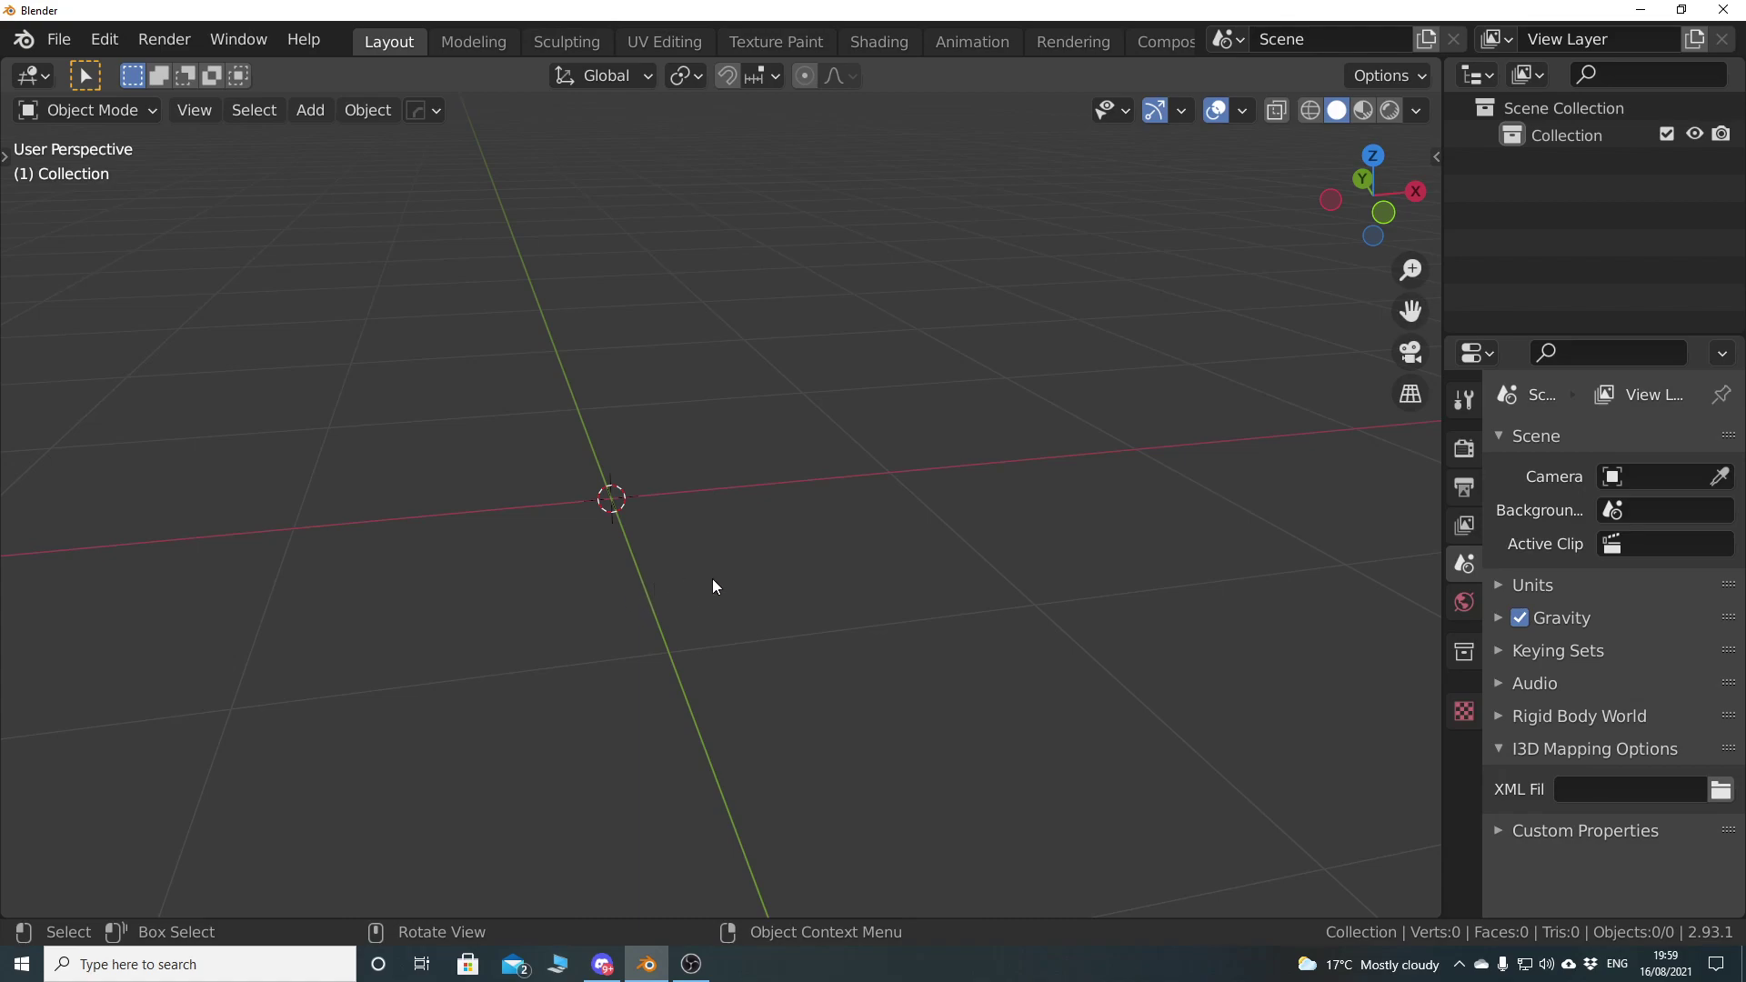
pyautogui.keyDown('shift'); pyautogui.moveTo(679, 592); pyautogui.dragTo(771, 549, button='middle'); pyautogui.keyUp('shift')
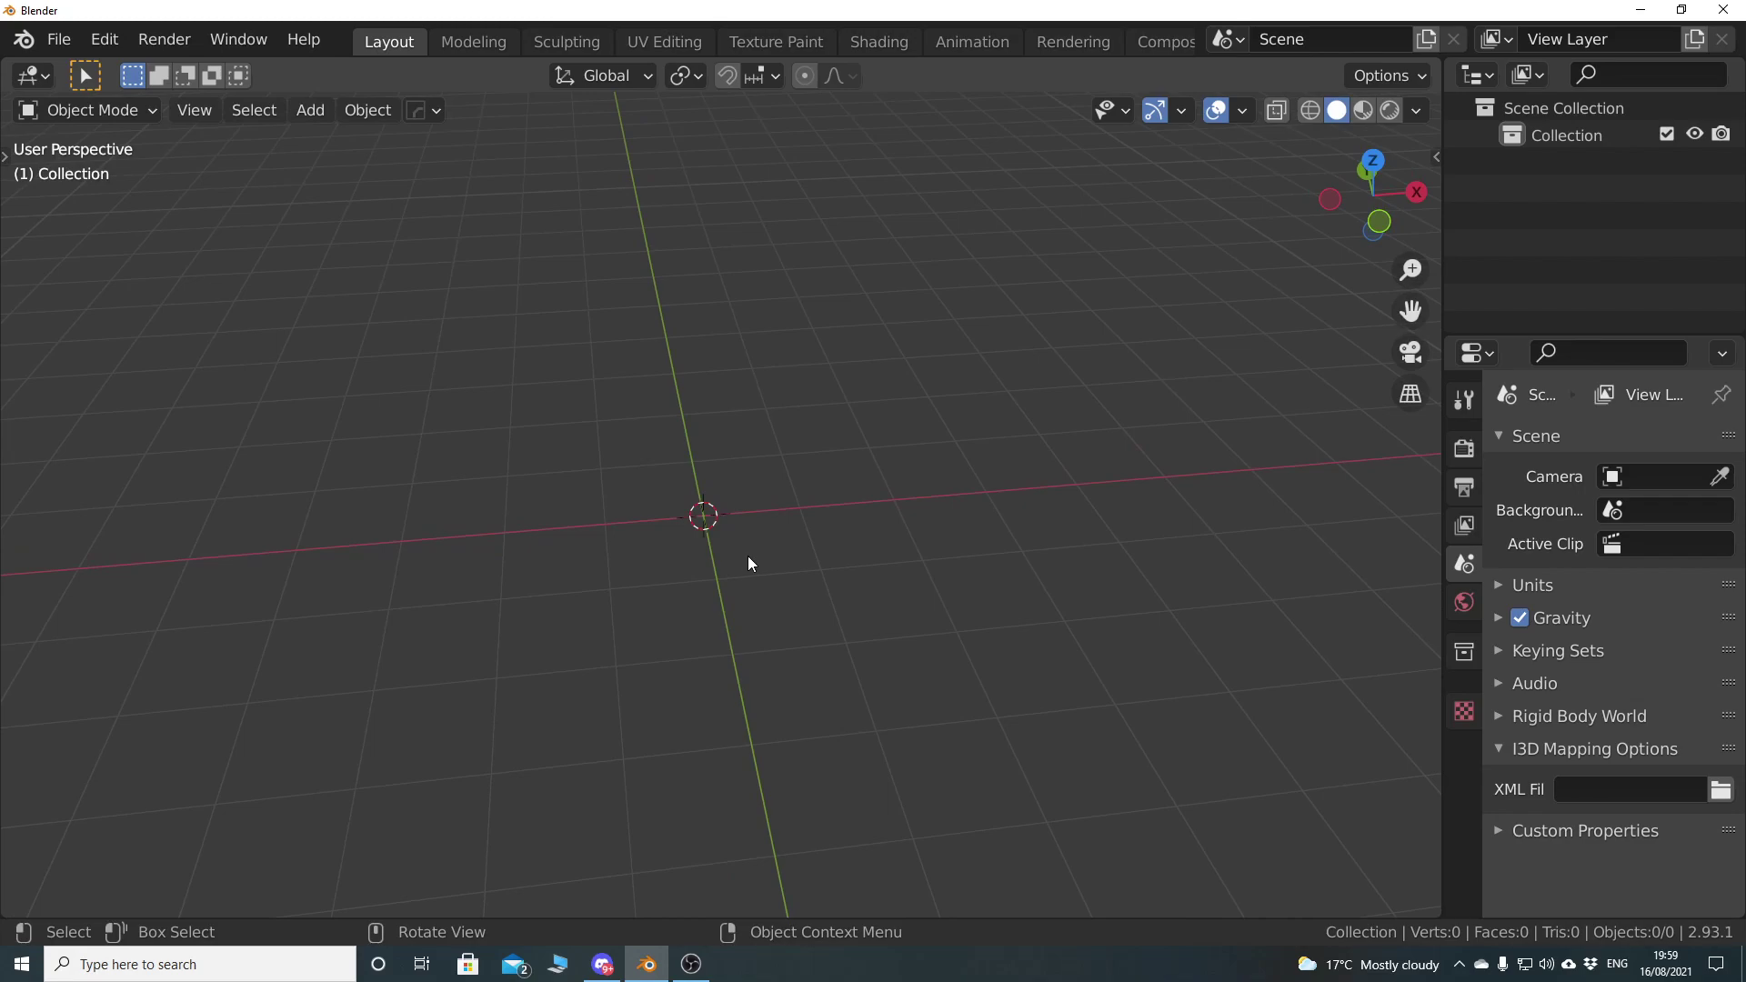
pyautogui.keyDown('shift'); pyautogui.moveTo(788, 581); pyautogui.dragTo(747, 580, button='middle'); pyautogui.keyUp('shift')
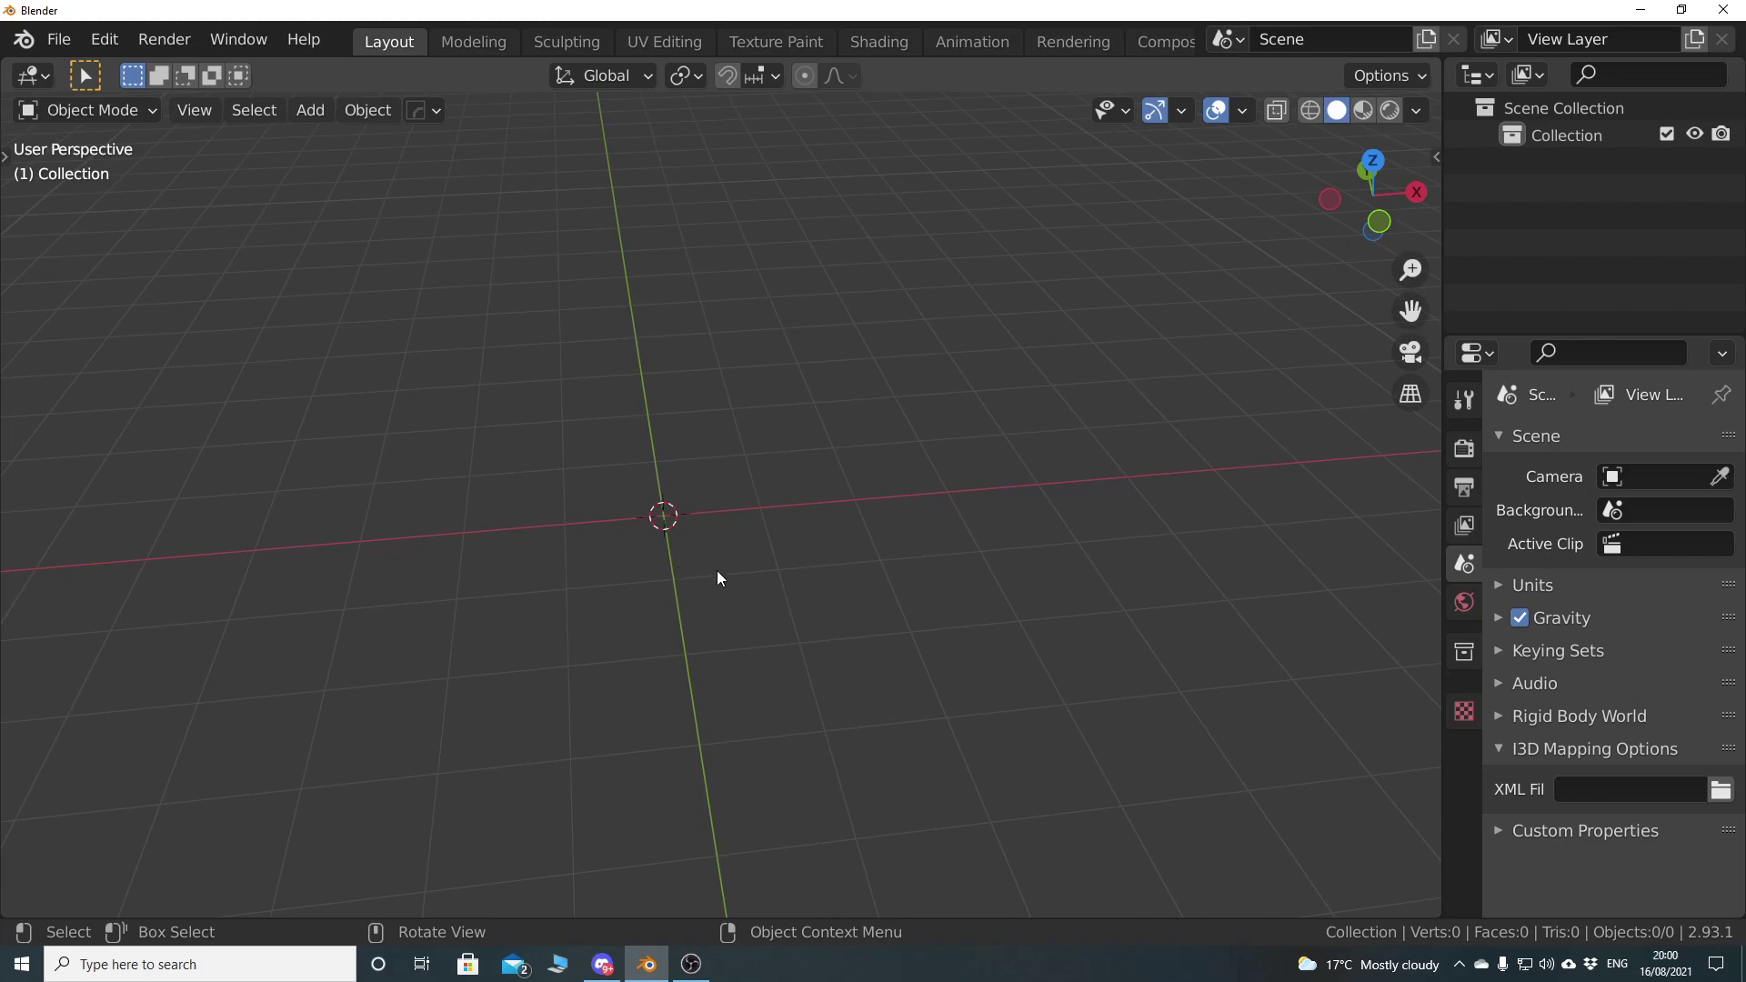
pyautogui.moveTo(780, 549); pyautogui.dragTo(733, 601, button='middle')
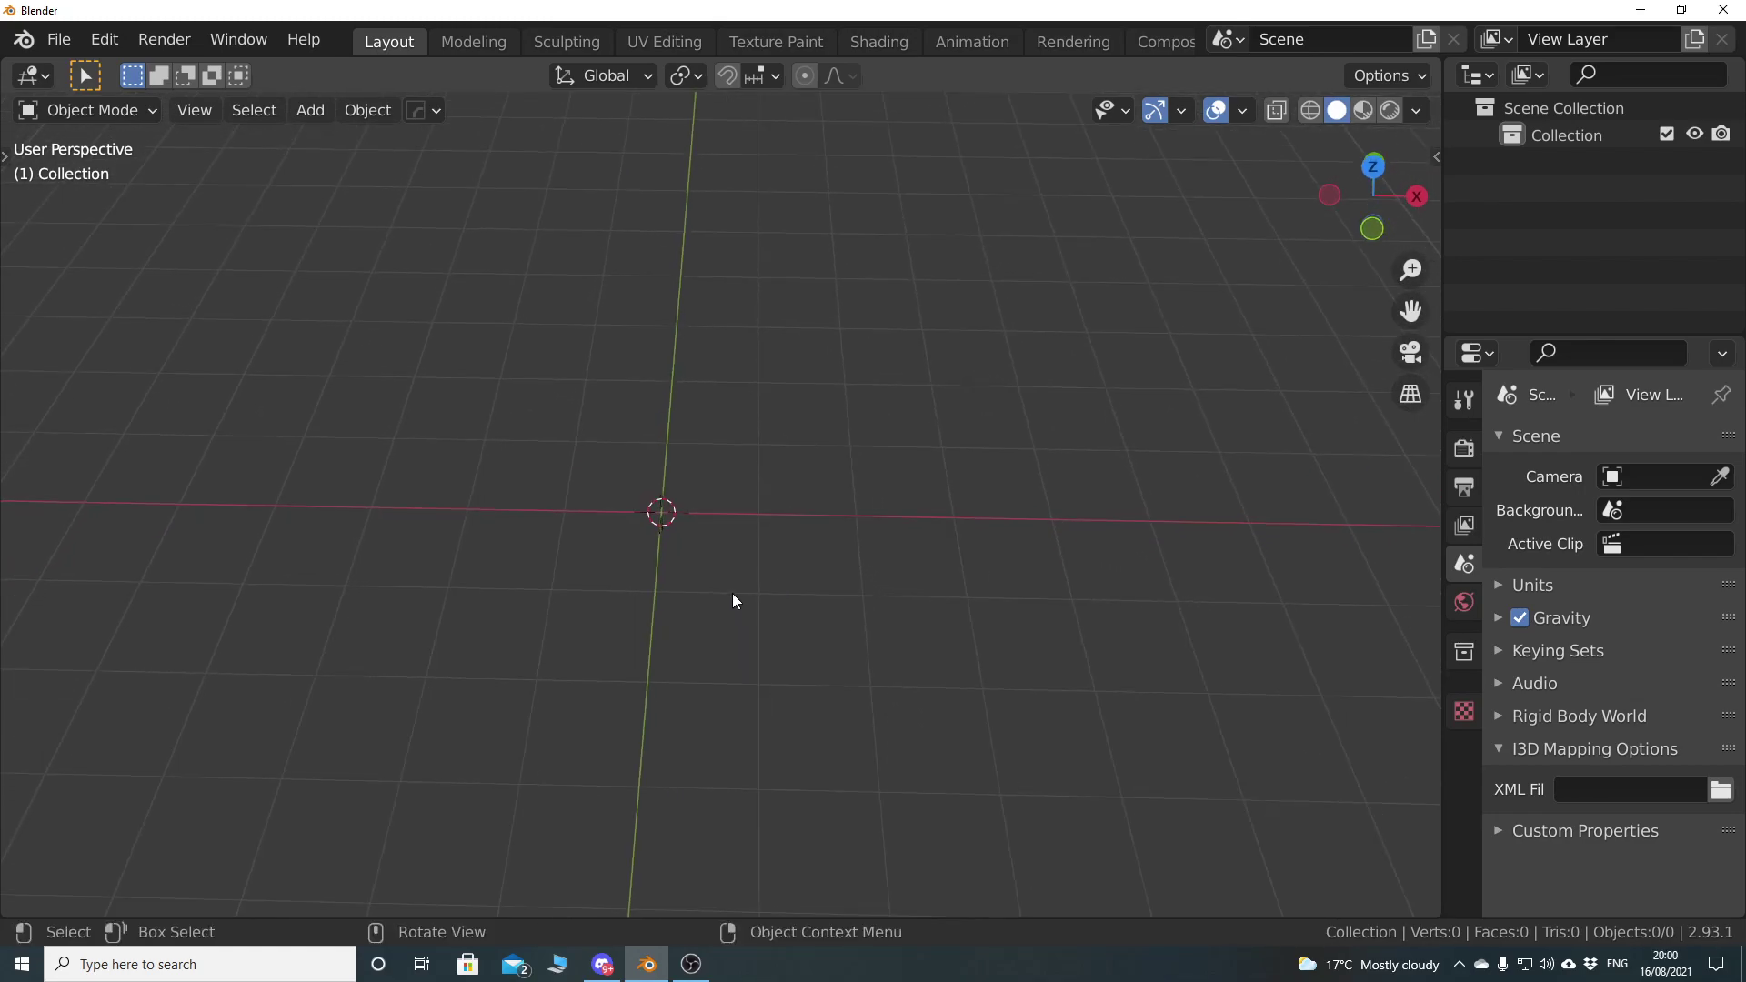
# Start the Shortcut VUr on-screen key display, set its Offset X to 135, and hide the sidebar
pyautogui.press('n')
pyautogui.click(1426, 300)
pyautogui.click(1274, 185)
pyautogui.moveTo(1210, 265); pyautogui.dragTo(1291, 265)
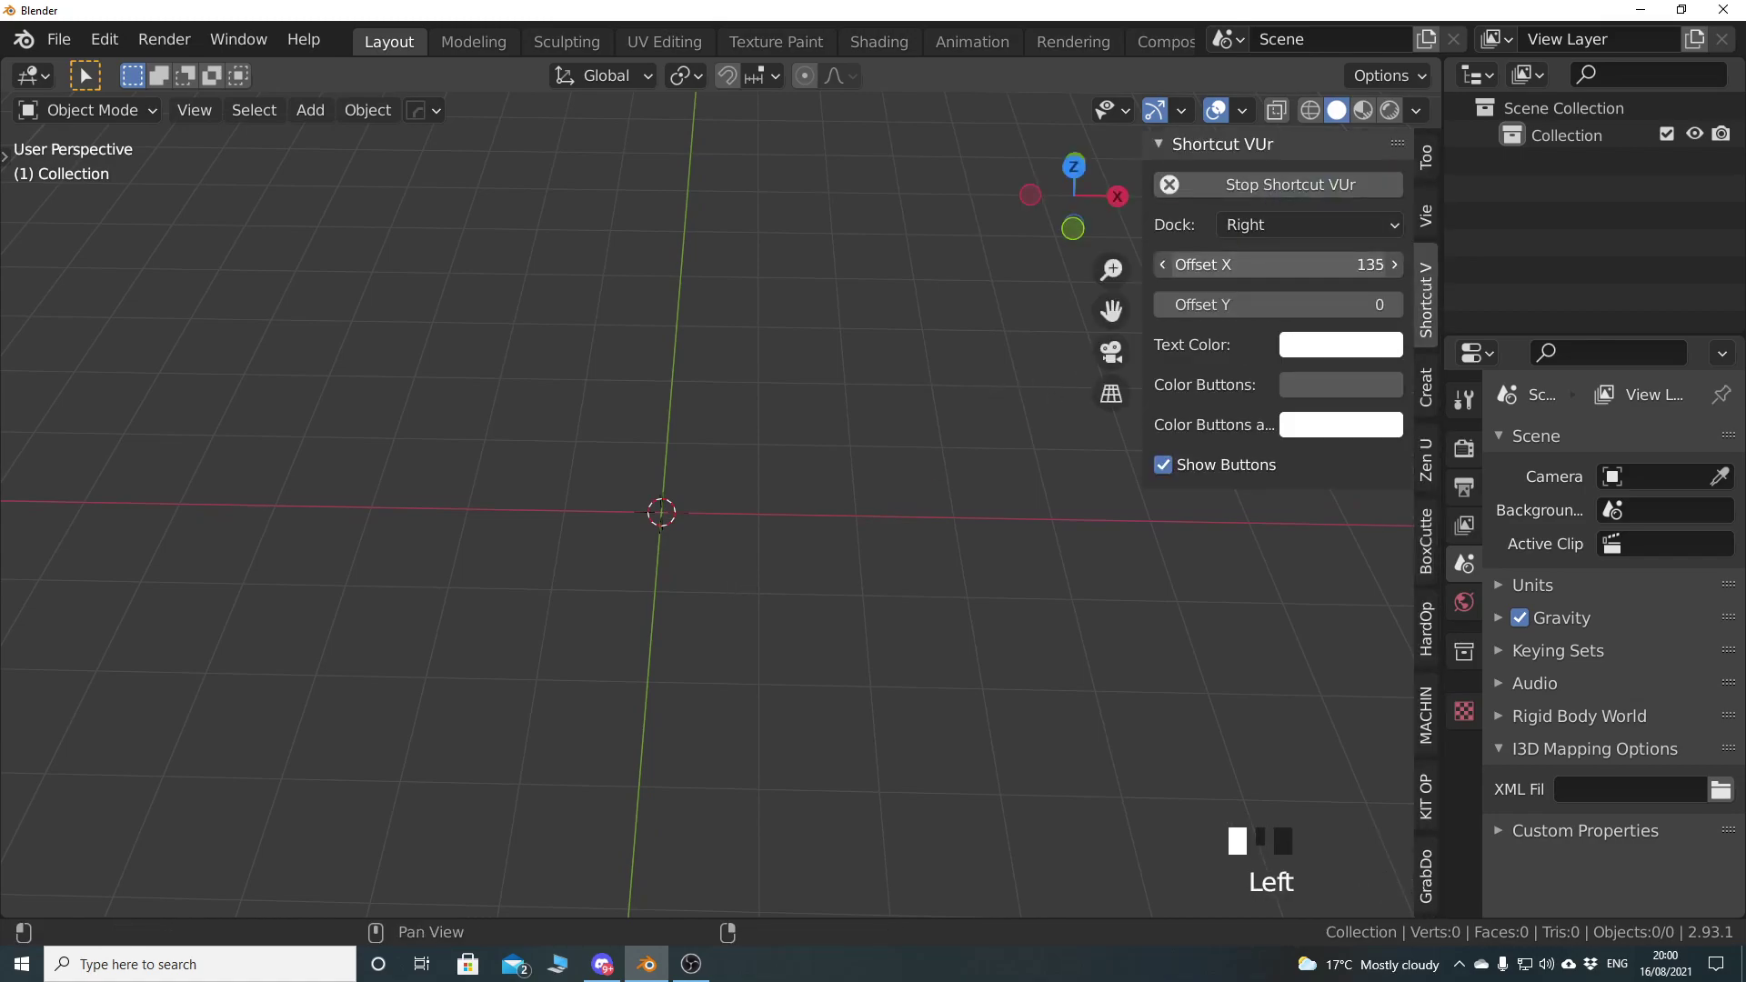
pyautogui.press('n')
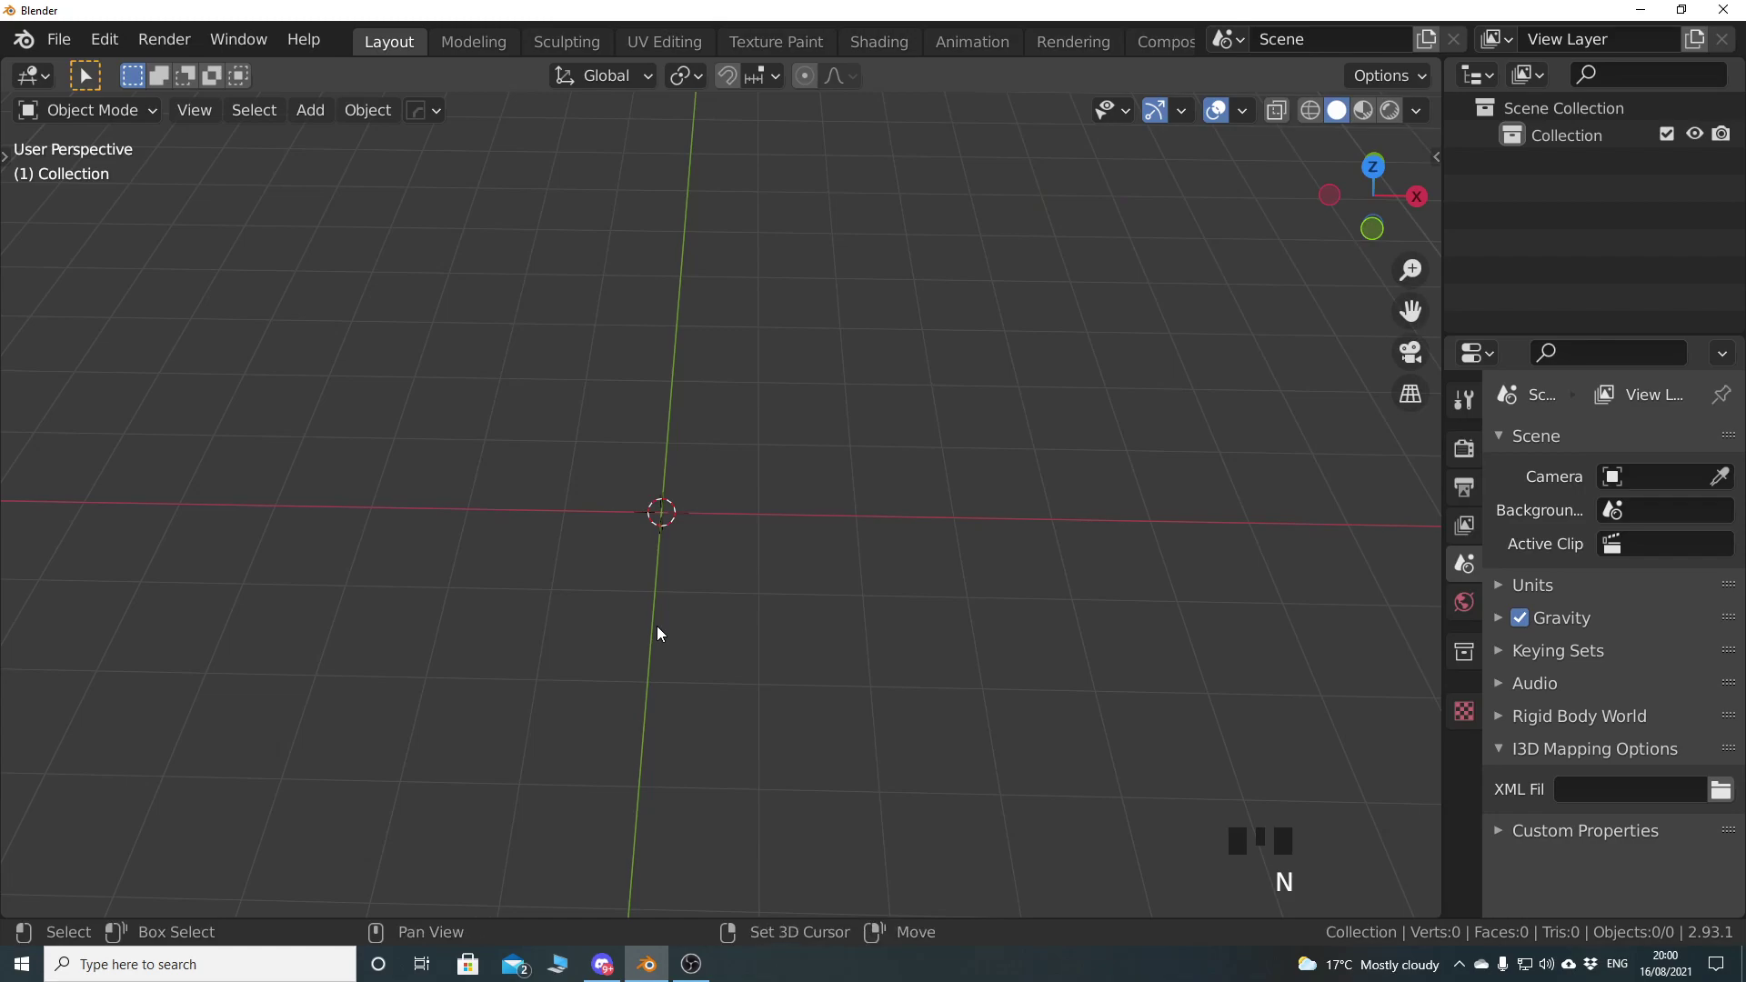
# Add a plane mesh at the world origin
pyautogui.hotkey('shift', 'a')
pyautogui.moveTo(628, 369)
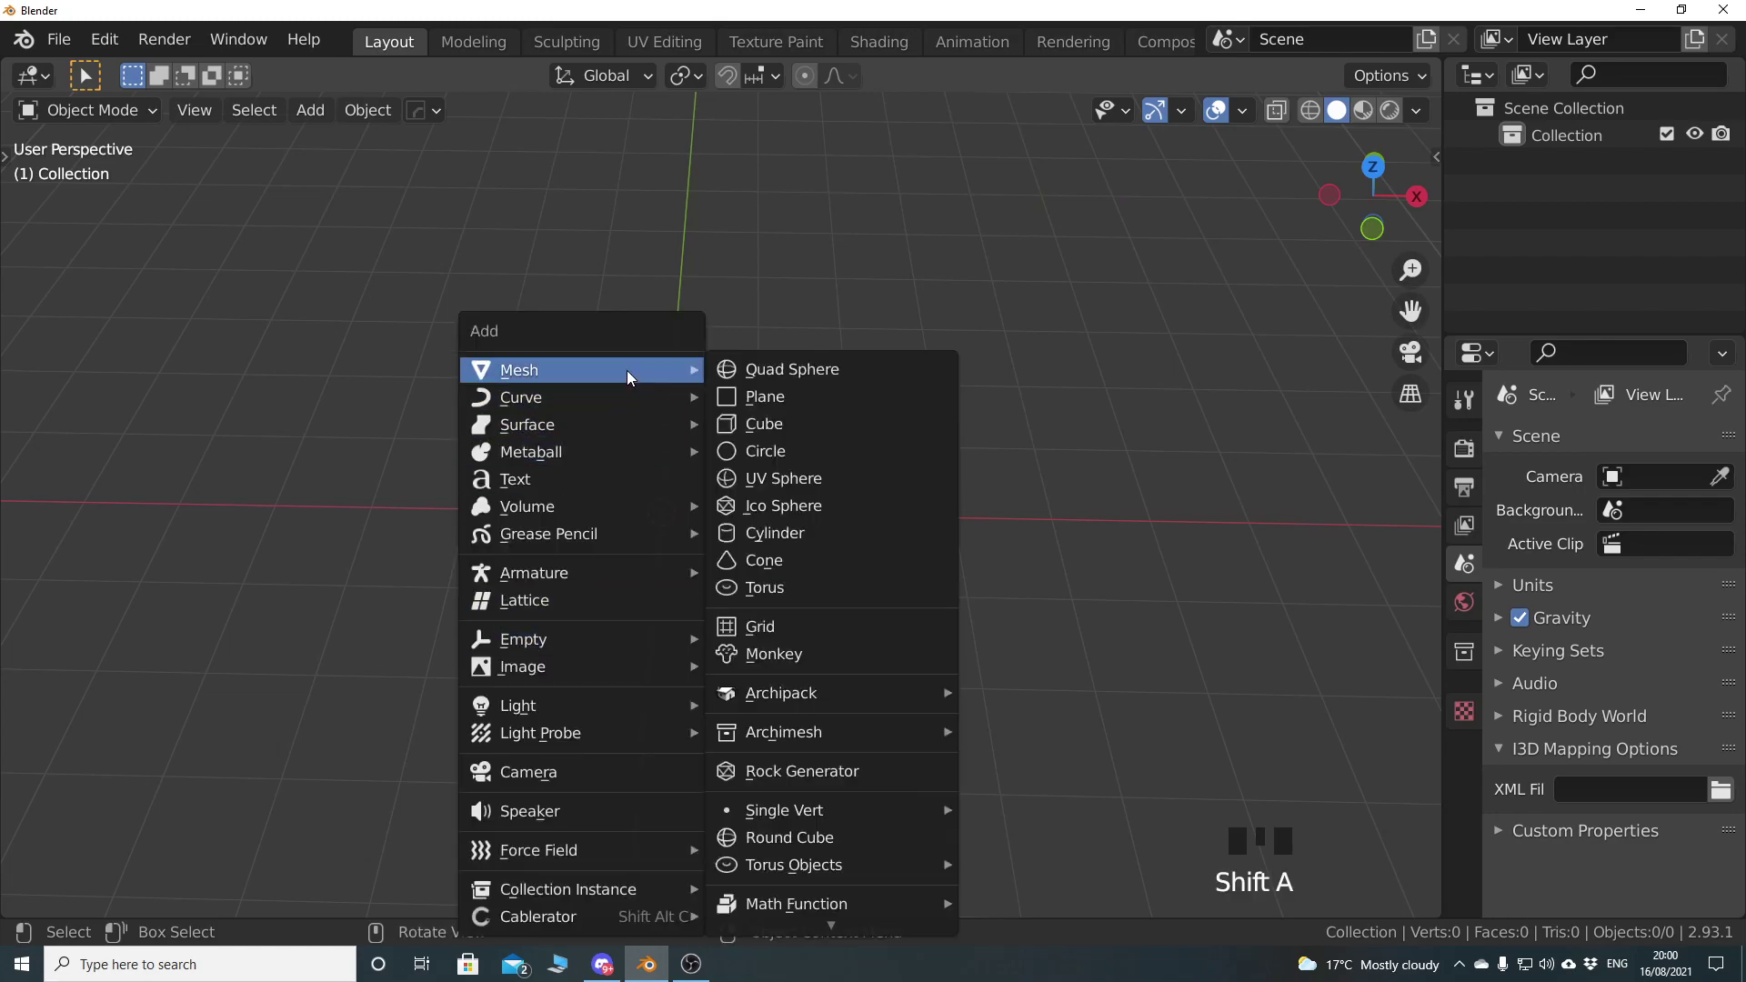
pyautogui.click(811, 396)
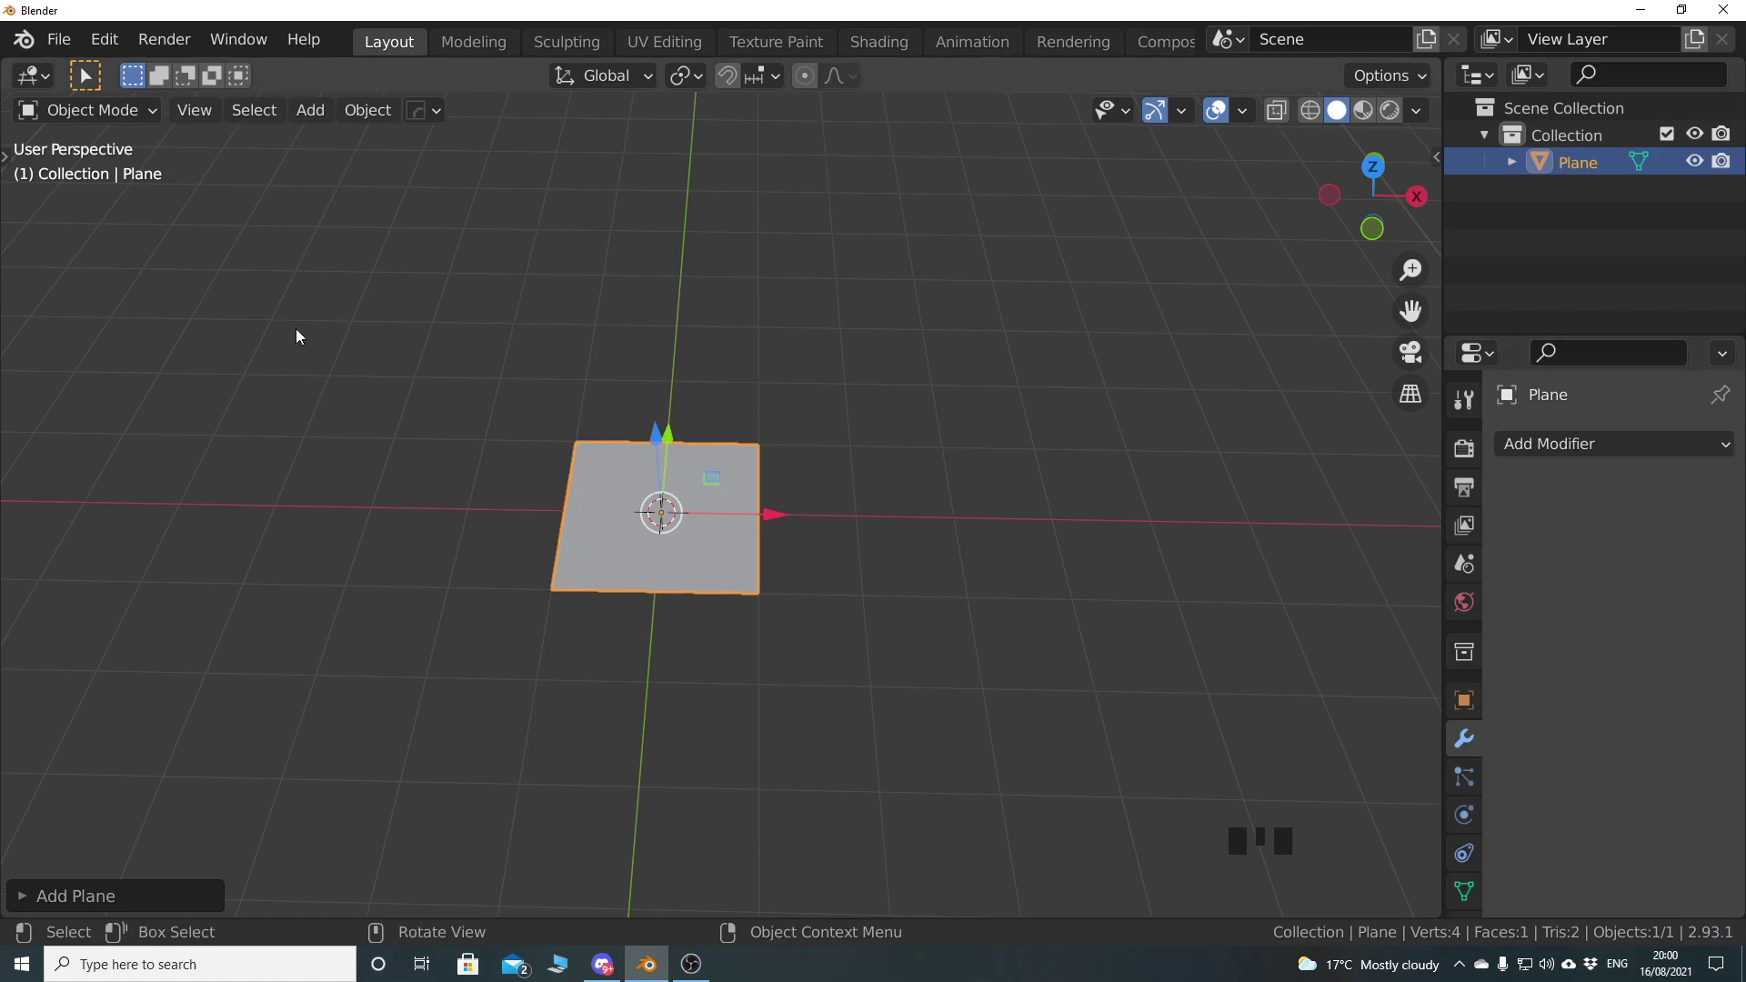
# Split the 3D viewport into two side-by-side areas and turn the second one into a Shader Editor without its sidebar
pyautogui.moveTo(647, 564); pyautogui.dragTo(796, 607, button='middle')
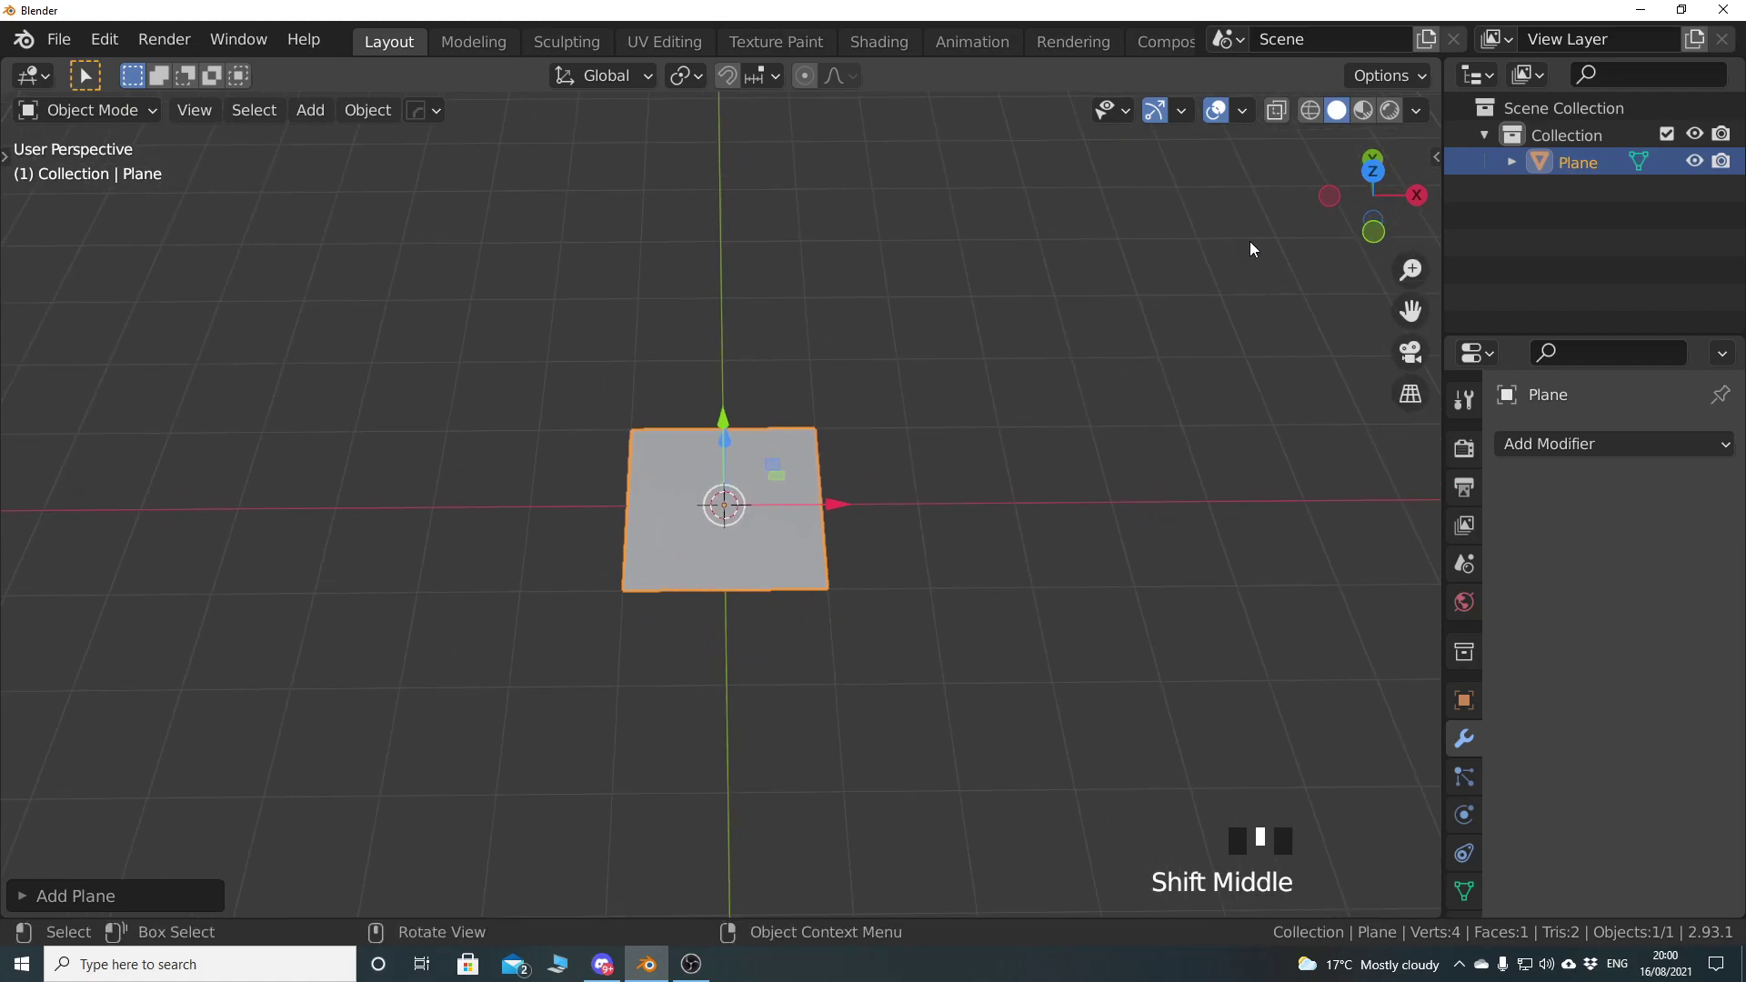
pyautogui.click(1395, 62)
pyautogui.moveTo(1395, 62); pyautogui.dragTo(700, 63)
pyautogui.click(732, 75)
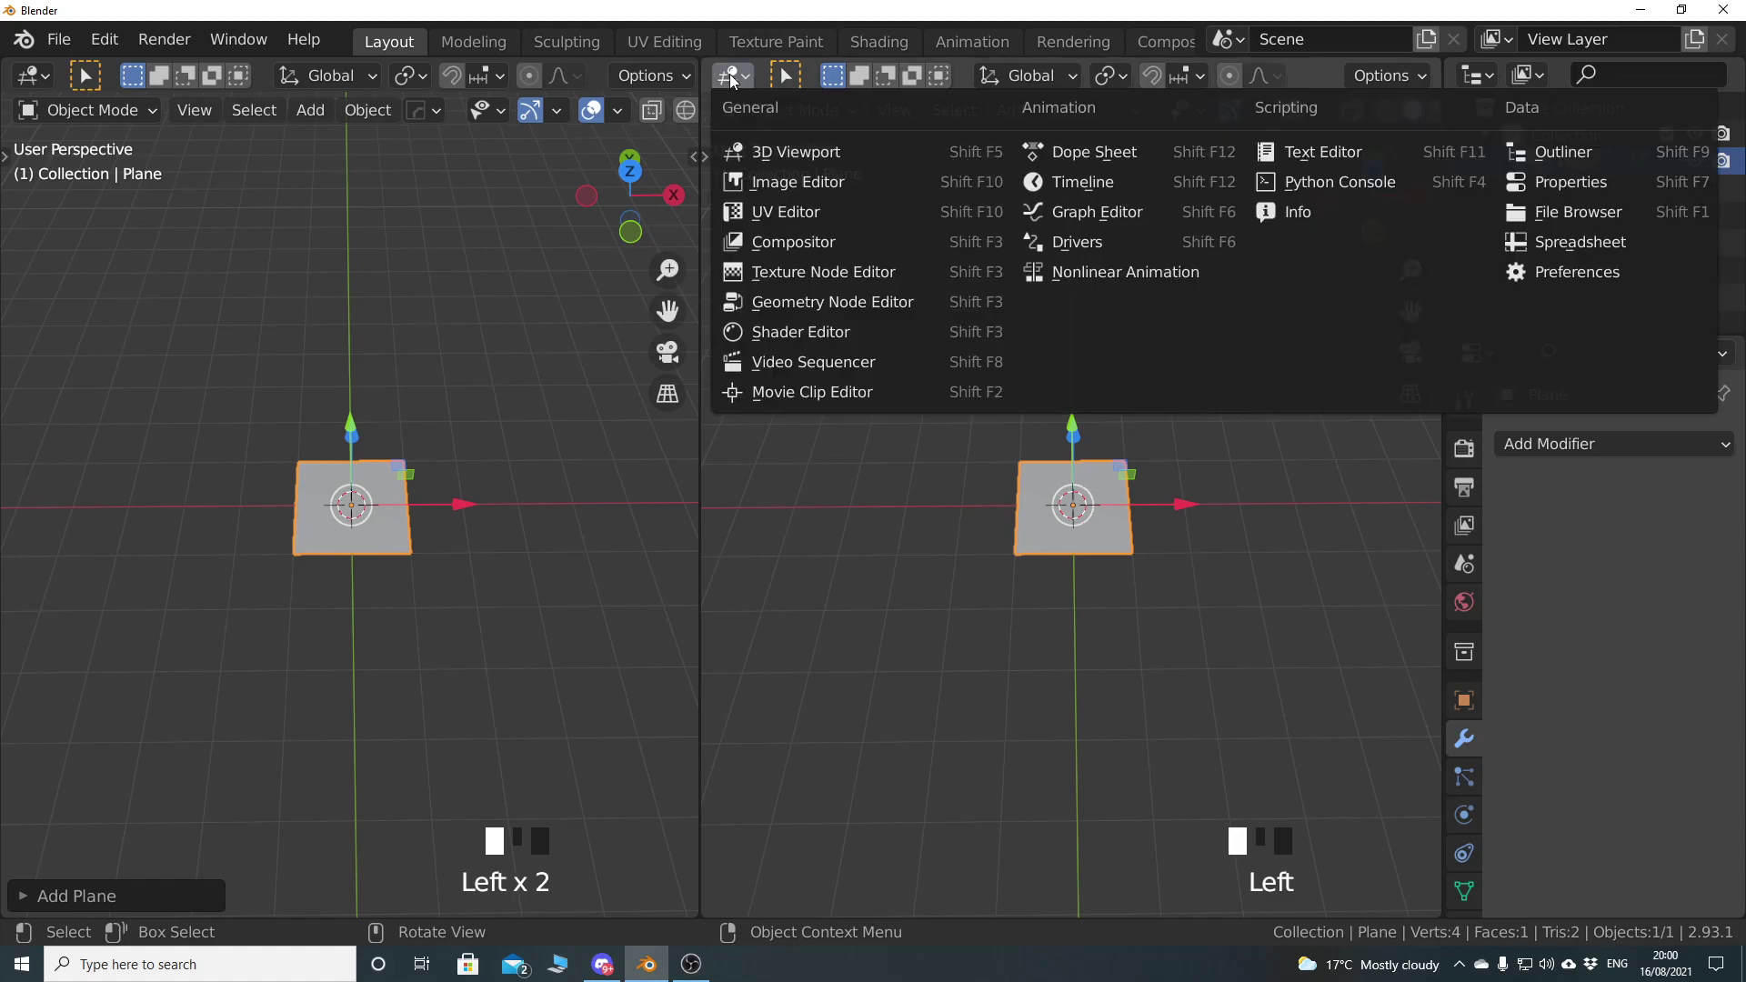
pyautogui.click(787, 333)
pyautogui.press('n')
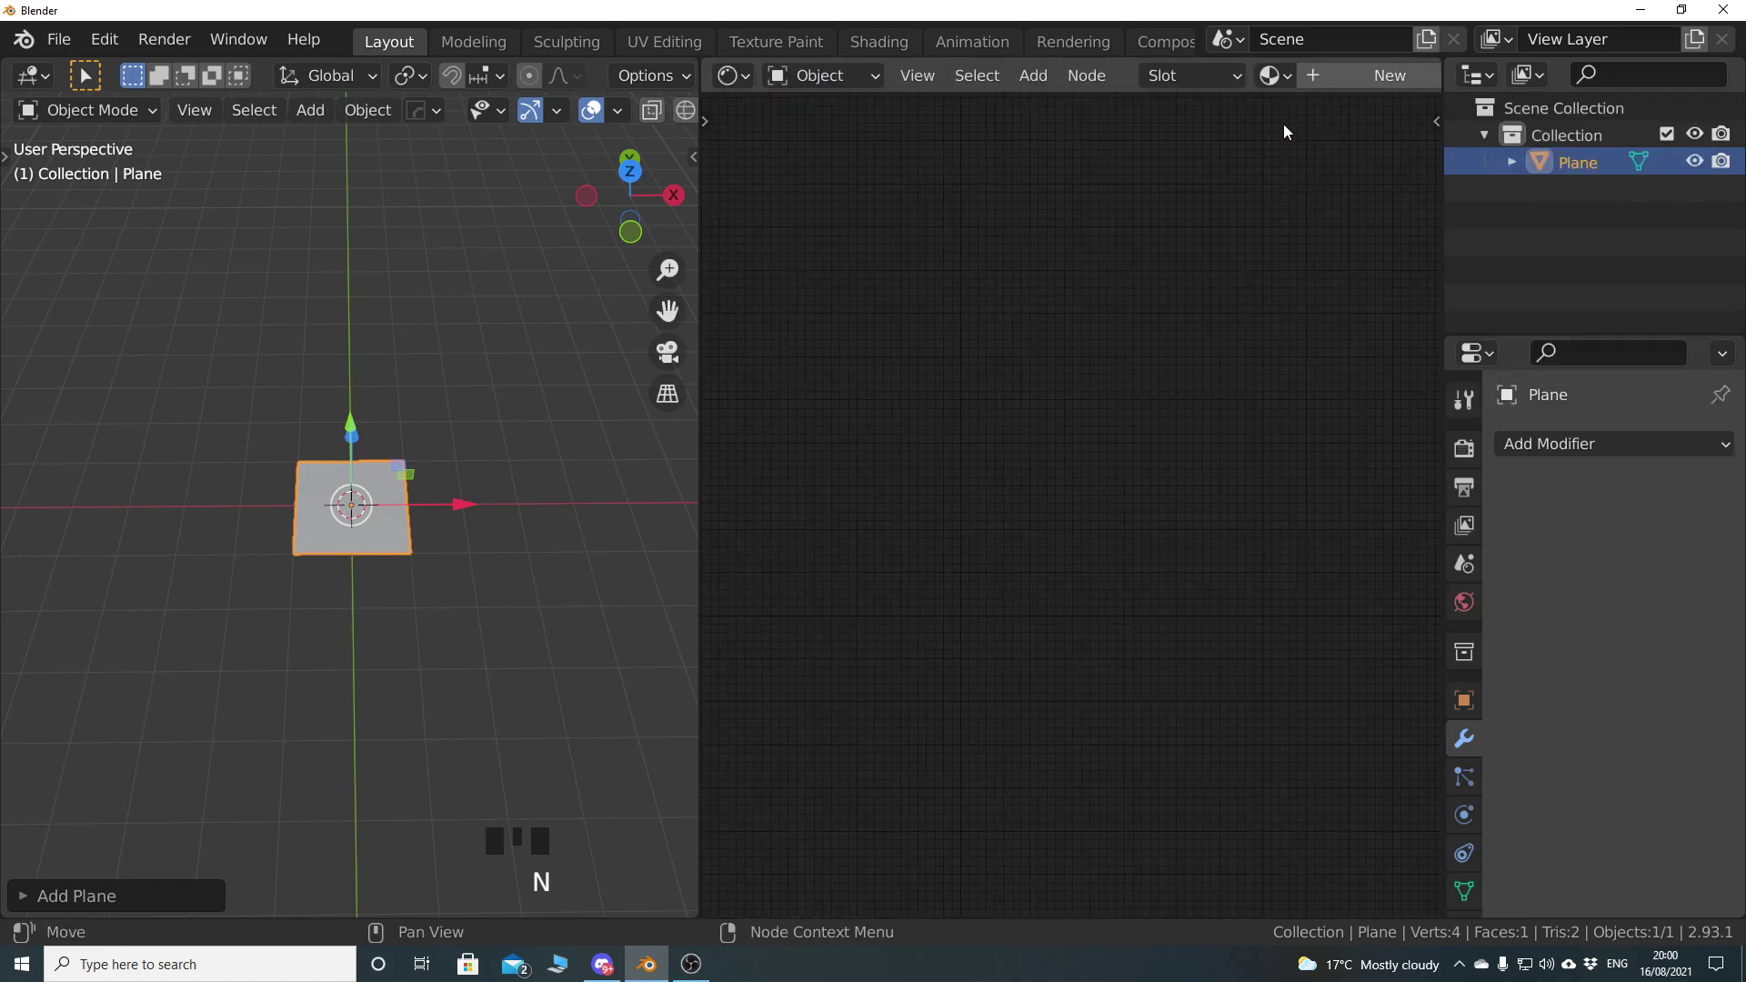
# Create a new material for the plane and place a Brick Texture node to the left of the Principled BSDF
pyautogui.click(1359, 78)
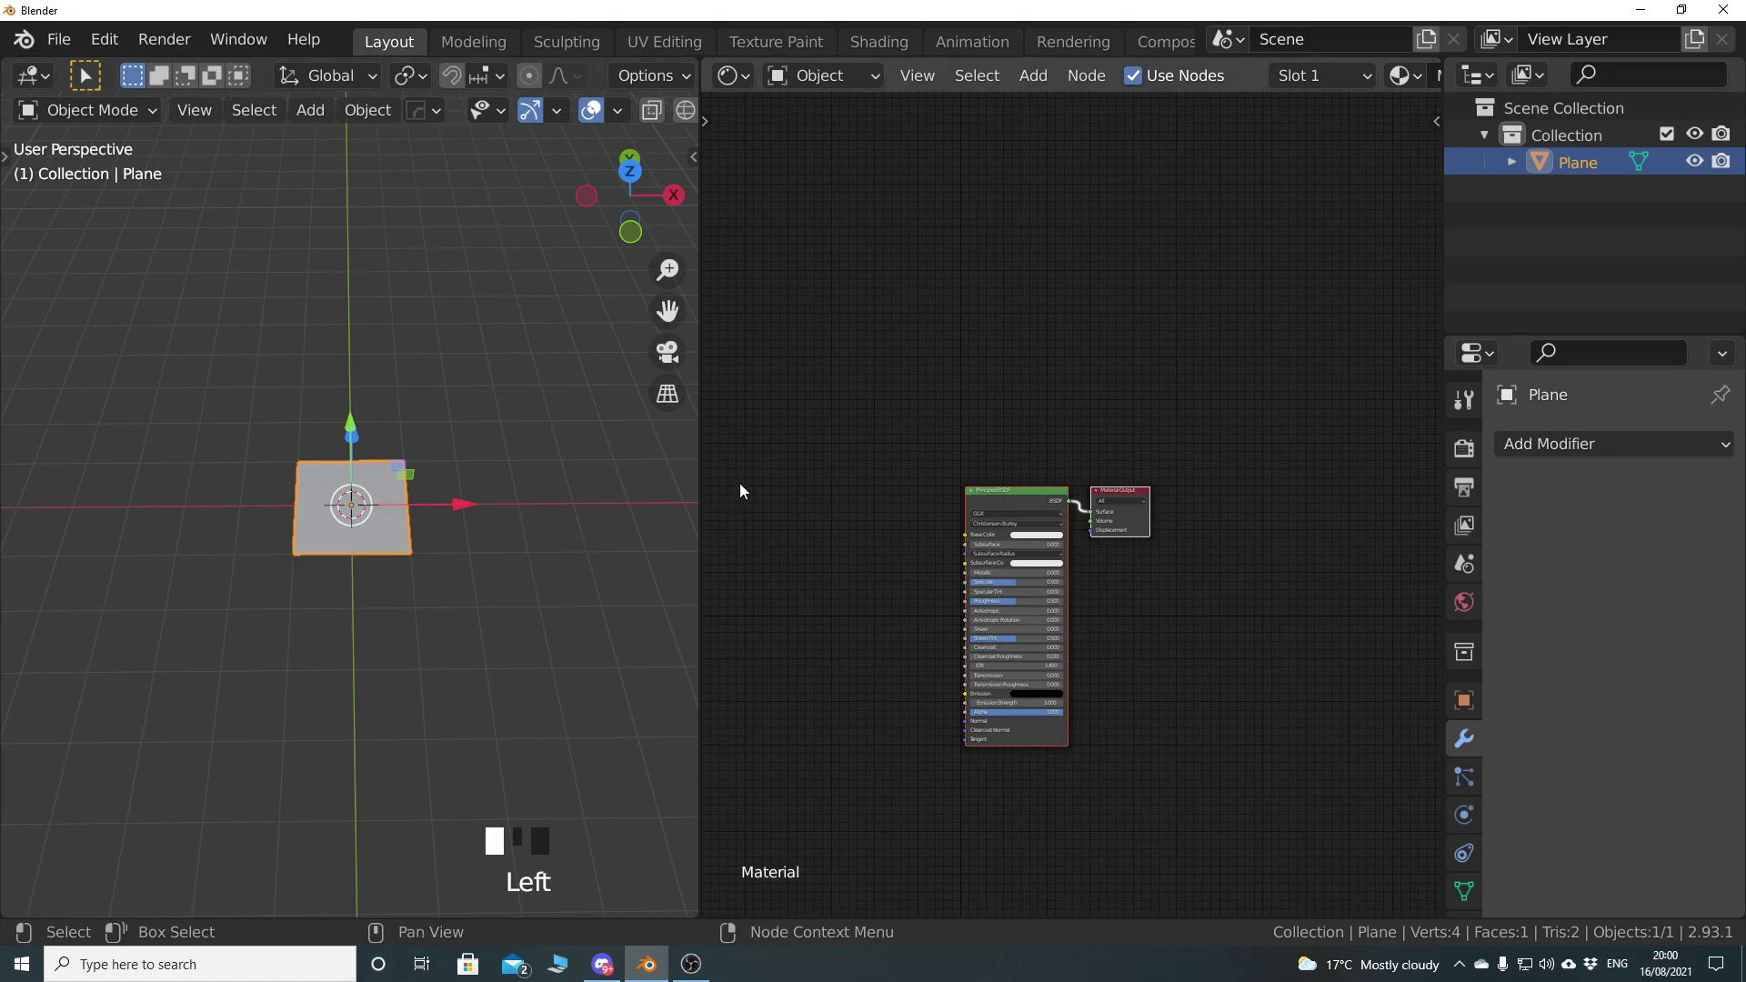
pyautogui.moveTo(646, 111); pyautogui.dragTo(529, 111, button='middle')
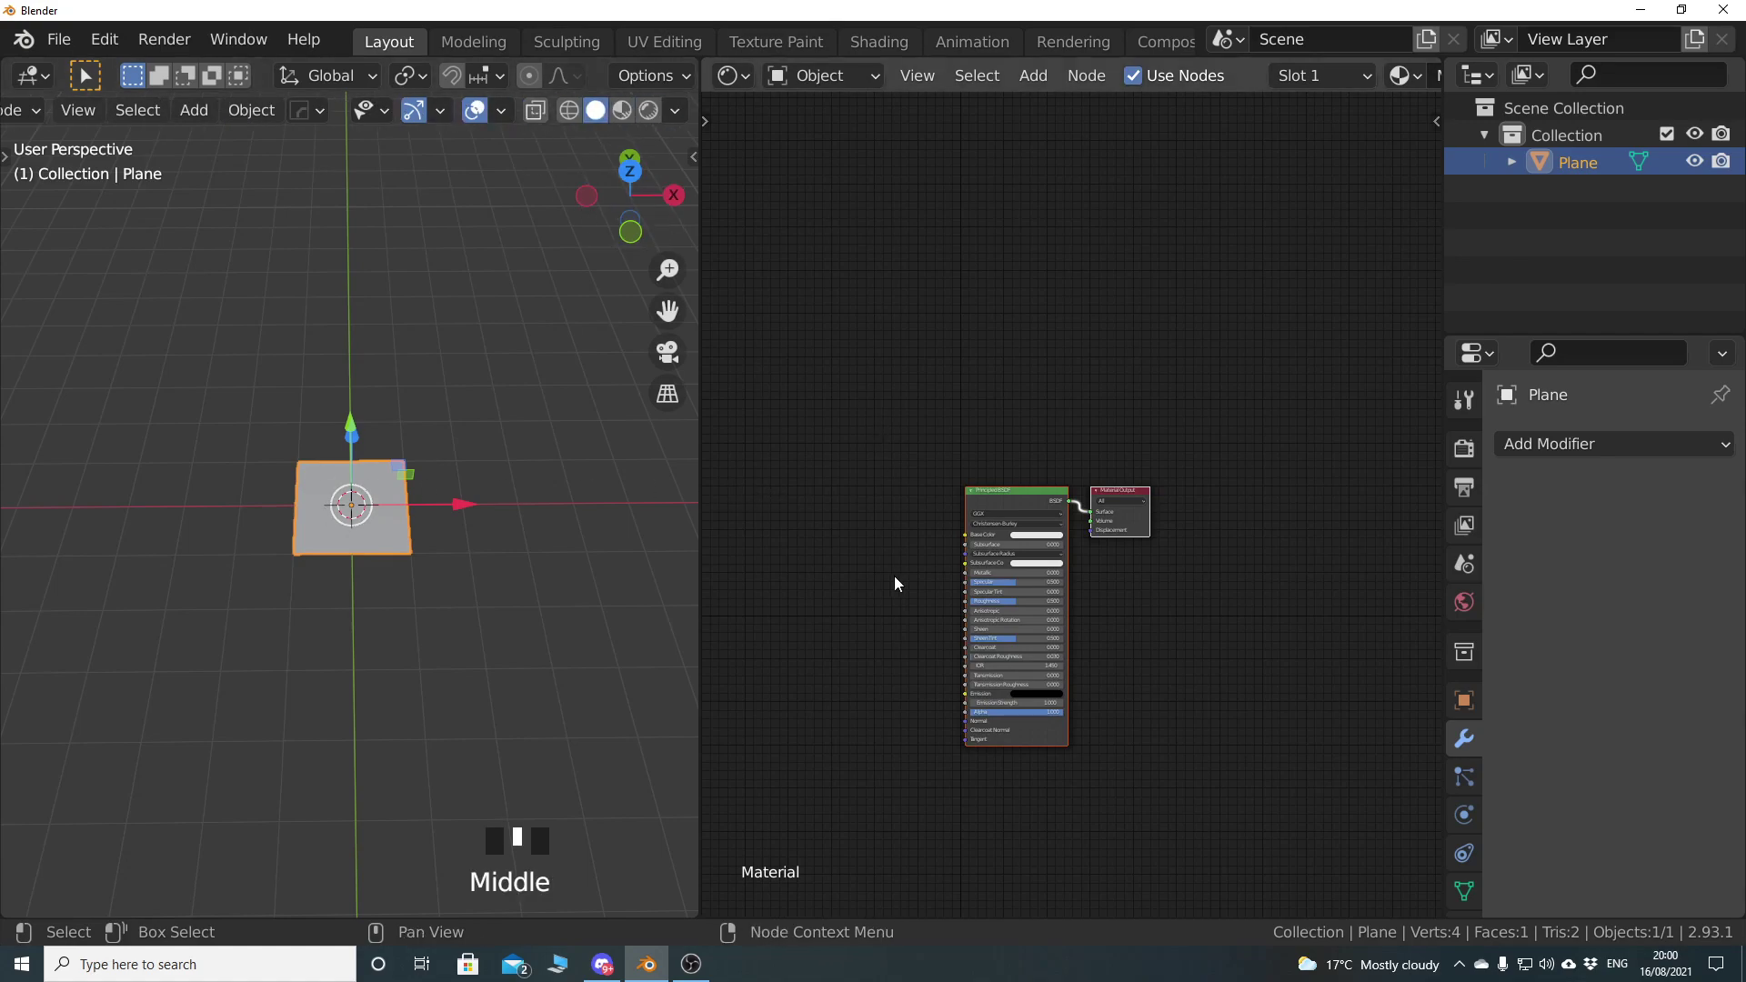
pyautogui.keyDown('shift'); pyautogui.moveTo(896, 583); pyautogui.dragTo(946, 500, button='middle'); pyautogui.keyUp('shift')
pyautogui.scroll(3, 947, 515)
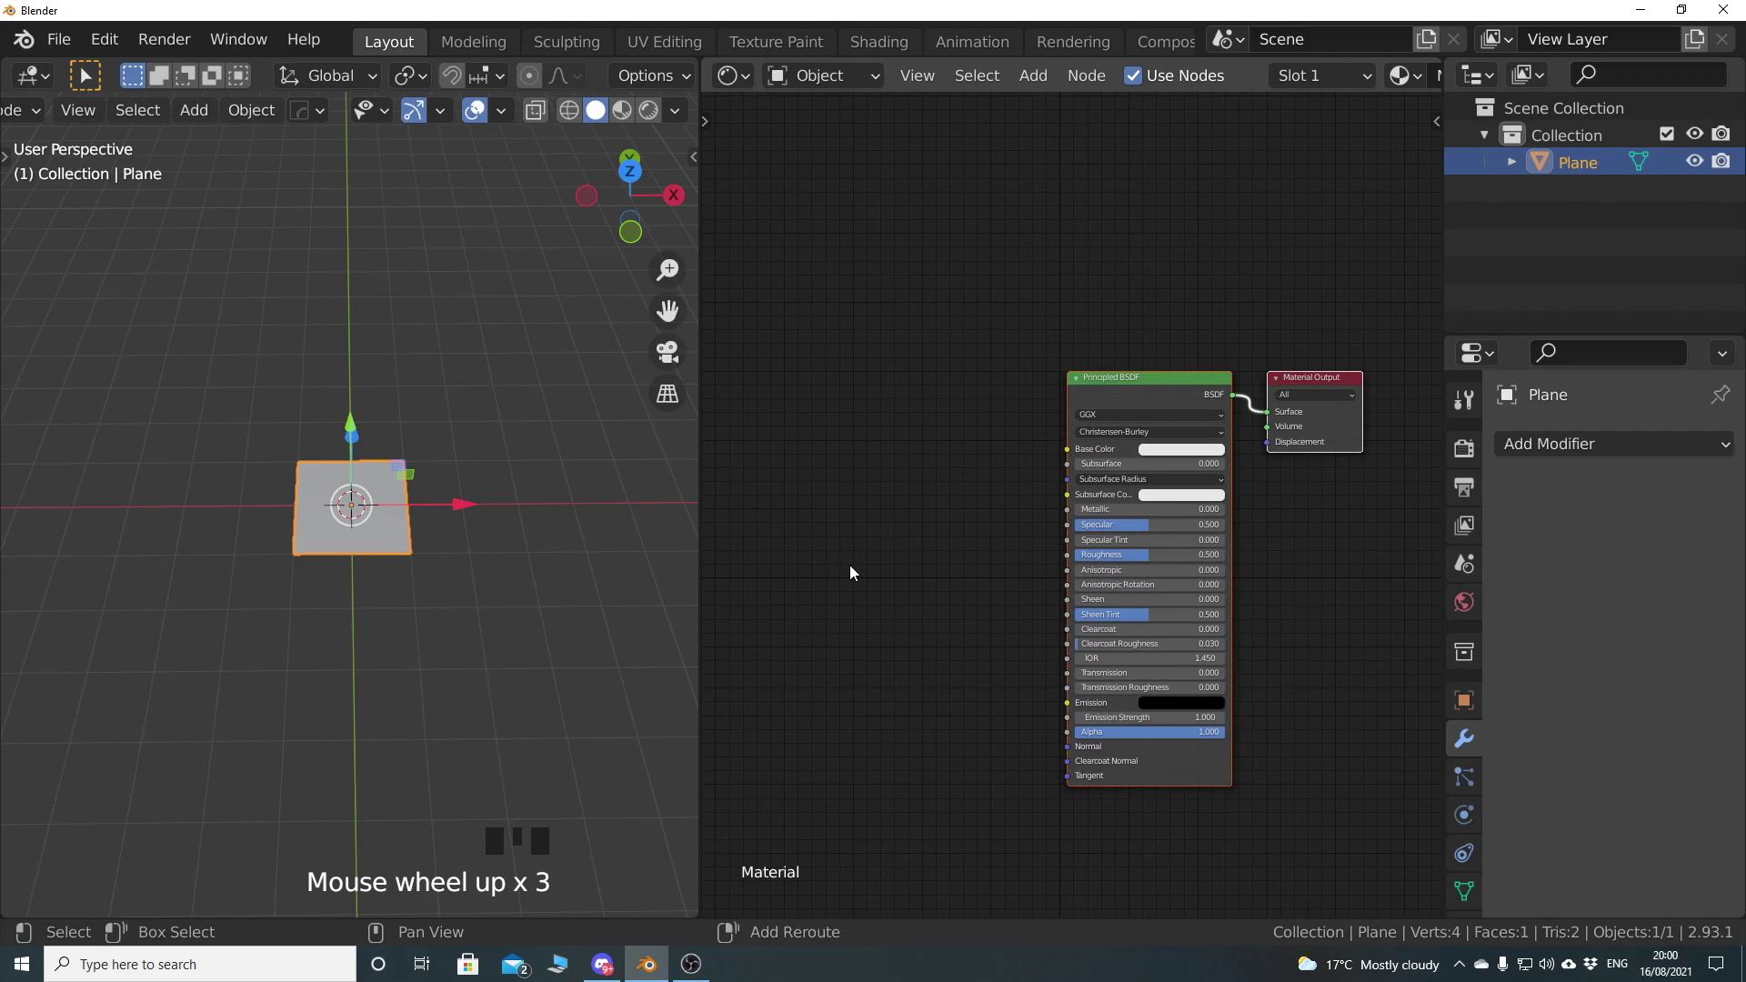
pyautogui.hotkey('shift', 'a')
pyautogui.moveTo(810, 686)
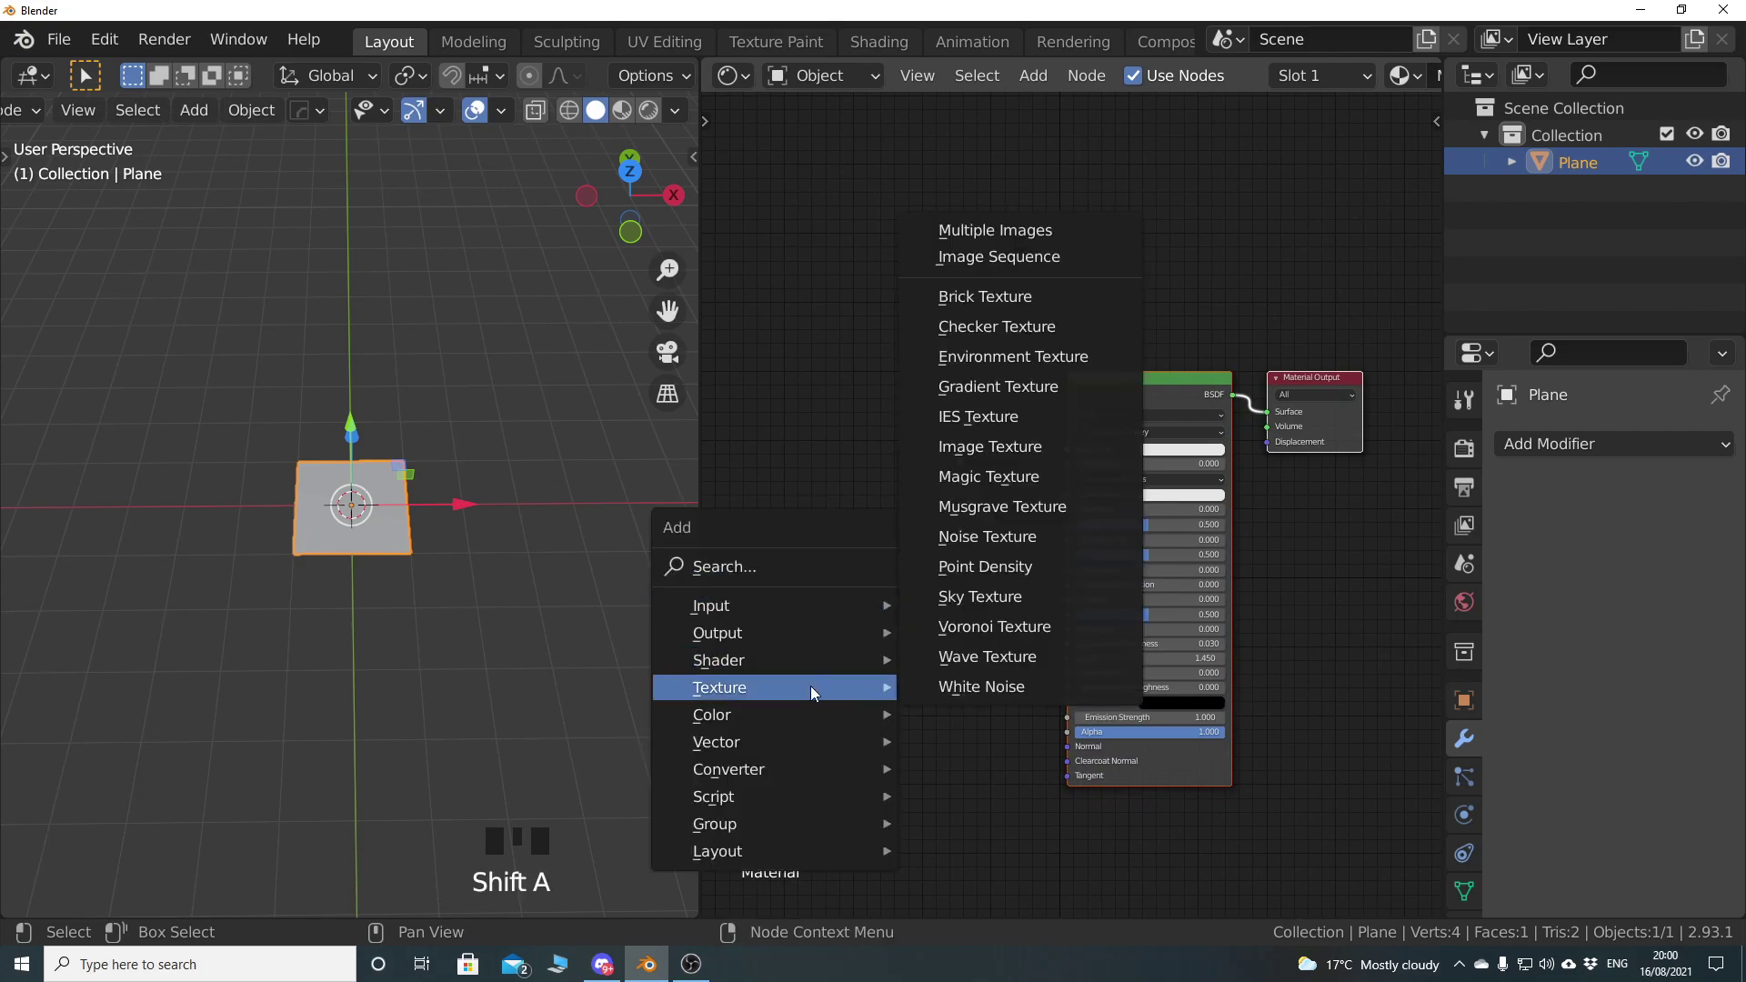
pyautogui.click(1003, 295)
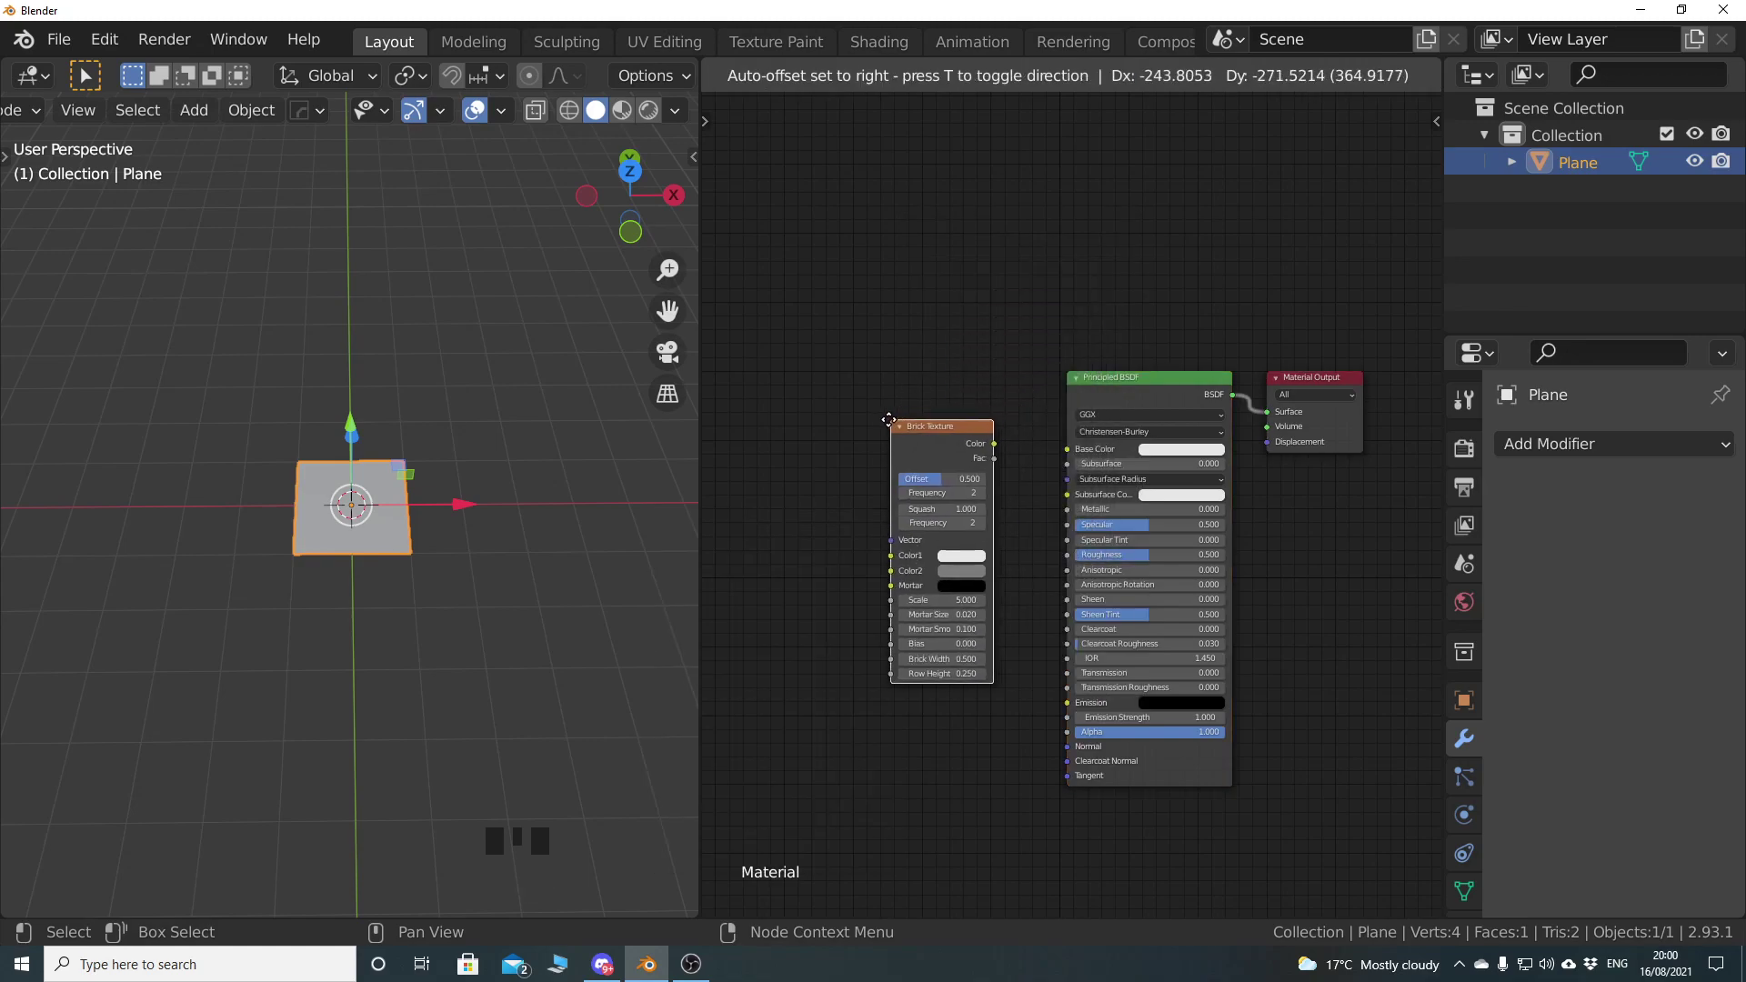
pyautogui.click(991, 436)
# Widen the Brick Texture node and connect its Color output to the Principled BSDF's Base Color
pyautogui.scroll(7, 937, 437)
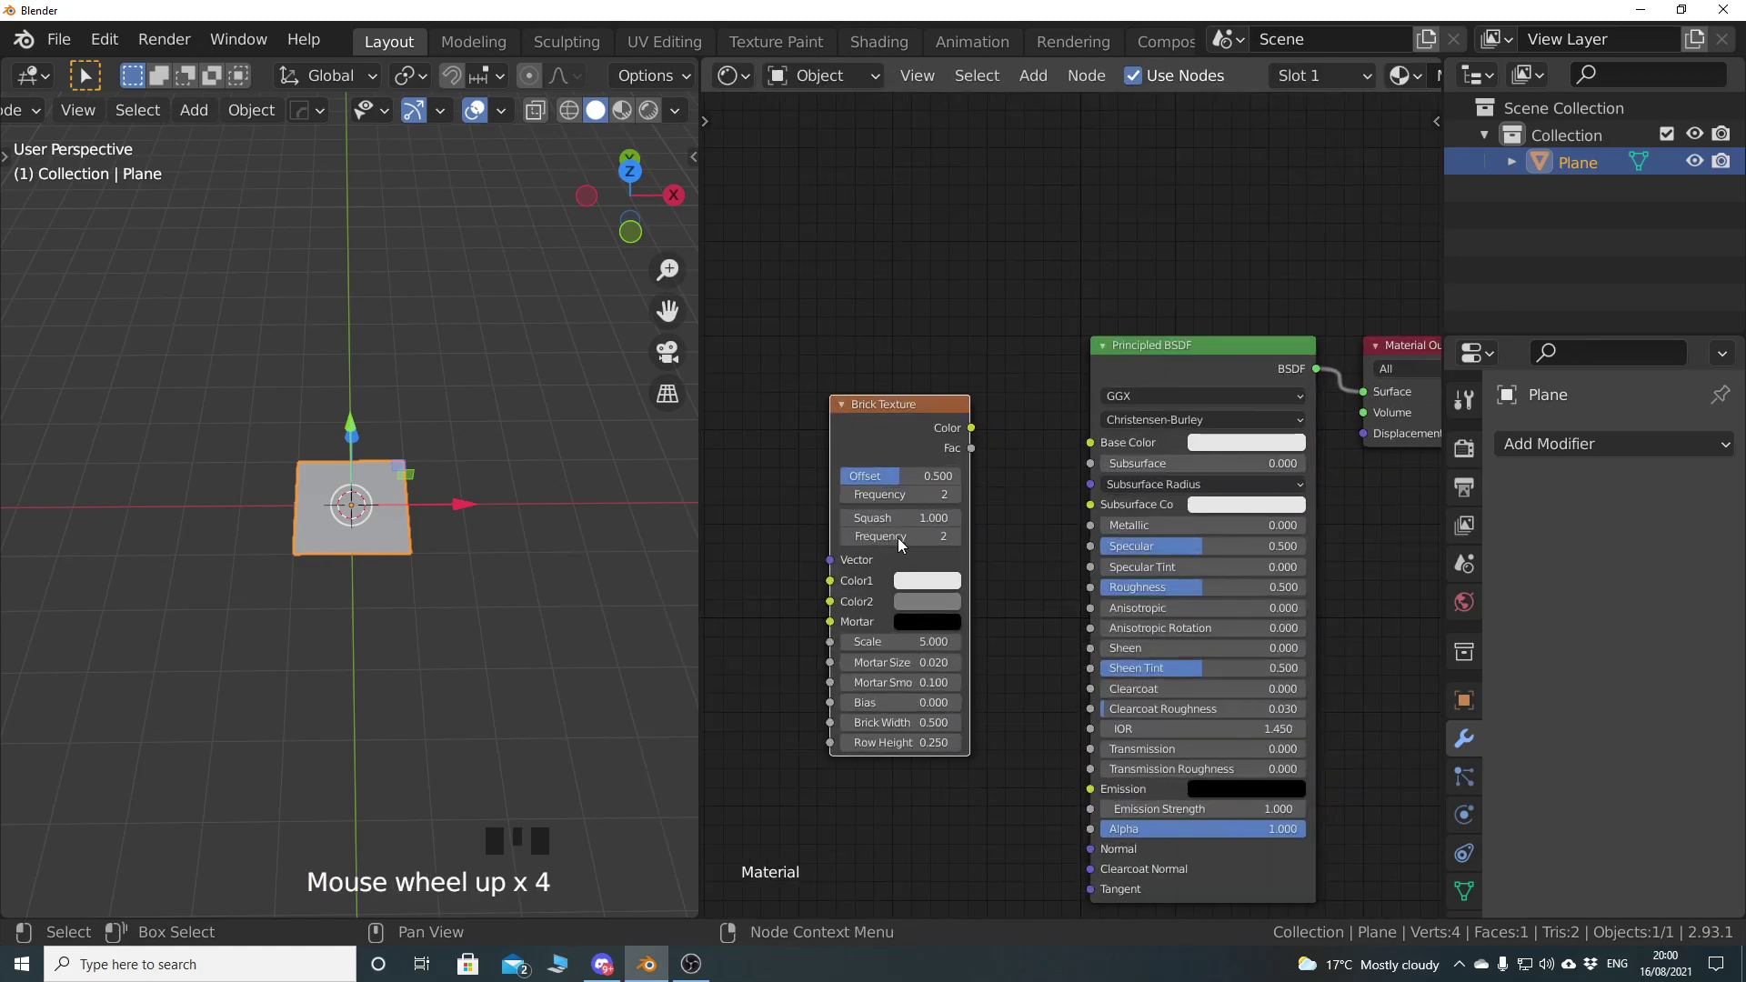
pyautogui.keyDown('shift'); pyautogui.moveTo(945, 471); pyautogui.dragTo(1010, 451, button='middle'); pyautogui.keyUp('shift')
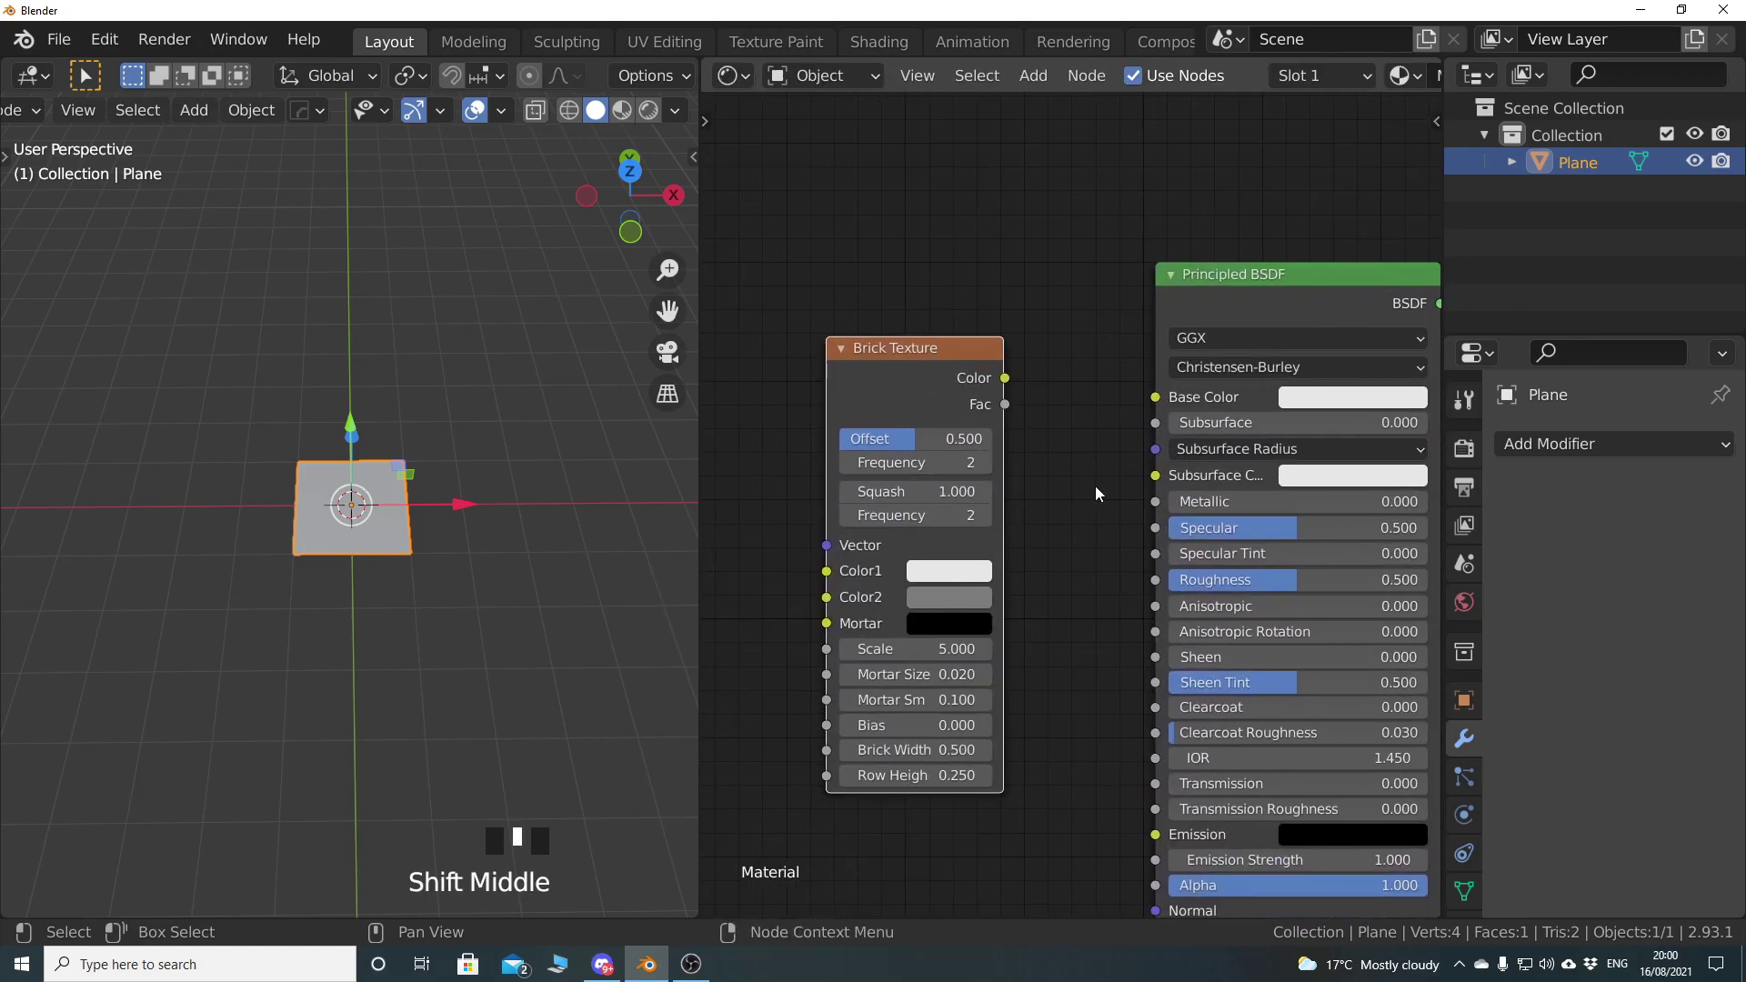
pyautogui.hotkey('shift', 'a')
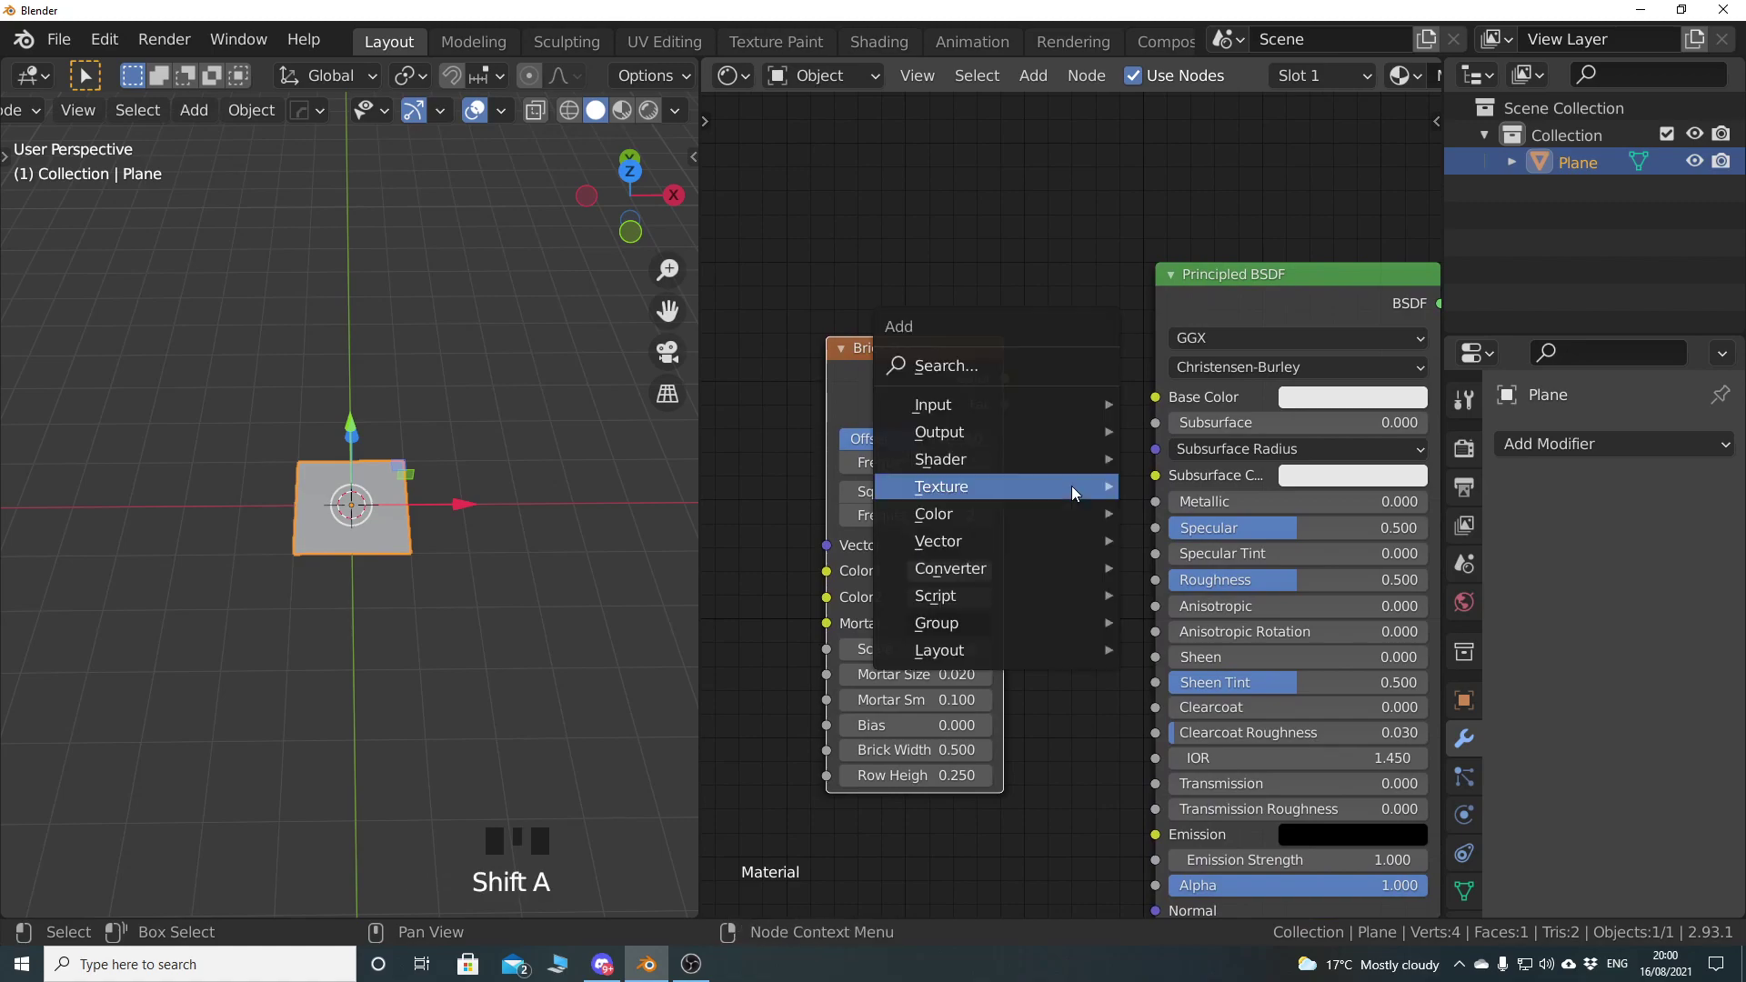
pyautogui.moveTo(1053, 492)
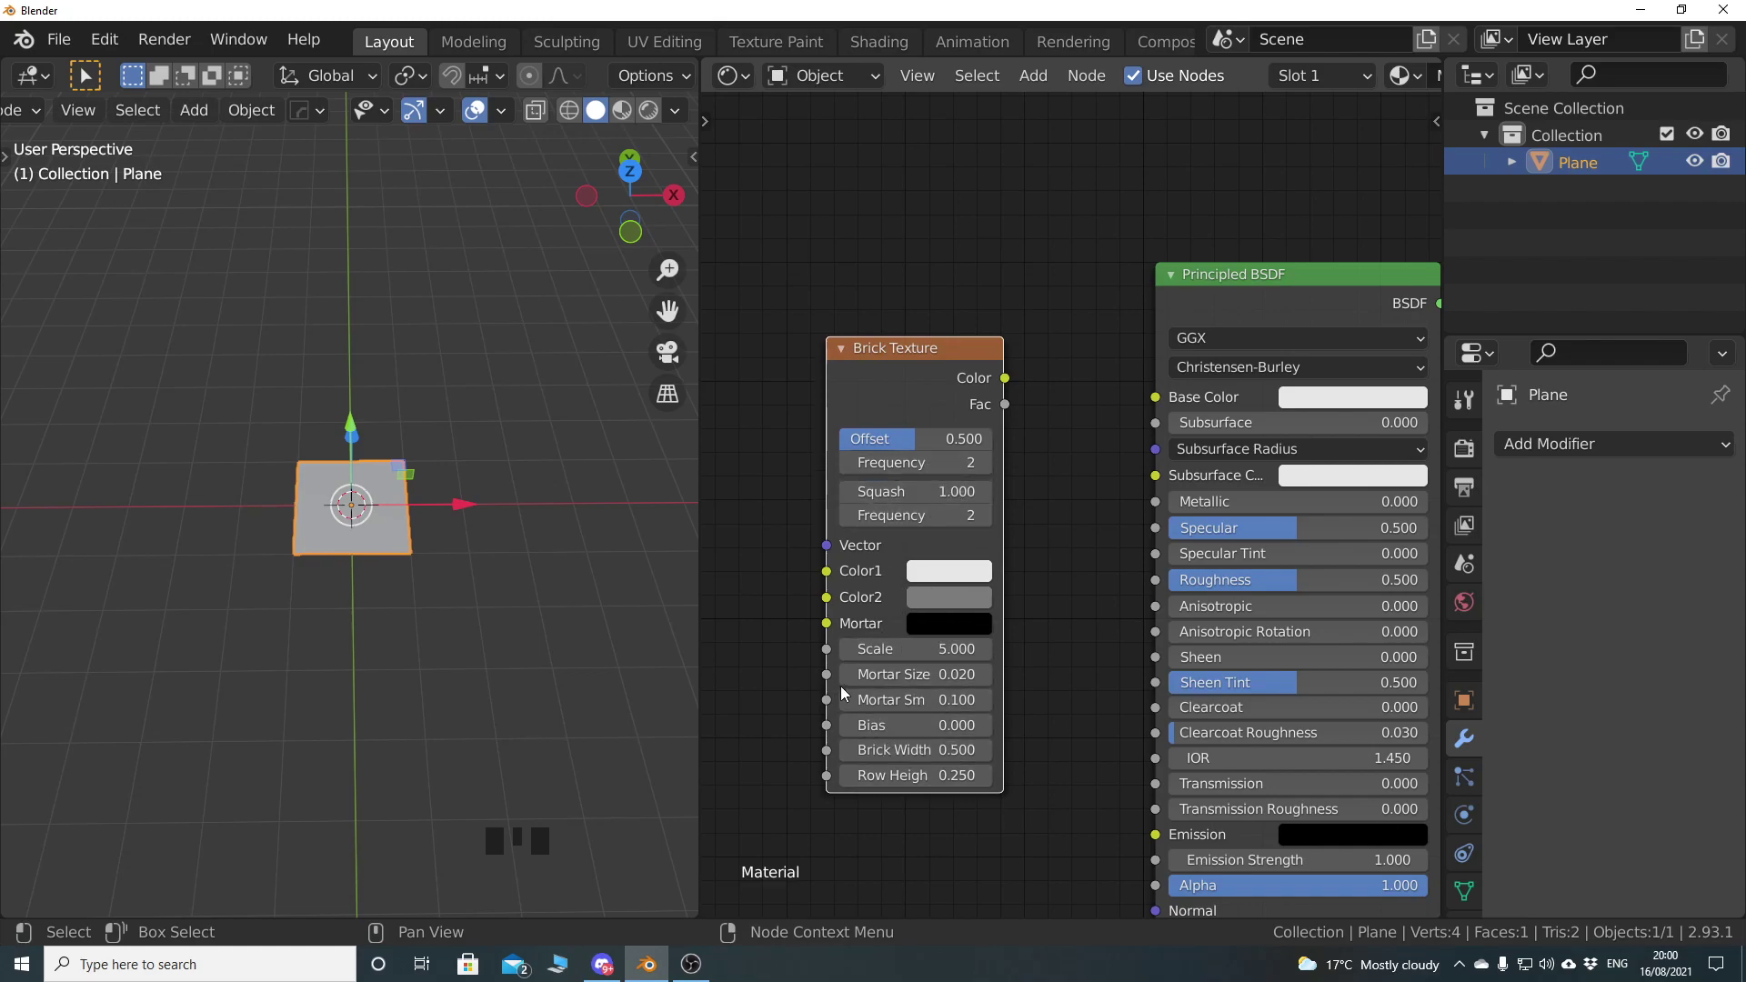
pyautogui.moveTo(829, 504); pyautogui.dragTo(779, 503)
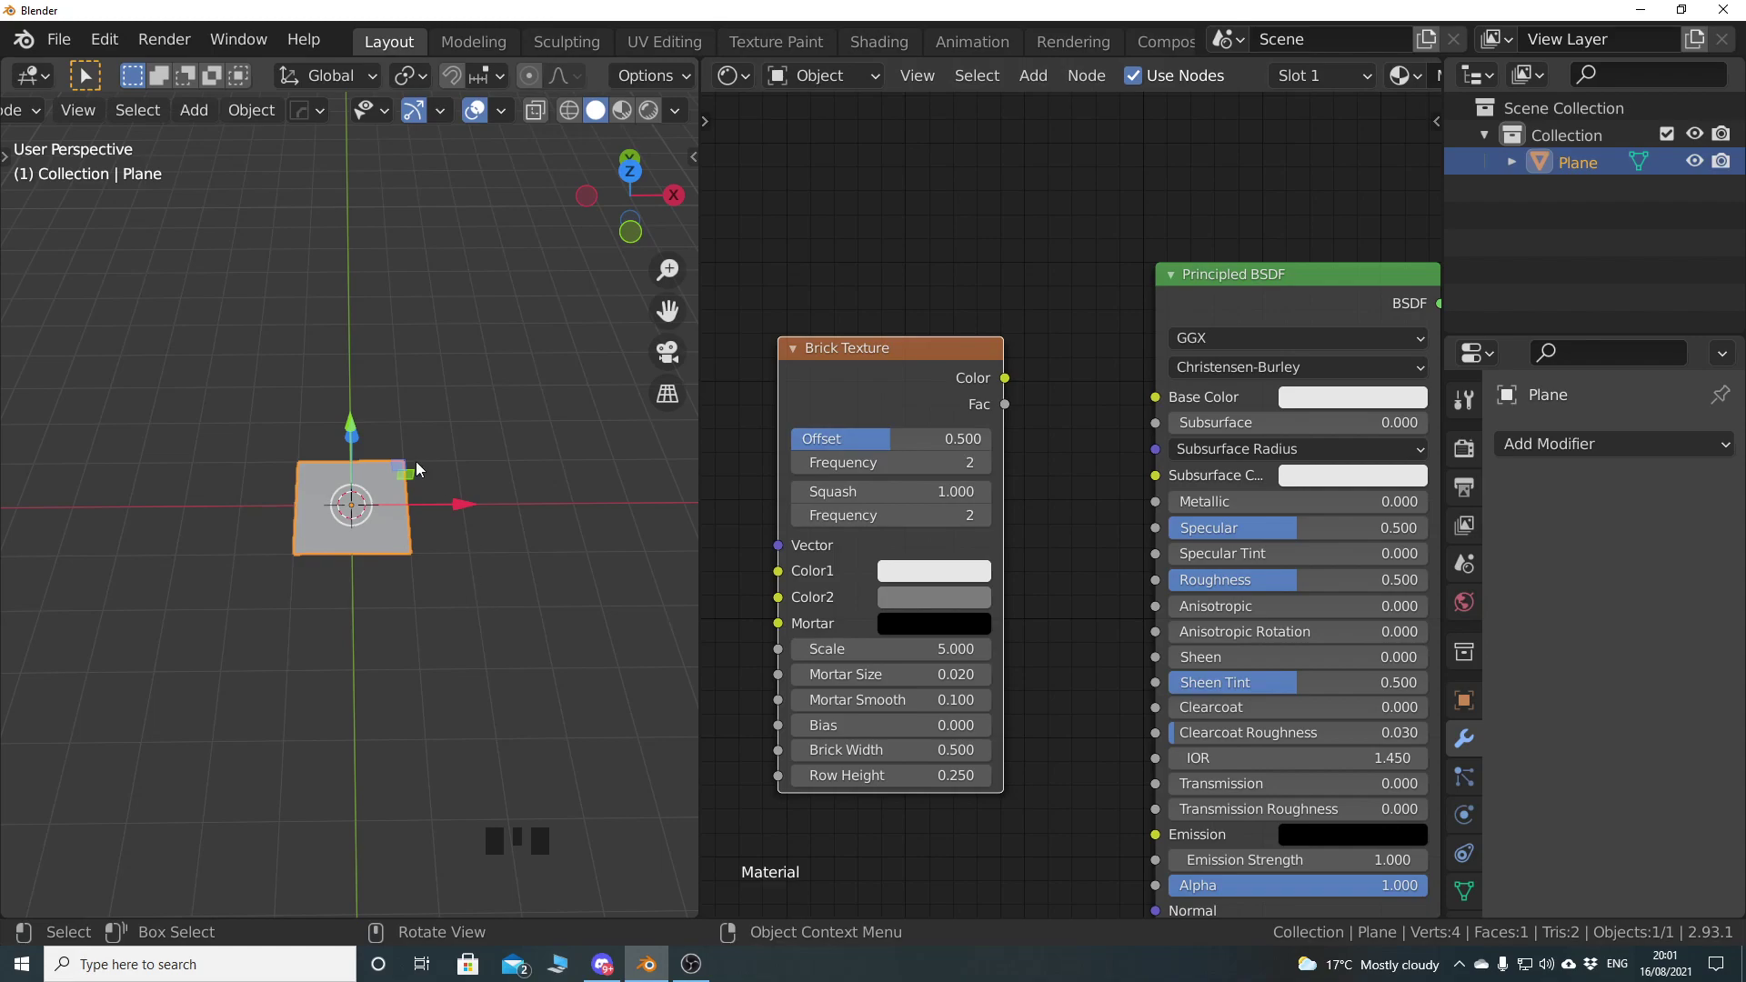
pyautogui.moveTo(1005, 378); pyautogui.dragTo(1169, 401)
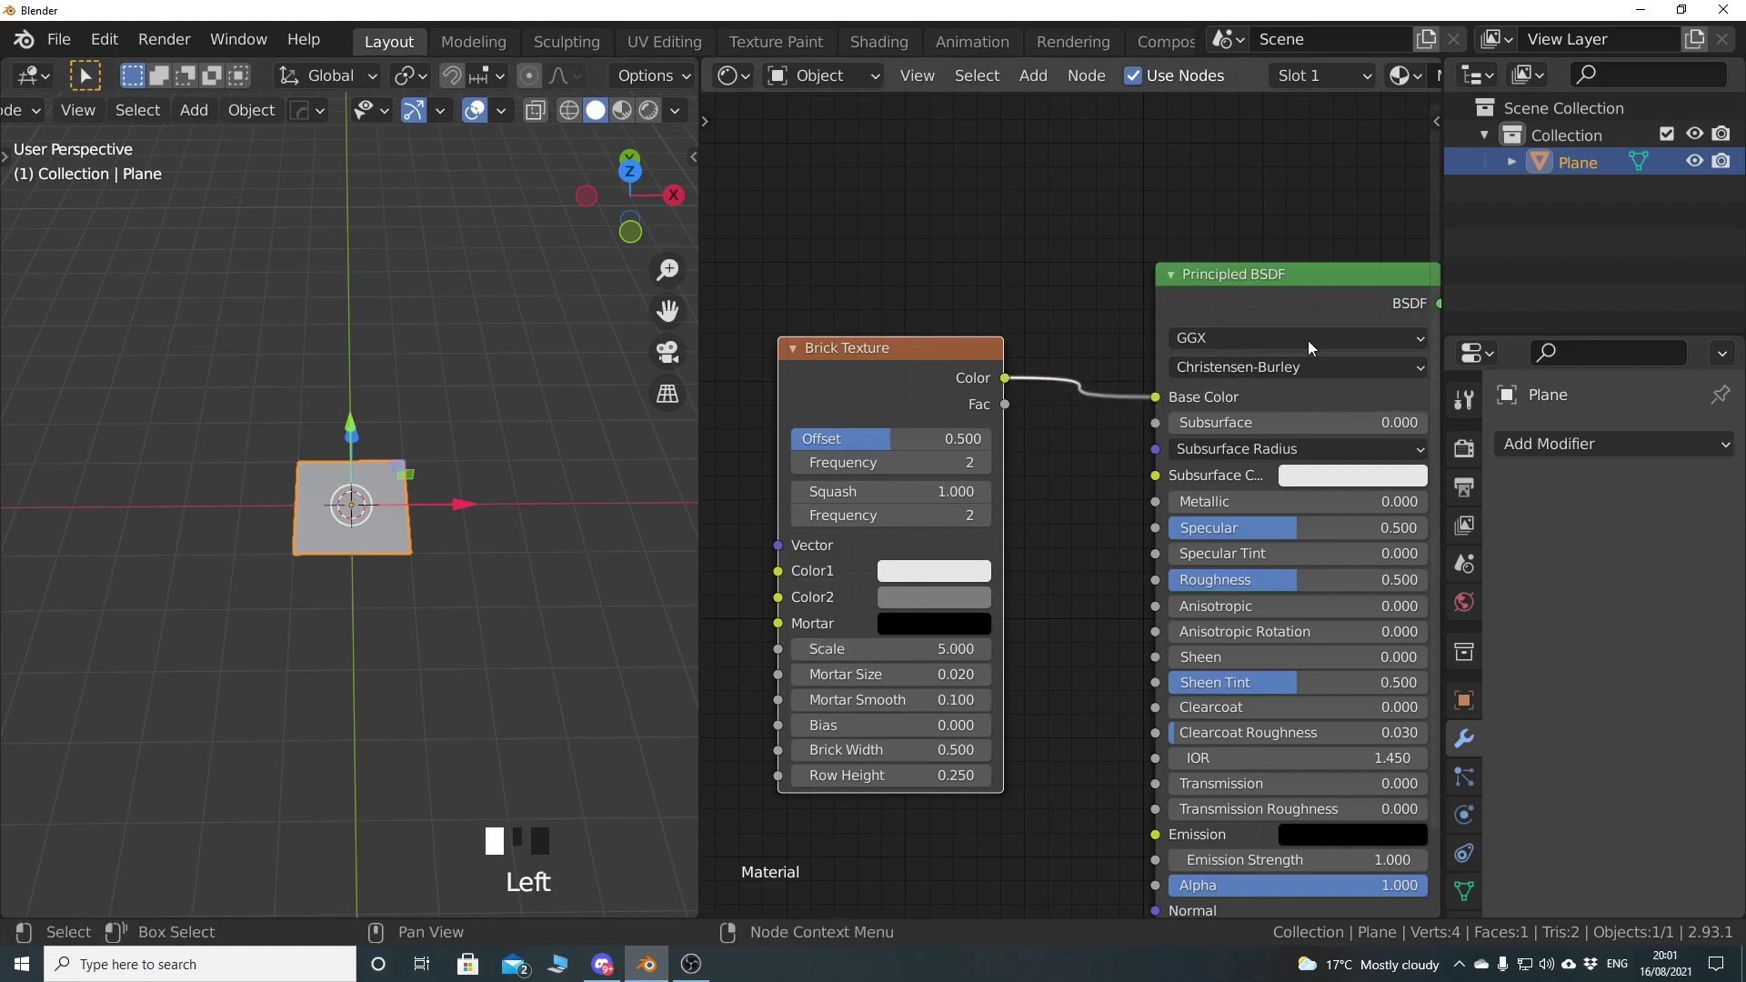
# Show the plane in Material Preview shading and view it from directly above at close range
pyautogui.click(623, 111)
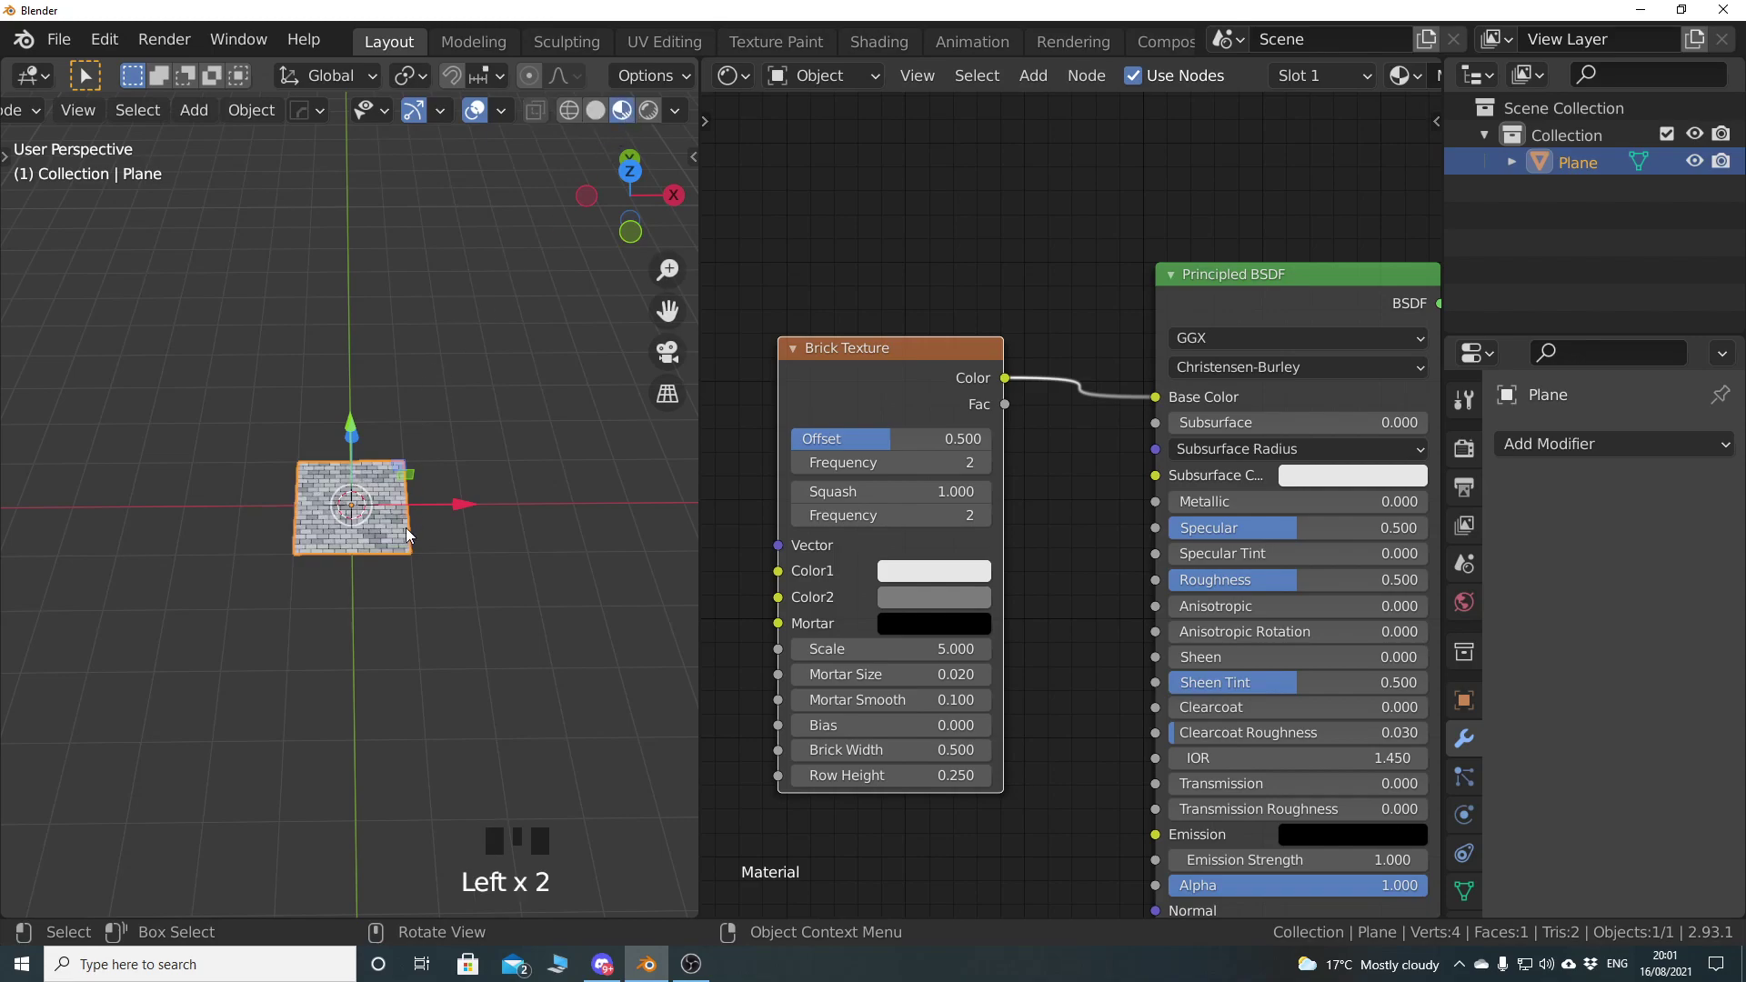
pyautogui.press('KP_7')
pyautogui.scroll(6, 412, 515)
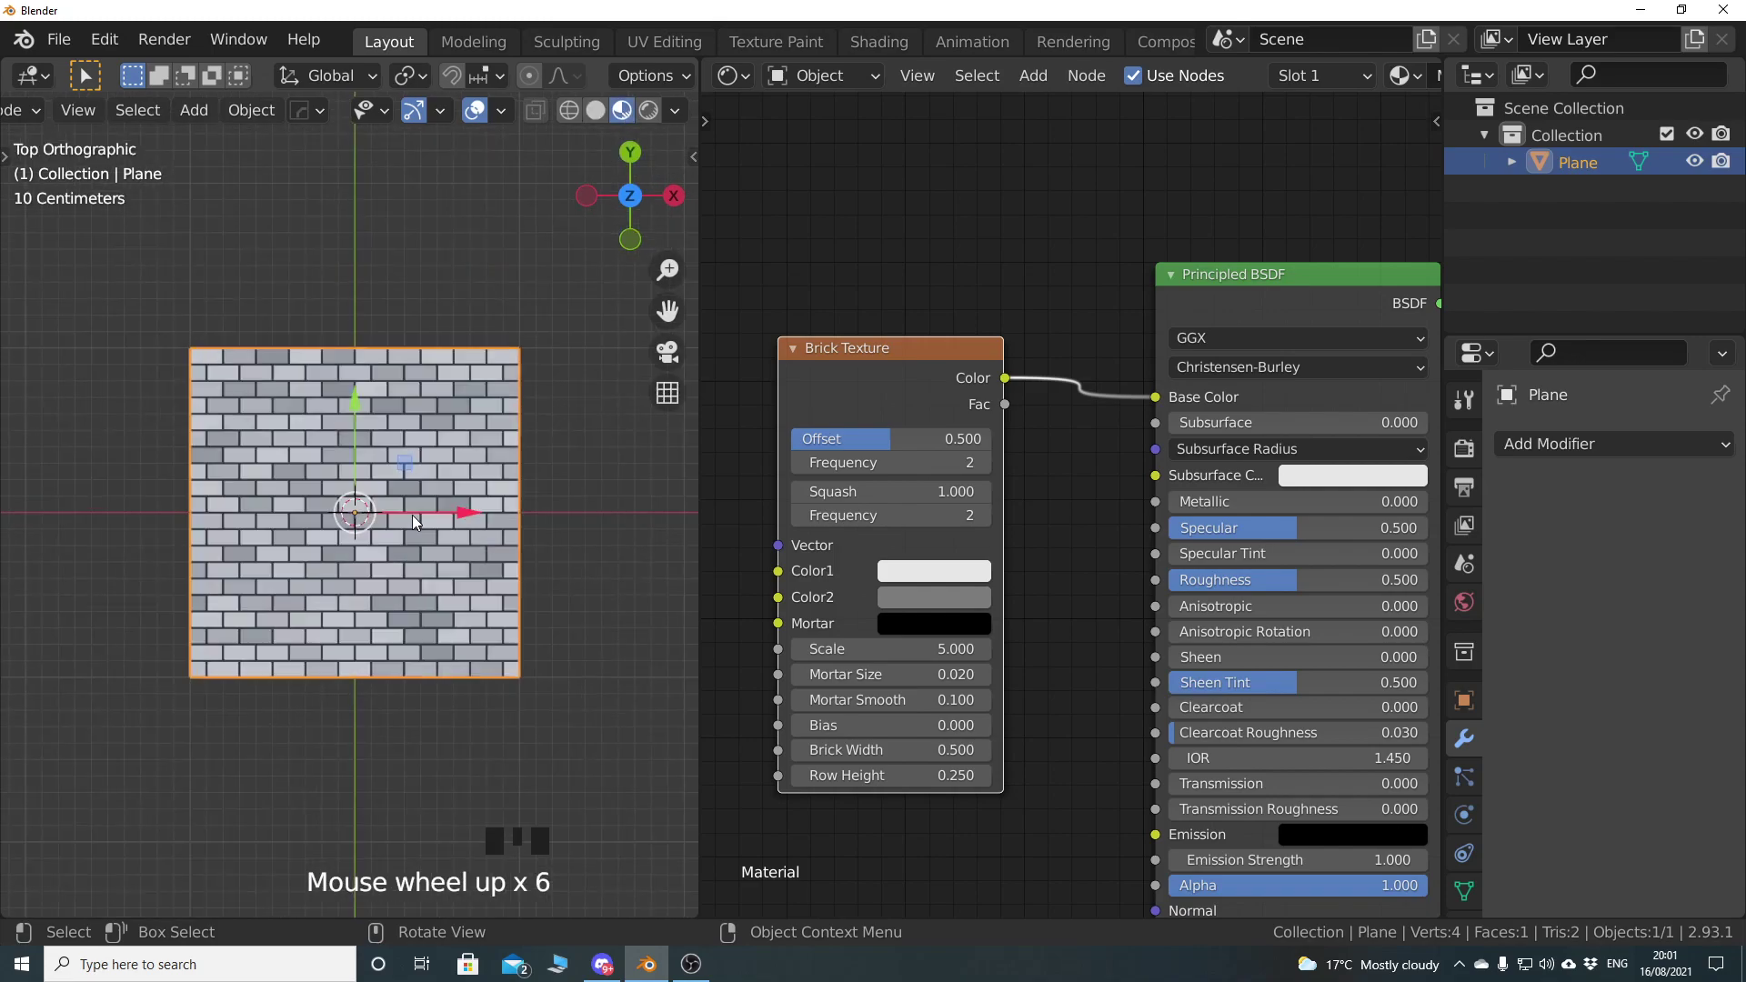
pyautogui.keyDown('shift'); pyautogui.moveTo(413, 515); pyautogui.dragTo(380, 509, button='middle'); pyautogui.keyUp('shift')
# Try varying the Brick Texture's Offset and set it back to 0.5
pyautogui.moveTo(911, 434)
pyautogui.mouseDown()
pyautogui.moveTo(860, 434)
pyautogui.moveTo(909, 435)
pyautogui.moveTo(871, 440)
pyautogui.moveTo(894, 445)
pyautogui.mouseUp()
pyautogui.doubleClick(892, 445)
pyautogui.write('.5')
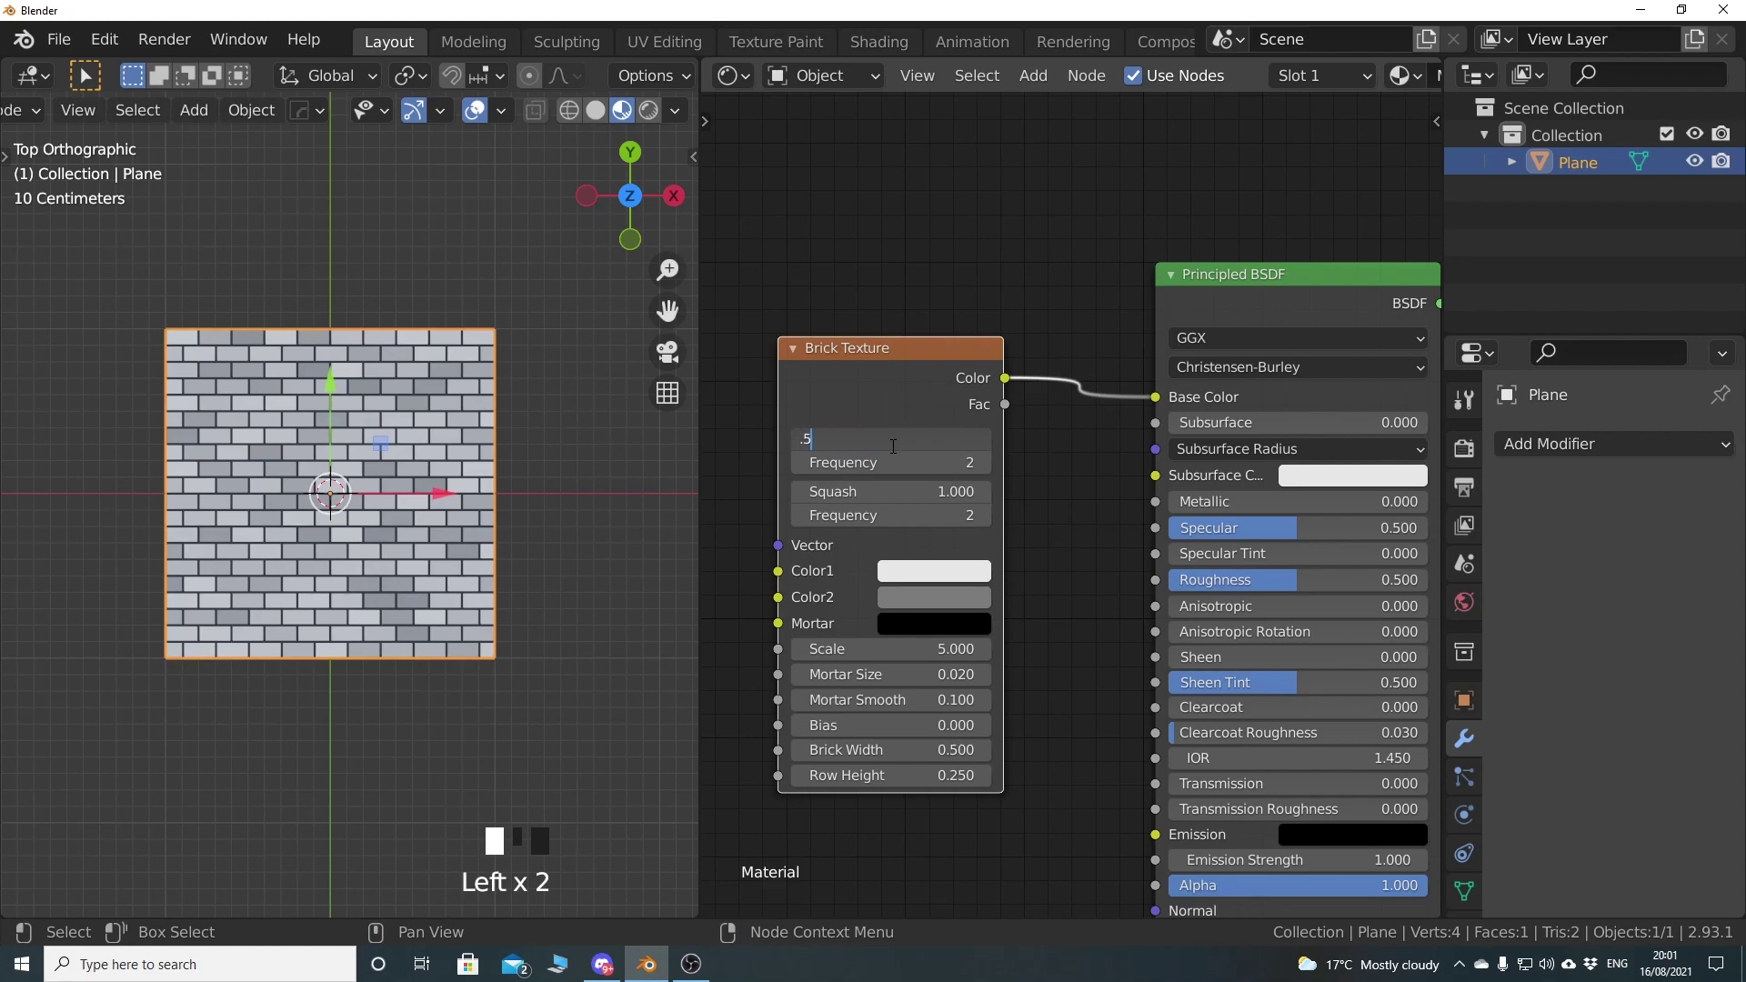
pyautogui.press('Return')
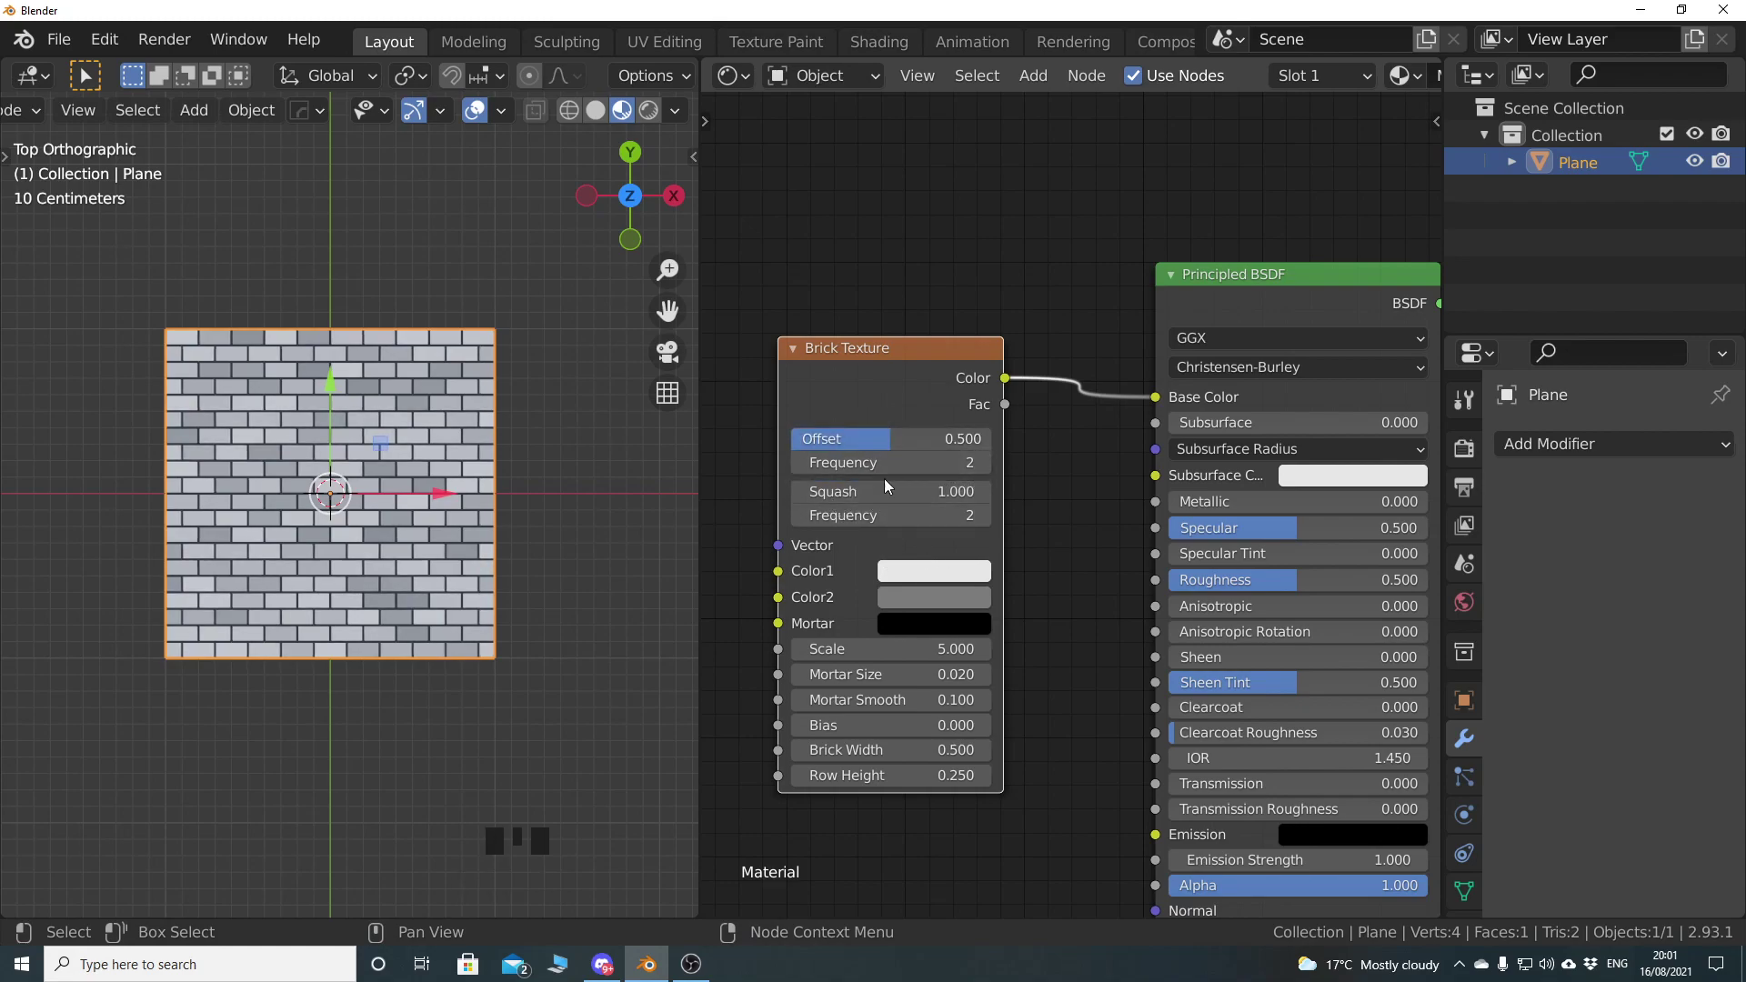
# Try raising the Brick Texture's offset Frequency to 4 and set it back to 2
pyautogui.click(983, 462)
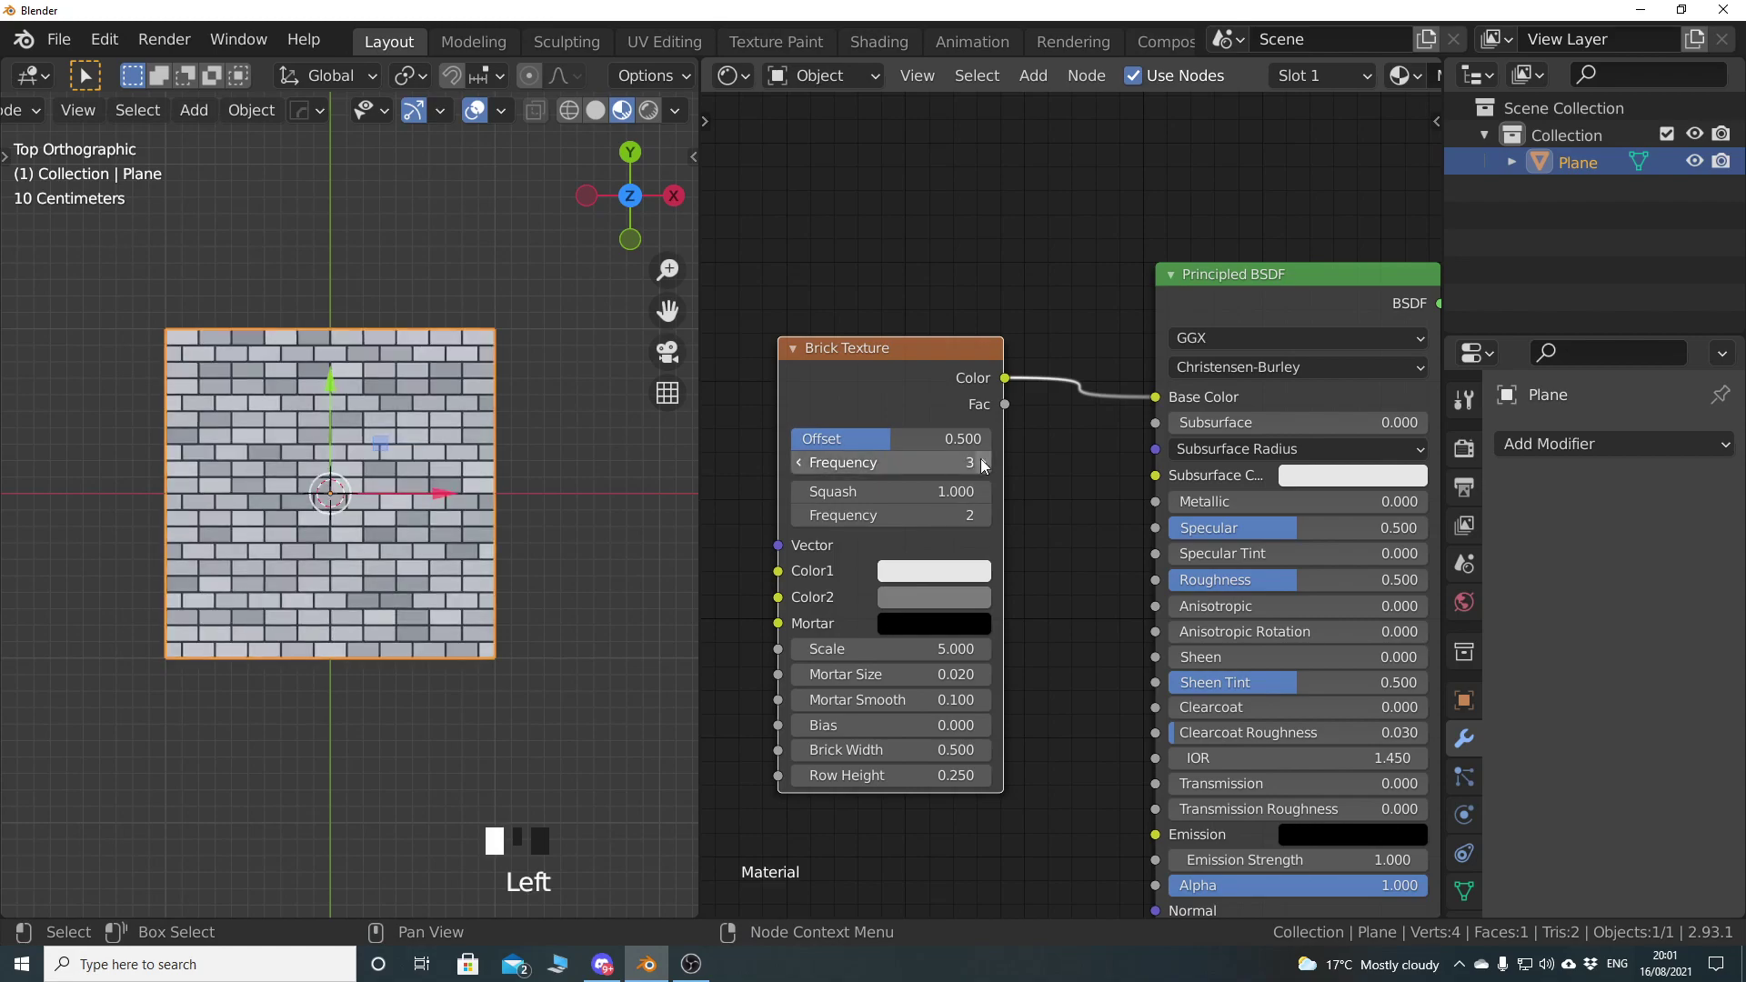
pyautogui.click(984, 462)
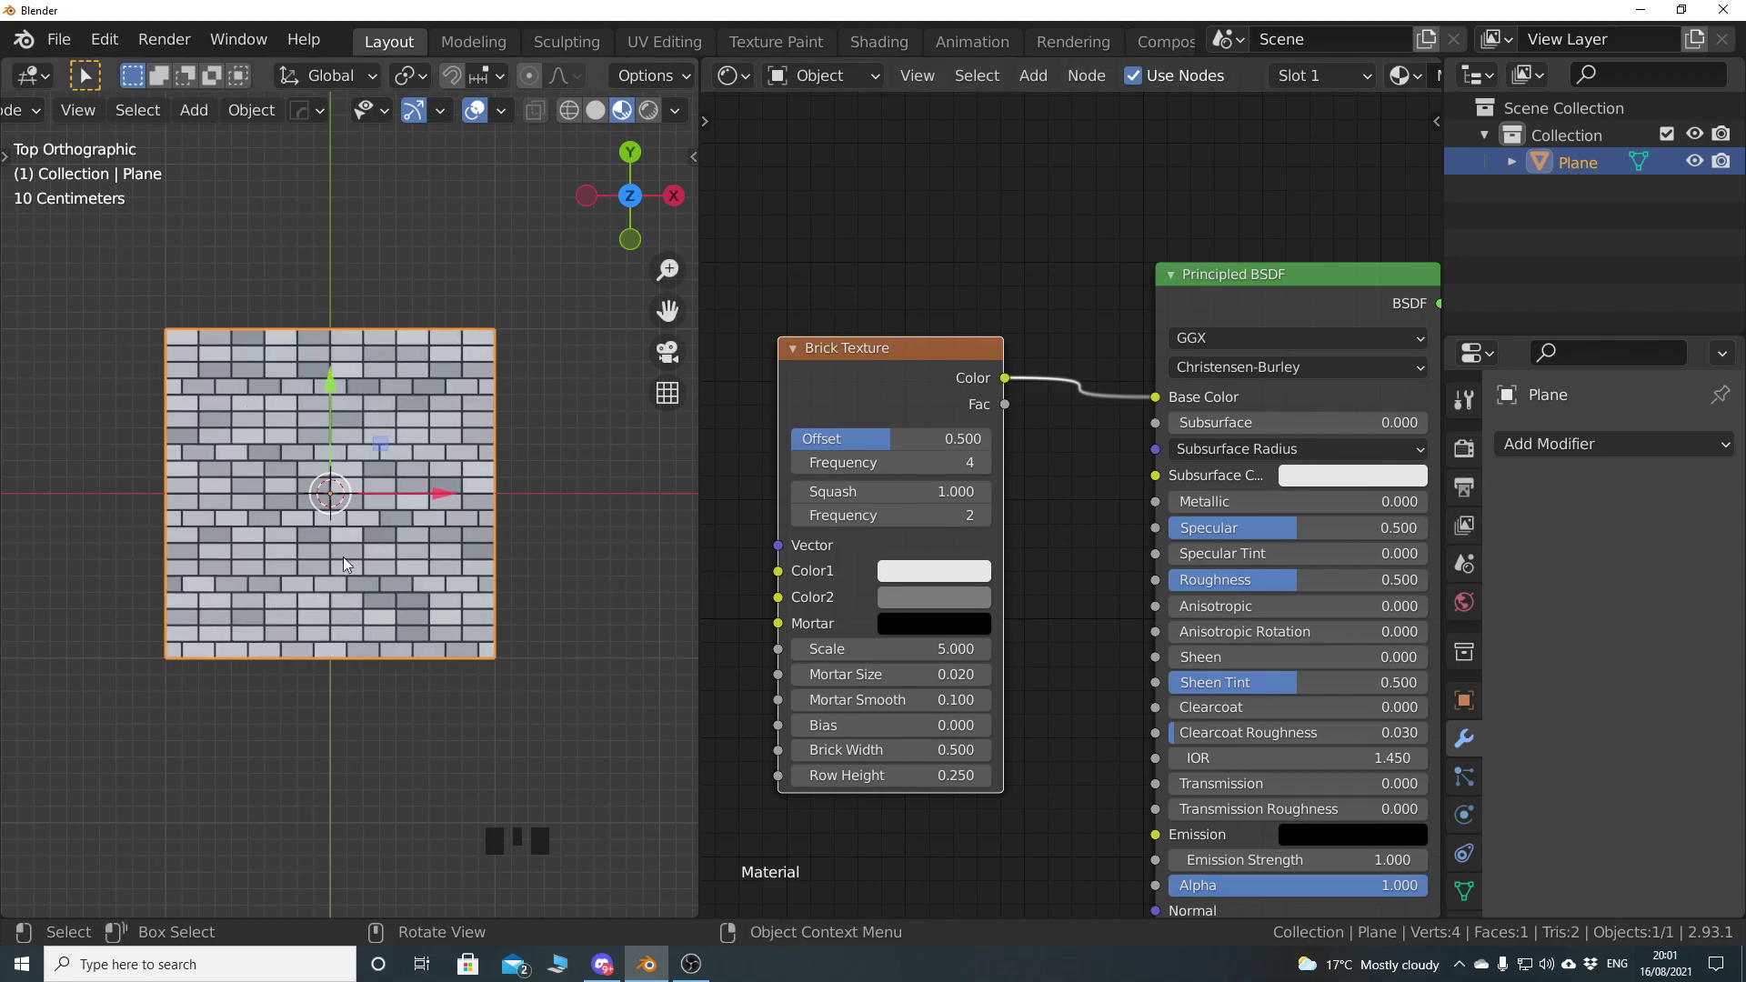
pyautogui.click(800, 463)
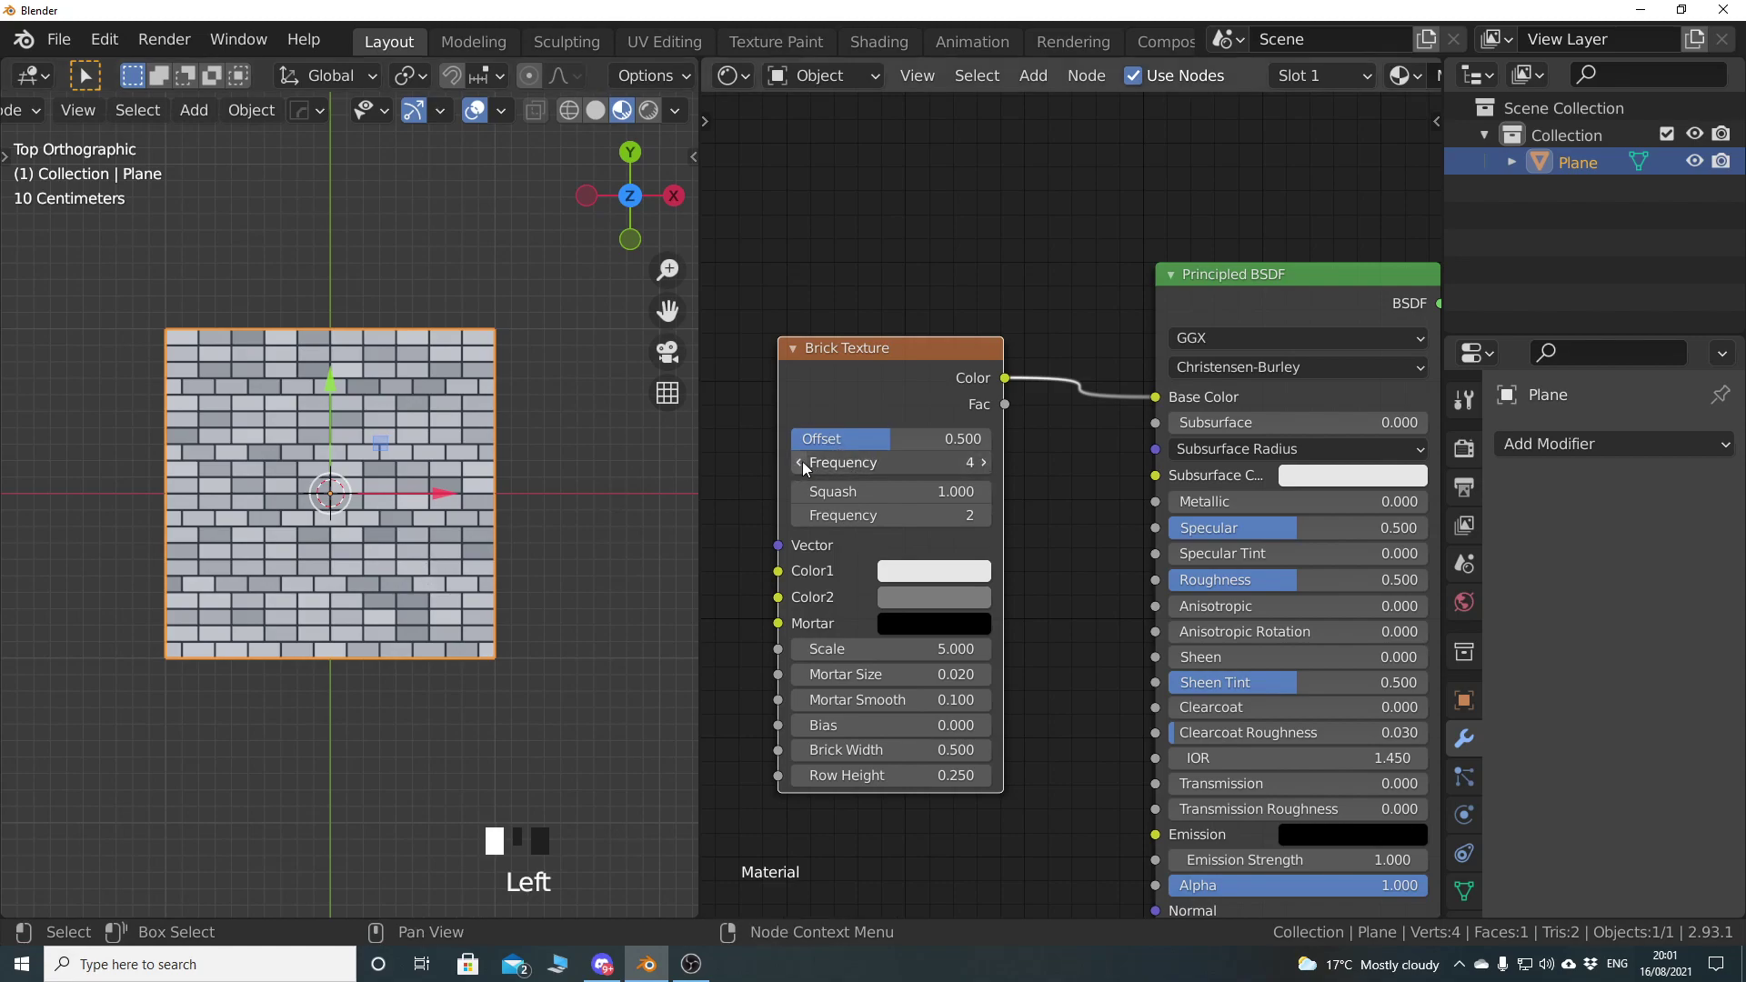
pyautogui.click(799, 463)
pyautogui.click(799, 463)
# Try a Squash of 0.3 with a squash Frequency of 3 on the Brick Texture
pyautogui.moveTo(845, 491); pyautogui.dragTo(791, 491)
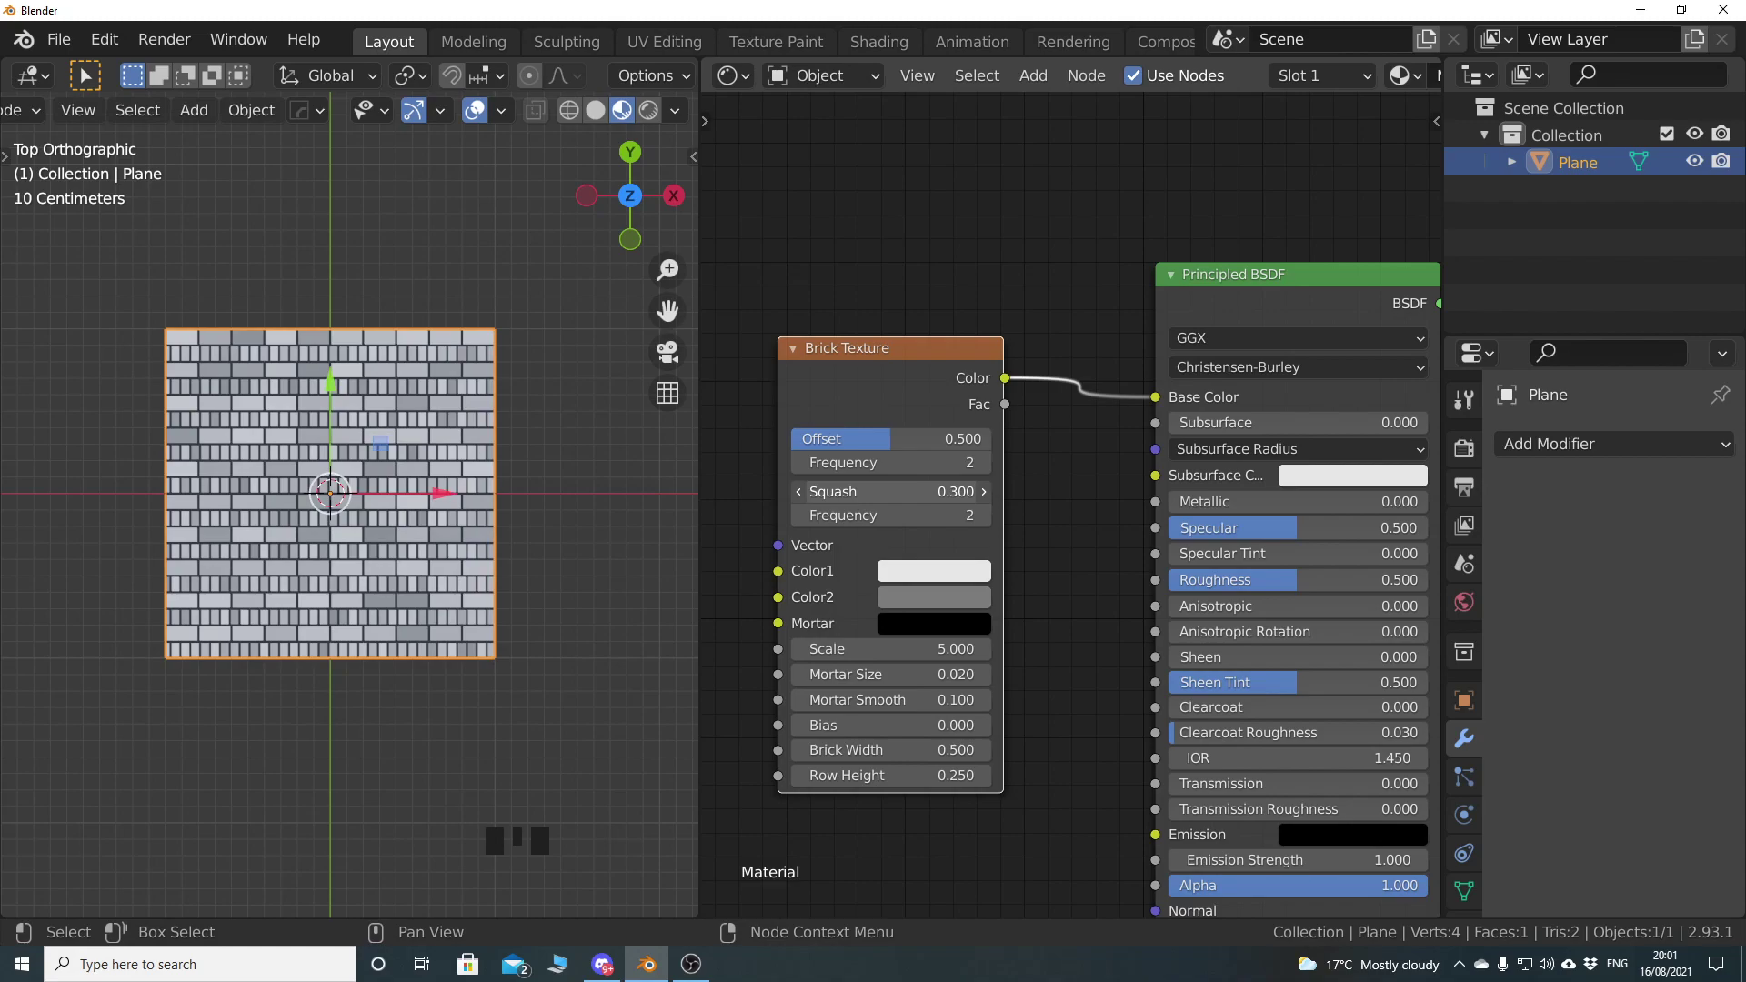
pyautogui.click(983, 515)
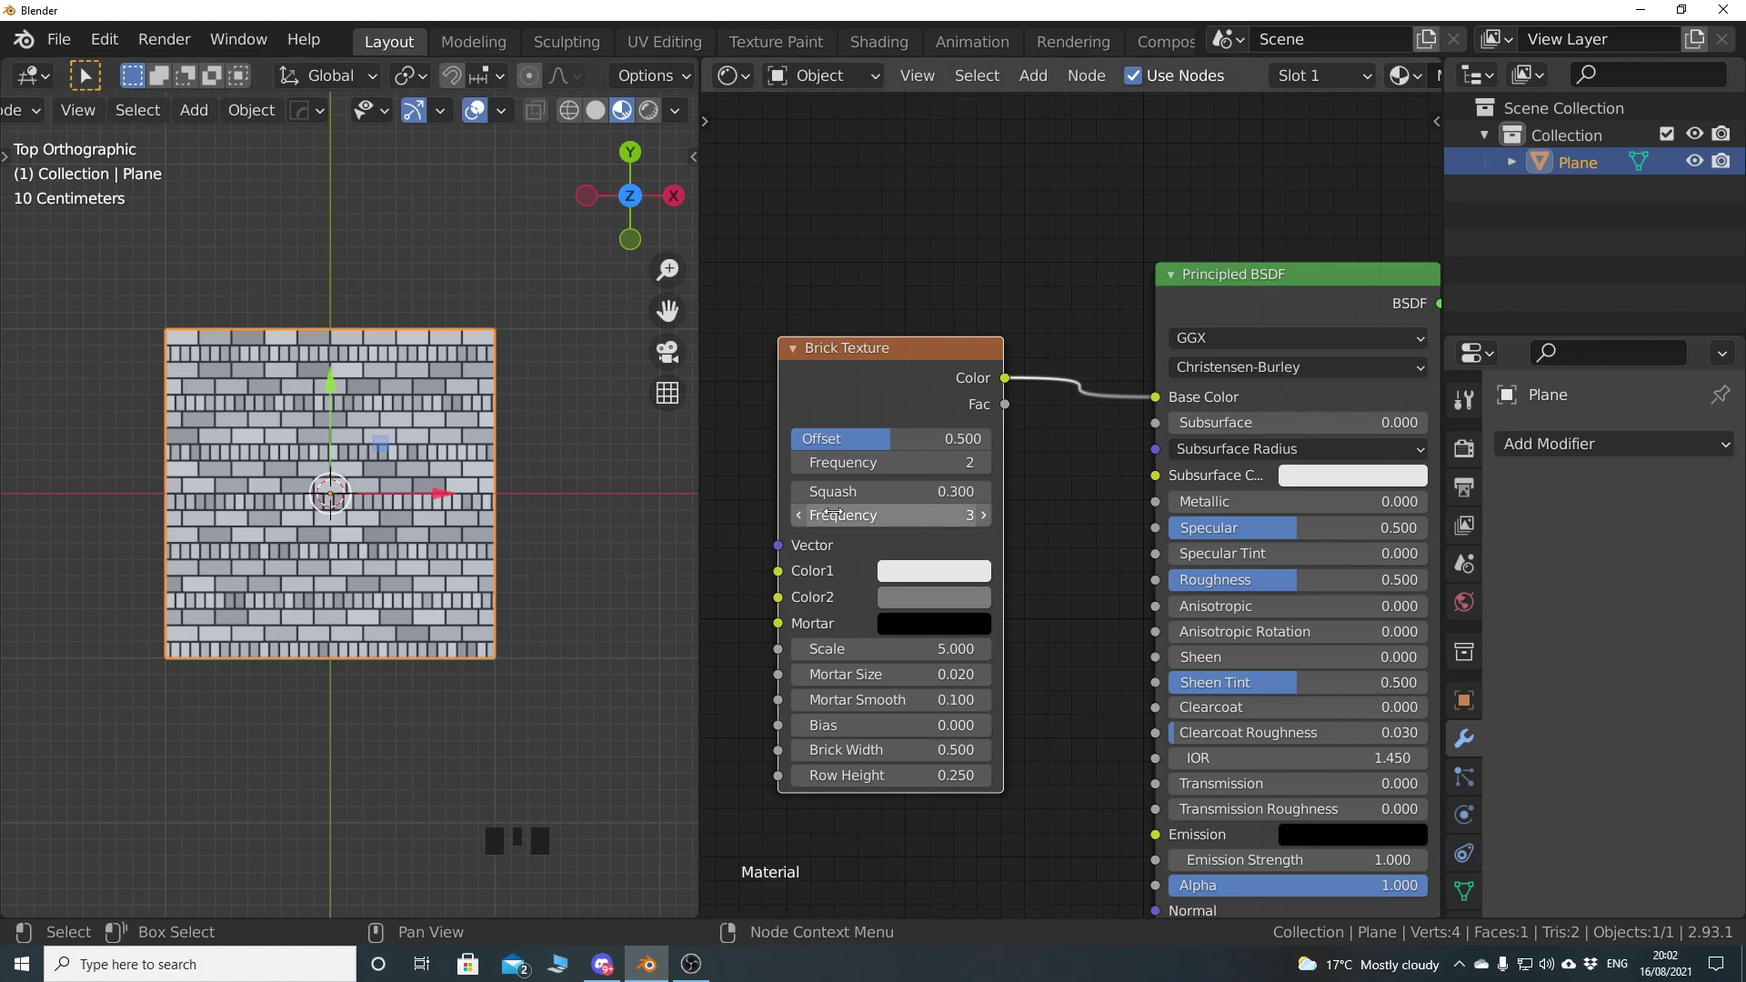
# Try a Squash of 0.5 with a squash Frequency of 2, and reset Squash to its default value
pyautogui.click(889, 491)
pyautogui.write('.5')
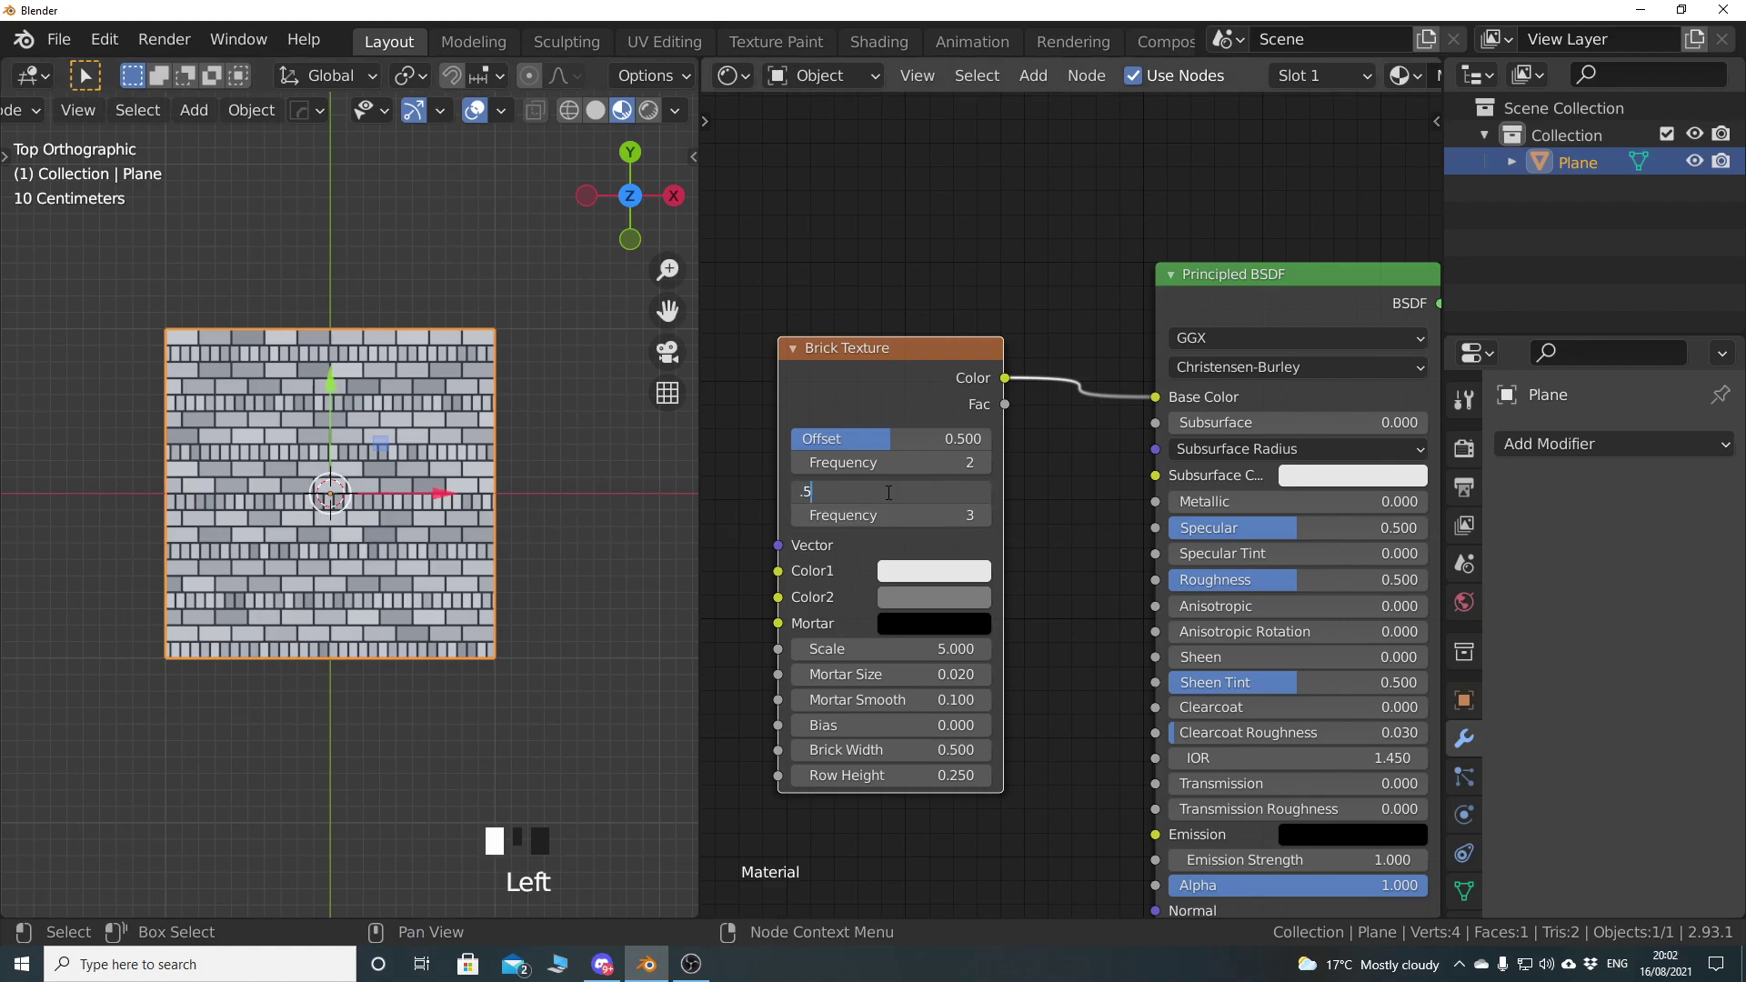
pyautogui.press('Return')
pyautogui.click(904, 516)
pyautogui.write('2')
pyautogui.press('Return')
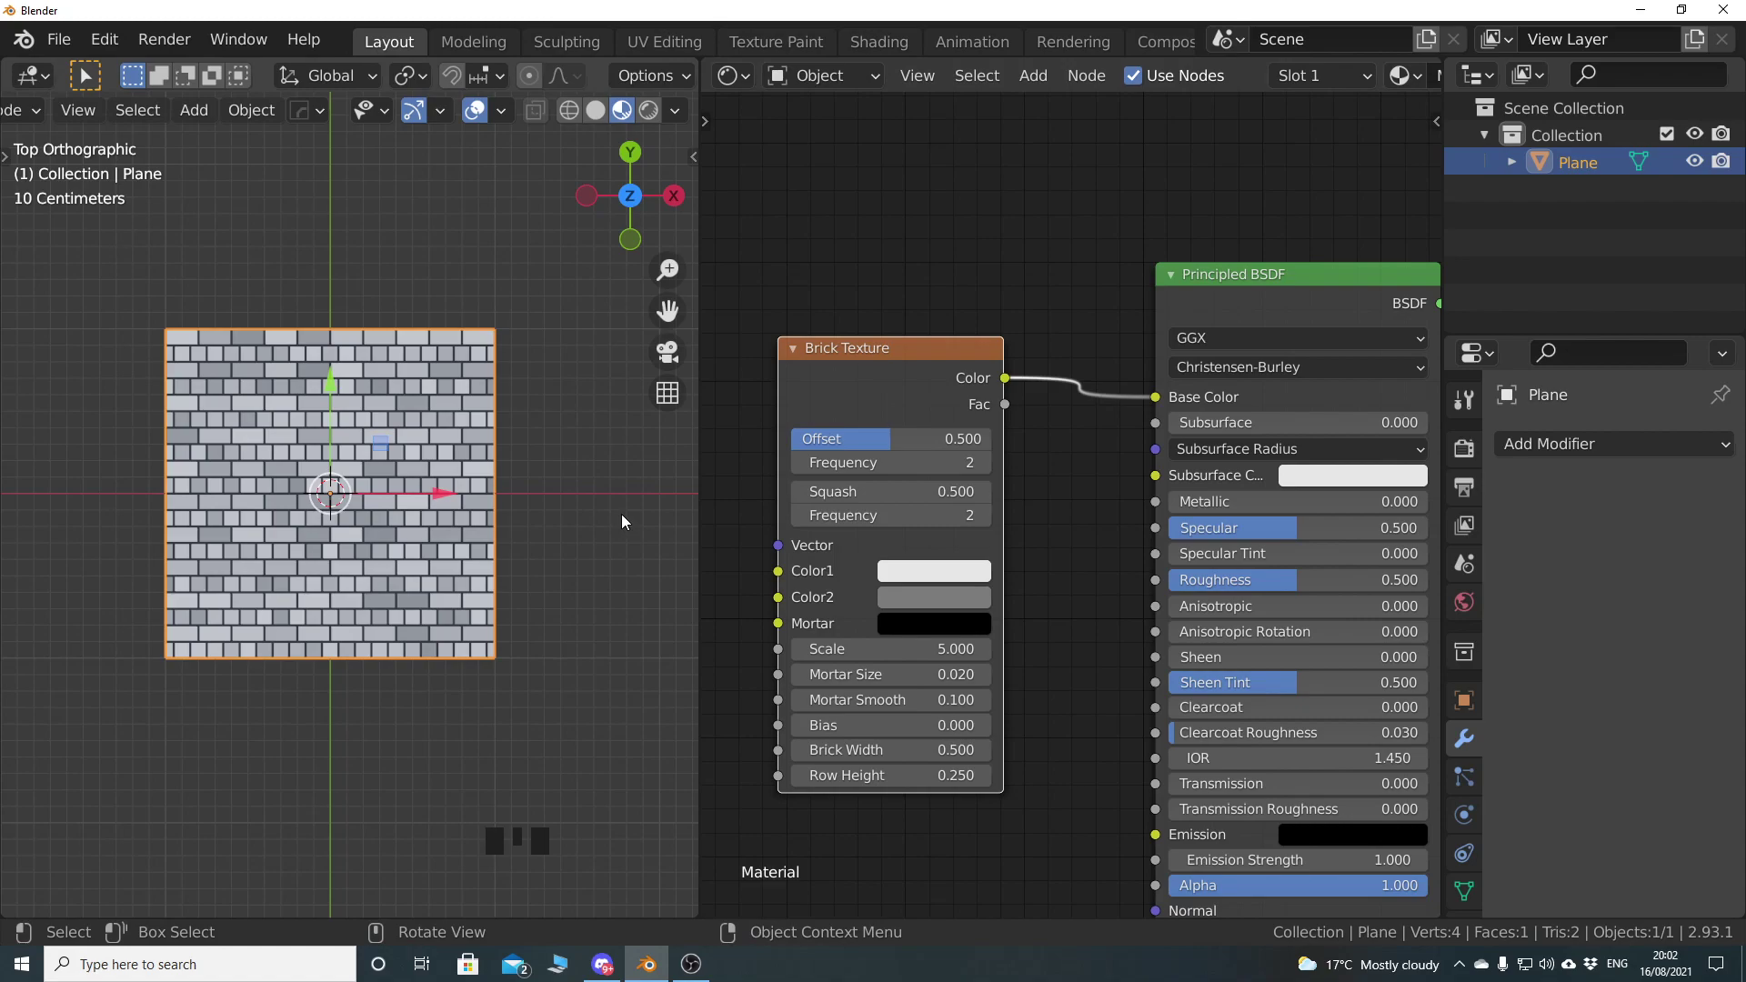
pyautogui.rightClick(878, 492)
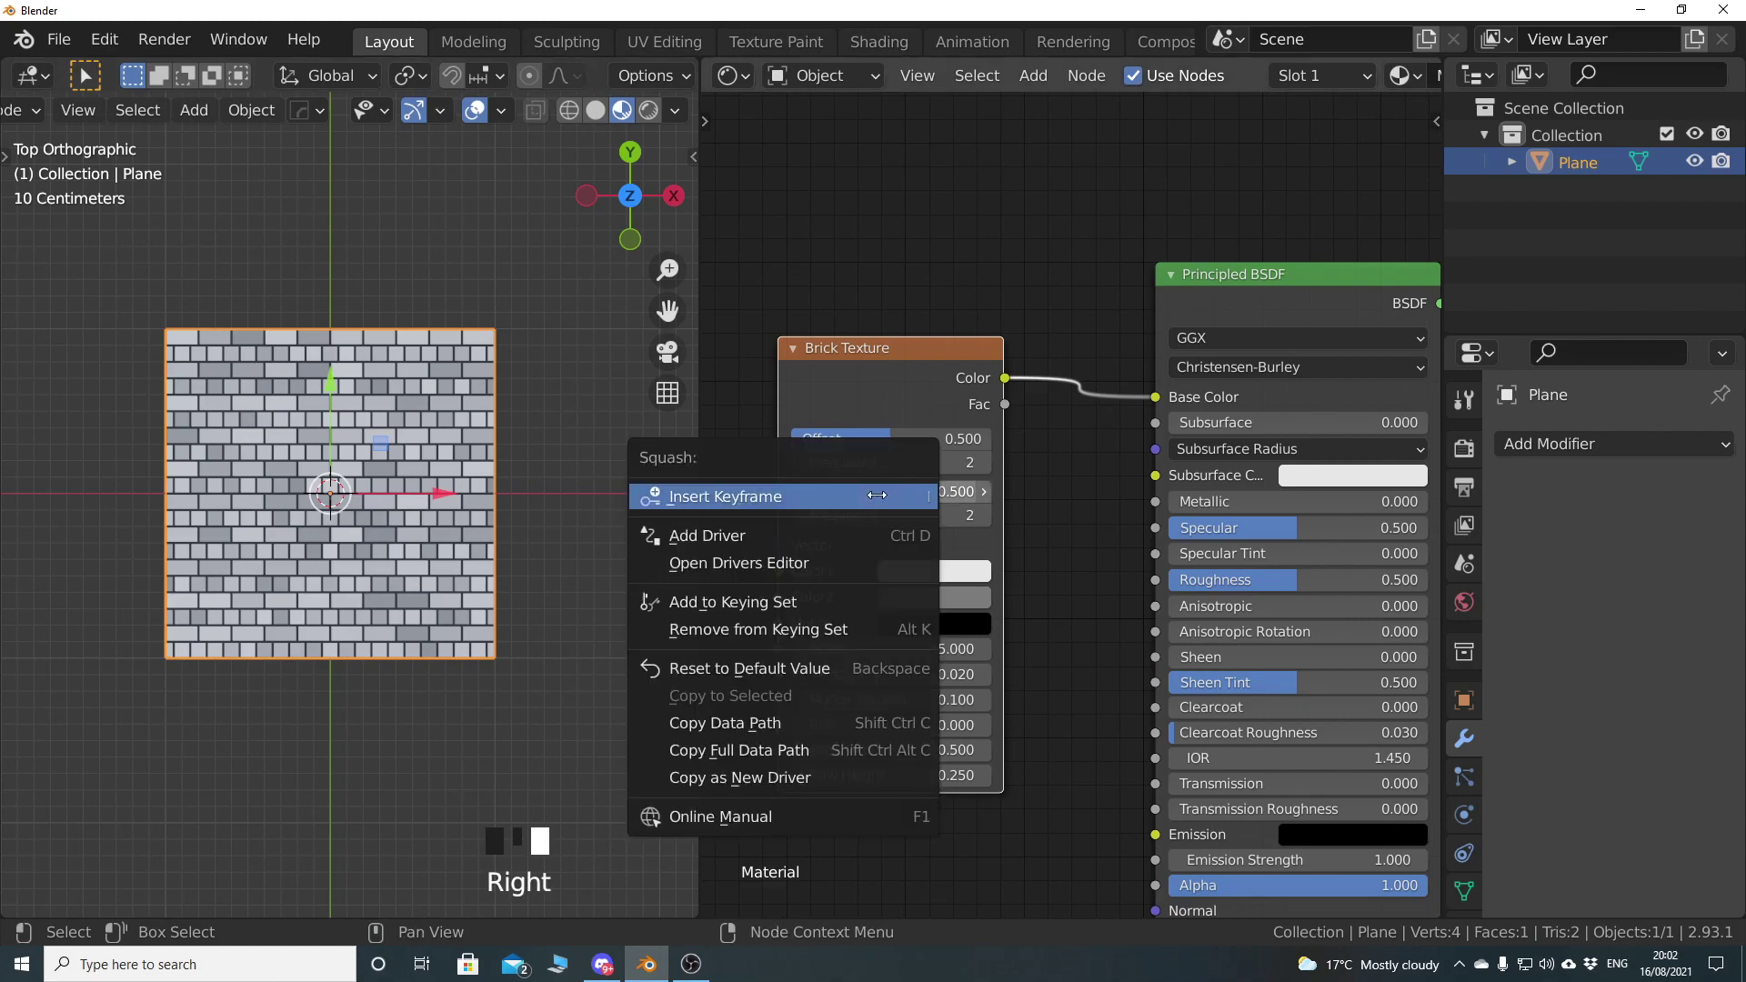
pyautogui.click(833, 673)
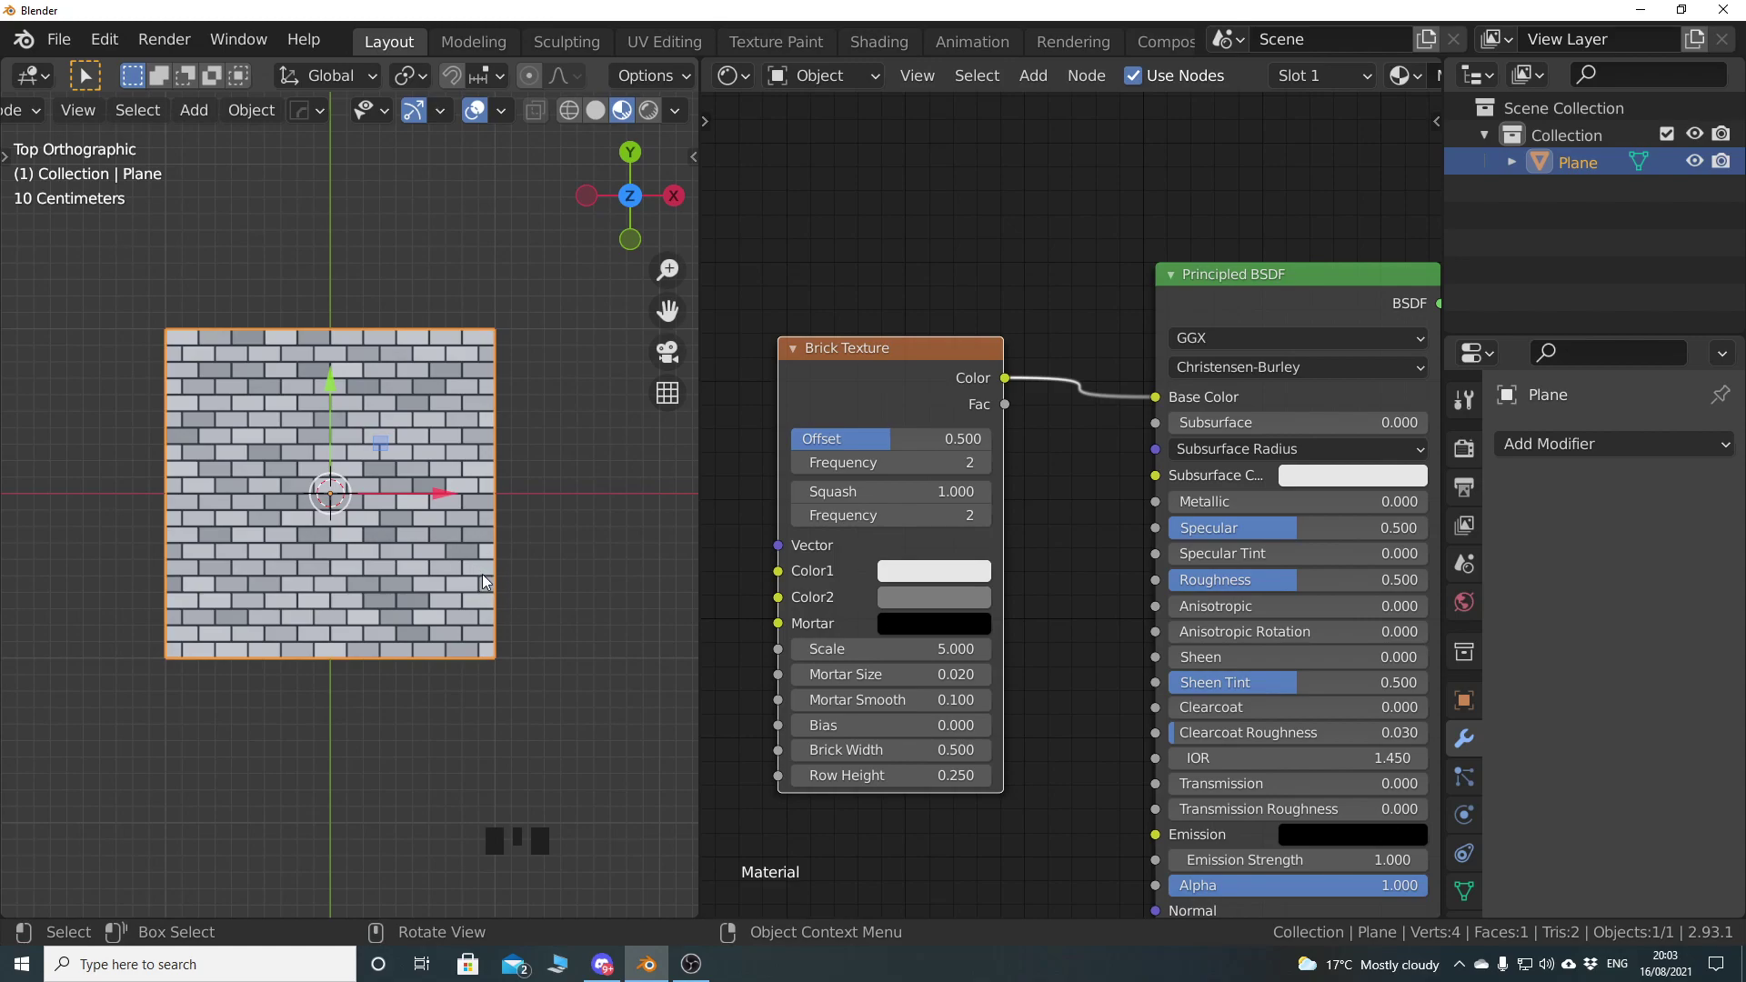
# Set the Brick Texture's Scale to 8.5
pyautogui.click(887, 648)
pyautogui.moveTo(886, 649)
pyautogui.mouseDown()
pyautogui.moveTo(960, 648)
pyautogui.moveTo(883, 648)
pyautogui.mouseUp()
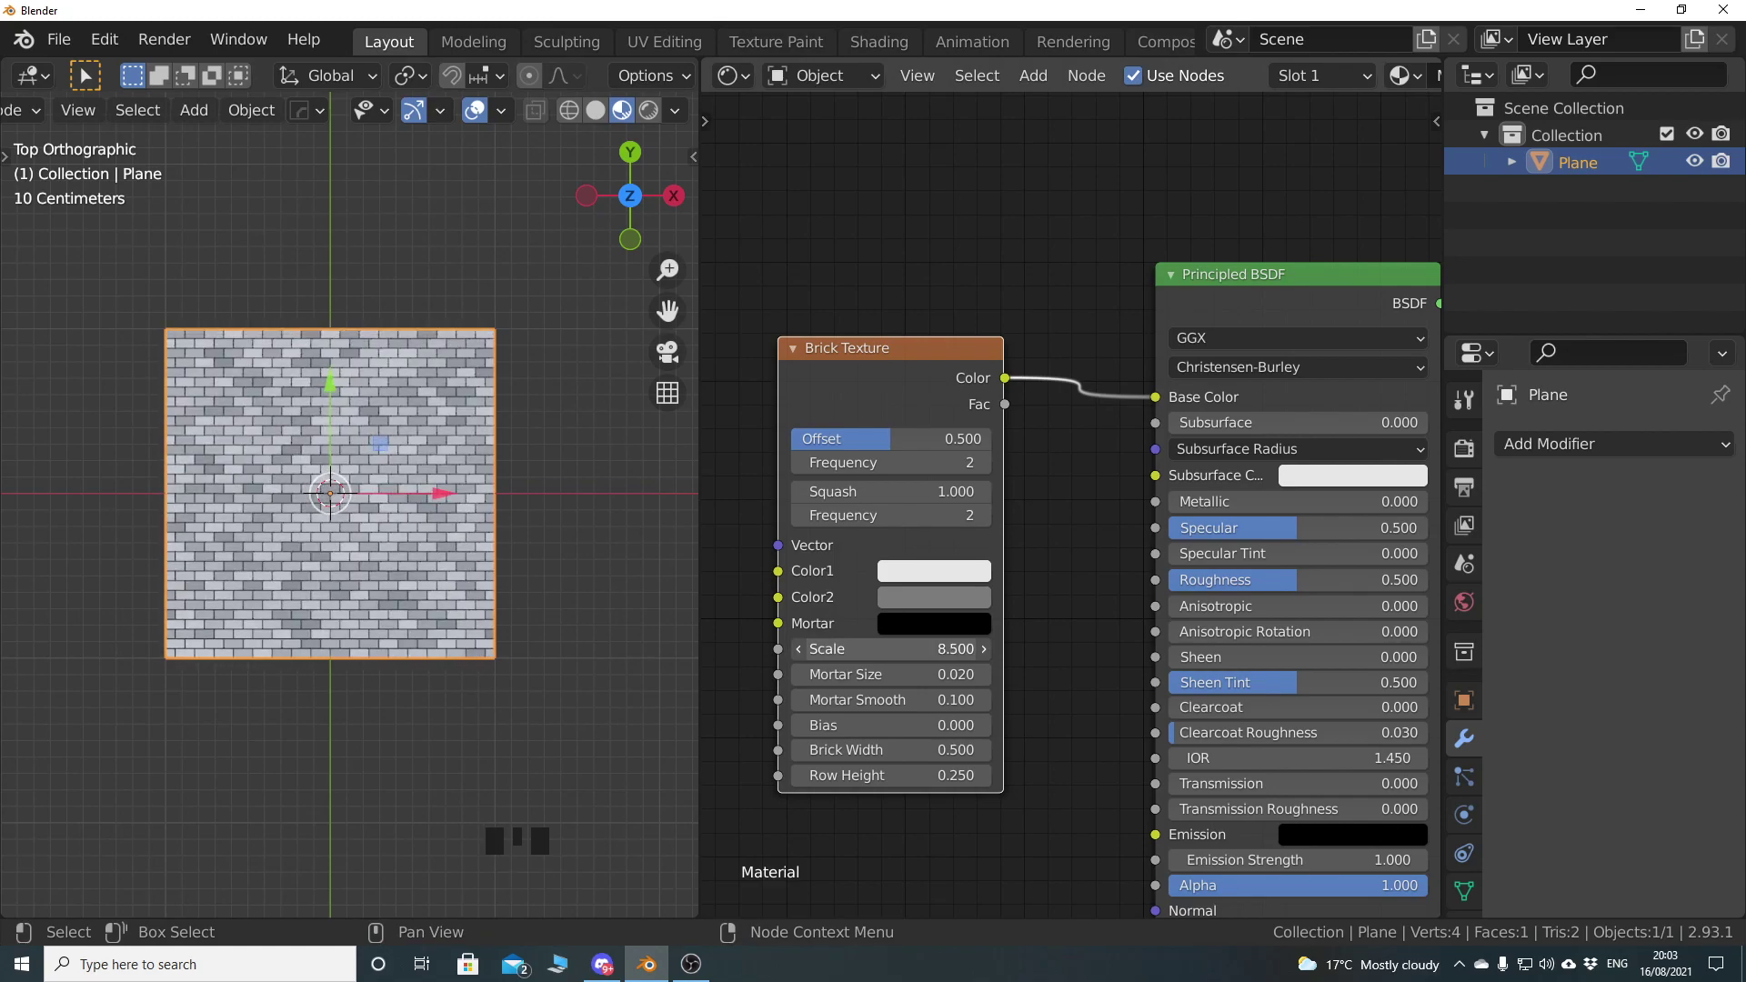
# Try a Scale of 1 on the Brick Texture and reset Scale to its default value
pyautogui.click(883, 648)
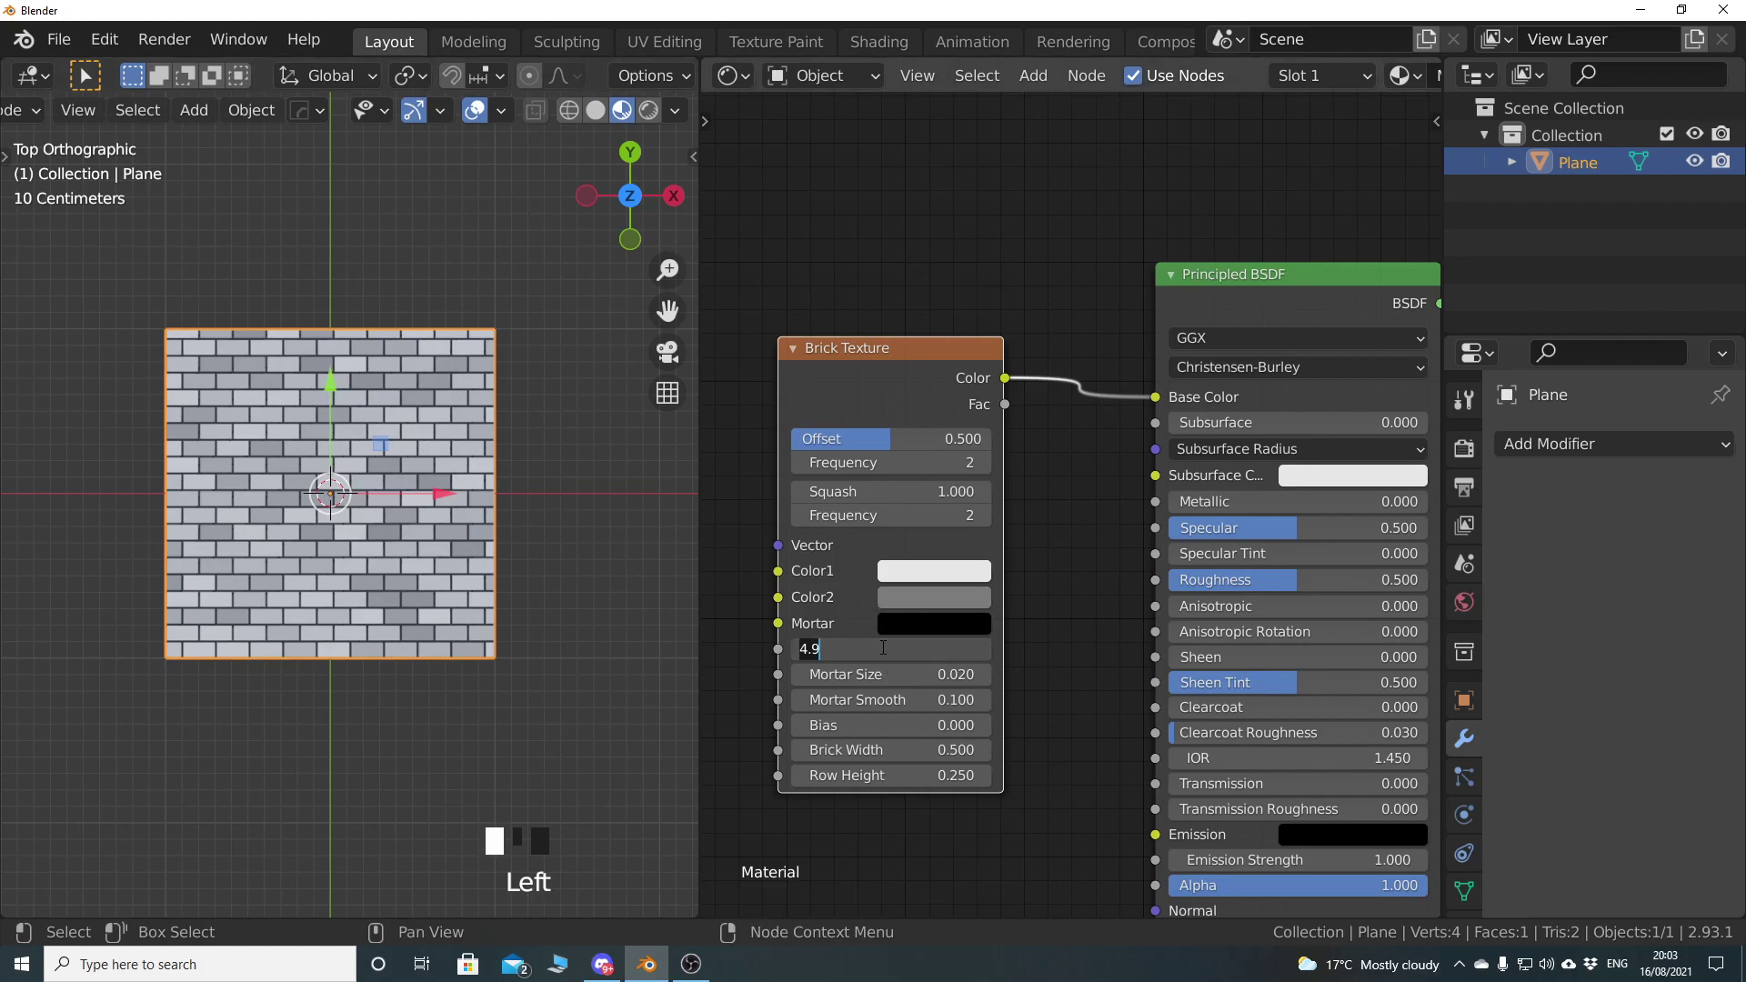
pyautogui.write('1')
pyautogui.press('Return')
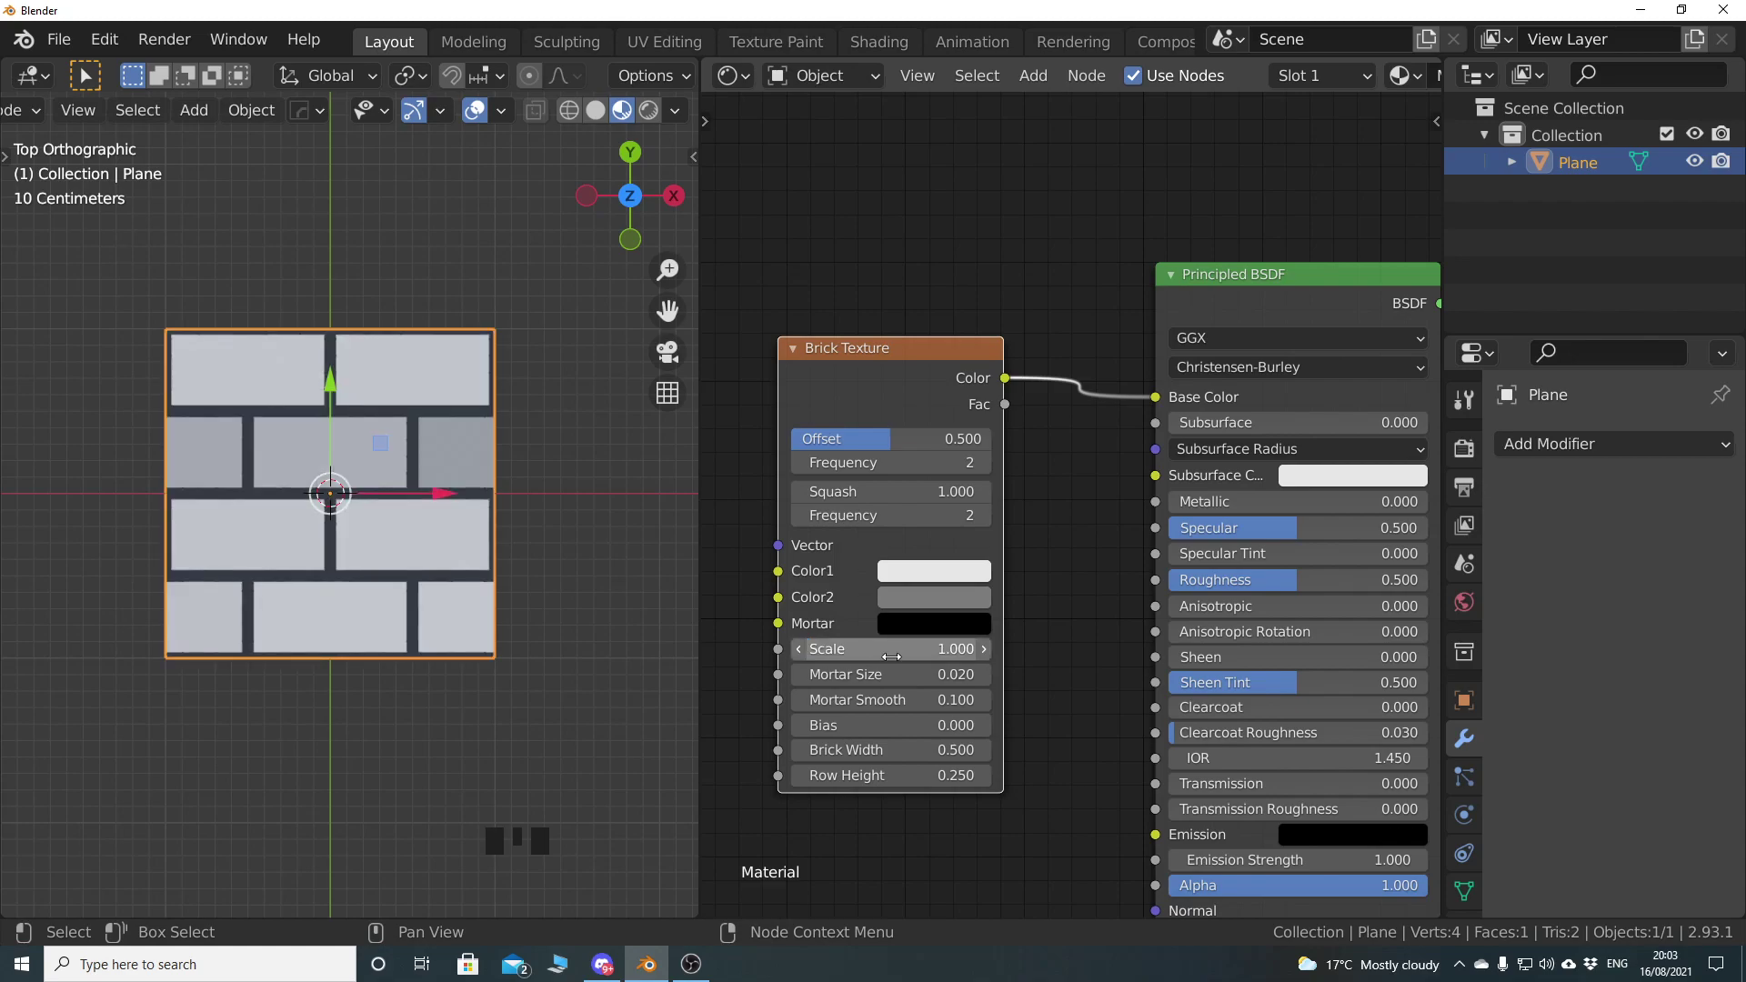
pyautogui.rightClick(892, 651)
pyautogui.click(889, 768)
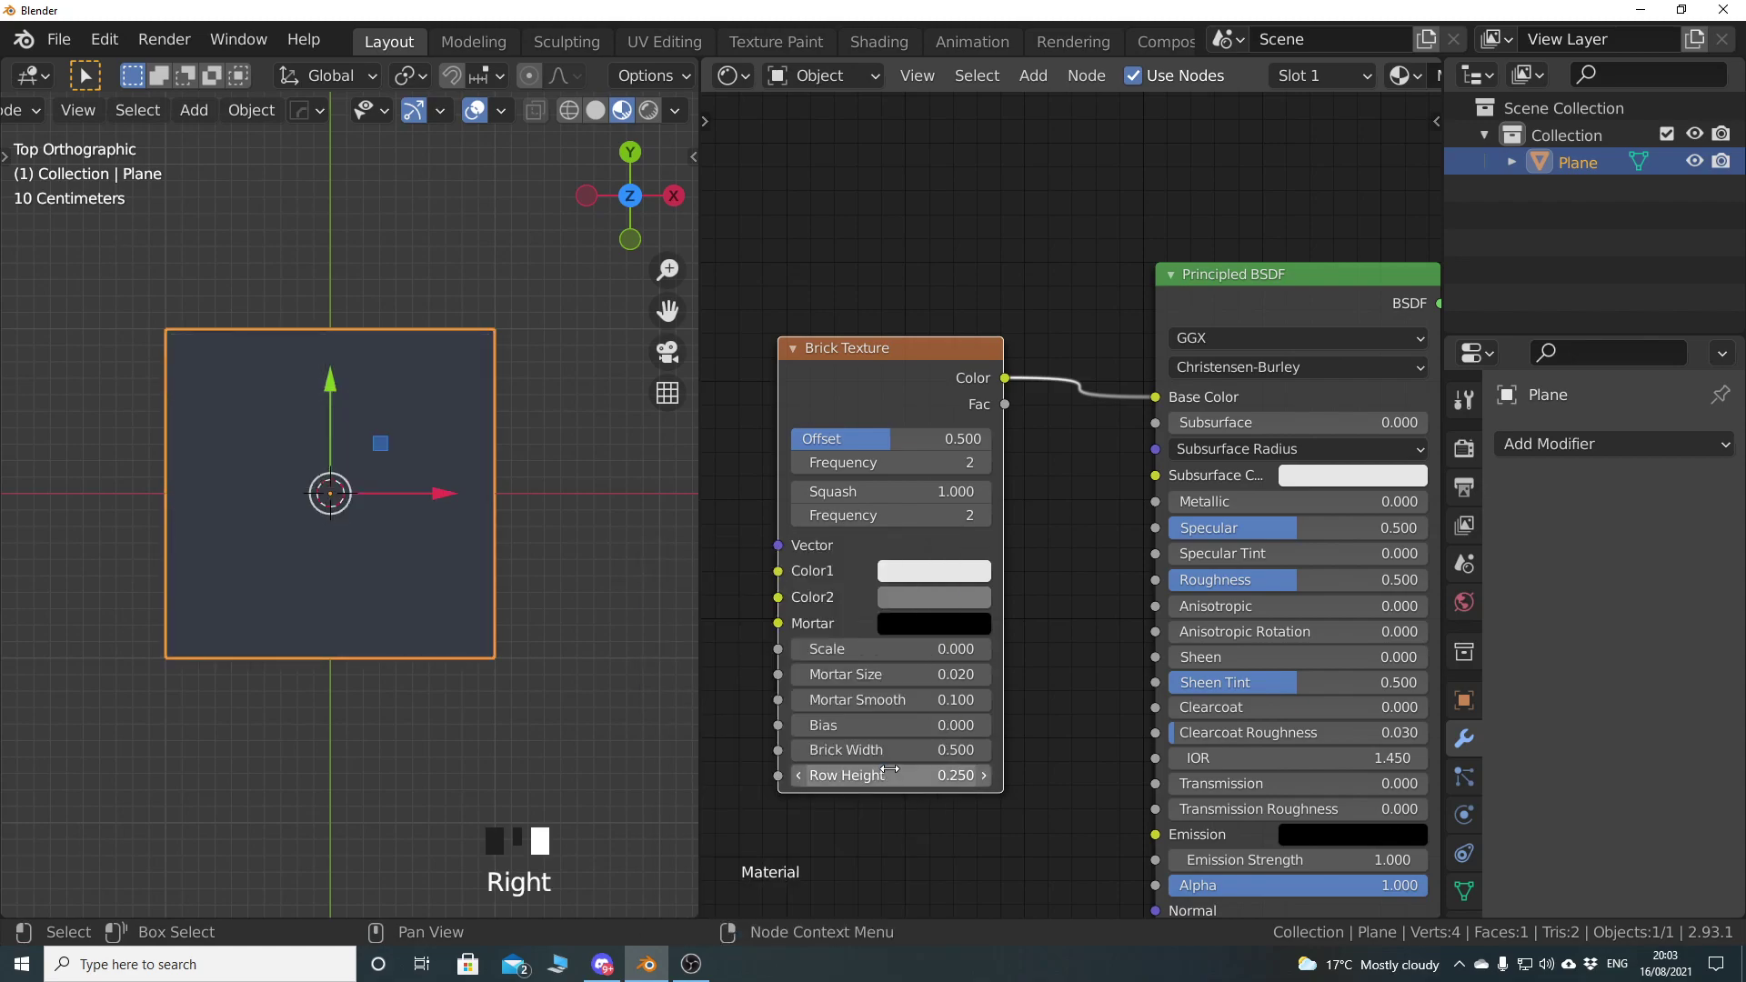
pyautogui.moveTo(886, 648); pyautogui.dragTo(978, 649)
# Delete the Brick Texture node, add a new one, and link its Color output to the Principled BSDF's Base Color
pyautogui.press('x')
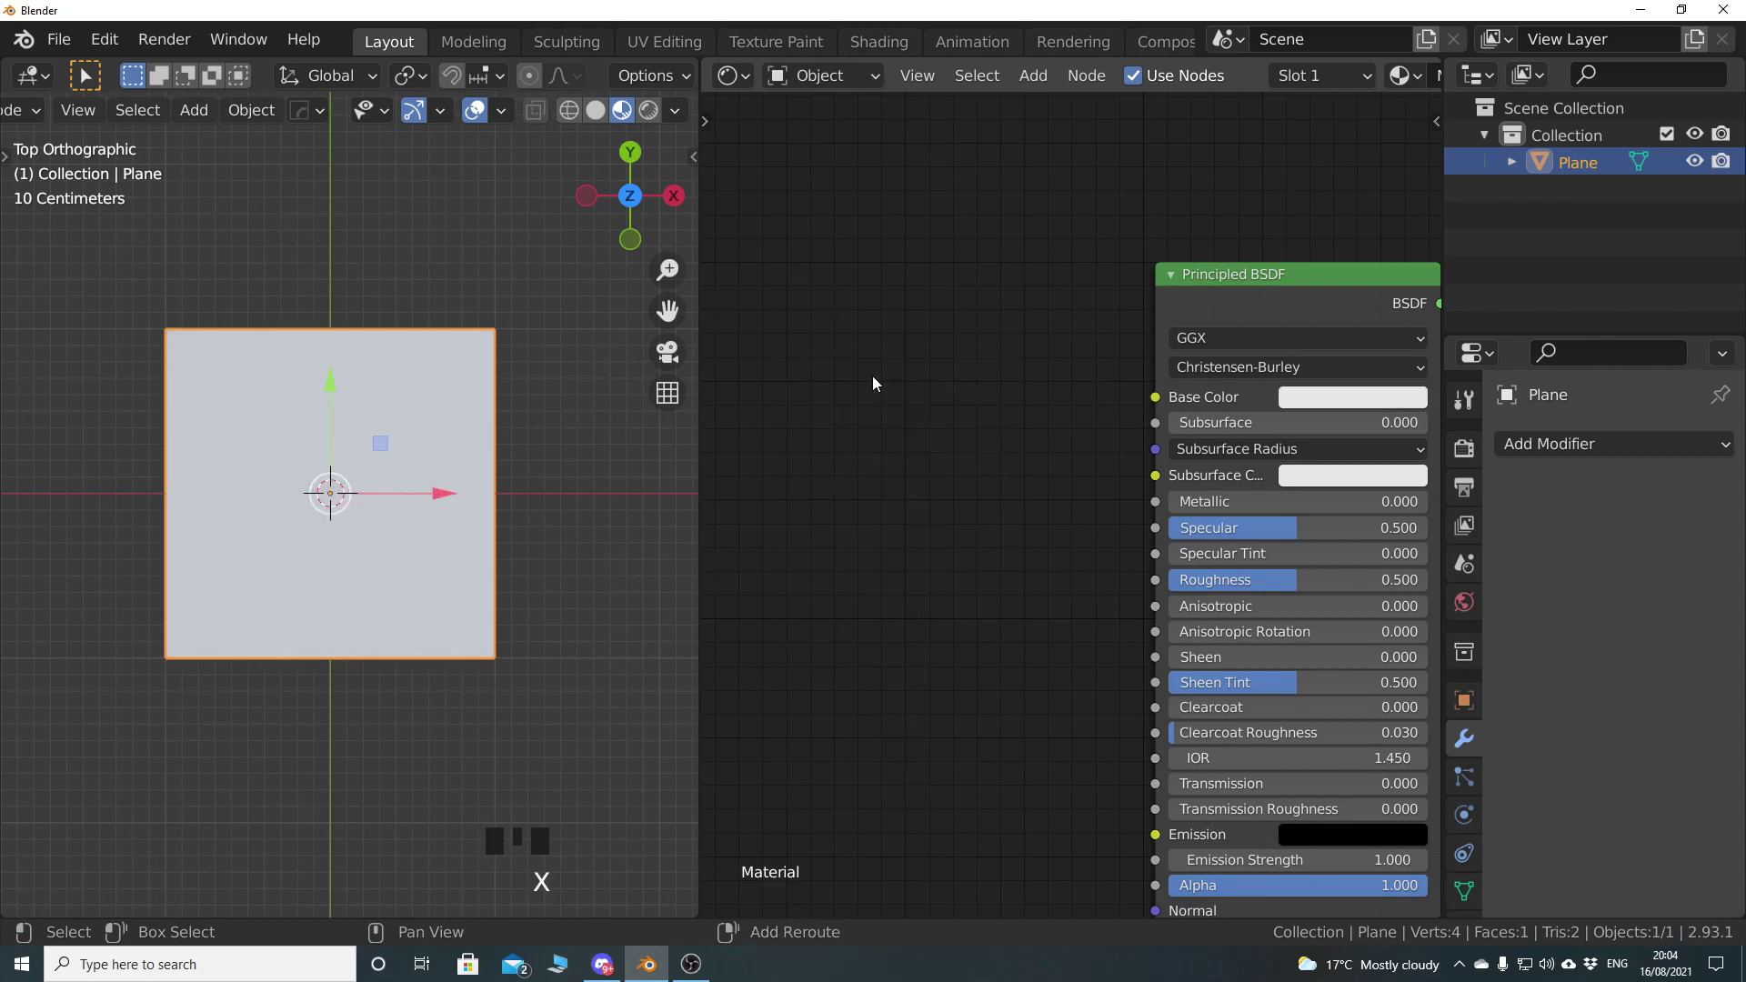
pyautogui.hotkey('shift', 'a')
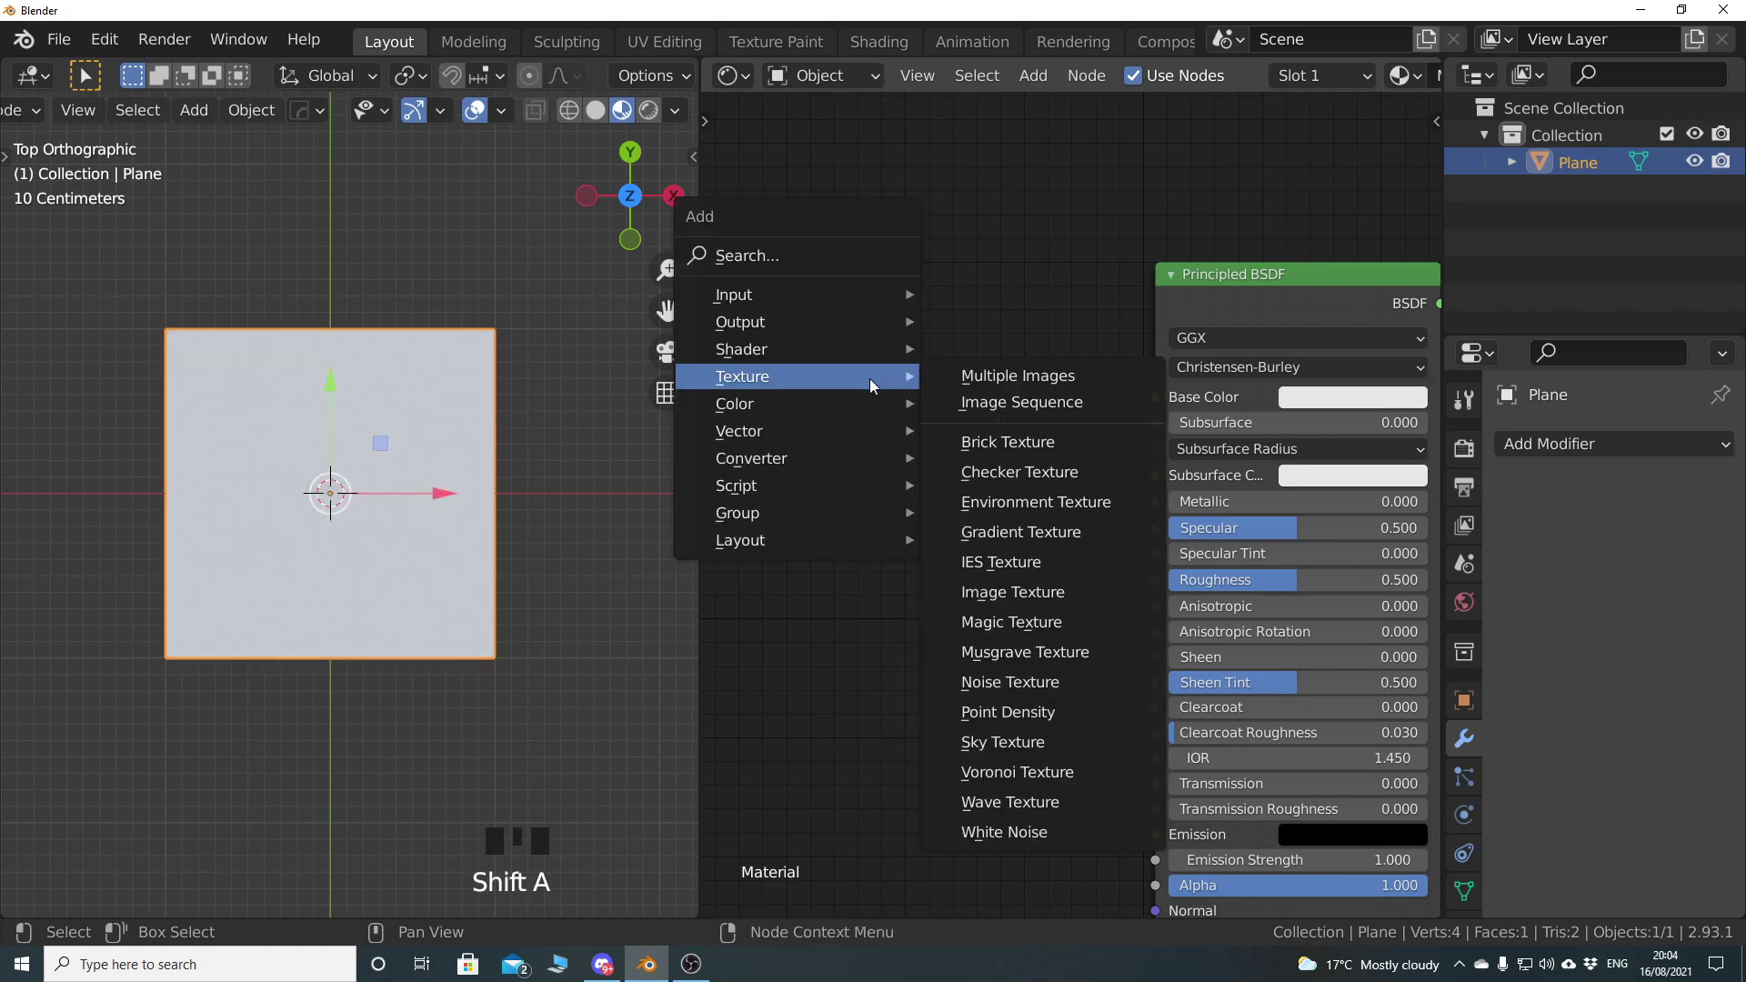
pyautogui.click(1011, 444)
pyautogui.click(834, 339)
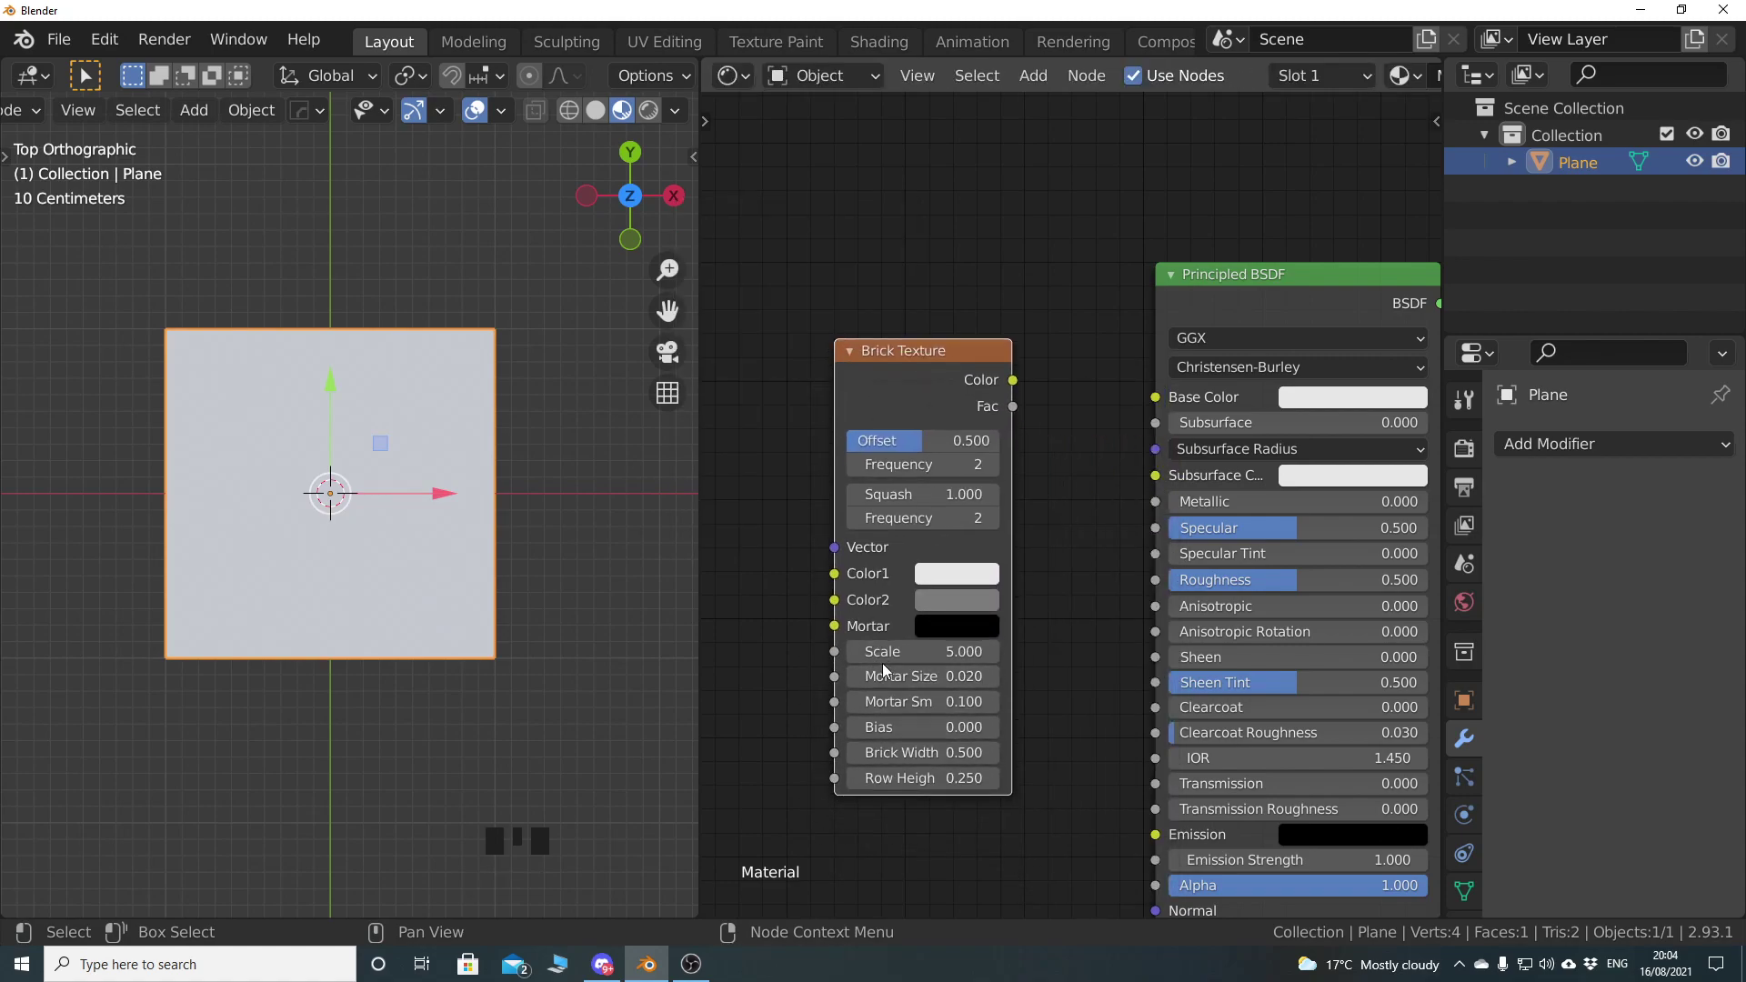
pyautogui.click(1020, 387)
pyautogui.moveTo(1019, 386); pyautogui.dragTo(1155, 397)
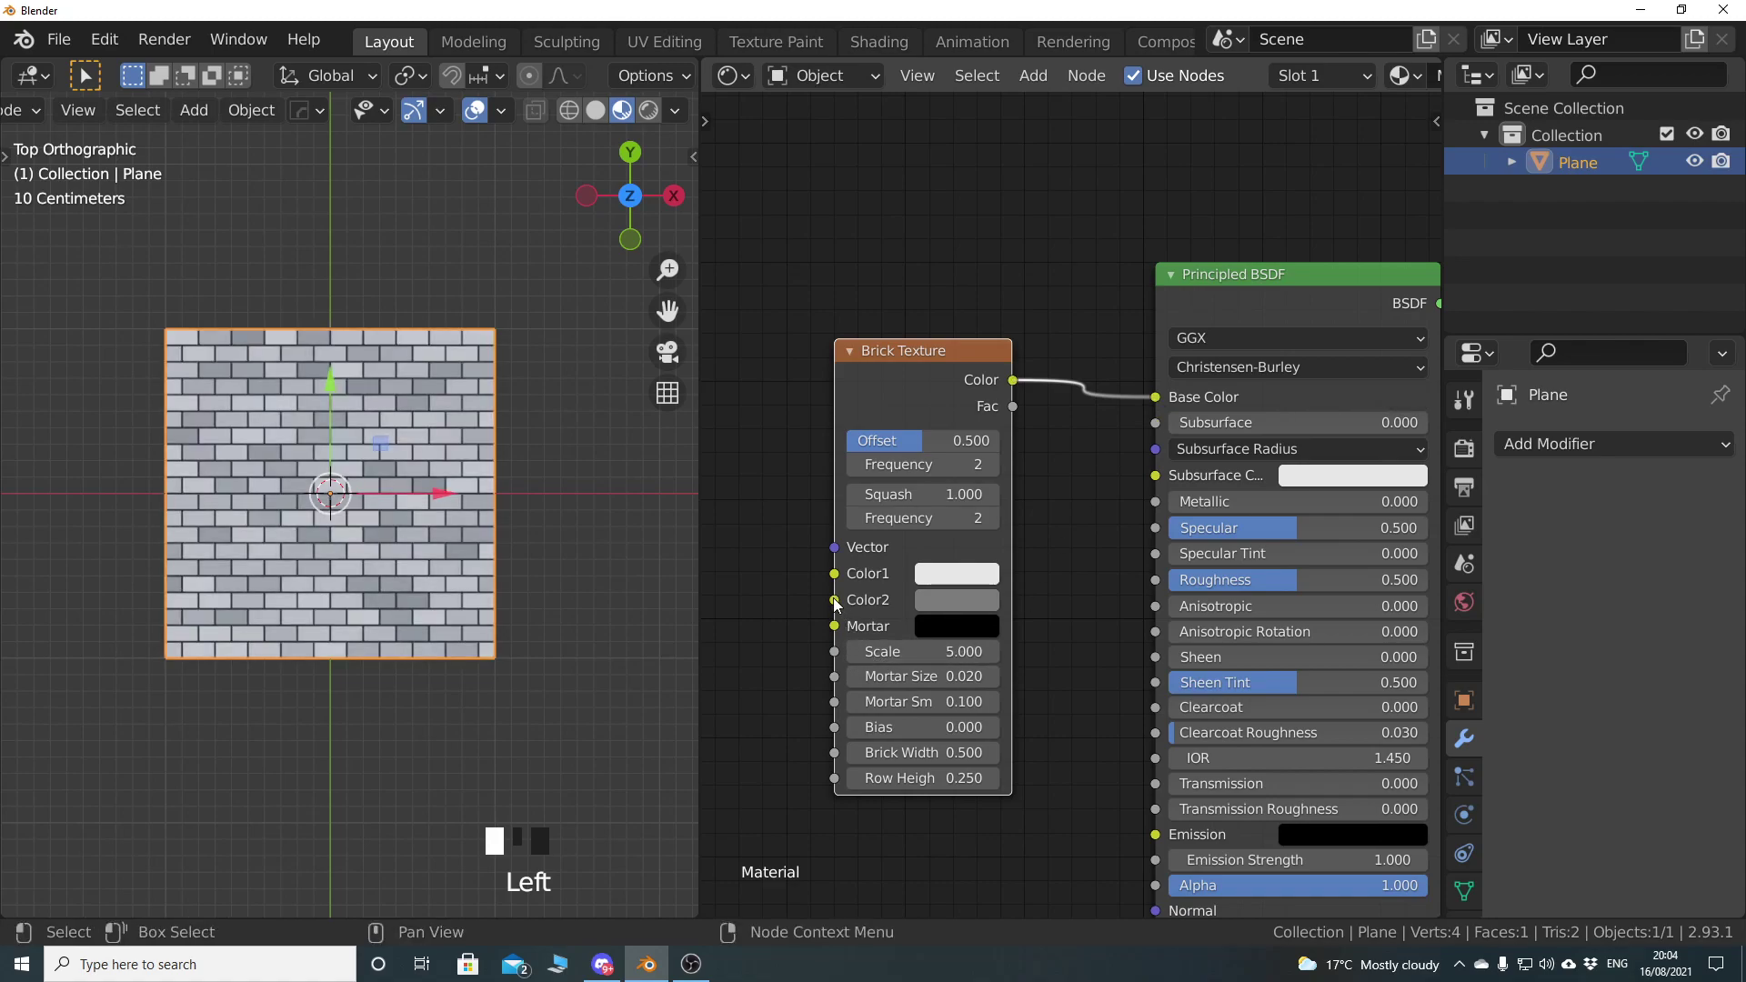
# Widen the Brick Texture node and try a Bias of 0.2
pyautogui.moveTo(834, 609); pyautogui.dragTo(770, 611)
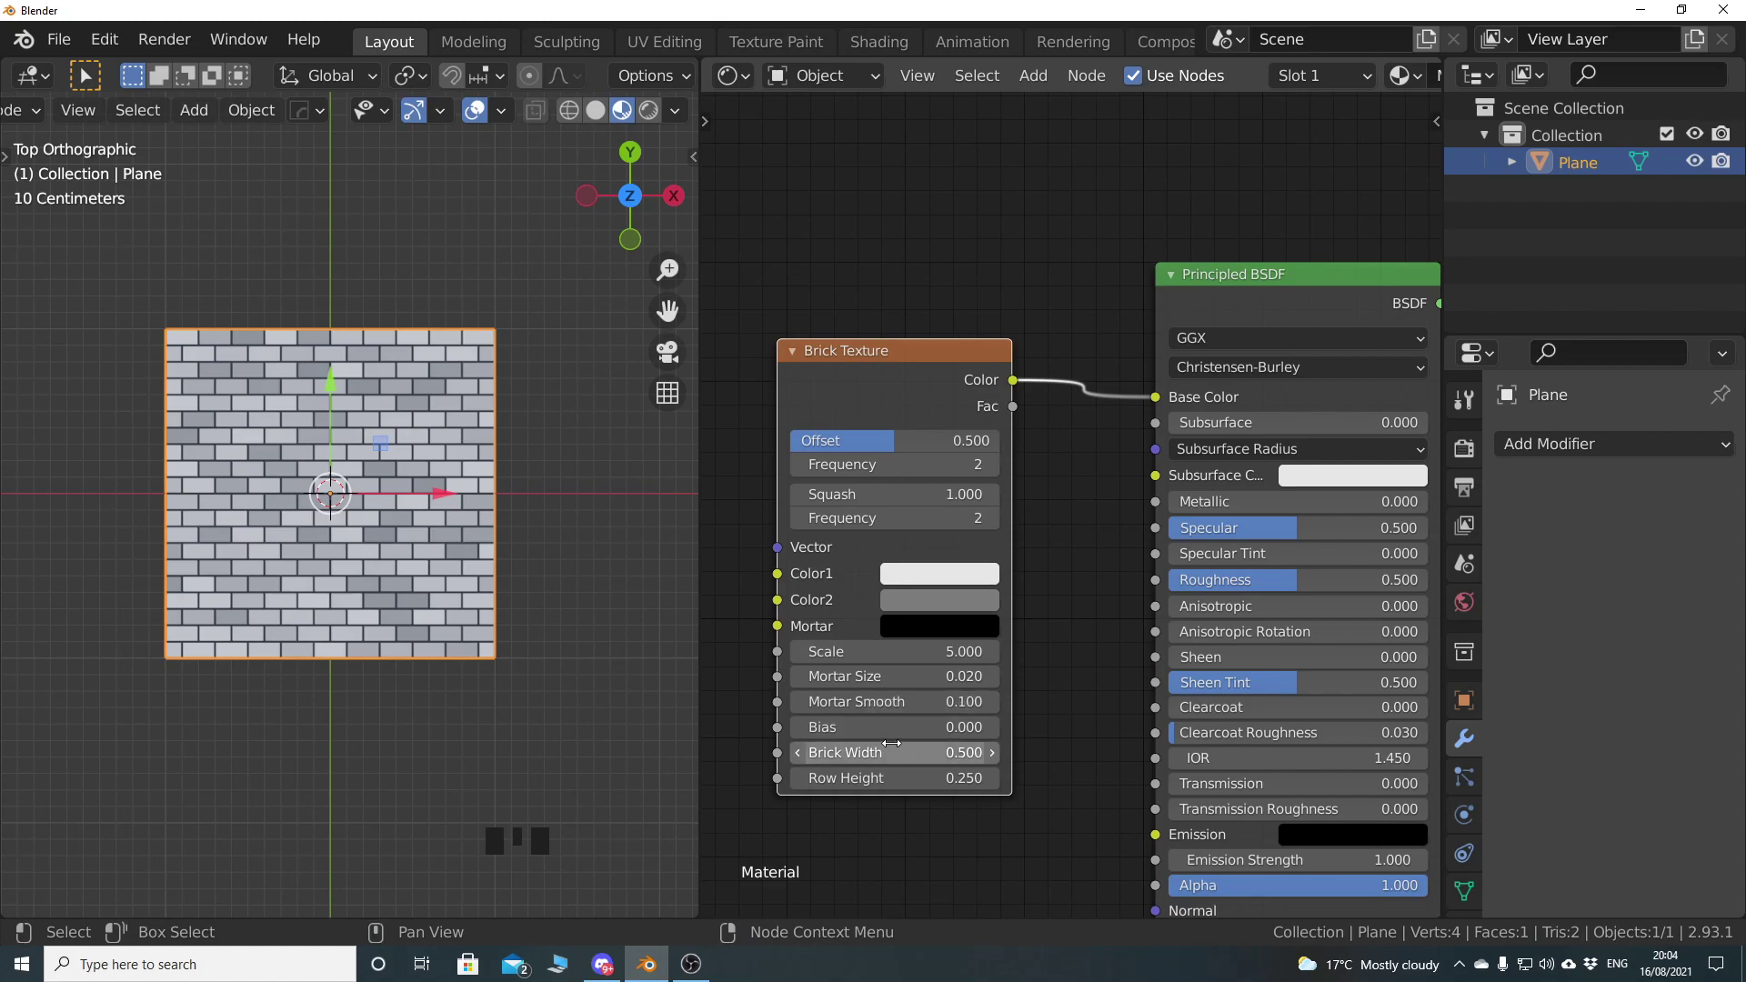
pyautogui.moveTo(892, 737); pyautogui.dragTo(942, 726)
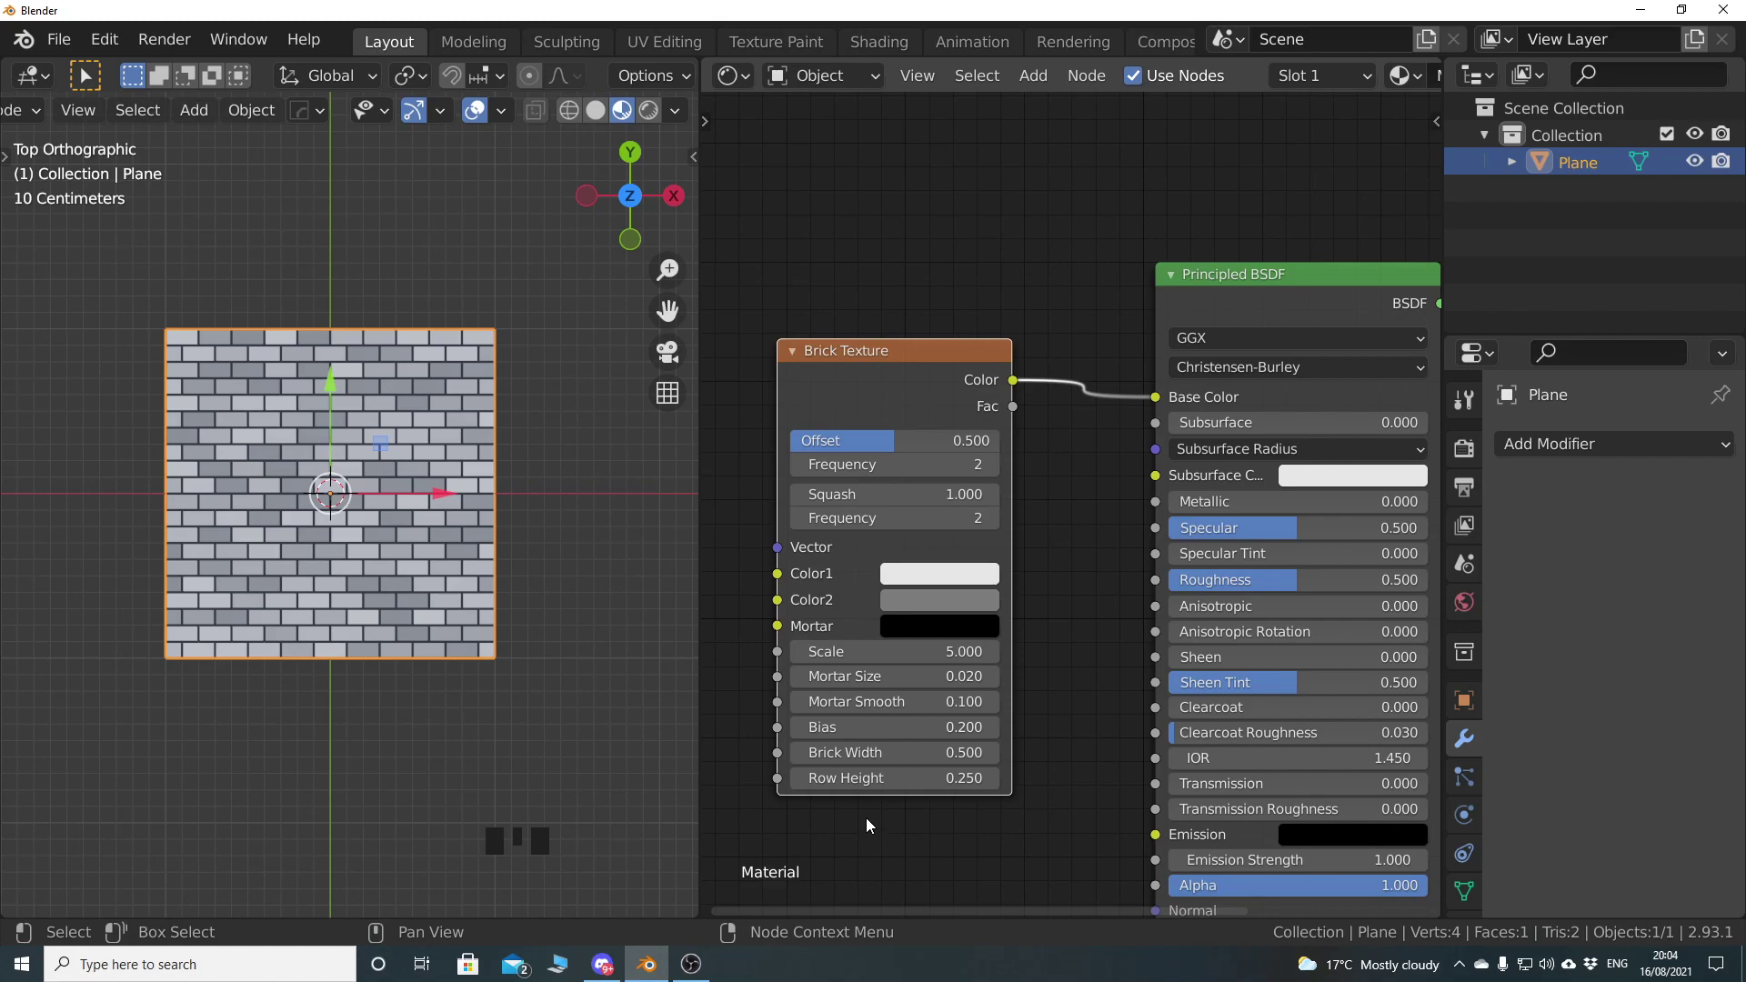
# Replace the modified Brick Texture with a fresh default one, connect its Color to Base Color, and reposition the node
pyautogui.click(870, 389)
pyautogui.press('Delete')
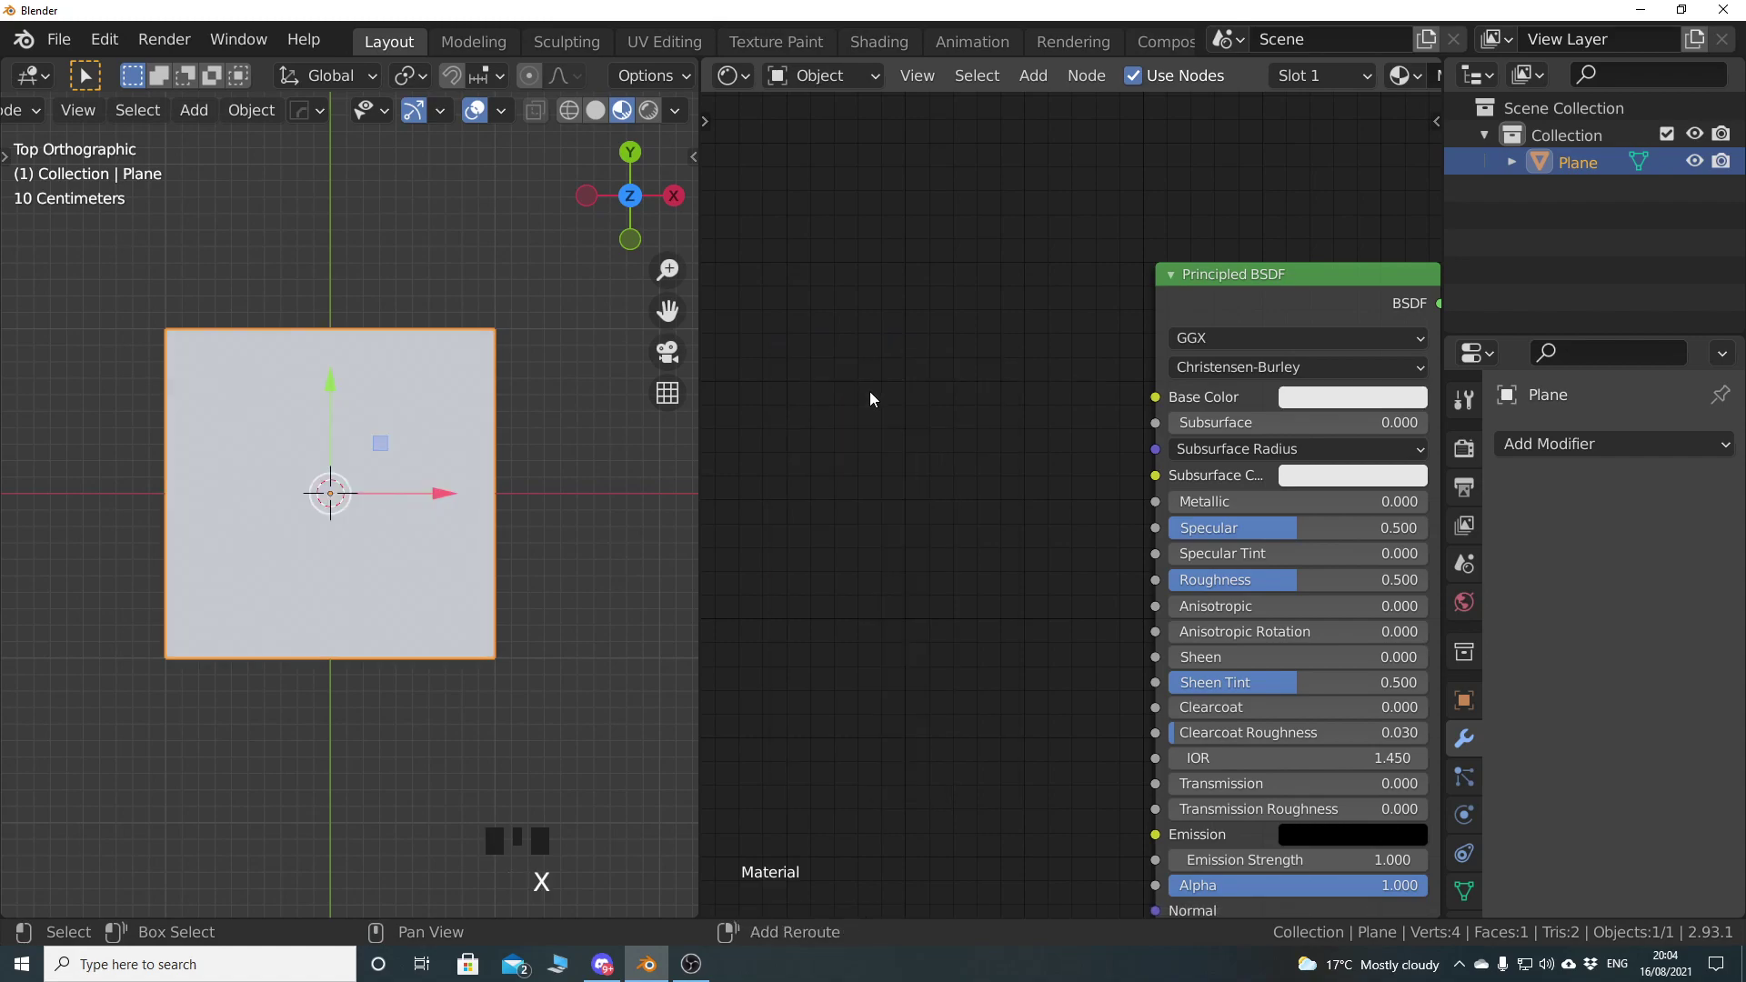
pyautogui.hotkey('shift', 'a')
pyautogui.moveTo(869, 391)
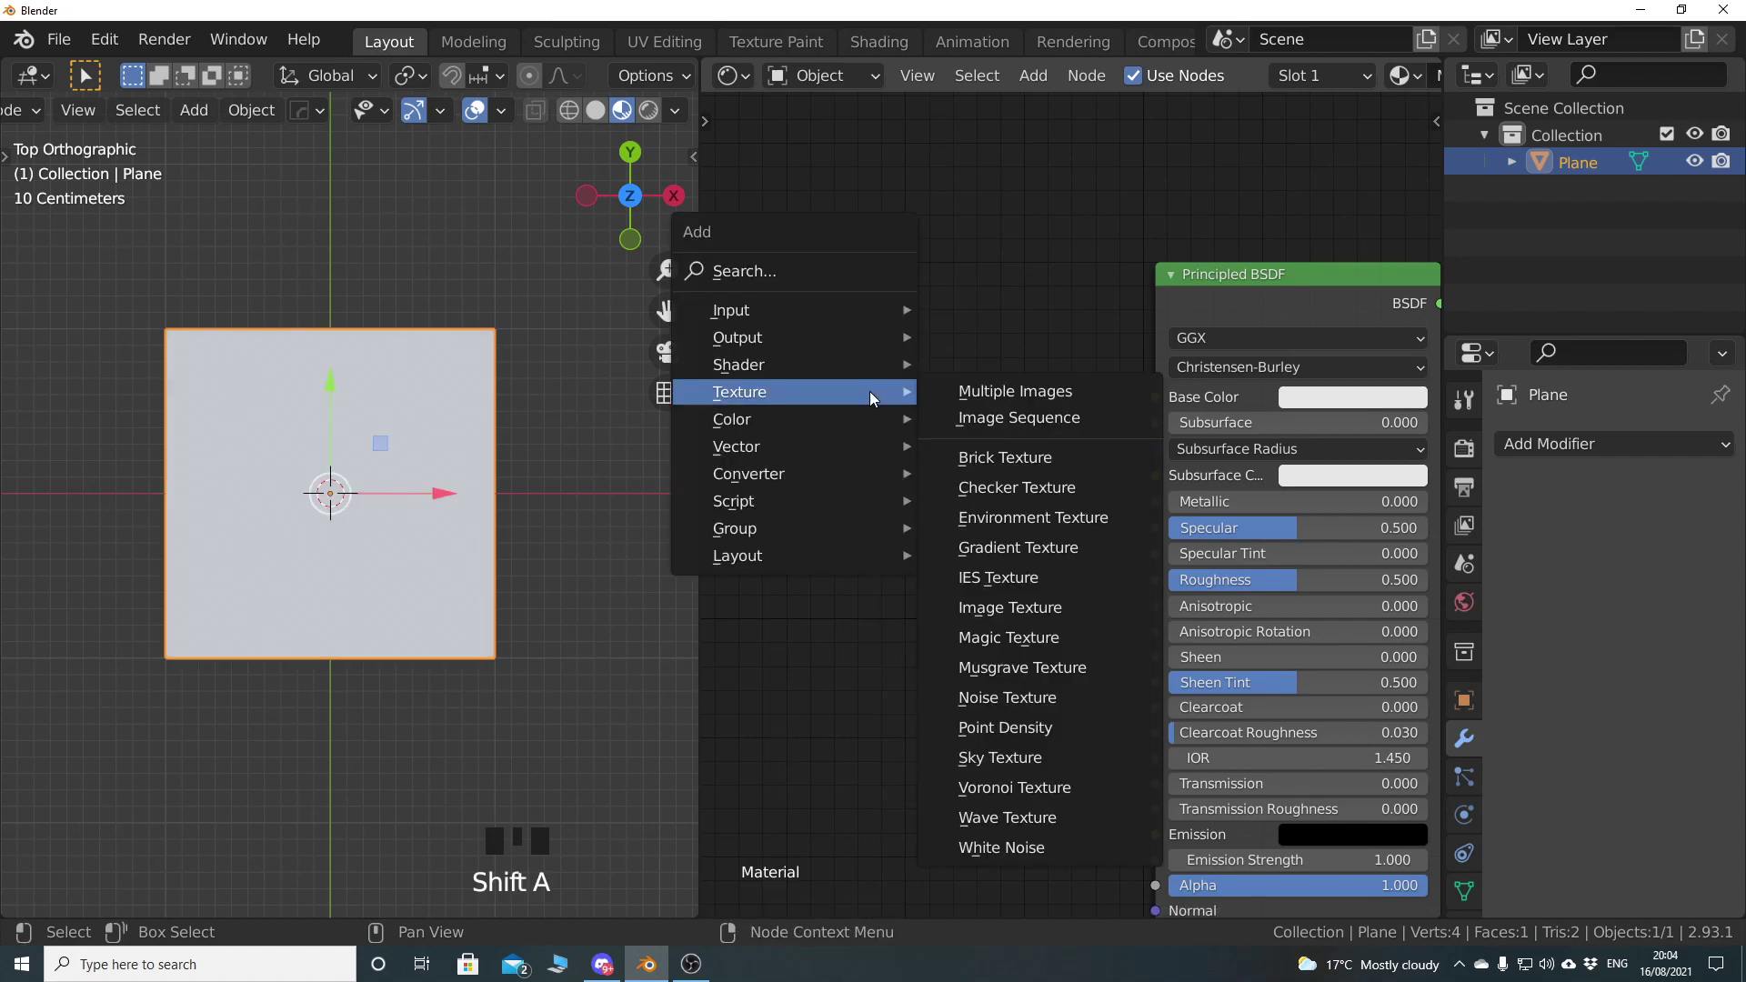
pyautogui.click(1029, 605)
pyautogui.rightClick(840, 480)
pyautogui.hotkey('shift', 'a')
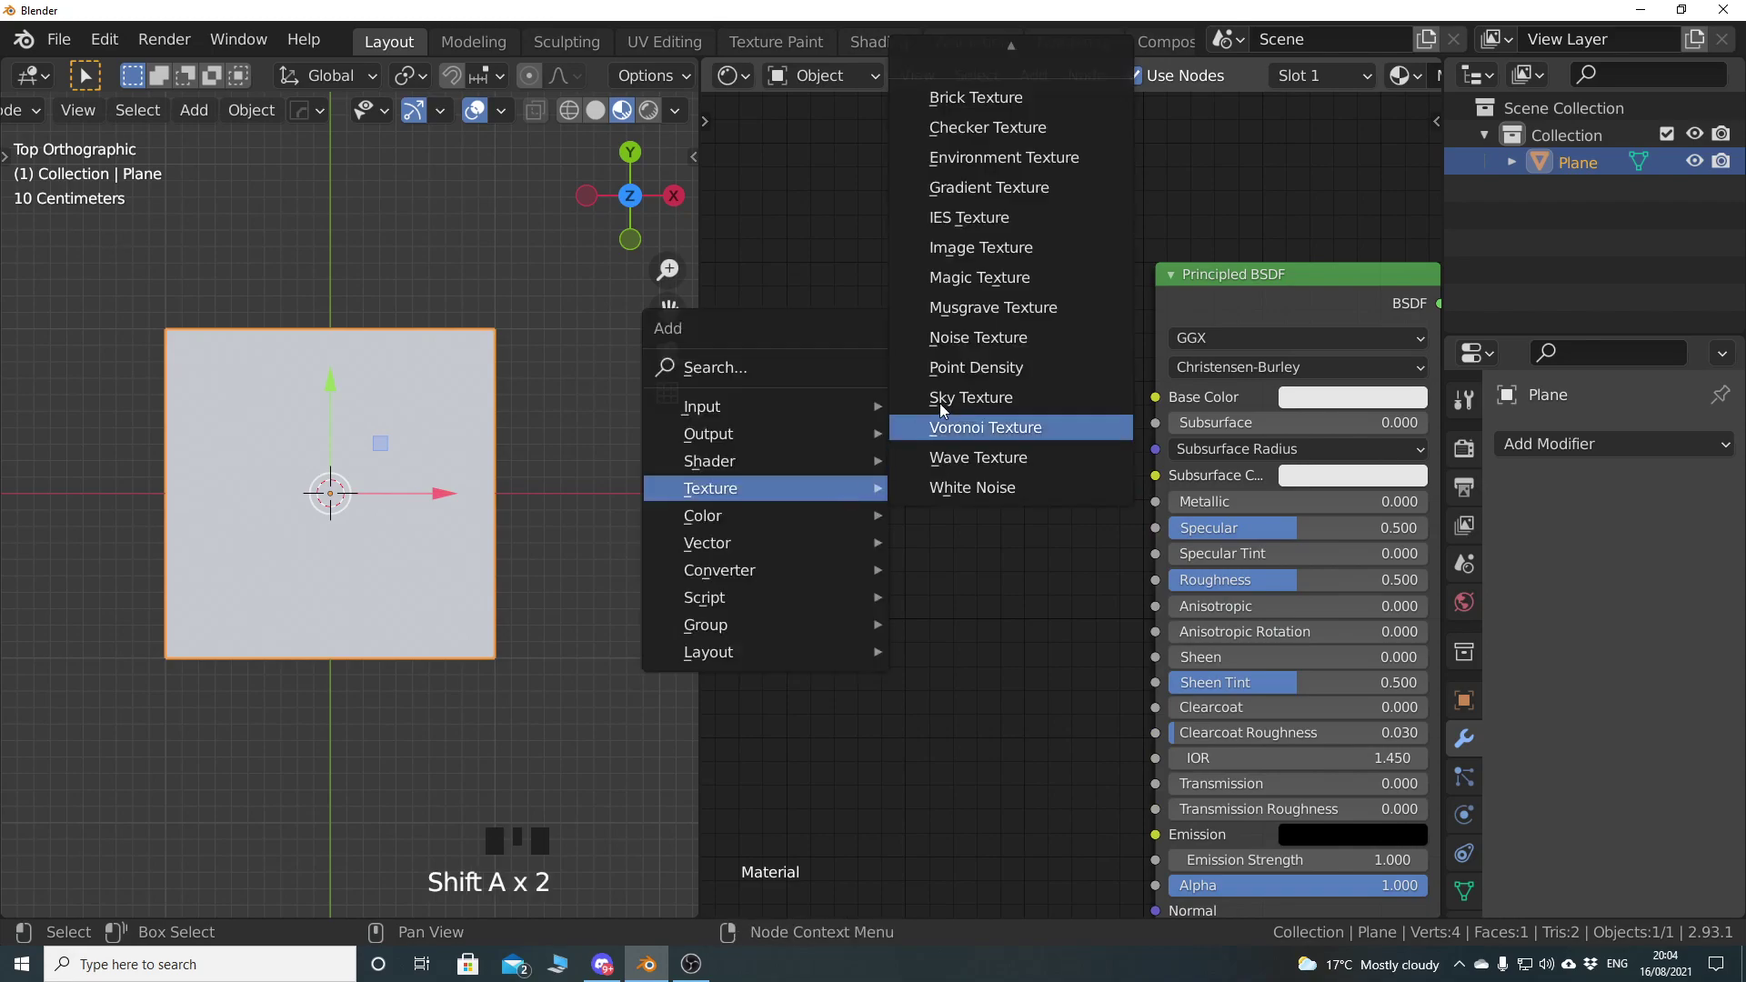
pyautogui.click(976, 97)
pyautogui.click(817, 355)
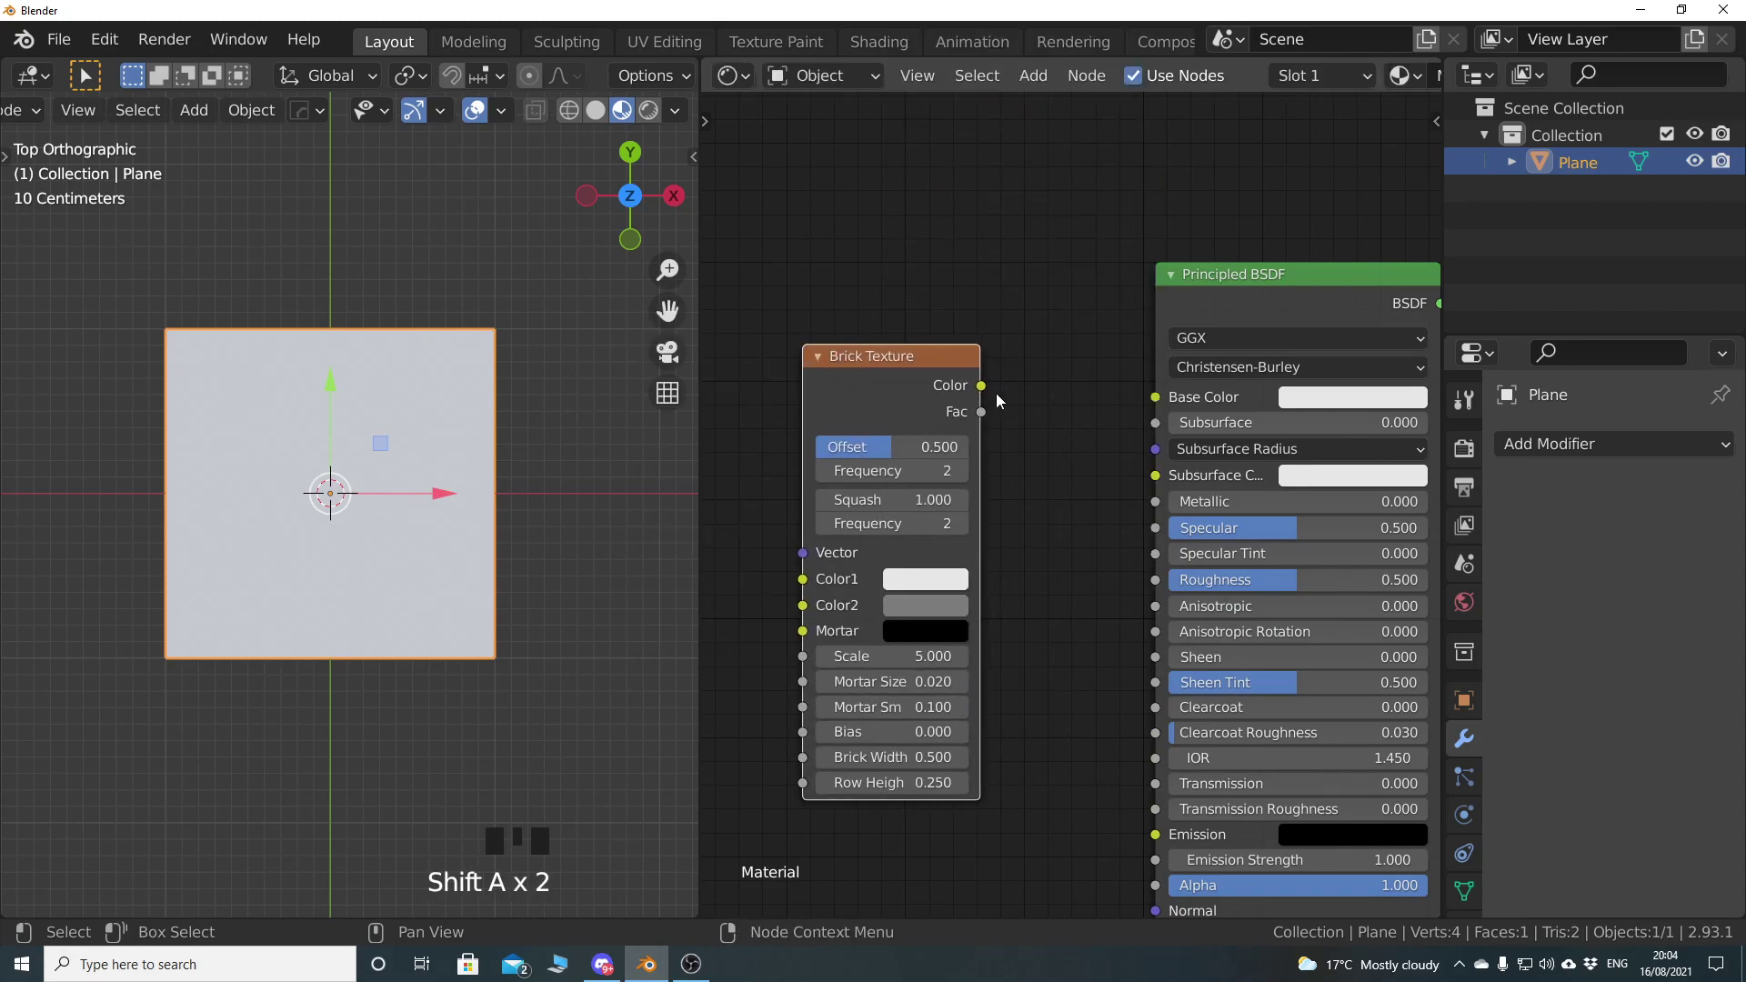
pyautogui.moveTo(982, 386); pyautogui.dragTo(1155, 397)
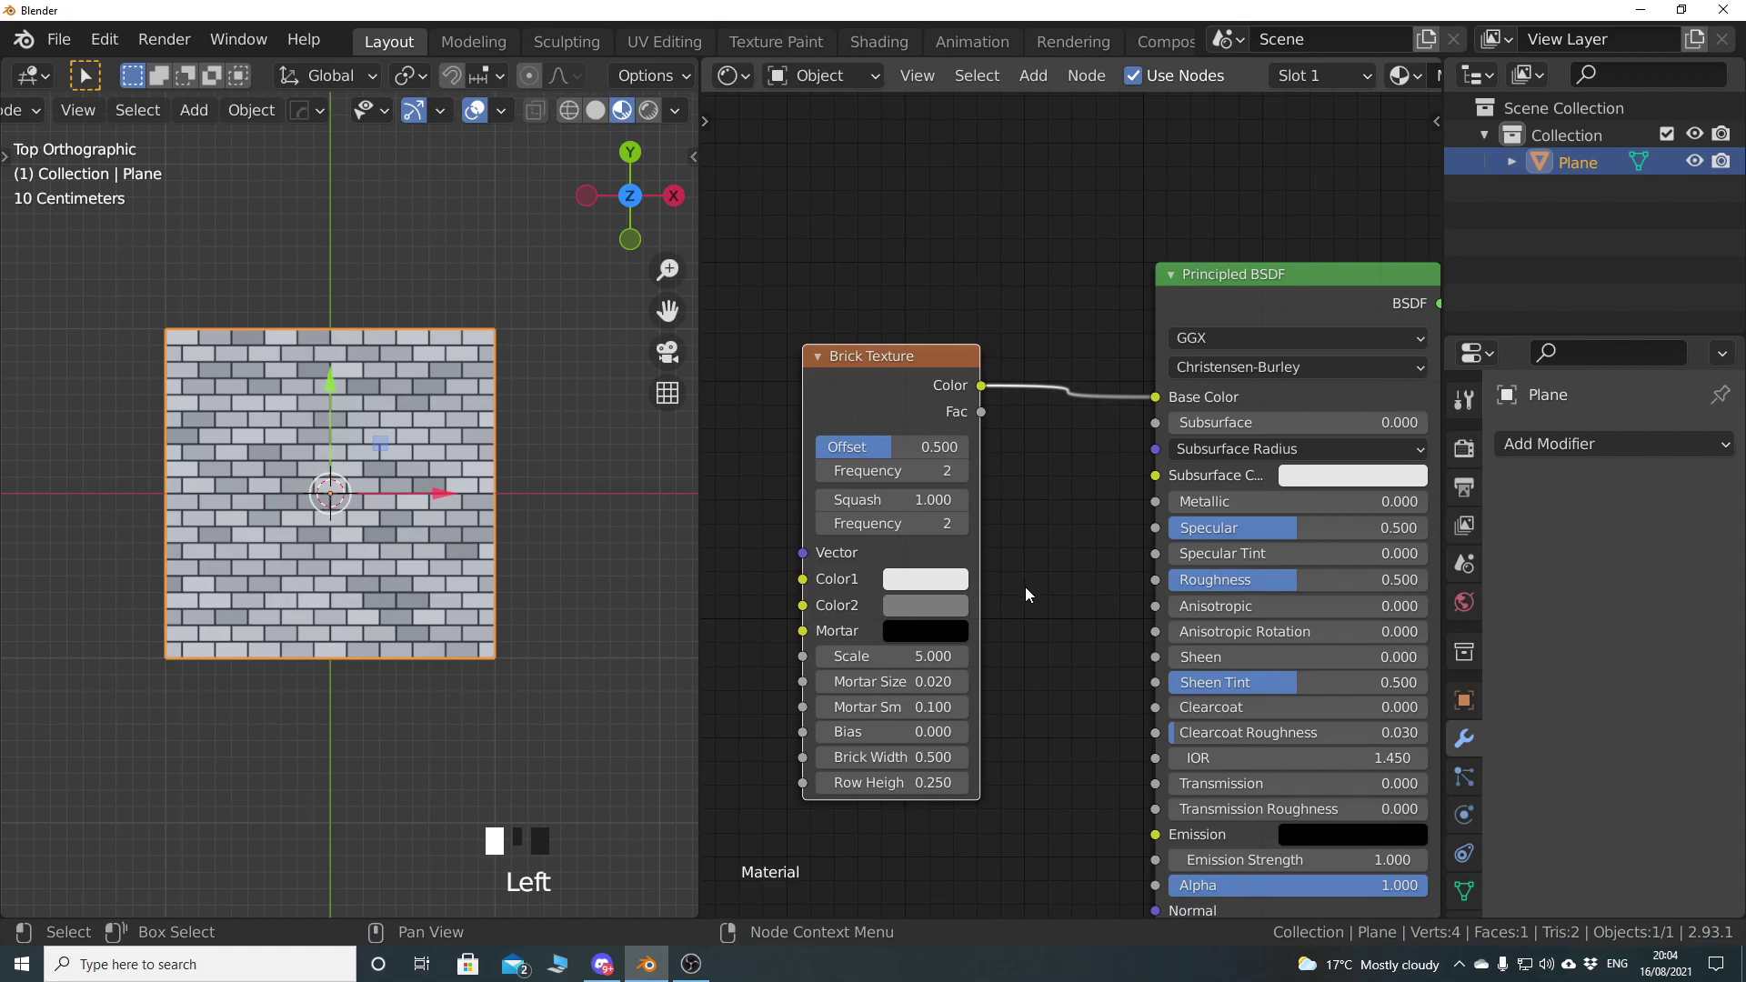
pyautogui.moveTo(865, 367); pyautogui.dragTo(926, 341)
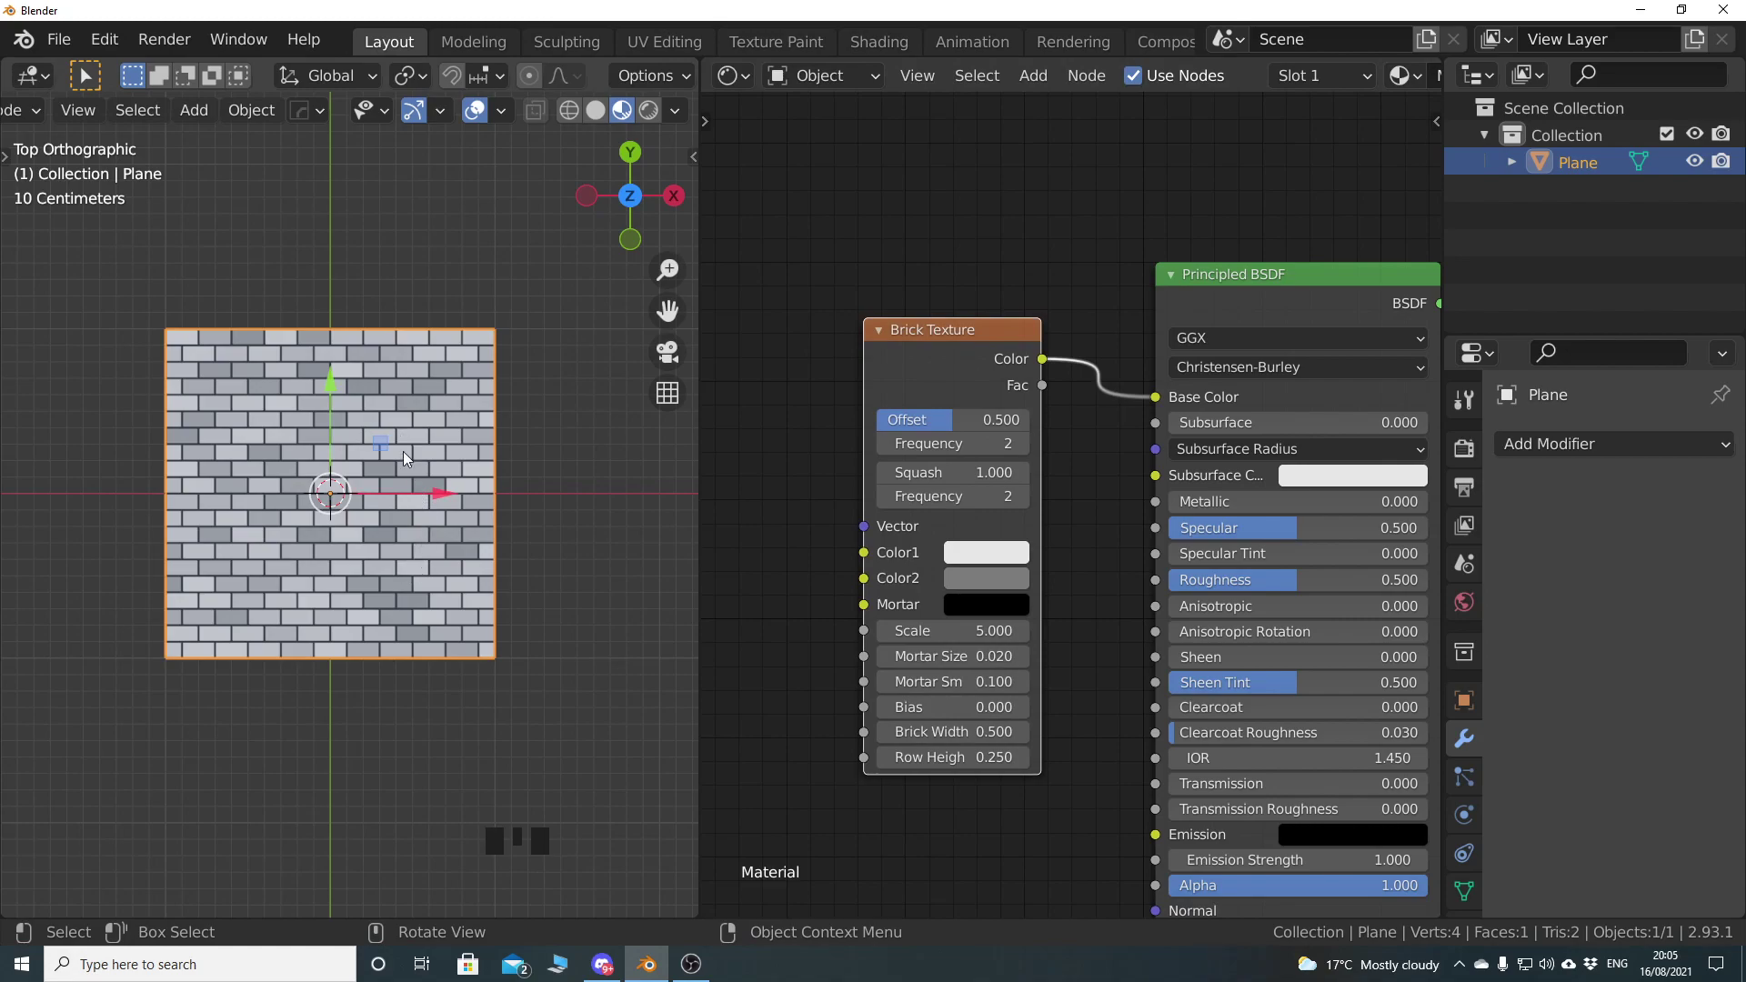
# Add a camera to the scene and move it up along Z to about 2.31 m above the brick plane
pyautogui.hotkey('shift', 'a')
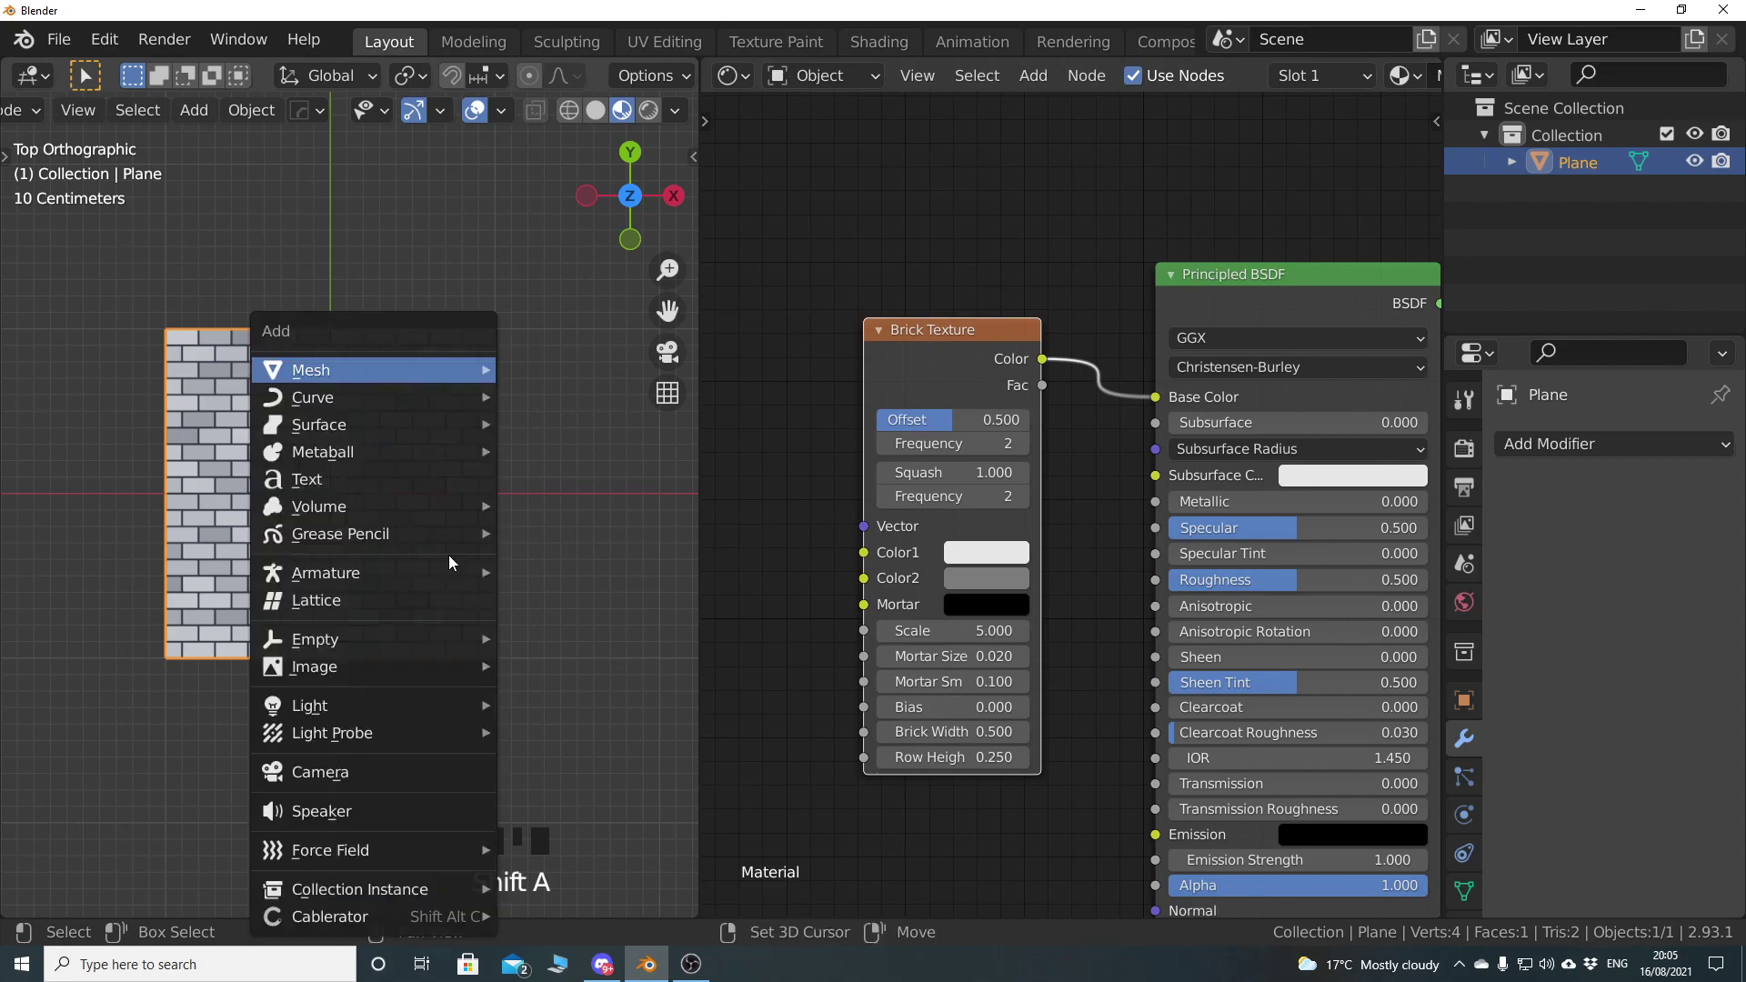
pyautogui.click(380, 771)
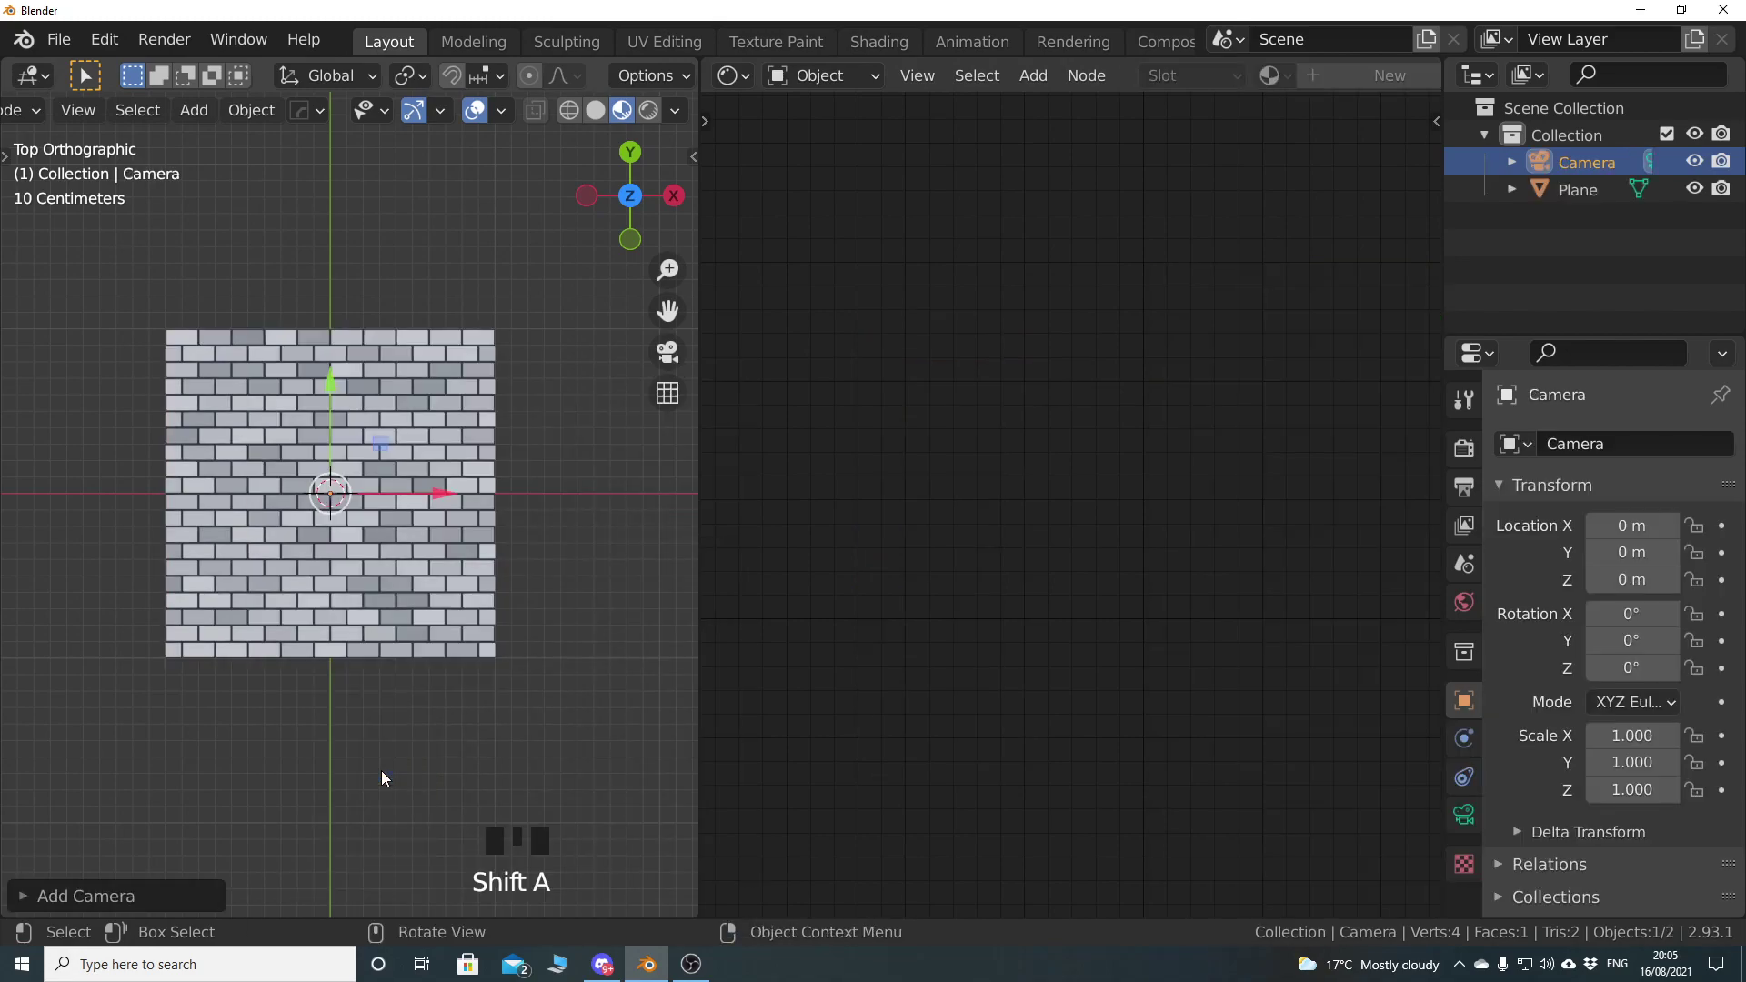
pyautogui.press('KP_1')
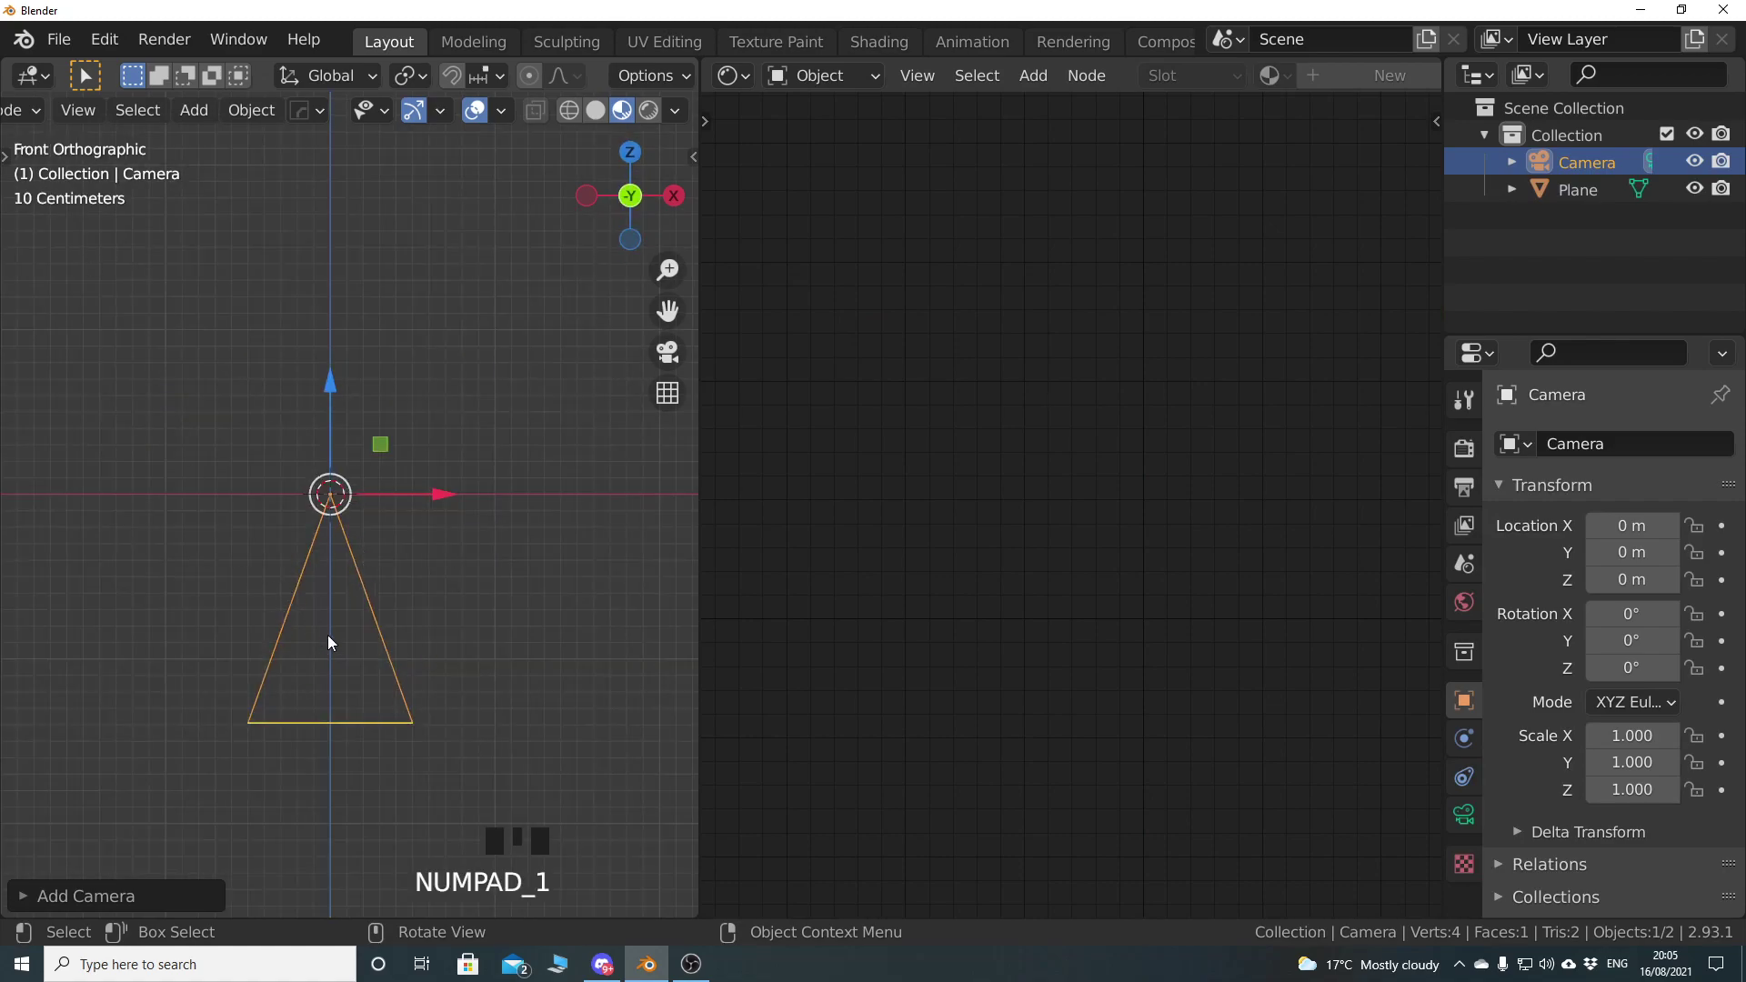
pyautogui.press('g')
pyautogui.press('z')
pyautogui.click(327, 290)
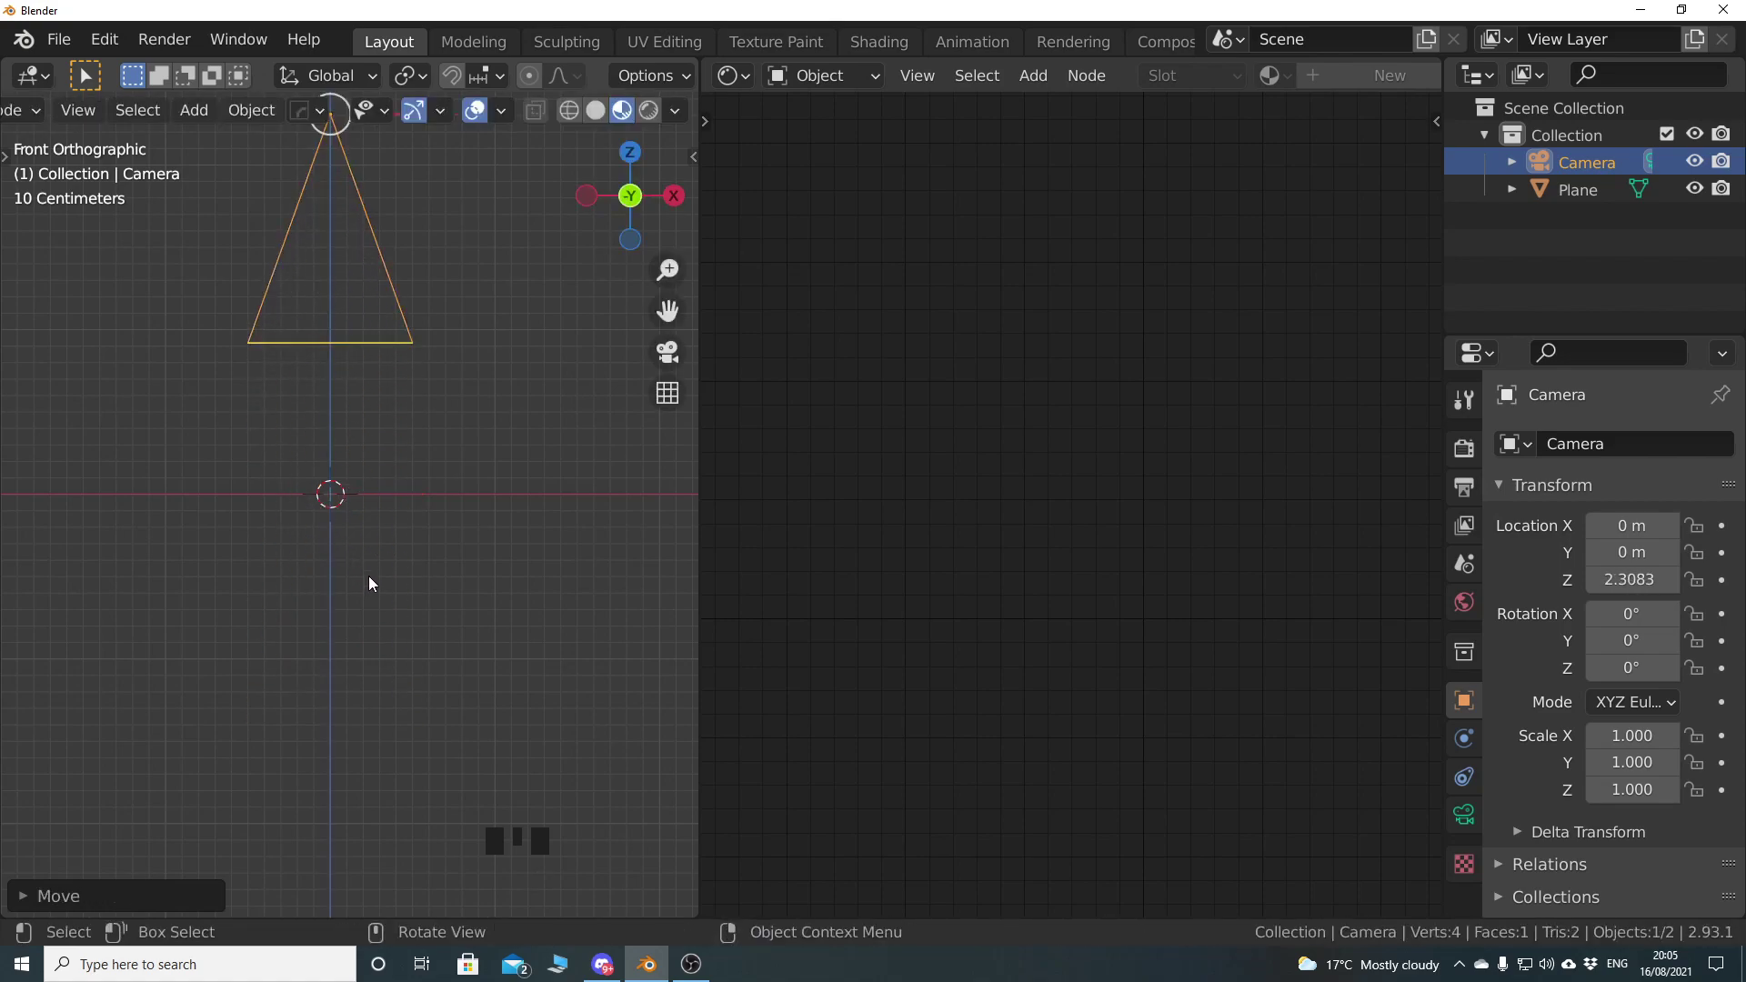
# Look through the camera and expand the 3D viewport over the shader editor's area
pyautogui.press('KP_0')
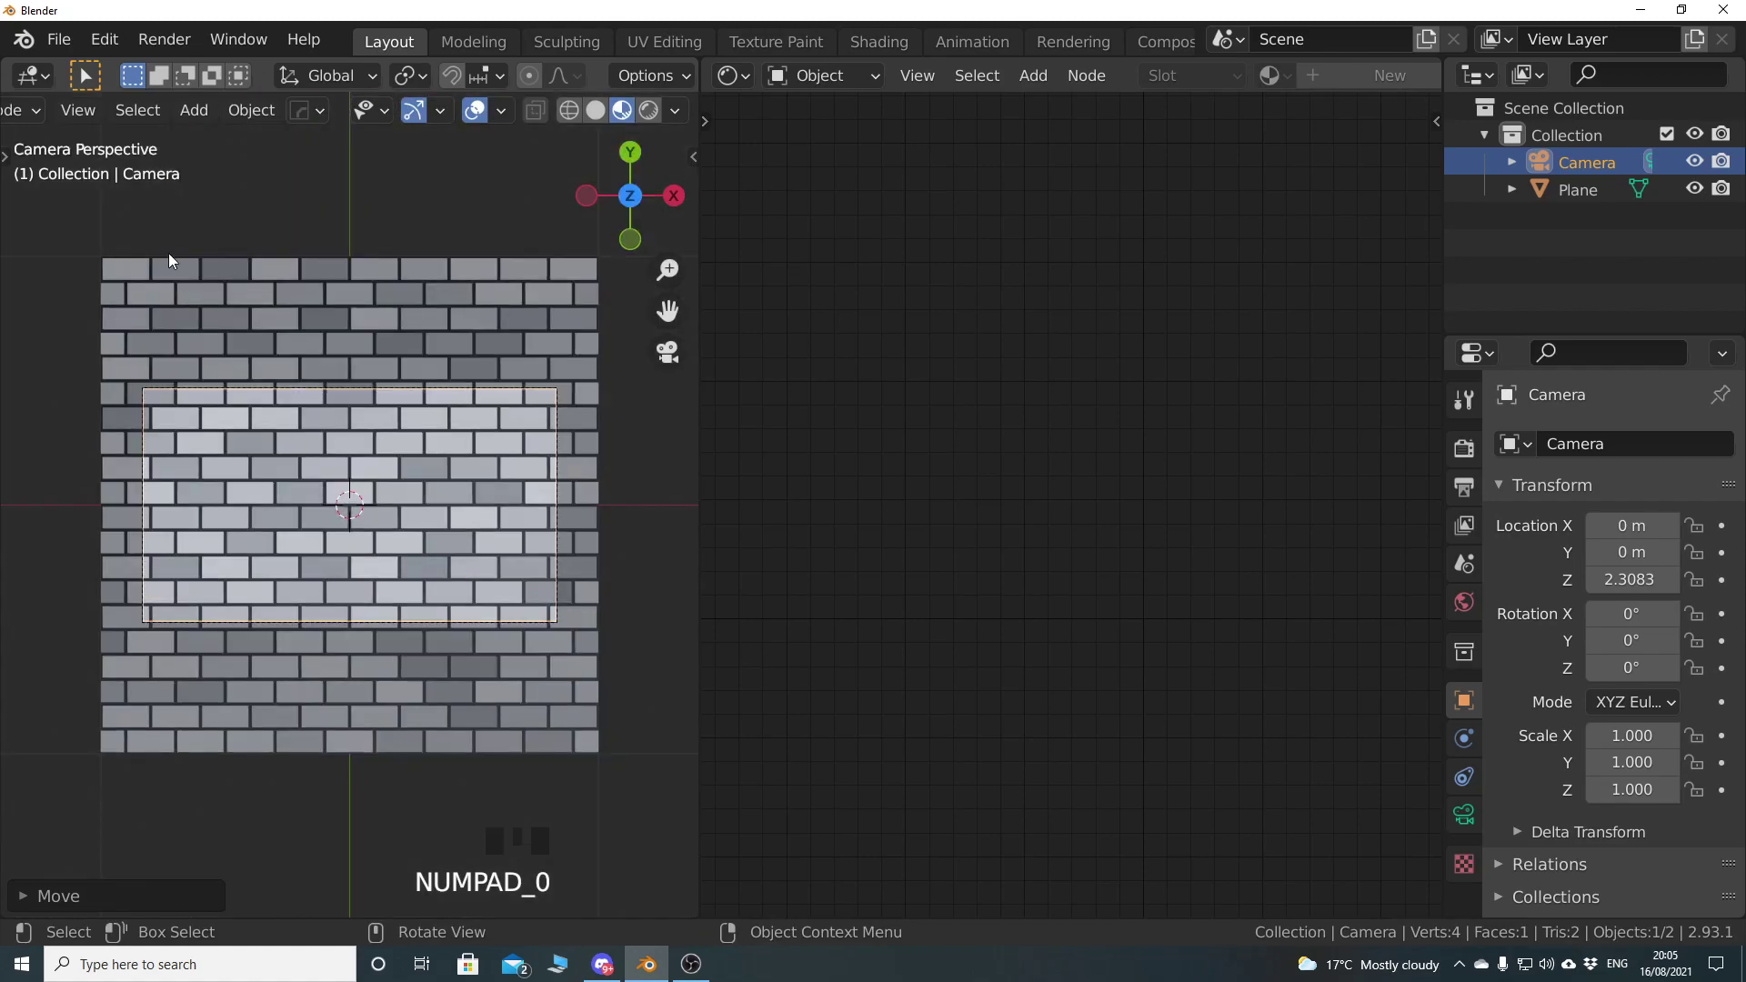
pyautogui.rightClick(701, 533)
pyautogui.click(700, 533)
pyautogui.click(824, 517)
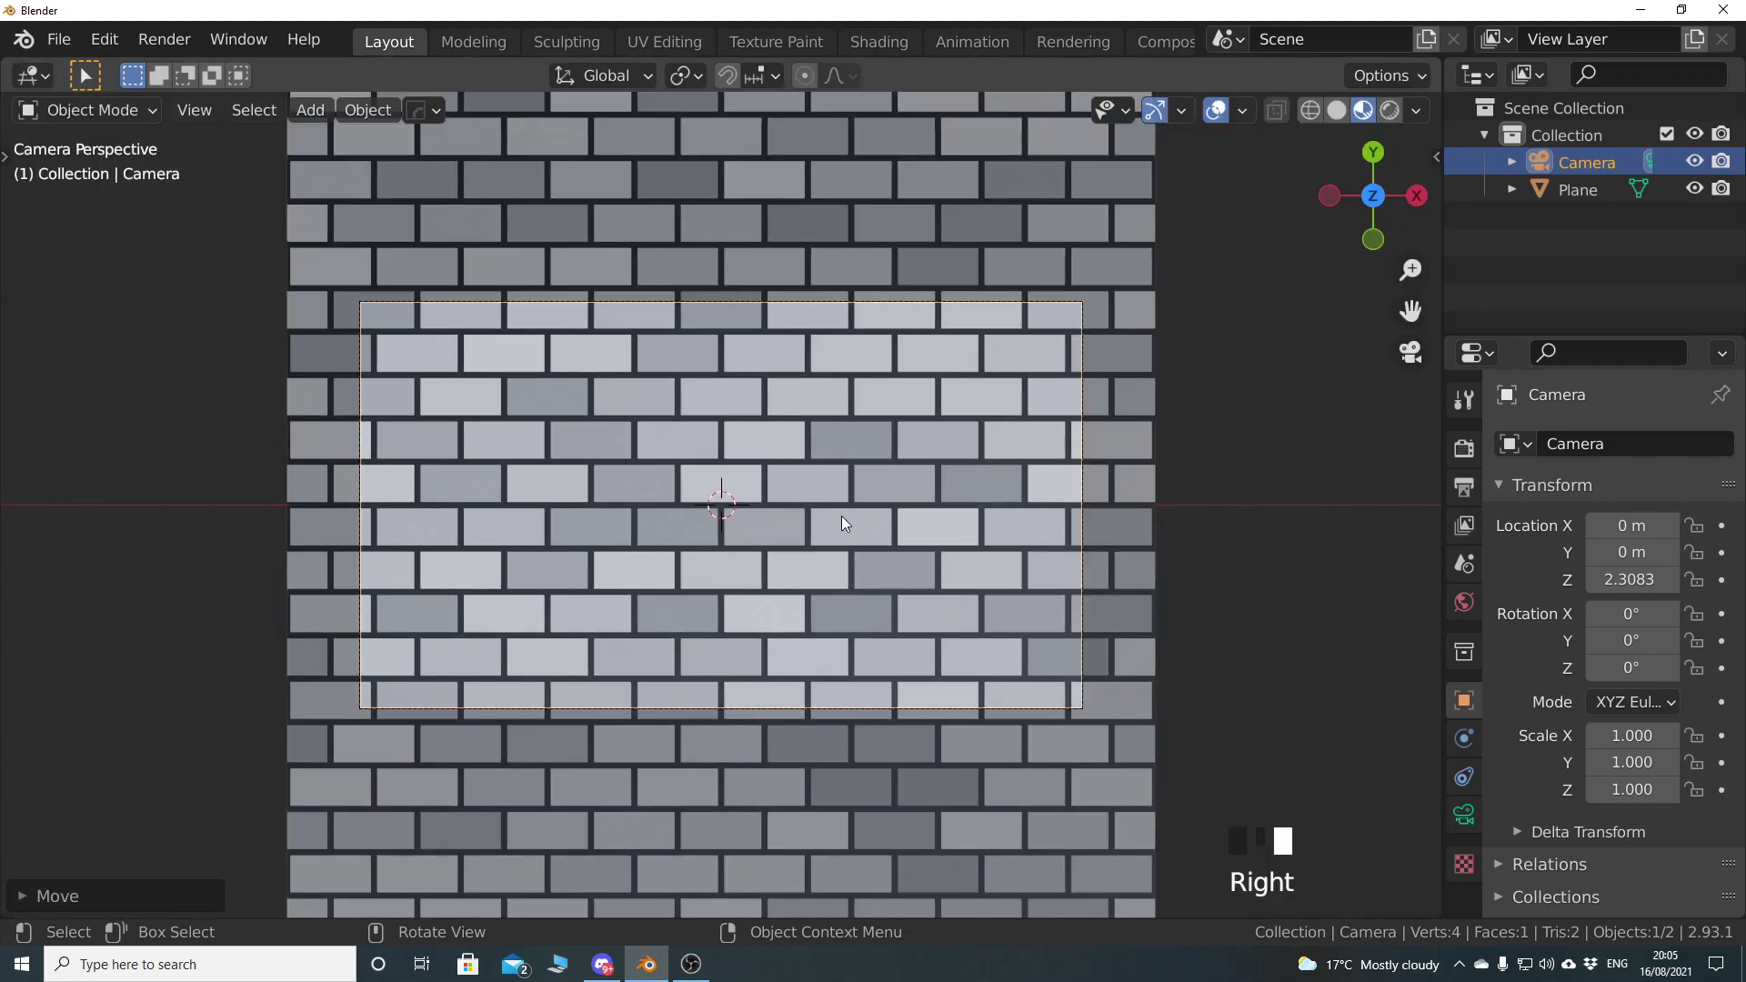
pyautogui.scroll(-3, 841, 546)
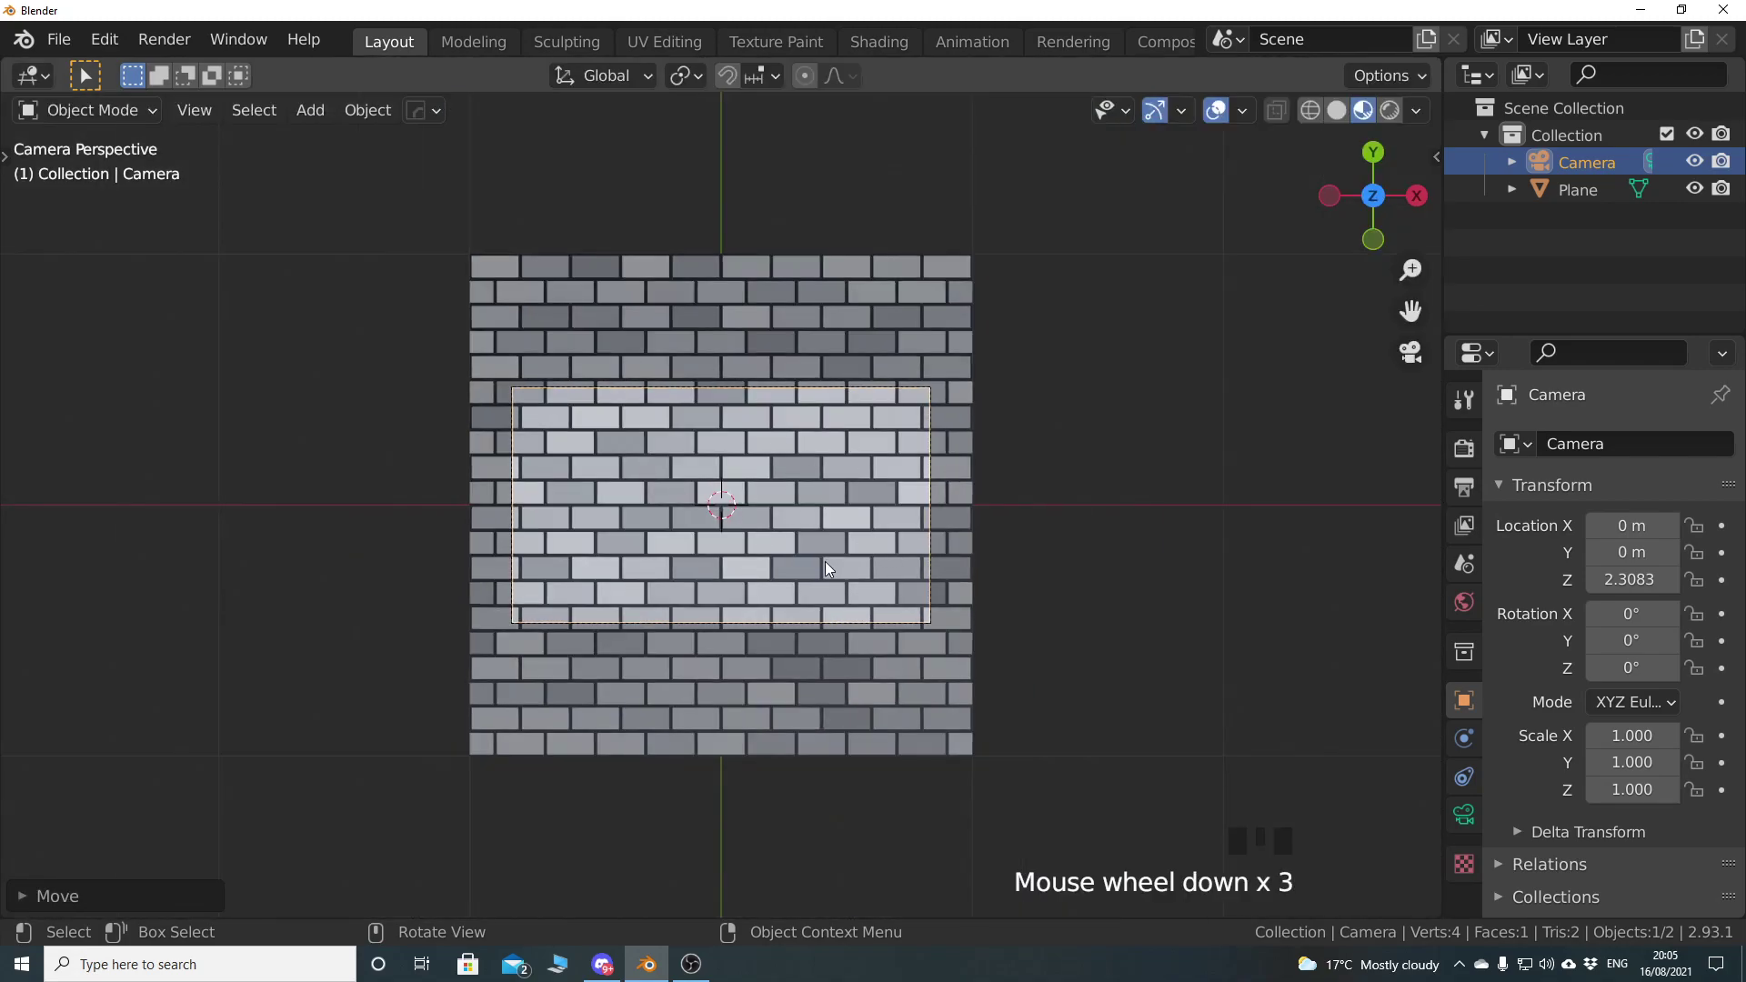
# Change the camera's lens type to Orthographic with an Orthographic Scale of 2
pyautogui.click(1472, 817)
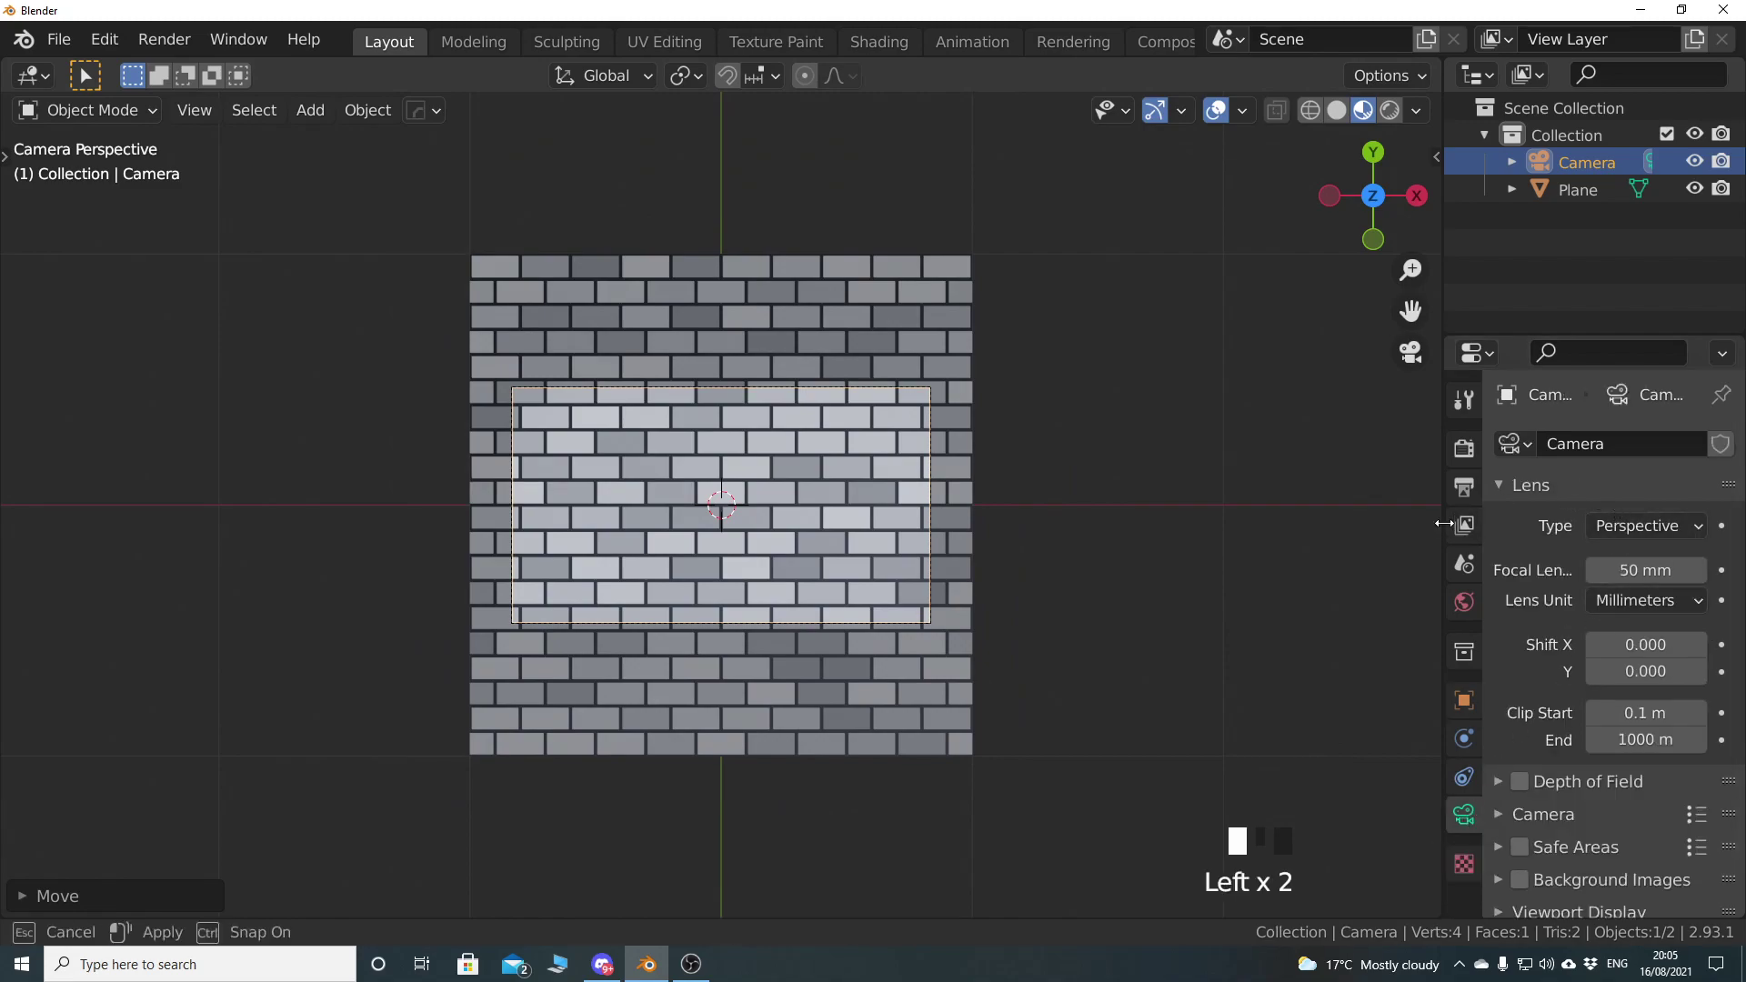
pyautogui.moveTo(1444, 524); pyautogui.dragTo(1328, 524)
pyautogui.click(1585, 527)
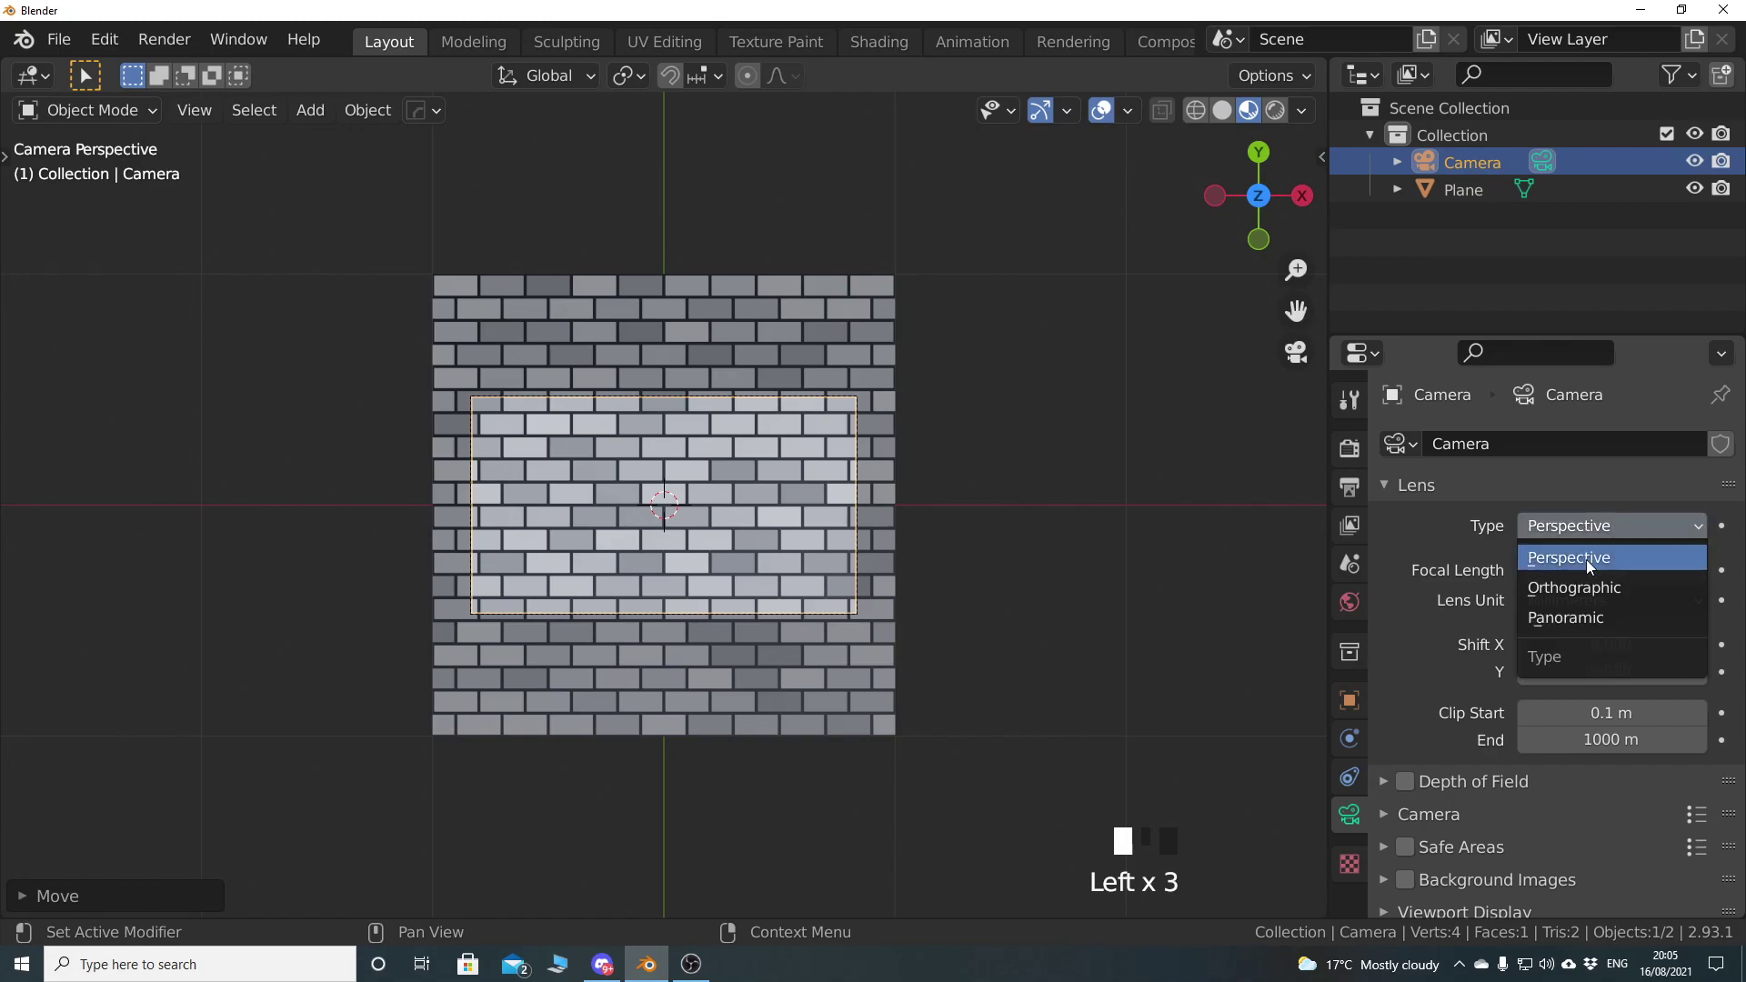
pyautogui.click(1589, 589)
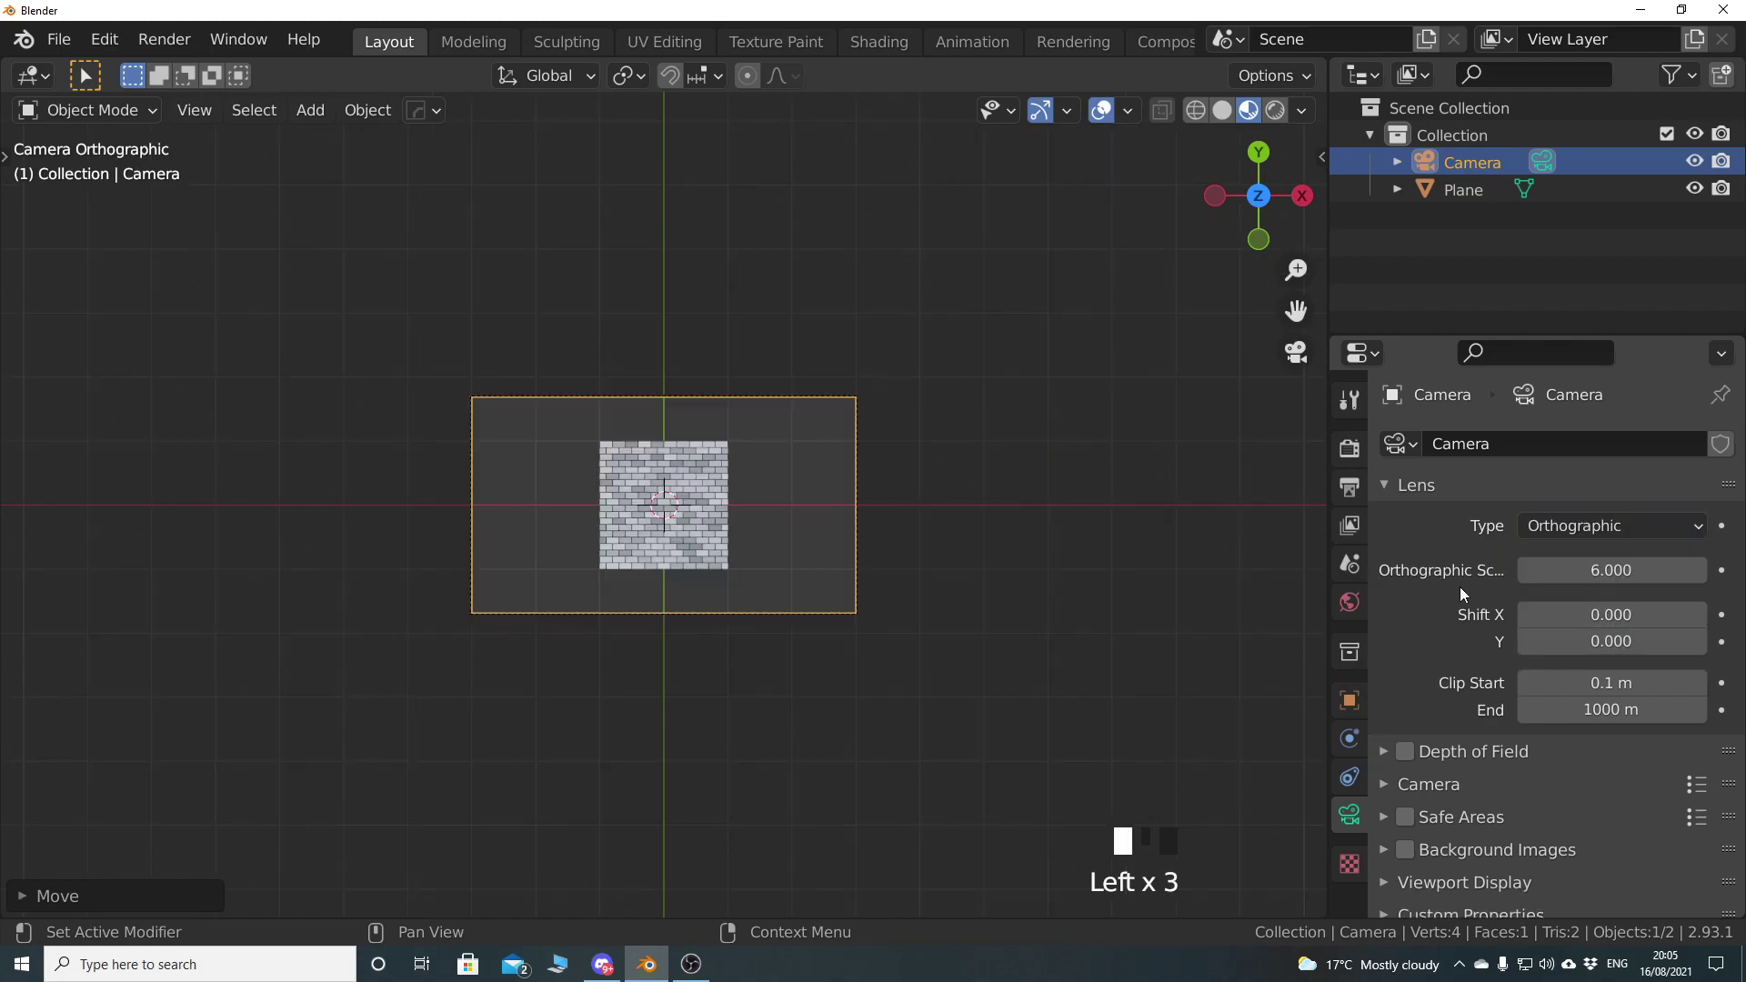
pyautogui.click(1620, 571)
pyautogui.write('2')
pyautogui.press('Return')
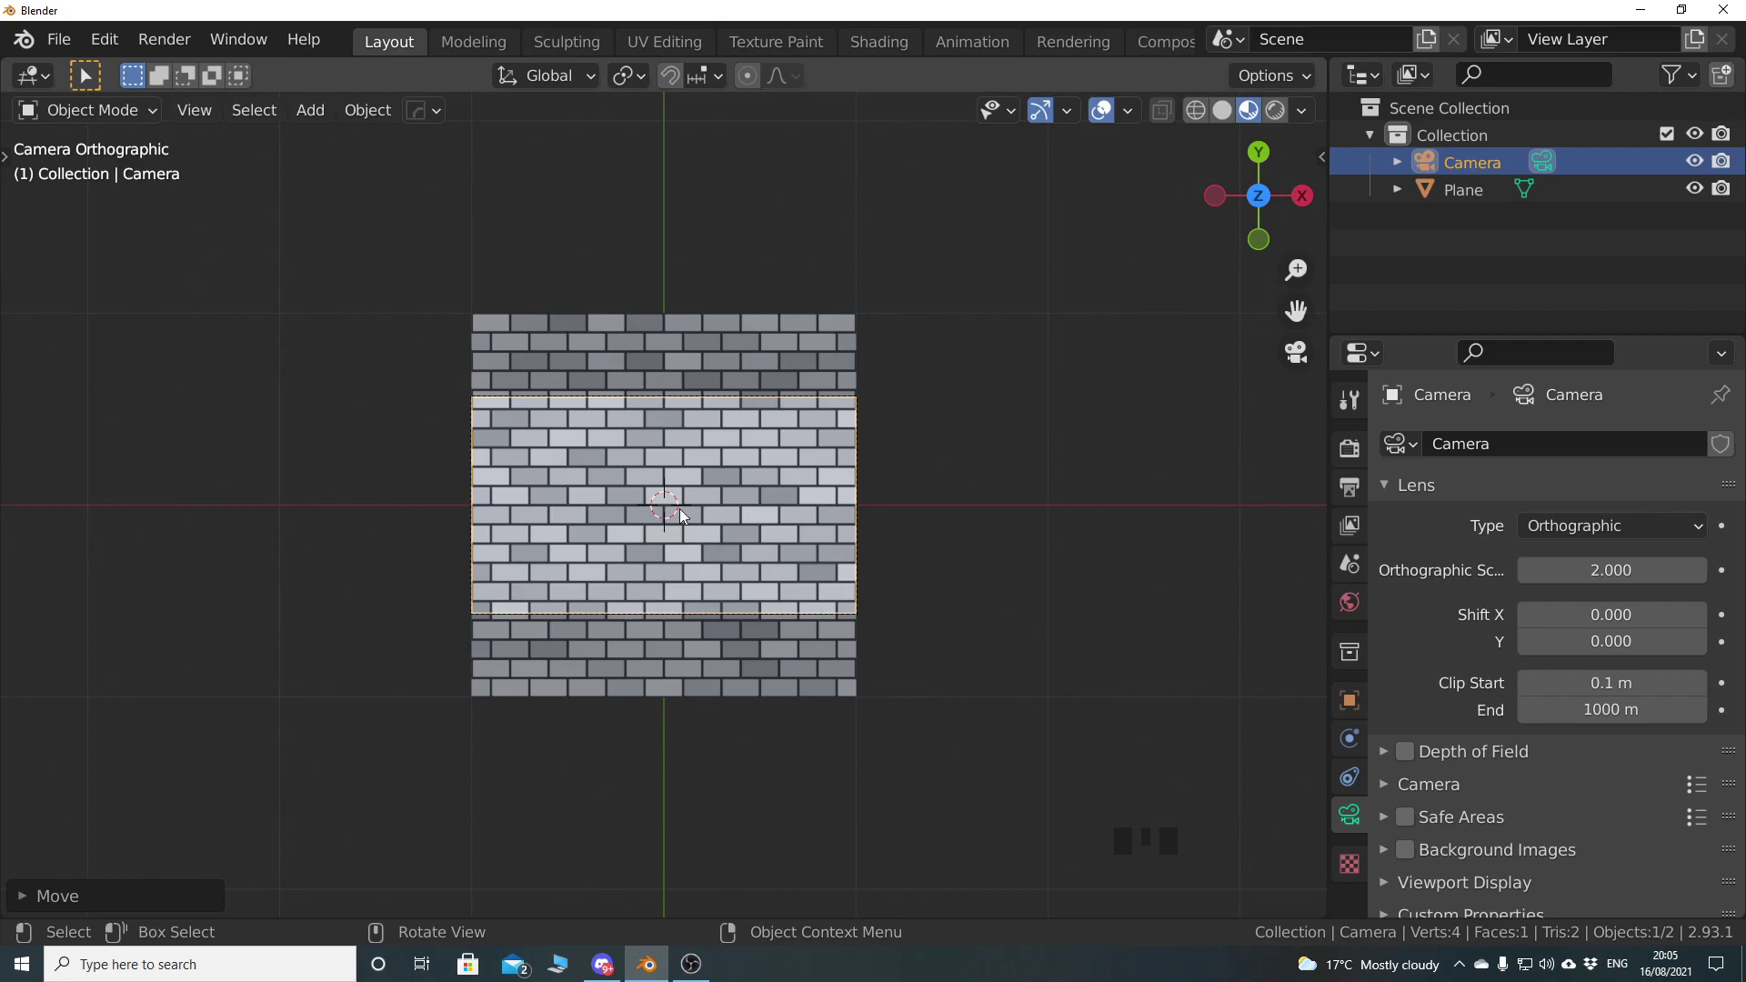
# Set the output resolution to 2048 × 2048 px
pyautogui.click(1353, 488)
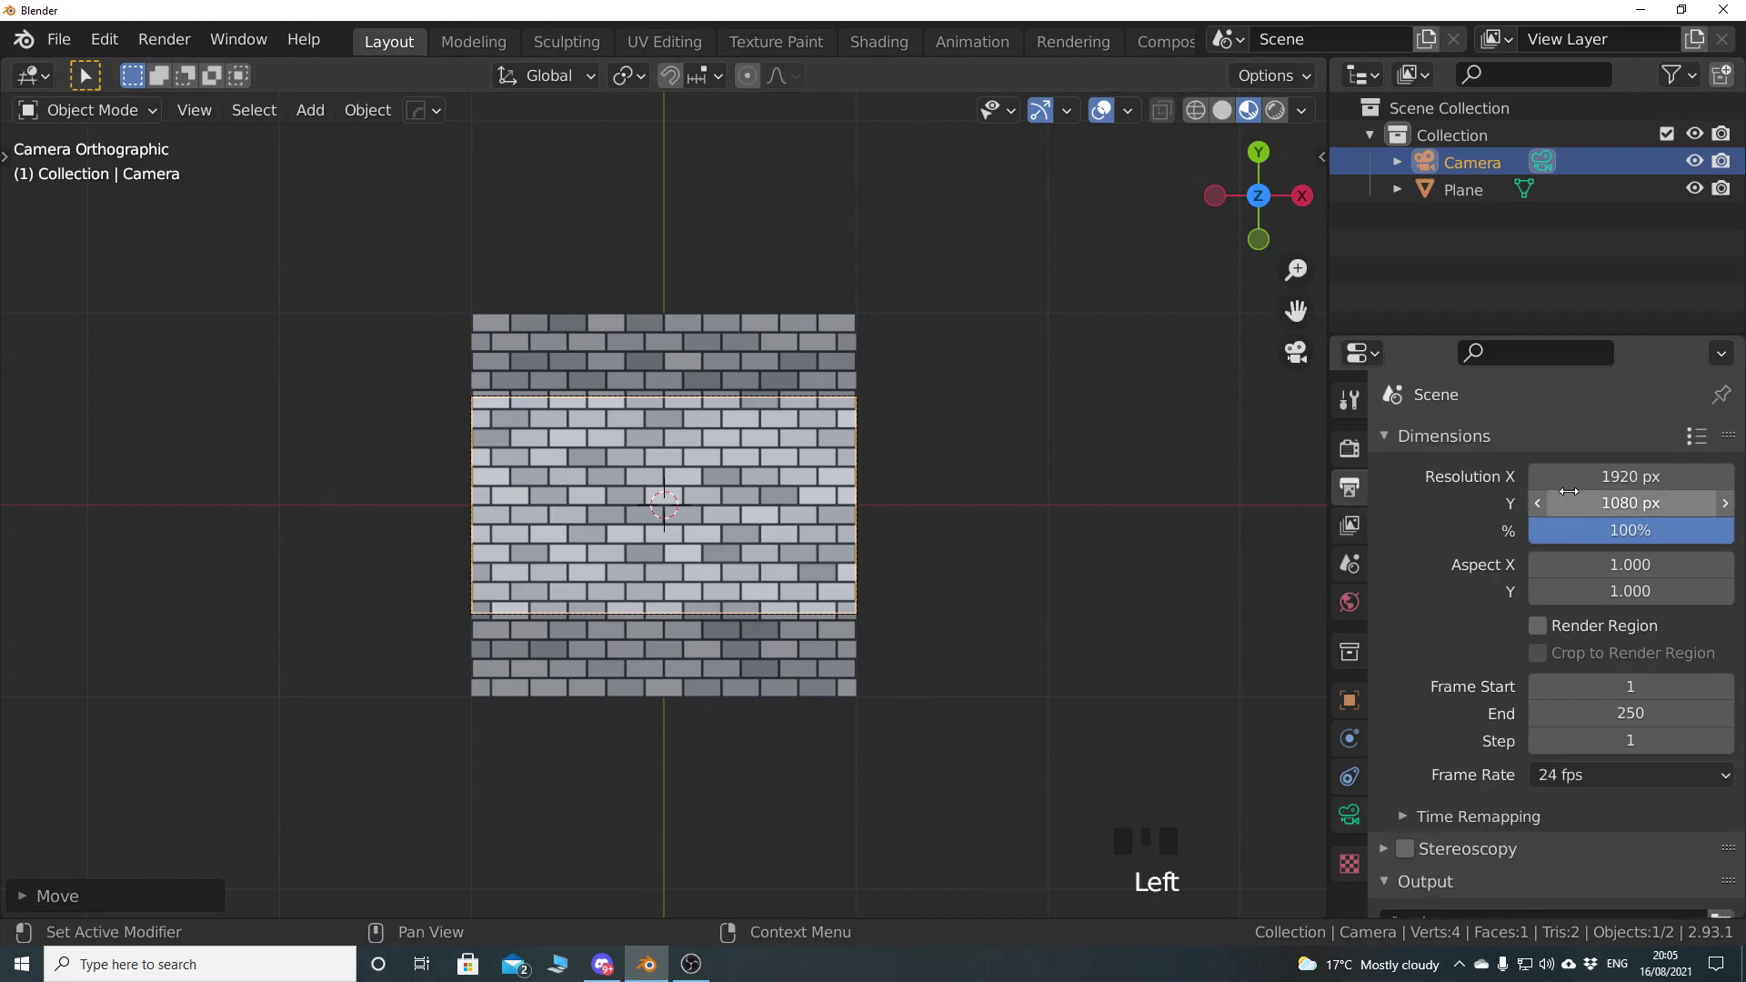
pyautogui.moveTo(1614, 477)
pyautogui.mouseDown()
pyautogui.moveTo(1618, 503)
pyautogui.moveTo(1618, 478)
pyautogui.mouseUp()
pyautogui.write('2048')
pyautogui.press('Return')
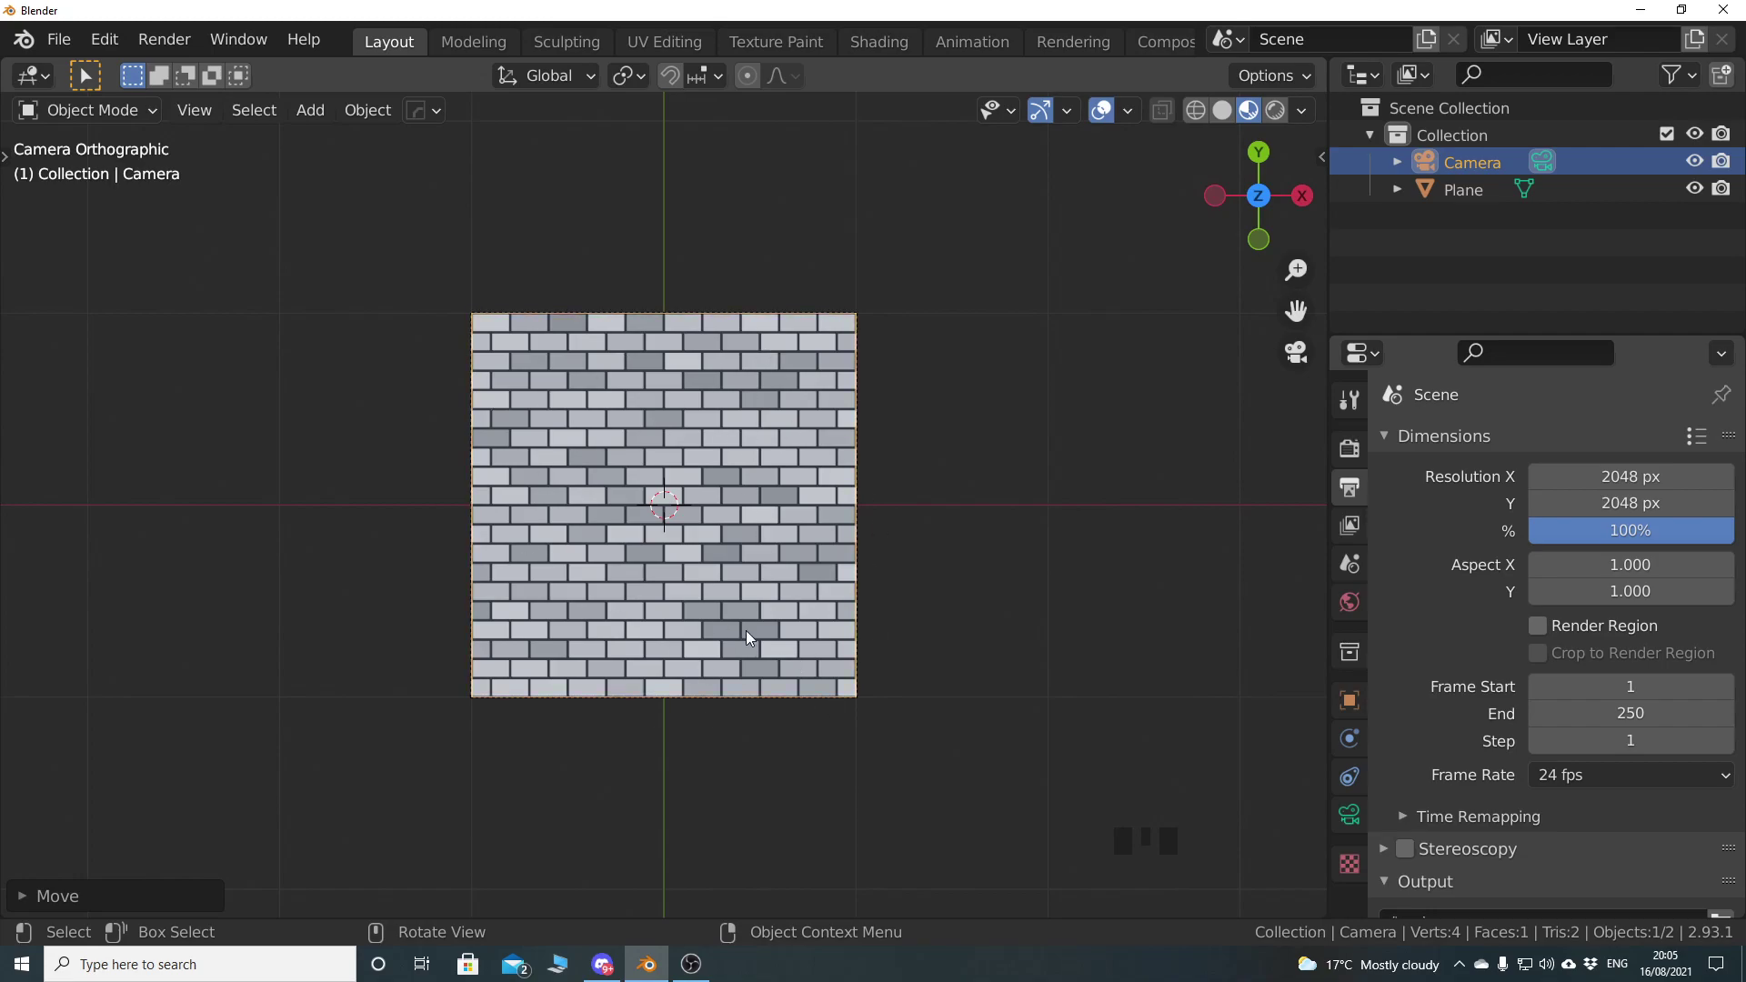
# Render a viewport image of the brick plane from the camera view
pyautogui.click(216, 102)
pyautogui.click(209, 116)
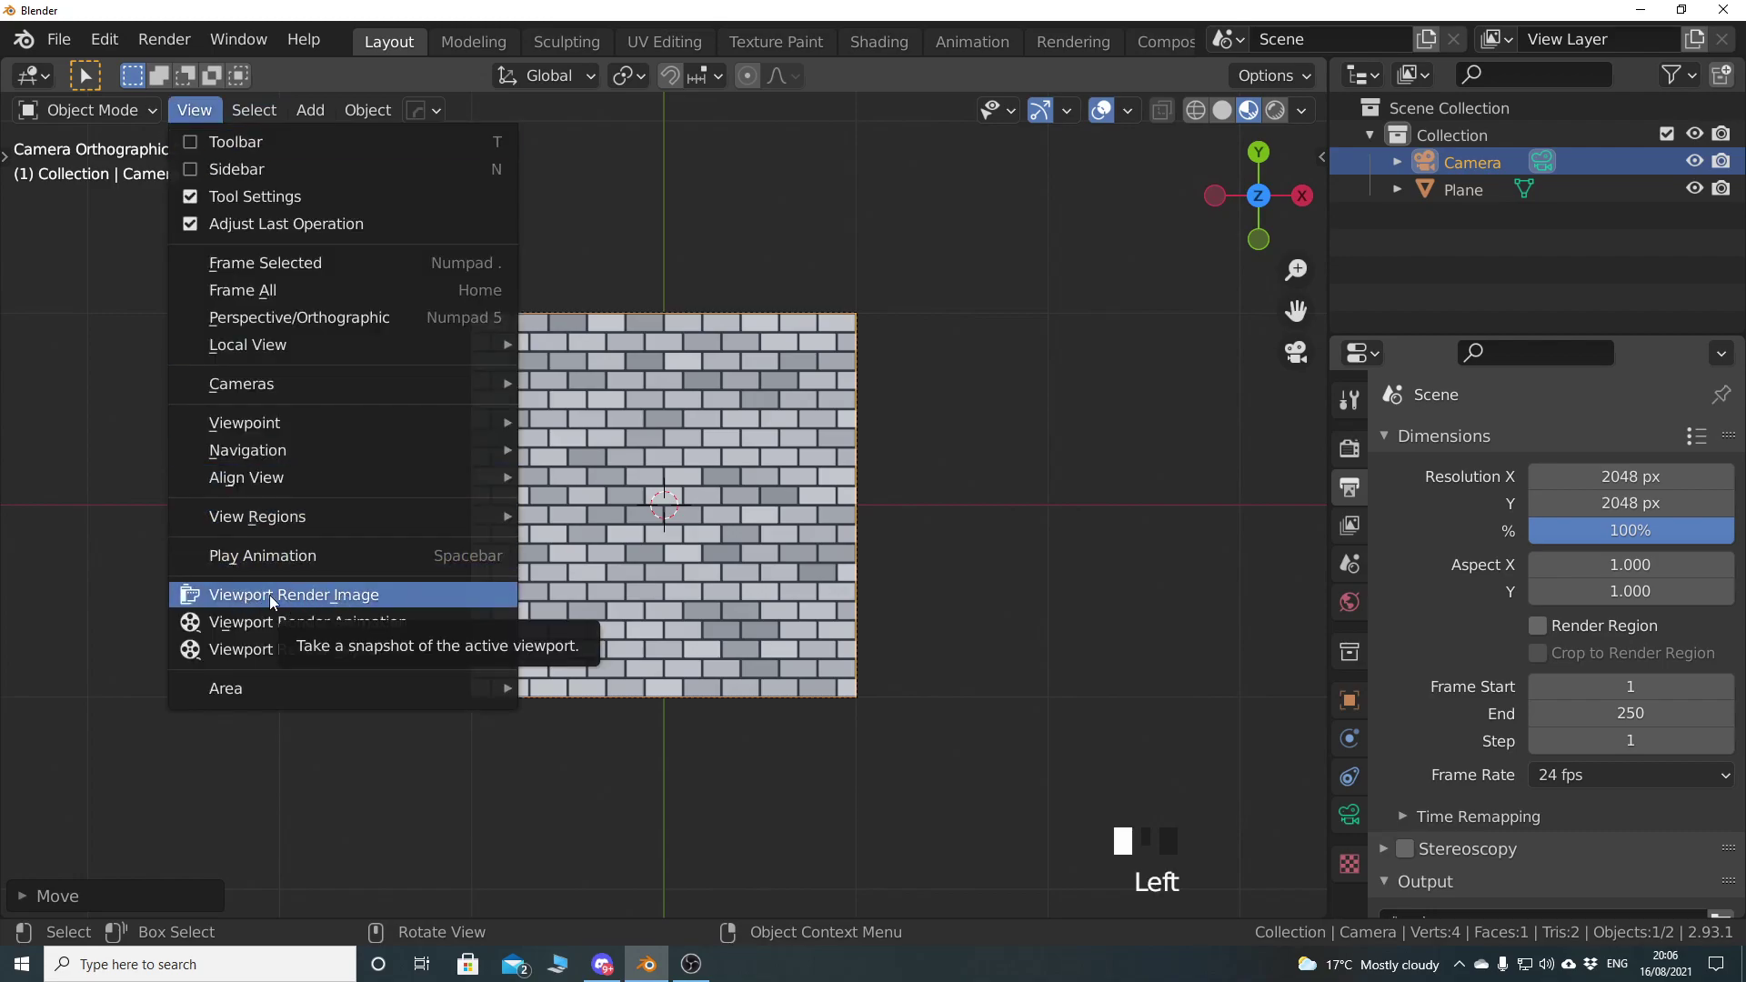
pyautogui.click(327, 601)
pyautogui.scroll(-3, 853, 349)
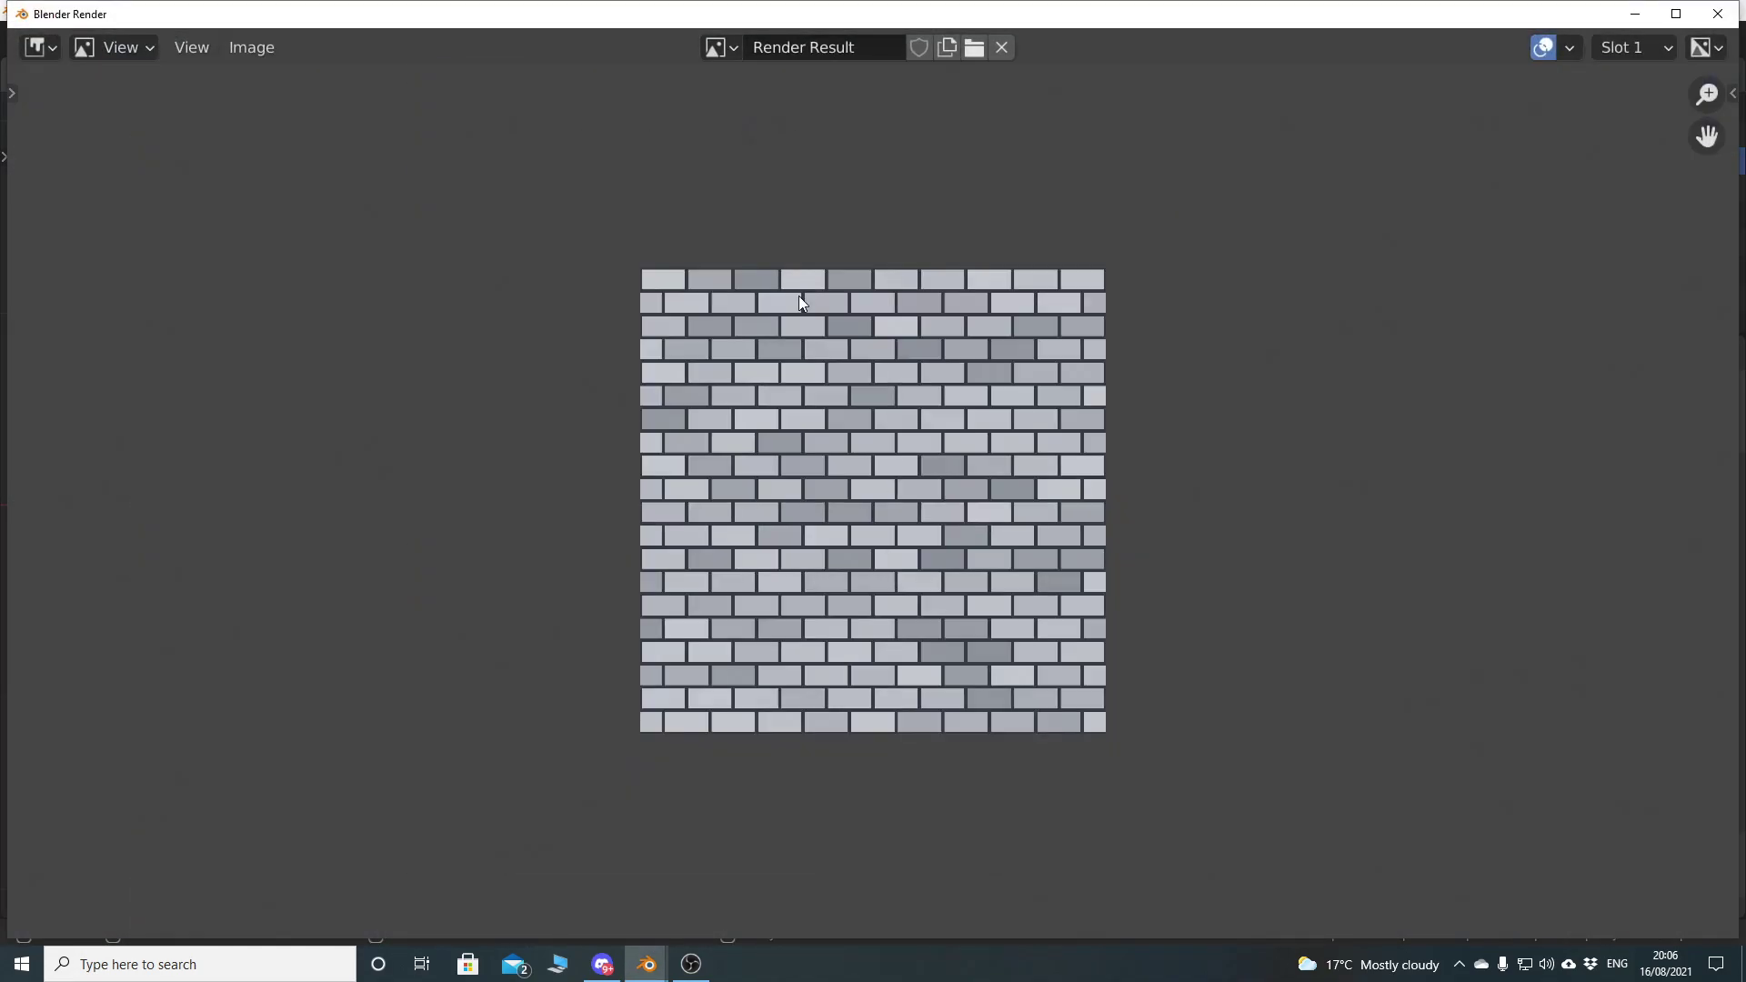
# Save the render as untitled.png in the Desktop folder, close the render window, and narrow the properties area
pyautogui.click(243, 54)
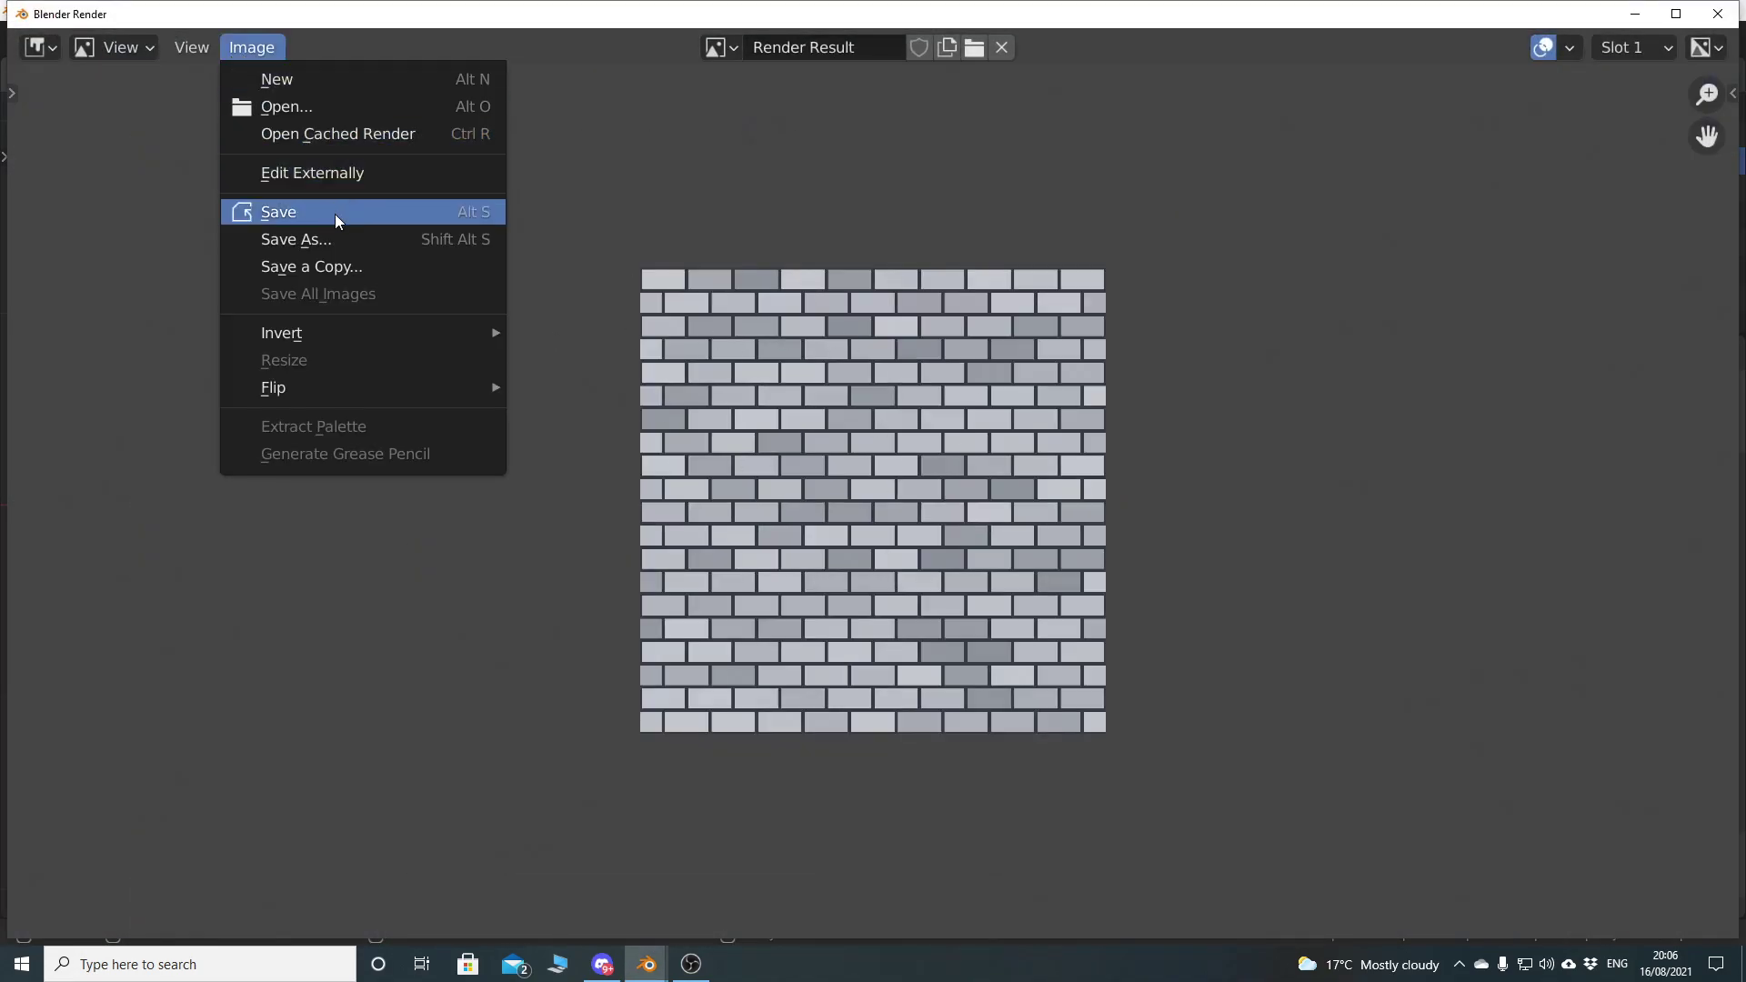
pyautogui.click(343, 235)
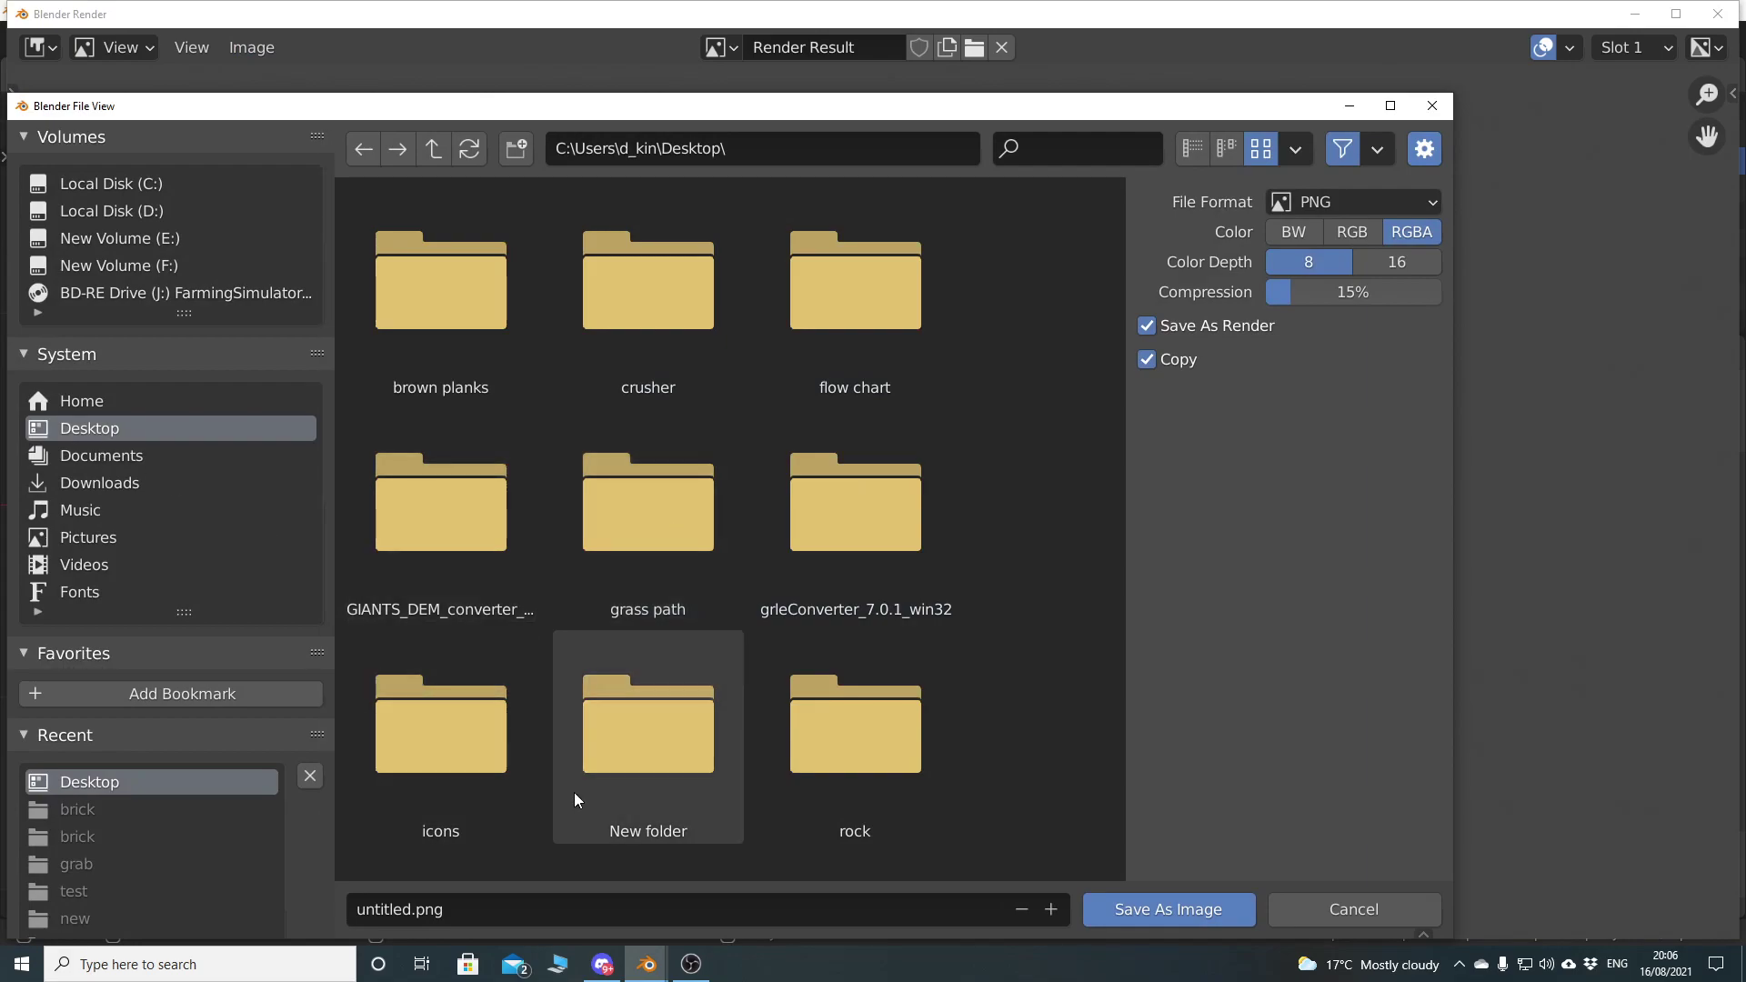
pyautogui.click(1163, 904)
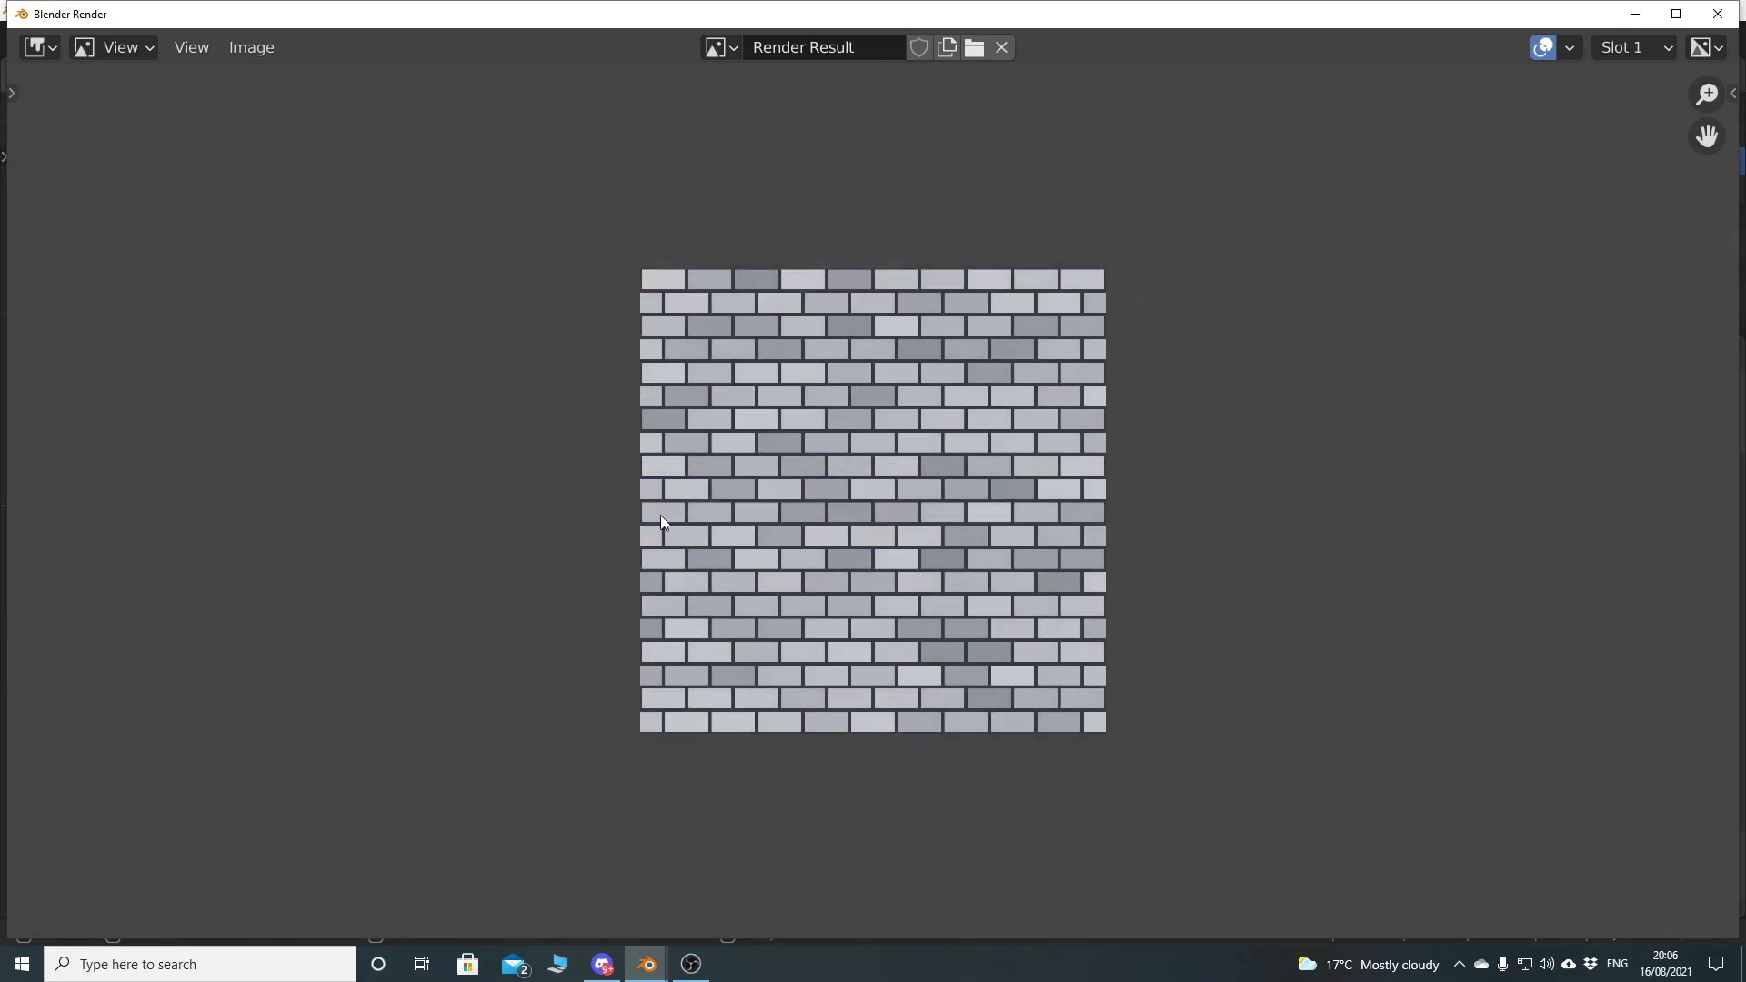
pyautogui.click(1717, 13)
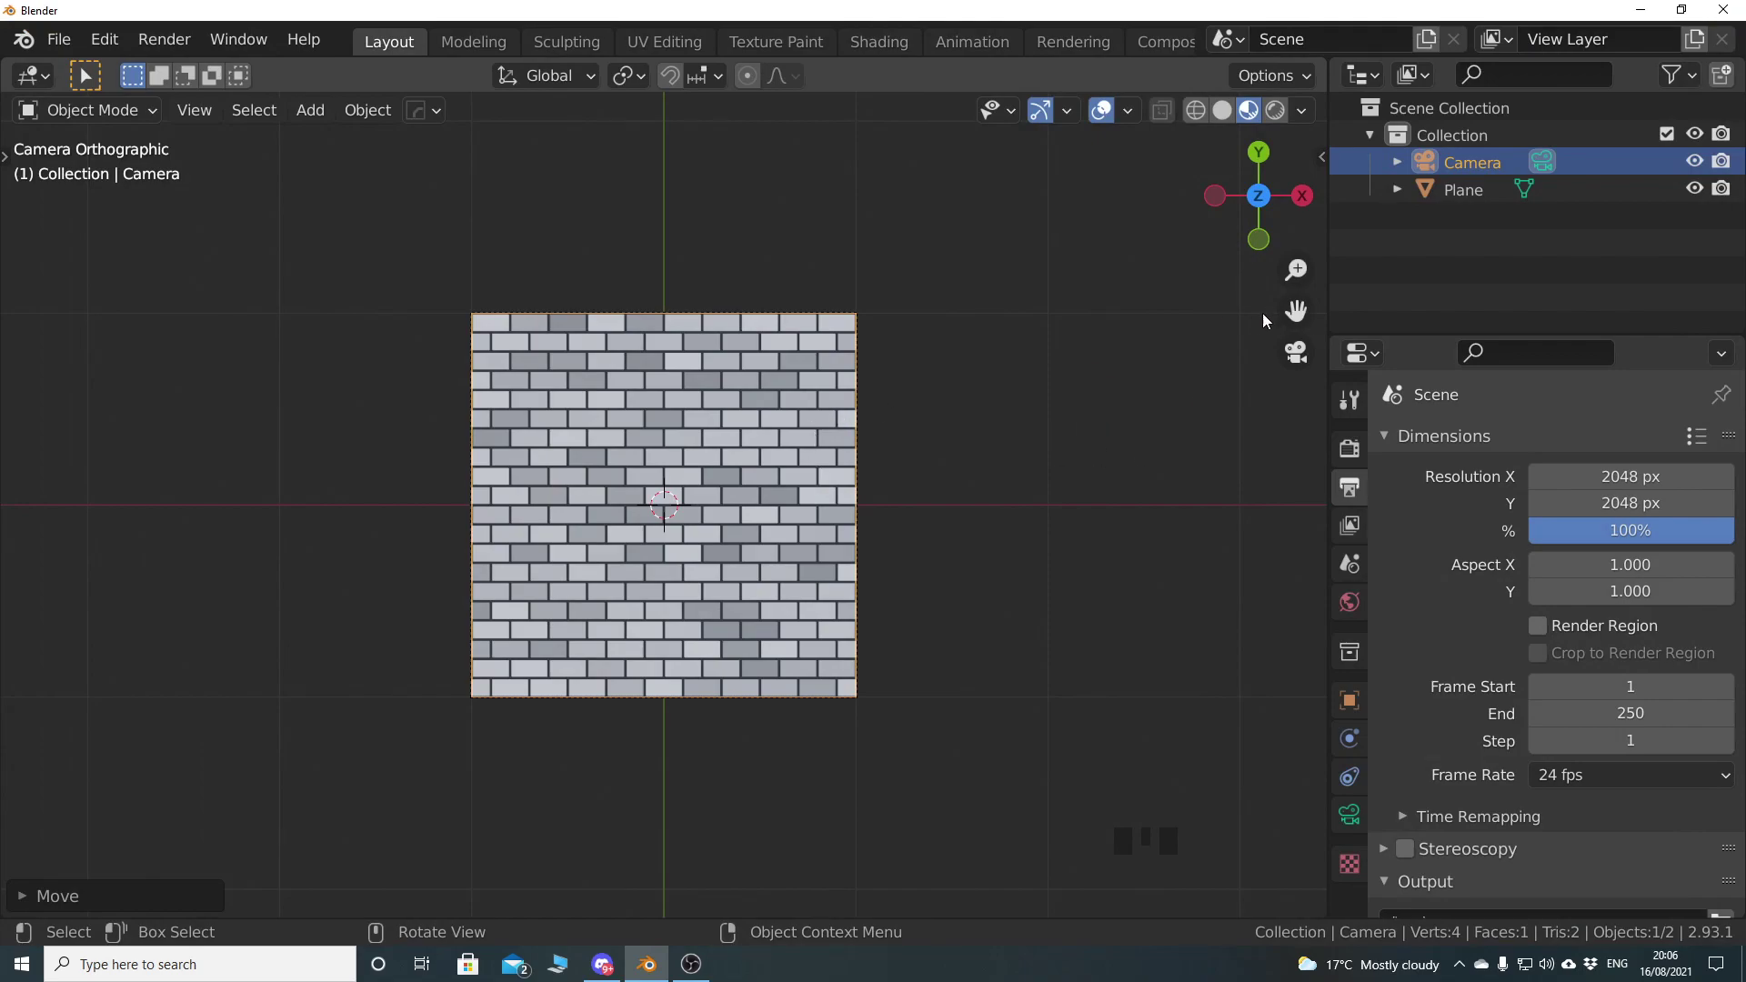
pyautogui.moveTo(1328, 296); pyautogui.dragTo(1459, 296)
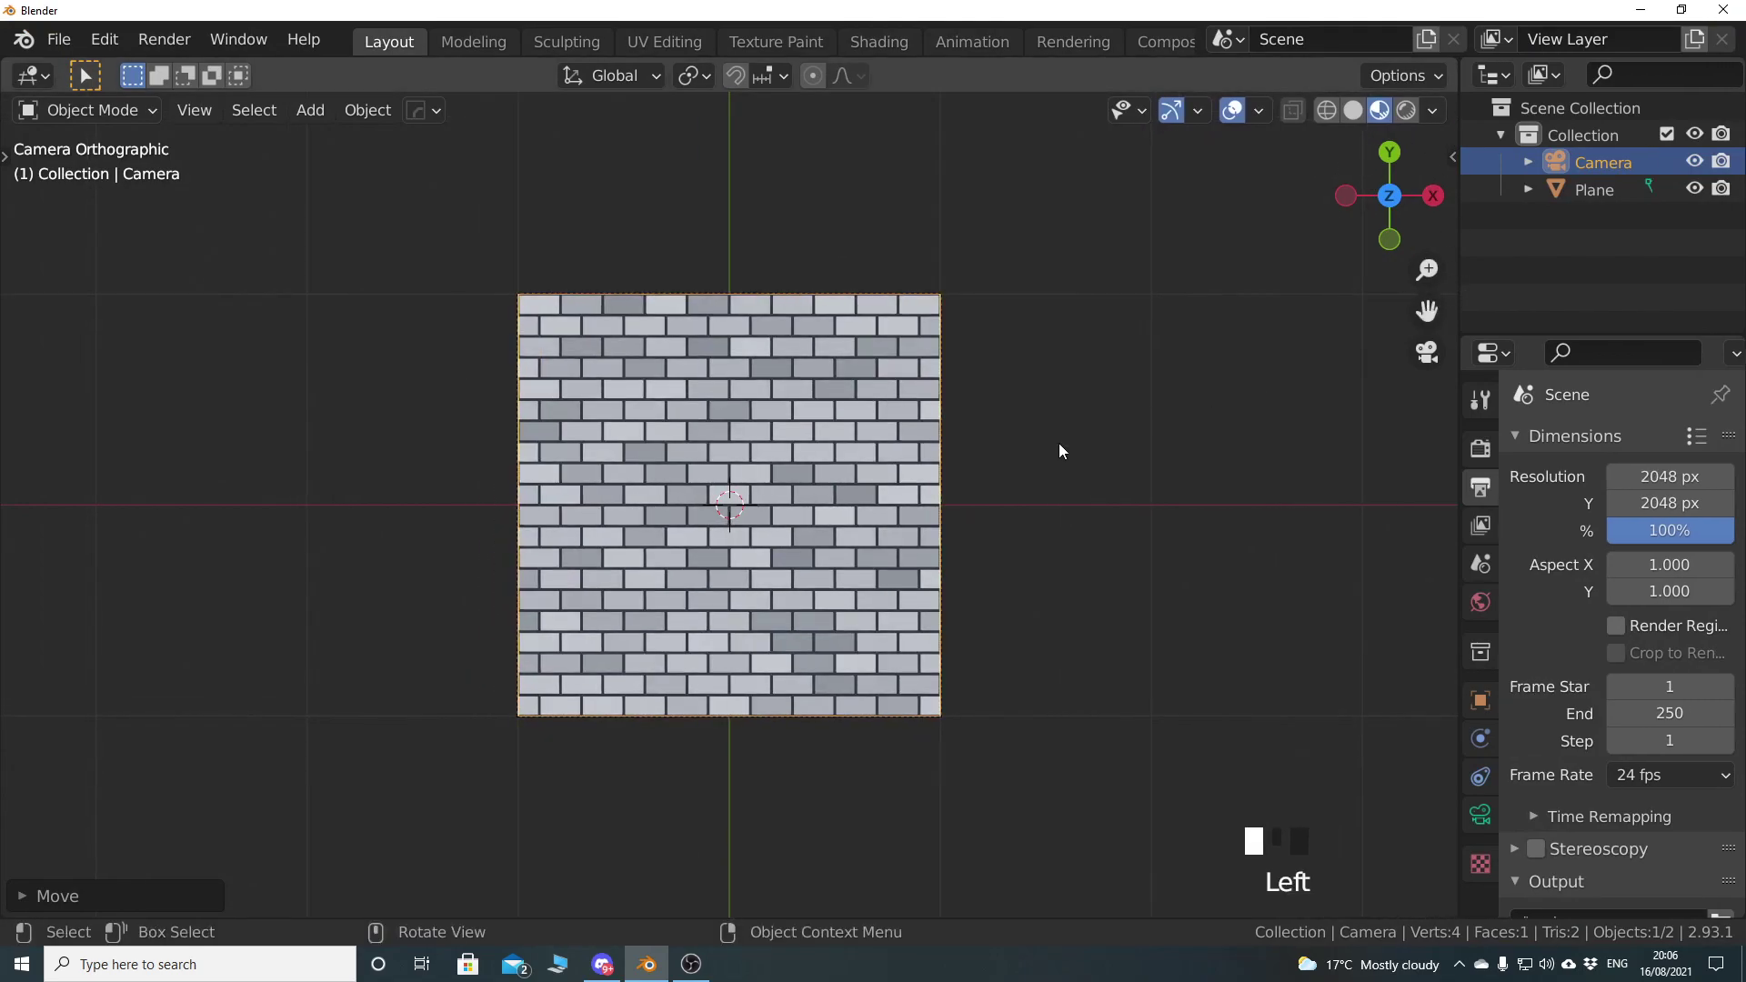
# Delete the camera and split the 3D viewport vertically, making the new area a Shader Editor
pyautogui.press('x')
pyautogui.click(842, 503)
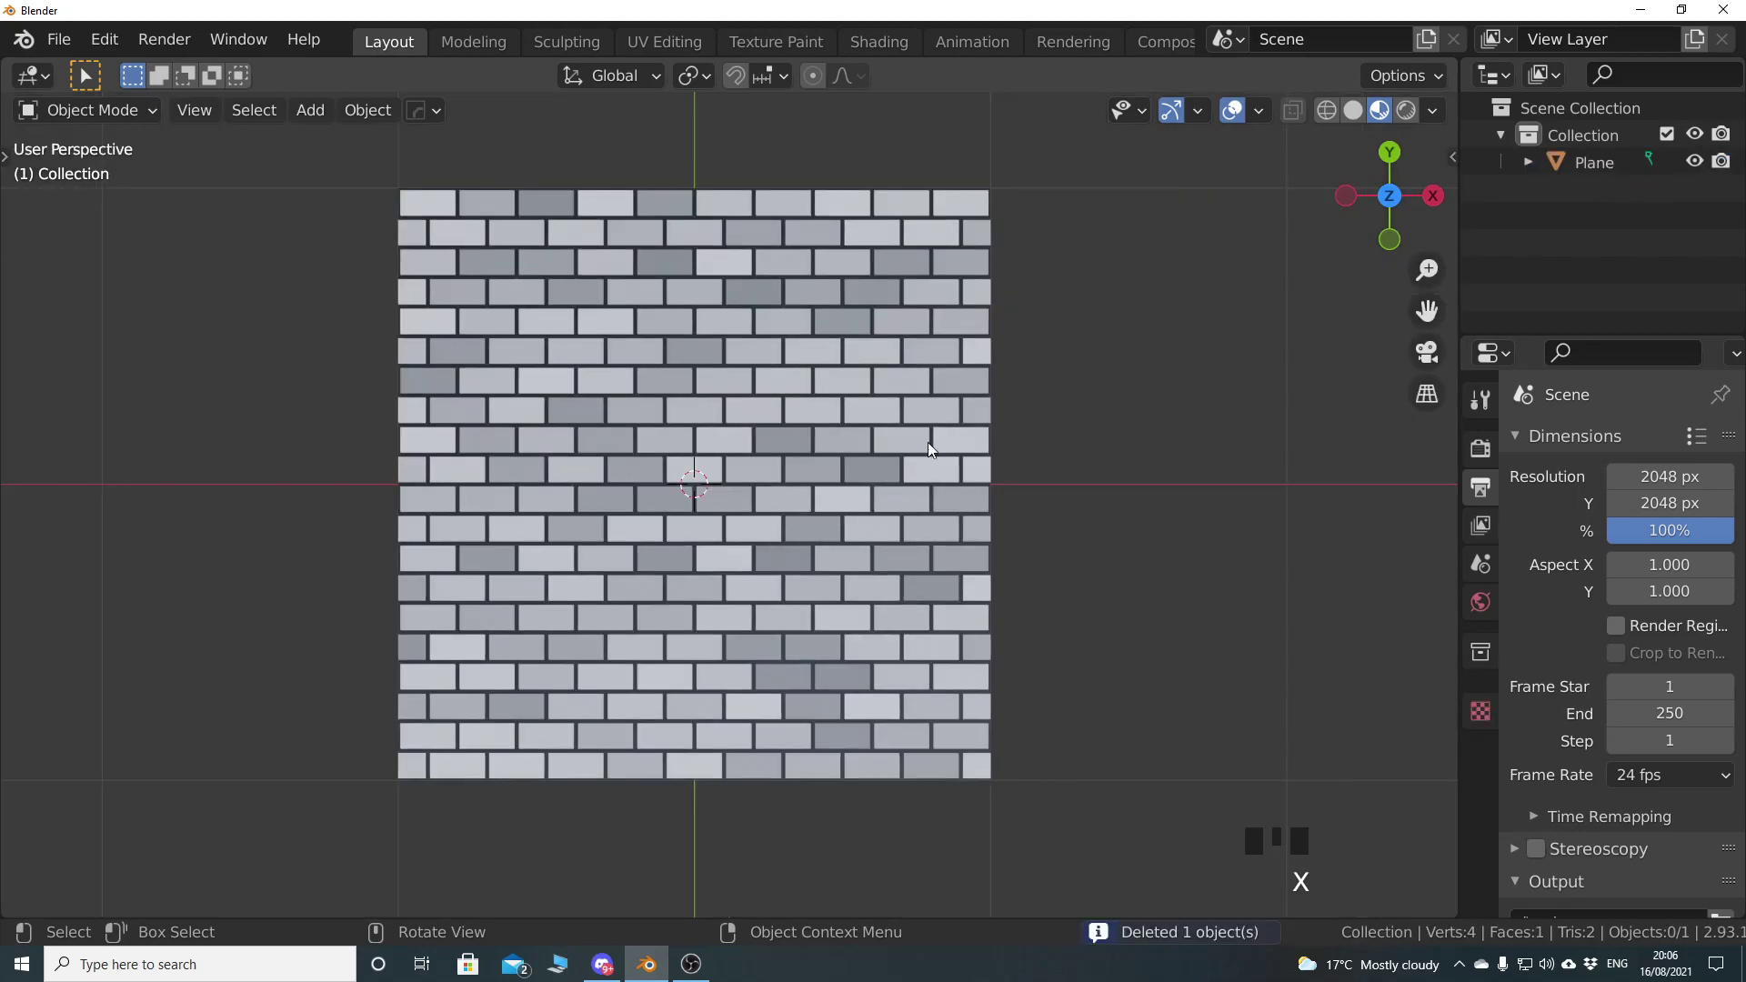
pyautogui.moveTo(1454, 62); pyautogui.dragTo(745, 76)
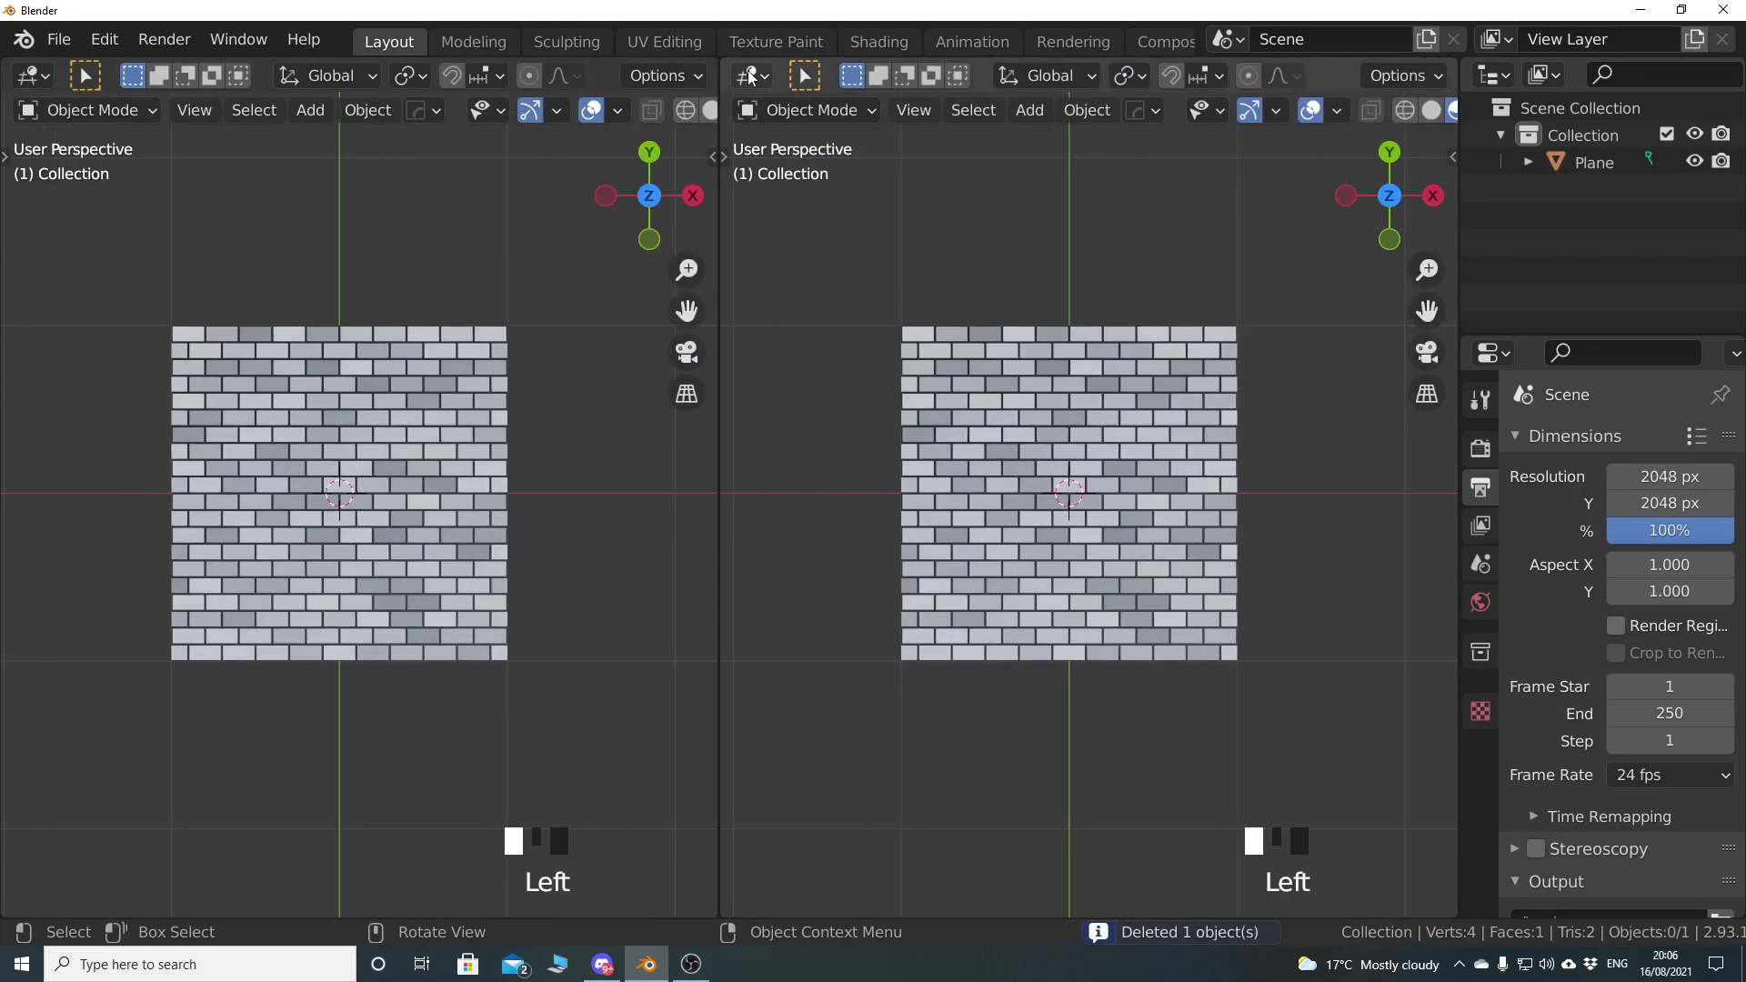
pyautogui.click(751, 76)
pyautogui.click(855, 333)
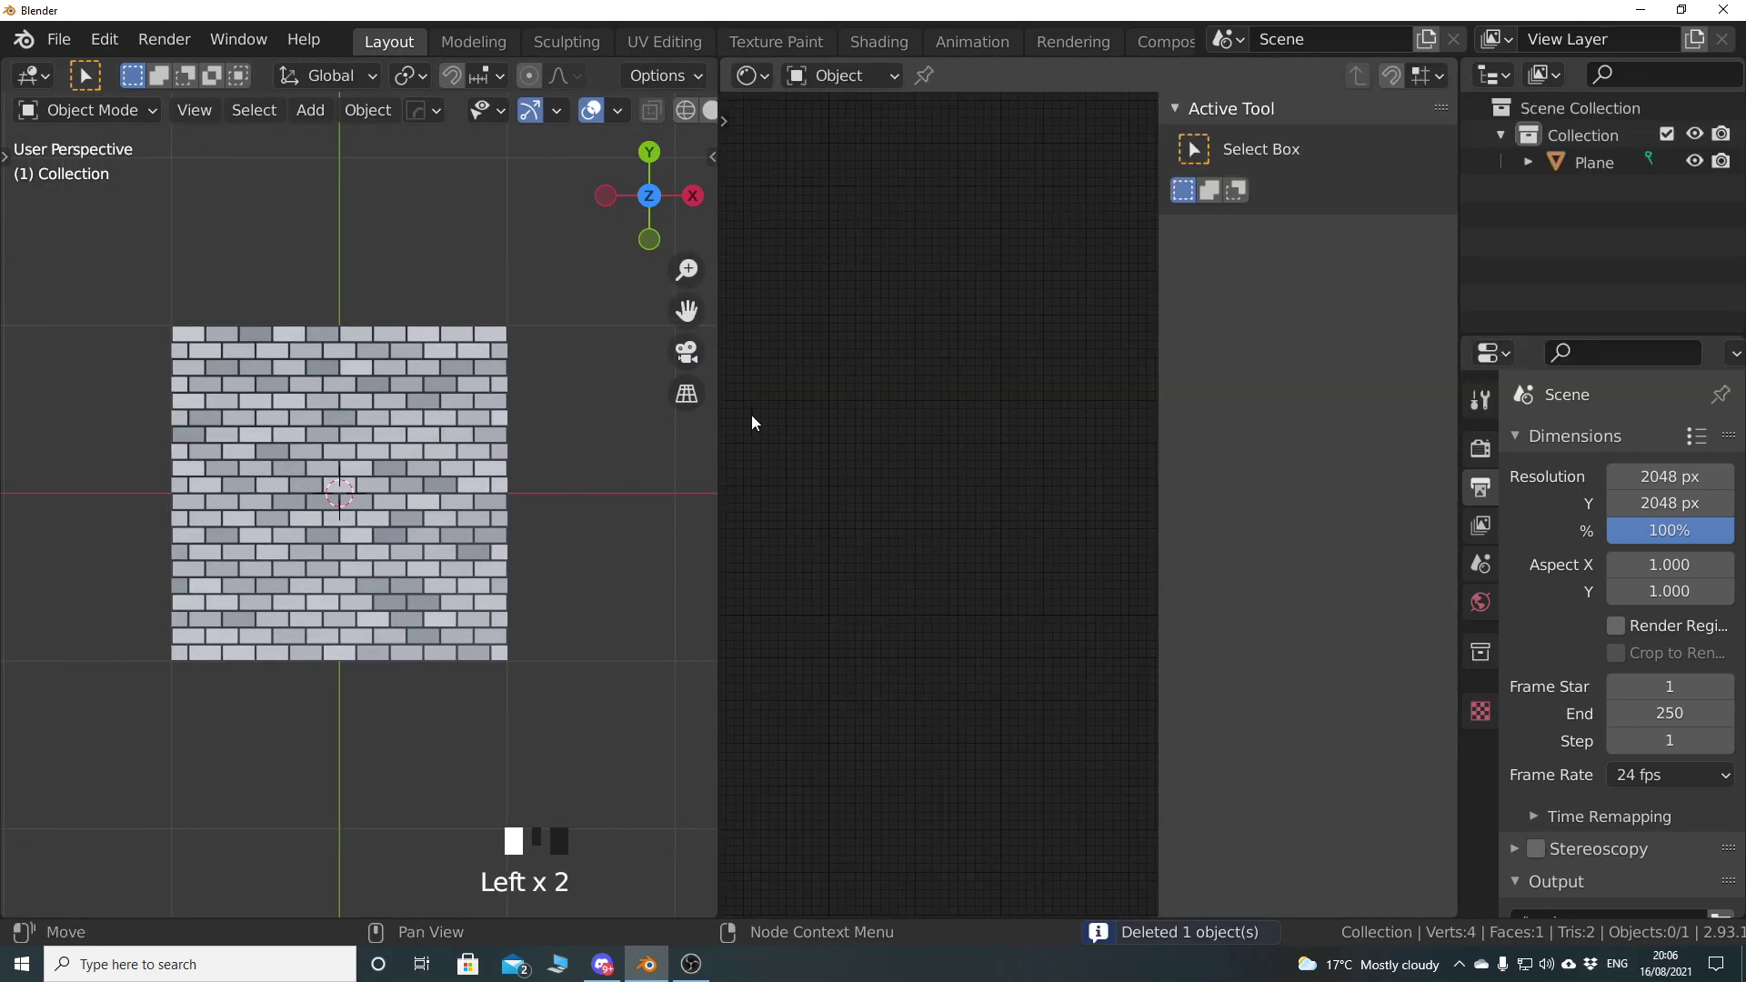
# Delete the Brick Texture node from the plane's material and merge the Shader Editor area back into the 3D viewport
pyautogui.click(473, 455)
pyautogui.click(770, 523)
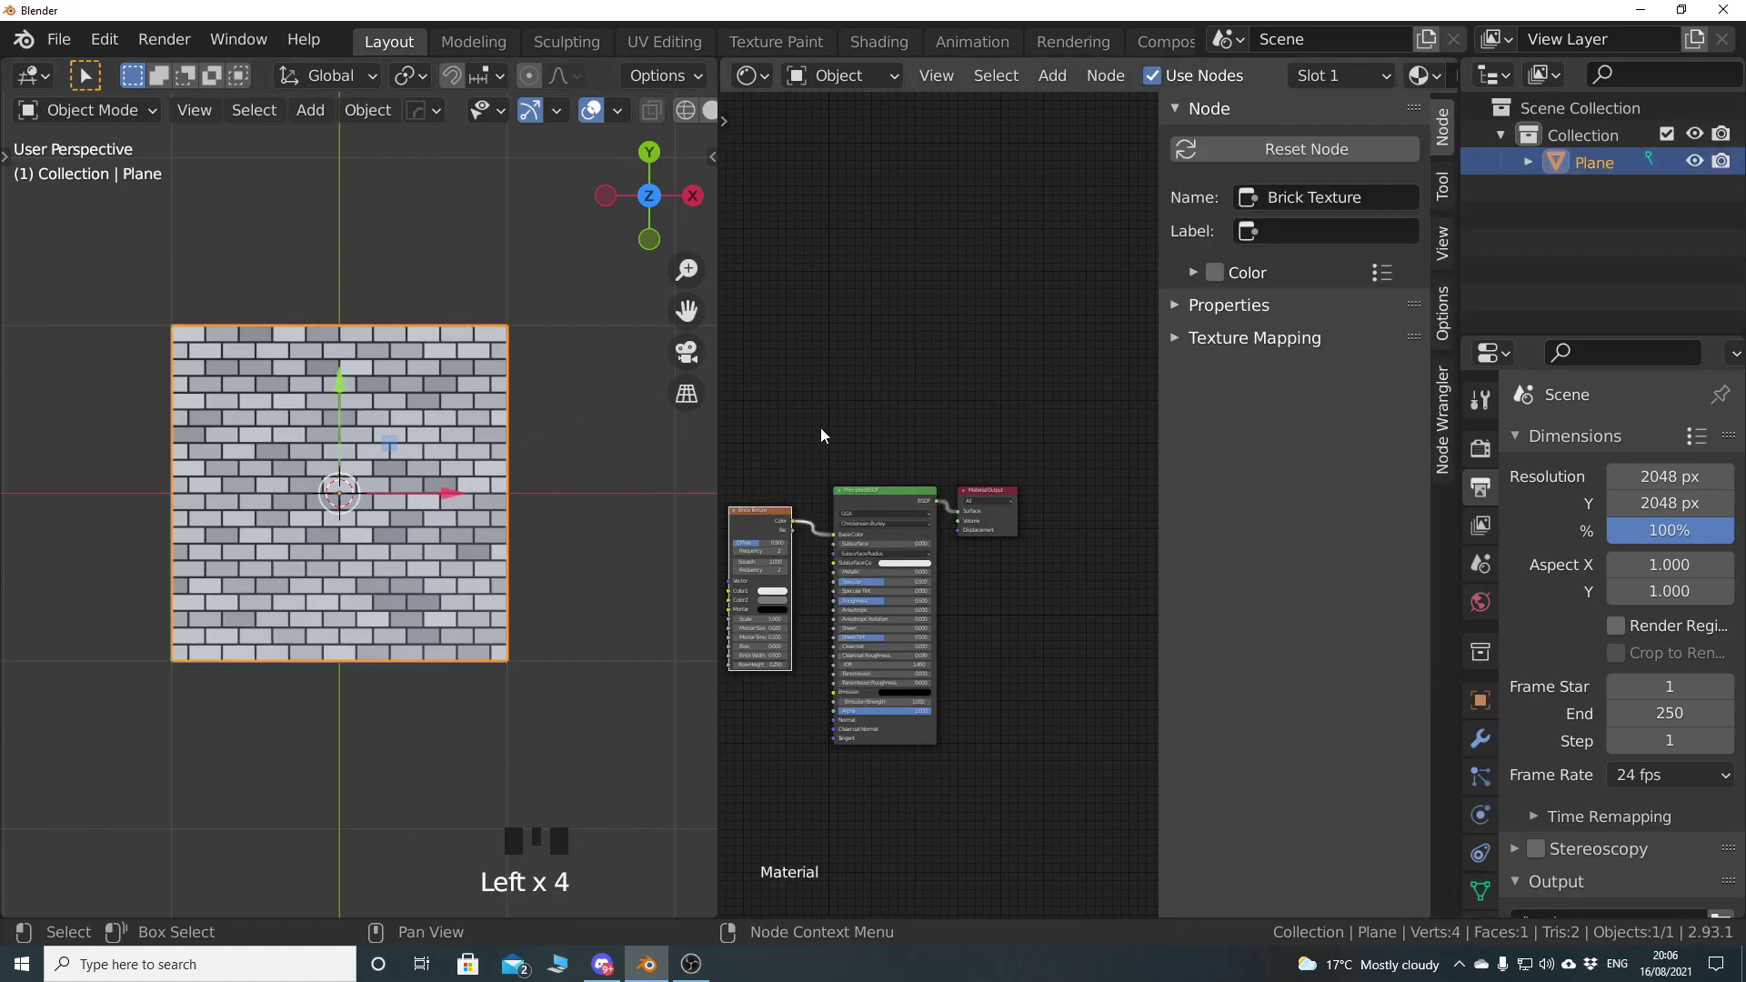
pyautogui.press('x')
pyautogui.rightClick(717, 461)
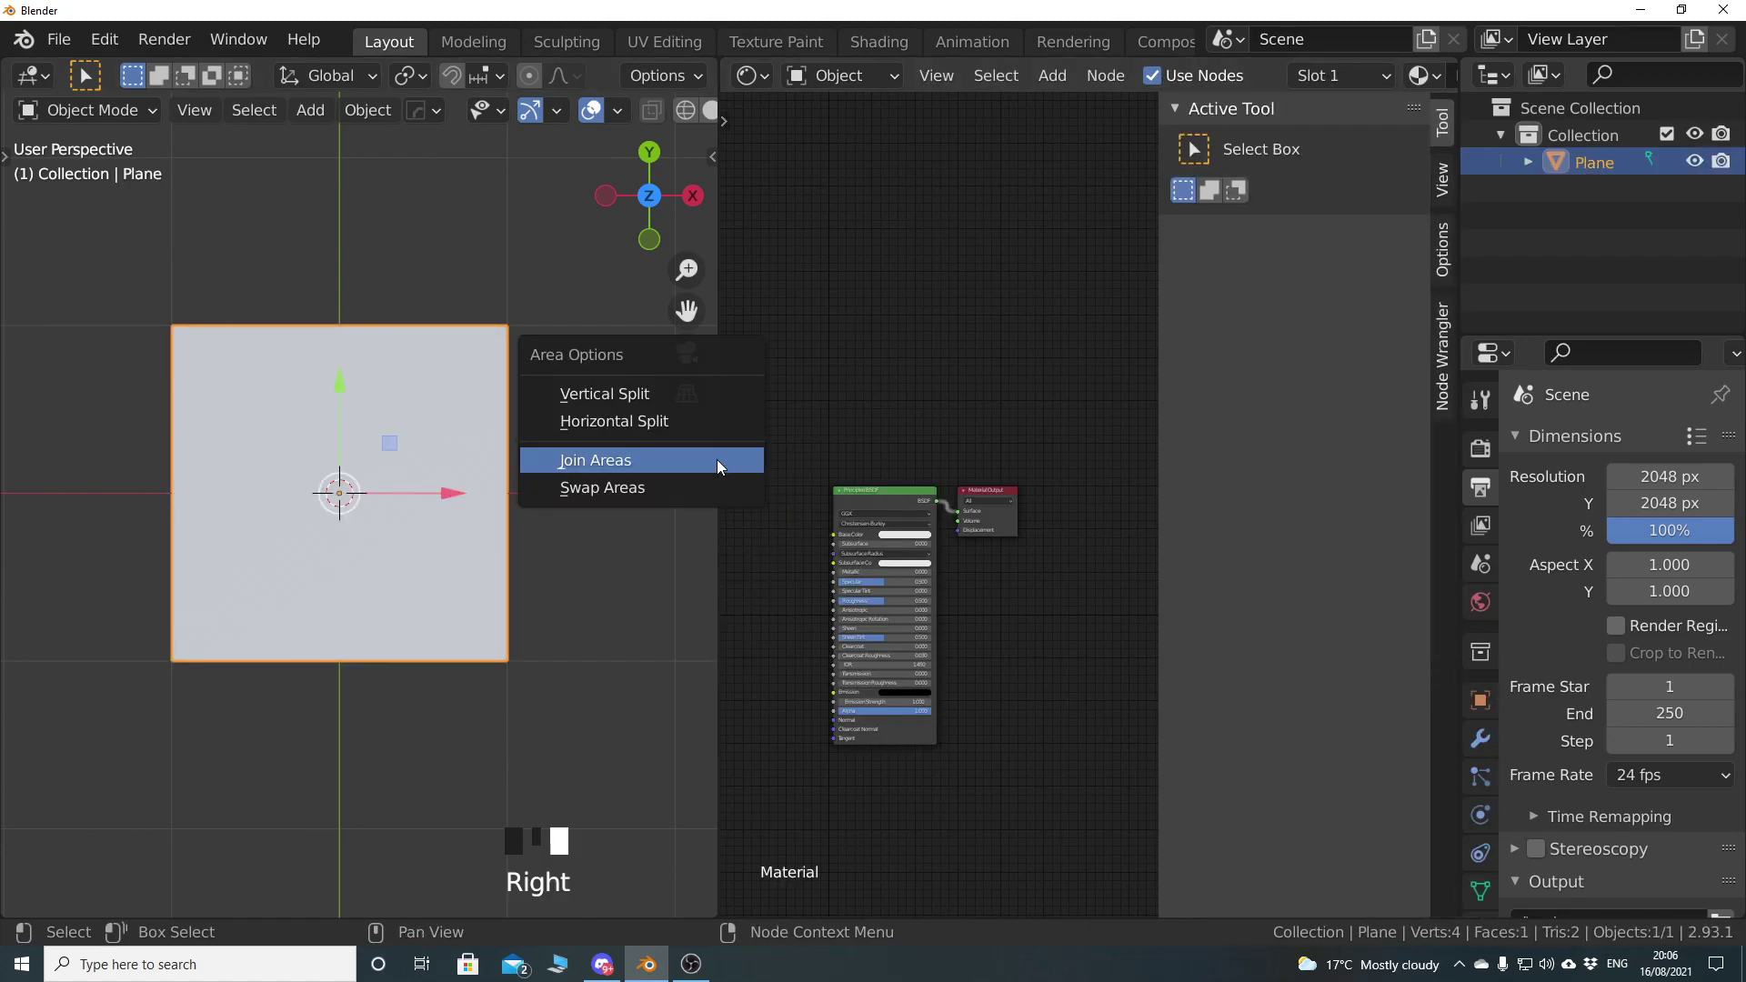
pyautogui.click(717, 460)
pyautogui.click(1007, 450)
pyautogui.moveTo(745, 504); pyautogui.dragTo(818, 418, button='middle')
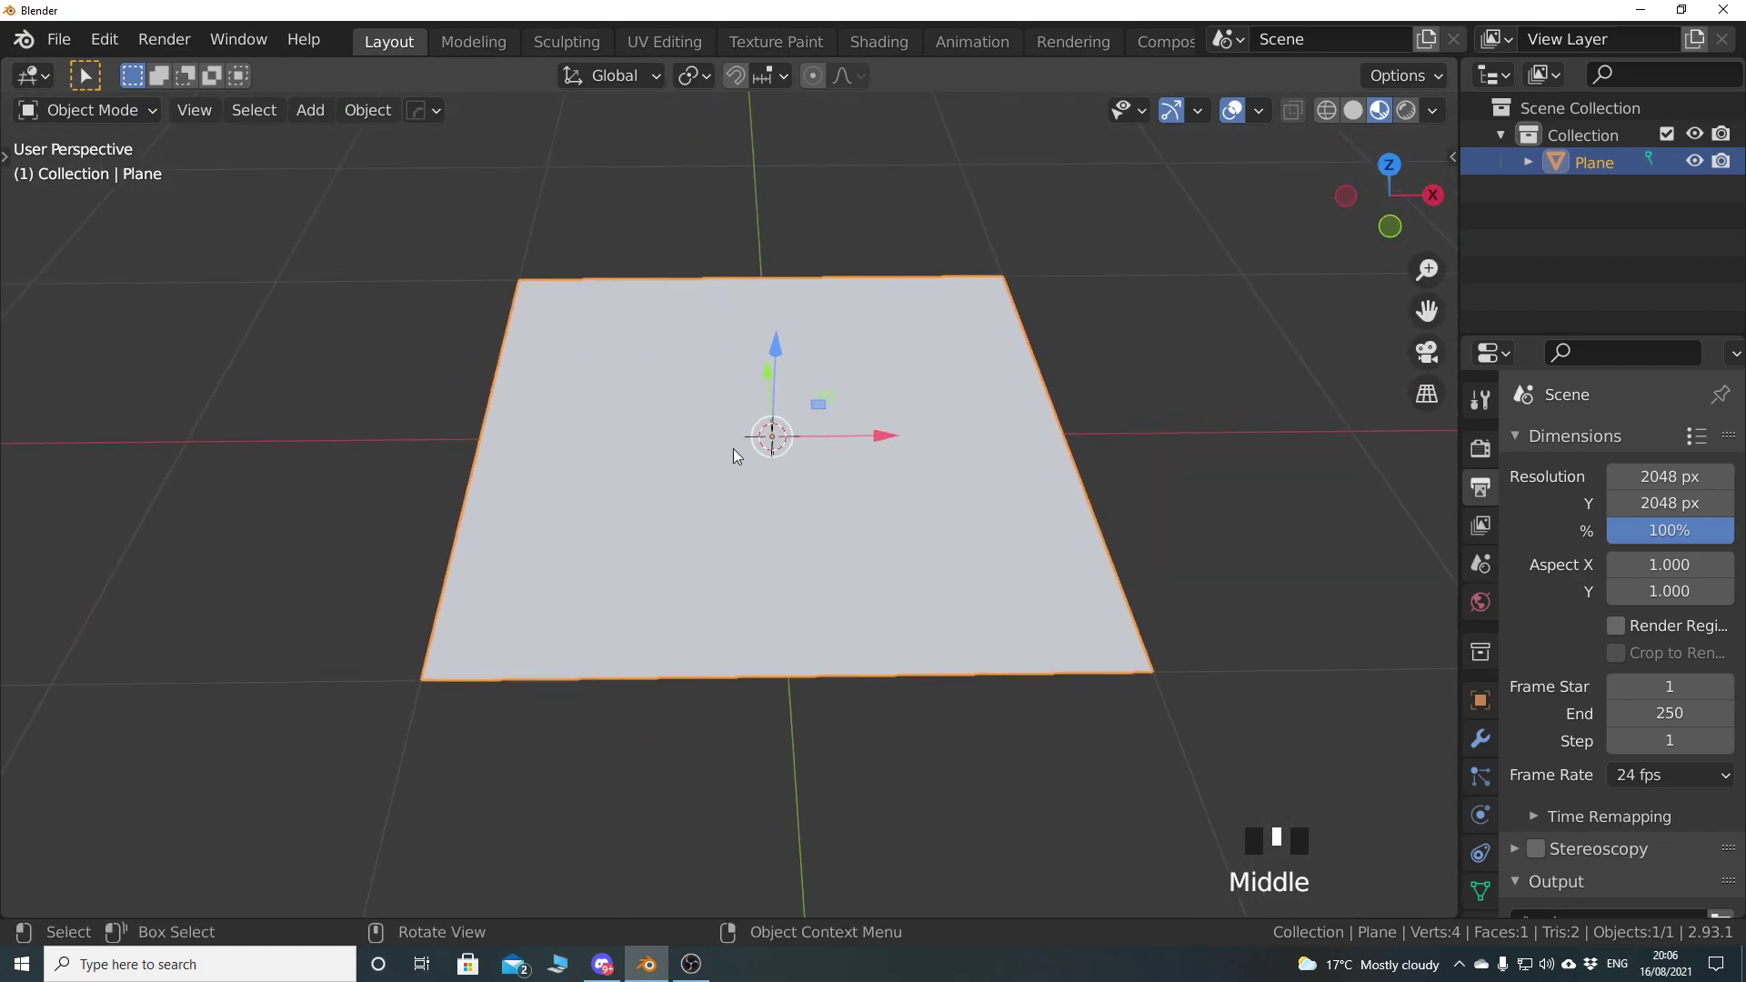
pyautogui.moveTo(773, 472); pyautogui.dragTo(766, 558, button='middle')
pyautogui.press('Tab')
pyautogui.press('Tab')
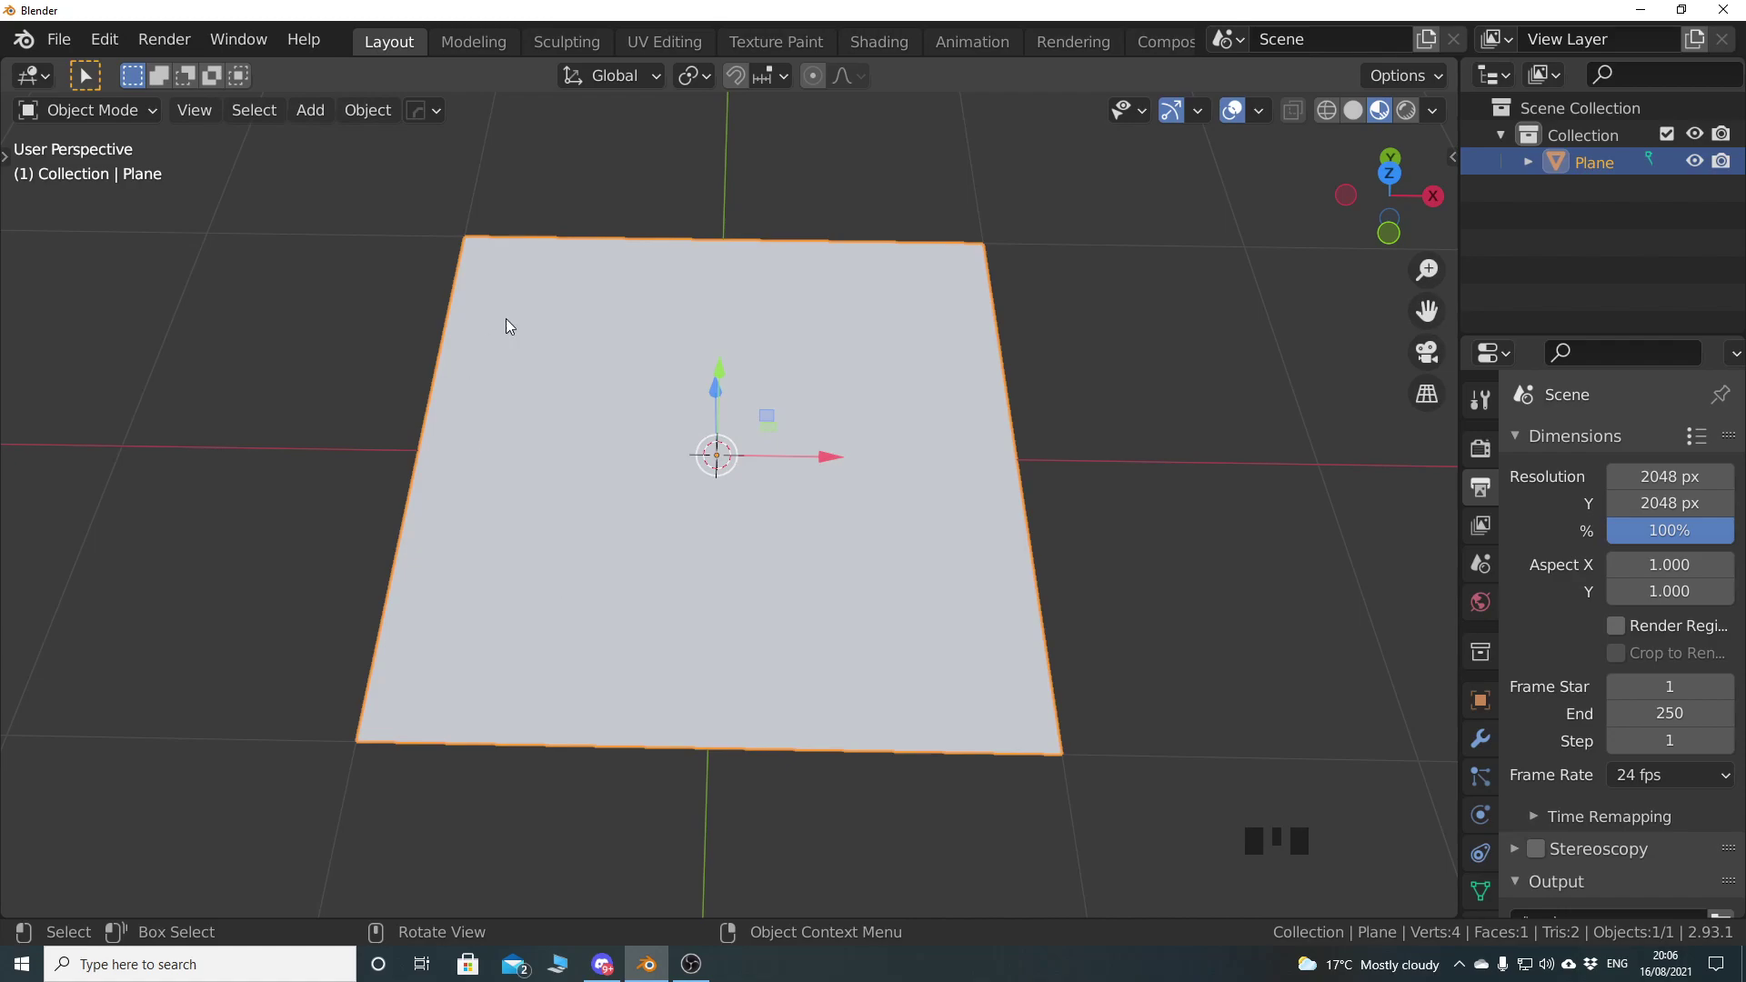
pyautogui.moveTo(794, 635); pyautogui.dragTo(855, 524, button='middle')
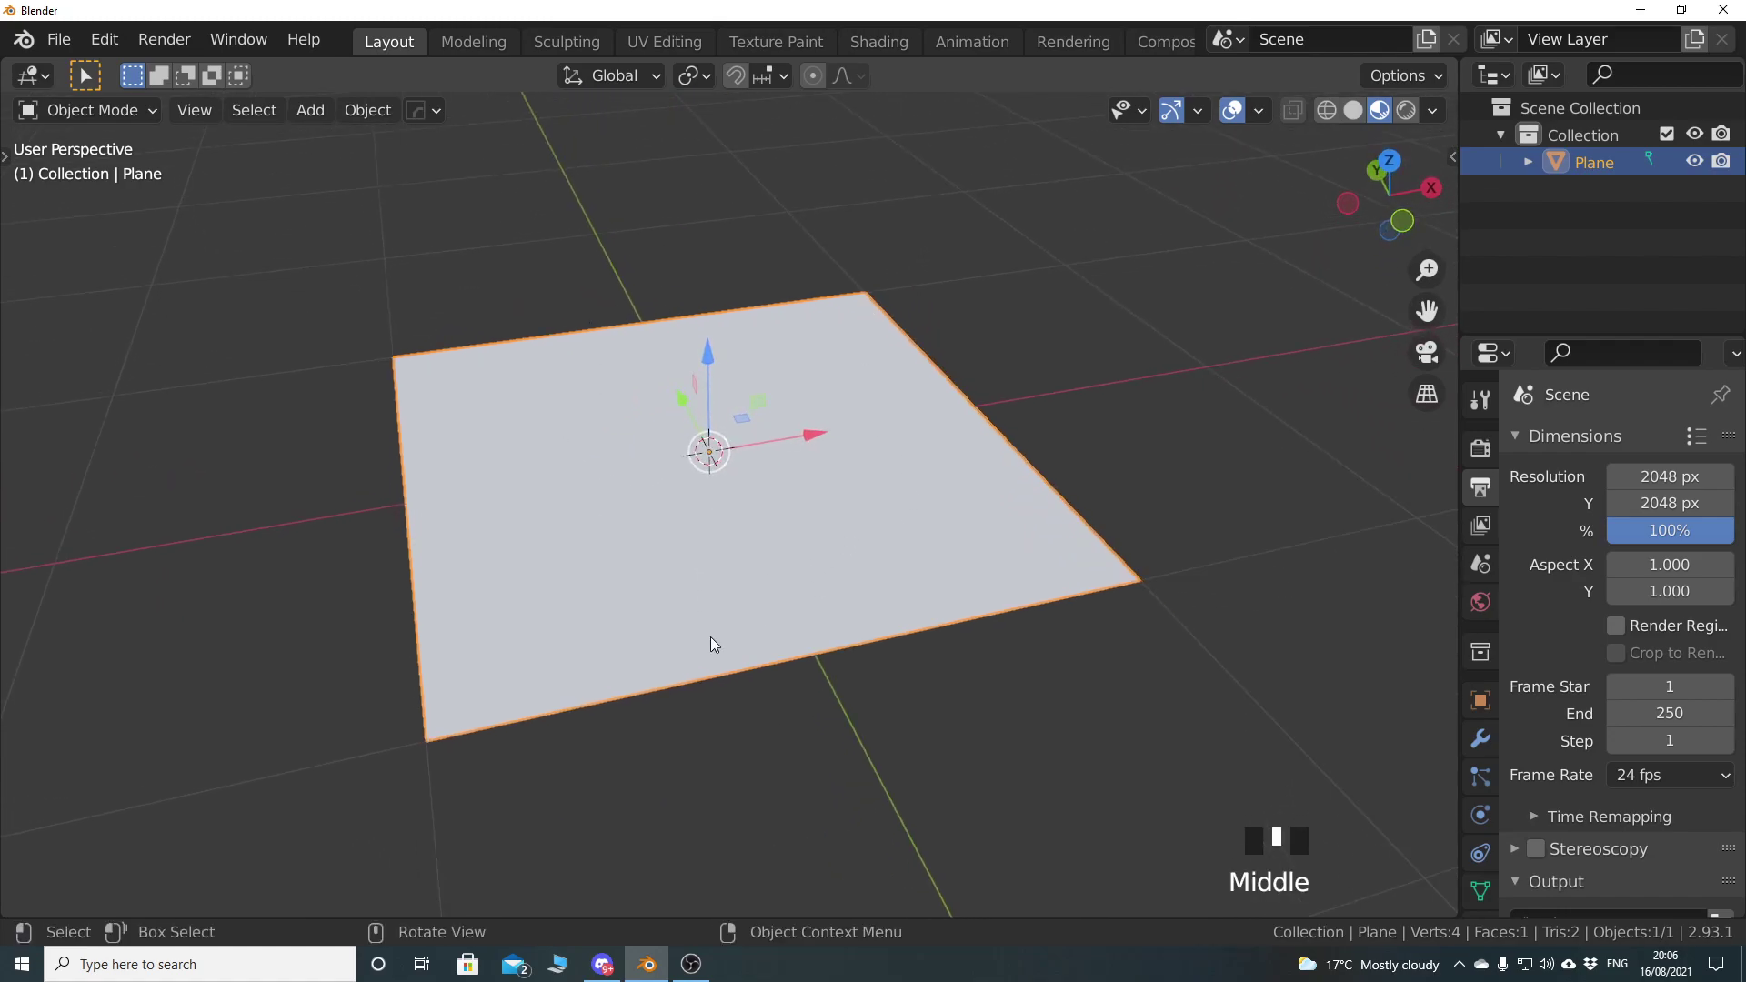
pyautogui.moveTo(841, 615); pyautogui.dragTo(874, 601, button='middle')
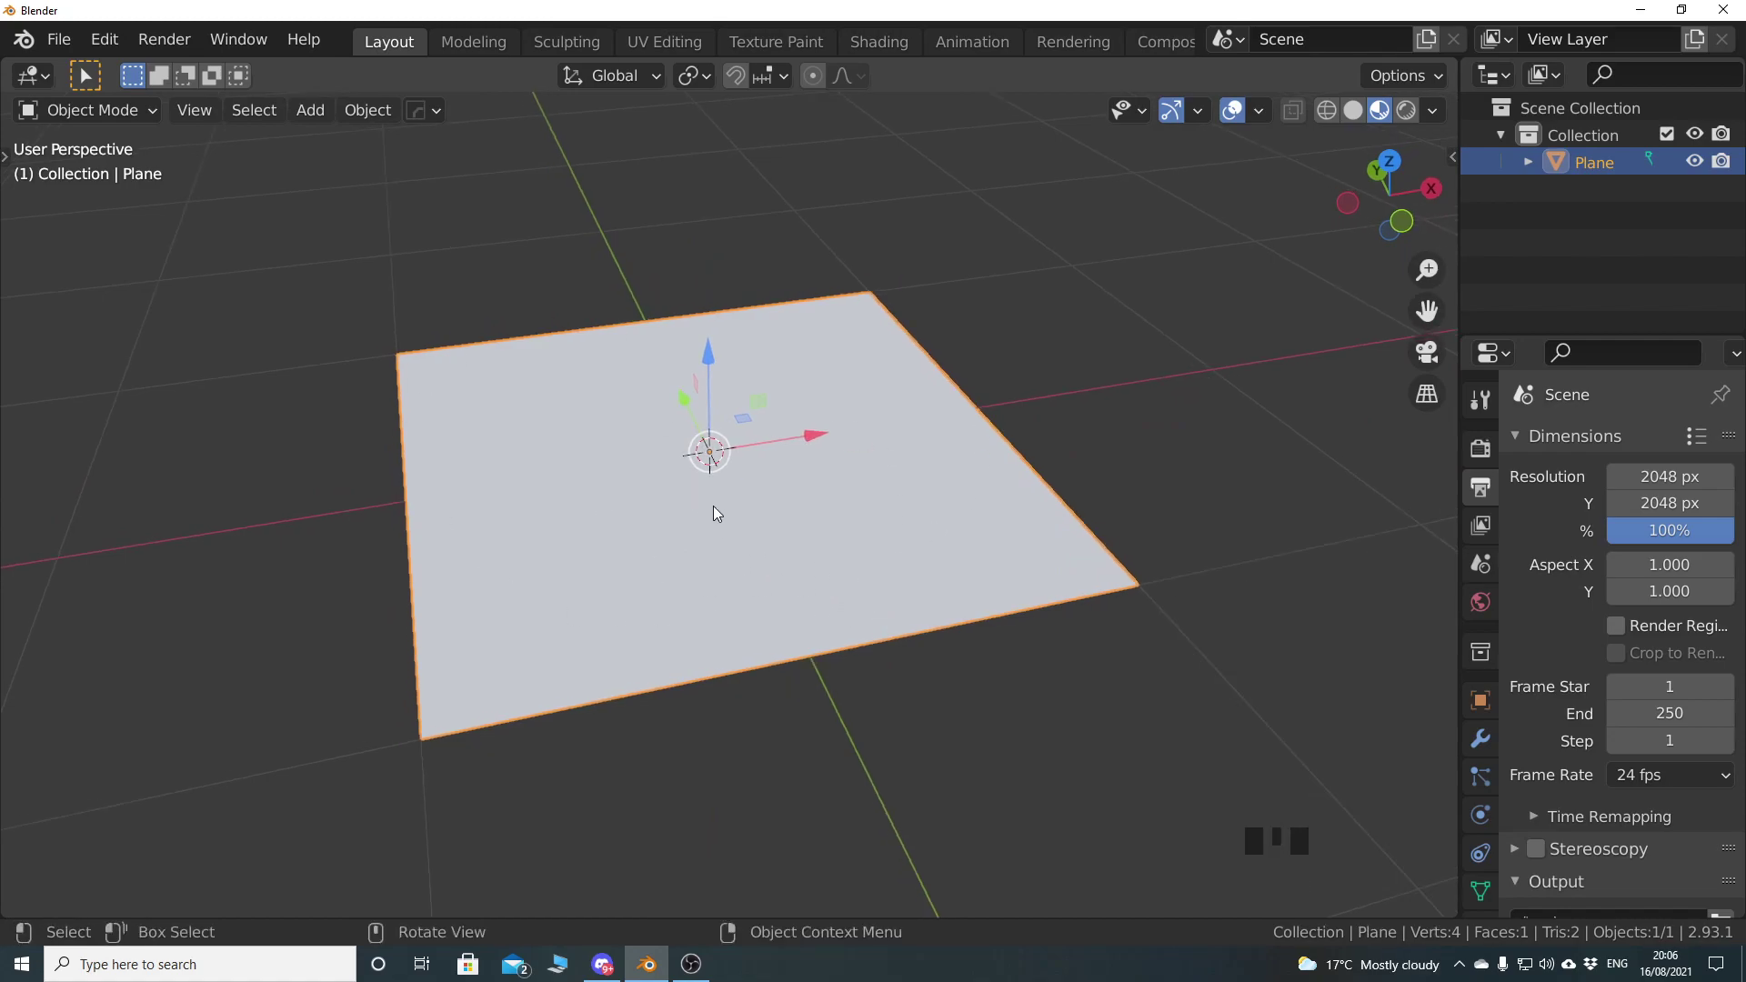
pyautogui.moveTo(914, 446); pyautogui.dragTo(1181, 655, button='middle')
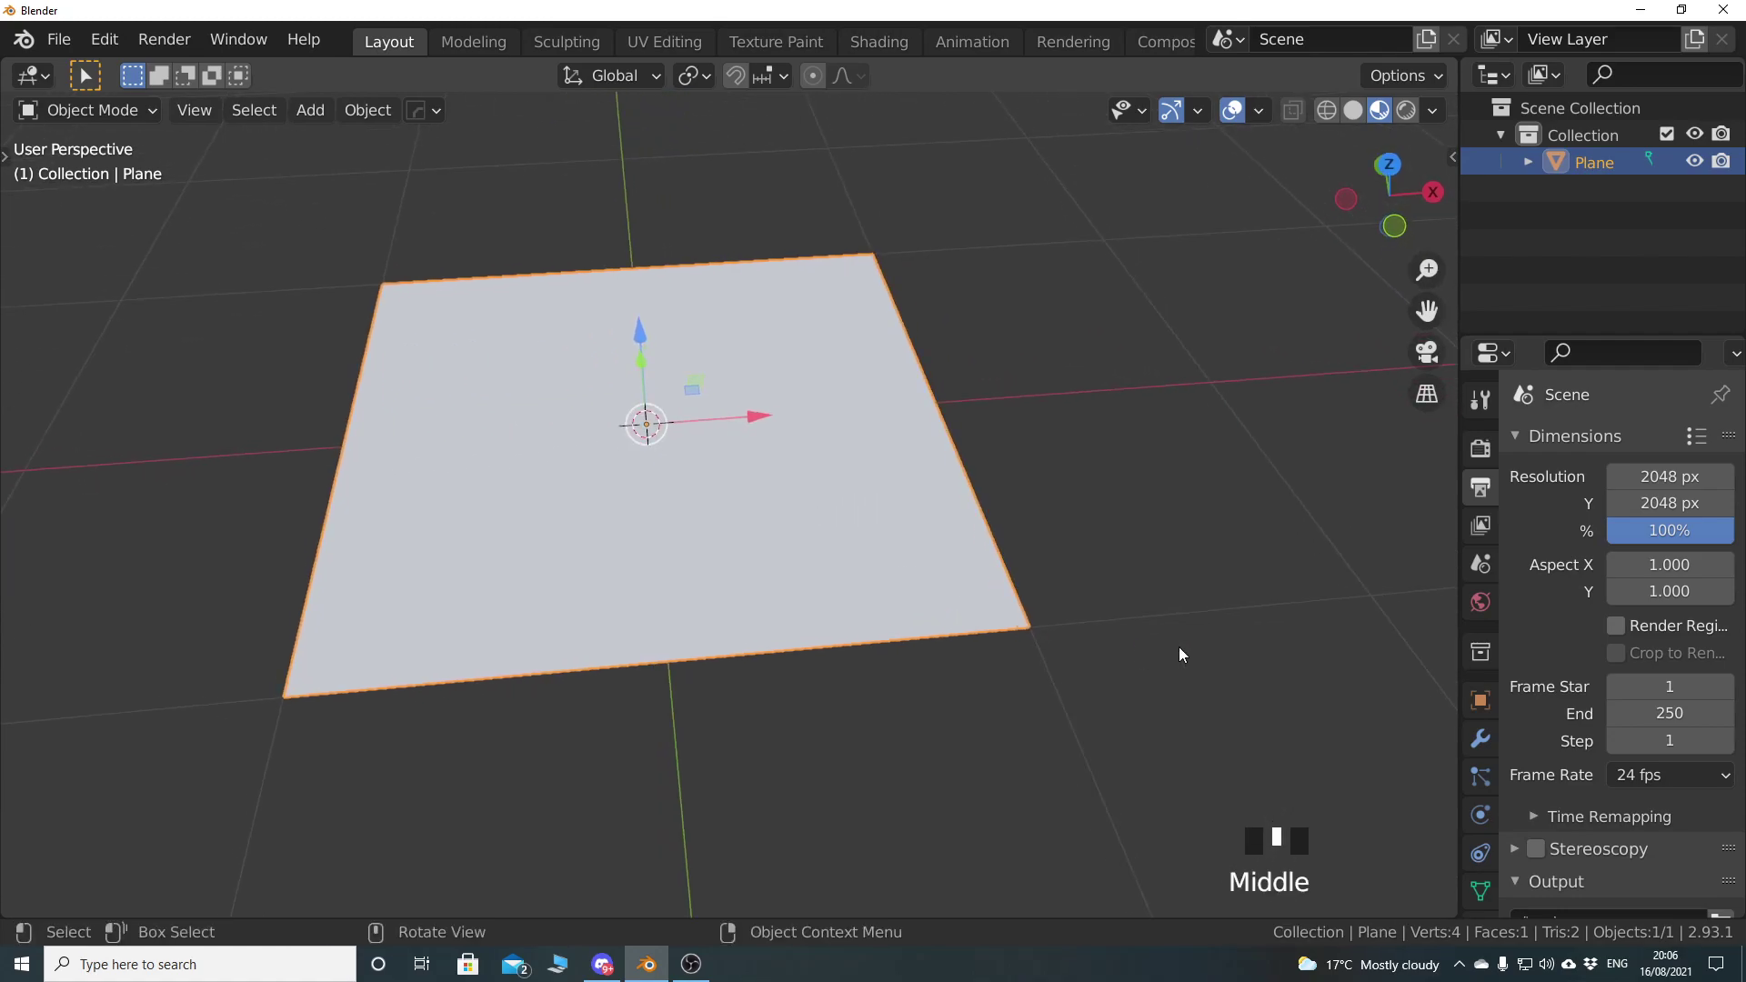
# Widen the properties area and add a Displace modifier to the plane
pyautogui.click(1477, 740)
pyautogui.moveTo(1463, 629); pyautogui.dragTo(1284, 628)
pyautogui.click(1420, 449)
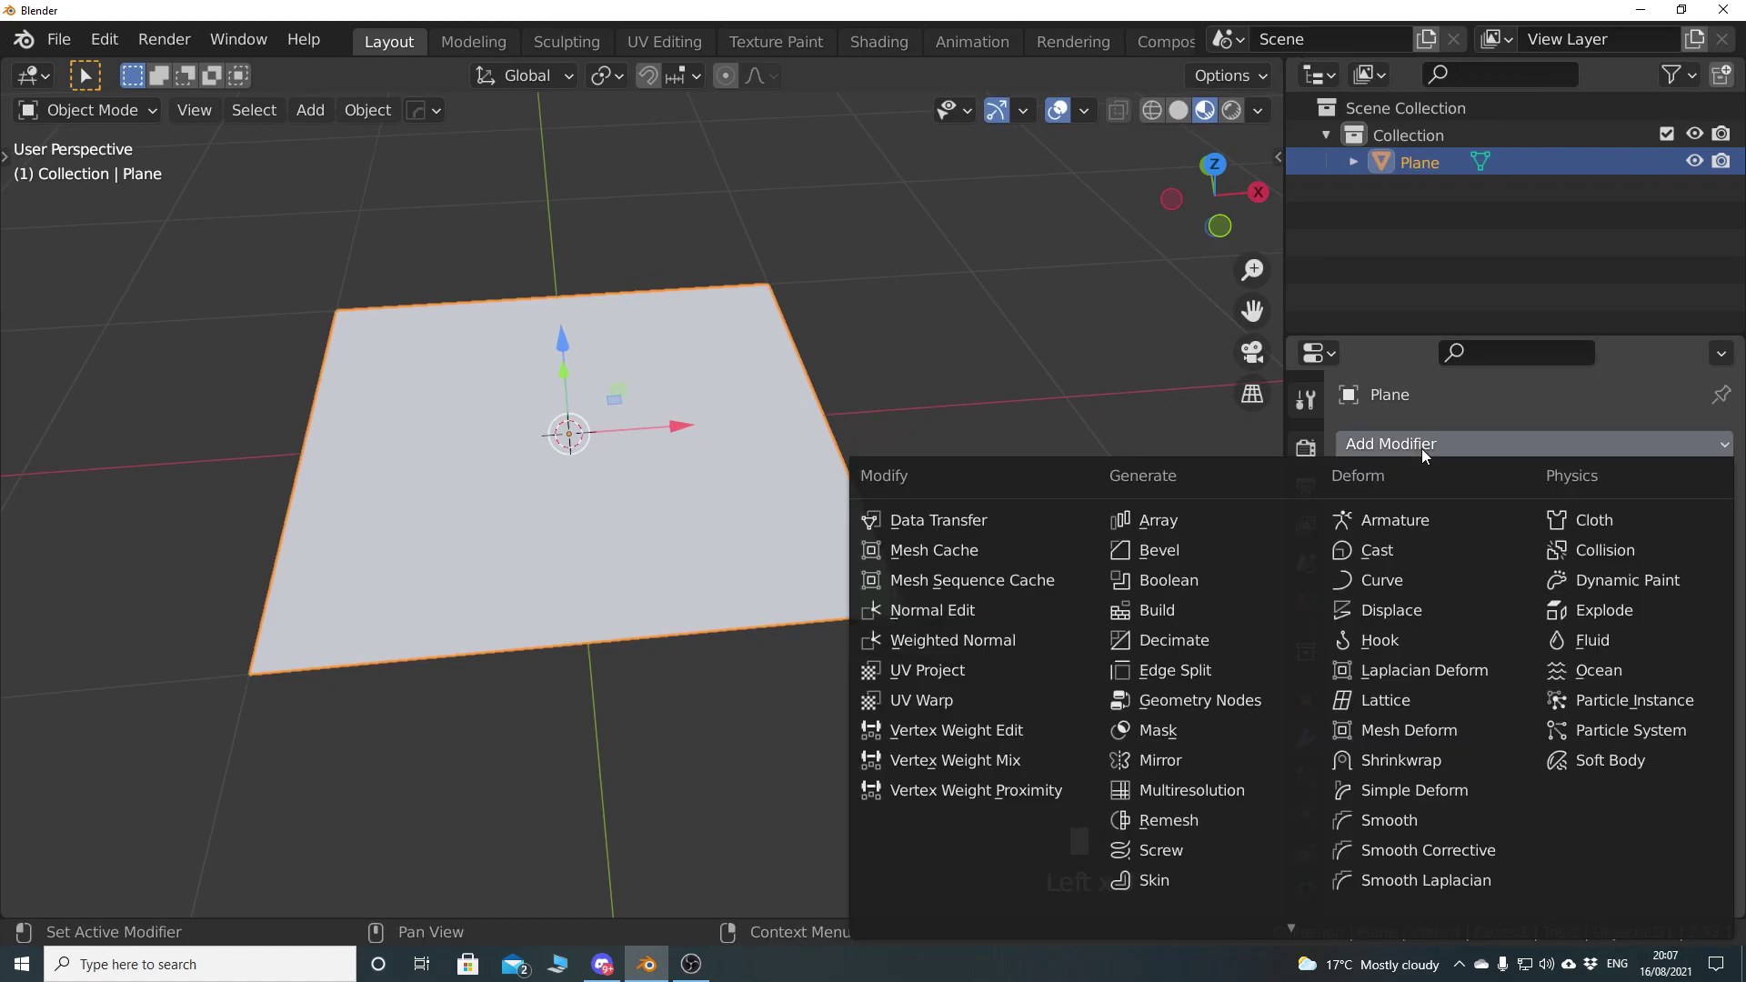
pyautogui.click(1421, 612)
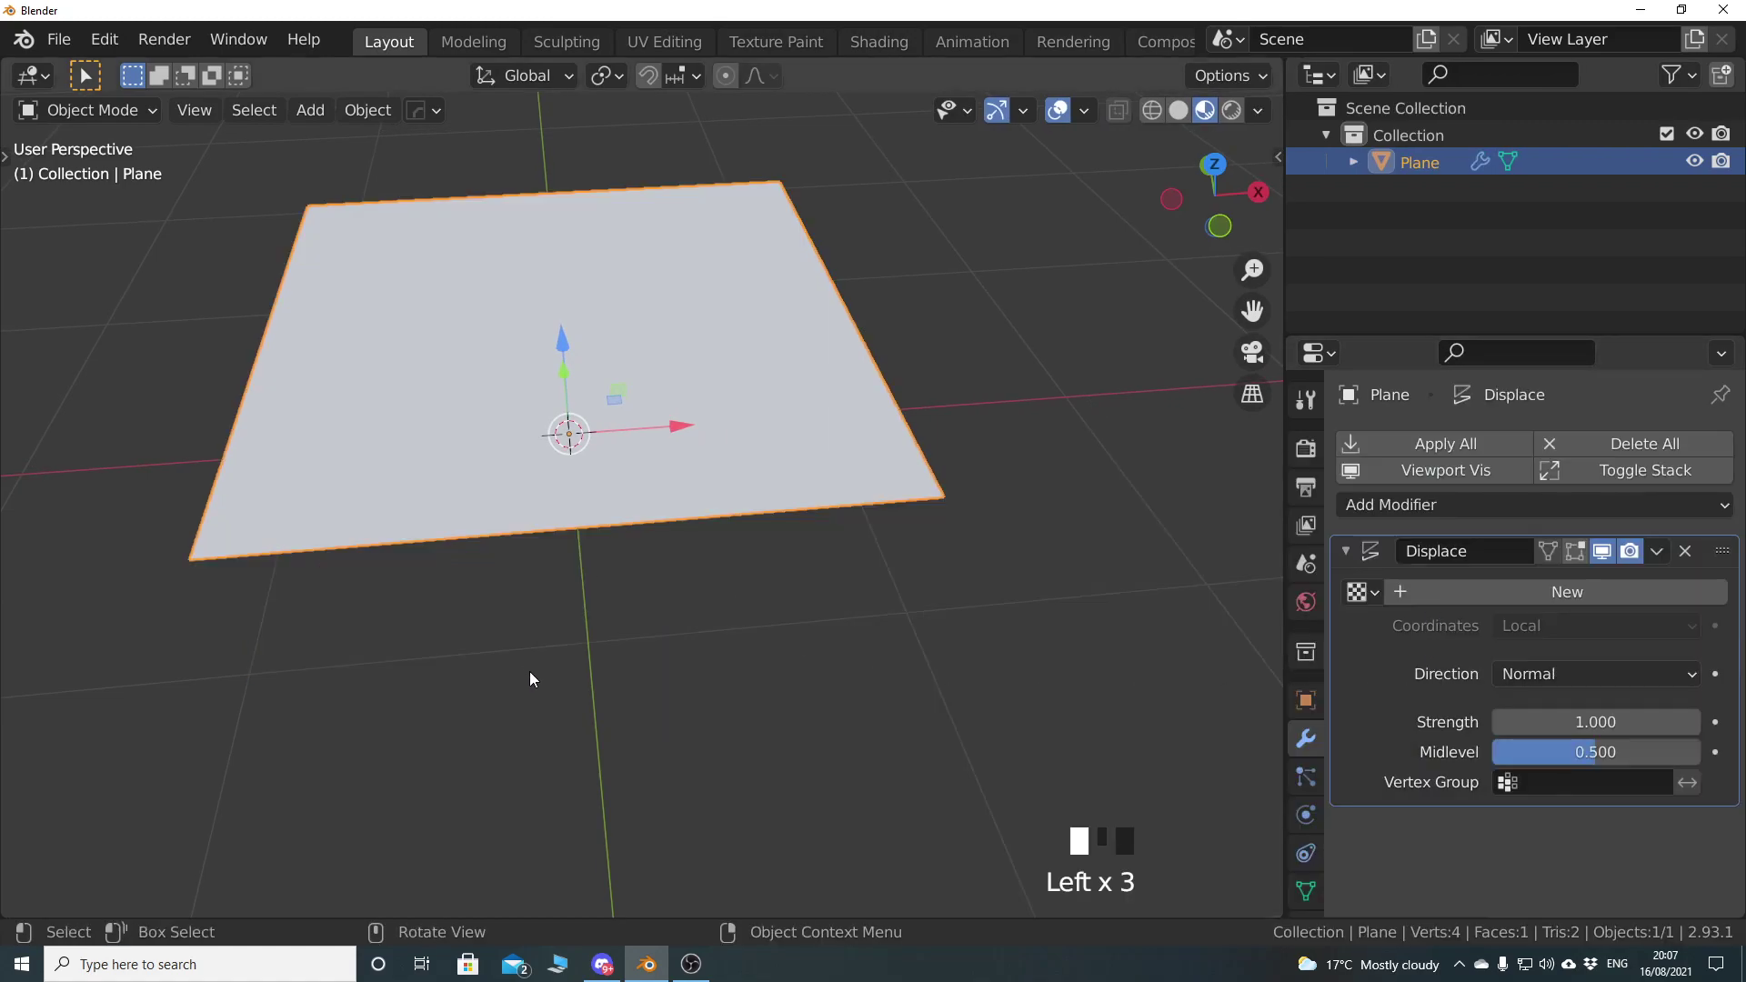
# Switch the viewport to Solid shading with Backface Culling enabled, and inspect the plane from both sides
pyautogui.moveTo(526, 671); pyautogui.dragTo(521, 579, button='middle')
pyautogui.press('KP_1')
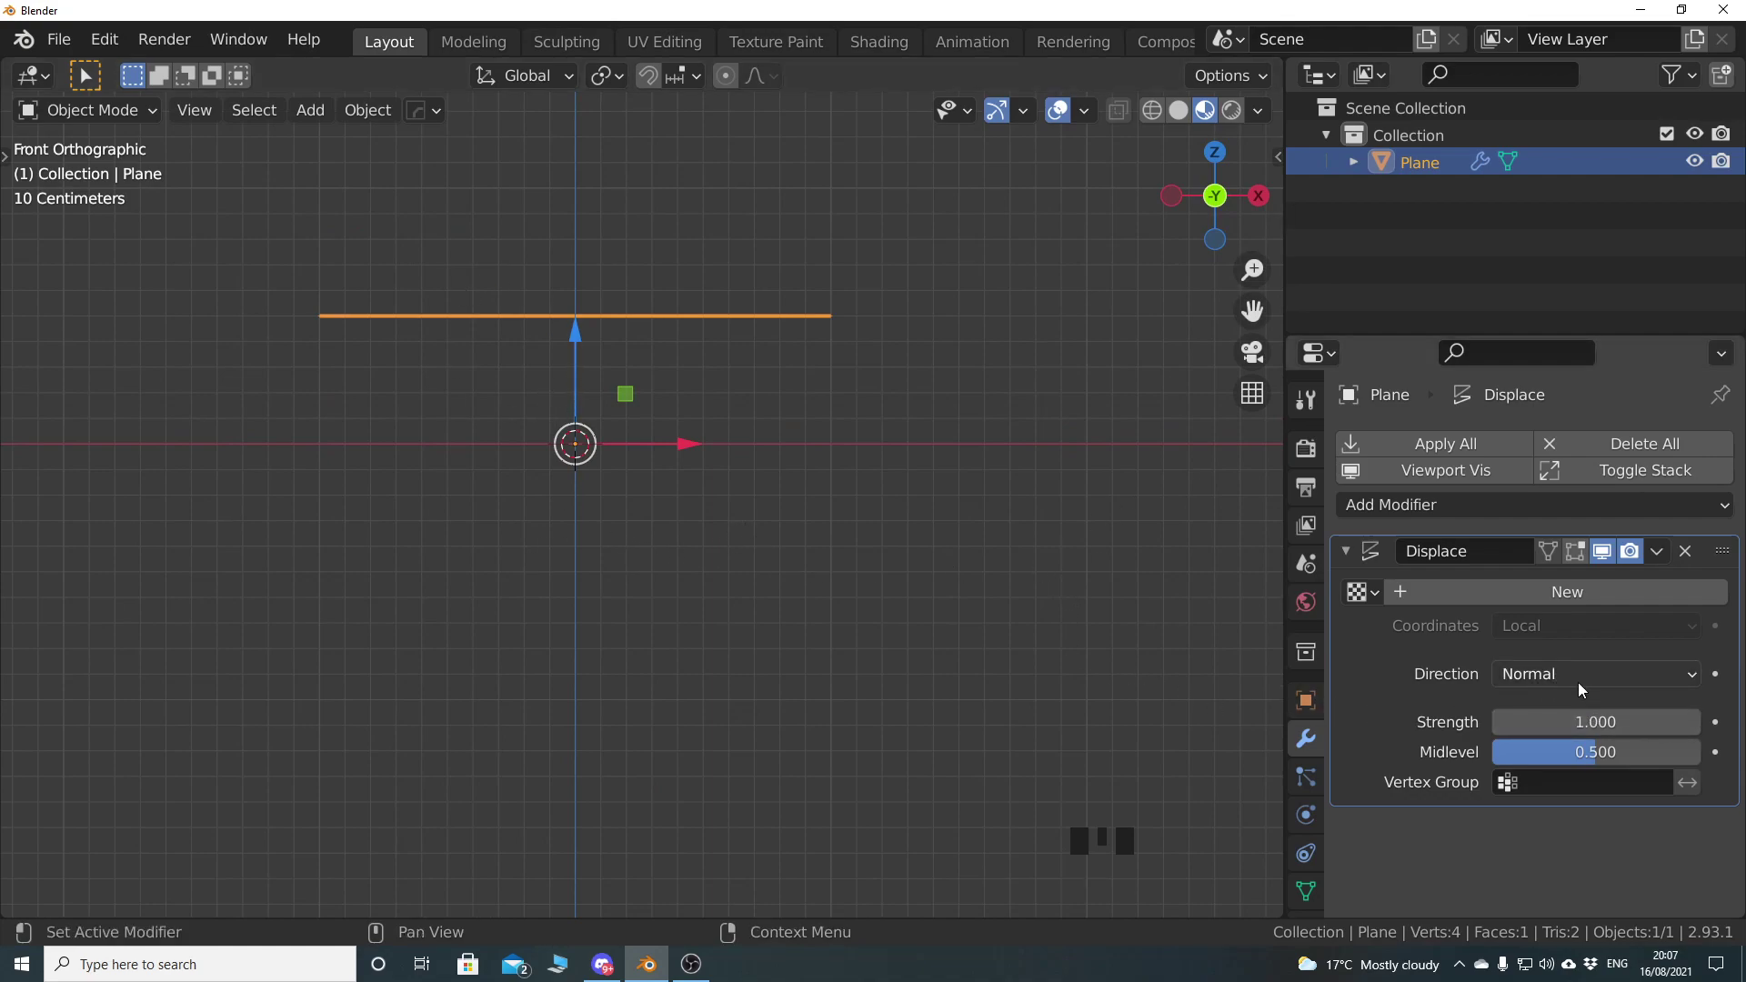
pyautogui.click(1179, 110)
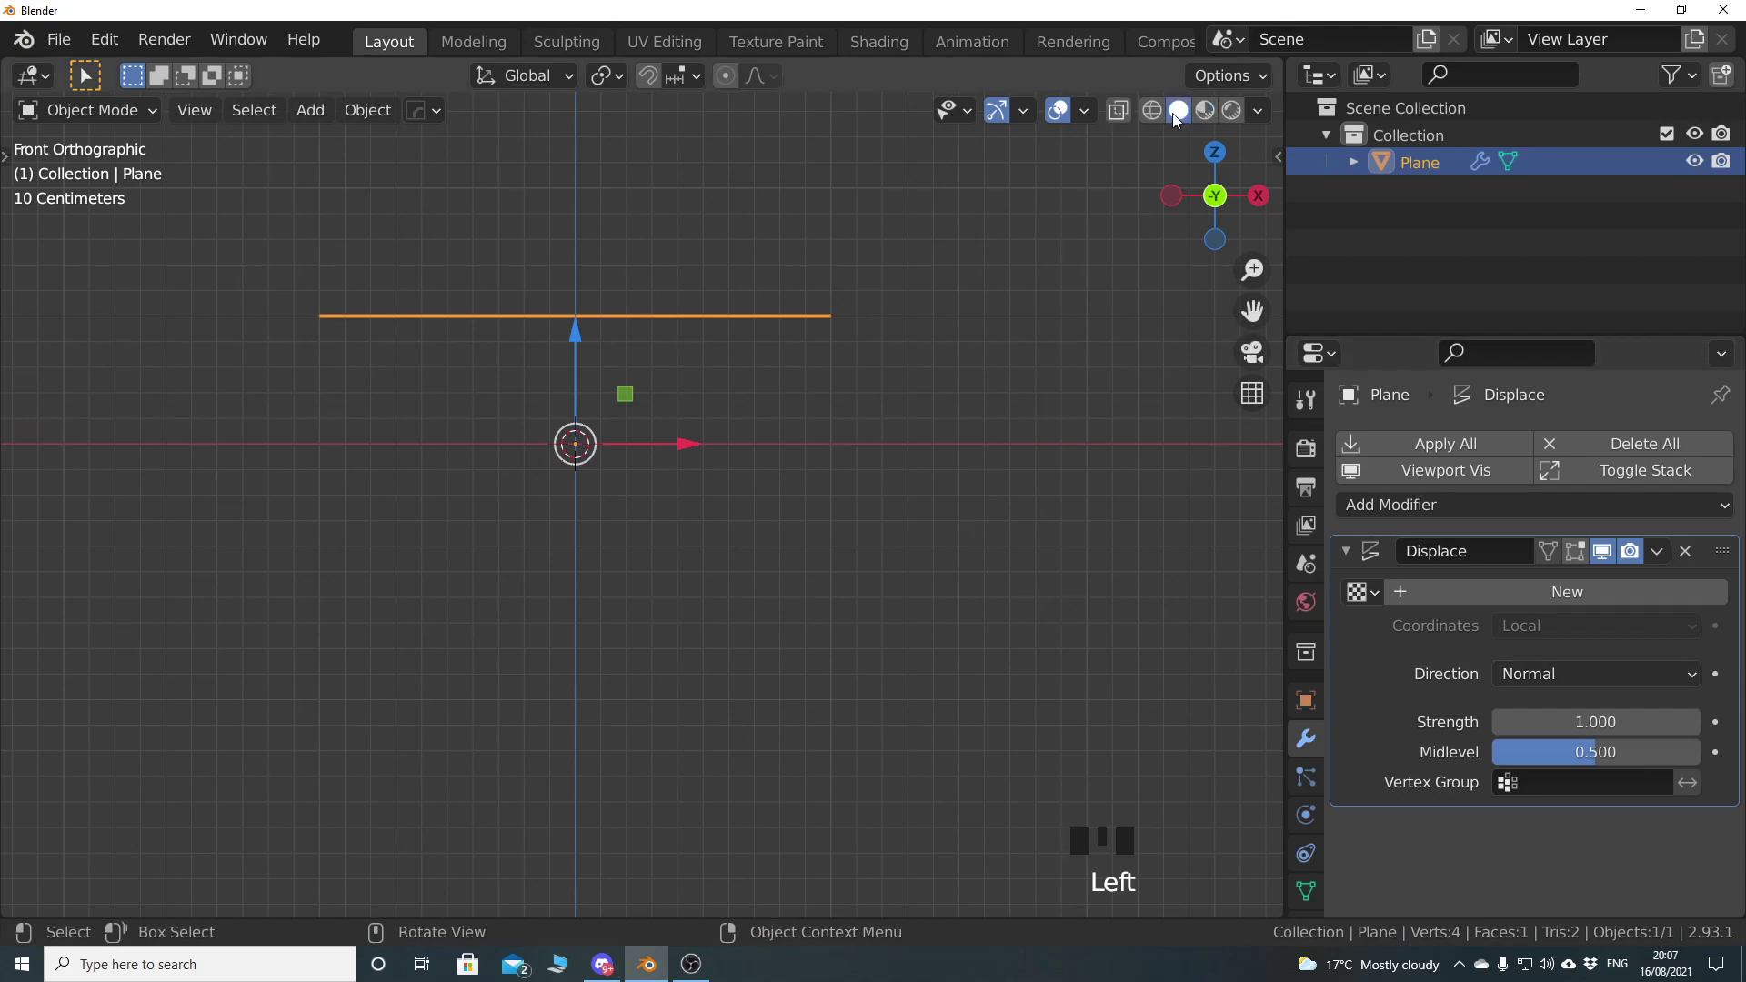
pyautogui.moveTo(795, 446); pyautogui.dragTo(690, 307, button='middle')
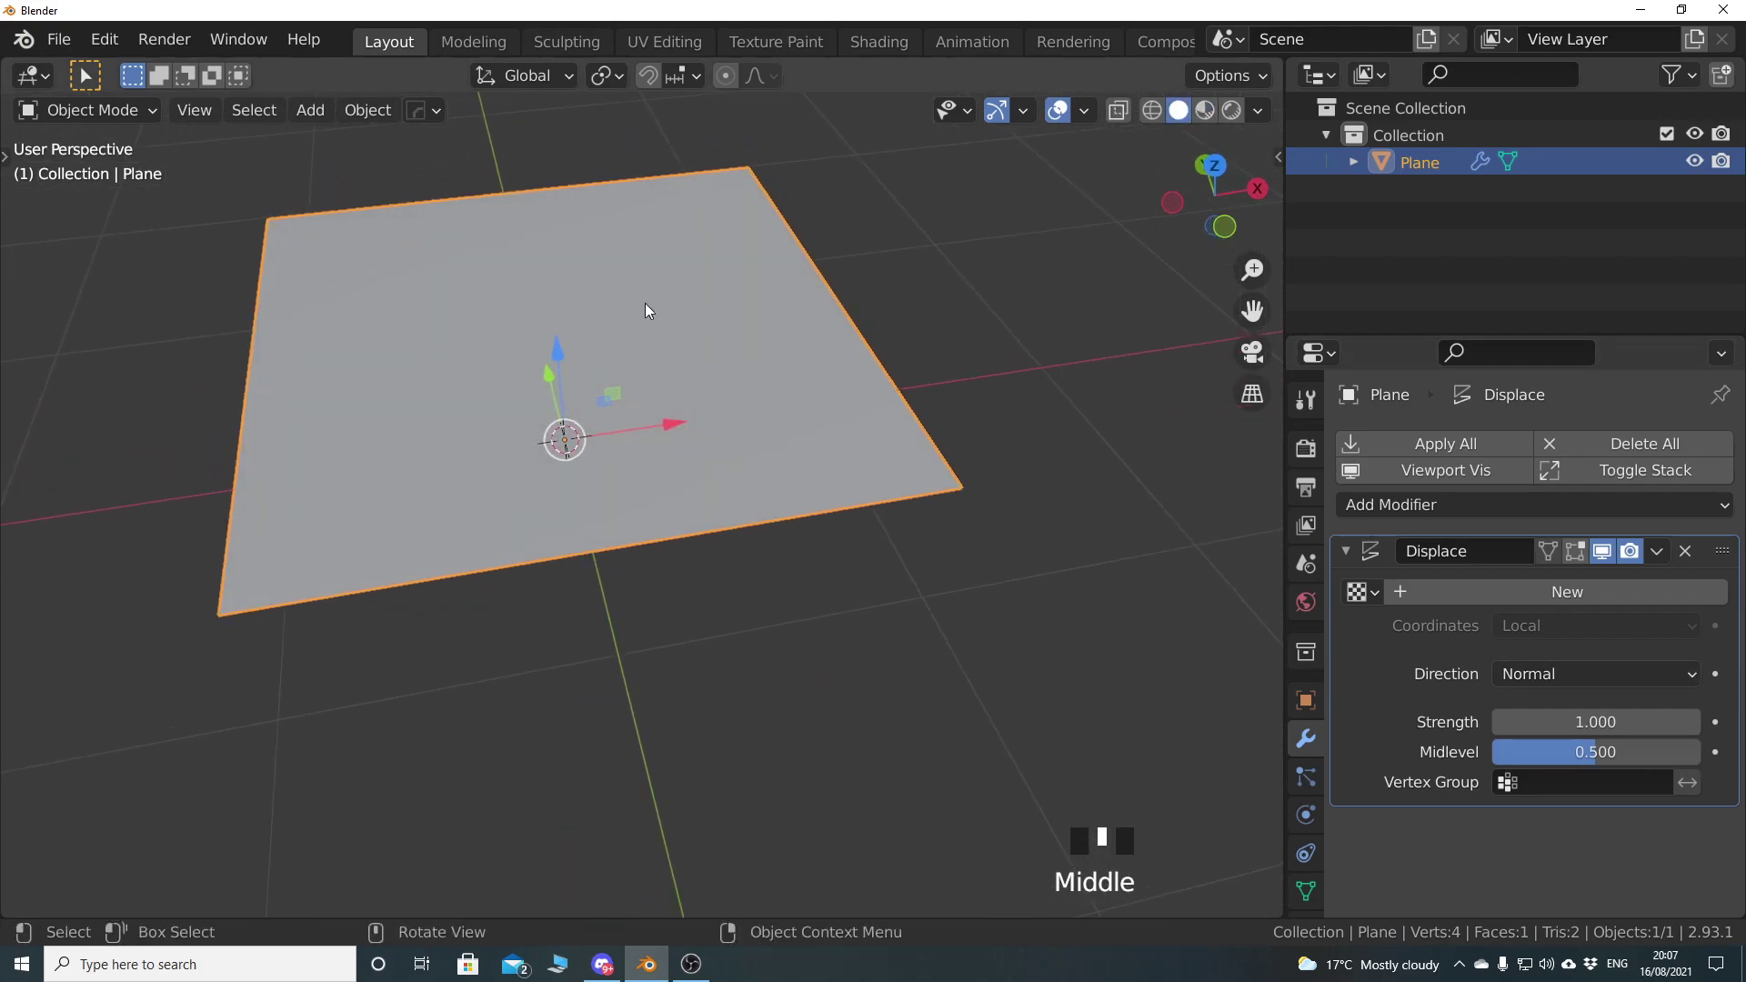
pyautogui.click(1258, 110)
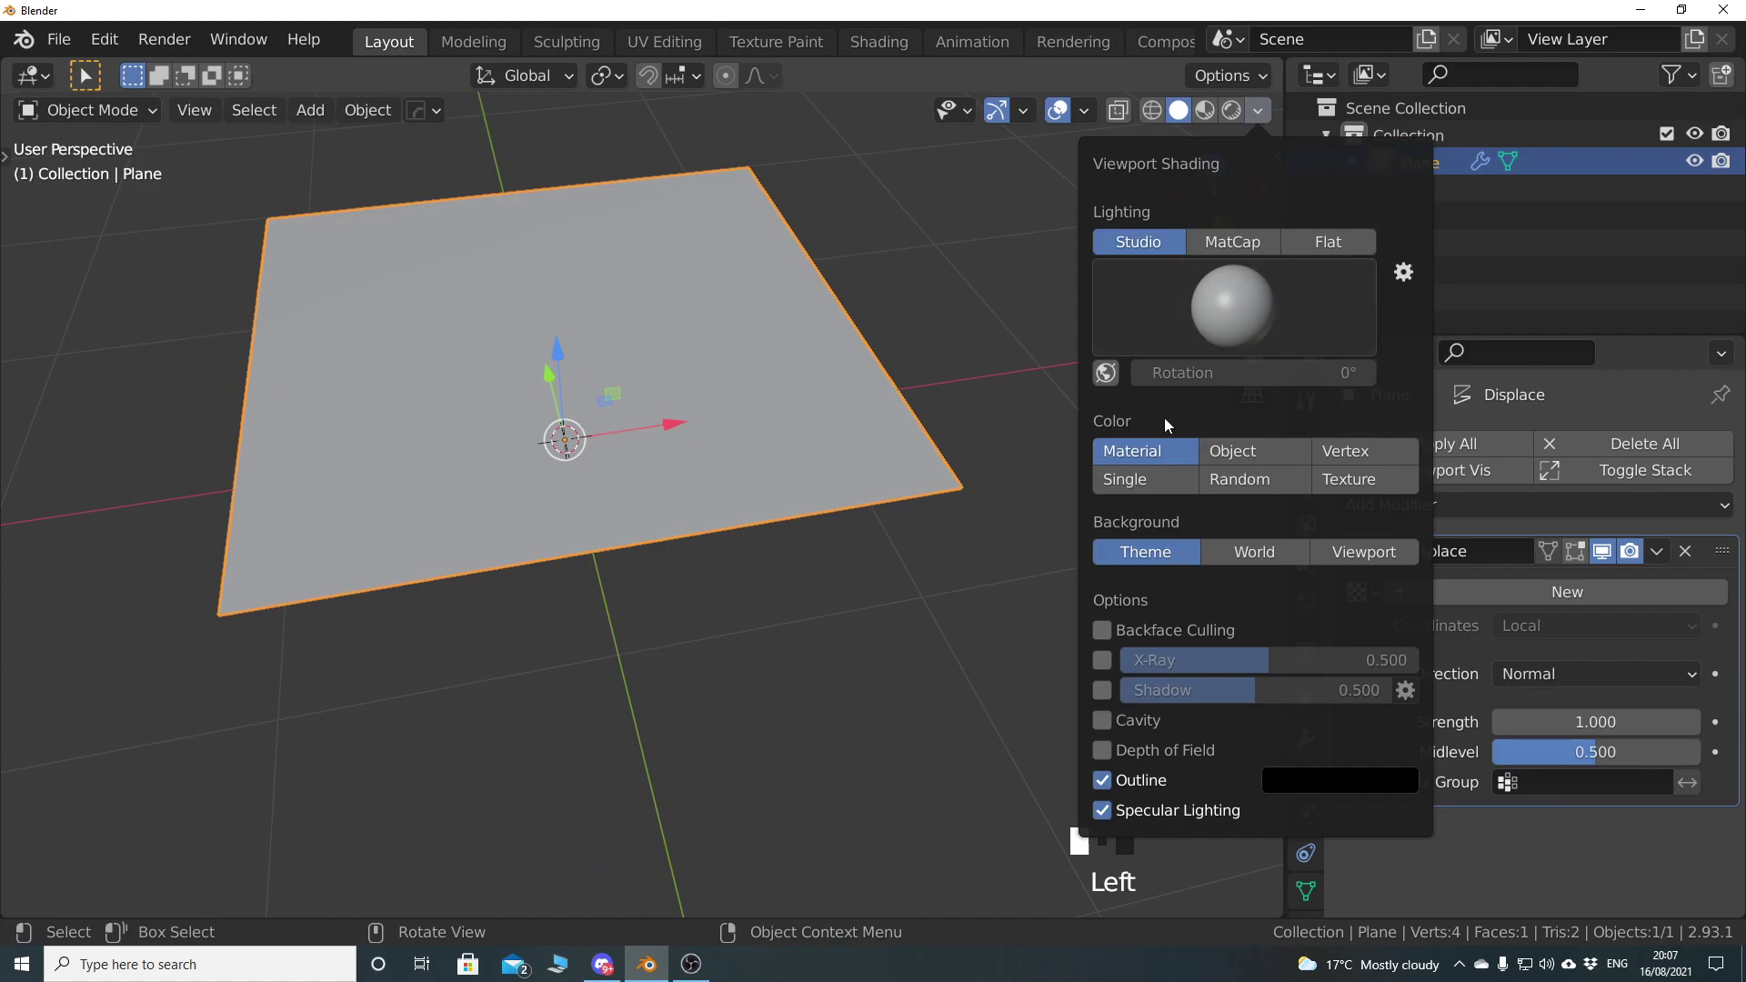
pyautogui.click(1104, 630)
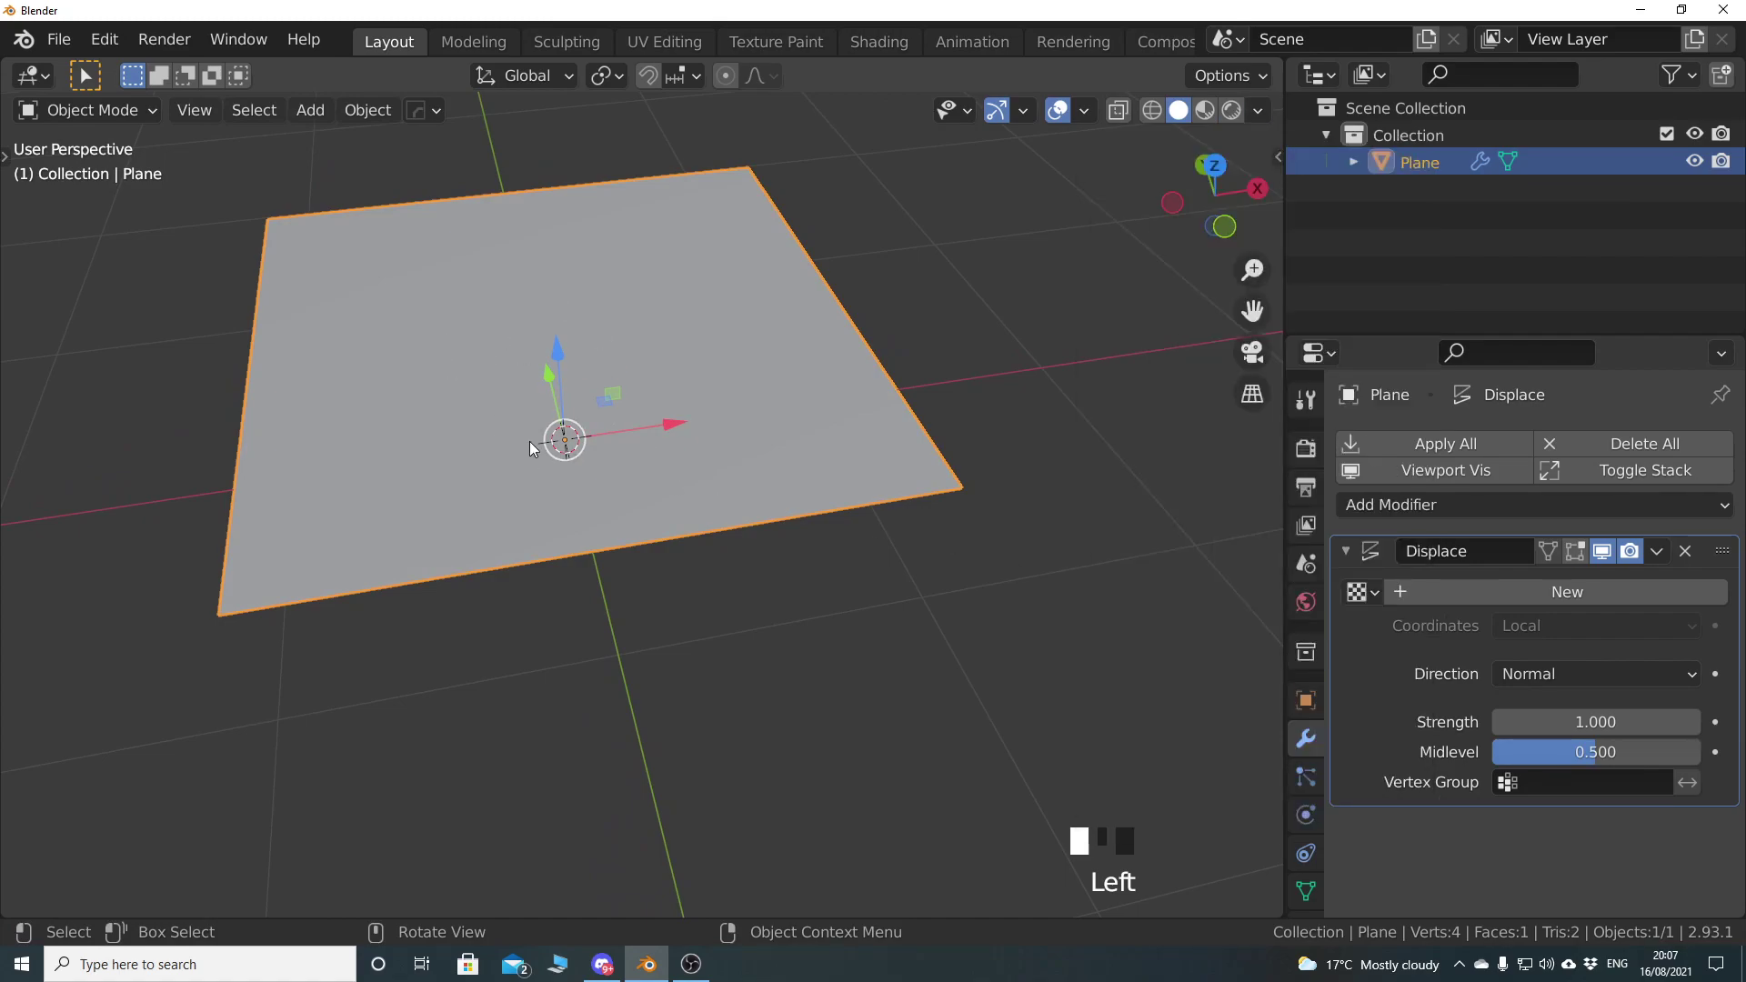
pyautogui.moveTo(509, 388); pyautogui.dragTo(614, 417, button='middle')
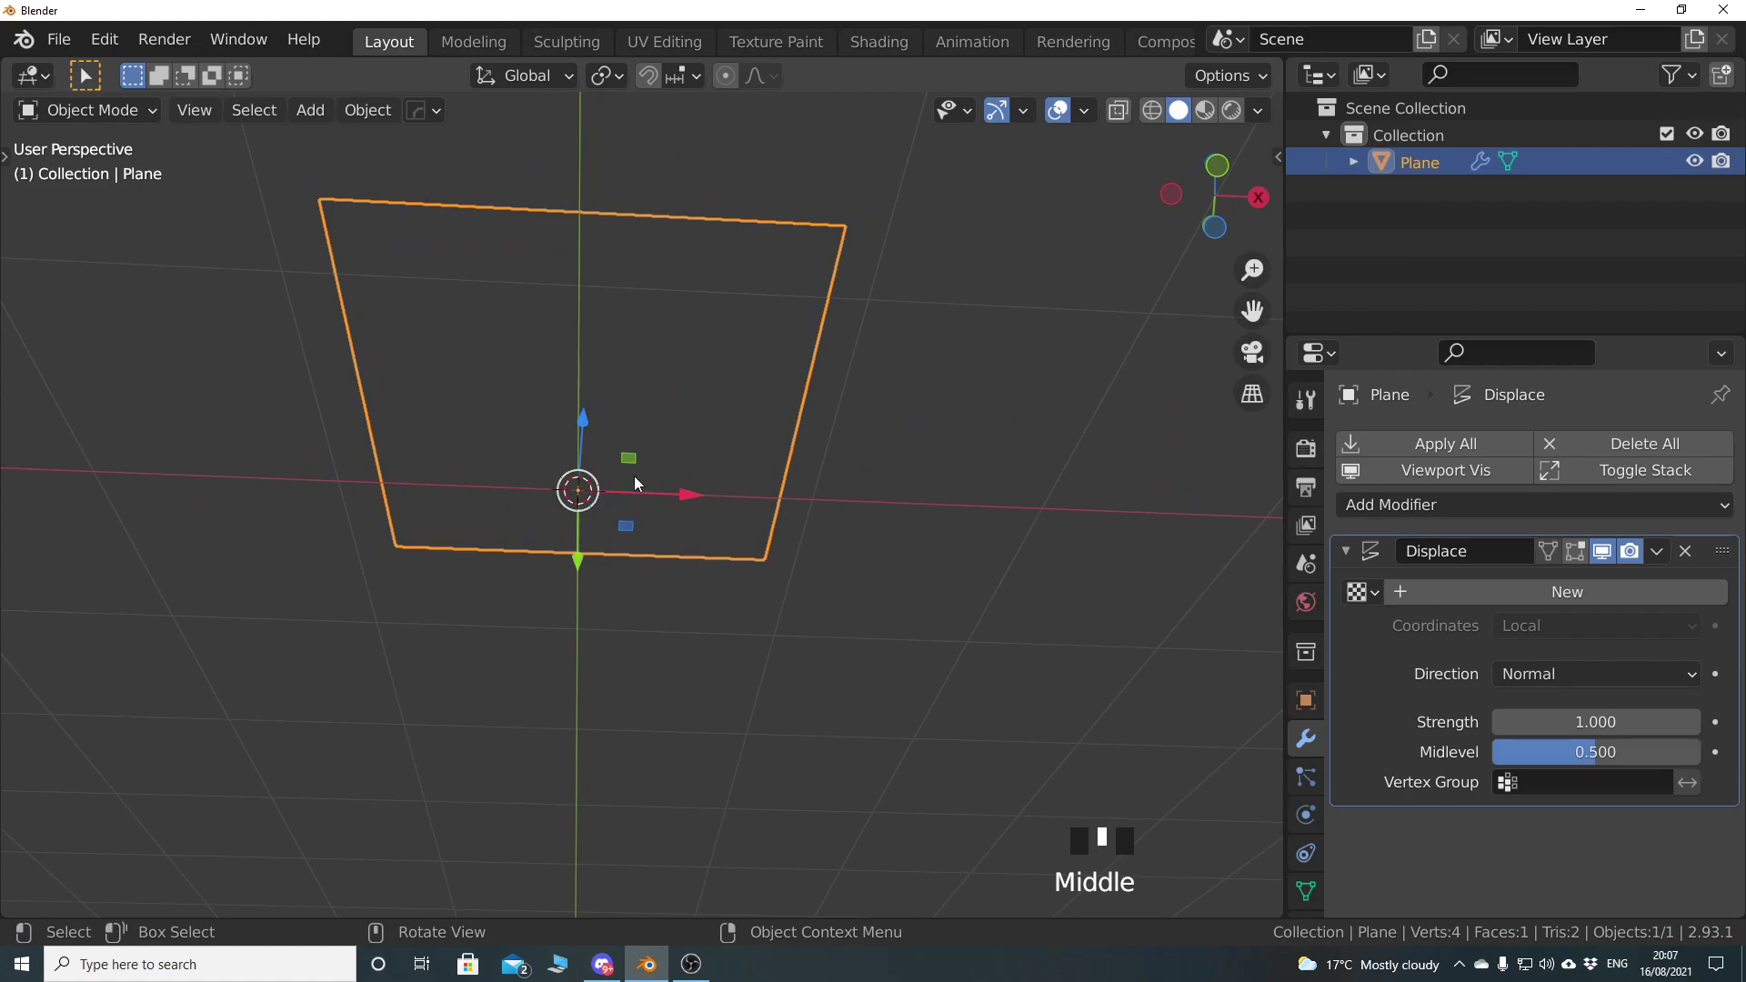
pyautogui.moveTo(580, 382); pyautogui.dragTo(591, 609, button='middle')
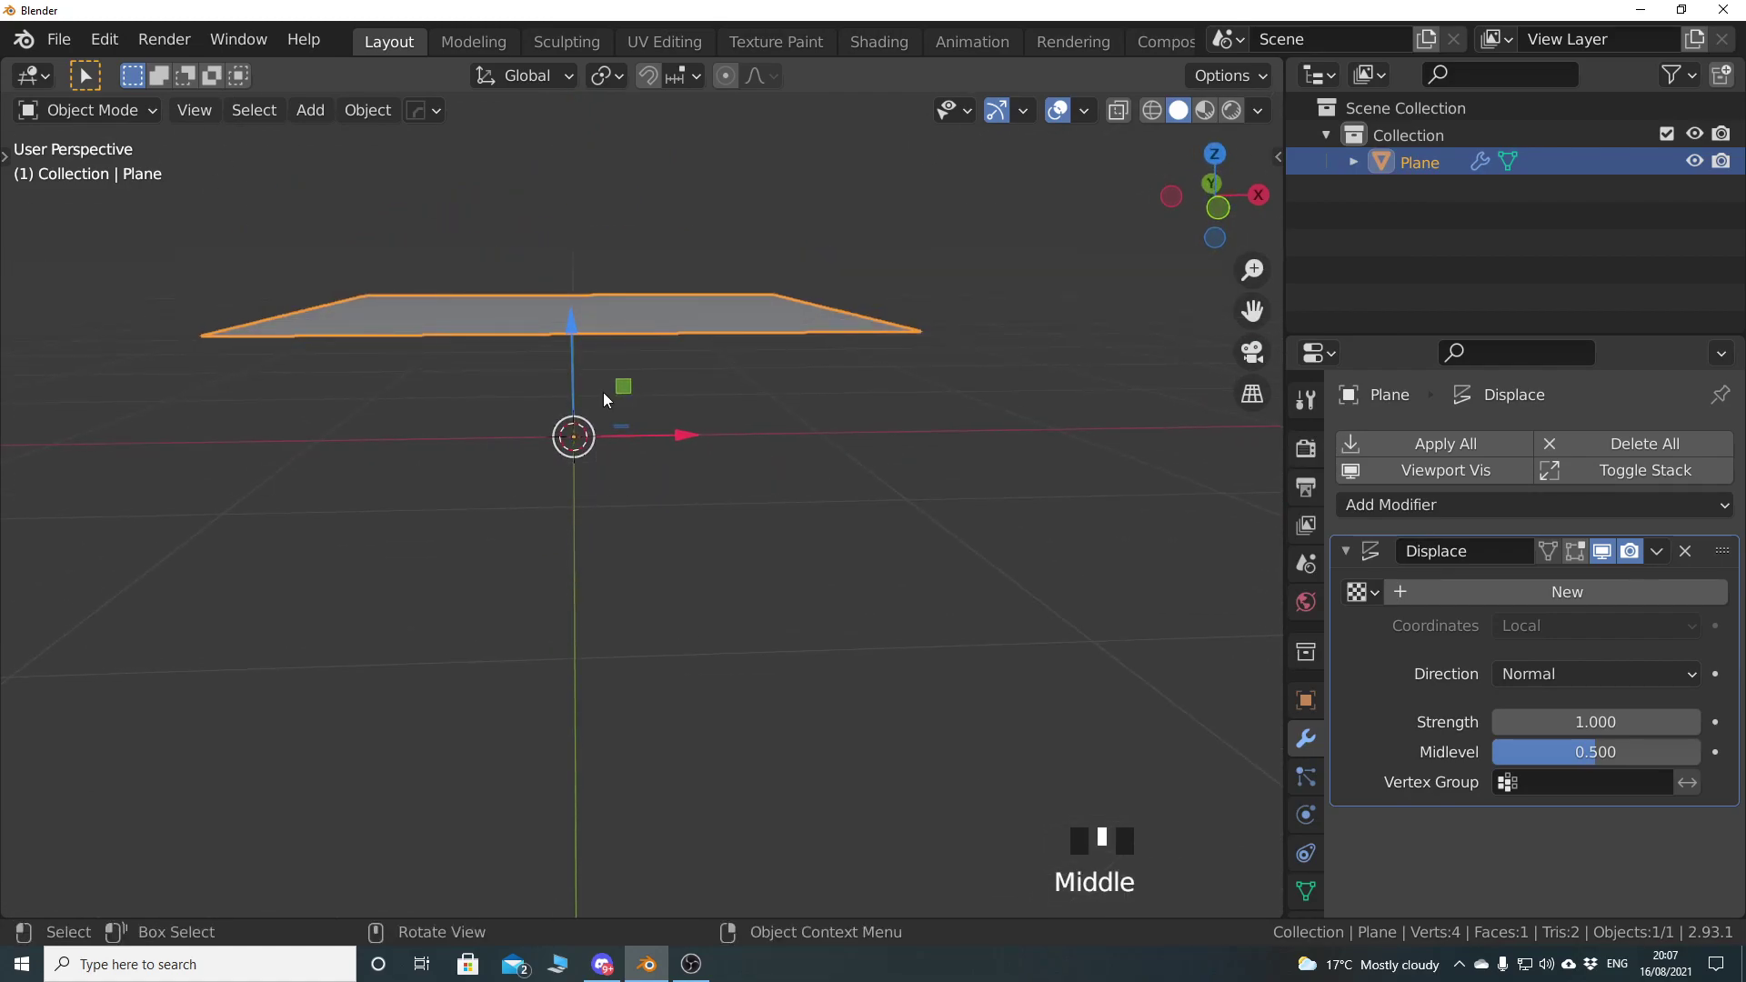
pyautogui.moveTo(604, 364); pyautogui.dragTo(626, 440, button='middle')
pyautogui.moveTo(572, 587); pyautogui.dragTo(1045, 671, button='middle')
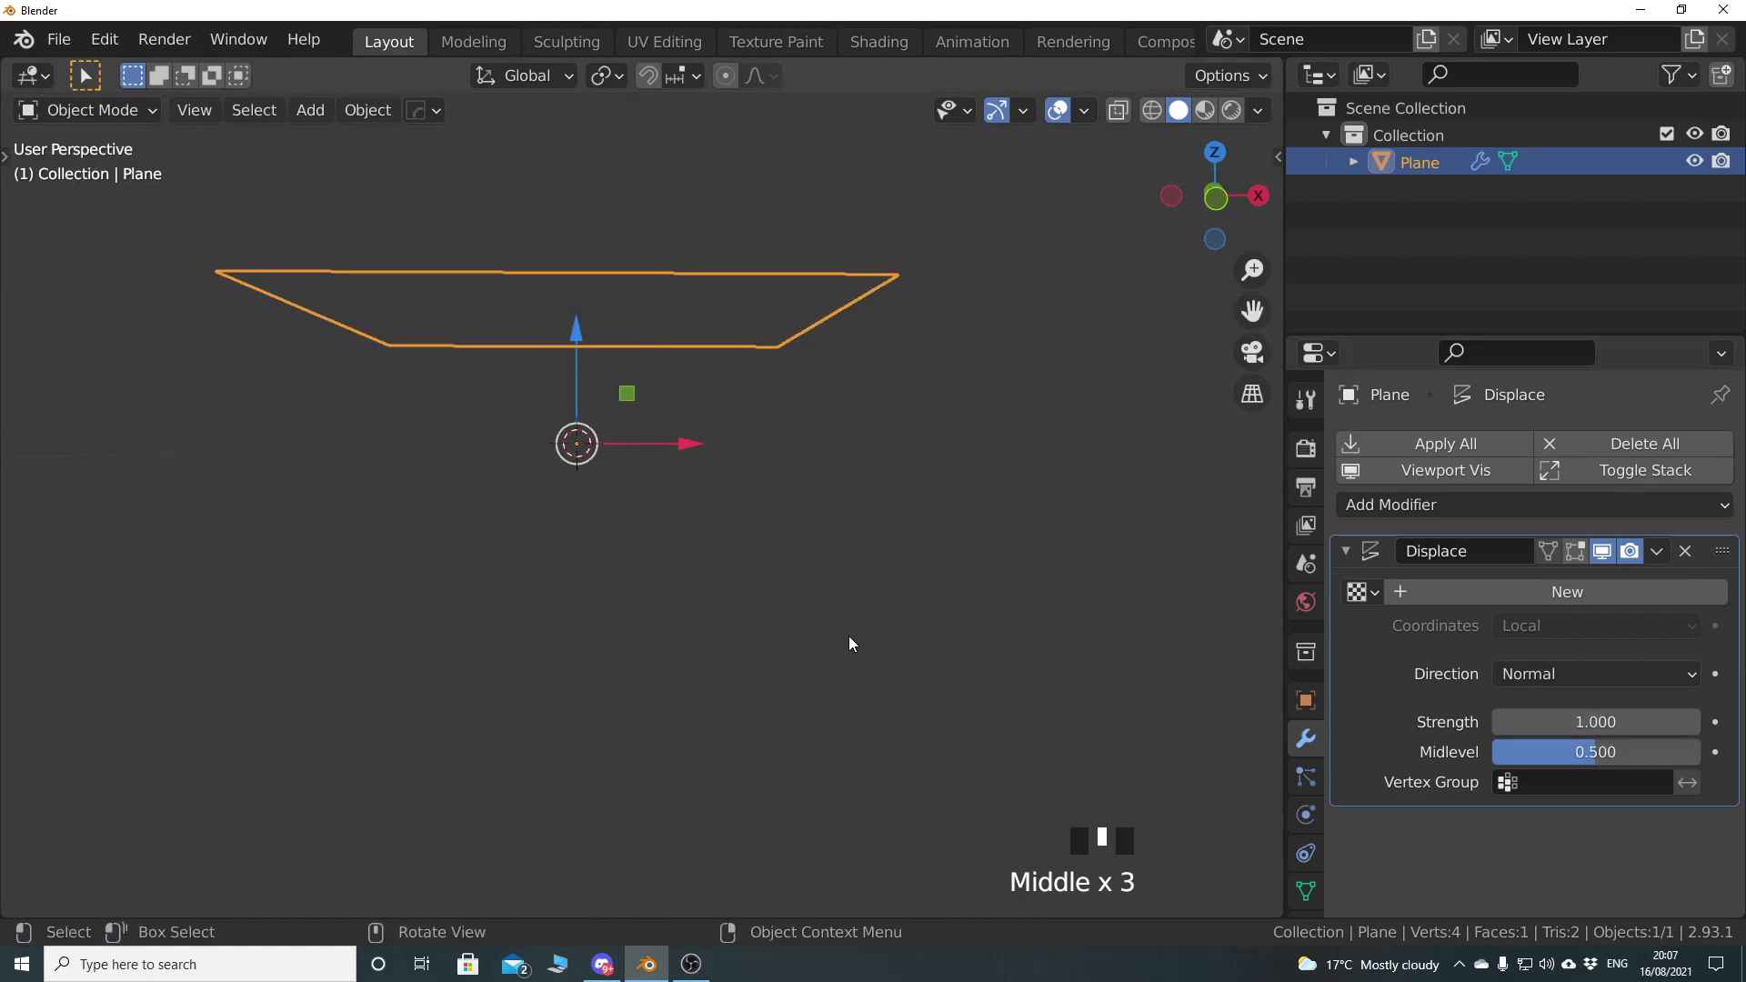
# Try a Displace strength of 1.5 in the front view and reset the strength to 1
pyautogui.press('KP_1')
pyautogui.moveTo(1637, 722); pyautogui.dragTo(1692, 723)
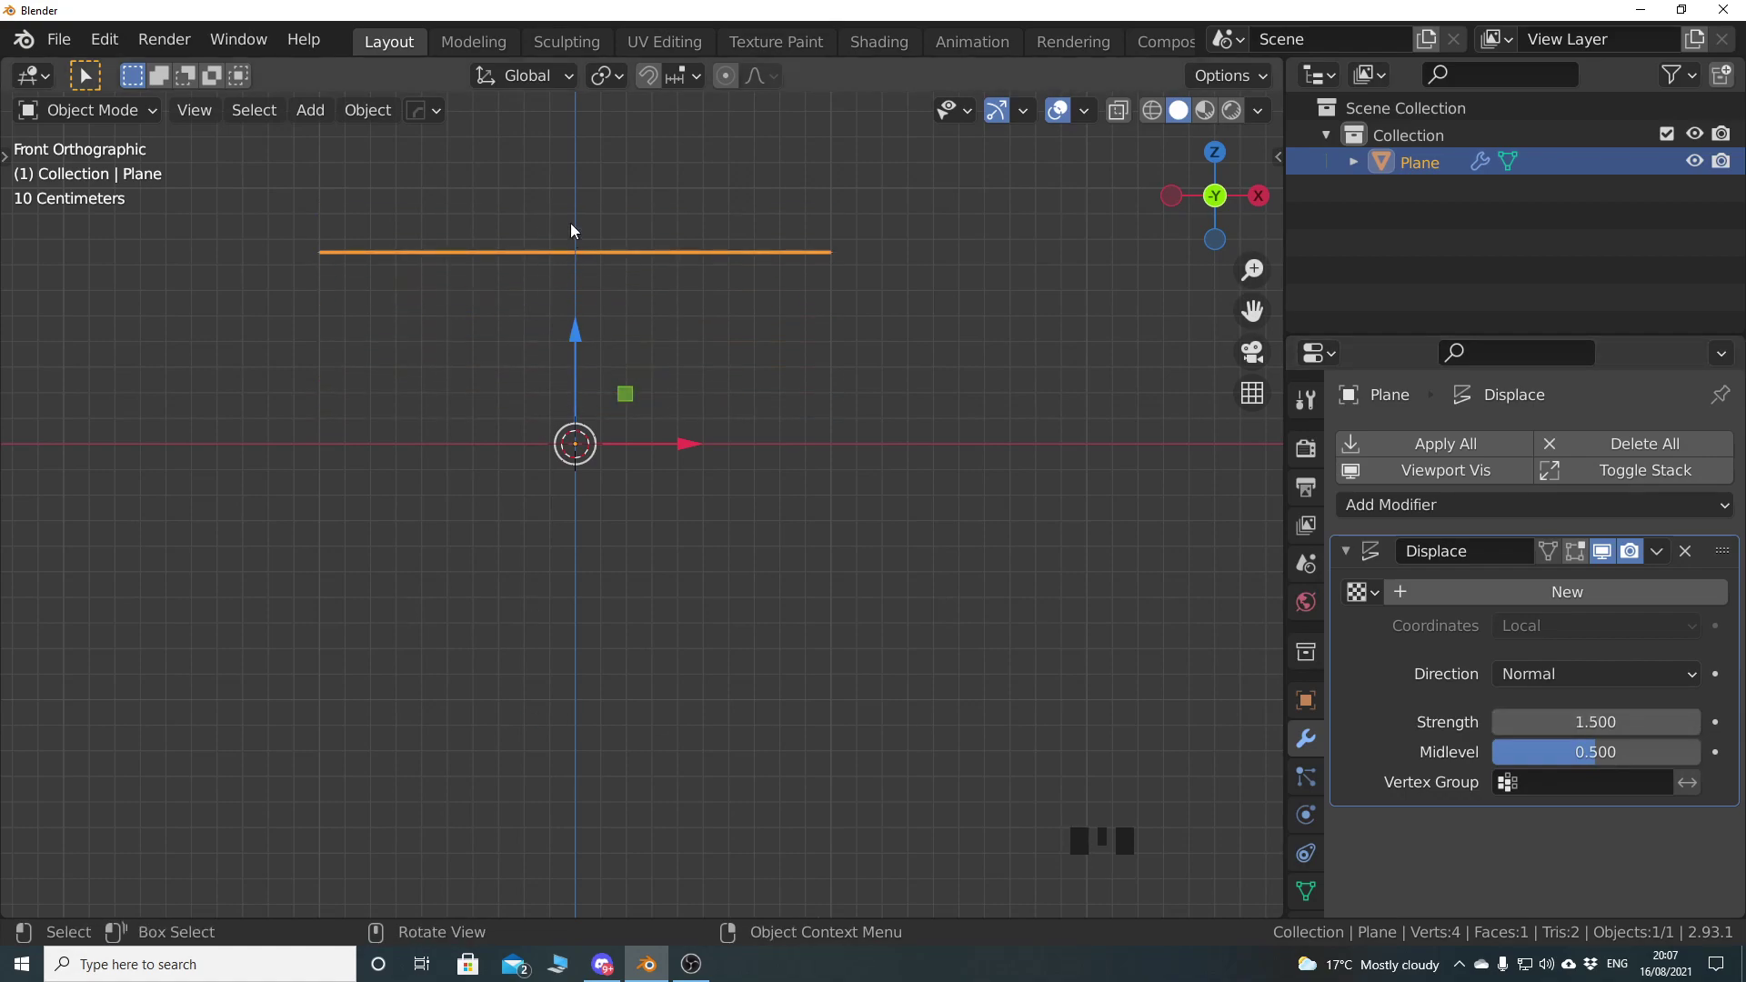
pyautogui.moveTo(1514, 722); pyautogui.dragTo(1608, 722)
pyautogui.click(1608, 722)
pyautogui.write('1')
pyautogui.press('Return')
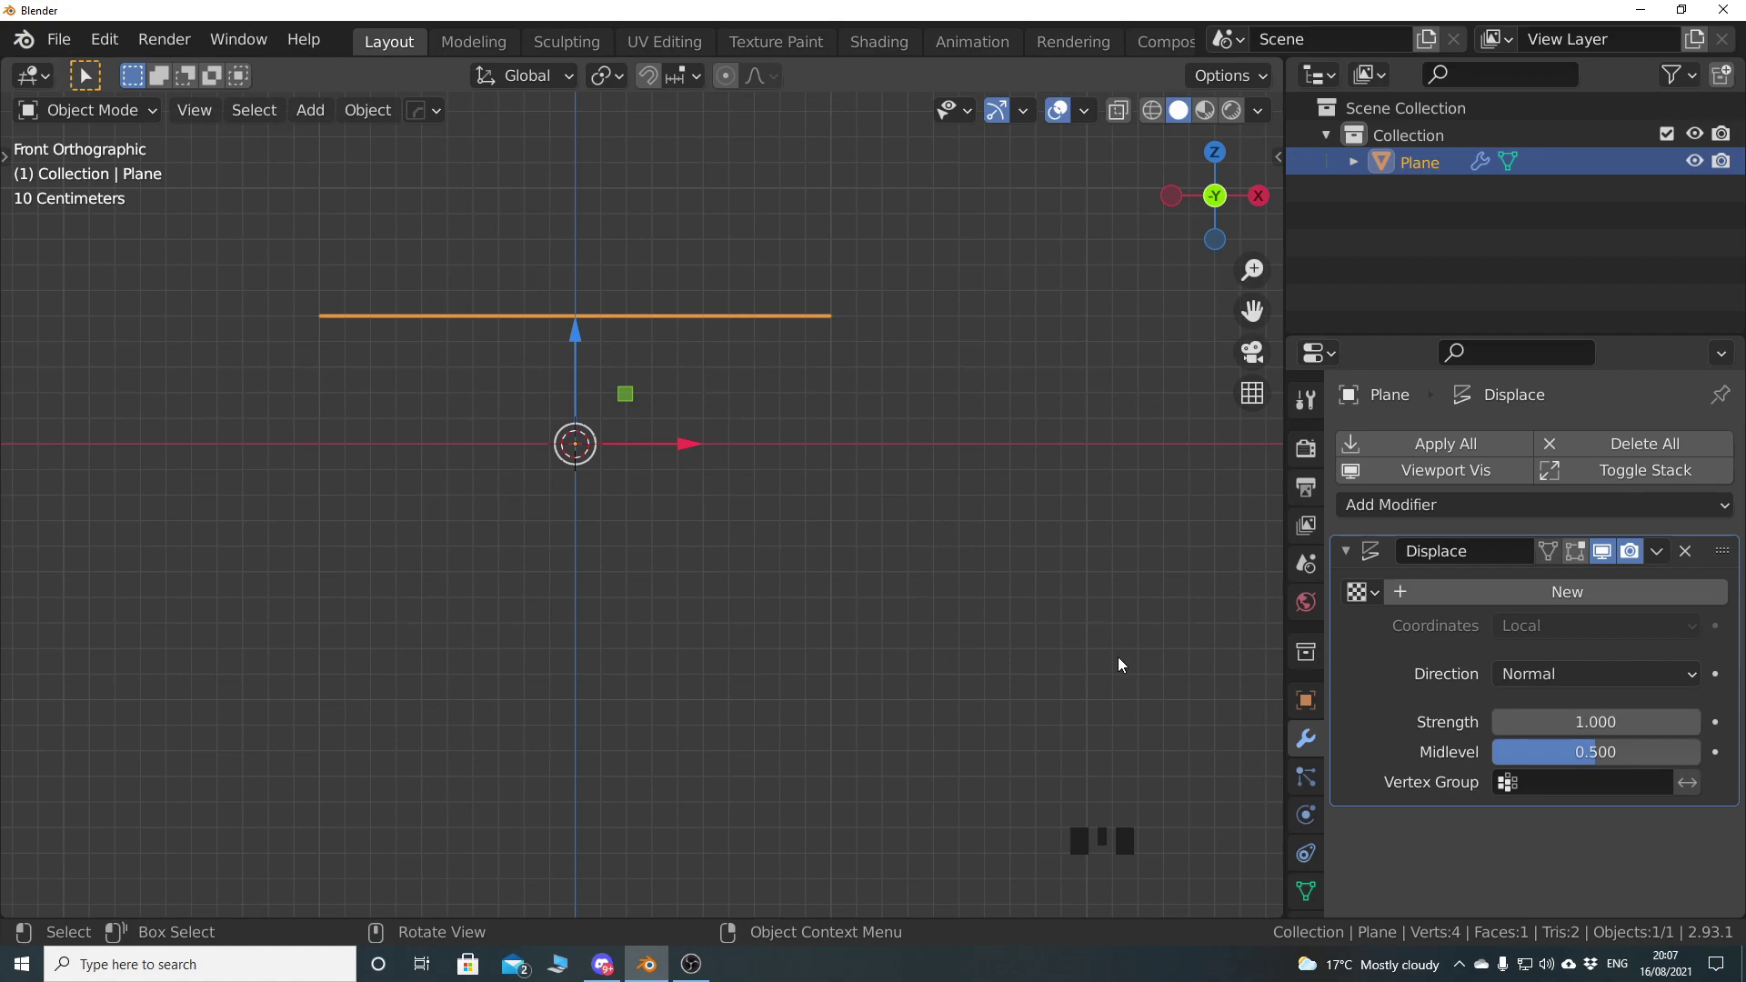
# Create a new Image or Movie texture for the plane's Displace modifier
pyautogui.moveTo(556, 410); pyautogui.dragTo(694, 511, button='middle')
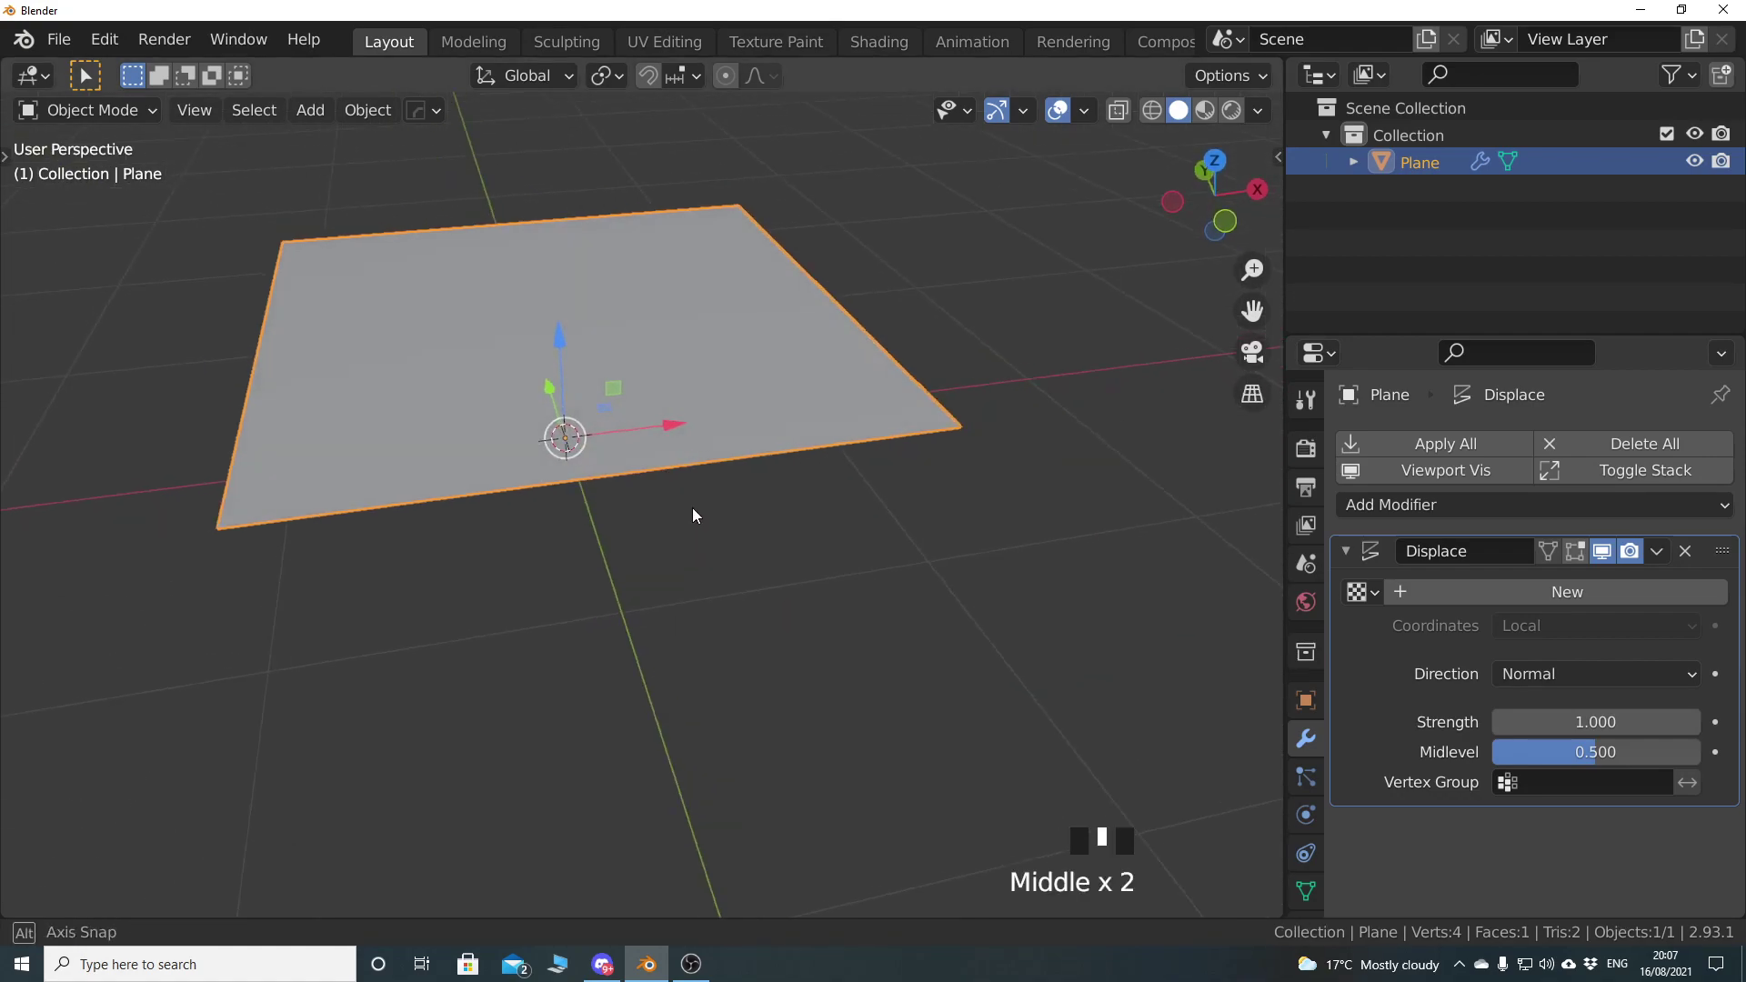
pyautogui.scroll(-2, 669, 532)
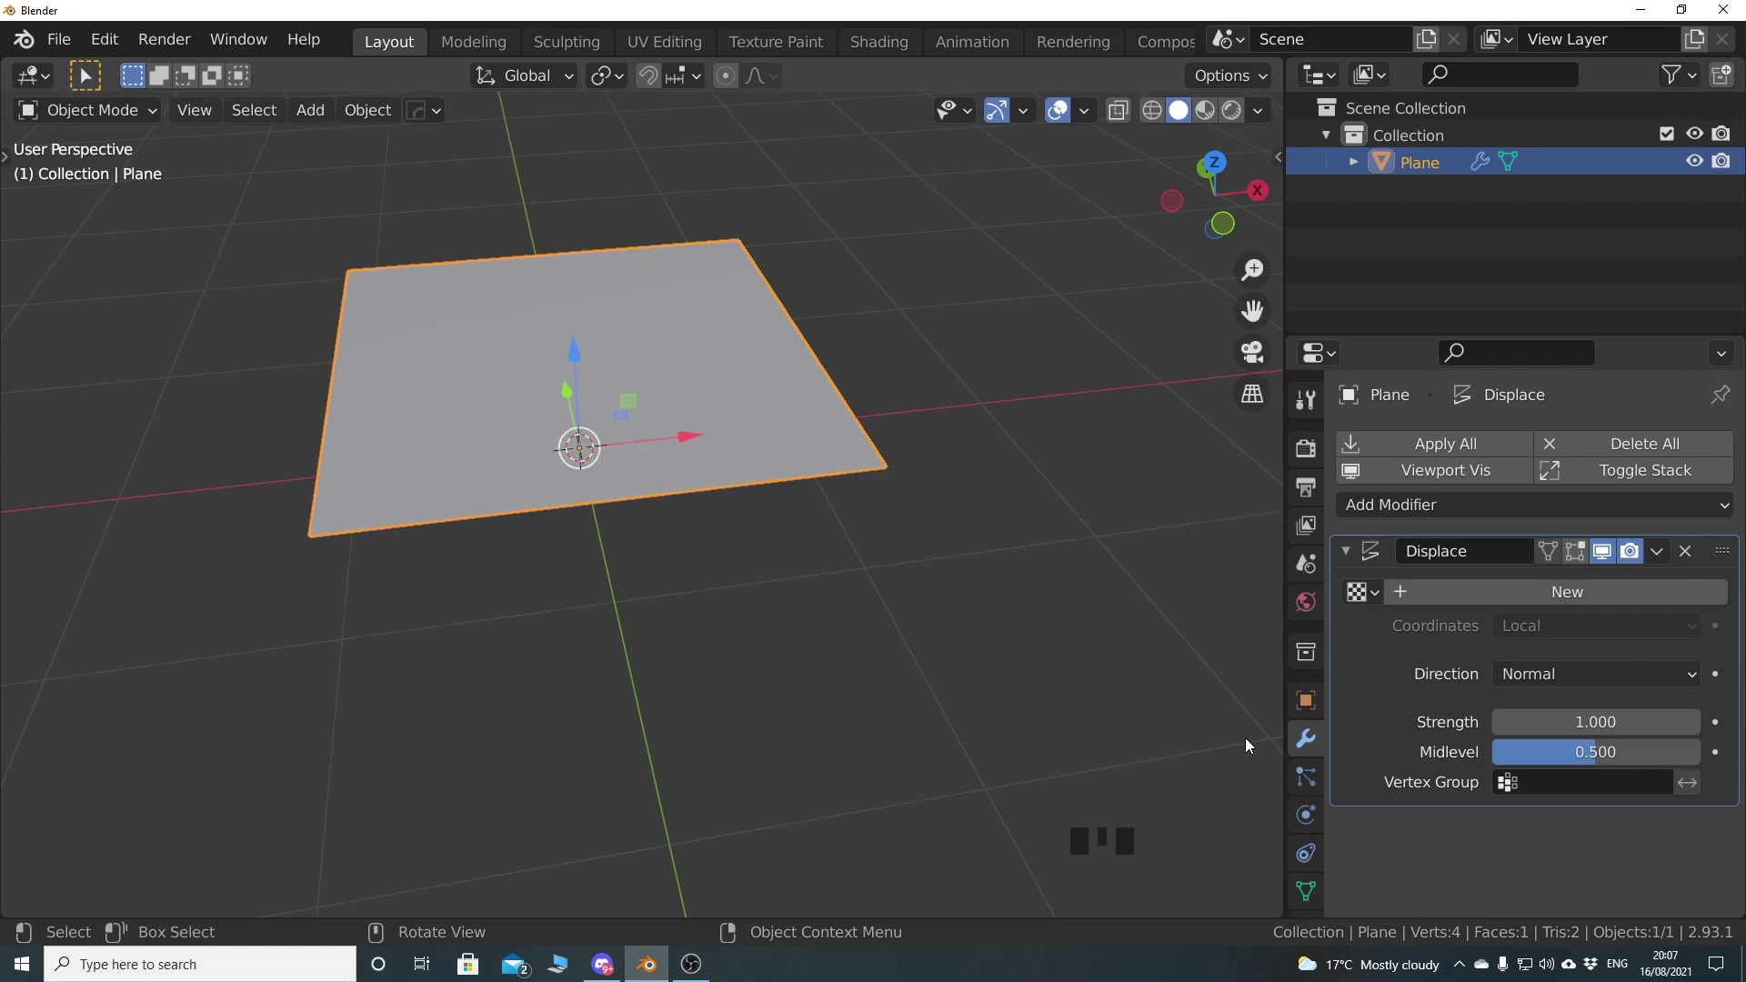
pyautogui.scroll(-4, 1308, 873)
pyautogui.click(1308, 887)
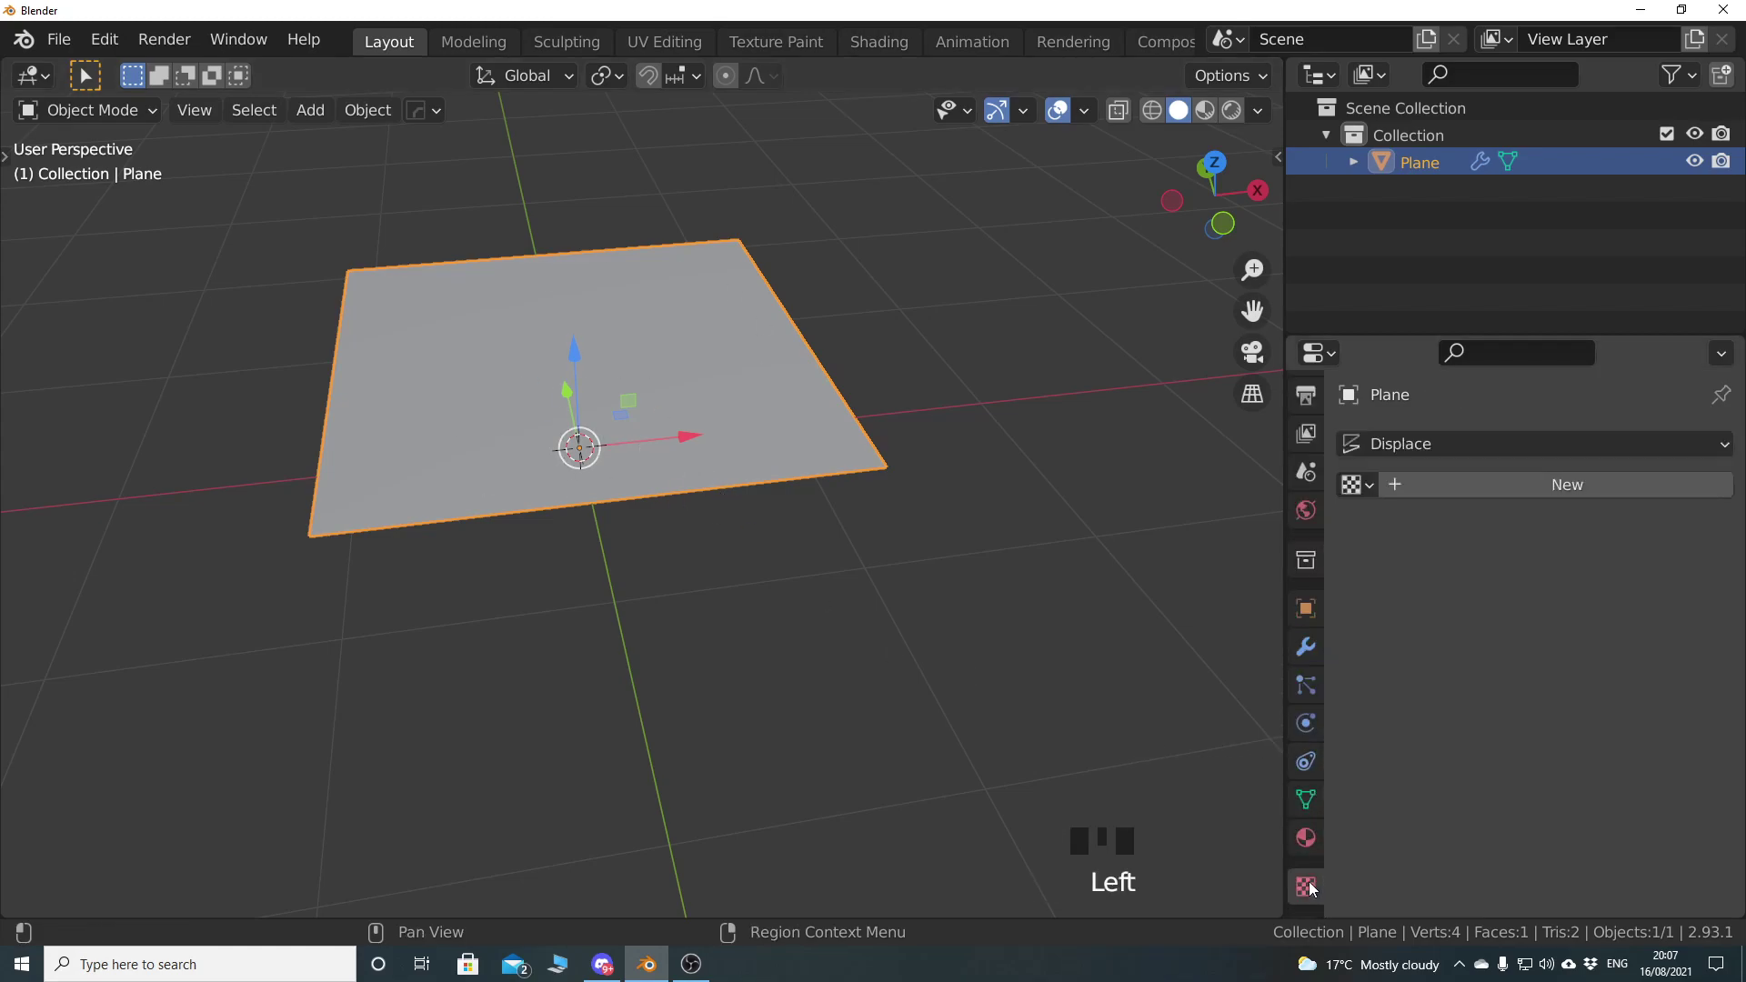
pyautogui.click(1552, 487)
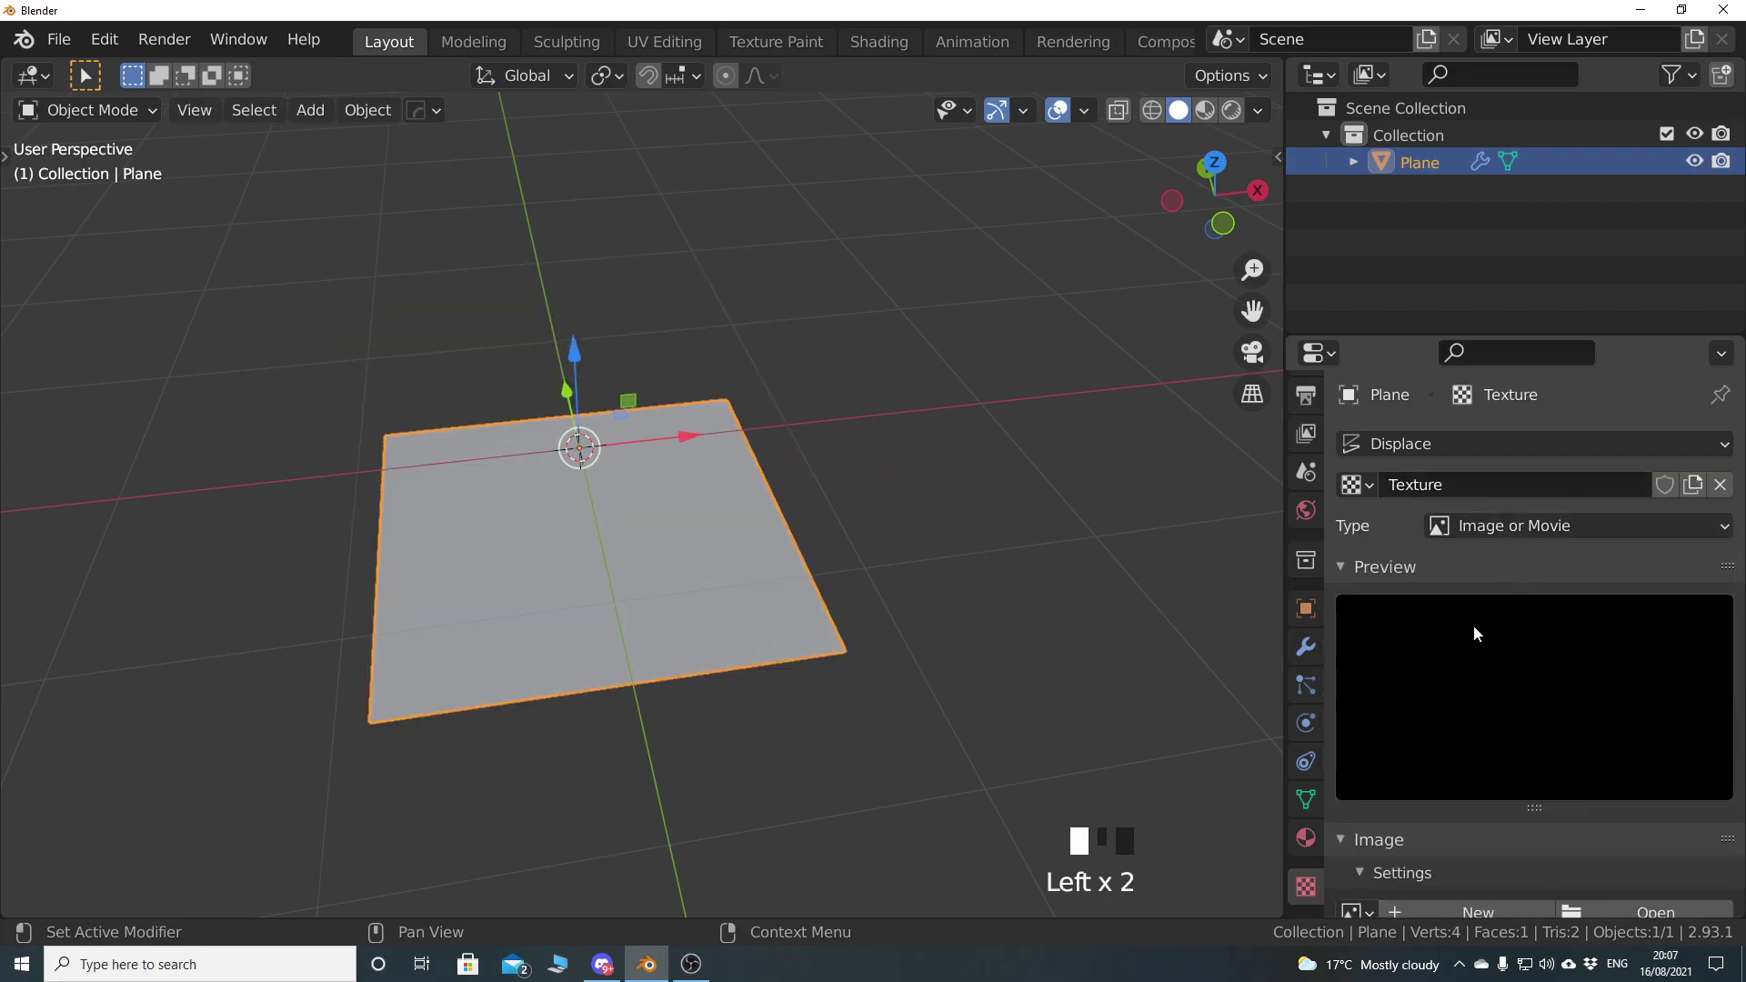
# Load untitled.png from the Desktop folder as the displacement texture's image
pyautogui.scroll(-6, 1491, 673)
pyautogui.click(1624, 733)
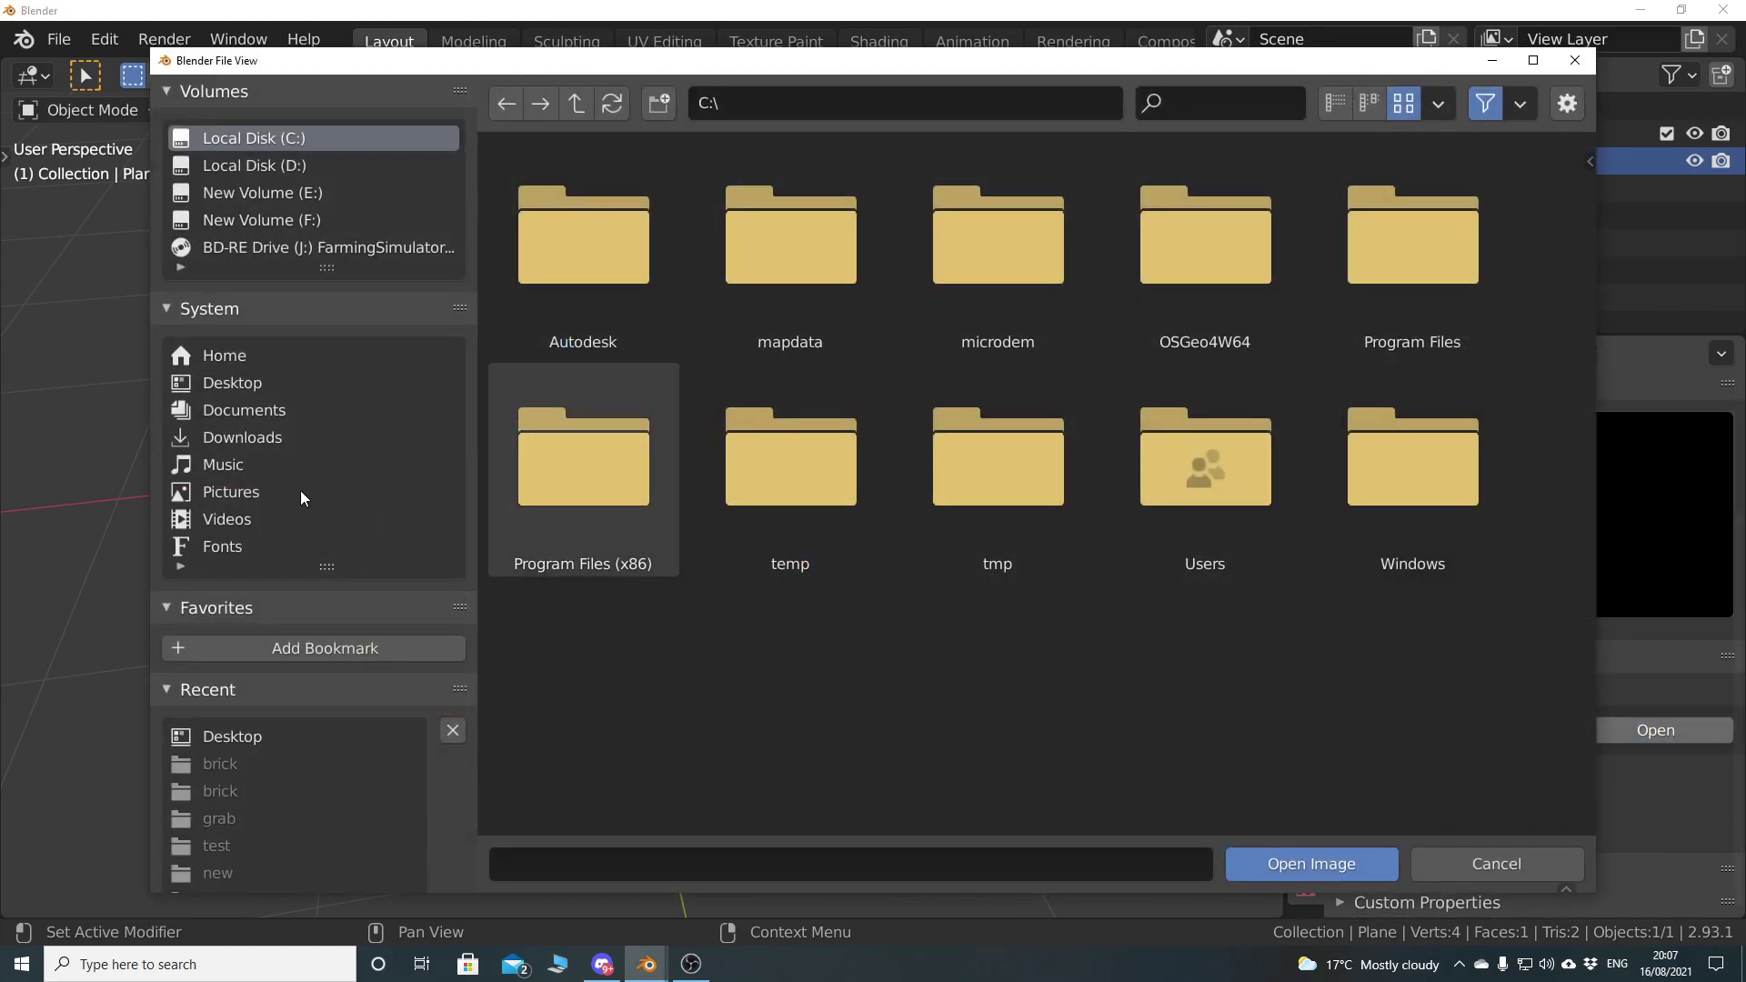
pyautogui.click(239, 386)
pyautogui.doubleClick(1209, 689)
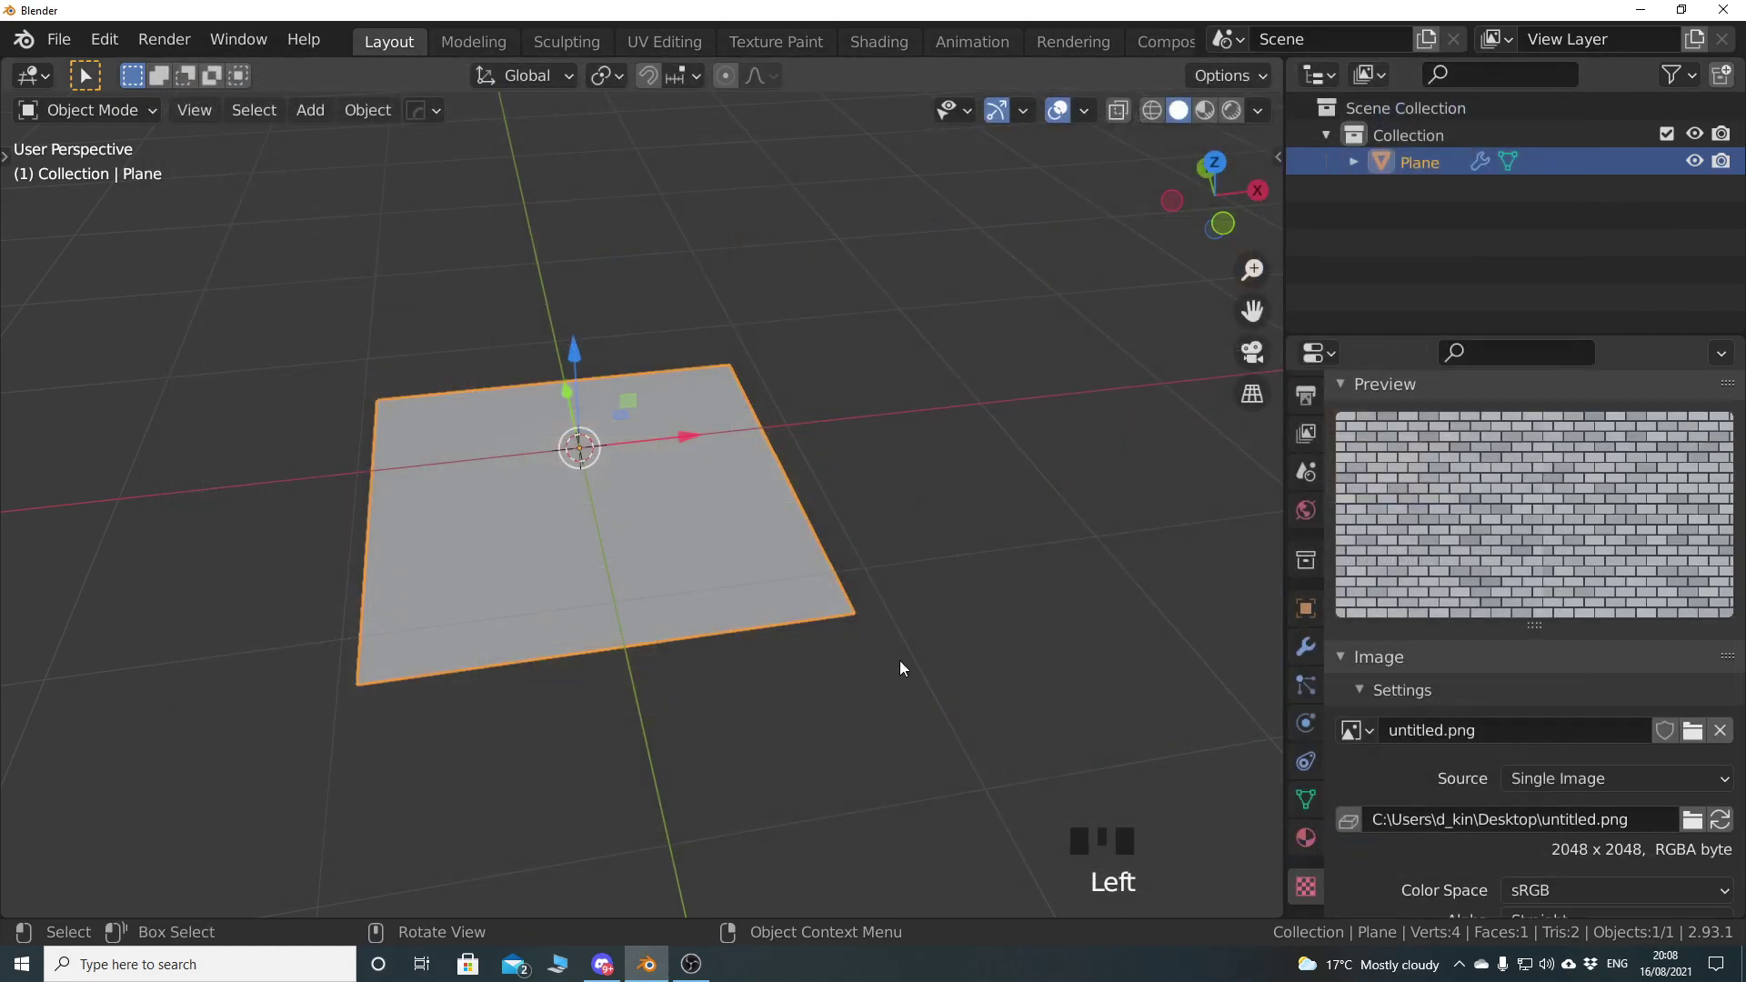
# Examine the plane's surface from several angles and reopen its Displace modifier settings
pyautogui.moveTo(787, 555); pyautogui.dragTo(744, 462, button='middle')
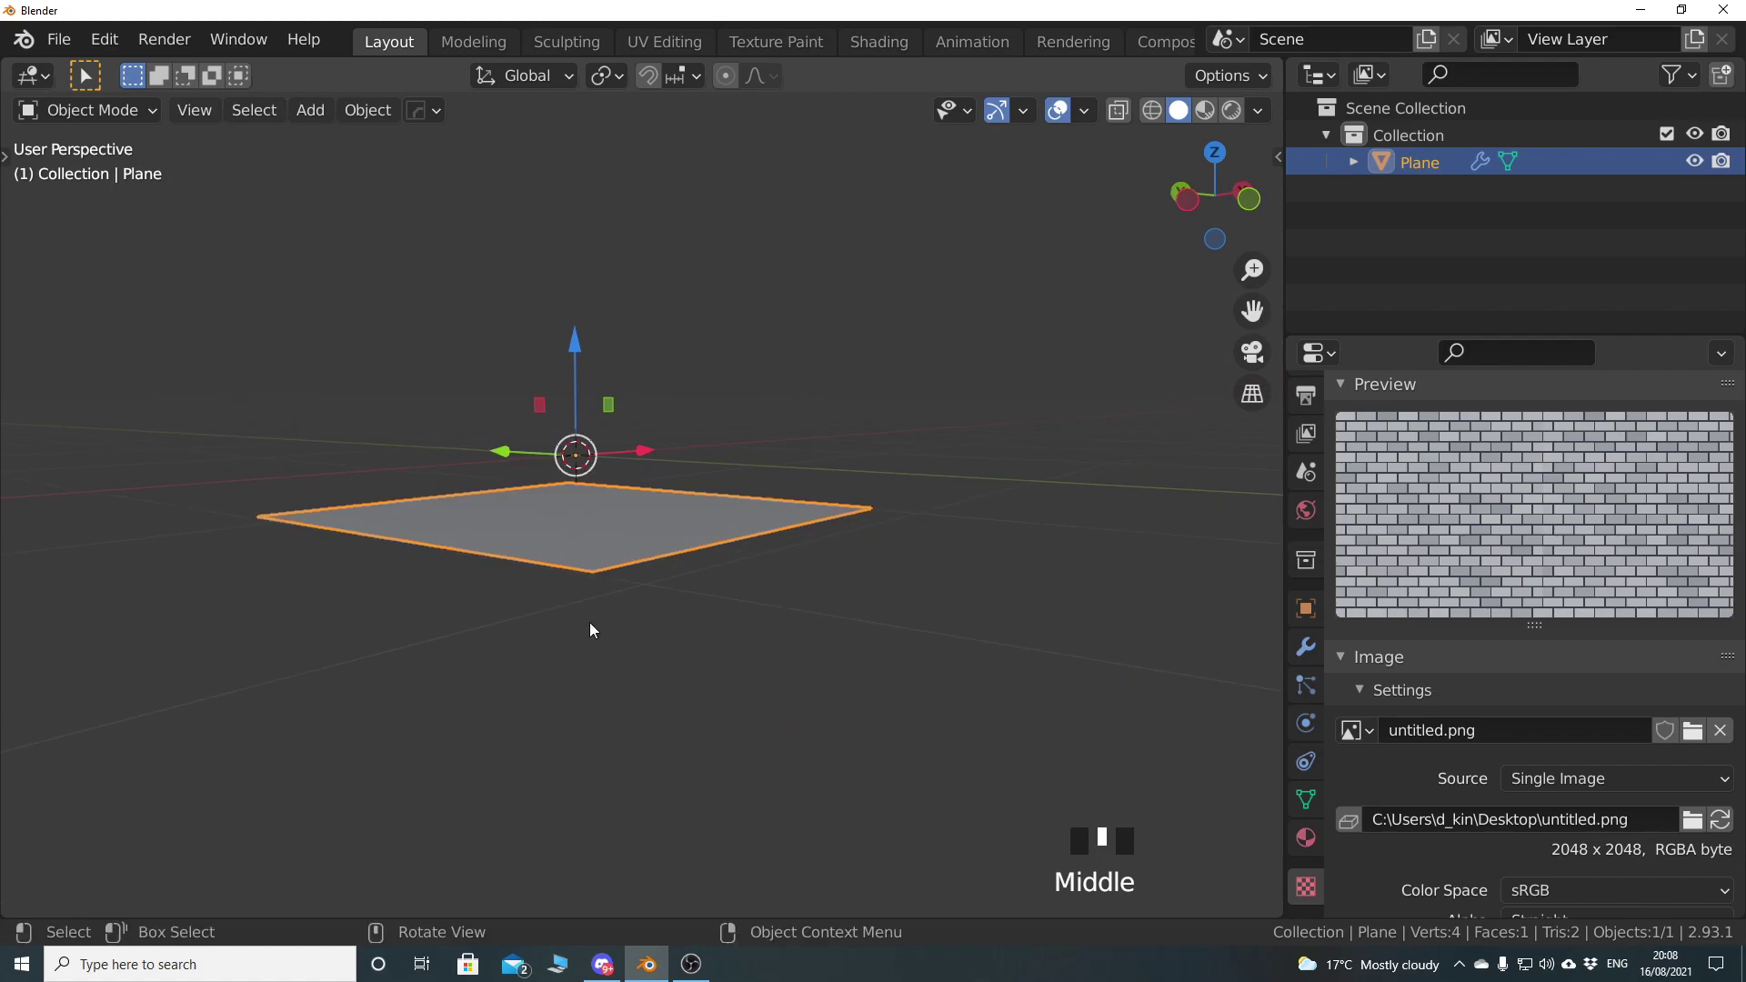
pyautogui.moveTo(671, 551); pyautogui.dragTo(472, 595, button='middle')
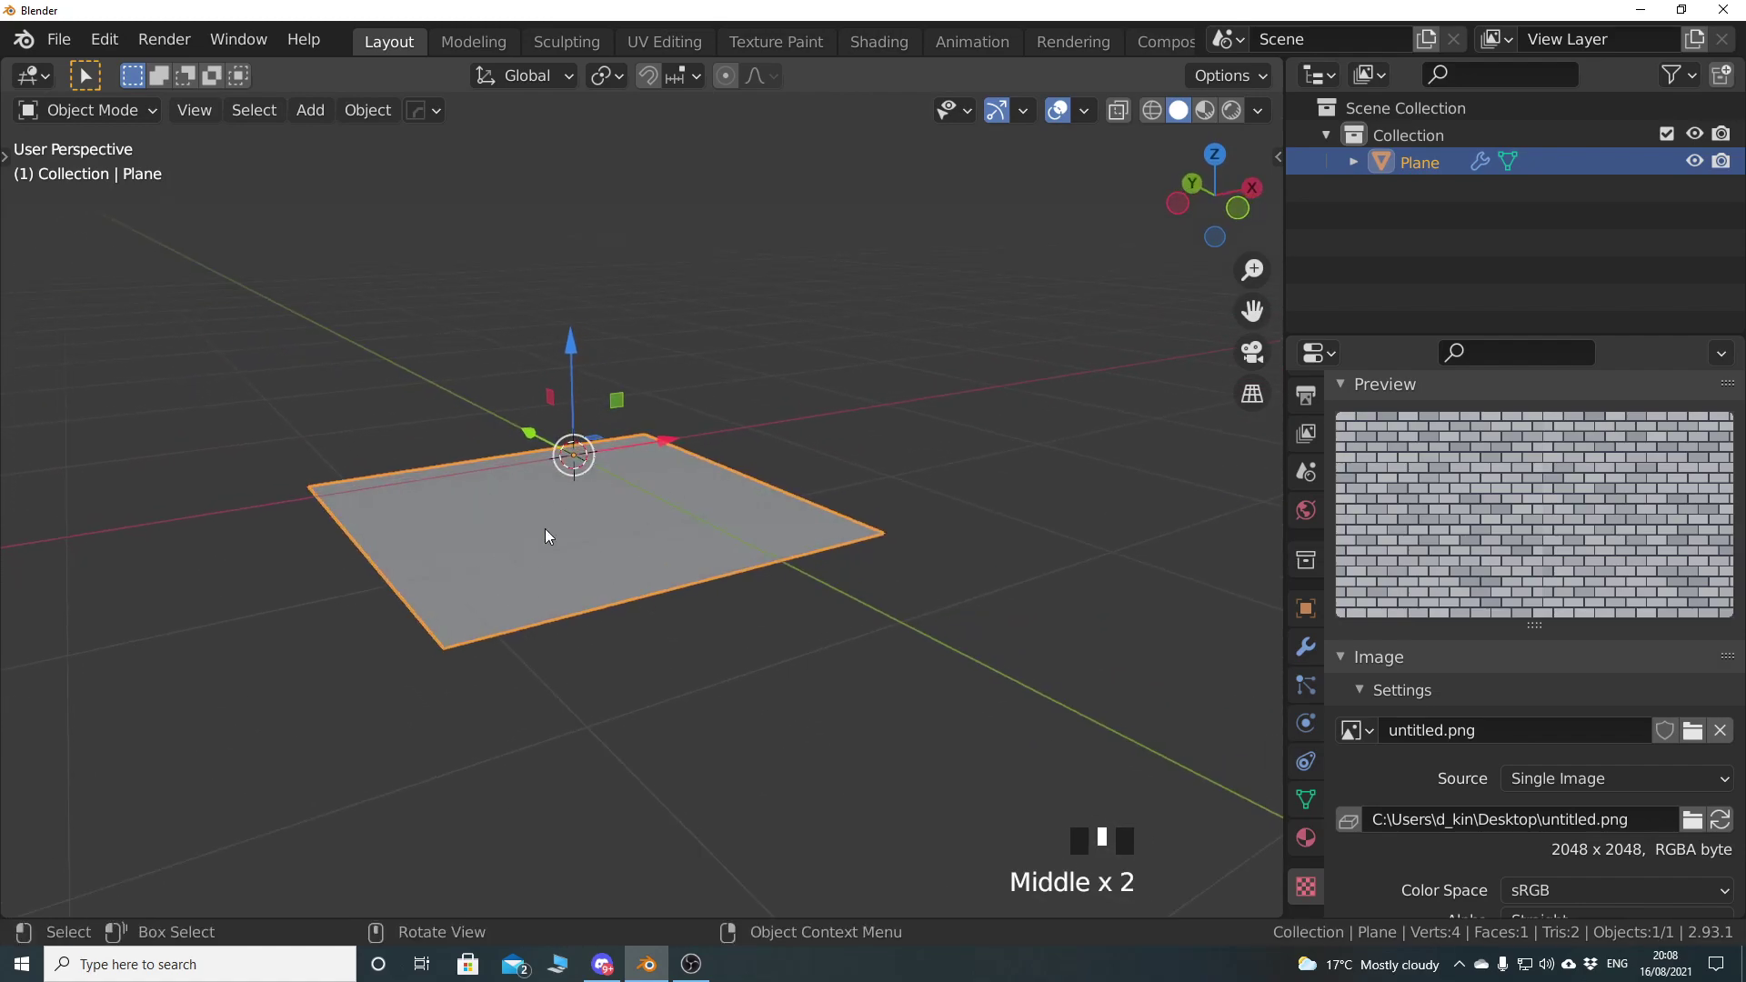
pyautogui.moveTo(595, 556); pyautogui.dragTo(627, 452, button='middle')
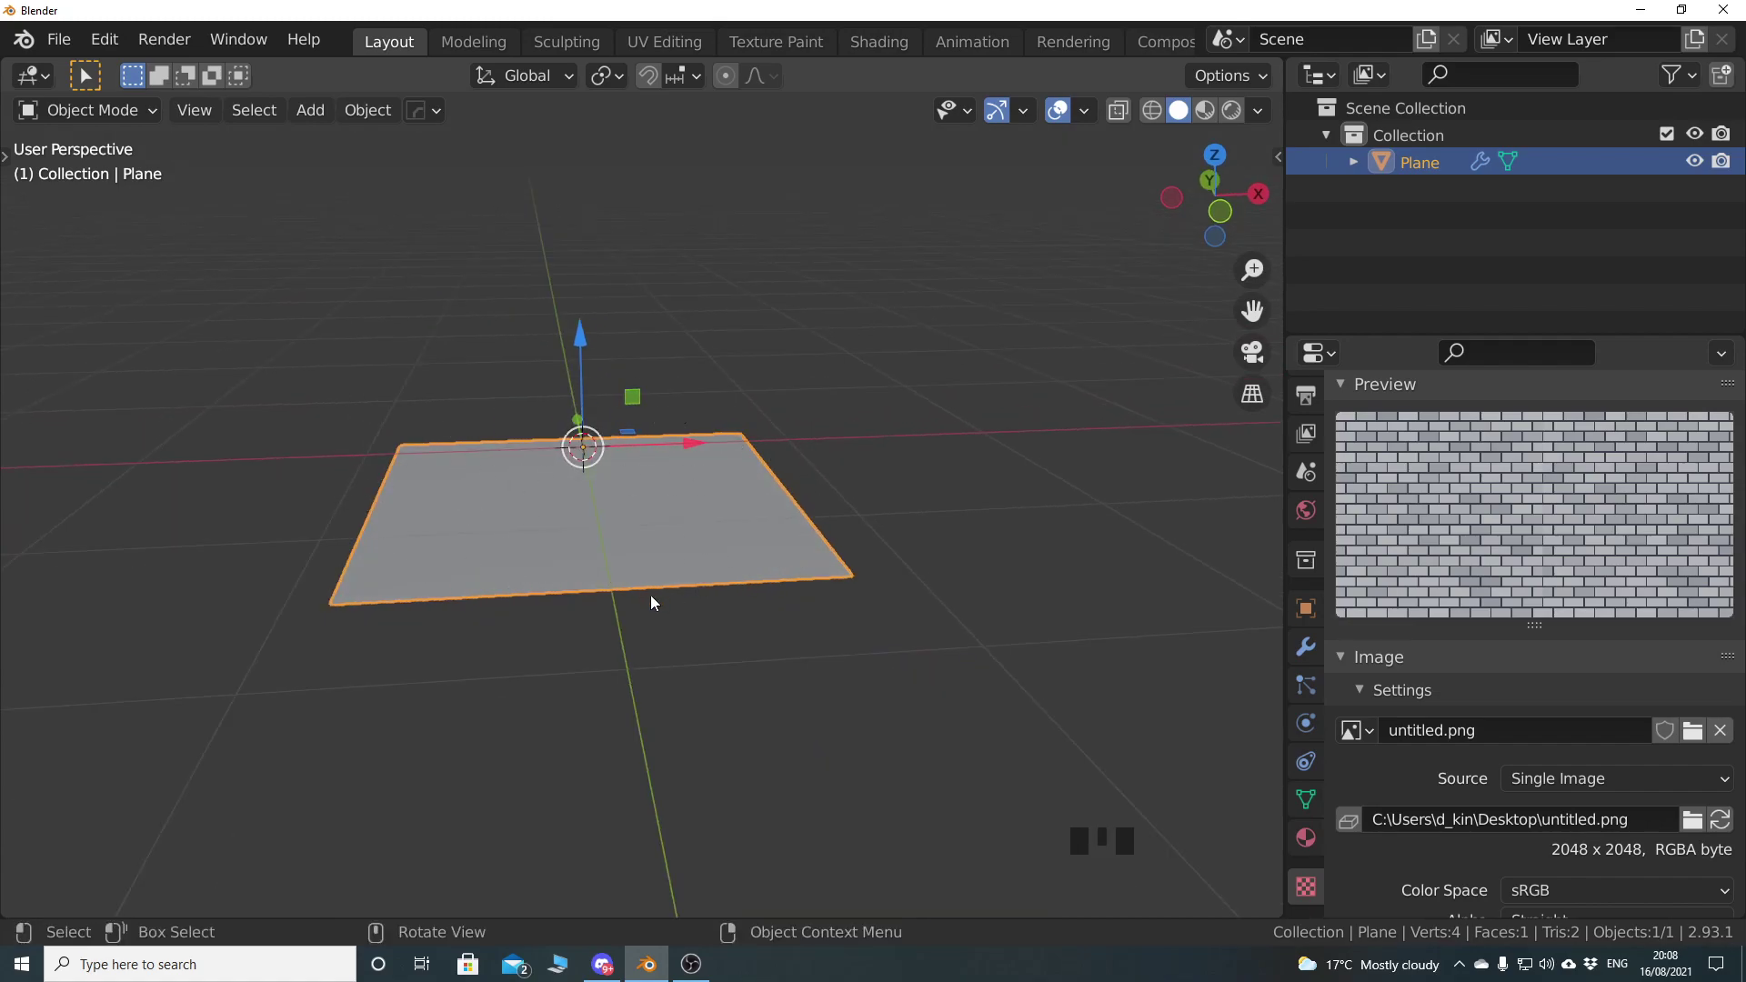
pyautogui.click(1306, 646)
pyautogui.moveTo(629, 593); pyautogui.dragTo(616, 592, button='middle')
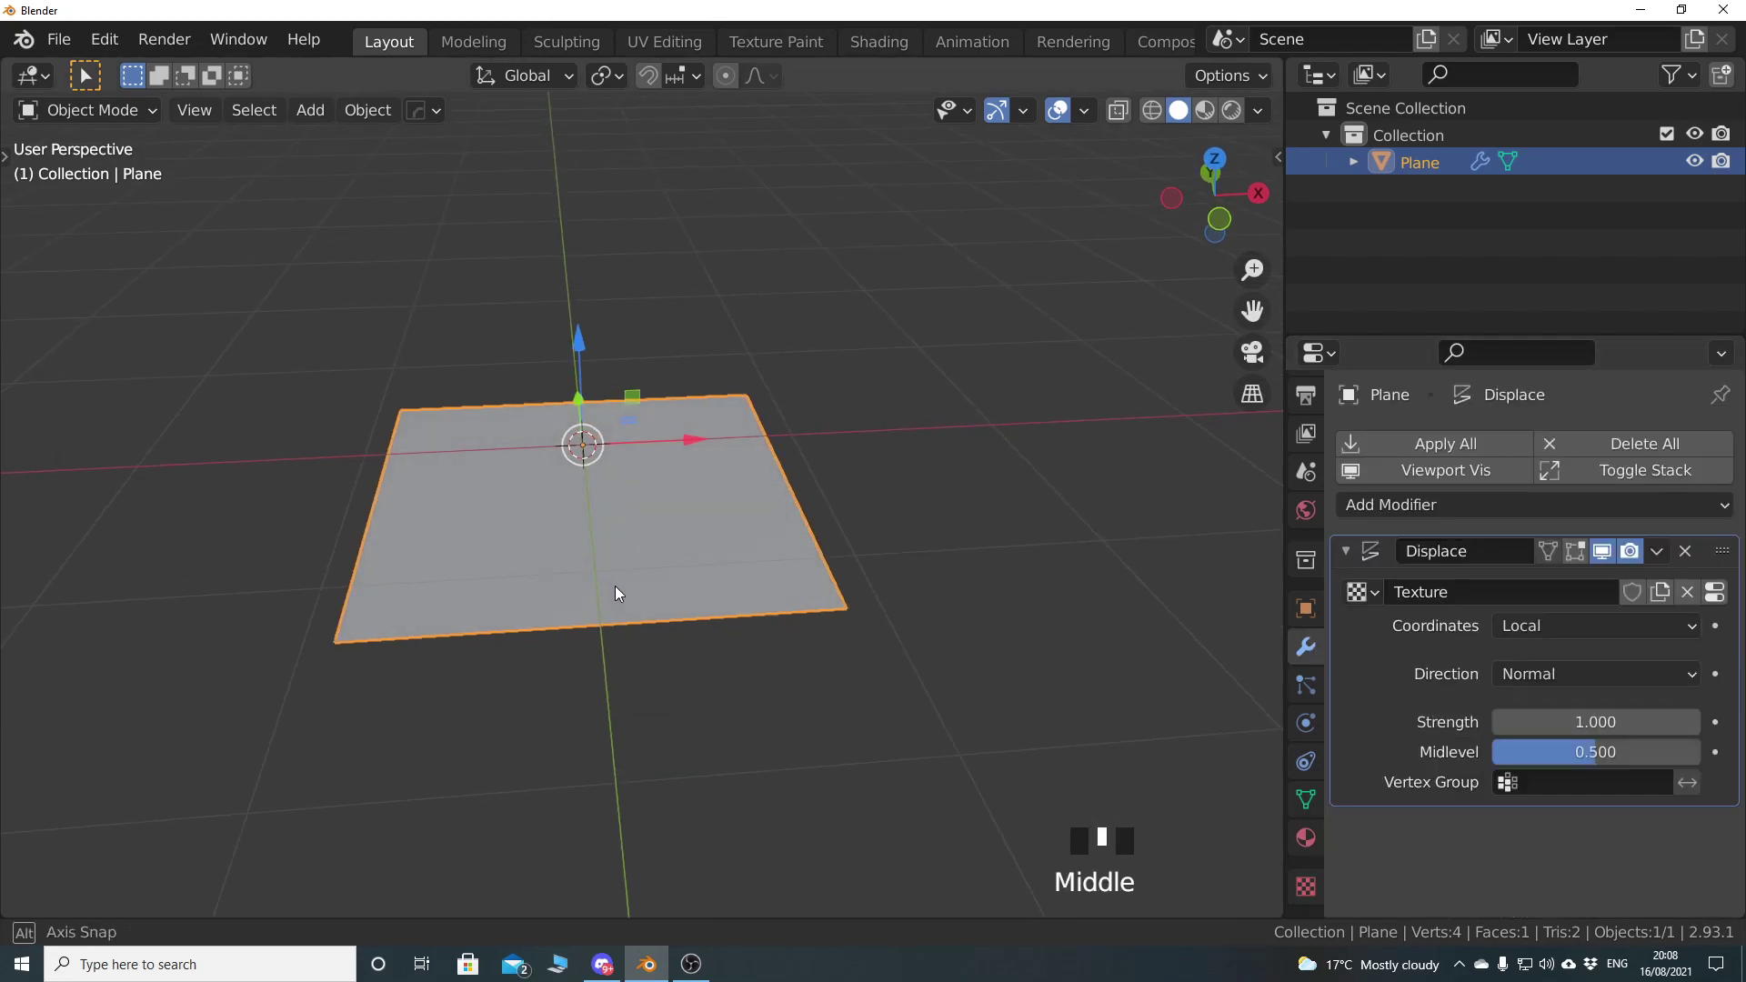
pyautogui.moveTo(768, 494); pyautogui.dragTo(663, 553, button='middle')
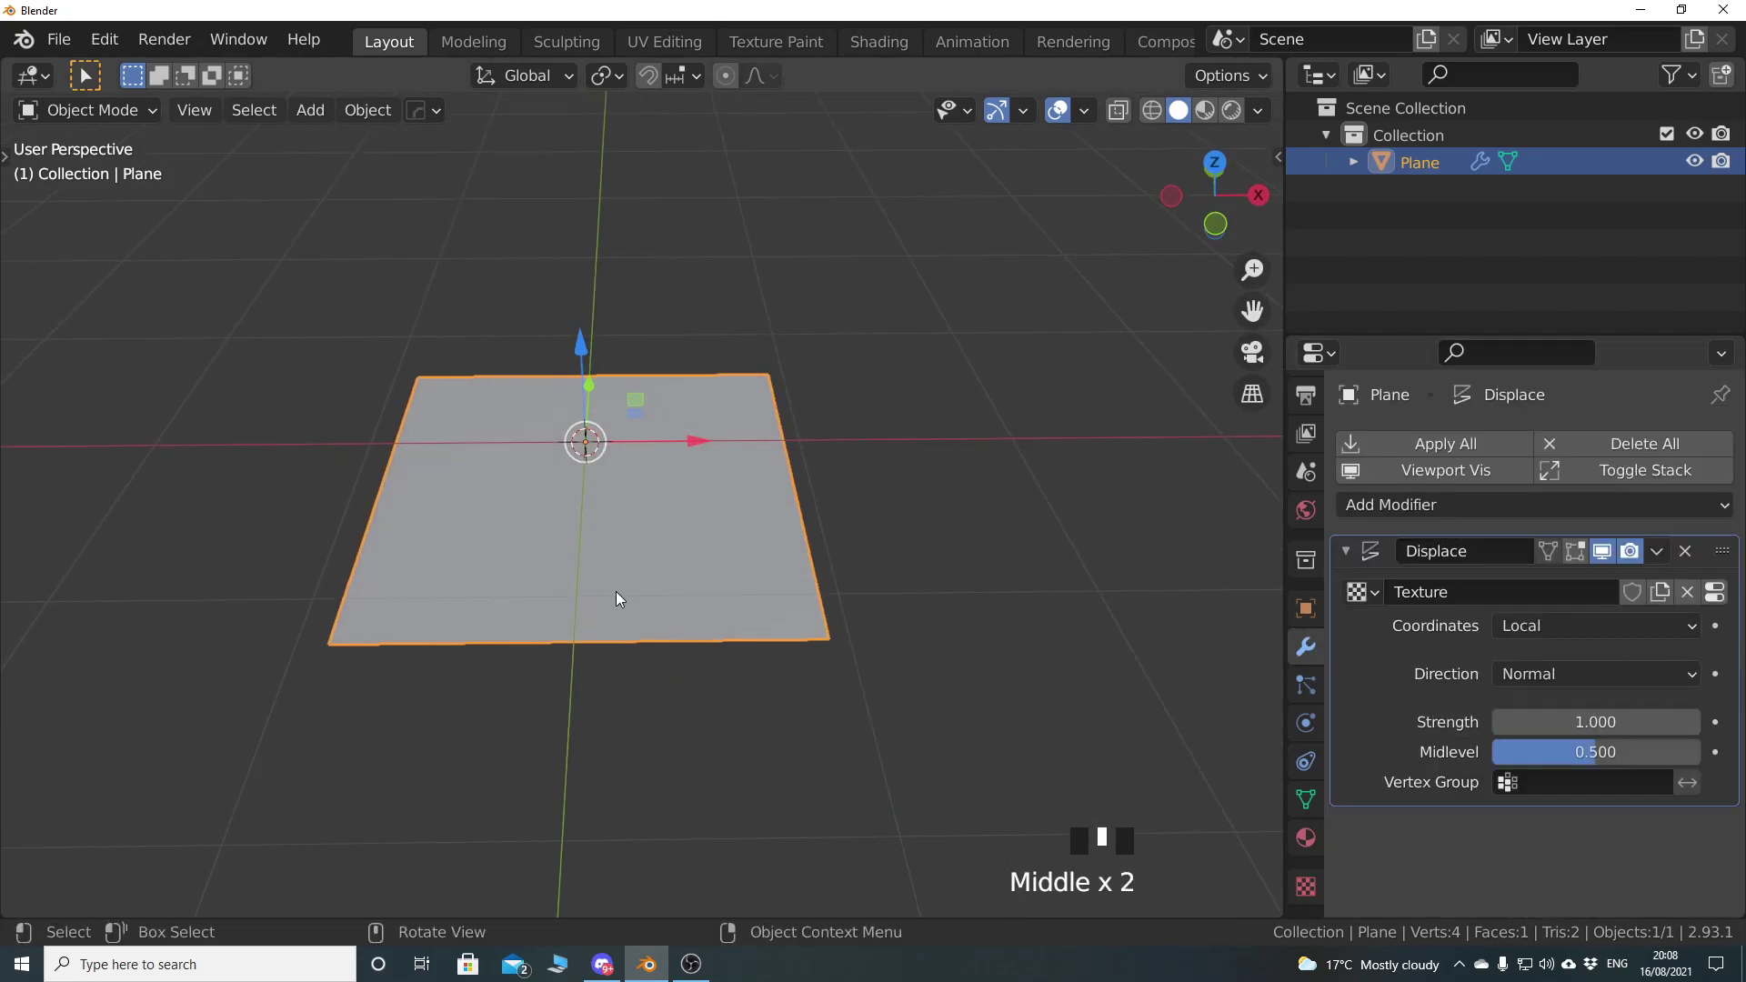
# Enter Edit Mode on the plane, try the vertex and edge selection modes, and finish in face selection
pyautogui.press('Tab')
pyautogui.keyDown('shift'); pyautogui.moveTo(614, 529); pyautogui.dragTo(736, 529, button='middle'); pyautogui.keyUp('shift')
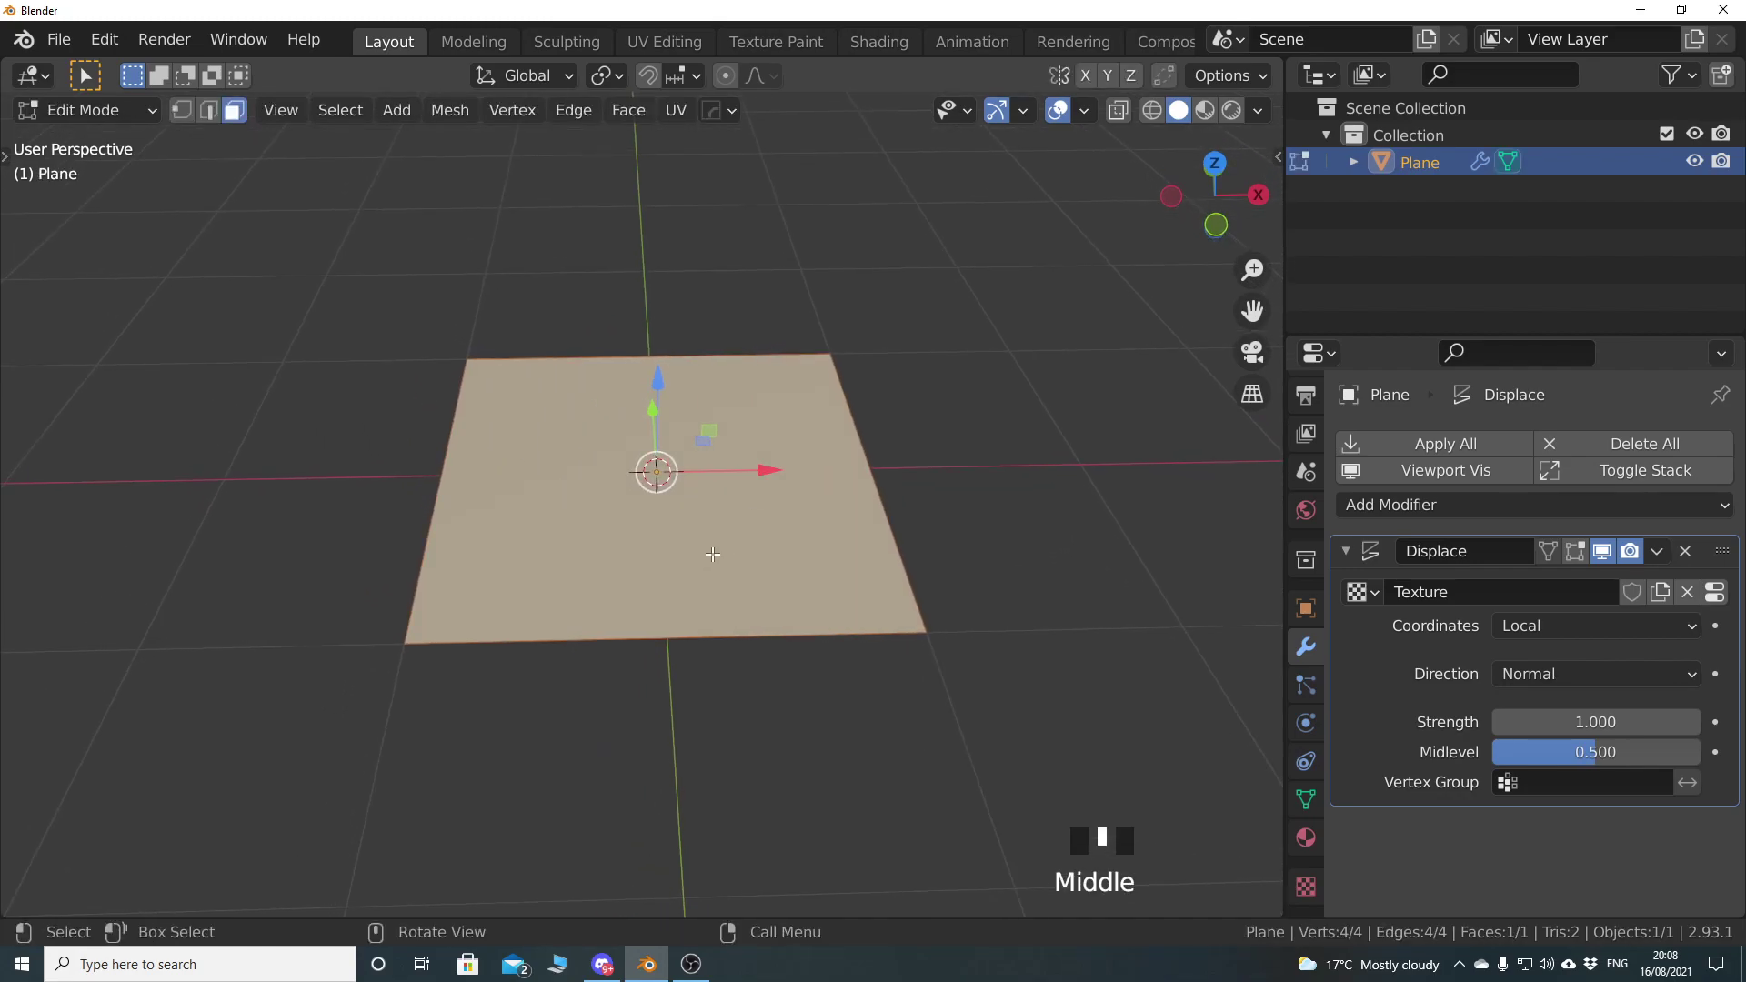
pyautogui.press('Tab')
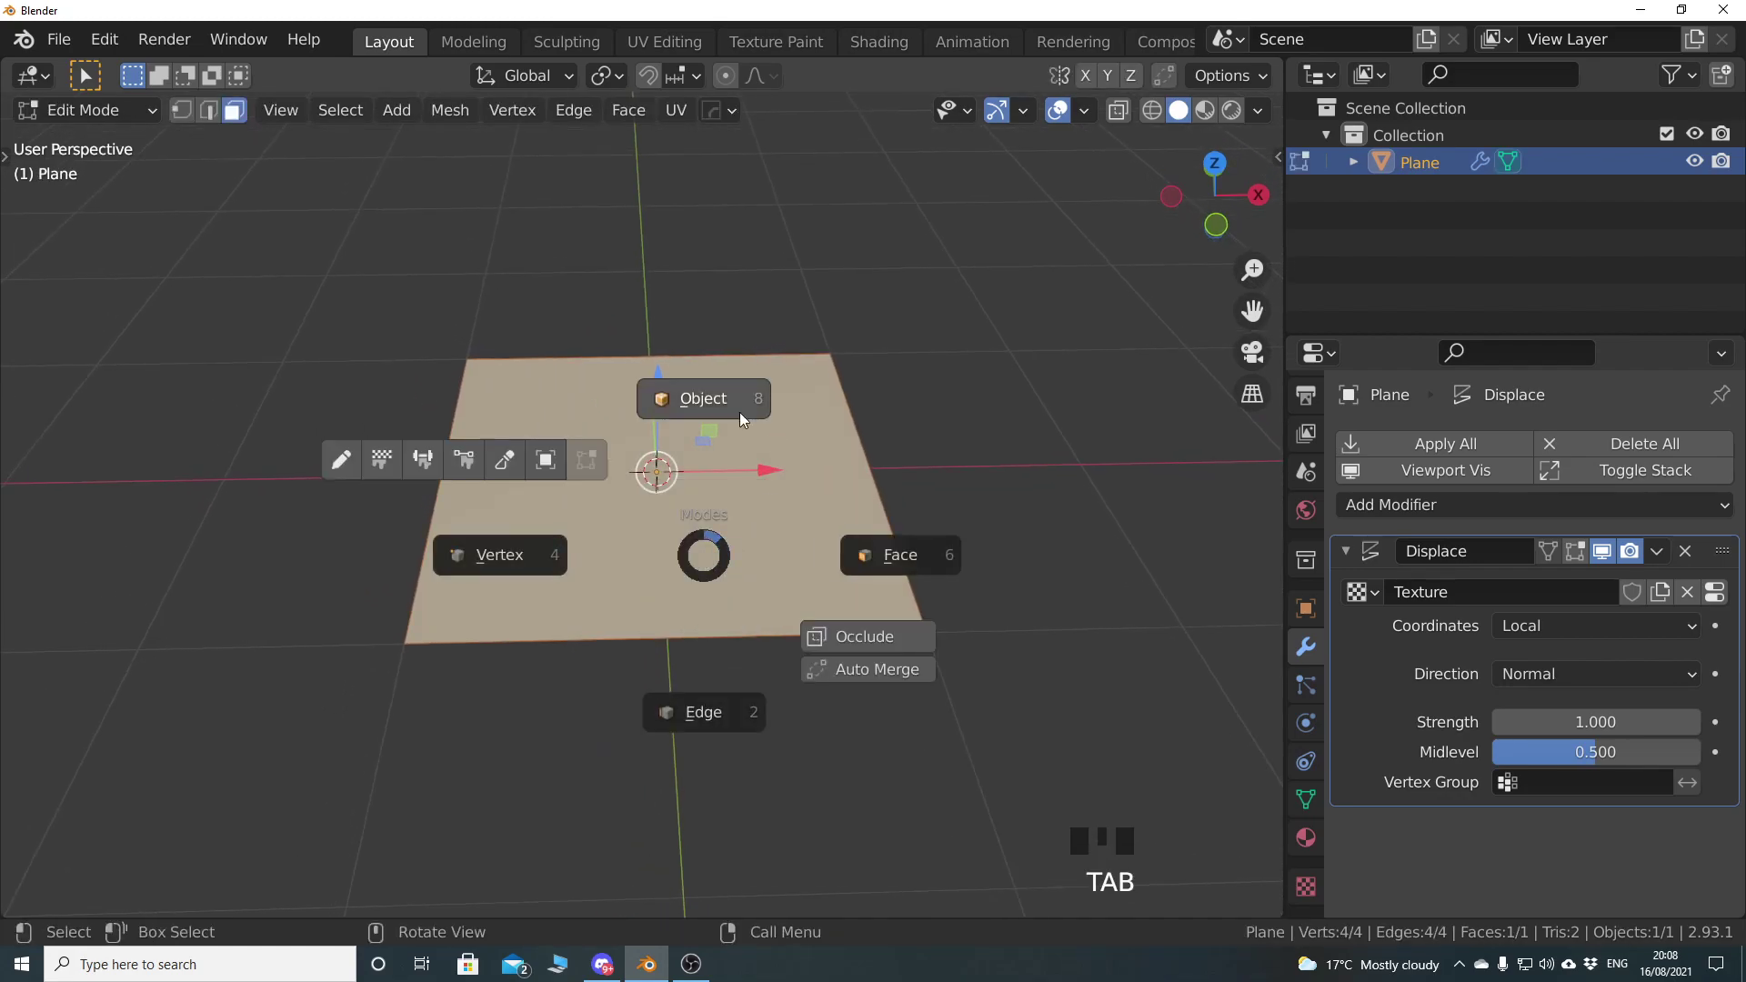
pyautogui.click(689, 559)
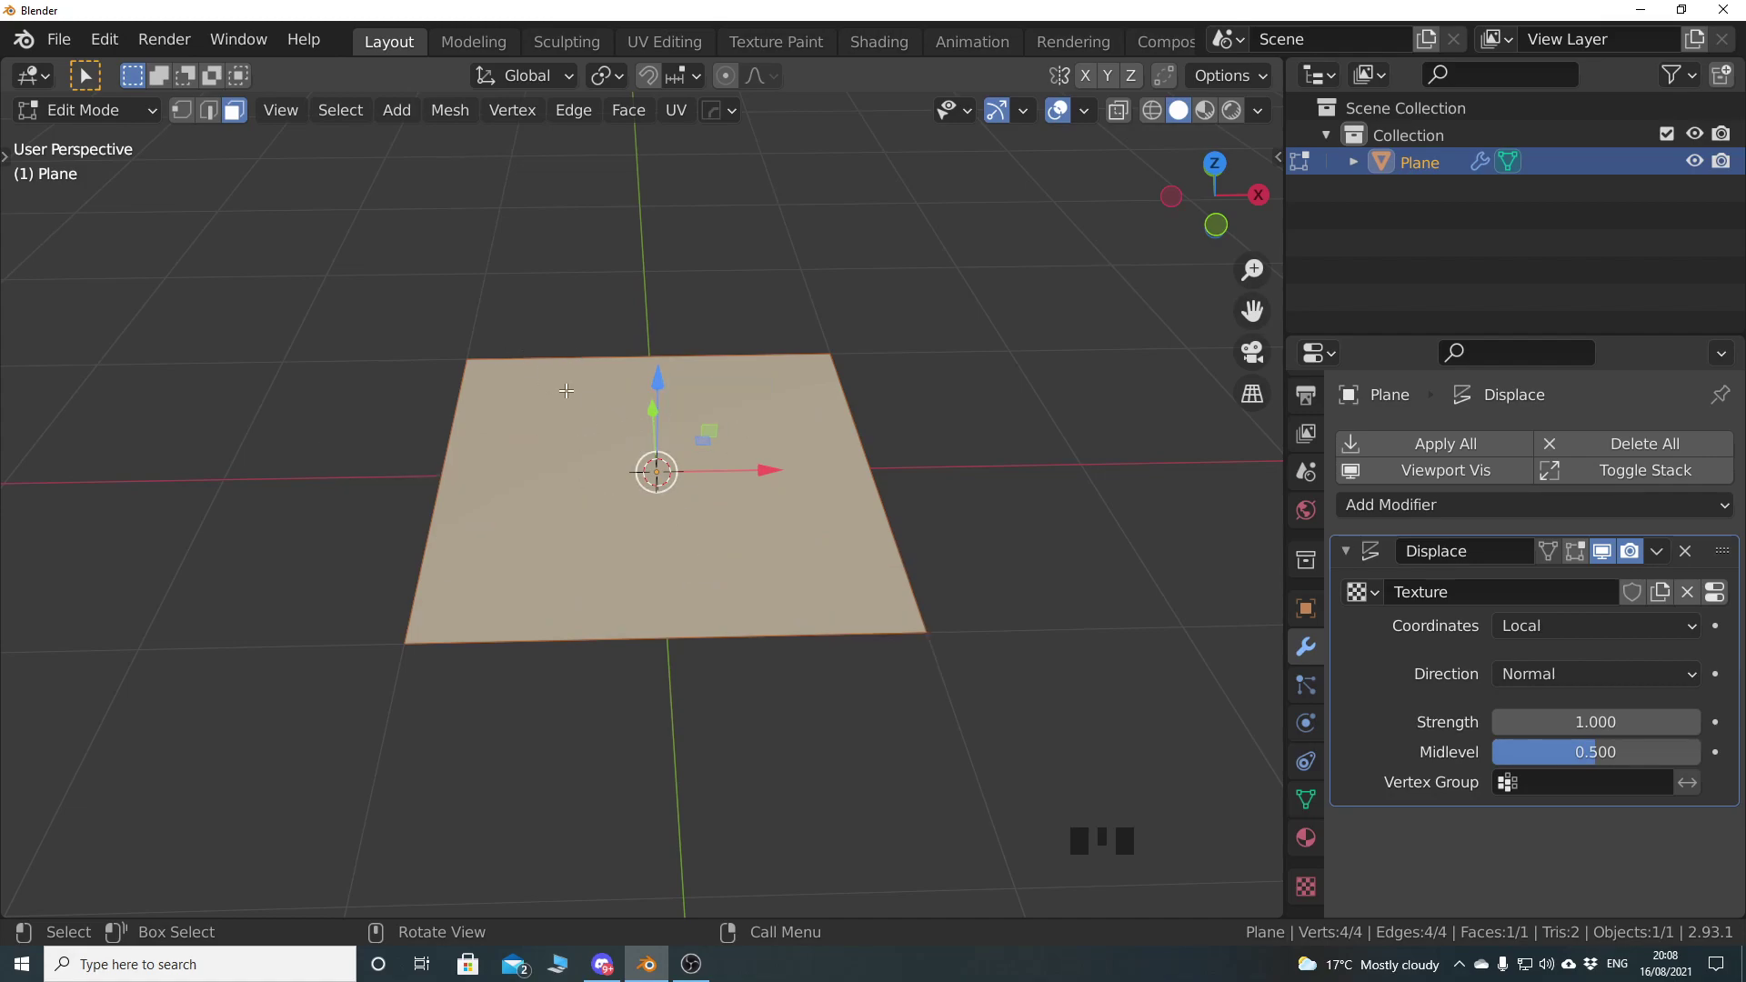
pyautogui.click(188, 112)
pyautogui.click(188, 112)
pyautogui.click(188, 113)
pyautogui.click(209, 111)
pyautogui.click(234, 111)
# Subdivide the plane's face with 100 cuts
pyautogui.rightClick(515, 406)
pyautogui.click(514, 406)
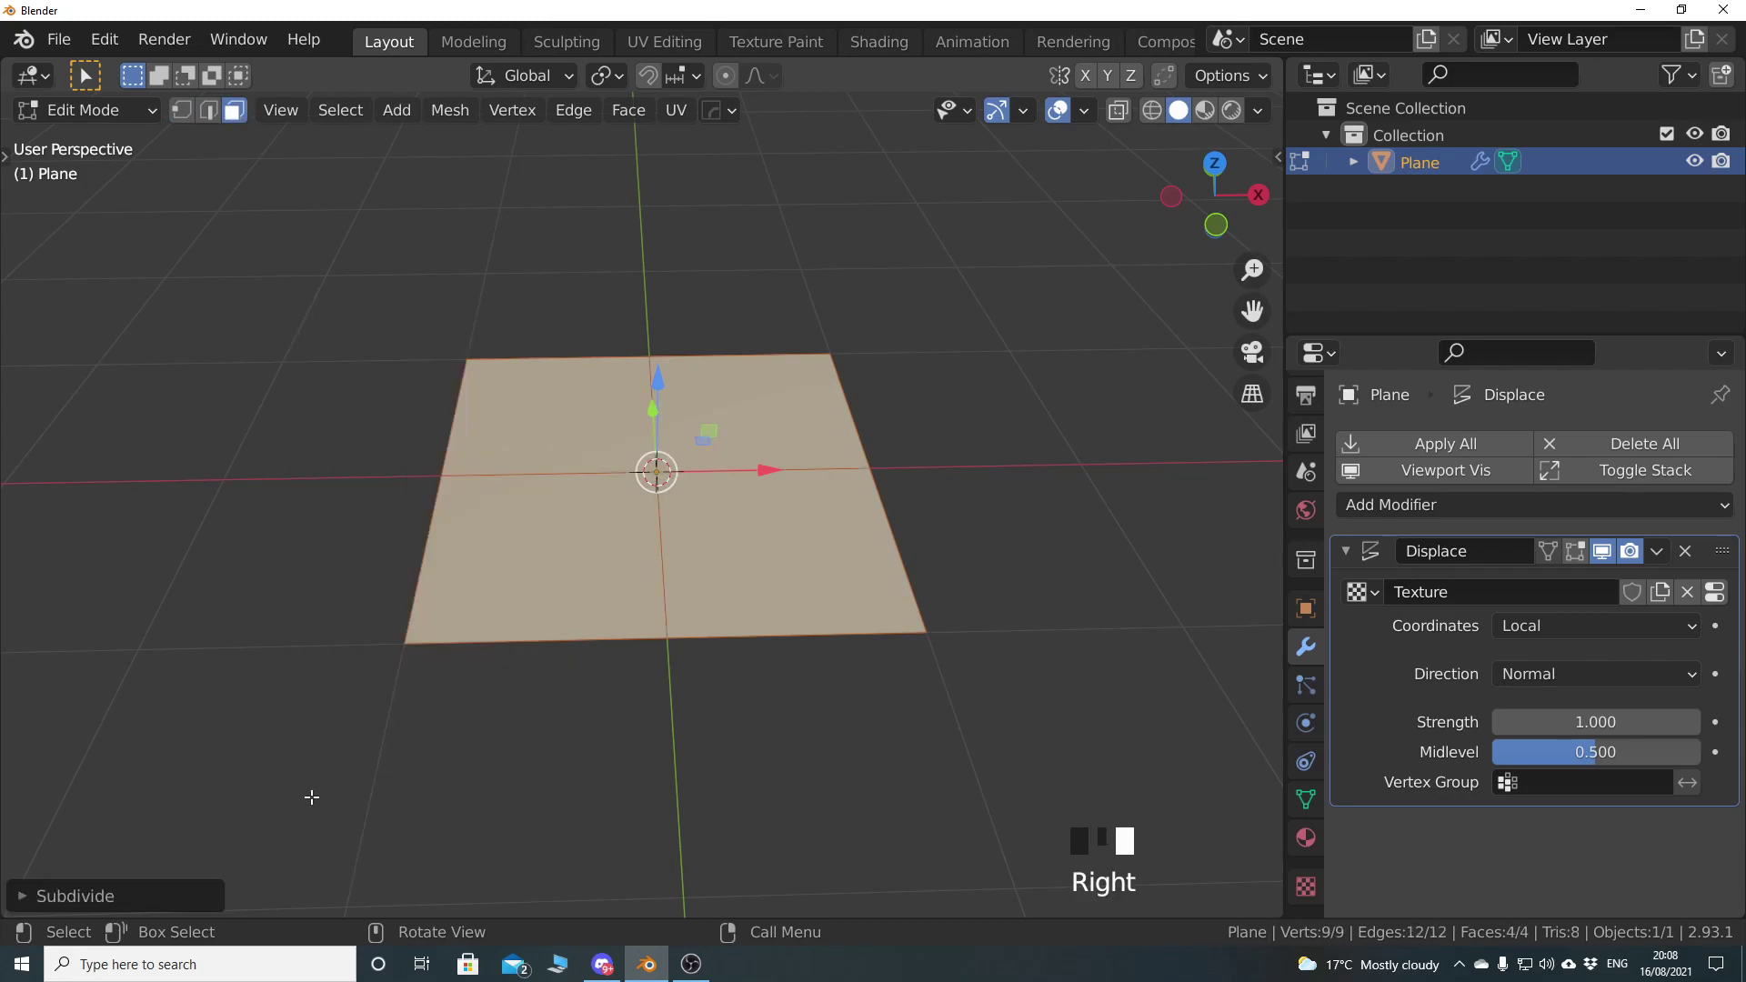
pyautogui.click(88, 910)
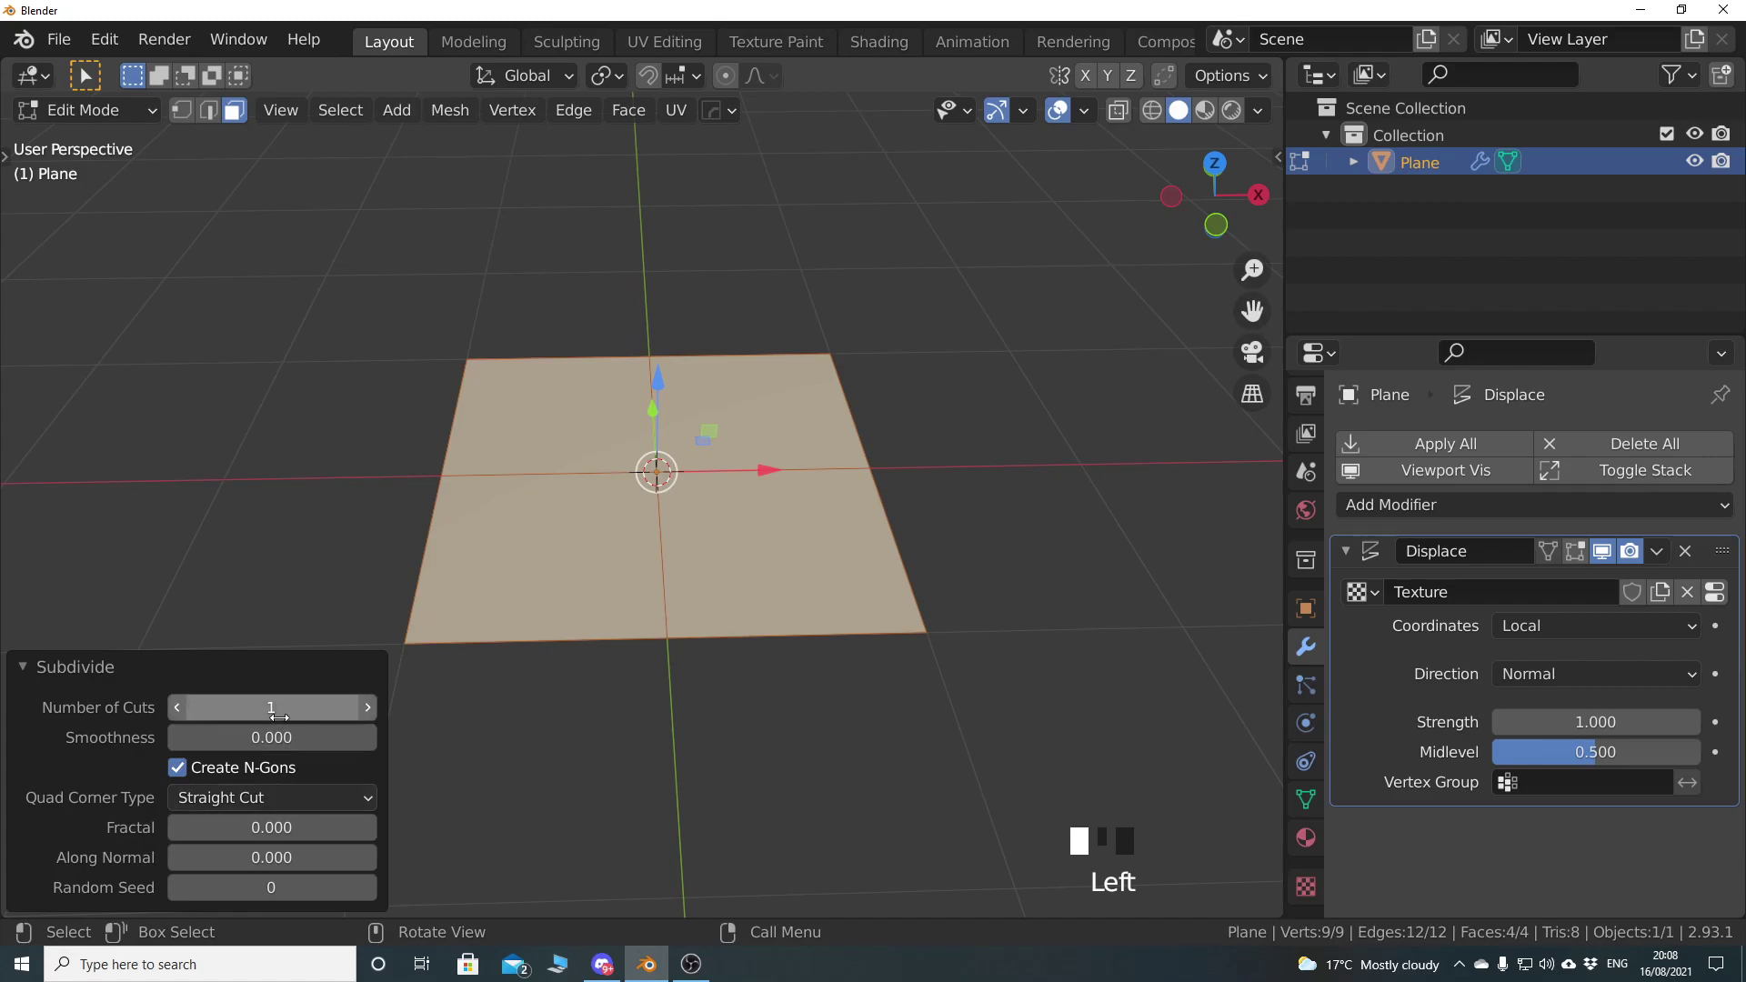
pyautogui.click(279, 714)
pyautogui.write('100')
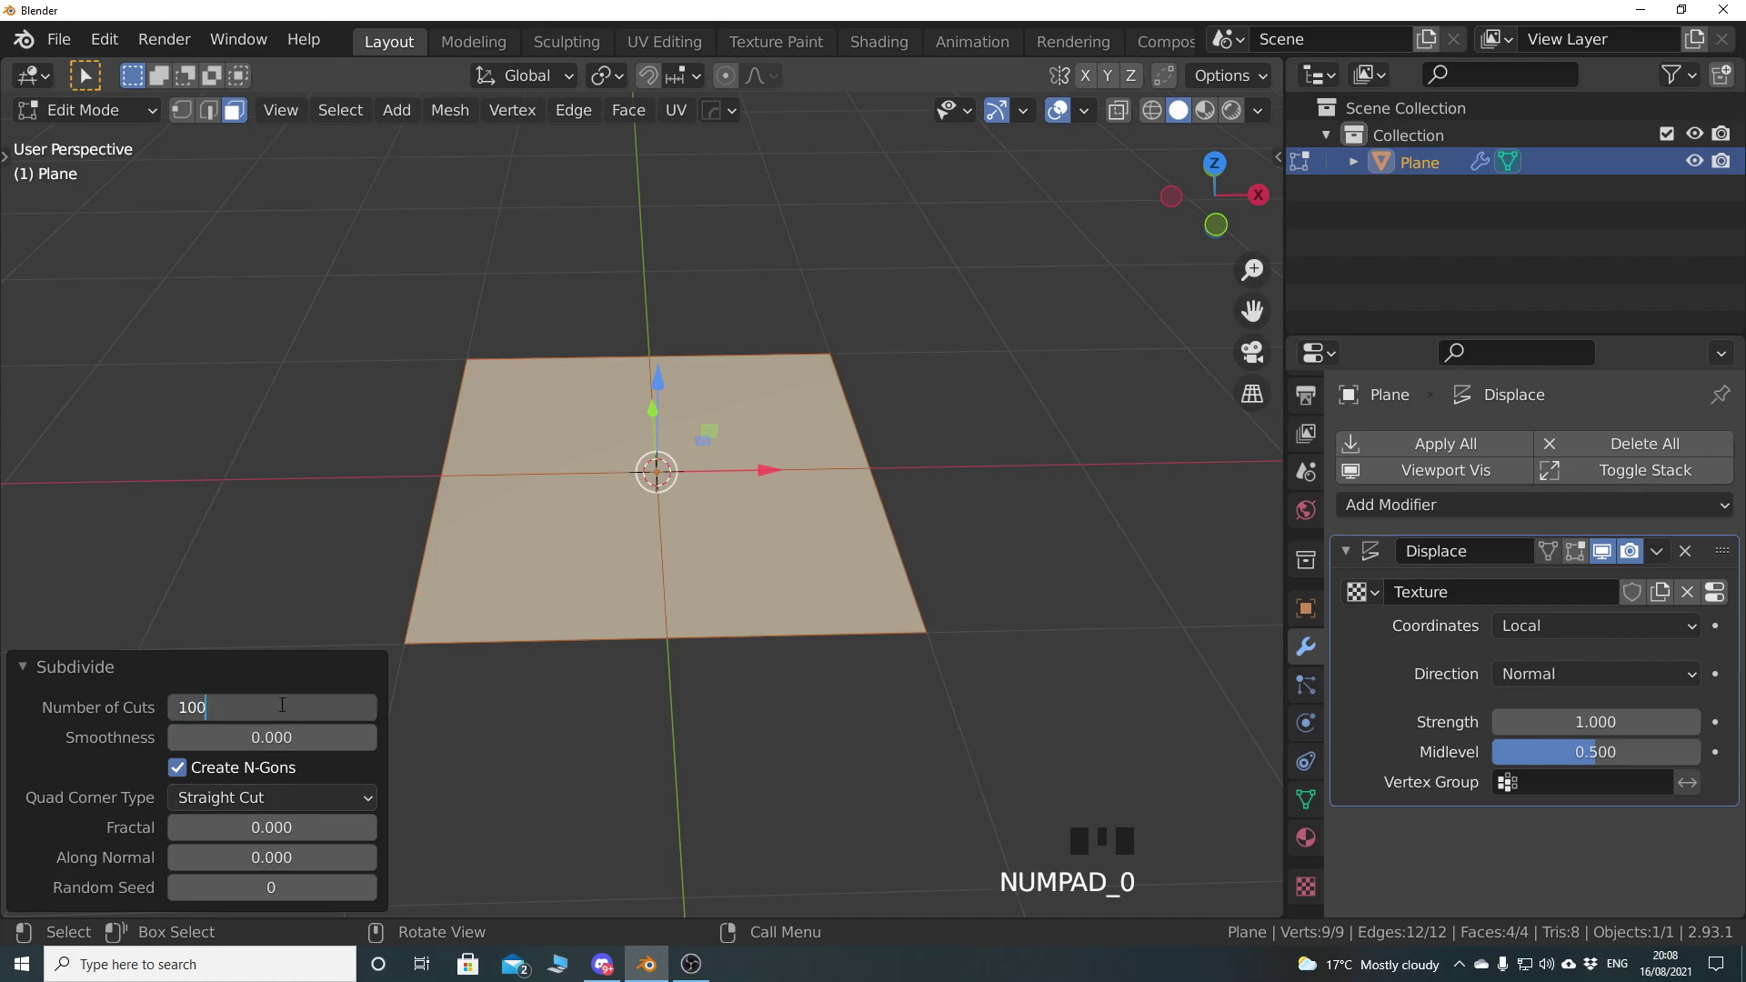
pyautogui.click(90, 672)
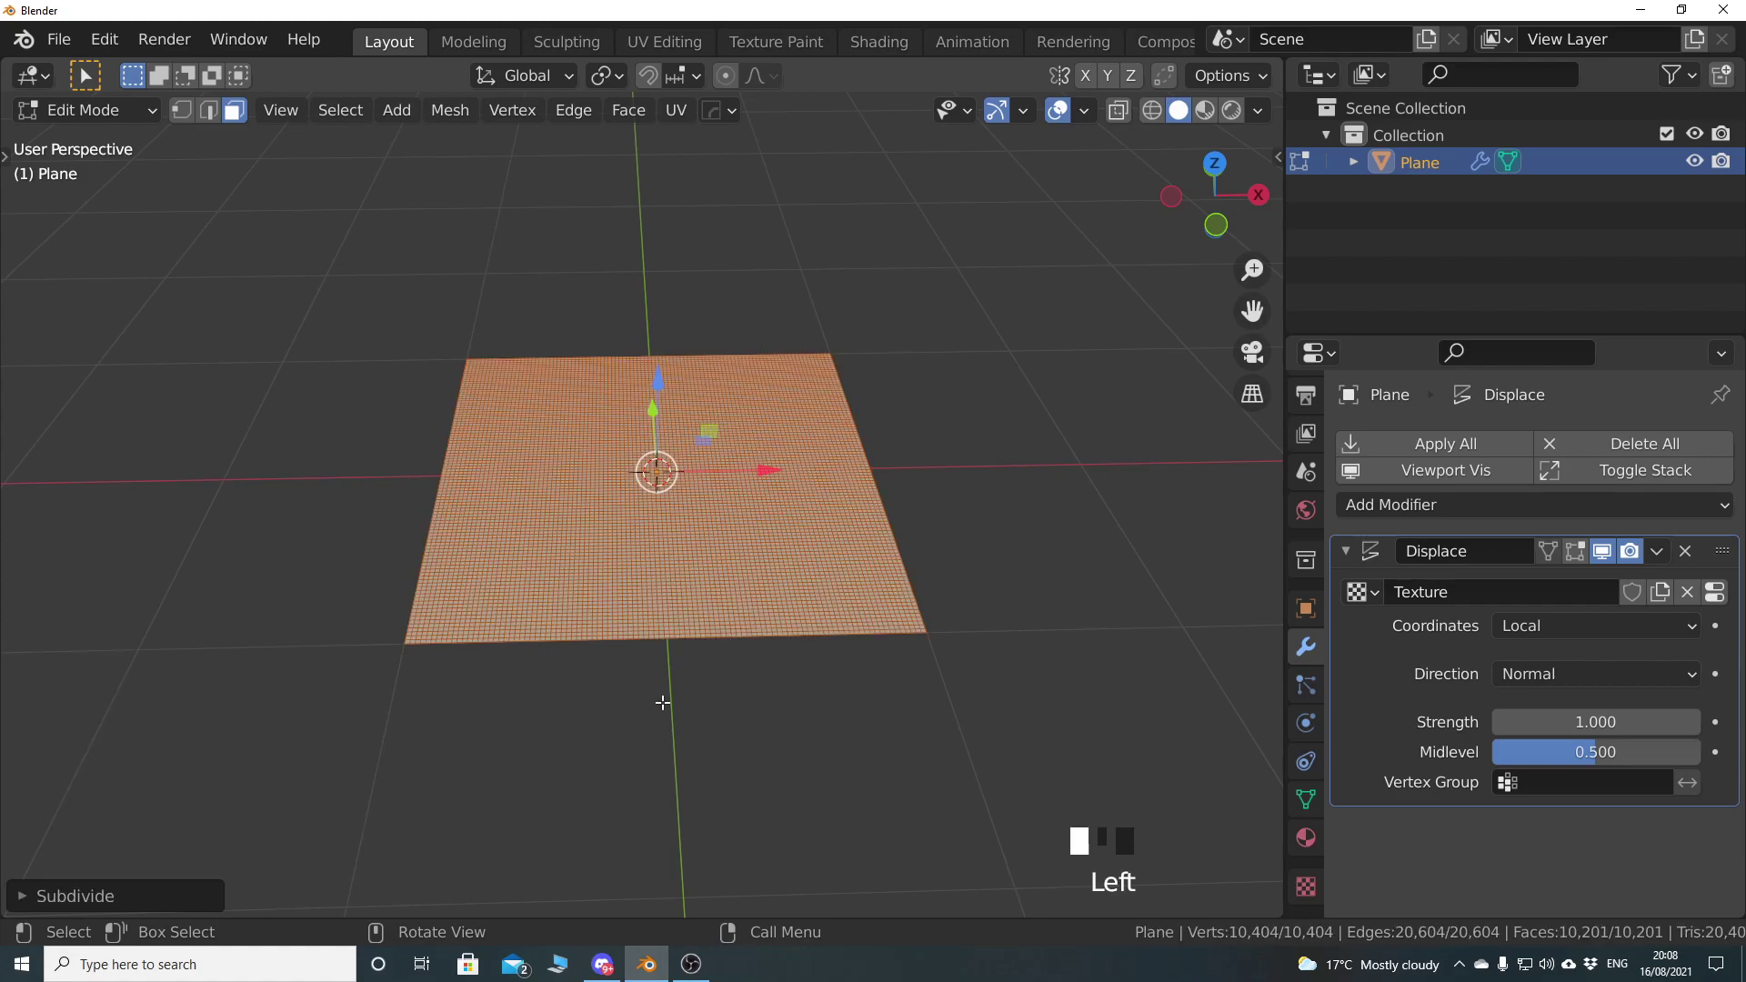
# Return to Object Mode and examine the displaced plane from several angles
pyautogui.press('Tab')
pyautogui.moveTo(559, 635); pyautogui.dragTo(727, 586, button='middle')
pyautogui.scroll(2, 693, 624)
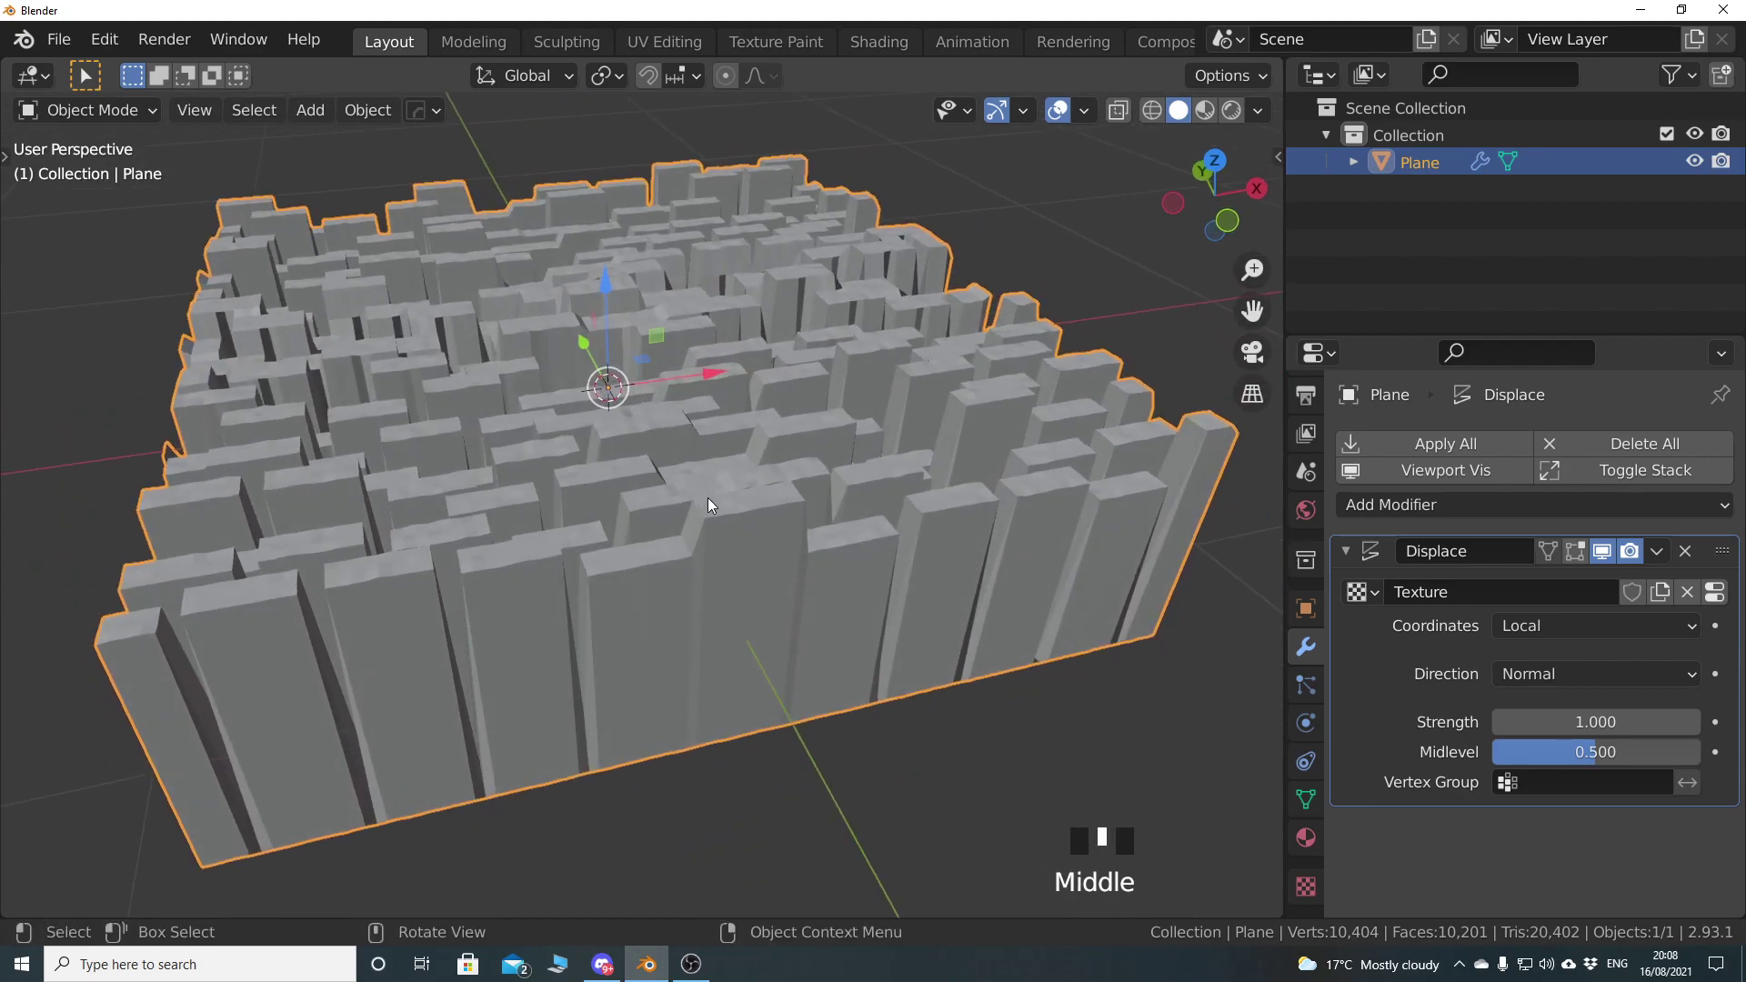
pyautogui.scroll(-2, 707, 504)
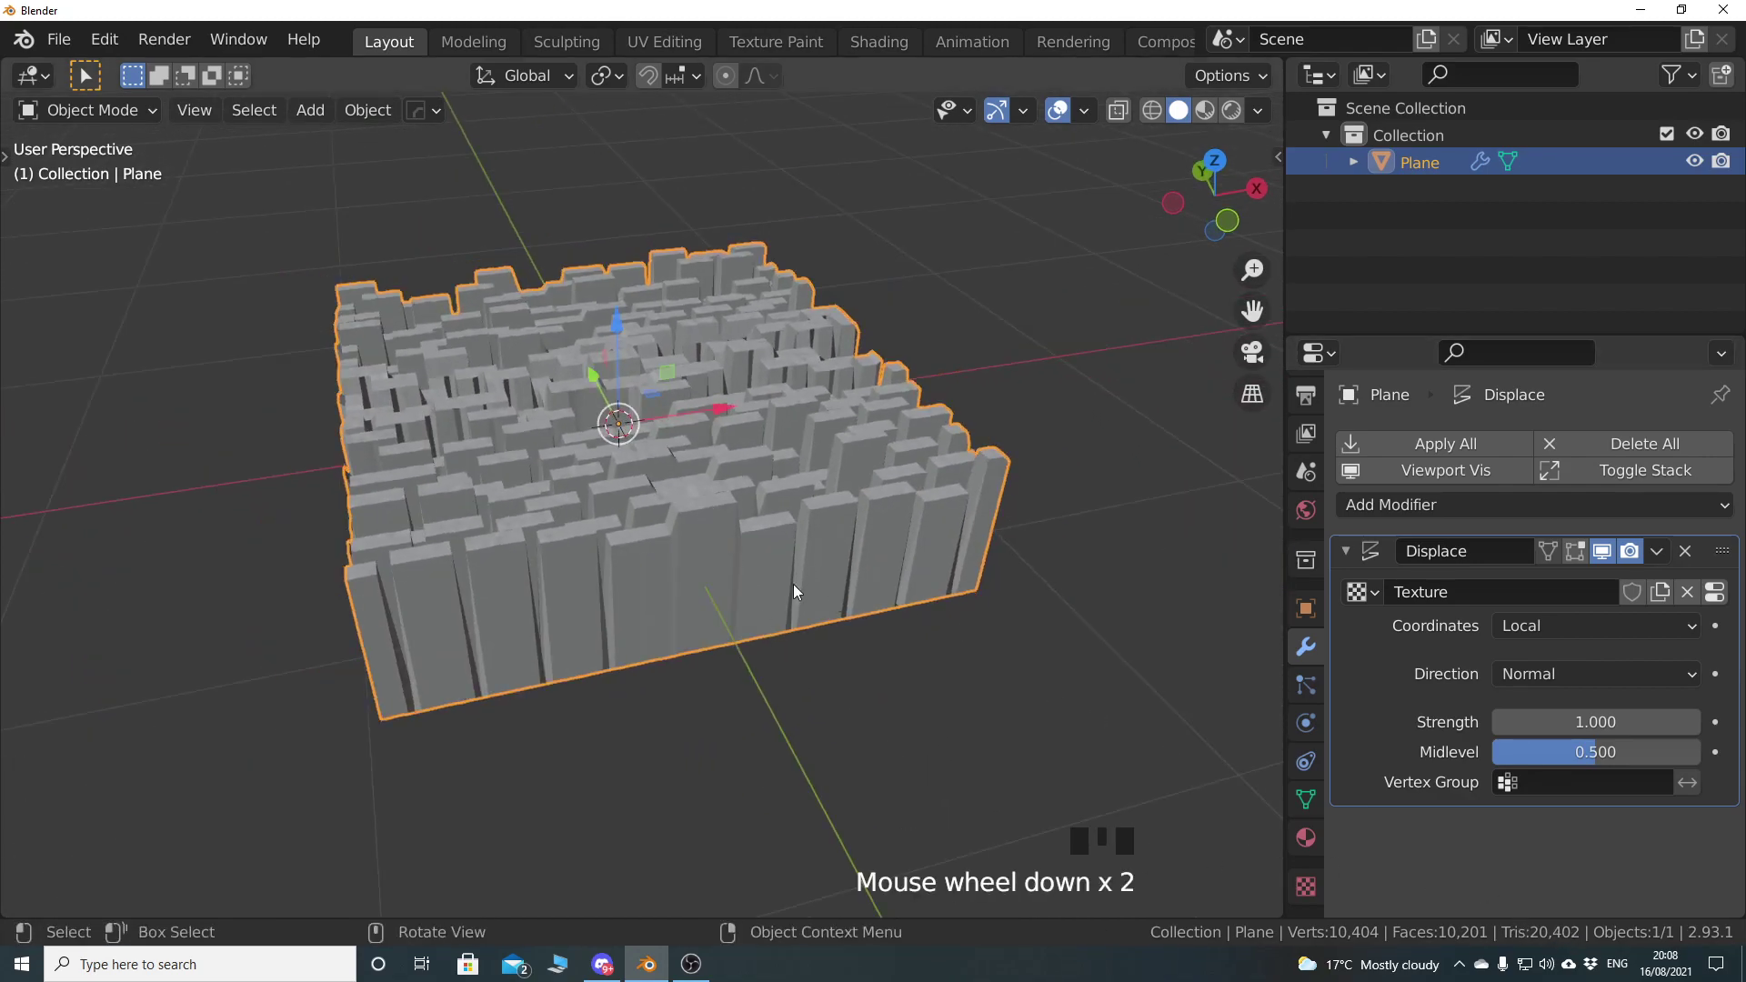
pyautogui.moveTo(780, 523); pyautogui.dragTo(744, 531, button='middle')
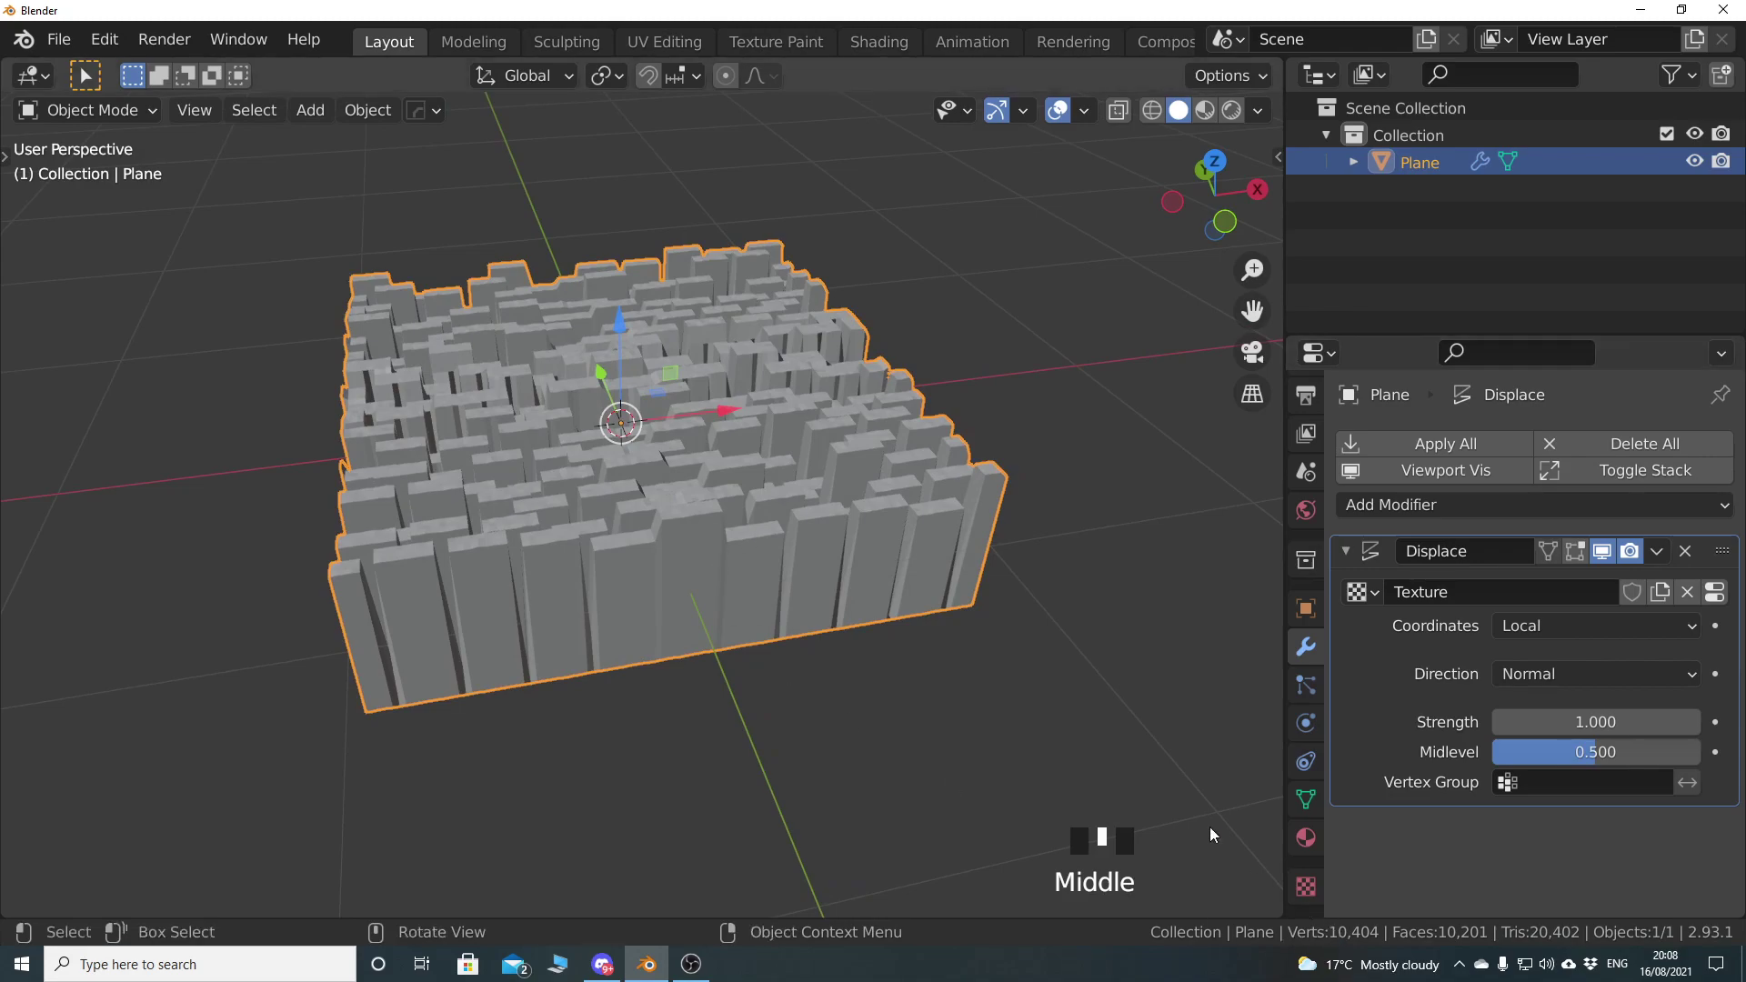
pyautogui.moveTo(634, 578); pyautogui.dragTo(289, 355, button='middle')
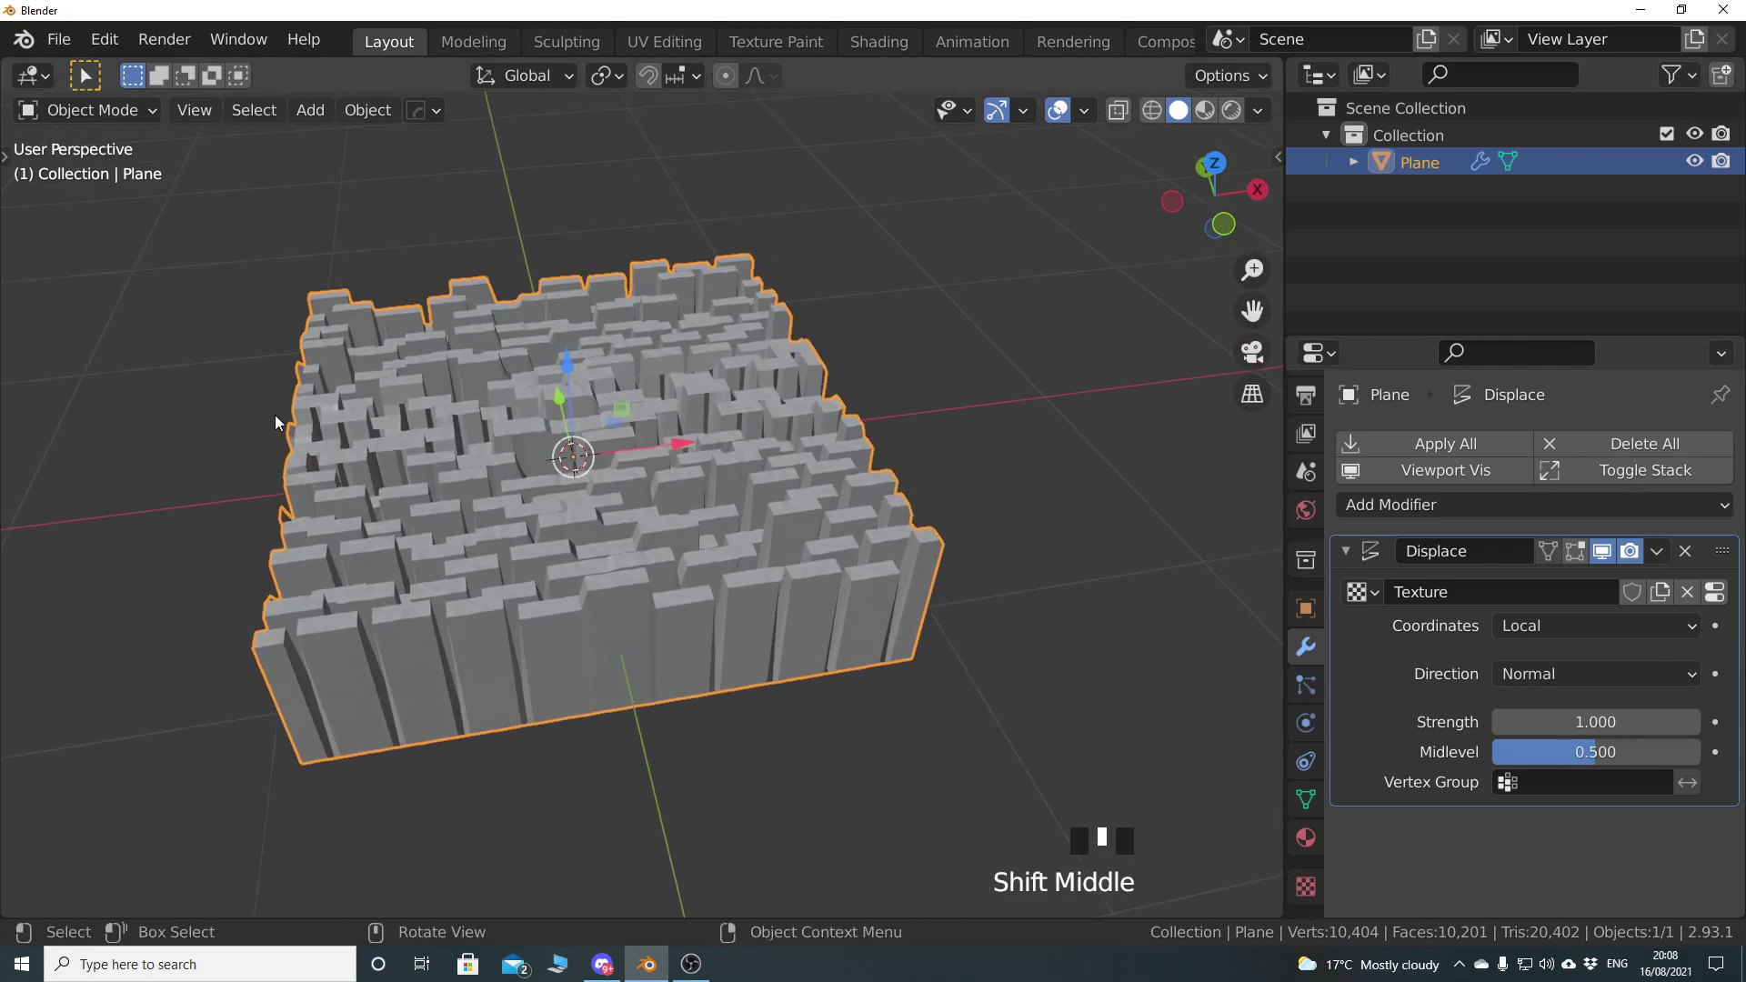
# Add a Subdivision Surface modifier to the plane and move it above the Displace modifier
pyautogui.click(1346, 551)
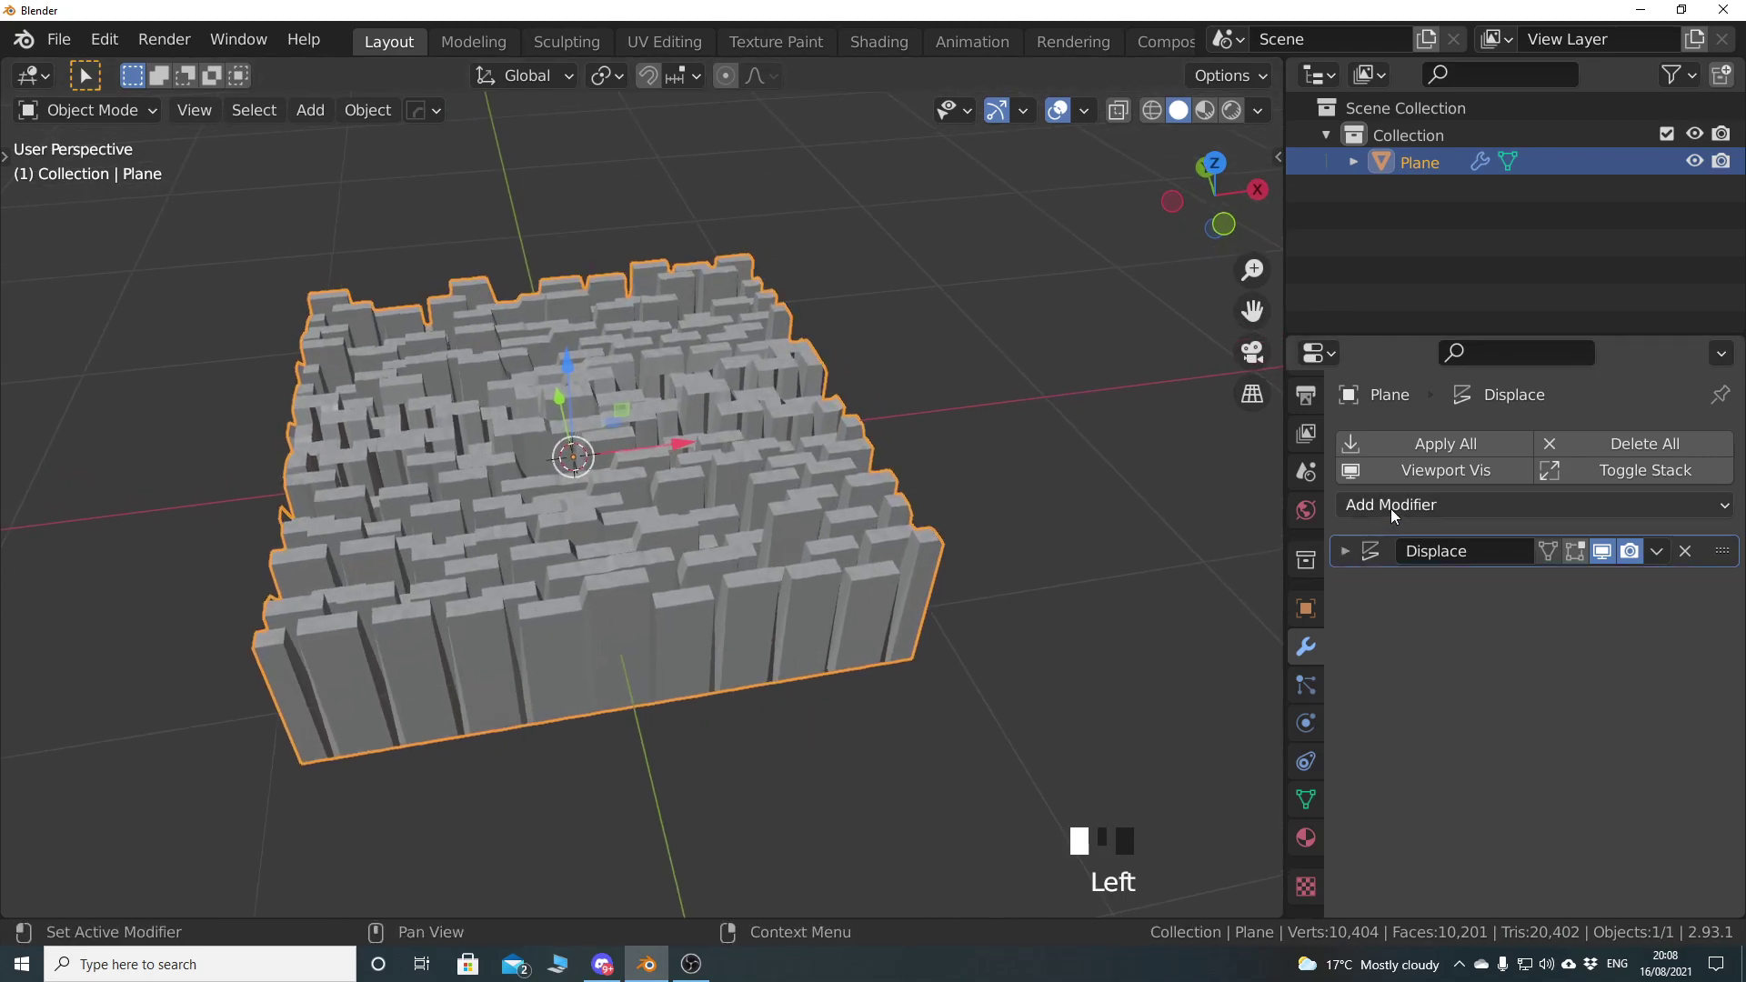
pyautogui.click(1388, 507)
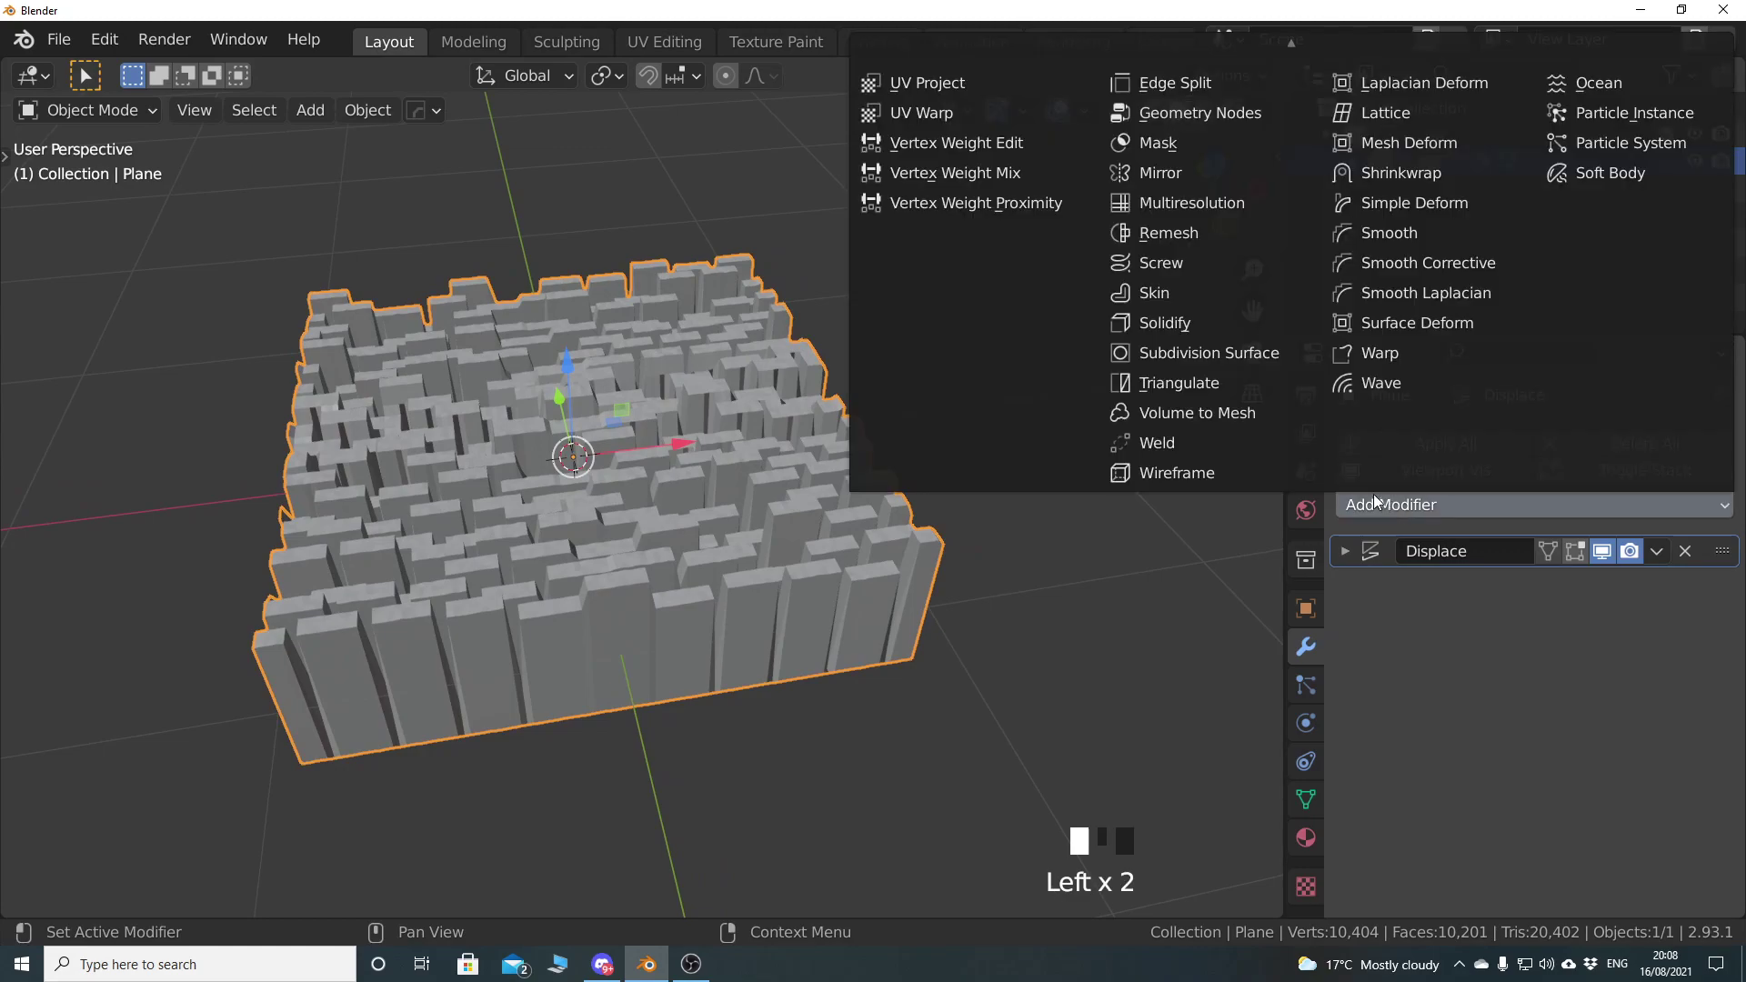
pyautogui.click(1179, 355)
pyautogui.click(1346, 590)
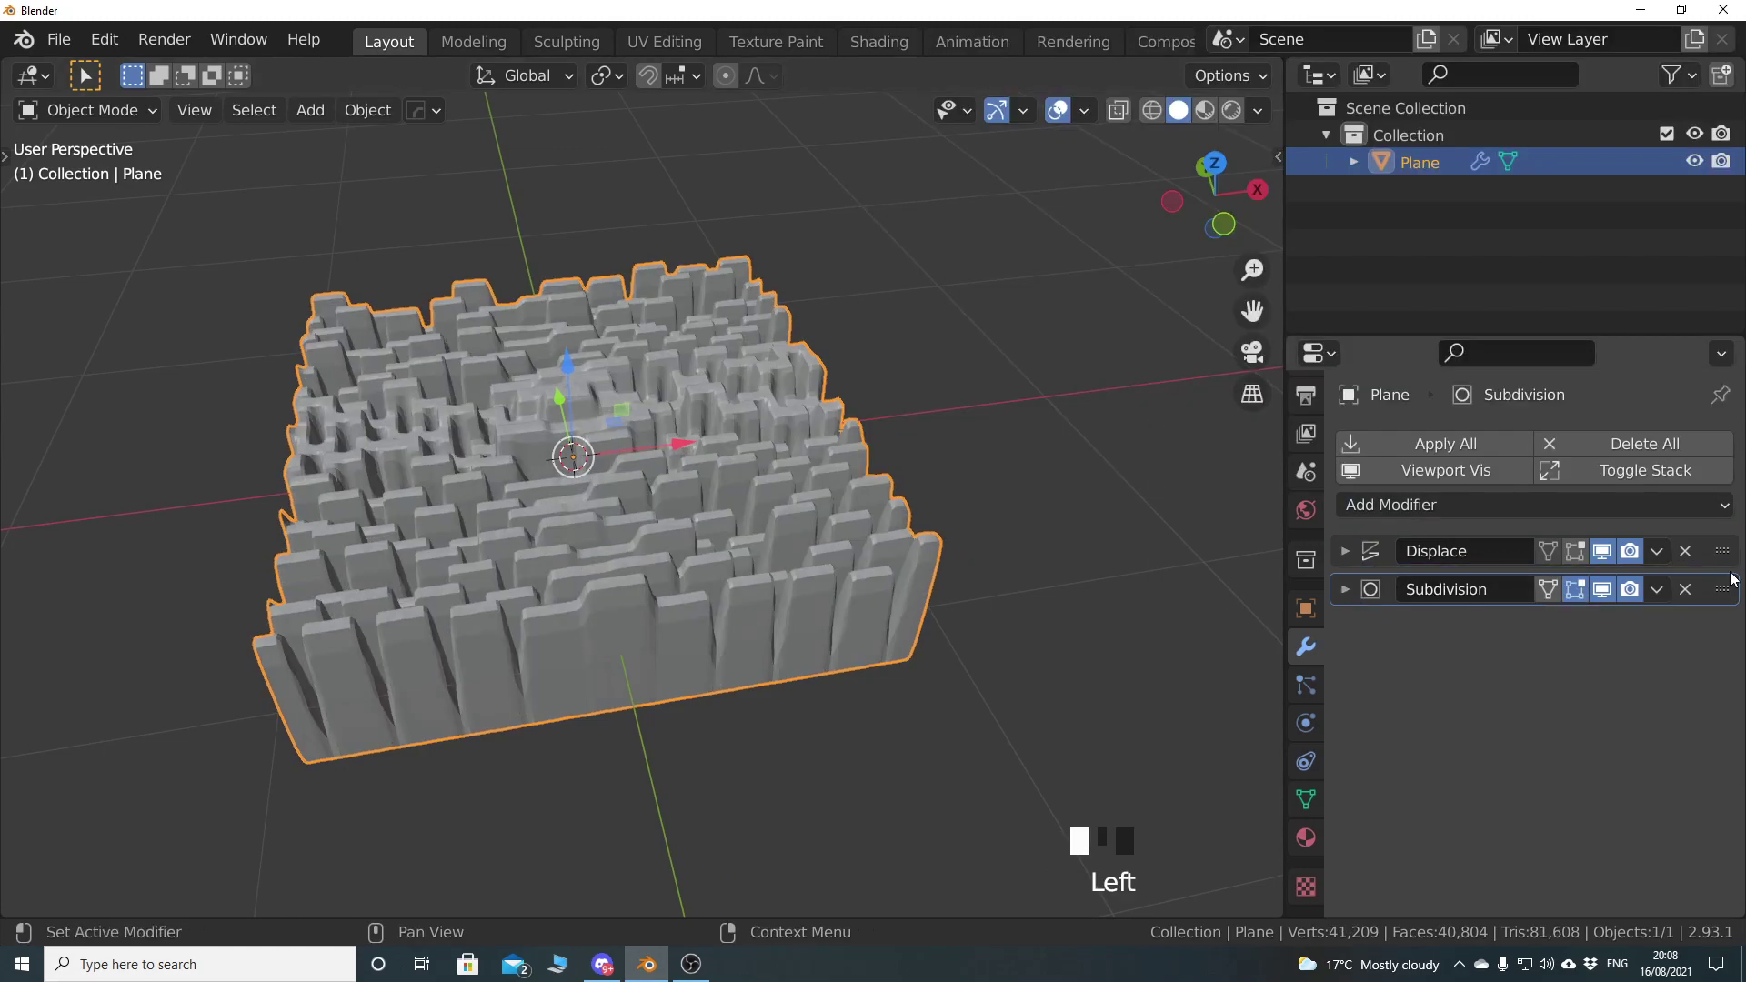
pyautogui.moveTo(1729, 587); pyautogui.dragTo(1733, 556)
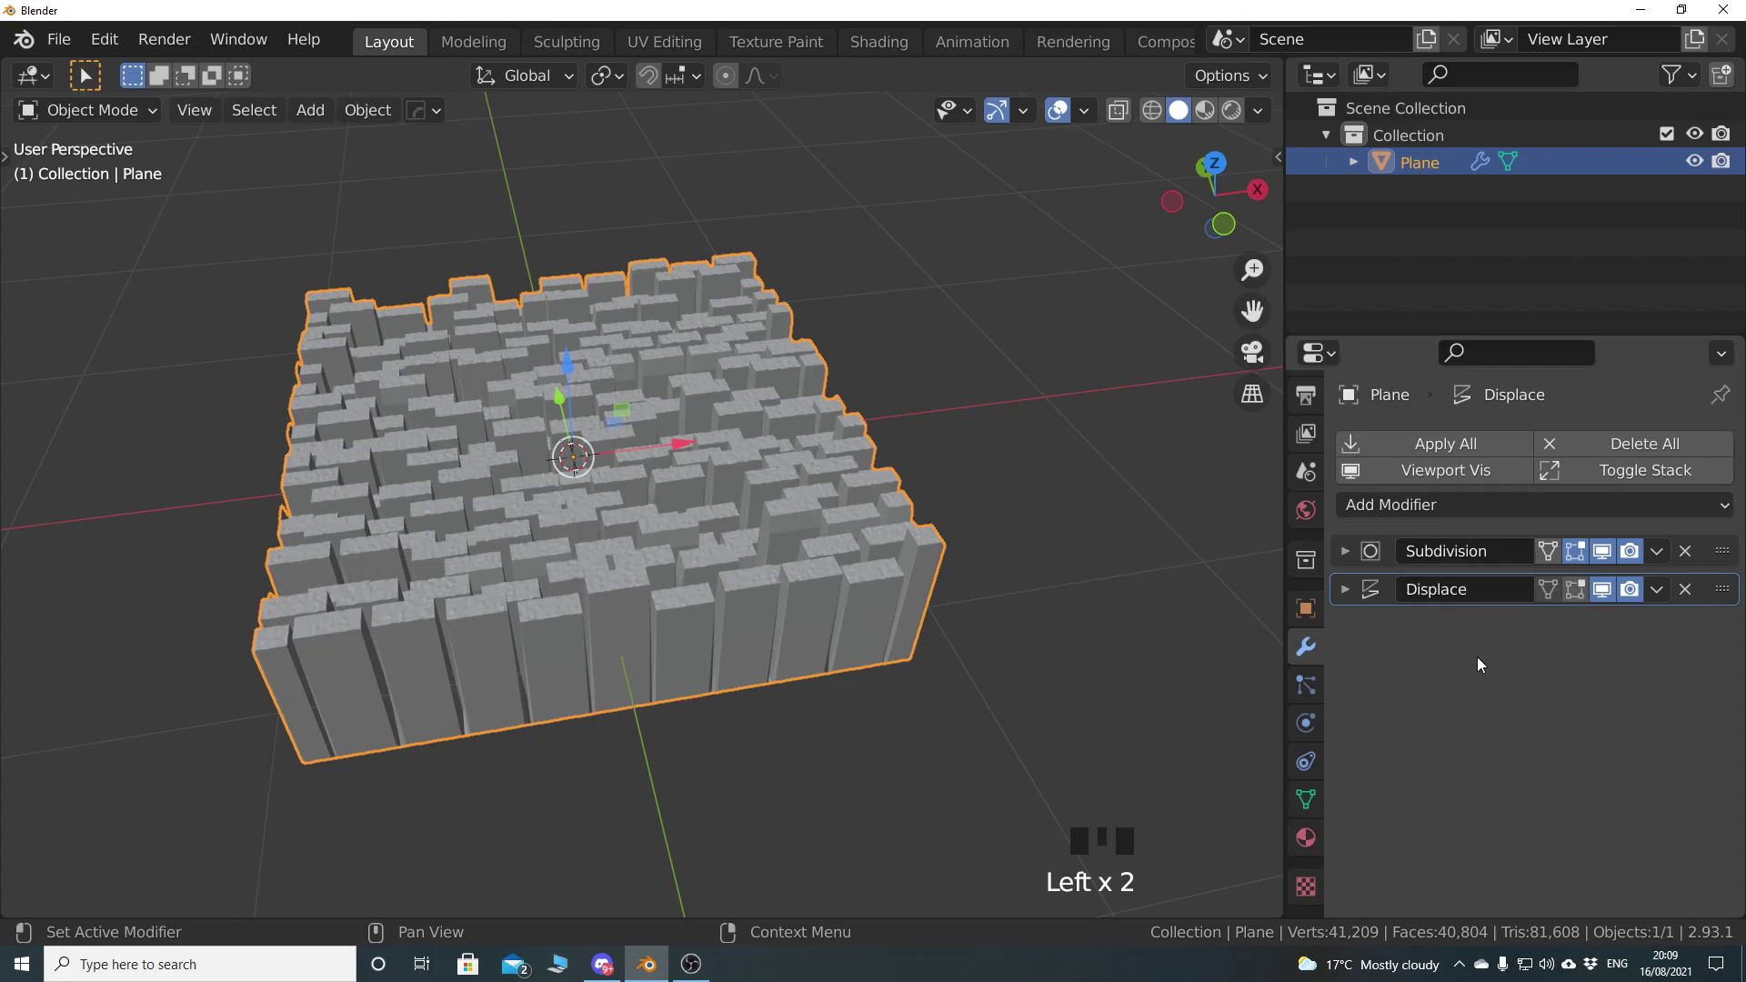
# Set the Subdivision modifier's viewport levels to 2 and its type to Simple, checking the brick surface up close
pyautogui.click(1345, 551)
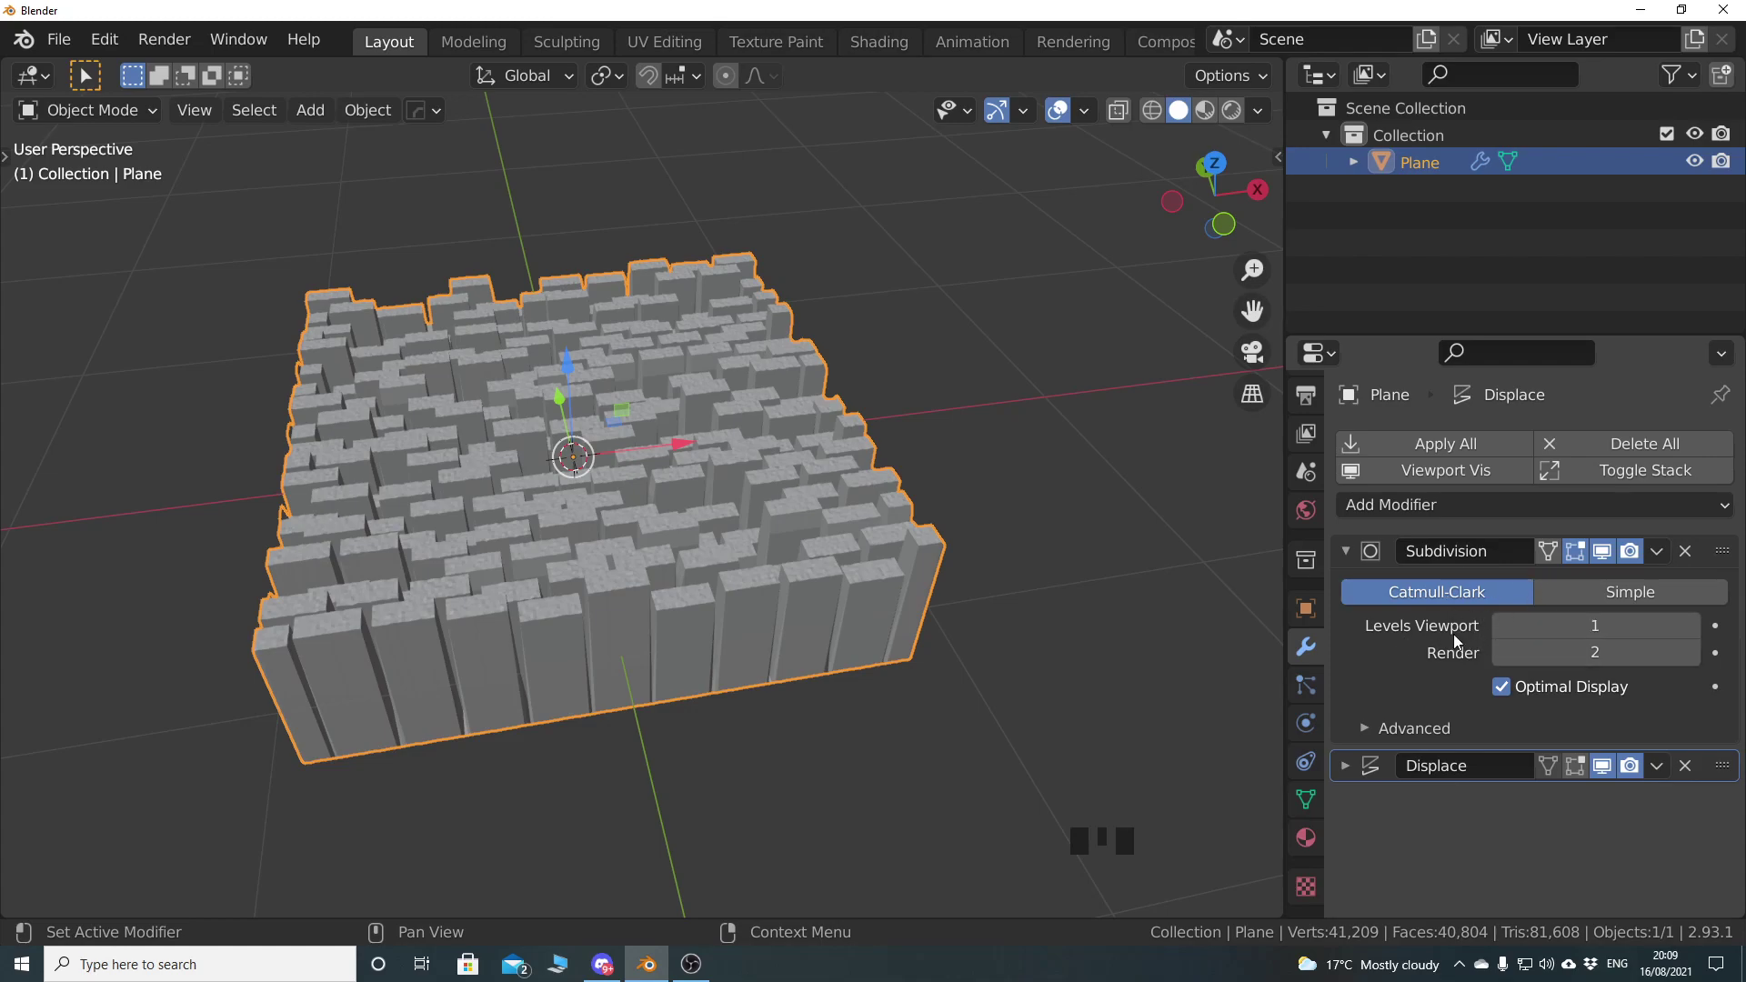
pyautogui.click(1690, 626)
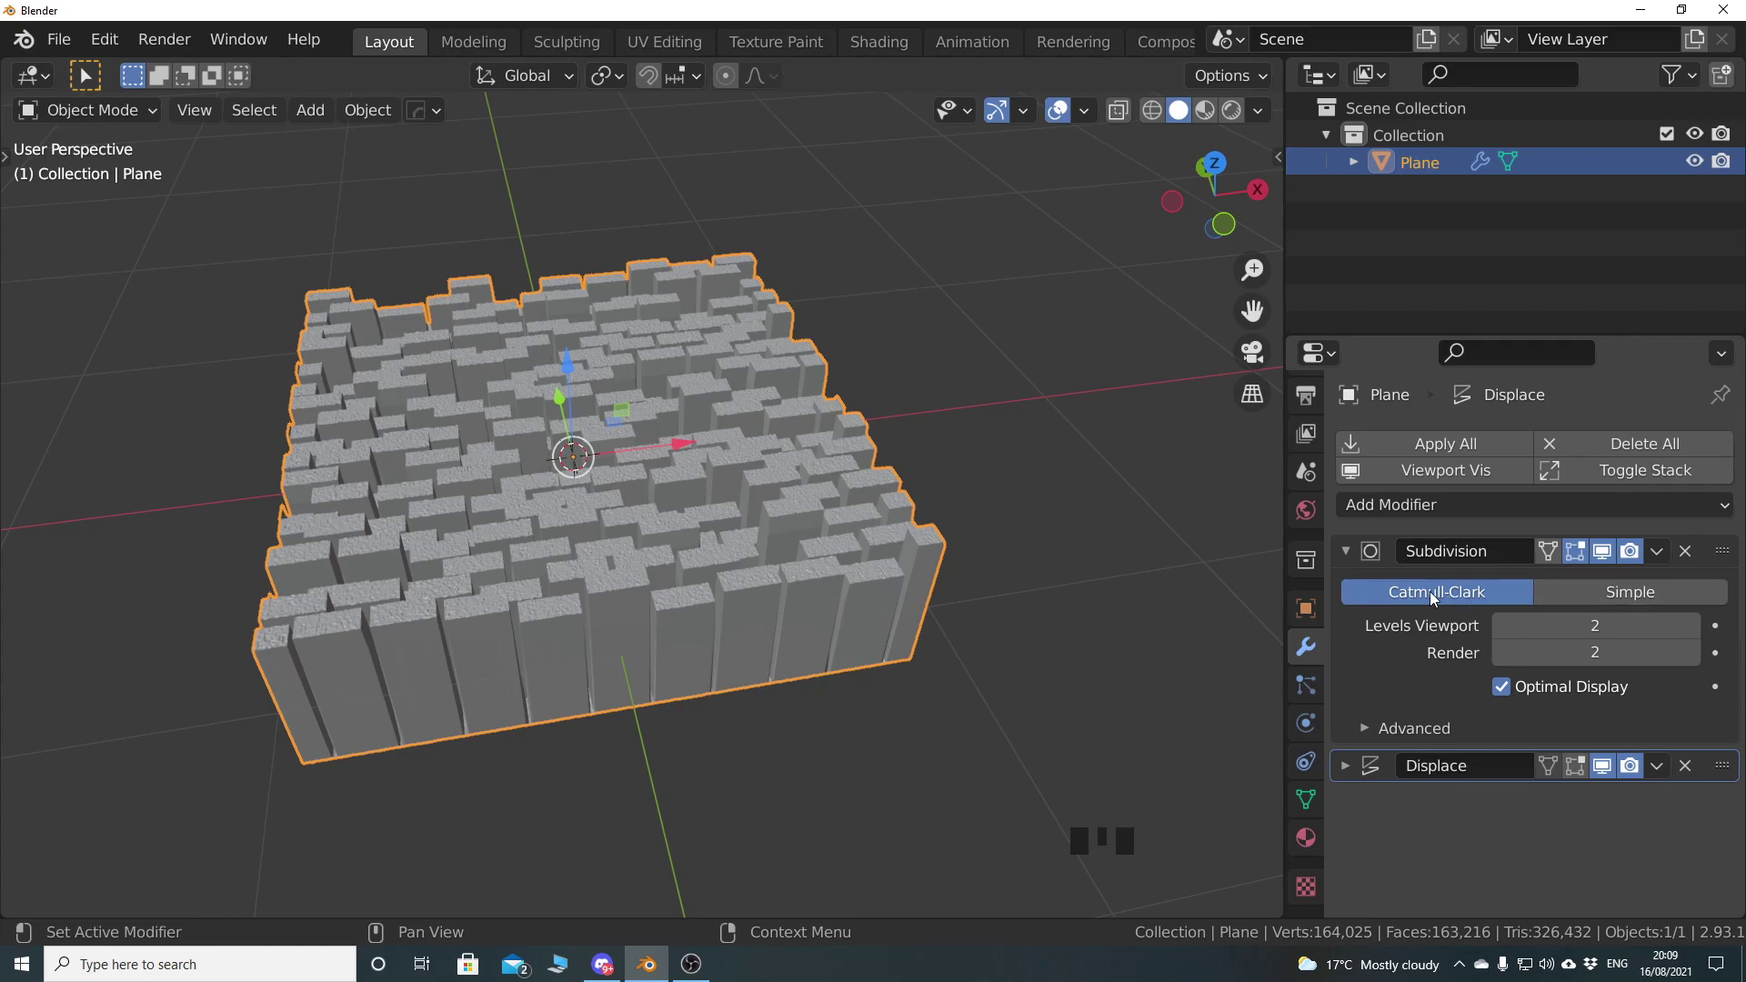
pyautogui.keyDown('shift'); pyautogui.moveTo(820, 565); pyautogui.dragTo(917, 538, button='middle'); pyautogui.keyUp('shift')
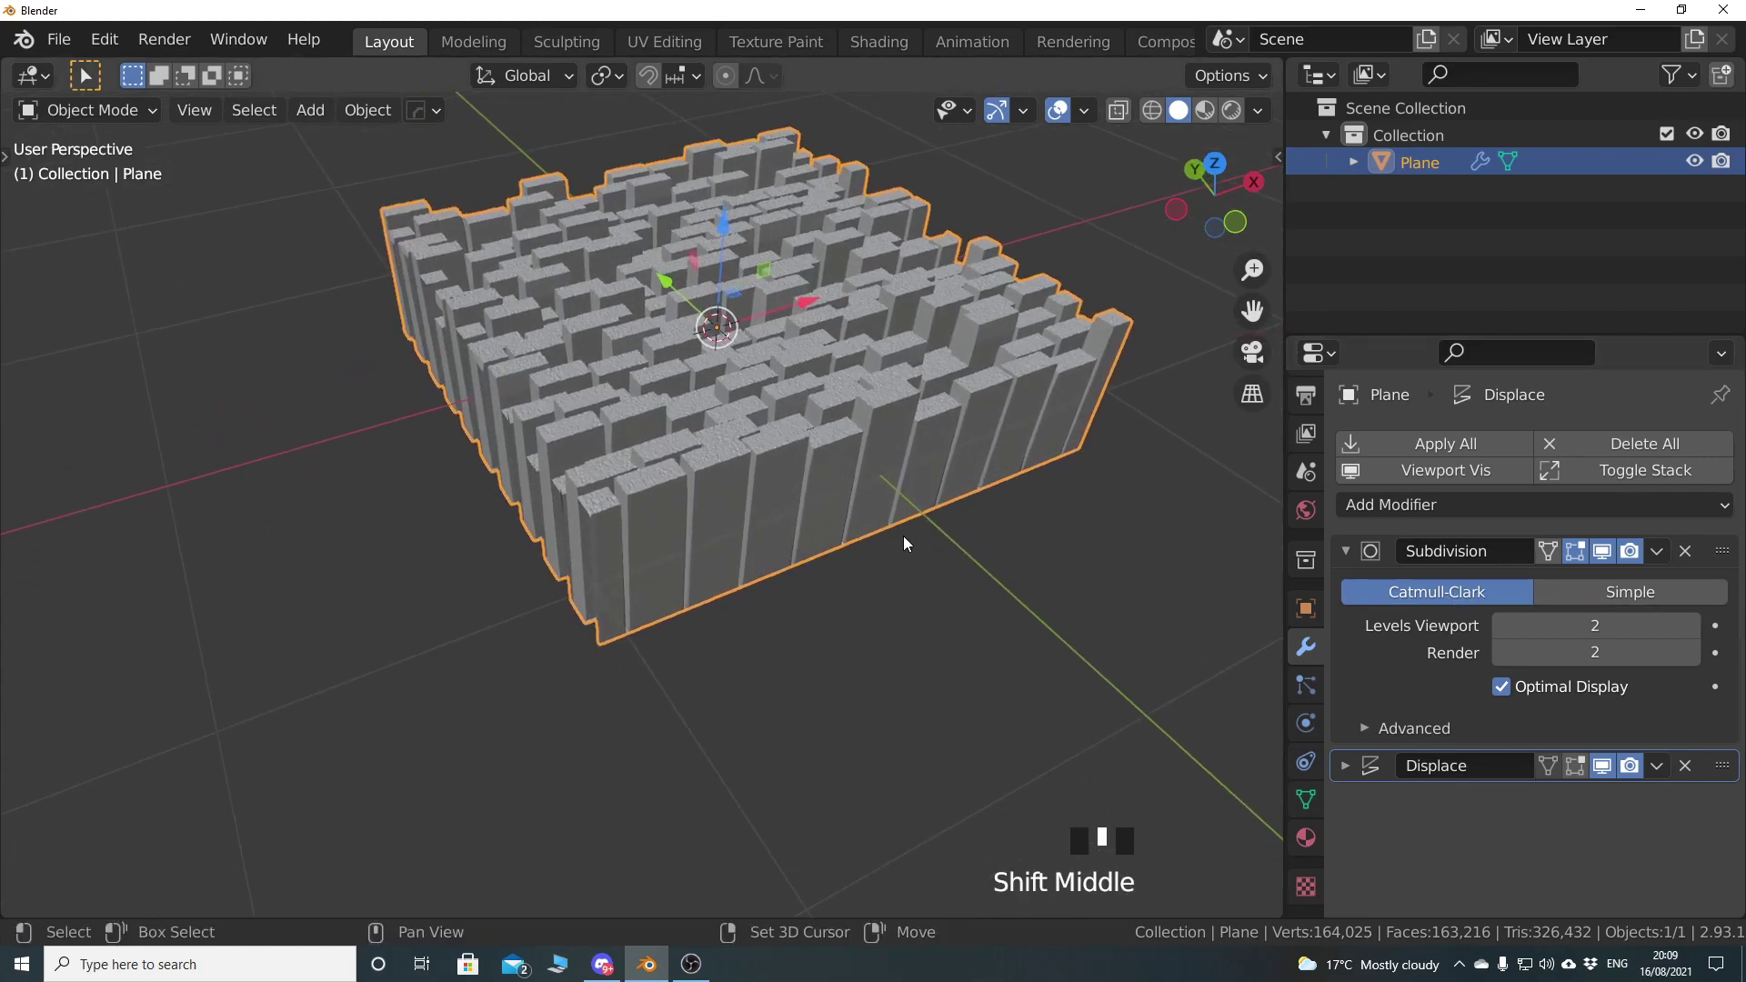
pyautogui.scroll(3, 862, 546)
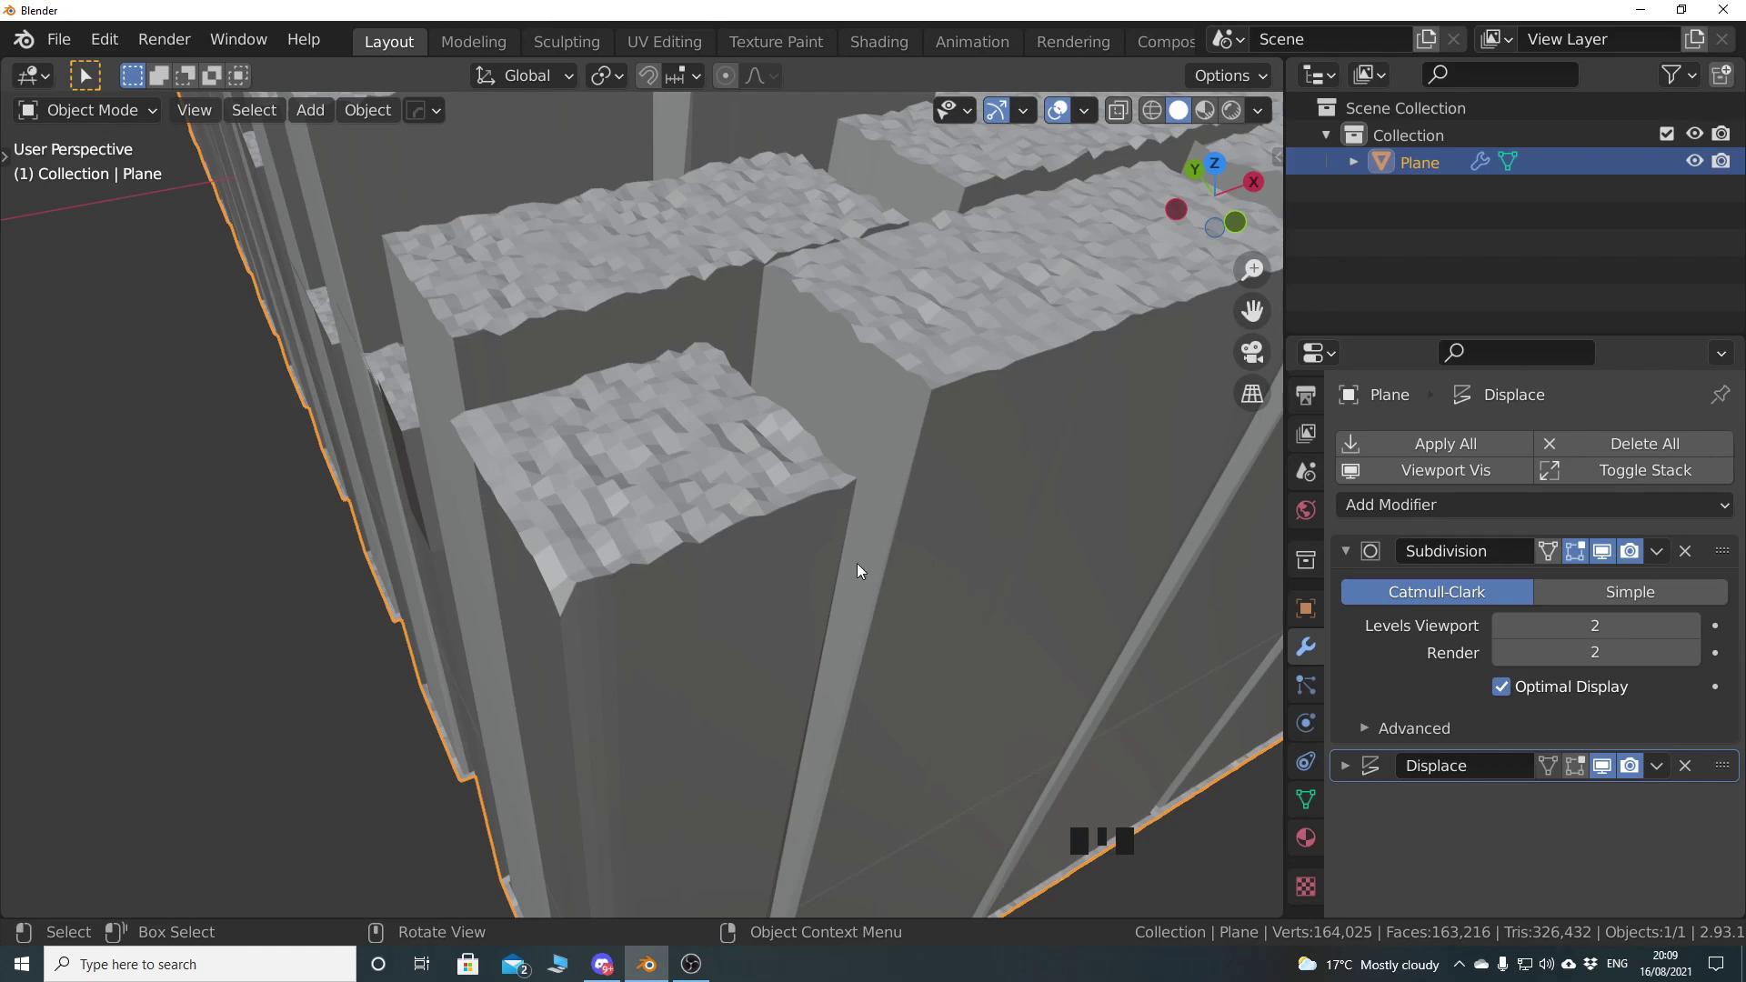
pyautogui.scroll(-4, 857, 569)
pyautogui.moveTo(927, 465); pyautogui.dragTo(818, 529, button='middle')
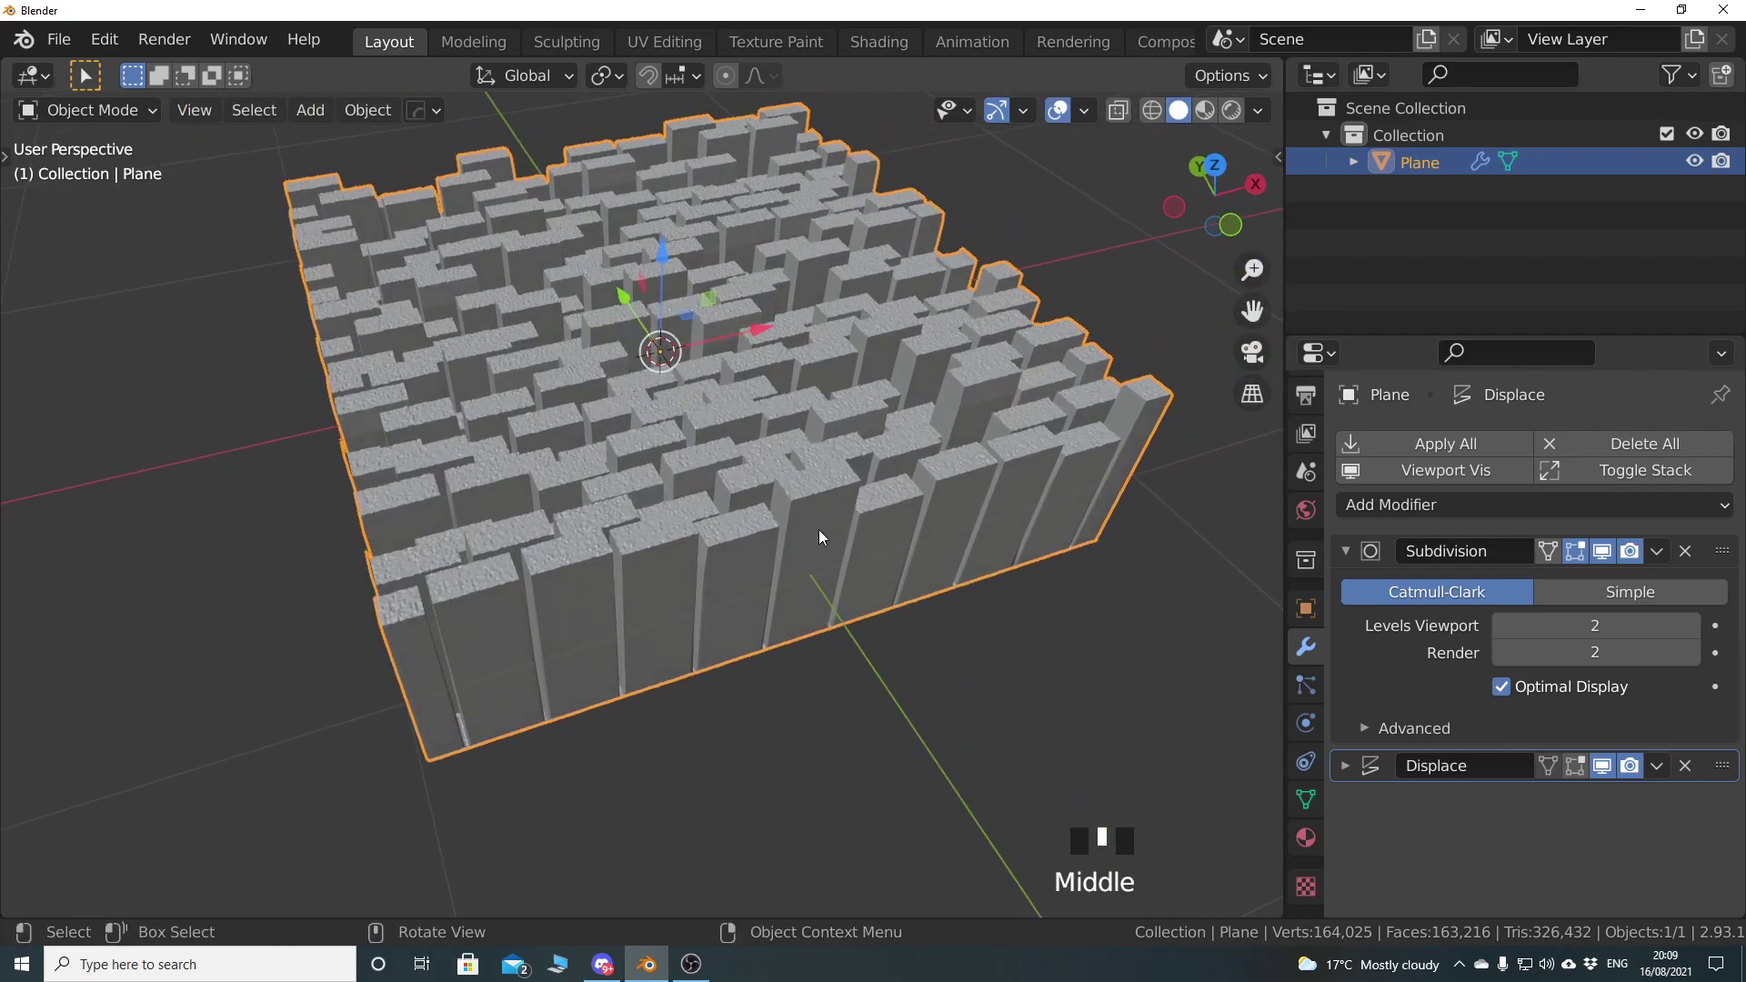
pyautogui.moveTo(904, 494); pyautogui.dragTo(796, 519, button='middle')
pyautogui.click(1613, 596)
pyautogui.scroll(-3, 810, 506)
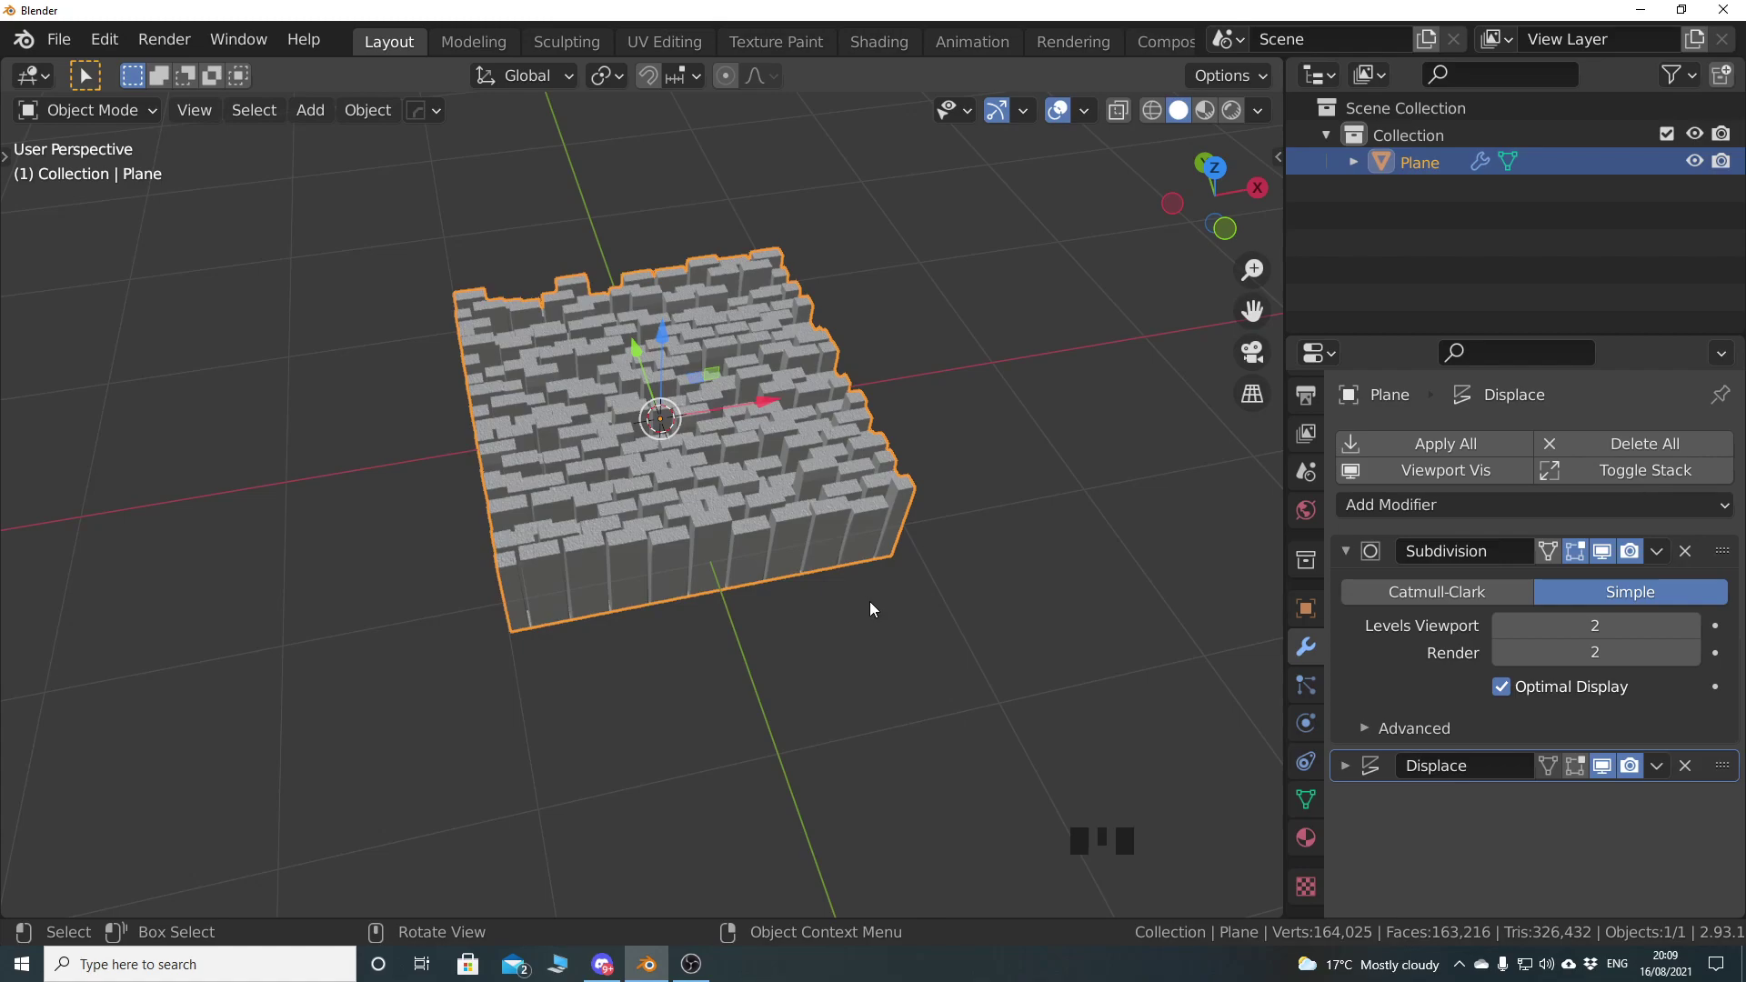
# Hide the Displace modifier, compare Catmull-Clark with Simple subdivision at the plane's corner, and restore Simple and the displacement display
pyautogui.click(1603, 767)
pyautogui.keyDown('shift'); pyautogui.moveTo(710, 733); pyautogui.dragTo(773, 539, button='middle'); pyautogui.keyUp('shift')
pyautogui.scroll(2, 663, 636)
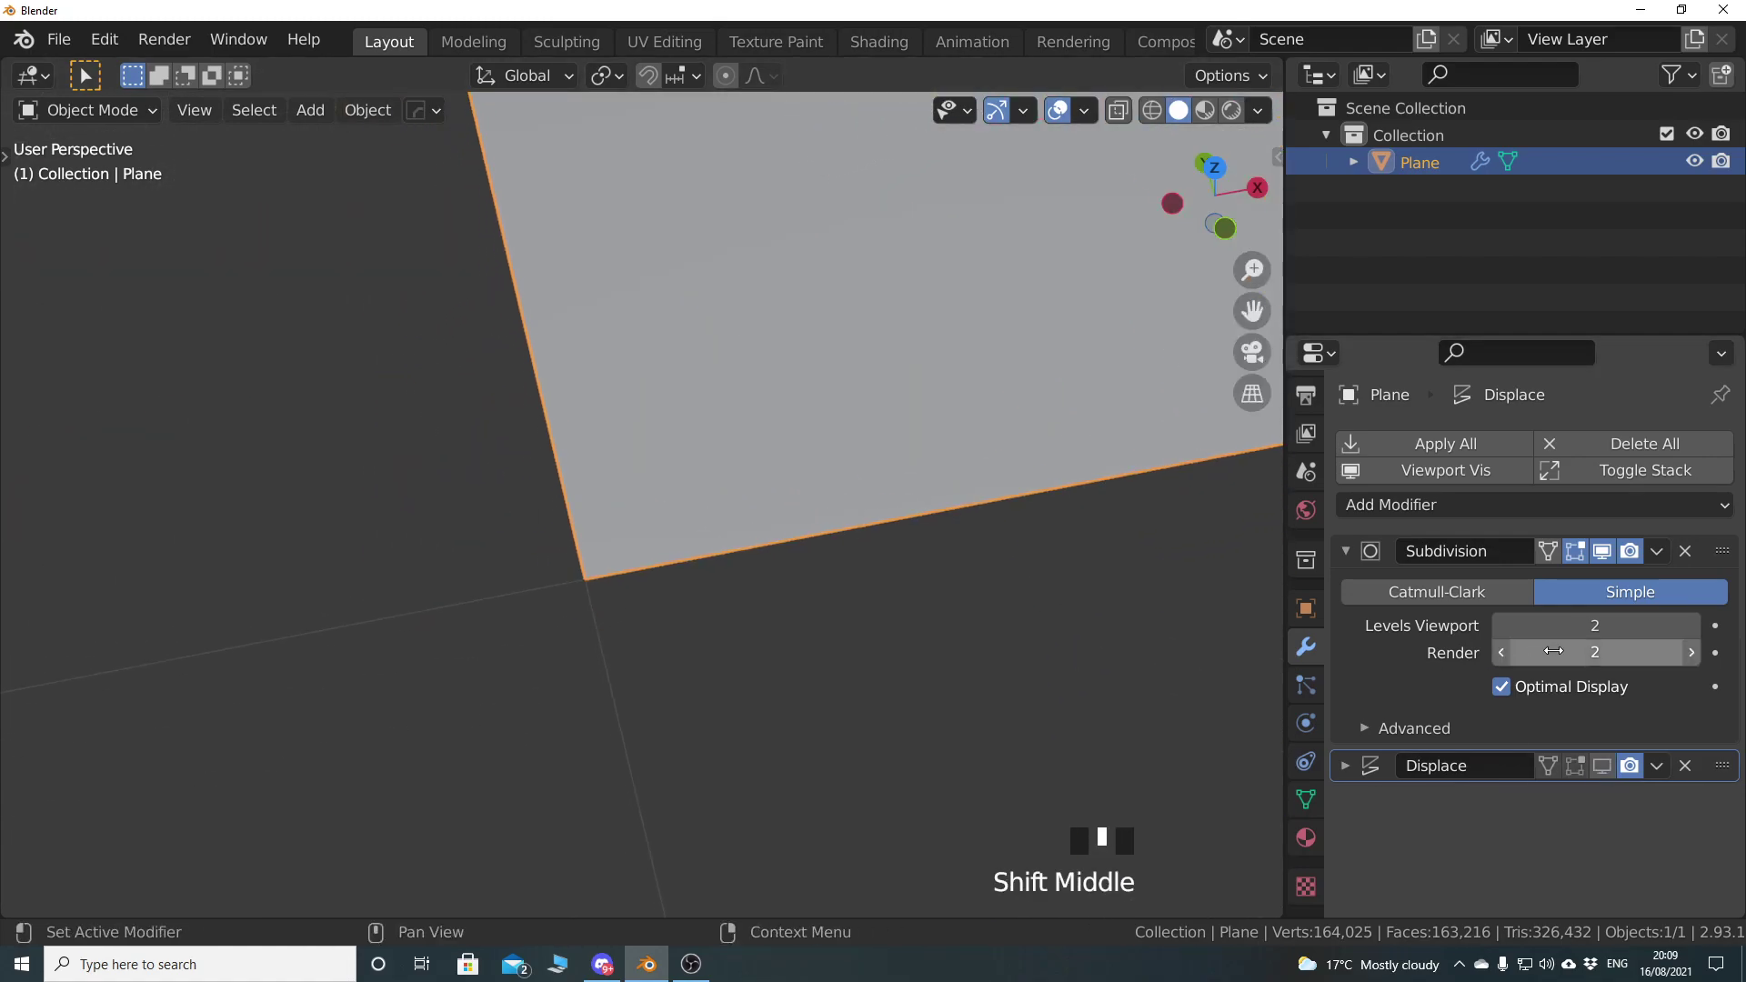
pyautogui.click(1437, 592)
pyautogui.keyDown('shift'); pyautogui.moveTo(633, 568); pyautogui.dragTo(590, 601, button='middle'); pyautogui.keyUp('shift')
pyautogui.scroll(3, 588, 637)
pyautogui.scroll(-1, 576, 642)
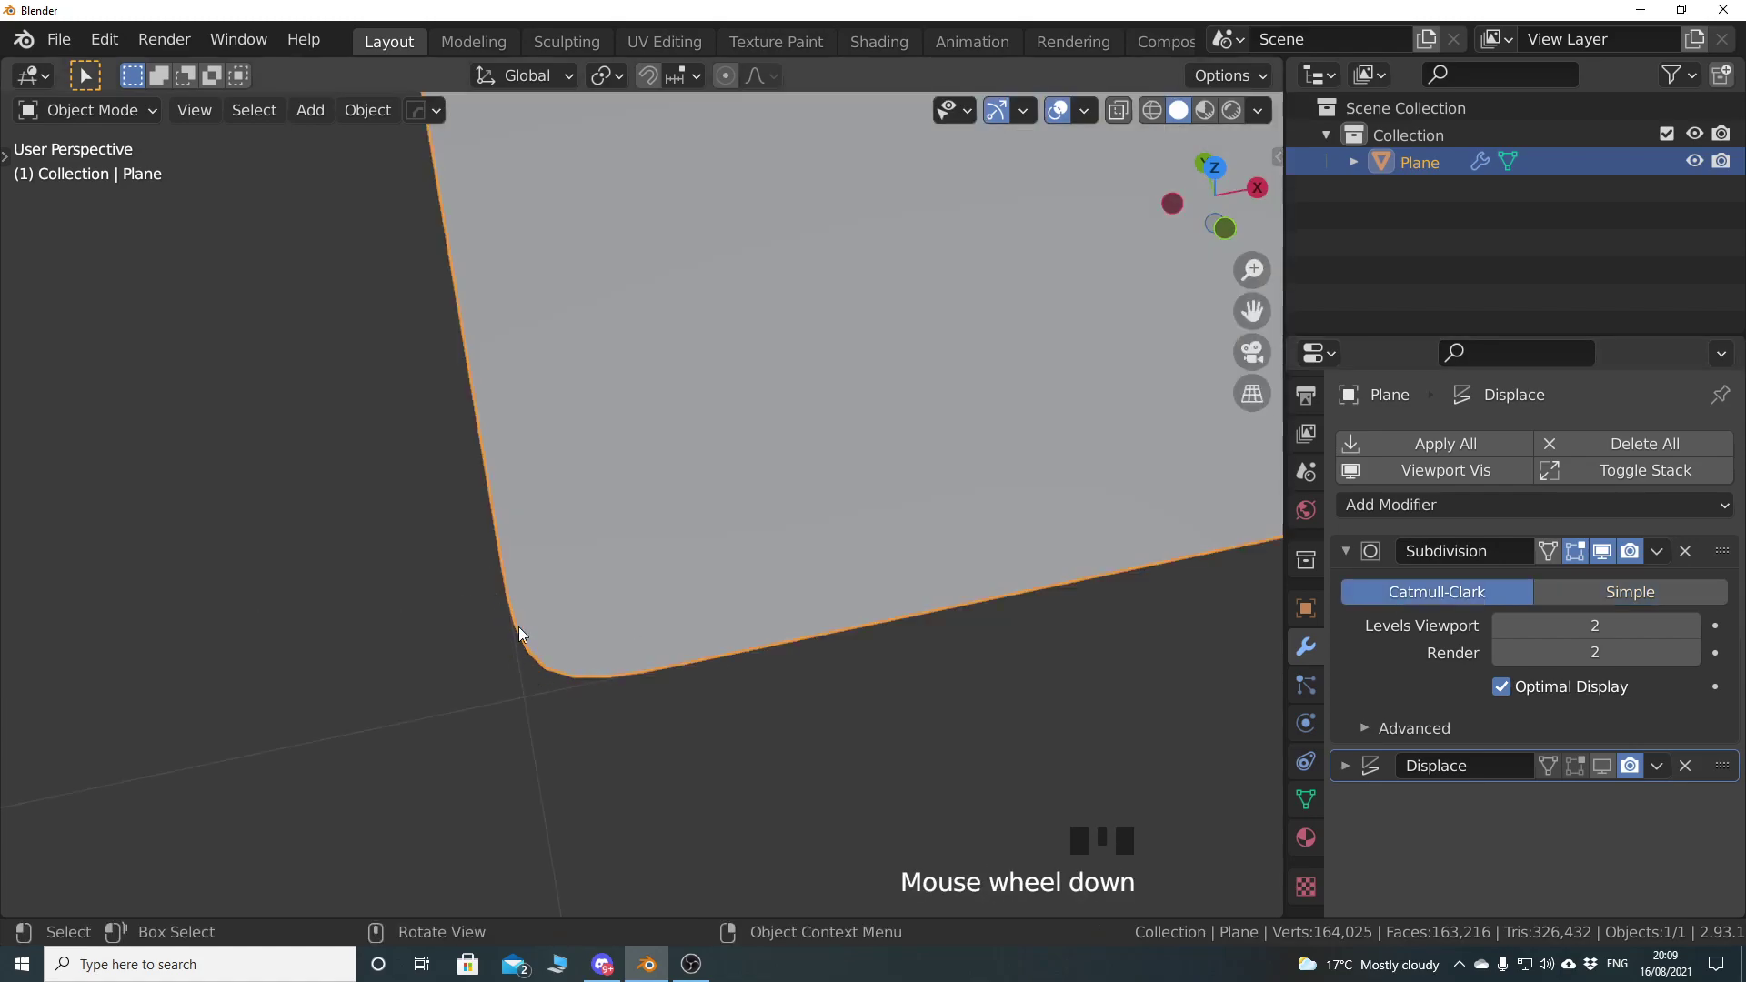
pyautogui.click(1609, 592)
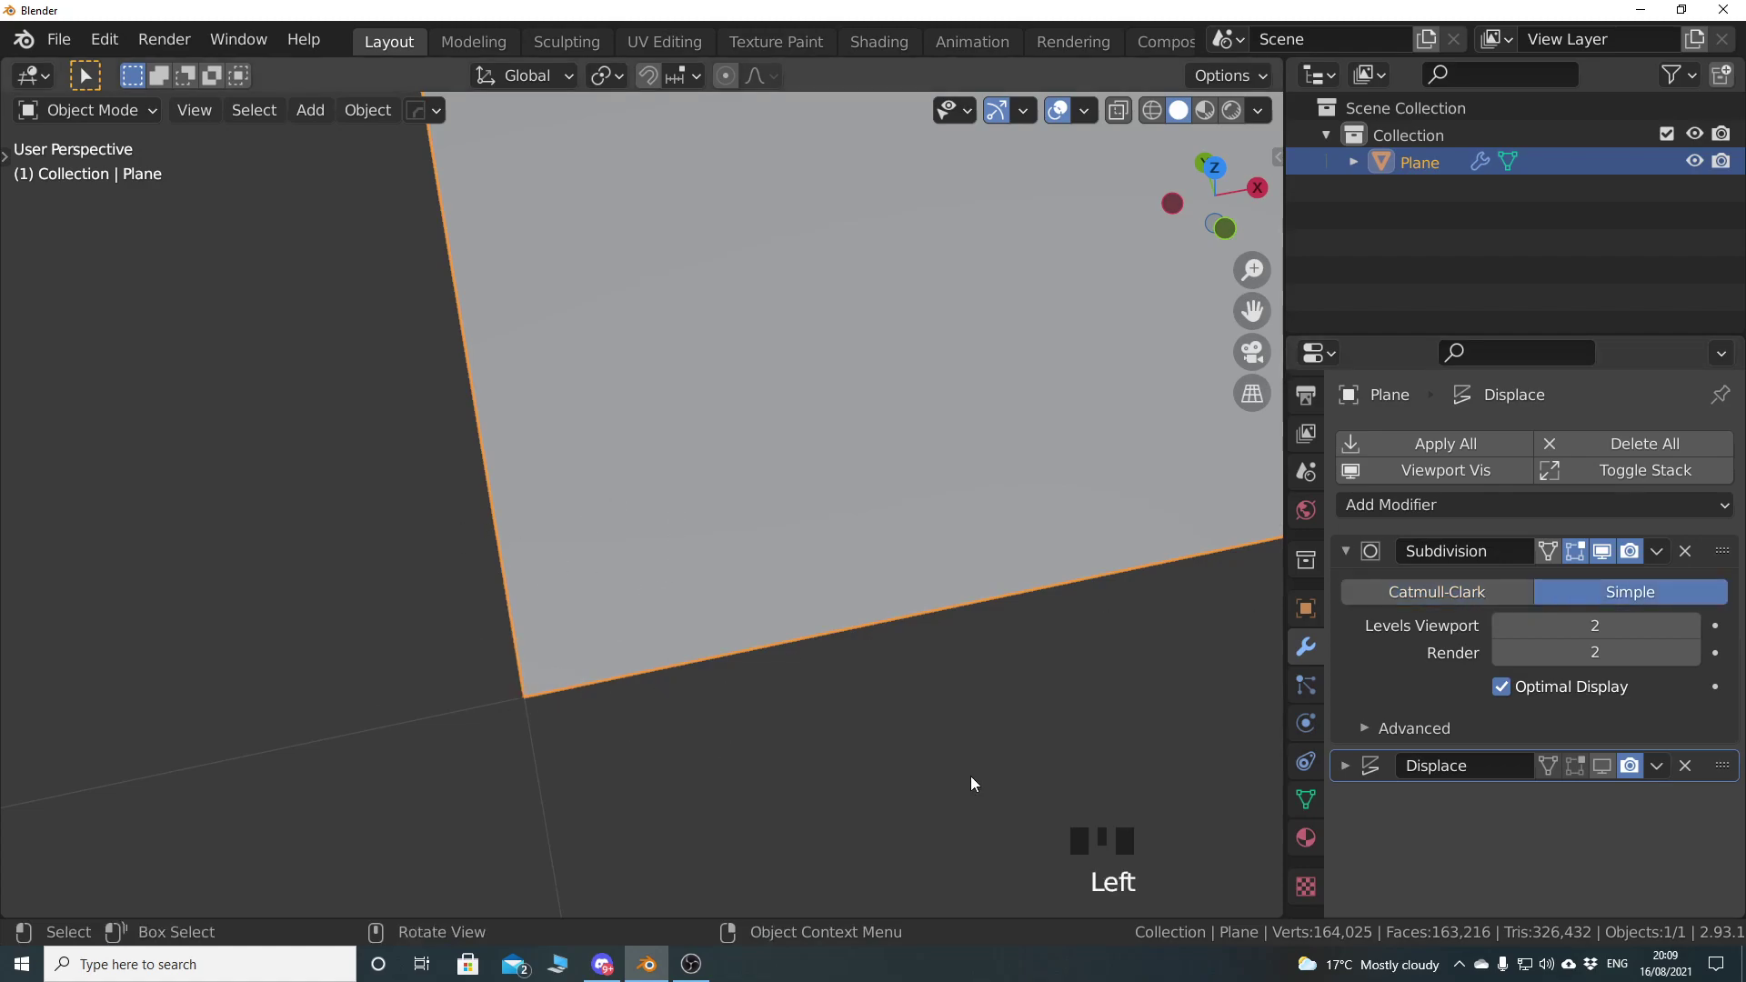
pyautogui.scroll(-8, 968, 587)
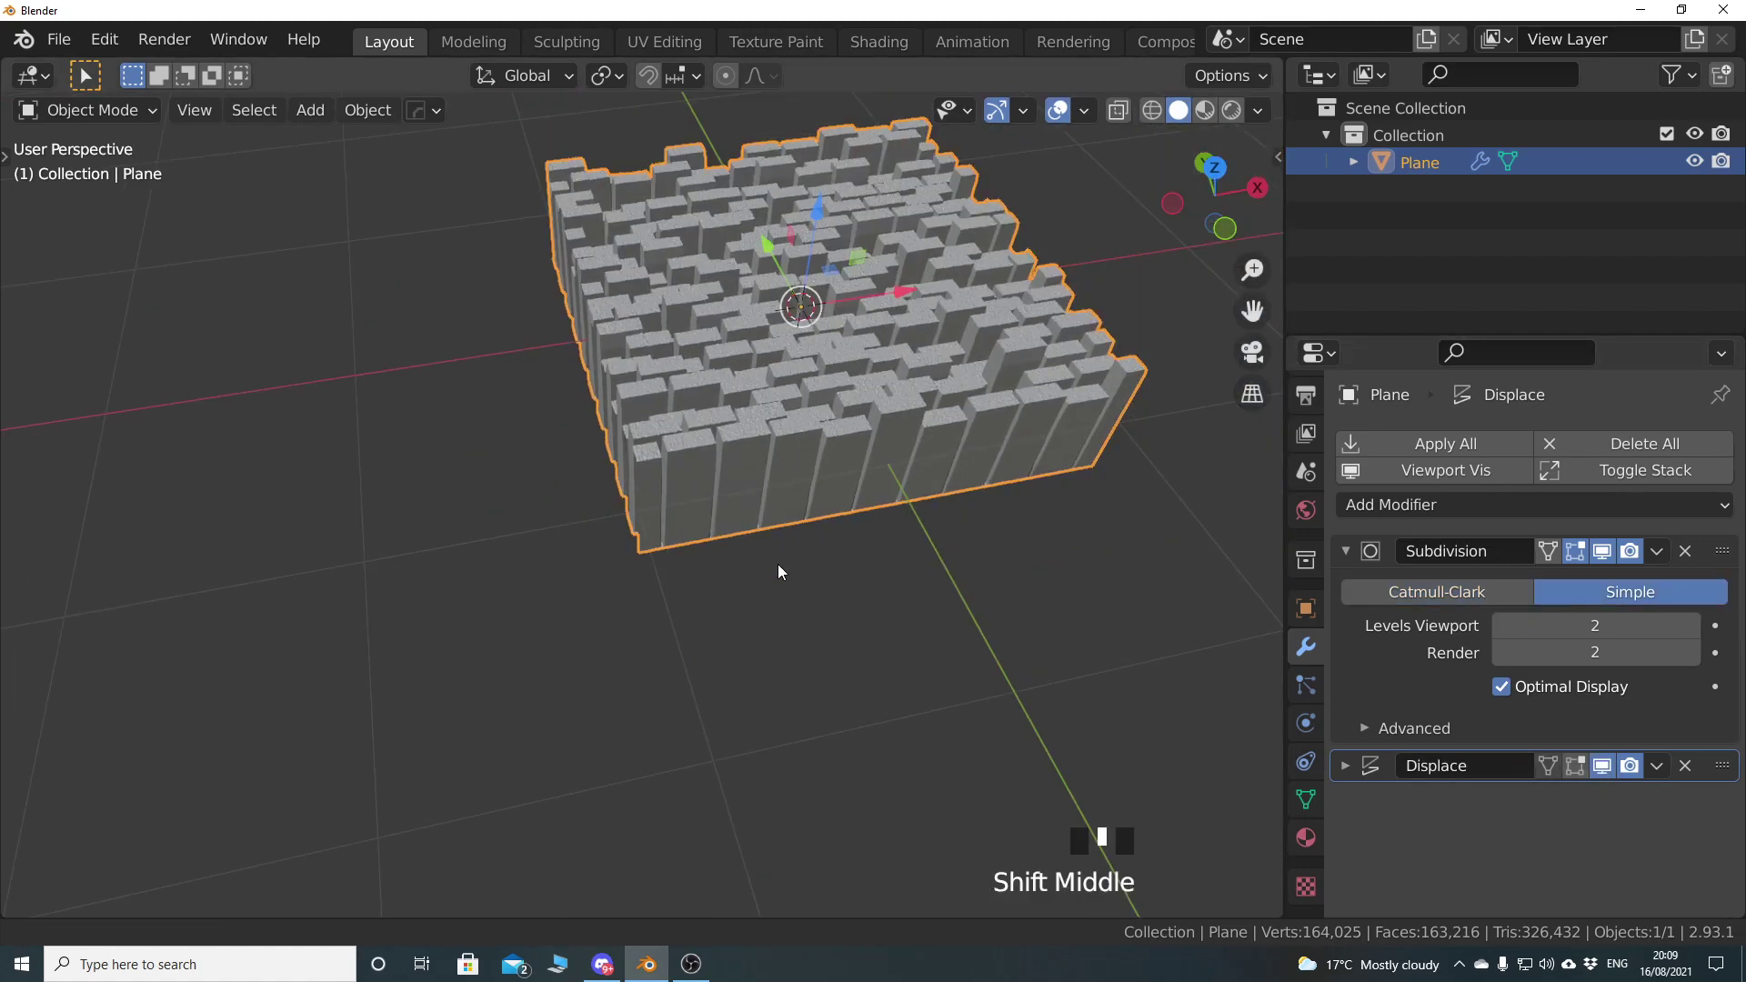
# Set the Displace modifier's strength to 0.02
pyautogui.keyDown('shift'); pyautogui.moveTo(789, 548); pyautogui.dragTo(829, 655, button='middle'); pyautogui.keyUp('shift')
pyautogui.click(1345, 551)
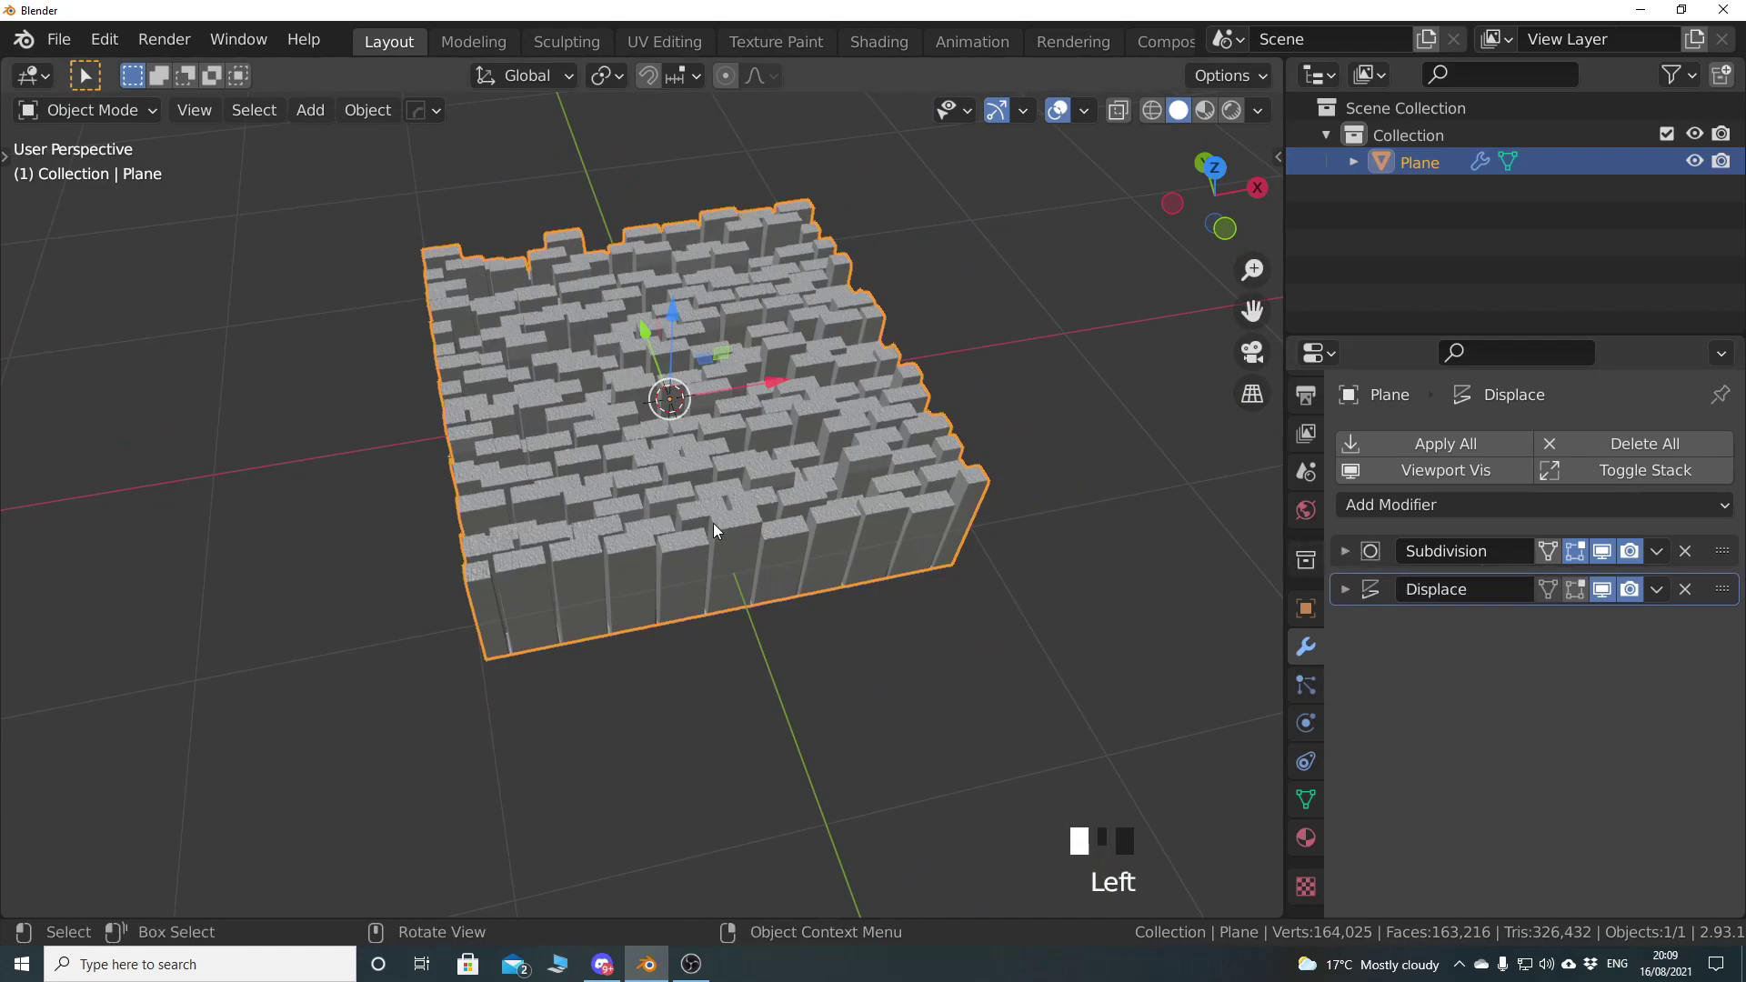
pyautogui.click(1347, 588)
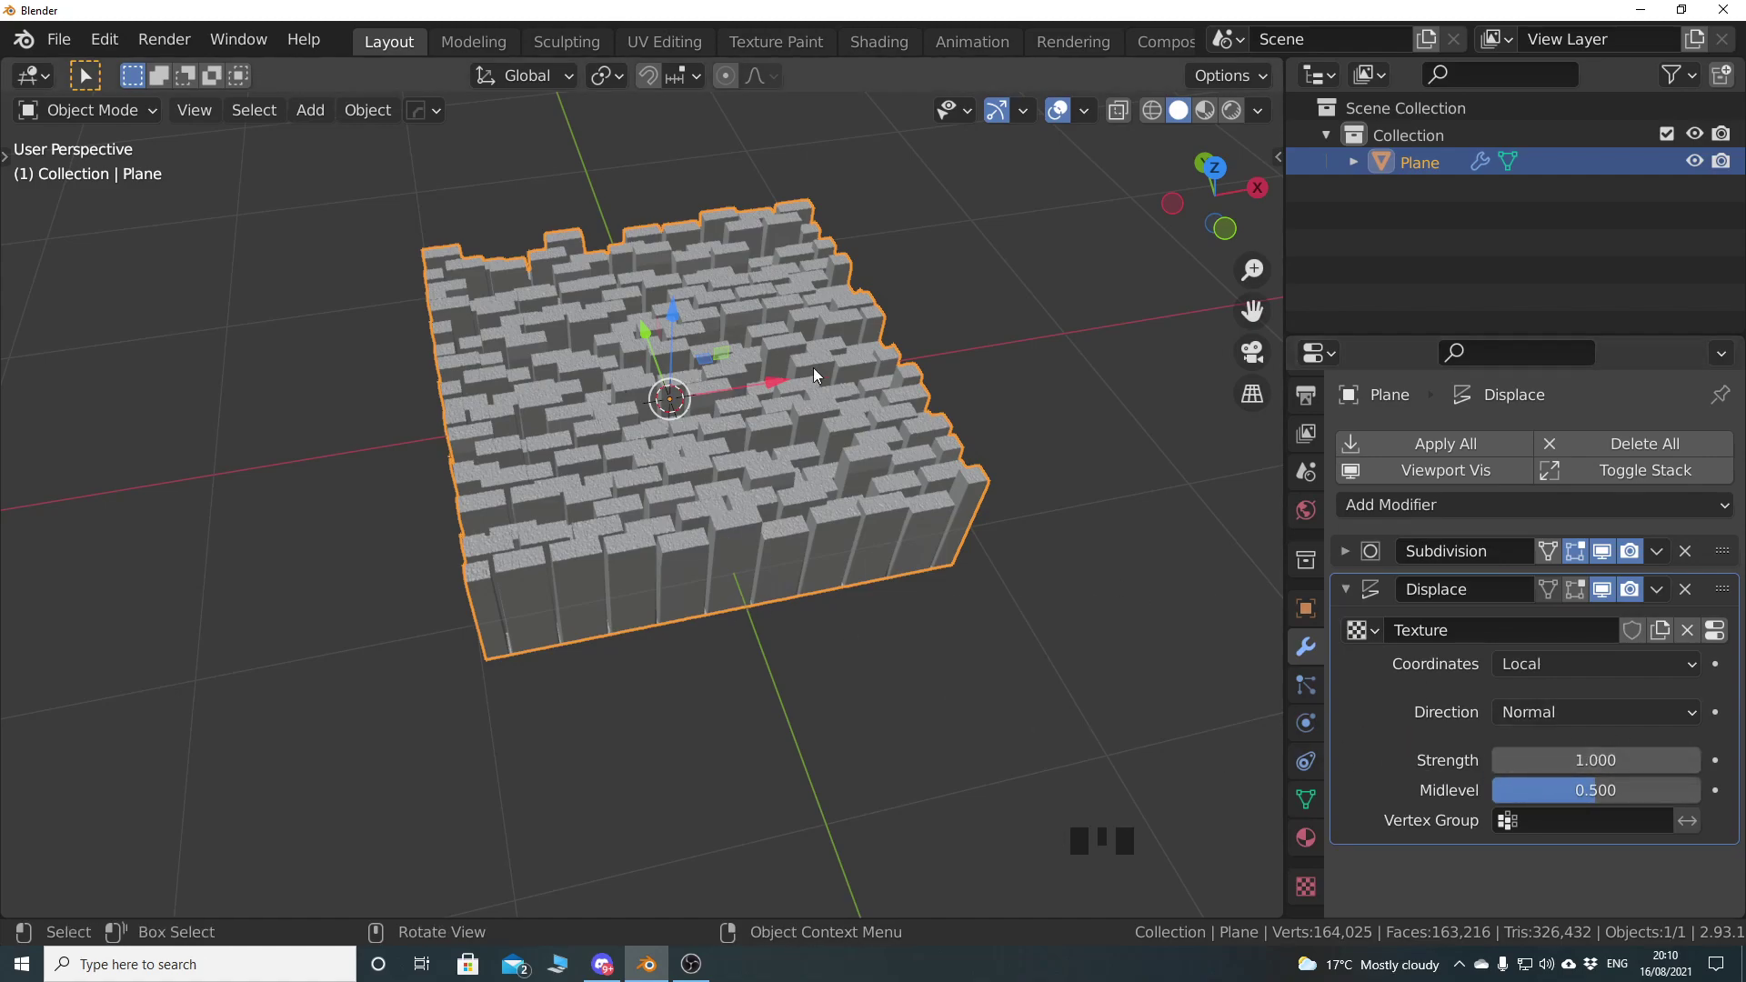
pyautogui.keyDown('shift'); pyautogui.moveTo(810, 537); pyautogui.dragTo(744, 596, button='middle'); pyautogui.keyUp('shift')
pyautogui.click(1565, 759)
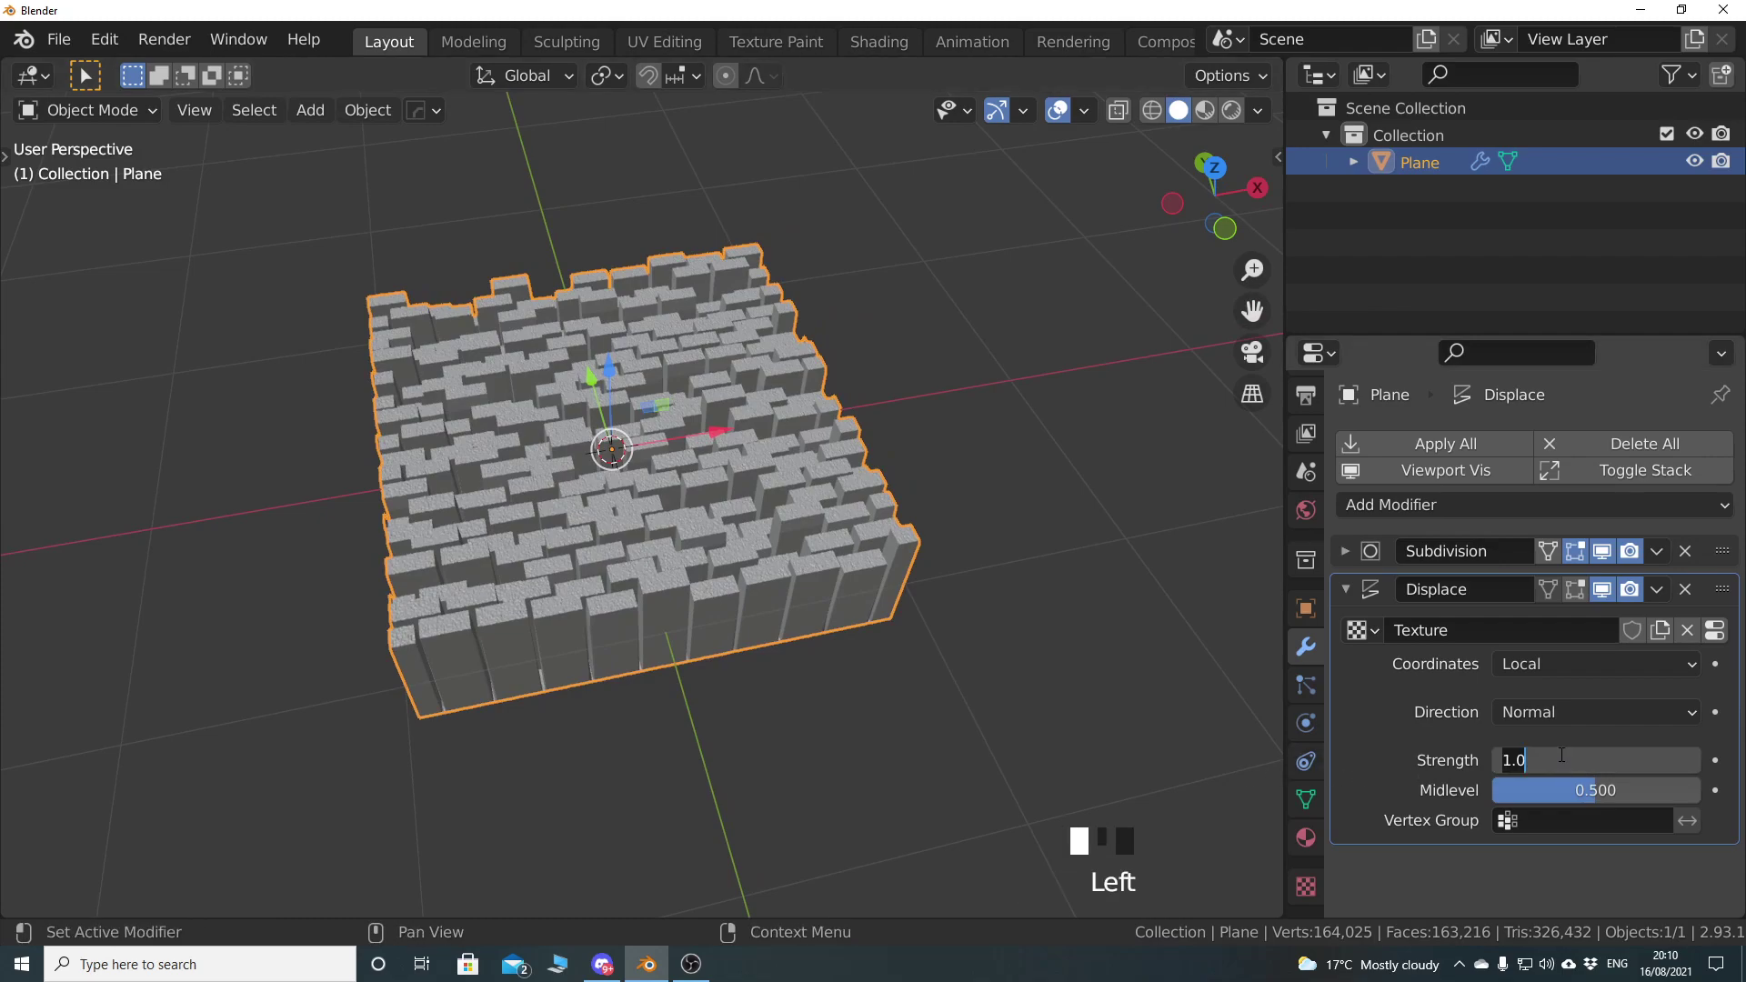
pyautogui.write('0.02')
pyautogui.press('Return')
# Examine the plane's brick relief up close and from several angles, and collapse the Displace modifier's settings
pyautogui.scroll(3, 603, 607)
pyautogui.moveTo(498, 634); pyautogui.dragTo(725, 628, button='middle')
pyautogui.scroll(3, 748, 620)
pyautogui.scroll(-5, 592, 585)
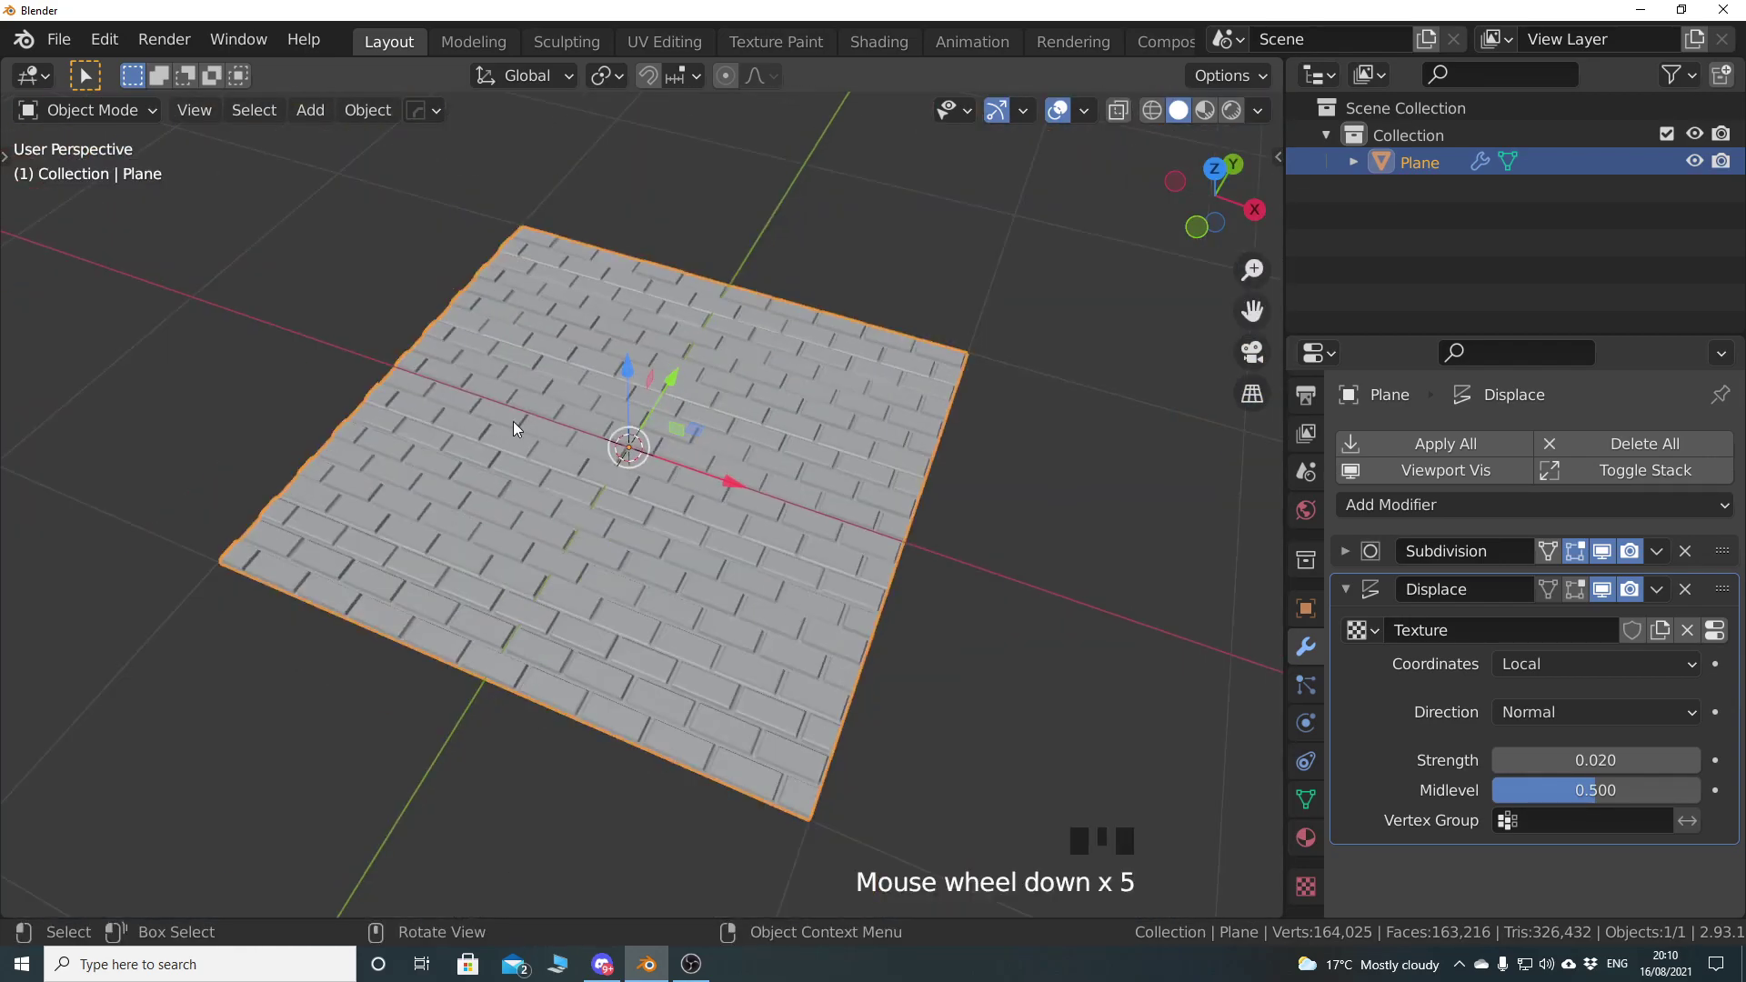
pyautogui.moveTo(592, 623); pyautogui.dragTo(745, 635, button='middle')
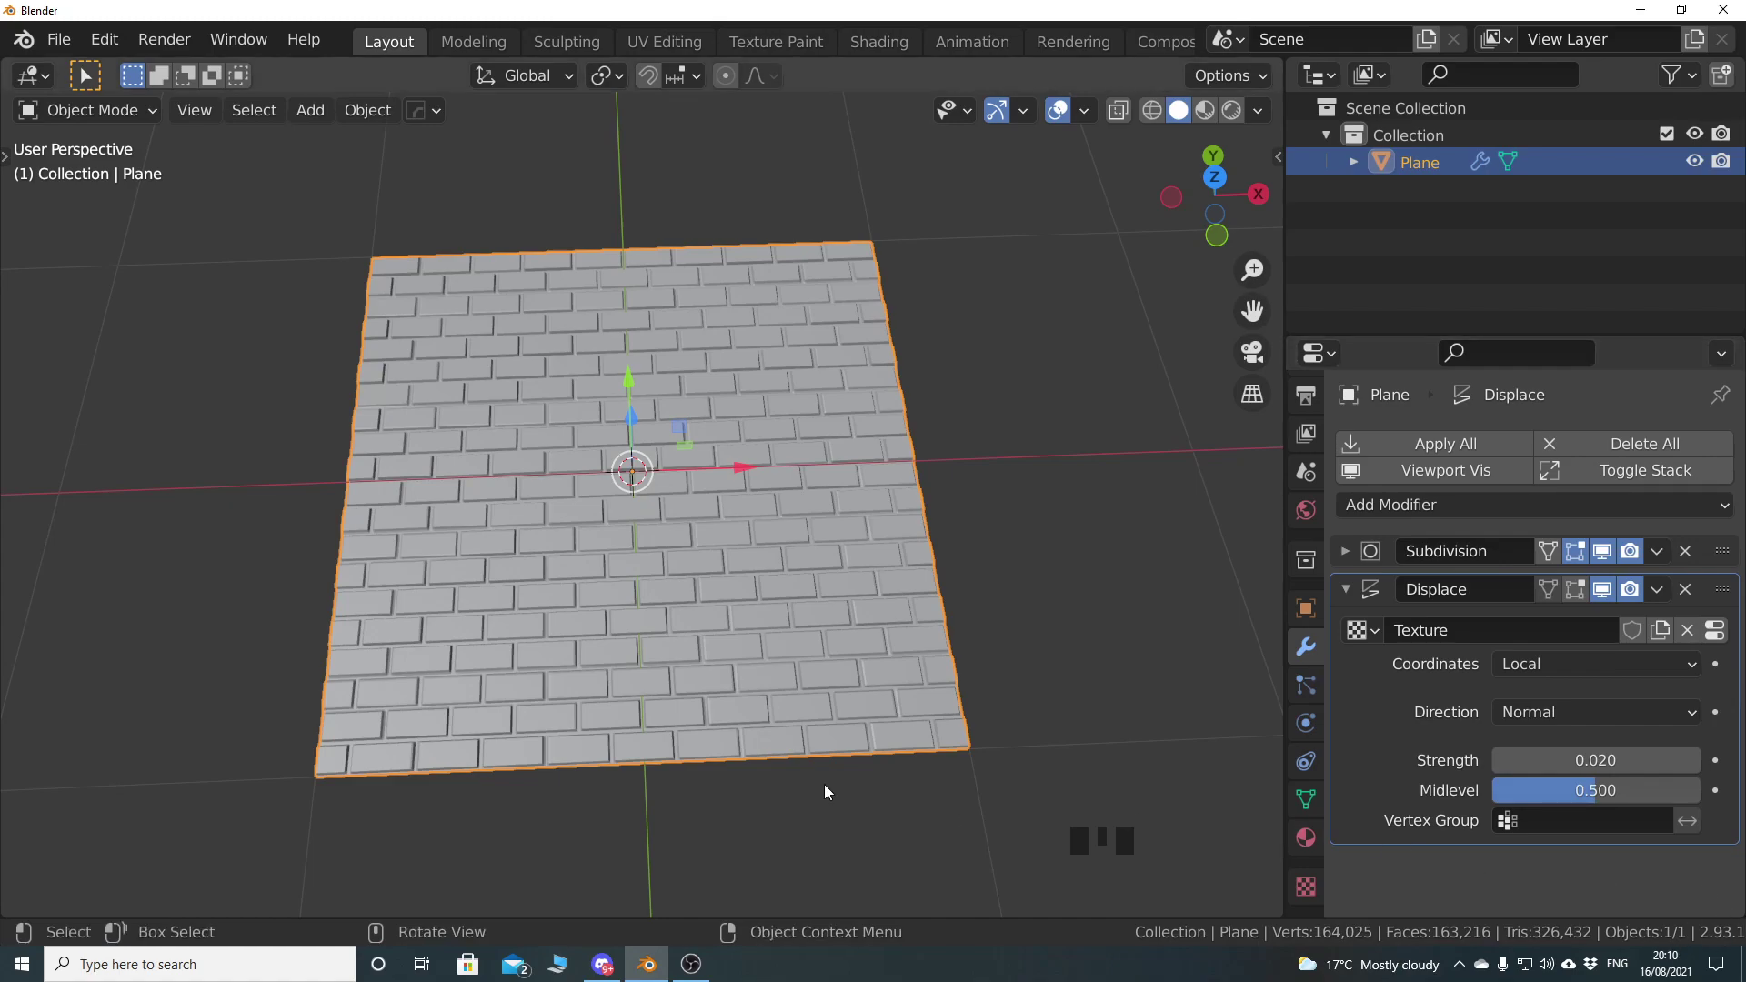
pyautogui.moveTo(598, 611); pyautogui.dragTo(651, 566, button='middle')
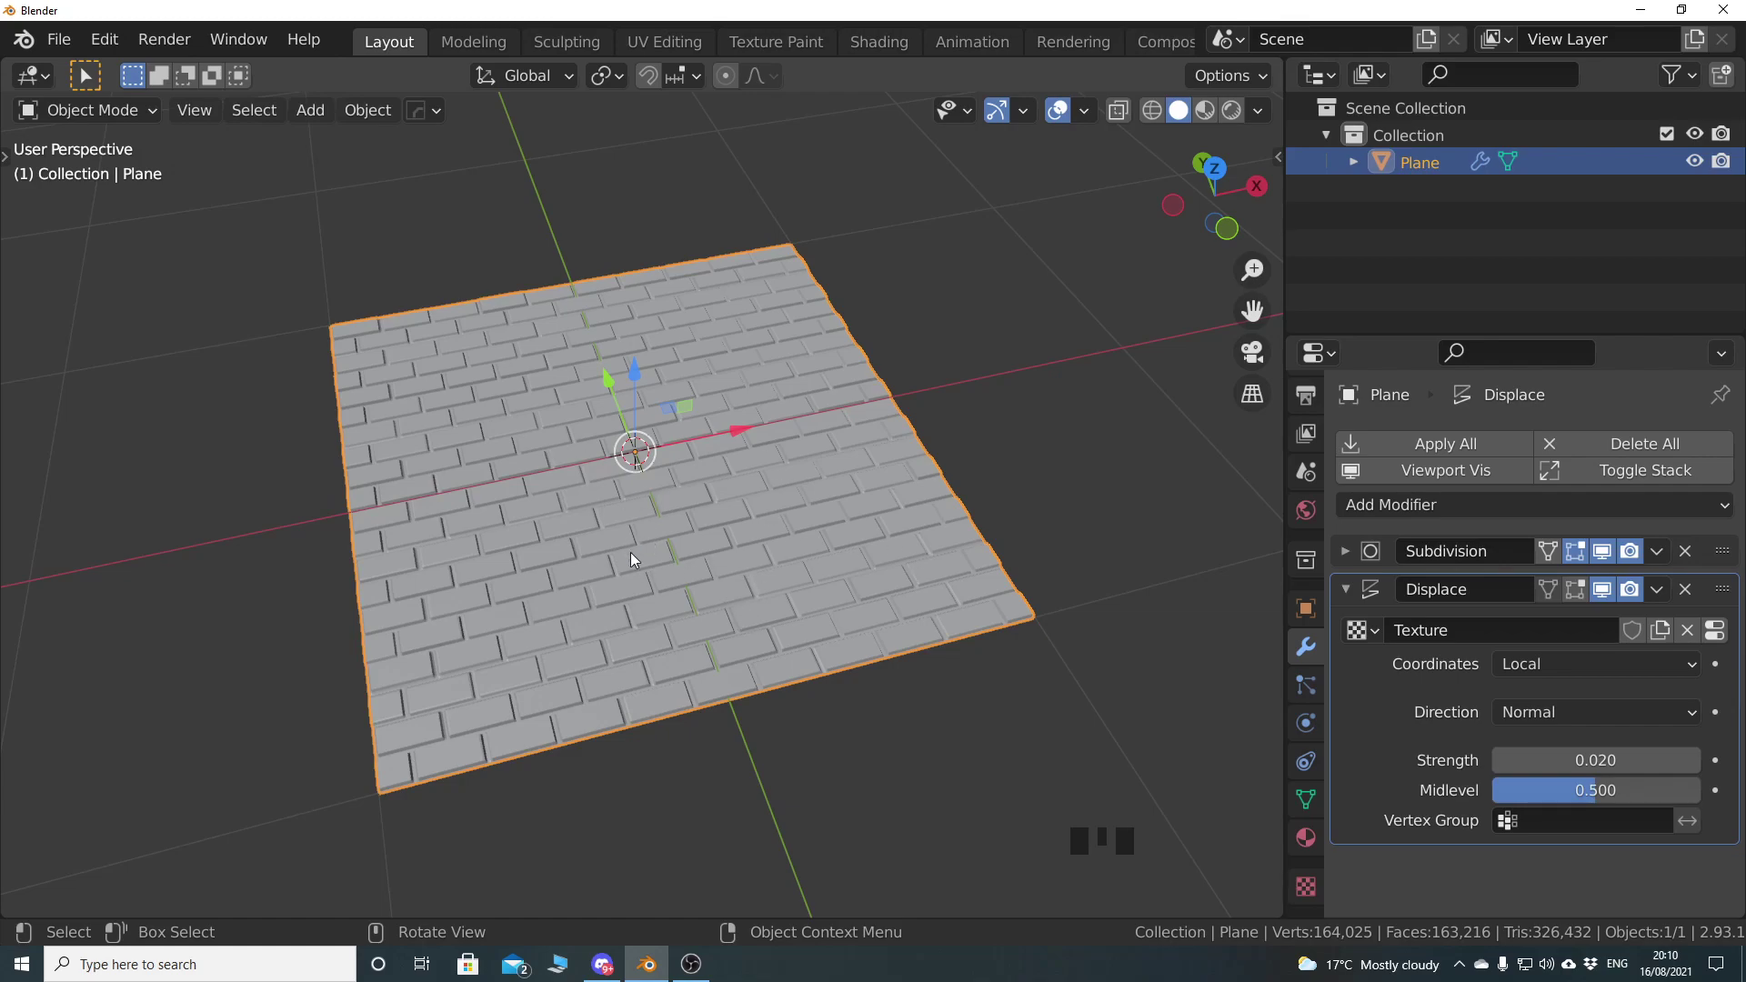
pyautogui.click(1345, 590)
pyautogui.moveTo(826, 584); pyautogui.dragTo(582, 422, button='middle')
pyautogui.moveTo(676, 594); pyautogui.dragTo(712, 561, button='middle')
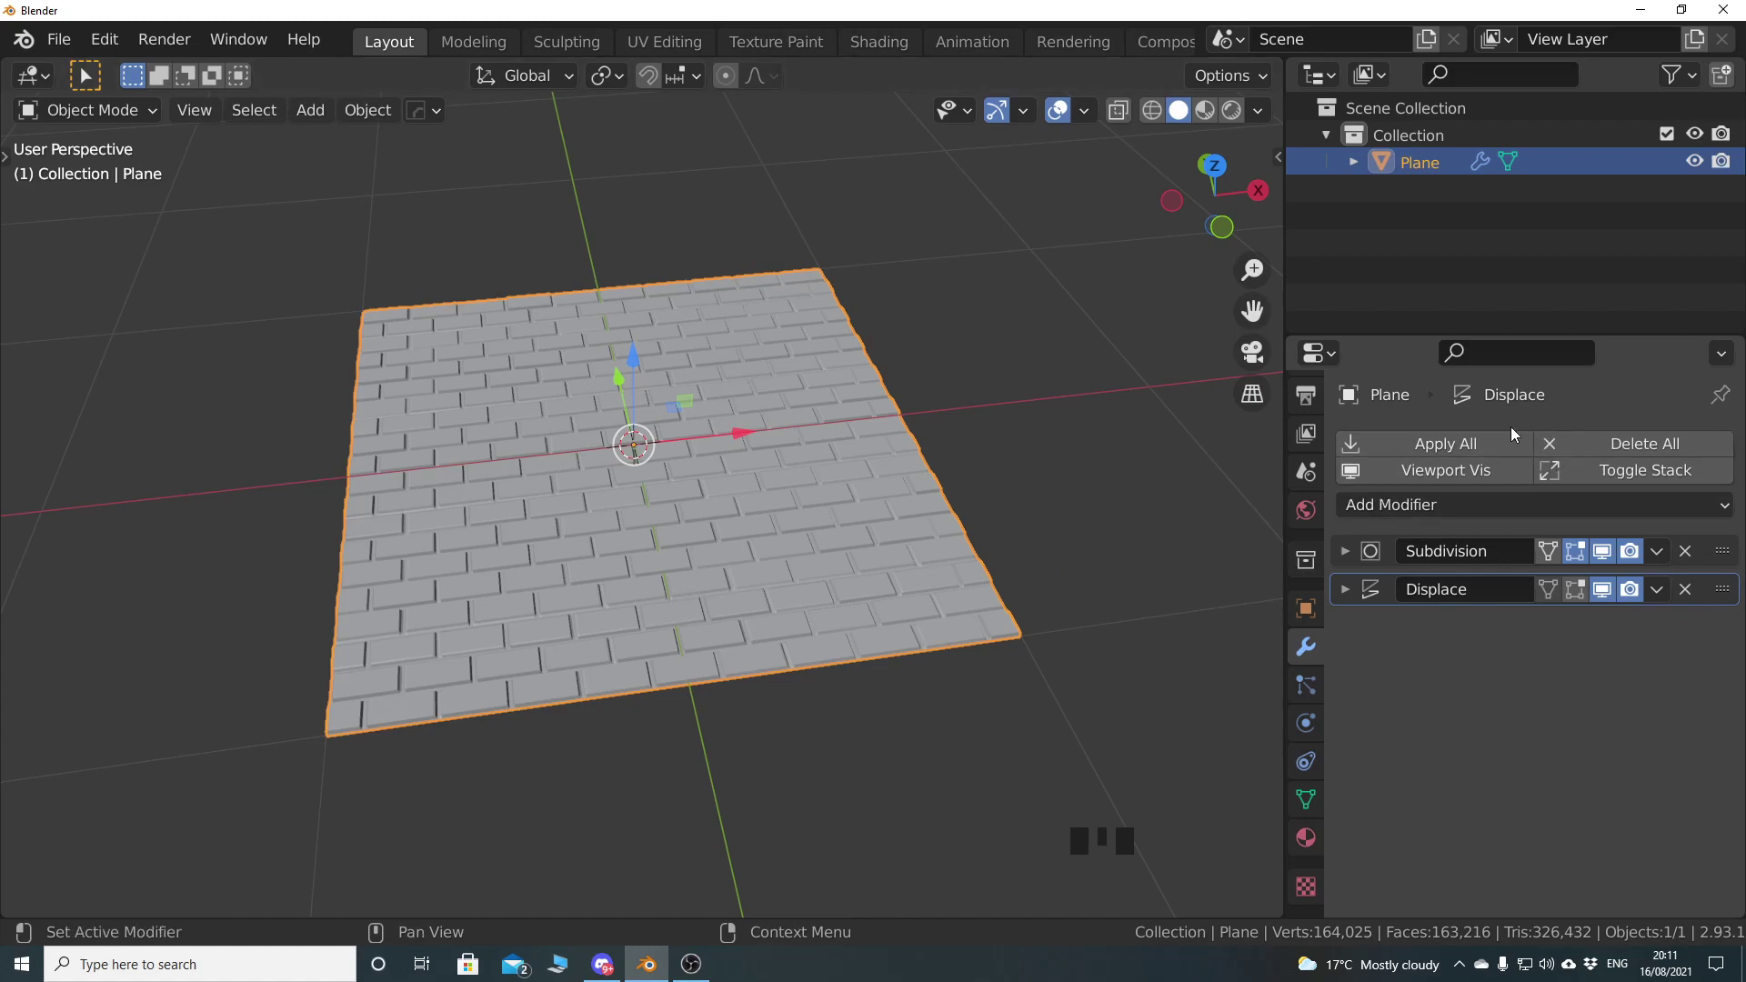
# Look up the Modifier Tools add-on among the Interface add-ons in the preferences, view its details, and close the preferences
pyautogui.click(104, 42)
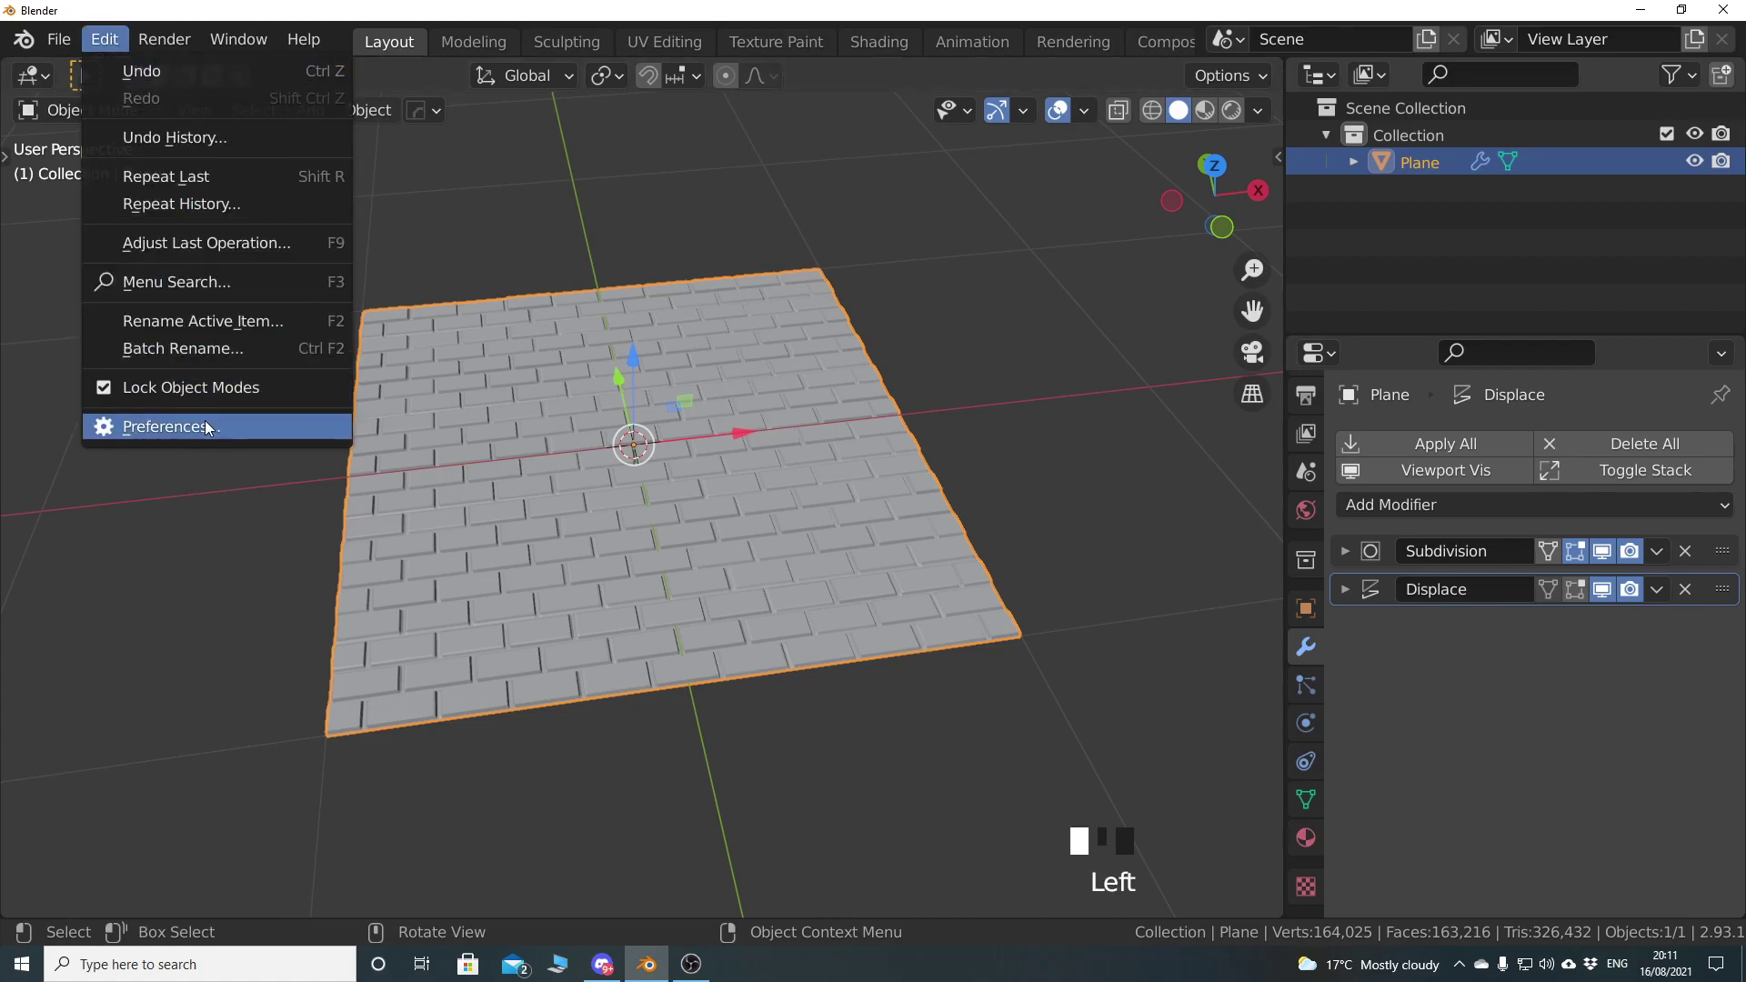
pyautogui.click(205, 420)
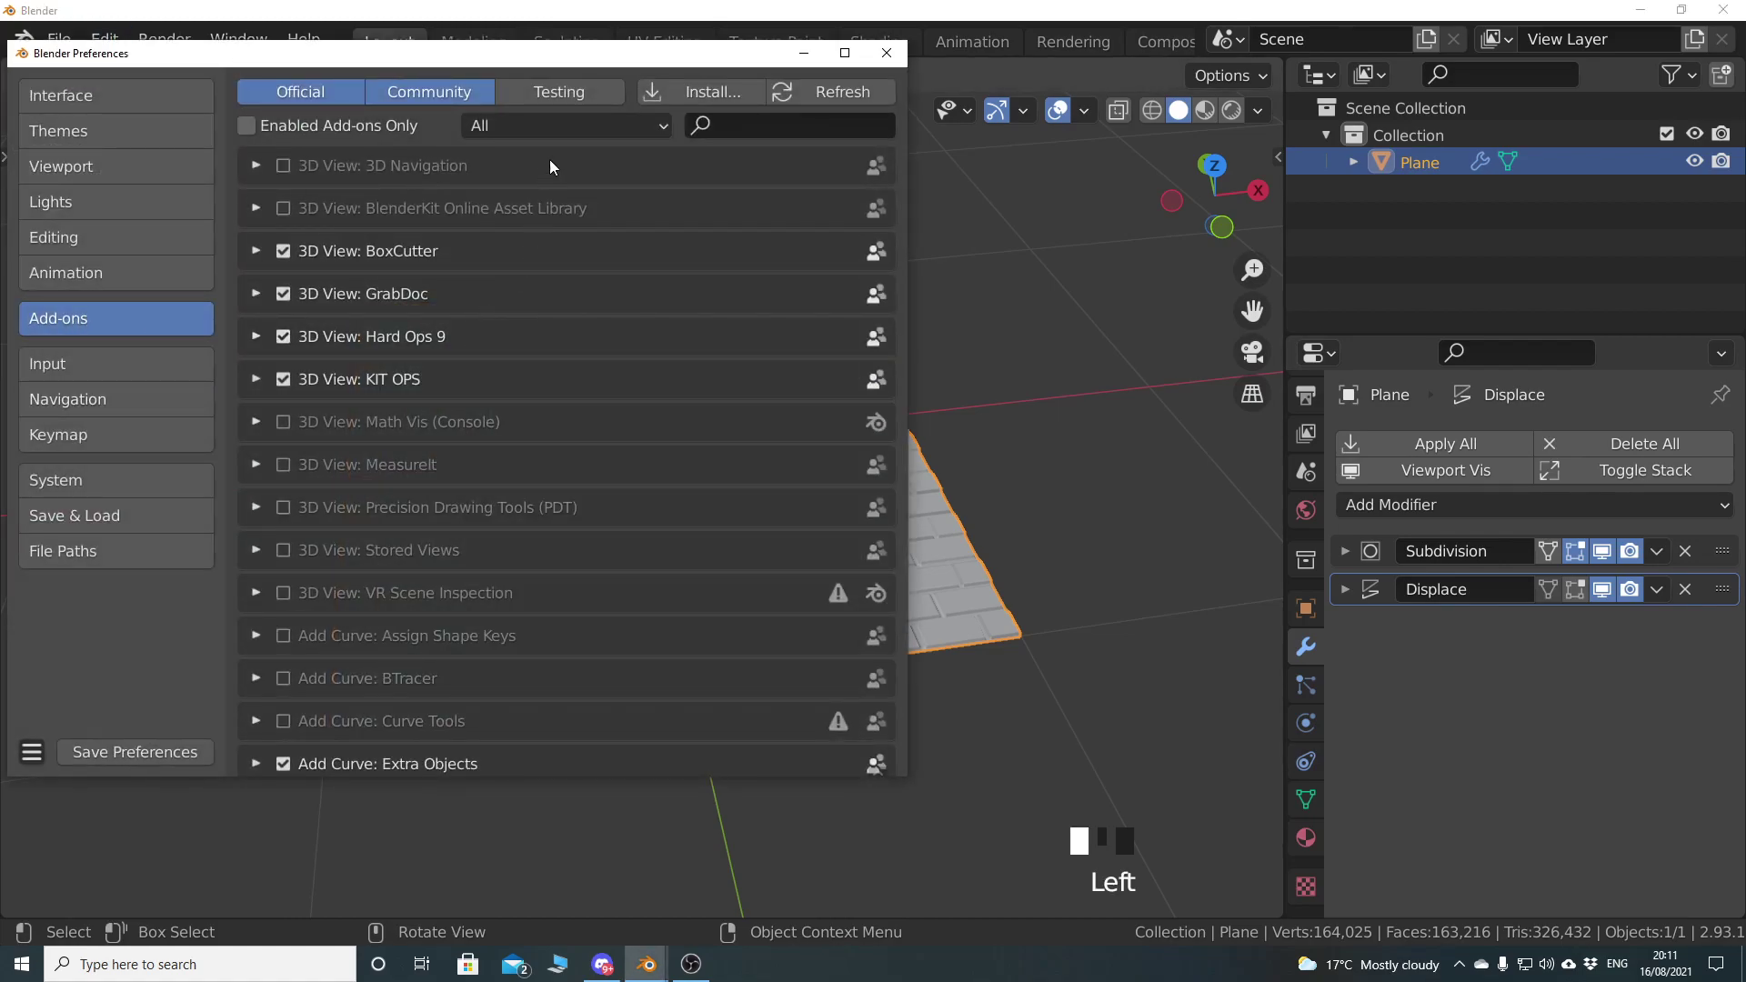
pyautogui.click(569, 124)
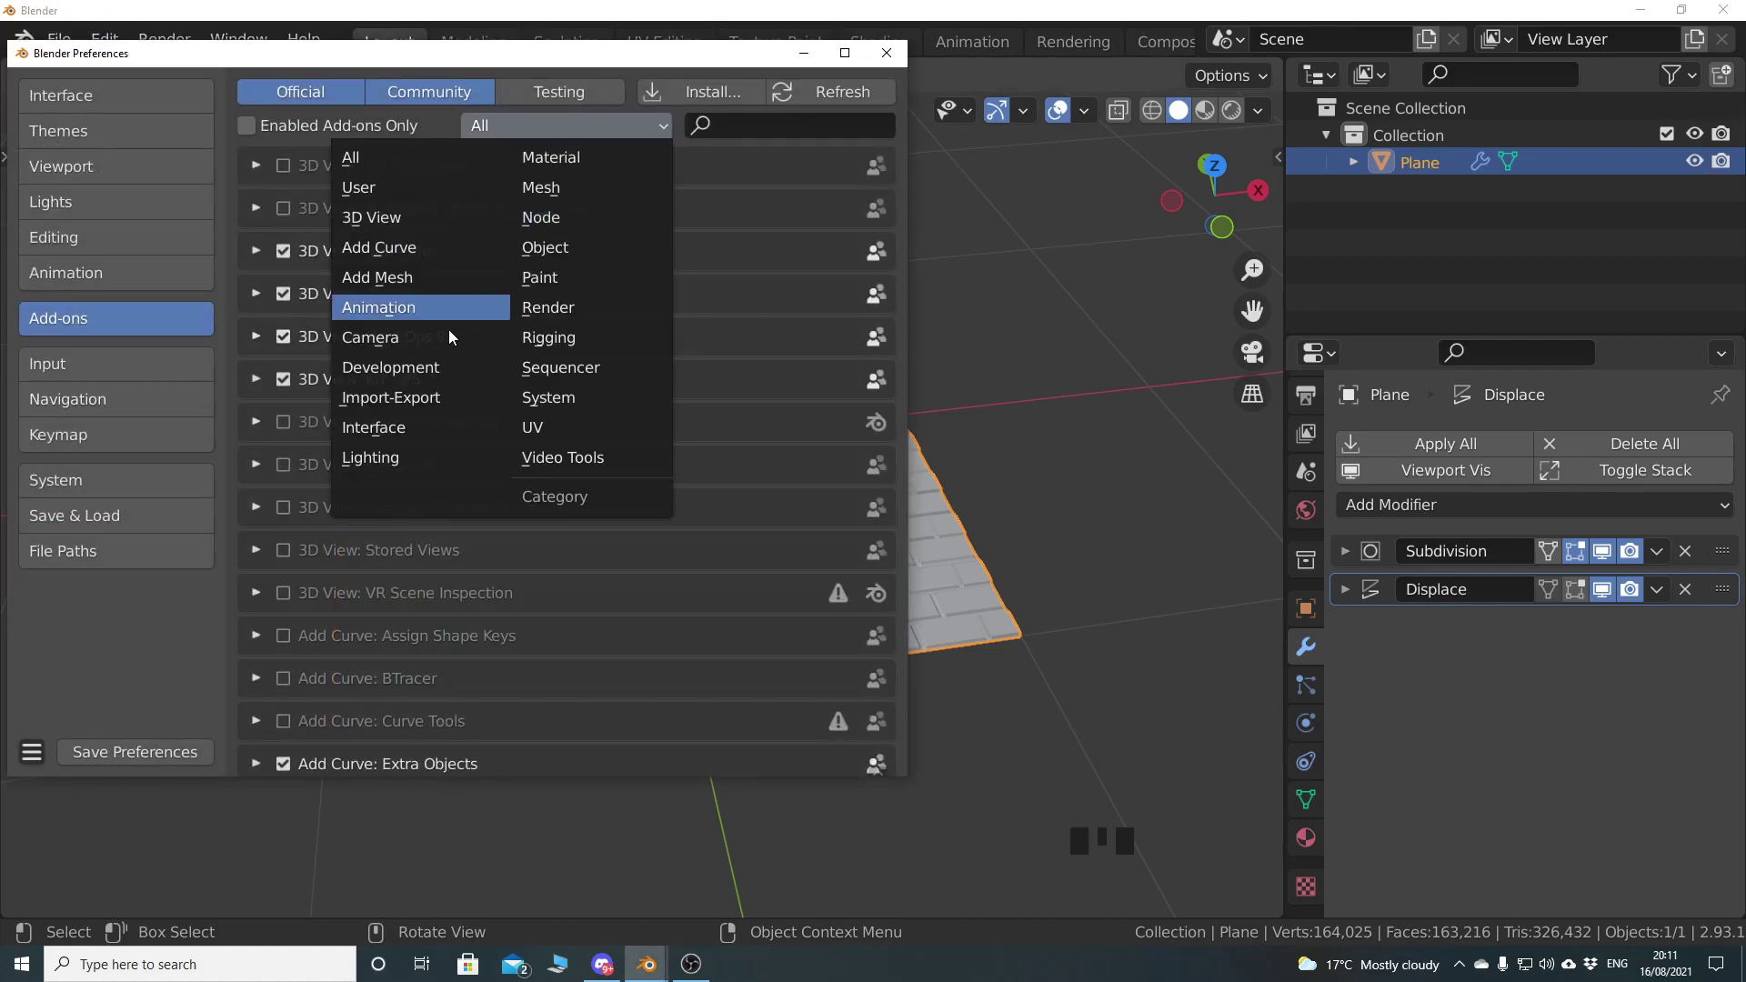
pyautogui.click(405, 427)
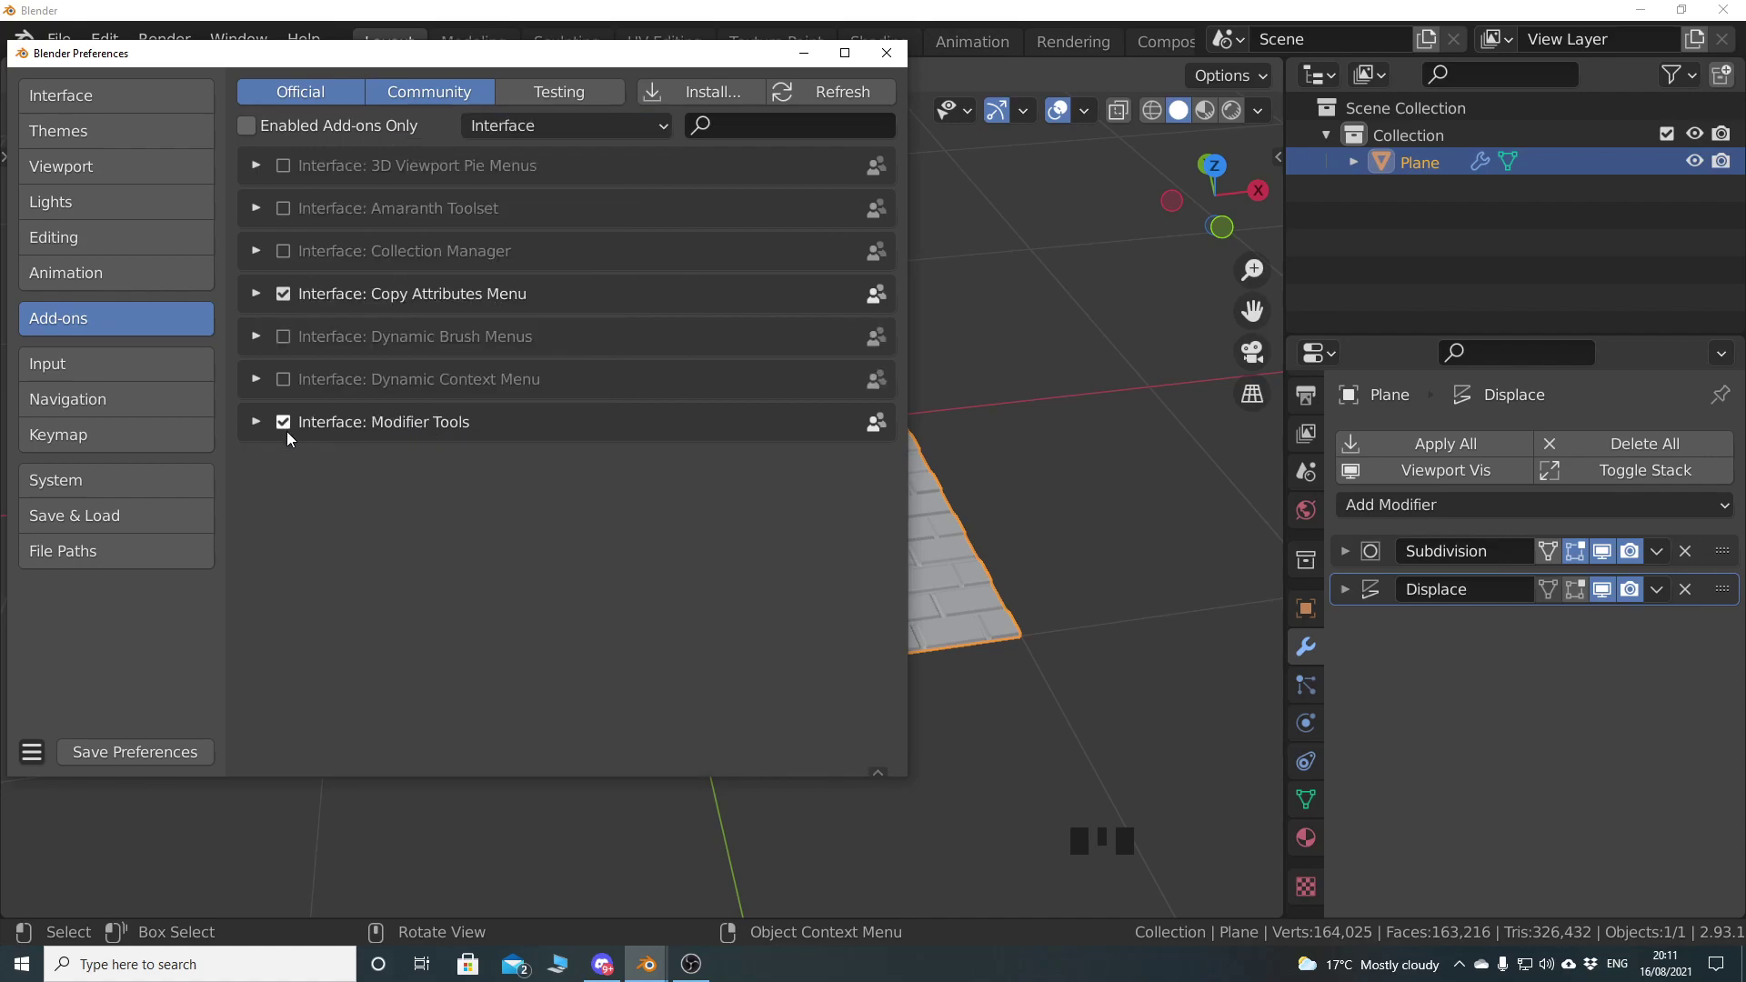
pyautogui.click(256, 423)
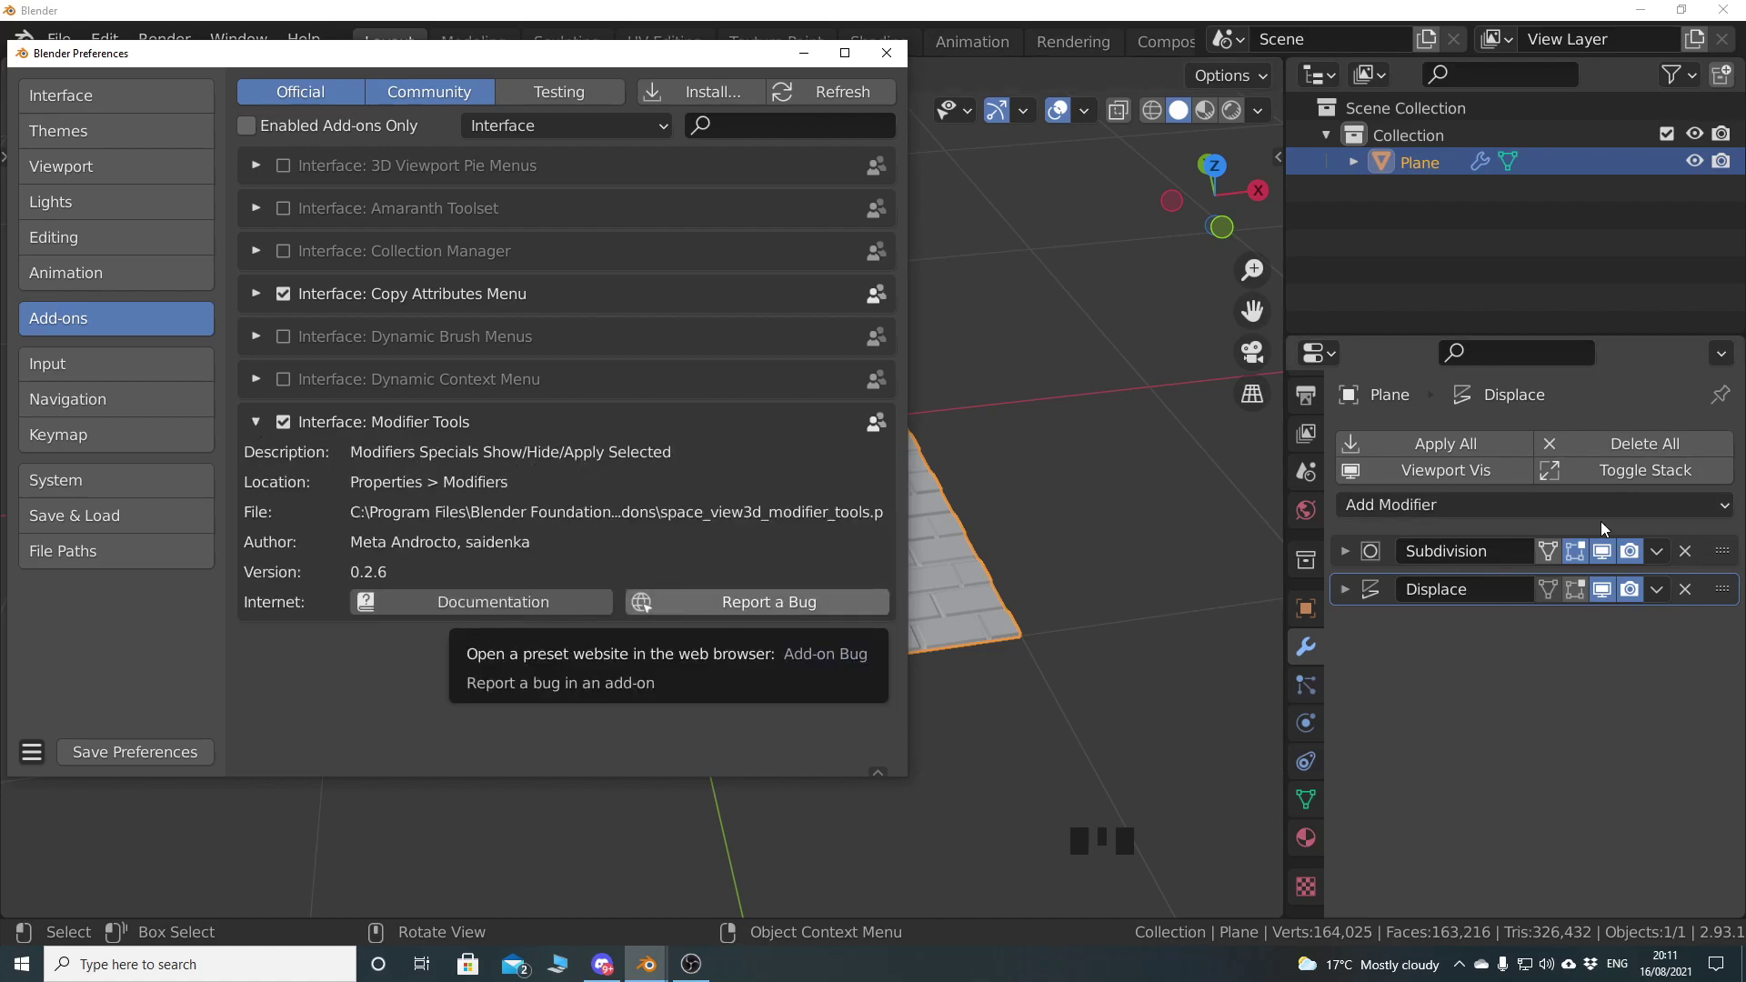
pyautogui.click(887, 53)
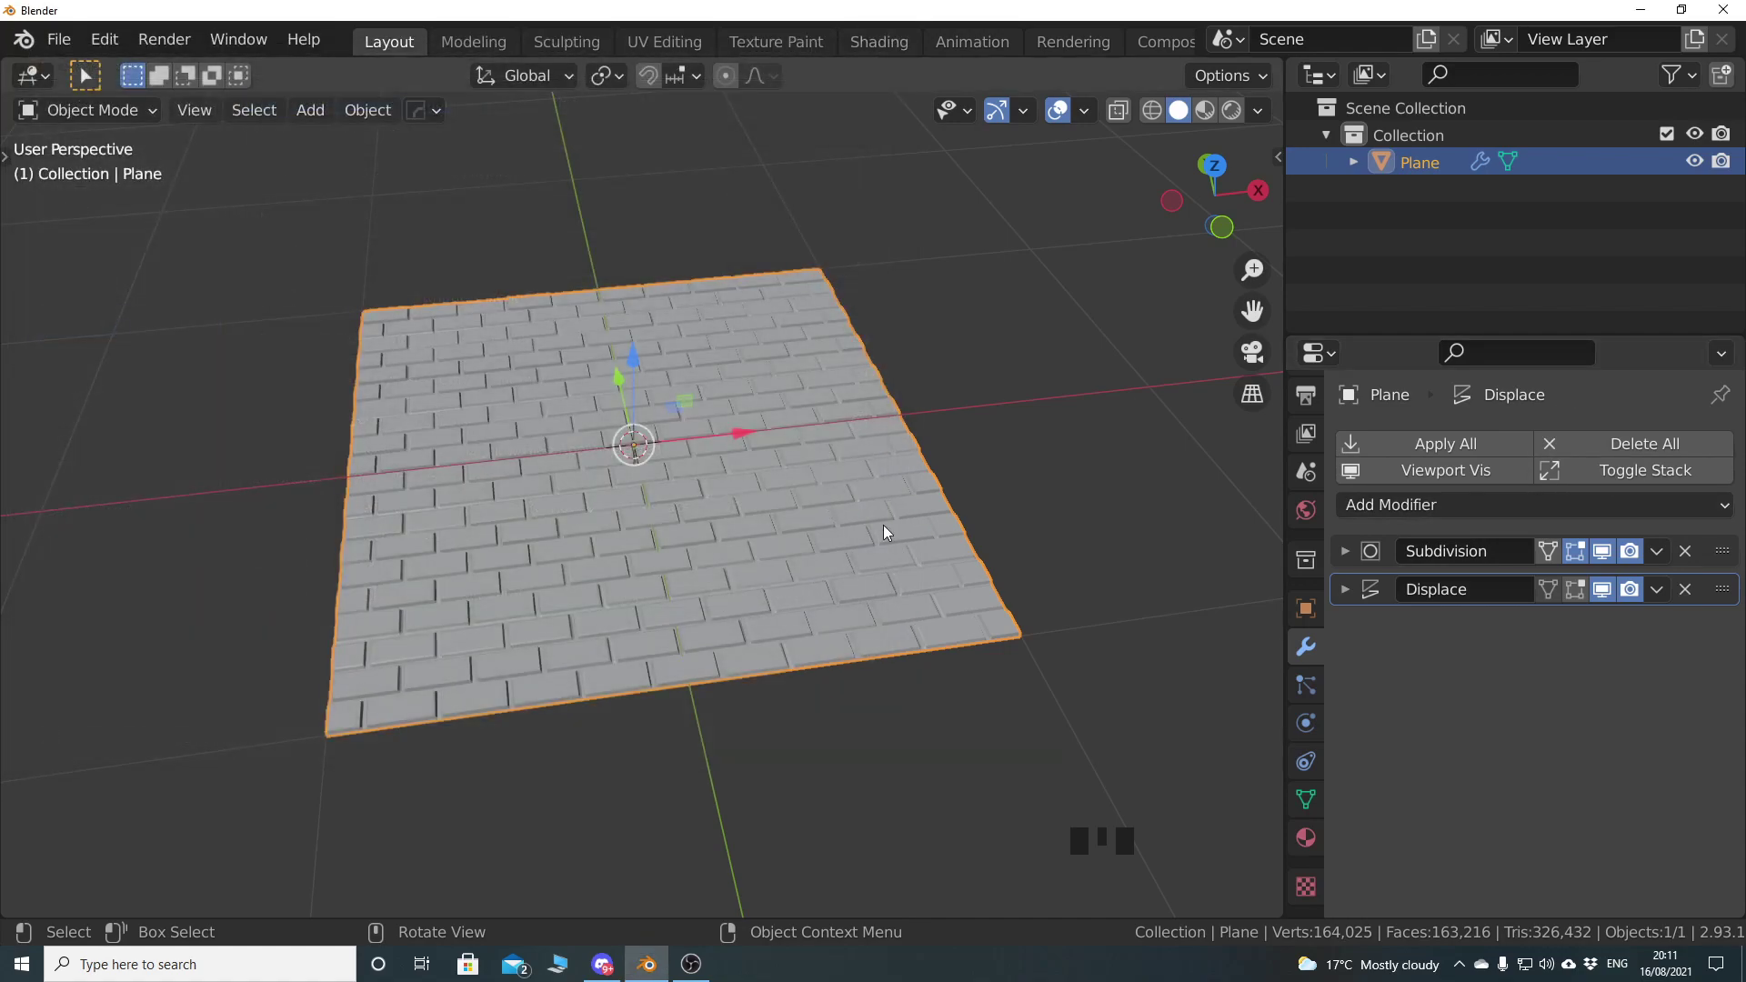
# Apply all modifiers on the brick plane and check the resulting mesh in Edit Mode
pyautogui.click(1473, 445)
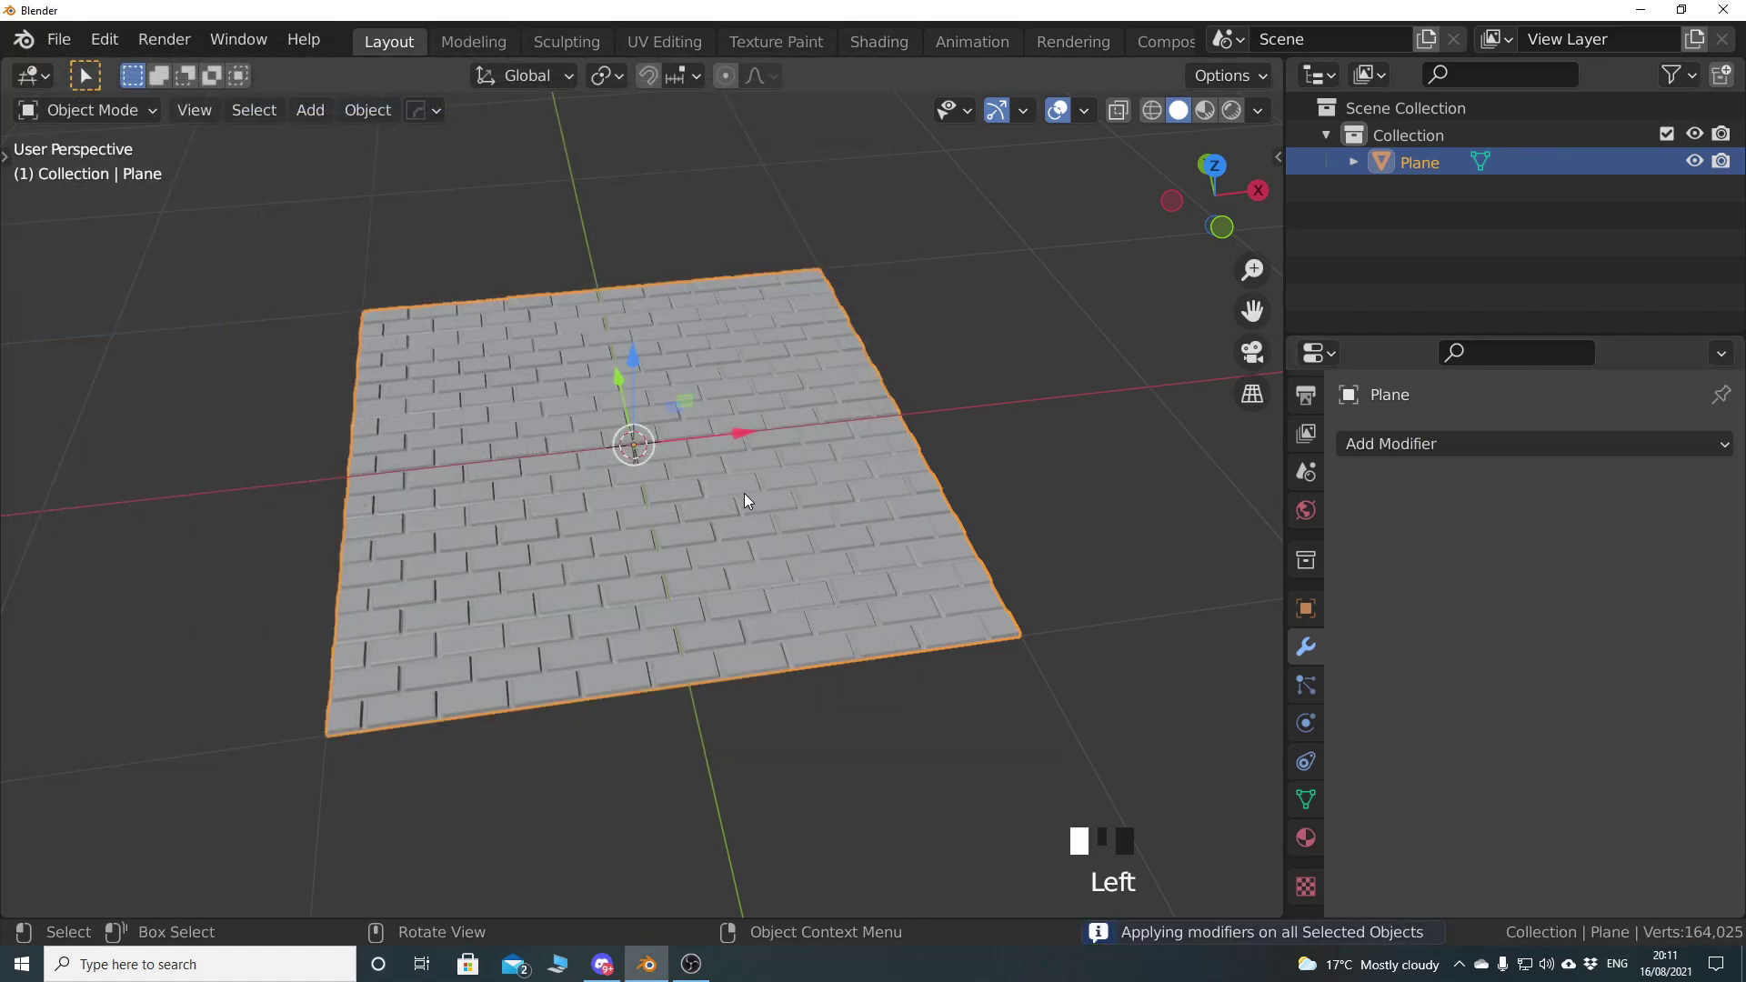
pyautogui.press('Tab')
pyautogui.moveTo(838, 538); pyautogui.dragTo(733, 545, button='middle')
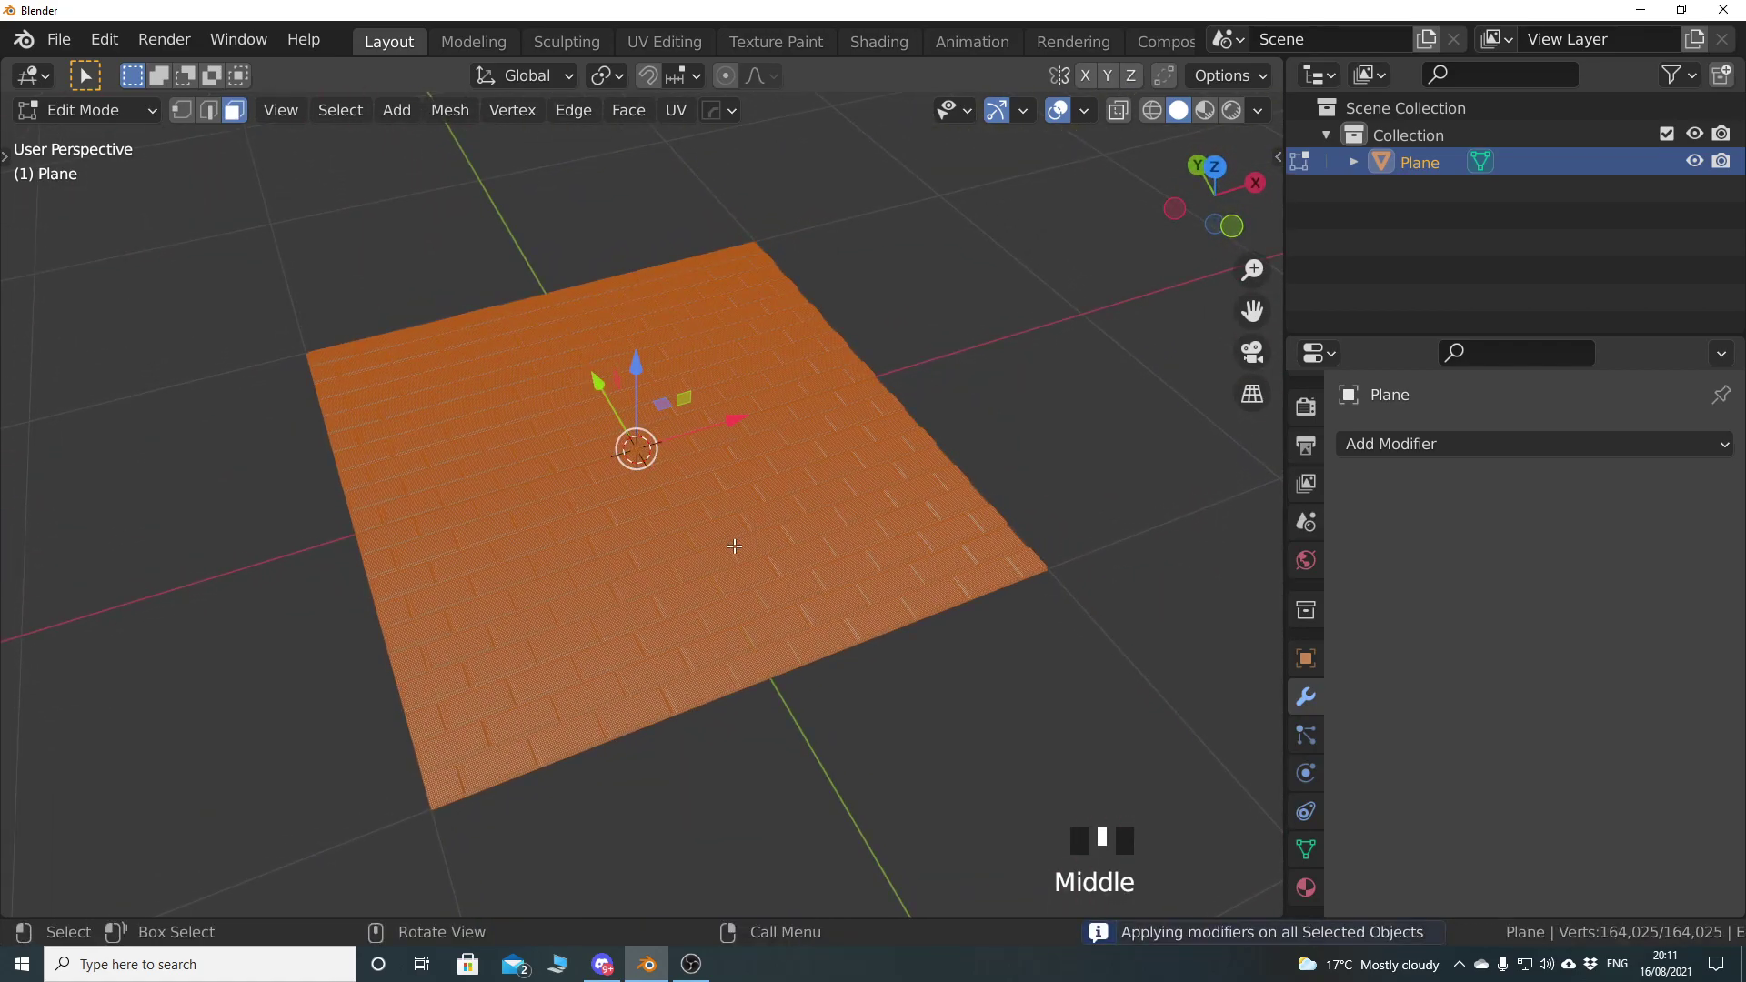
pyautogui.press('Tab')
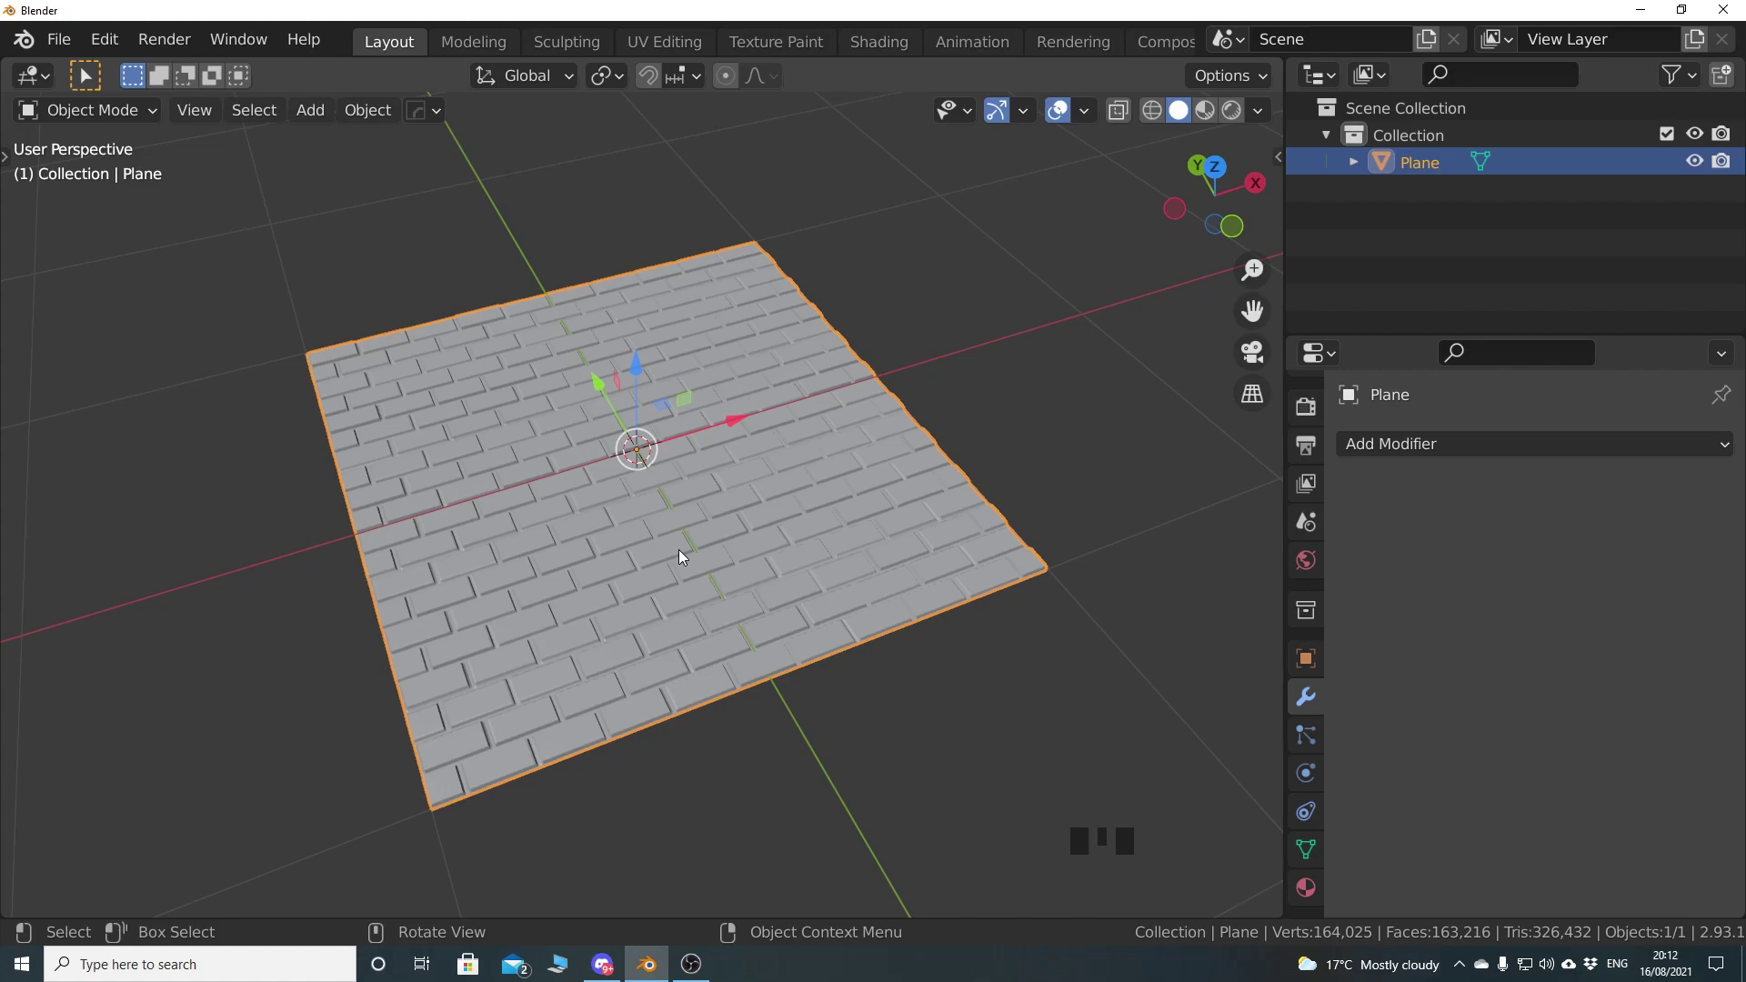
# Examine the brick plane from several angles and its dense mesh up close in Edit Mode
pyautogui.moveTo(625, 575)
pyautogui.mouseDown(button='middle')
pyautogui.moveTo(702, 533)
pyautogui.moveTo(648, 544)
pyautogui.moveTo(783, 526)
pyautogui.moveTo(634, 564)
pyautogui.mouseUp(button='middle')
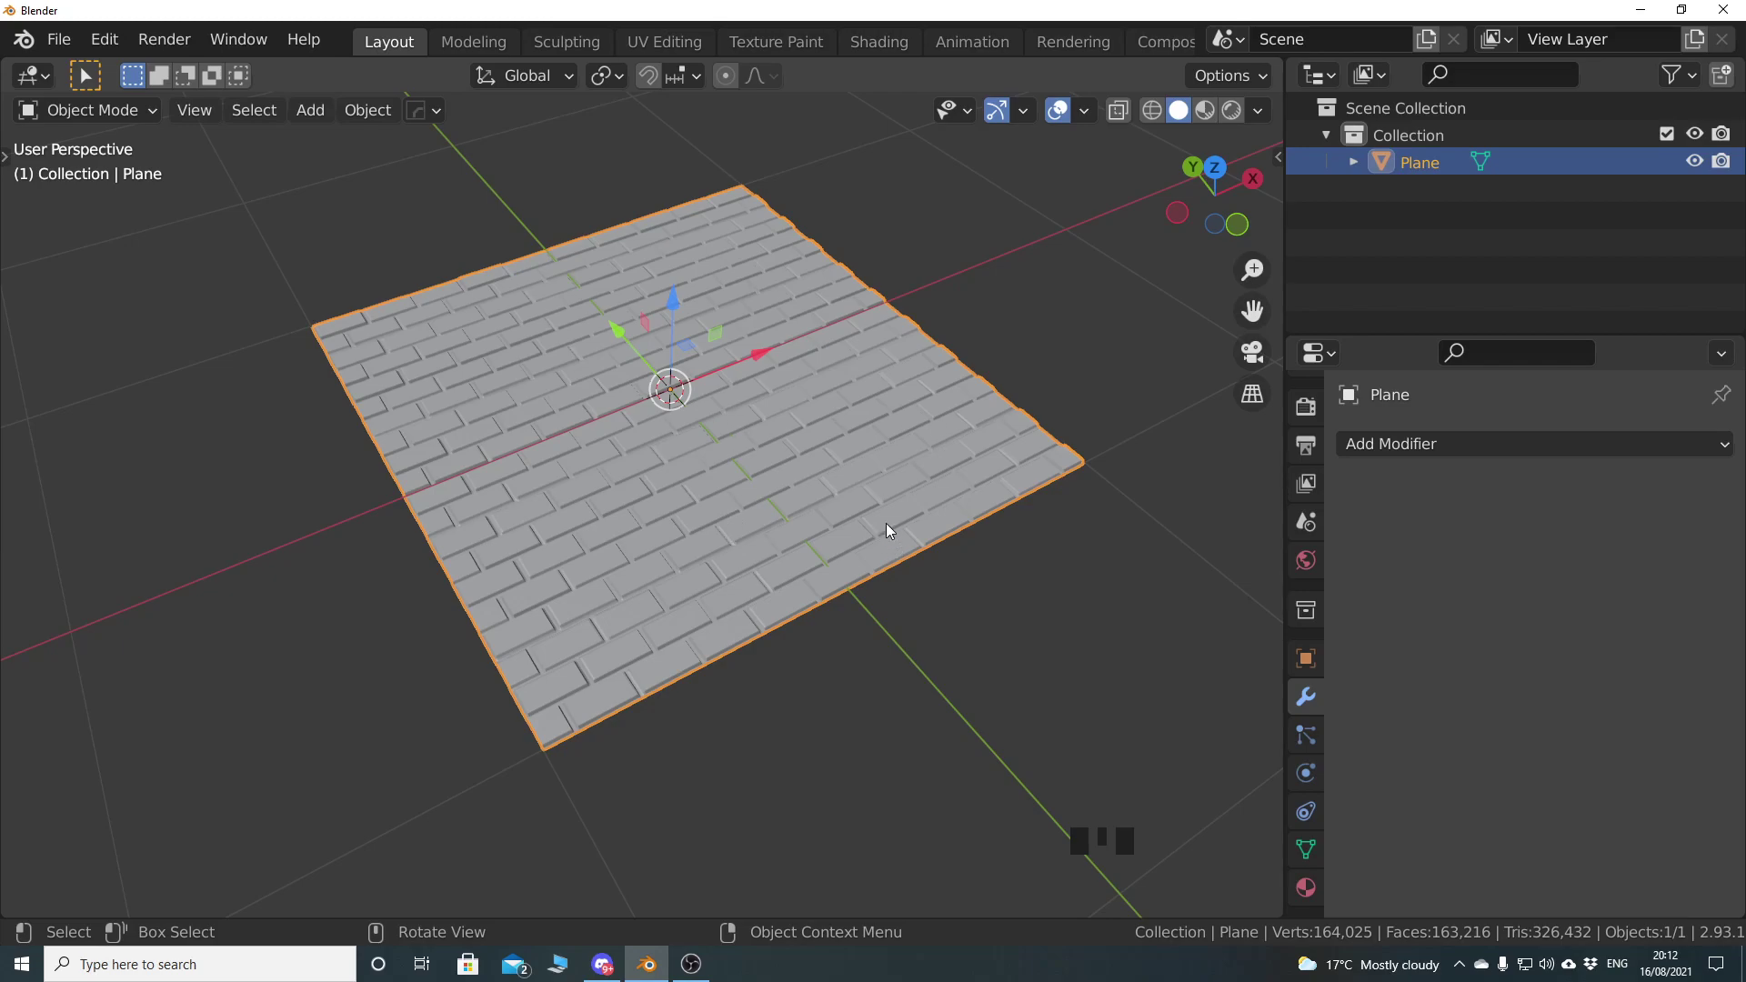
pyautogui.moveTo(786, 356); pyautogui.dragTo(687, 550, button='middle')
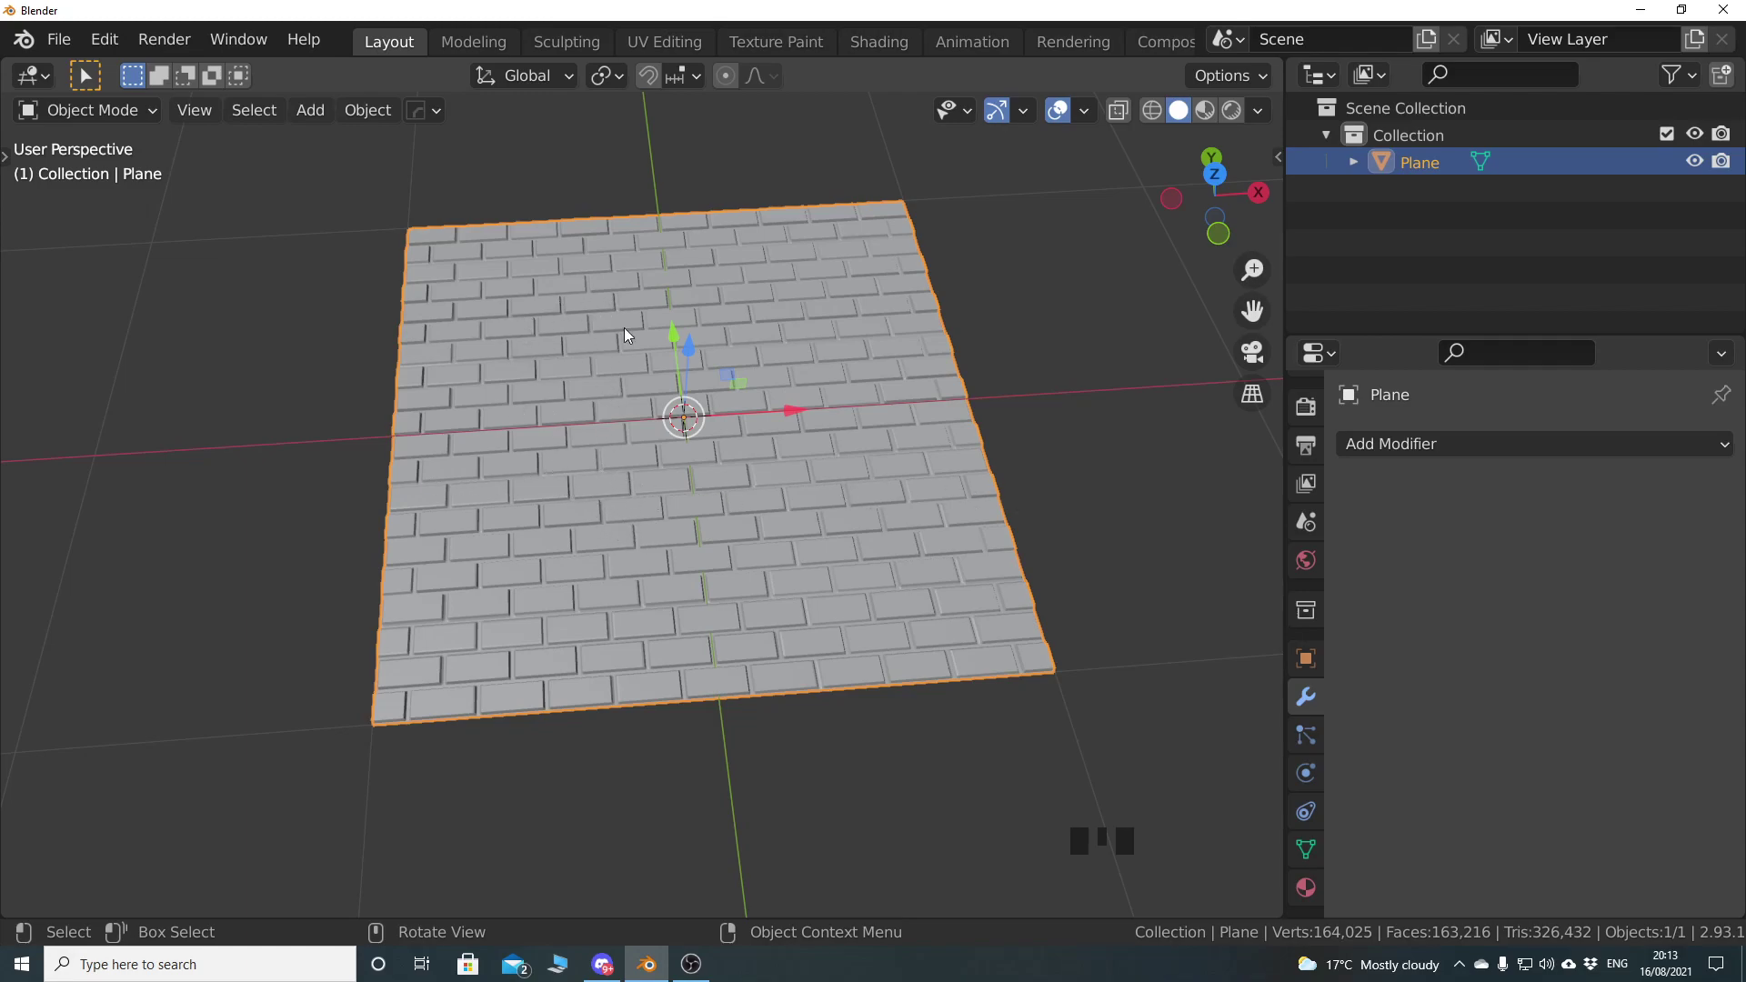
pyautogui.moveTo(577, 573); pyautogui.dragTo(771, 614, button='middle')
pyautogui.scroll(2, 712, 536)
pyautogui.keyDown('shift'); pyautogui.moveTo(711, 537); pyautogui.dragTo(588, 466, button='middle'); pyautogui.keyUp('shift')
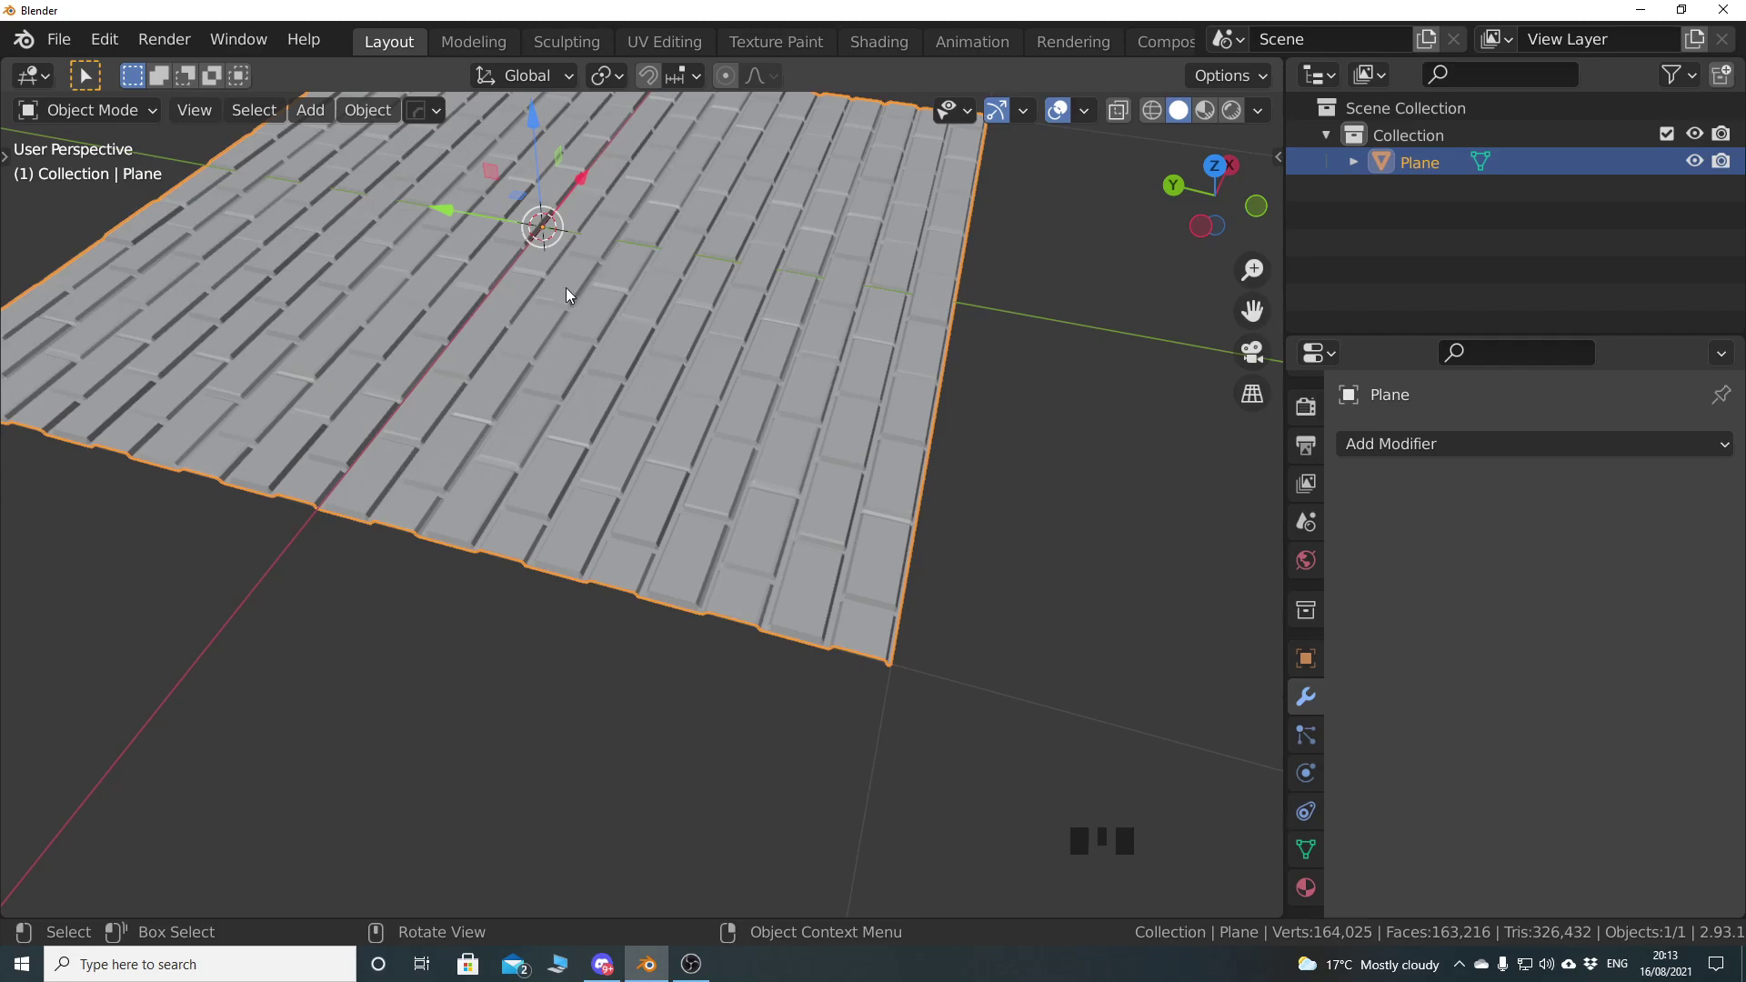
pyautogui.moveTo(723, 517); pyautogui.dragTo(685, 499, button='middle')
pyautogui.scroll(2, 644, 495)
pyautogui.press('Tab')
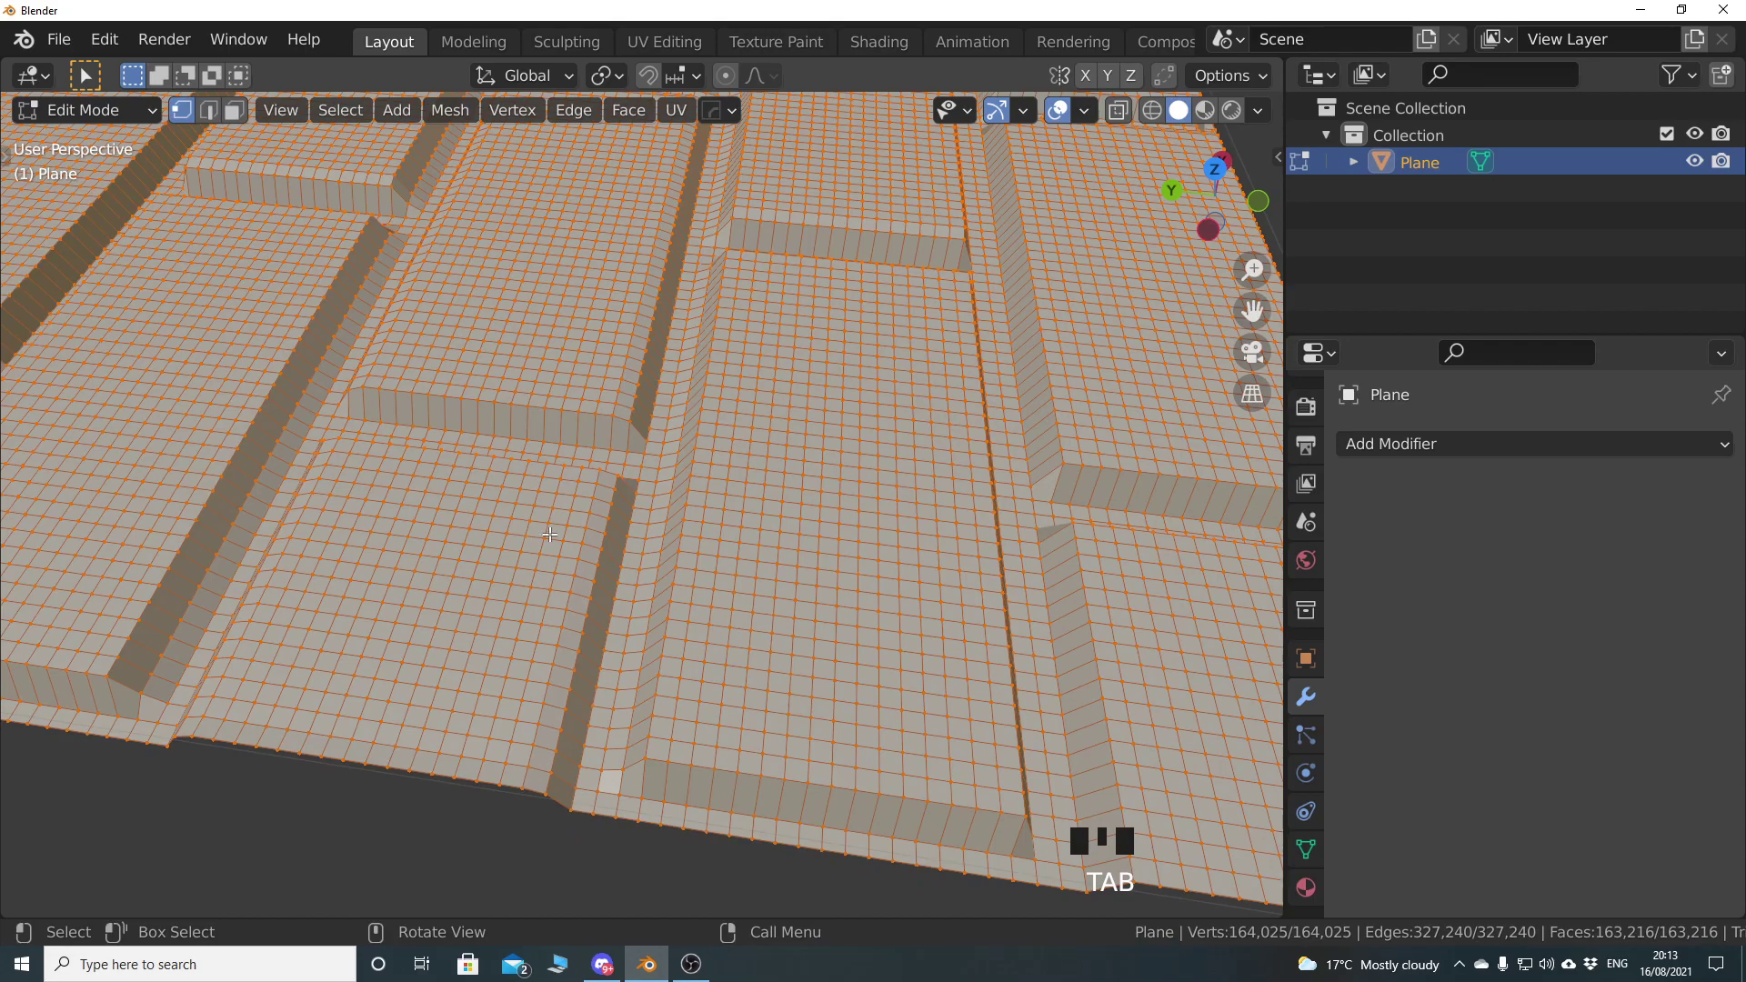
pyautogui.press('Tab')
# Delete the face loop running along the mortar groove near the plane's edge, and check the cut in Object Mode
pyautogui.moveTo(767, 546); pyautogui.dragTo(505, 600, button='middle')
pyautogui.hotkey('alt', 'a')
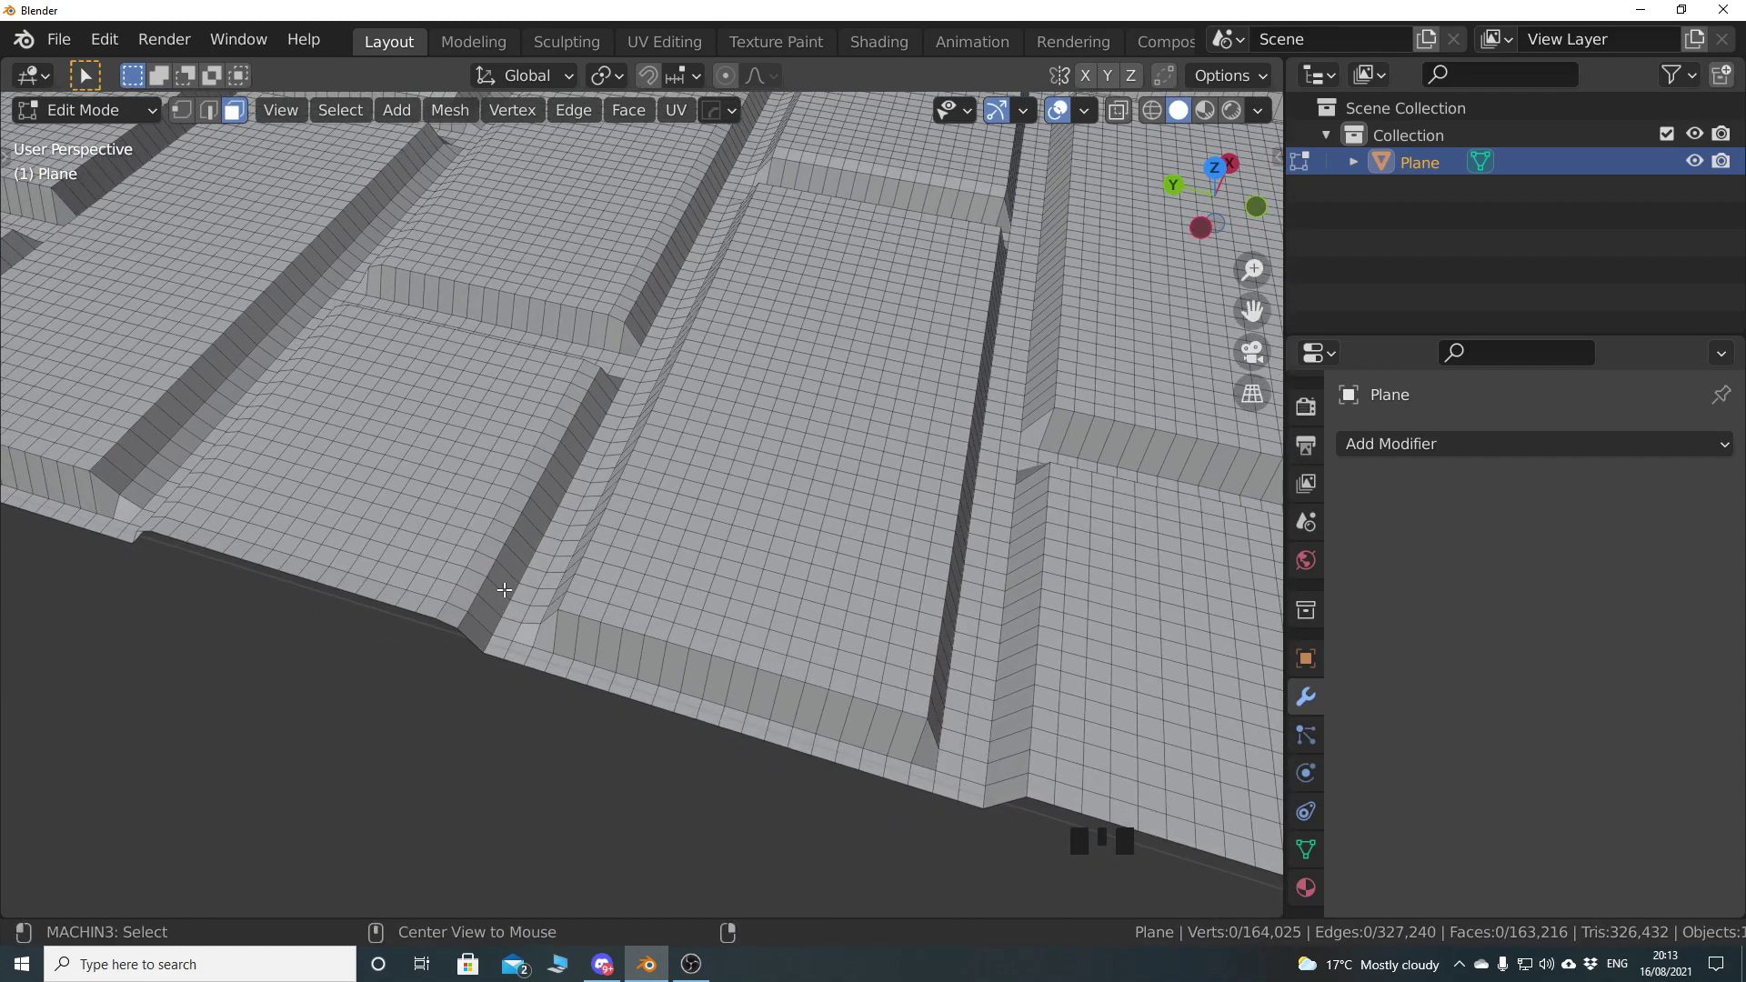
pyautogui.keyDown('alt'); pyautogui.click(500, 592); pyautogui.keyUp('alt')
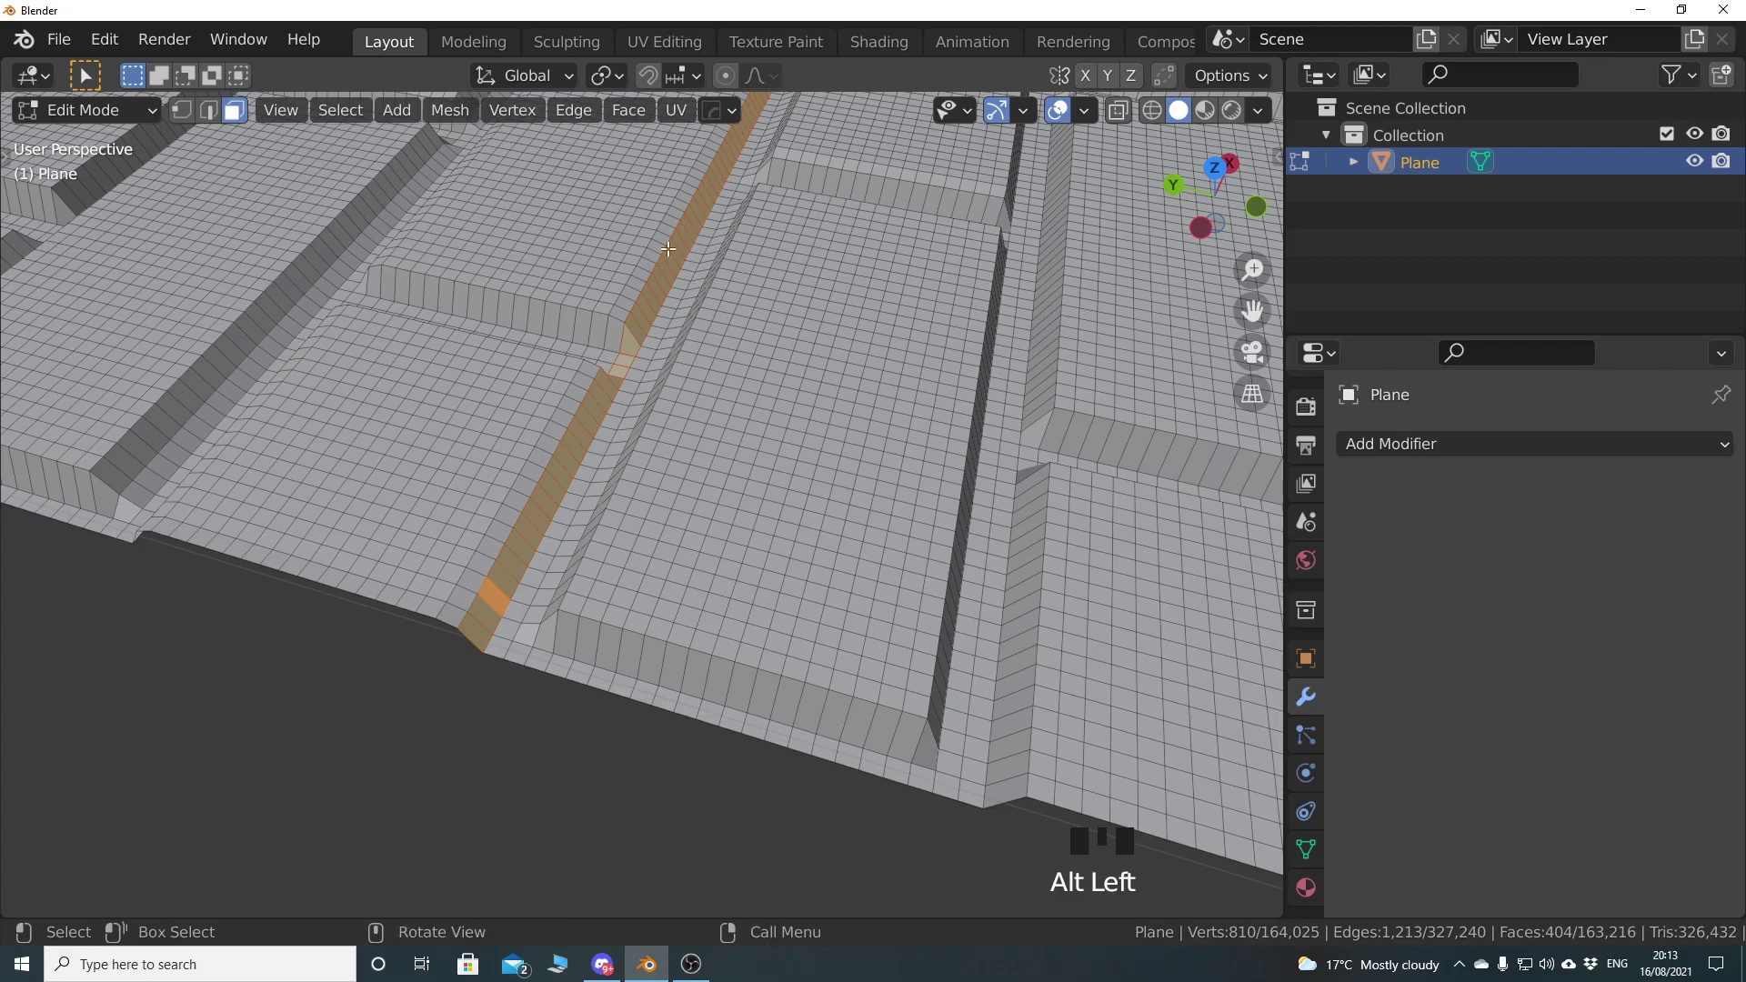
pyautogui.scroll(-5, 707, 530)
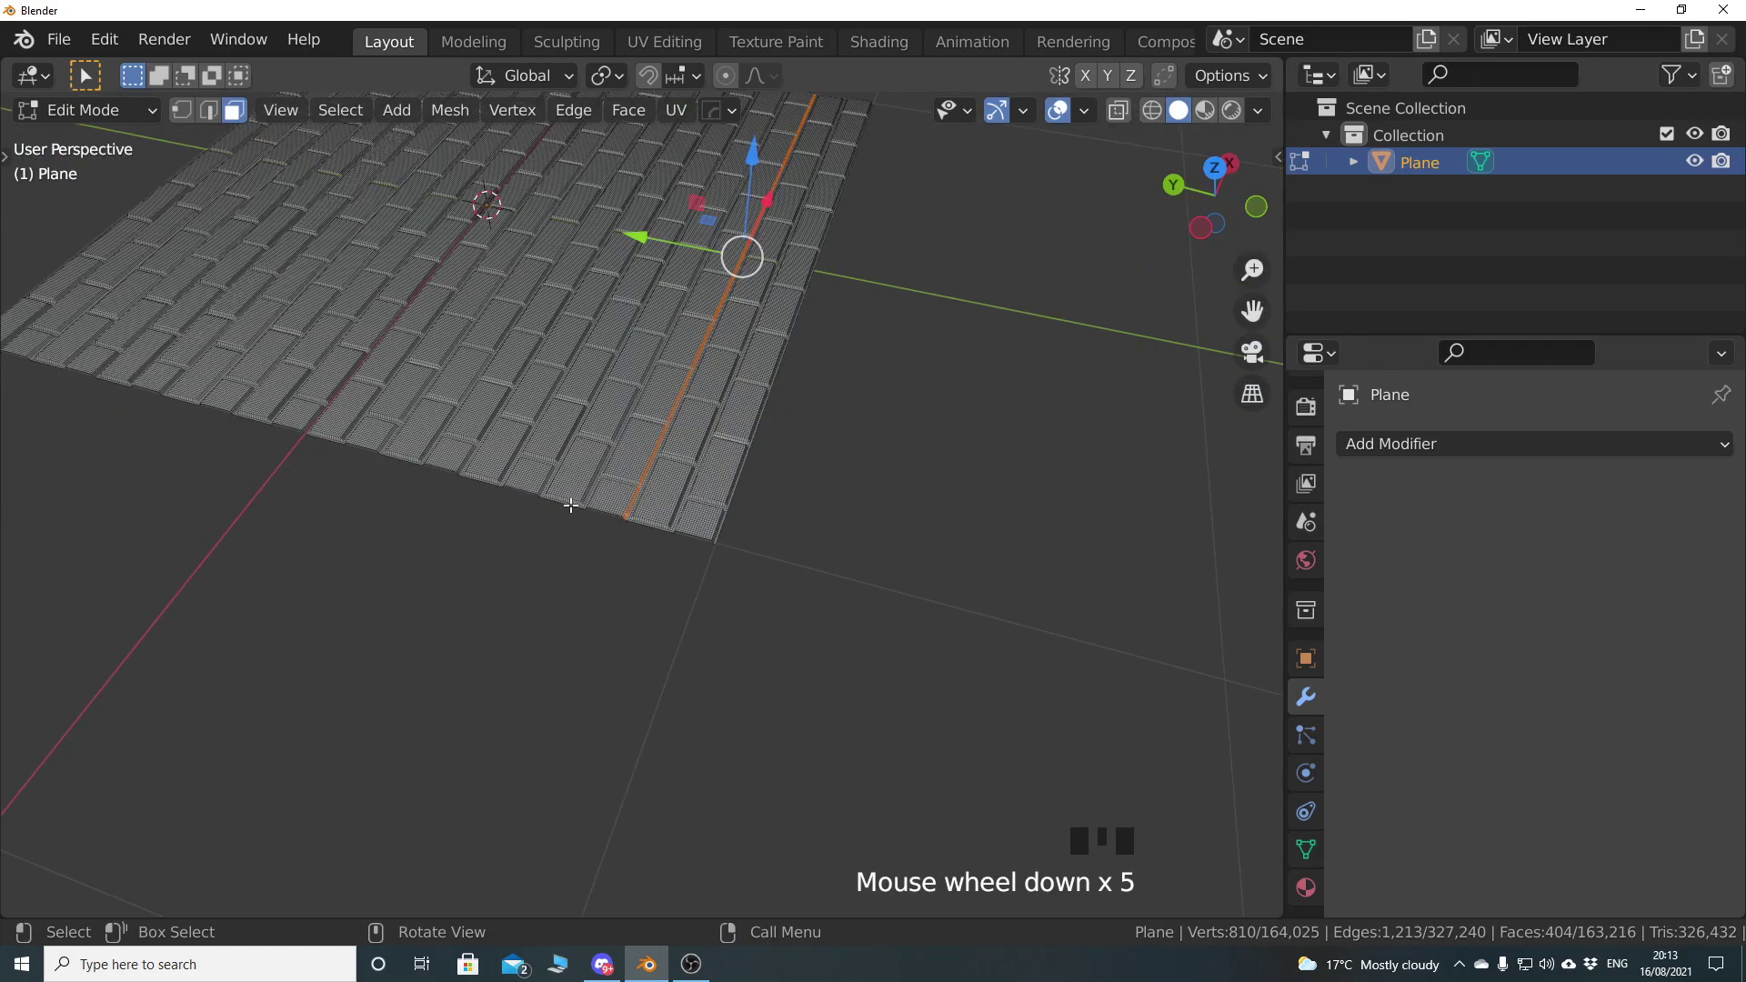
pyautogui.scroll(2, 550, 493)
pyautogui.scroll(3, 550, 494)
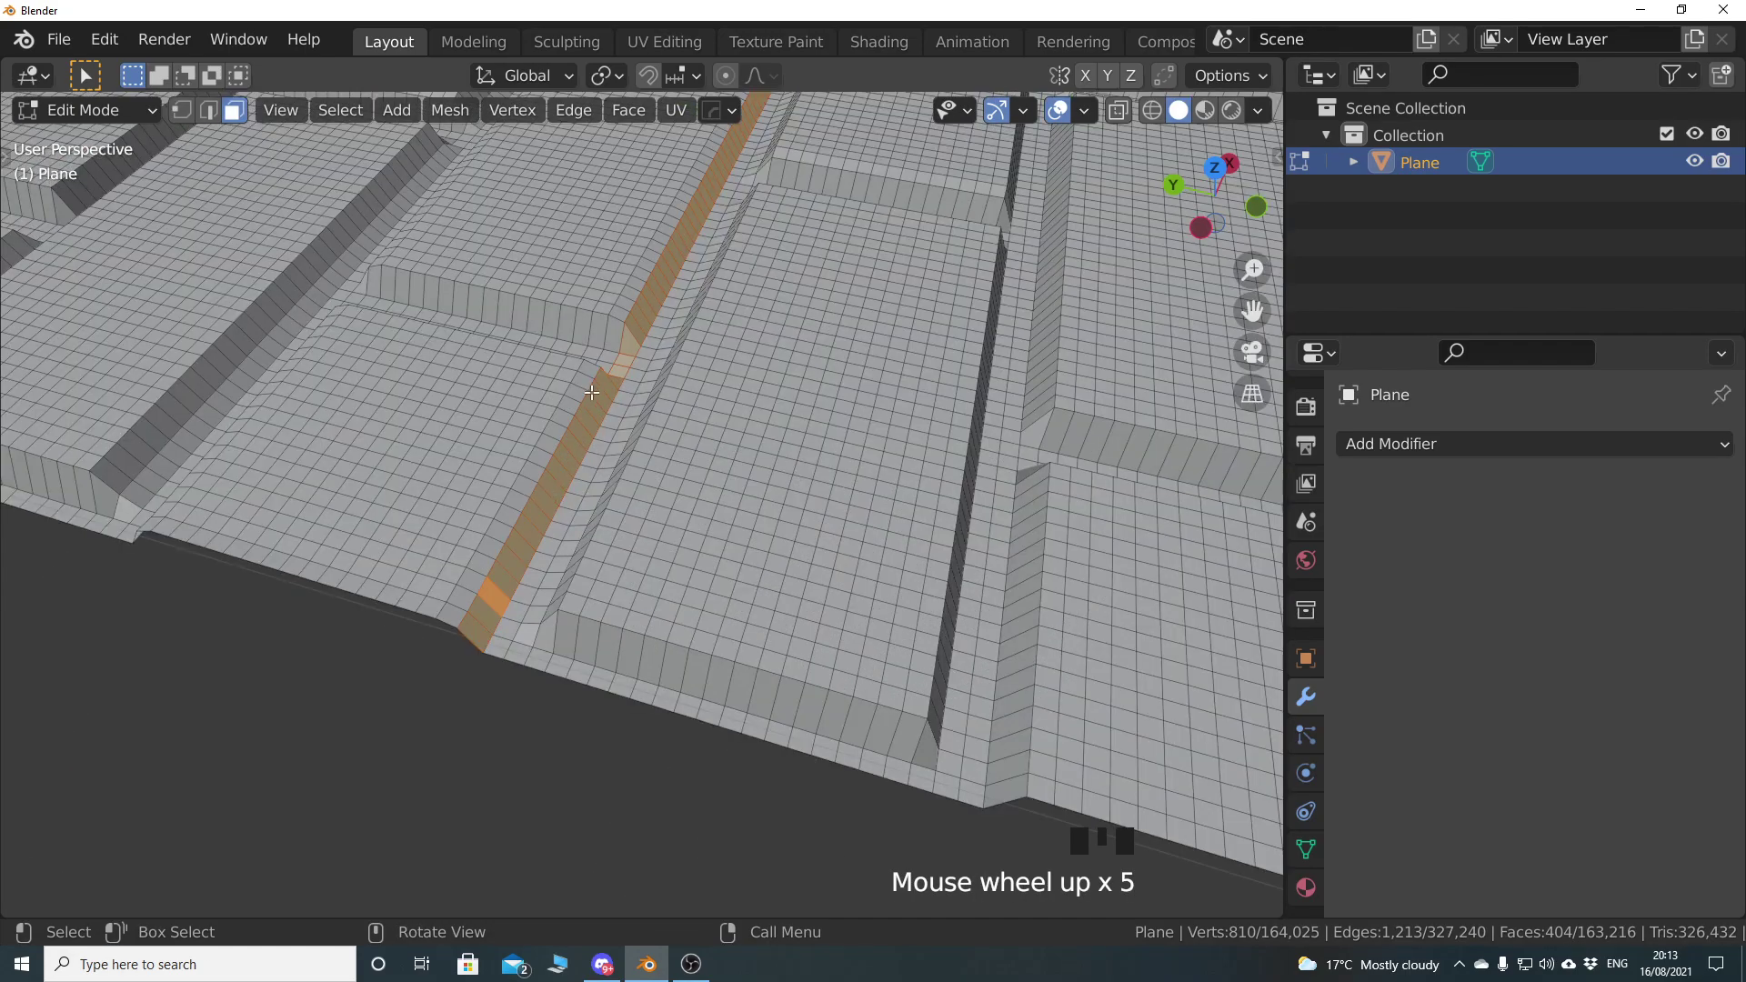
pyautogui.press('x')
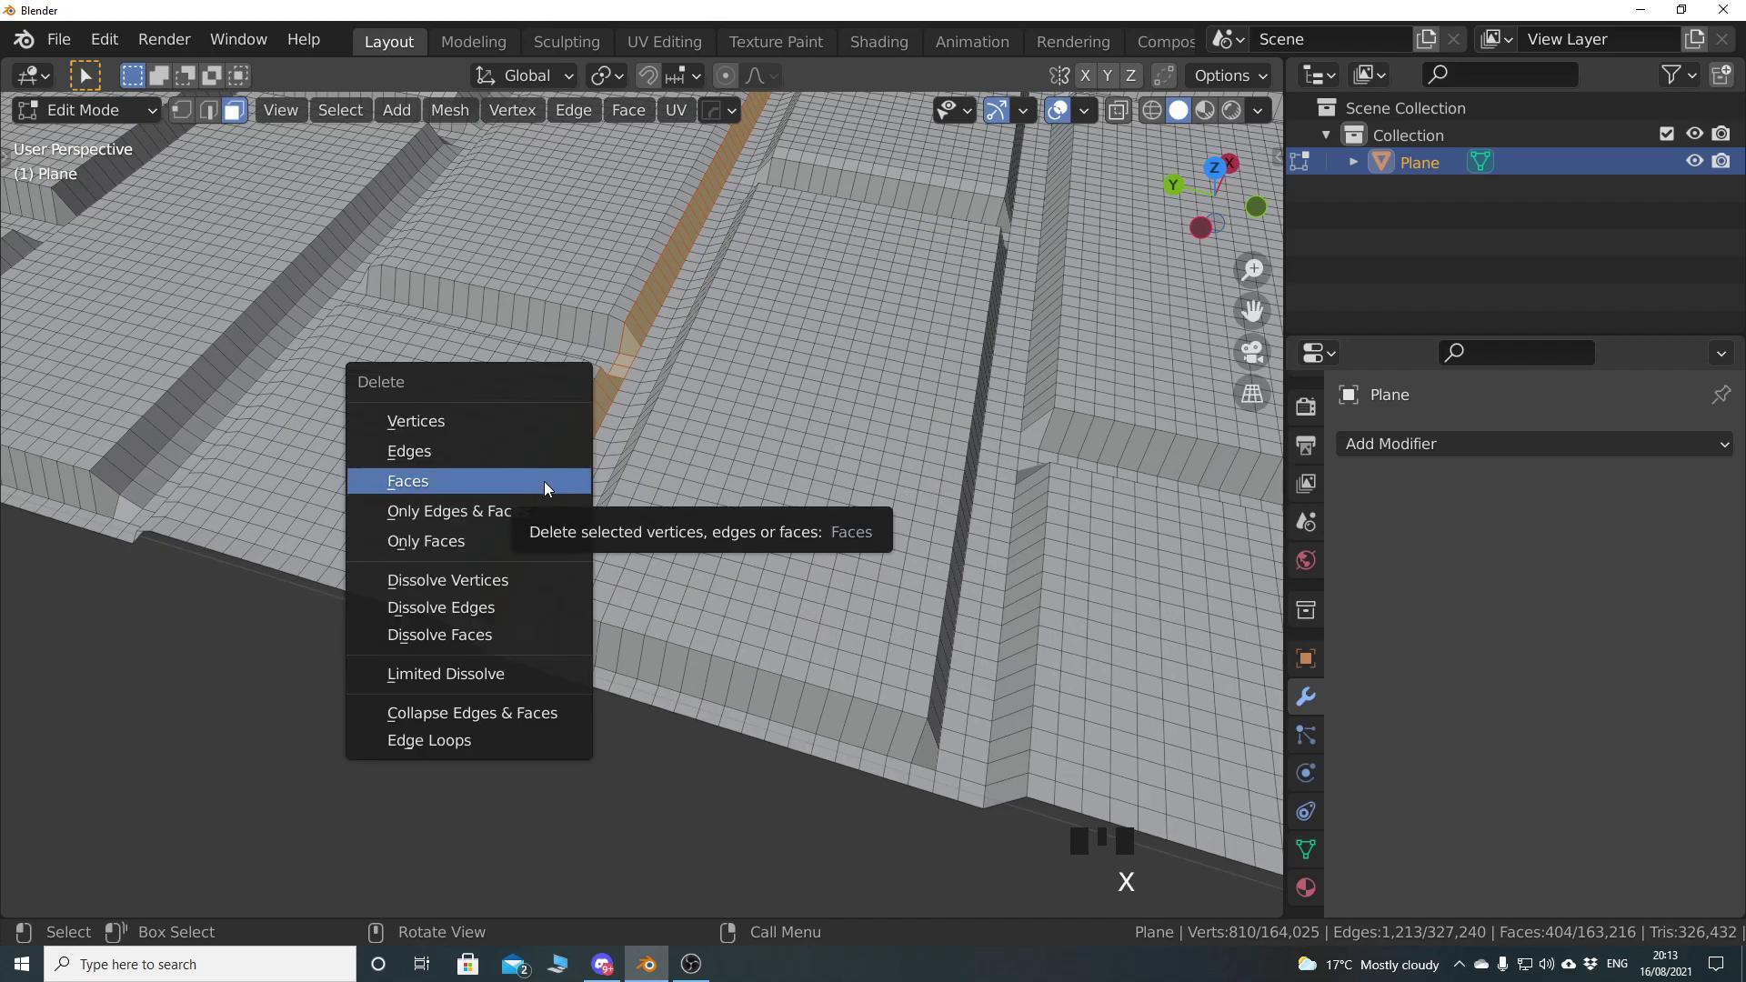
pyautogui.click(544, 482)
pyautogui.scroll(-2, 612, 455)
pyautogui.keyDown('shift'); pyautogui.moveTo(619, 403); pyautogui.dragTo(649, 497, button='middle'); pyautogui.keyUp('shift')
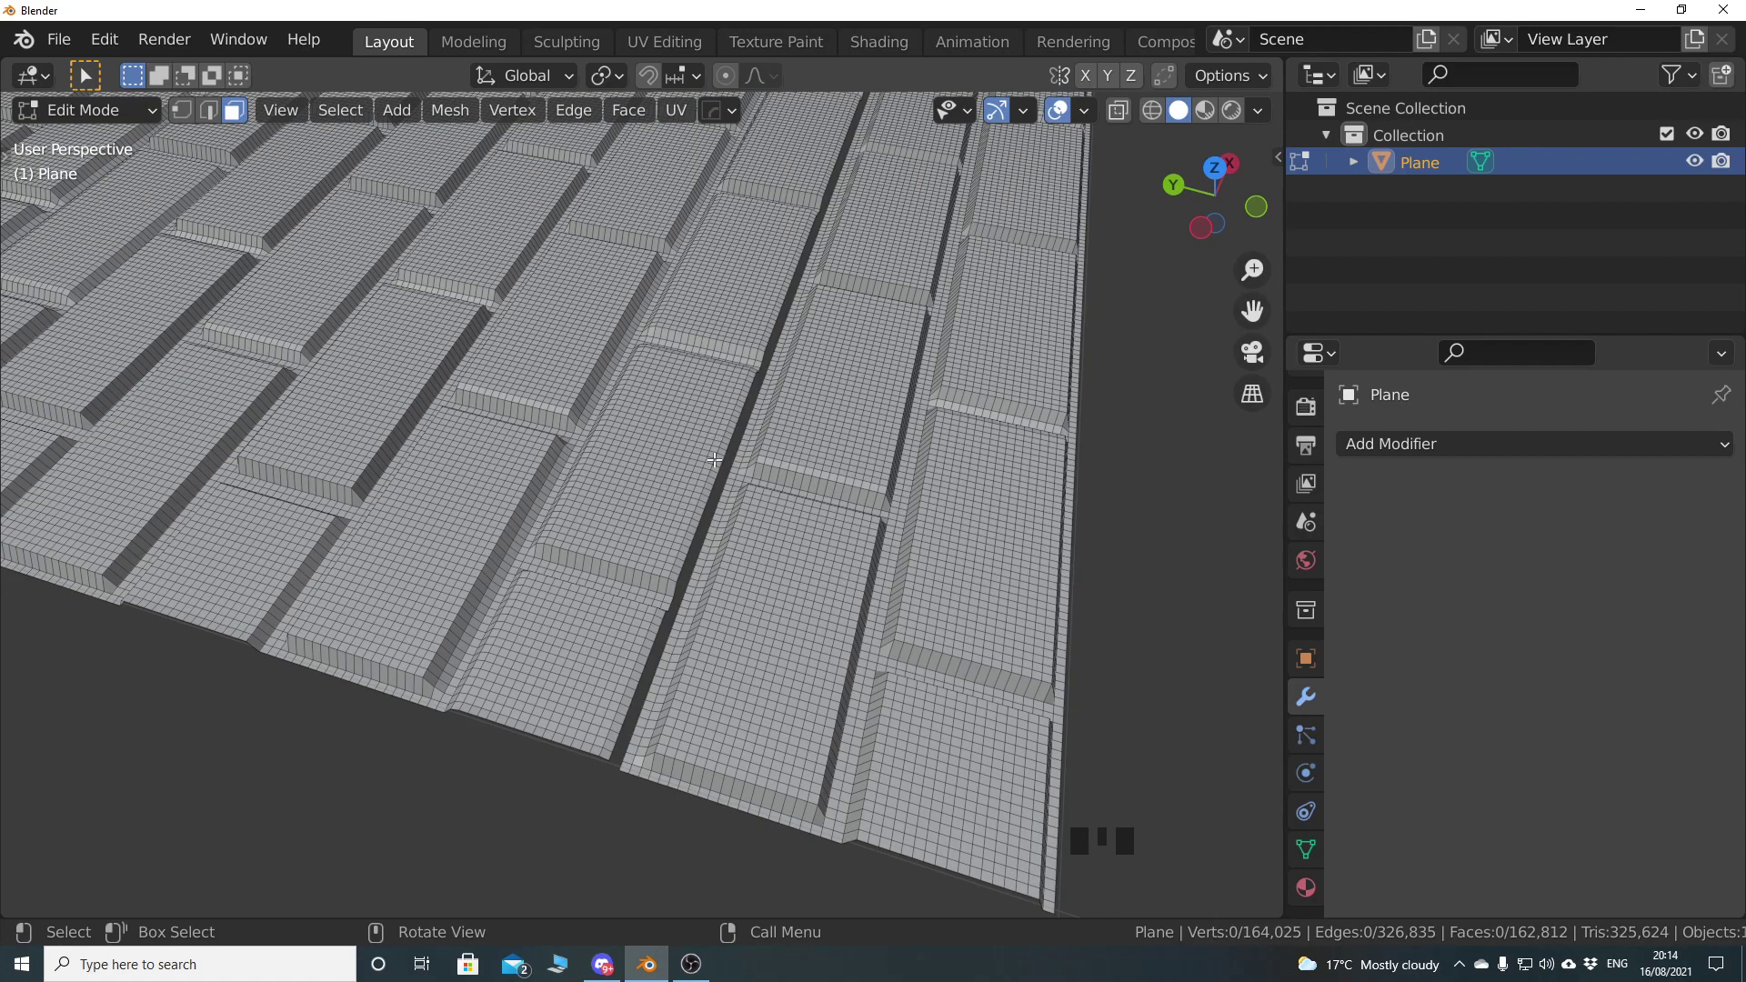
pyautogui.press('Tab')
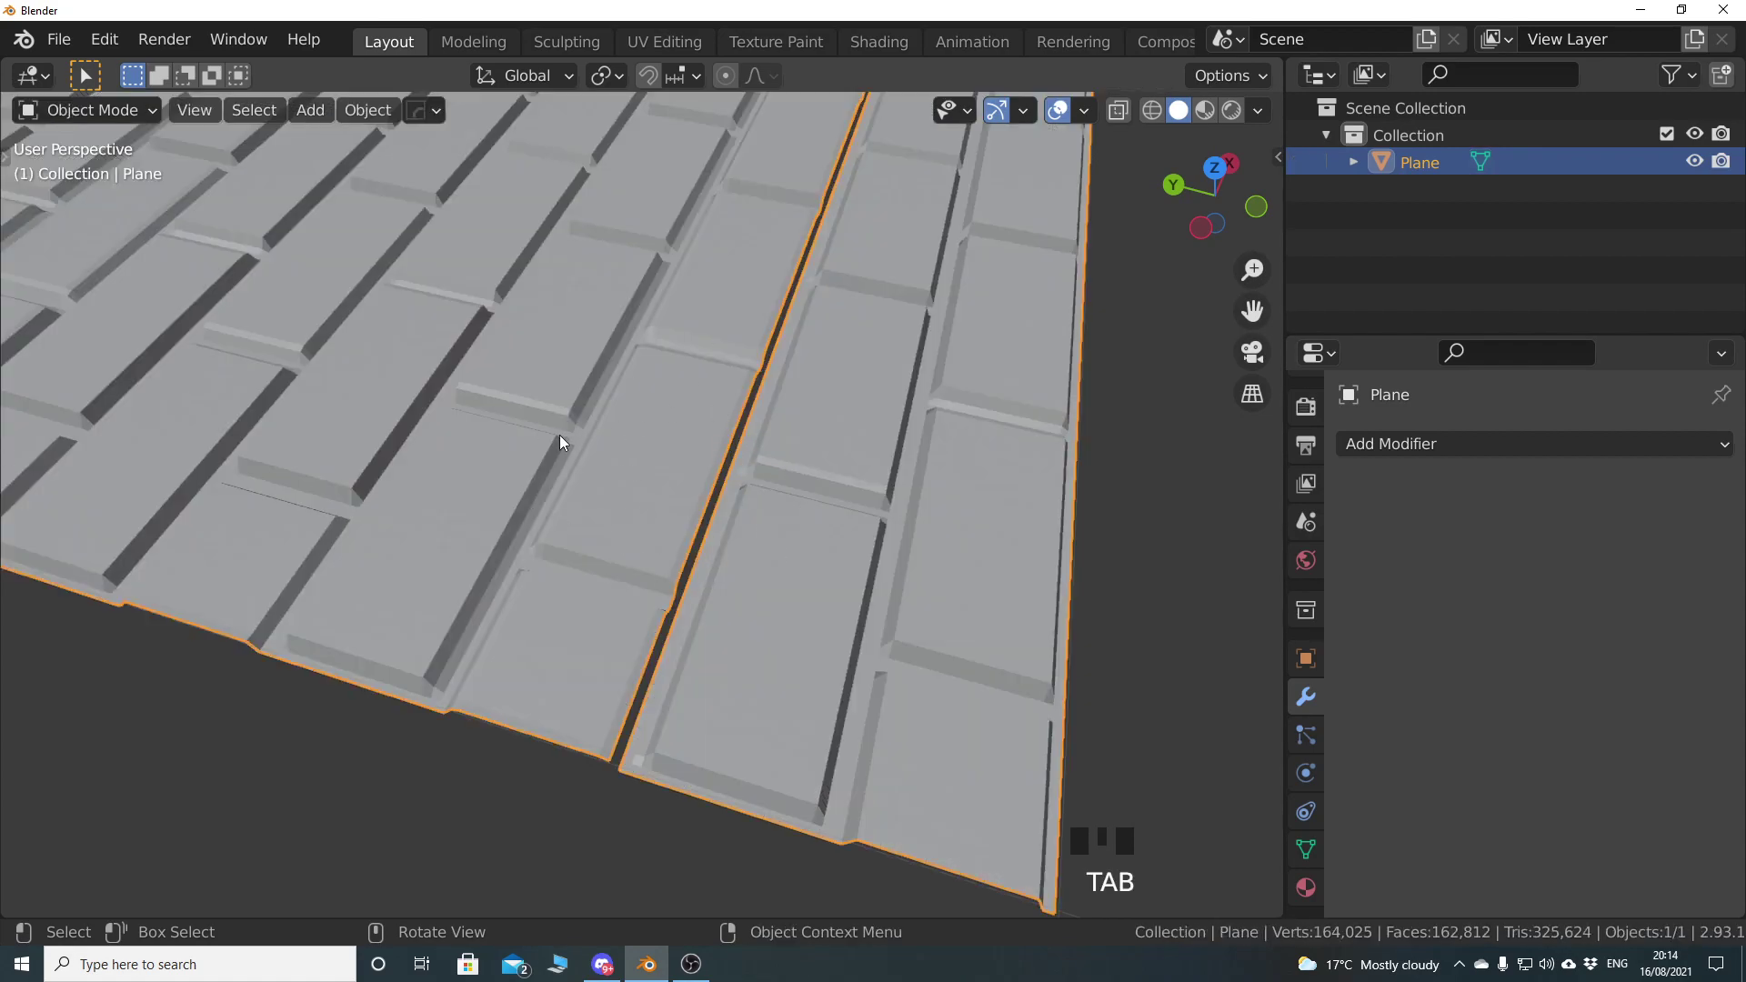
pyautogui.press('Tab')
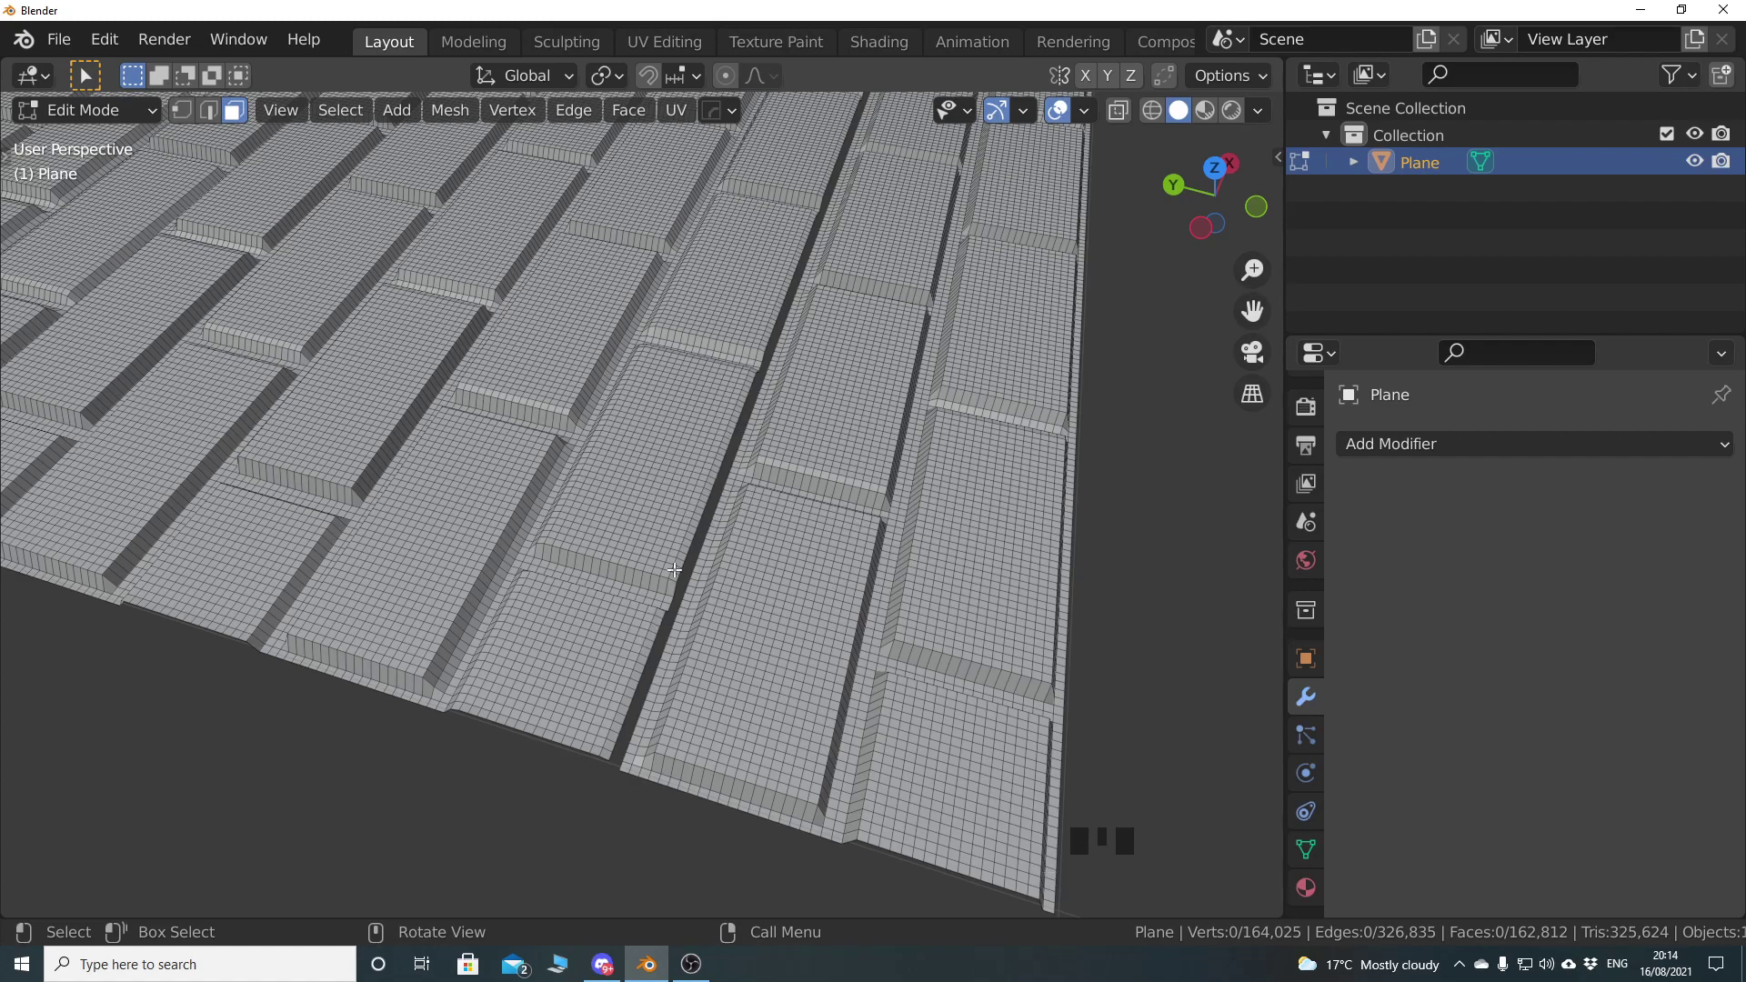
# Select the larger linked section of bricks and delete its faces, keeping only the narrow strip at the edge
pyautogui.scroll(-3, 549, 476)
pyautogui.keyDown('shift'); pyautogui.moveTo(560, 497); pyautogui.dragTo(521, 434, button='middle'); pyautogui.keyUp('shift')
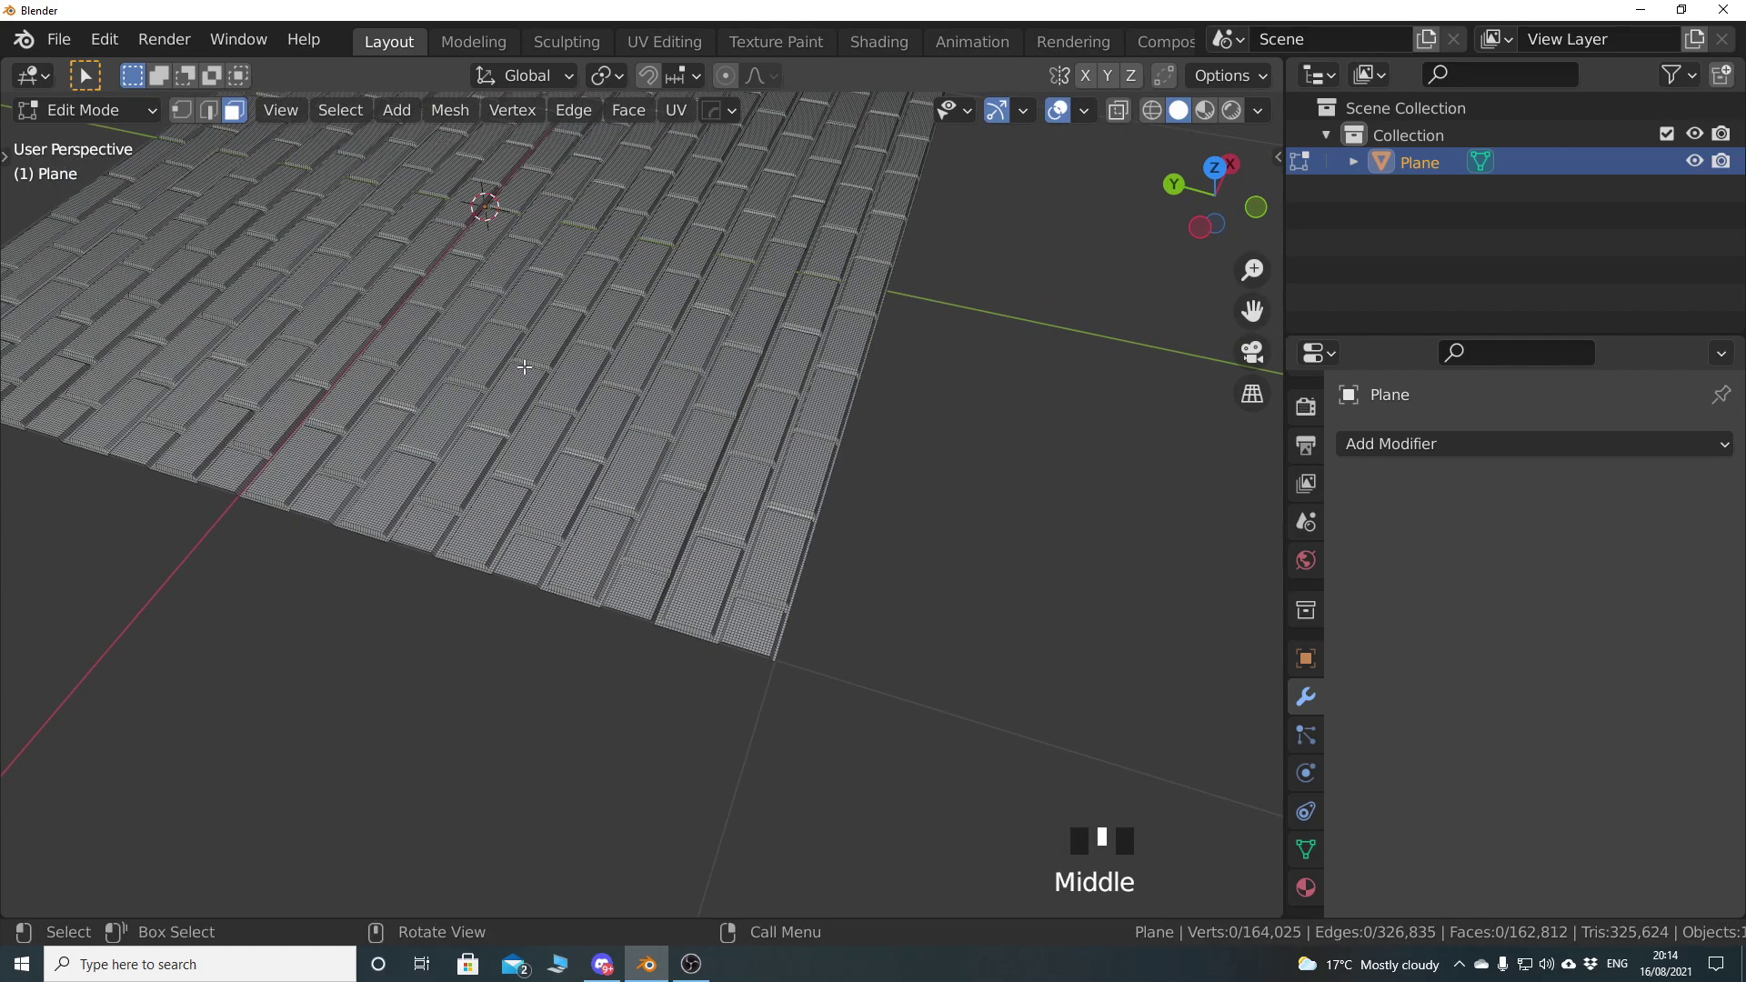
pyautogui.press('l')
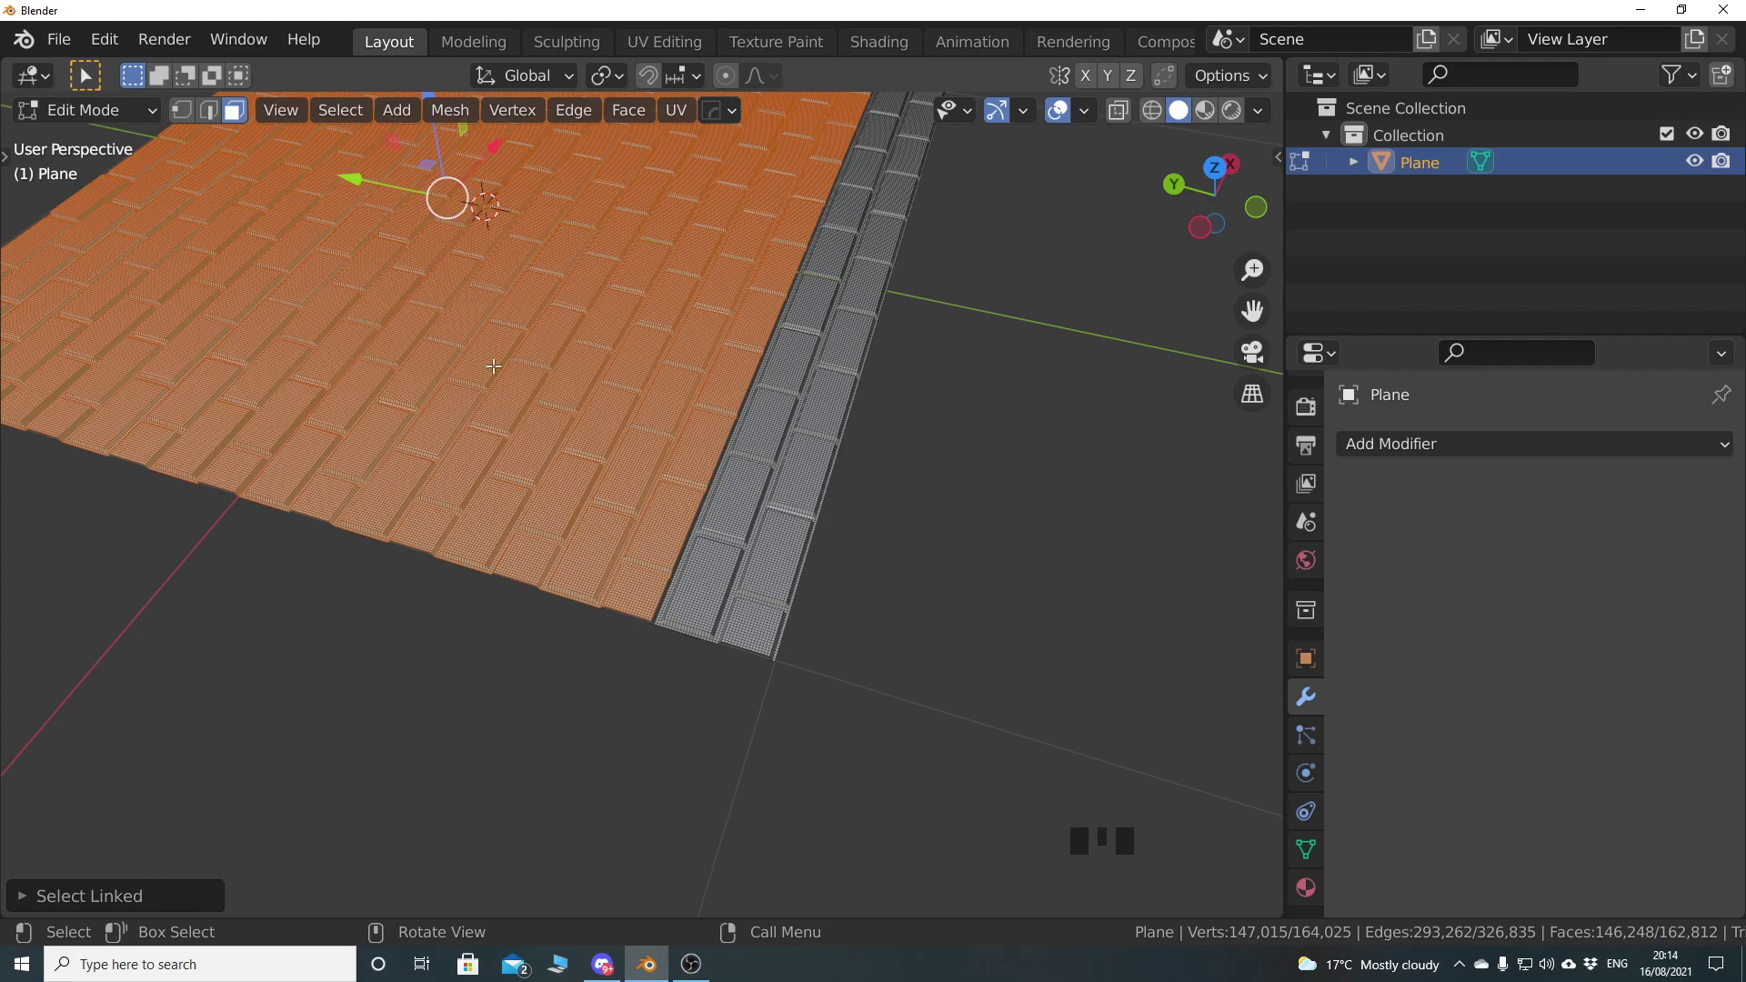
pyautogui.press('x')
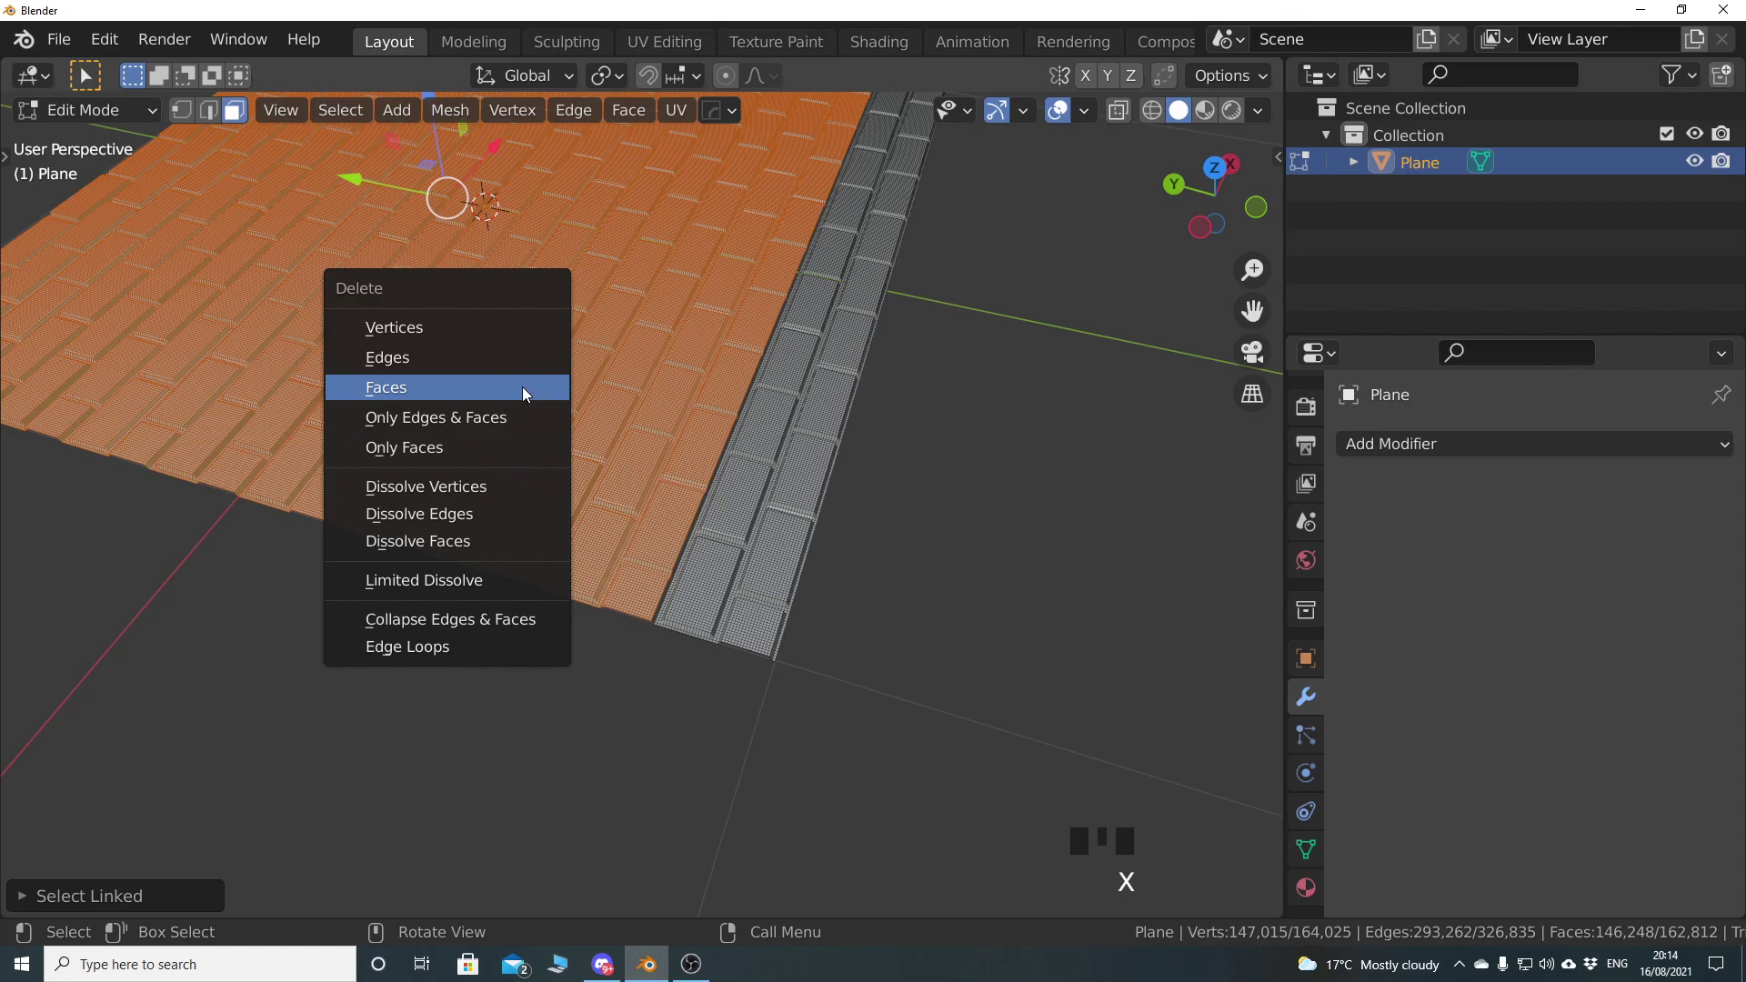
pyautogui.click(525, 389)
# Select the boundary edge loop along the brick strip's cut side in edge select mode, and return to Object Mode
pyautogui.moveTo(625, 513); pyautogui.dragTo(659, 455, button='middle')
pyautogui.scroll(3, 663, 483)
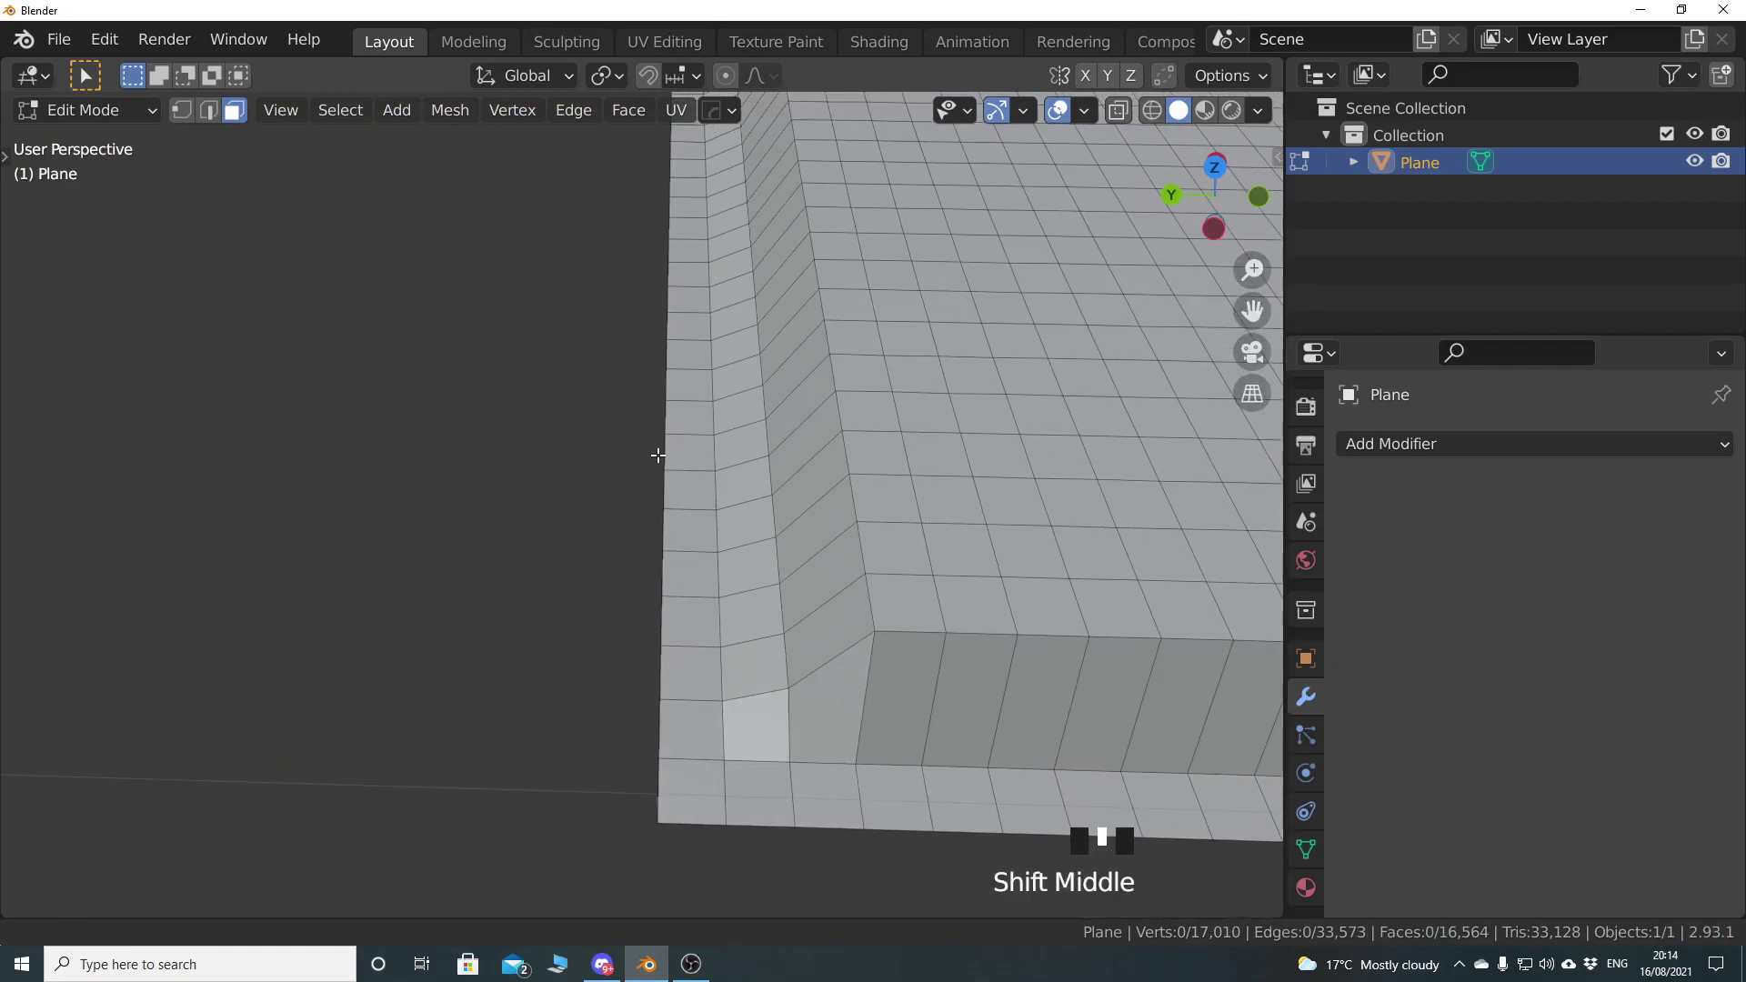
pyautogui.press('2')
pyautogui.hotkey('alt', 'a')
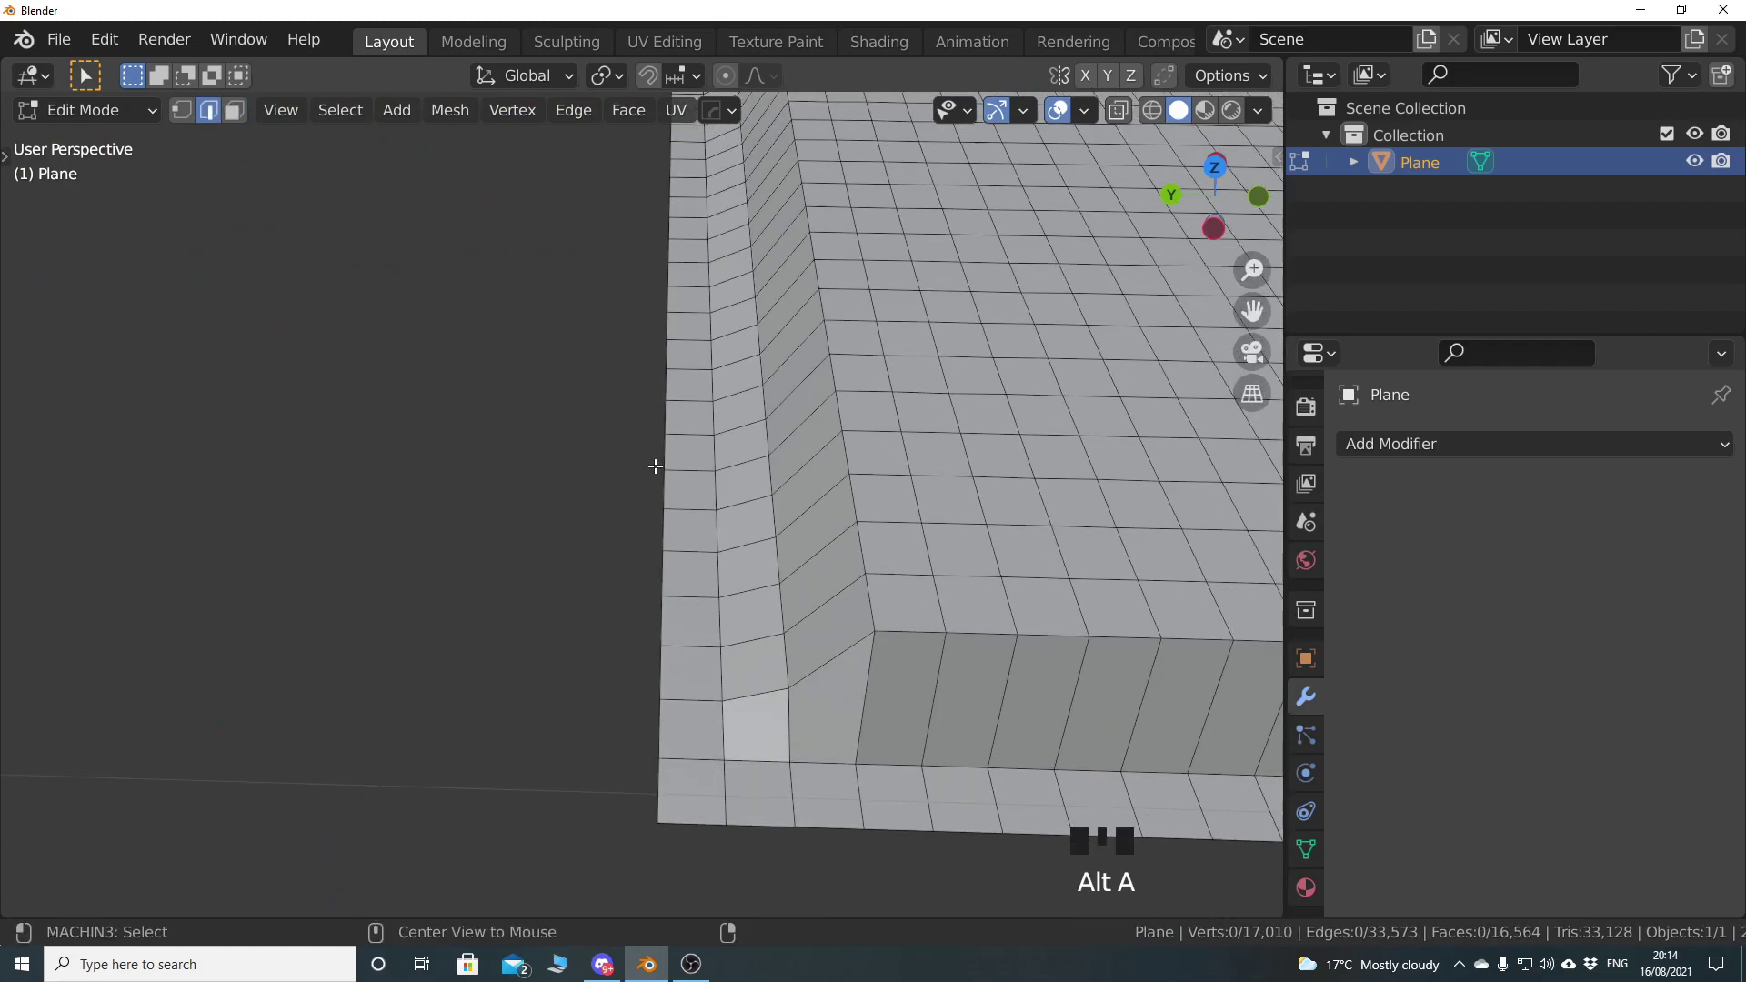
pyautogui.press('2')
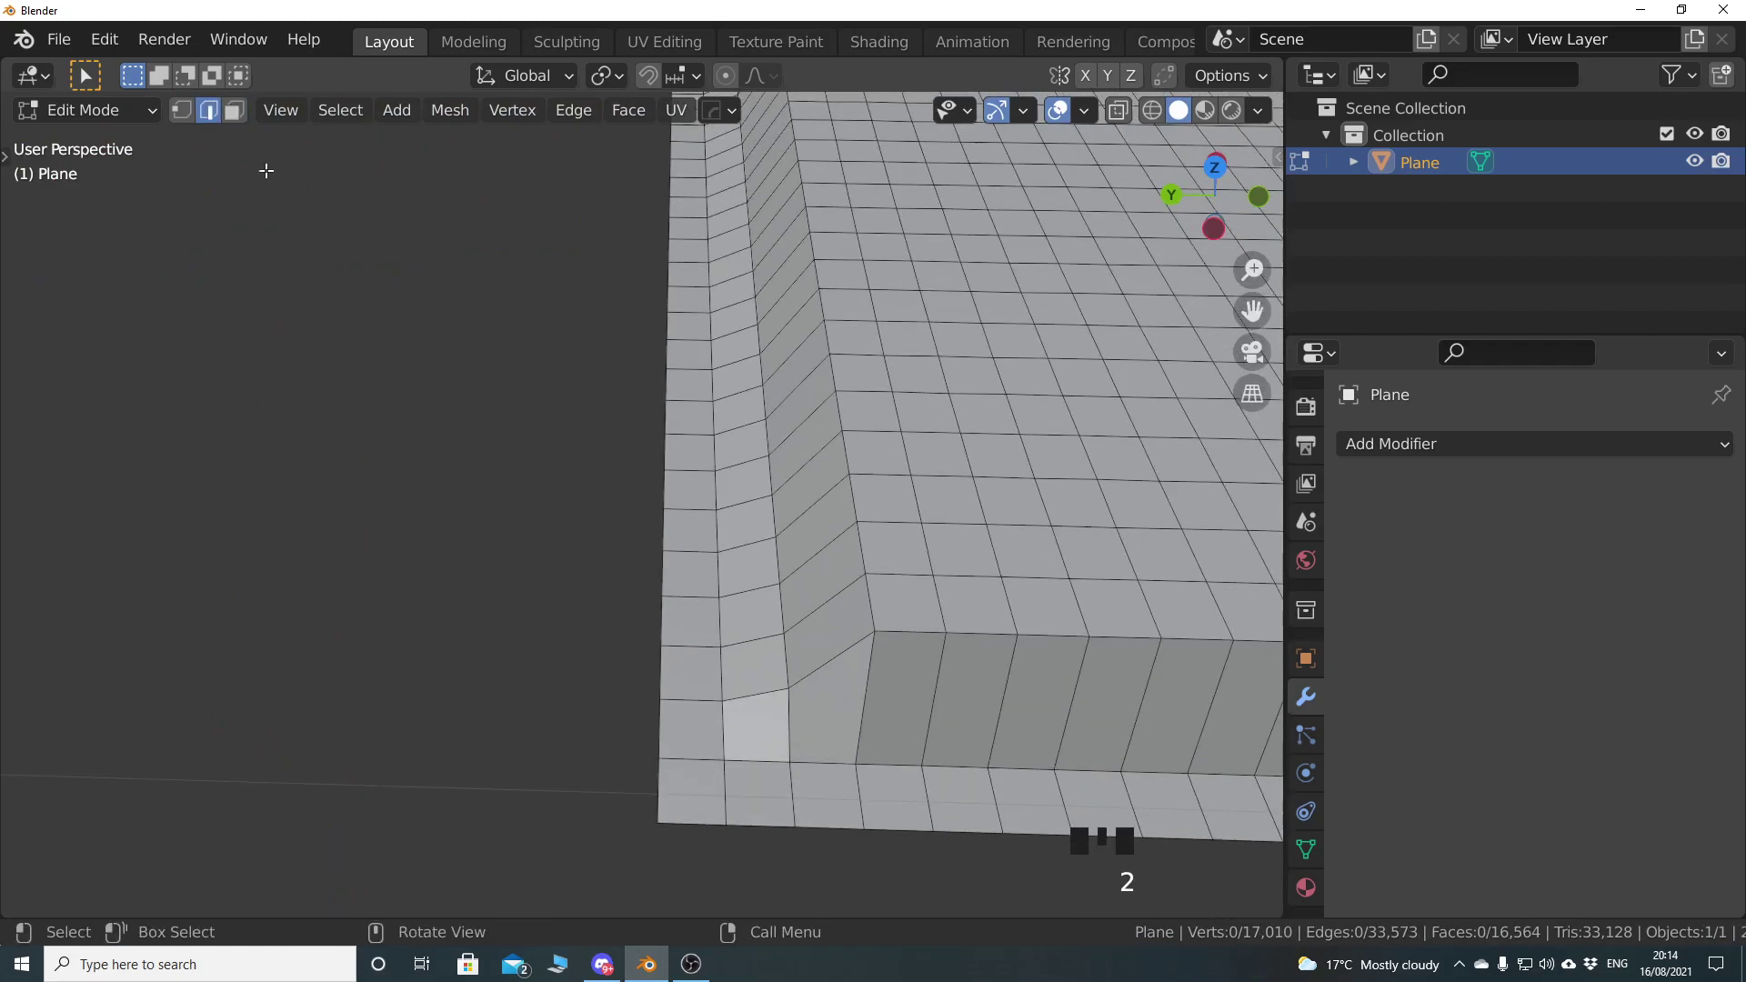
pyautogui.hotkey('alt', 'a')
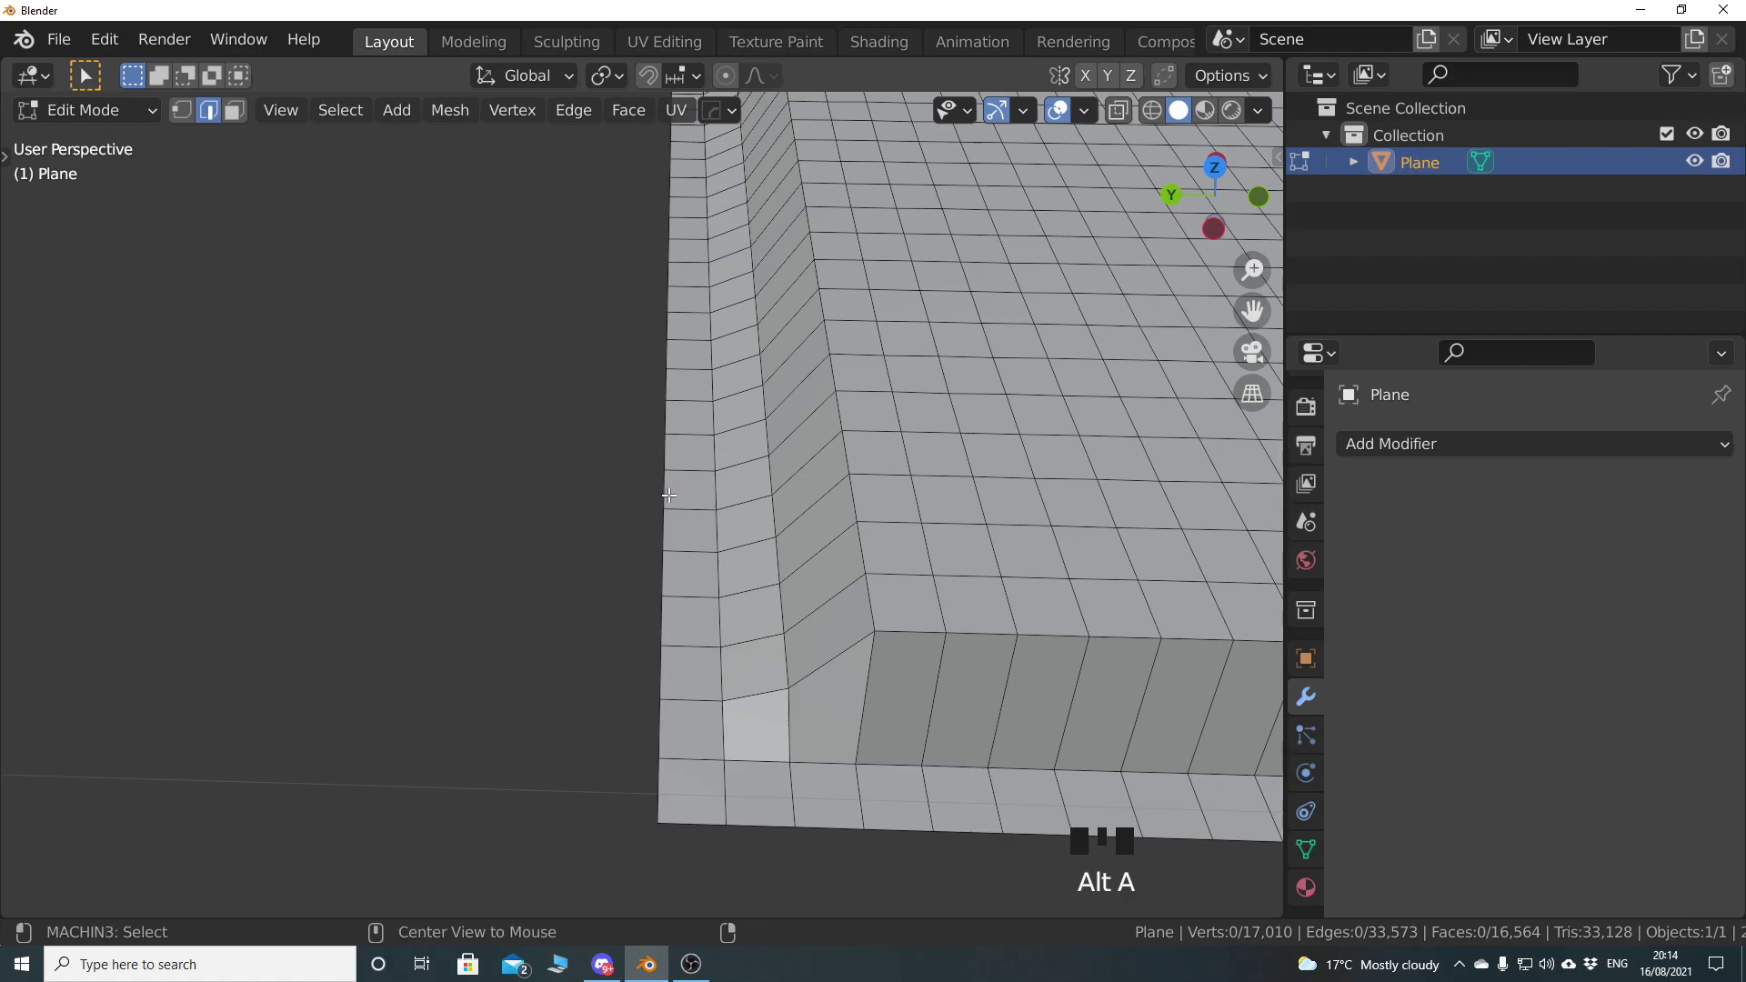
pyautogui.keyDown('alt'); pyautogui.click(663, 497); pyautogui.keyUp('alt')
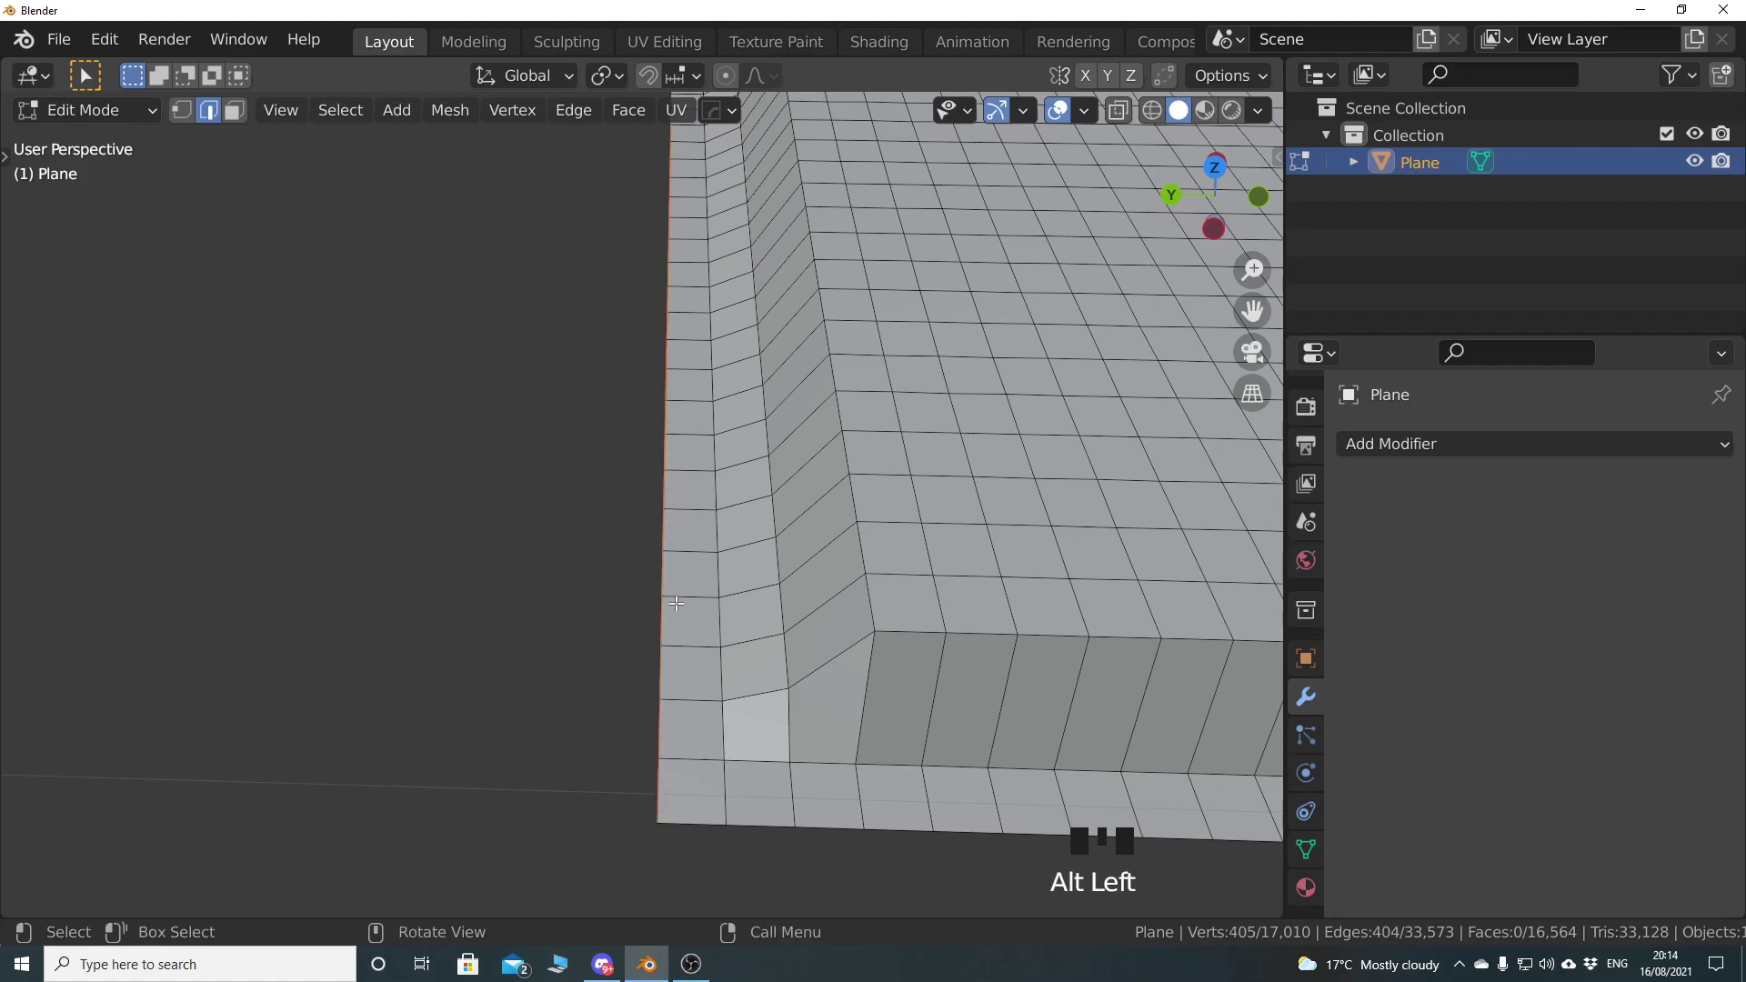
pyautogui.scroll(-7, 661, 604)
pyautogui.keyDown('shift'); pyautogui.moveTo(663, 417); pyautogui.dragTo(707, 507, button='middle'); pyautogui.keyUp('shift')
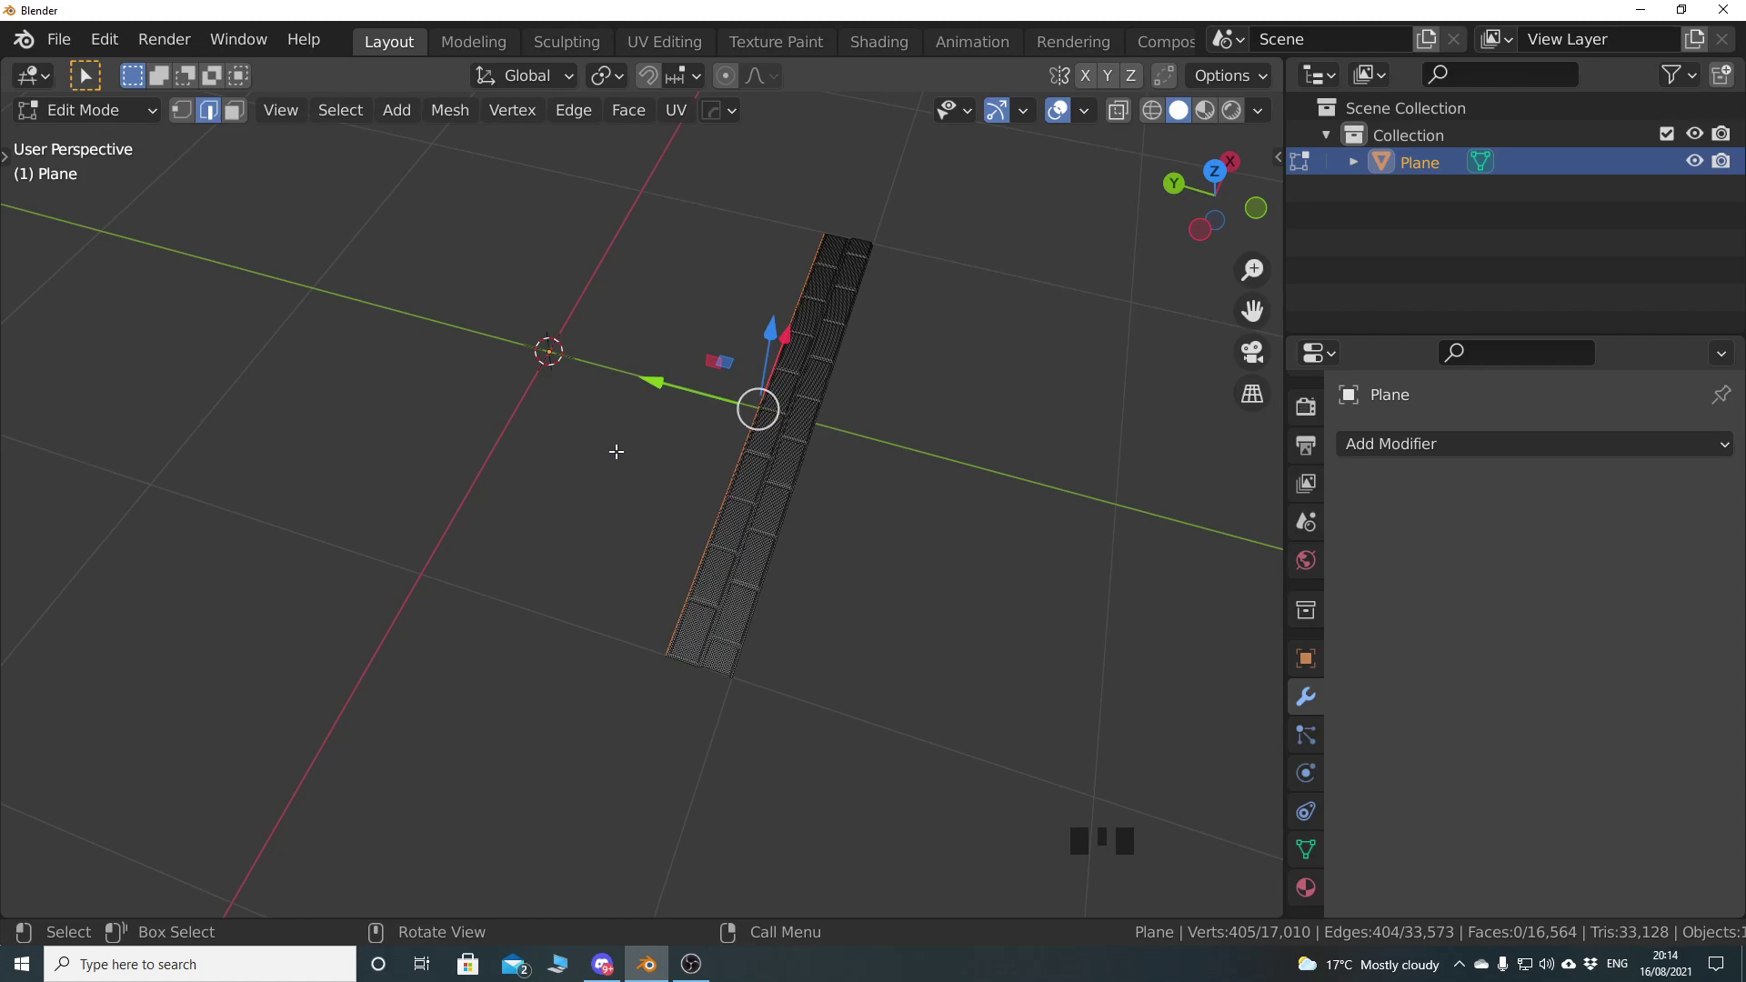
pyautogui.press('Tab')
pyautogui.press('Tab')
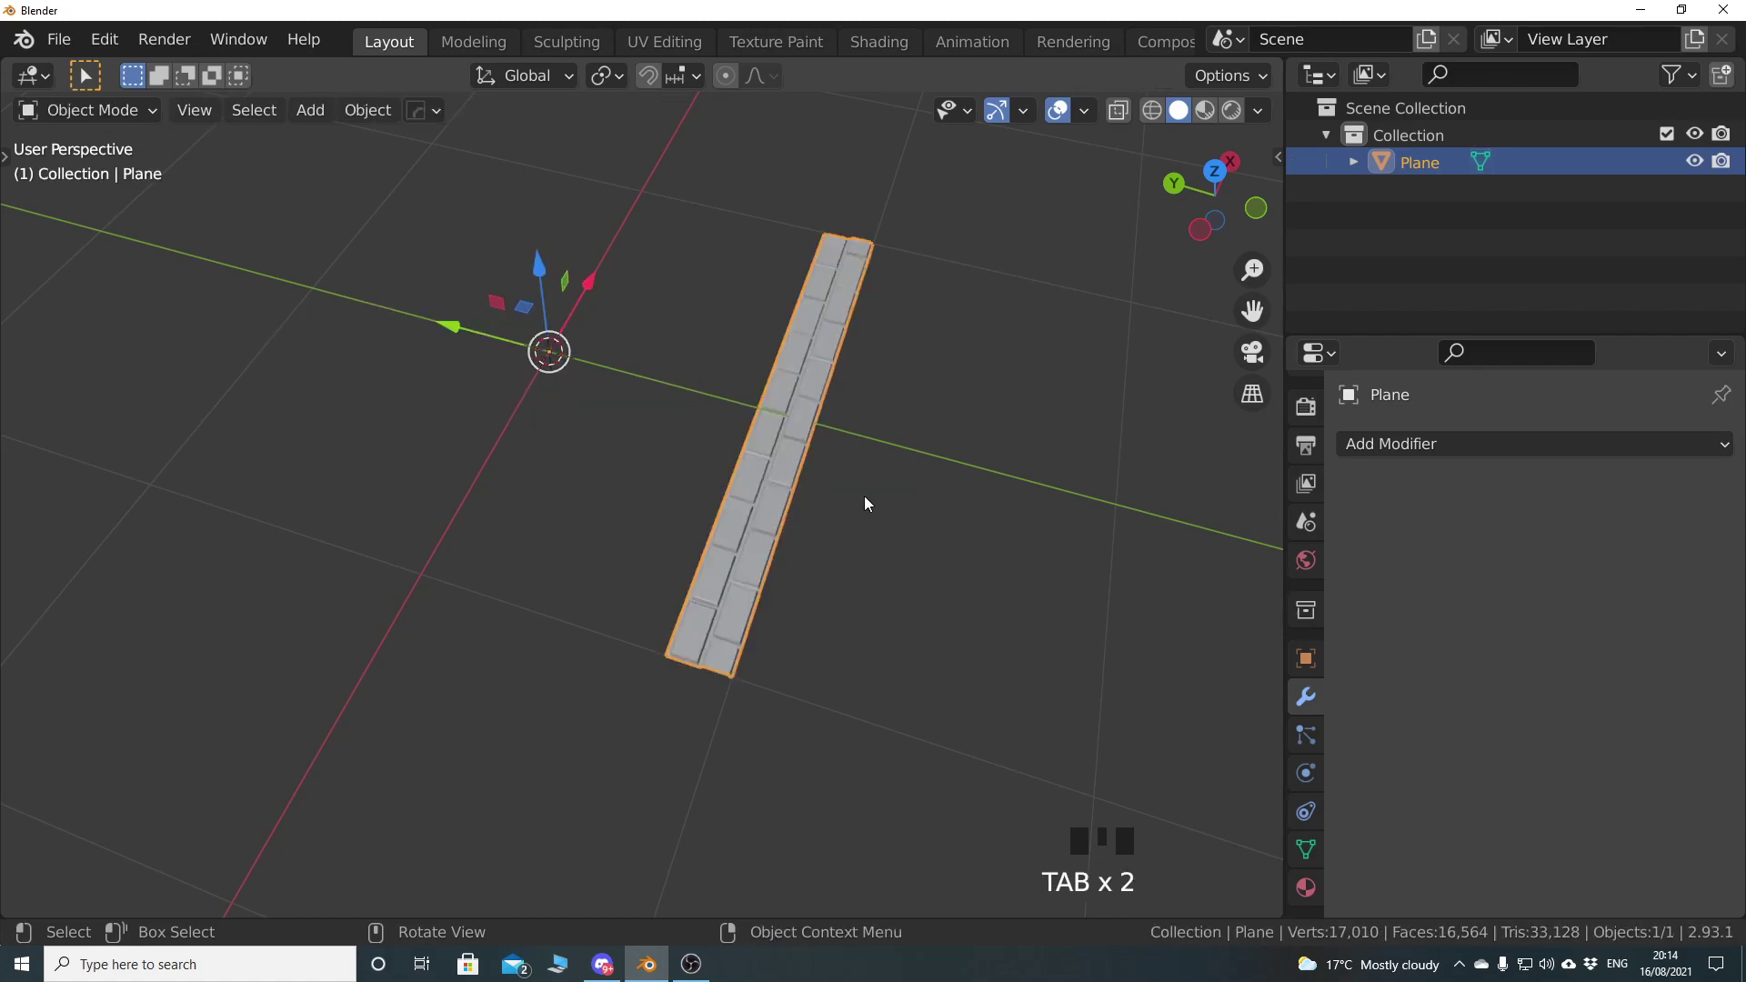
# Add an Array modifier to the brick strip with relative offset factors X 0 and Y 1, and inspect the repeated rows
pyautogui.click(1357, 447)
pyautogui.click(1156, 521)
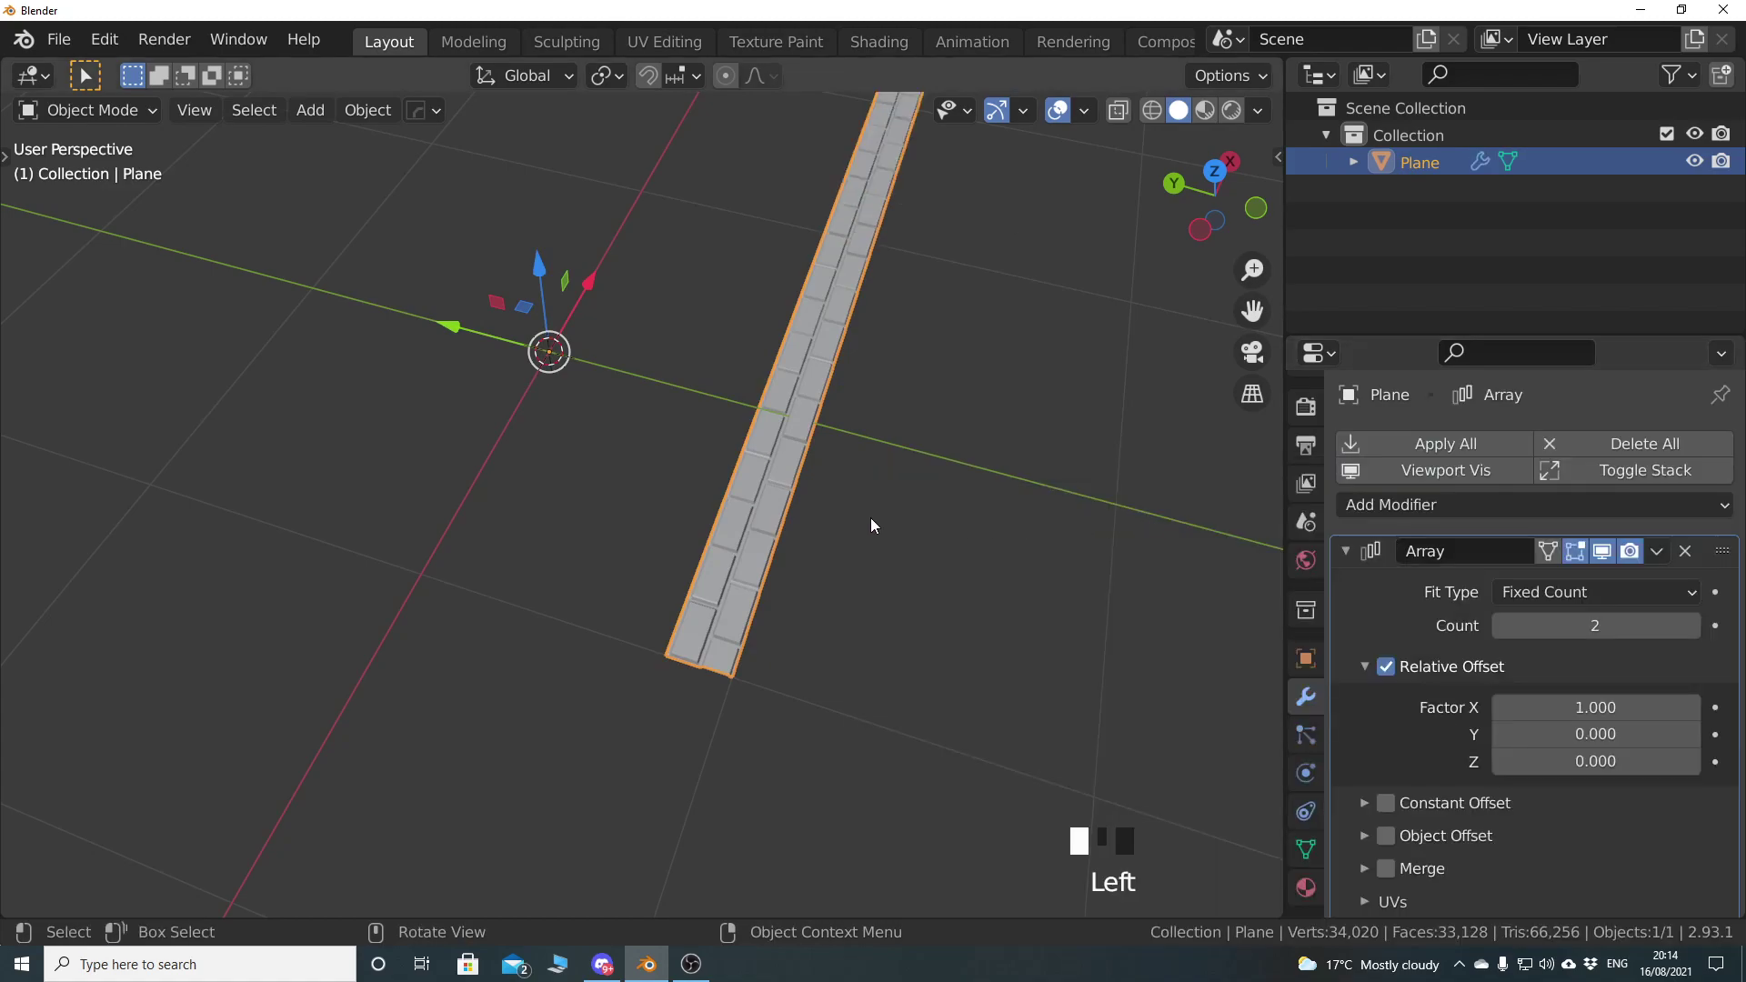
pyautogui.moveTo(880, 462); pyautogui.dragTo(721, 483, button='middle')
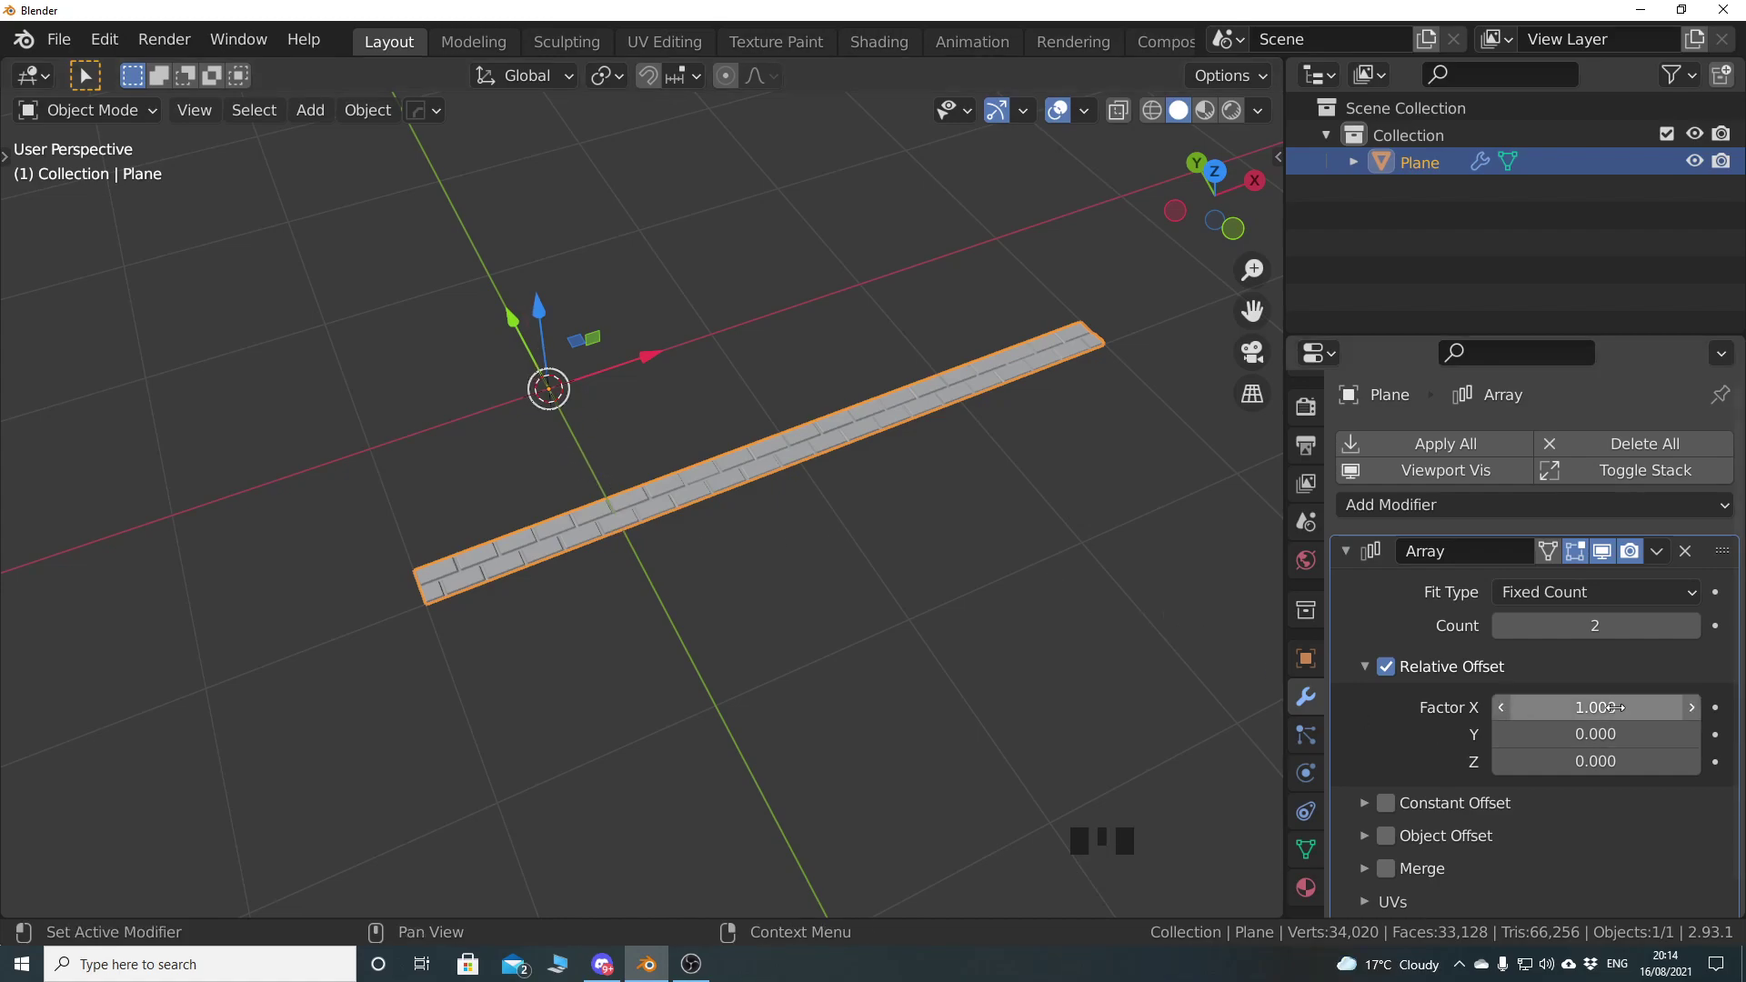
pyautogui.click(1614, 707)
pyautogui.write('0')
pyautogui.press('Tab')
pyautogui.write('1')
pyautogui.press('Return')
pyautogui.moveTo(382, 520); pyautogui.dragTo(622, 600, button='middle')
pyautogui.scroll(3, 674, 581)
pyautogui.scroll(2, 603, 642)
pyautogui.scroll(-6, 617, 618)
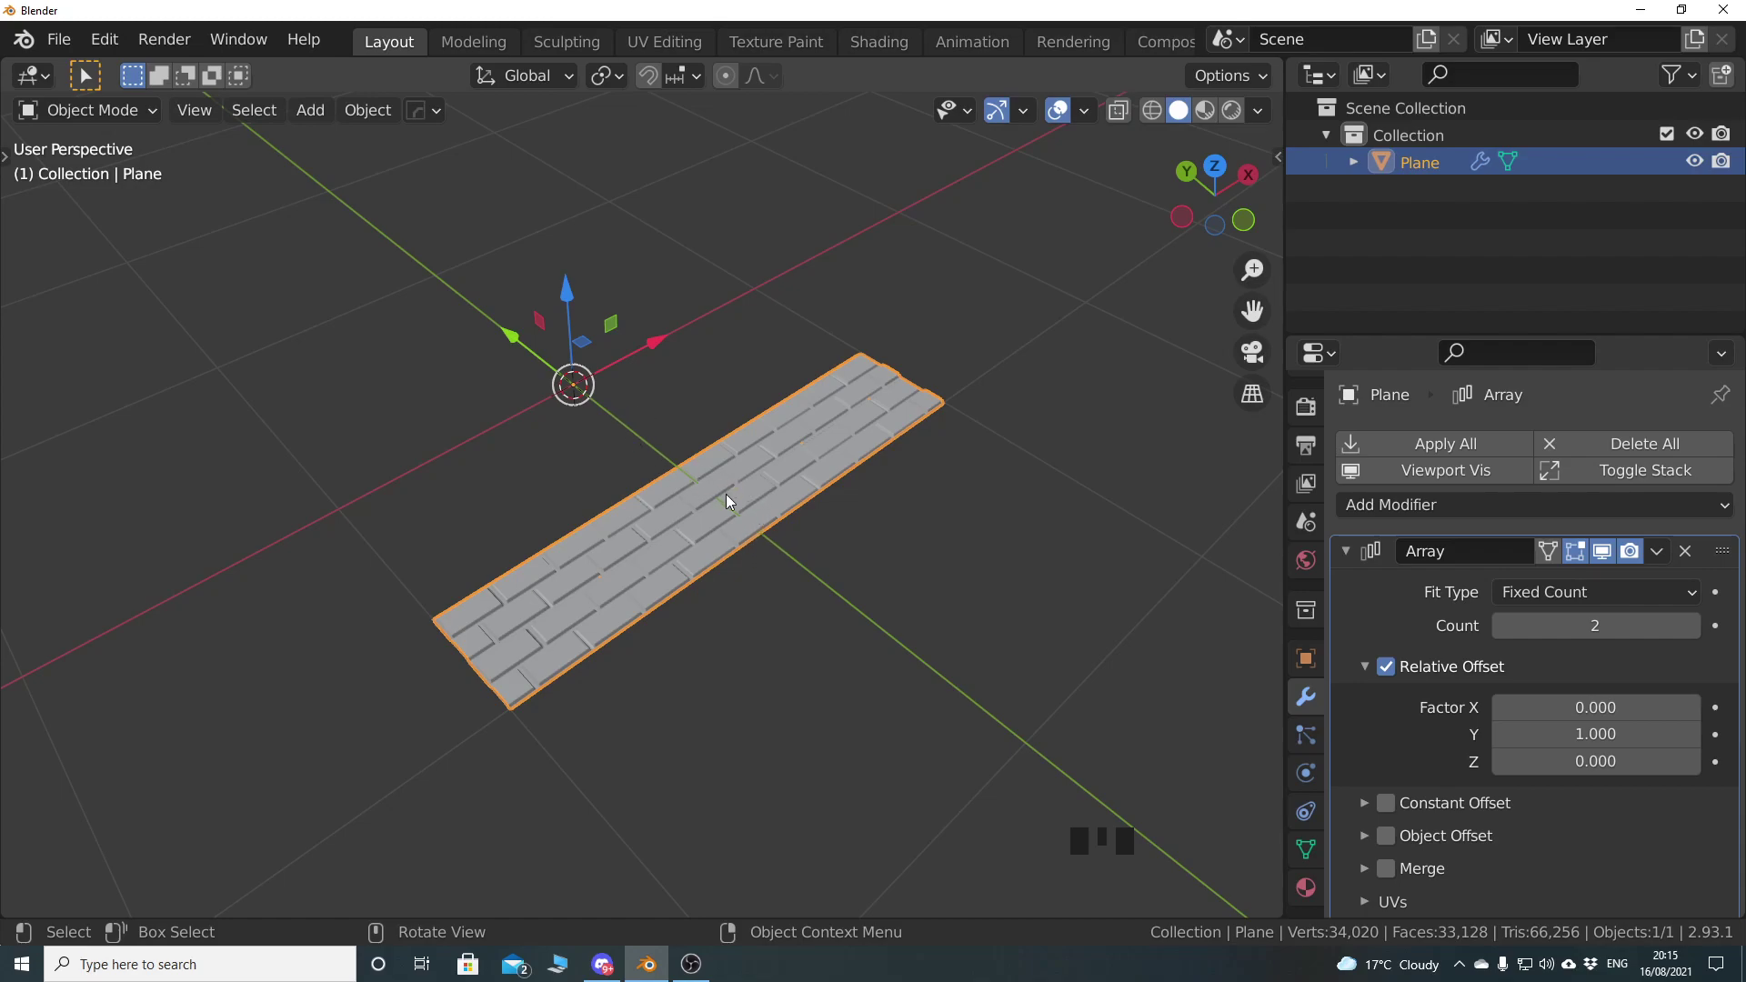
pyautogui.moveTo(848, 383); pyautogui.dragTo(807, 468, button='middle')
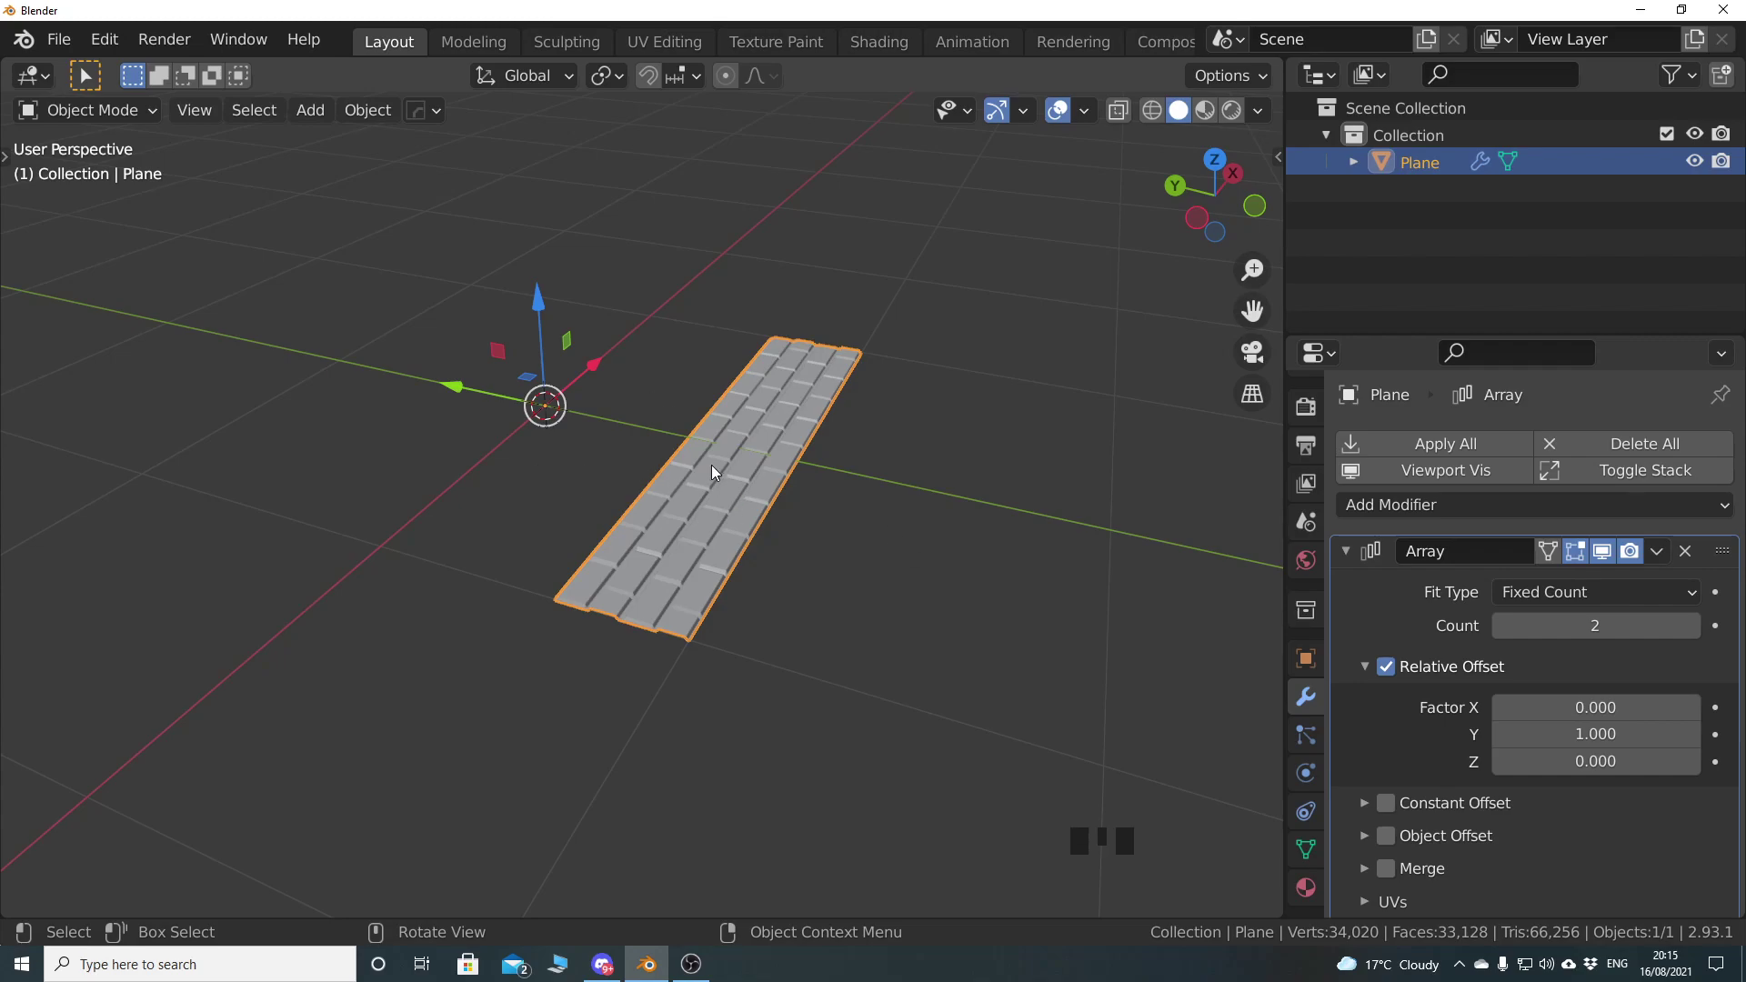
# Set the Array modifier's count to 10, viewing the brick strip from the top
pyautogui.press('KP_7')
pyautogui.scroll(-2, 659, 436)
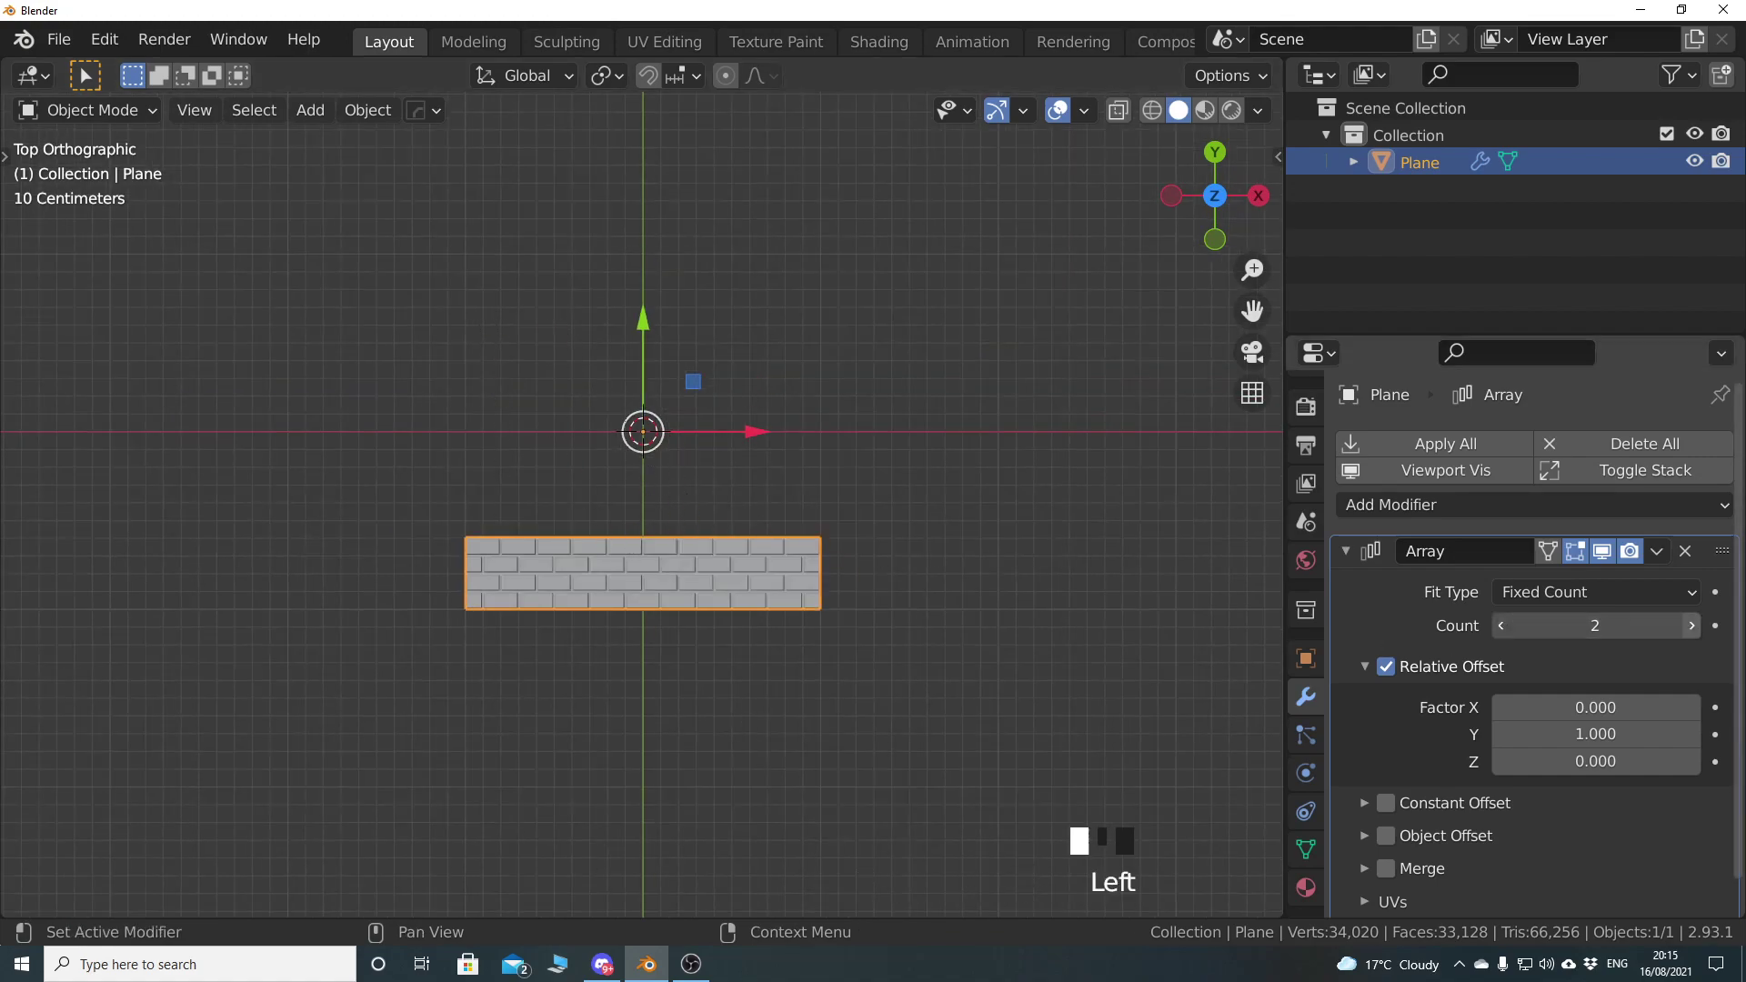
pyautogui.click(1691, 625)
pyautogui.click(1692, 625)
pyautogui.click(1692, 626)
pyautogui.click(1692, 625)
pyautogui.click(1691, 625)
pyautogui.click(1691, 626)
pyautogui.click(1692, 626)
pyautogui.click(1692, 626)
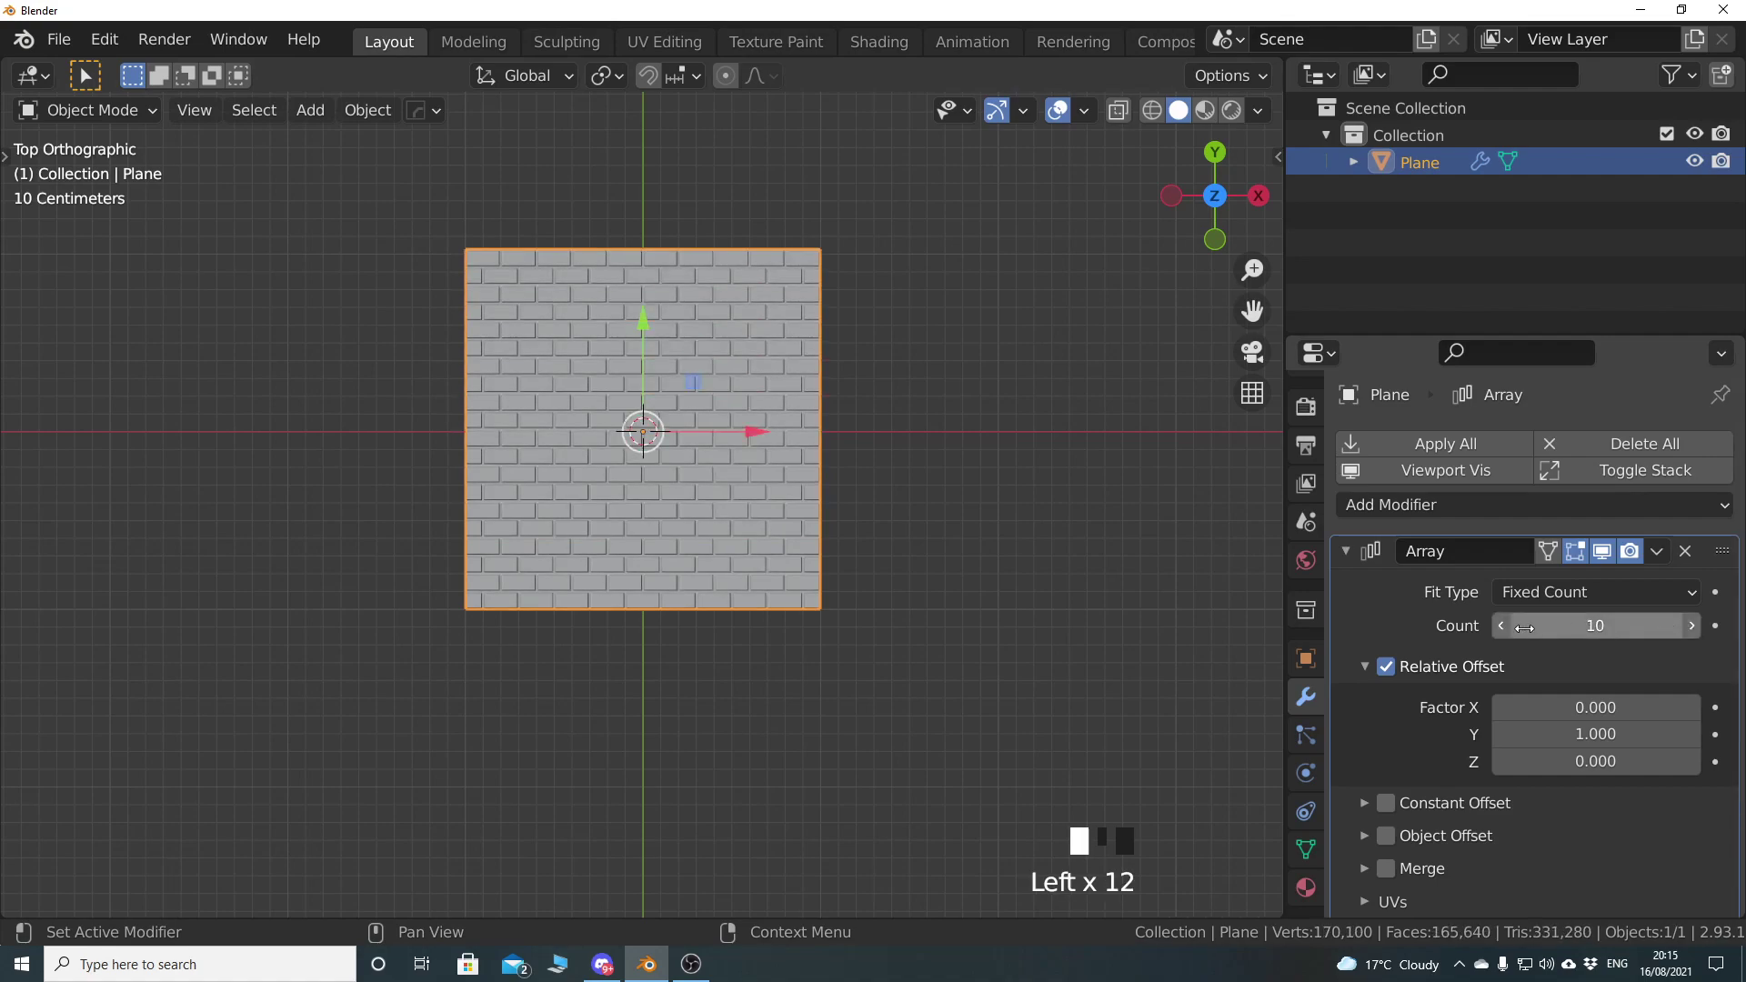
# Examine the corner, outer edges and row seams of the arrayed brick wall in top view
pyautogui.scroll(3, 828, 586)
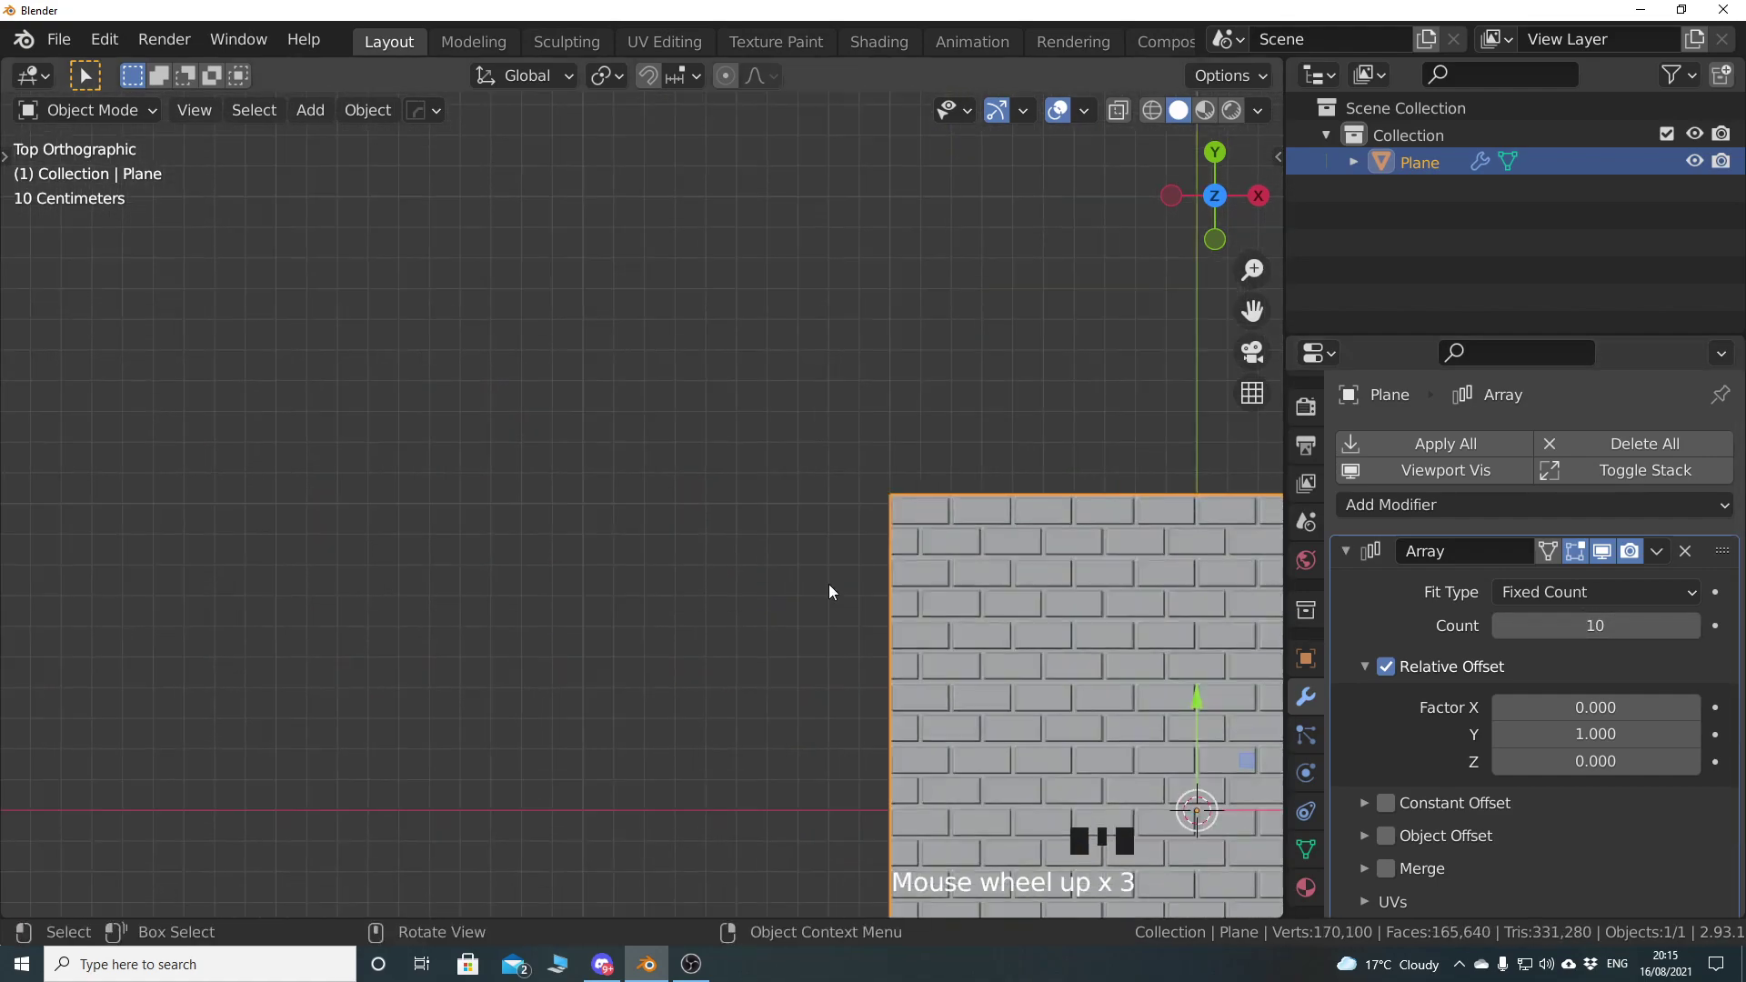
pyautogui.scroll(1, 558, 587)
pyautogui.keyDown('shift'); pyautogui.moveTo(559, 586); pyautogui.dragTo(599, 590, button='middle'); pyautogui.keyUp('shift')
pyautogui.scroll(-2, 795, 642)
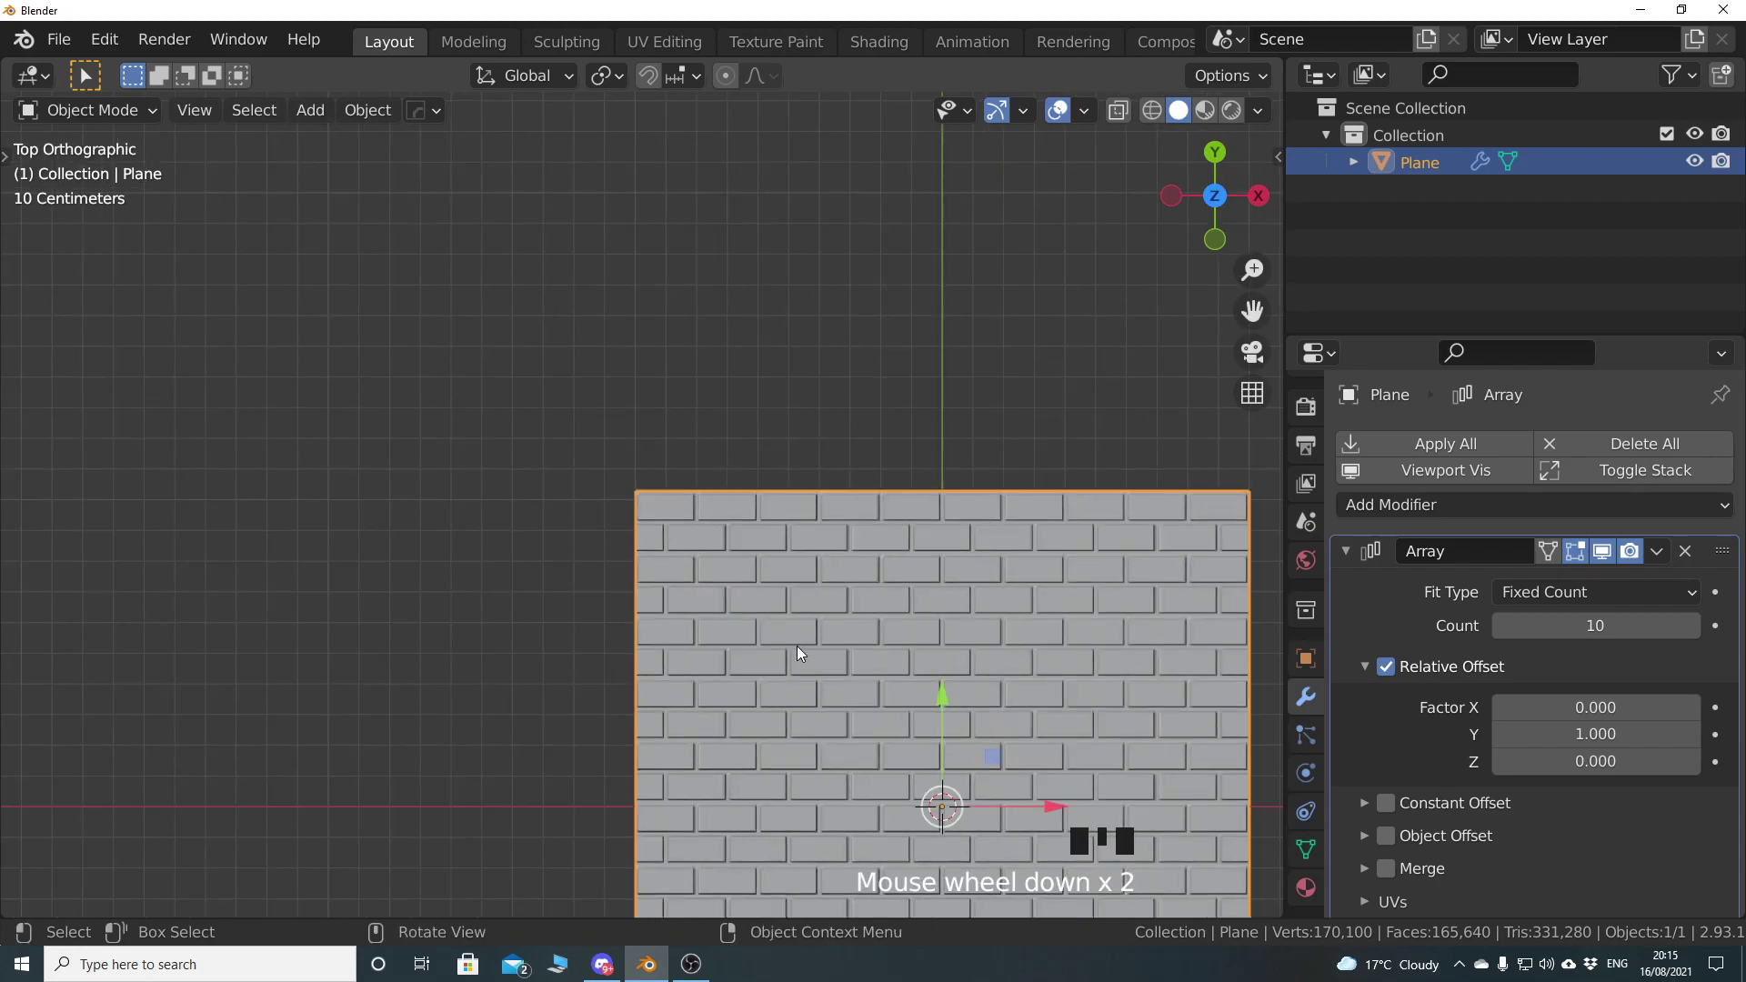
pyautogui.keyDown('shift'); pyautogui.moveTo(795, 642); pyautogui.dragTo(558, 379, button='middle'); pyautogui.keyUp('shift')
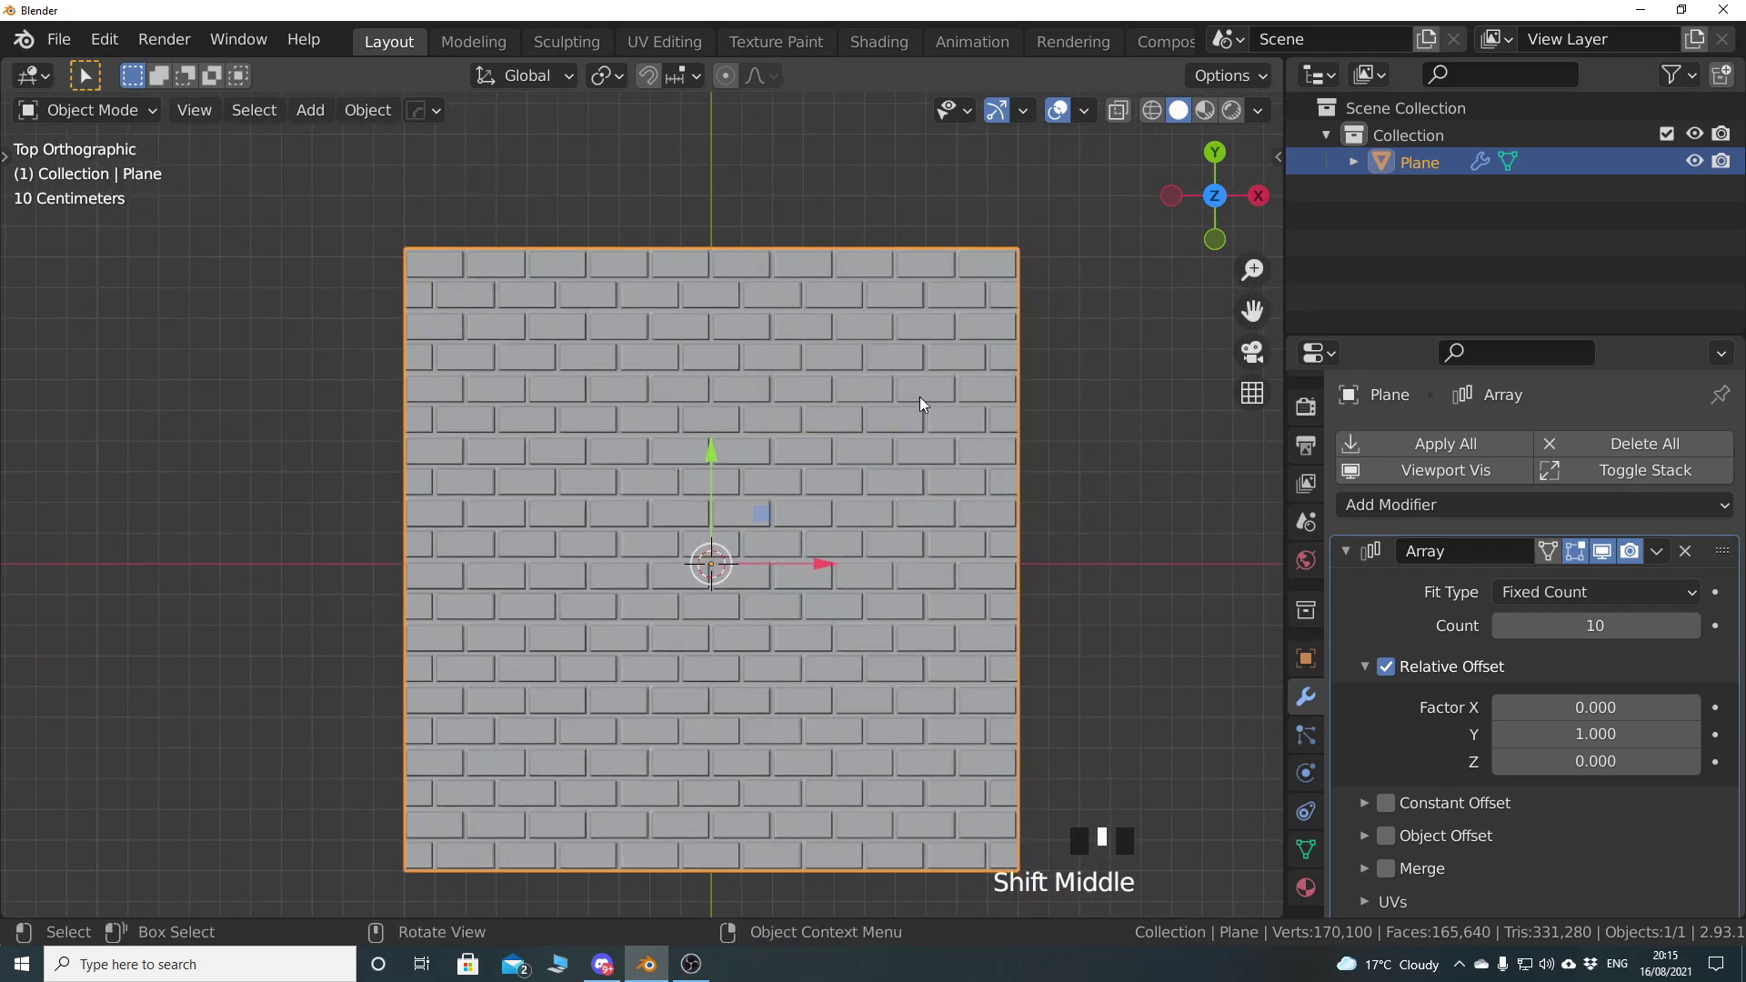
pyautogui.keyDown('shift'); pyautogui.moveTo(855, 557); pyautogui.dragTo(751, 611, button='middle'); pyautogui.keyUp('shift')
pyautogui.scroll(8, 795, 566)
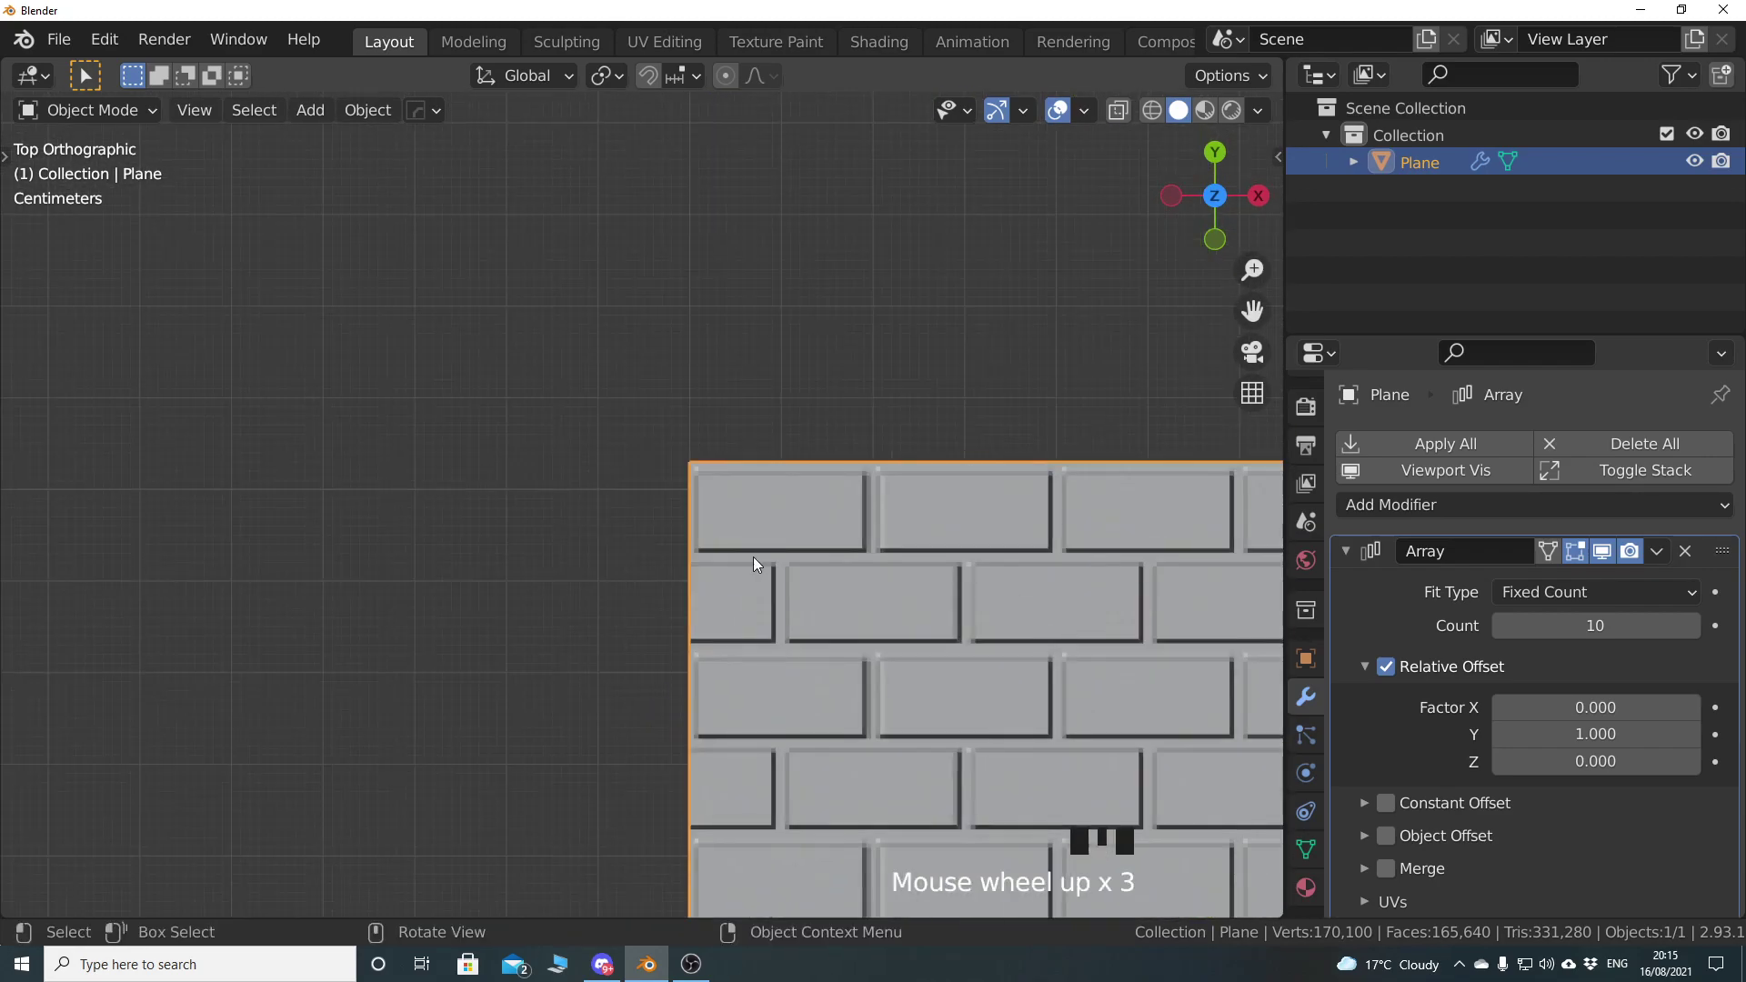
pyautogui.keyDown('shift'); pyautogui.middleClick(566, 472); pyautogui.keyUp('shift')
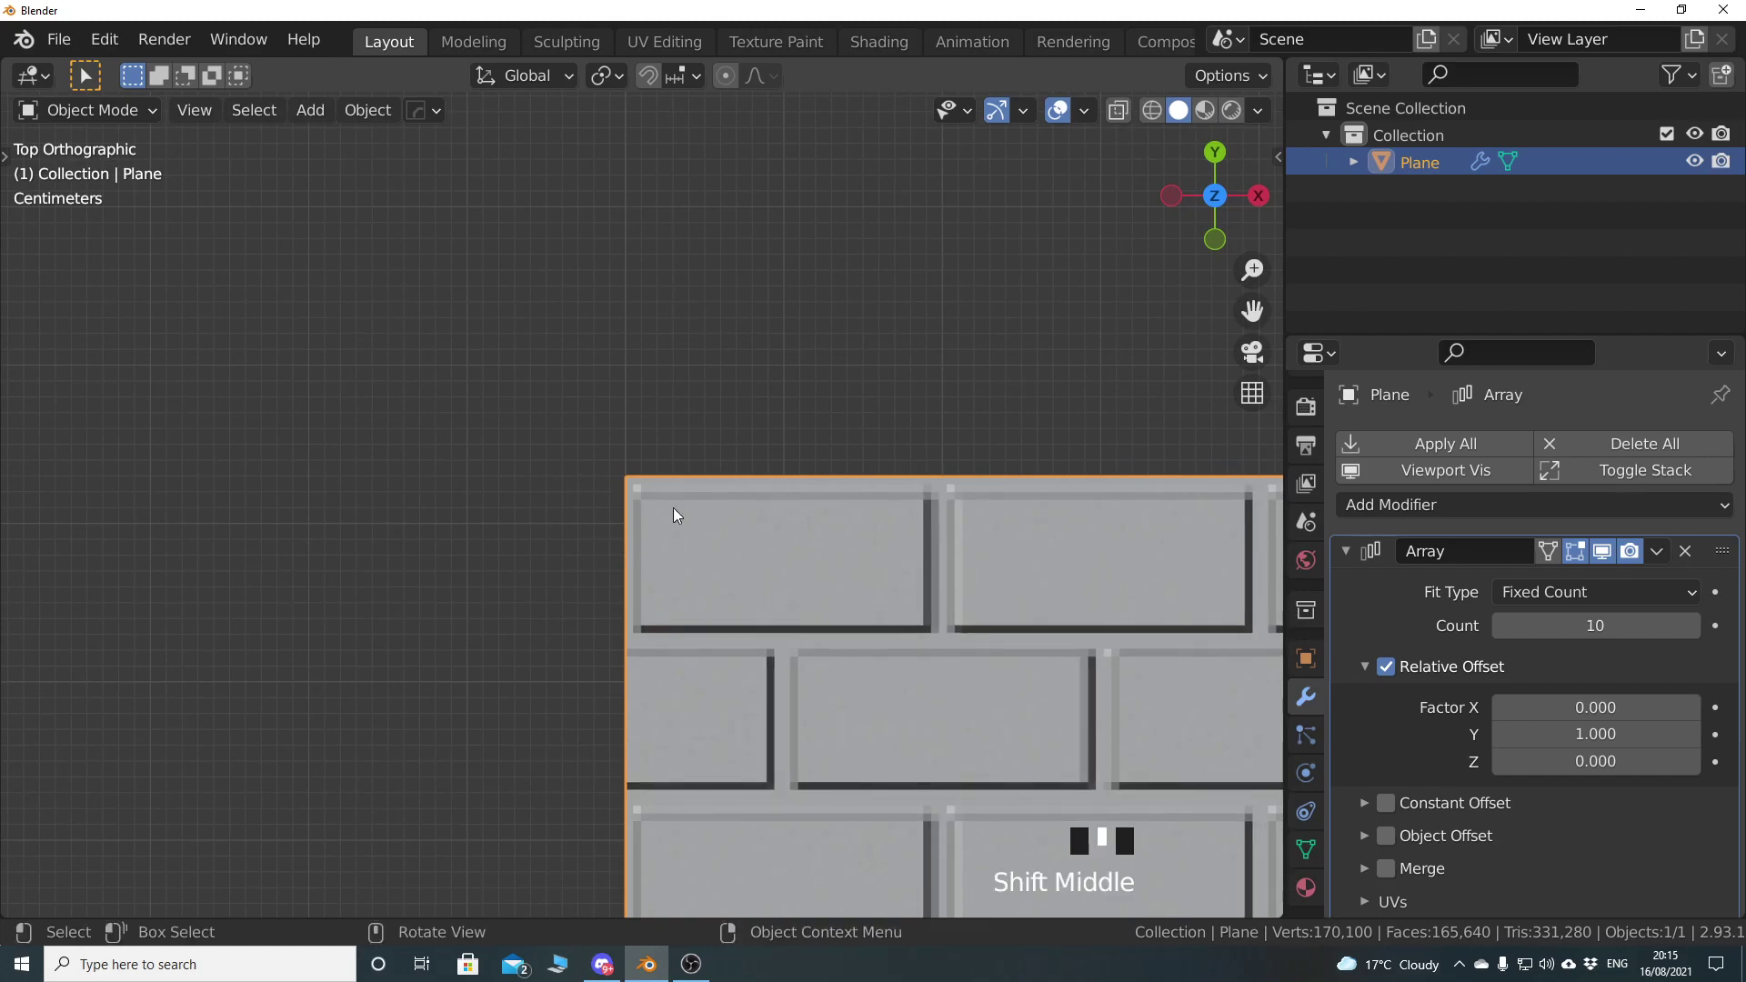
pyautogui.scroll(-6, 779, 631)
pyautogui.keyDown('shift'); pyautogui.moveTo(780, 631); pyautogui.dragTo(828, 546, button='middle'); pyautogui.keyUp('shift')
# In Edit Mode, move the strip's selected boundary edge loop about -0.003 m along global Y to adjust the spacing between repeated rows
pyautogui.press('Tab')
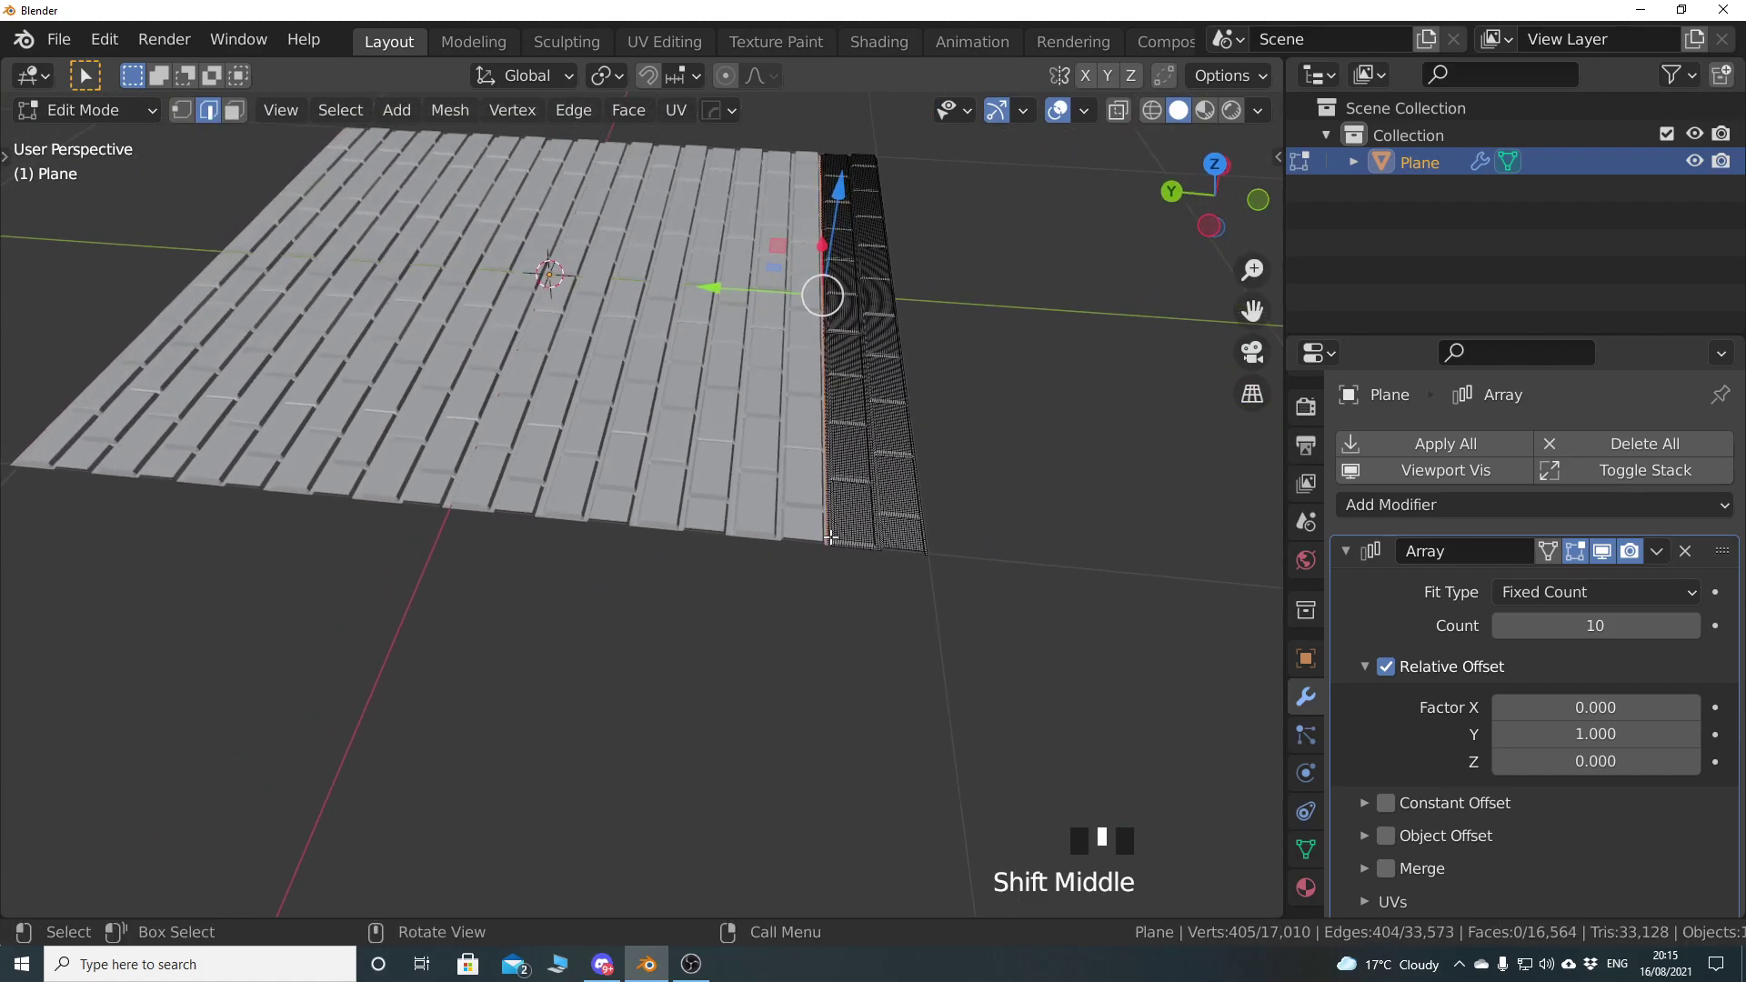
pyautogui.scroll(2, 681, 569)
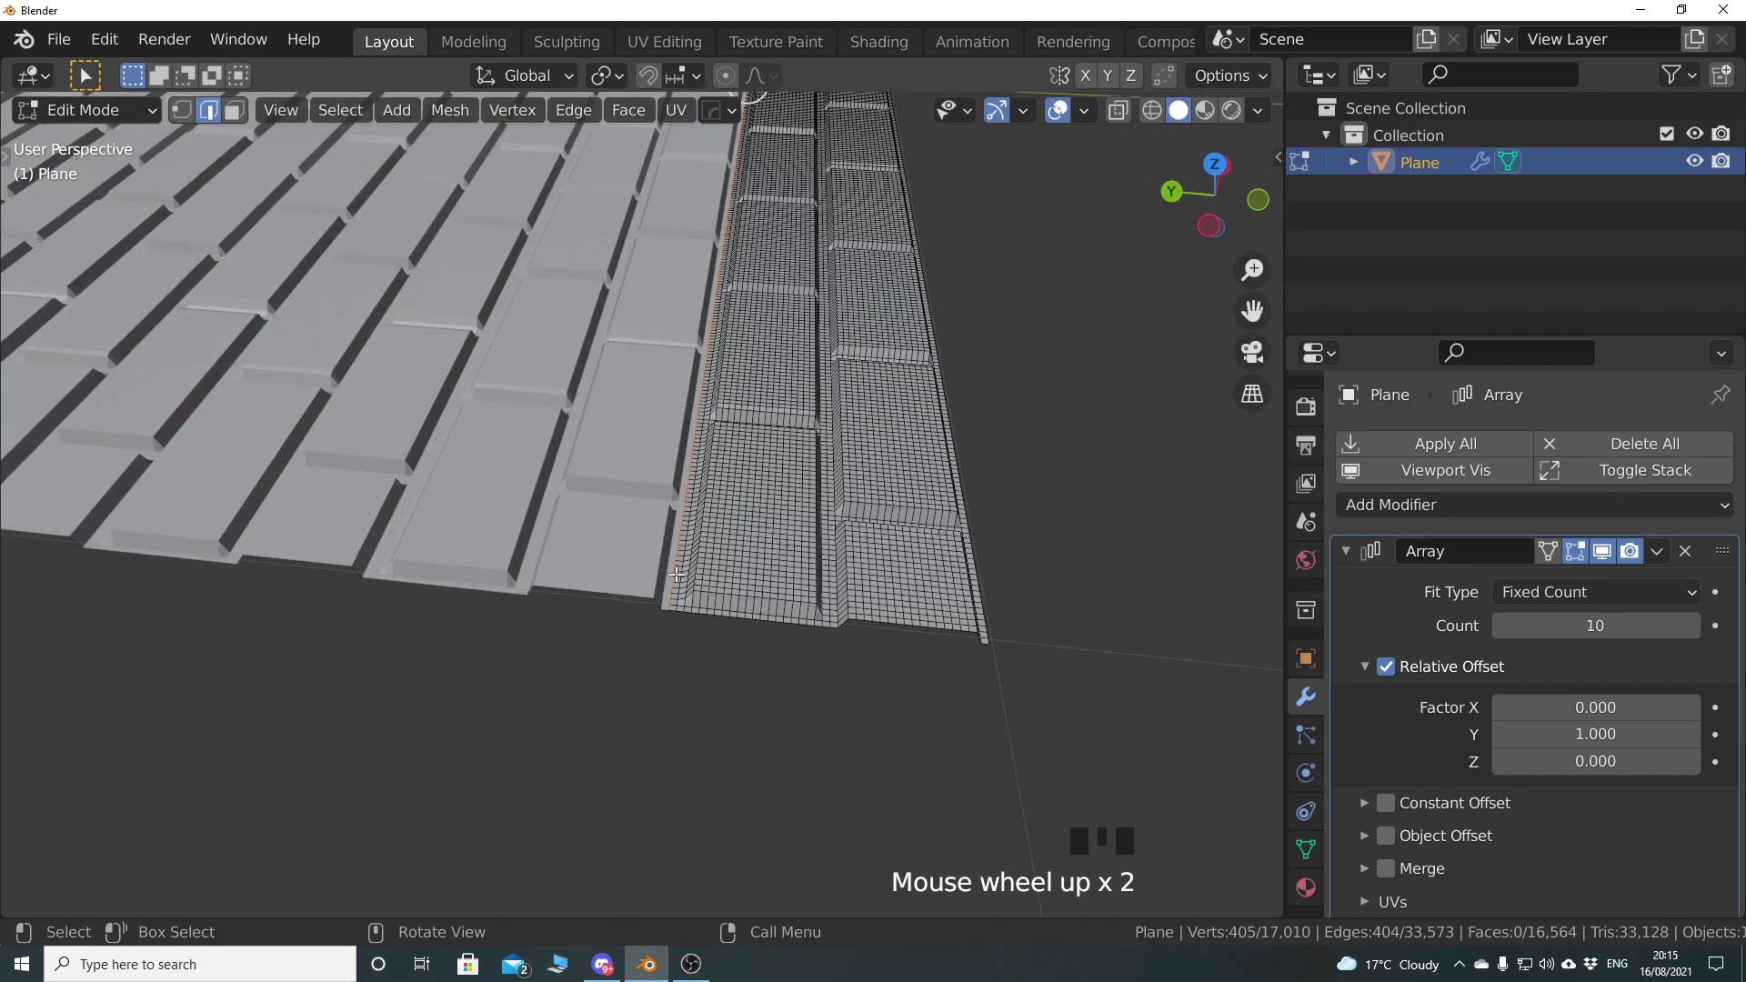
pyautogui.press('KP_7')
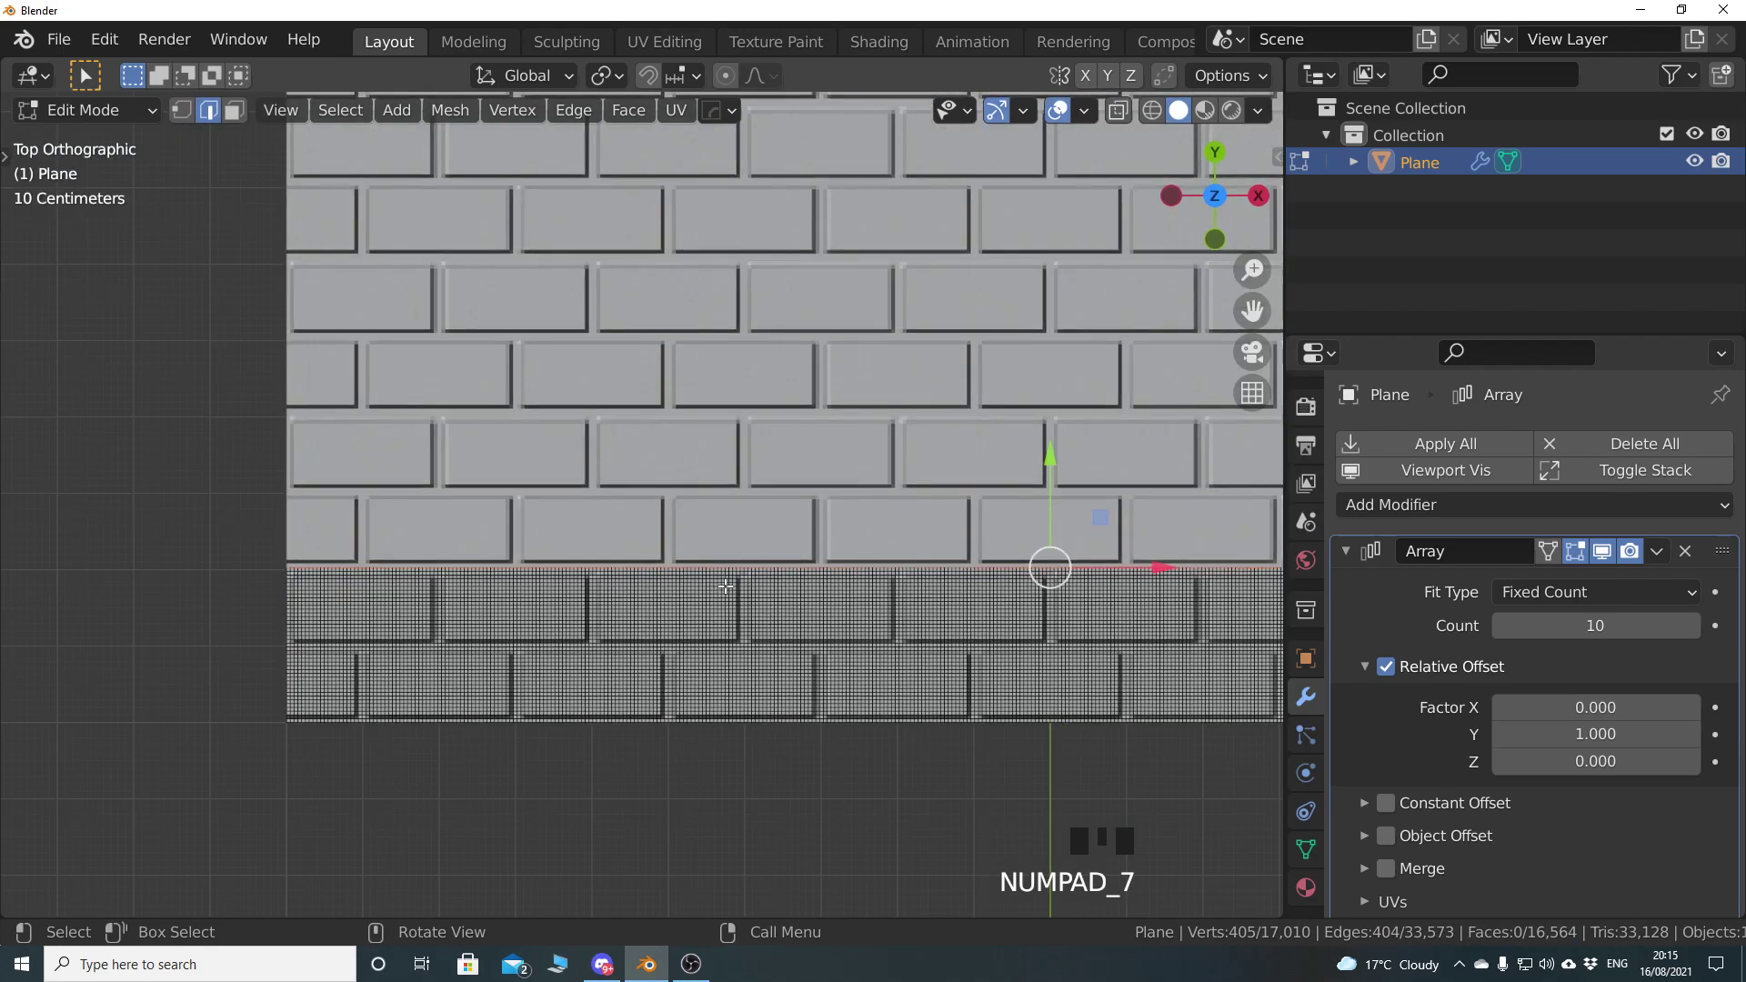
pyautogui.keyDown('shift'); pyautogui.moveTo(1000, 382); pyautogui.dragTo(909, 536, button='middle'); pyautogui.keyUp('shift')
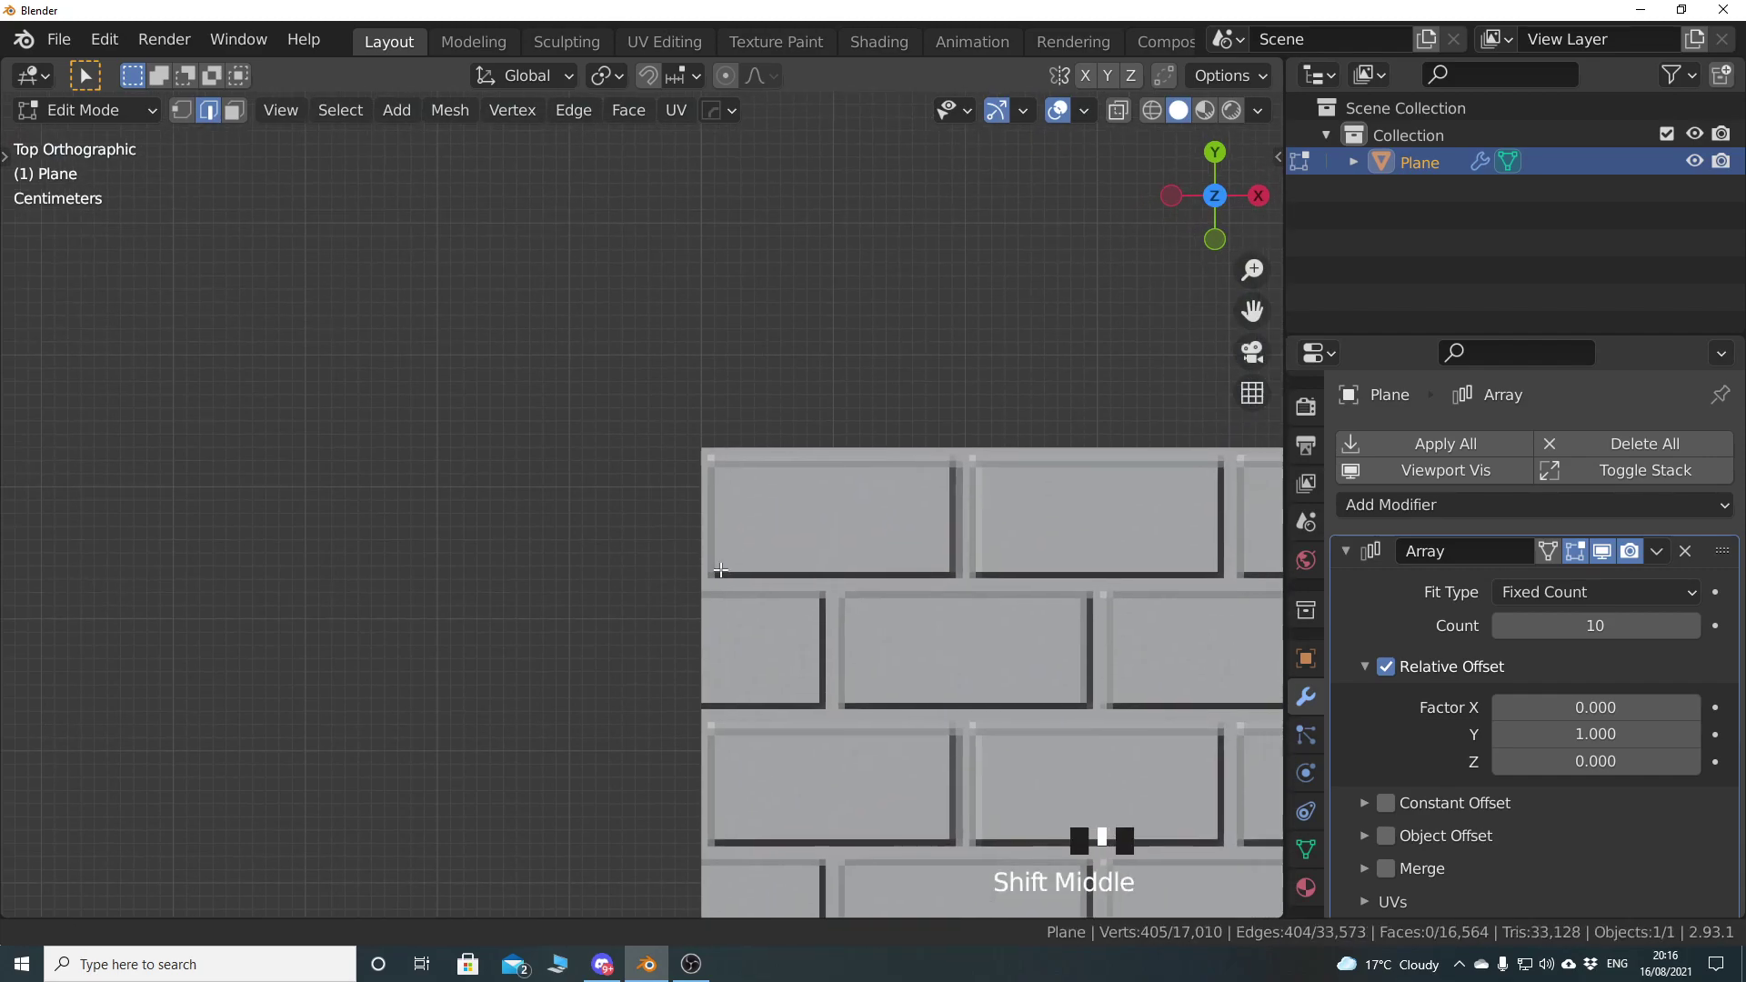
pyautogui.scroll(3, 782, 537)
pyautogui.keyDown('shift'); pyautogui.moveTo(782, 537); pyautogui.dragTo(779, 537, button='middle'); pyautogui.keyUp('shift')
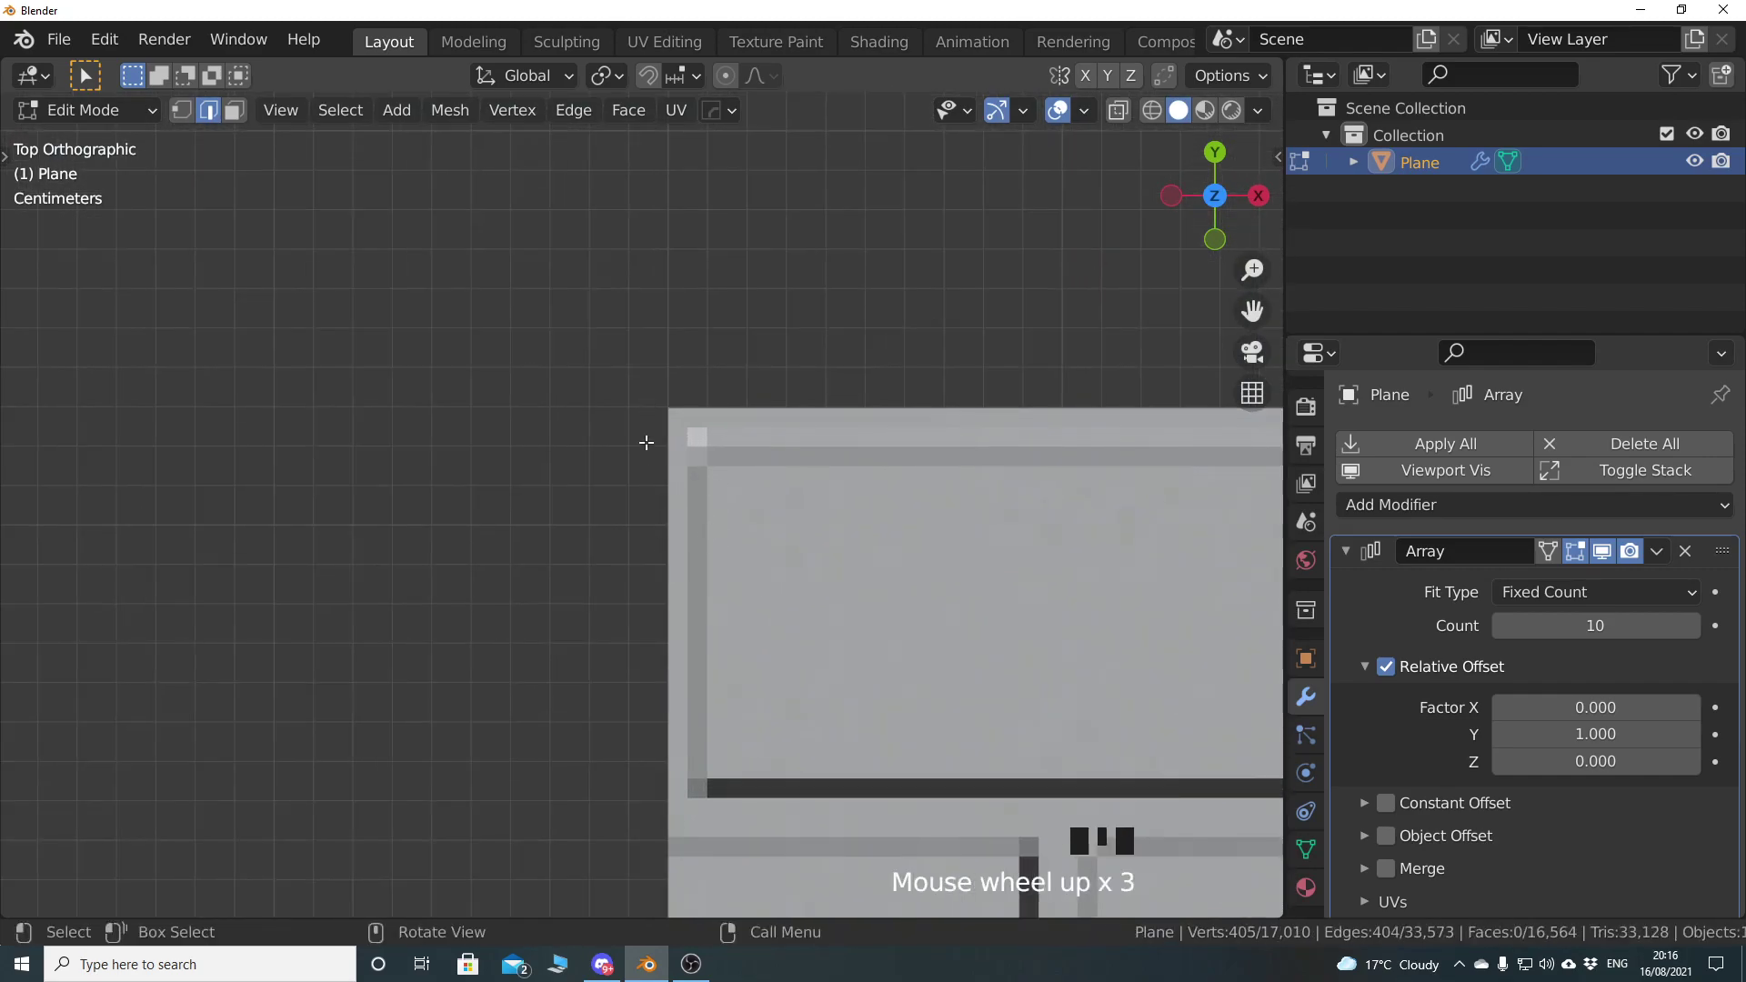
pyautogui.press('g')
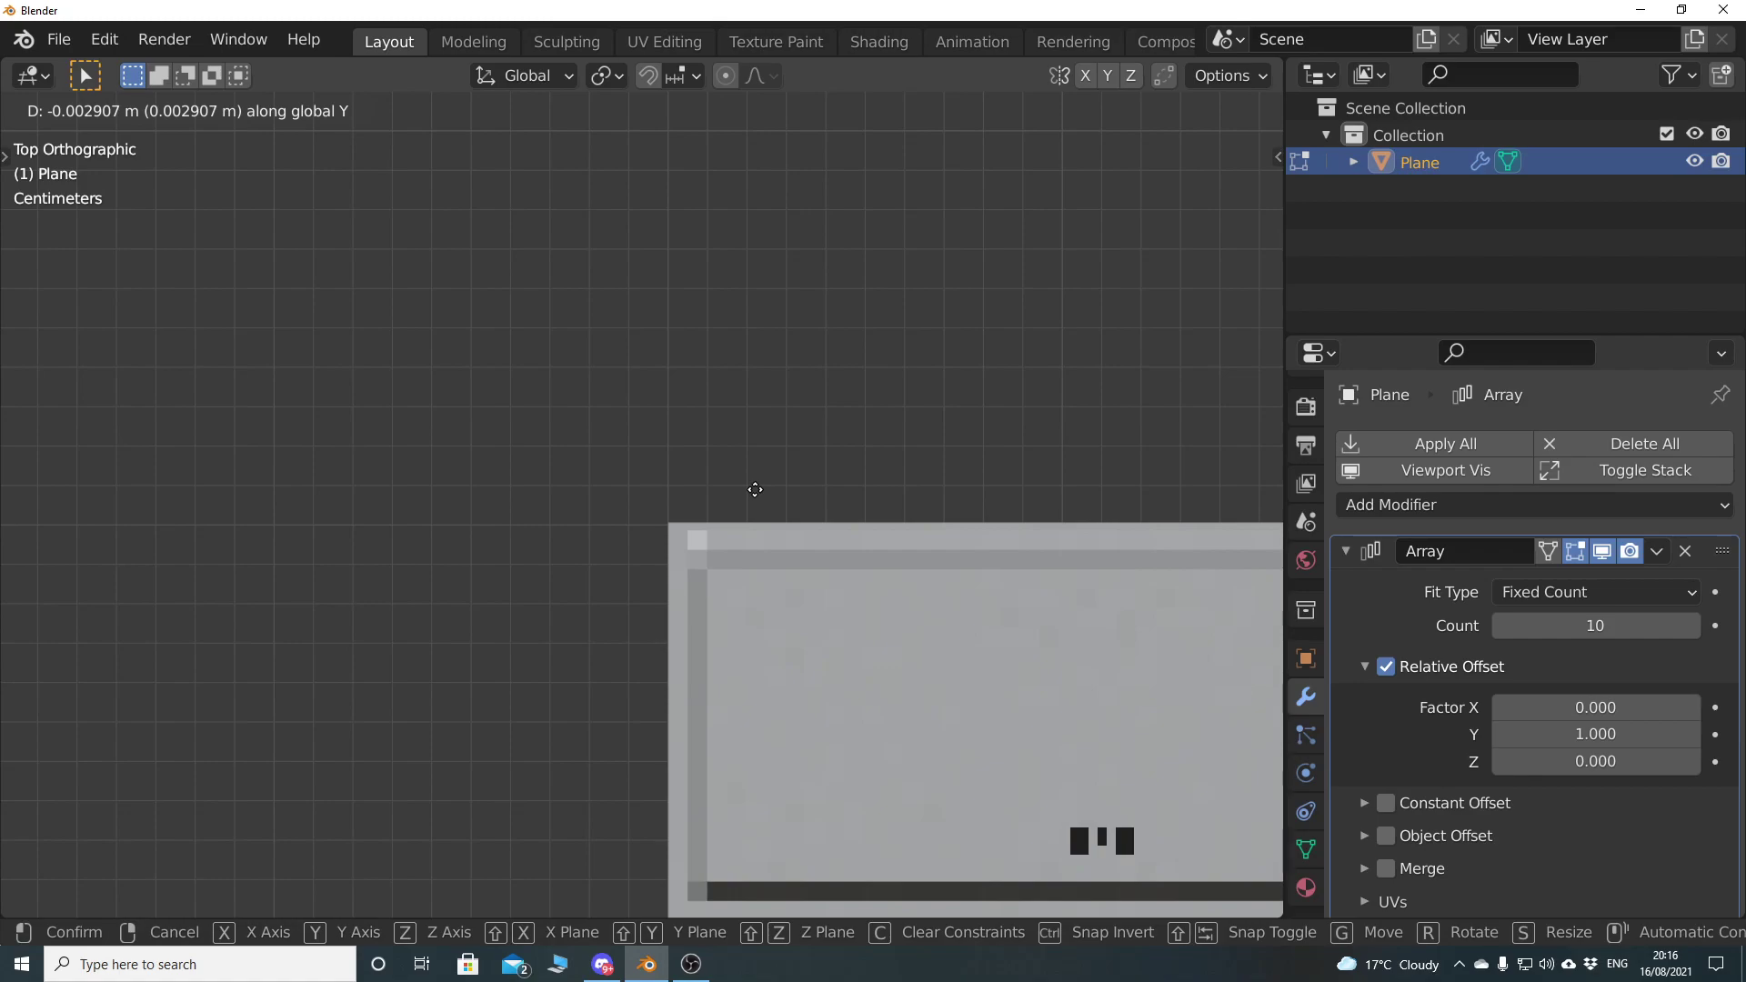
pyautogui.click(755, 491)
pyautogui.scroll(-7, 757, 589)
pyautogui.scroll(-11, 757, 589)
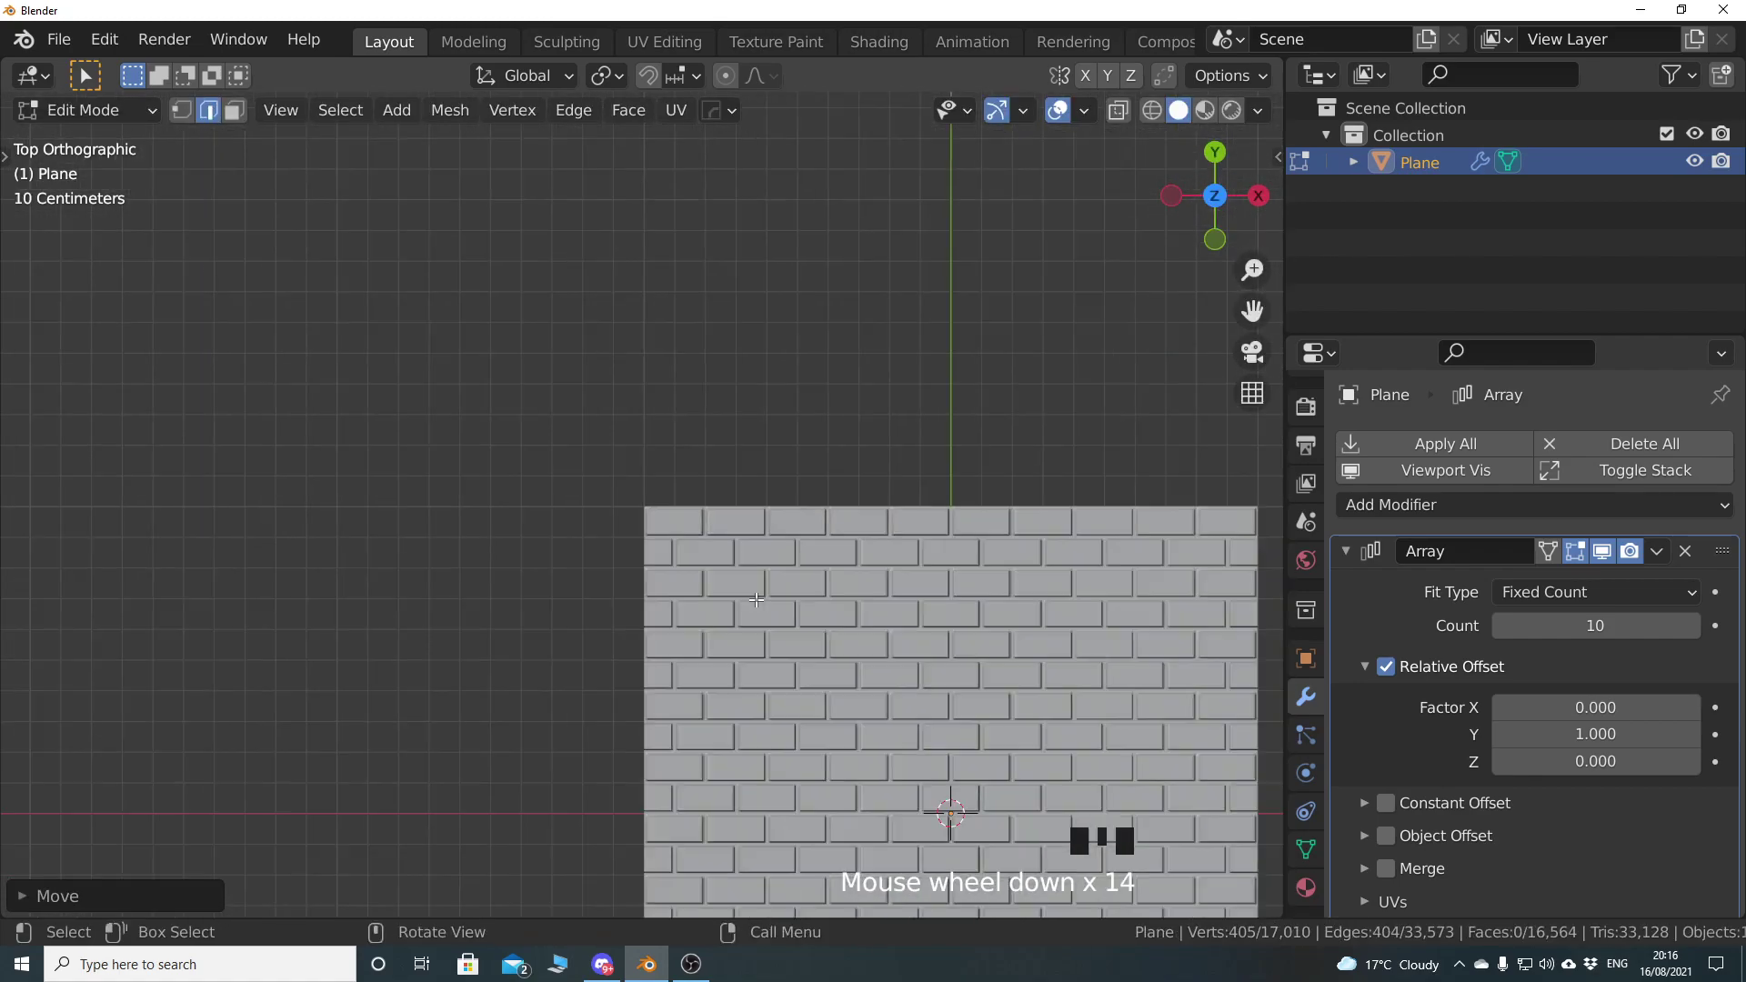
# Return to Object Mode and examine the mortar seams between the repeated brick rows from several angles
pyautogui.press('Tab')
pyautogui.moveTo(788, 655); pyautogui.dragTo(691, 498, button='middle')
pyautogui.scroll(2, 652, 591)
pyautogui.moveTo(653, 591); pyautogui.dragTo(615, 181, button='middle')
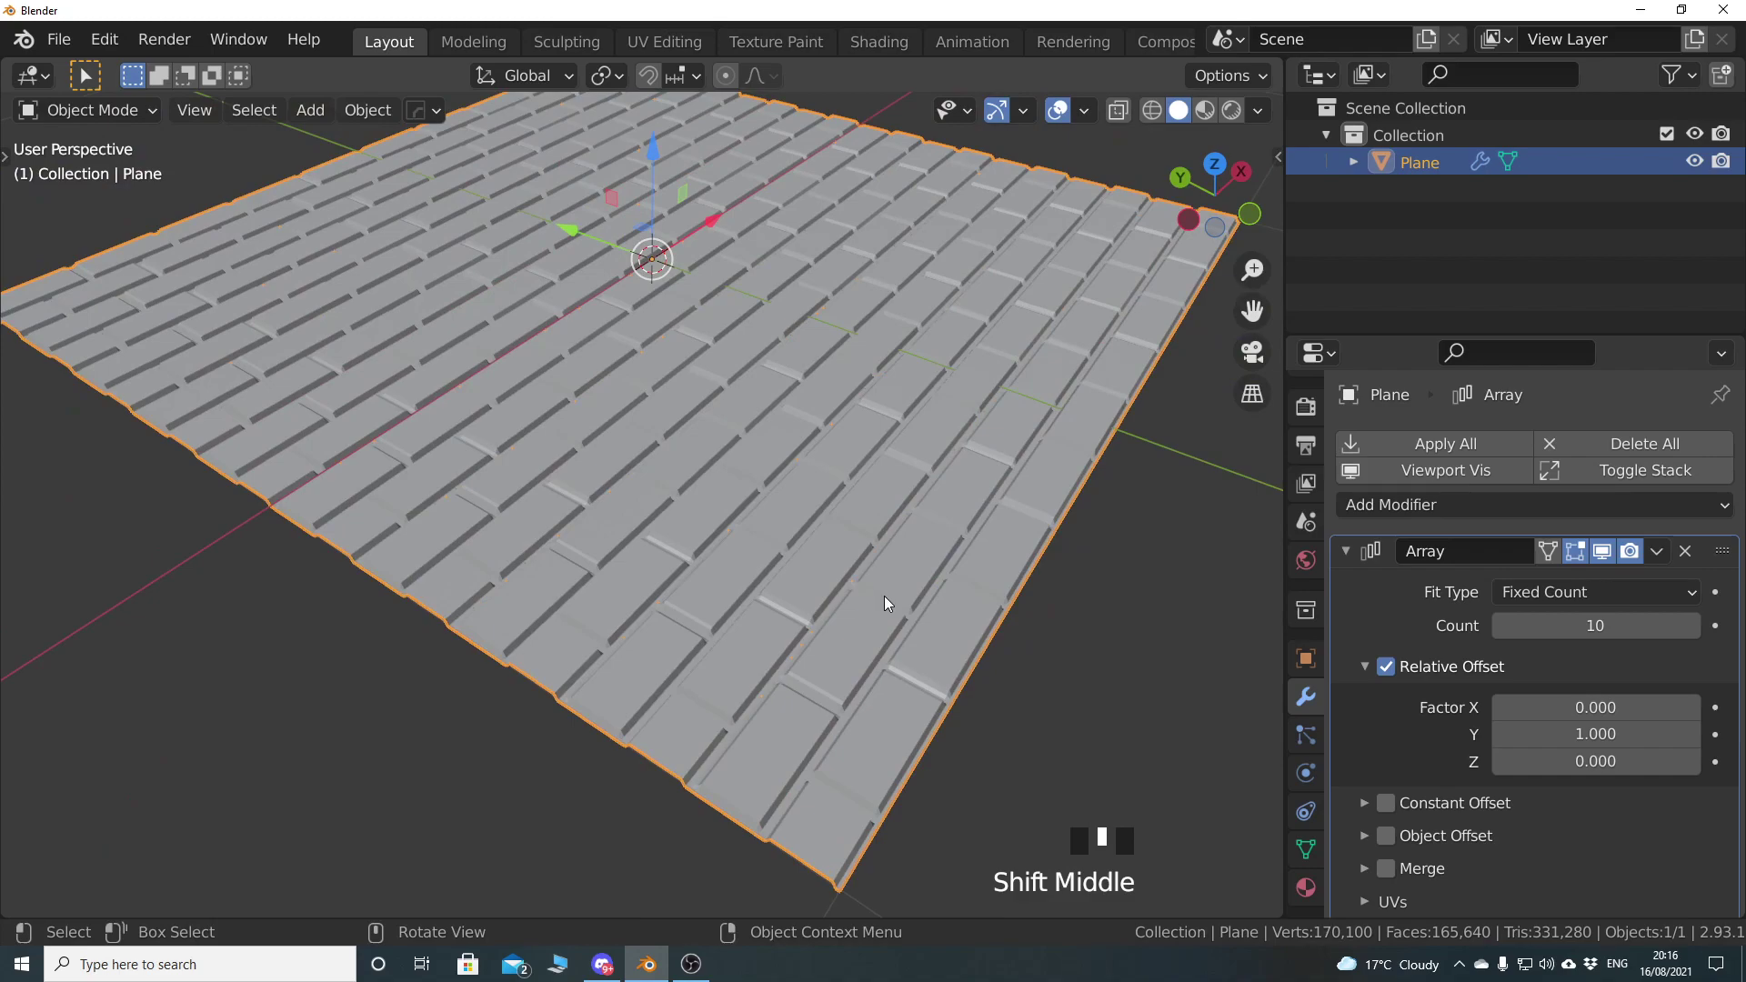
pyautogui.moveTo(905, 414)
pyautogui.mouseDown(button='middle')
pyautogui.moveTo(842, 554)
pyautogui.moveTo(924, 538)
pyautogui.moveTo(930, 425)
pyautogui.mouseUp(button='middle')
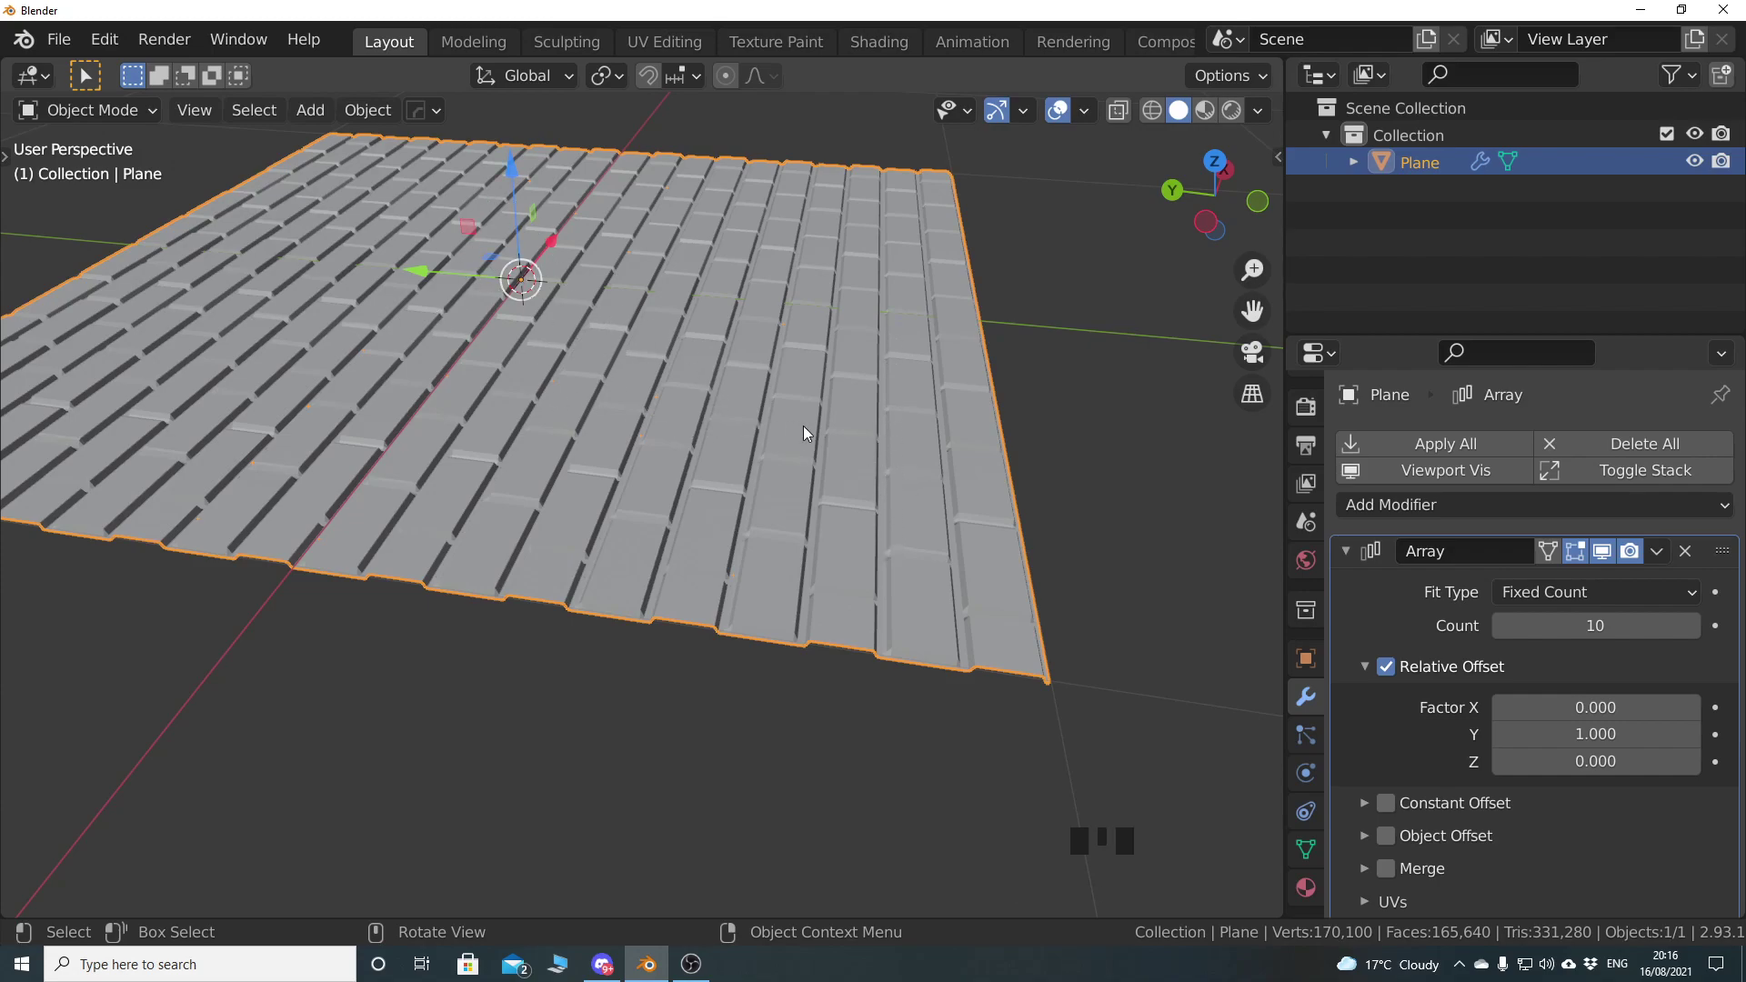
pyautogui.moveTo(805, 436); pyautogui.dragTo(706, 510, button='middle')
pyautogui.scroll(-3, 681, 472)
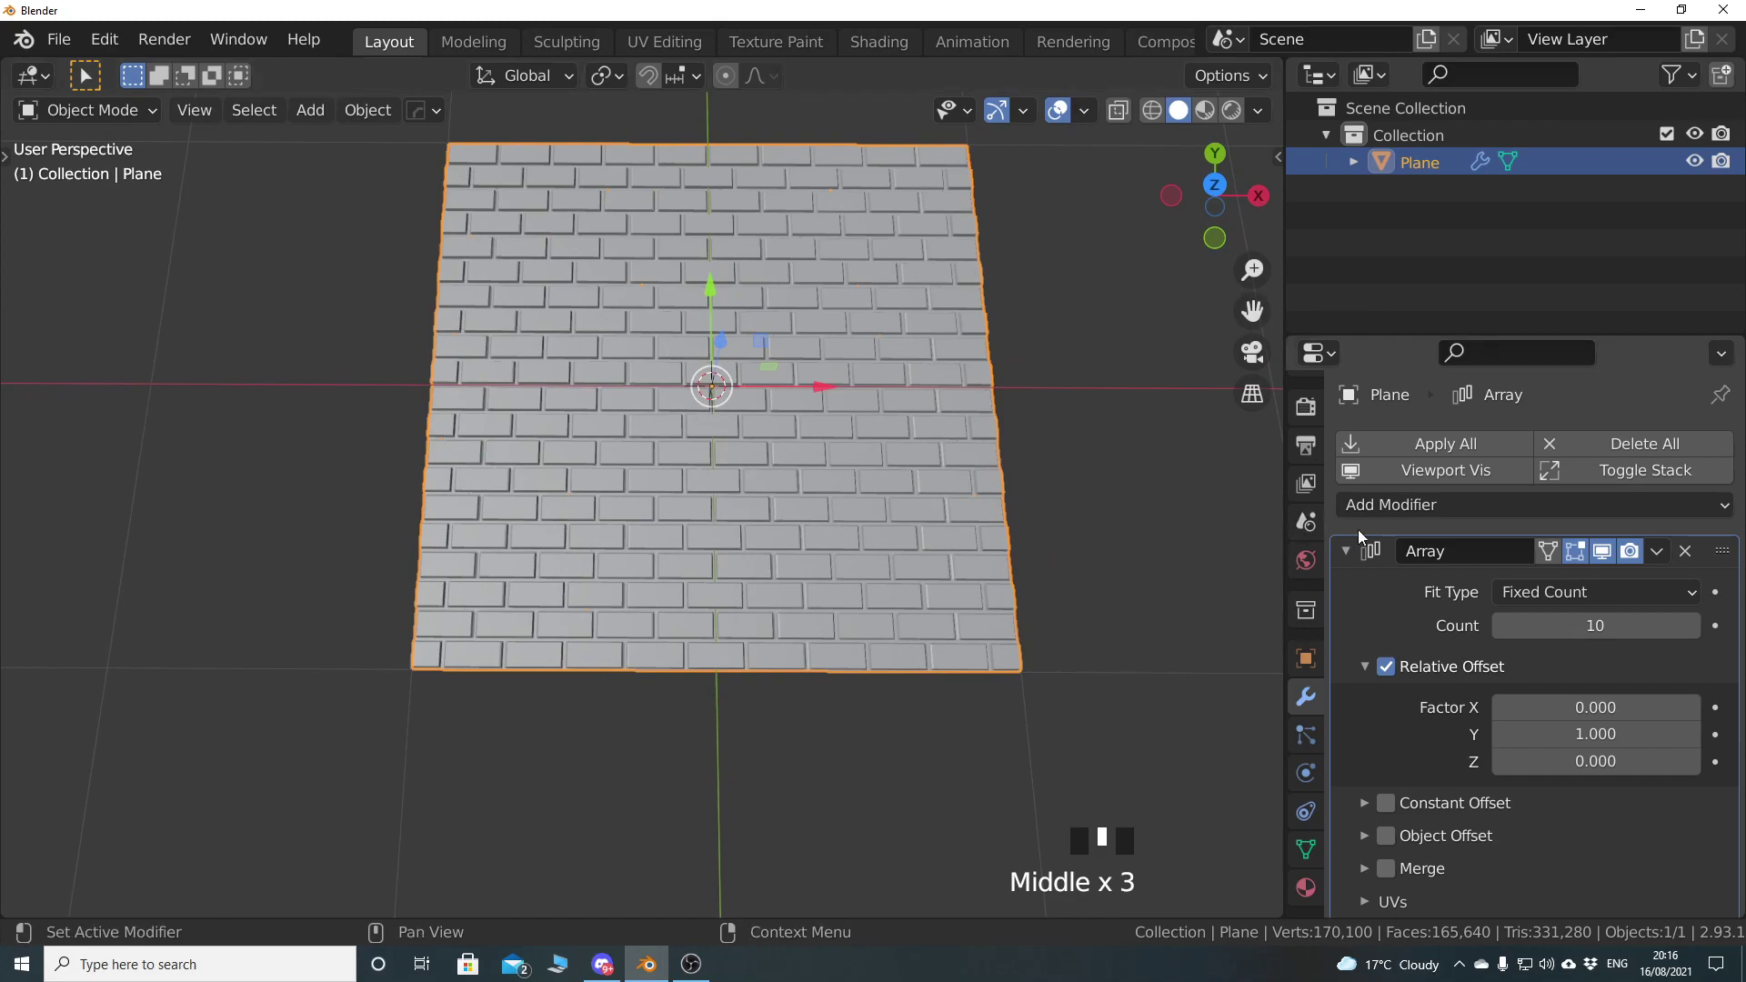
# Collapse the Array modifier, disable its viewport display to show only the base strip, and widen the 3D viewport
pyautogui.click(1347, 550)
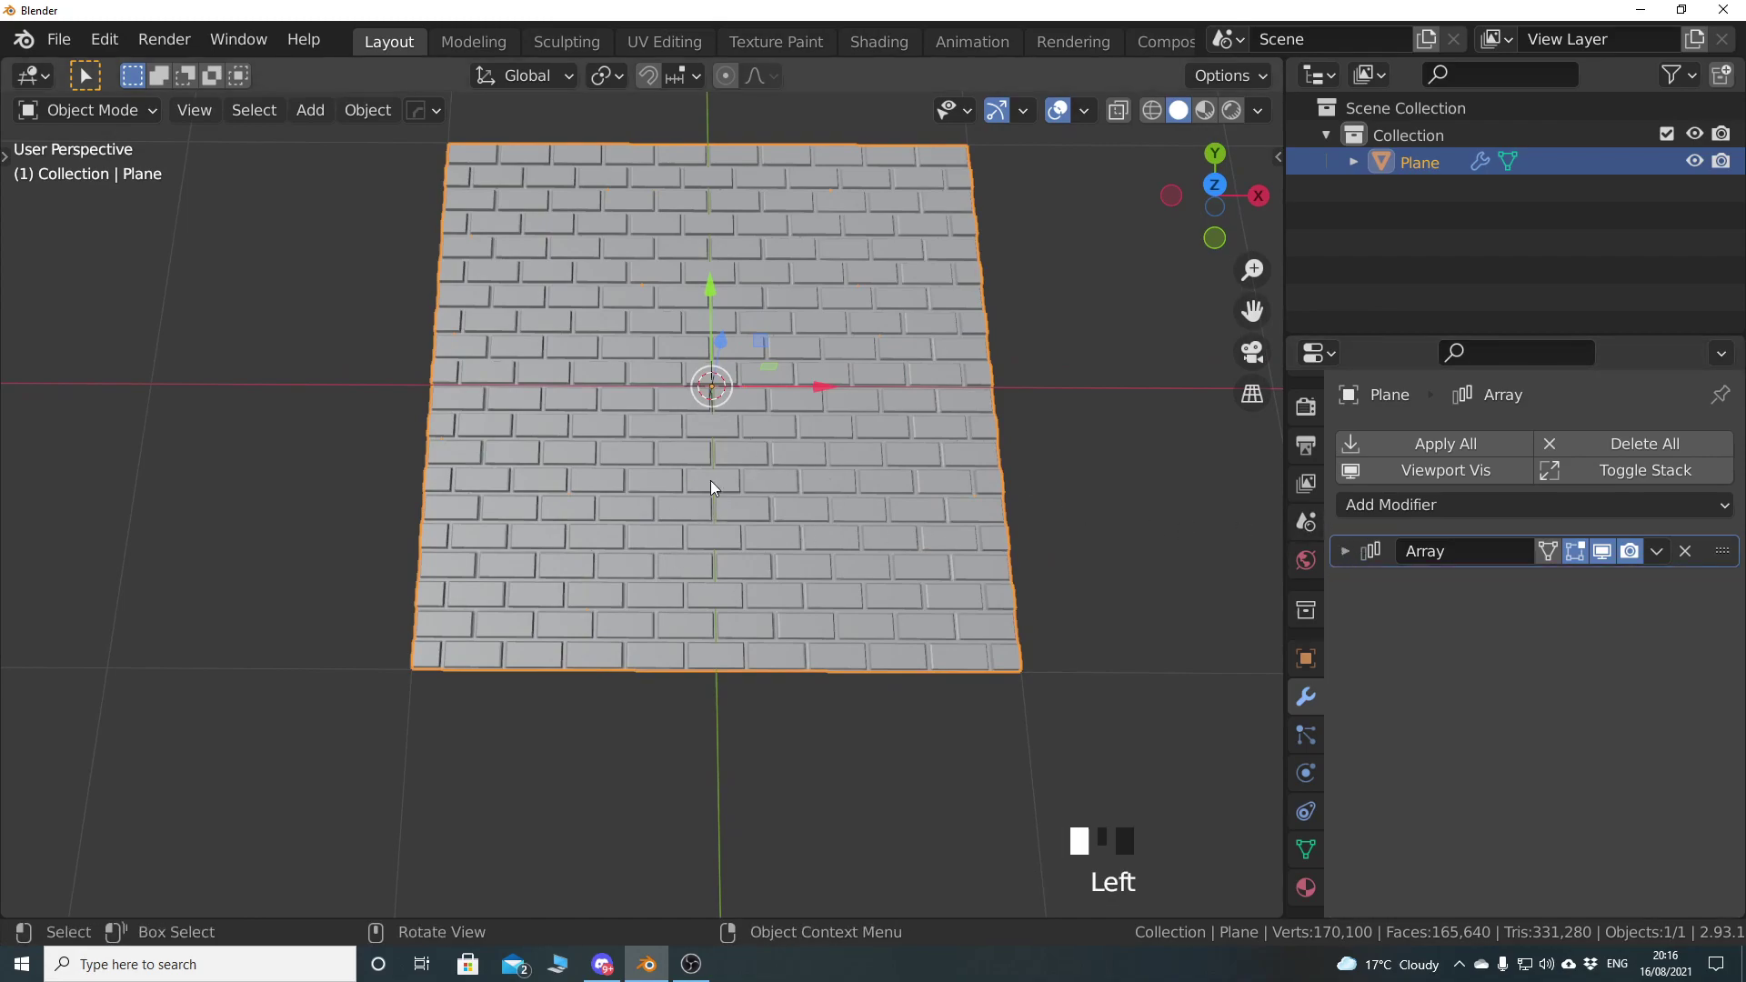
pyautogui.press('KP_7')
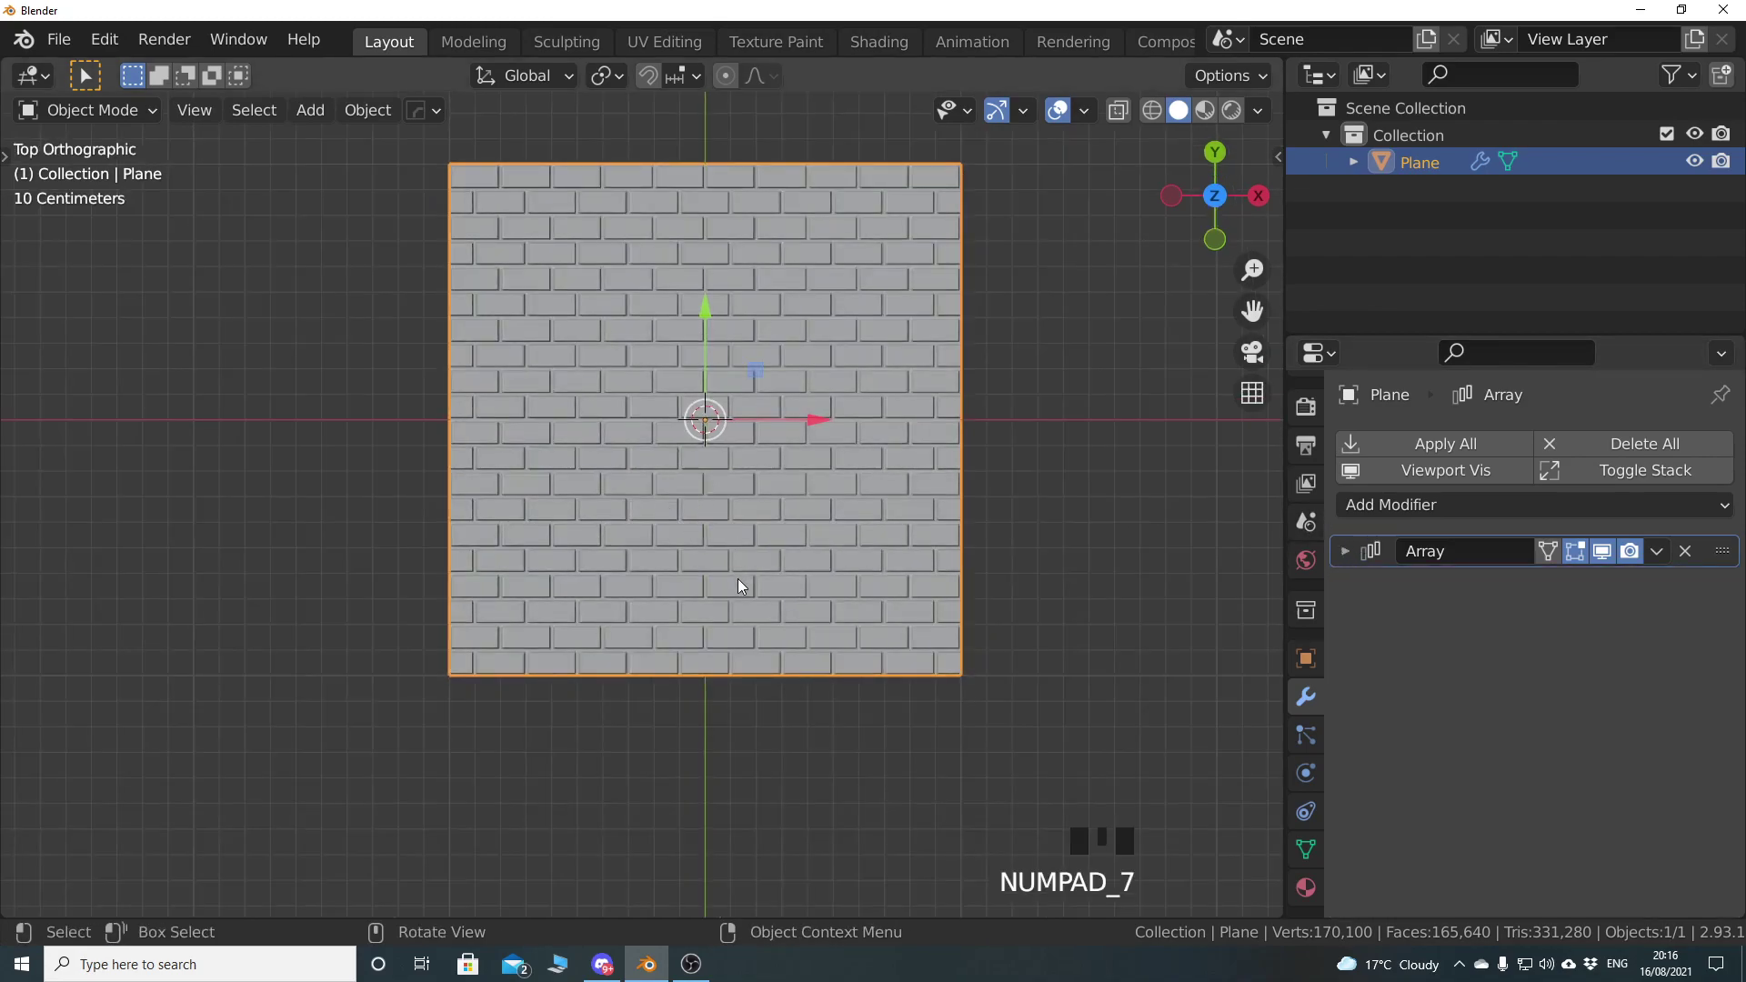
pyautogui.keyDown('shift'); pyautogui.moveTo(737, 579); pyautogui.dragTo(747, 543, button='middle'); pyautogui.keyUp('shift')
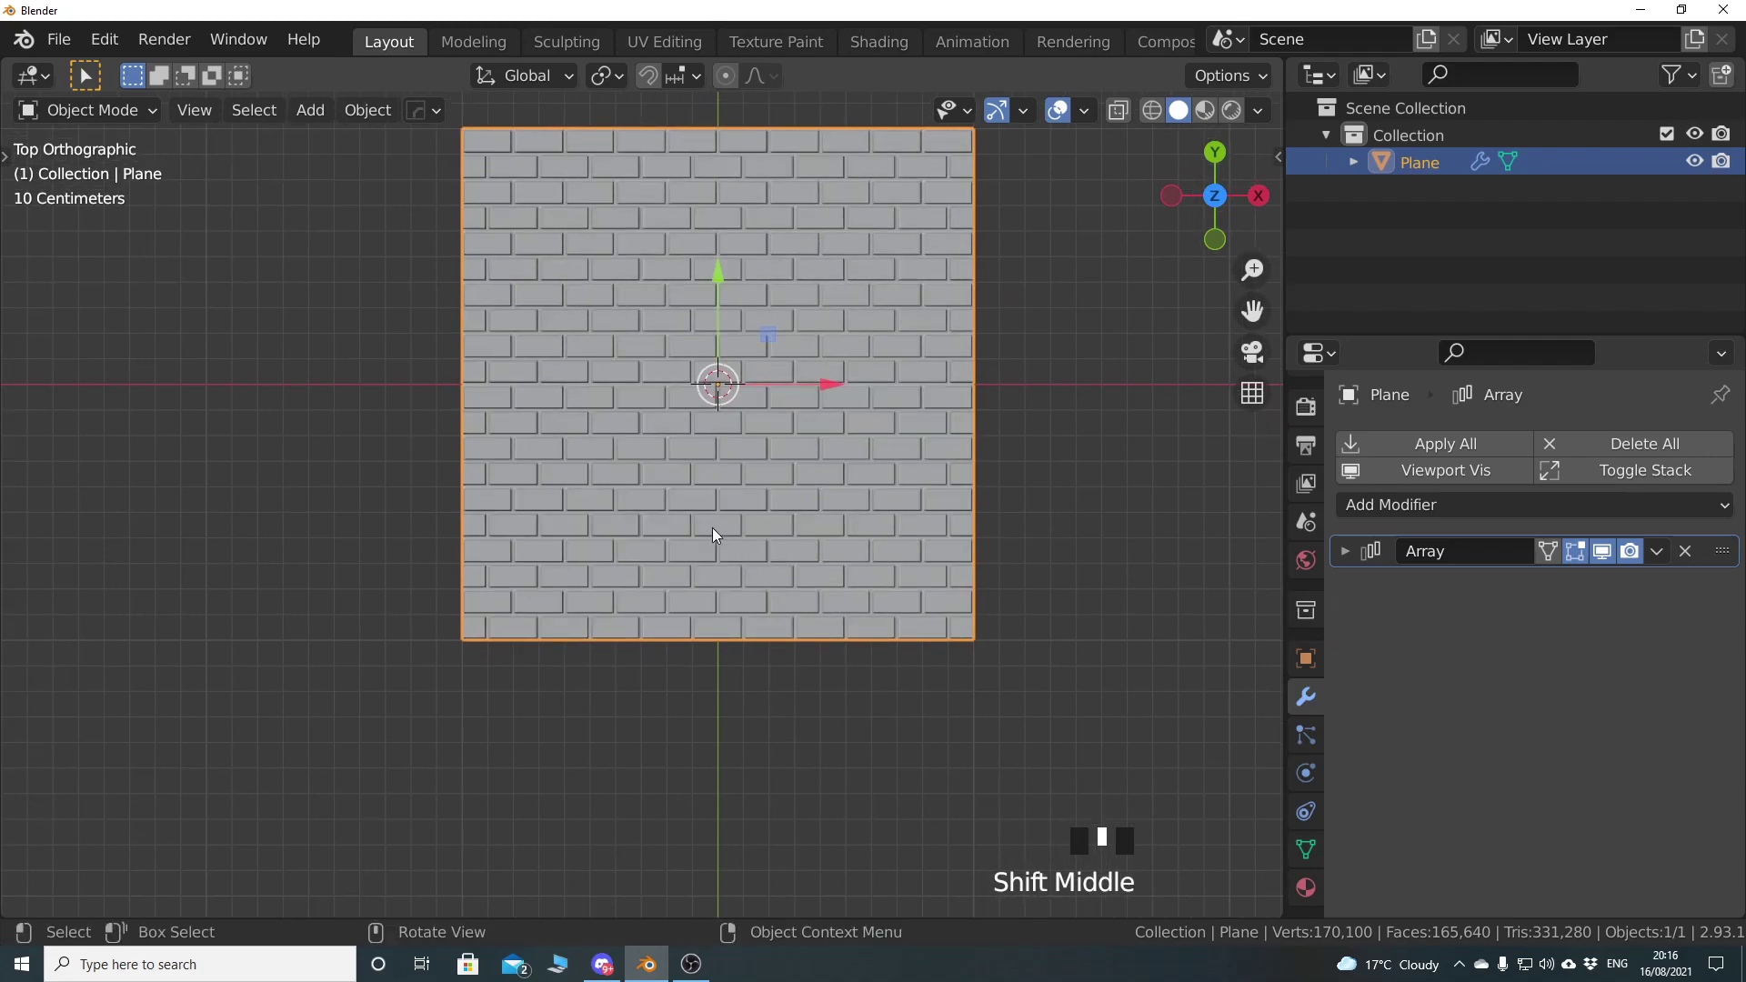
pyautogui.click(1602, 551)
pyautogui.keyDown('shift'); pyautogui.moveTo(753, 618); pyautogui.dragTo(734, 520, button='middle'); pyautogui.keyUp('shift')
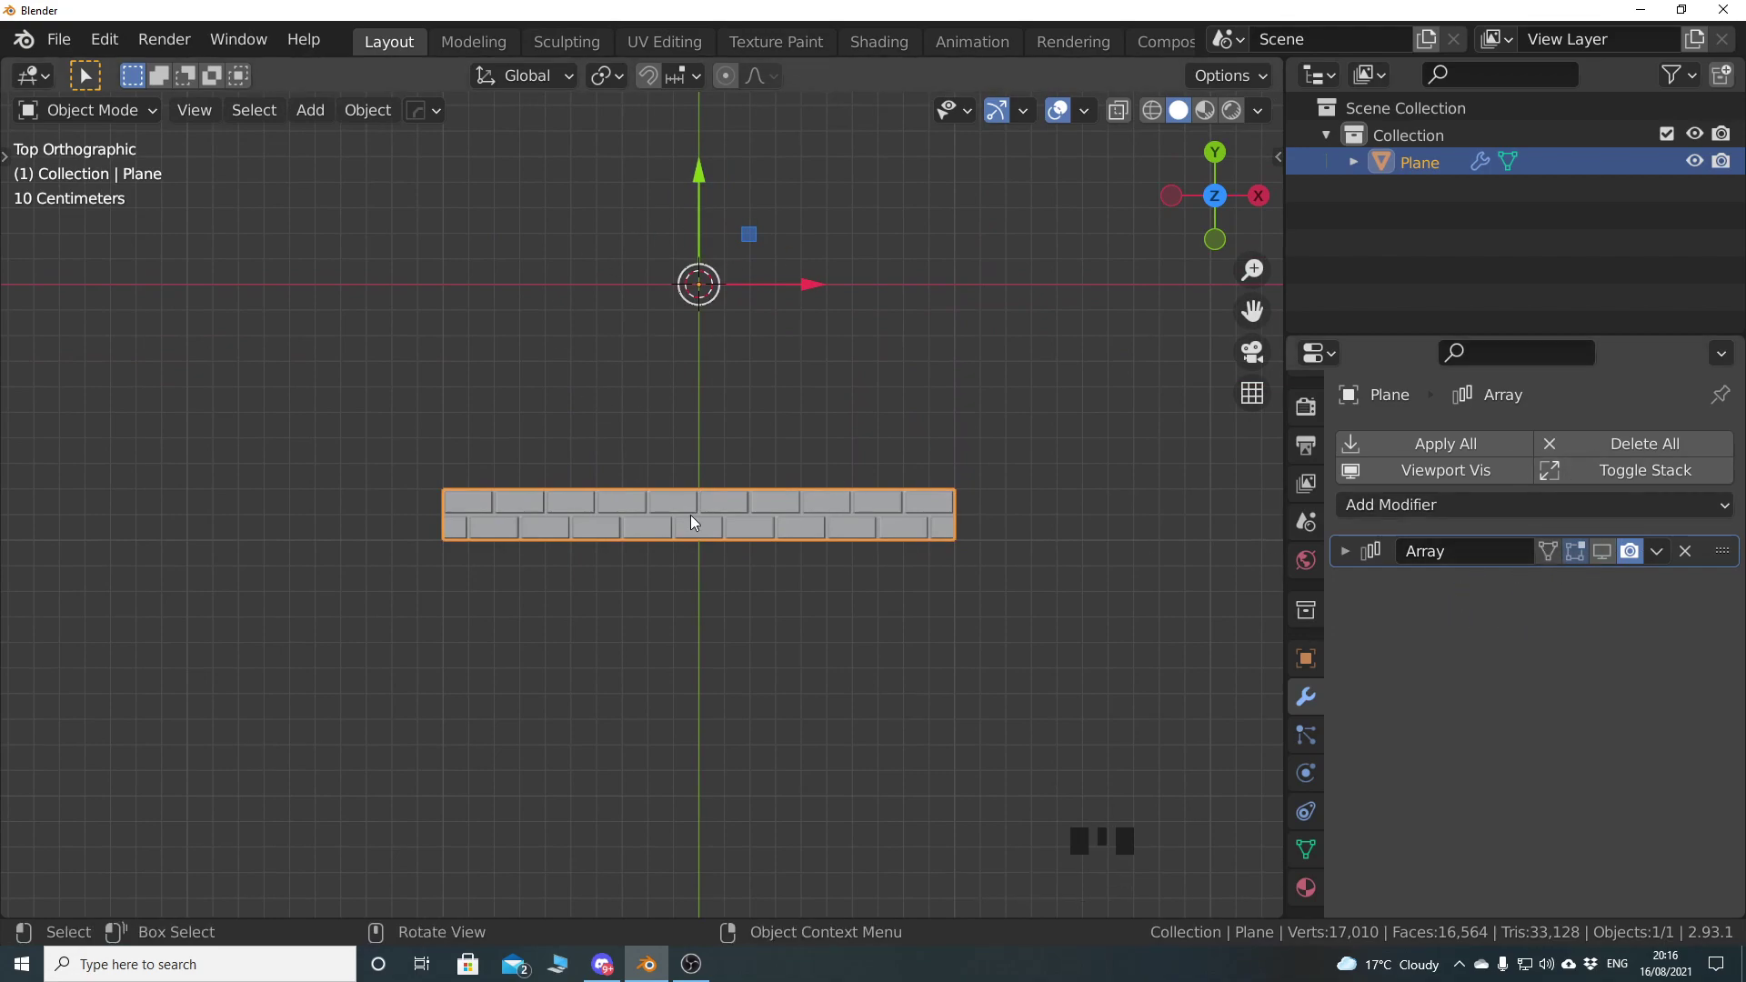
pyautogui.scroll(3, 691, 515)
pyautogui.keyDown('shift'); pyautogui.moveTo(581, 472); pyautogui.dragTo(586, 491, button='middle'); pyautogui.keyUp('shift')
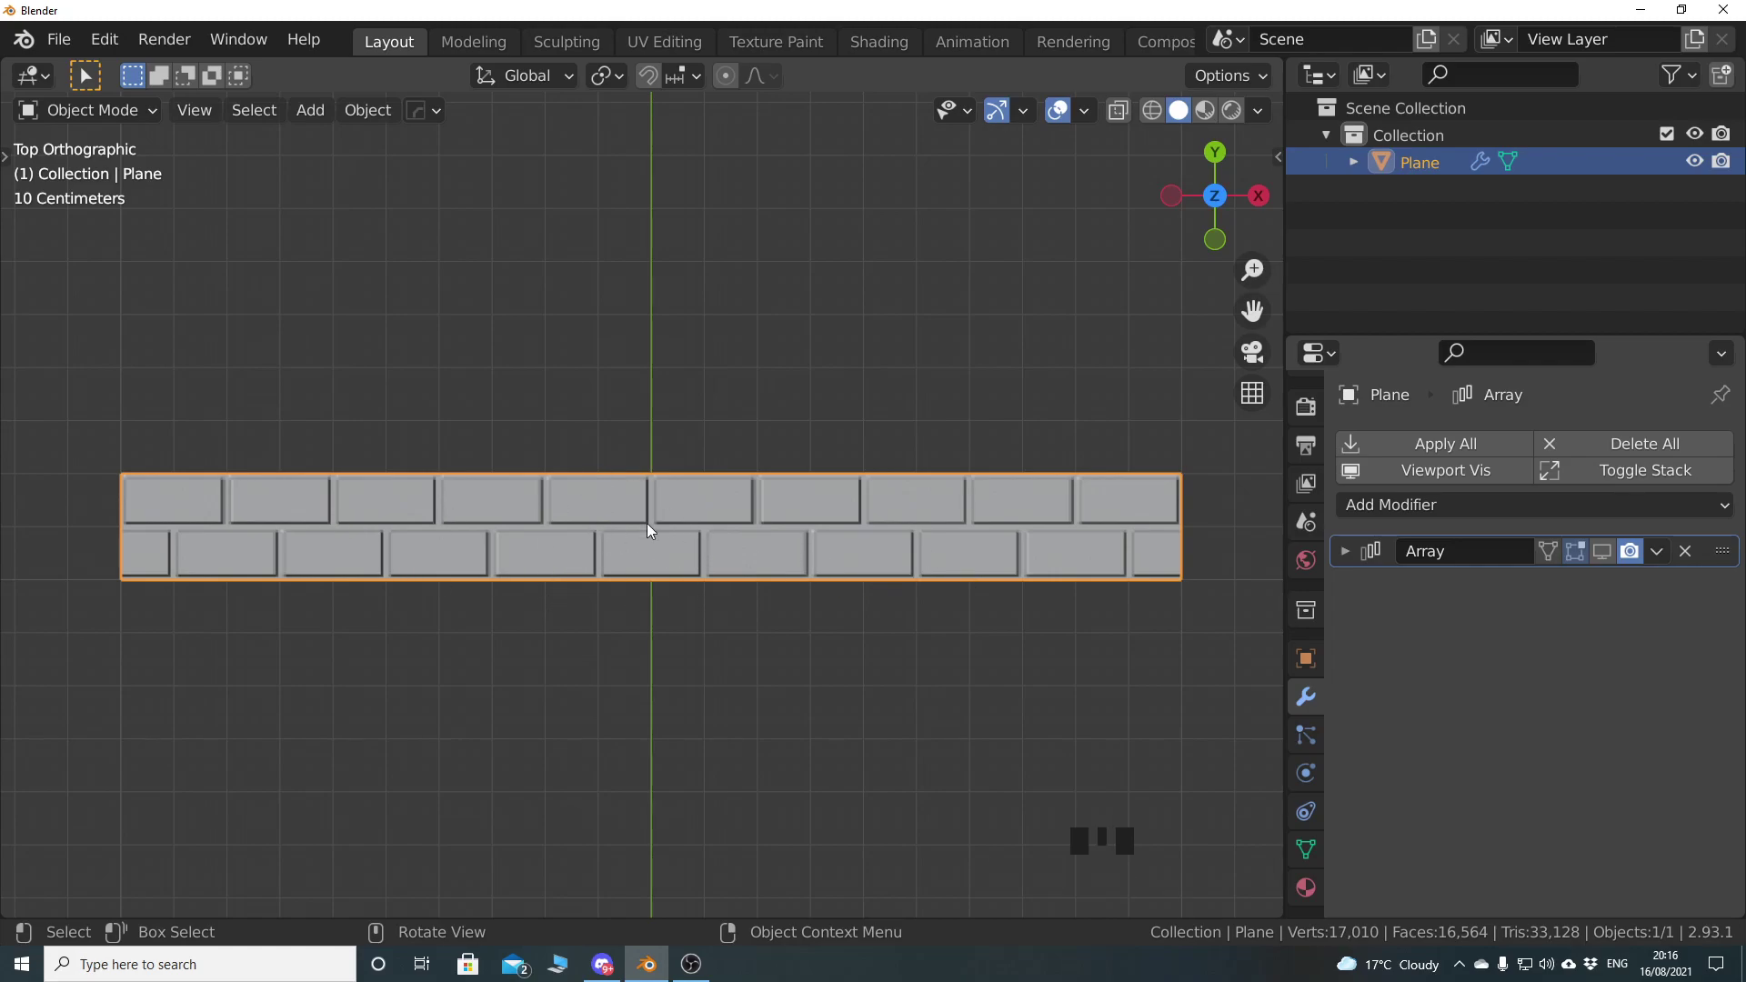
pyautogui.keyDown('shift'); pyautogui.moveTo(635, 645); pyautogui.dragTo(480, 644, button='middle'); pyautogui.keyUp('shift')
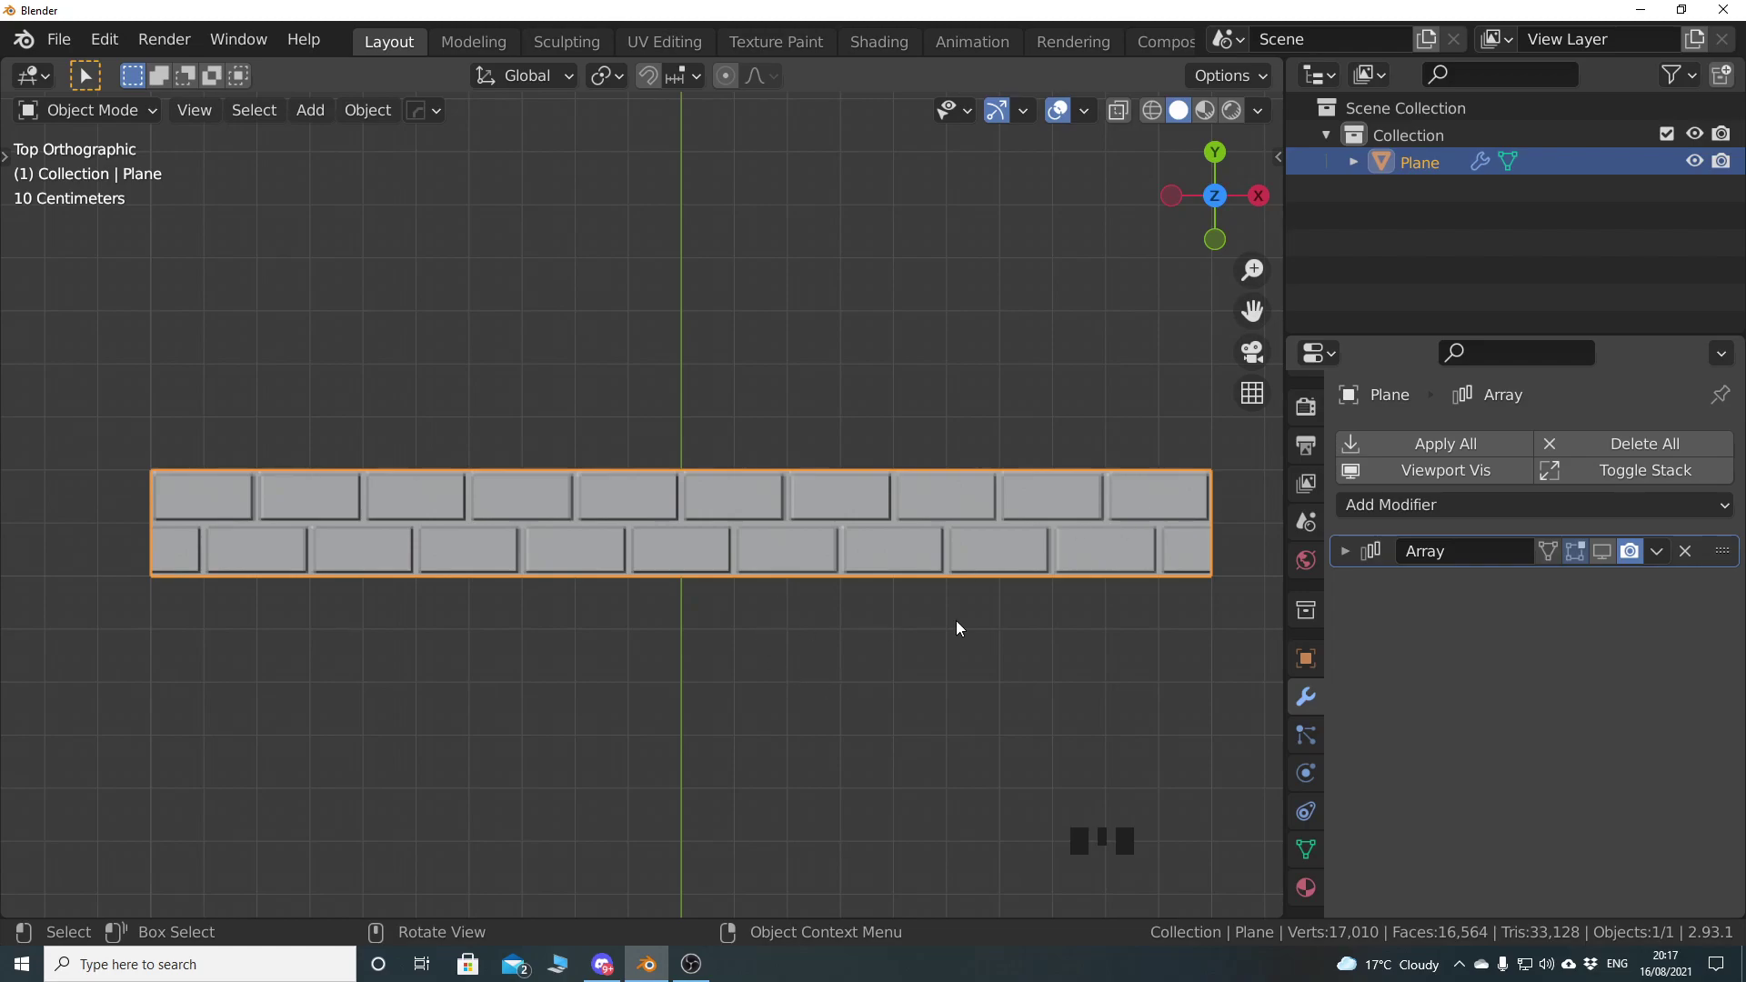
pyautogui.moveTo(1286, 556); pyautogui.dragTo(1364, 573)
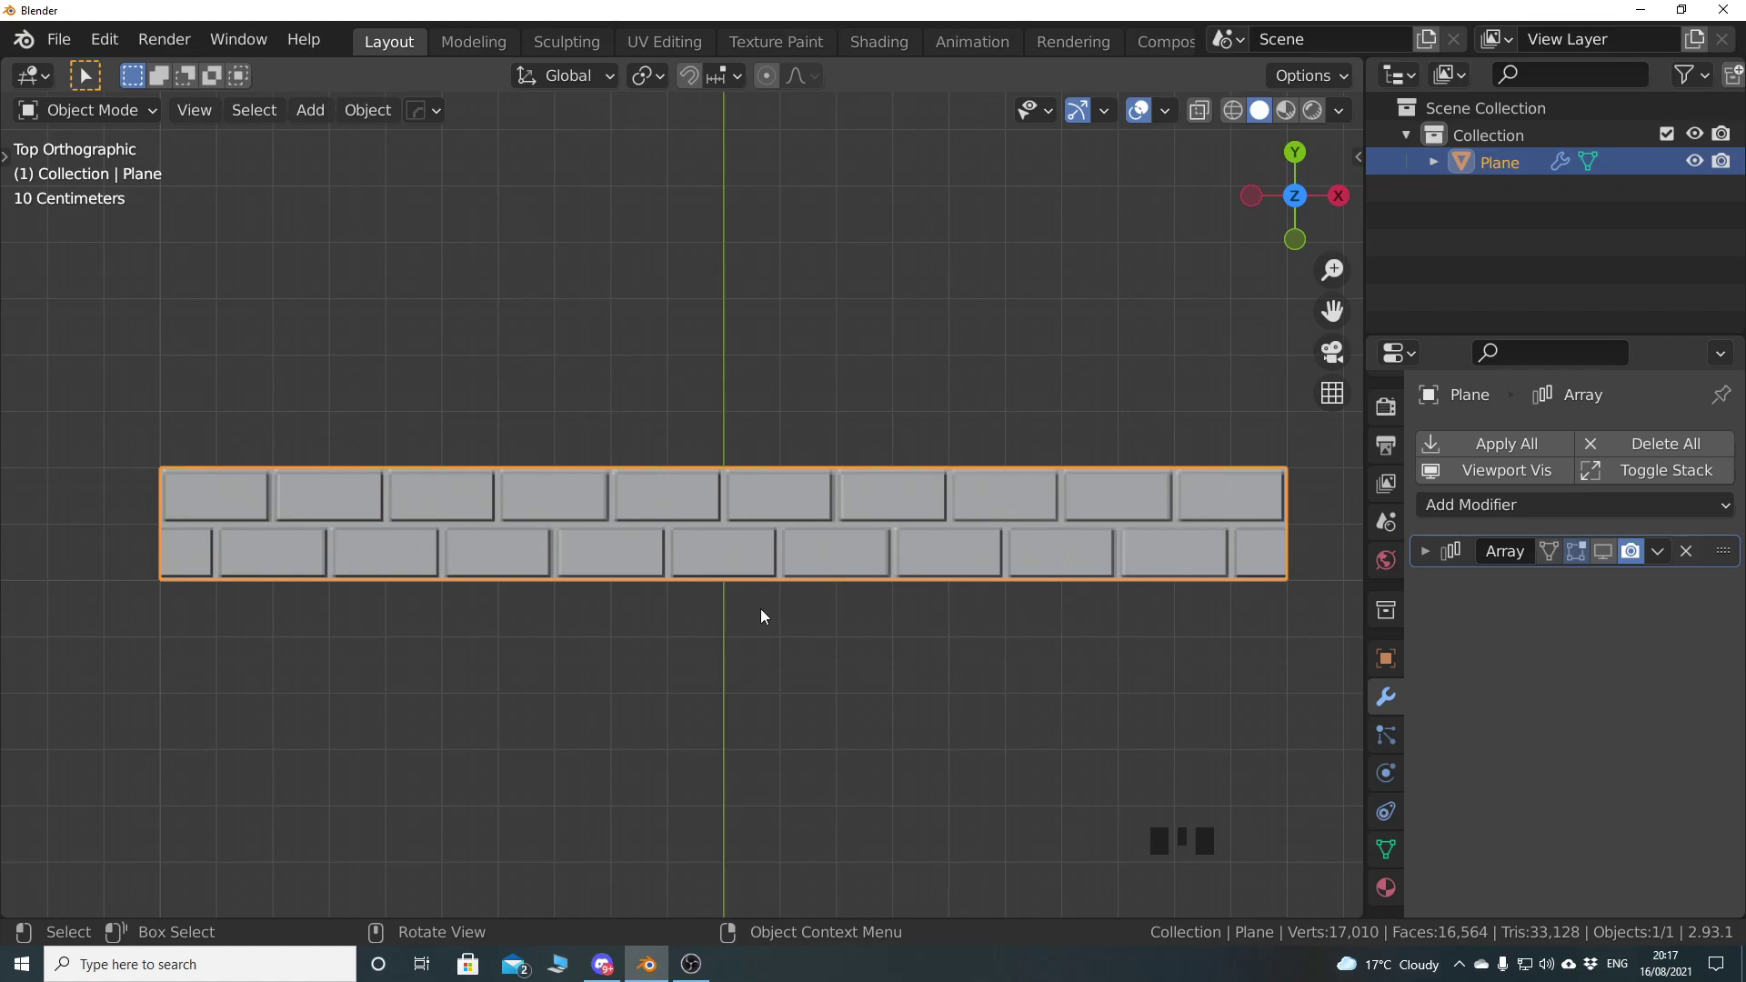
# Delete the face loop running across the brick strip's width beside the Y axis line
pyautogui.scroll(4, 749, 604)
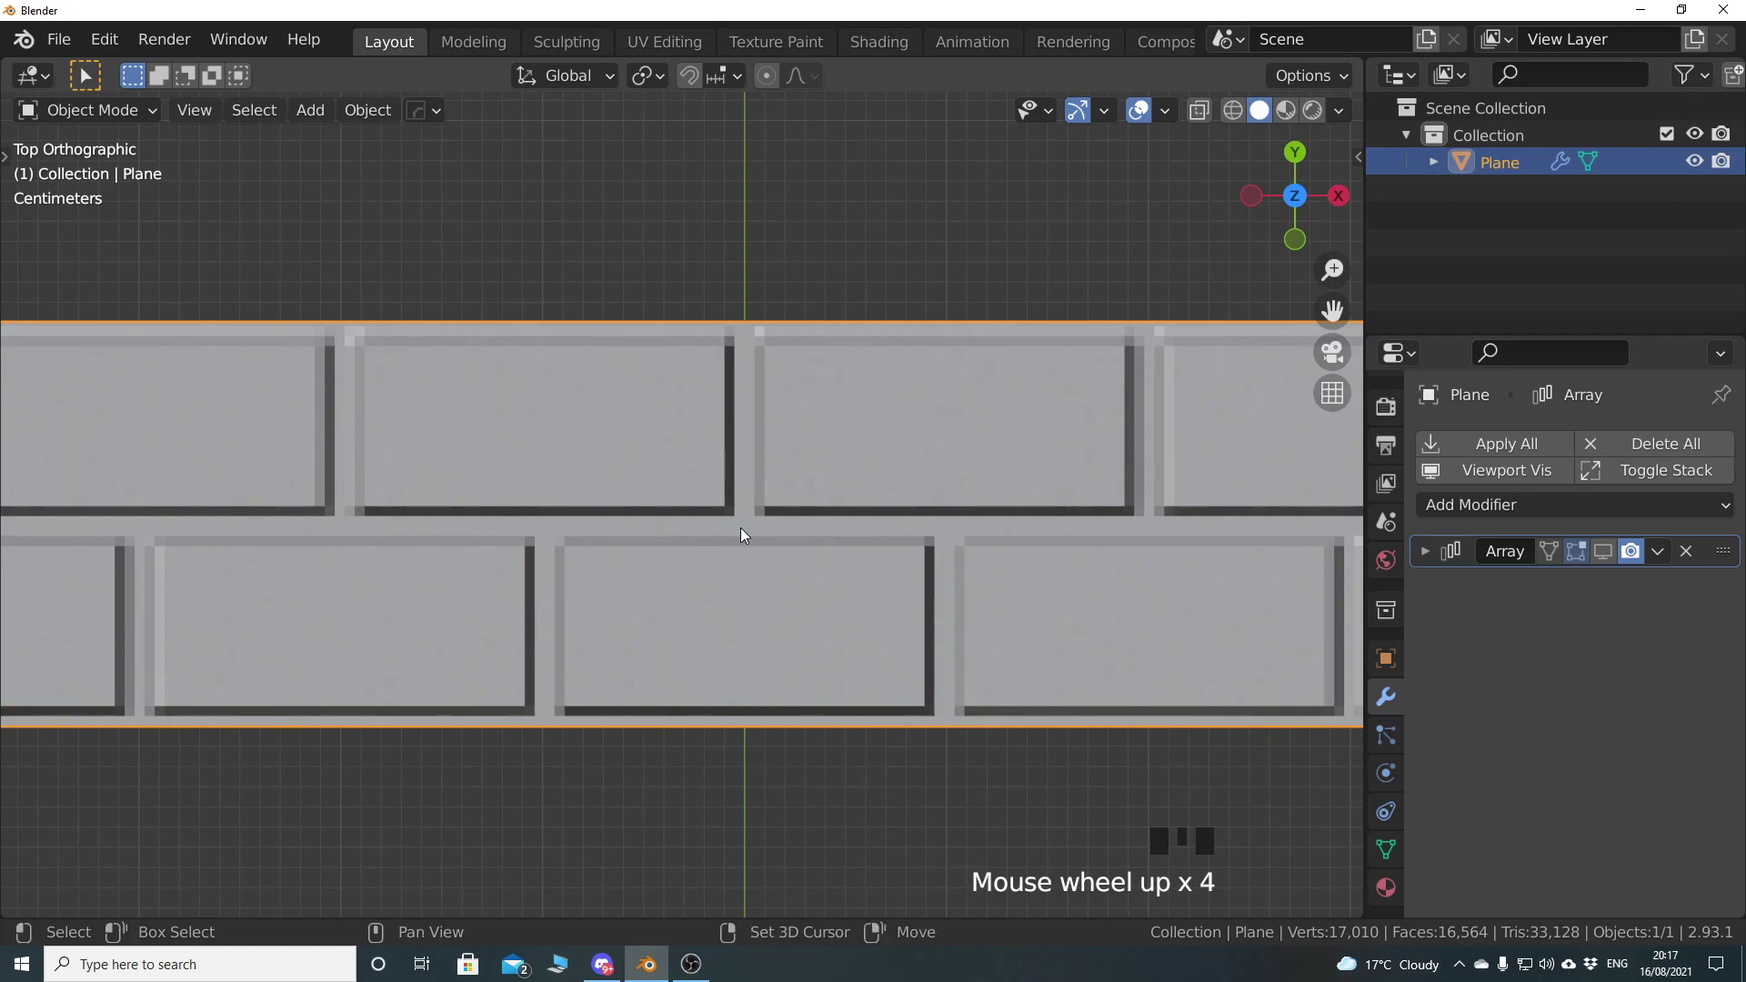
pyautogui.keyDown('shift'); pyautogui.moveTo(741, 529); pyautogui.dragTo(736, 533, button='middle'); pyautogui.keyUp('shift')
pyautogui.click(808, 580)
pyautogui.press('Tab')
pyautogui.hotkey('alt', 'a')
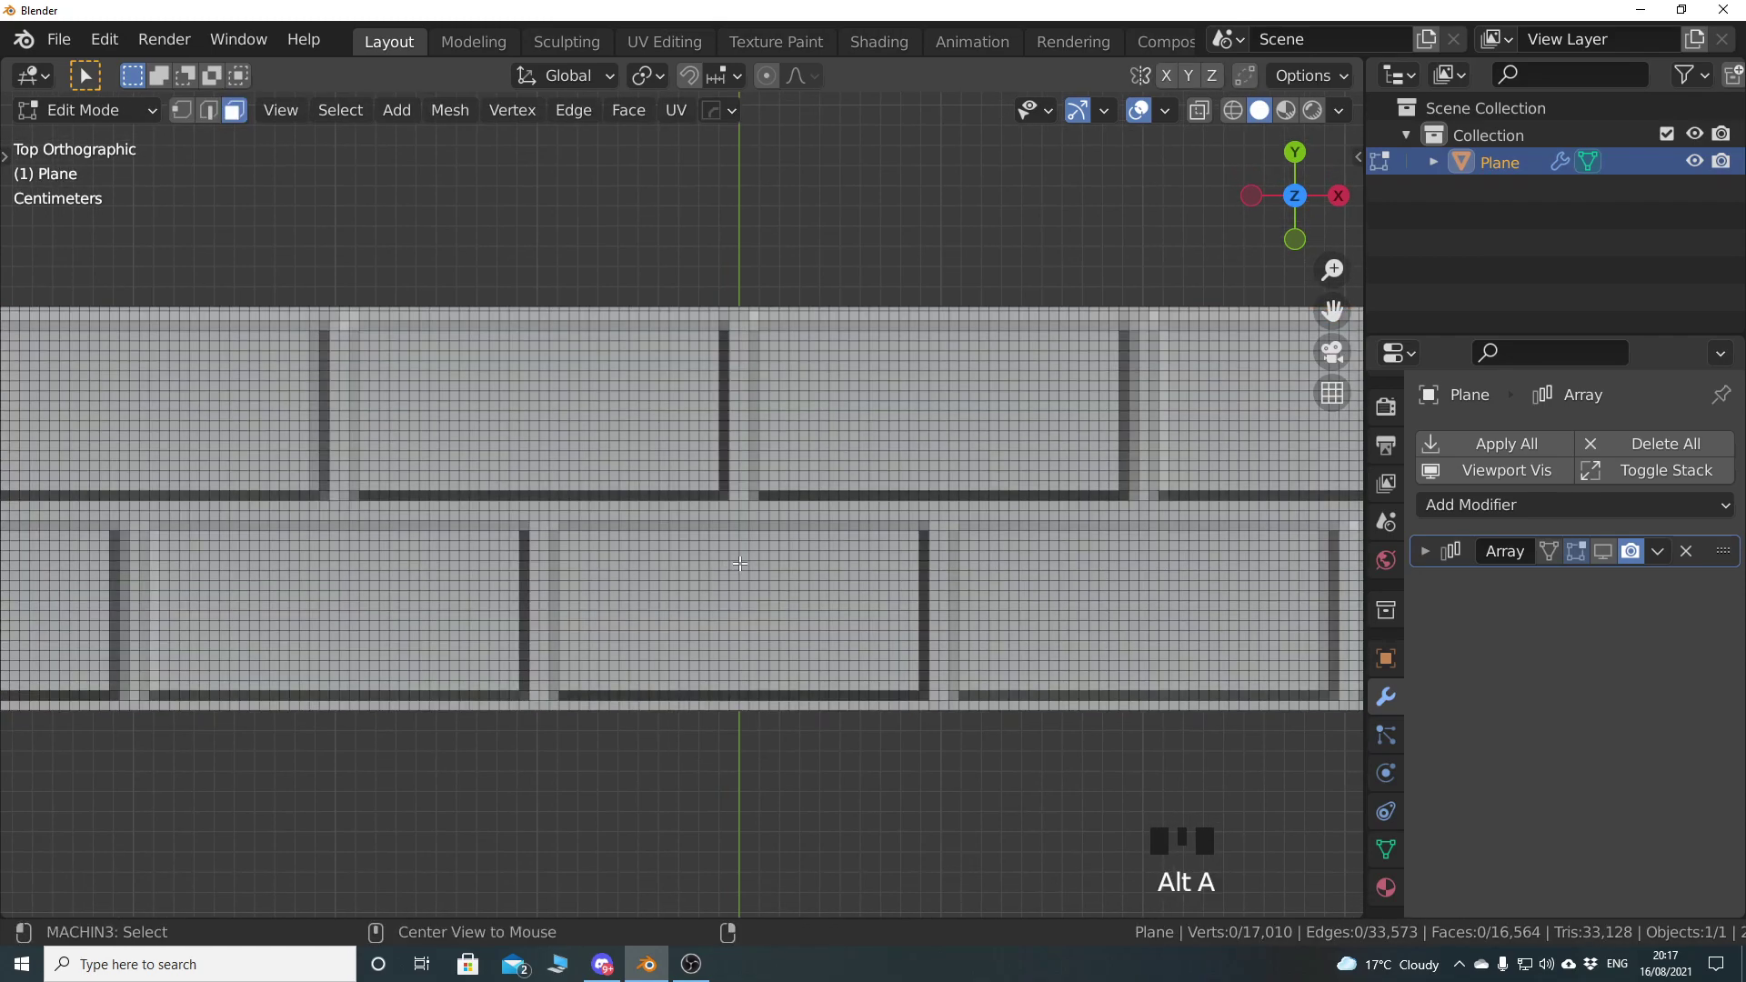
pyautogui.keyDown('alt'); pyautogui.click(744, 400); pyautogui.keyUp('alt')
pyautogui.press('x')
pyautogui.click(811, 591)
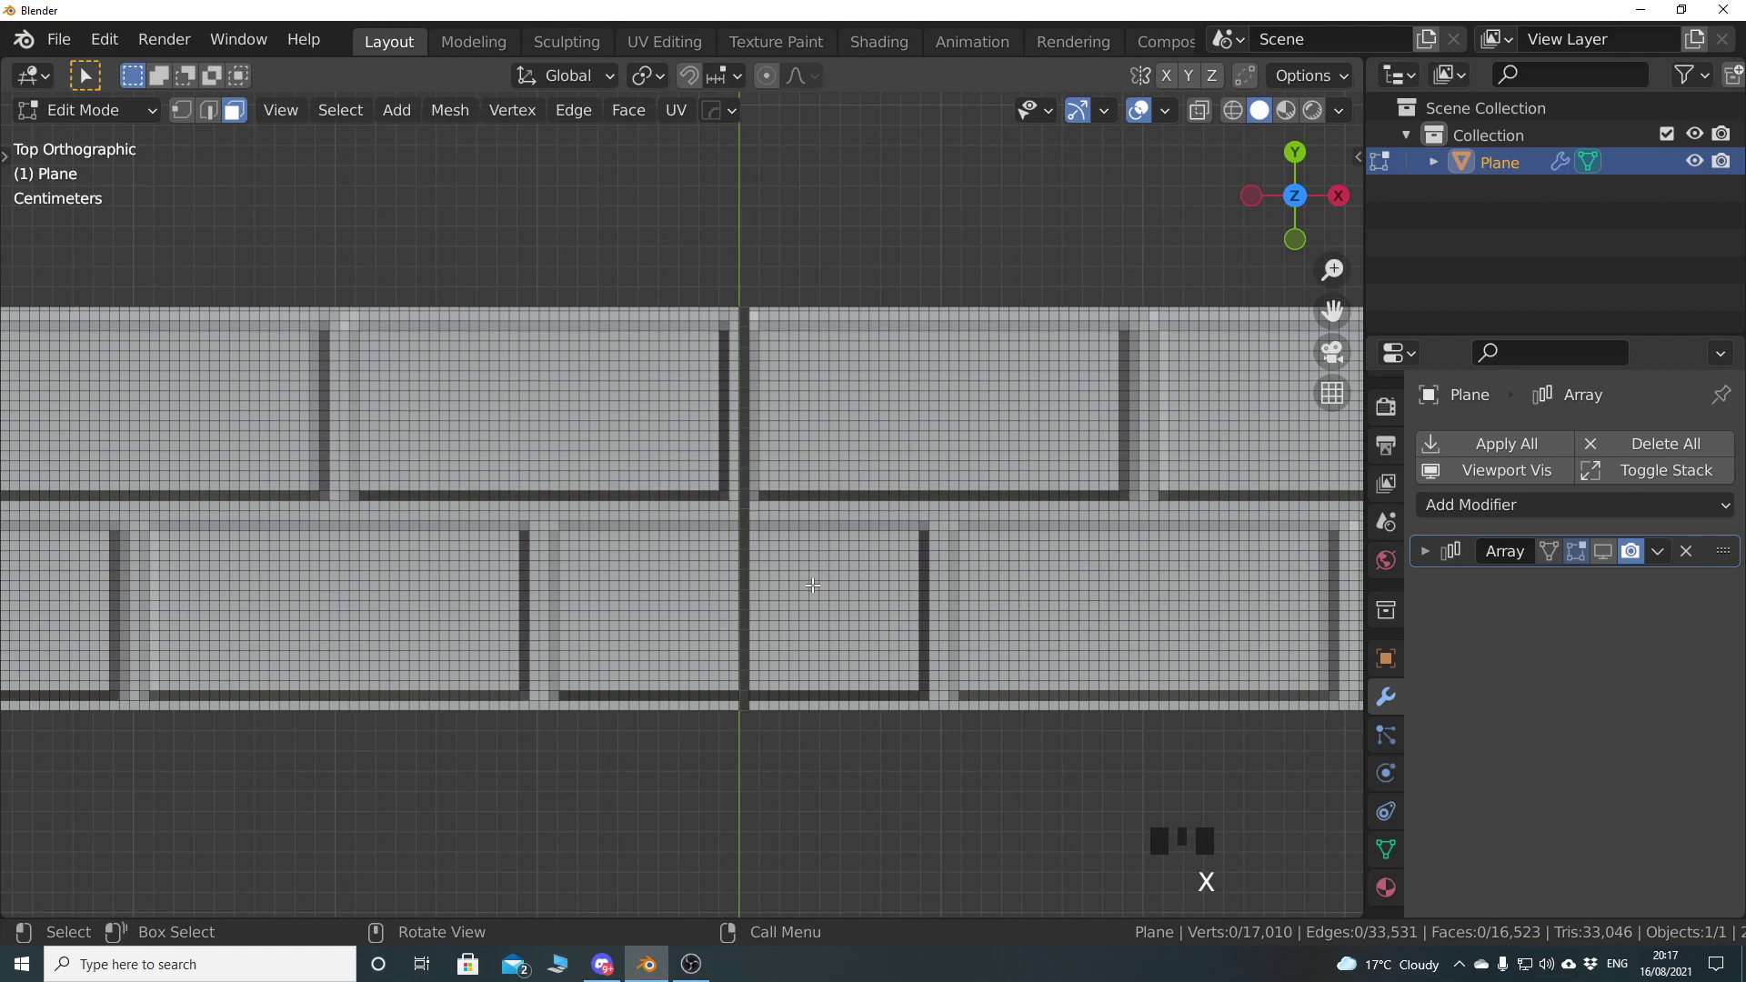
# Delete the linked half of the brick strip on the positive X side and return to Object Mode
pyautogui.press('l')
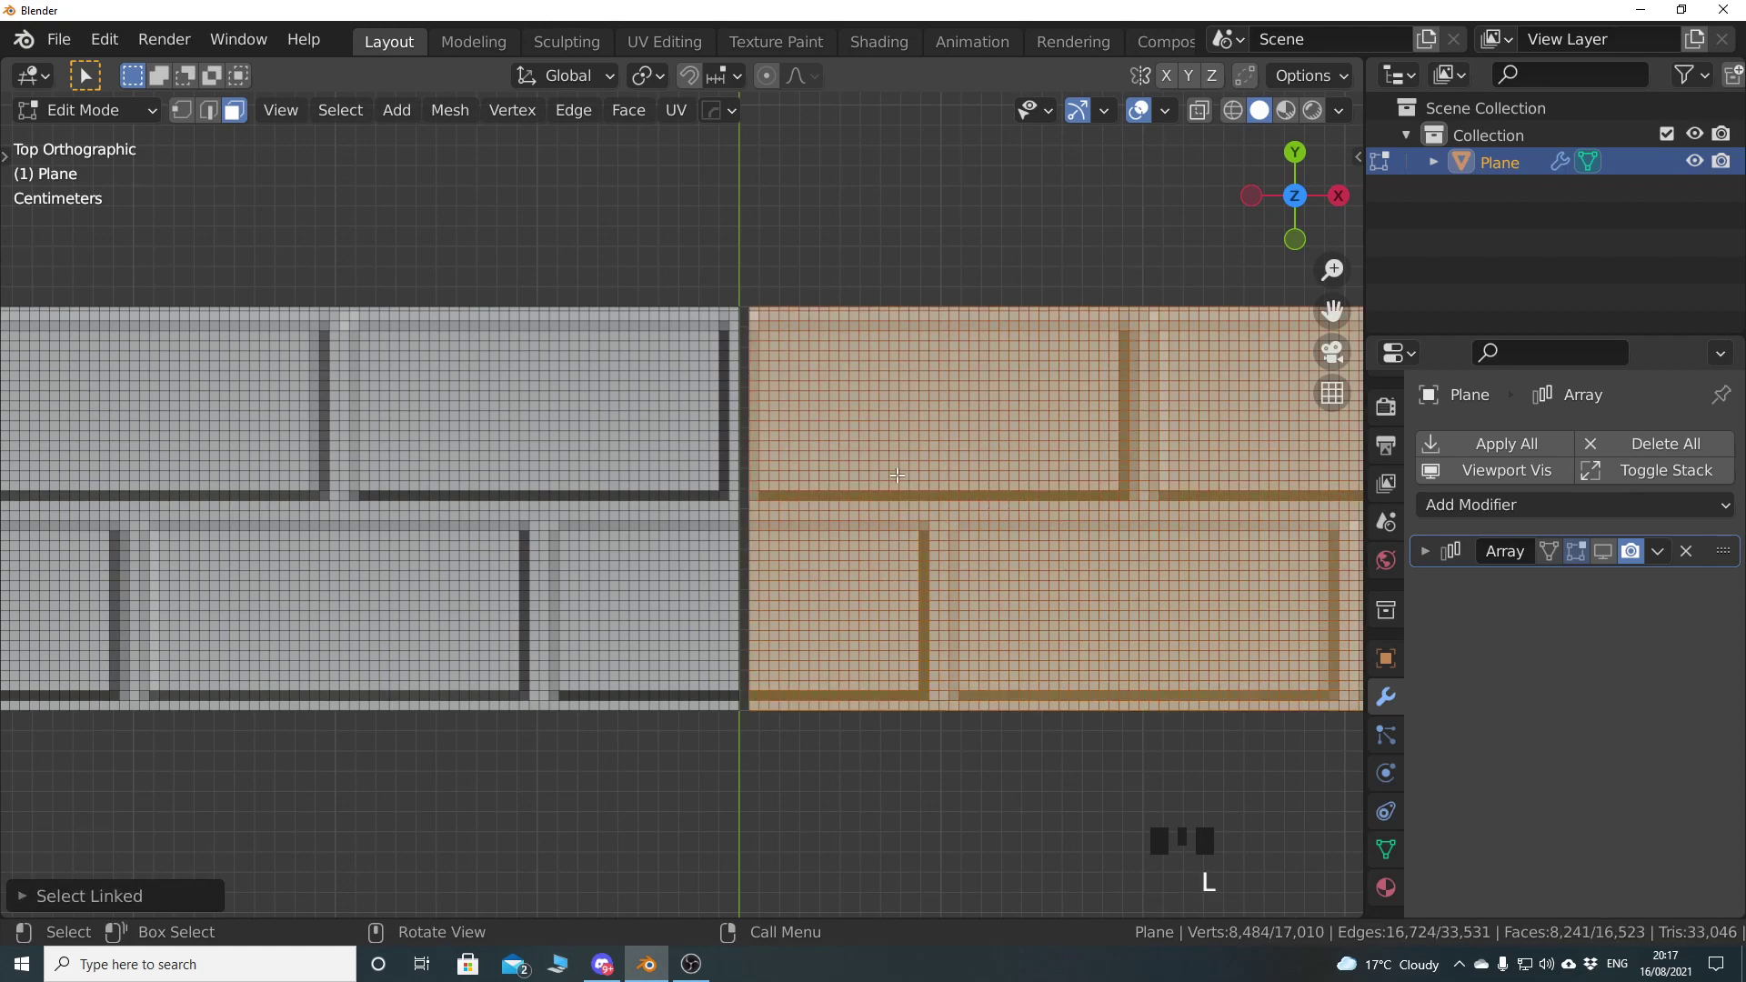
pyautogui.press('x')
pyautogui.click(902, 532)
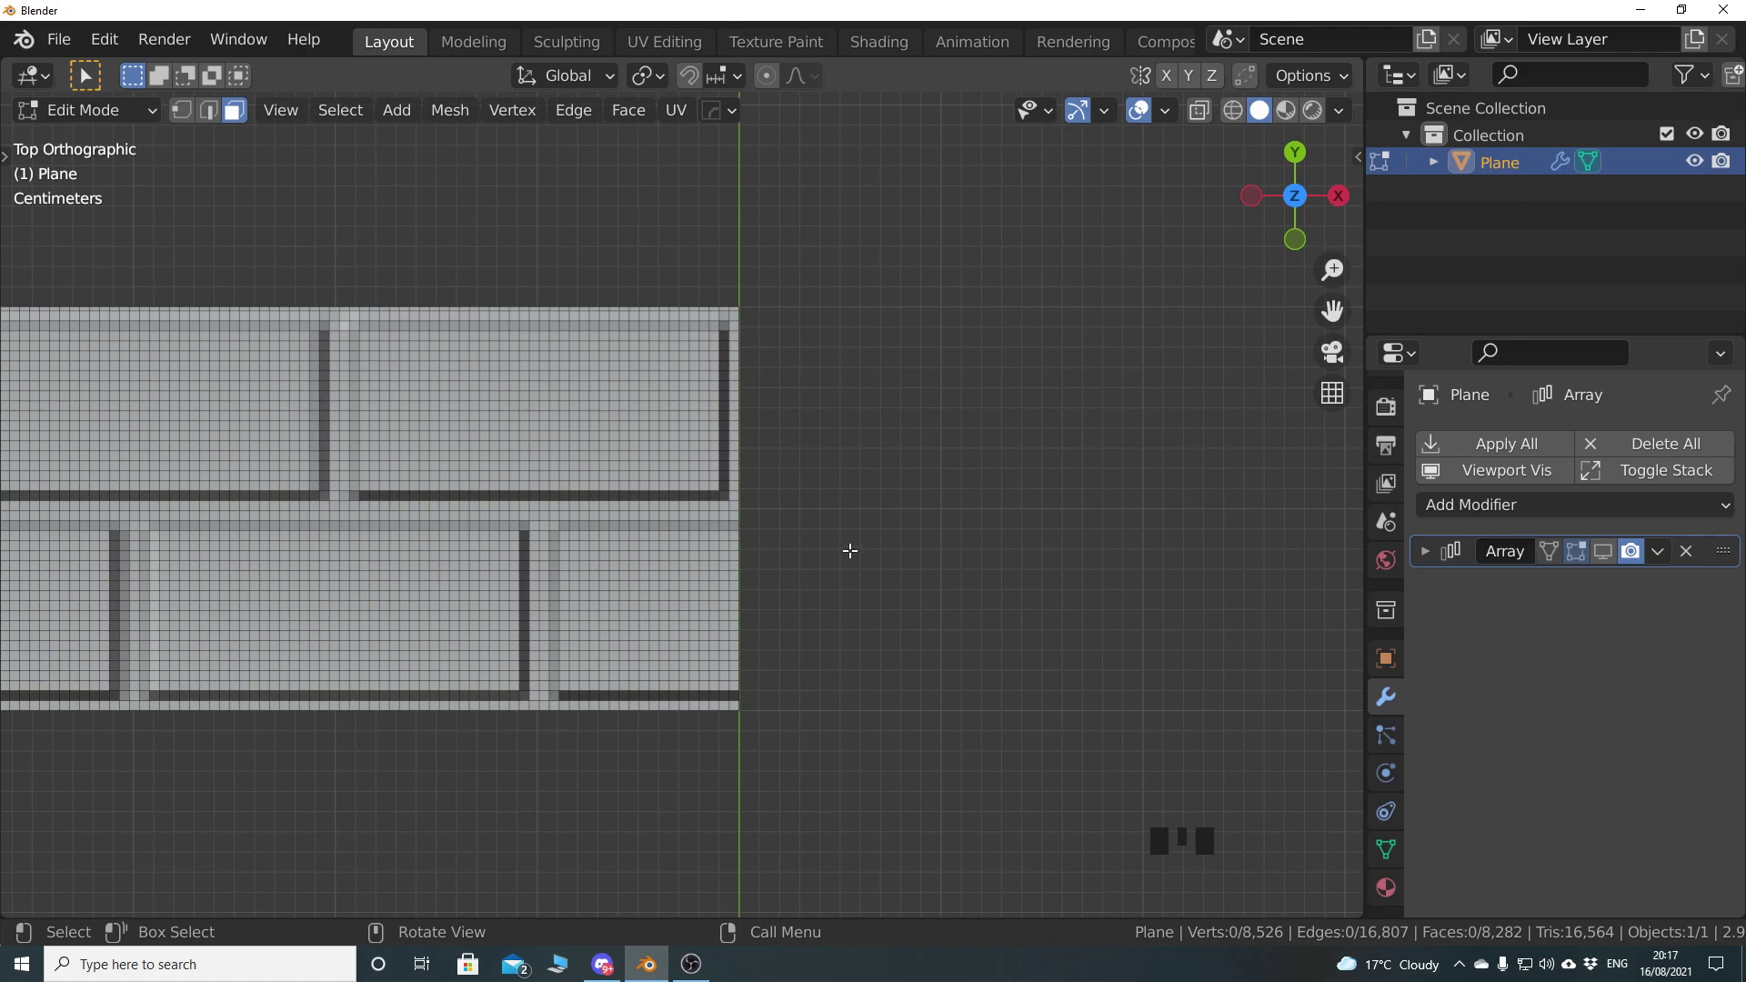
pyautogui.press('Tab')
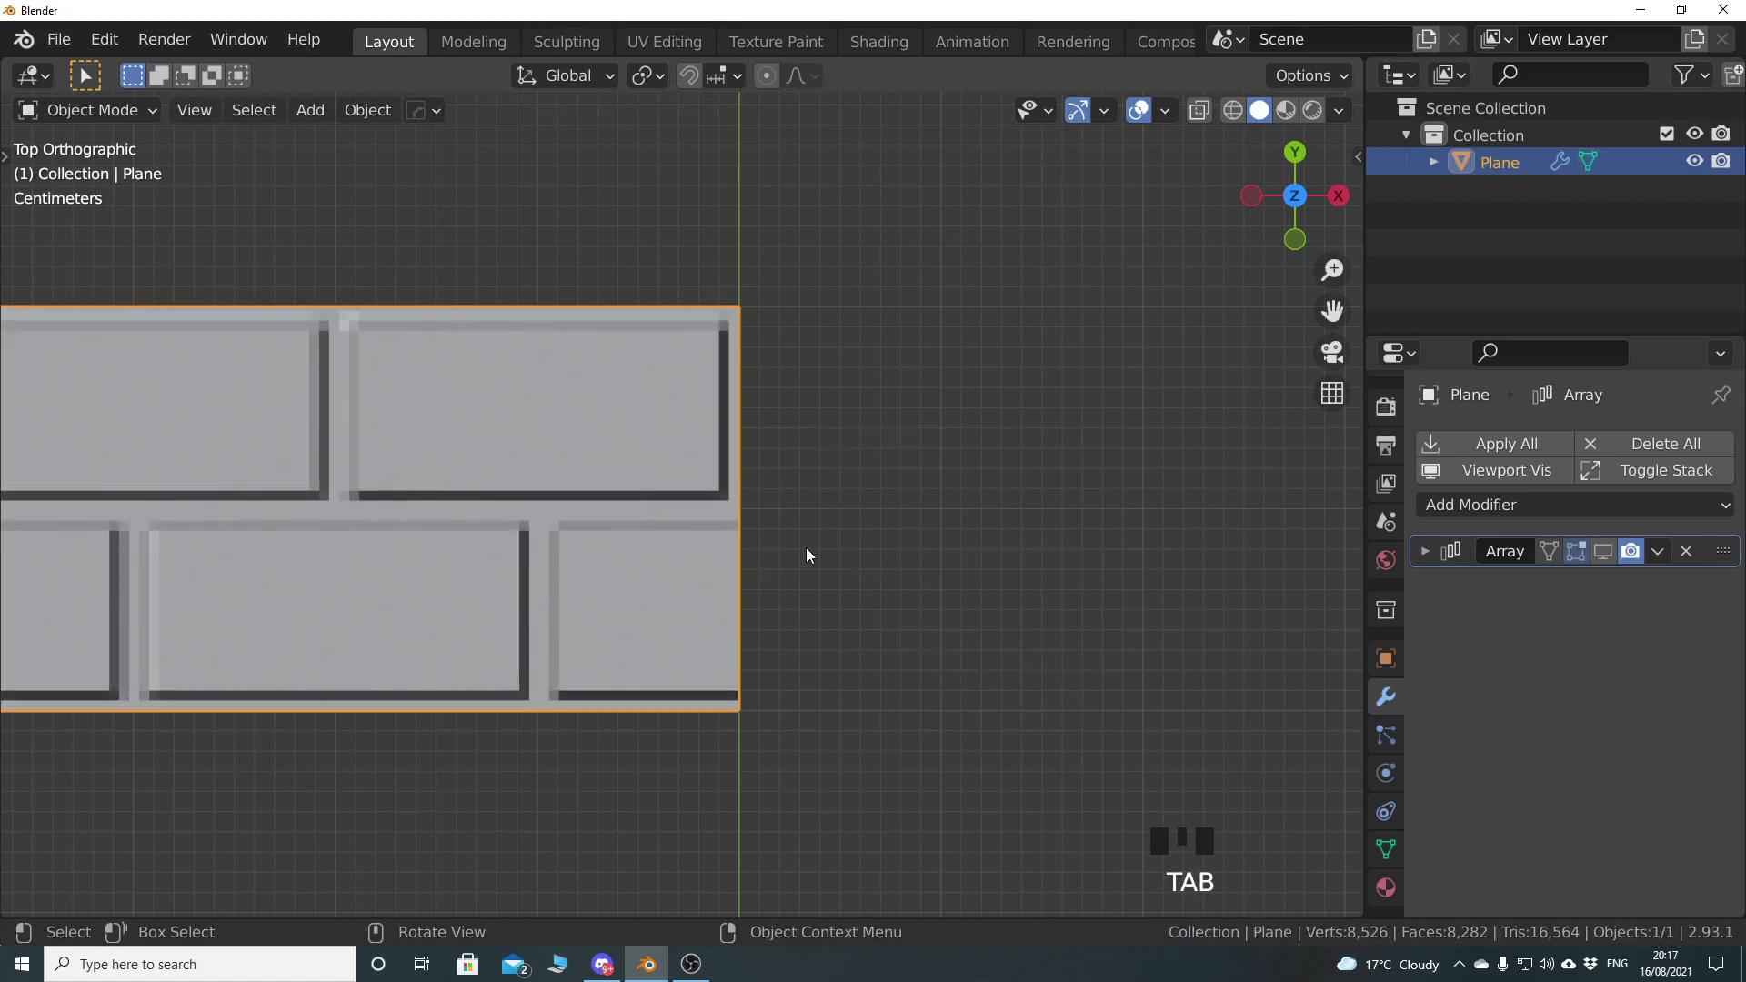
# Mirror the remaining half strip across X with the Mirror Gizmo as a new modifier, and check the center join
pyautogui.scroll(-6, 806, 553)
pyautogui.keyDown('shift'); pyautogui.moveTo(796, 424); pyautogui.dragTo(794, 479, button='middle'); pyautogui.keyUp('shift')
pyautogui.hotkey('alt', 'x')
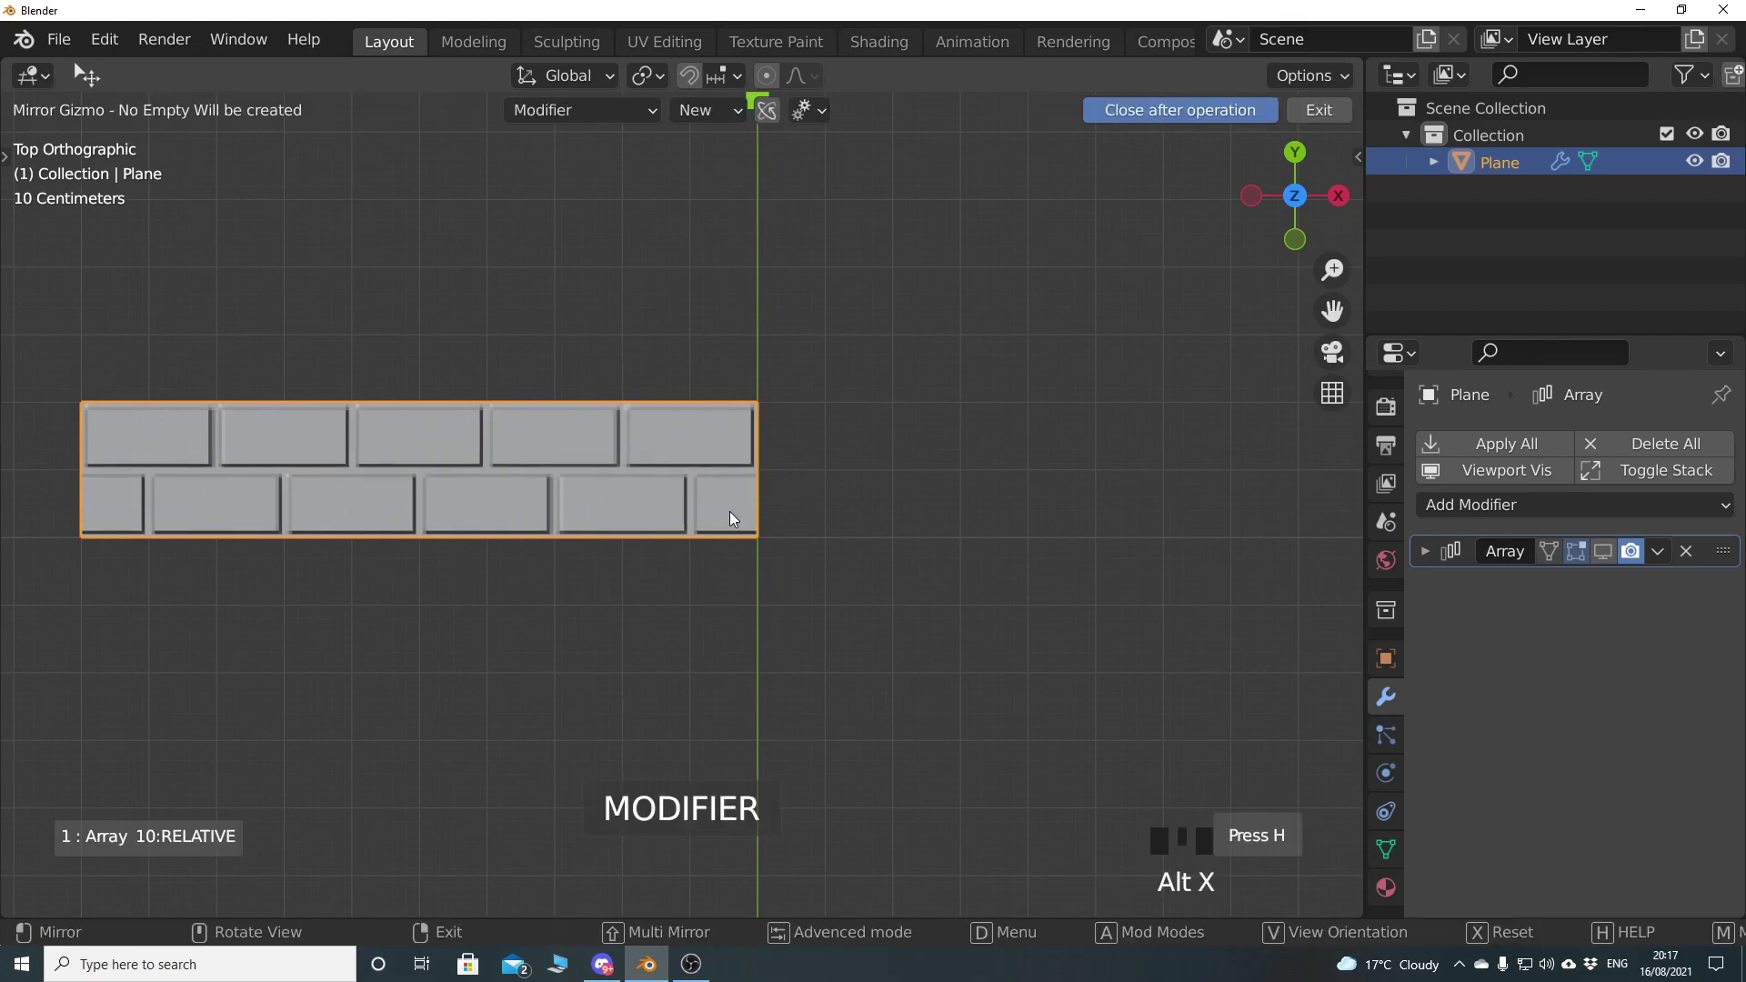
pyautogui.rightClick(624, 457)
pyautogui.scroll(-7, 729, 495)
pyautogui.hotkey('alt', 'x')
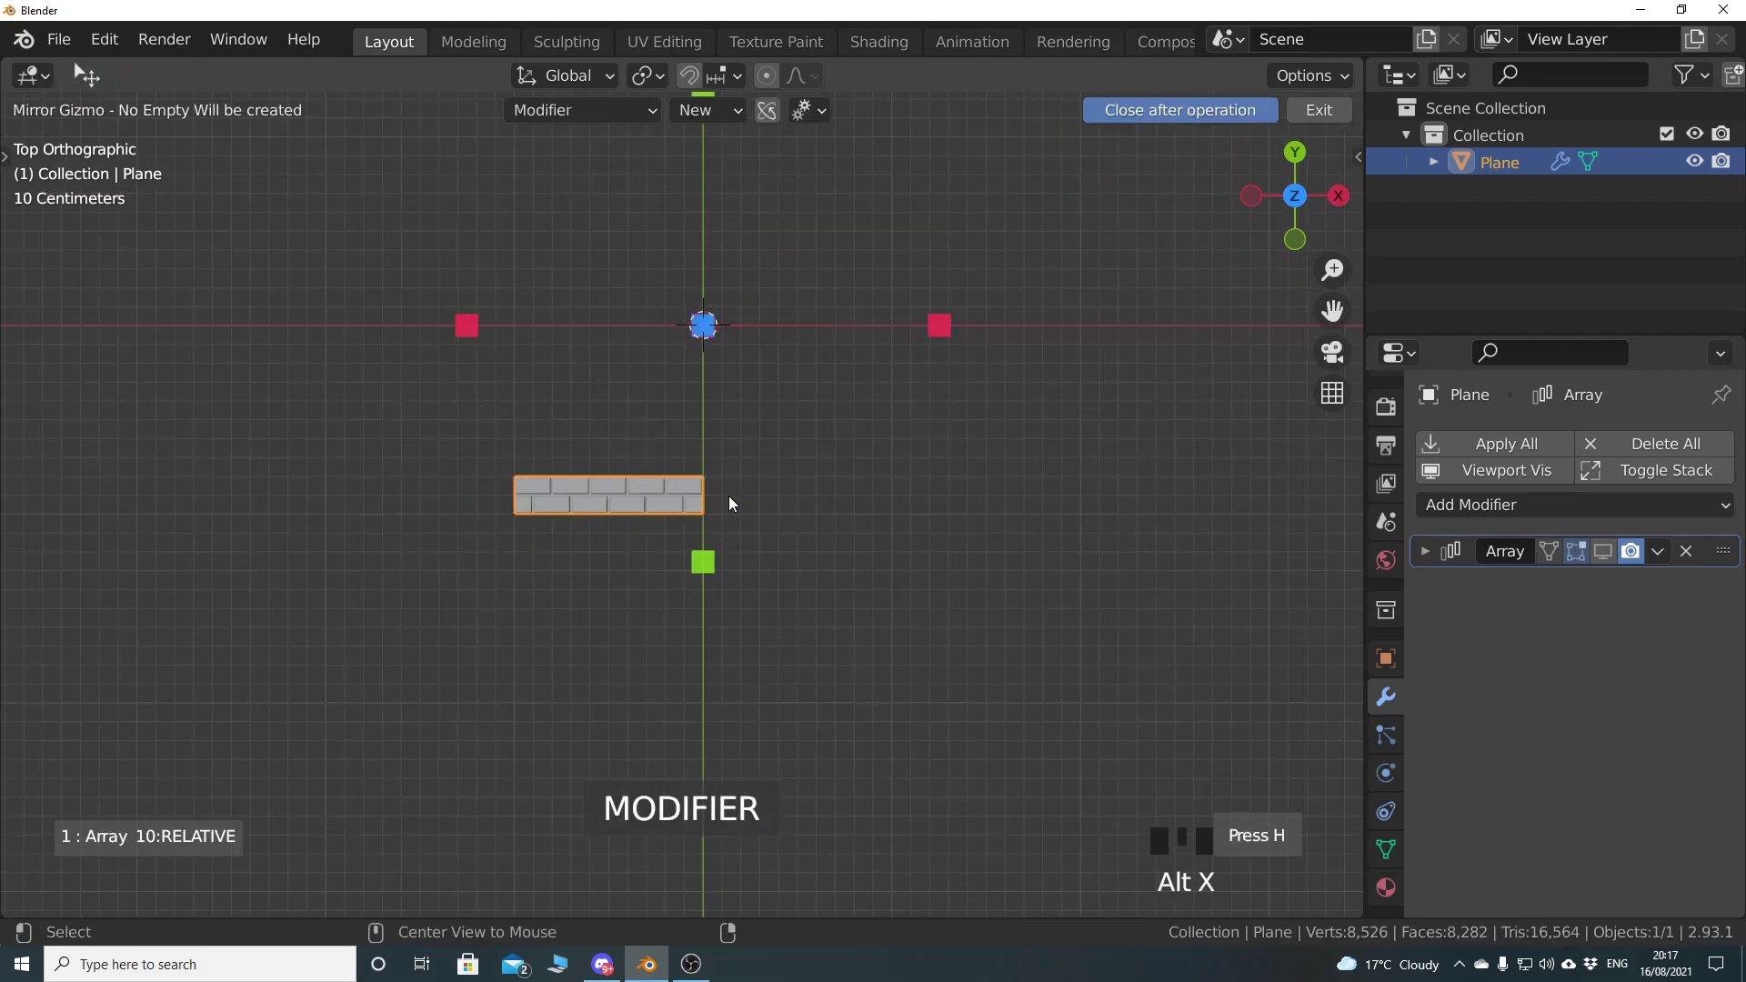
pyautogui.click(488, 329)
pyautogui.scroll(9, 715, 509)
pyautogui.keyDown('shift'); pyautogui.moveTo(832, 507); pyautogui.dragTo(737, 548, button='middle'); pyautogui.keyUp('shift')
pyautogui.scroll(3, 738, 547)
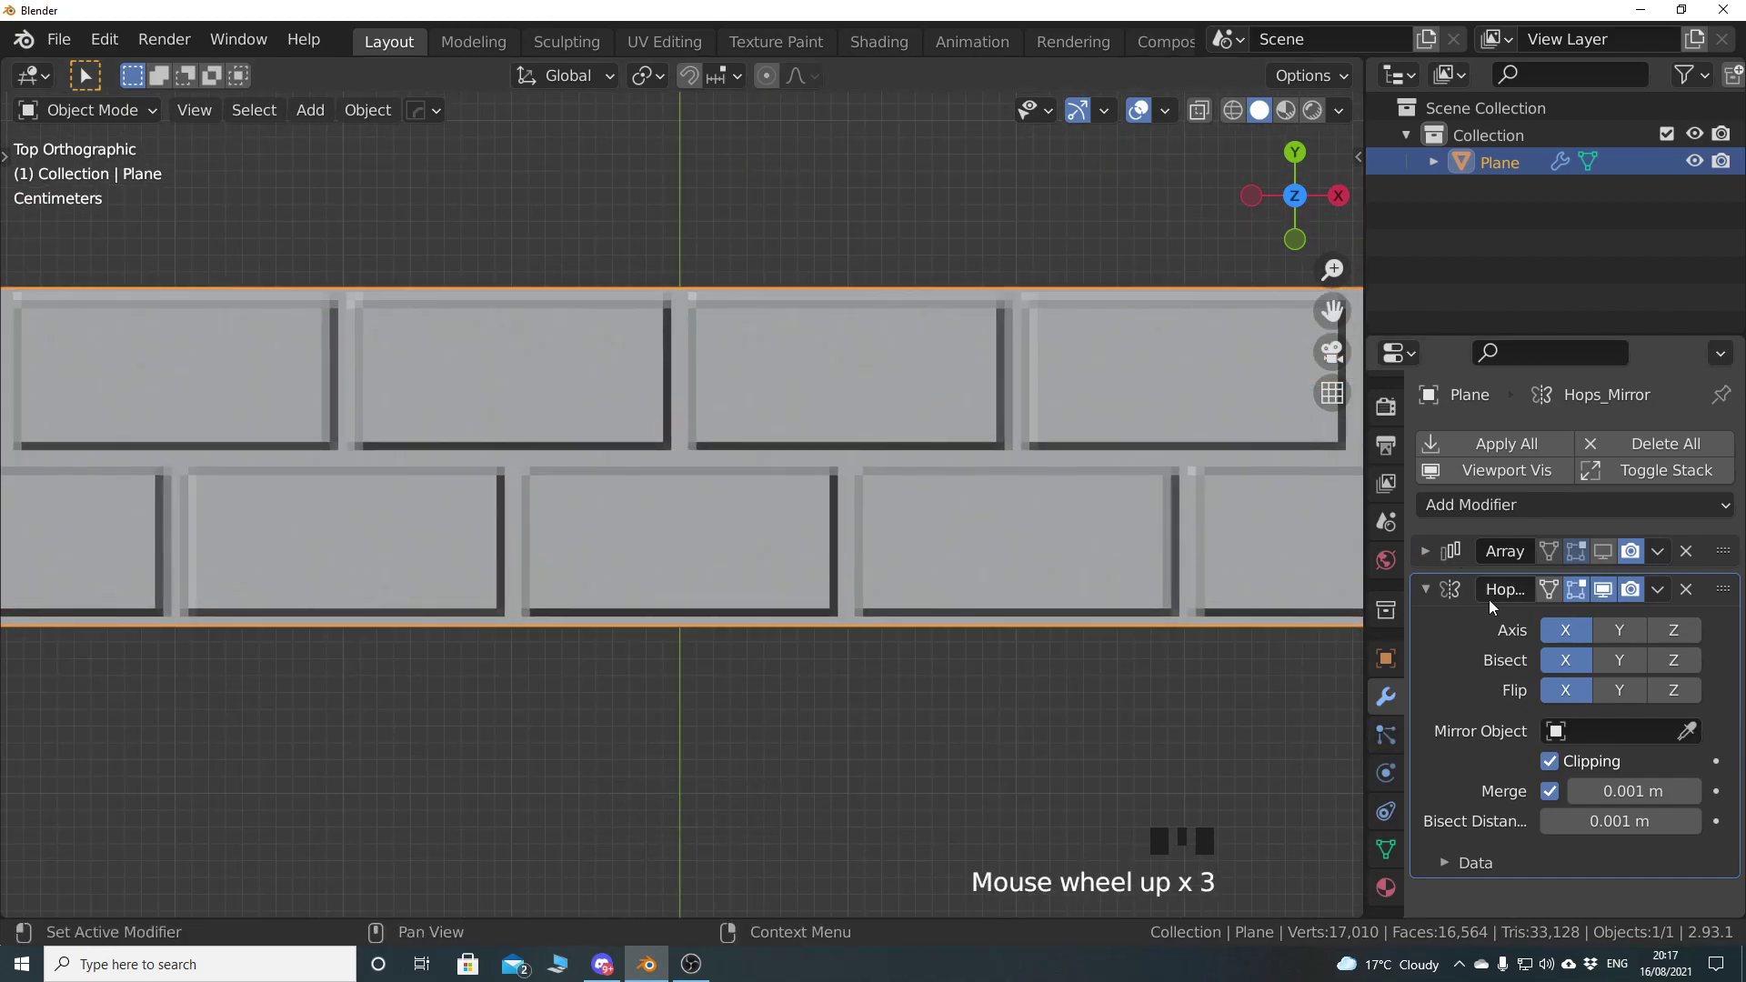
# Collapse the settings of the Hops_Mirror modifier
pyautogui.click(1434, 590)
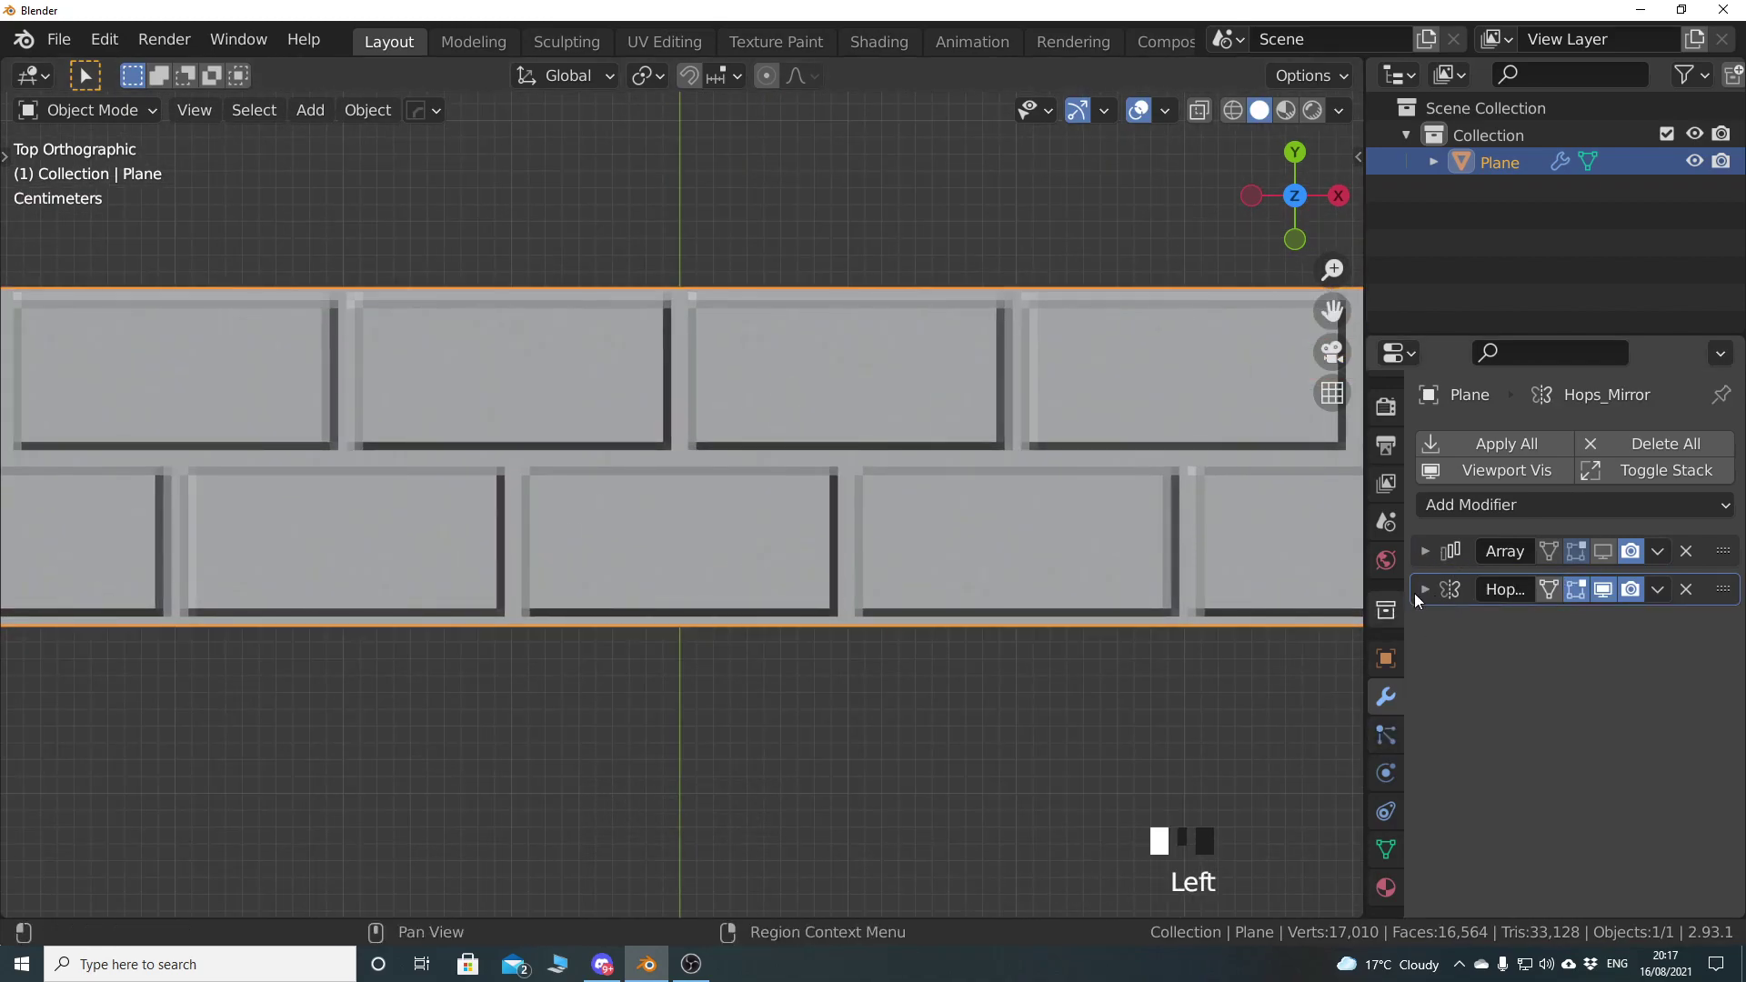
pyautogui.click(1505, 506)
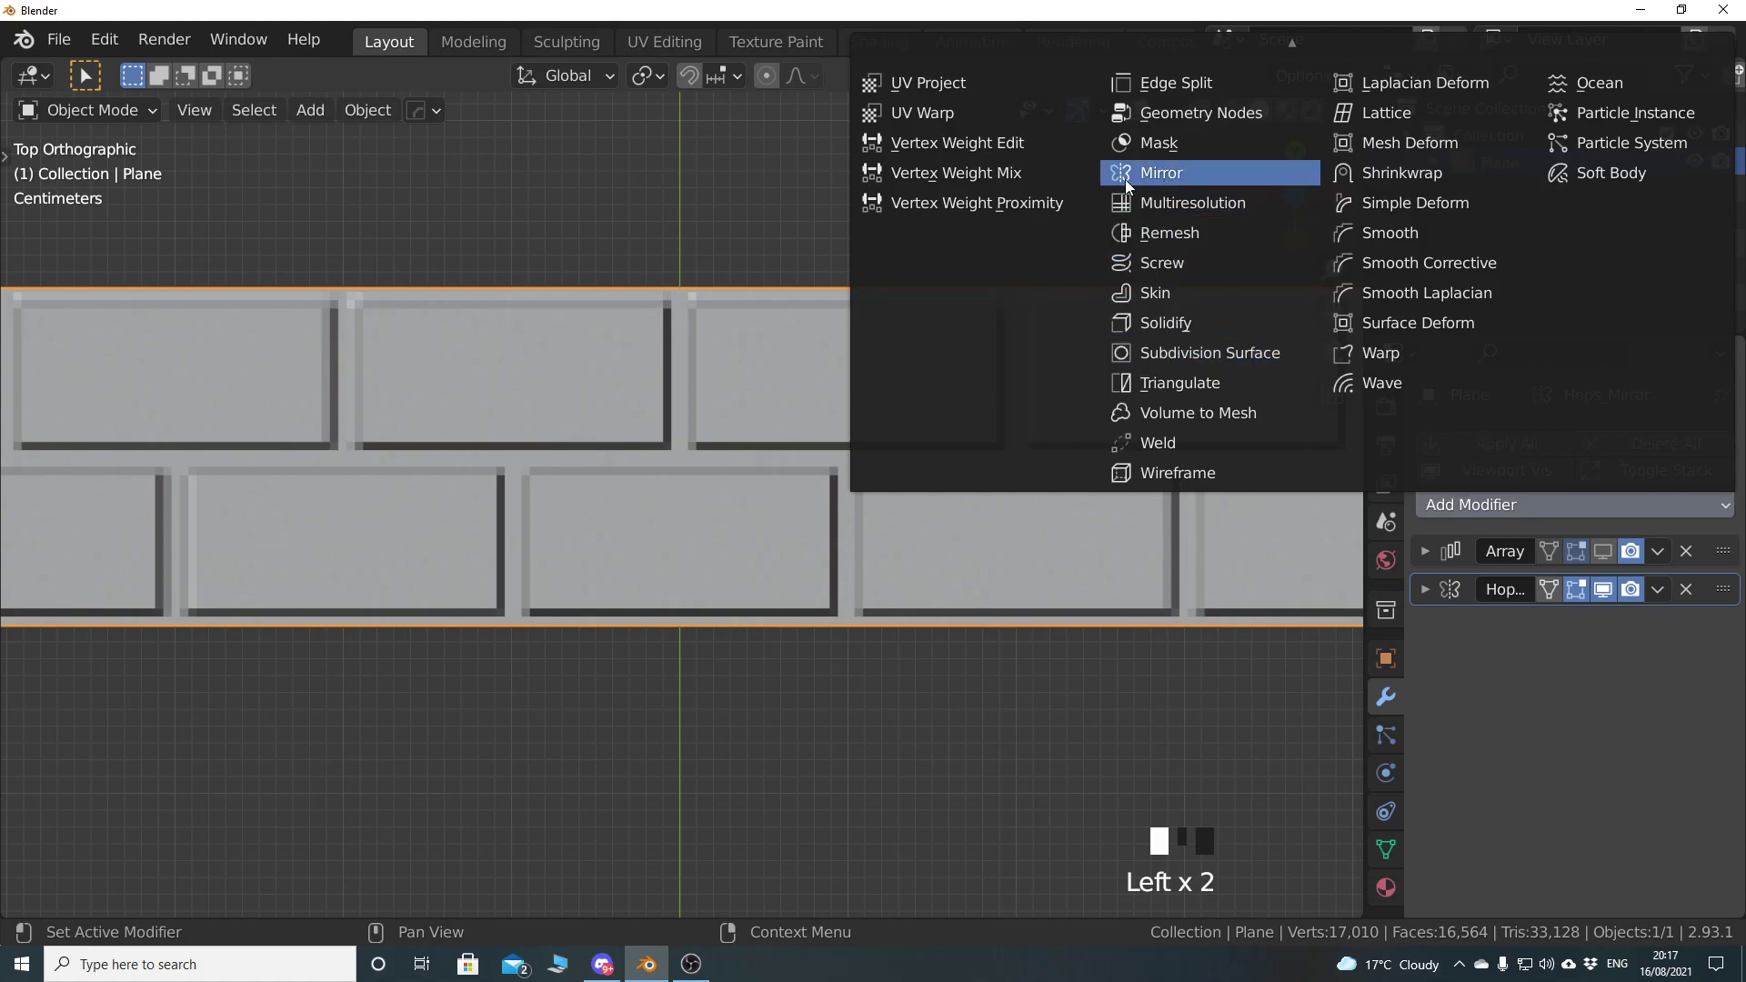
pyautogui.click(1426, 588)
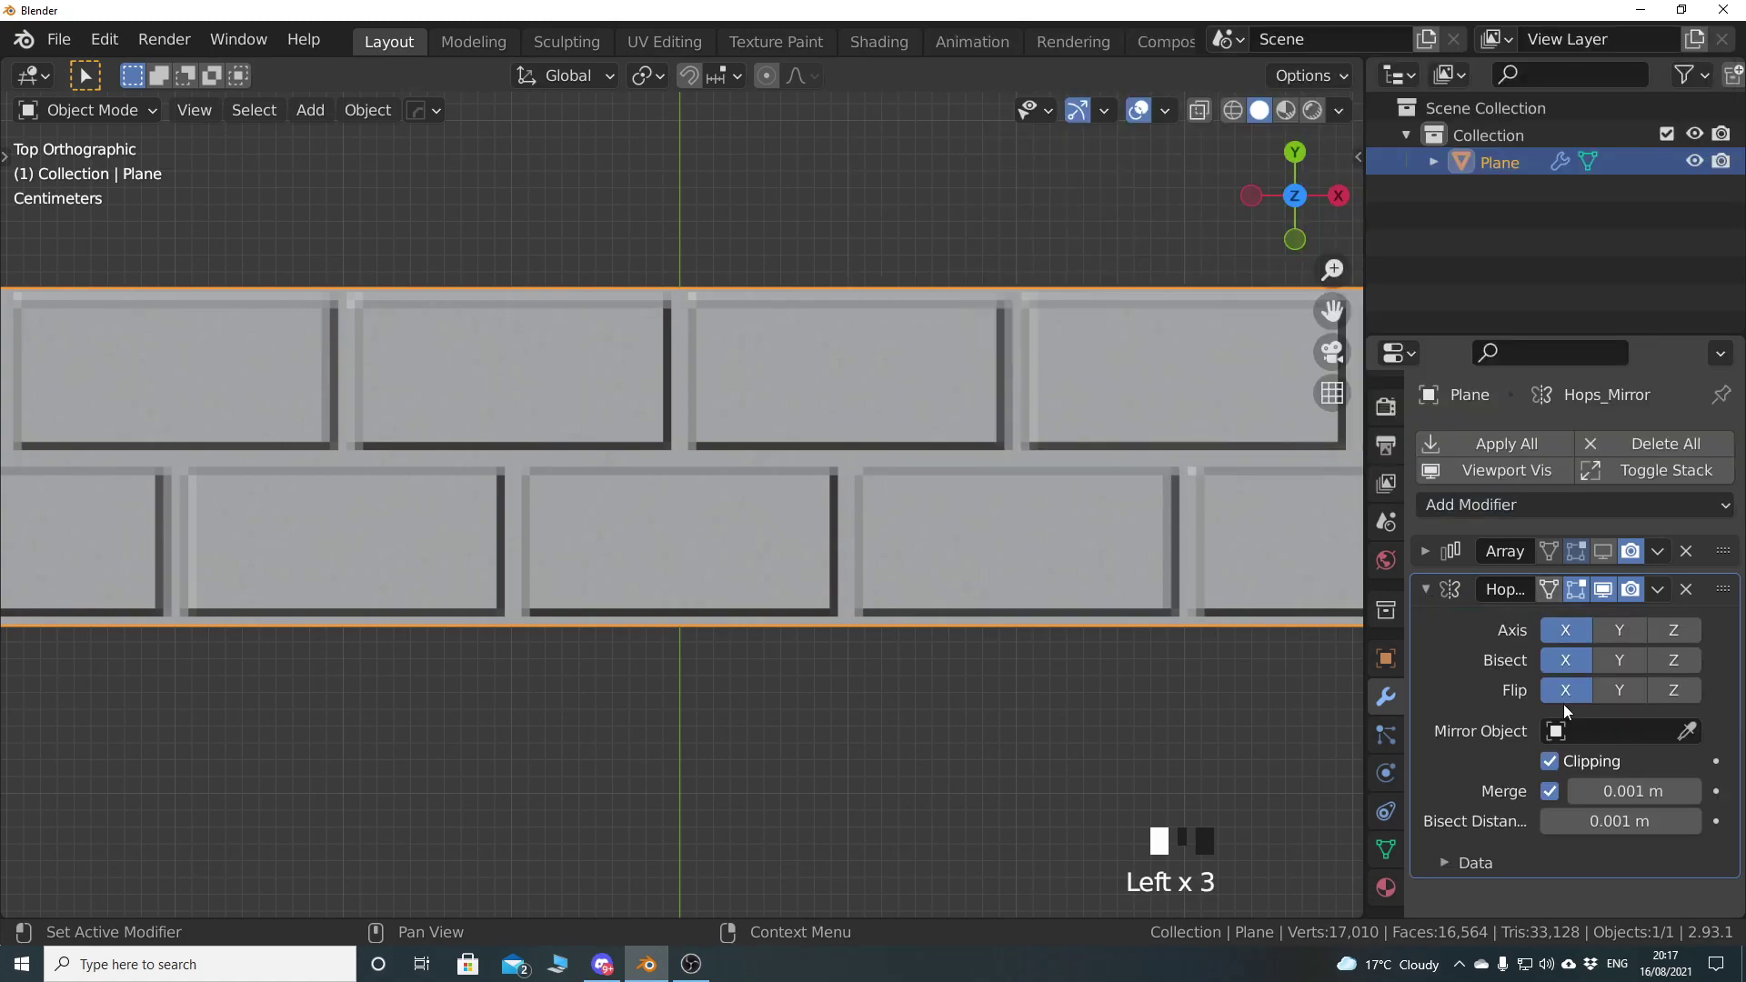
pyautogui.click(1426, 589)
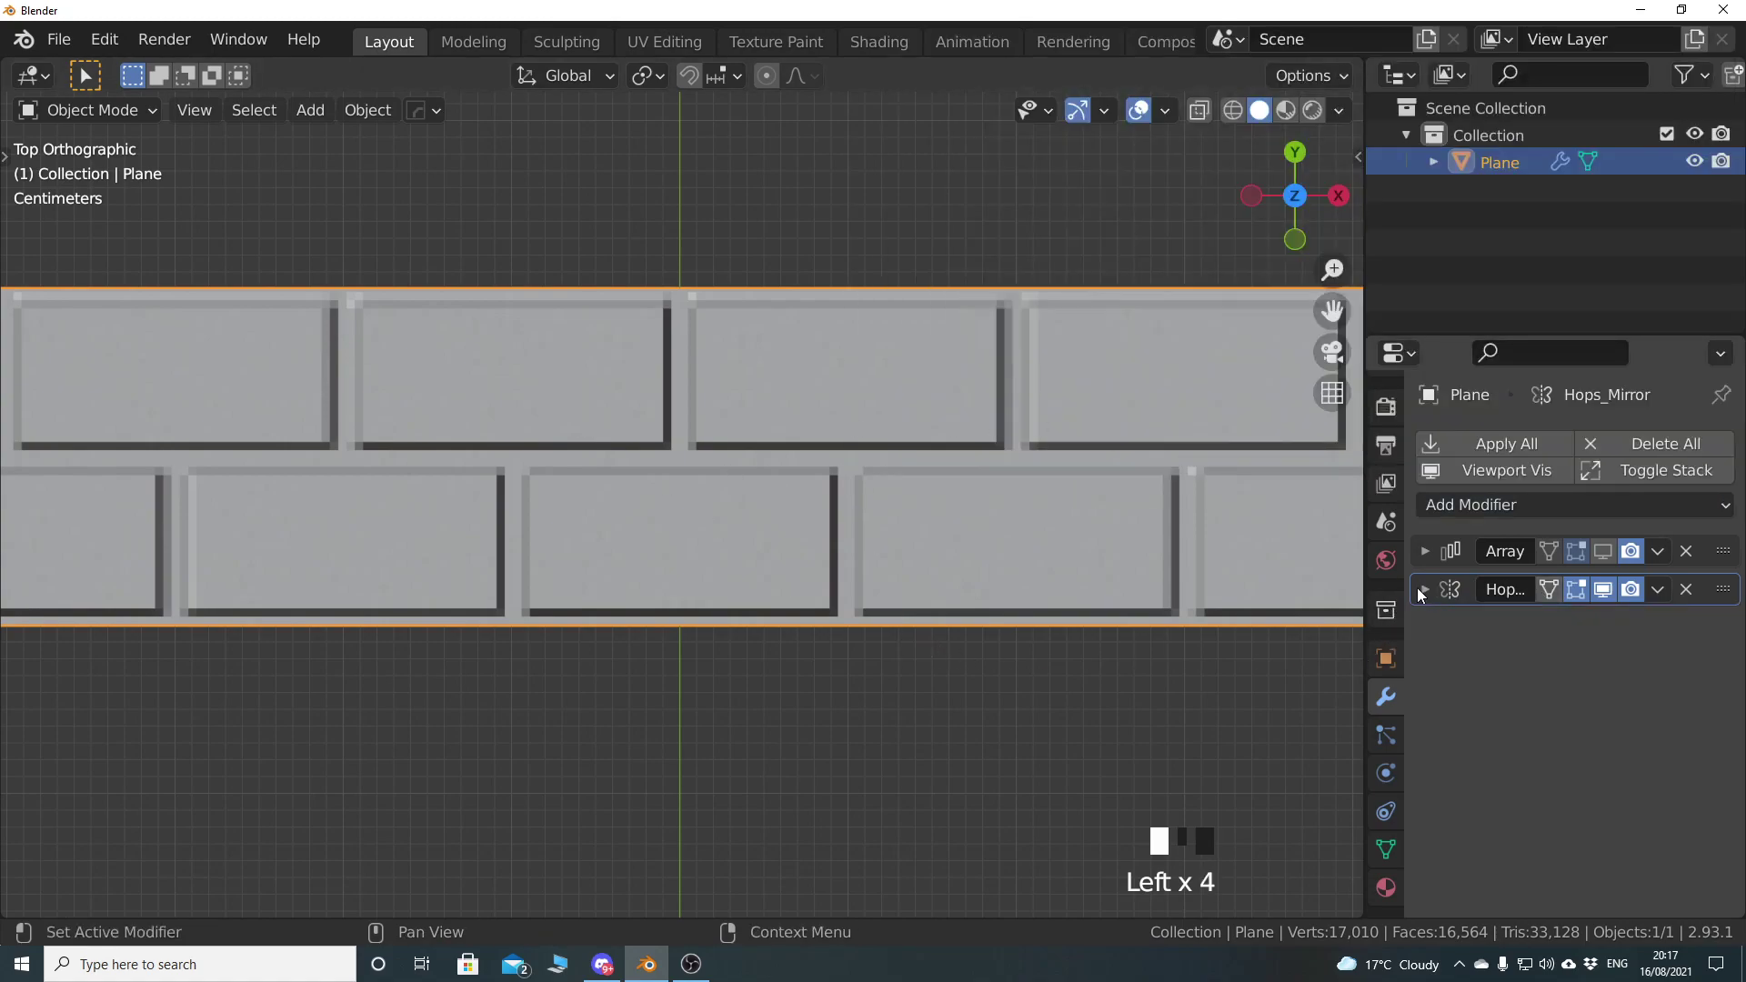
# Examine both outer ends of the mirrored brick strip, in perspective and from above, to judge whether they would tile
pyautogui.scroll(-9, 801, 521)
pyautogui.scroll(3, 683, 518)
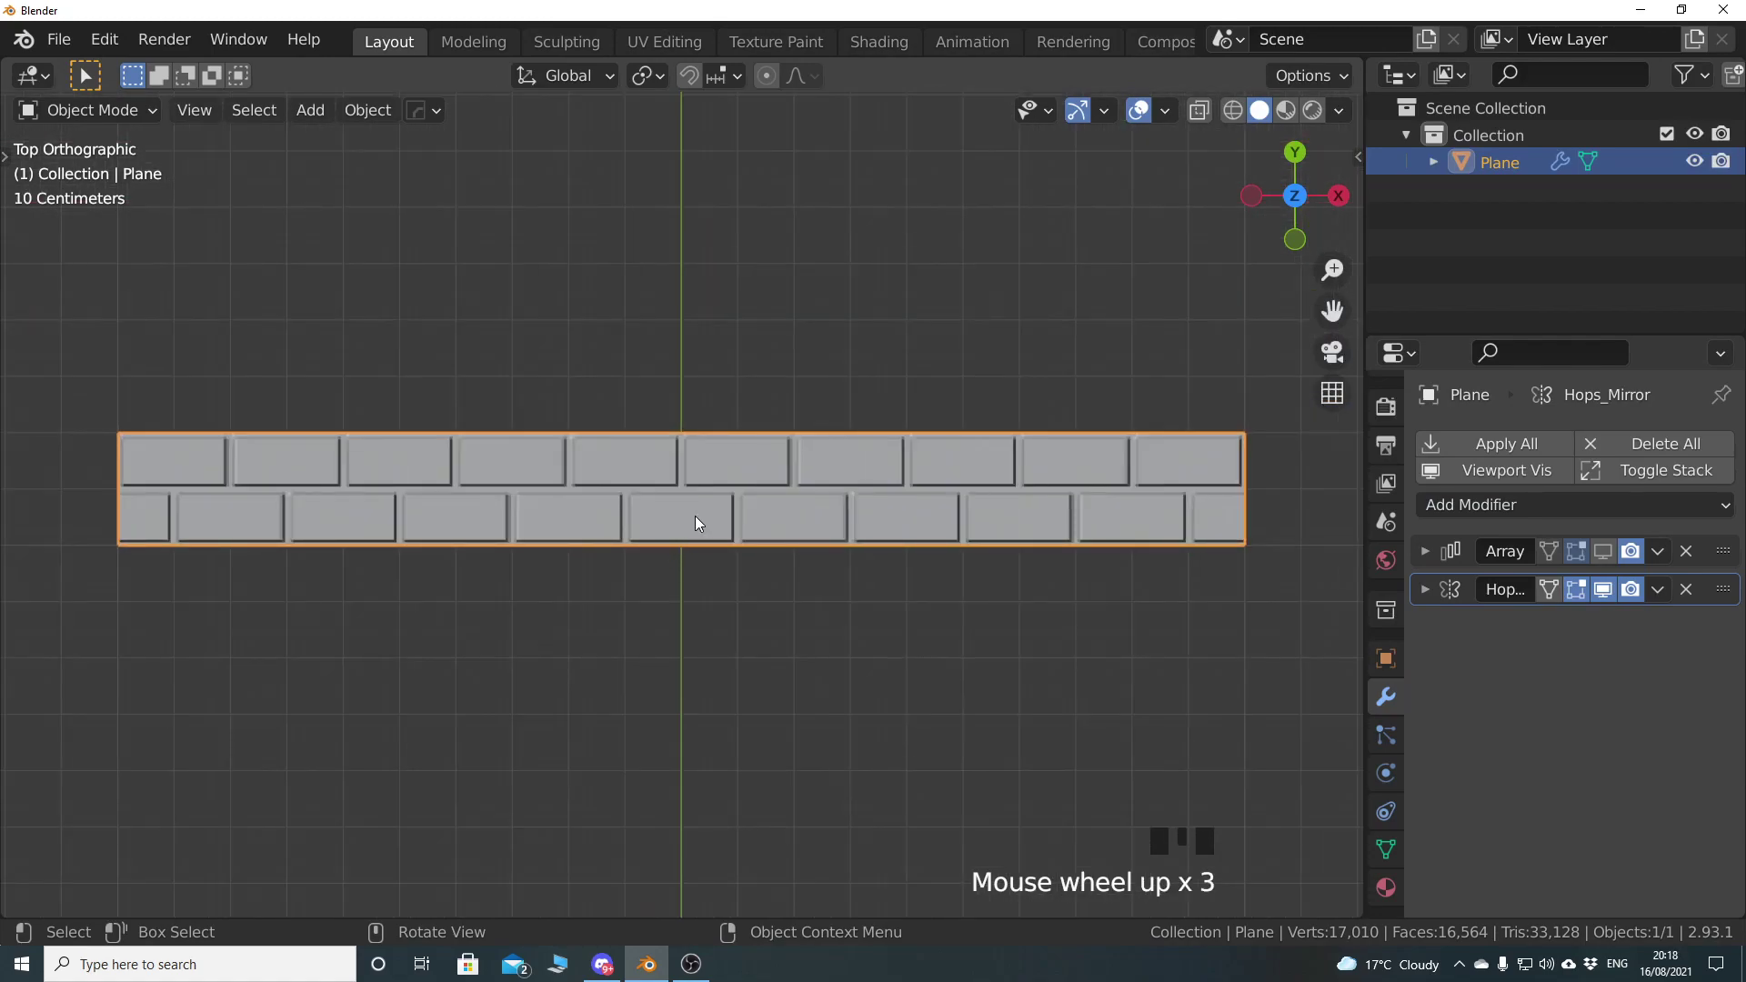
pyautogui.keyDown('shift'); pyautogui.moveTo(417, 522); pyautogui.dragTo(707, 511, button='middle'); pyautogui.keyUp('shift')
pyautogui.scroll(4, 895, 482)
pyautogui.scroll(1, 721, 518)
pyautogui.scroll(-4, 722, 479)
pyautogui.scroll(1, 771, 530)
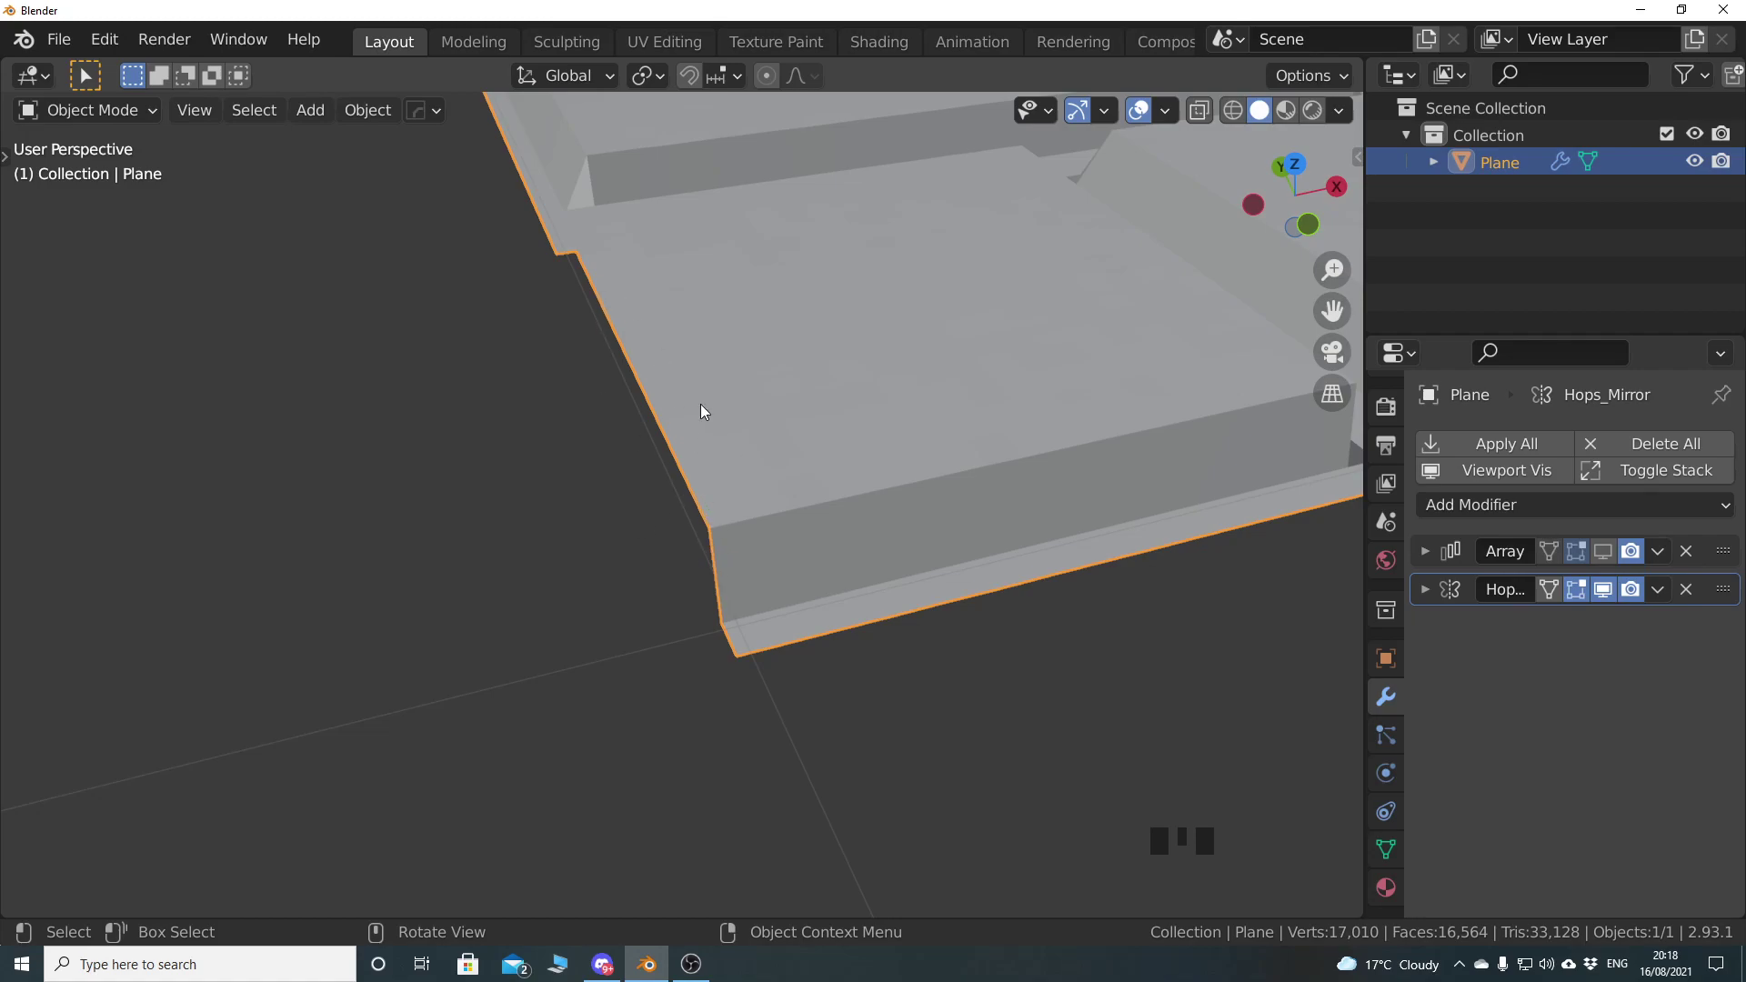
pyautogui.moveTo(666, 433); pyautogui.dragTo(667, 511, button='middle')
pyautogui.scroll(-2, 696, 392)
pyautogui.moveTo(682, 417); pyautogui.dragTo(715, 520, button='middle')
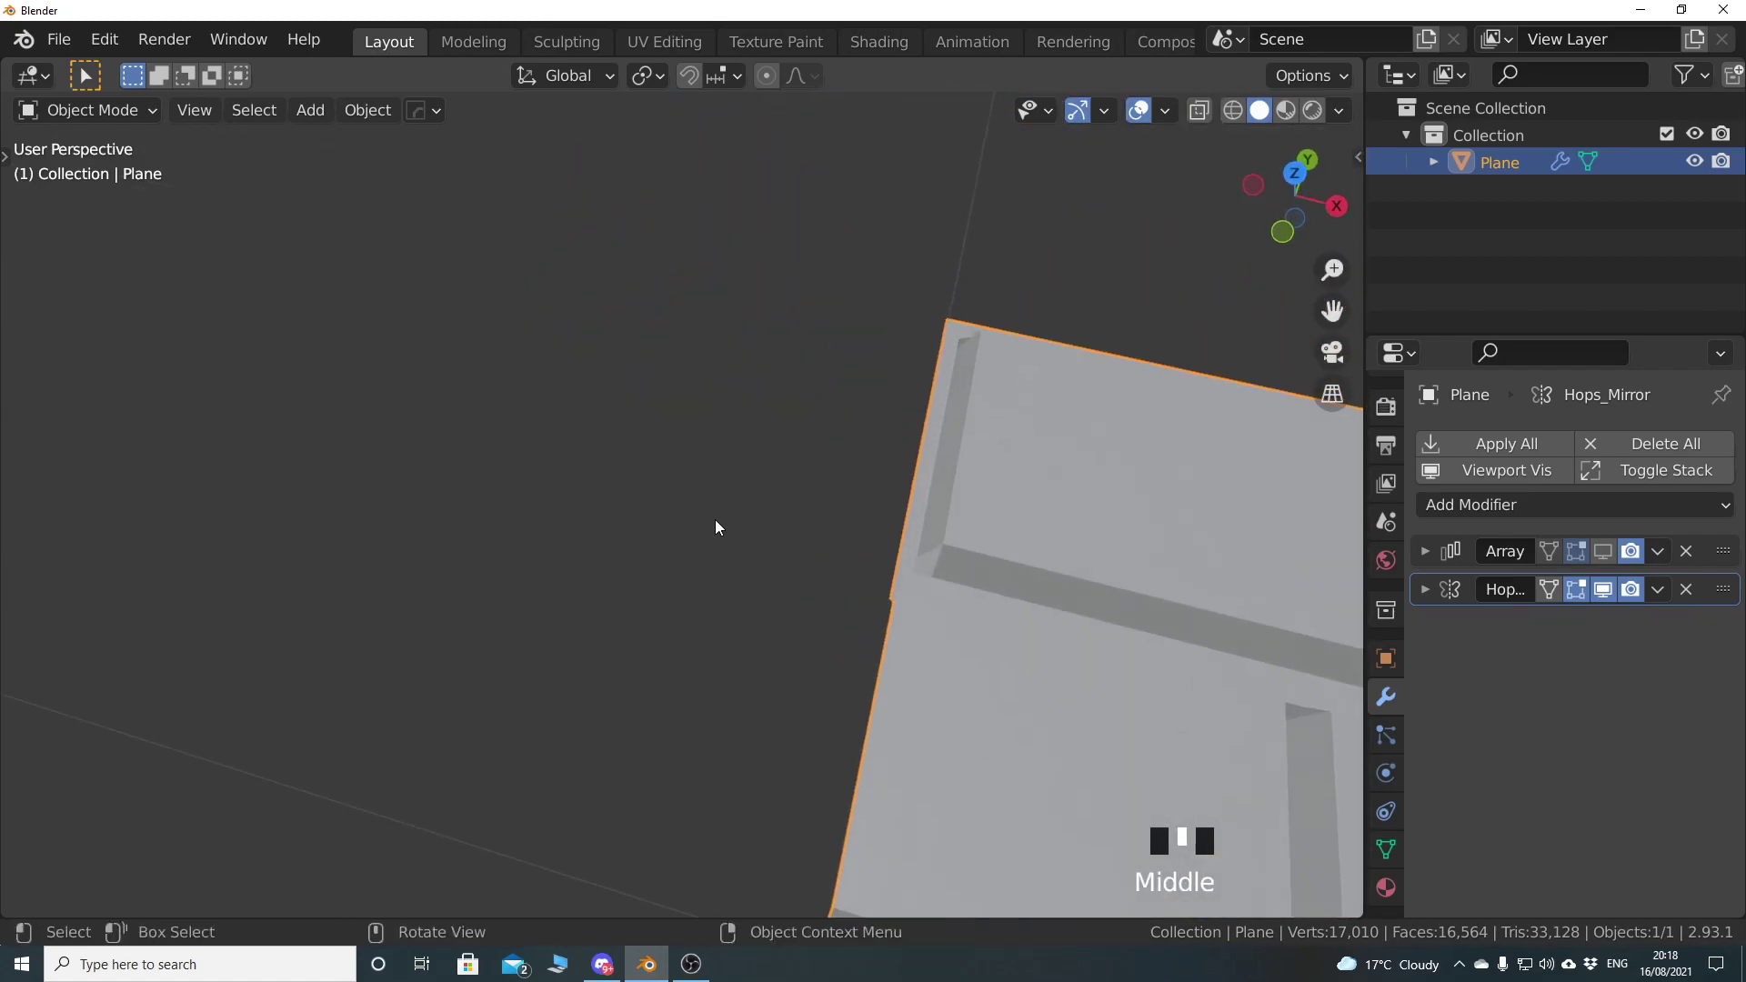
pyautogui.press('KP_7')
pyautogui.keyDown('shift'); pyautogui.moveTo(936, 604); pyautogui.dragTo(726, 520, button='middle'); pyautogui.keyUp('shift')
pyautogui.scroll(-5, 927, 538)
pyautogui.keyDown('shift'); pyautogui.moveTo(928, 538); pyautogui.dragTo(869, 545, button='middle'); pyautogui.keyUp('shift')
pyautogui.keyDown('shift'); pyautogui.moveTo(382, 546); pyautogui.dragTo(666, 545, button='middle'); pyautogui.keyUp('shift')
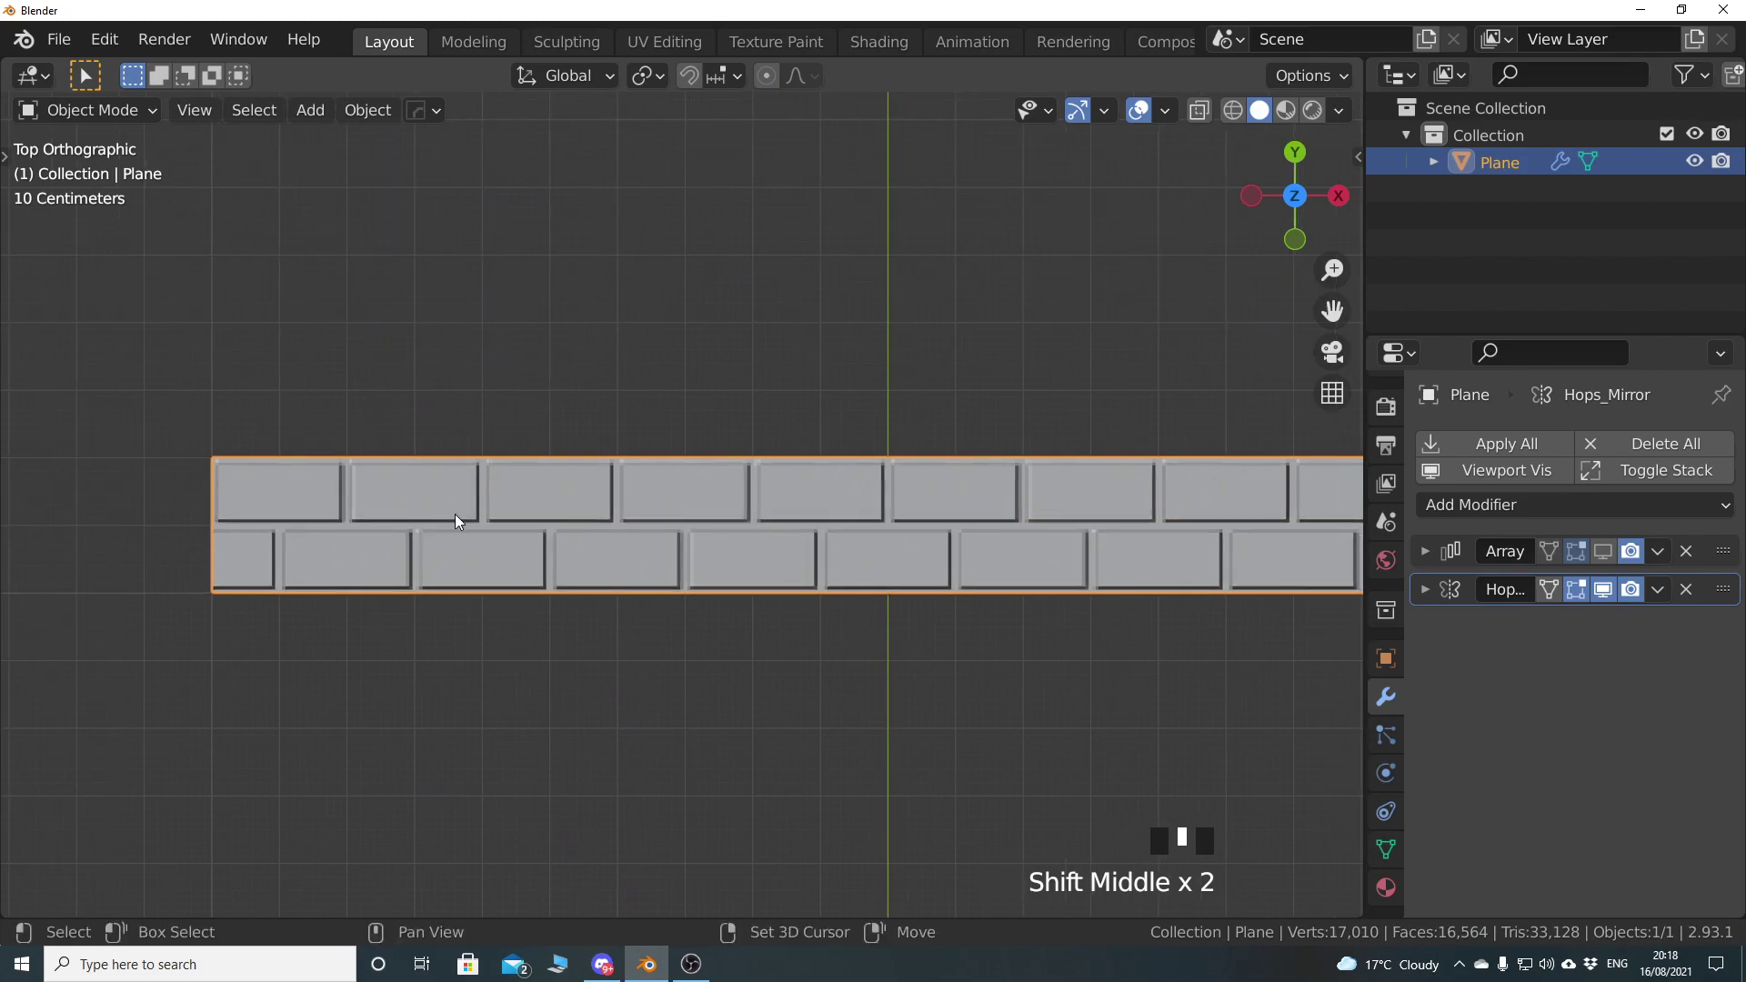
pyautogui.keyDown('shift'); pyautogui.moveTo(461, 513); pyautogui.dragTo(402, 511, button='middle'); pyautogui.keyUp('shift')
pyautogui.keyDown('shift'); pyautogui.moveTo(1083, 517); pyautogui.dragTo(828, 516, button='middle'); pyautogui.keyUp('shift')
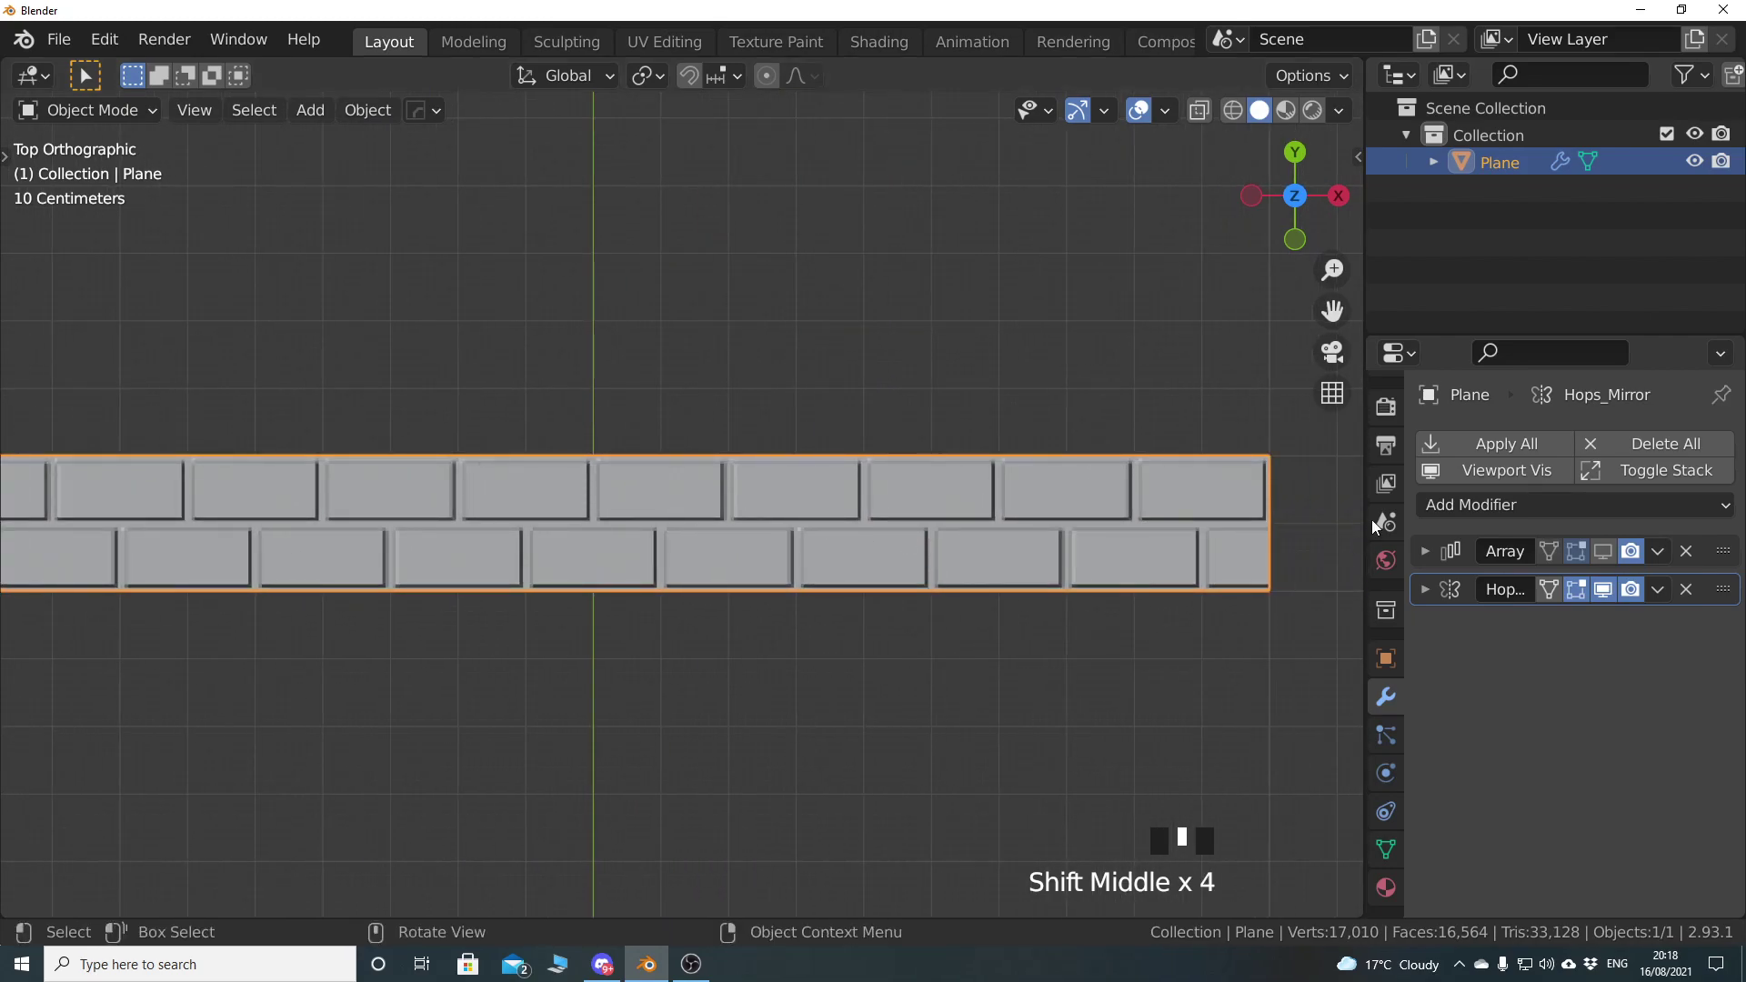
# Add a second Array modifier after the mirror to test how the strip's ends join along X, and remove that modifier
pyautogui.click(1465, 505)
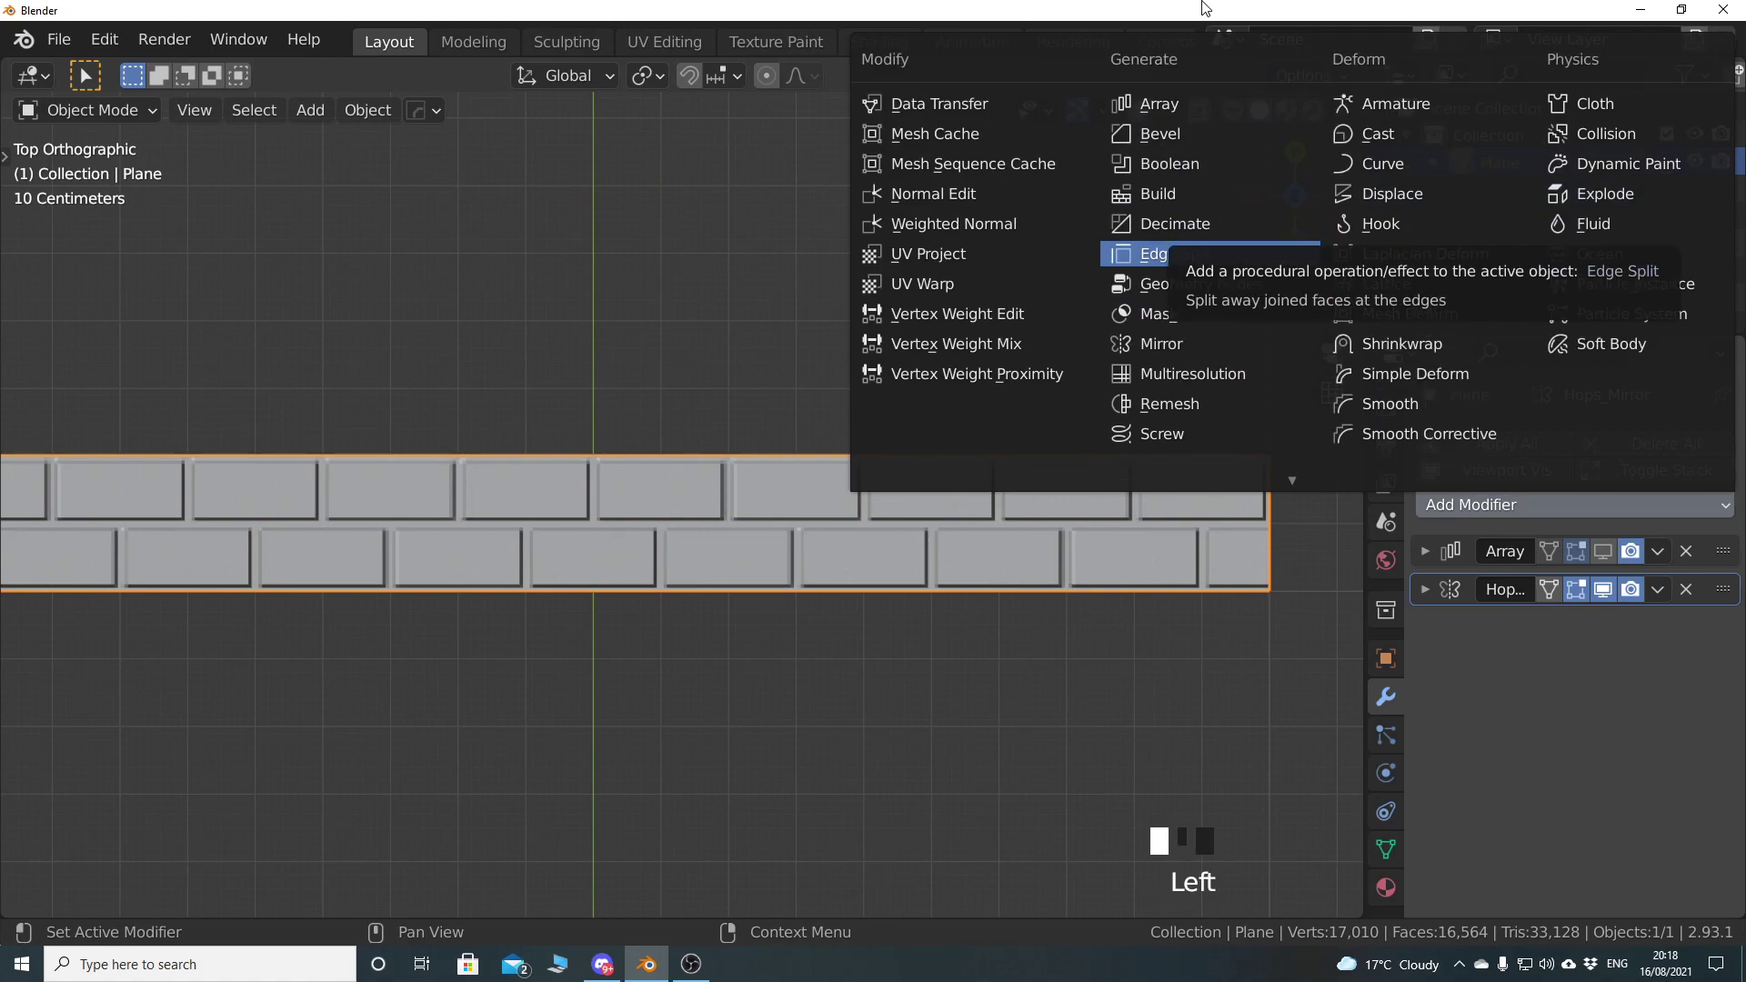
pyautogui.click(1173, 102)
pyautogui.scroll(-4, 1136, 509)
pyautogui.scroll(3, 1132, 535)
pyautogui.keyDown('shift'); pyautogui.moveTo(816, 551); pyautogui.dragTo(742, 604, button='middle'); pyautogui.keyUp('shift')
pyautogui.scroll(4, 789, 595)
pyautogui.scroll(-3, 691, 608)
pyautogui.scroll(-3, 684, 604)
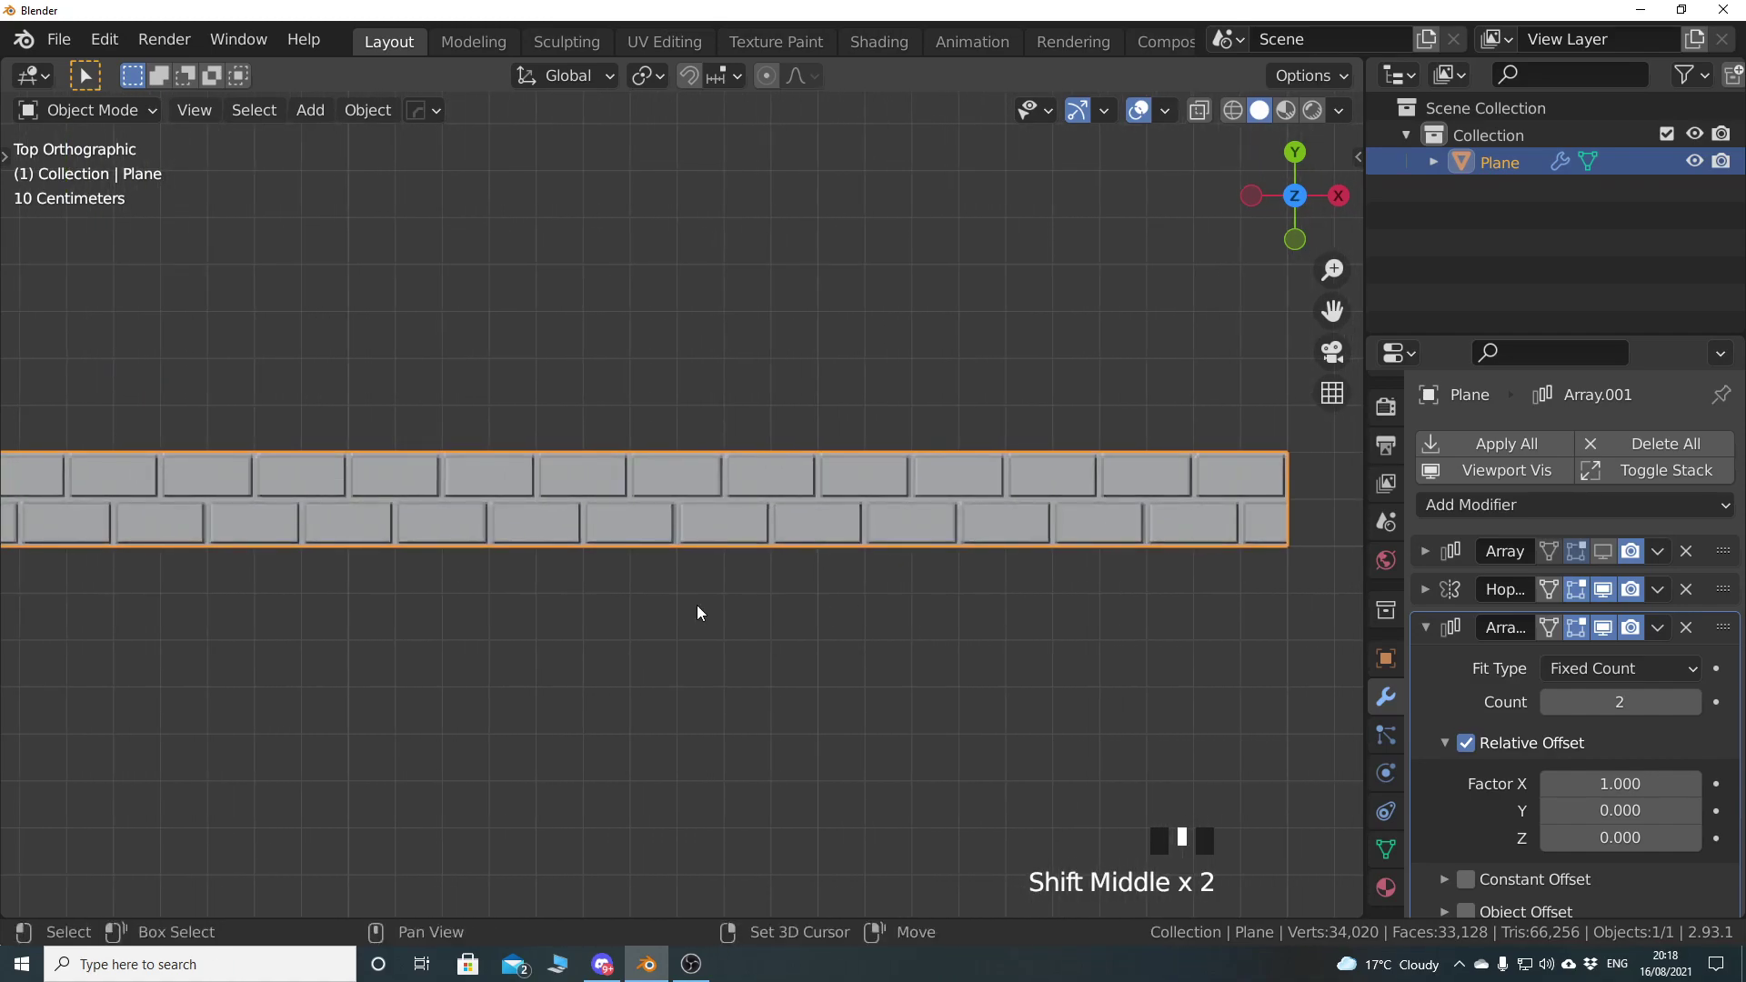
pyautogui.keyDown('shift'); pyautogui.moveTo(545, 637); pyautogui.dragTo(649, 627, button='middle'); pyautogui.keyUp('shift')
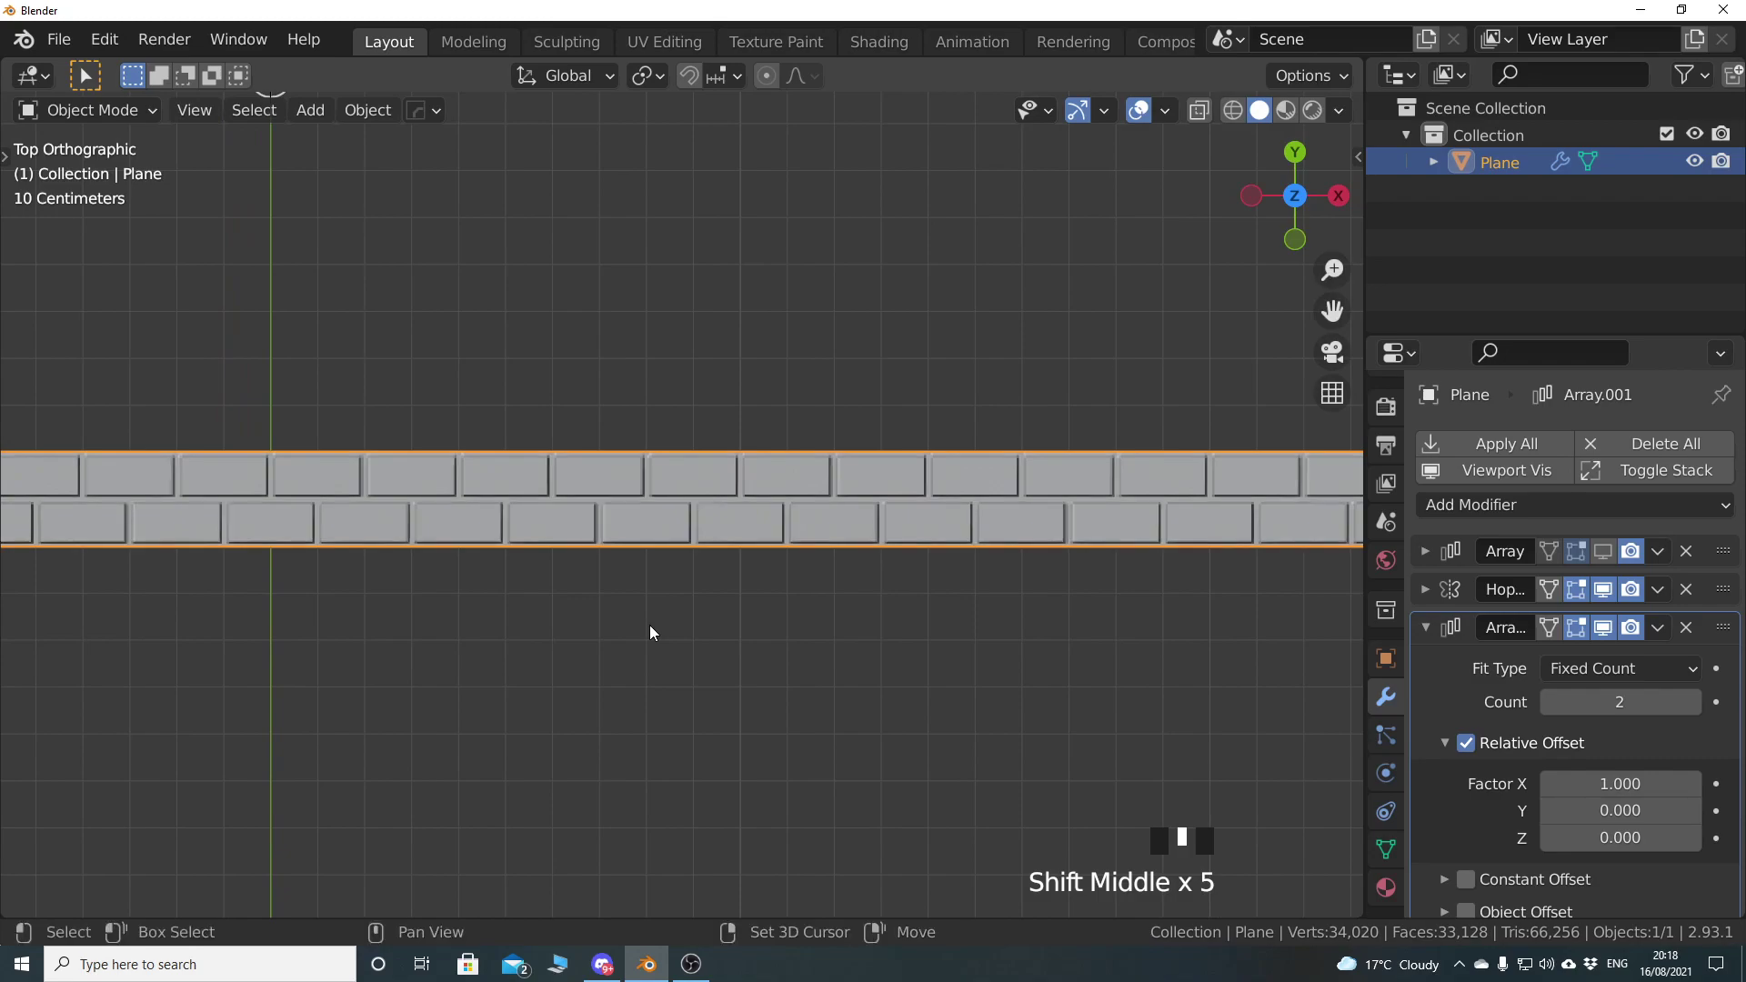
pyautogui.click(779, 524)
pyautogui.keyDown('shift'); pyautogui.moveTo(750, 583); pyautogui.dragTo(1050, 628, button='middle'); pyautogui.keyUp('shift')
pyautogui.scroll(3, 828, 624)
pyautogui.keyDown('shift'); pyautogui.moveTo(627, 629); pyautogui.dragTo(1028, 631, button='middle'); pyautogui.keyUp('shift')
pyautogui.keyDown('shift'); pyautogui.moveTo(329, 634); pyautogui.dragTo(910, 636, button='middle'); pyautogui.keyUp('shift')
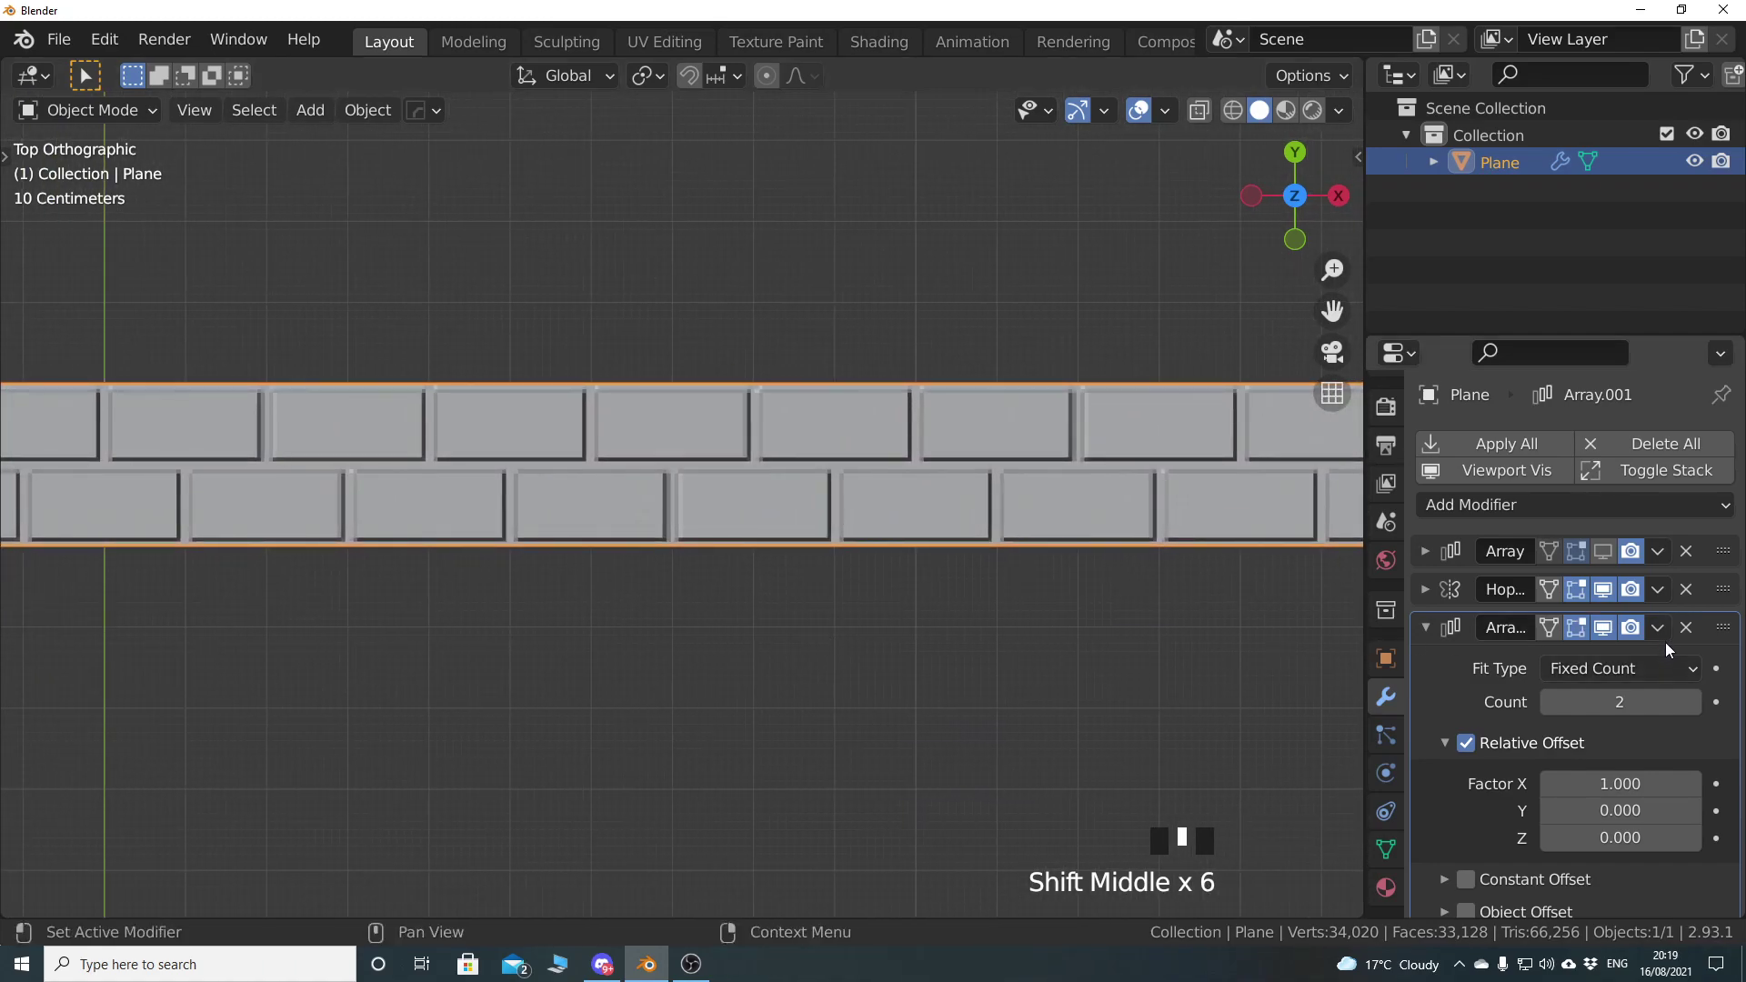
pyautogui.click(1686, 627)
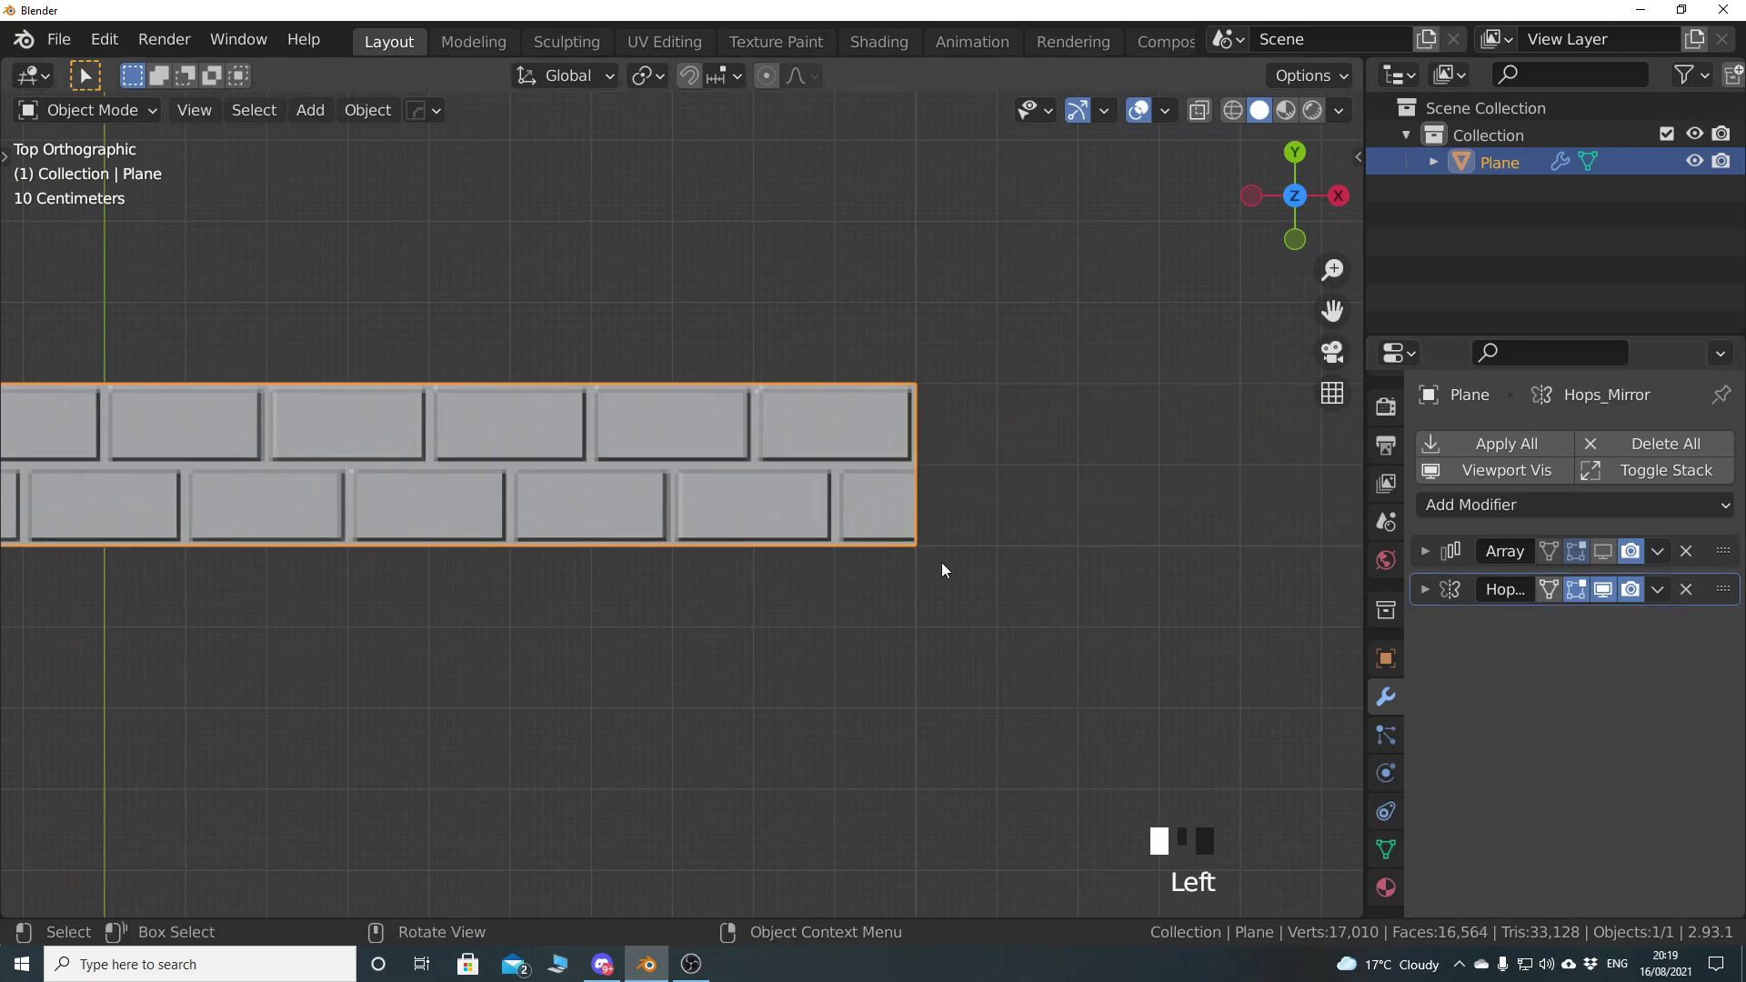
# Compare the mortar and brick profiles at the two outer ends of the mirrored strip
pyautogui.keyDown('shift'); pyautogui.moveTo(942, 570); pyautogui.dragTo(788, 593, button='middle'); pyautogui.keyUp('shift')
pyautogui.scroll(3, 673, 587)
pyautogui.scroll(4, 605, 562)
pyautogui.moveTo(604, 562); pyautogui.dragTo(636, 580, button='middle')
pyautogui.scroll(-13, 842, 394)
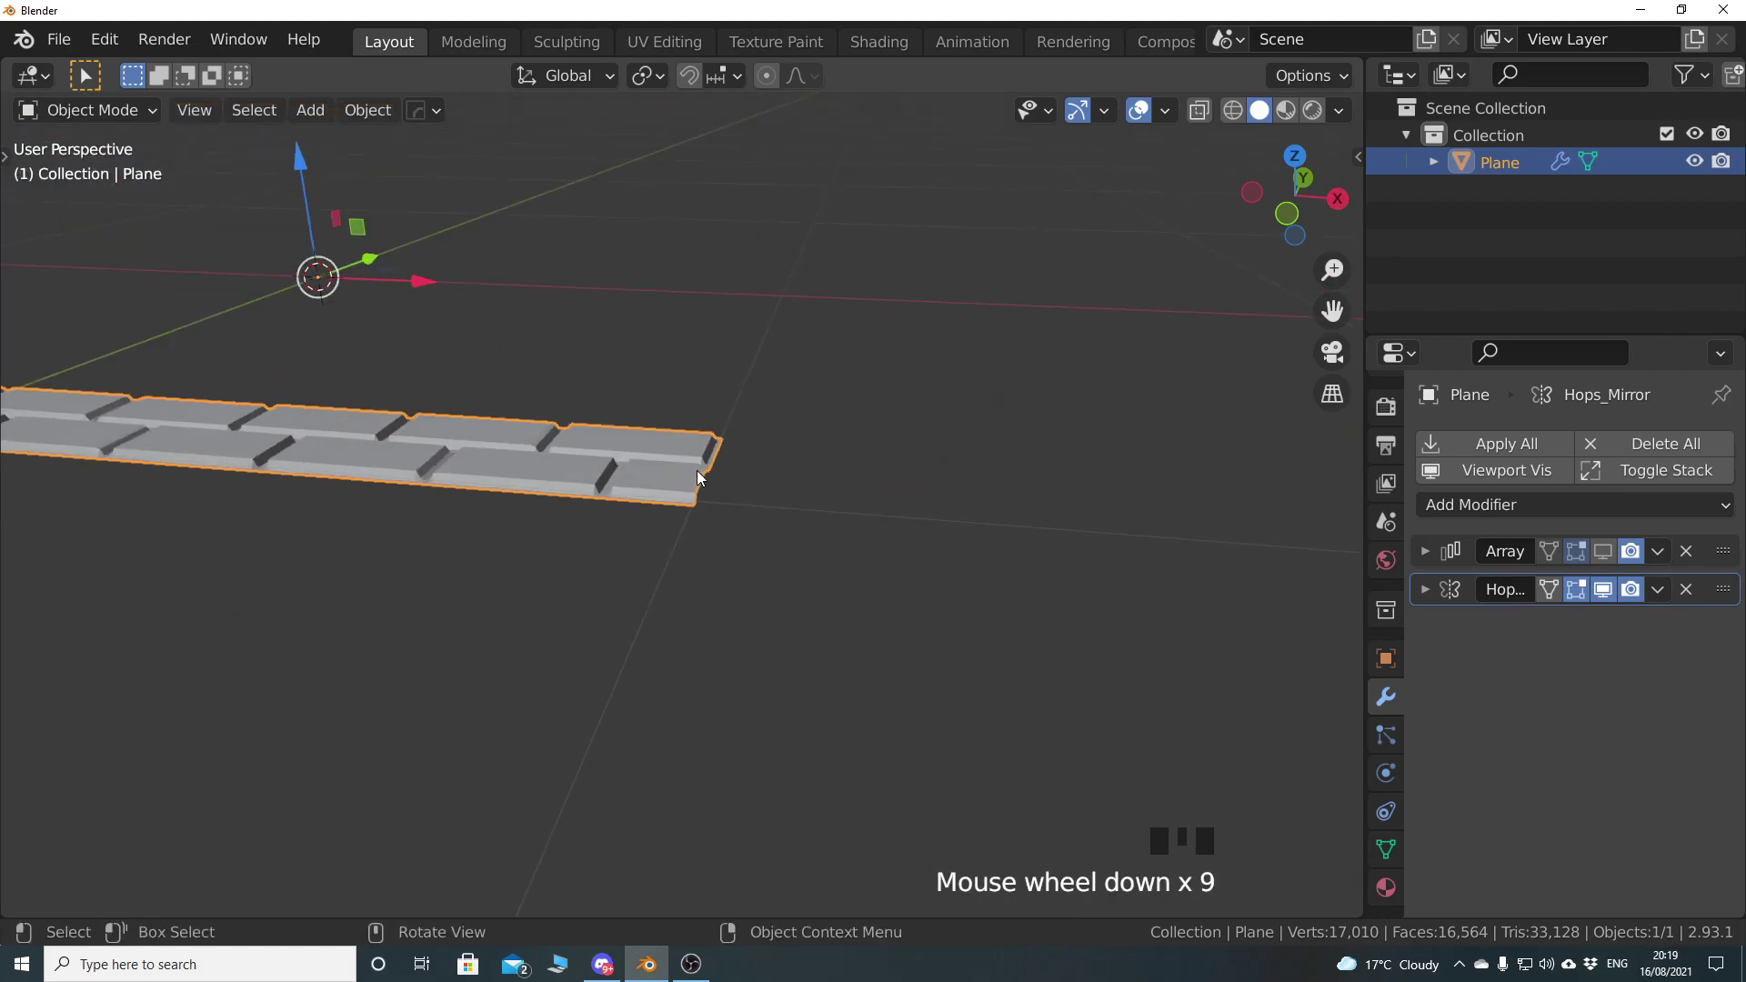
pyautogui.moveTo(422, 465); pyautogui.dragTo(583, 520, button='middle')
pyautogui.moveTo(714, 557); pyautogui.dragTo(701, 628, button='middle')
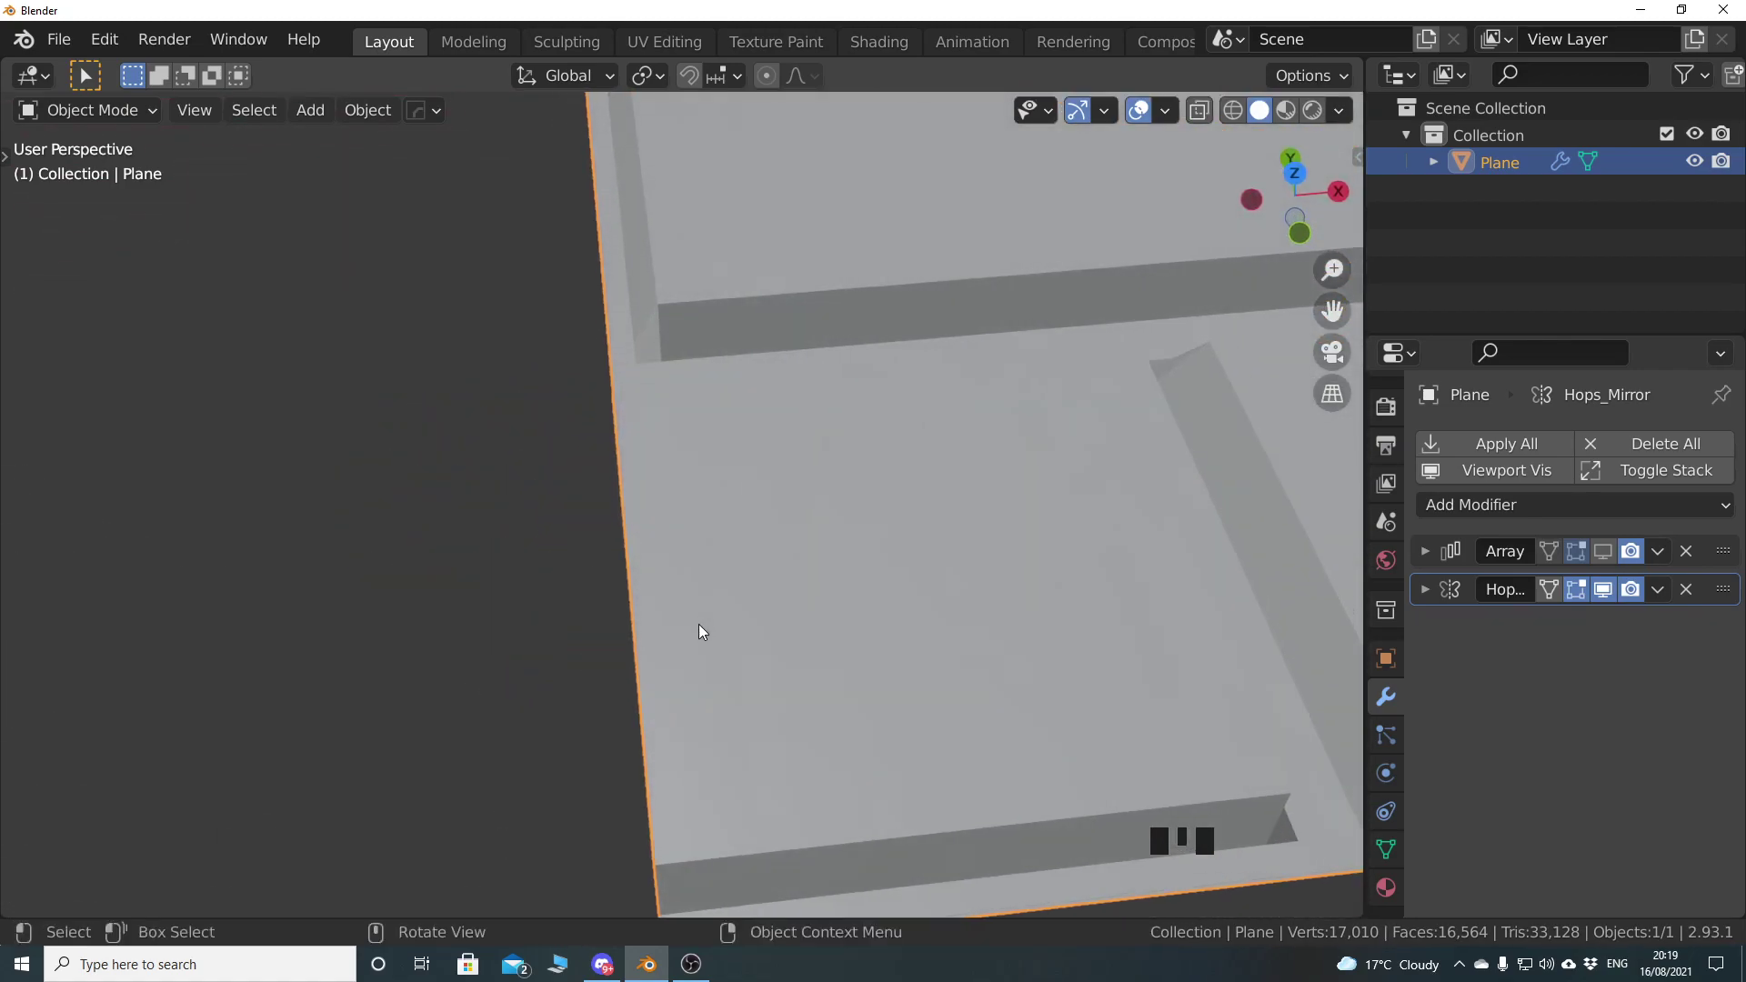
pyautogui.scroll(-8, 757, 565)
# Delete the outermost face loop across the strip's width at its negative X end in Edit Mode
pyautogui.press('KP_7')
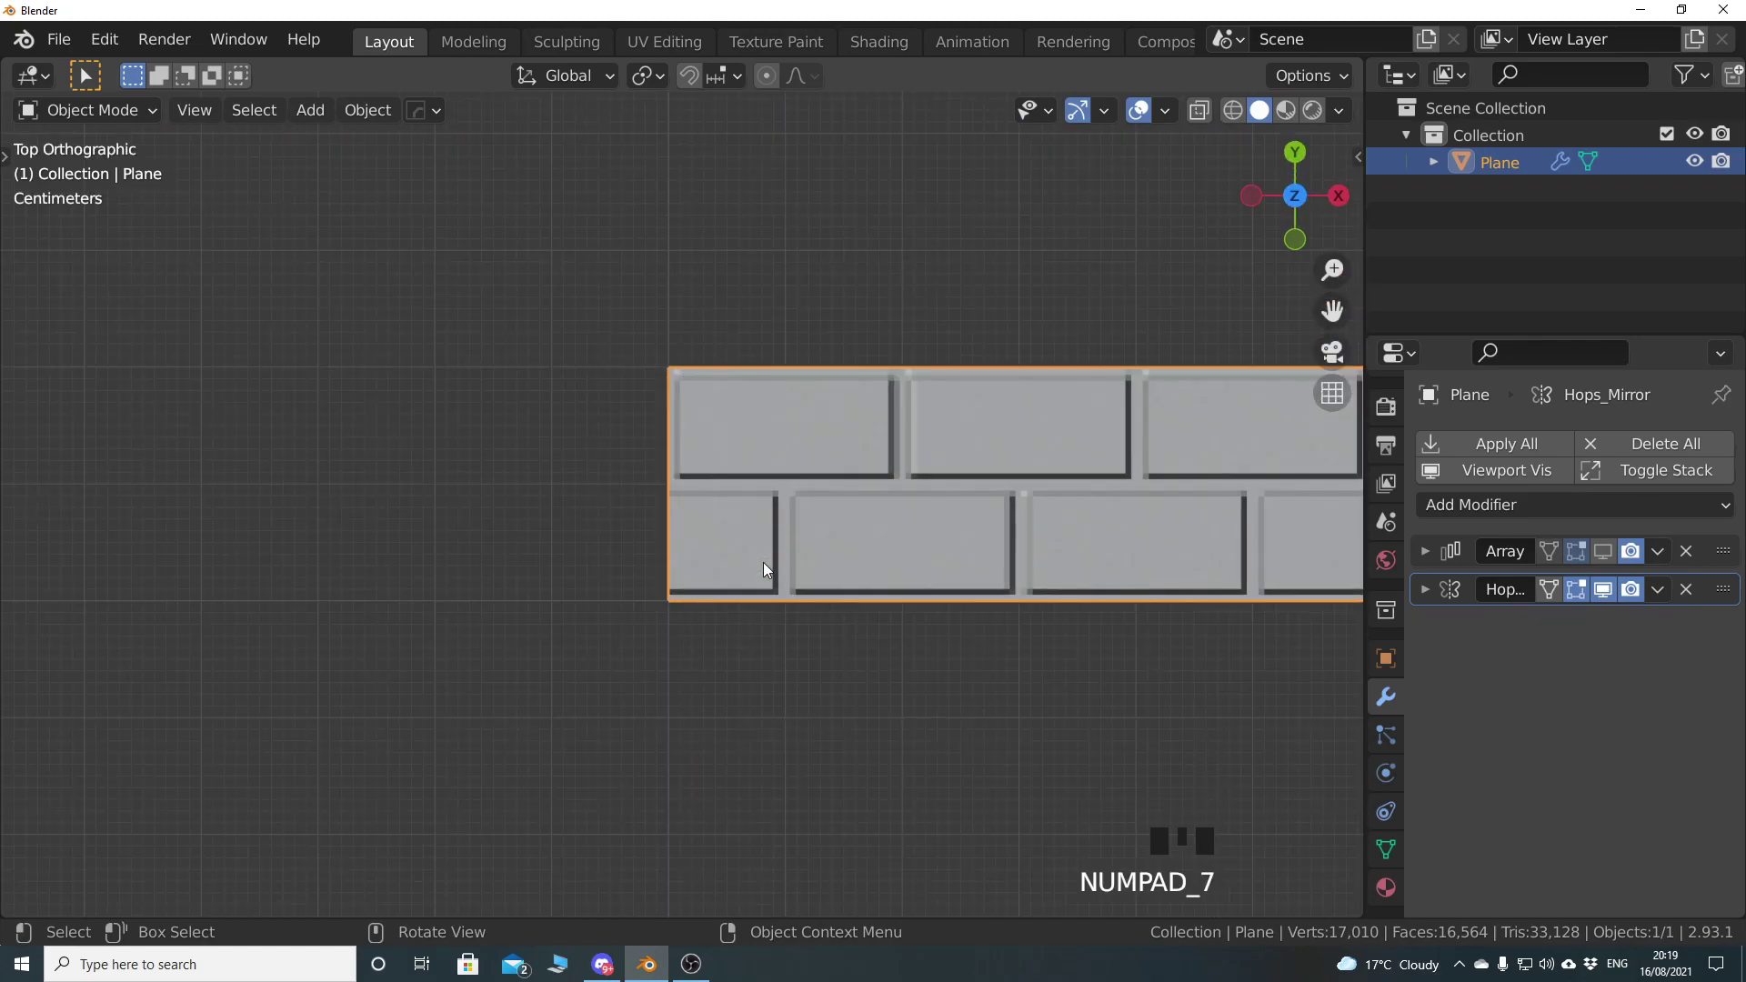
pyautogui.press('Tab')
pyautogui.keyDown('shift'); pyautogui.moveTo(788, 548); pyautogui.dragTo(782, 496, button='middle'); pyautogui.keyUp('shift')
pyautogui.scroll(3, 816, 507)
pyautogui.scroll(2, 743, 512)
pyautogui.hotkey('alt', 'a')
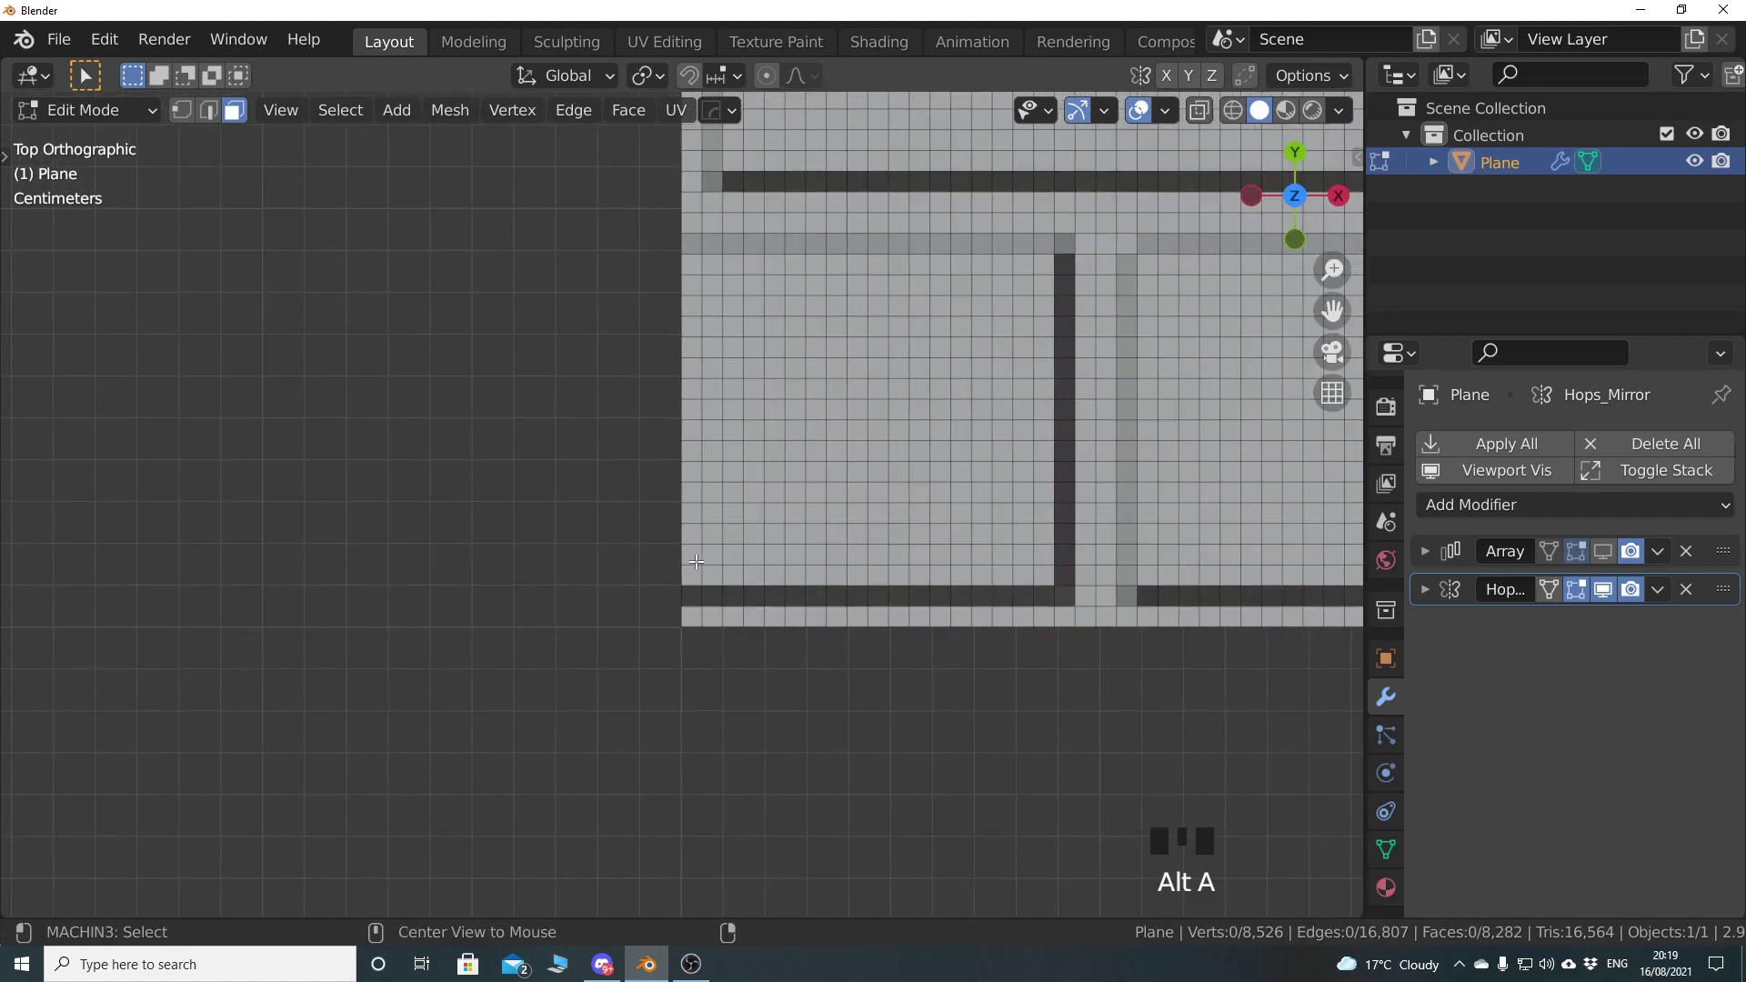
pyautogui.keyDown('alt'); pyautogui.click(695, 566); pyautogui.keyUp('alt')
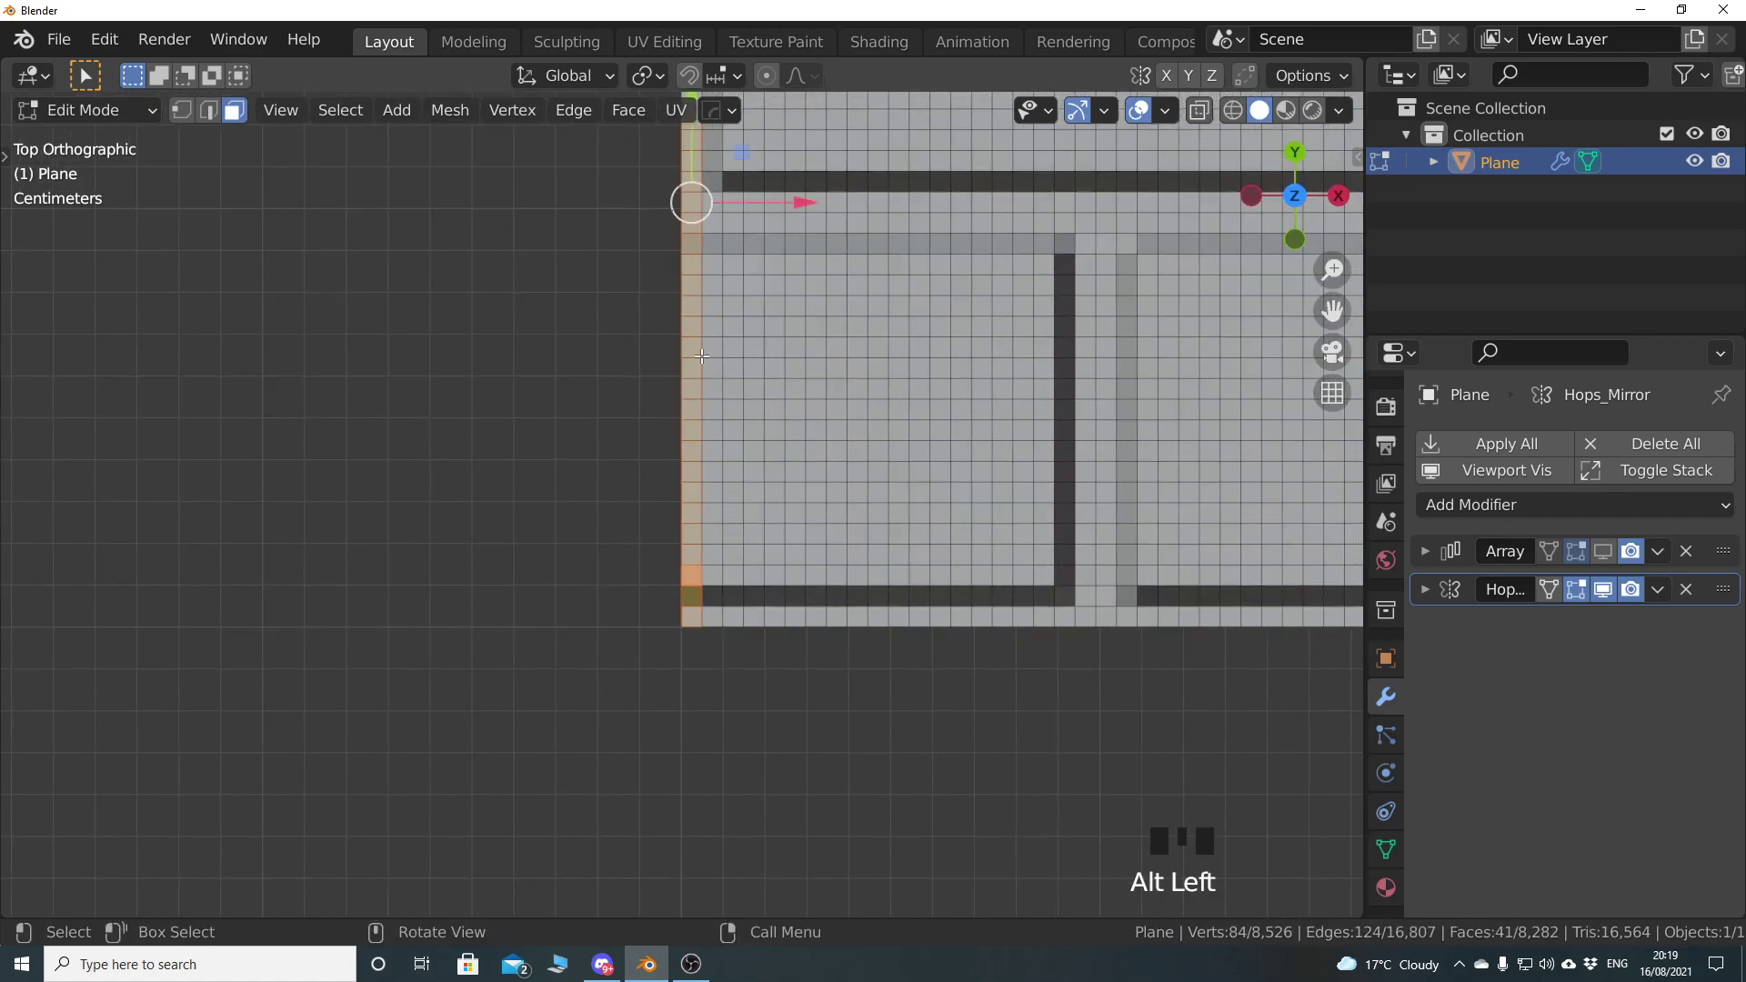
pyautogui.keyDown('shift'); pyautogui.moveTo(757, 484); pyautogui.dragTo(736, 633, button='middle'); pyautogui.keyUp('shift')
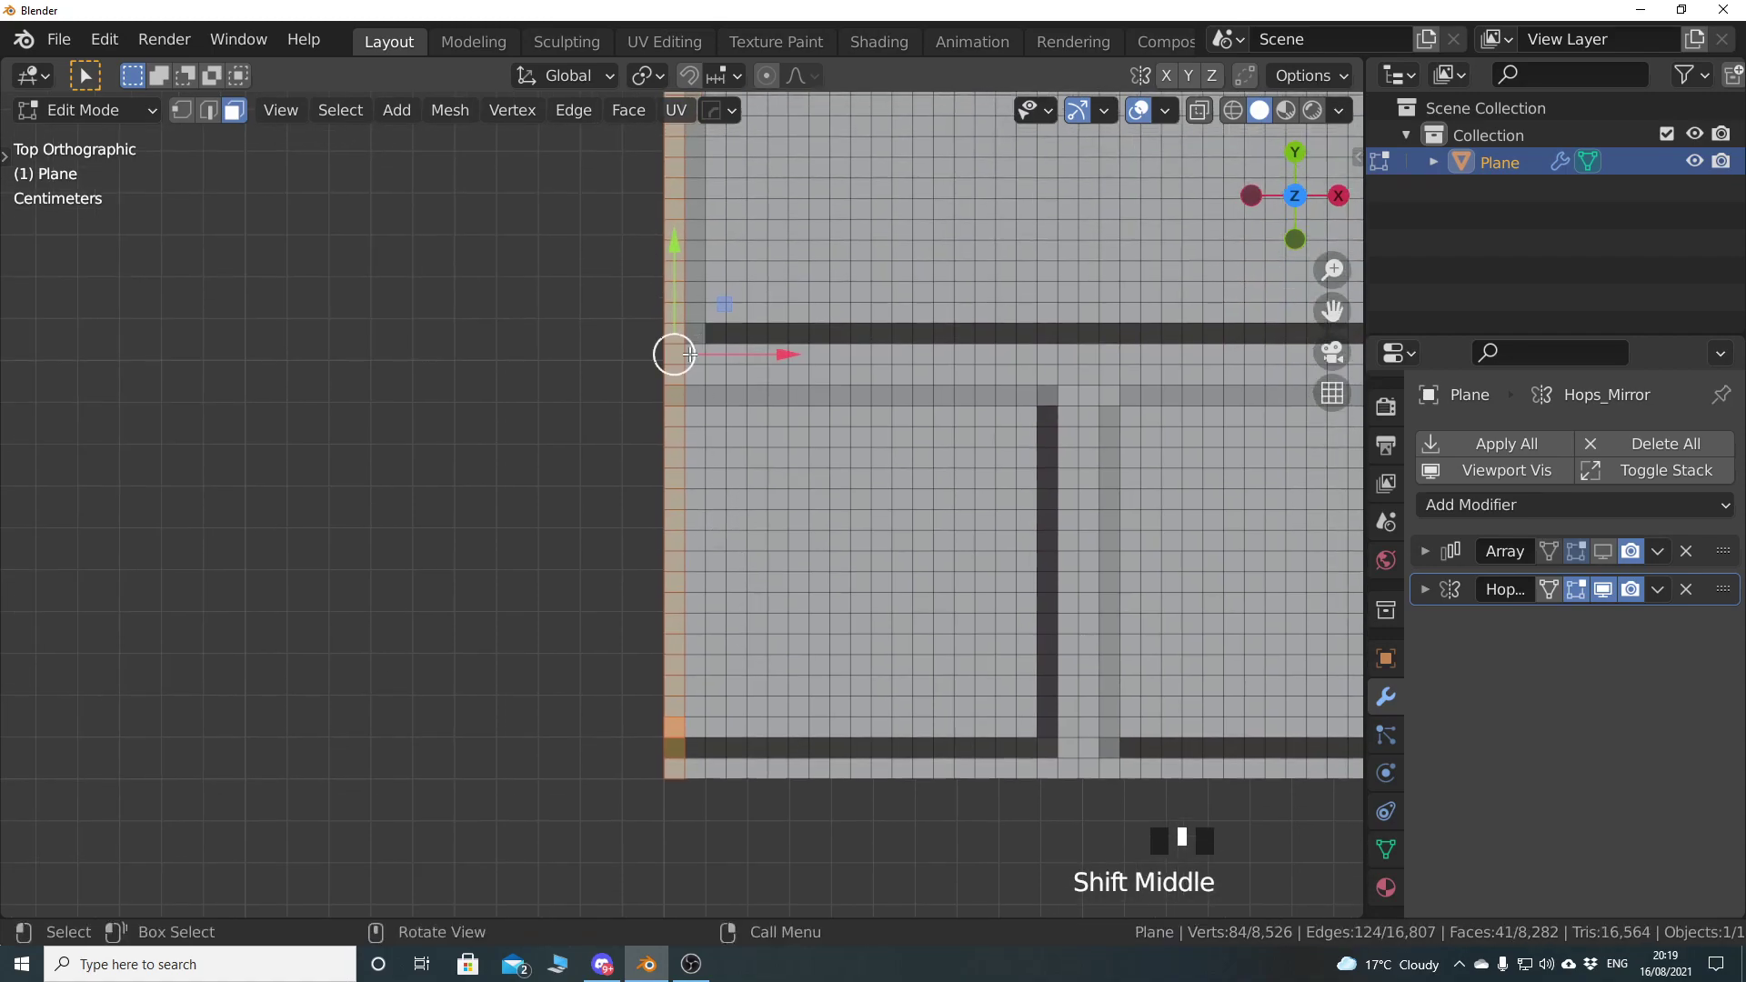
pyautogui.scroll(-7, 1231, 481)
pyautogui.keyDown('shift'); pyautogui.moveTo(1232, 480); pyautogui.dragTo(441, 491, button='middle'); pyautogui.keyUp('shift')
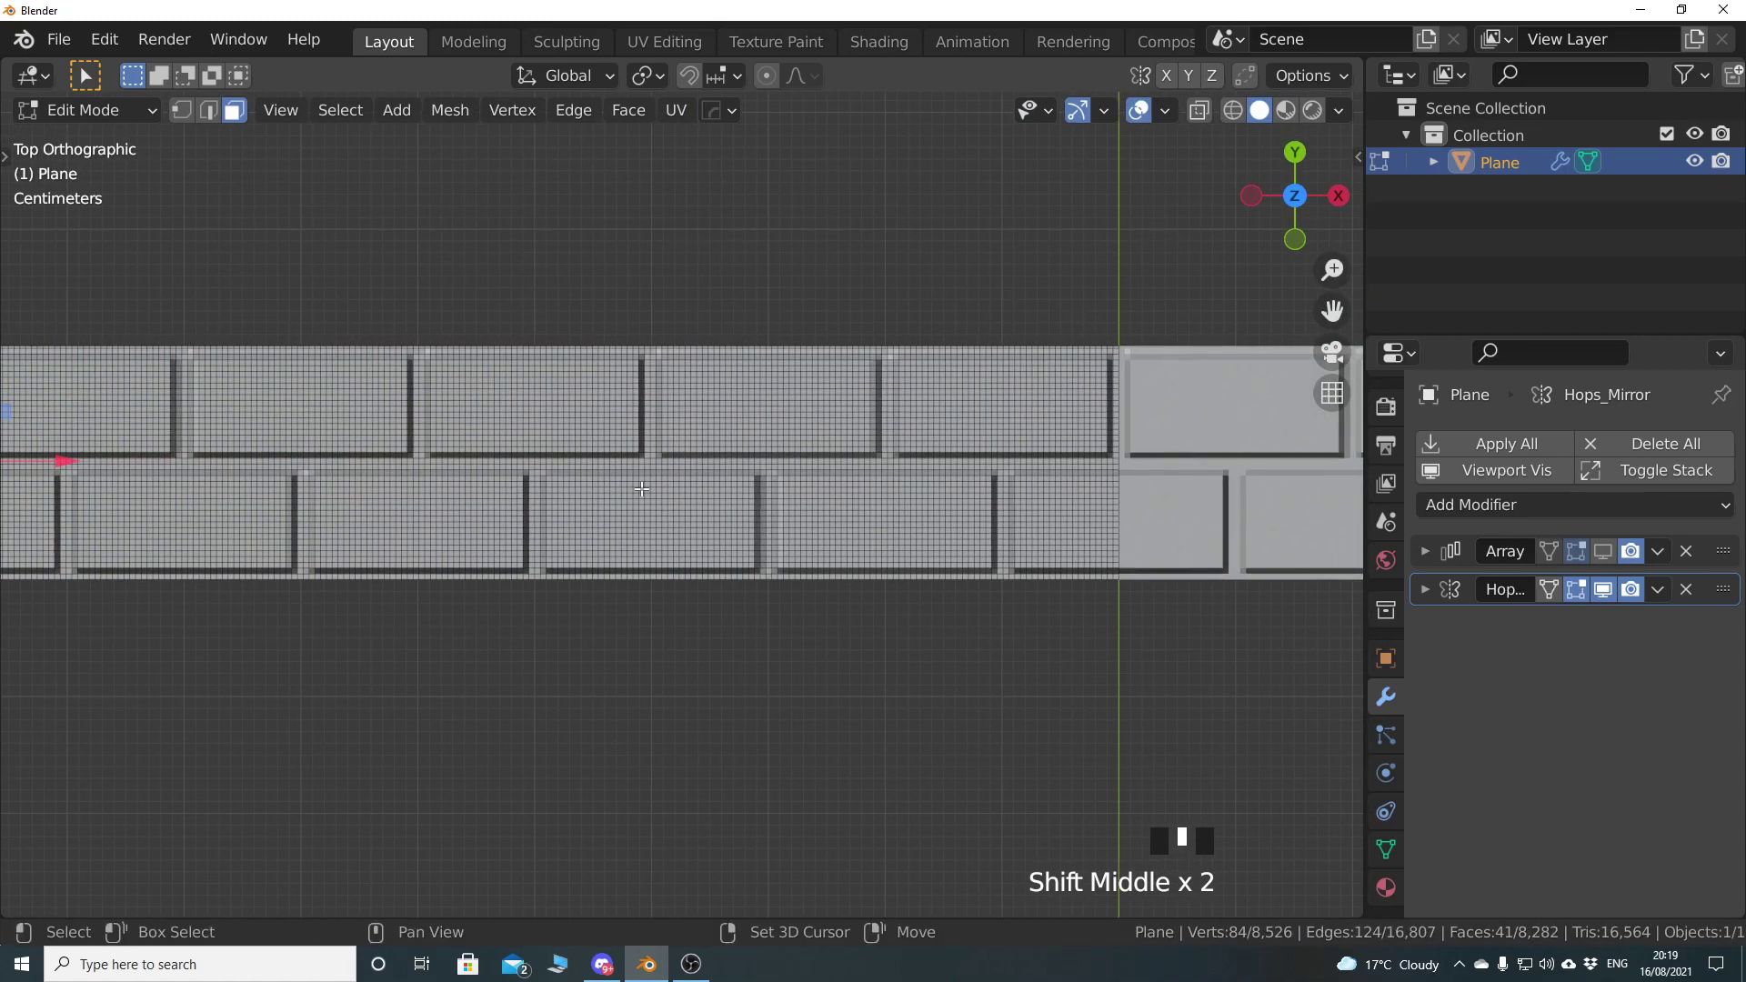
pyautogui.scroll(-3, 441, 491)
pyautogui.keyDown('shift'); pyautogui.moveTo(309, 536); pyautogui.dragTo(491, 460, button='middle'); pyautogui.keyUp('shift')
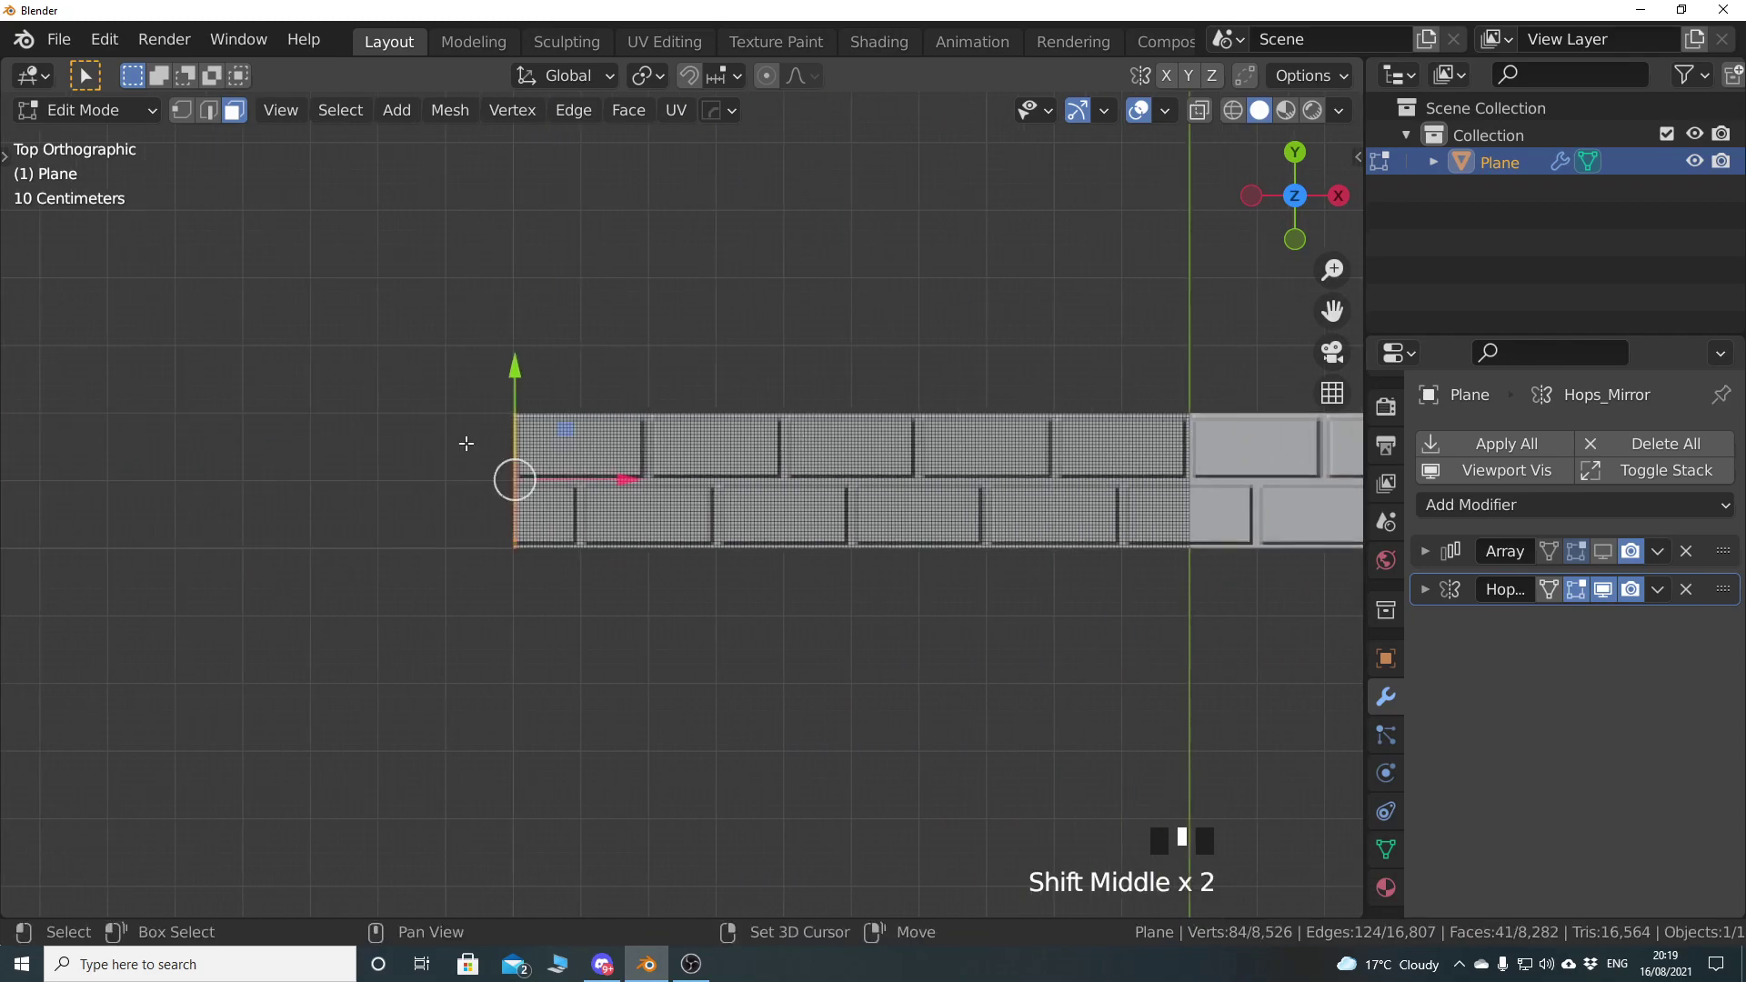
pyautogui.scroll(3, 491, 460)
pyautogui.scroll(1, 618, 457)
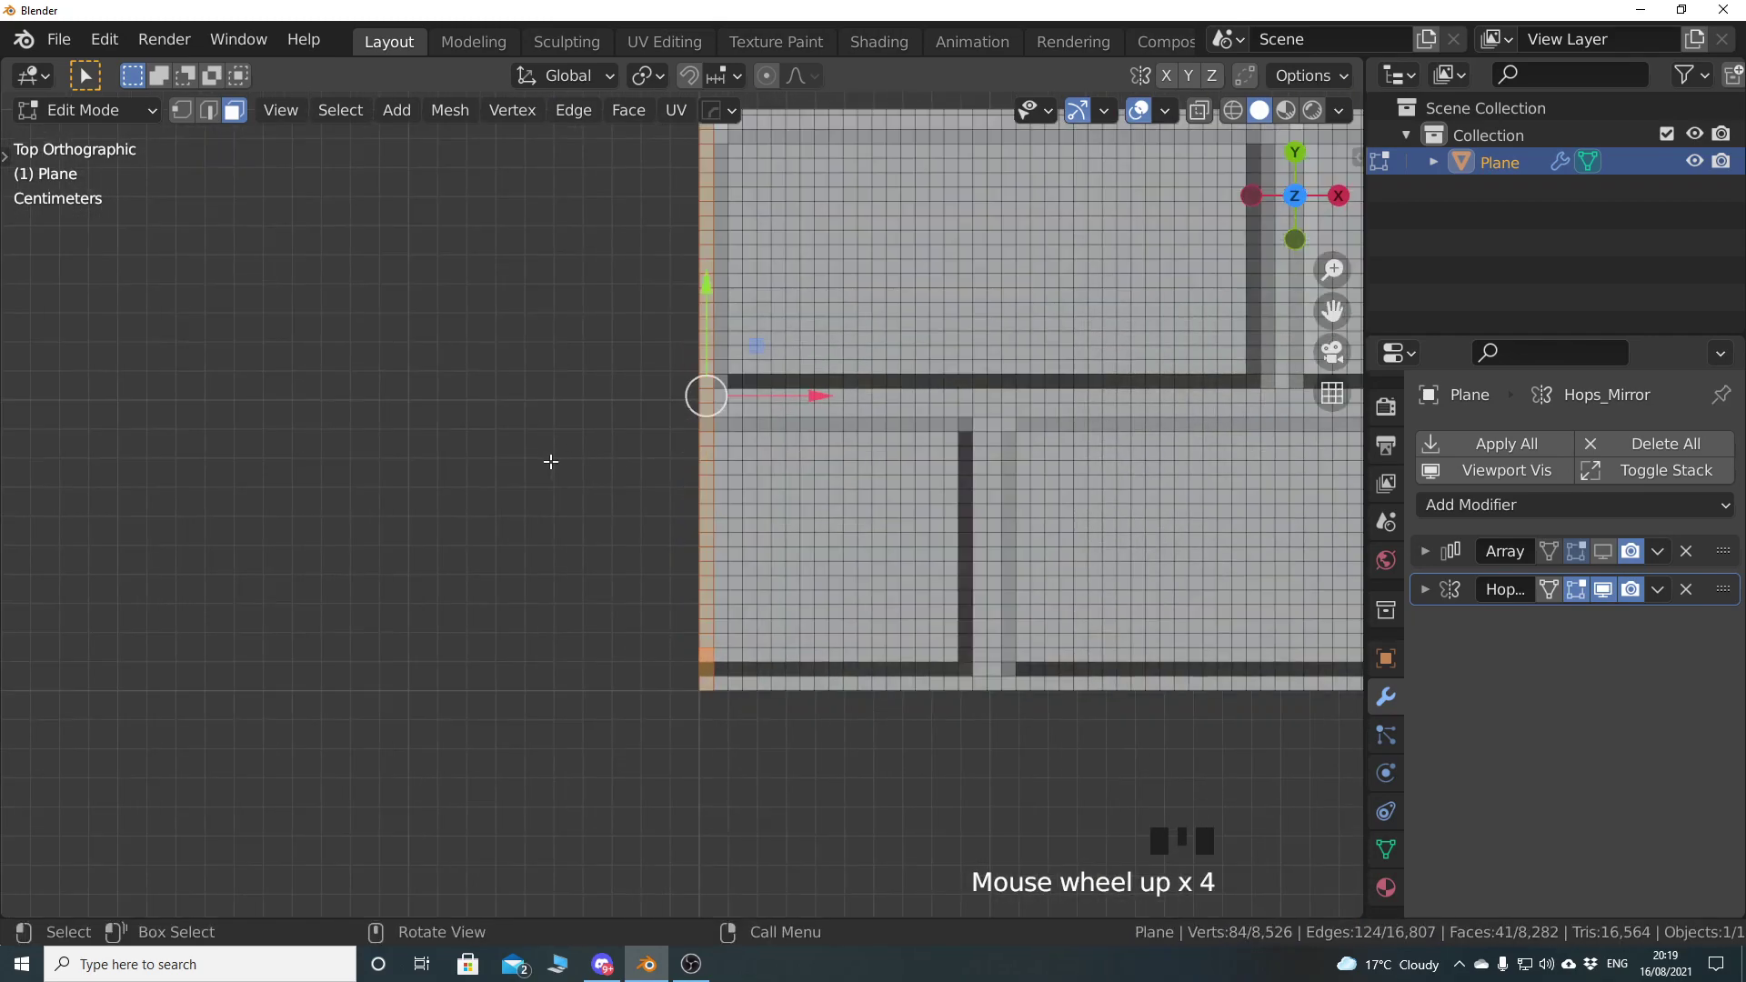
pyautogui.press('x')
pyautogui.click(550, 461)
# Extrude the open edge loop at the strip's negative X end outward along X to the grid line, and return to Object Mode
pyautogui.press('2')
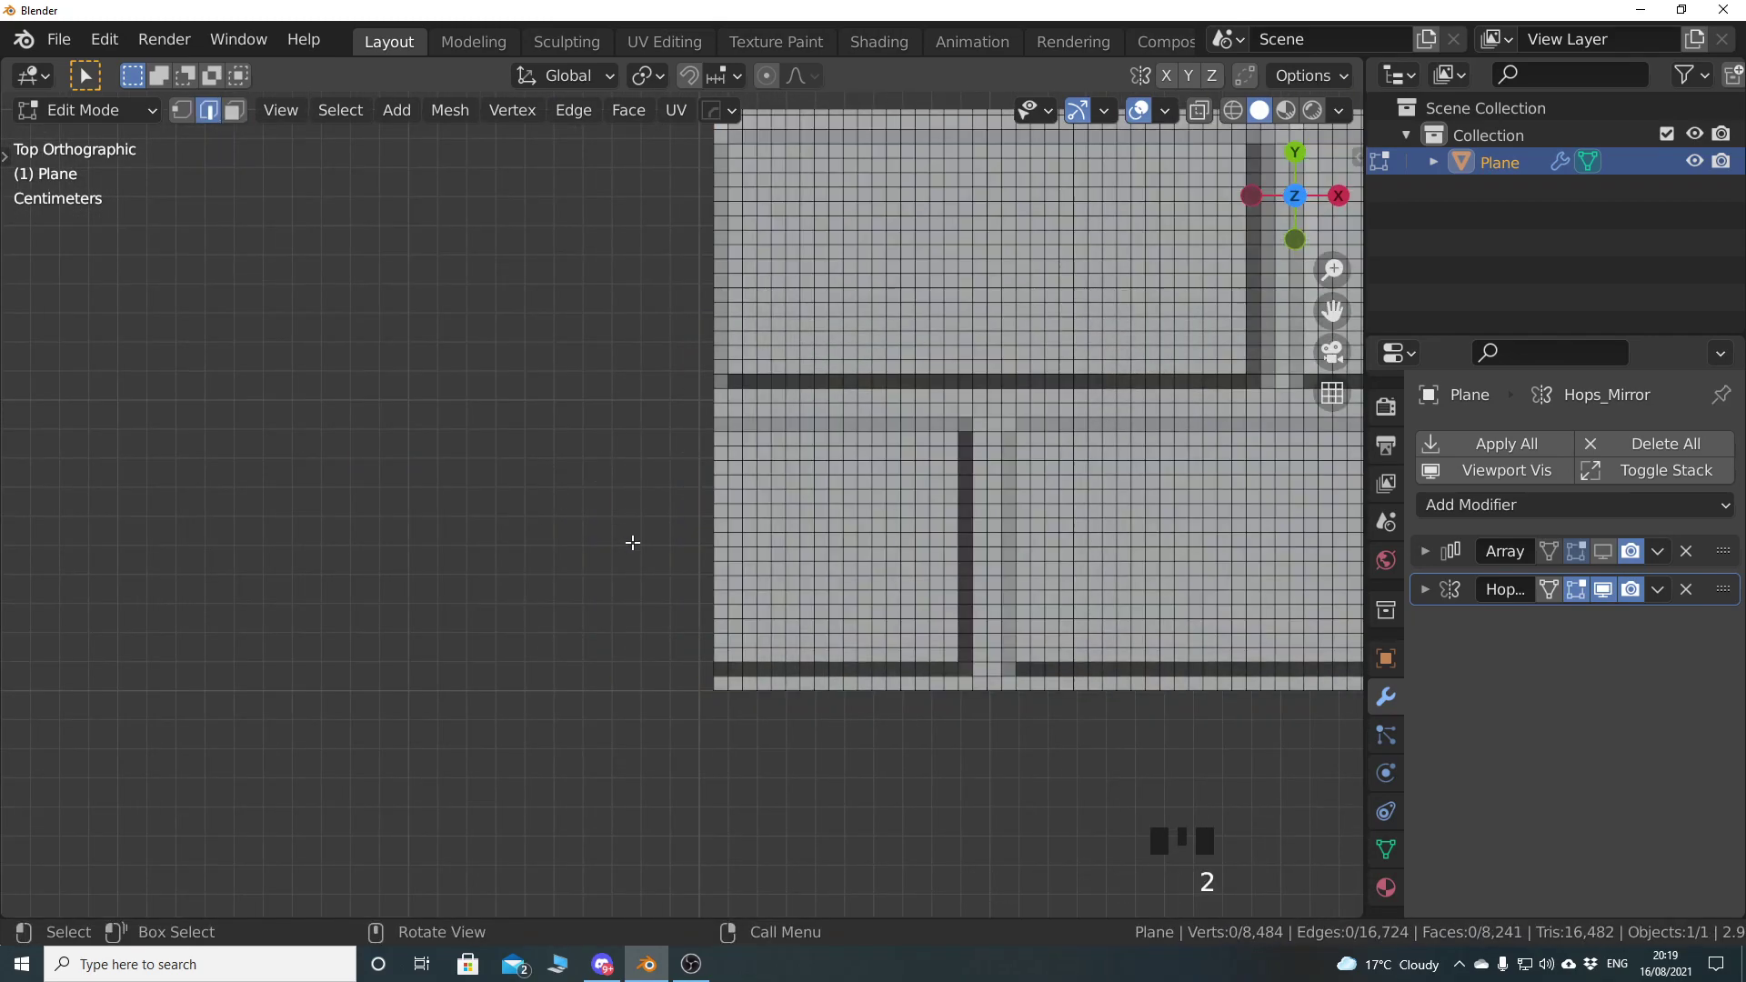
pyautogui.hotkey('alt', 'a')
pyautogui.keyDown('alt'); pyautogui.click(715, 528); pyautogui.keyUp('alt')
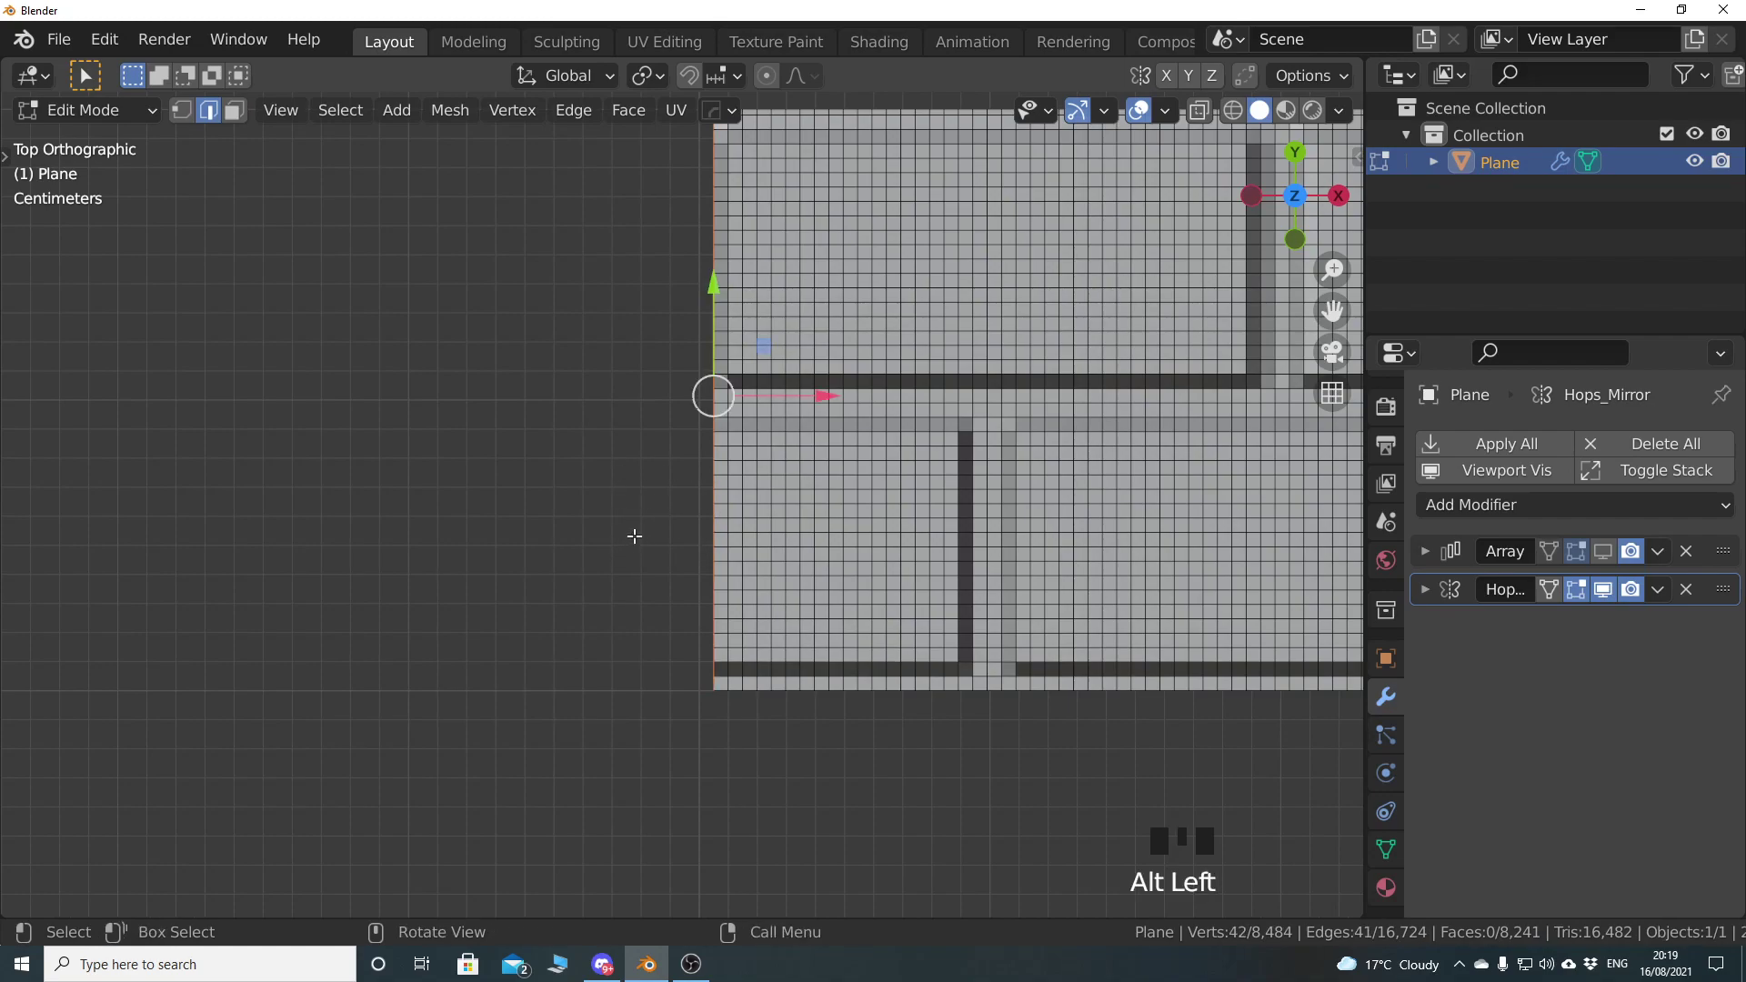
pyautogui.keyDown('shift'); pyautogui.moveTo(524, 526); pyautogui.dragTo(629, 438, button='middle'); pyautogui.keyUp('shift')
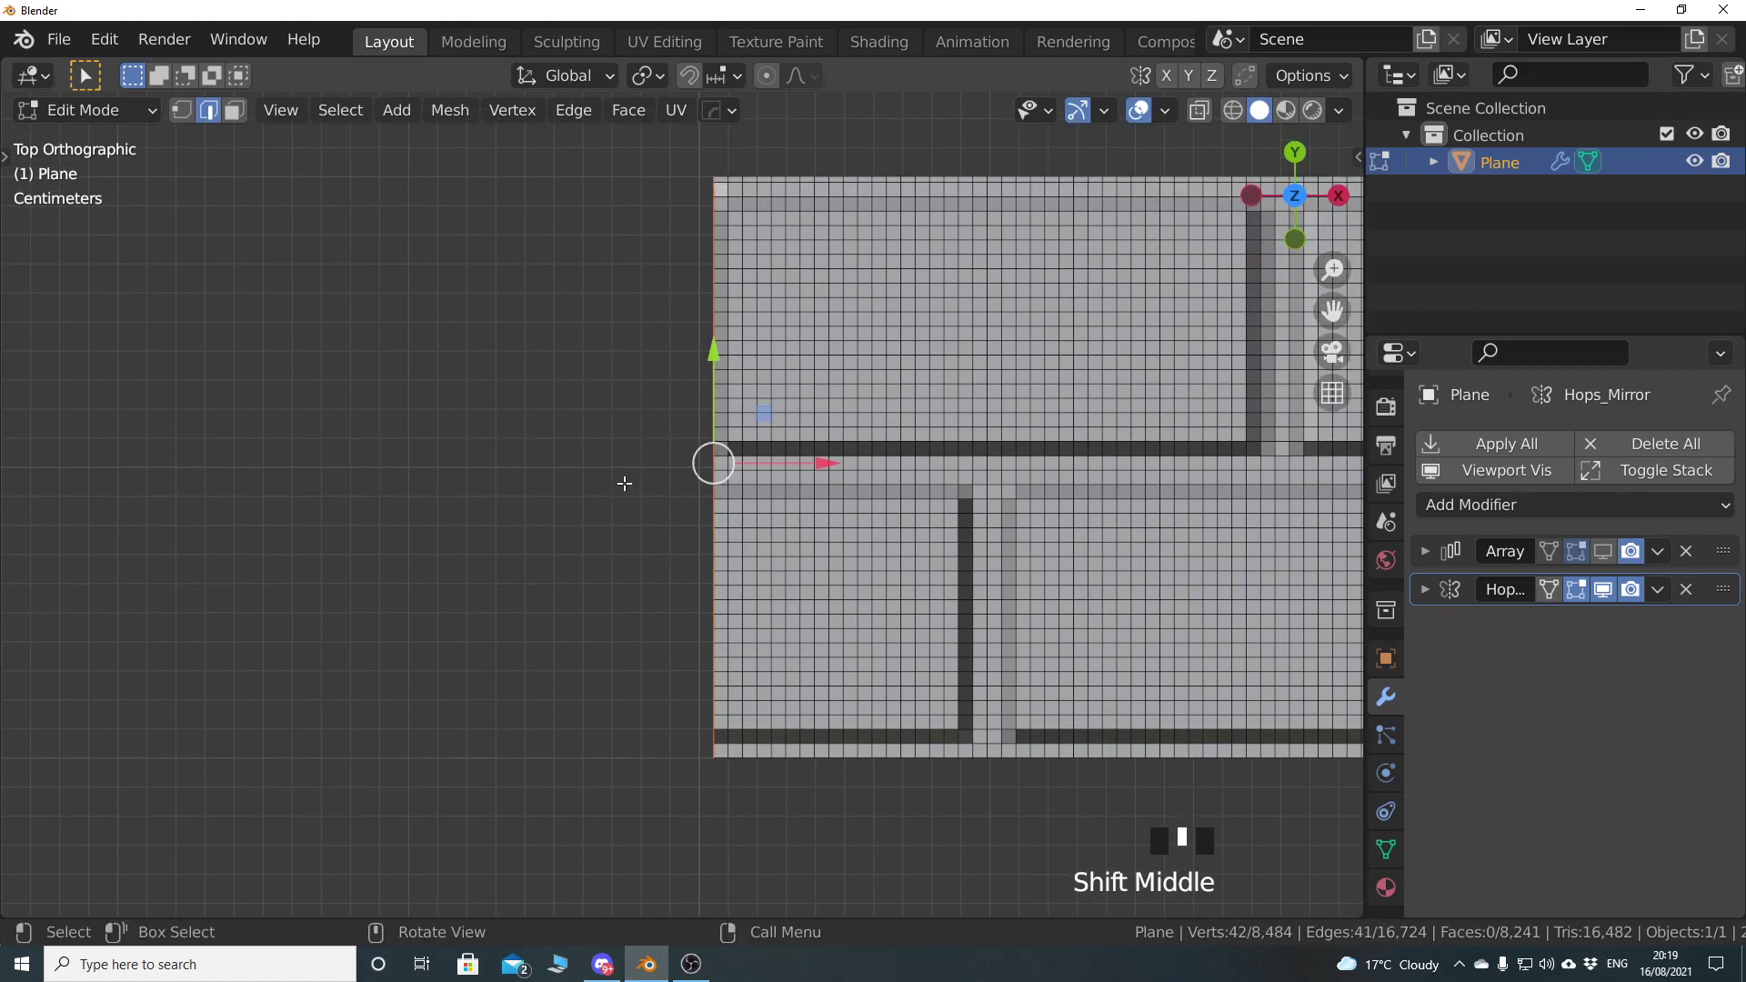
pyautogui.press('e')
pyautogui.press('x')
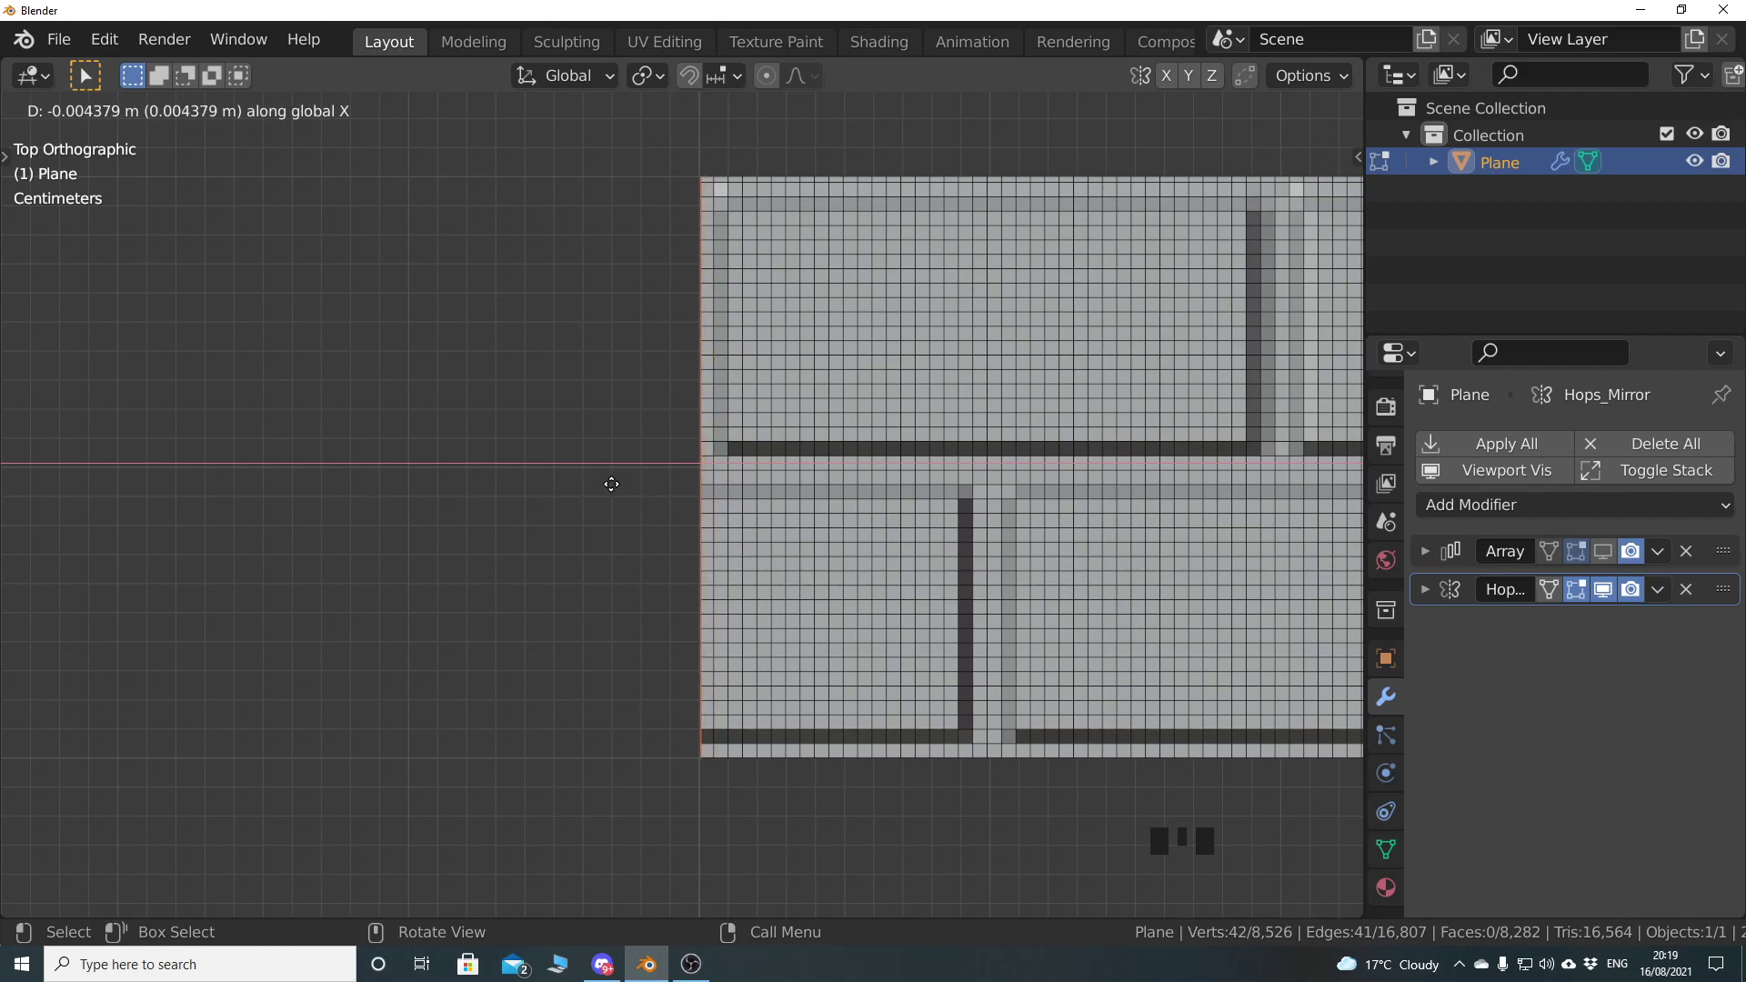
pyautogui.click(605, 483)
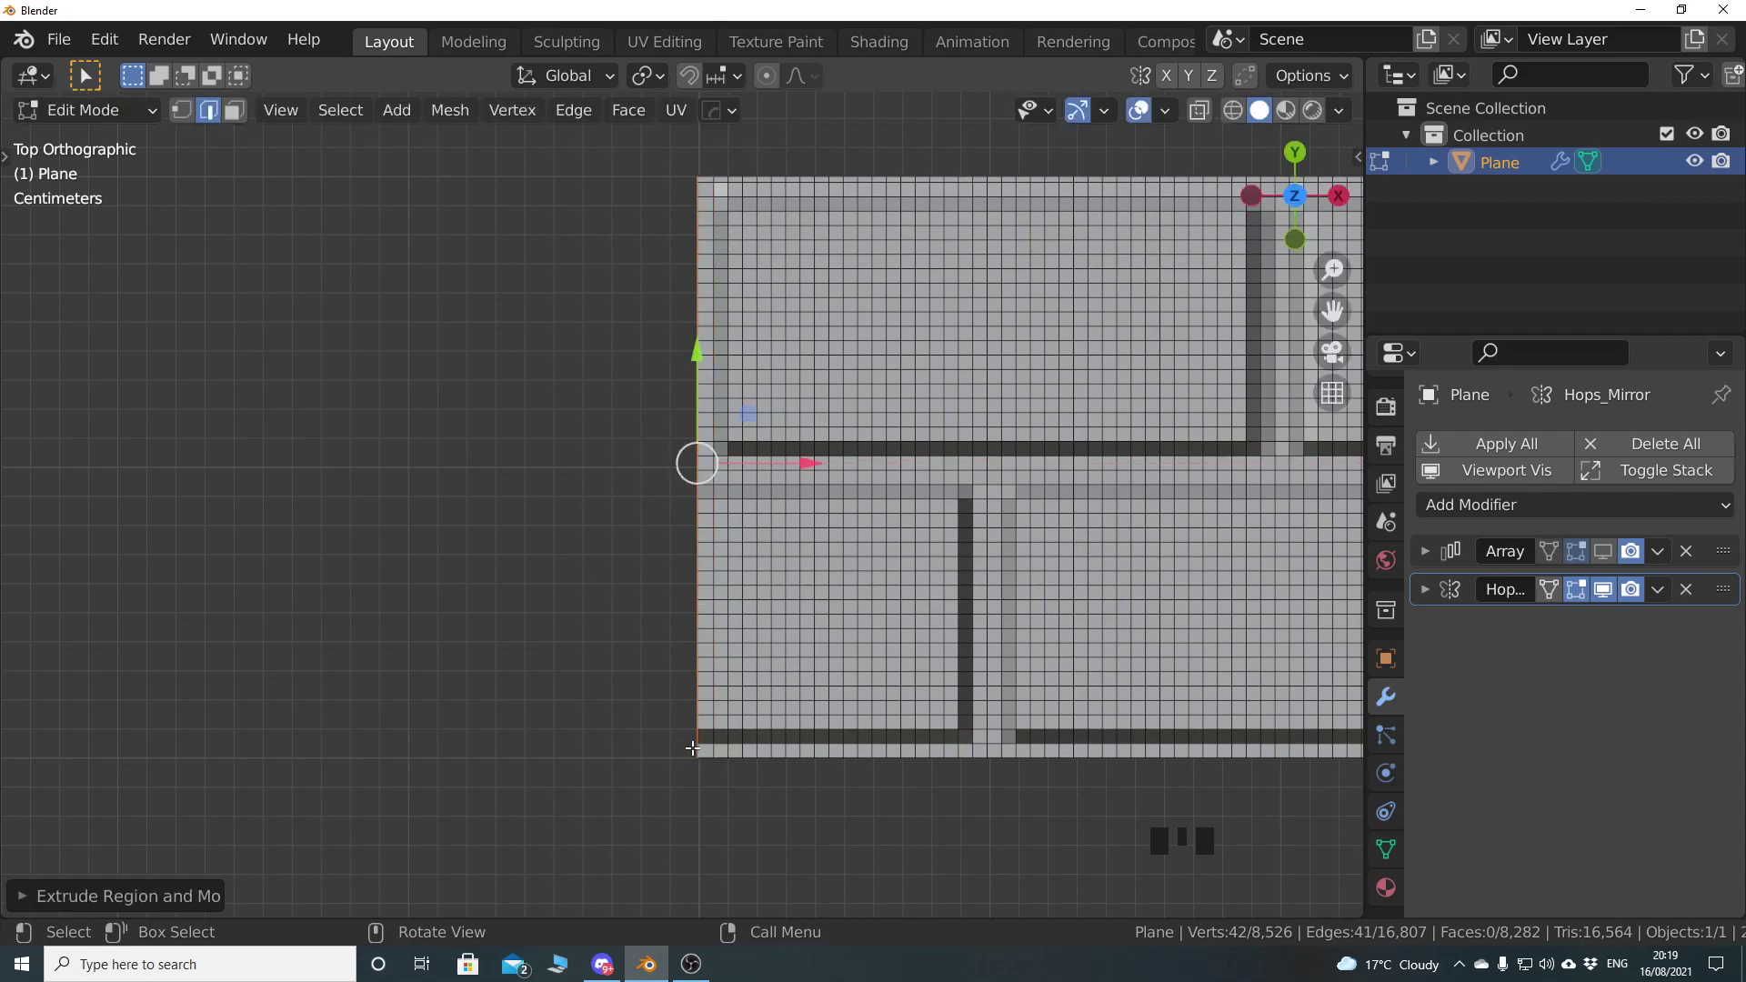
pyautogui.press('Tab')
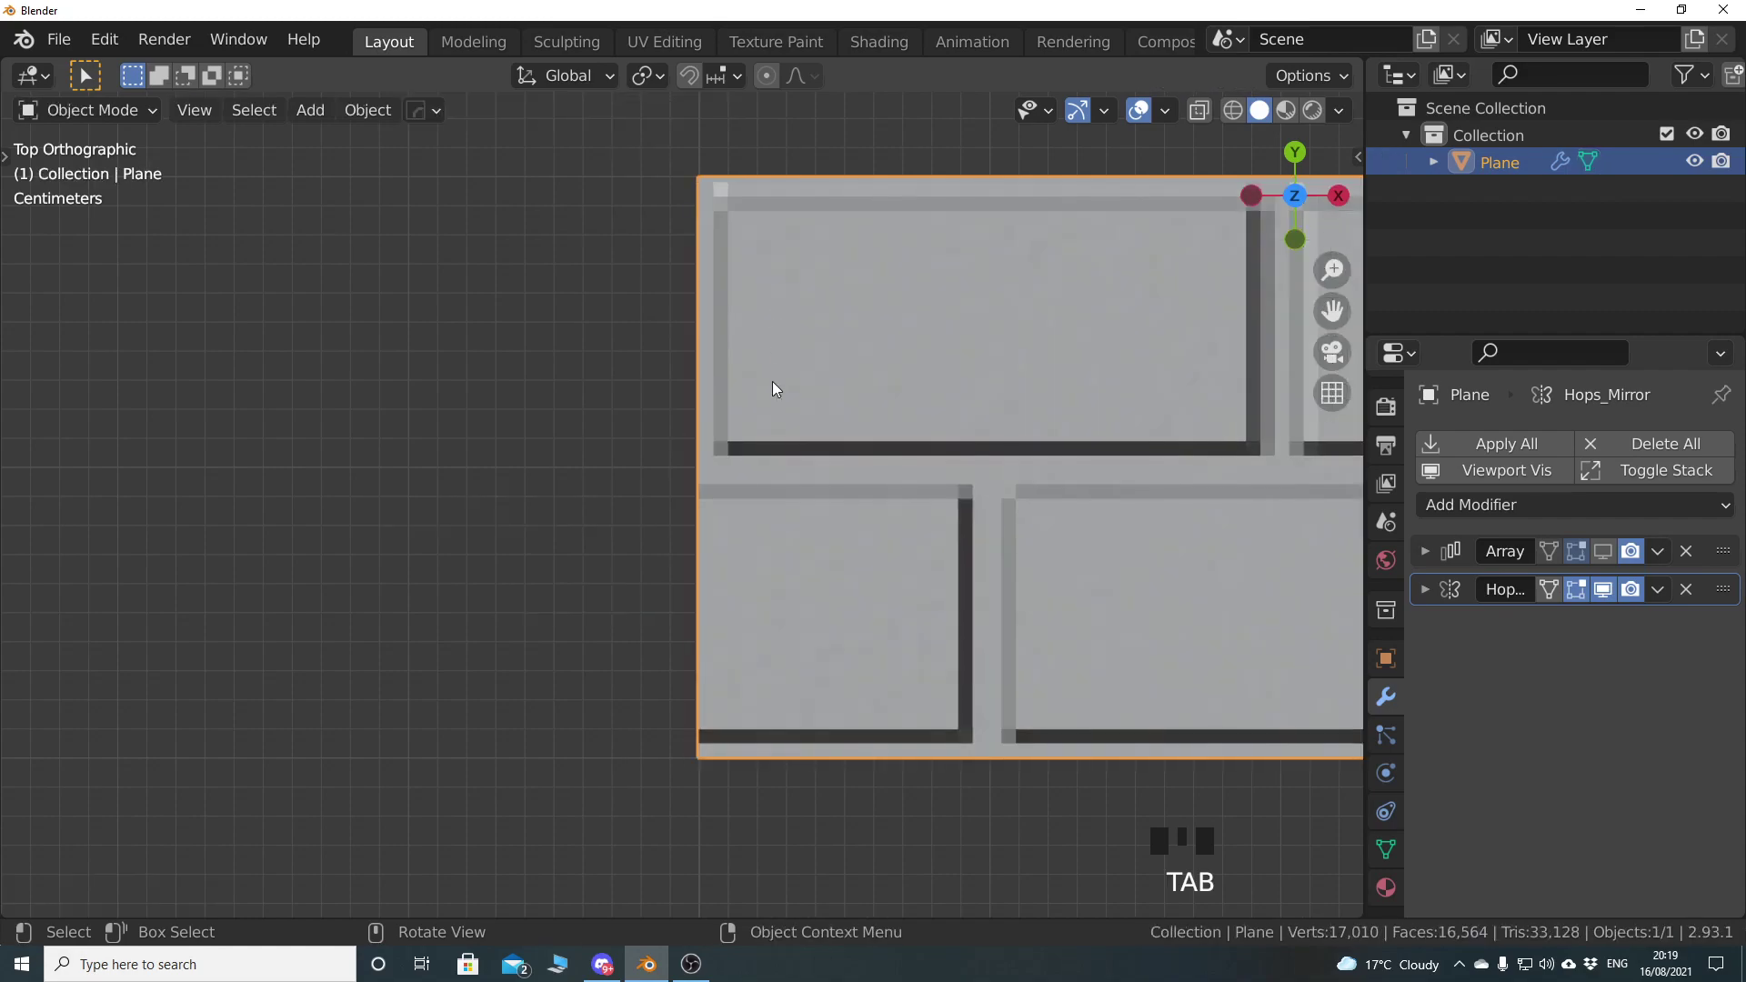
# Examine the rebuilt outer end of the strip in perspective
pyautogui.scroll(-2, 735, 494)
pyautogui.moveTo(735, 494); pyautogui.dragTo(565, 532, button='middle')
pyautogui.scroll(2, 684, 535)
pyautogui.scroll(-9, 713, 444)
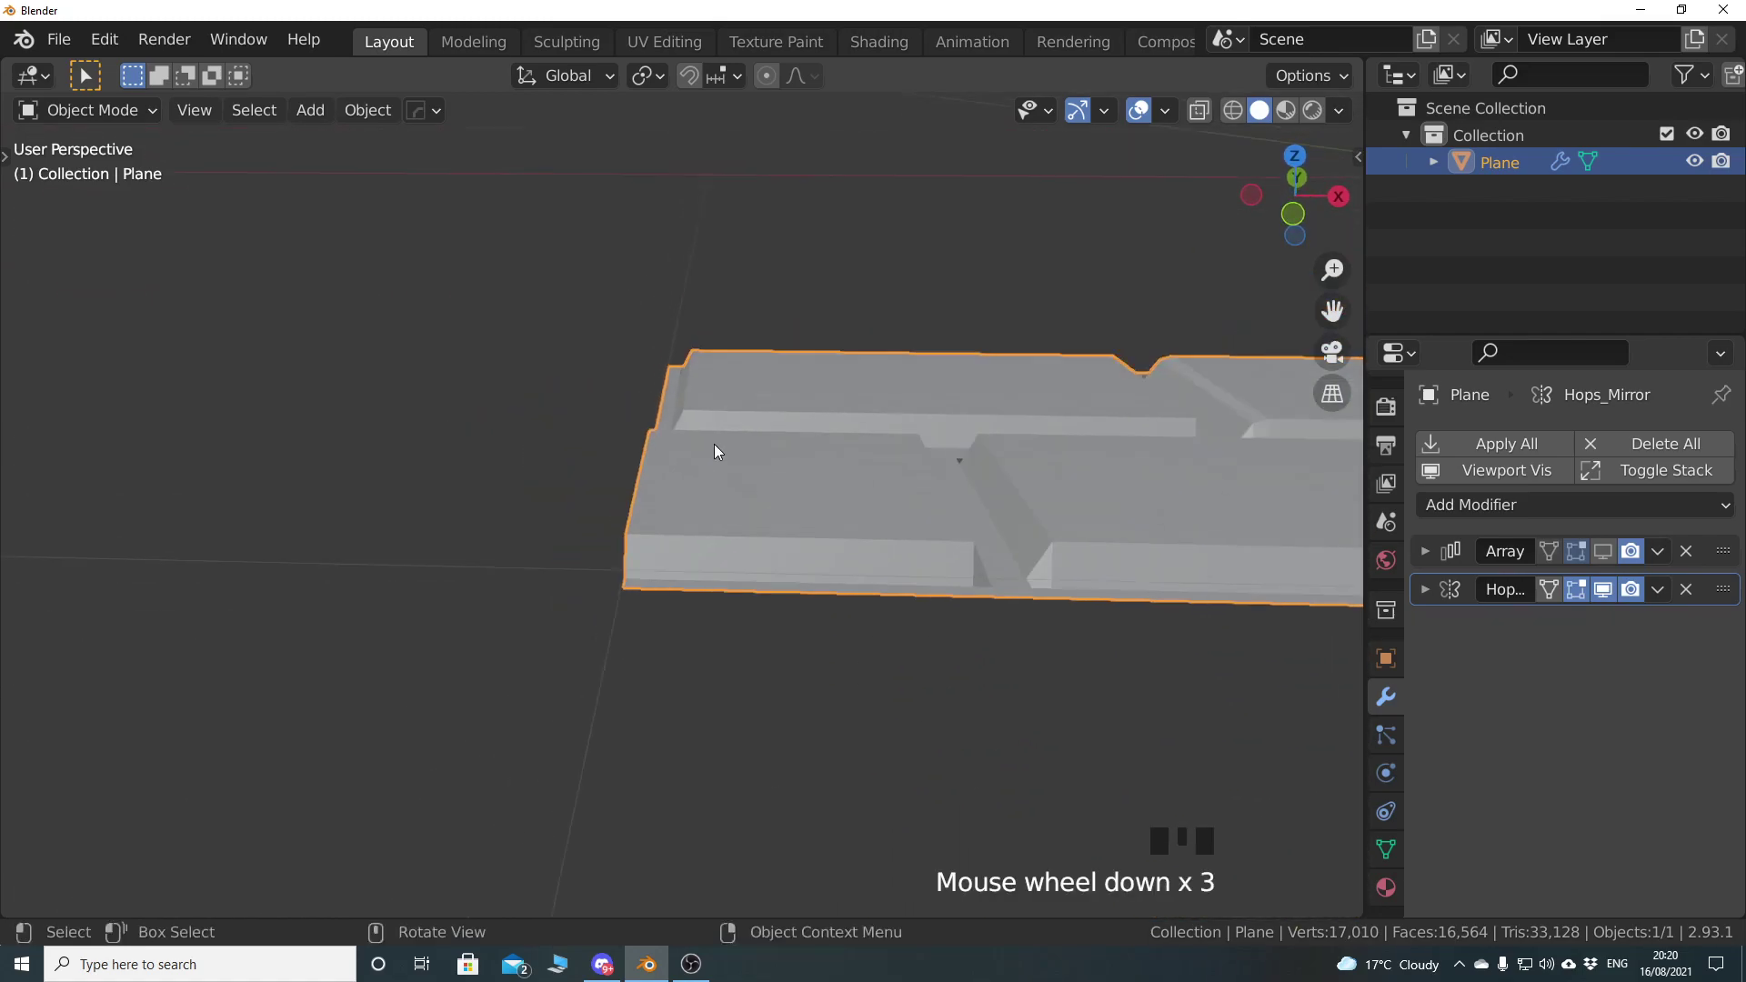
pyautogui.moveTo(761, 451); pyautogui.dragTo(719, 443, button='middle')
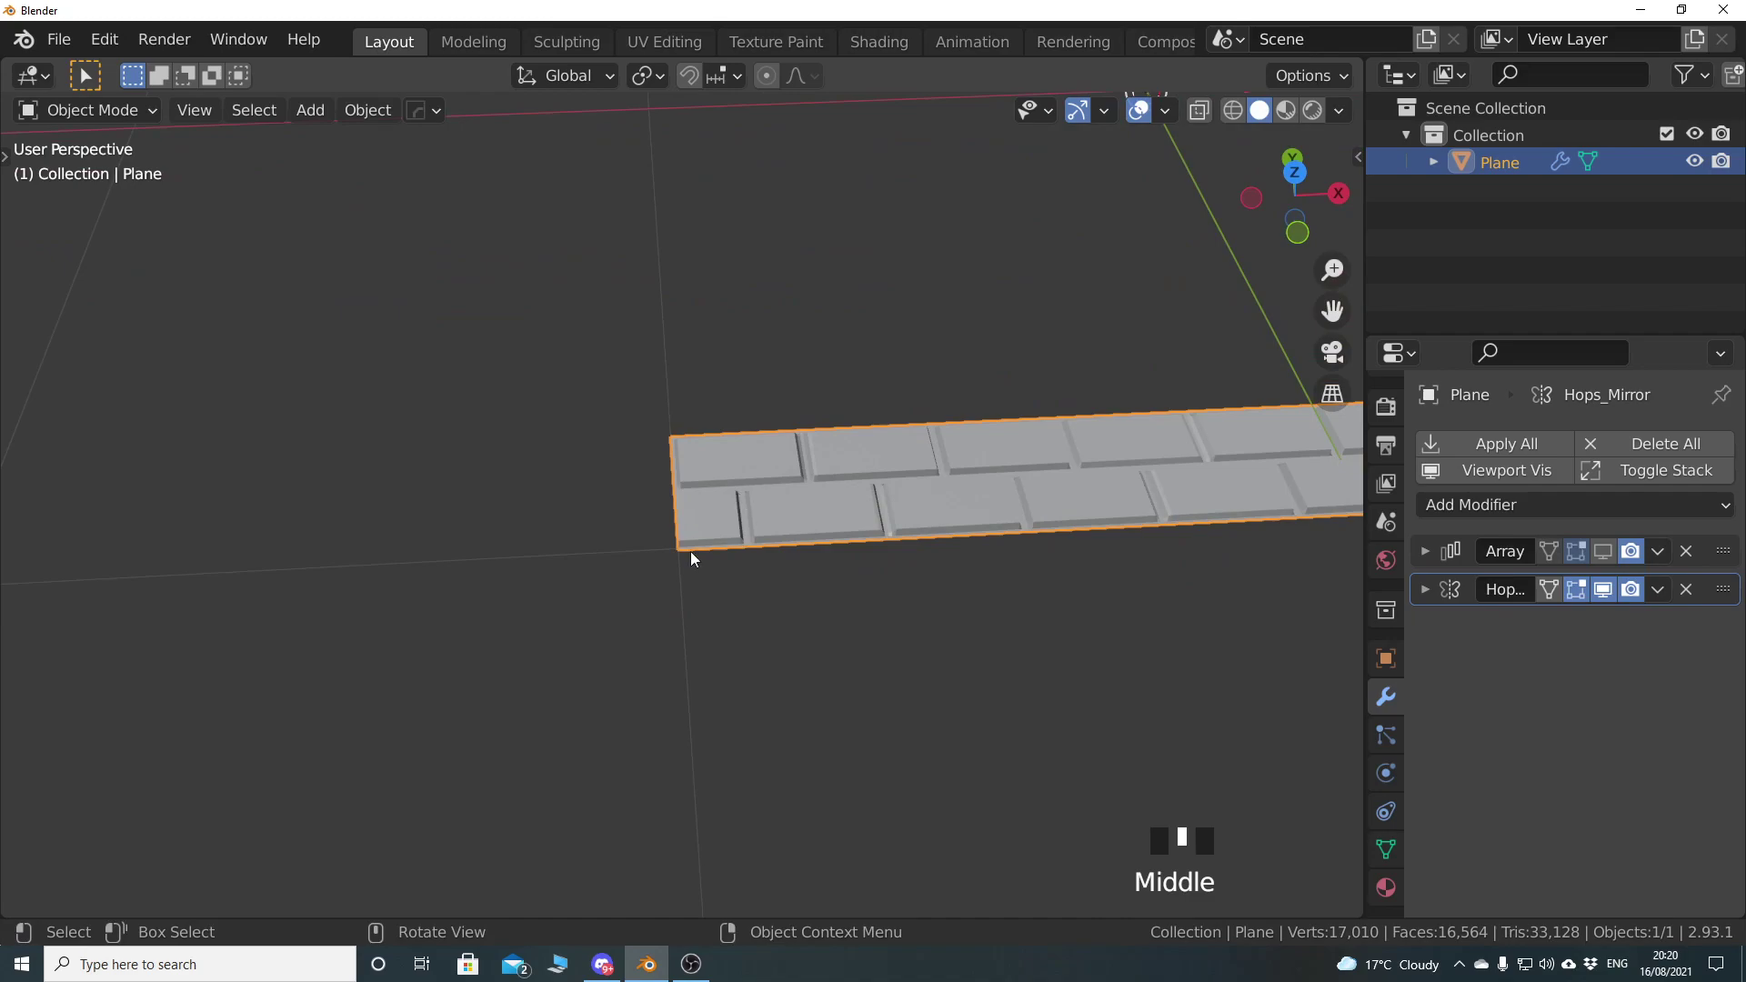
pyautogui.keyDown('shift'); pyautogui.moveTo(739, 516); pyautogui.dragTo(777, 518, button='middle'); pyautogui.keyUp('shift')
pyautogui.scroll(-10, 561, 522)
pyautogui.keyDown('shift'); pyautogui.moveTo(662, 526); pyautogui.dragTo(707, 547, button='middle'); pyautogui.keyUp('shift')
# In Edit Mode, select the face loops of the middle mortar channel and the mortar loop along the strip's negative Y edge
pyautogui.press('Tab')
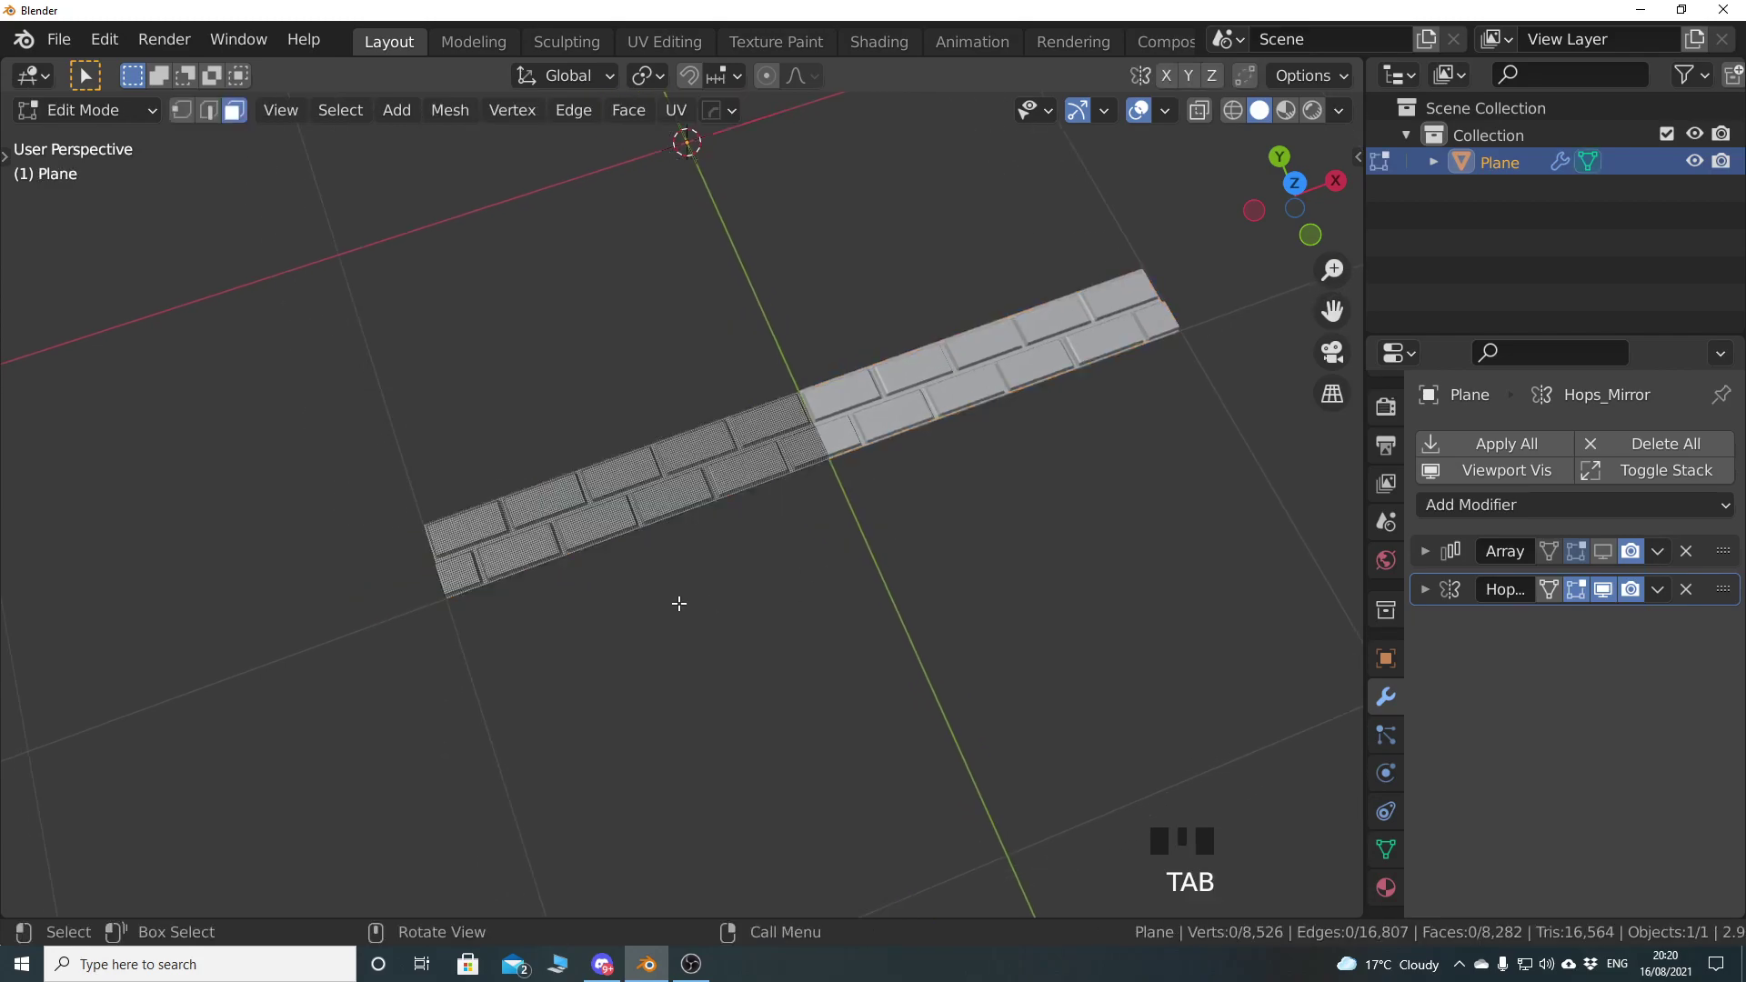
pyautogui.keyDown('shift'); pyautogui.moveTo(600, 630); pyautogui.dragTo(658, 631, button='middle'); pyautogui.keyUp('shift')
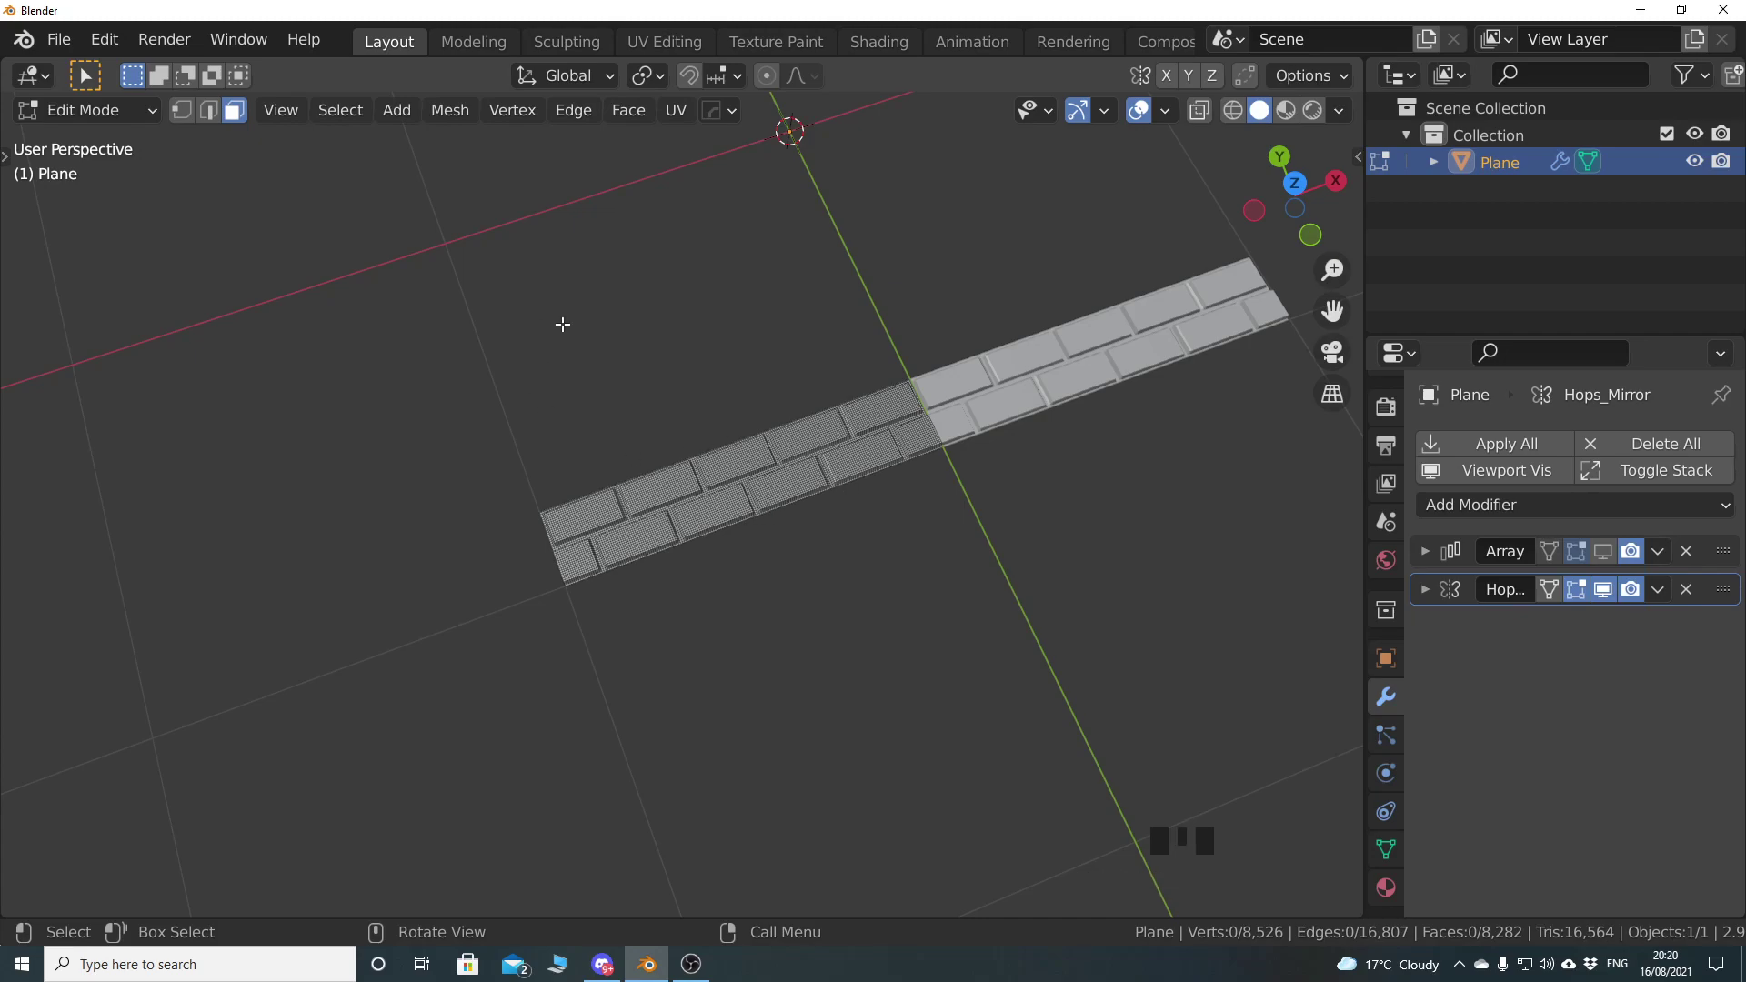
pyautogui.scroll(-2, 806, 446)
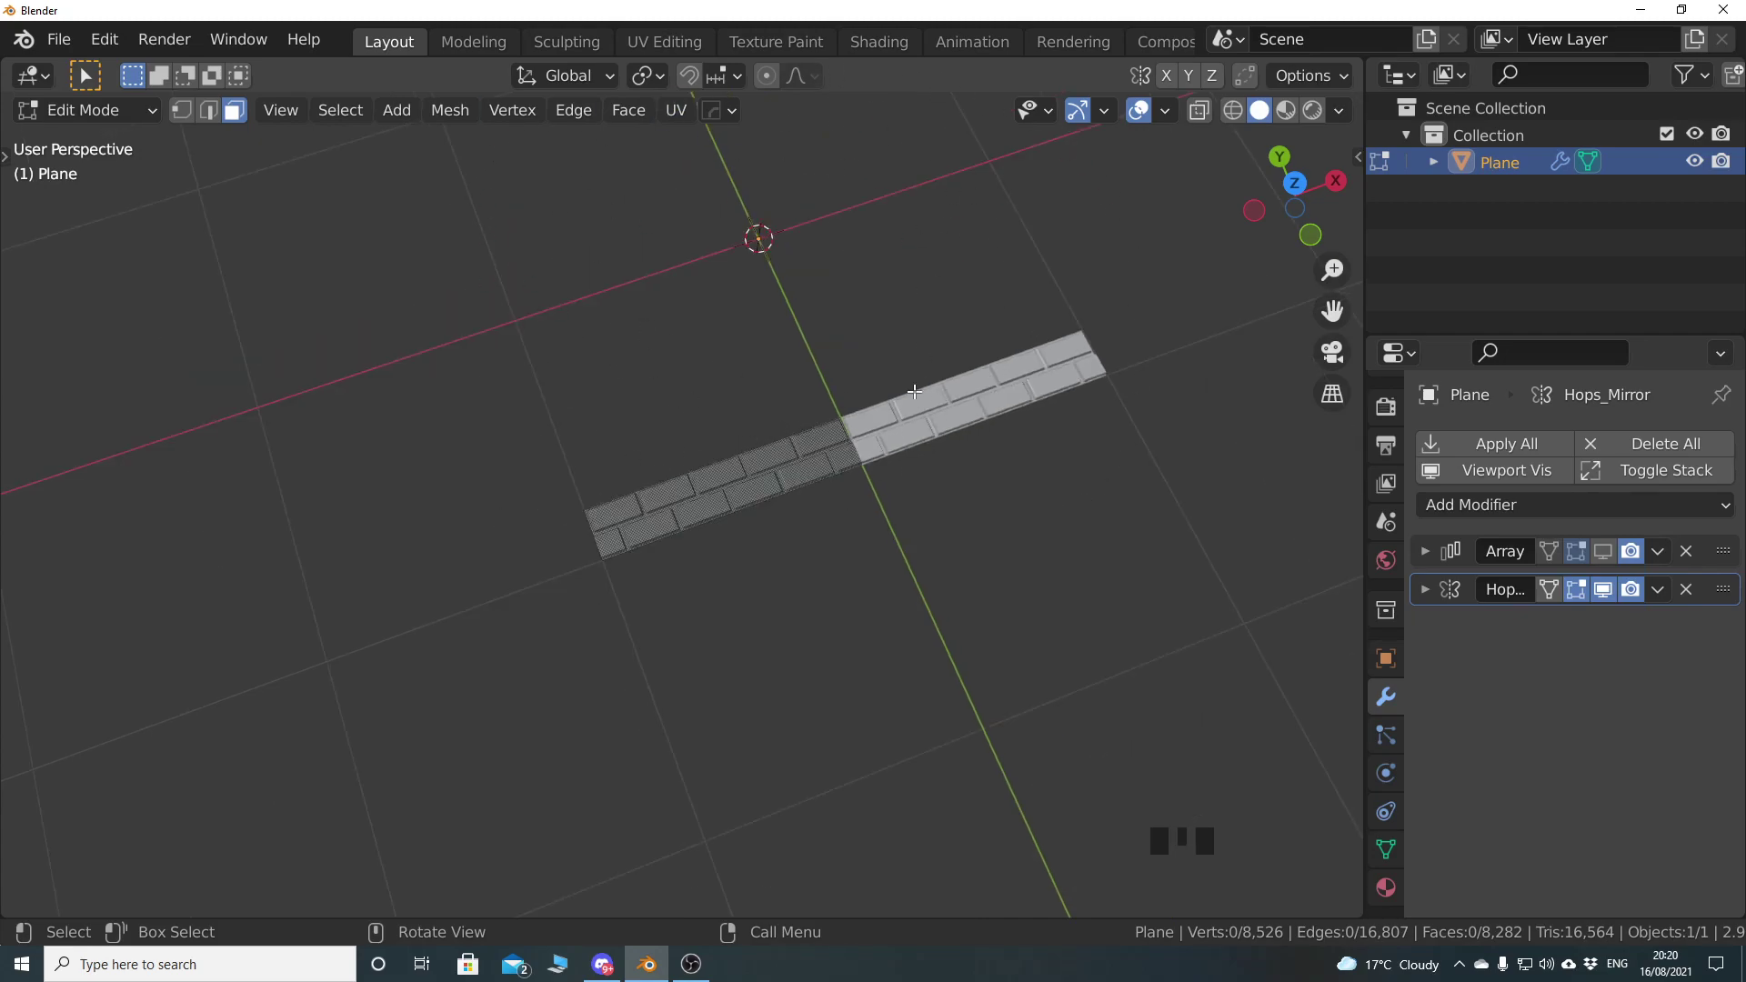
pyautogui.keyDown('shift'); pyautogui.moveTo(622, 468); pyautogui.dragTo(773, 568, button='middle'); pyautogui.keyUp('shift')
pyautogui.scroll(3, 772, 568)
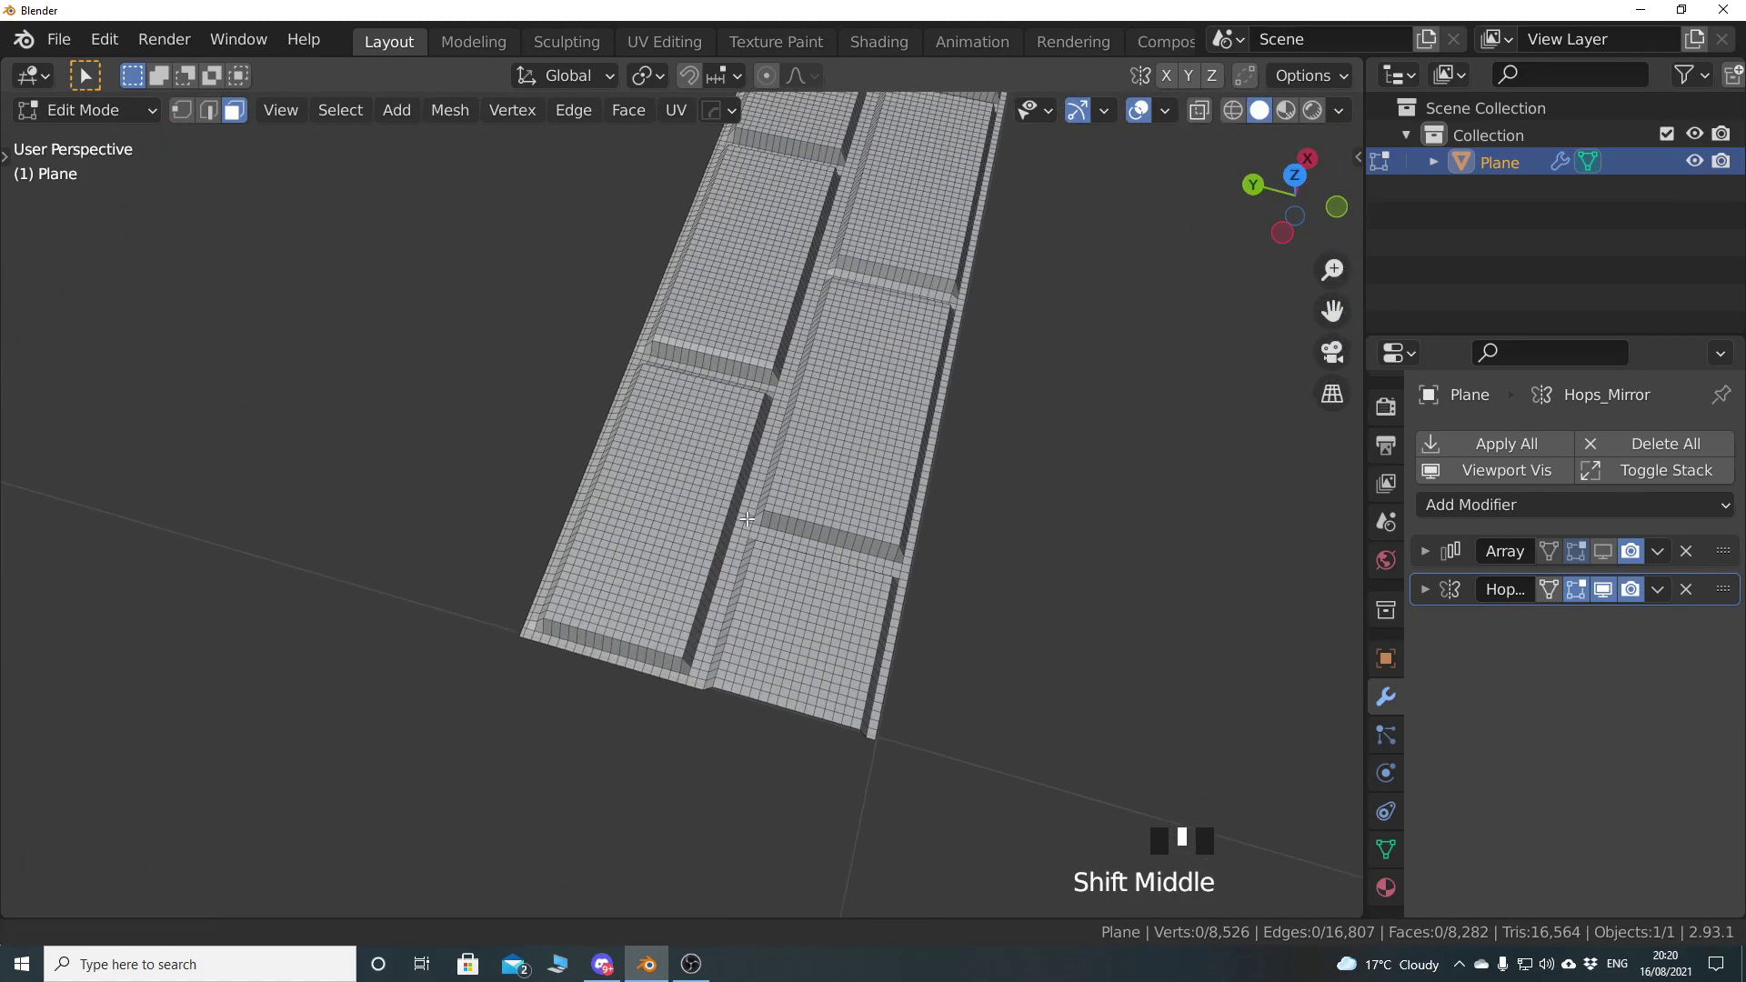
pyautogui.hotkey('alt', 'a')
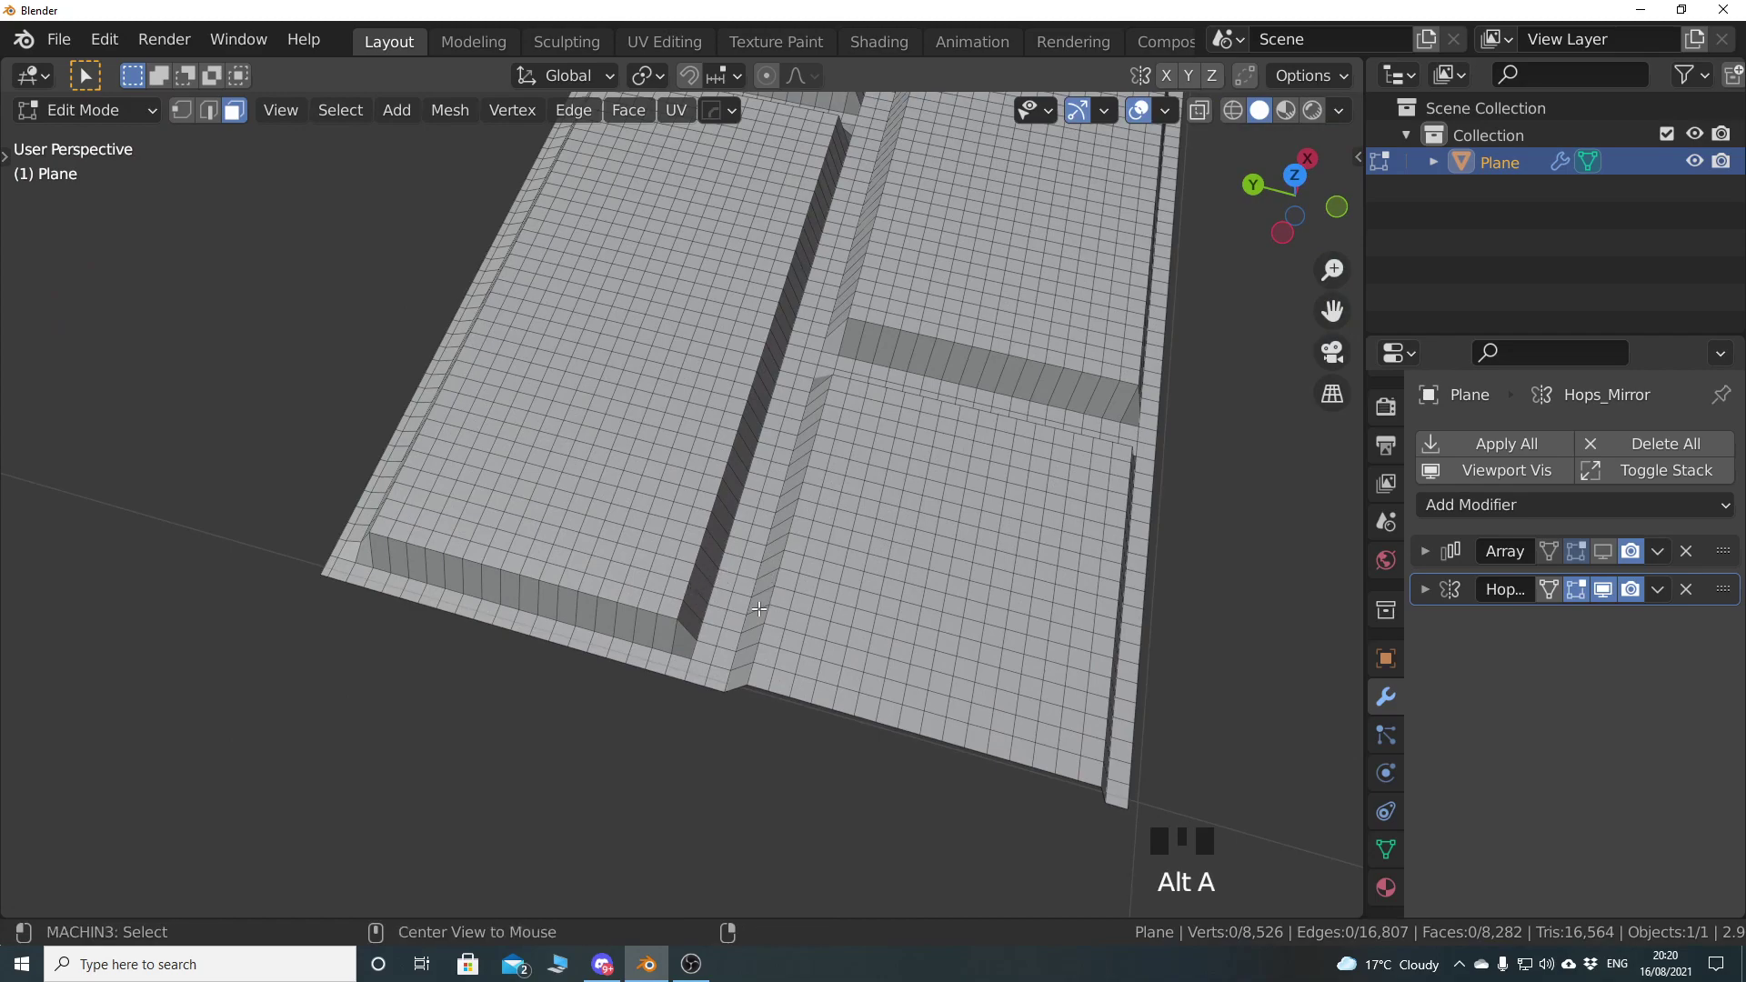
pyautogui.keyDown('alt'); pyautogui.click(724, 593); pyautogui.keyUp('alt')
pyautogui.keyDown('alt'); pyautogui.keyDown('shift'); pyautogui.click(724, 590); pyautogui.keyUp('shift'); pyautogui.keyUp('alt')
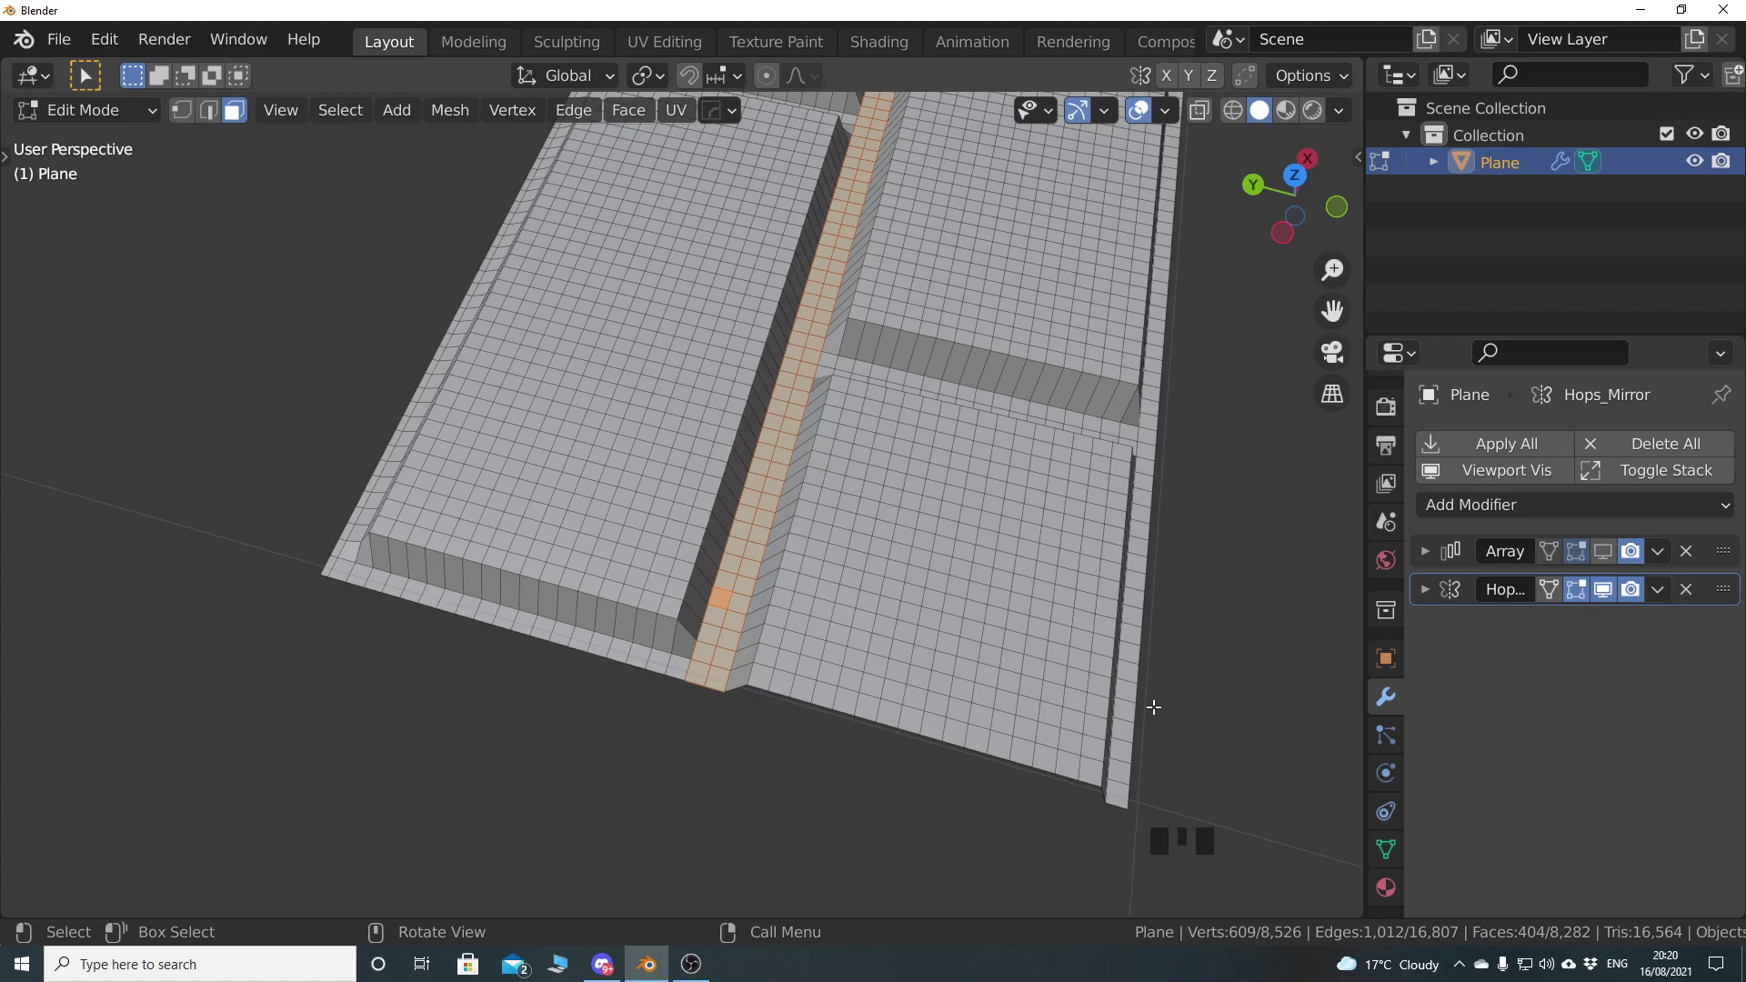
pyautogui.keyDown('alt'); pyautogui.keyDown('shift'); pyautogui.click(1126, 696); pyautogui.keyUp('shift'); pyautogui.keyUp('alt')
# Add the mortar face loops along the strip's positive Y edge to the selection, keeping the middle channel's loops selected
pyautogui.moveTo(506, 674); pyautogui.dragTo(644, 661, button='middle')
pyautogui.keyDown('alt'); pyautogui.keyDown('shift'); pyautogui.click(625, 649); pyautogui.keyUp('shift'); pyautogui.keyUp('alt')
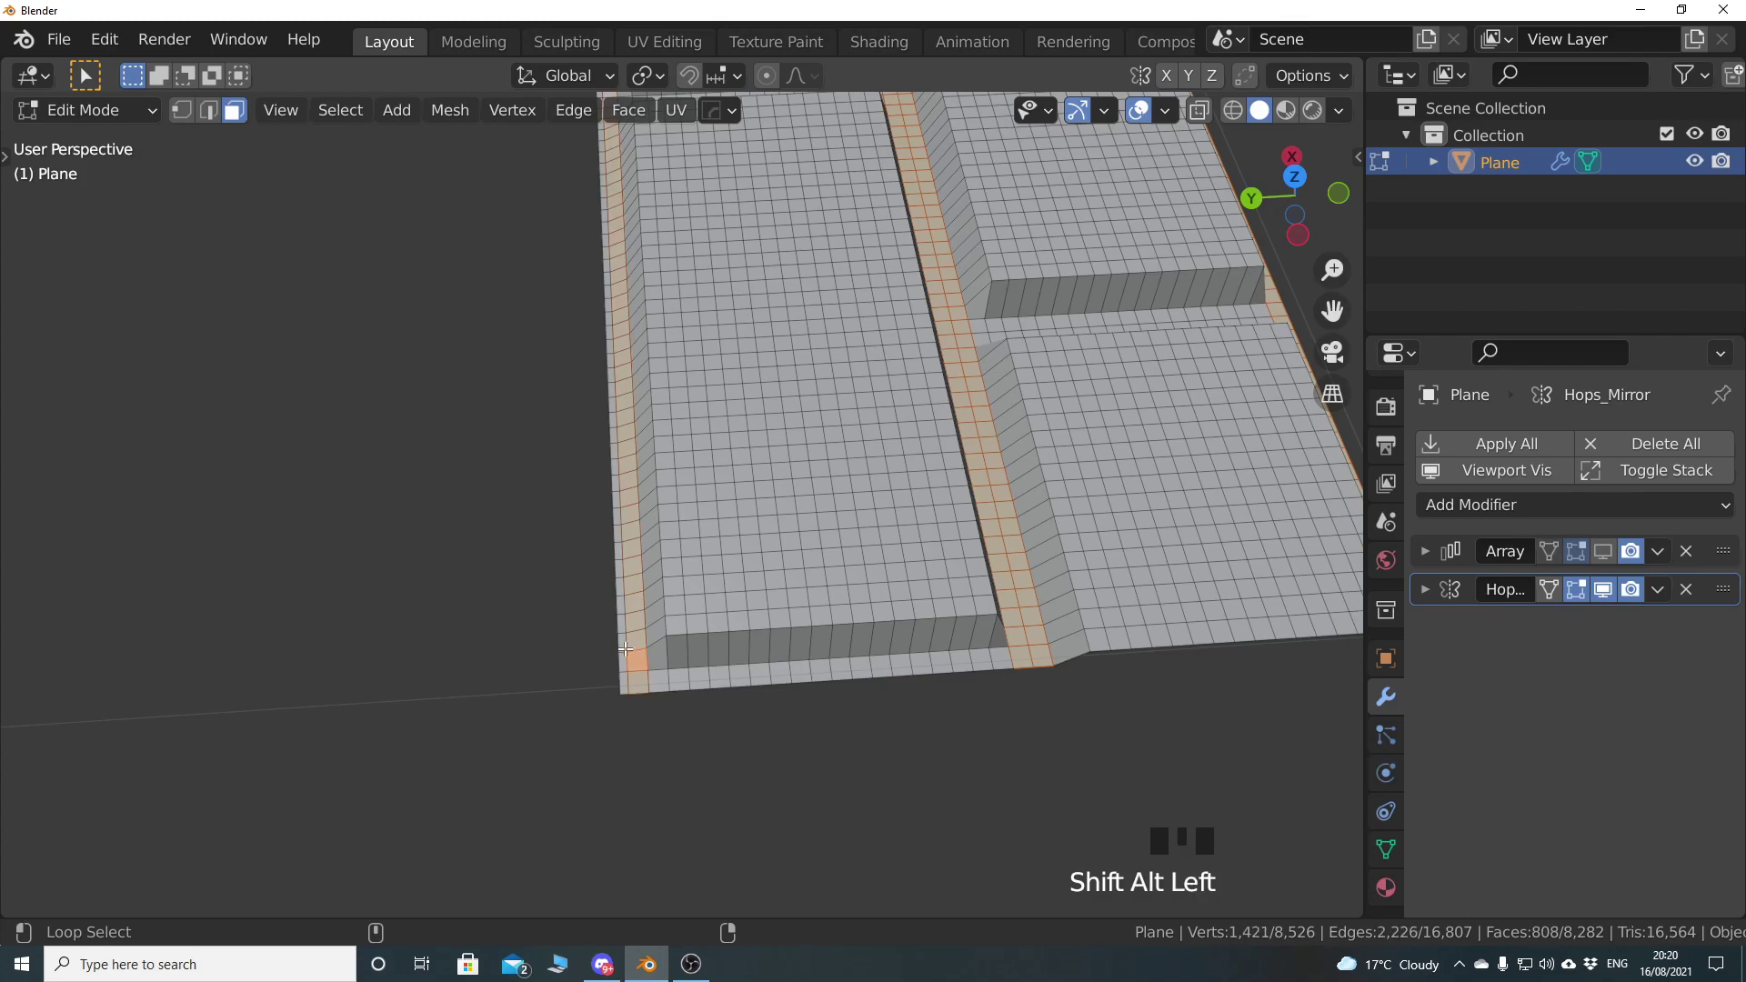
pyautogui.keyDown('alt'); pyautogui.keyDown('shift'); pyautogui.click(625, 648); pyautogui.keyUp('shift'); pyautogui.keyUp('alt')
pyautogui.keyDown('alt'); pyautogui.keyDown('shift'); pyautogui.click(624, 651); pyautogui.keyUp('shift'); pyautogui.keyUp('alt')
pyautogui.keyDown('alt'); pyautogui.keyDown('shift'); pyautogui.click(626, 649); pyautogui.keyUp('shift'); pyautogui.keyUp('alt')
pyautogui.keyDown('alt'); pyautogui.keyDown('shift'); pyautogui.click(628, 649); pyautogui.keyUp('shift'); pyautogui.keyUp('alt')
pyautogui.moveTo(716, 693); pyautogui.dragTo(689, 653, button='middle')
pyautogui.keyDown('alt'); pyautogui.keyDown('shift'); pyautogui.click(686, 630); pyautogui.keyUp('shift'); pyautogui.keyUp('alt')
pyautogui.keyDown('alt'); pyautogui.keyDown('shift'); pyautogui.click(686, 628); pyautogui.keyUp('shift'); pyautogui.keyUp('alt')
pyautogui.keyDown('alt'); pyautogui.keyDown('shift'); pyautogui.click(685, 628); pyautogui.keyUp('shift'); pyautogui.keyUp('alt')
pyautogui.keyDown('alt'); pyautogui.keyDown('shift'); pyautogui.click(686, 627); pyautogui.keyUp('shift'); pyautogui.keyUp('alt')
pyautogui.scroll(-4, 686, 628)
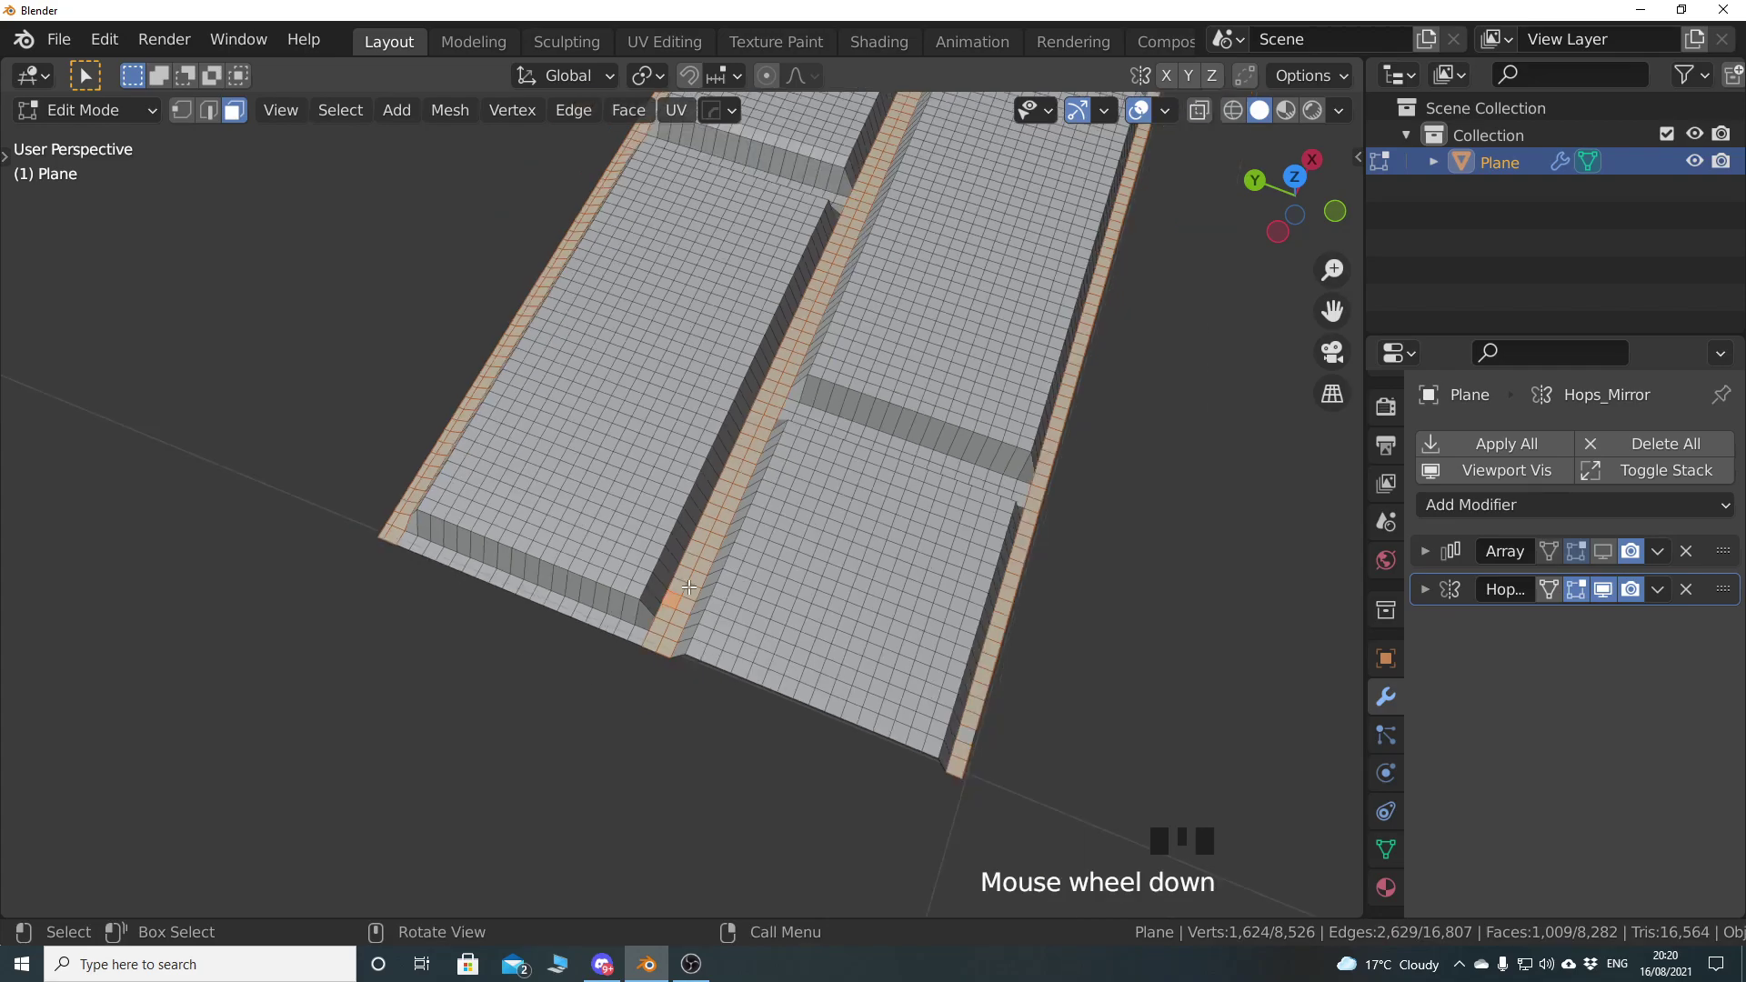
# In top view, circle-select the mortar faces at the negative X end of the upper brick row
pyautogui.moveTo(808, 510); pyautogui.dragTo(691, 555, button='middle')
pyautogui.scroll(3, 682, 554)
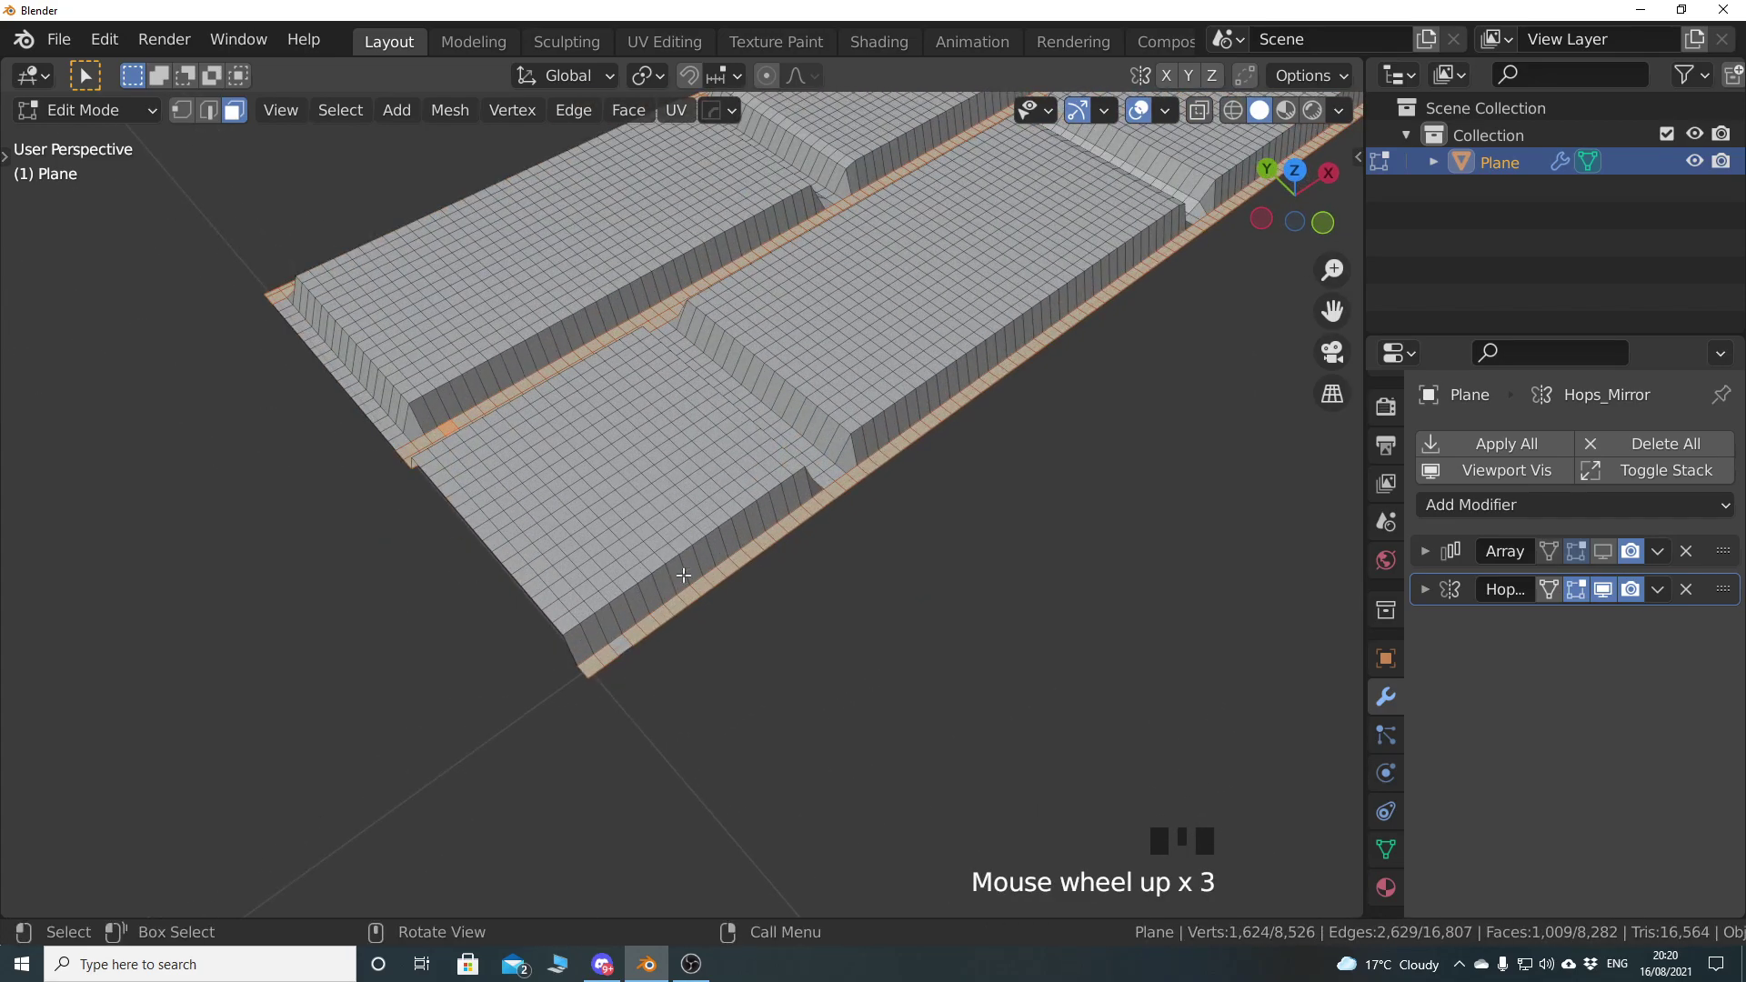
pyautogui.scroll(-4, 633, 772)
pyautogui.keyDown('shift'); pyautogui.moveTo(671, 636); pyautogui.dragTo(691, 592, button='middle'); pyautogui.keyUp('shift')
pyautogui.press('KP_7')
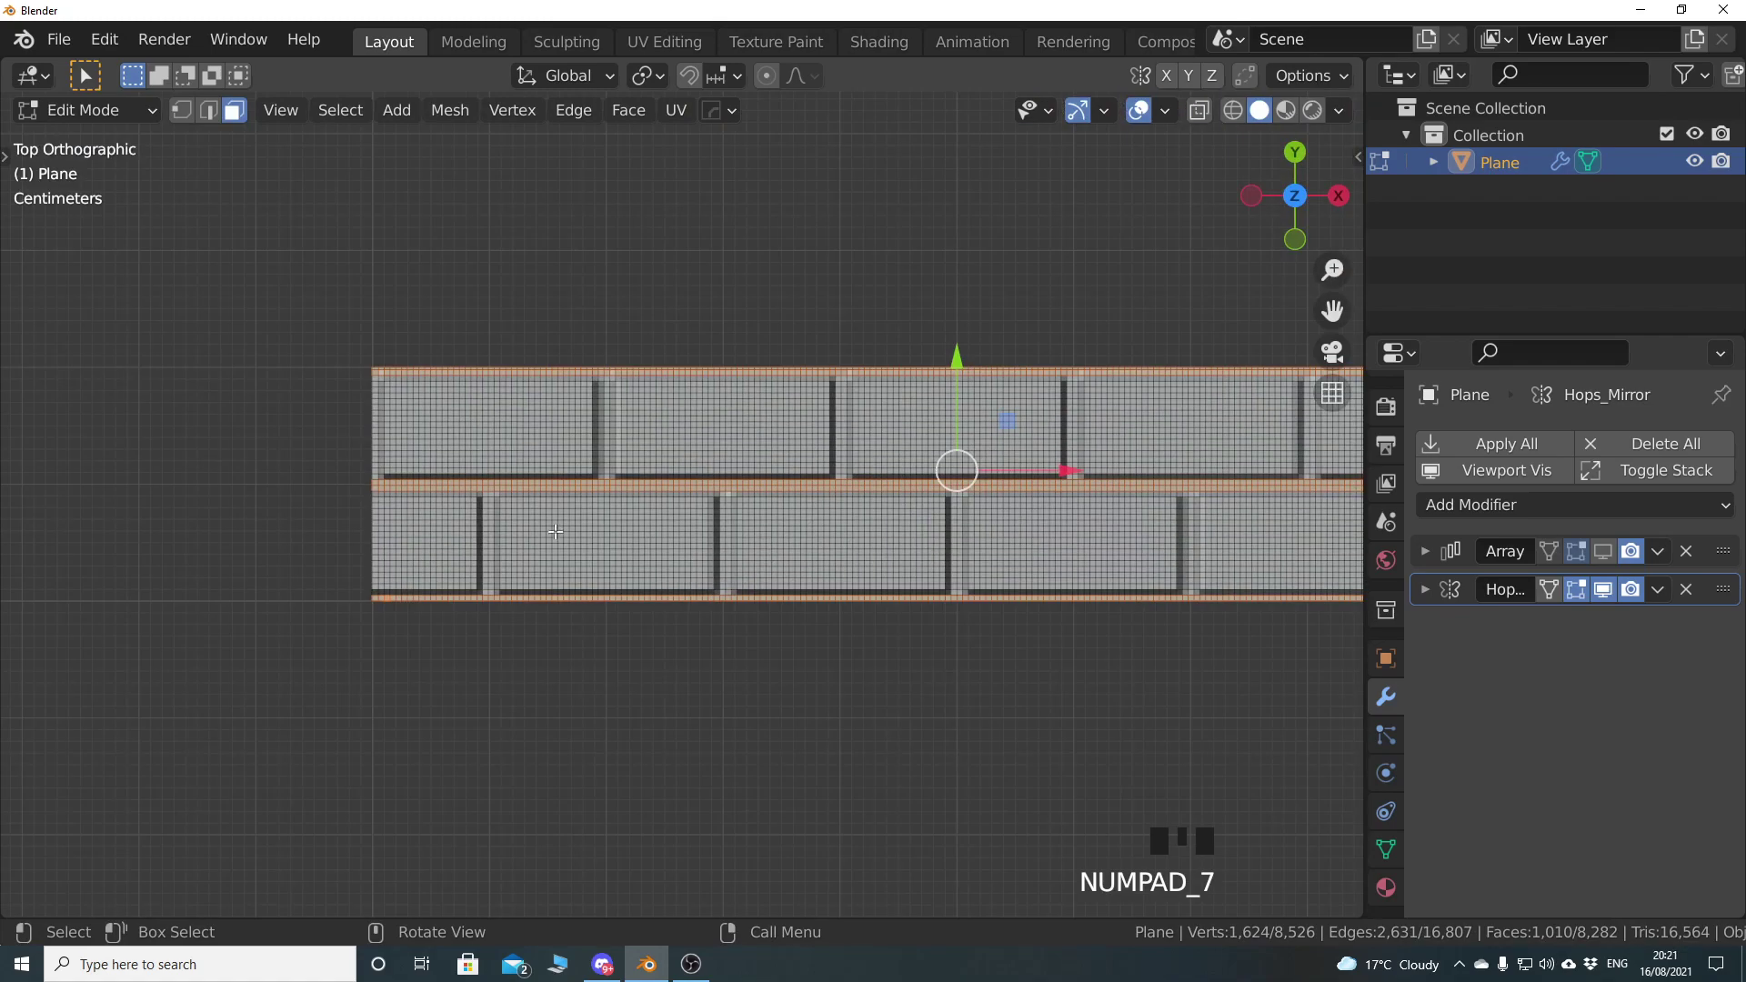
pyautogui.scroll(2, 575, 540)
pyautogui.keyDown('shift'); pyautogui.moveTo(575, 540); pyautogui.dragTo(656, 394, button='middle'); pyautogui.keyUp('shift')
pyautogui.scroll(3, 646, 404)
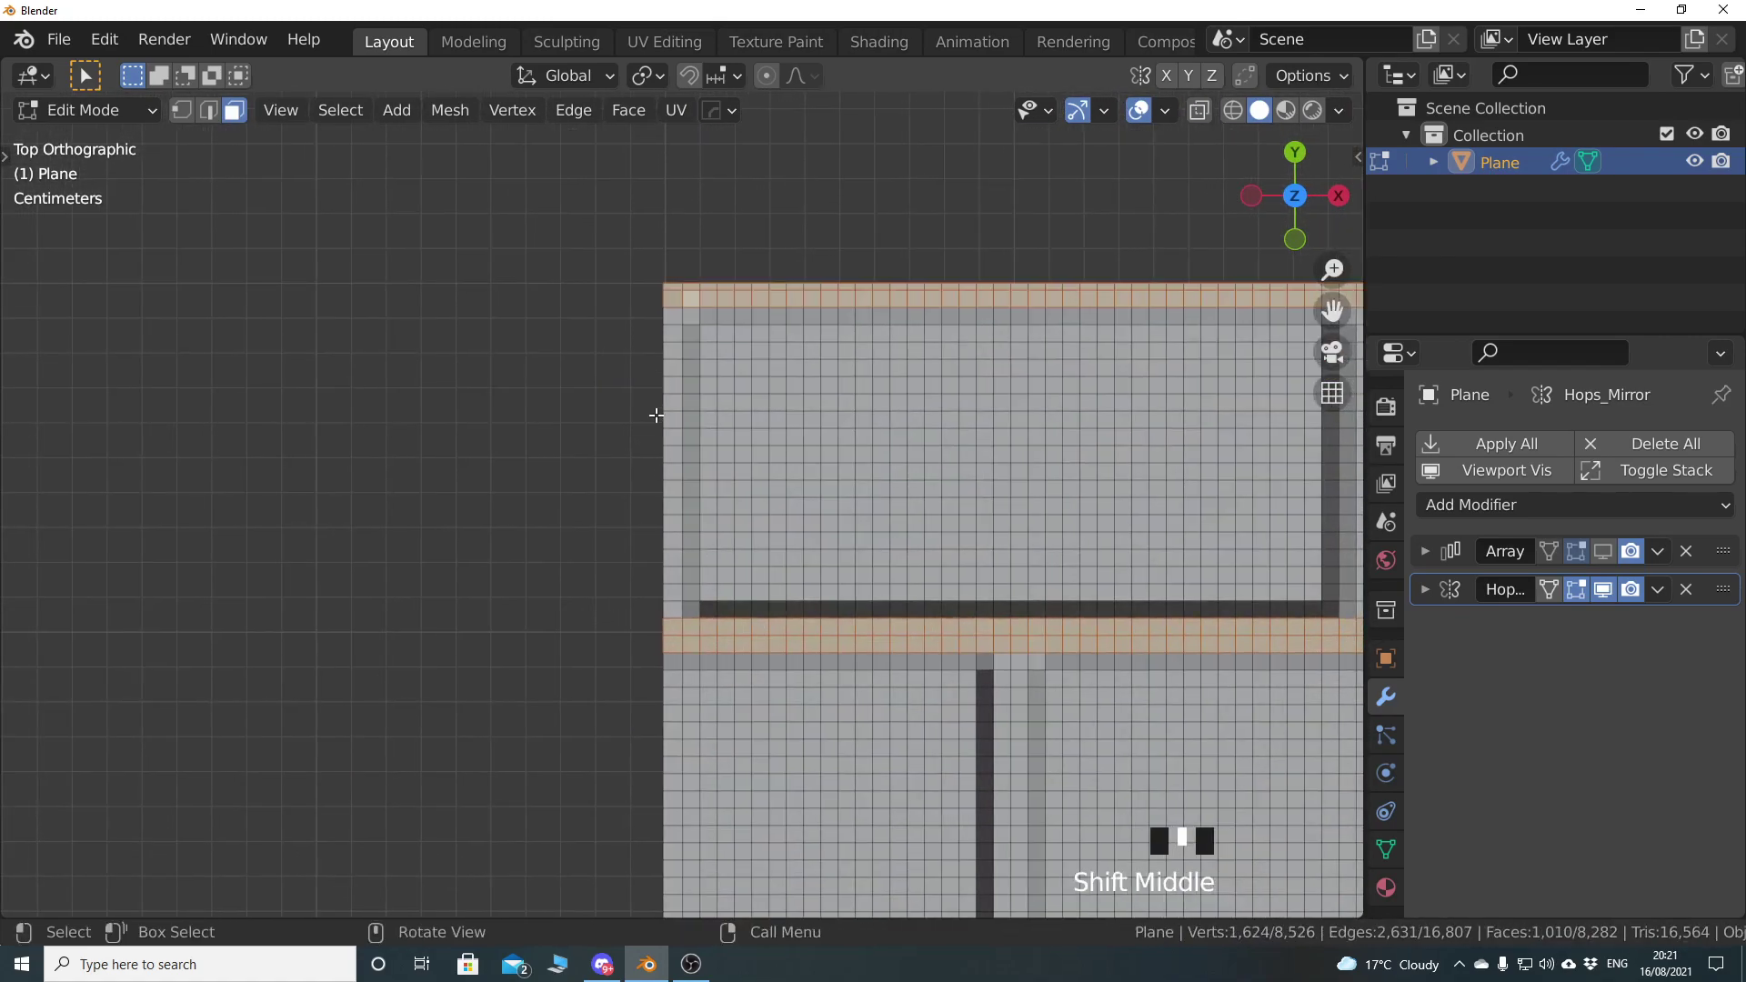
pyautogui.press('c')
pyautogui.moveTo(641, 343)
pyautogui.mouseDown()
pyautogui.moveTo(653, 322)
pyautogui.moveTo(651, 600)
pyautogui.mouseUp()
pyautogui.press('Escape')
# Circle-select the first vertical mortar joint from the negative X end in both the lower and upper brick rows
pyautogui.moveTo(866, 637)
pyautogui.keyDown('shift'); pyautogui.mouseDown(button='middle')
pyautogui.moveTo(714, 445)
pyautogui.moveTo(713, 470)
pyautogui.mouseUp(button='middle'); pyautogui.keyUp('shift')
pyautogui.press('c')
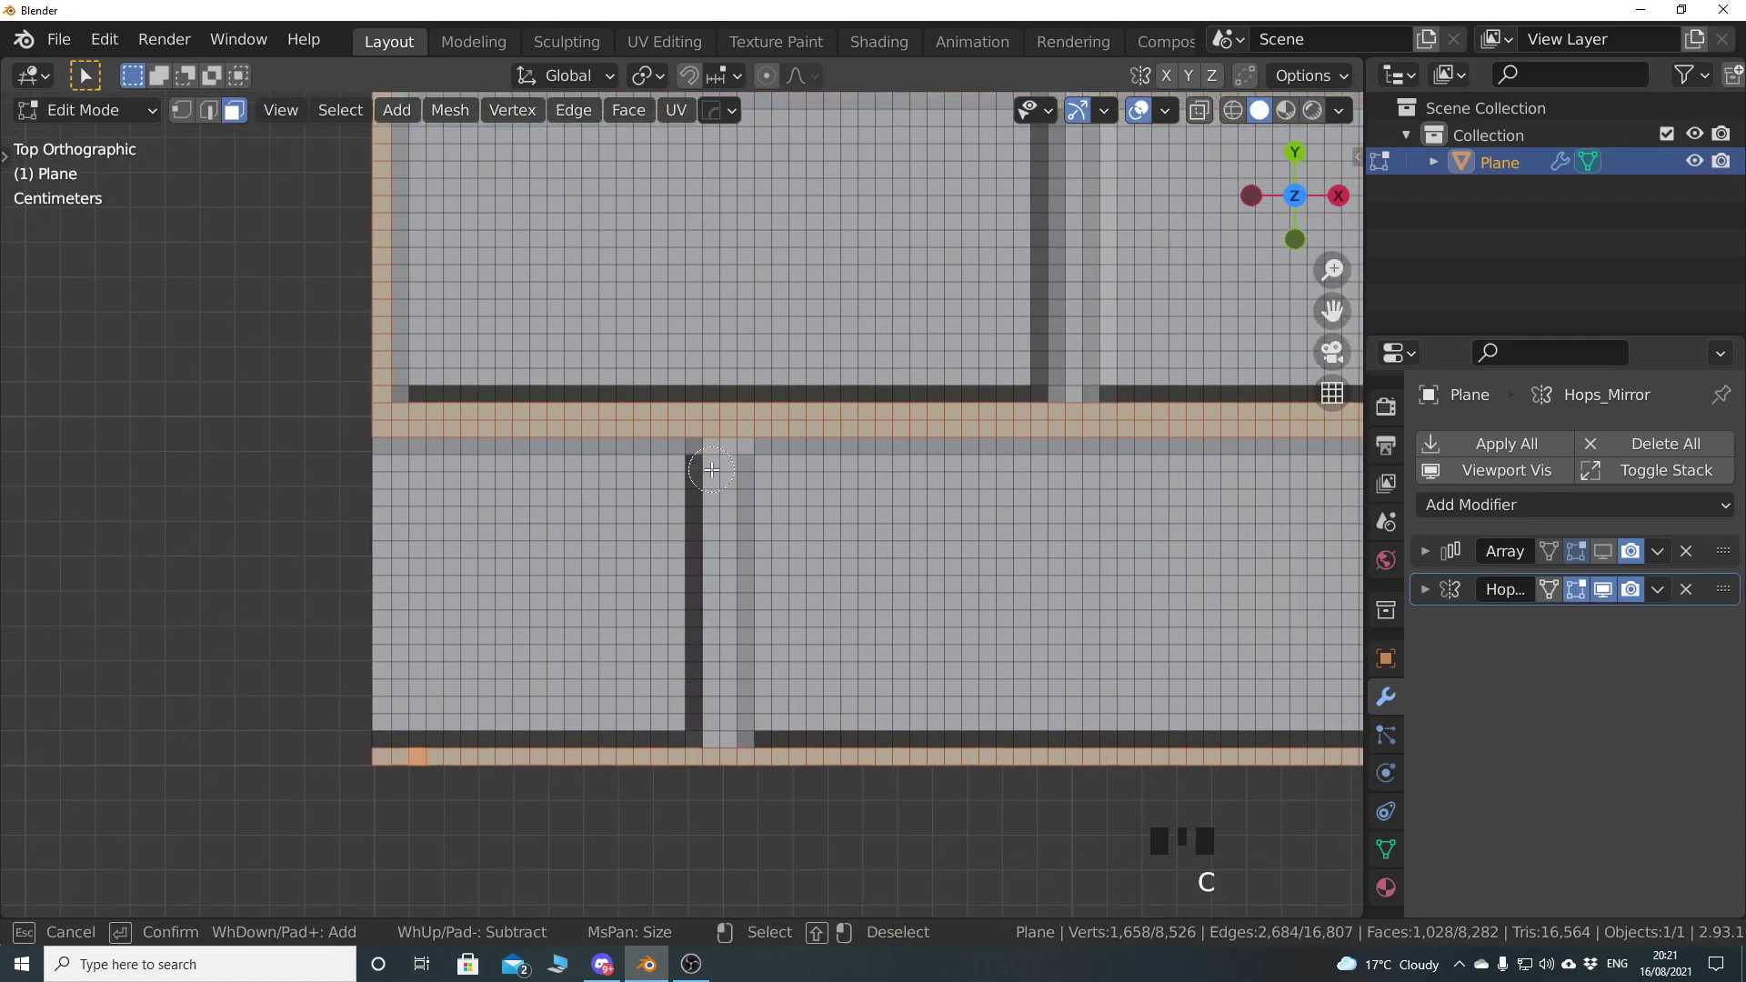
pyautogui.moveTo(722, 434); pyautogui.dragTo(721, 742)
pyautogui.press('Escape')
pyautogui.keyDown('shift'); pyautogui.moveTo(717, 664); pyautogui.dragTo(556, 827, button='middle'); pyautogui.keyUp('shift')
pyautogui.keyDown('shift'); pyautogui.moveTo(879, 333); pyautogui.dragTo(700, 419, button='middle'); pyautogui.keyUp('shift')
pyautogui.press('c')
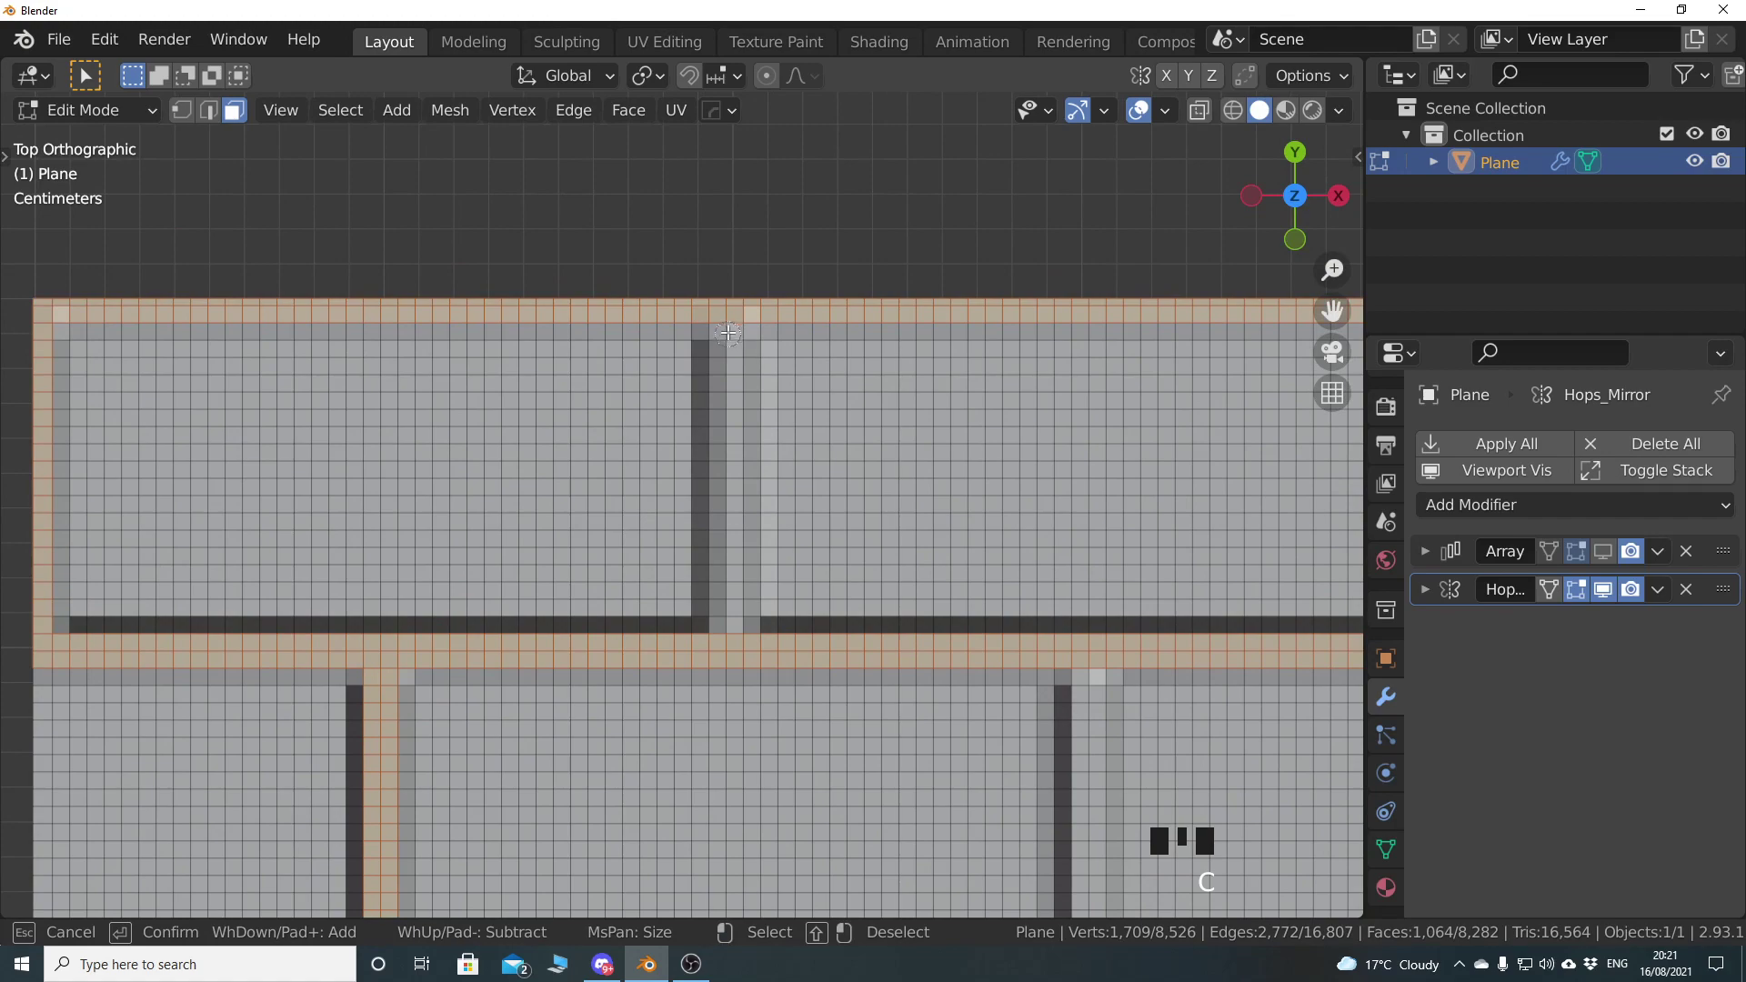
pyautogui.moveTo(726, 324); pyautogui.dragTo(726, 626)
pyautogui.press('Escape')
# Add the second and third vertical mortar joints of the upper brick row to the selection
pyautogui.keyDown('shift'); pyautogui.moveTo(726, 626); pyautogui.dragTo(407, 632, button='middle'); pyautogui.keyUp('shift')
pyautogui.keyDown('shift'); pyautogui.moveTo(496, 542); pyautogui.dragTo(791, 532, button='middle'); pyautogui.keyUp('shift')
pyautogui.press('c')
pyautogui.moveTo(722, 323); pyautogui.dragTo(721, 619)
pyautogui.keyDown('shift'); pyautogui.moveTo(1346, 491); pyautogui.dragTo(883, 486, button='middle'); pyautogui.keyUp('shift')
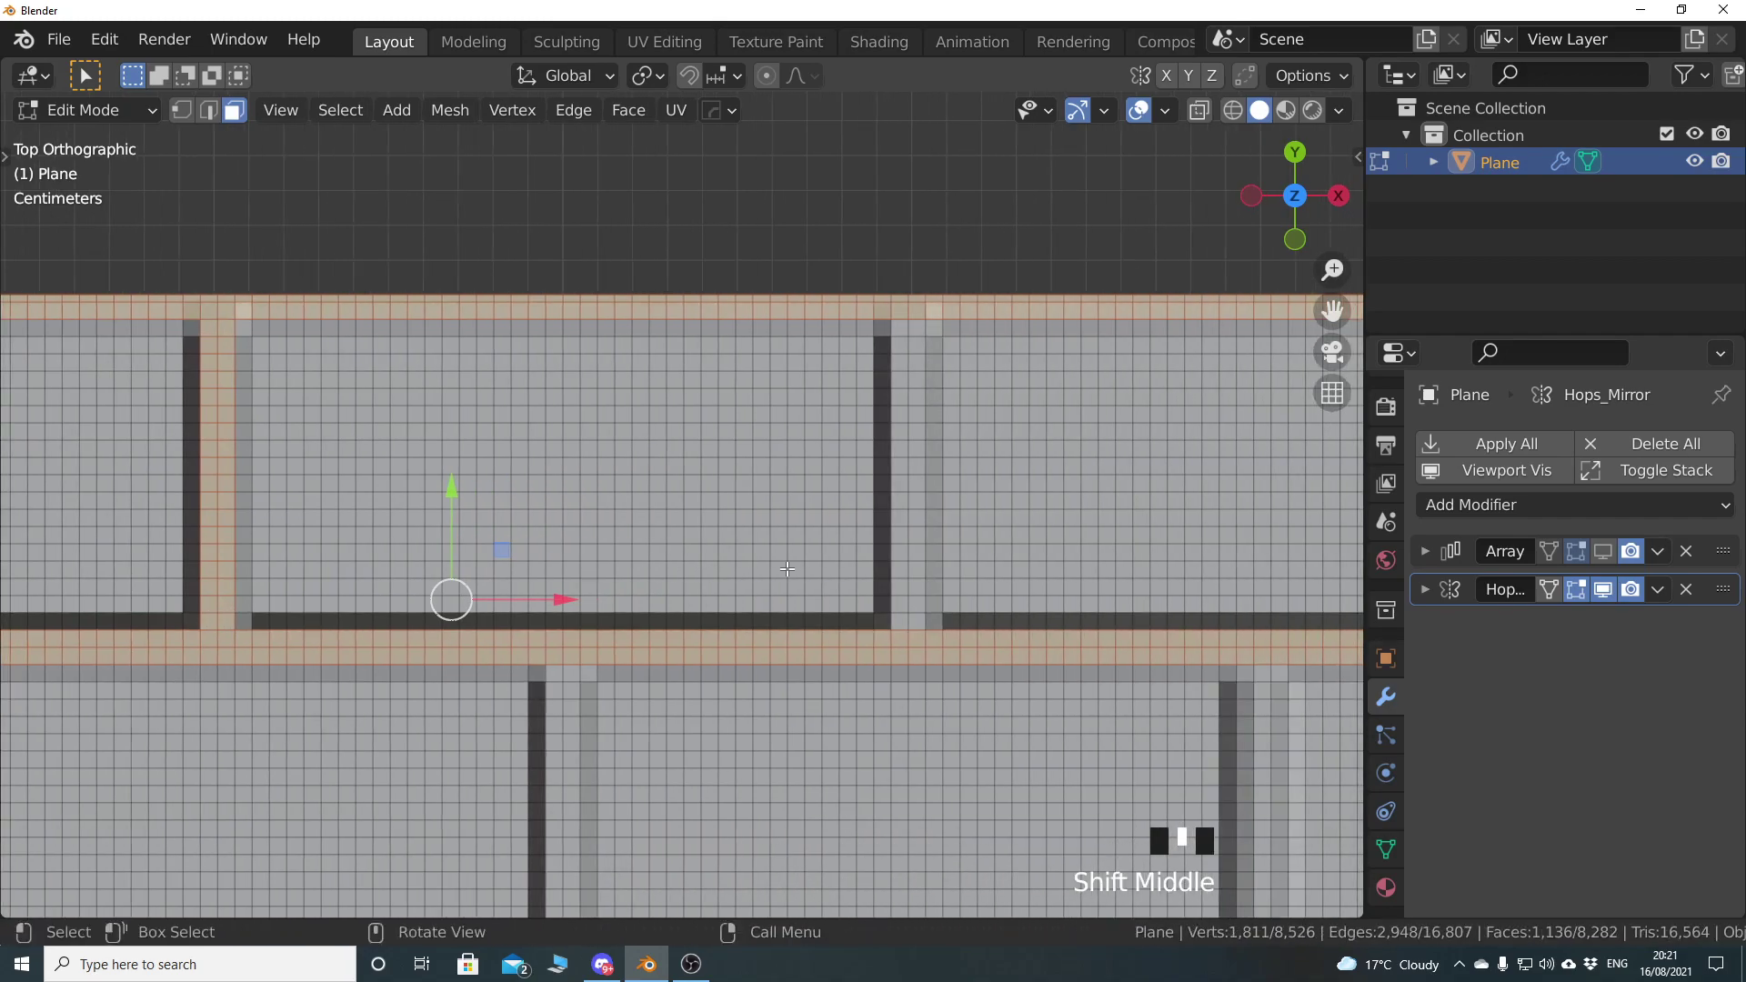
pyautogui.moveTo(903, 320); pyautogui.dragTo(909, 630)
pyautogui.rightClick(909, 630)
# Add the third and second vertical mortar joints of the lower brick row to the selection
pyautogui.keyDown('shift'); pyautogui.moveTo(909, 629); pyautogui.dragTo(1170, 397, button='middle'); pyautogui.keyUp('shift')
pyautogui.press('c')
pyautogui.moveTo(823, 445); pyautogui.dragTo(823, 738)
pyautogui.rightClick(823, 739)
pyautogui.keyDown('shift'); pyautogui.moveTo(823, 739); pyautogui.dragTo(740, 738, button='middle'); pyautogui.keyUp('shift')
pyautogui.keyDown('shift'); pyautogui.moveTo(254, 619); pyautogui.dragTo(878, 616, button='middle'); pyautogui.keyUp('shift')
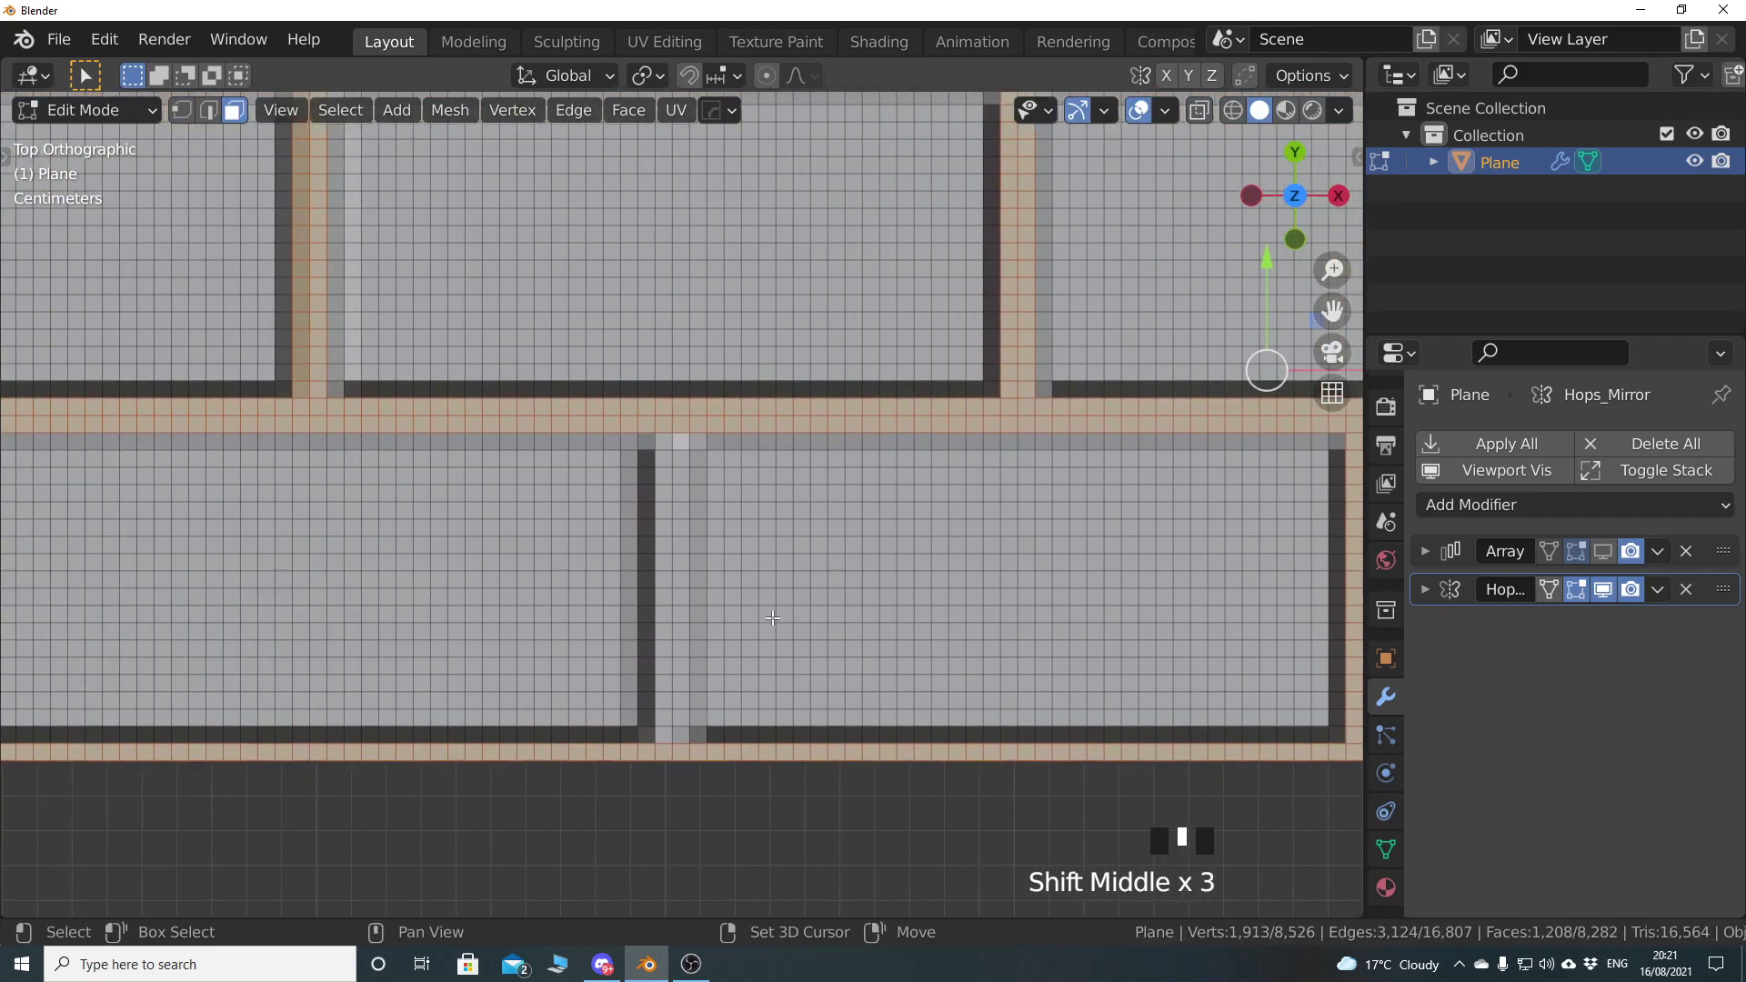
pyautogui.press('c')
pyautogui.moveTo(674, 429); pyautogui.dragTo(674, 732)
pyautogui.rightClick(674, 732)
# Circle-select the fourth vertical mortar joint in the lower row and the fourth one in the upper row
pyautogui.keyDown('shift'); pyautogui.moveTo(900, 684); pyautogui.dragTo(581, 684, button='middle'); pyautogui.keyUp('shift')
pyautogui.keyDown('shift'); pyautogui.moveTo(710, 684); pyautogui.dragTo(596, 684, button='middle'); pyautogui.keyUp('shift')
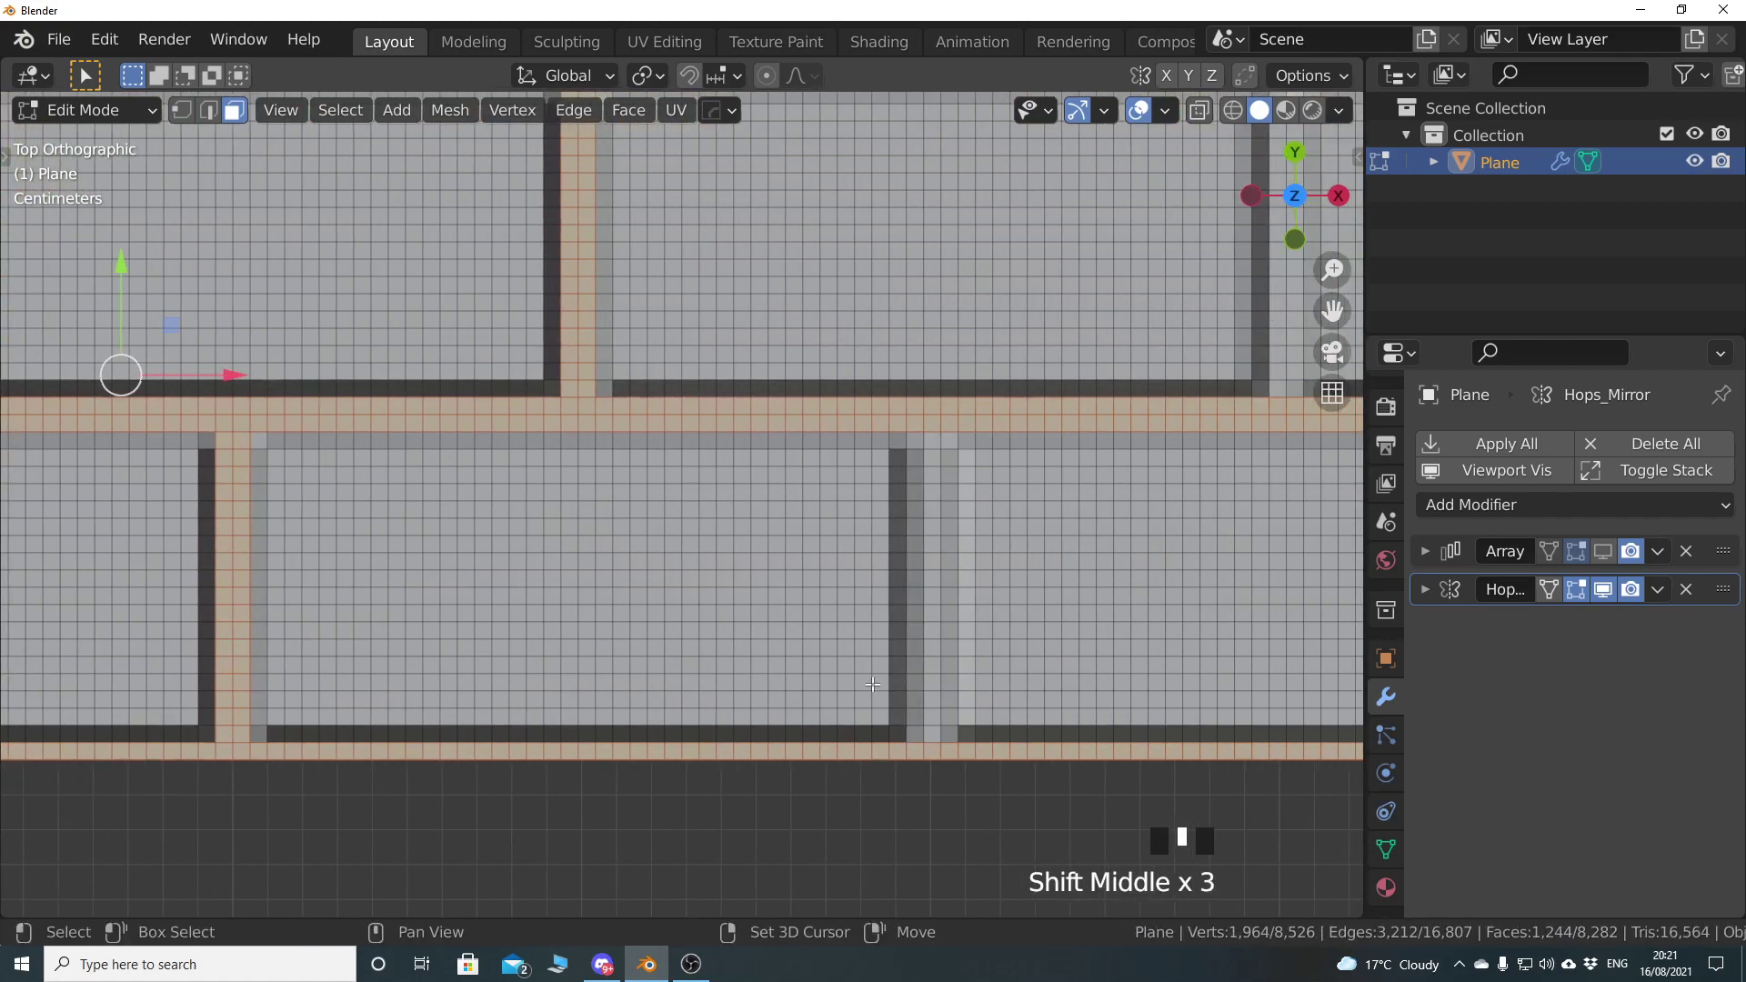
pyautogui.keyDown('shift'); pyautogui.moveTo(984, 677); pyautogui.dragTo(845, 678, button='middle'); pyautogui.keyUp('shift')
pyautogui.press('c')
pyautogui.moveTo(794, 436); pyautogui.dragTo(794, 744)
pyautogui.rightClick(794, 744)
pyautogui.keyDown('shift'); pyautogui.moveTo(794, 744); pyautogui.dragTo(797, 705, button='middle'); pyautogui.keyUp('shift')
pyautogui.keyDown('shift'); pyautogui.moveTo(823, 641); pyautogui.dragTo(825, 598, button='middle'); pyautogui.keyUp('shift')
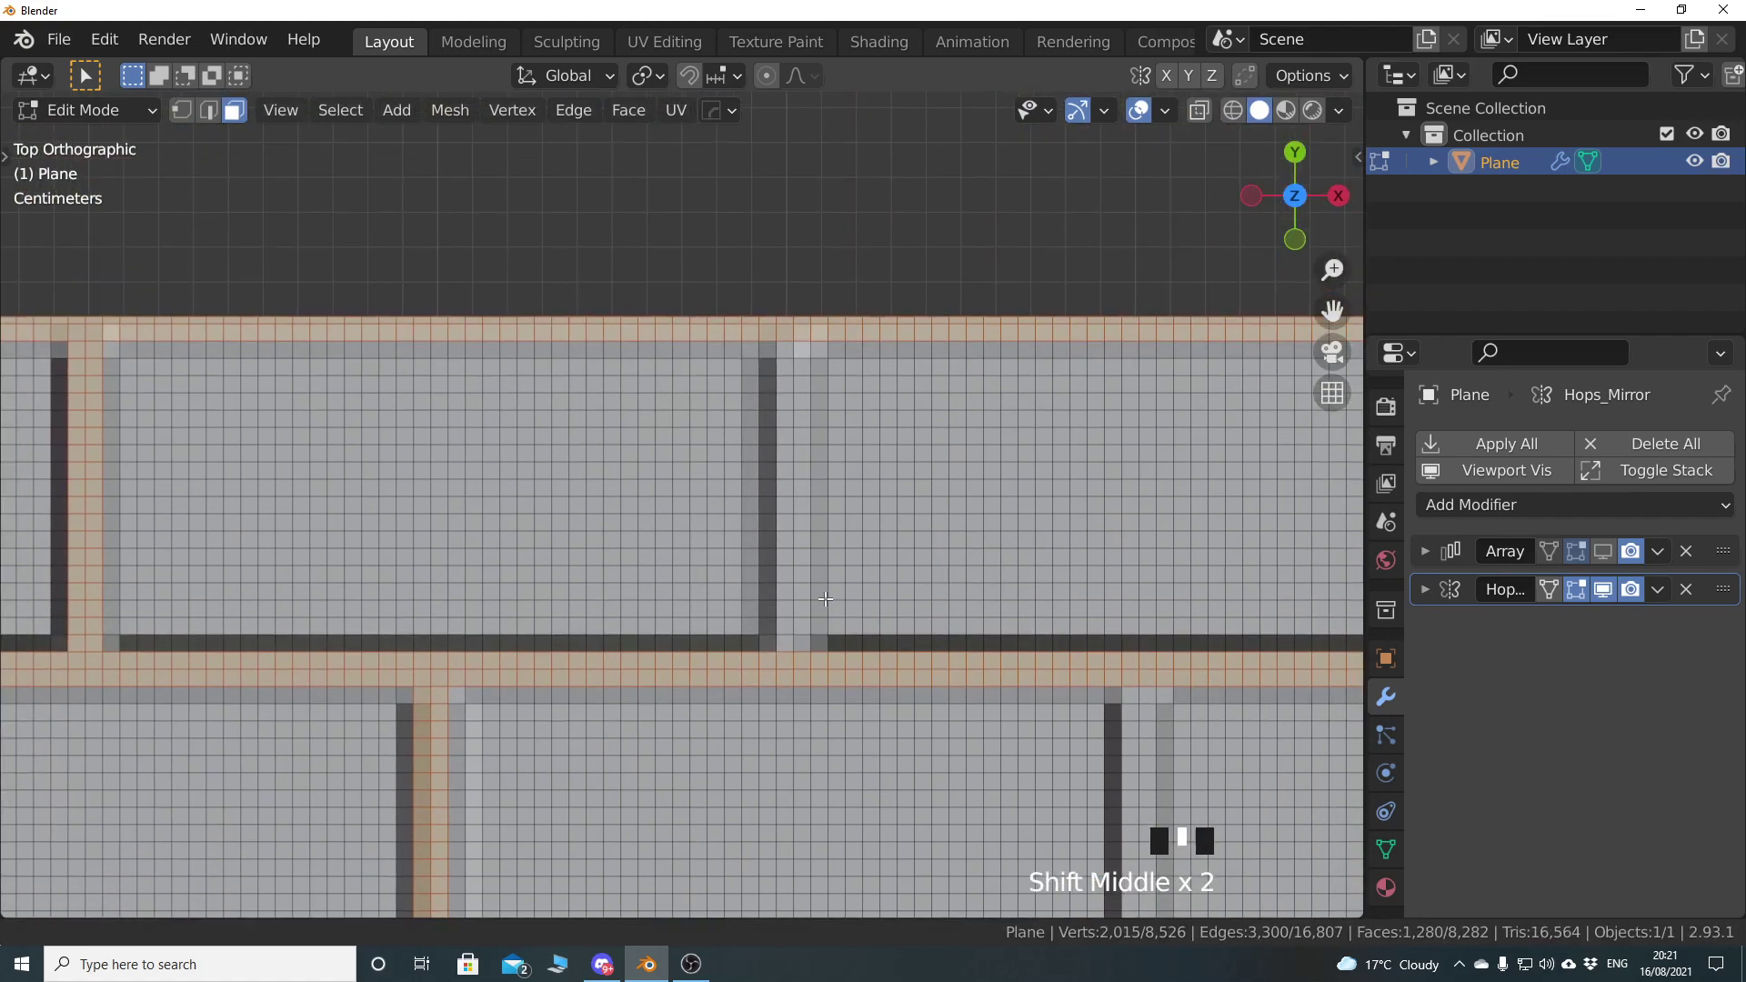
pyautogui.press('c')
pyautogui.moveTo(793, 347); pyautogui.dragTo(794, 646)
pyautogui.rightClick(794, 647)
# Add the lower row's last vertical joint and the upper row's mortar faces at the mirror line to the selection
pyautogui.moveTo(794, 648)
pyautogui.keyDown('shift'); pyautogui.mouseDown(button='middle')
pyautogui.moveTo(679, 505)
pyautogui.moveTo(717, 611)
pyautogui.mouseUp(button='middle'); pyautogui.keyUp('shift')
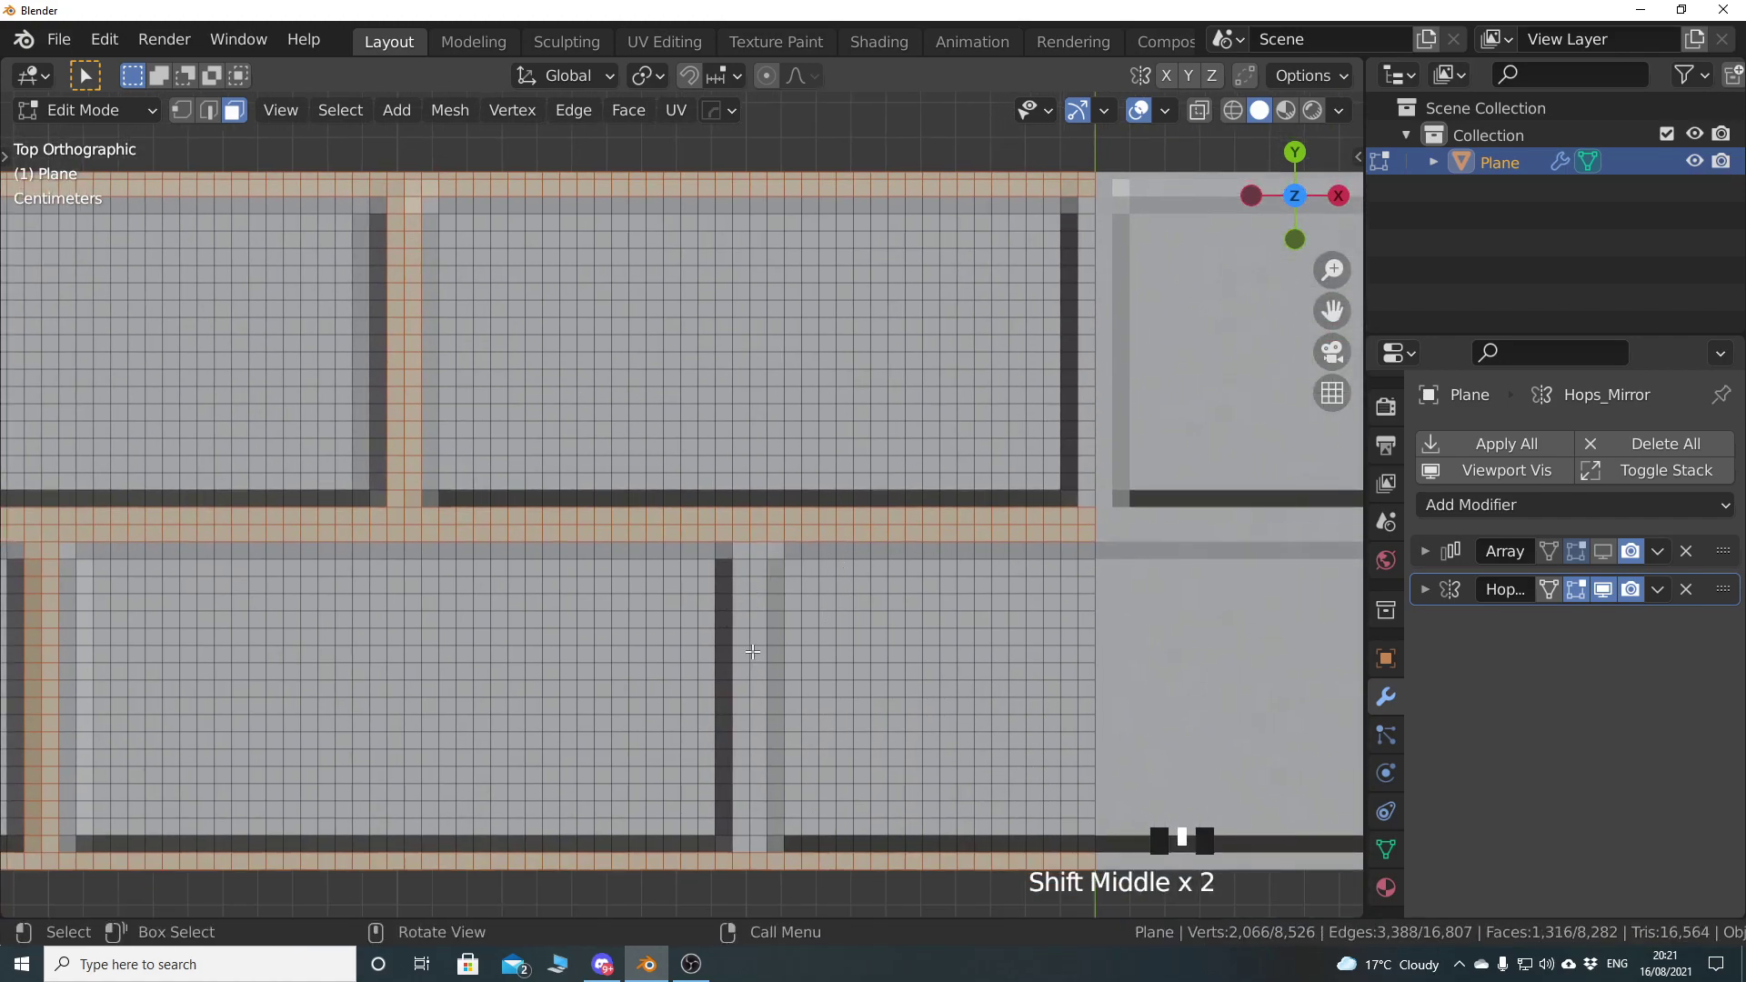
pyautogui.press('c')
pyautogui.moveTo(748, 563); pyautogui.dragTo(750, 835)
pyautogui.rightClick(766, 791)
pyautogui.keyDown('shift'); pyautogui.moveTo(1110, 390); pyautogui.dragTo(830, 570, button='middle'); pyautogui.keyUp('shift')
pyautogui.press('c')
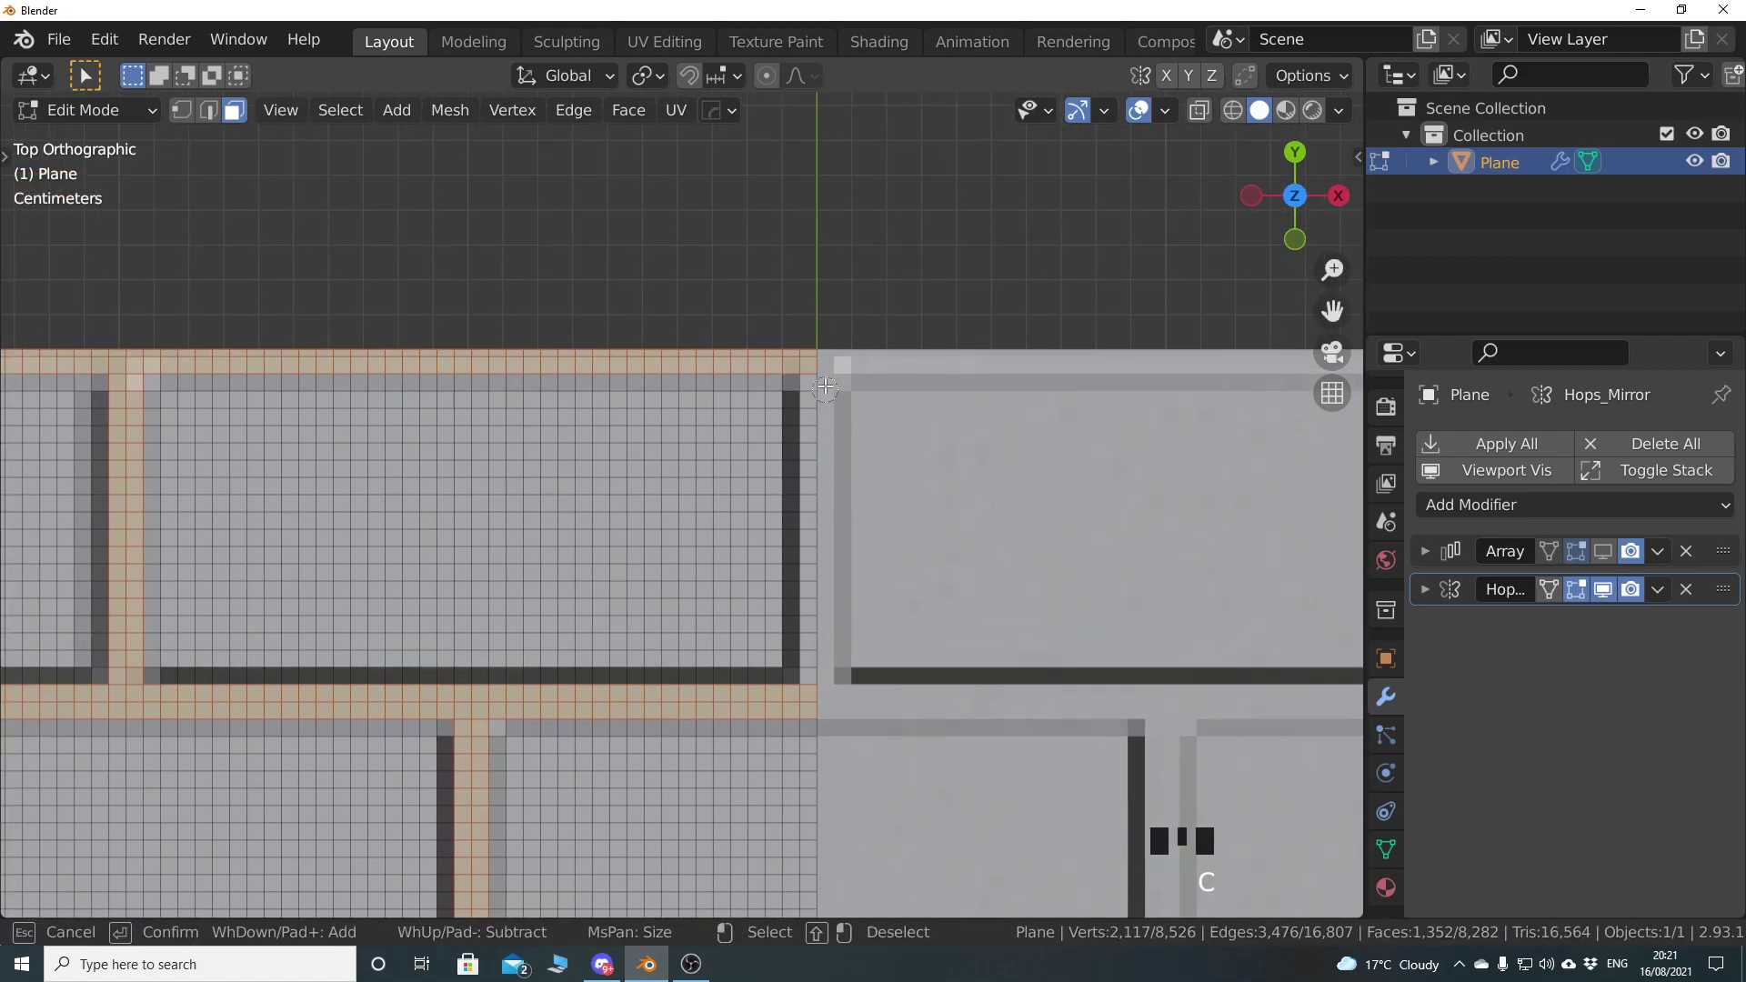
pyautogui.moveTo(819, 371); pyautogui.dragTo(820, 669)
pyautogui.rightClick(820, 670)
# Create a new material in a second slot of the plane and assign it to the selected mortar faces
pyautogui.scroll(-6, 820, 669)
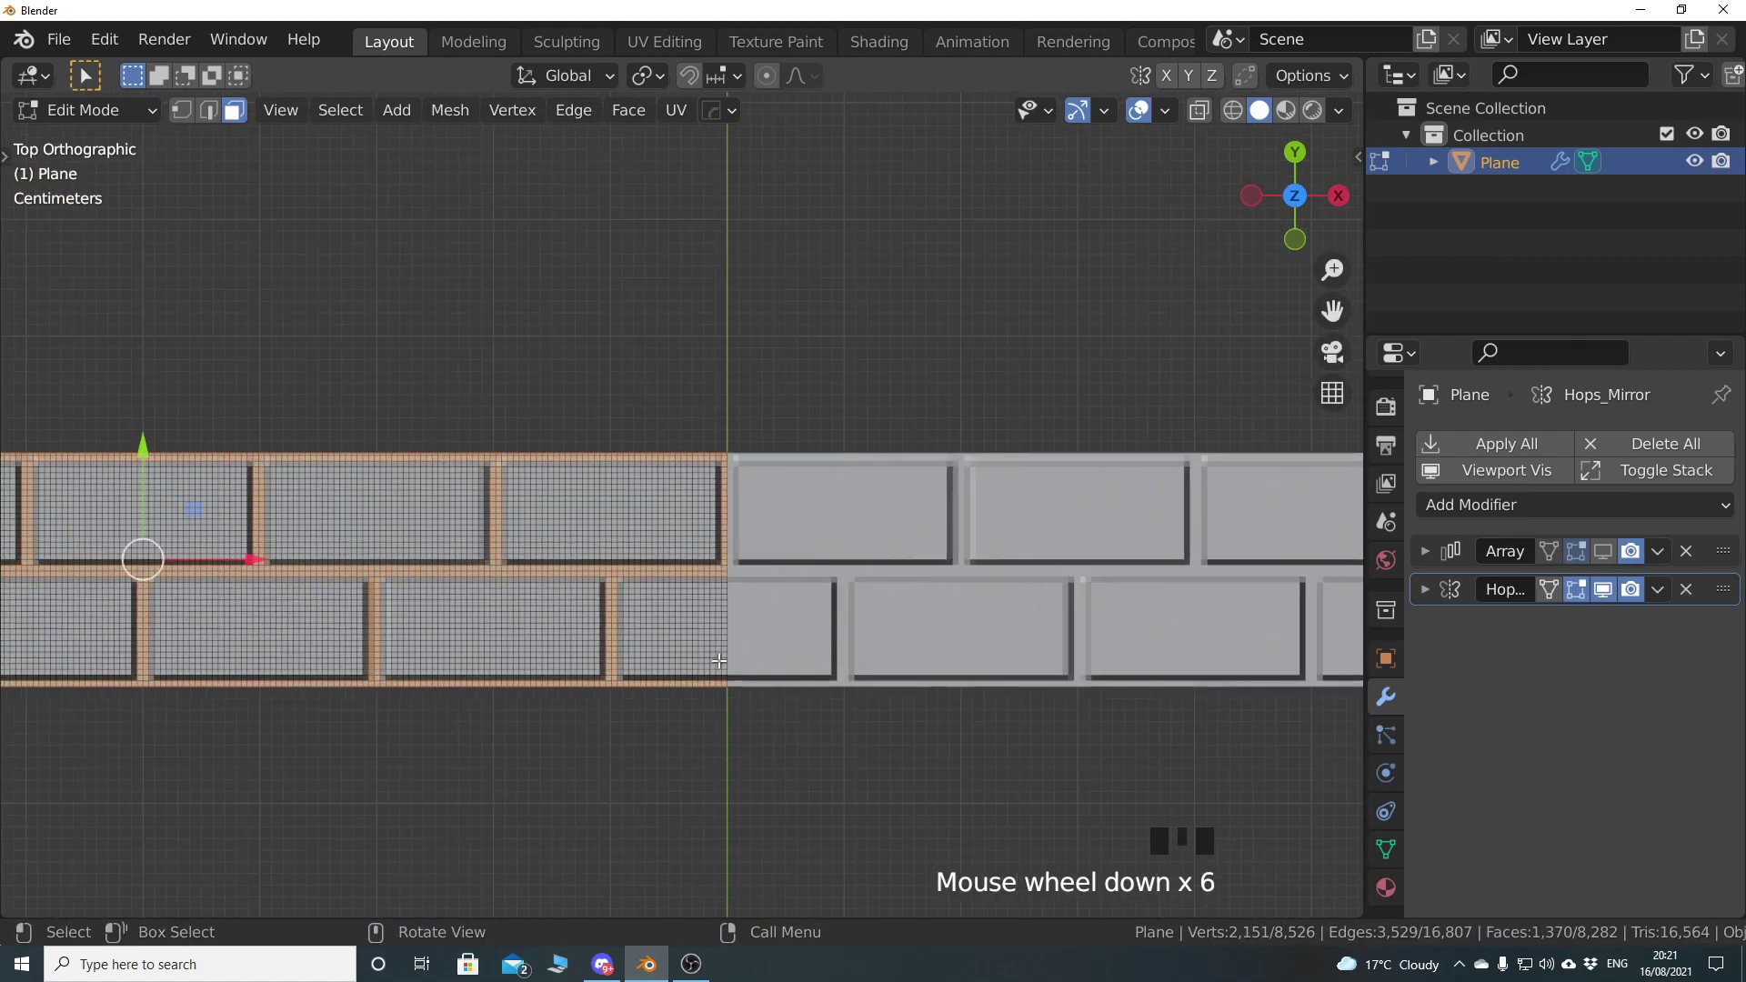
pyautogui.keyDown('shift'); pyautogui.moveTo(351, 655); pyautogui.dragTo(879, 657, button='middle'); pyautogui.keyUp('shift')
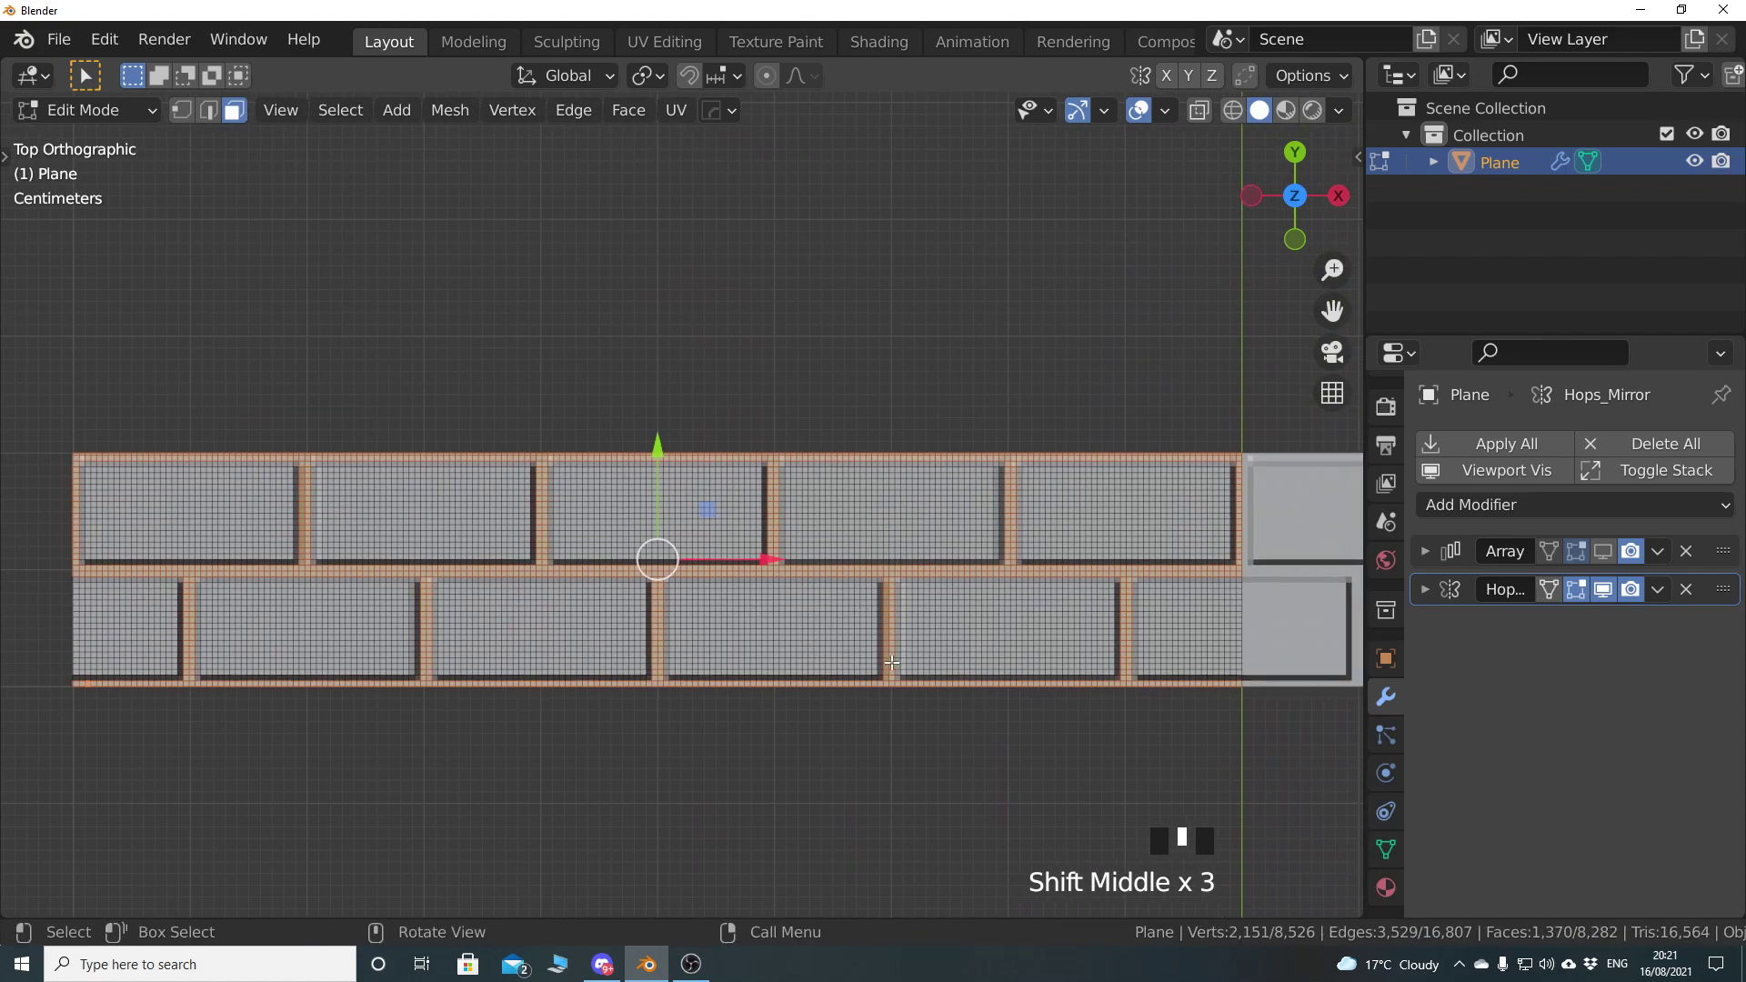
pyautogui.scroll(-6, 919, 623)
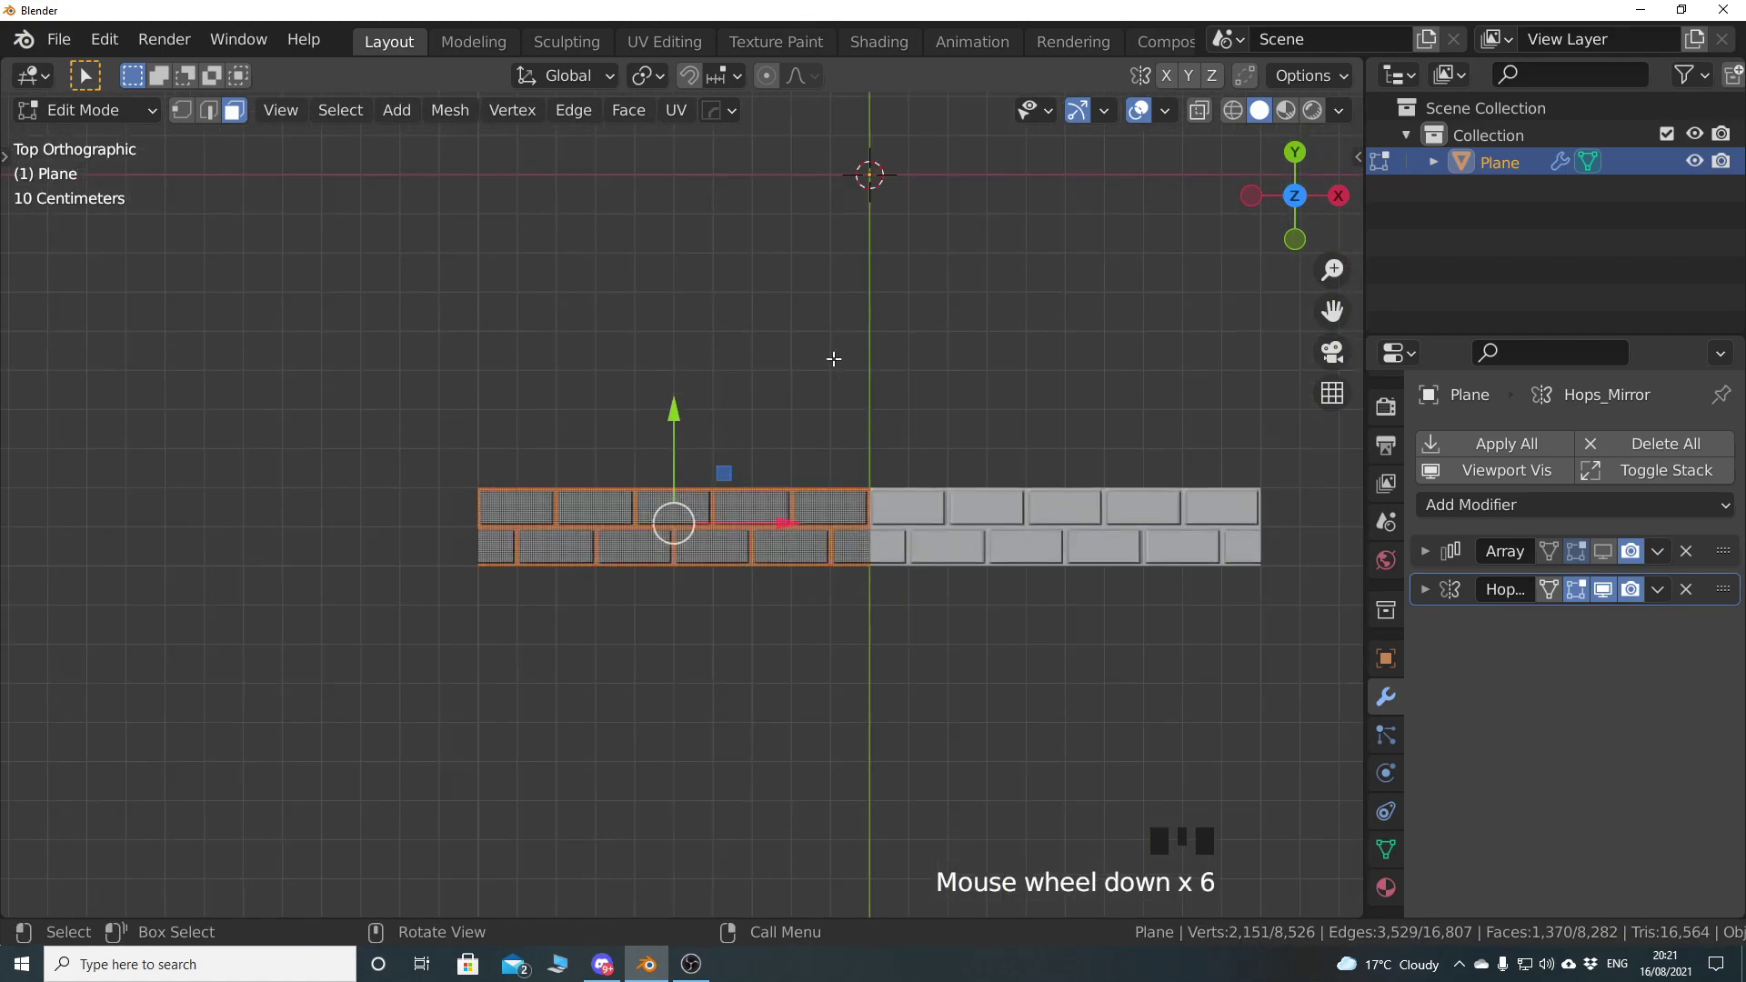
pyautogui.keyDown('shift'); pyautogui.moveTo(859, 384); pyautogui.dragTo(778, 623, button='middle'); pyautogui.keyUp('shift')
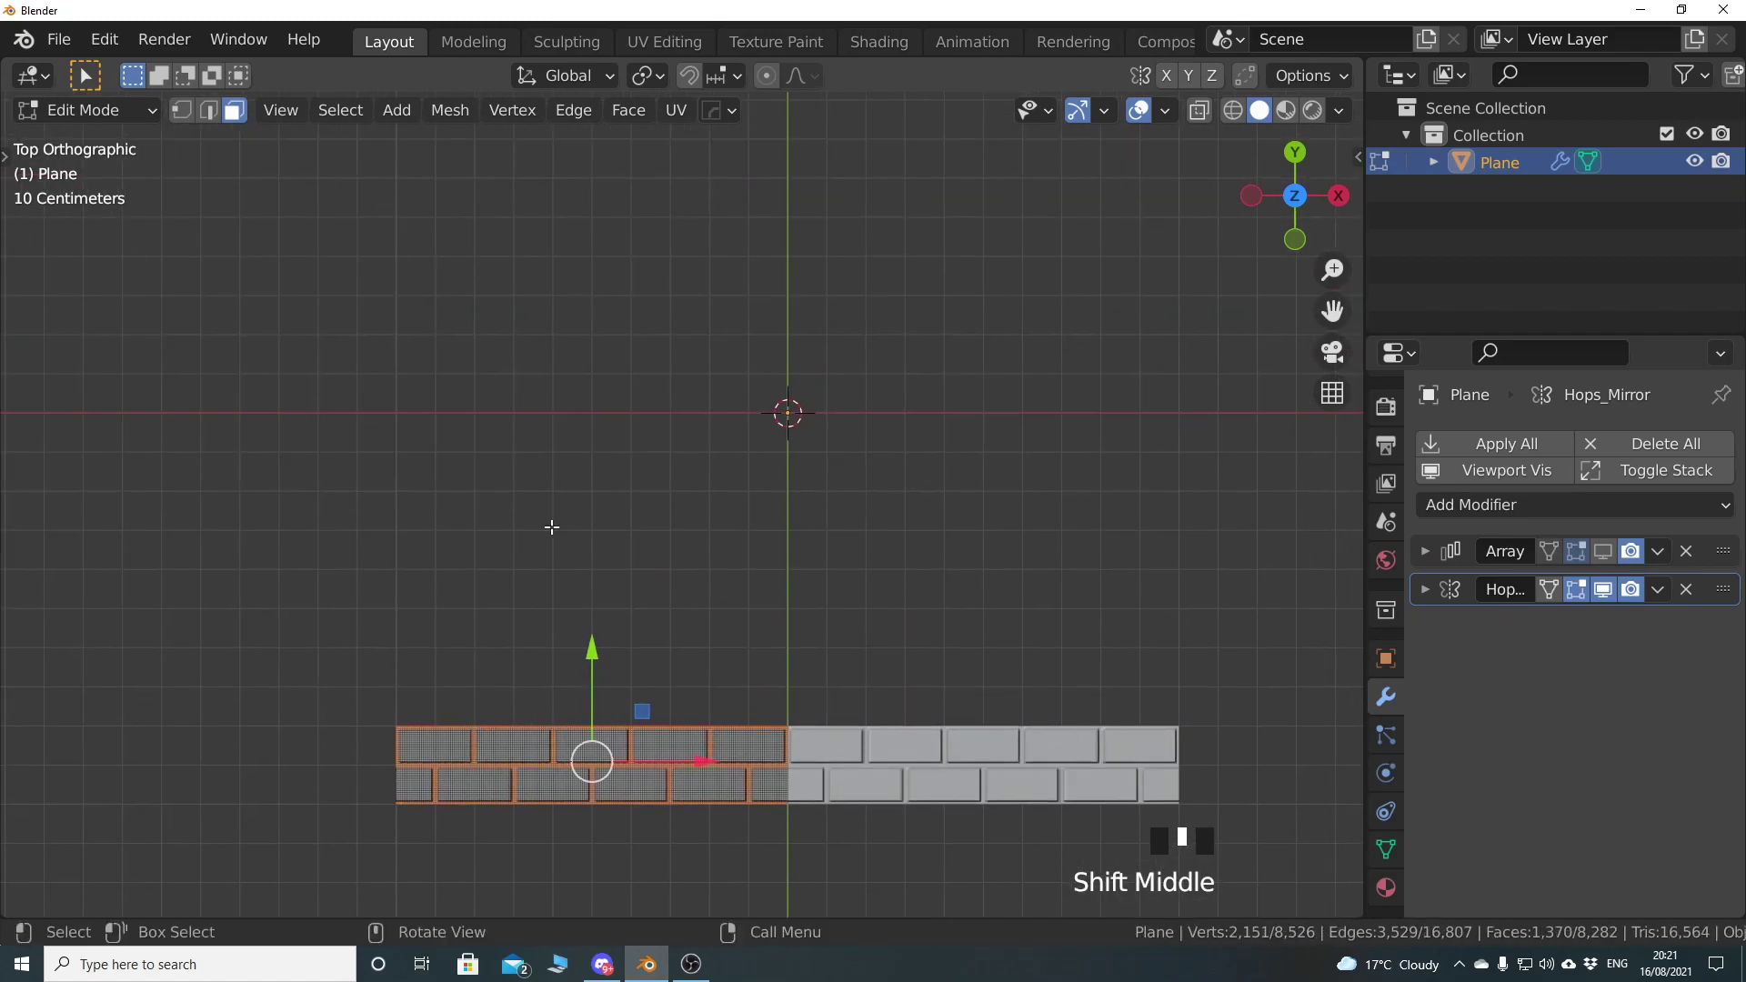
pyautogui.scroll(3, 816, 685)
pyautogui.scroll(-1, 803, 517)
pyautogui.scroll(-1, 904, 604)
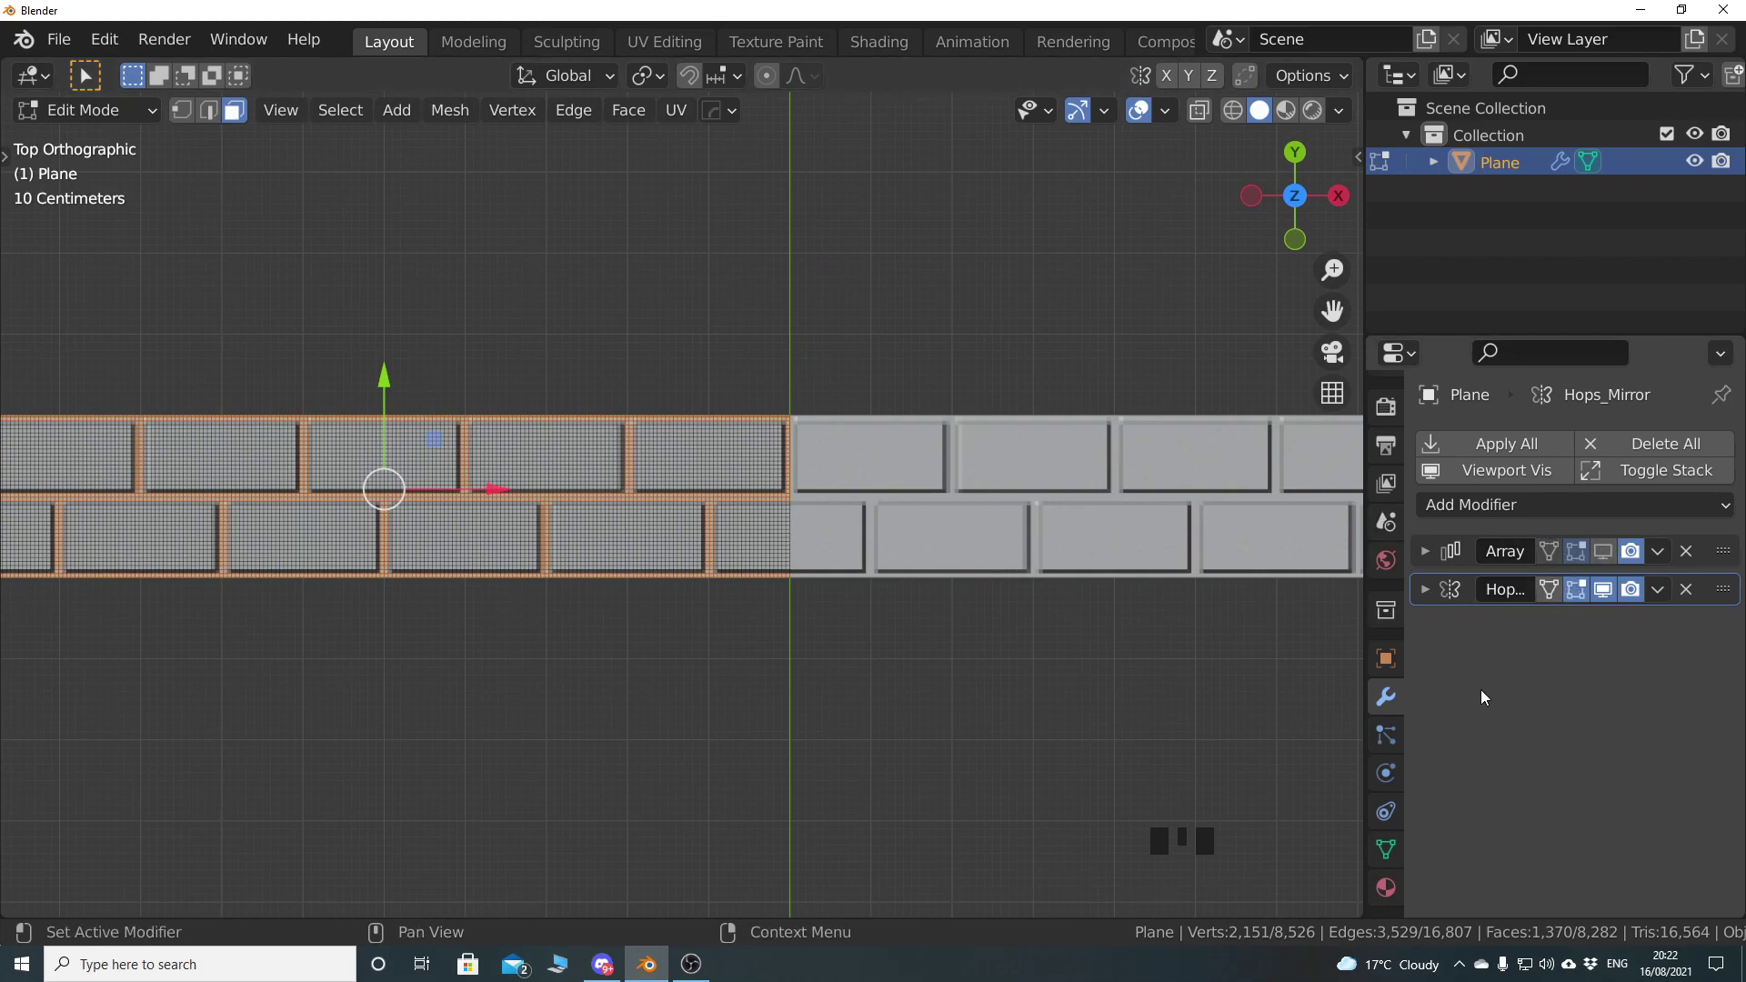
pyautogui.click(1387, 889)
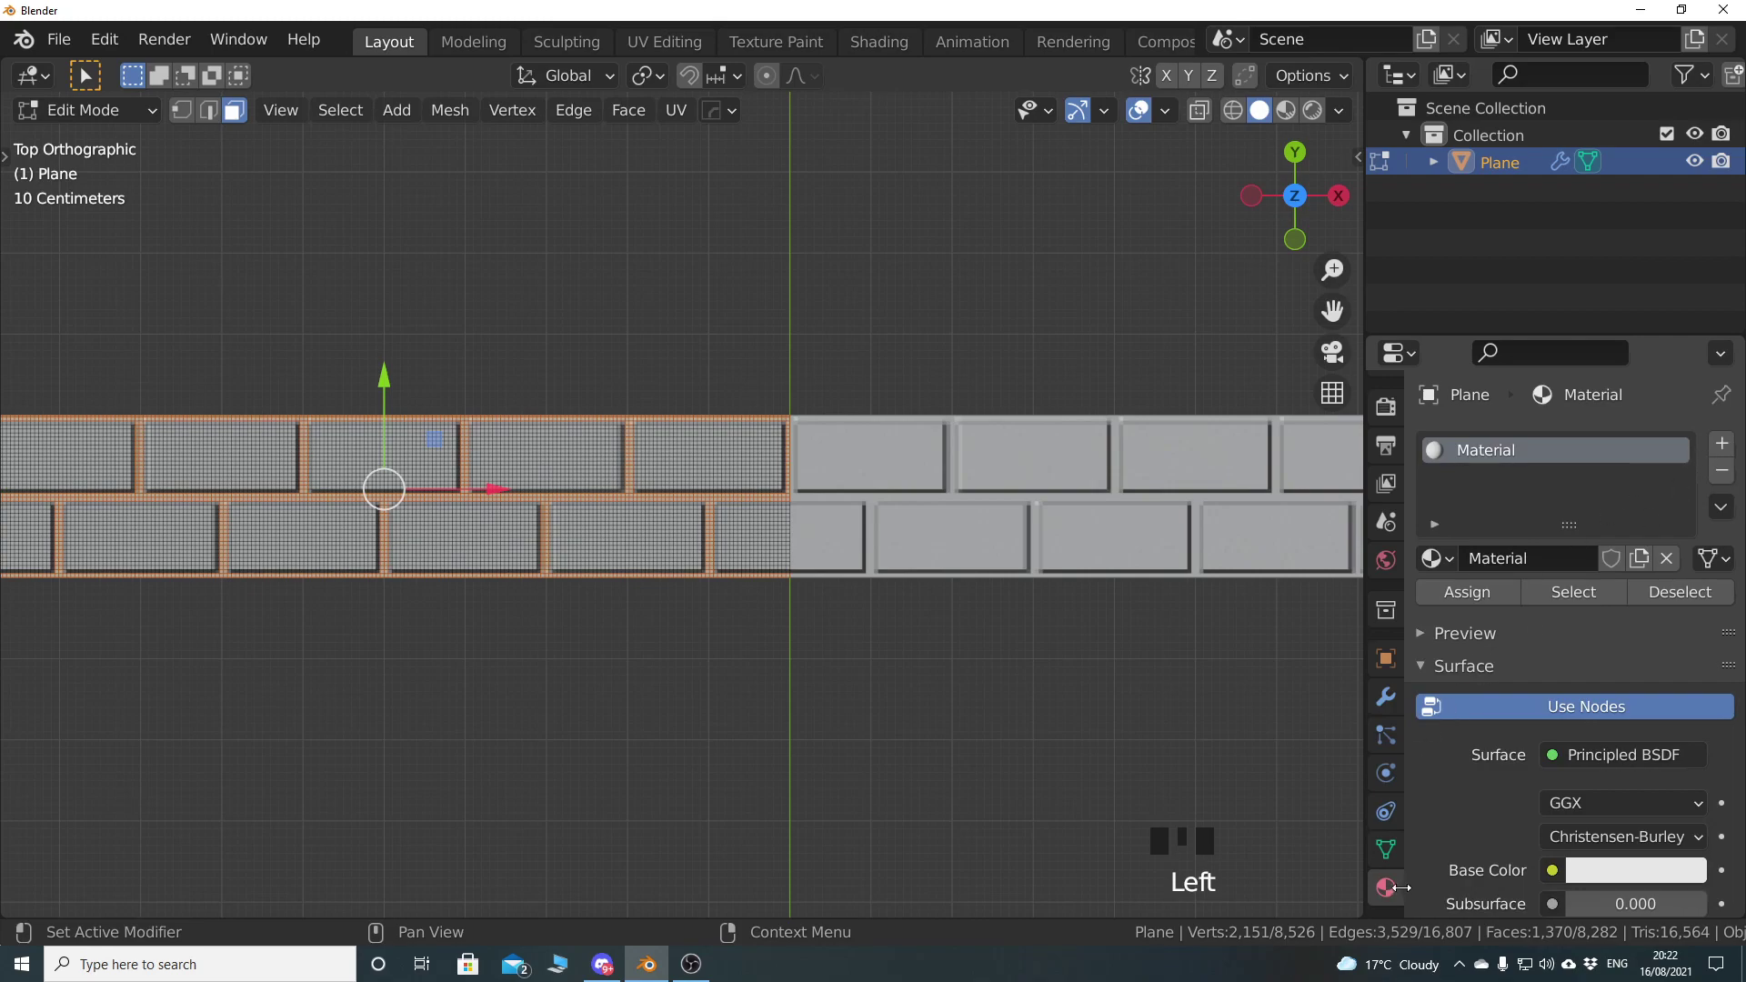
pyautogui.click(1718, 446)
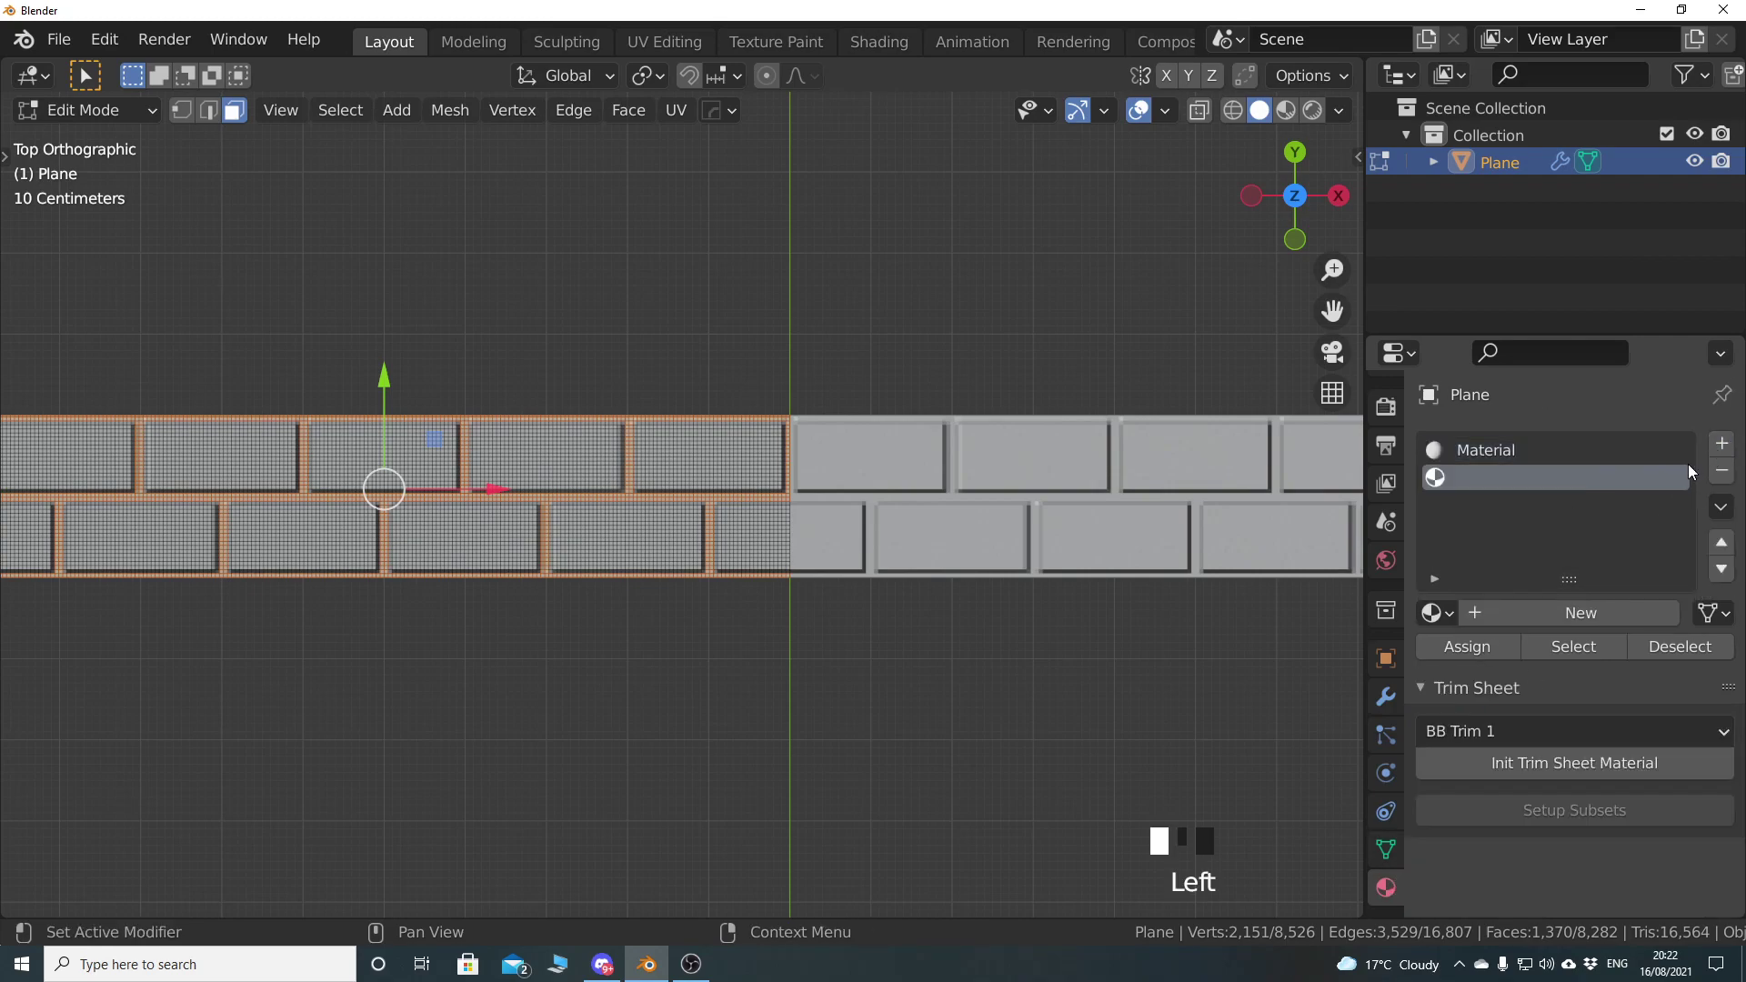
pyautogui.click(1532, 616)
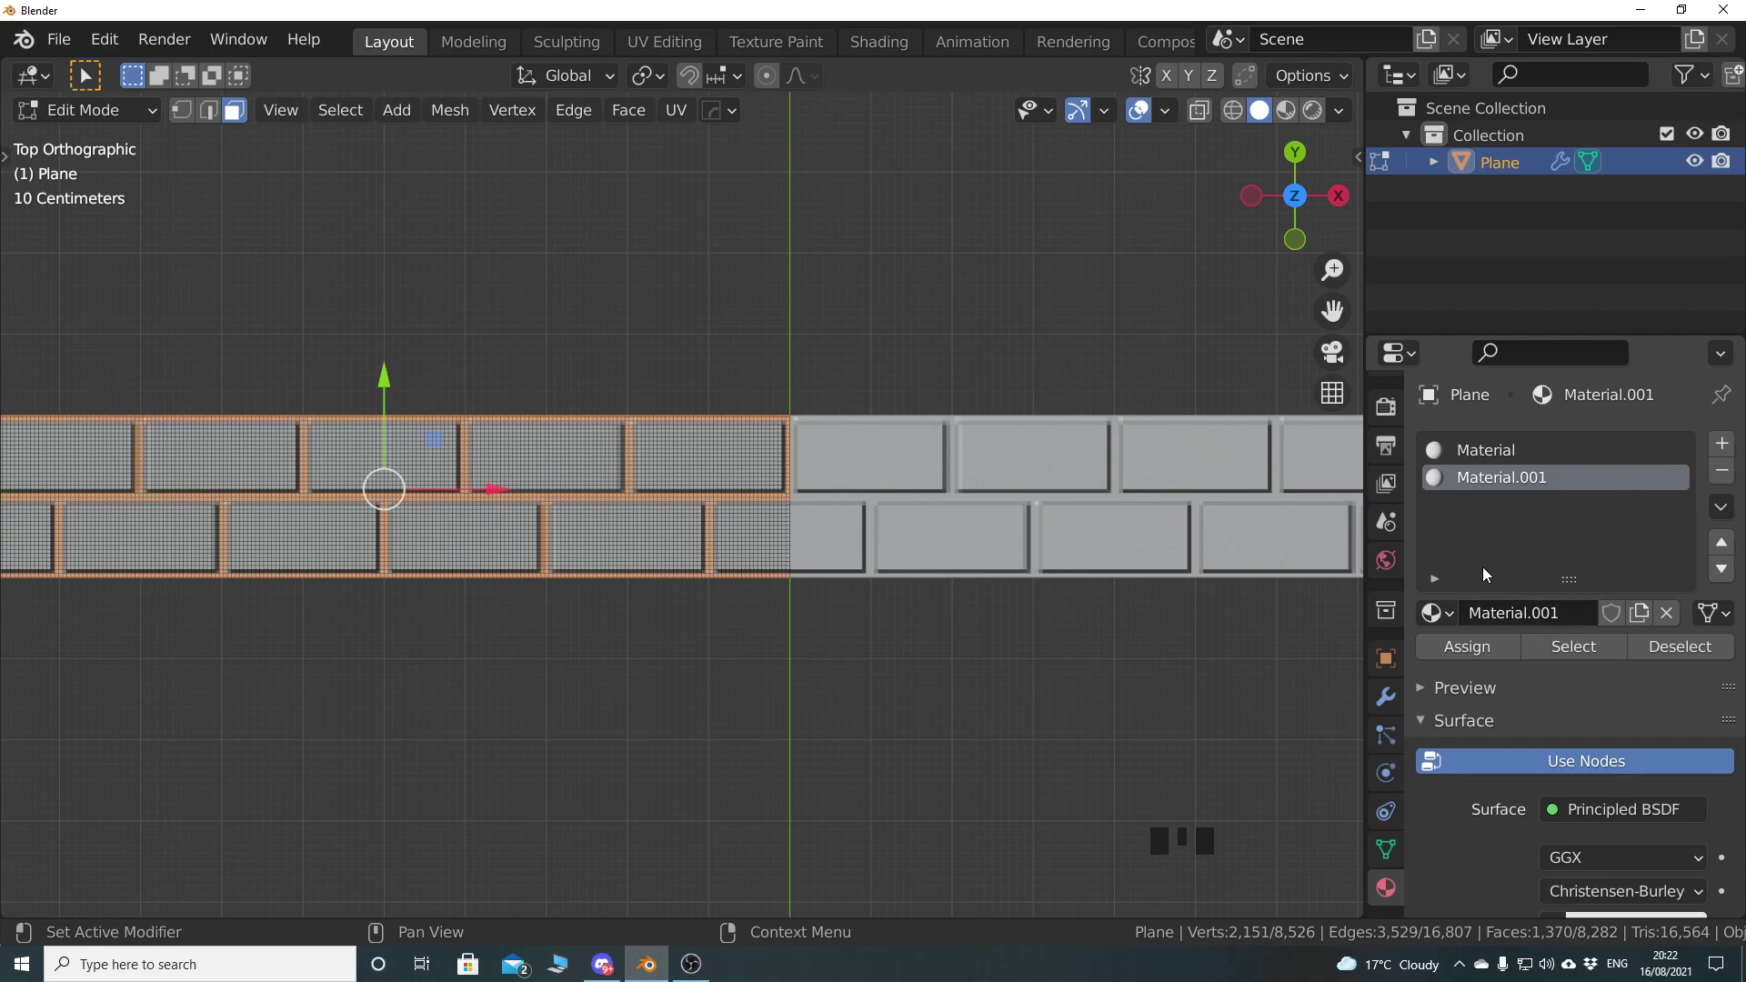
pyautogui.click(1466, 646)
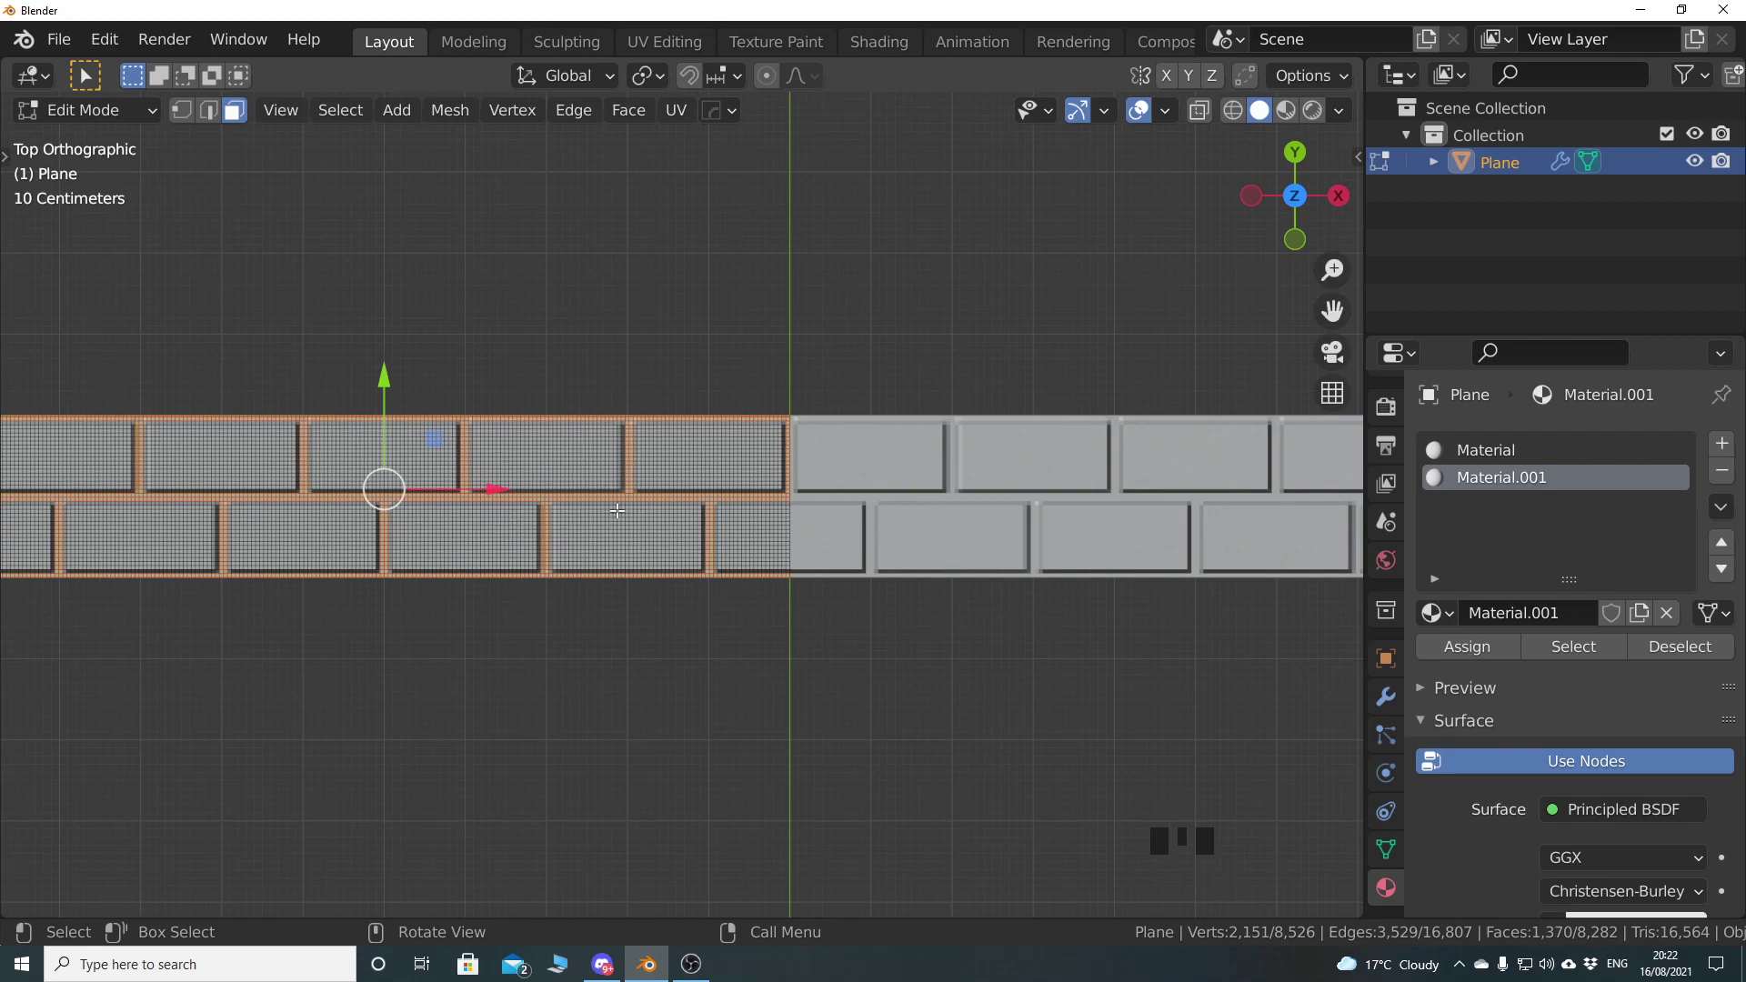
# Verify the material assignment by selecting only the second slot's faces, clearing them, and selecting only the first slot's faces
pyautogui.hotkey('alt', 'a')
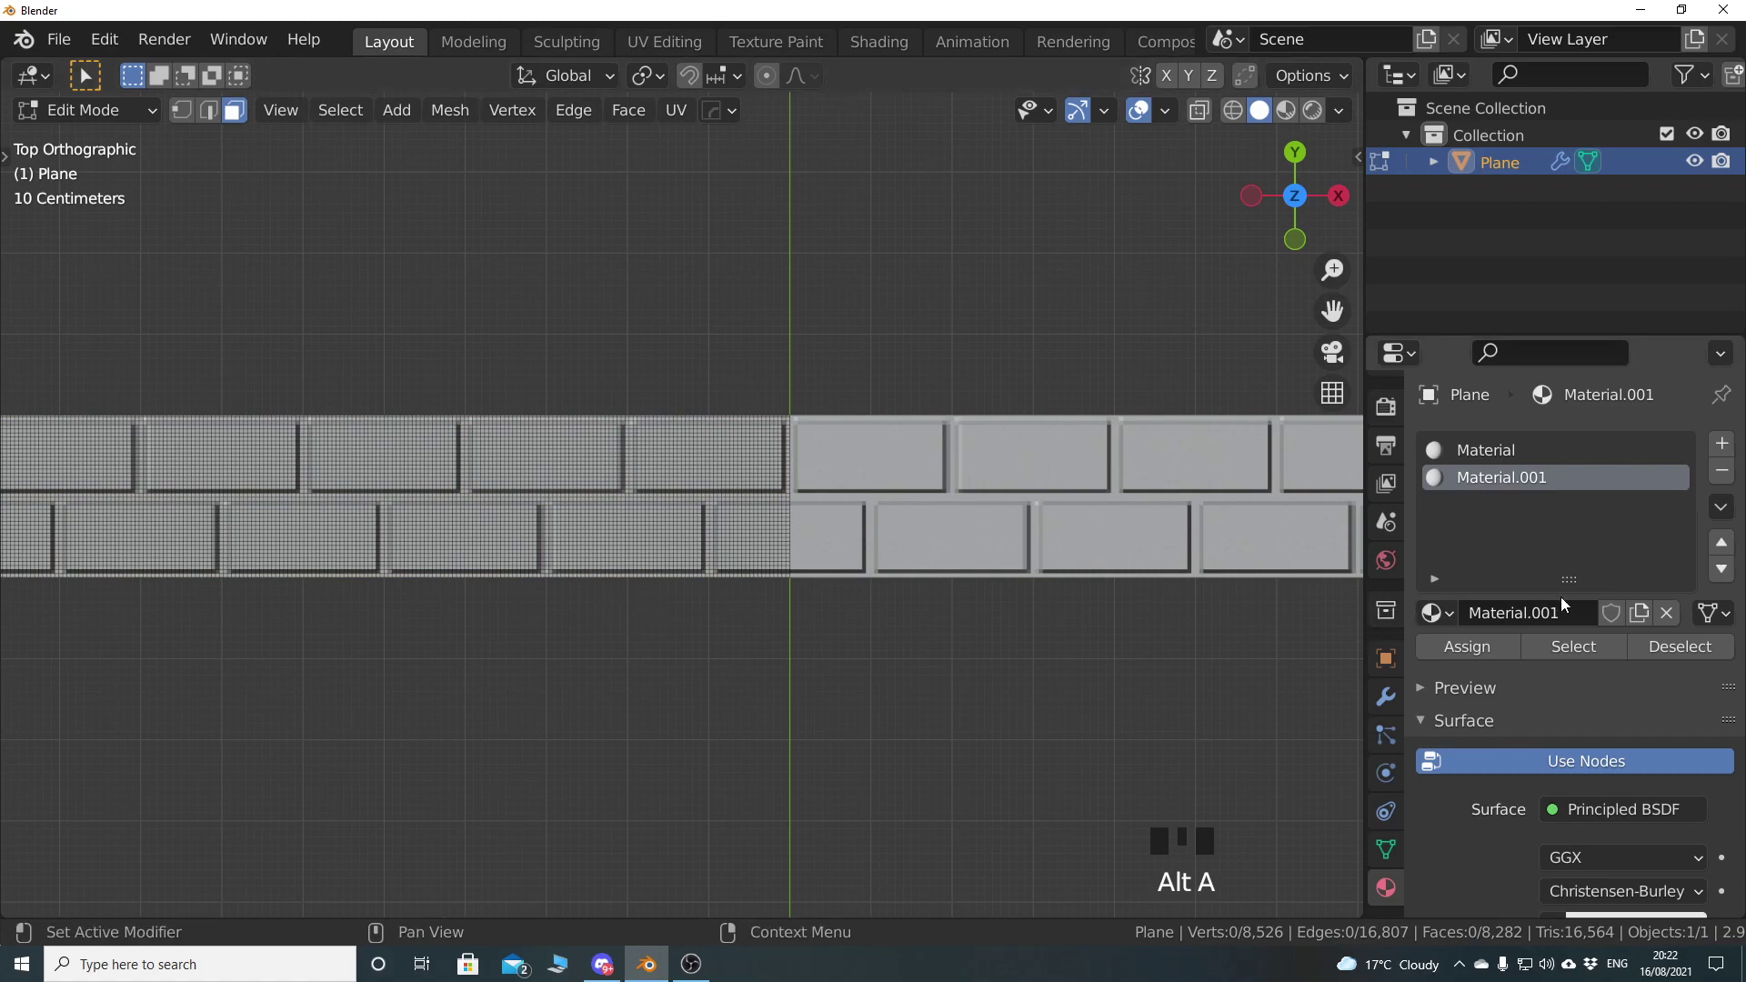
pyautogui.click(1583, 648)
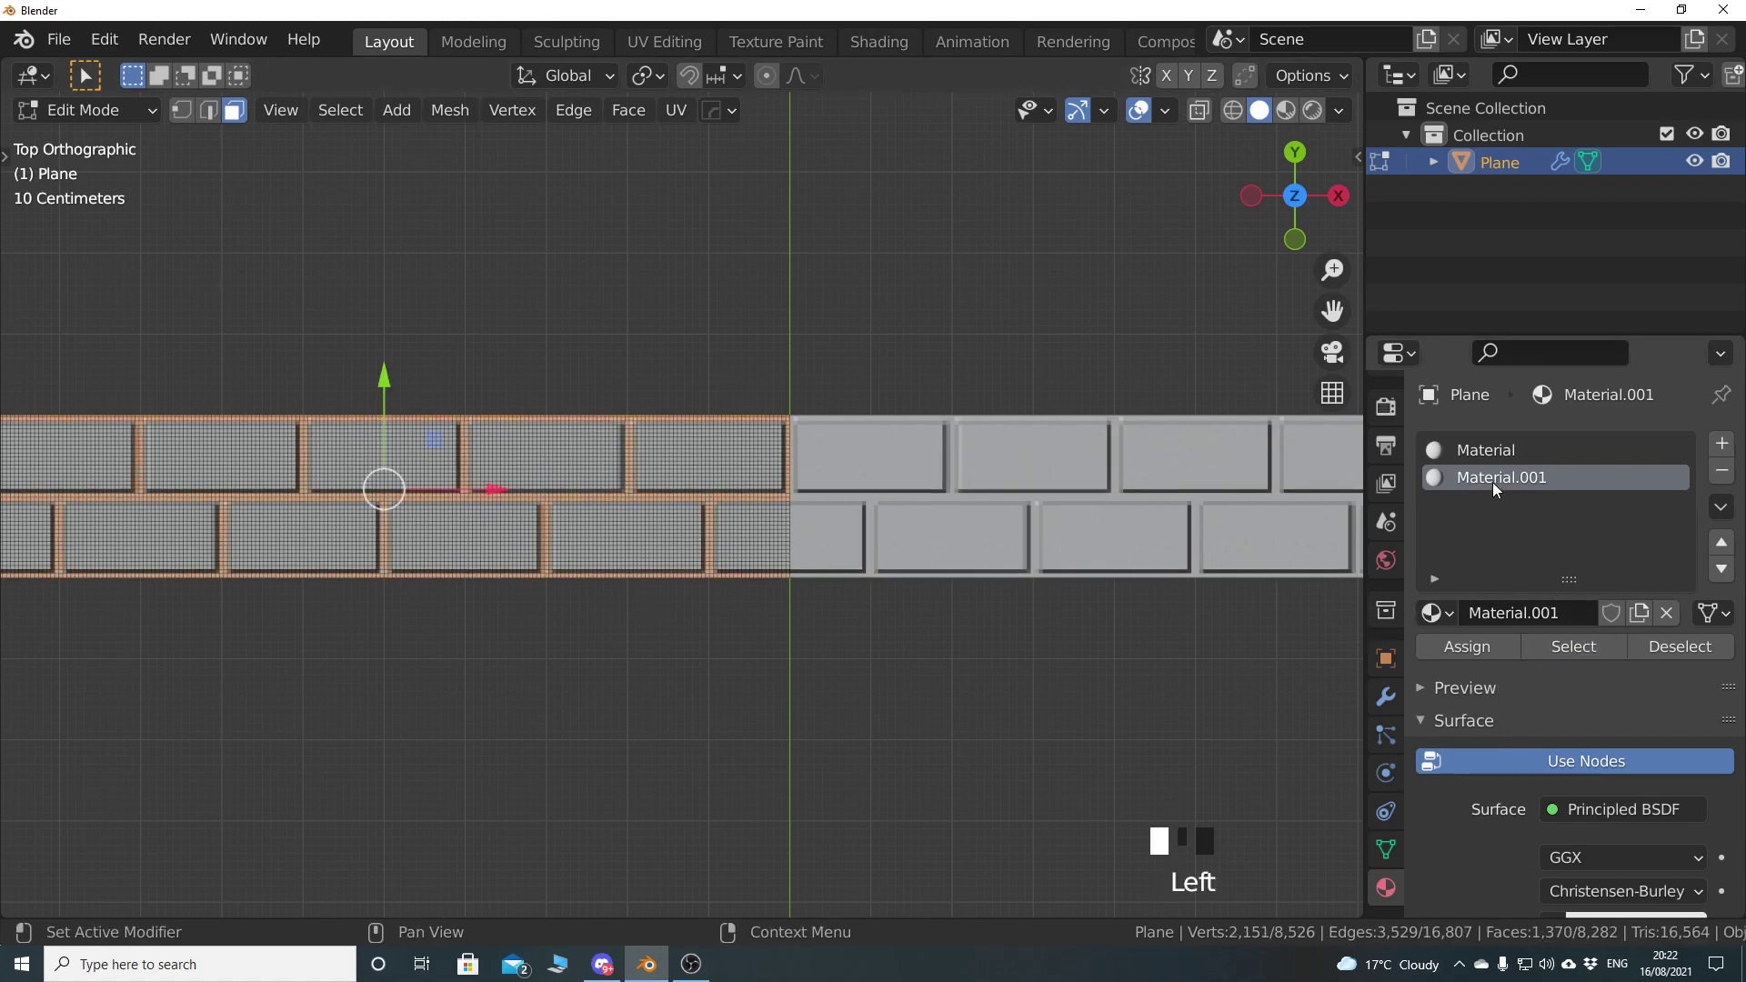
pyautogui.keyDown('shift'); pyautogui.moveTo(463, 511); pyautogui.dragTo(681, 512, button='middle'); pyautogui.keyUp('shift')
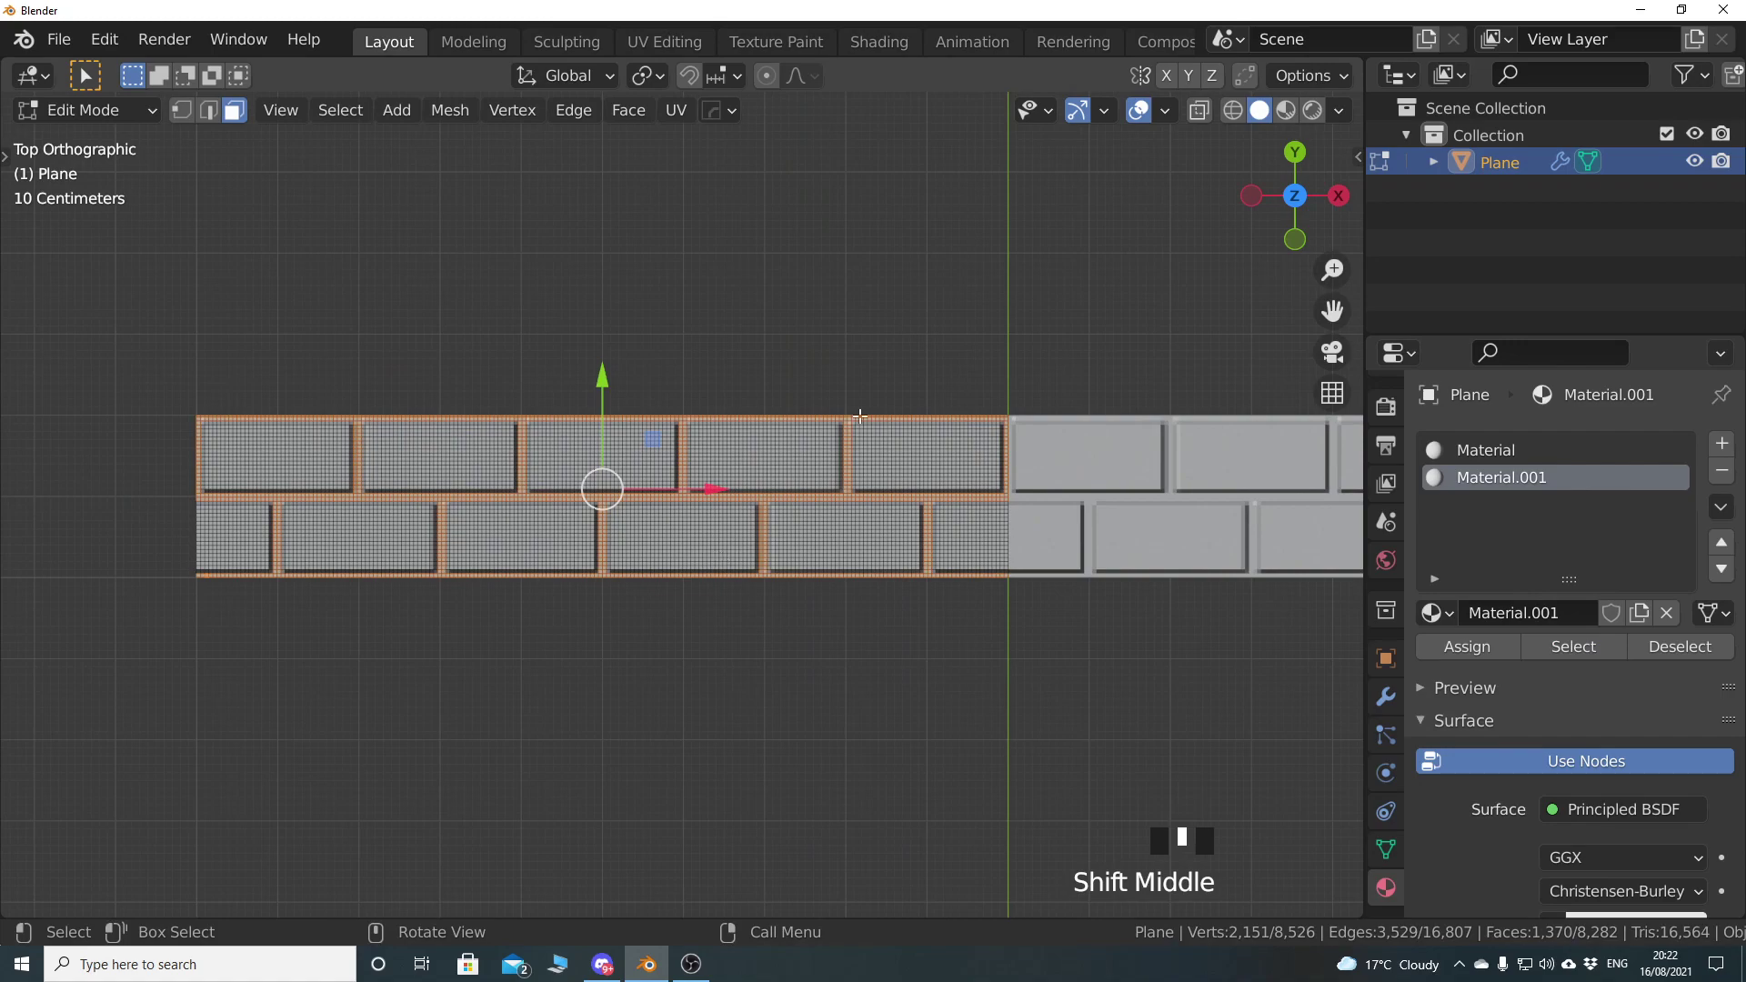
pyautogui.click(1680, 647)
pyautogui.click(1504, 451)
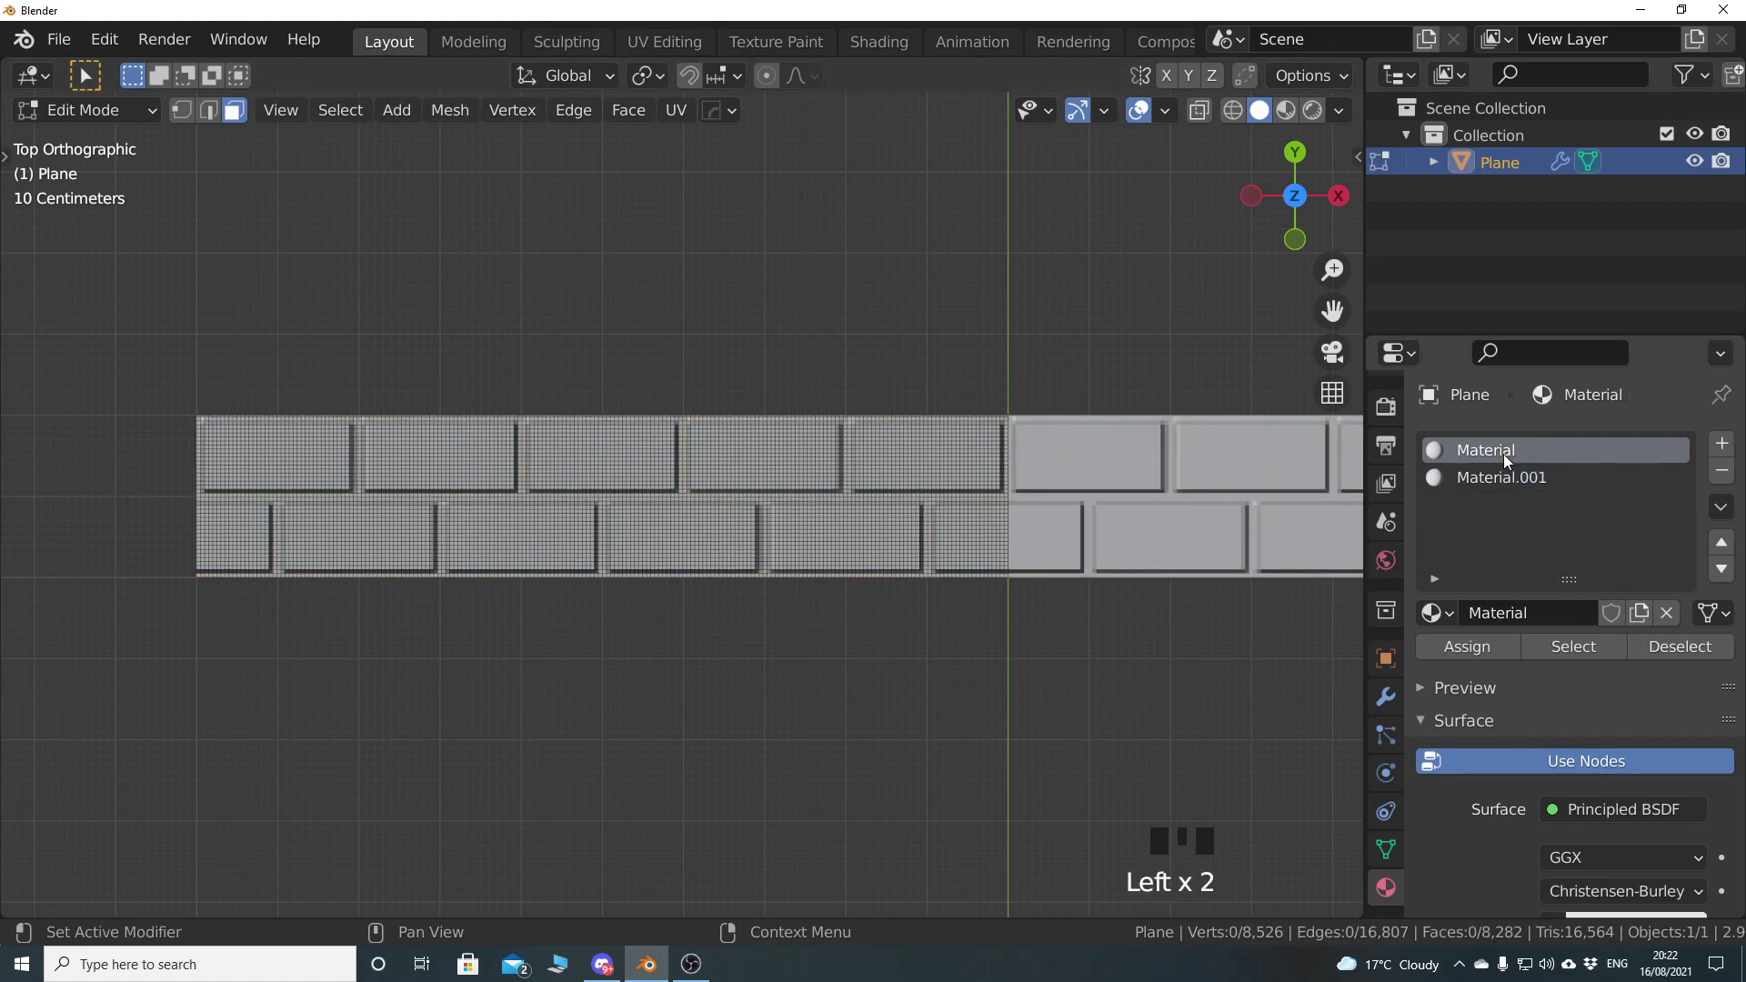
pyautogui.click(1574, 649)
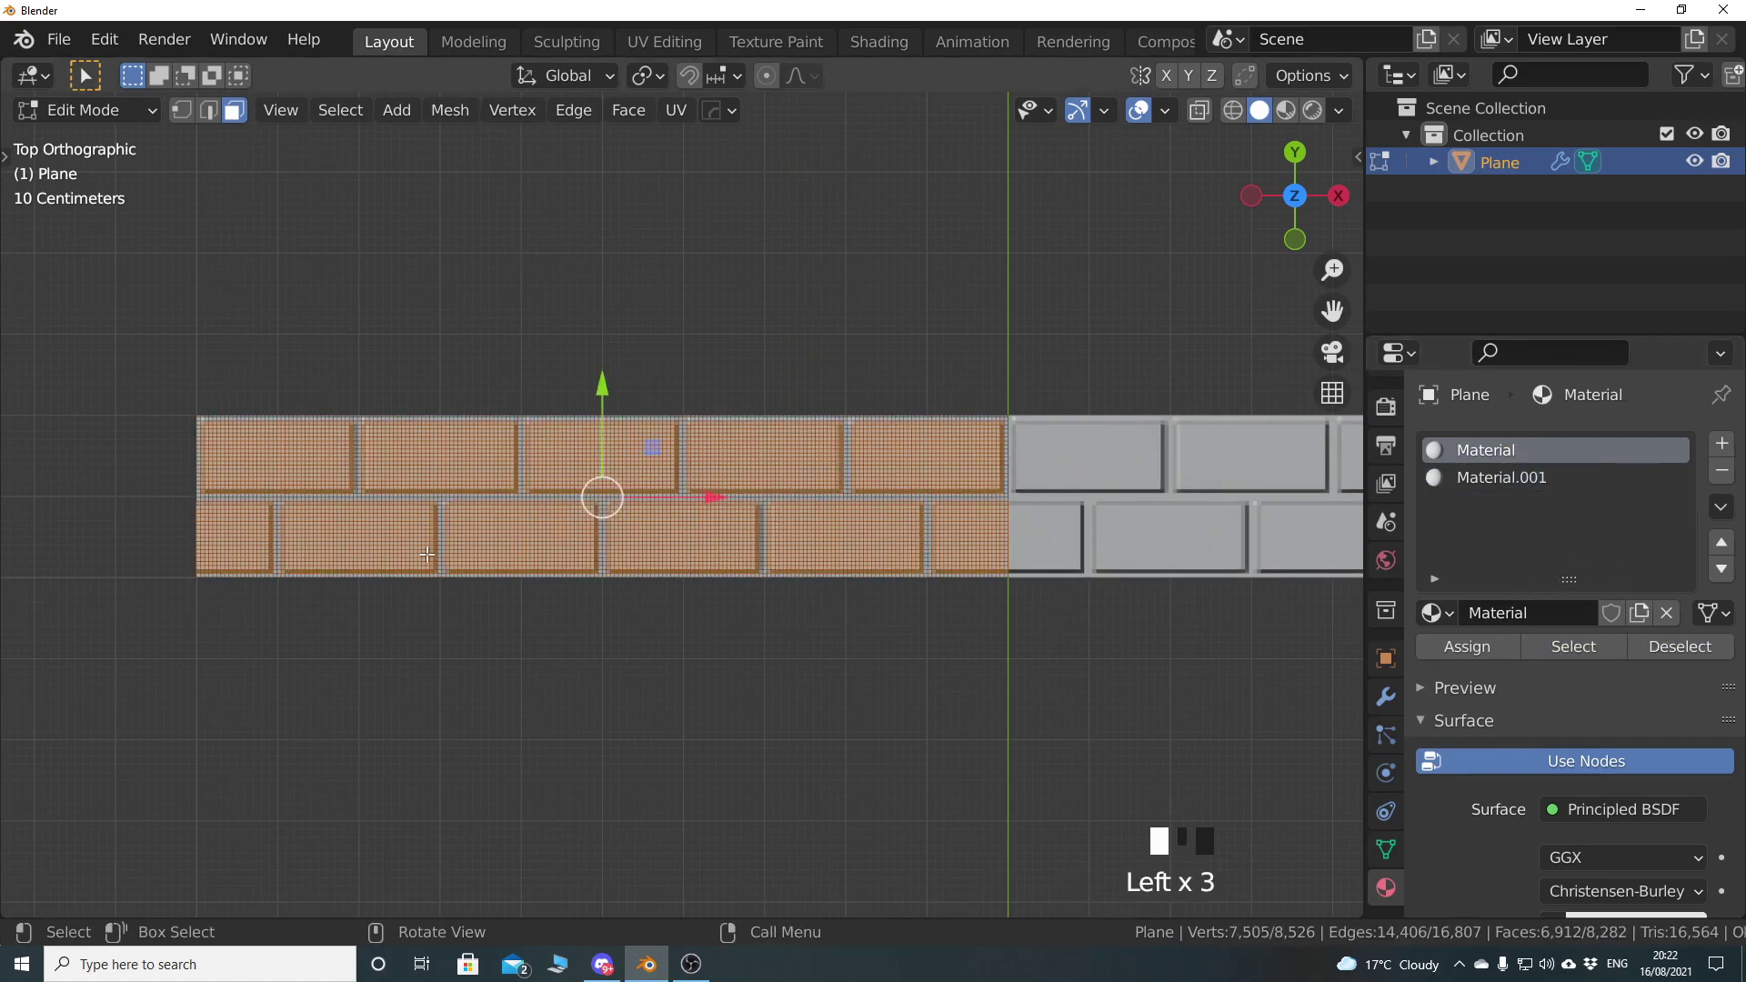
# Rename the first material slot's material as brick
pyautogui.click(1483, 452)
pyautogui.doubleClick(1484, 452)
pyautogui.write('b')
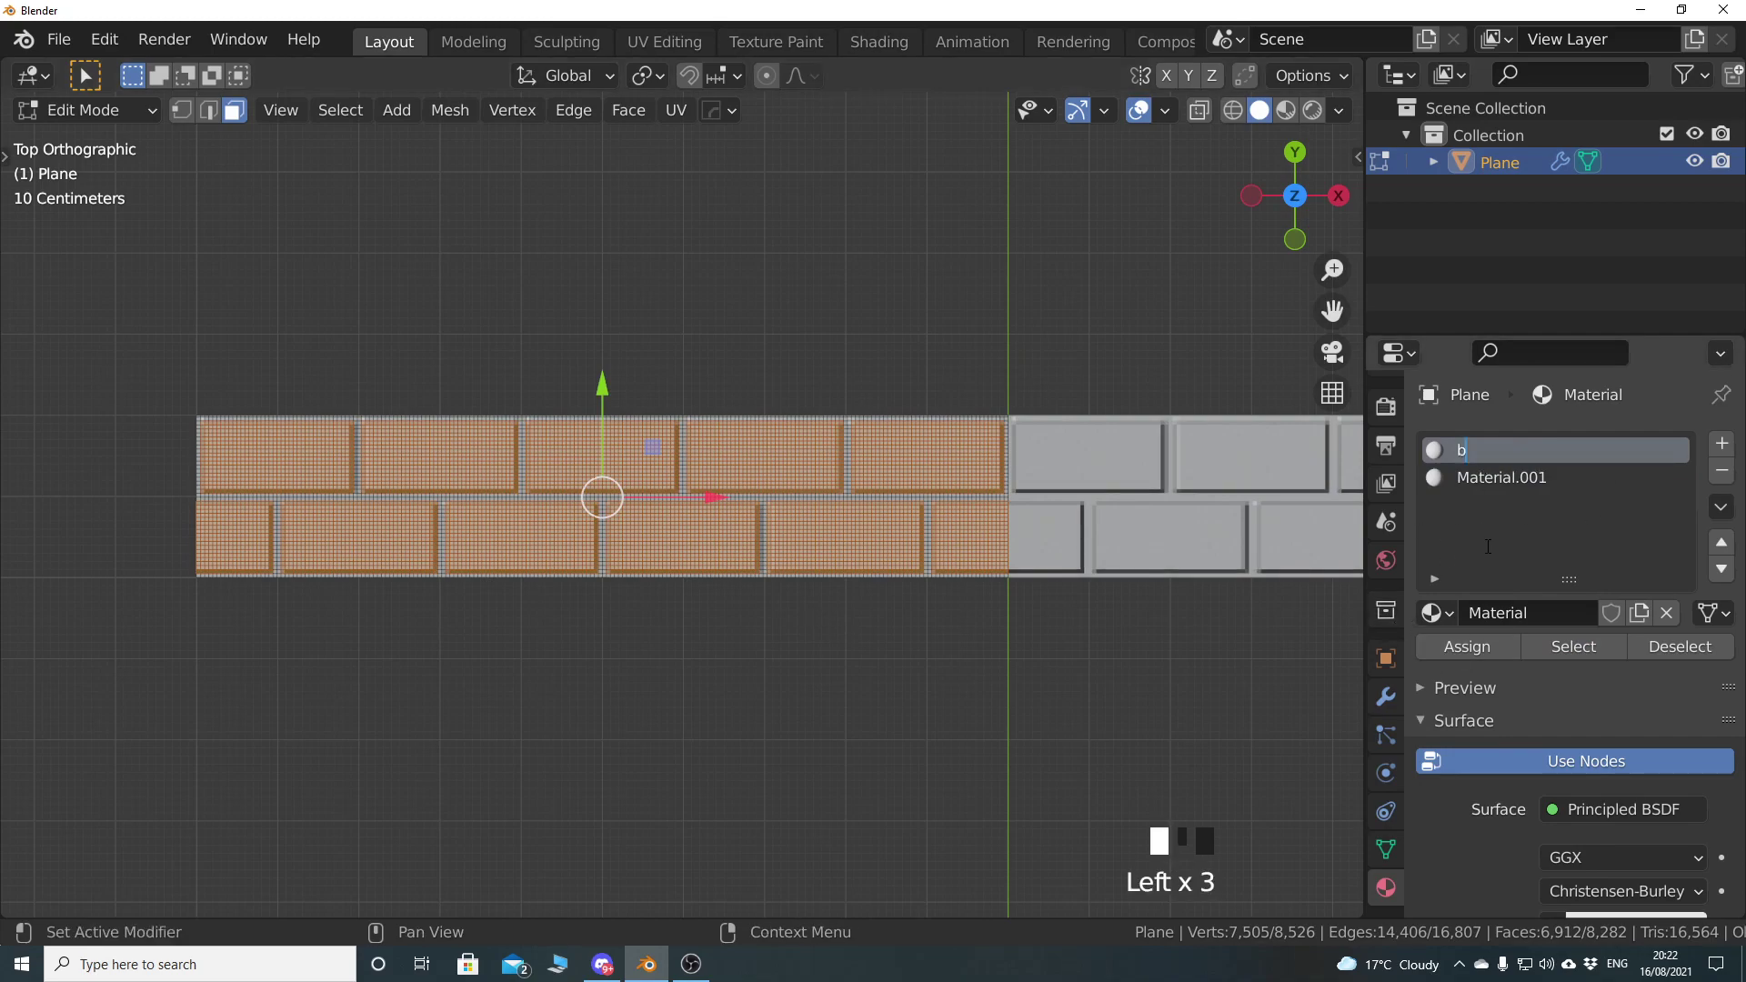
pyautogui.write('rick')
pyautogui.press('Return')
# Rename the second slot's material as mortar and return to Object Mode with the face selection cleared
pyautogui.doubleClick(1492, 483)
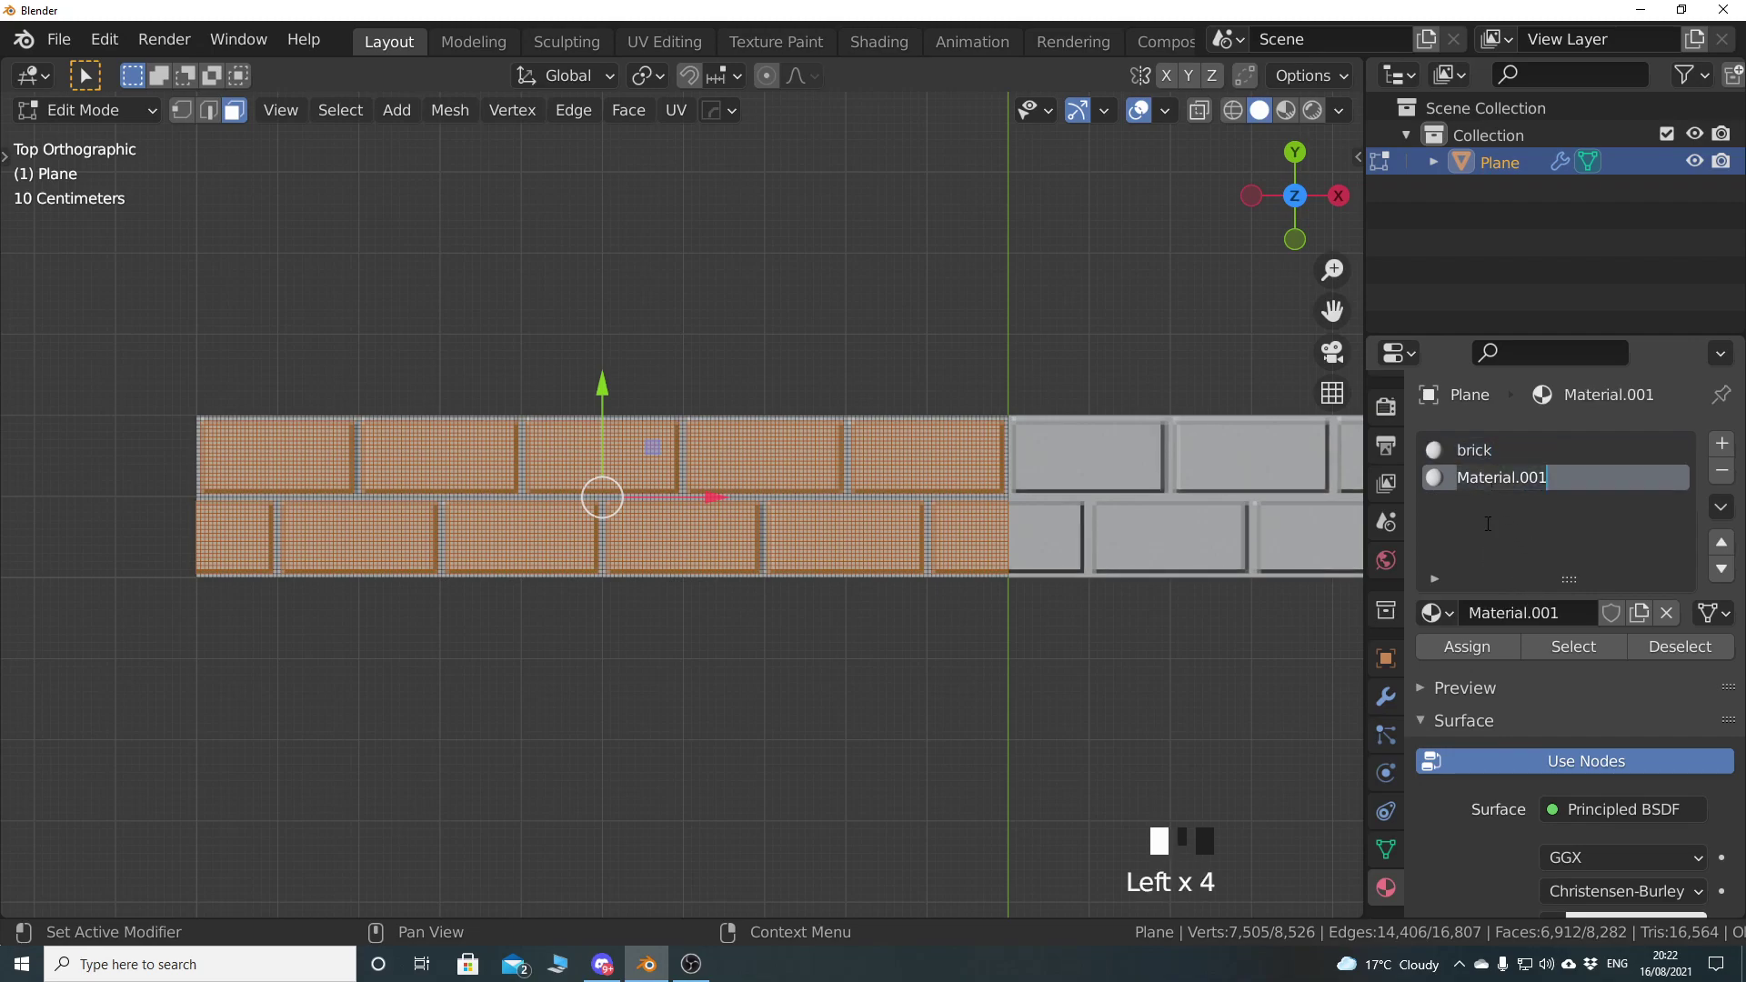
pyautogui.write('mortar')
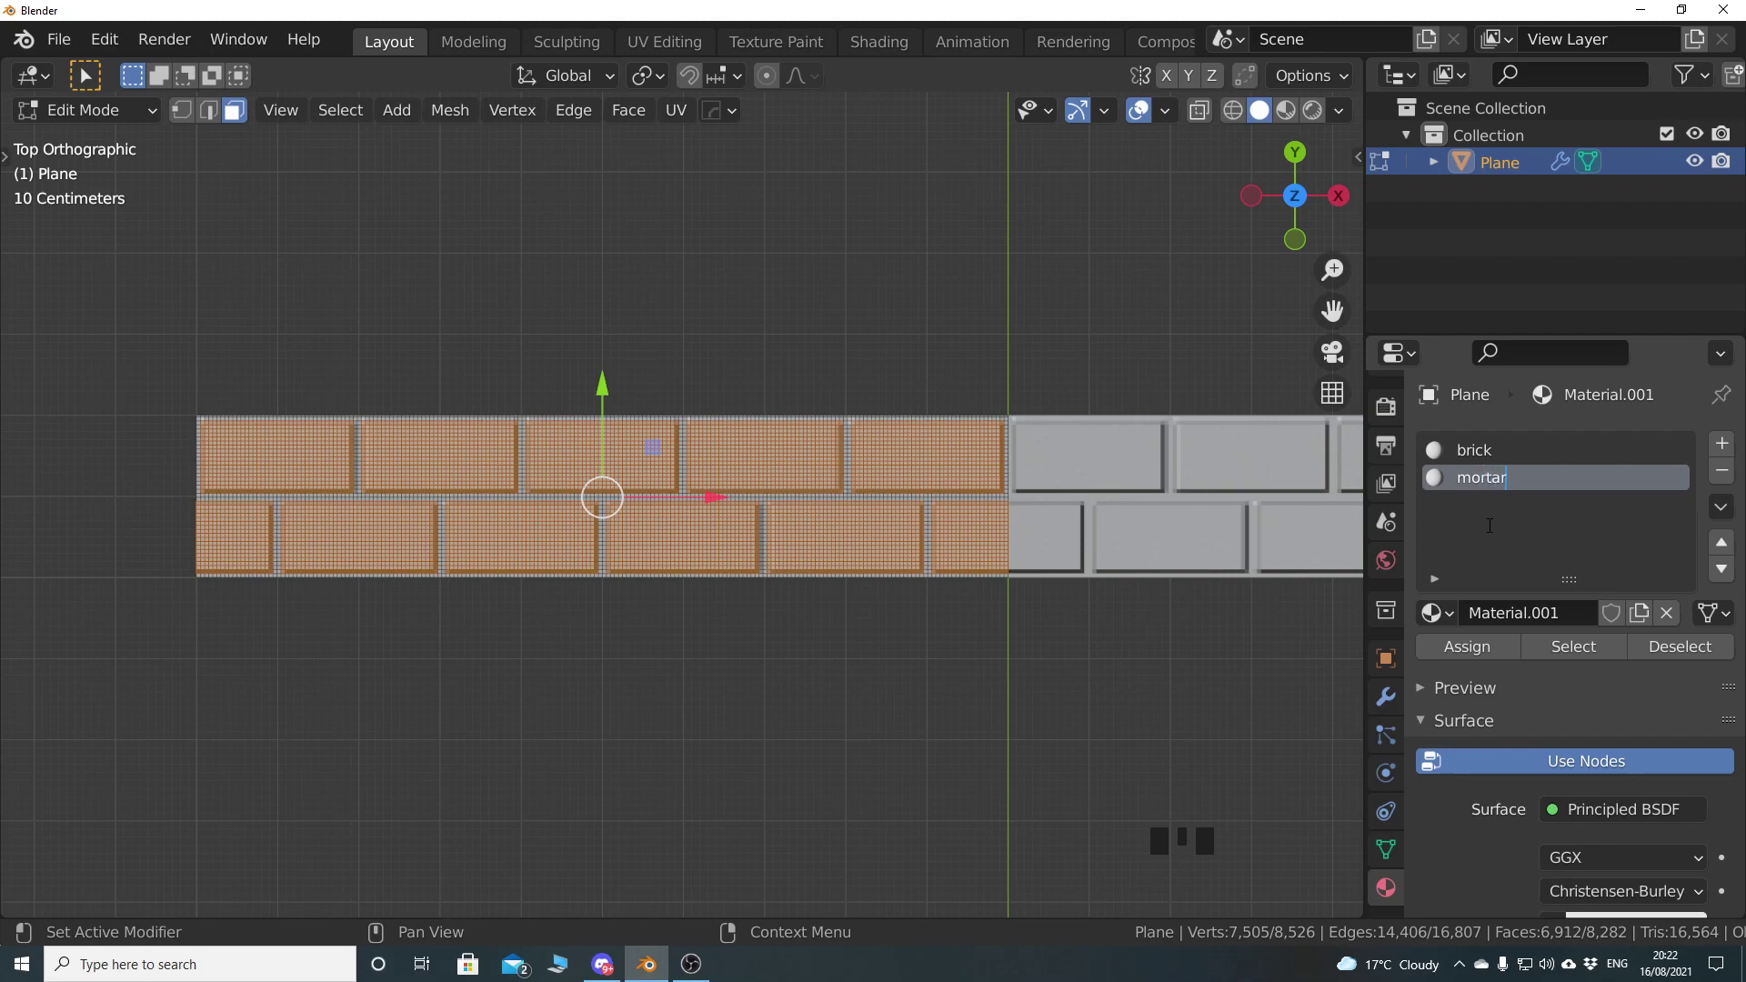
pyautogui.press('Return')
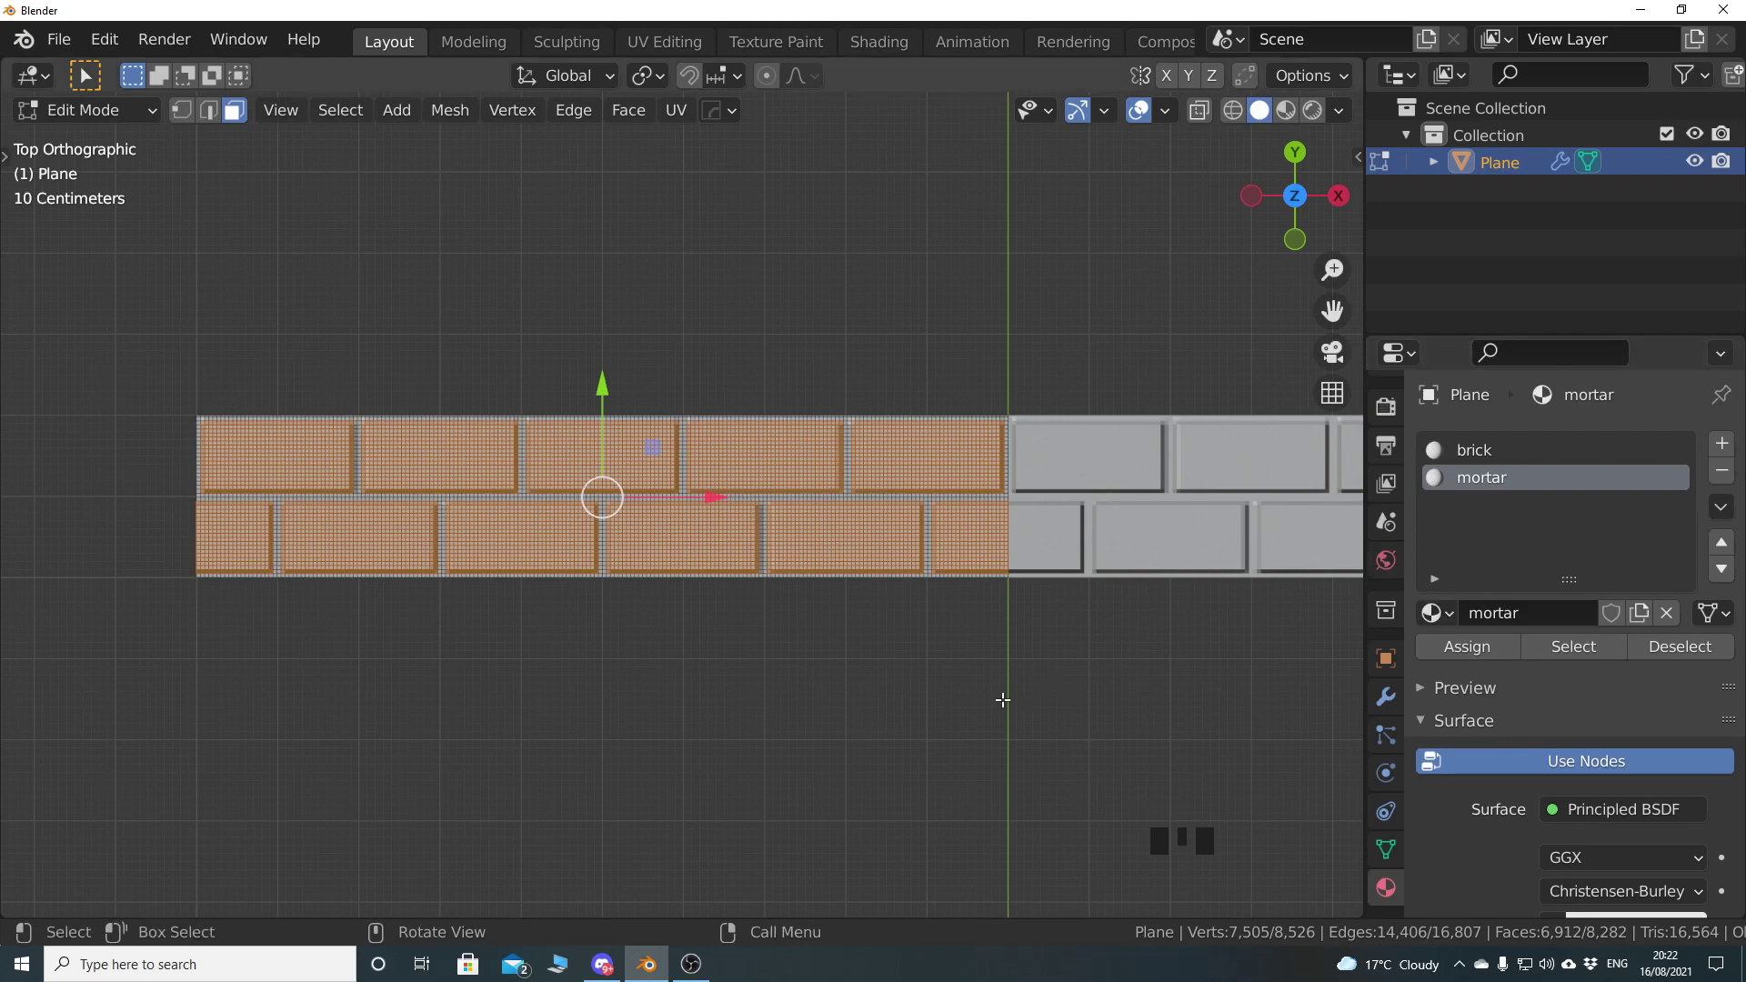
pyautogui.hotkey('alt', 'a')
pyautogui.press('Tab')
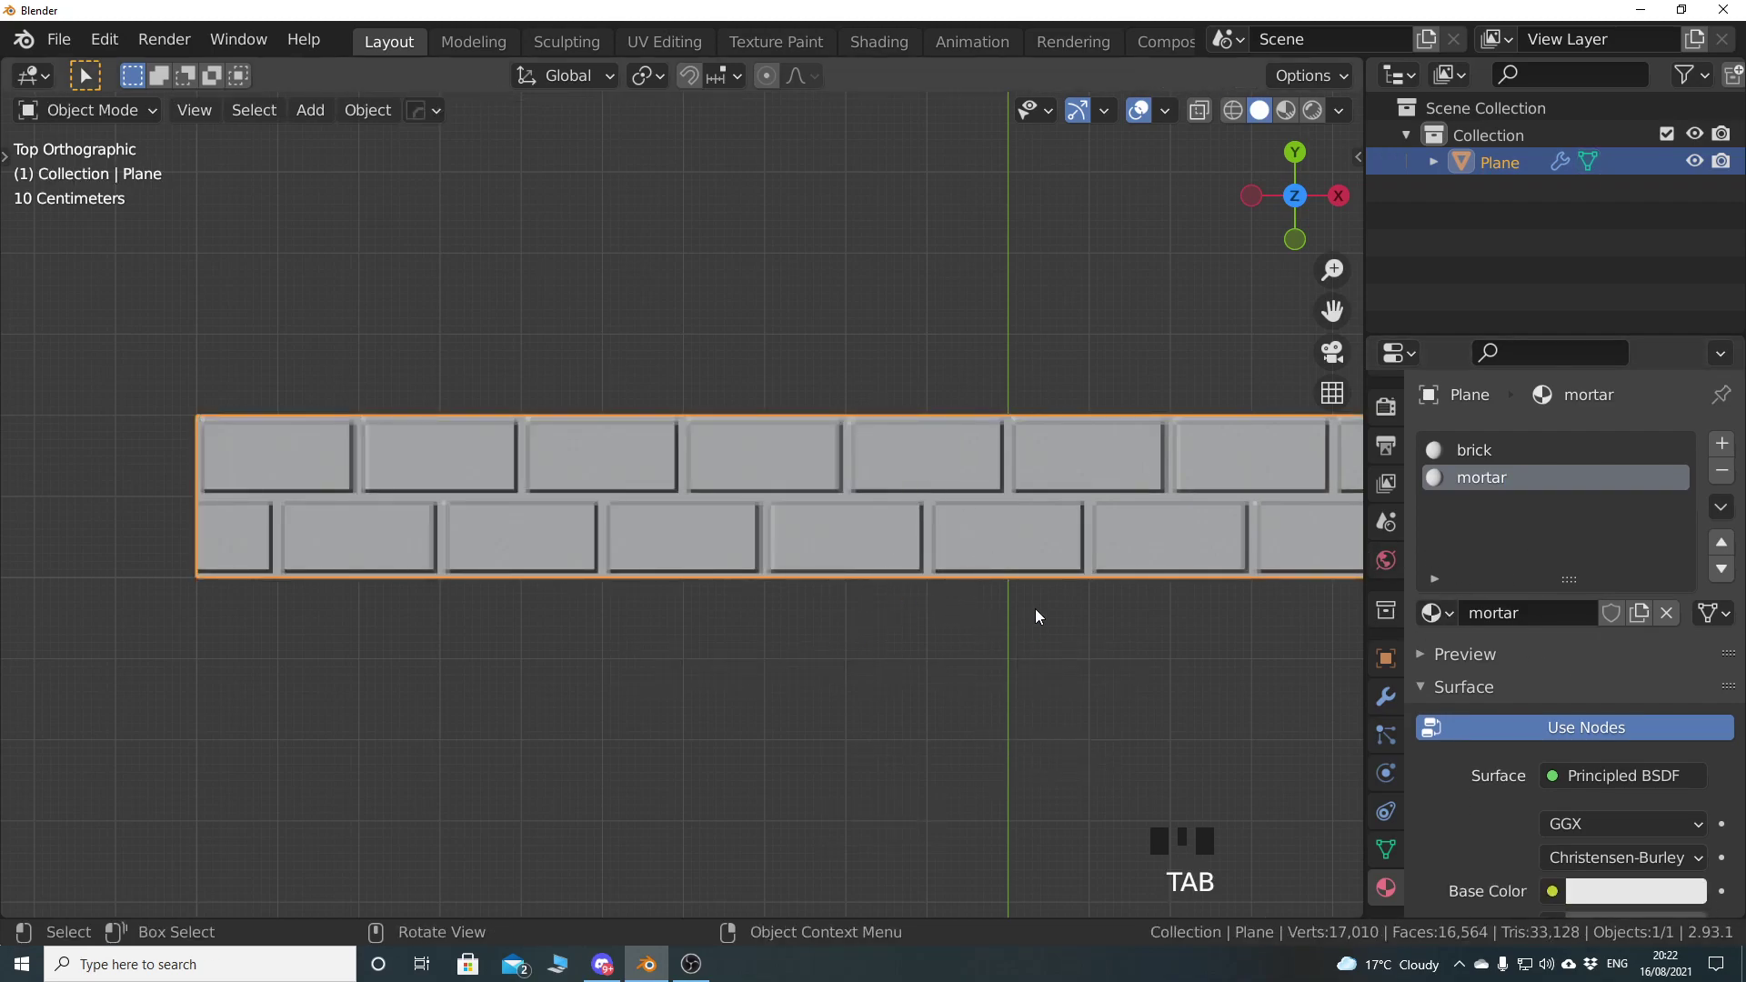
# Turn the Array modifier's viewport display back on to show the full brick wall
pyautogui.scroll(-5, 1000, 574)
pyautogui.keyDown('shift'); pyautogui.moveTo(998, 581); pyautogui.dragTo(914, 614, button='middle'); pyautogui.keyUp('shift')
pyautogui.click(1385, 698)
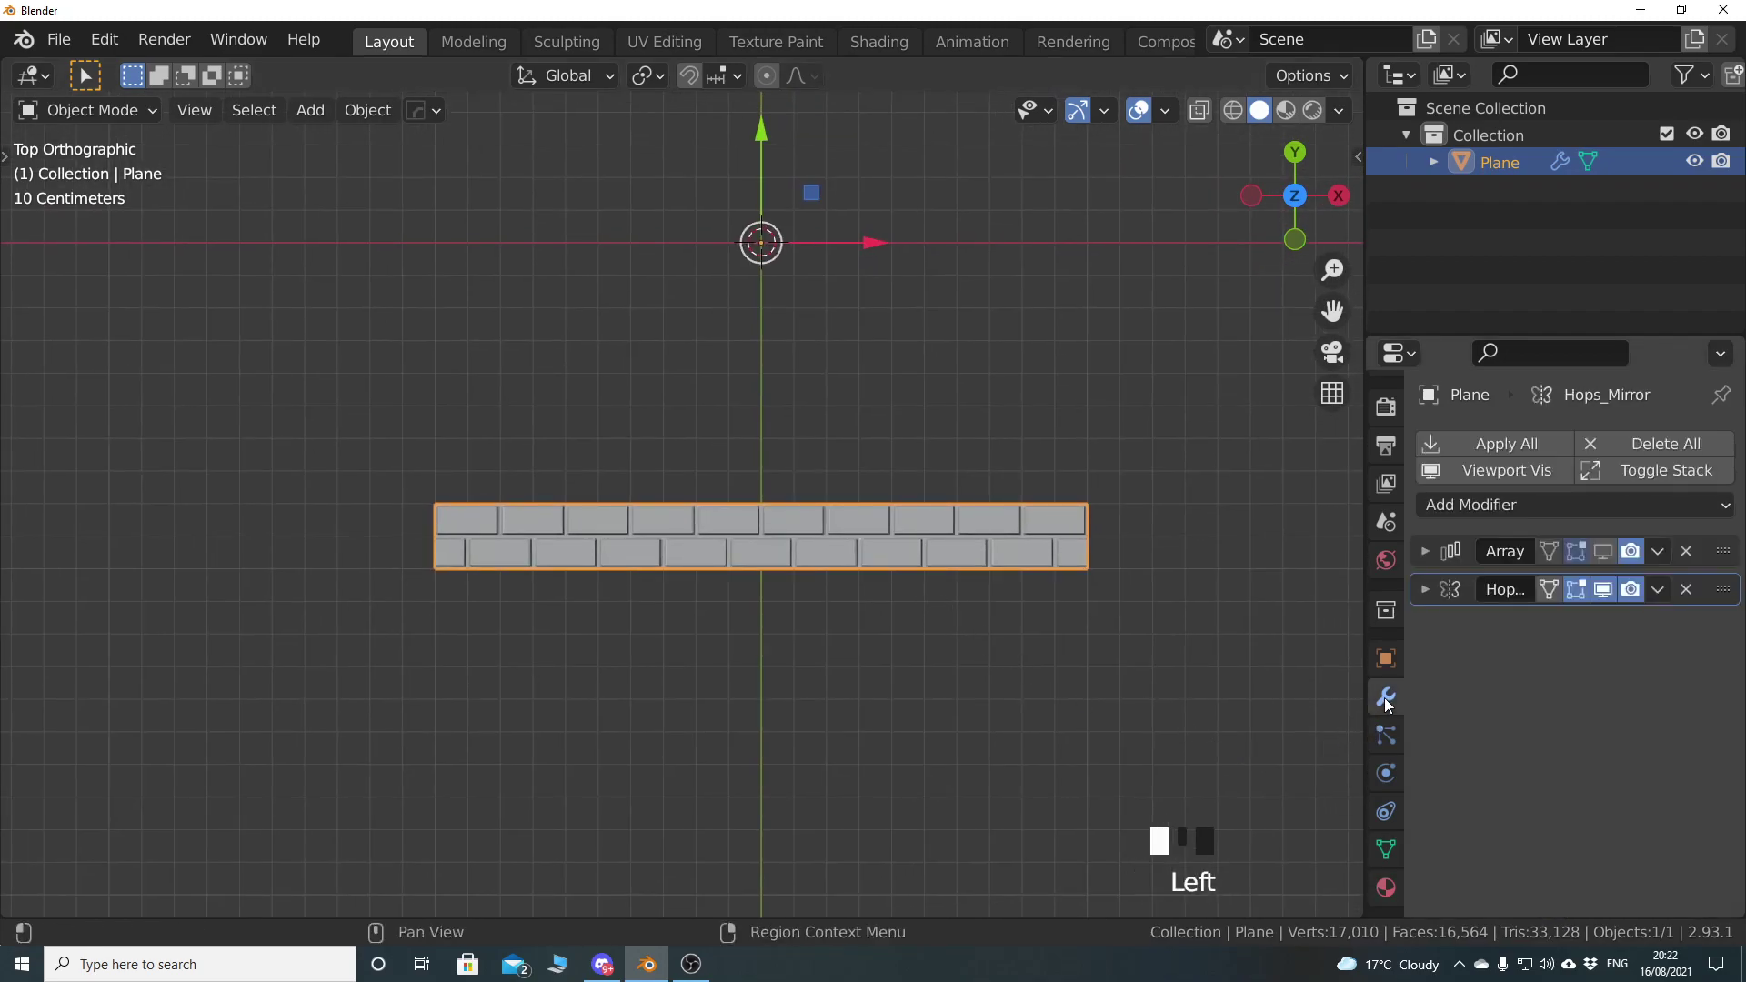
pyautogui.click(1606, 551)
pyautogui.scroll(-3, 861, 573)
pyautogui.keyDown('shift'); pyautogui.moveTo(861, 573); pyautogui.dragTo(818, 578, button='middle'); pyautogui.keyUp('shift')
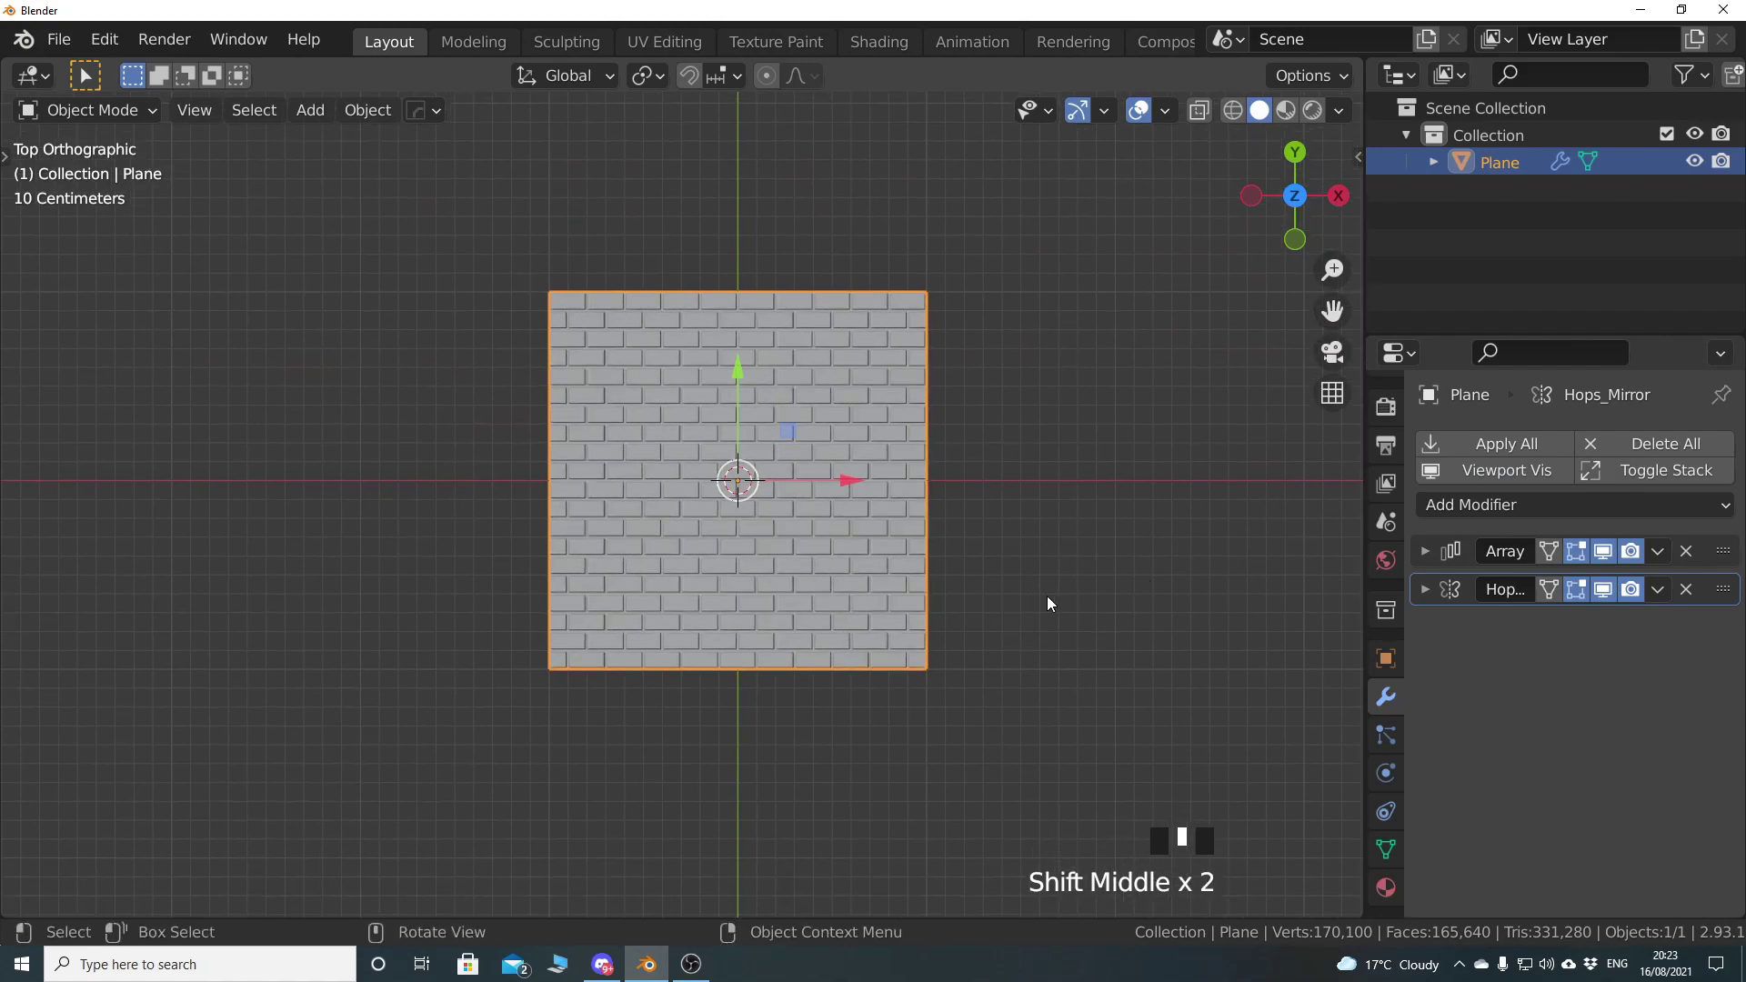
# Save the project as brick.blend in a new folder named brick on the Desktop
pyautogui.click(33, 41)
pyautogui.moveTo(59, 48)
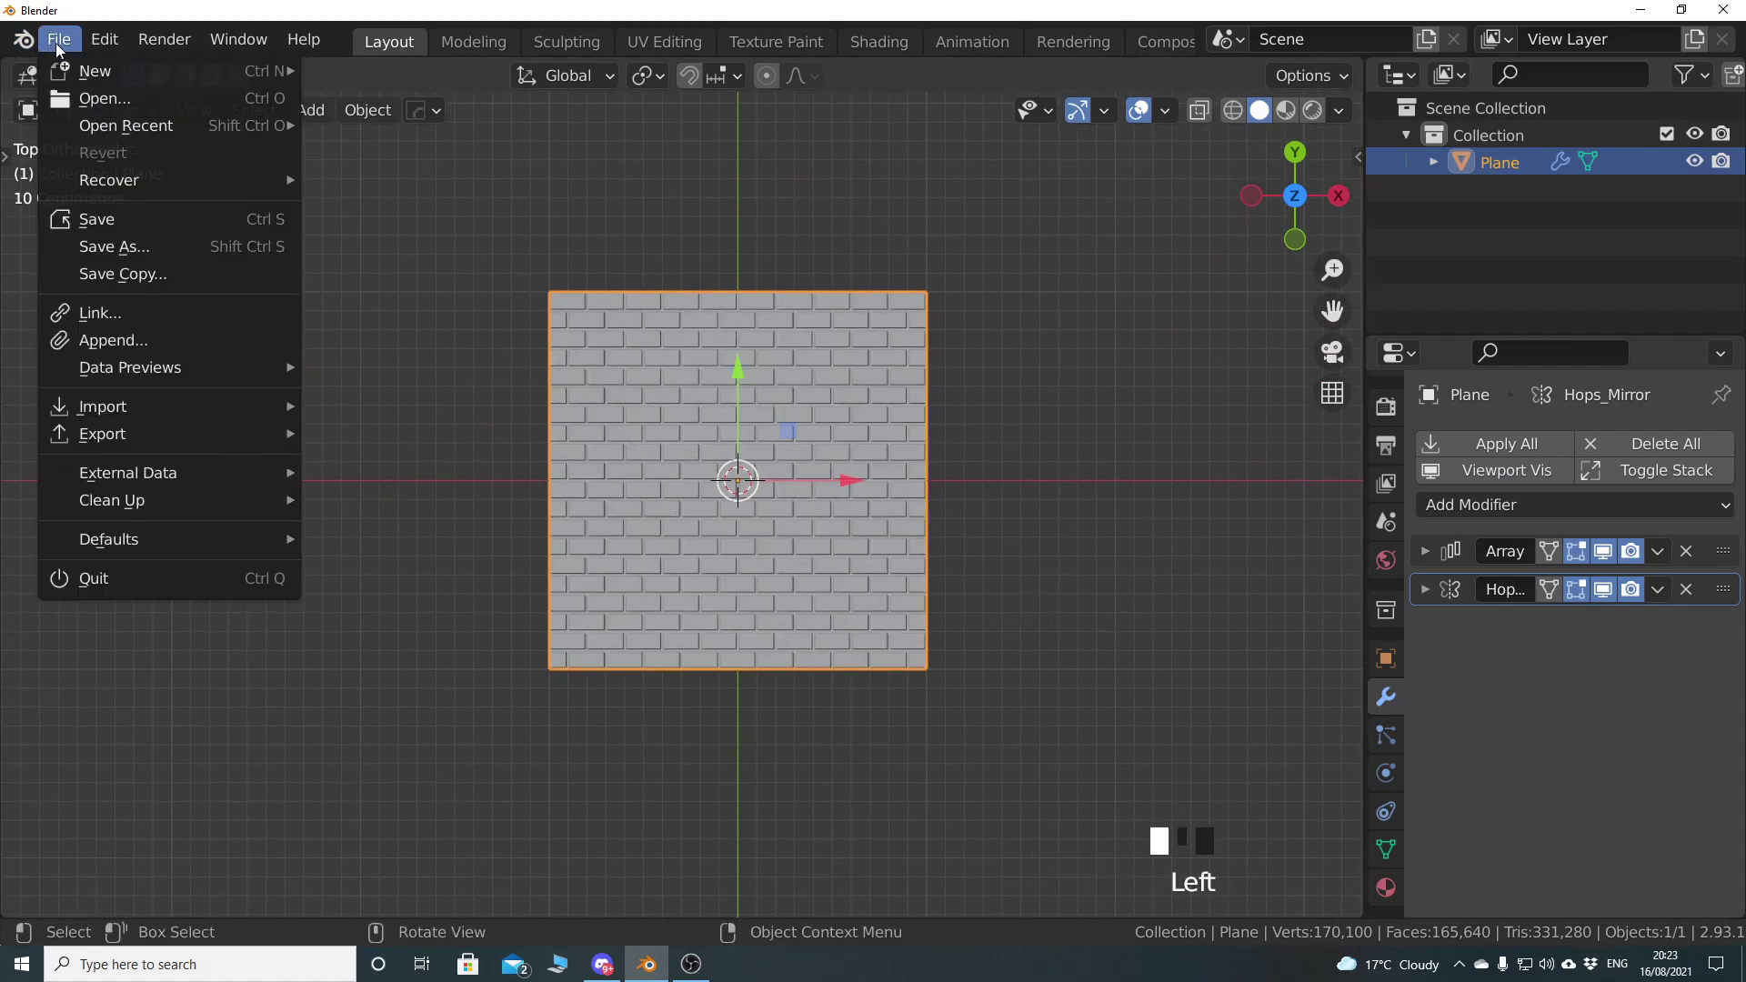
pyautogui.click(137, 248)
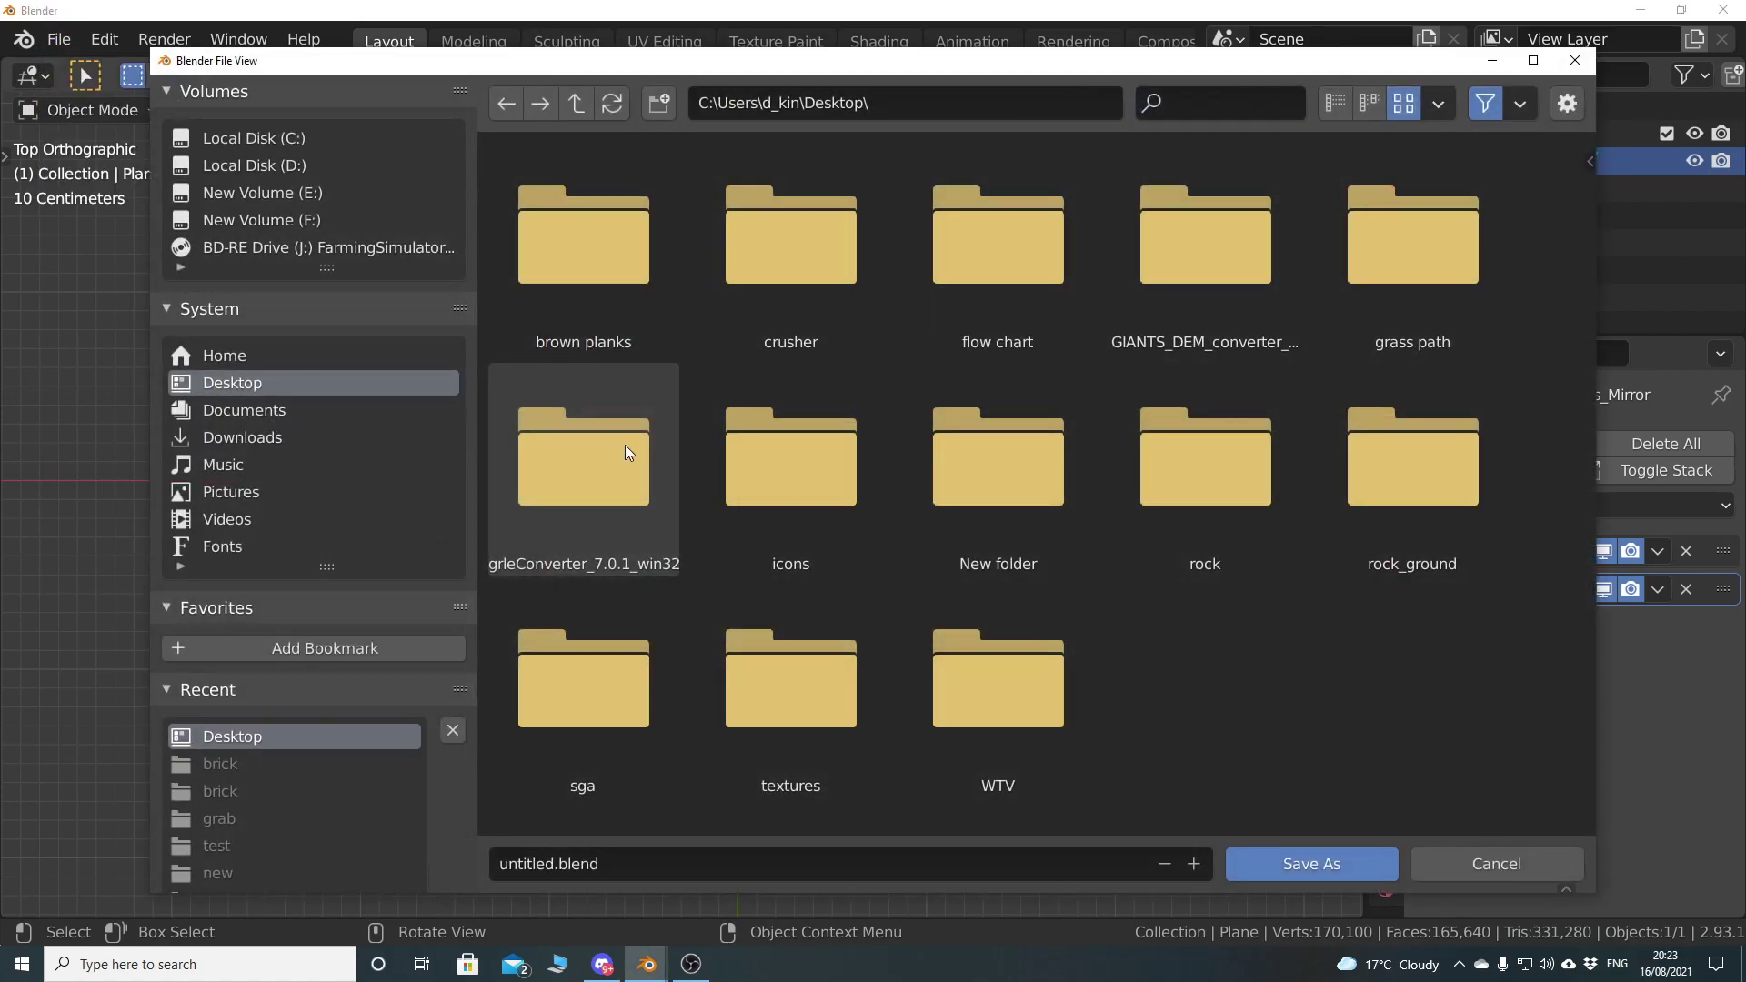
pyautogui.click(656, 103)
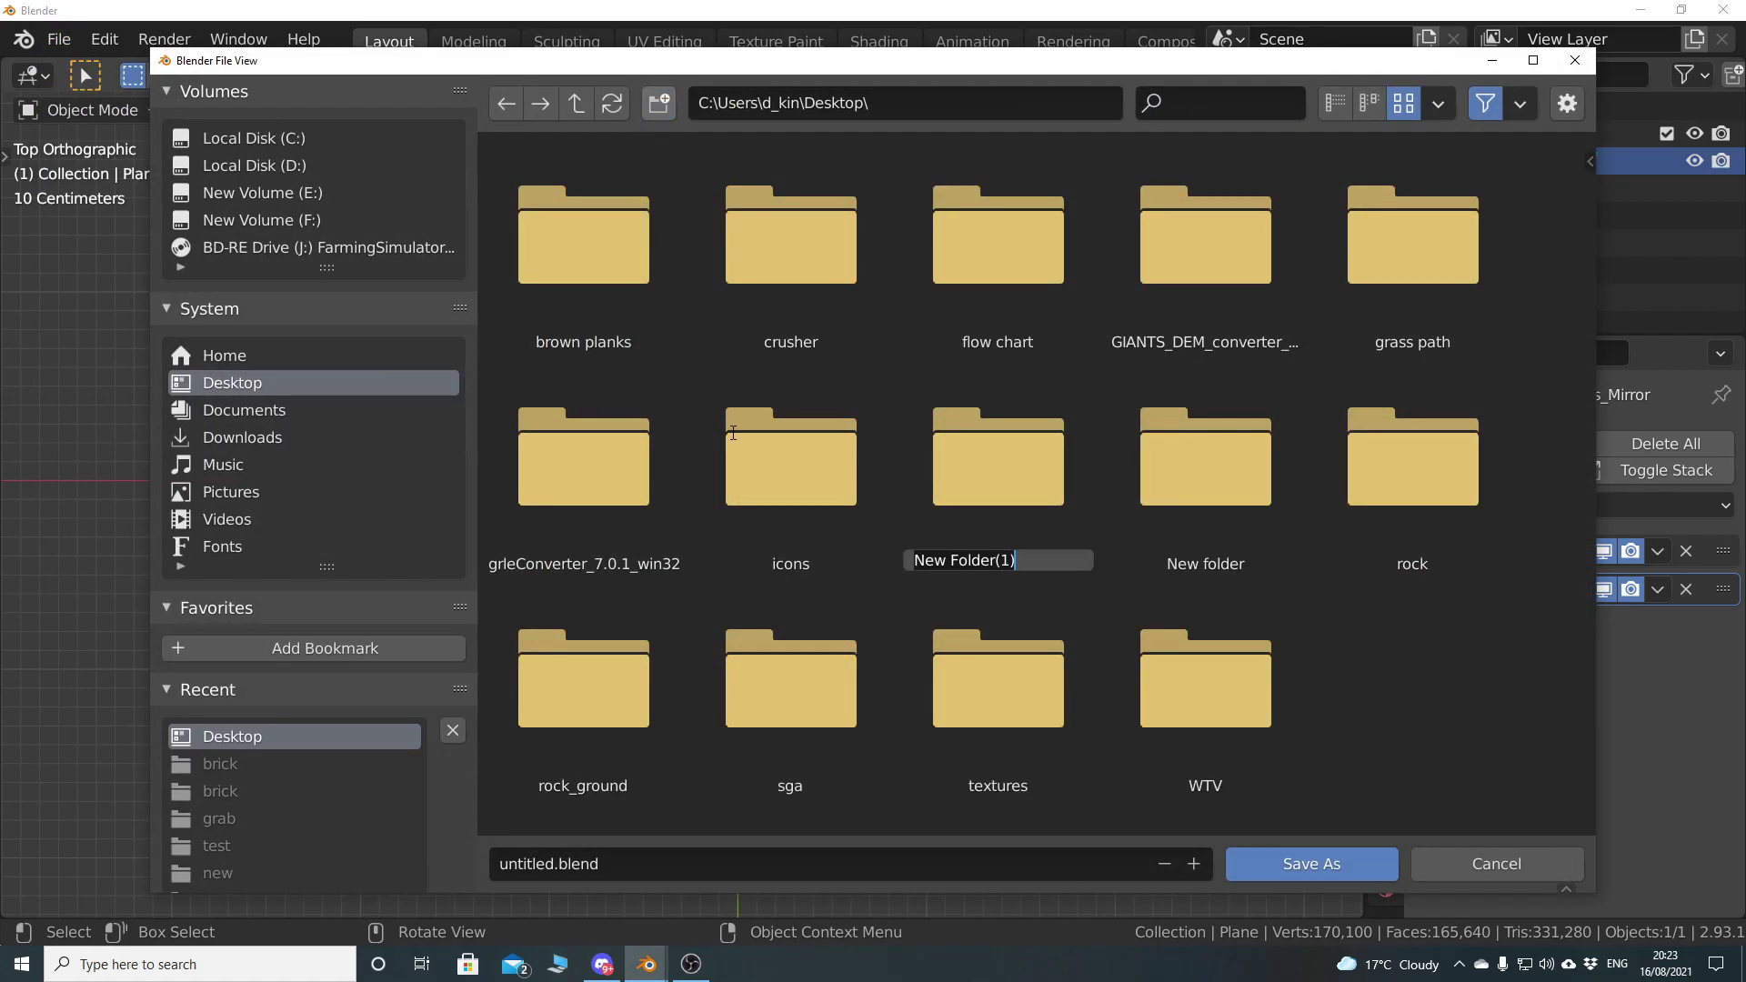
pyautogui.write('brick')
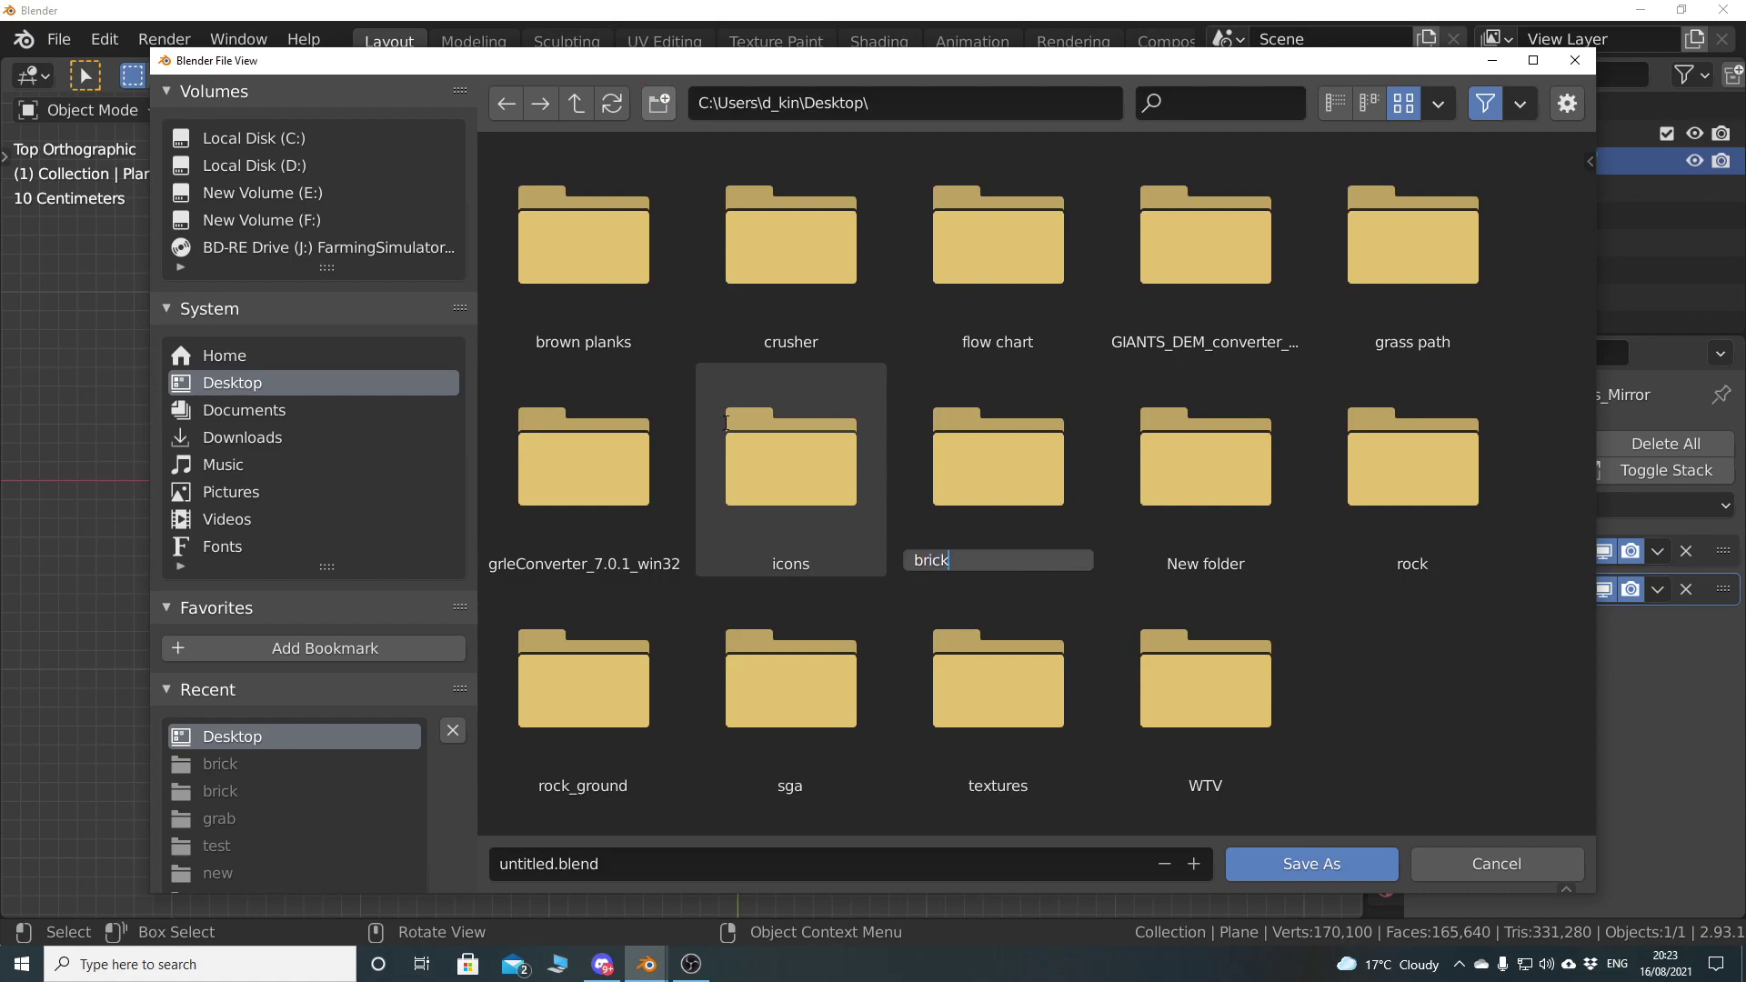
pyautogui.press('Return')
pyautogui.doubleClick(617, 269)
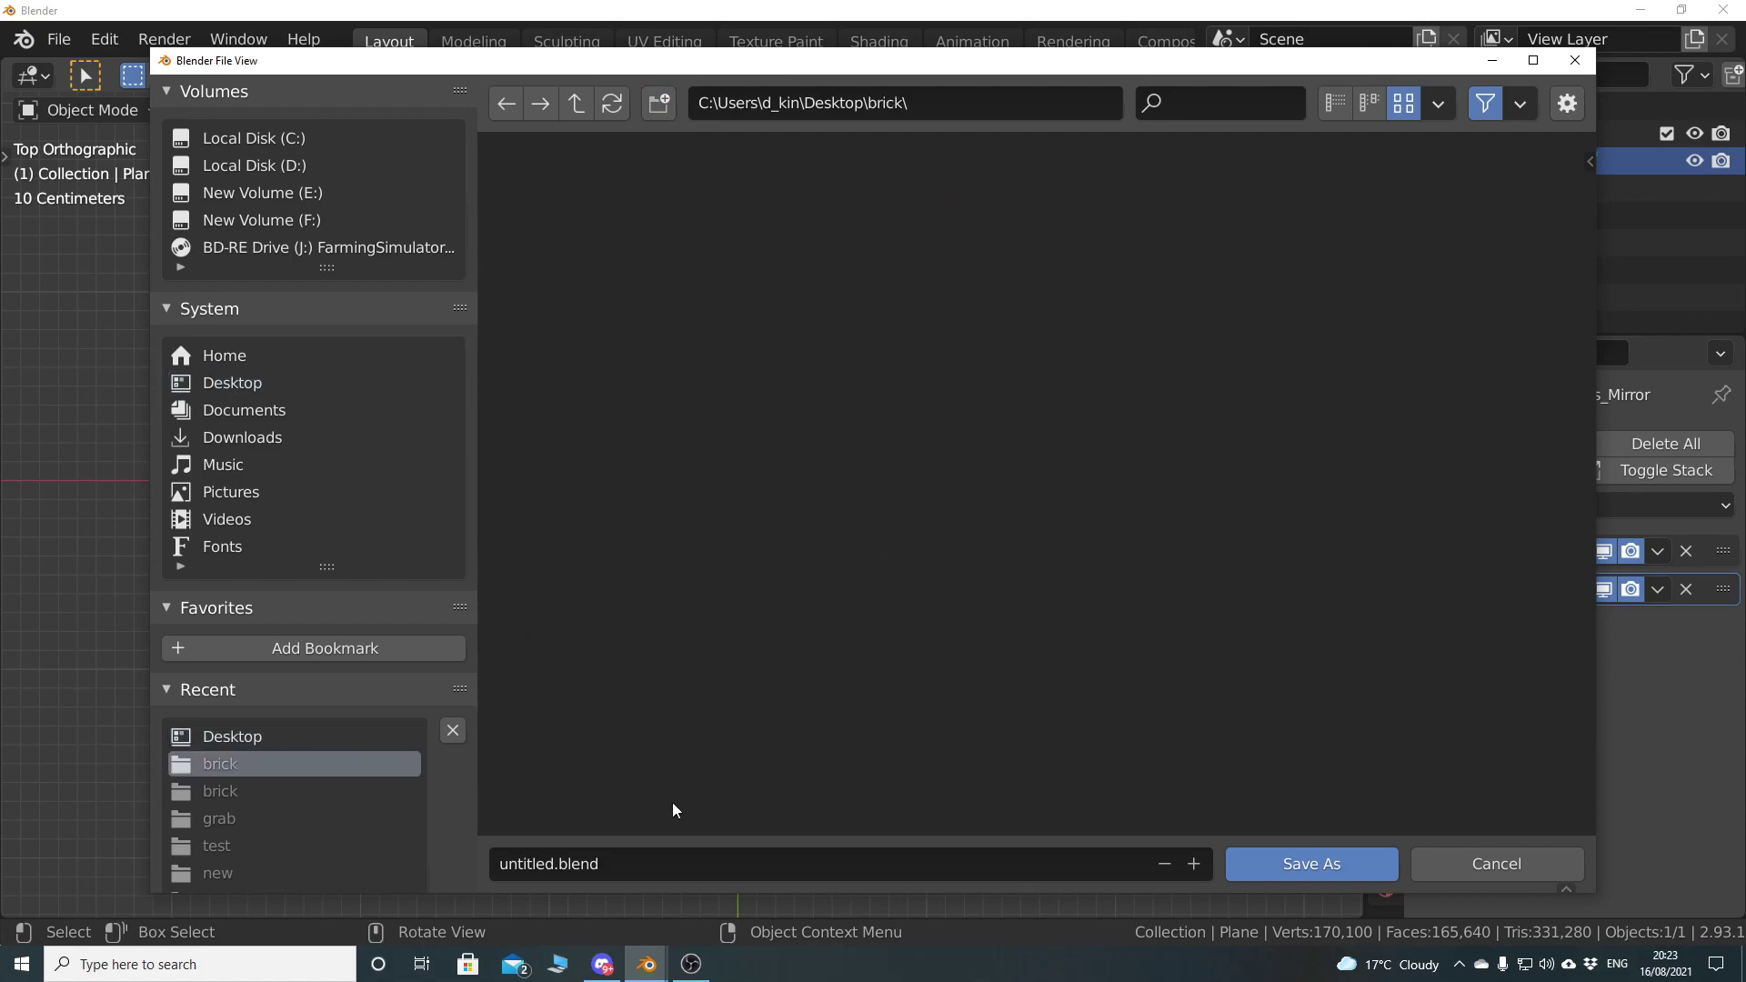
pyautogui.click(669, 868)
pyautogui.write('brick')
pyautogui.press('Return')
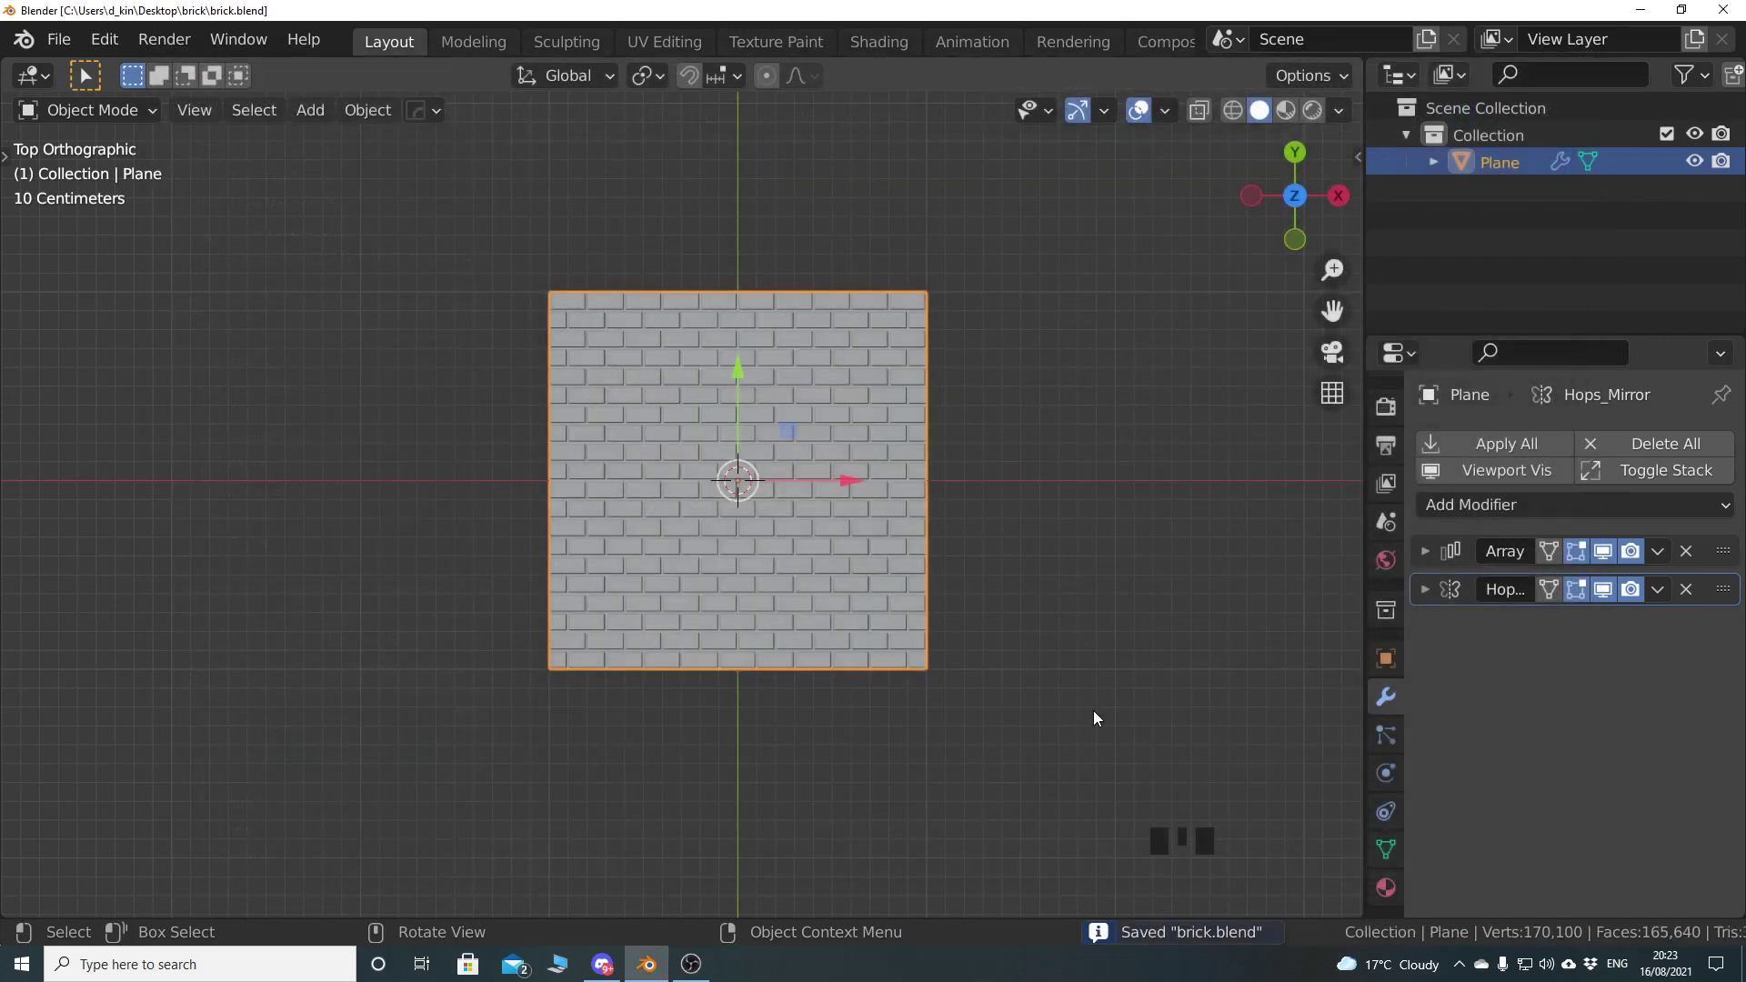
# Apply all modifiers on the brick wall and open its mesh for face editing with nothing selected
pyautogui.click(1486, 444)
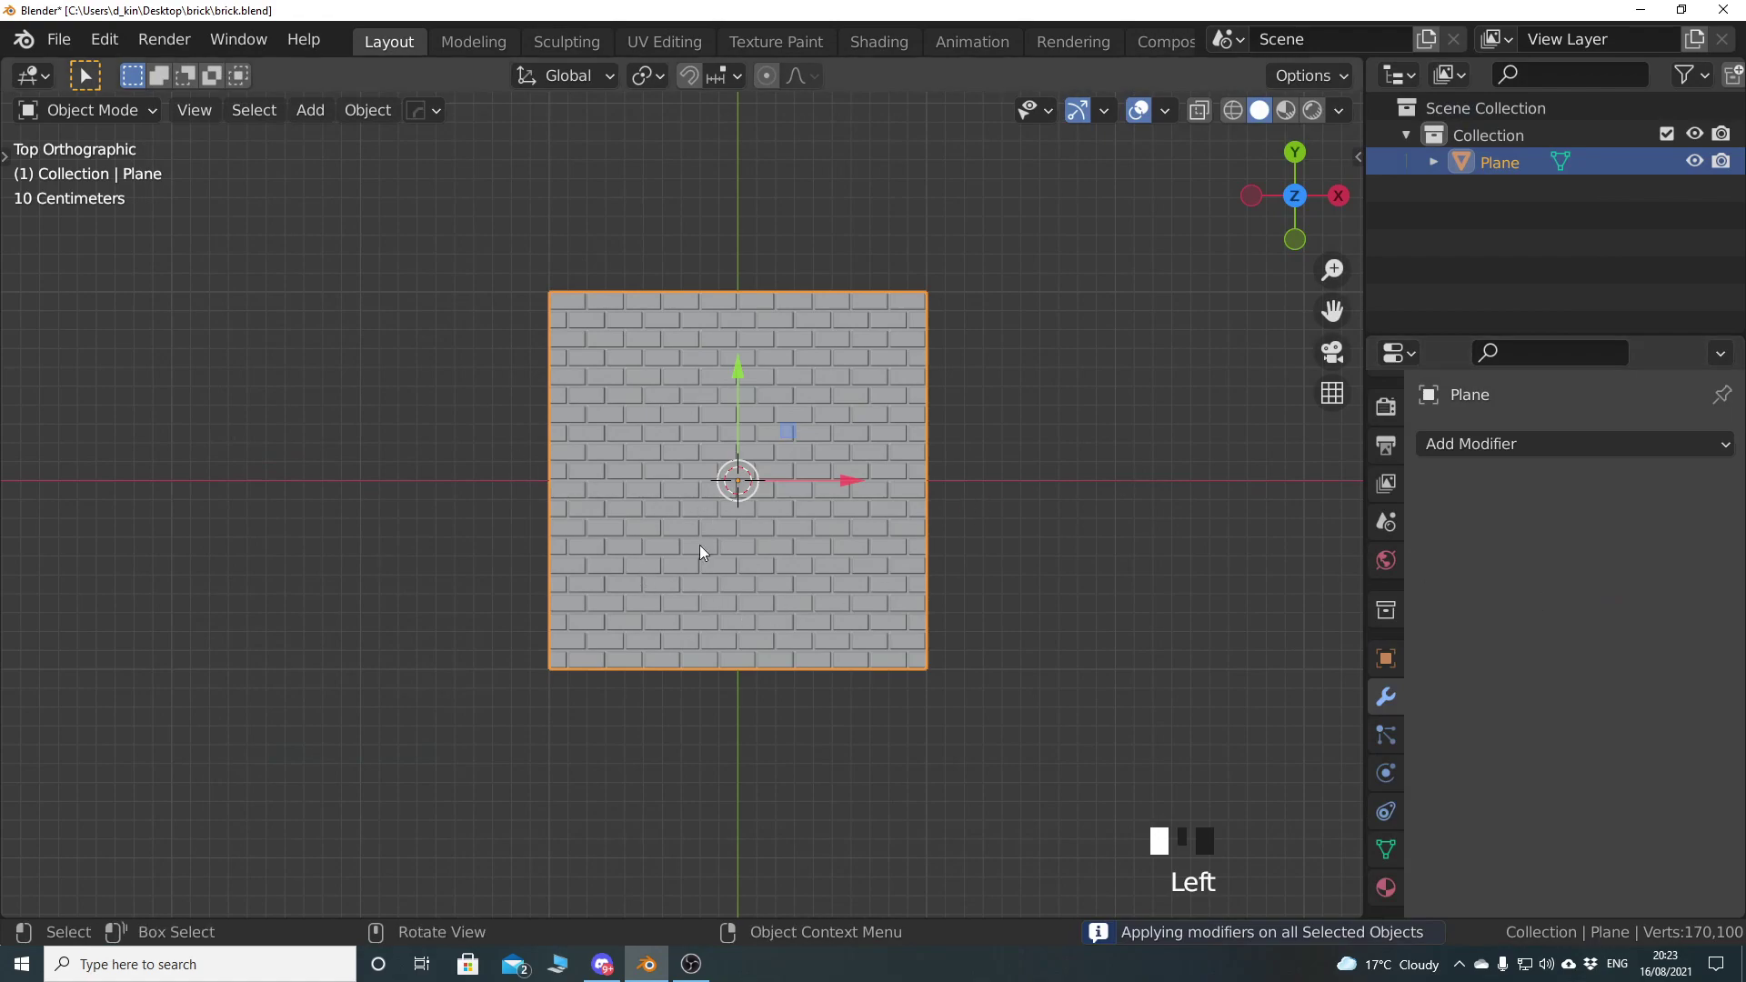
pyautogui.press('Tab')
pyautogui.hotkey('alt', 'a')
pyautogui.hotkey('alt', 'a')
pyautogui.press('a')
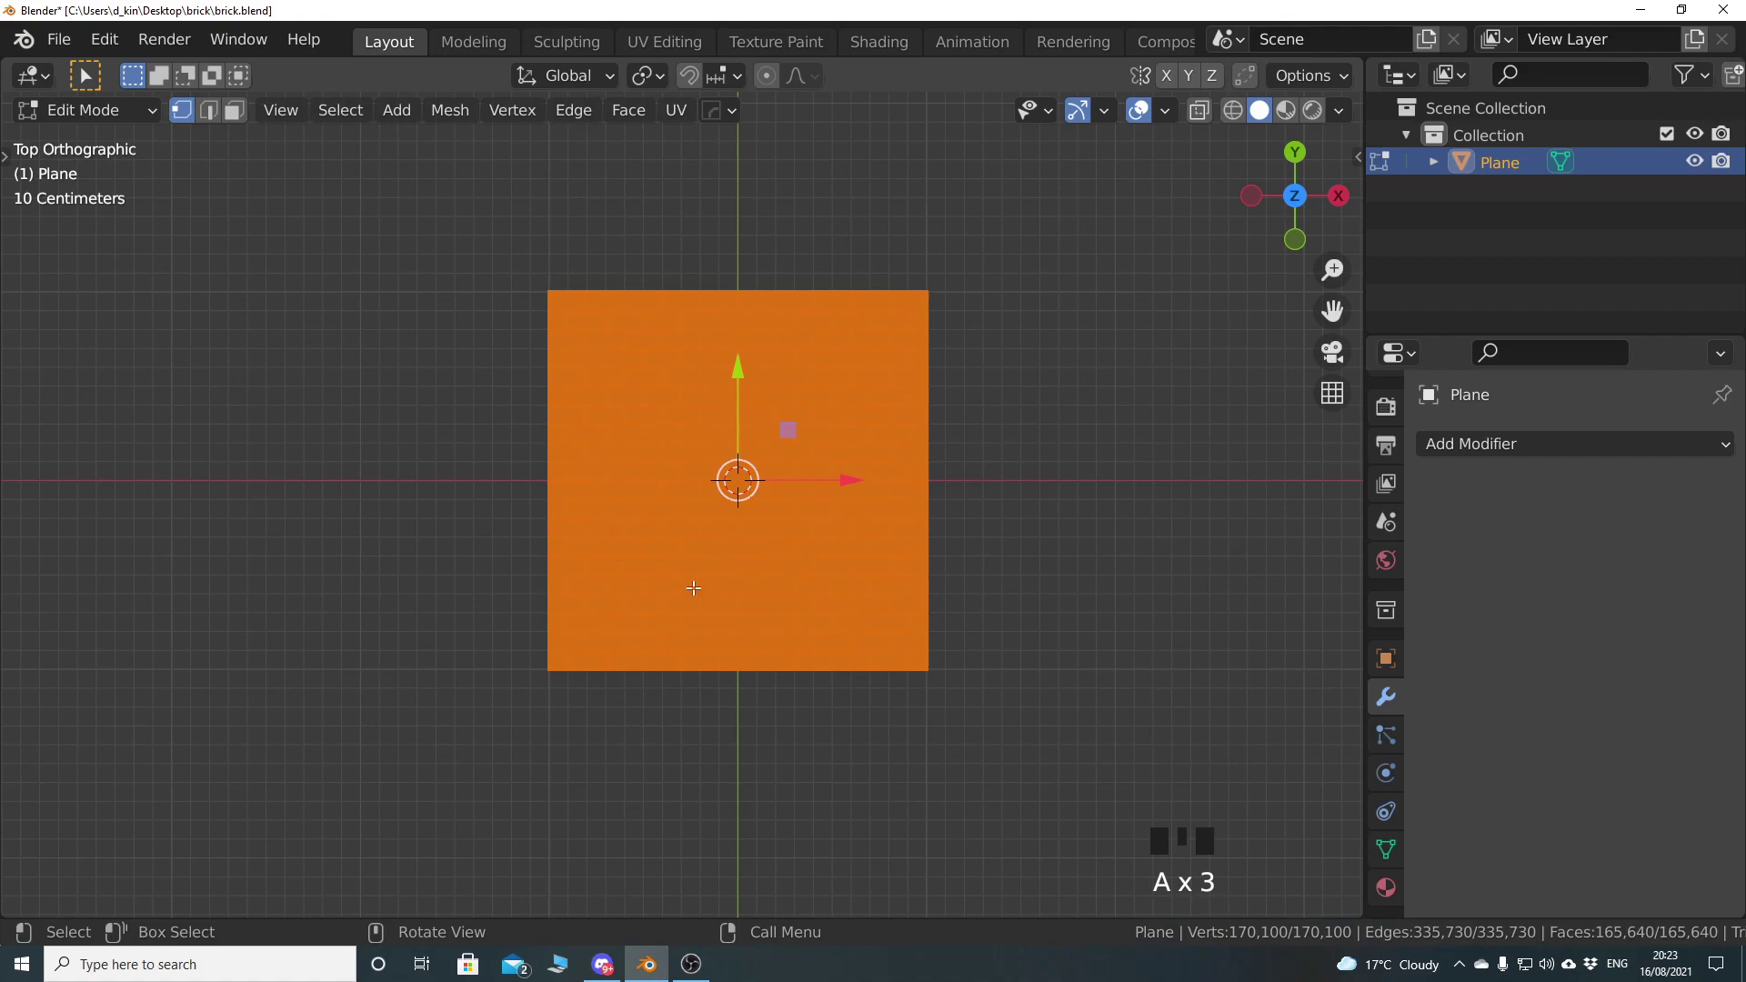
pyautogui.press('Tab')
pyautogui.press('Tab')
pyautogui.hotkey('alt', 'a')
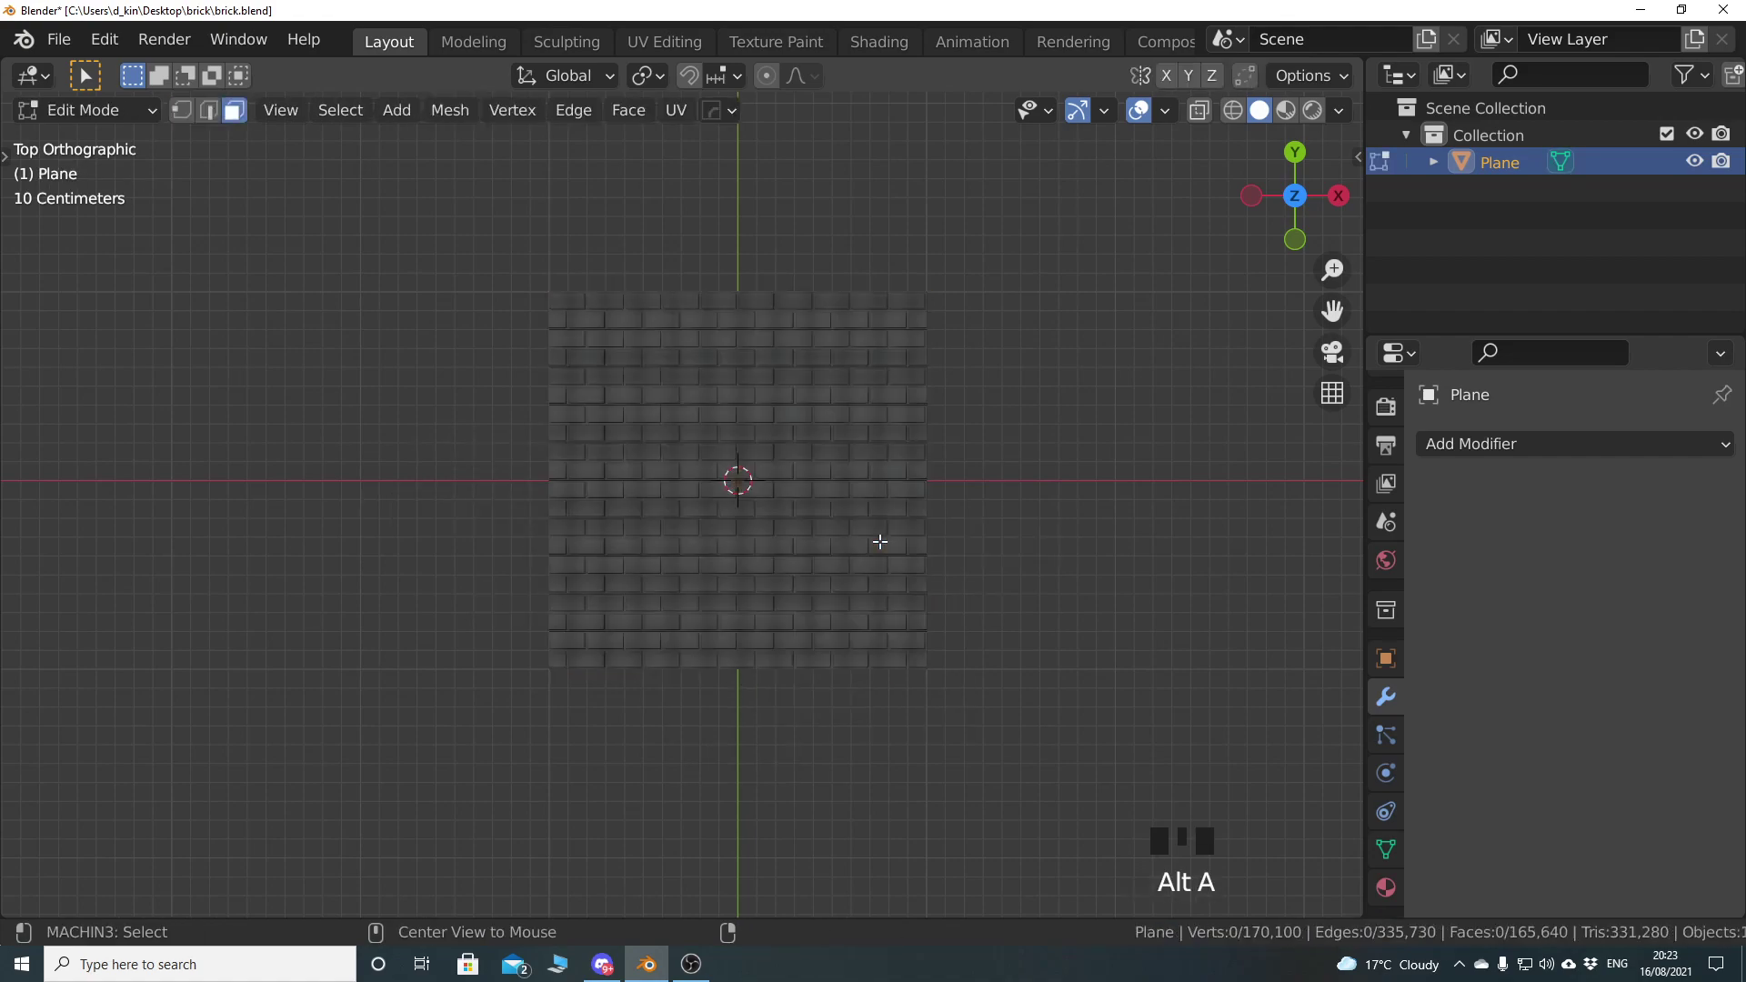
# Select all faces that use the brick material across the full wall and inspect the selection
pyautogui.click(1385, 889)
pyautogui.click(1476, 449)
pyautogui.click(1467, 646)
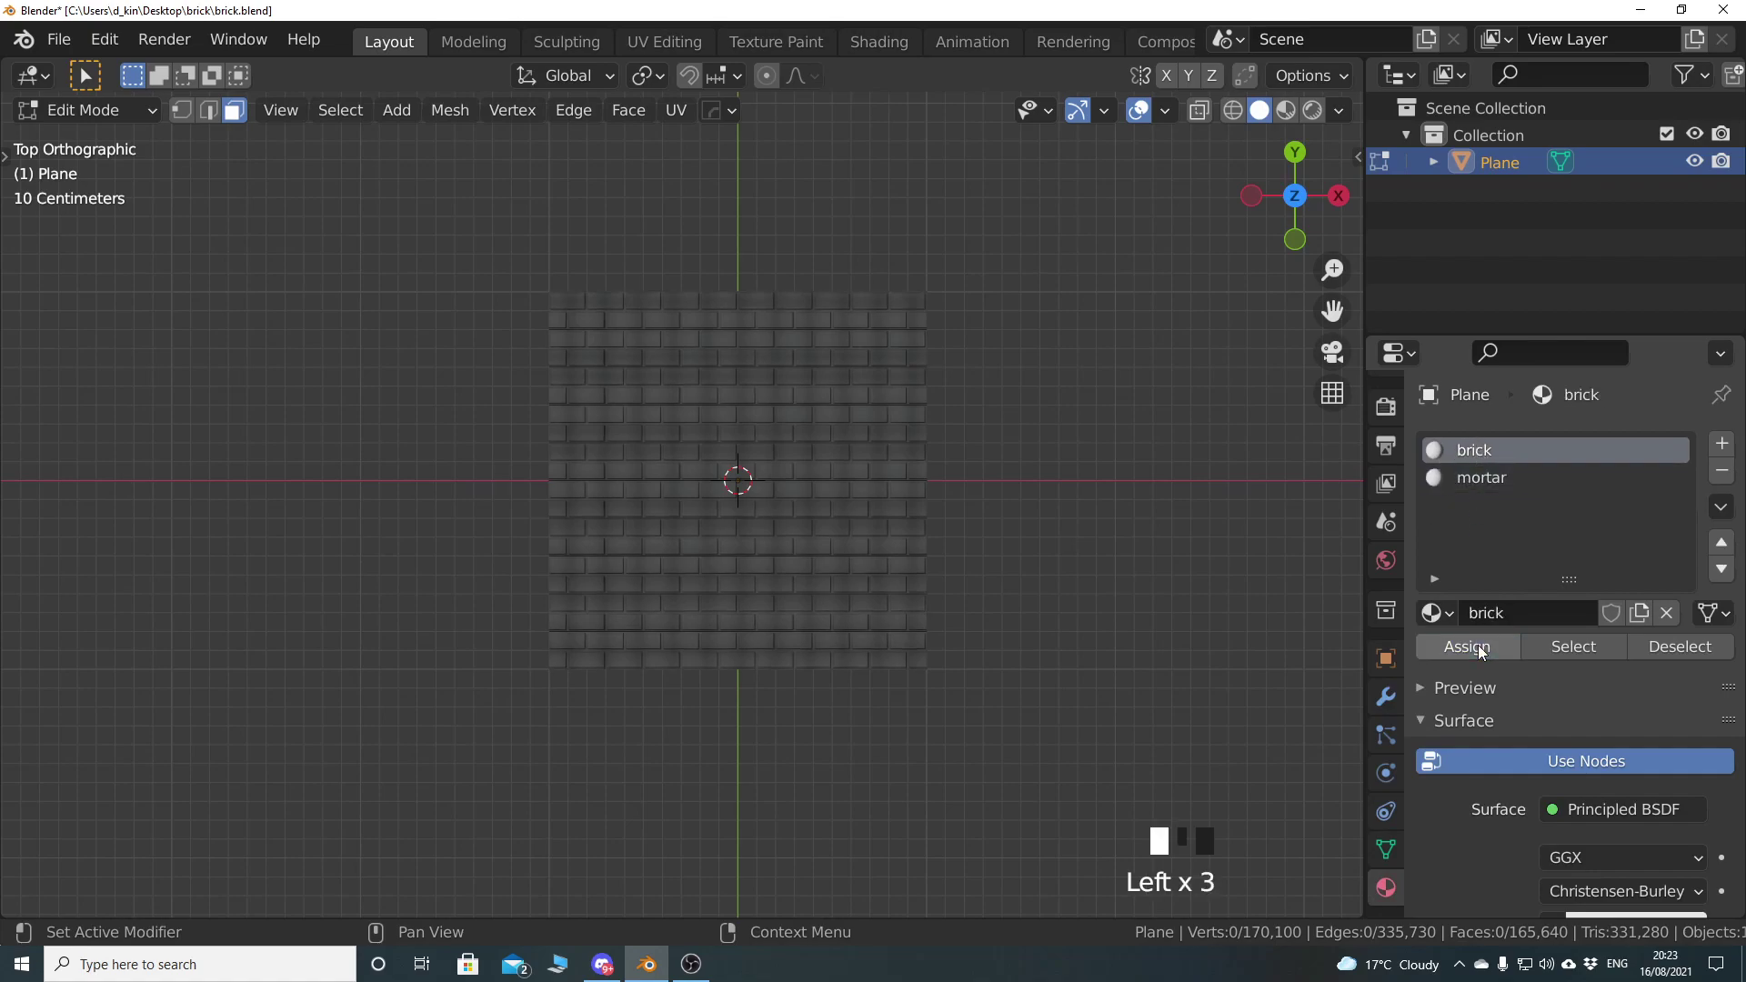
pyautogui.click(1590, 646)
pyautogui.scroll(8, 731, 551)
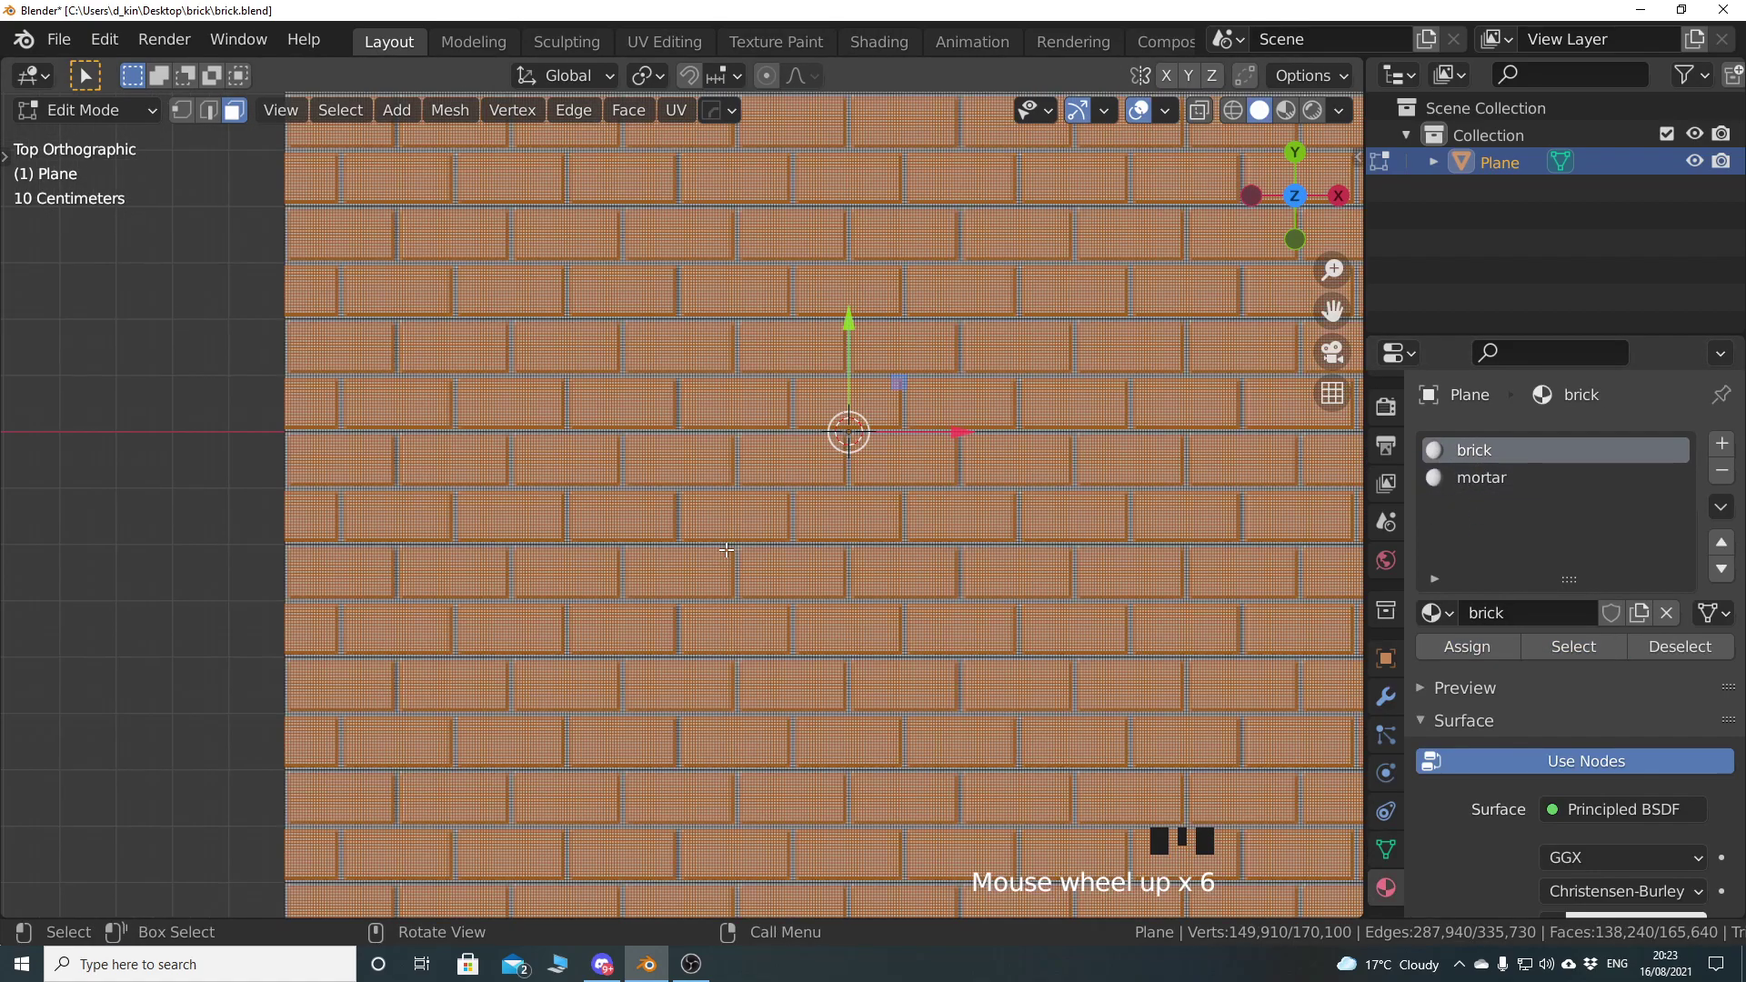
pyautogui.scroll(-3, 833, 503)
pyautogui.scroll(-2, 833, 503)
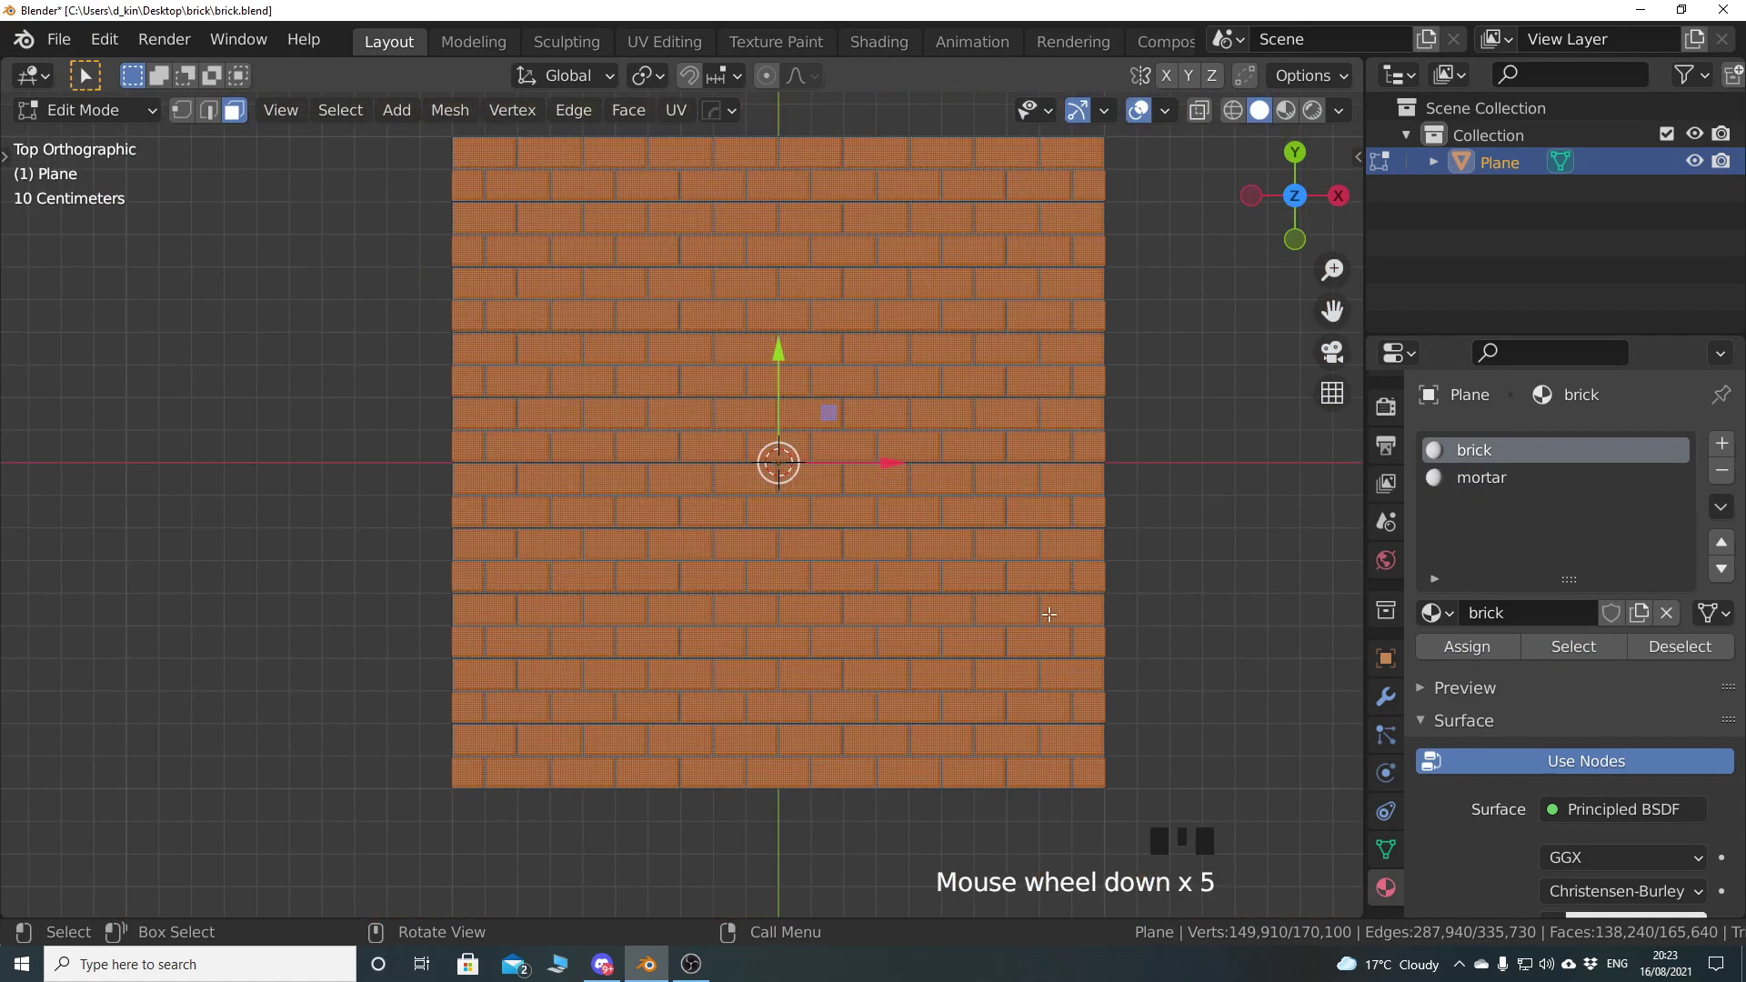
# Deselect the brick faces, select the faces assigned to the mortar material to check them, and clear the selection
pyautogui.click(1658, 648)
pyautogui.click(1475, 478)
pyautogui.click(1571, 647)
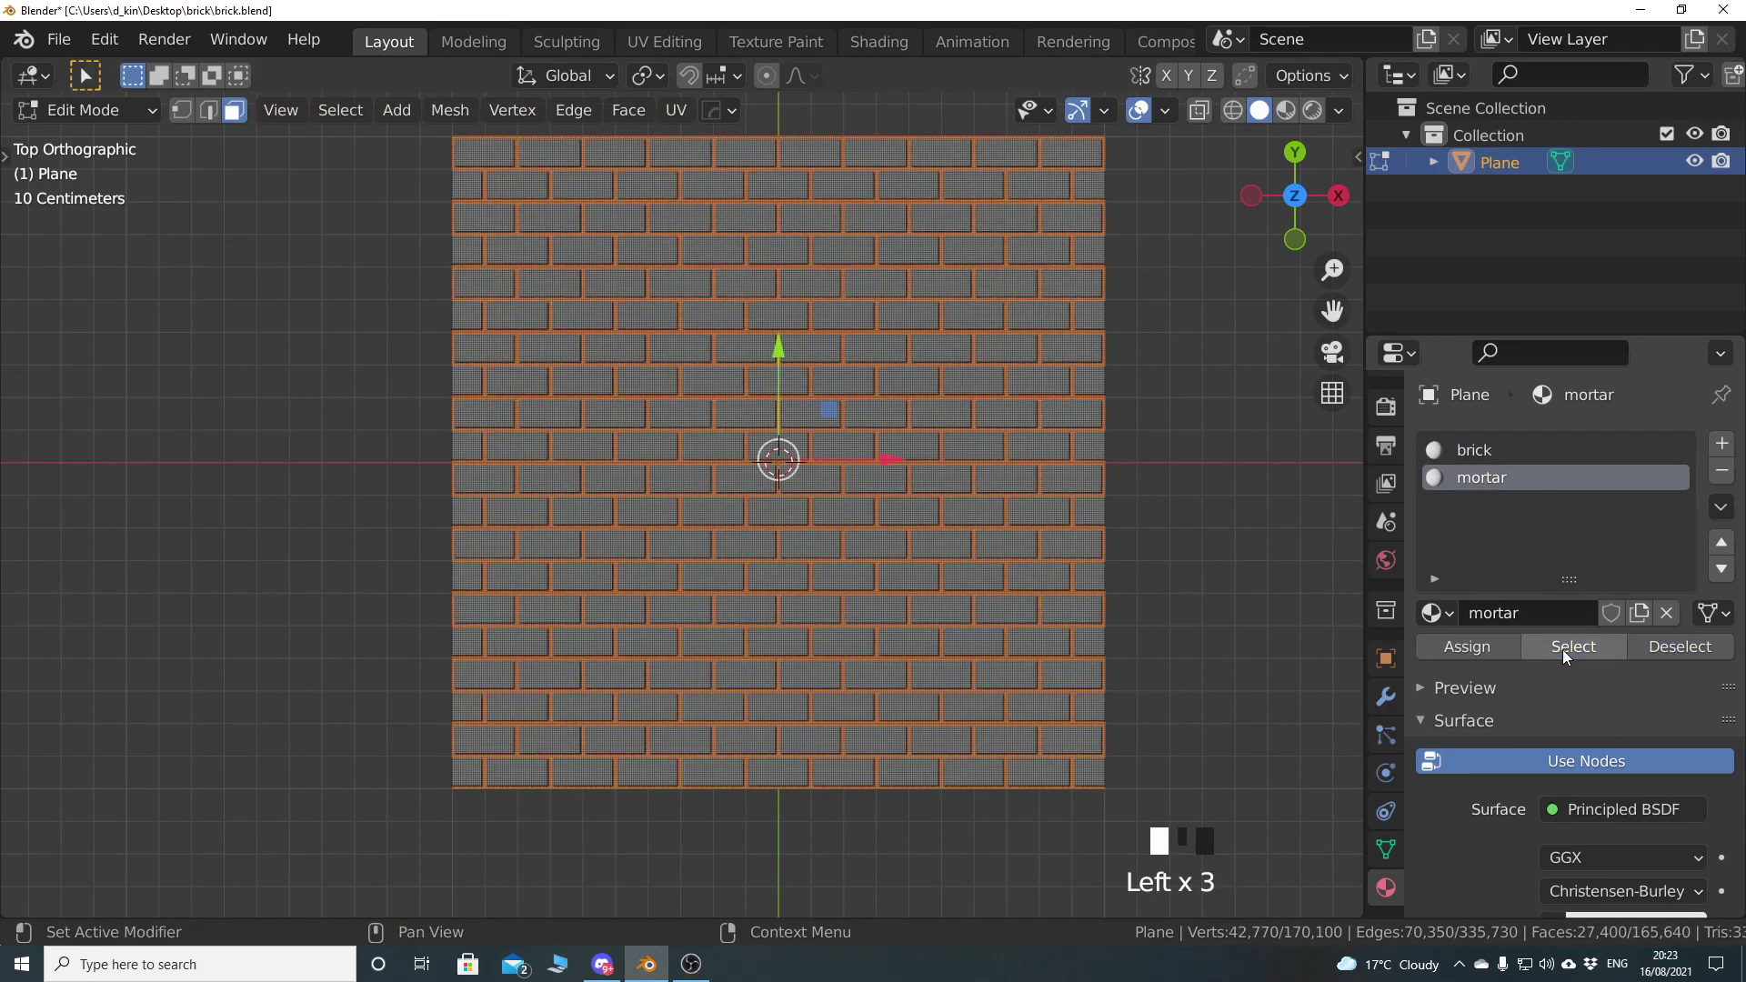
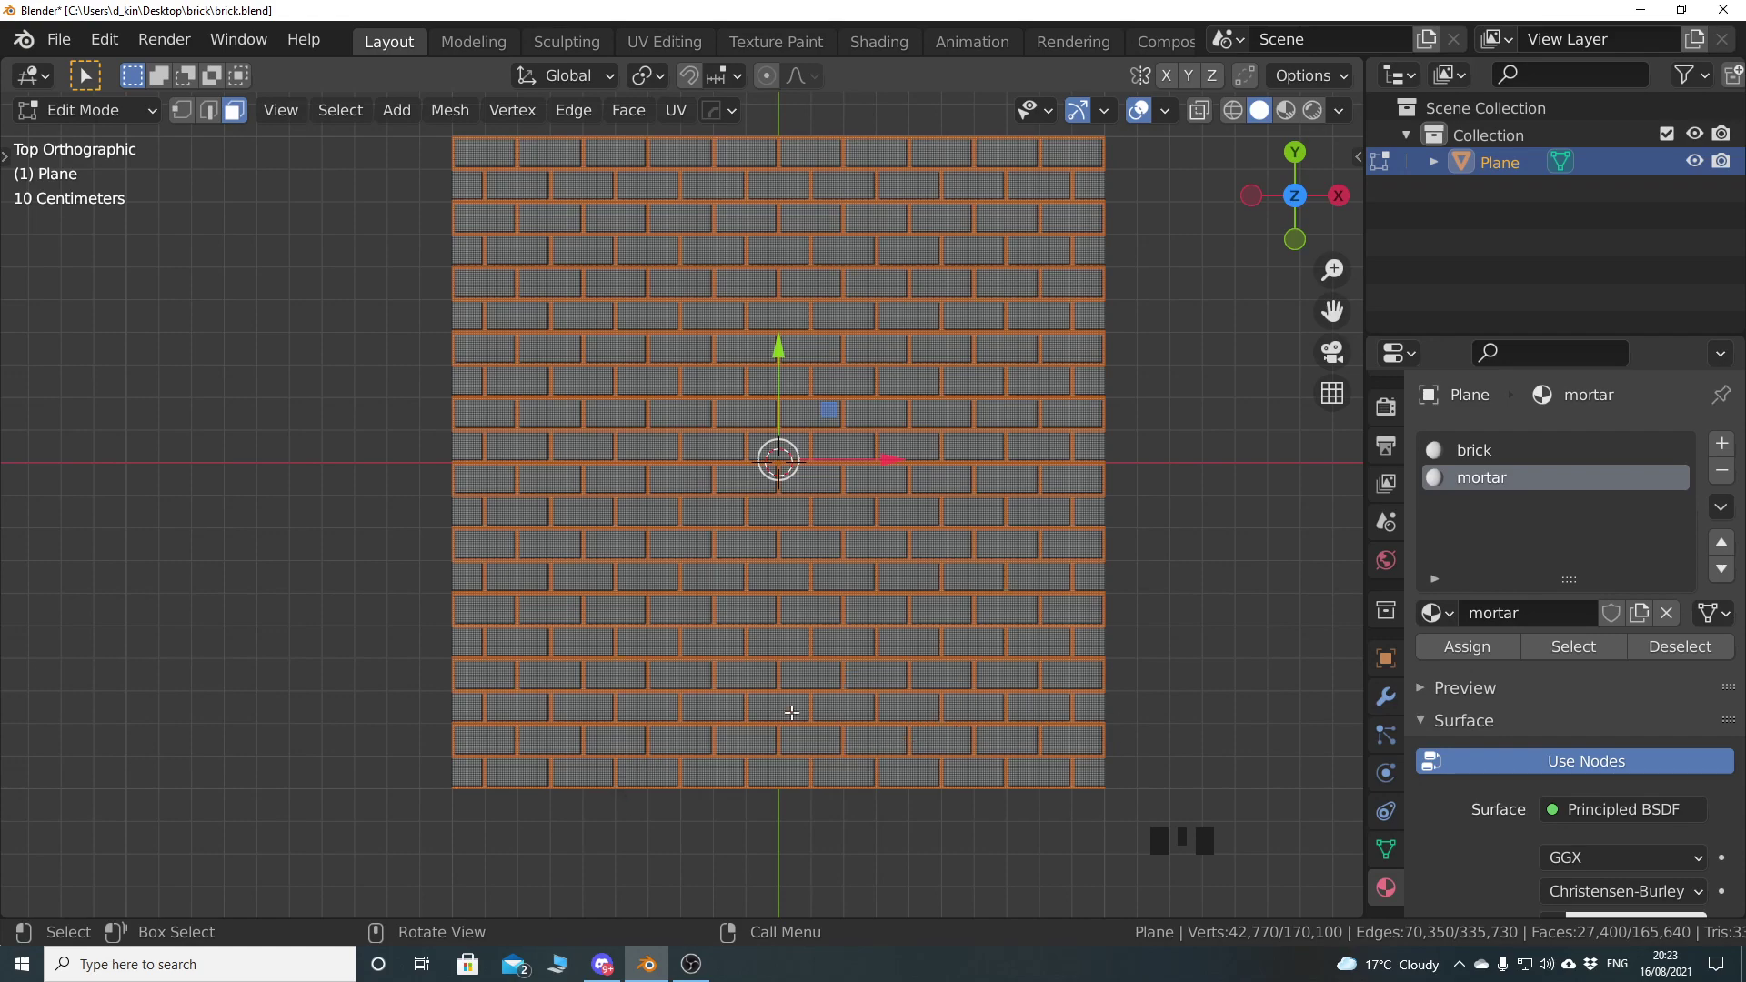
pyautogui.scroll(-1, 744, 554)
pyautogui.keyDown('shift'); pyautogui.moveTo(719, 462); pyautogui.dragTo(688, 535, button='middle'); pyautogui.keyUp('shift')
pyautogui.hotkey('alt', 'a')
# Box-select all faces of the third brick in the third row from the wall's upper edge
pyautogui.keyDown('shift'); pyautogui.moveTo(641, 472); pyautogui.dragTo(627, 391, button='middle'); pyautogui.keyUp('shift')
pyautogui.scroll(3, 636, 452)
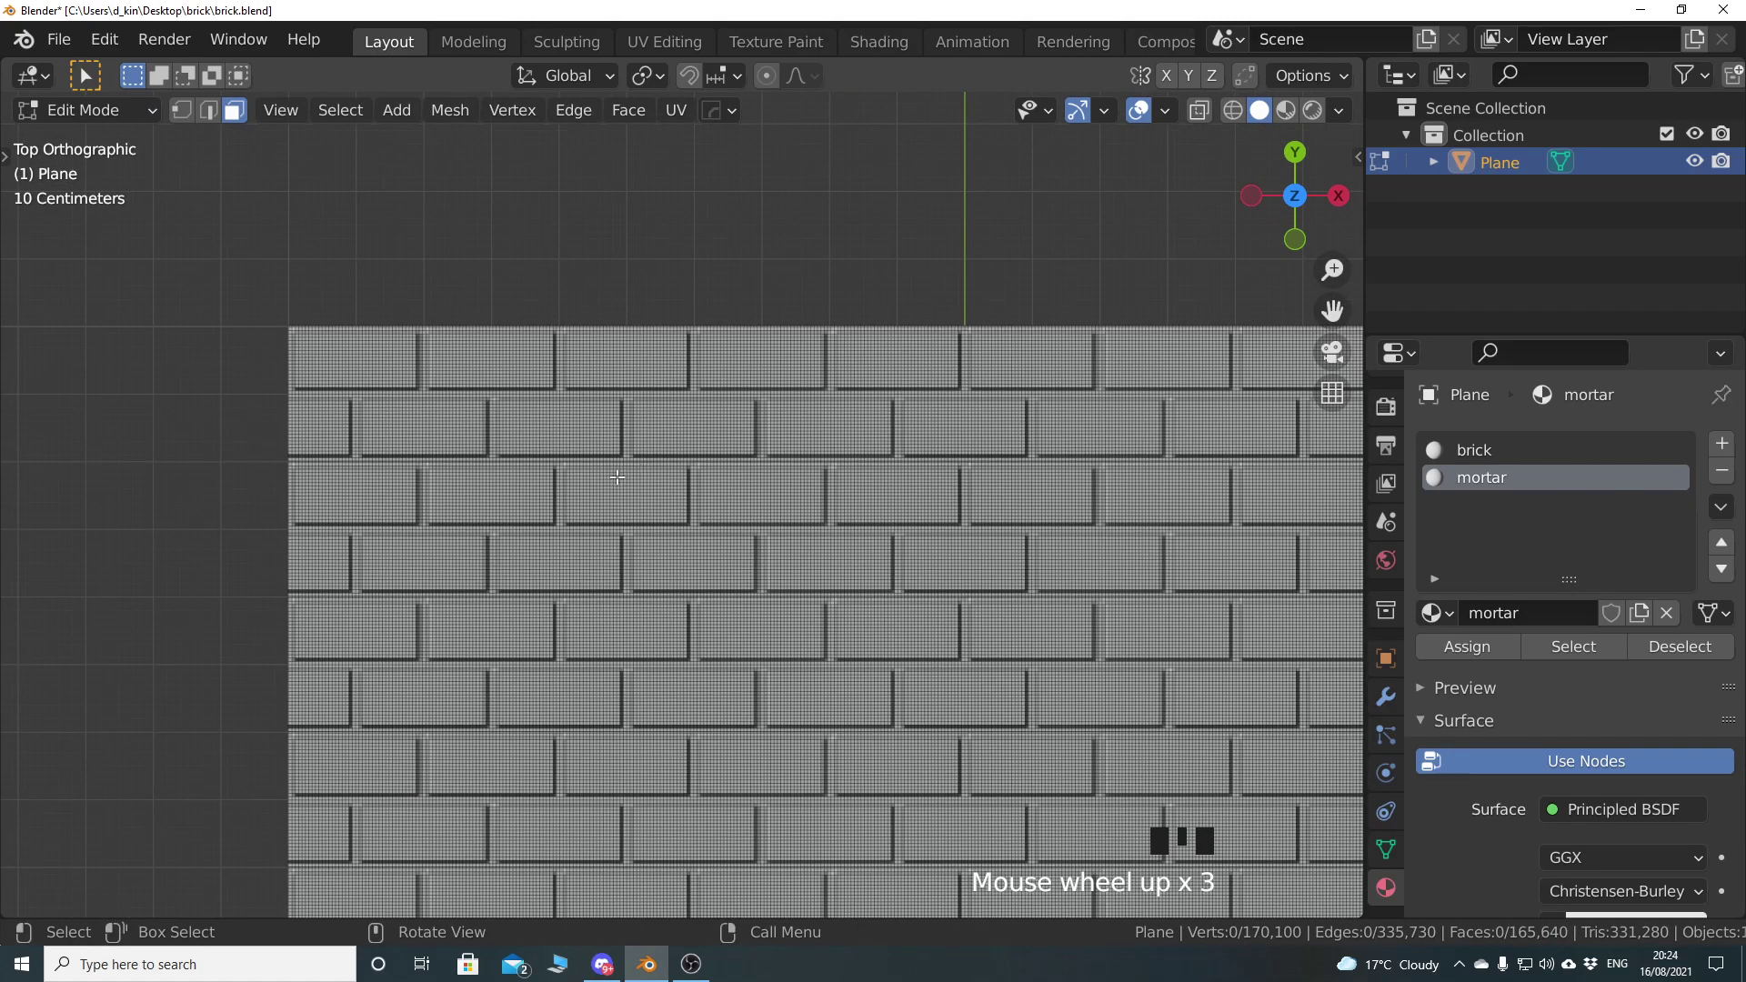
pyautogui.keyDown('shift'); pyautogui.moveTo(619, 475); pyautogui.dragTo(625, 523, button='middle'); pyautogui.keyUp('shift')
pyautogui.scroll(3, 634, 561)
pyautogui.scroll(2, 634, 561)
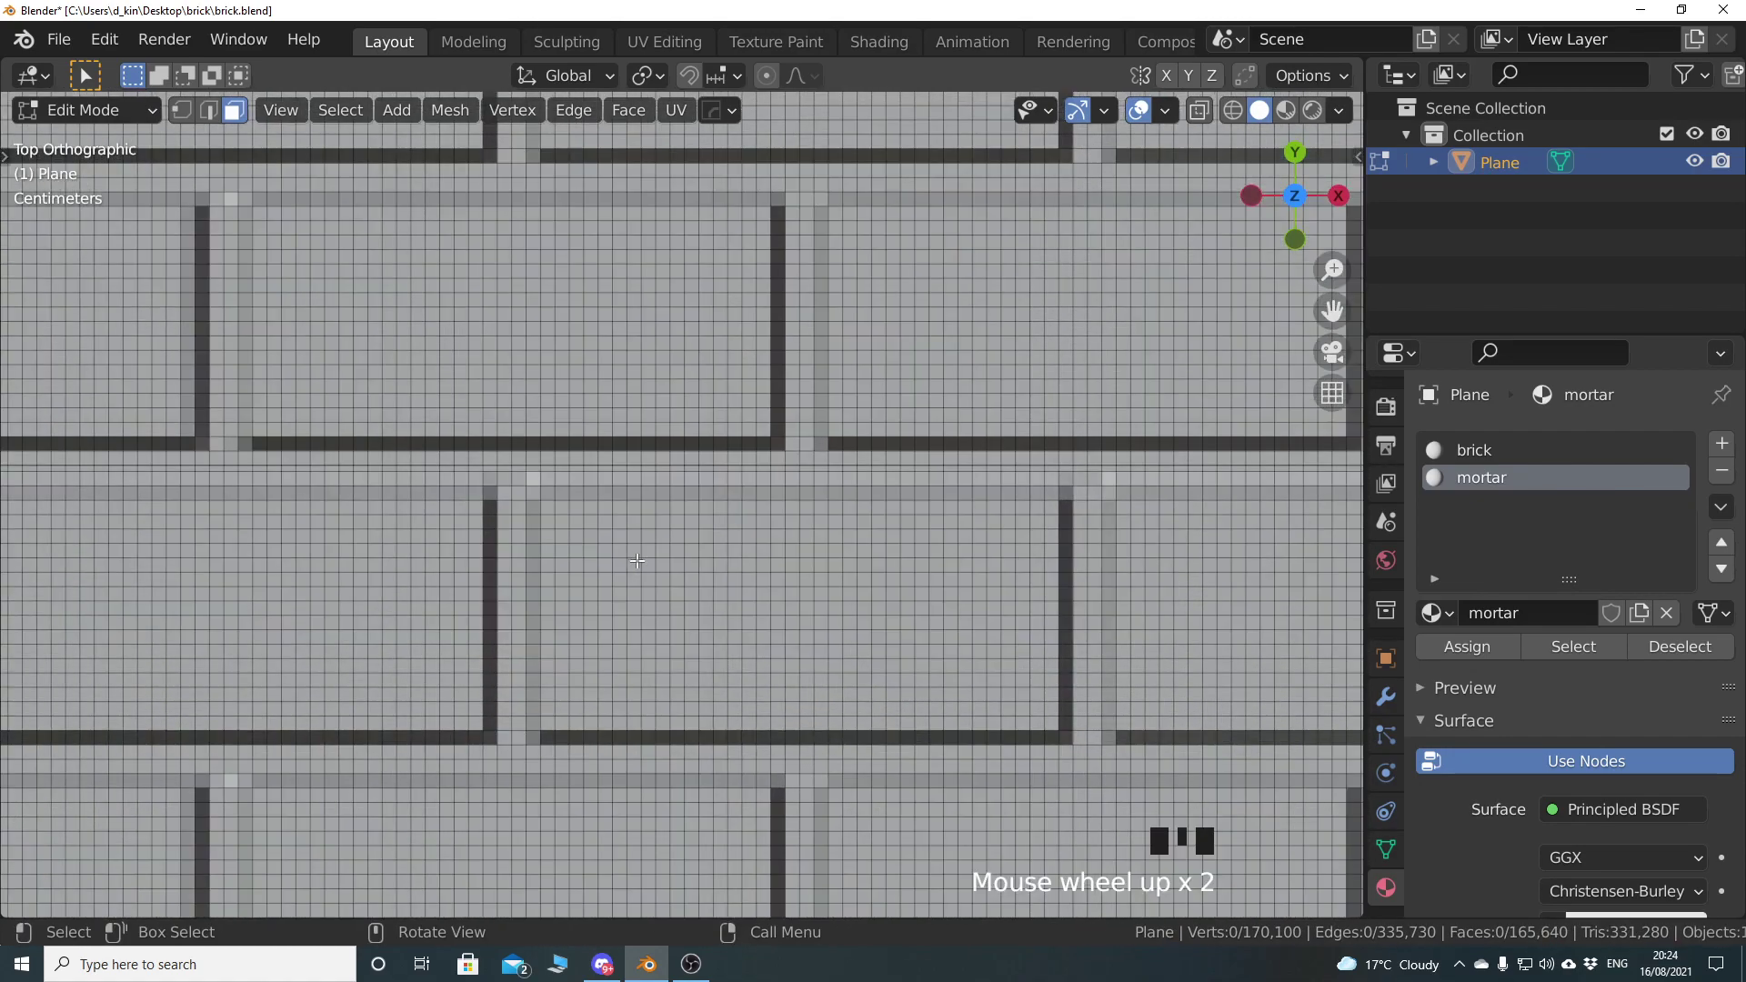
pyautogui.keyDown('shift'); pyautogui.moveTo(775, 564); pyautogui.dragTo(722, 551, button='middle'); pyautogui.keyUp('shift')
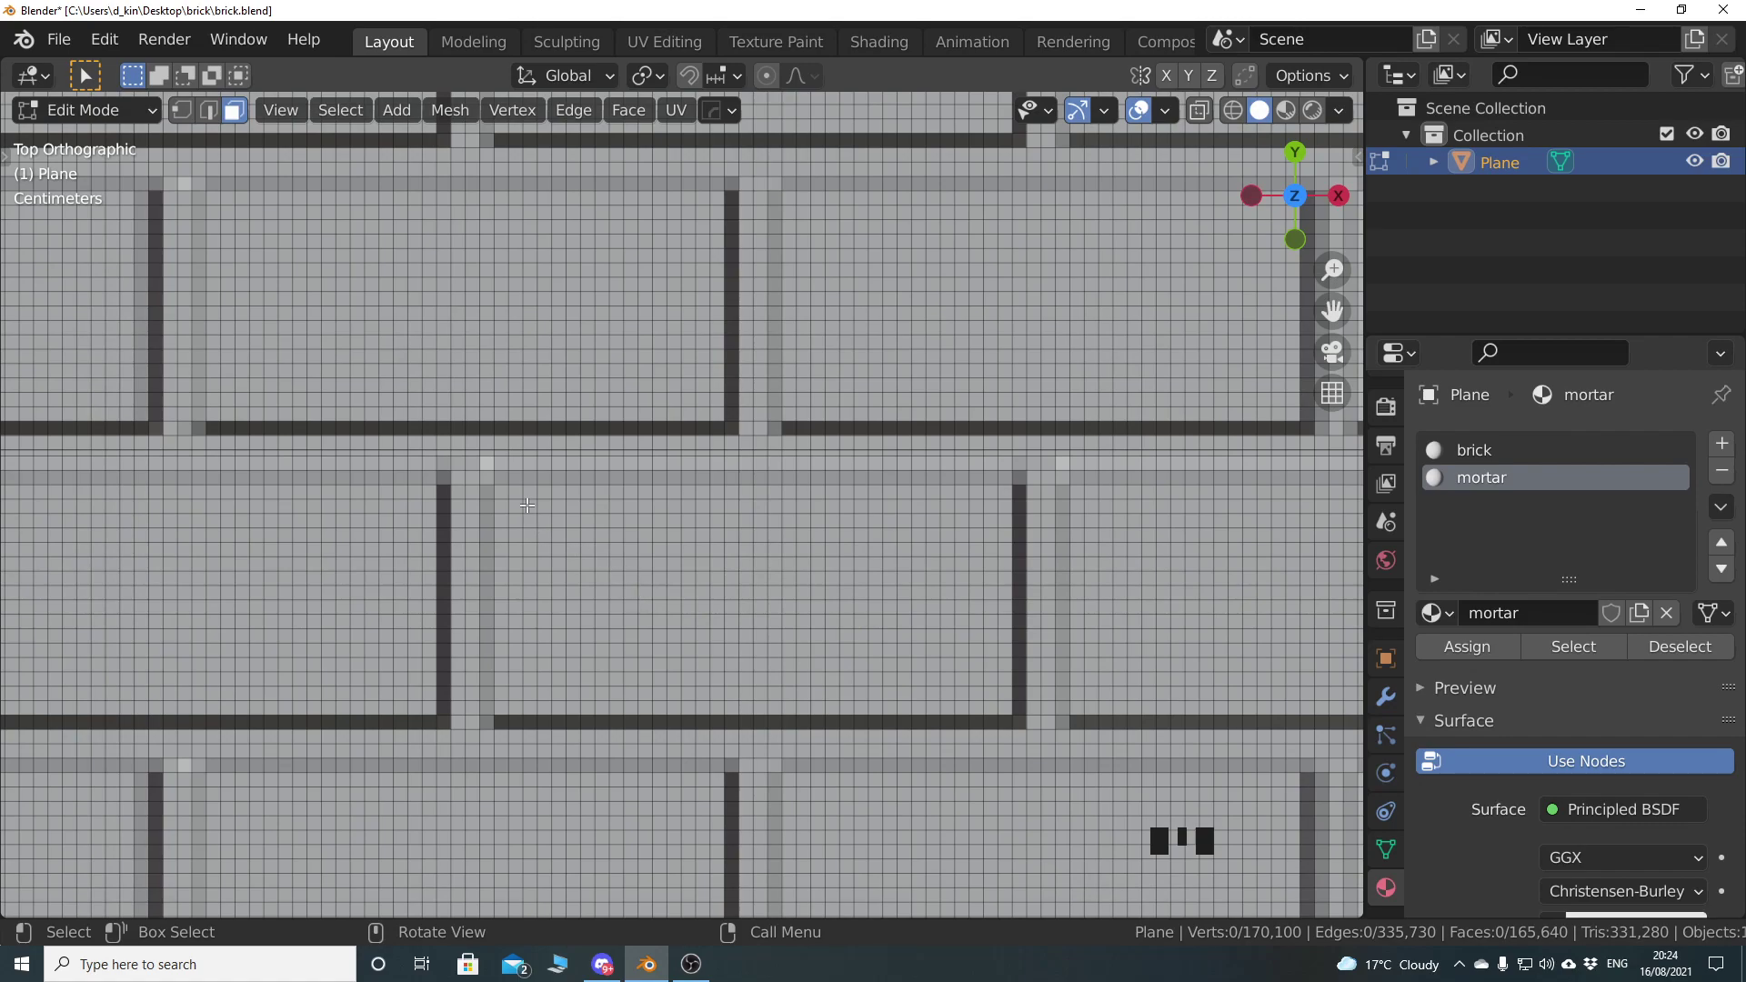
pyautogui.moveTo(492, 479); pyautogui.dragTo(1018, 719)
# Add the faces of the sixth brick in the fifth row to the selection with a box selection
pyautogui.scroll(-7, 1000, 691)
pyautogui.keyDown('shift'); pyautogui.moveTo(974, 628); pyautogui.dragTo(645, 519, button='middle'); pyautogui.keyUp('shift')
pyautogui.scroll(3, 646, 519)
pyautogui.keyDown('shift'); pyautogui.moveTo(832, 566); pyautogui.dragTo(710, 573, button='middle'); pyautogui.keyUp('shift')
pyautogui.scroll(3, 849, 575)
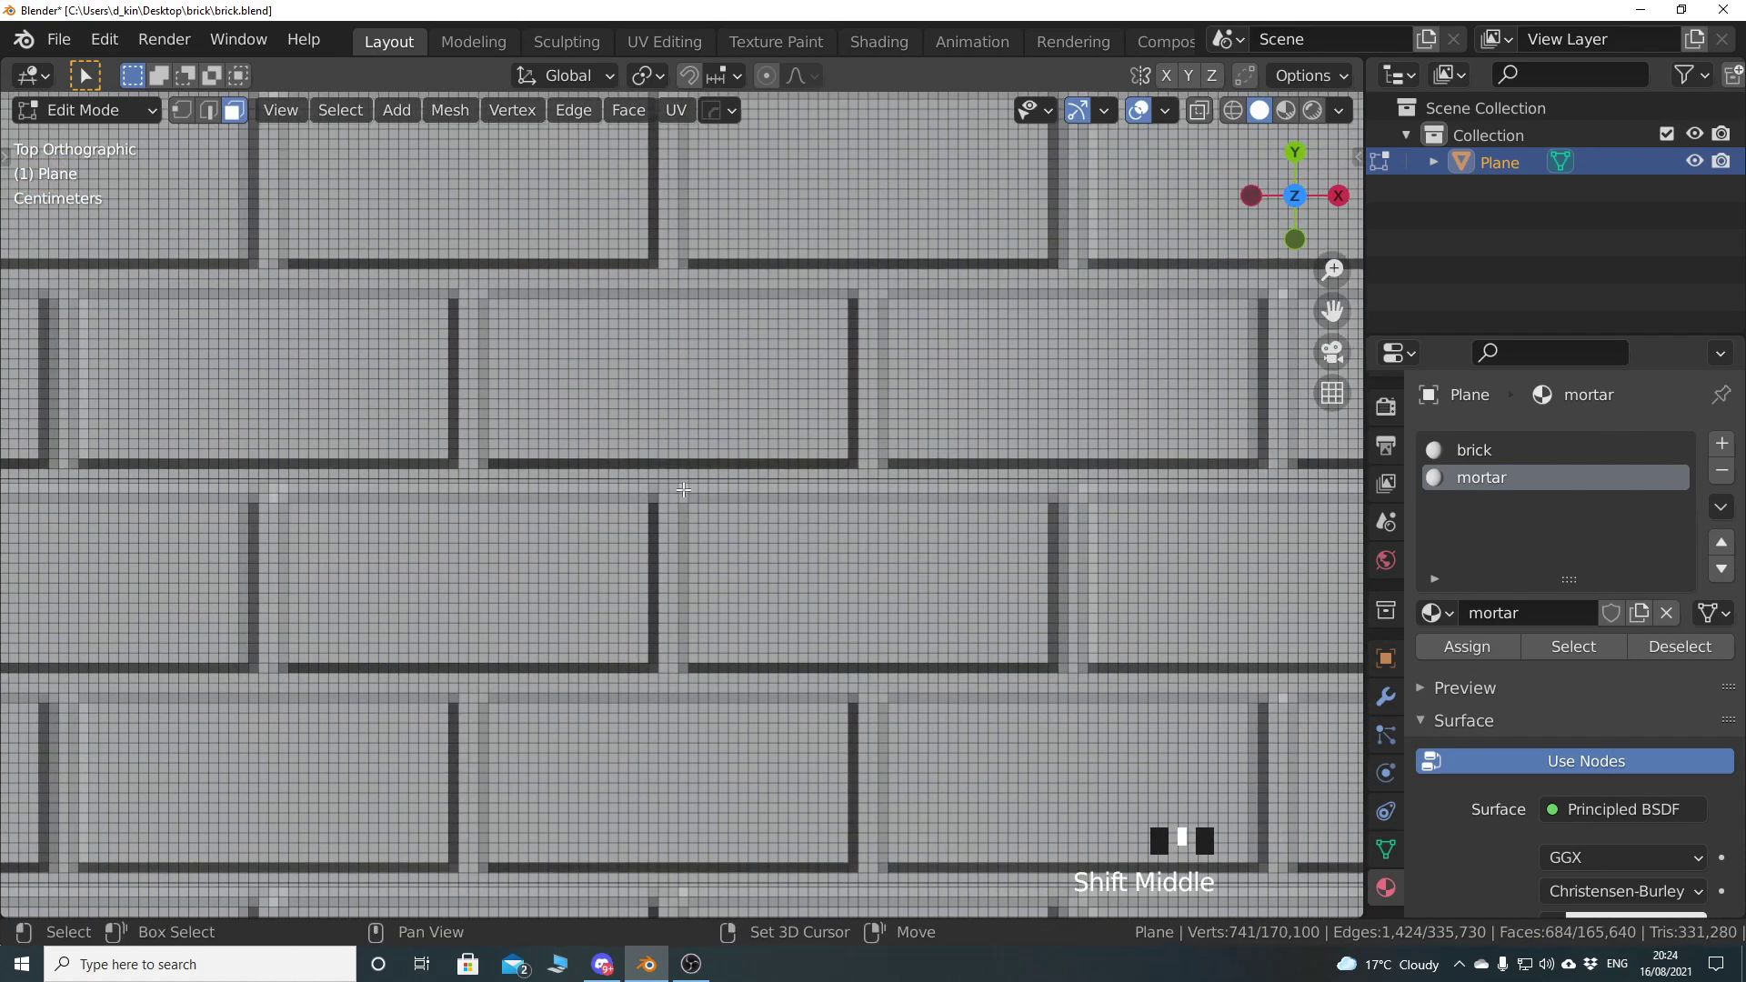
pyautogui.keyDown('shift'); pyautogui.moveTo(683, 490); pyautogui.dragTo(798, 593); pyautogui.keyUp('shift')
pyautogui.keyDown('shift'); pyautogui.moveTo(1014, 660); pyautogui.dragTo(1017, 654); pyautogui.keyUp('shift')
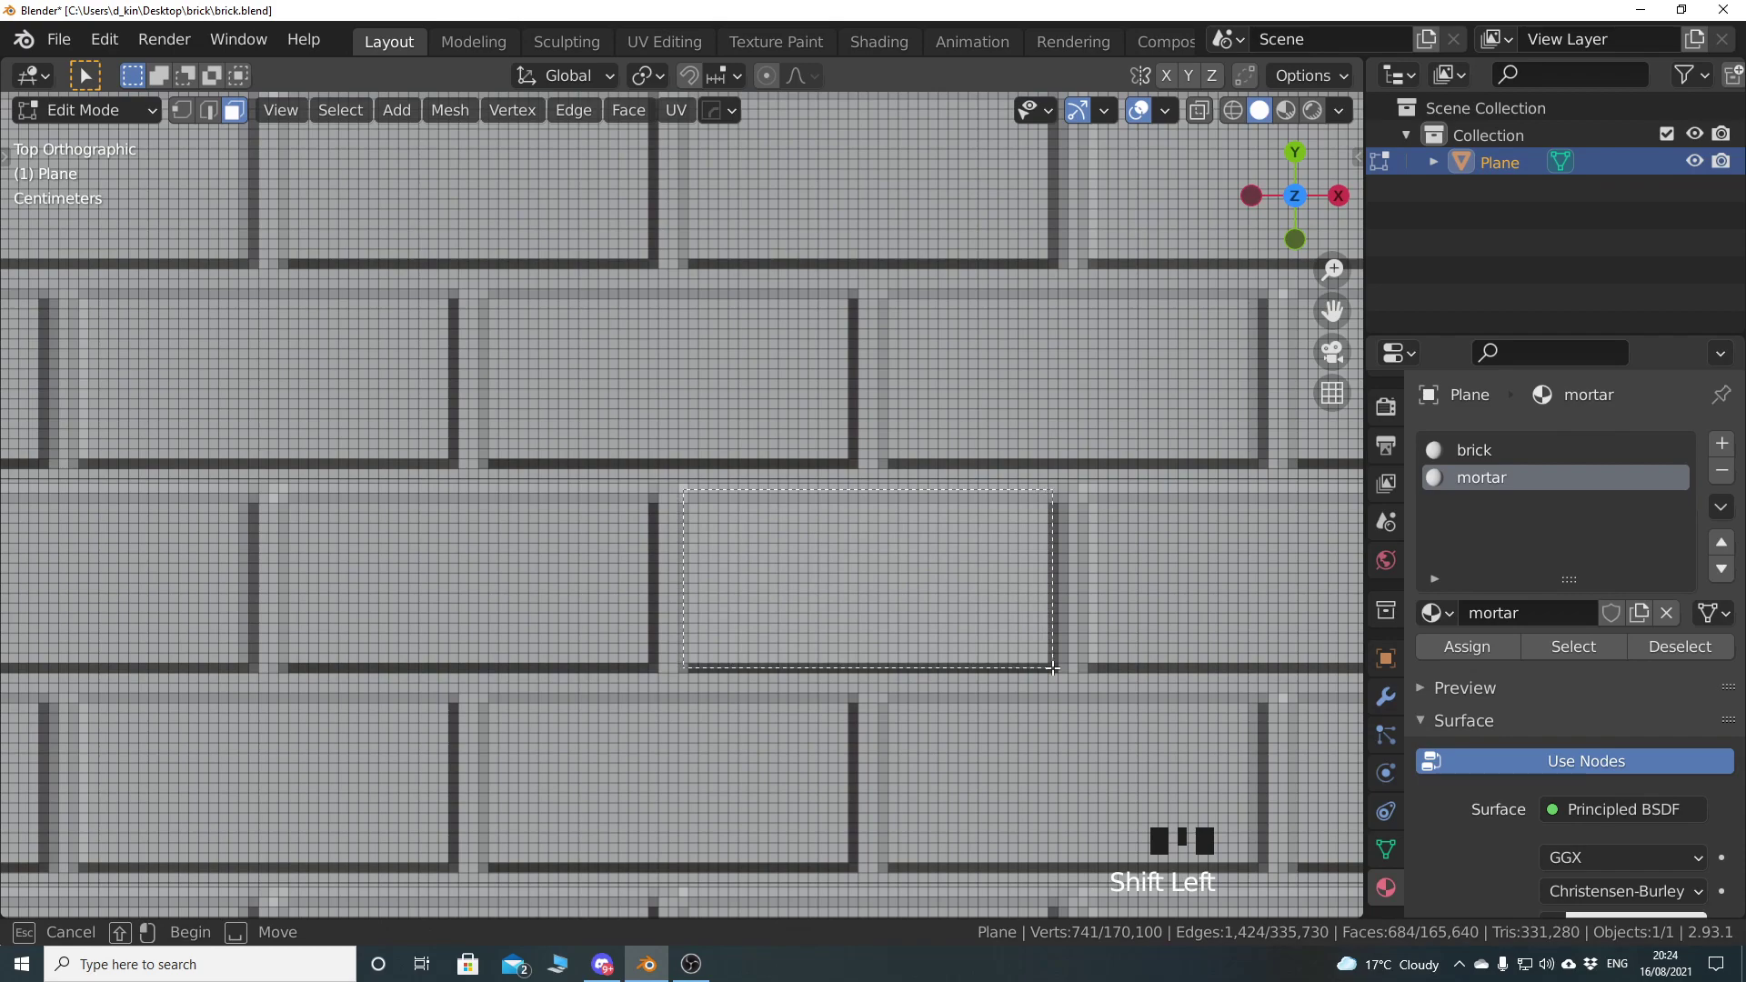
# Remove the extra row of mortar faces above the fifth-row brick from the selection using Circle Select
pyautogui.keyDown('shift'); pyautogui.moveTo(765, 540); pyautogui.dragTo(659, 558, button='middle'); pyautogui.keyUp('shift')
pyautogui.scroll(2, 730, 544)
pyautogui.press('c')
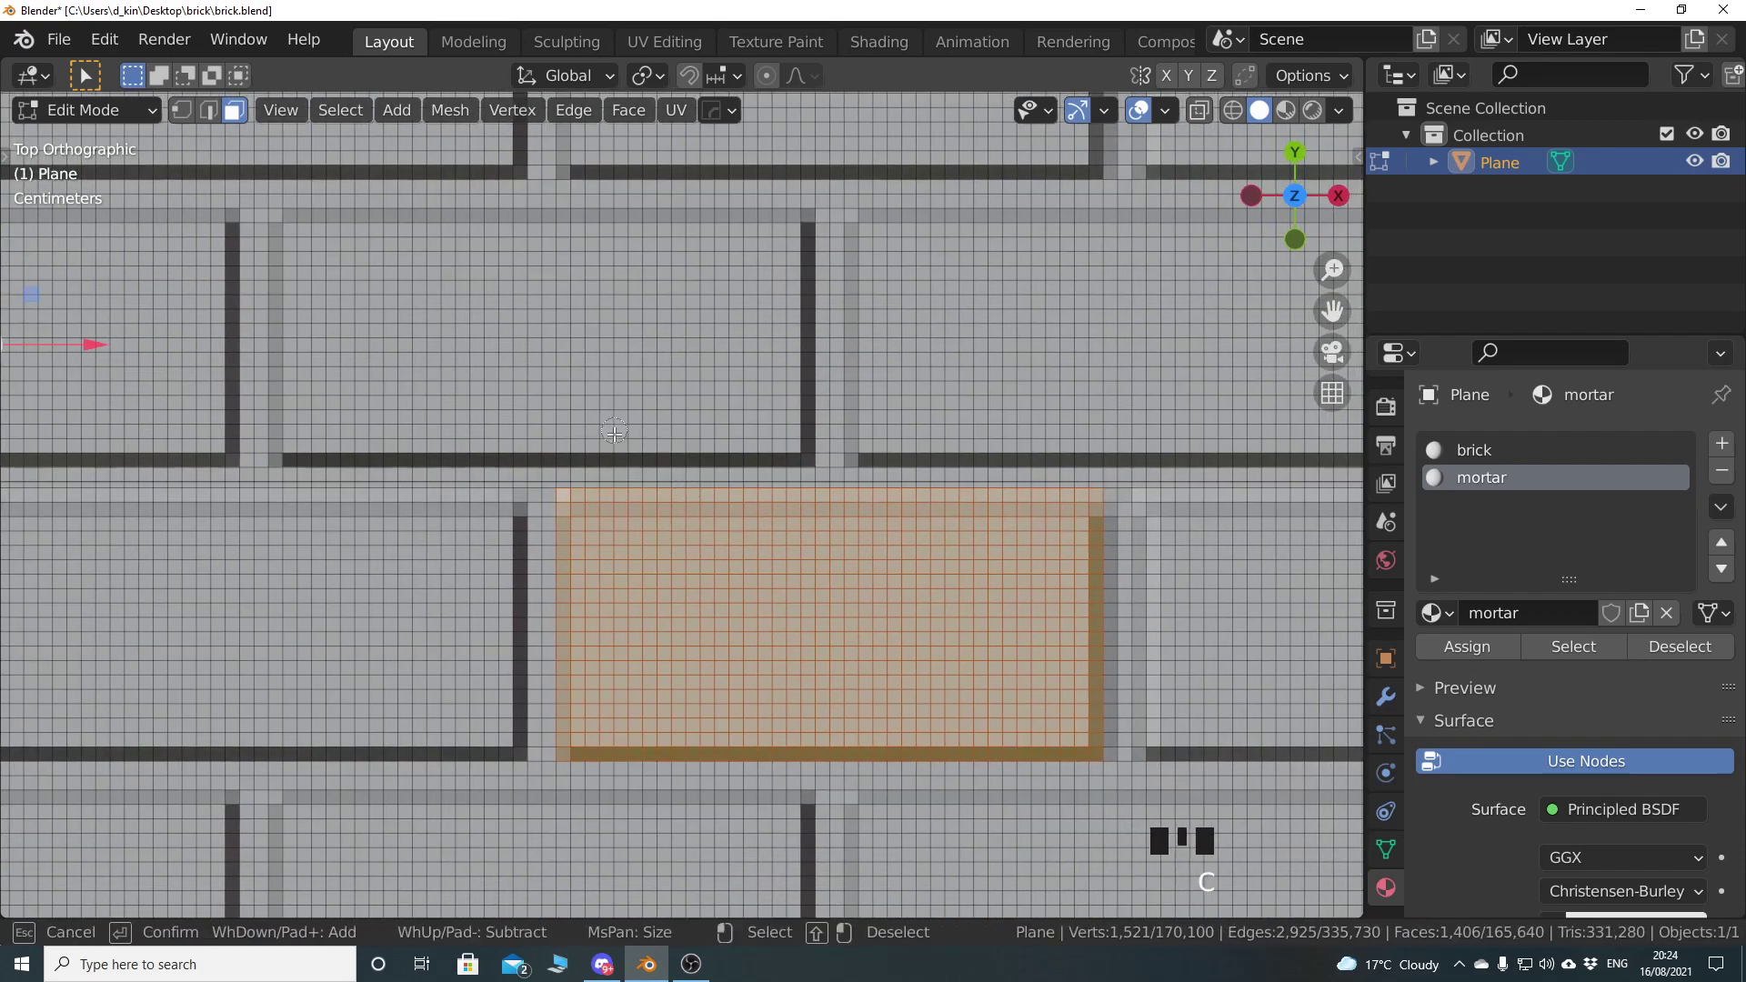
pyautogui.moveTo(605, 460)
pyautogui.keyDown('shift'); pyautogui.mouseDown()
pyautogui.moveTo(545, 458)
pyautogui.moveTo(1123, 464)
pyautogui.mouseUp(); pyautogui.keyUp('shift')
pyautogui.press('Escape')
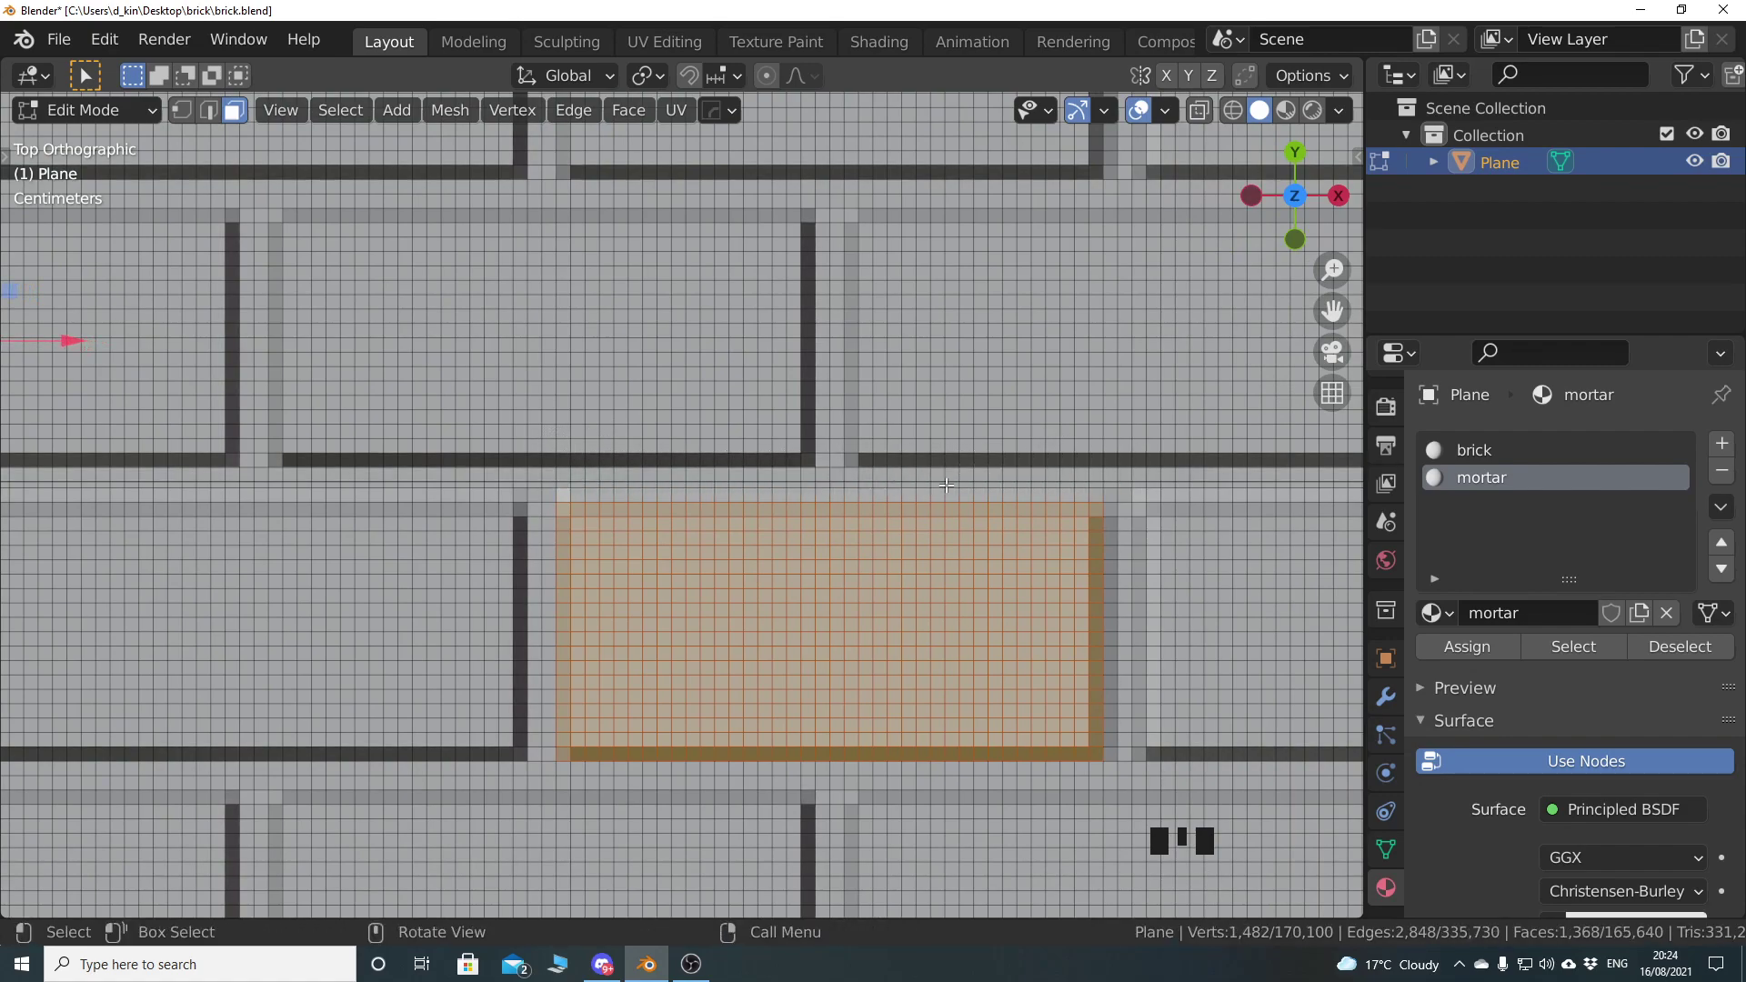
pyautogui.scroll(-1, 682, 515)
pyautogui.keyDown('shift'); pyautogui.moveTo(682, 515); pyautogui.dragTo(737, 518, button='middle'); pyautogui.keyUp('shift')
pyautogui.scroll(4, 737, 518)
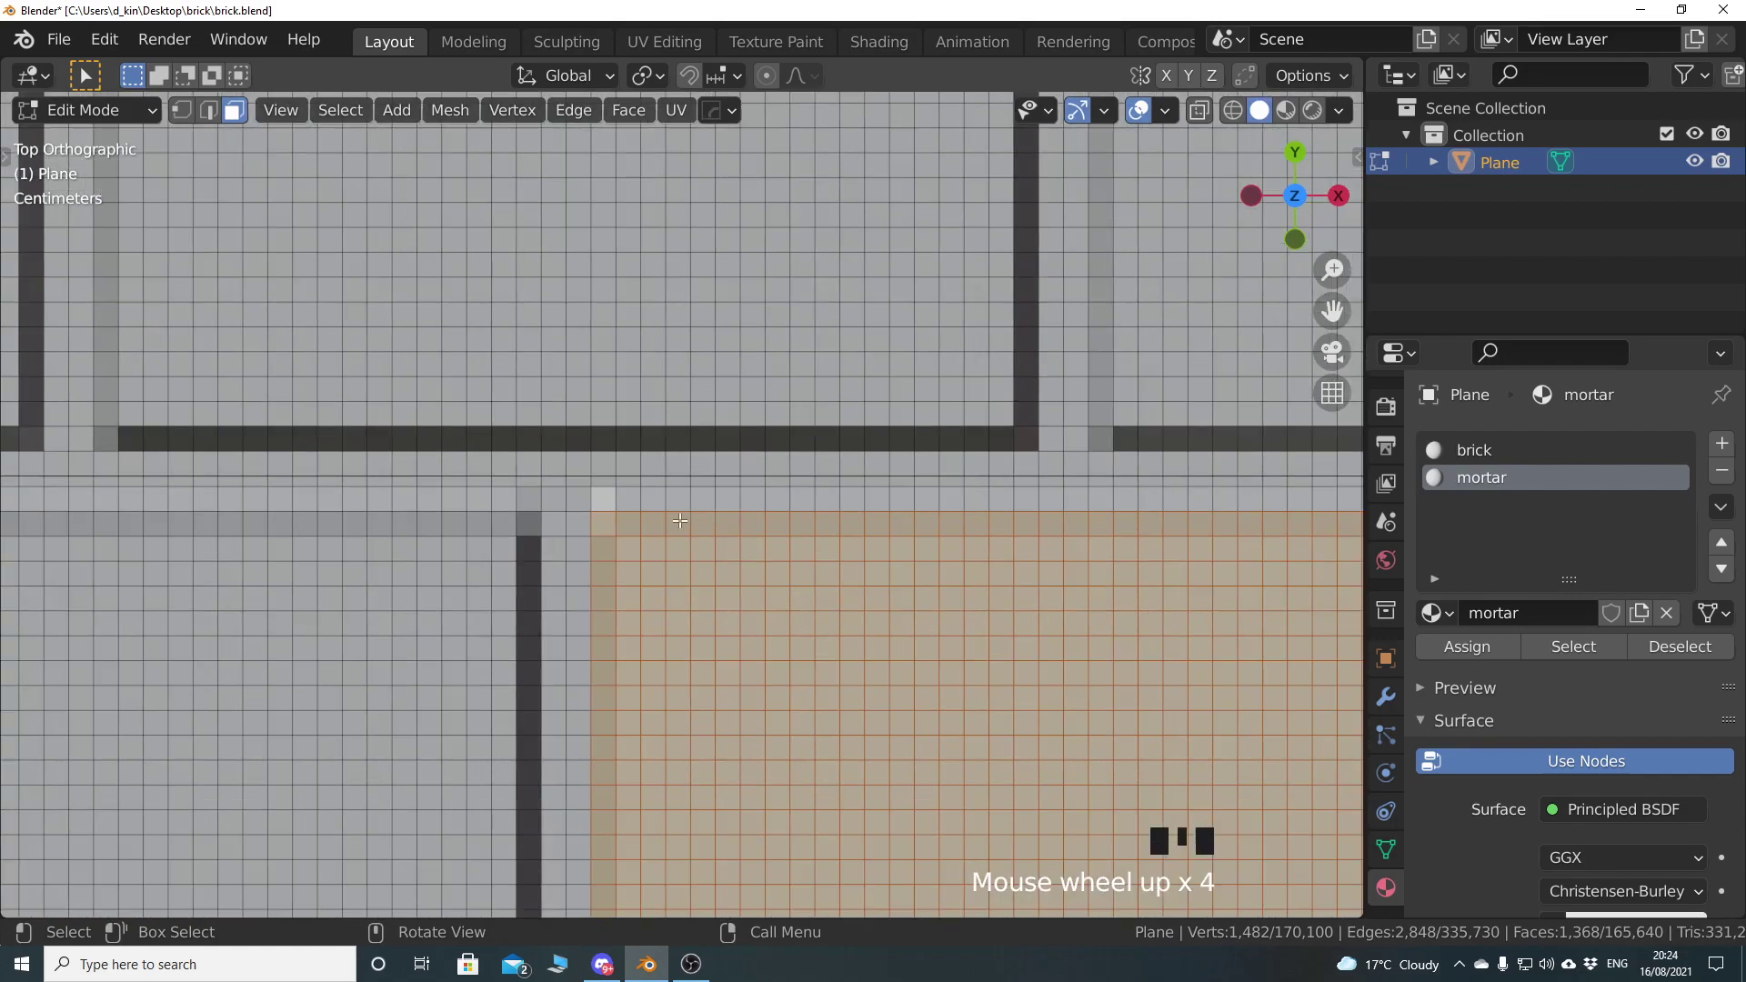
# Add the faces of the sixth full brick in the eighth row to the selection
pyautogui.scroll(-10, 641, 512)
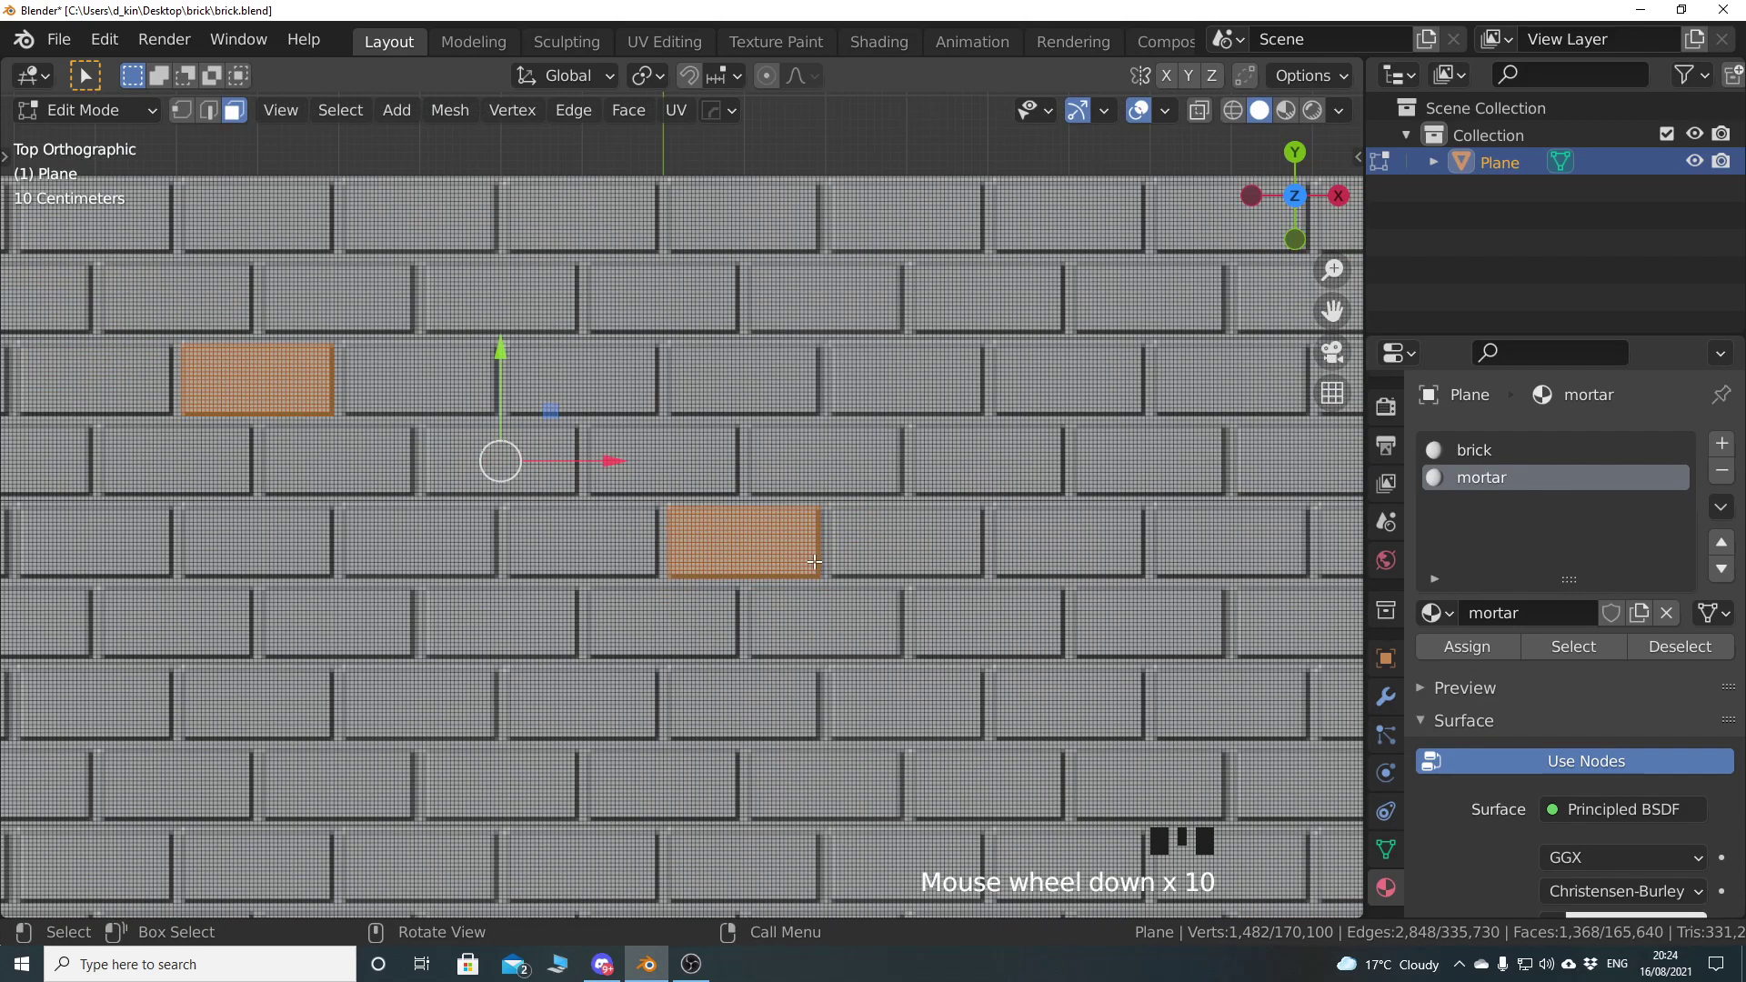
pyautogui.keyDown('shift'); pyautogui.moveTo(808, 557); pyautogui.dragTo(753, 513, button='middle'); pyautogui.keyUp('shift')
pyautogui.scroll(-2, 701, 542)
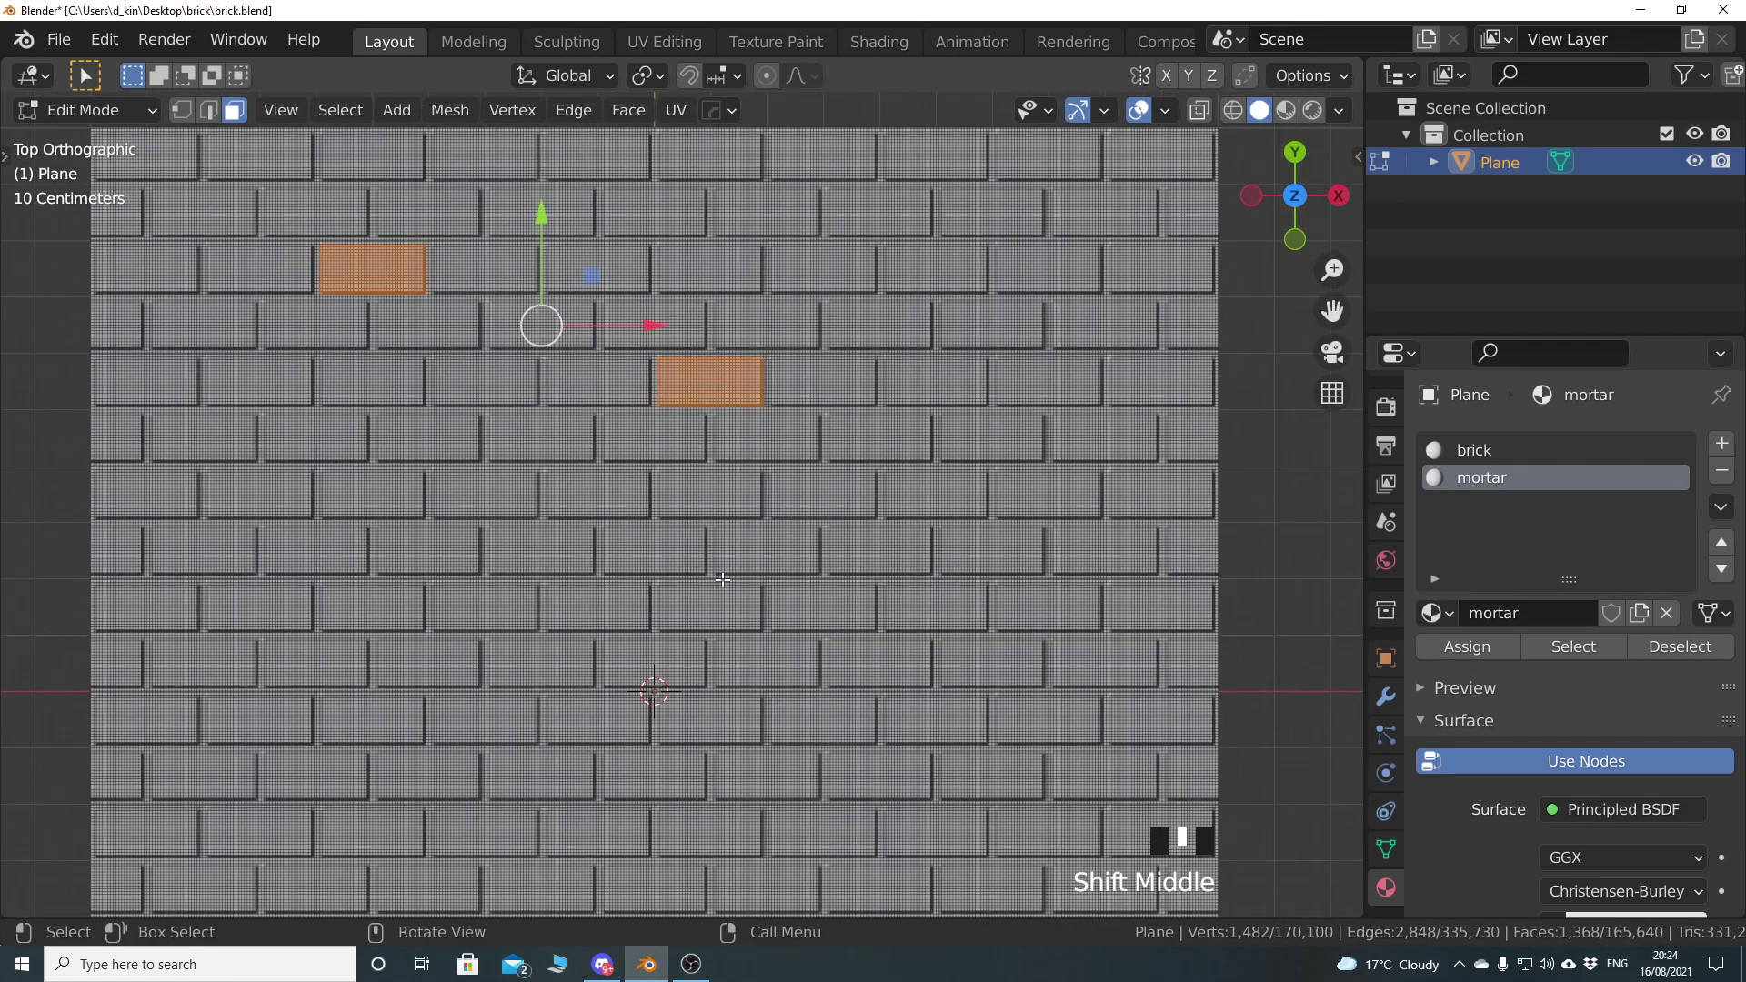
pyautogui.scroll(8, 722, 579)
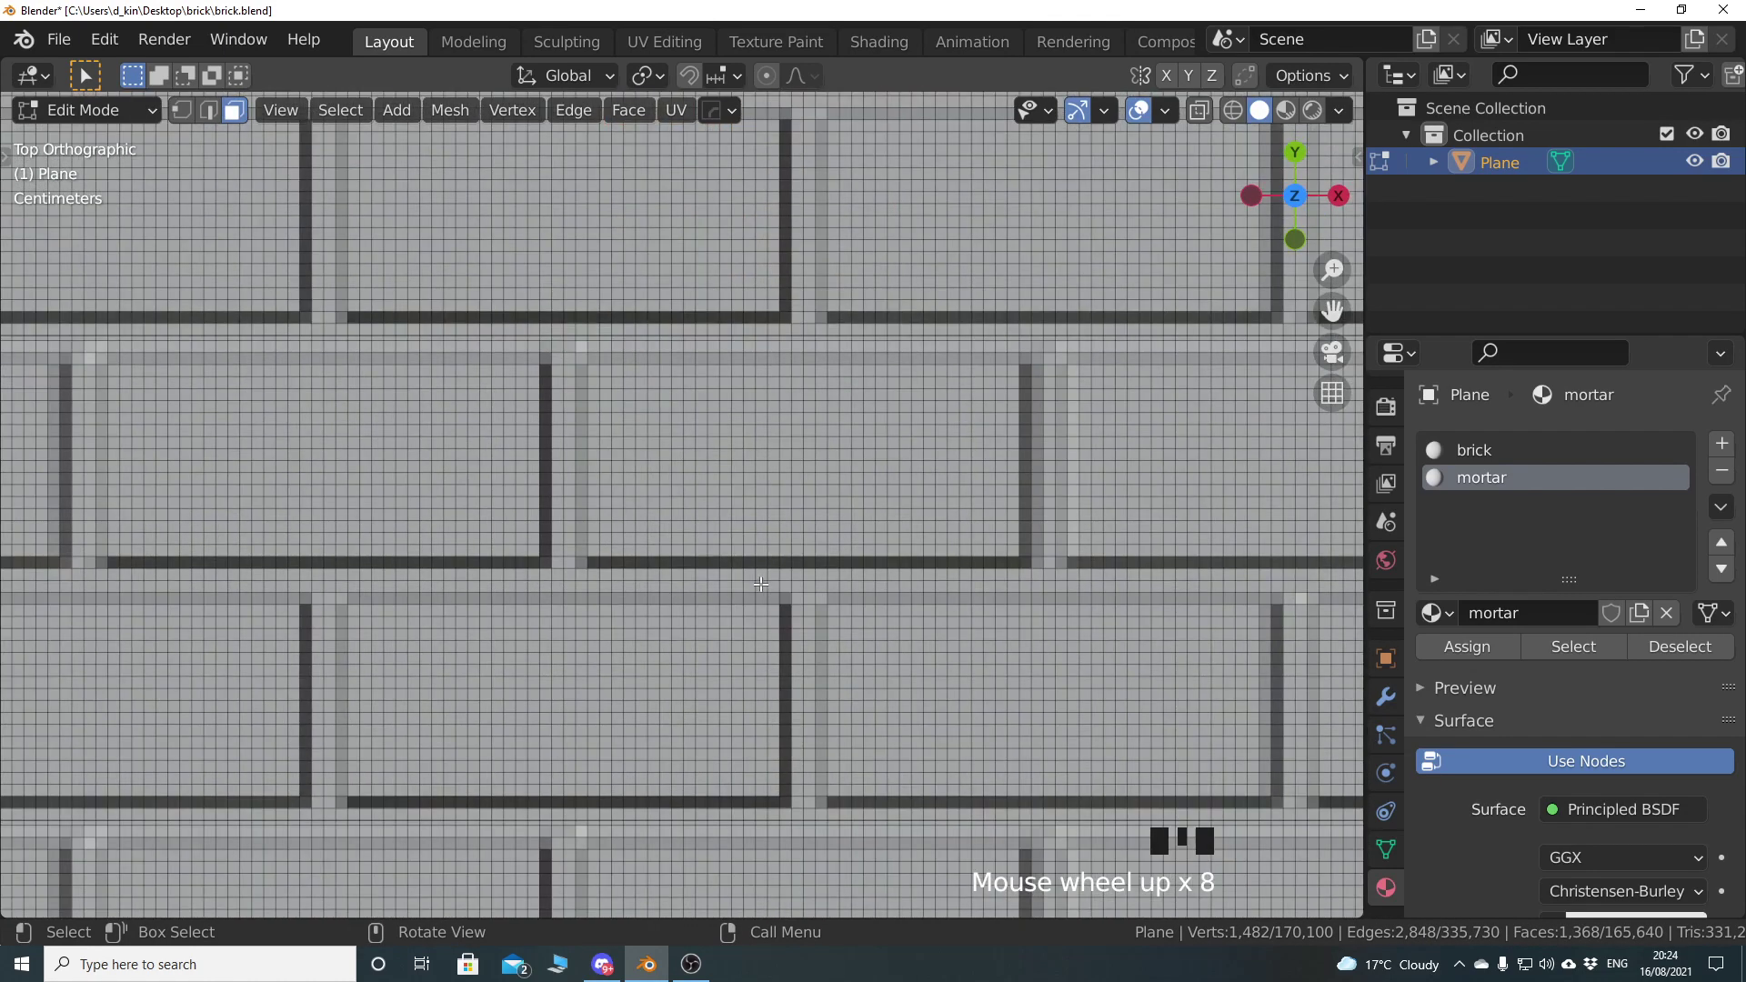
pyautogui.keyDown('shift'); pyautogui.moveTo(722, 579); pyautogui.dragTo(622, 518, button='middle'); pyautogui.keyUp('shift')
pyautogui.scroll(2, 633, 517)
pyautogui.keyDown('shift'); pyautogui.moveTo(504, 448); pyautogui.dragTo(1153, 739); pyautogui.keyUp('shift')
# Add the faces of the fourth brick in the eleventh row to the selection
pyautogui.scroll(-11, 683, 566)
pyautogui.keyDown('shift'); pyautogui.moveTo(683, 566); pyautogui.dragTo(810, 545, button='middle'); pyautogui.keyUp('shift')
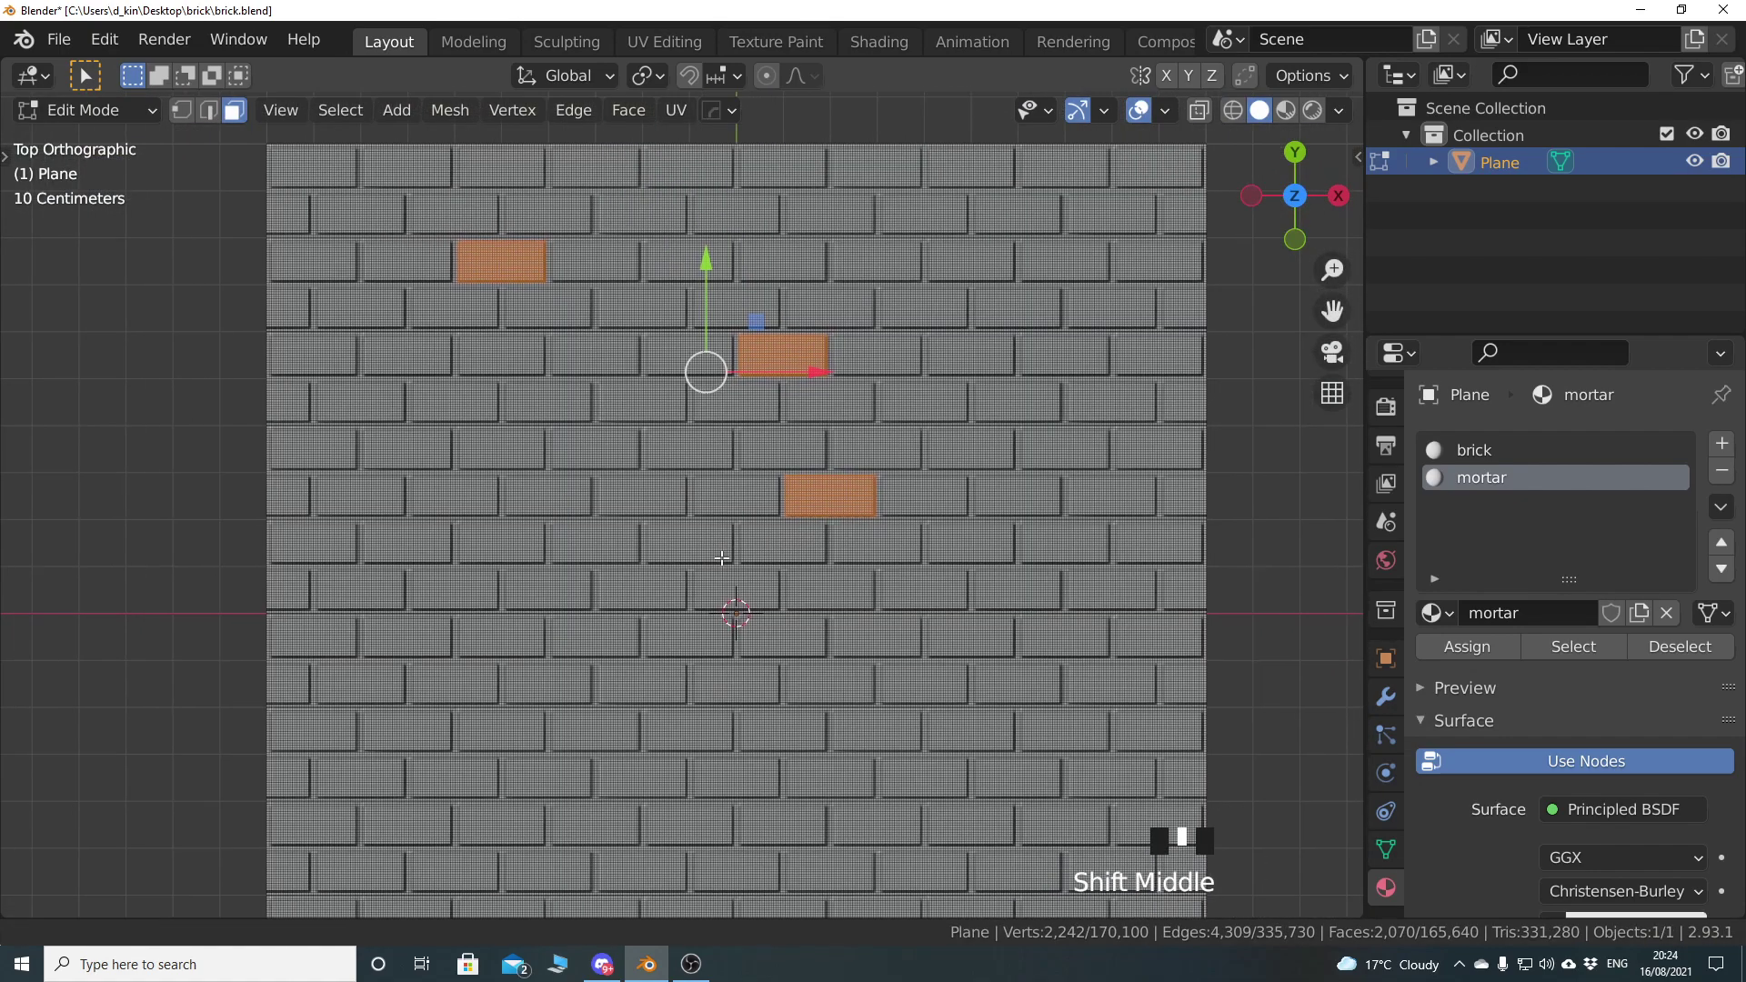
pyautogui.keyDown('shift'); pyautogui.moveTo(491, 584); pyautogui.dragTo(609, 593, button='middle'); pyautogui.keyUp('shift')
pyautogui.keyDown('shift'); pyautogui.moveTo(737, 561); pyautogui.dragTo(775, 540, button='middle'); pyautogui.keyUp('shift')
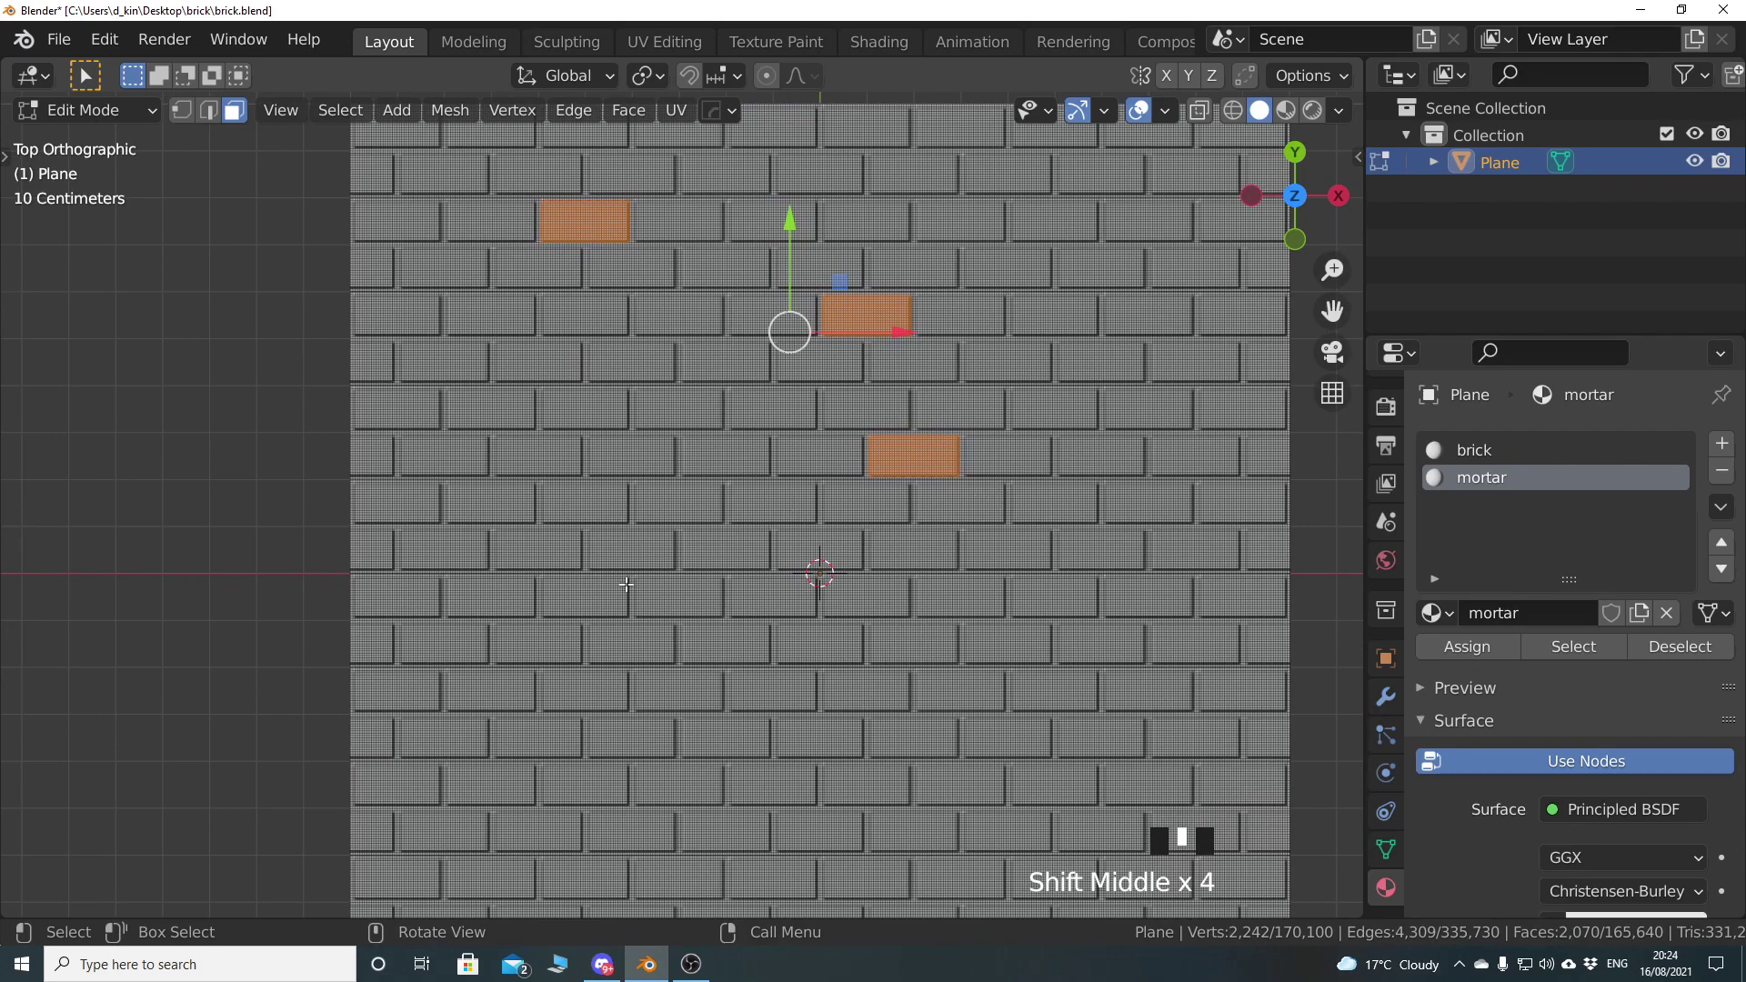
pyautogui.keyDown('shift'); pyautogui.moveTo(699, 592); pyautogui.dragTo(564, 573, button='middle'); pyautogui.keyUp('shift')
pyautogui.scroll(5, 682, 611)
pyautogui.scroll(2, 674, 618)
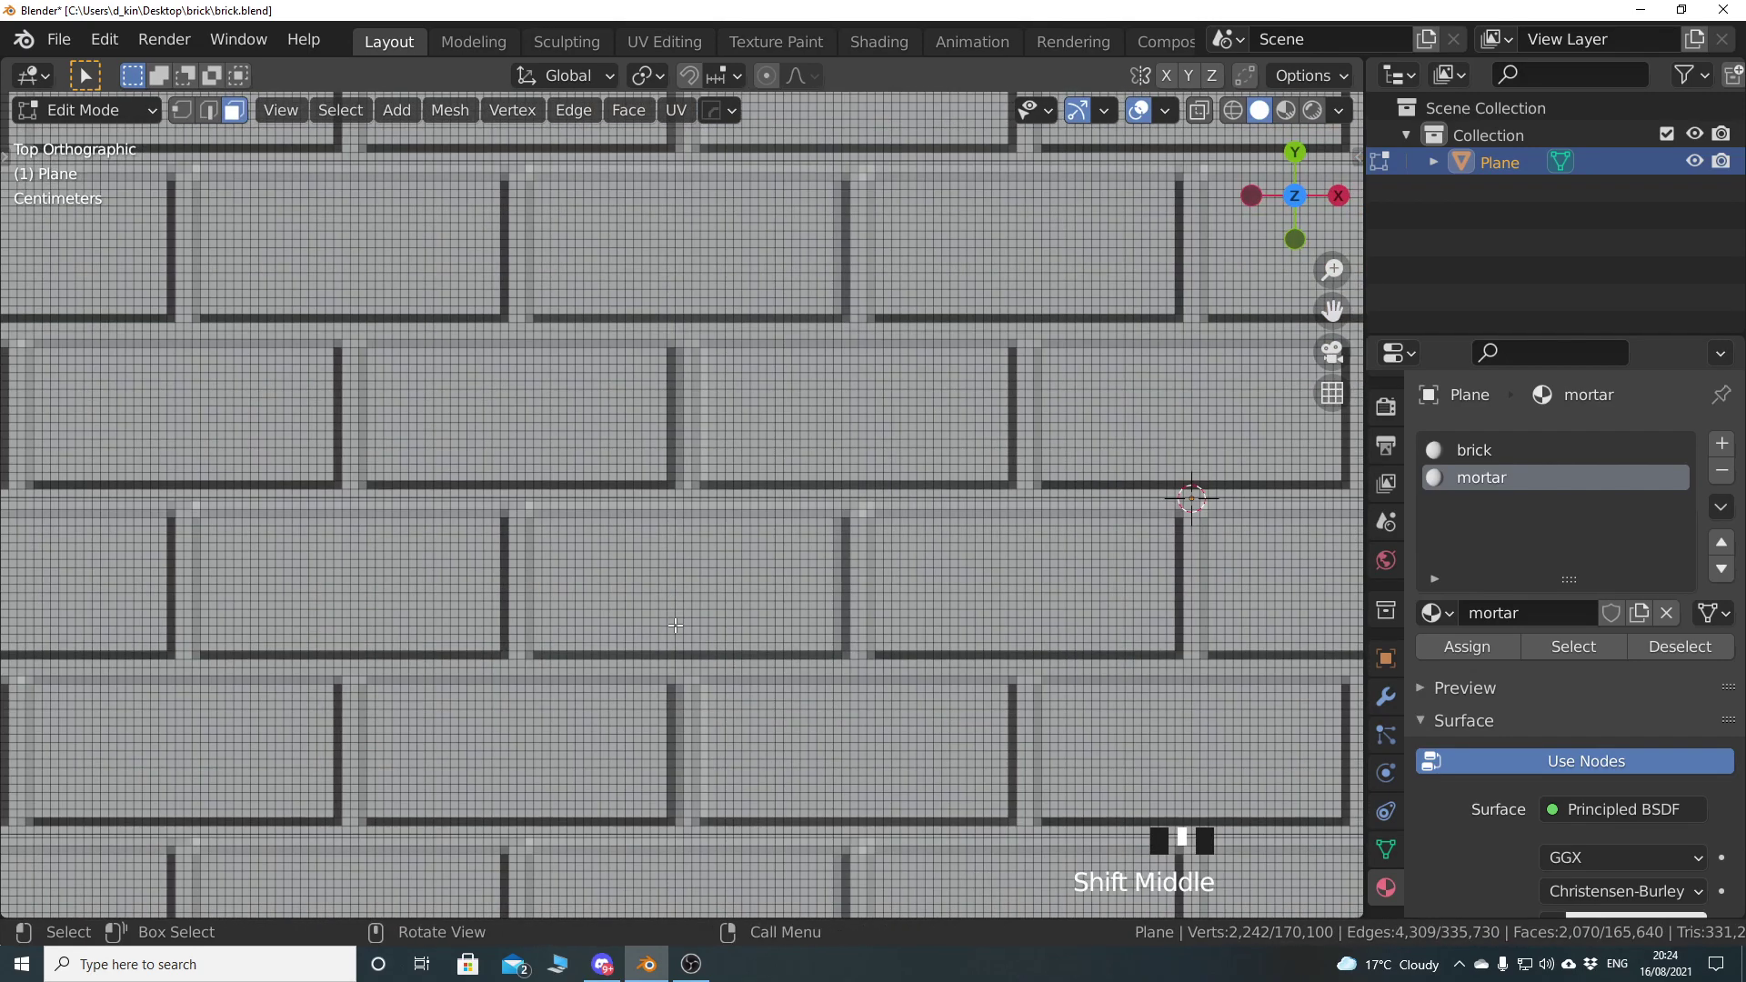
pyautogui.scroll(3, 455, 537)
pyautogui.keyDown('shift'); pyautogui.click(417, 516); pyautogui.keyUp('shift')
pyautogui.keyDown('shift'); pyautogui.moveTo(418, 515); pyautogui.dragTo(964, 769); pyautogui.keyUp('shift')
# Add the faces of the sixth brick in the thirteenth row to the selection
pyautogui.scroll(-12, 909, 637)
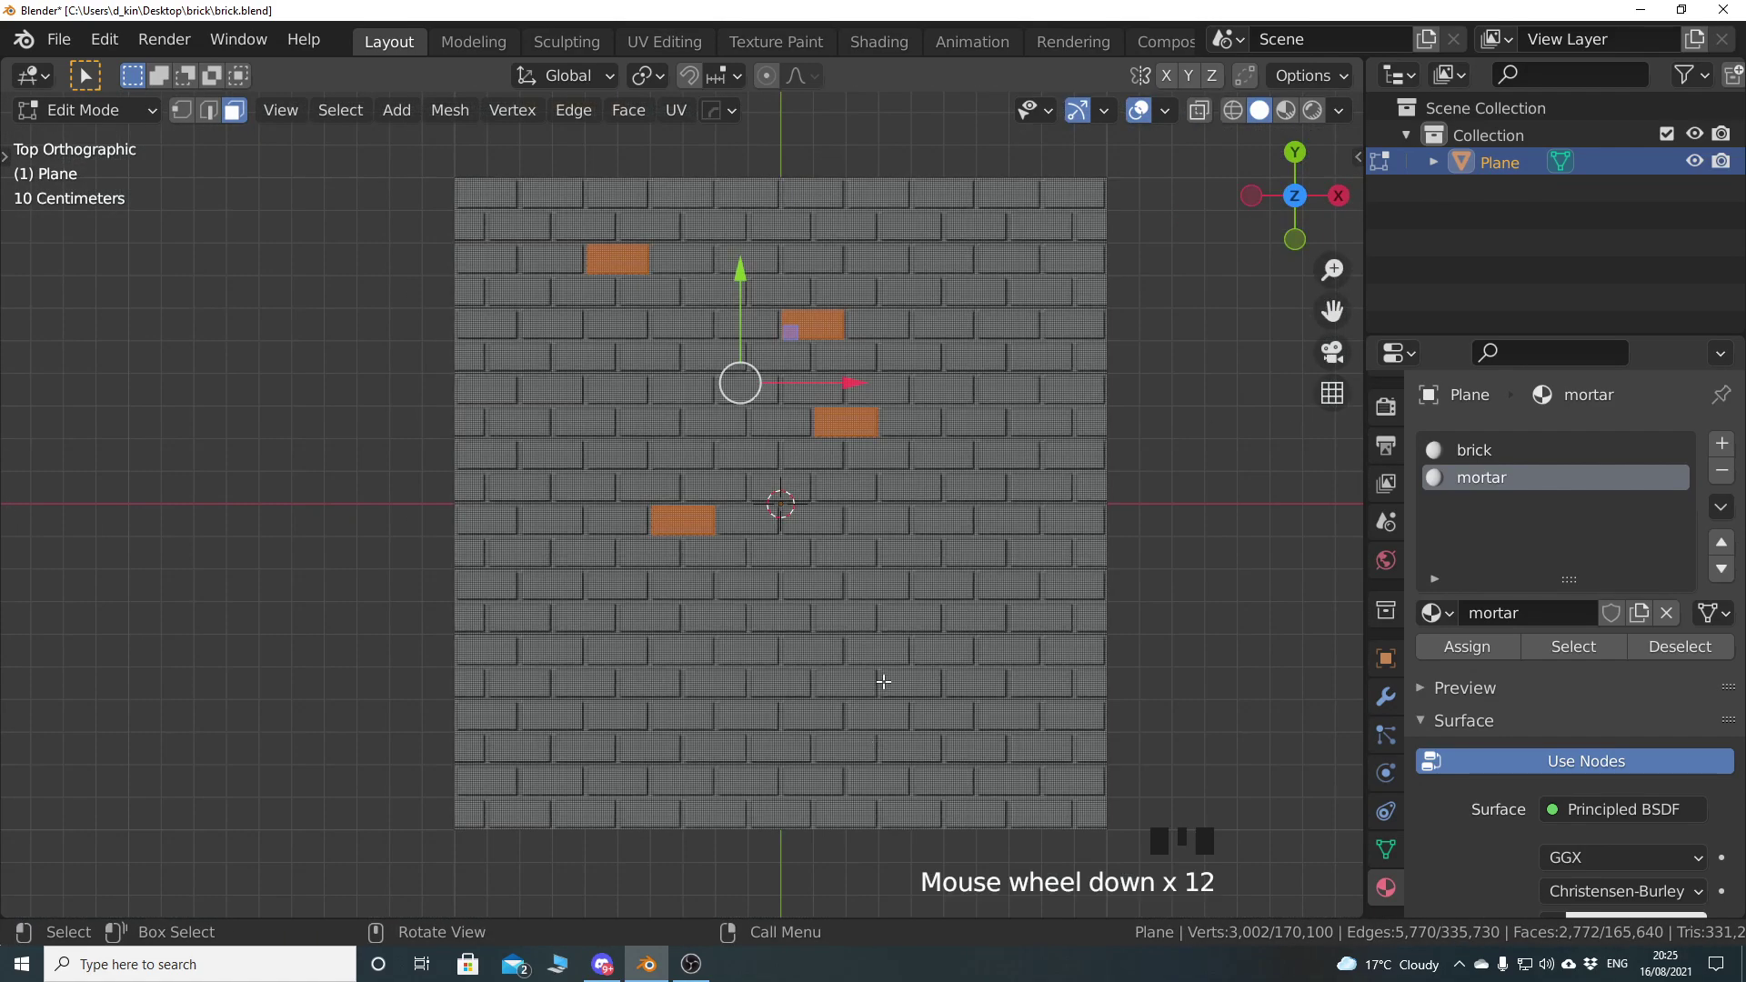
pyautogui.keyDown('shift'); pyautogui.moveTo(755, 628); pyautogui.dragTo(661, 614, button='middle'); pyautogui.keyUp('shift')
pyautogui.scroll(5, 709, 628)
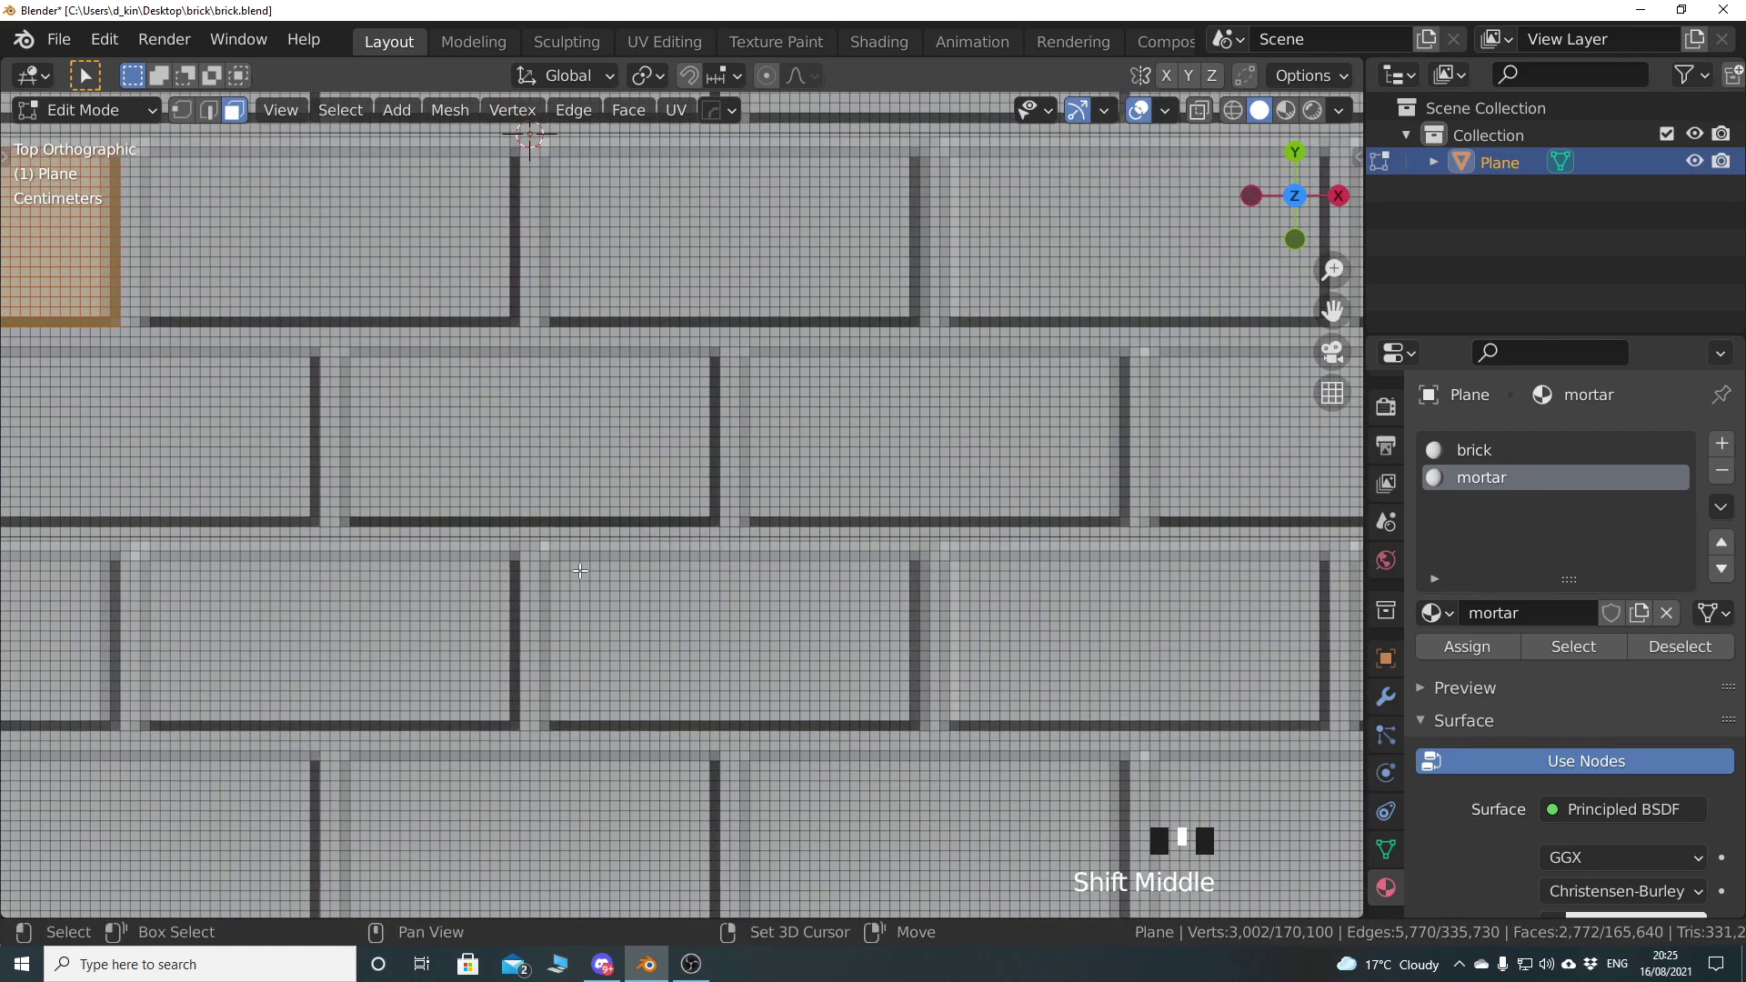
pyautogui.keyDown('shift'); pyautogui.moveTo(546, 554); pyautogui.dragTo(918, 725); pyautogui.keyUp('shift')
# Add the faces of the second full brick in the sixteenth row to the selection
pyautogui.scroll(-8, 918, 725)
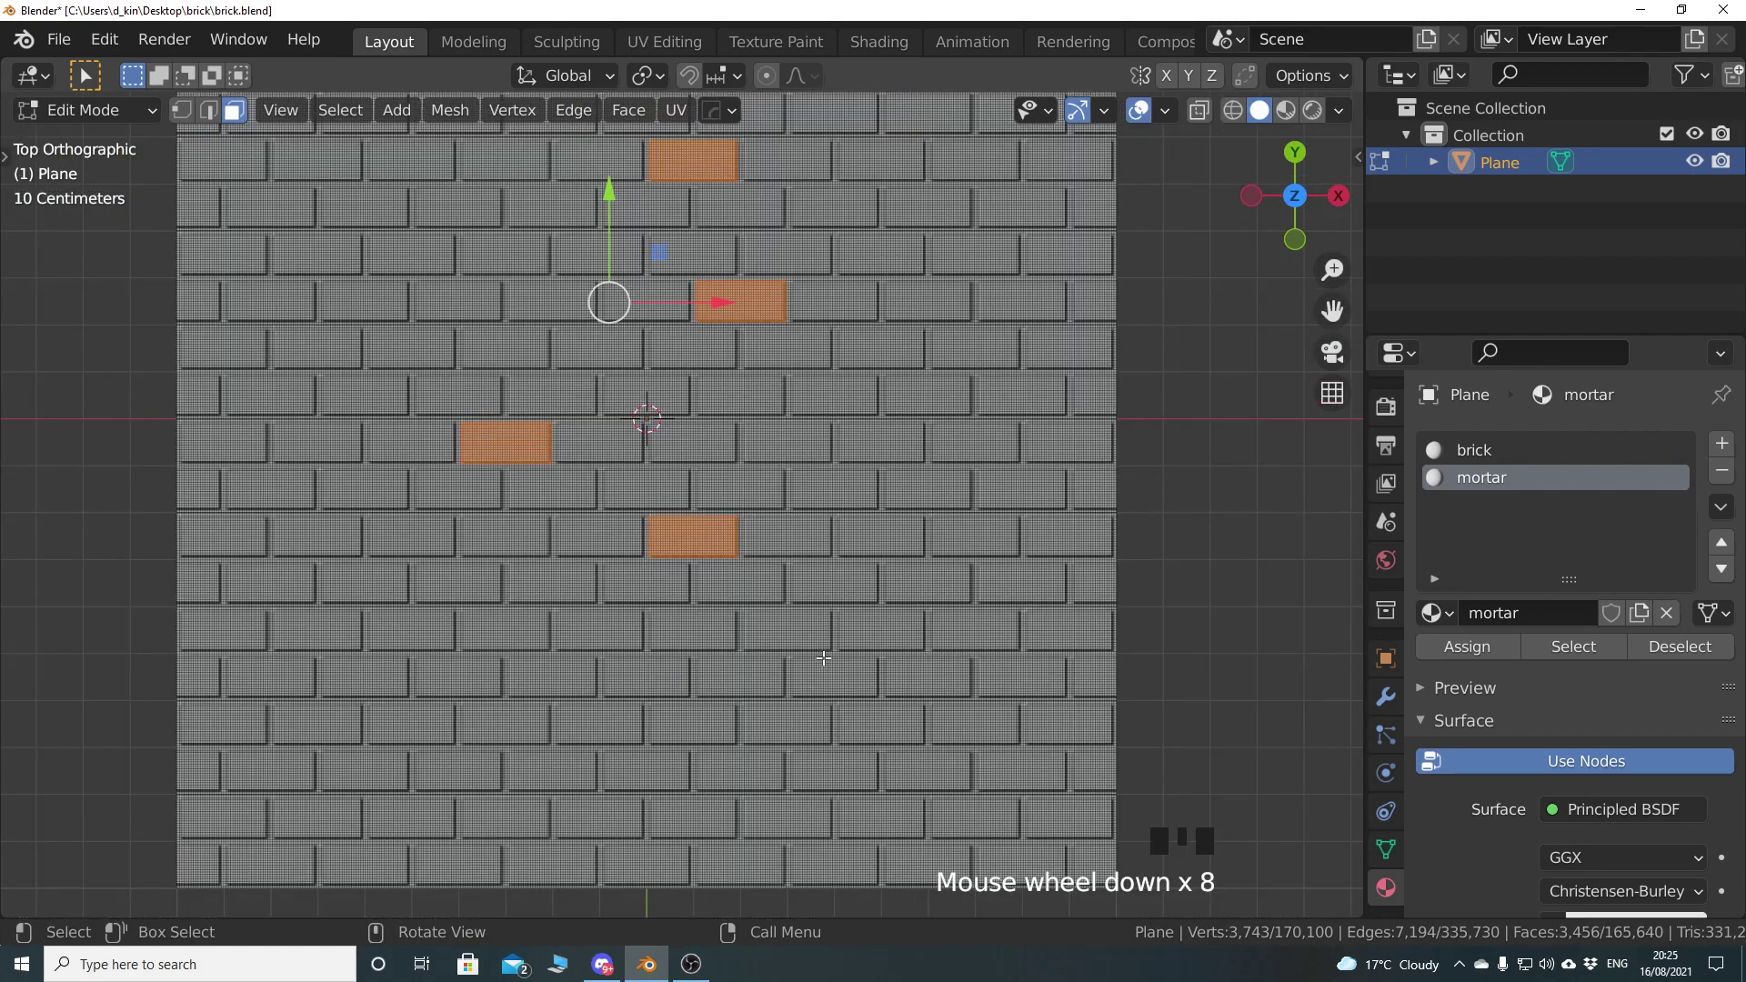
pyautogui.keyDown('shift'); pyautogui.moveTo(731, 680); pyautogui.dragTo(744, 628, button='middle'); pyautogui.keyUp('shift')
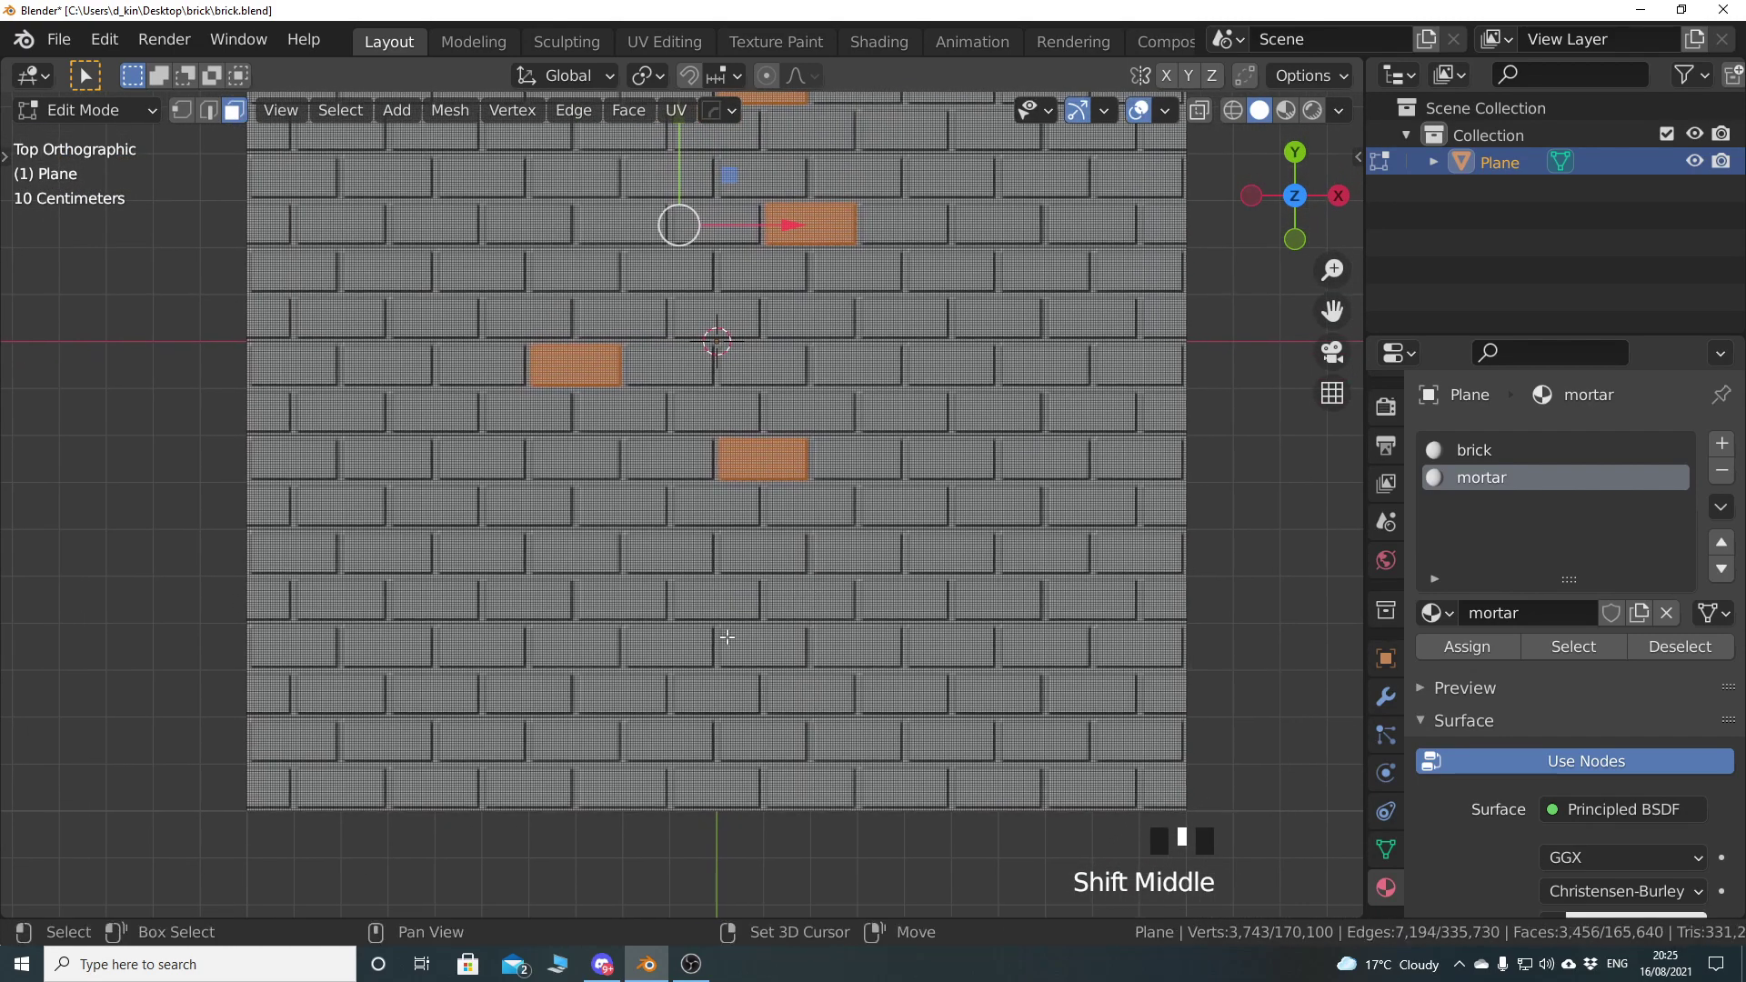
pyautogui.keyDown('shift'); pyautogui.moveTo(617, 663); pyautogui.dragTo(728, 599, button='middle'); pyautogui.keyUp('shift')
pyautogui.scroll(6, 728, 599)
pyautogui.scroll(1, 728, 598)
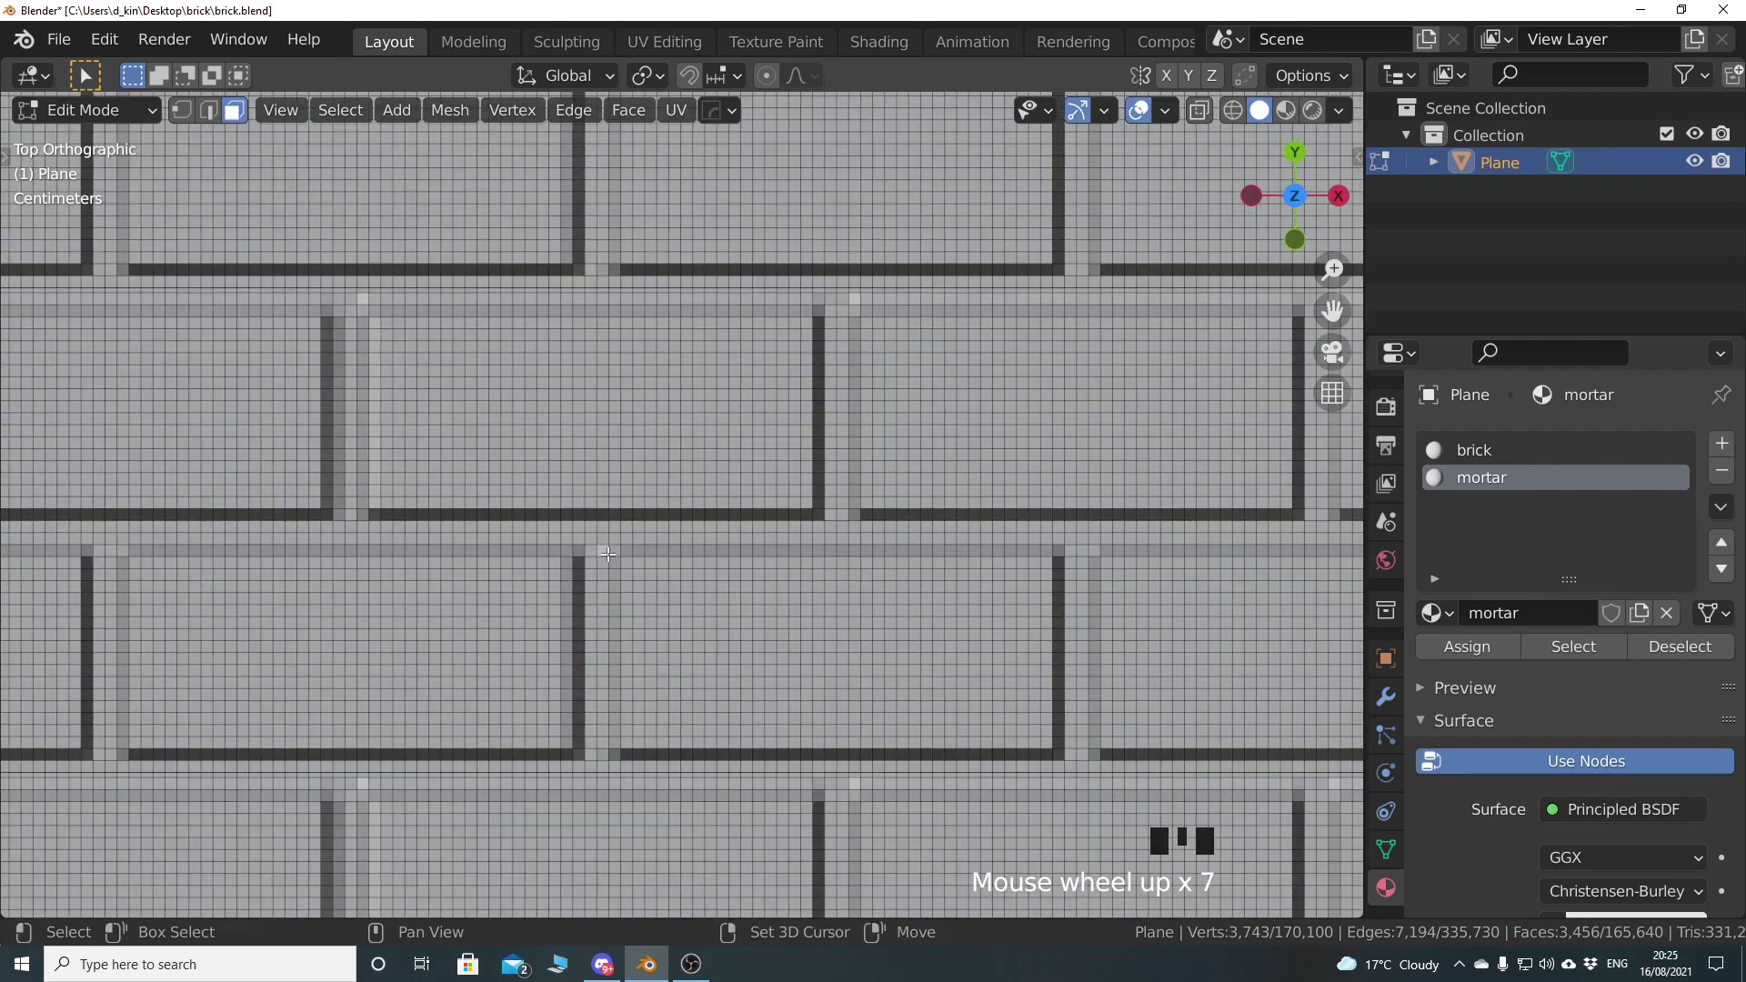
pyautogui.keyDown('shift'); pyautogui.moveTo(610, 552); pyautogui.dragTo(1056, 753); pyautogui.keyUp('shift')
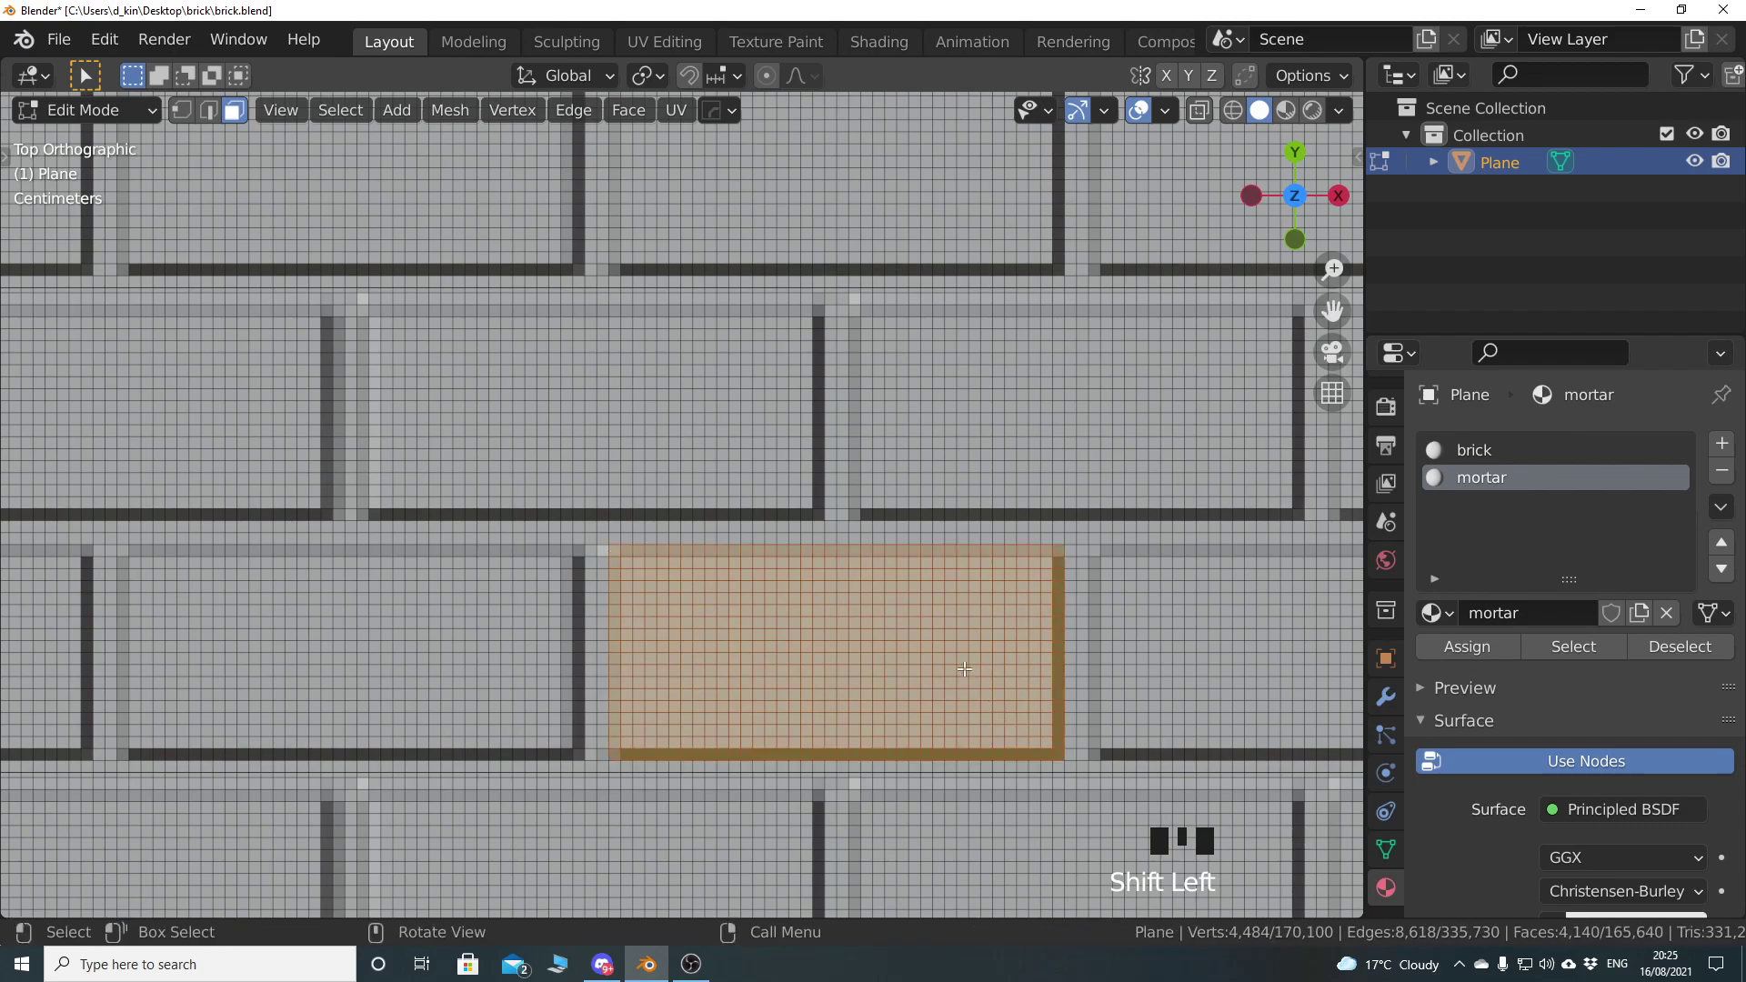
# Add the faces of the seventh full brick in the eighteenth row to the selection
pyautogui.scroll(-5, 899, 685)
pyautogui.scroll(-4, 899, 685)
pyautogui.keyDown('shift'); pyautogui.moveTo(1082, 592); pyautogui.dragTo(740, 632, button='middle'); pyautogui.keyUp('shift')
pyautogui.scroll(7, 677, 600)
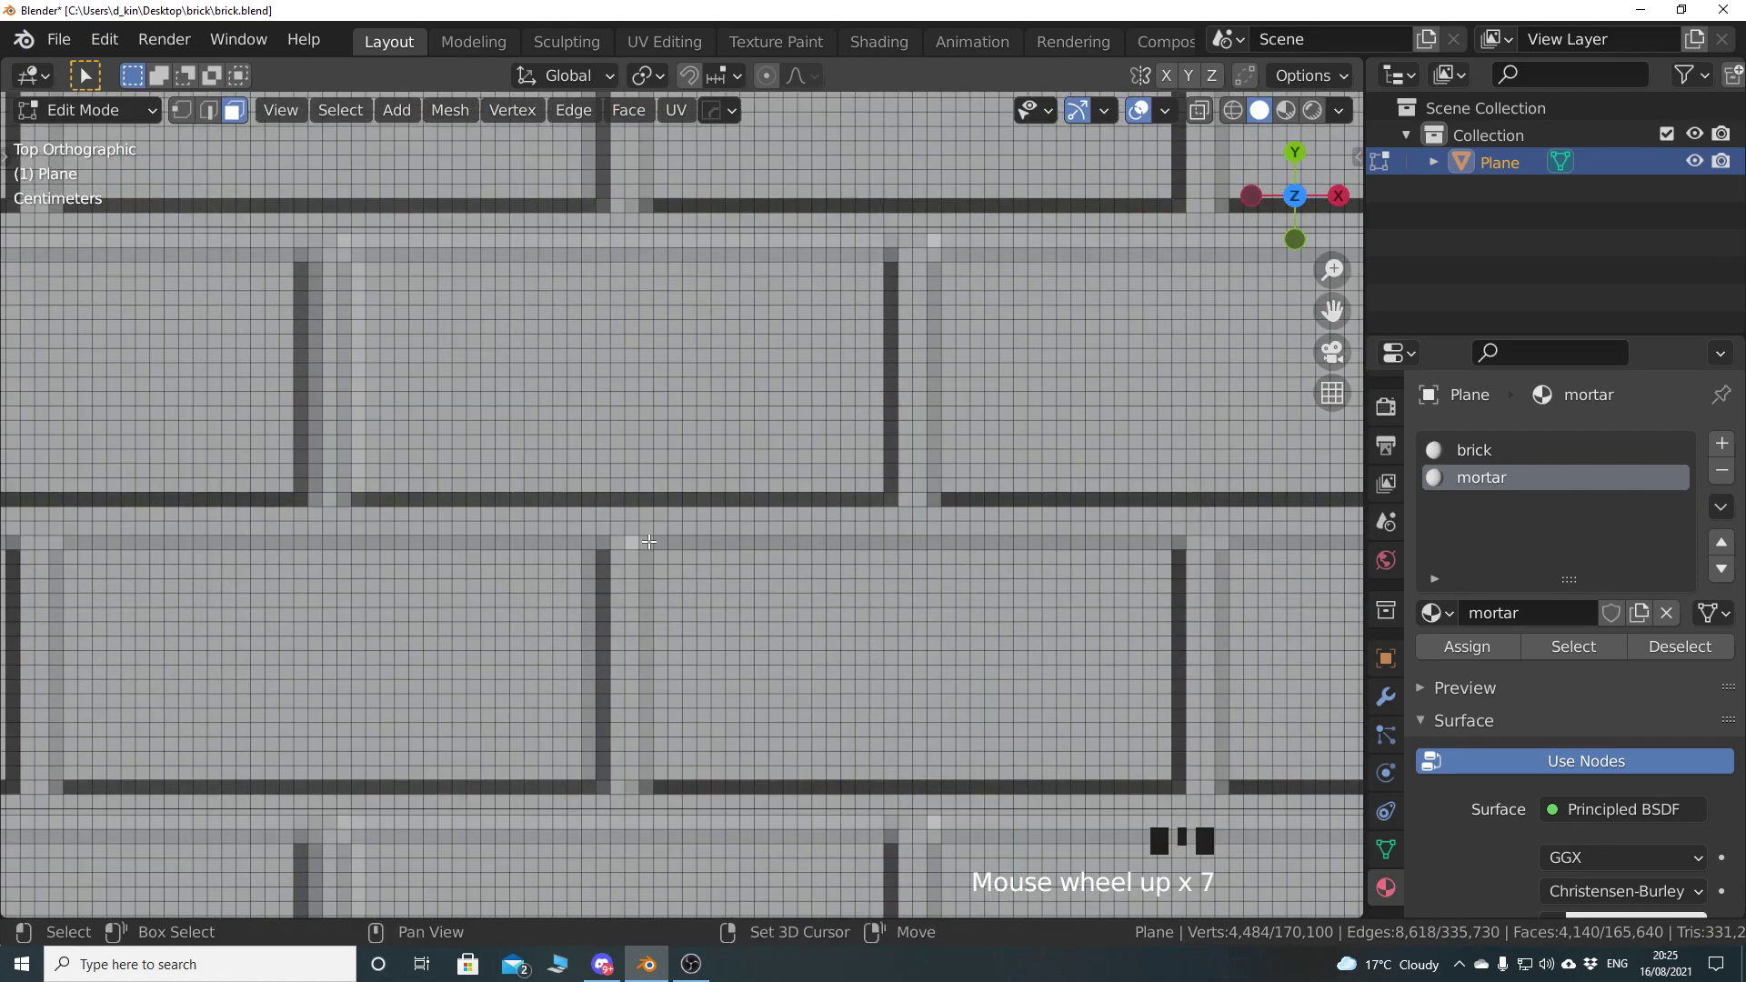
pyautogui.keyDown('shift'); pyautogui.moveTo(648, 541); pyautogui.dragTo(1148, 774); pyautogui.keyUp('shift')
# Extend the selection with the missed column of faces along the right edge of the eighteenth-row brick
pyautogui.scroll(-4, 1148, 774)
pyautogui.keyDown('shift'); pyautogui.scroll(1, 1149, 774); pyautogui.keyUp('shift')
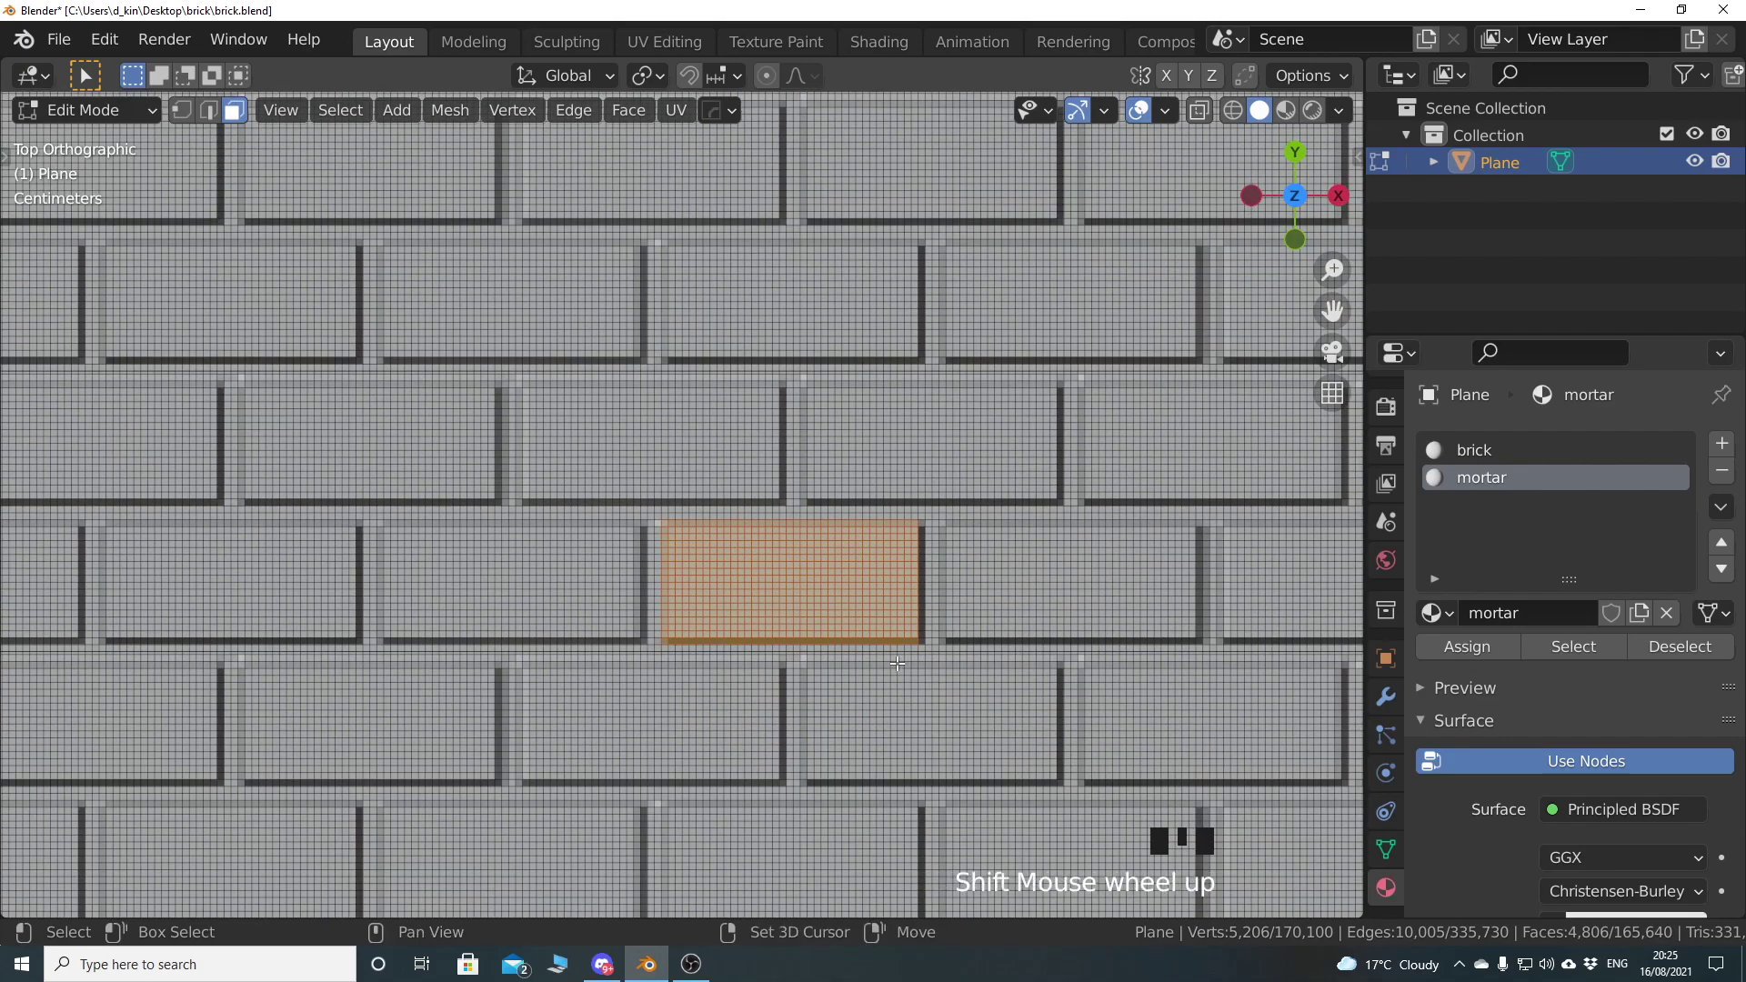
pyautogui.scroll(4, 1148, 774)
pyautogui.keyDown('shift'); pyautogui.moveTo(586, 606); pyautogui.dragTo(774, 624, button='middle'); pyautogui.keyUp('shift')
pyautogui.scroll(3, 630, 453)
pyautogui.keyDown('shift'); pyautogui.moveTo(635, 389); pyautogui.dragTo(678, 828); pyautogui.keyUp('shift')
pyautogui.scroll(-10, 601, 660)
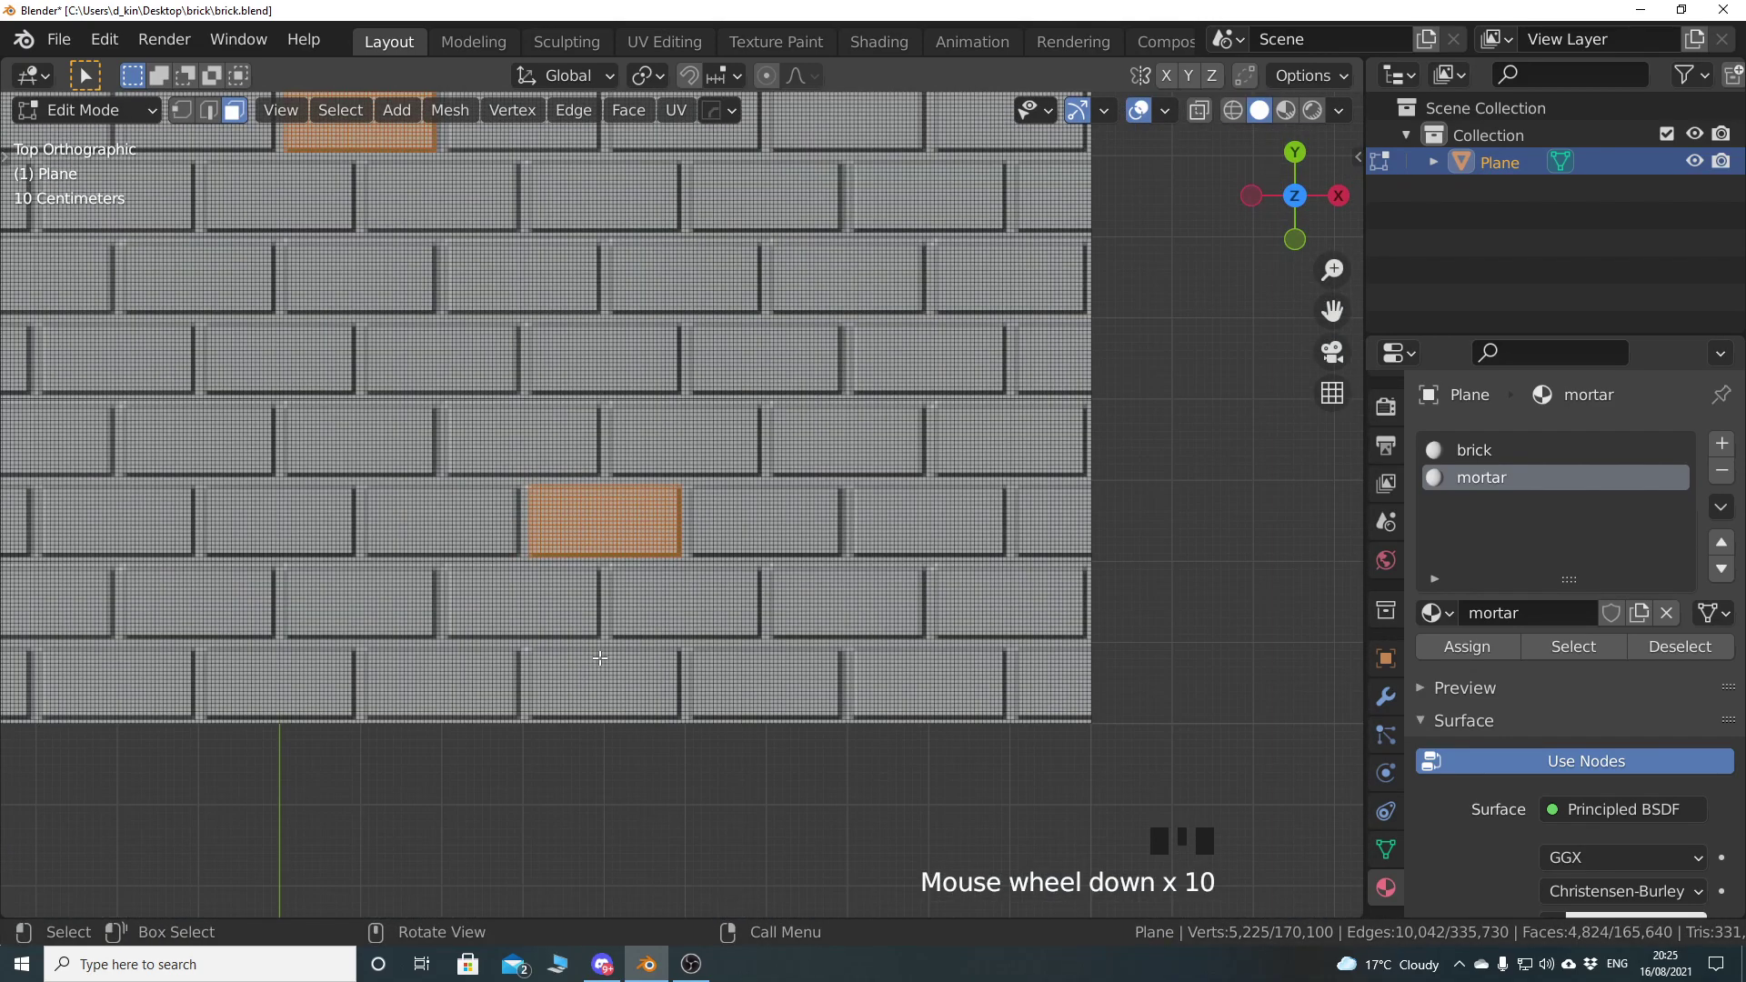
pyautogui.scroll(-5, 601, 659)
pyautogui.keyDown('shift'); pyautogui.moveTo(600, 660); pyautogui.dragTo(791, 828, button='middle'); pyautogui.keyUp('shift')
pyautogui.keyDown('shift'); pyautogui.moveTo(921, 659); pyautogui.dragTo(923, 690, button='middle'); pyautogui.keyUp('shift')
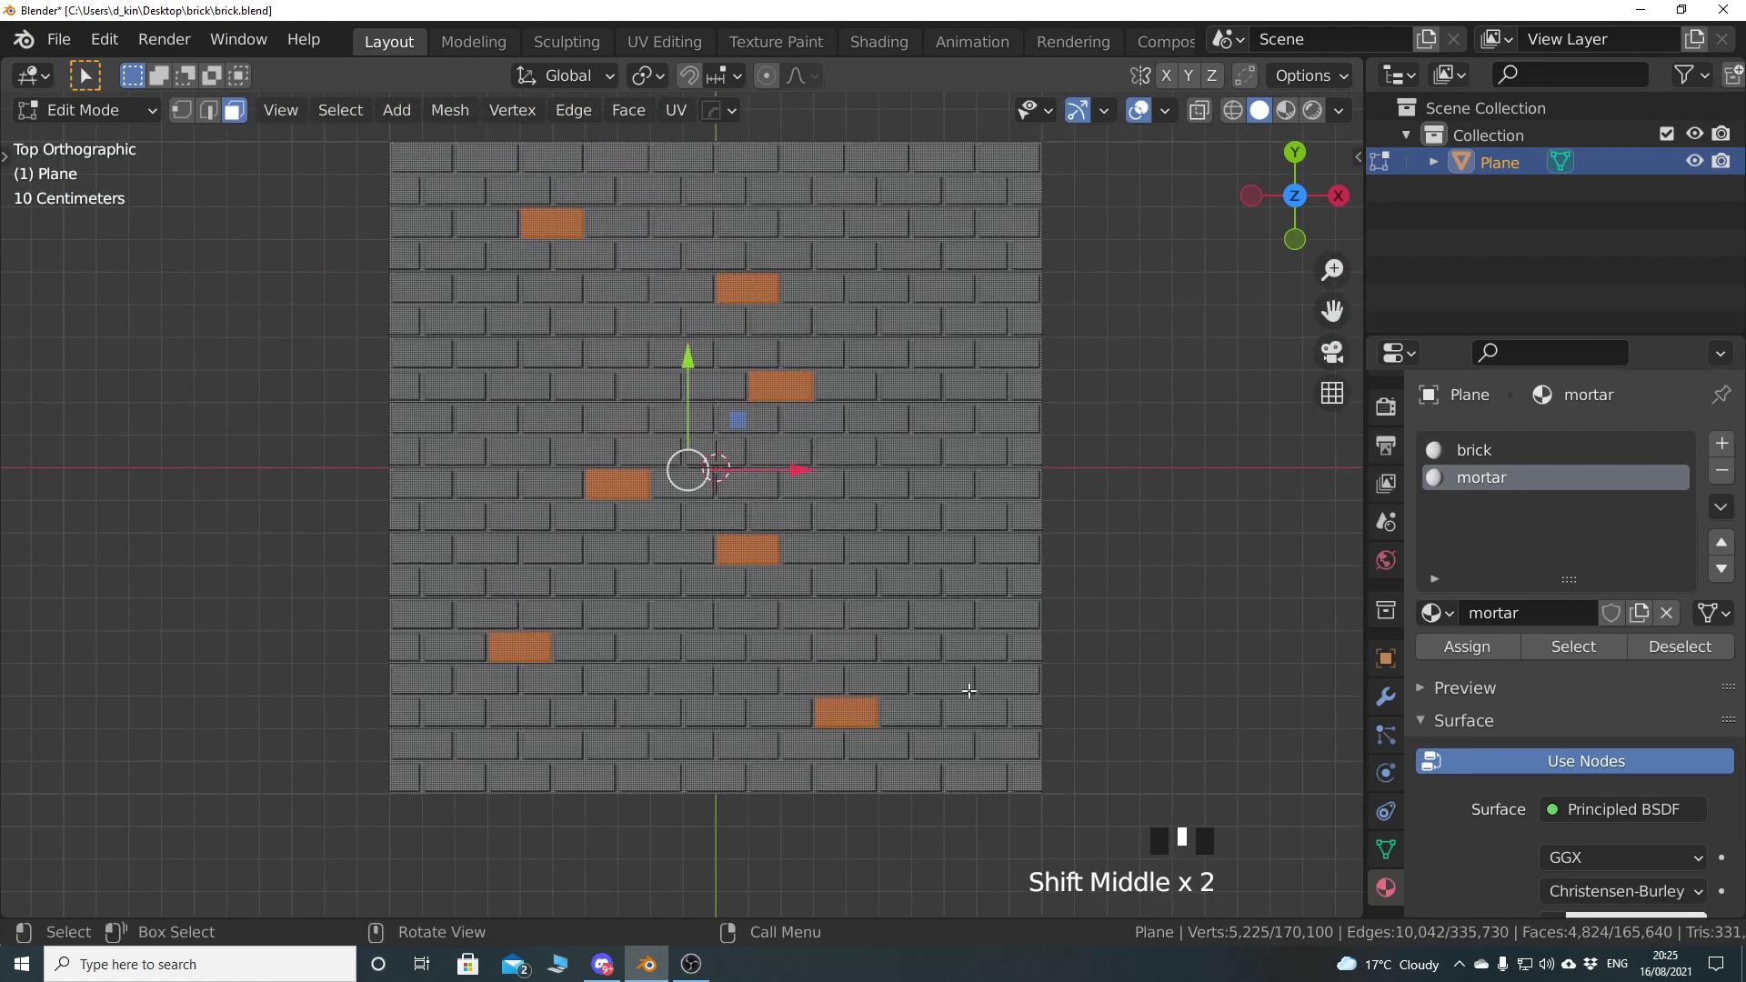
# Add a new material named brick_alt to the plane and assign it to the selected brick faces
pyautogui.click(1722, 443)
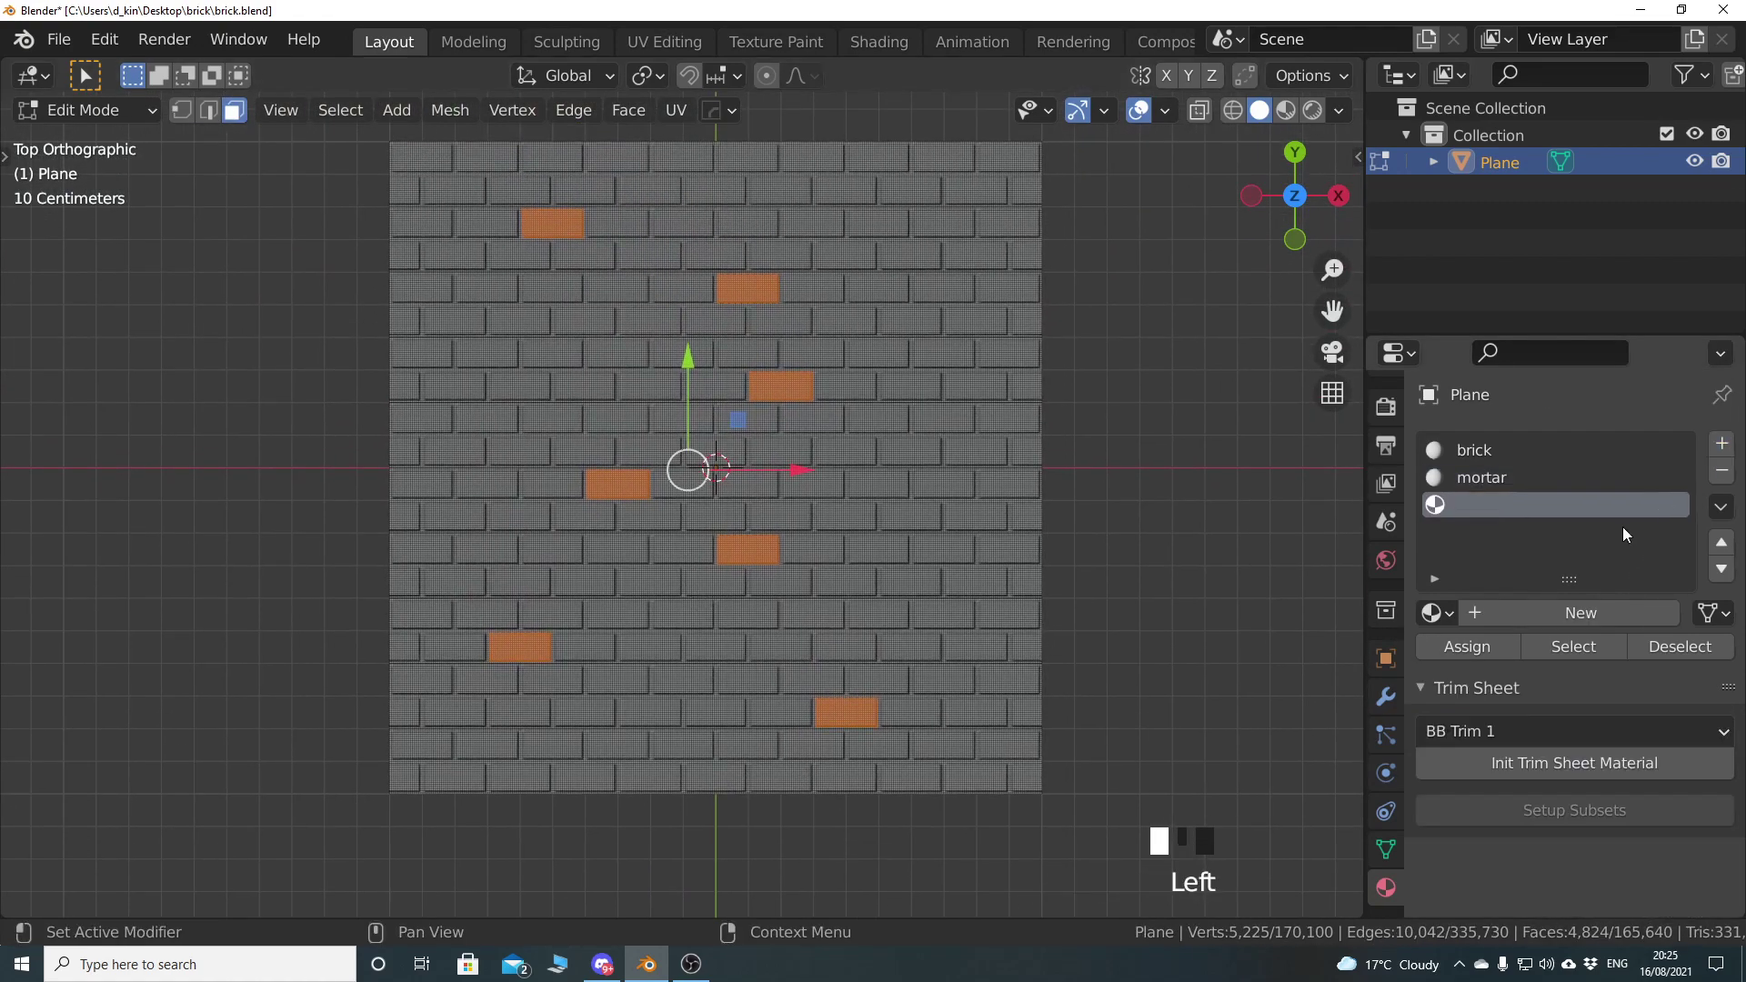
pyautogui.click(1511, 617)
pyautogui.write('bric')
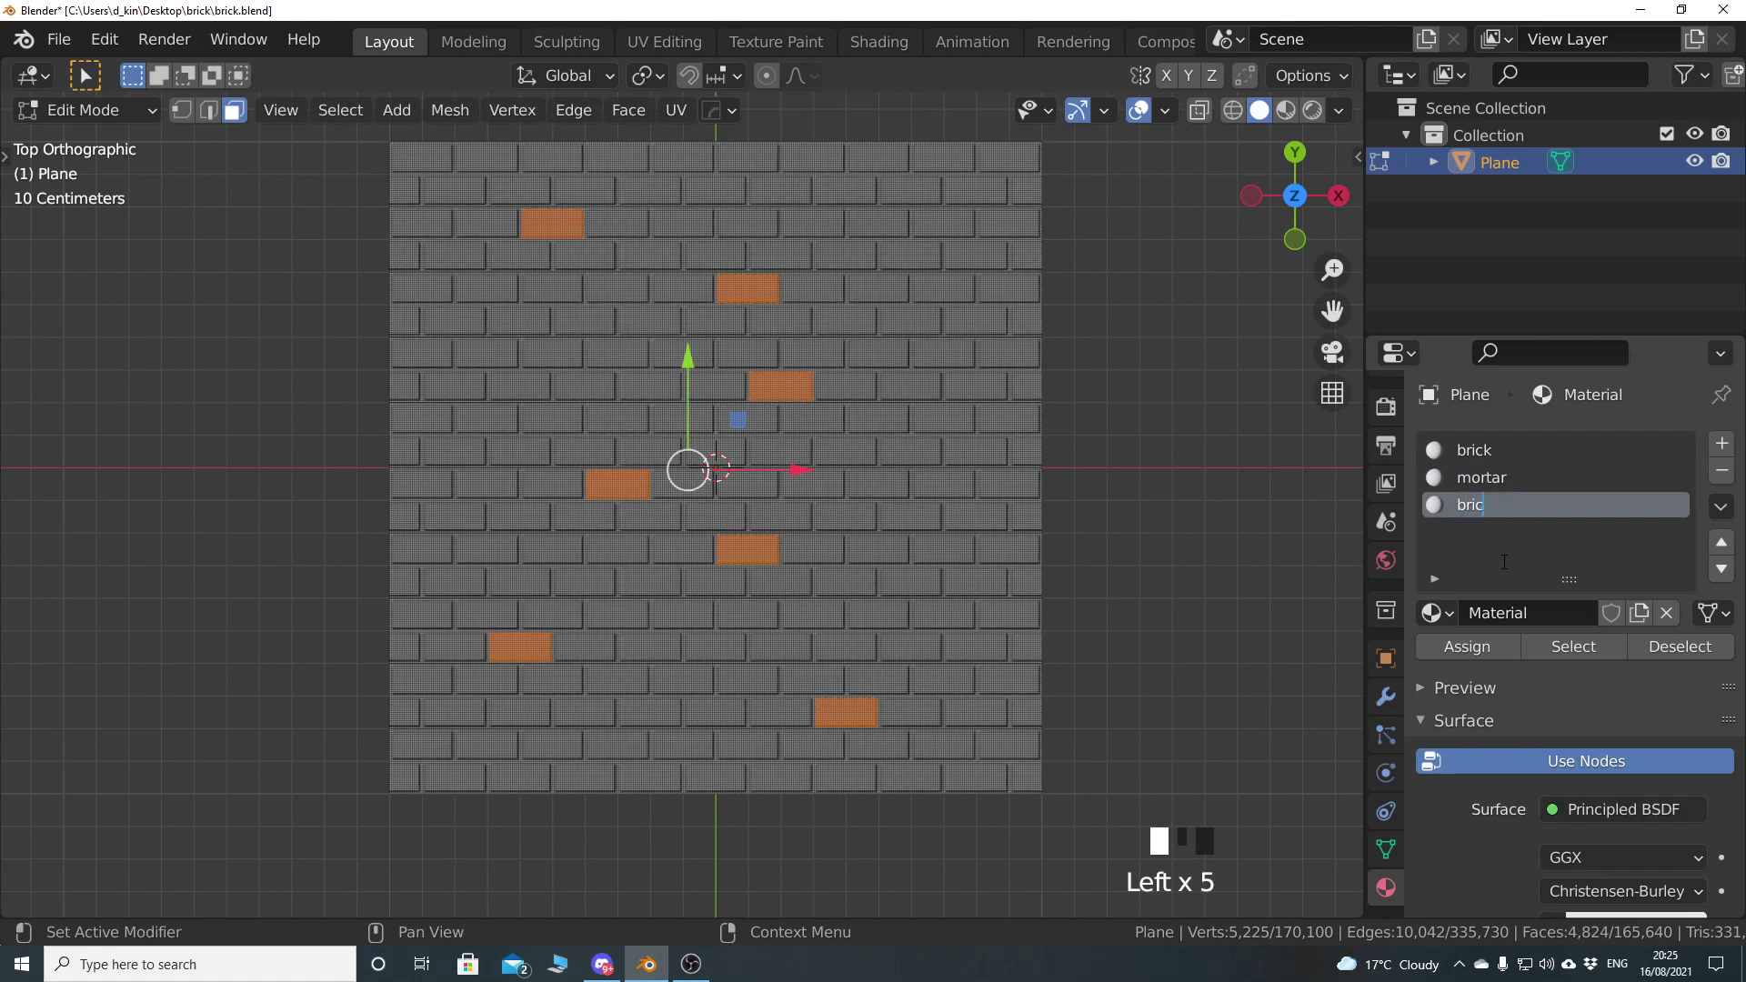
pyautogui.write('k_alt')
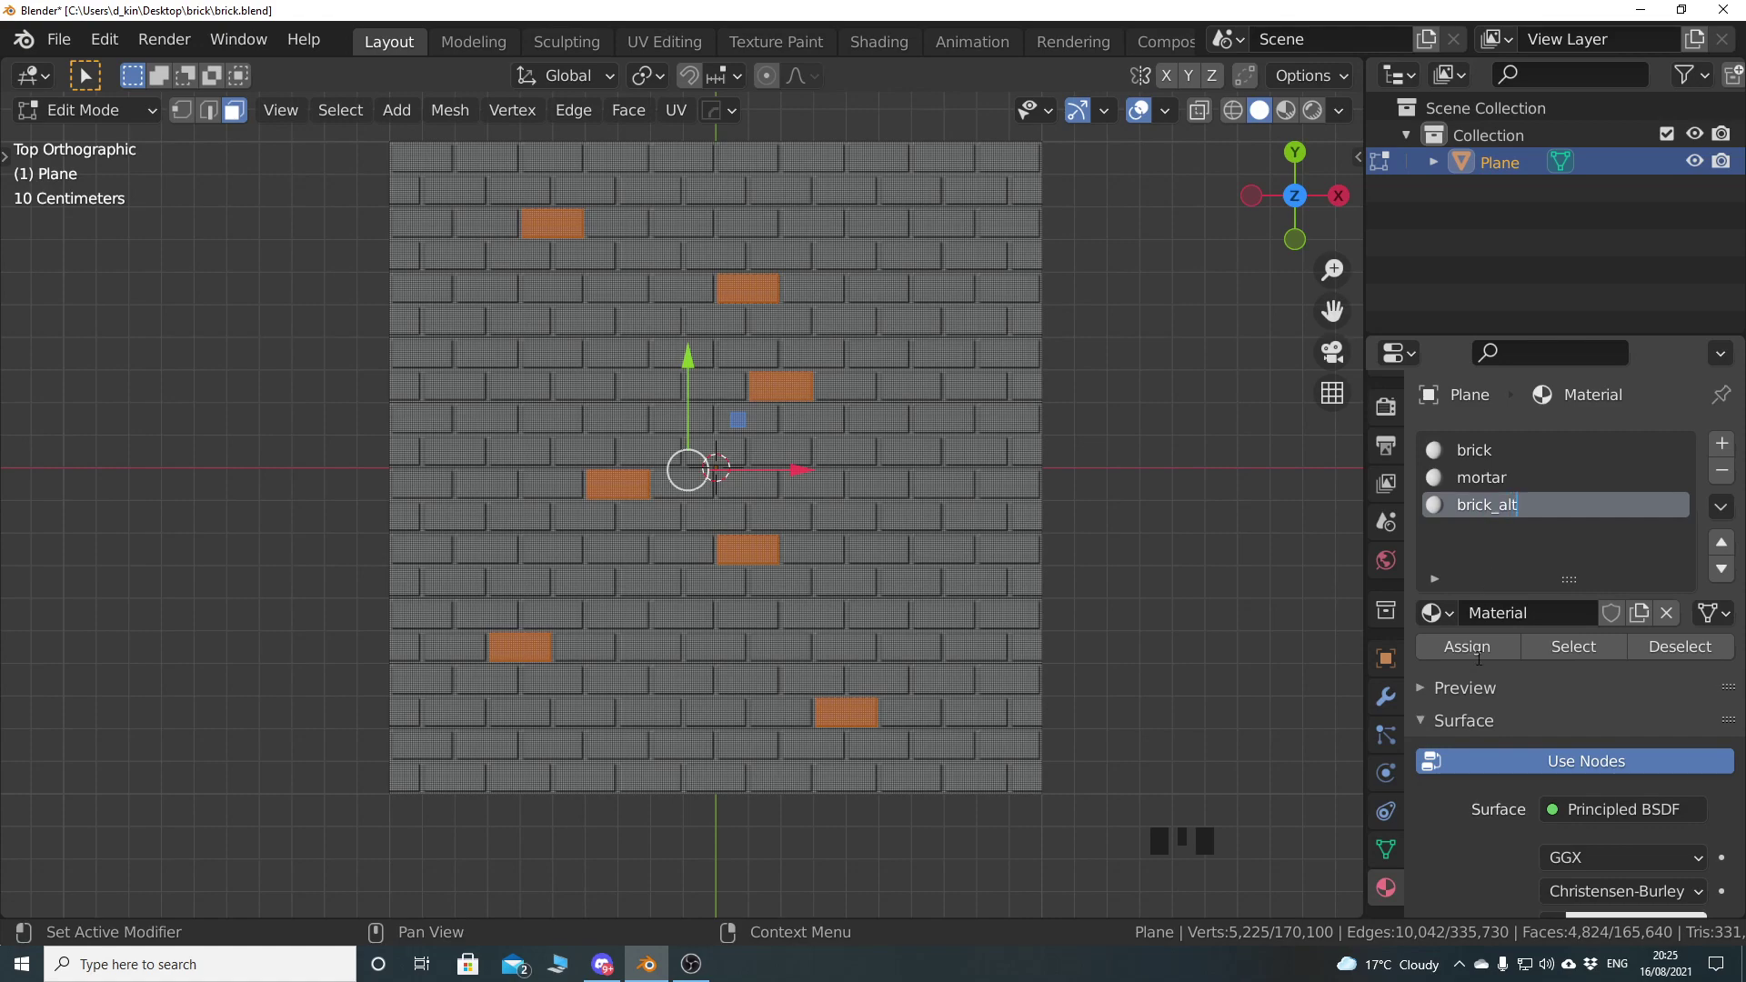
pyautogui.press('Return')
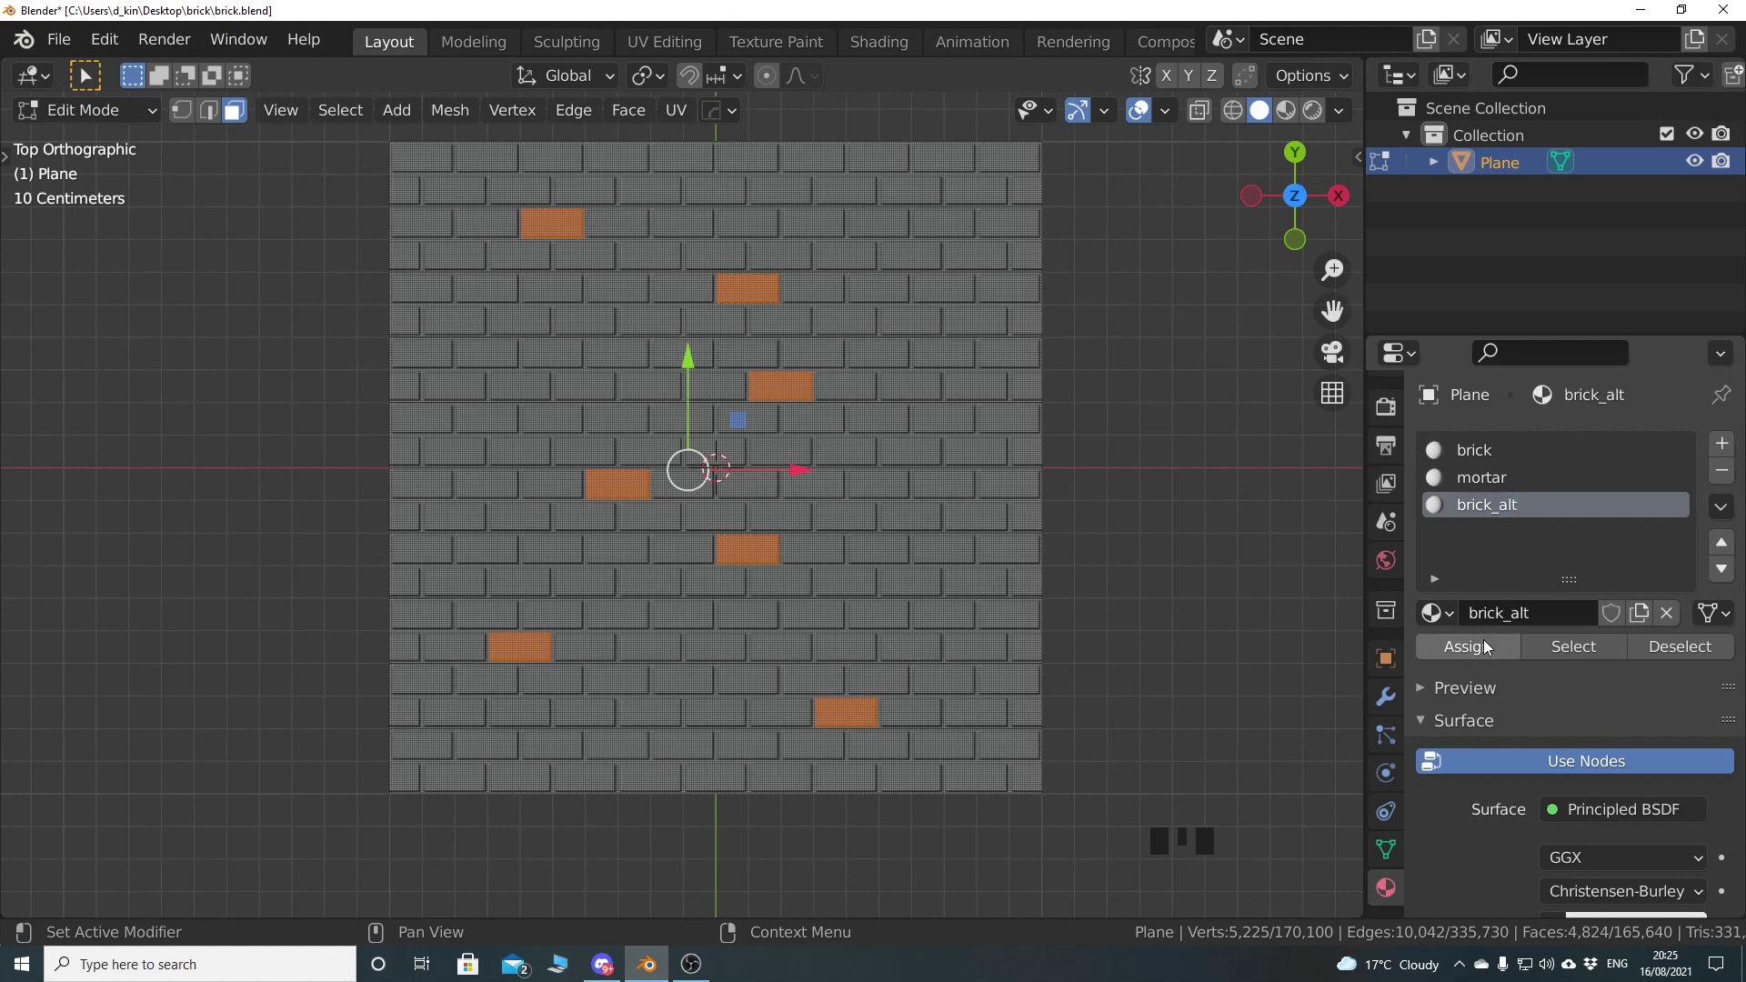
pyautogui.click(1482, 640)
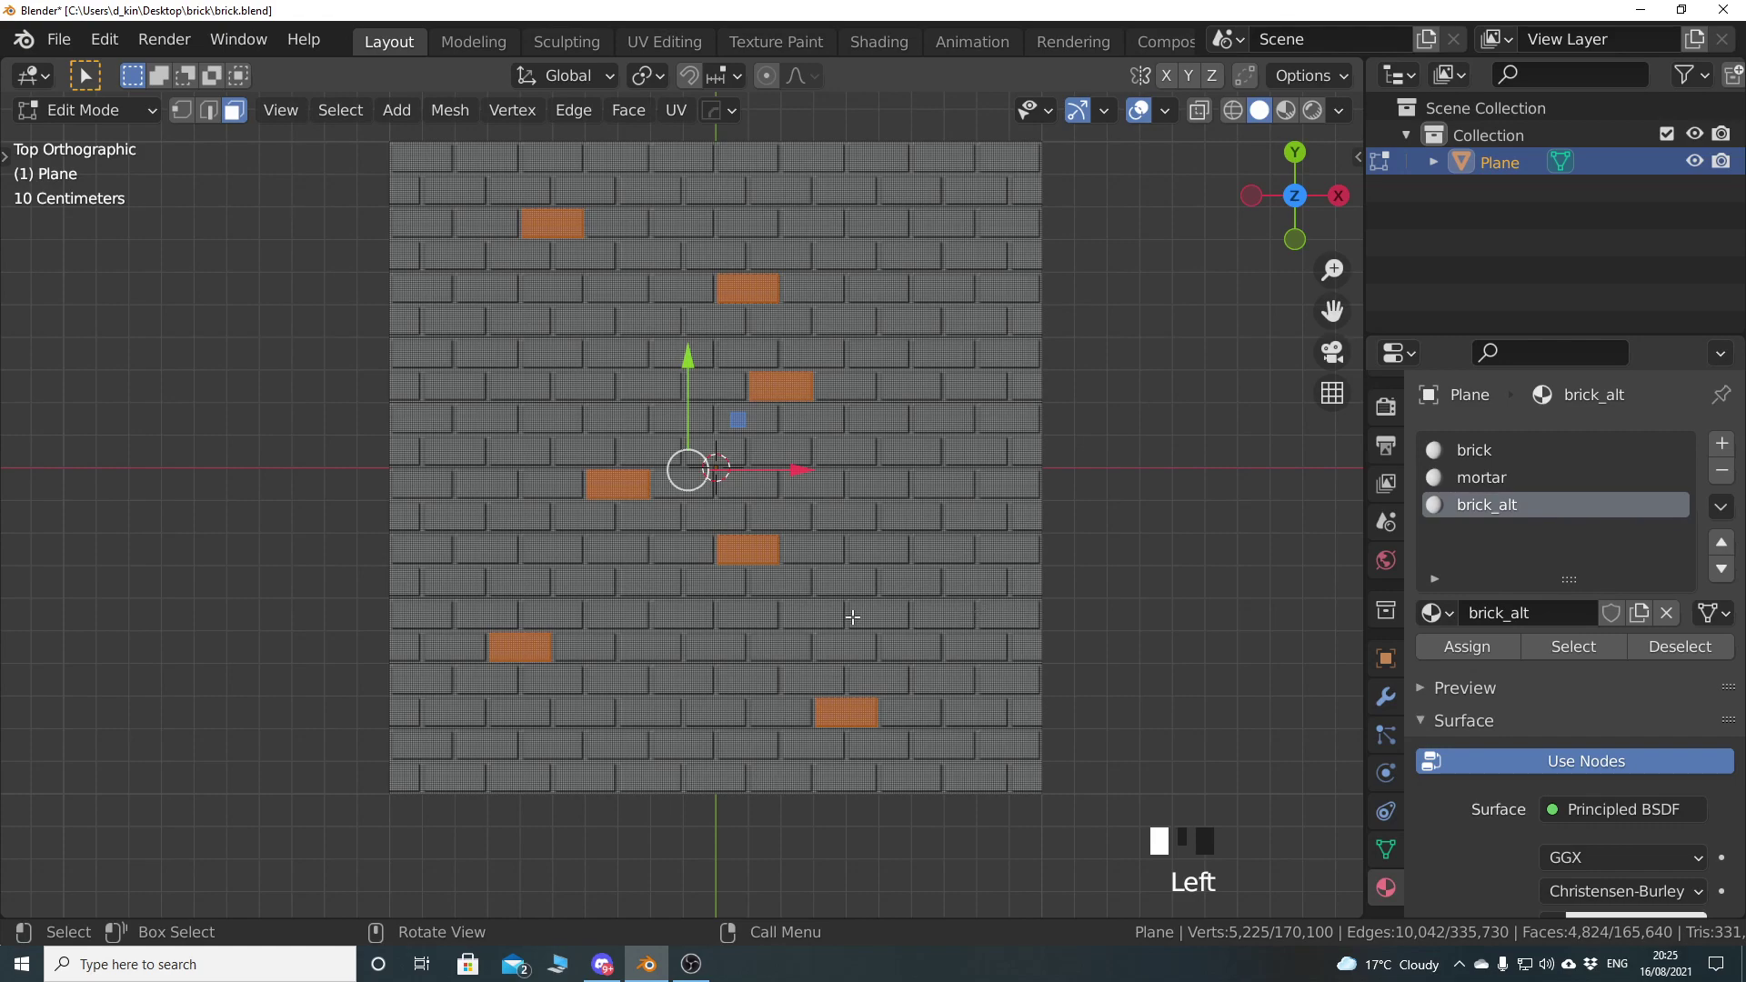
# Clear the selection and check the brick and mortar assignments by selecting and deselecting each material's faces
pyautogui.hotkey('alt', 'a')
pyautogui.click(1473, 449)
pyautogui.click(1576, 648)
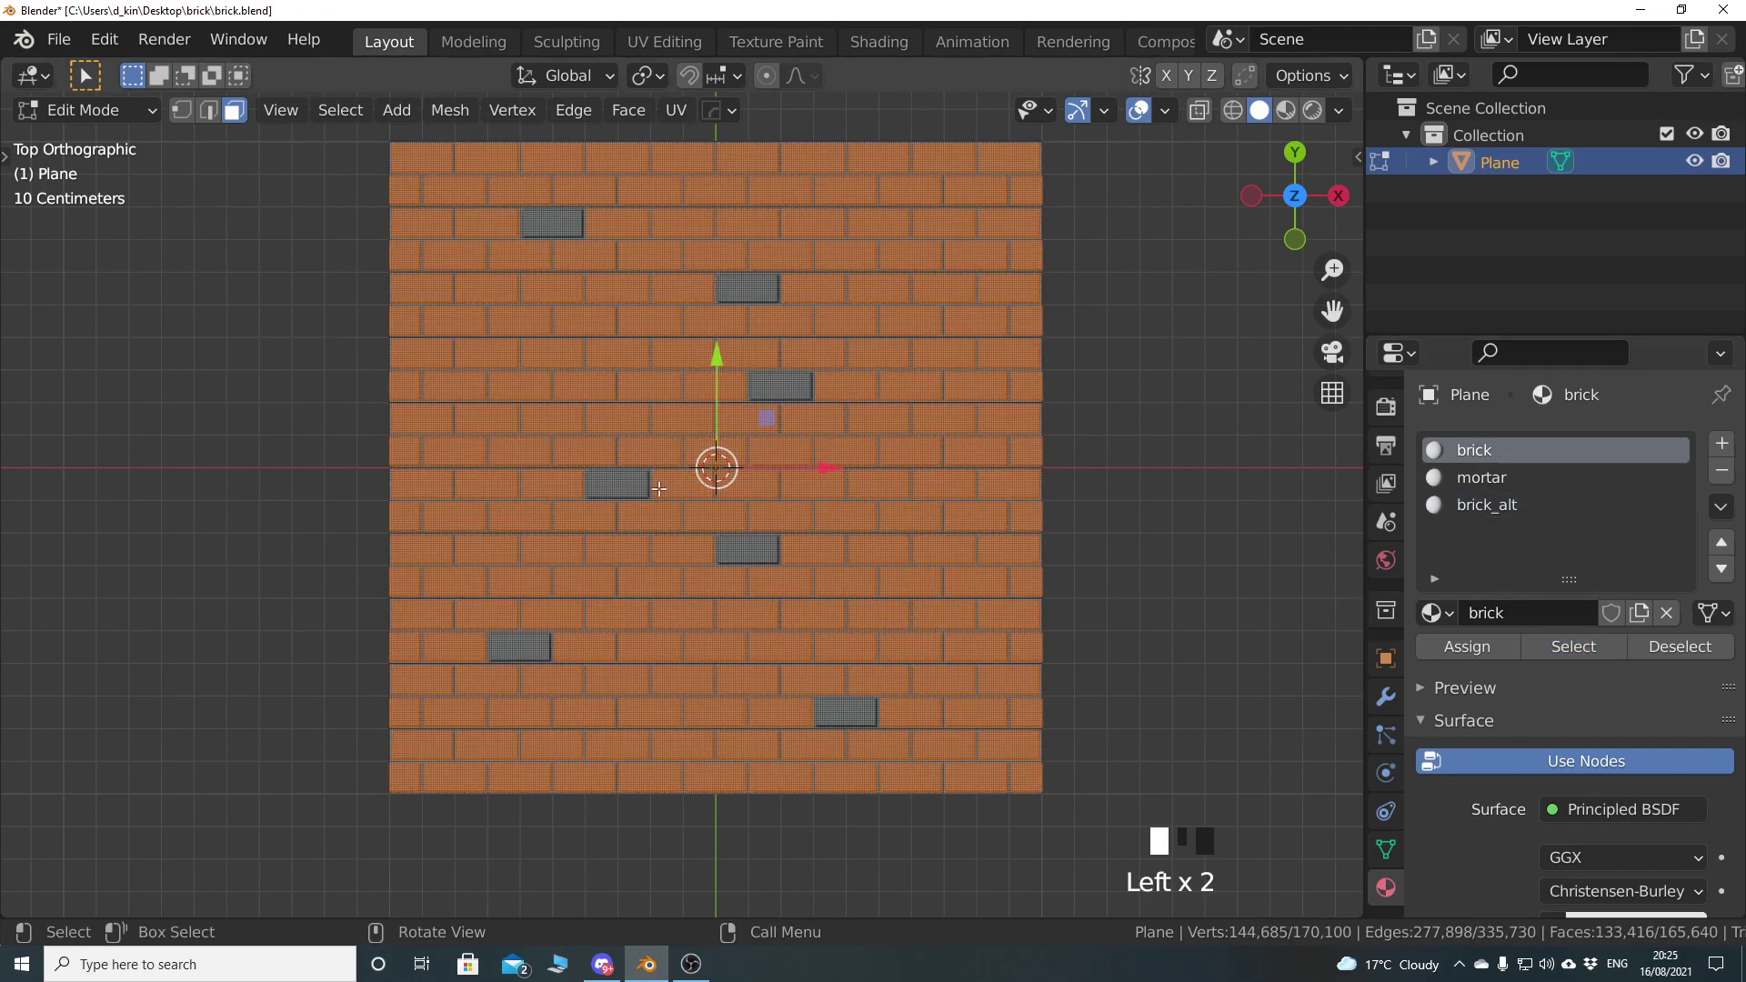
pyautogui.click(1674, 647)
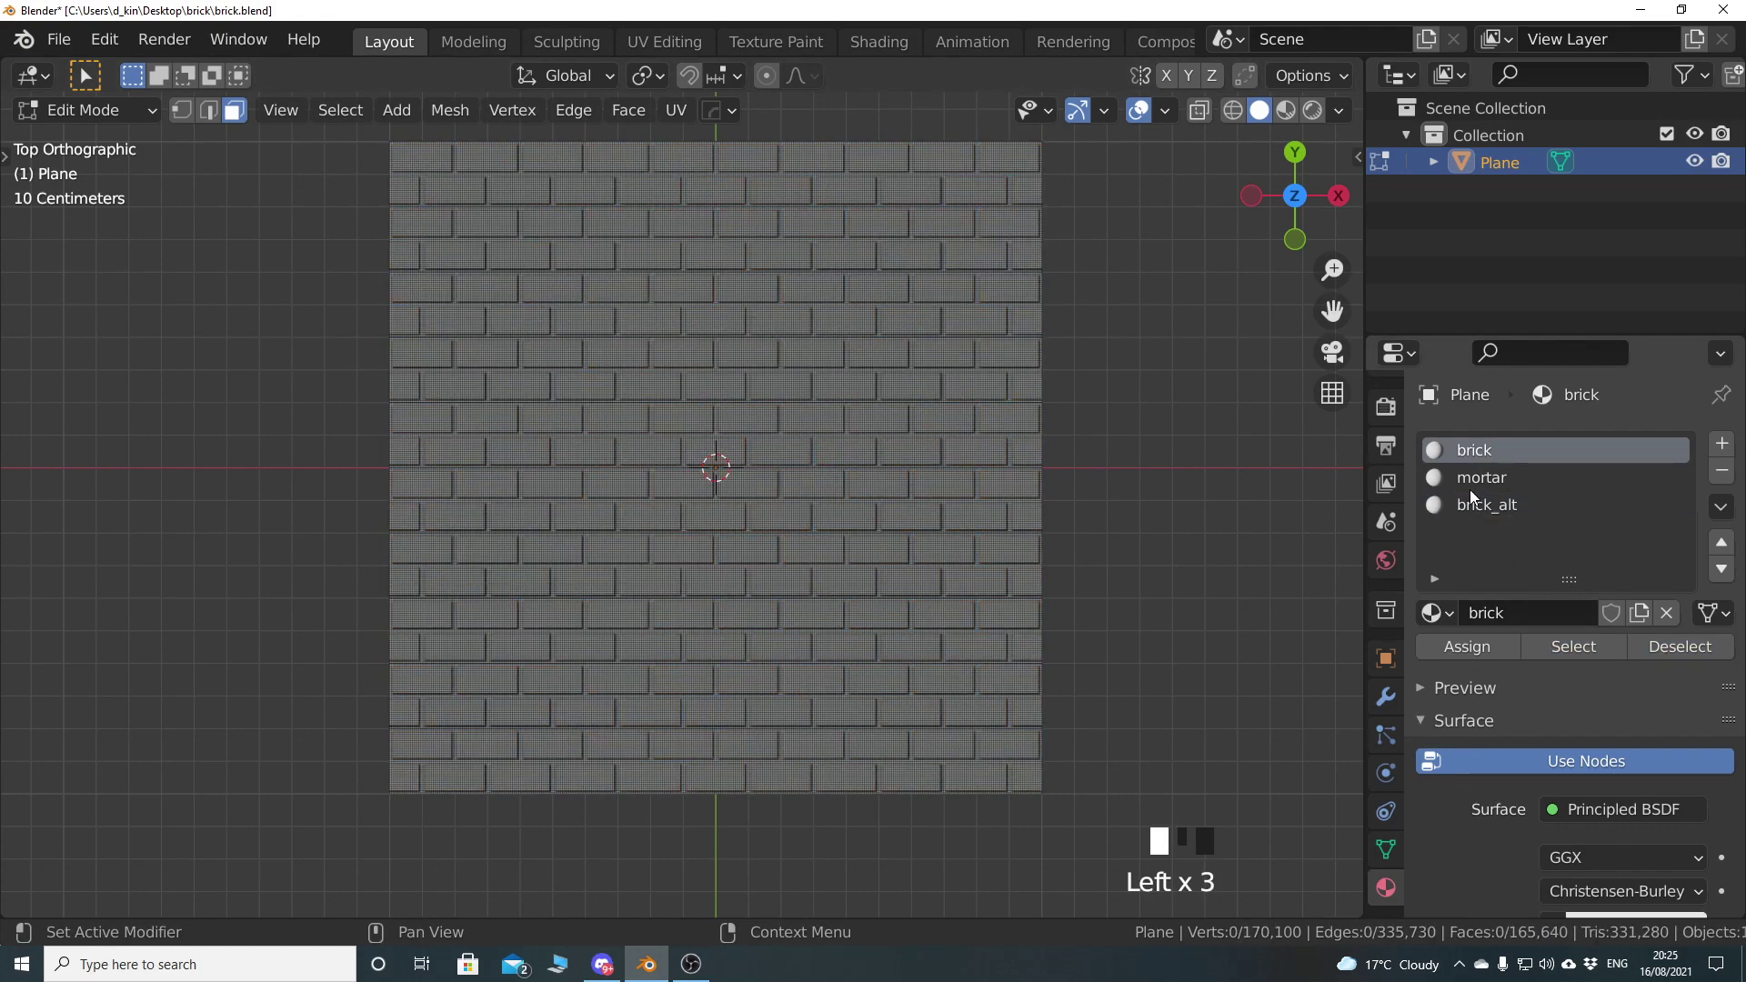
pyautogui.click(1474, 480)
pyautogui.click(1563, 646)
pyautogui.click(1674, 647)
# Select all faces assigned to the brick_alt material and inspect them across the wall
pyautogui.click(1487, 505)
pyautogui.click(1557, 646)
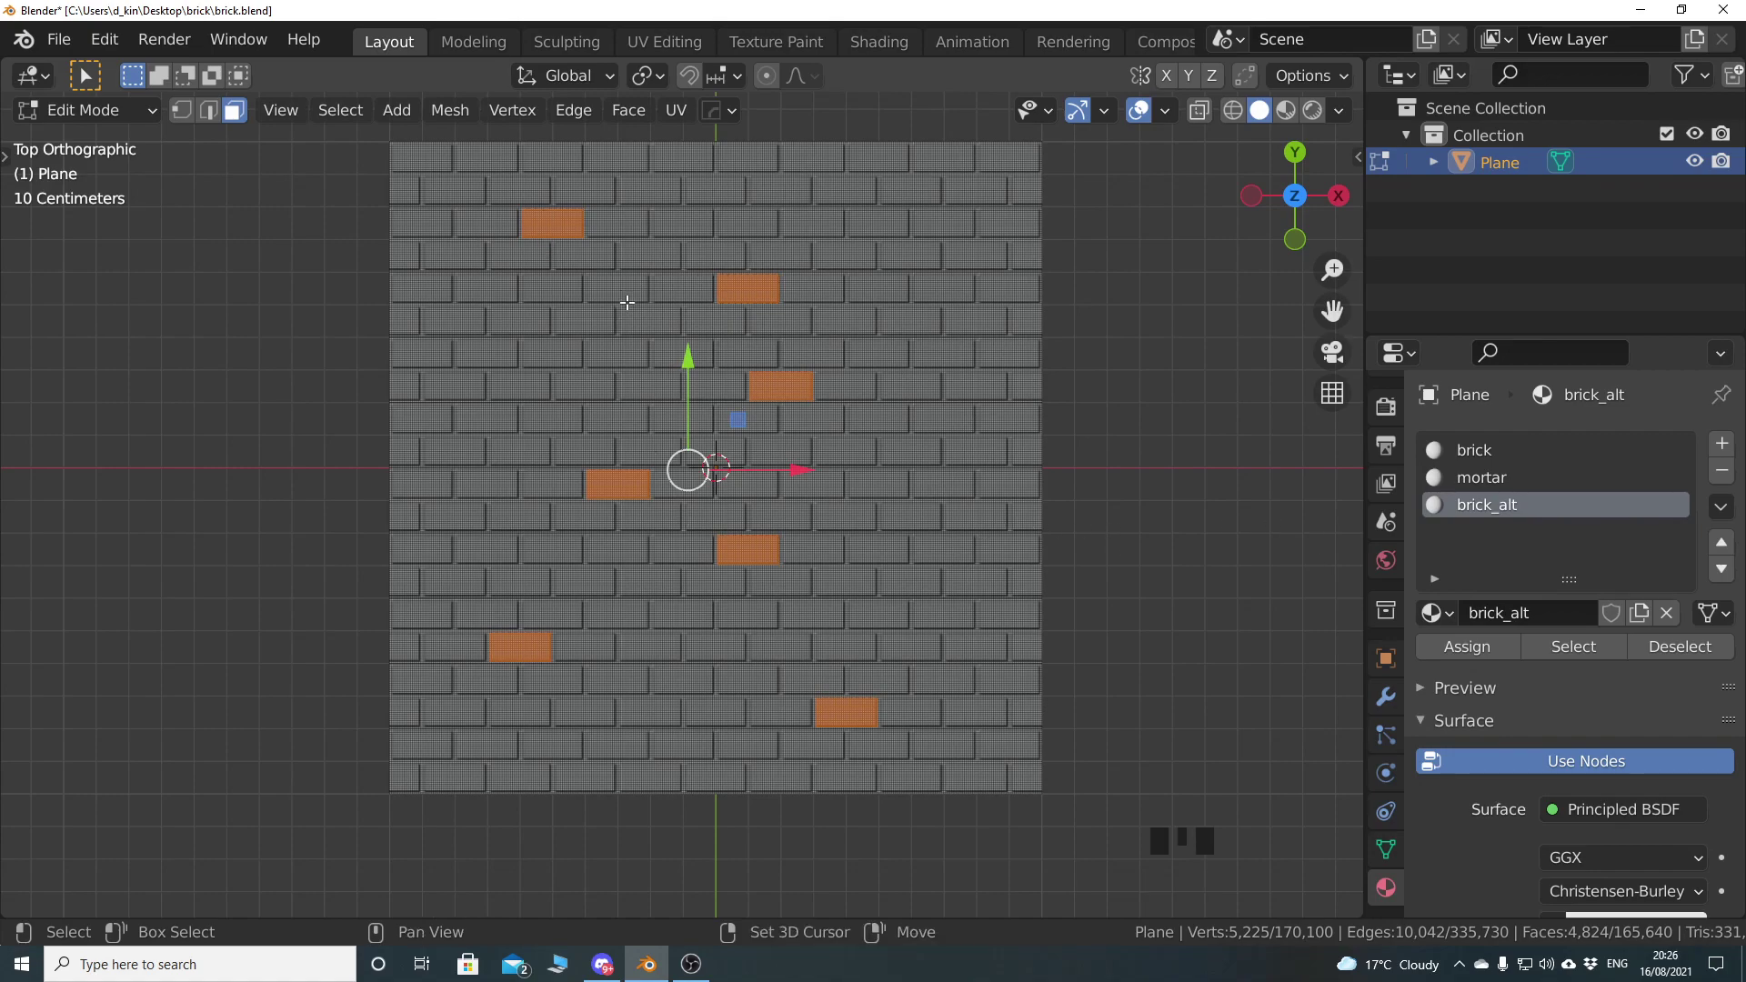
pyautogui.scroll(7, 627, 319)
pyautogui.scroll(-8, 784, 519)
pyautogui.keyDown('shift'); pyautogui.moveTo(784, 545); pyautogui.dragTo(705, 531, button='middle'); pyautogui.keyUp('shift')
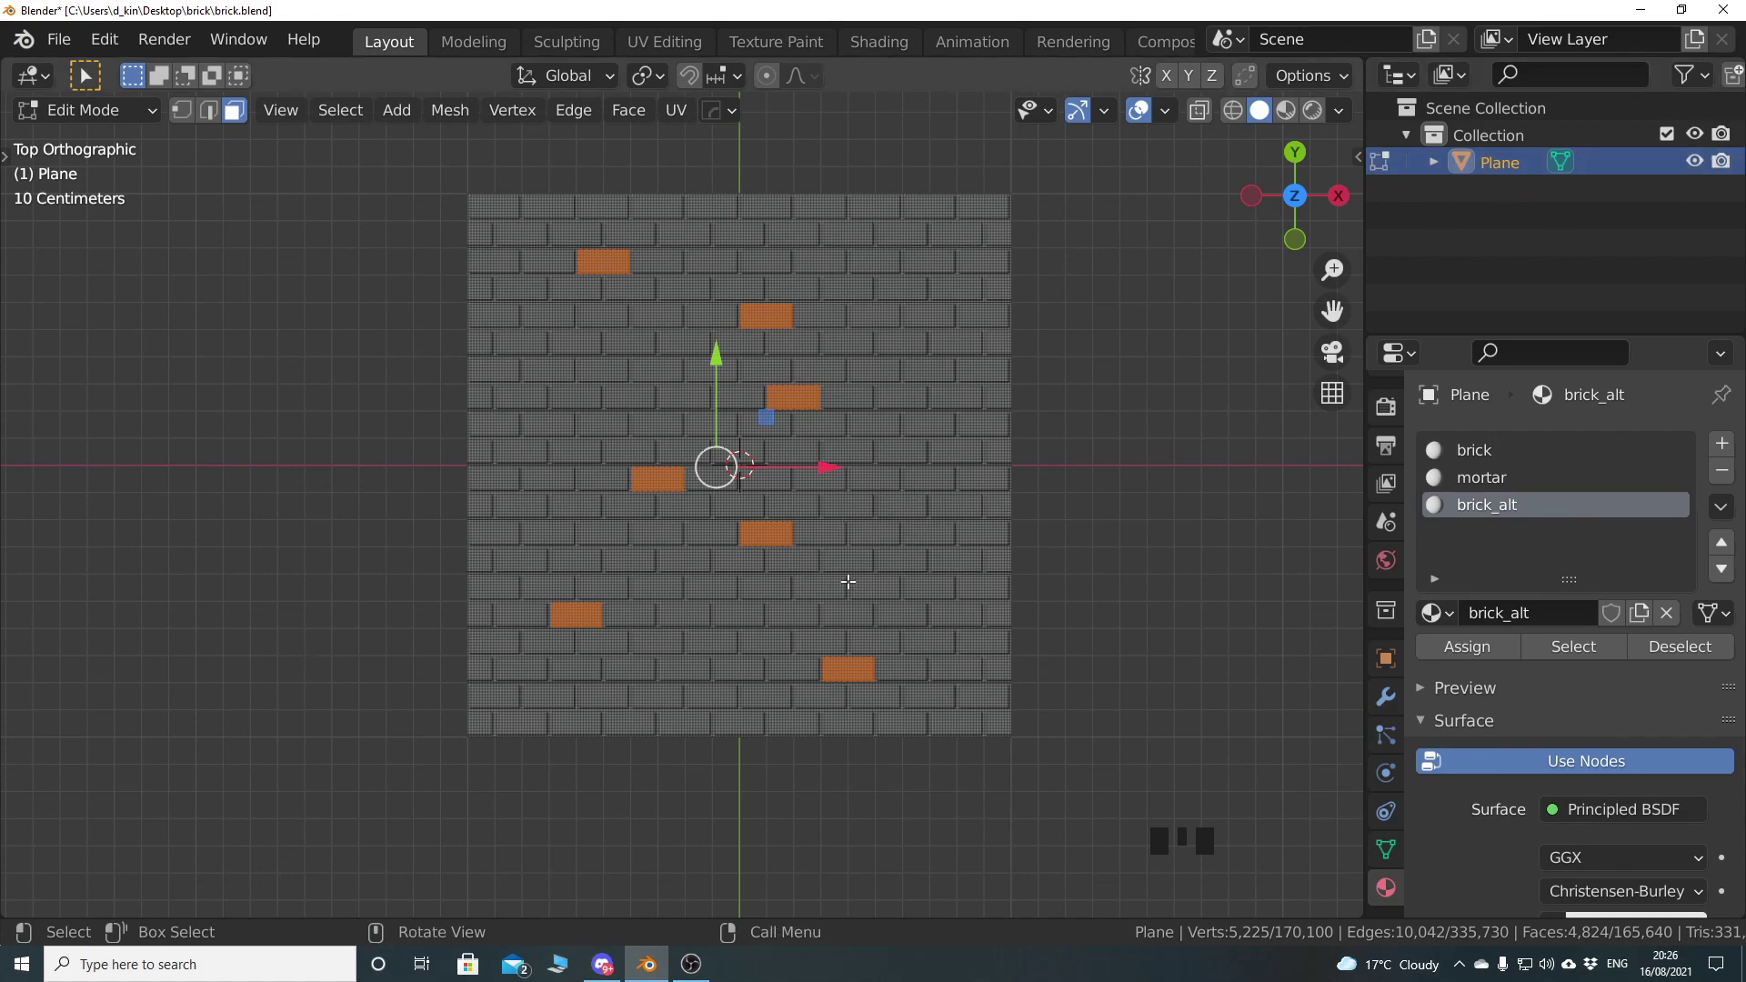
# Clear the brick_alt selection, select all faces assigned to the brick material and separate them into their own object
pyautogui.click(1680, 647)
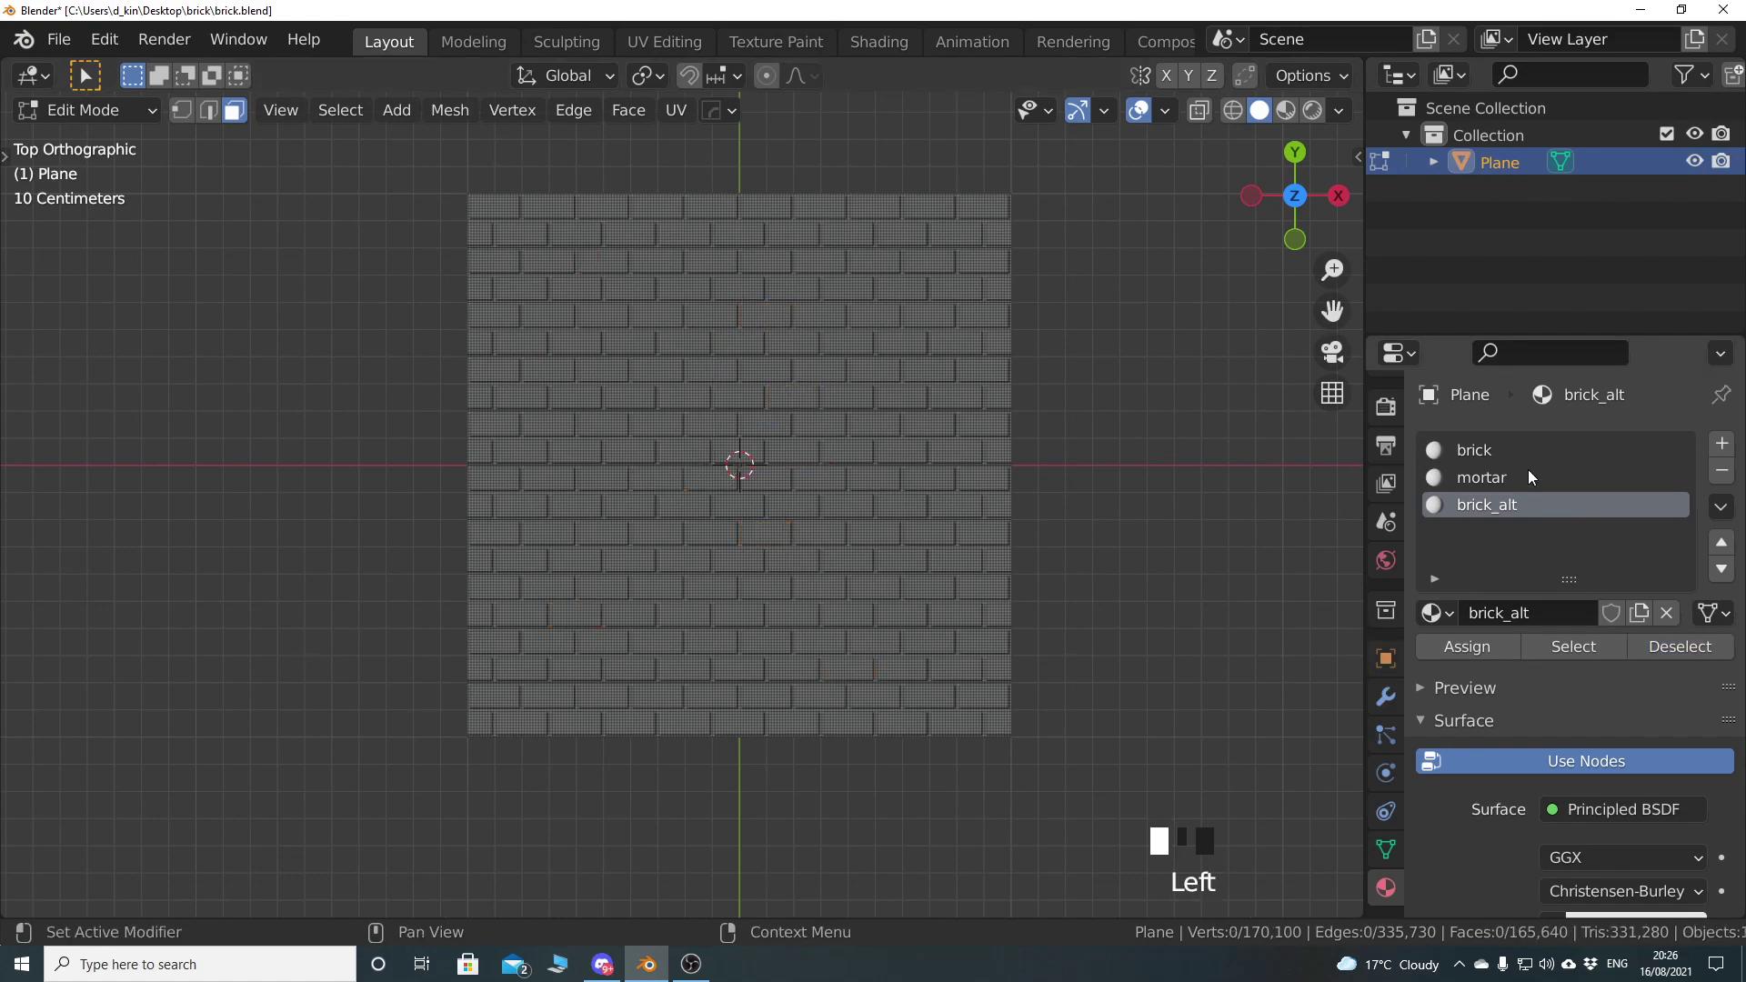
pyautogui.click(1483, 451)
pyautogui.click(1577, 646)
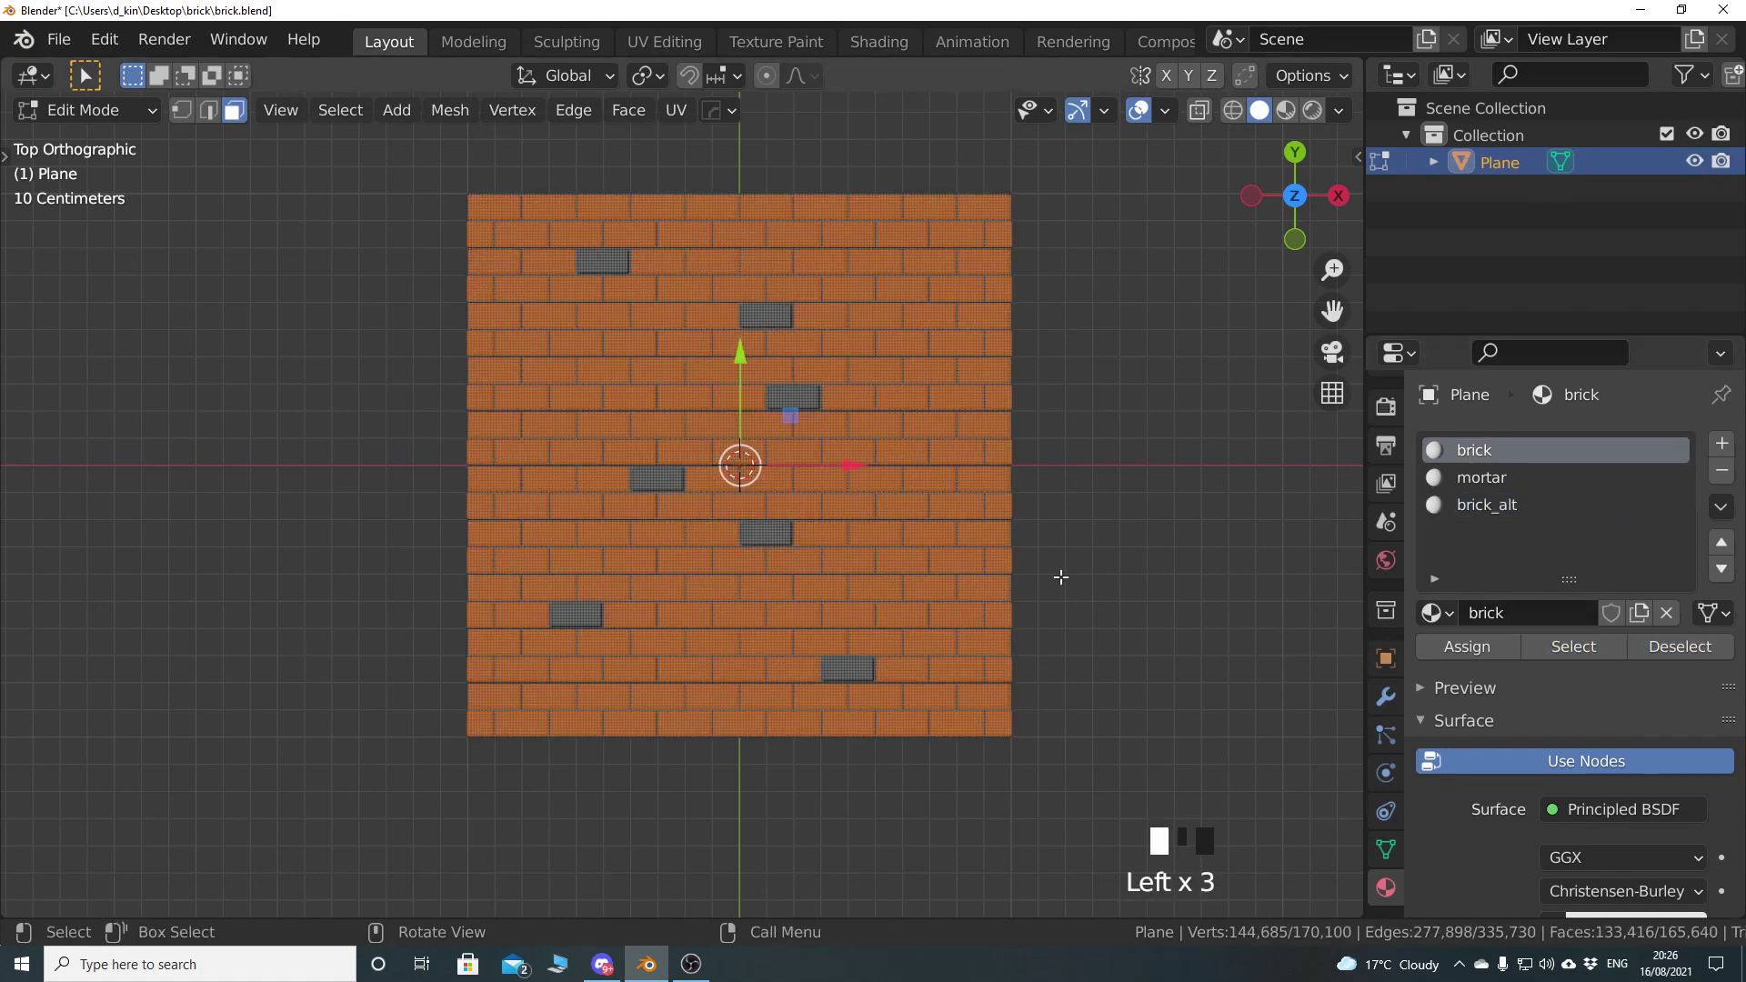
pyautogui.press('p')
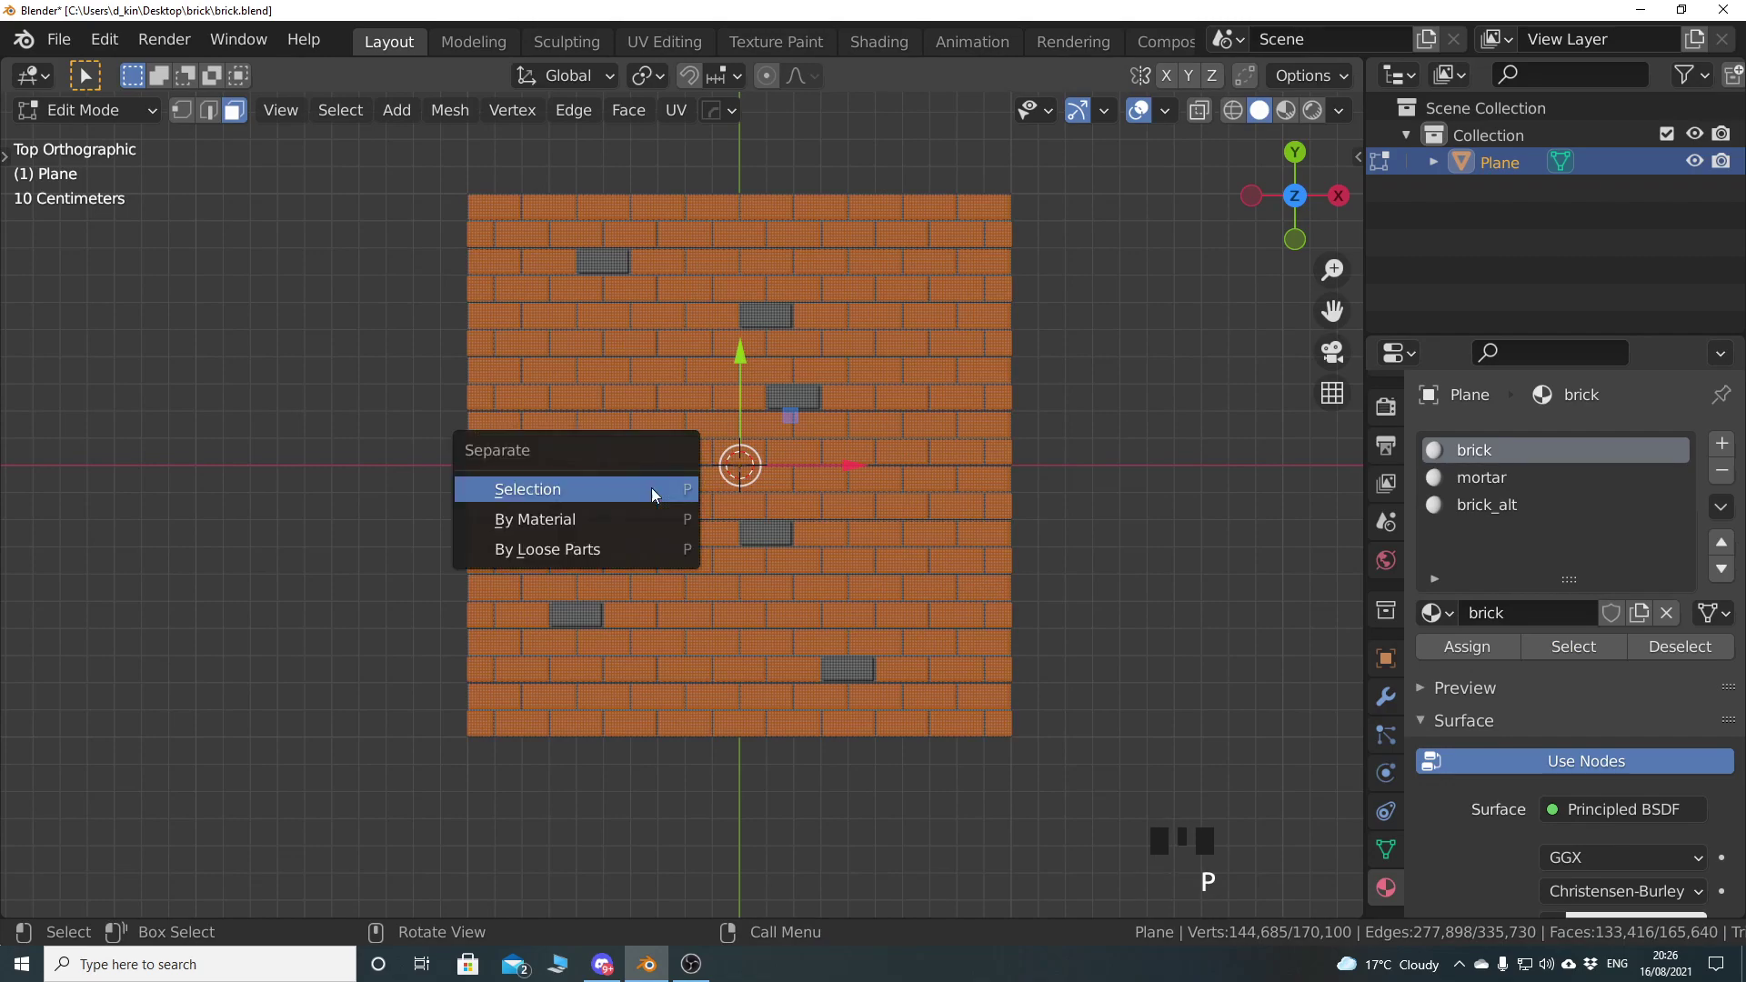
pyautogui.click(562, 491)
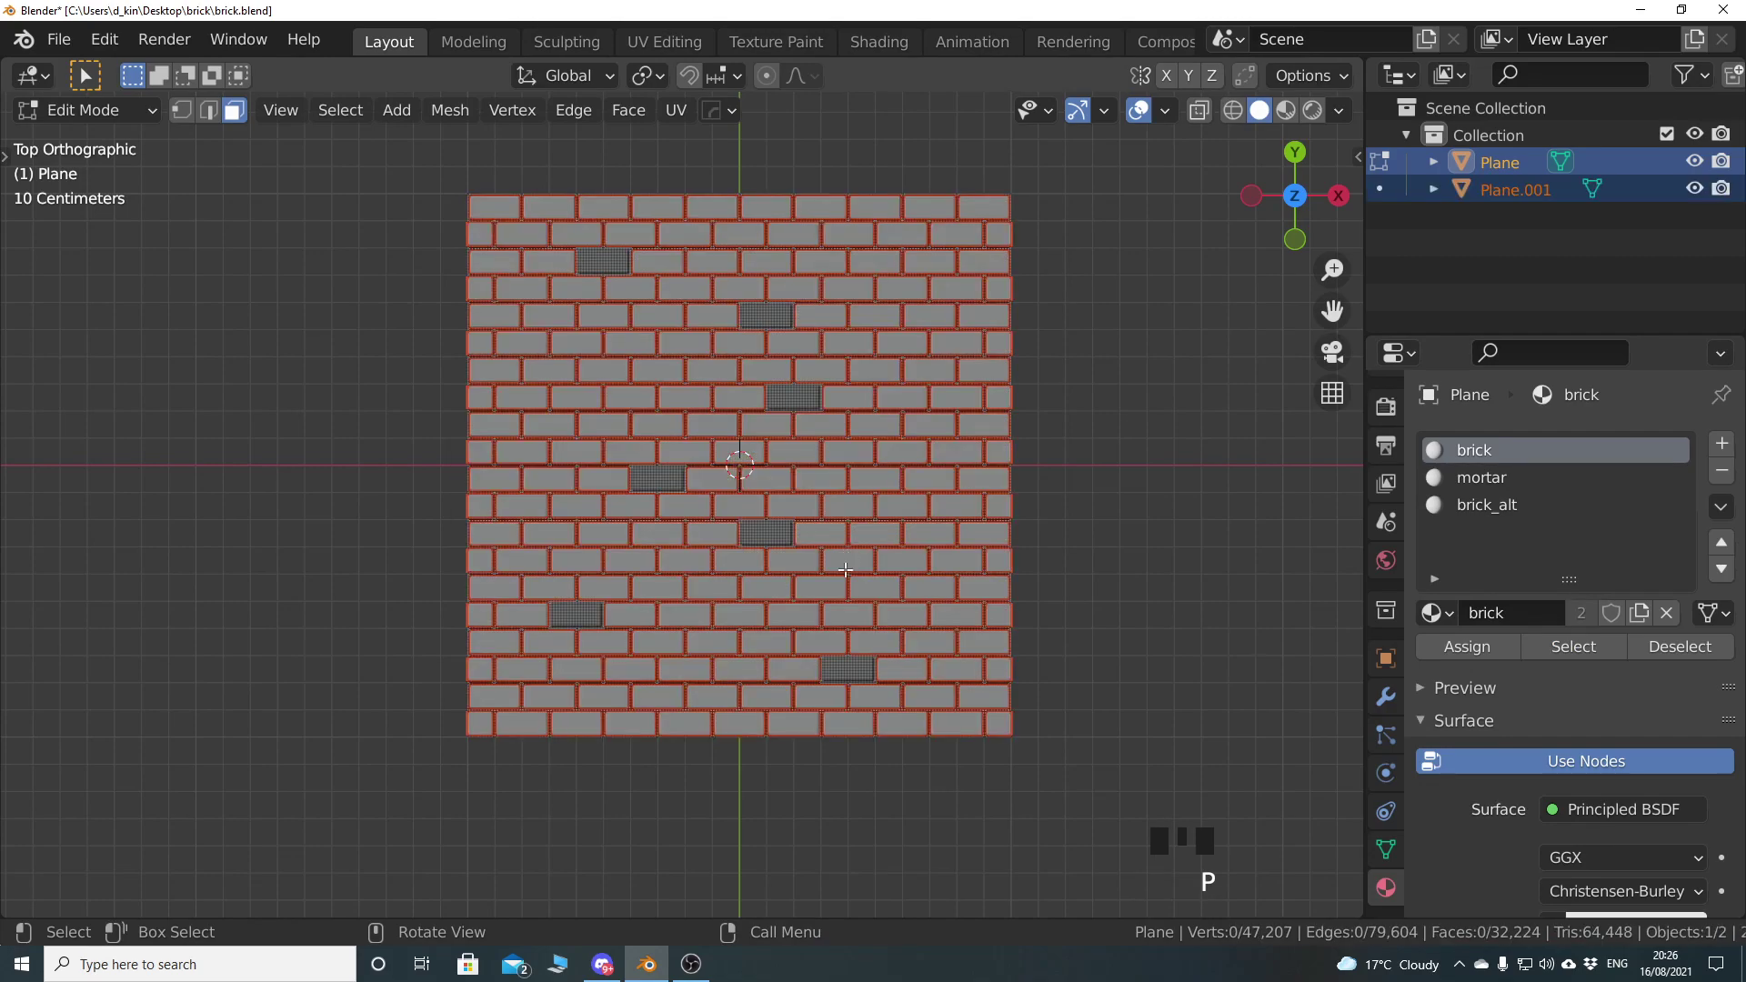
pyautogui.press('Tab')
# Rename the separated object containing the regular bricks as brick
pyautogui.click(1519, 189)
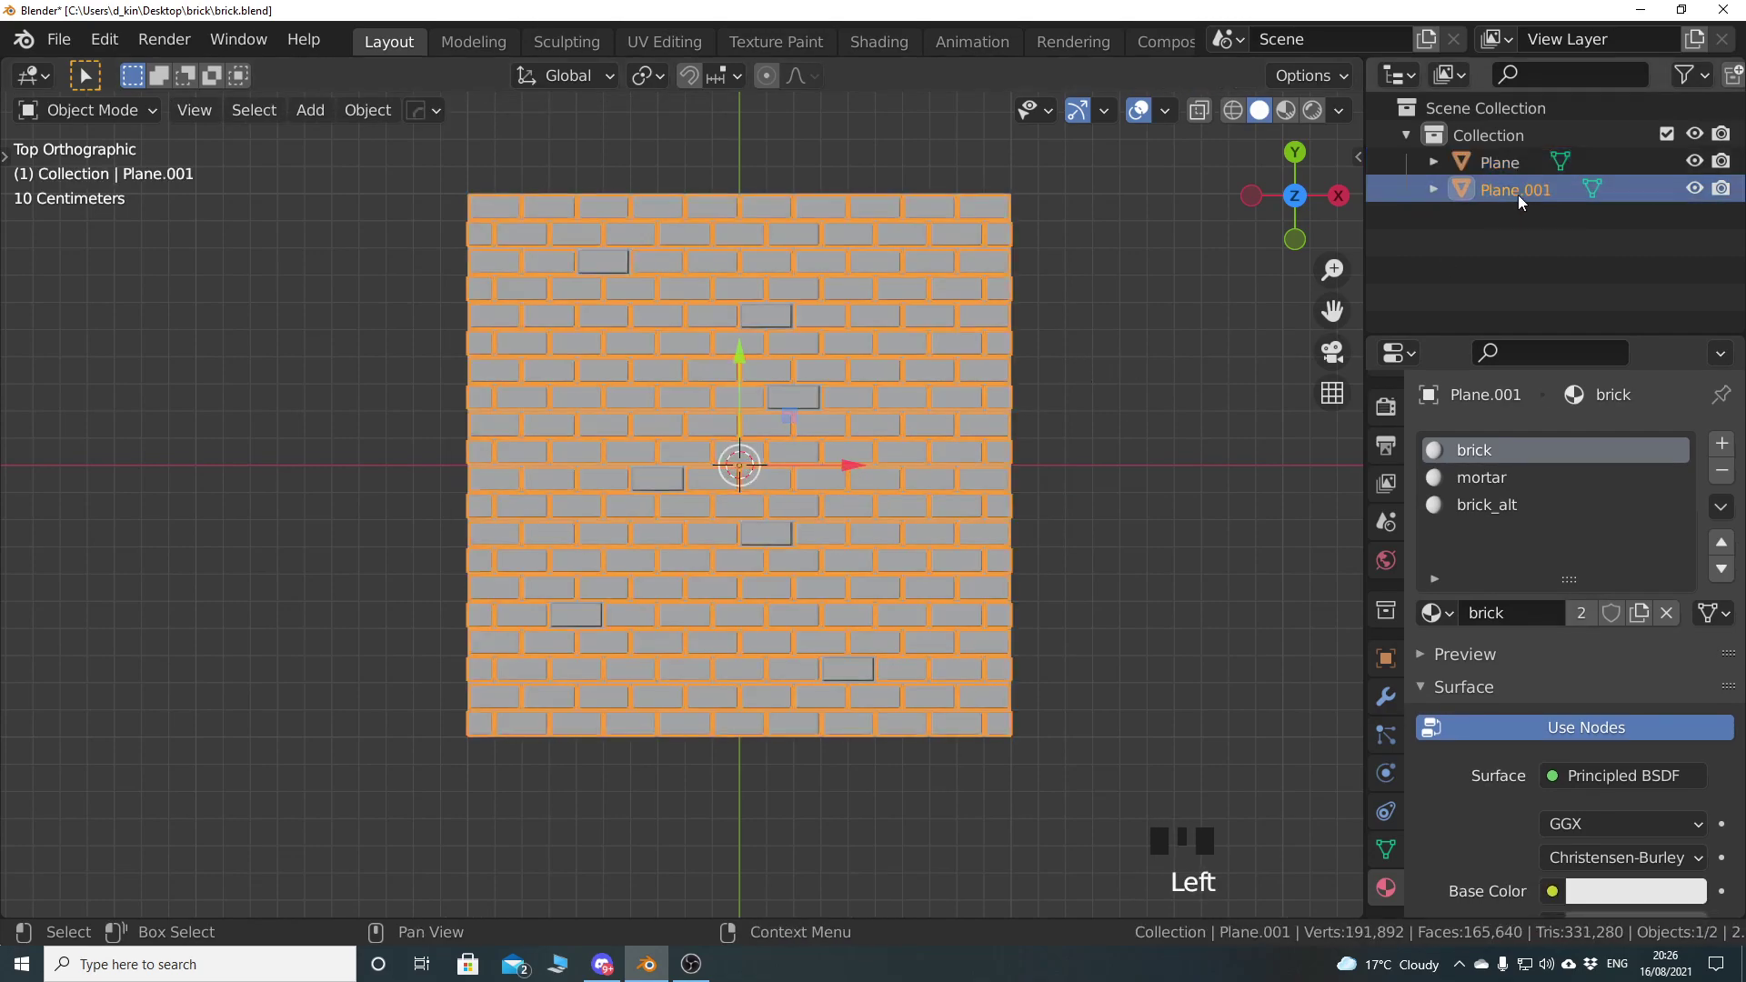
pyautogui.doubleClick(1515, 188)
pyautogui.write('briu')
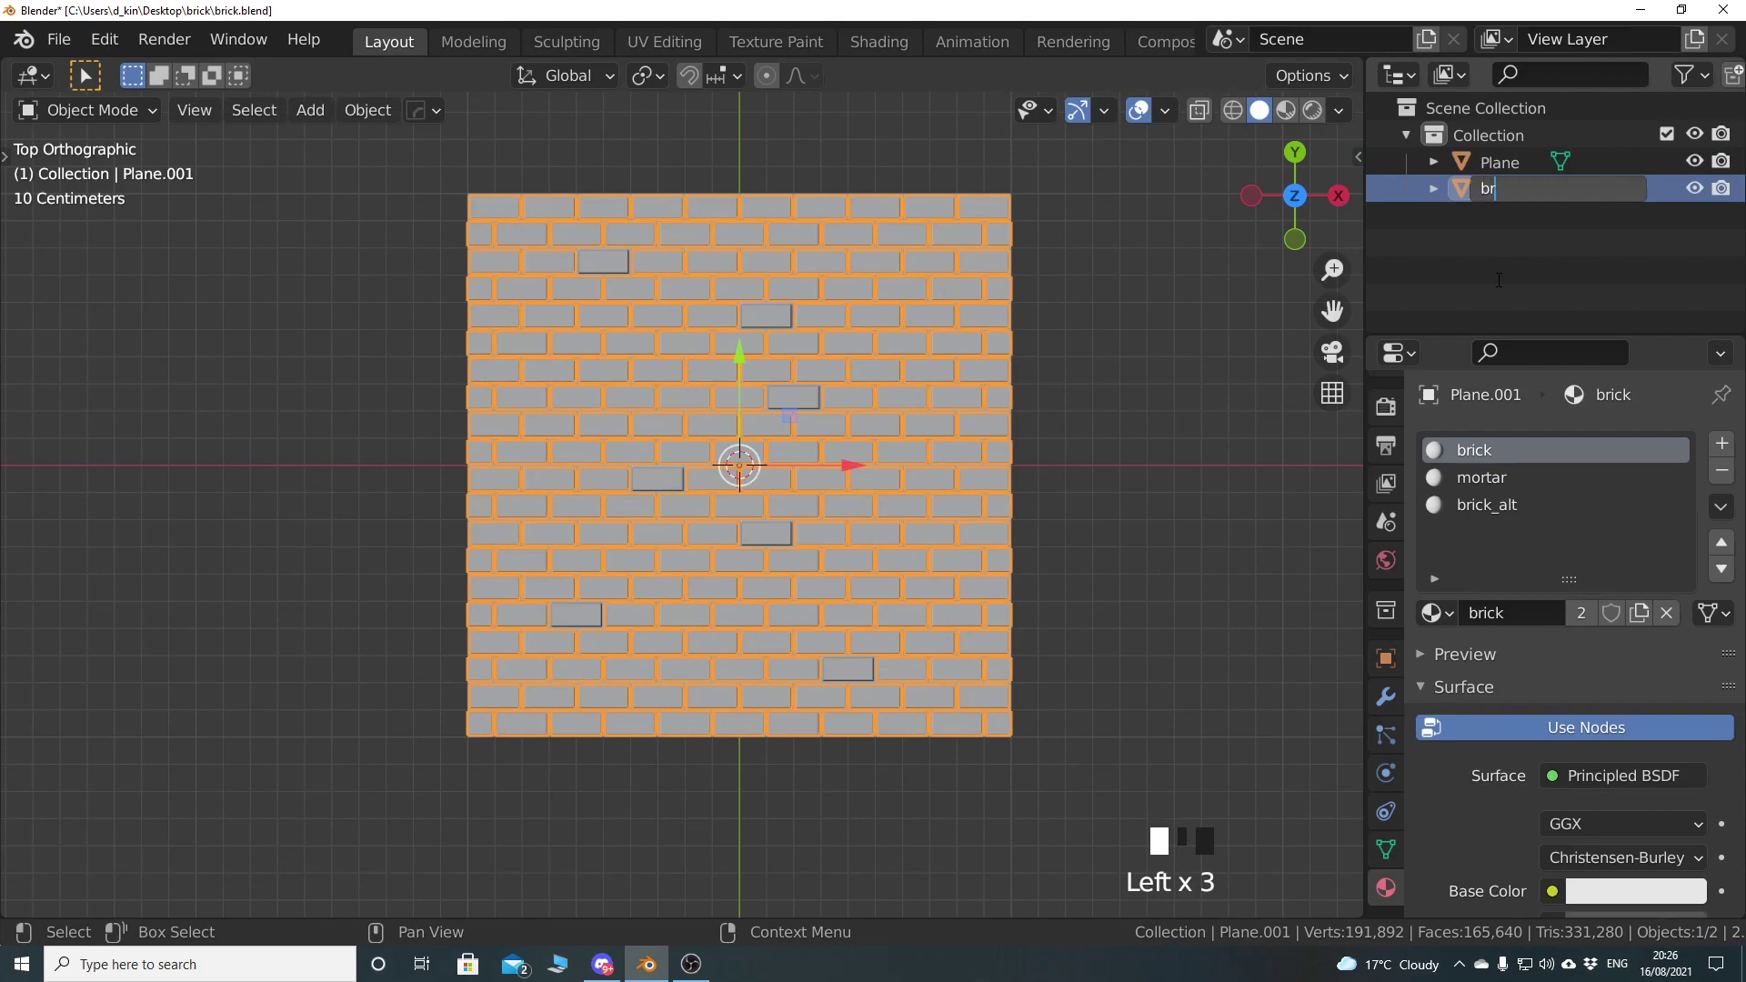
pyautogui.press('BackSpace')
pyautogui.write('ck')
pyautogui.press('Return')
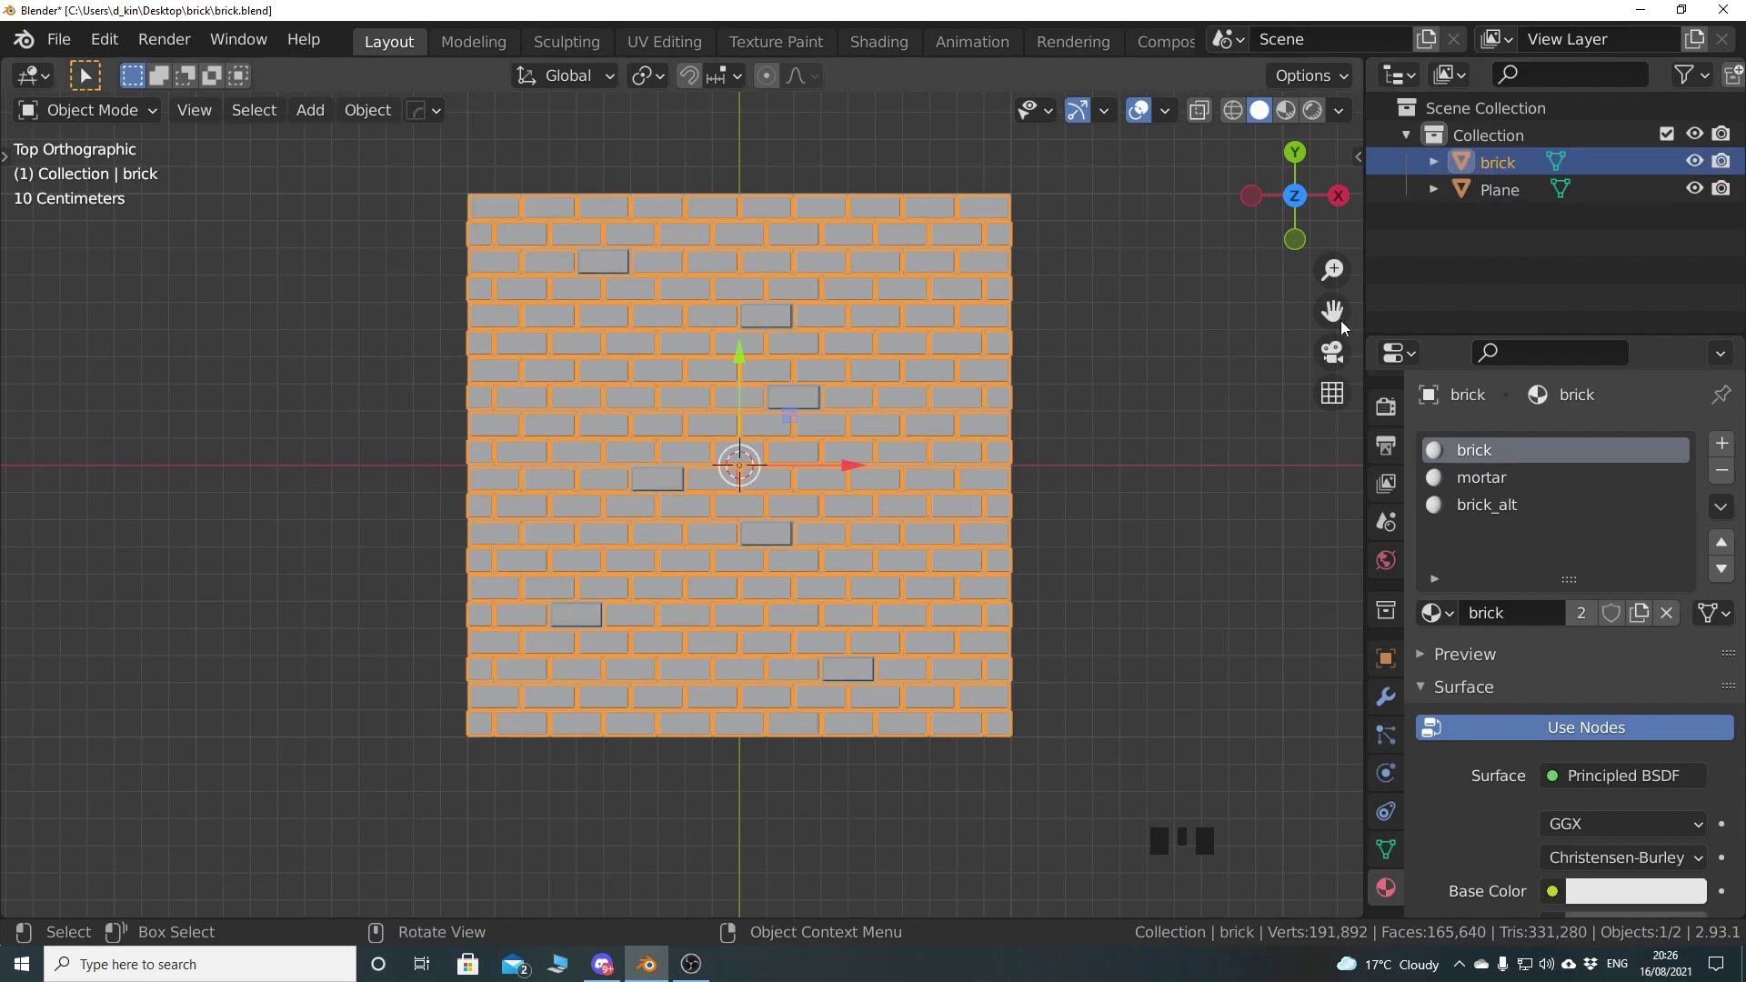
# Select the faces assigned to brick_alt in the Plane object and separate them into their own object
pyautogui.click(1513, 191)
pyautogui.press('Tab')
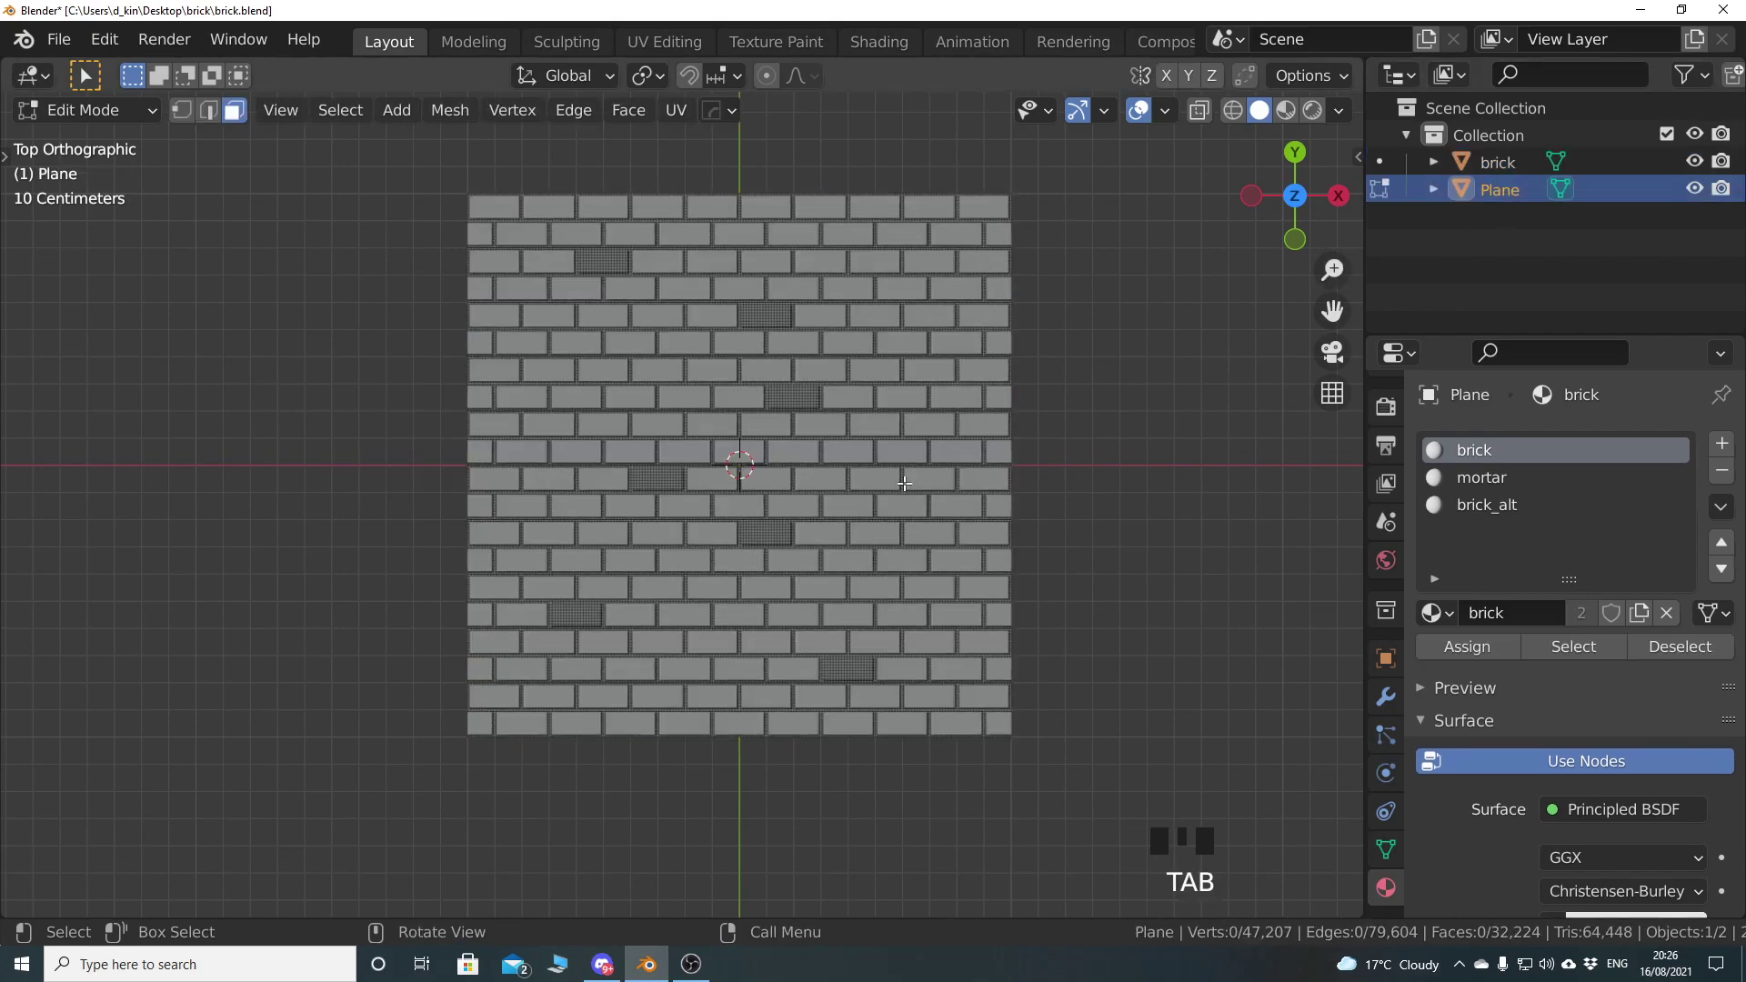
pyautogui.click(1471, 507)
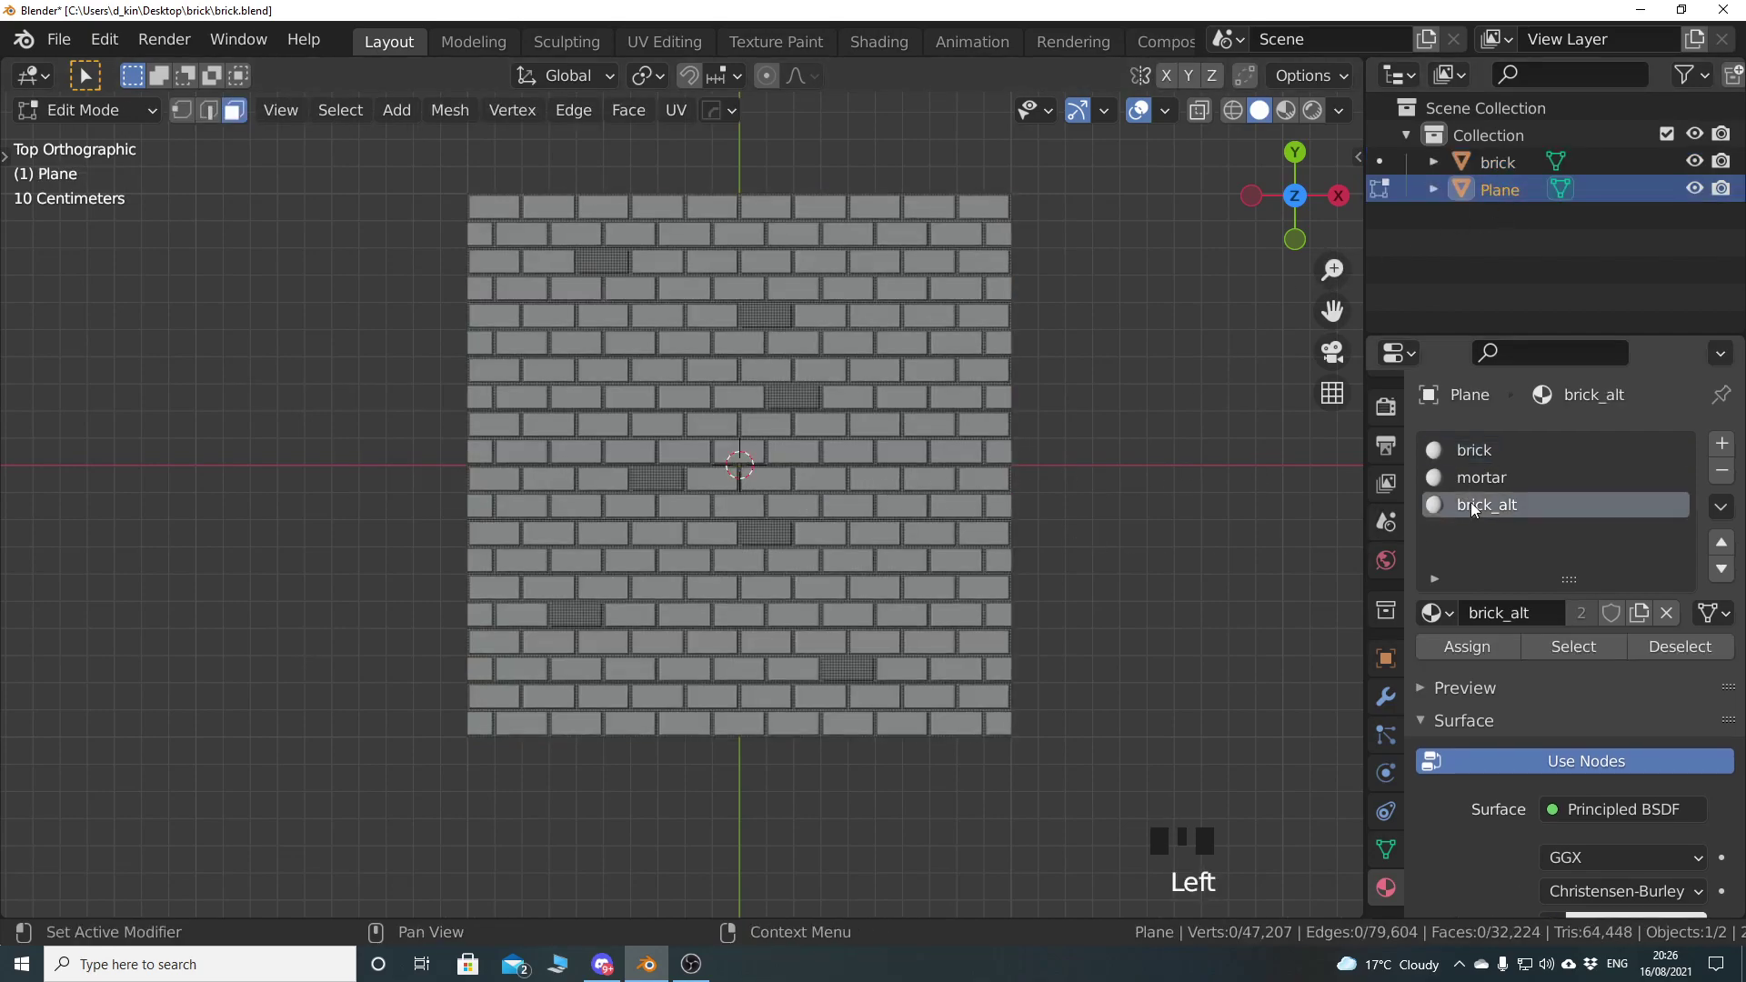
pyautogui.click(1573, 647)
pyautogui.press('p')
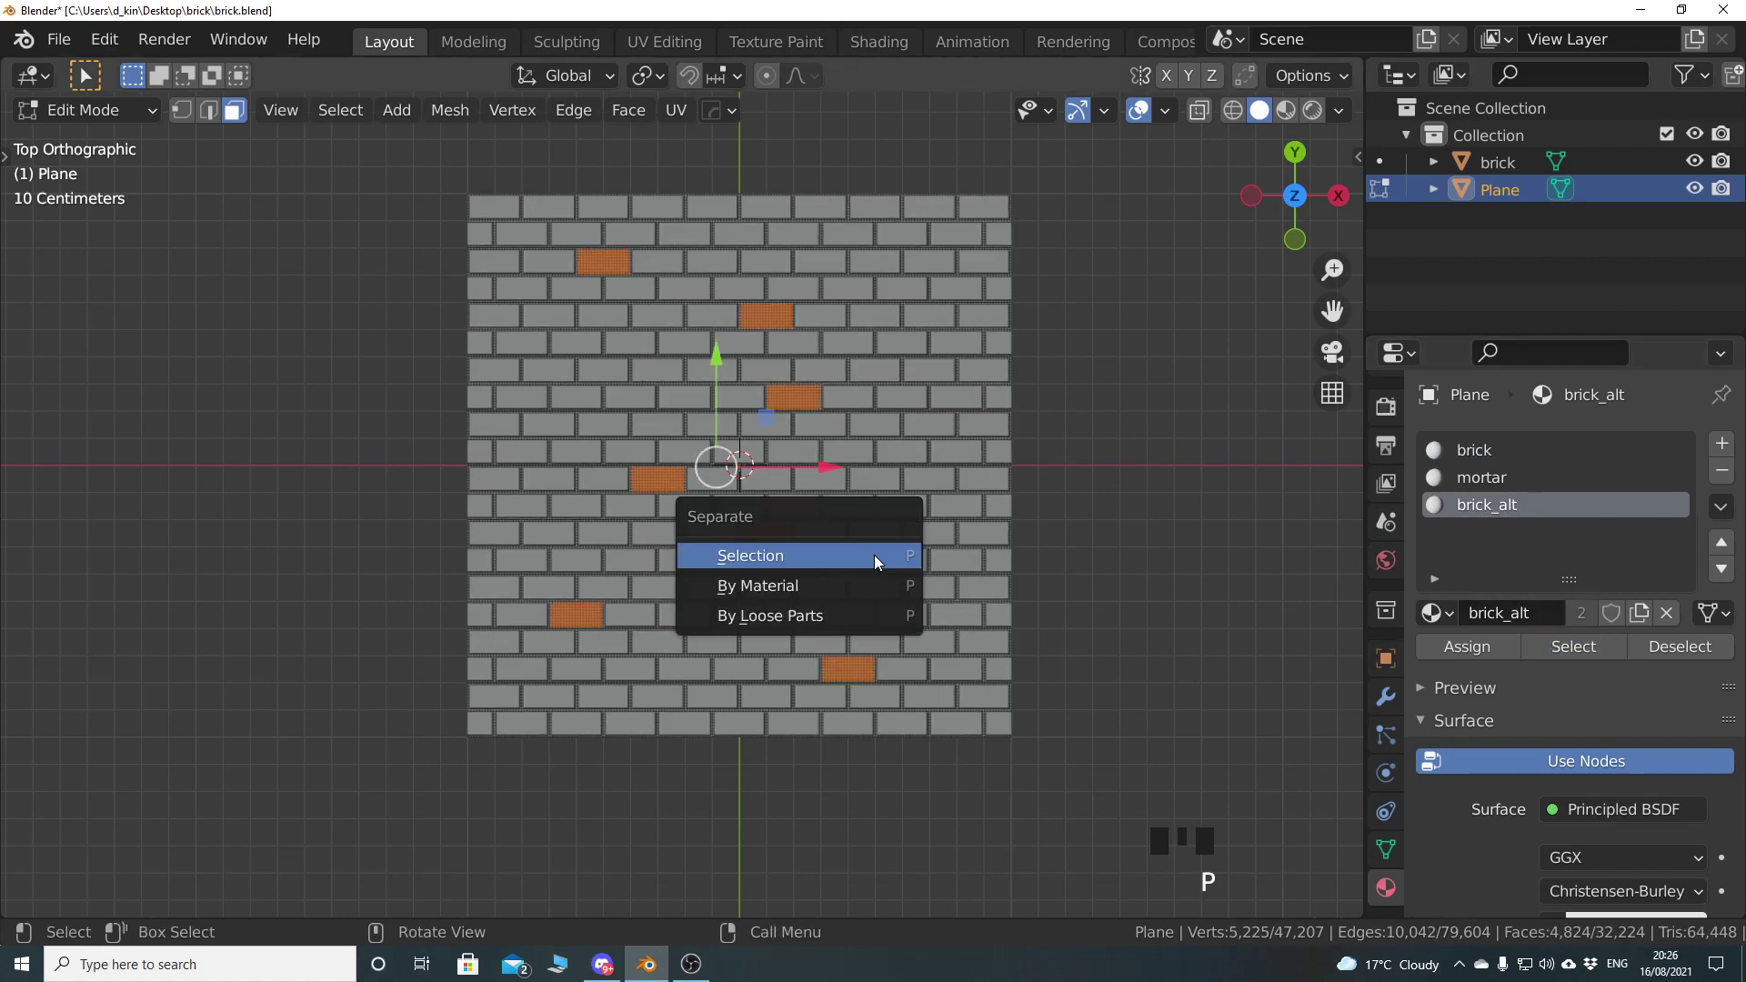
pyautogui.click(839, 561)
pyautogui.press('Tab')
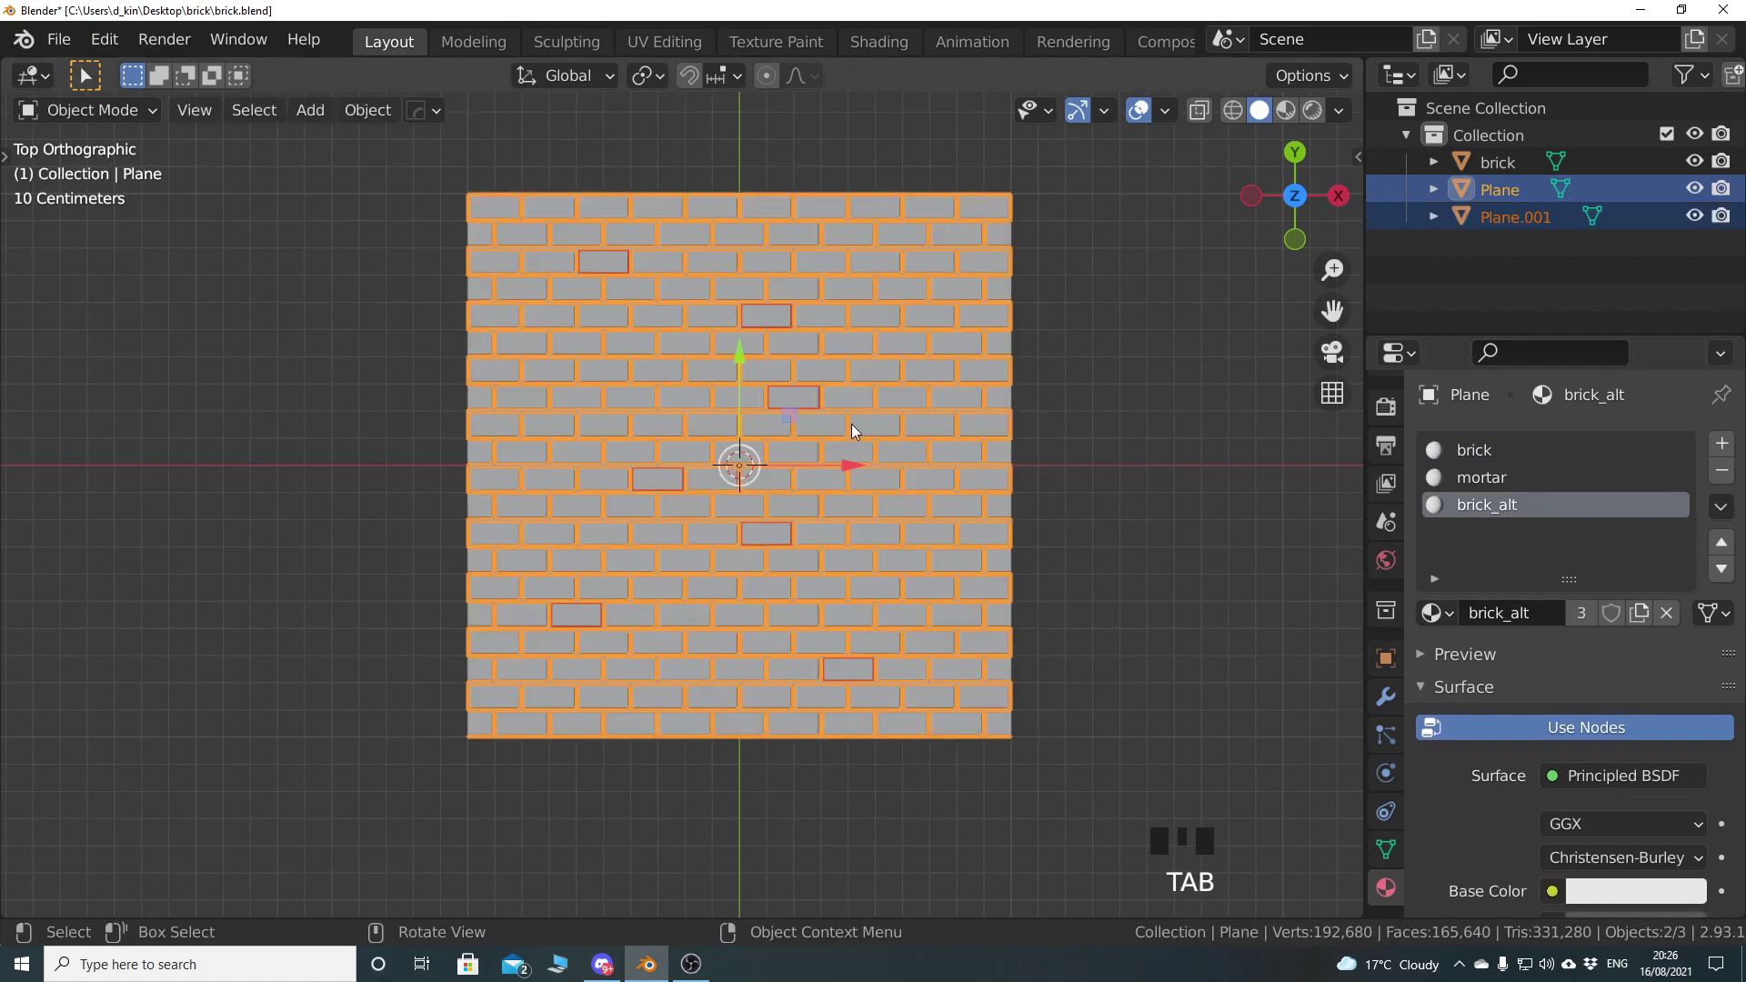
# Rename the separated object containing the scattered alternative bricks as brick_alt
pyautogui.click(1501, 219)
pyautogui.doubleClick(1502, 219)
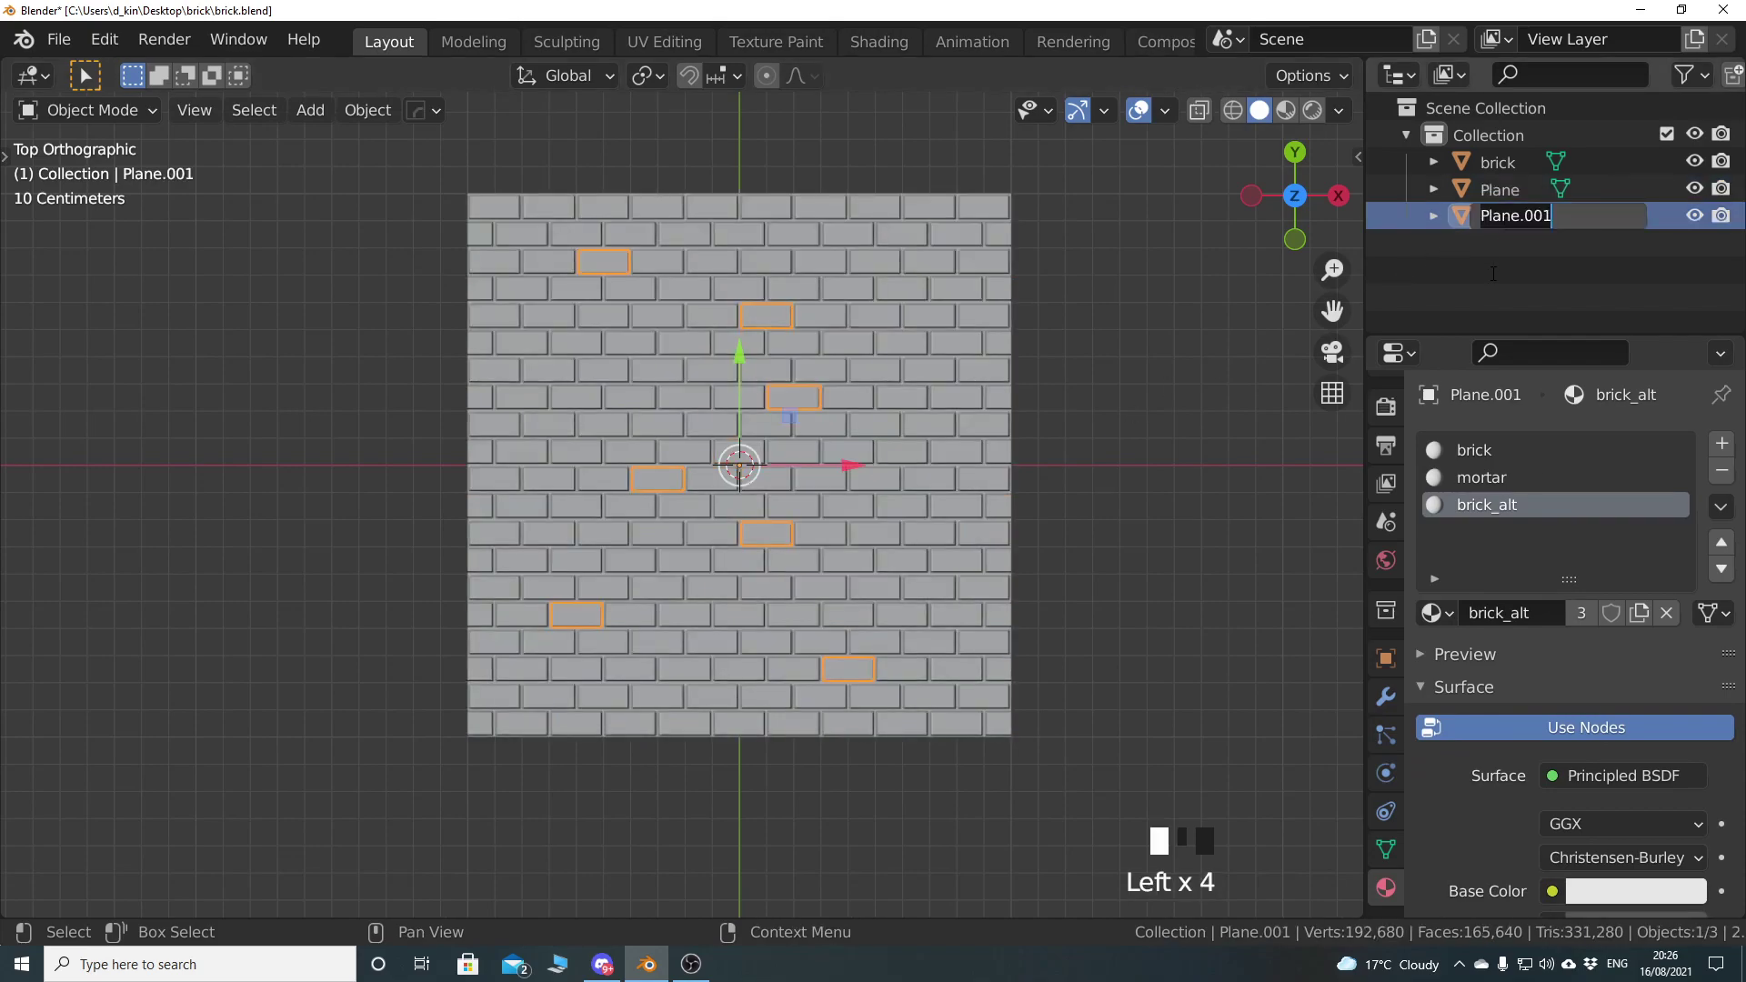
pyautogui.write('bri')
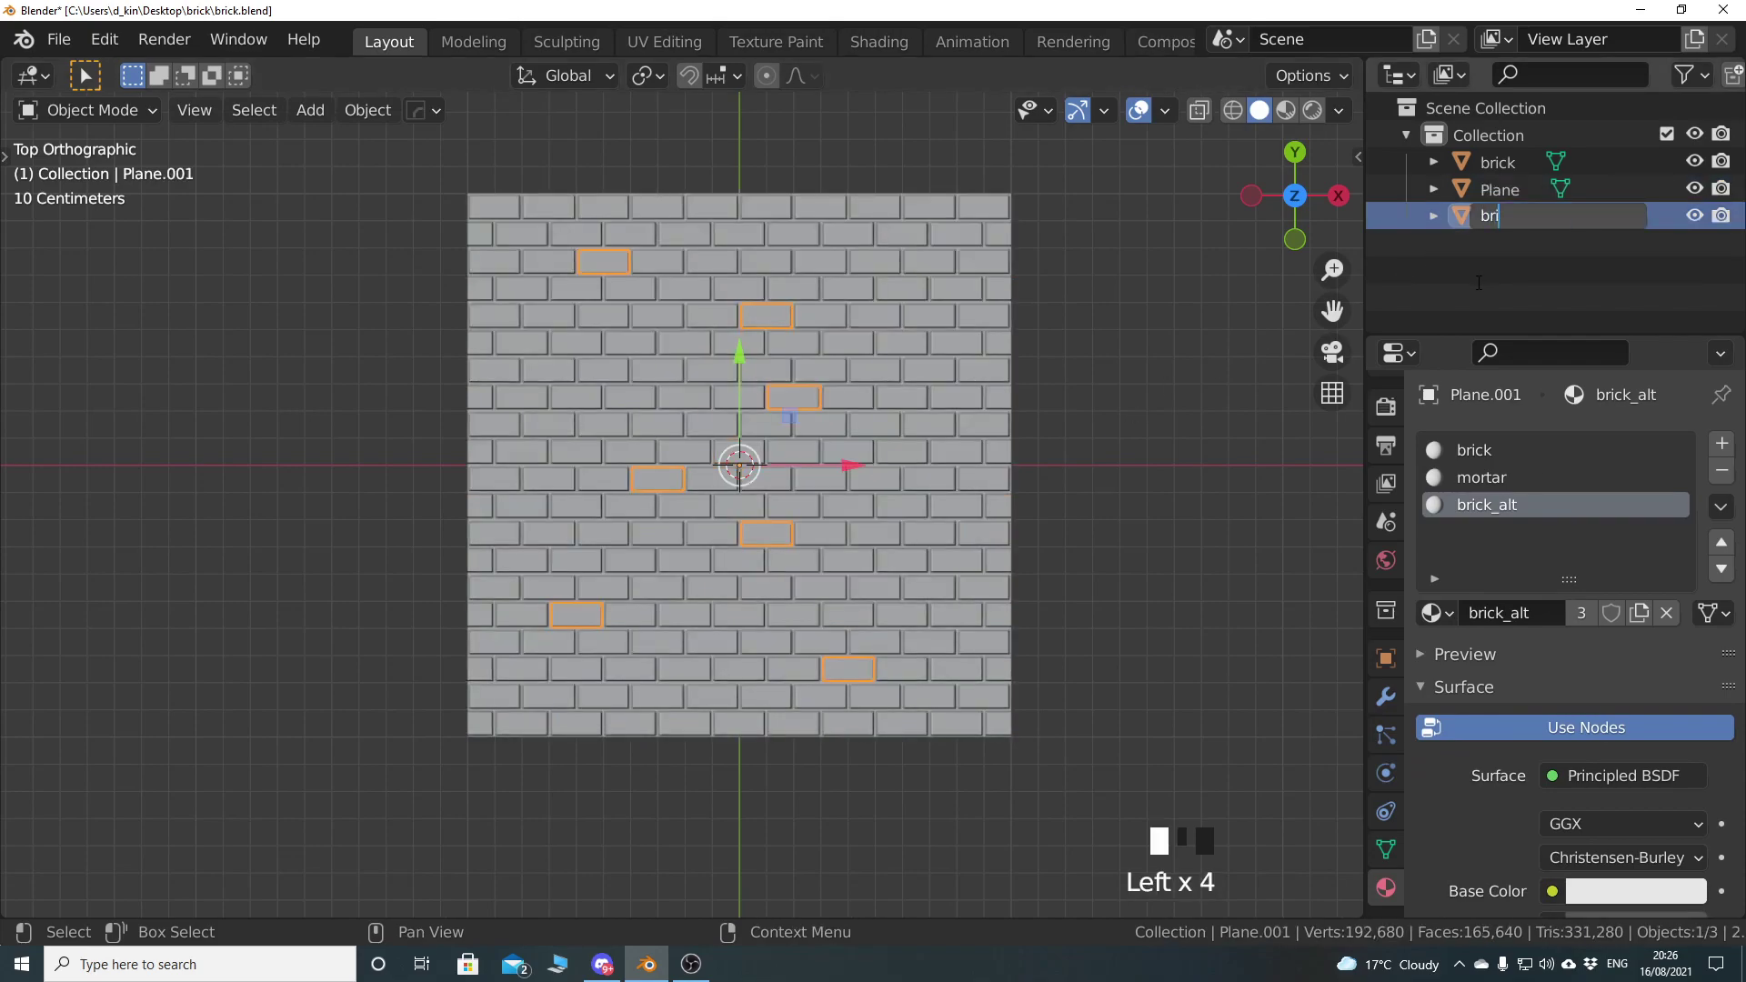
pyautogui.write('ck_alt')
pyautogui.press('Return')
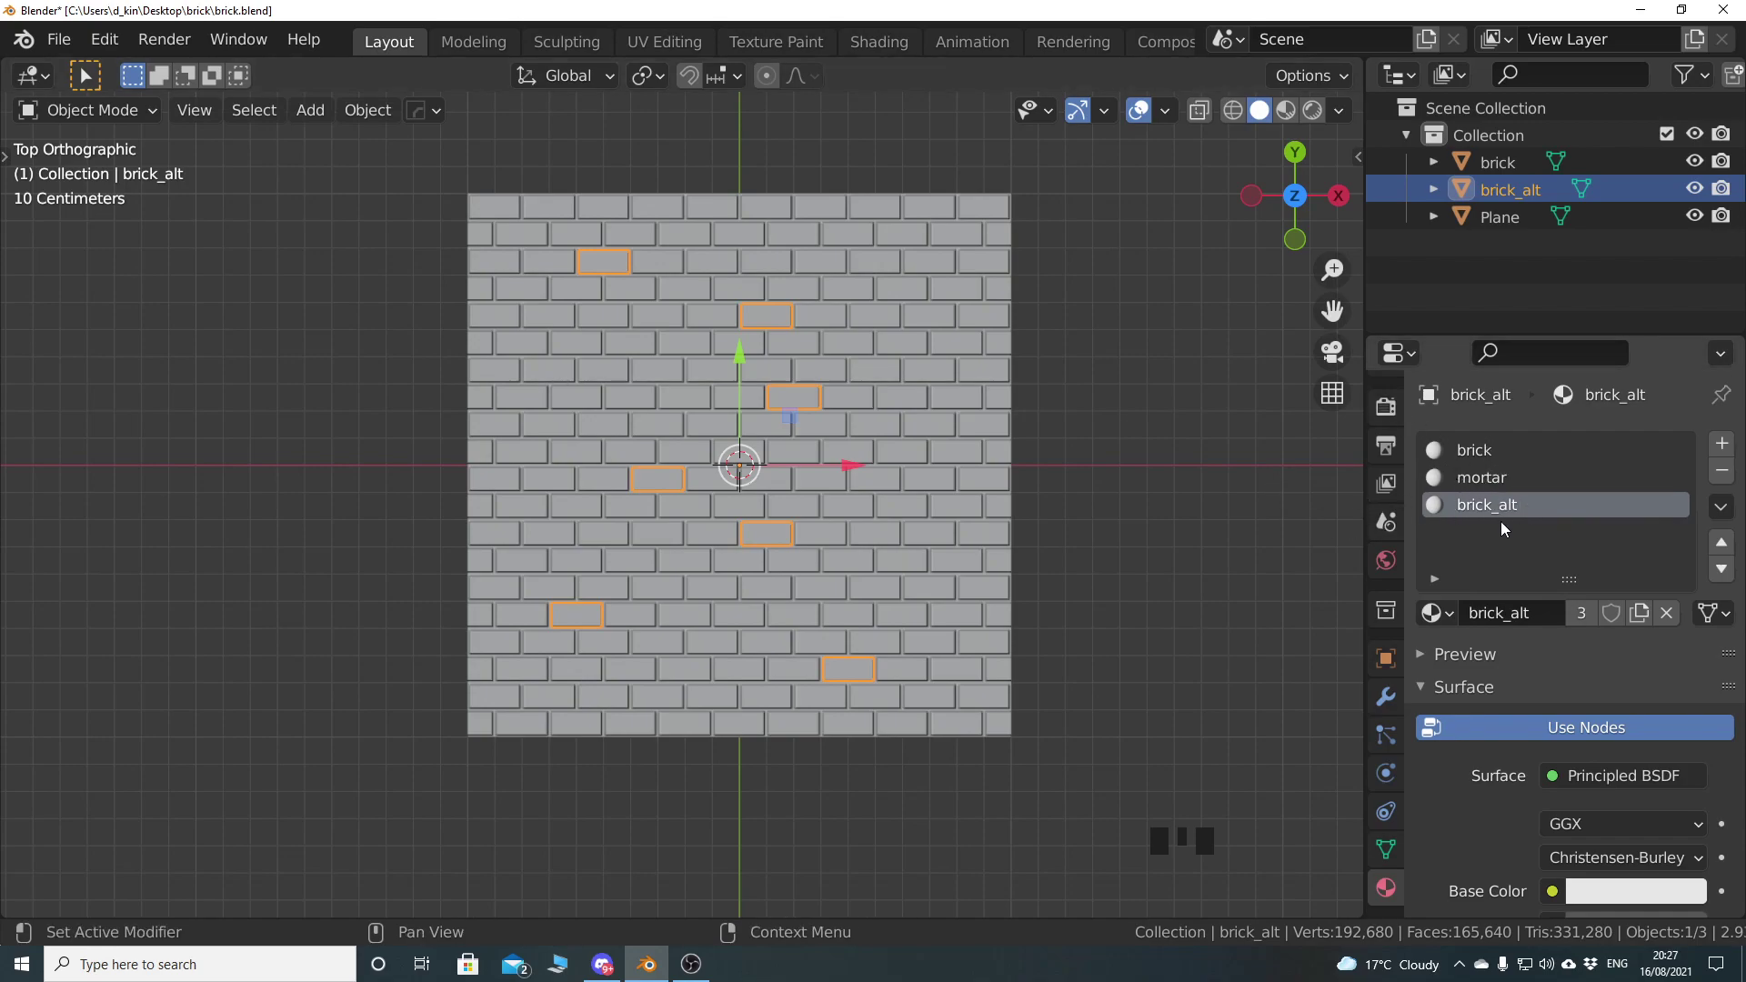
# Rename the remaining Plane object as mortar
pyautogui.click(1496, 219)
pyautogui.doubleClick(1497, 218)
pyautogui.write('m')
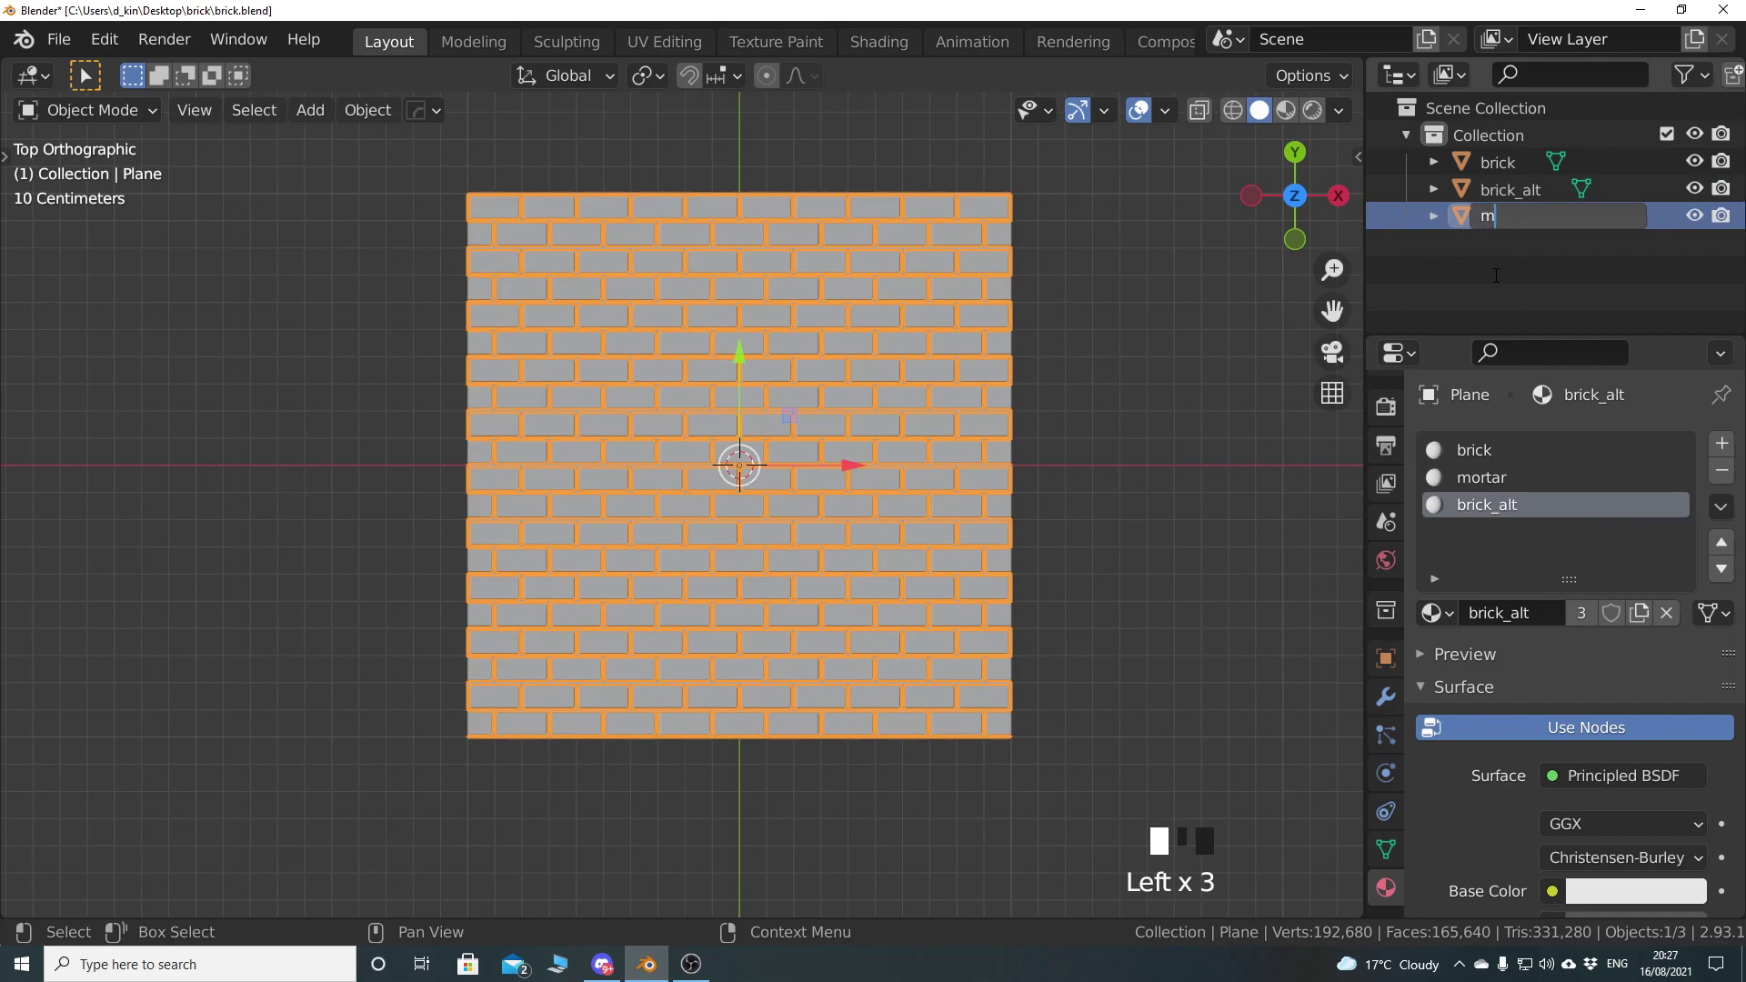
pyautogui.write('ortar')
pyautogui.press('Return')
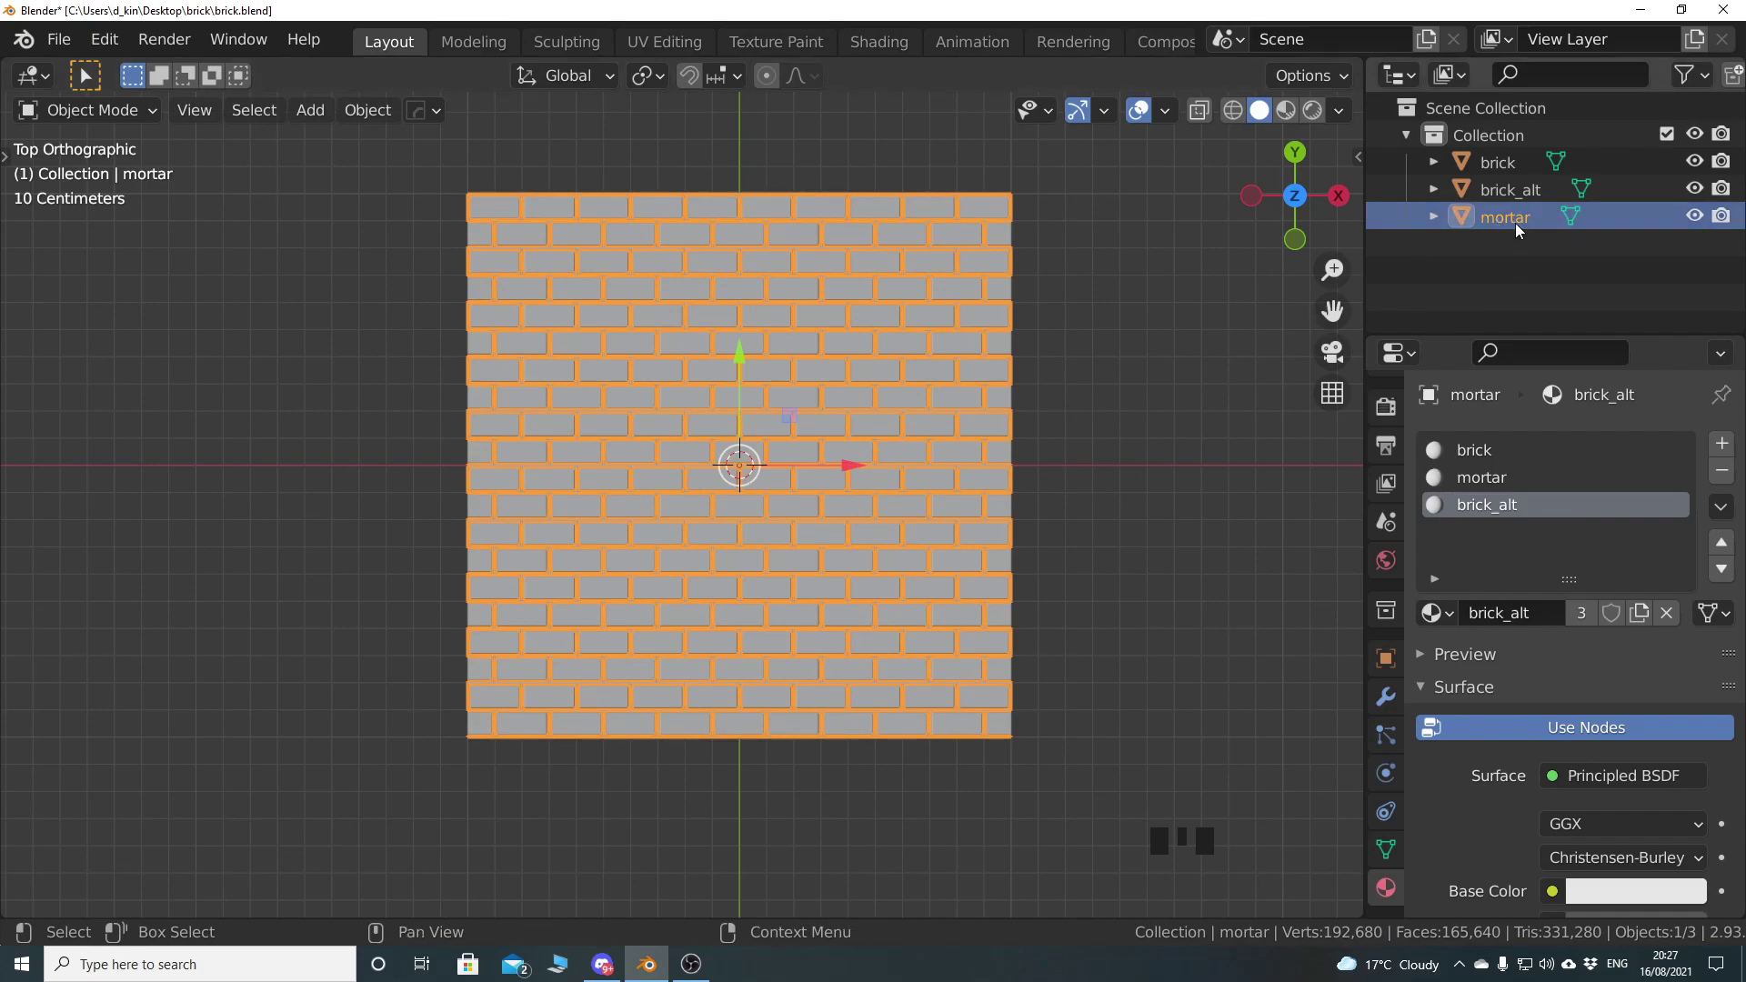
# Remove the brick_alt and brick material slots from the mortar object, keeping only mortar
pyautogui.click(1721, 471)
pyautogui.click(1528, 452)
pyautogui.click(1721, 471)
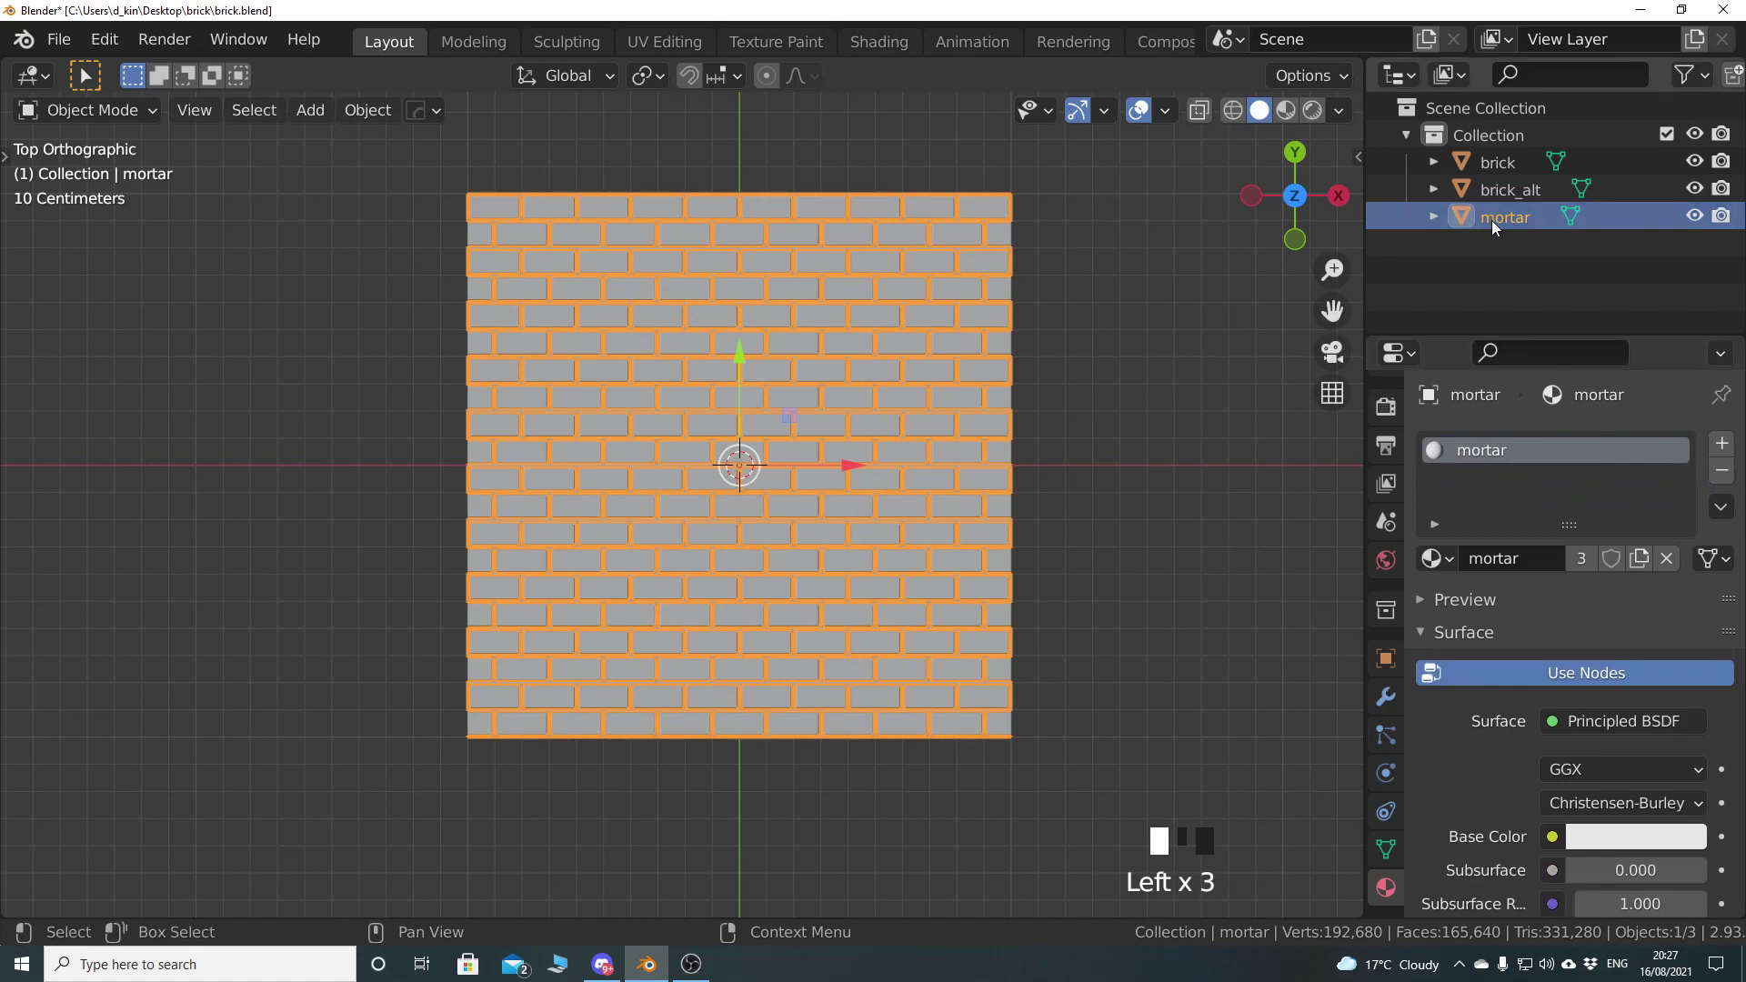
# Select the mortar, brick_alt and brick objects in turn to check which part of the wall and which materials each one holds
pyautogui.click(1496, 189)
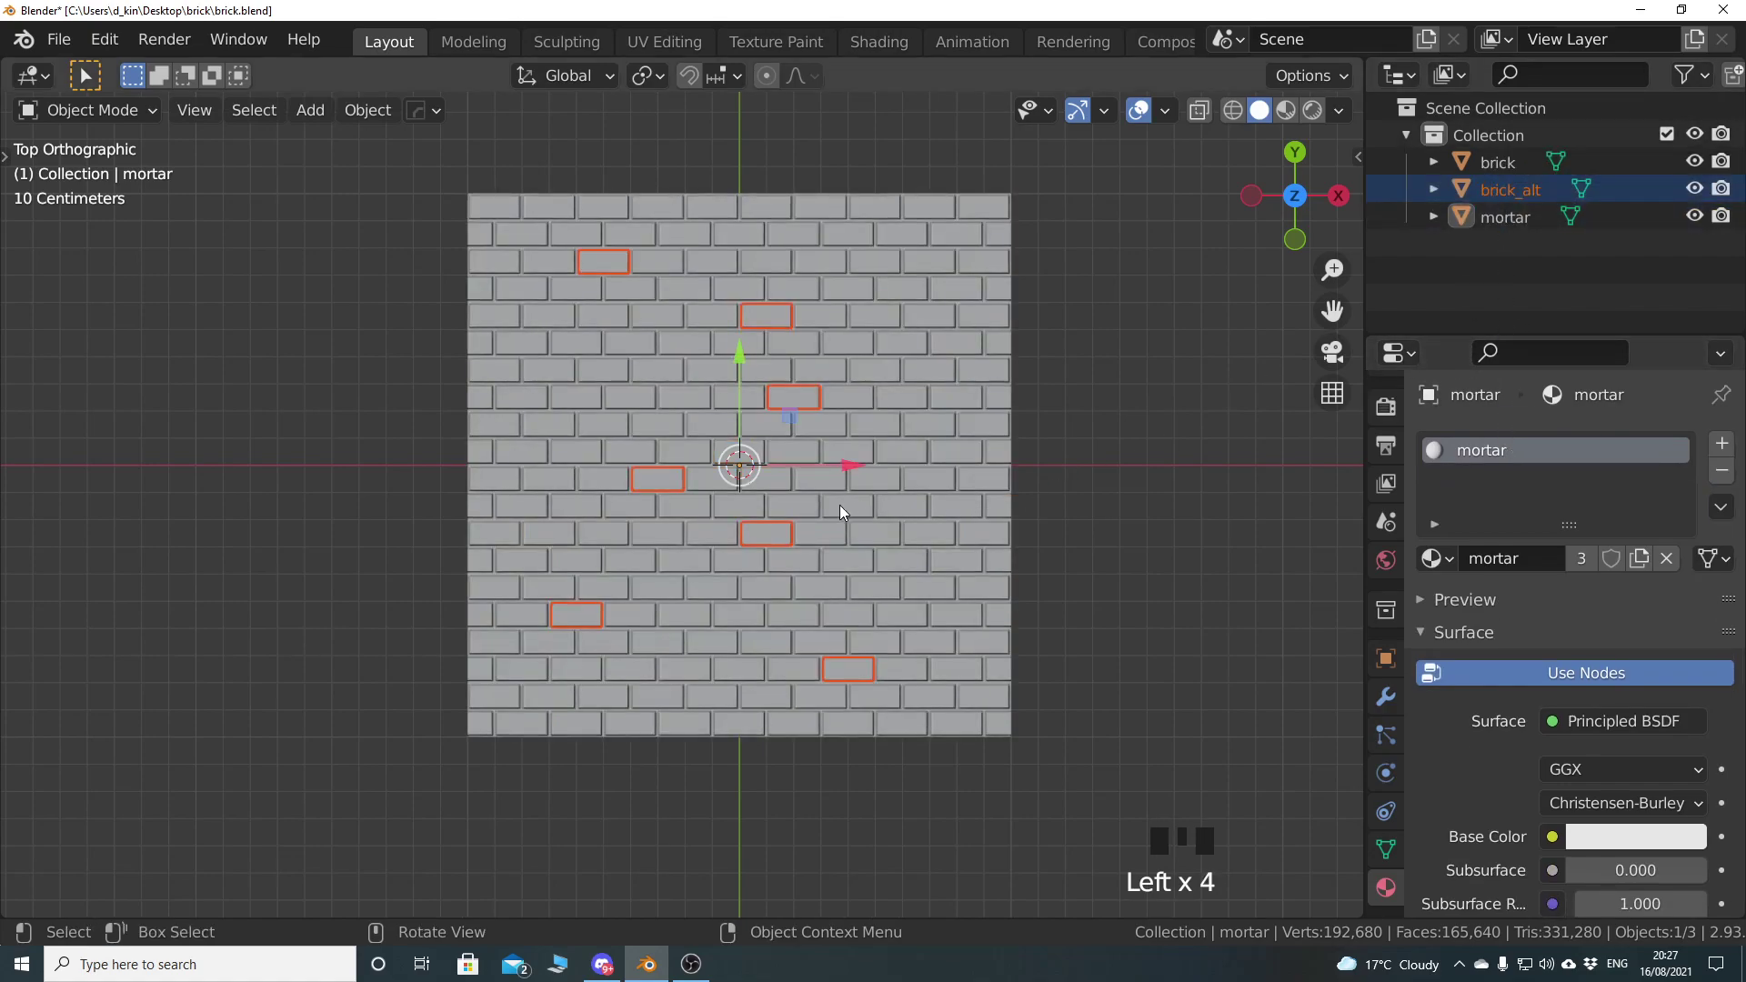
pyautogui.click(1484, 222)
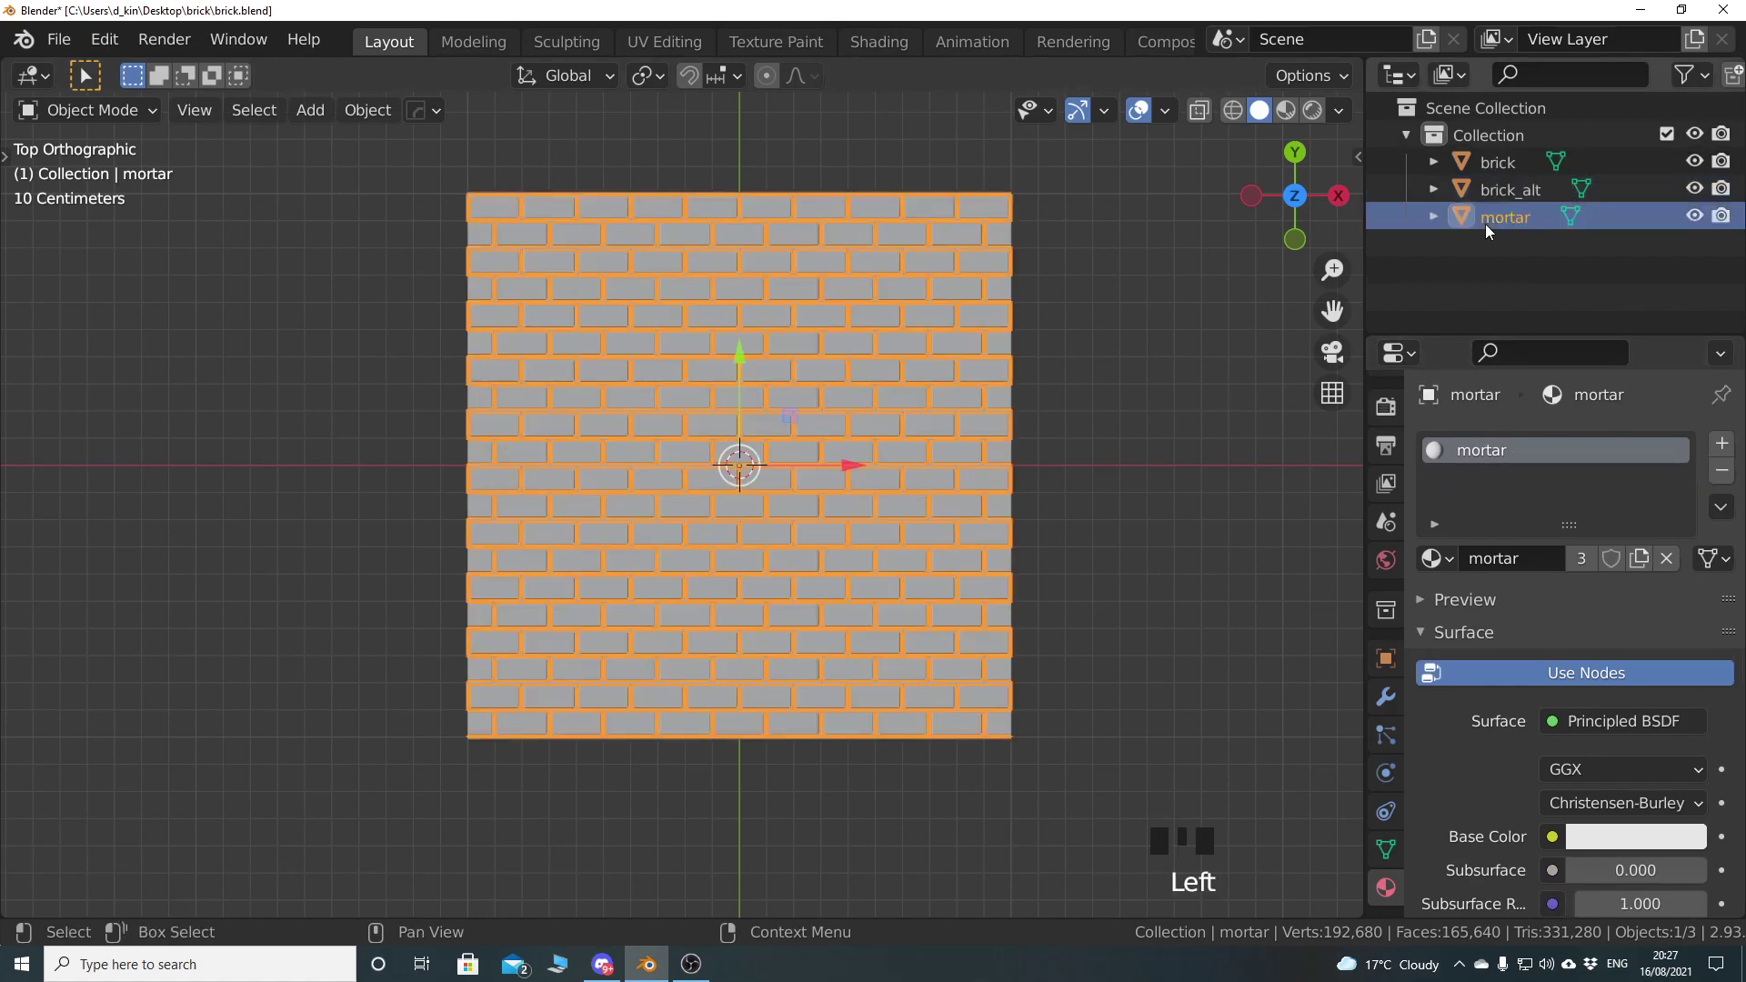
pyautogui.click(1503, 191)
pyautogui.click(1493, 164)
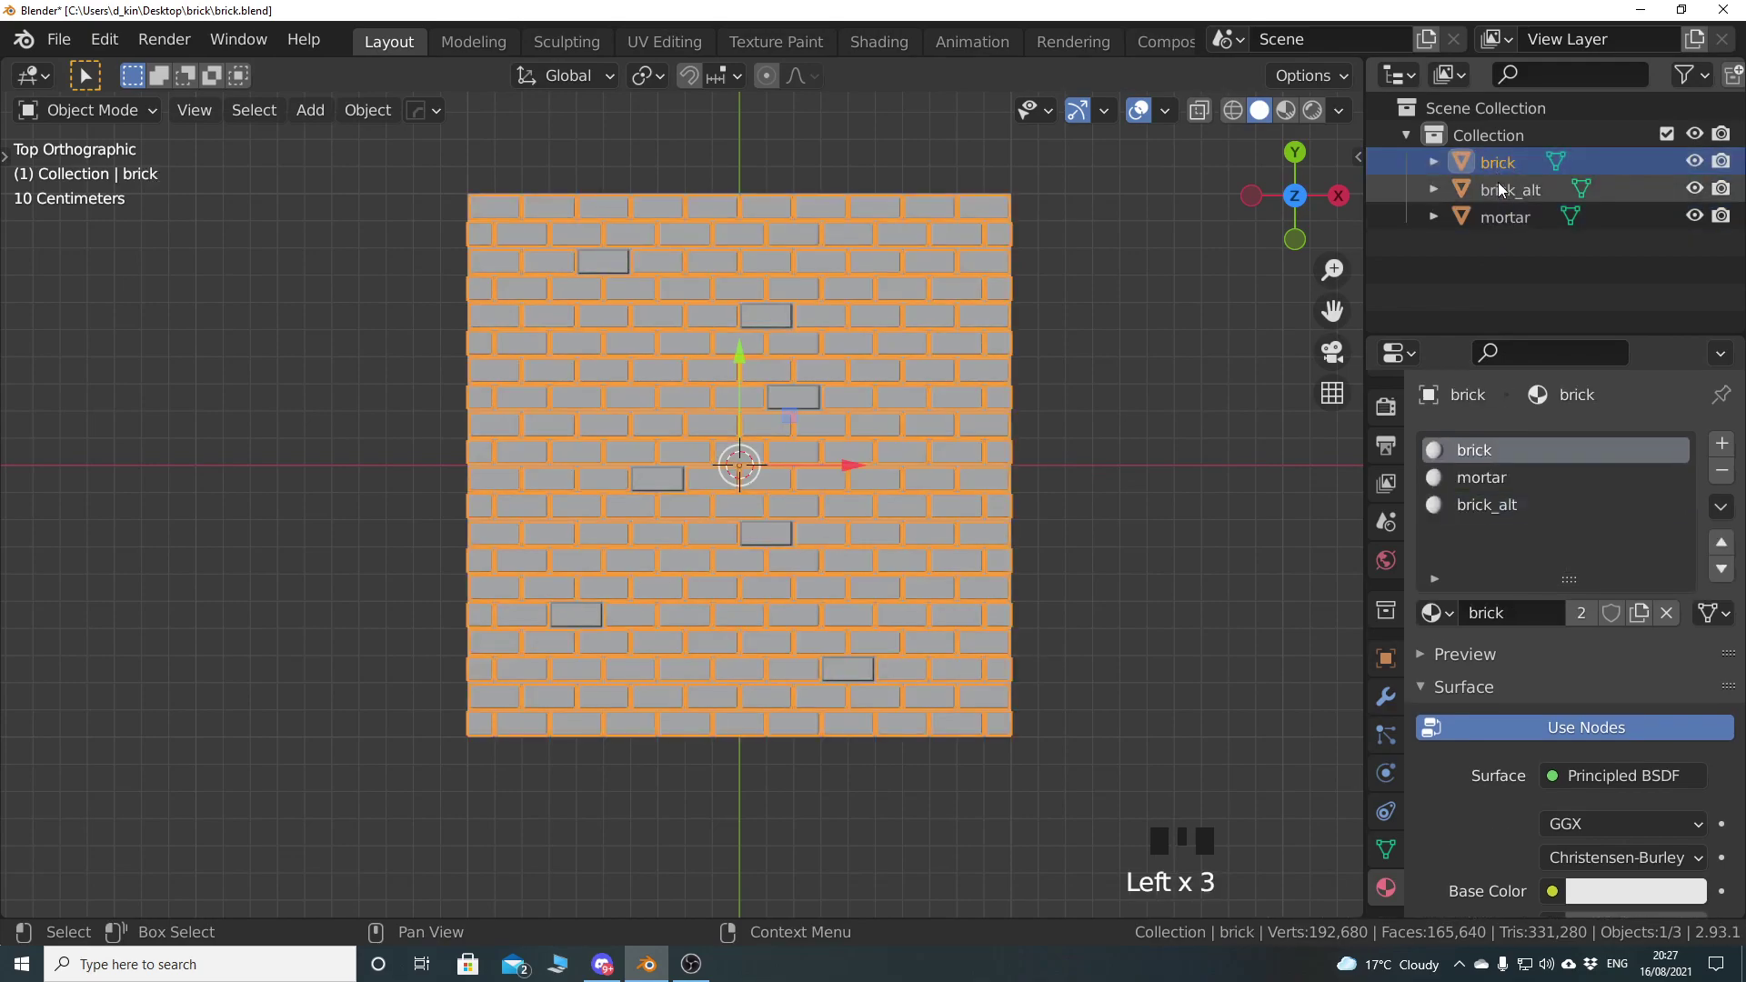
pyautogui.click(1498, 189)
pyautogui.click(1503, 221)
# Remove the mortar and brick material slots from the brick_alt object, keeping only brick_alt
pyautogui.click(1503, 189)
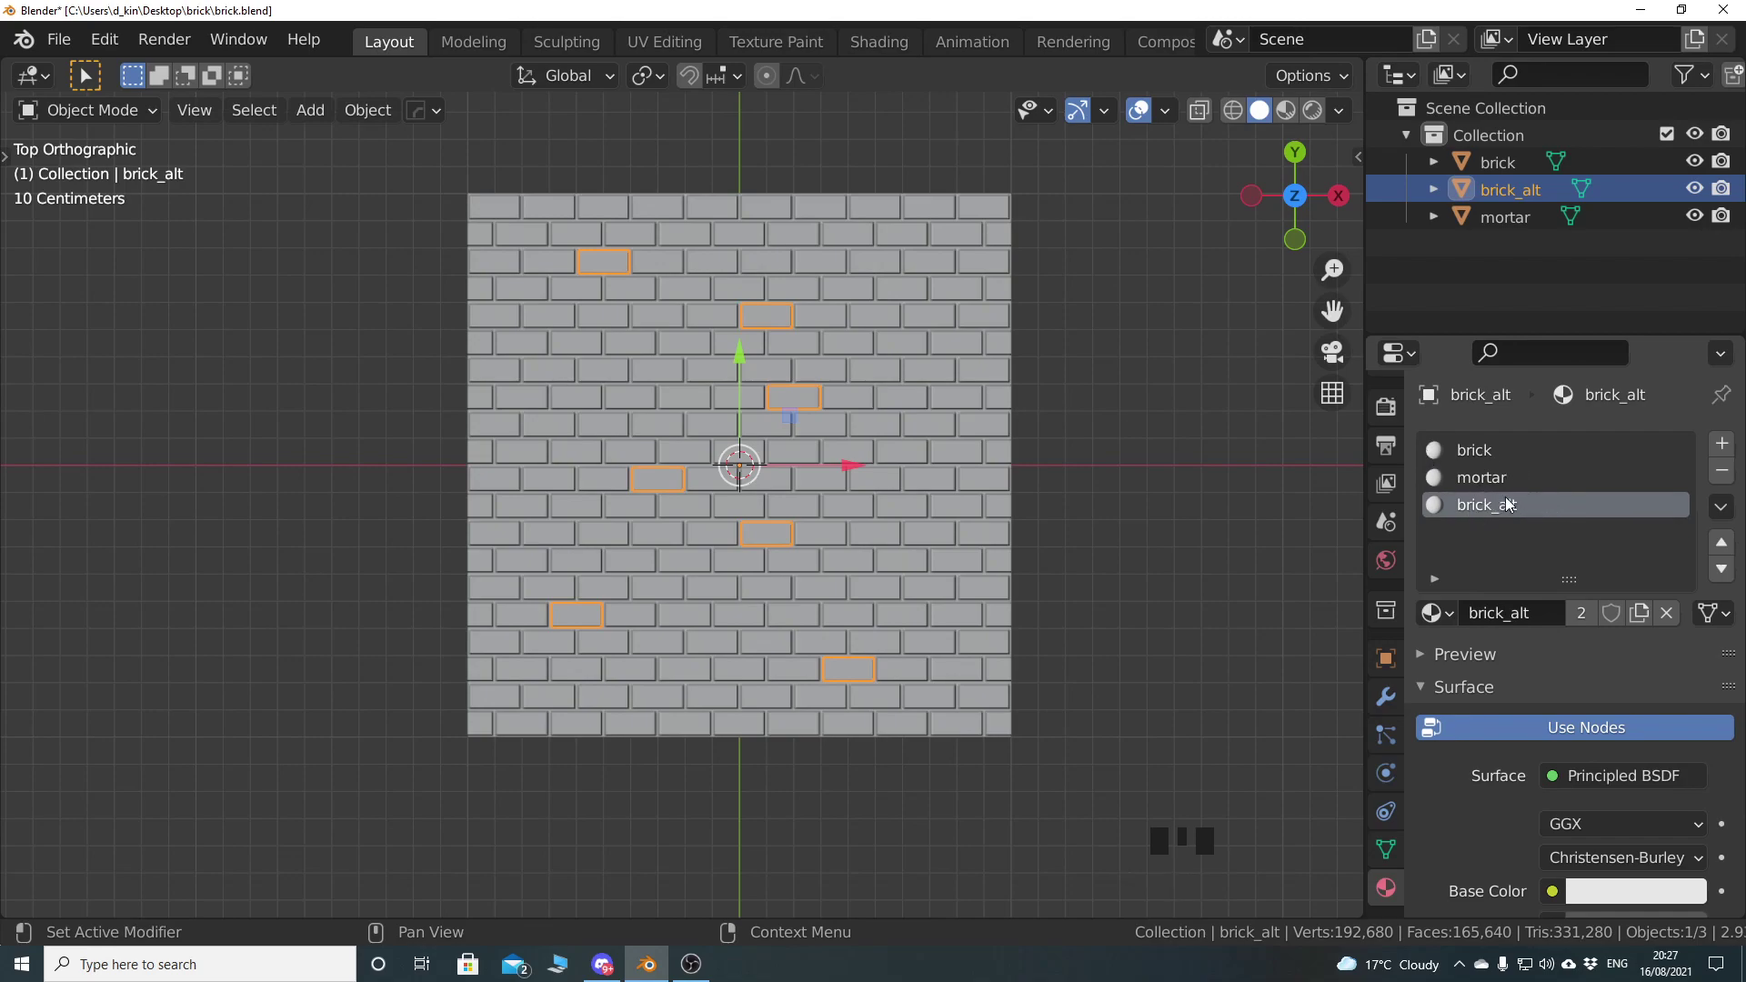
pyautogui.click(1483, 477)
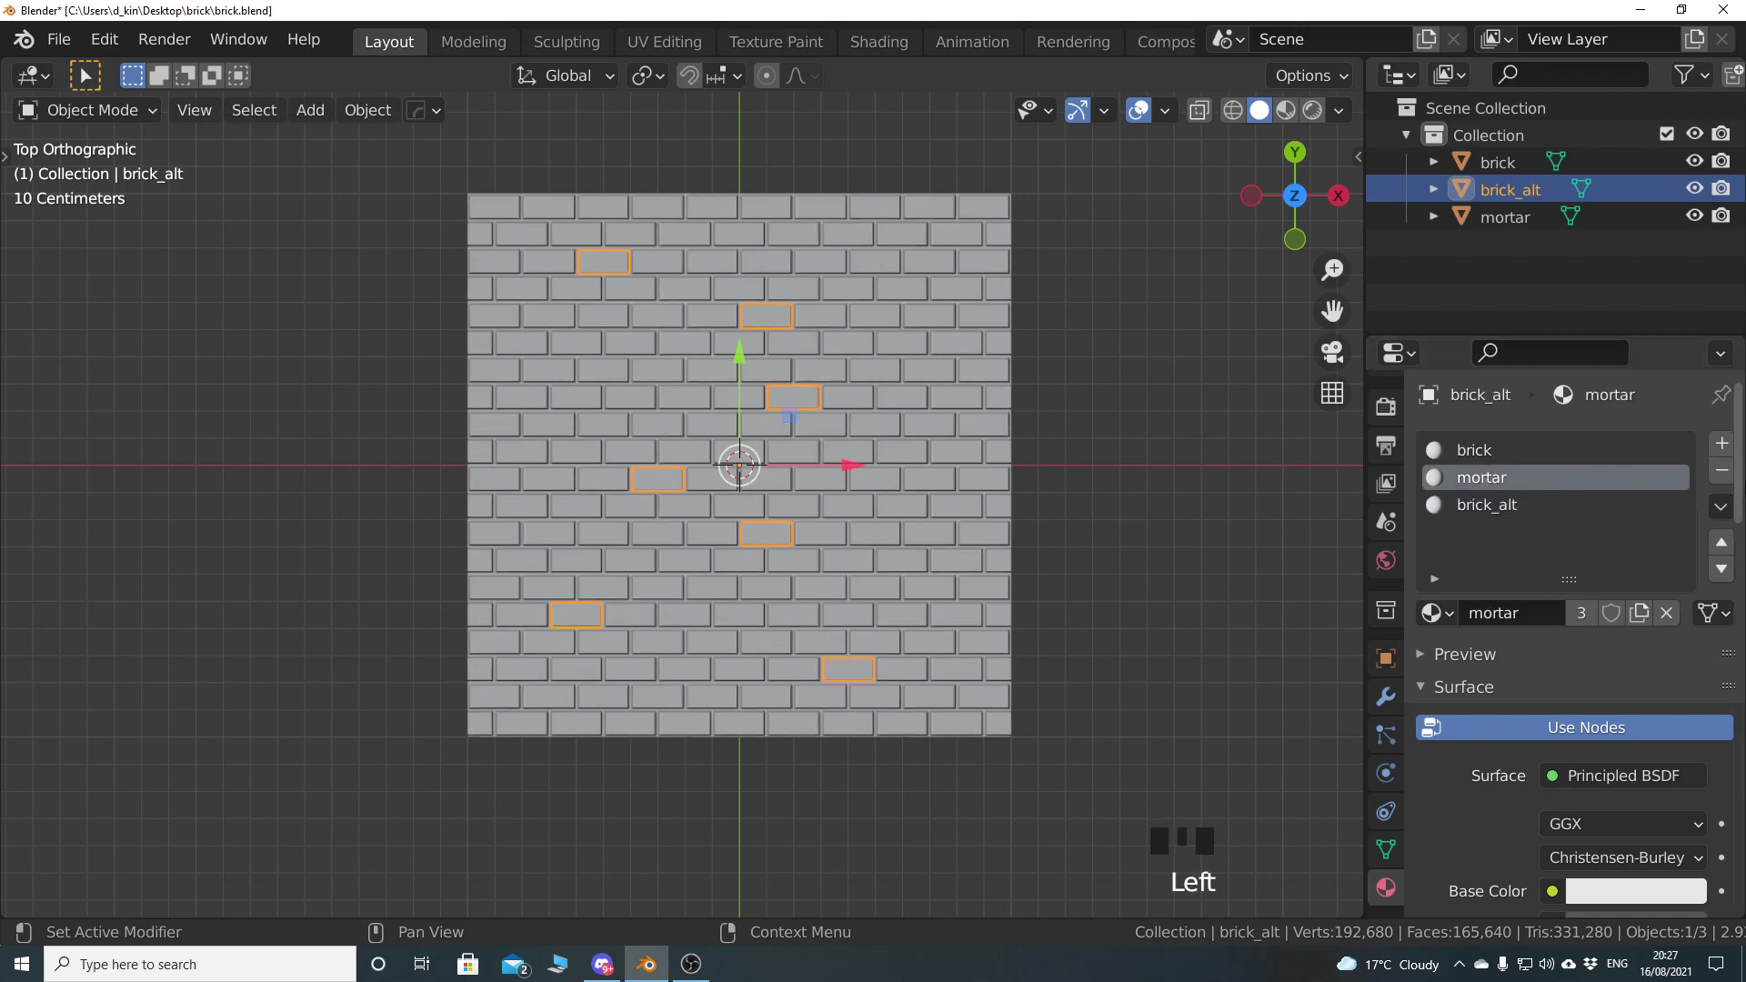
pyautogui.click(1721, 472)
pyautogui.click(1492, 477)
pyautogui.click(1574, 450)
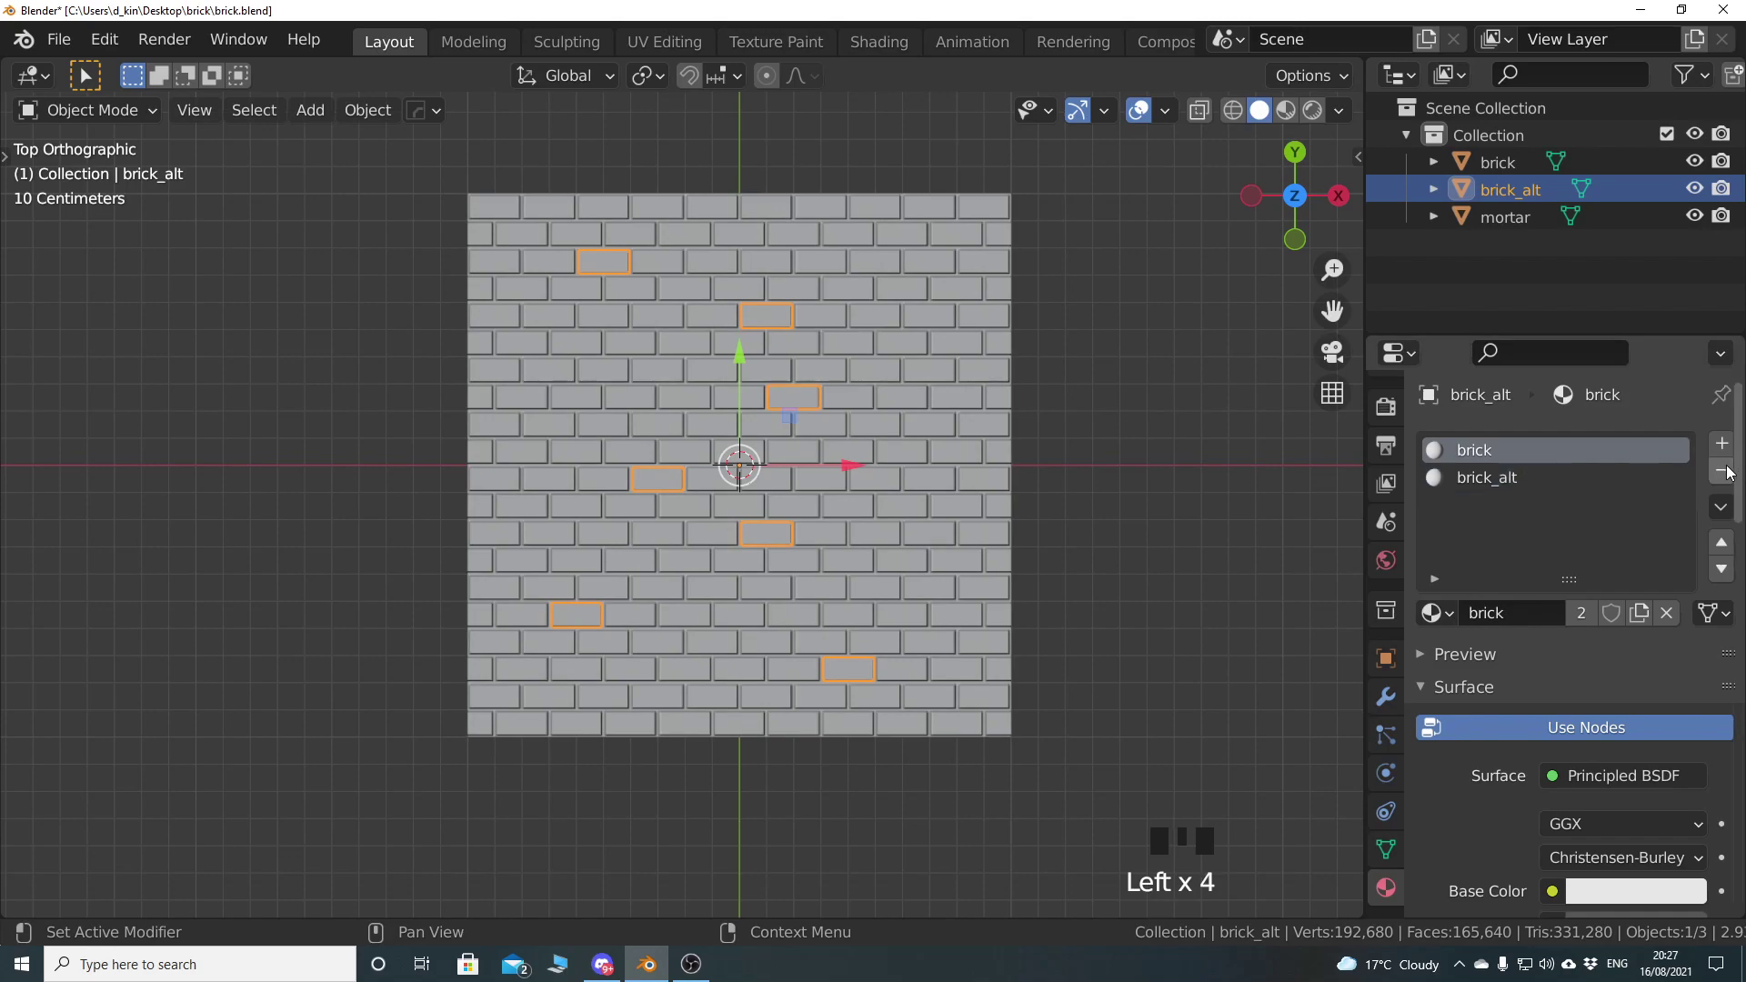
pyautogui.click(1722, 471)
# Remove the brick_alt and mortar material slots from the brick object, keeping only brick
pyautogui.click(1515, 220)
pyautogui.click(1512, 191)
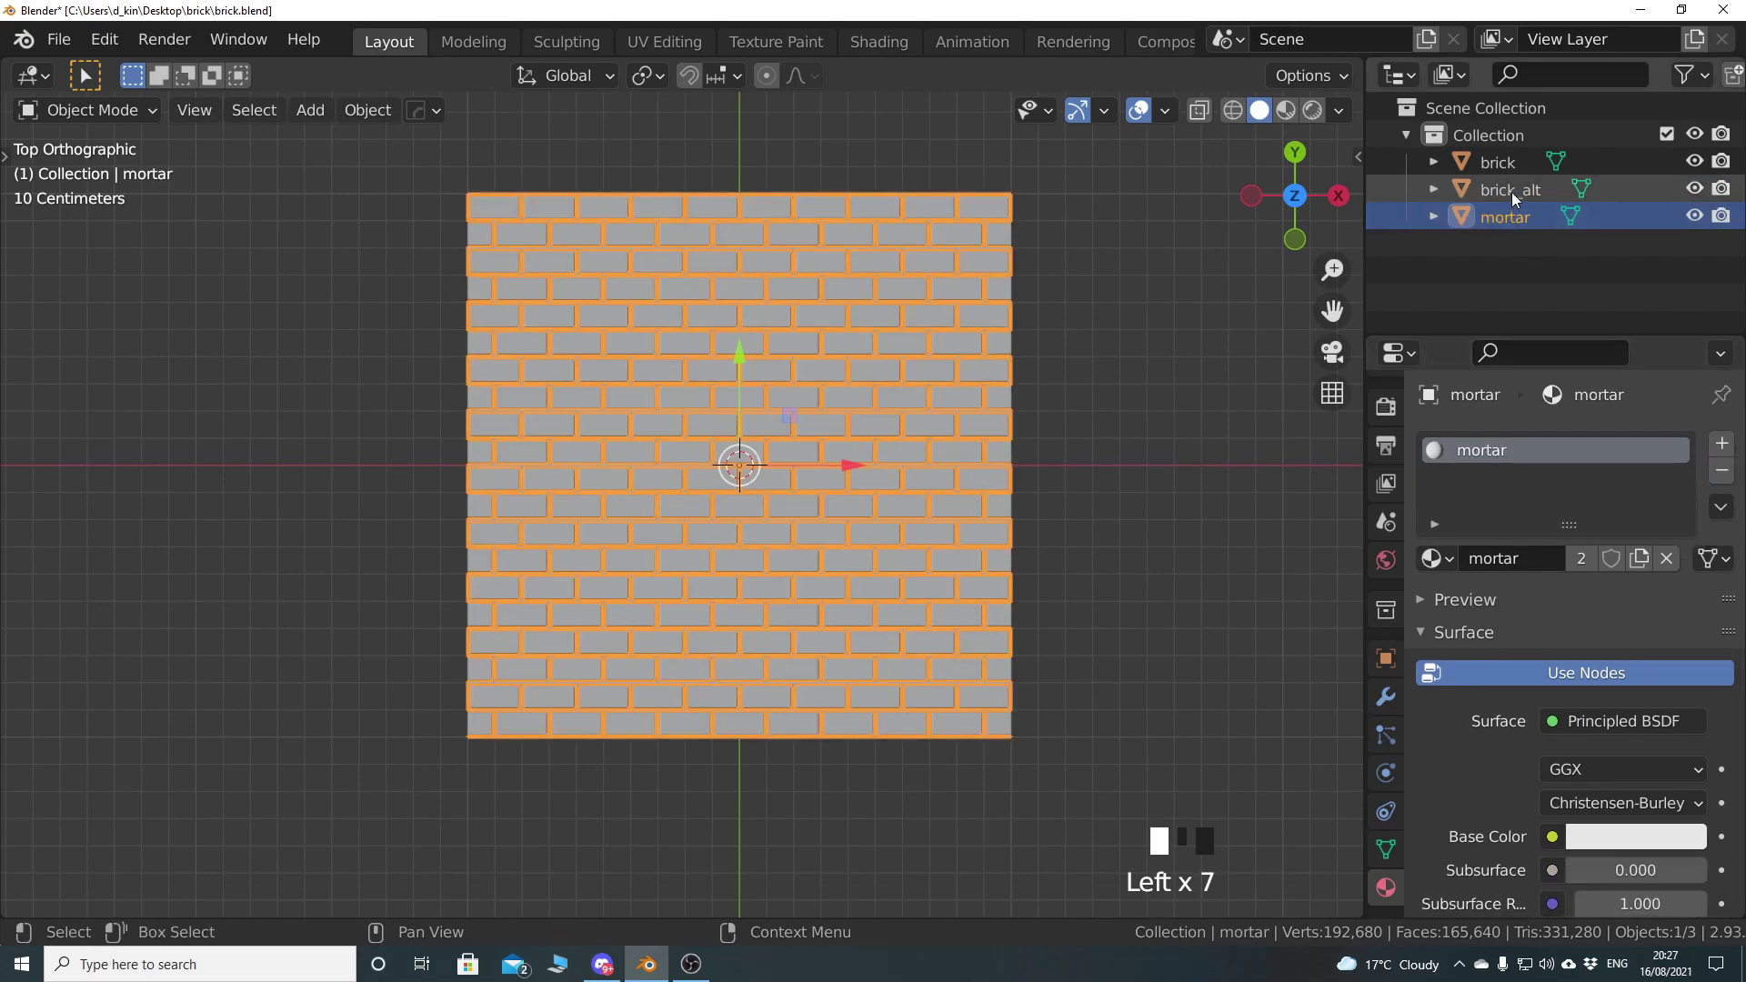
pyautogui.click(1488, 162)
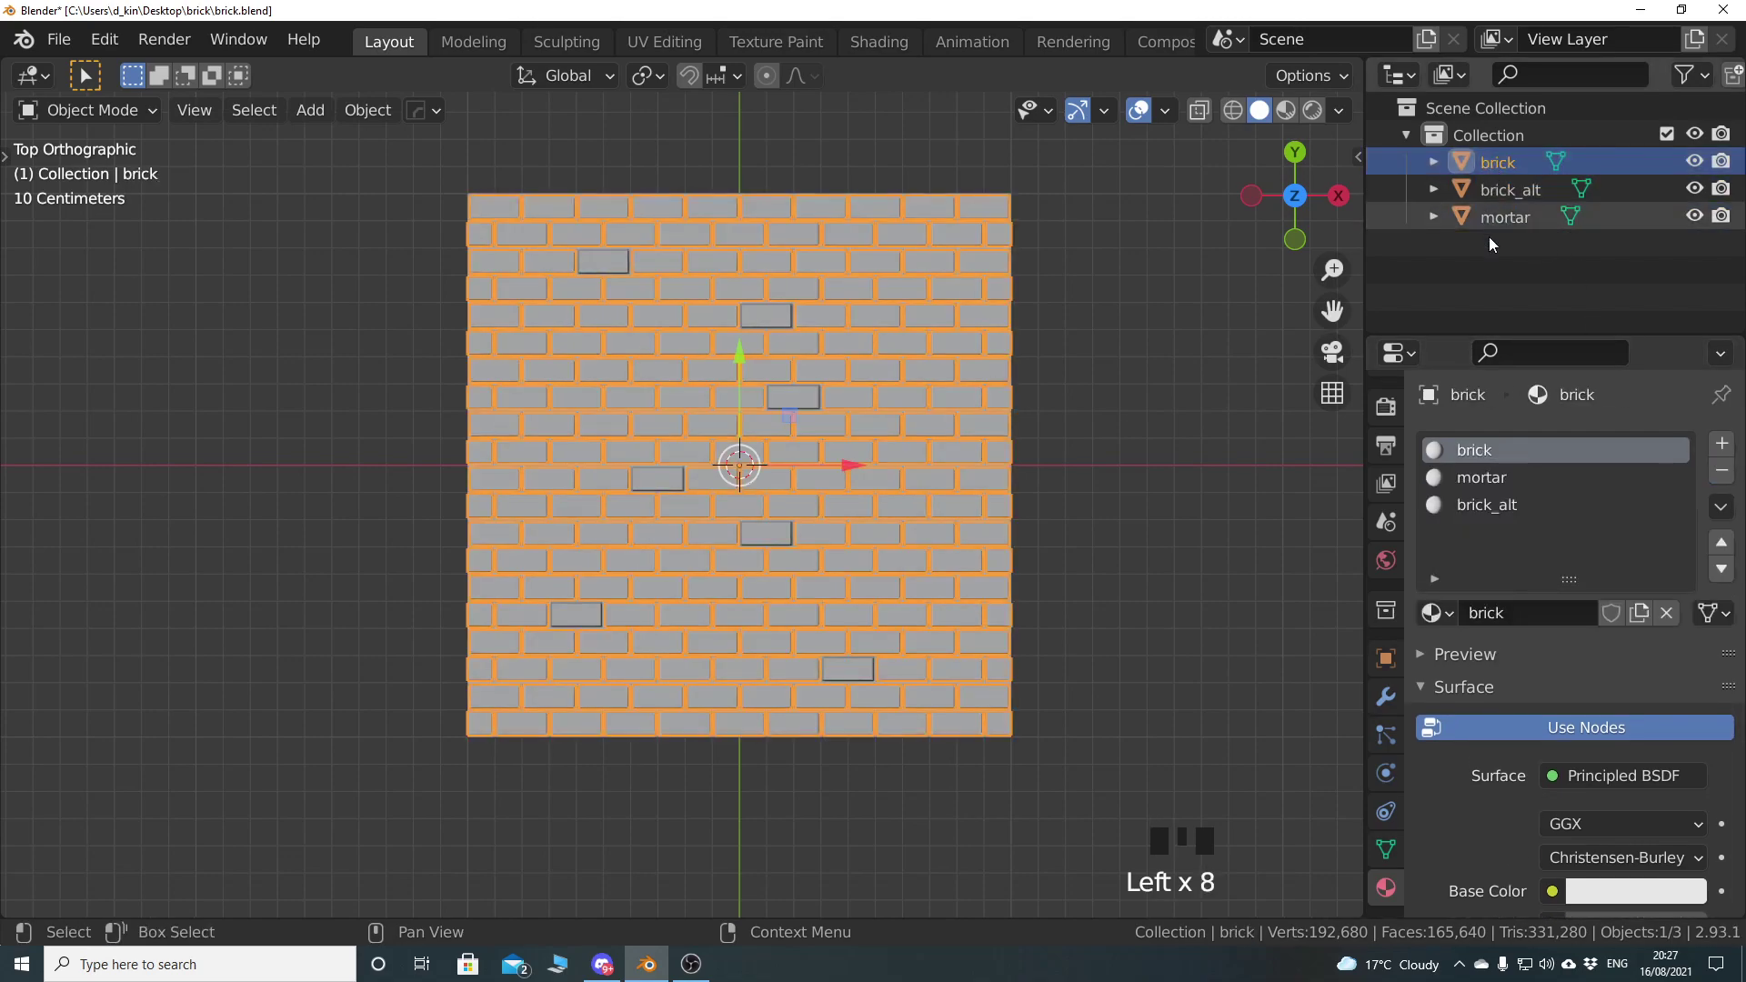
pyautogui.click(1498, 506)
pyautogui.click(1721, 471)
pyautogui.click(1483, 478)
pyautogui.click(1721, 471)
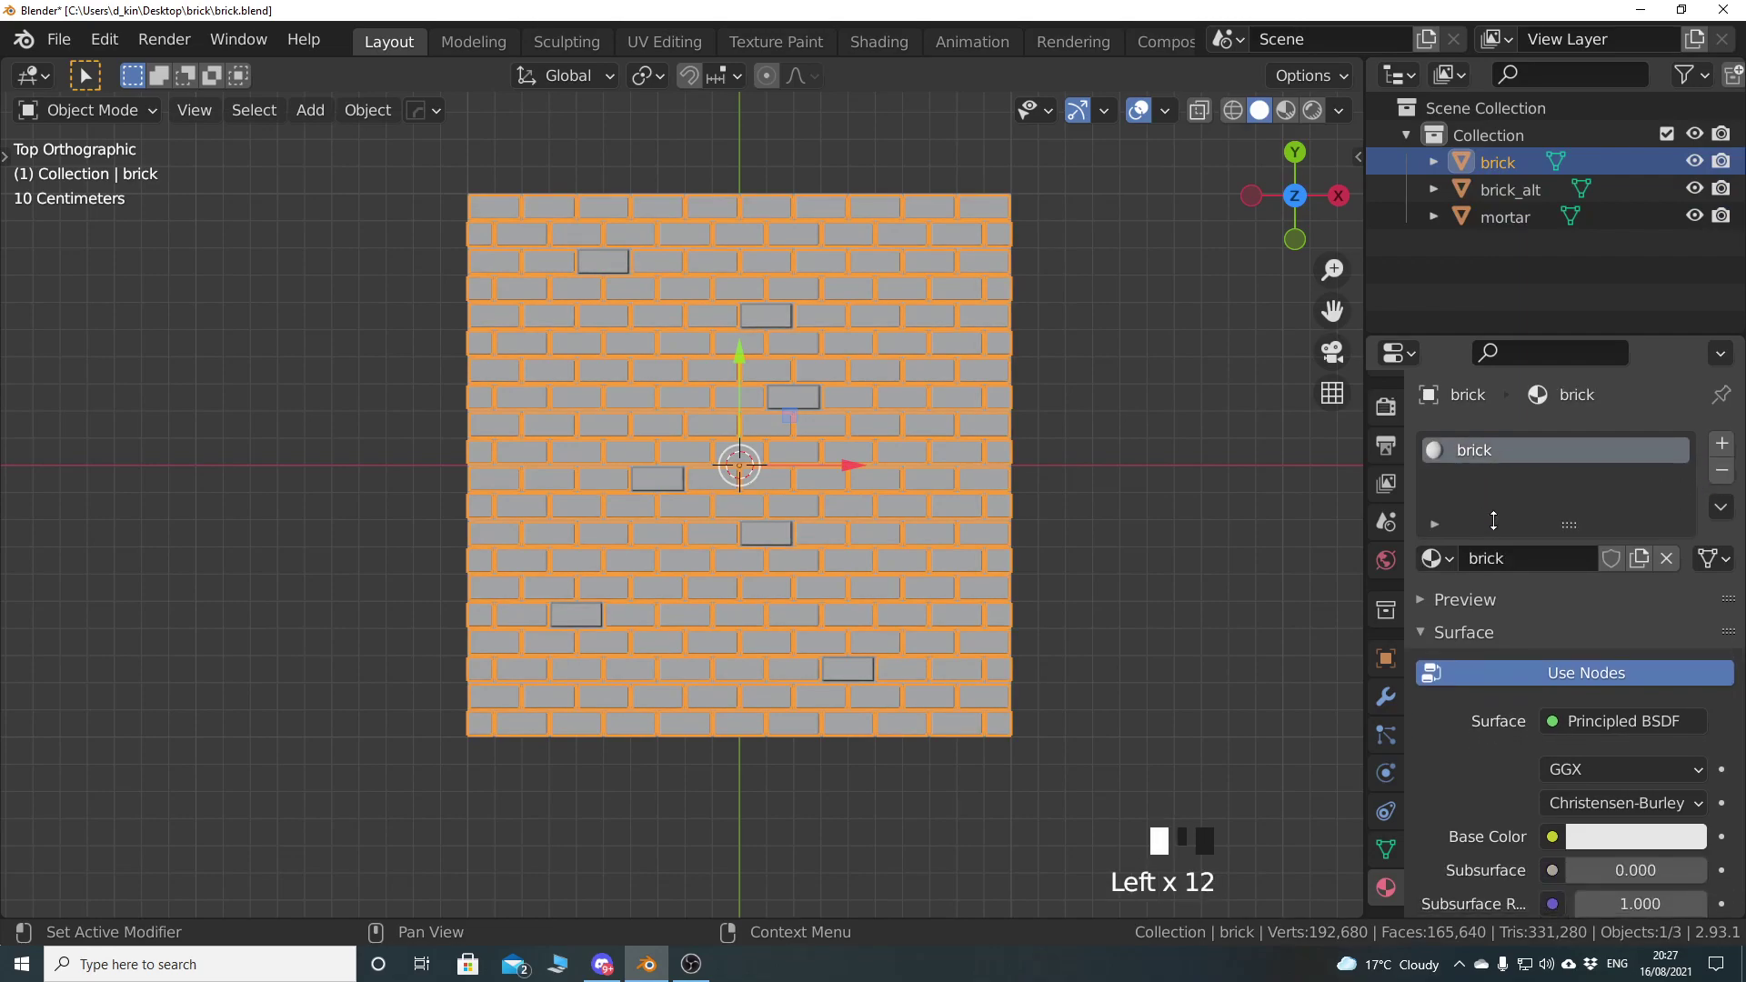
# Check the remaining material slot on each of the brick_alt, mortar and brick objects
pyautogui.click(1499, 191)
pyautogui.click(1497, 222)
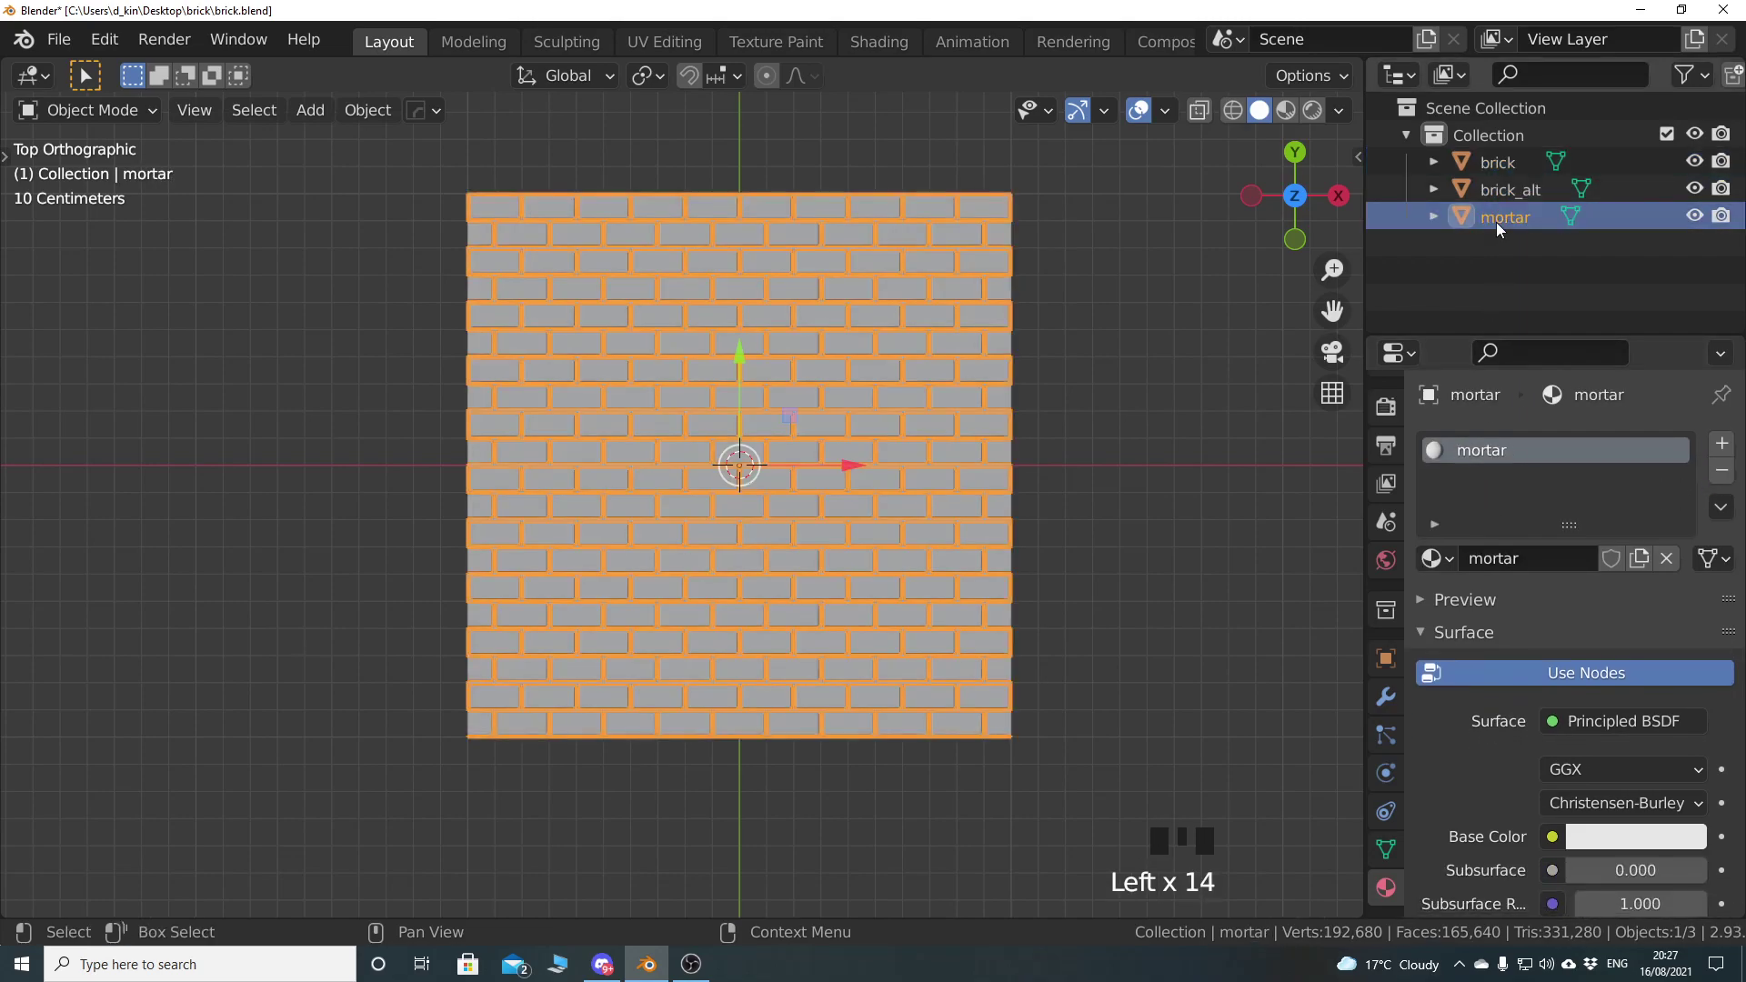
pyautogui.click(1504, 191)
pyautogui.click(1500, 163)
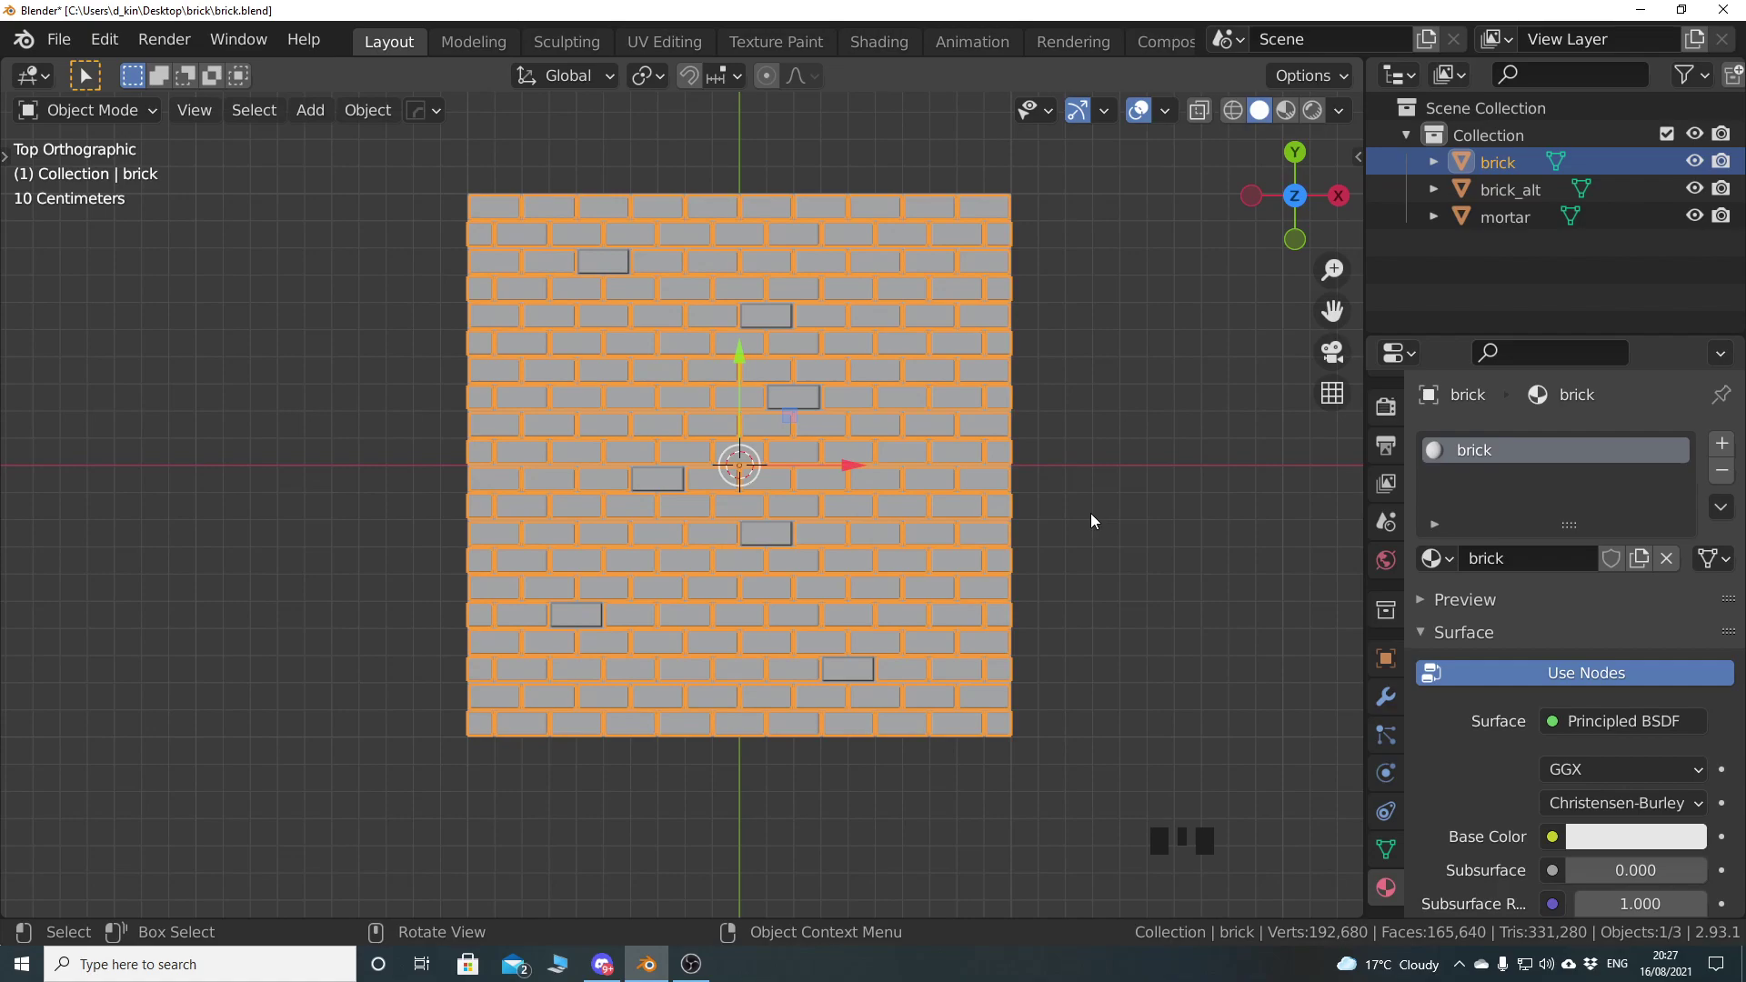
# Save the scene as an incremented copy named brick1.blend in the brick folder
pyautogui.click(58, 40)
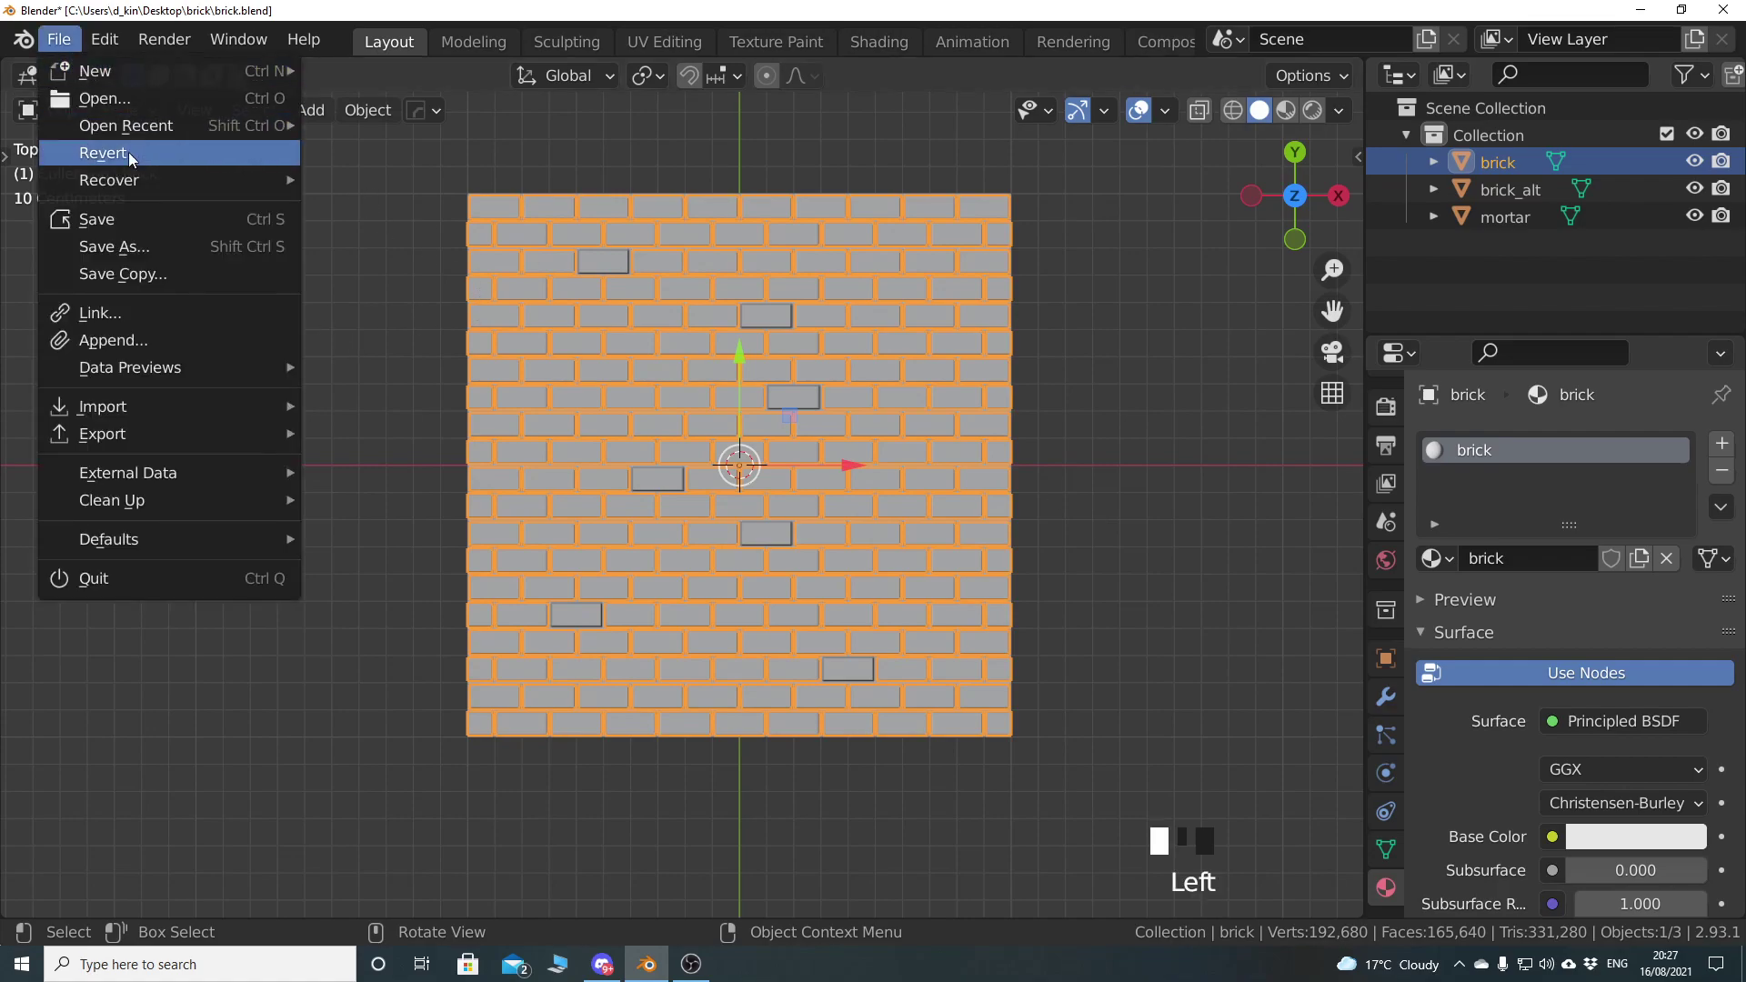
pyautogui.click(157, 244)
pyautogui.click(1191, 861)
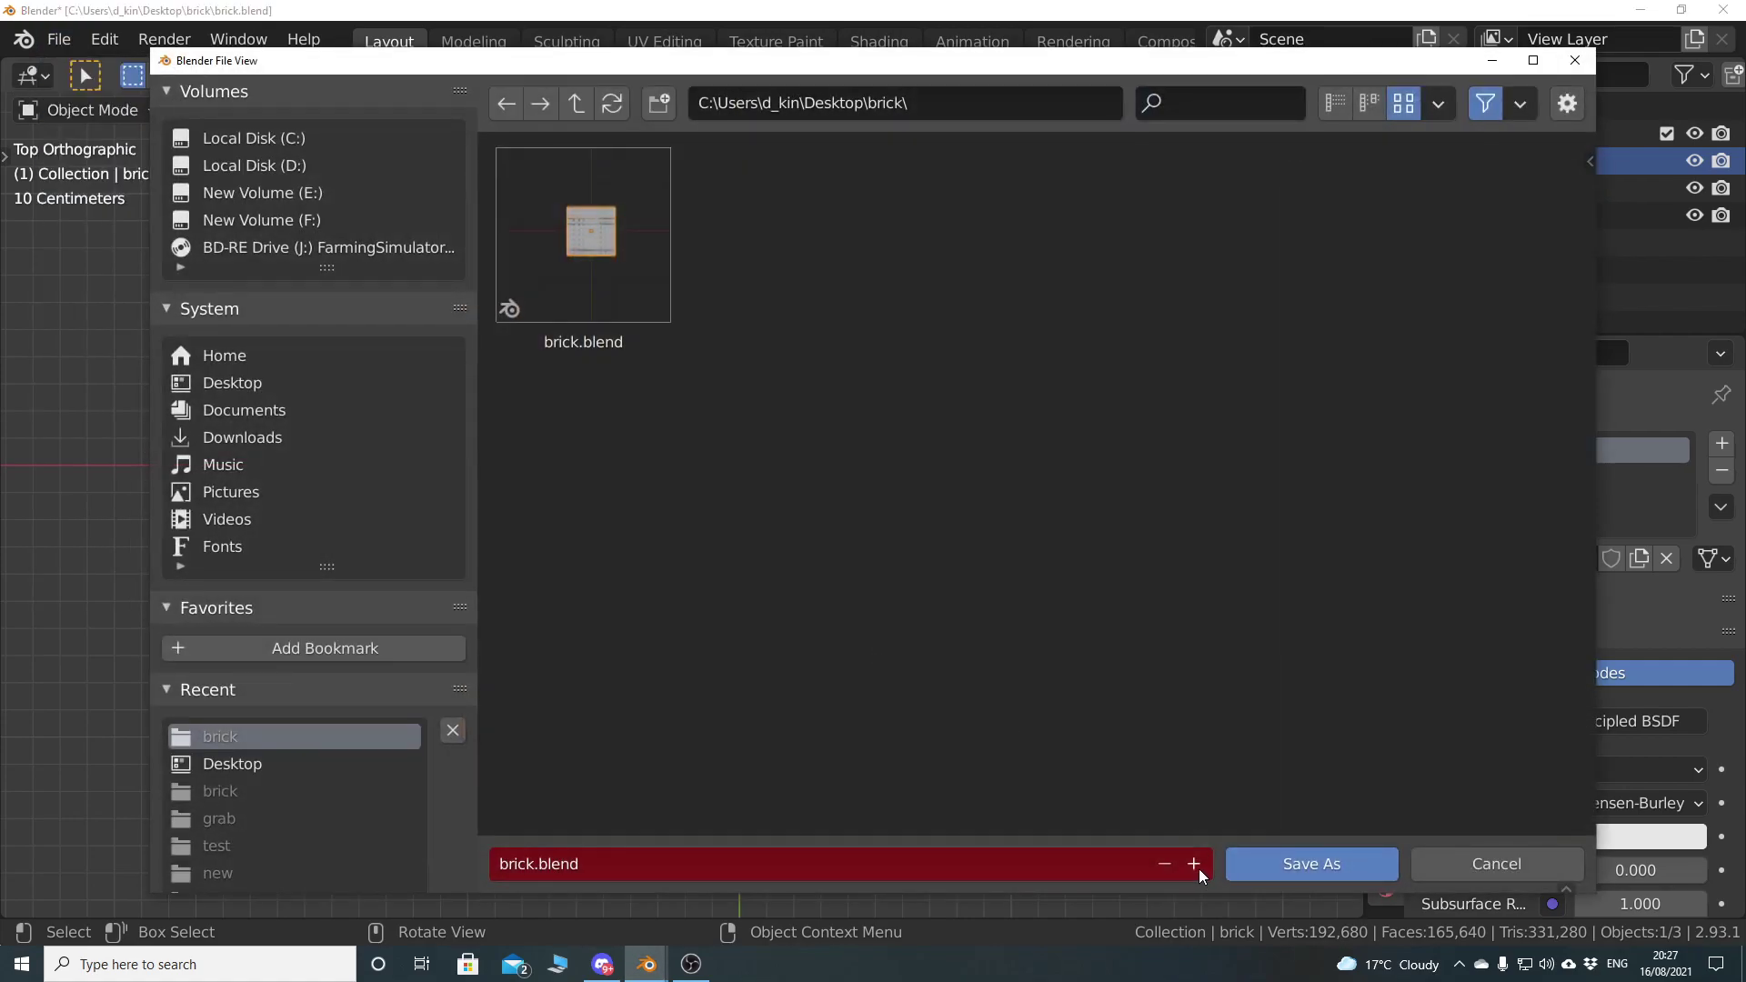
pyautogui.click(1308, 860)
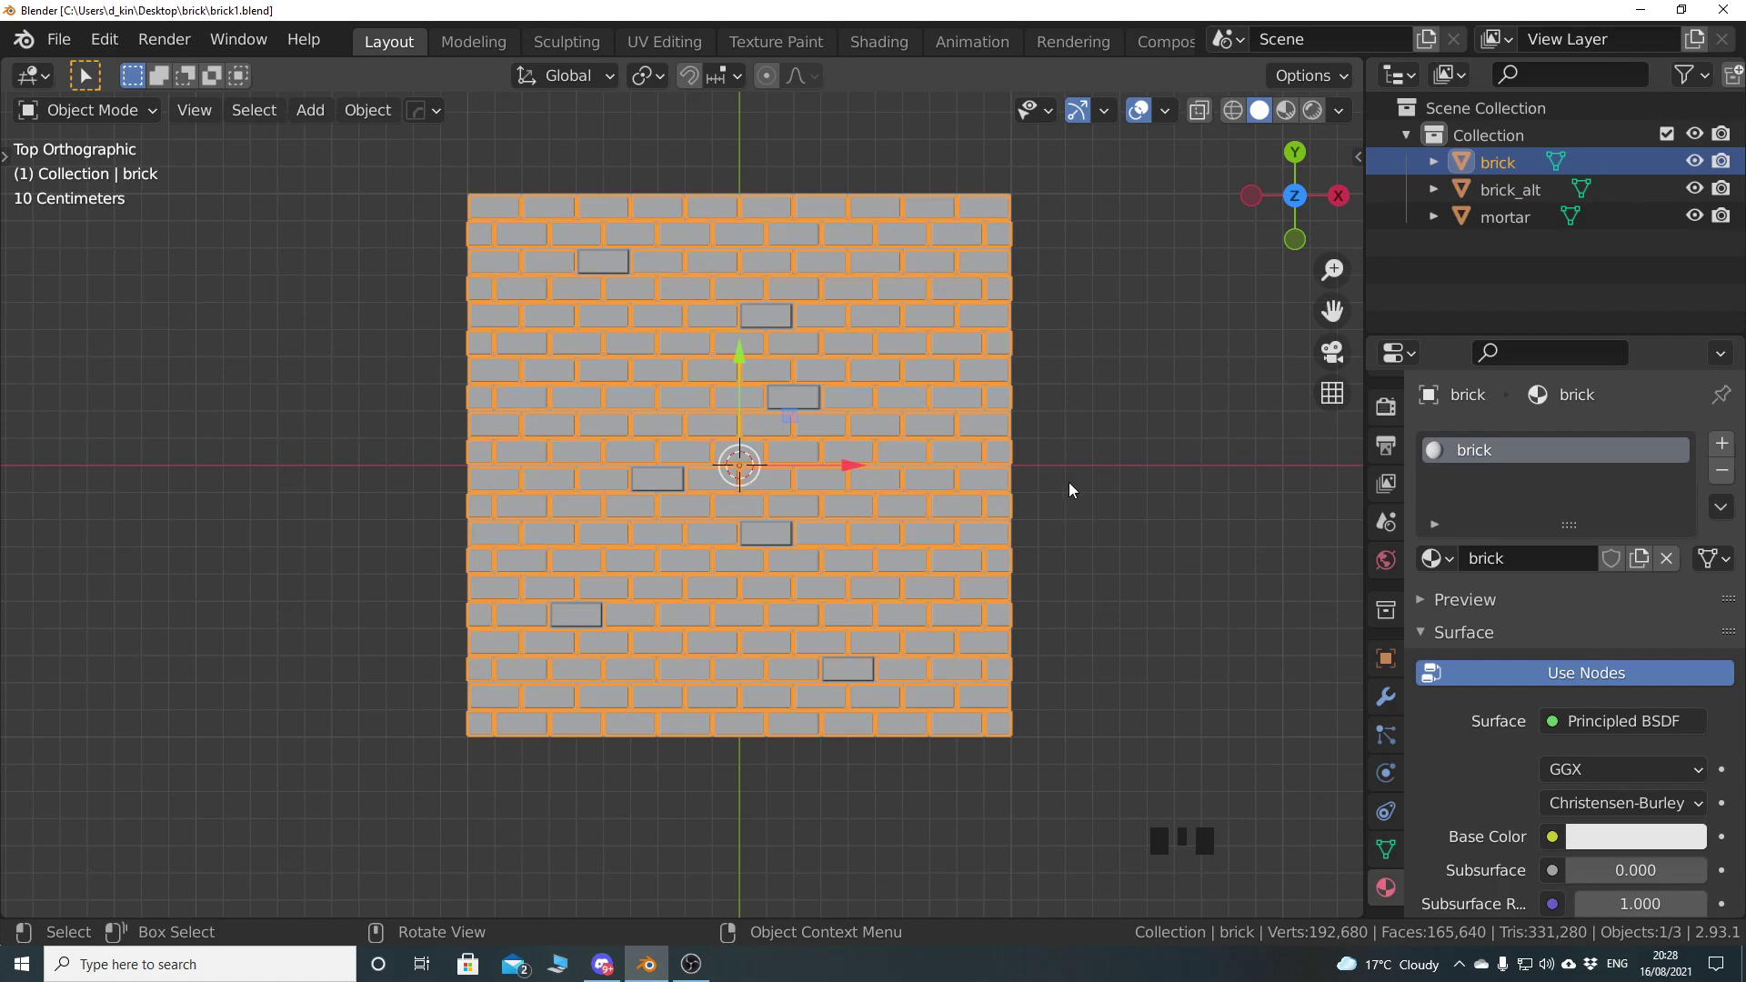
# Set up the GrabDoc baking scene for the brick wall and select its GrabDoc collection
pyautogui.scroll(-2, 1073, 487)
pyautogui.keyDown('shift'); pyautogui.moveTo(673, 355); pyautogui.dragTo(718, 457, button='middle'); pyautogui.keyUp('shift')
pyautogui.scroll(6, 800, 520)
pyautogui.scroll(-5, 799, 521)
pyautogui.keyDown('shift'); pyautogui.moveTo(893, 602); pyautogui.dragTo(840, 543, button='middle'); pyautogui.keyUp('shift')
pyautogui.press('n')
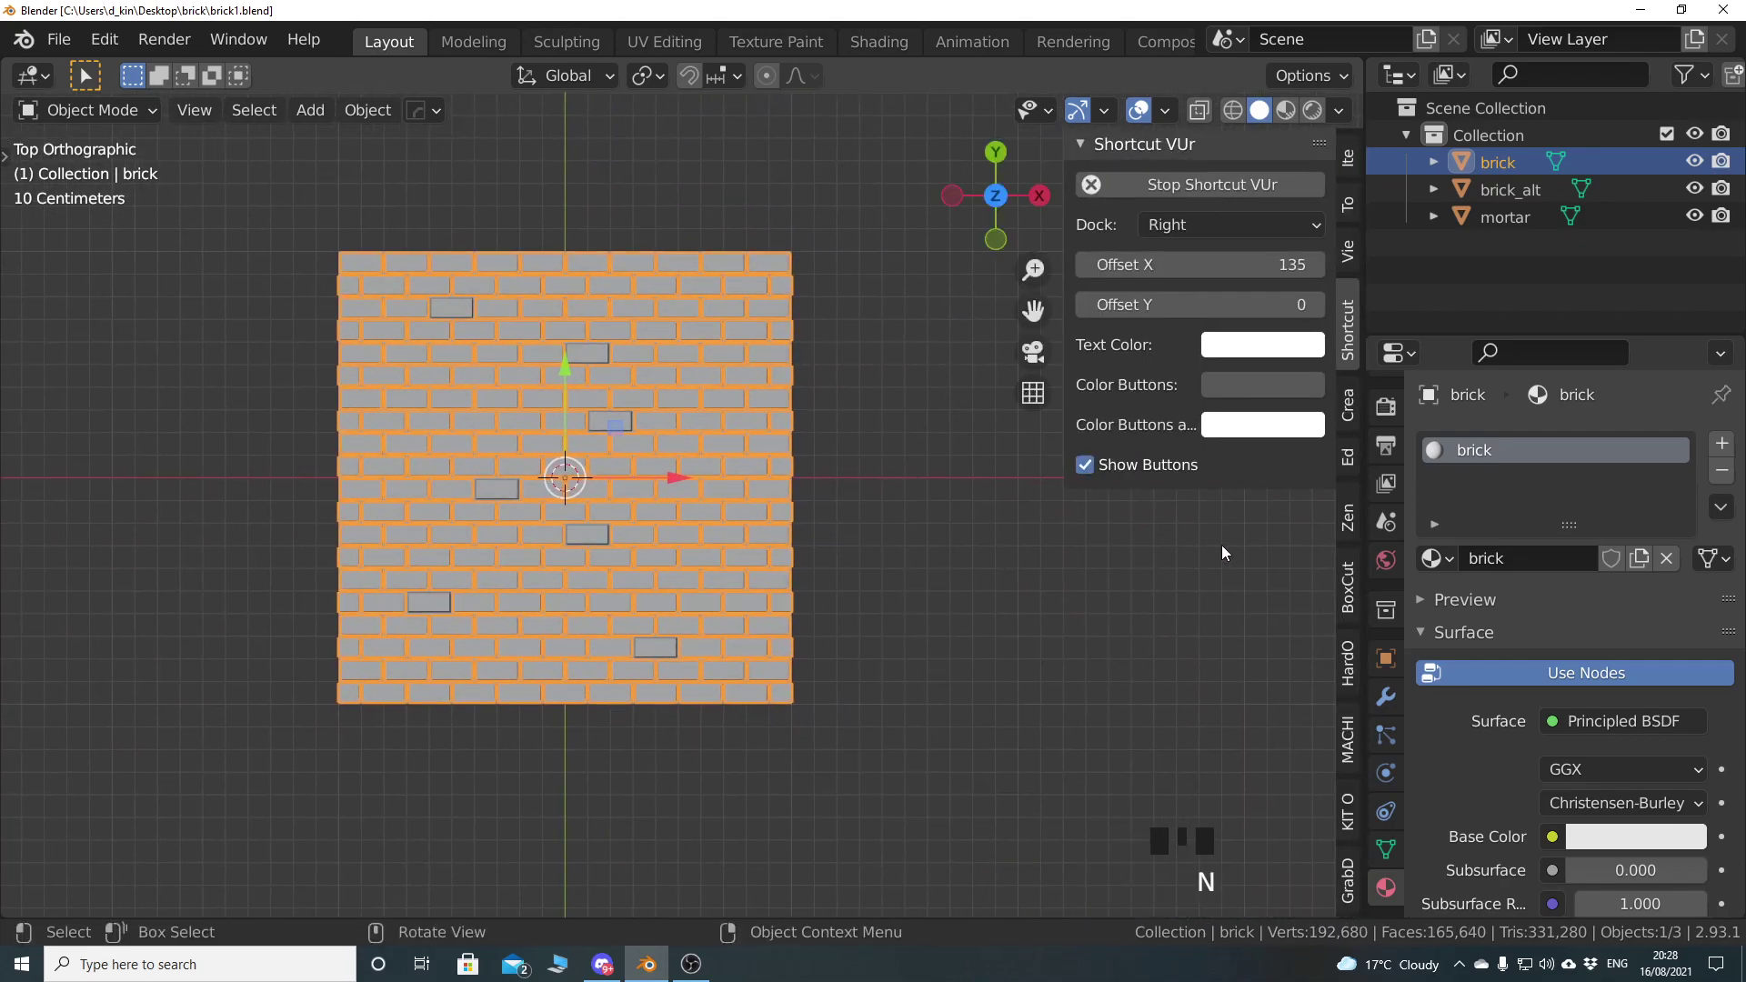
pyautogui.click(1347, 882)
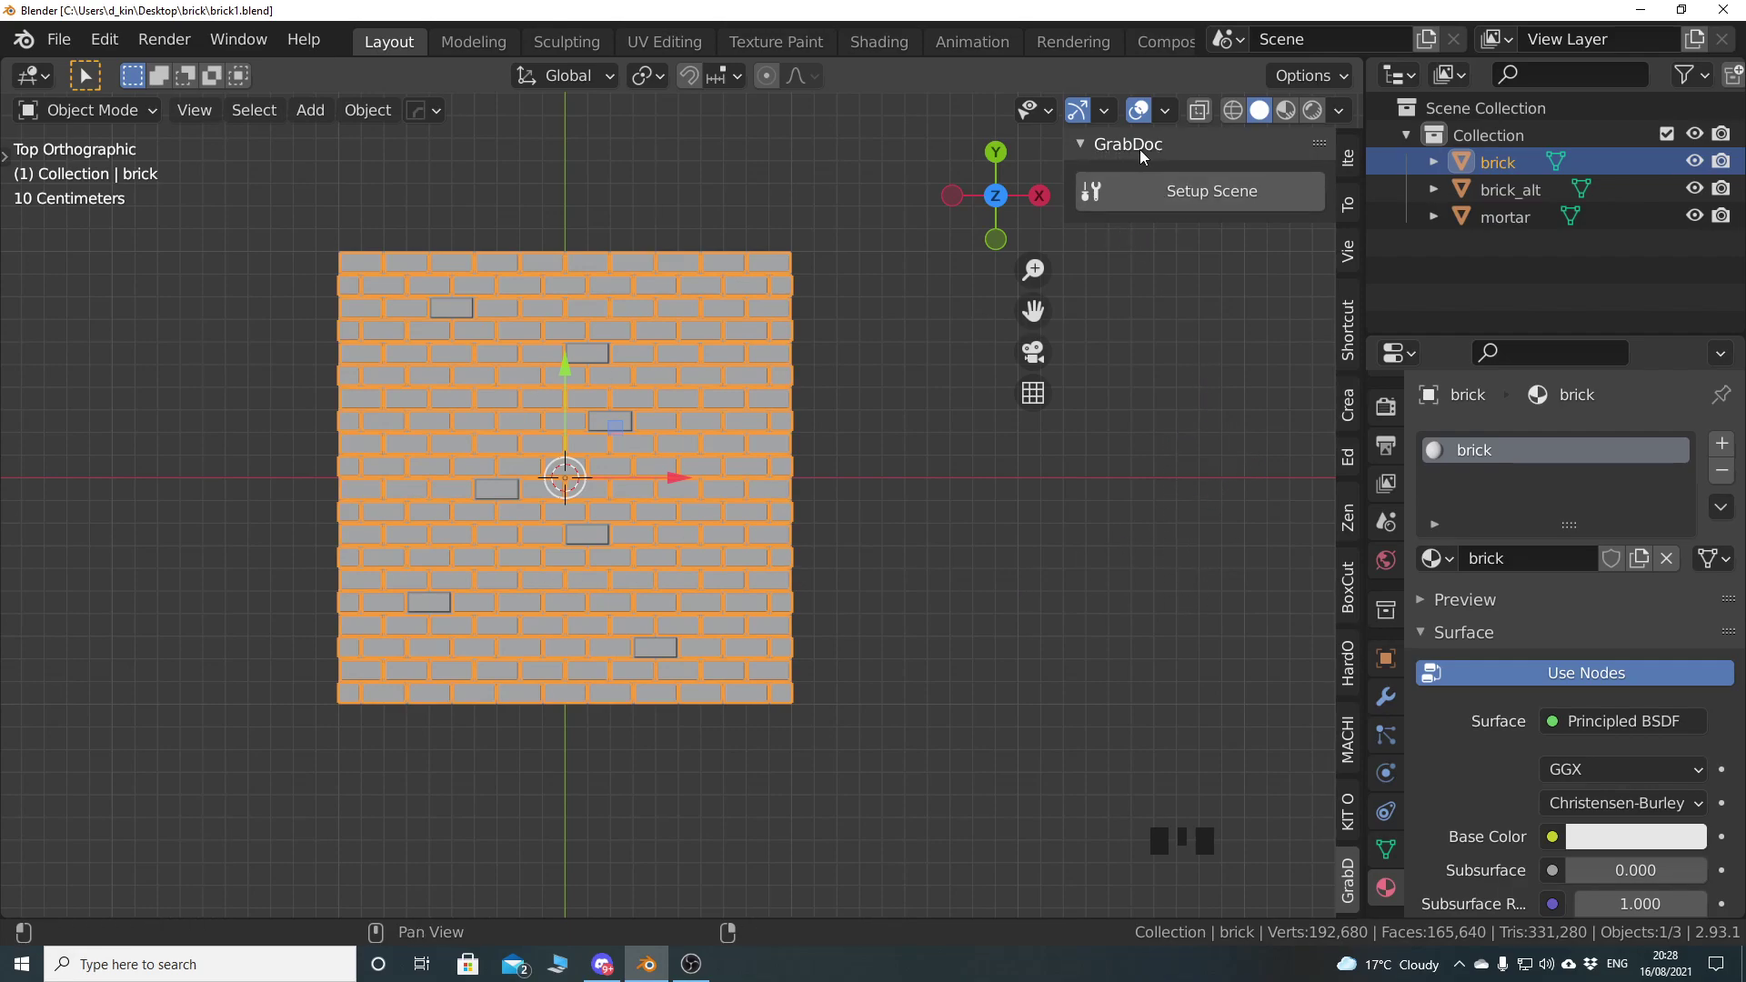
pyautogui.click(1208, 195)
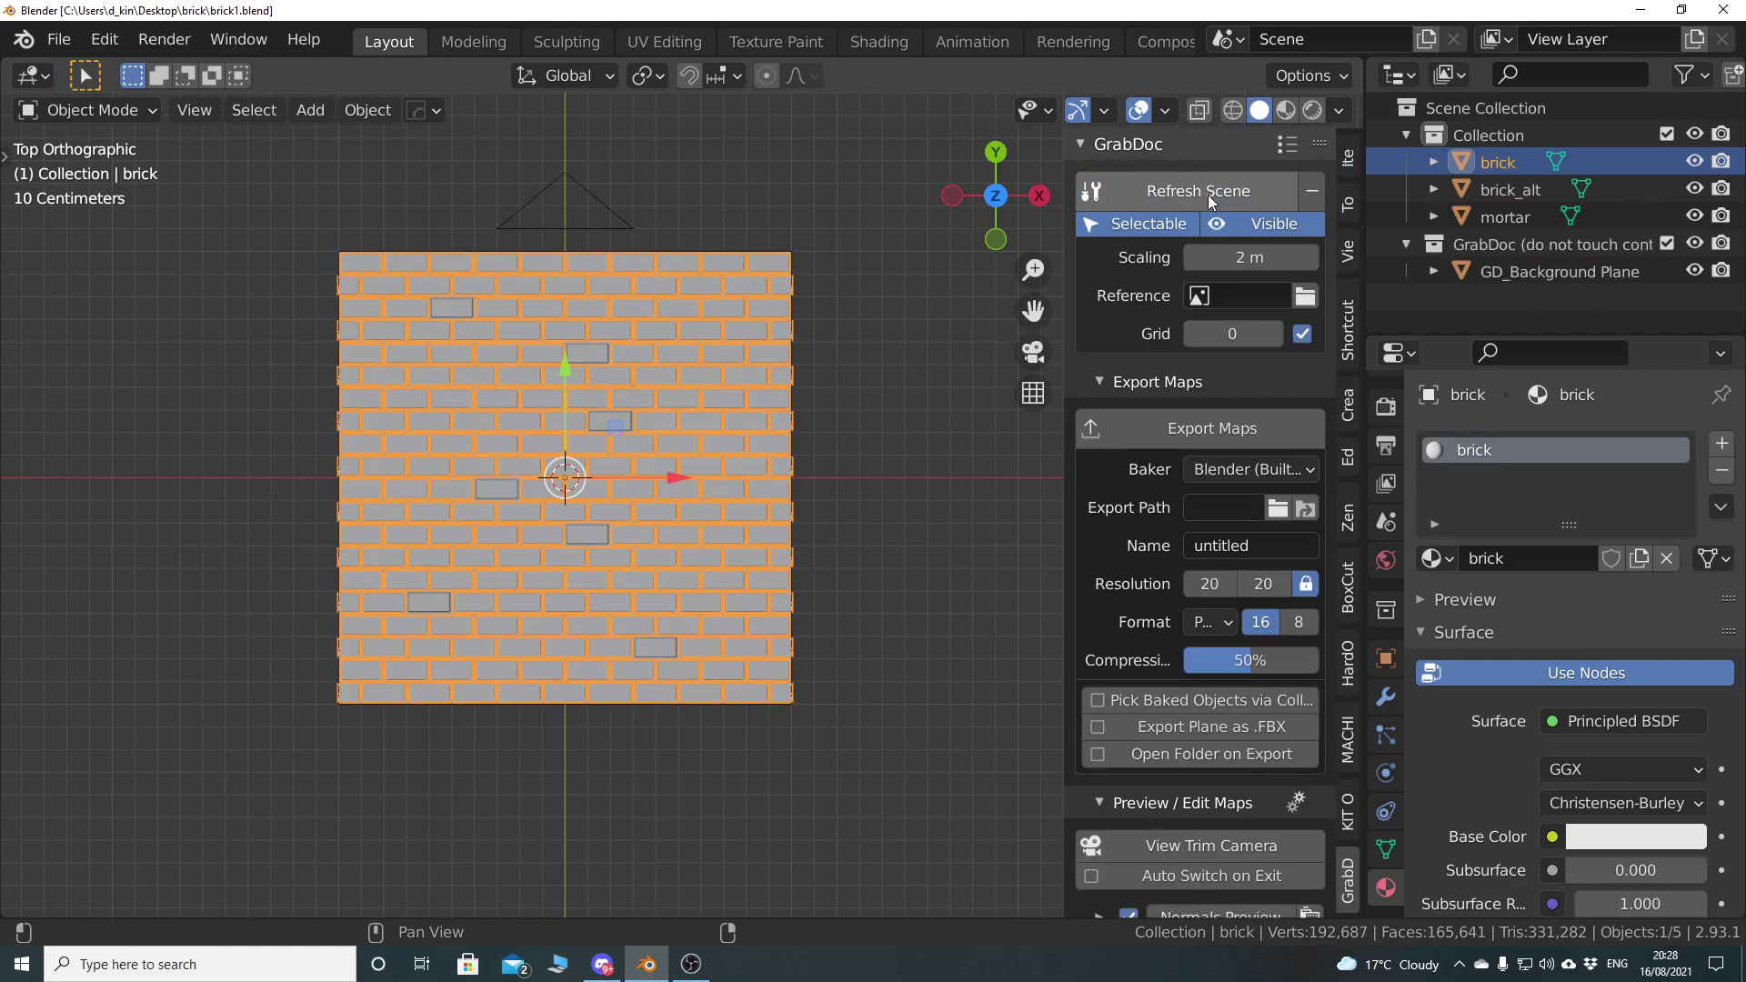
pyautogui.click(1586, 244)
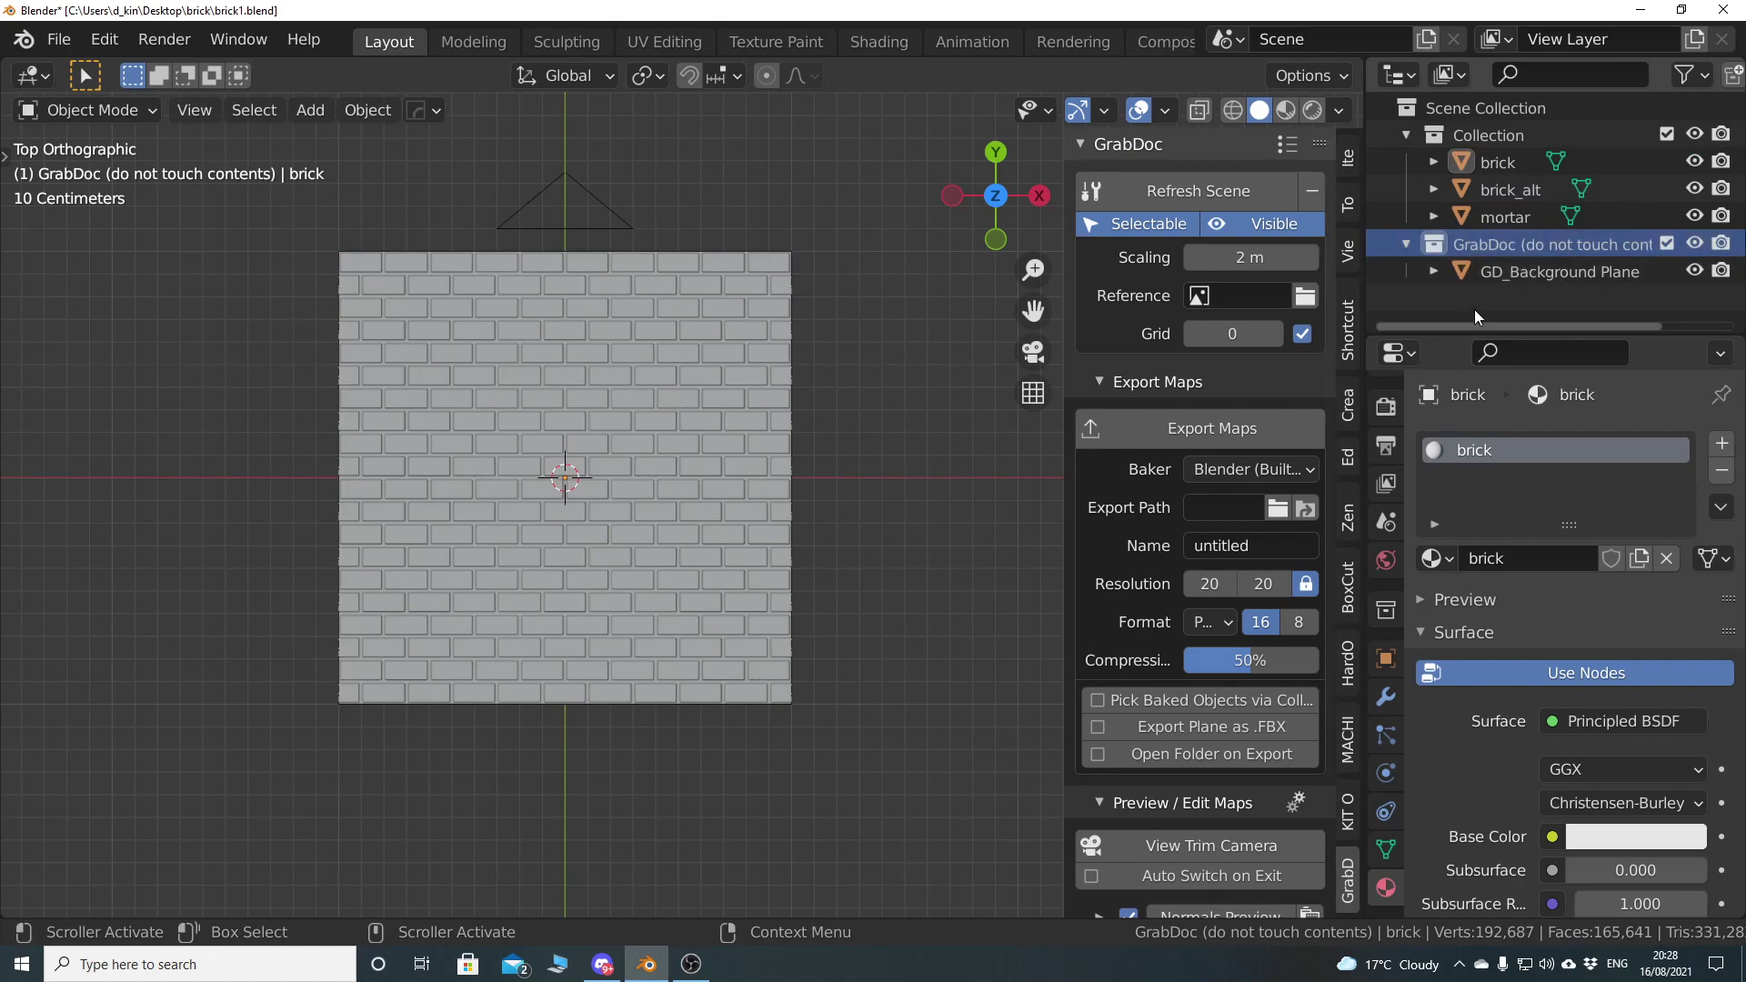
# Enlarge the Outliner to show the full GrabDoc collection and widen the GrabDoc sidebar so its settings are readable
pyautogui.moveTo(1503, 333); pyautogui.dragTo(1503, 485)
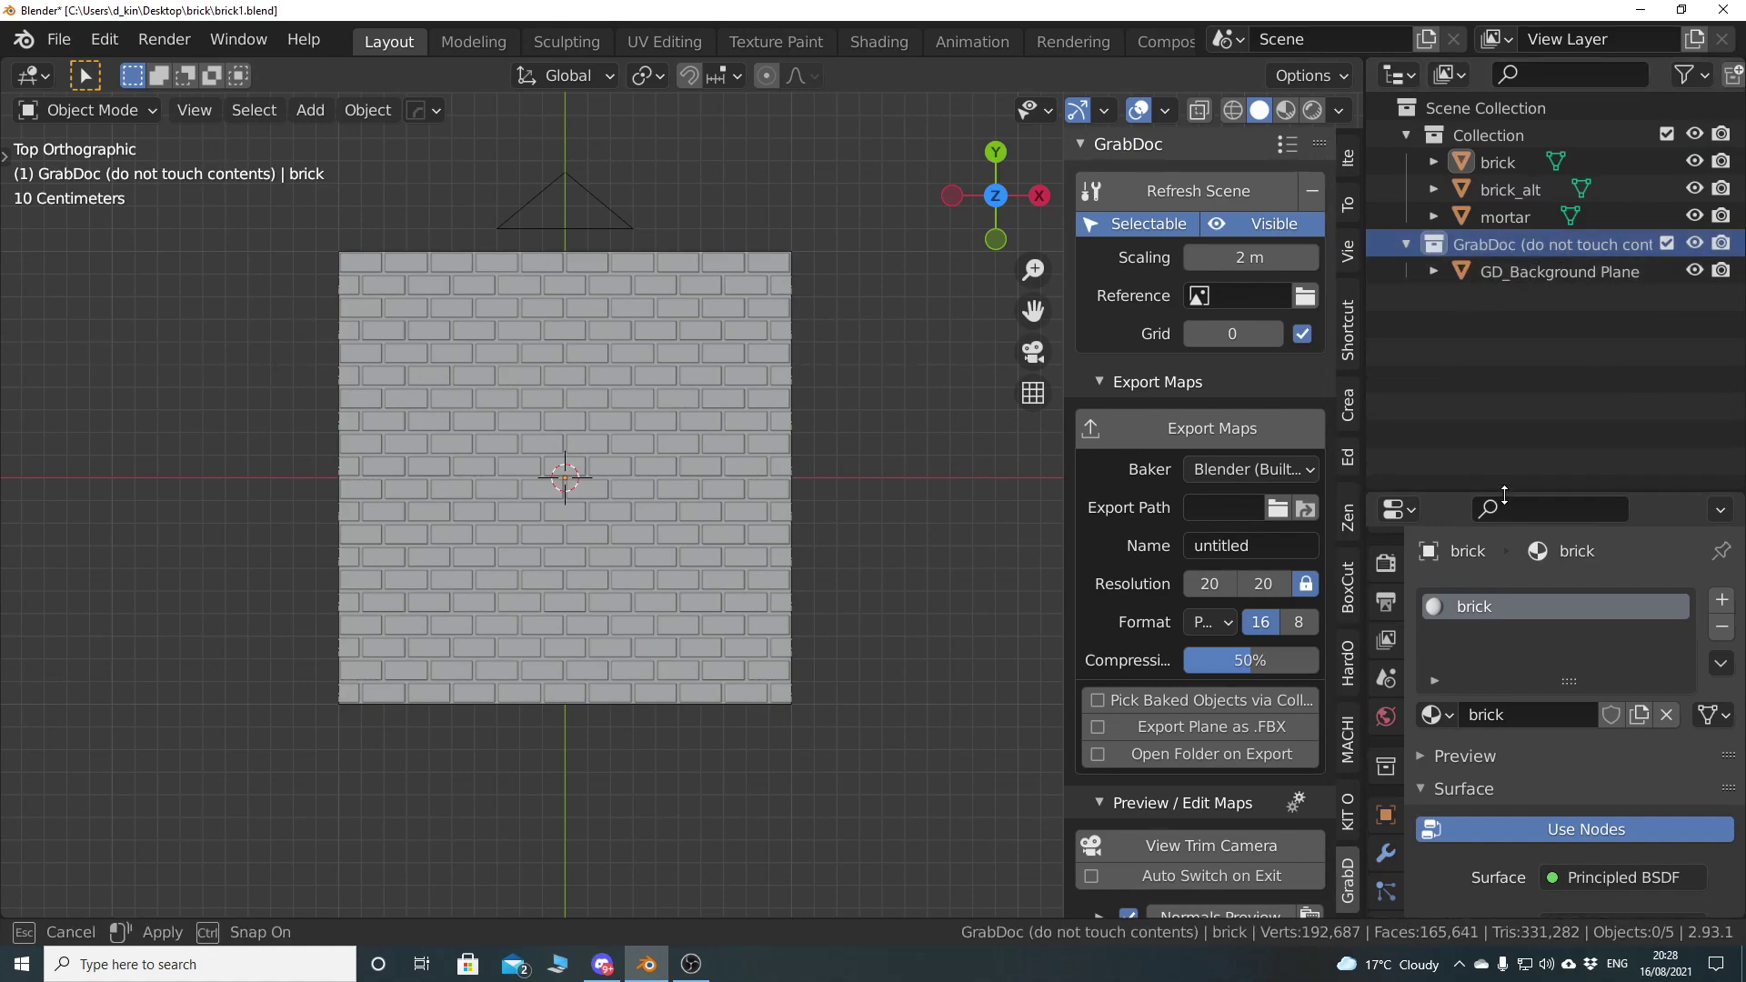
pyautogui.click(1433, 271)
pyautogui.click(1433, 270)
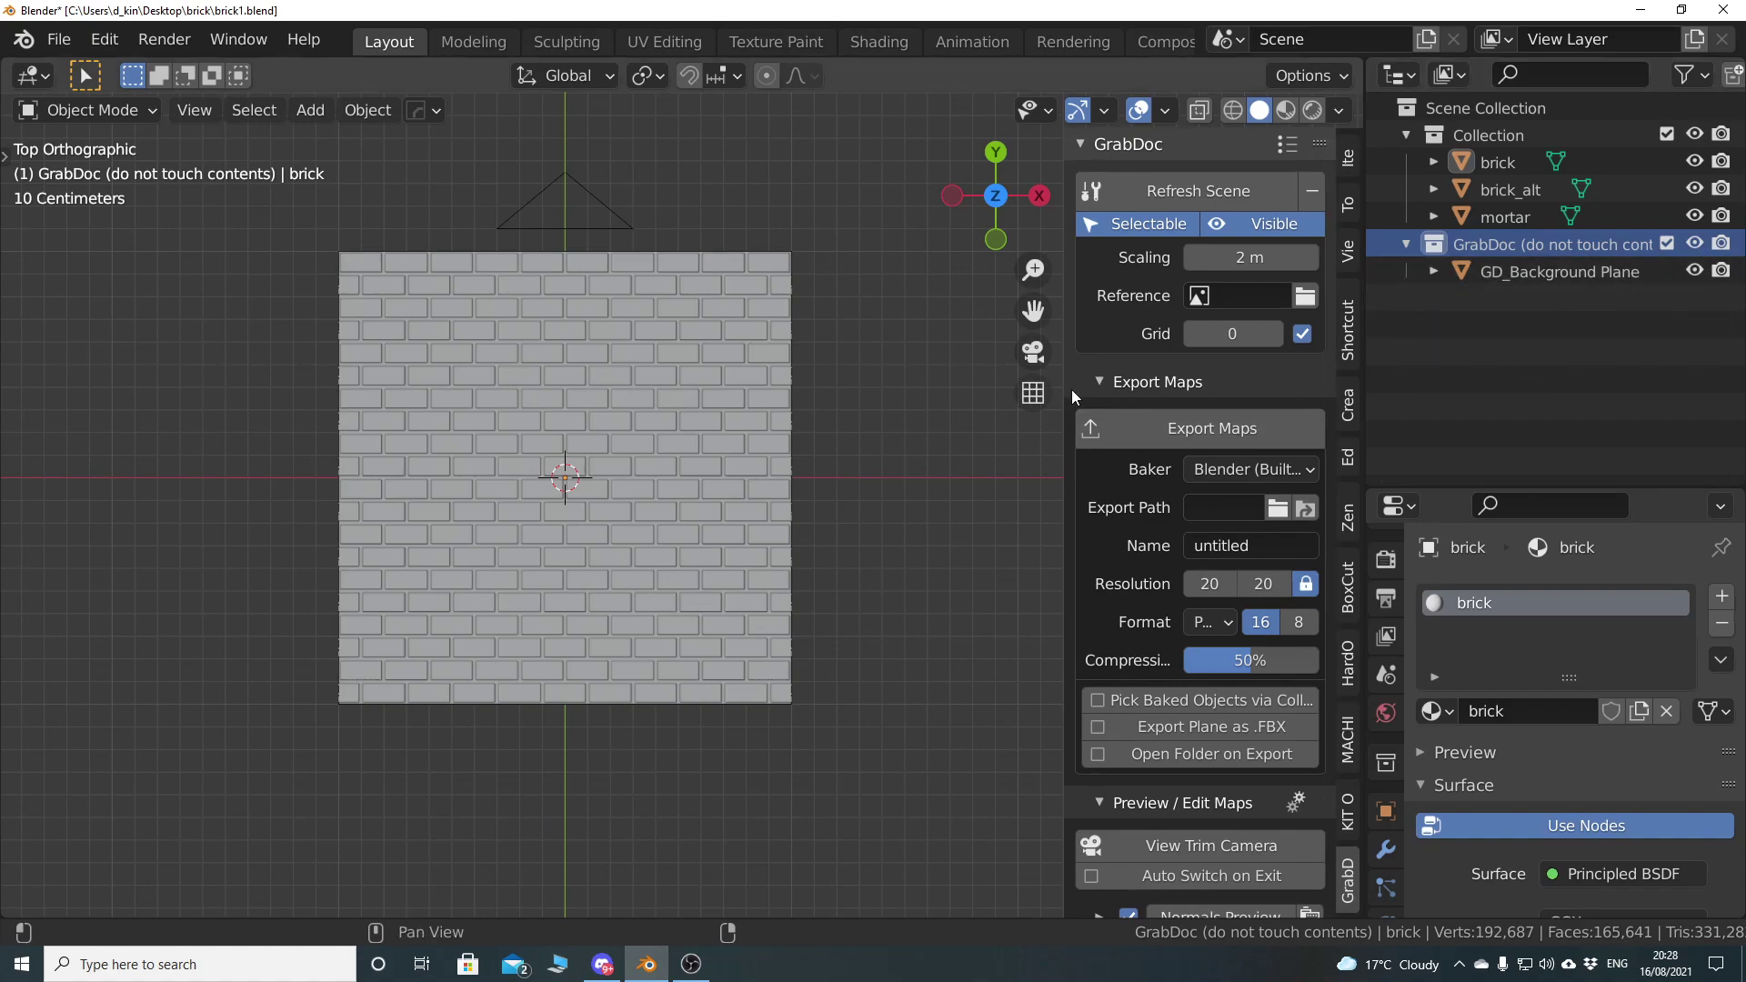
pyautogui.moveTo(1064, 385); pyautogui.dragTo(938, 382)
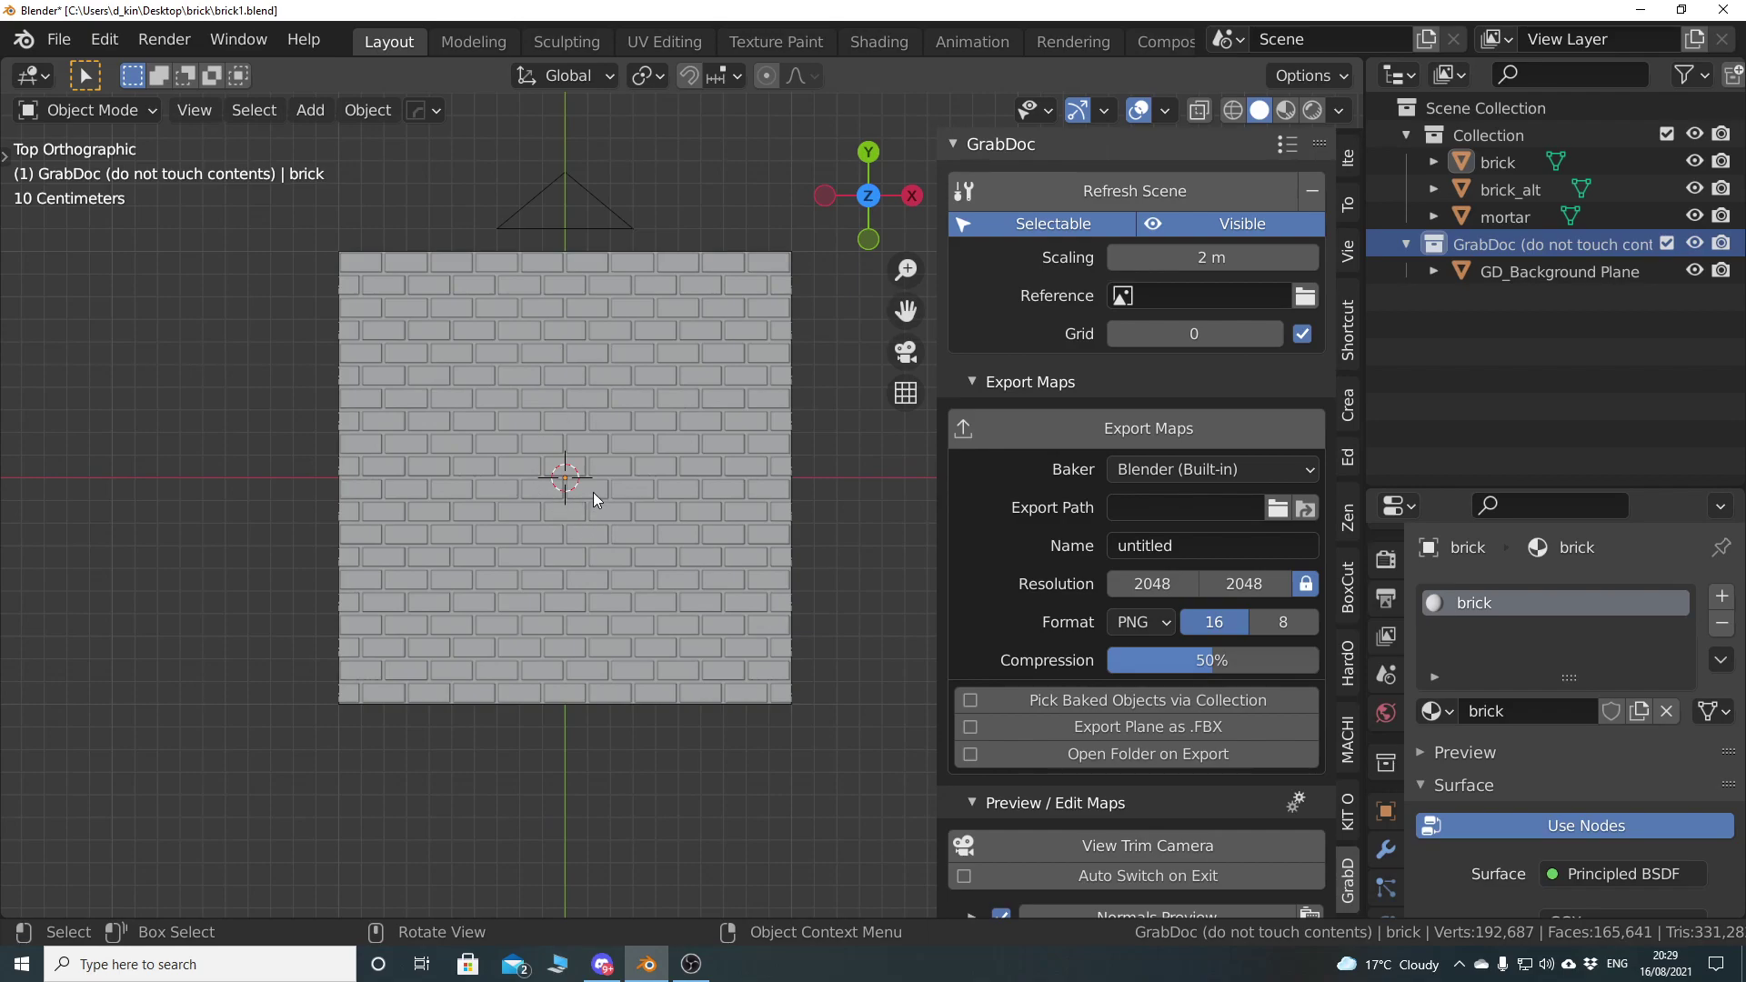
# View the brick wall through the GrabDoc trim camera and return to the top orthographic view
pyautogui.press('KP_0')
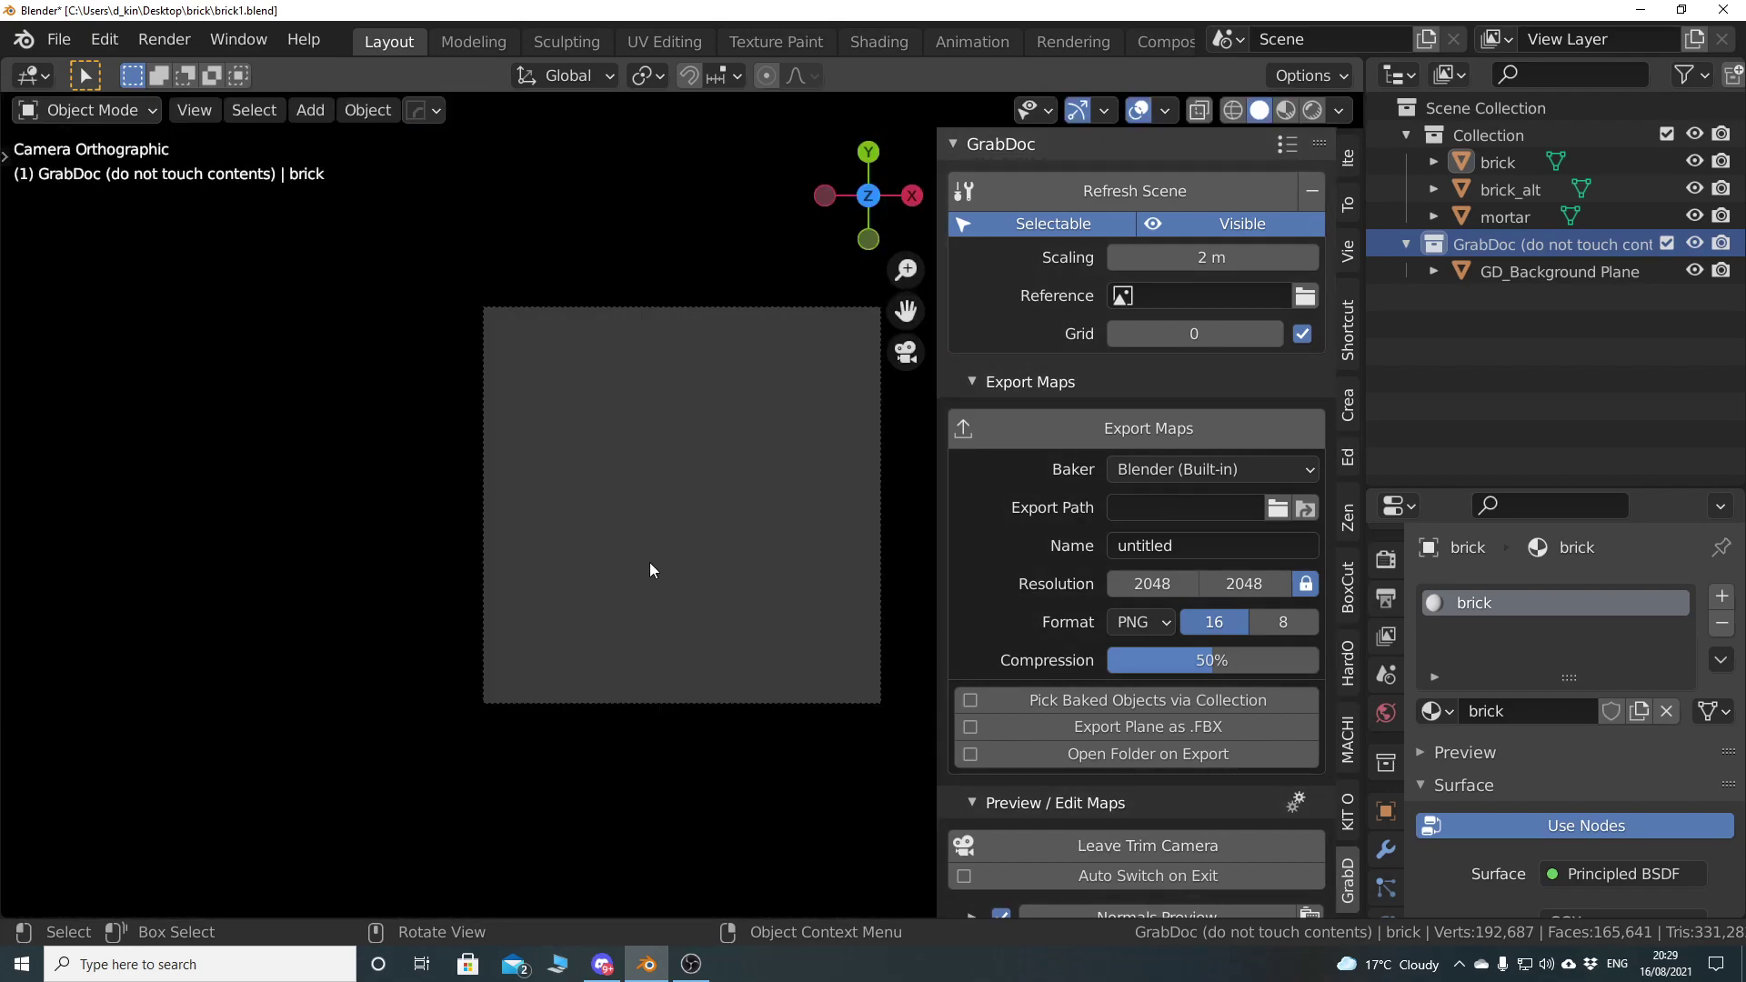
pyautogui.press('KP_0')
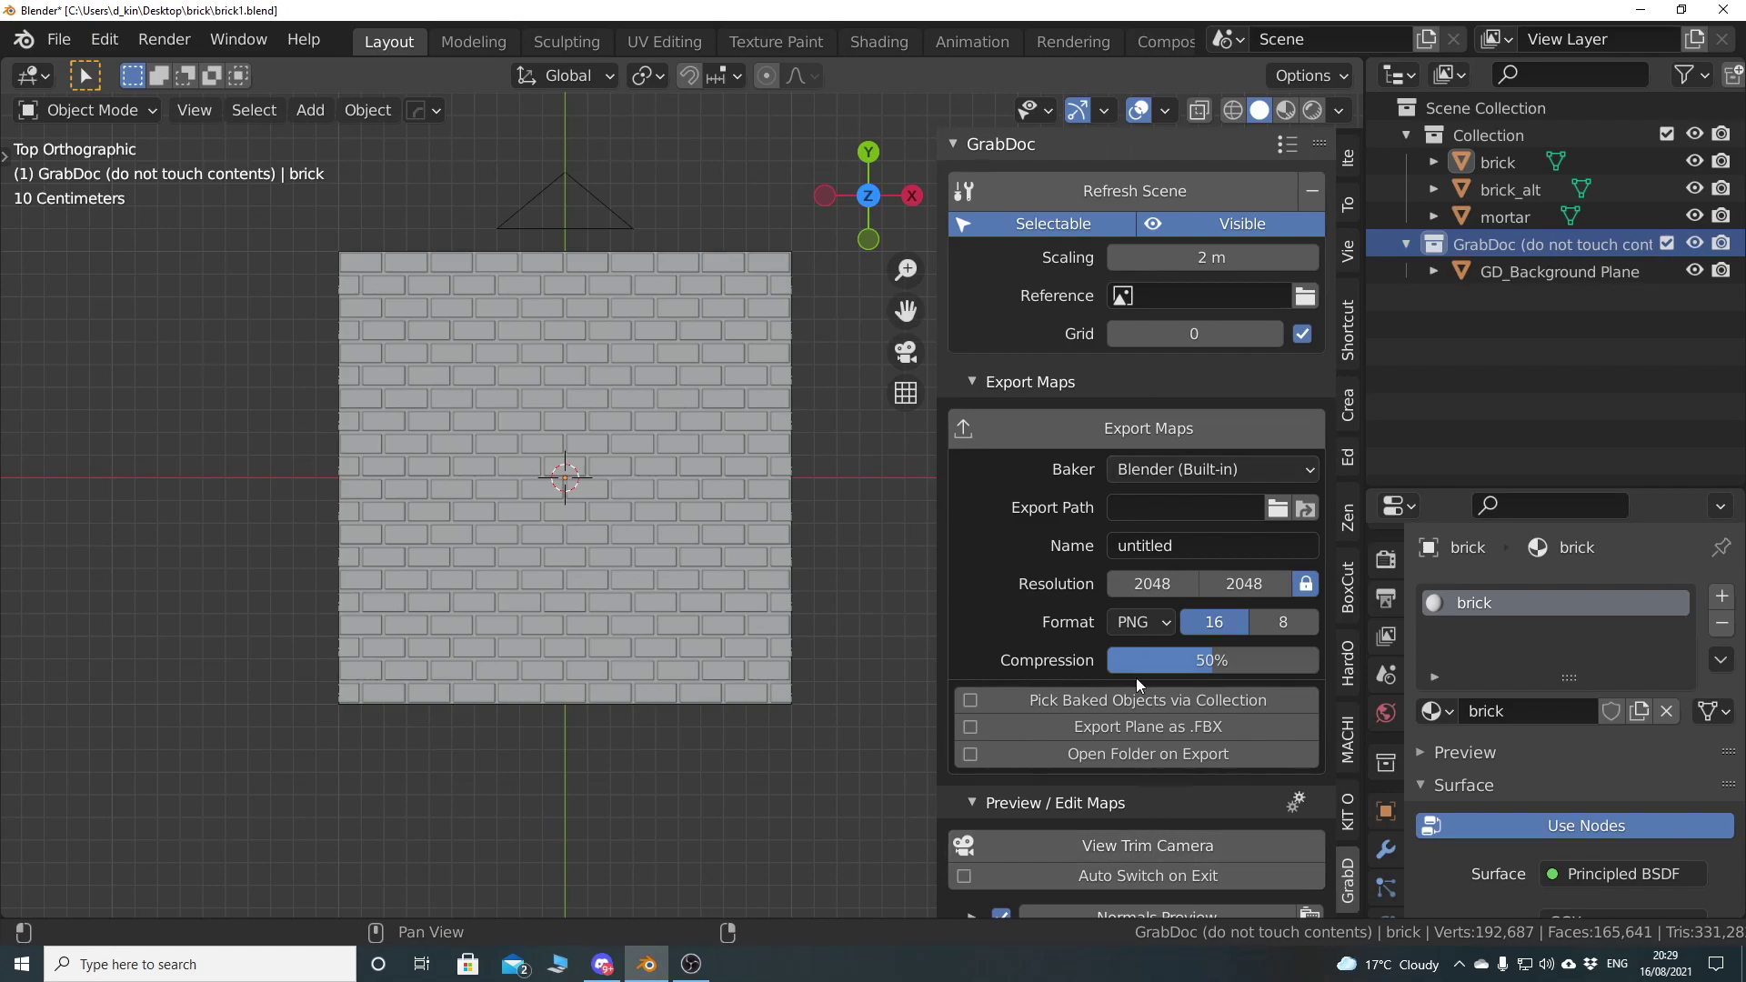
pyautogui.click(1132, 848)
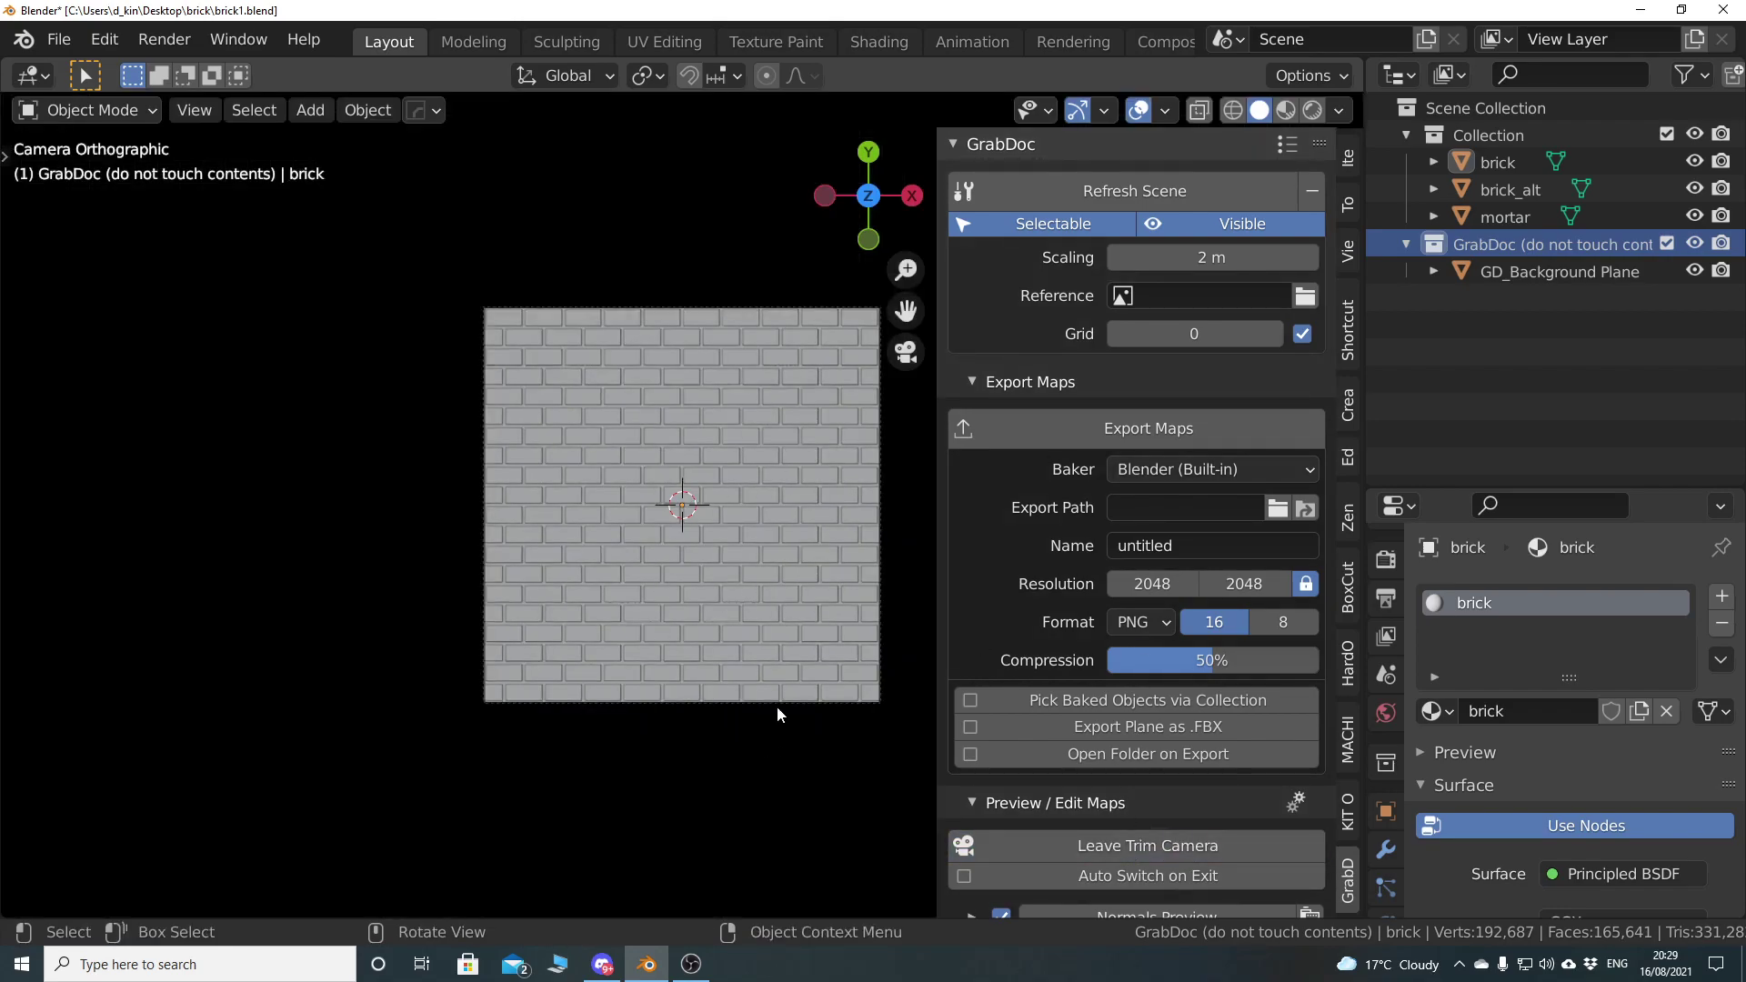
pyautogui.click(1161, 847)
pyautogui.press('KP_0')
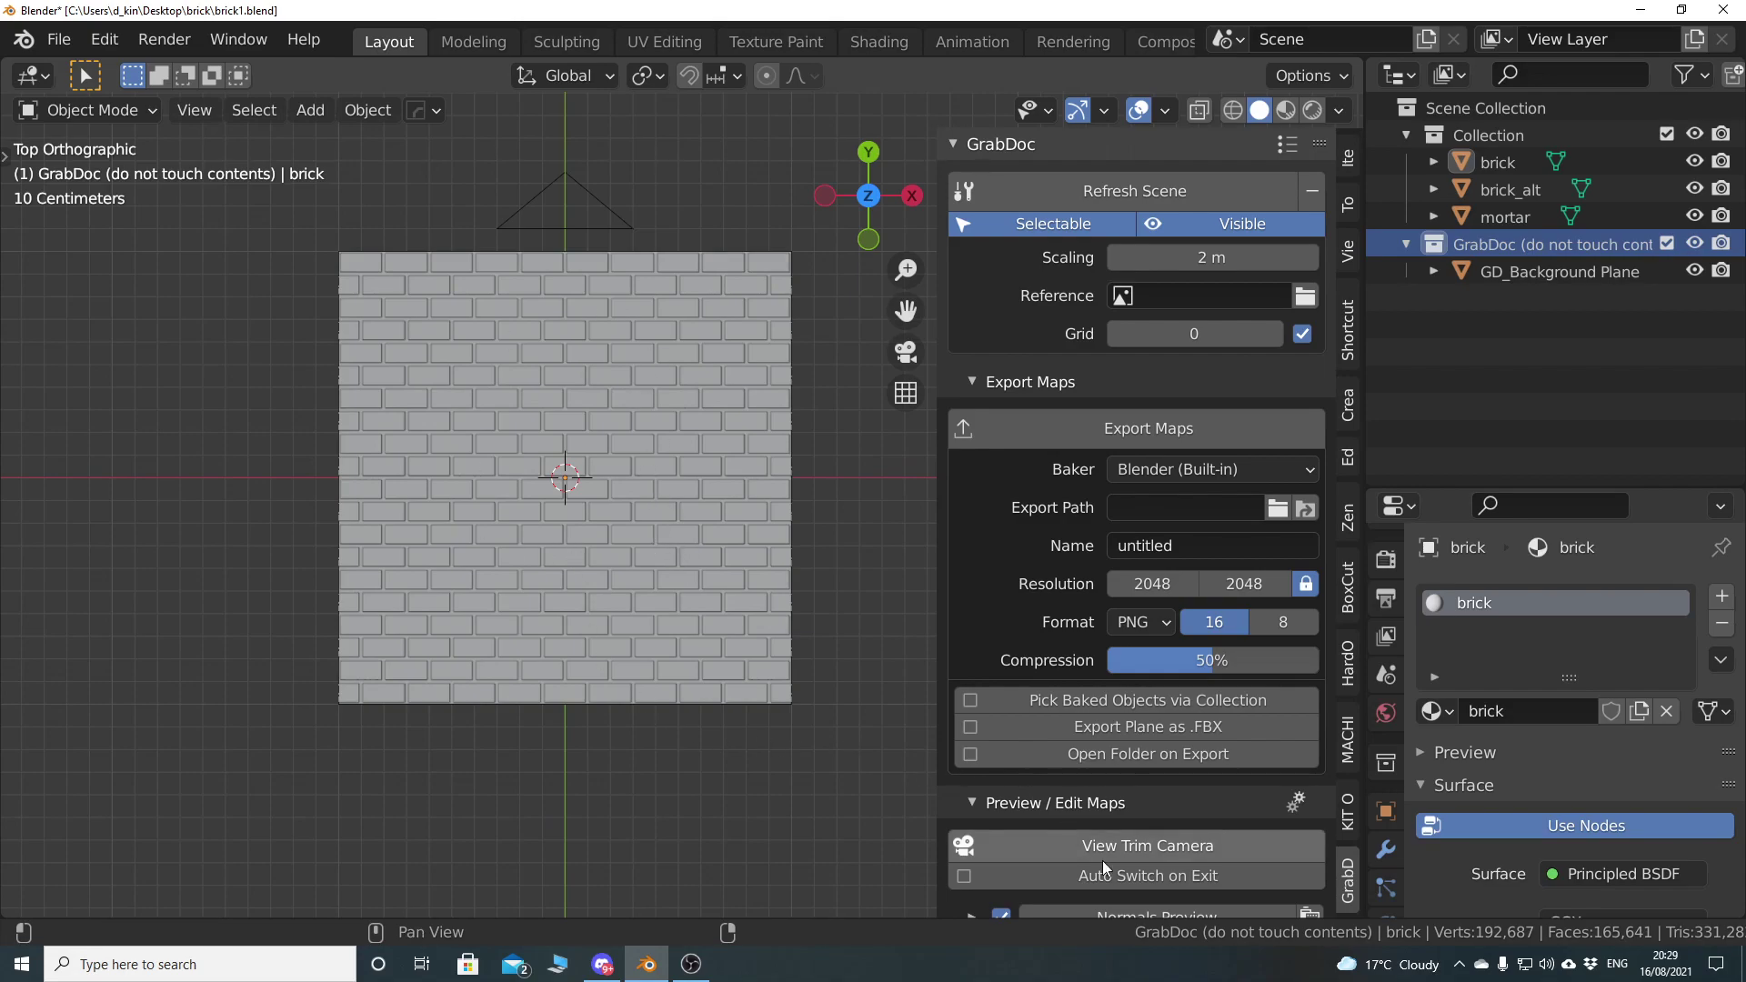
pyautogui.click(1133, 847)
pyautogui.click(1137, 846)
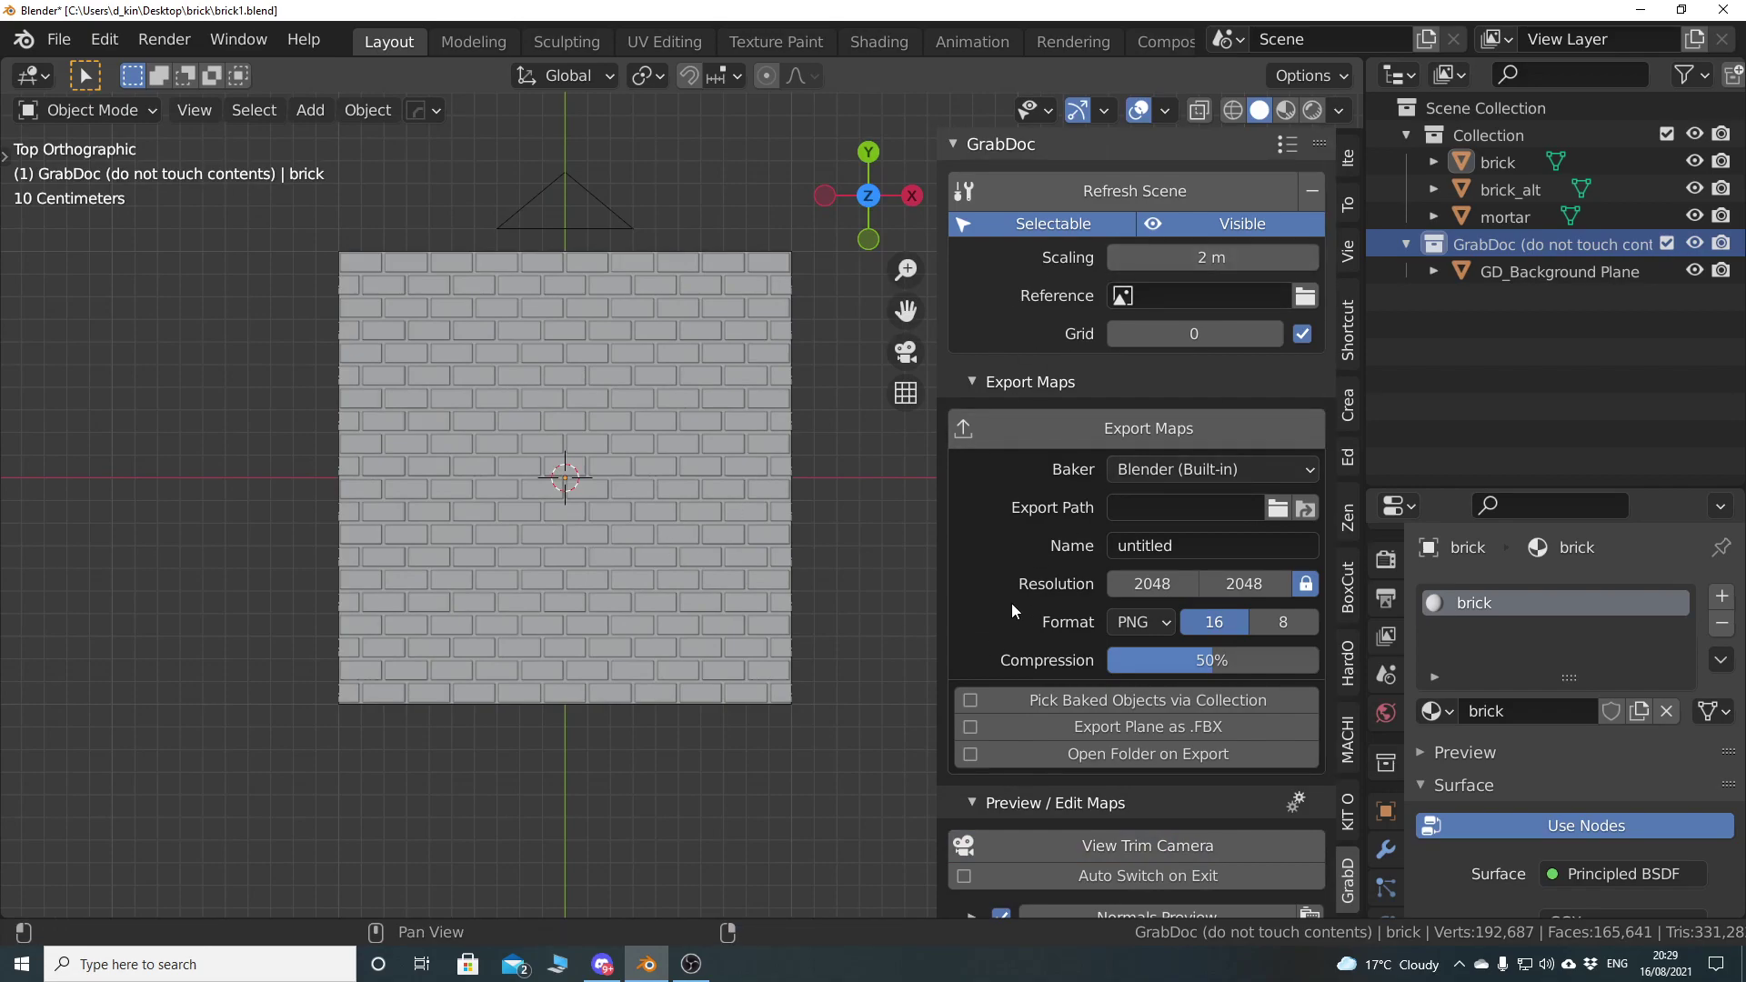
# Review the available GrabDoc bakers and keep Blender (Built-in)
pyautogui.click(1161, 467)
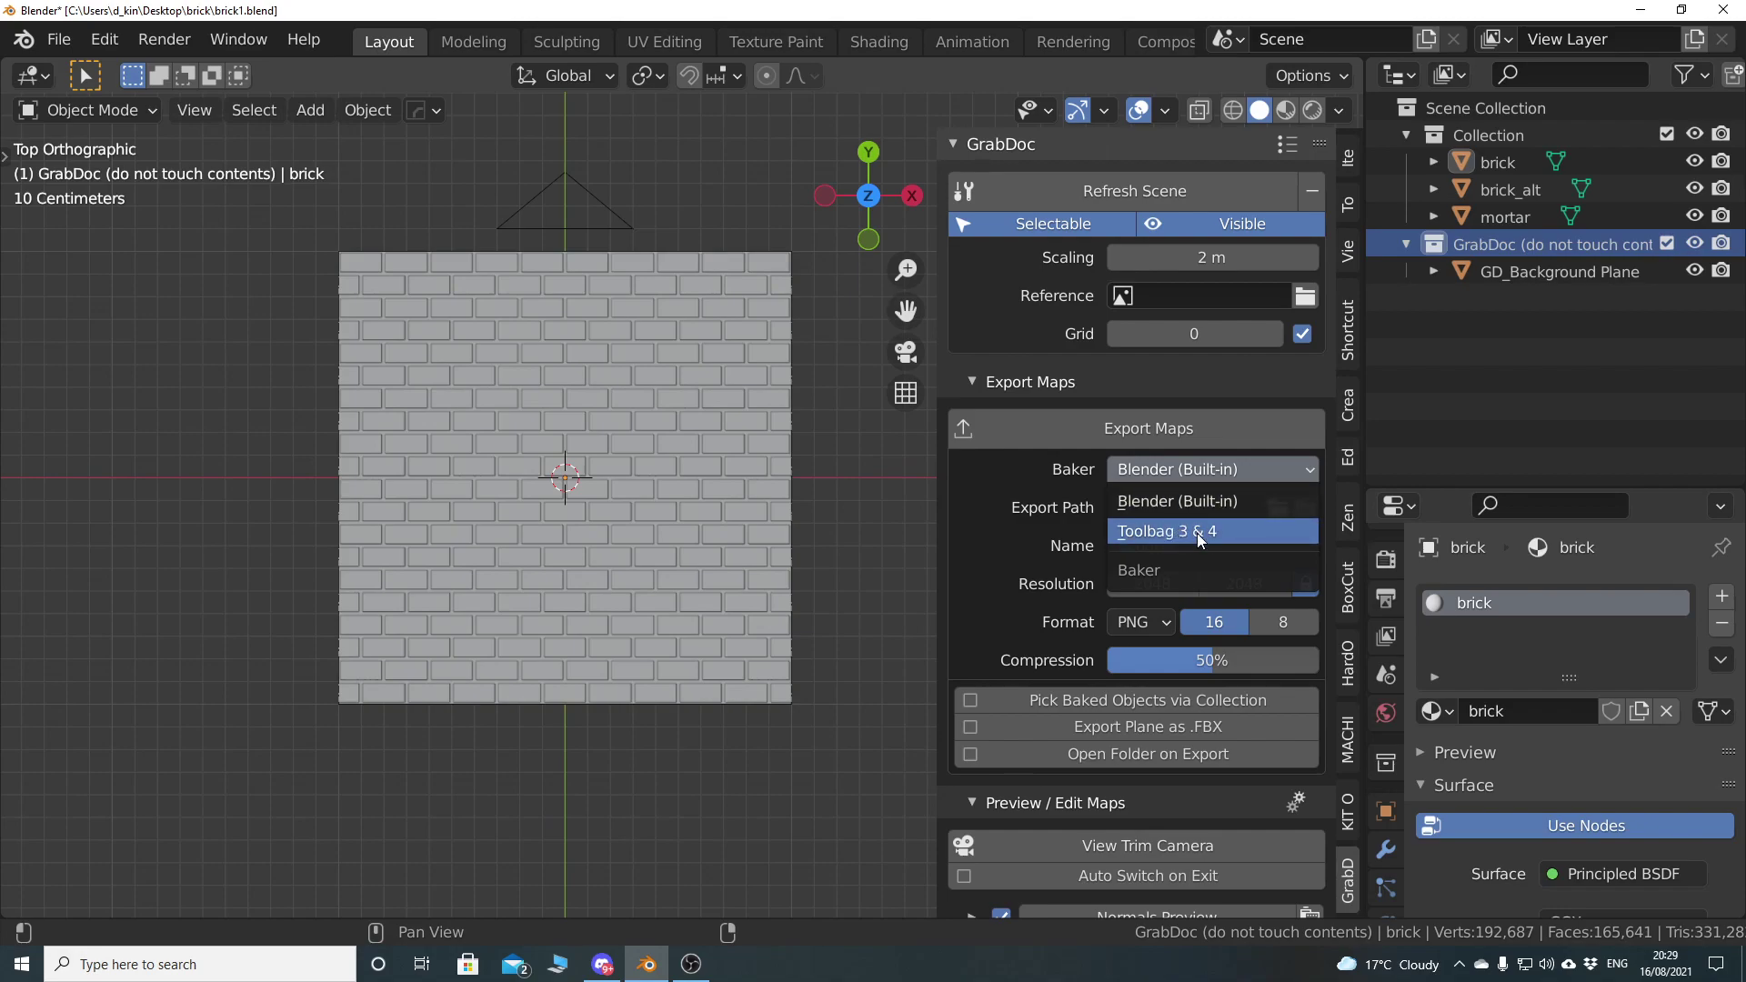
pyautogui.click(1151, 501)
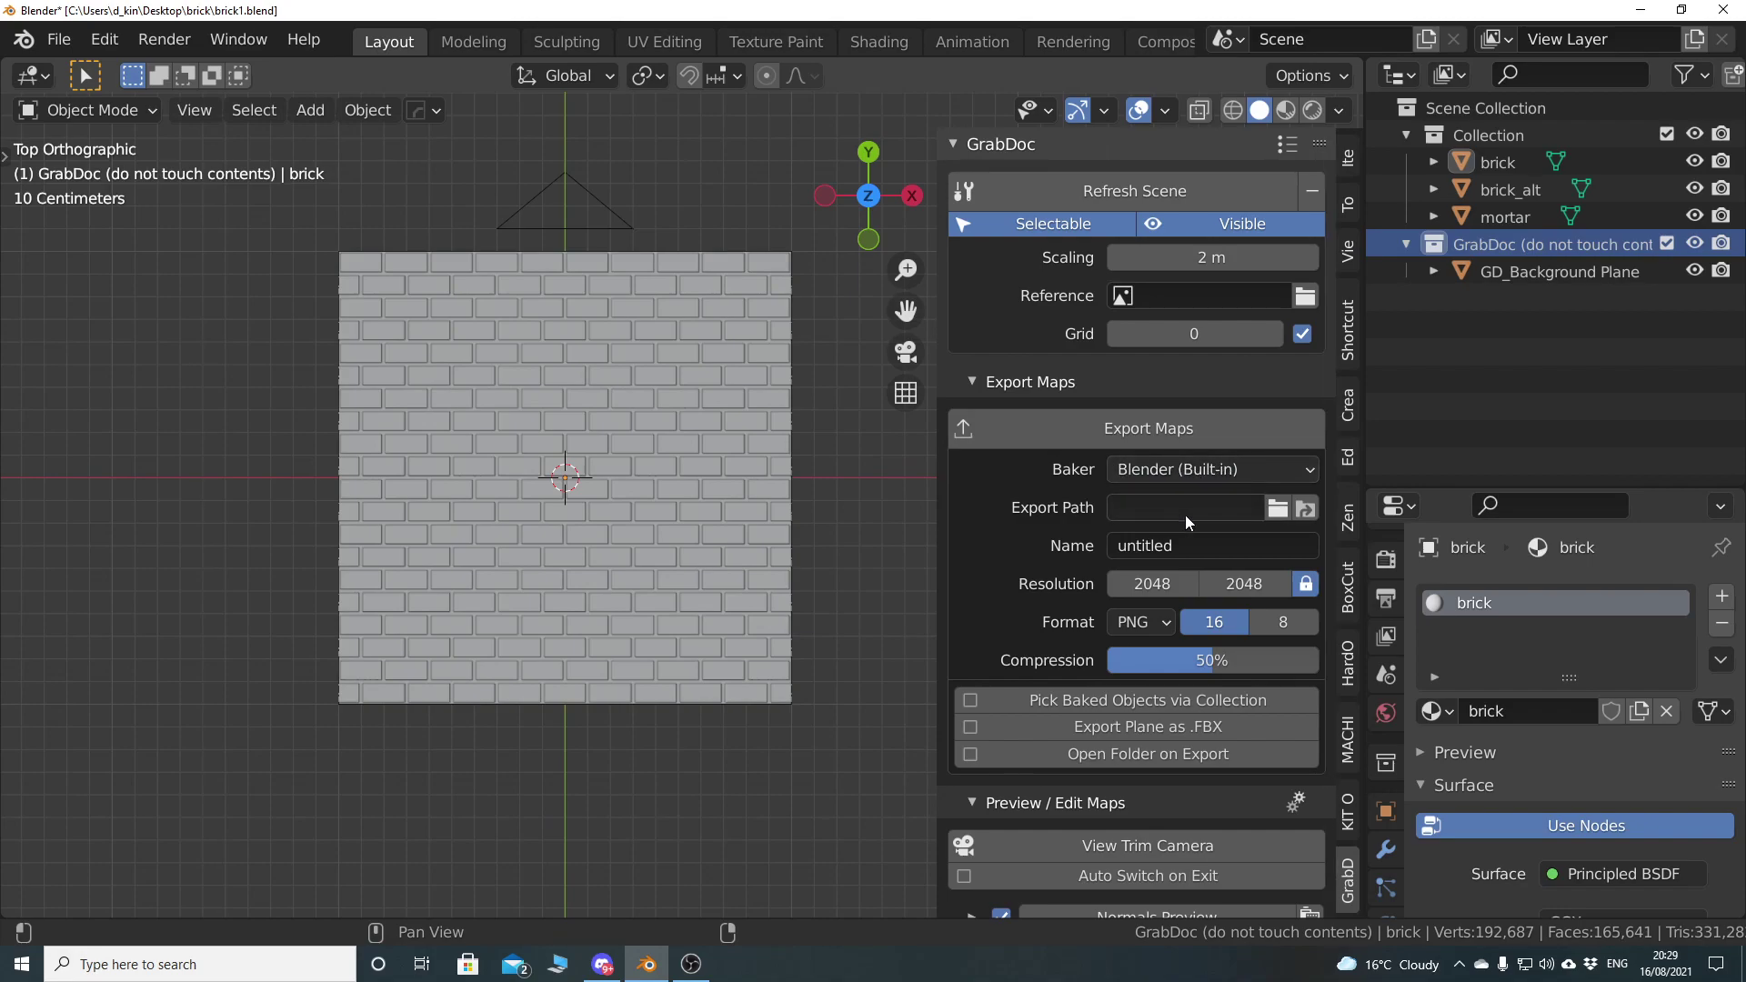
pyautogui.click(1142, 468)
pyautogui.click(1215, 471)
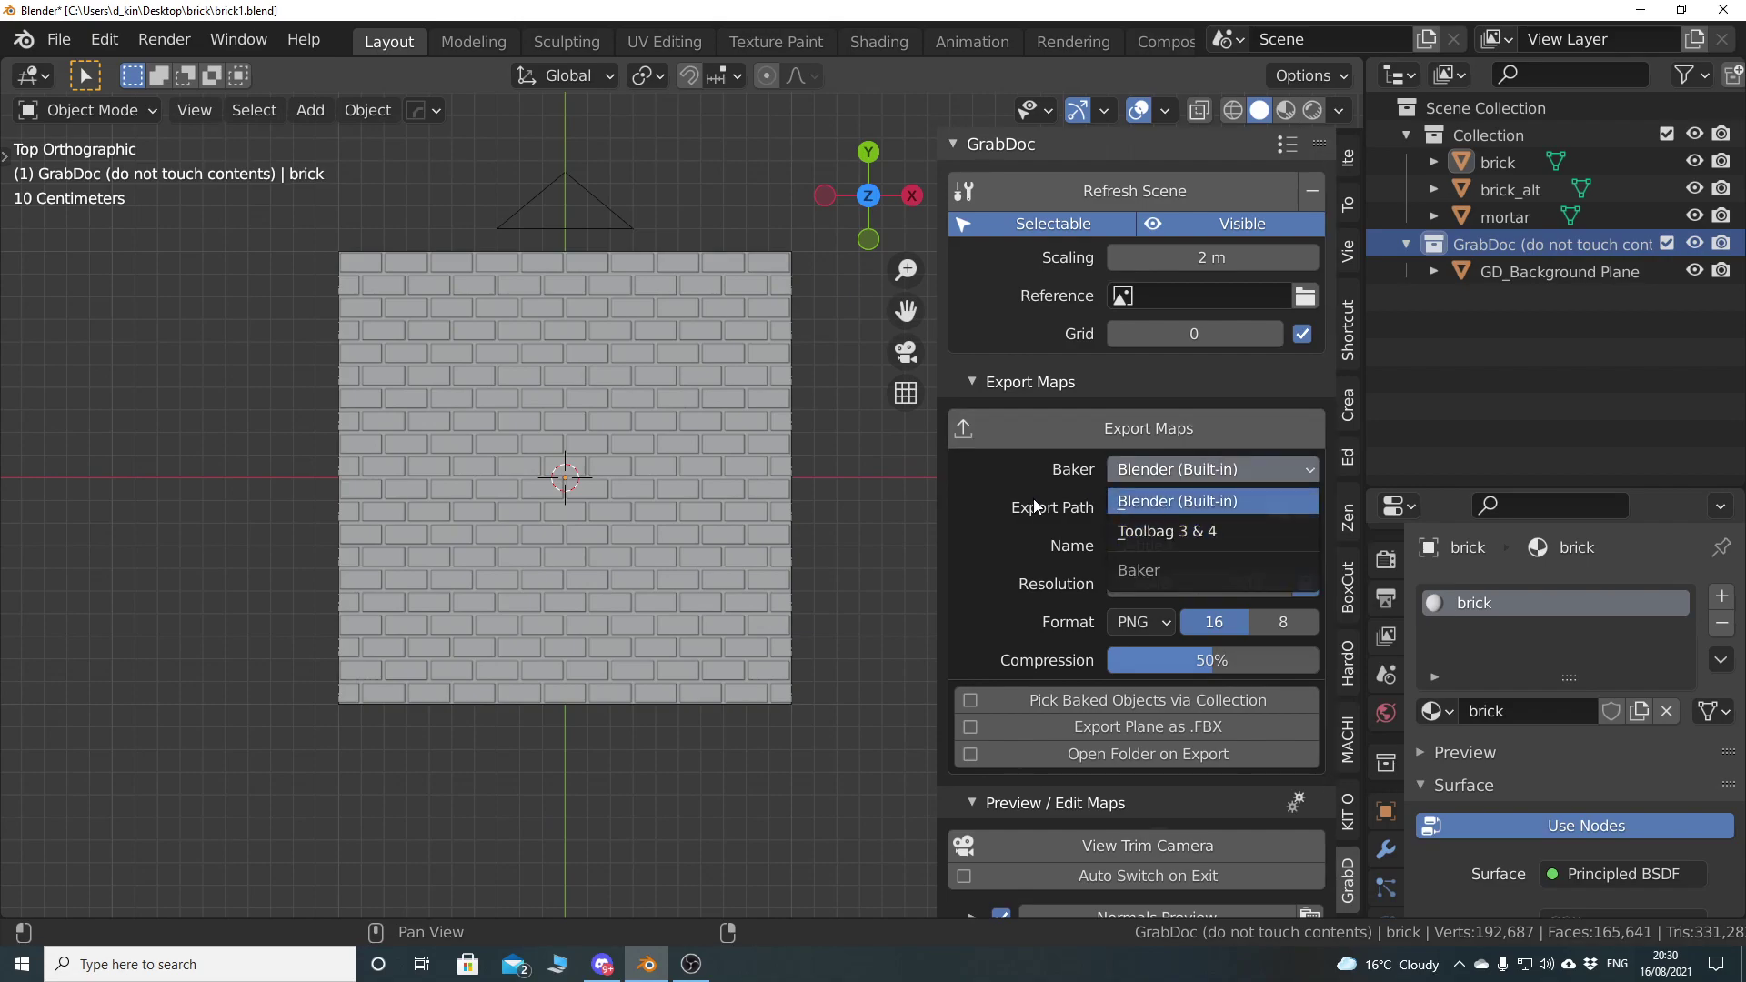
pyautogui.click(1177, 501)
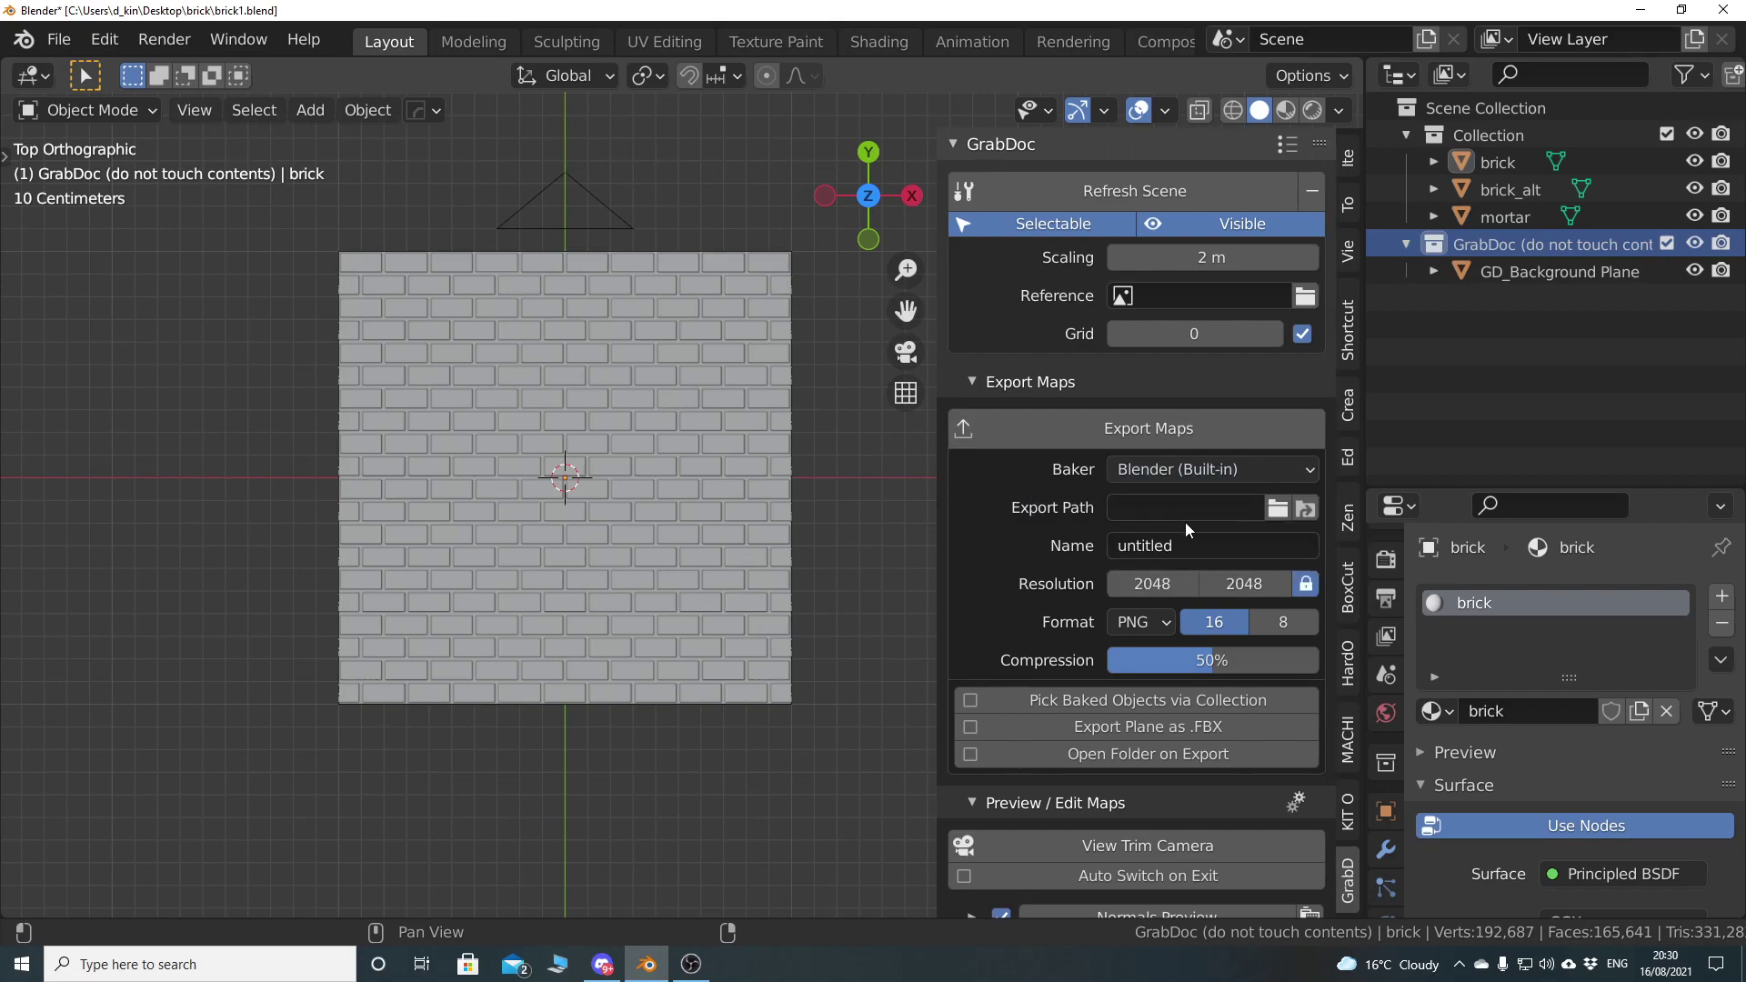
# Create a folder named grab inside the Desktop brick folder and set it as the GrabDoc export path
pyautogui.click(1280, 507)
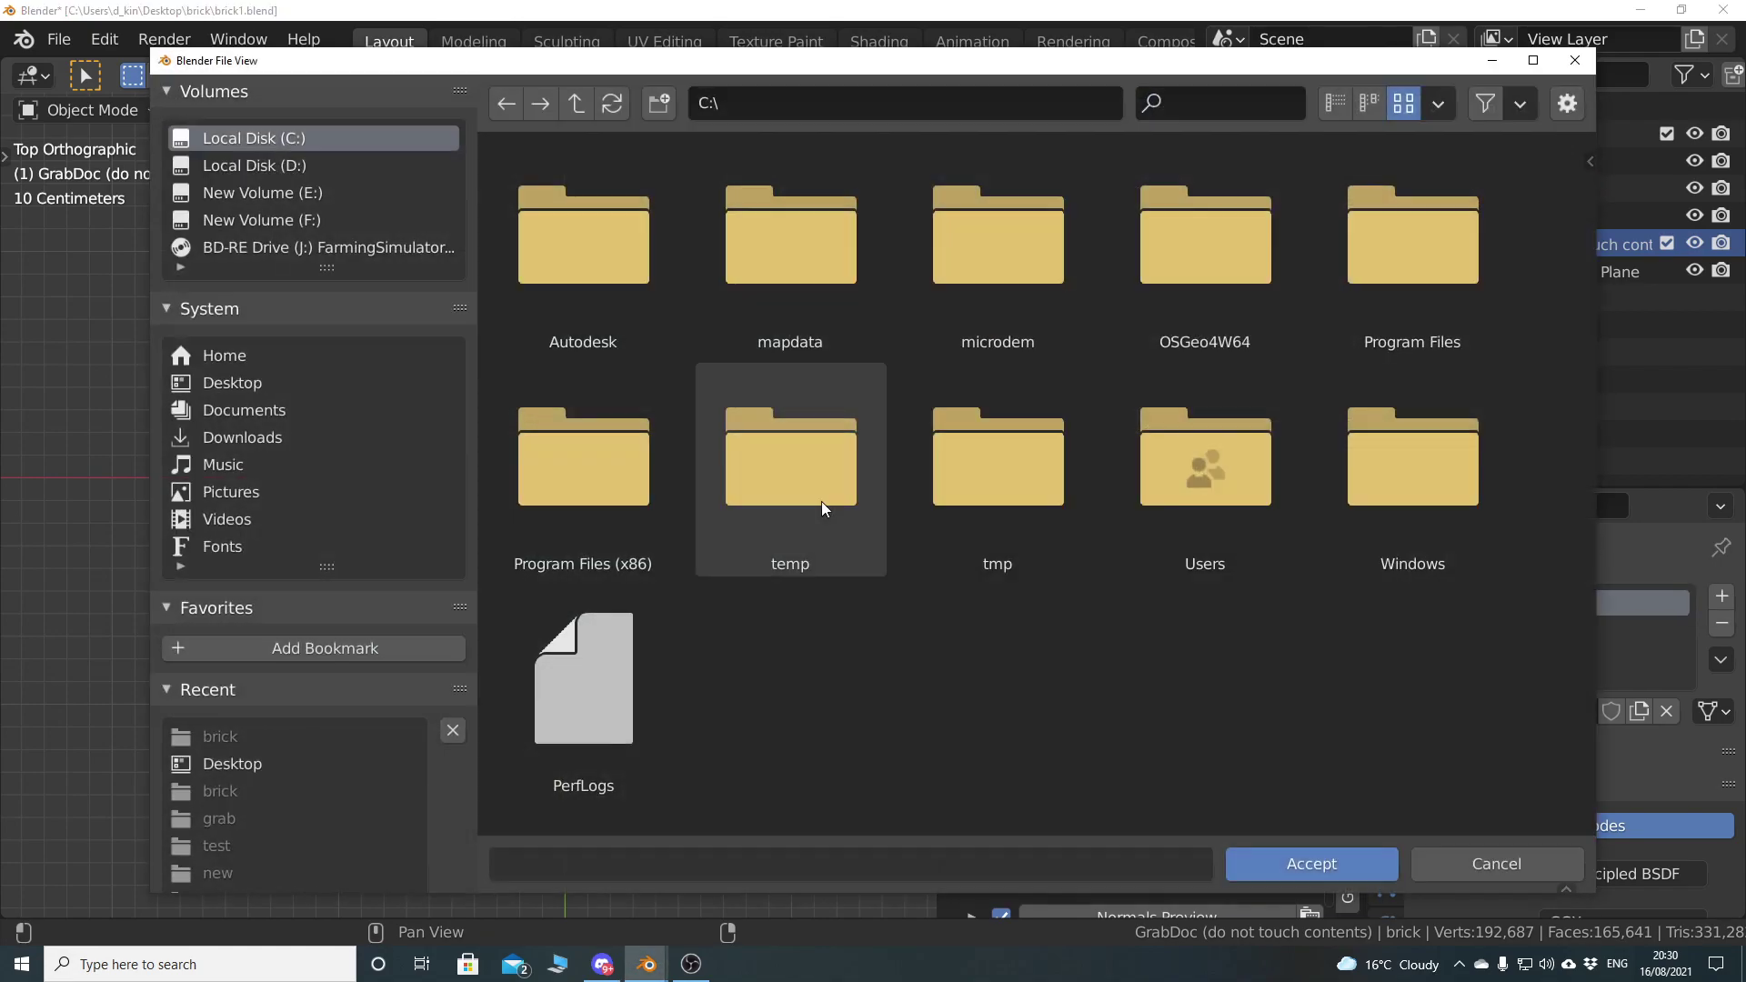
pyautogui.click(307, 384)
pyautogui.click(580, 259)
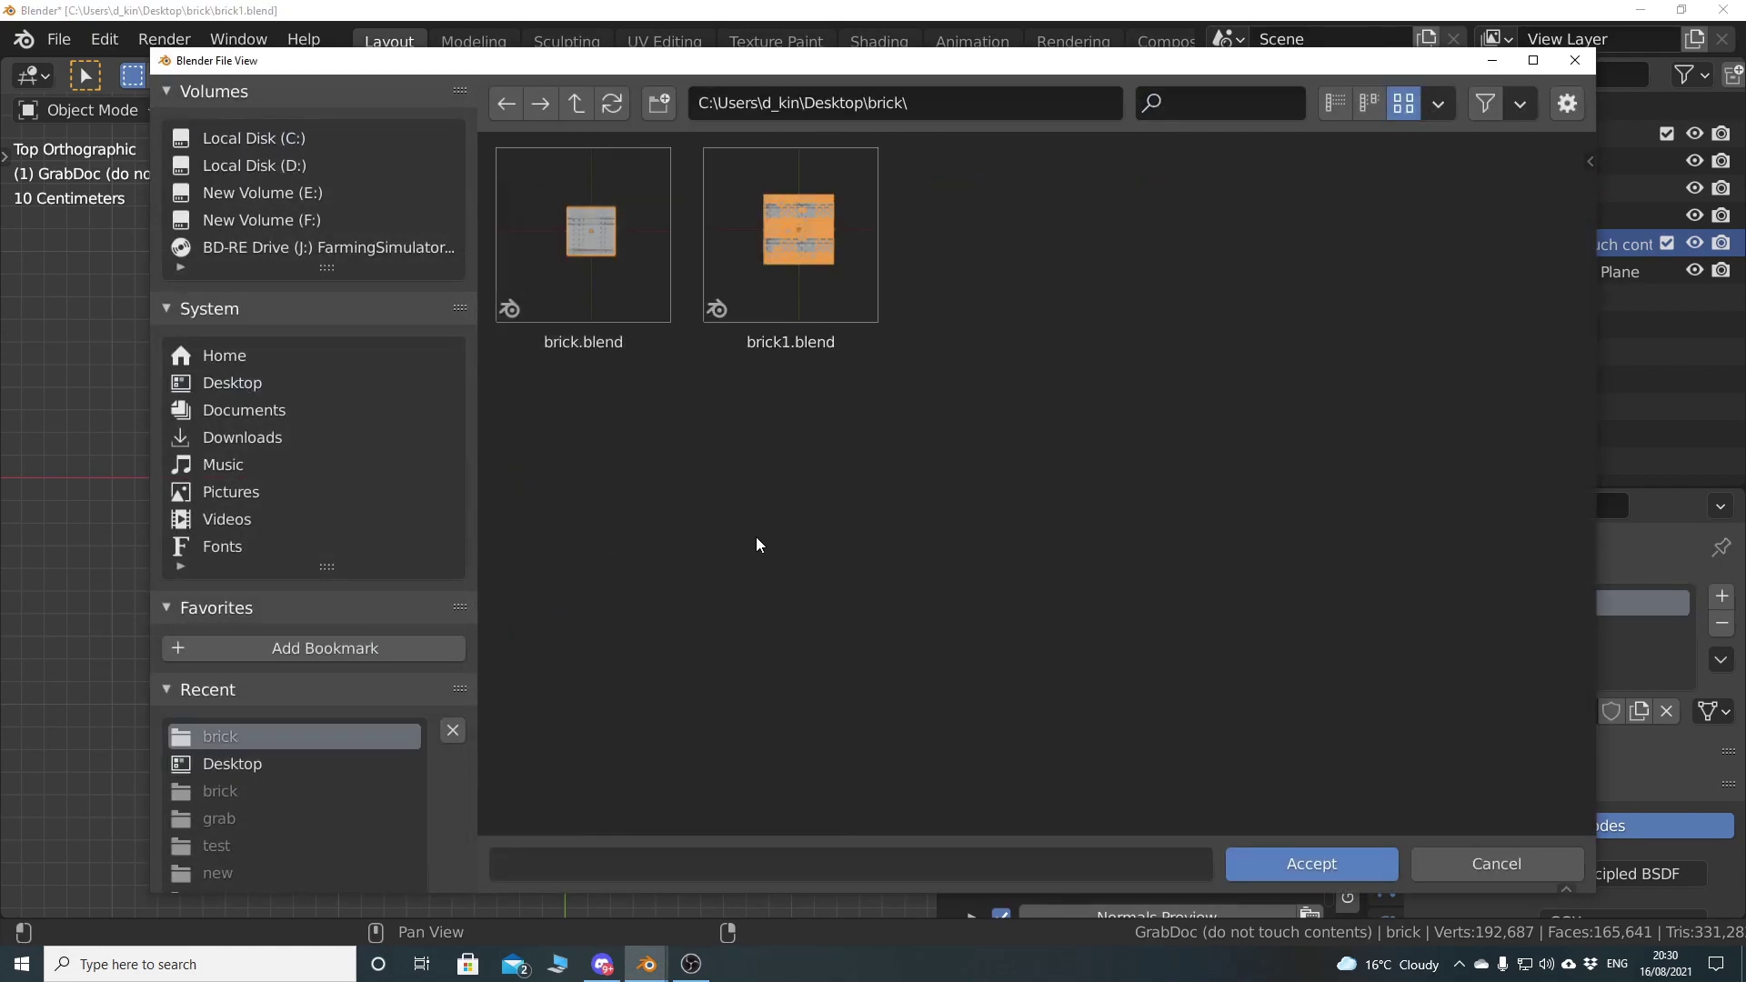
pyautogui.click(658, 102)
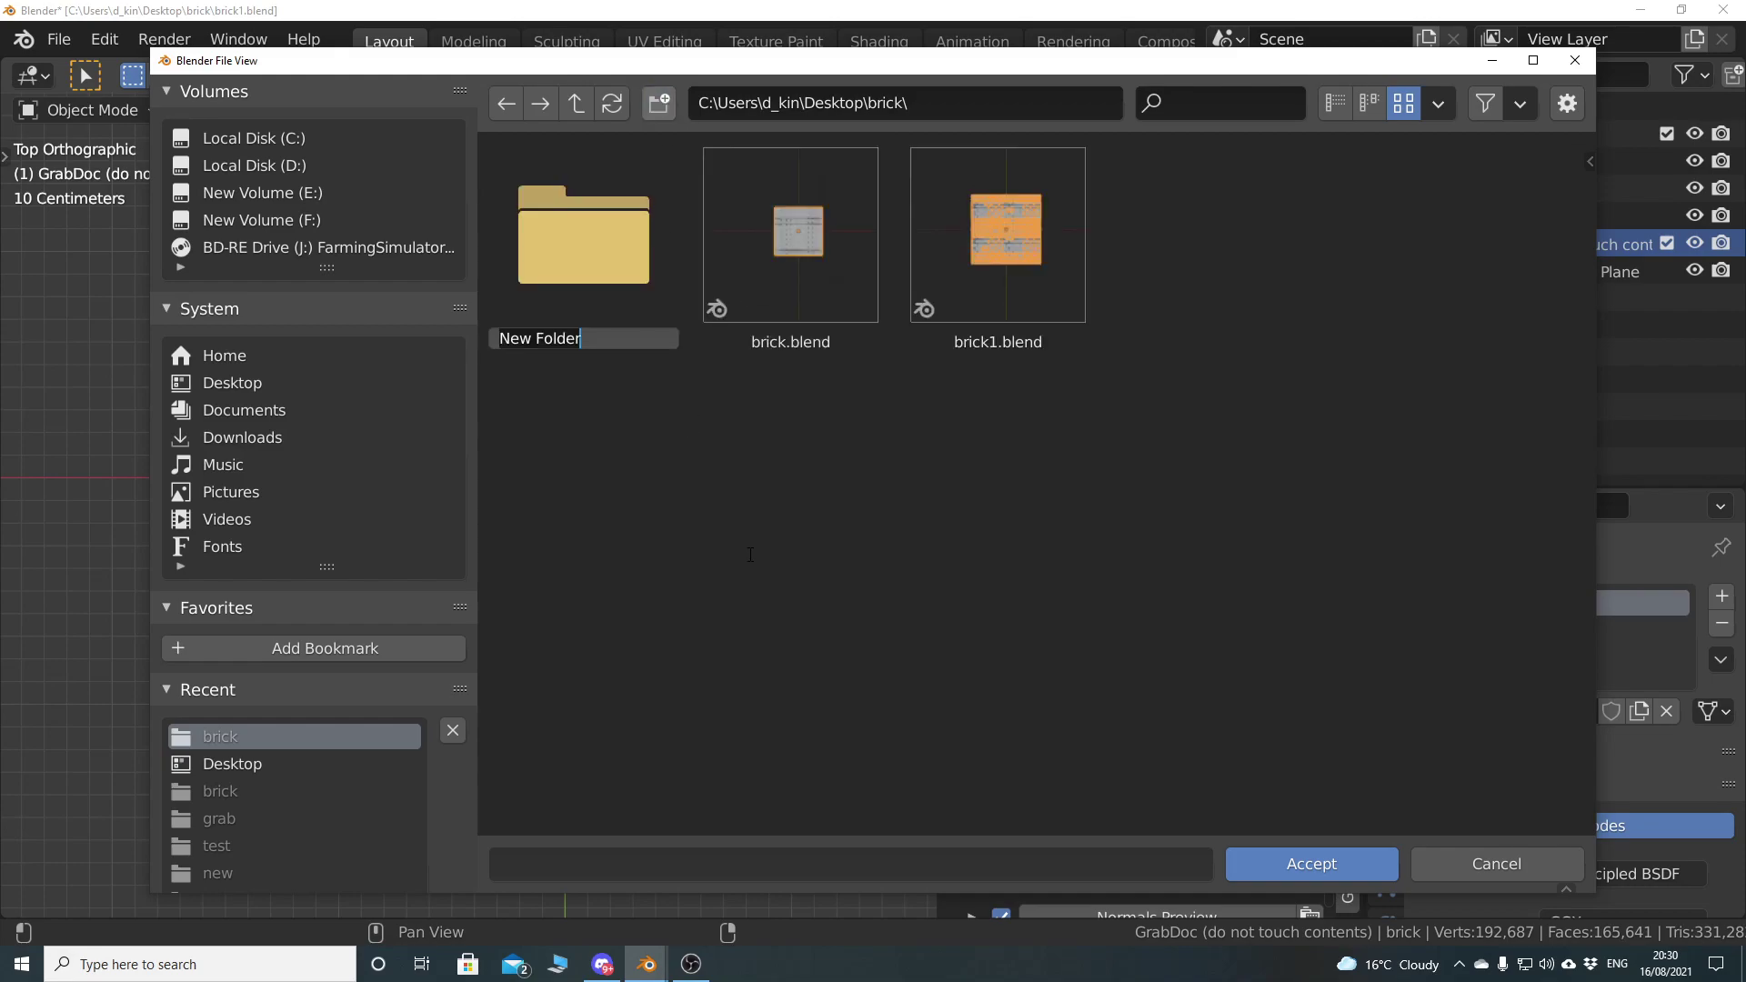
pyautogui.write('grab')
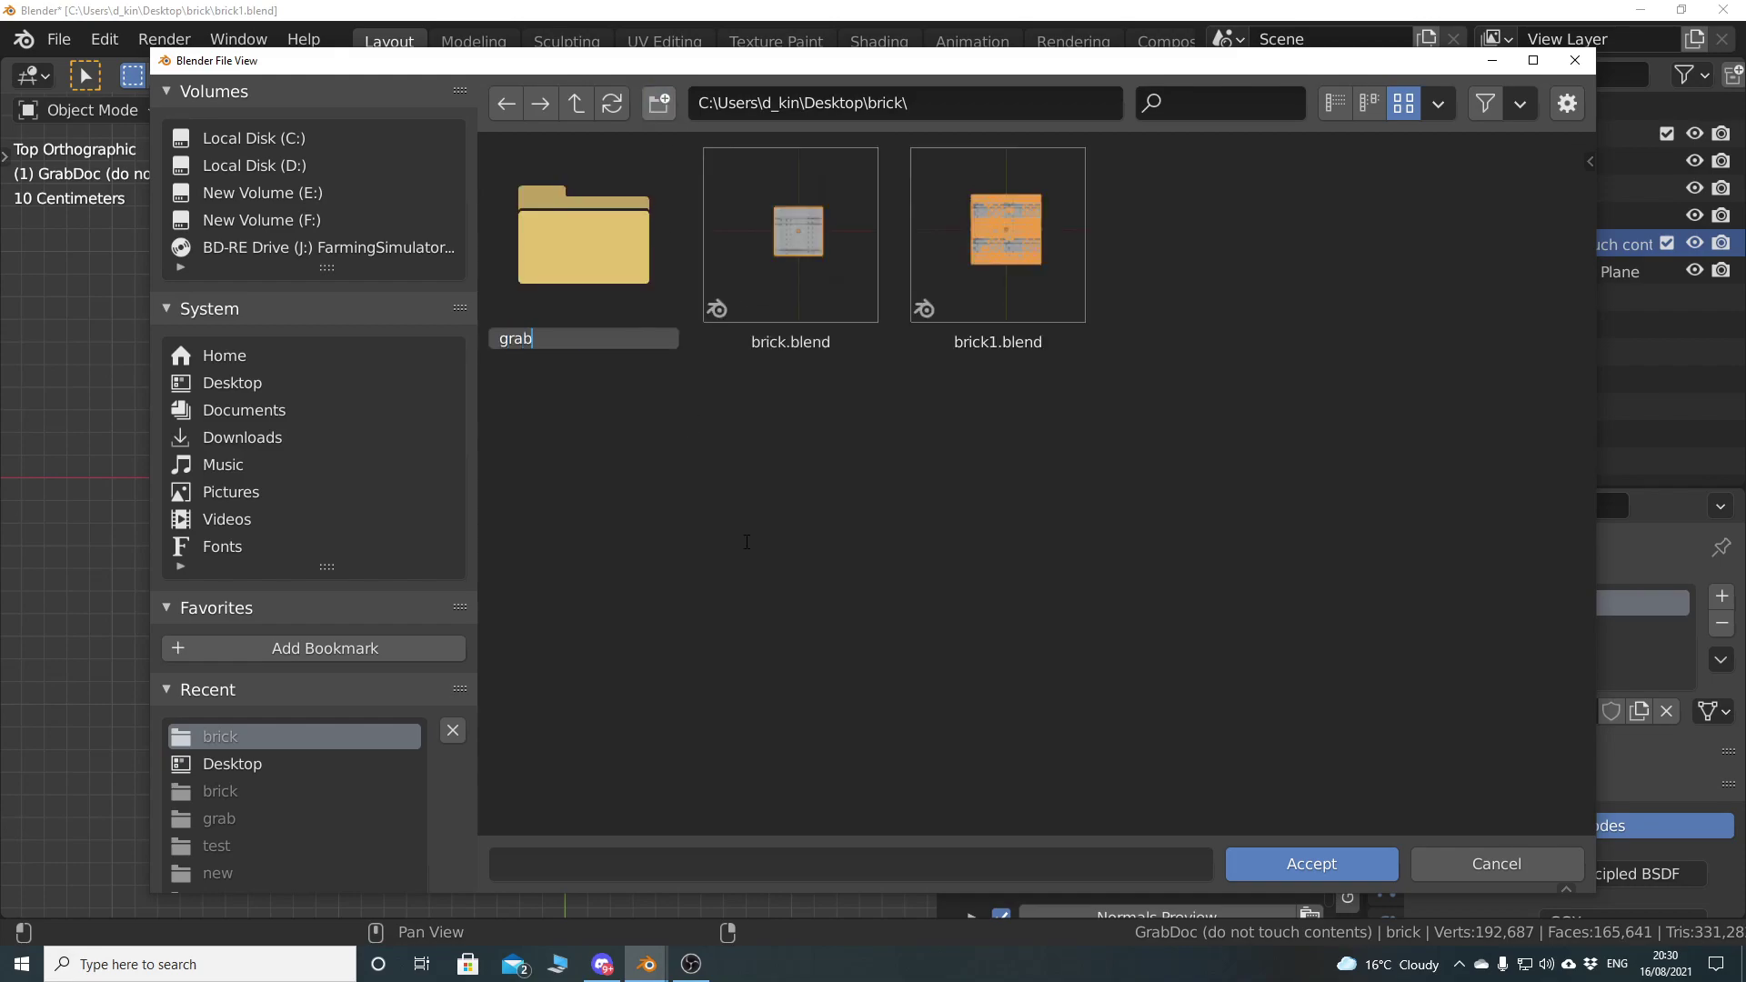
pyautogui.press('Return')
pyautogui.click(598, 251)
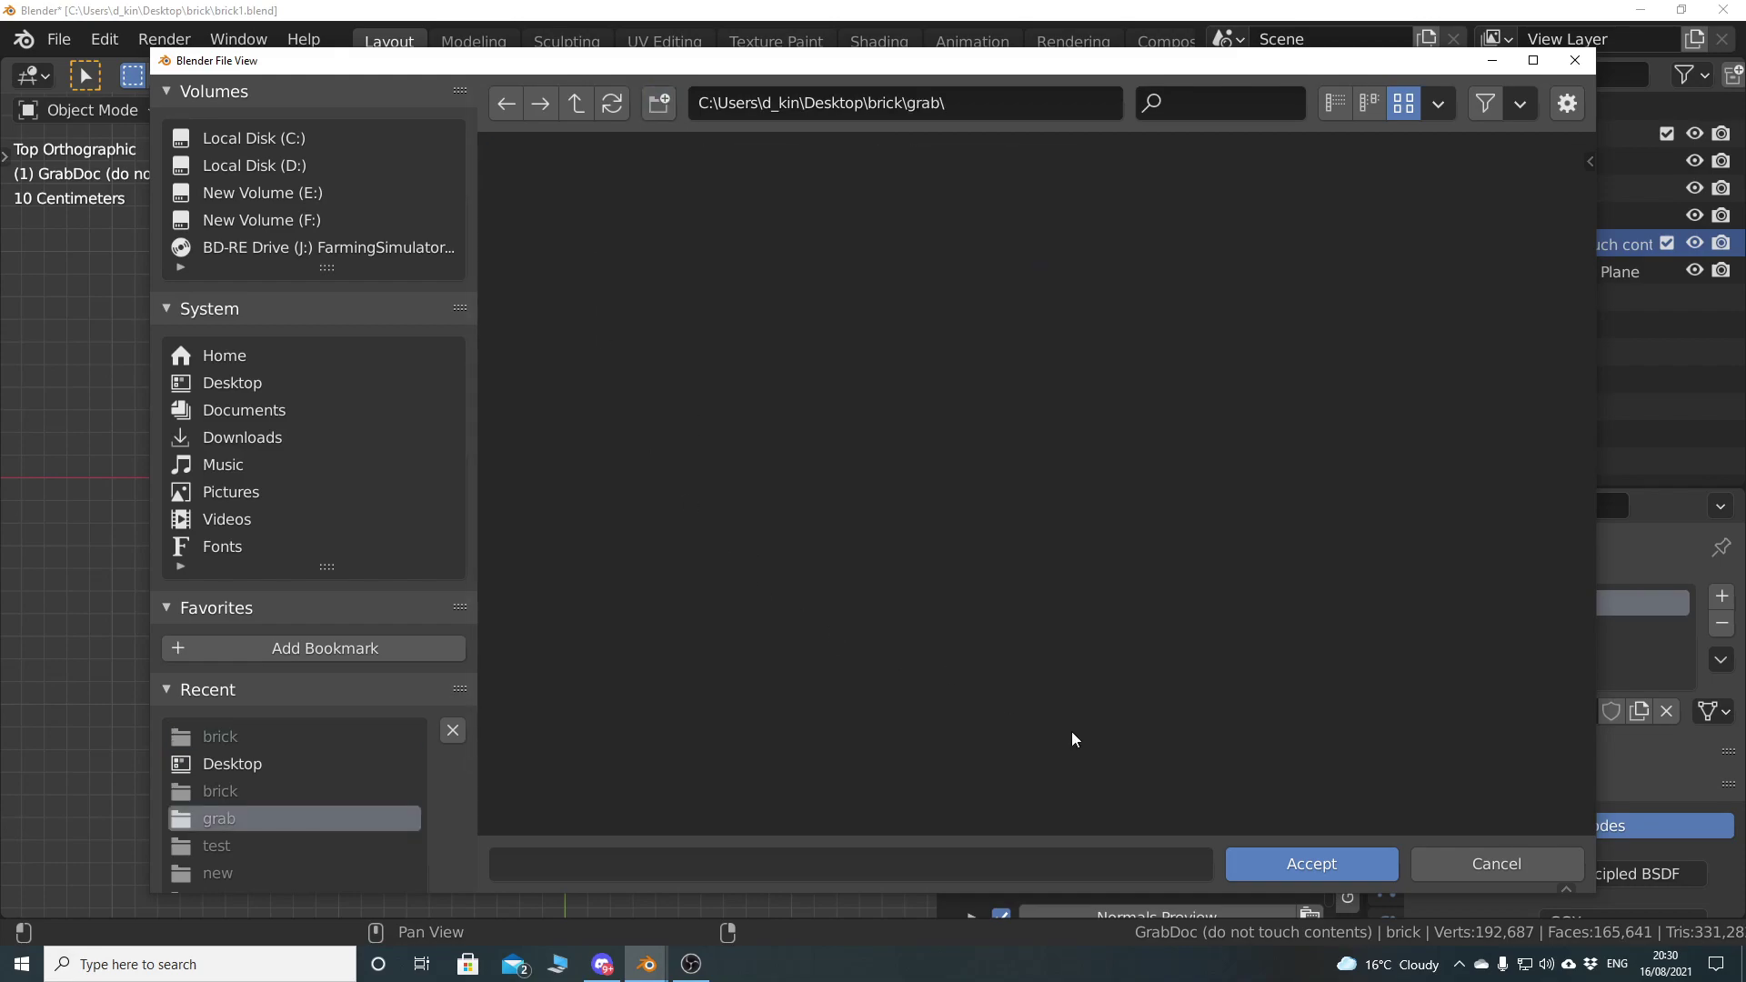
pyautogui.click(1286, 864)
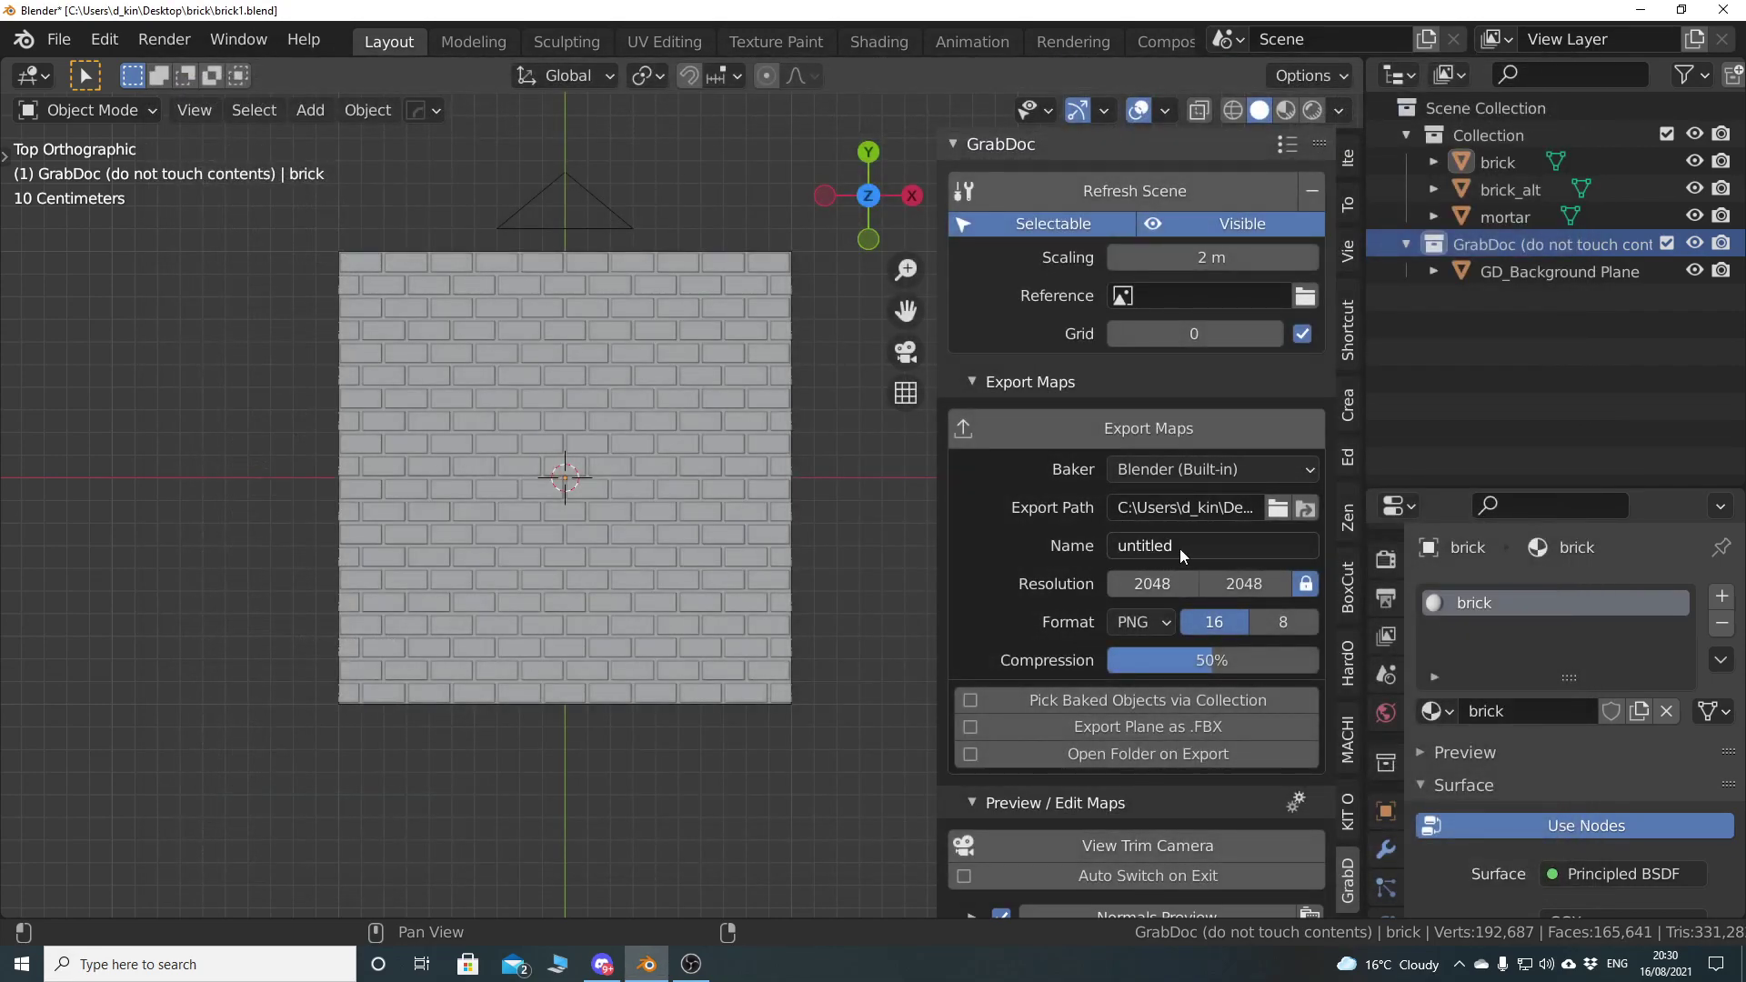
# Set the GrabDoc export name to brick
pyautogui.click(1182, 546)
pyautogui.write('b')
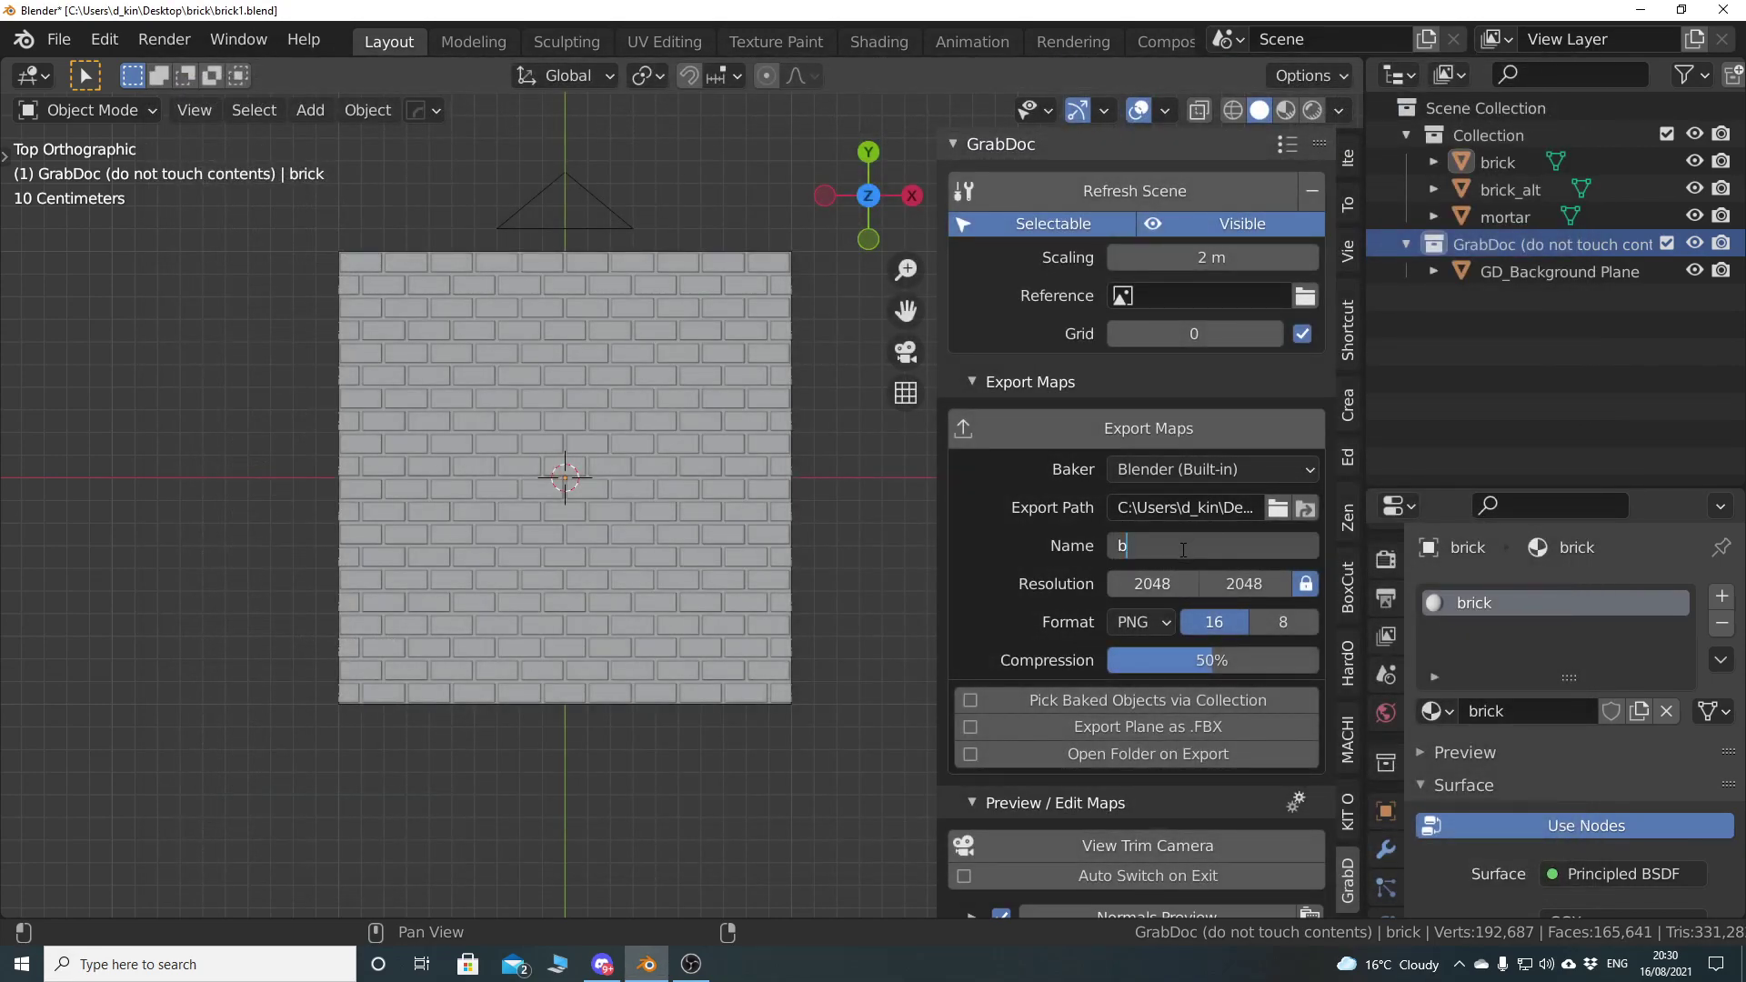
pyautogui.write('rick')
pyautogui.press('Return')
# Check the Normals map settings and expand the ID map settings to show its ID method and samples
pyautogui.scroll(-5, 1029, 540)
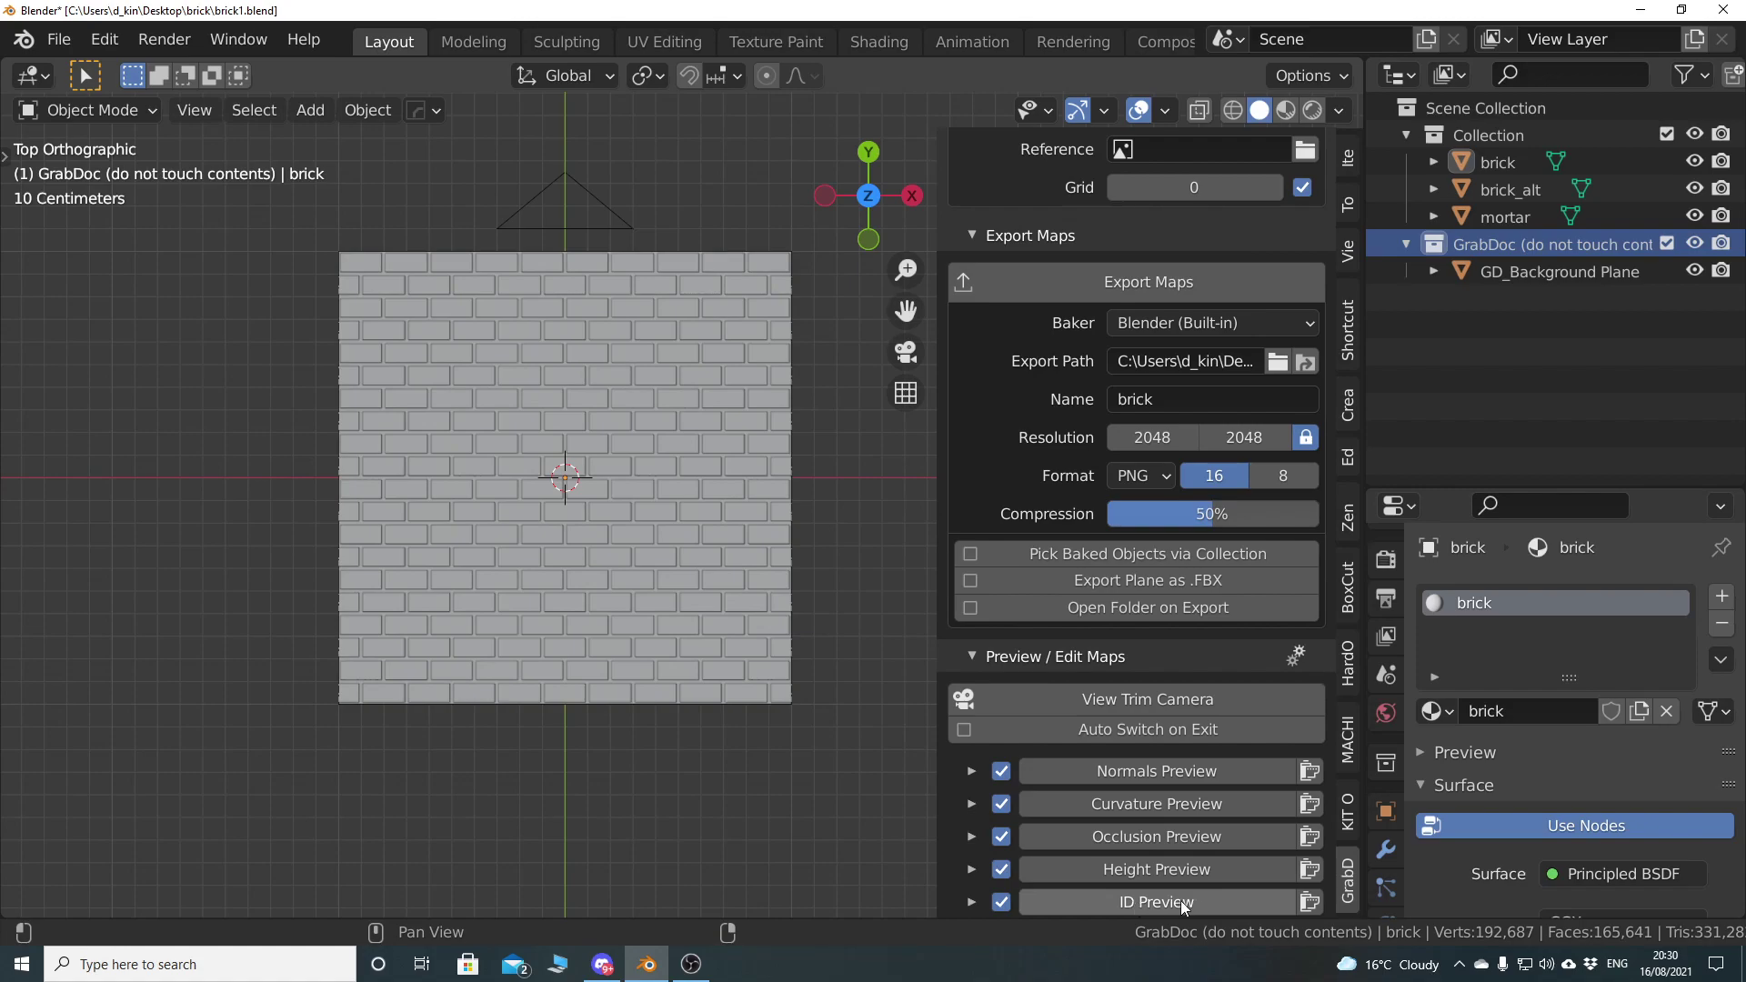
pyautogui.click(972, 772)
pyautogui.scroll(-3, 970, 771)
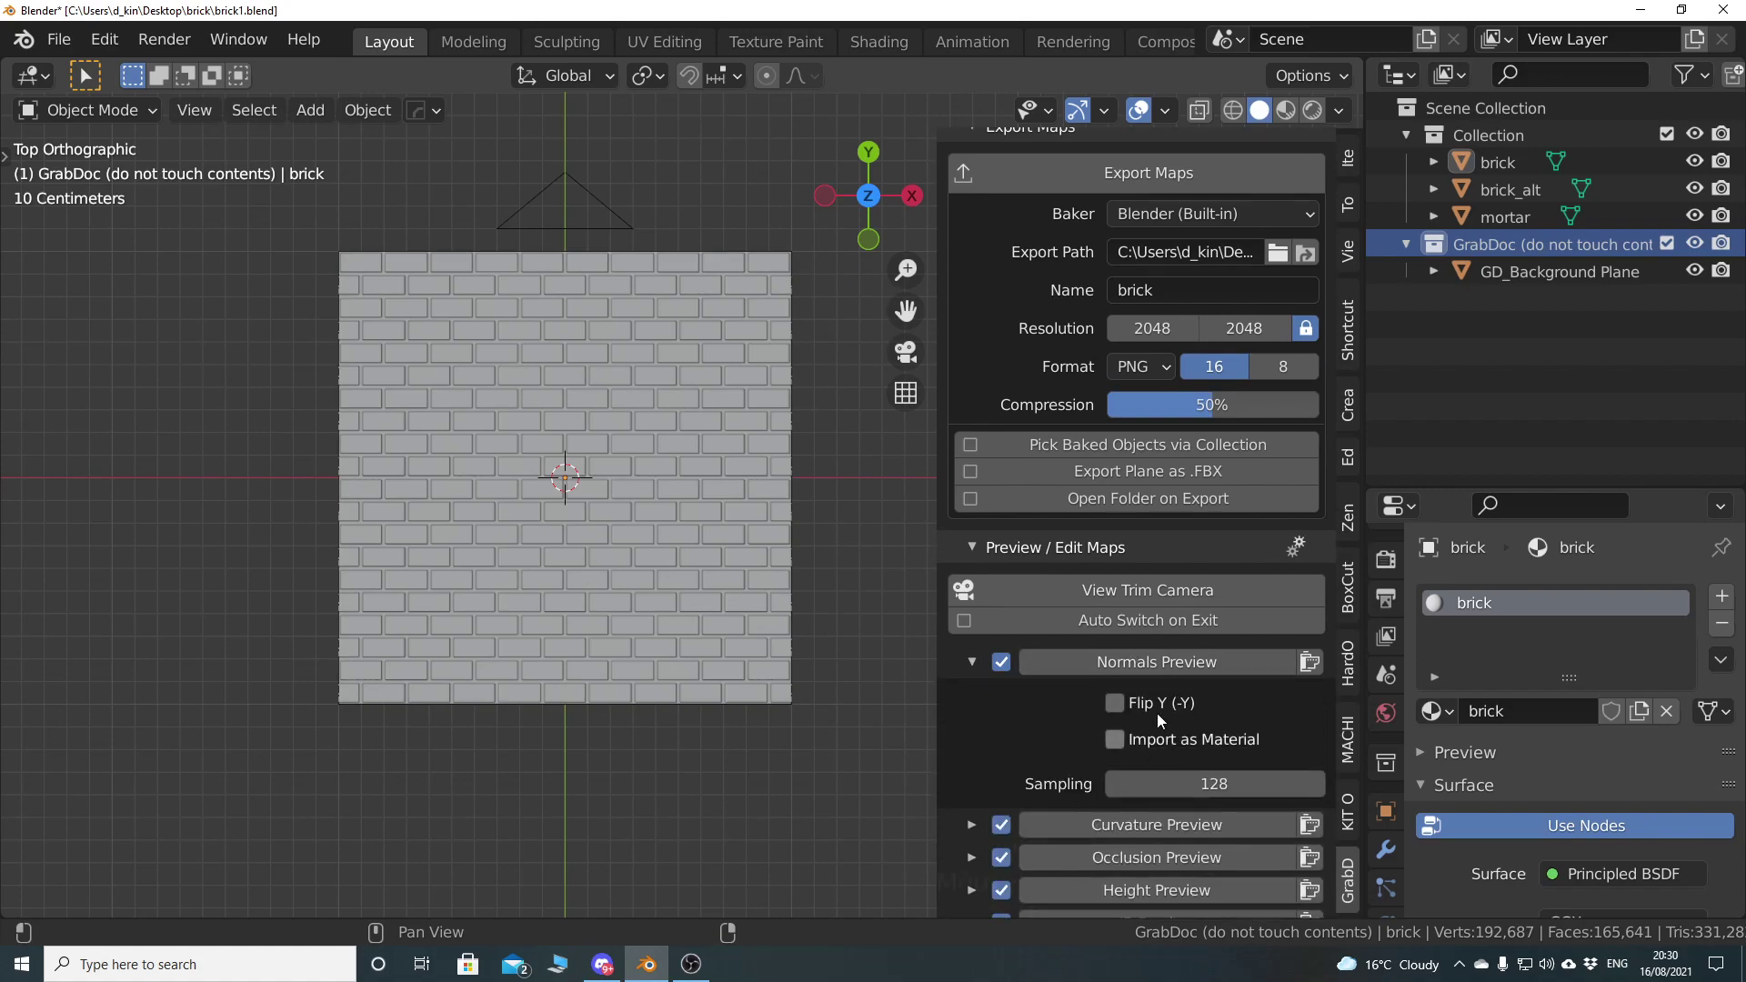
pyautogui.click(971, 660)
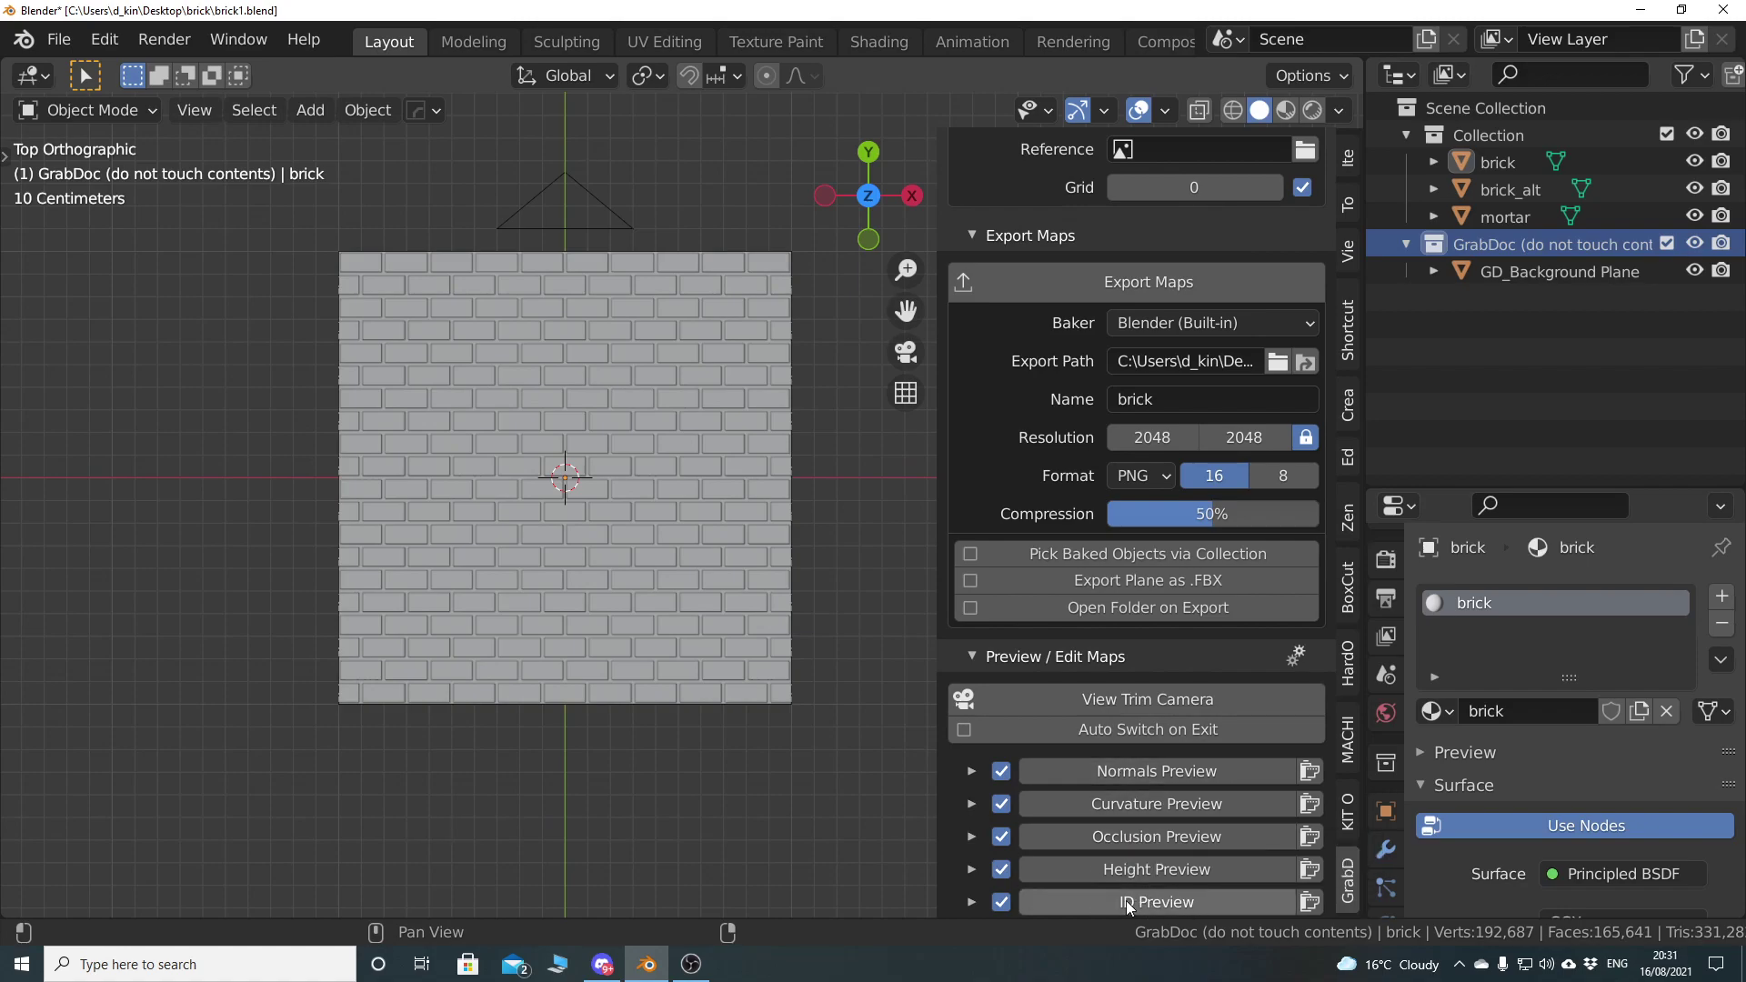
pyautogui.click(971, 902)
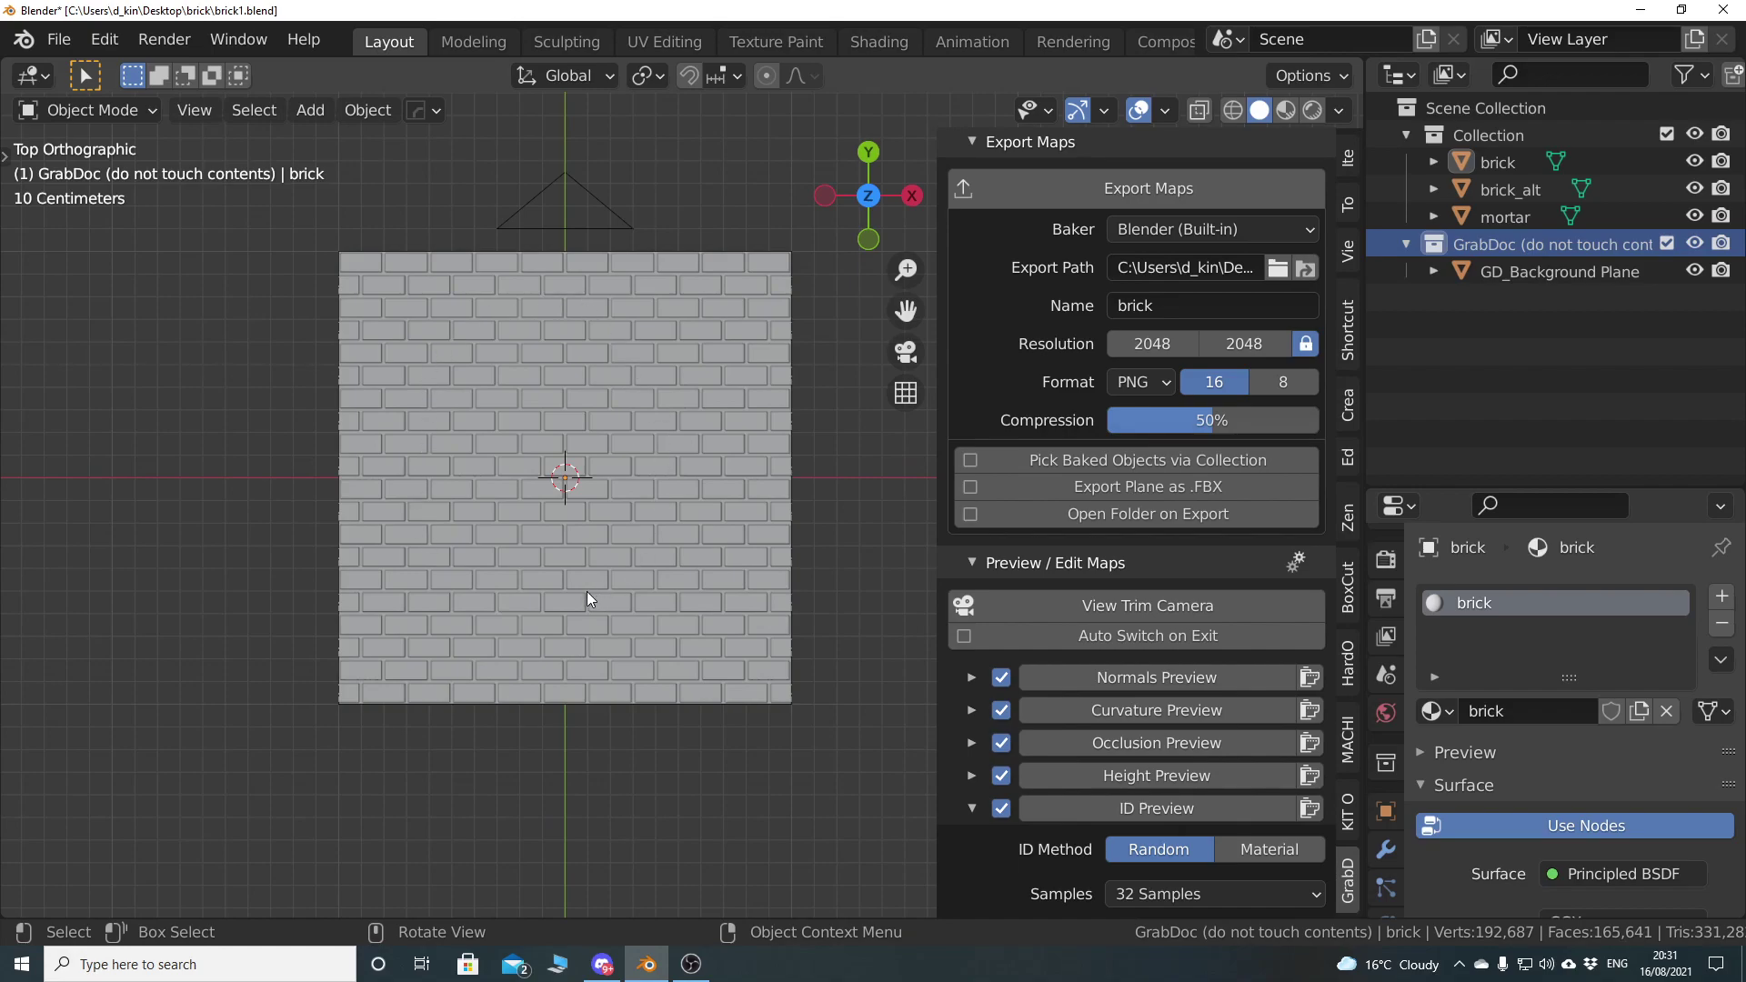
# Highlight the brick, brick_alt and mortar objects one after another to check which parts they cover, and deselect everything
pyautogui.click(1505, 161)
pyautogui.click(1504, 188)
pyautogui.click(1504, 217)
pyautogui.click(1497, 162)
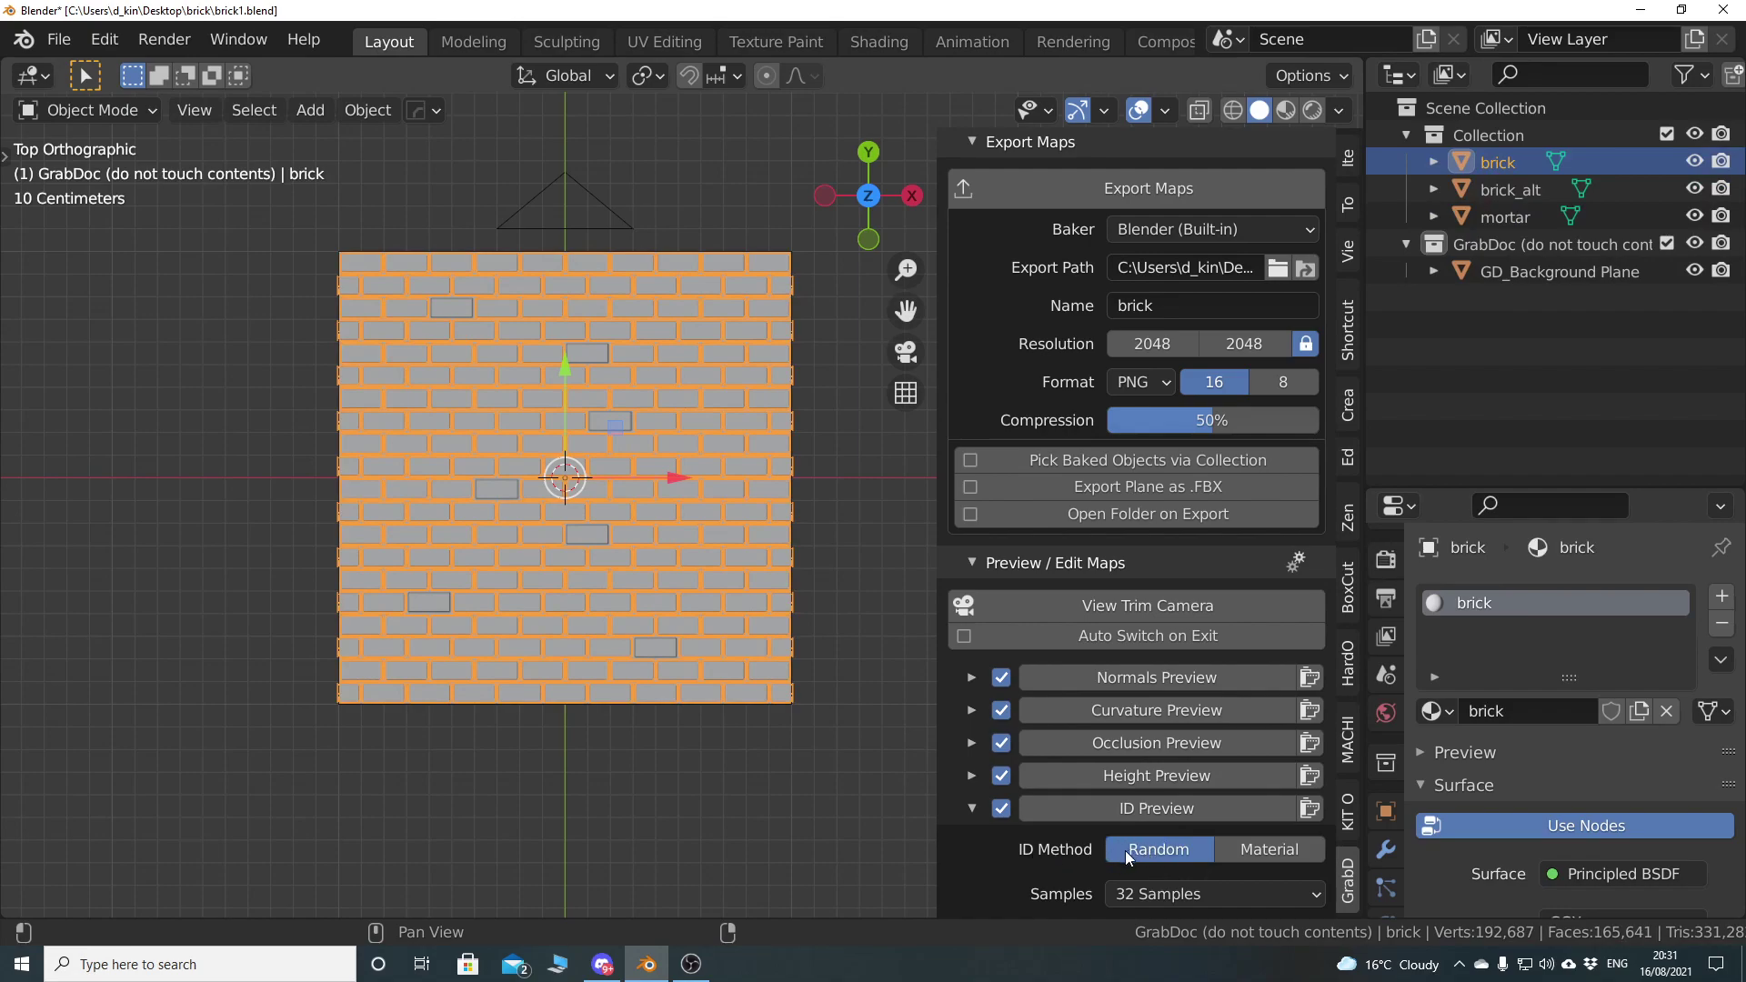
pyautogui.click(698, 787)
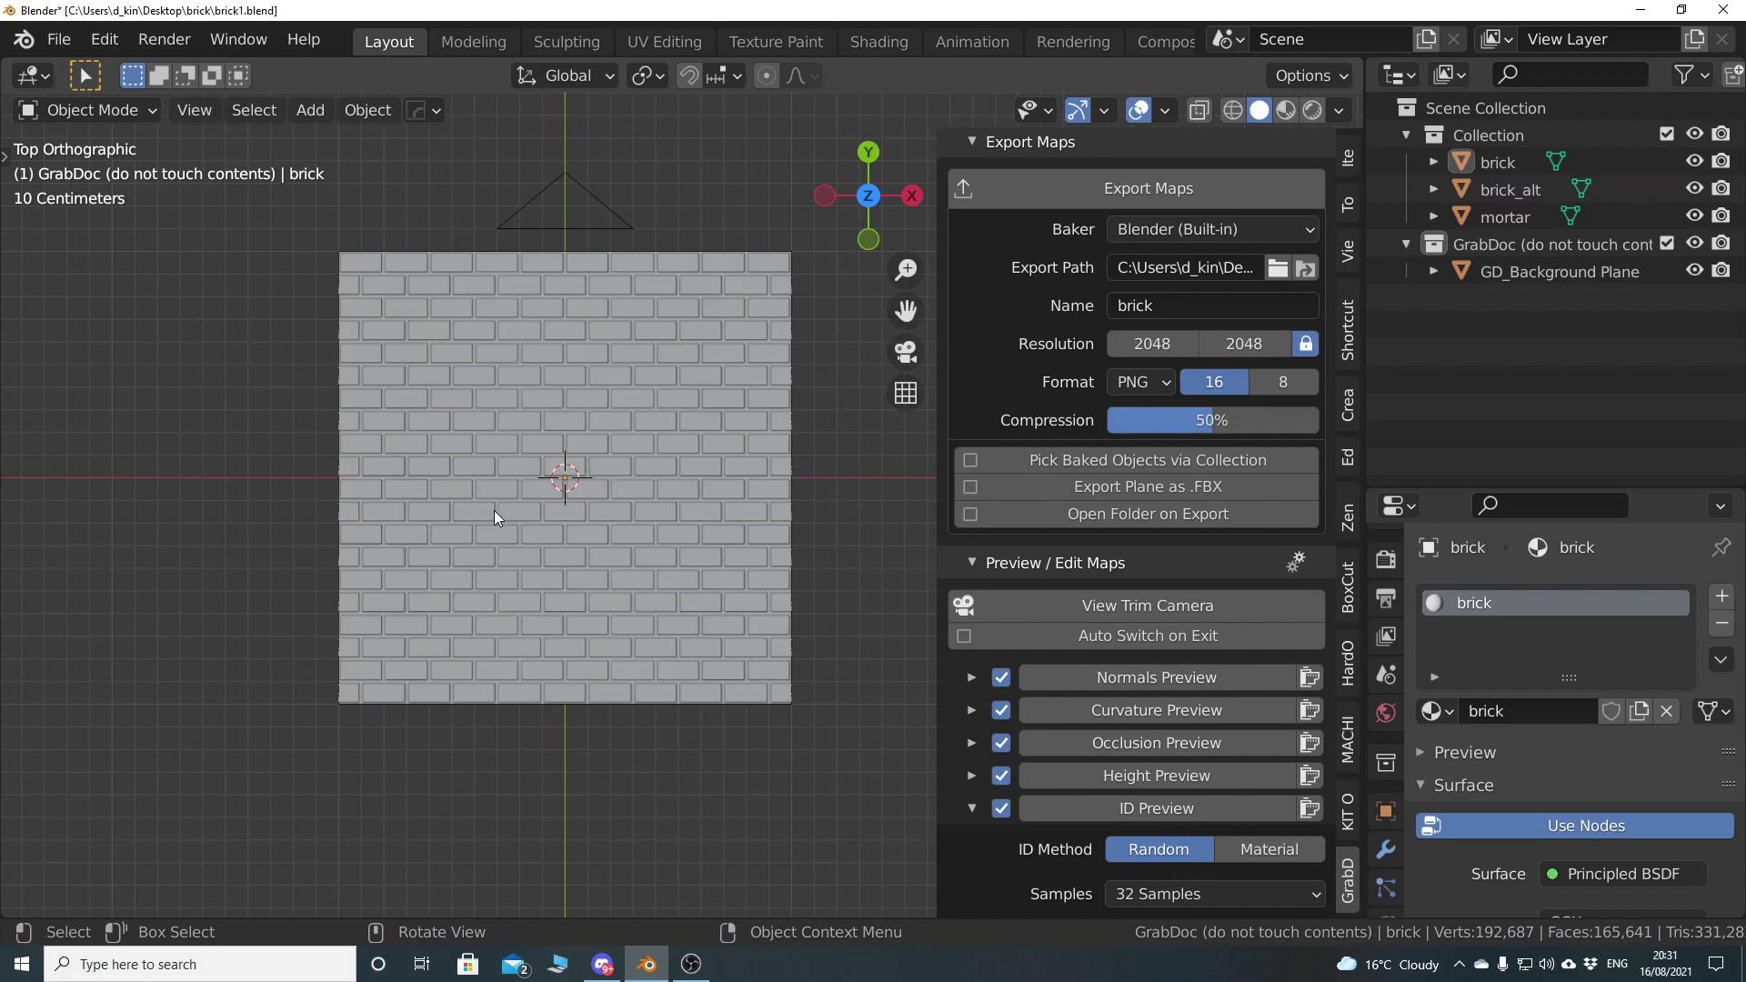
# Save the scene, and preview the ID map up close with the Random ID method
pyautogui.hotkey('ctrl', 's')
pyautogui.click(1155, 809)
pyautogui.click(1155, 910)
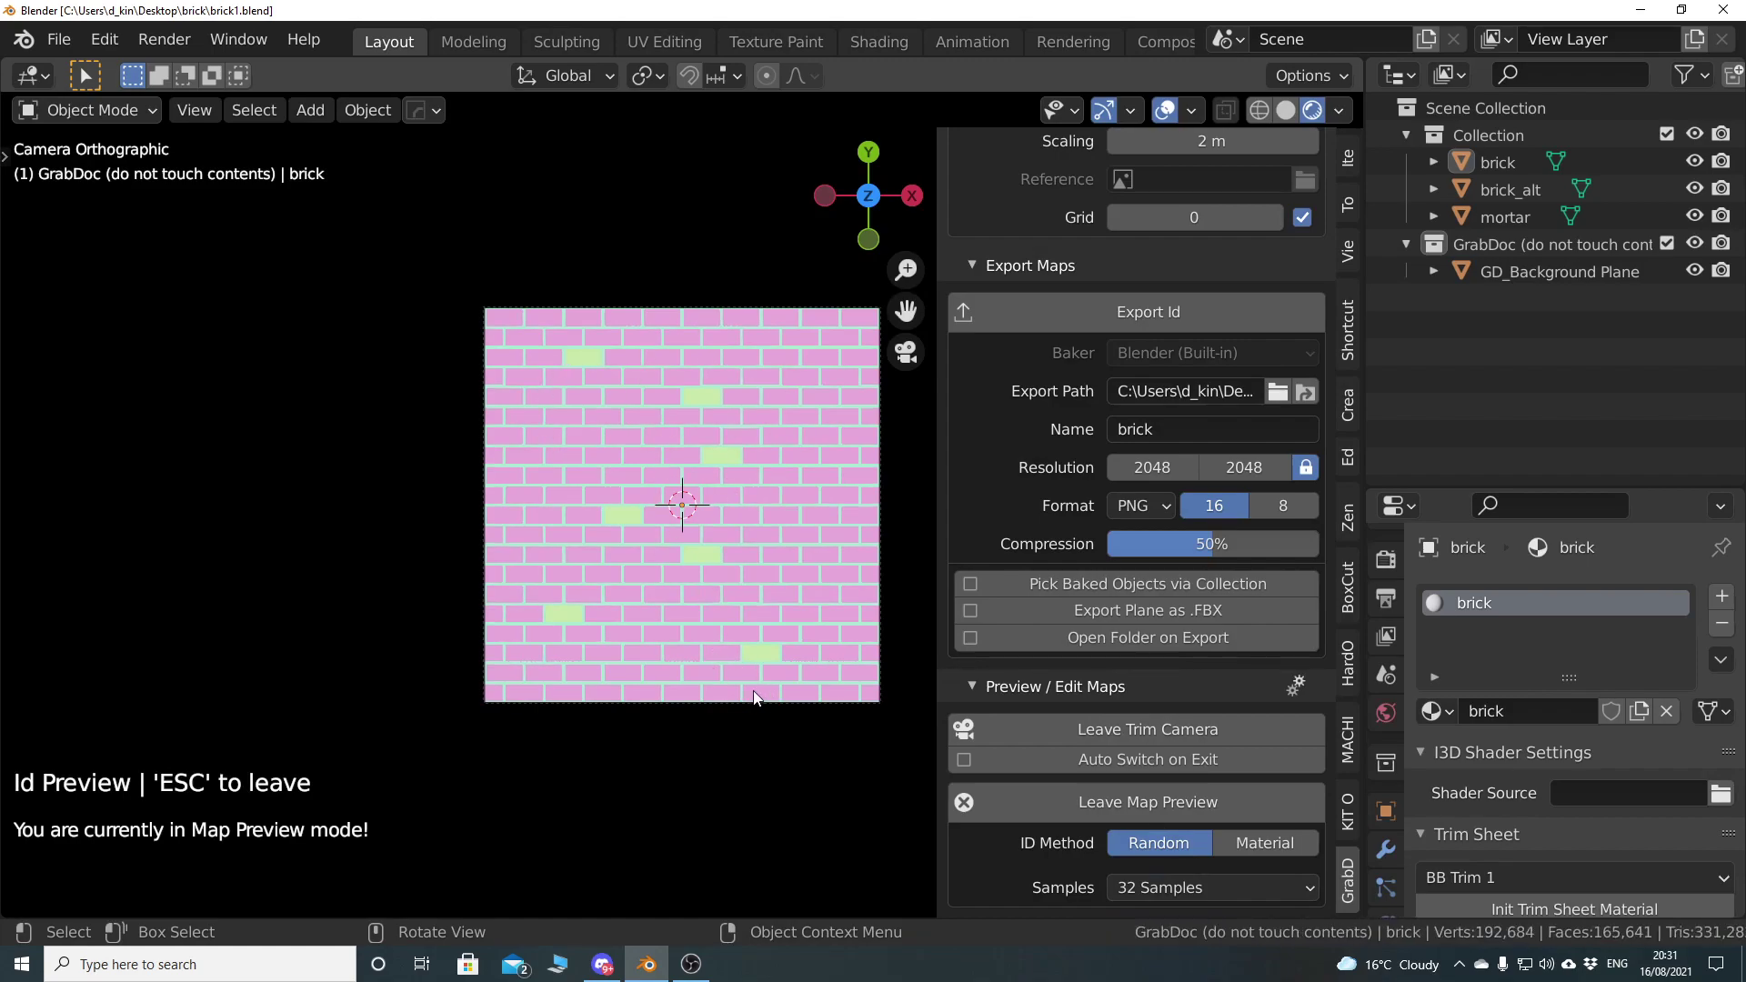
pyautogui.scroll(3, 715, 547)
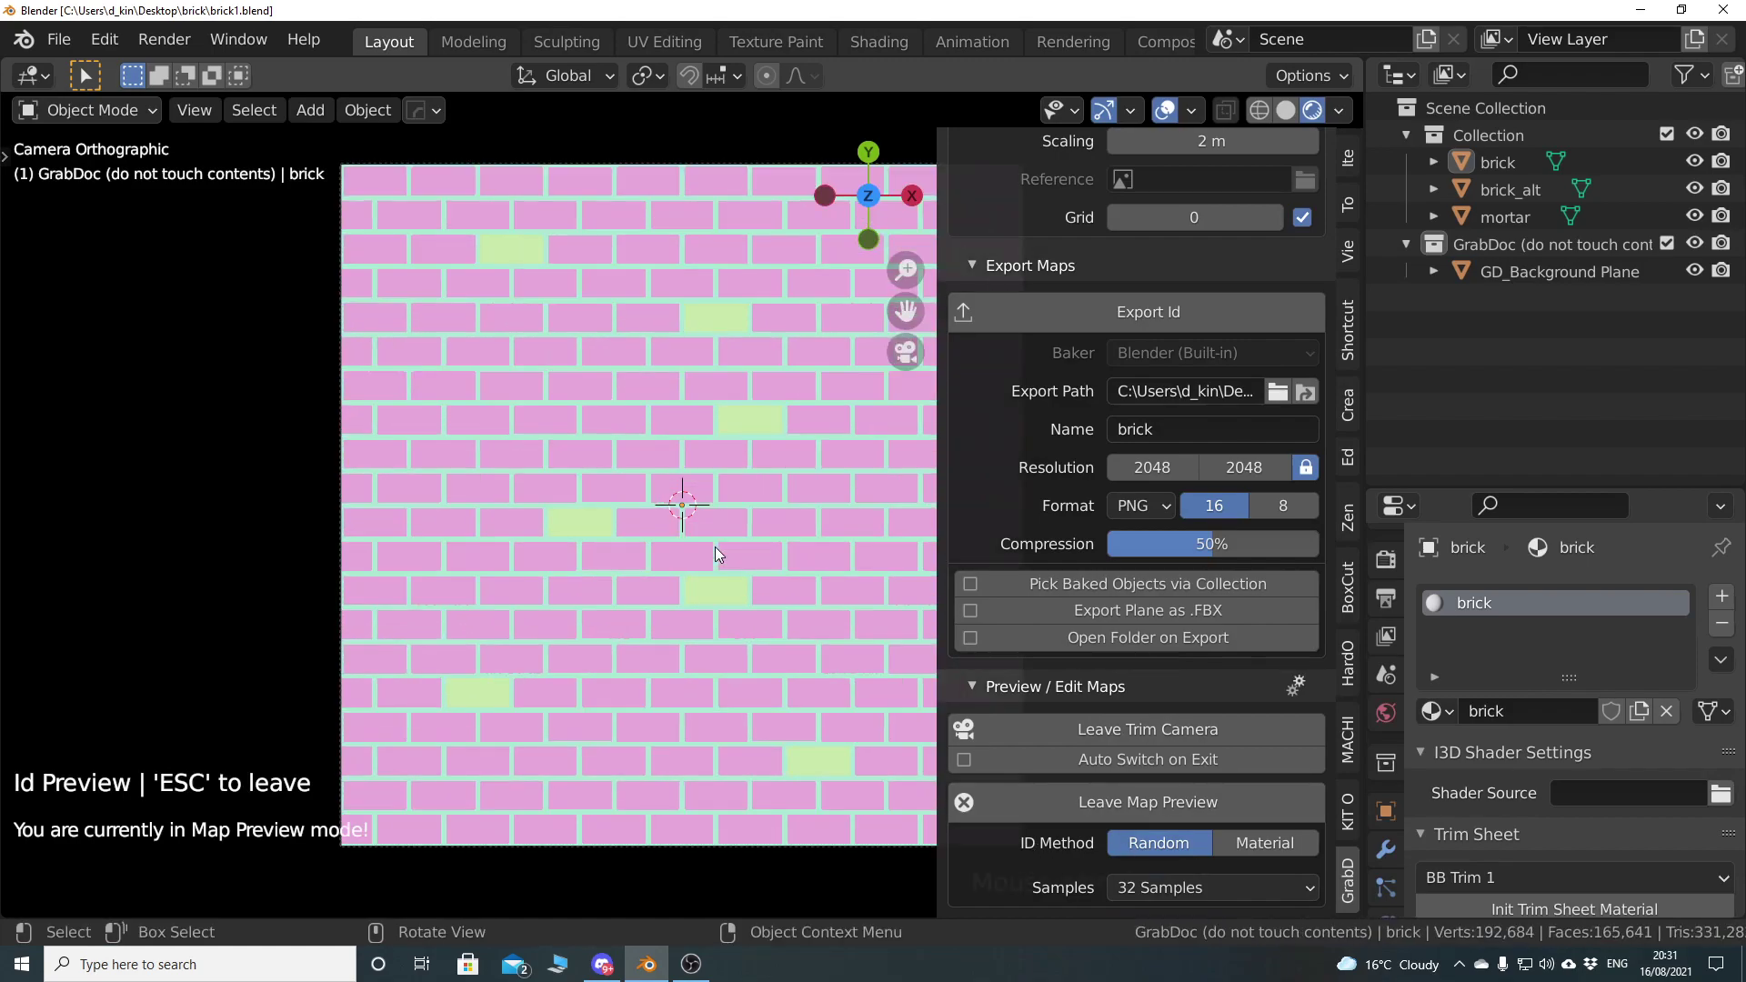
pyautogui.scroll(6, 715, 548)
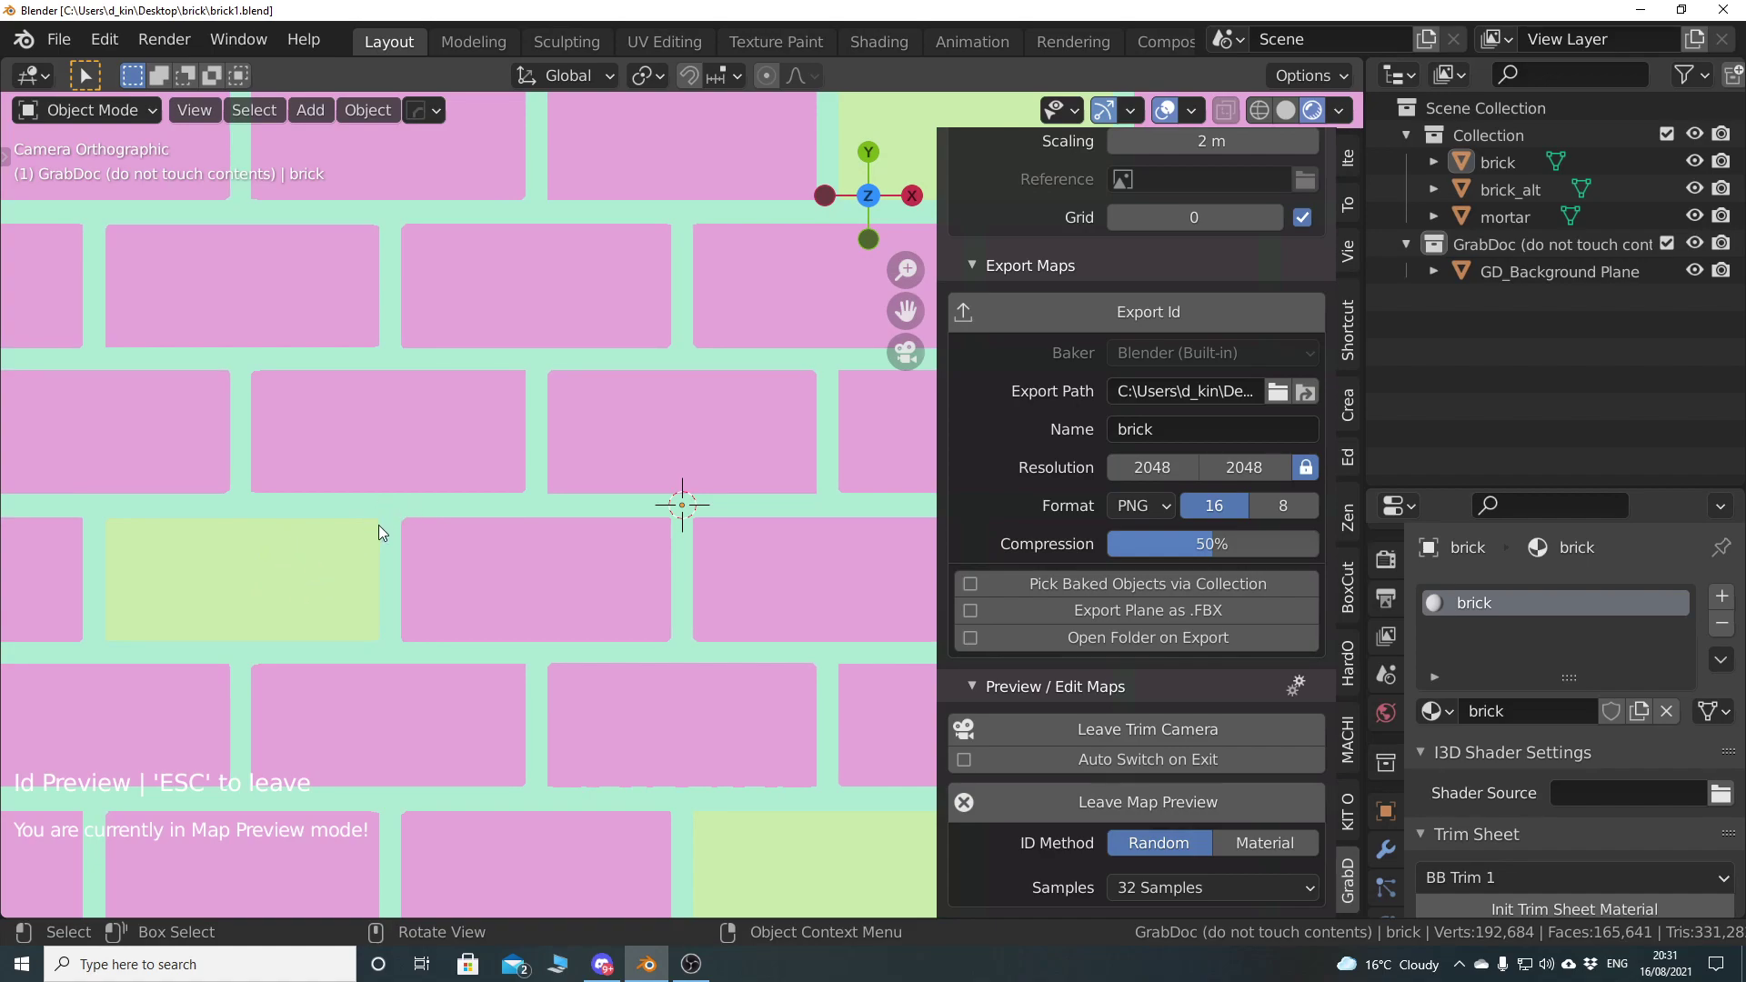
pyautogui.scroll(-8, 376, 519)
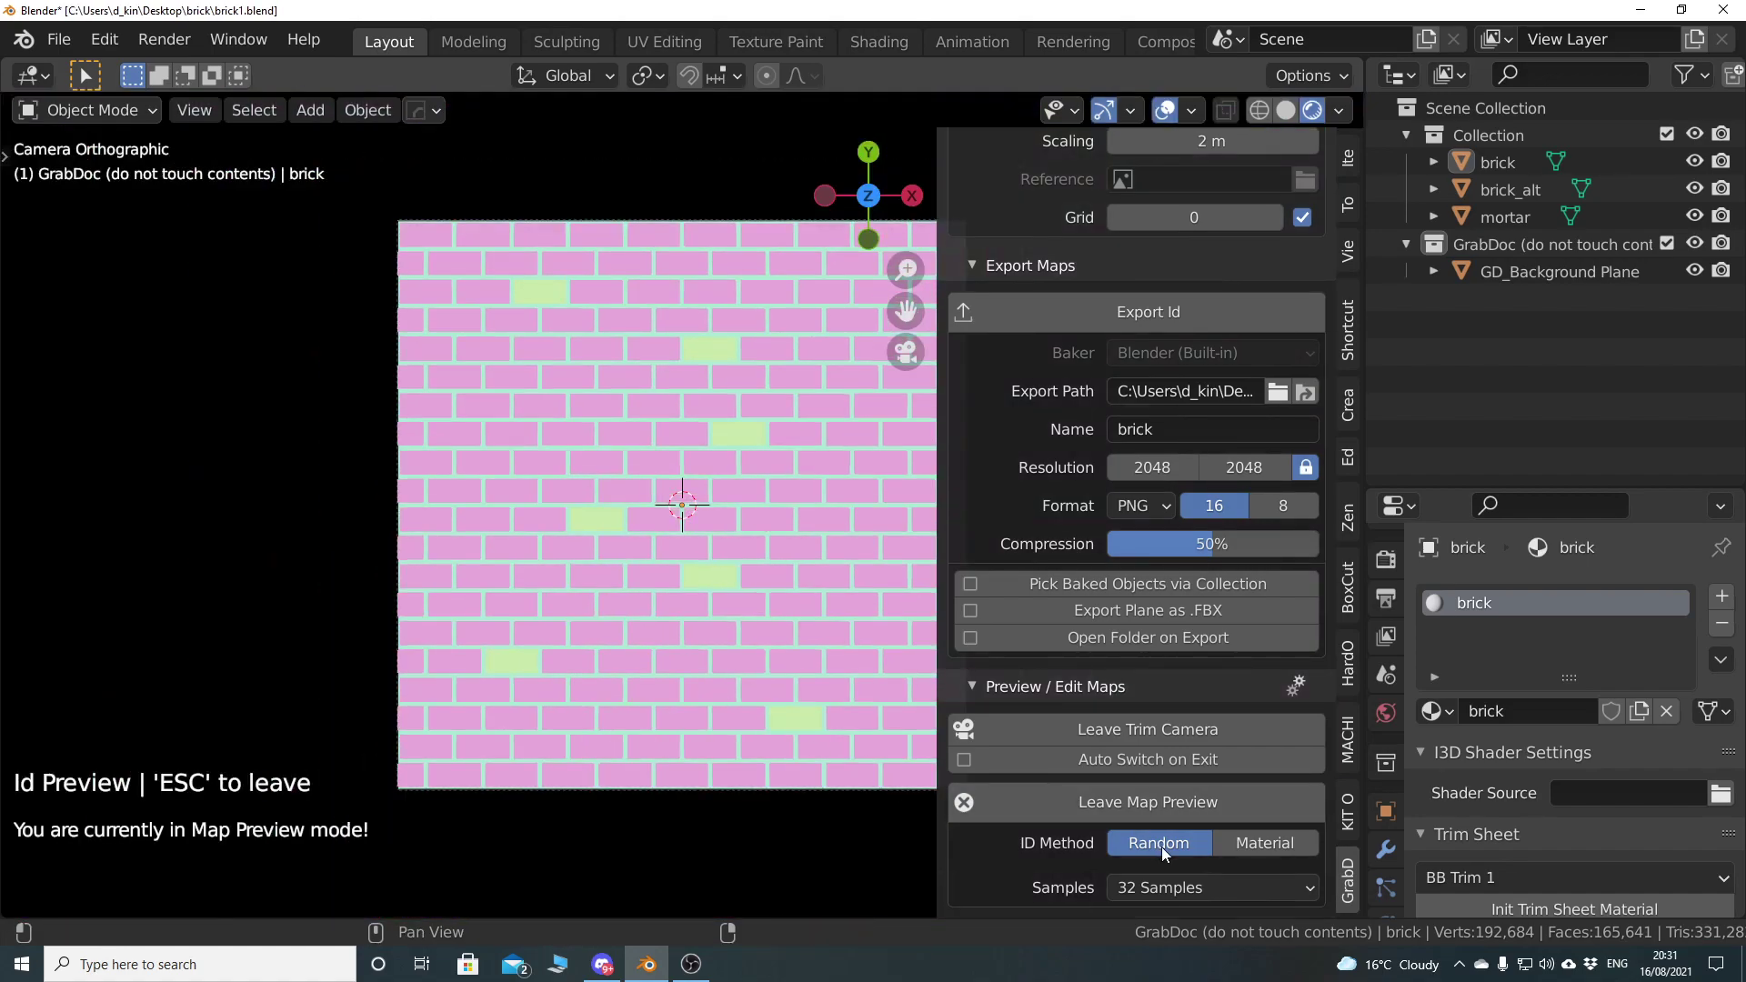
# Try the Material ID method, return to Random and leave the map preview
pyautogui.click(1251, 842)
pyautogui.click(1182, 842)
pyautogui.click(1030, 806)
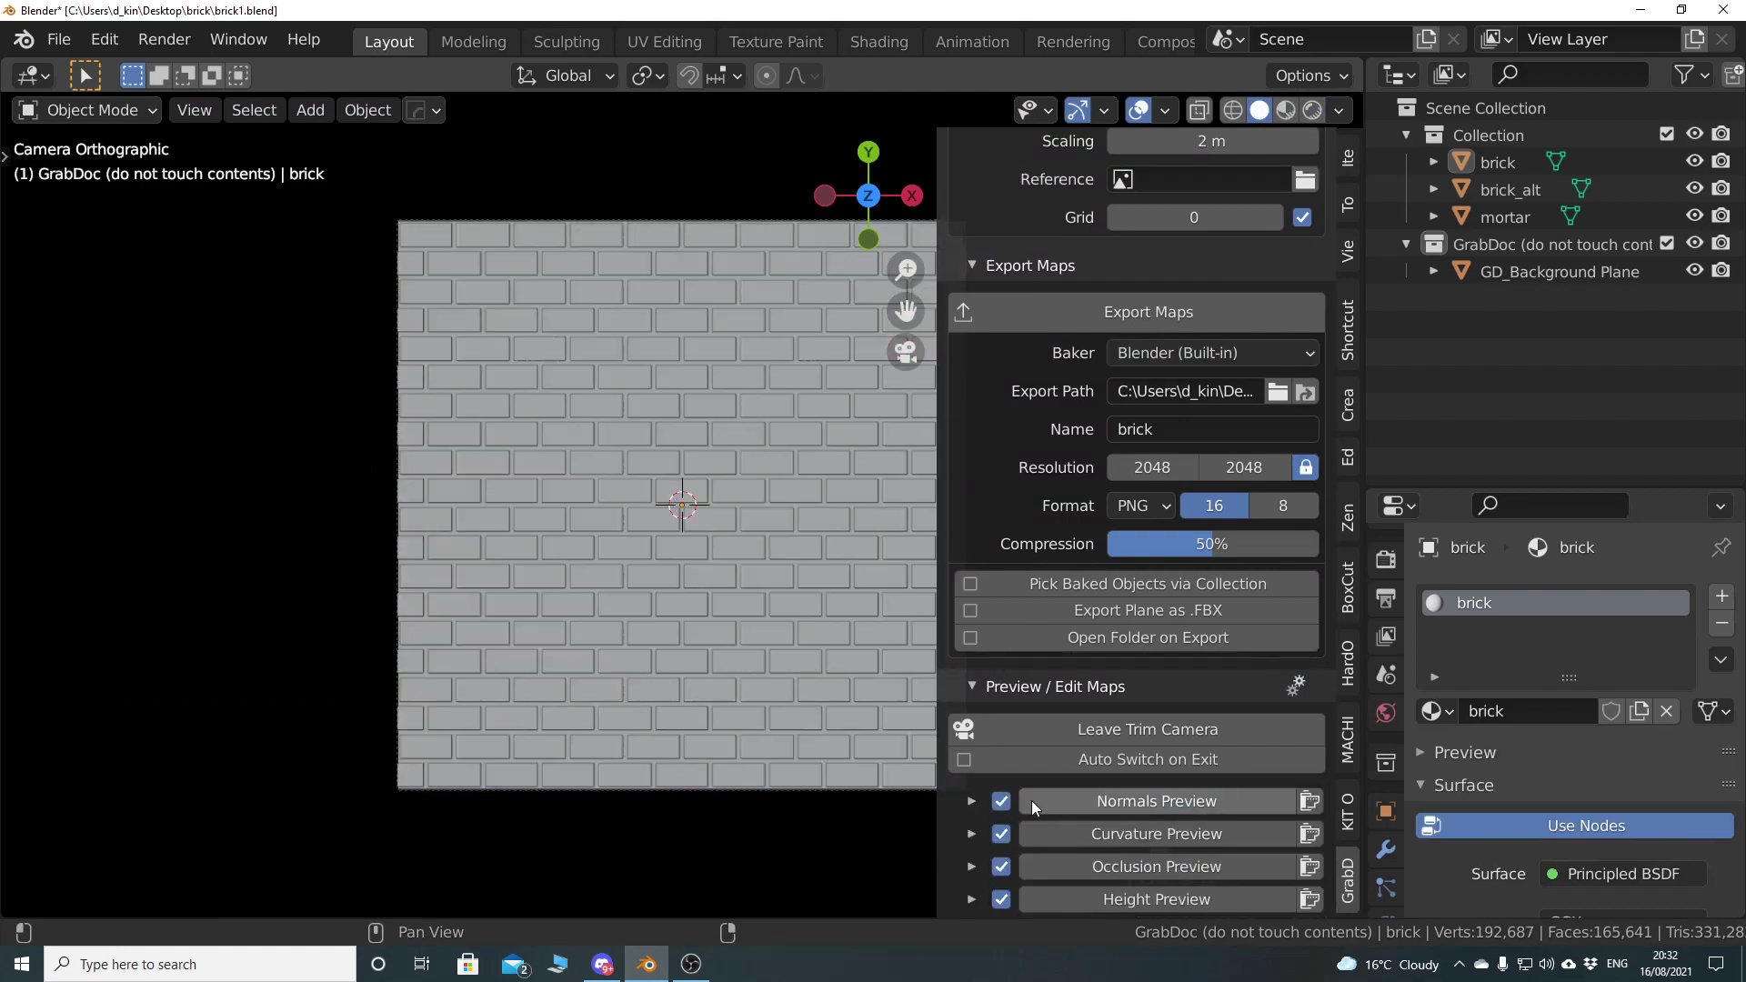
# Preview the height map of the wall, and return to the ID map preview to inspect the alternate bricks' colours
pyautogui.click(1125, 896)
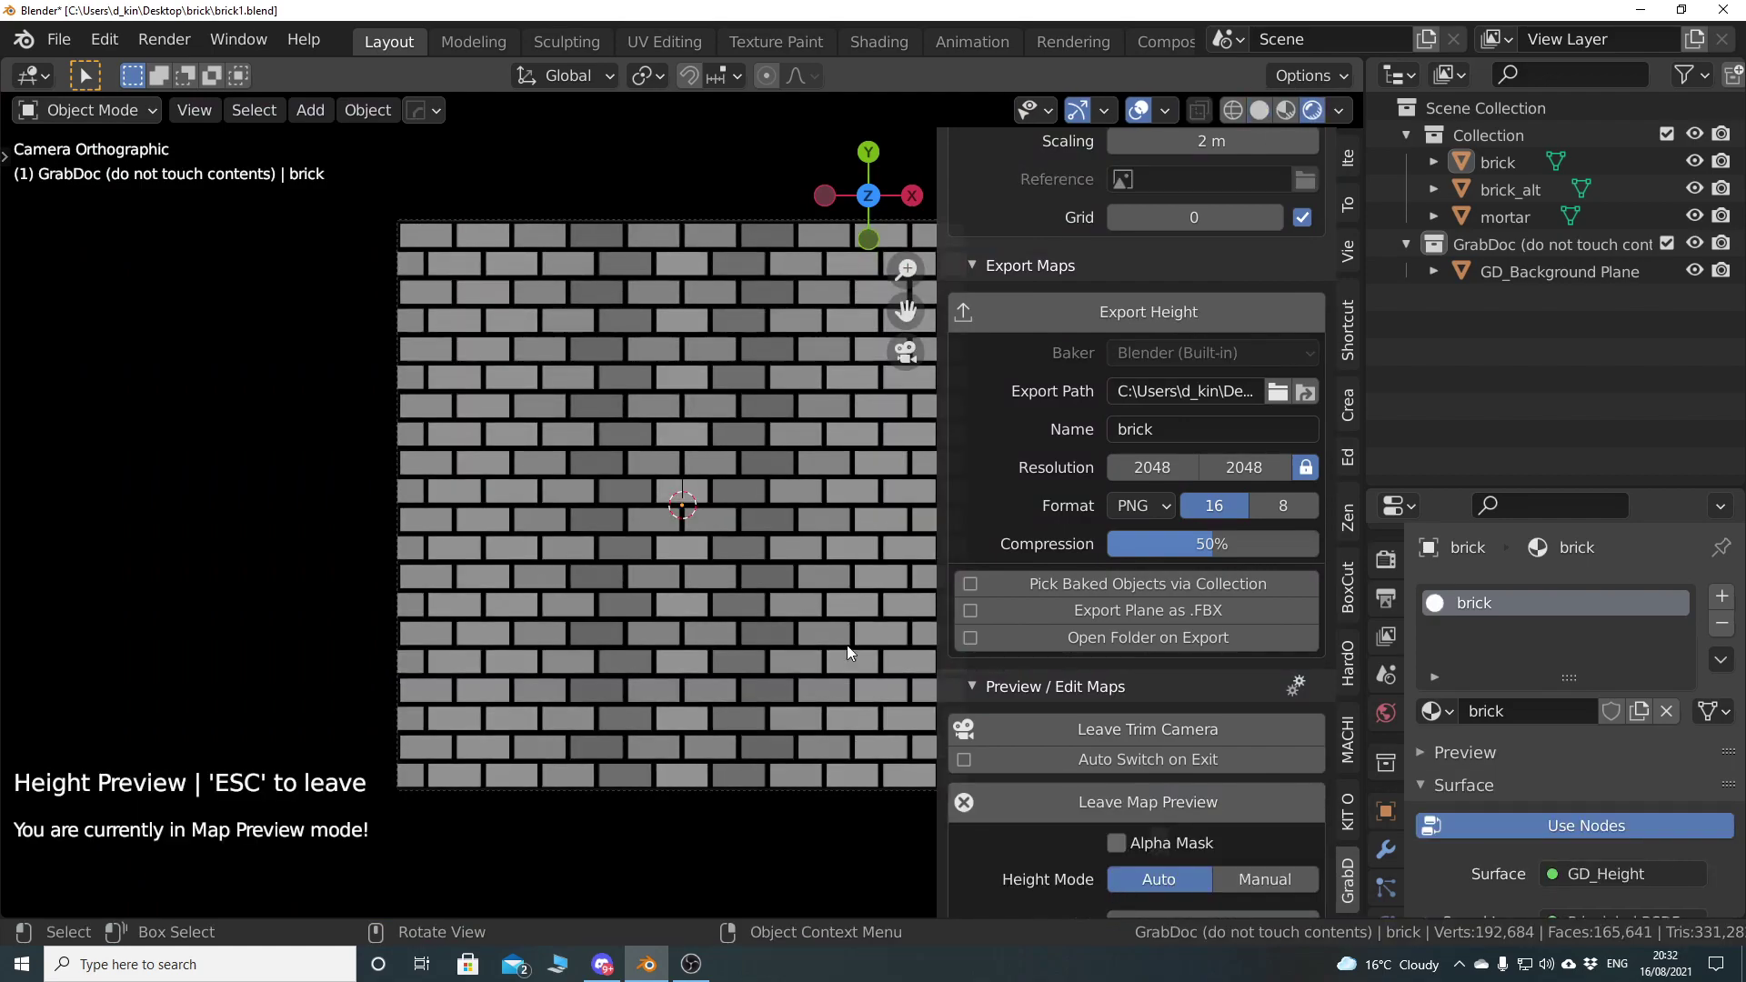
pyautogui.click(979, 806)
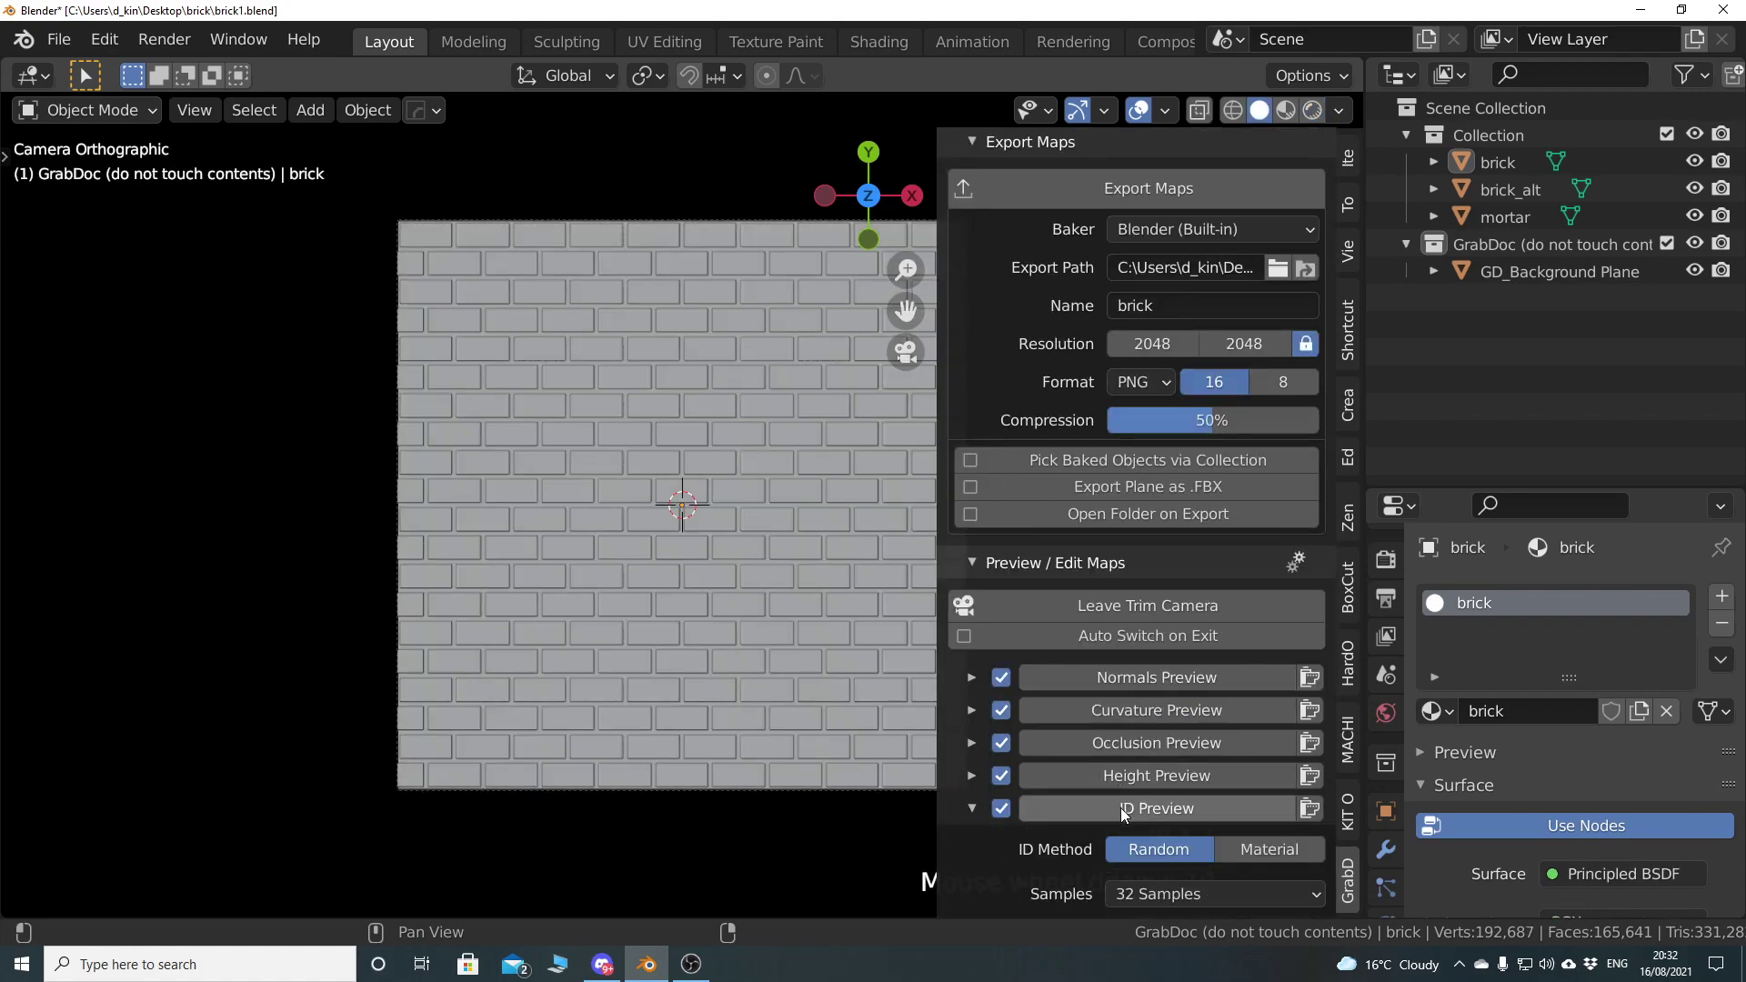
pyautogui.click(1120, 807)
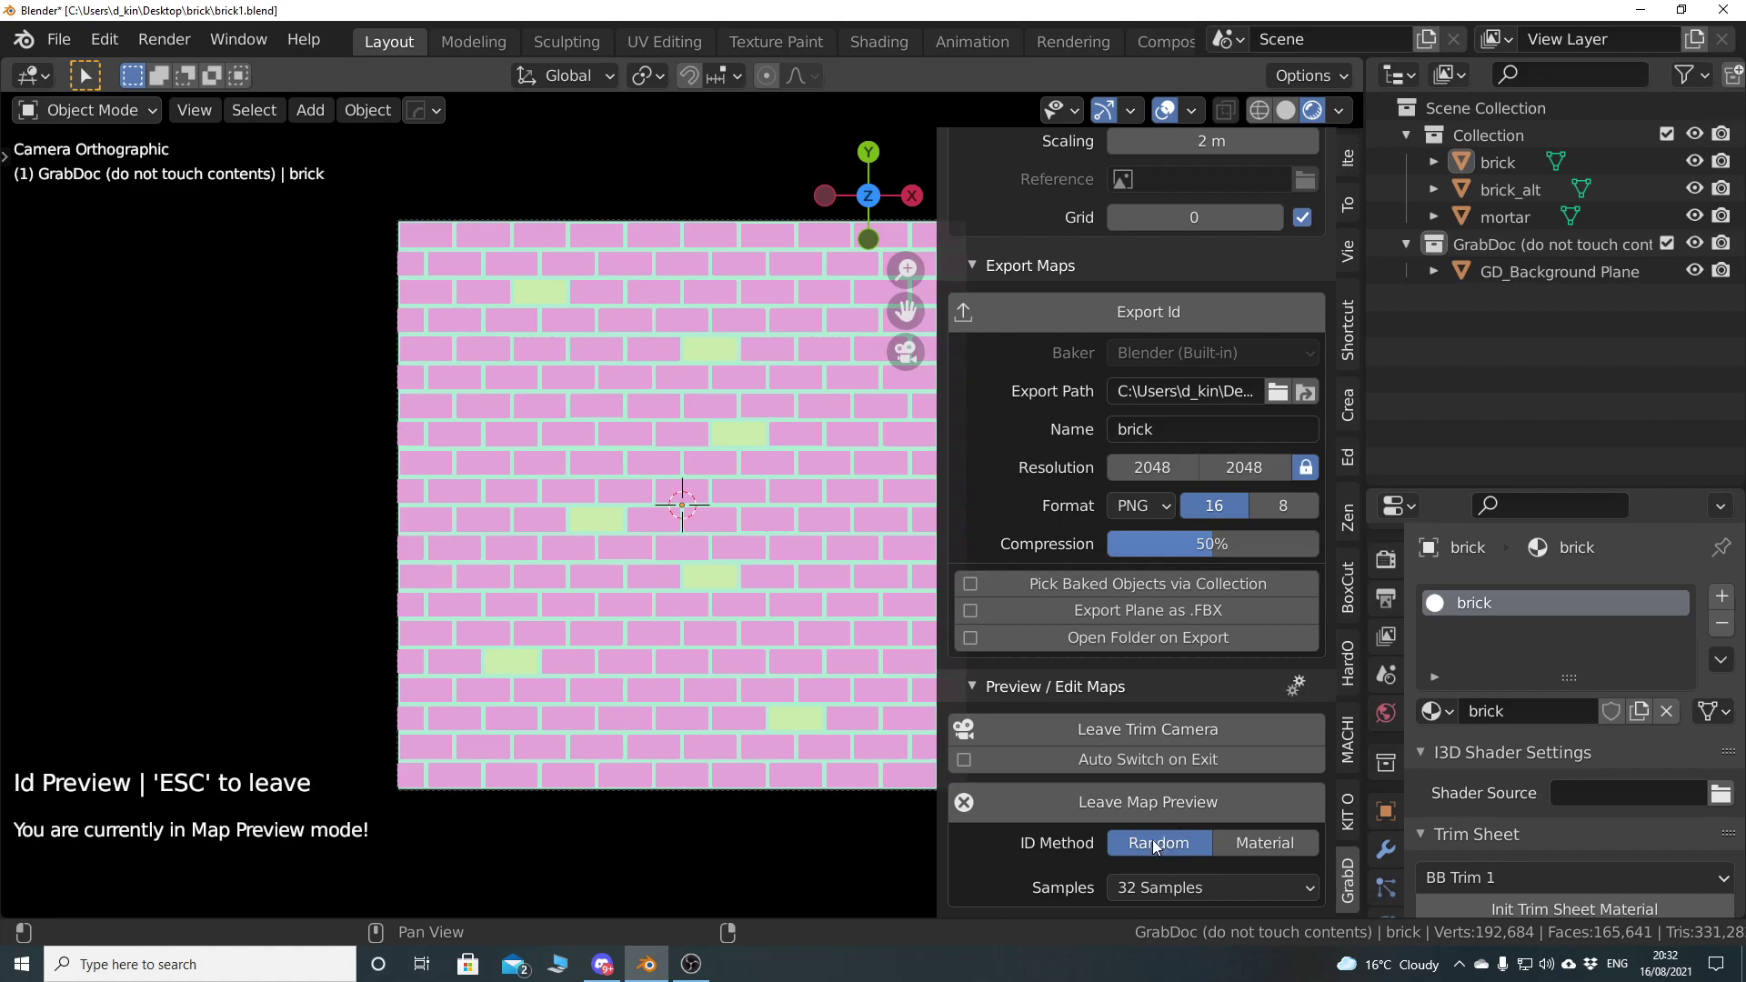
pyautogui.scroll(5, 622, 520)
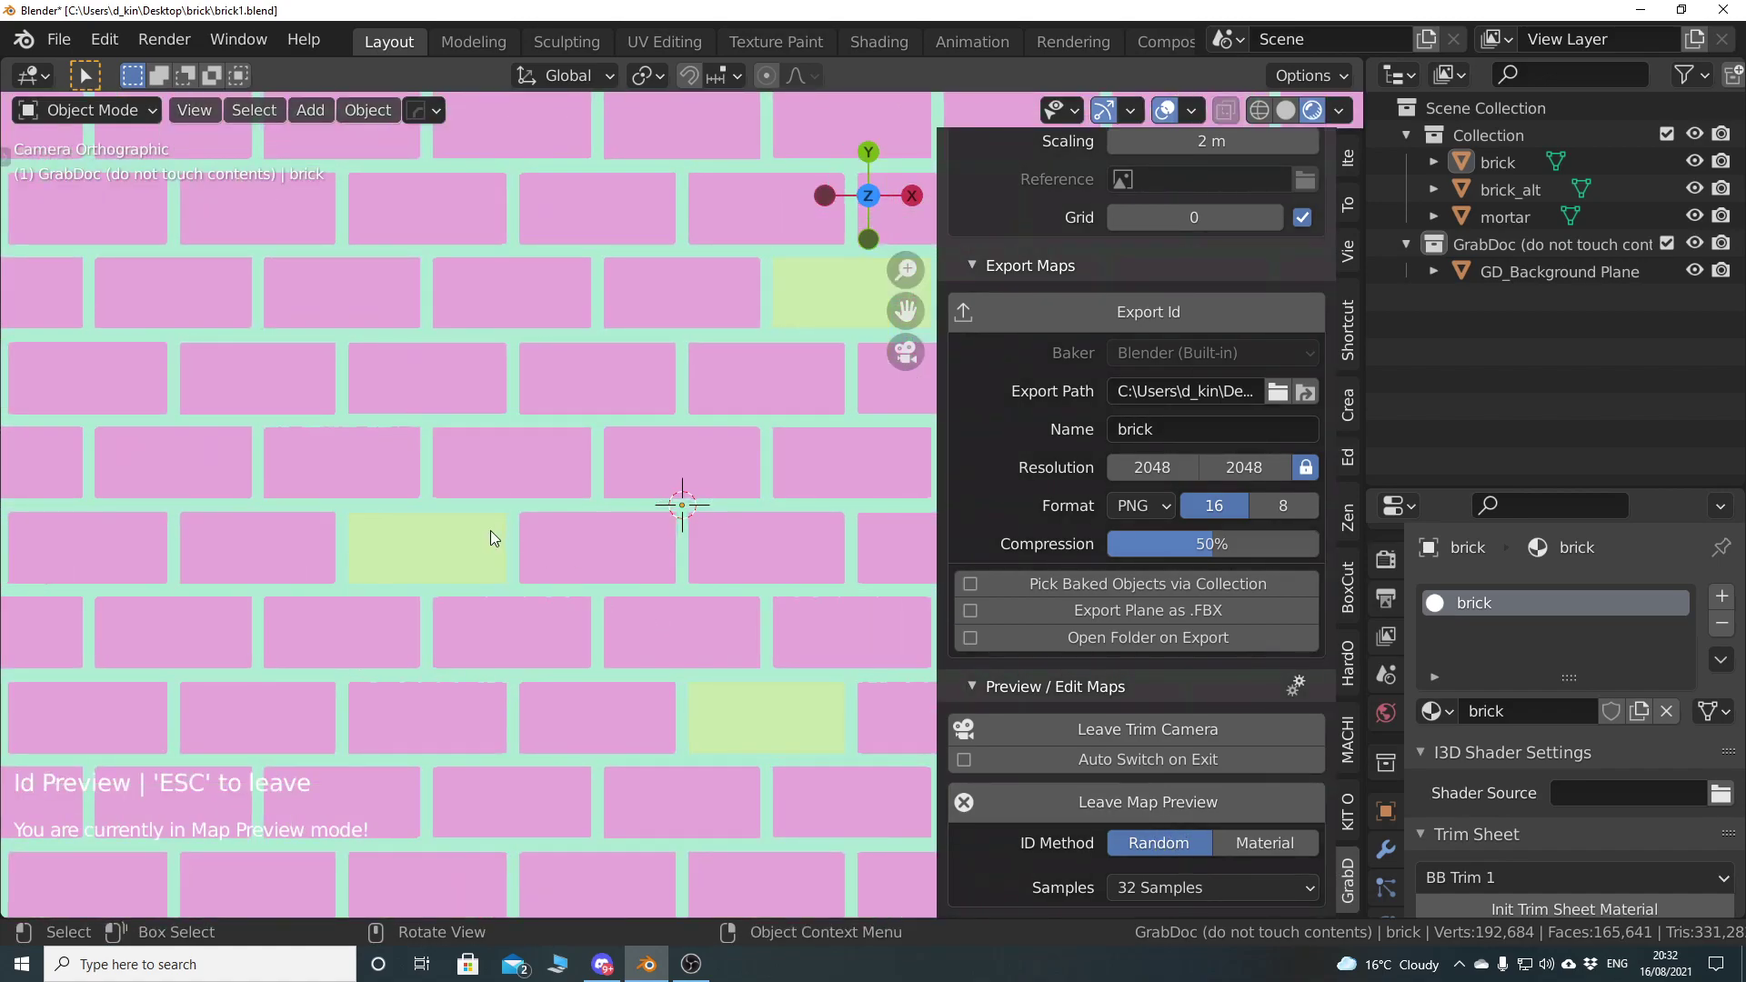
pyautogui.scroll(-5, 639, 608)
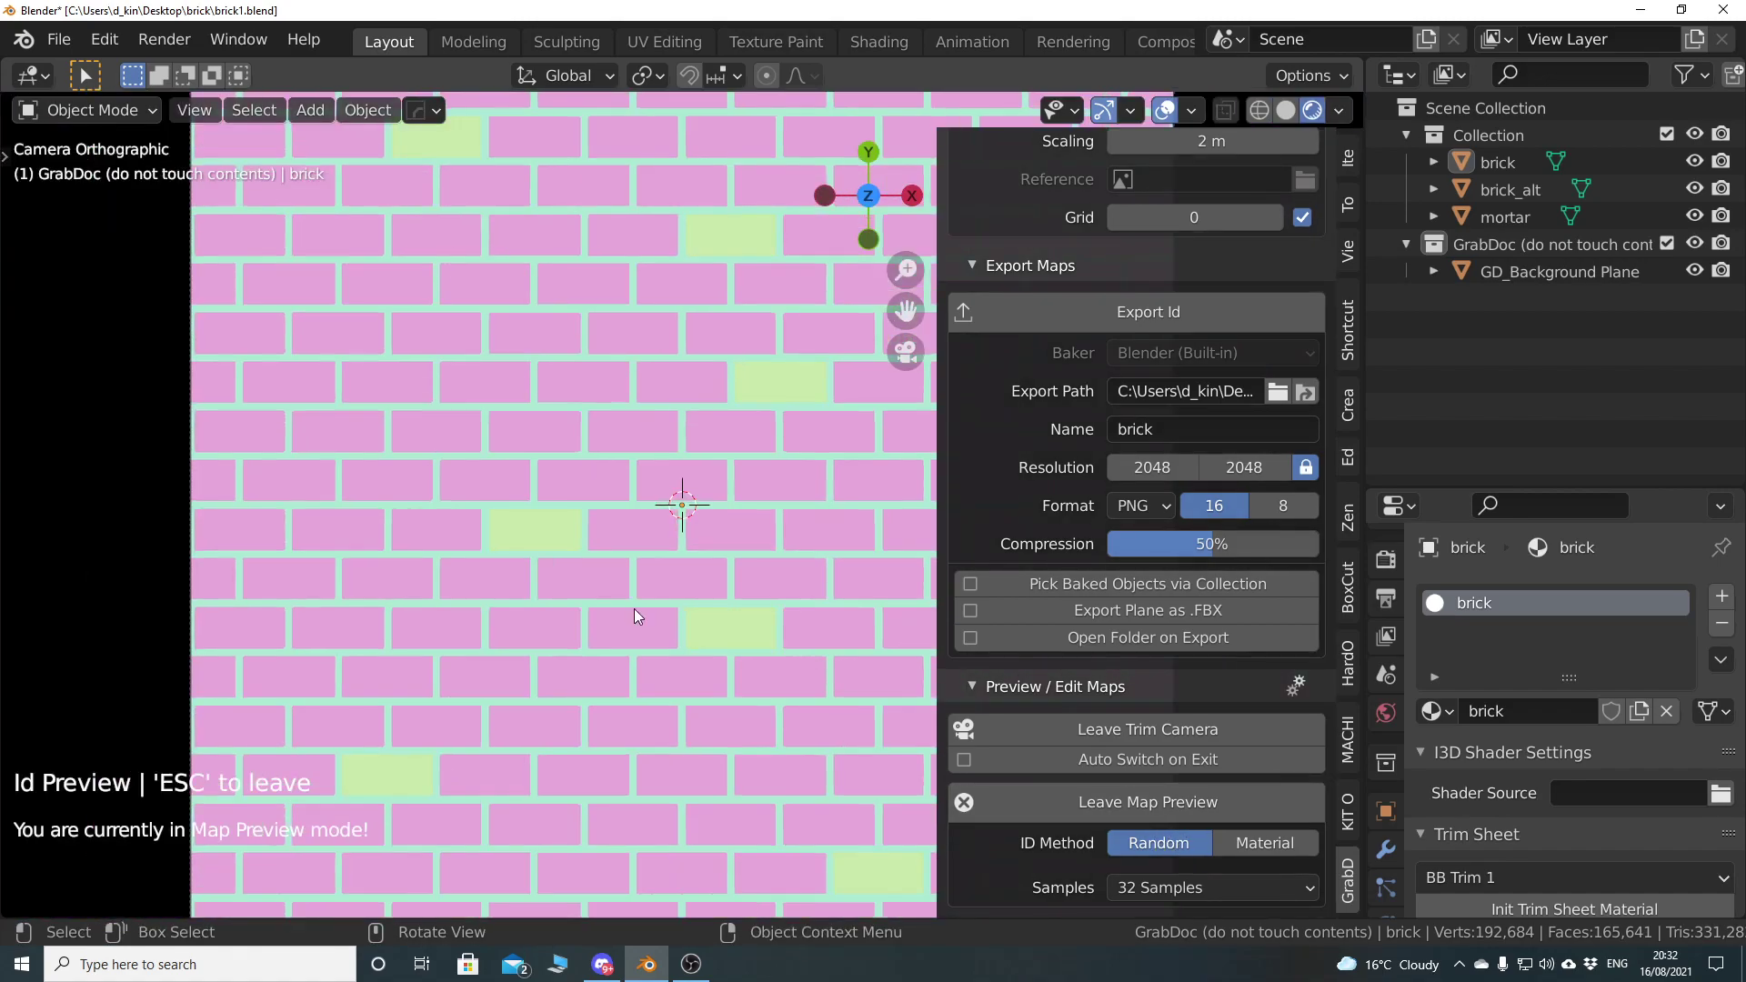
# Compare the ID map under the Material and Random methods, and check the available sample options
pyautogui.click(1266, 843)
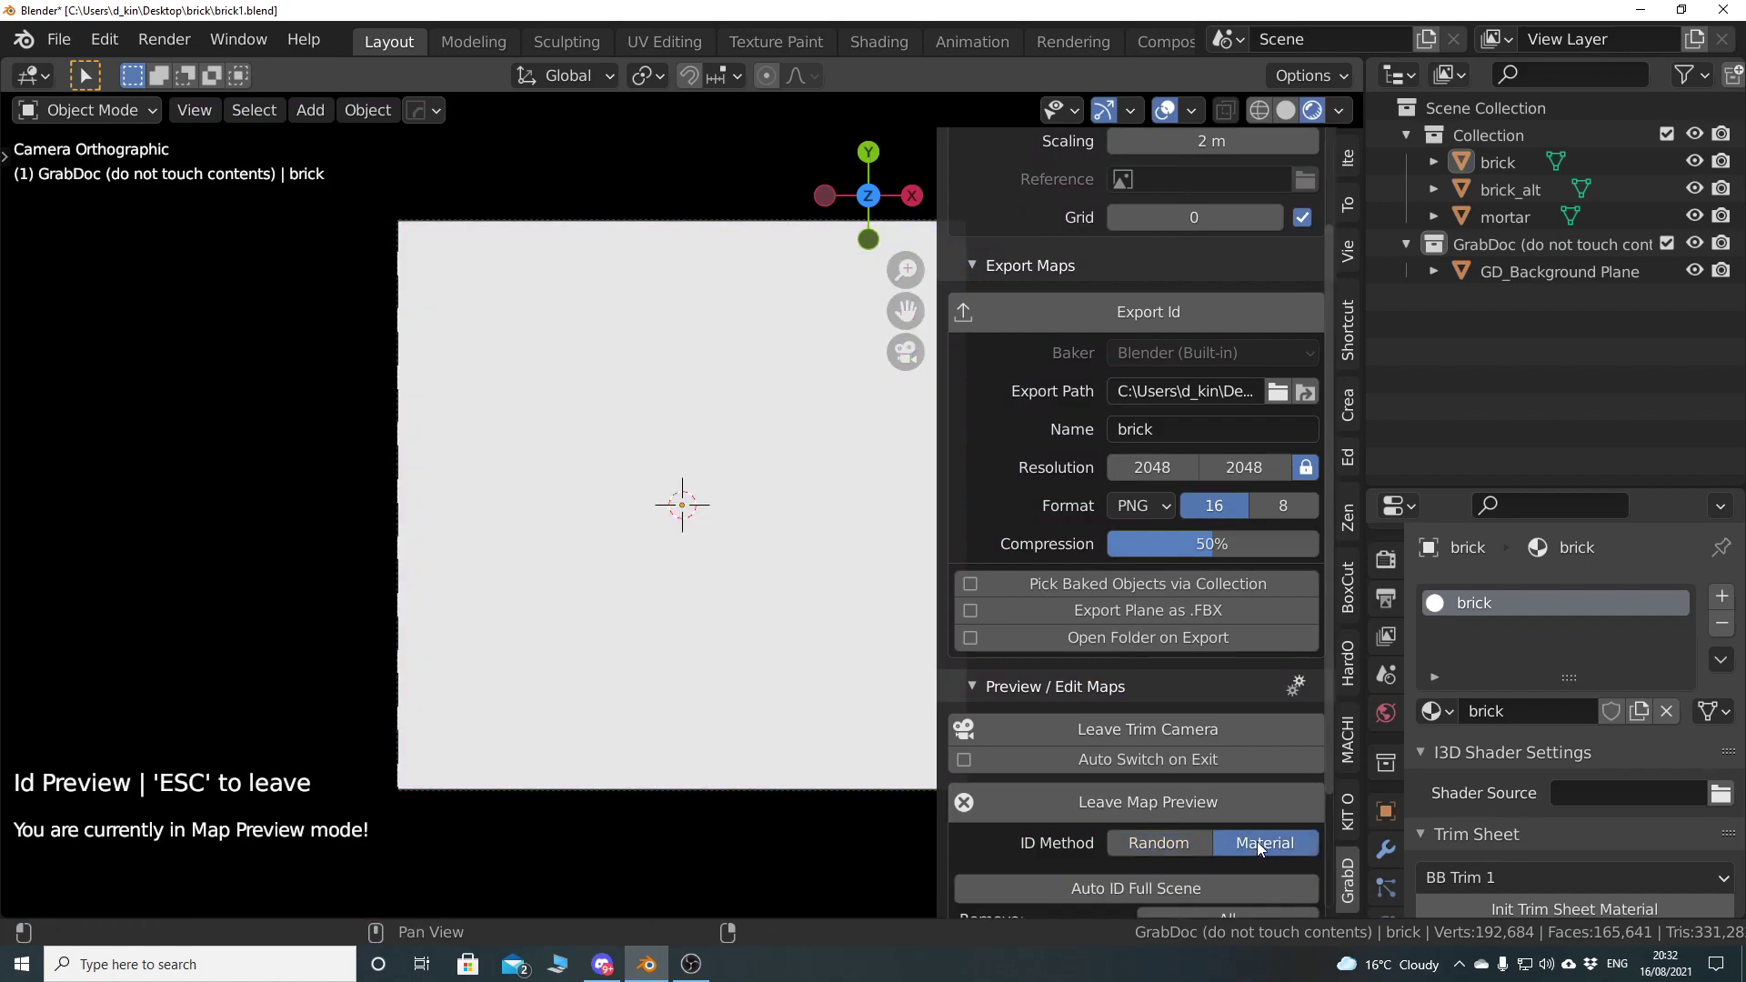
pyautogui.click(1159, 843)
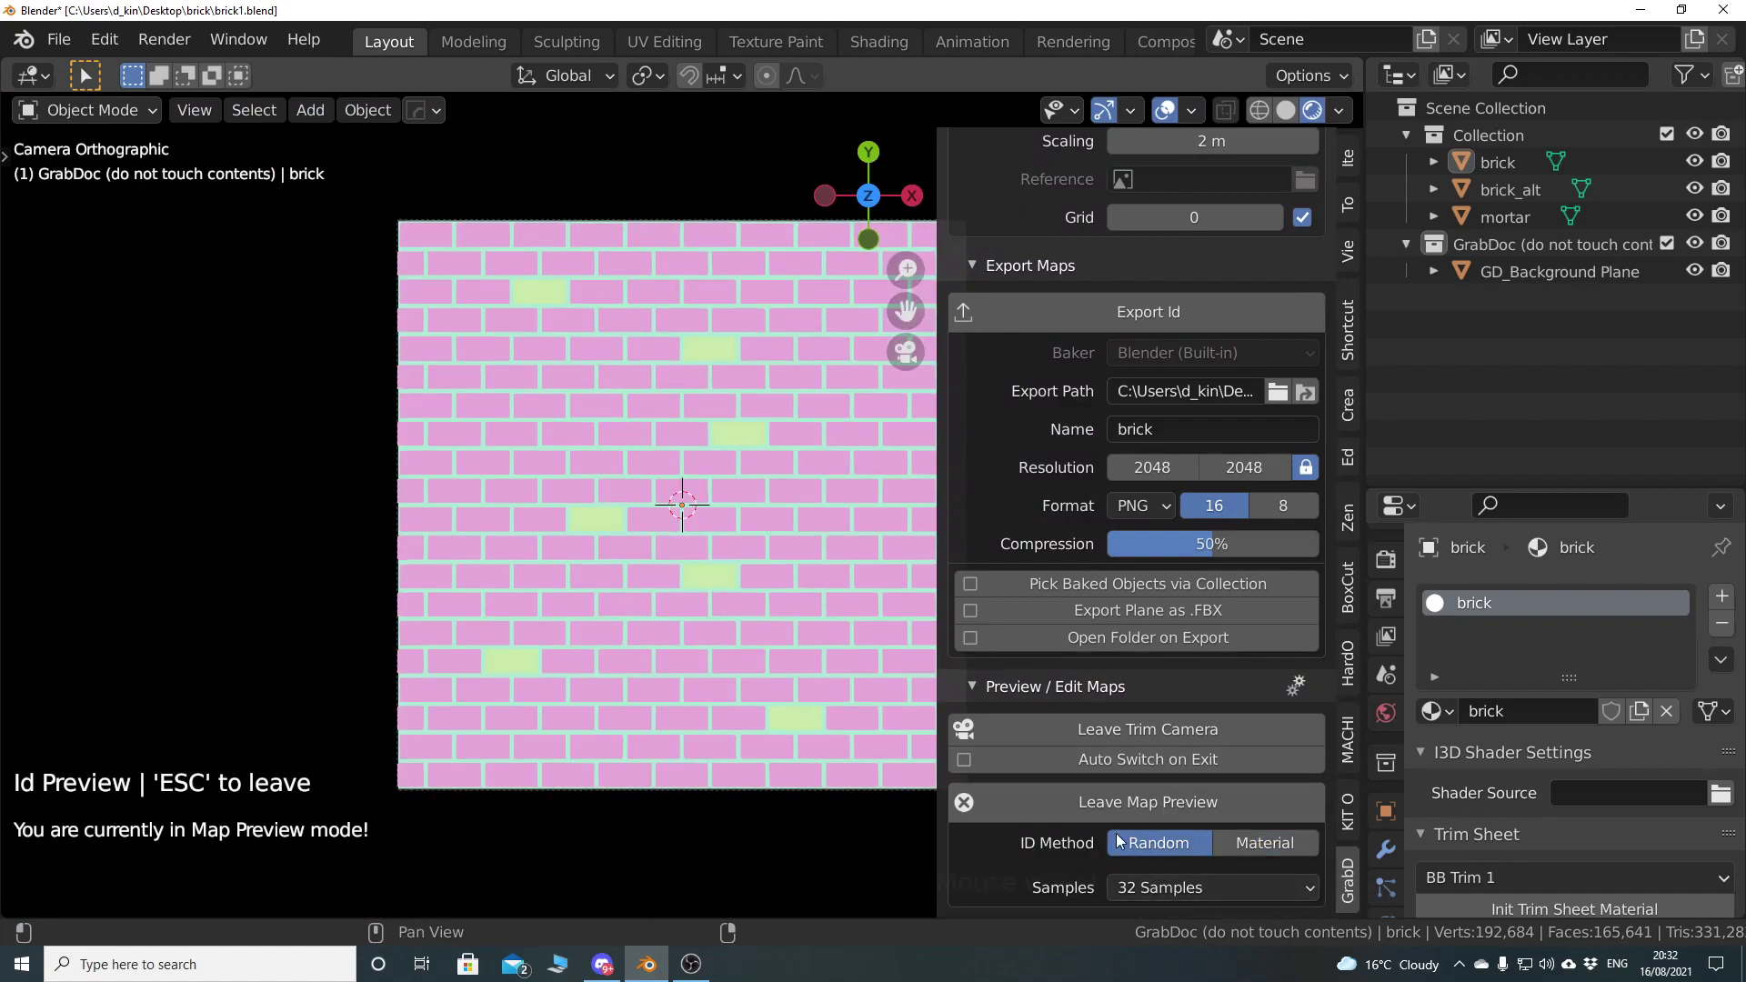
pyautogui.click(1143, 894)
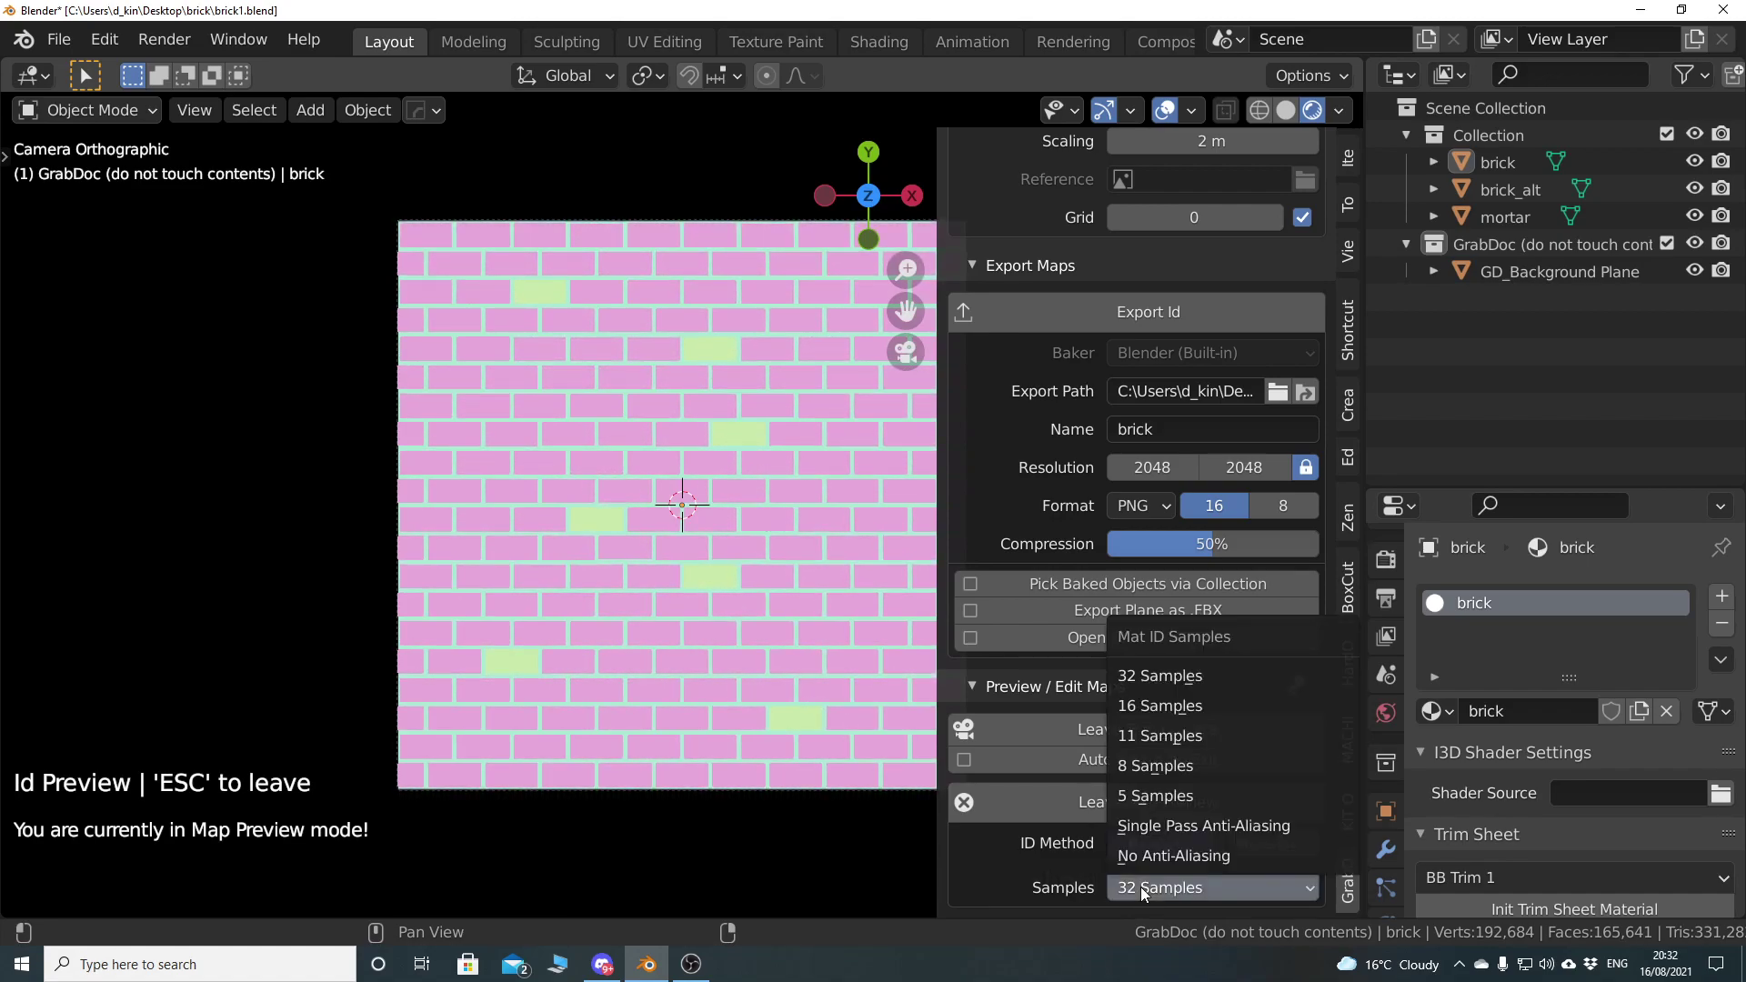
pyautogui.click(1137, 887)
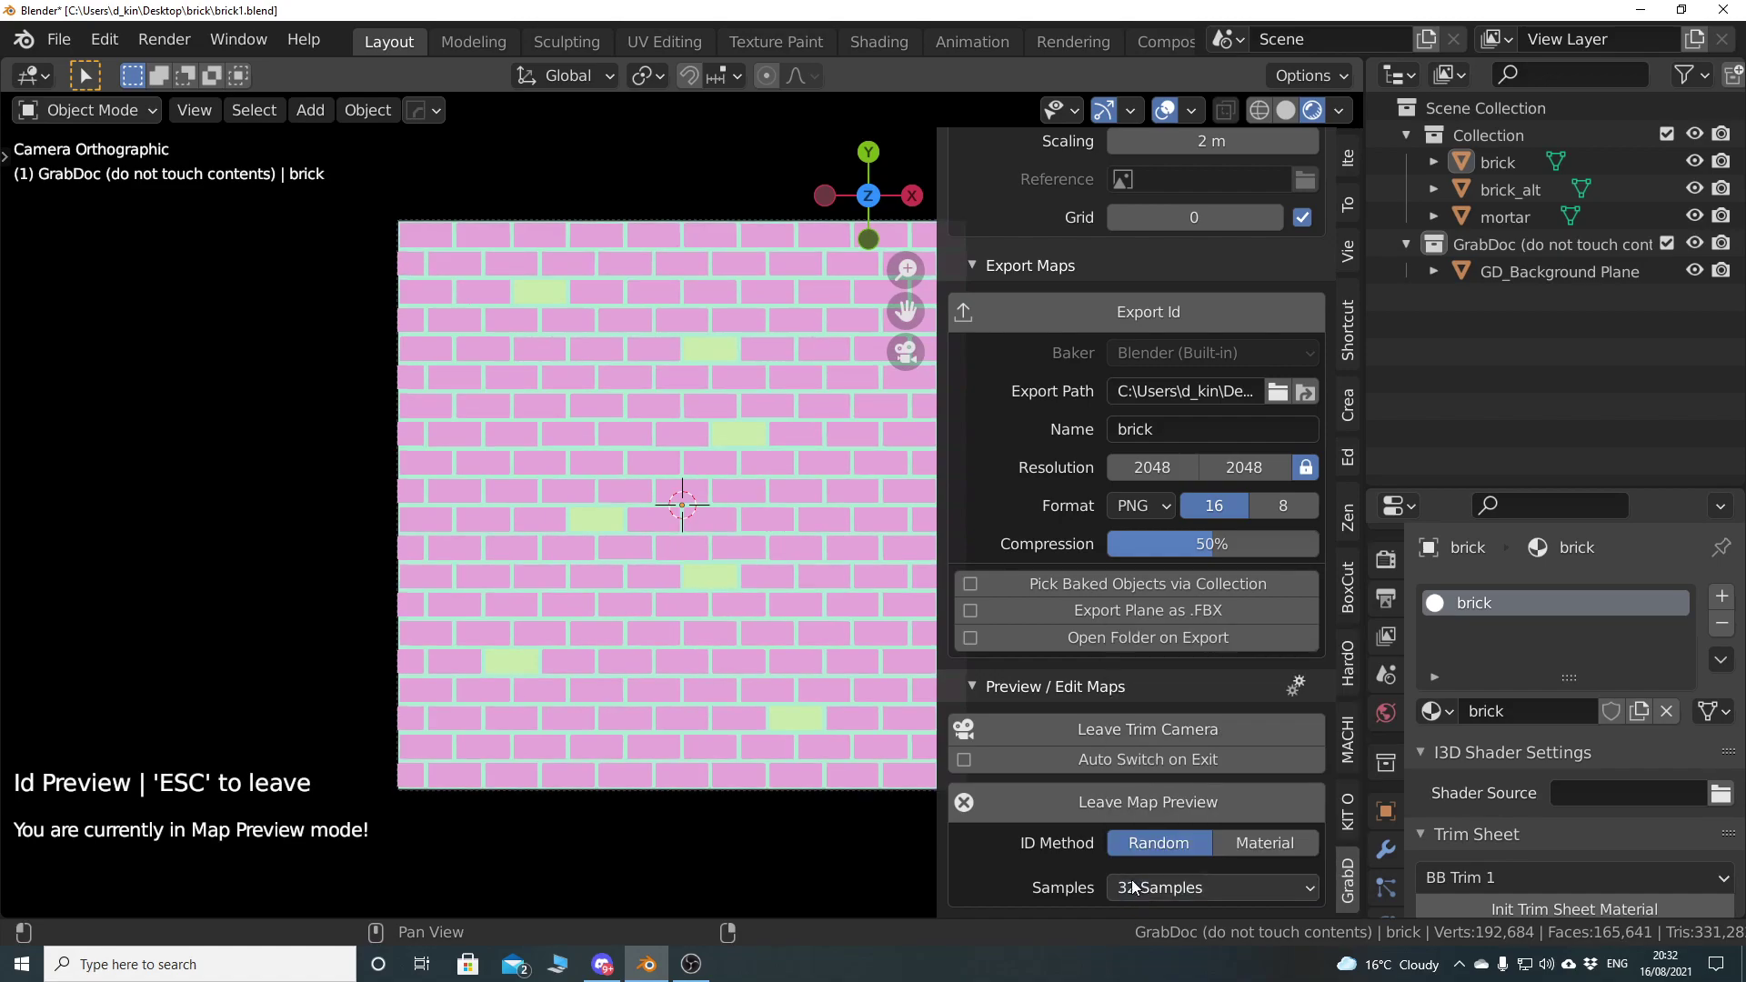
pyautogui.click(1182, 890)
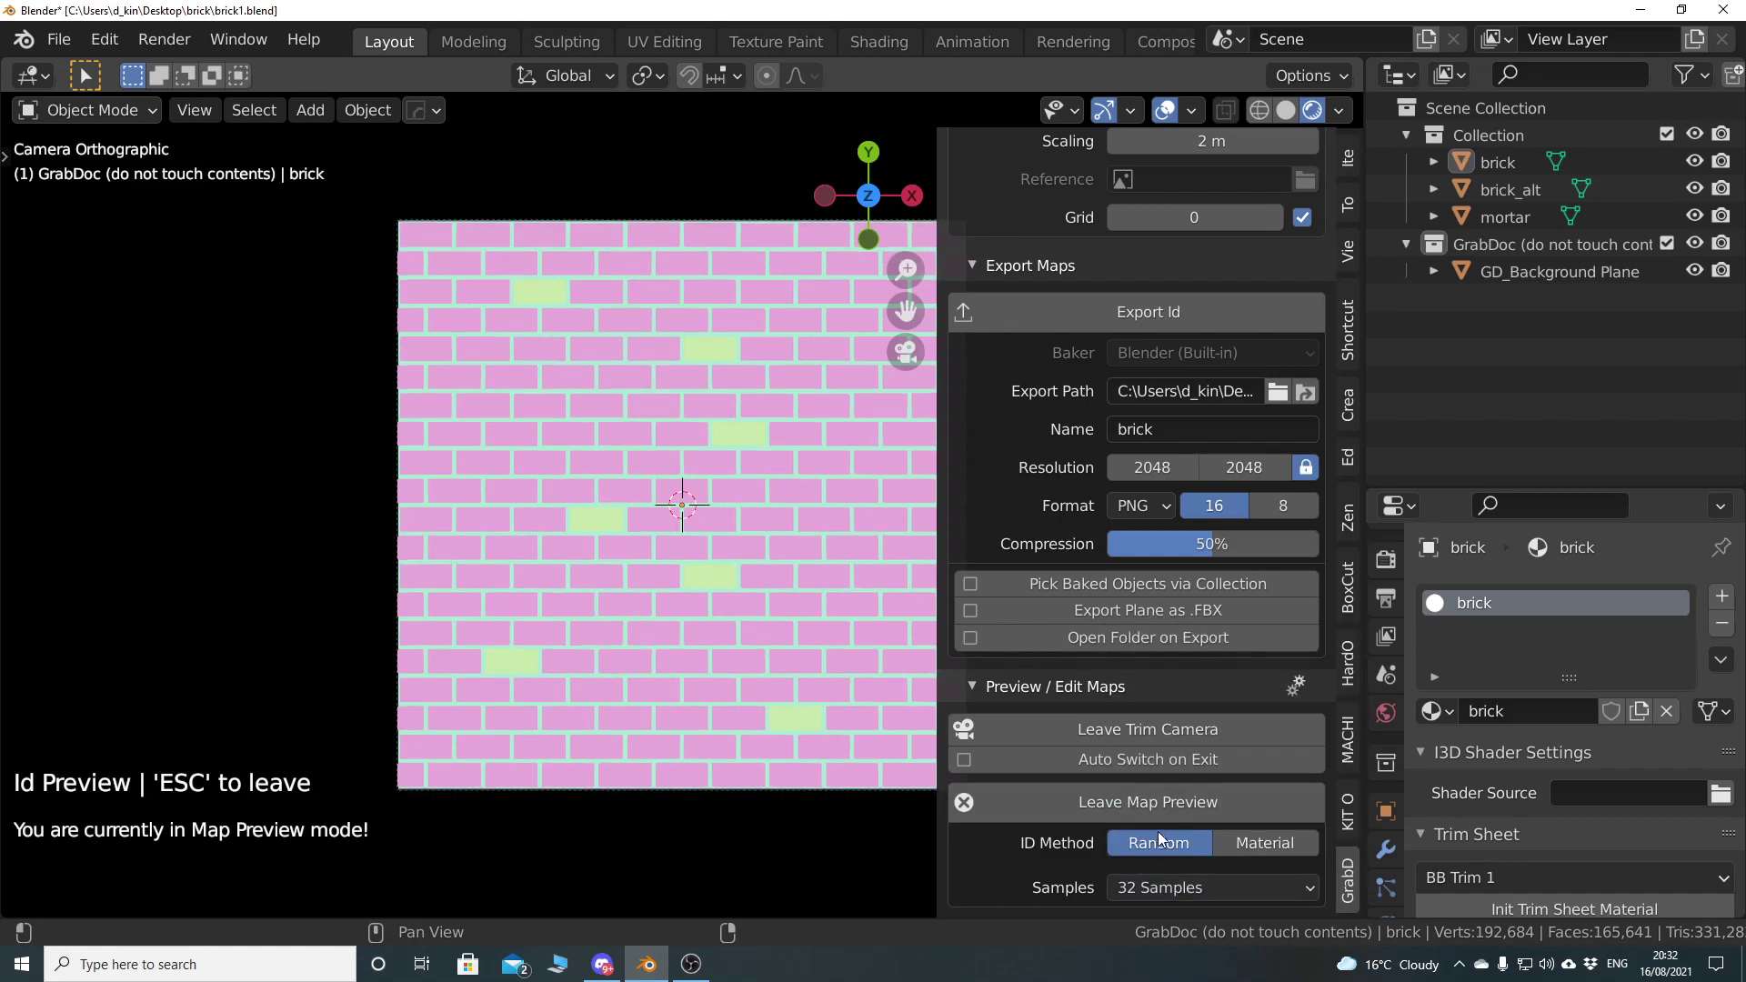
# Set the ID method to Material and leave the map preview
pyautogui.click(1265, 840)
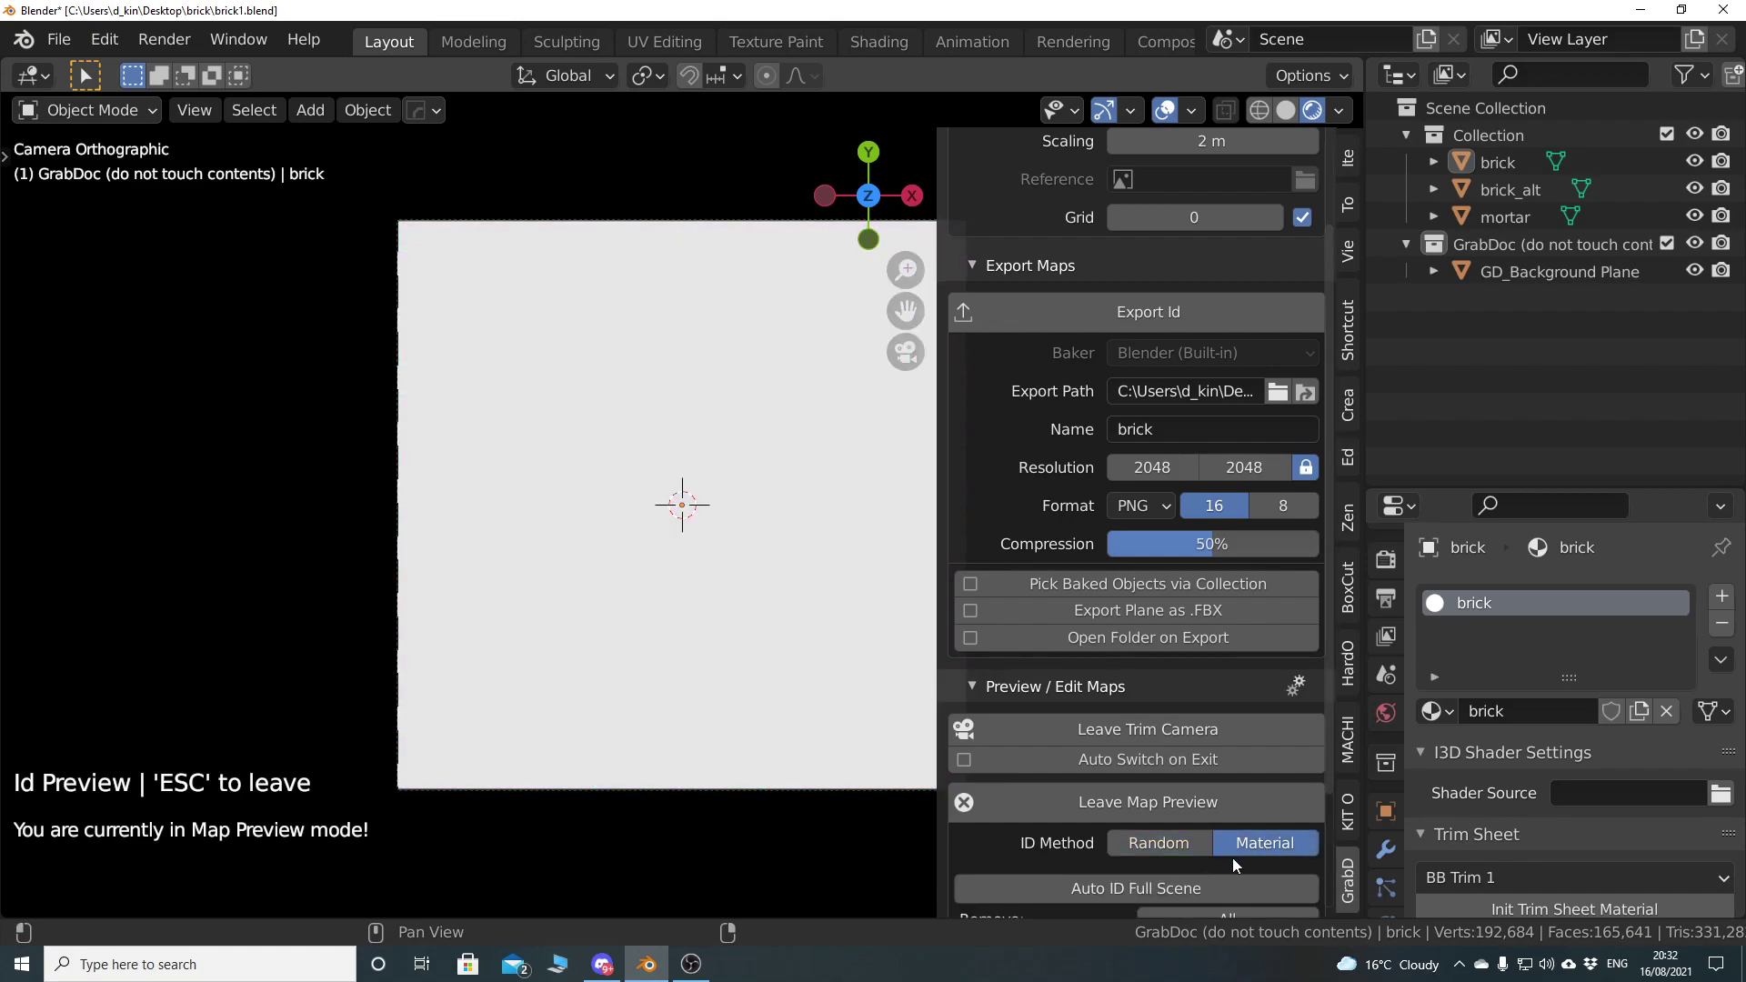
pyautogui.scroll(-4, 1219, 819)
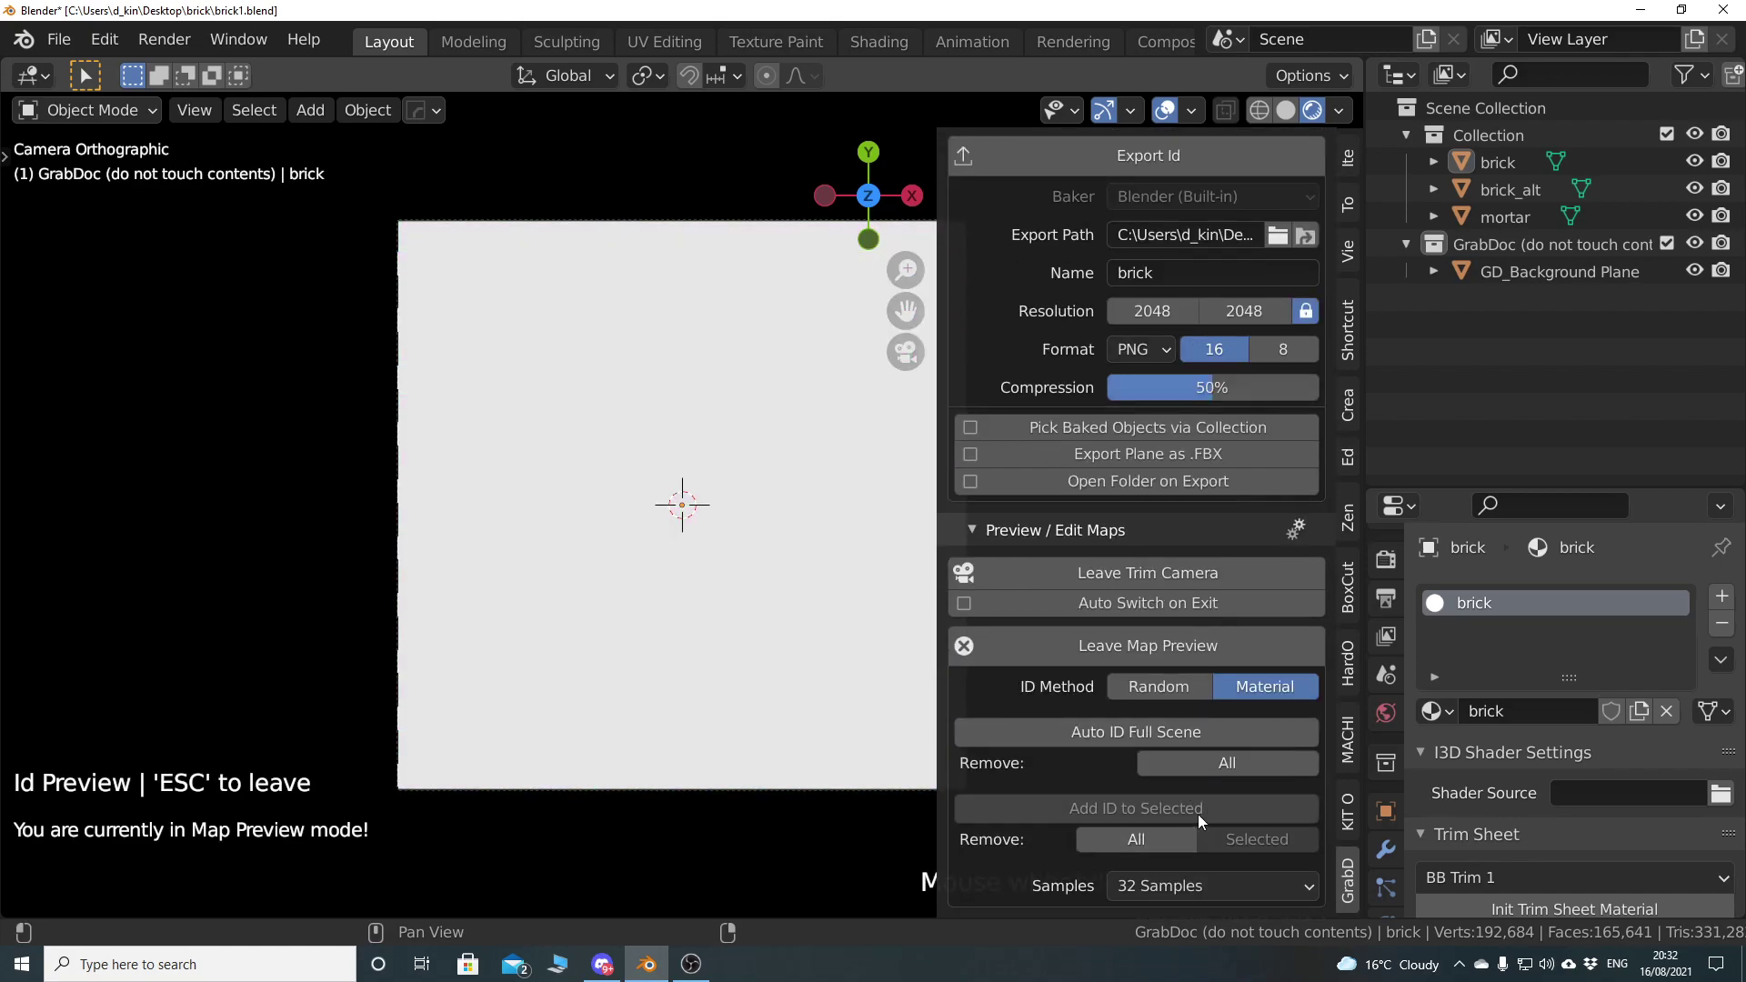
pyautogui.click(1096, 646)
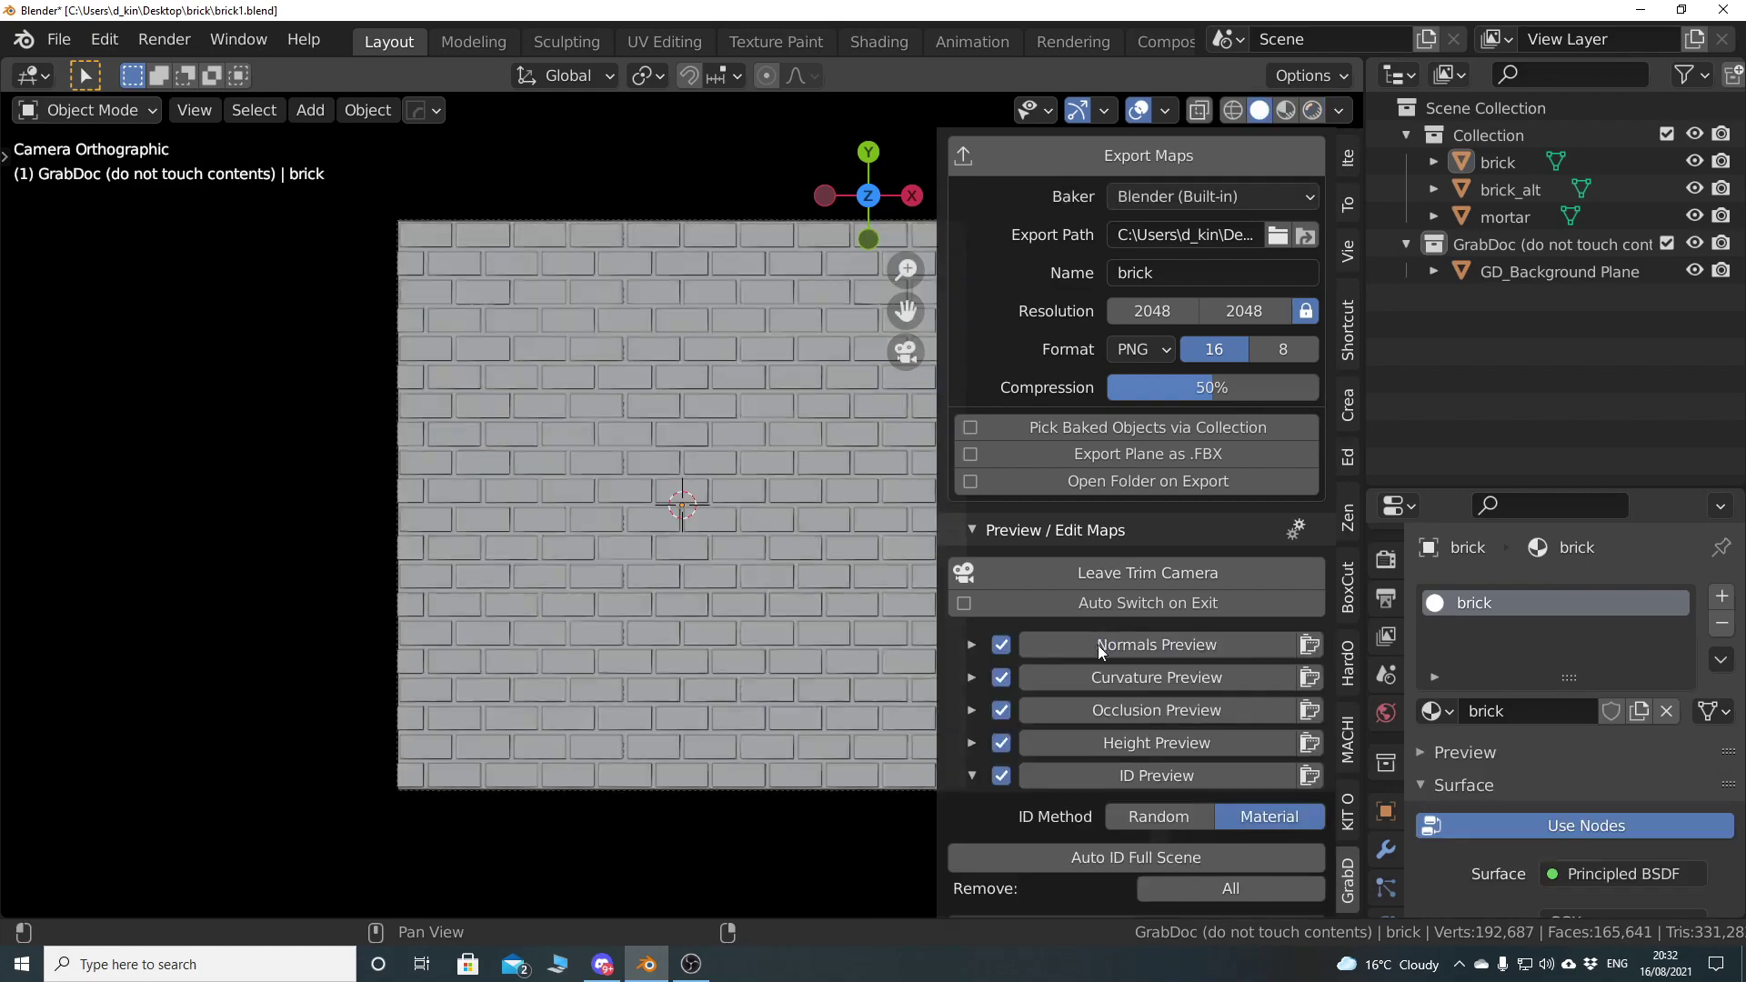
pyautogui.scroll(-3, 1181, 790)
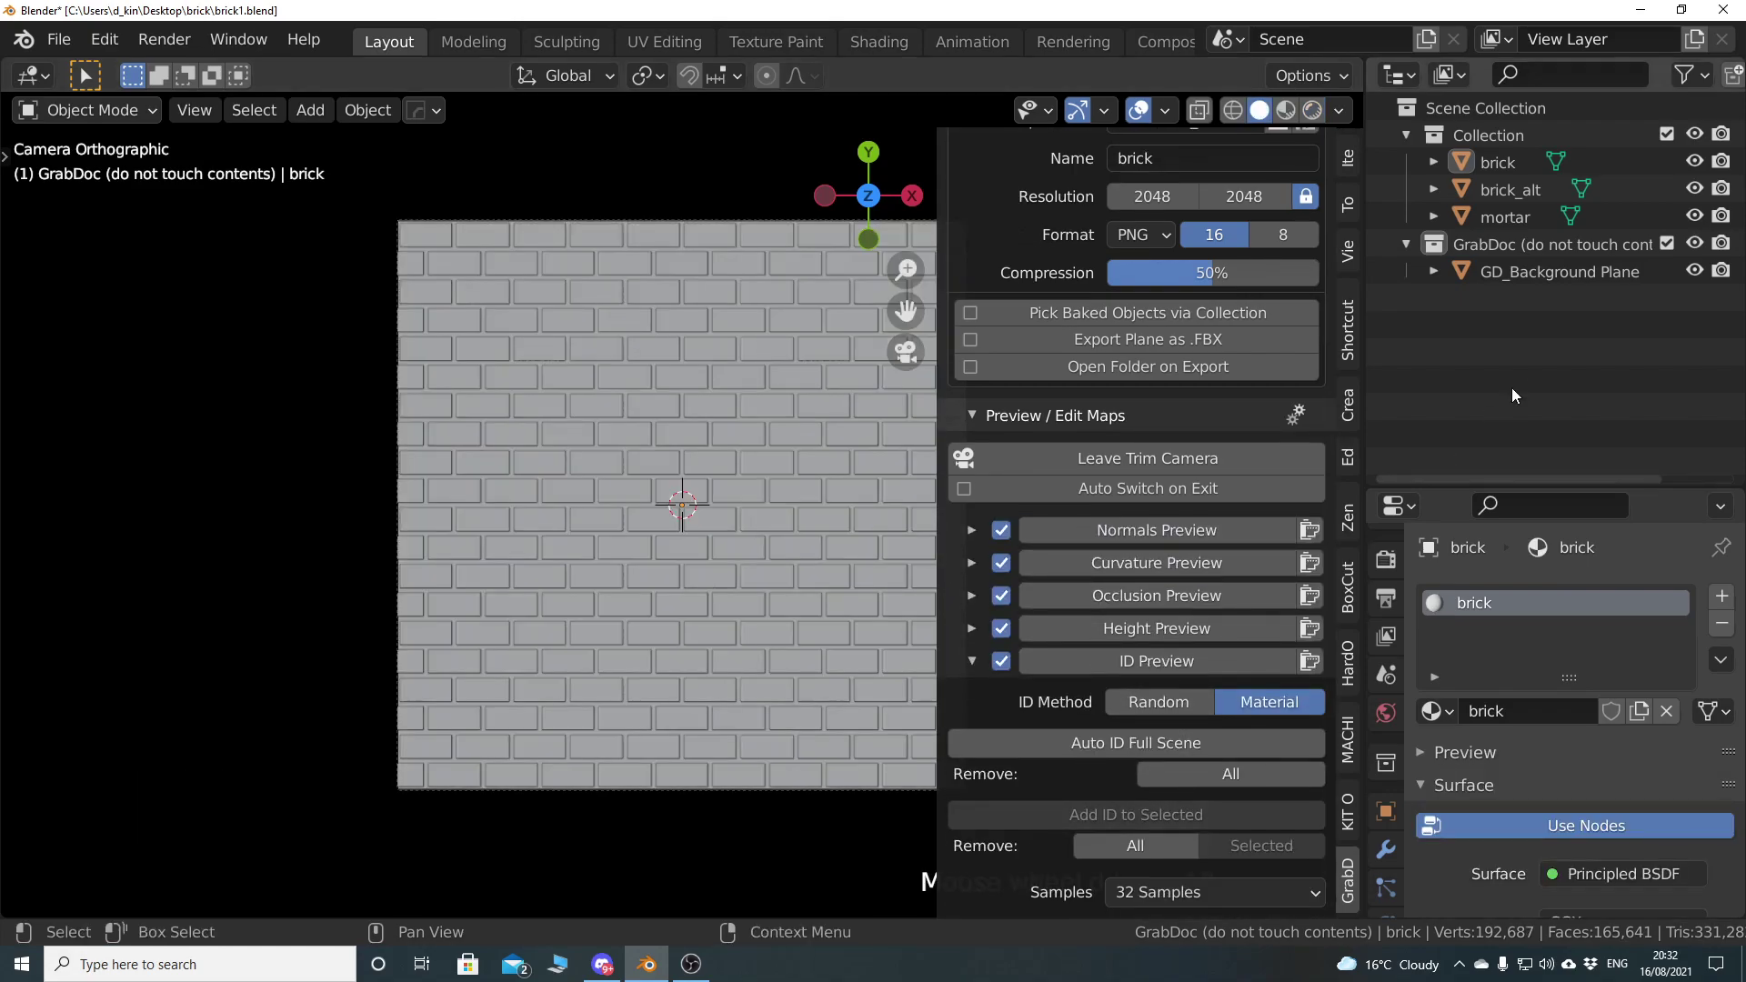
# Add an ID material to the brick object, regenerating it until its colour is crimson red
pyautogui.click(1496, 162)
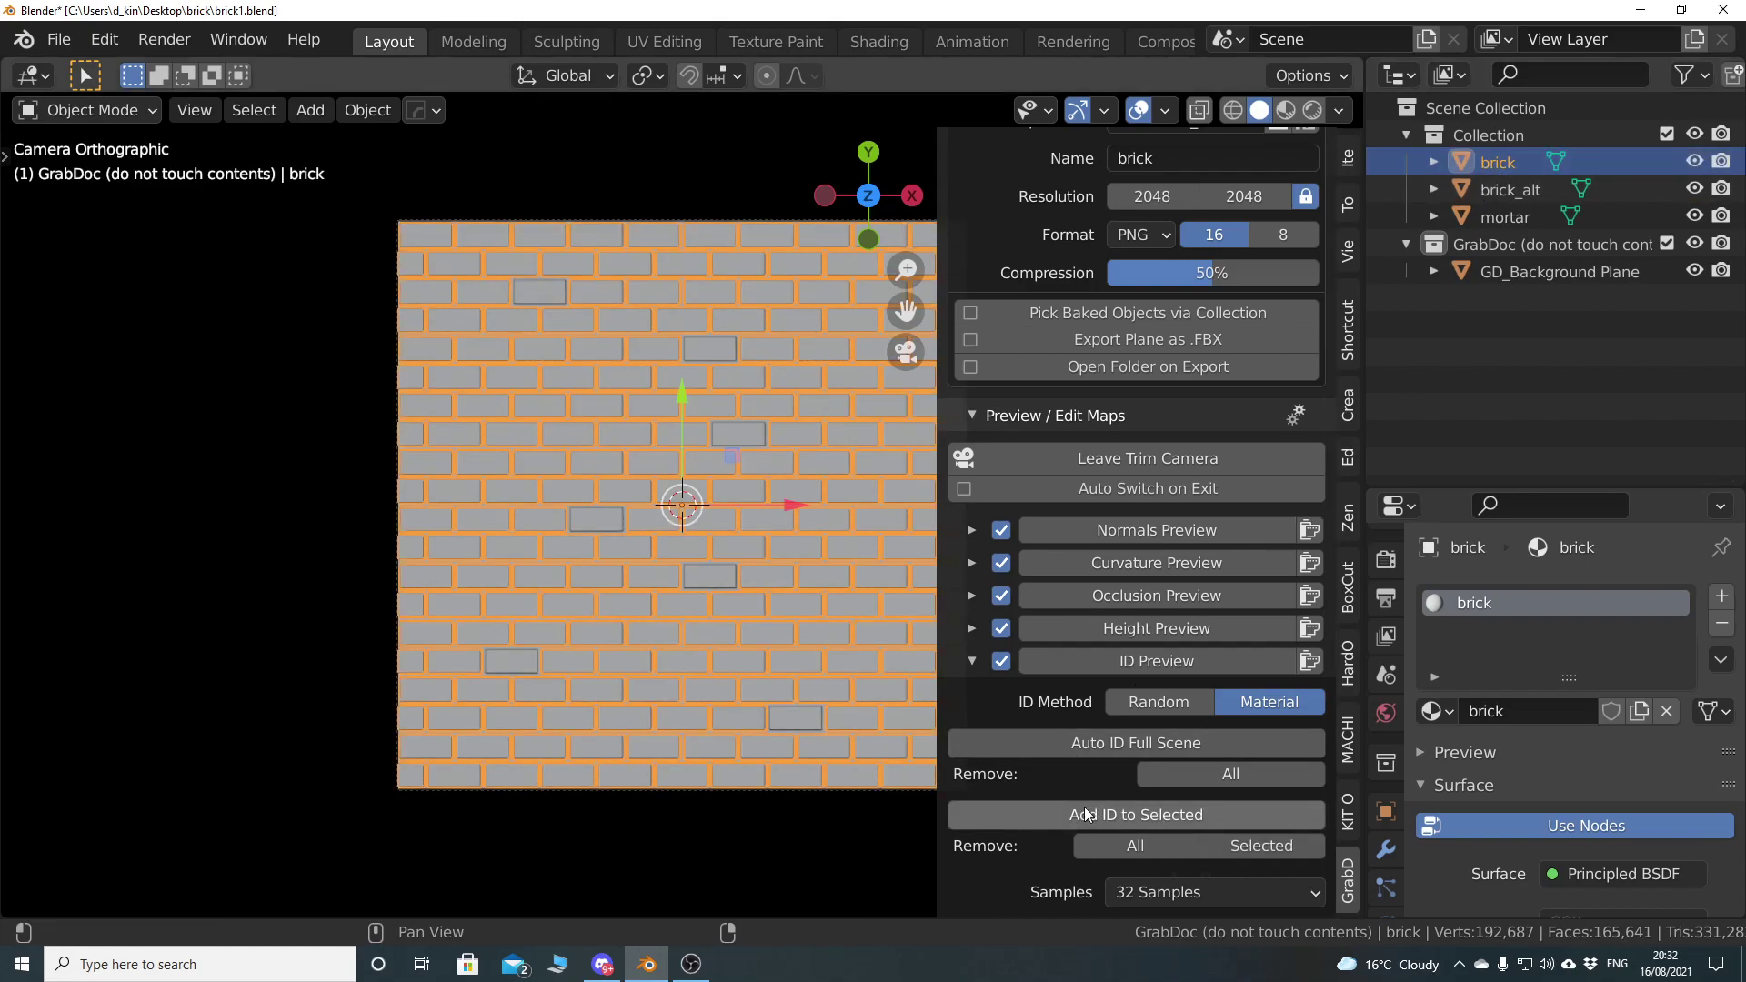
pyautogui.click(1130, 816)
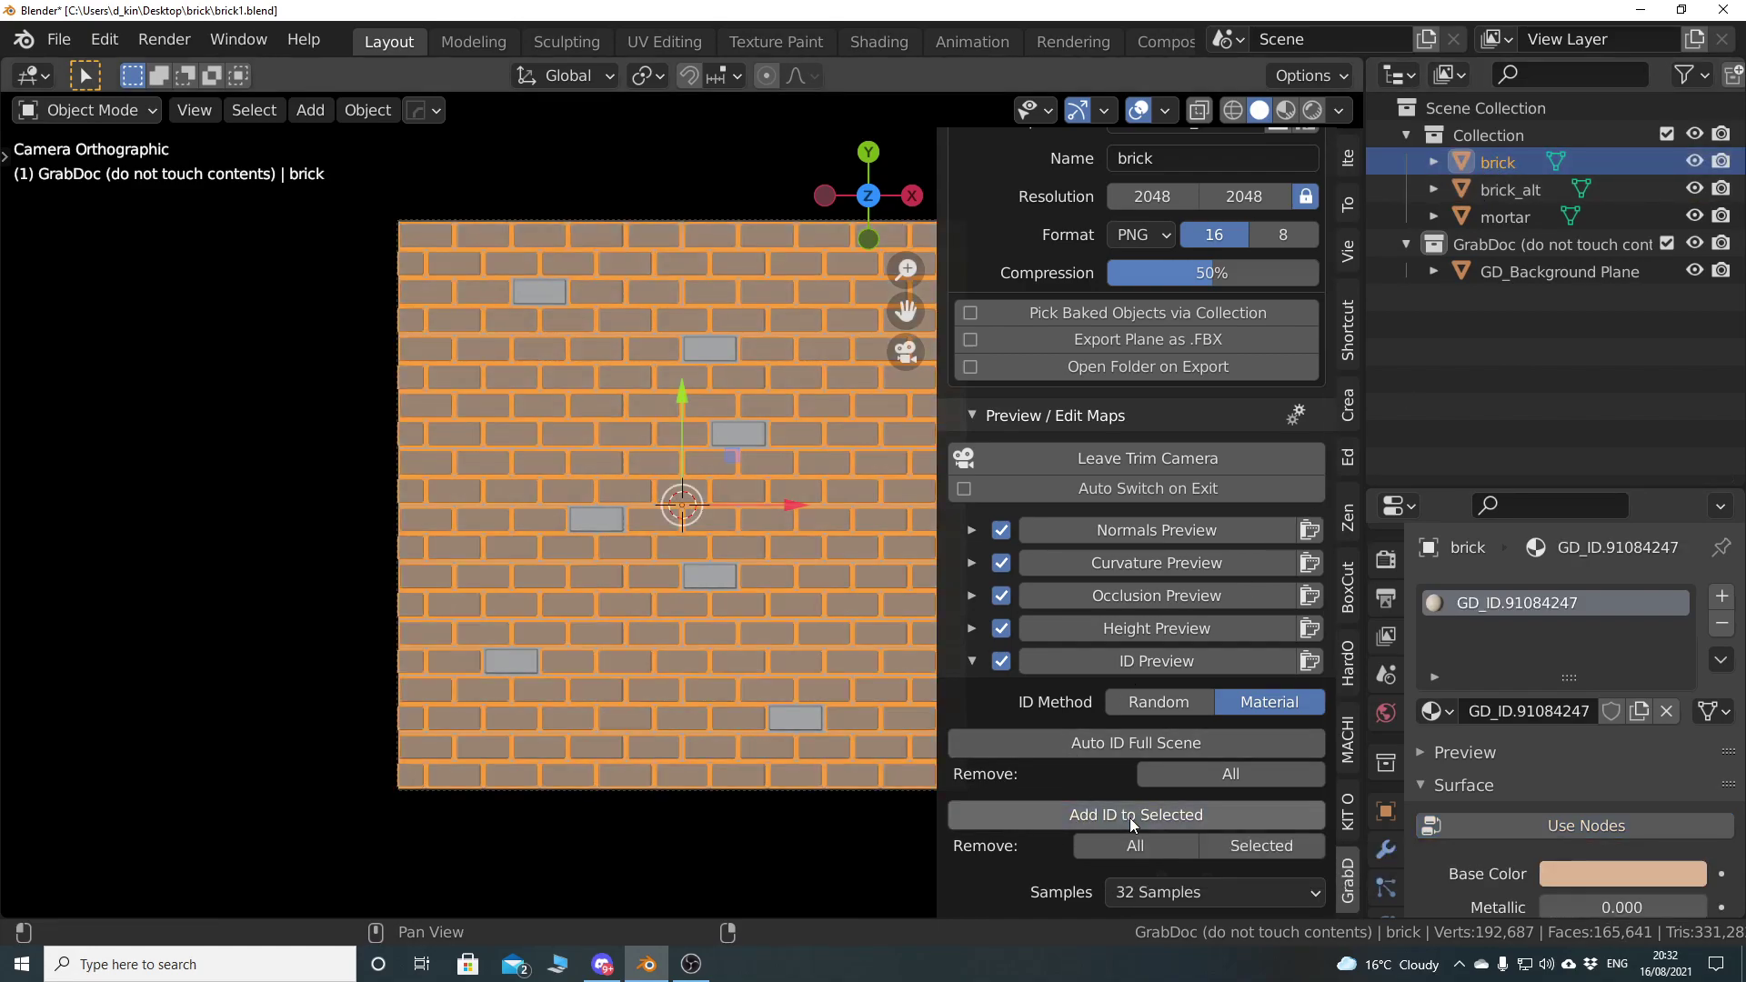
pyautogui.keyDown('shift'); pyautogui.moveTo(767, 614); pyautogui.dragTo(604, 618, button='middle'); pyautogui.keyUp('shift')
pyautogui.click(1134, 818)
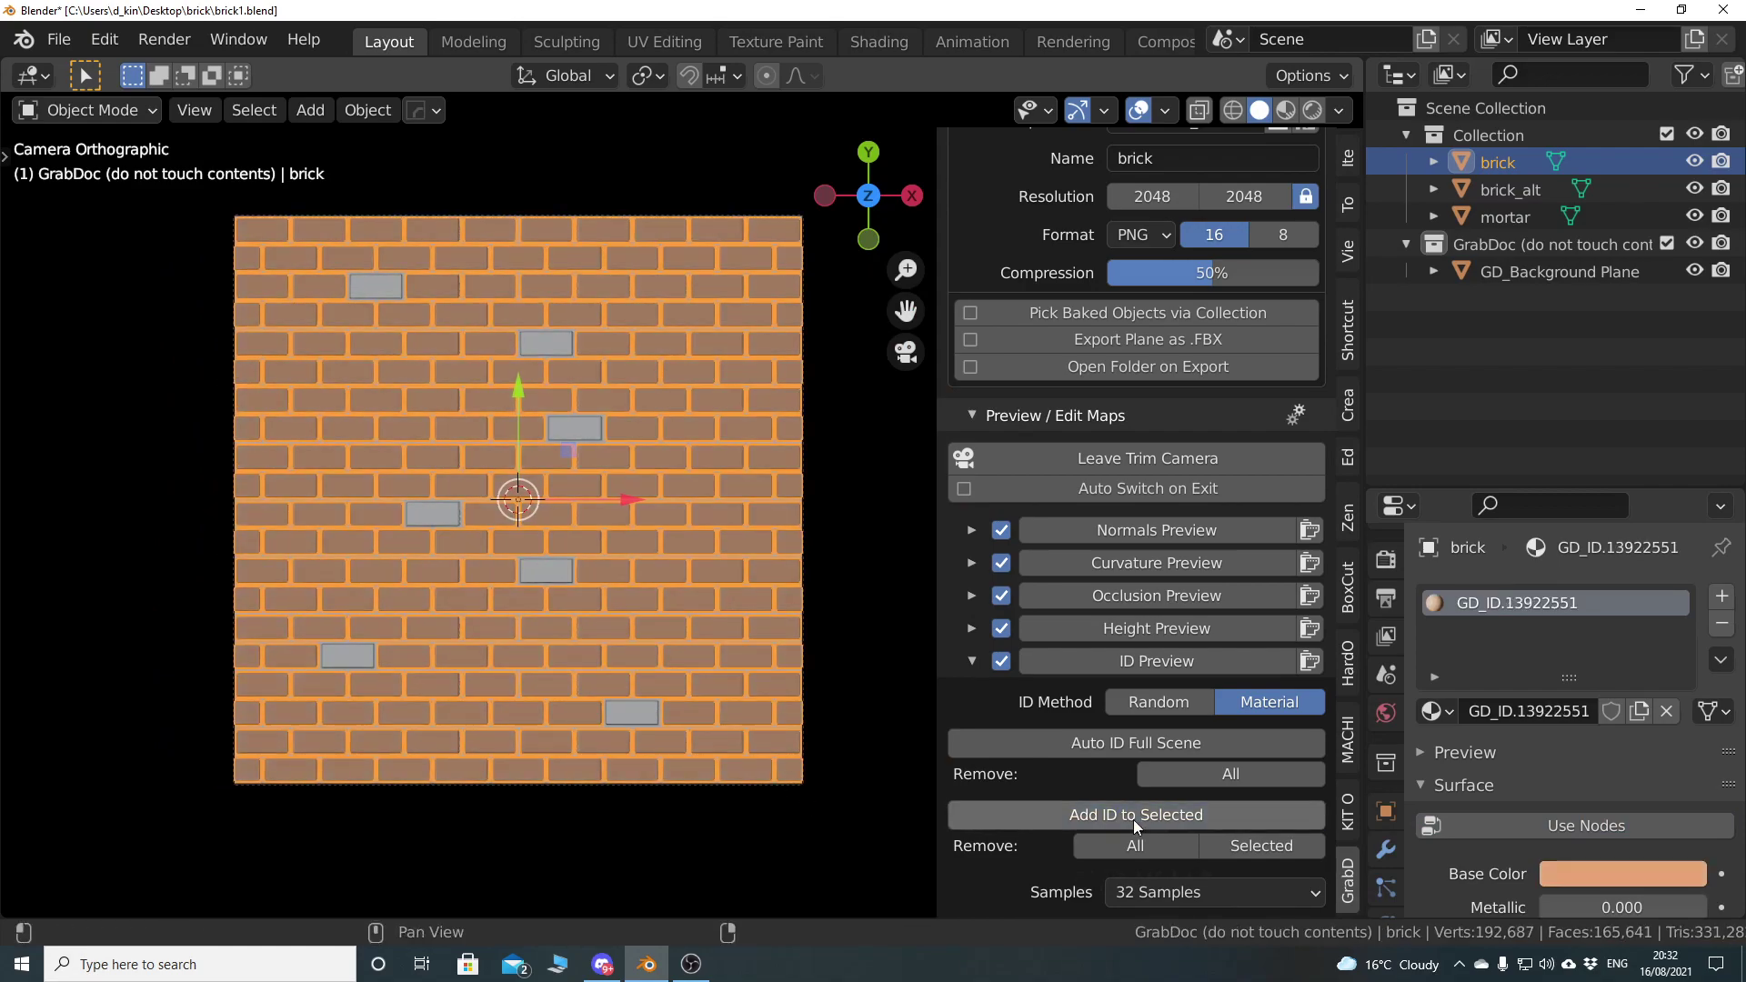
pyautogui.click(1132, 817)
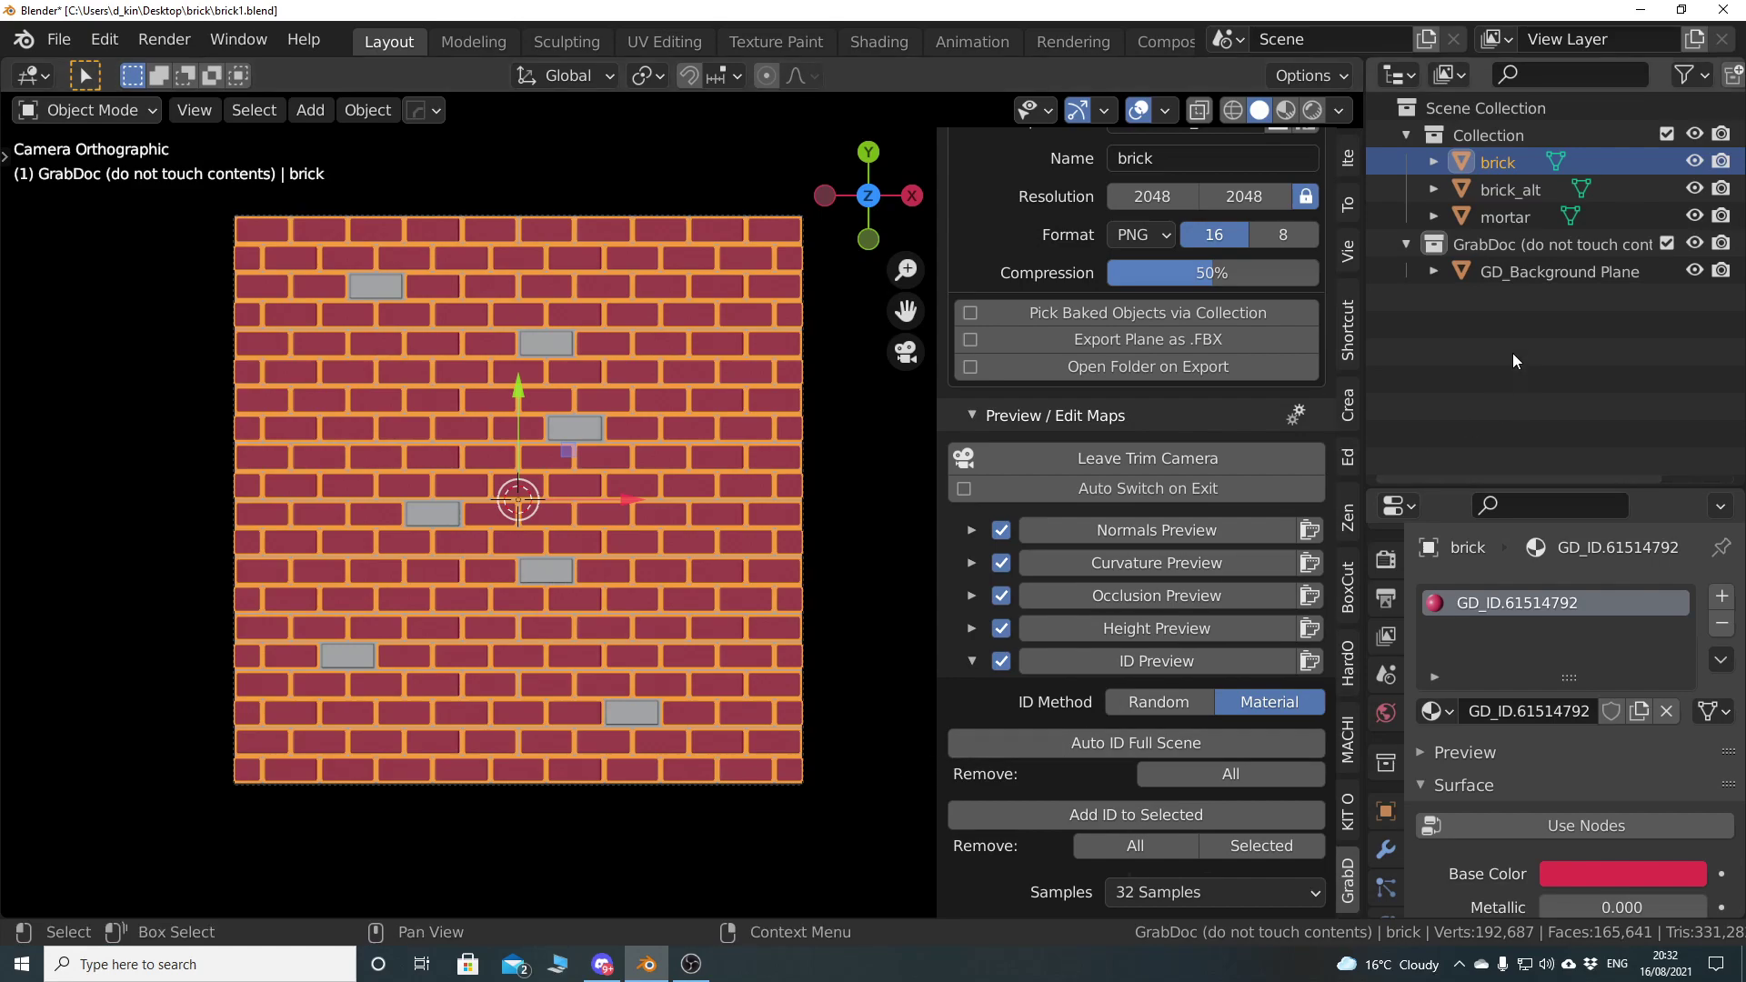
# Add an ID material to the brick_alt object, regenerating it until its colour is green
pyautogui.click(1510, 191)
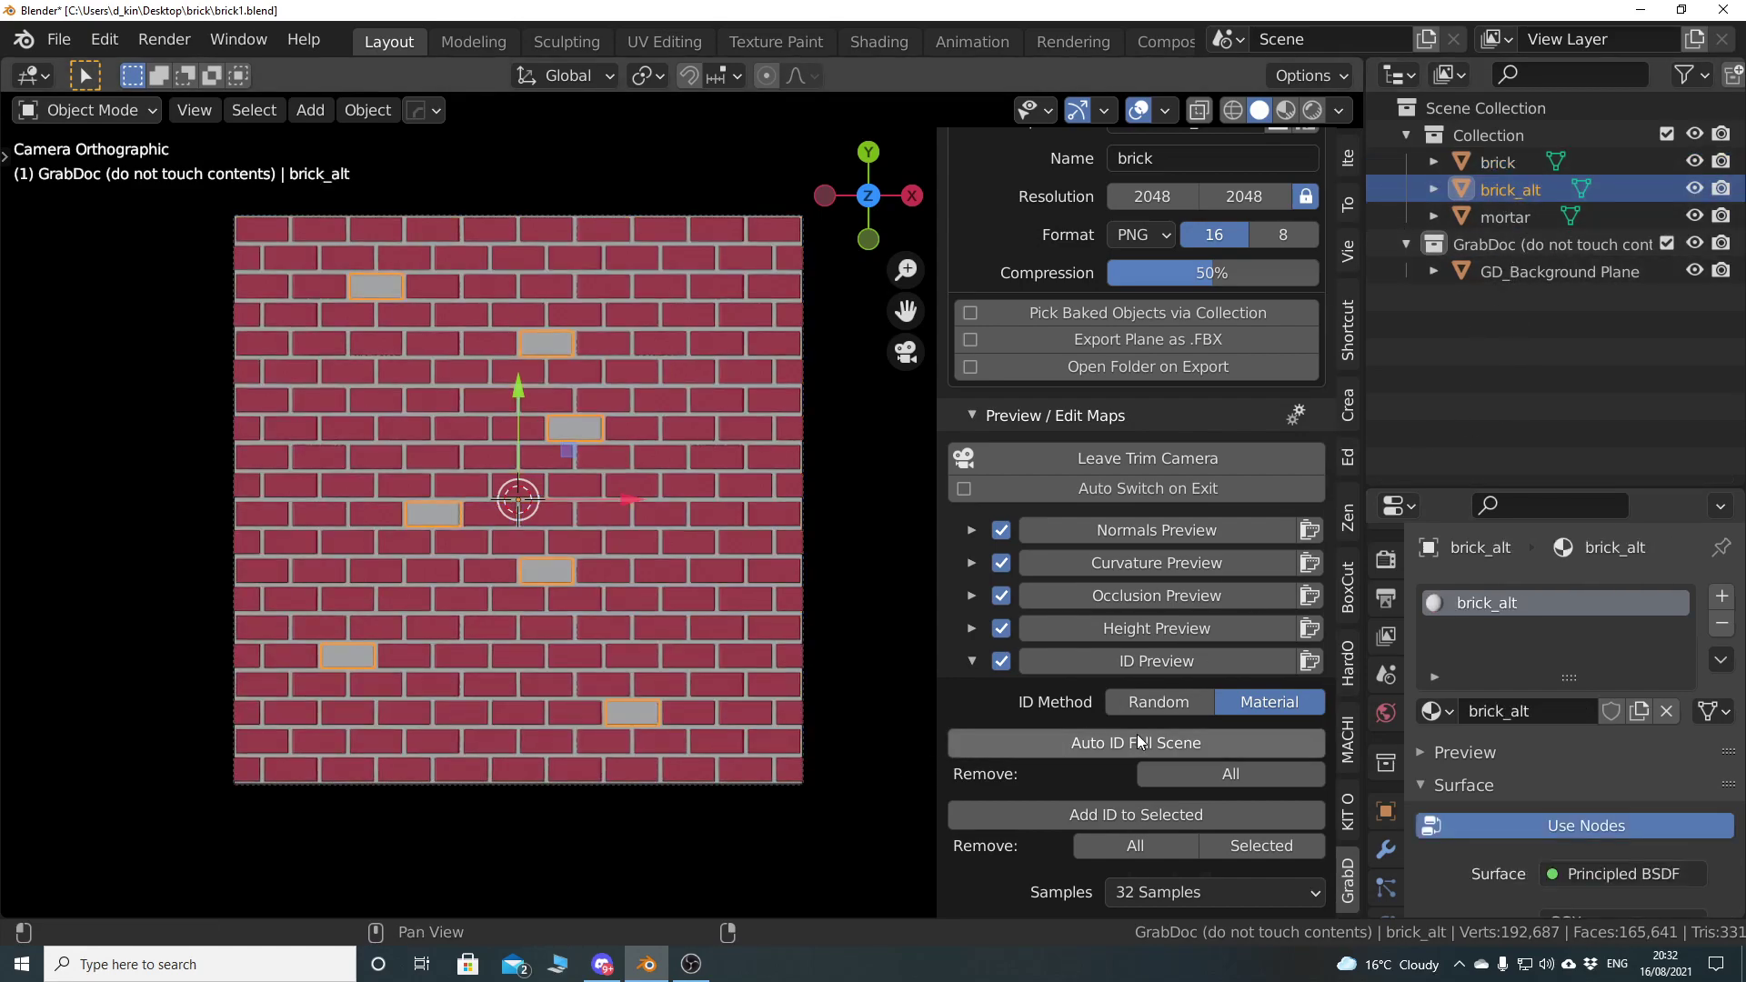
pyautogui.click(1144, 815)
pyautogui.click(1144, 815)
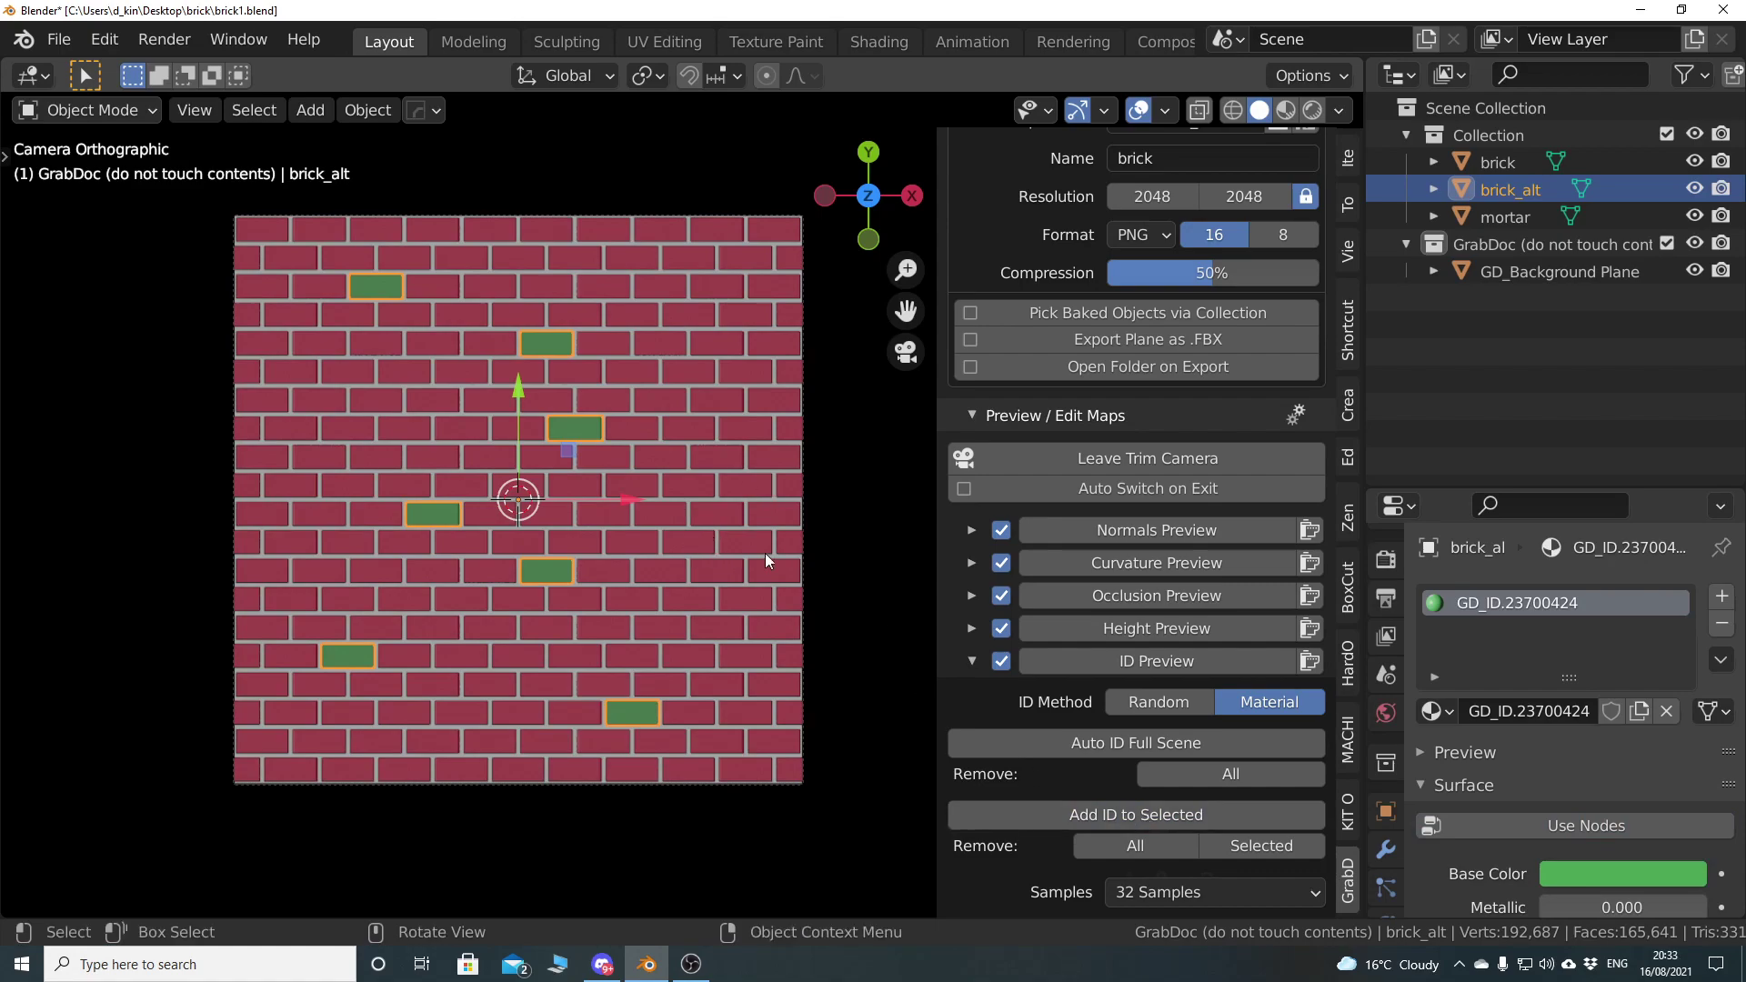
# Add an ID material to the mortar object, regenerating it until its colour is light blue
pyautogui.click(1502, 219)
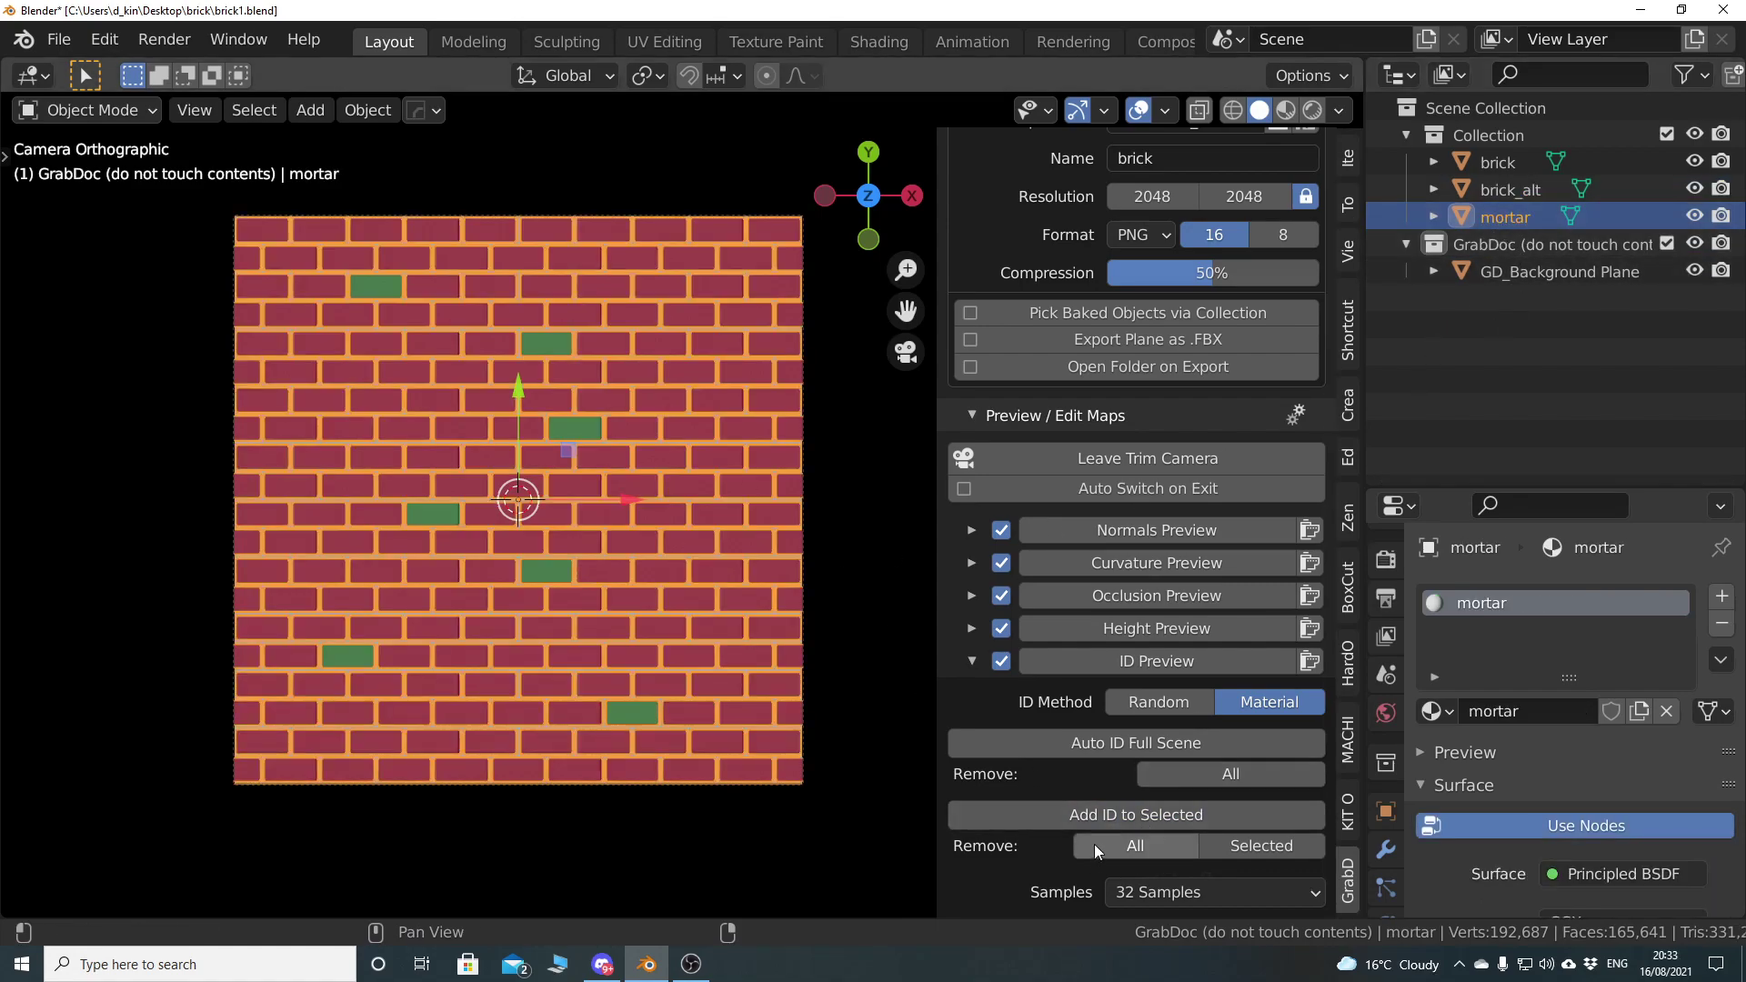
pyautogui.click(1124, 815)
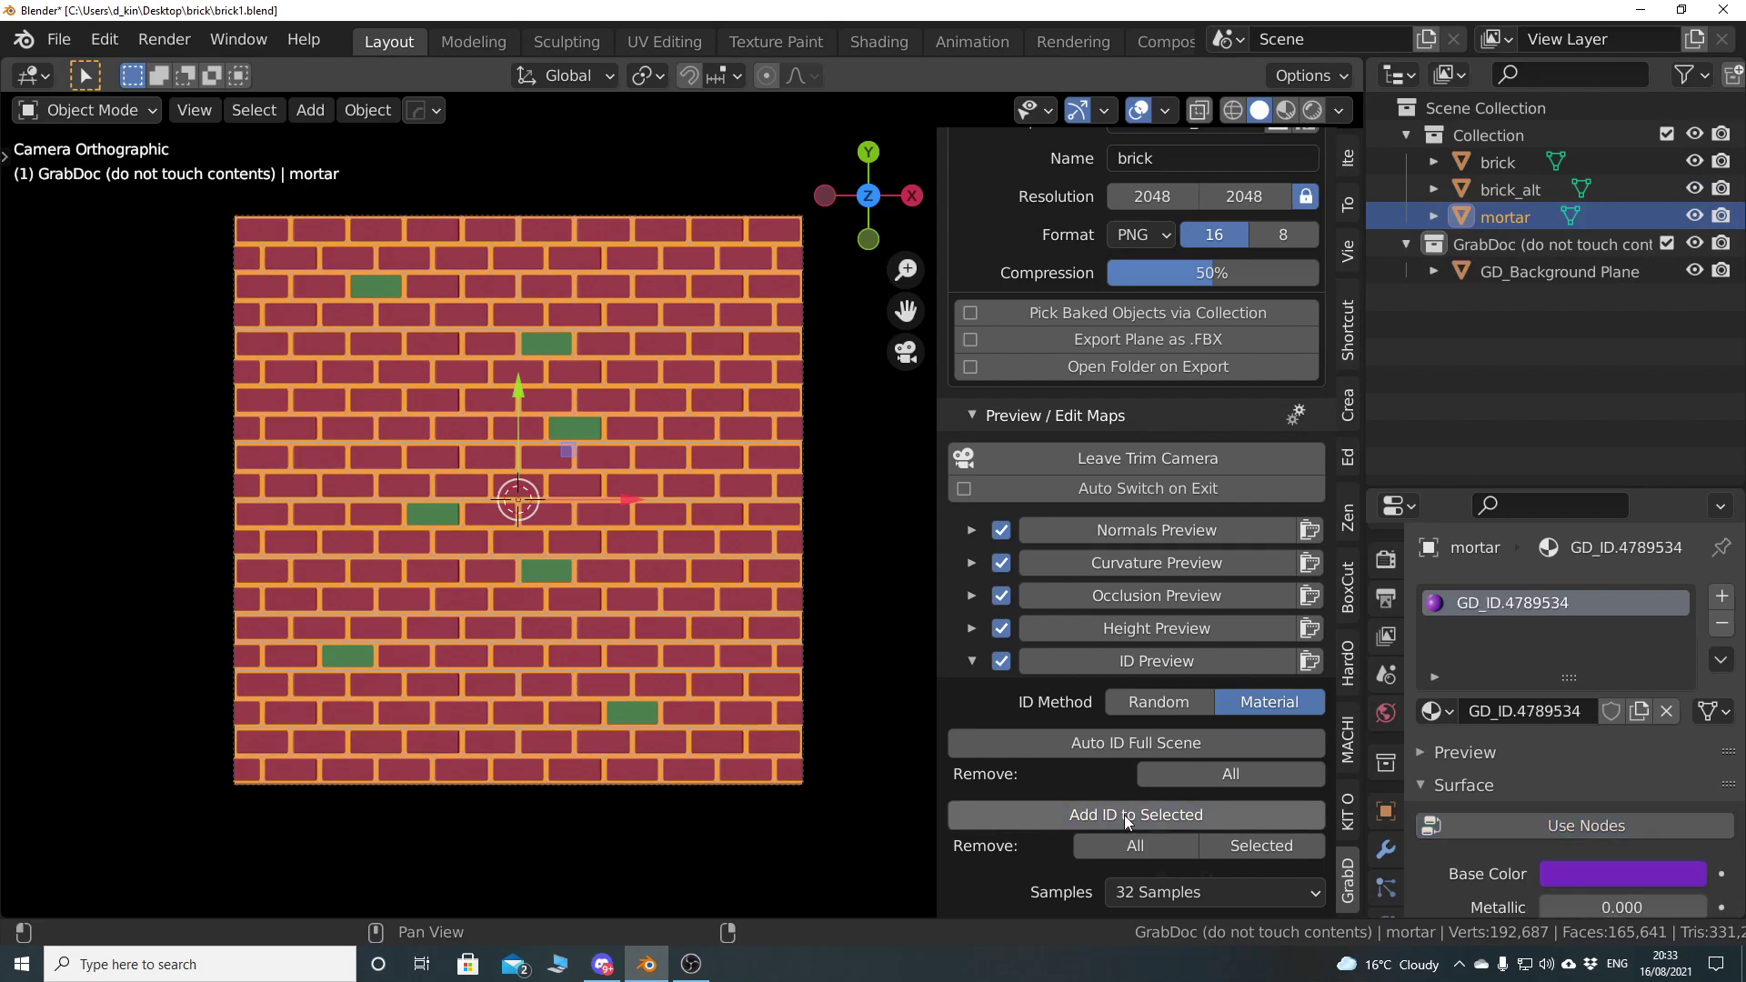
pyautogui.scroll(10, 724, 619)
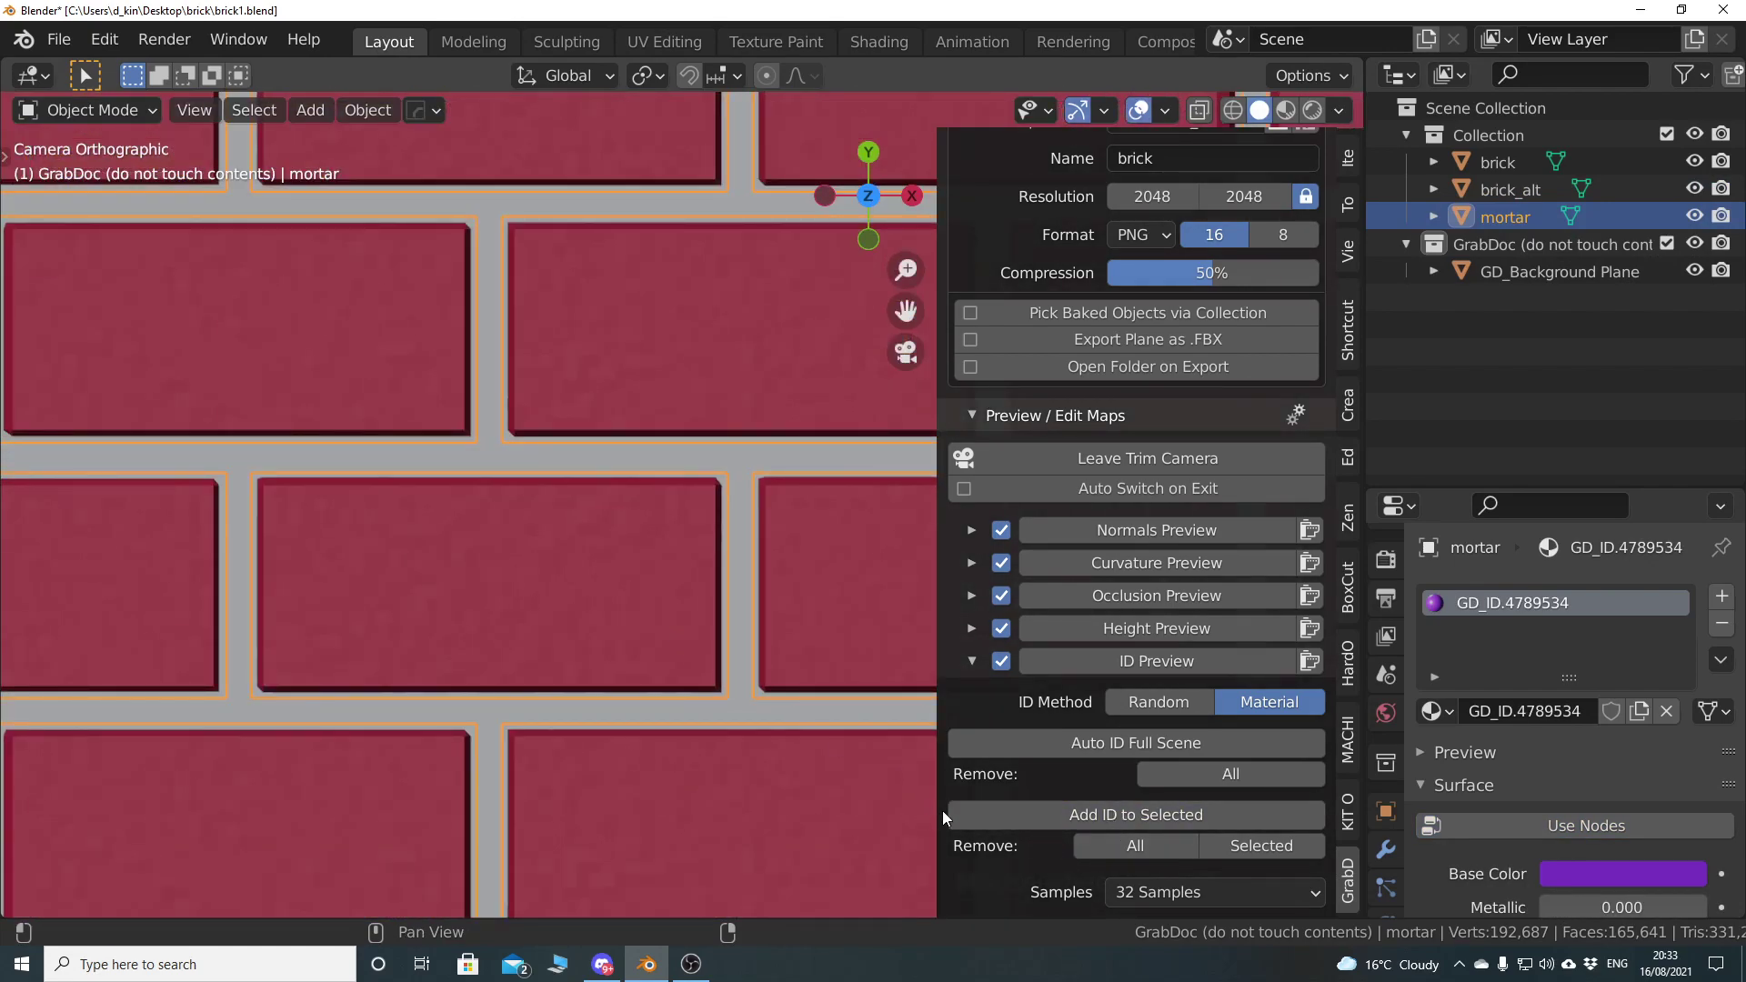
pyautogui.click(1075, 817)
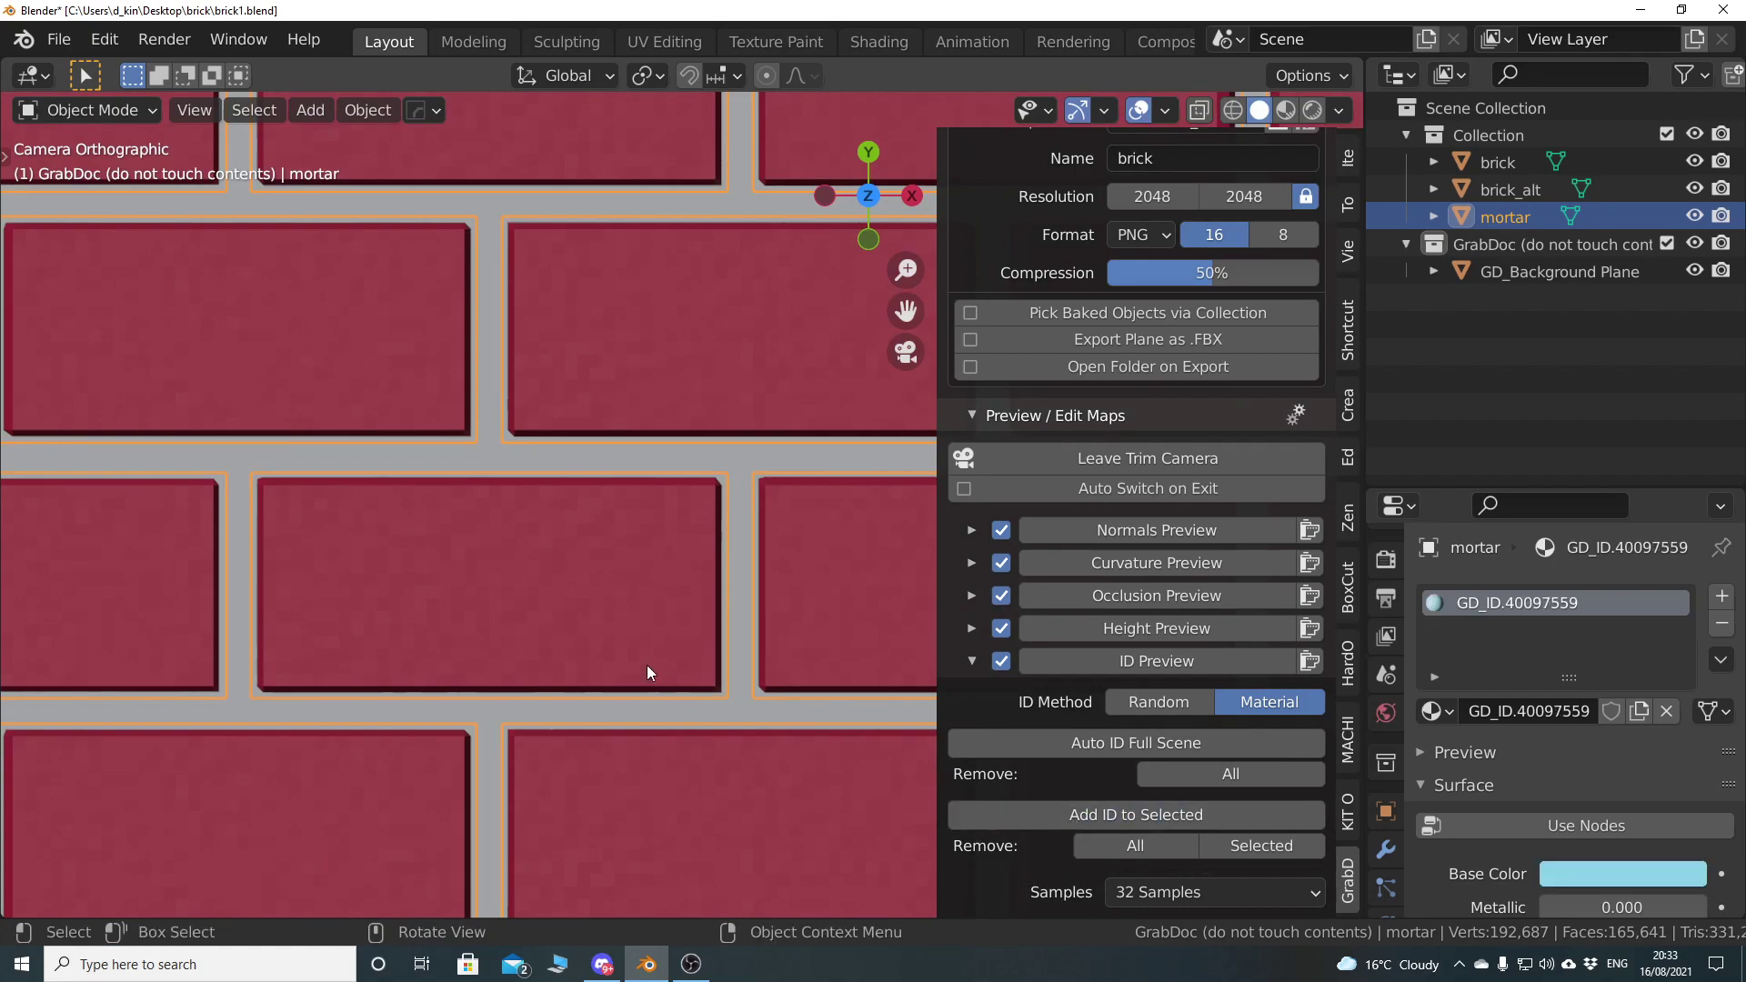
# Examine up close whether the mortar between the bricks shows its ID colour, both with the mortar object deselected and with it selected
pyautogui.scroll(-8, 642, 659)
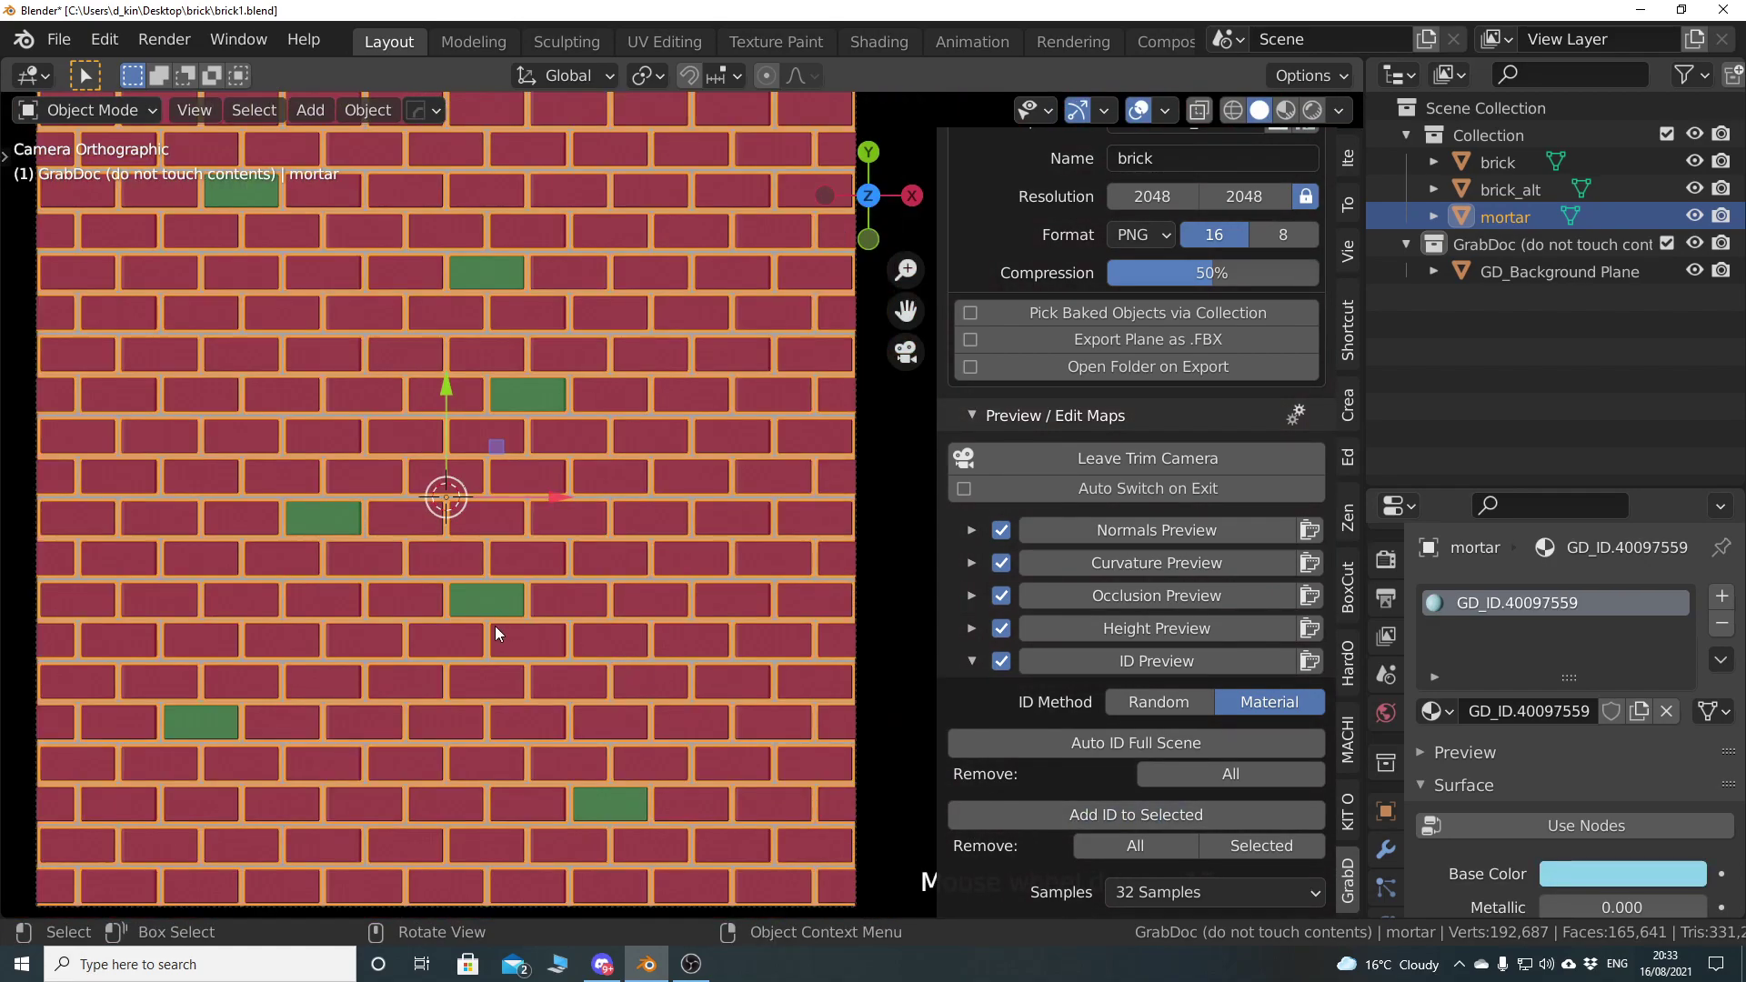
pyautogui.click(881, 532)
pyautogui.scroll(8, 662, 673)
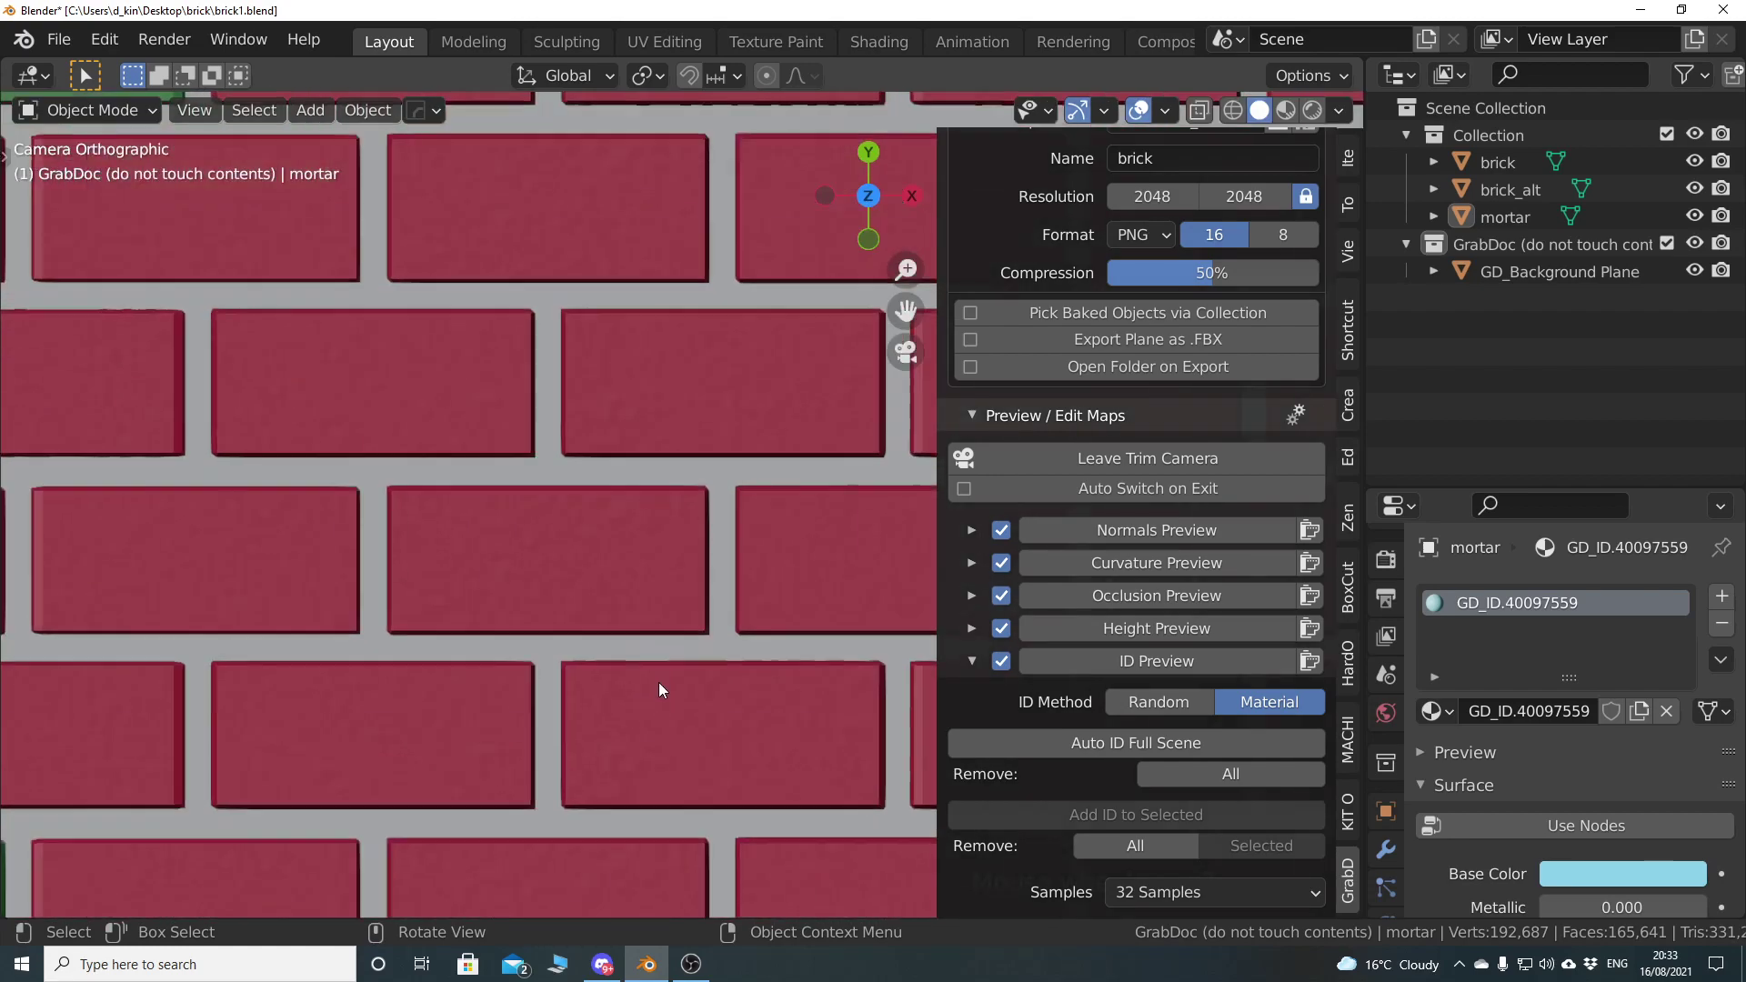
pyautogui.scroll(1, 659, 684)
pyautogui.scroll(3, 614, 653)
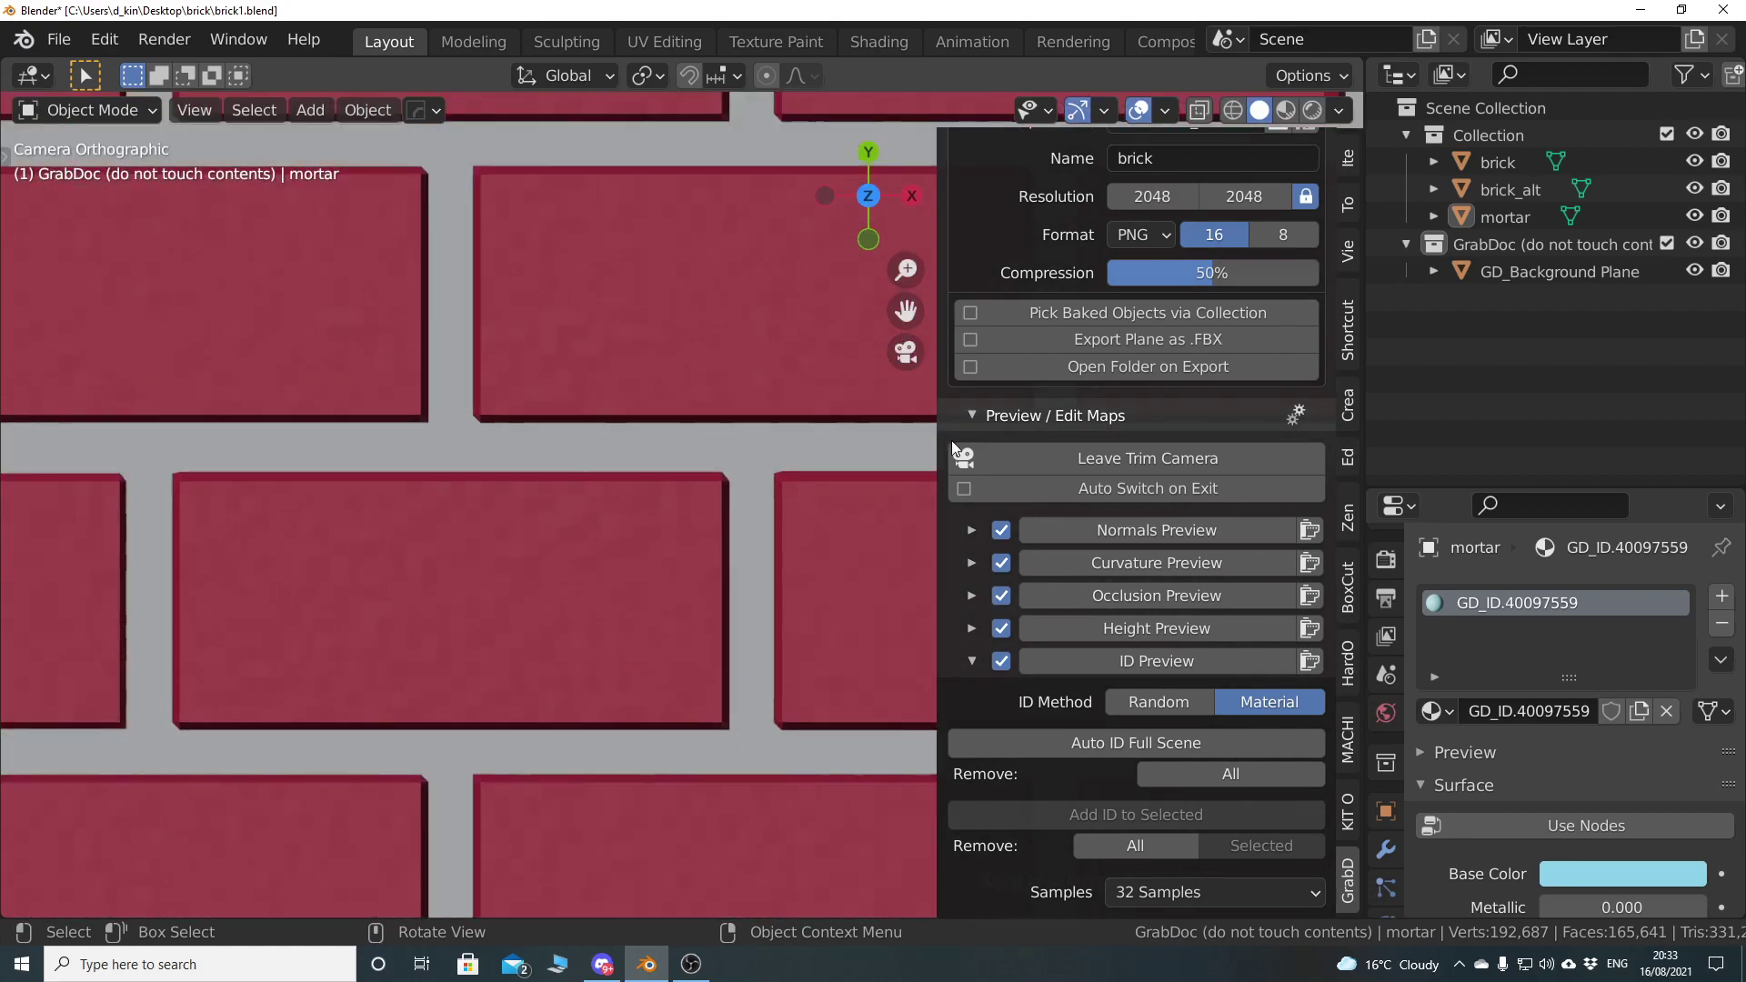
pyautogui.click(1486, 217)
pyautogui.scroll(-8, 659, 629)
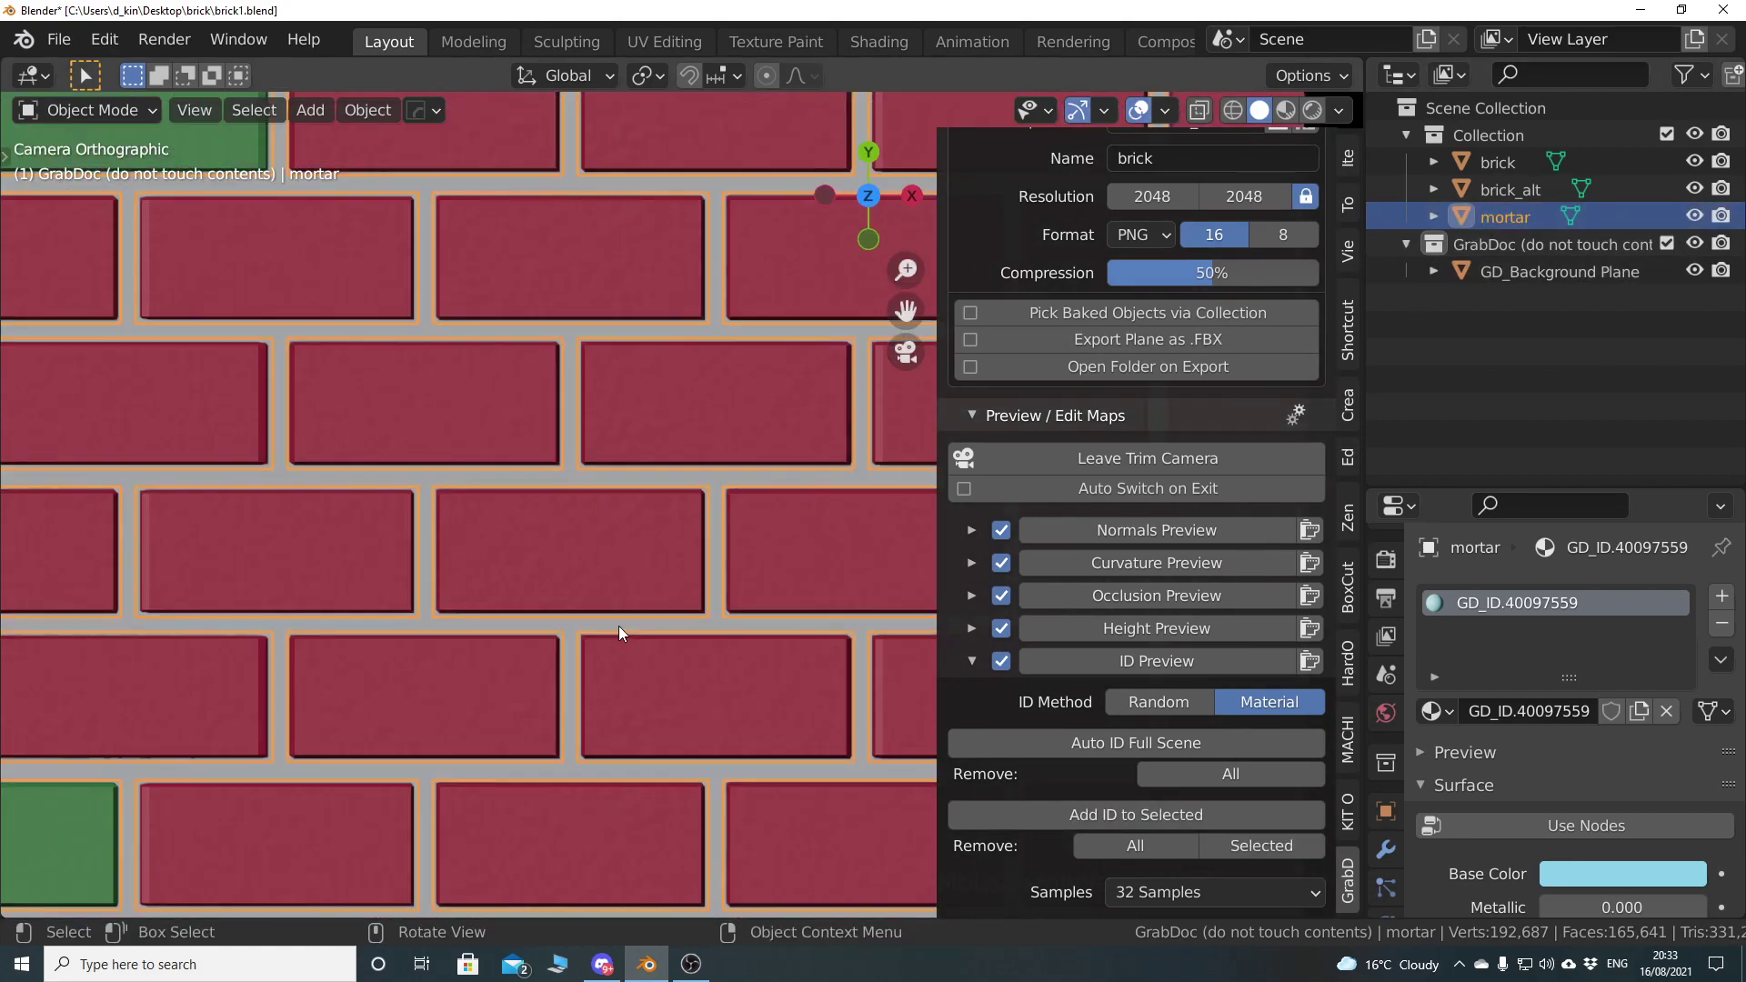
pyautogui.scroll(6, 580, 615)
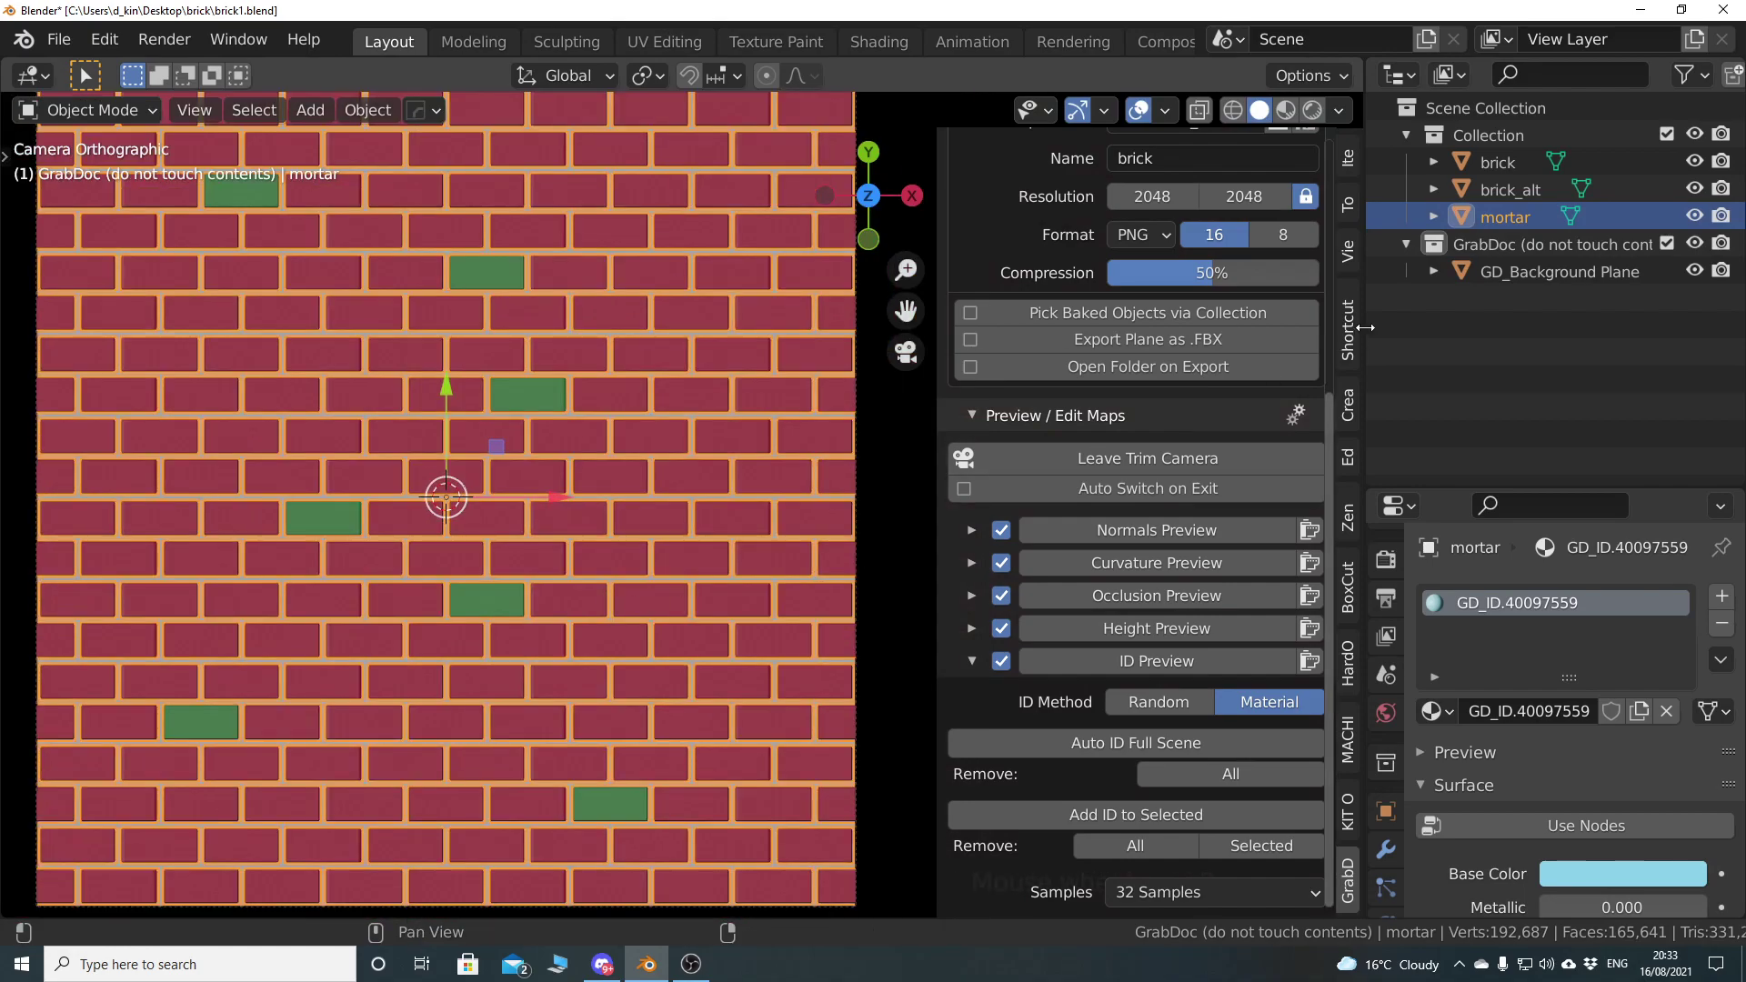
pyautogui.scroll(-6, 486, 535)
pyautogui.scroll(-1, 685, 482)
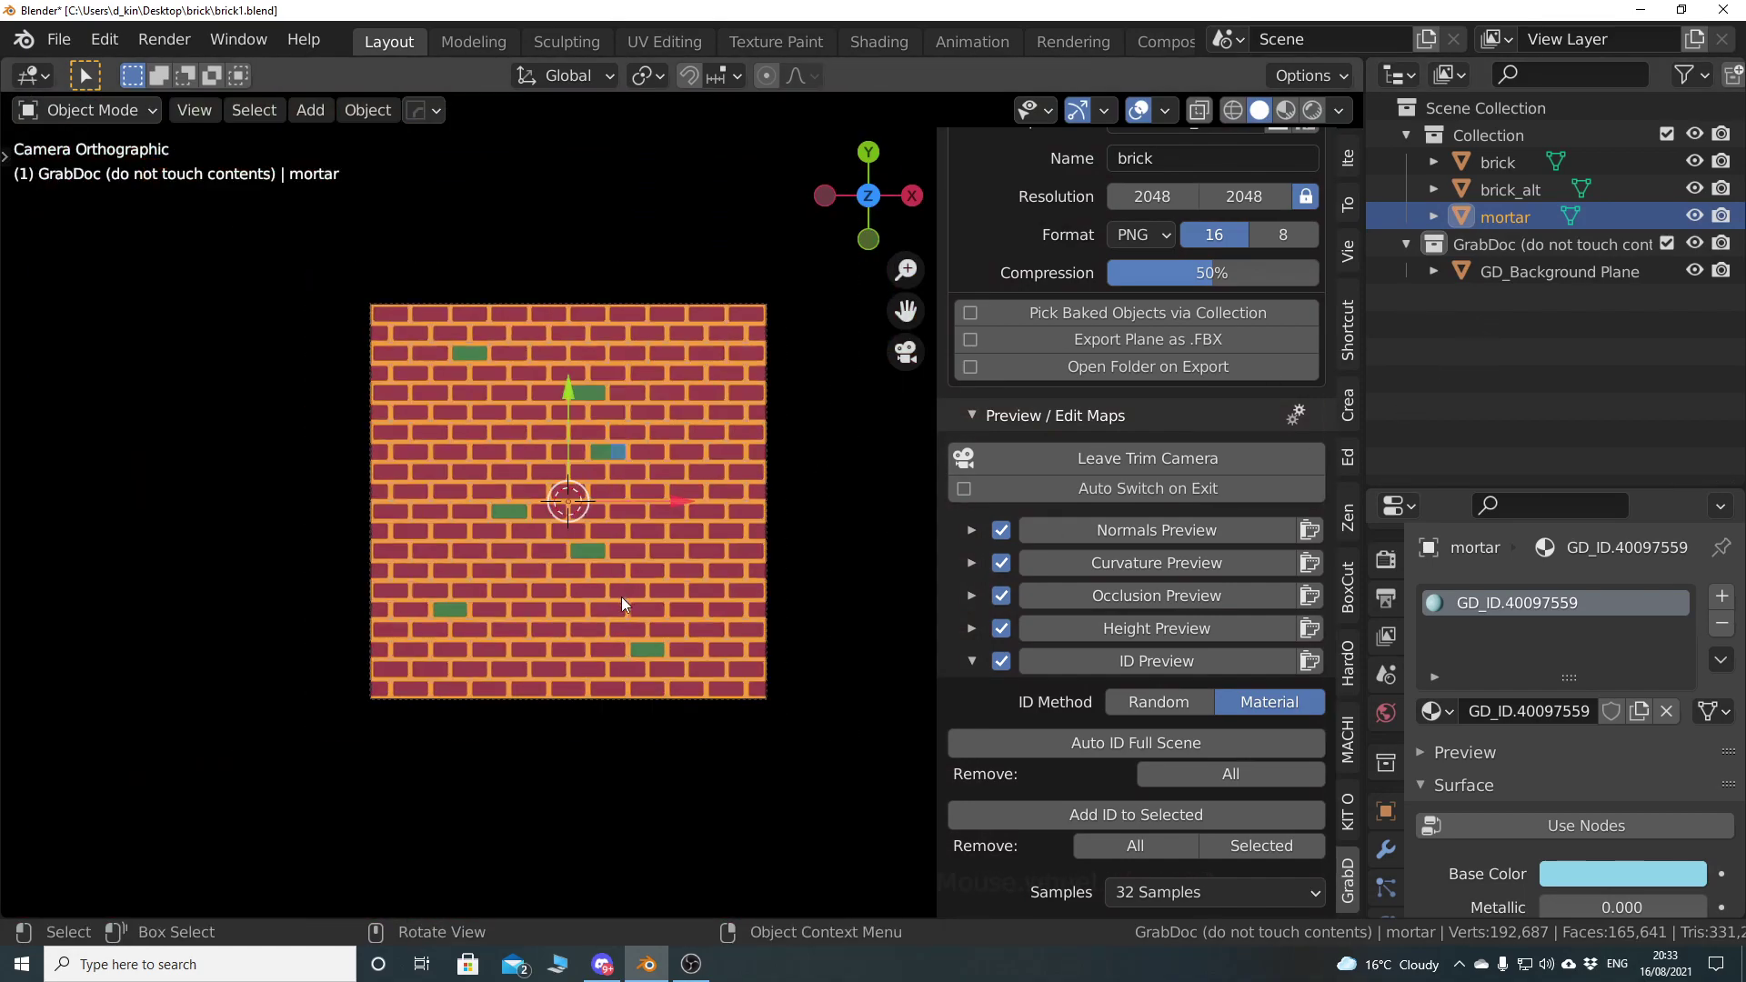
pyautogui.scroll(8, 571, 613)
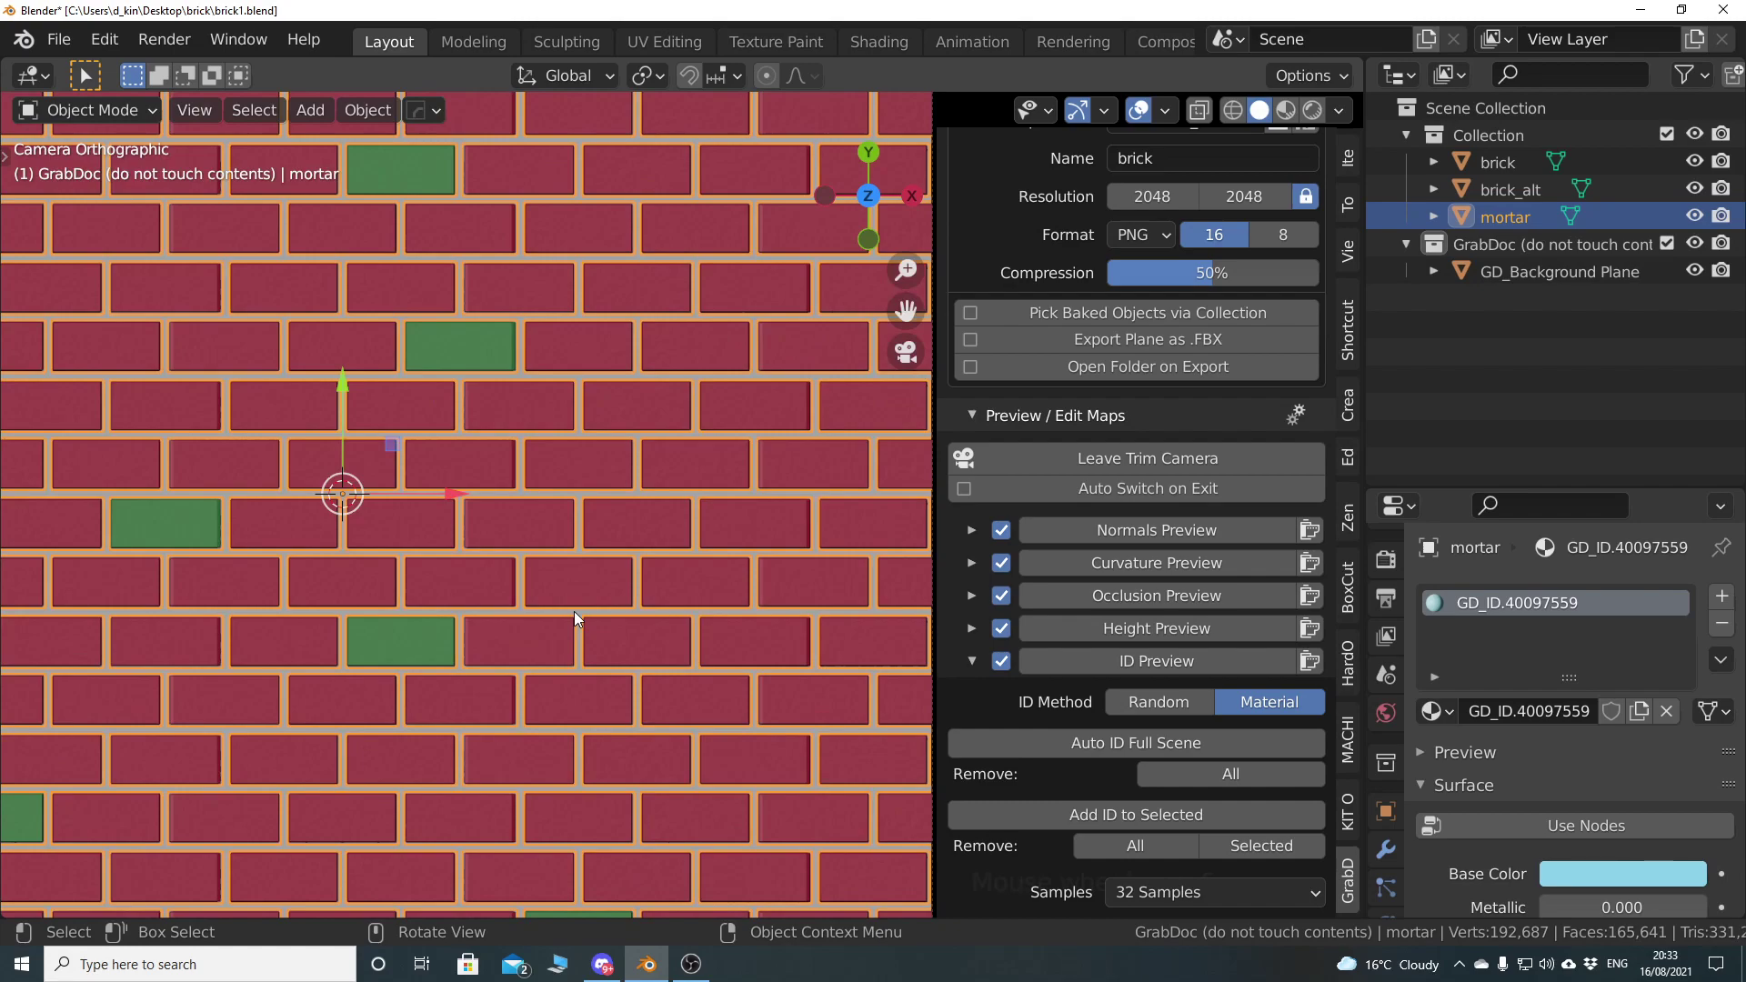
# Select the brick, brick_alt and mortar objects and raise them together about 0.0075 m along Z in front view, above the background plane
pyautogui.press('KP_0')
pyautogui.press('KP_7')
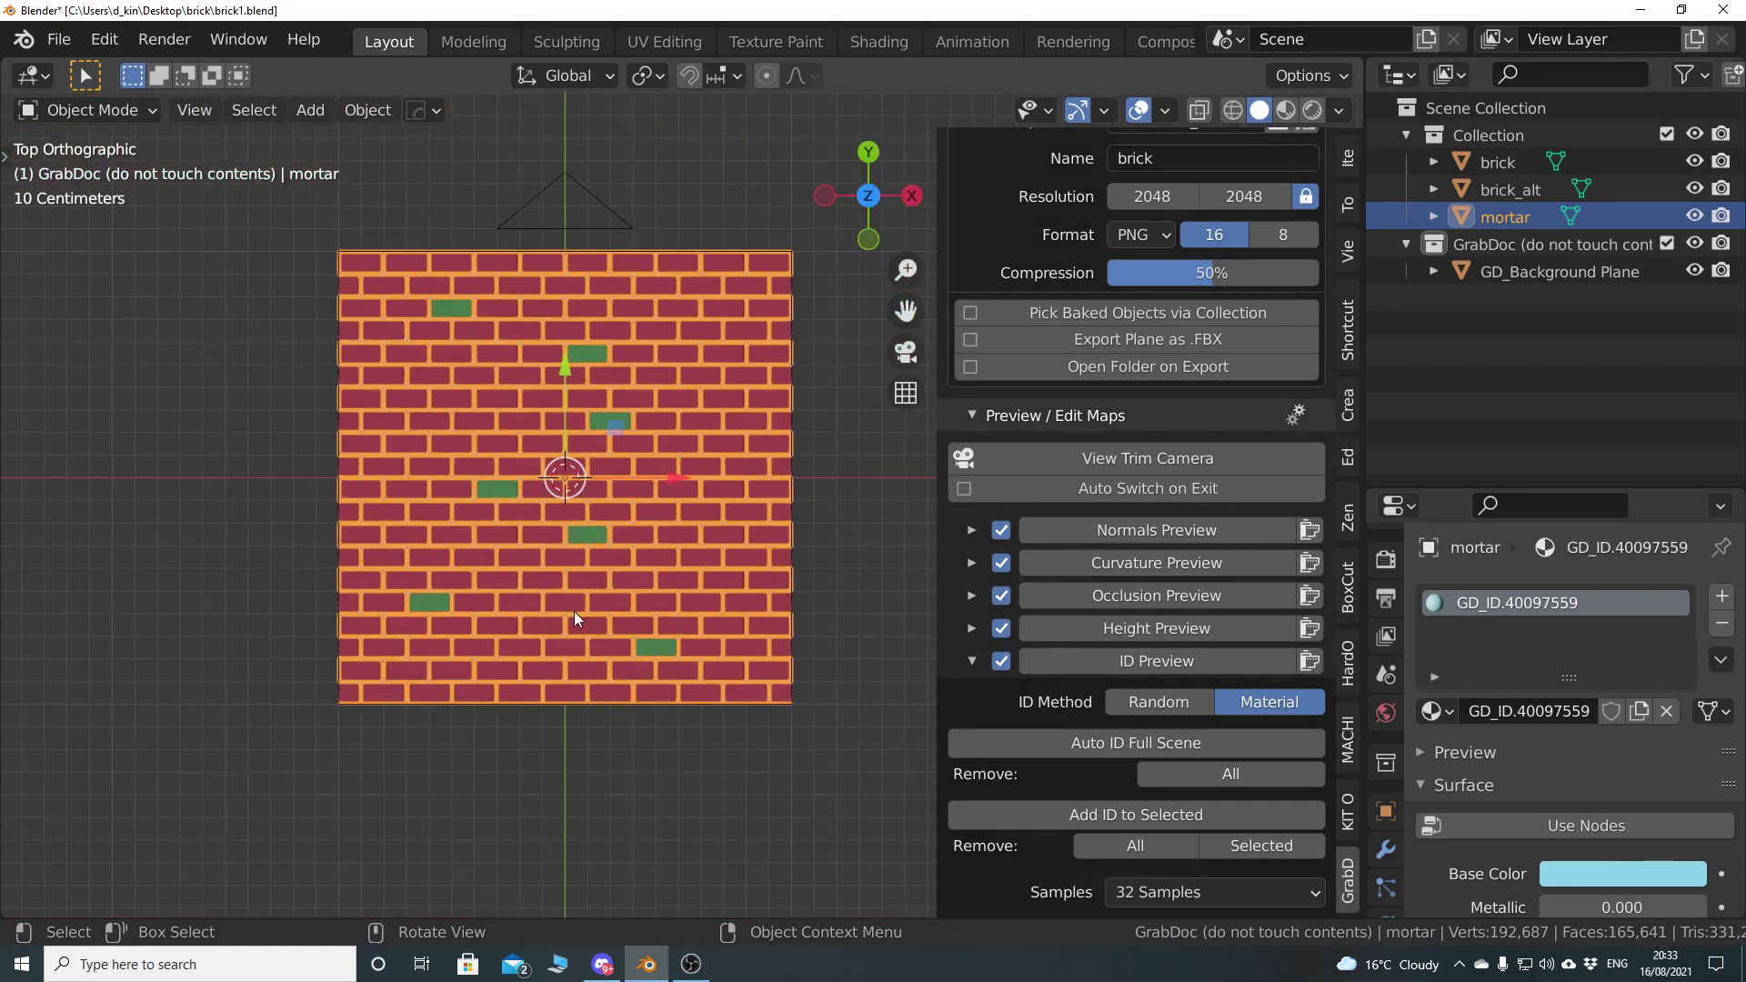
pyautogui.press('KP_1')
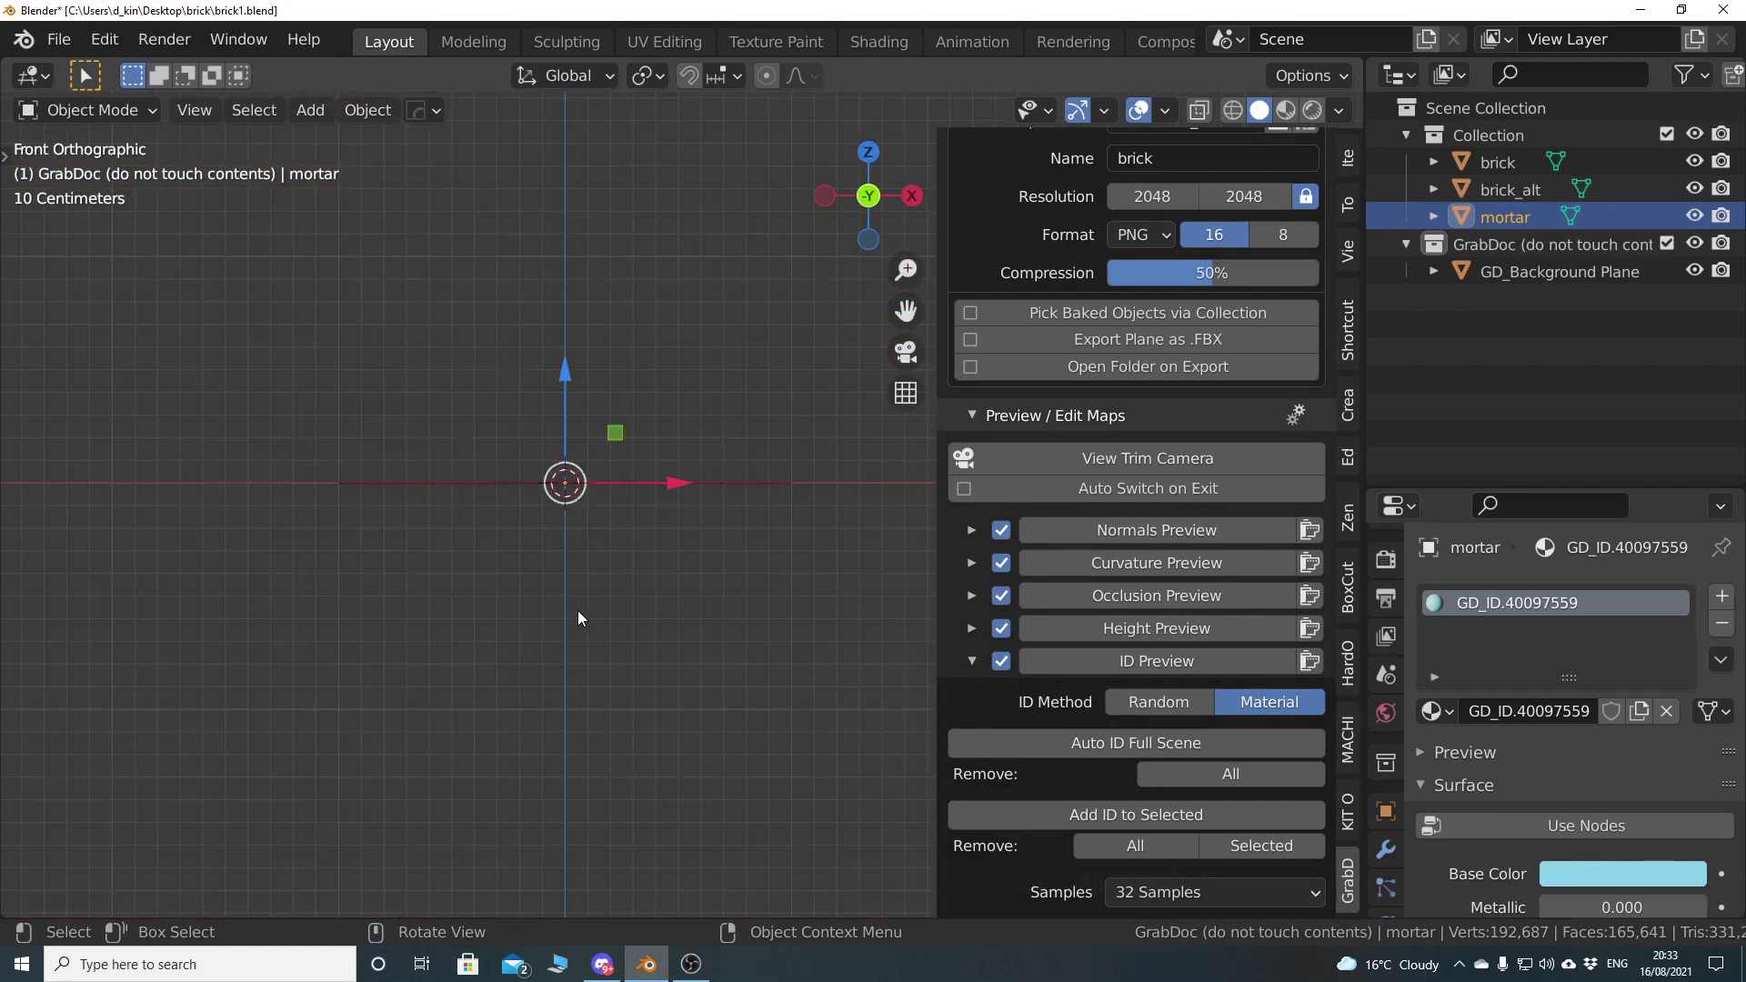
pyautogui.click(1497, 164)
pyautogui.keyDown('shift'); pyautogui.click(1503, 216); pyautogui.keyUp('shift')
pyautogui.keyDown('shift'); pyautogui.moveTo(564, 483); pyautogui.dragTo(560, 567, button='middle'); pyautogui.keyUp('shift')
pyautogui.keyDown('shift'); pyautogui.moveTo(454, 542); pyautogui.dragTo(630, 595, button='middle'); pyautogui.keyUp('shift')
pyautogui.scroll(4, 482, 516)
pyautogui.scroll(4, 437, 528)
pyautogui.keyDown('shift'); pyautogui.moveTo(364, 506); pyautogui.dragTo(561, 506, button='middle'); pyautogui.keyUp('shift')
pyautogui.scroll(2, 647, 508)
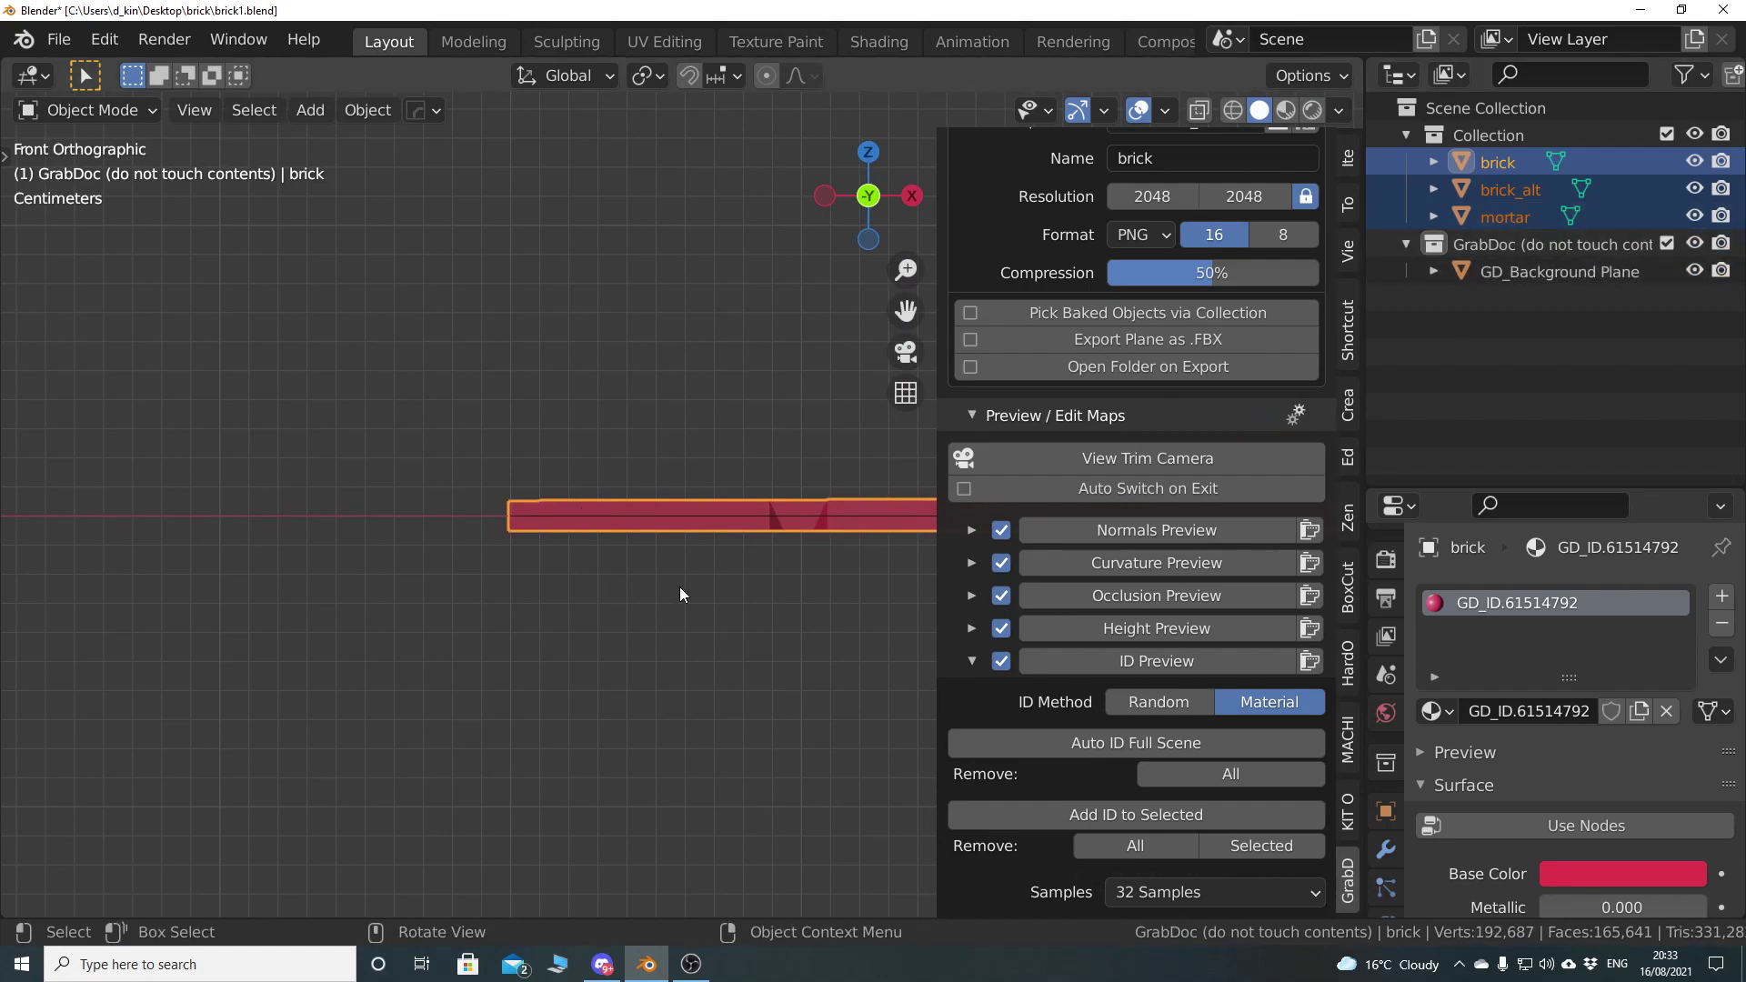
pyautogui.press('g')
pyautogui.press('z')
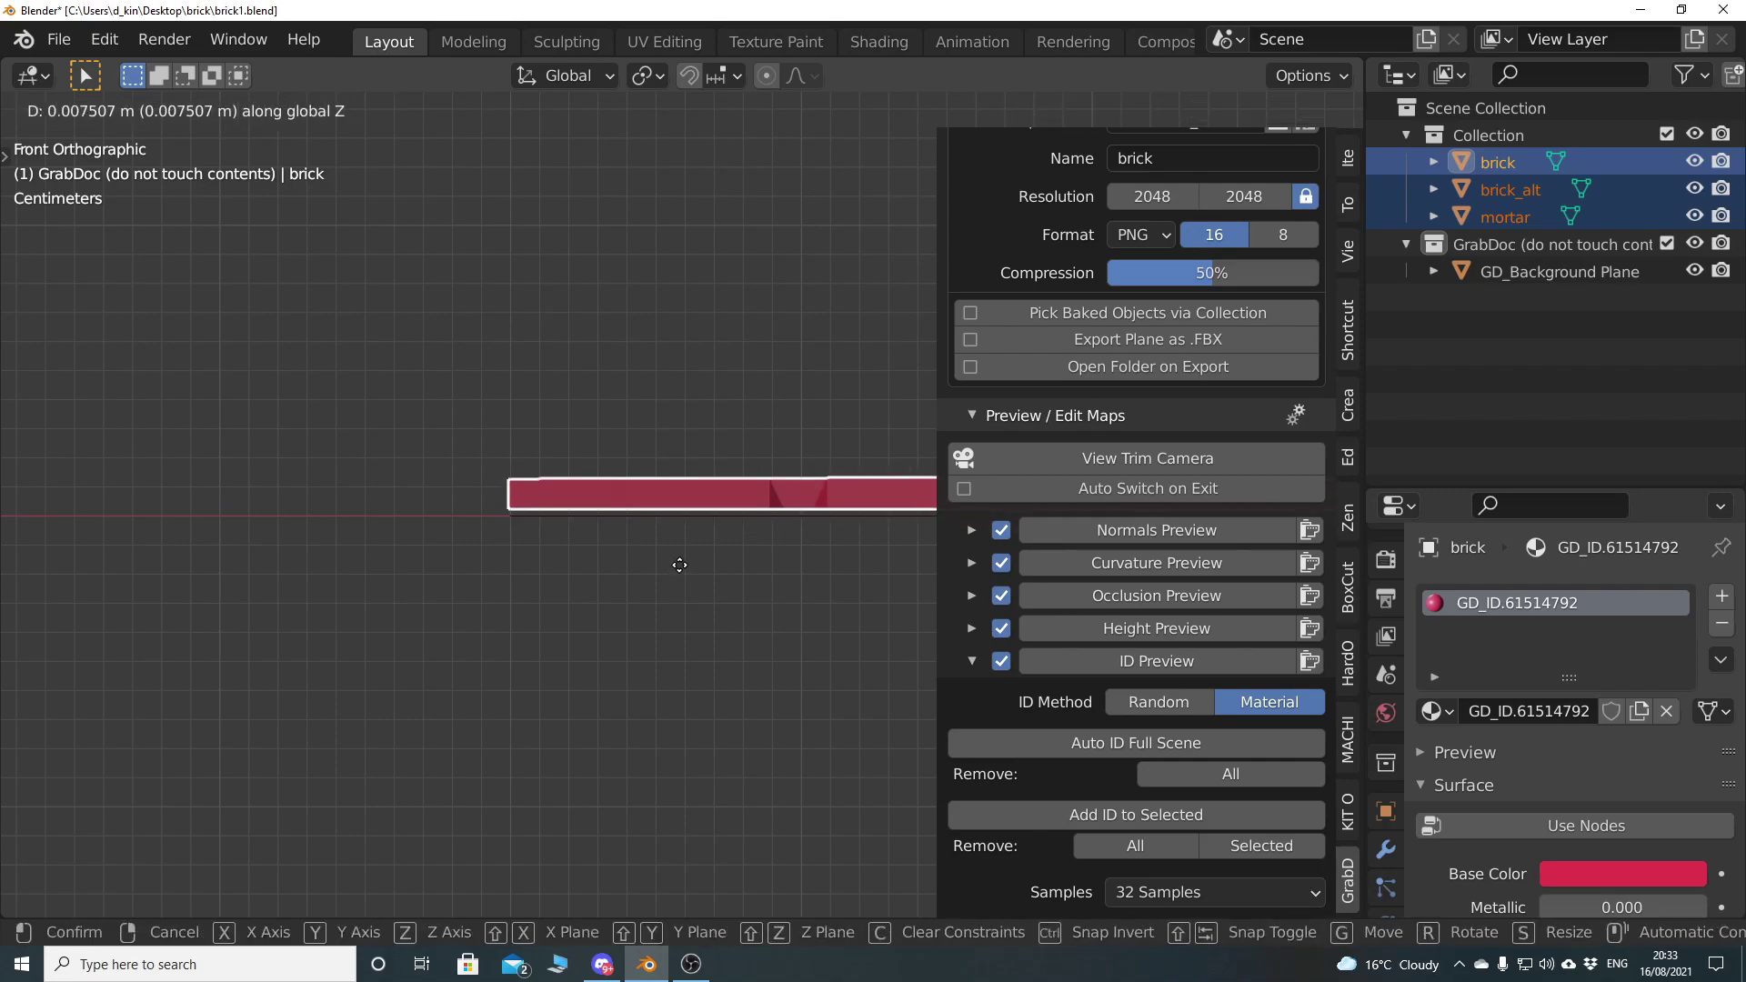
pyautogui.click(679, 565)
# Return to the camera view and regenerate the mortar object's ID material until its colour is pink
pyautogui.press('KP_0')
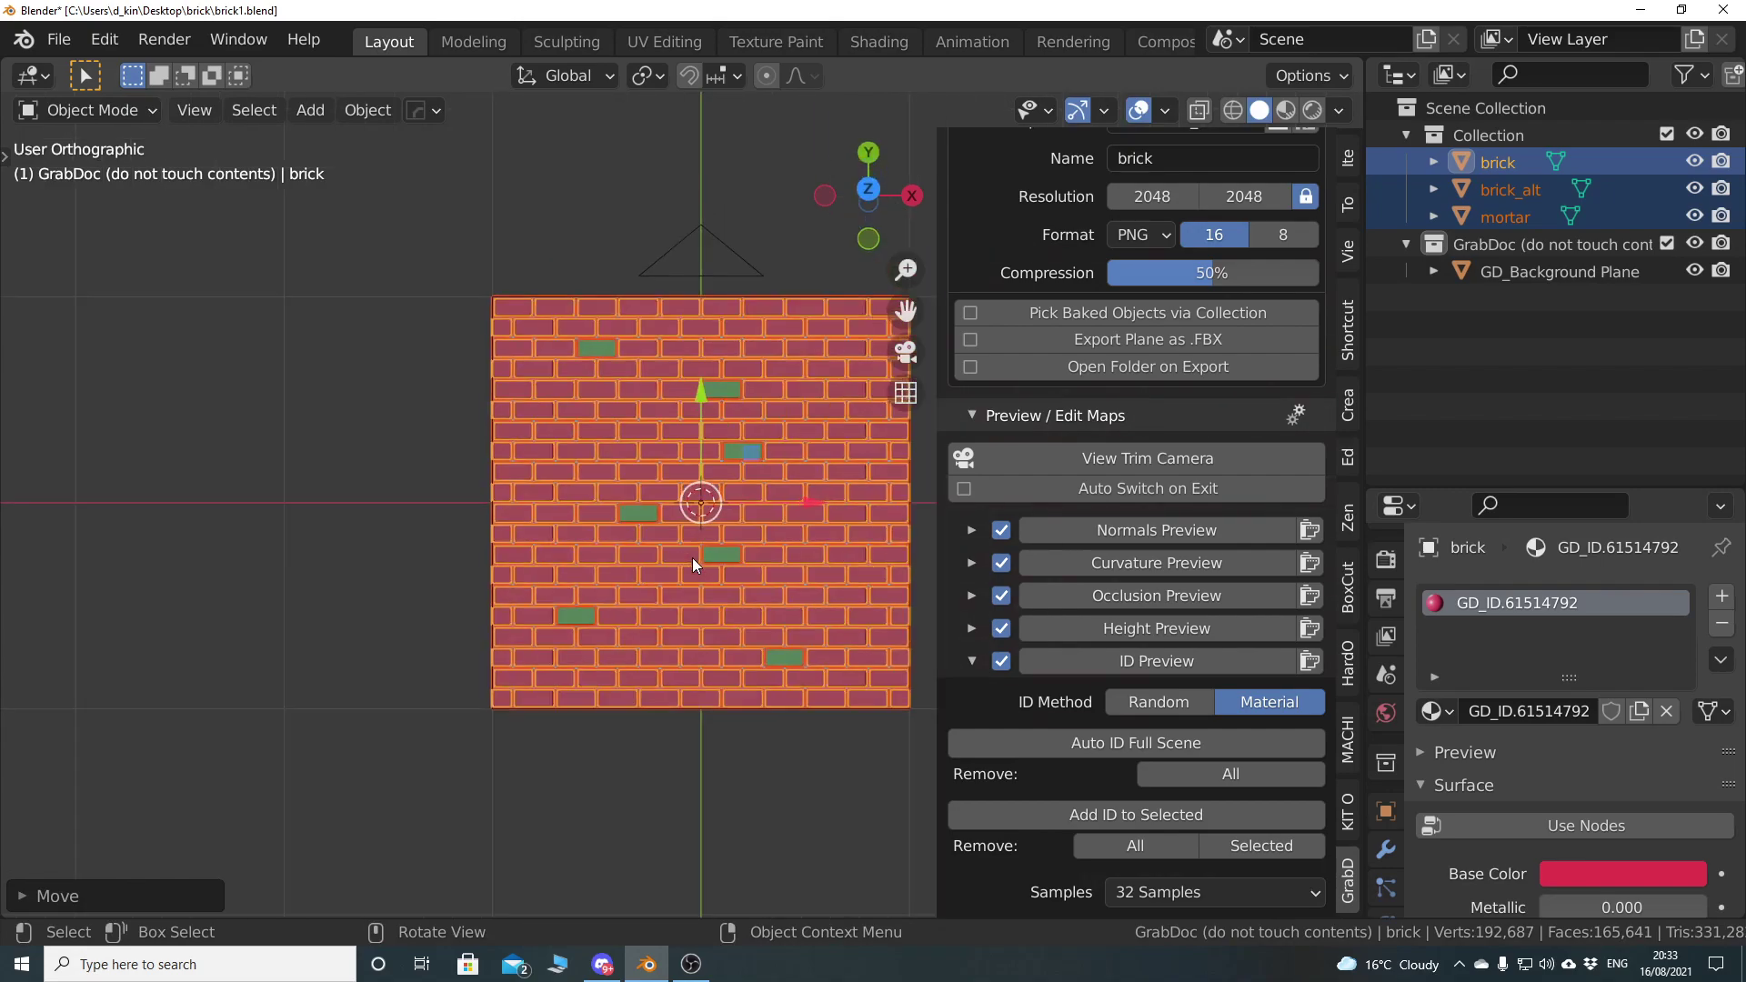
pyautogui.scroll(3, 662, 546)
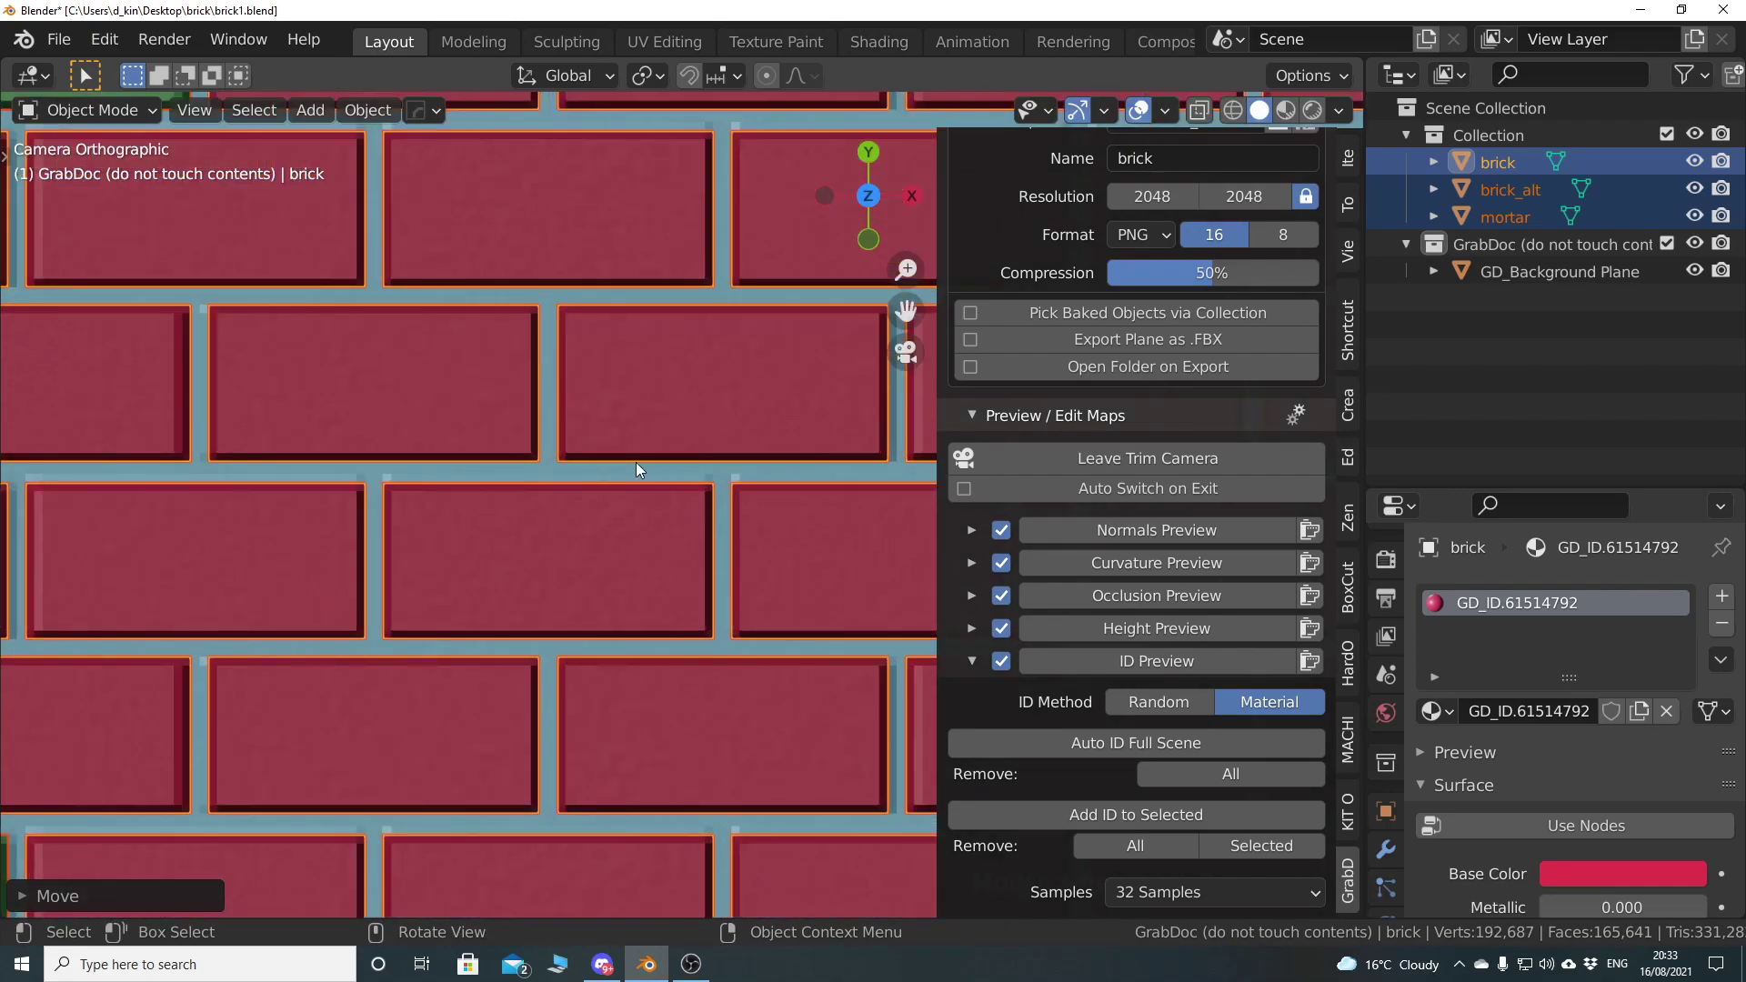
pyautogui.click(1497, 223)
pyautogui.click(1115, 817)
pyautogui.scroll(-5, 603, 718)
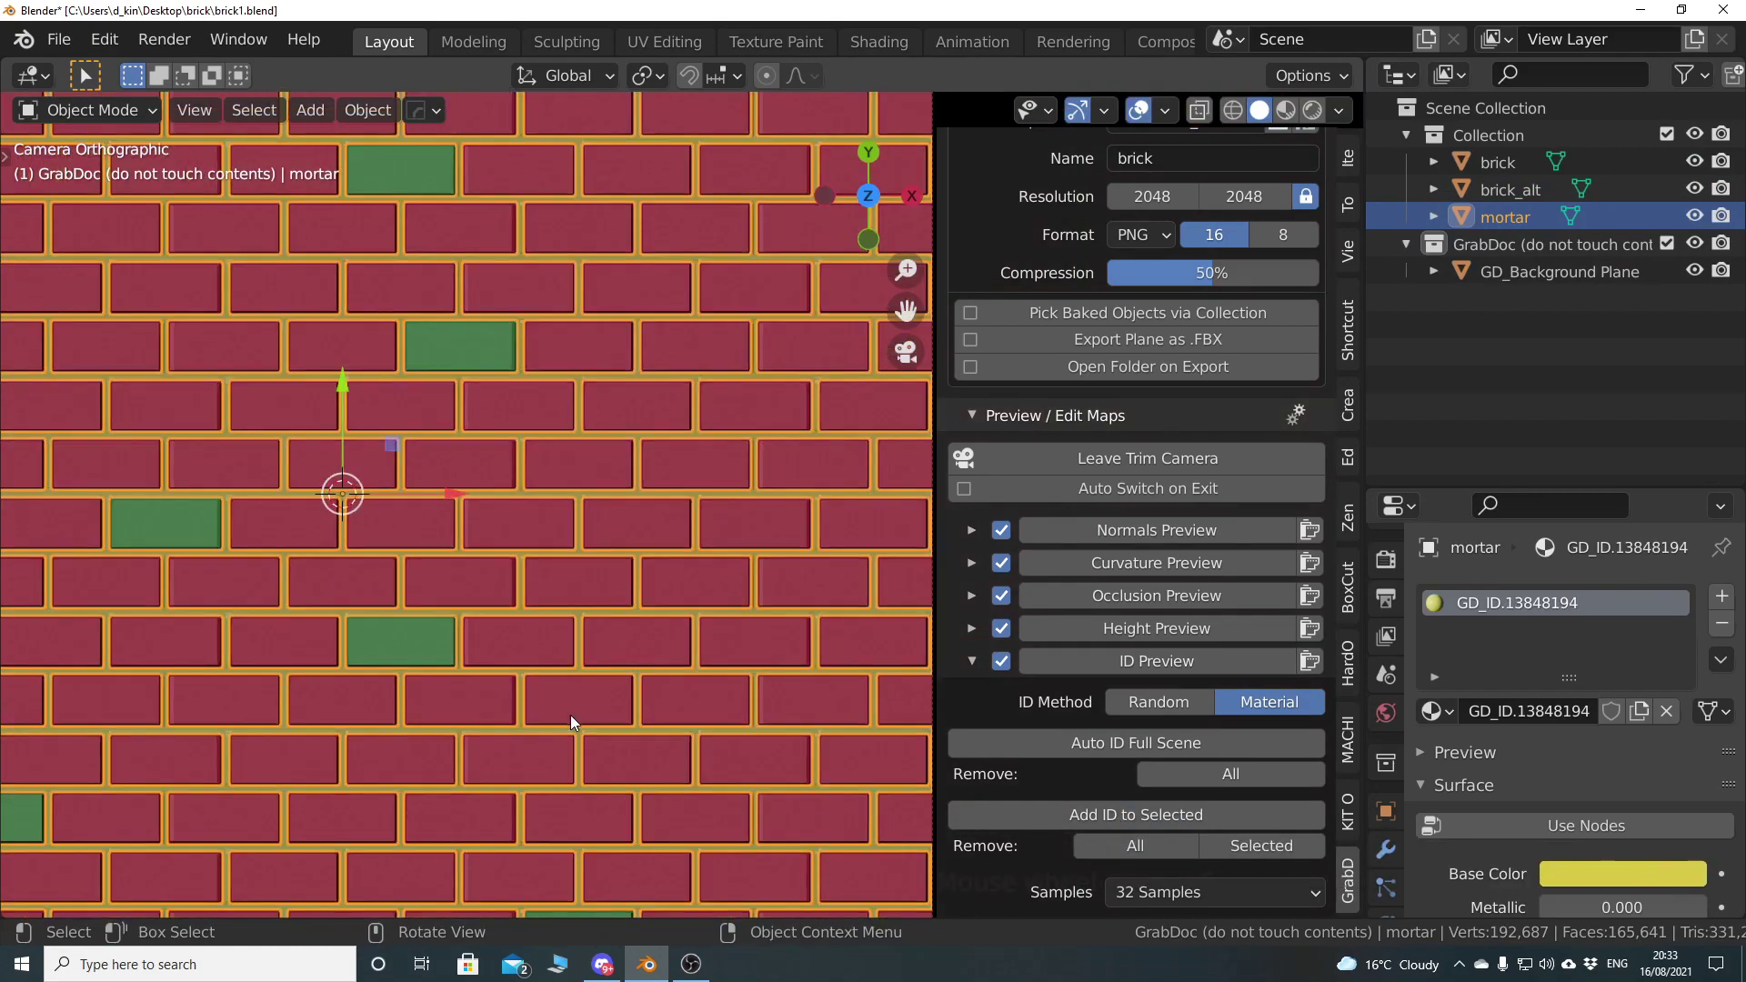
pyautogui.keyDown('shift'); pyautogui.scroll(-2, 586, 591); pyautogui.keyUp('shift')
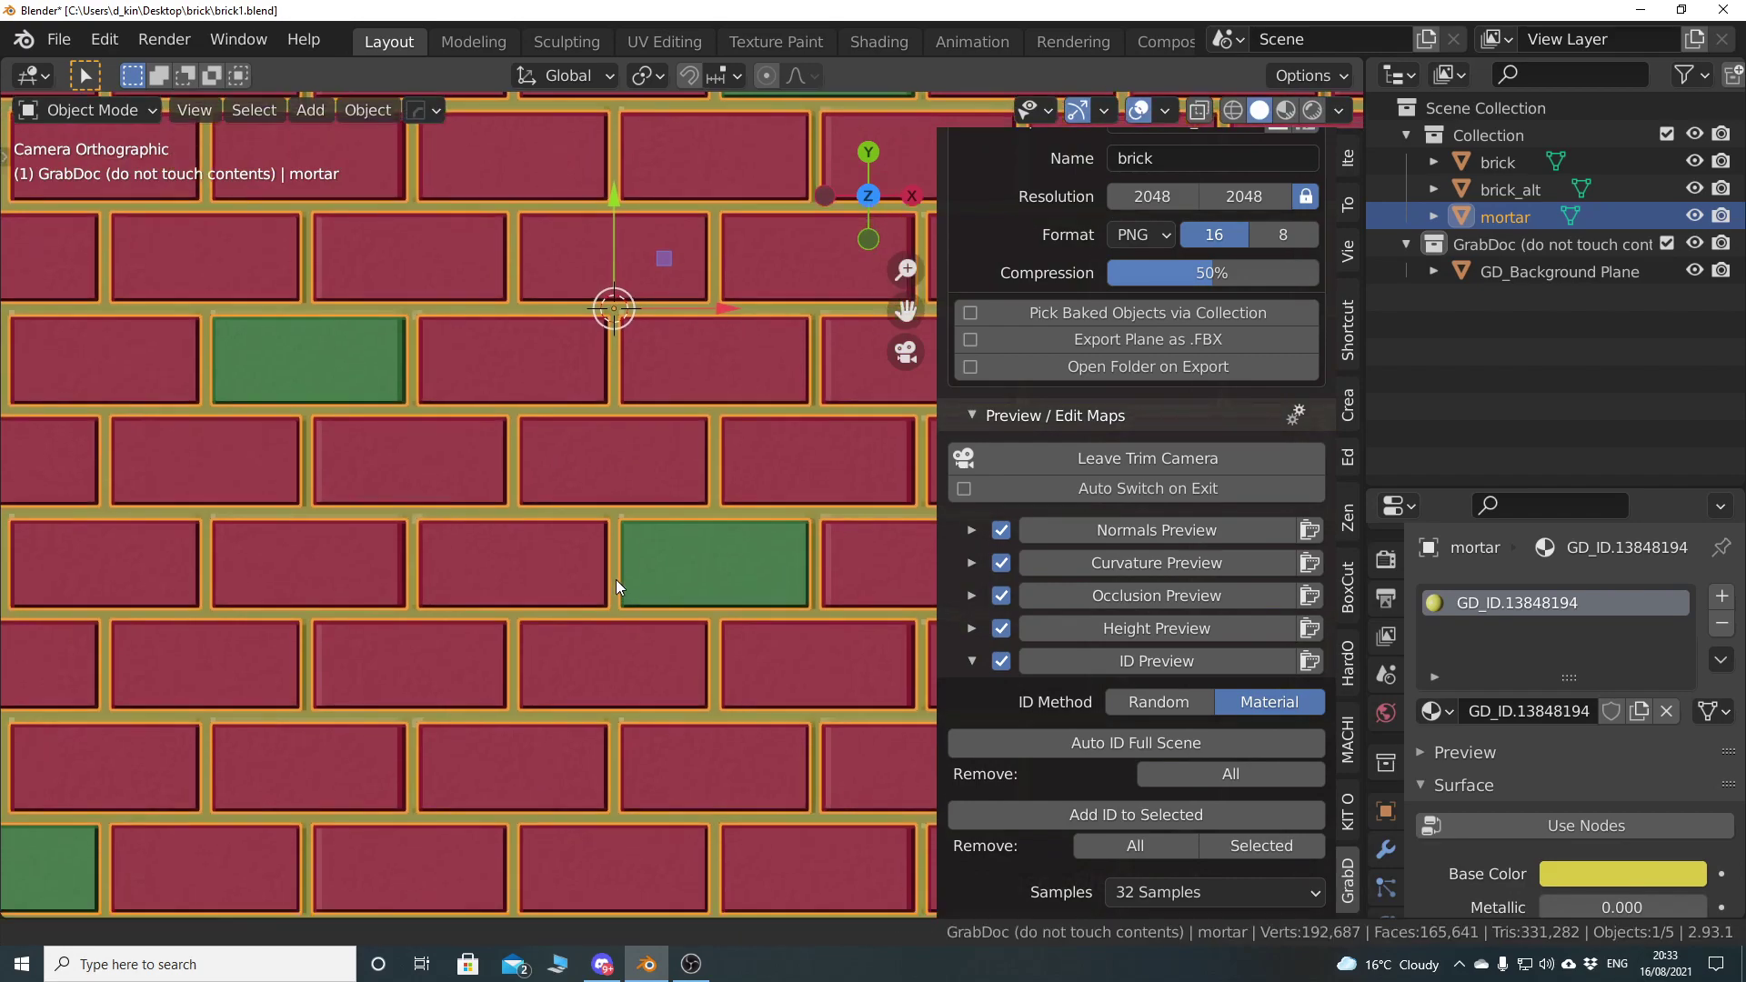
pyautogui.scroll(8, 619, 579)
pyautogui.click(1153, 814)
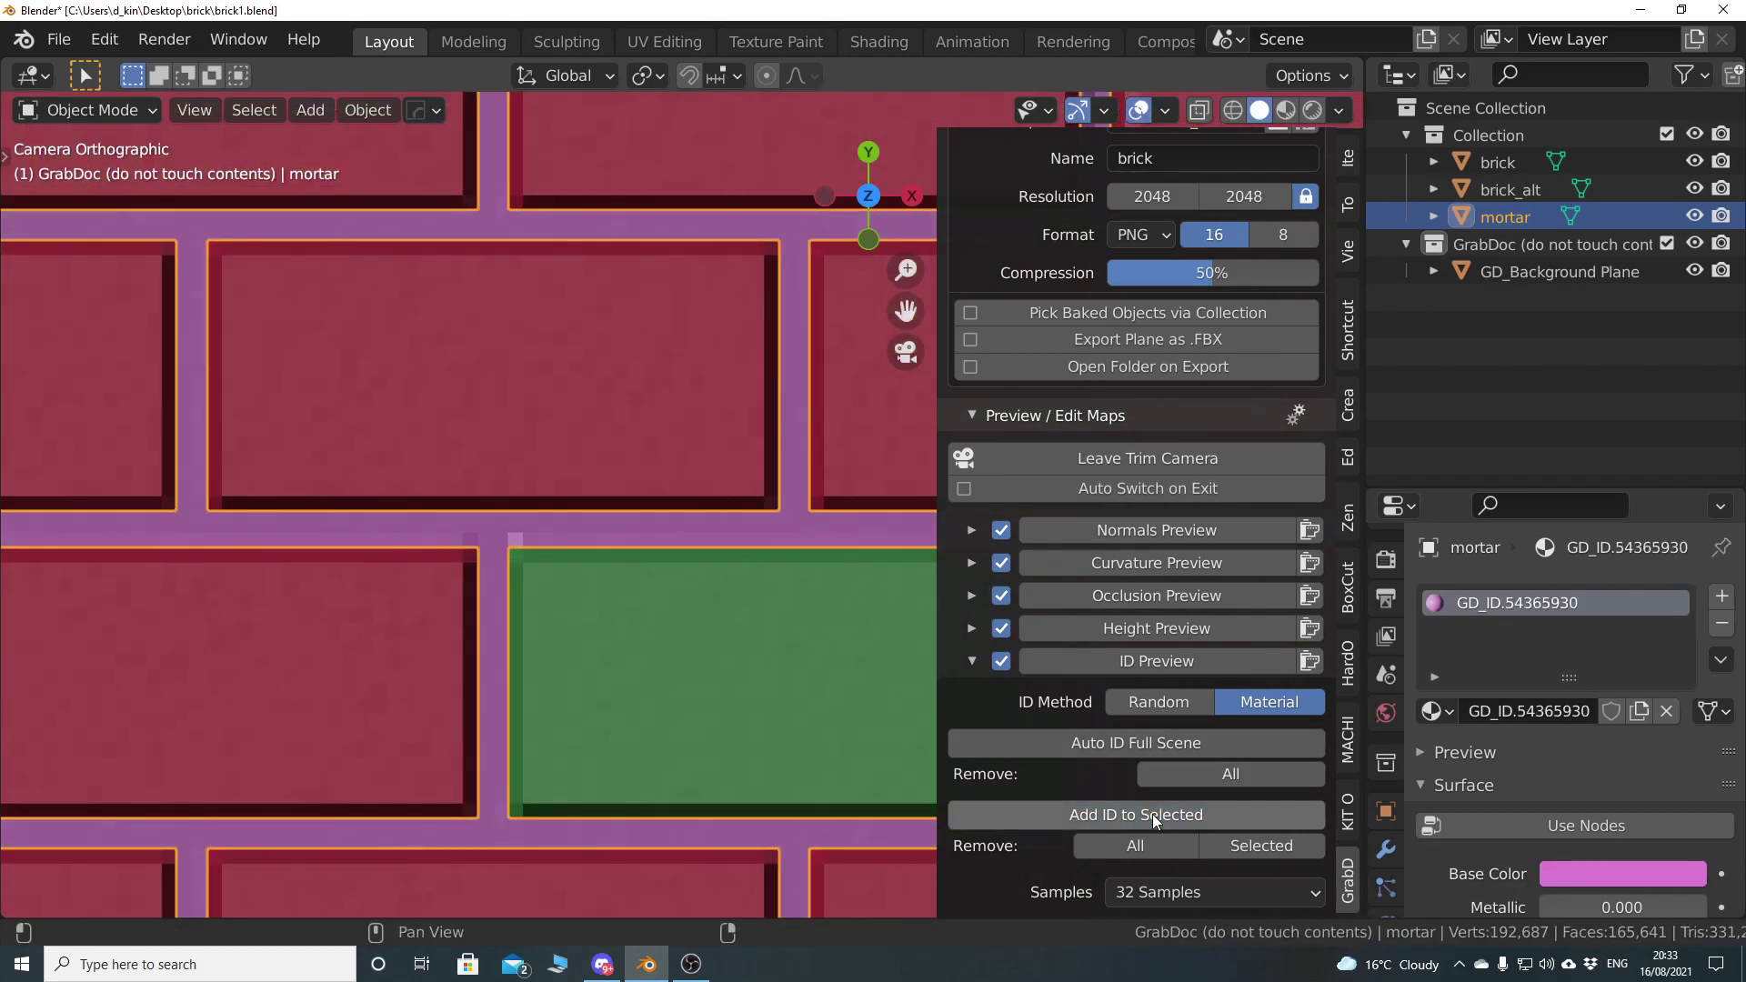
# Regenerate the mortar object's ID material until its colour is near white, and check it up close against the bricks
pyautogui.click(1153, 815)
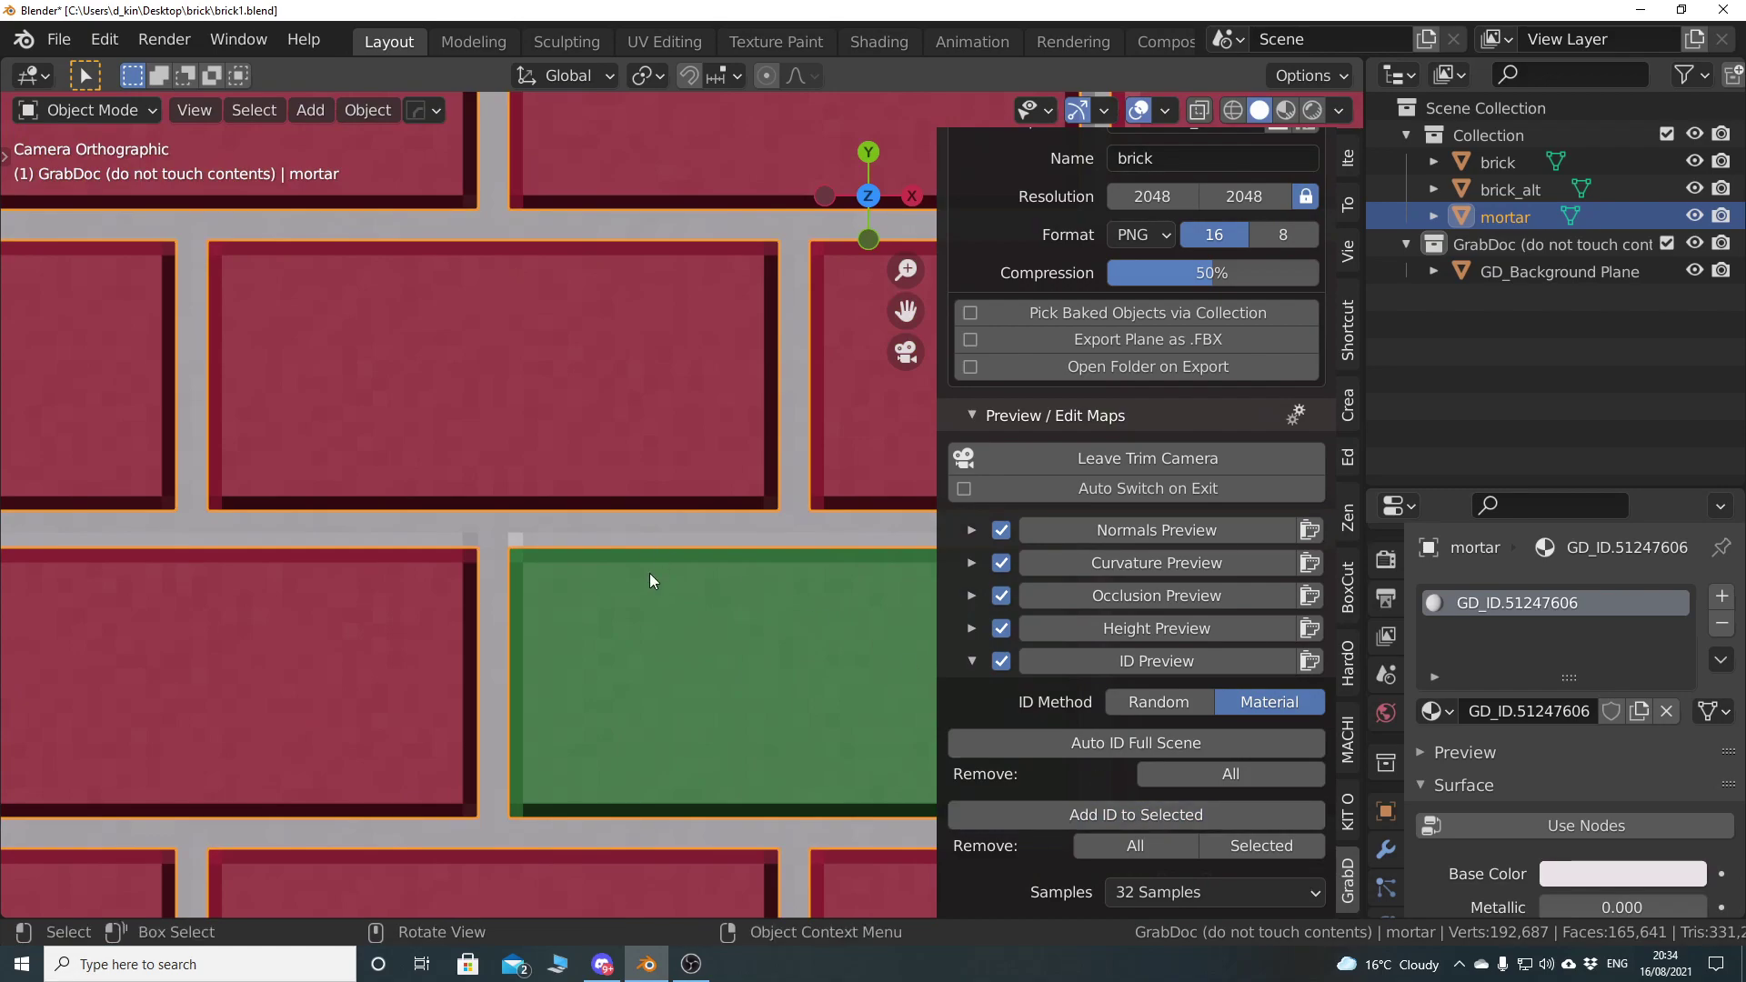
pyautogui.scroll(-5, 575, 528)
pyautogui.scroll(-1, 484, 522)
pyautogui.scroll(6, 522, 522)
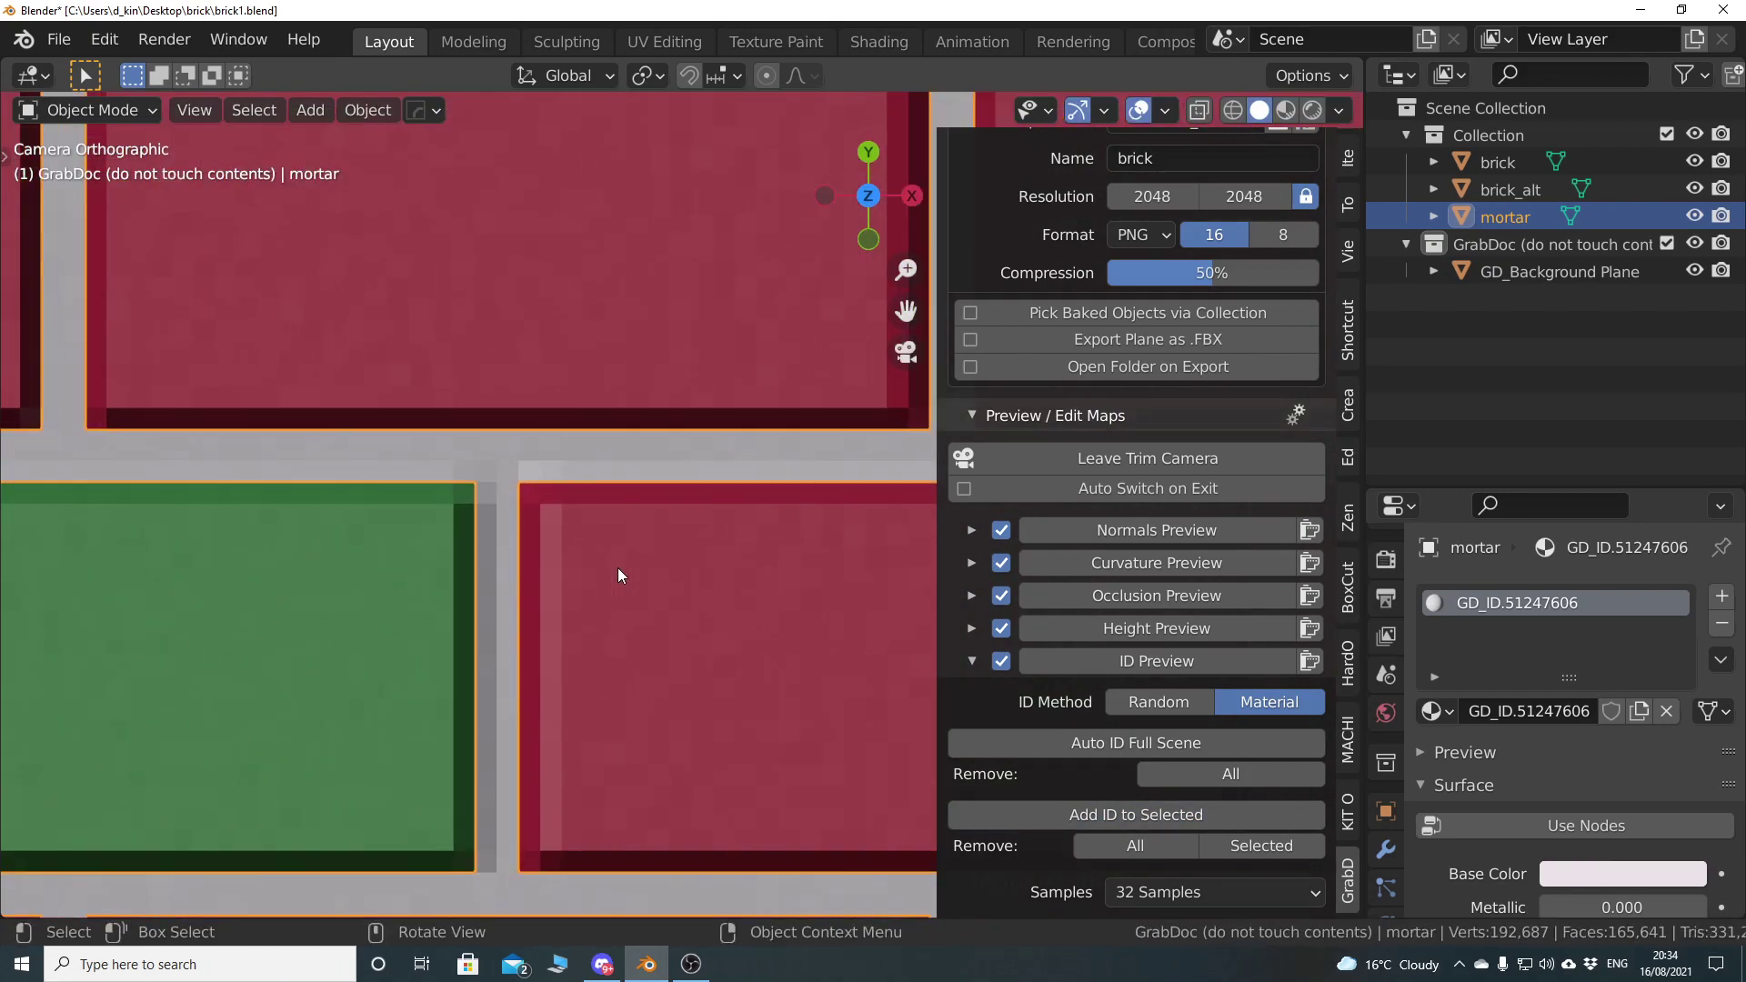
pyautogui.keyDown('ctrl'); pyautogui.scroll(2, 623, 575); pyautogui.keyUp('ctrl')
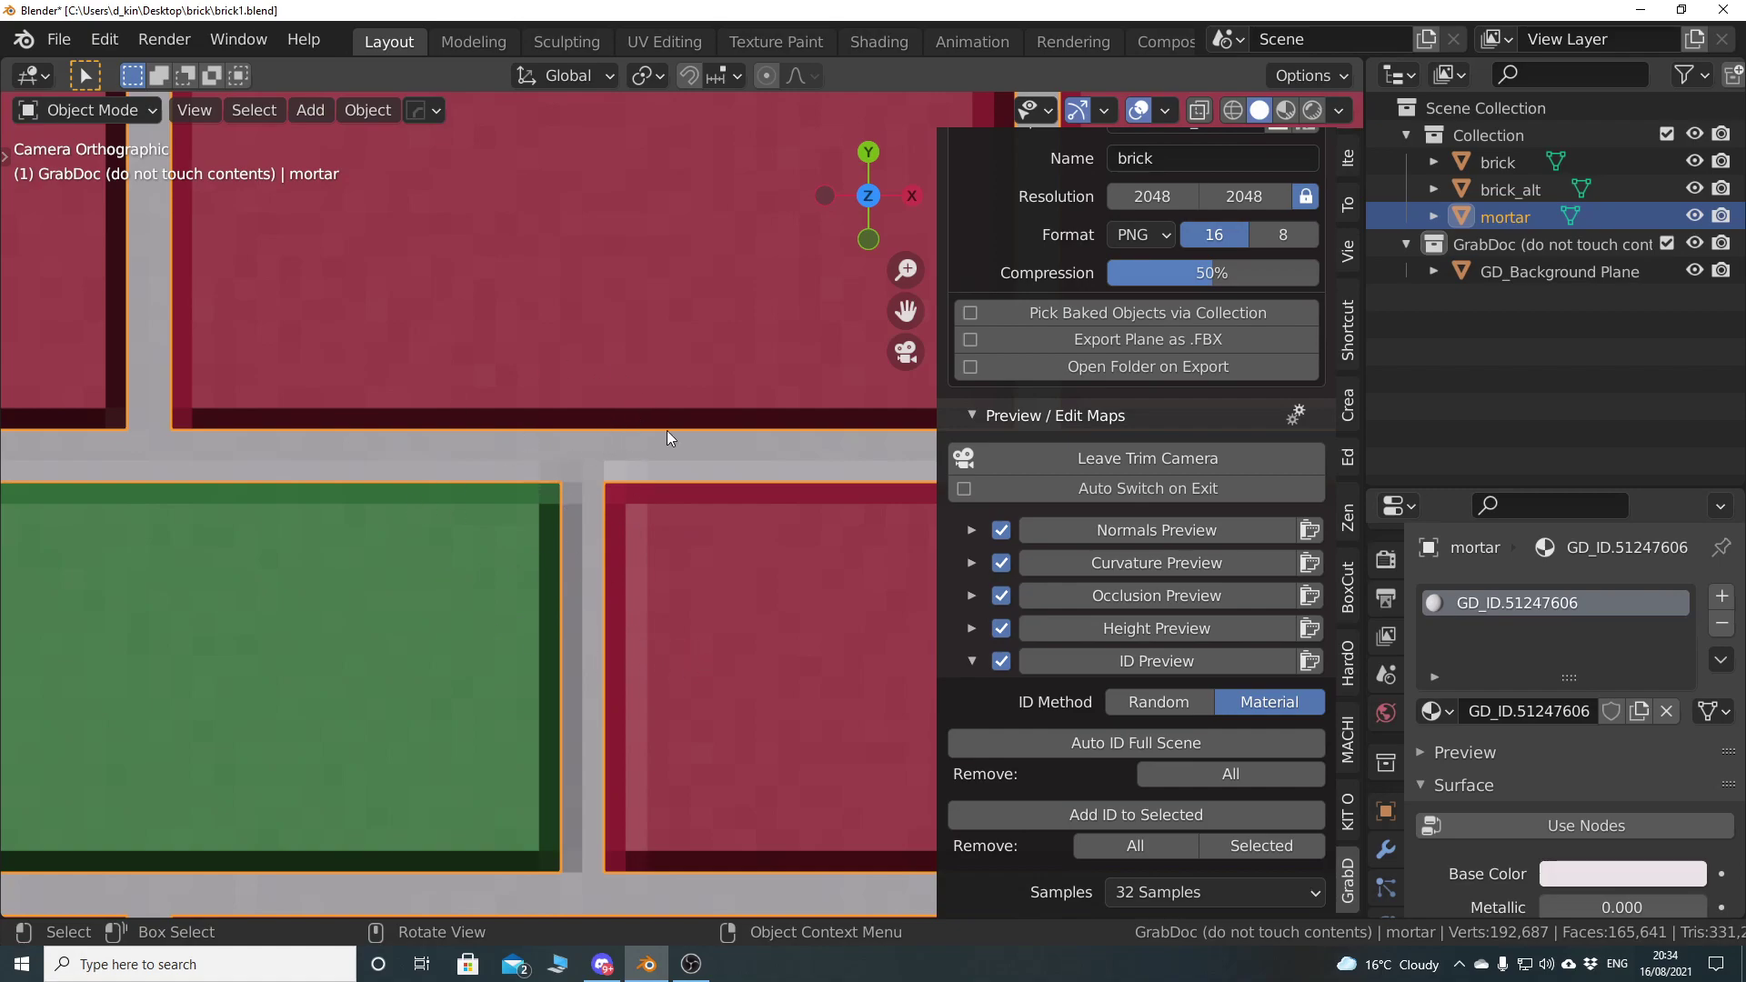
pyautogui.scroll(-8, 613, 597)
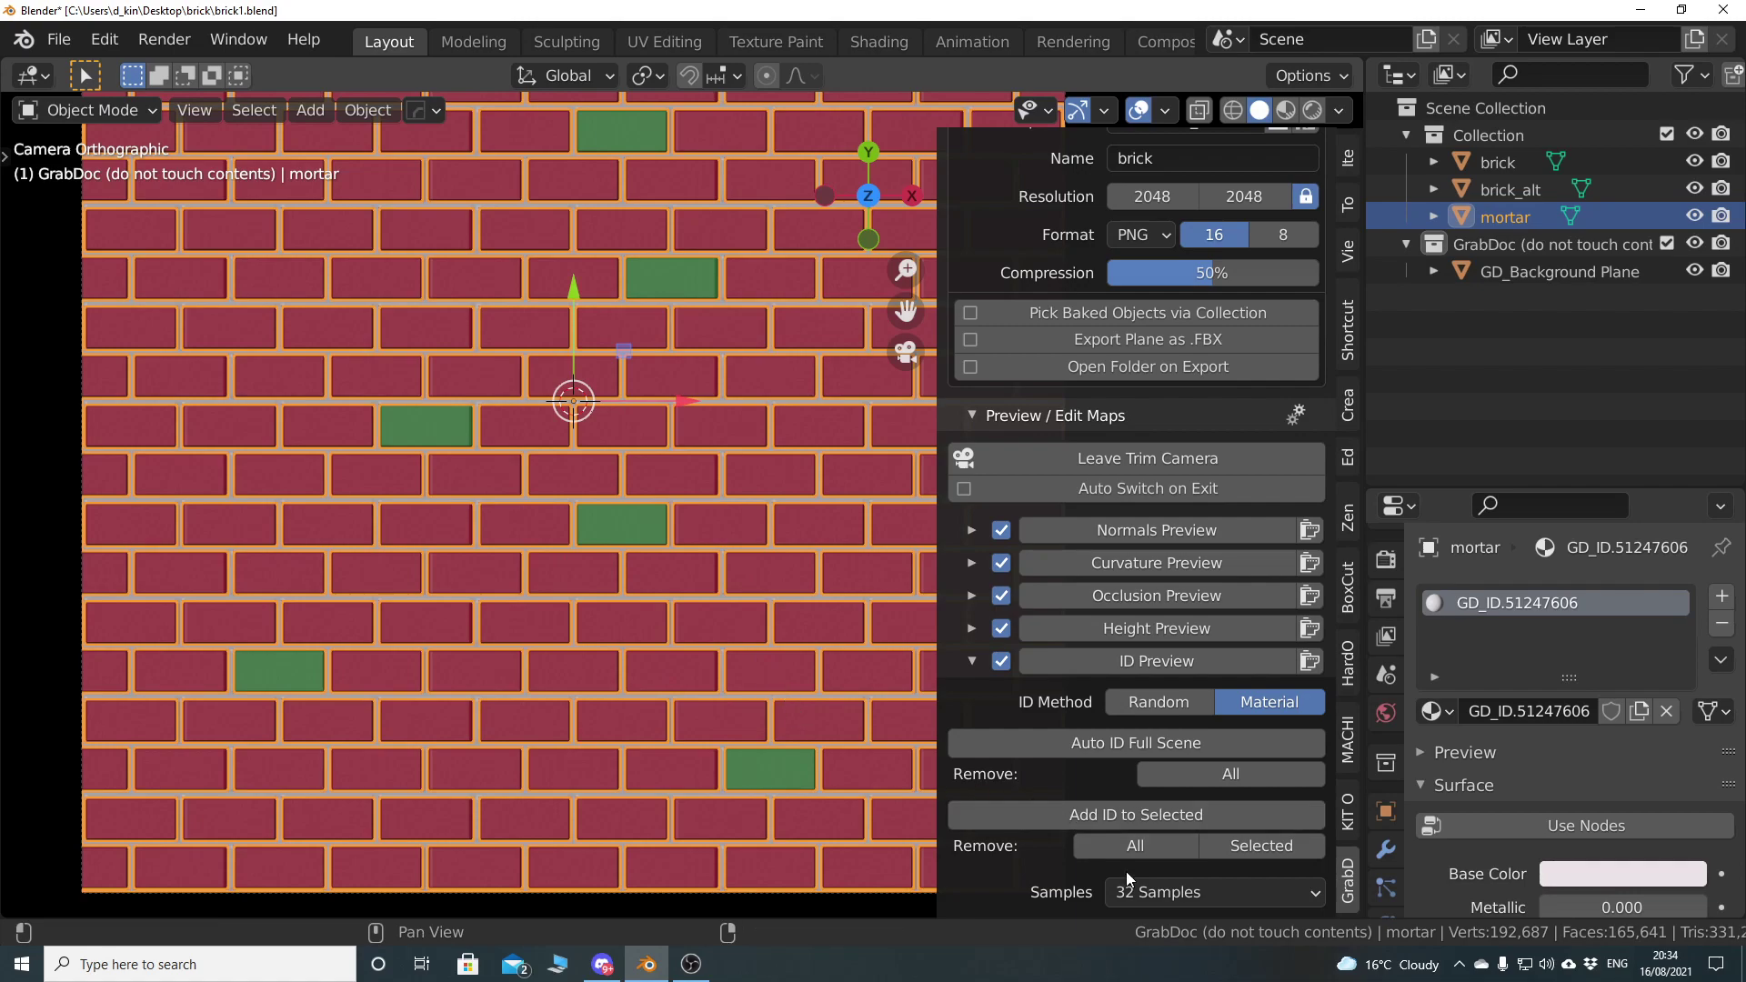
# Set the ID map's samples to No Anti-Aliasing and collapse the ID map settings
pyautogui.click(1216, 893)
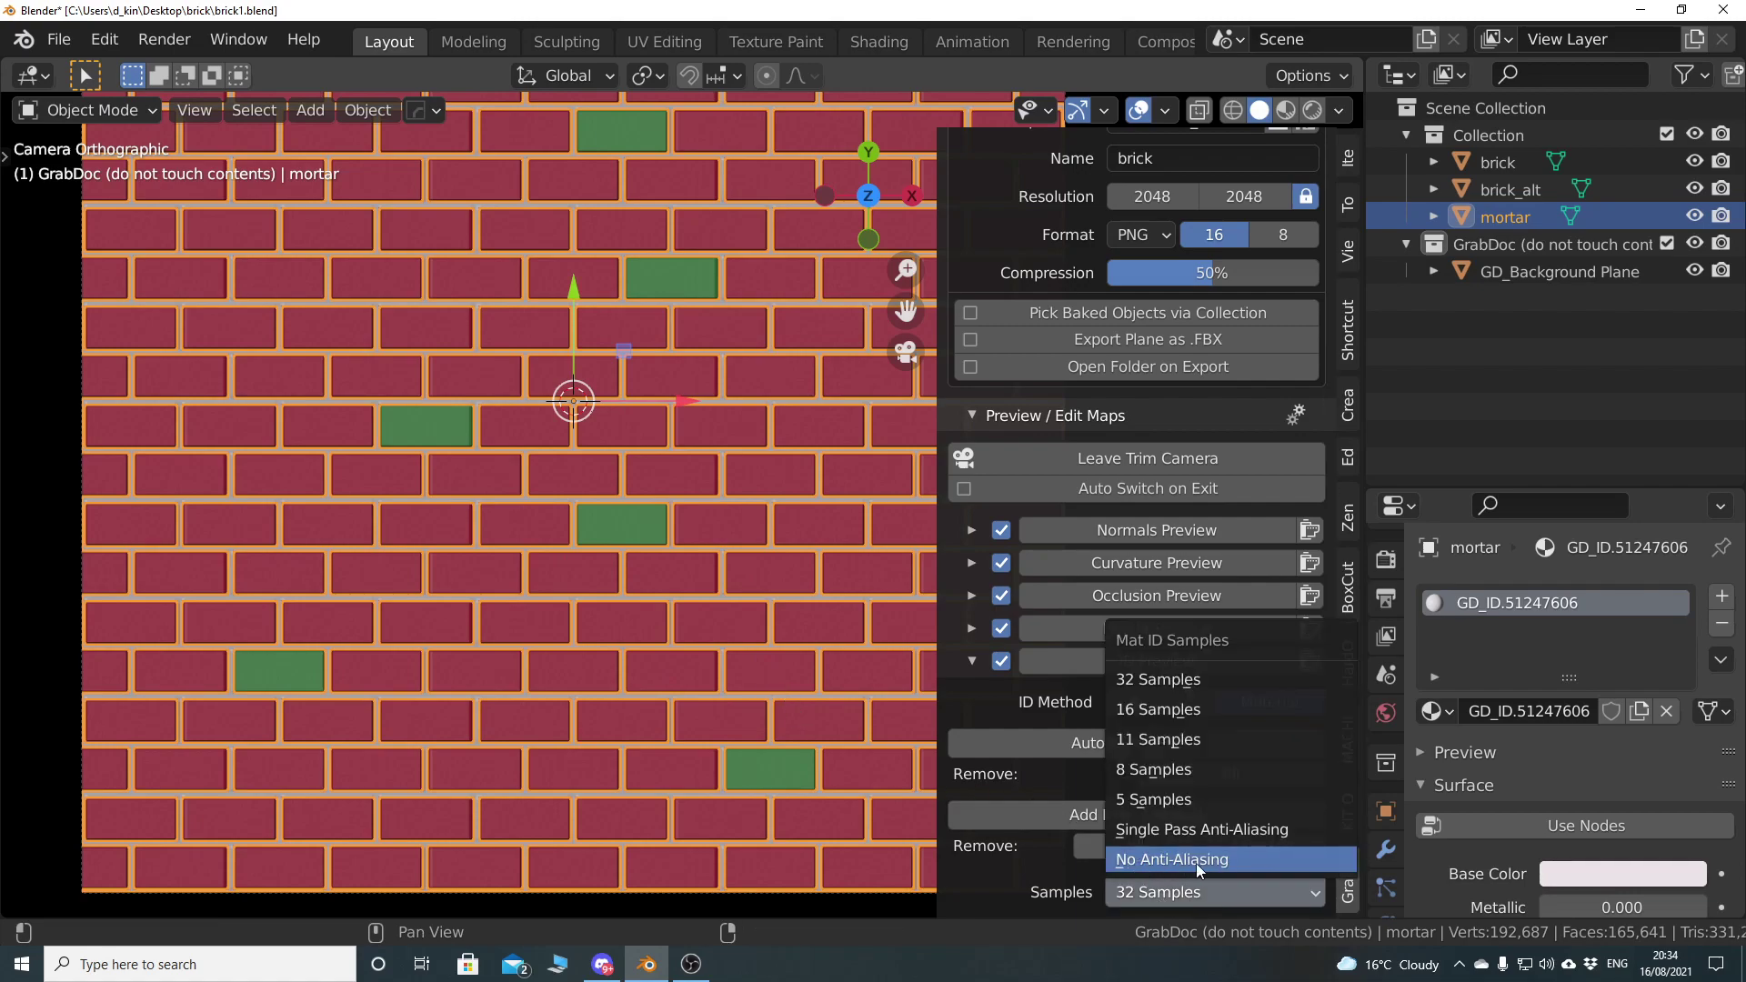
pyautogui.click(1203, 860)
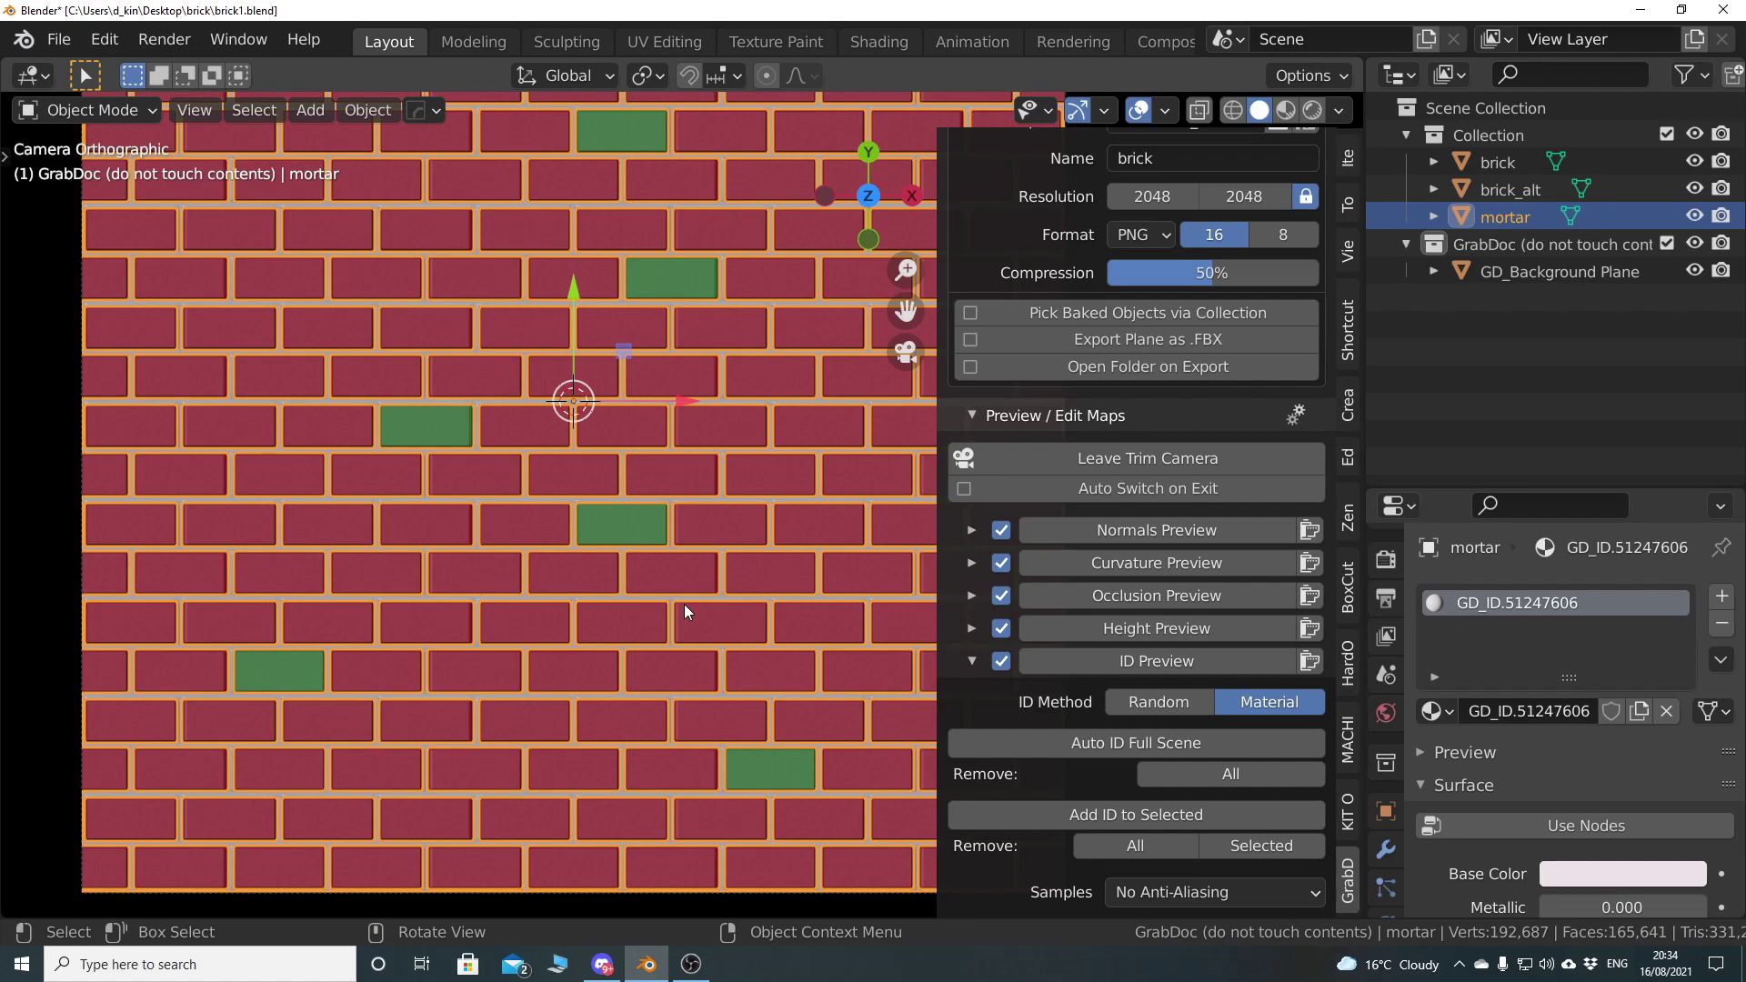
pyautogui.scroll(10, 666, 544)
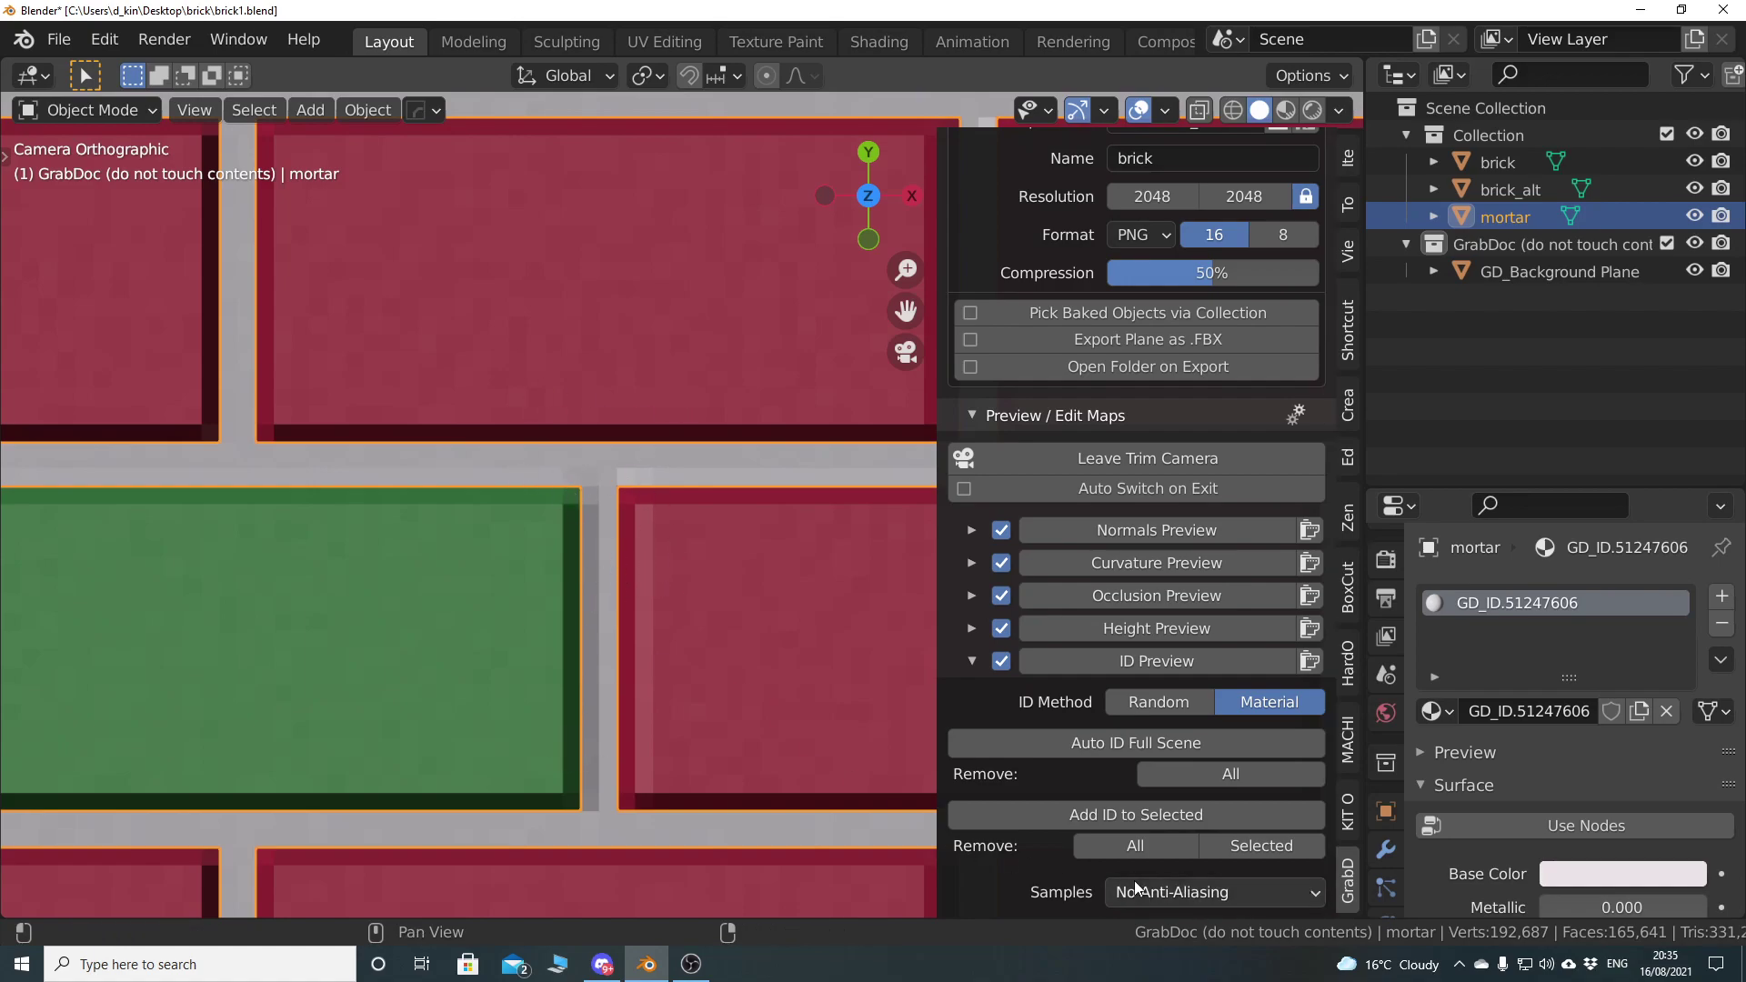
pyautogui.click(973, 657)
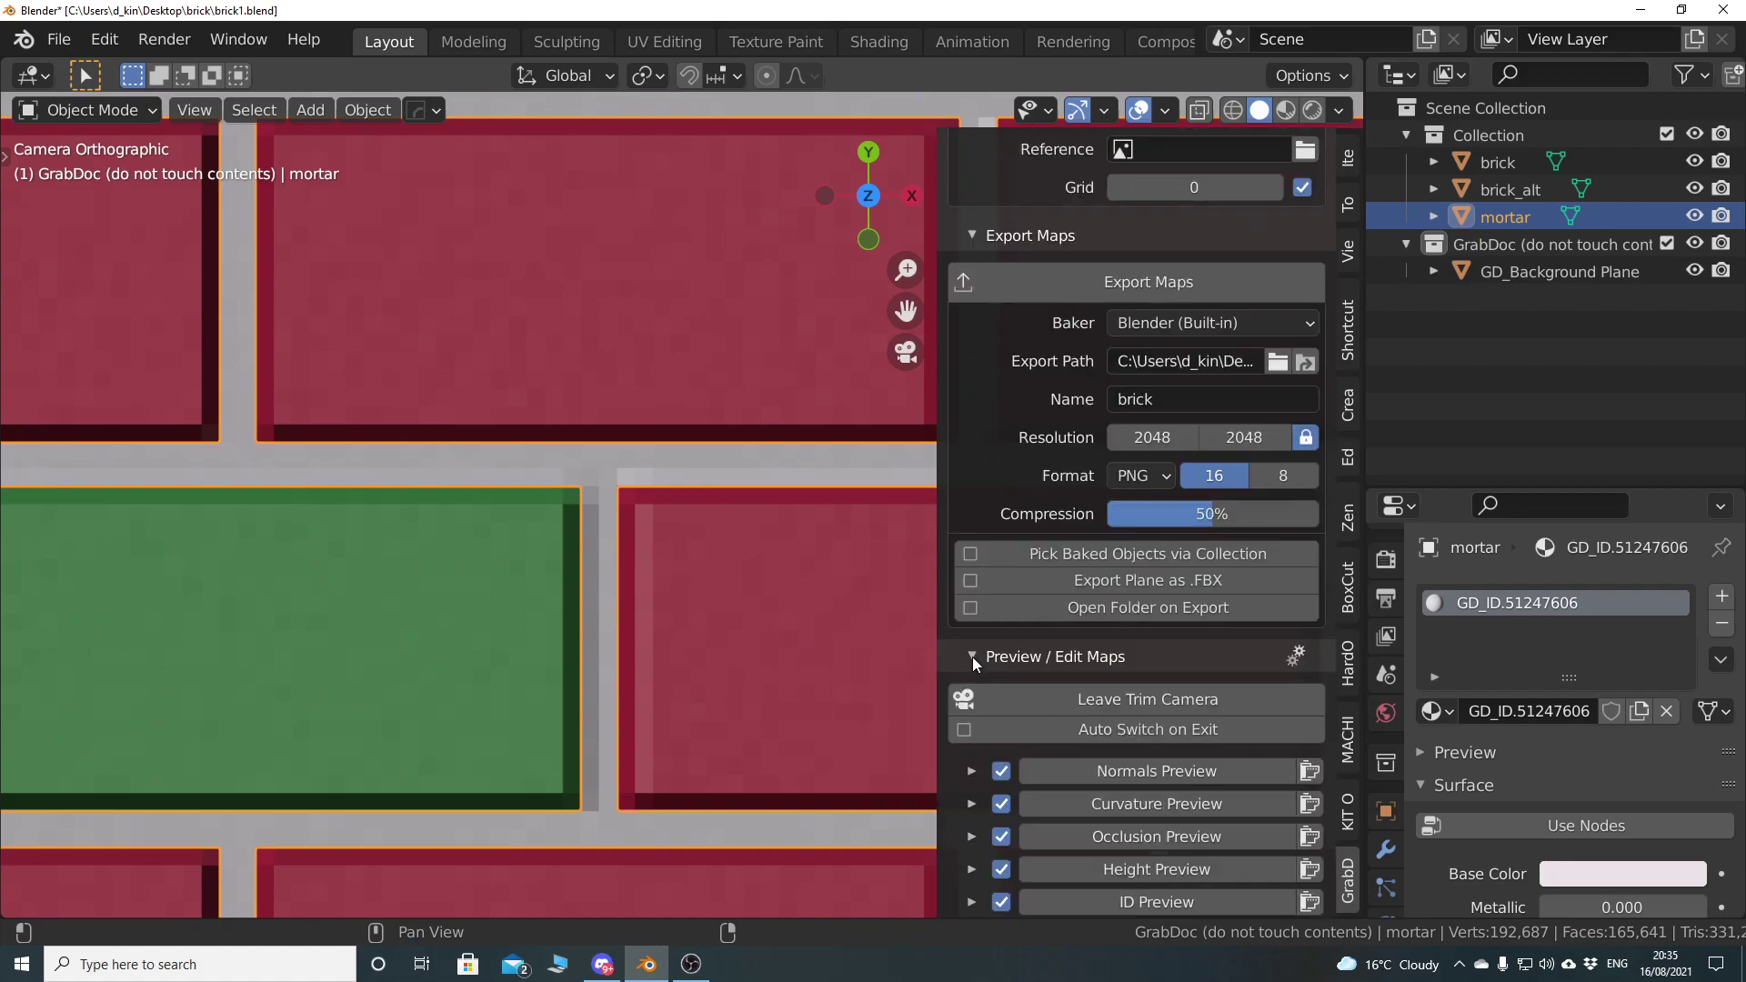
pyautogui.scroll(-6, 457, 481)
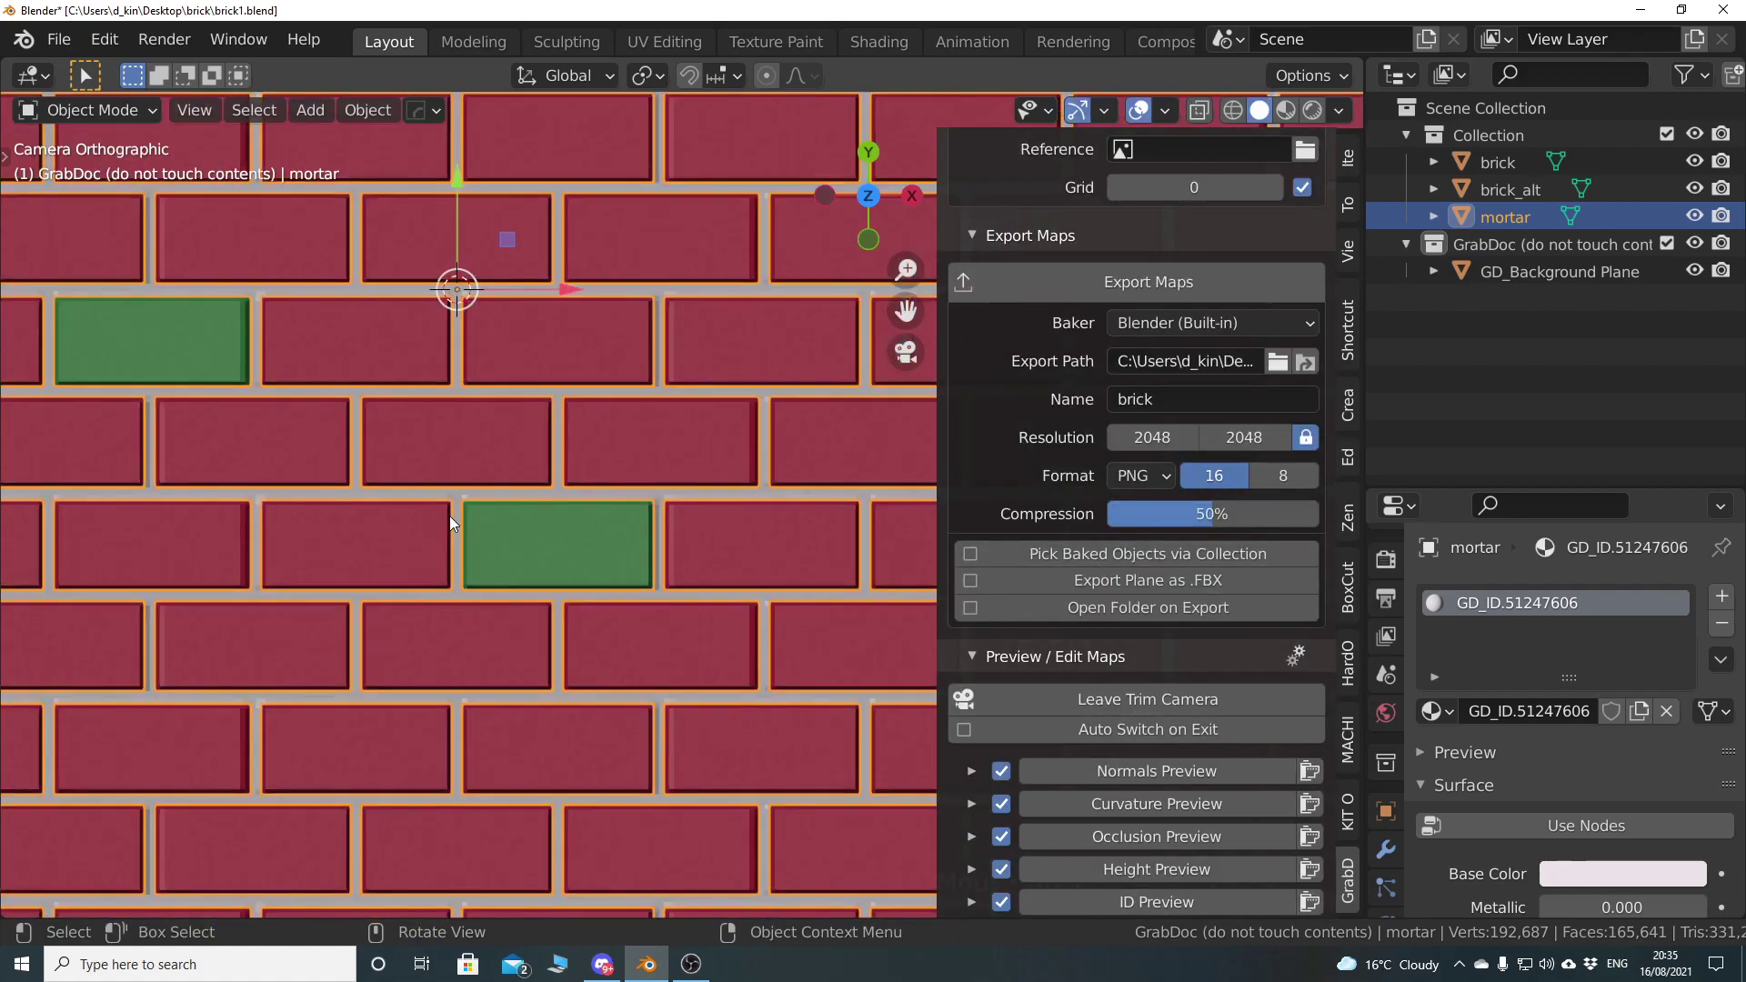
pyautogui.scroll(-5, 450, 516)
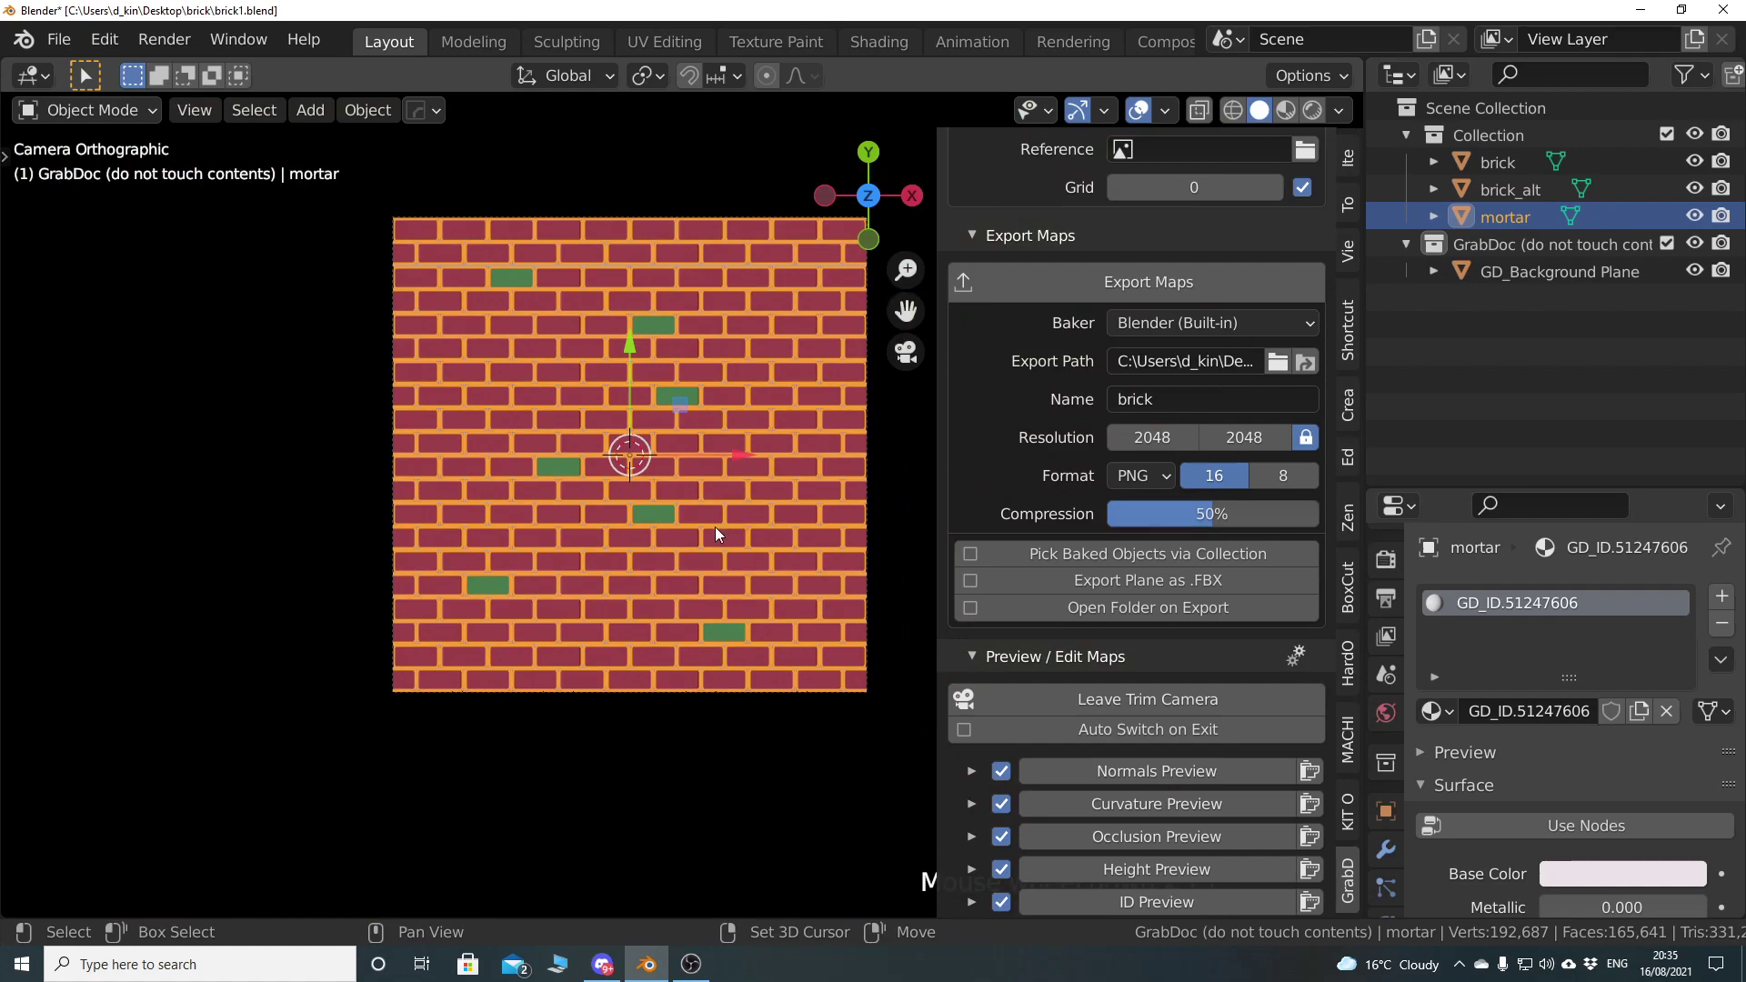
pyautogui.keyDown('shift'); pyautogui.moveTo(716, 526); pyautogui.dragTo(635, 580, button='middle'); pyautogui.keyUp('shift')
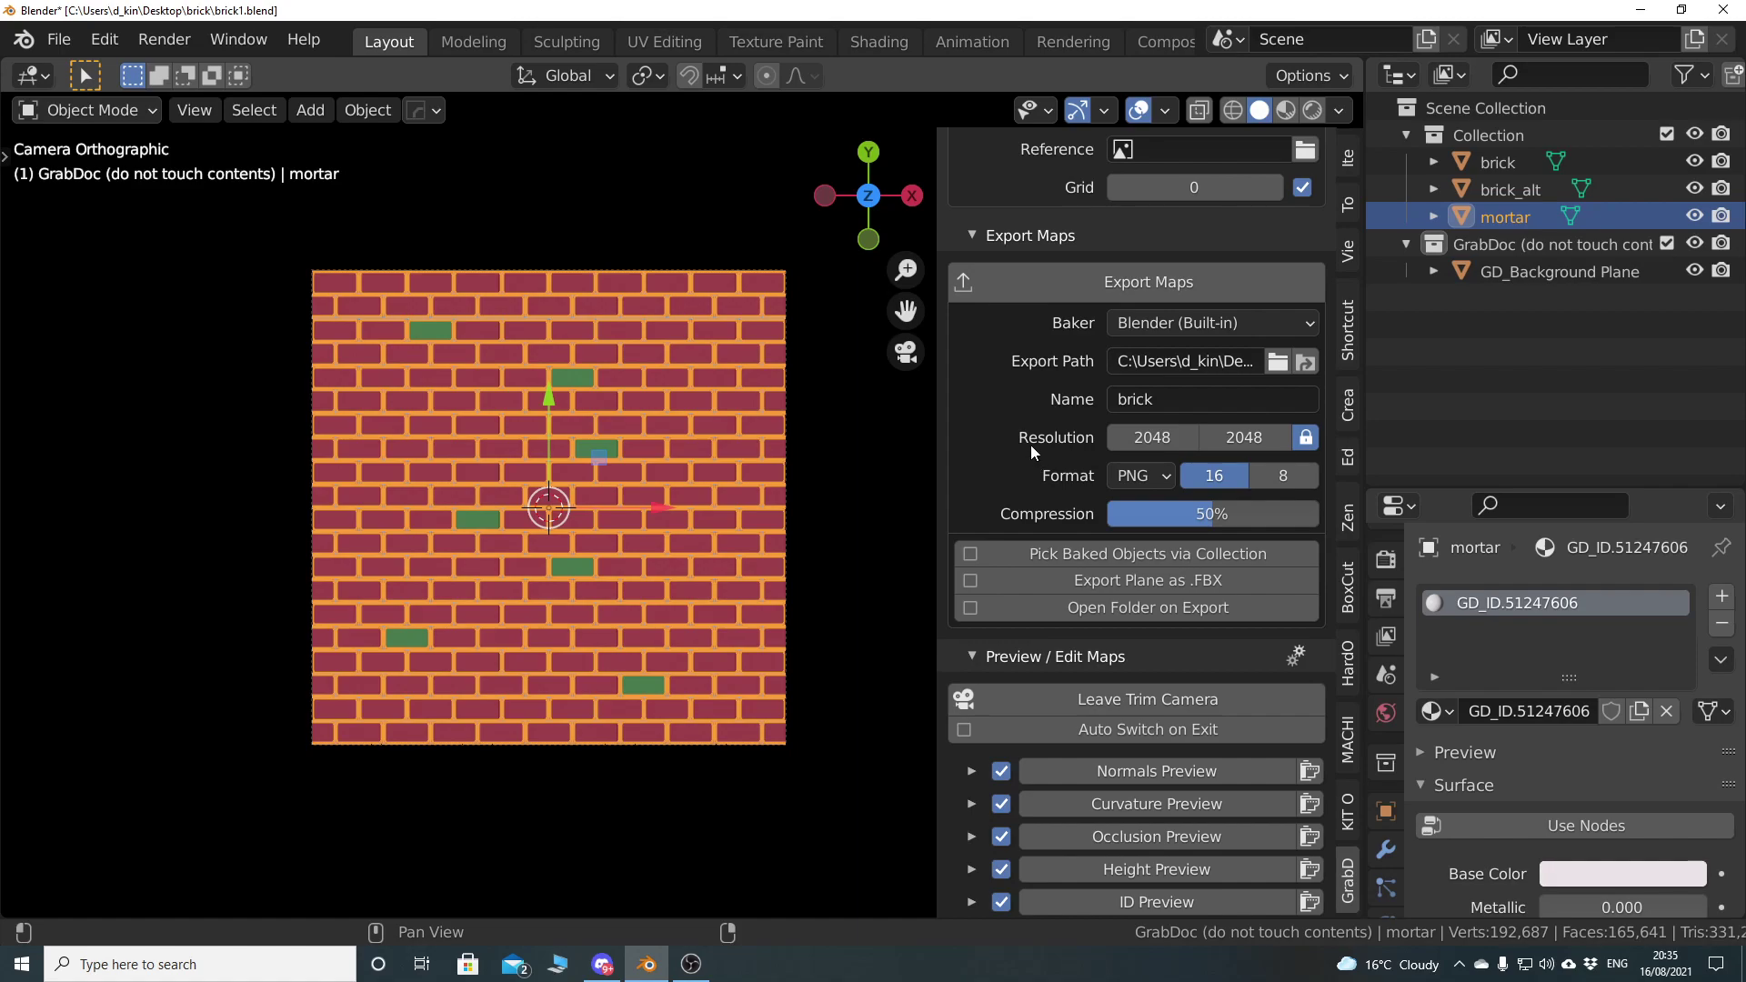
# Review the available file formats for the exported maps, keeping PNG
pyautogui.click(1138, 478)
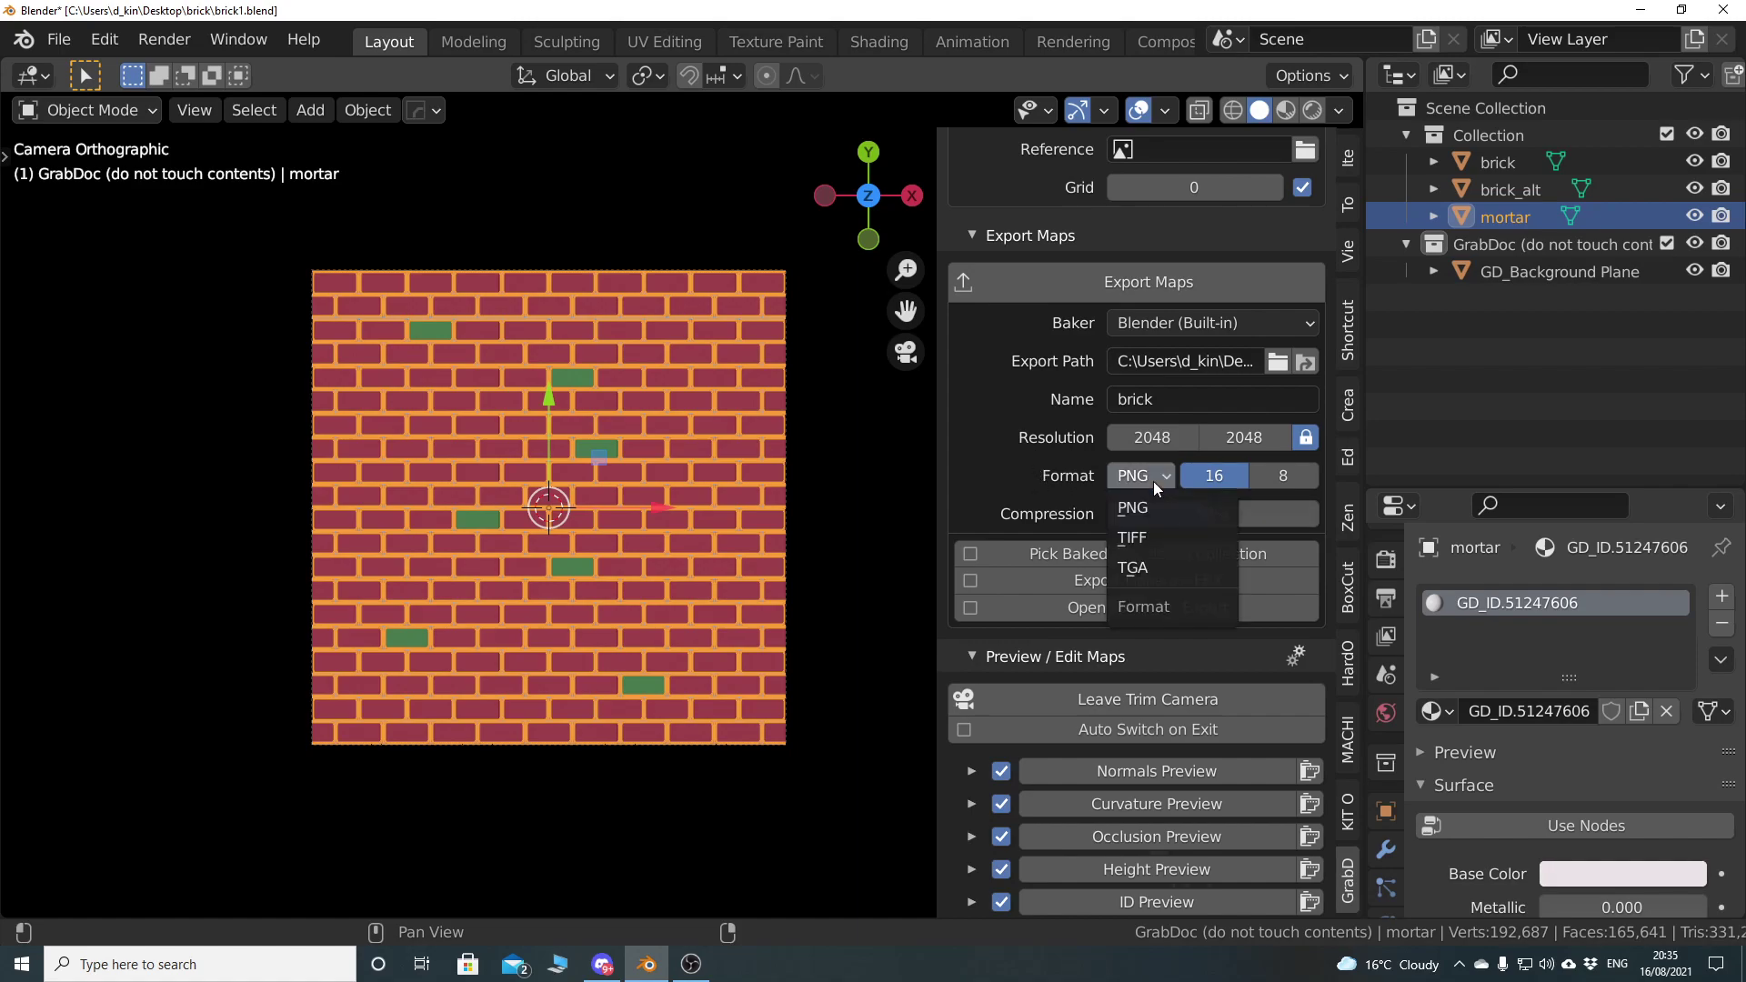
pyautogui.click(1144, 508)
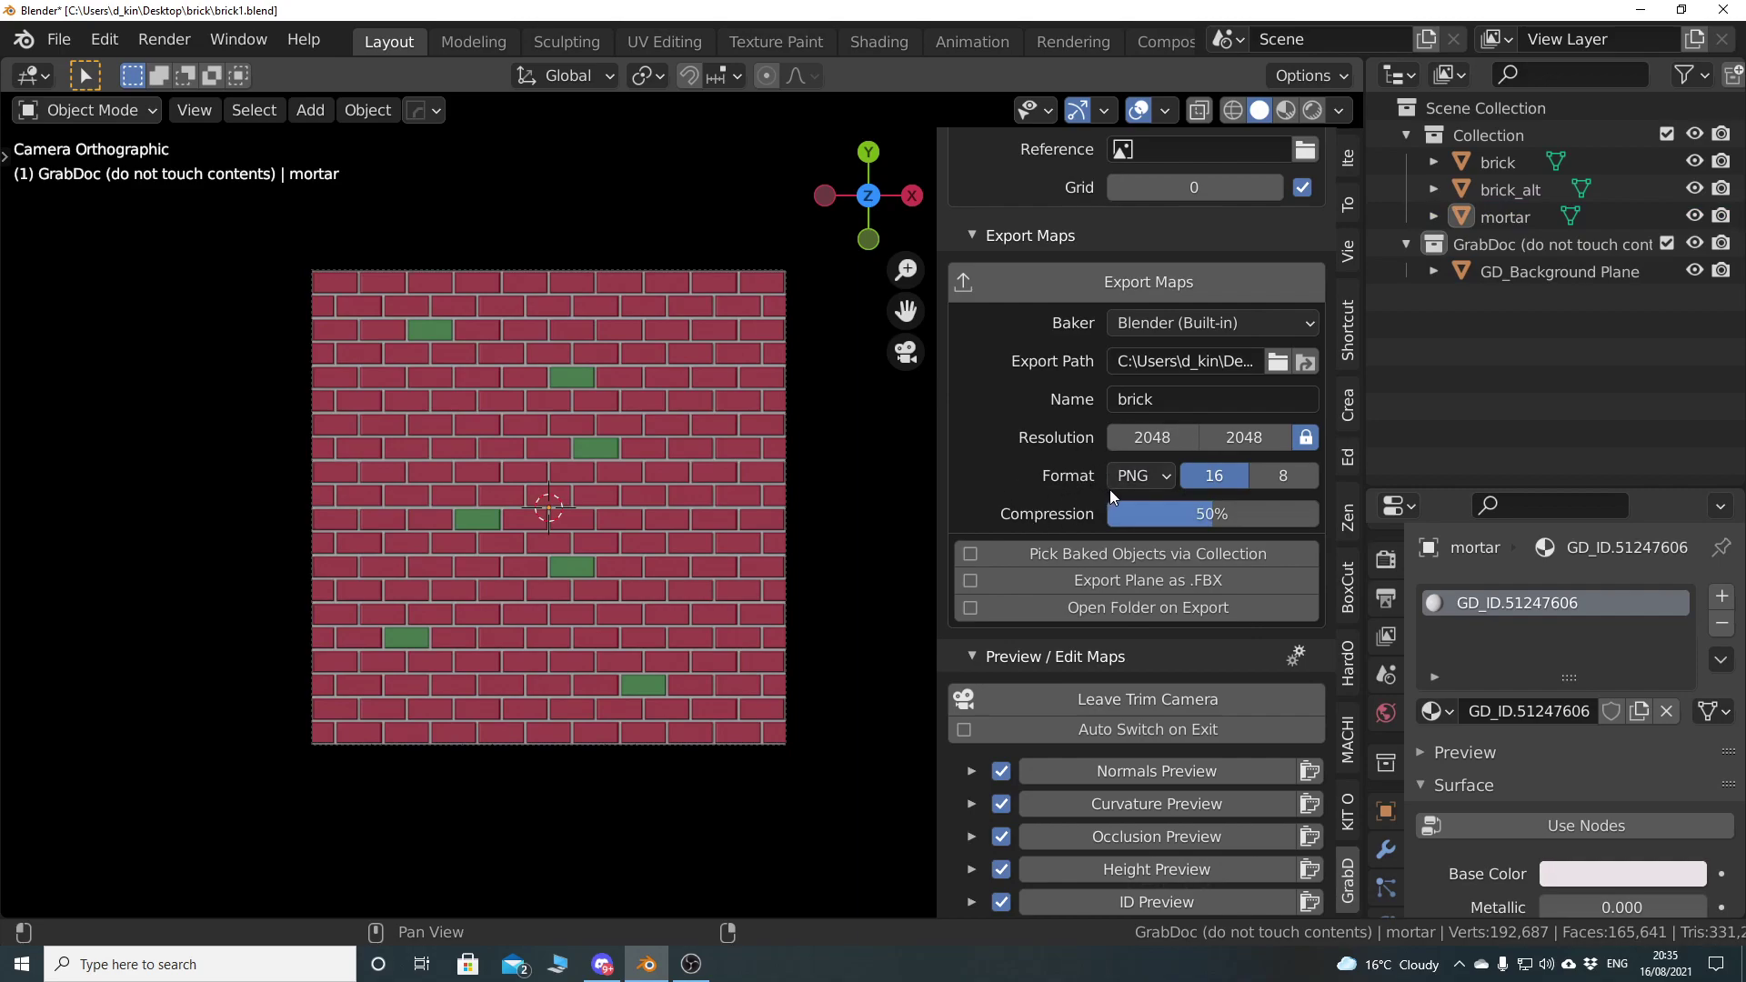
pyautogui.click(1143, 477)
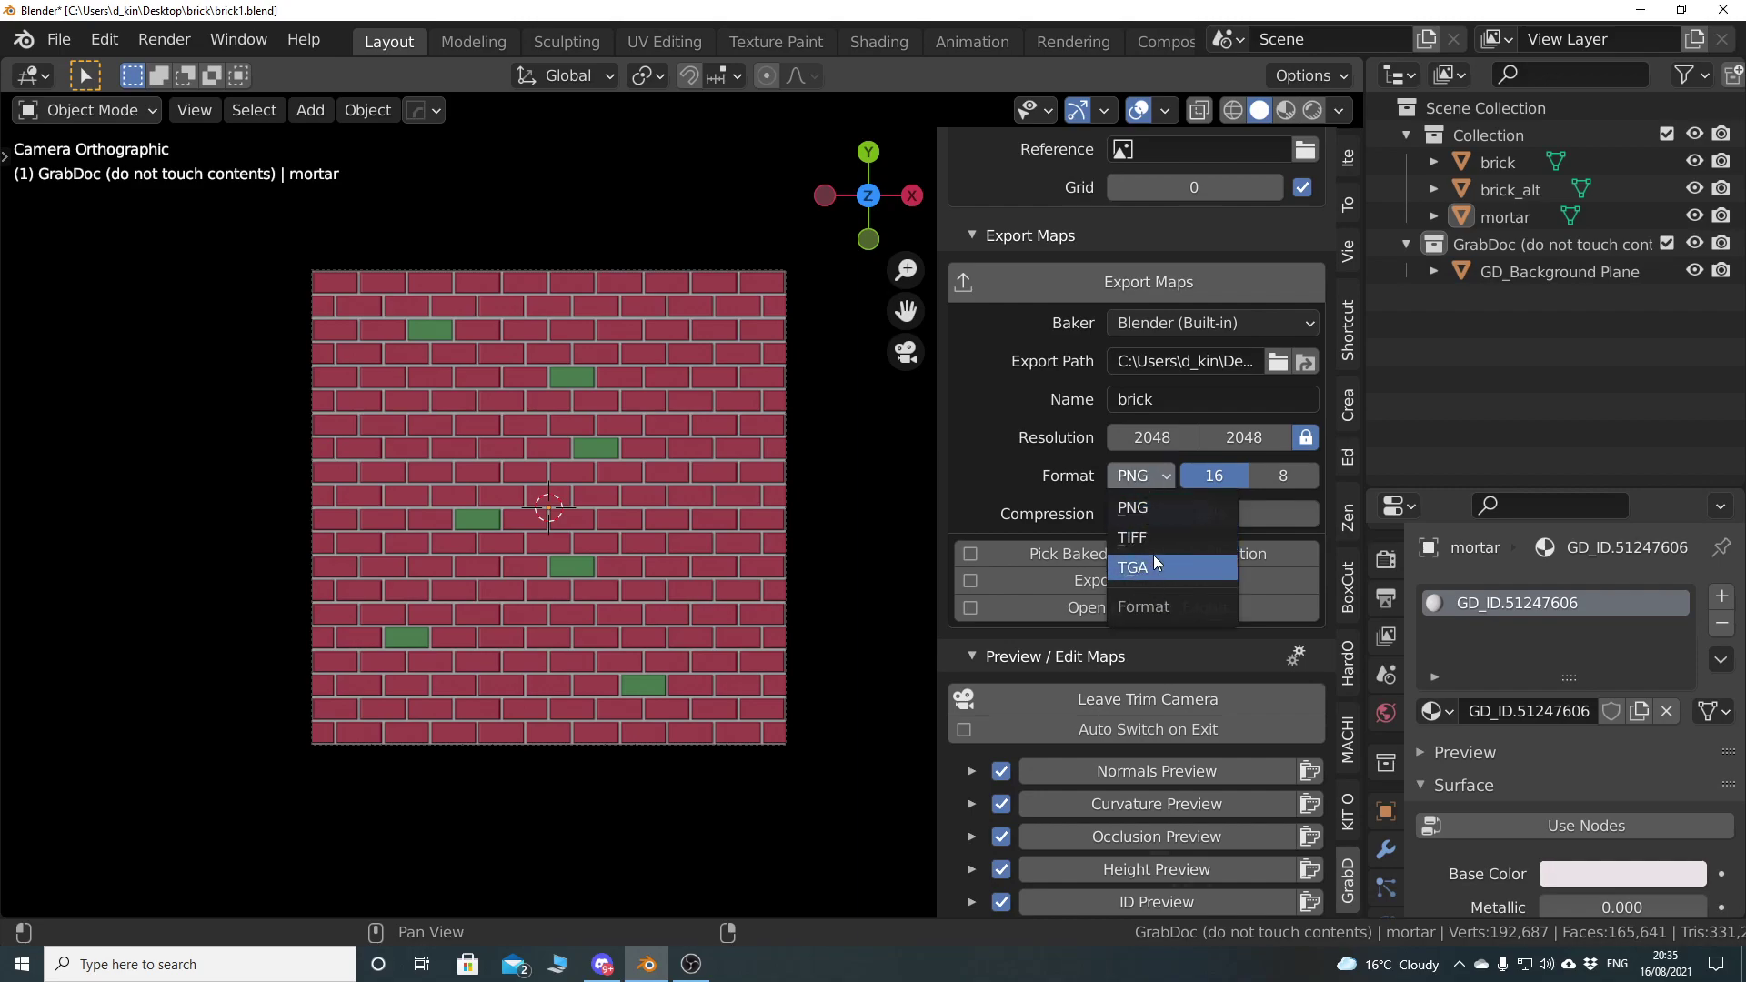
pyautogui.click(1164, 511)
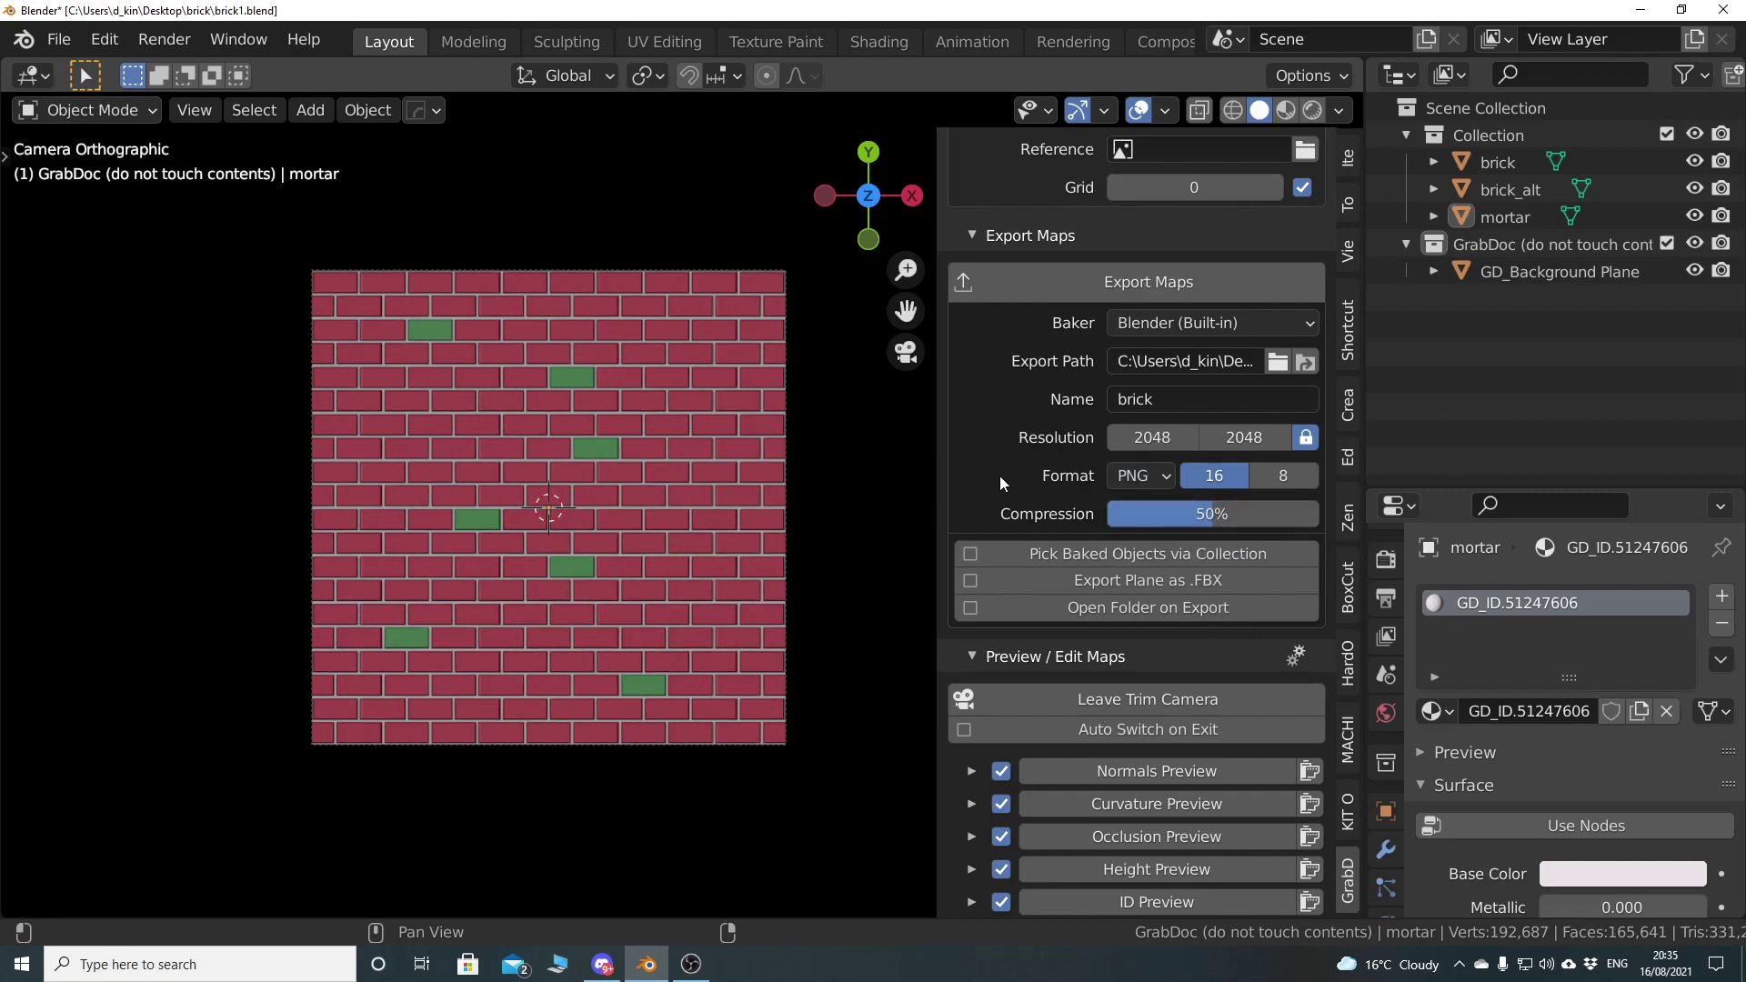
pyautogui.click(1137, 477)
pyautogui.click(1134, 704)
pyautogui.click(1133, 704)
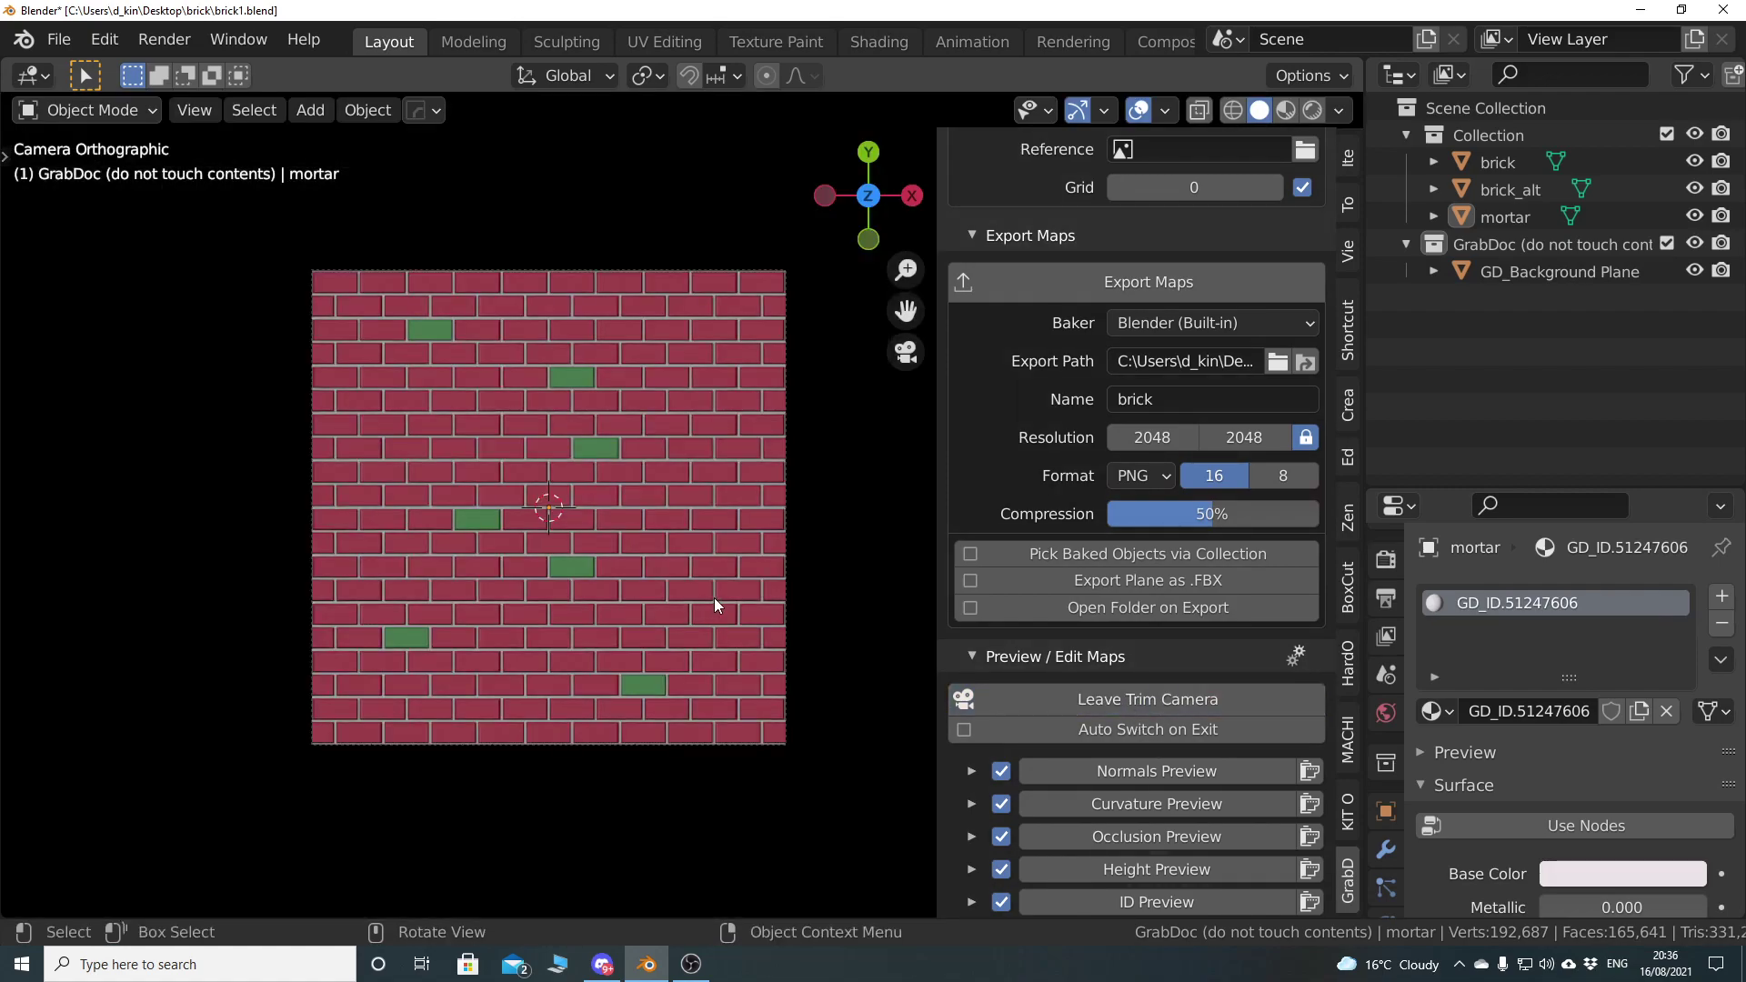
pyautogui.scroll(5, 682, 569)
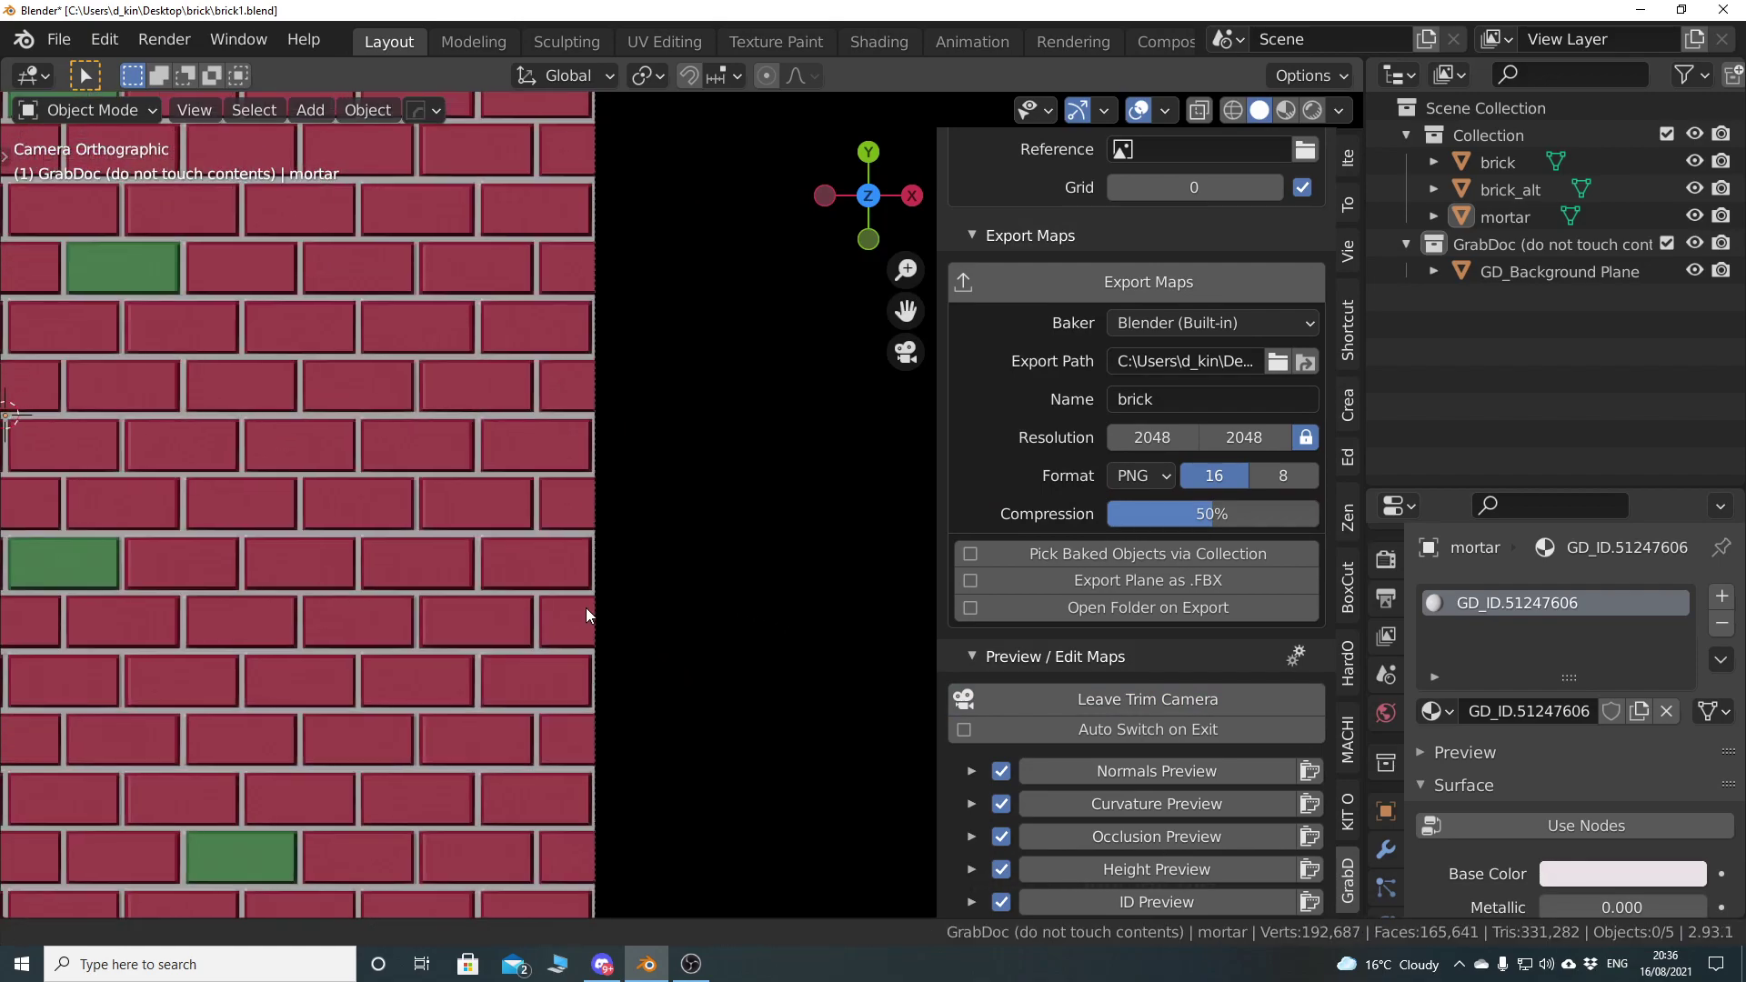
pyautogui.scroll(7, 650, 593)
pyautogui.scroll(-12, 736, 667)
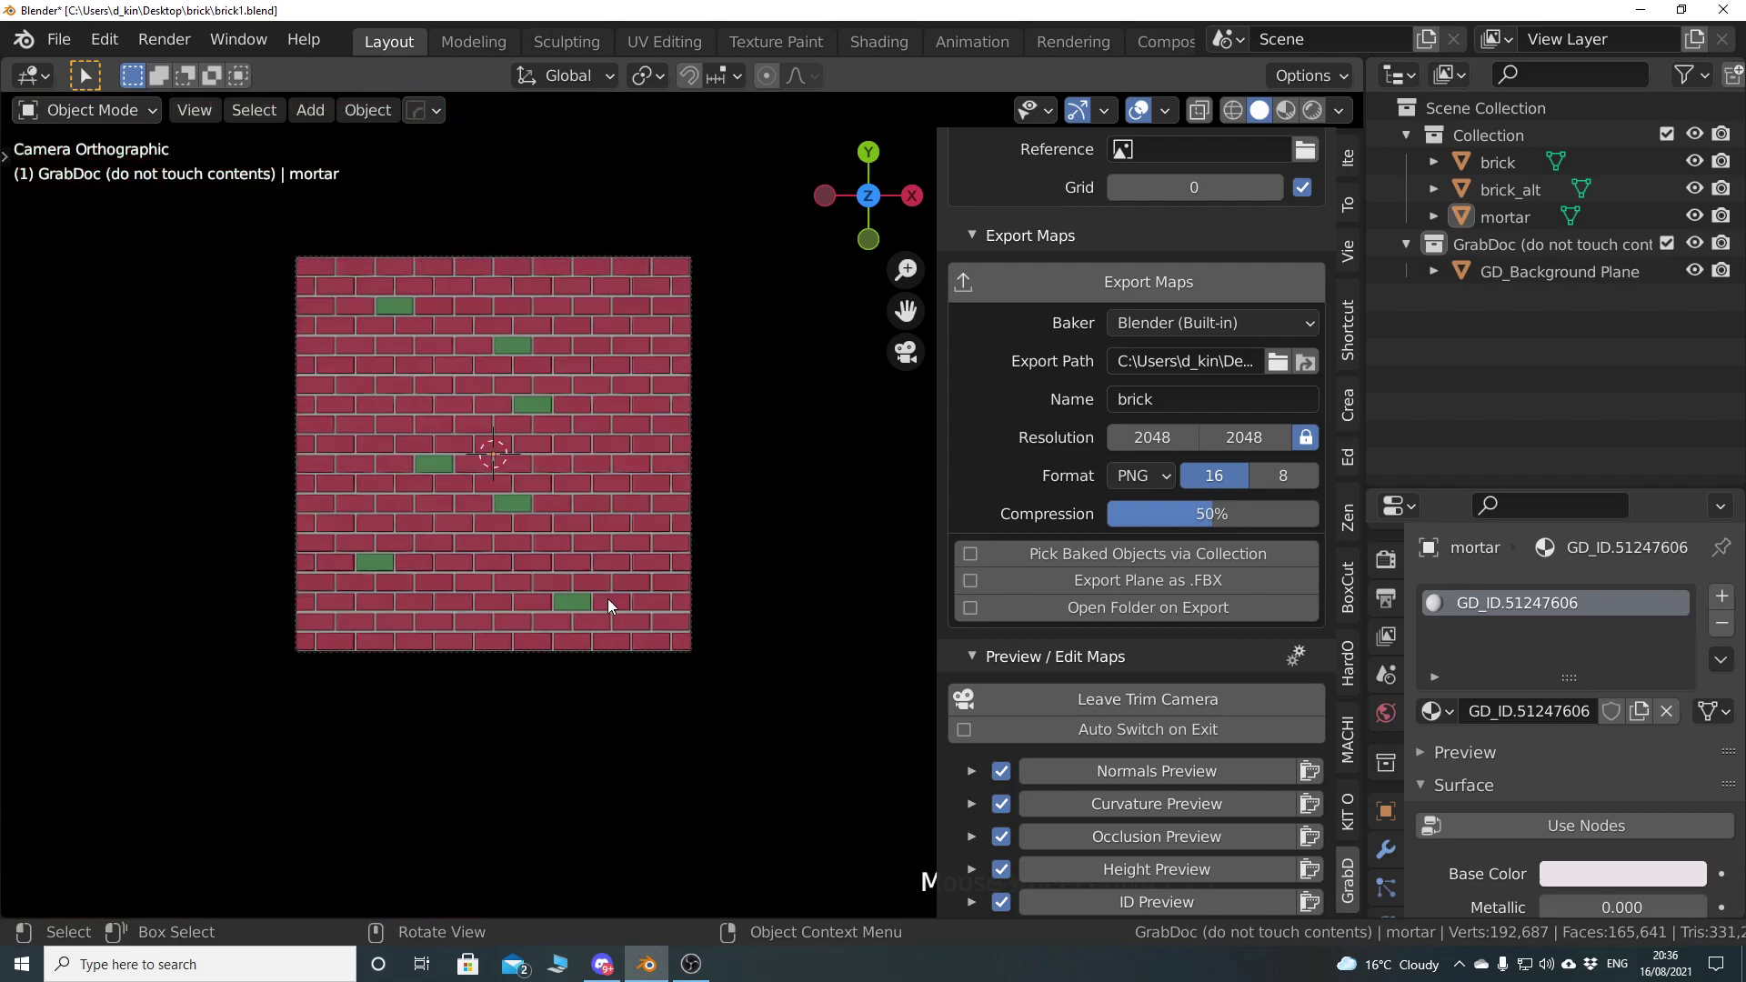
pyautogui.keyDown('shift'); pyautogui.moveTo(548, 511); pyautogui.dragTo(675, 582, button='middle'); pyautogui.keyUp('shift')
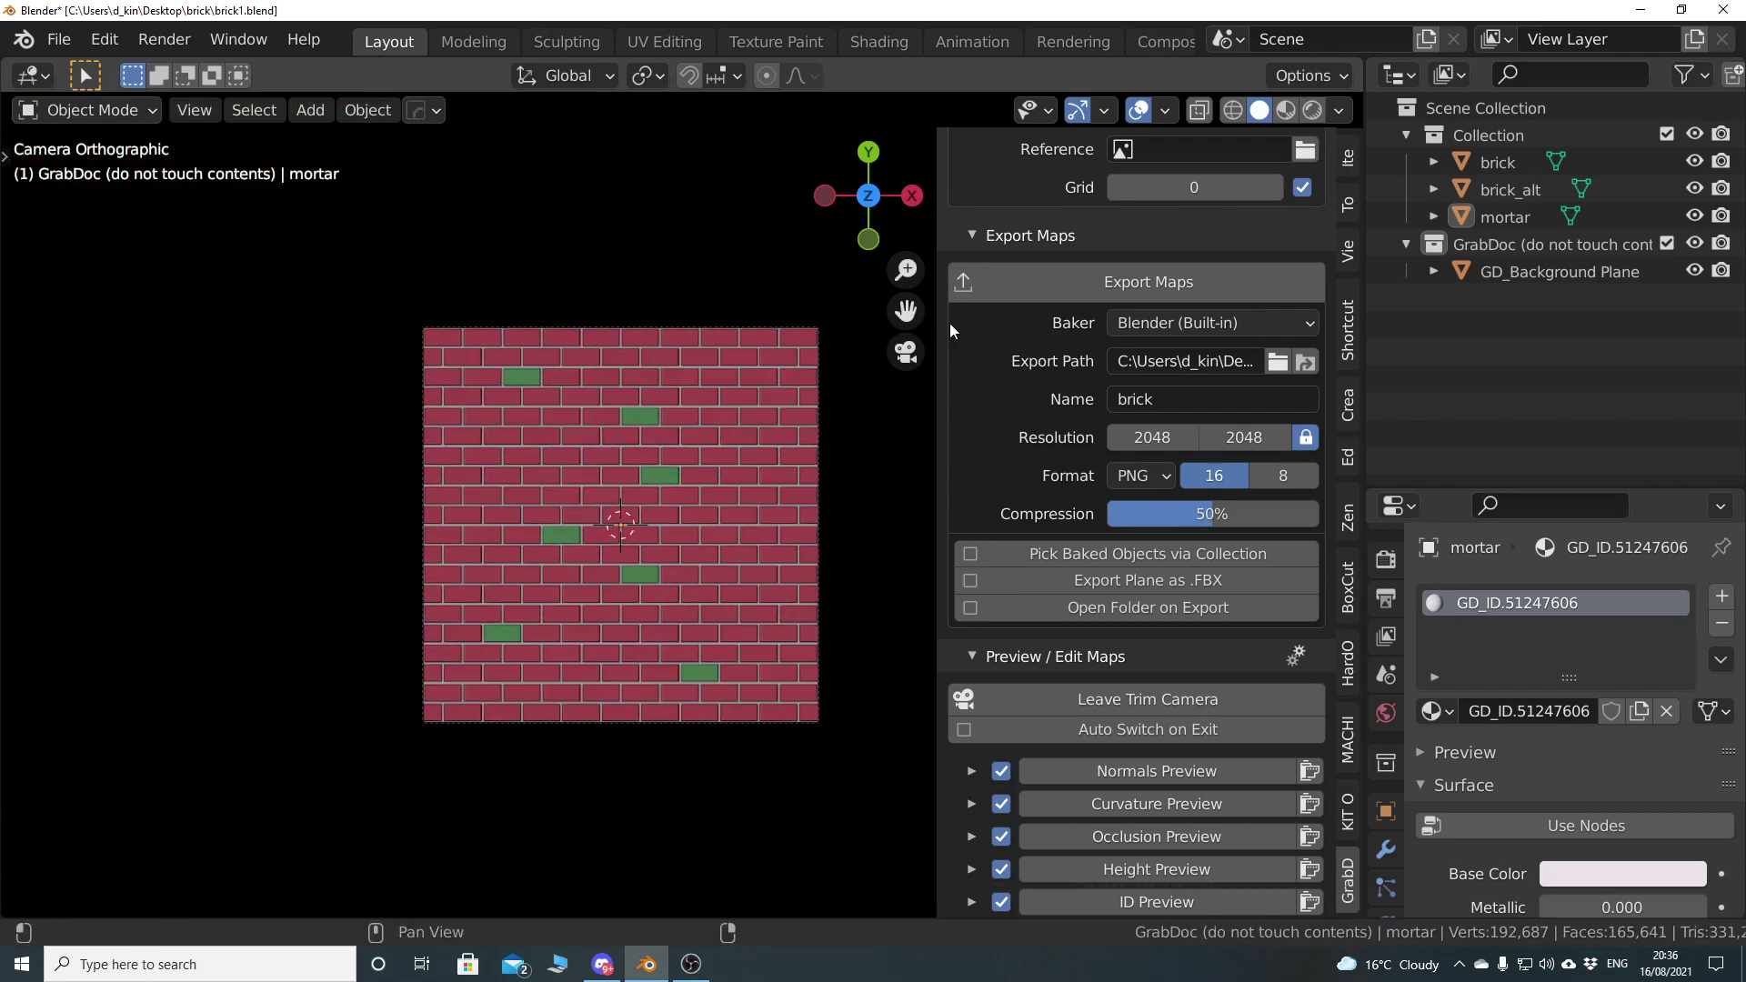
# Save the scene under the new file name brick2.blend in the brick folder
pyautogui.click(70, 53)
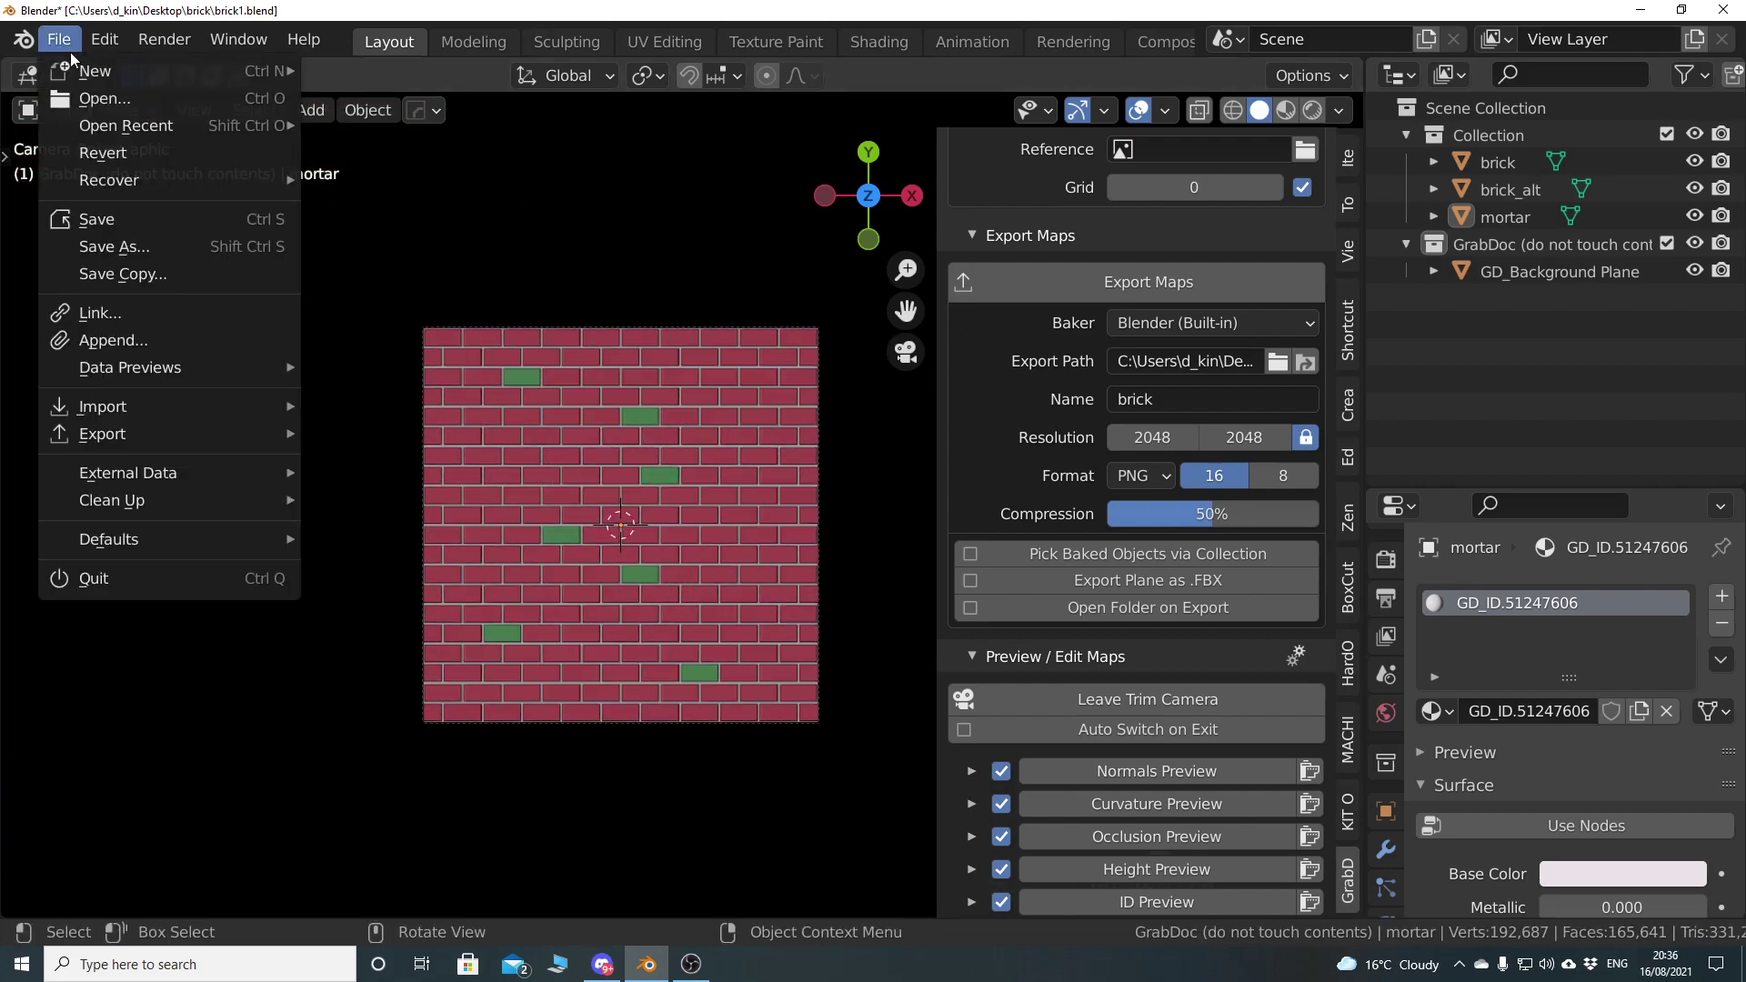
pyautogui.click(169, 249)
pyautogui.click(1193, 864)
pyautogui.click(1228, 869)
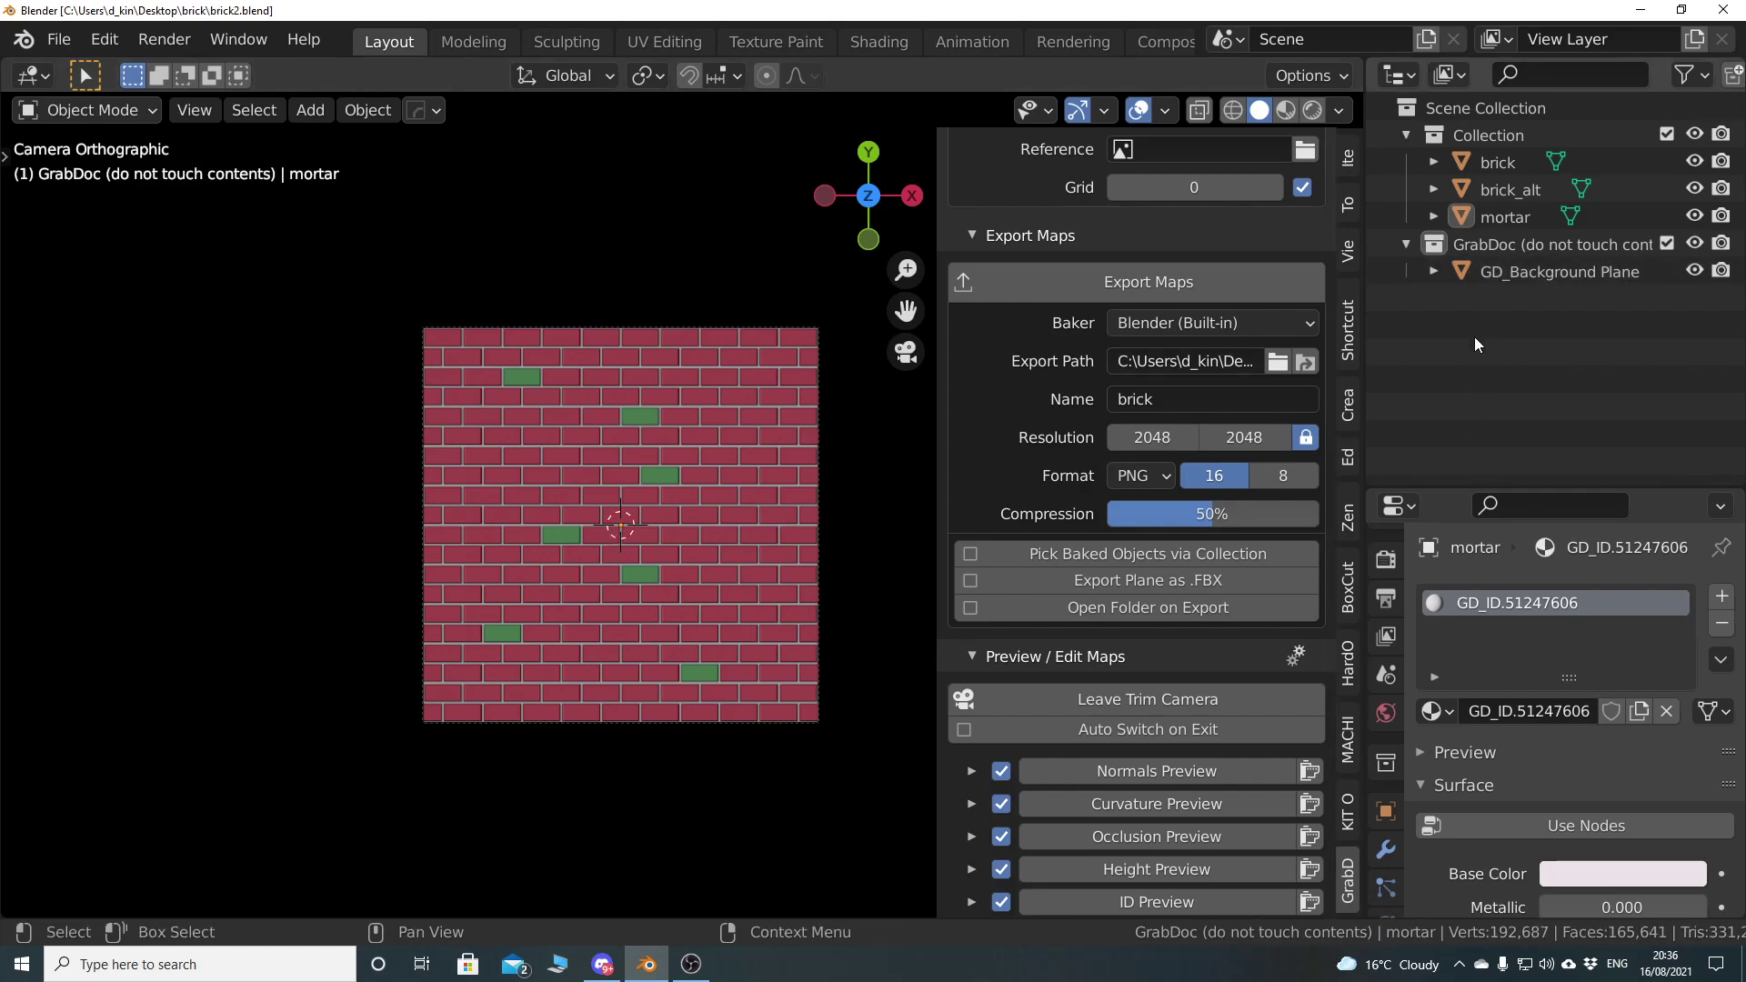
# Check the mortar and brick_alt objects by selecting each one, and clear the selection
pyautogui.click(1506, 198)
pyautogui.click(1506, 216)
pyautogui.click(1497, 193)
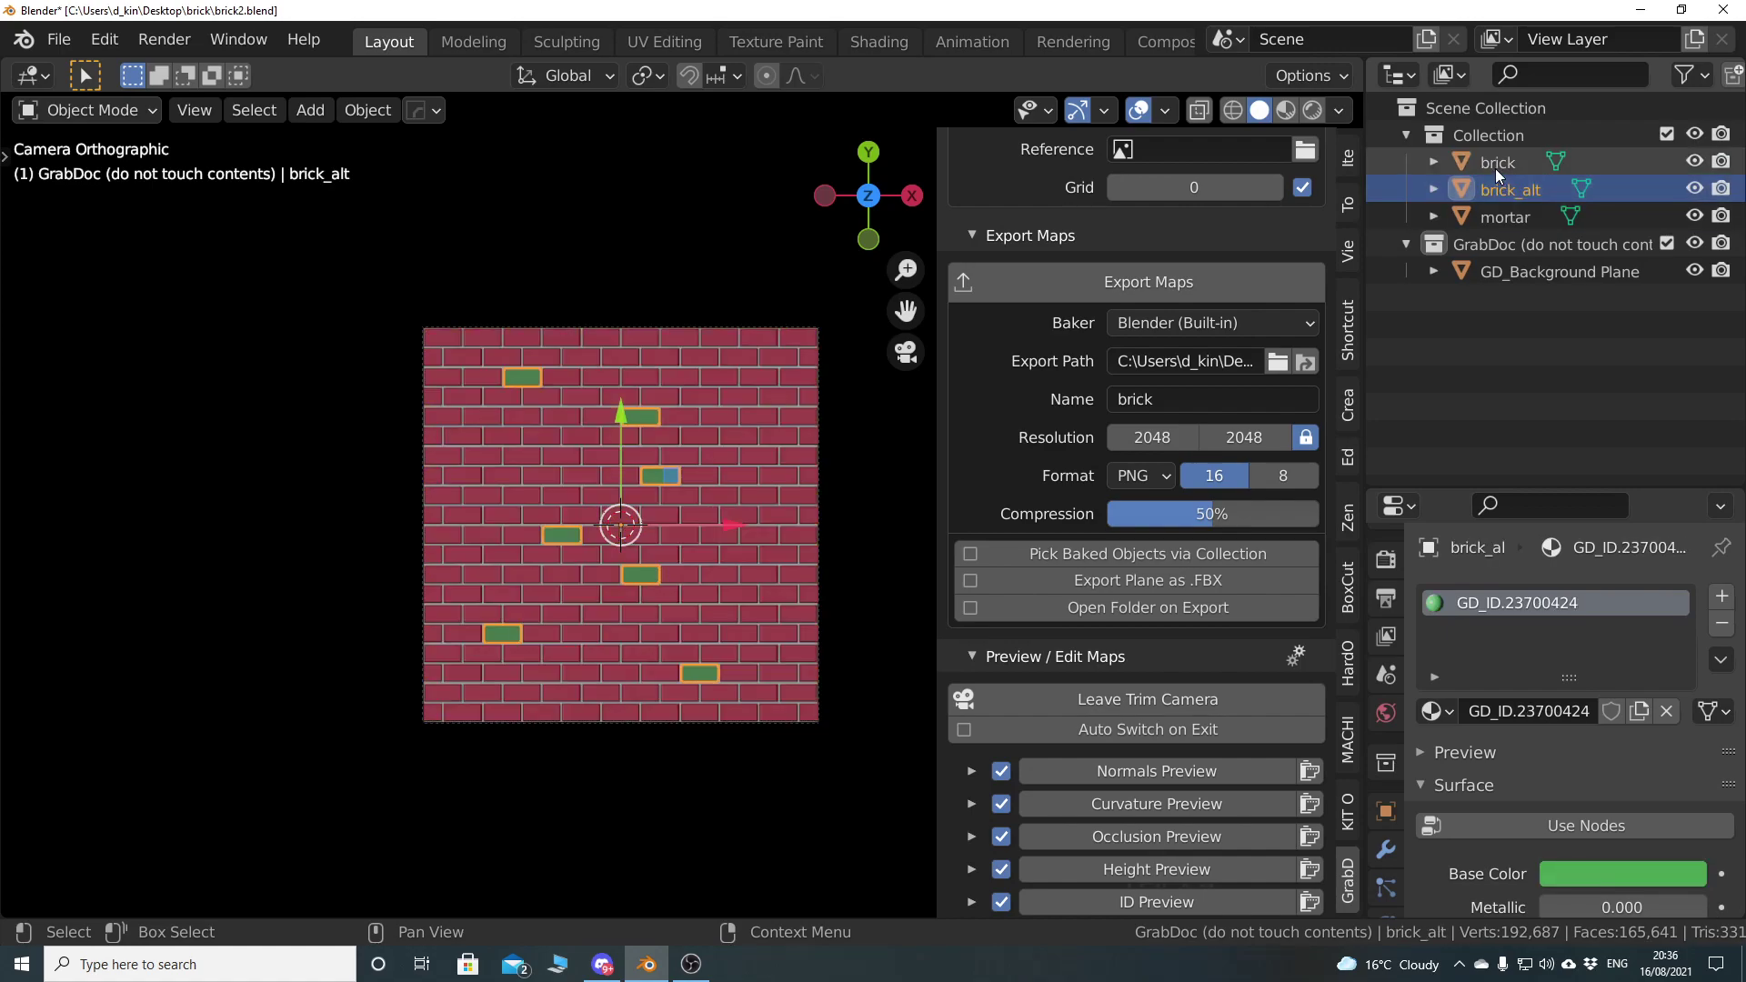
pyautogui.scroll(3, 658, 487)
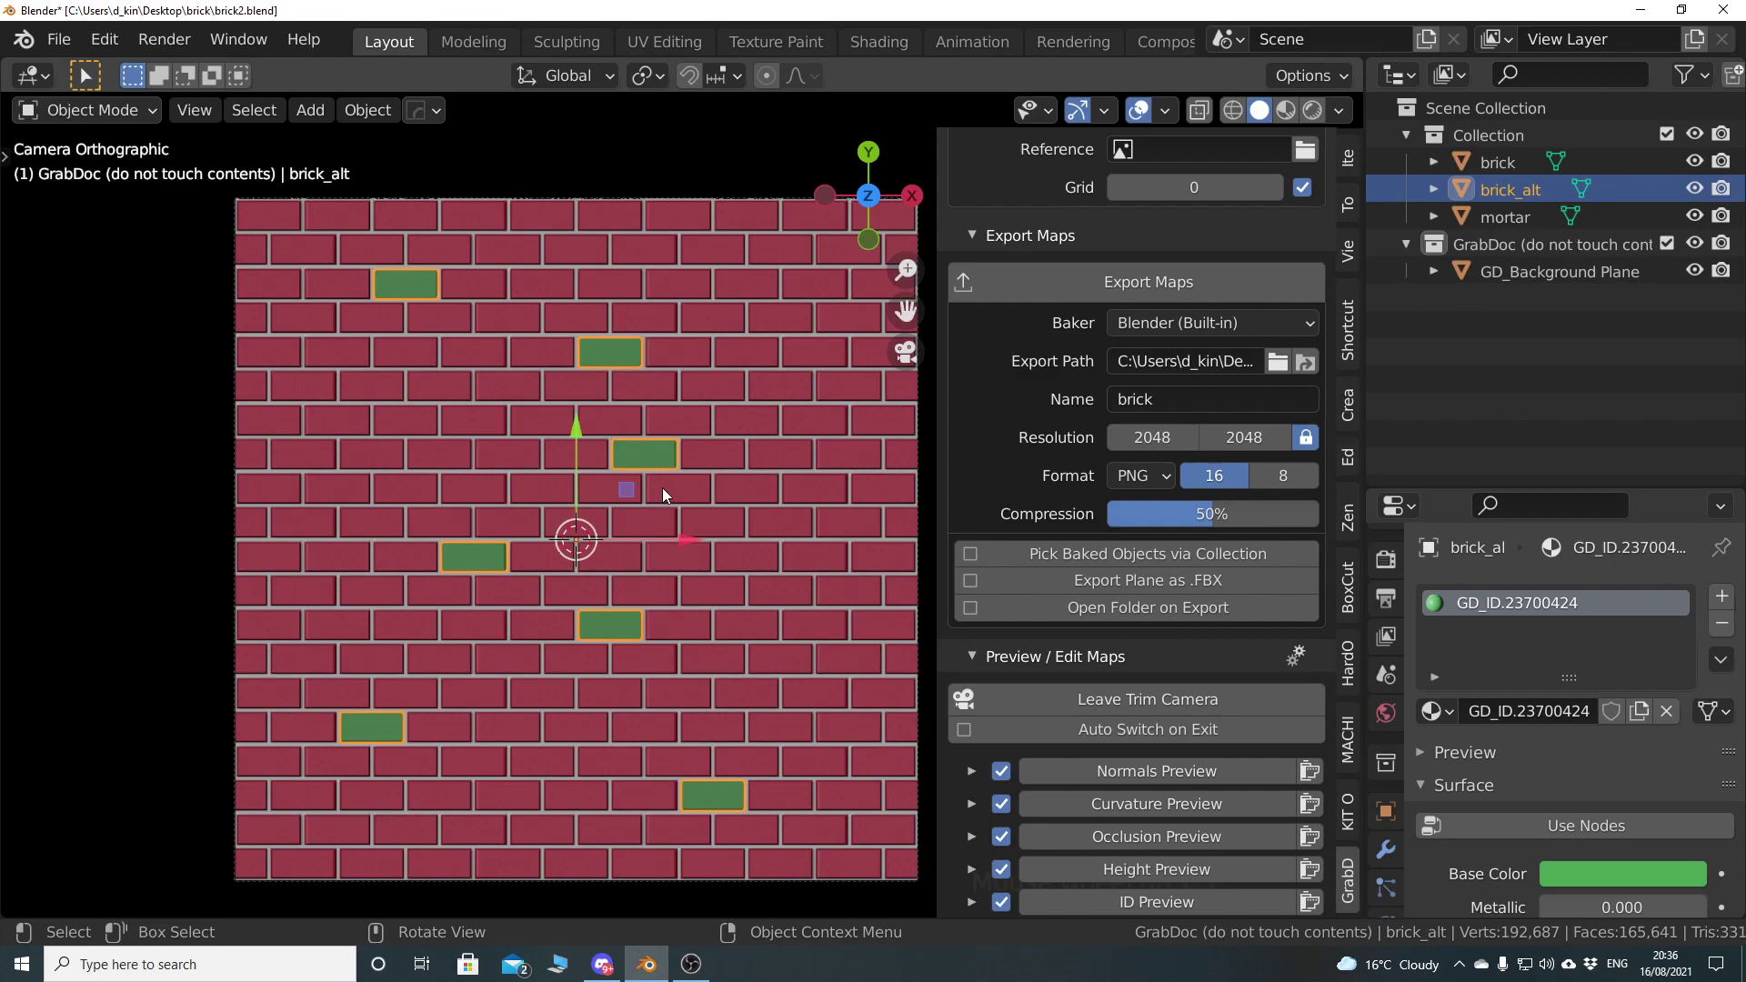
pyautogui.scroll(-2, 680, 477)
pyautogui.click(1508, 330)
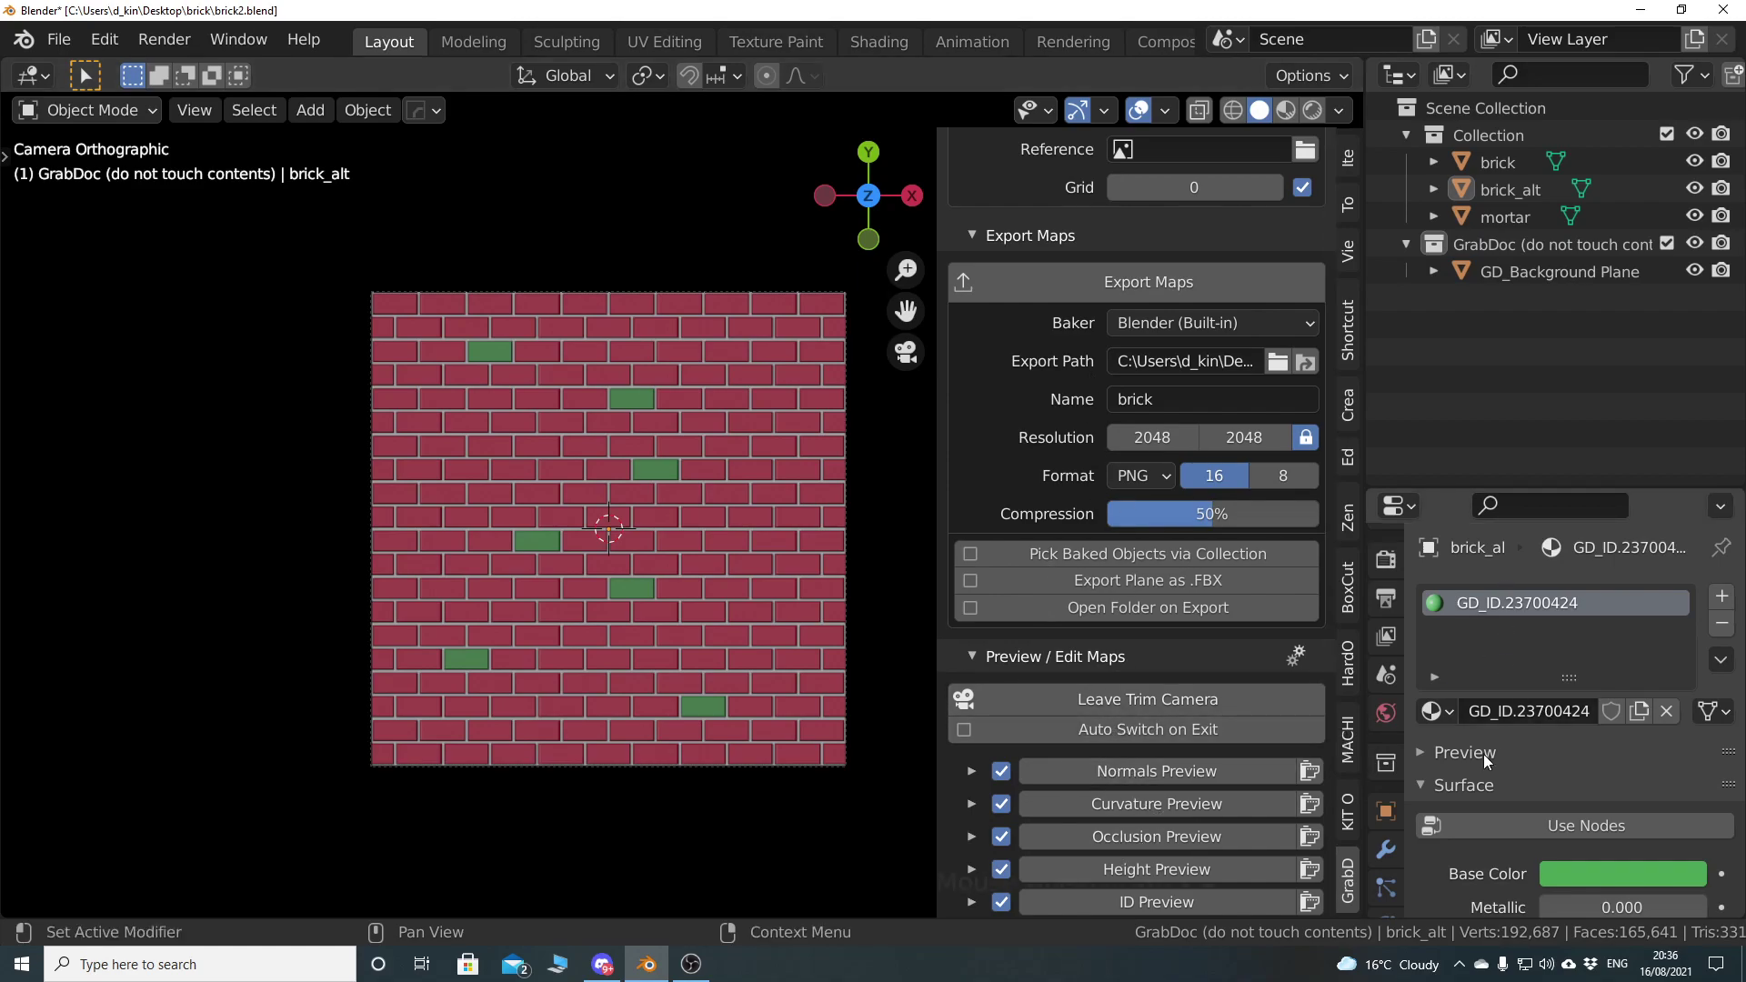
# Review the height map's settings and collapse them again
pyautogui.click(972, 870)
pyautogui.scroll(-4, 1083, 823)
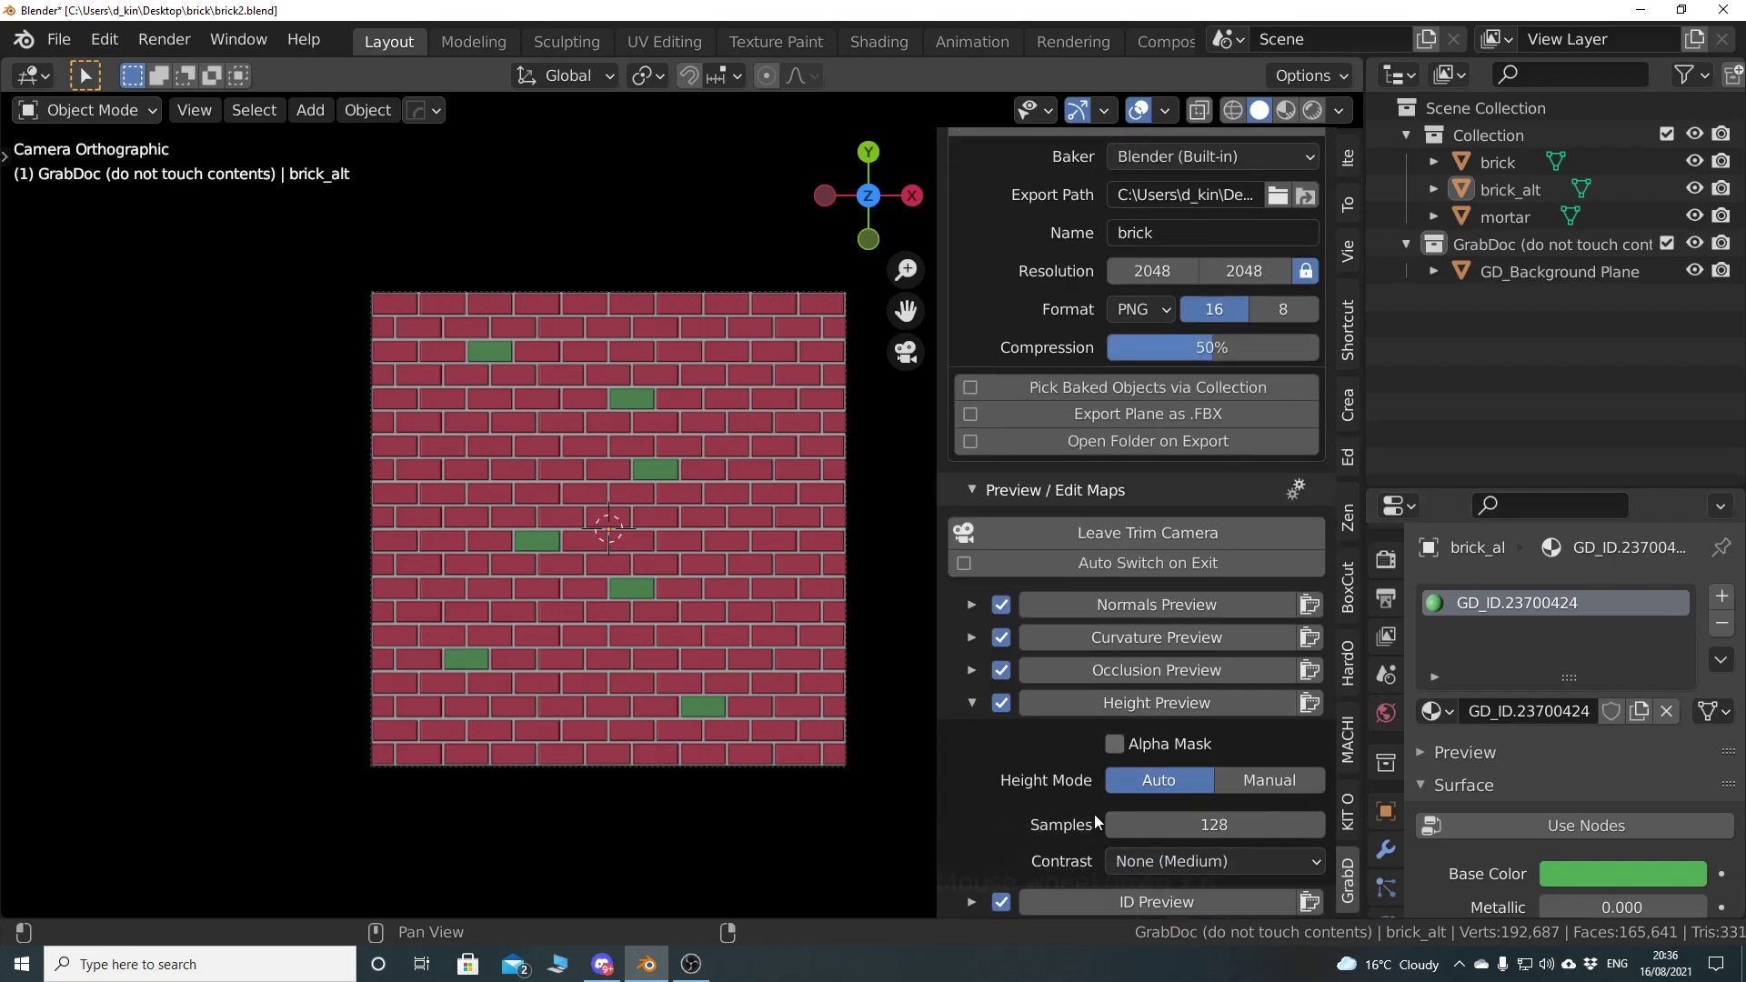
pyautogui.click(973, 703)
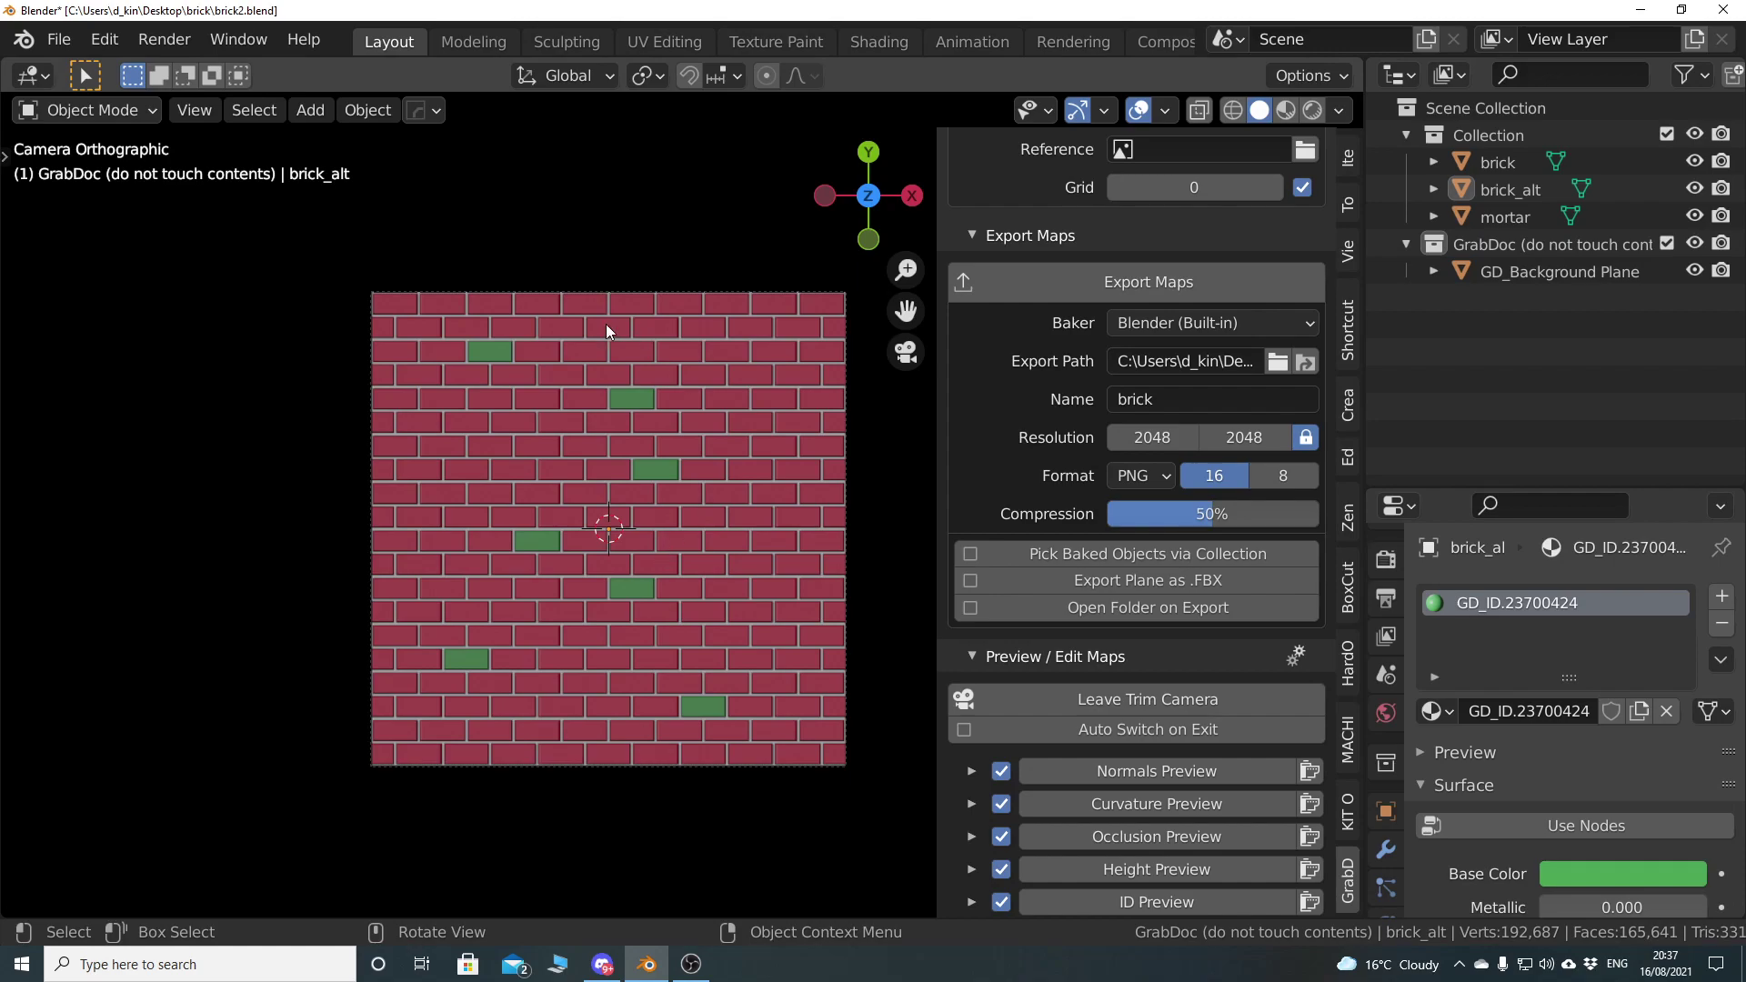
# Try to export the maps and read the full error report in the info log
pyautogui.click(1122, 284)
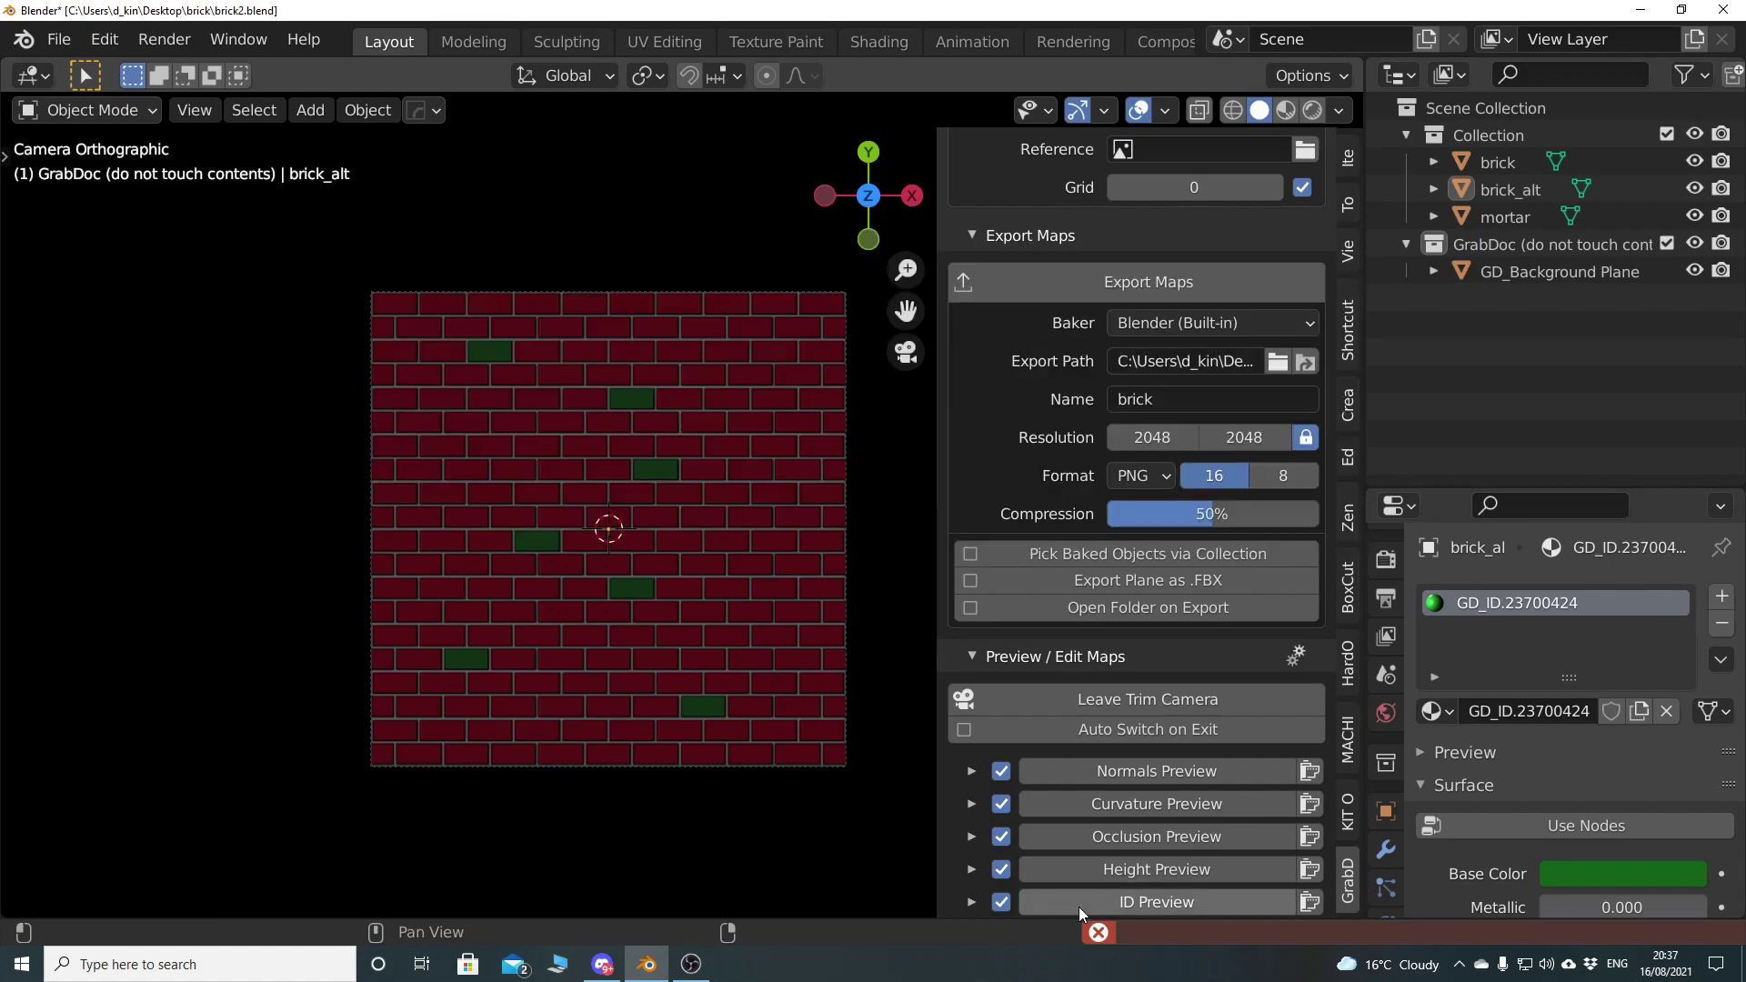
pyautogui.click(1099, 930)
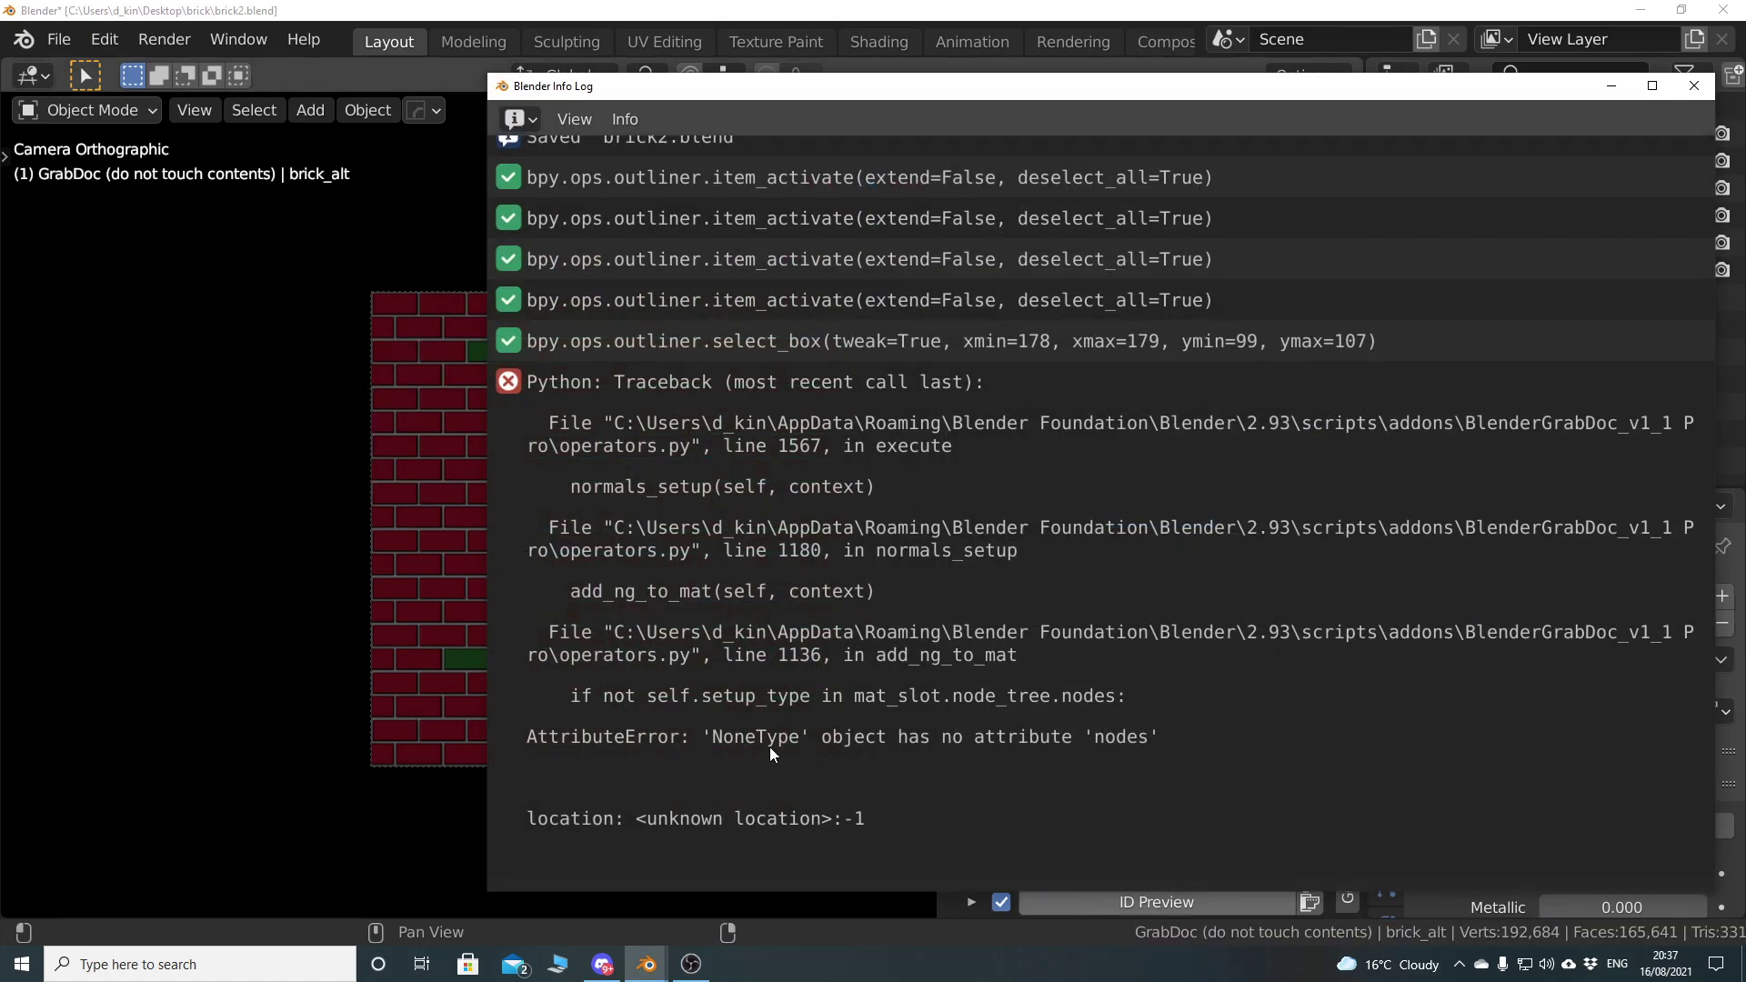
pyautogui.click(1693, 85)
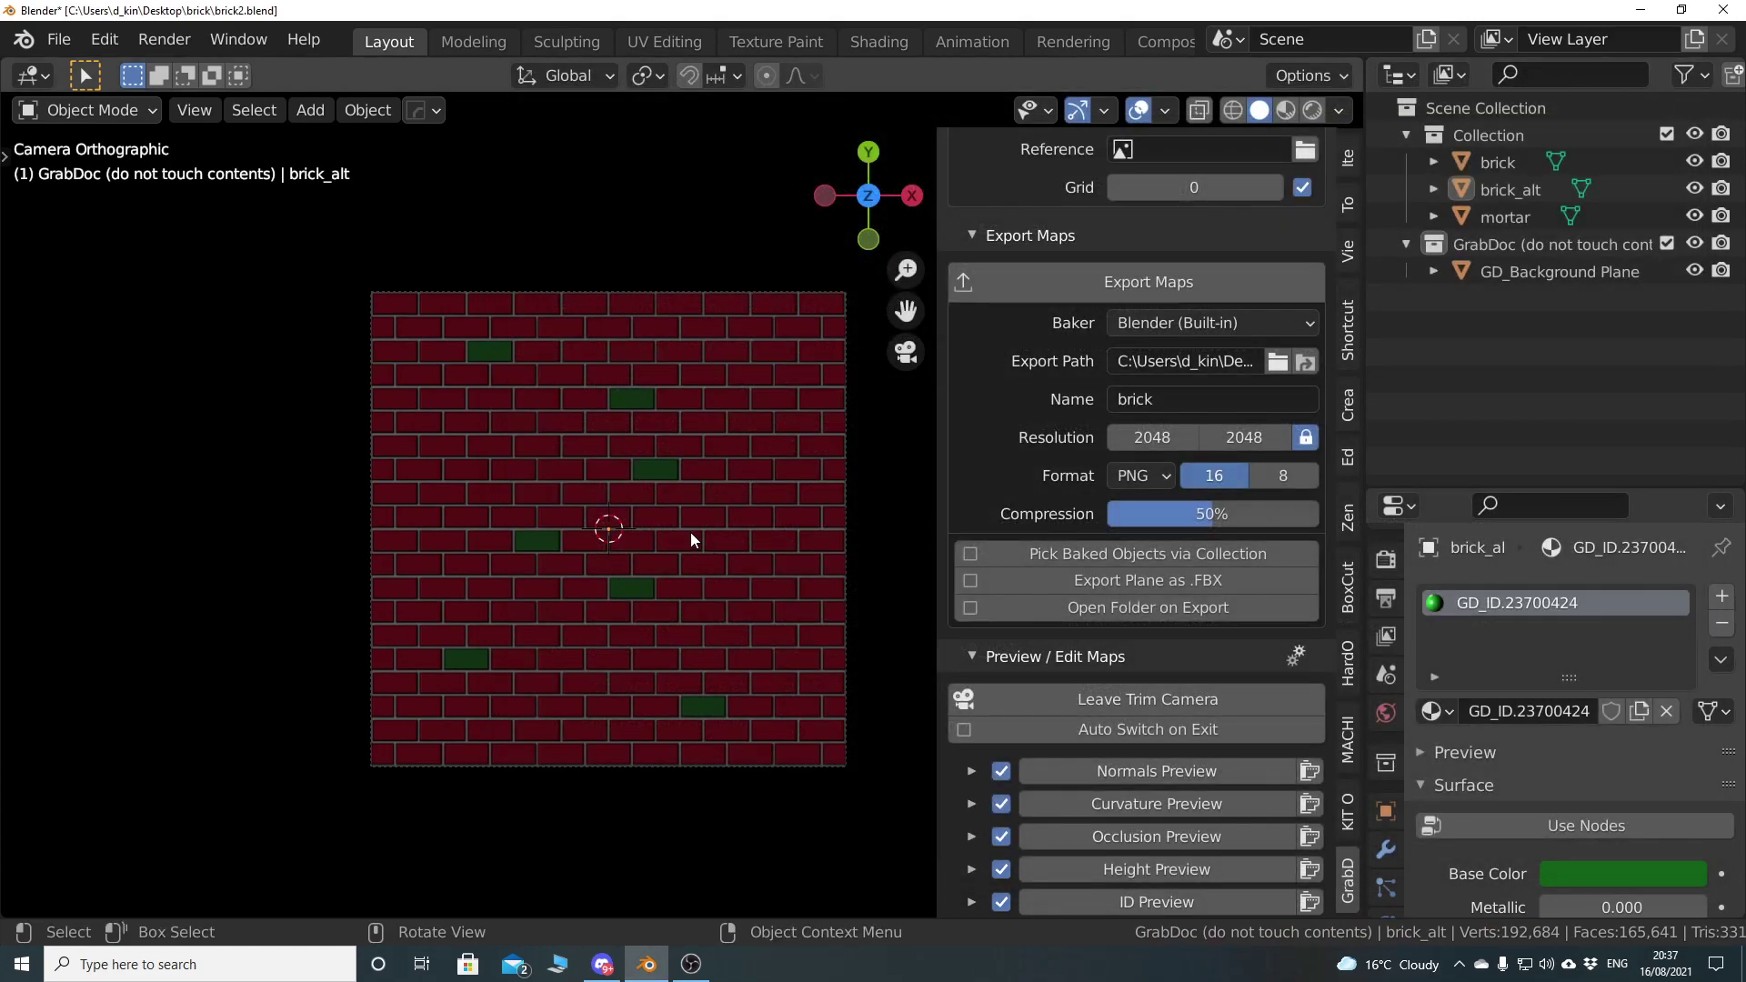
# Split the 3D viewport into two side-by-side areas and make the new one a Shader Editor, with the sidebars hidden
pyautogui.press('n')
pyautogui.moveTo(1360, 60); pyautogui.dragTo(730, 77)
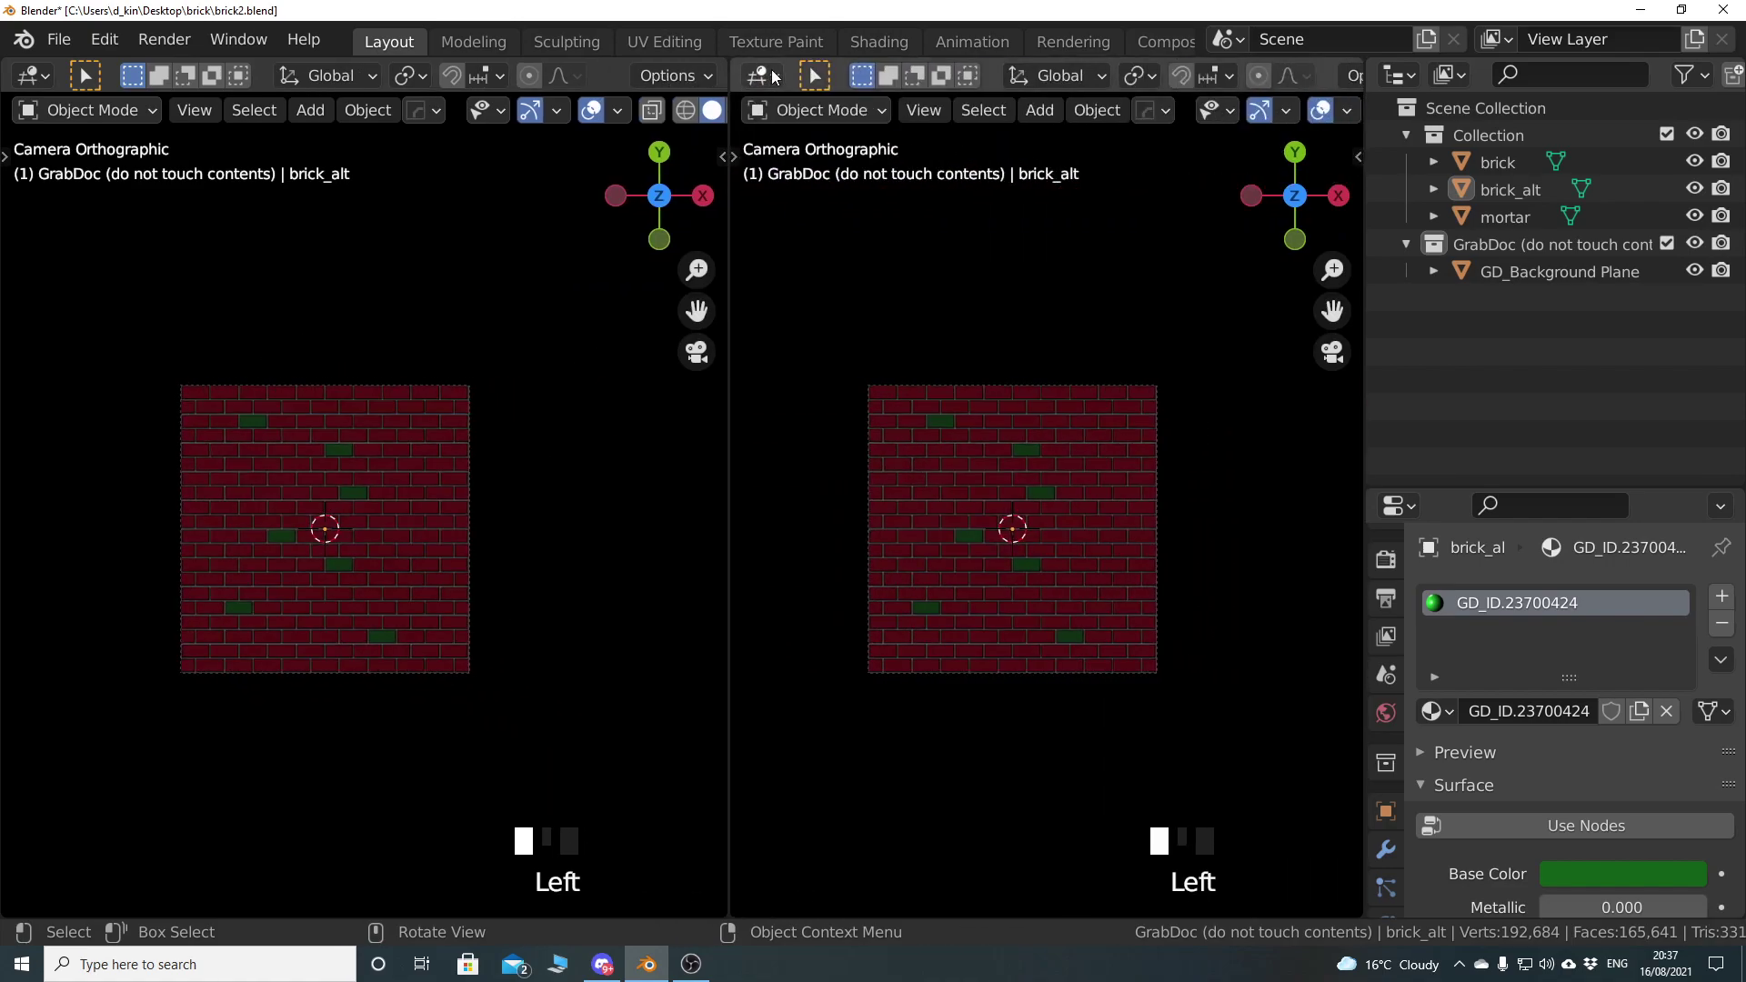
pyautogui.click(762, 75)
pyautogui.click(815, 333)
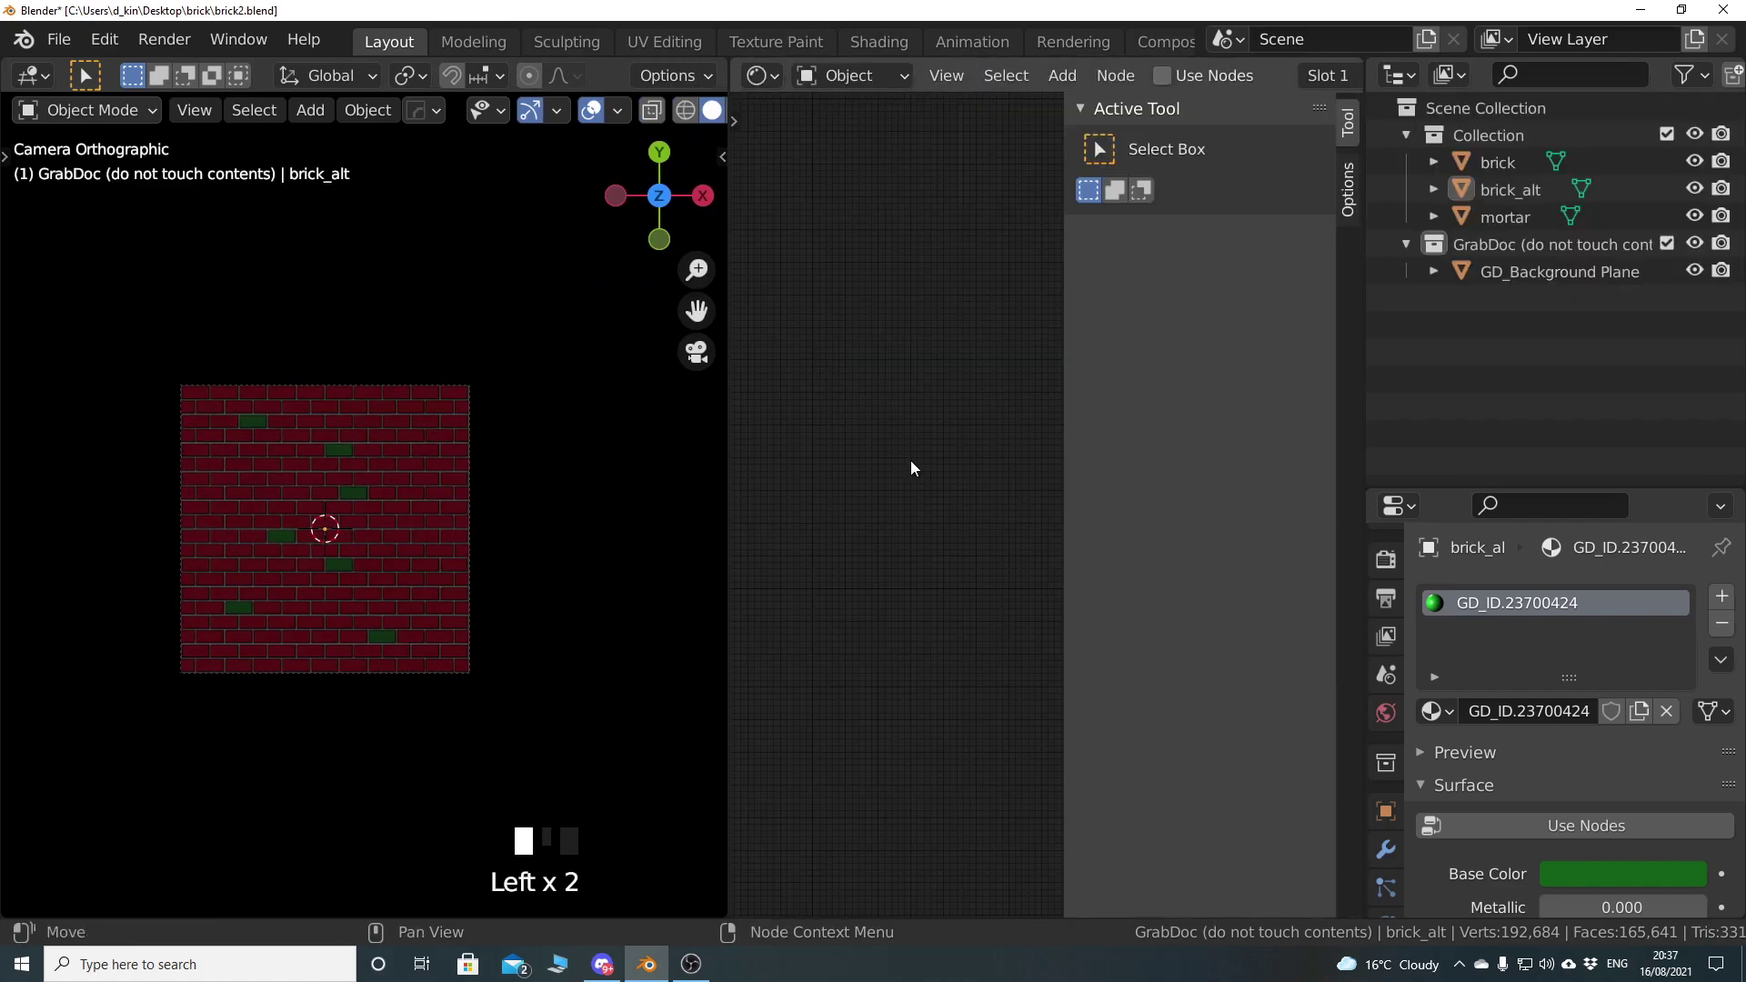
pyautogui.press('n')
# Enable Use Nodes on the ID materials of the brick, brick_alt and mortar objects
pyautogui.click(1491, 163)
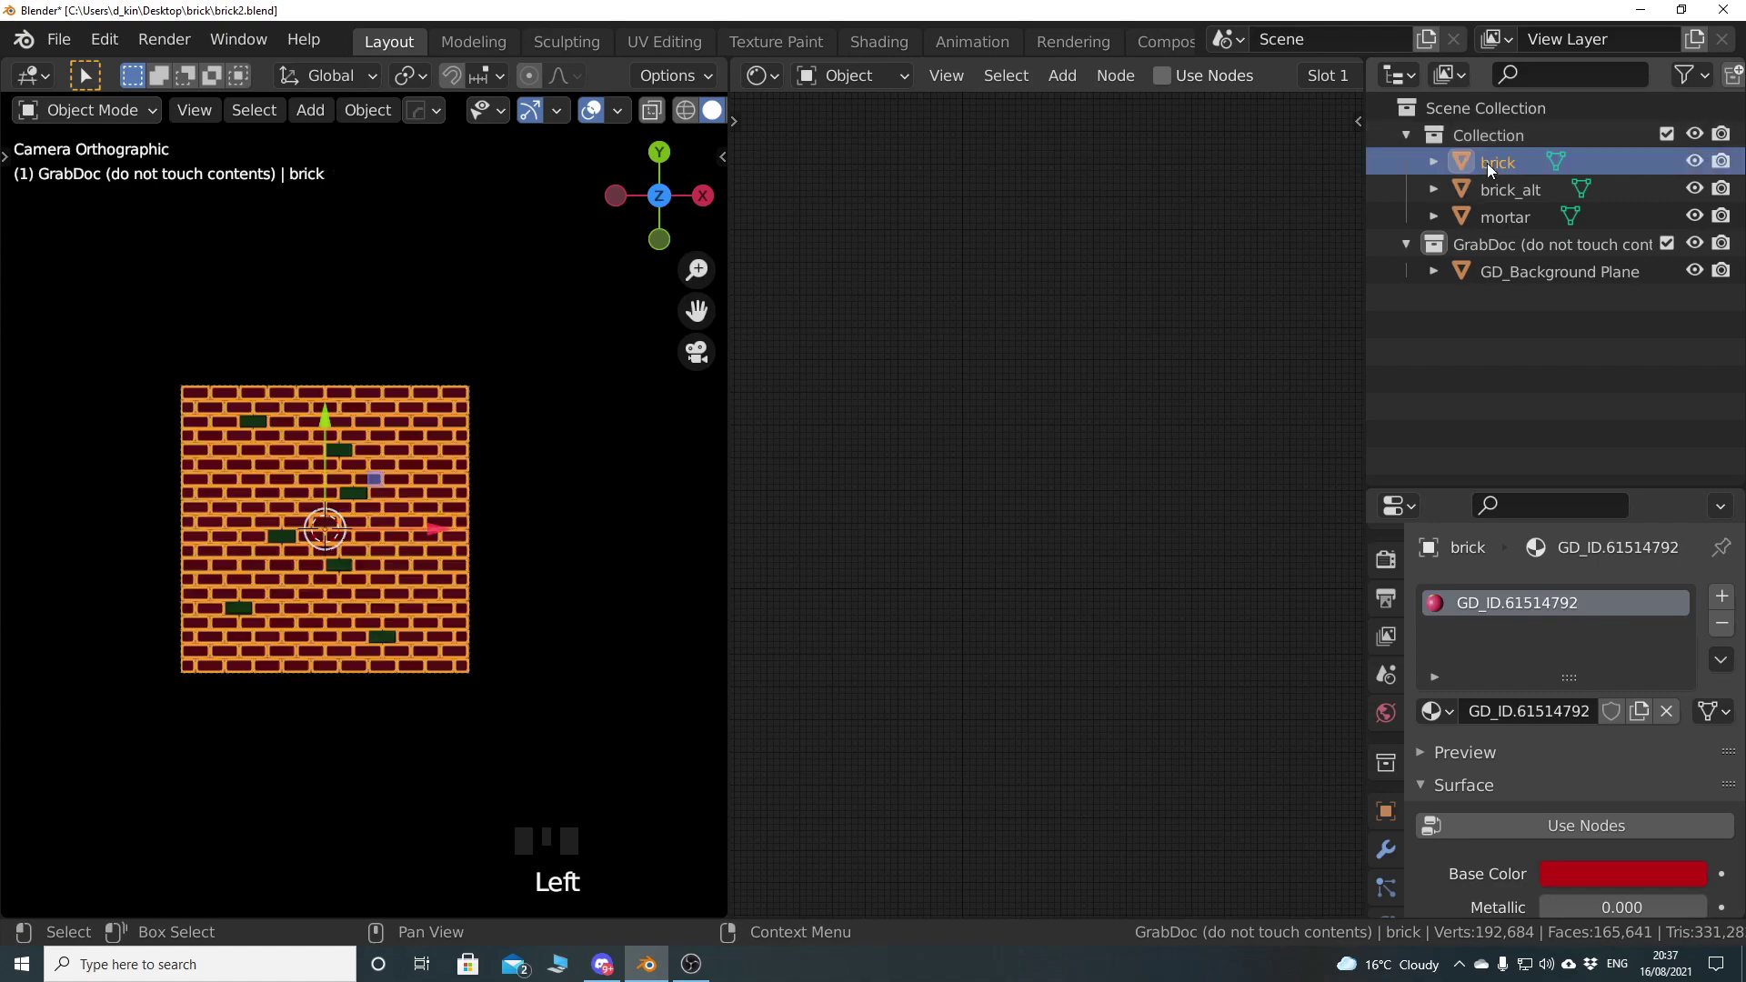
pyautogui.click(1163, 76)
pyautogui.click(1492, 189)
pyautogui.click(1173, 91)
pyautogui.click(1163, 78)
pyautogui.click(1501, 218)
pyautogui.click(1165, 77)
pyautogui.click(913, 537)
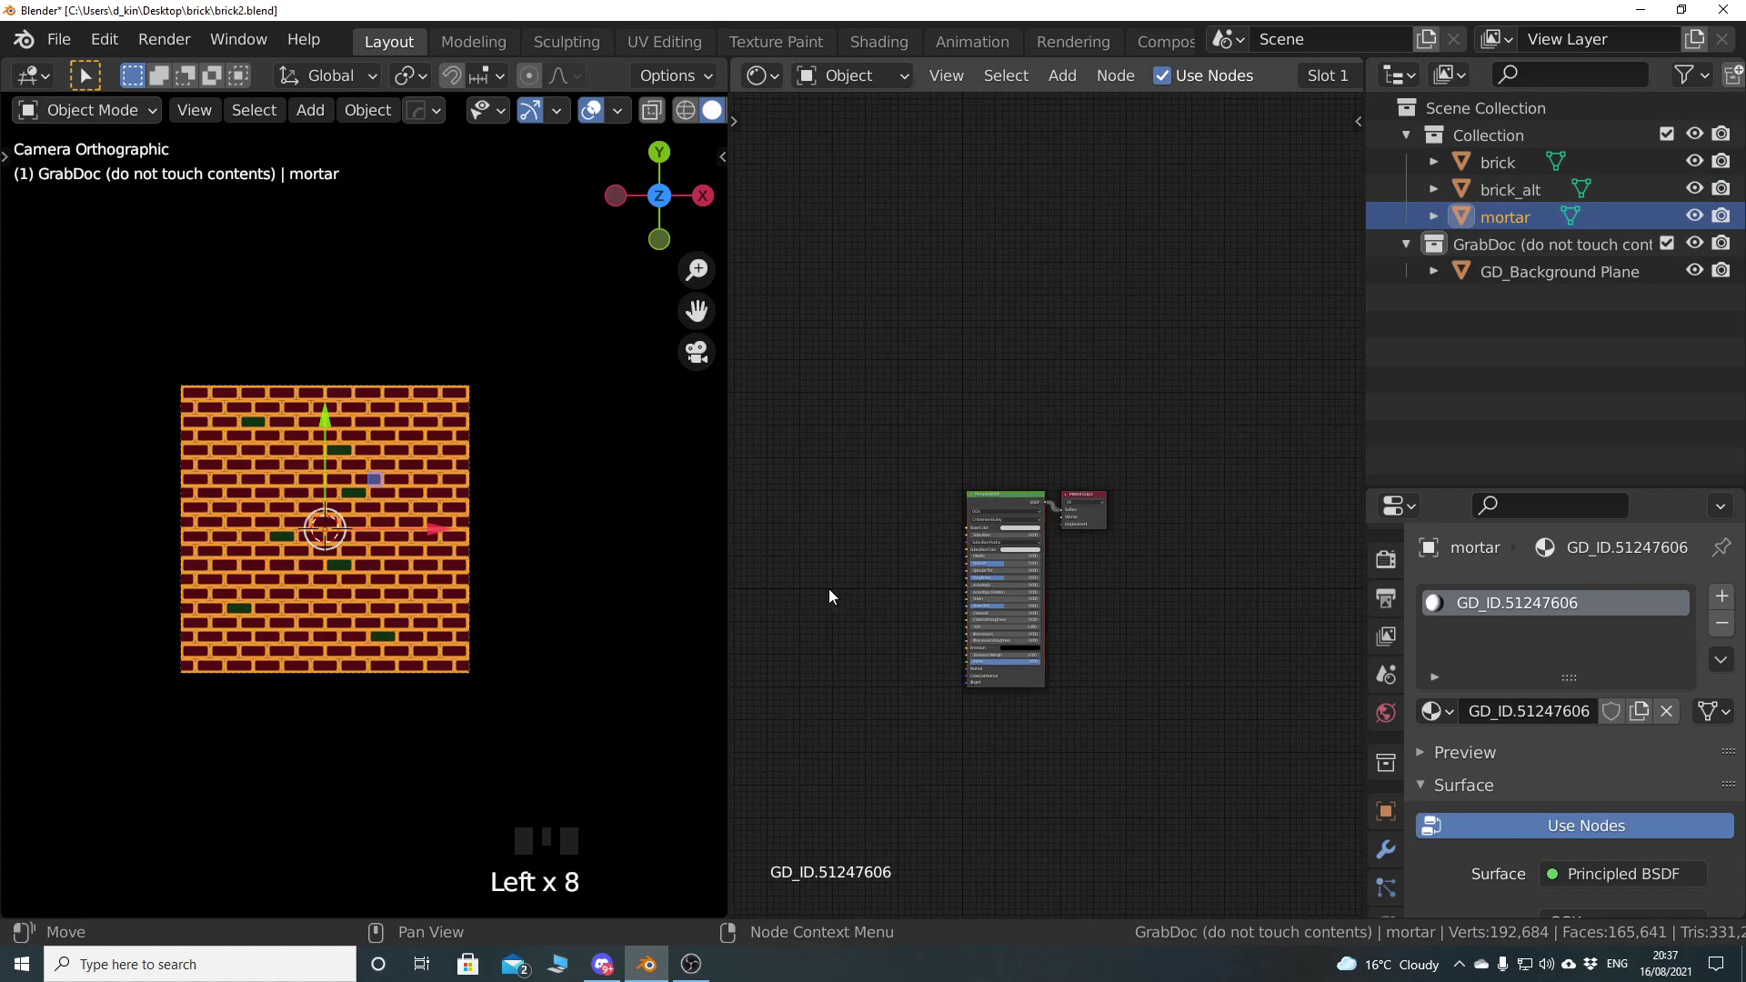
# Join the Shader Editor area back into the 3D viewport and deselect all objects
pyautogui.rightClick(733, 593)
pyautogui.click(733, 593)
pyautogui.click(945, 591)
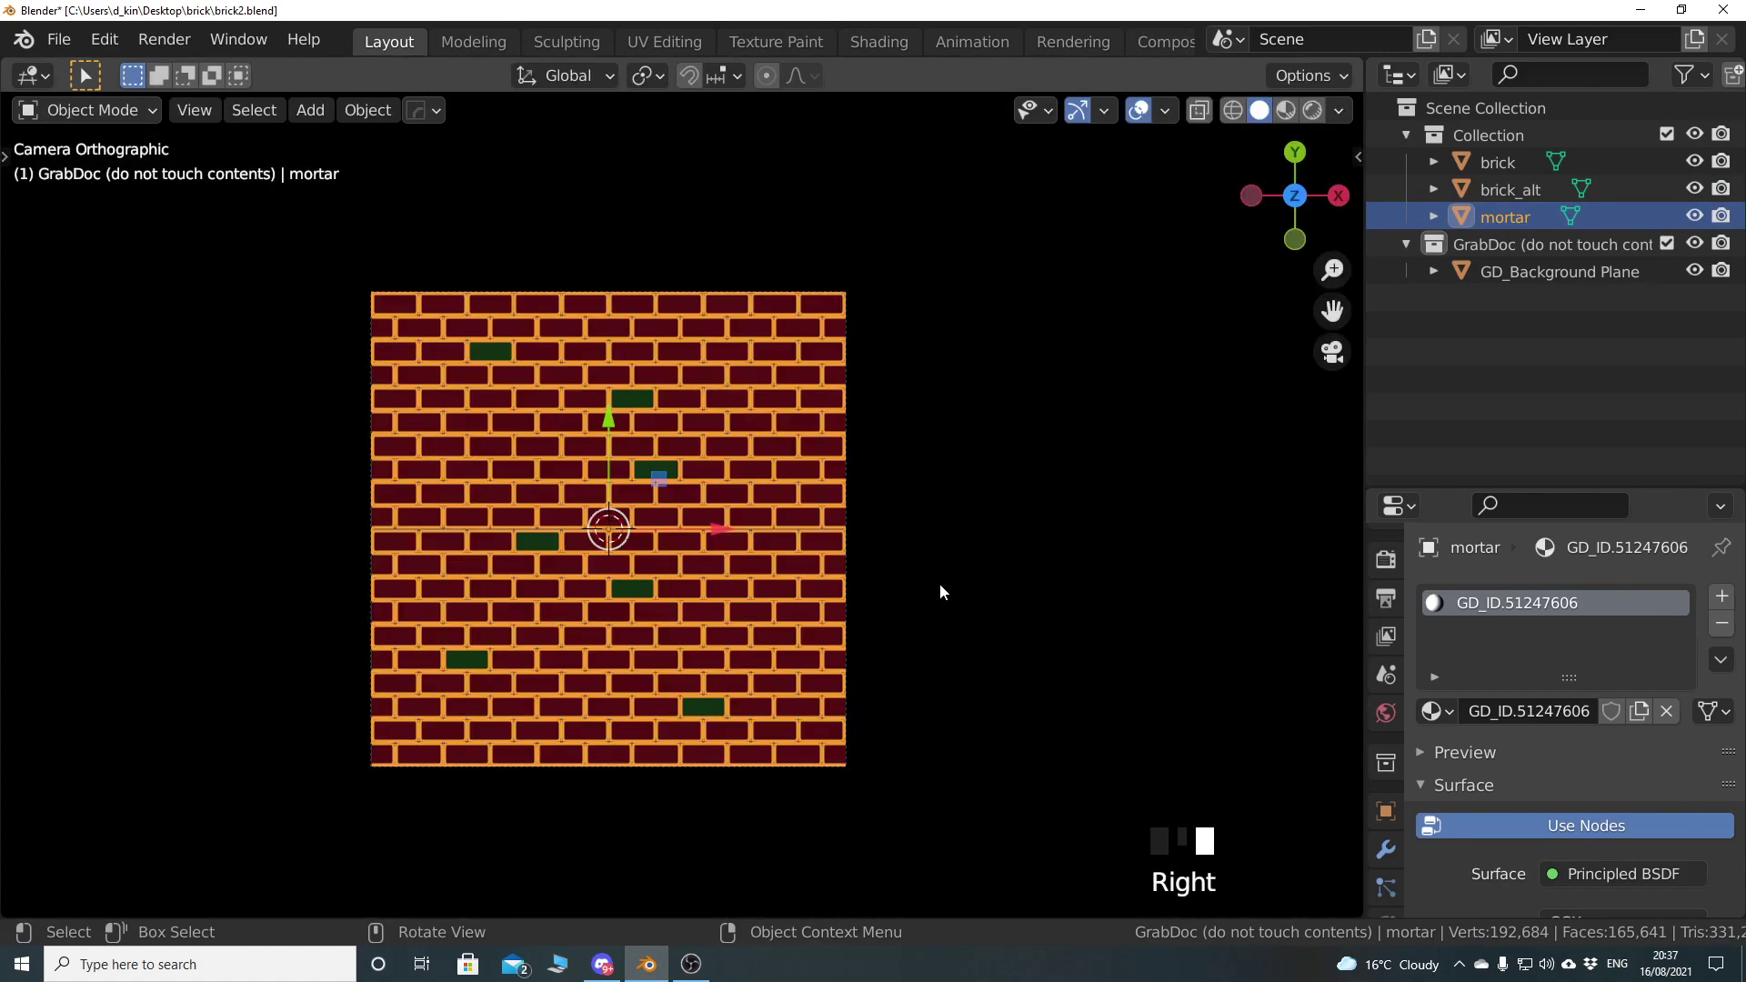
pyautogui.hotkey('alt', 'a')
pyautogui.keyDown('shift'); pyautogui.moveTo(647, 565); pyautogui.dragTo(781, 532, button='middle'); pyautogui.keyUp('shift')
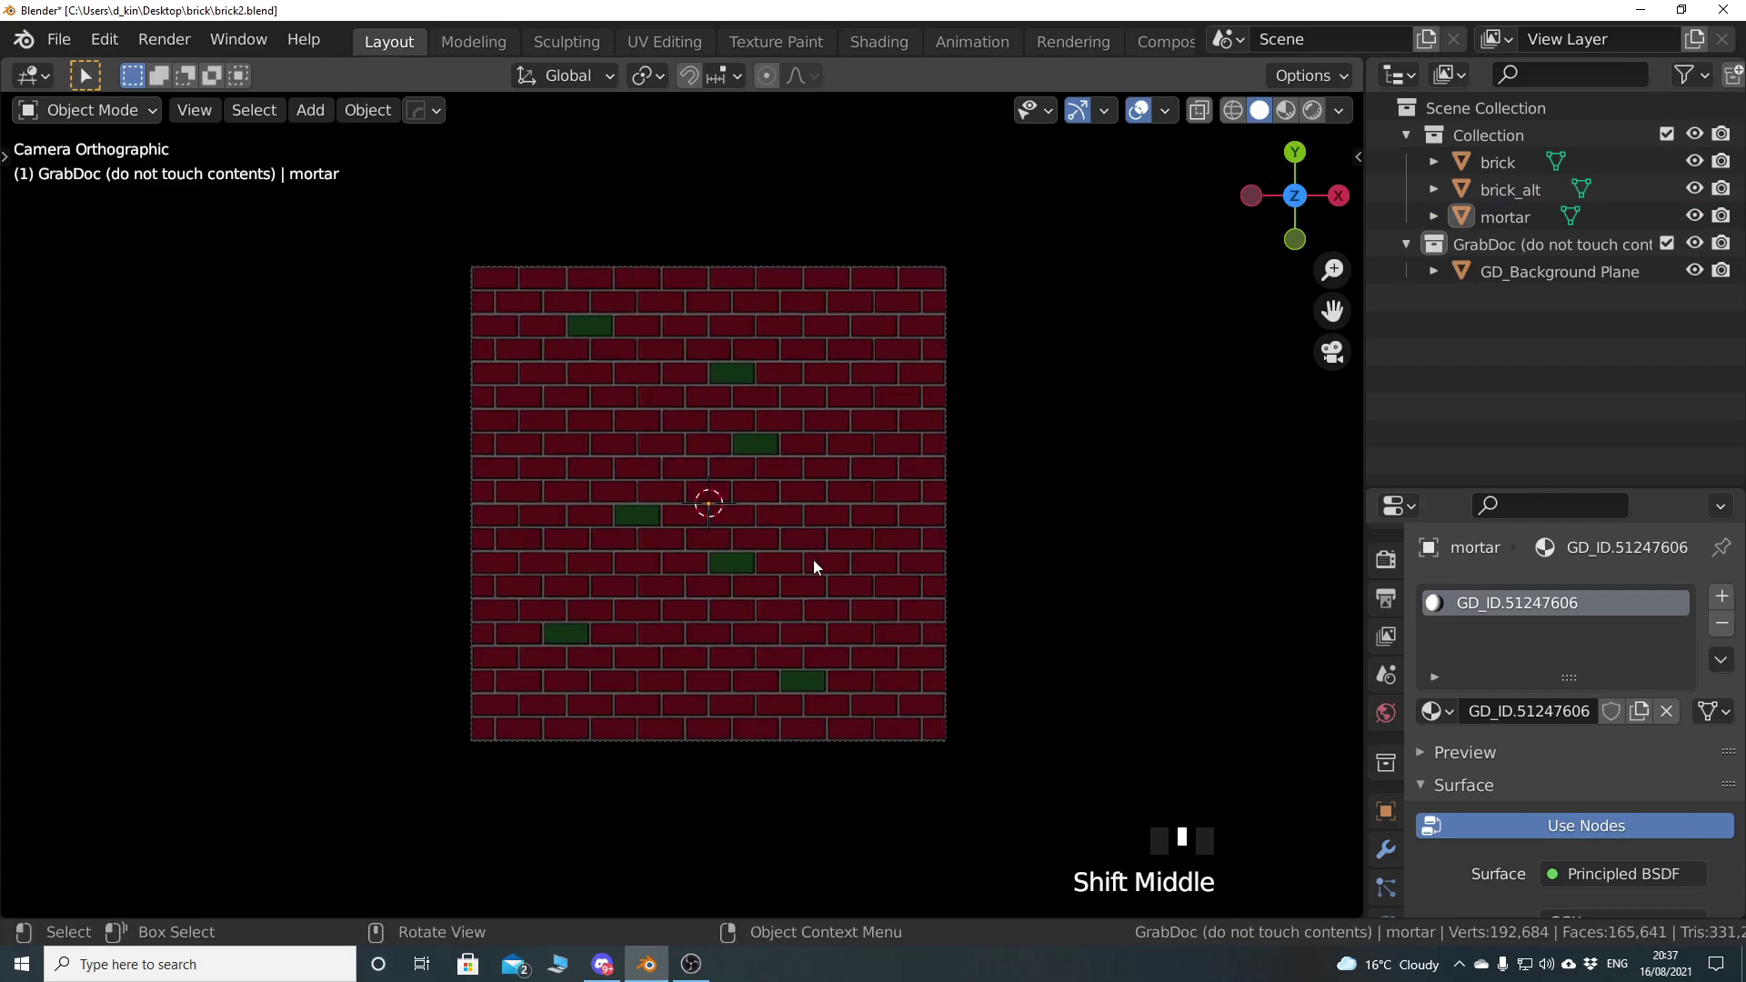
# Export the enabled GrabDoc texture maps of the brick wall and hide the sidebar again
pyautogui.press('n')
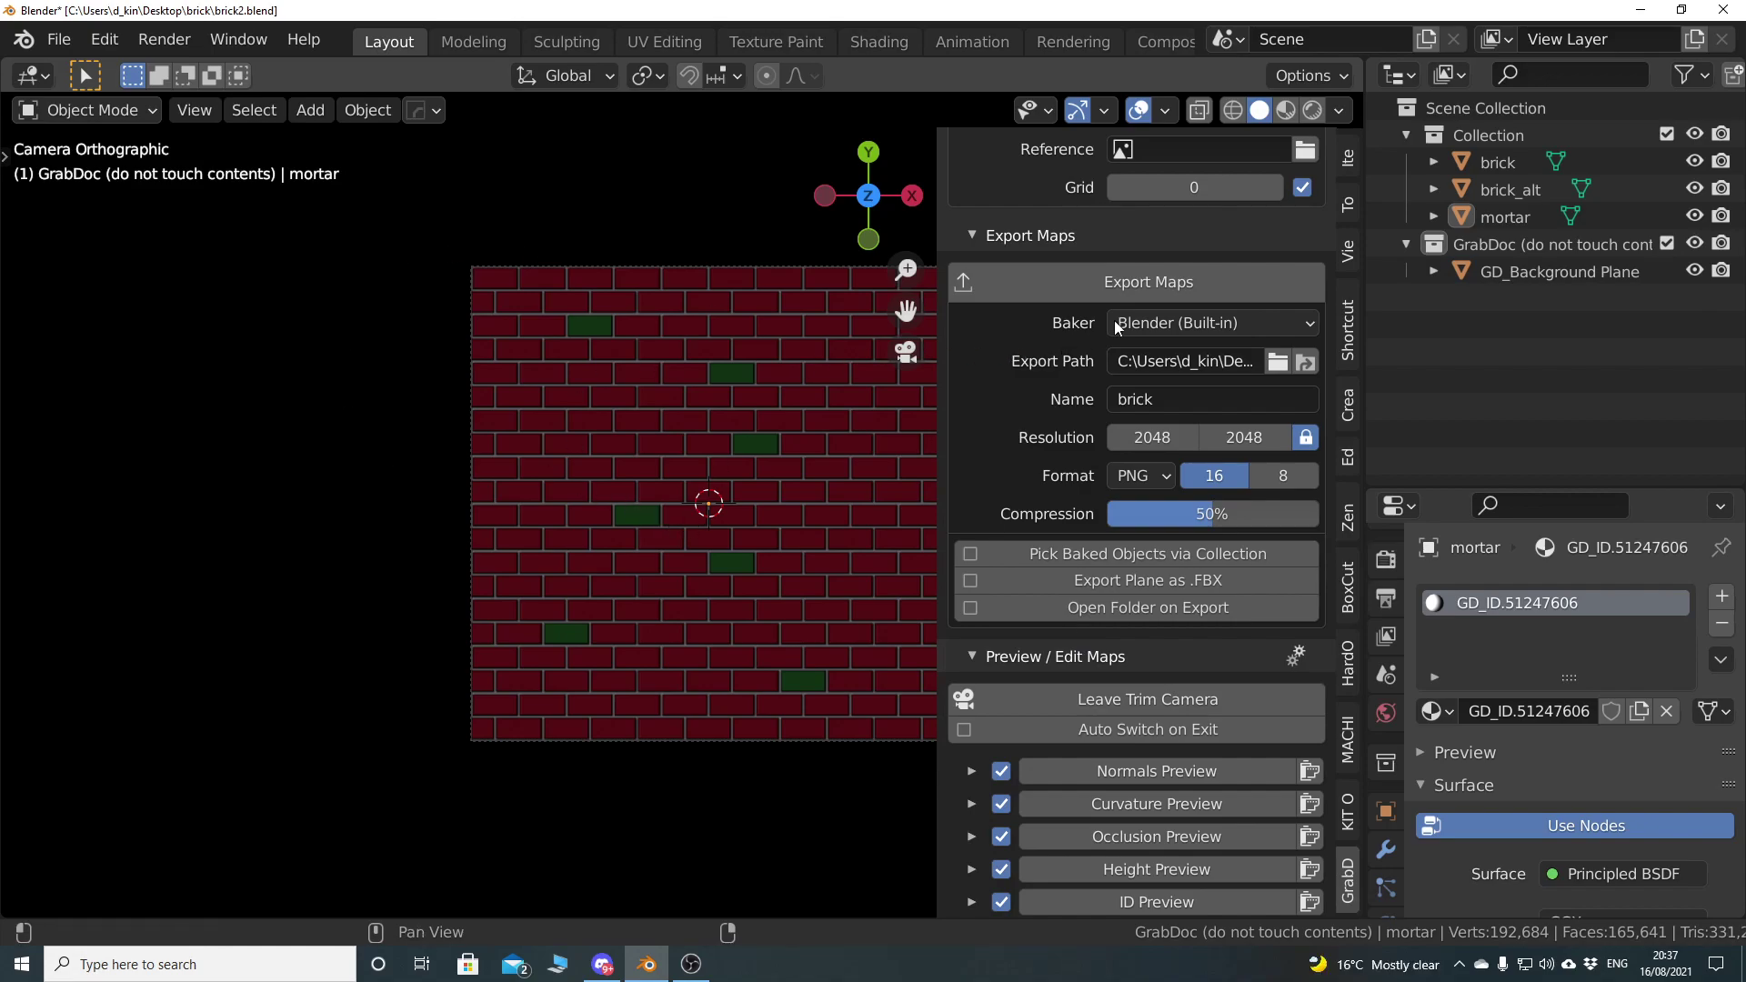
pyautogui.click(1134, 284)
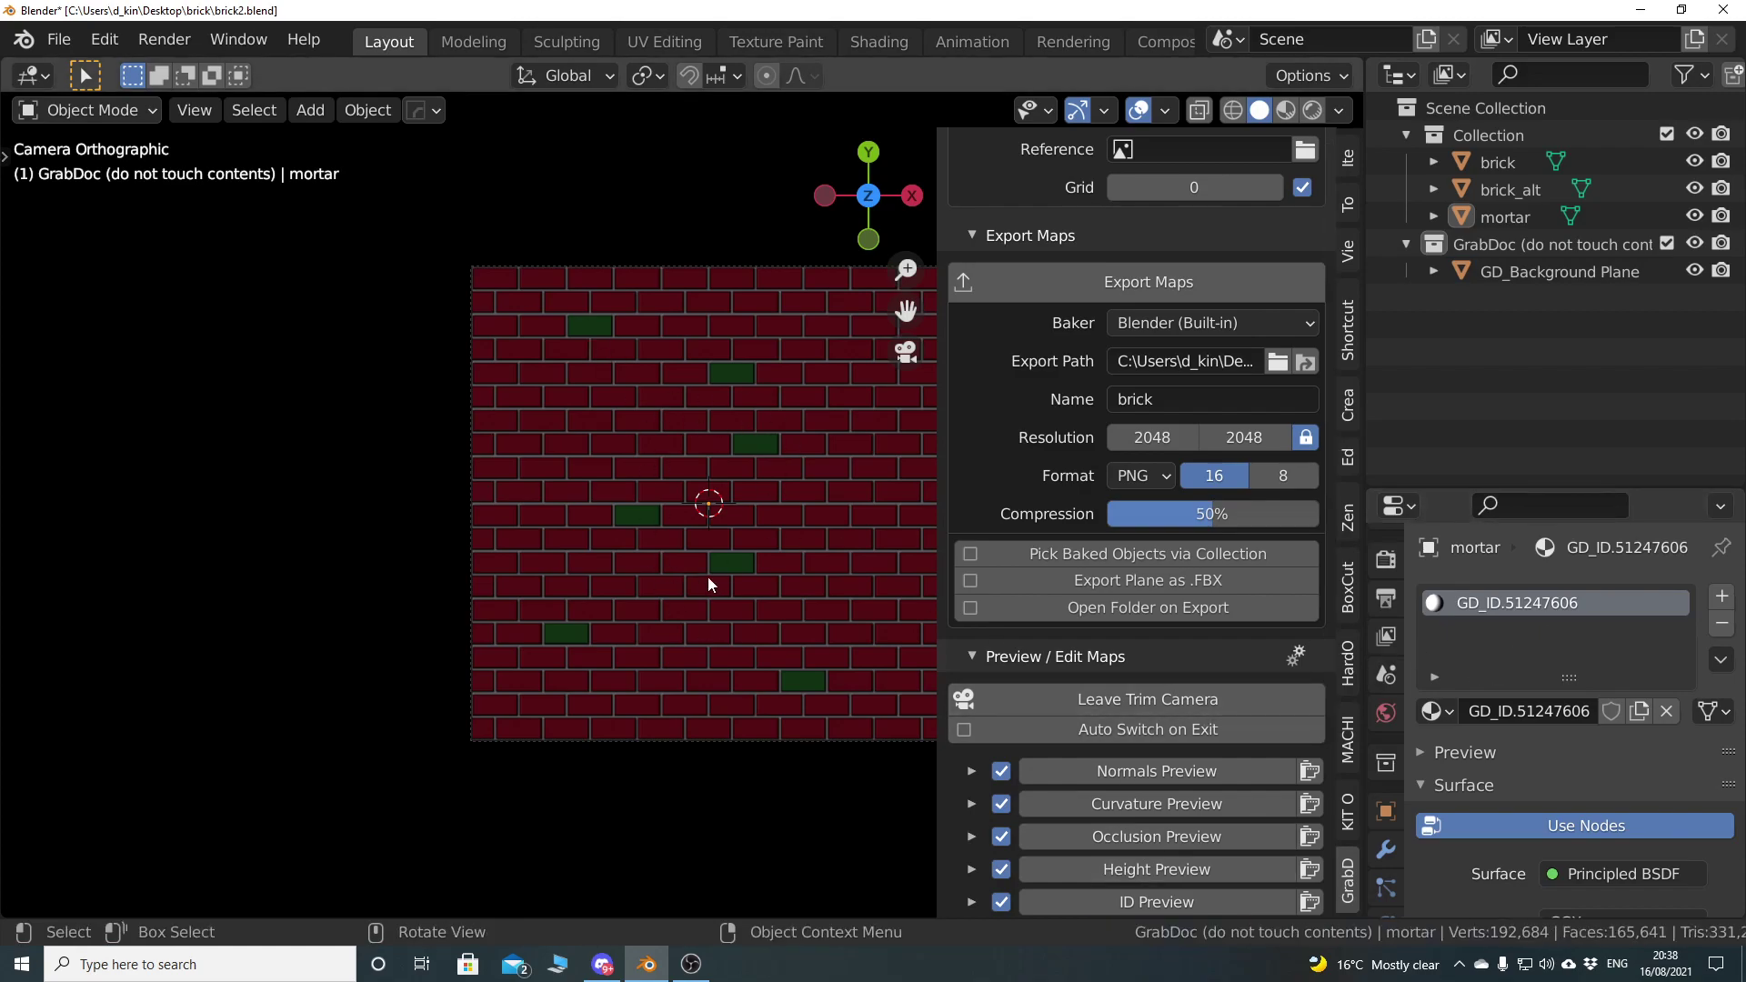
pyautogui.press('n')
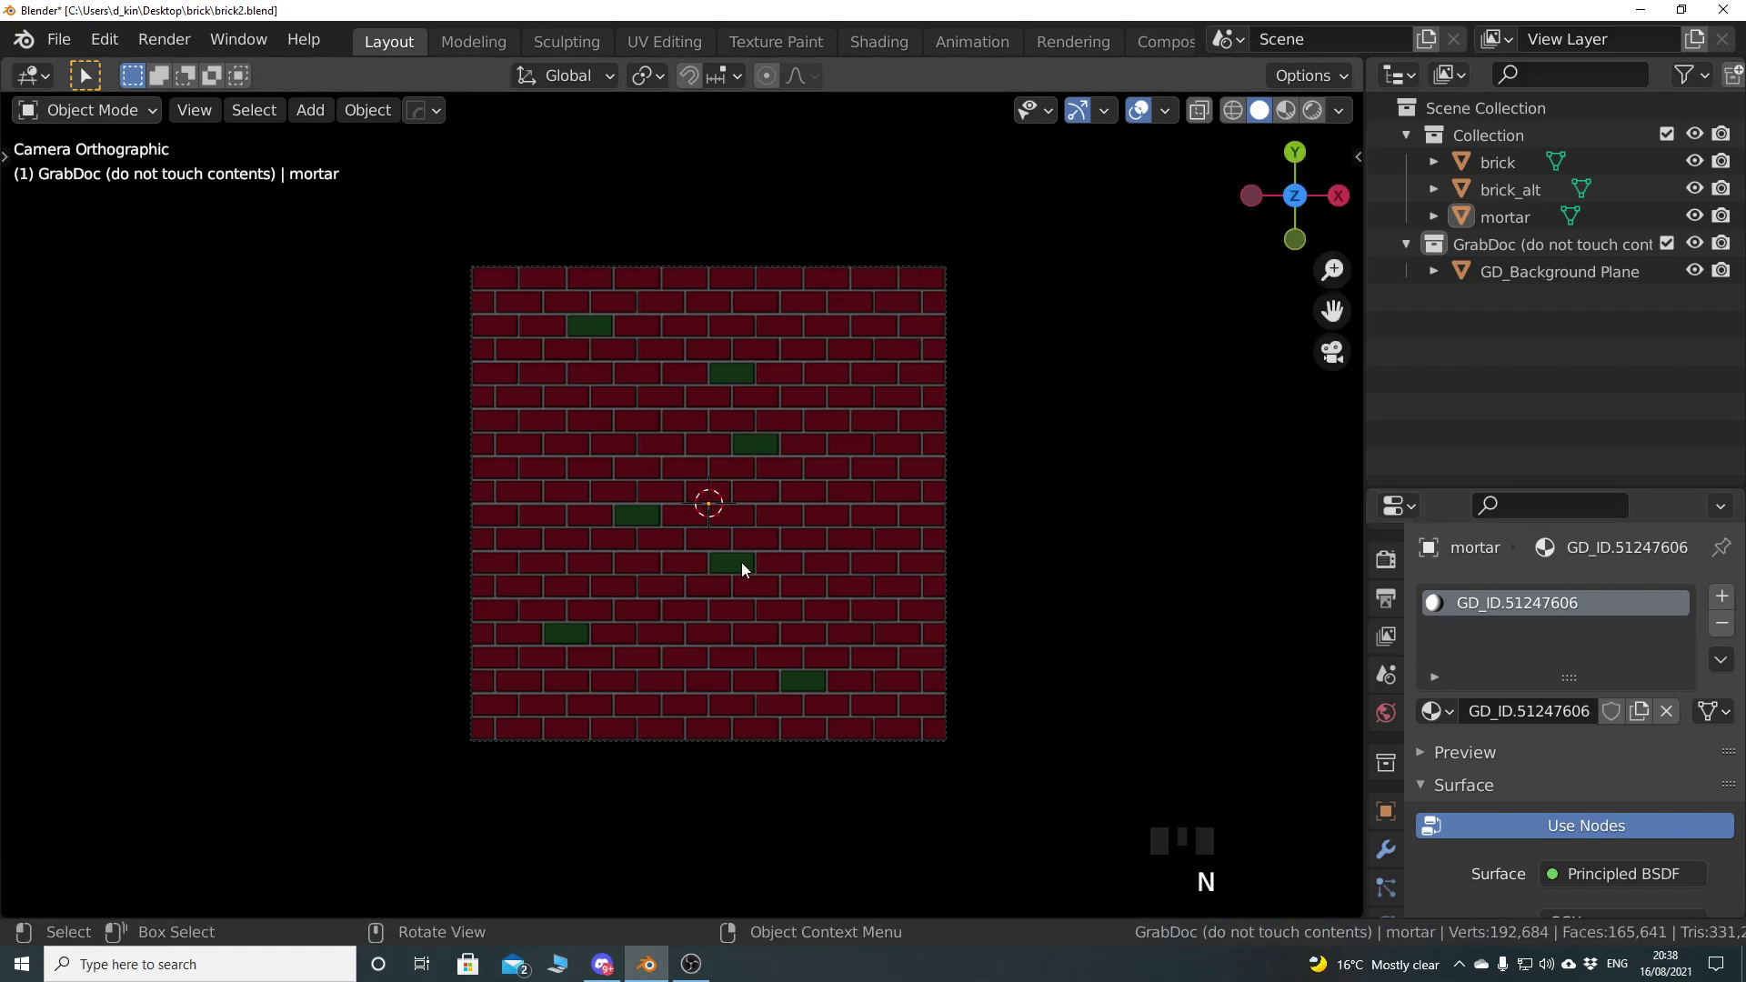
# Minimise Blender and open the grab folder inside the desktop's brick folder to check the exported maps
pyautogui.click(1639, 9)
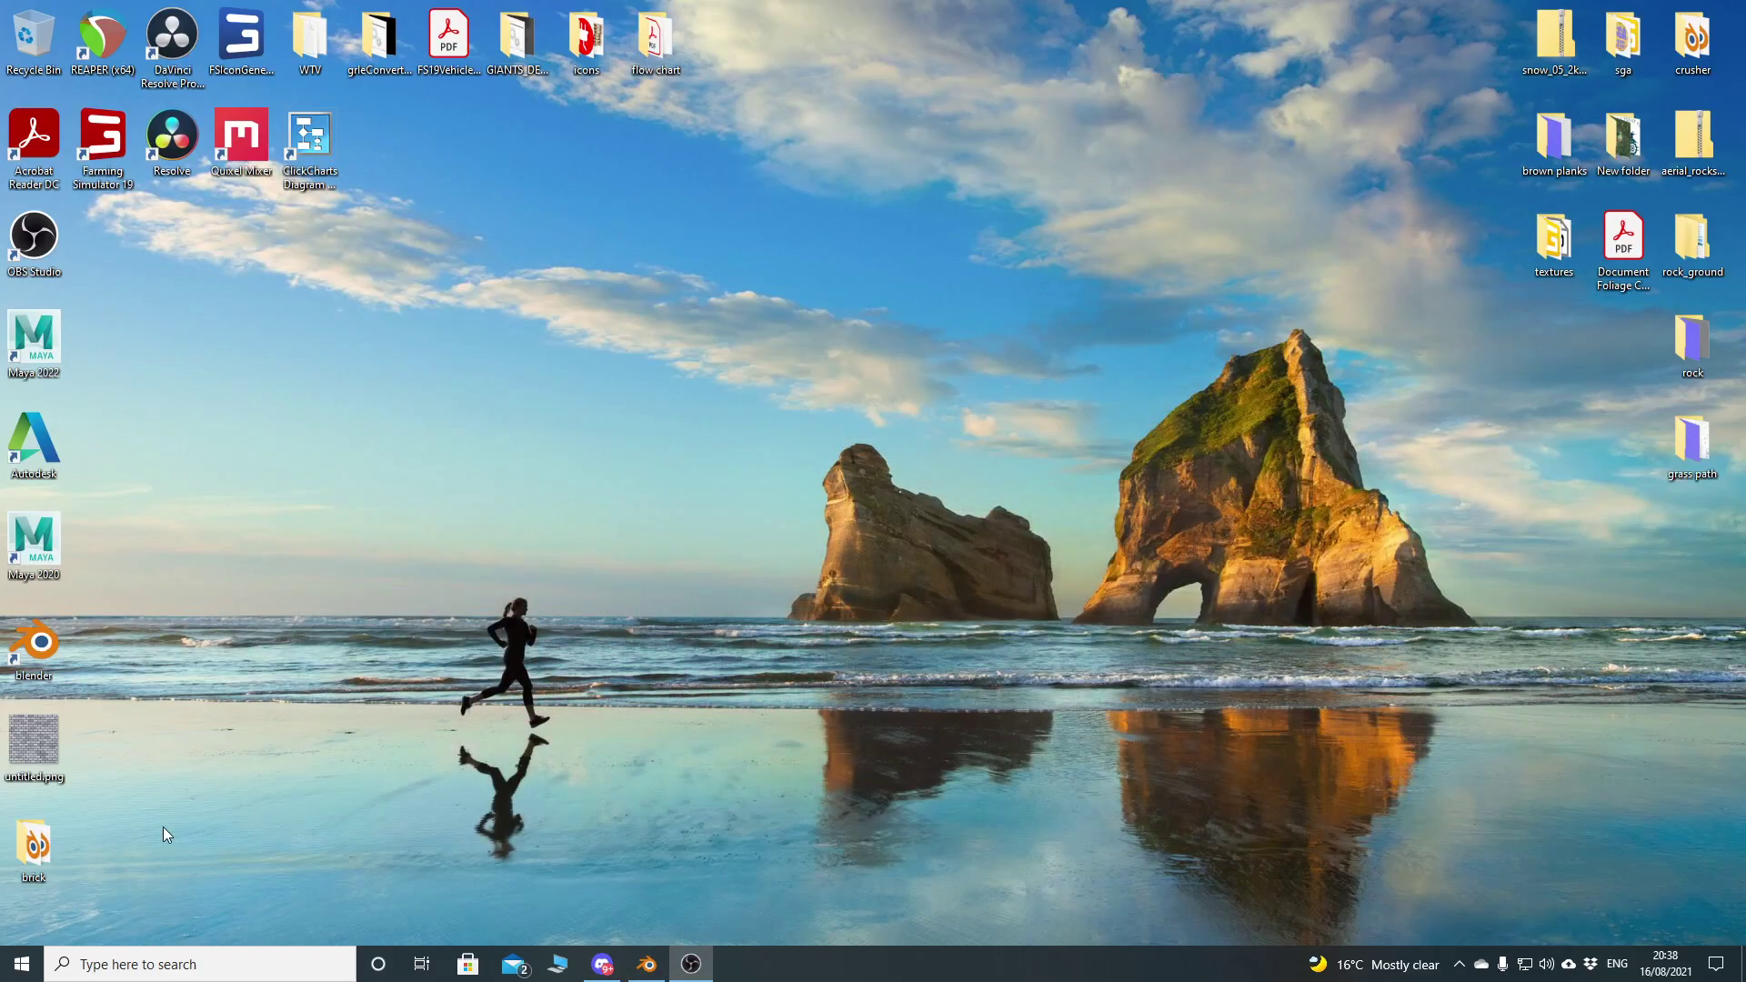
pyautogui.doubleClick(46, 843)
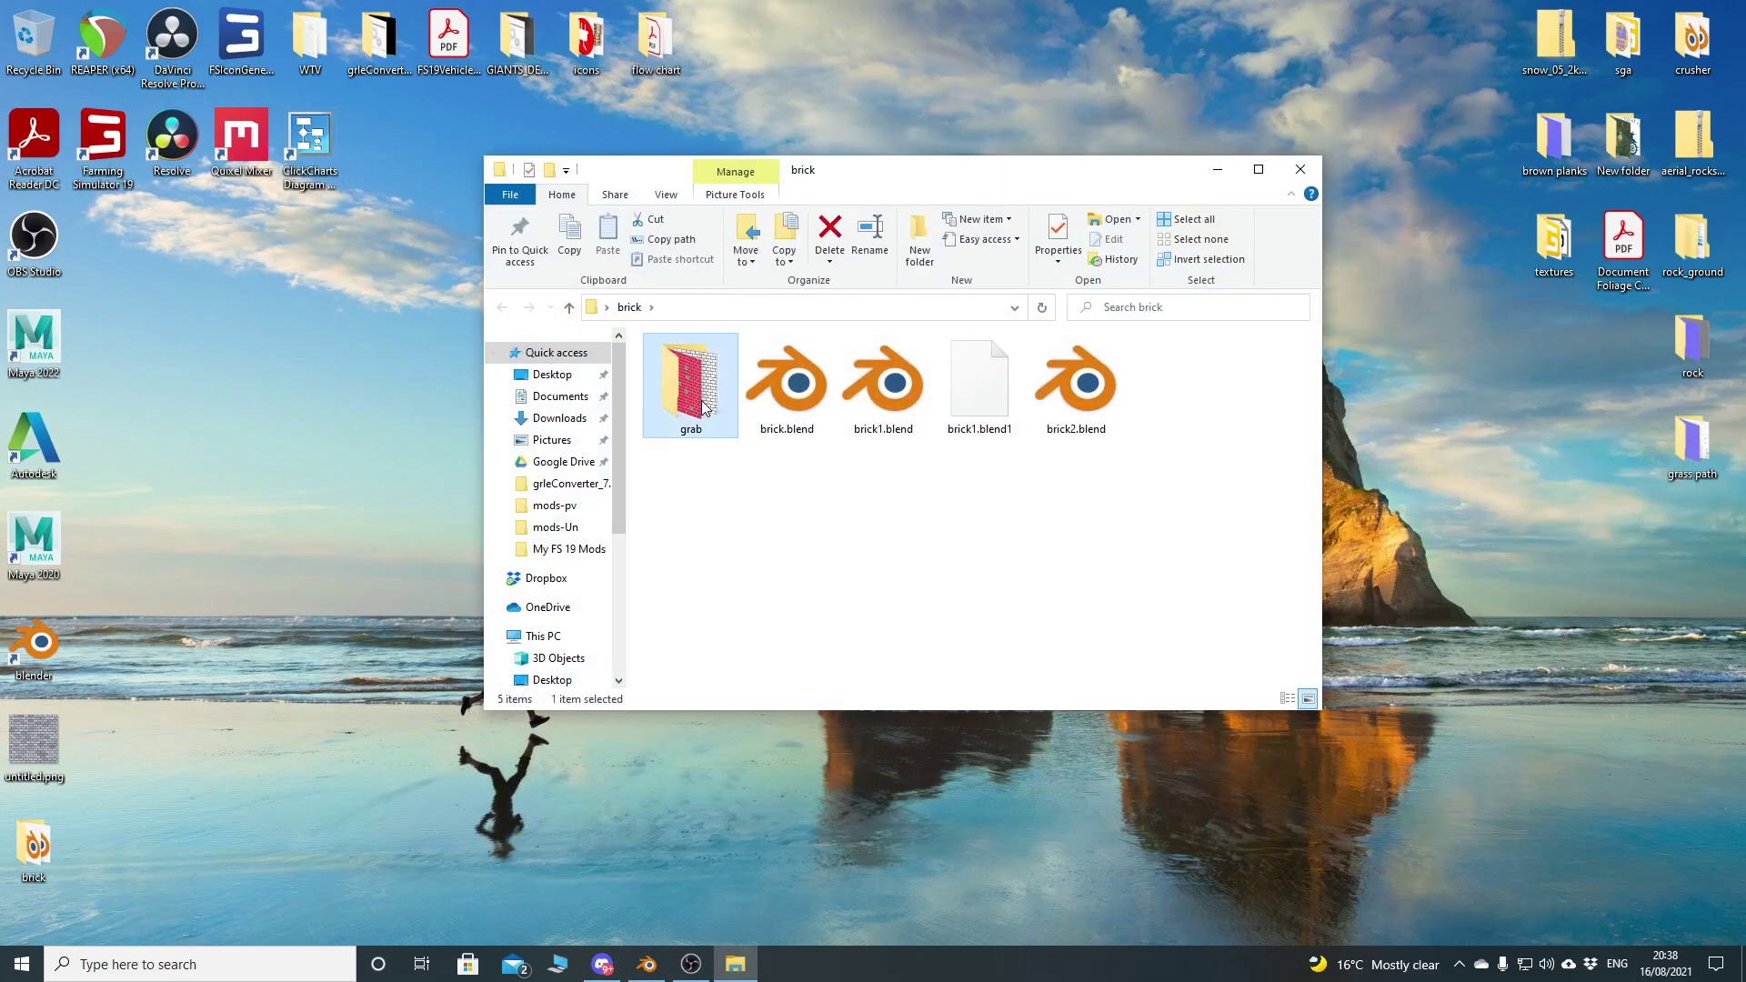
pyautogui.doubleClick(690, 377)
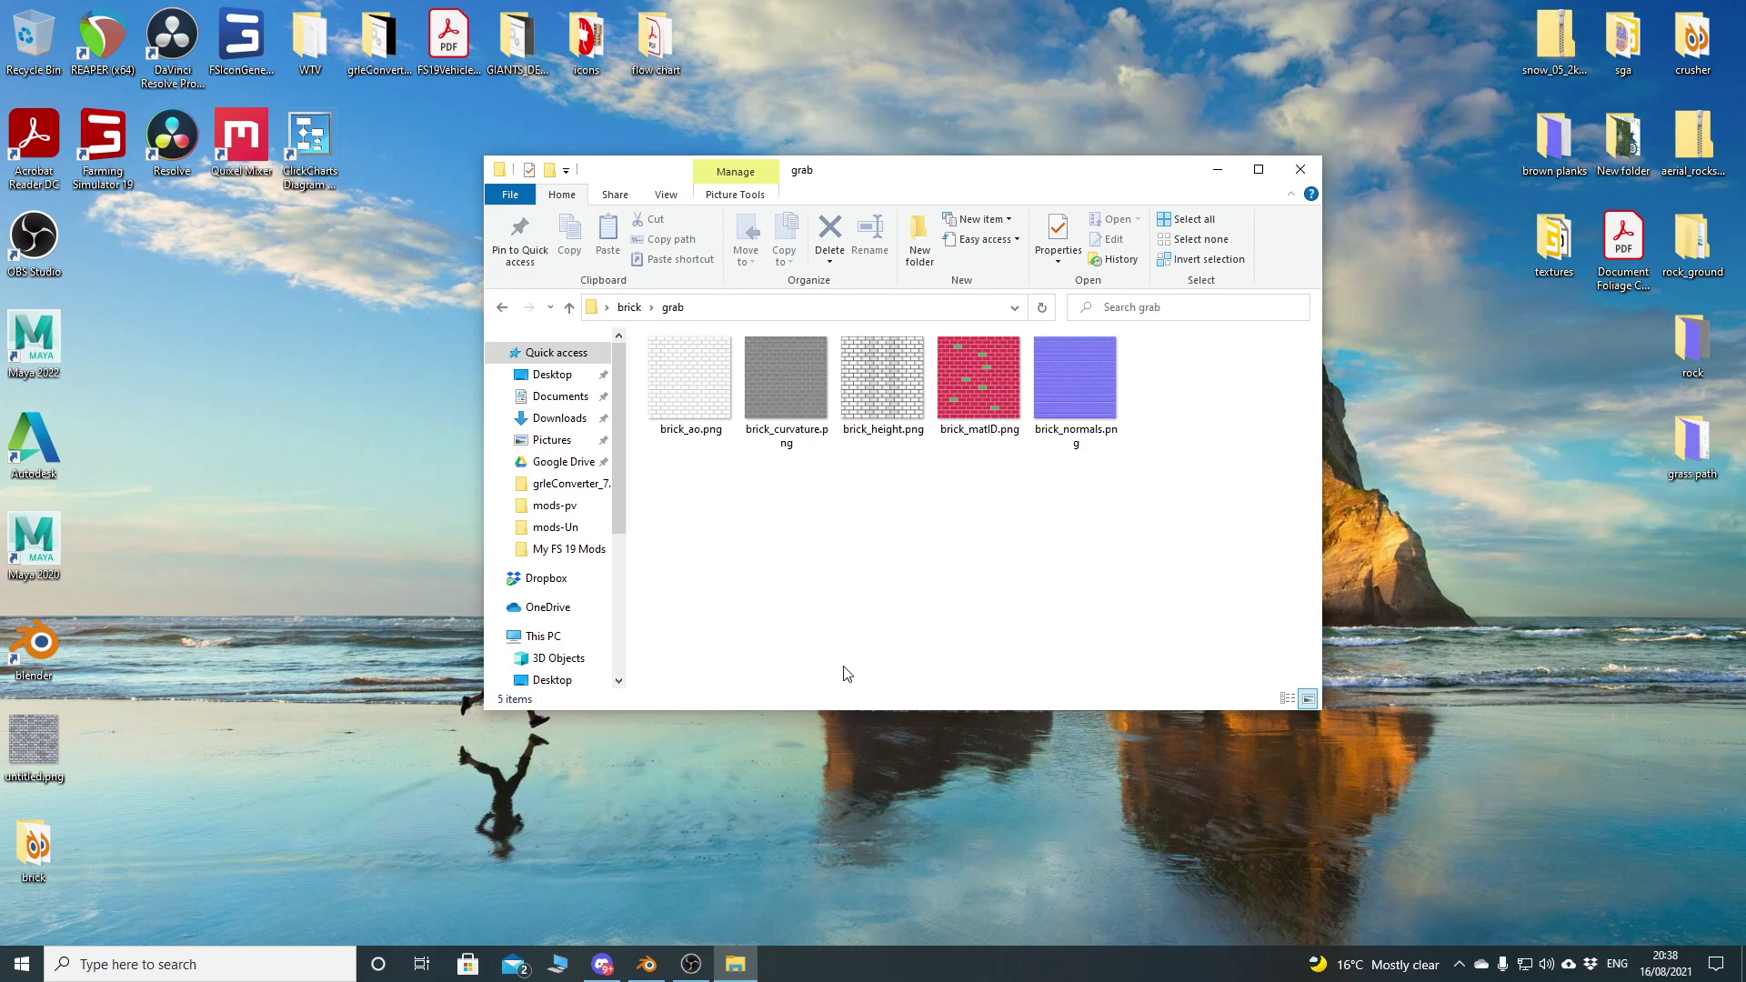
# Switch back to Blender, split the 3D viewport into two side-by-side areas and make the new one a Shader Editor
pyautogui.click(647, 966)
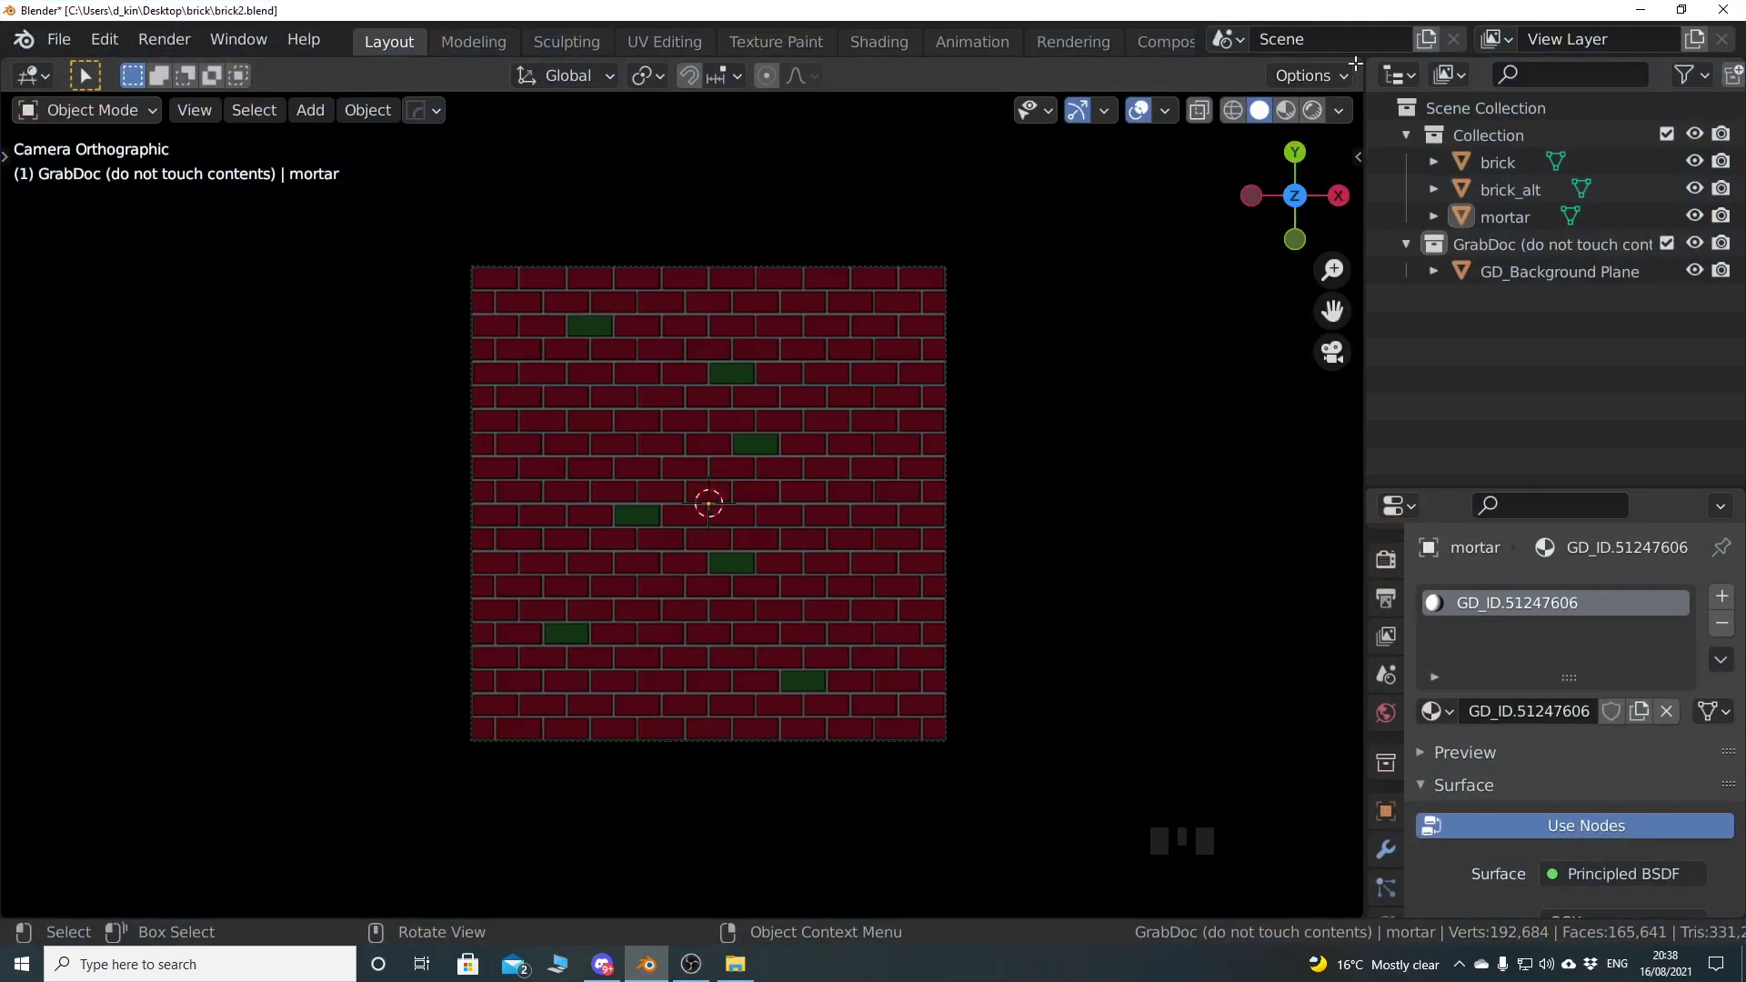
pyautogui.moveTo(1346, 86); pyautogui.dragTo(856, 91)
pyautogui.click(887, 76)
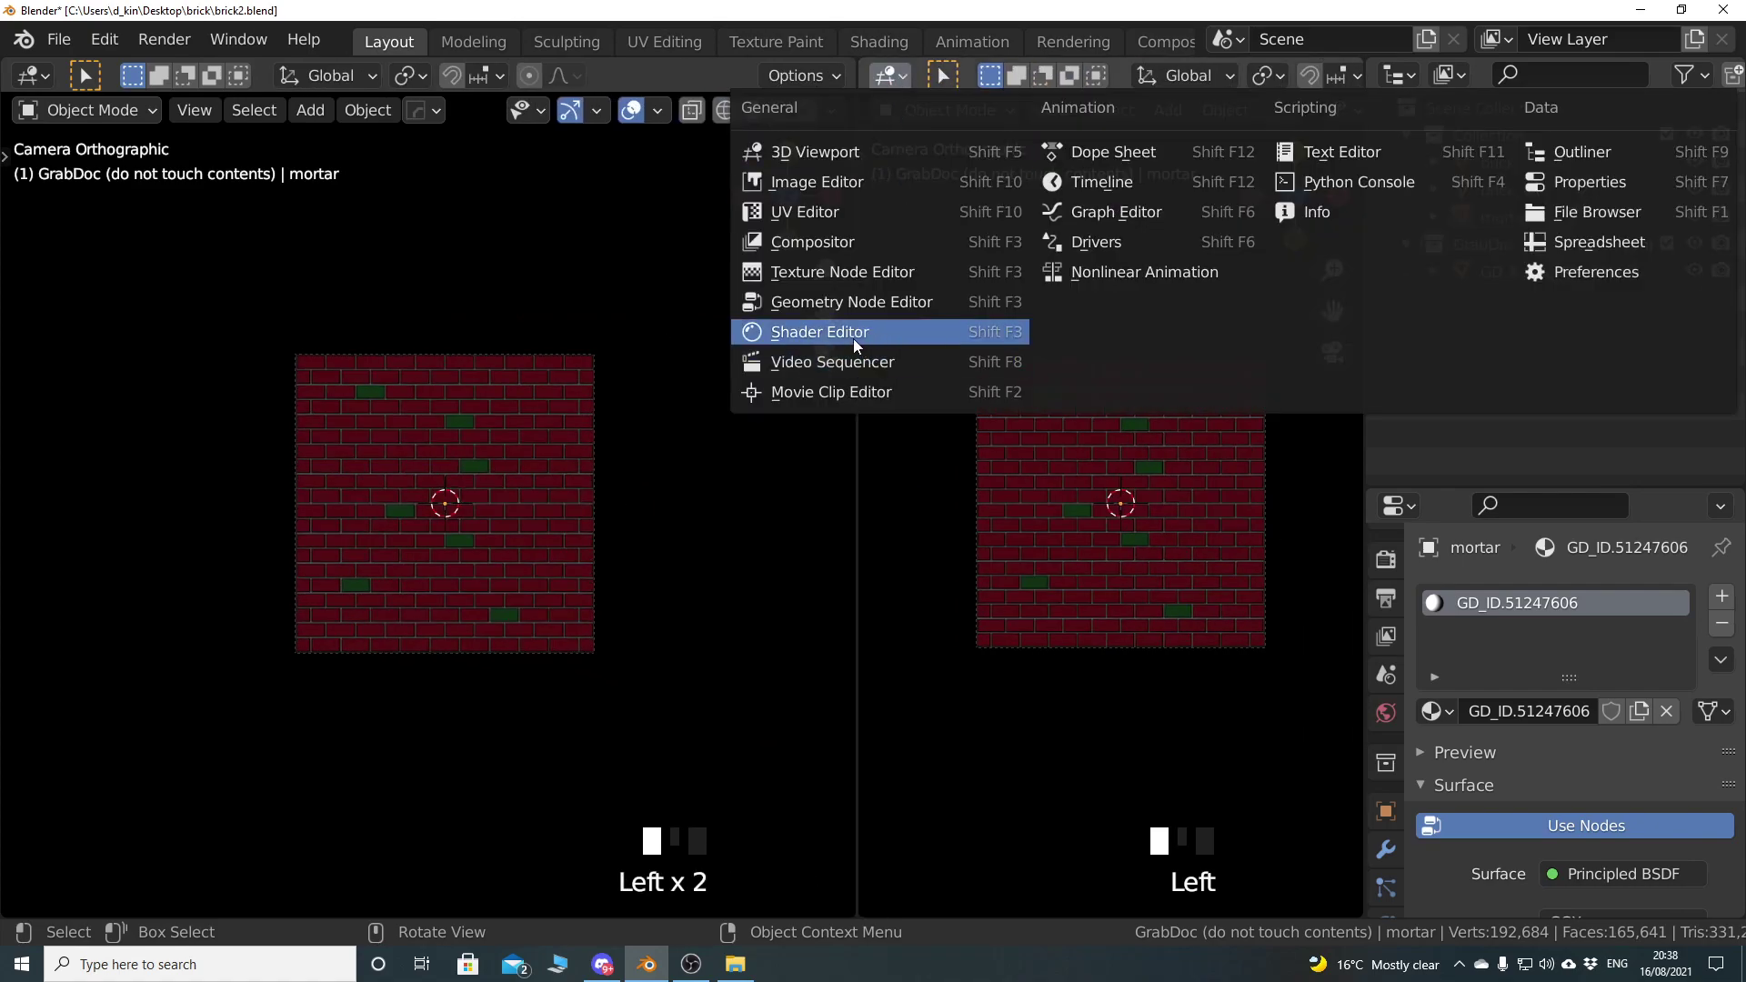
pyautogui.click(853, 334)
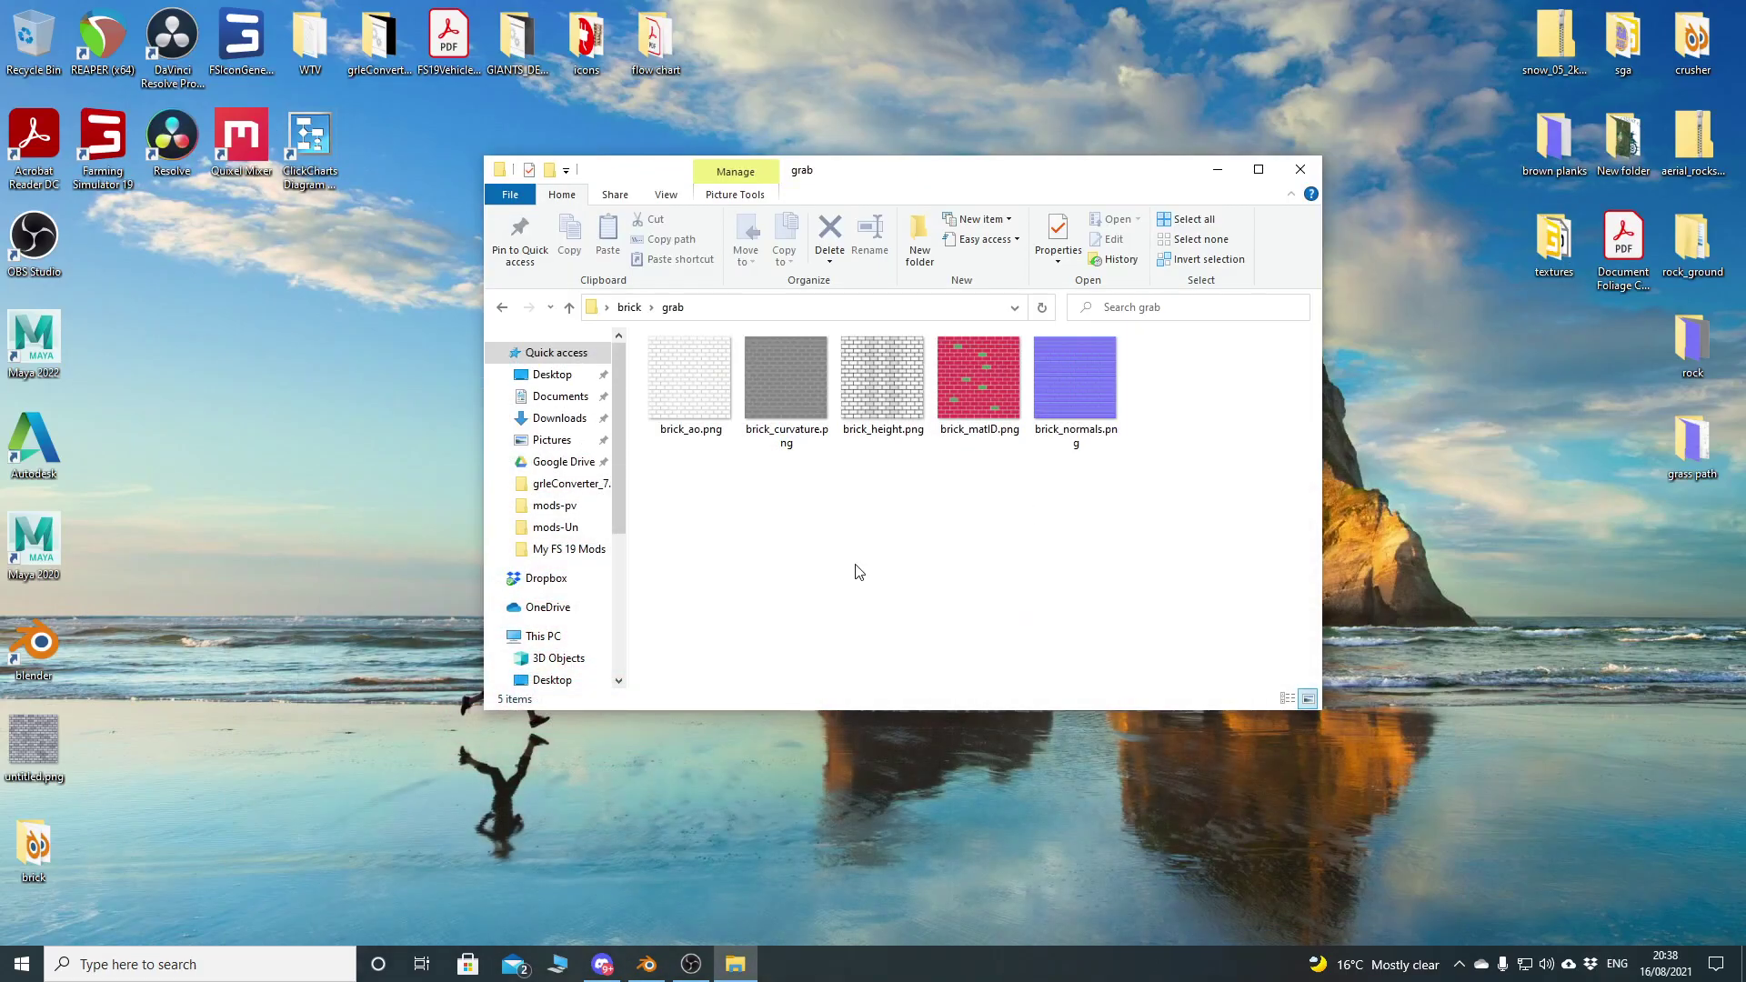
# View the exported brick_height.png, brick_matID.png and brick_normals.png one after another in paint.net, closing each
pyautogui.doubleClick(888, 388)
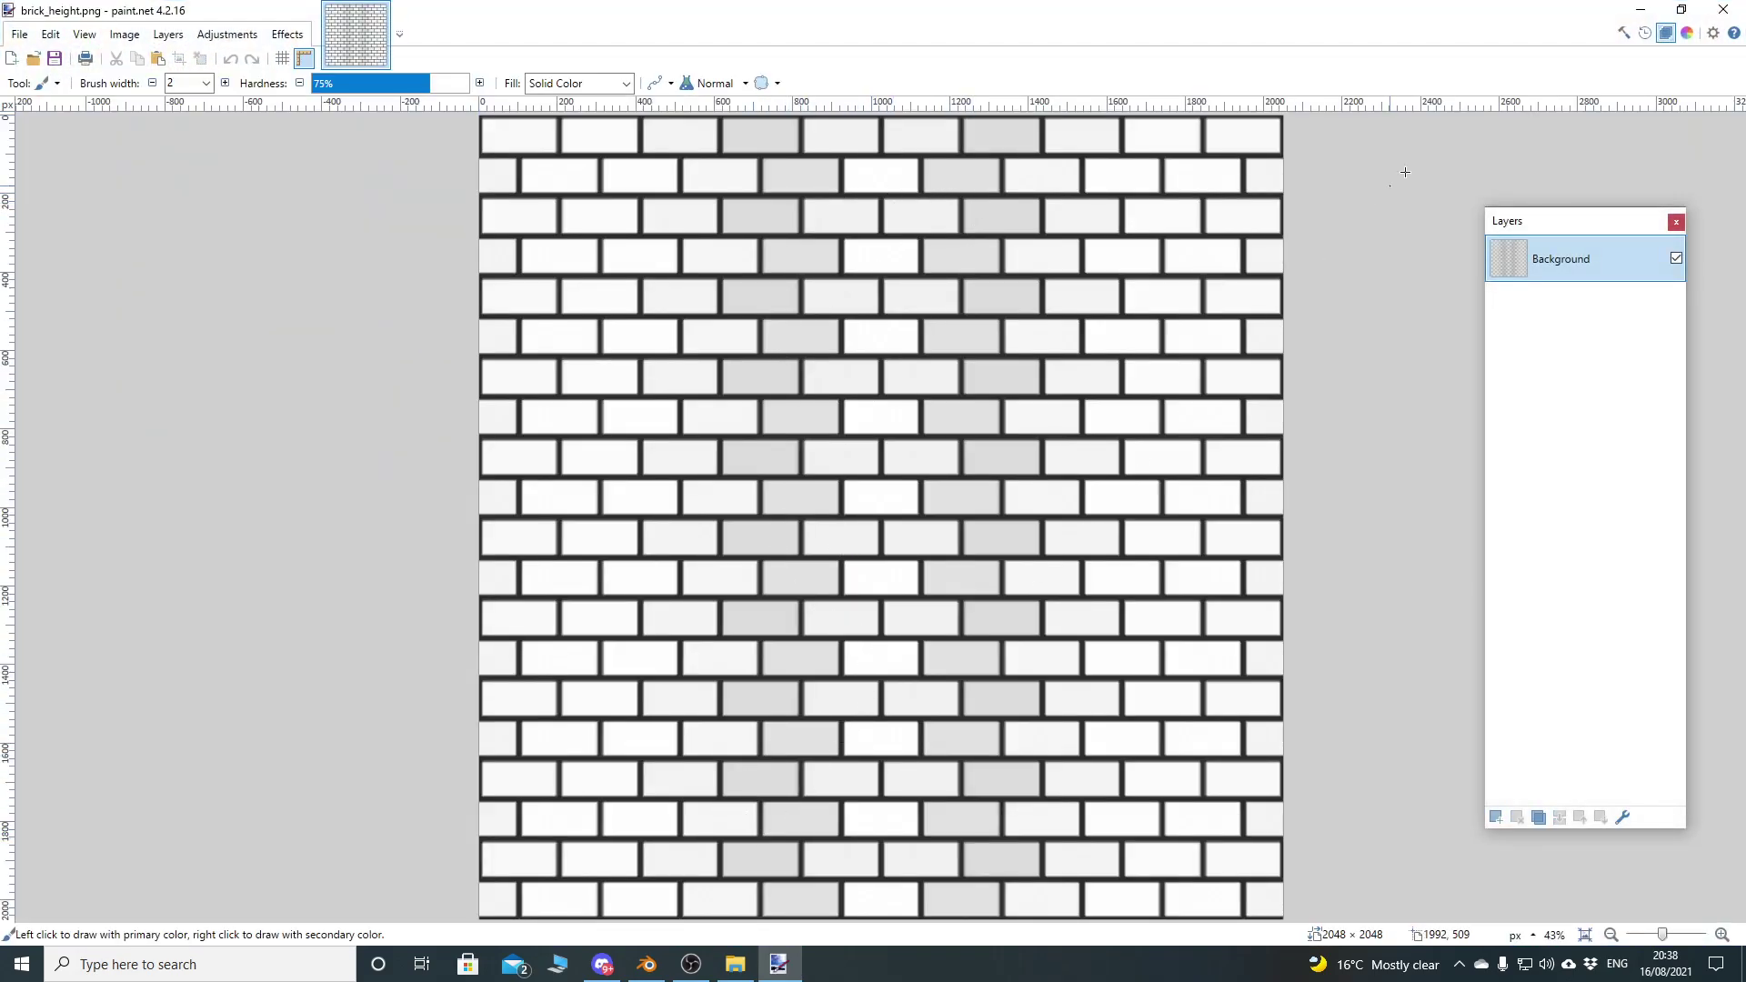
pyautogui.click(1723, 9)
pyautogui.doubleClick(980, 386)
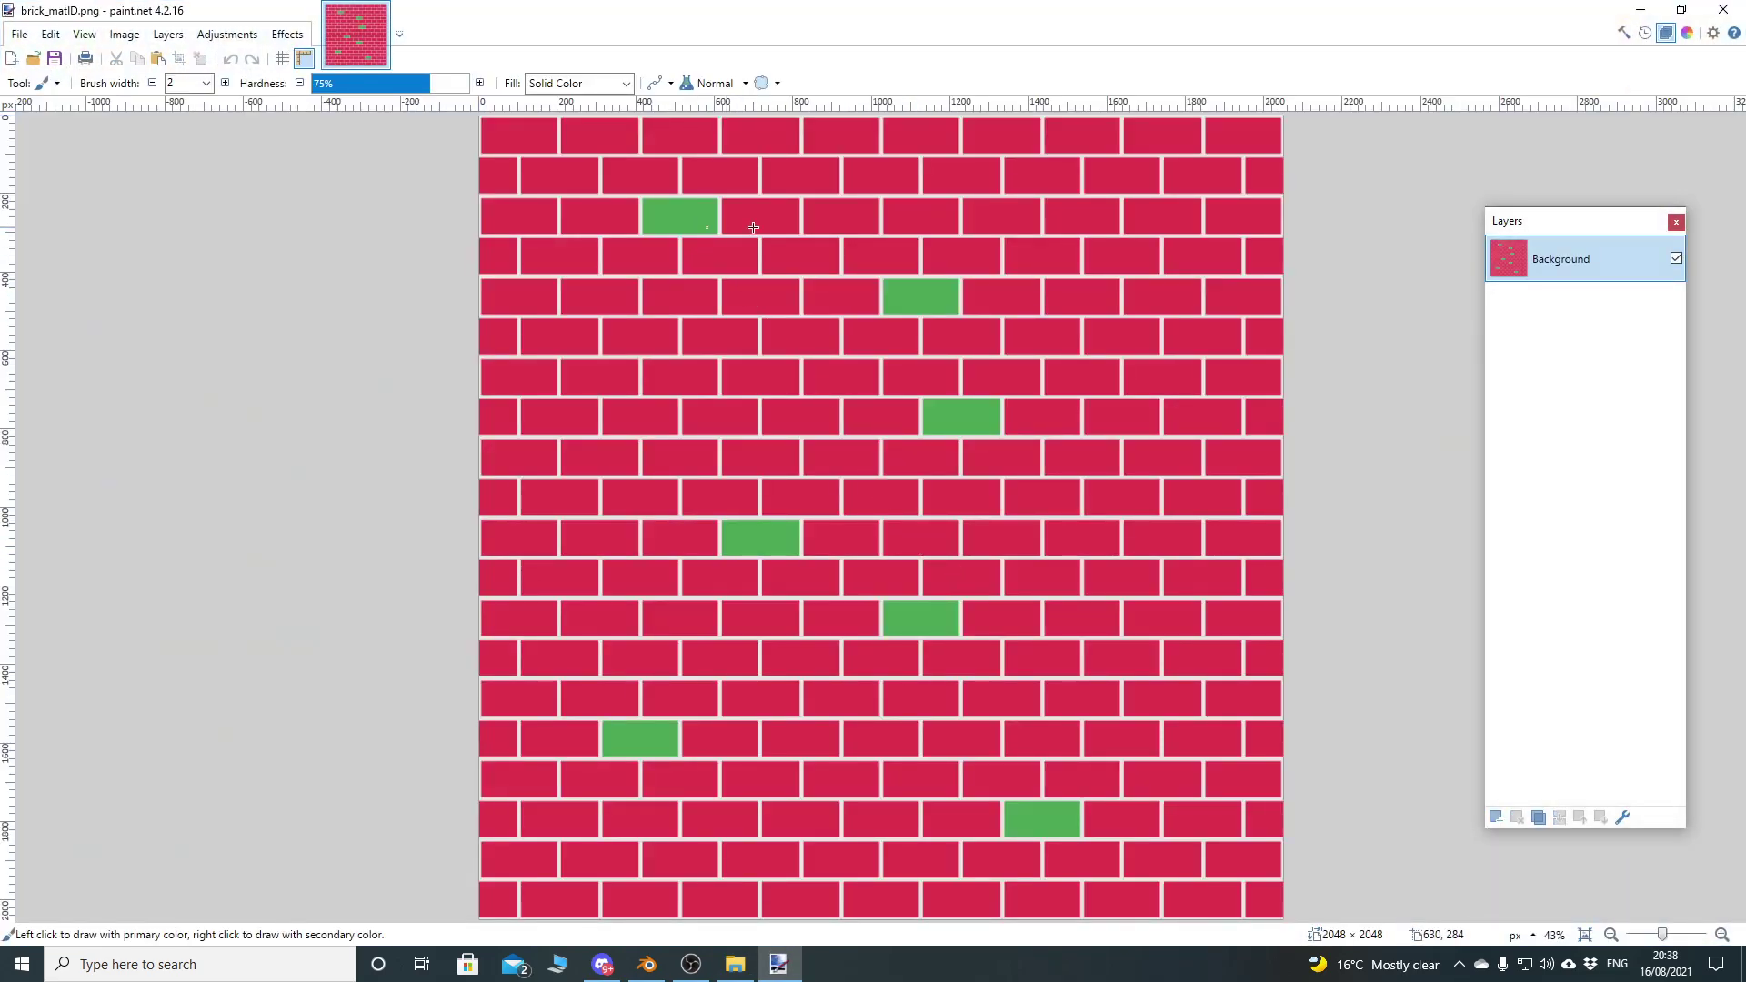
pyautogui.click(1723, 9)
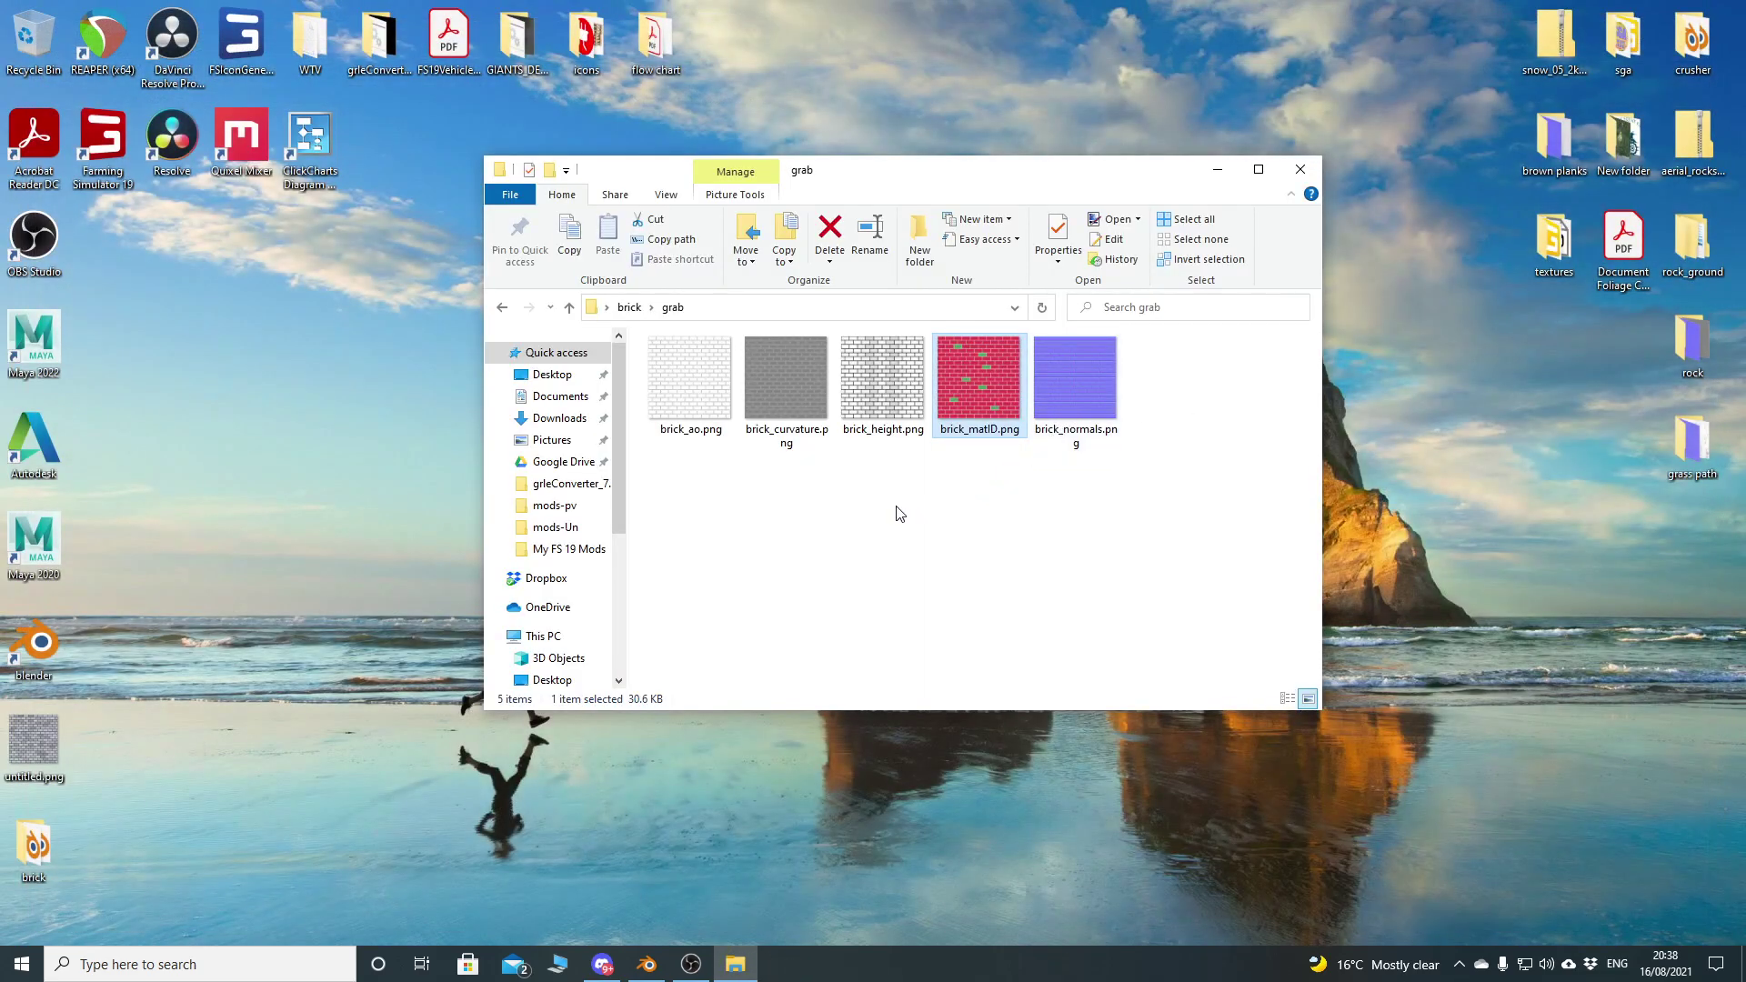
pyautogui.doubleClick(1098, 406)
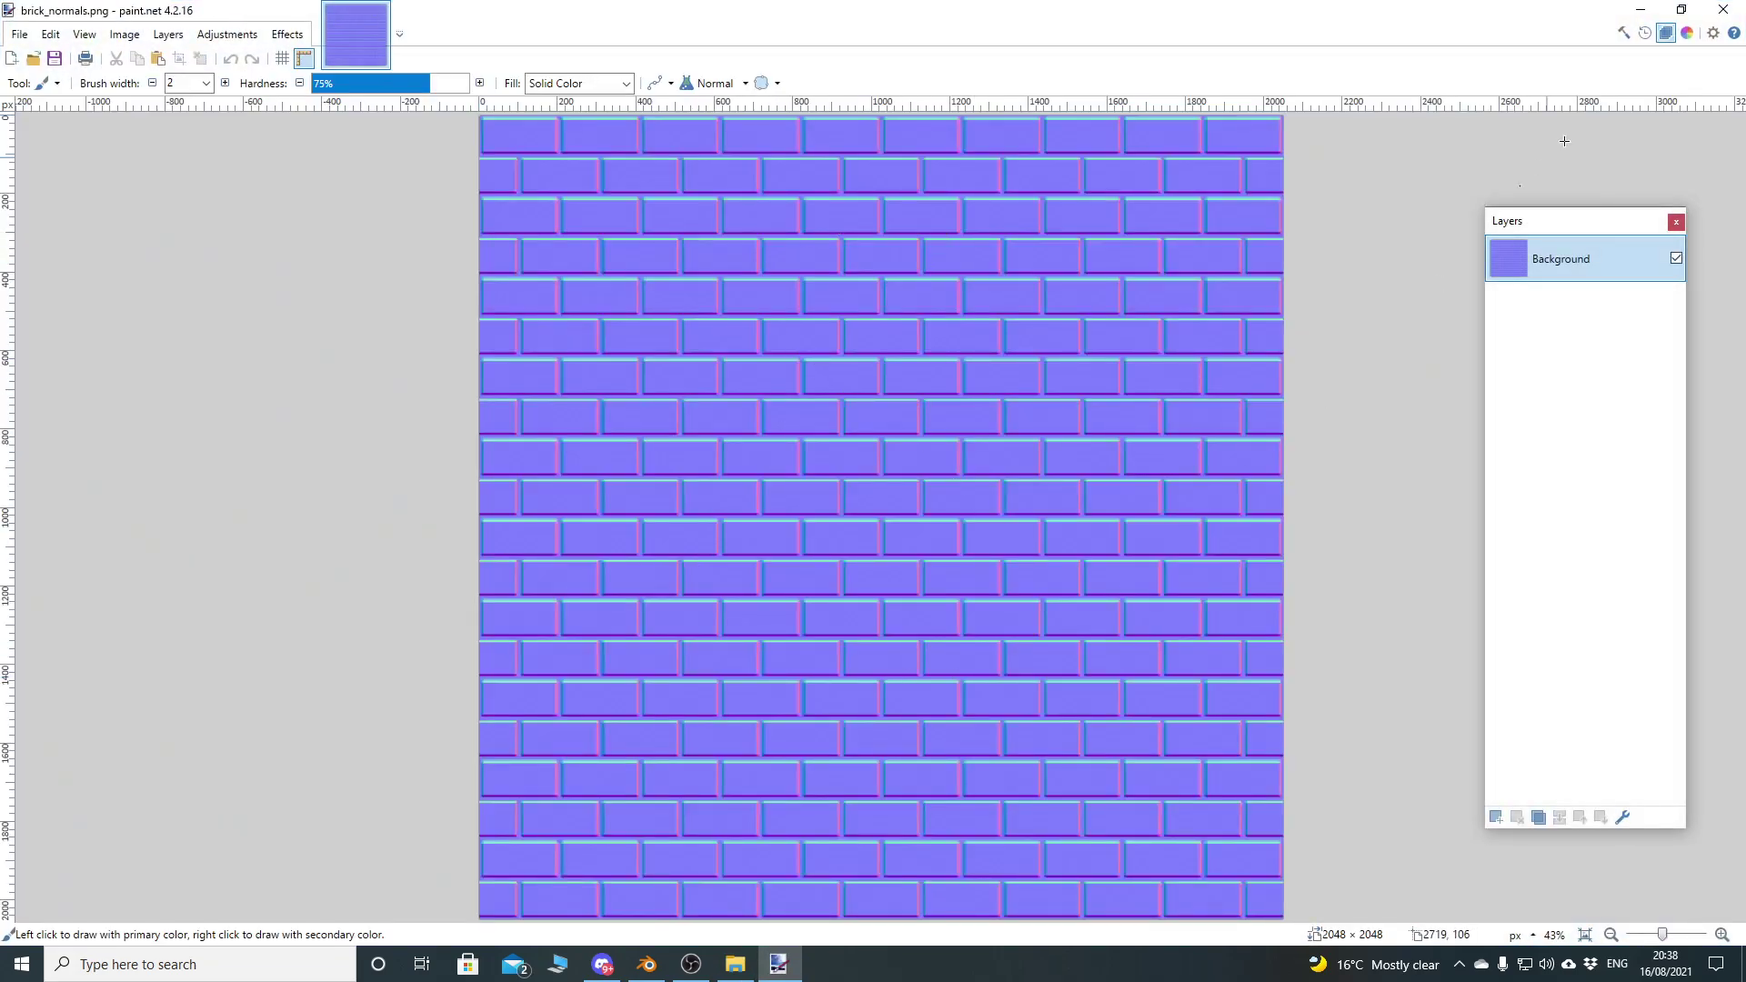
pyautogui.click(1724, 9)
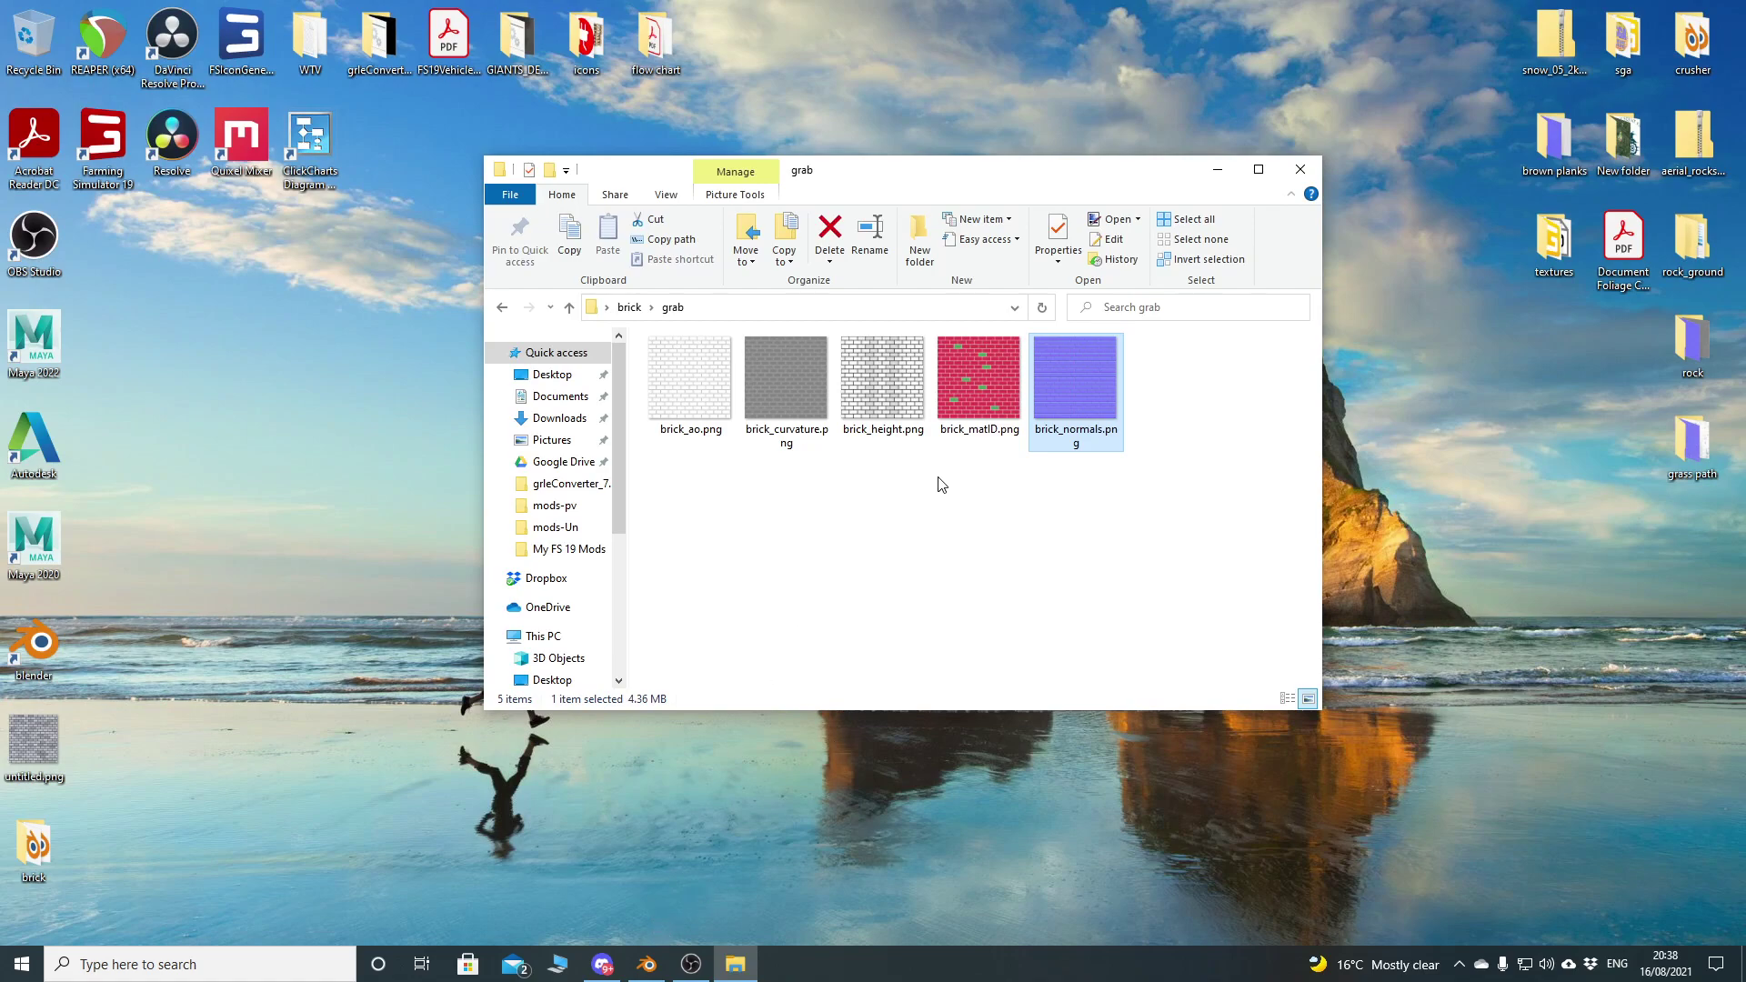
# Launch Quixel Mixer from the desktop and delete the existing brick and test projects
pyautogui.moveTo(929, 187); pyautogui.dragTo(1048, 109)
pyautogui.doubleClick(241, 137)
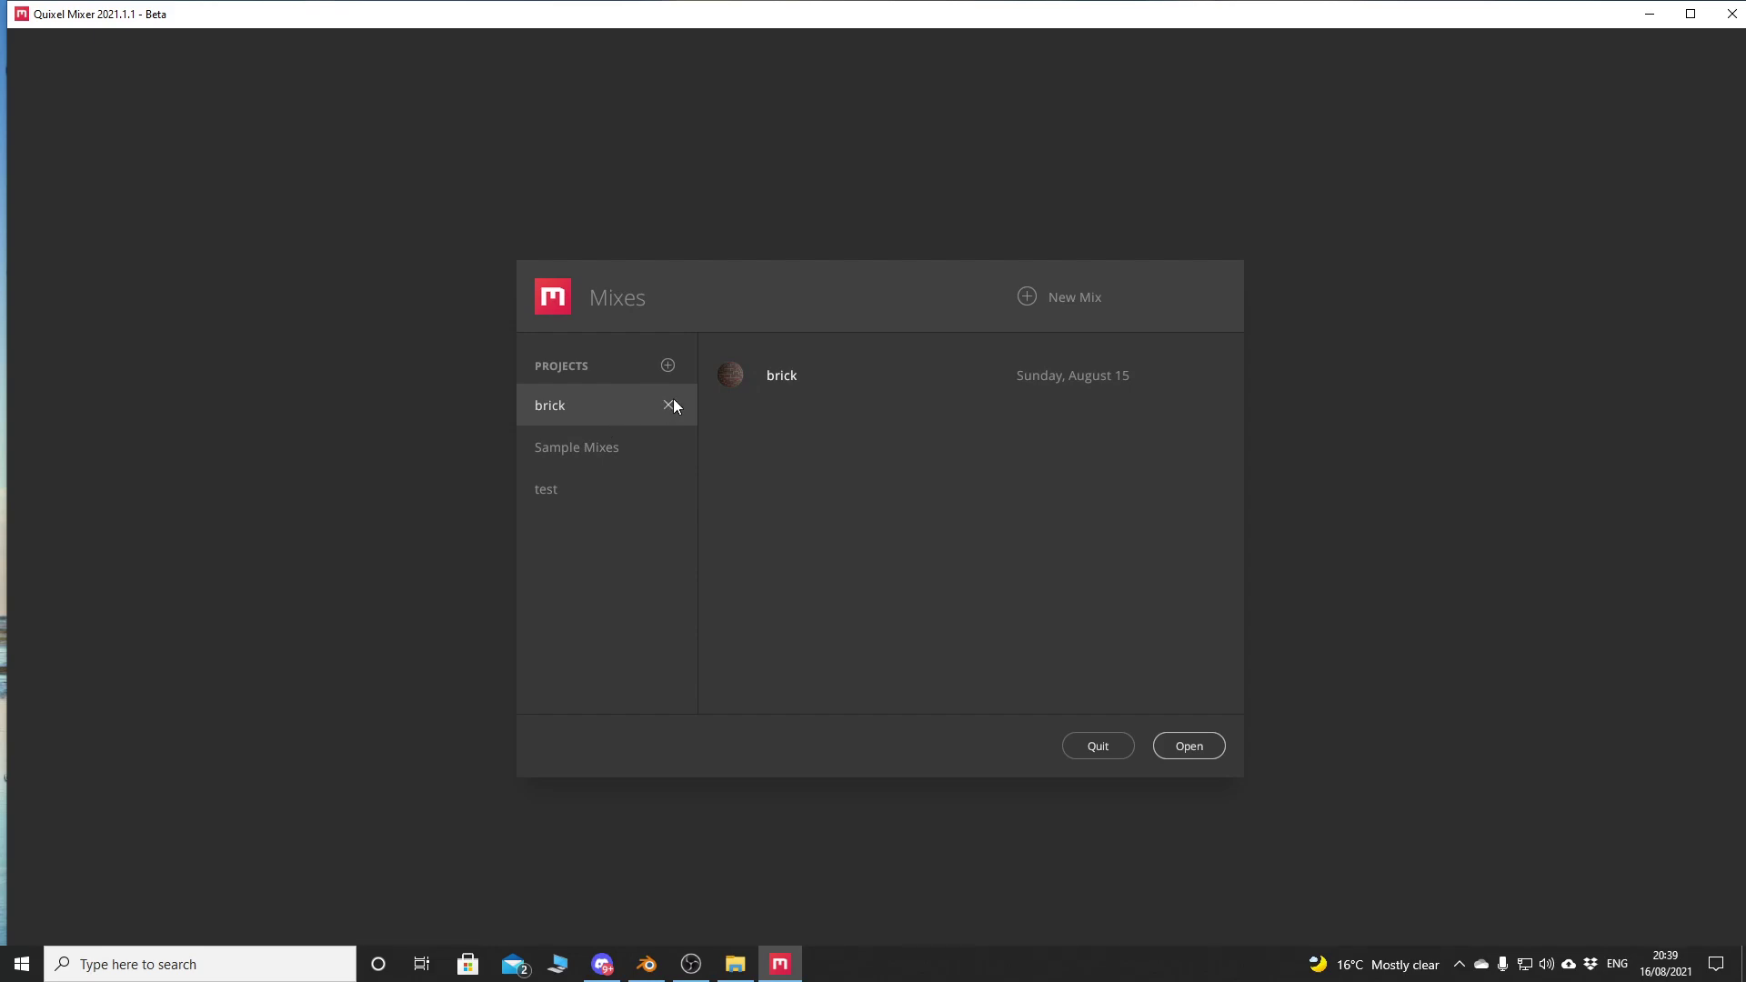
pyautogui.click(670, 406)
pyautogui.click(1114, 626)
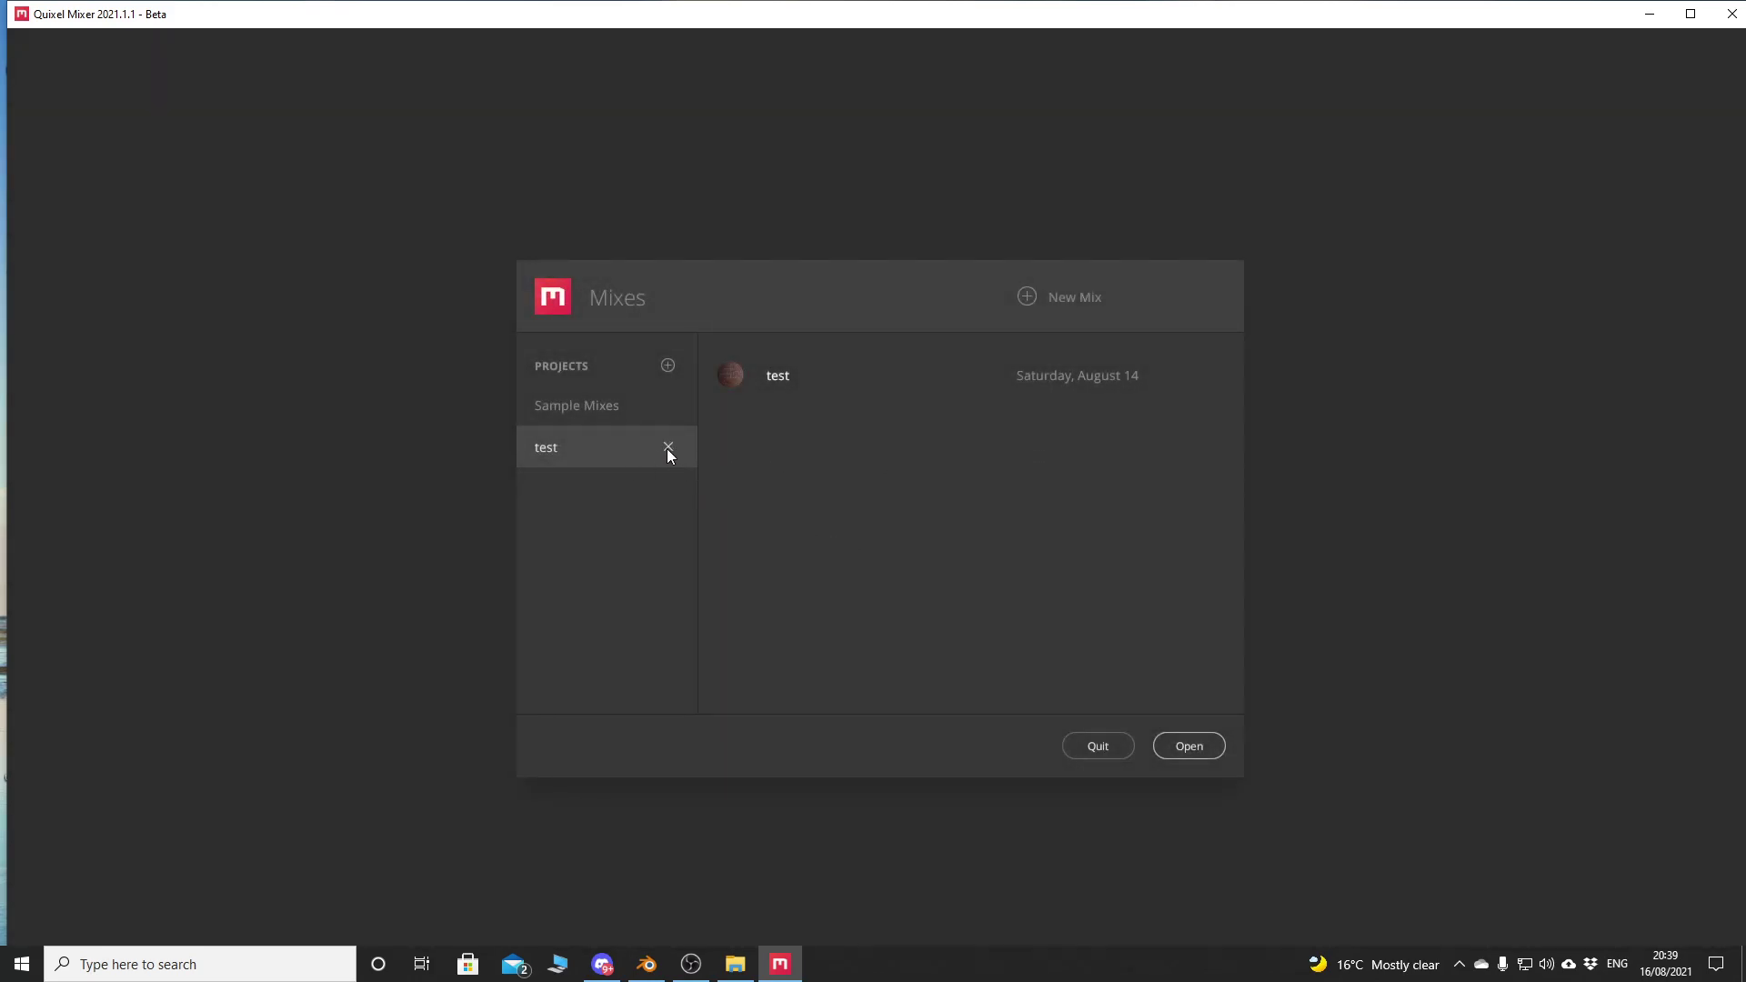
pyautogui.click(668, 448)
pyautogui.click(1109, 623)
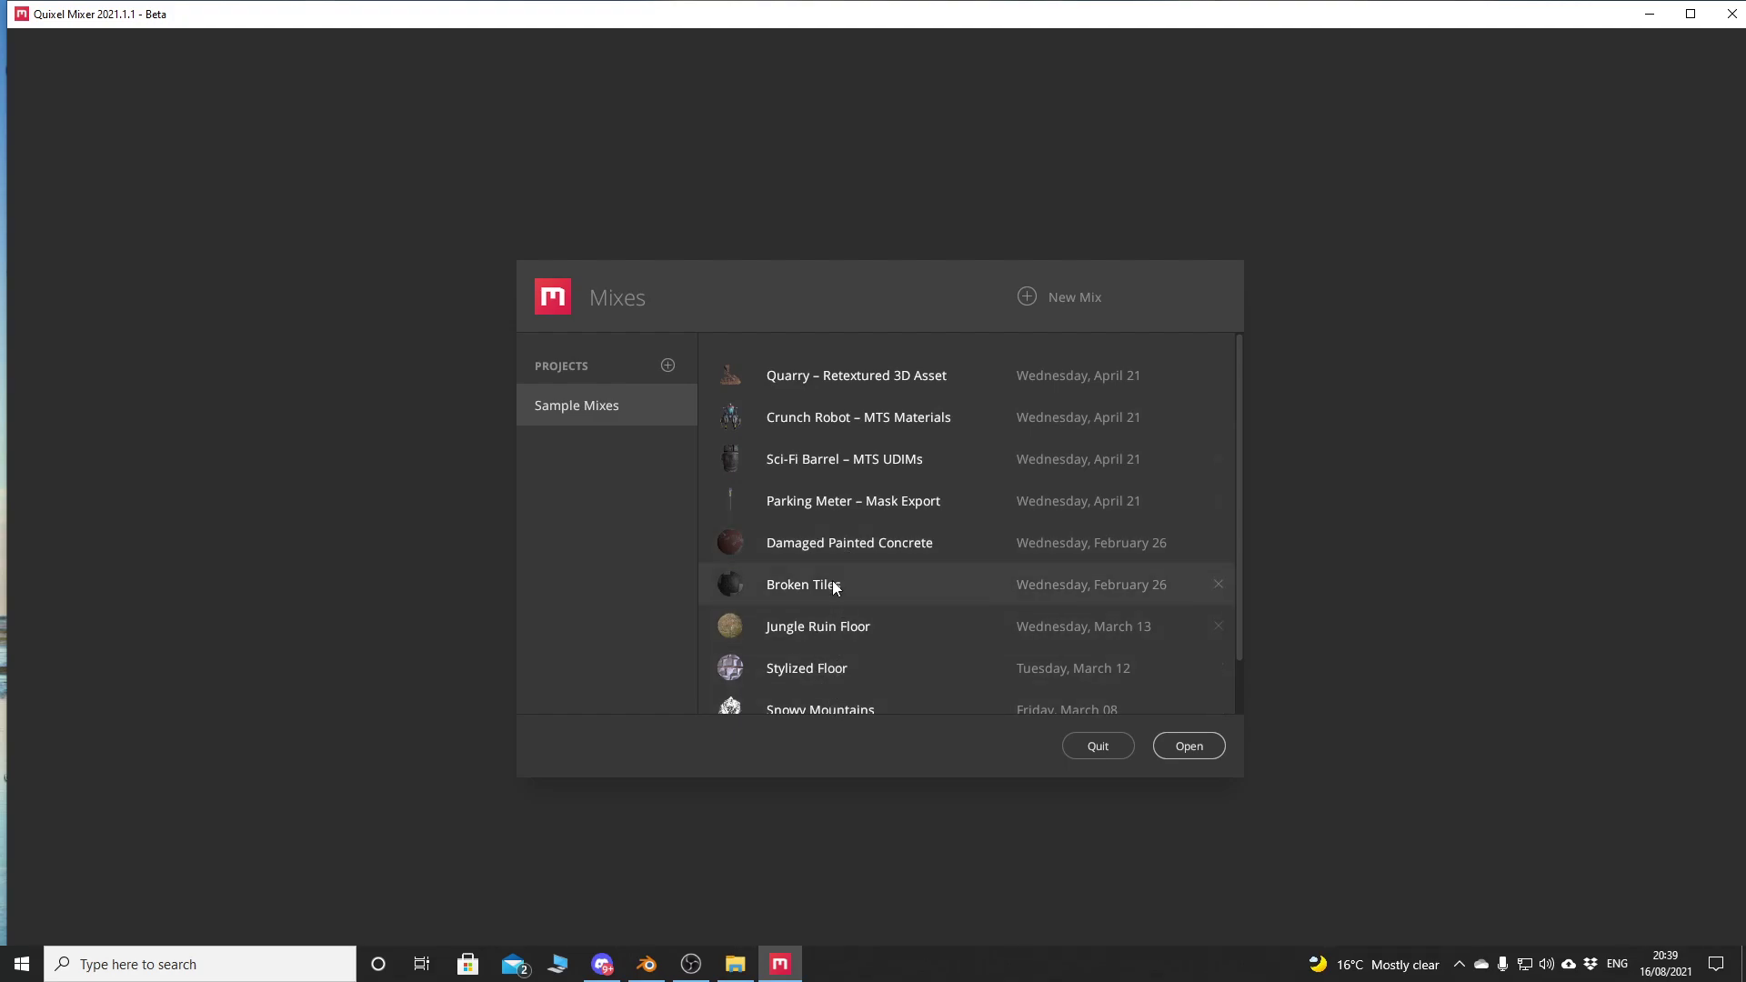
# Create a project named brick and add a new mix named brick with a 2048 px working resolution
pyautogui.scroll(-1, 832, 582)
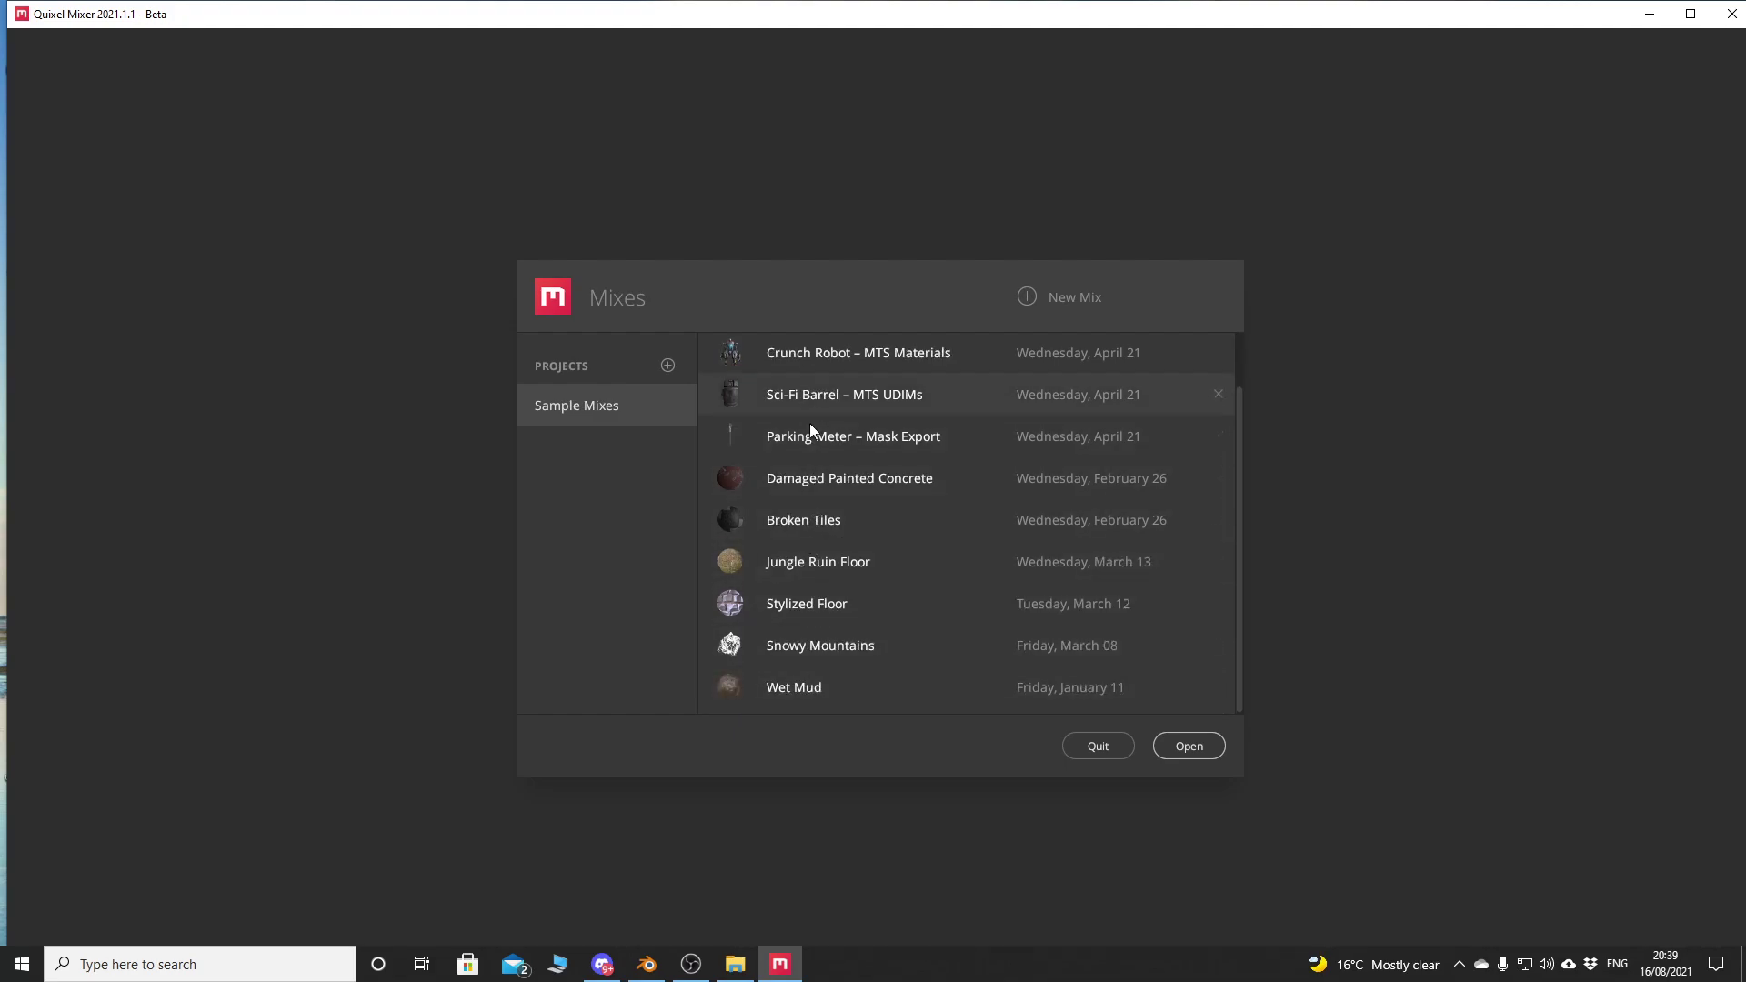
pyautogui.scroll(1, 790, 618)
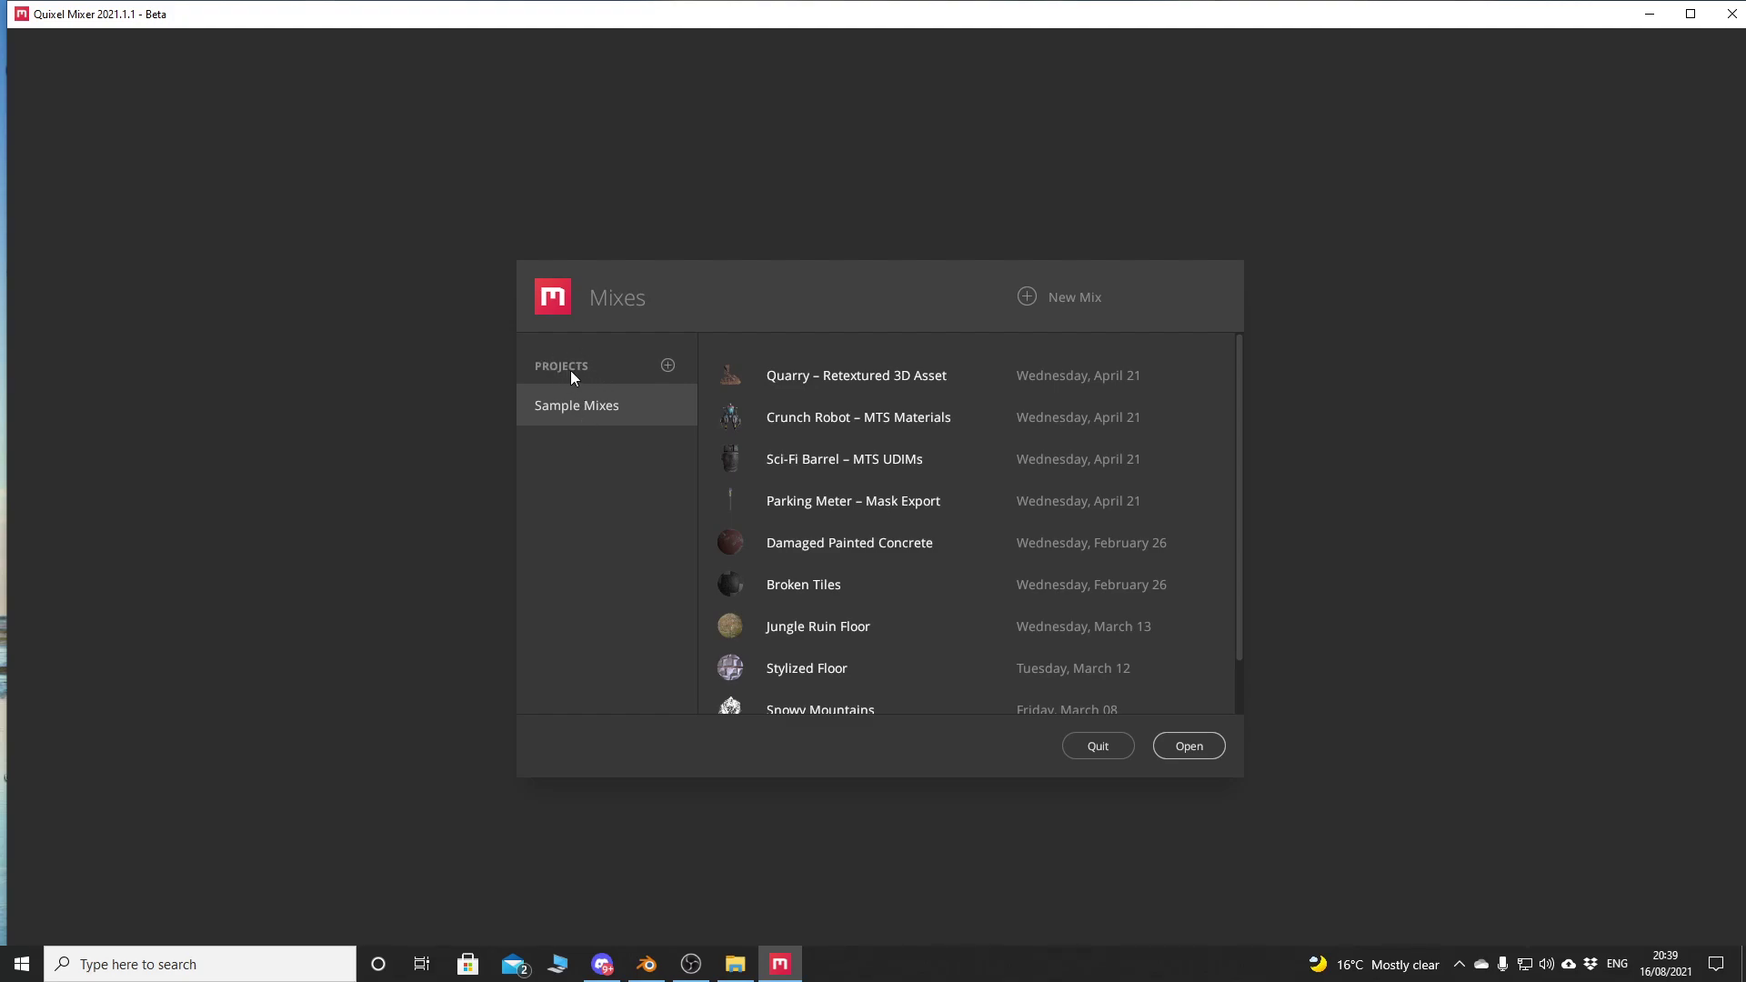
pyautogui.click(668, 366)
pyautogui.write('brick')
pyautogui.press('Return')
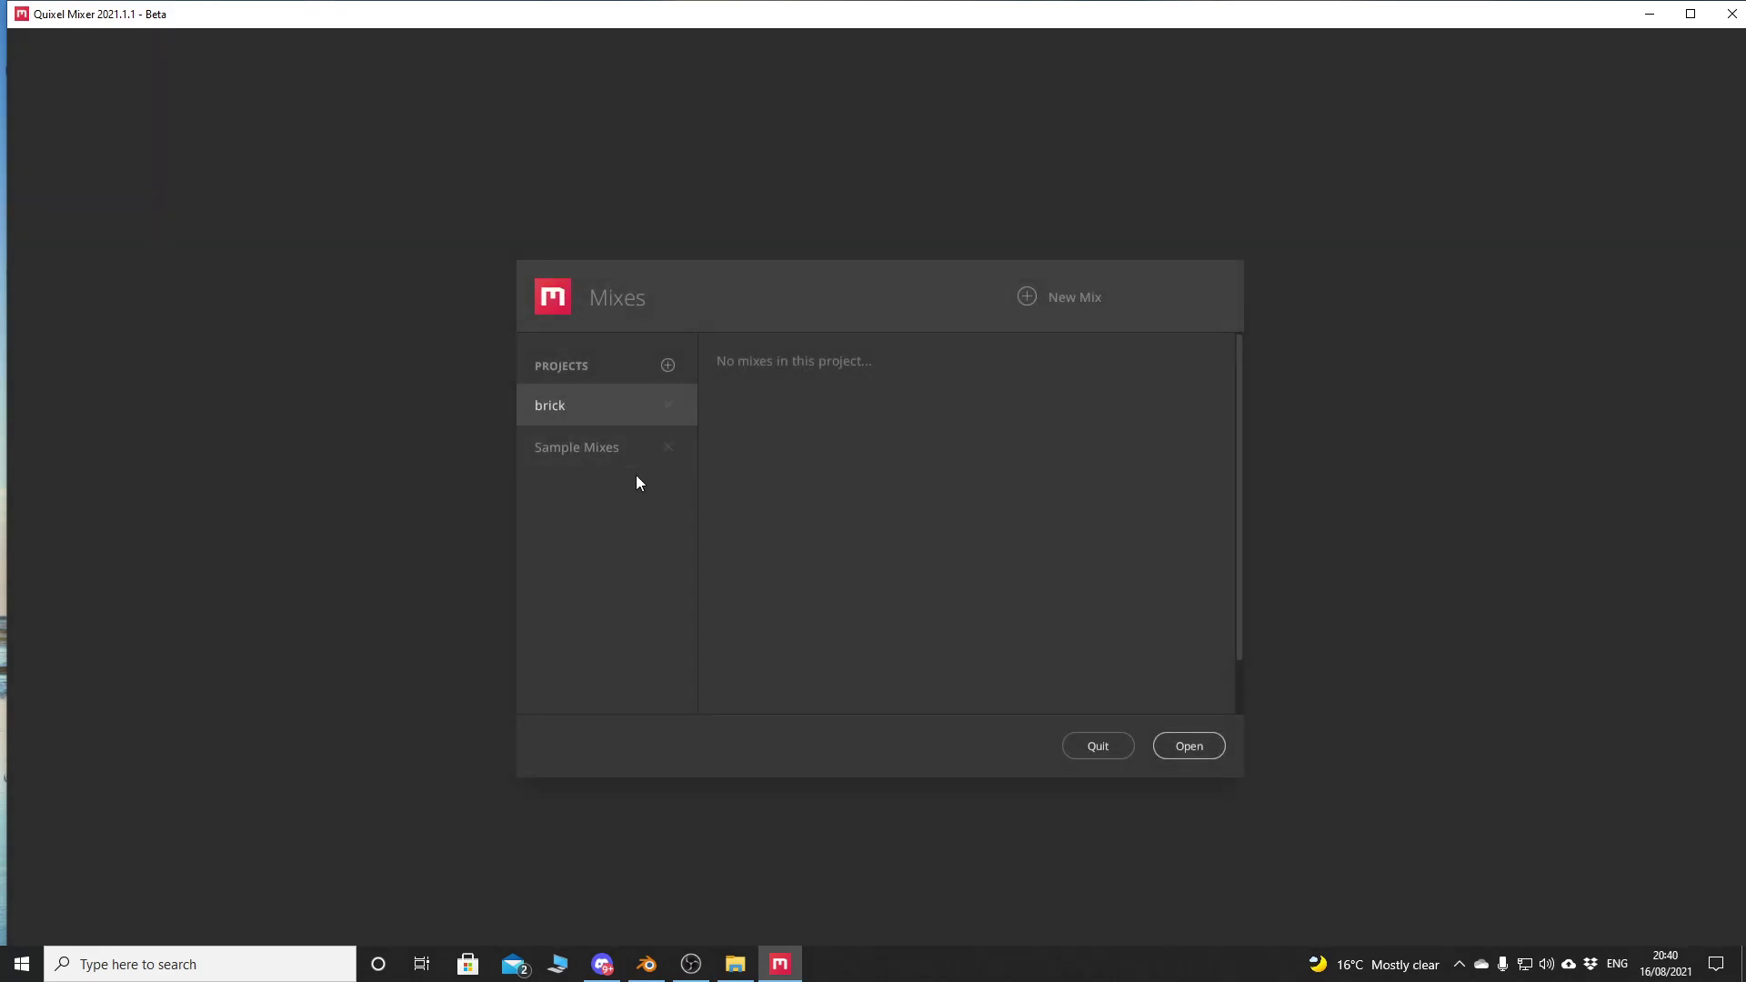
pyautogui.click(1026, 298)
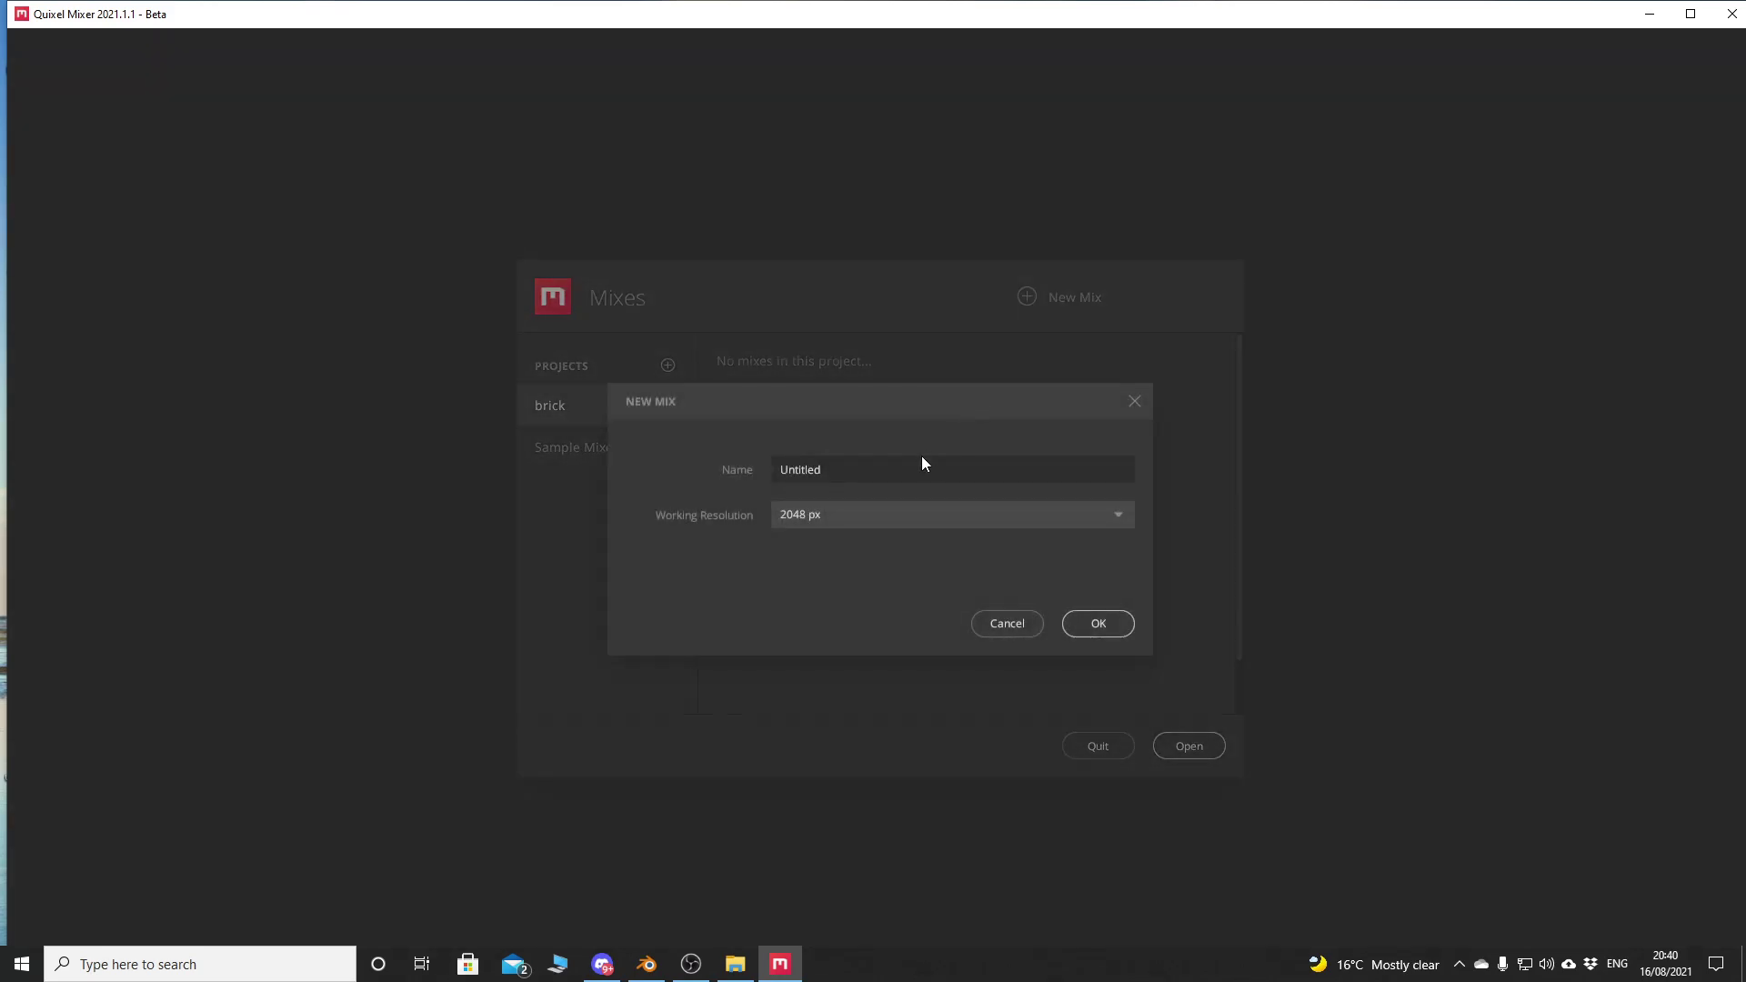
pyautogui.write('brick')
pyautogui.press('Return')
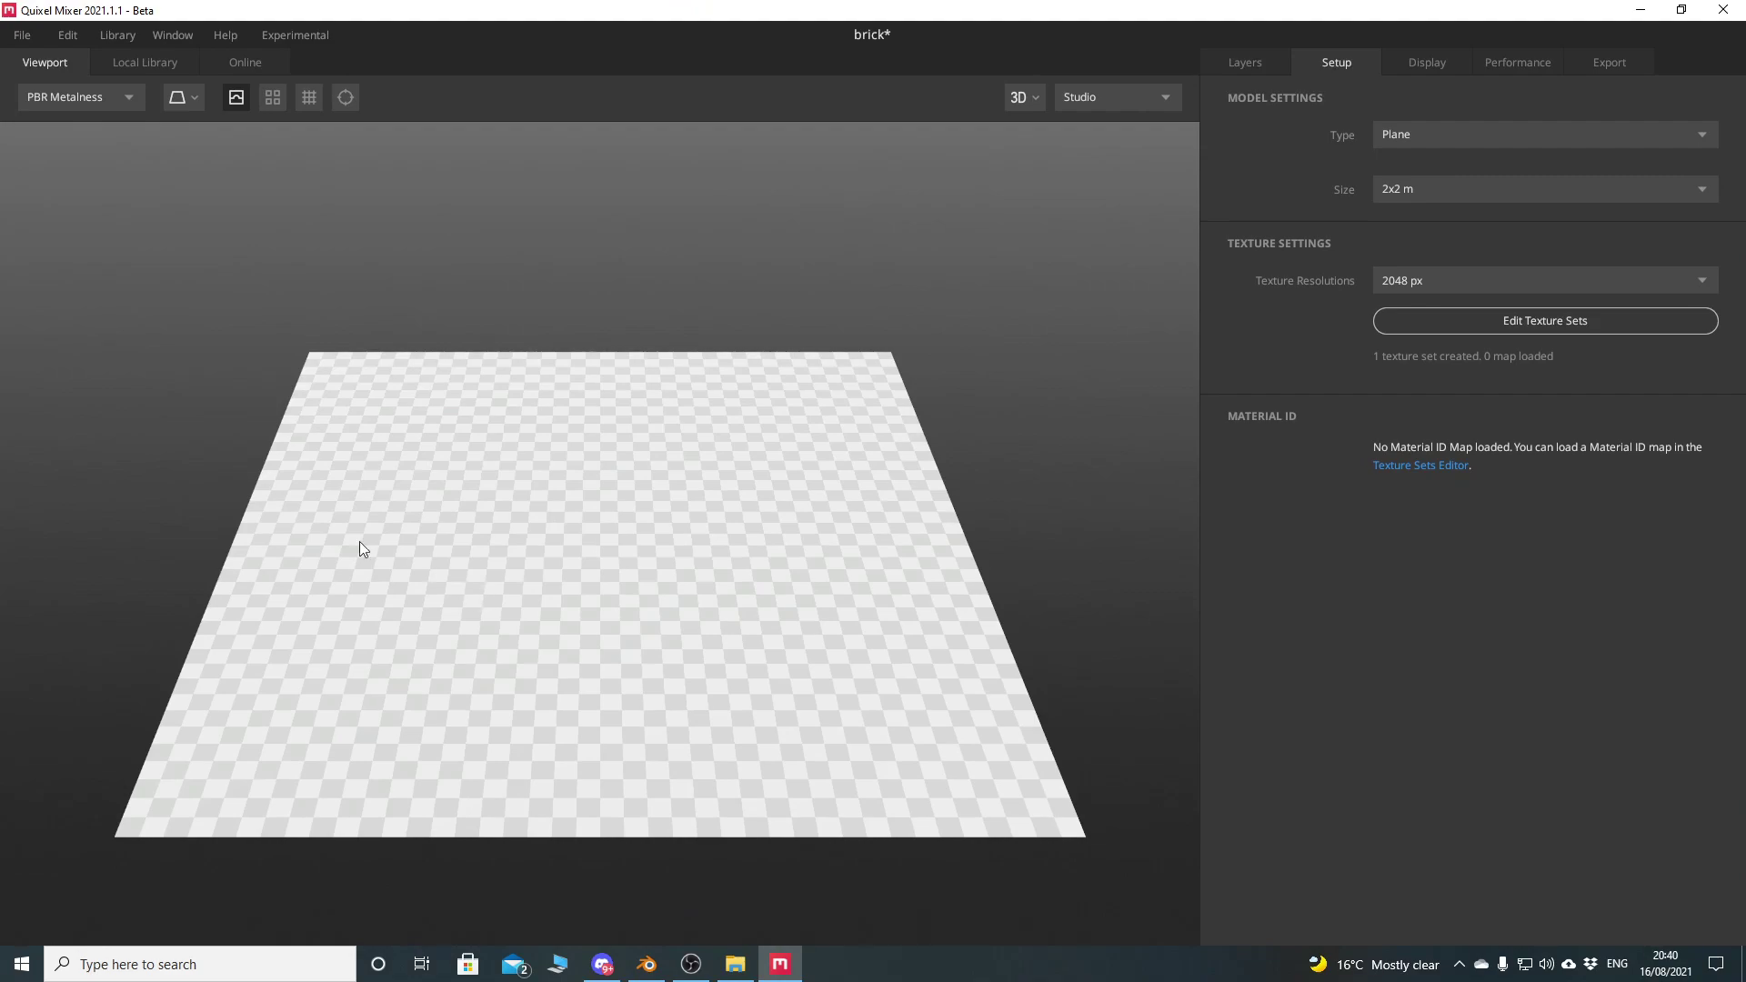
pyautogui.click(22, 35)
pyautogui.click(45, 71)
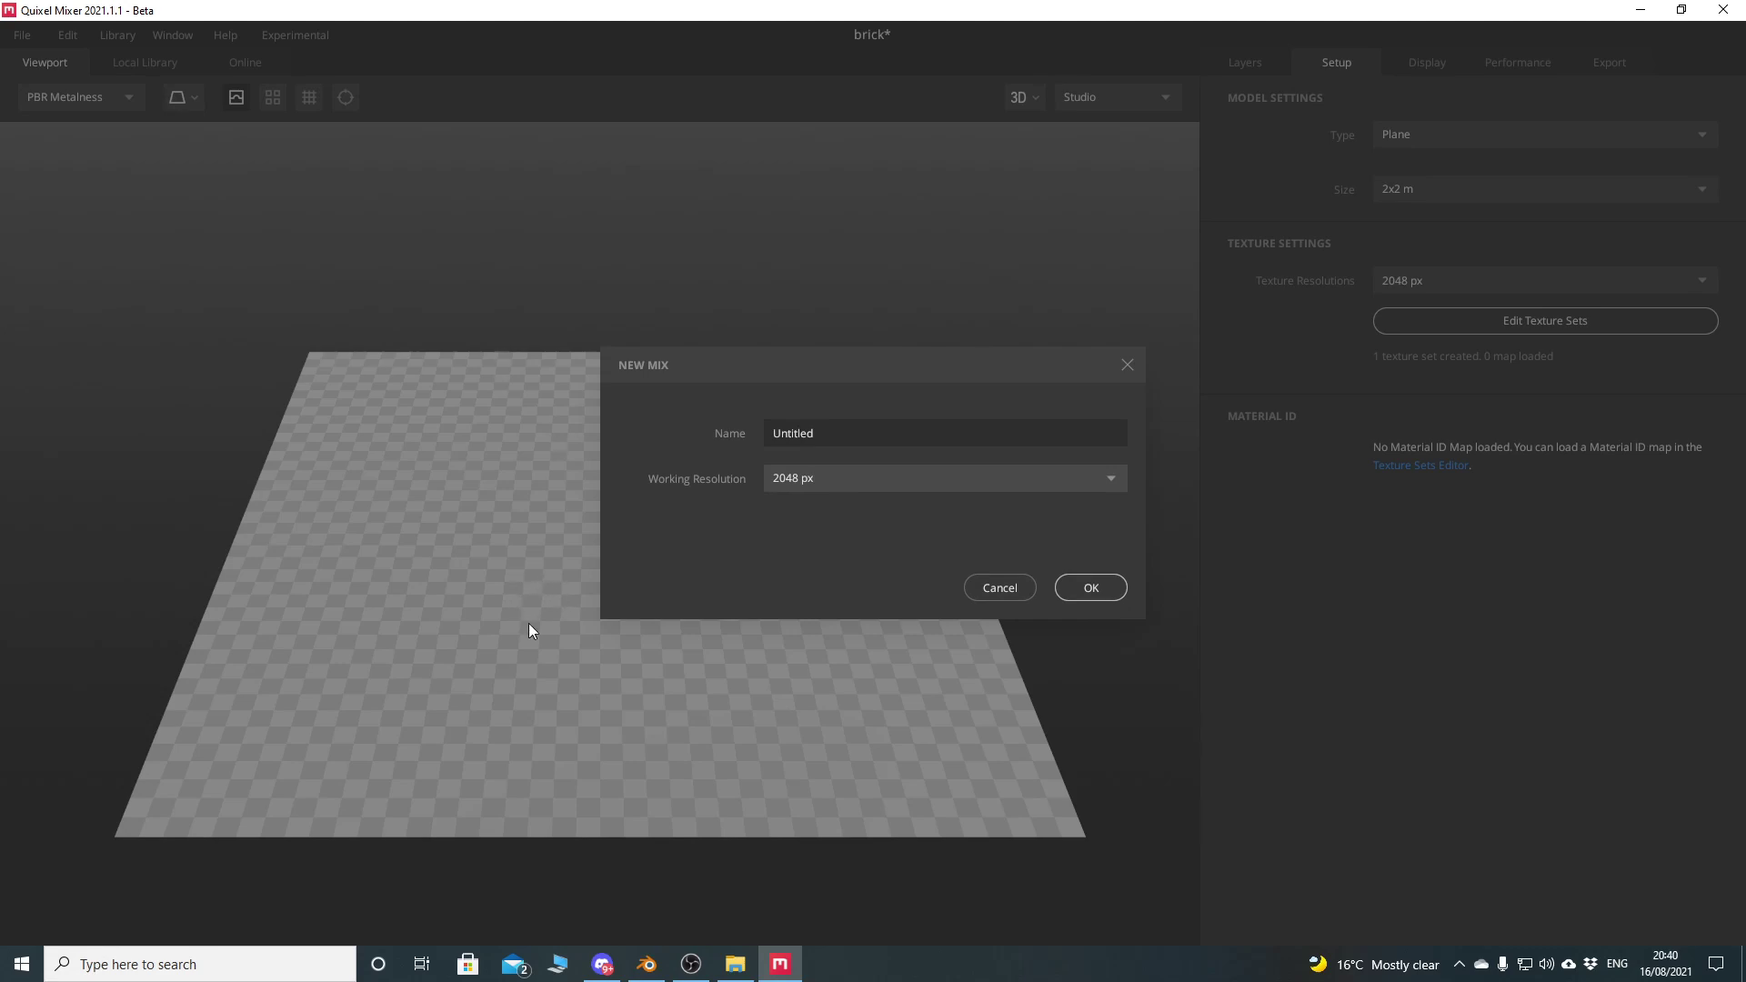
pyautogui.click(849, 480)
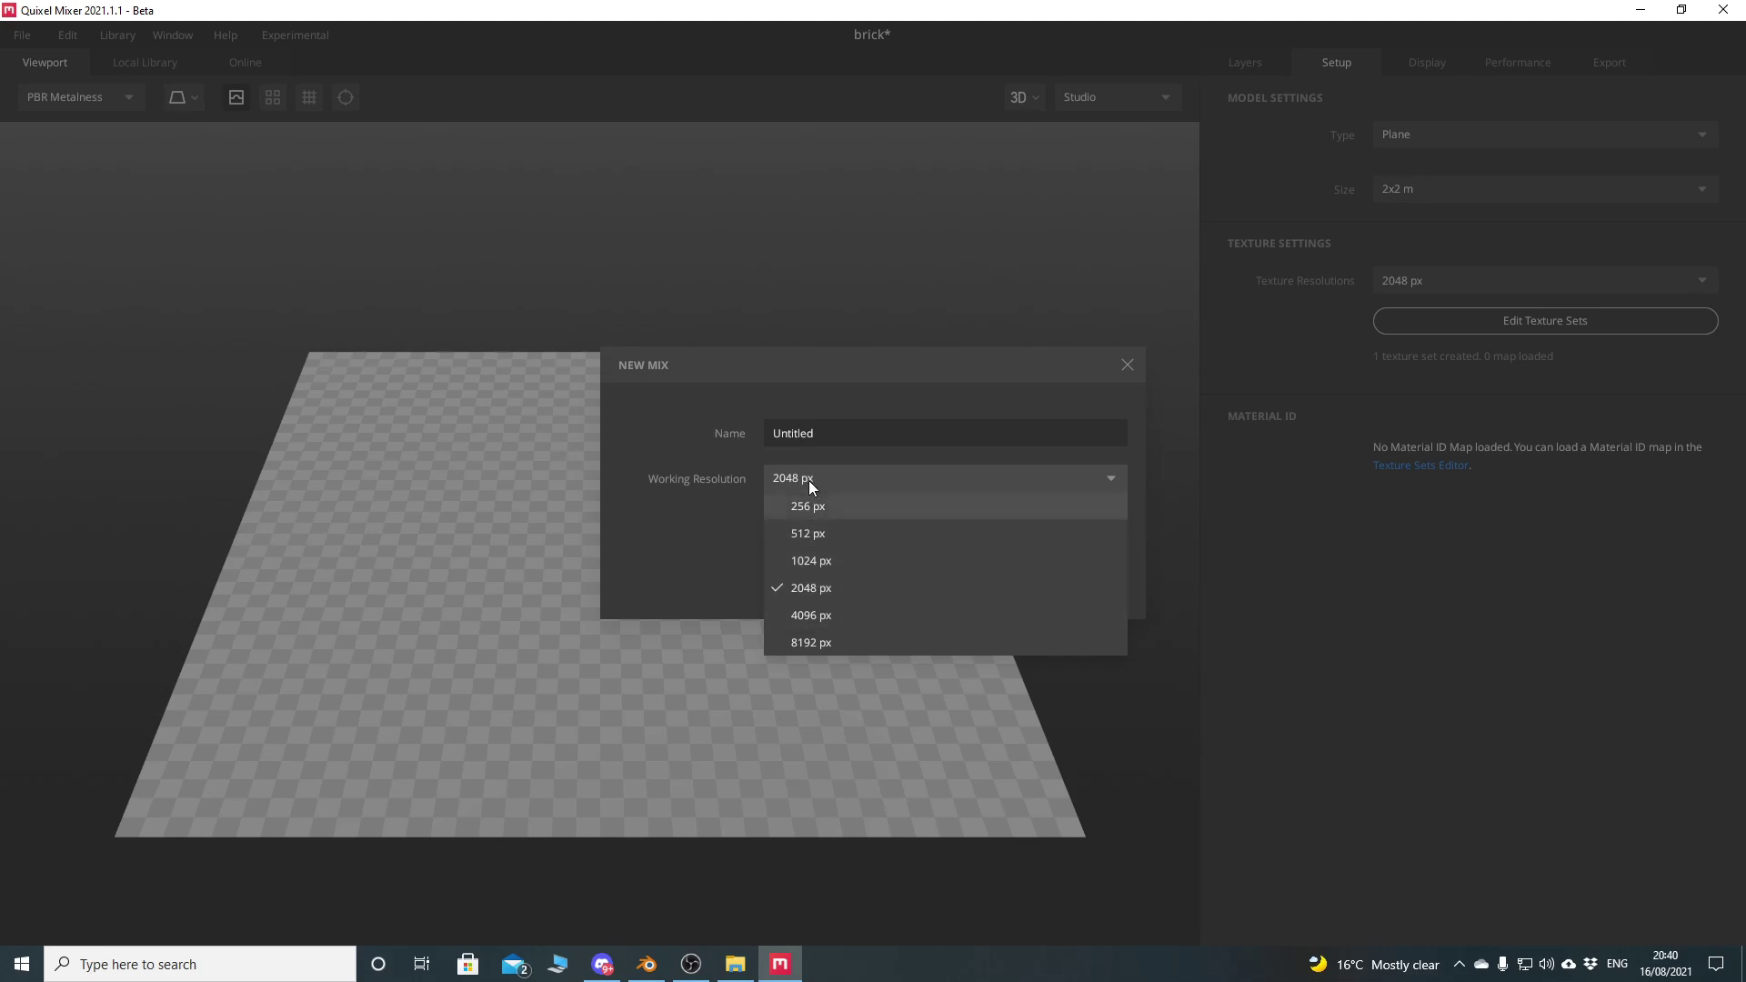
pyautogui.click(708, 518)
pyautogui.click(1000, 588)
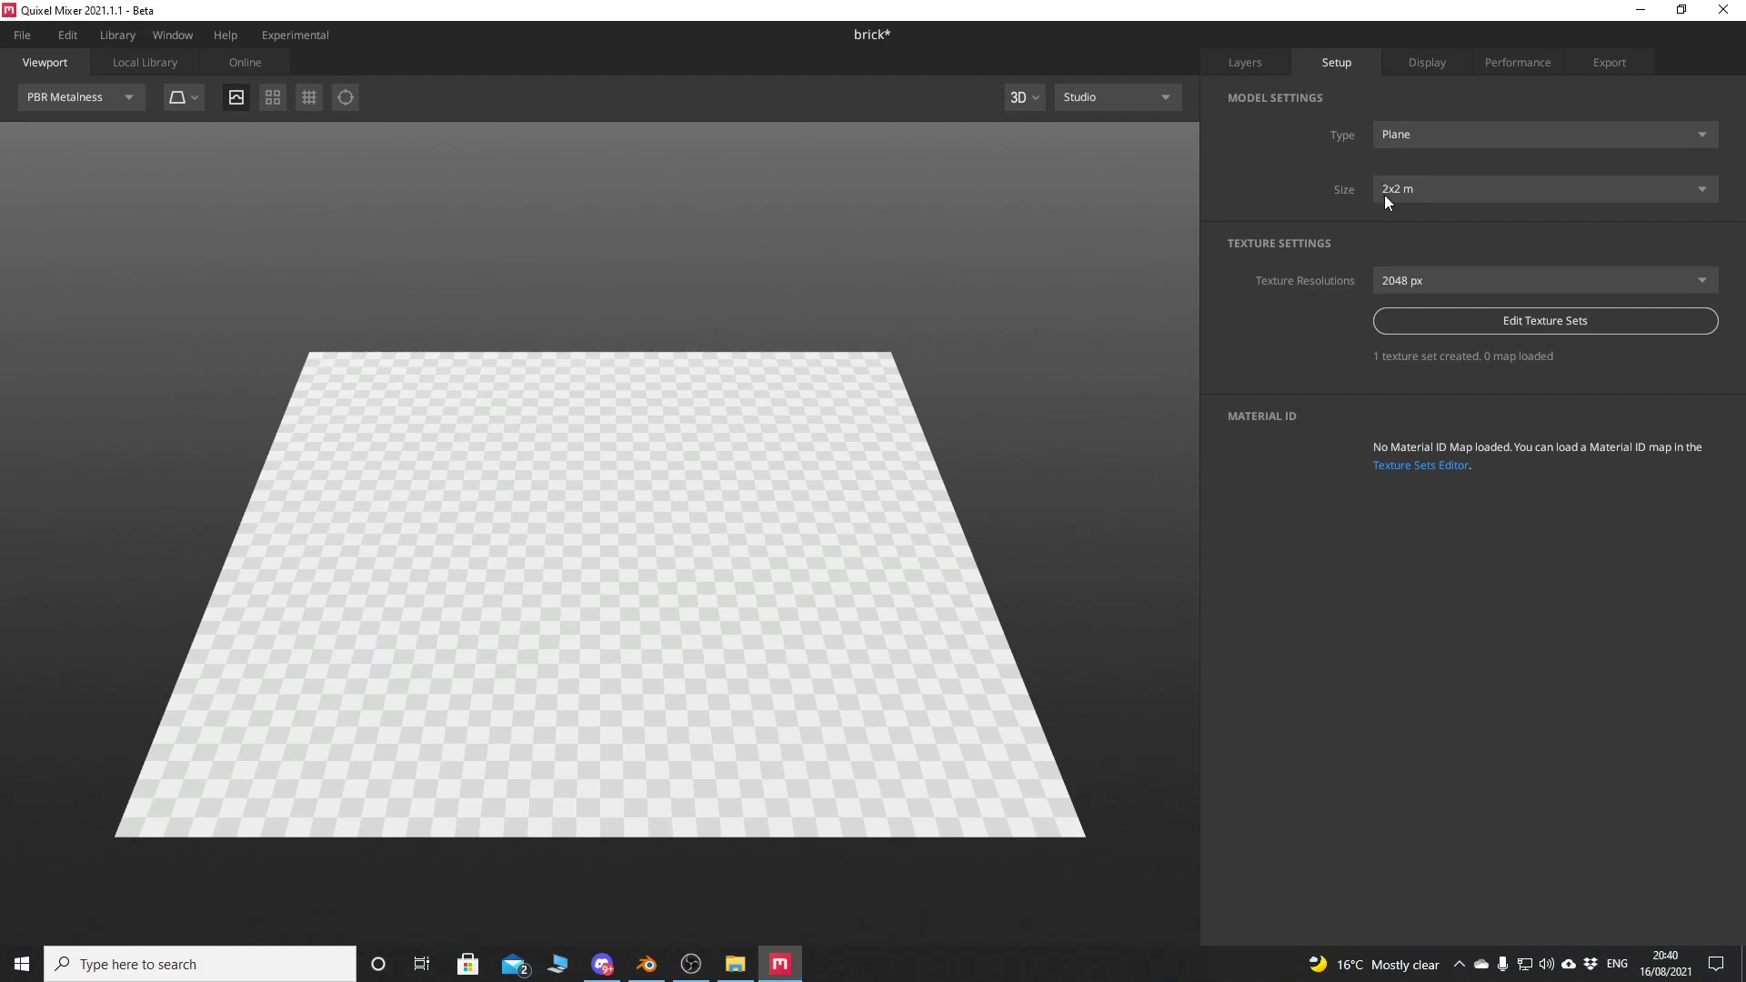
# Try the Custom Model and Shader Ball model types, inspect the ball from several sides and restore the Plane type
pyautogui.click(1417, 134)
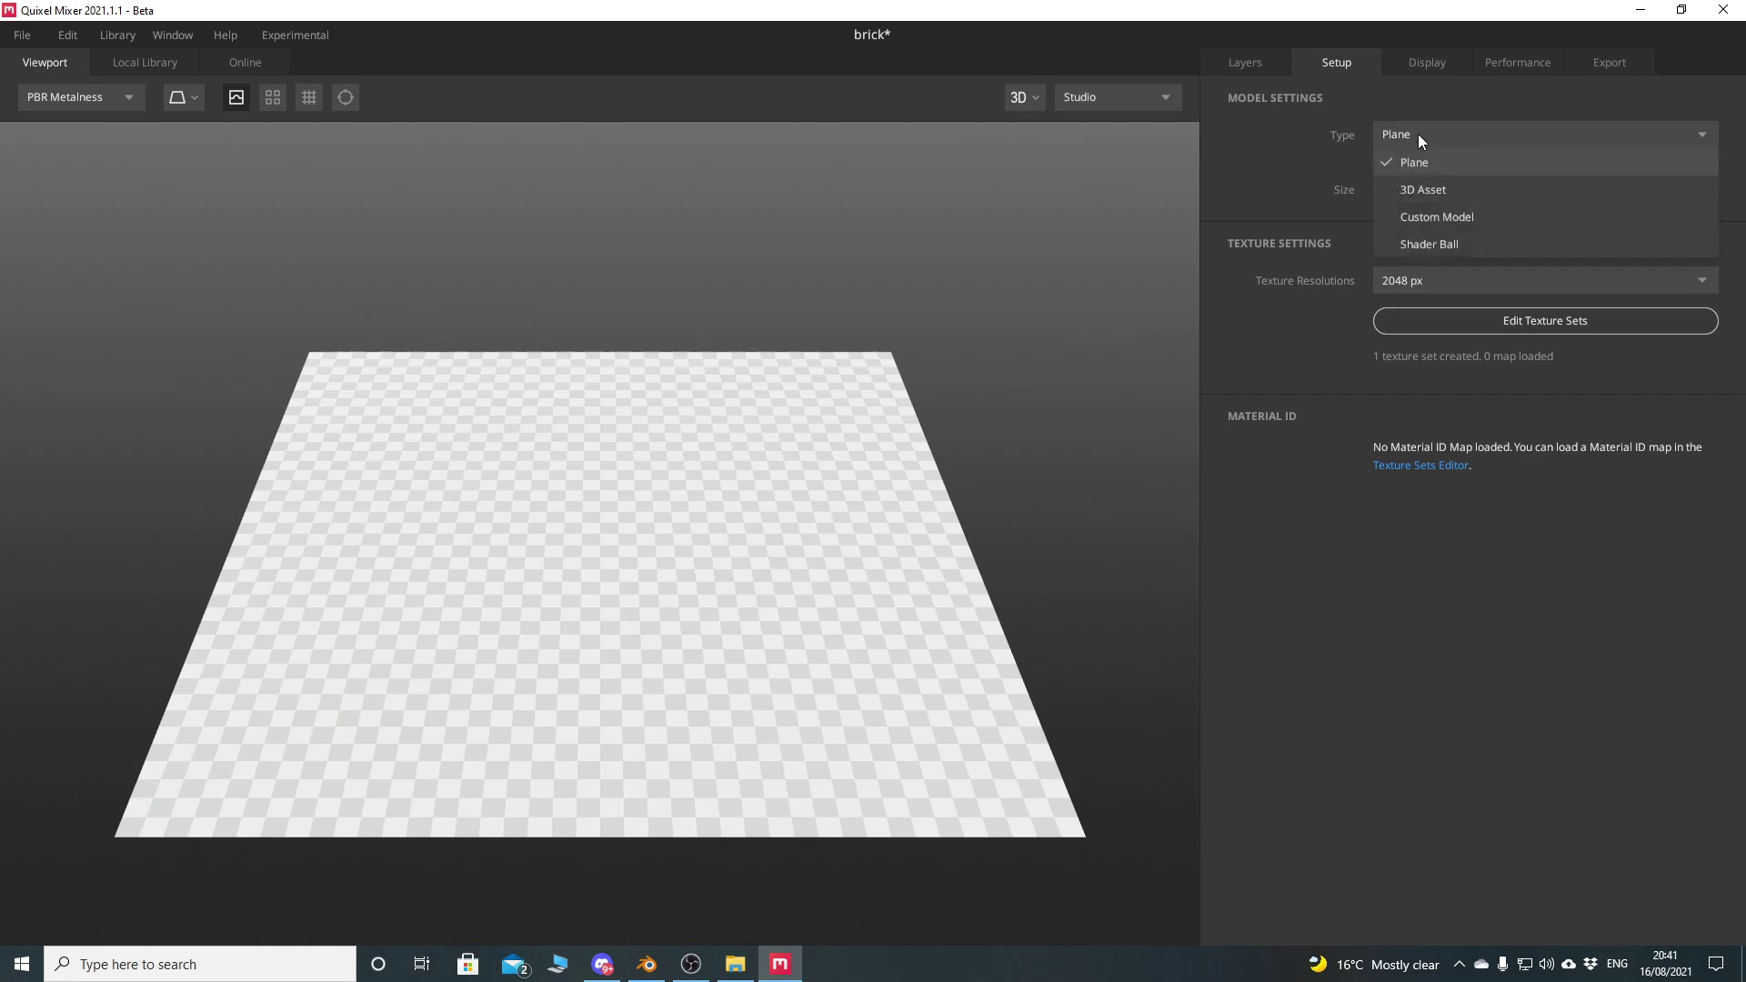
pyautogui.click(1462, 214)
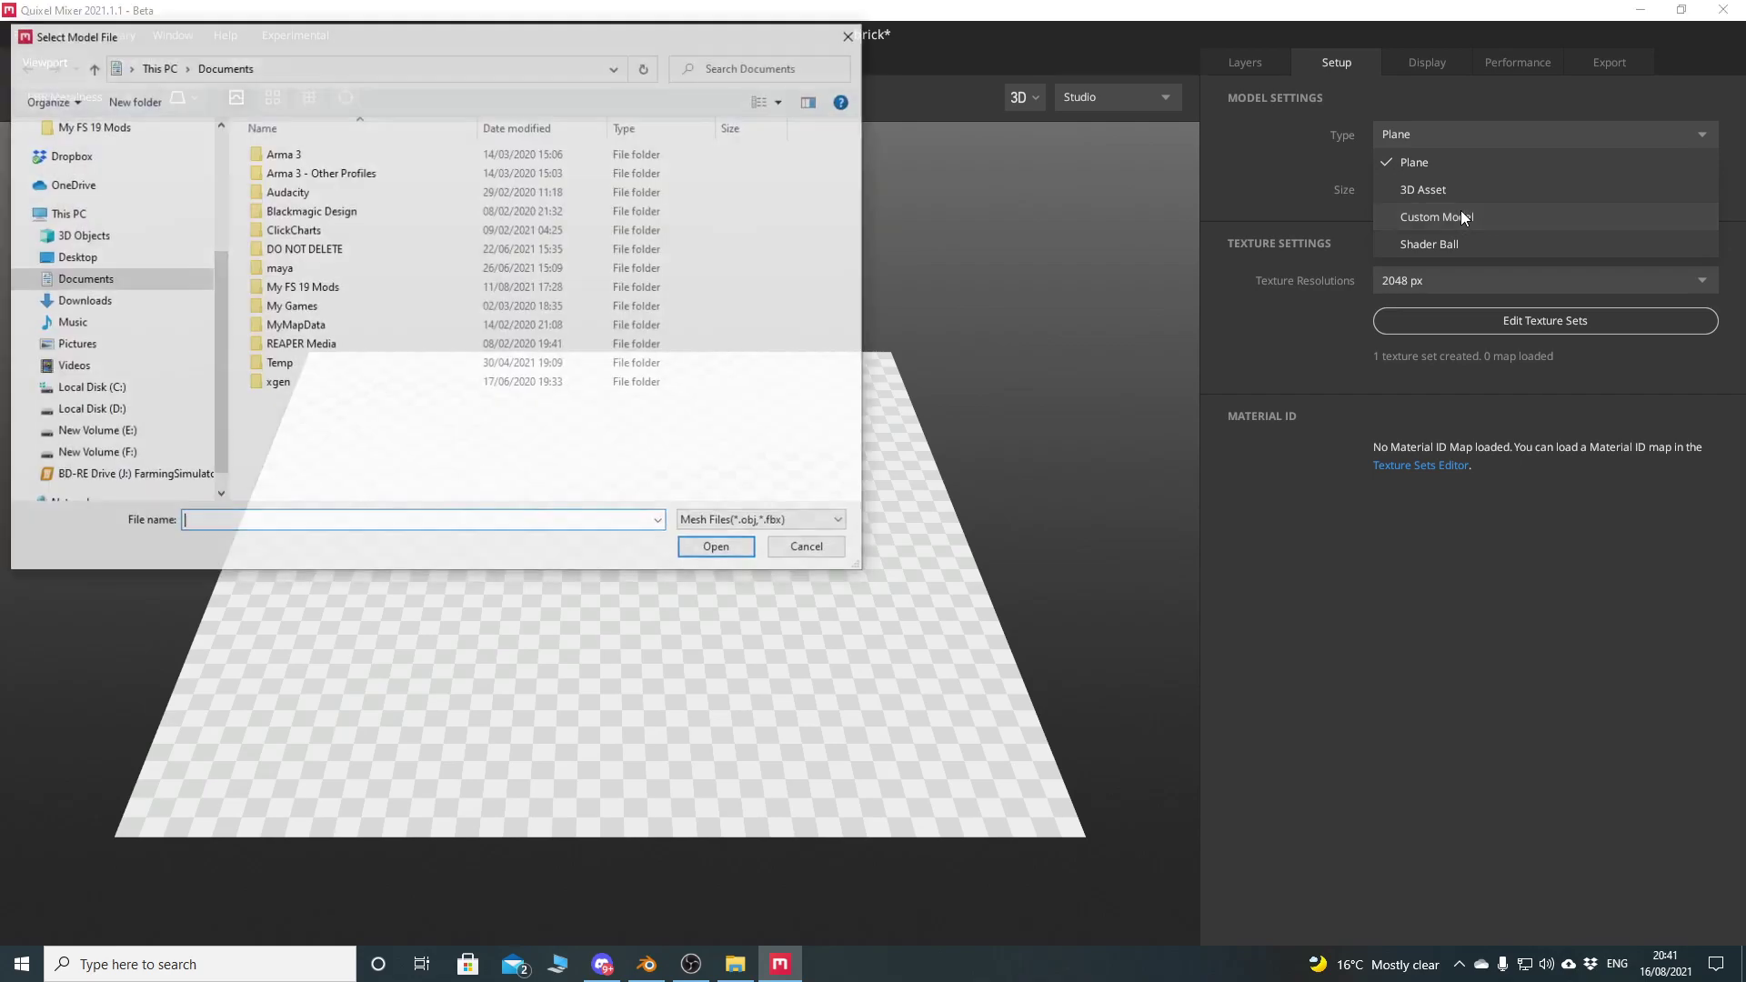
pyautogui.click(800, 548)
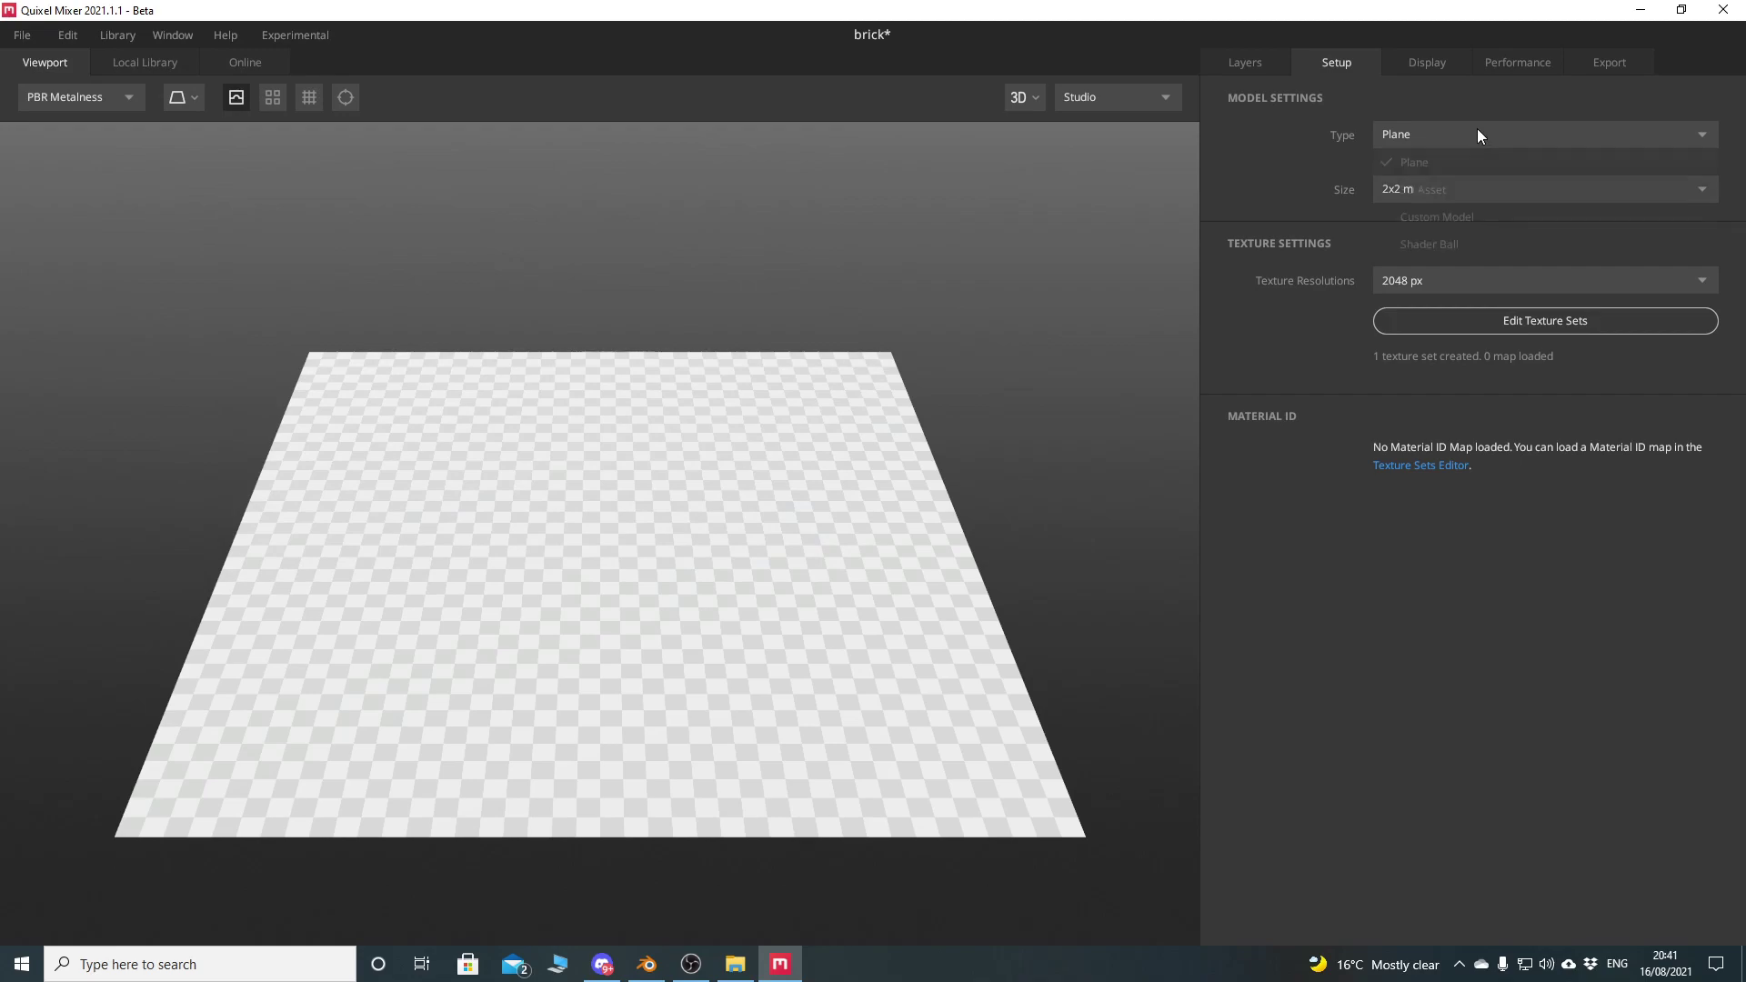
pyautogui.click(1477, 132)
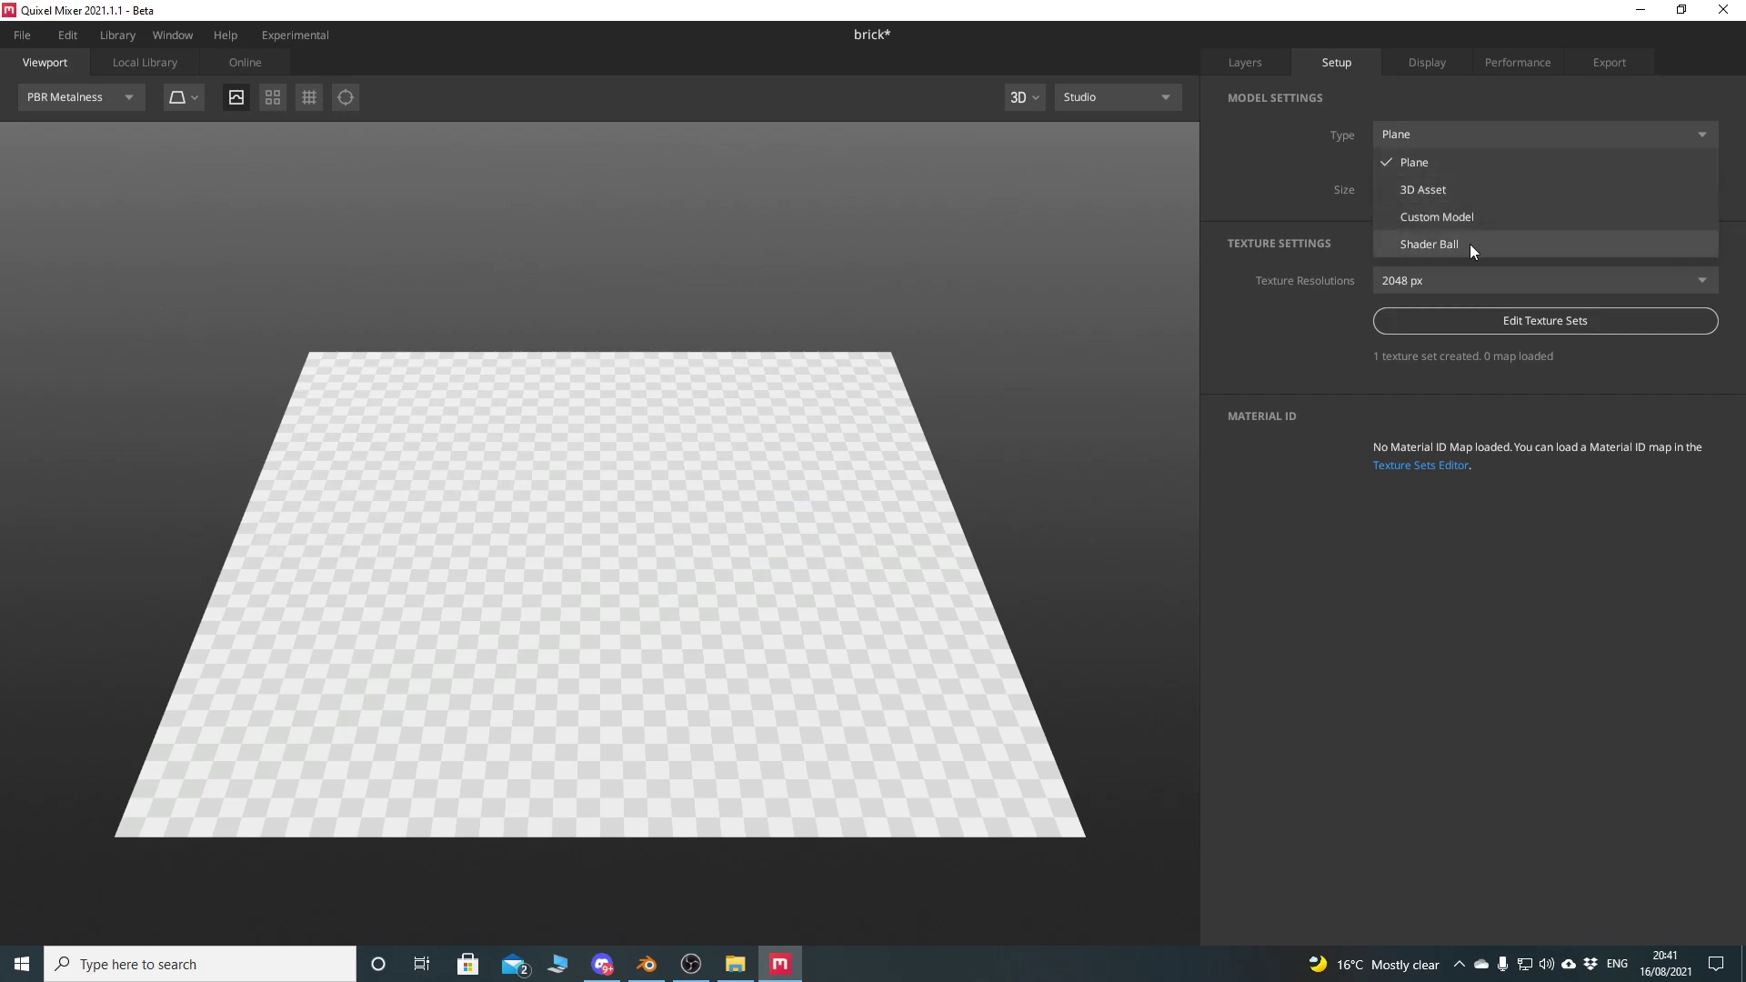
pyautogui.click(1460, 244)
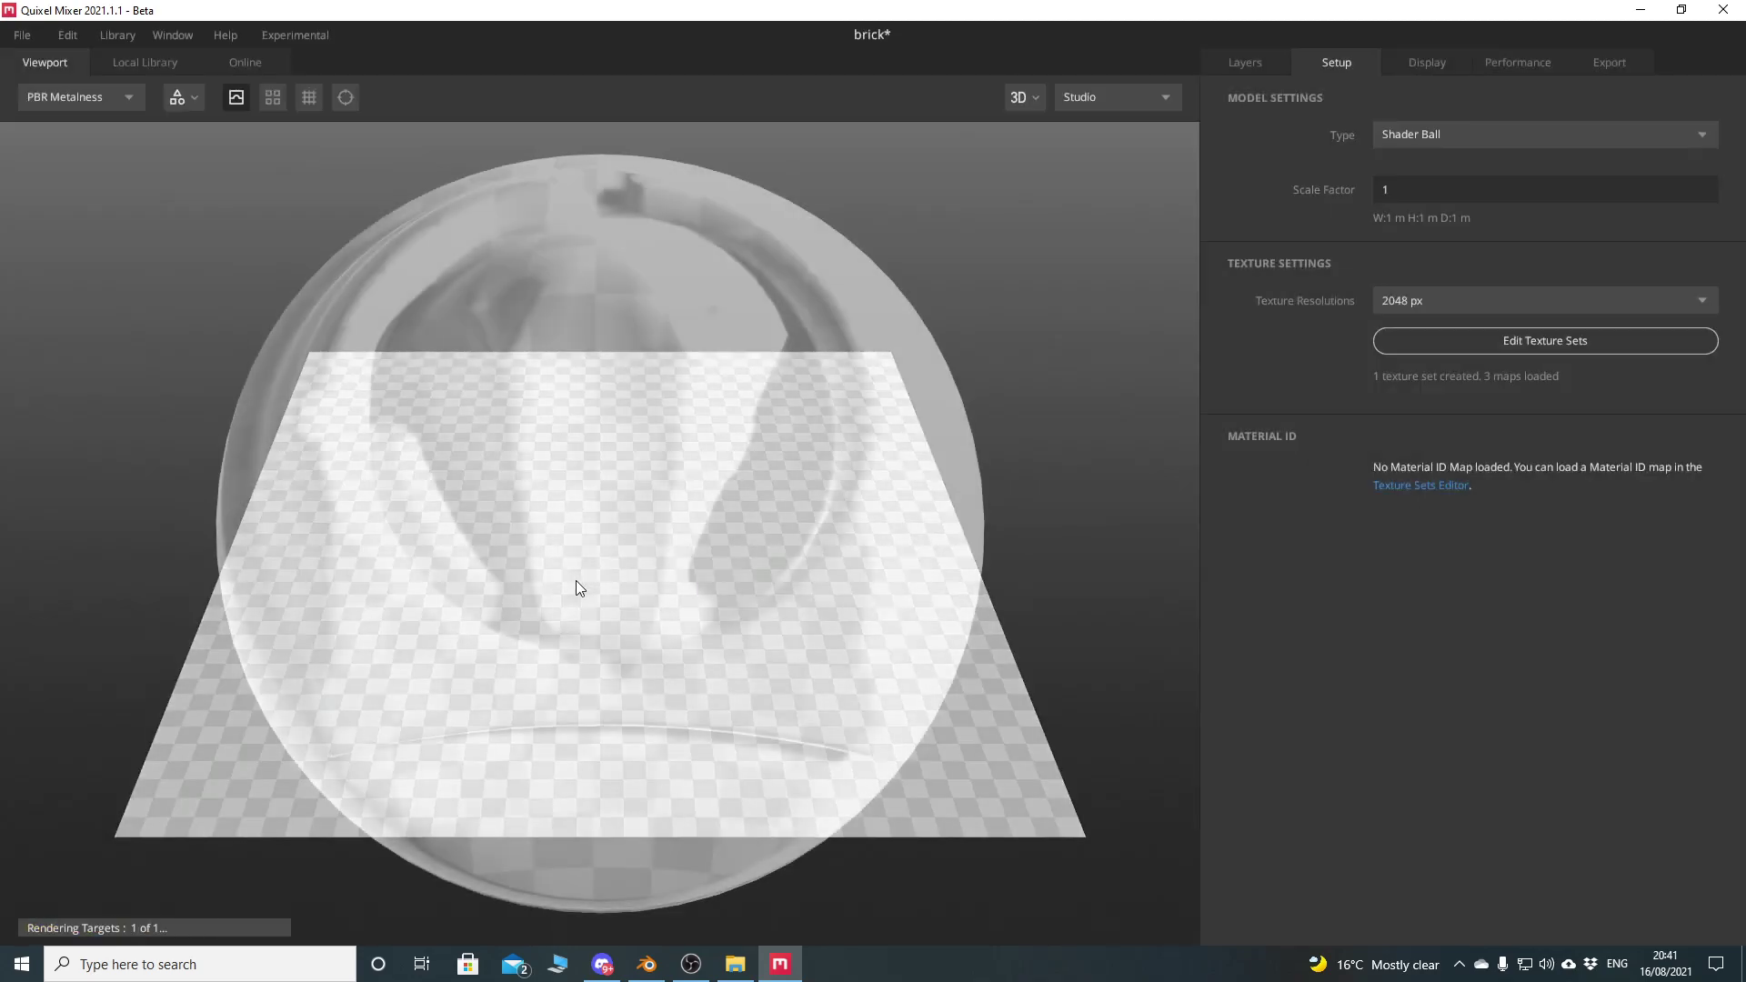
pyautogui.moveTo(571, 624); pyautogui.dragTo(708, 602)
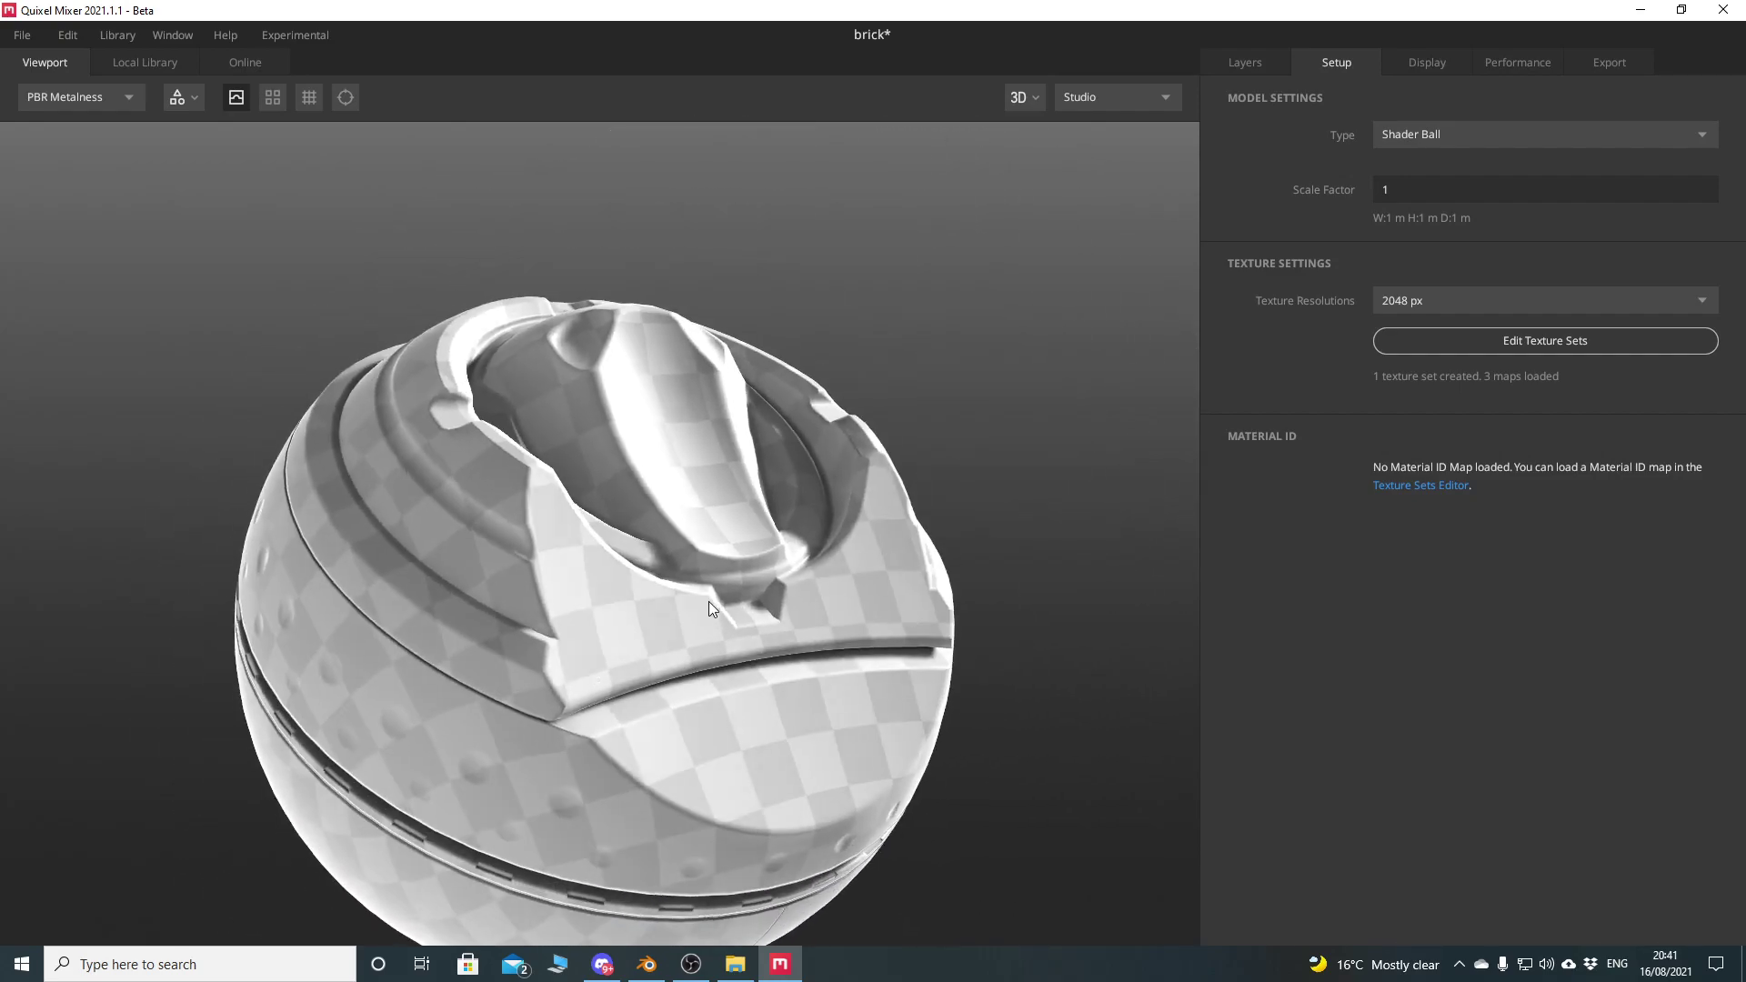
pyautogui.scroll(-2, 602, 680)
pyautogui.moveTo(603, 681); pyautogui.dragTo(787, 669)
pyautogui.moveTo(592, 630); pyautogui.dragTo(662, 584)
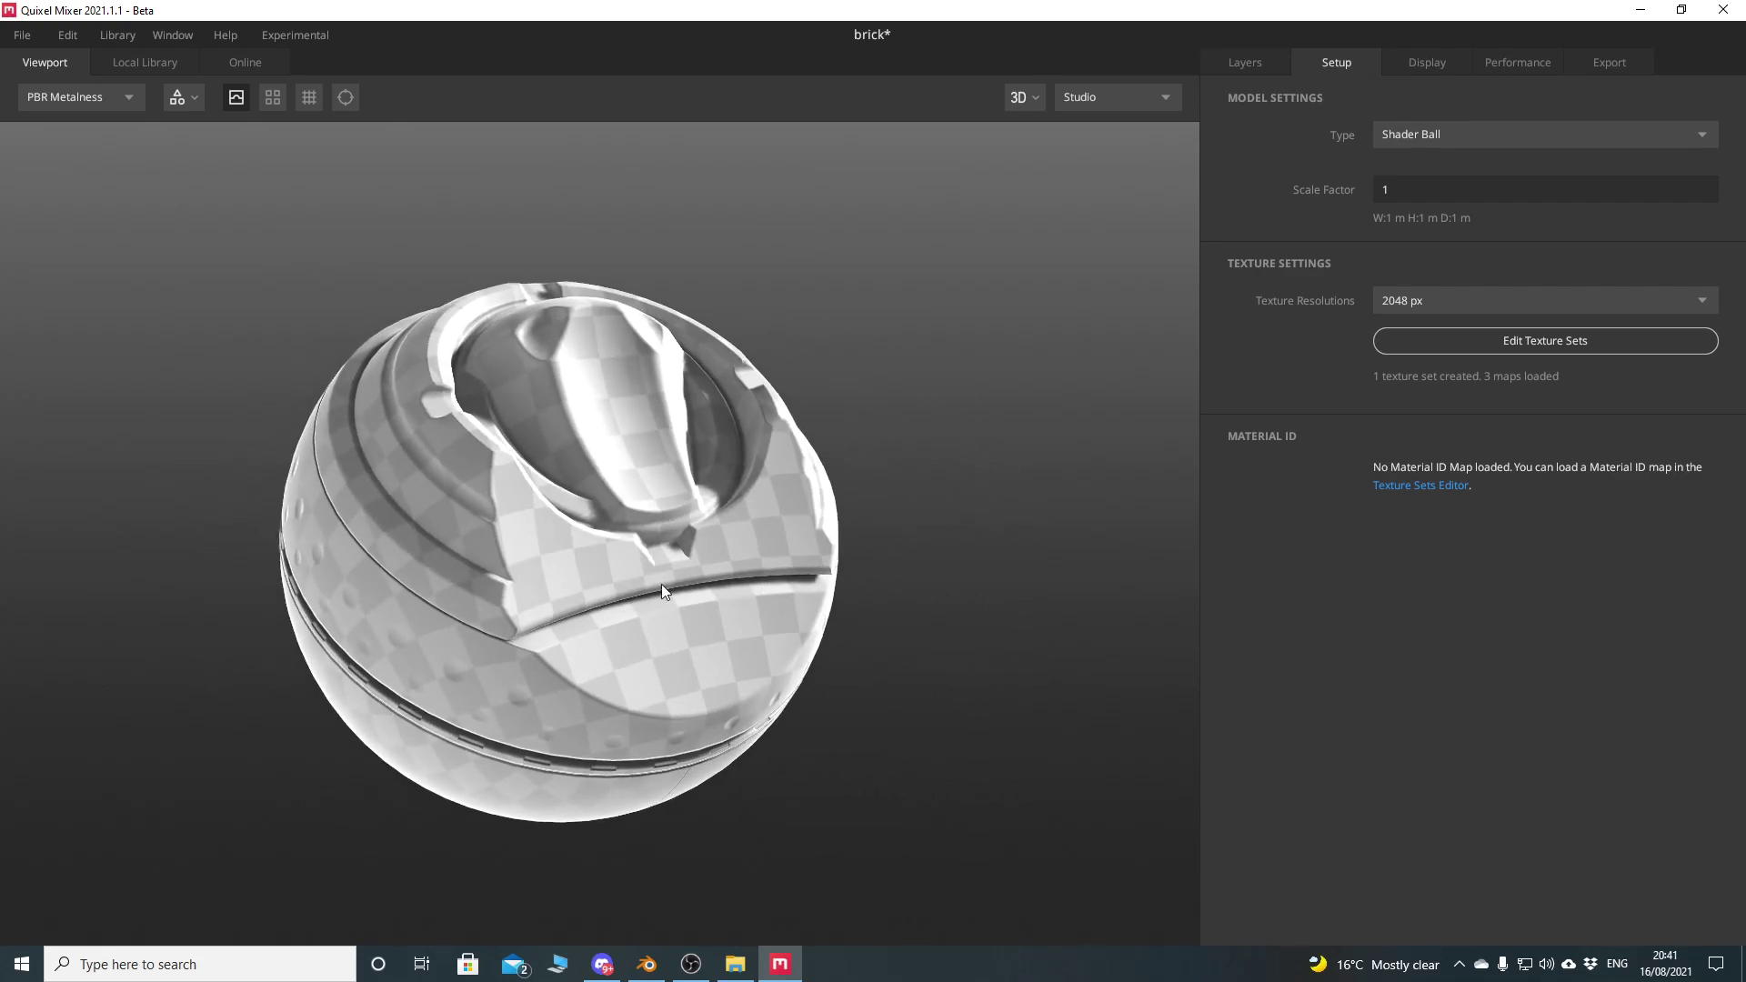
pyautogui.click(1437, 134)
pyautogui.click(1437, 160)
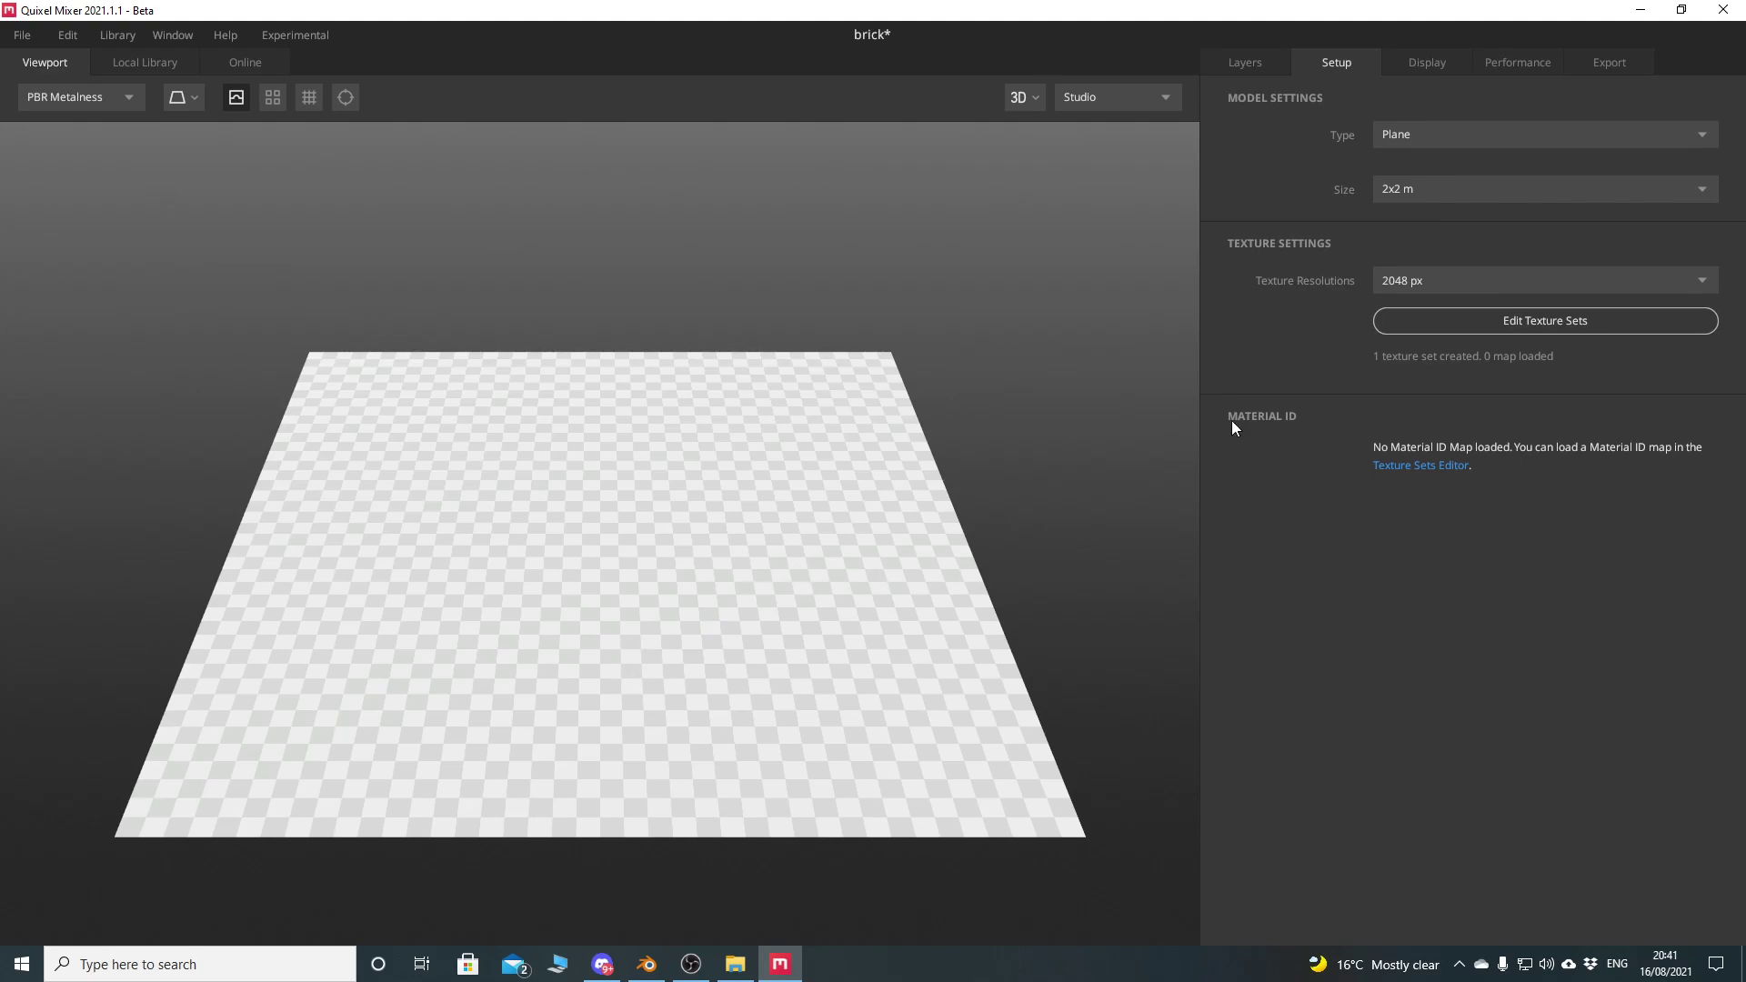
# In the texture set, load brick_height.png from the Desktop's brick/grab folder as the displacement map and set its strength to 0.2
pyautogui.click(1531, 320)
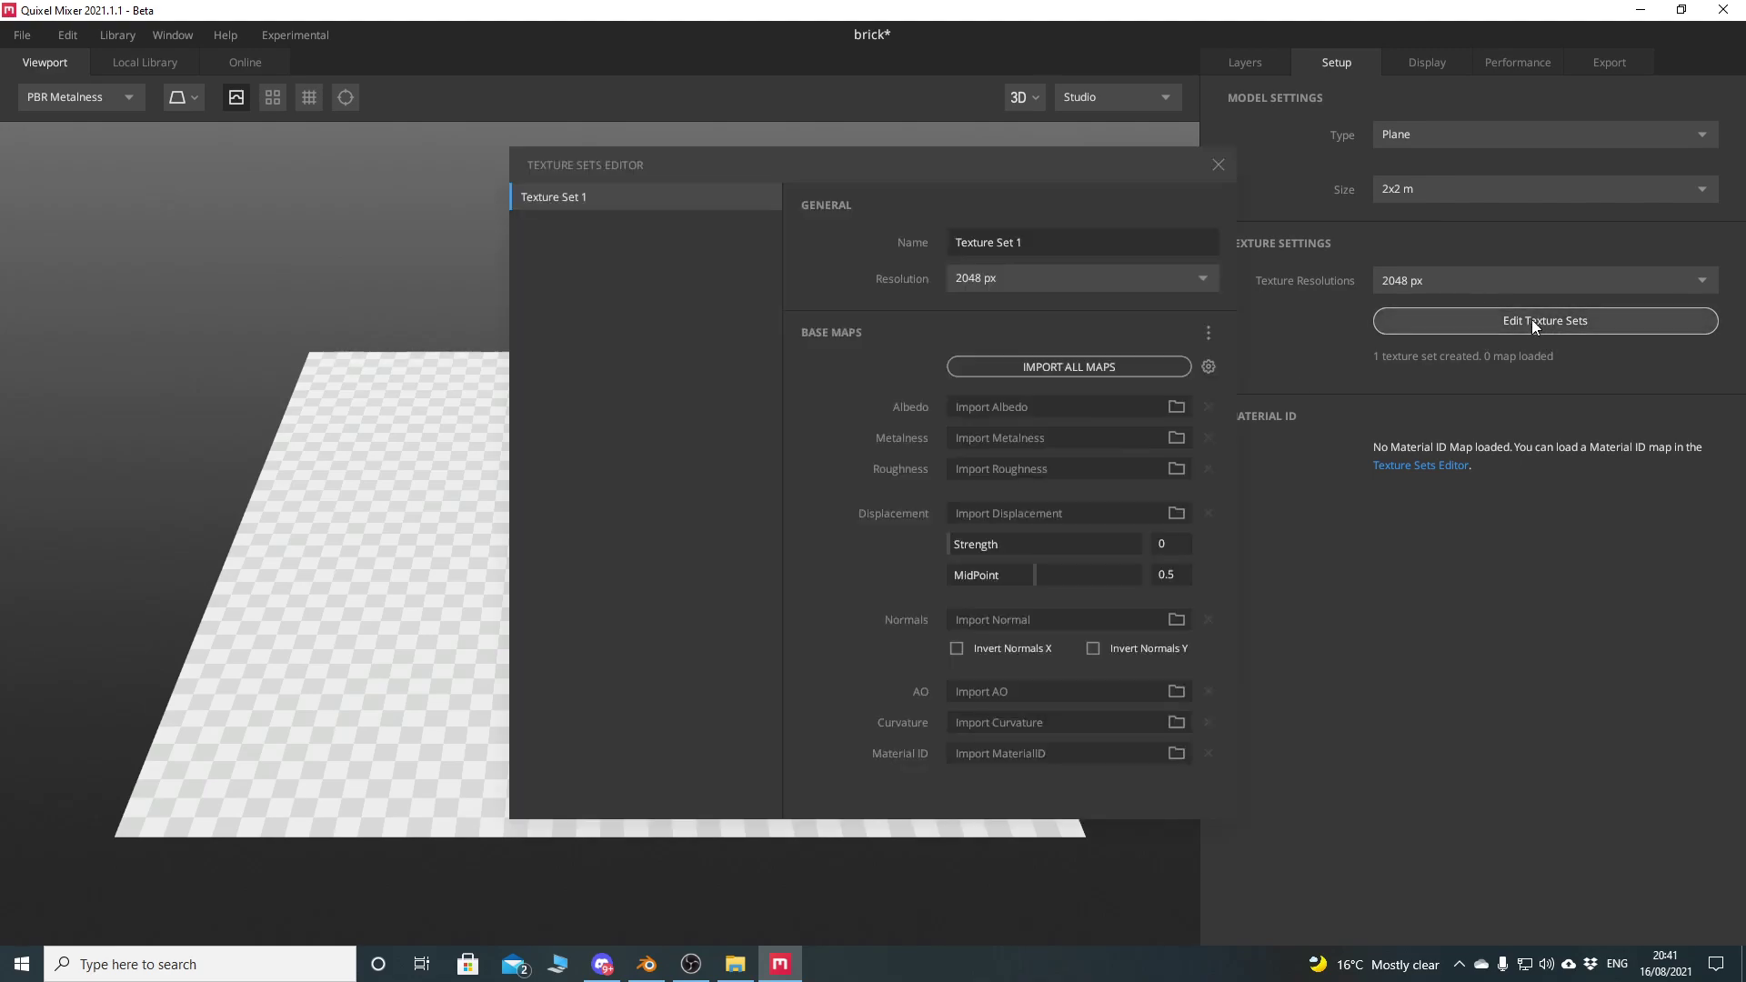
pyautogui.moveTo(932, 165); pyautogui.dragTo(646, 163)
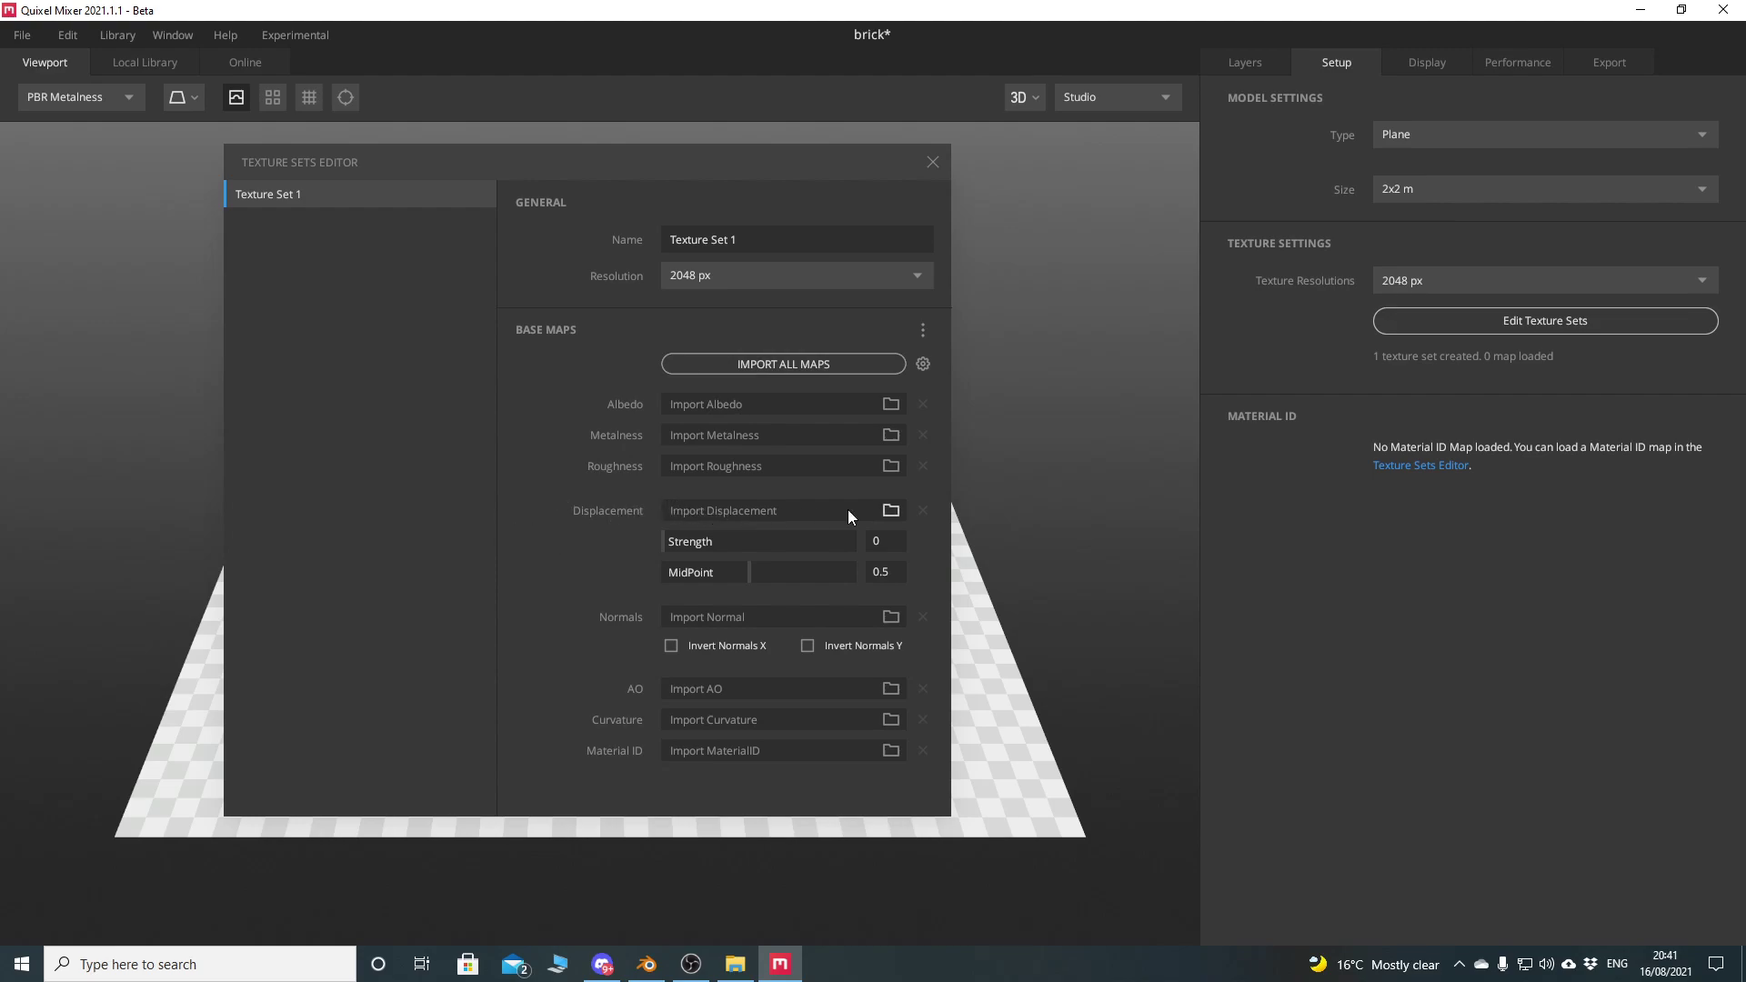
pyautogui.click(892, 508)
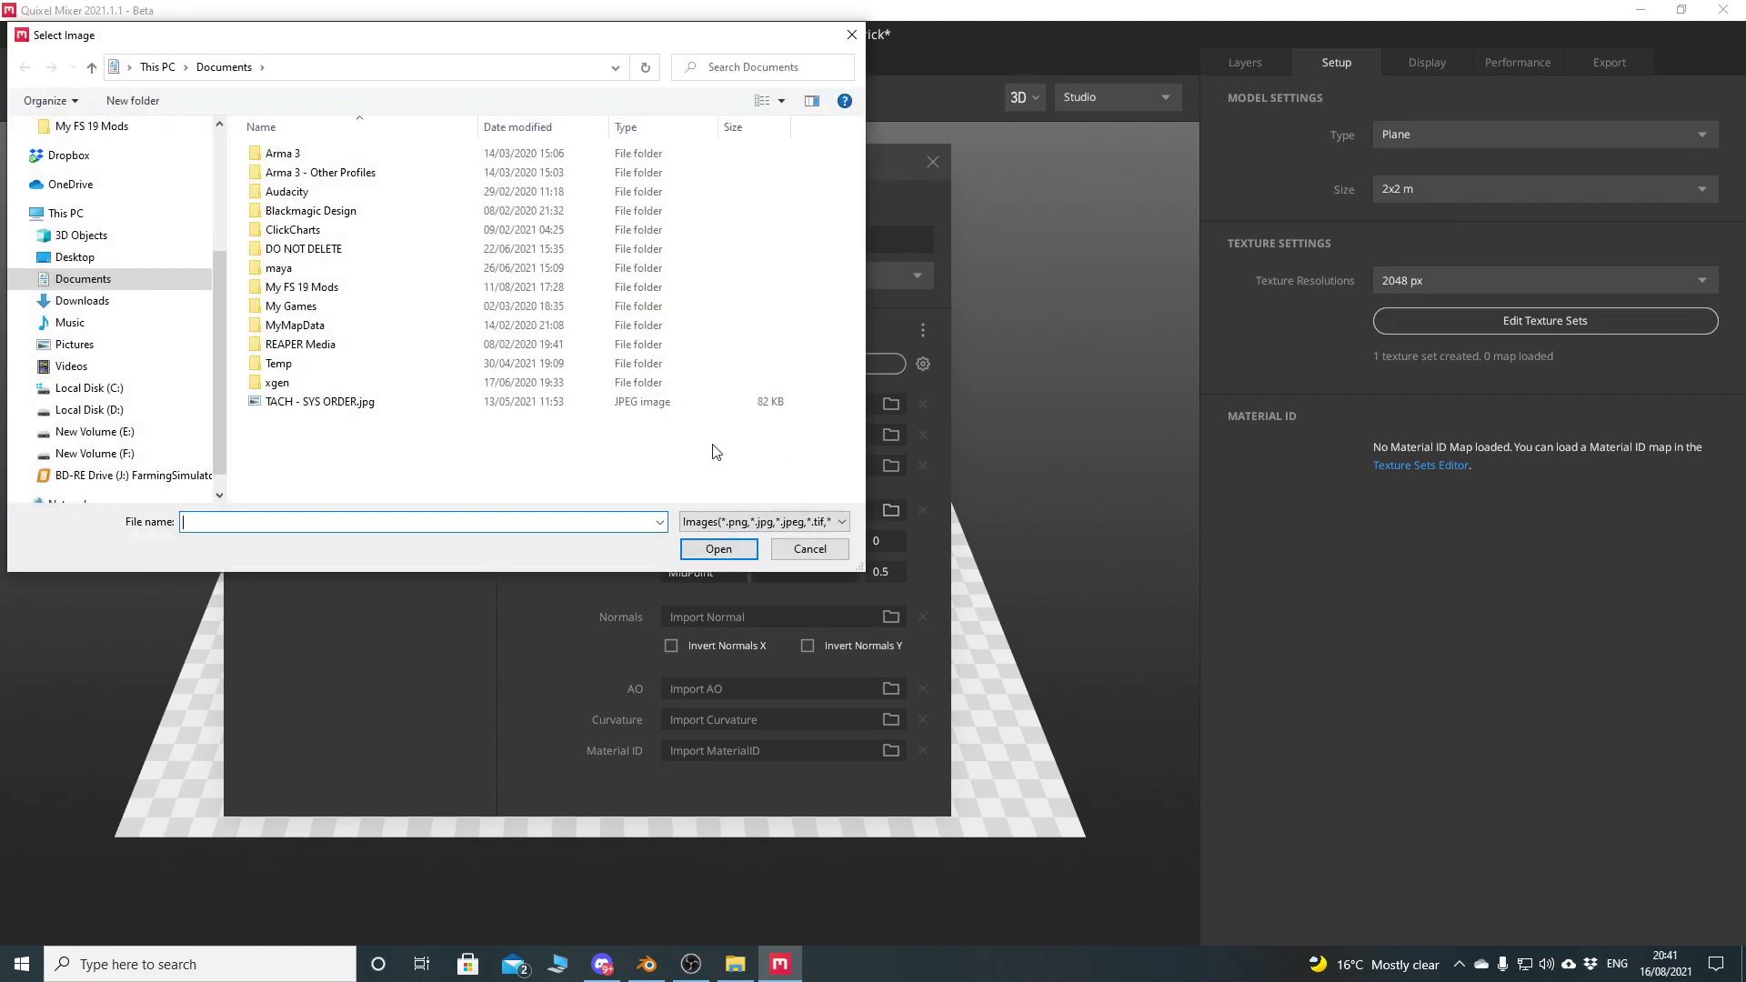
pyautogui.click(113, 258)
pyautogui.doubleClick(310, 209)
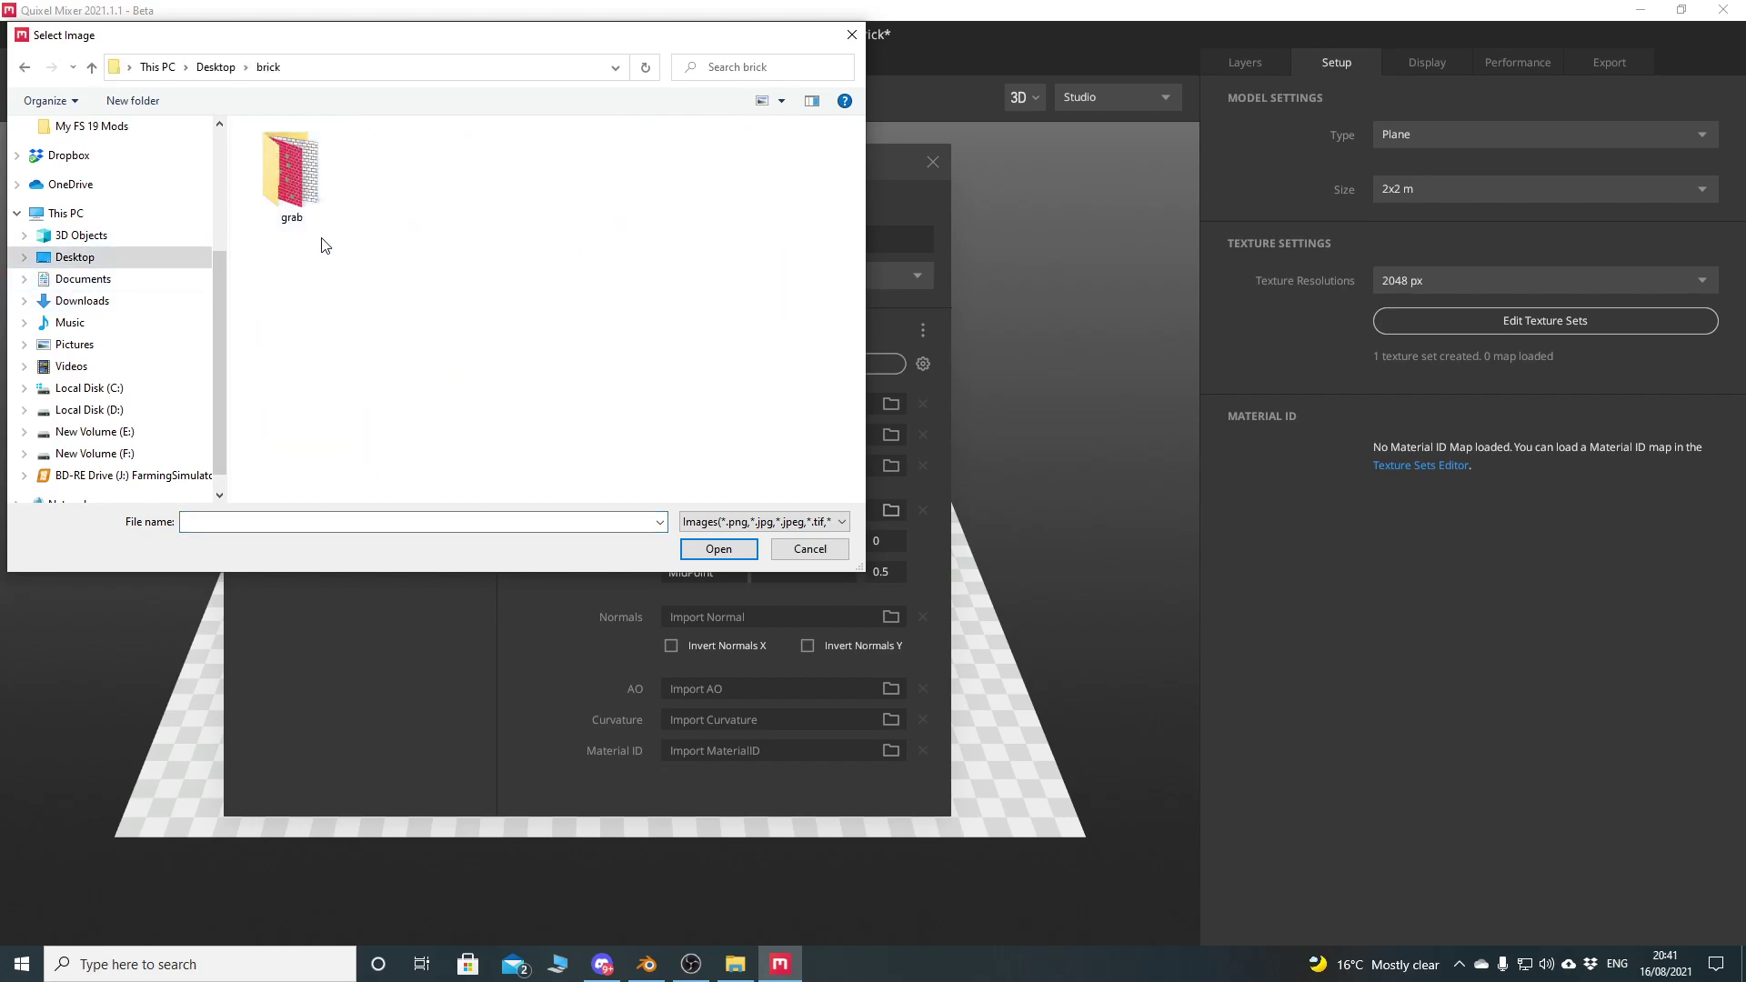
pyautogui.doubleClick(291, 173)
pyautogui.doubleClick(499, 173)
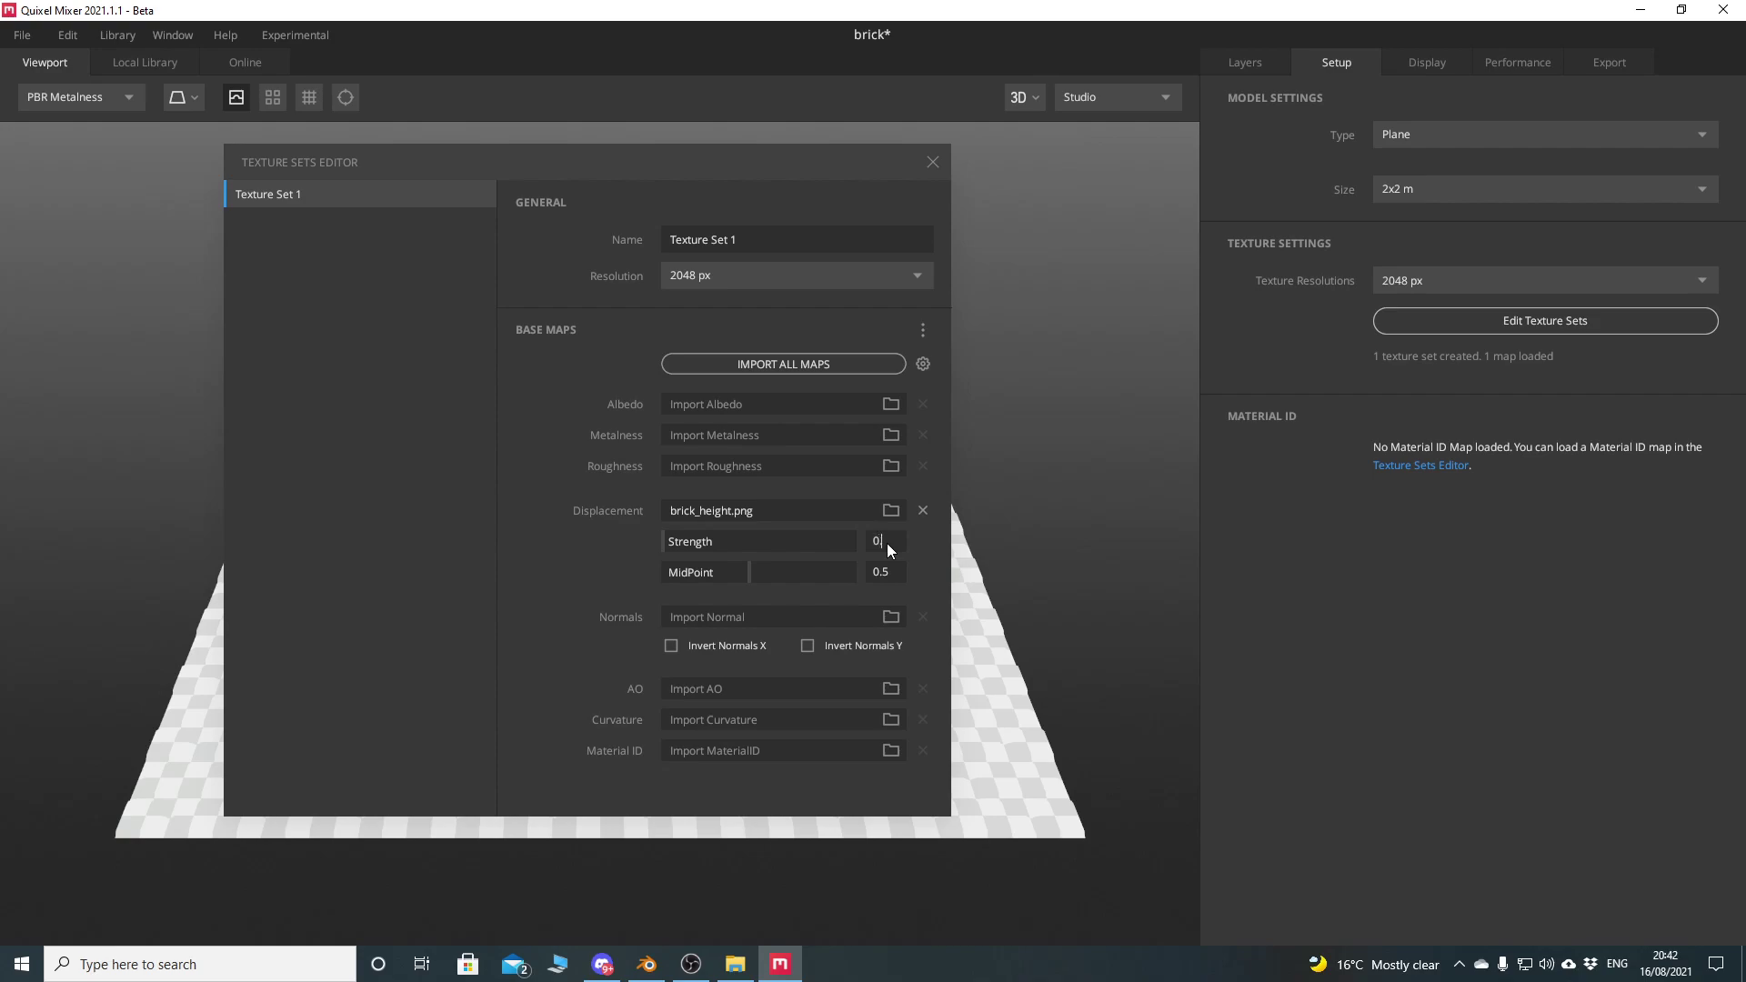
pyautogui.press('Return')
pyautogui.moveTo(605, 175)
pyautogui.mouseDown()
pyautogui.moveTo(1168, 442)
pyautogui.moveTo(653, 161)
pyautogui.moveTo(588, 163)
pyautogui.moveTo(616, 169)
pyautogui.mouseUp()
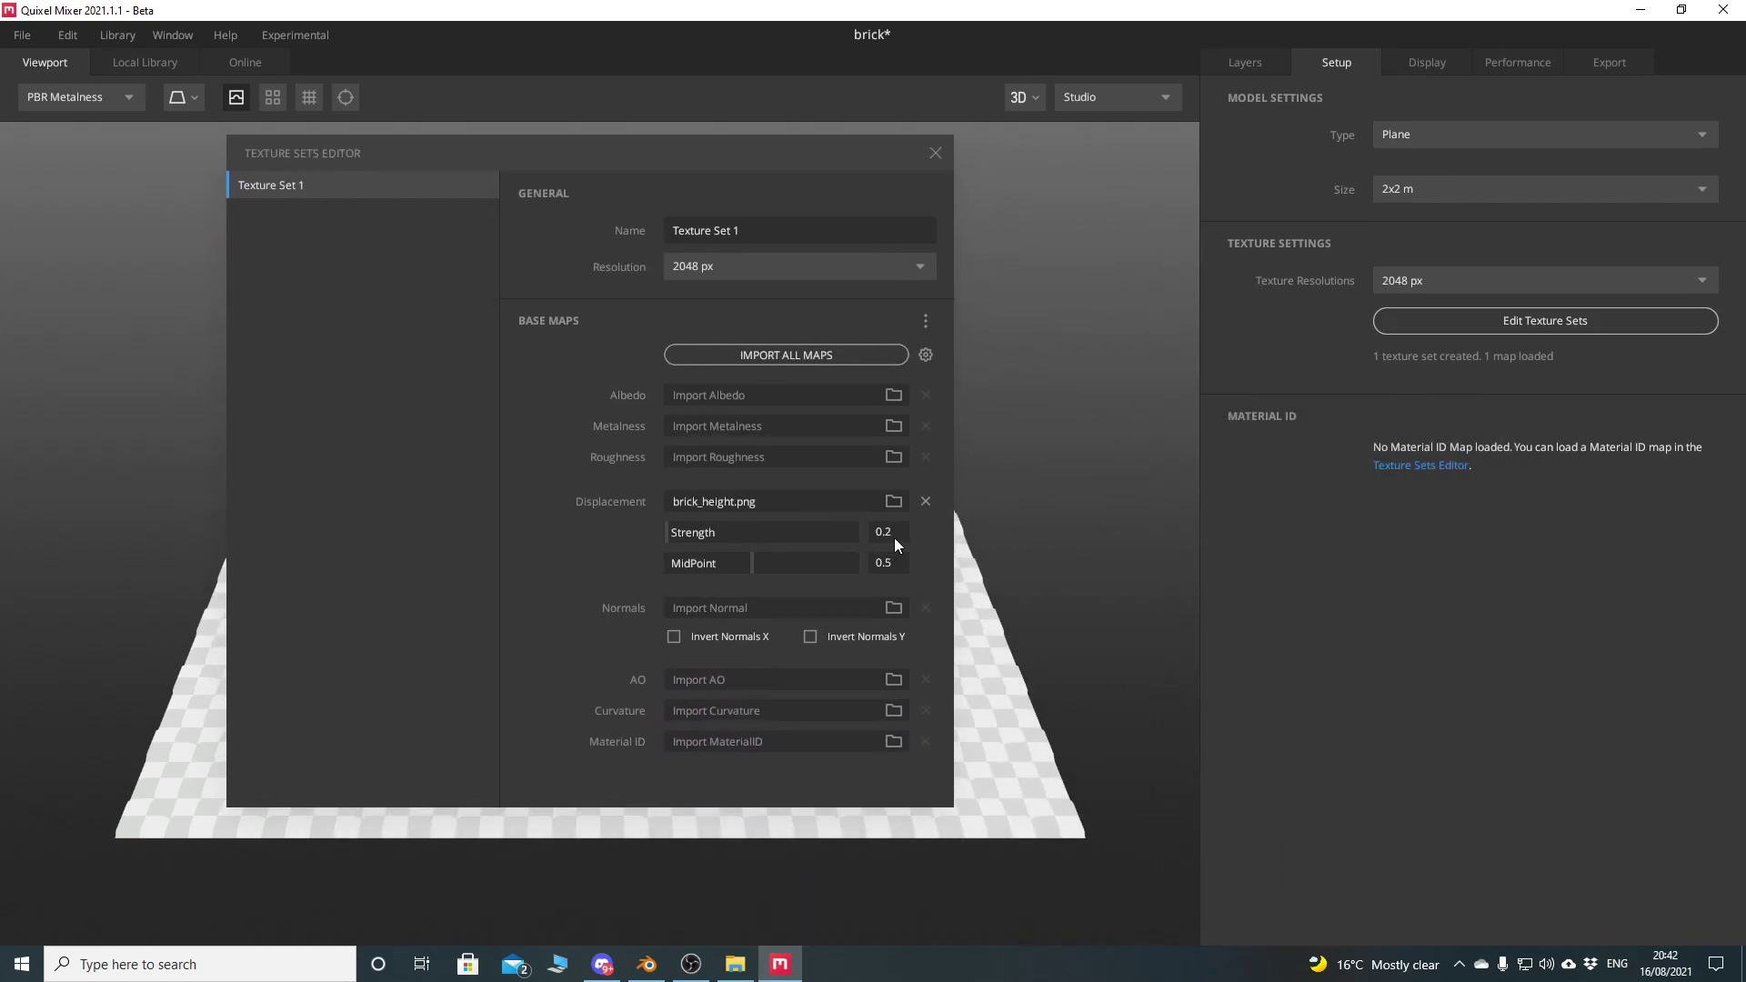
# Load brick_normals.png as the normals map and brick_ao.png as the AO map of Texture Set 1
pyautogui.click(894, 607)
pyautogui.doubleClick(724, 169)
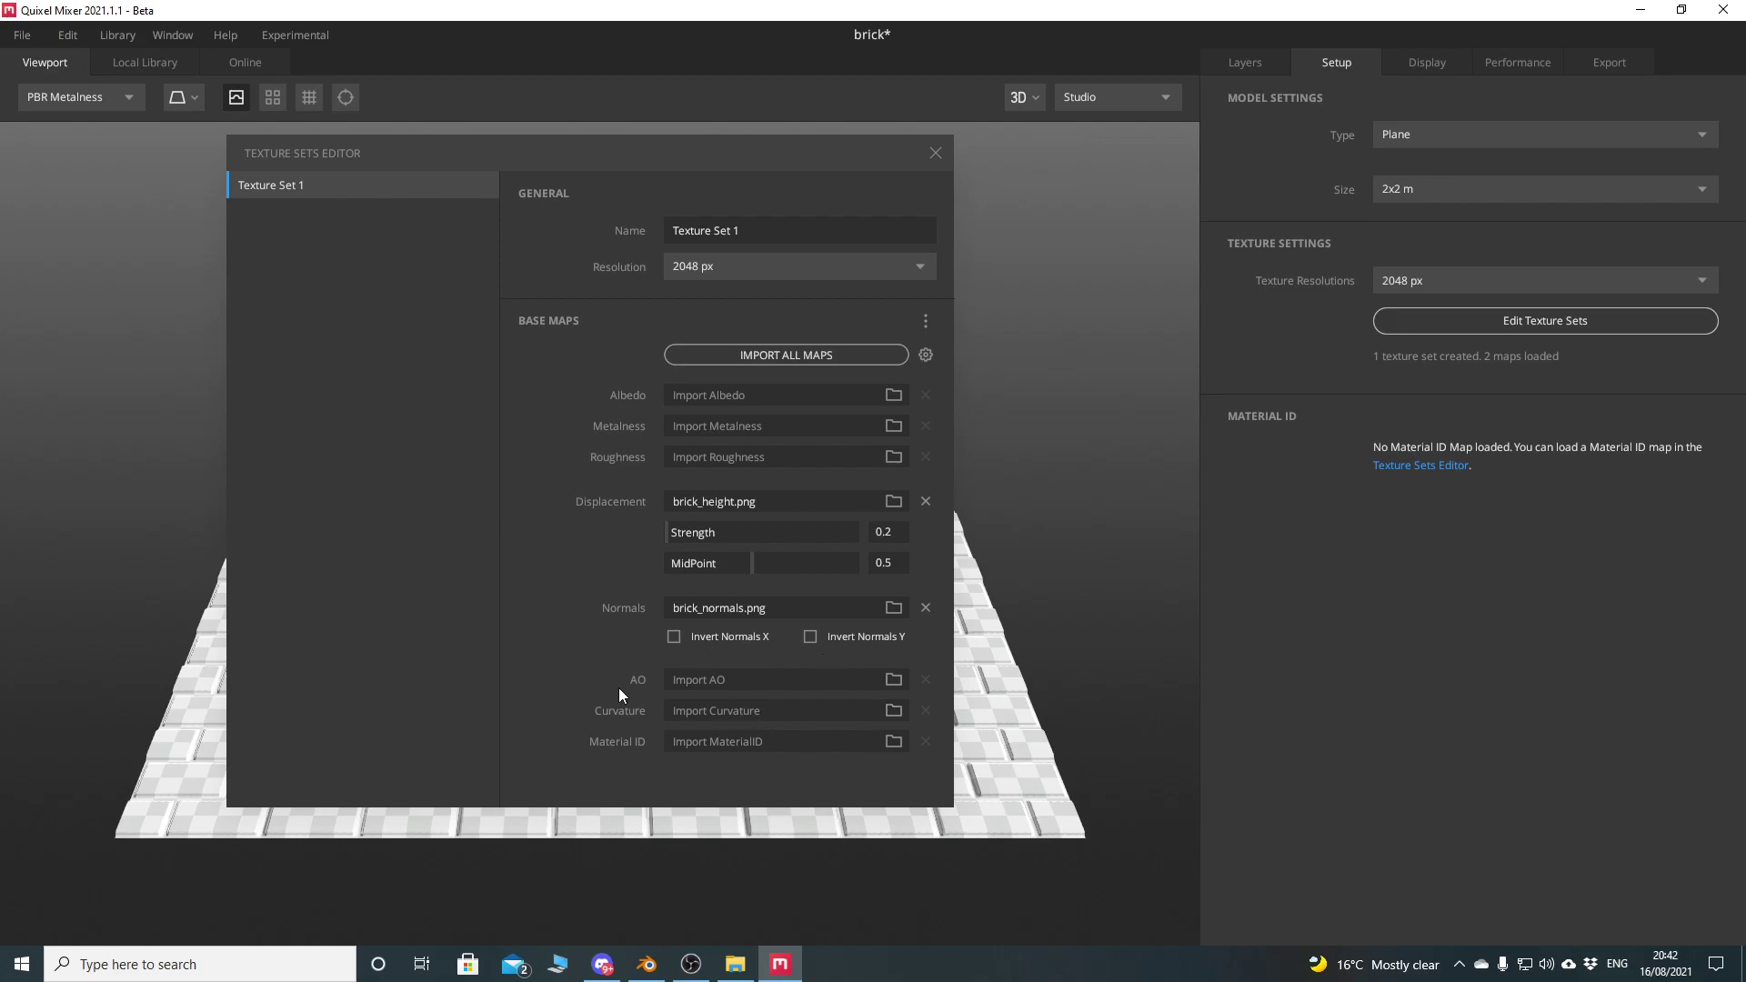
pyautogui.click(894, 680)
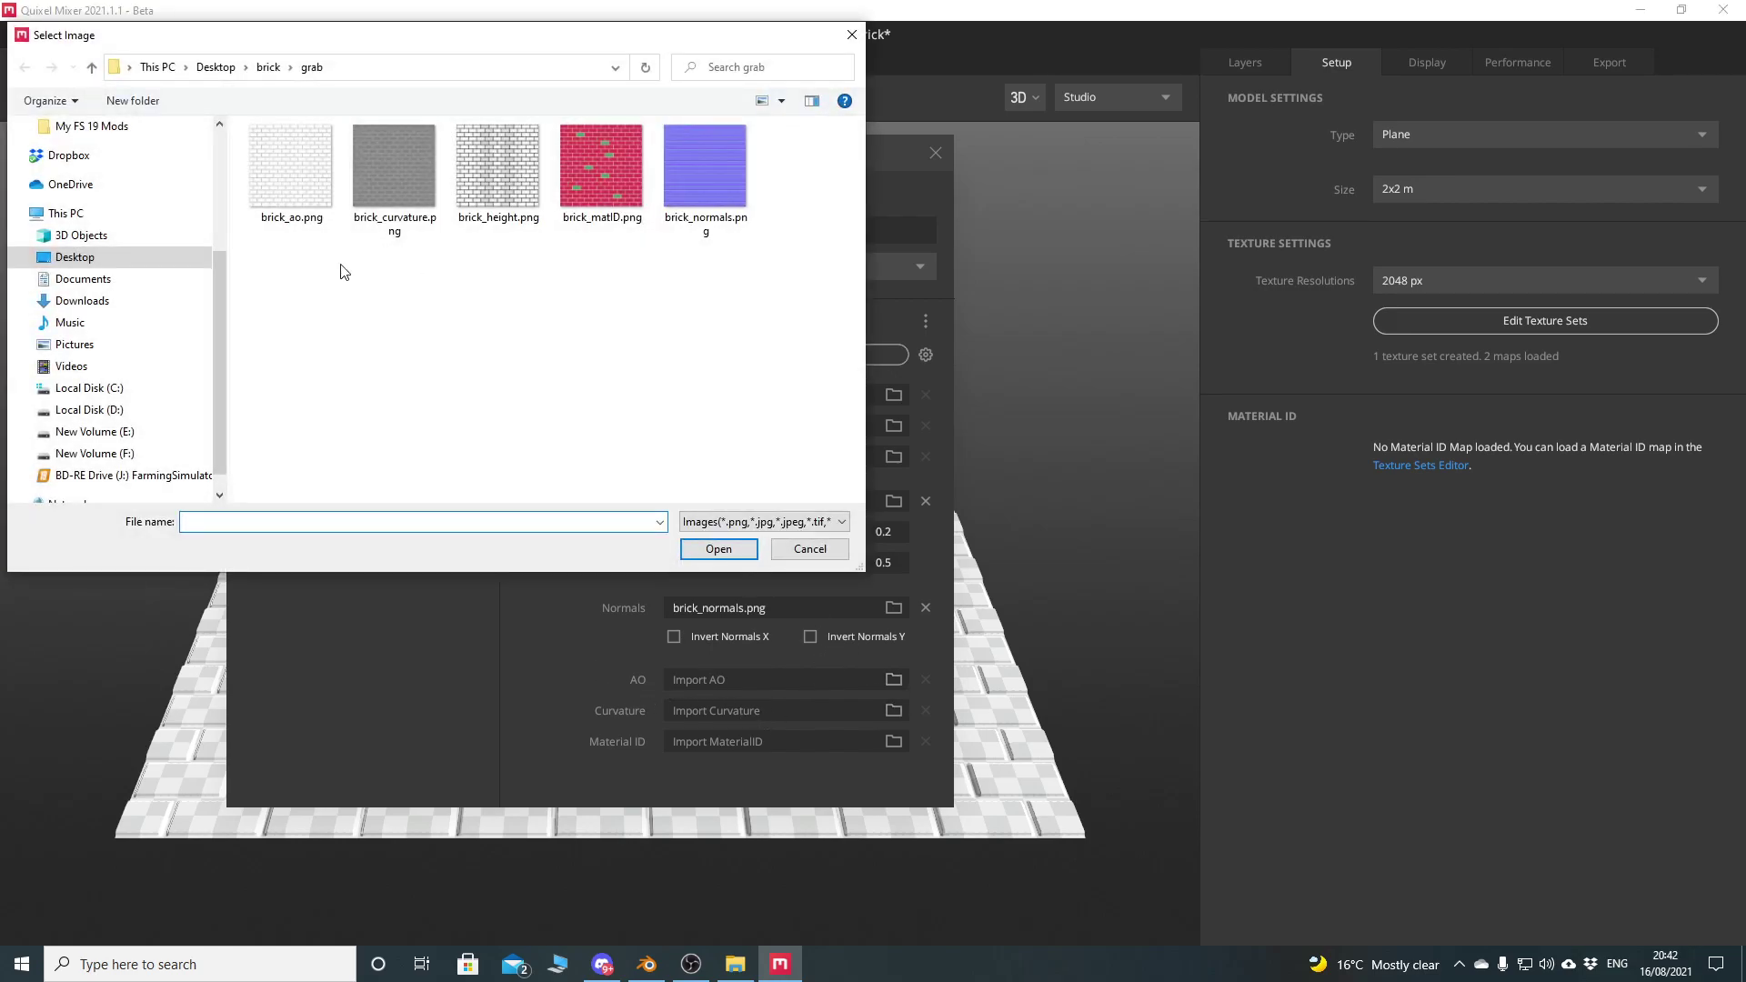
pyautogui.doubleClick(284, 182)
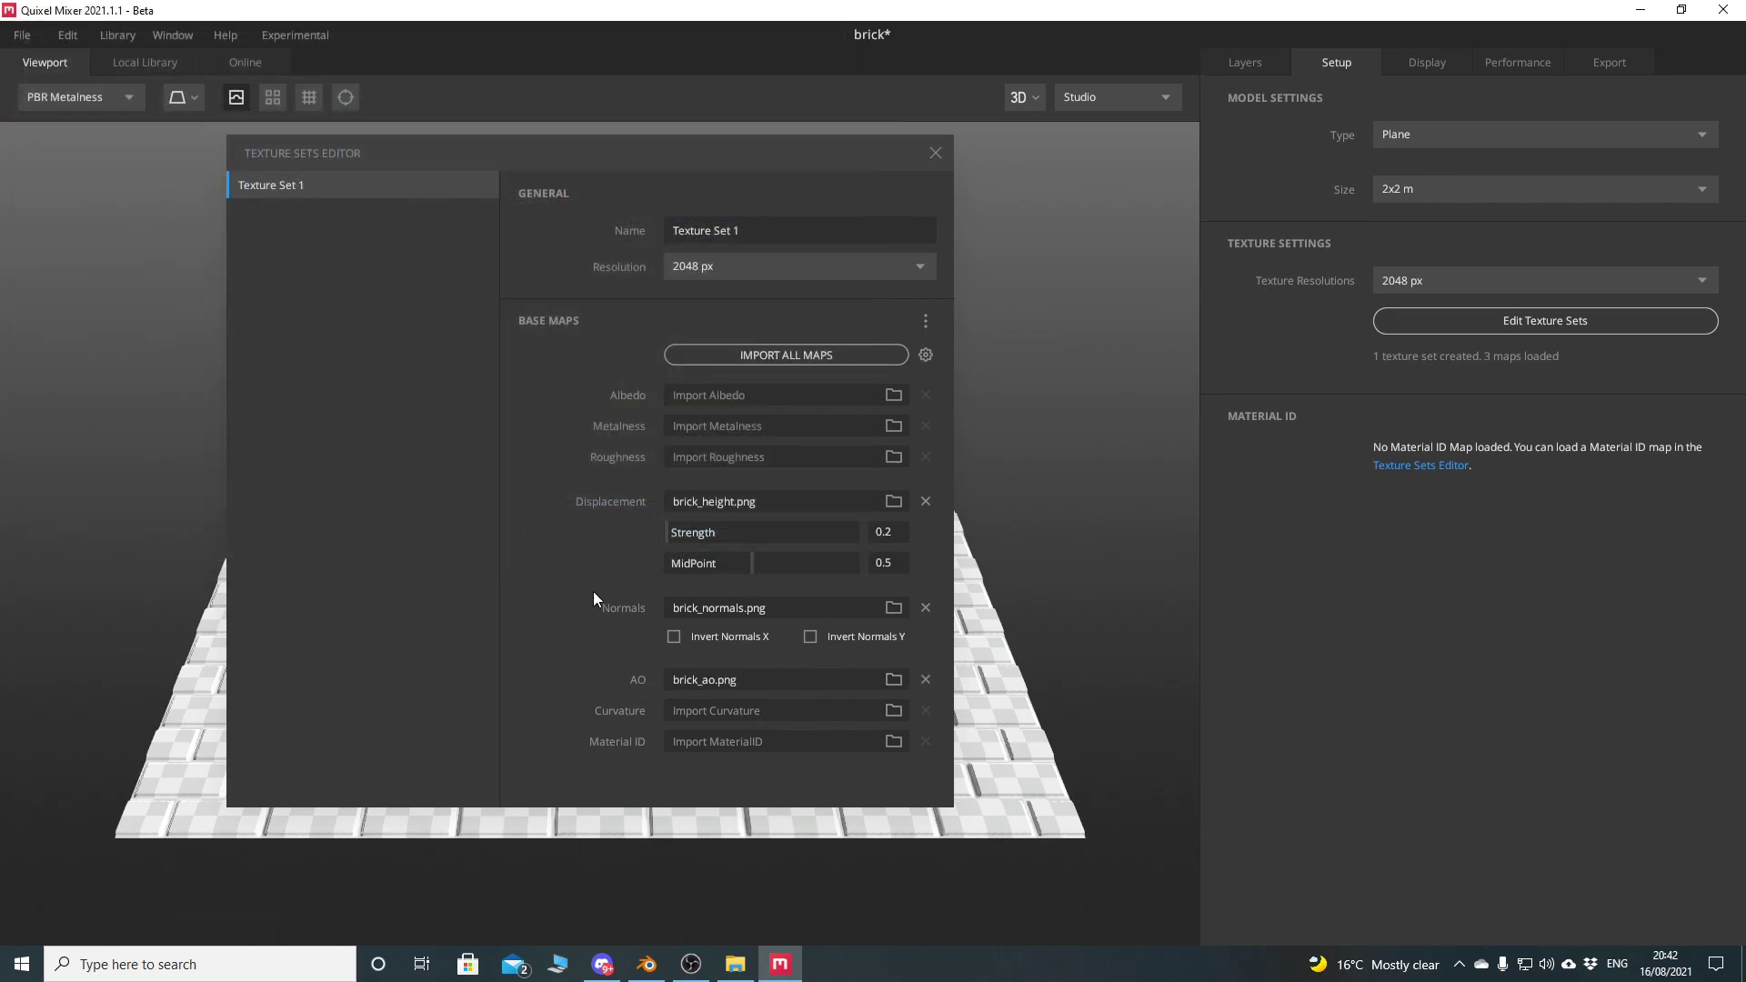
# Load brick_curvature.png as the curvature map and brick_matID.png as the material ID map, and close the texture sets editor
pyautogui.click(894, 711)
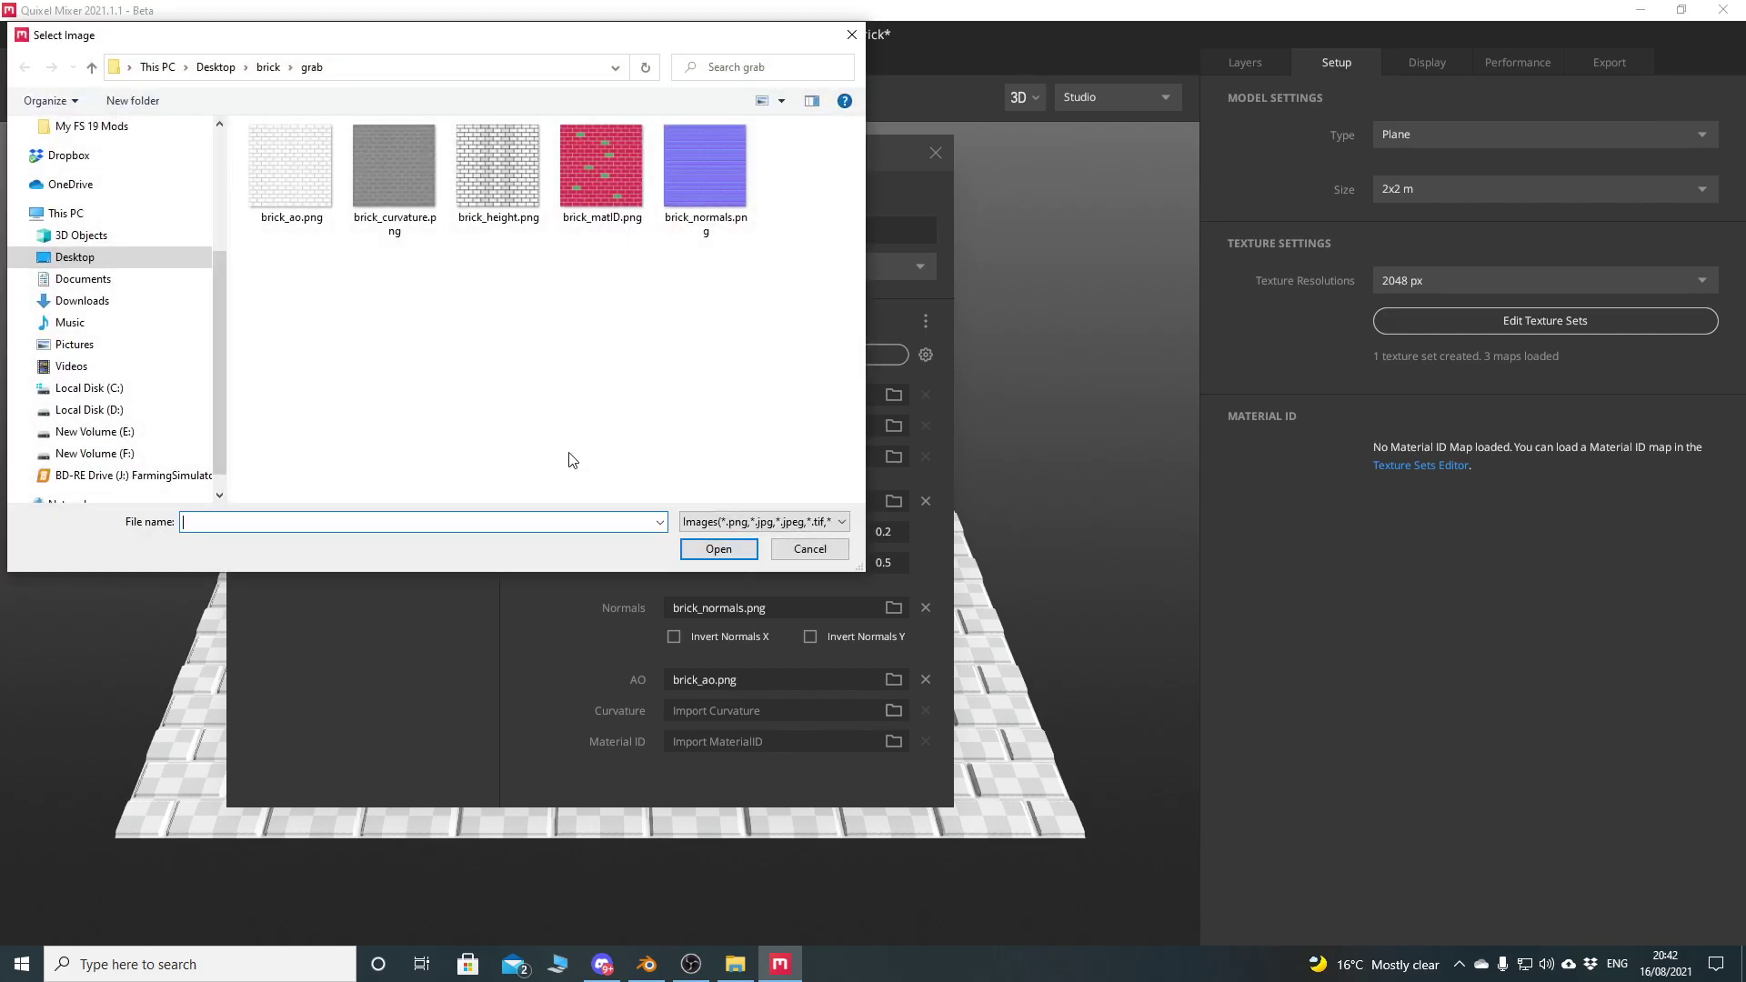
pyautogui.doubleClick(386, 189)
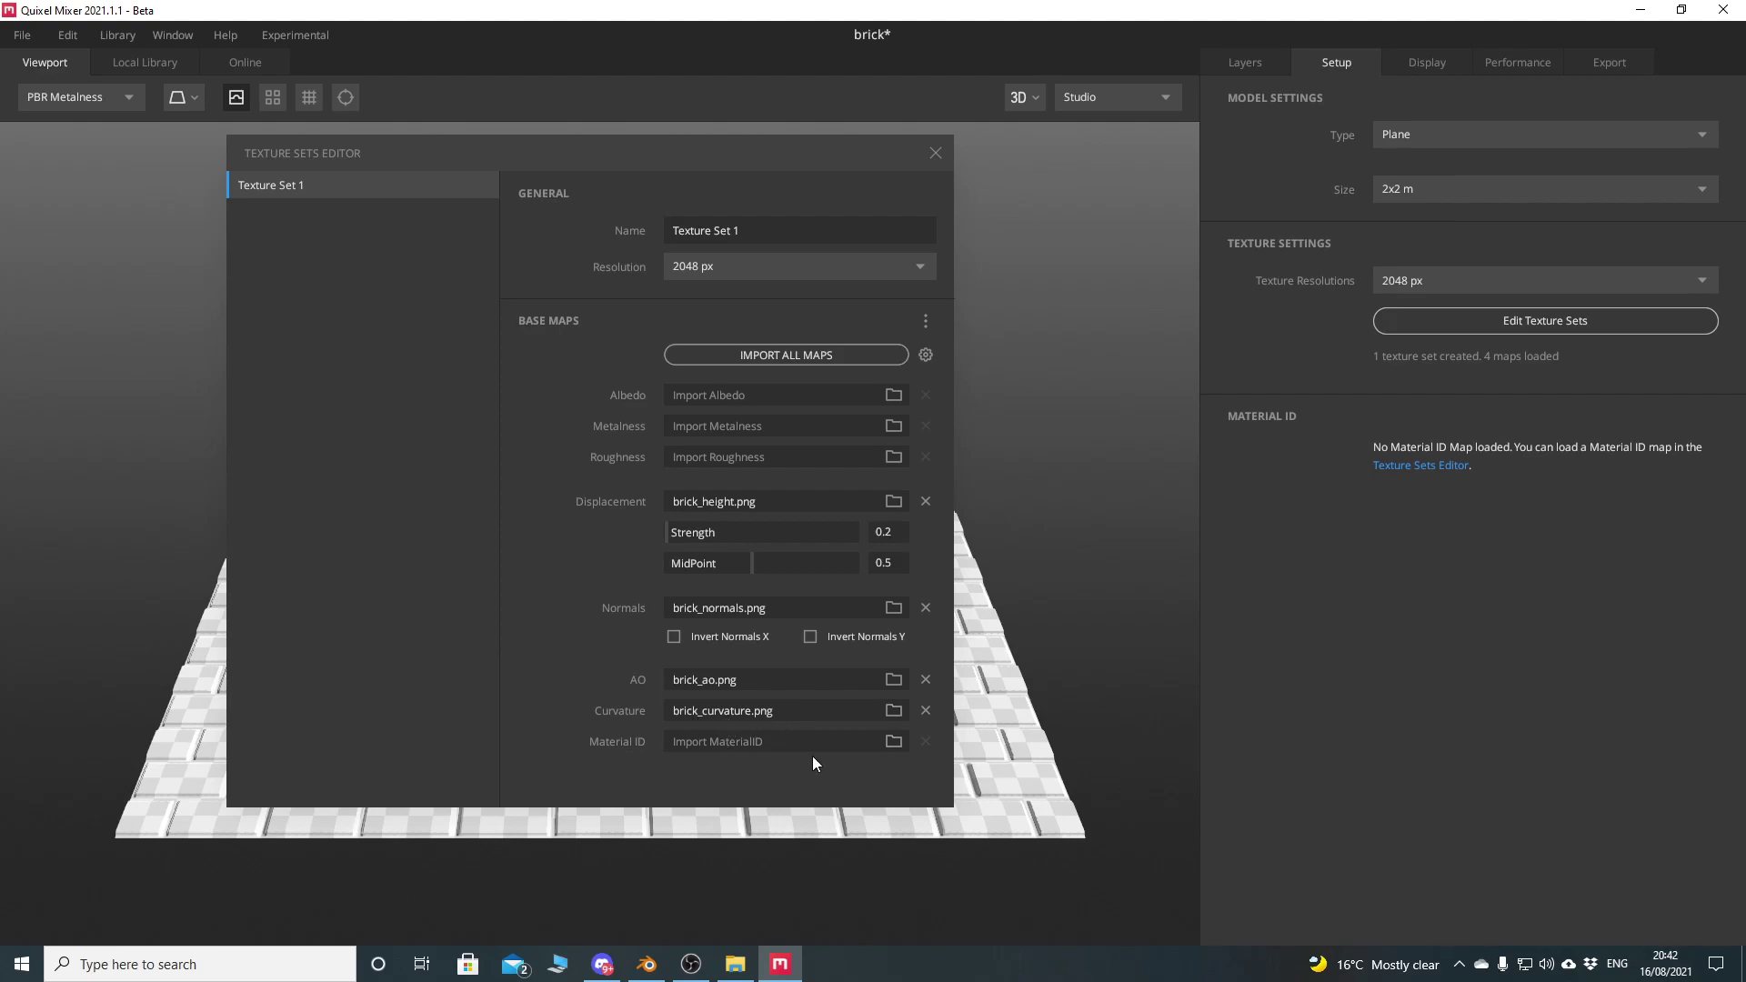
pyautogui.click(895, 741)
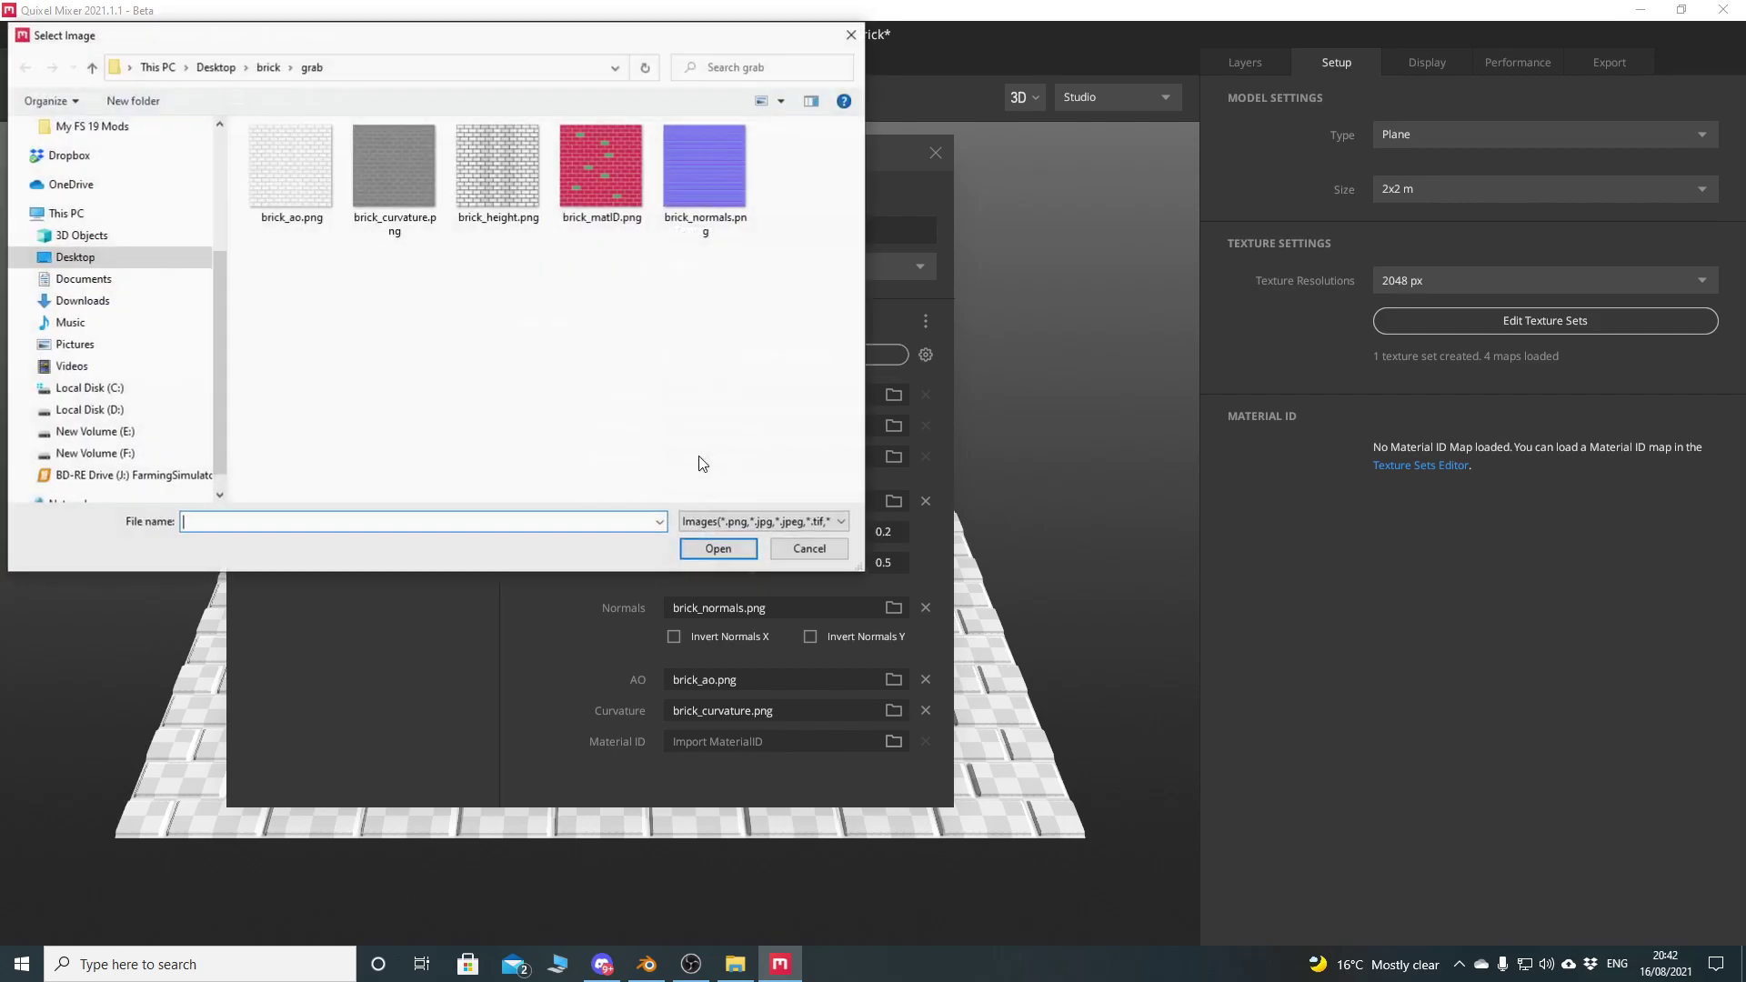
pyautogui.doubleClick(609, 191)
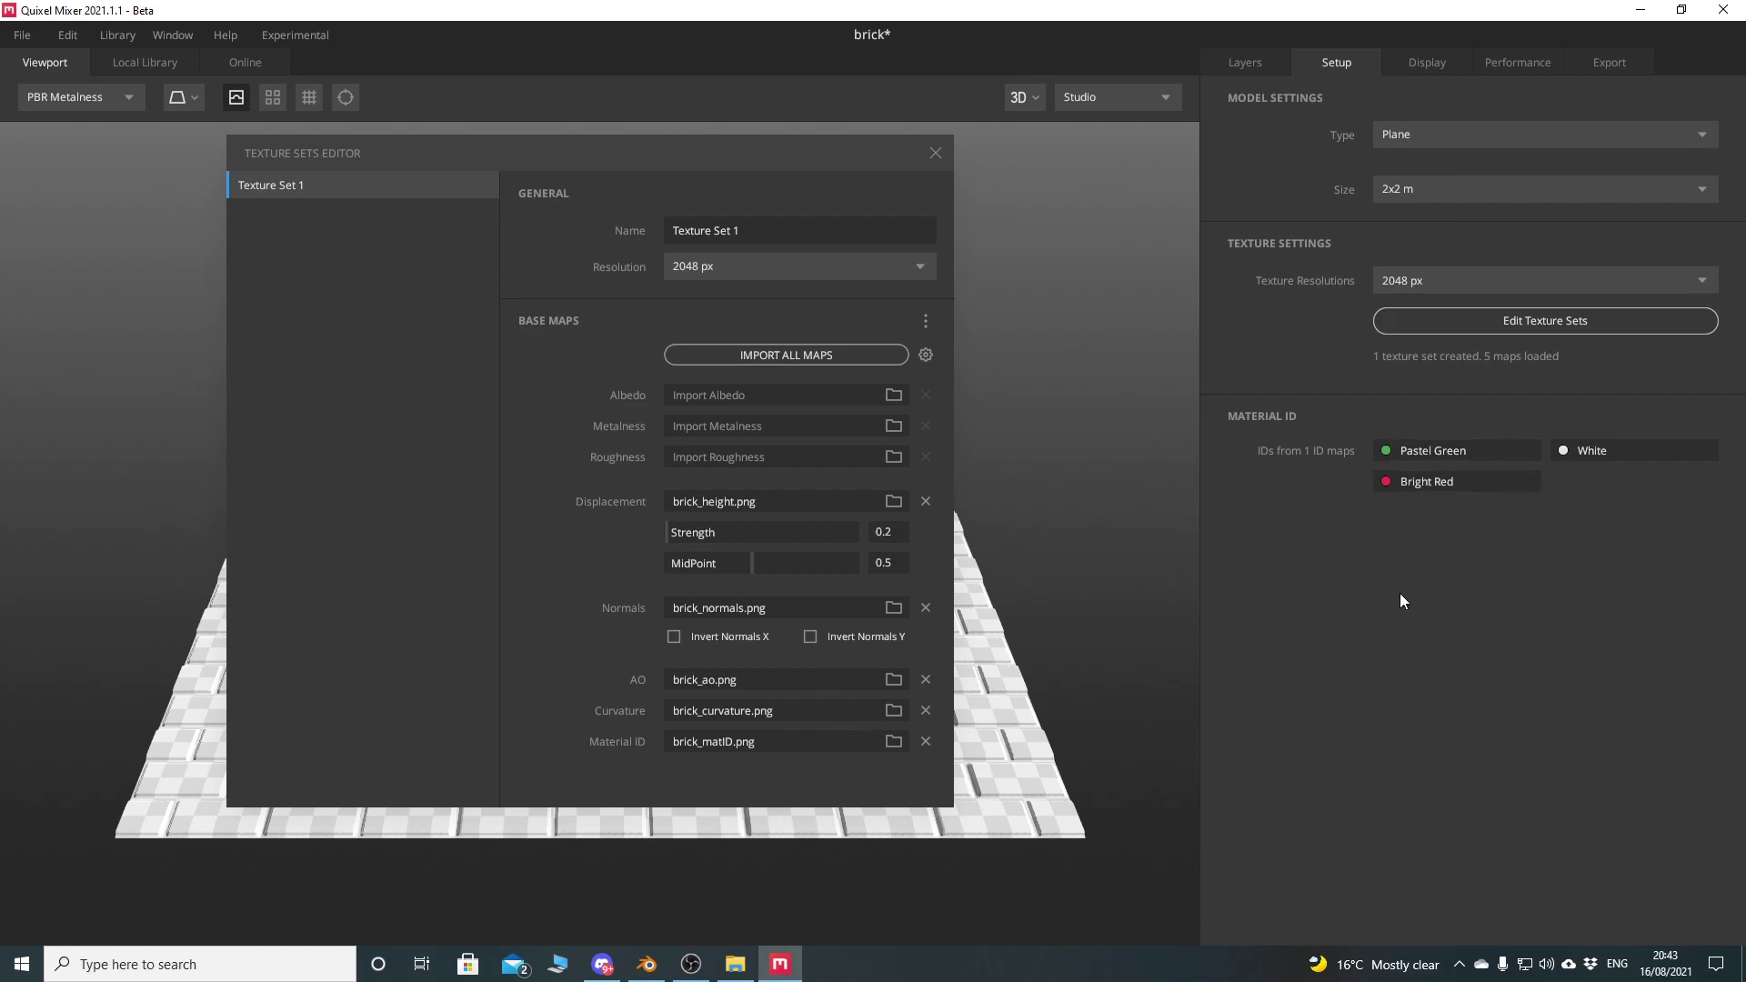
pyautogui.click(952, 183)
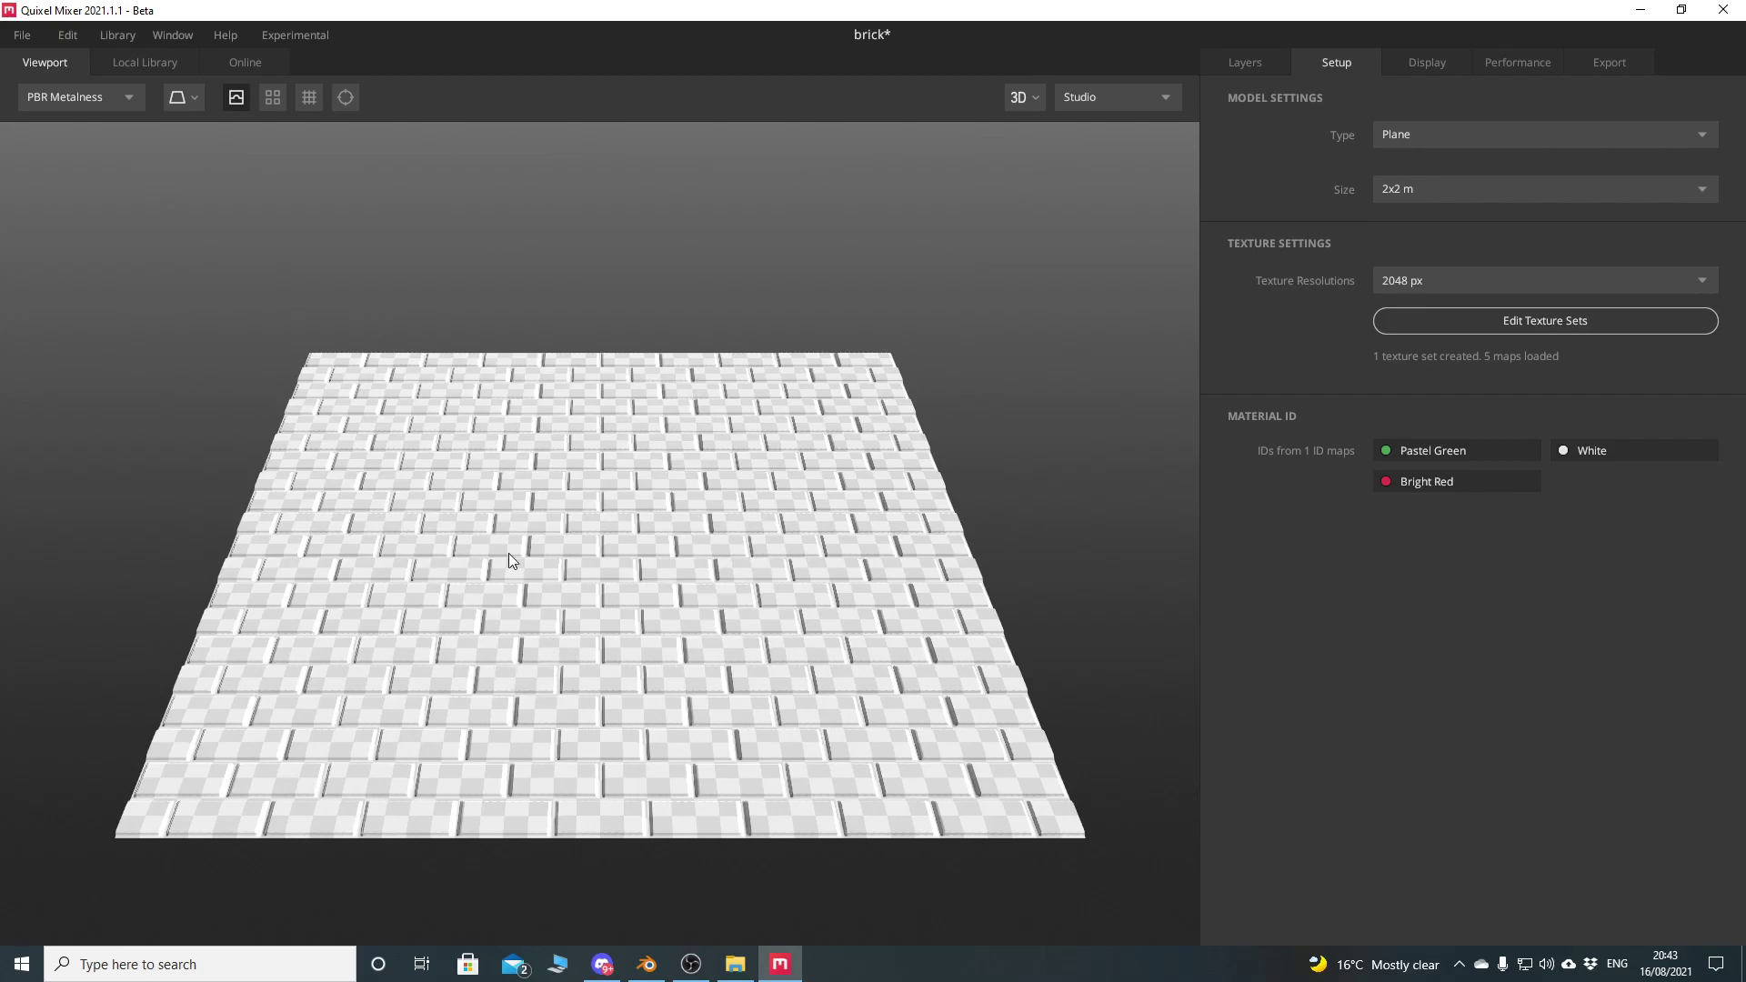
# Compare the brick plane with the displacement preview off and on, inspecting it from several angles and leaving the preview on
pyautogui.click(233, 100)
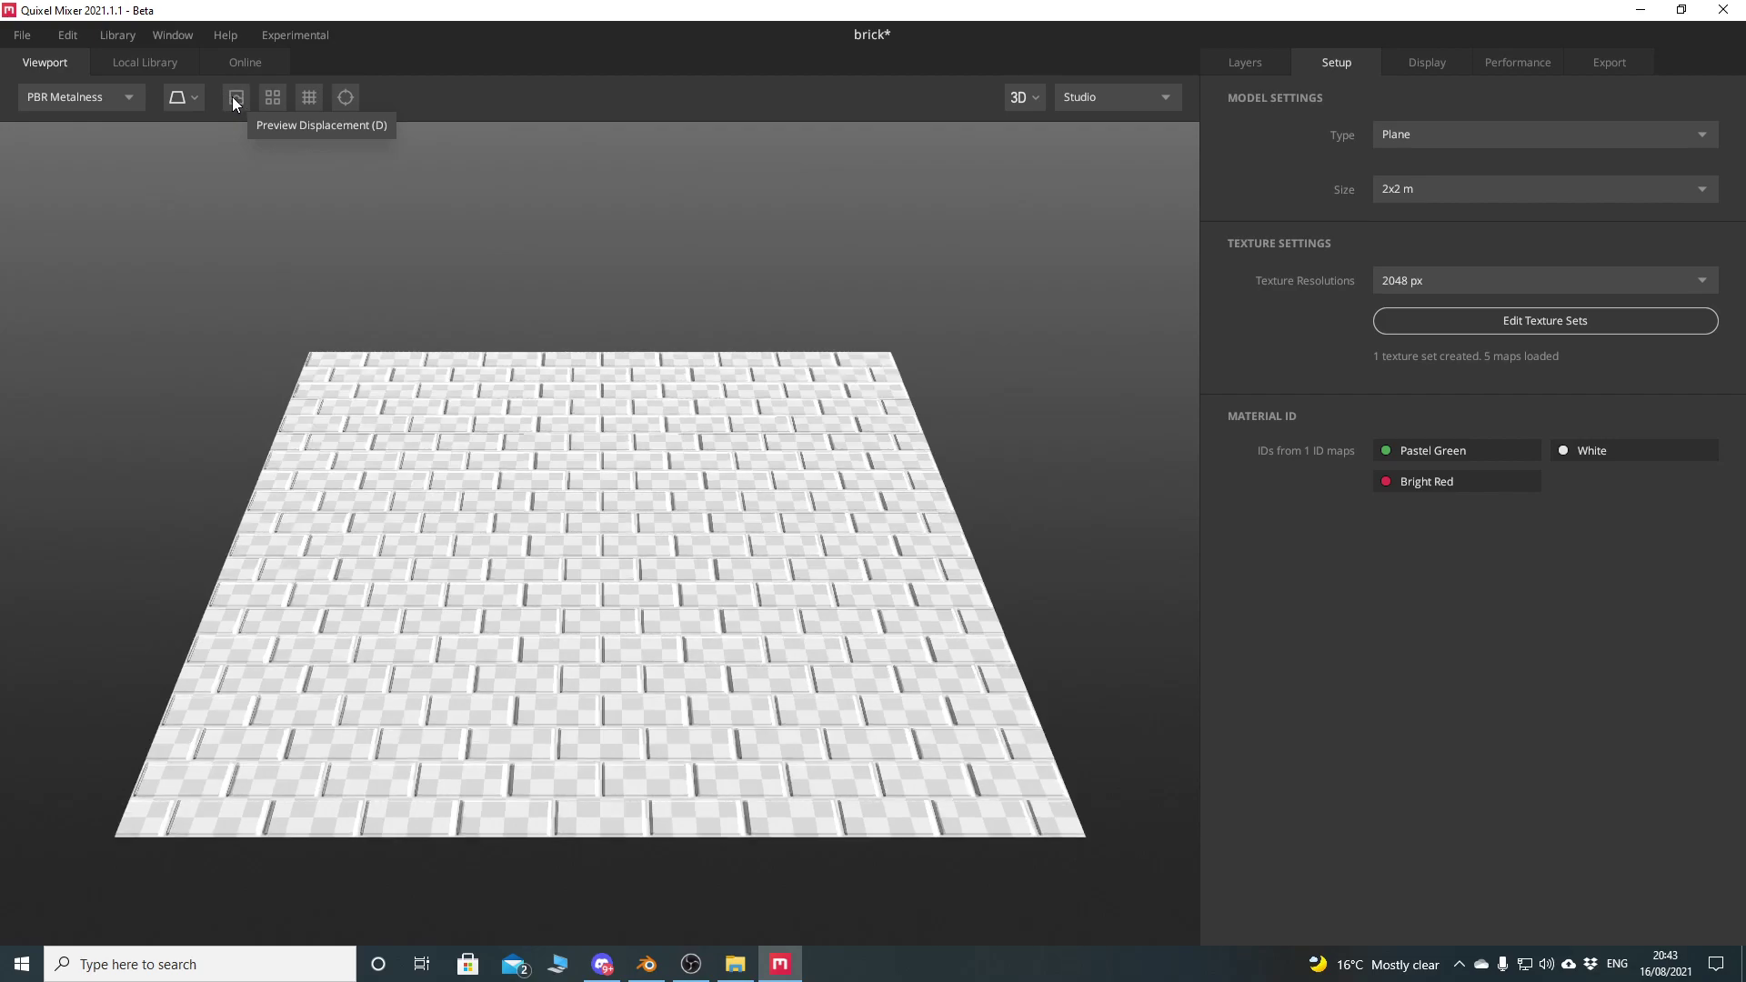
pyautogui.click(234, 98)
pyautogui.click(234, 98)
pyautogui.click(234, 98)
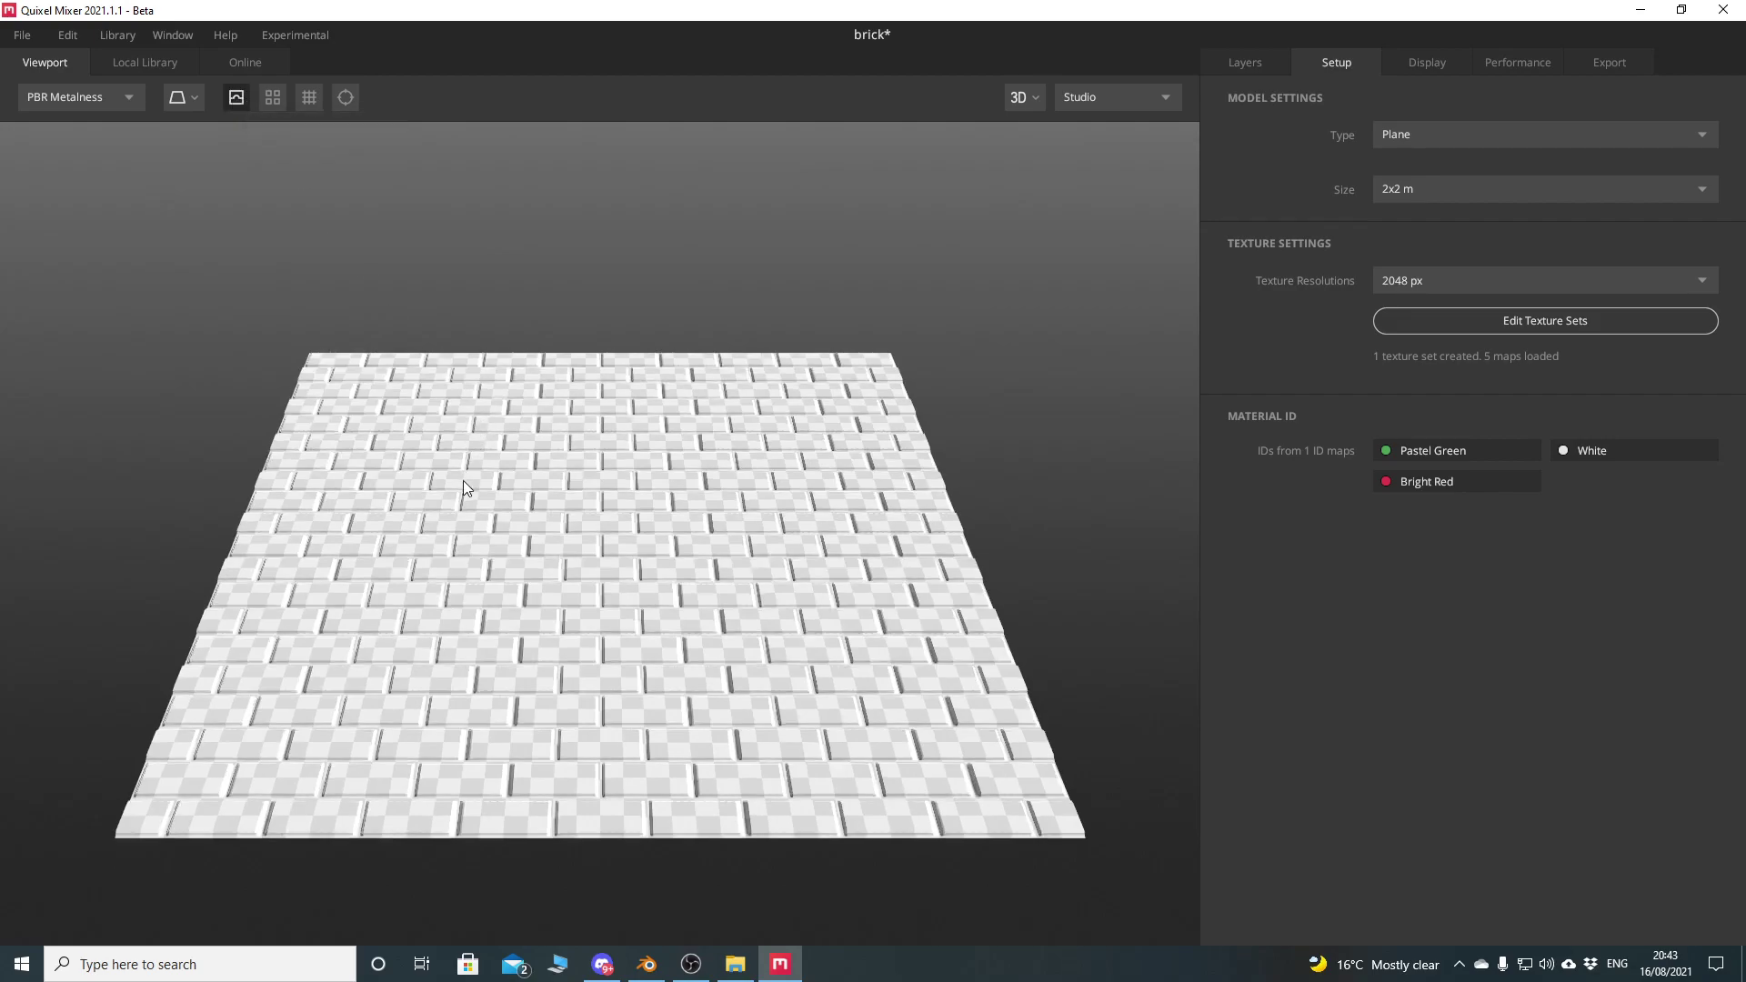
pyautogui.moveTo(512, 589); pyautogui.dragTo(687, 440)
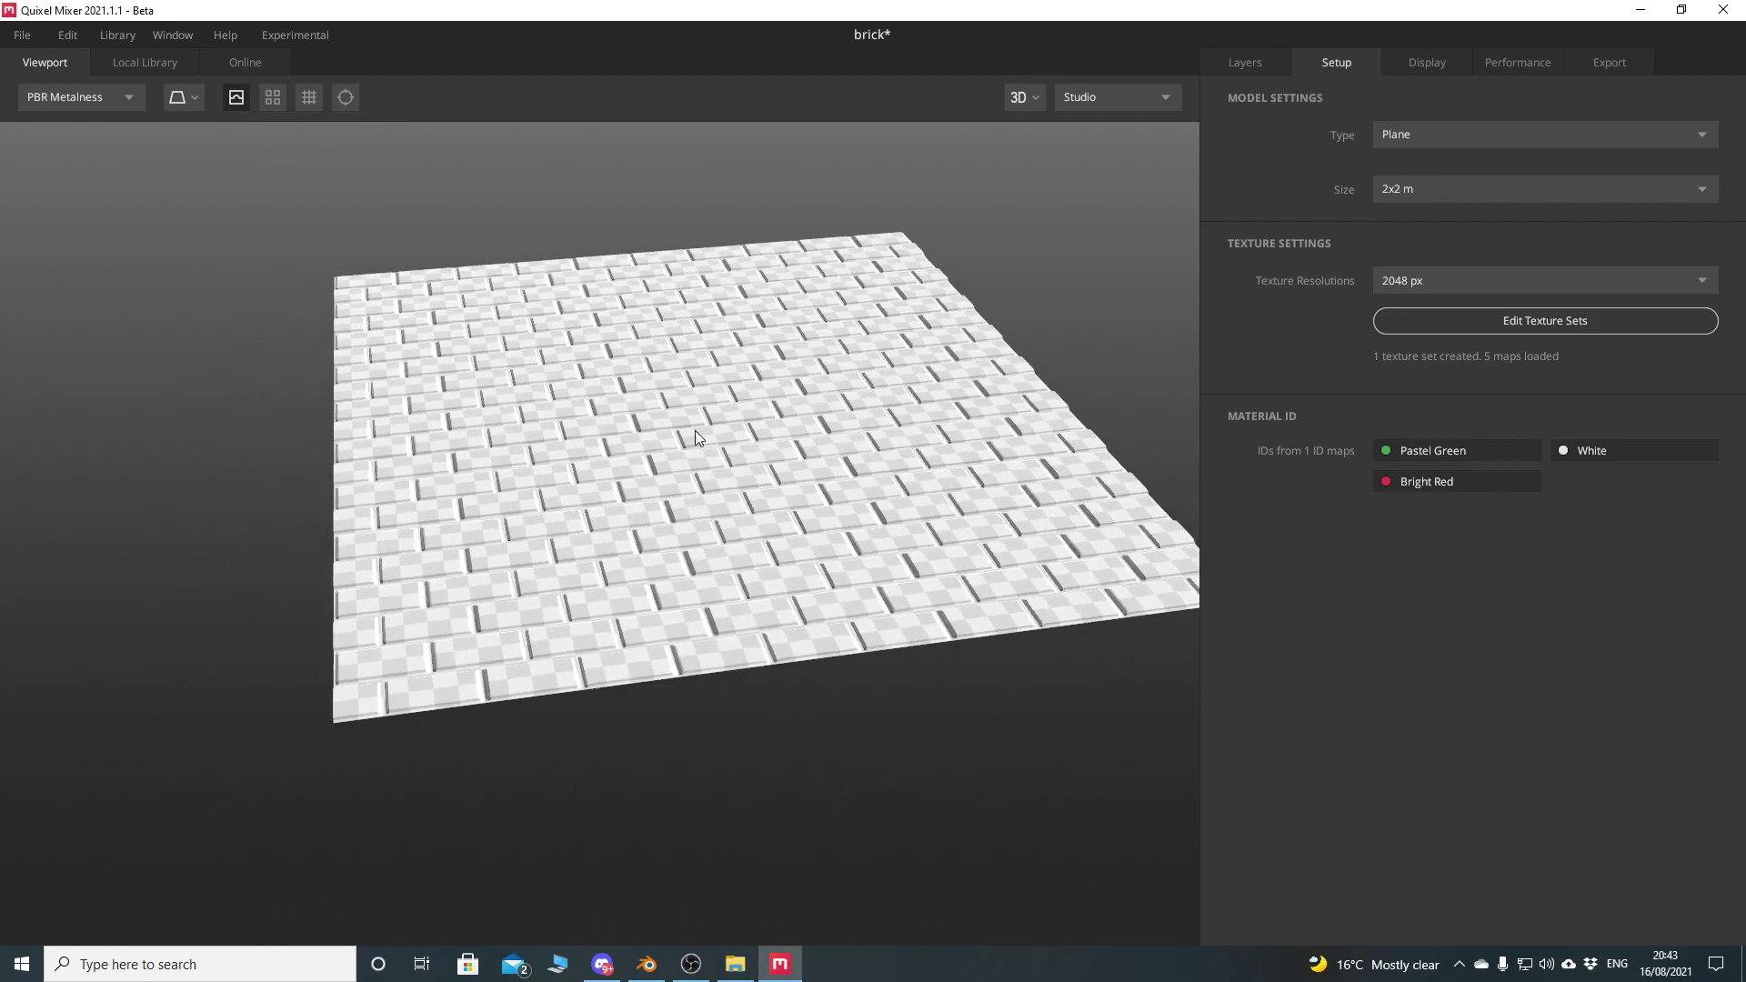
pyautogui.scroll(5, 557, 625)
pyautogui.scroll(-5, 556, 625)
pyautogui.moveTo(637, 586); pyautogui.dragTo(623, 514)
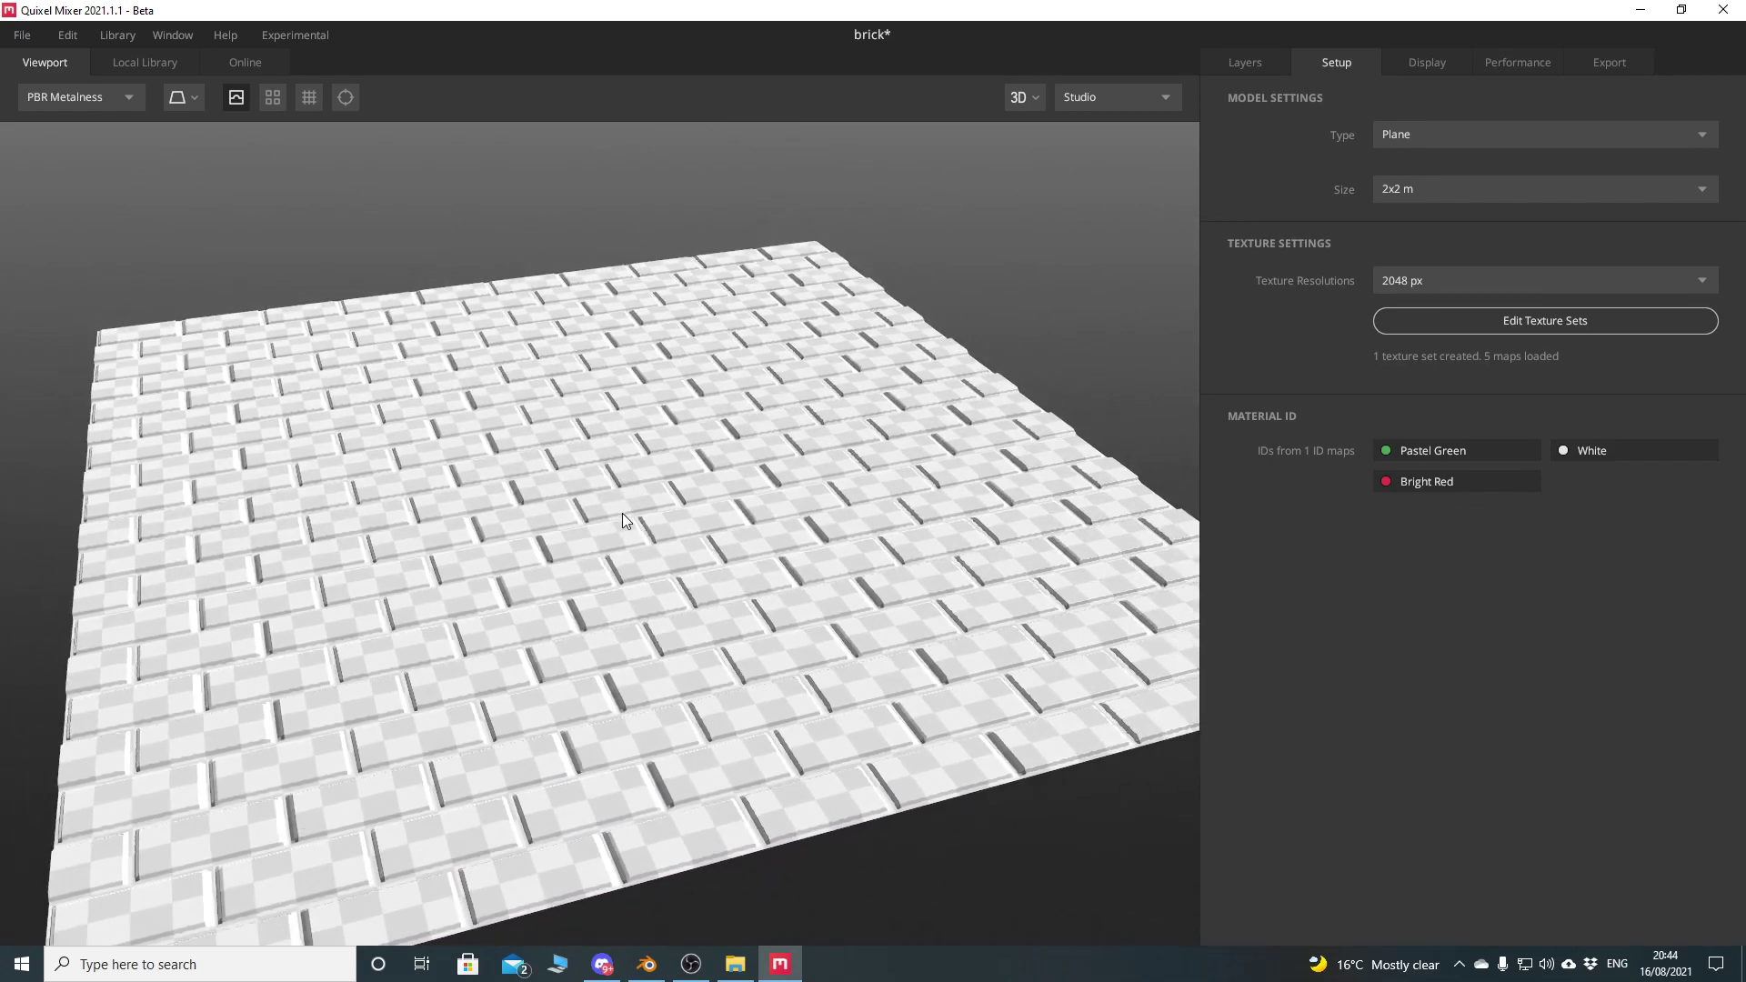
pyautogui.moveTo(652, 571)
pyautogui.mouseDown()
pyautogui.moveTo(622, 550)
pyautogui.moveTo(648, 564)
pyautogui.moveTo(619, 573)
pyautogui.moveTo(633, 530)
pyautogui.moveTo(629, 579)
pyautogui.moveTo(691, 593)
pyautogui.moveTo(670, 593)
pyautogui.mouseUp()
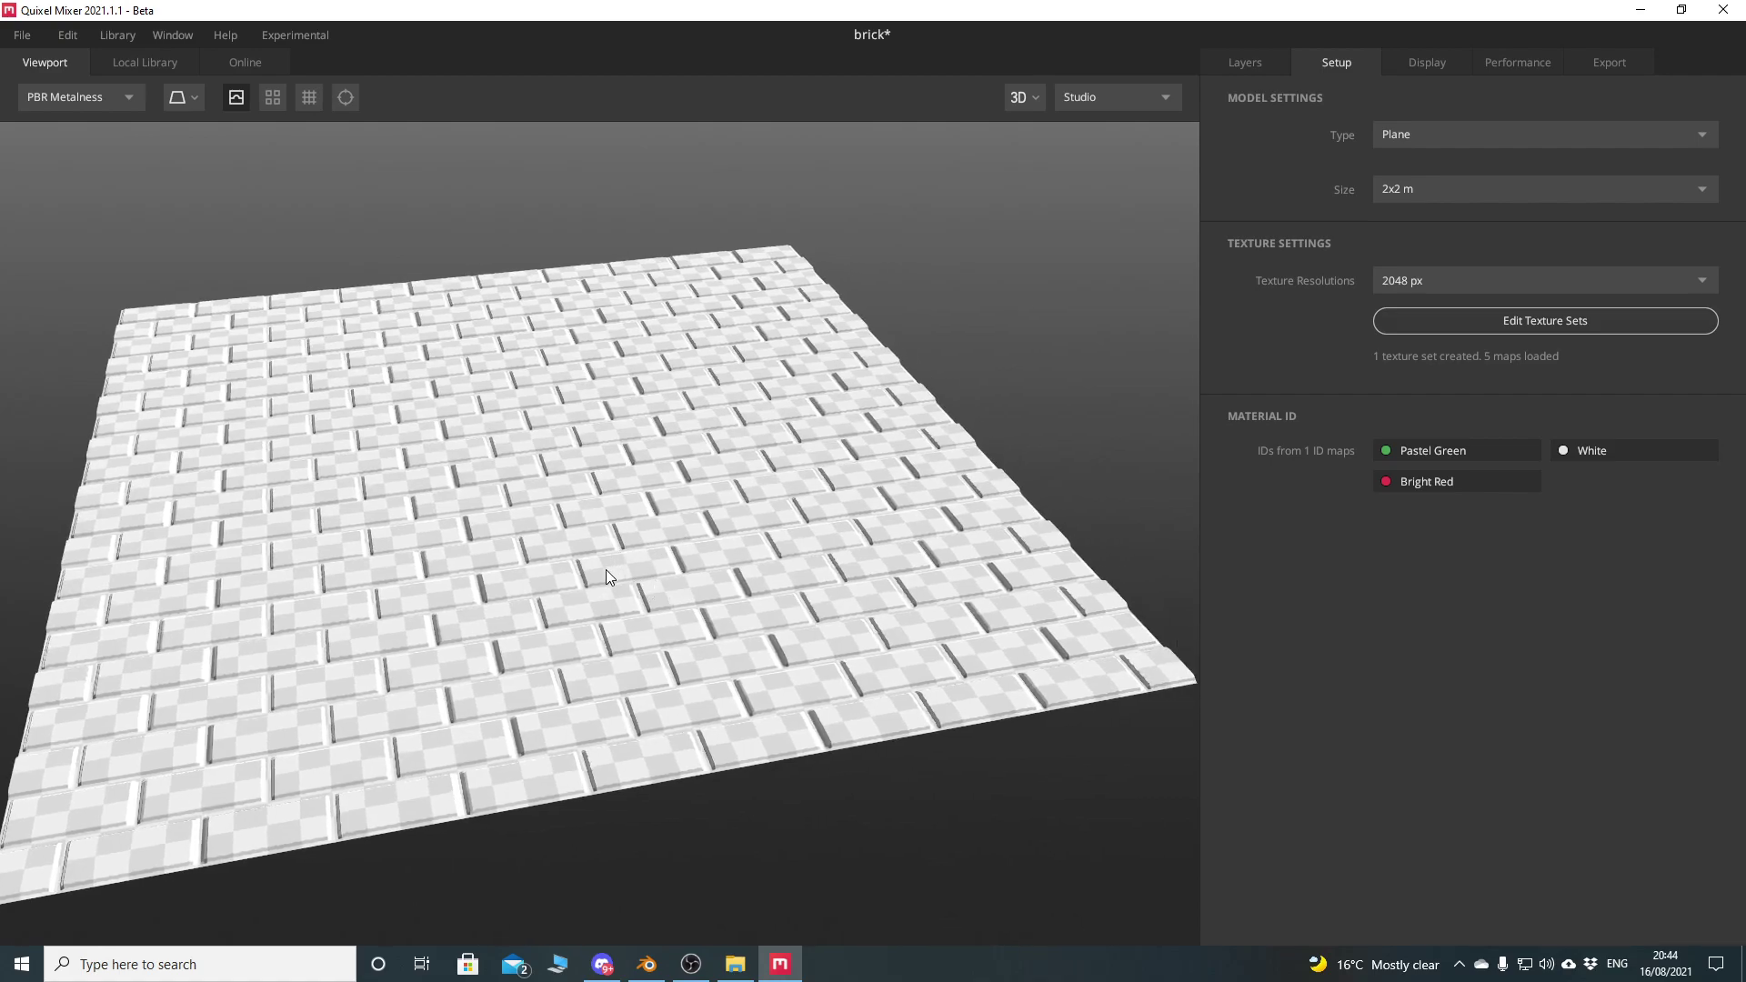
pyautogui.moveTo(501, 558); pyautogui.dragTo(582, 517)
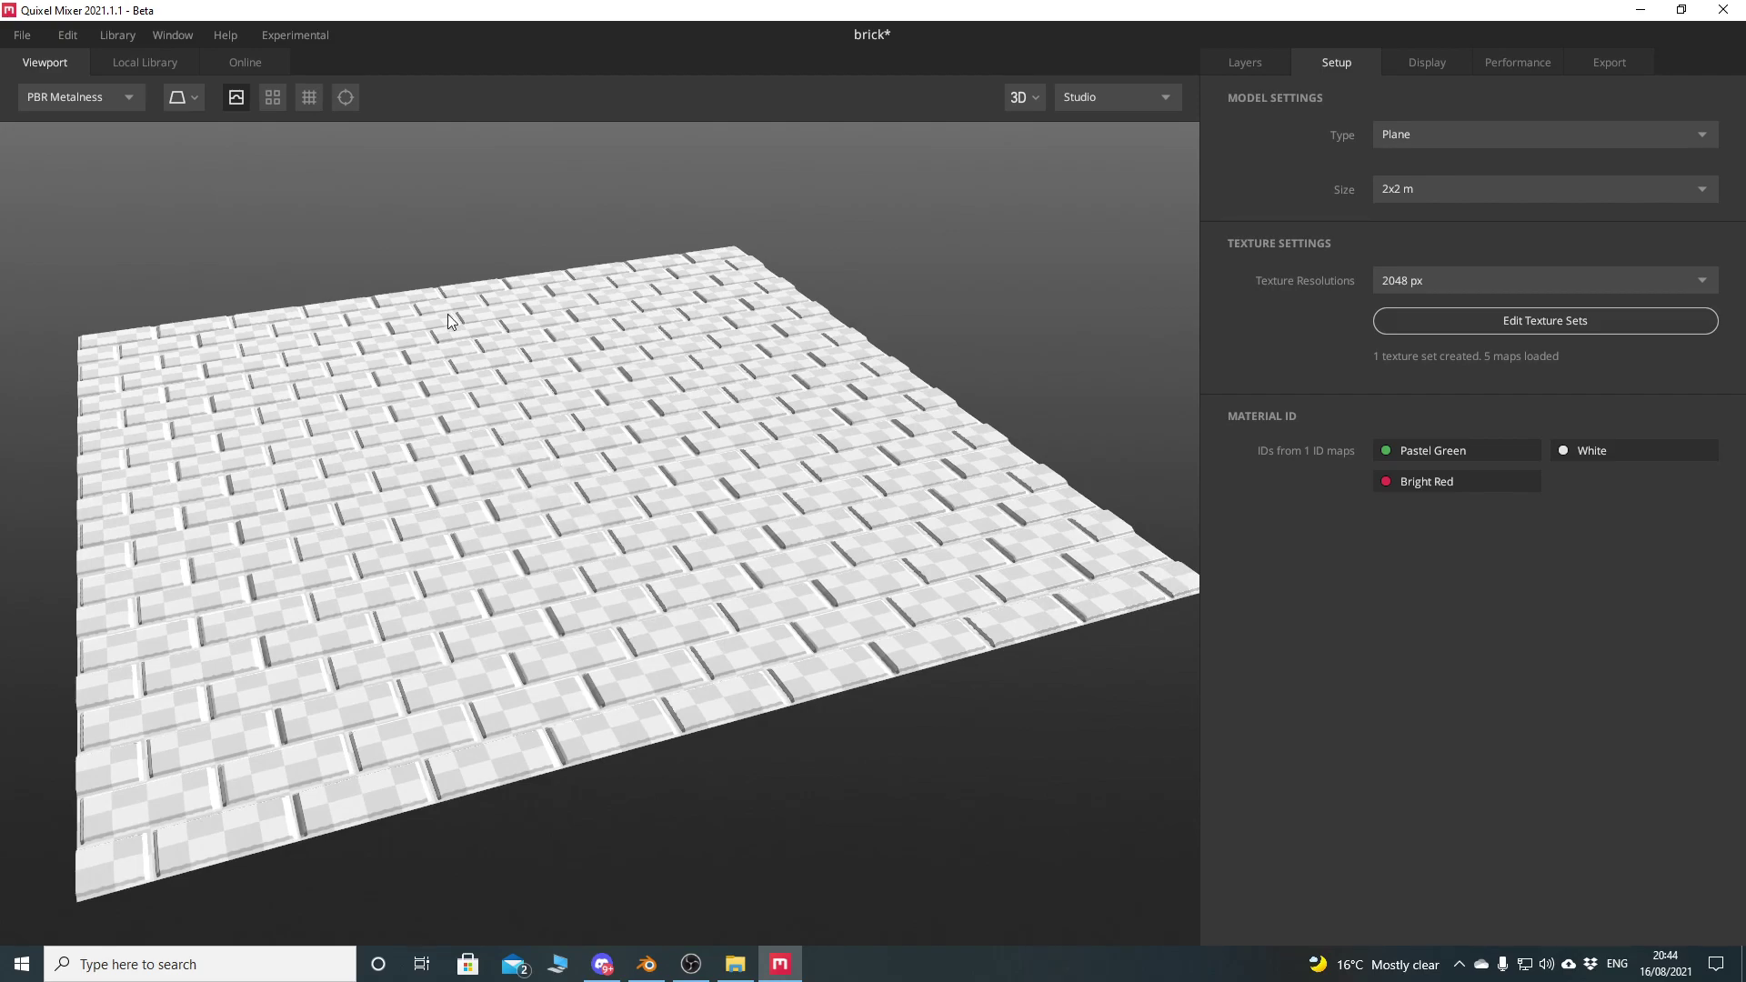
pyautogui.click(234, 98)
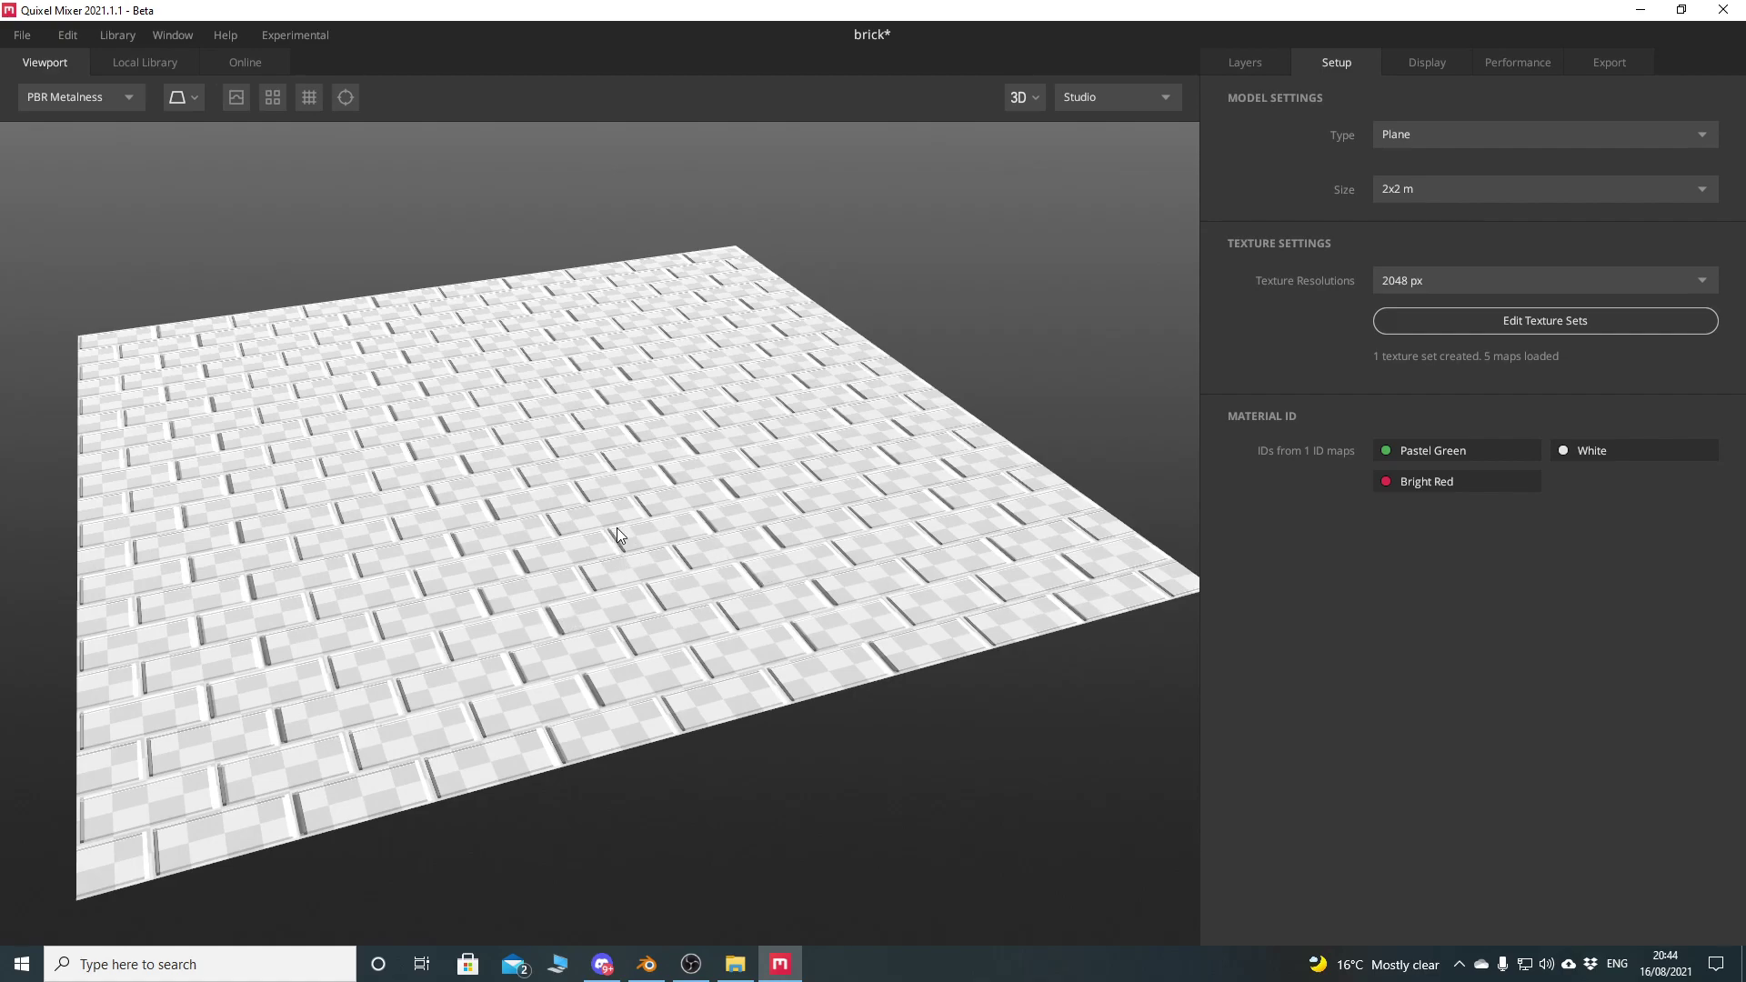
pyautogui.click(236, 98)
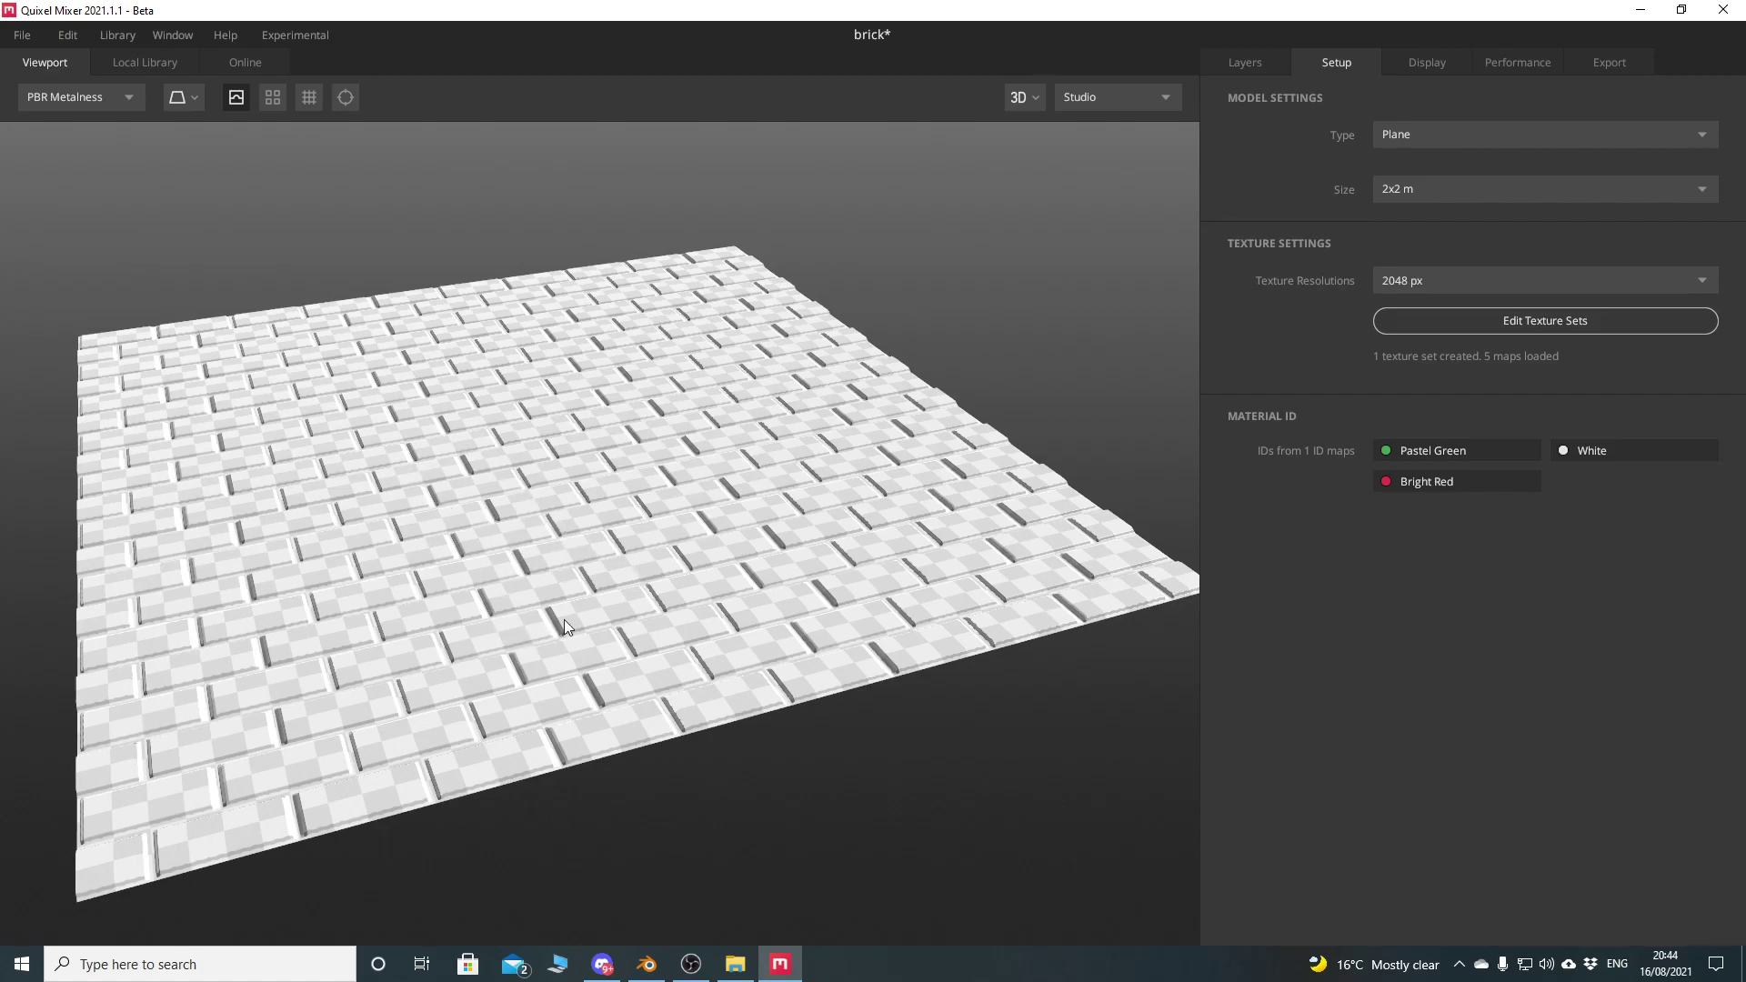
pyautogui.moveTo(584, 619); pyautogui.dragTo(626, 618)
pyautogui.moveTo(585, 542); pyautogui.dragTo(624, 553)
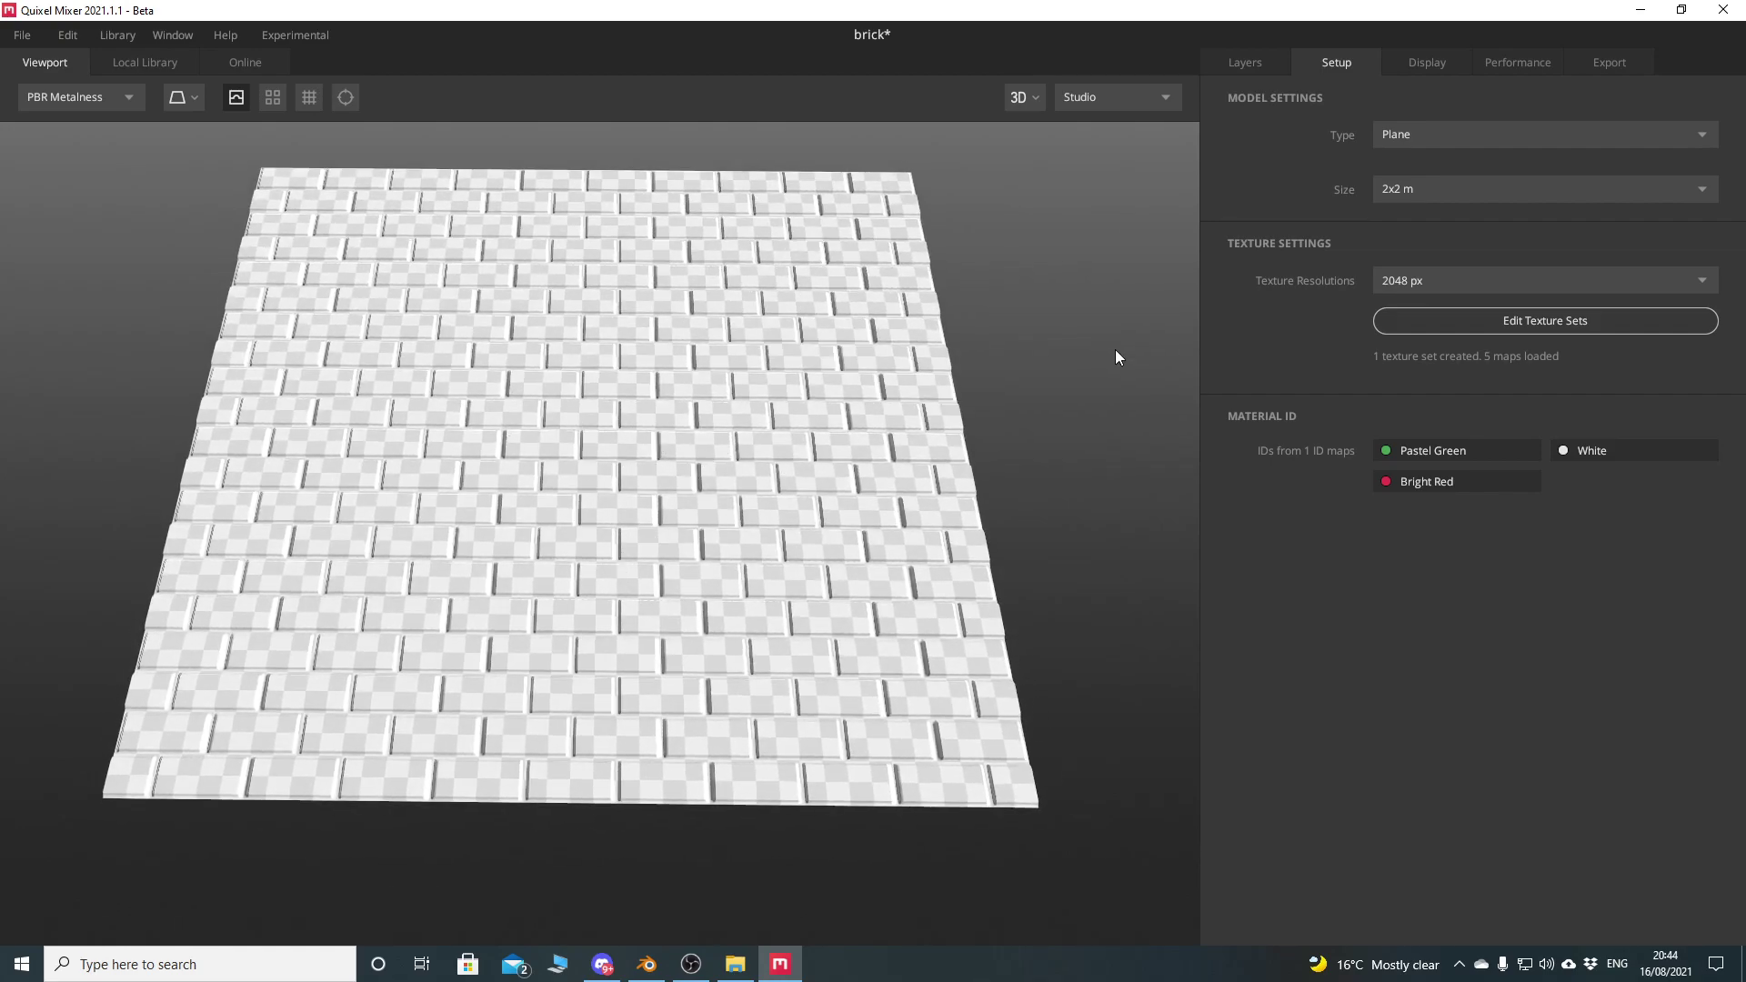
# Show the mix's layers, start adding a smart material and search the local library for "brick"
pyautogui.click(1248, 62)
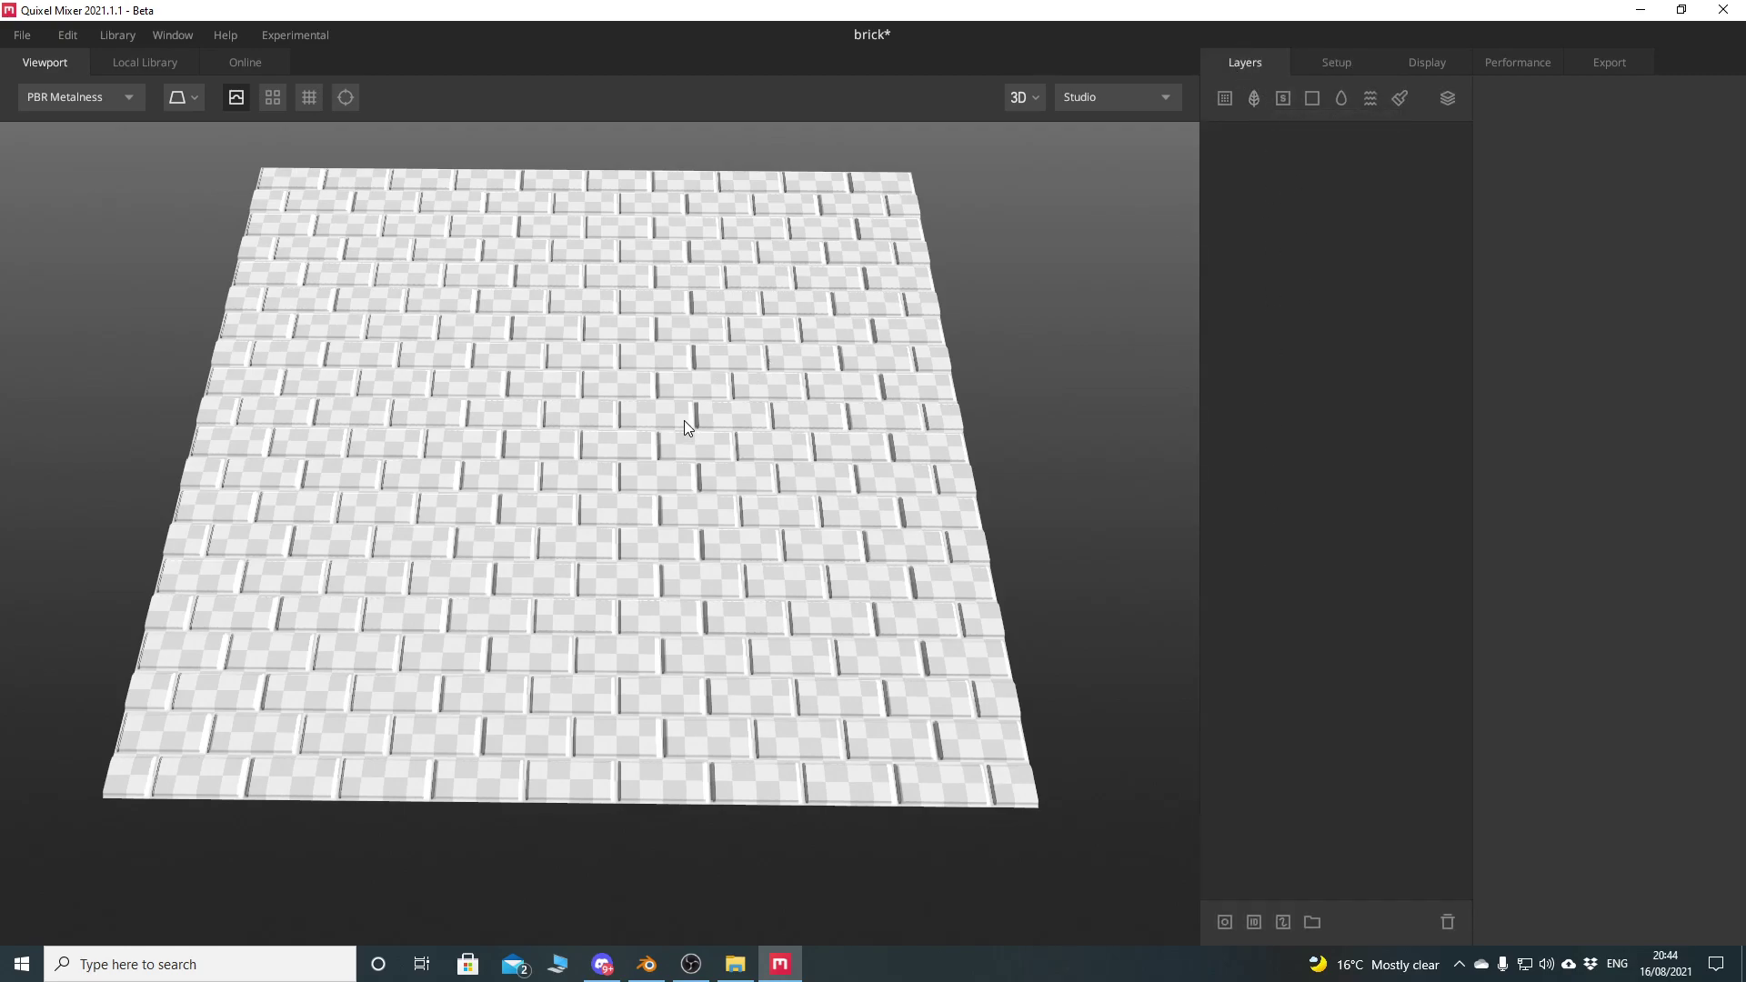
pyautogui.moveTo(647, 354); pyautogui.dragTo(644, 408, button='middle')
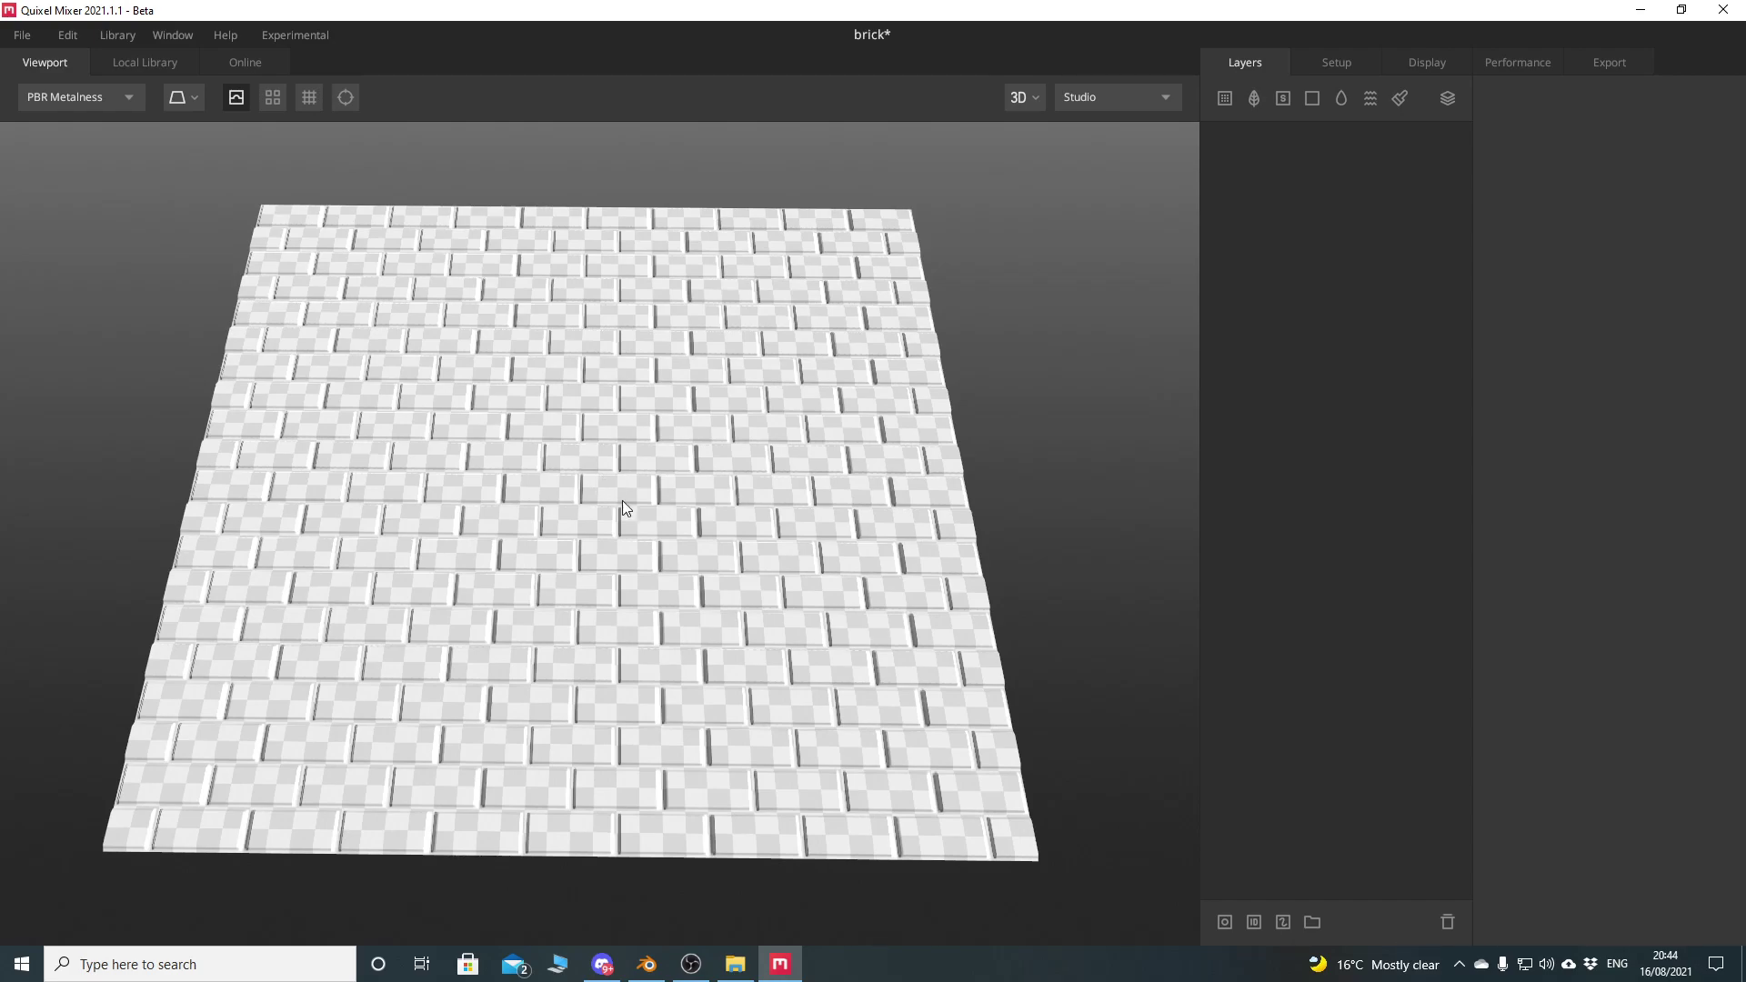
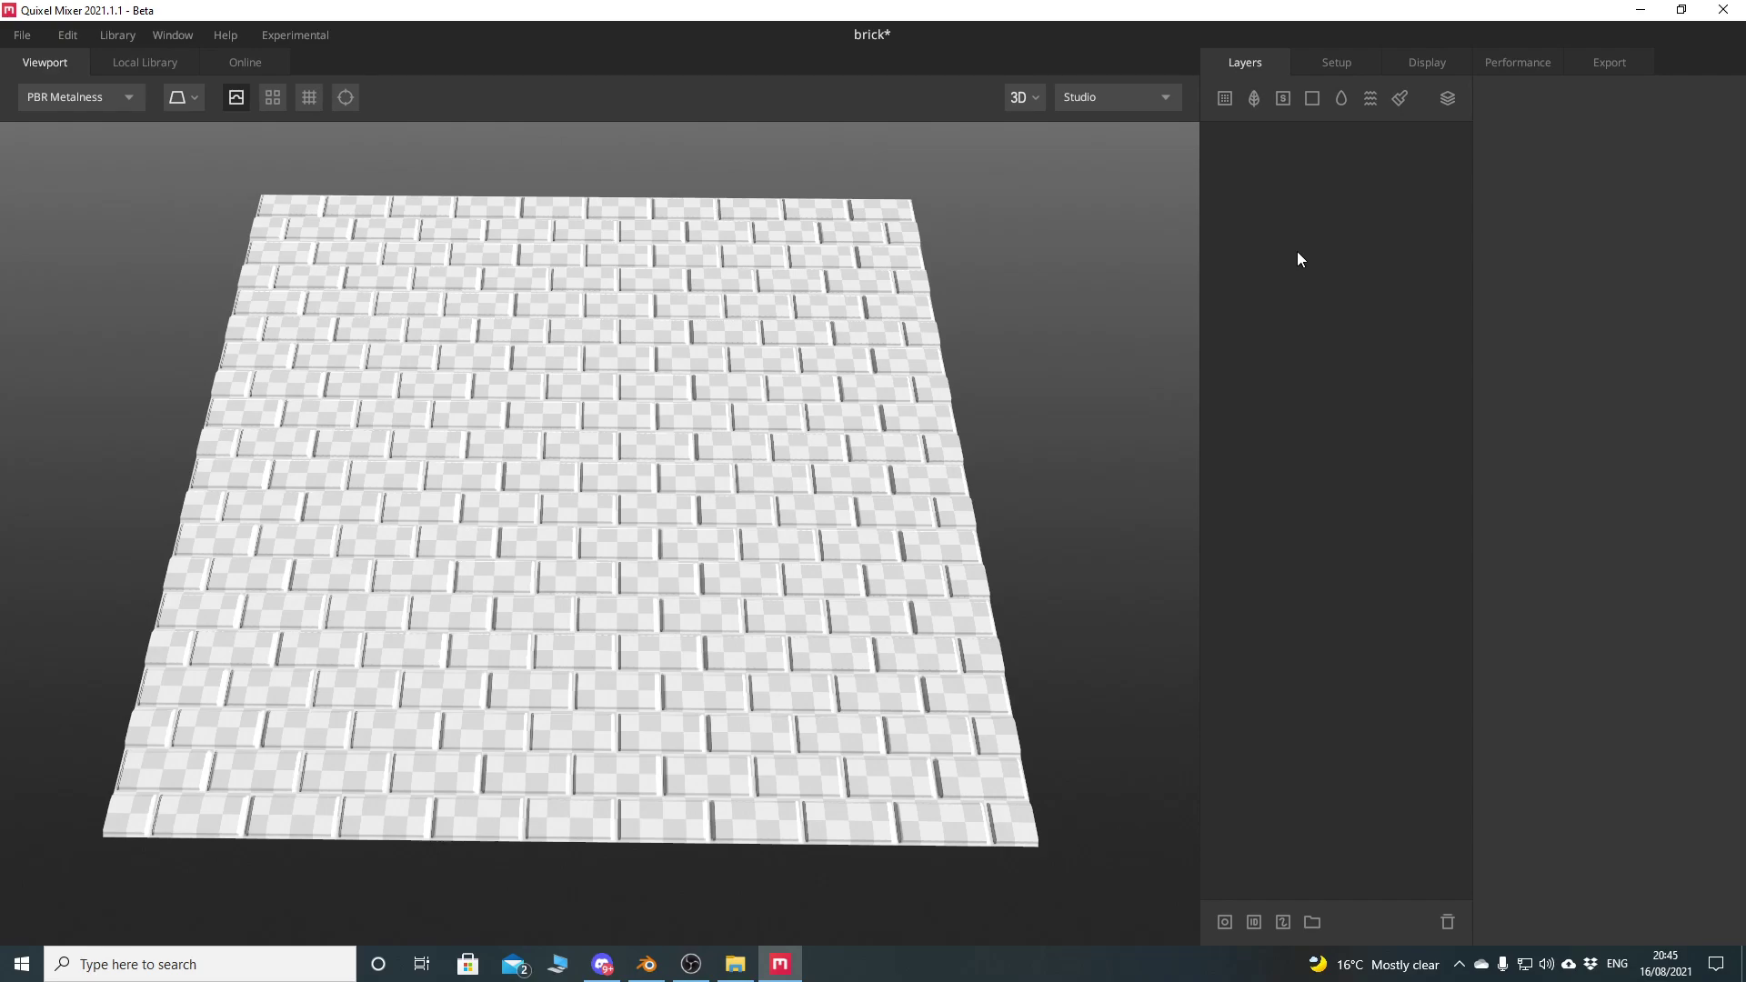
pyautogui.click(1282, 97)
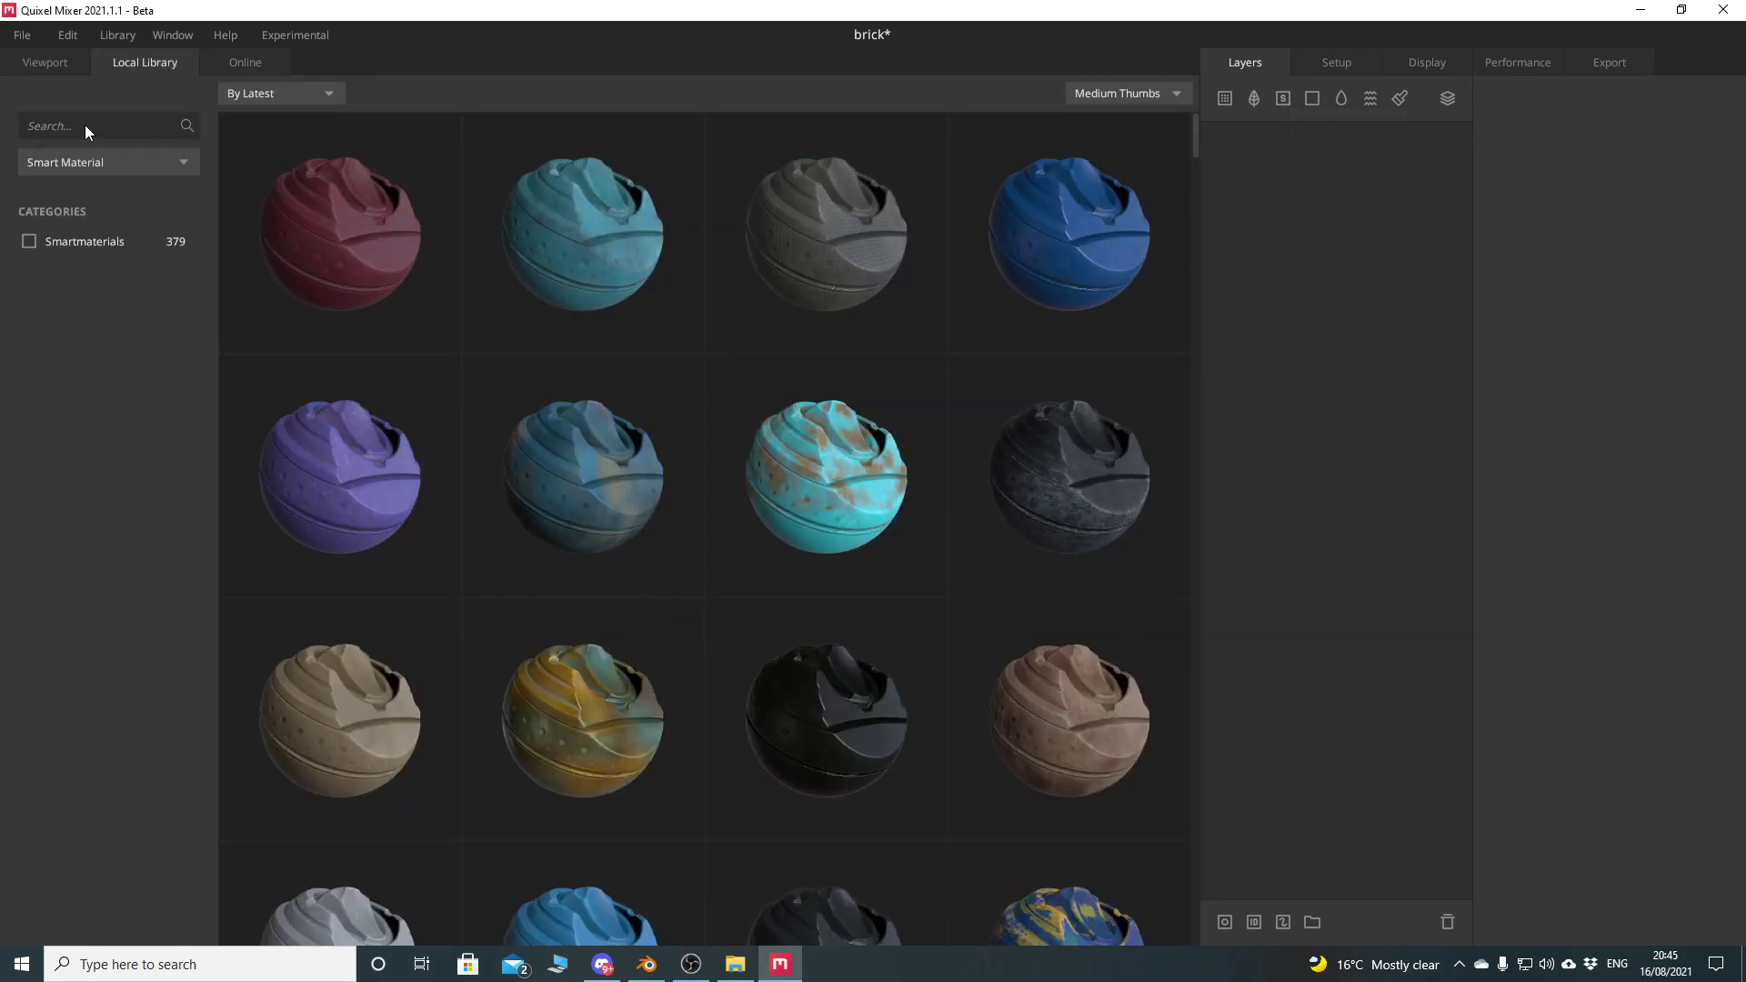
pyautogui.click(86, 126)
pyautogui.write('bric')
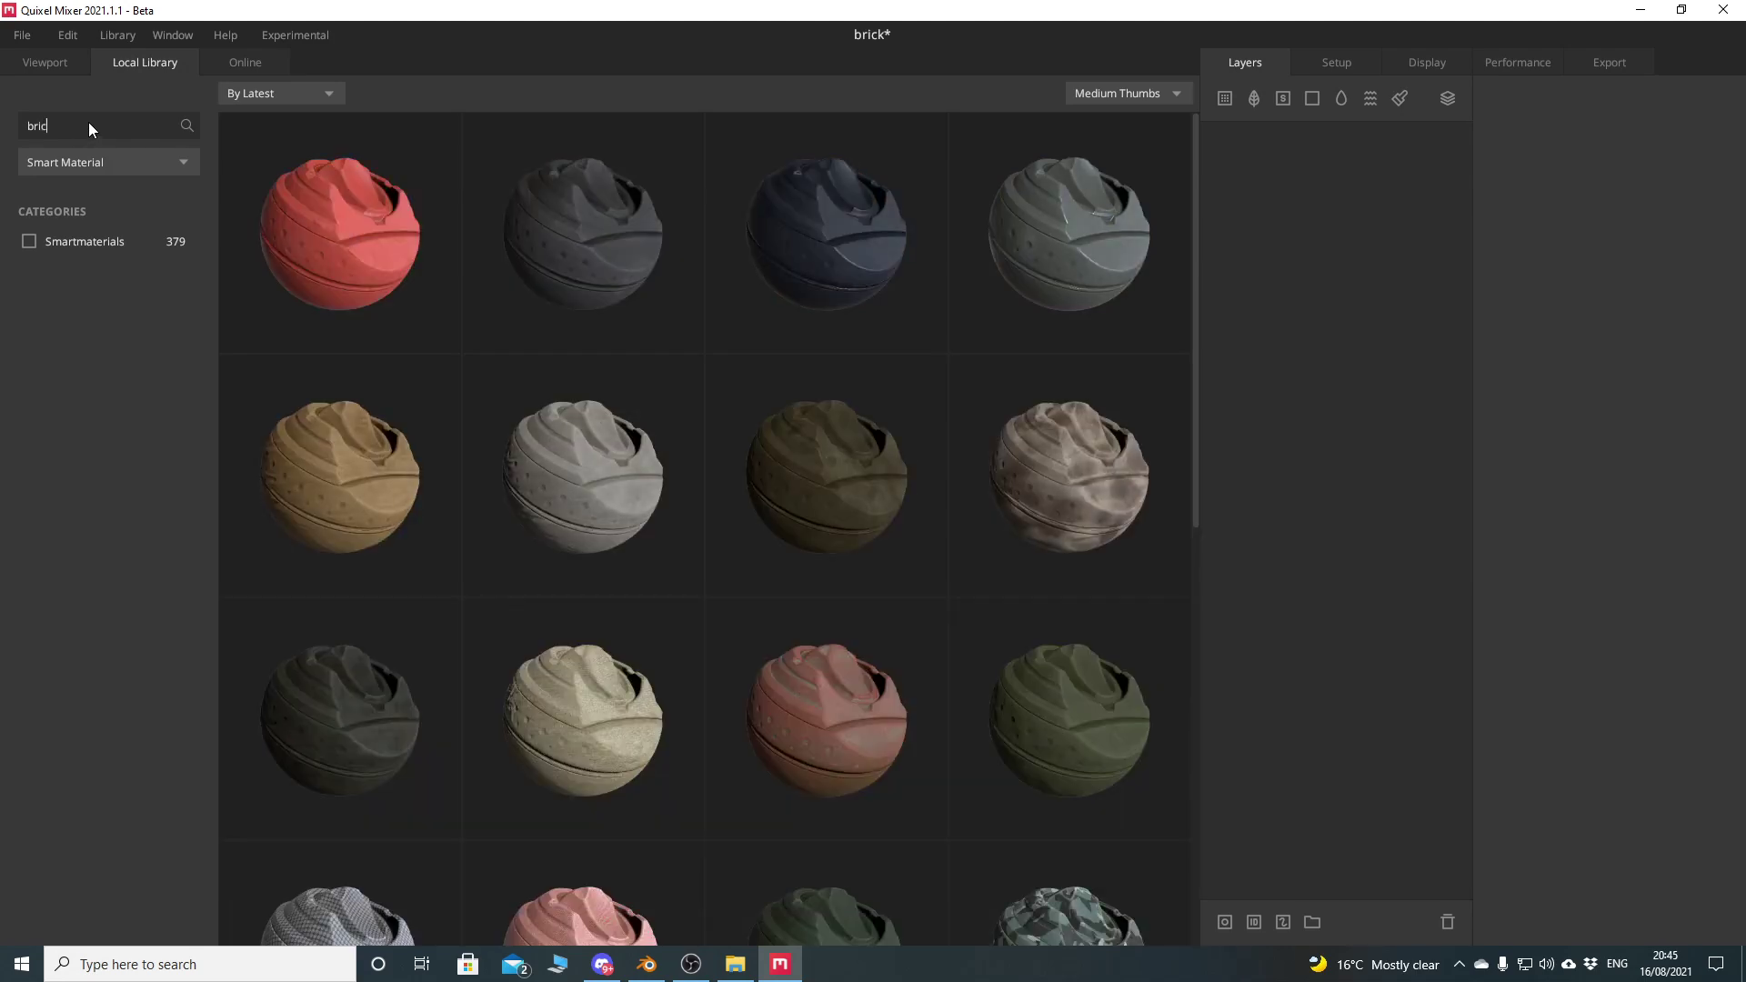
pyautogui.write('k')
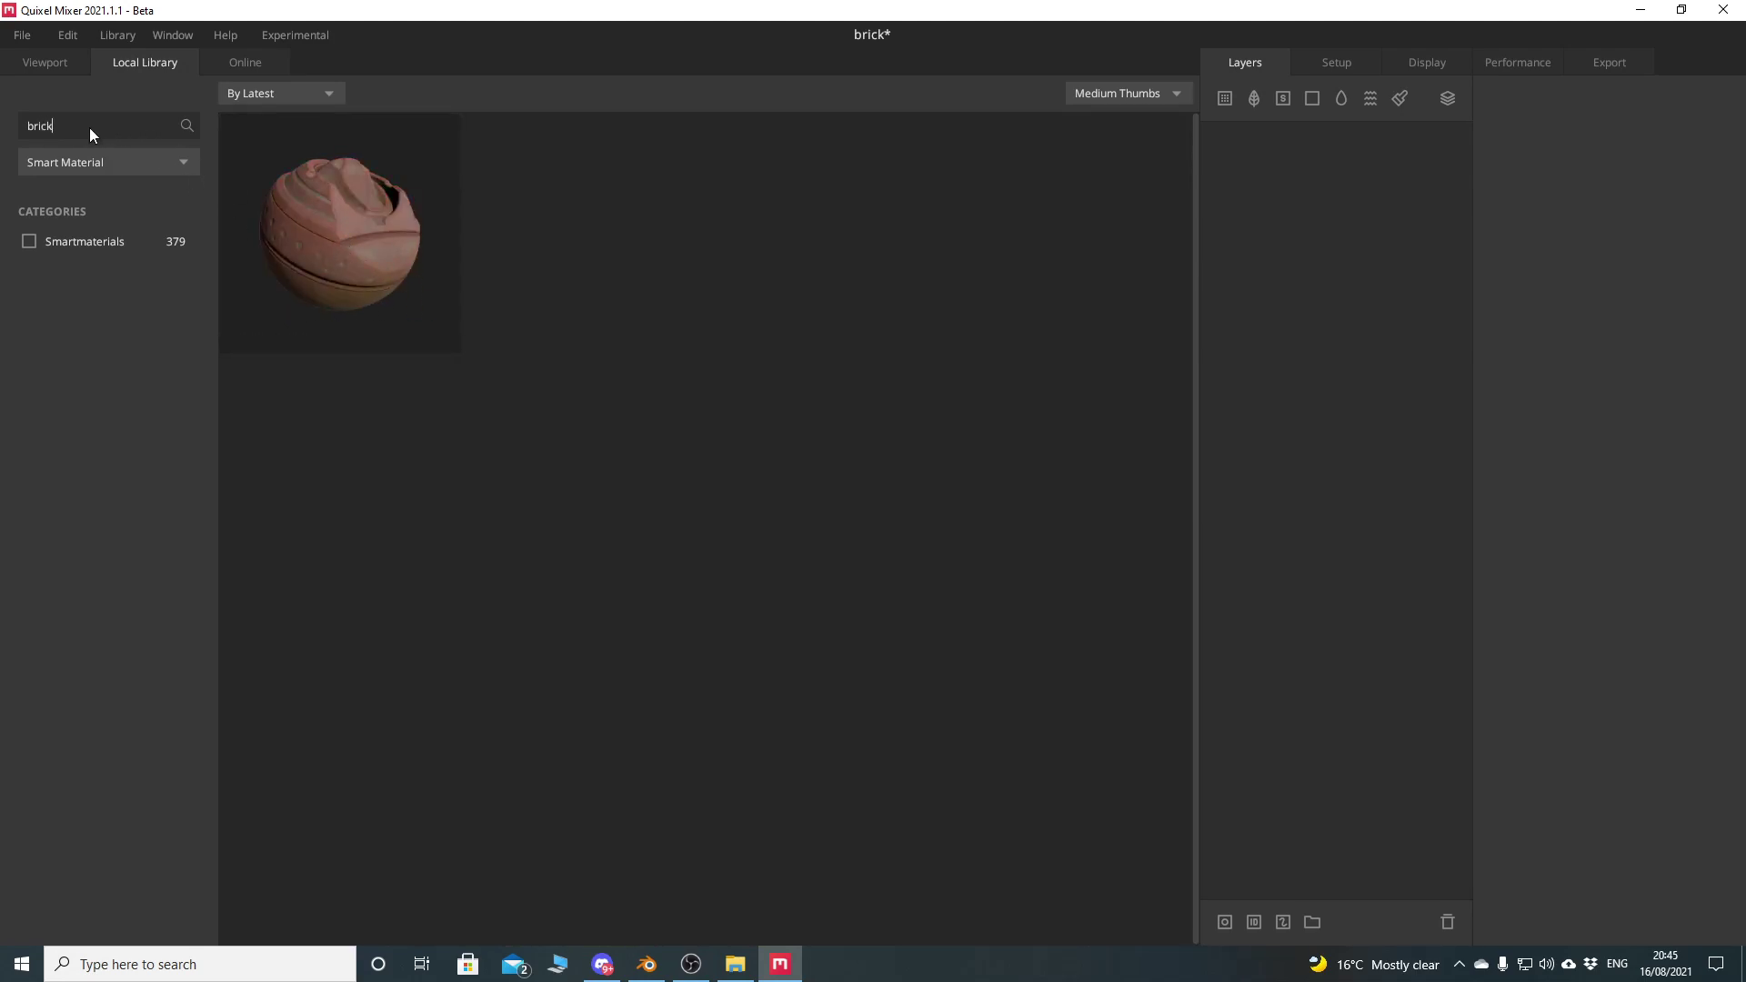
# Replace the smart material search with "stone" and look over the matching materials
pyautogui.press('BackSpace')
pyautogui.press('BackSpace')
pyautogui.press('BackSpace')
pyautogui.press('BackSpace')
pyautogui.press('BackSpace')
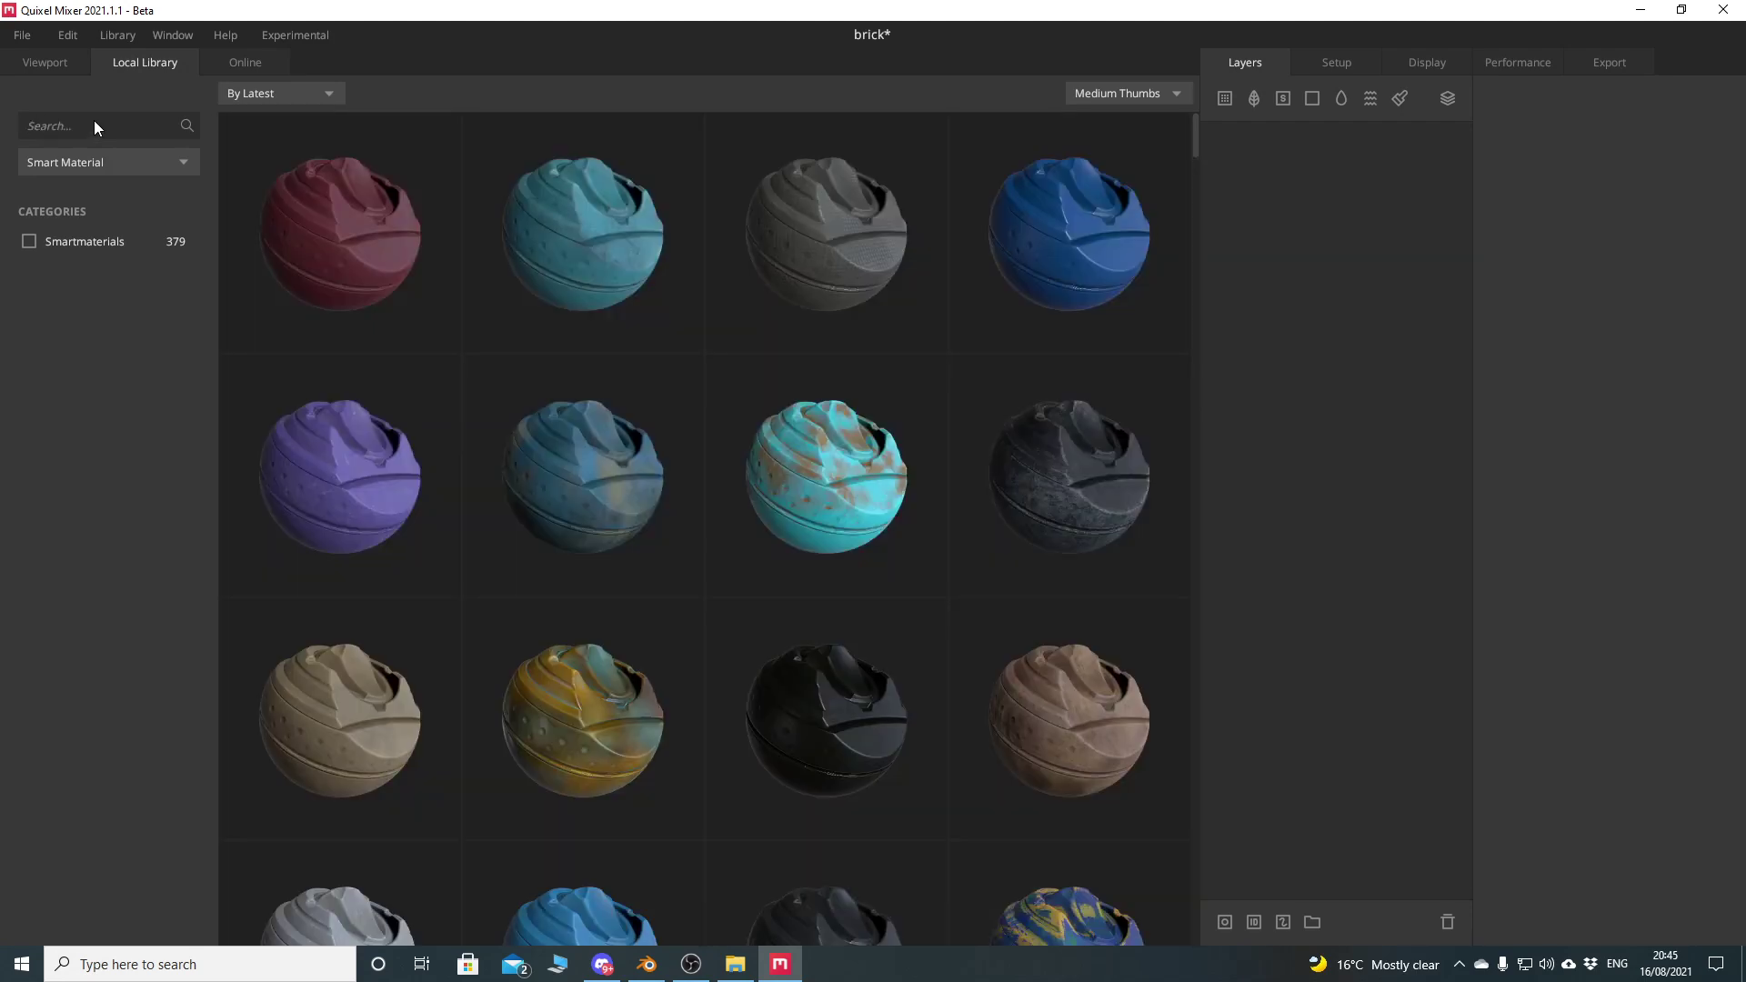
pyautogui.write('stone')
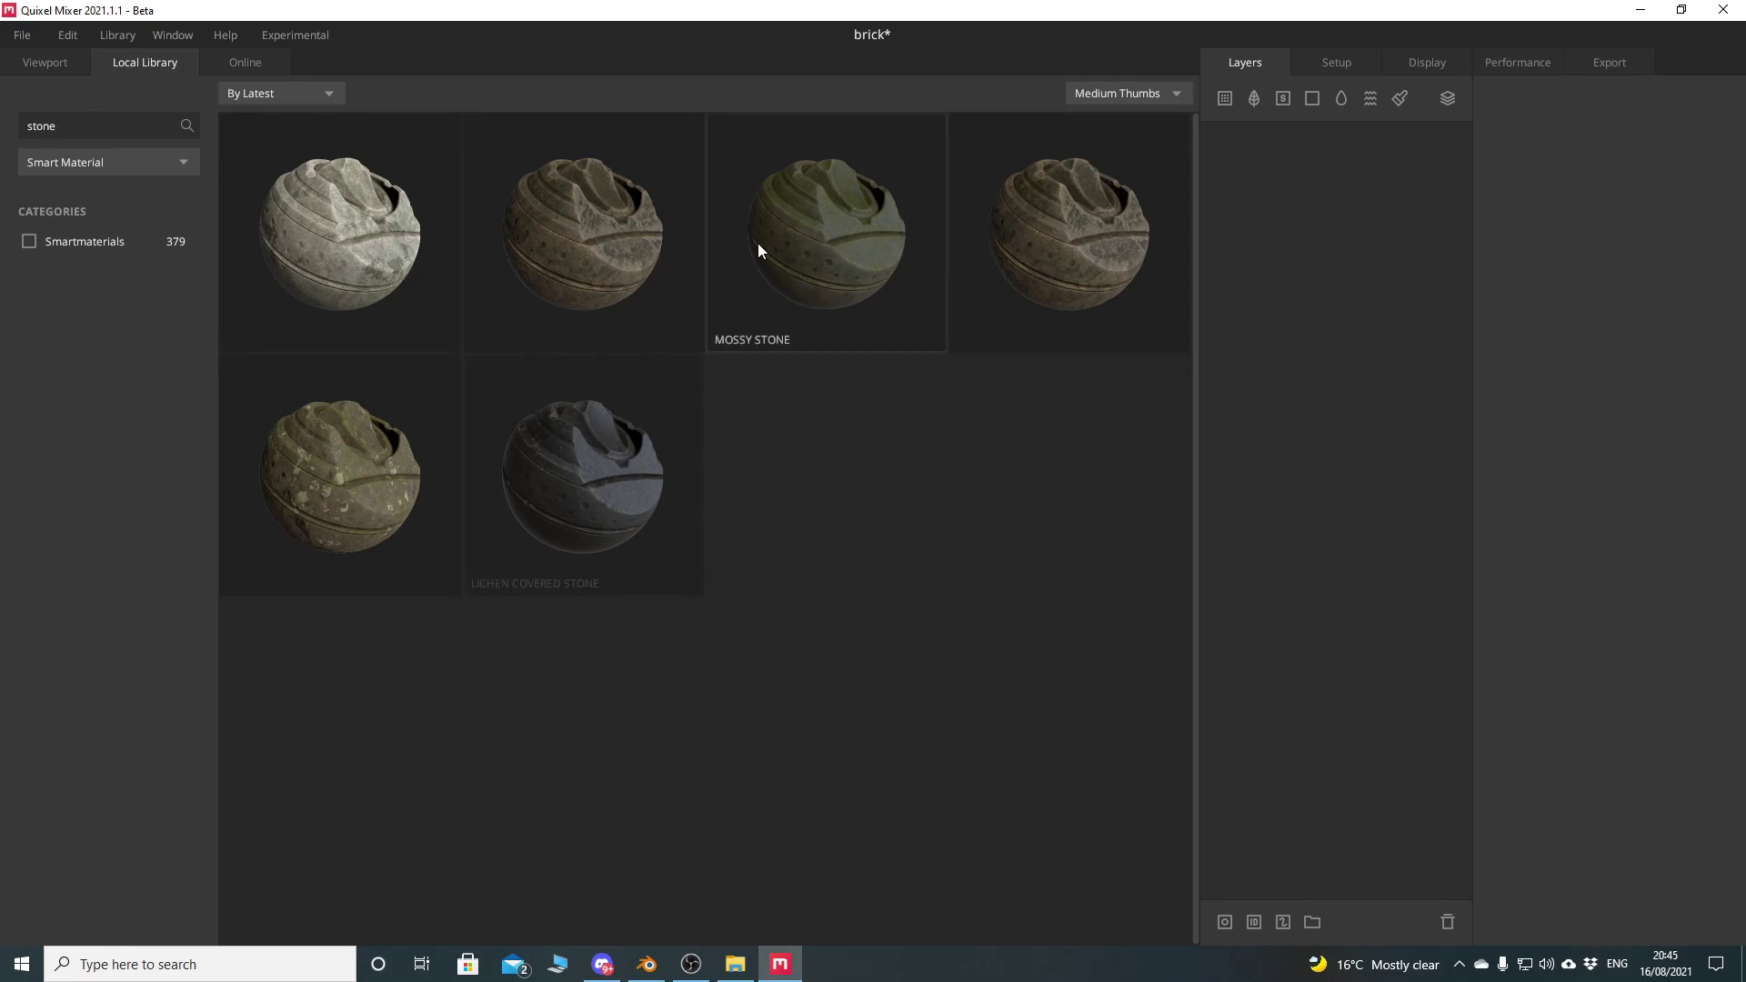
# Search the smart materials for "rock" instead, look over the matching materials and clear the search
pyautogui.press('BackSpace')
pyautogui.press('BackSpace')
pyautogui.press('BackSpace')
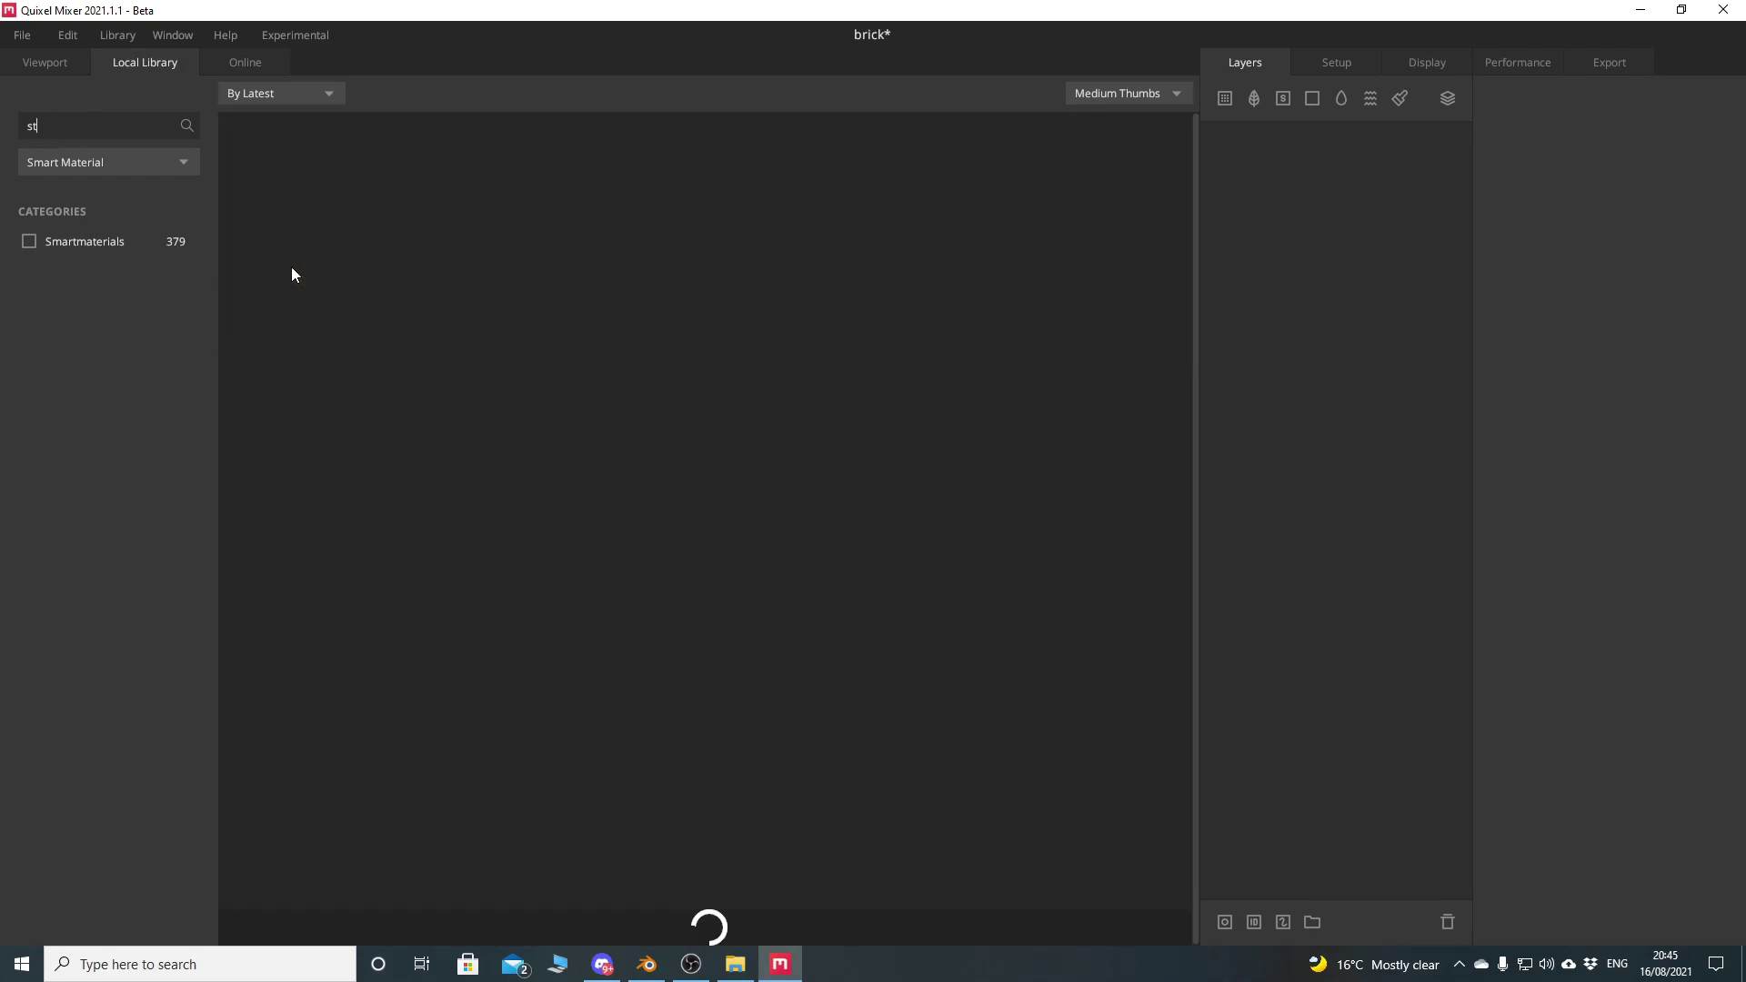
pyautogui.press('BackSpace')
pyautogui.press('BackSpace')
pyautogui.write('ro')
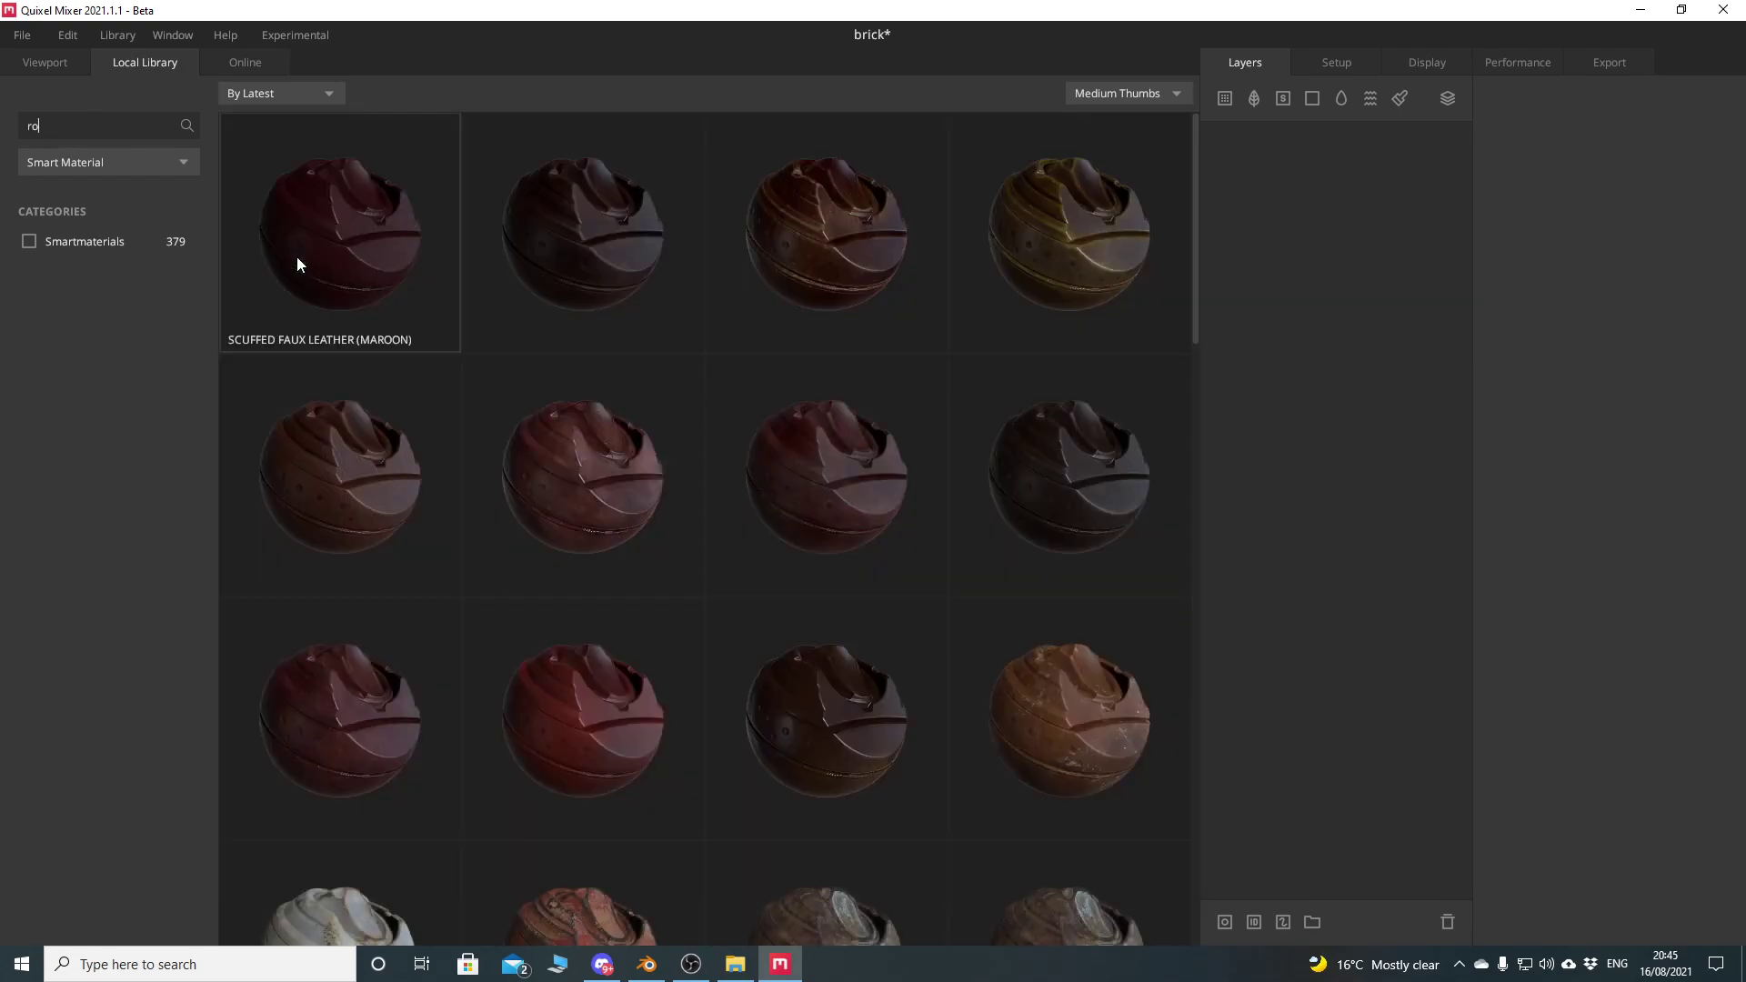
pyautogui.write('ck')
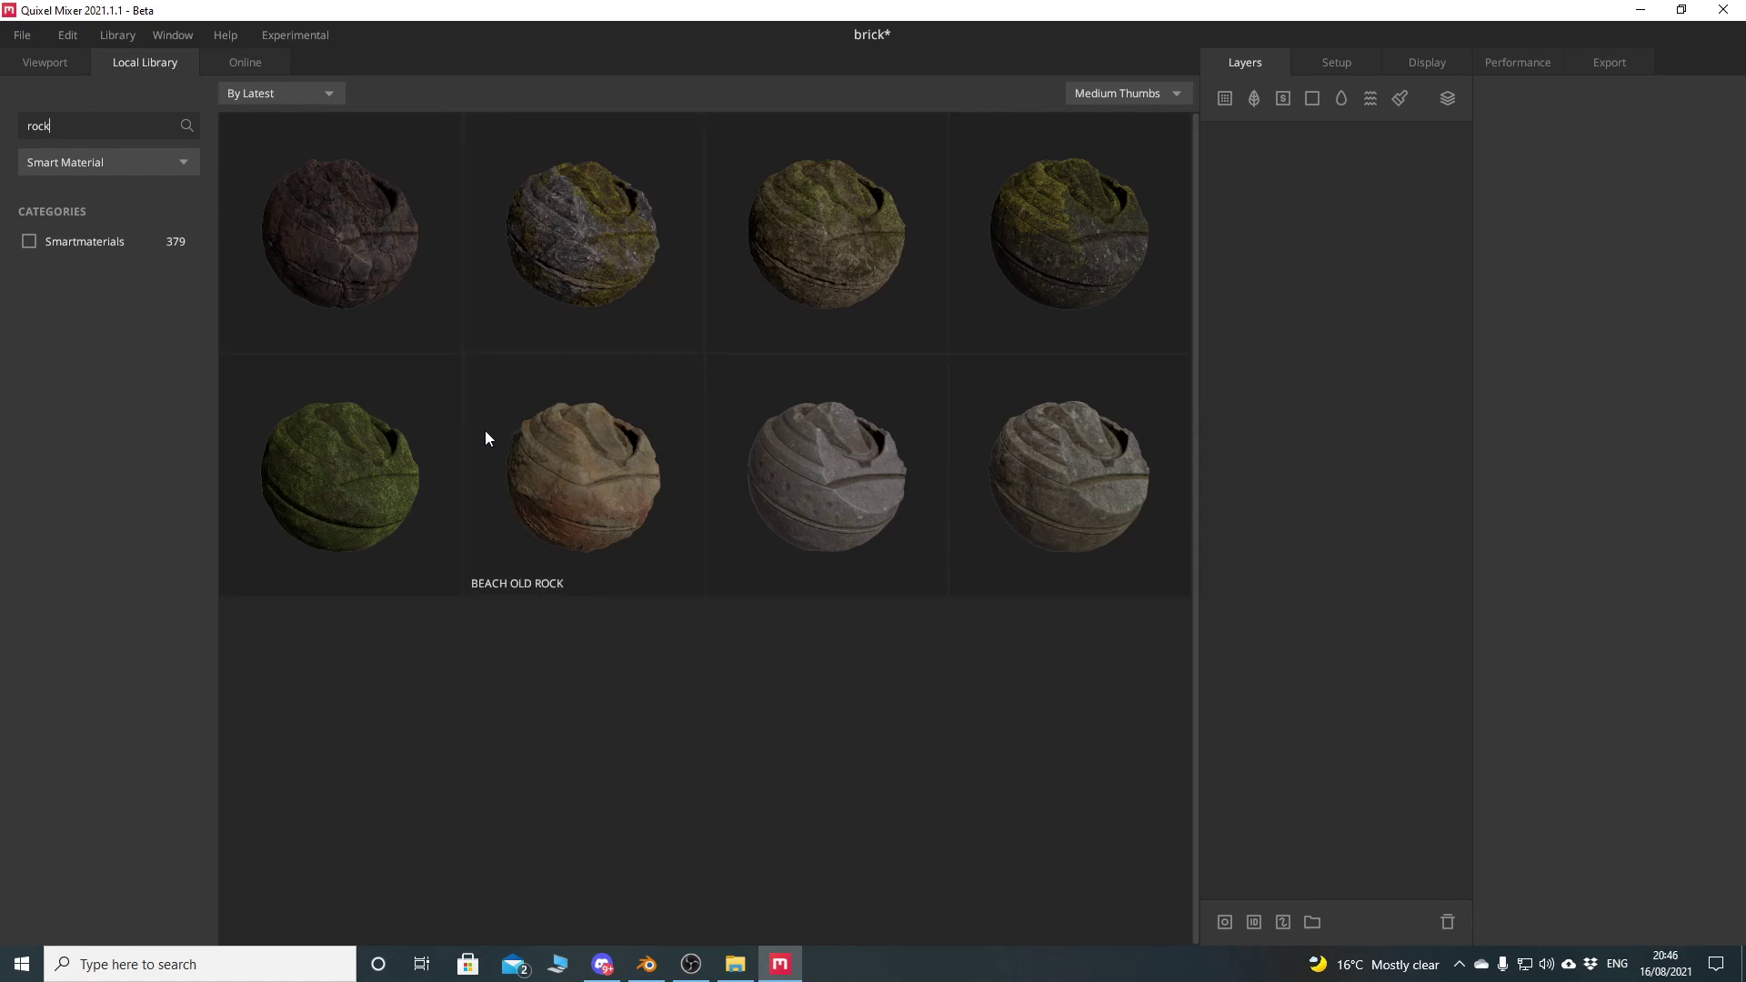
pyautogui.press('BackSpace')
pyautogui.press('BackSpace')
pyautogui.press('BackSpace')
pyautogui.press('BackSpace')
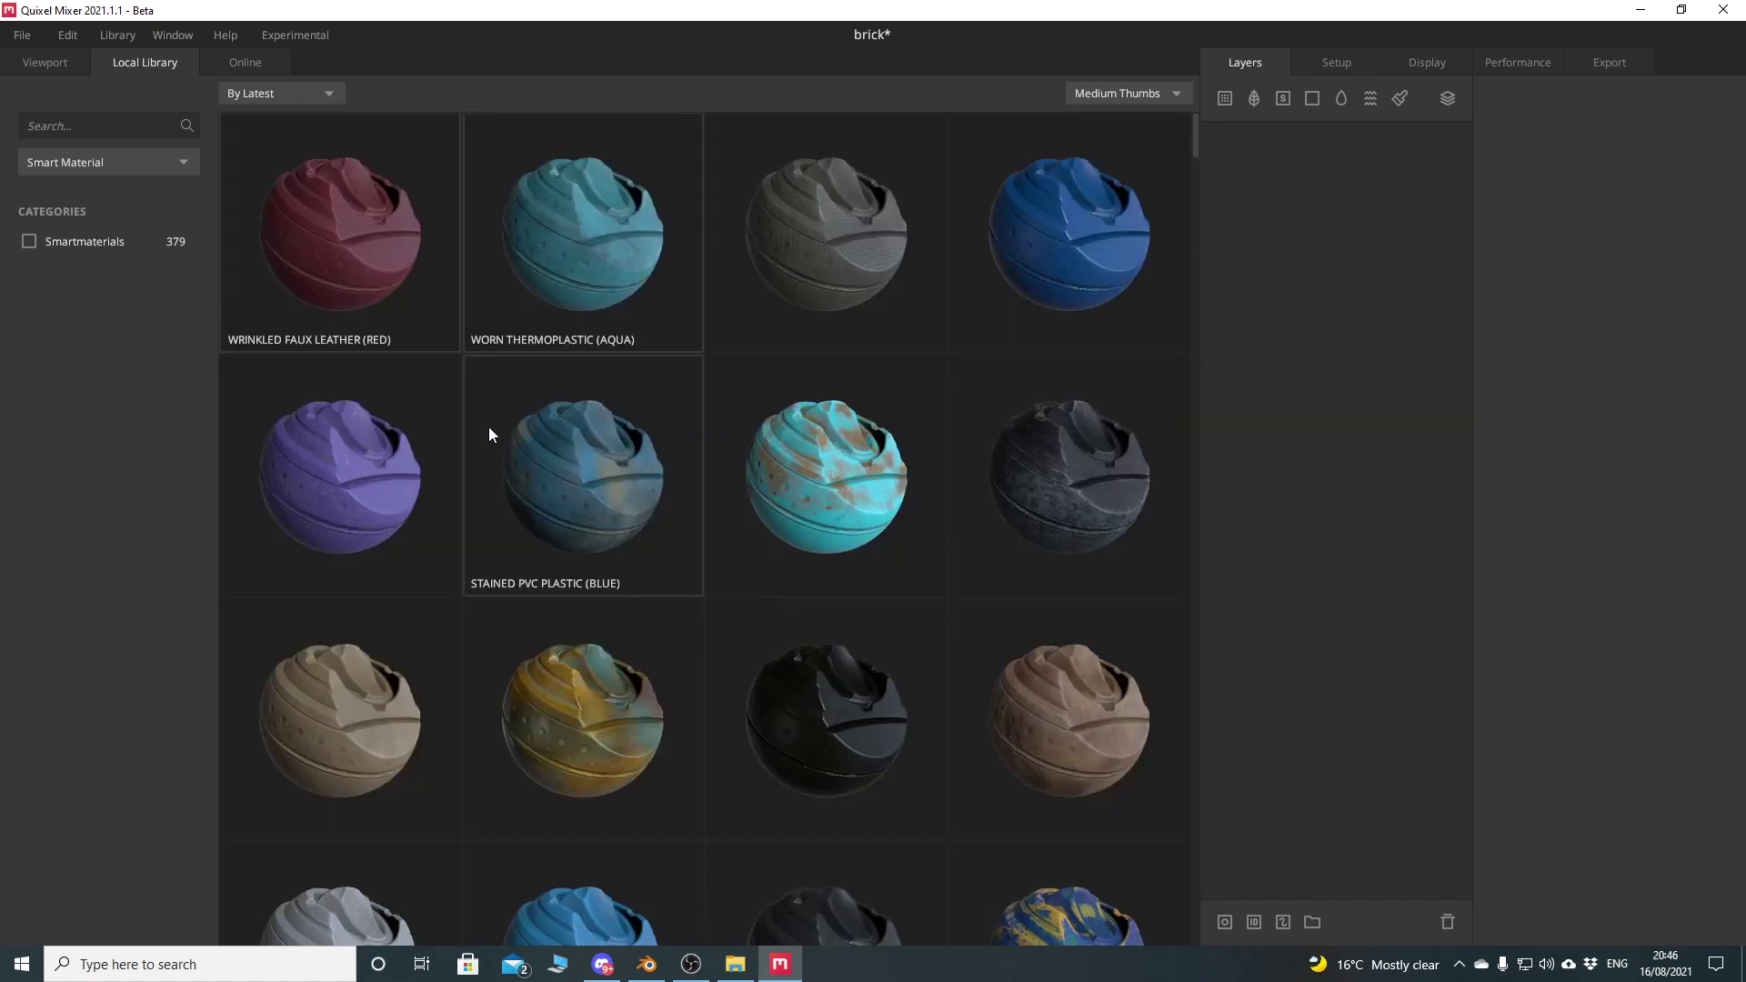
# Search the smart materials for "cemen" and clear the search
pyautogui.write('cemen')
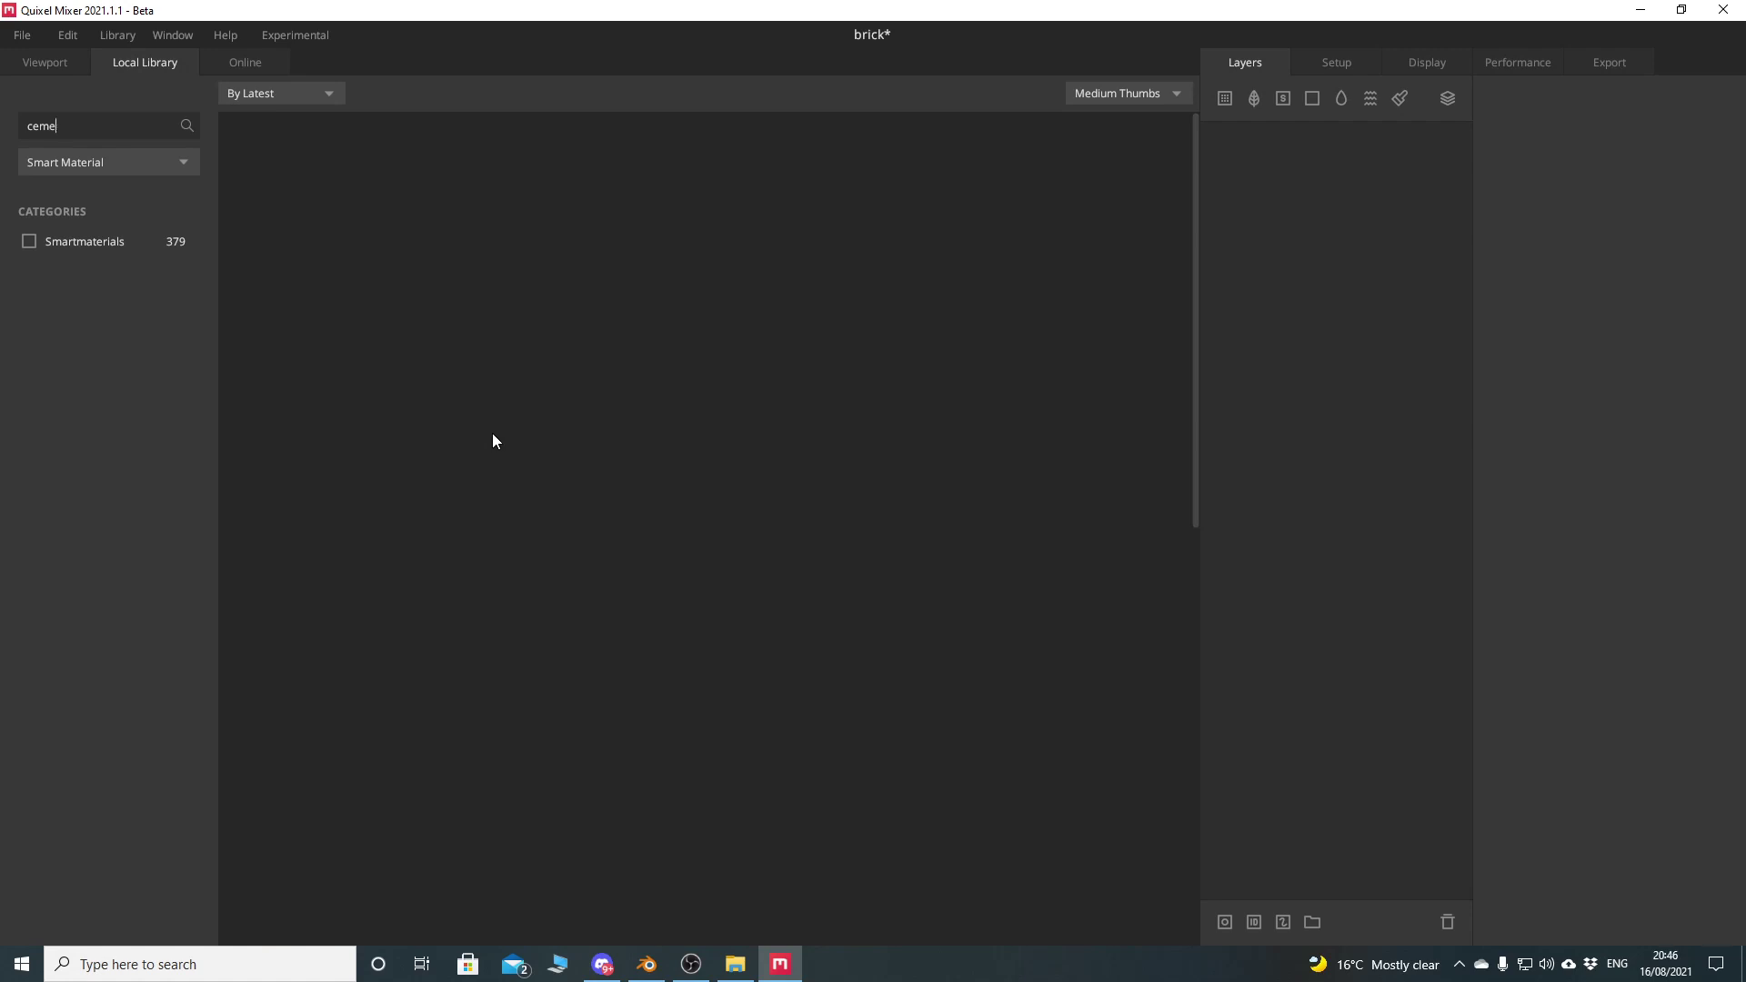
pyautogui.press('BackSpace')
pyautogui.press('BackSpace')
pyautogui.press('BackSpace')
pyautogui.press('BackSpace')
pyautogui.press('BackSpace')
# Search the smart materials for "concrete", look over the matching materials and clear the search
pyautogui.write('co')
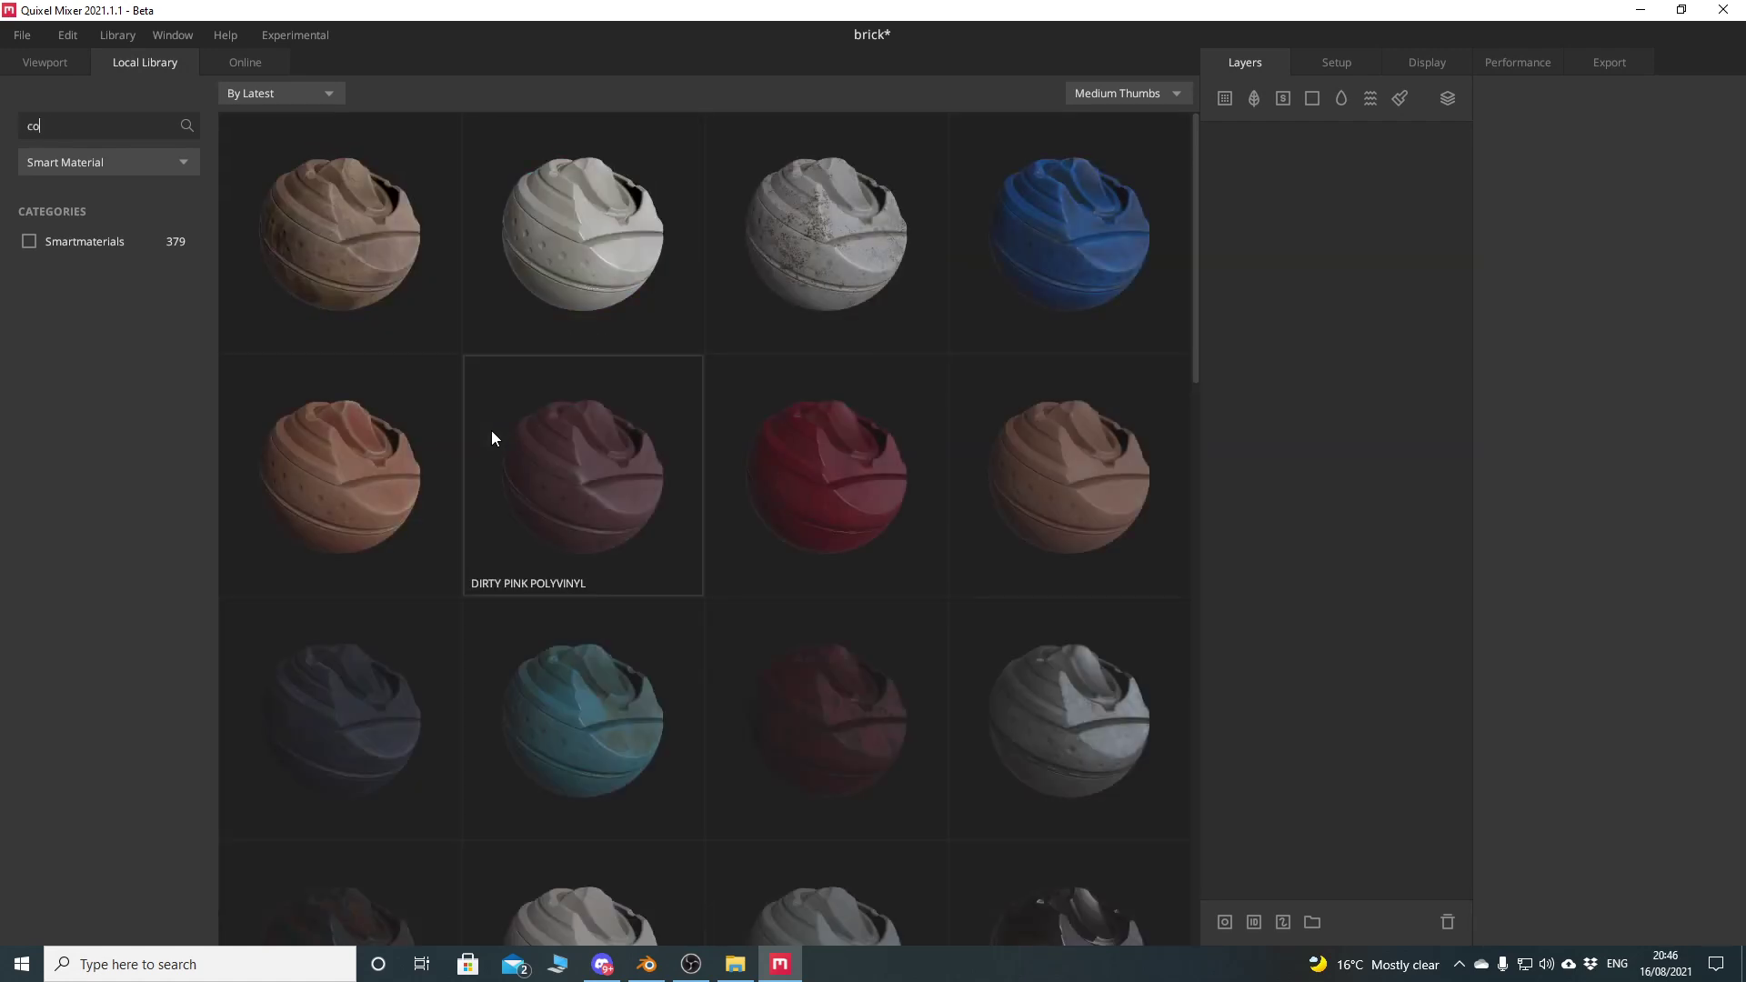
pyautogui.write('ncrete')
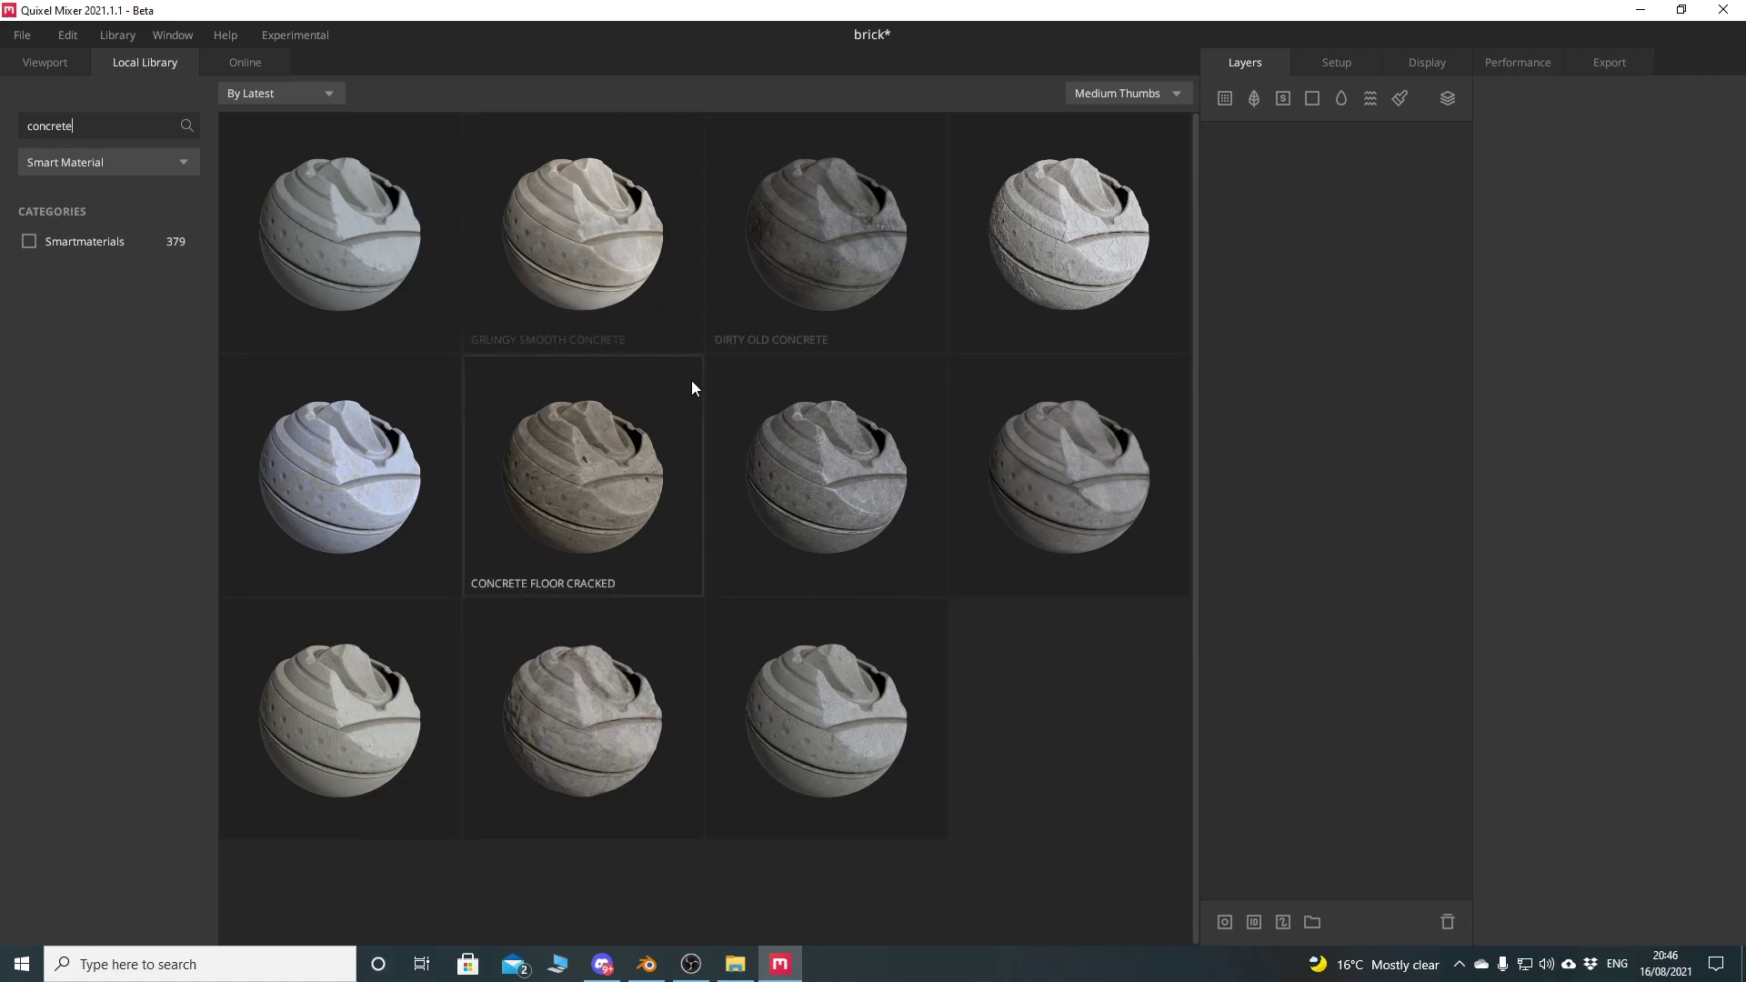
pyautogui.press('BackSpace')
pyautogui.press('BackSpace')
pyautogui.press('BackSpace')
pyautogui.press('BackSpace')
pyautogui.press('BackSpace')
pyautogui.press('BackSpace')
pyautogui.press('BackSpace')
pyautogui.press('BackSpace')
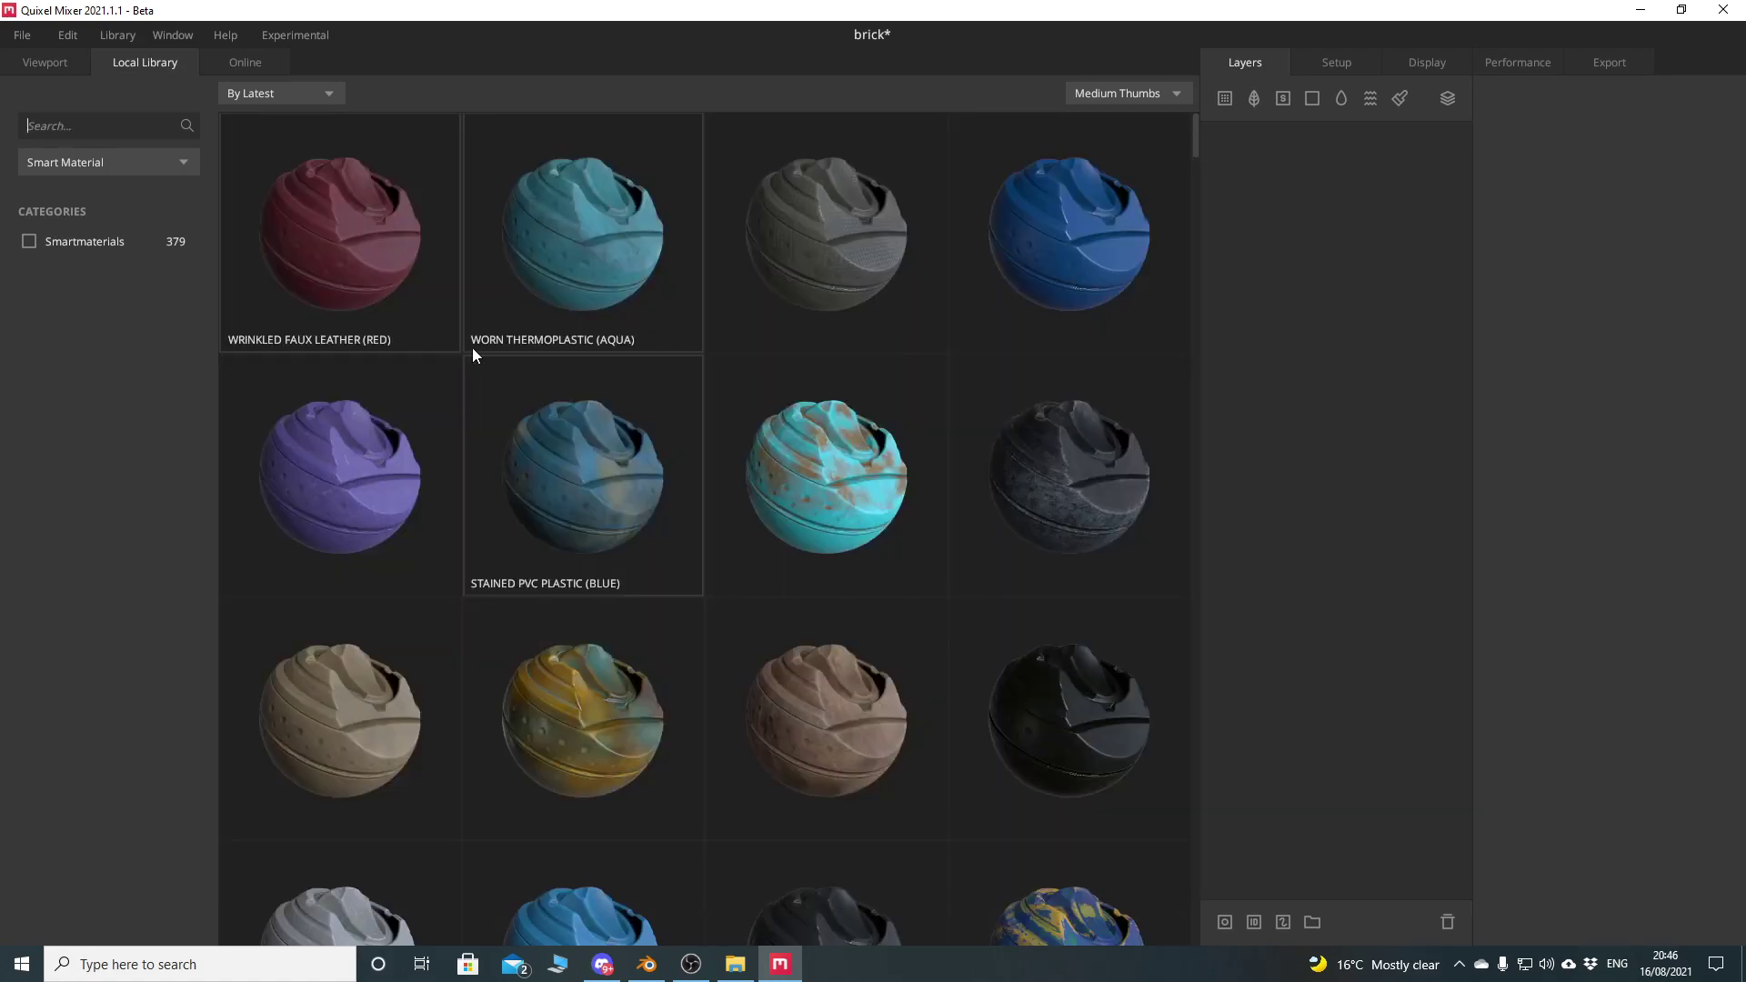
# Search the smart materials for "brick" and add the Brick Surface material to the plane
pyautogui.write('bric')
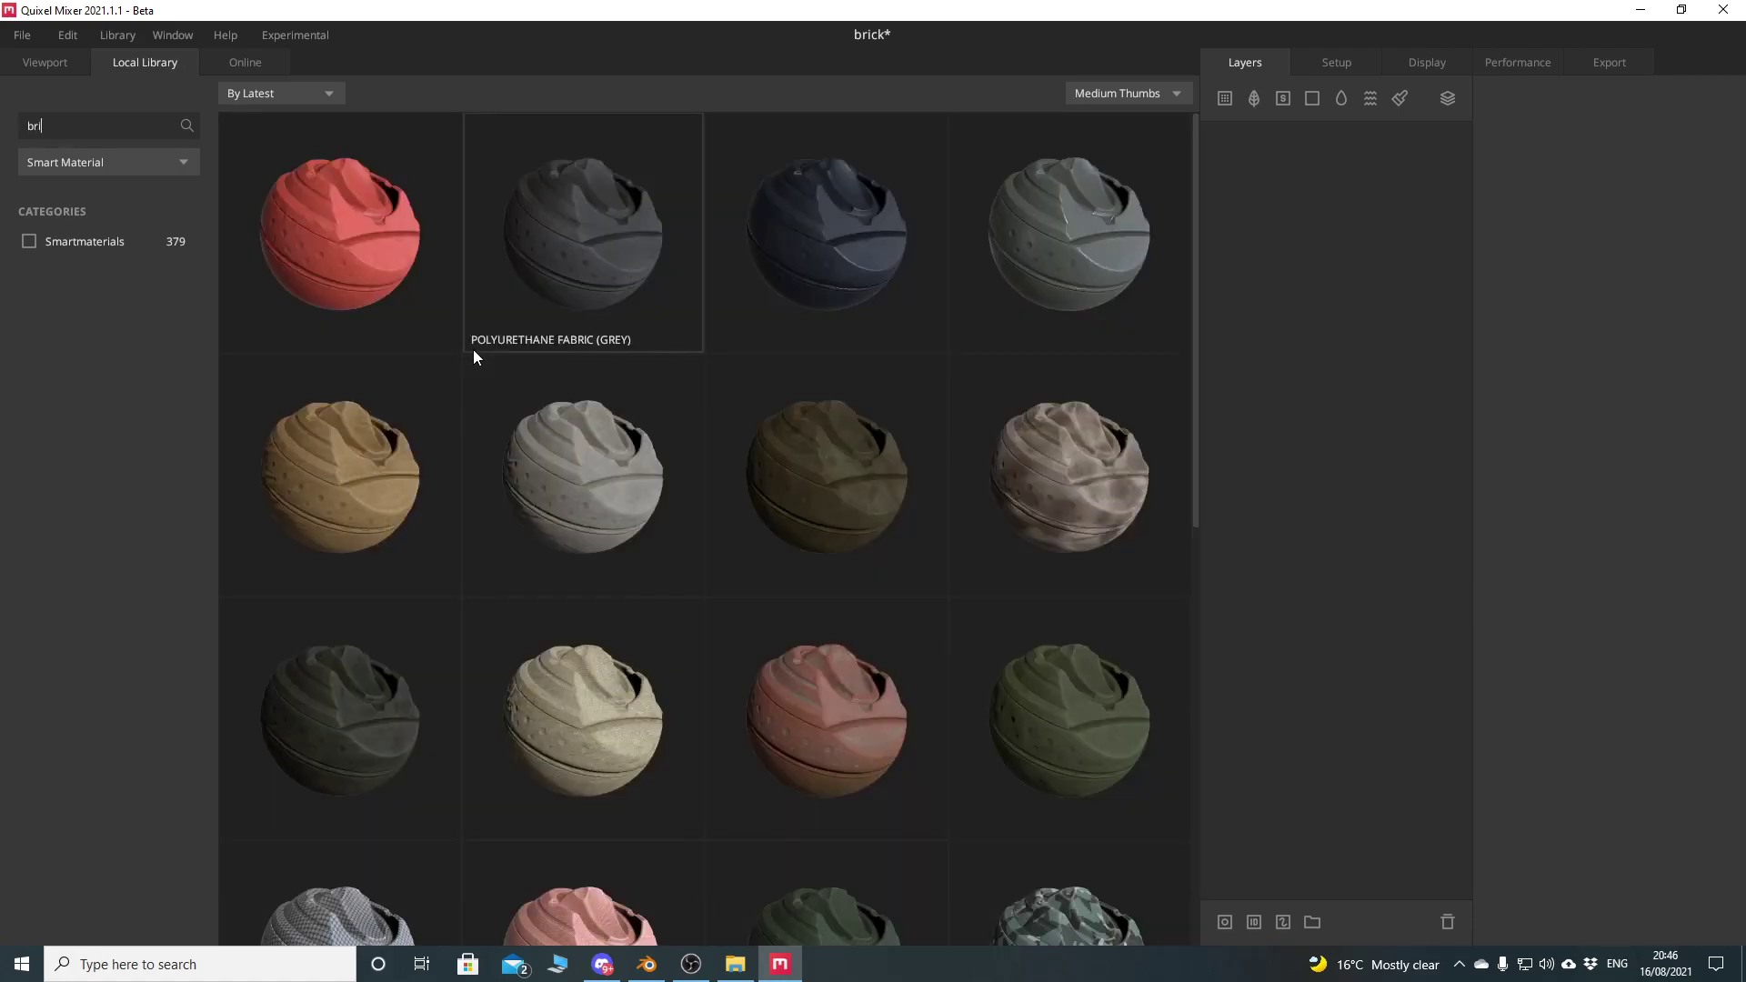
pyautogui.write('k')
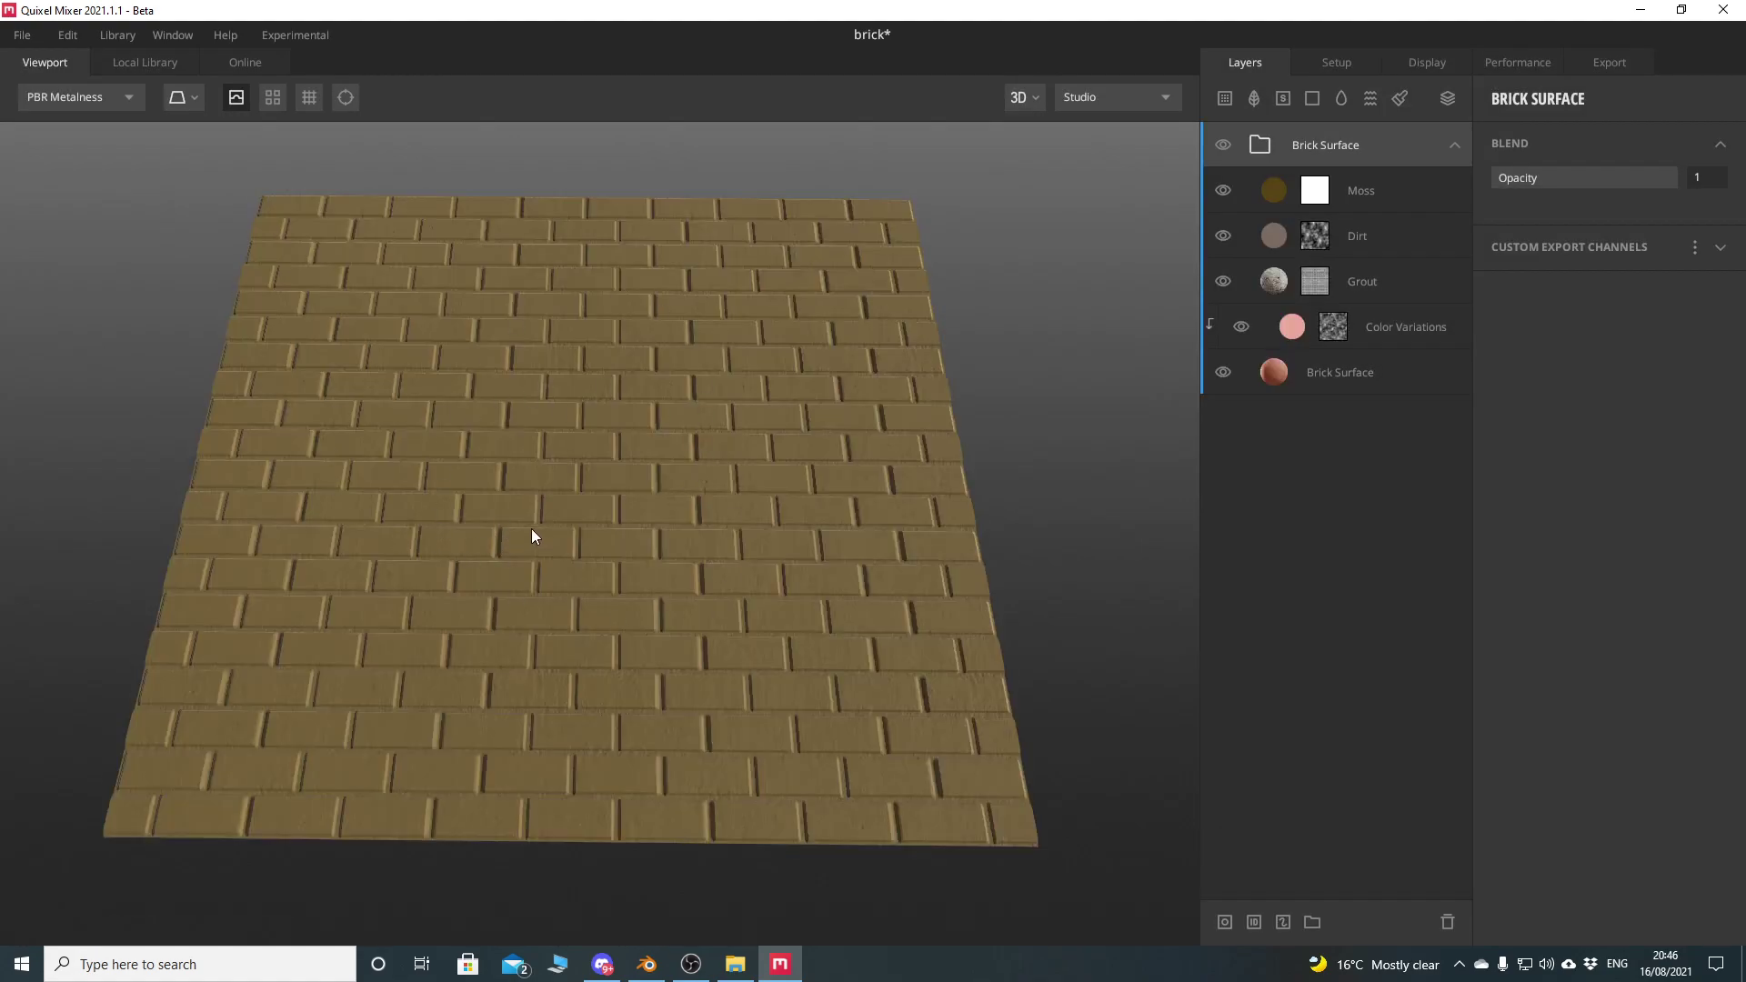
pyautogui.moveTo(628, 441); pyautogui.dragTo(661, 392, button='right')
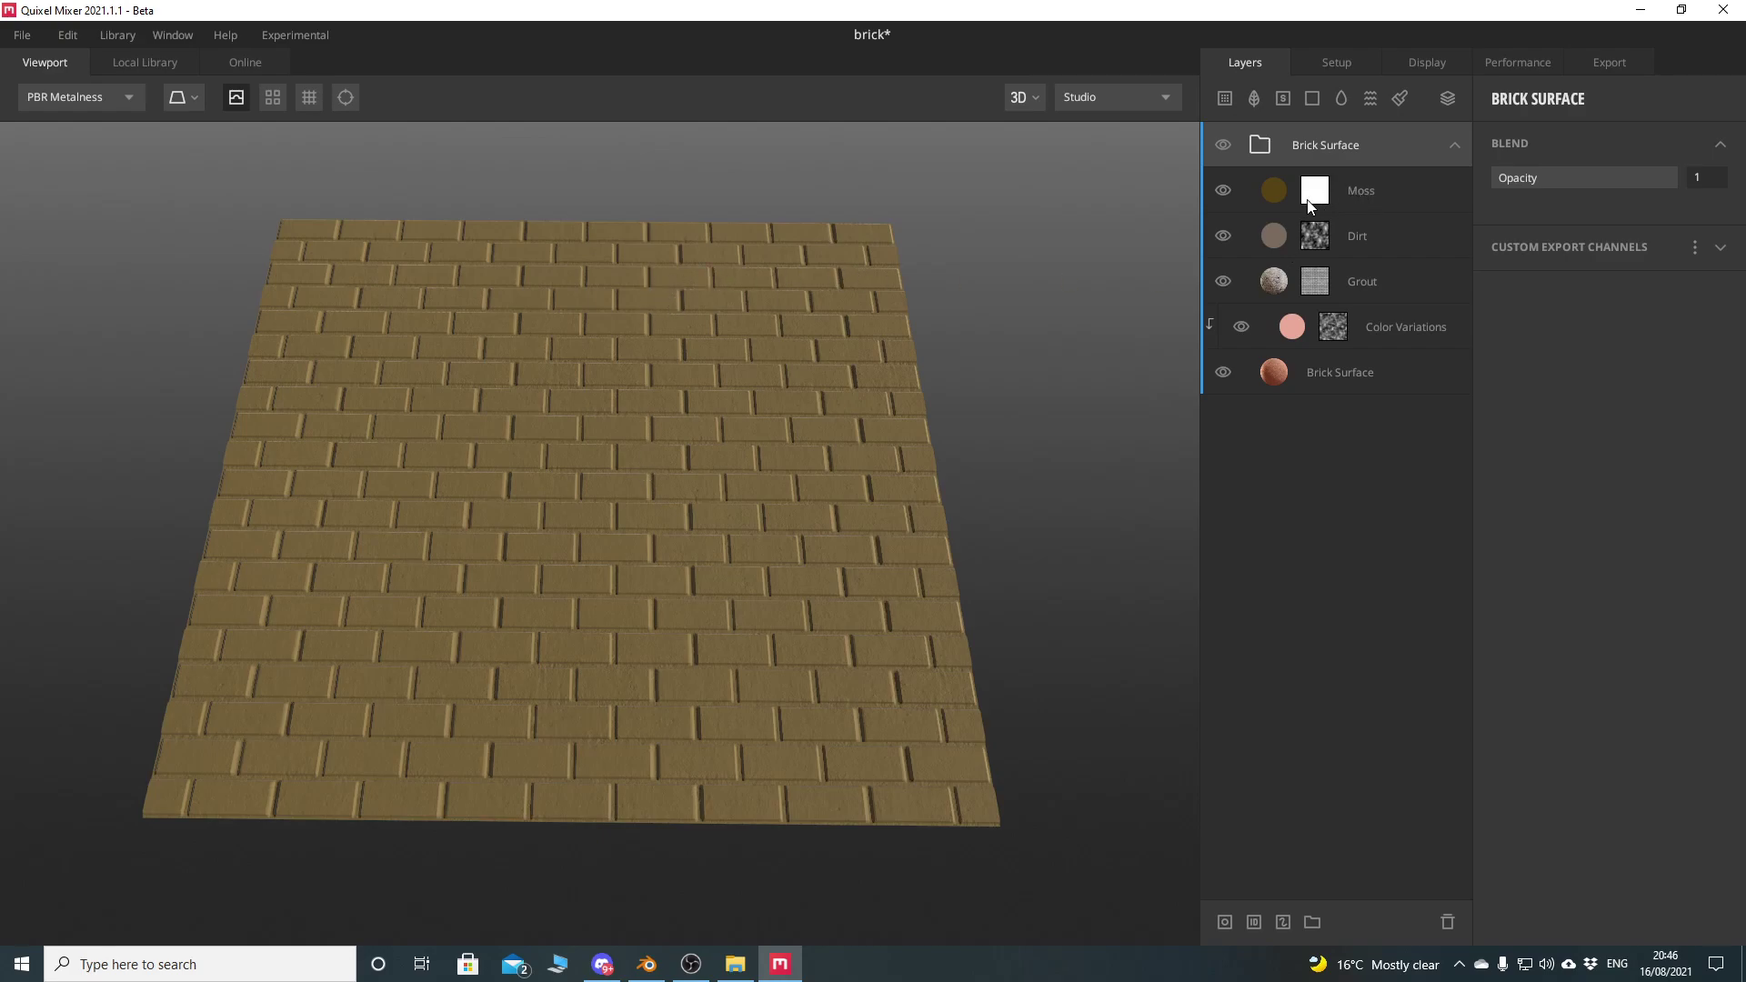
# Hide the Moss layer, inspect the bricks up close and from afar, and show the layer again
pyautogui.click(1224, 191)
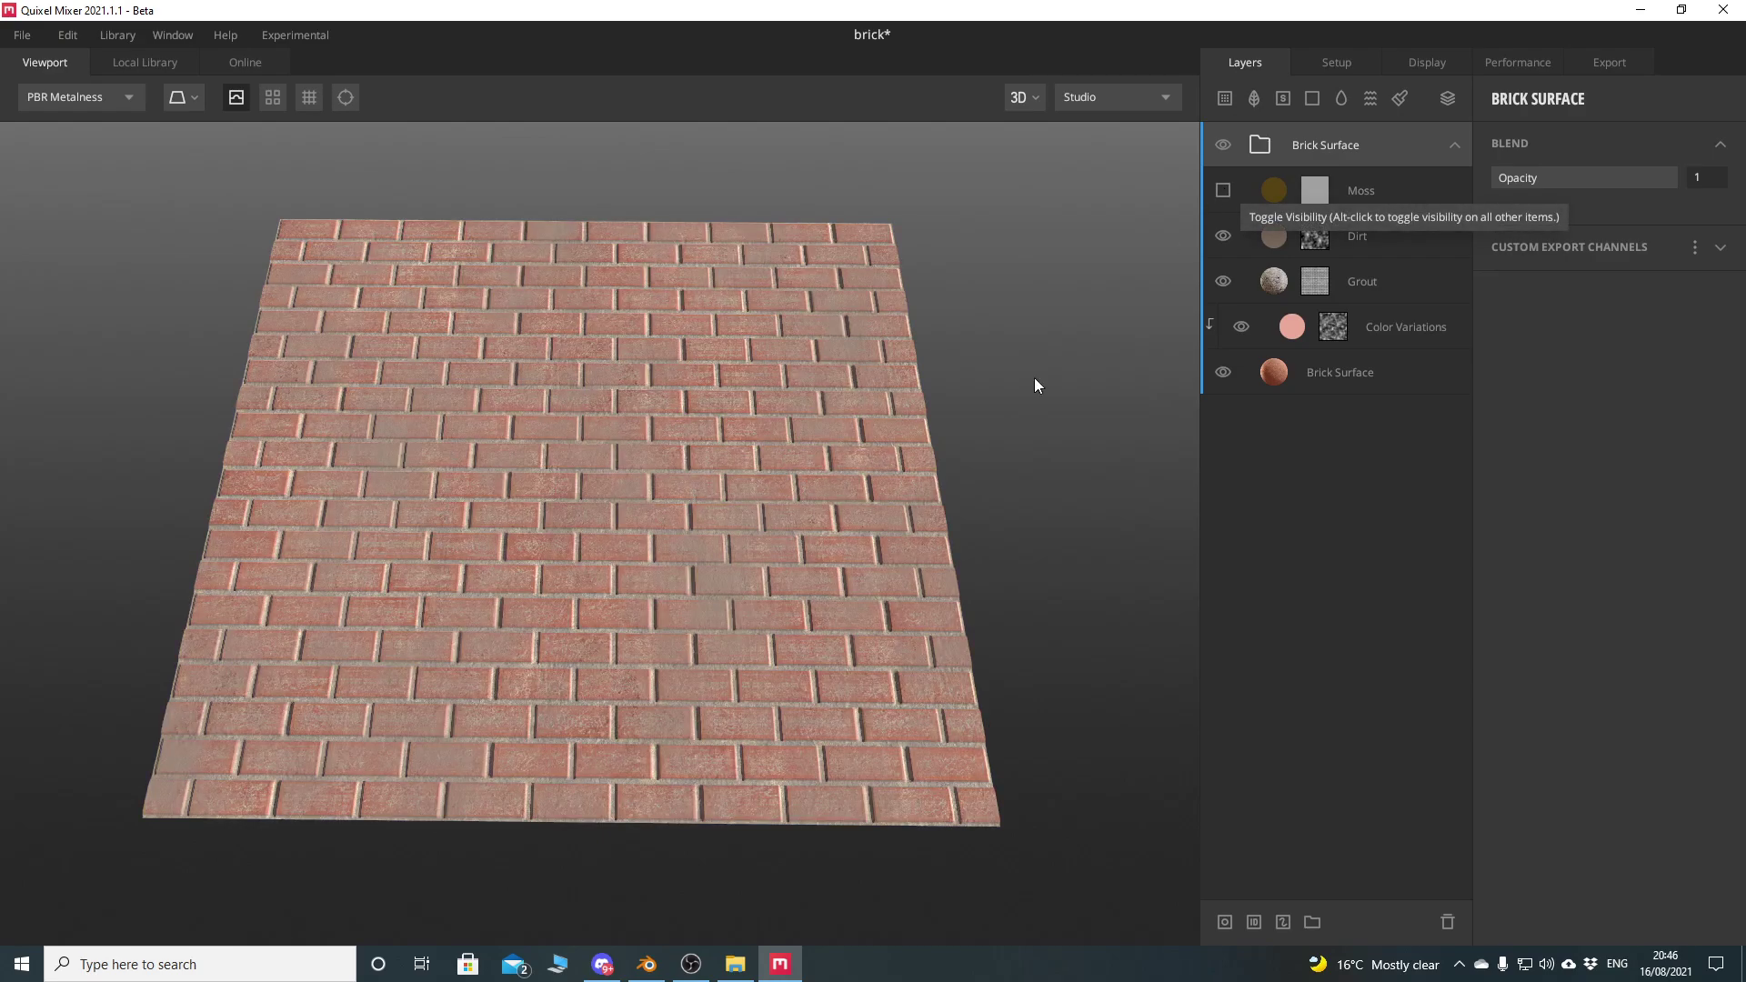
pyautogui.scroll(8, 641, 549)
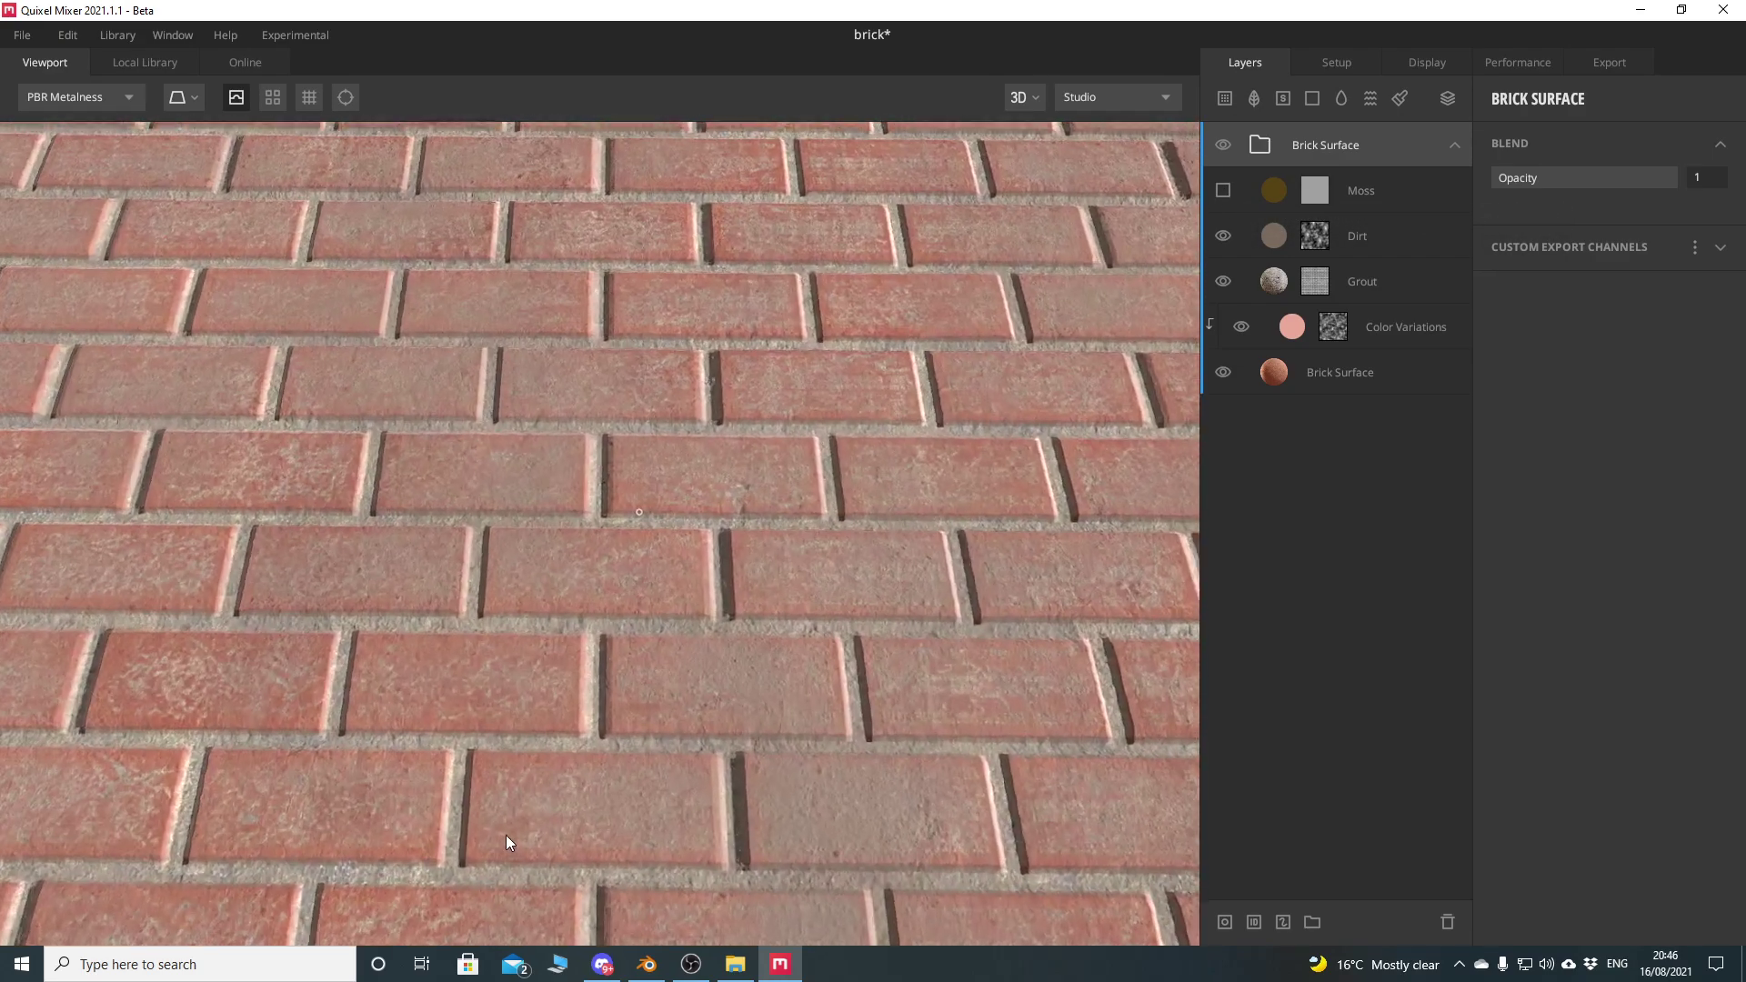
pyautogui.scroll(-5, 442, 695)
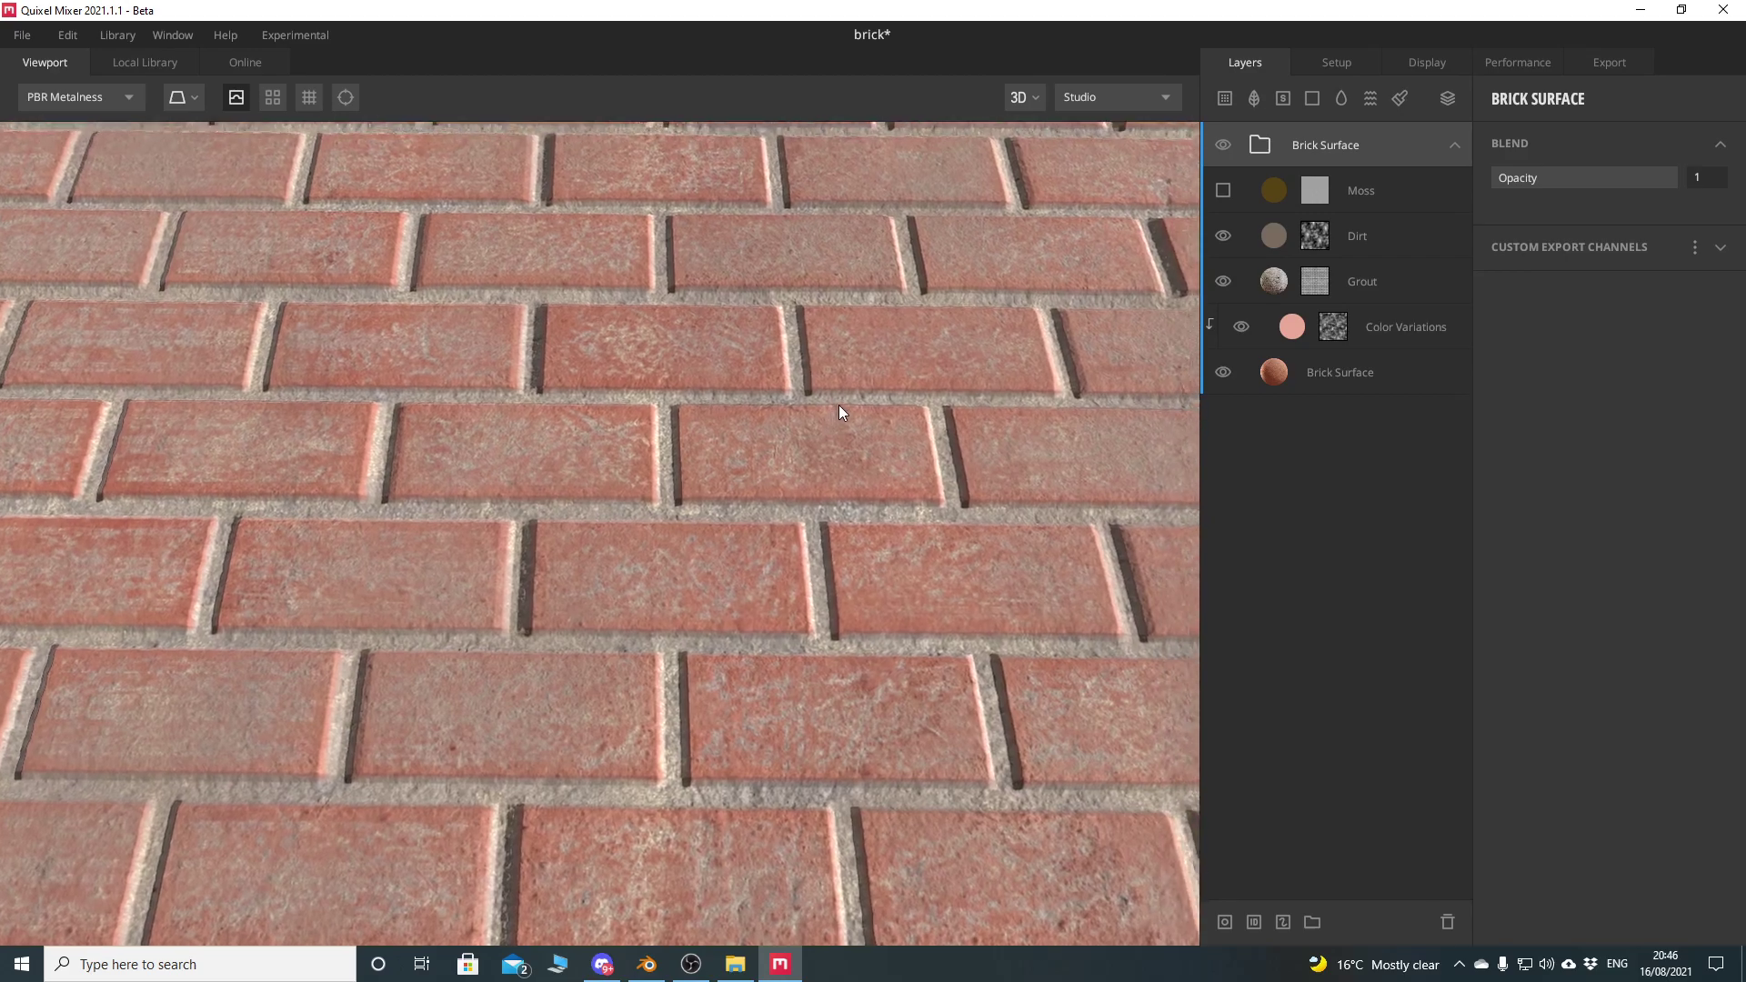
pyautogui.scroll(-5, 632, 507)
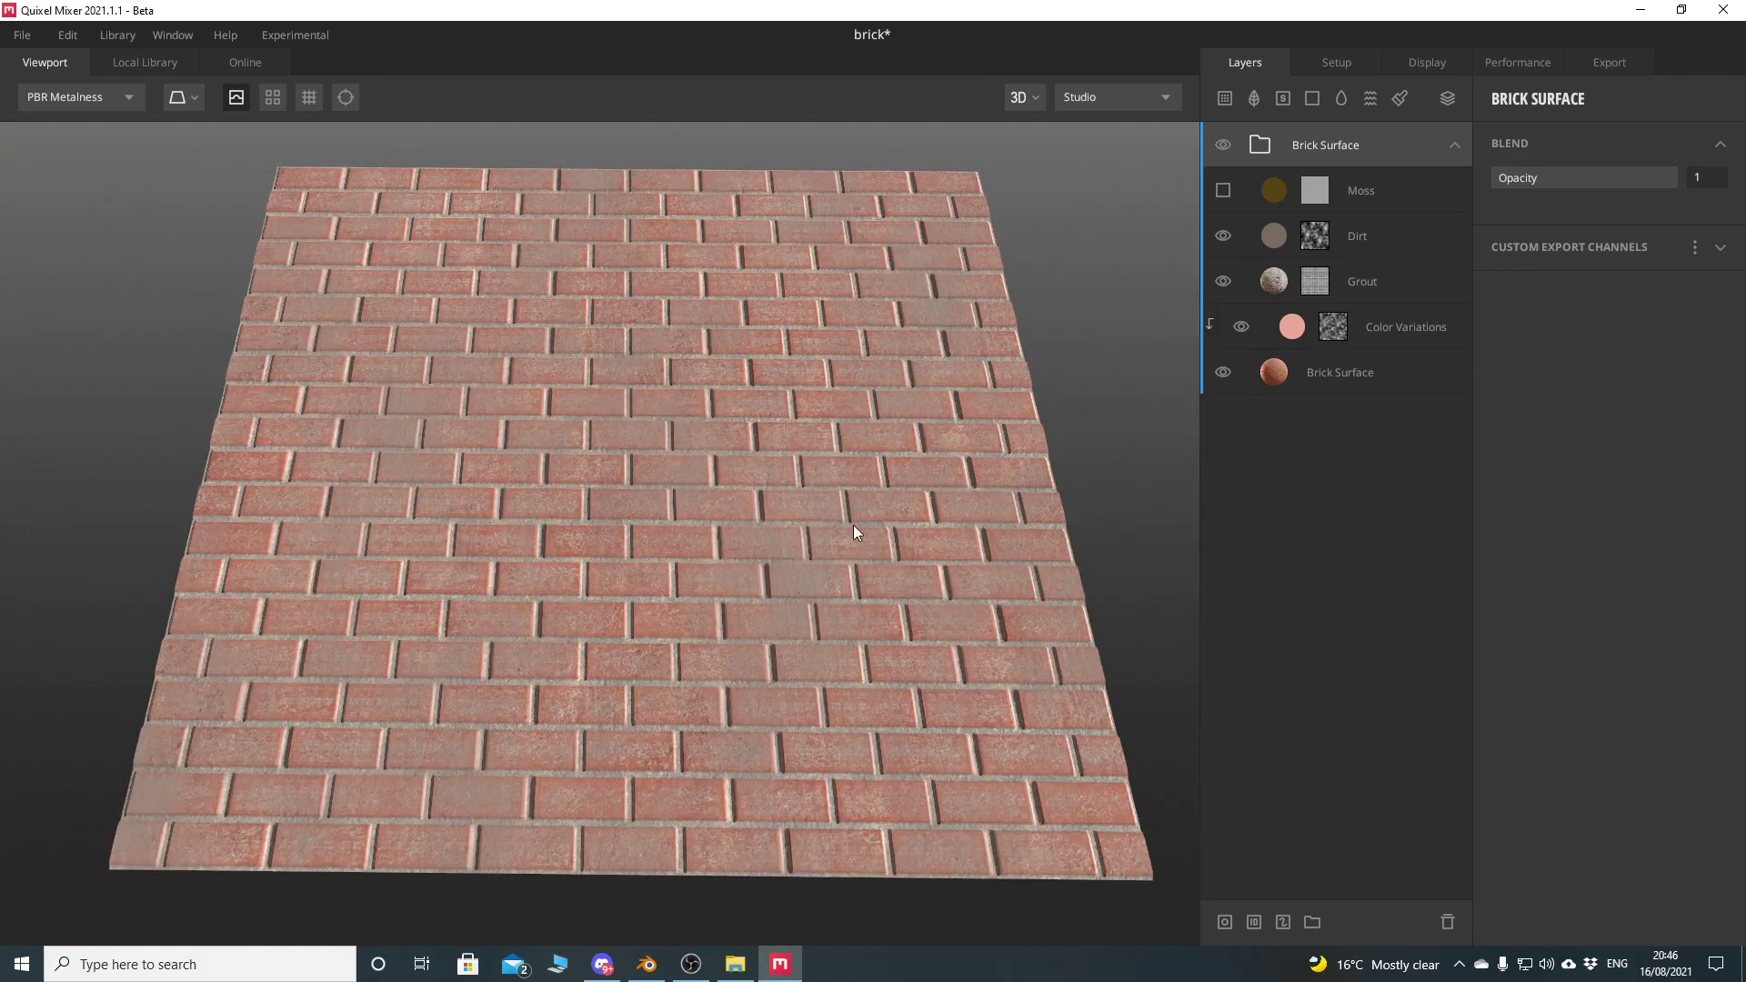
pyautogui.click(1223, 191)
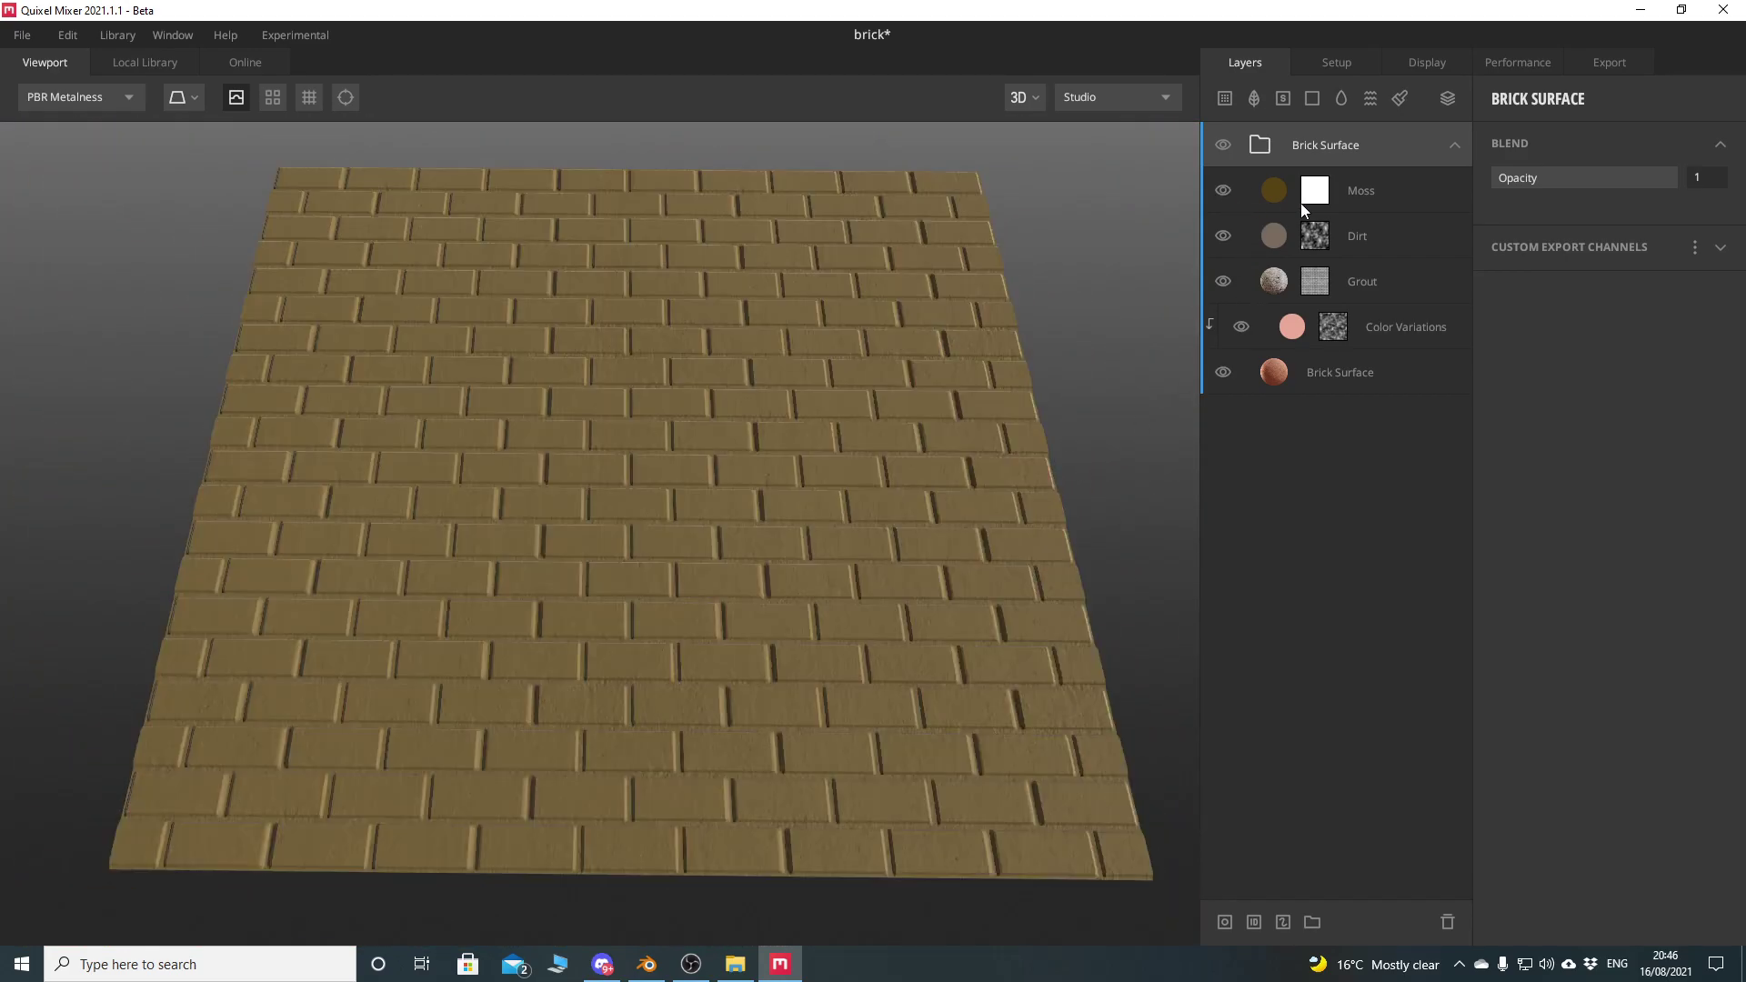
# Open the Moss layer's mask stack, check the Bottom Mask's settings and turn the Bottom Mask off
pyautogui.click(1321, 195)
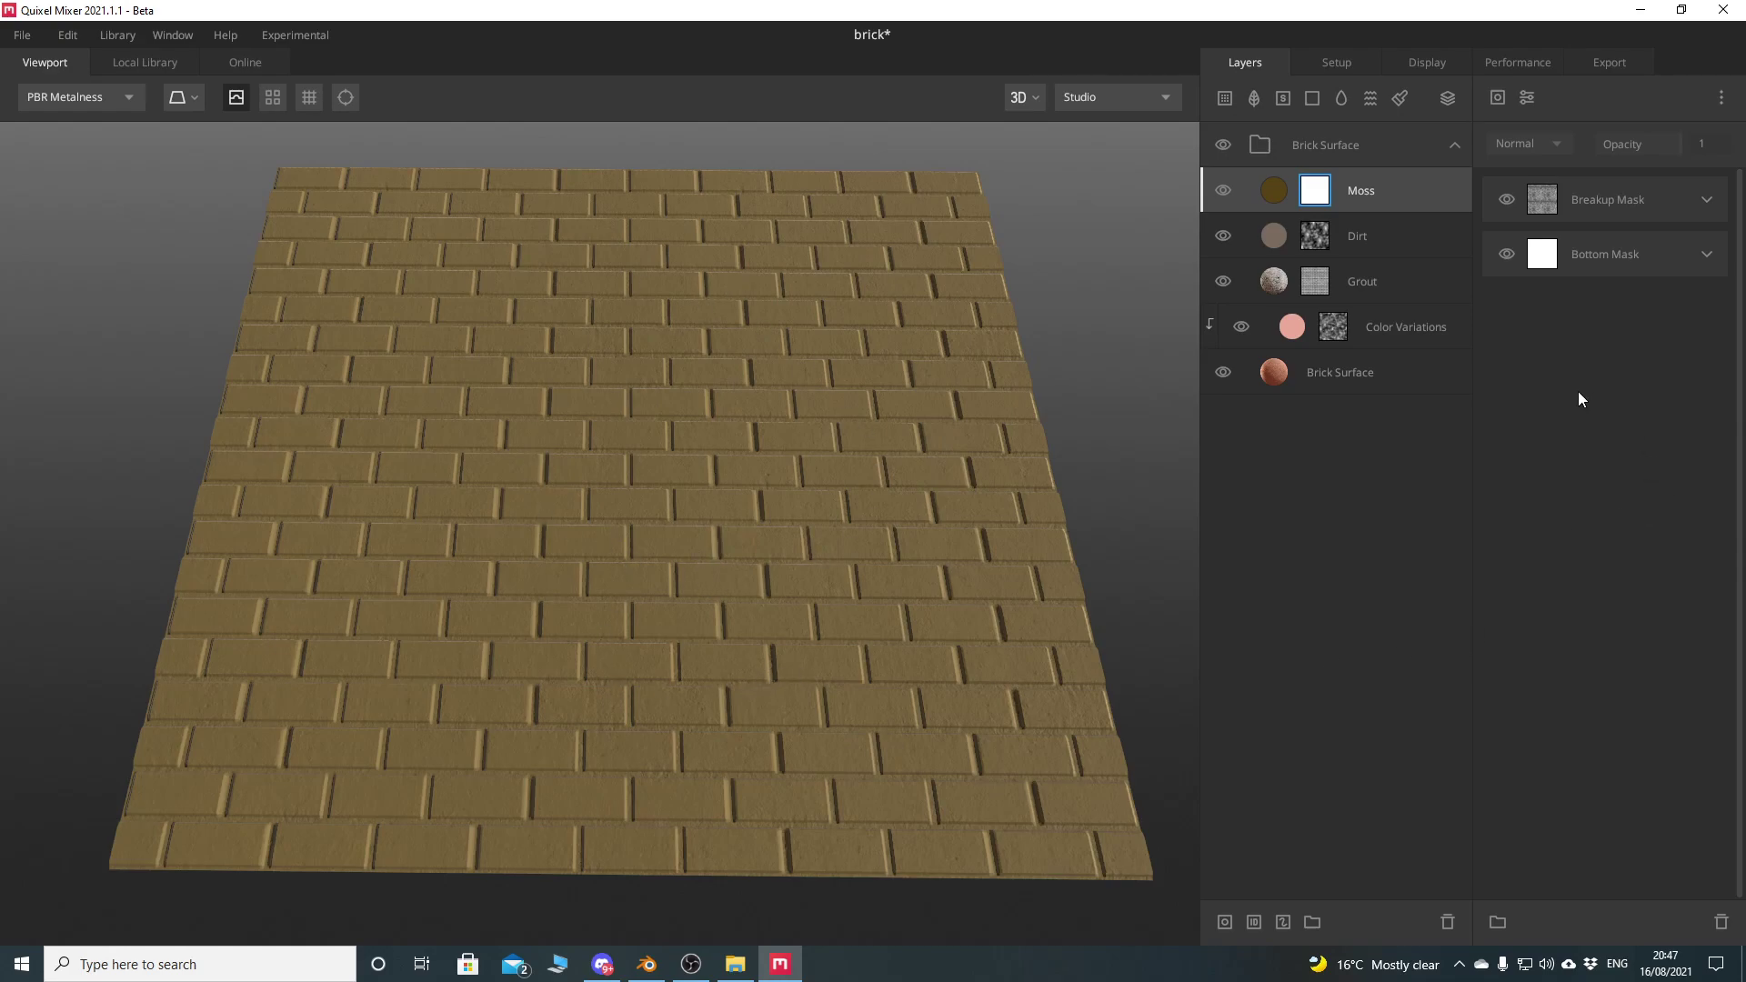
pyautogui.click(1707, 255)
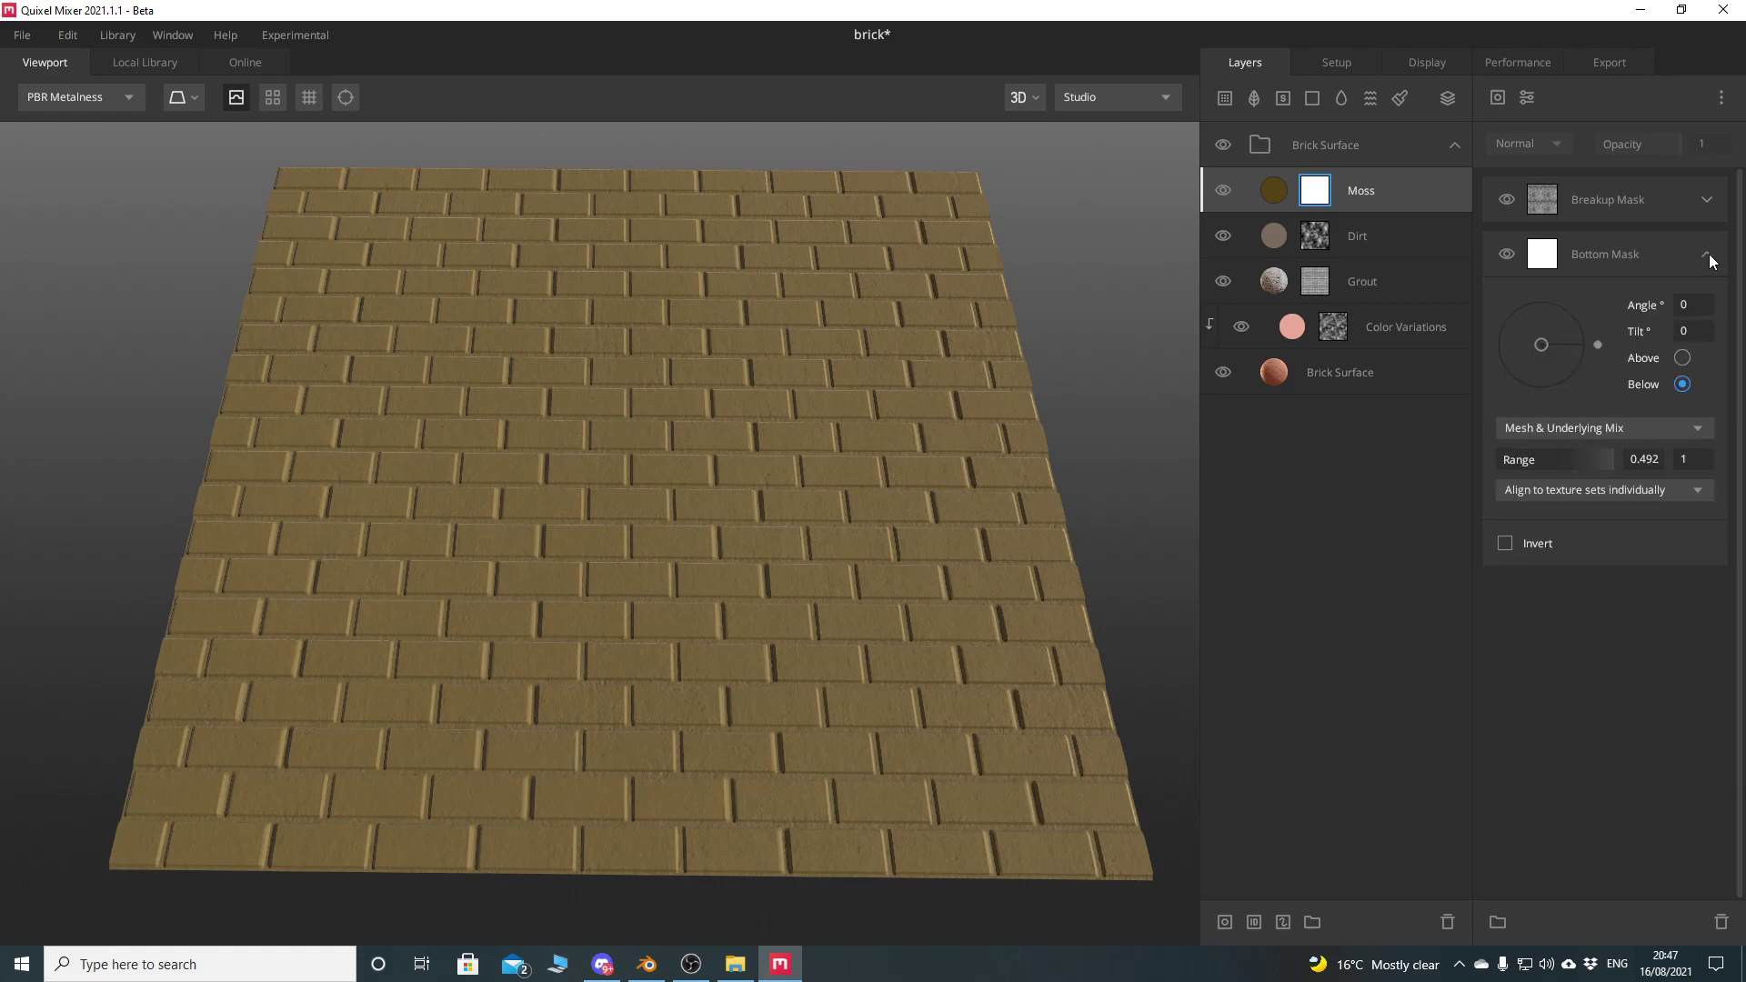
pyautogui.click(1709, 257)
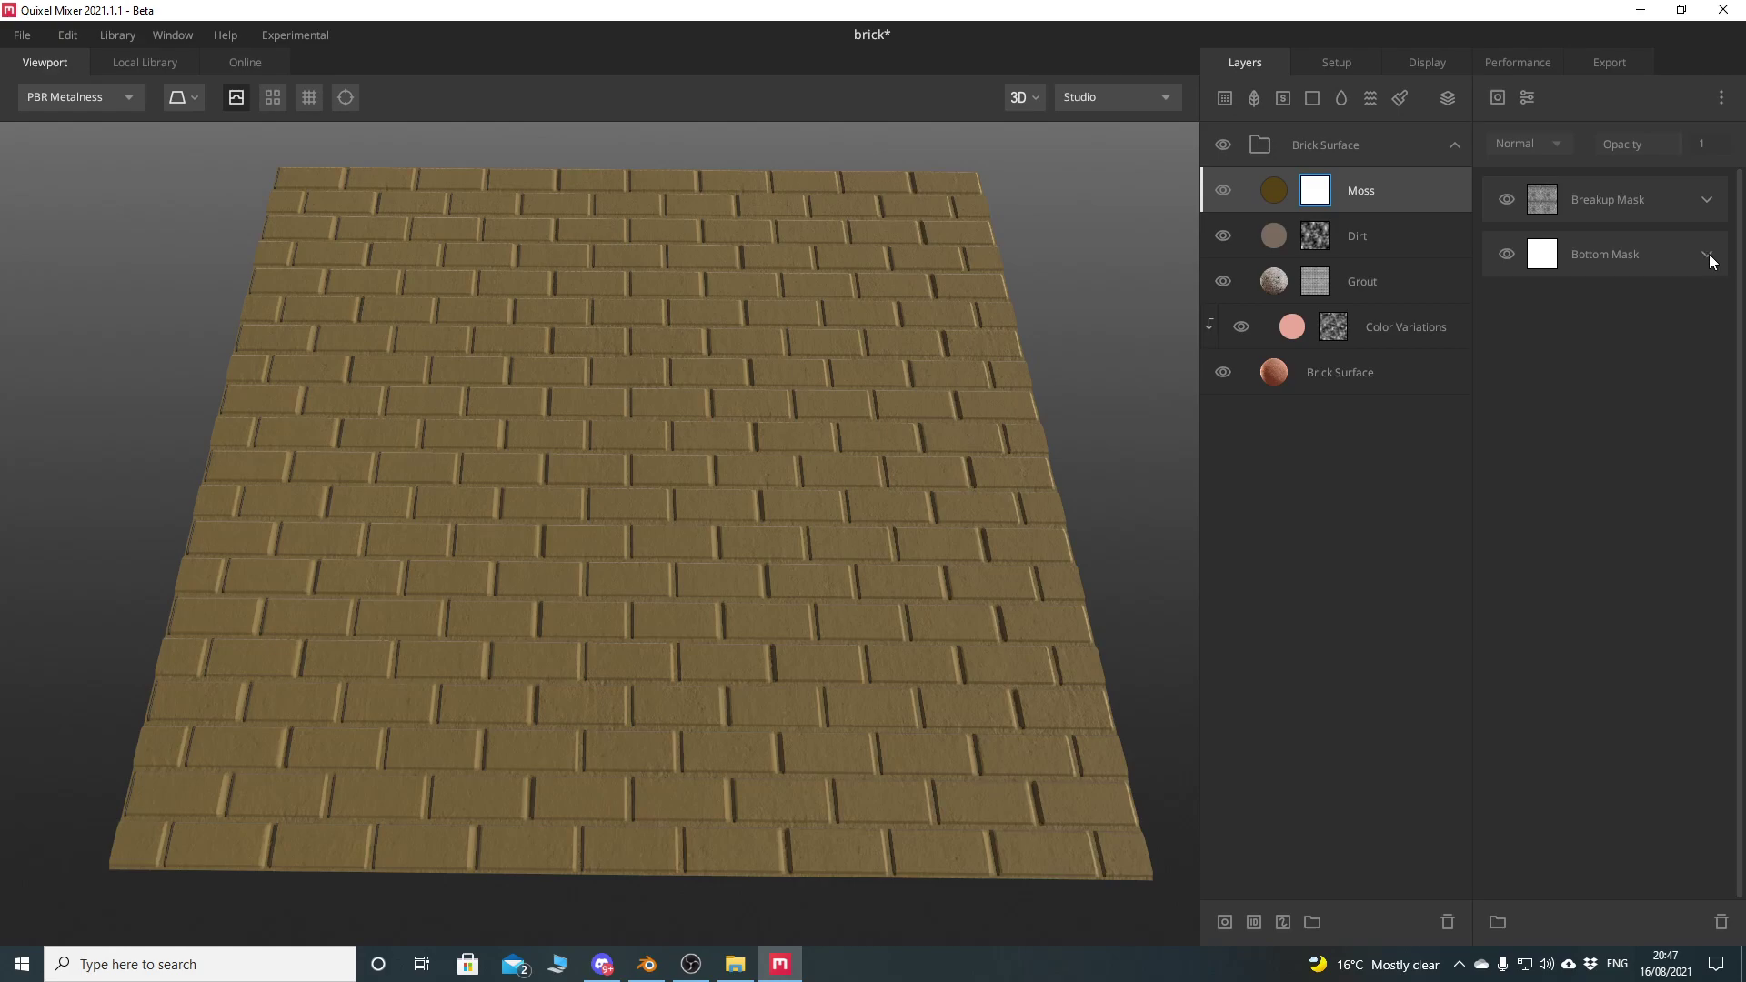
pyautogui.click(1508, 253)
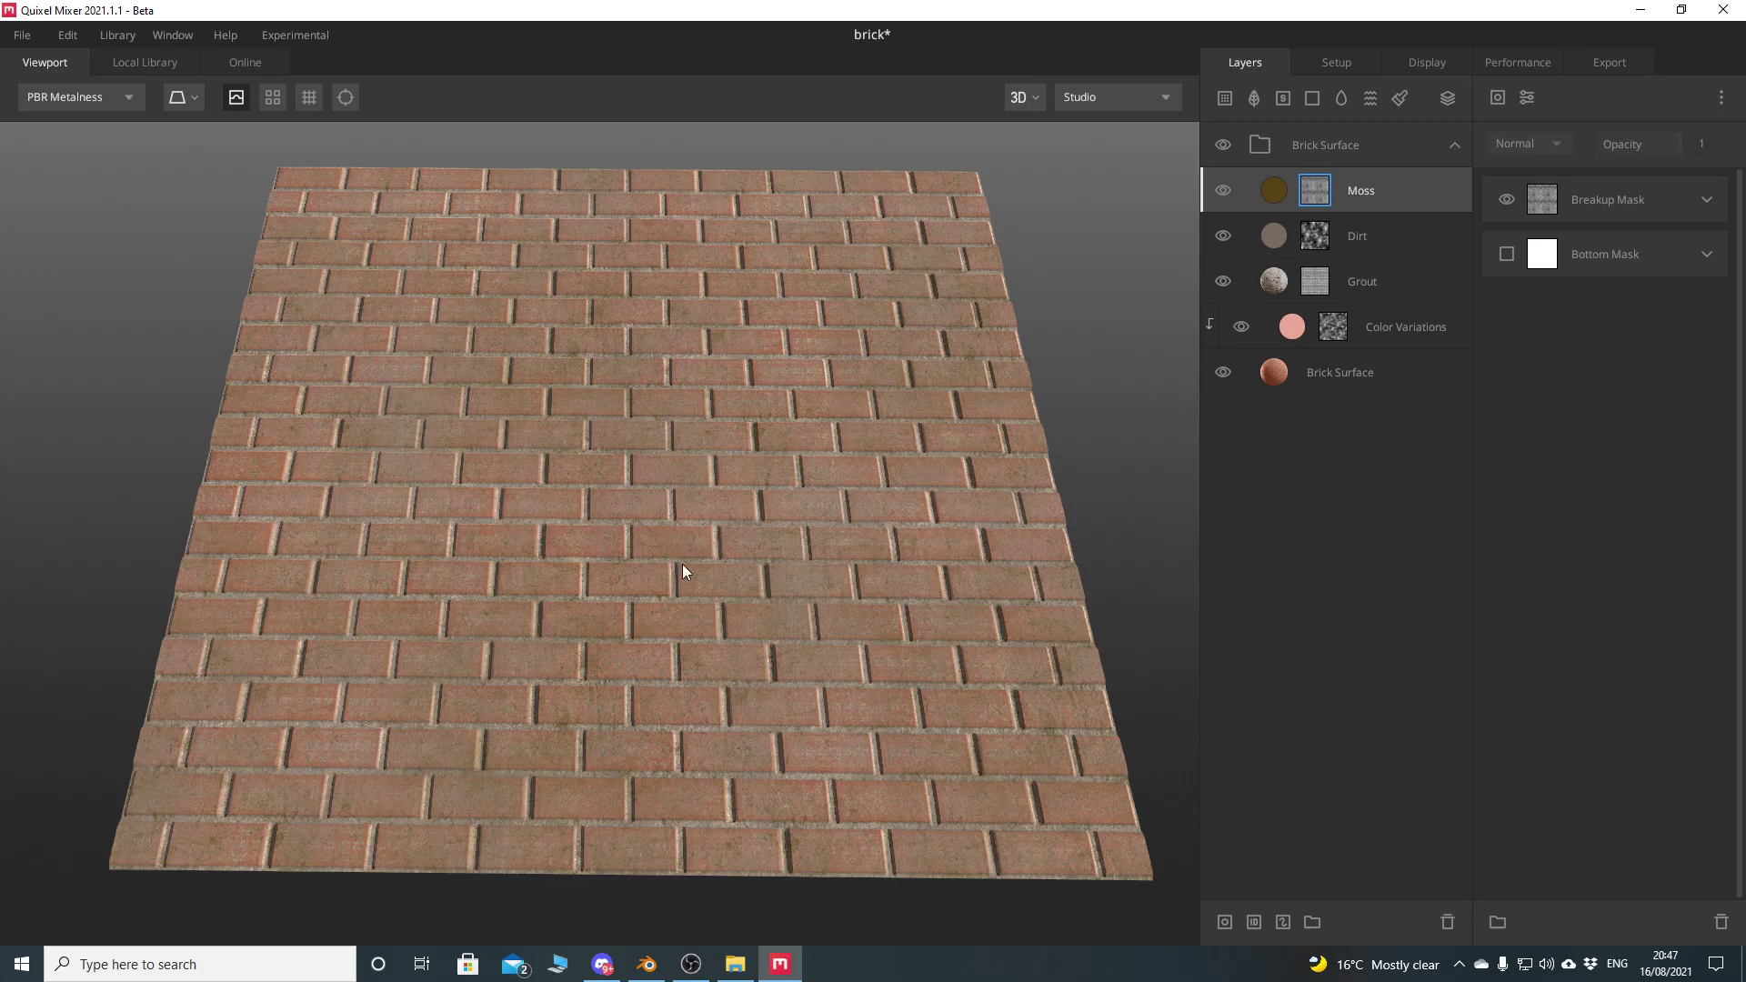
# Compare the wall with the Moss layer off and on, and return to the layer's mask stack
pyautogui.click(1223, 190)
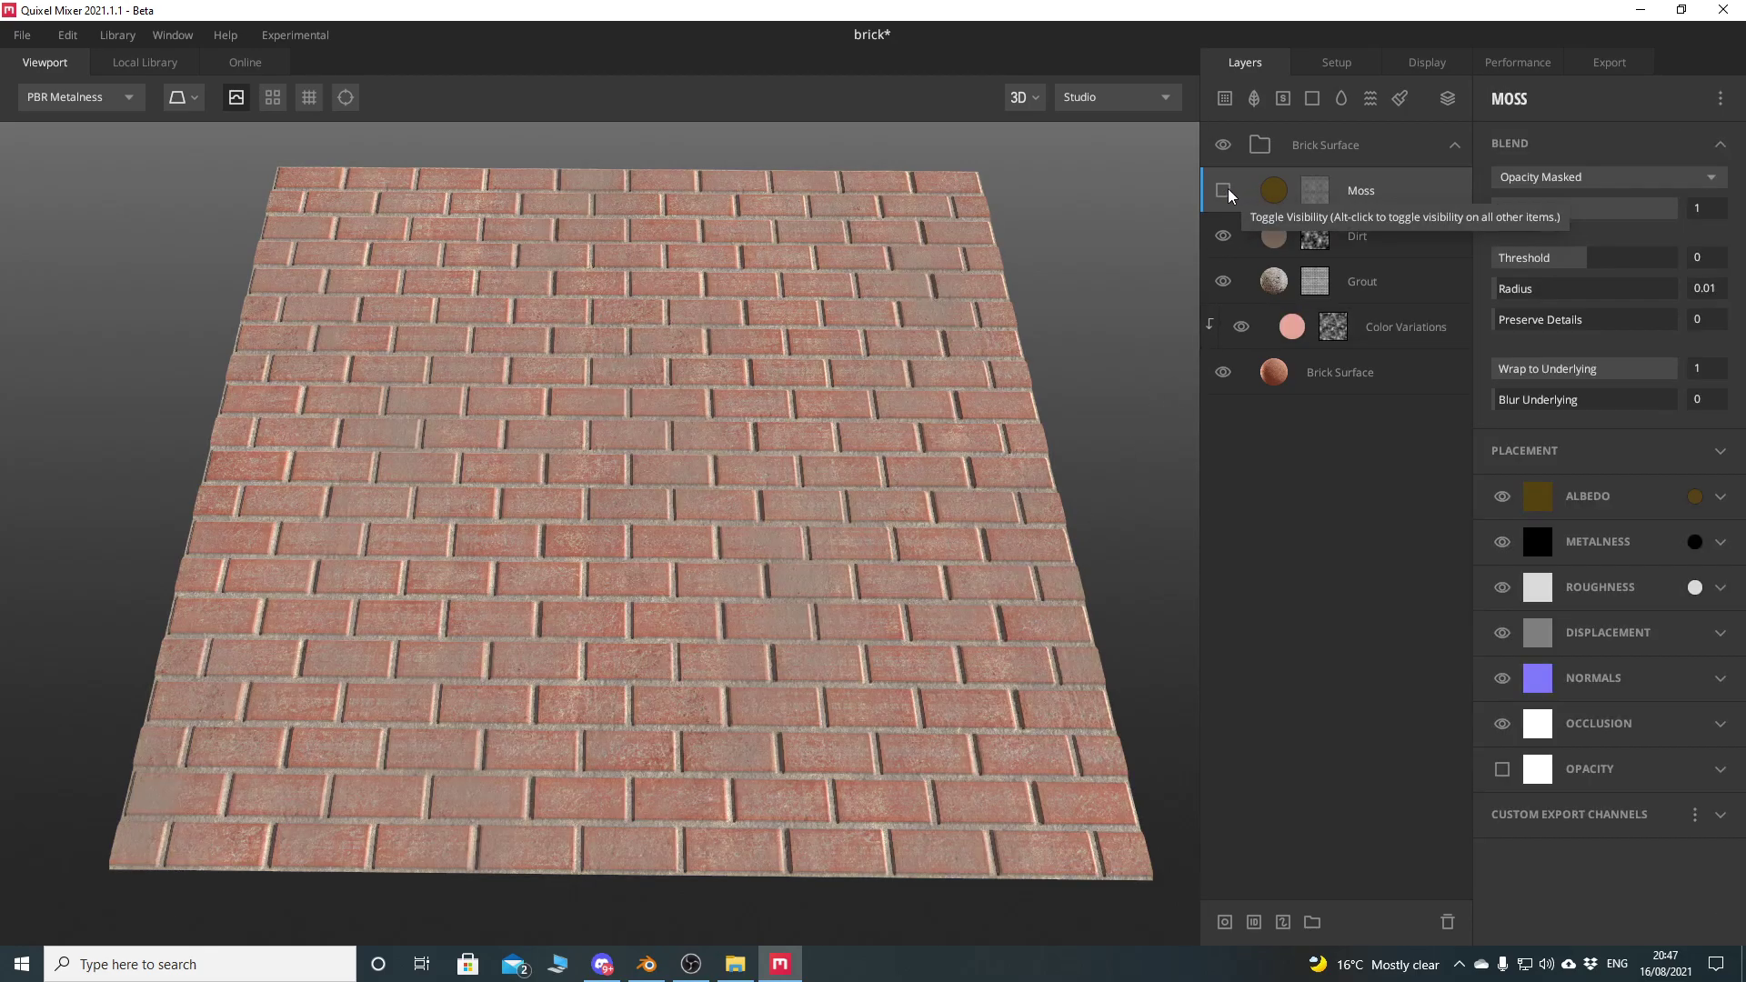
pyautogui.click(1223, 190)
pyautogui.click(1315, 190)
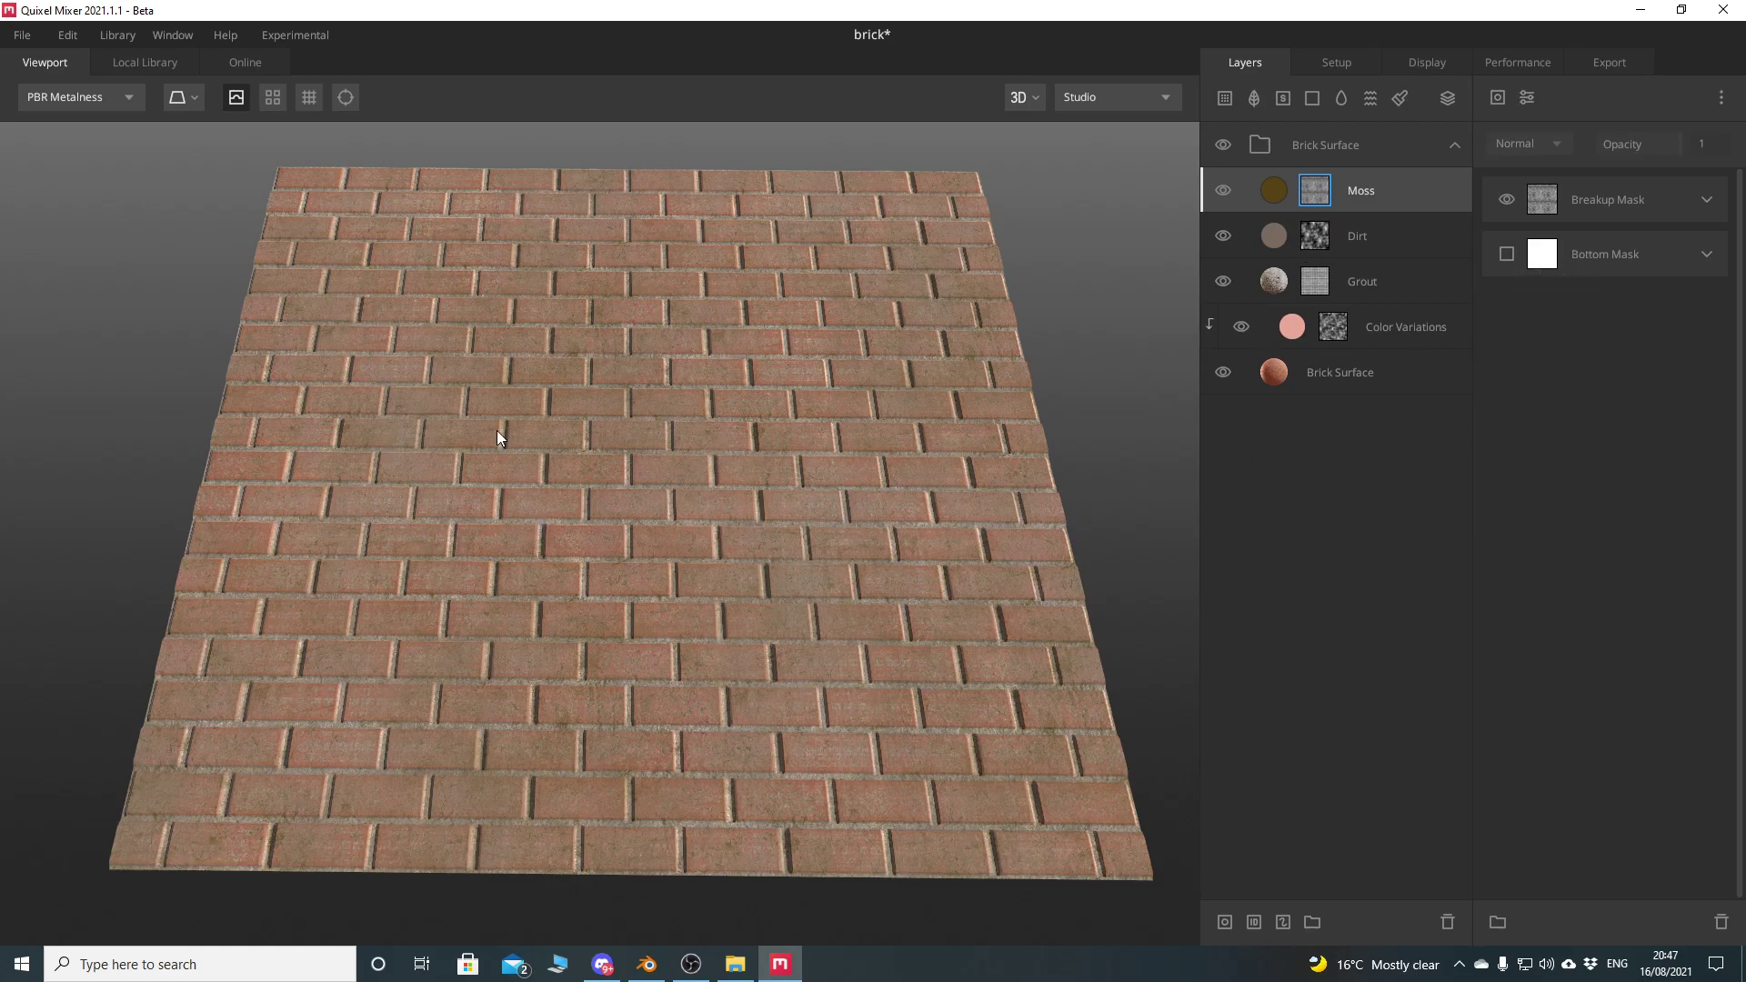
# Delete the Bottom Mask from the Moss layer's mask stack, keeping only the Breakup Mask
pyautogui.click(1588, 210)
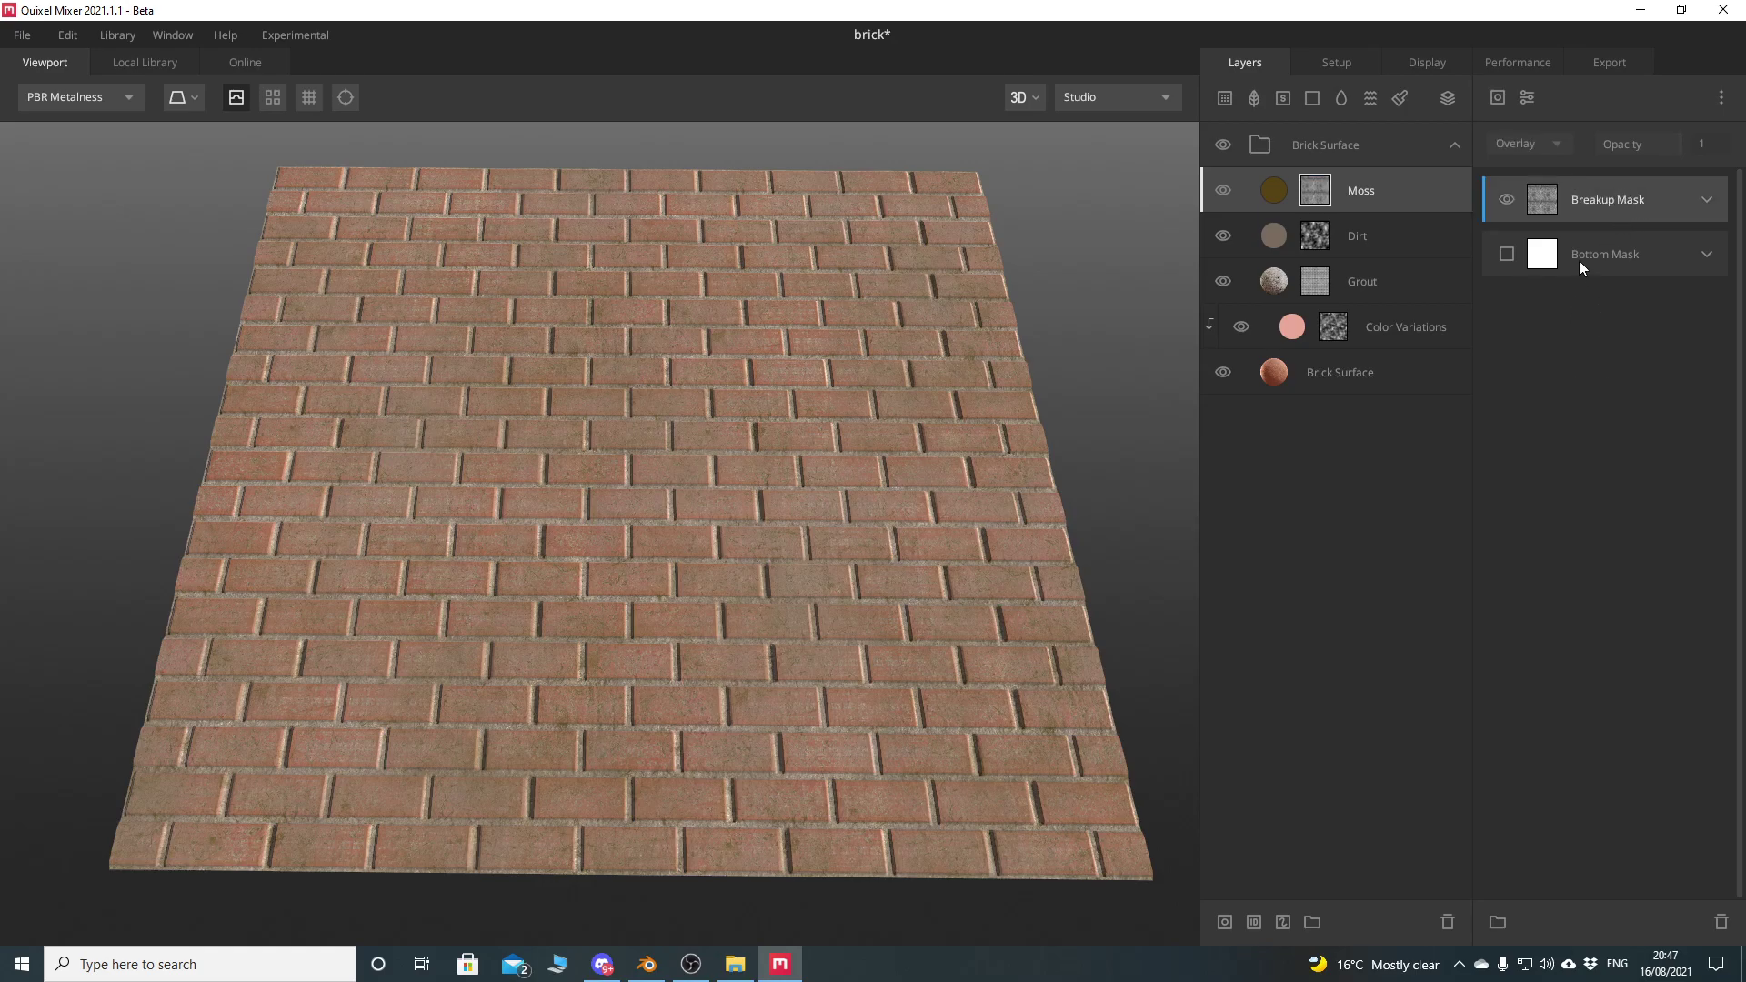
pyautogui.click(1609, 256)
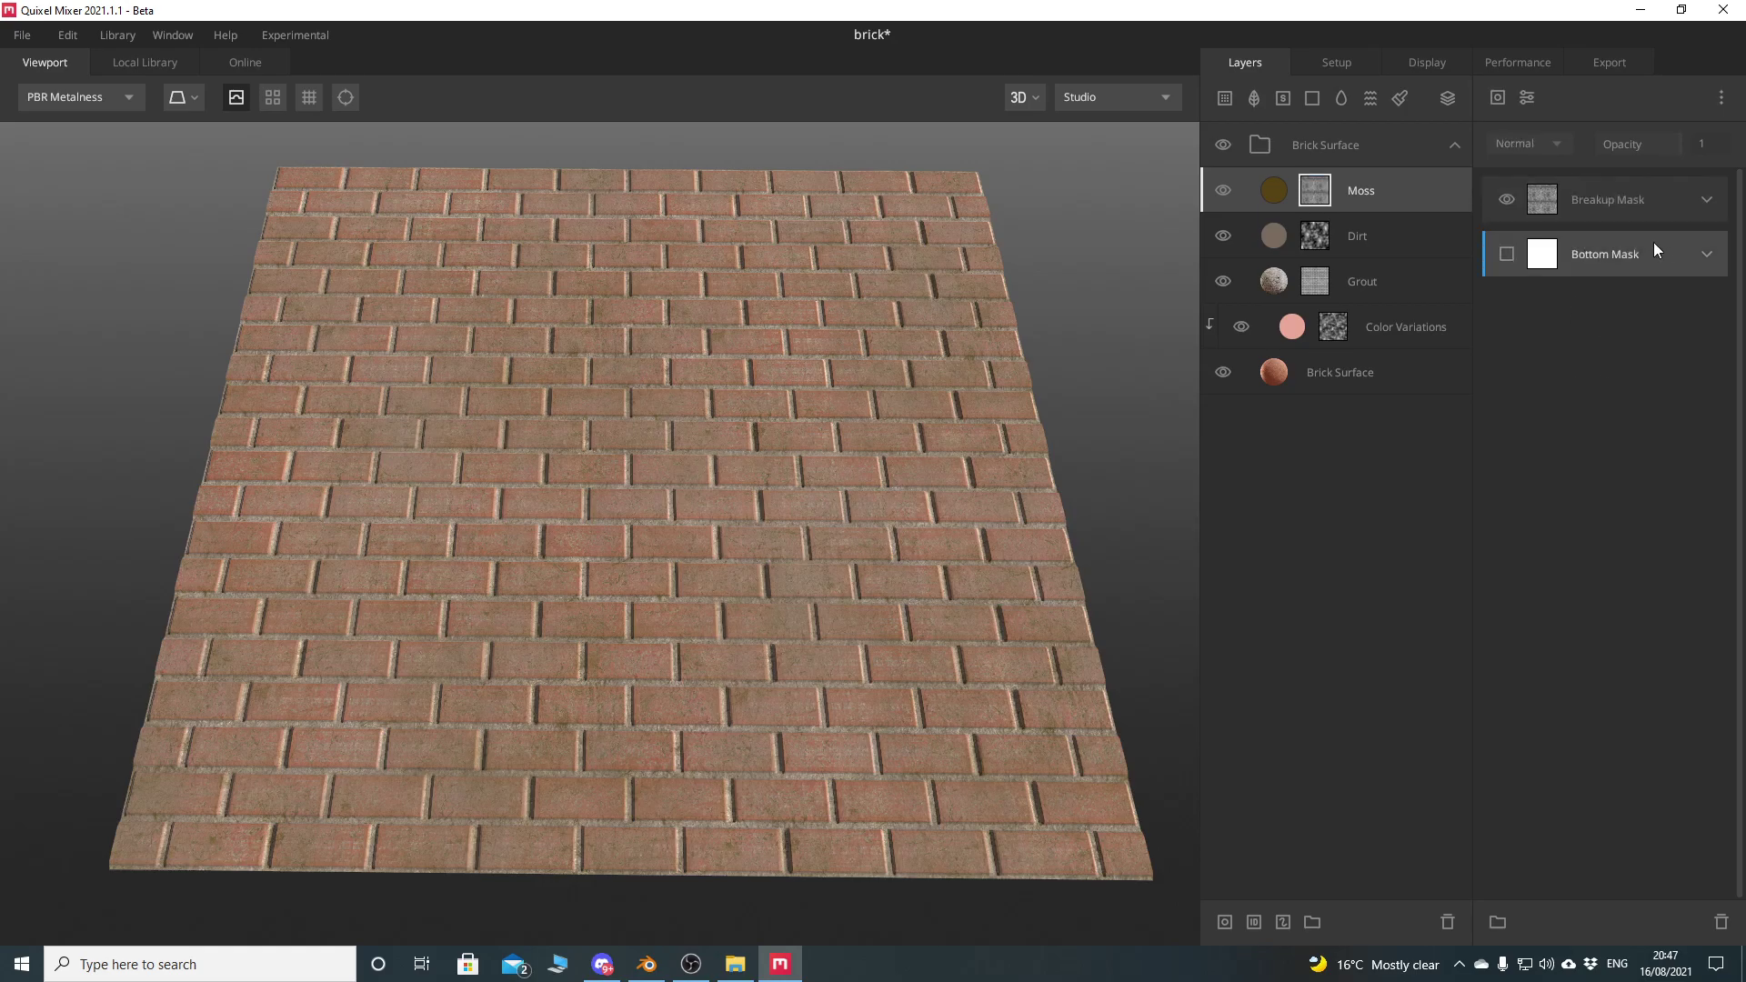
pyautogui.rightClick(1587, 256)
pyautogui.click(1611, 382)
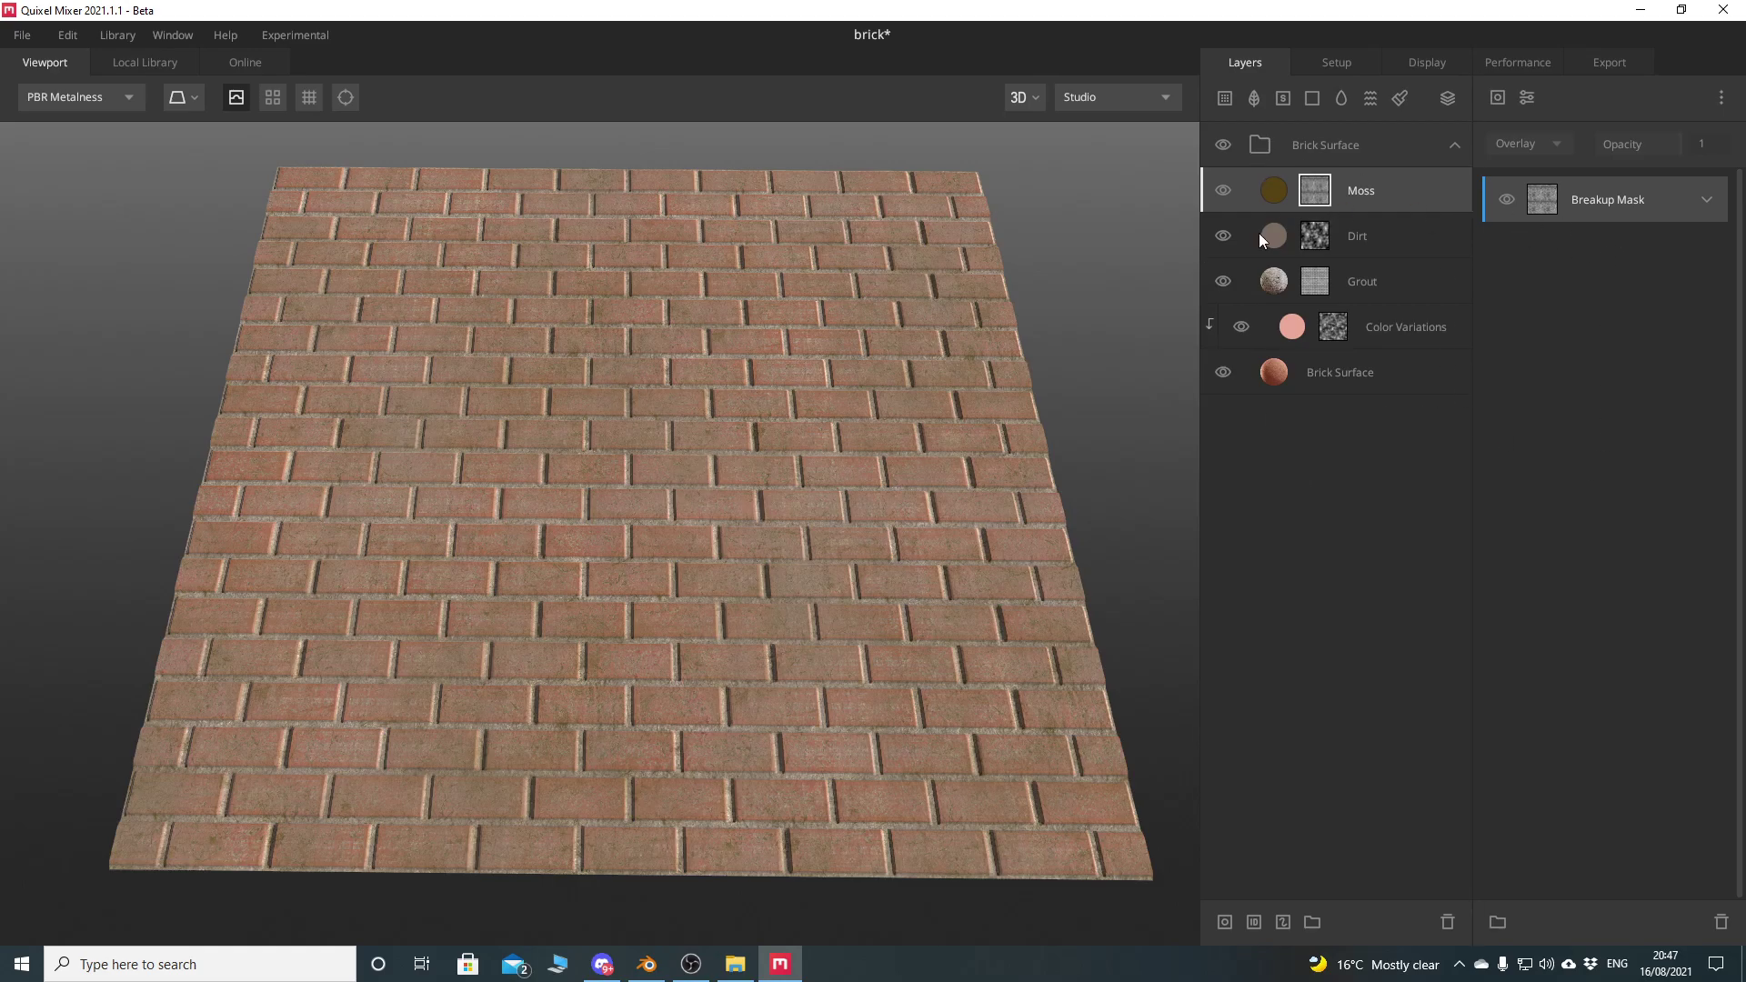
# Compare the wall with the Dirt and Grout layers turned off and on one at a time, inspecting the brick joints up close
pyautogui.click(1222, 236)
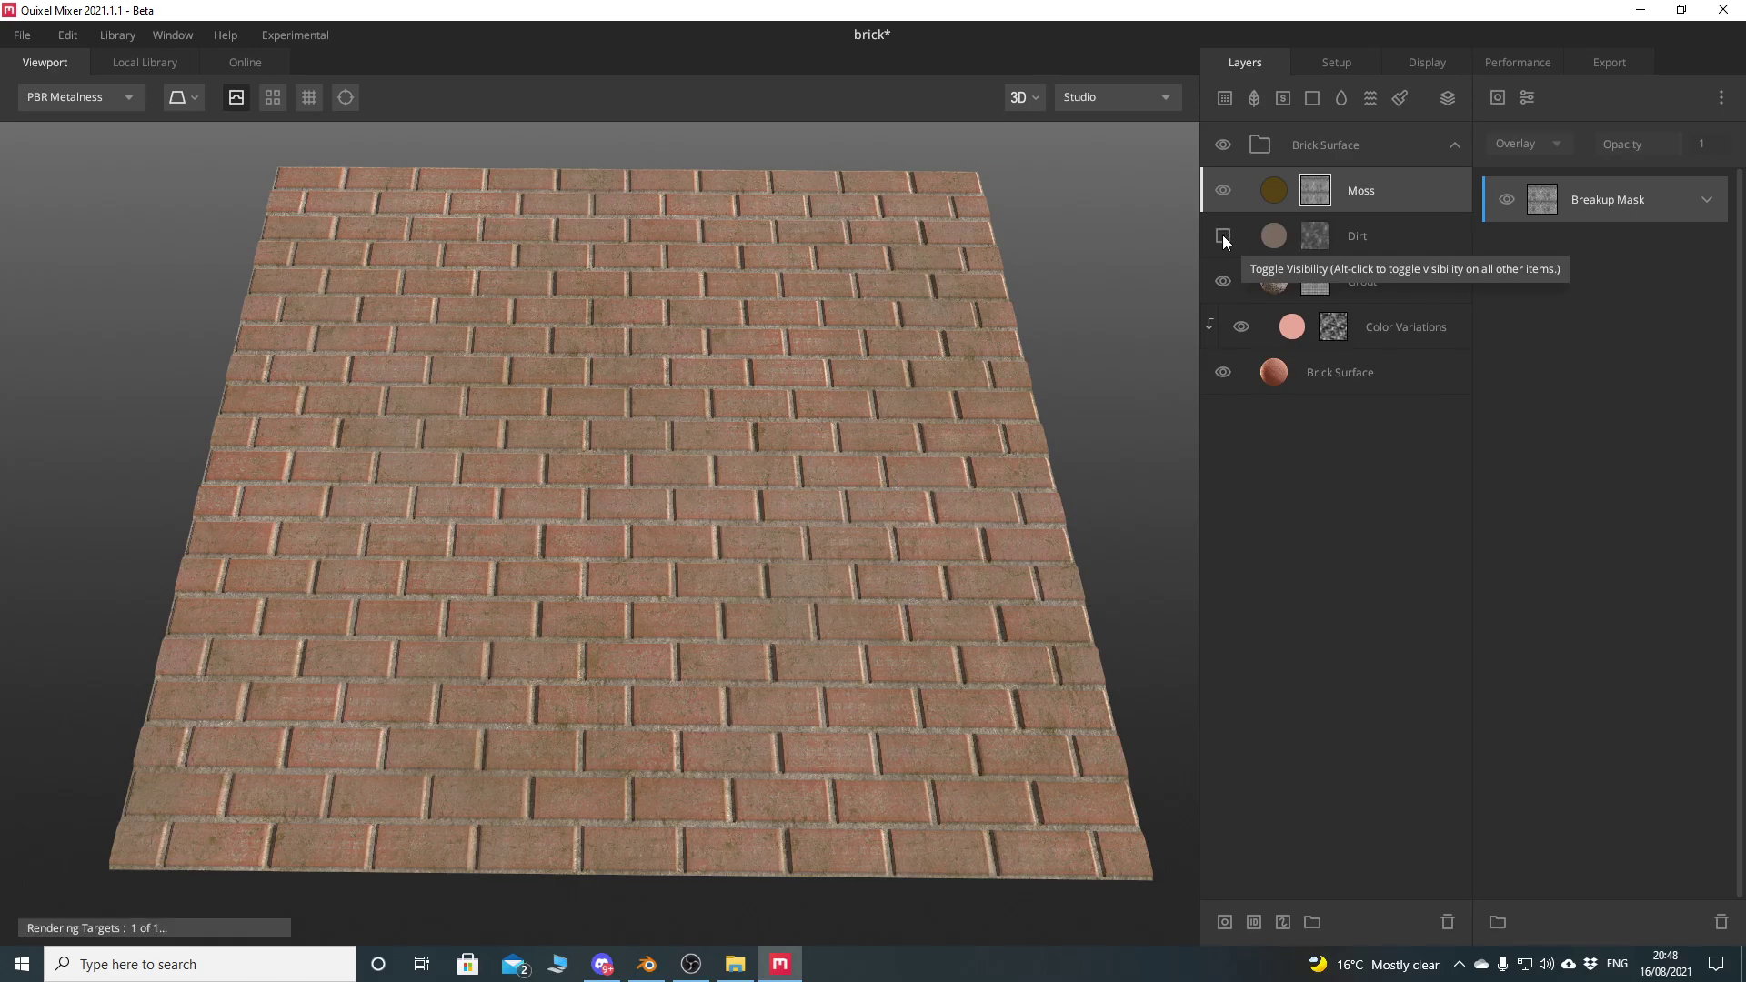
pyautogui.click(1222, 234)
pyautogui.click(1222, 280)
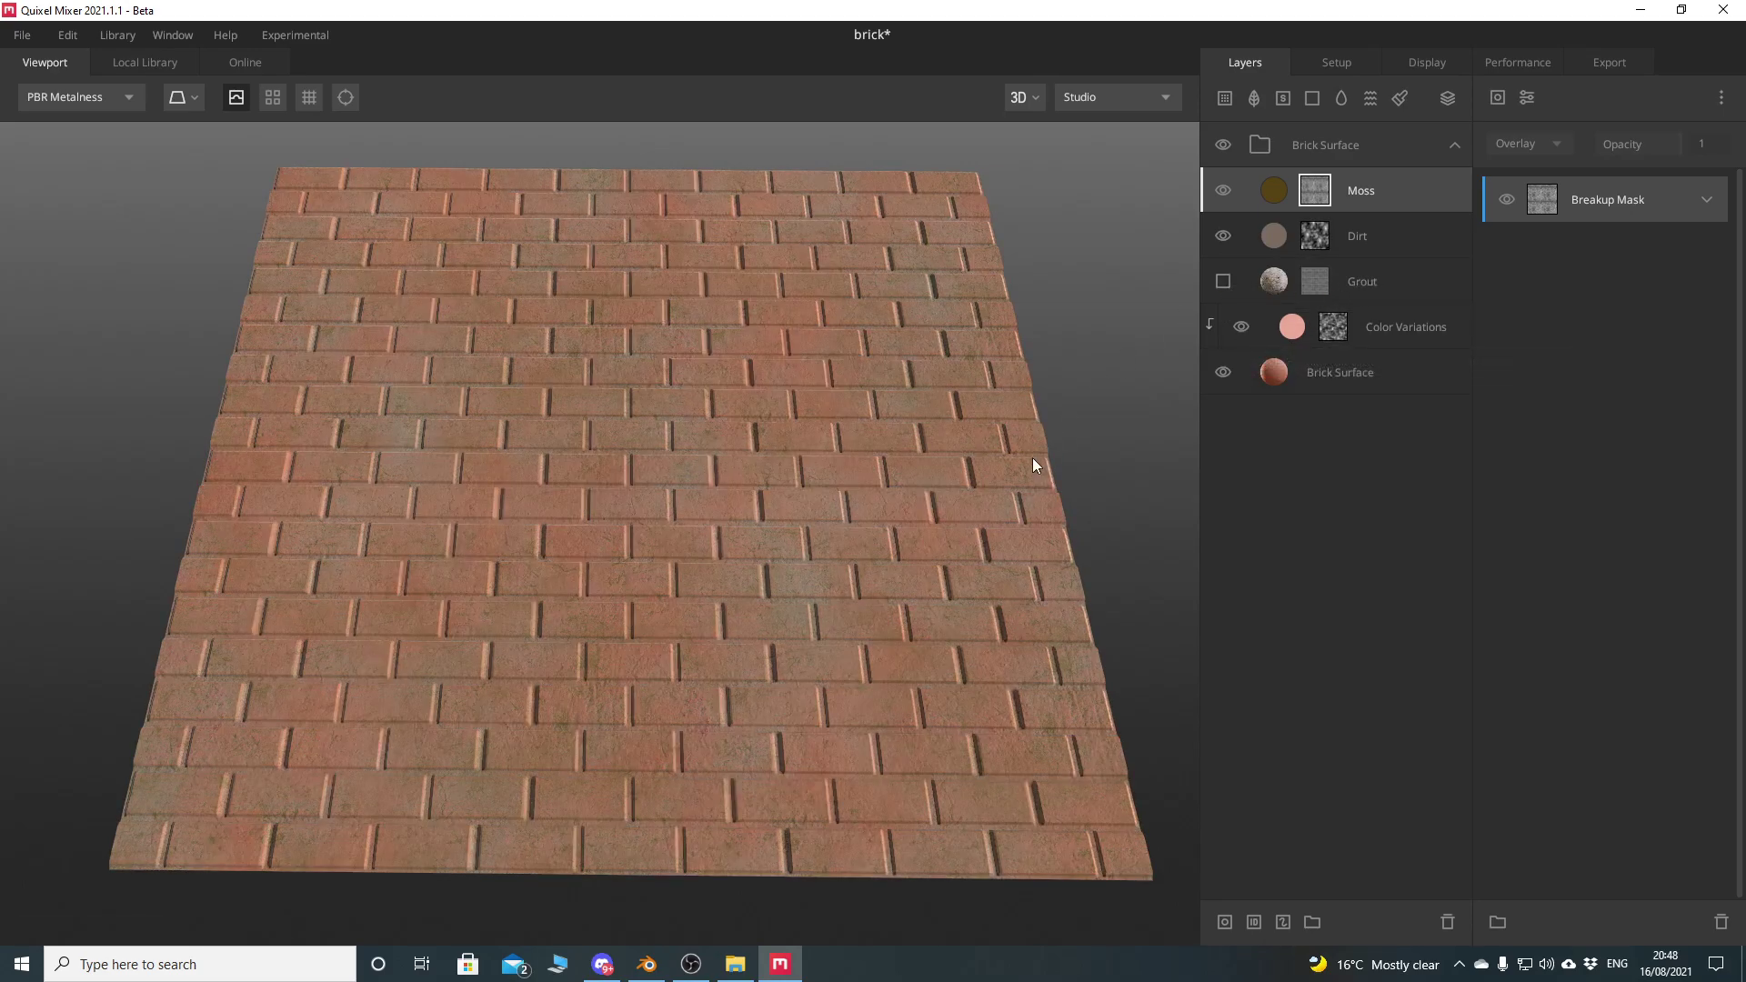
pyautogui.scroll(5, 704, 597)
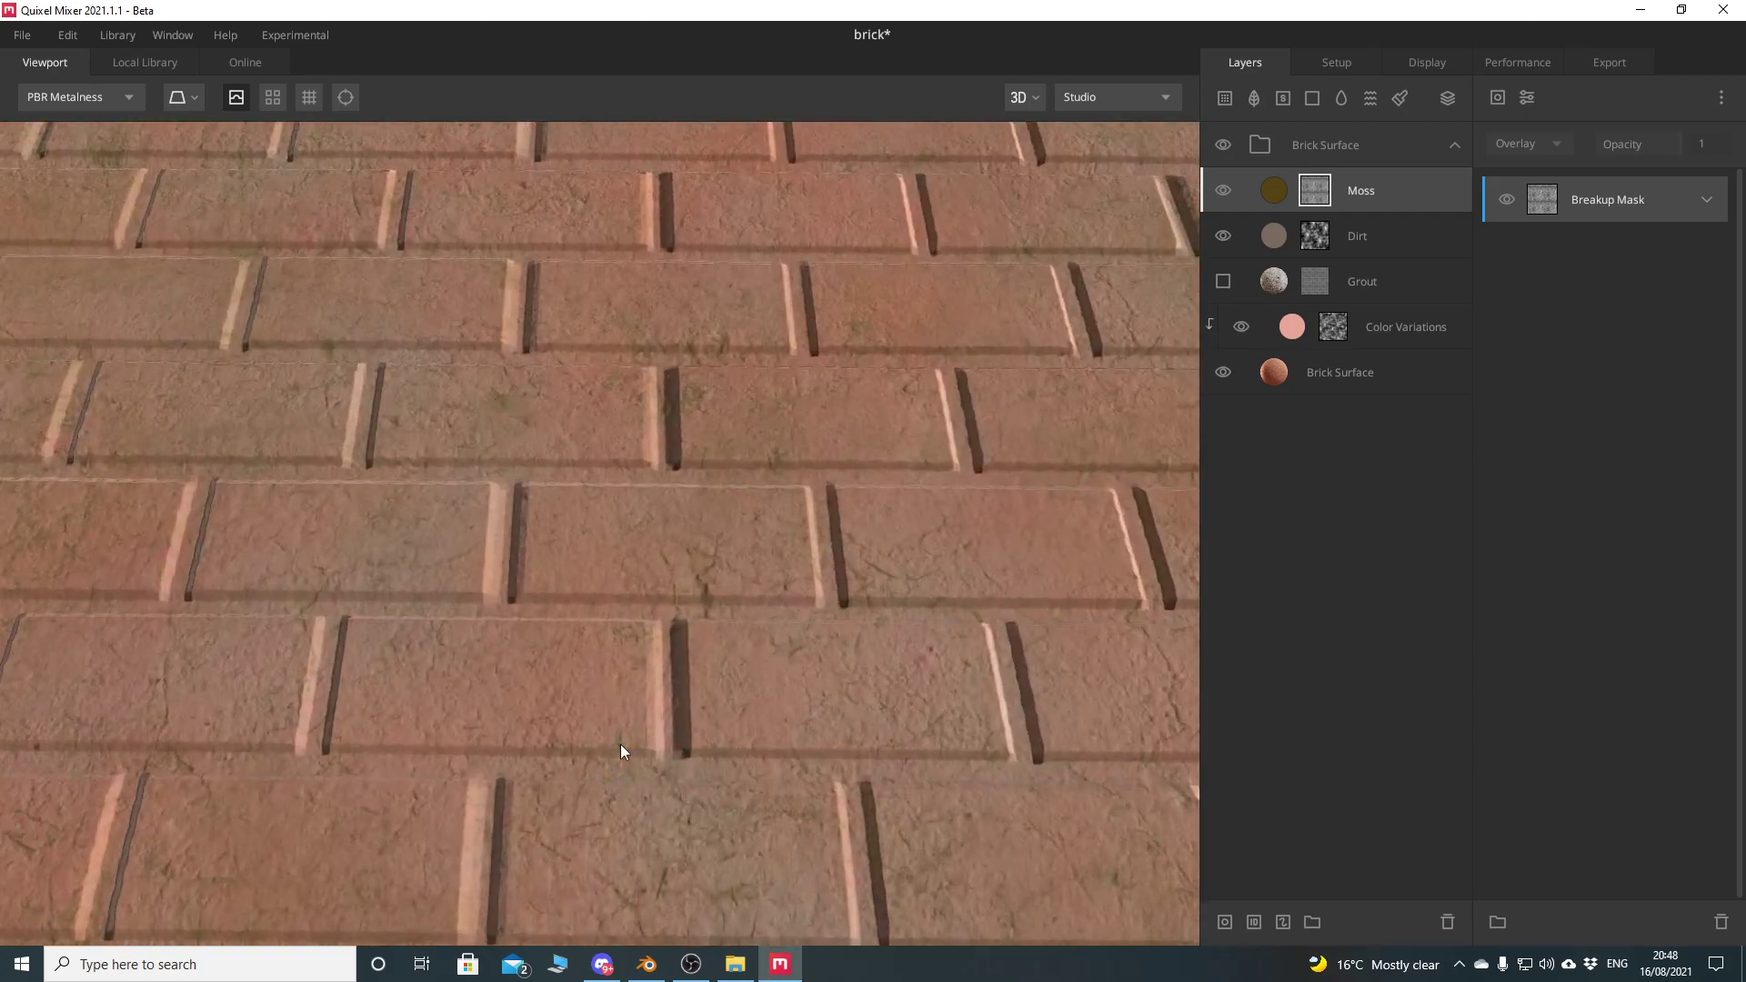
pyautogui.scroll(-10, 511, 712)
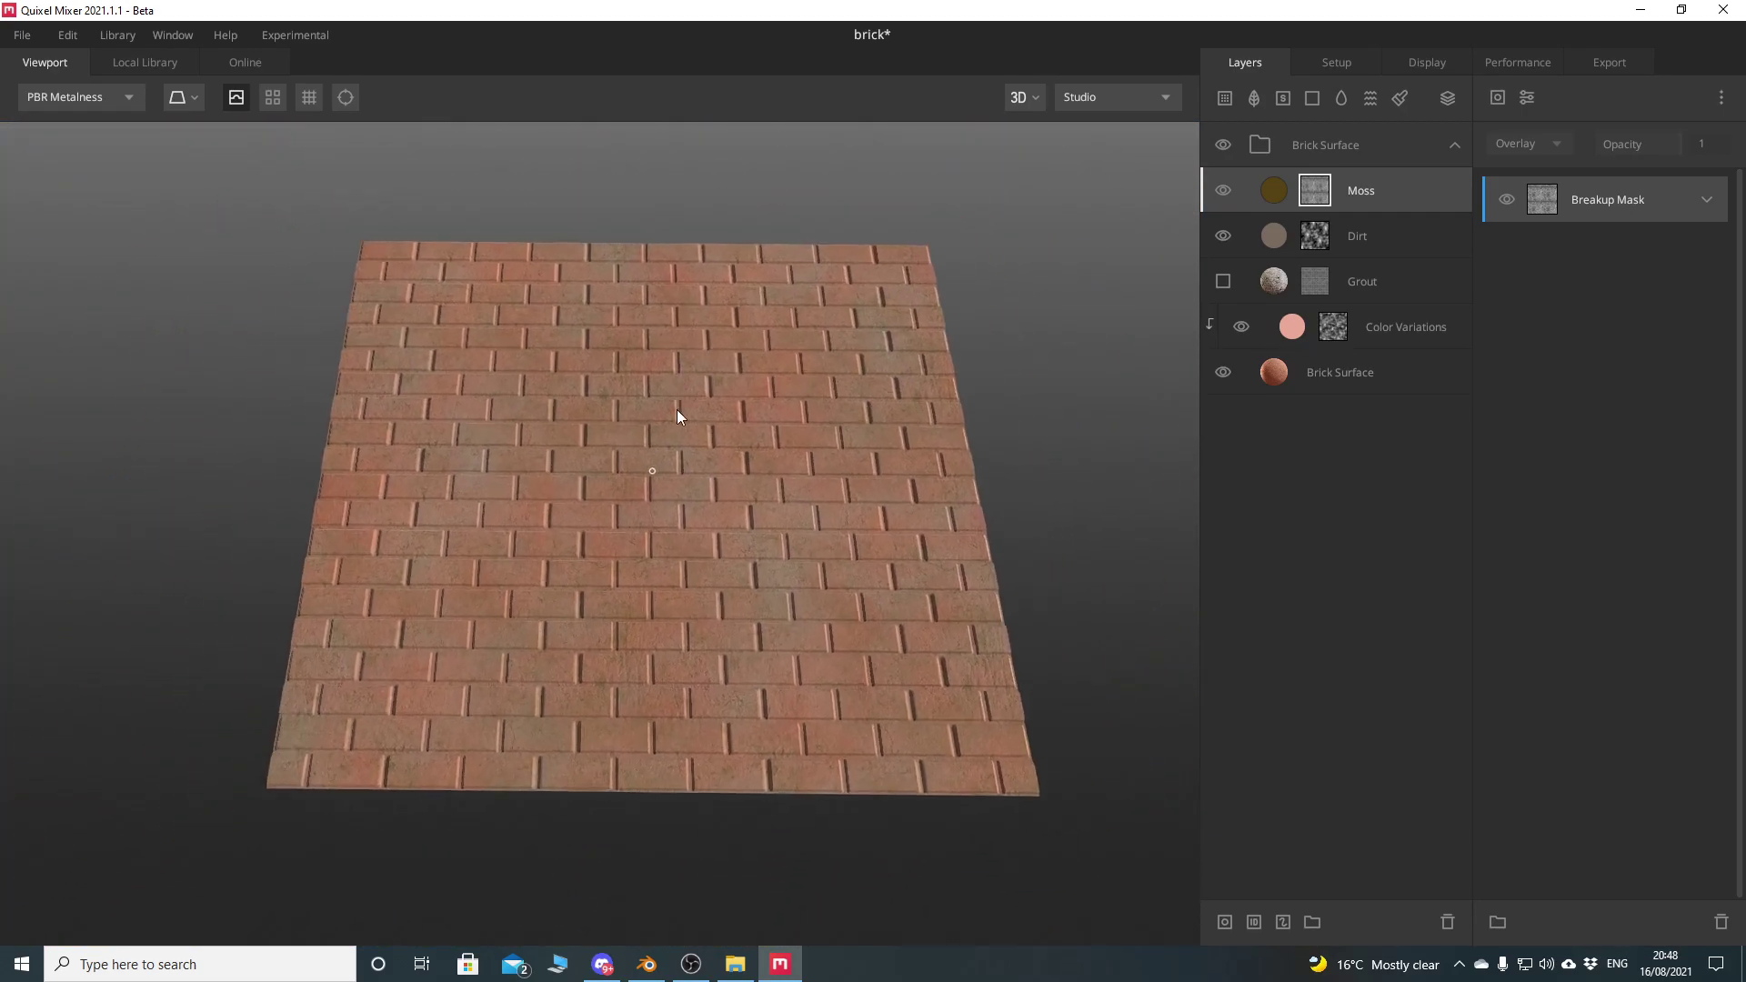
pyautogui.scroll(10, 676, 397)
pyautogui.scroll(-3, 668, 749)
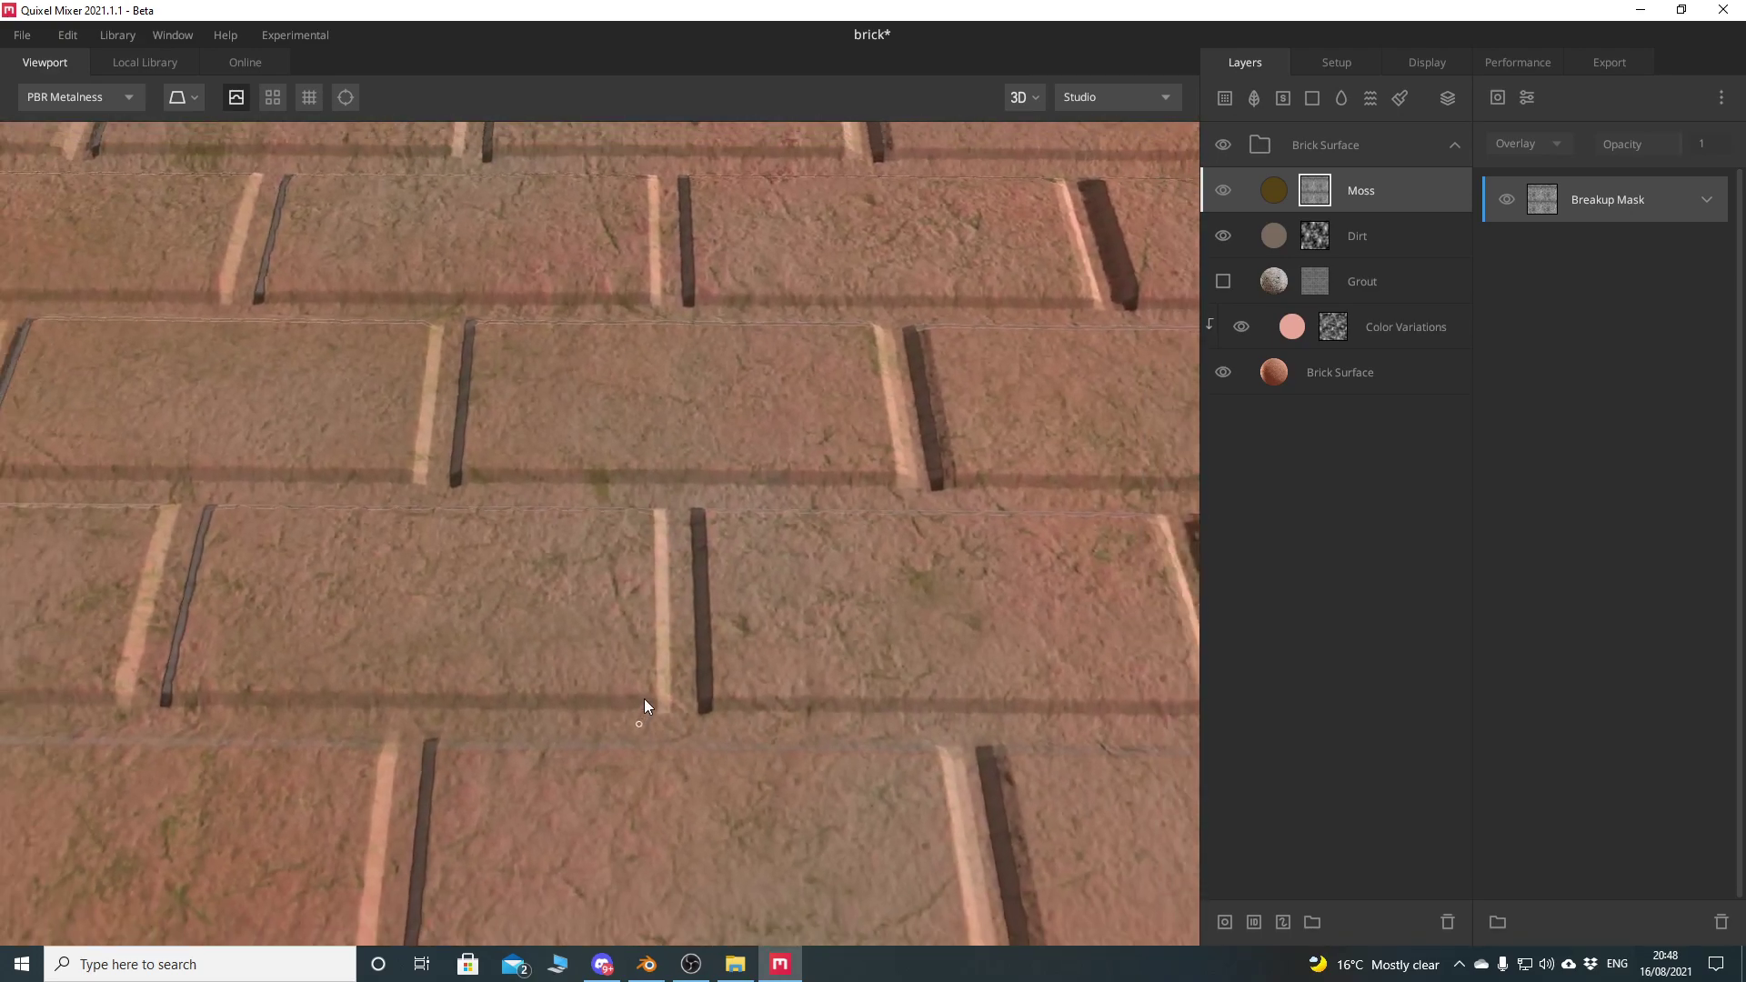
pyautogui.click(1223, 282)
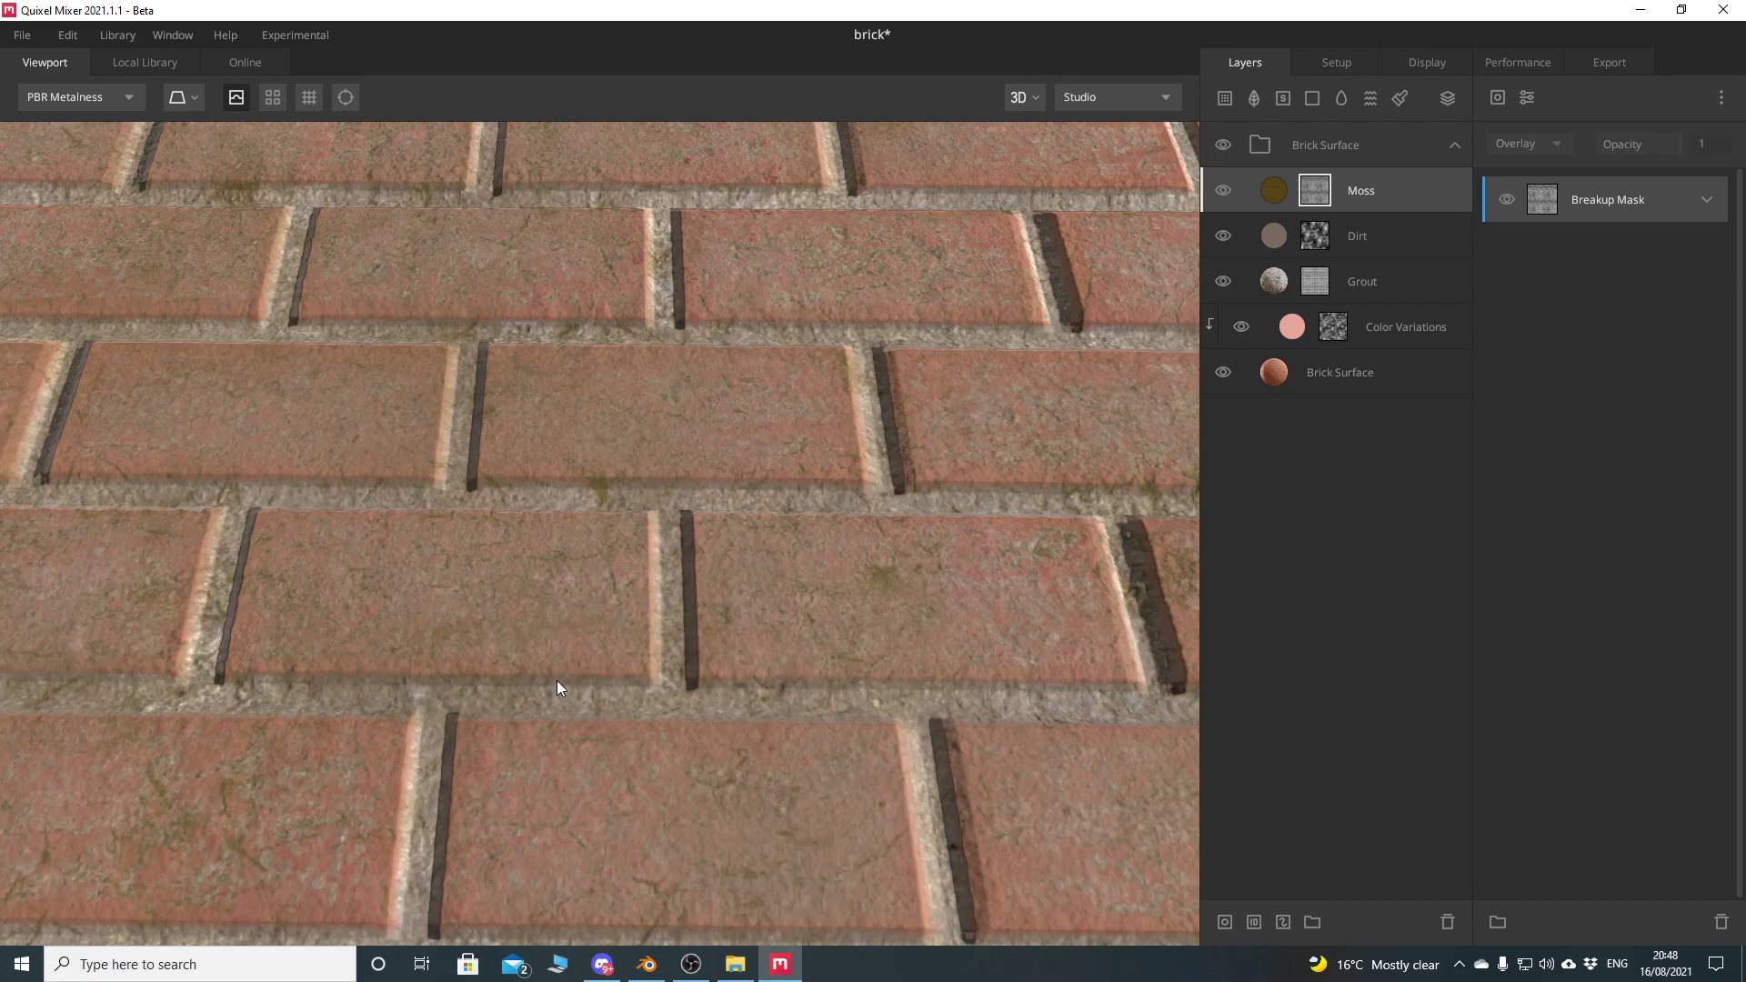
pyautogui.scroll(-2, 560, 679)
pyautogui.scroll(8, 653, 527)
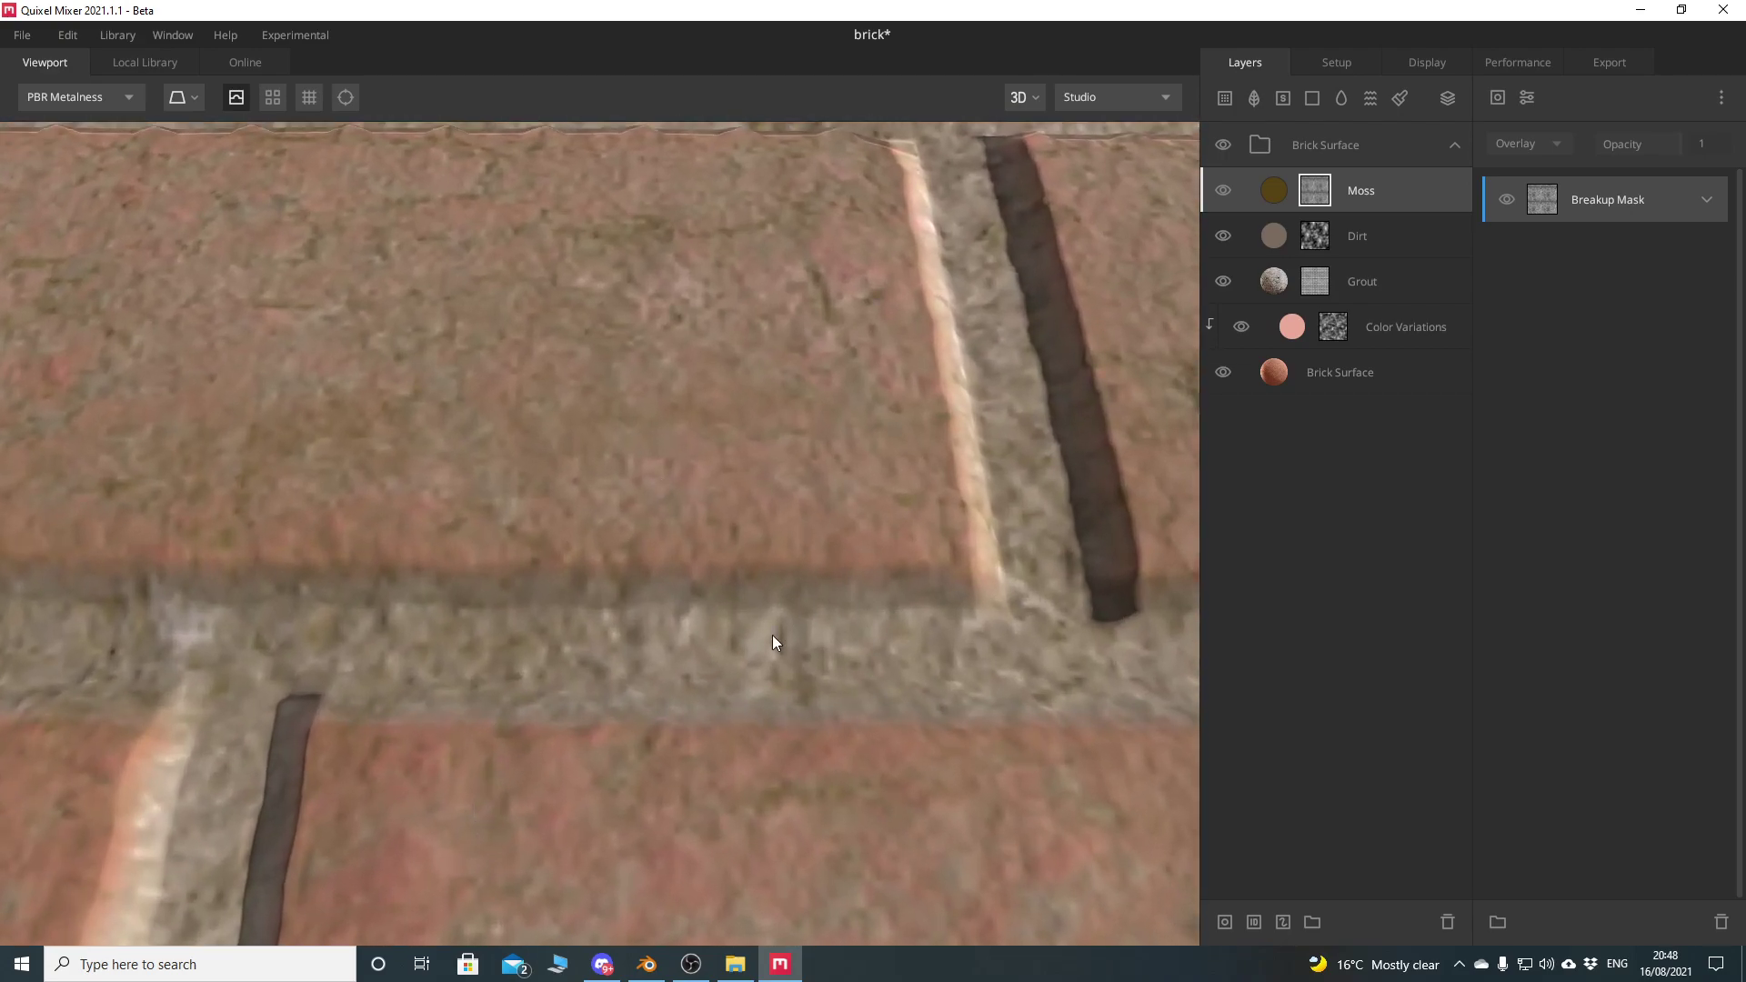
pyautogui.scroll(-8, 796, 597)
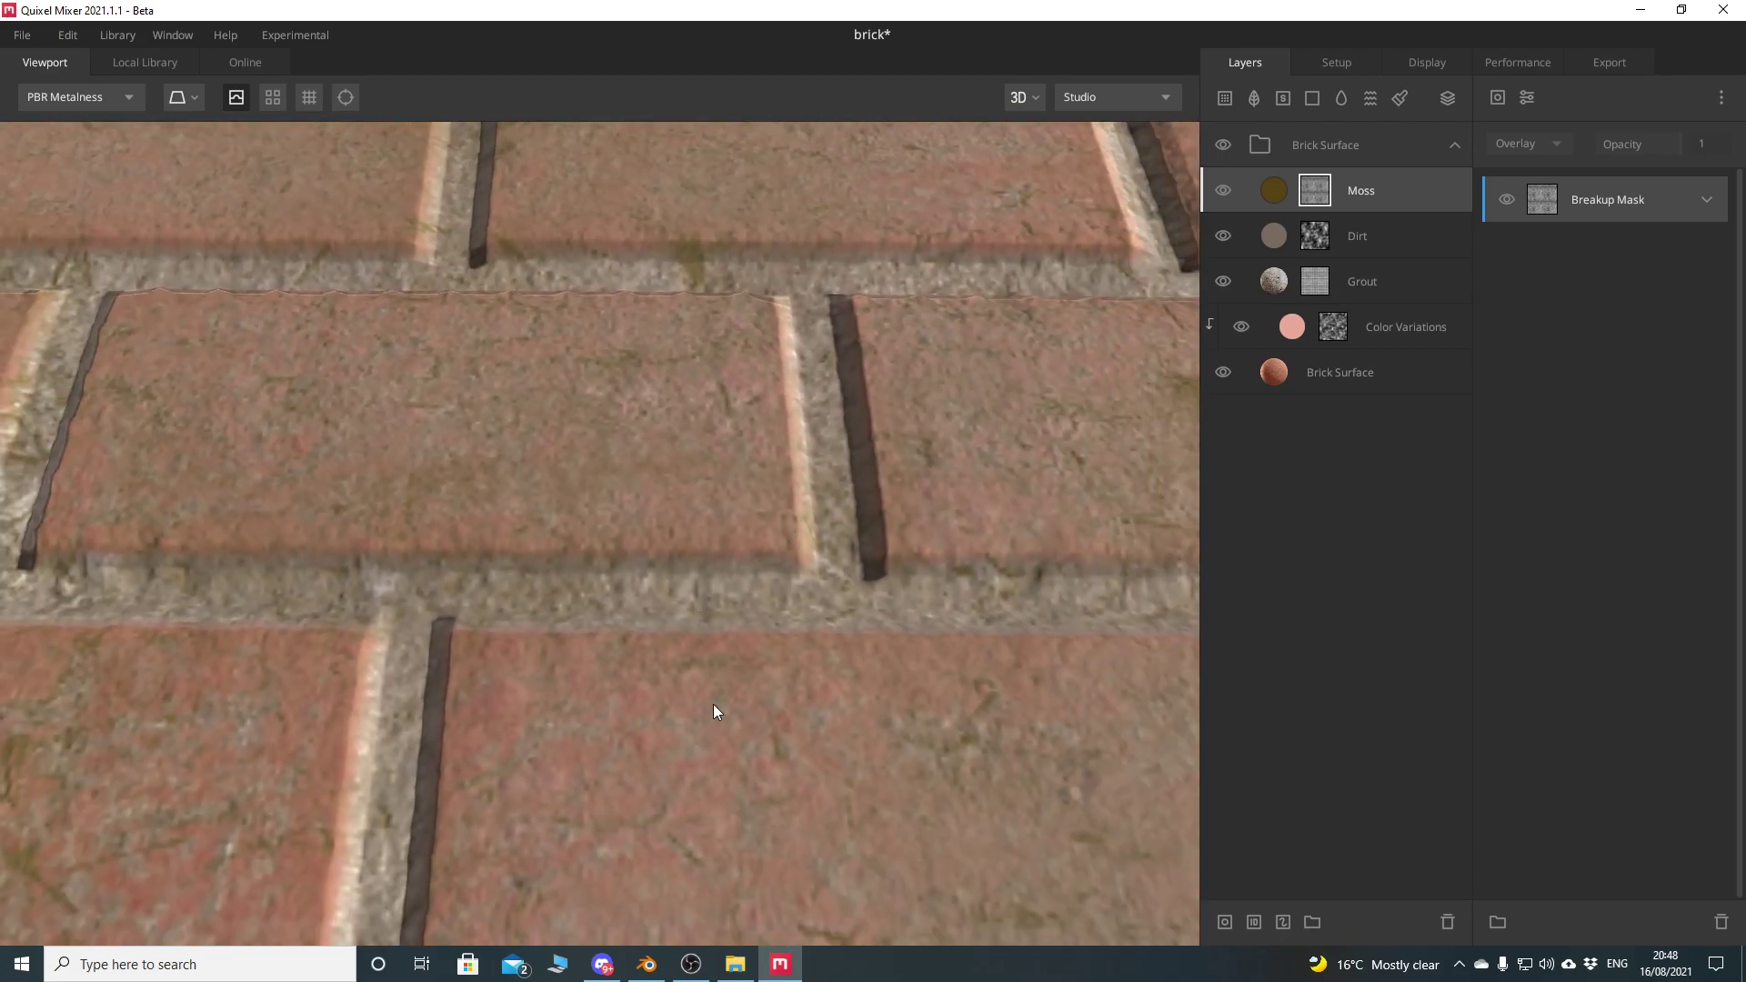
pyautogui.scroll(-5, 682, 545)
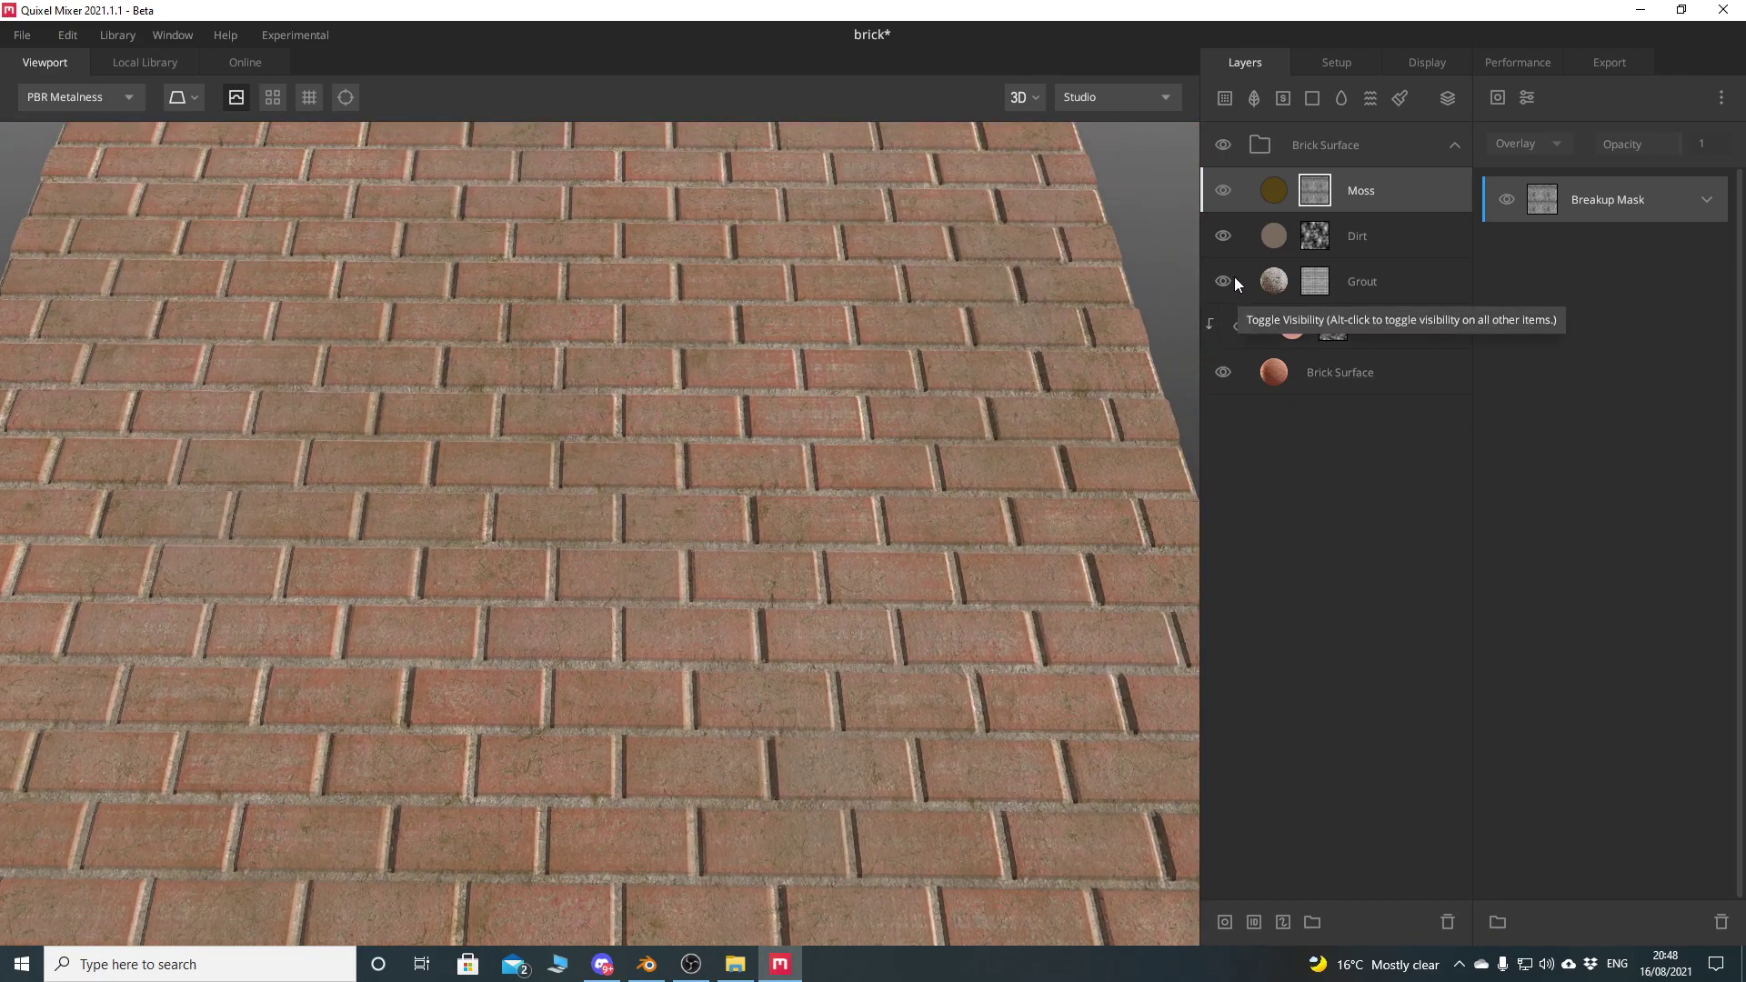
# Hide the Grout layer and compare the bricks with the Dirt layer off and on, leaving Dirt visible
pyautogui.click(1223, 281)
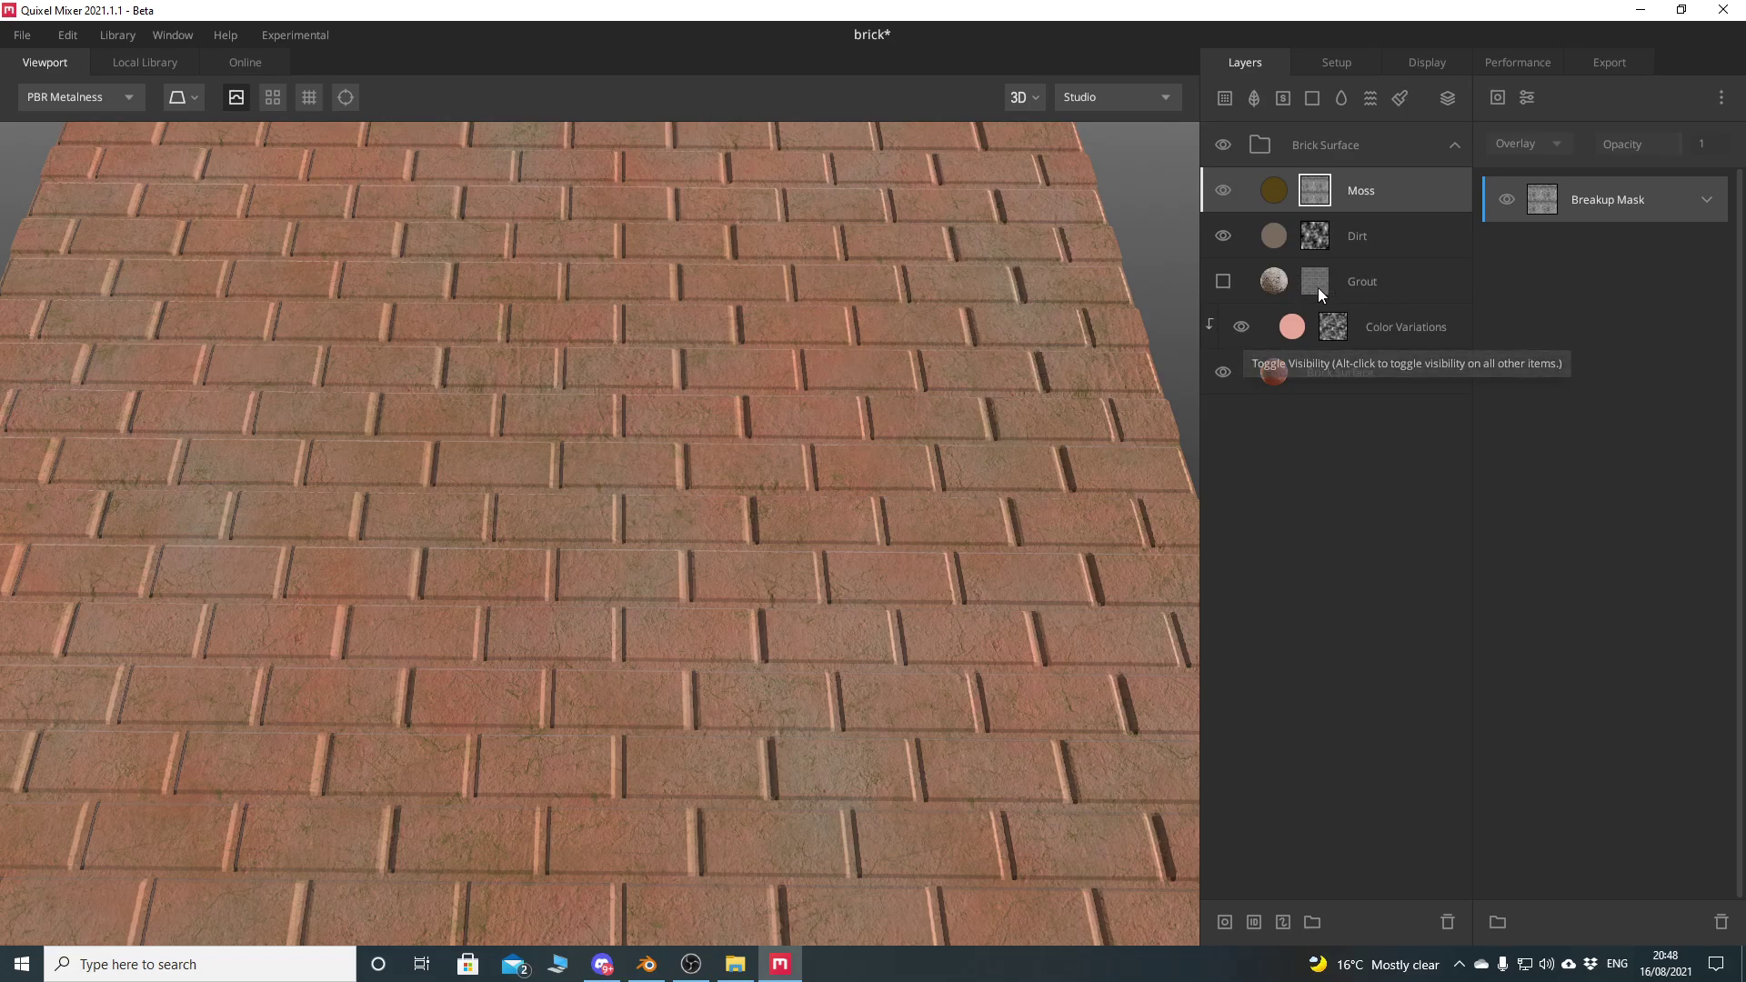
pyautogui.click(1223, 237)
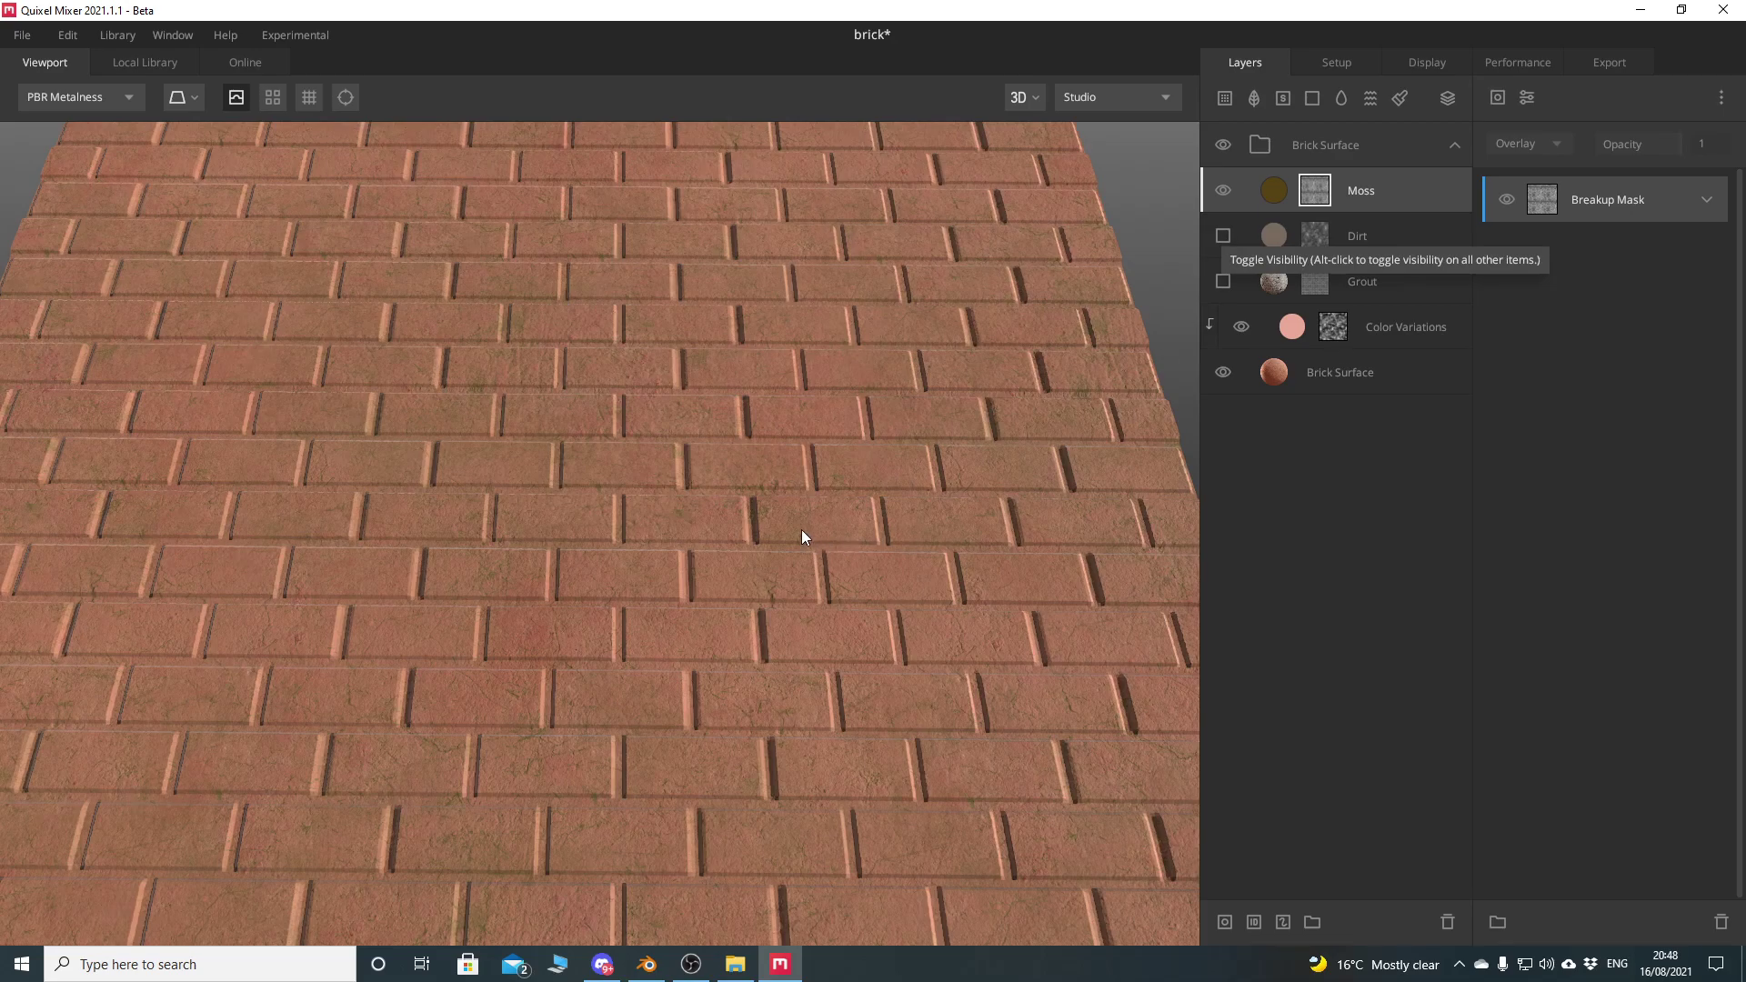
pyautogui.scroll(5, 846, 375)
pyautogui.scroll(-5, 589, 713)
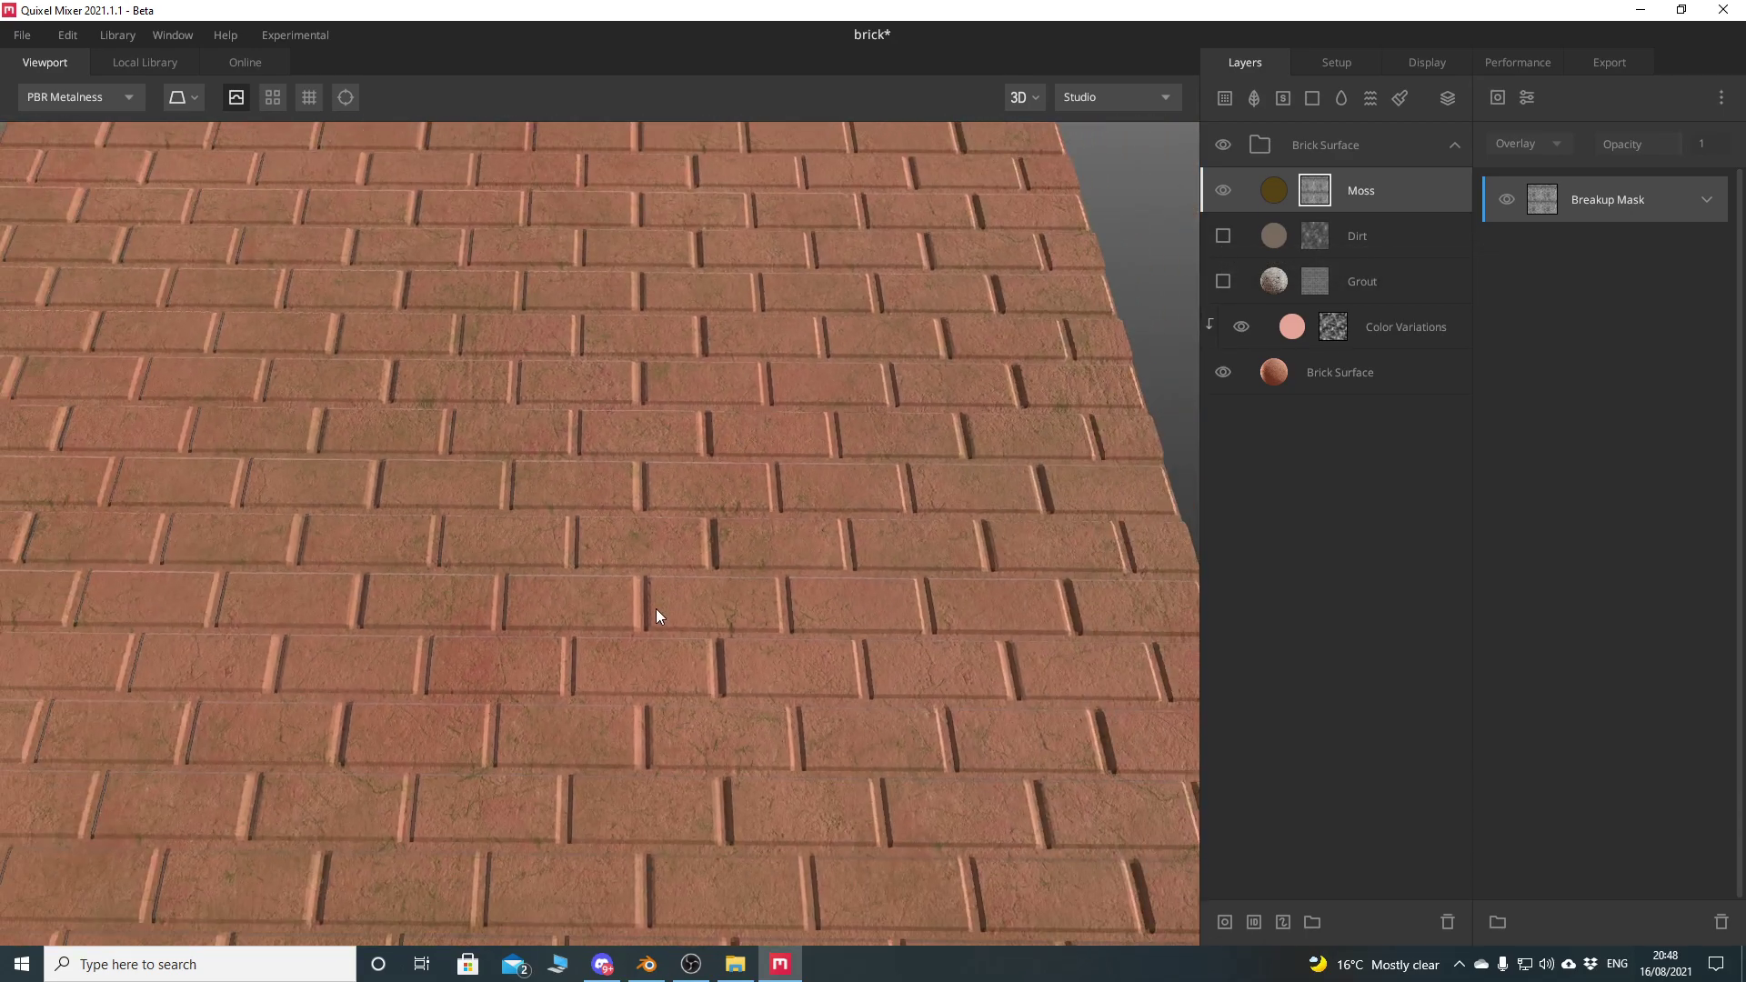
pyautogui.scroll(-3, 495, 675)
pyautogui.moveTo(495, 674); pyautogui.dragTo(722, 465)
pyautogui.scroll(3, 633, 533)
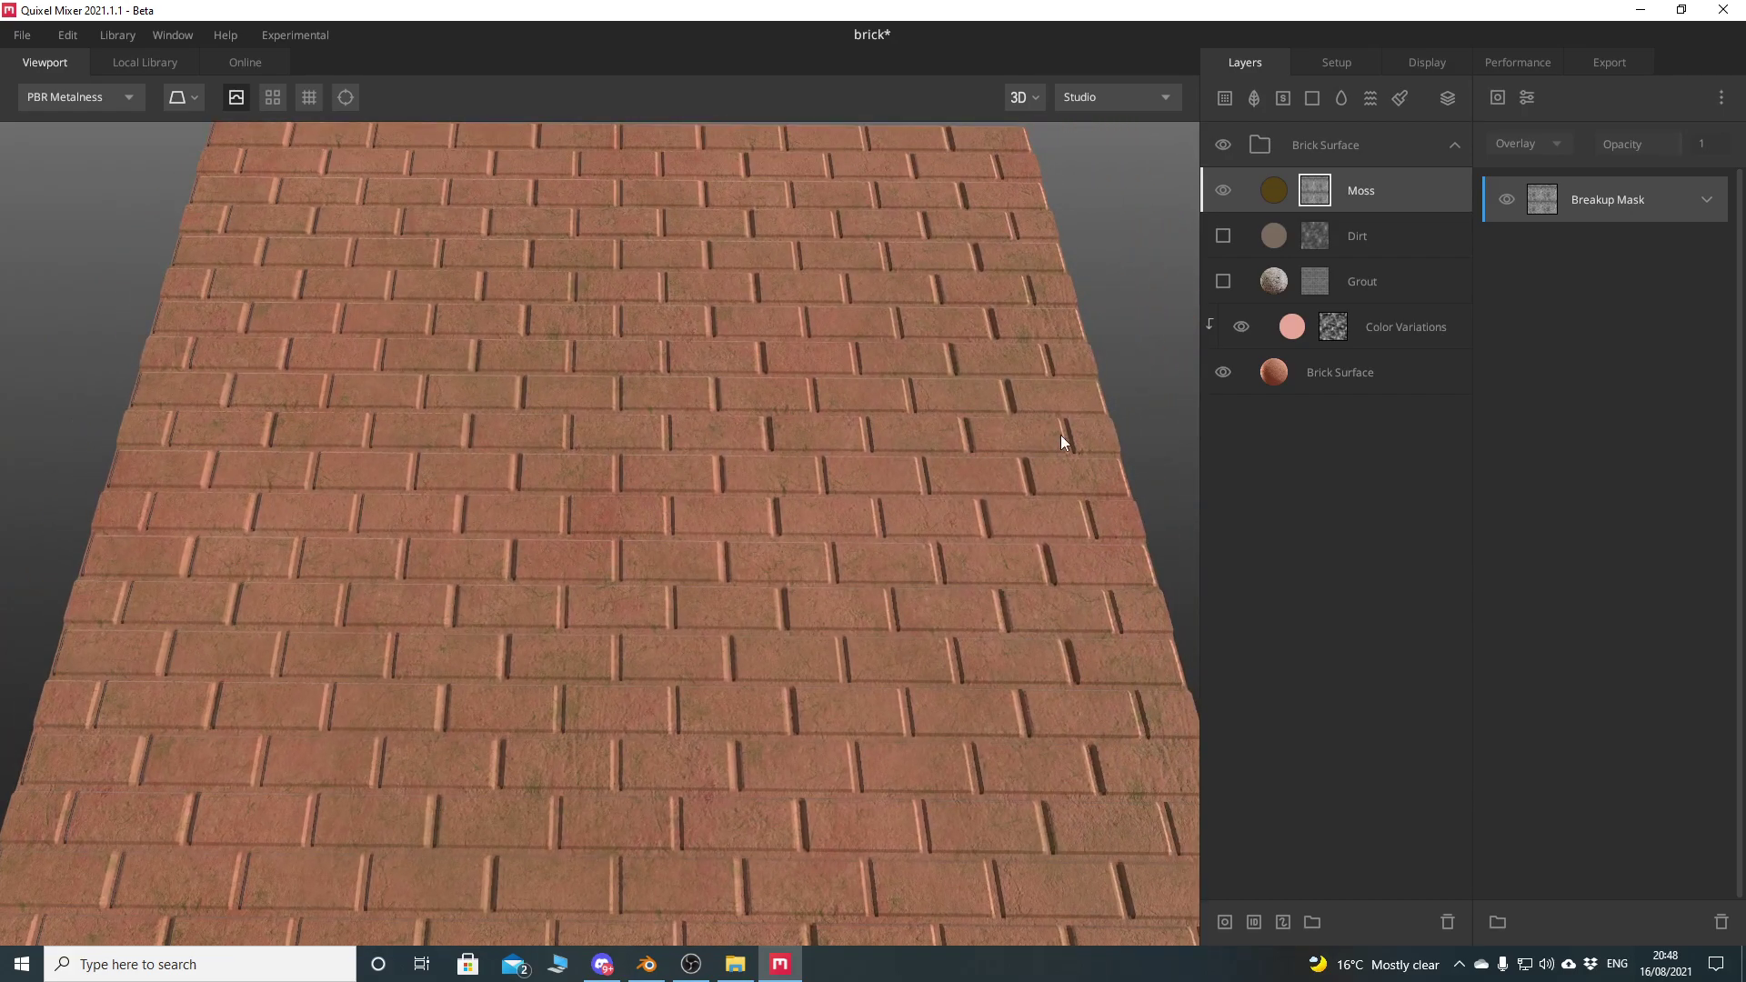
pyautogui.click(1224, 234)
pyautogui.scroll(5, 551, 731)
pyautogui.moveTo(558, 724); pyautogui.dragTo(662, 489)
pyautogui.scroll(-3, 662, 489)
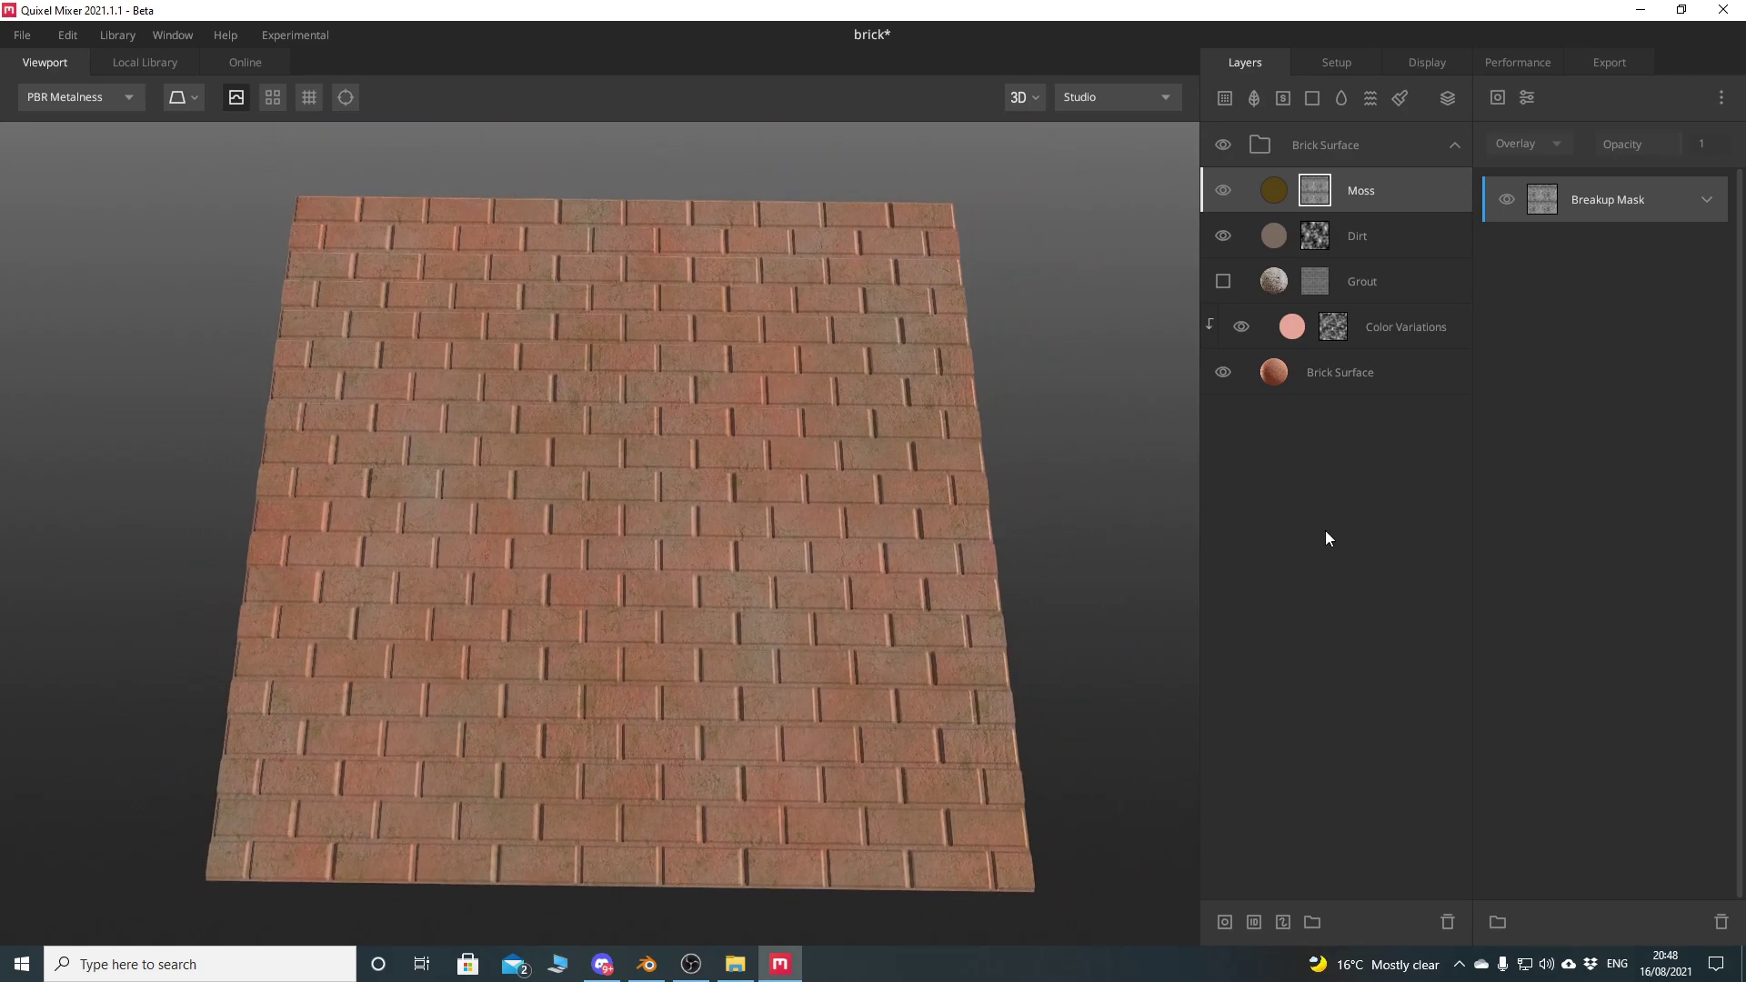
# Collapse the Brick Surface group and add an ID mask to the whole group
pyautogui.click(1457, 146)
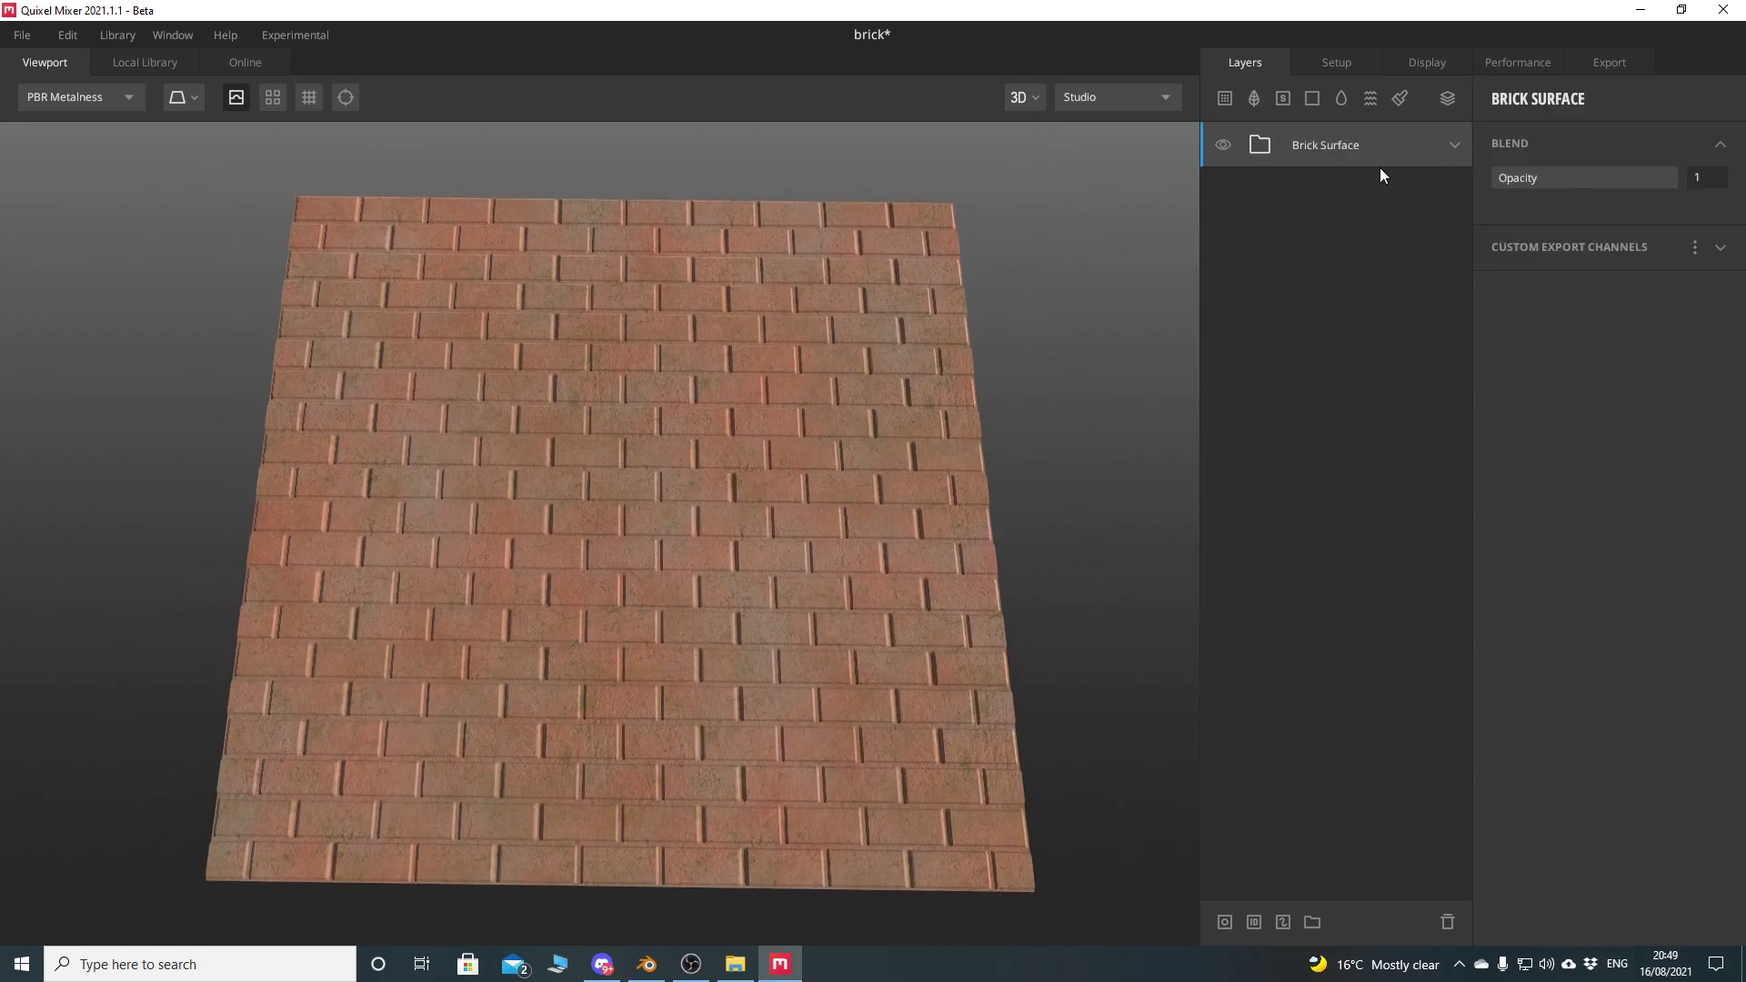
pyautogui.rightClick(1357, 146)
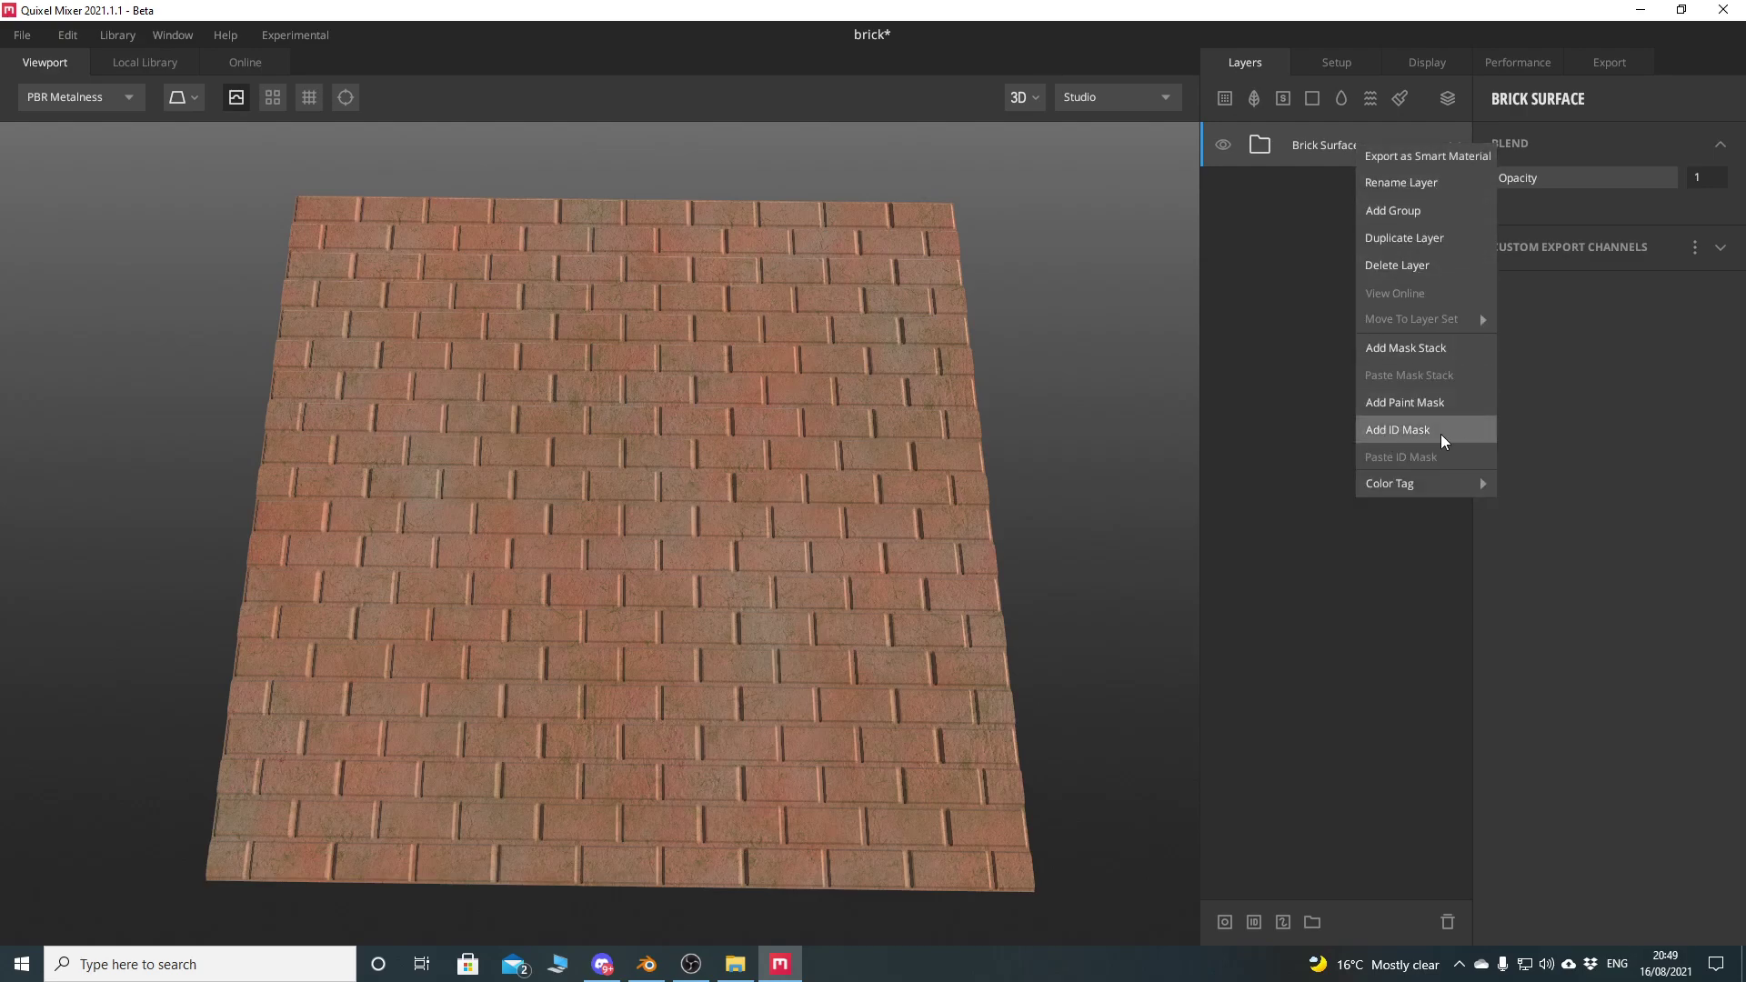
pyautogui.click(1408, 431)
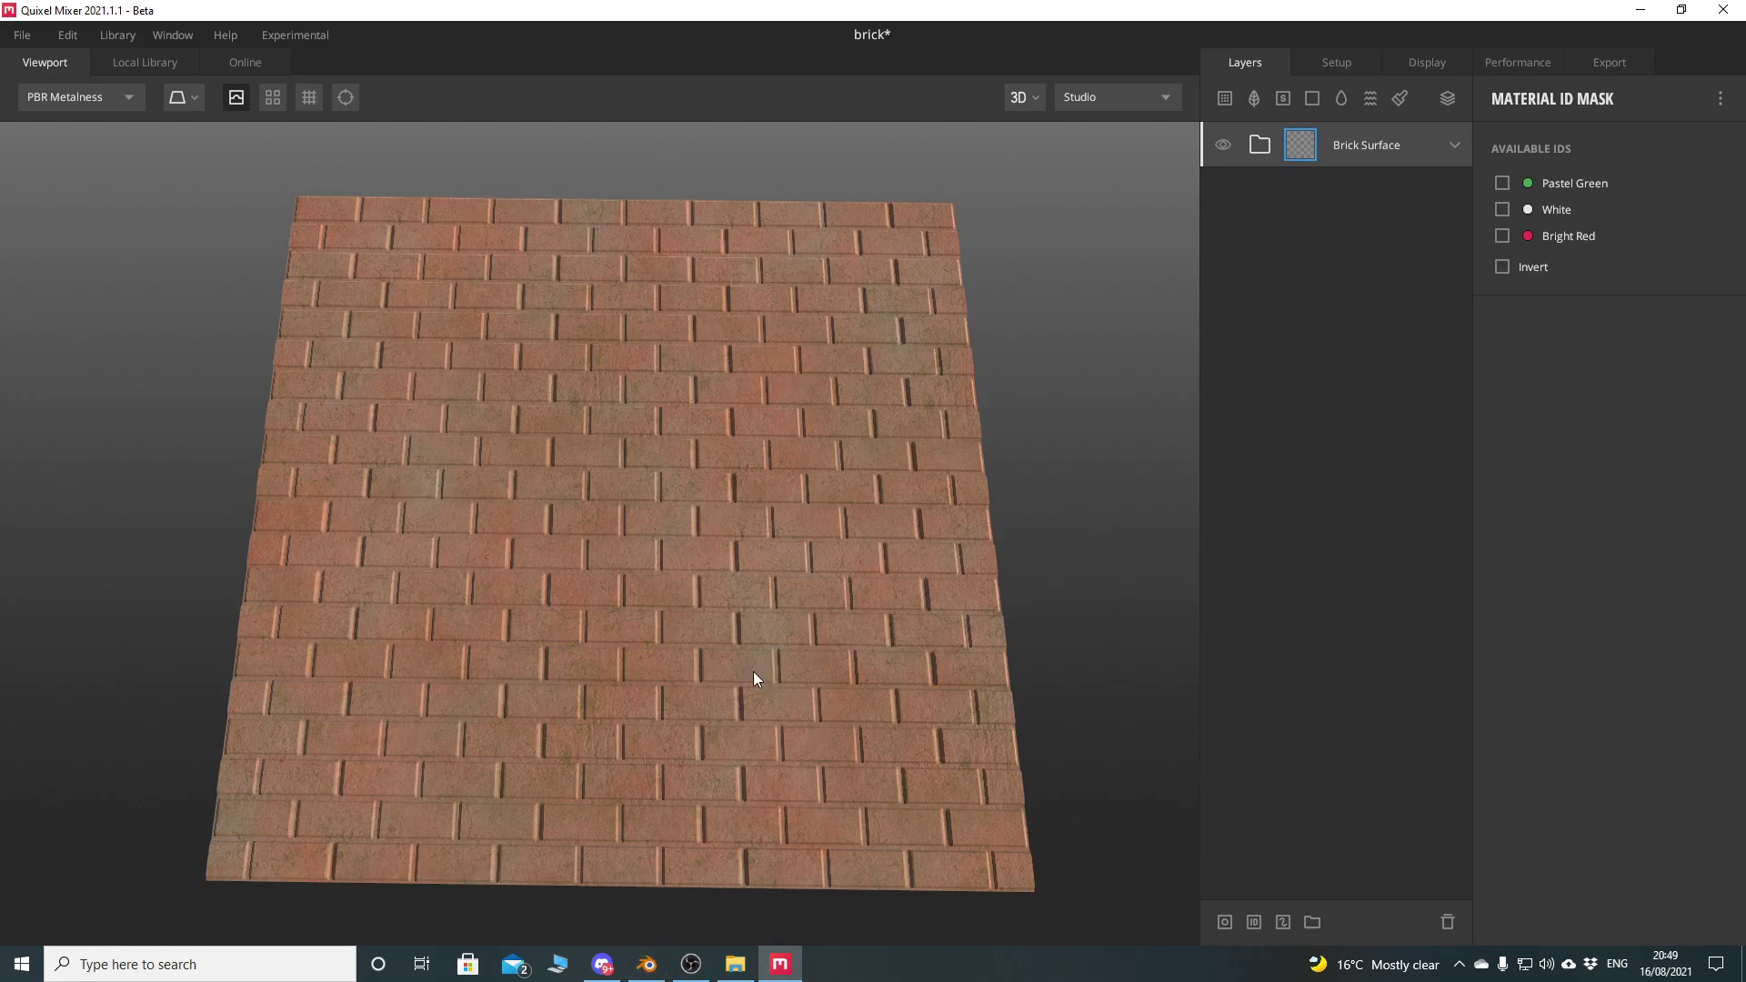
# Check the bricks' ID colours in Blender, return to Quixel Mixer and limit the group's ID mask to Bright Red
pyautogui.click(646, 964)
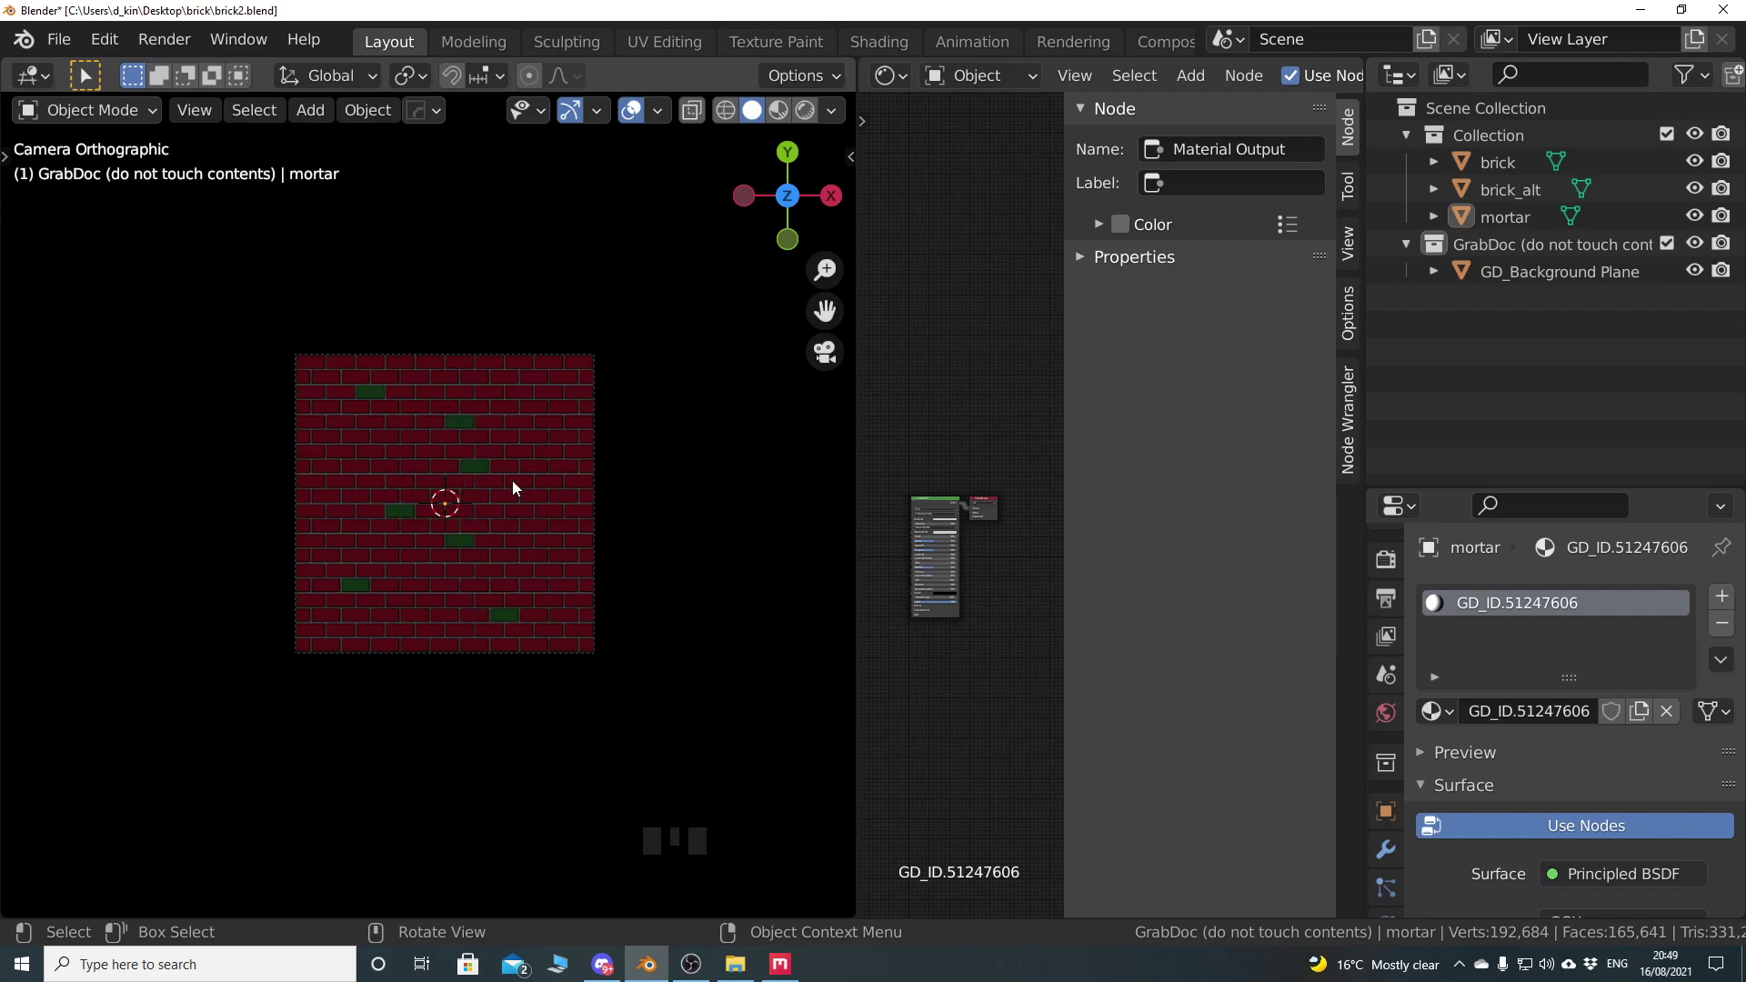
pyautogui.hotkey('alt', 'Tab')
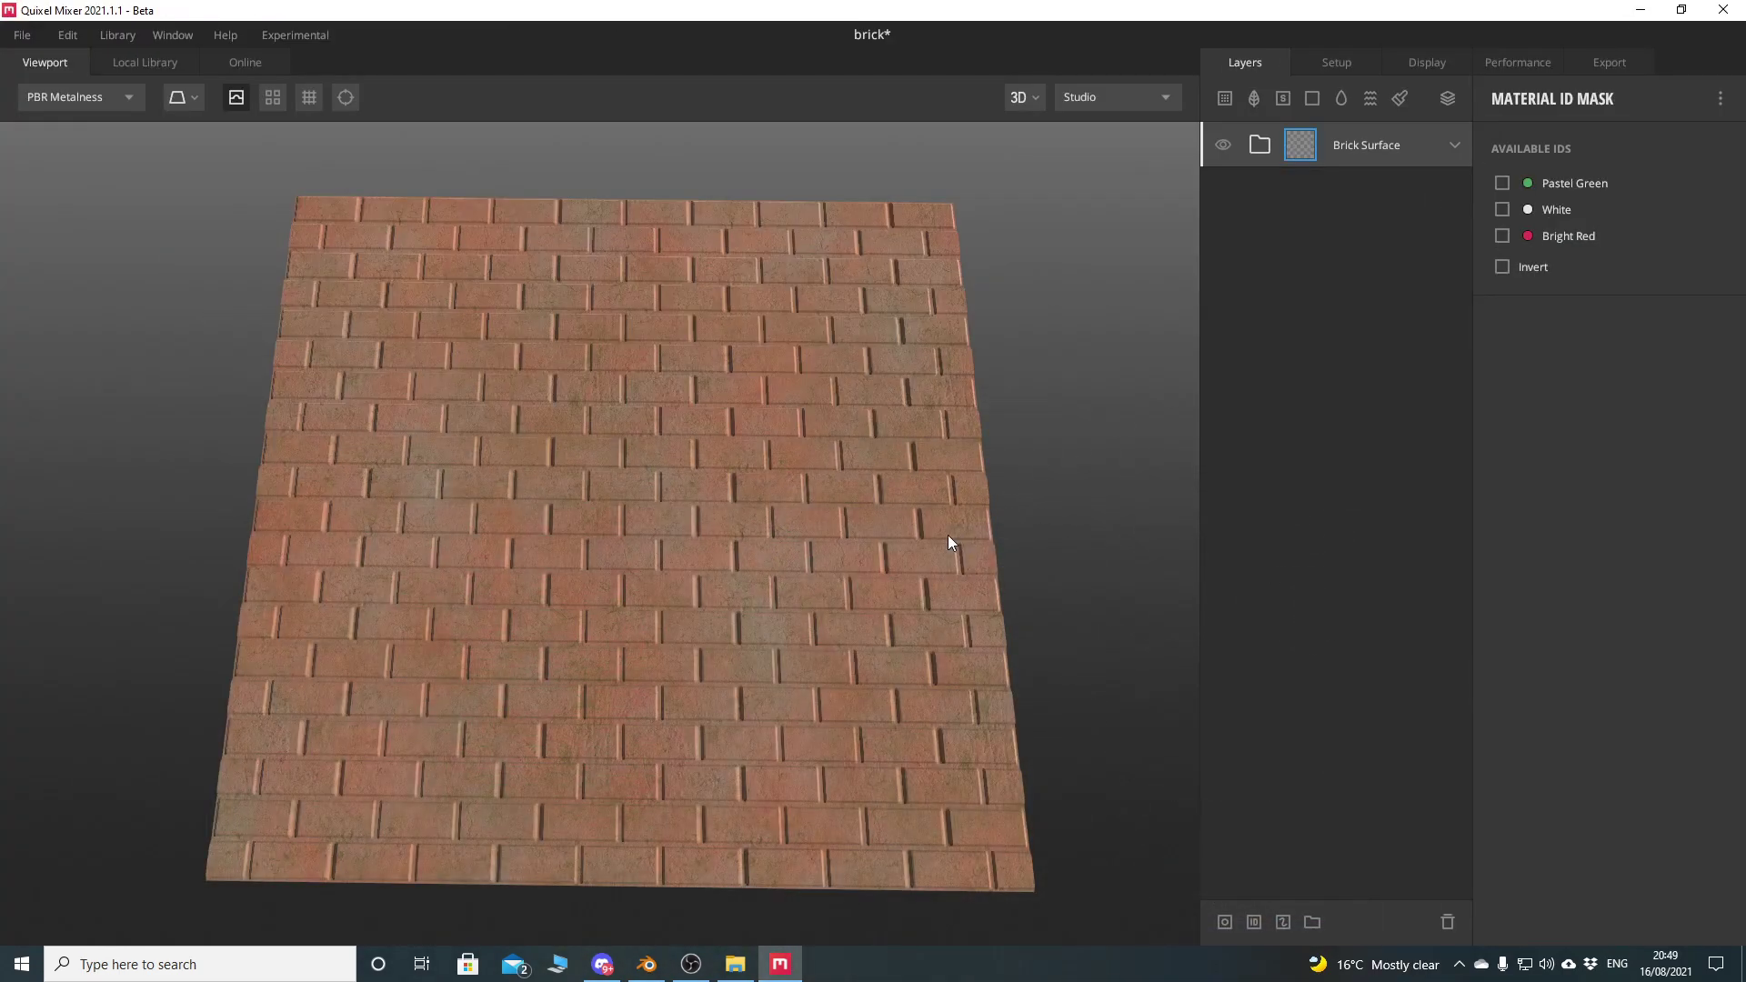
pyautogui.click(1502, 237)
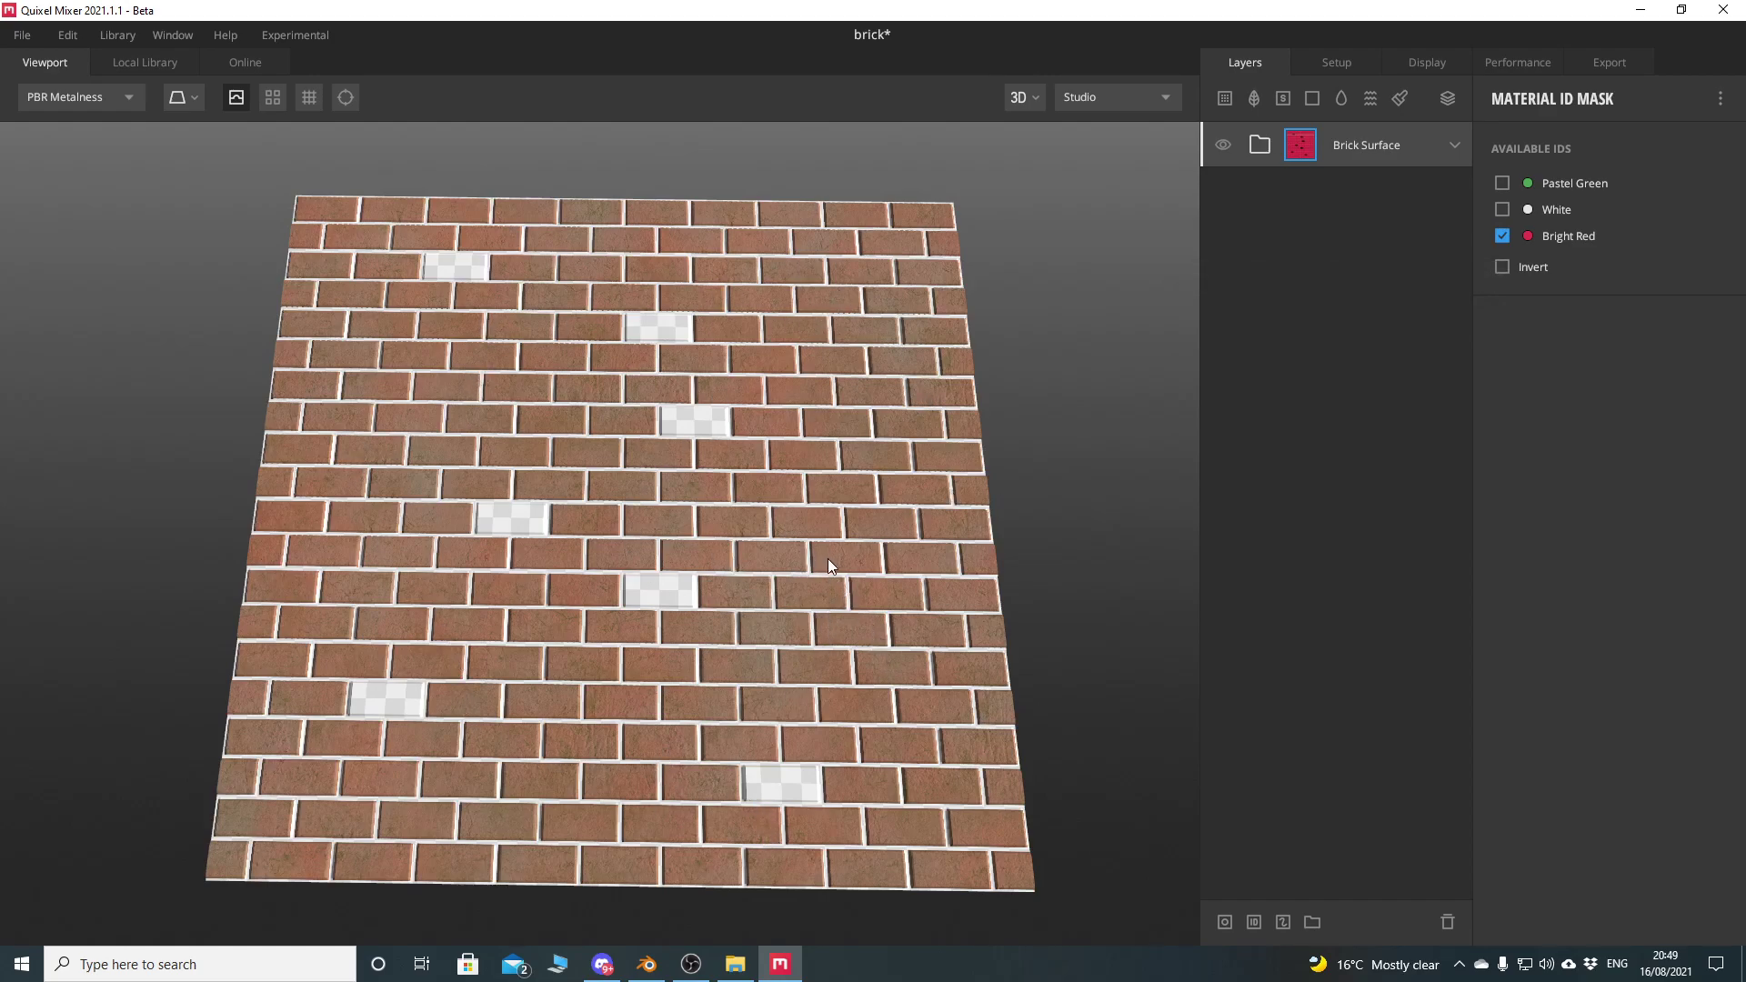
# Duplicate the masked Brick Surface group and open the ID mask of the original group
pyautogui.rightClick(1368, 150)
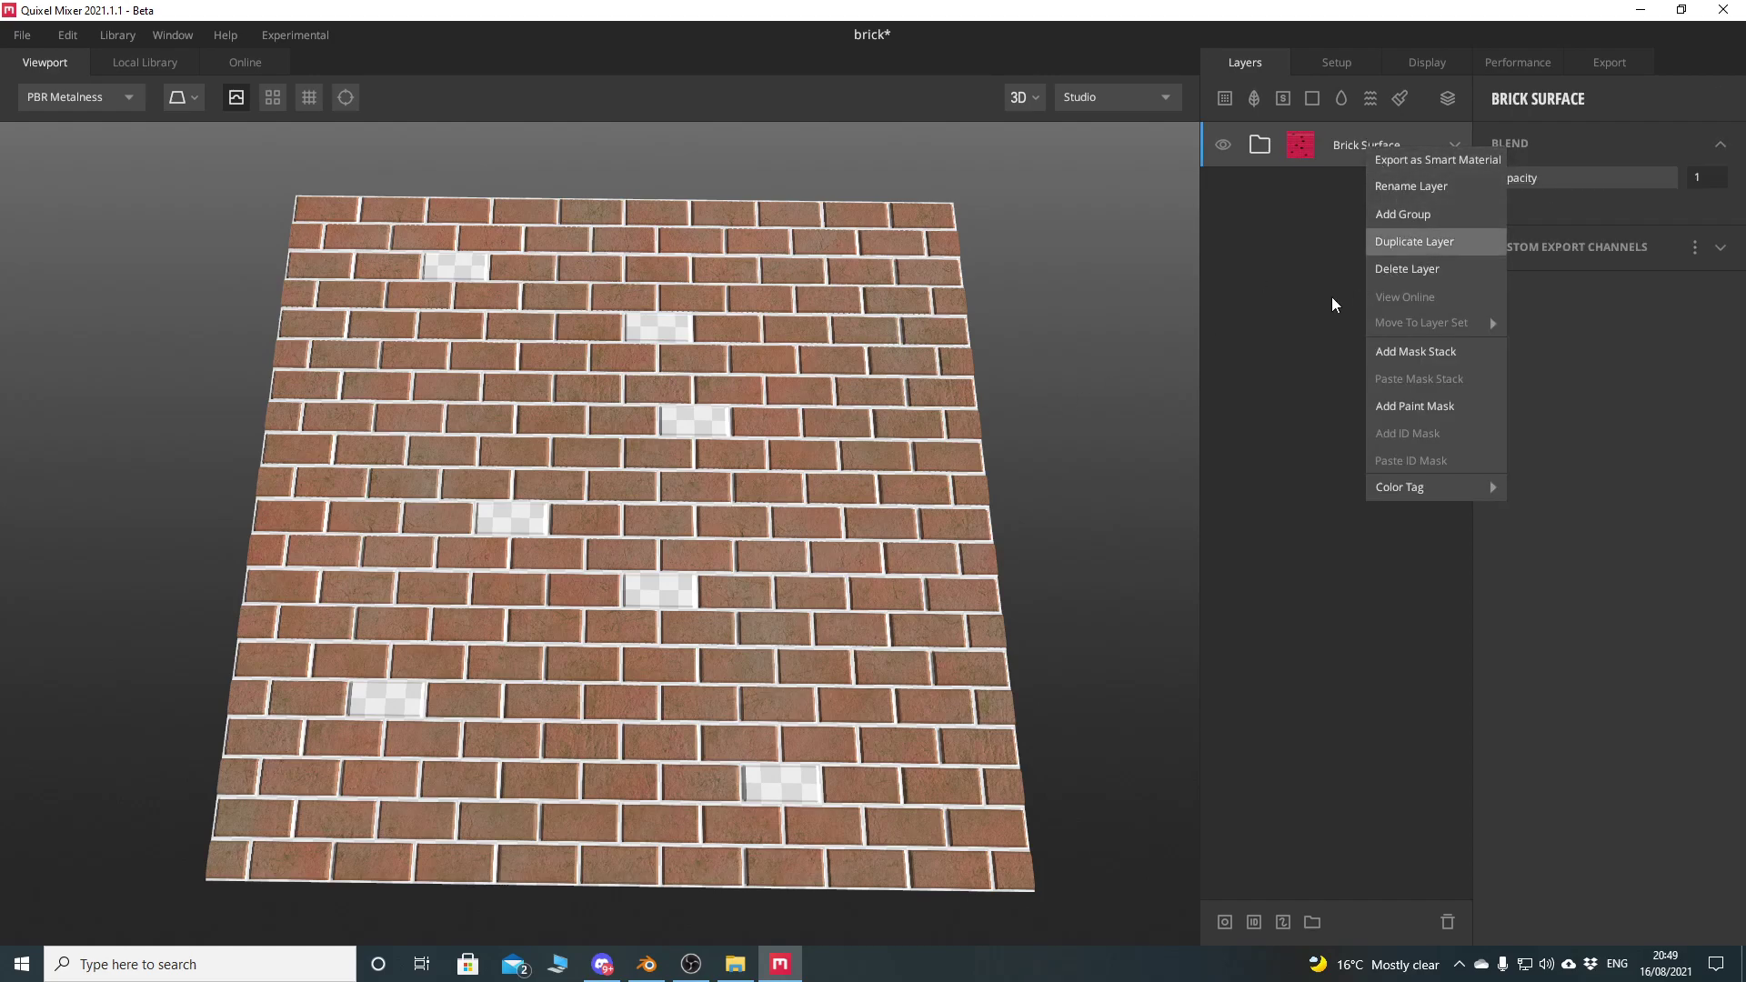
pyautogui.press('Return')
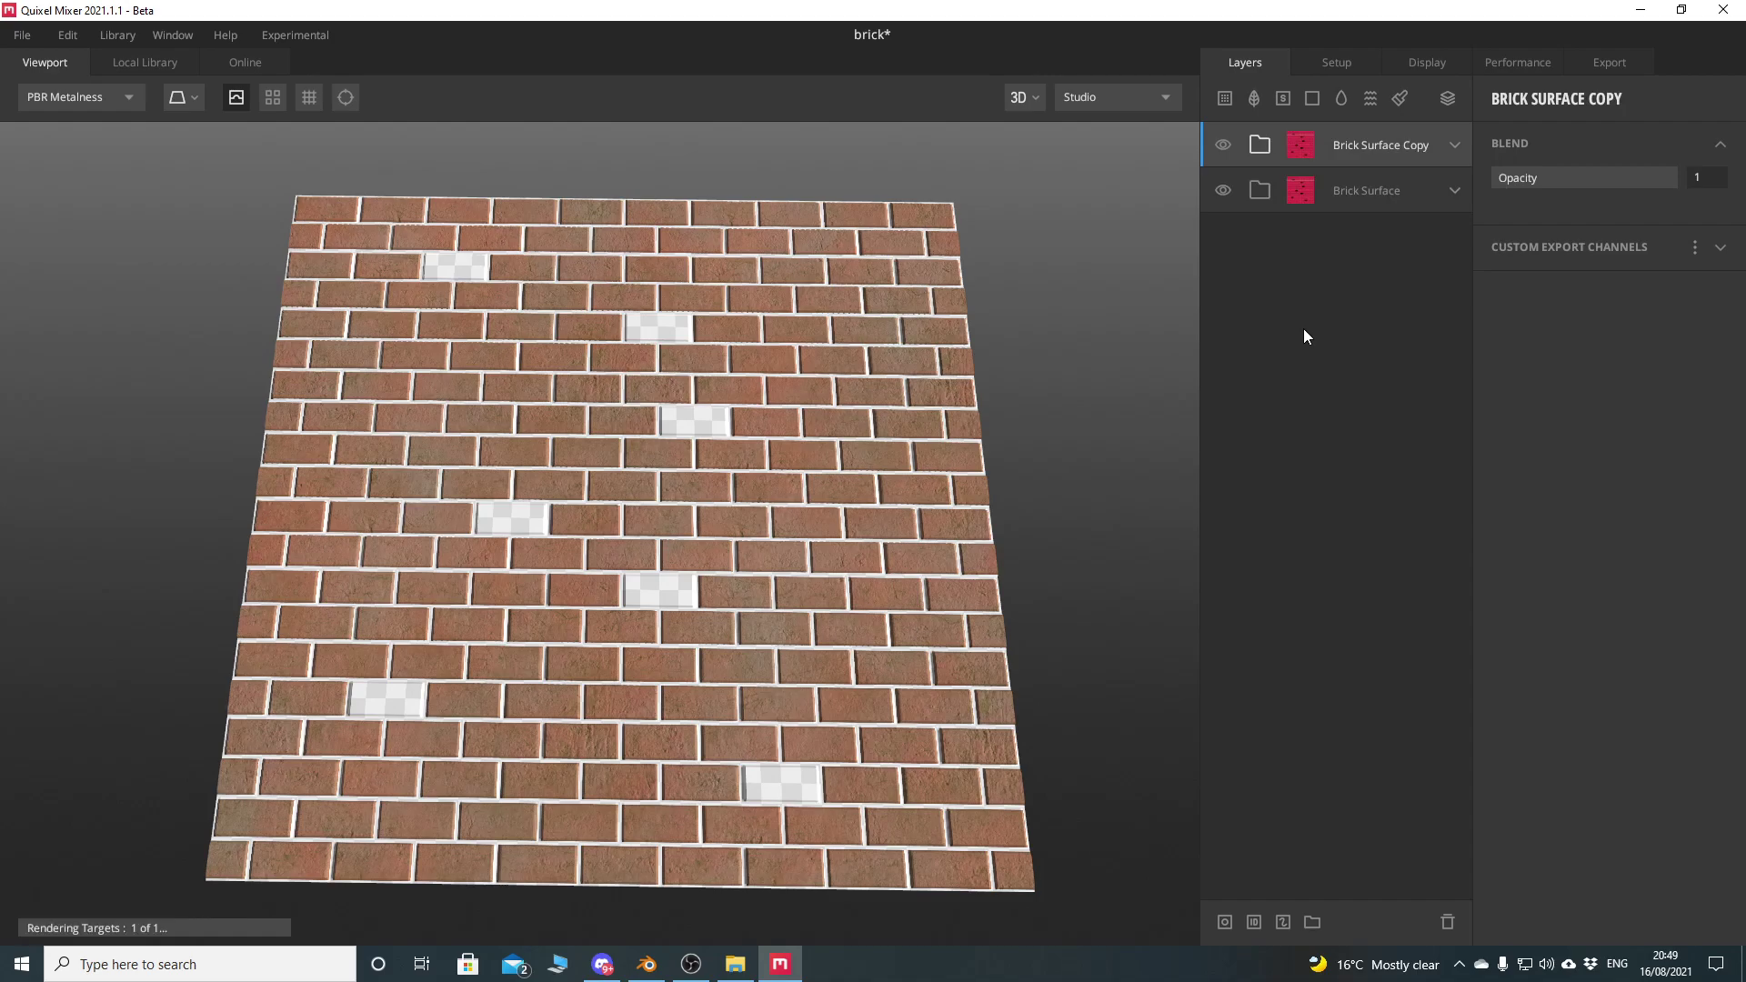
pyautogui.click(1300, 190)
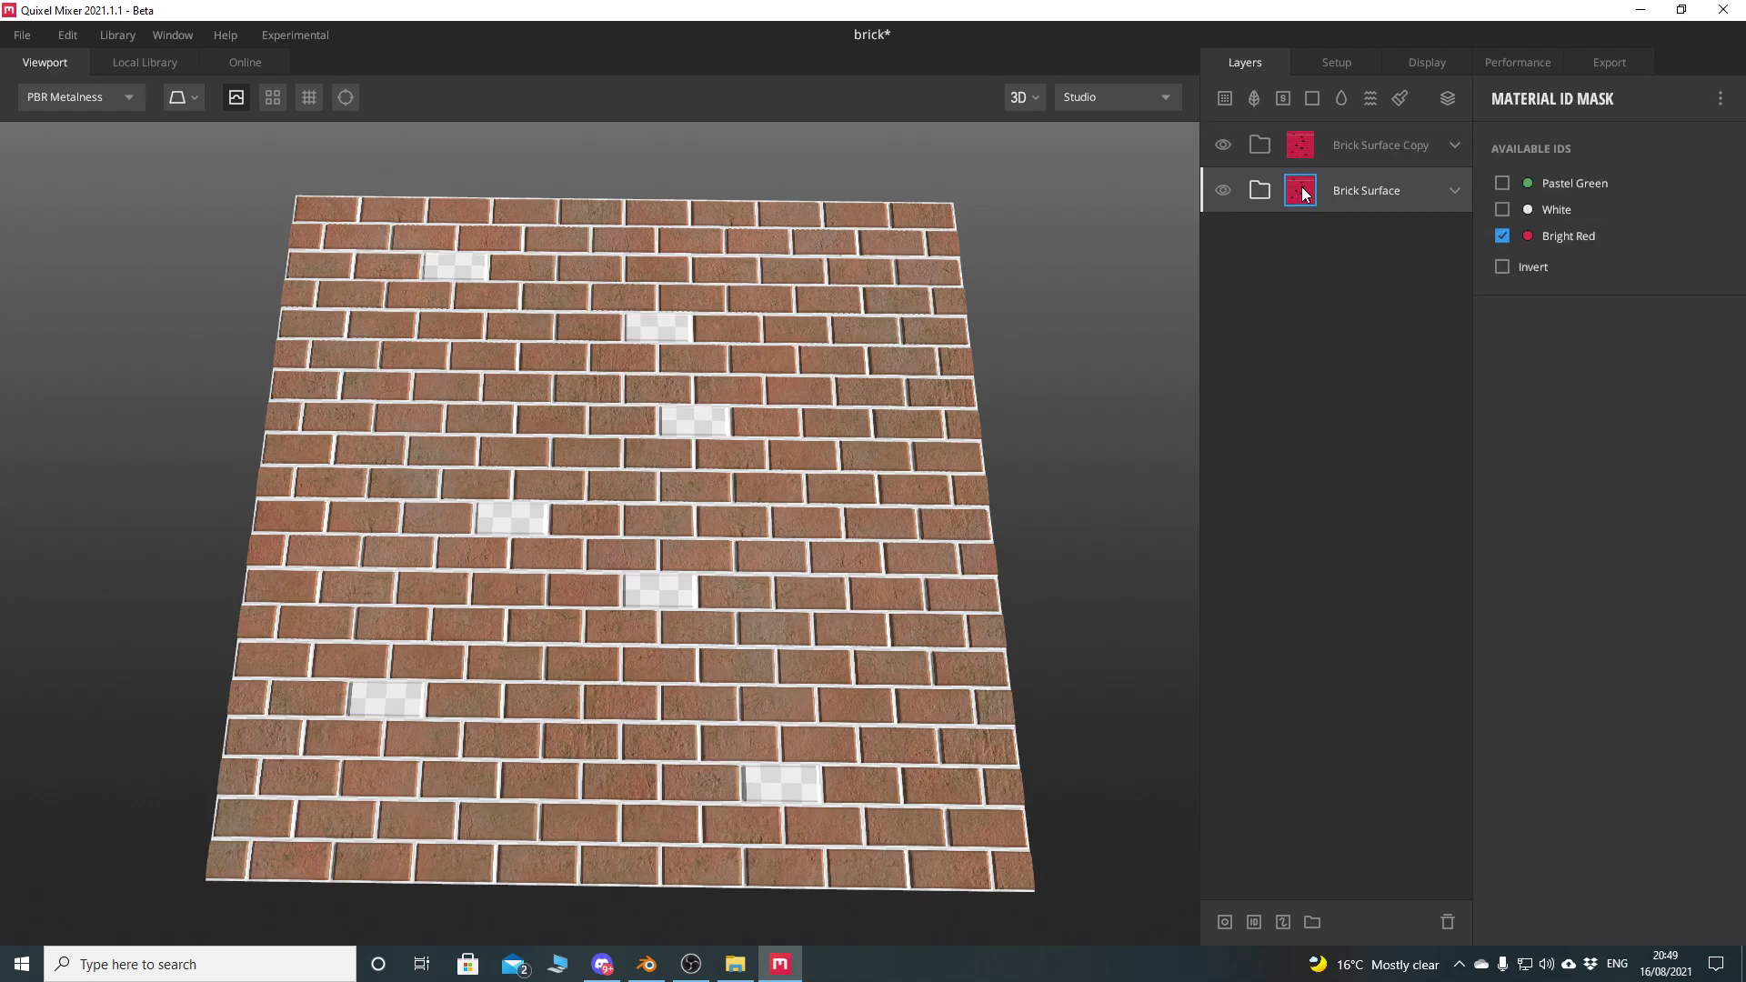
# Switch the Brick Surface group's material ID mask to Pastel Green only
pyautogui.click(1504, 236)
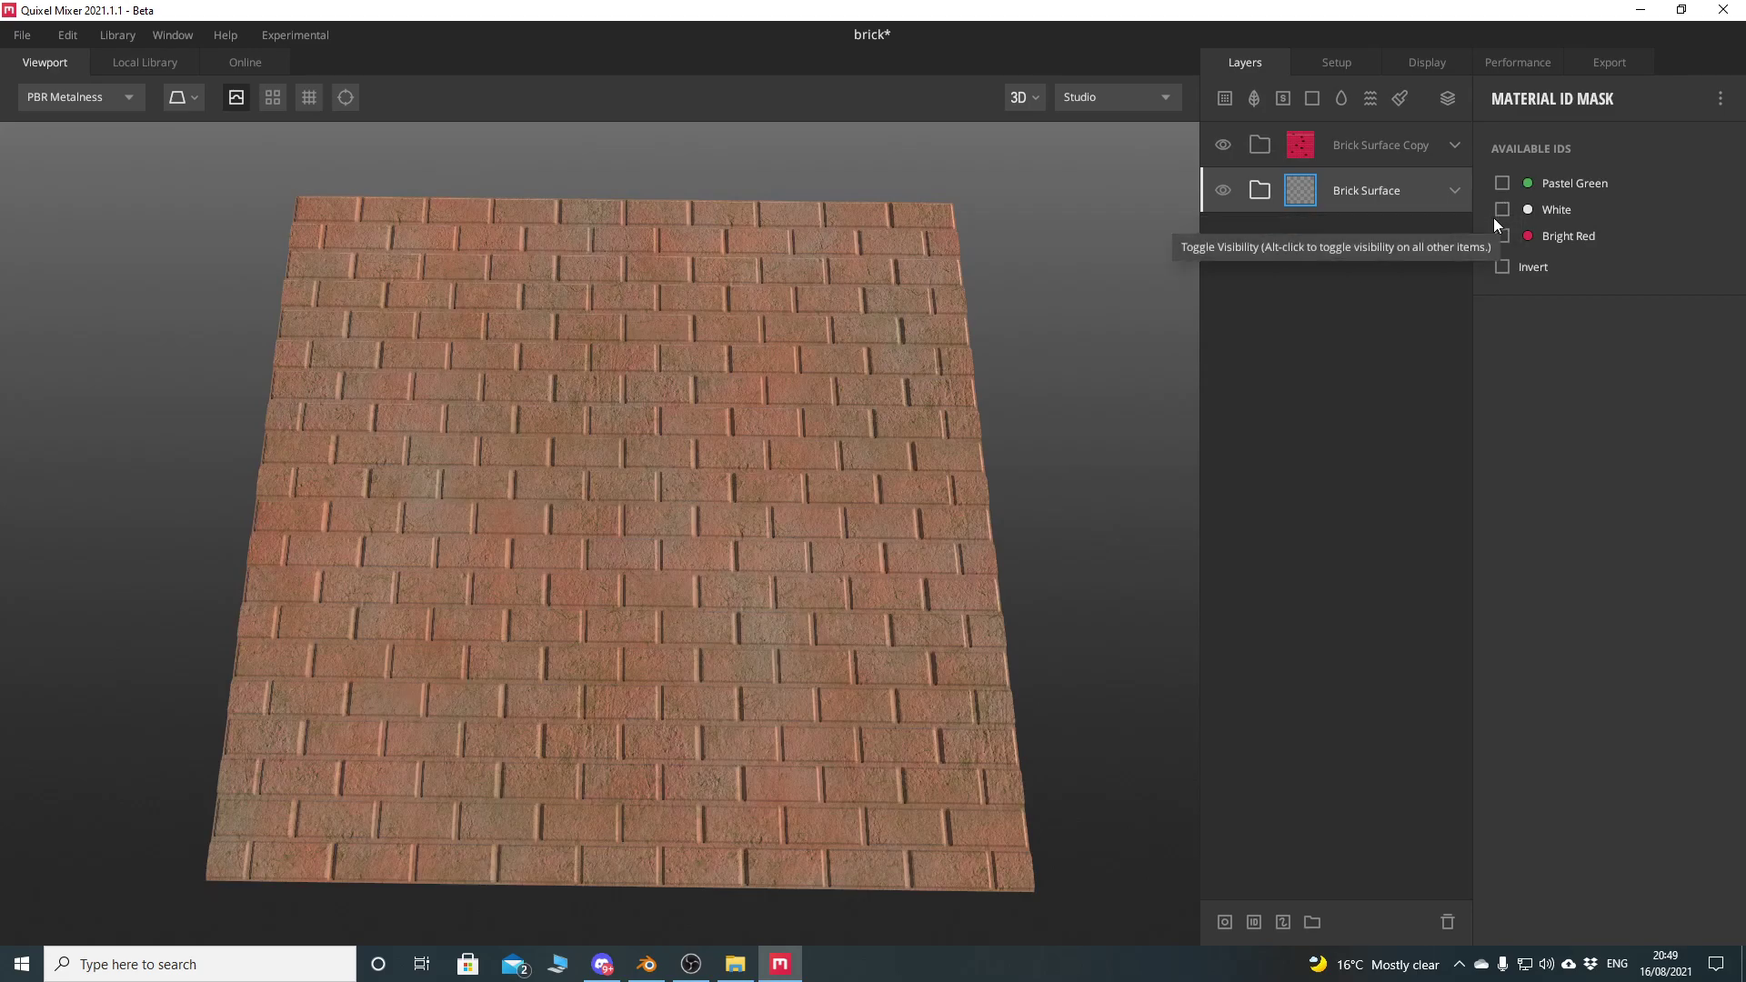
pyautogui.click(1503, 183)
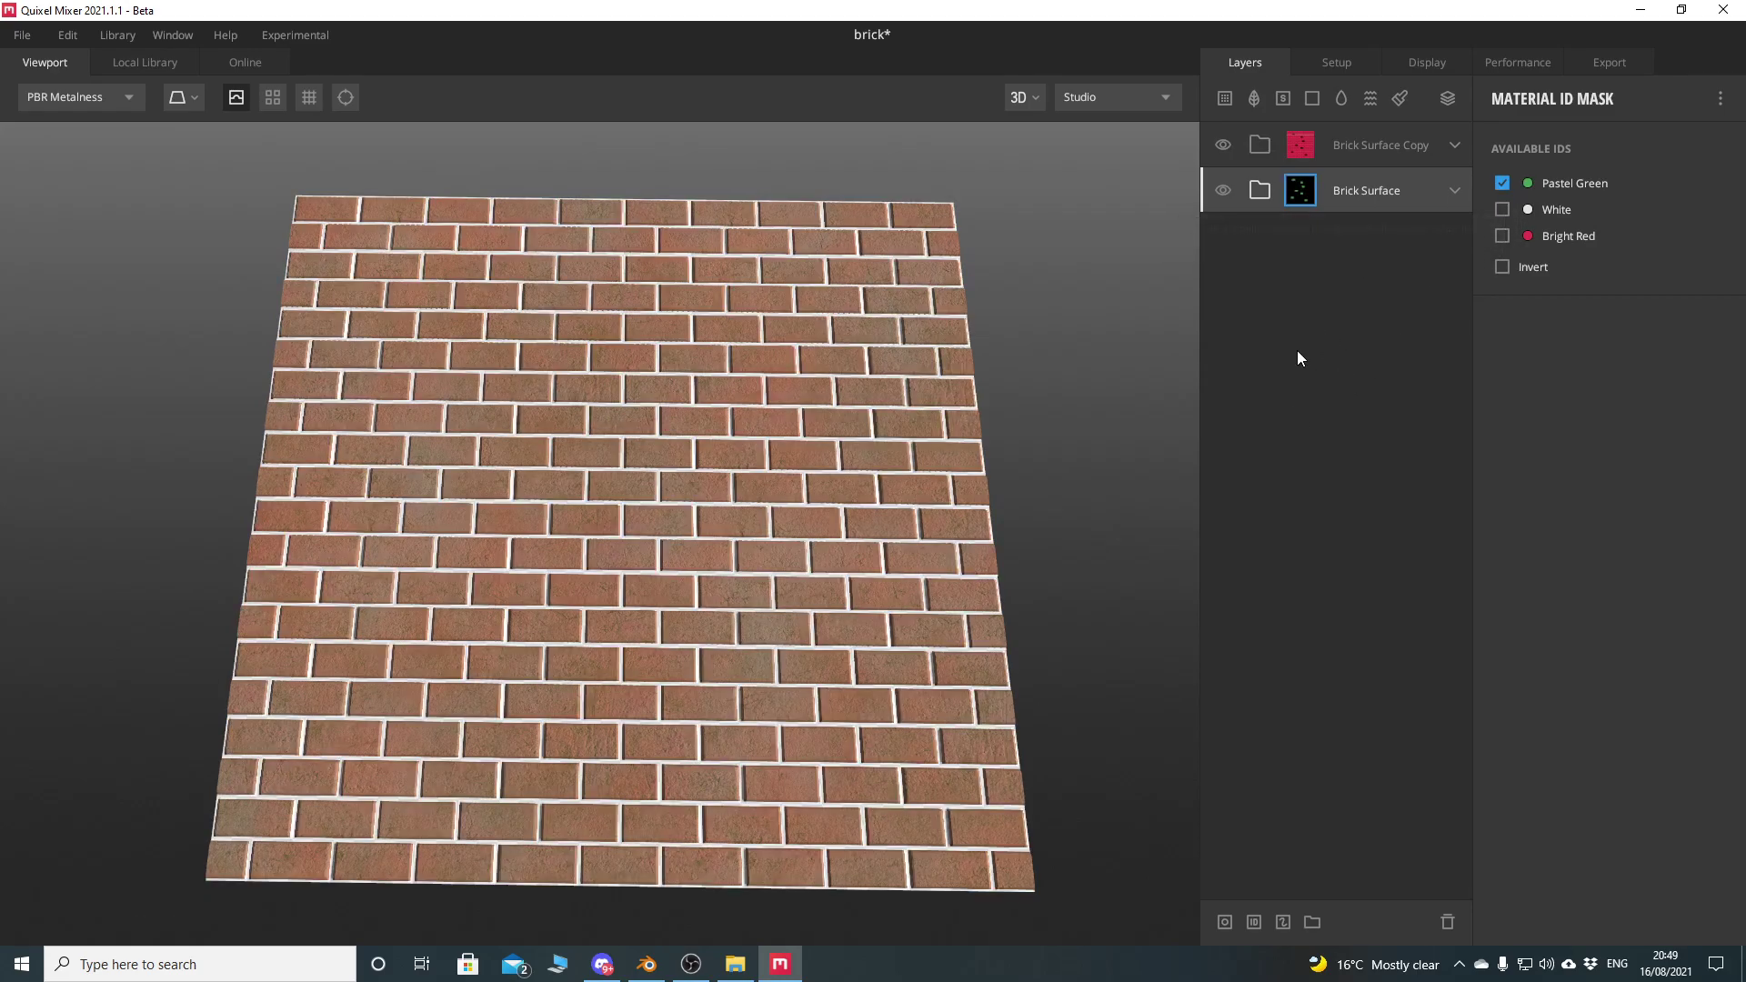
# Change the albedo colour of the base brick layer inside the Brick Surface group to bright orange, hex E45518
pyautogui.click(1455, 190)
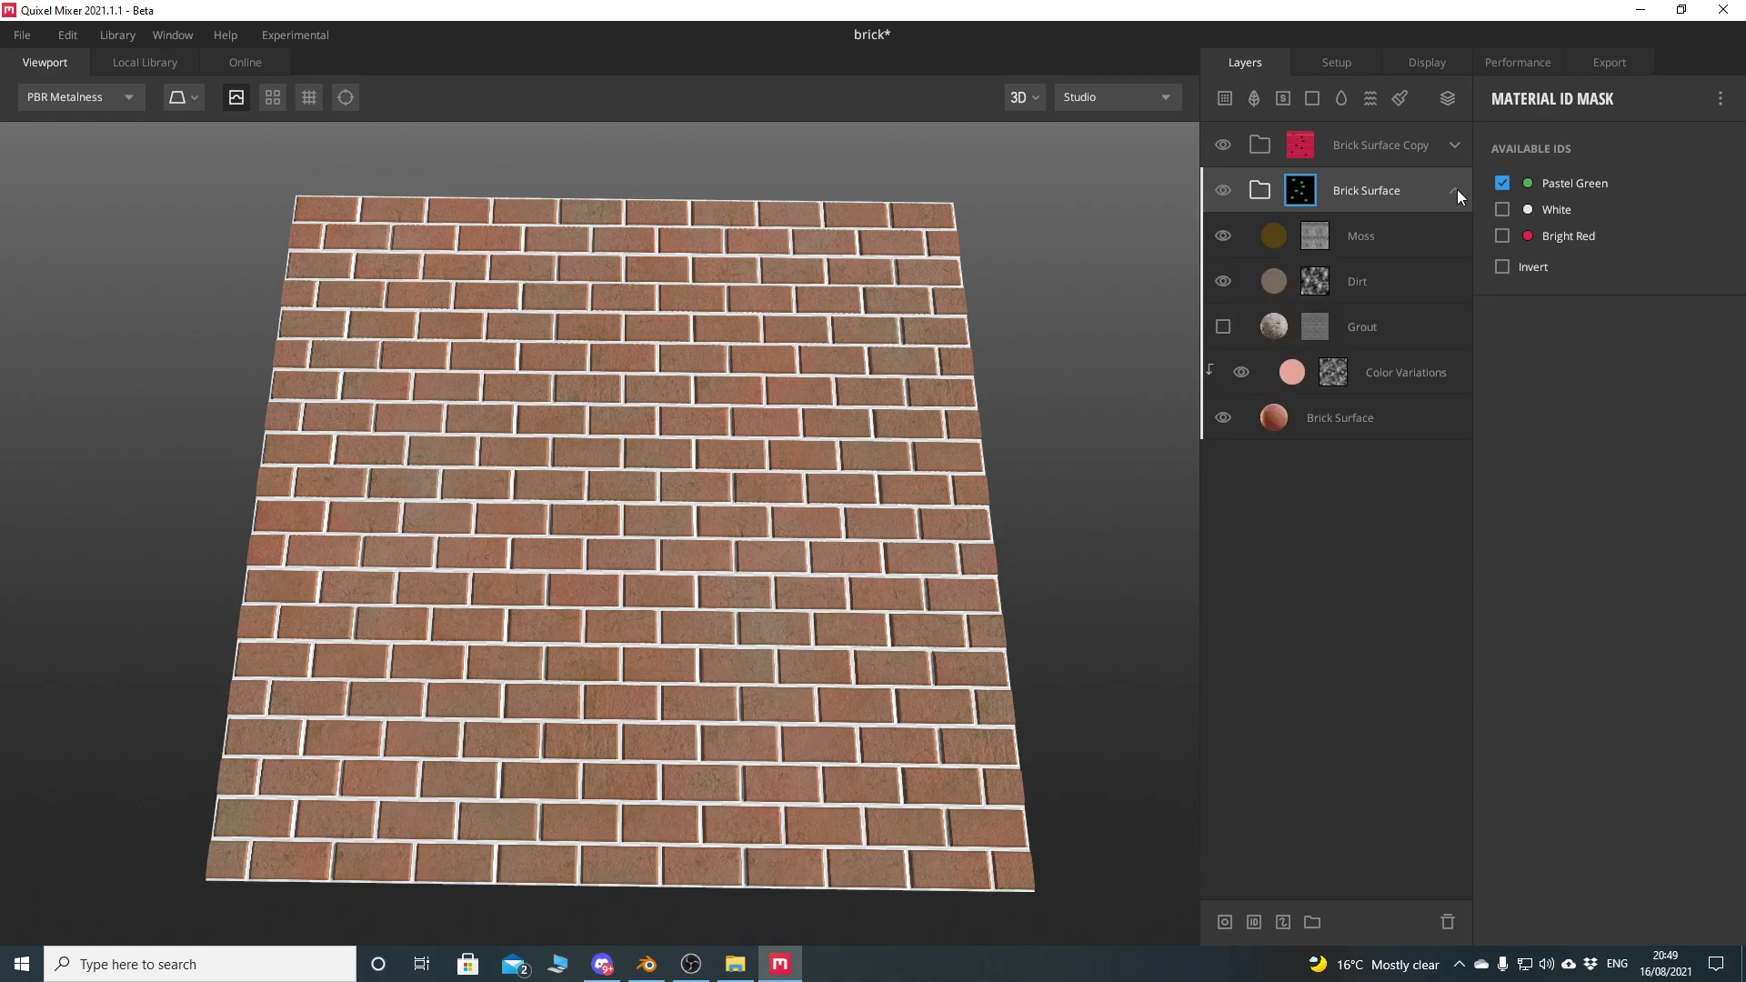
pyautogui.click(1272, 419)
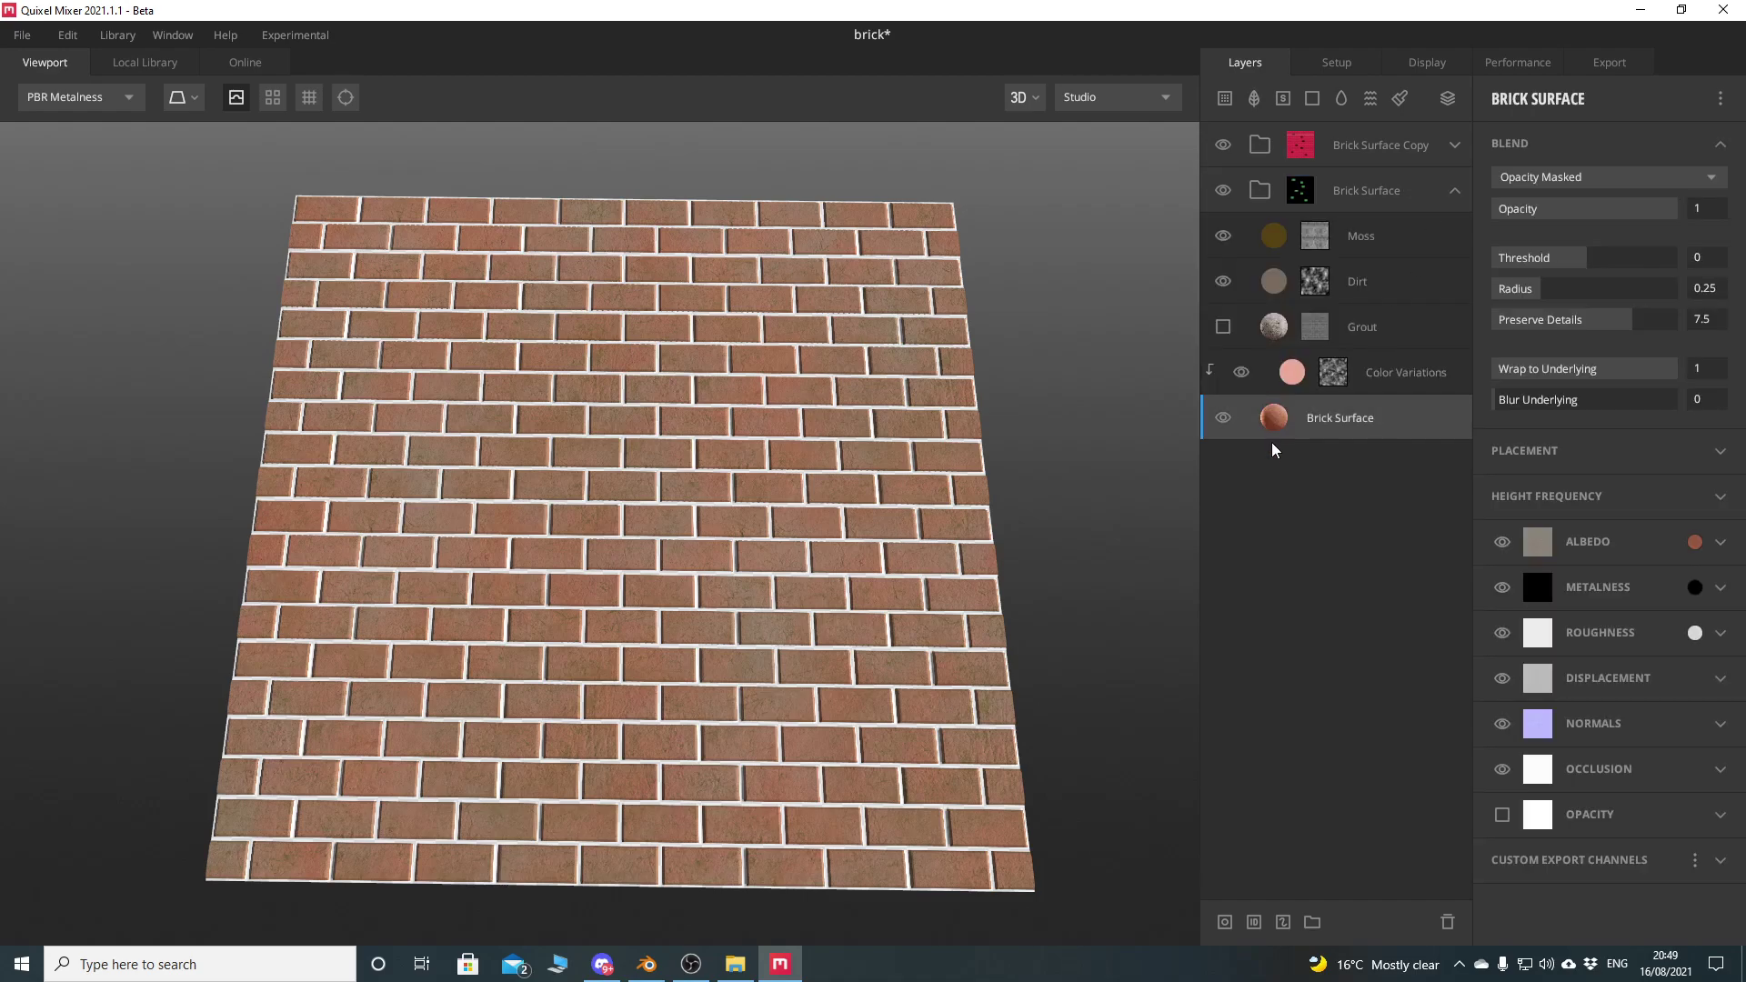
pyautogui.click(1695, 543)
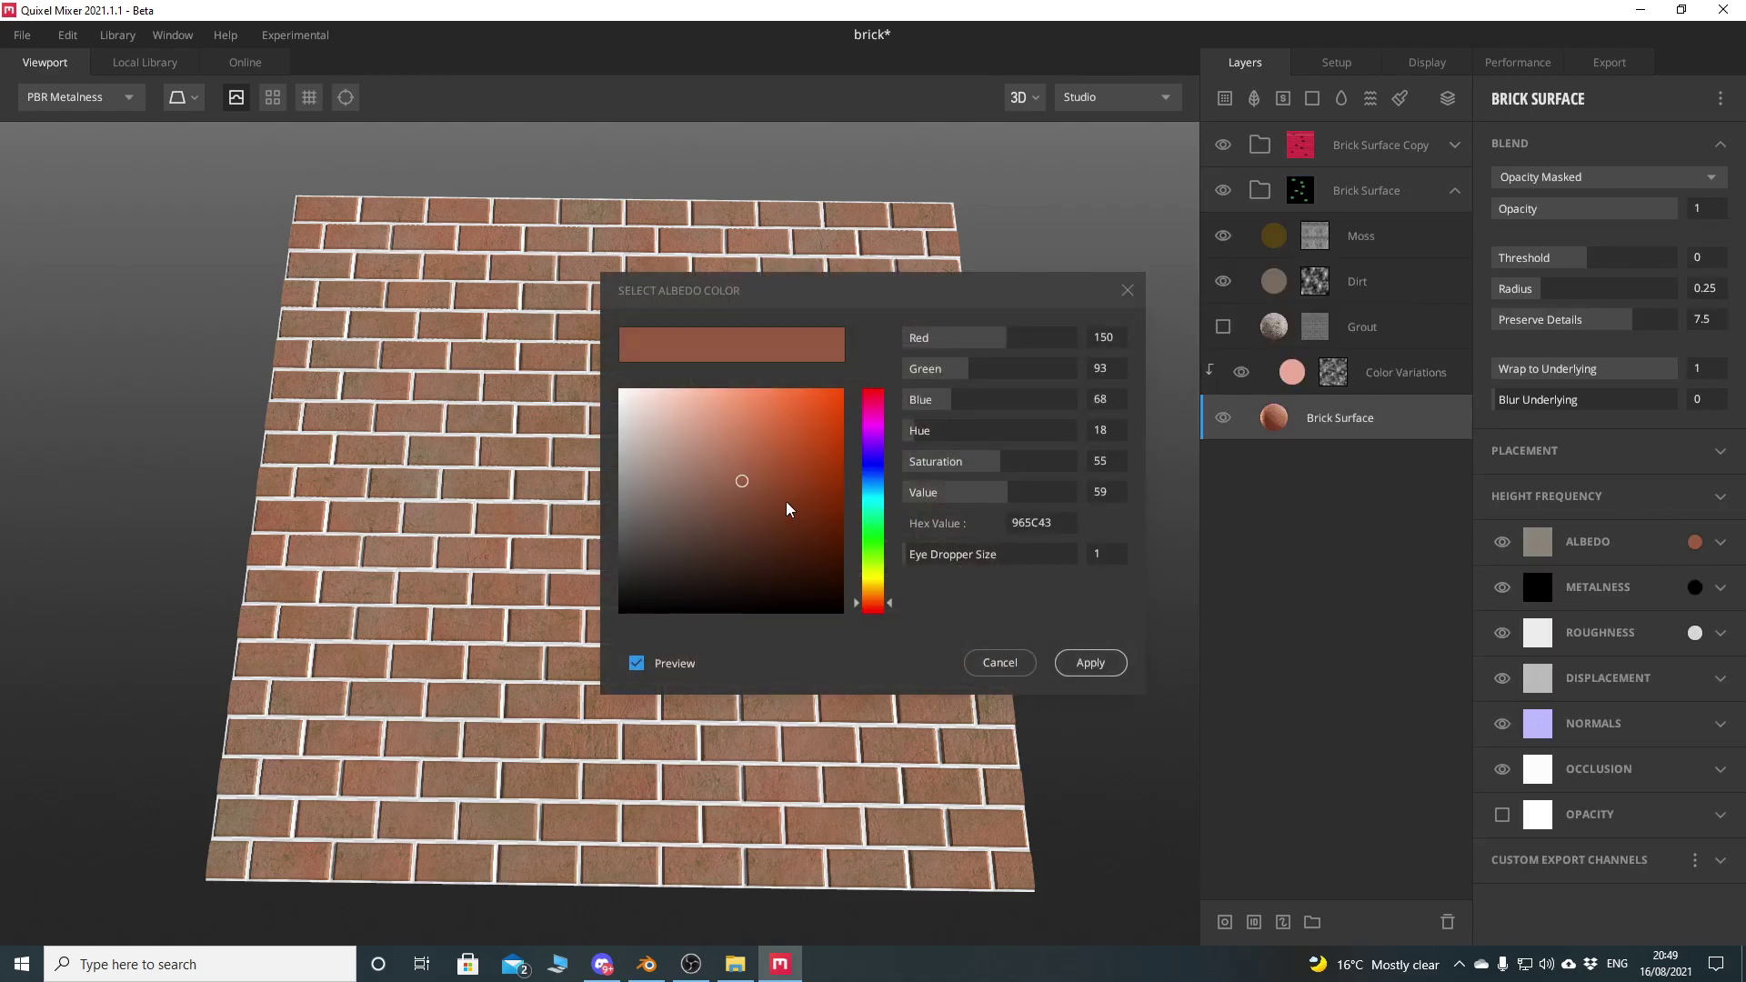
pyautogui.moveTo(764, 476)
pyautogui.mouseDown()
pyautogui.moveTo(807, 457)
pyautogui.moveTo(808, 432)
pyautogui.mouseUp()
pyautogui.moveTo(925, 289); pyautogui.dragTo(1397, 401)
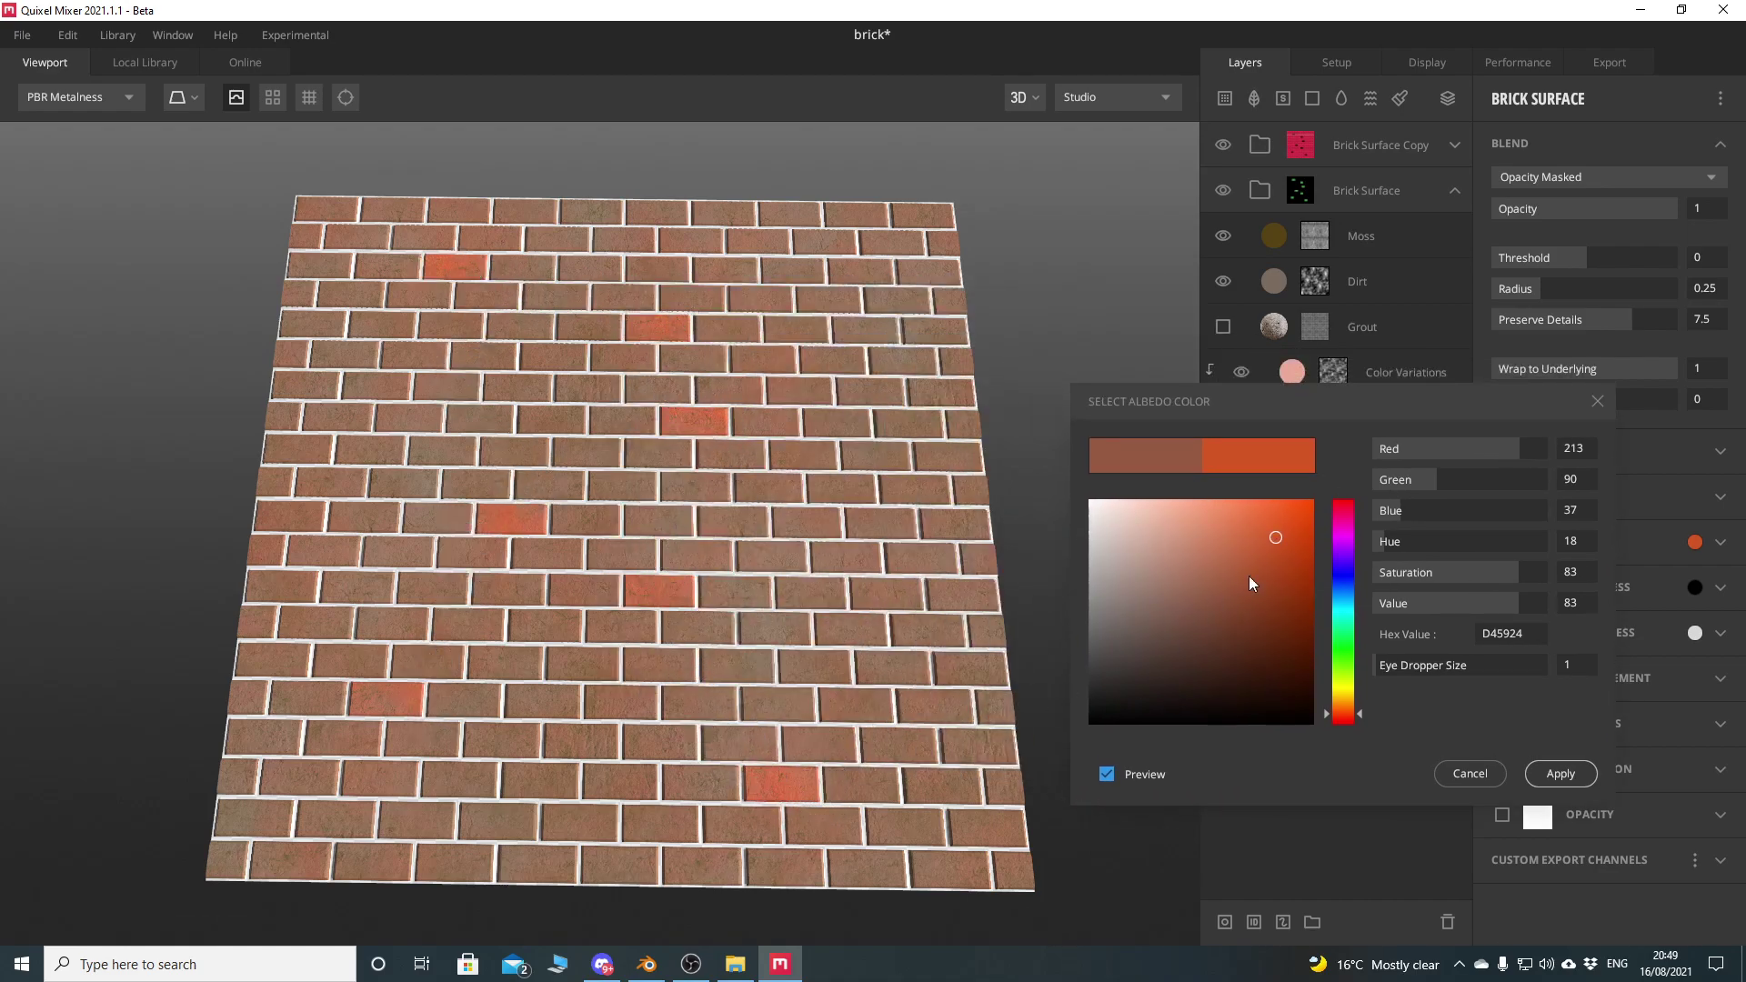
pyautogui.moveTo(1276, 537)
pyautogui.mouseDown()
pyautogui.moveTo(1280, 566)
pyautogui.moveTo(1115, 624)
pyautogui.moveTo(1170, 529)
pyautogui.moveTo(1264, 519)
pyautogui.moveTo(1286, 553)
pyautogui.moveTo(1270, 524)
pyautogui.moveTo(1290, 522)
pyautogui.mouseUp()
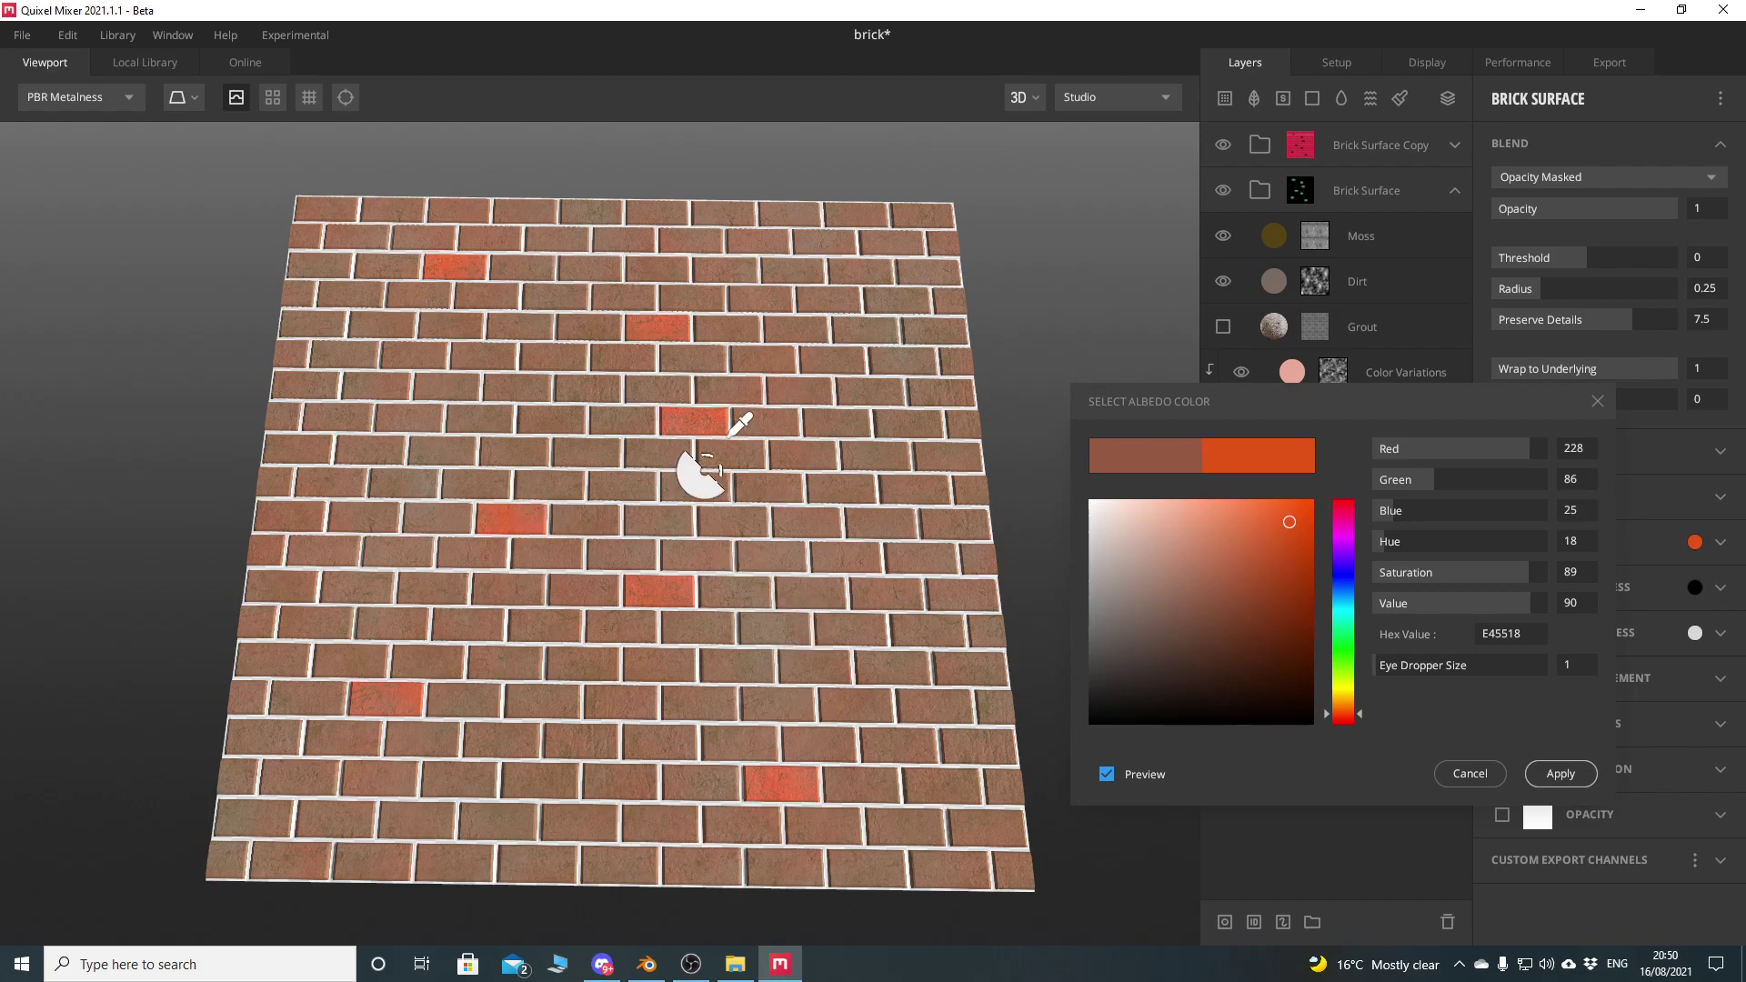
pyautogui.click(1549, 773)
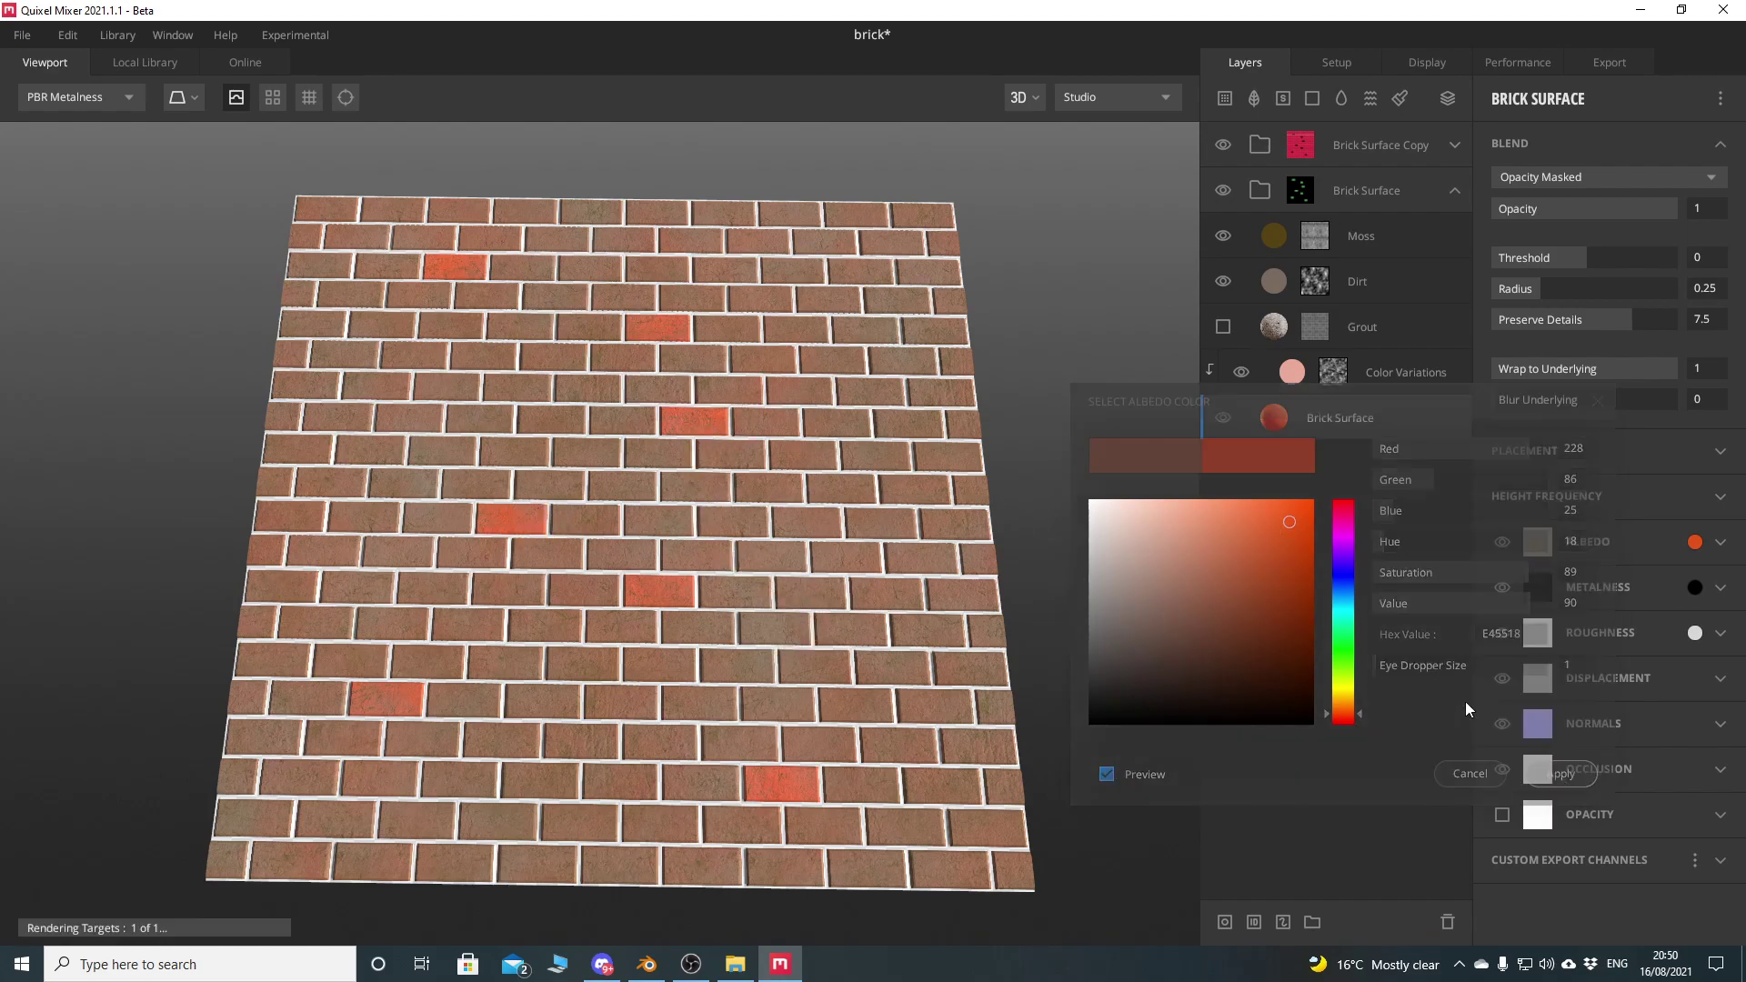
pyautogui.click(1455, 190)
# Swap the stacking order of the Brick Surface Copy and Brick Surface groups back and forth to compare the result
pyautogui.click(1455, 145)
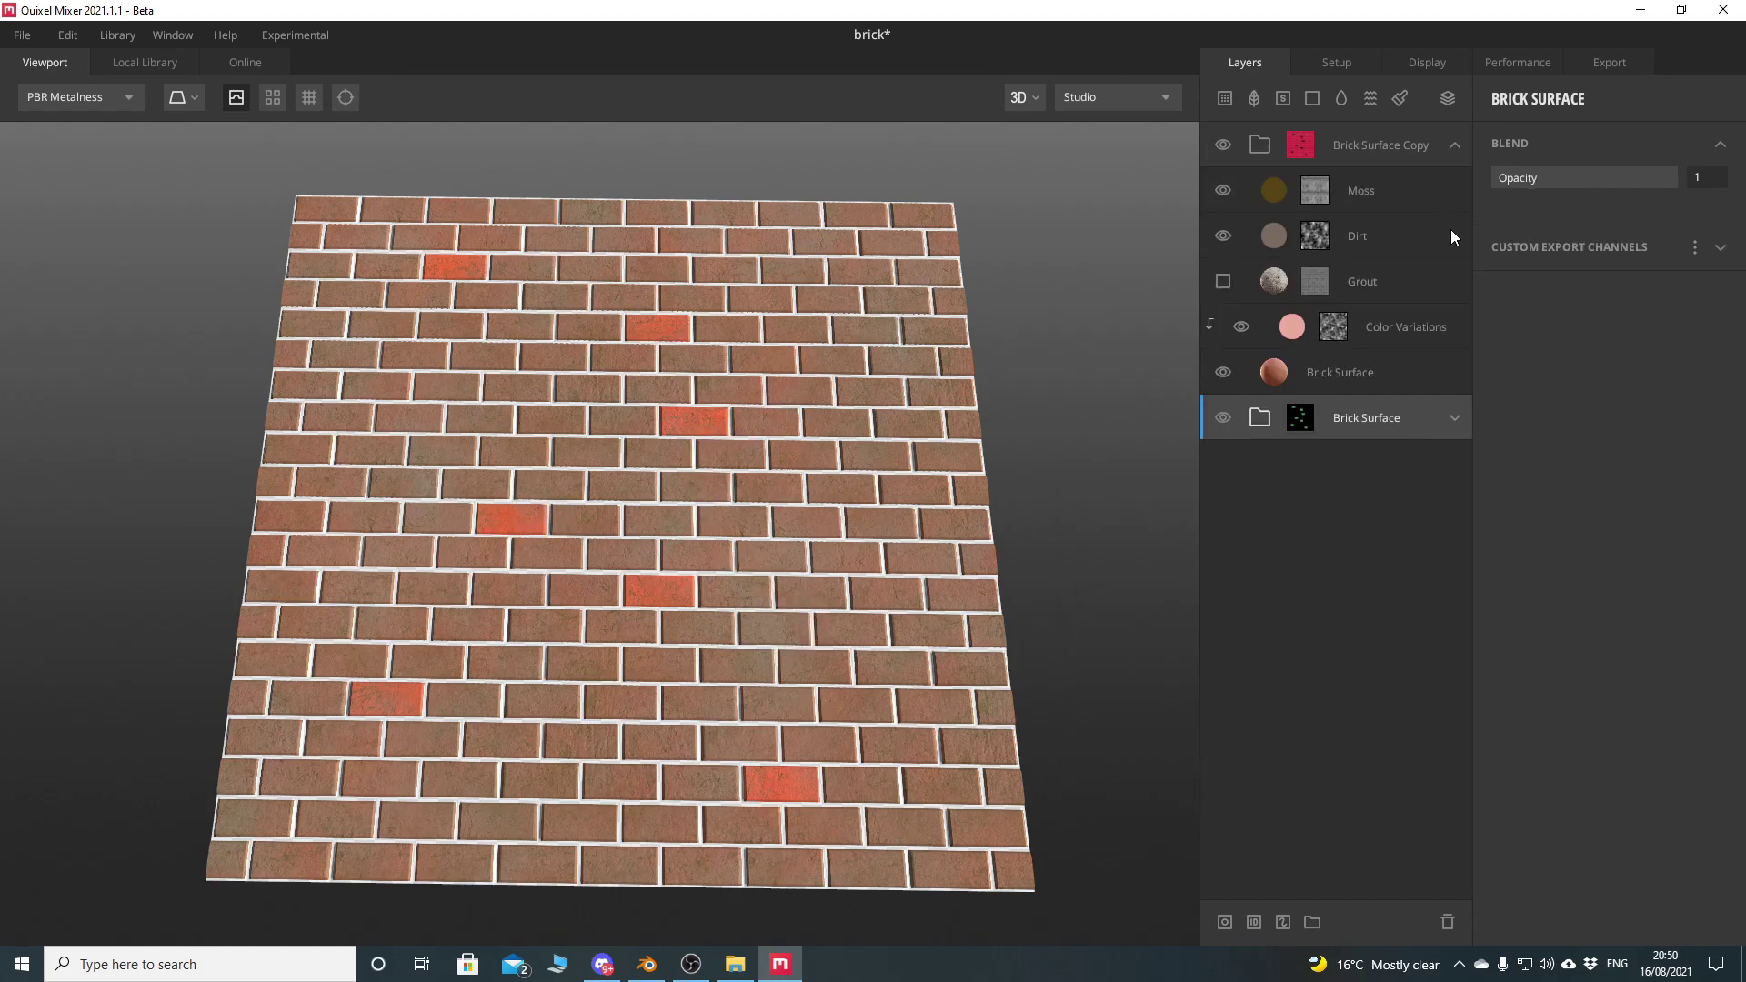
pyautogui.click(1455, 144)
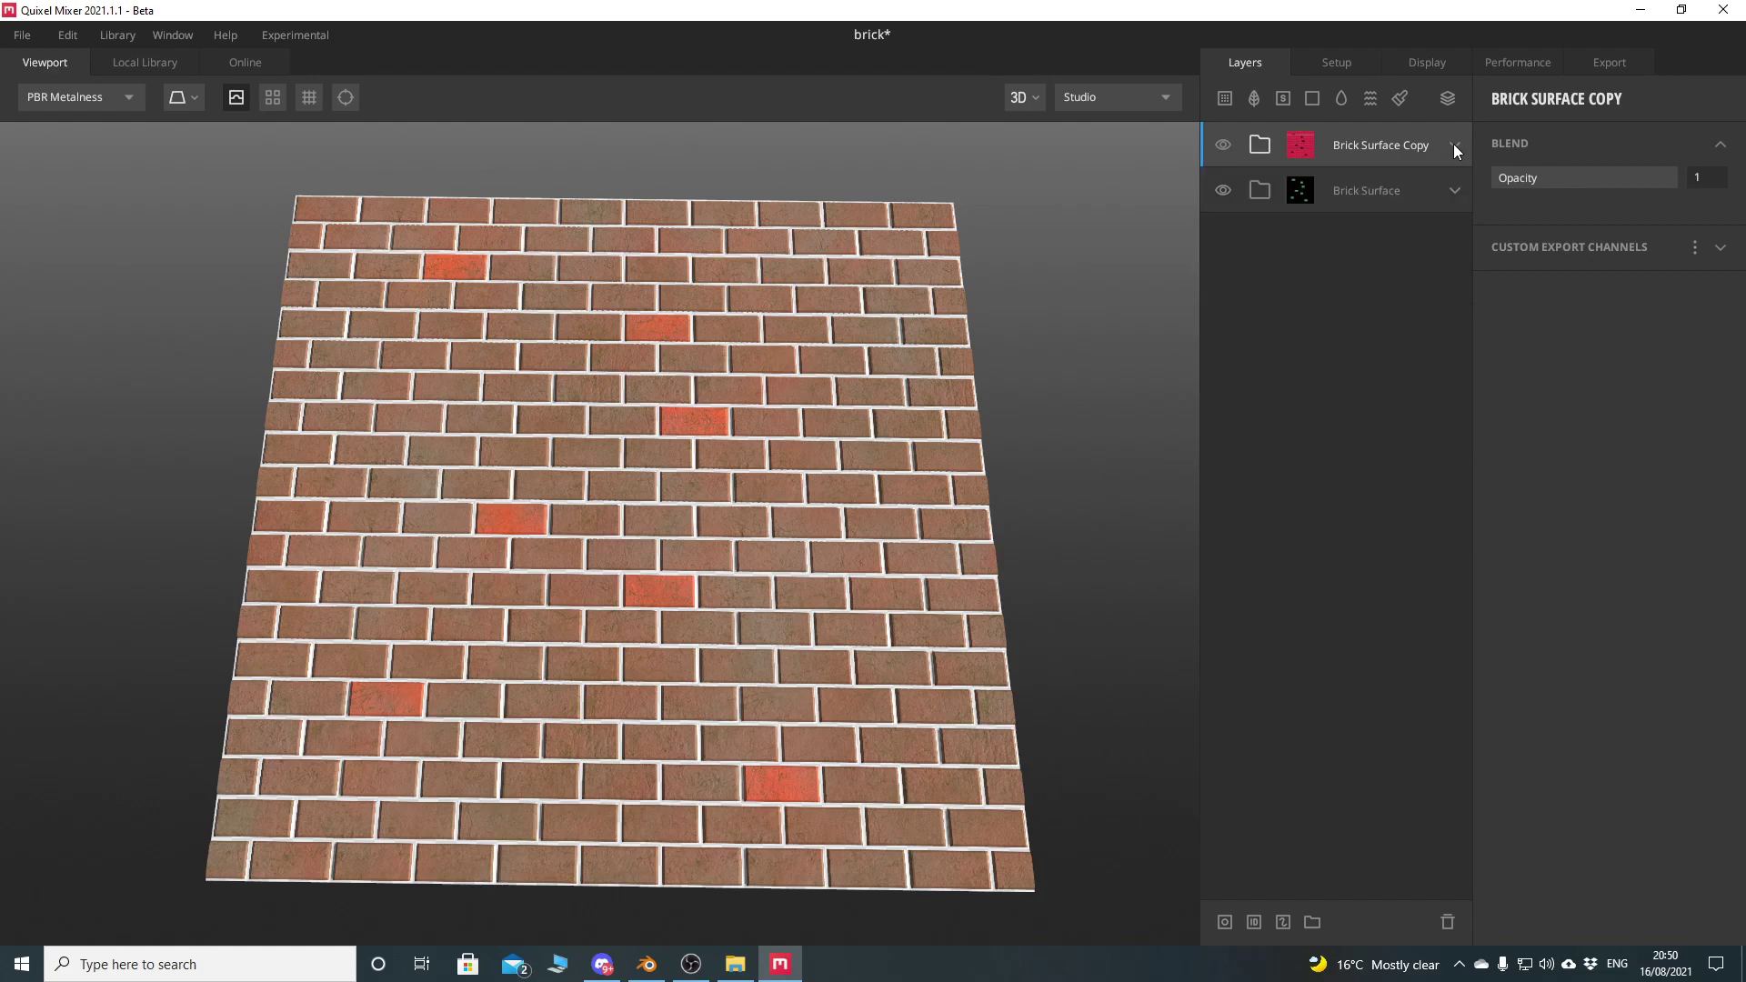
pyautogui.moveTo(1355, 140); pyautogui.dragTo(1344, 291)
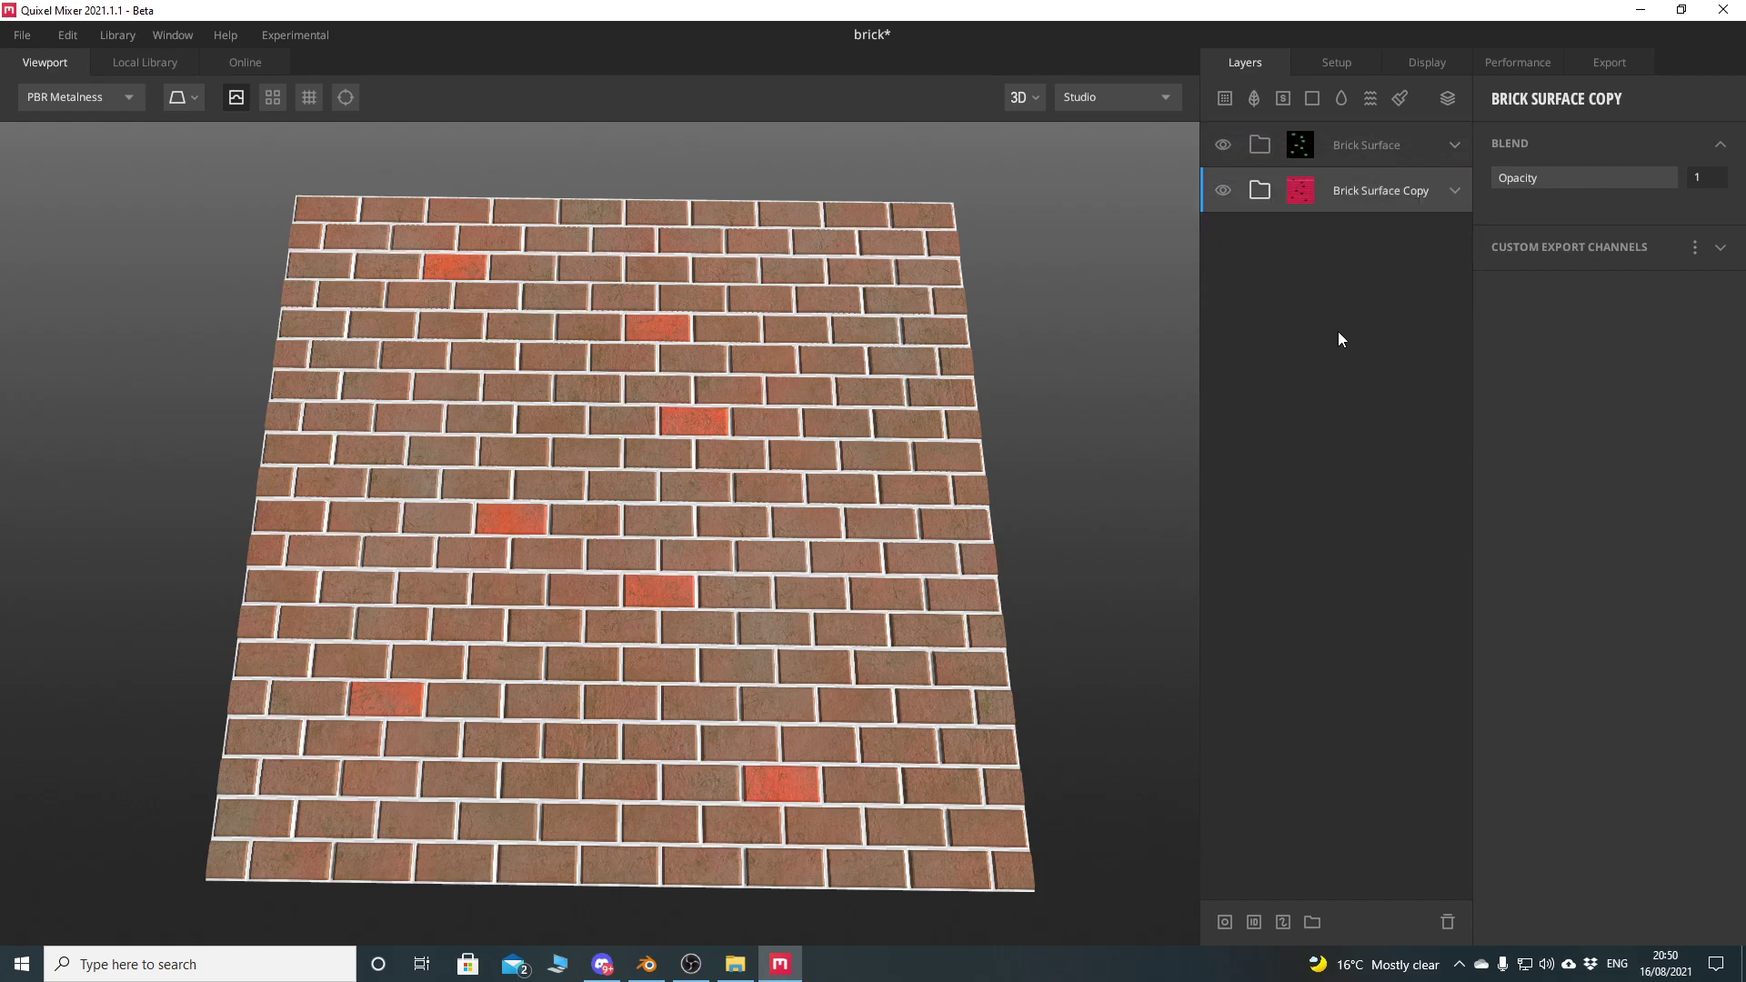
pyautogui.moveTo(1345, 147); pyautogui.dragTo(1340, 263)
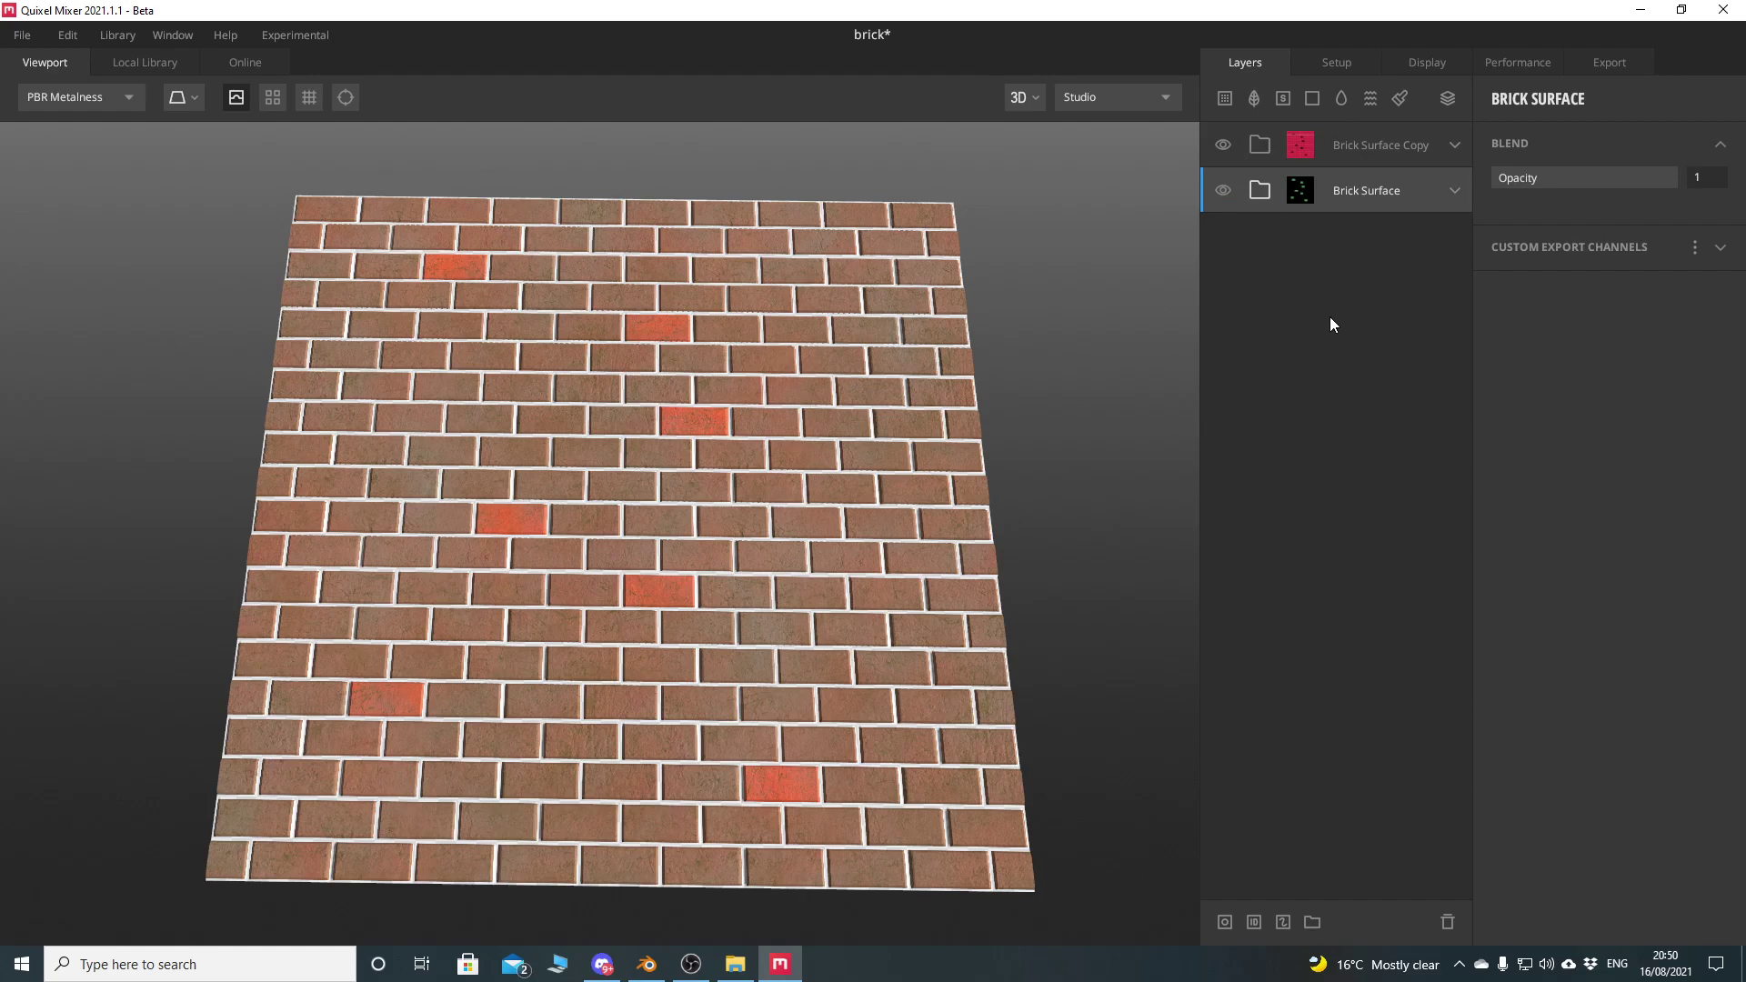
pyautogui.moveTo(1351, 151); pyautogui.dragTo(1350, 309)
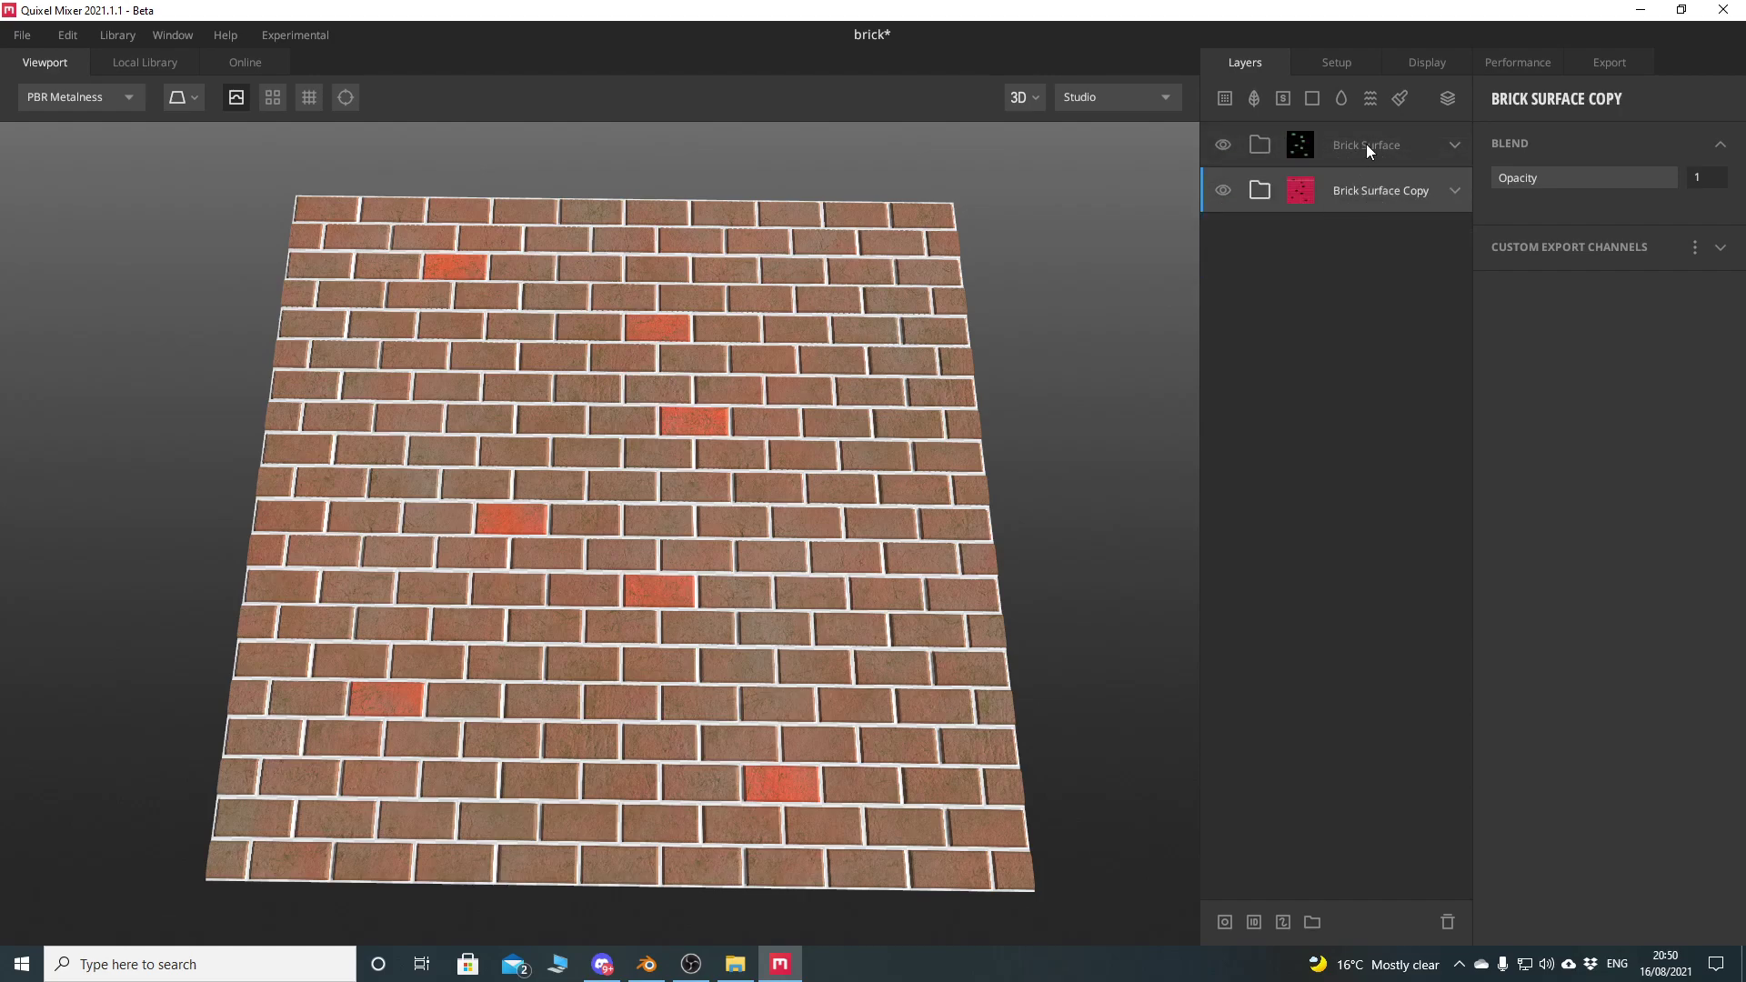
pyautogui.moveTo(1365, 146); pyautogui.dragTo(1364, 262)
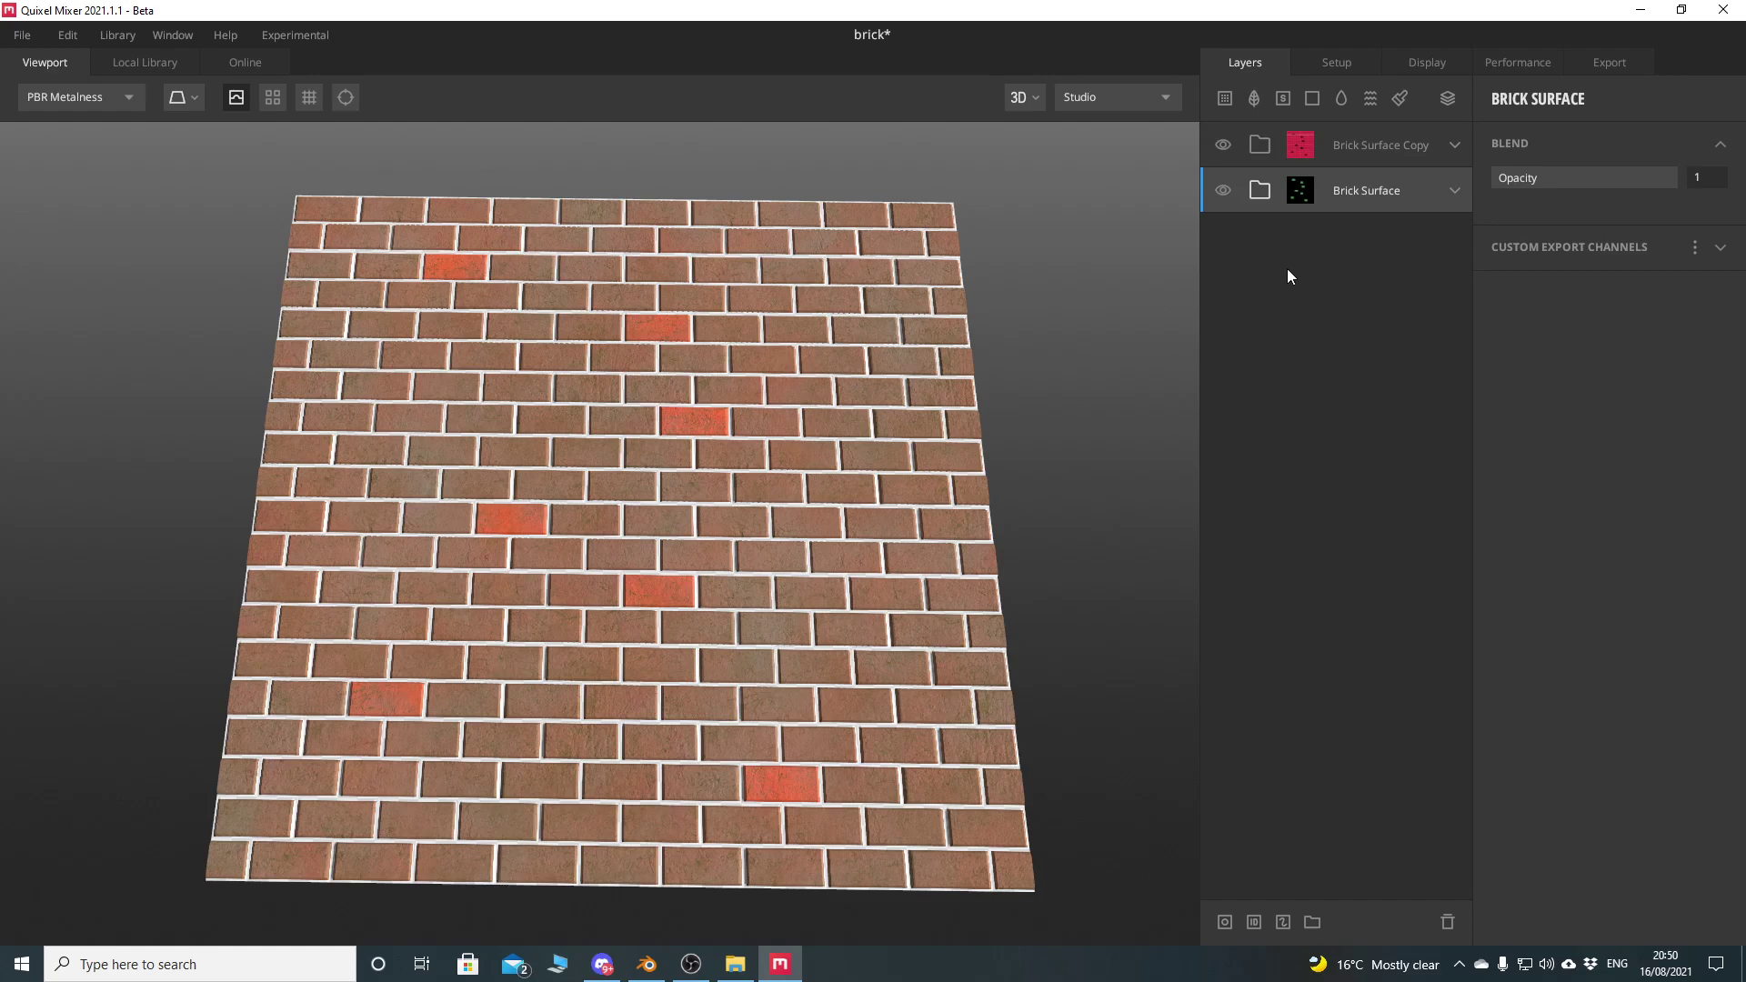
# Set the Brick Surface group's ID mask to Bright Red and the Brick Surface Copy group's ID mask to Pastel Green
pyautogui.click(1454, 190)
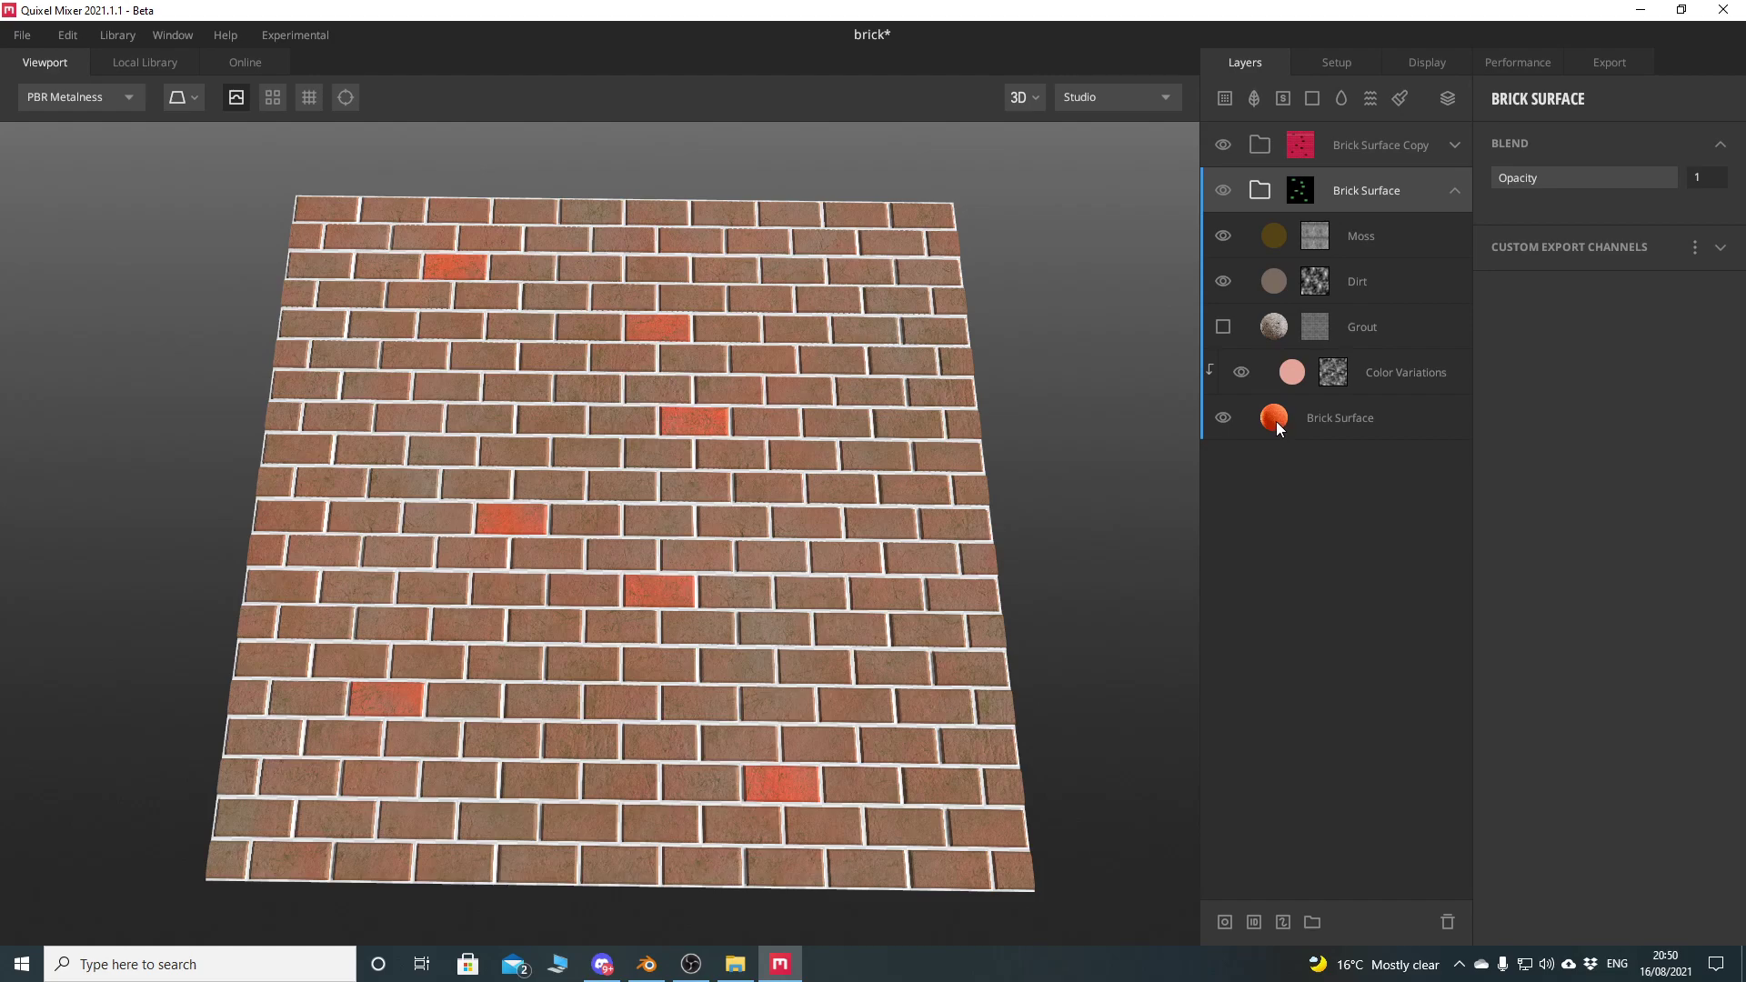
pyautogui.click(1455, 145)
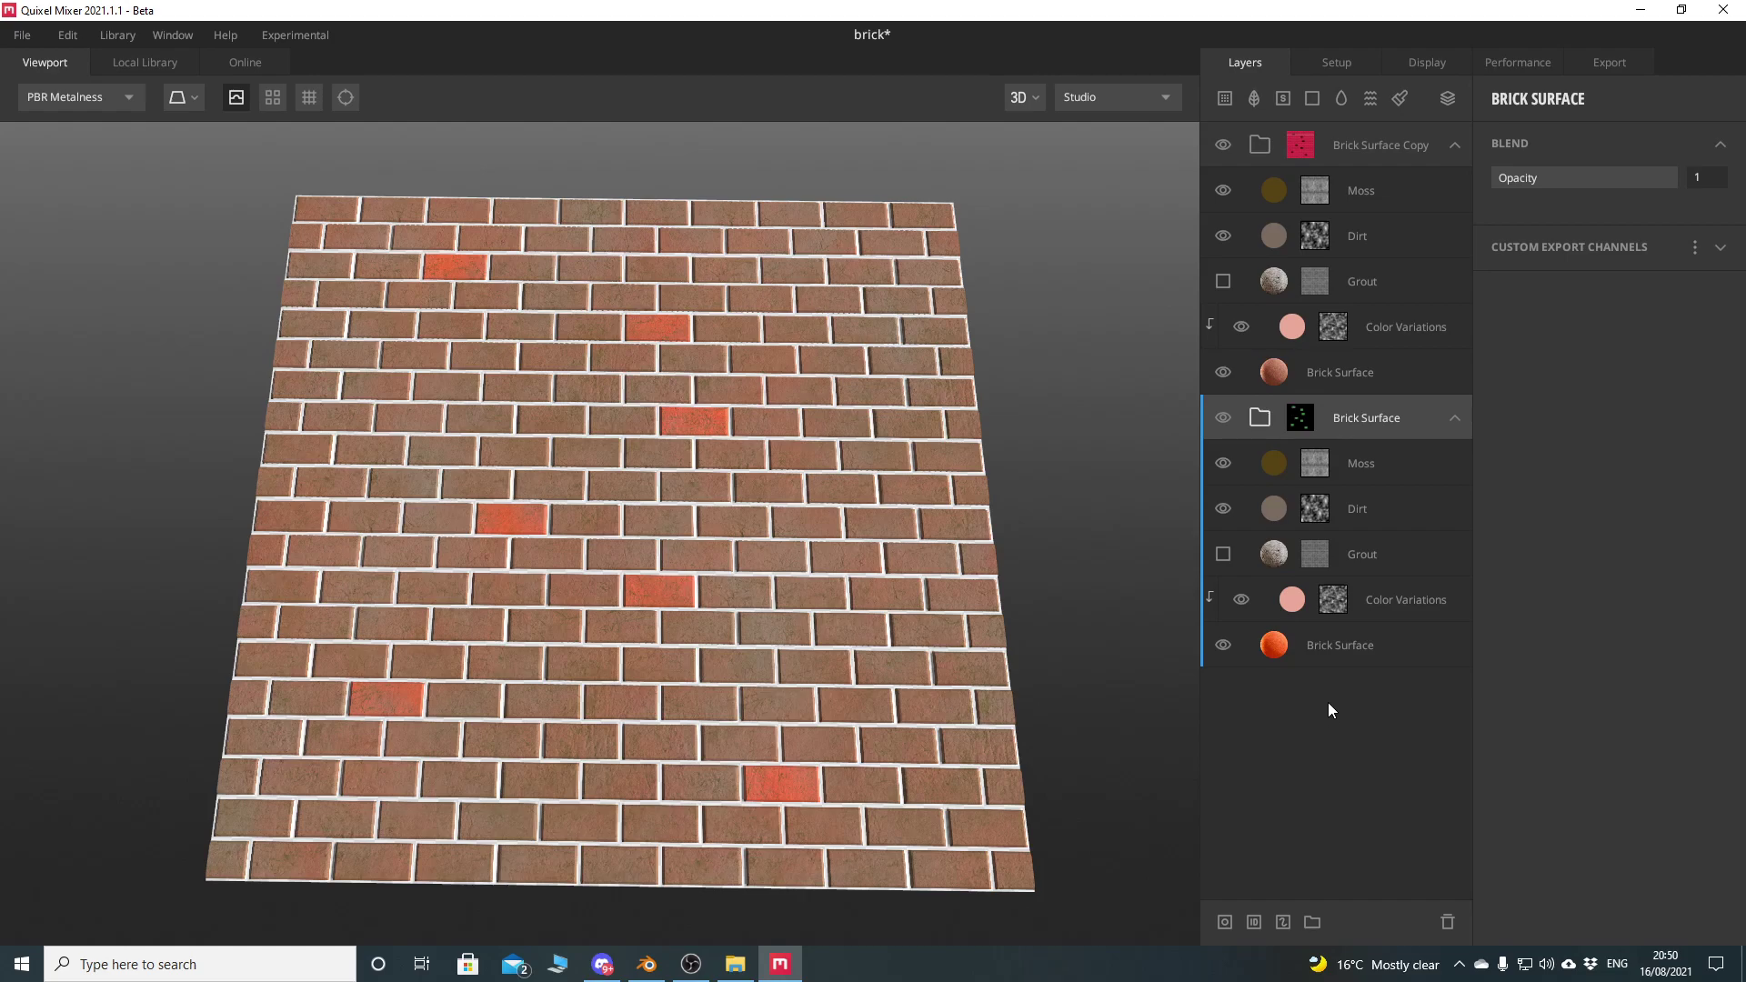
pyautogui.click(1300, 420)
pyautogui.click(1503, 182)
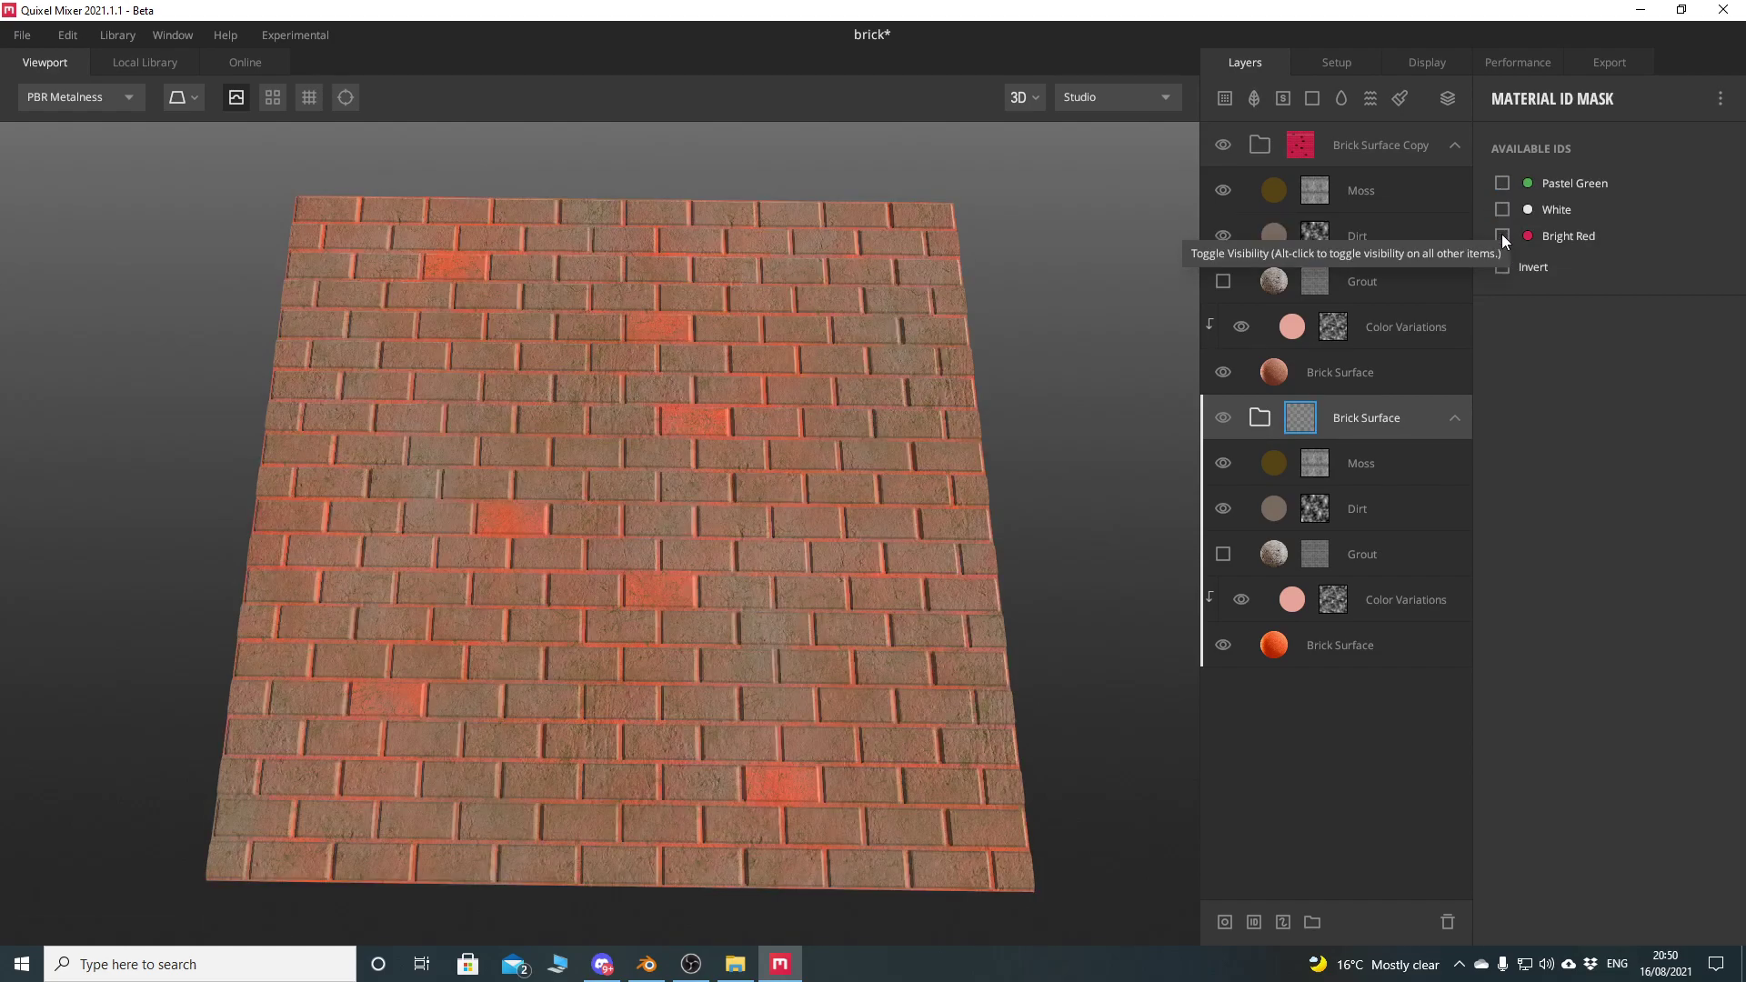
pyautogui.click(1502, 235)
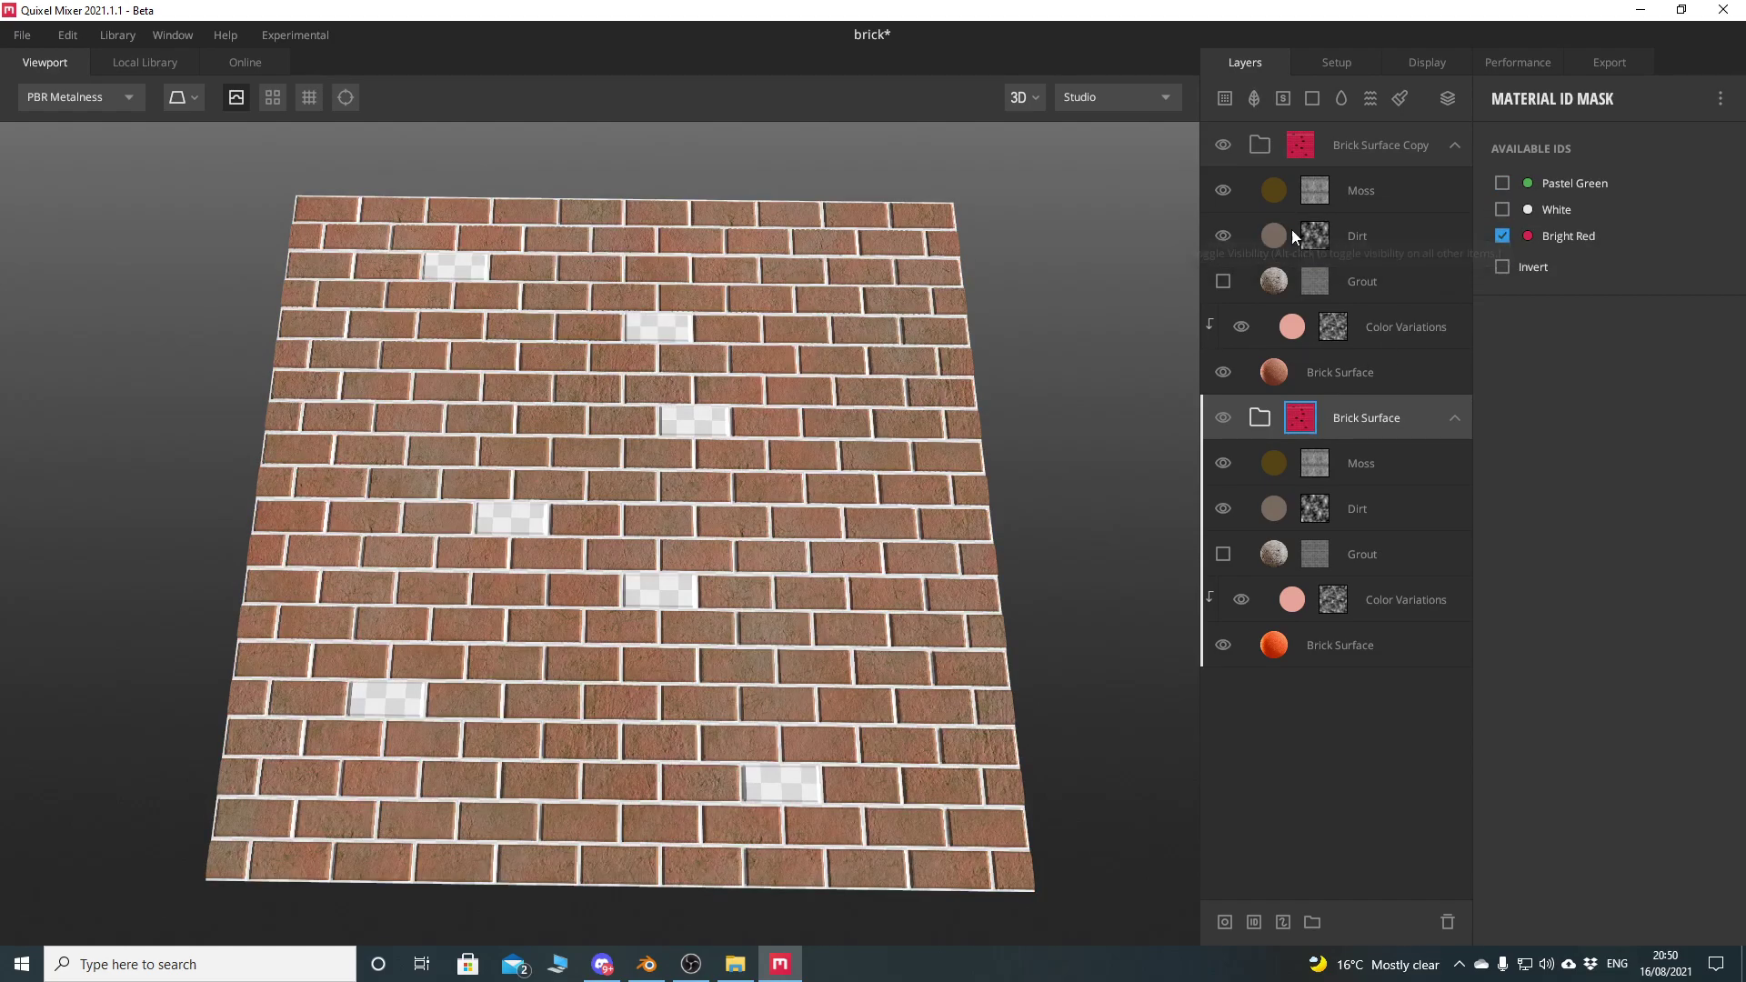
pyautogui.click(1301, 145)
pyautogui.click(1503, 235)
pyautogui.click(1503, 183)
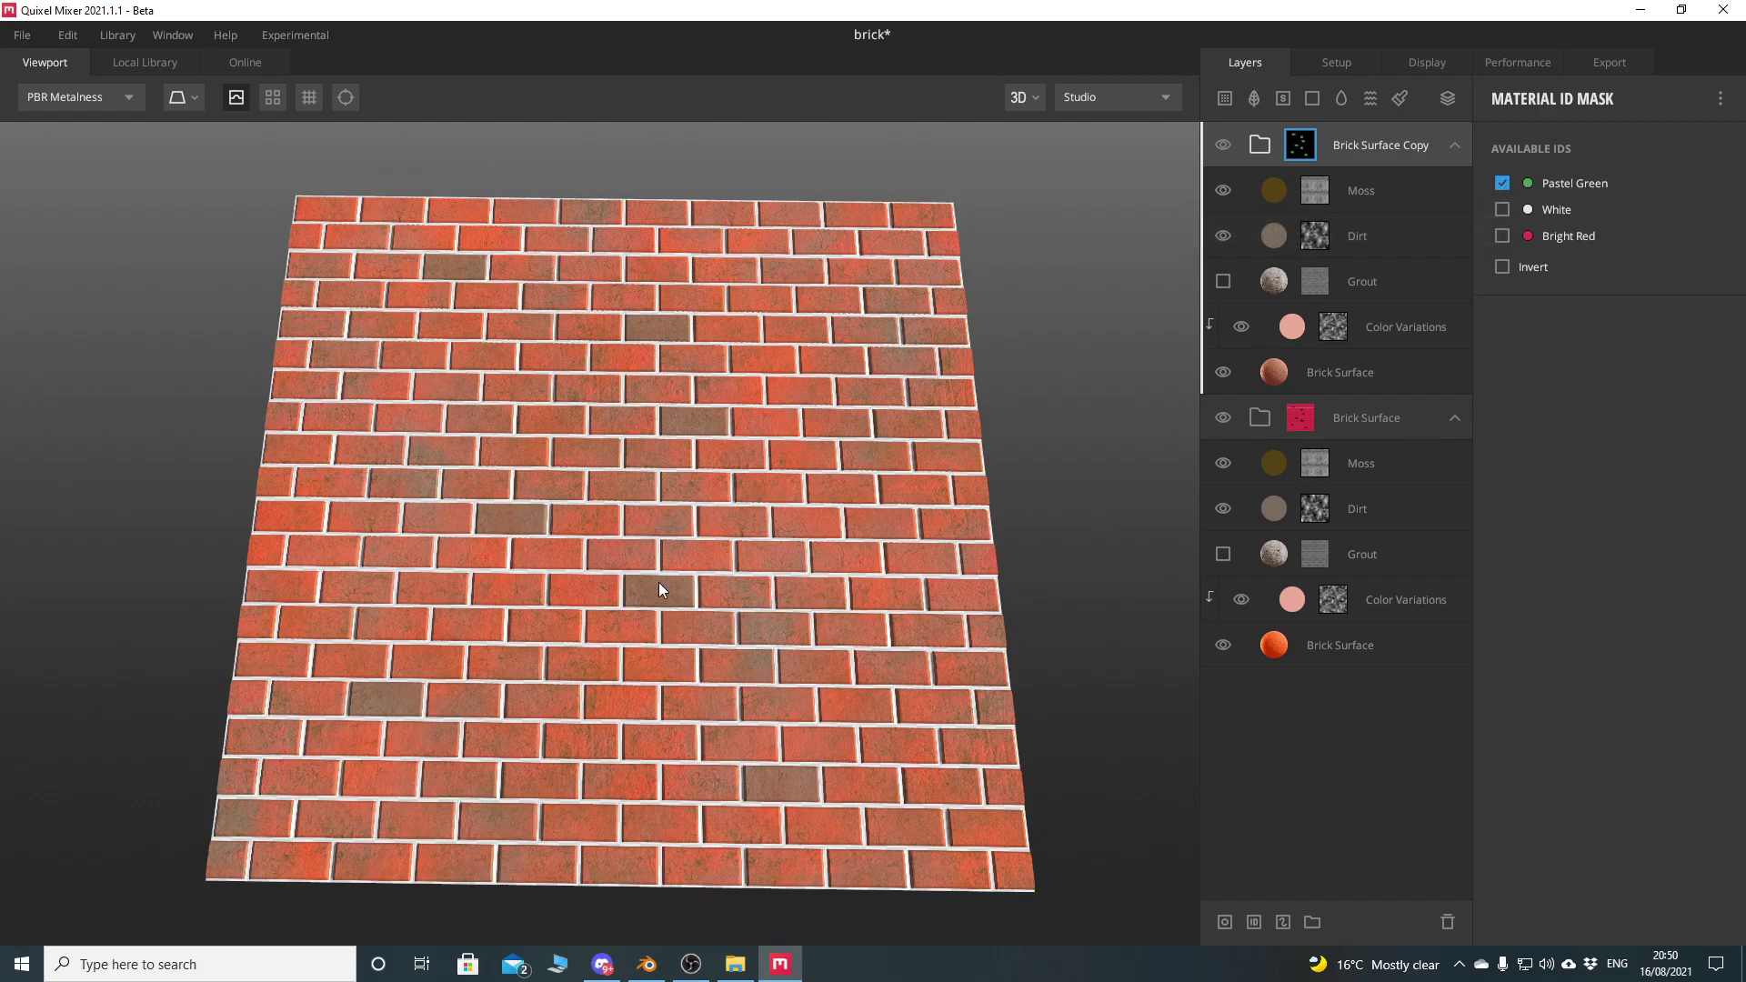
# Check the swapped brick colours up close and collapse both brick groups in the layer stack
pyautogui.scroll(5, 674, 499)
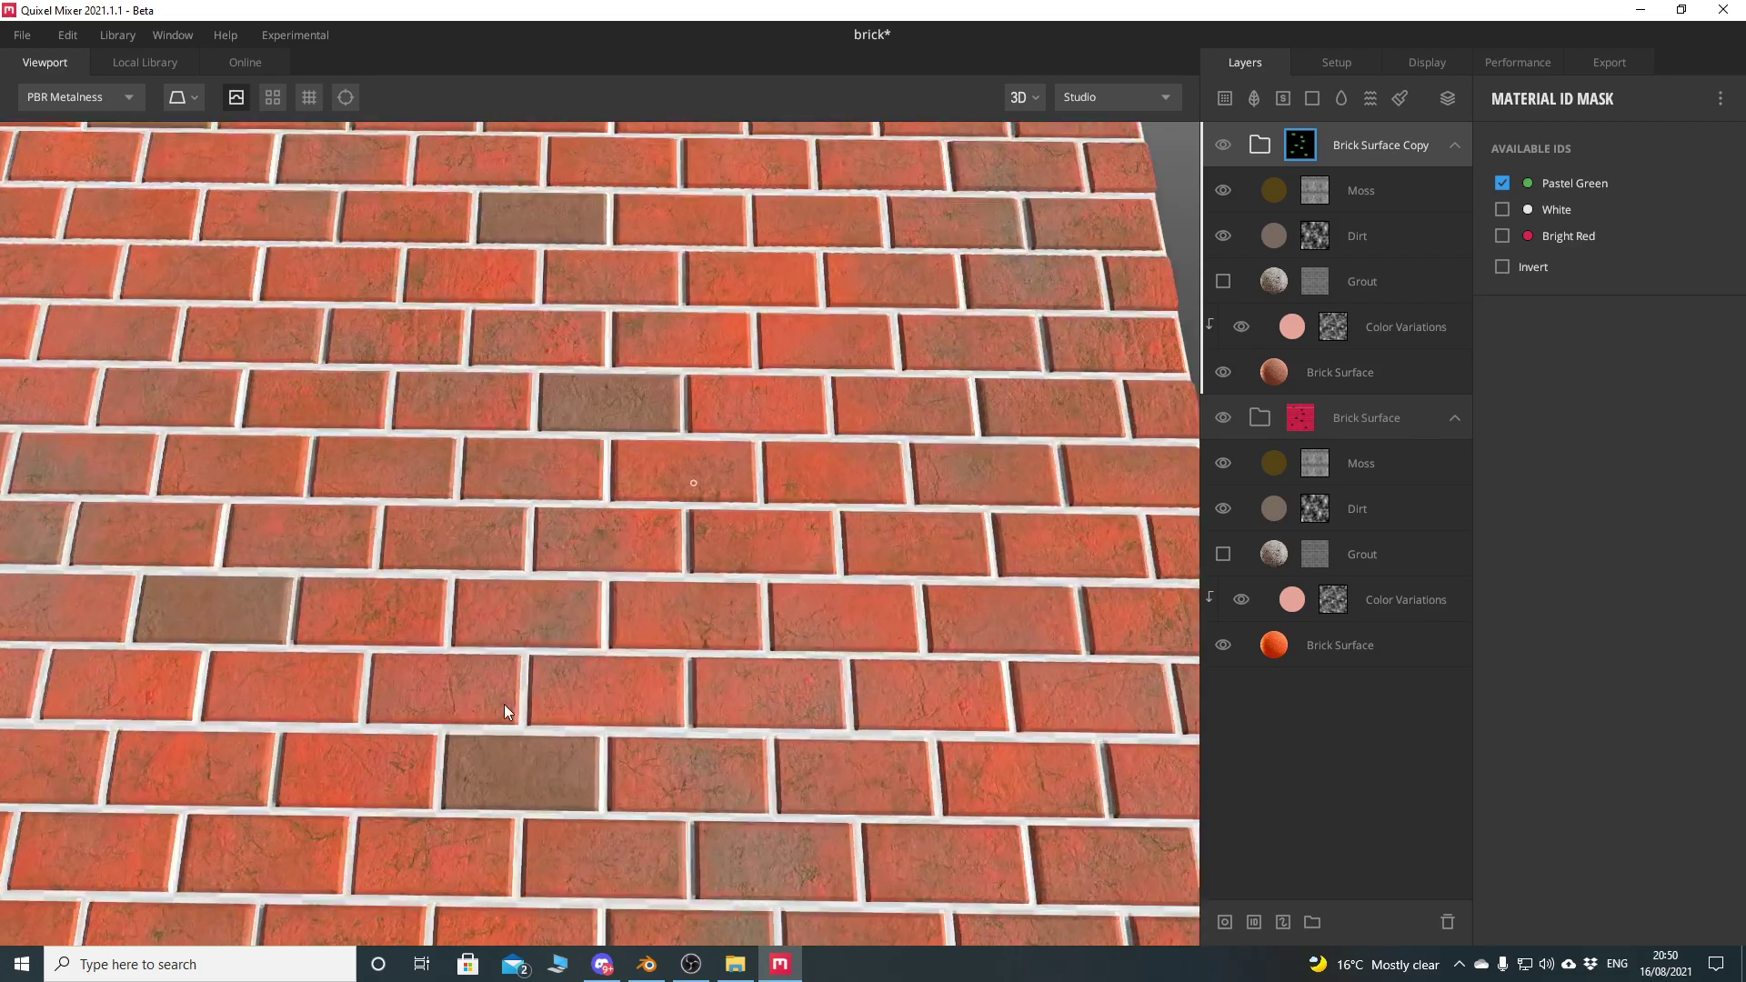
pyautogui.scroll(2, 684, 605)
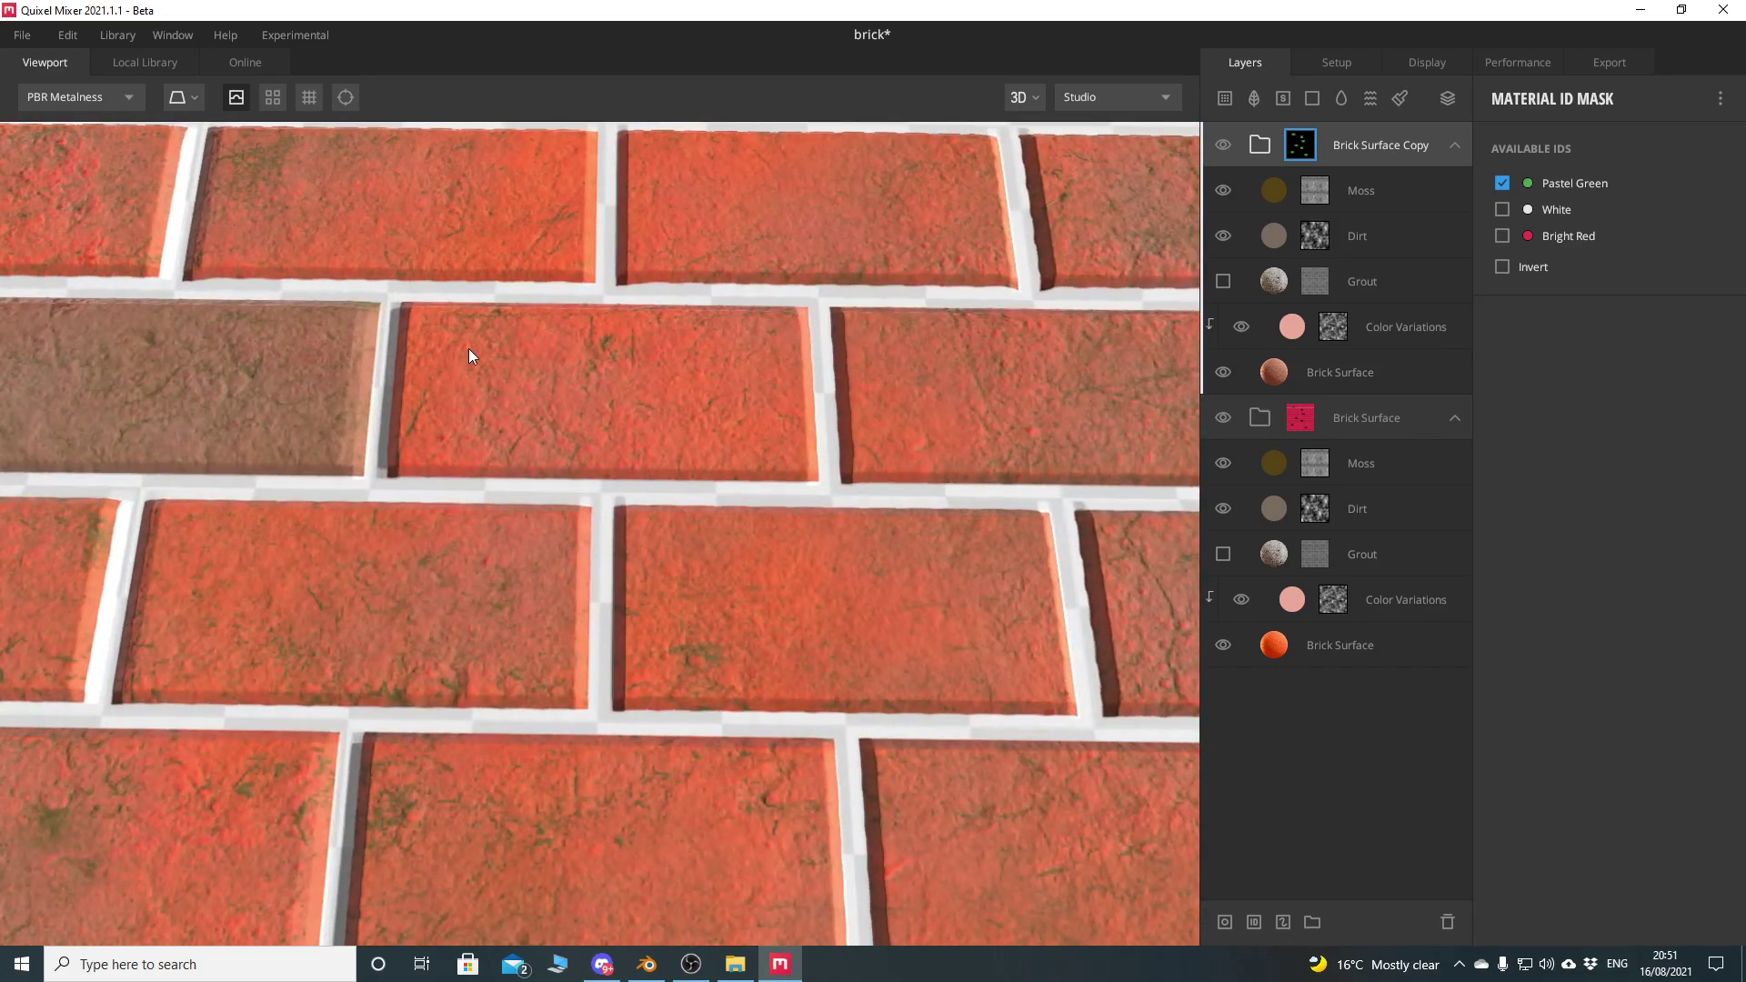
pyautogui.scroll(-6, 499, 560)
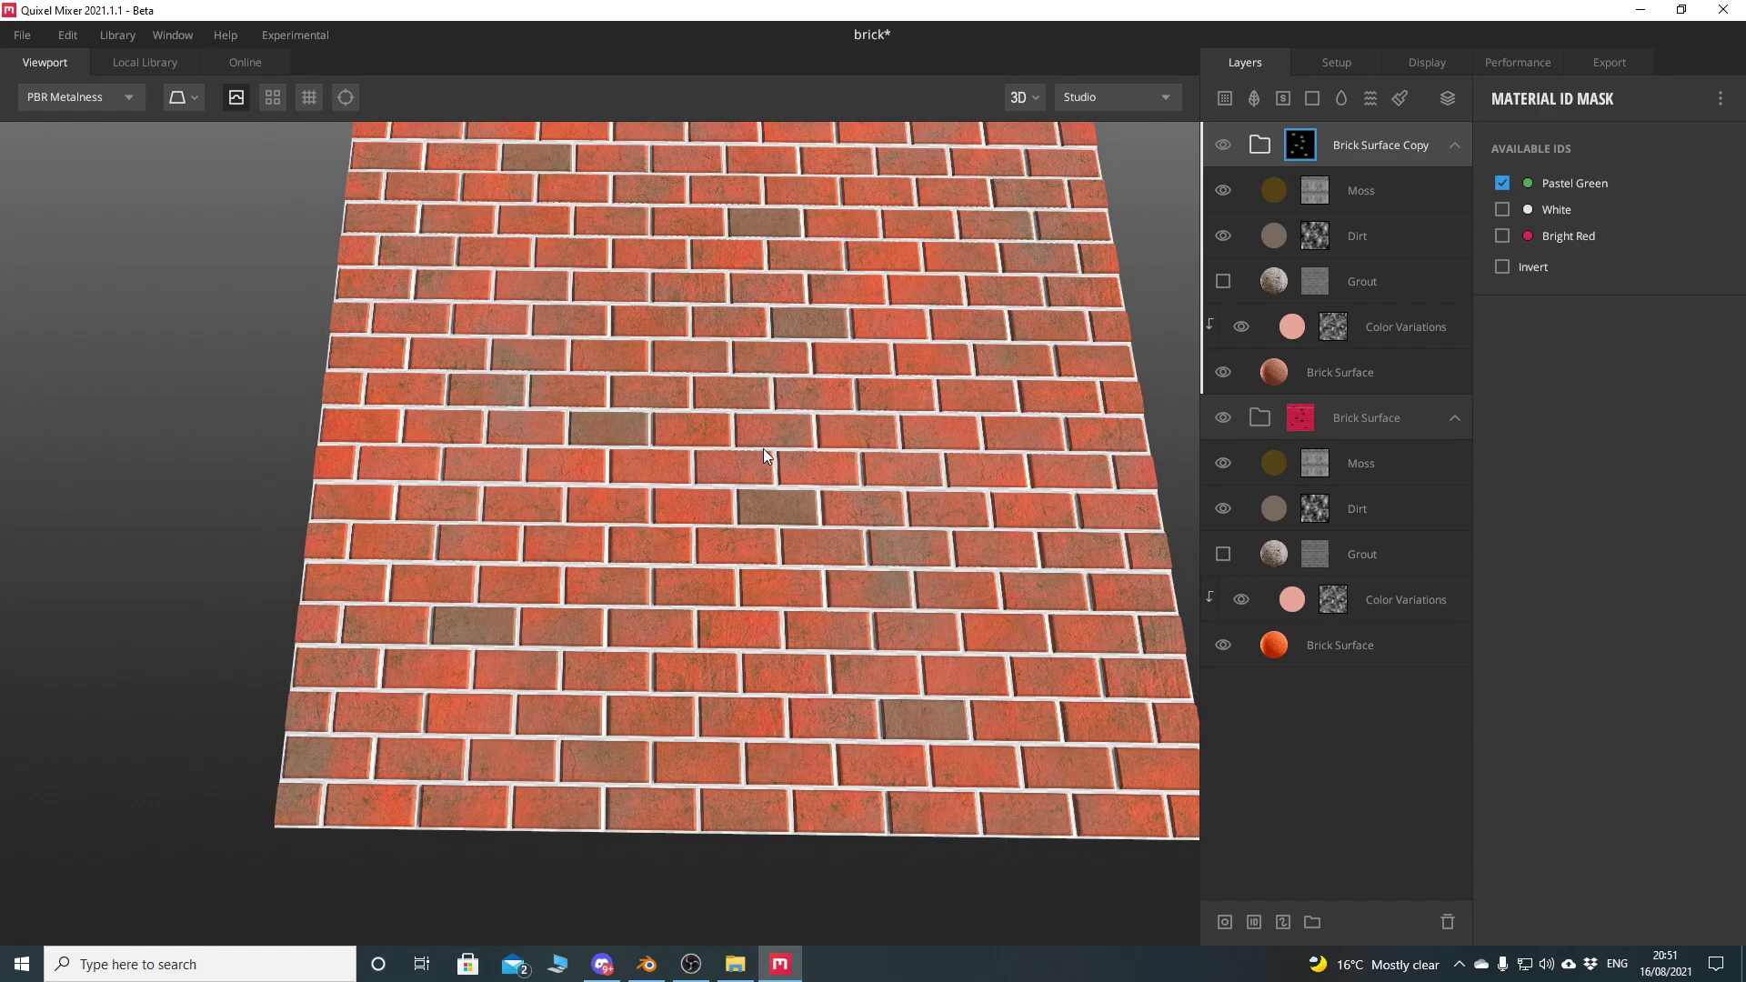
pyautogui.moveTo(764, 463); pyautogui.dragTo(647, 552, button='middle')
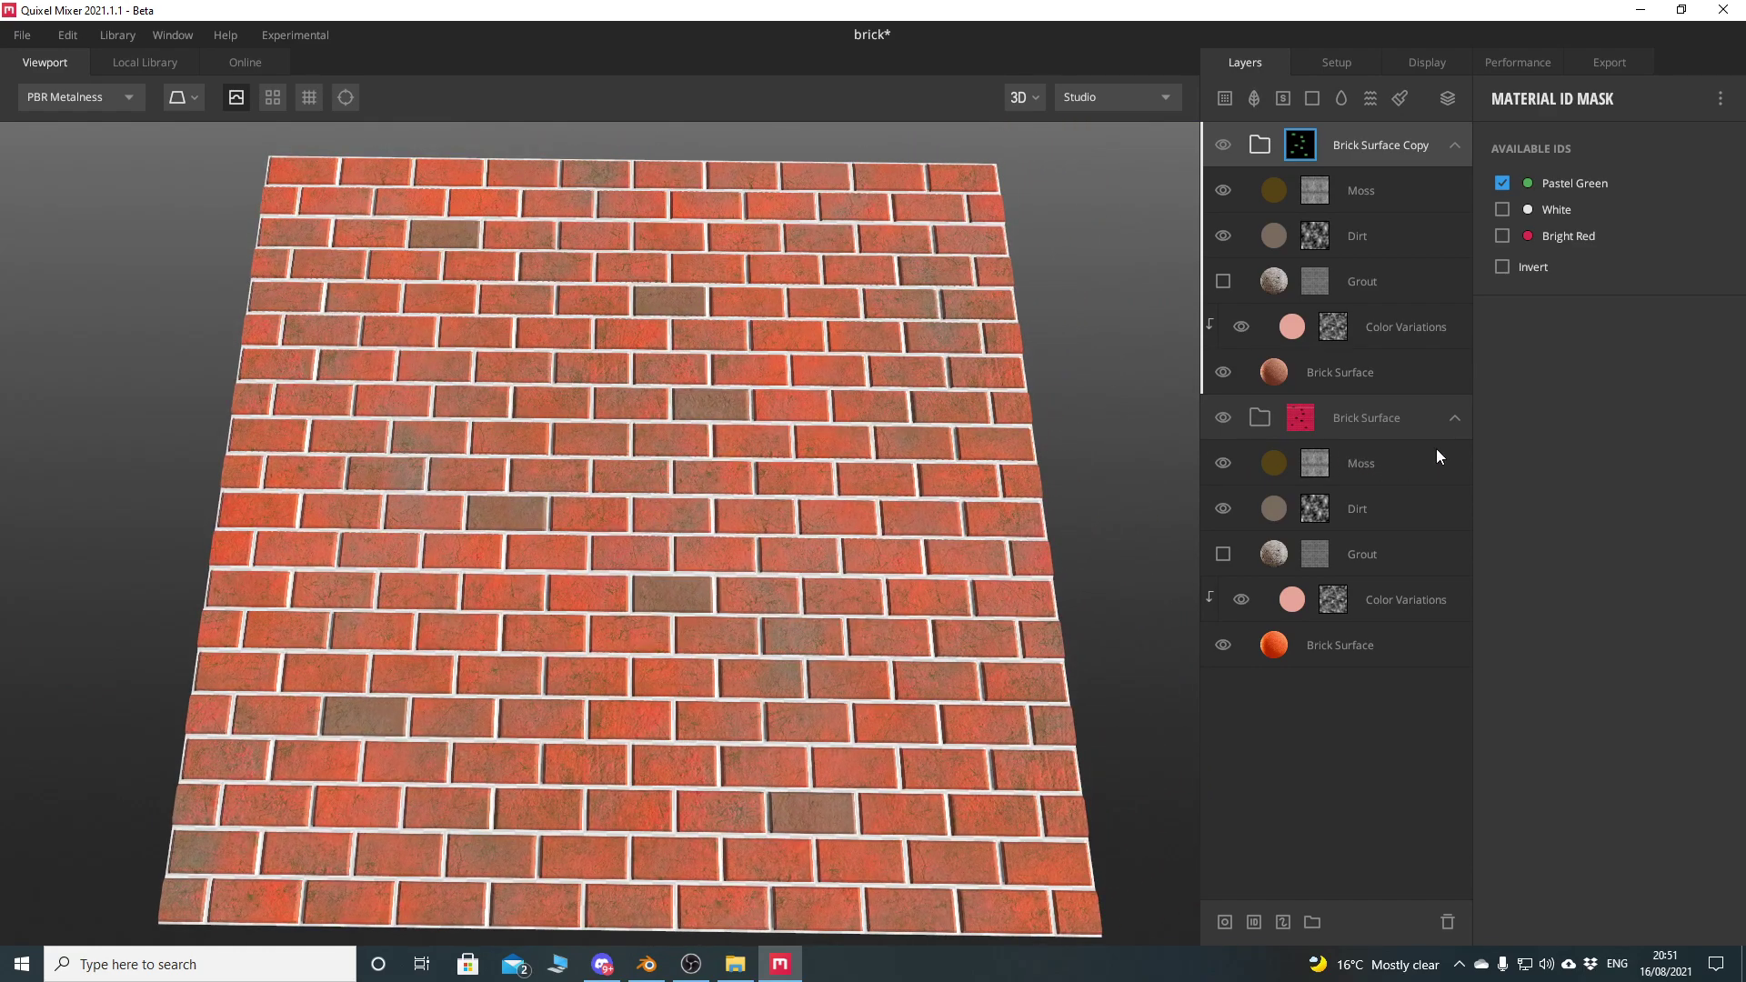
pyautogui.click(1453, 419)
pyautogui.click(1455, 145)
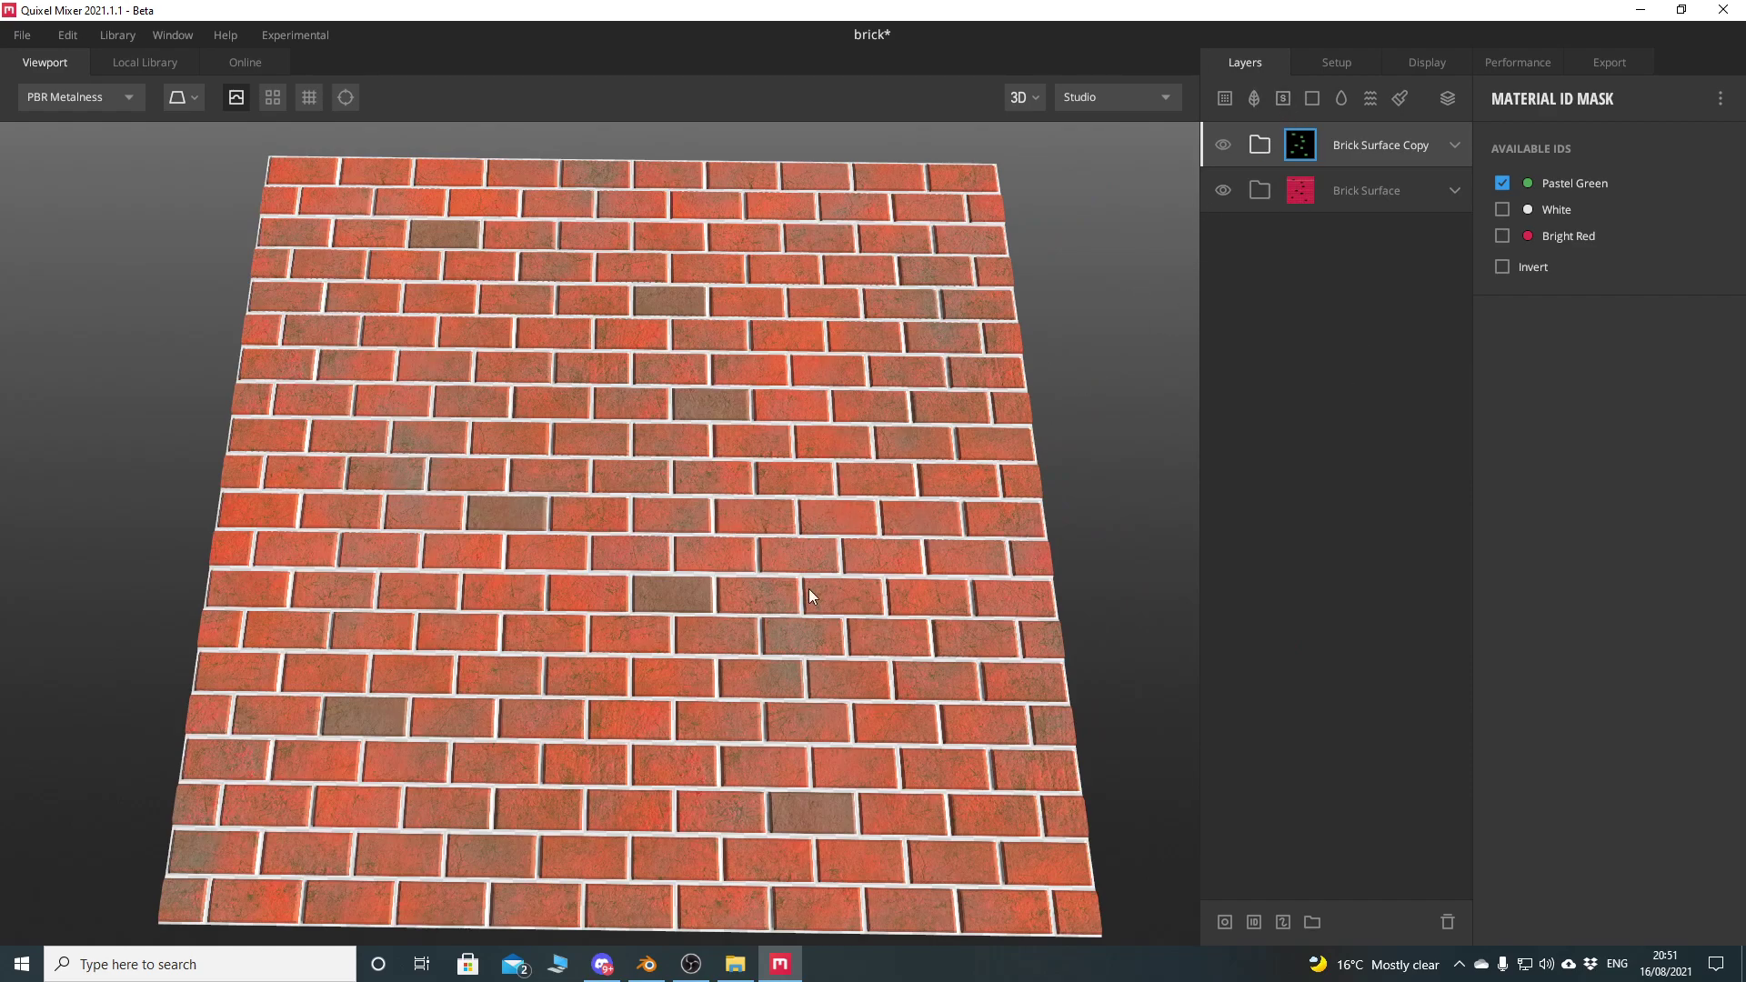
# Search the local smart materials for "concrete" and add Bare Concrete Layered to the mix
pyautogui.click(1283, 98)
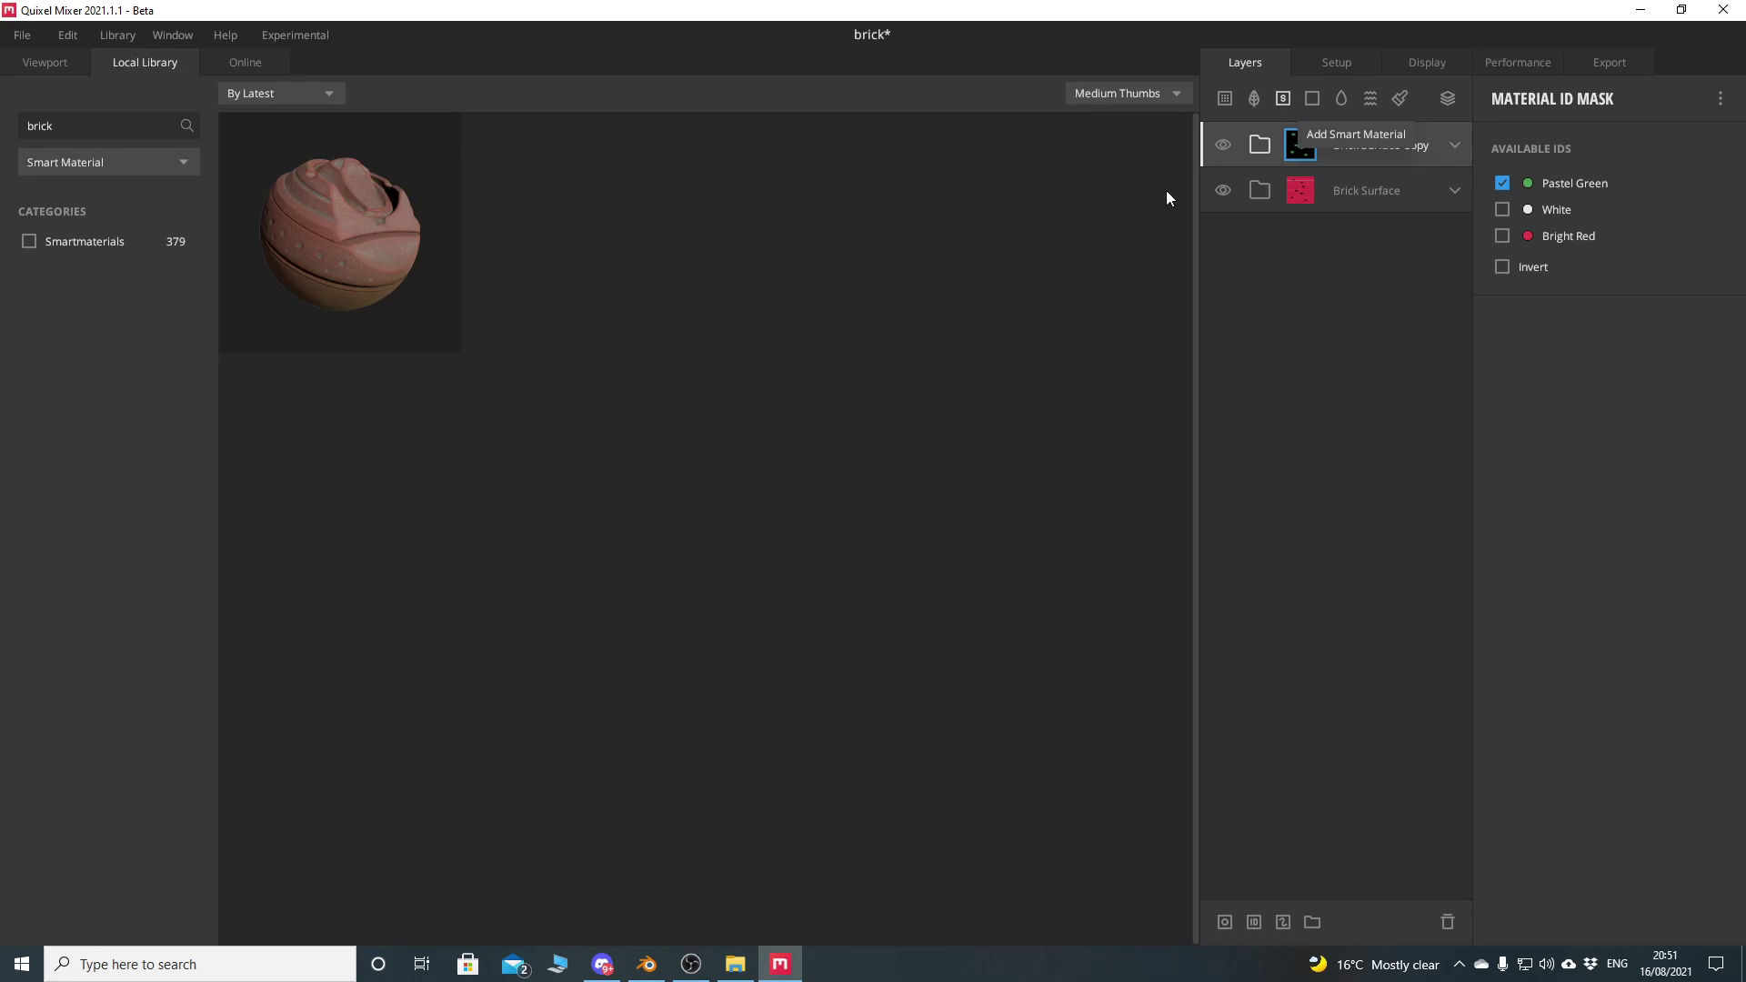
pyautogui.click(122, 126)
pyautogui.hotkey('ctrl', 'a')
pyautogui.press('BackSpace')
pyautogui.write('con')
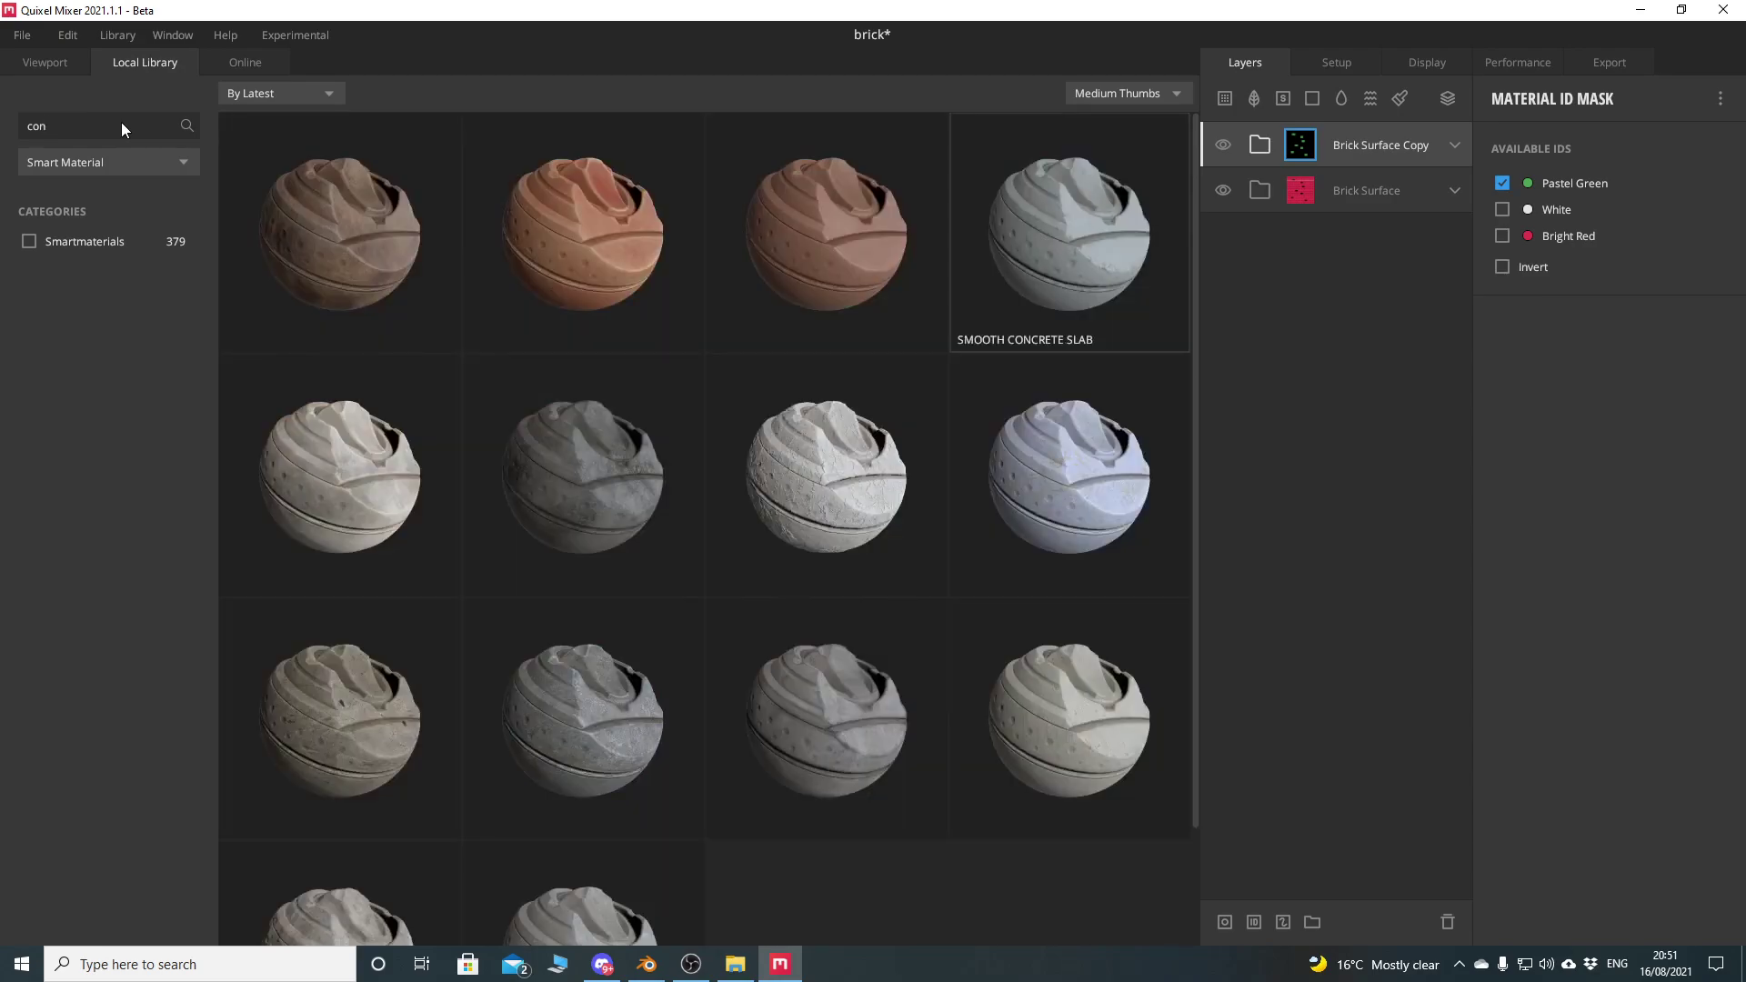
pyautogui.write('crete')
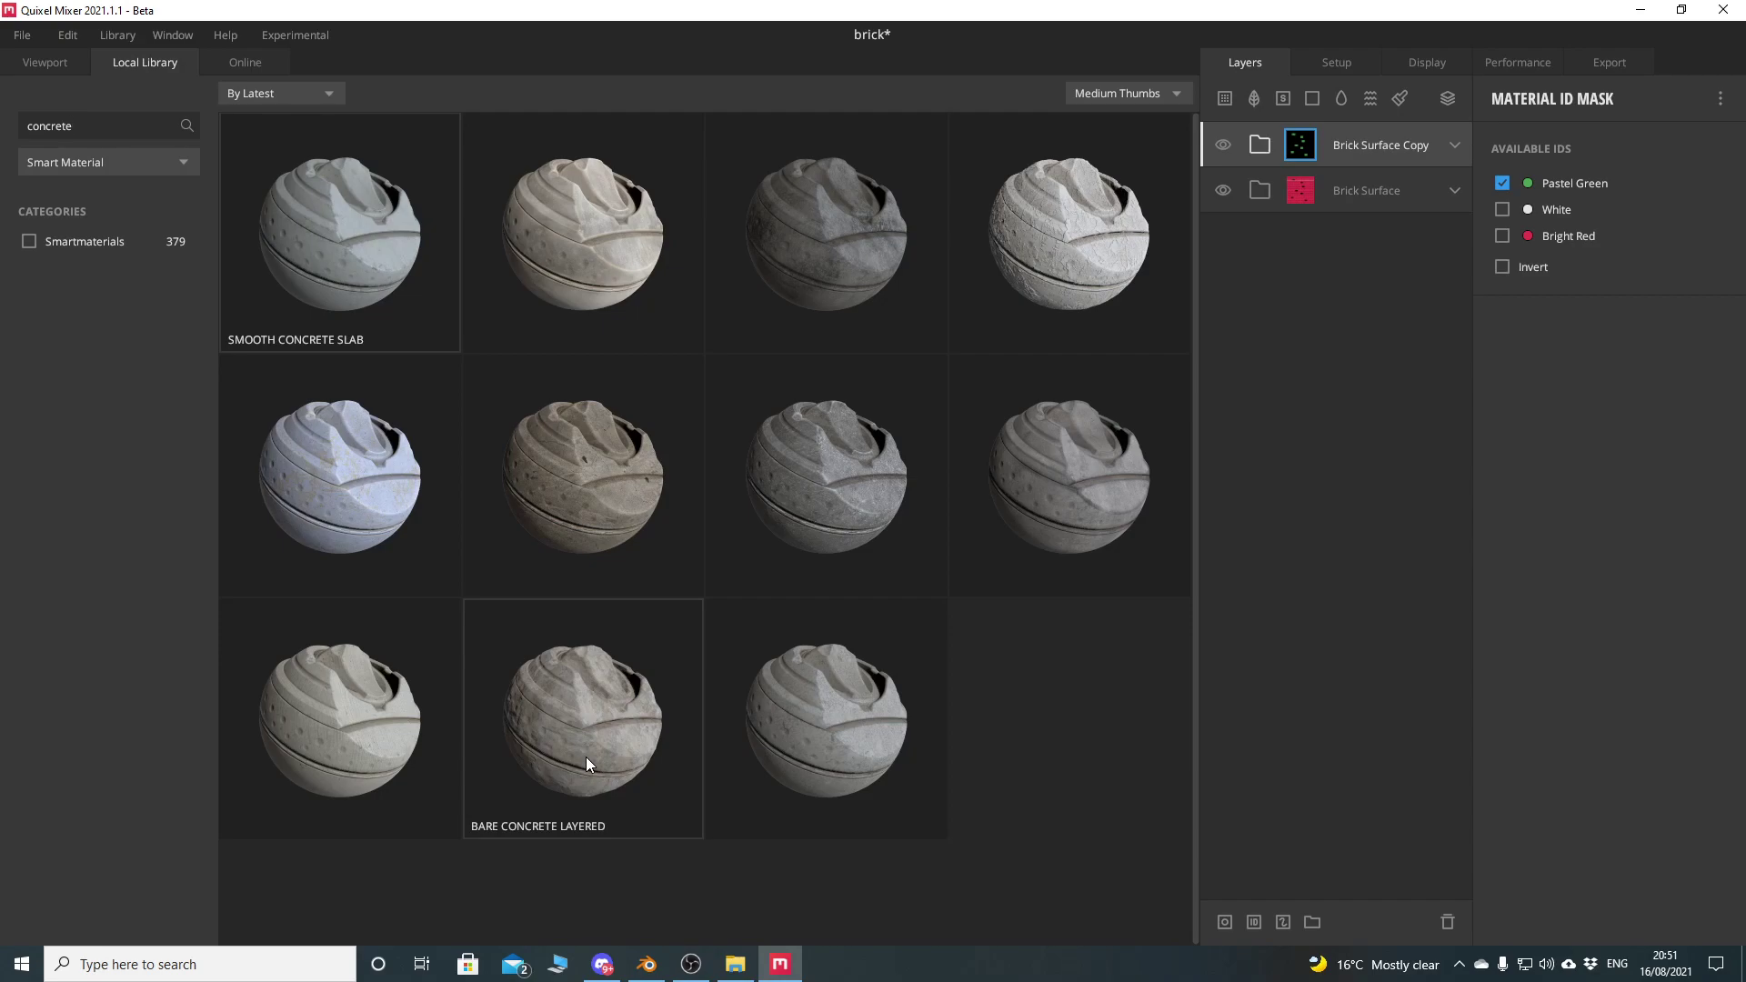
pyautogui.click(585, 757)
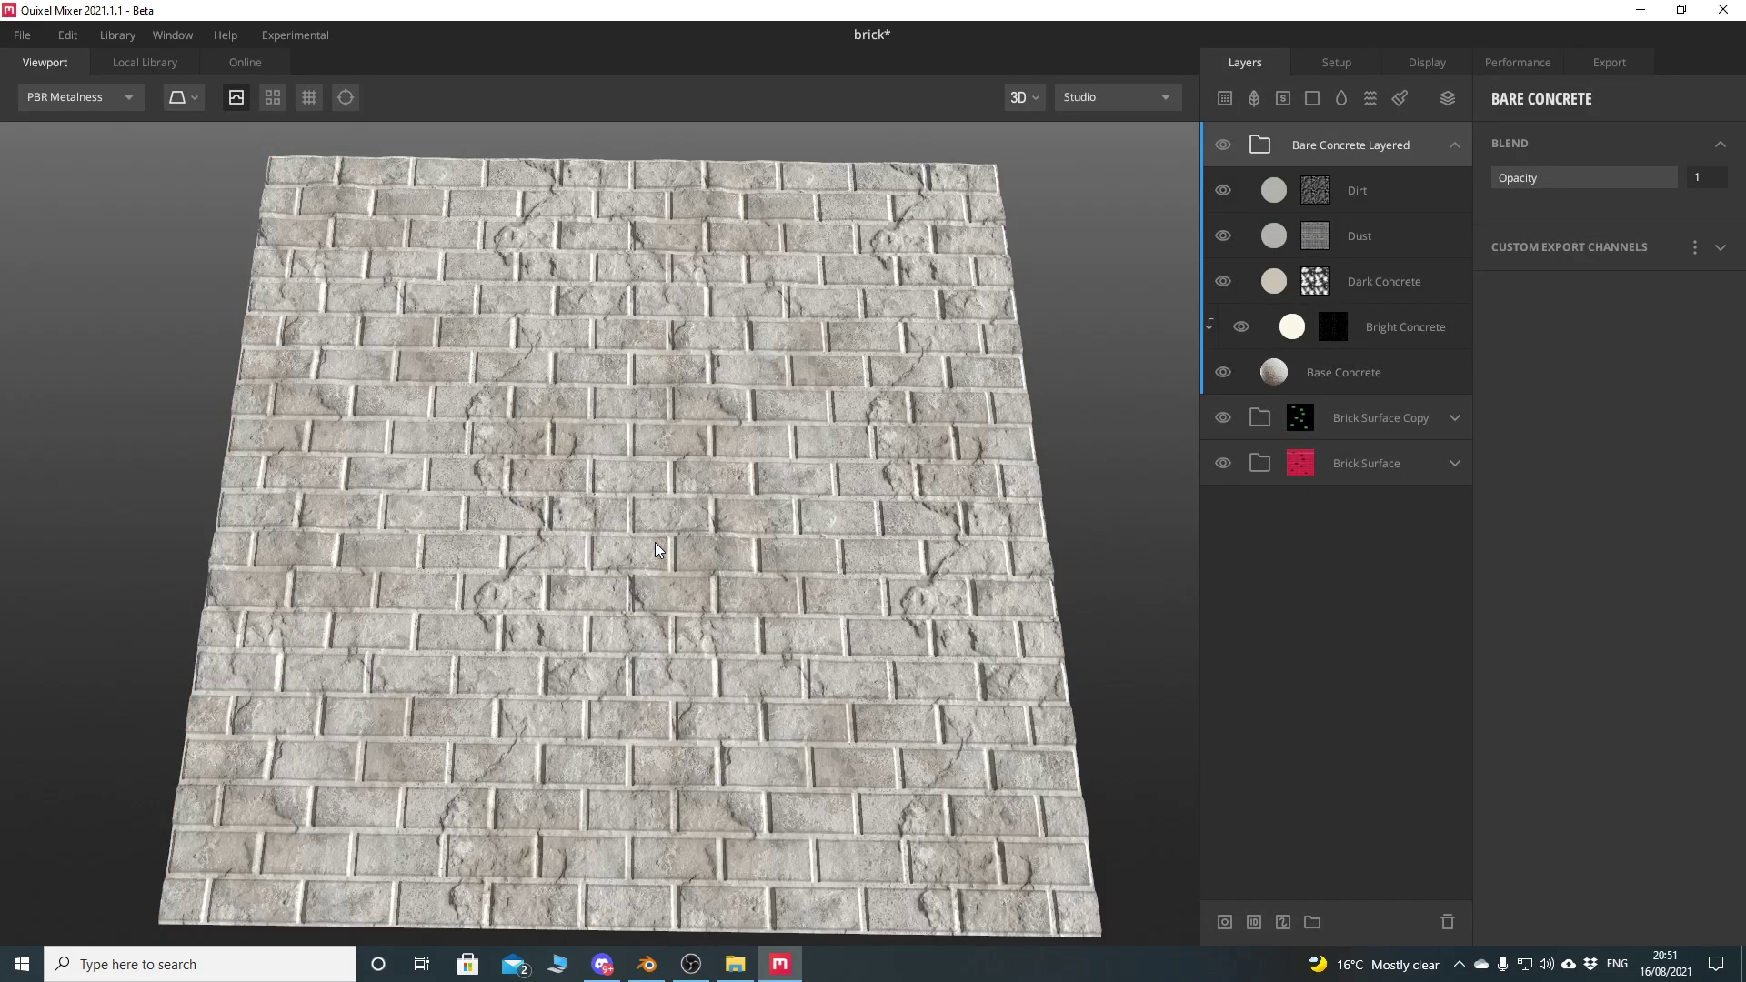
# Collapse the Bare Concrete Layered group and move it beneath both brick groups in the layer stack
pyautogui.click(1453, 146)
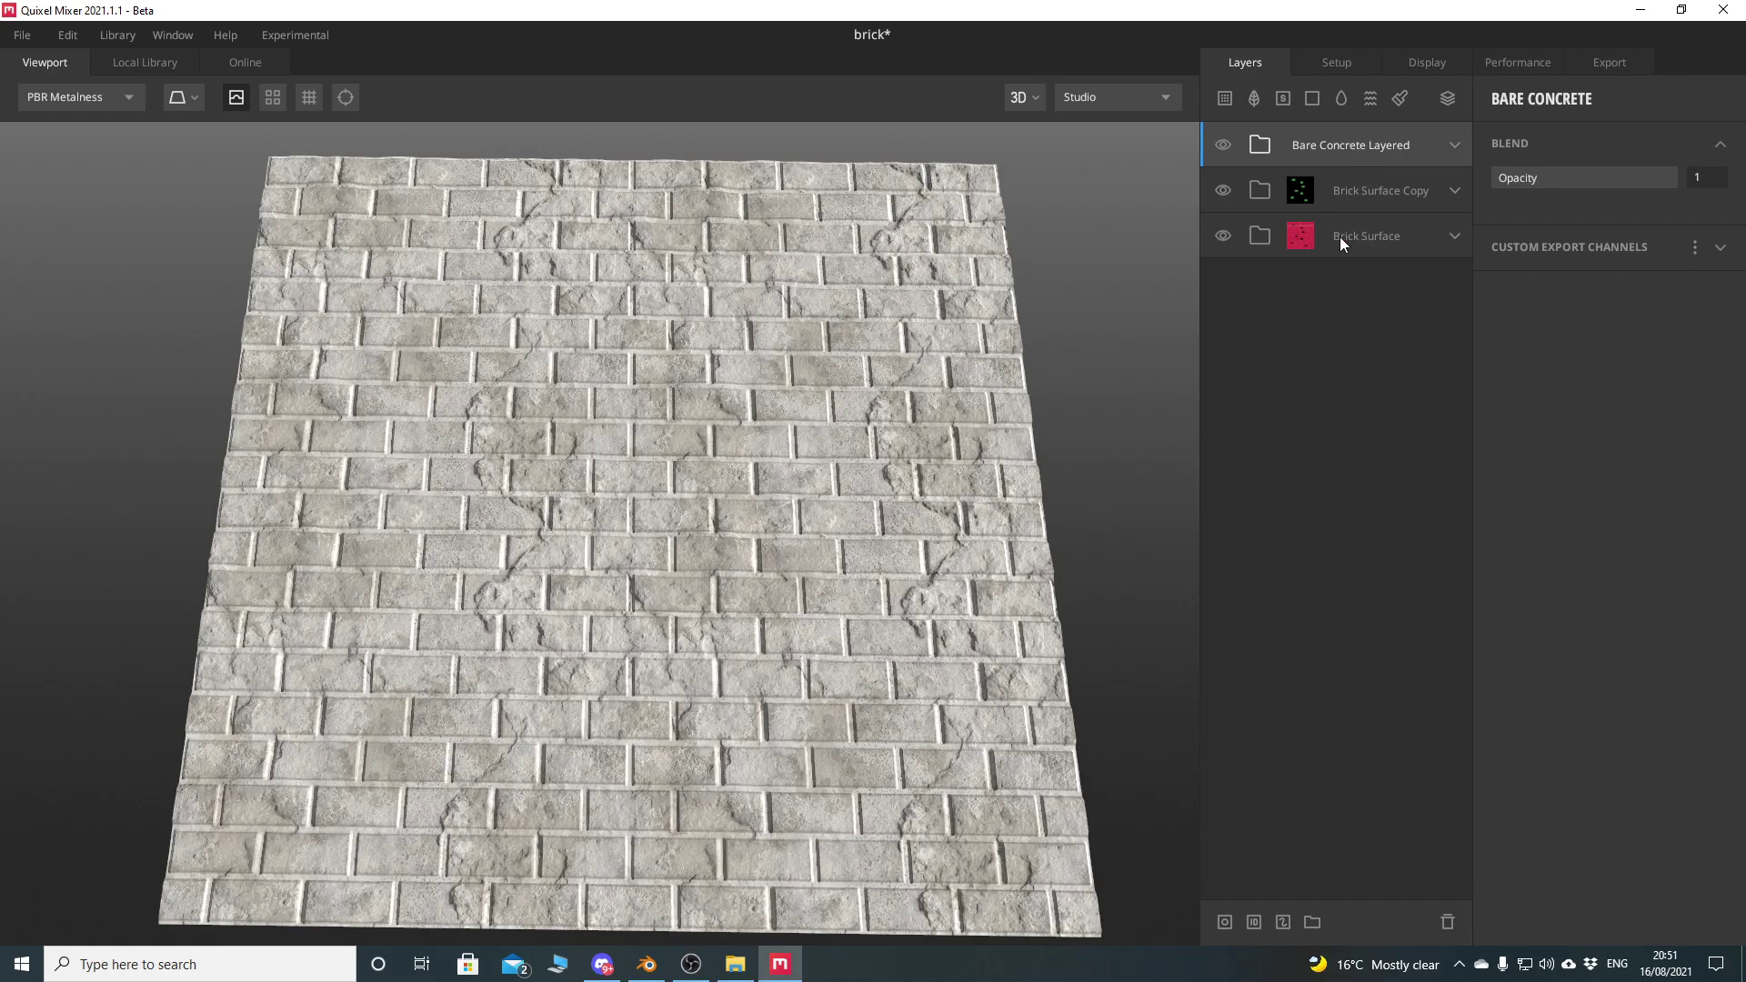
pyautogui.moveTo(1351, 142); pyautogui.dragTo(1336, 279)
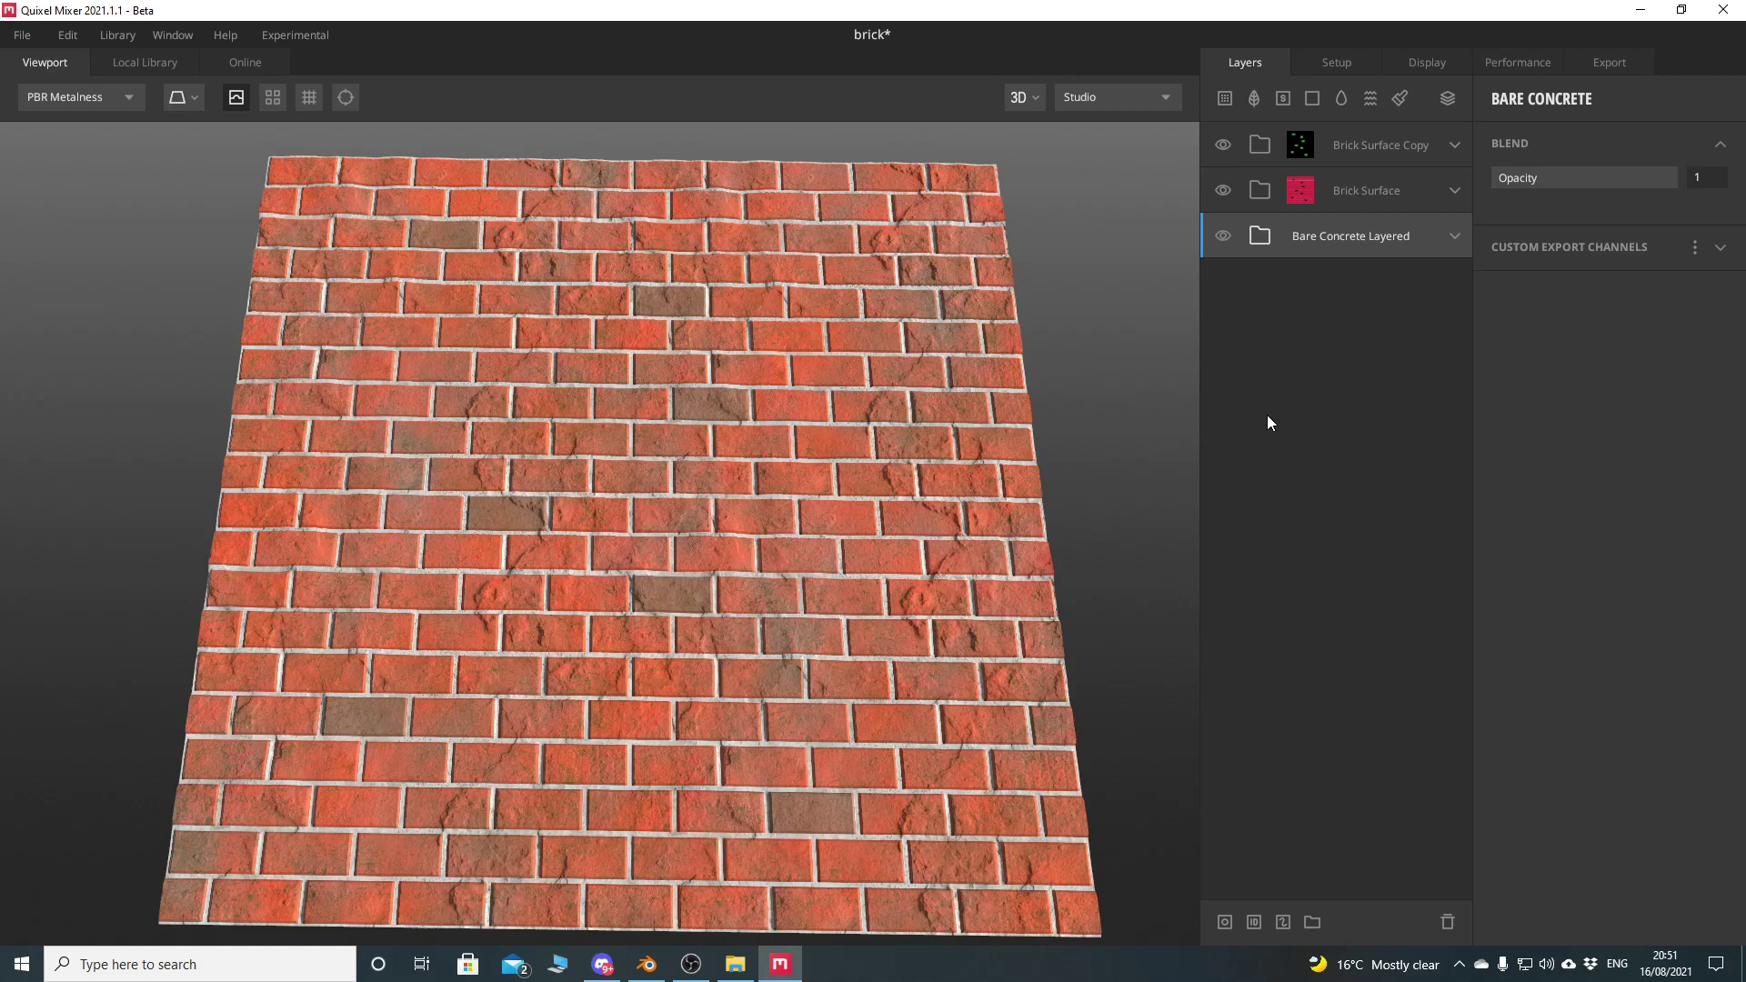
pyautogui.moveTo(1364, 190); pyautogui.dragTo(1355, 278)
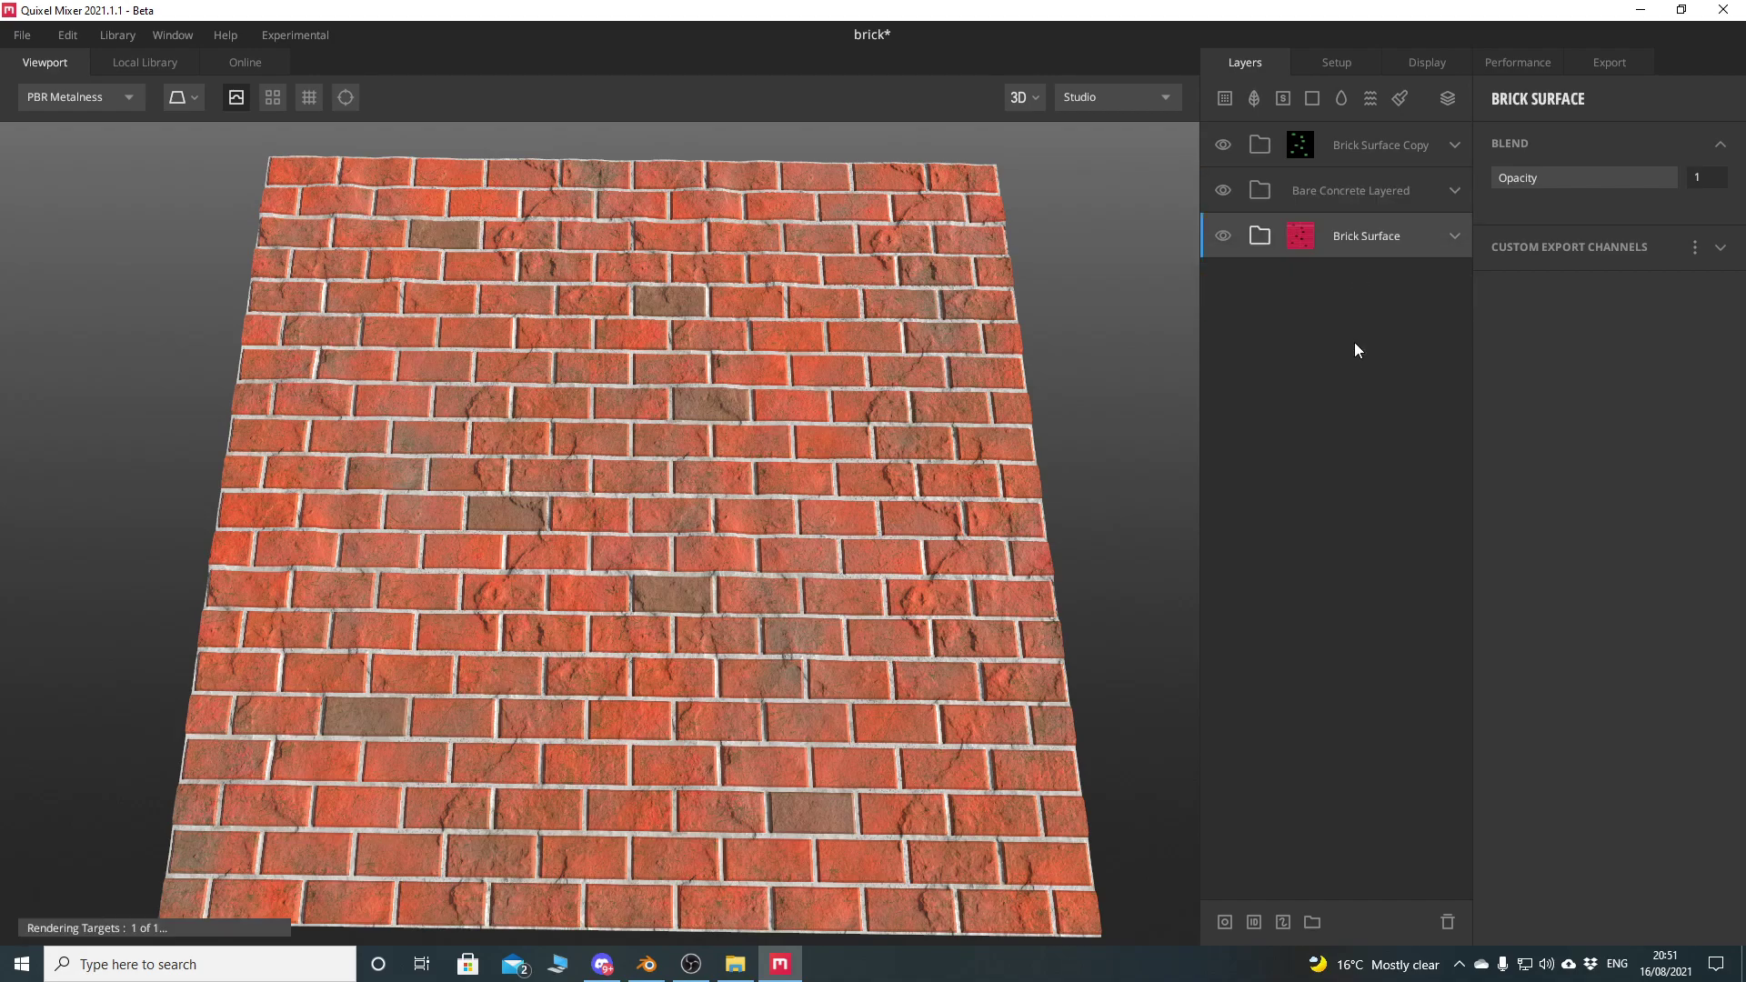
pyautogui.moveTo(1355, 193); pyautogui.dragTo(1347, 361)
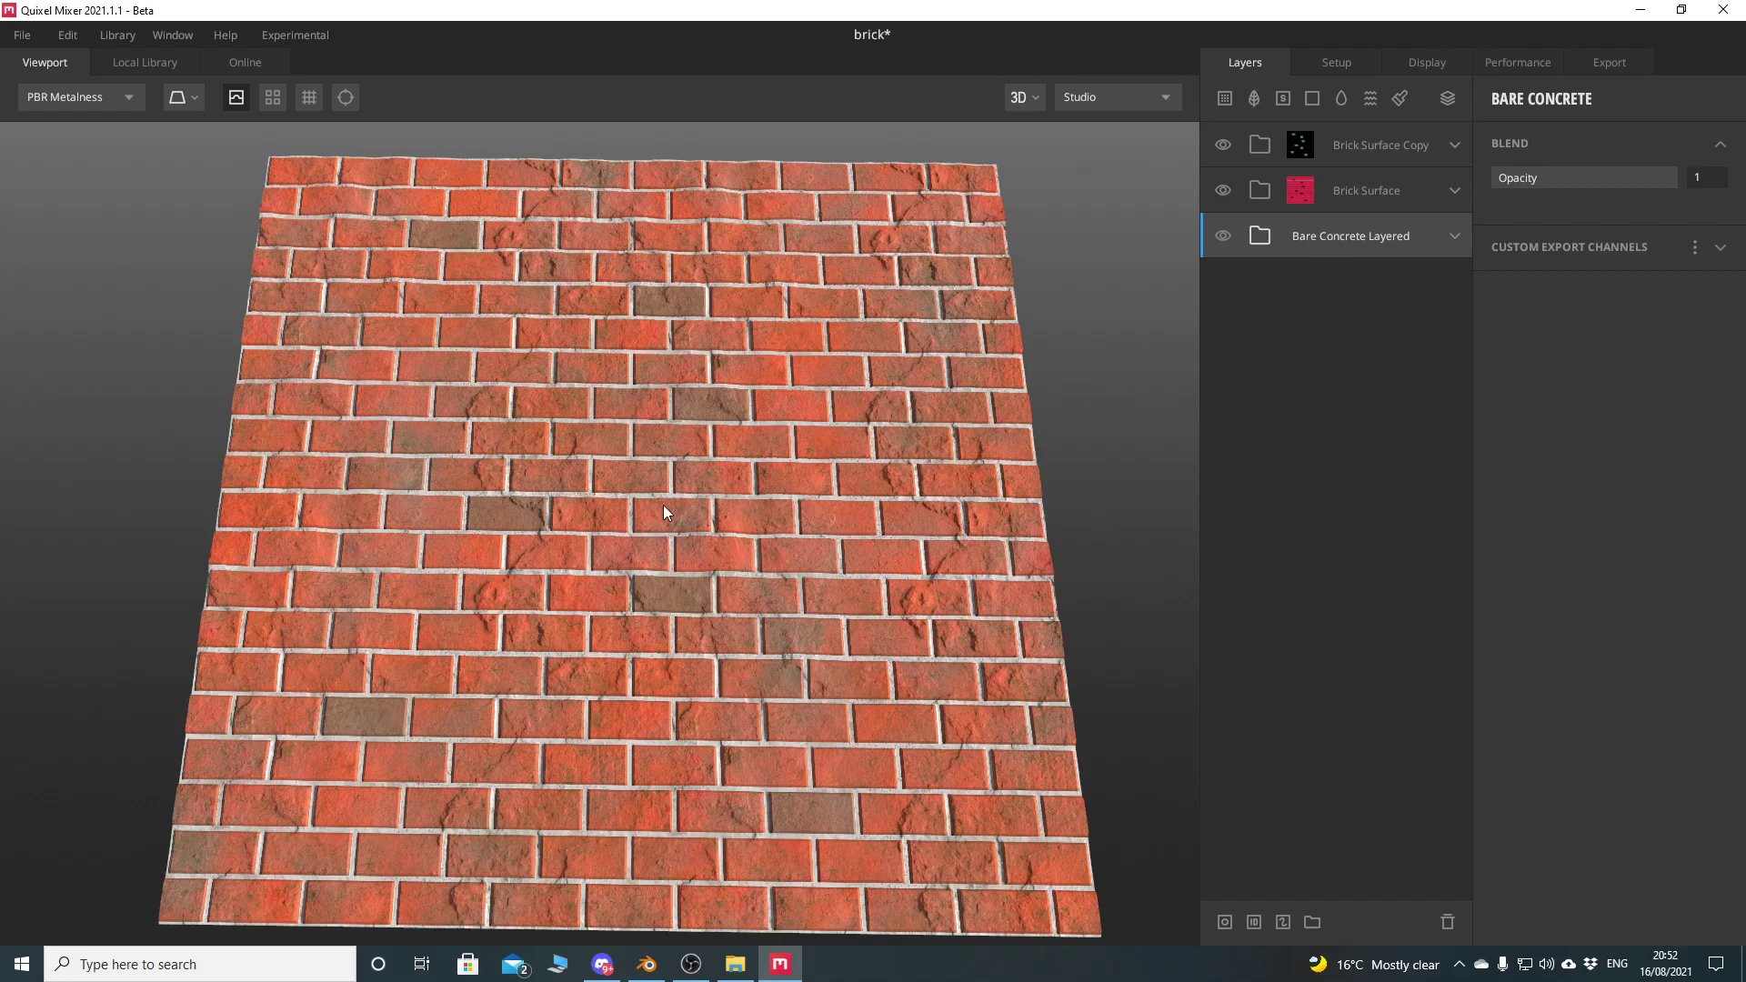
# Add an ID mask to the Bare Concrete Layered group and restrict it to the White ID for the mortar lines
pyautogui.rightClick(1353, 233)
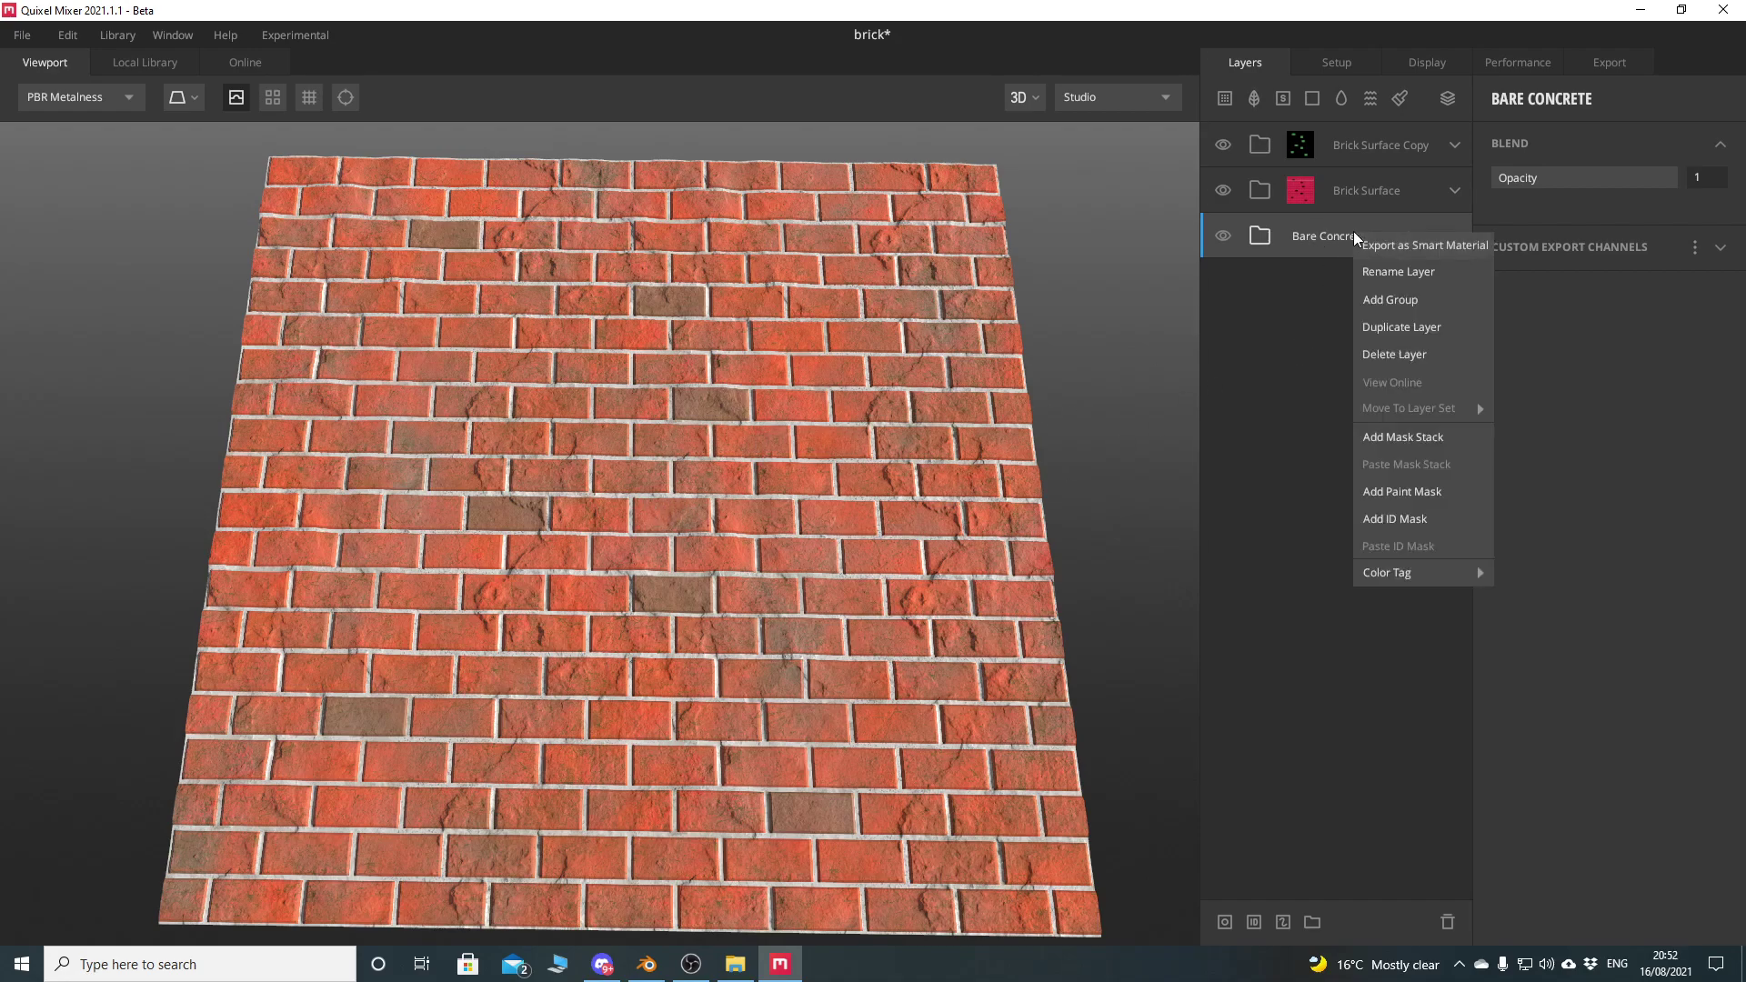
pyautogui.click(1419, 521)
pyautogui.click(1502, 210)
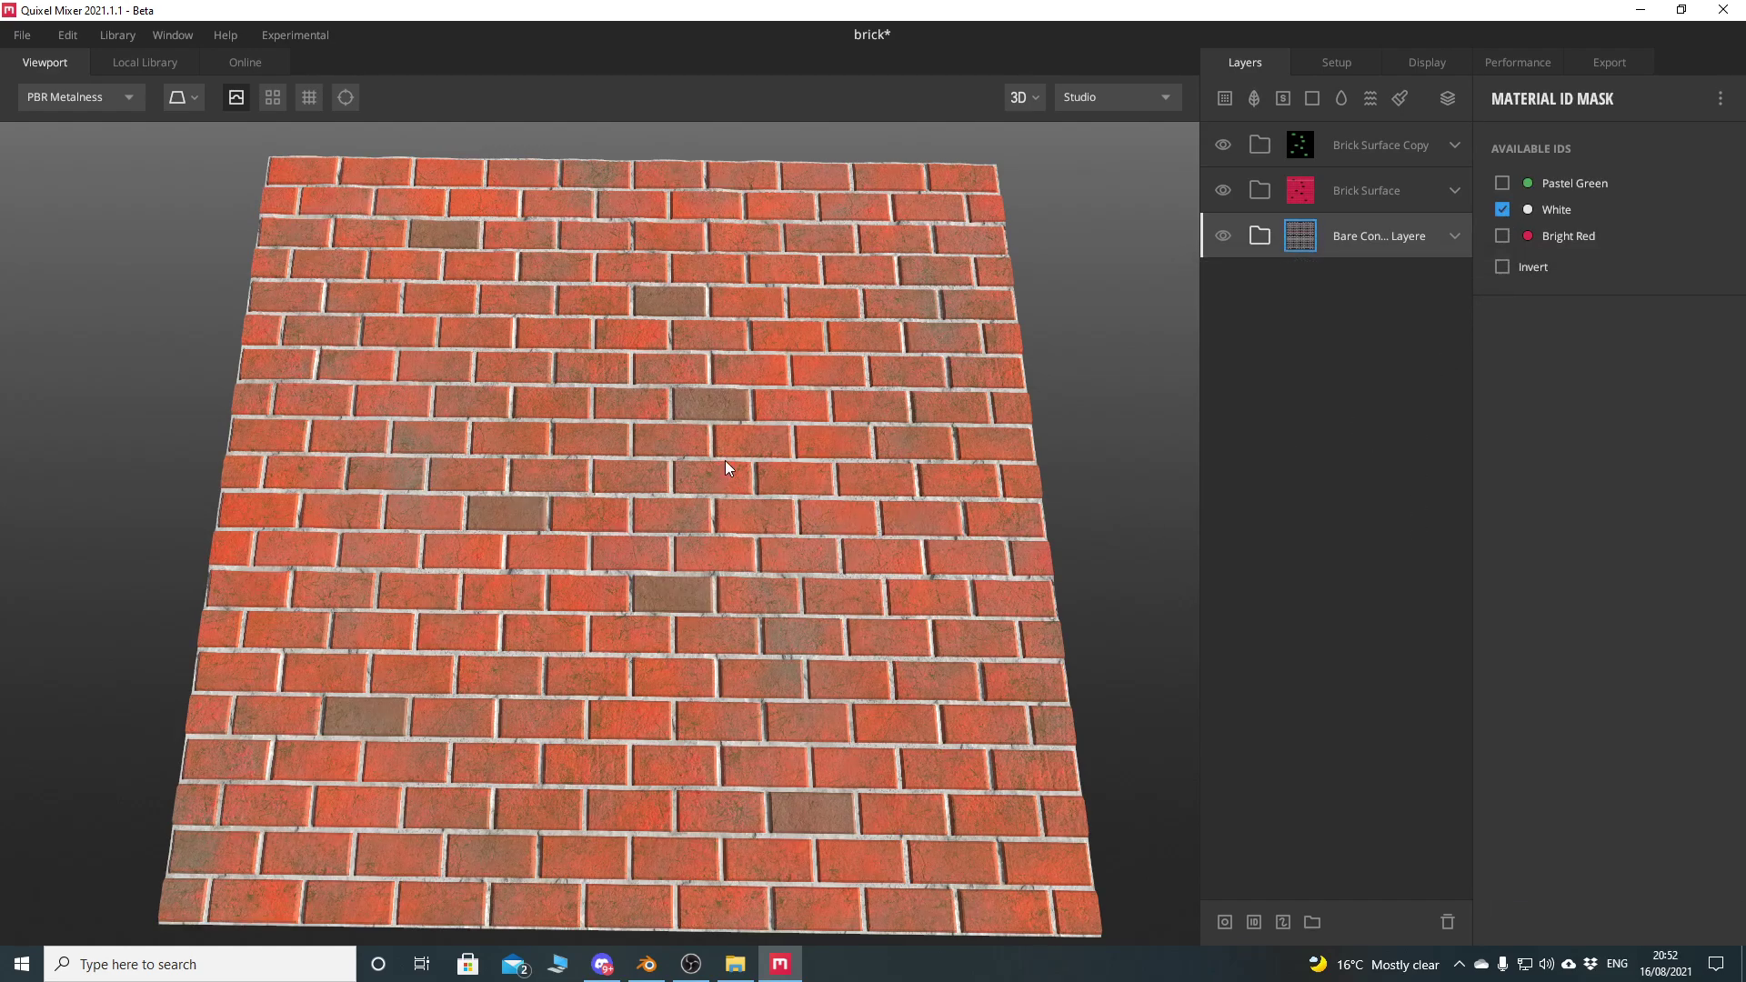
pyautogui.scroll(10, 637, 627)
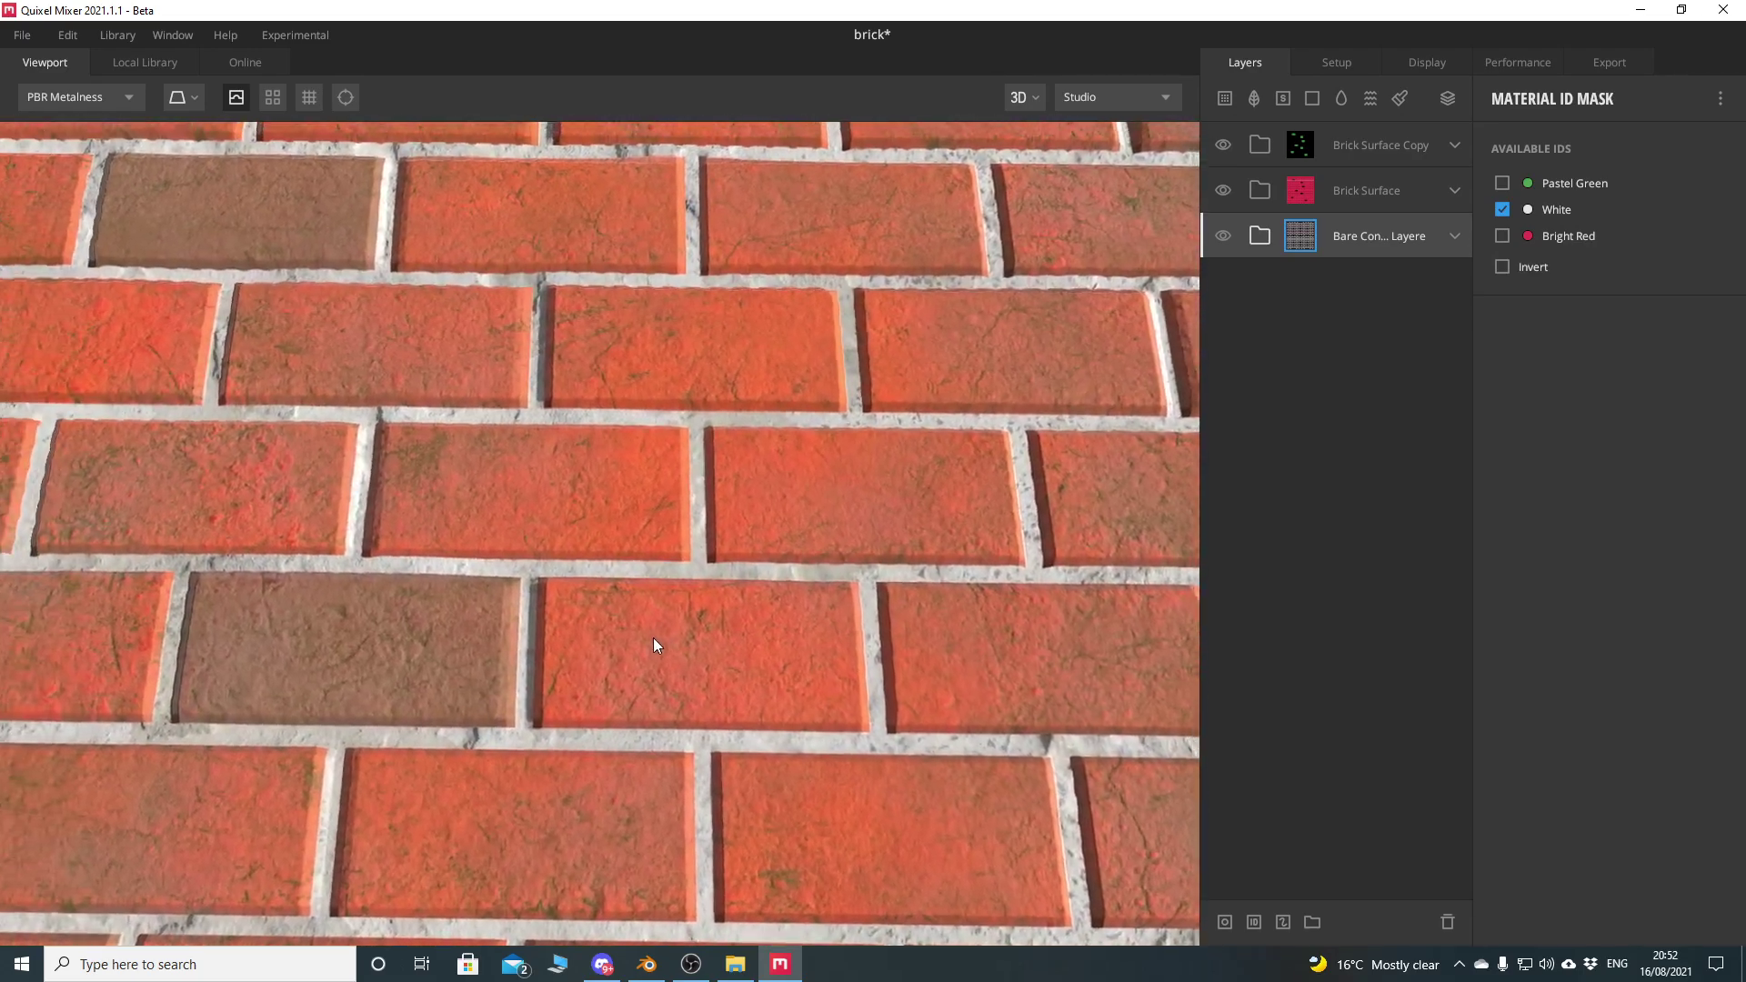
# Examine the concrete mortar between the bricks up close, at a shallow angle and across the whole wall
pyautogui.scroll(5, 650, 641)
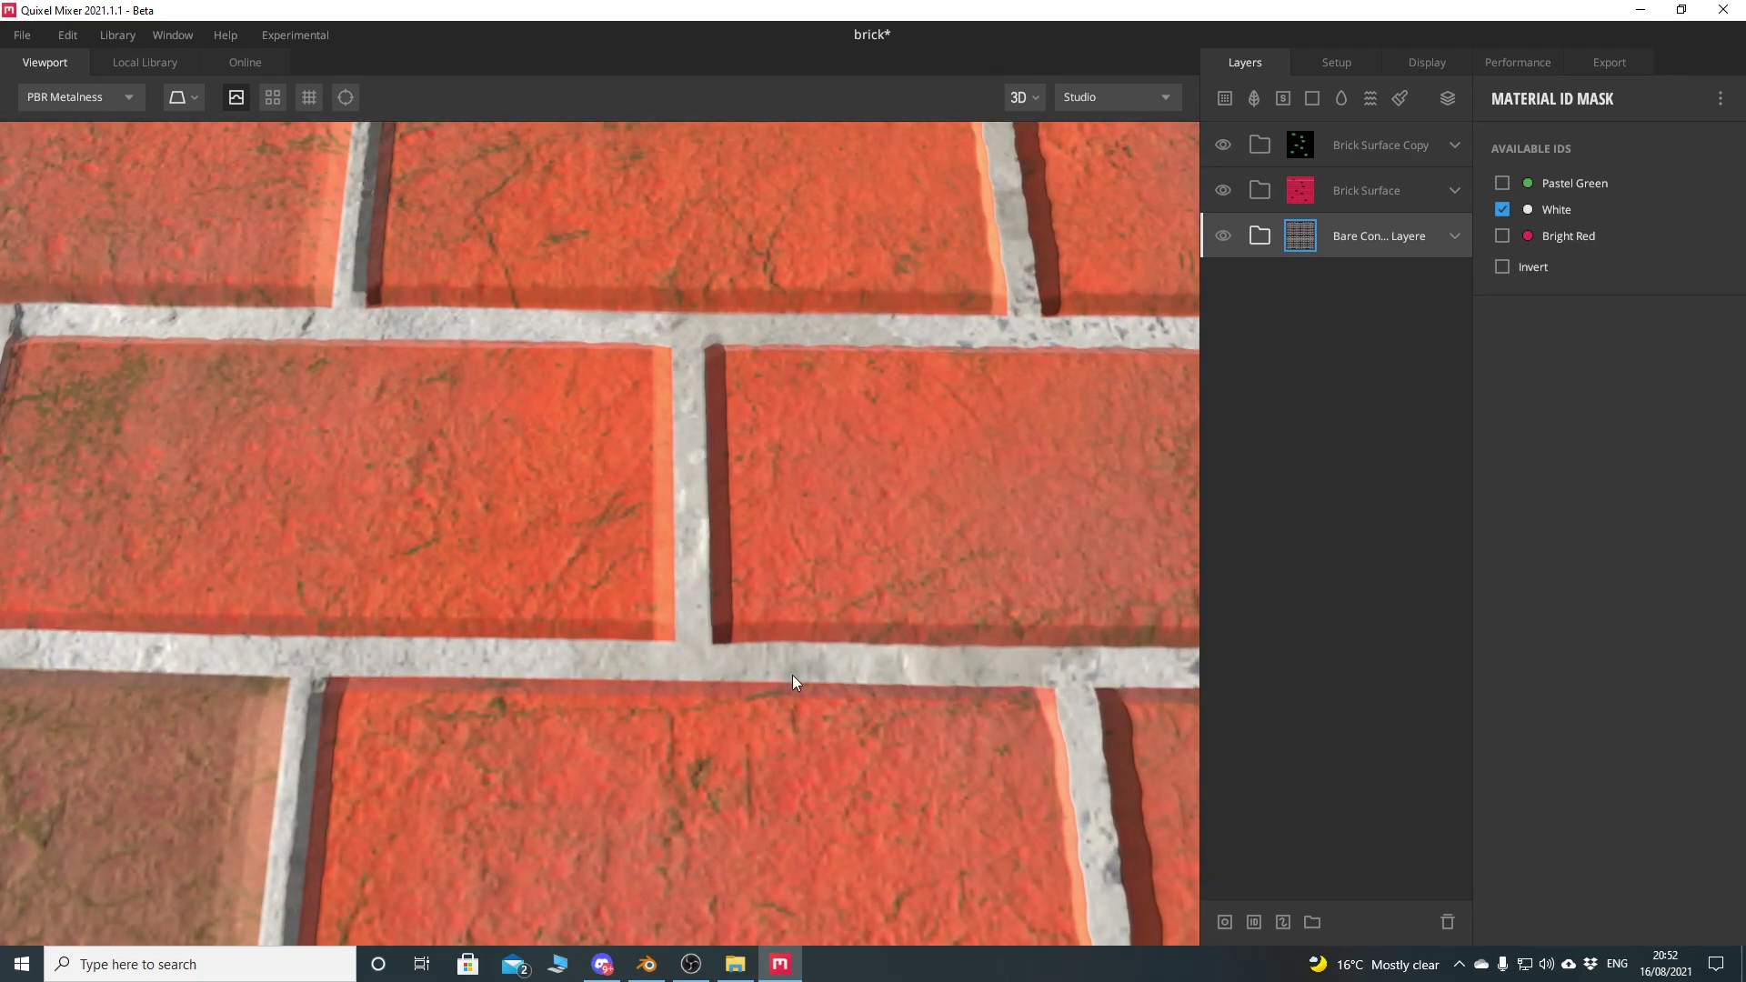
pyautogui.moveTo(518, 707); pyautogui.dragTo(826, 355)
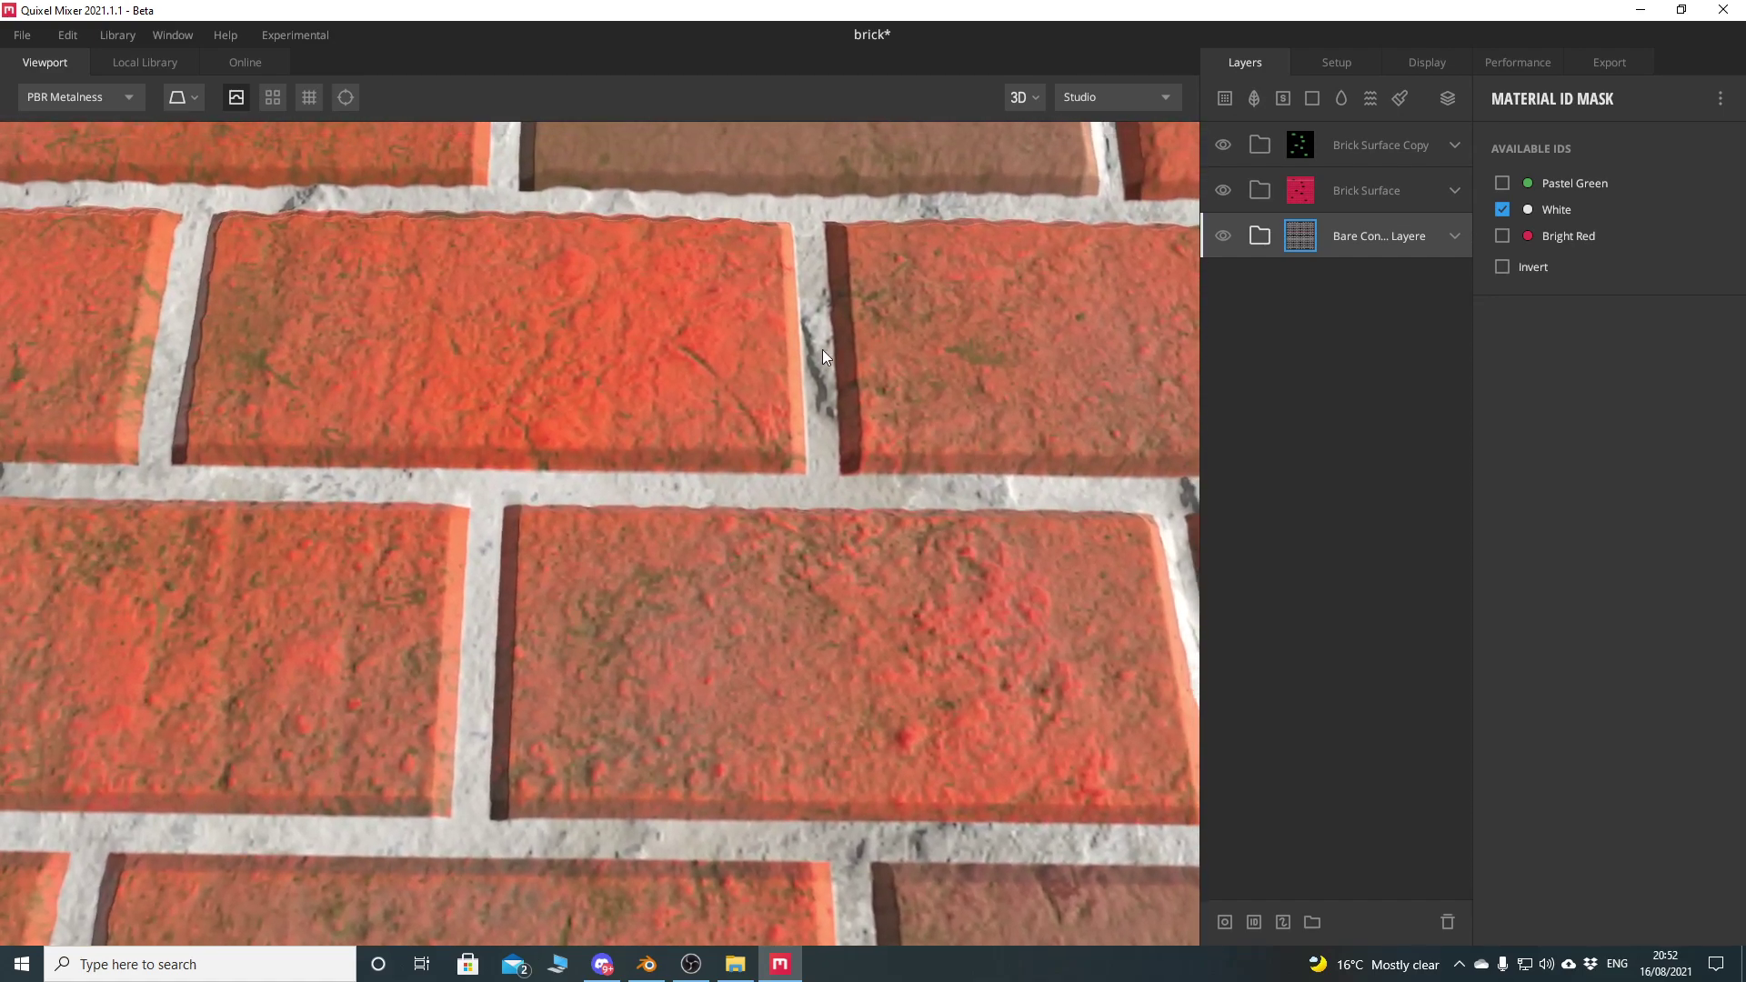
pyautogui.moveTo(500, 442); pyautogui.dragTo(598, 722)
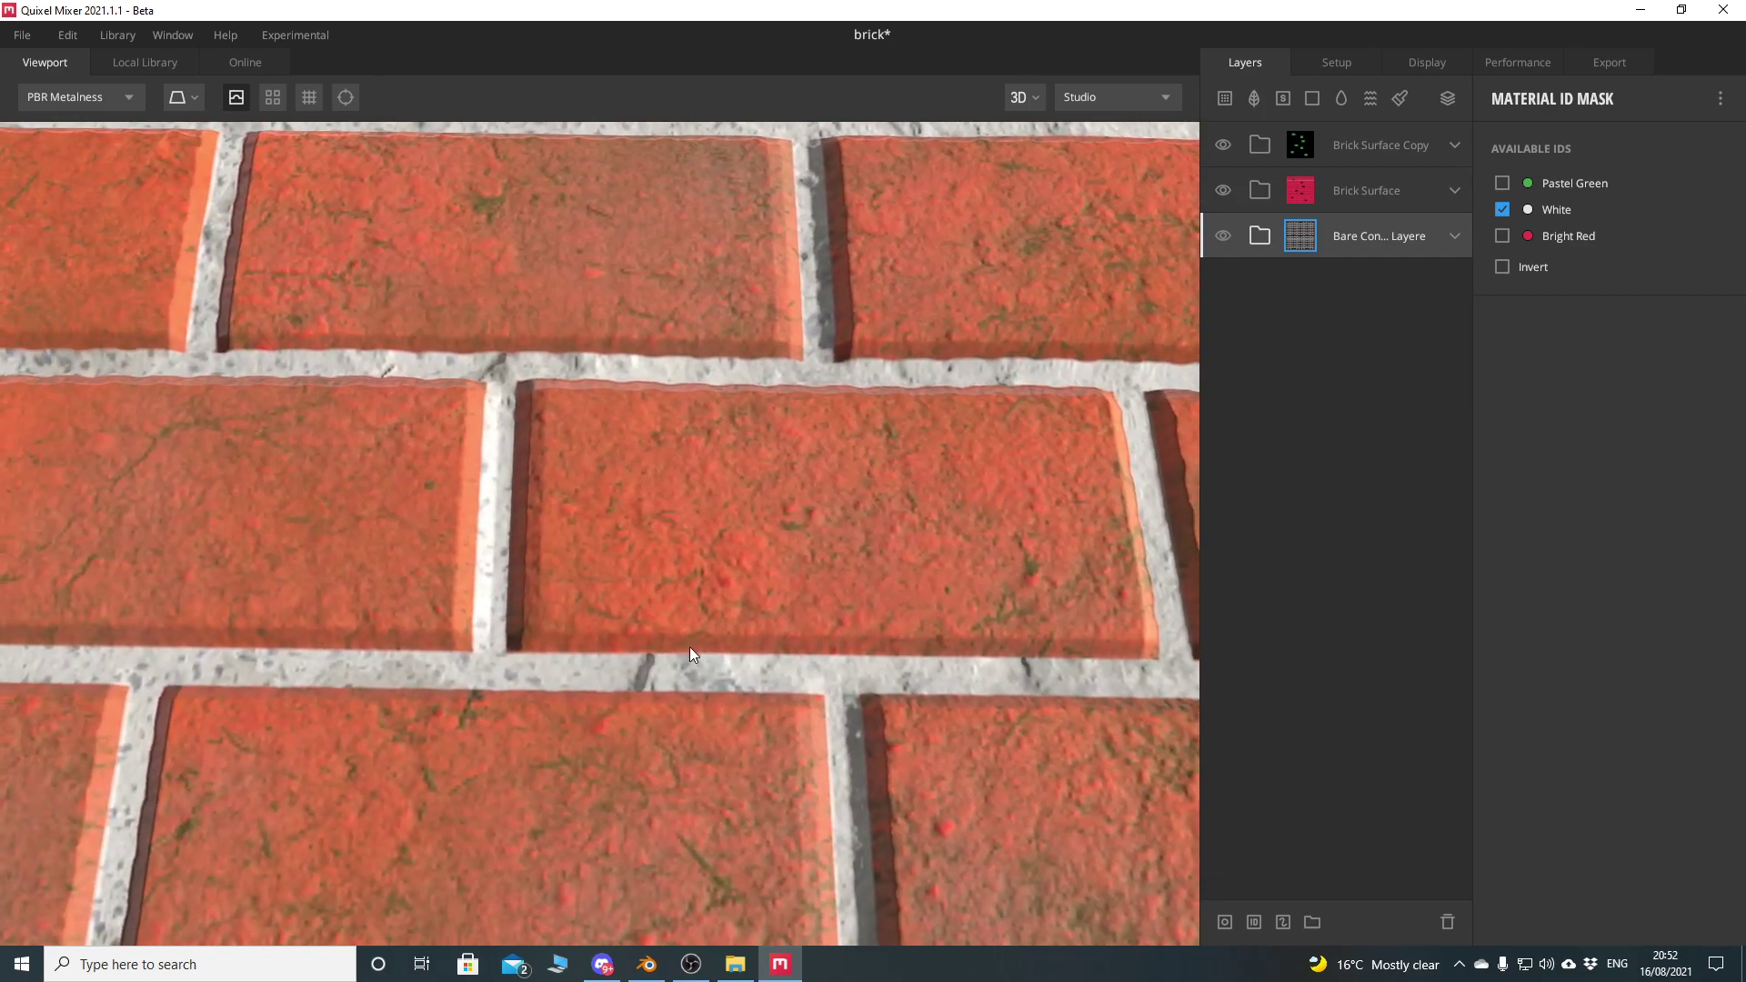
pyautogui.scroll(-10, 690, 653)
pyautogui.moveTo(734, 559); pyautogui.dragTo(780, 488)
pyautogui.scroll(10, 805, 560)
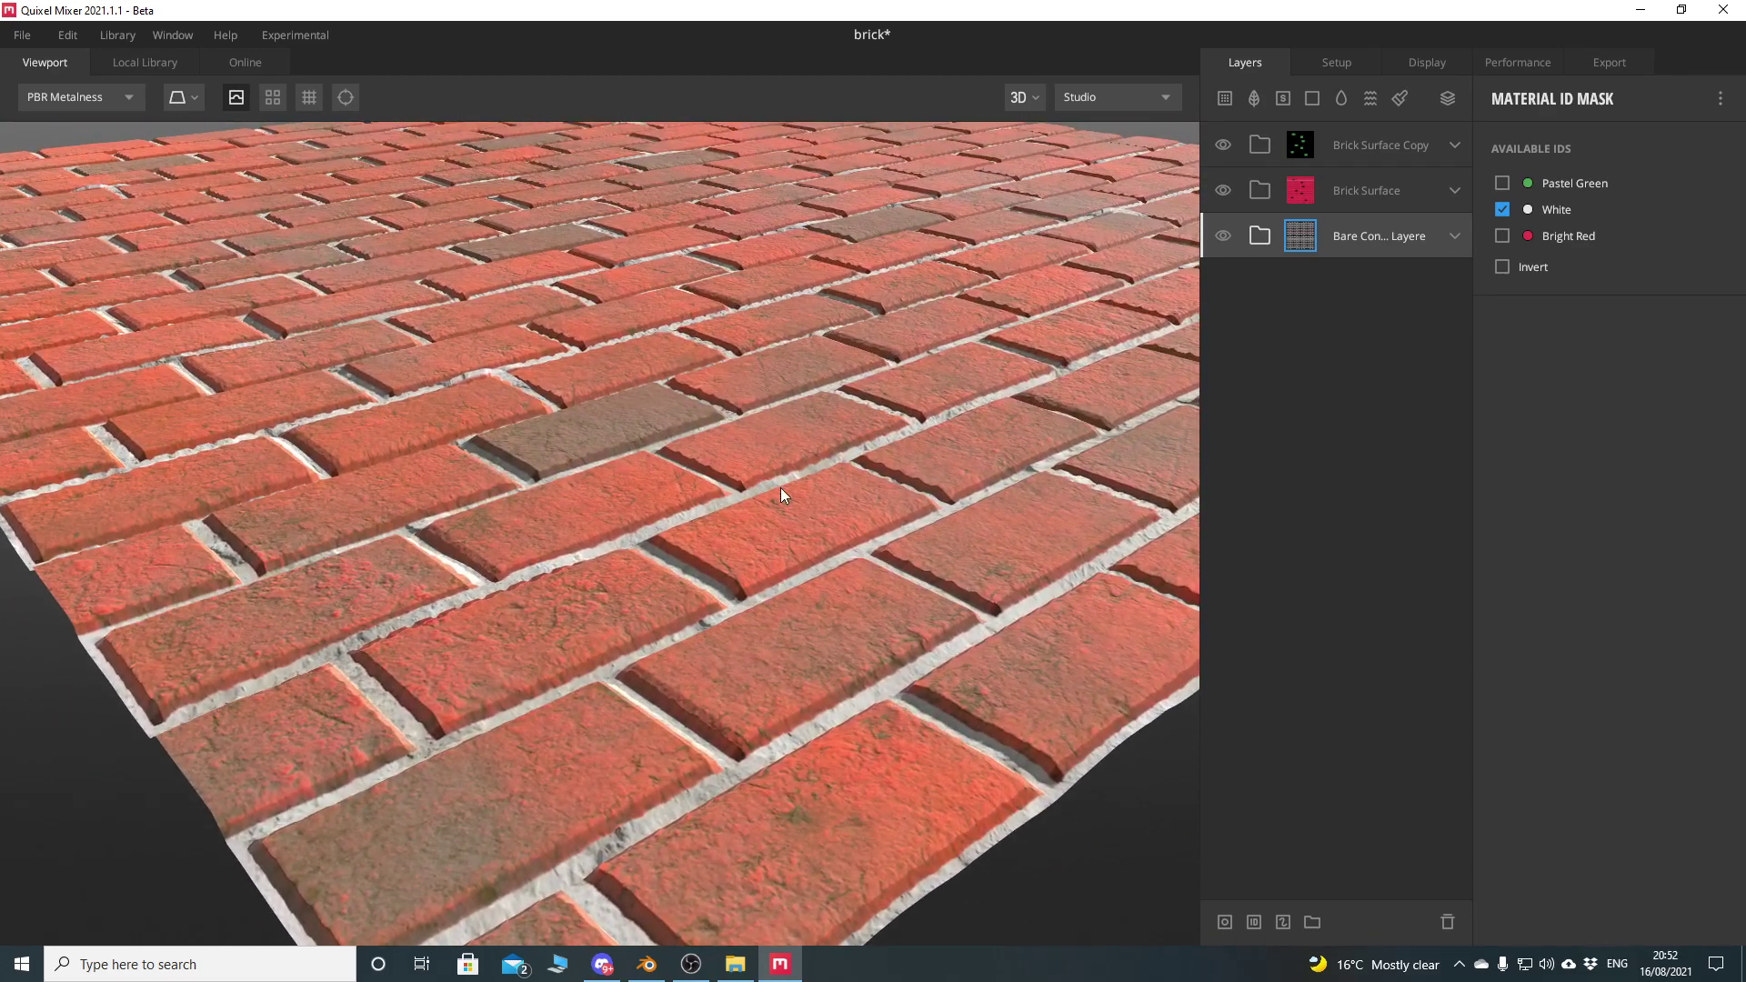
pyautogui.scroll(8, 781, 495)
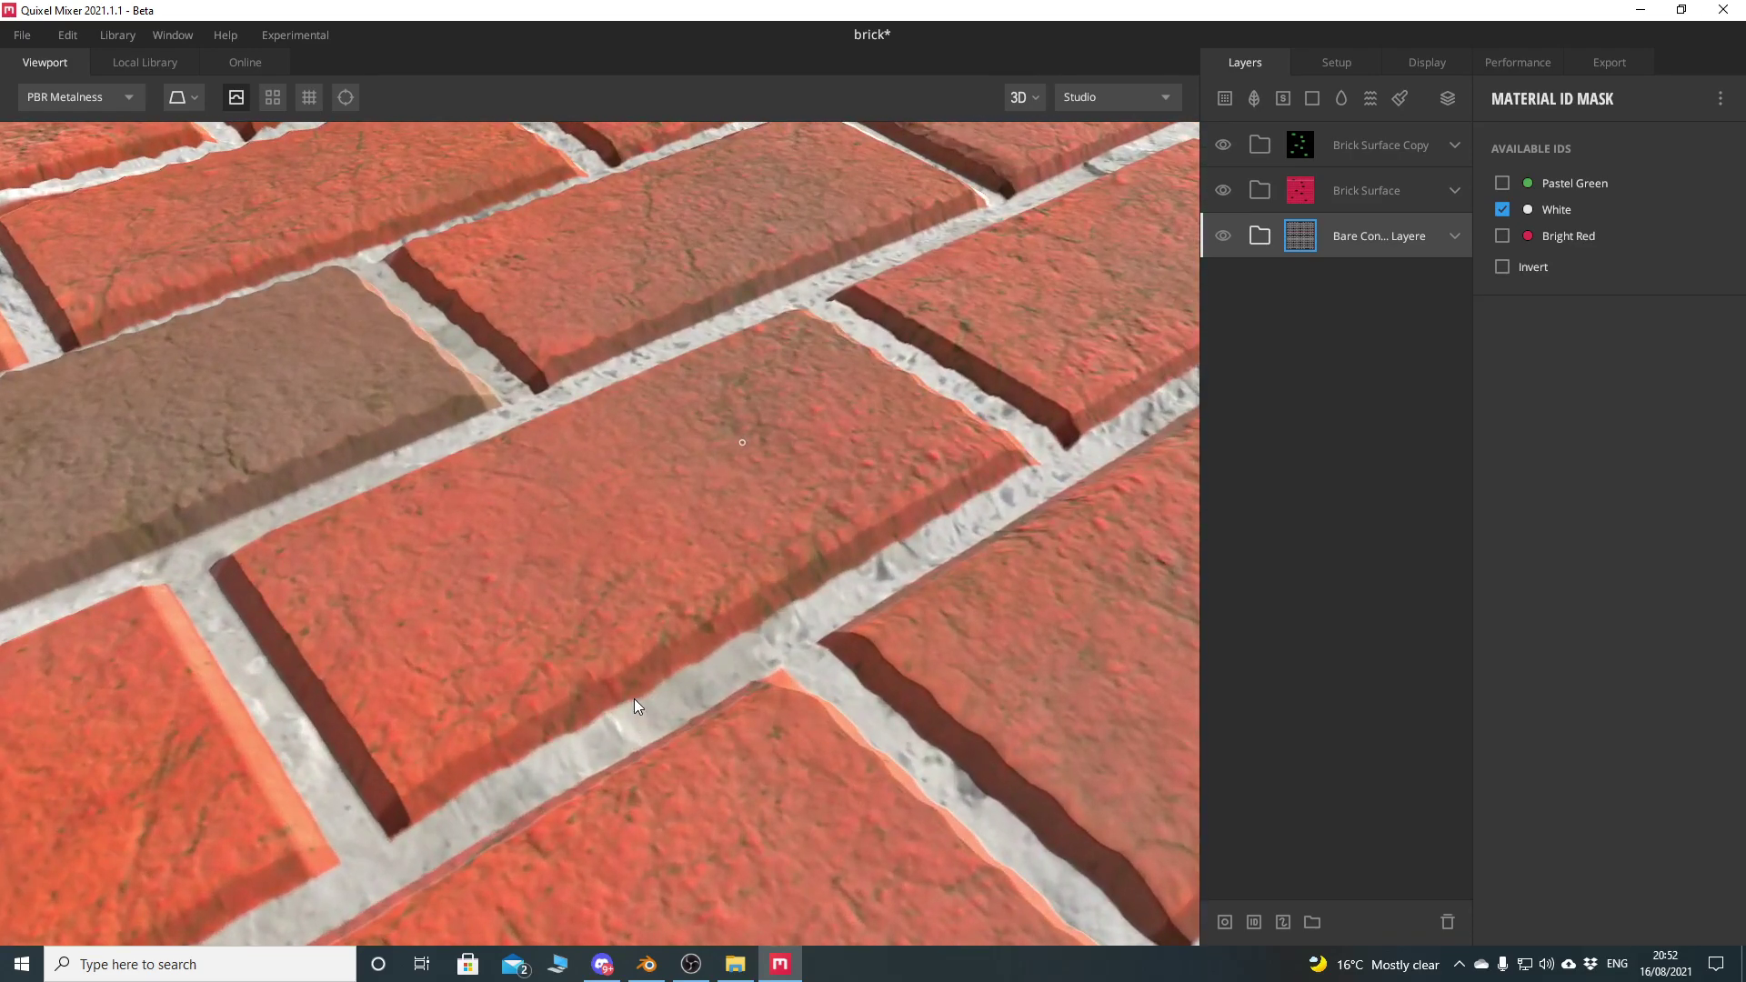
pyautogui.moveTo(635, 699); pyautogui.dragTo(784, 620)
pyautogui.scroll(-10, 896, 362)
pyautogui.moveTo(895, 354); pyautogui.dragTo(672, 606)
pyautogui.scroll(-2, 650, 508)
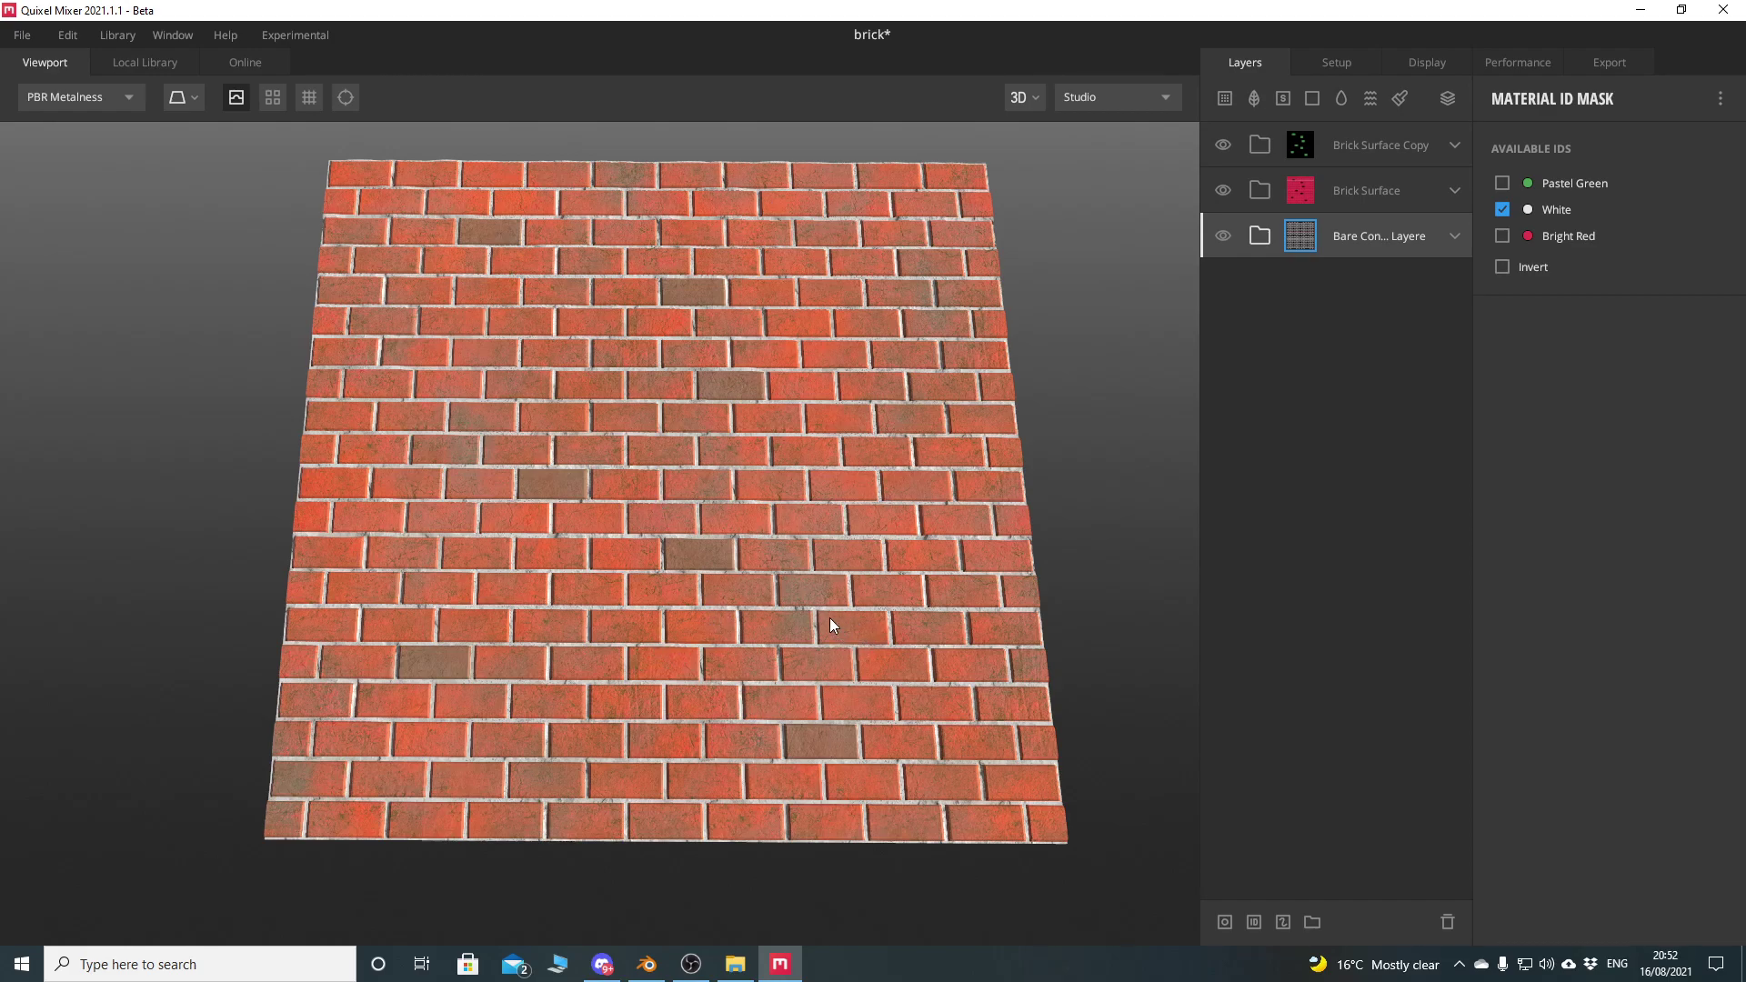
# Recolour the albedo of the Brick Surface layer inside the Brick Surface Copy group to light orange F18354
pyautogui.scroll(10, 742, 631)
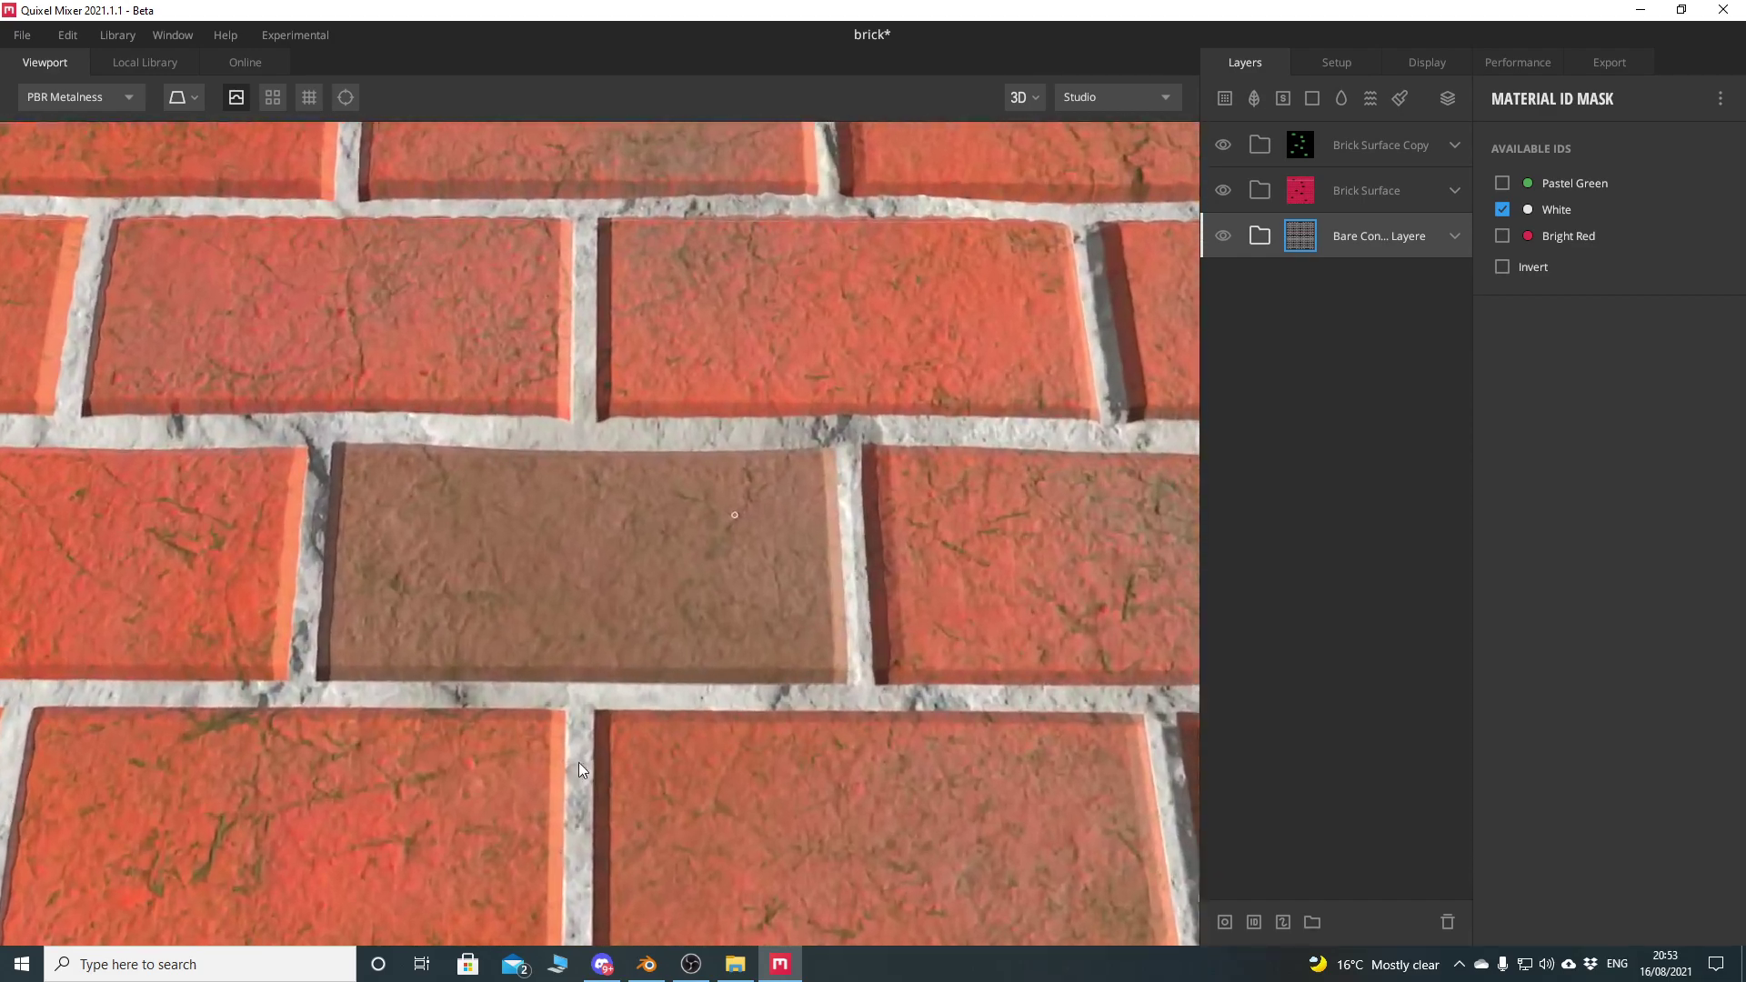
pyautogui.moveTo(578, 769); pyautogui.dragTo(566, 740)
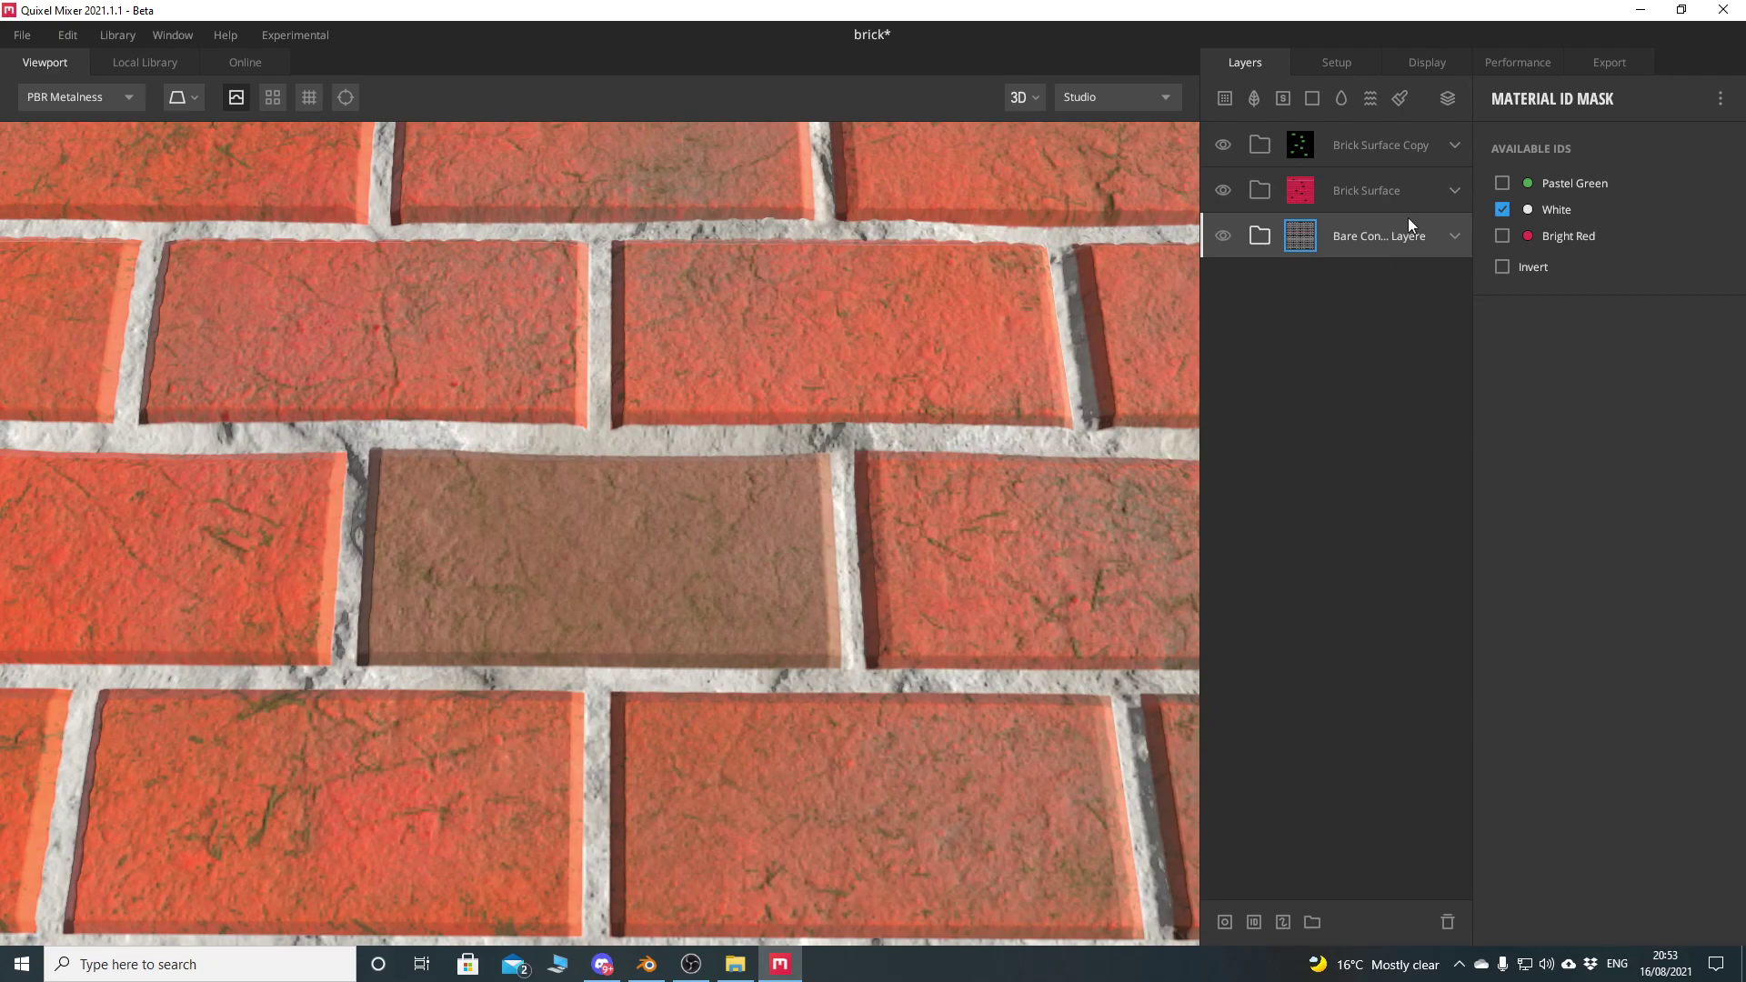
pyautogui.click(1229, 148)
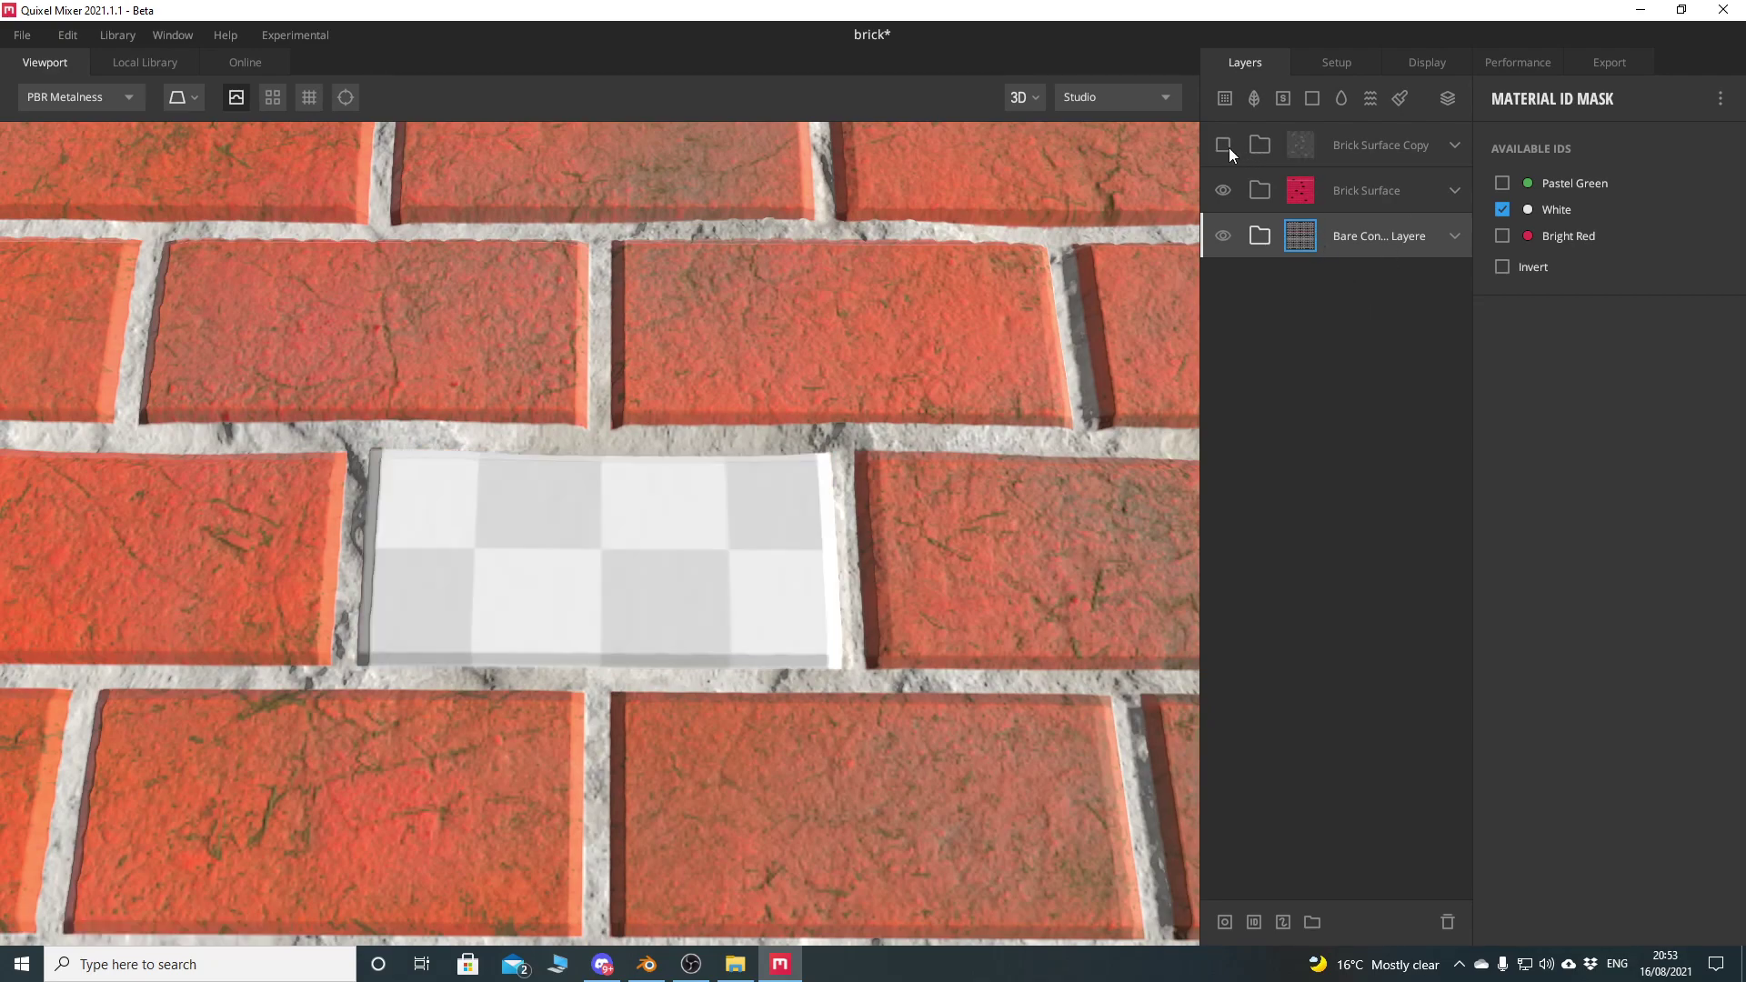
pyautogui.click(1231, 149)
pyautogui.click(1455, 145)
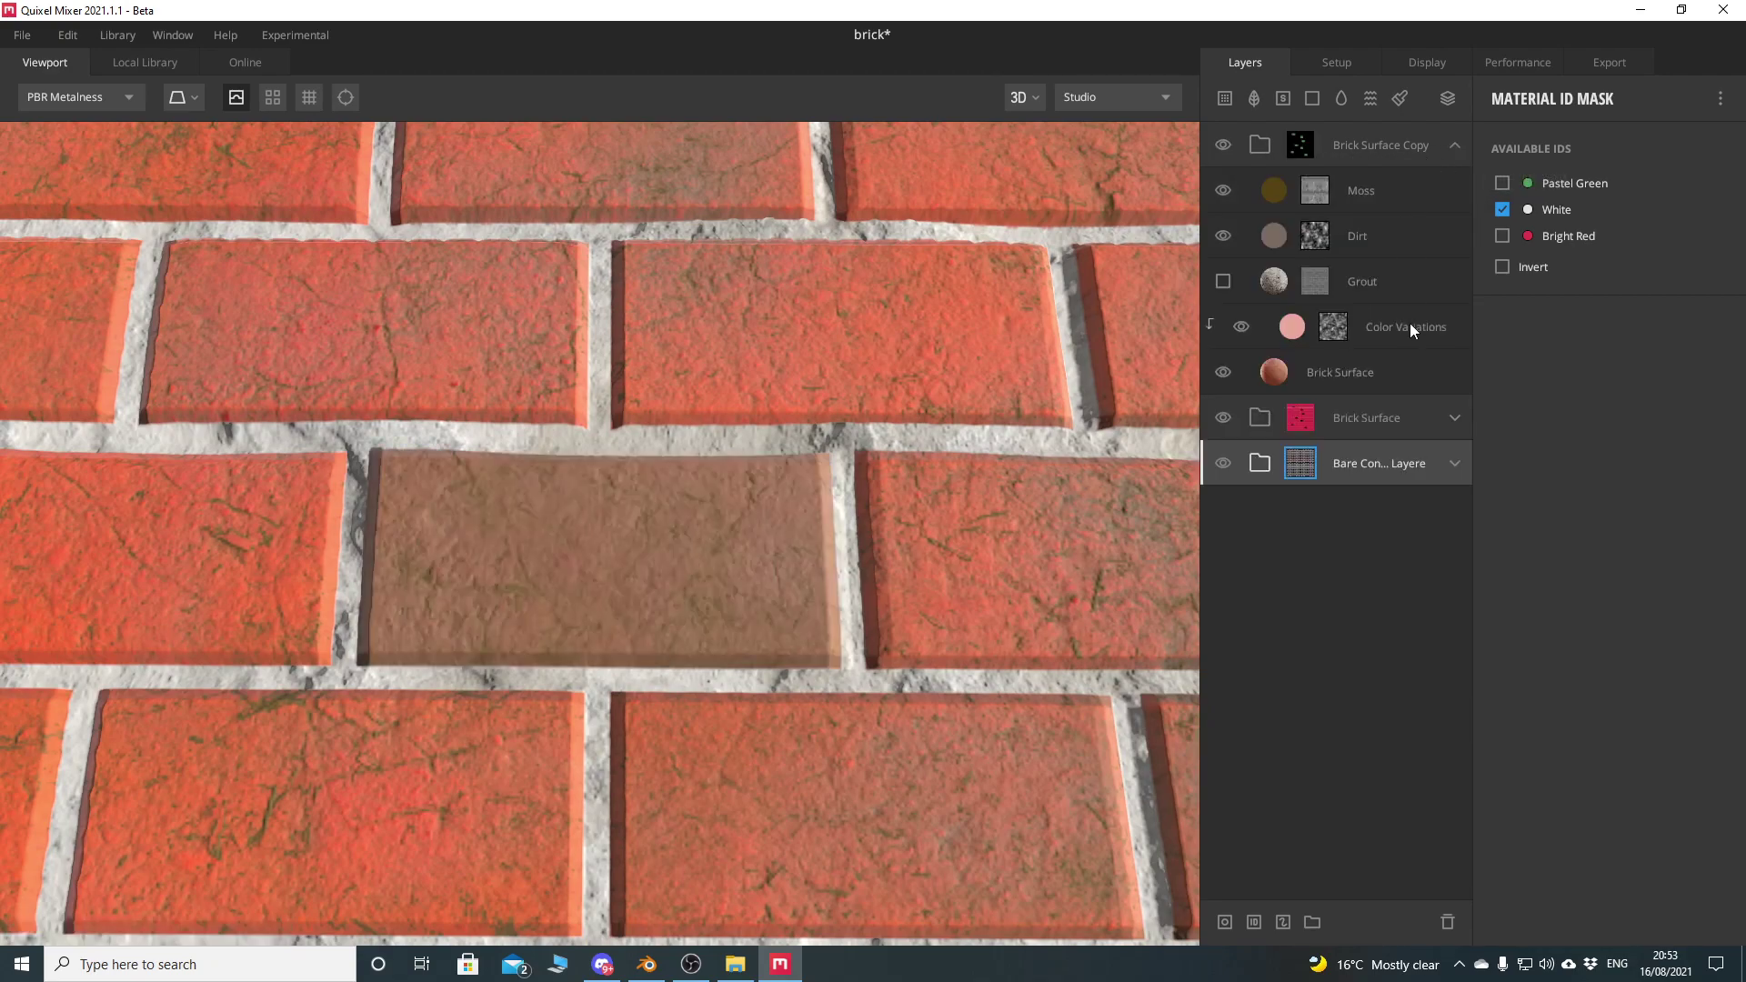
pyautogui.click(1277, 373)
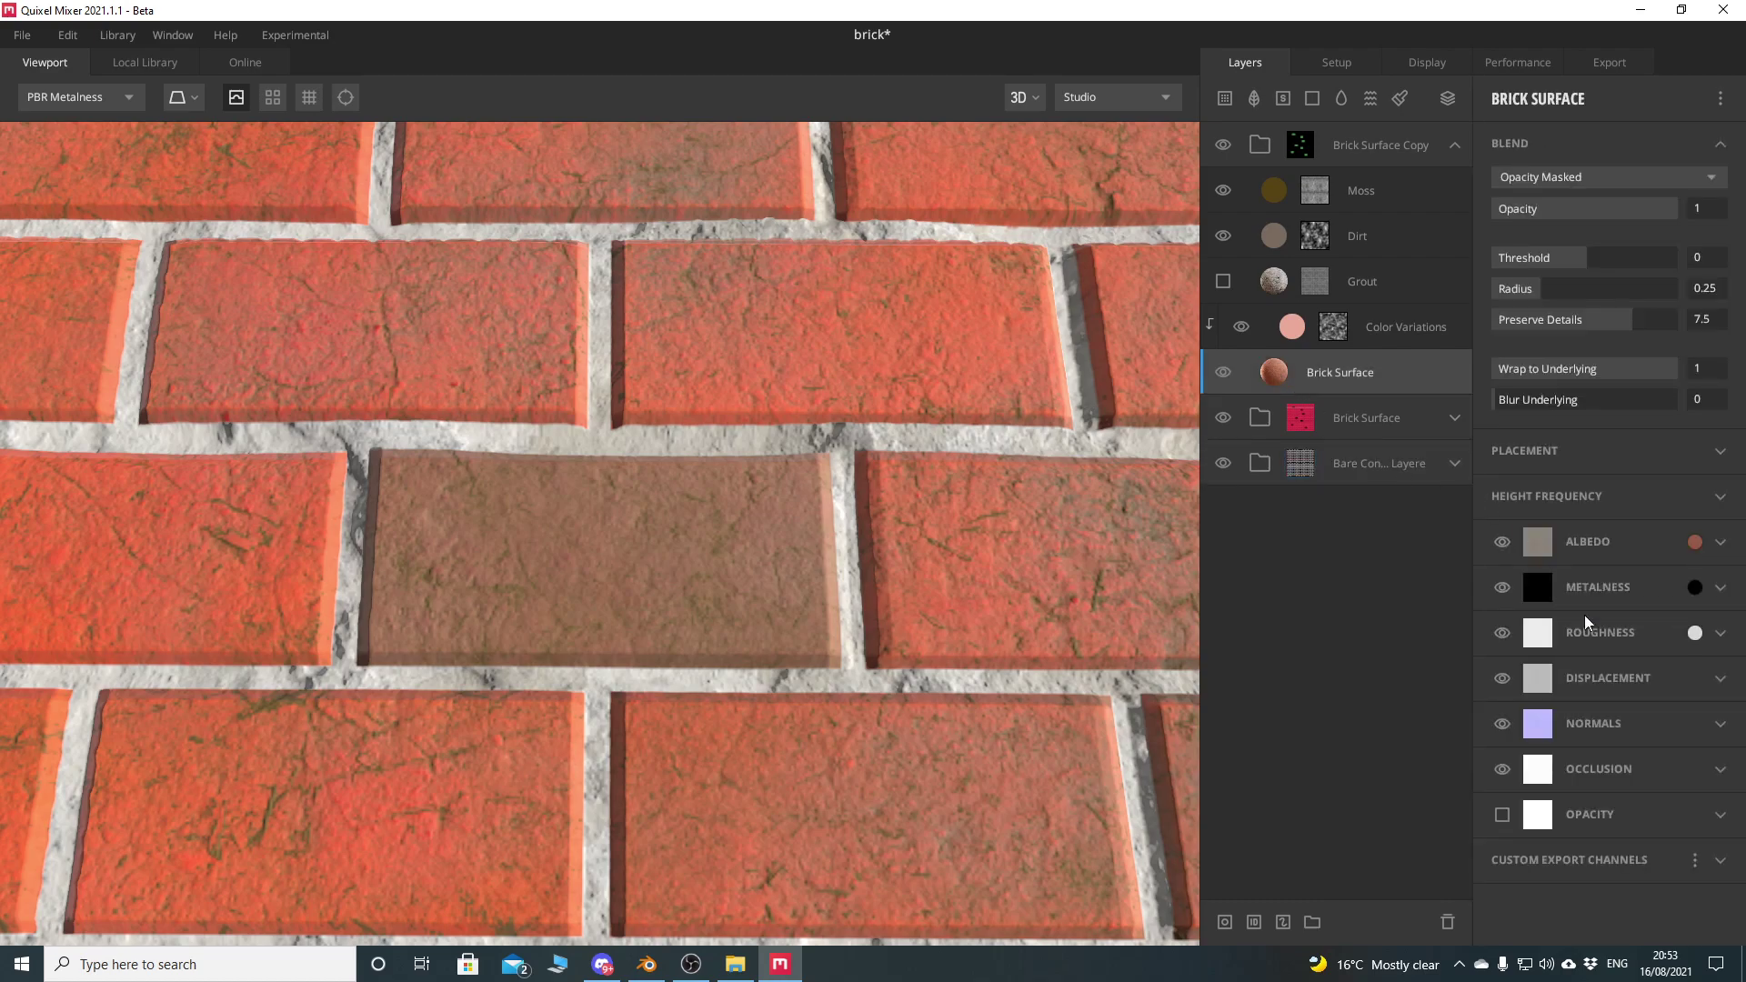
pyautogui.click(1694, 542)
pyautogui.moveTo(1215, 597); pyautogui.dragTo(1235, 510)
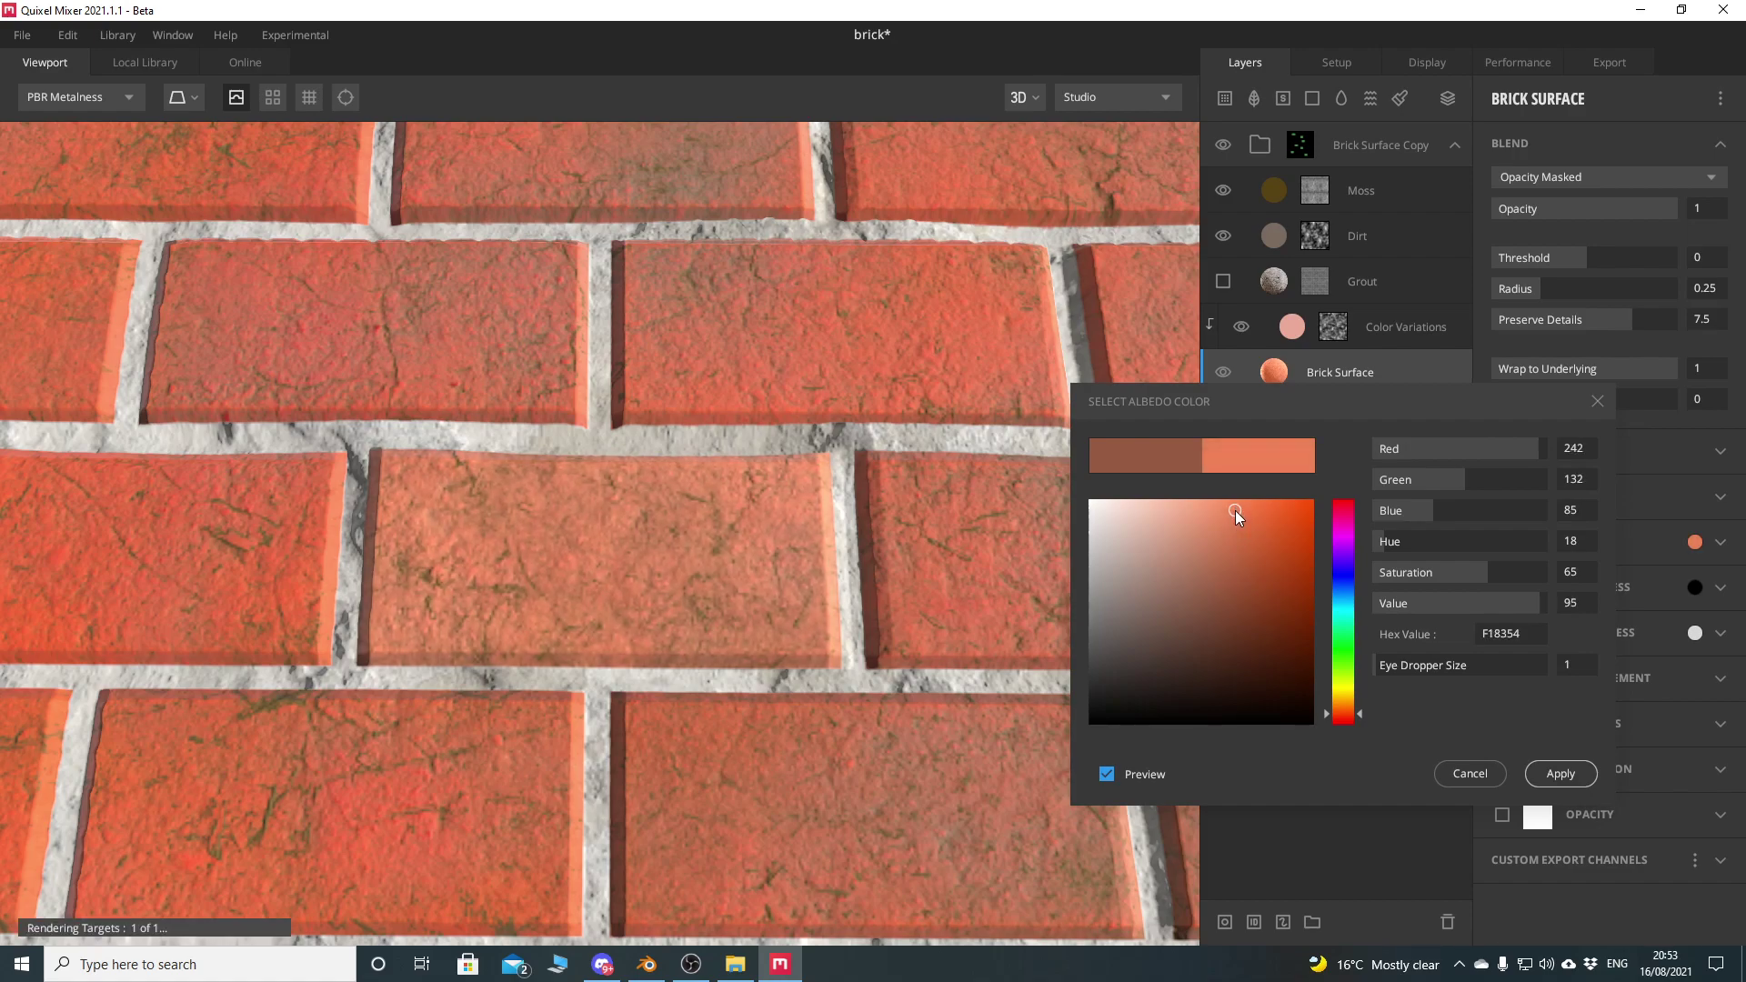
pyautogui.click(1559, 774)
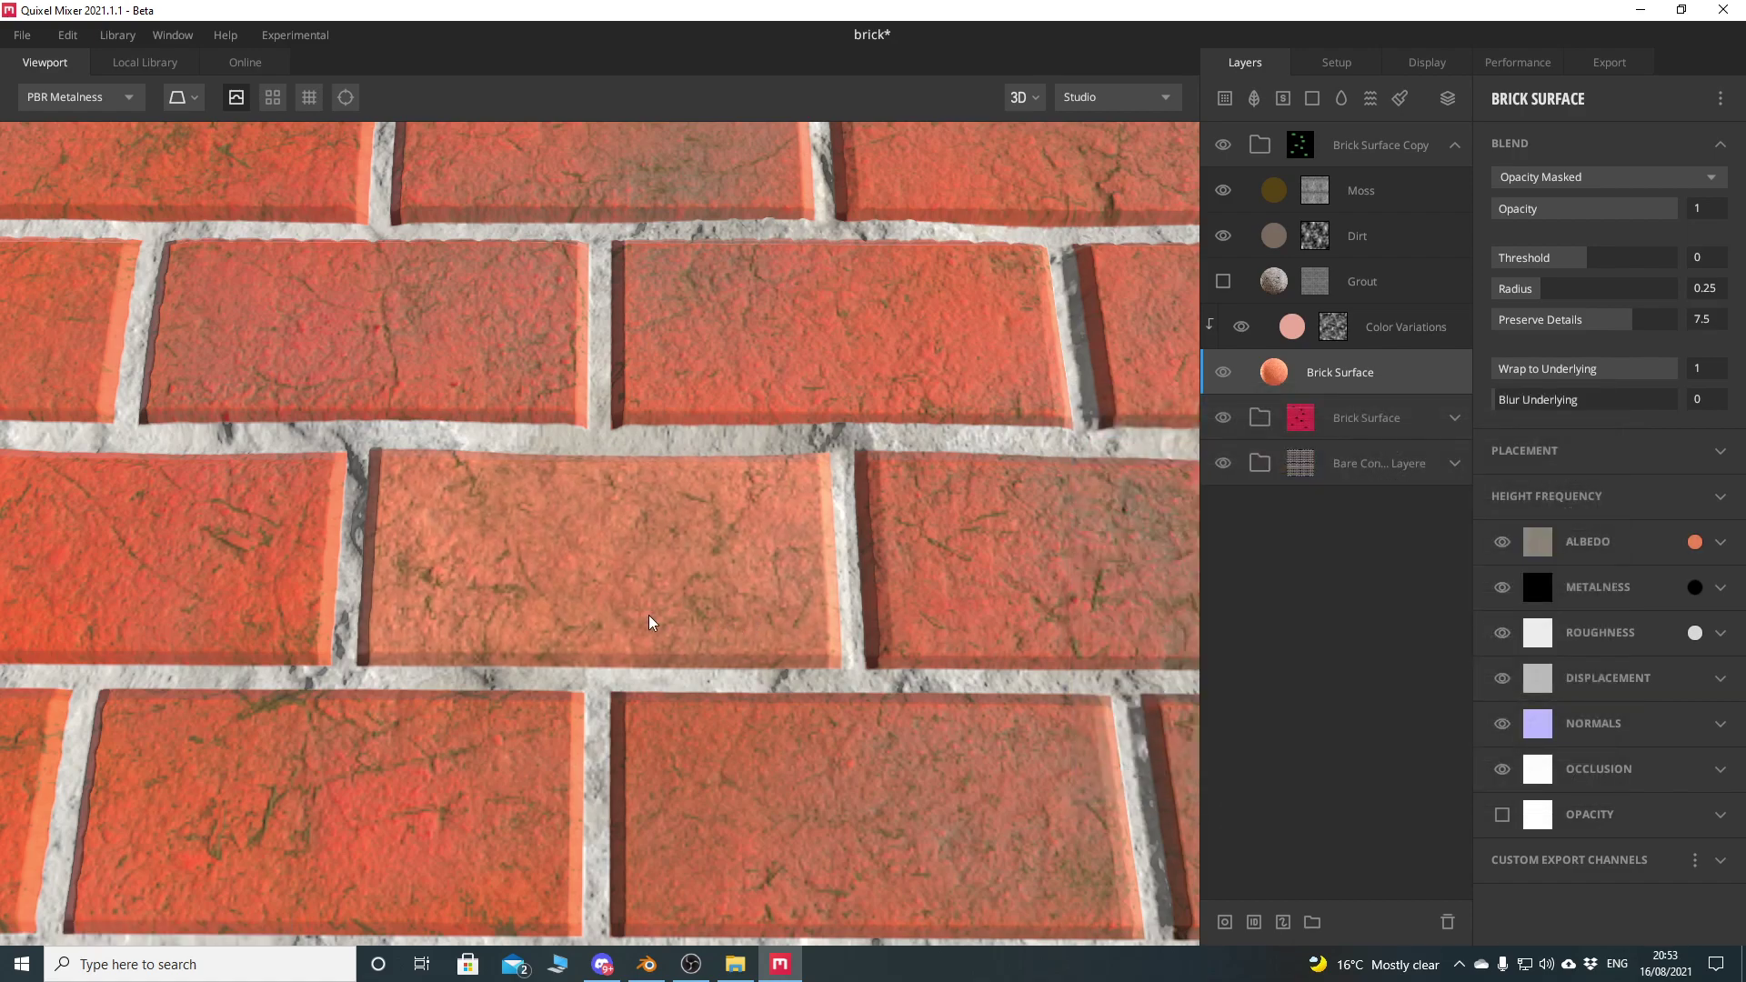
# Check the recoloured bricks across the whole wall and collapse the Brick Surface Copy group
pyautogui.moveTo(632, 624); pyautogui.dragTo(727, 382)
pyautogui.scroll(-5, 727, 382)
pyautogui.moveTo(554, 432); pyautogui.dragTo(764, 545)
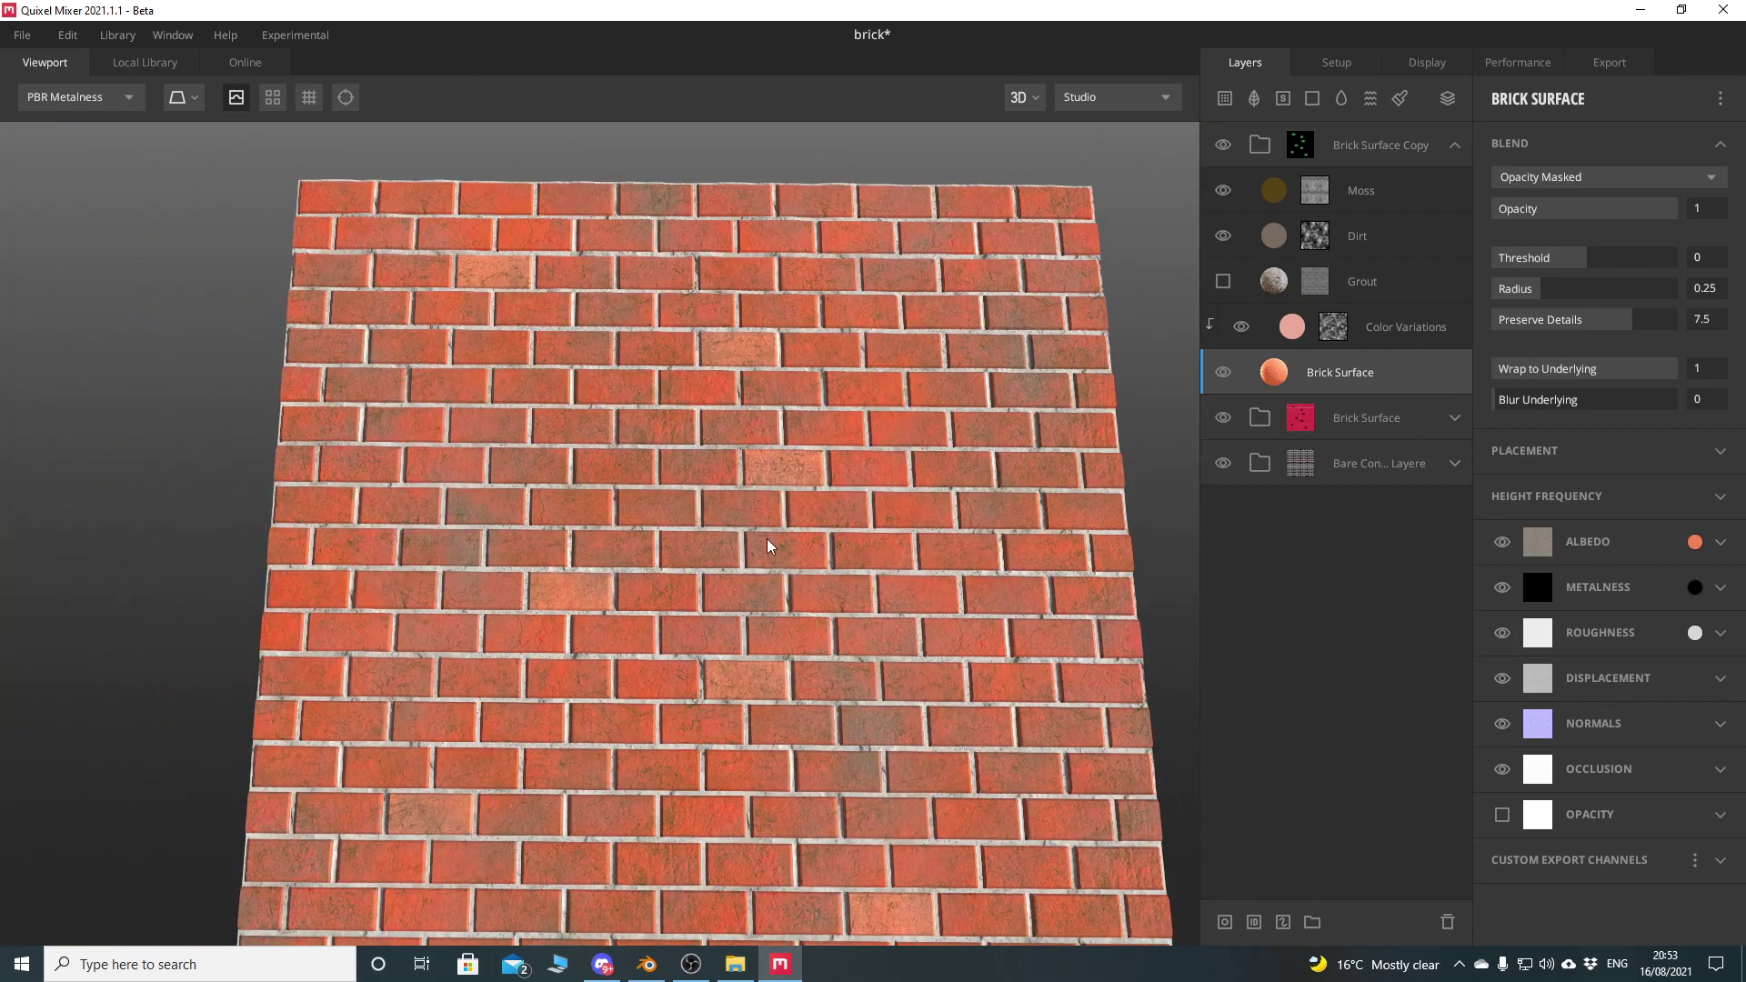
pyautogui.scroll(8, 587, 668)
pyautogui.scroll(-10, 586, 669)
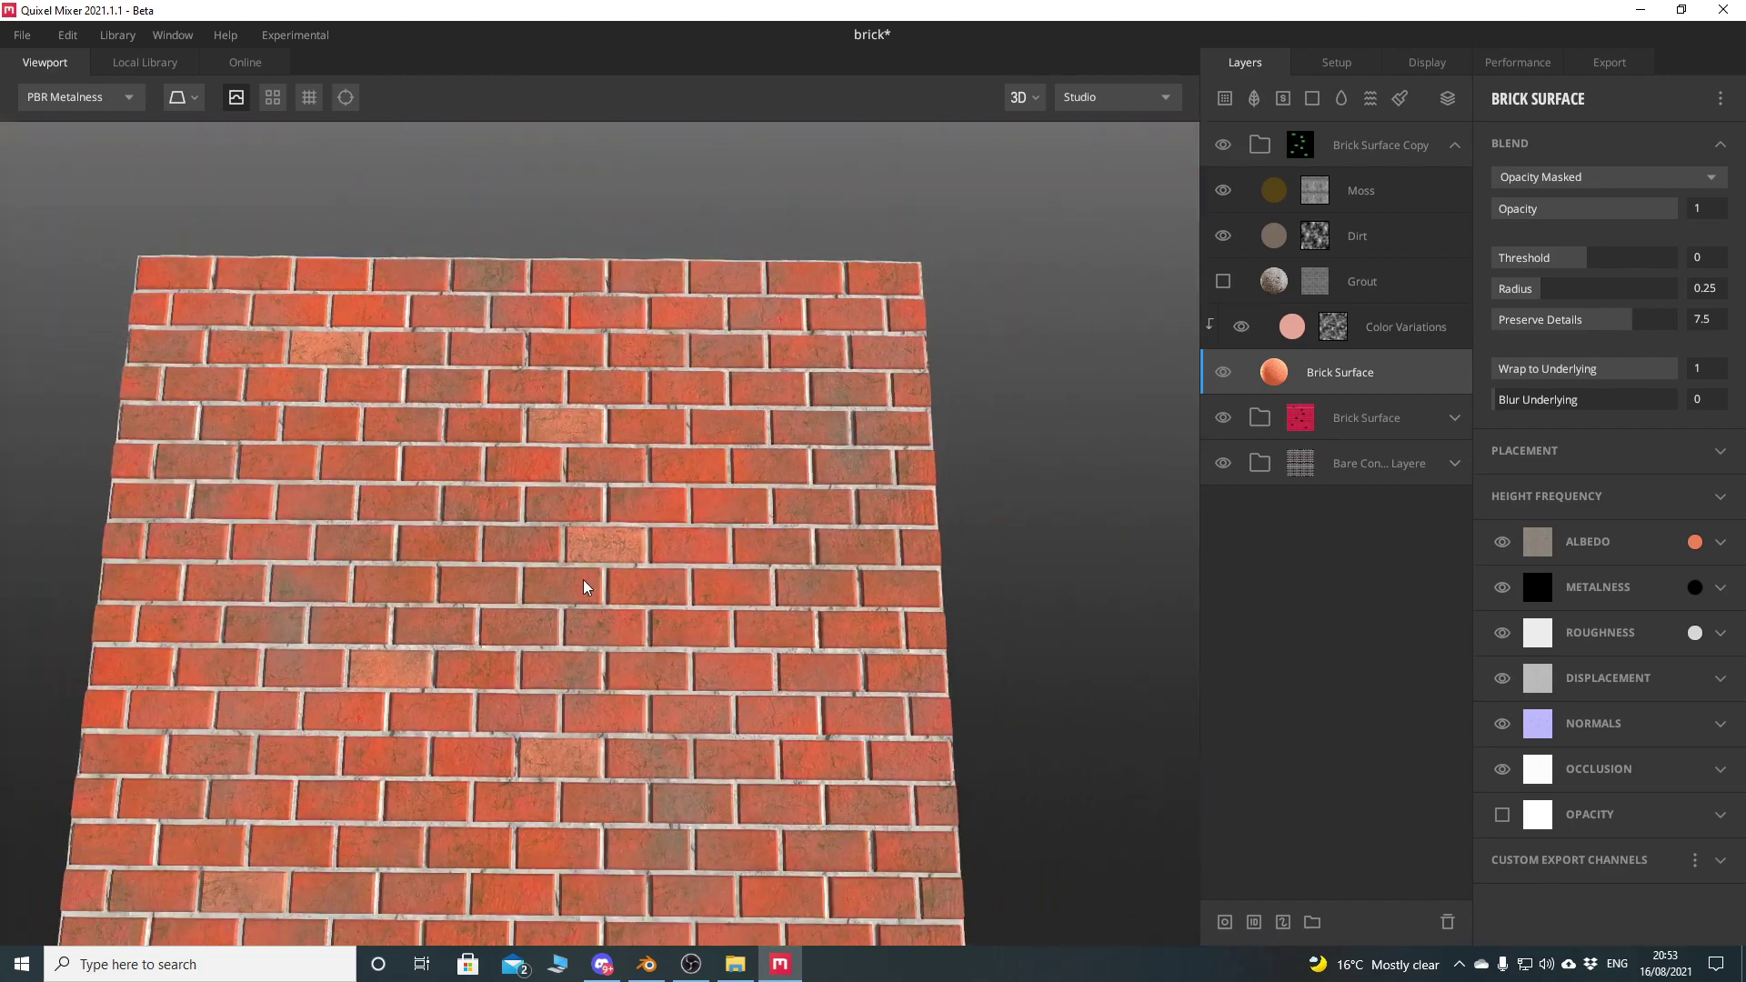
pyautogui.moveTo(584, 586); pyautogui.dragTo(636, 598)
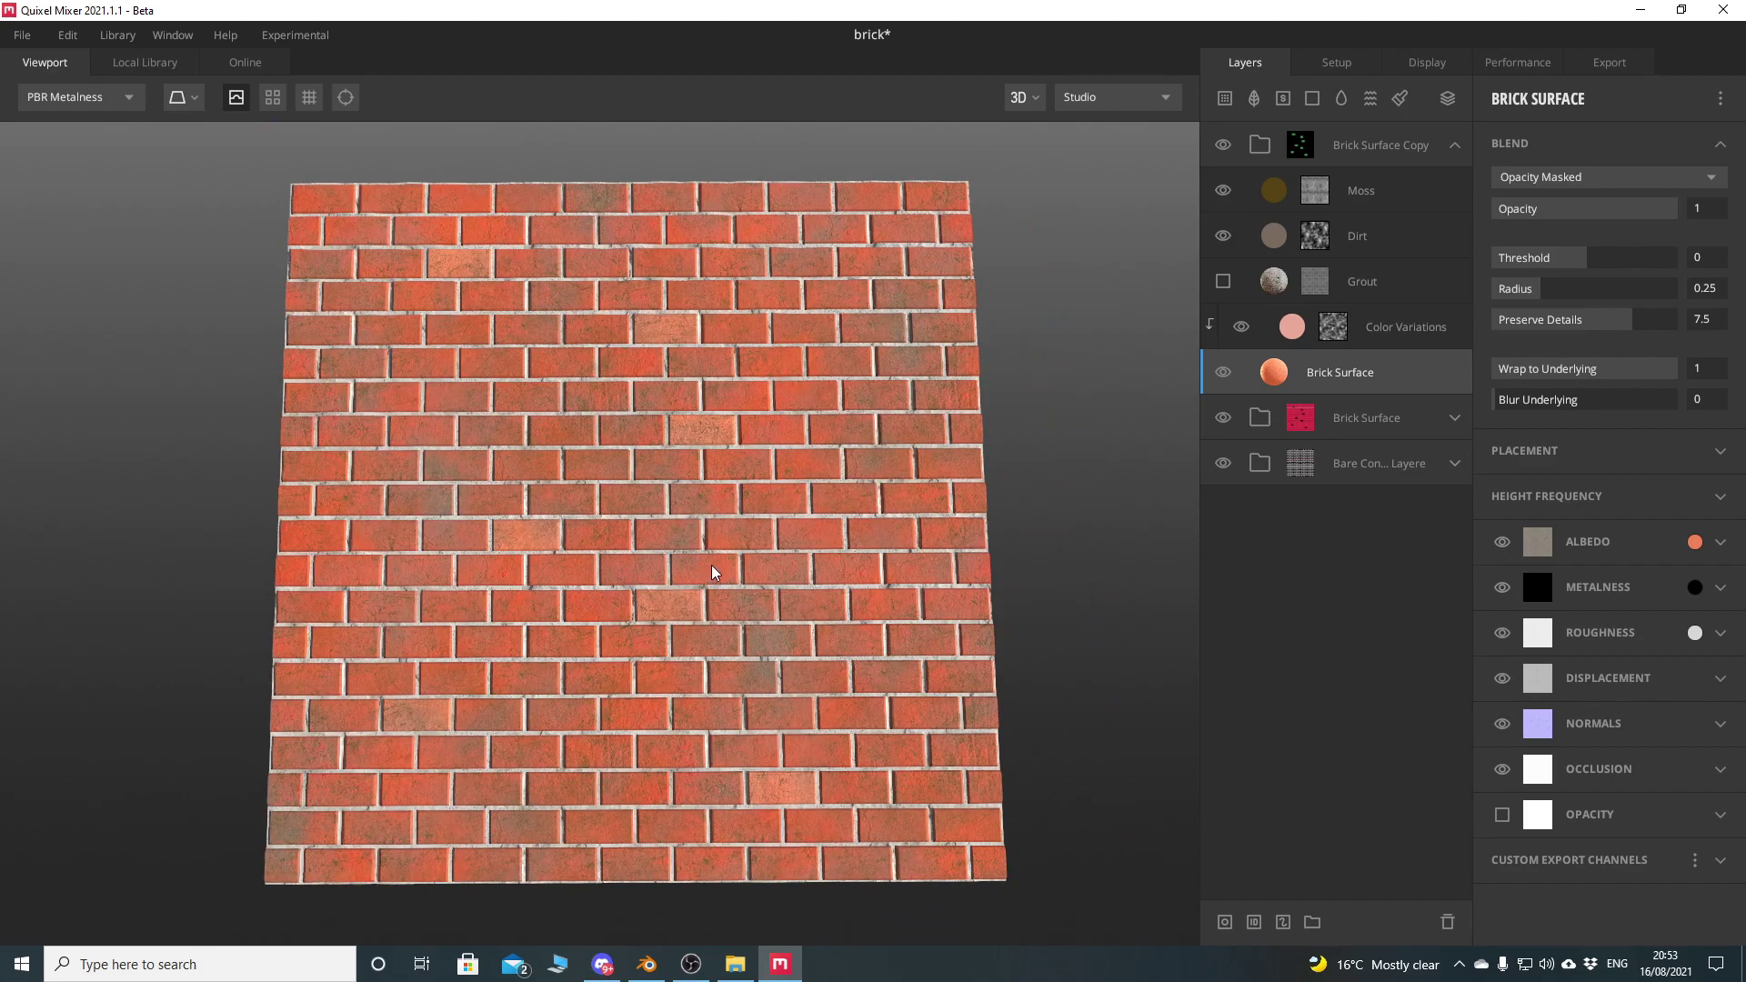
pyautogui.click(1448, 149)
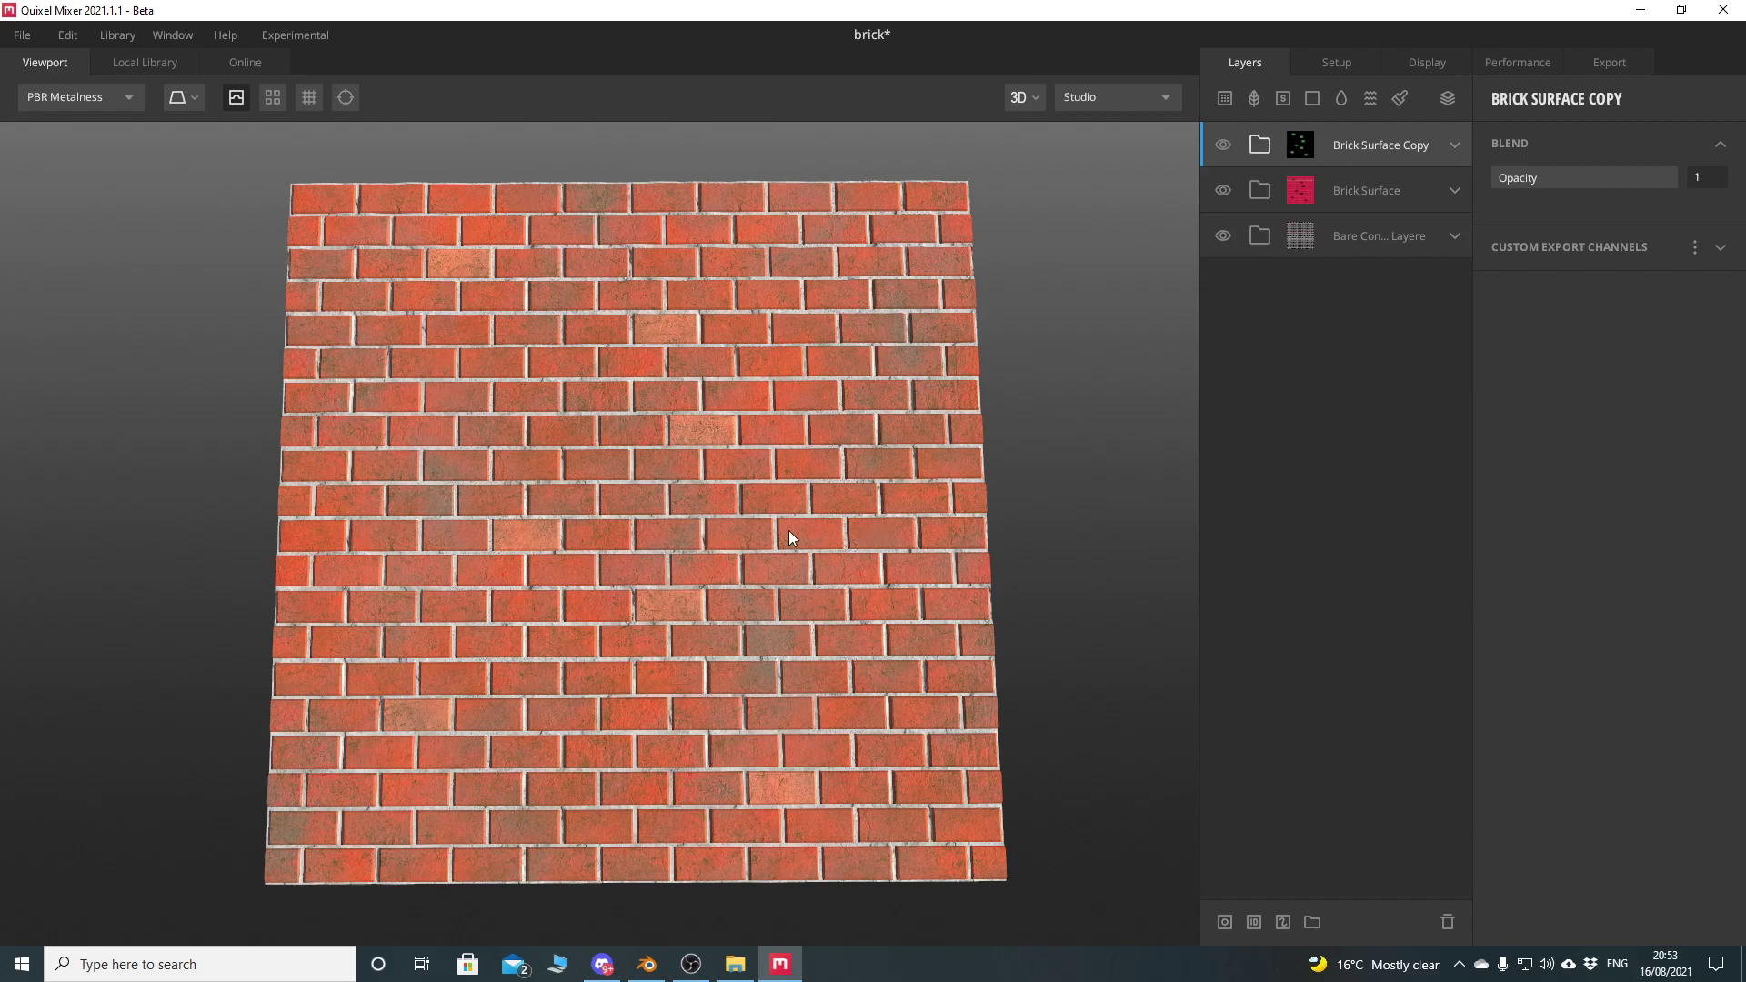
# Display the export settings and save the mix as "brick" in the brick project
pyautogui.click(1623, 67)
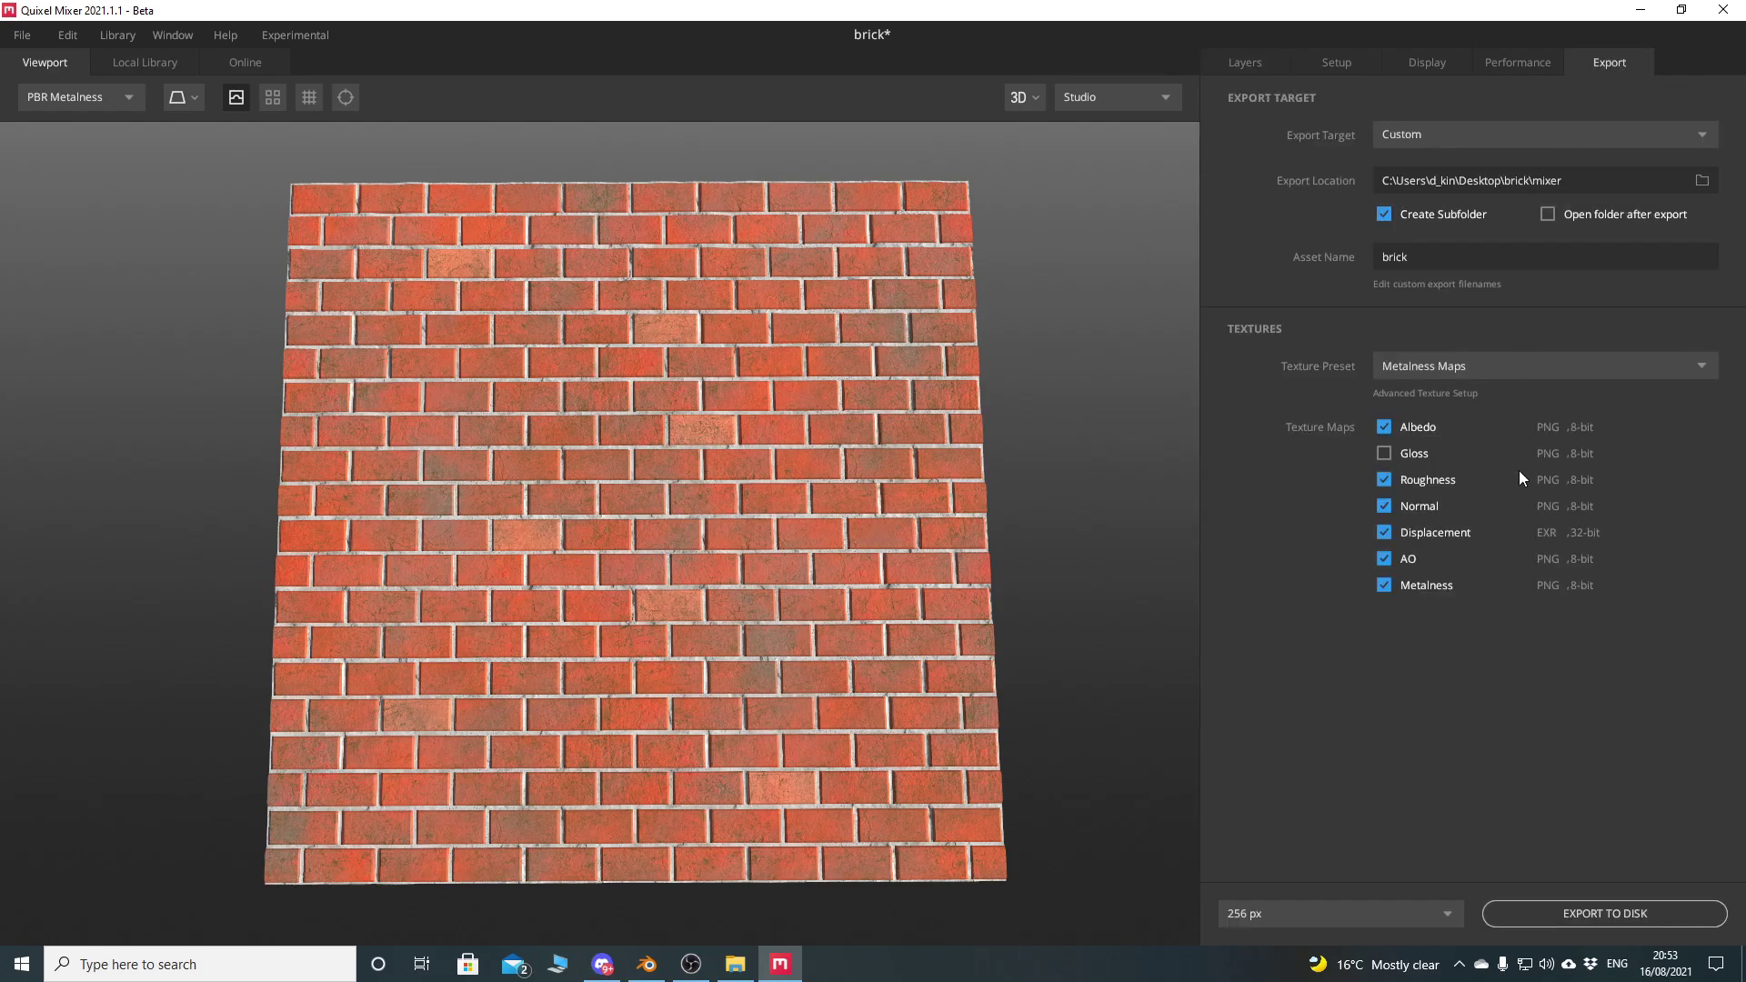
pyautogui.click(22, 35)
pyautogui.click(107, 173)
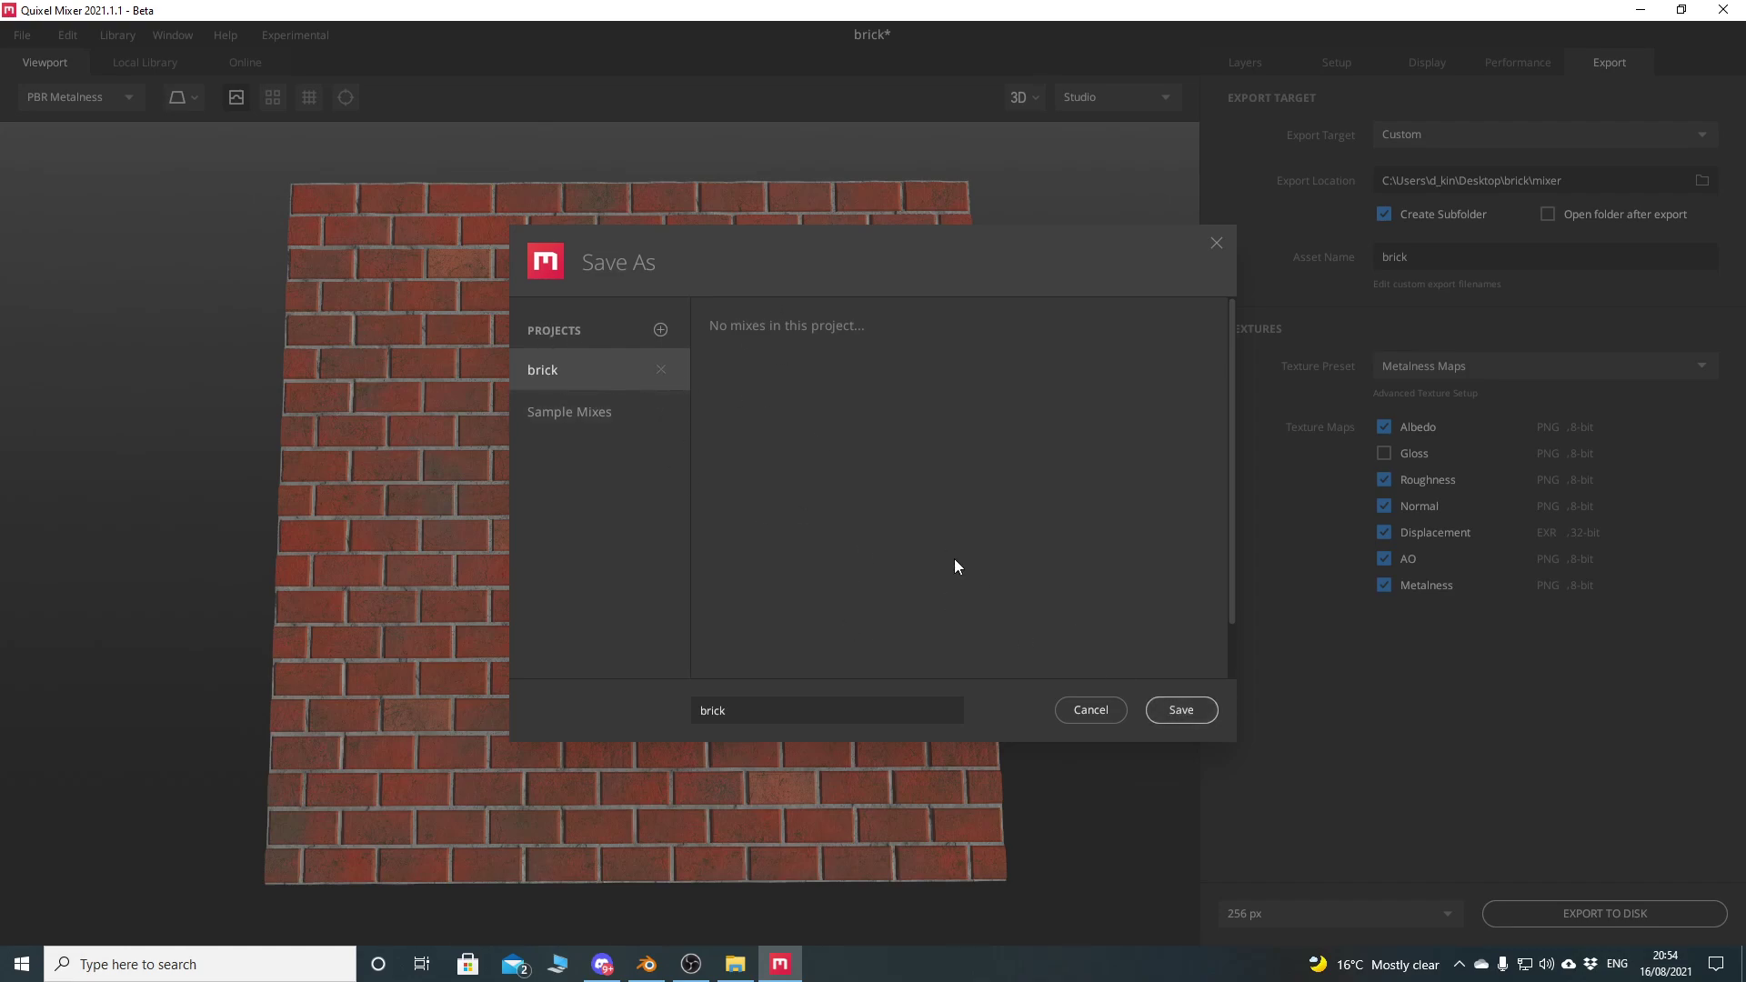
pyautogui.click(1181, 710)
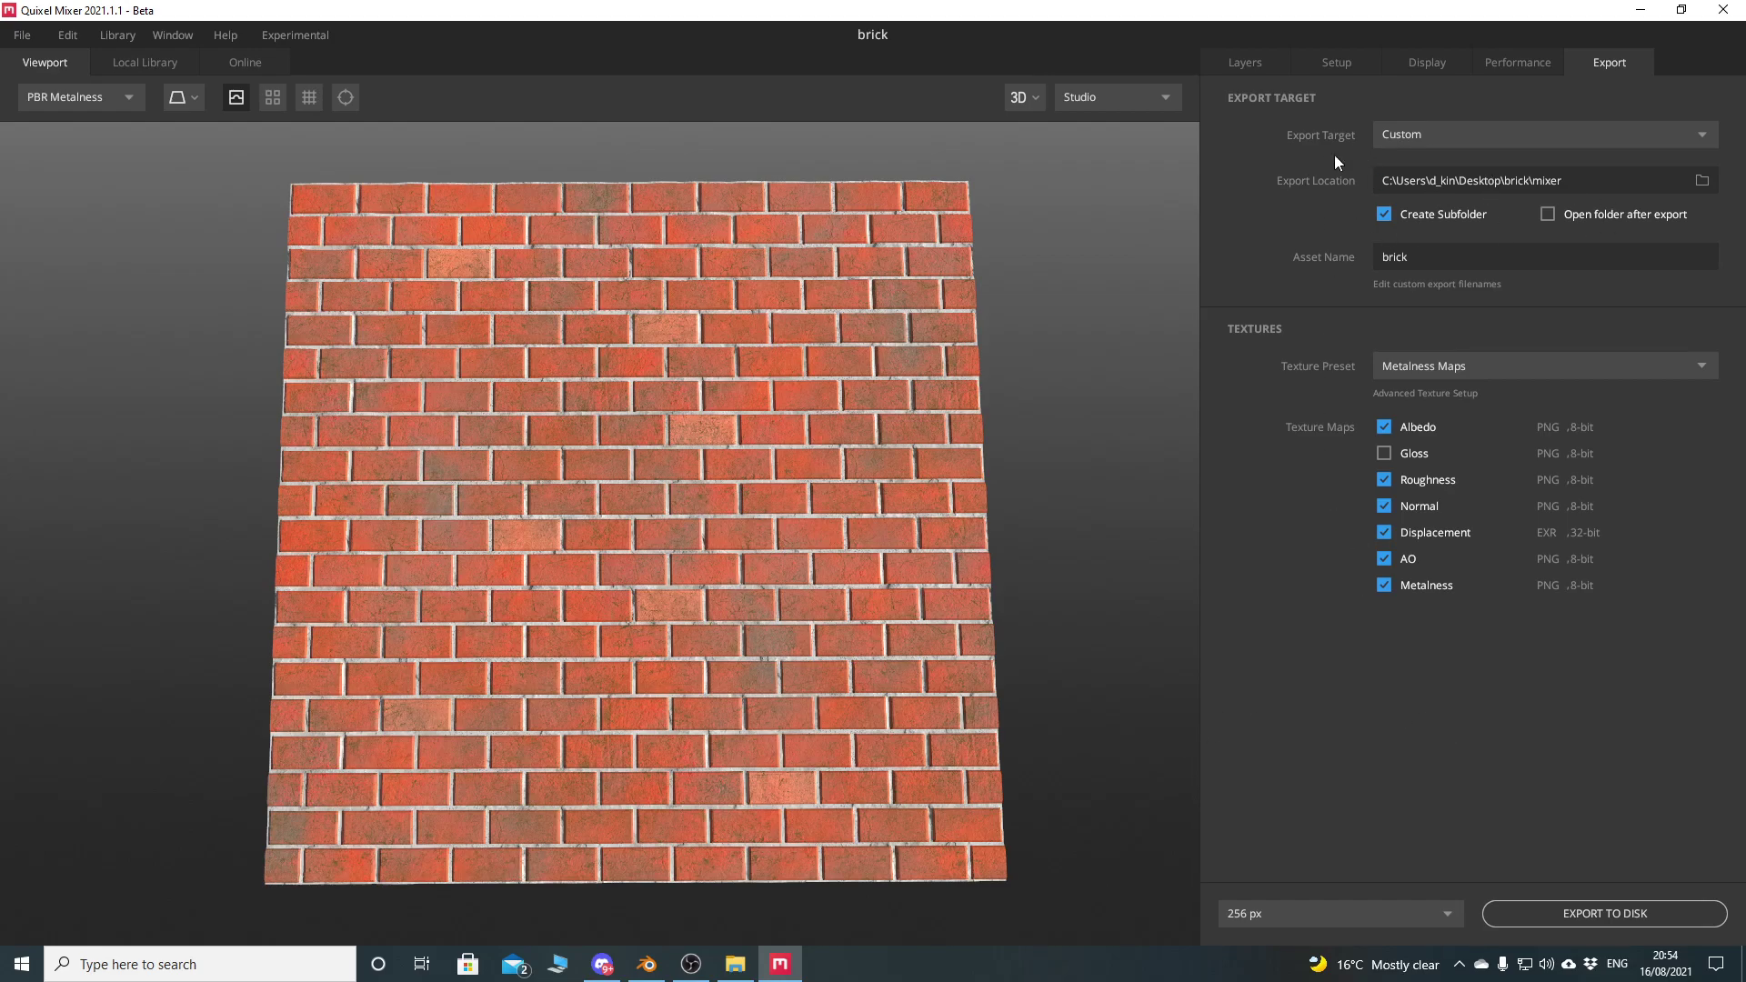
# Set the export location to a new "mixer" folder inside the Desktop brick folder, with subfolder creation turned off
pyautogui.click(1704, 184)
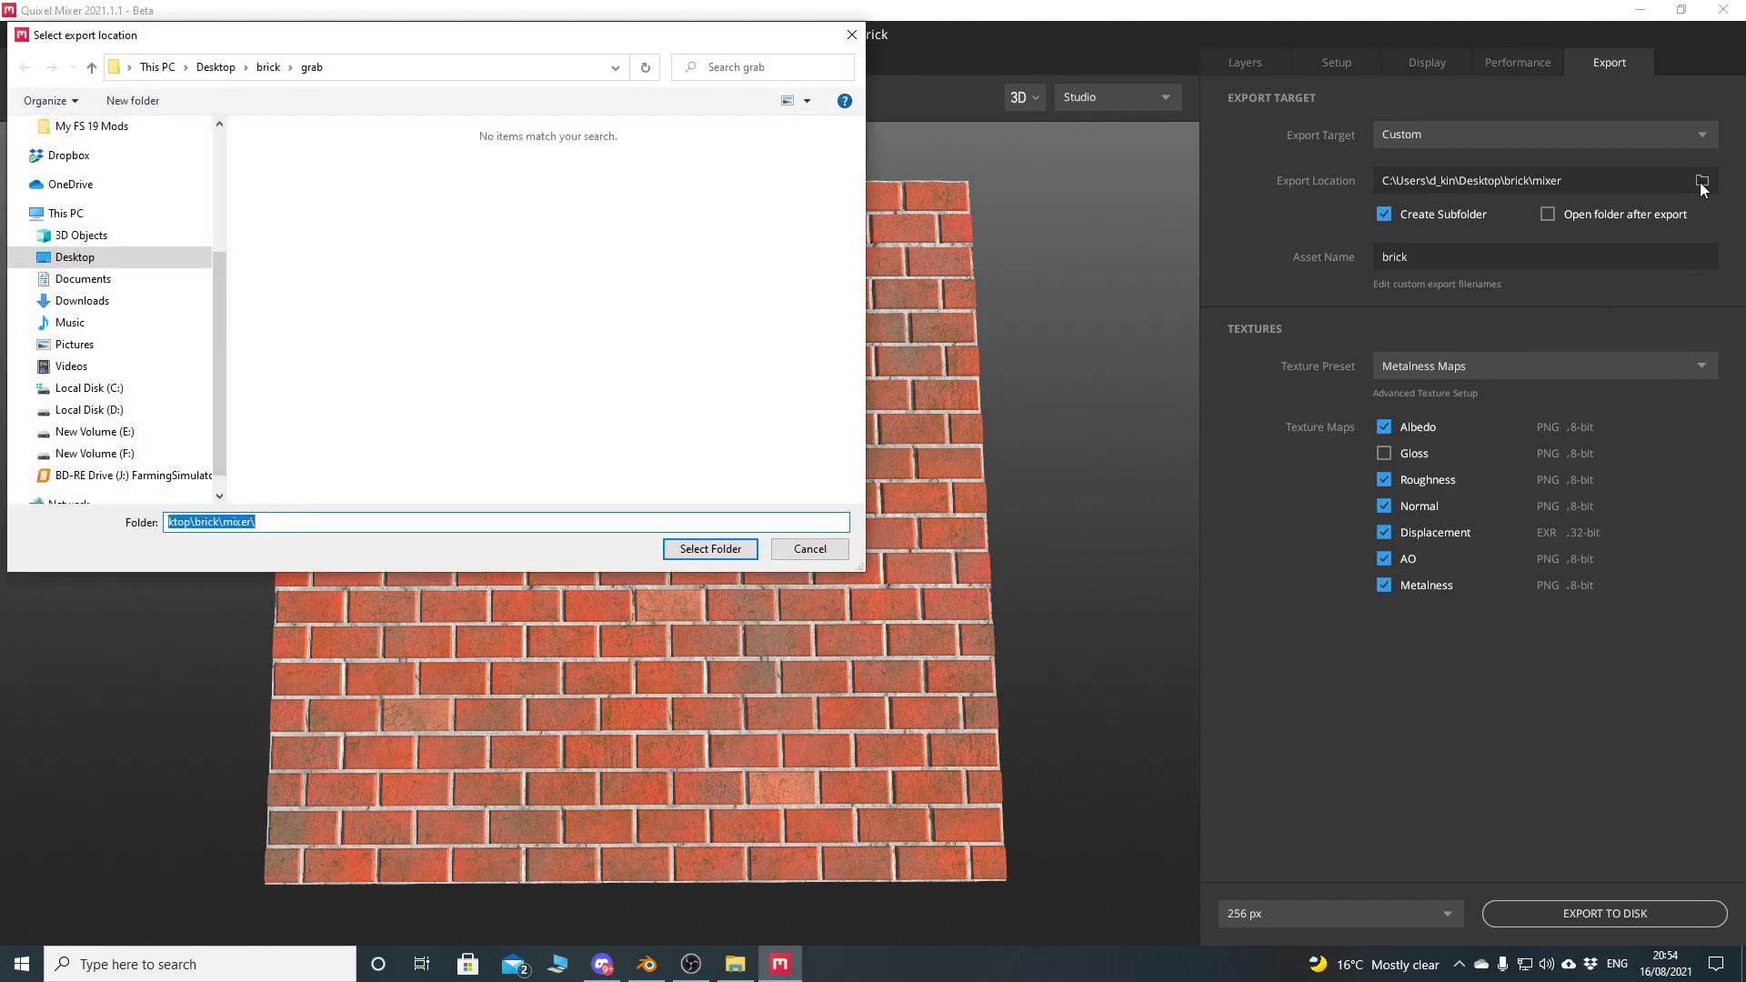
pyautogui.moveTo(368, 37); pyautogui.dragTo(711, 148)
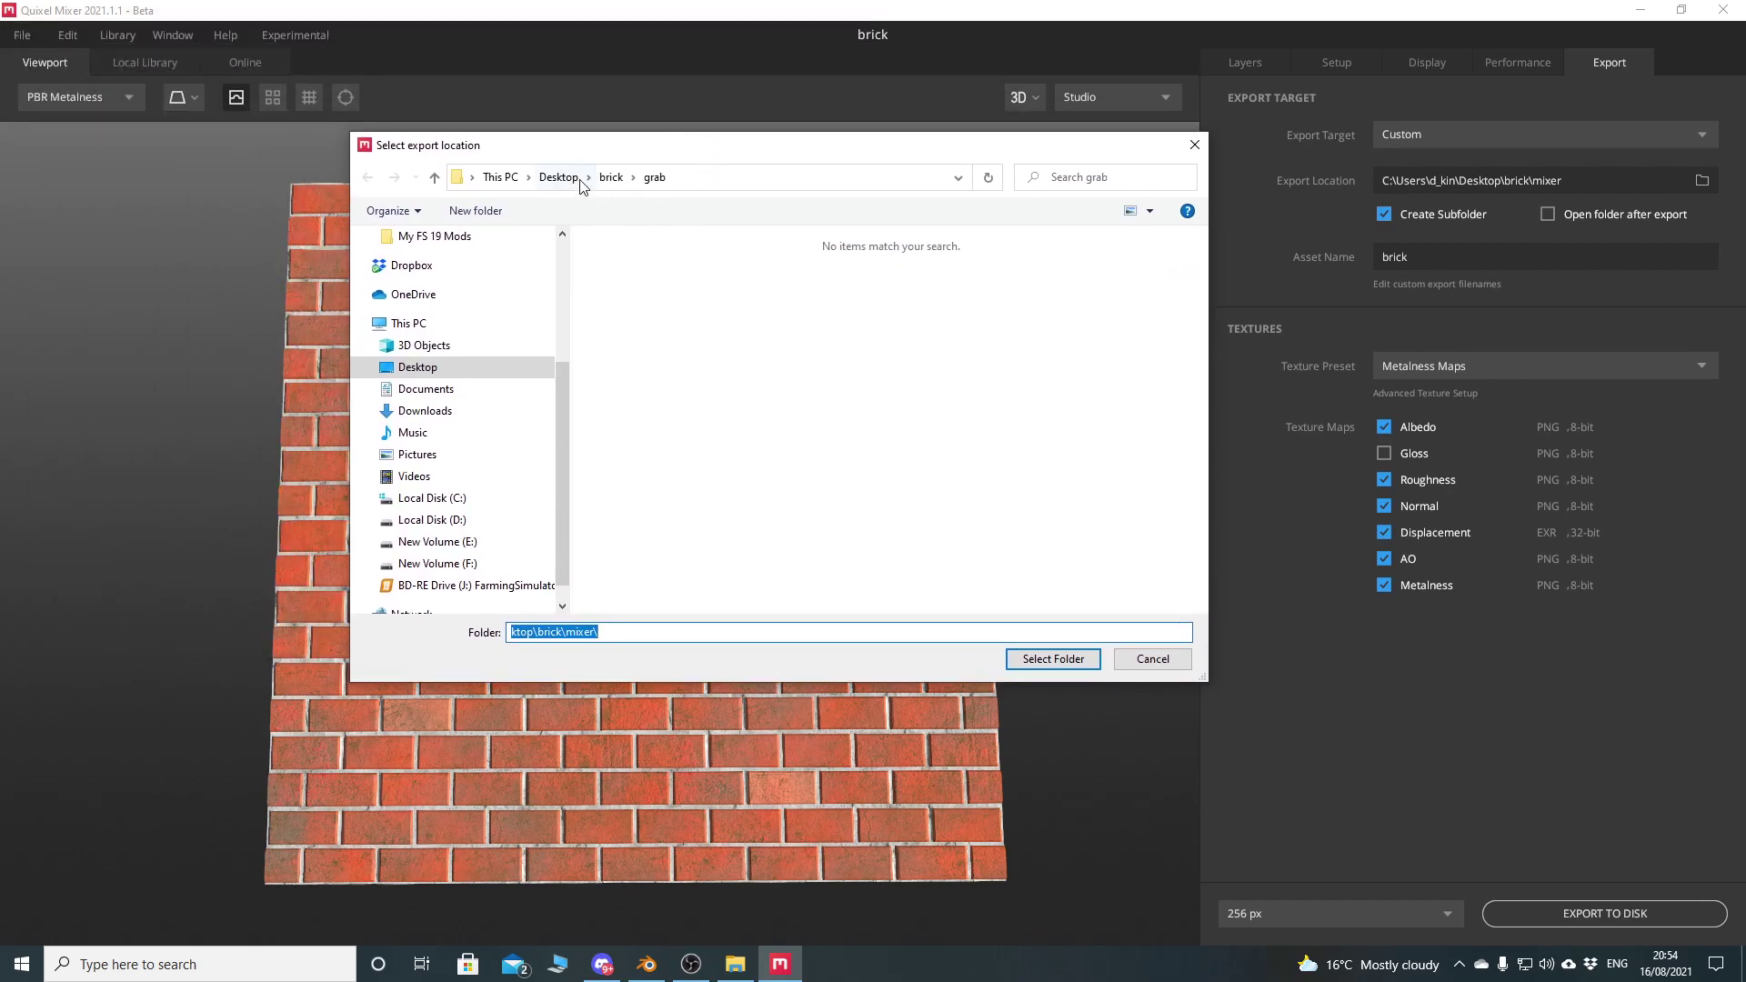
pyautogui.click(611, 176)
pyautogui.click(475, 210)
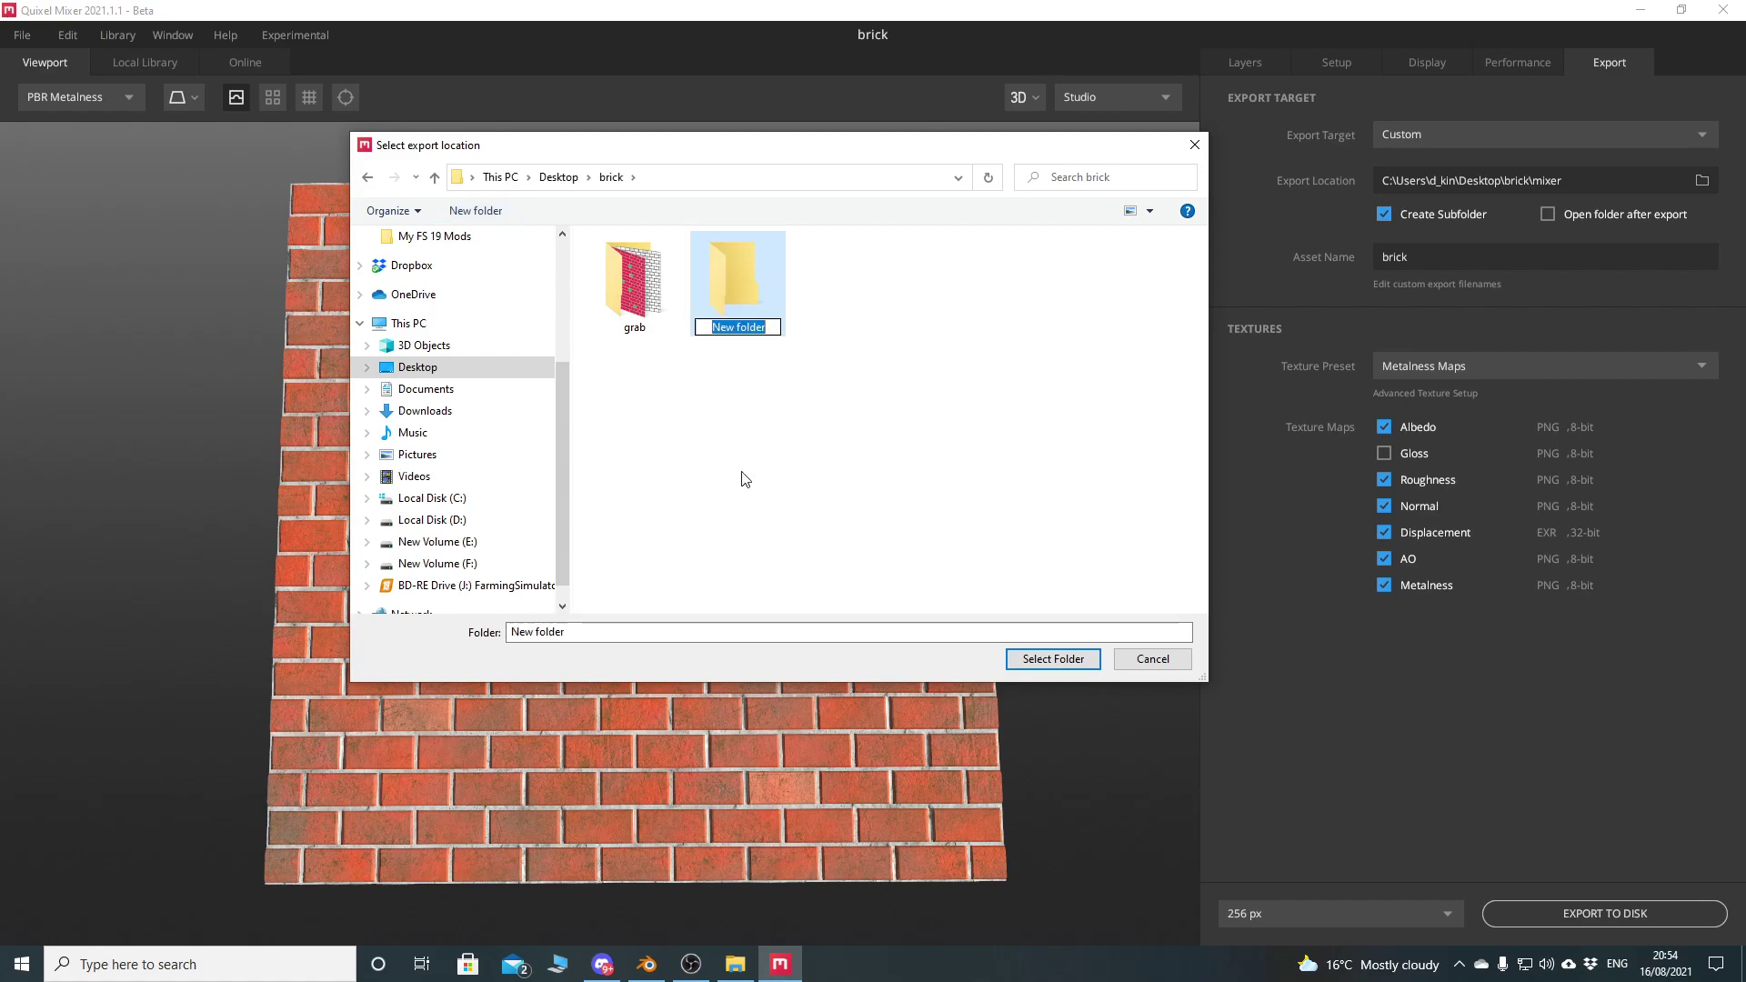
pyautogui.write('mixer')
pyautogui.press('Return')
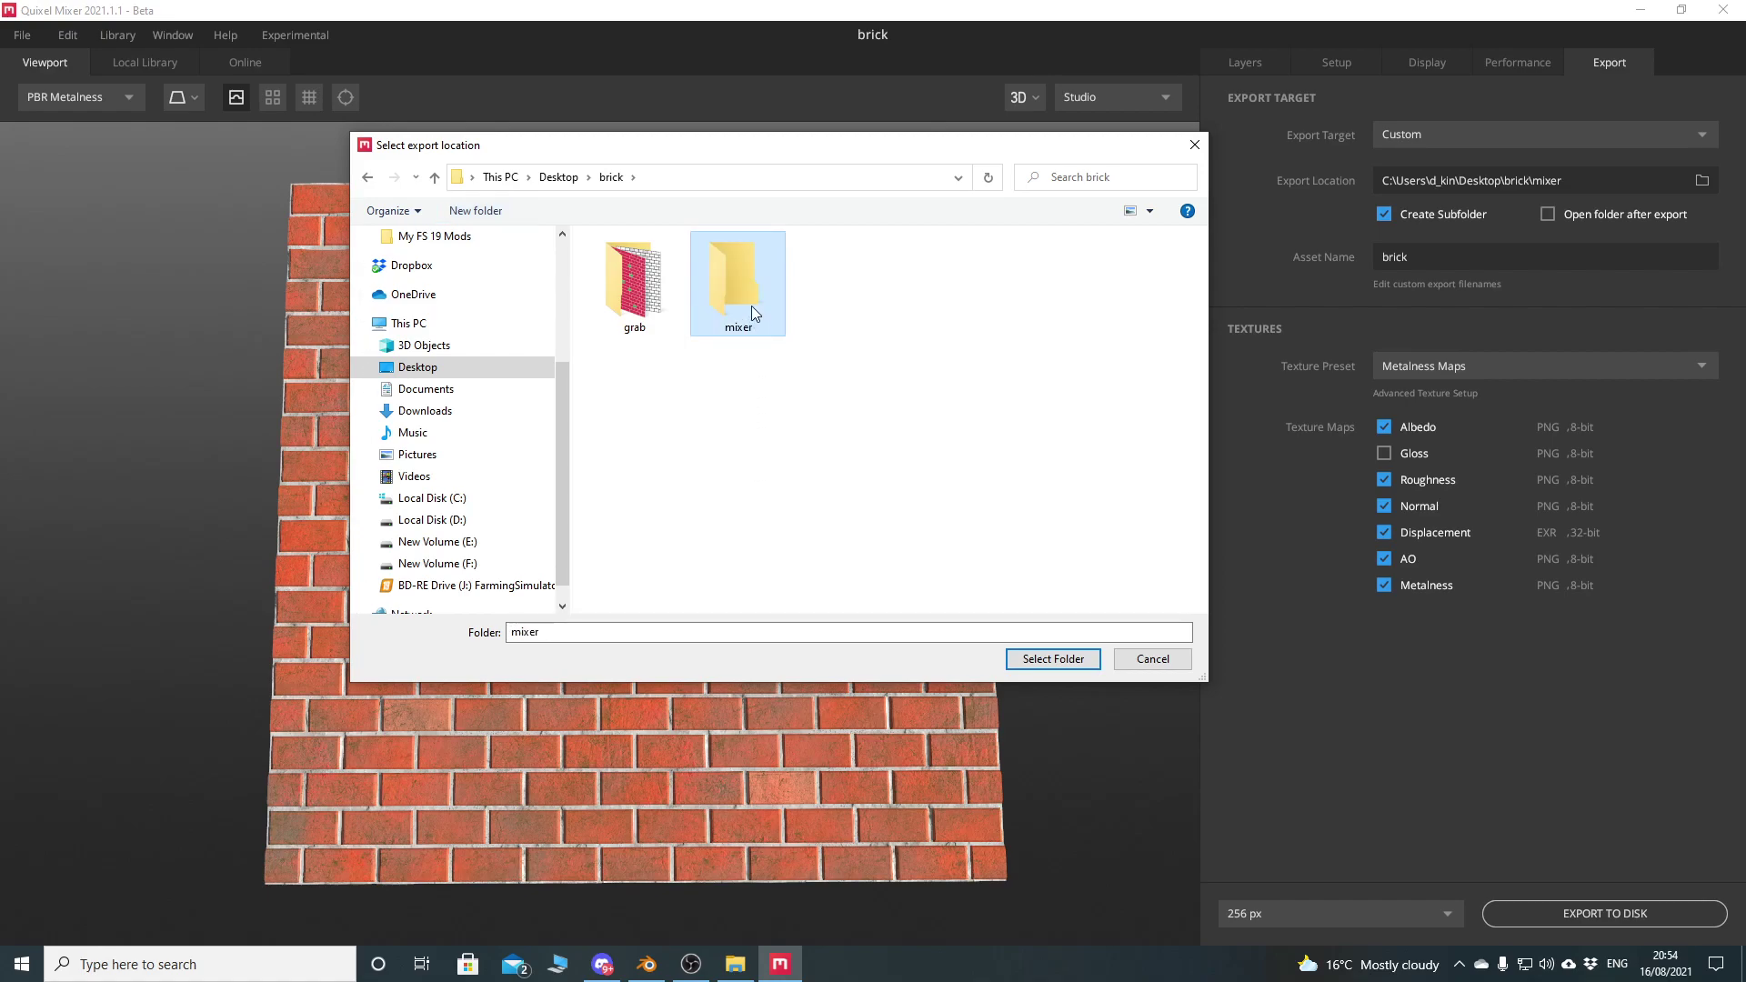
pyautogui.doubleClick(751, 307)
pyautogui.click(1054, 659)
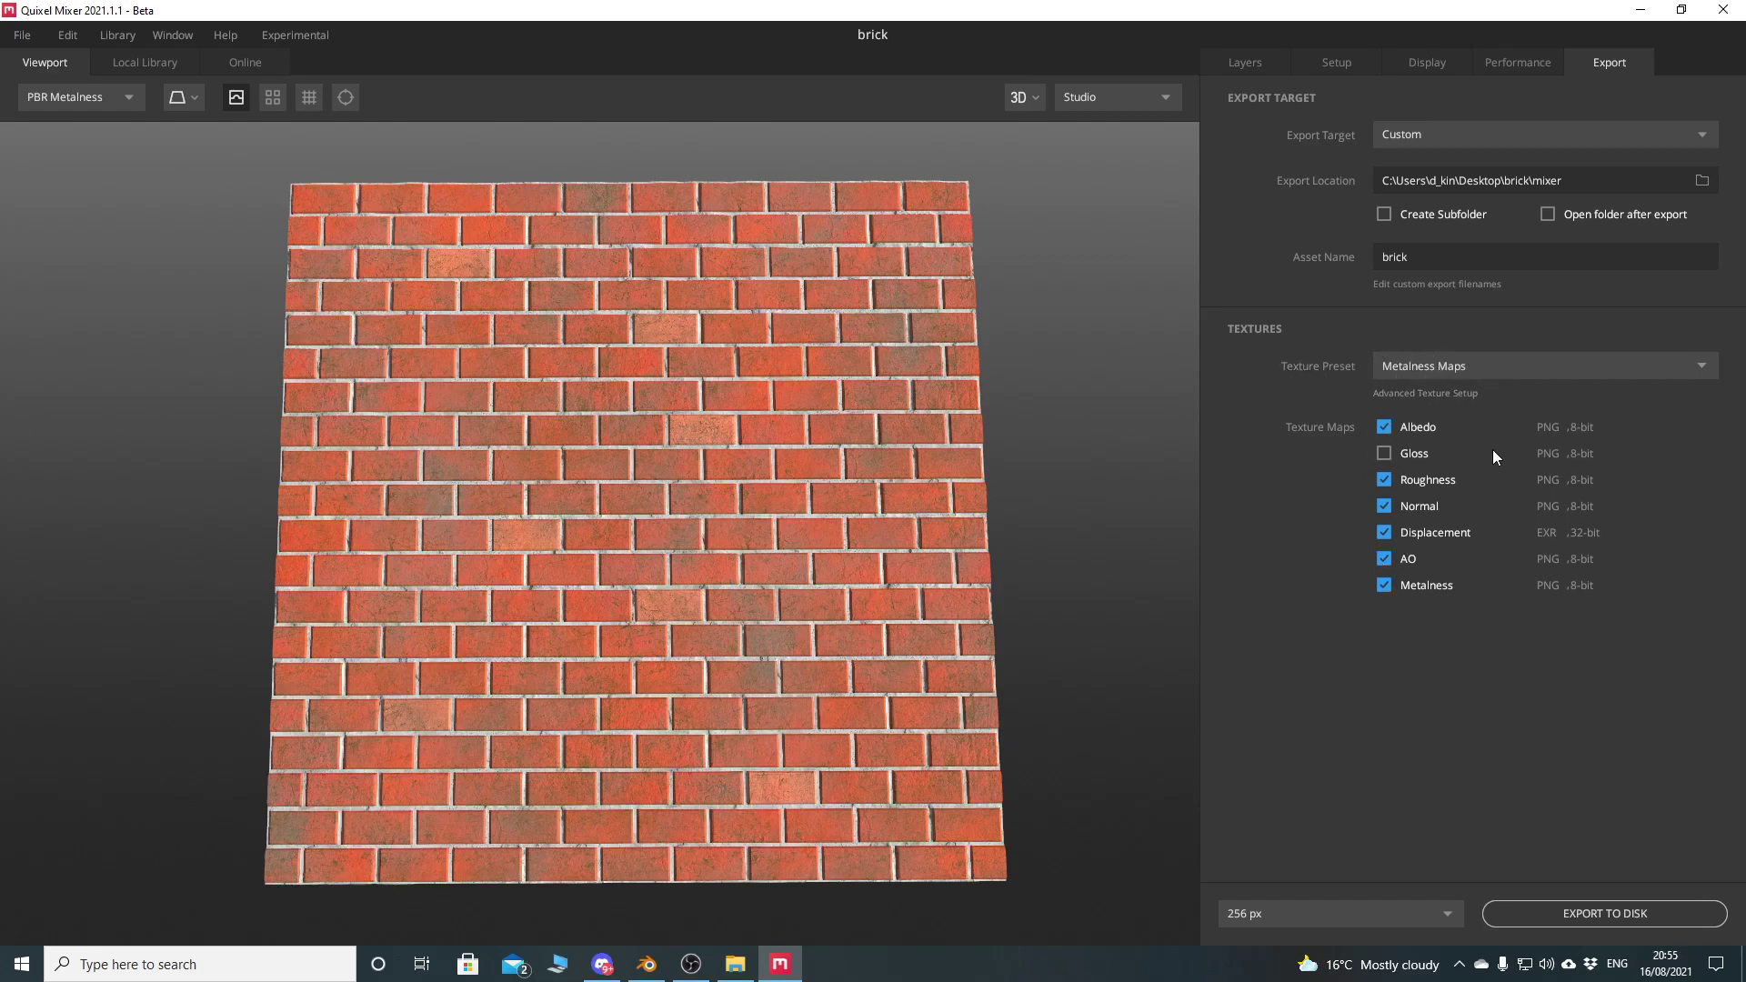
# Compare the texture maps of the Specular Maps preset with the Metalness Maps preset, ending on Metalness Maps
pyautogui.click(1532, 367)
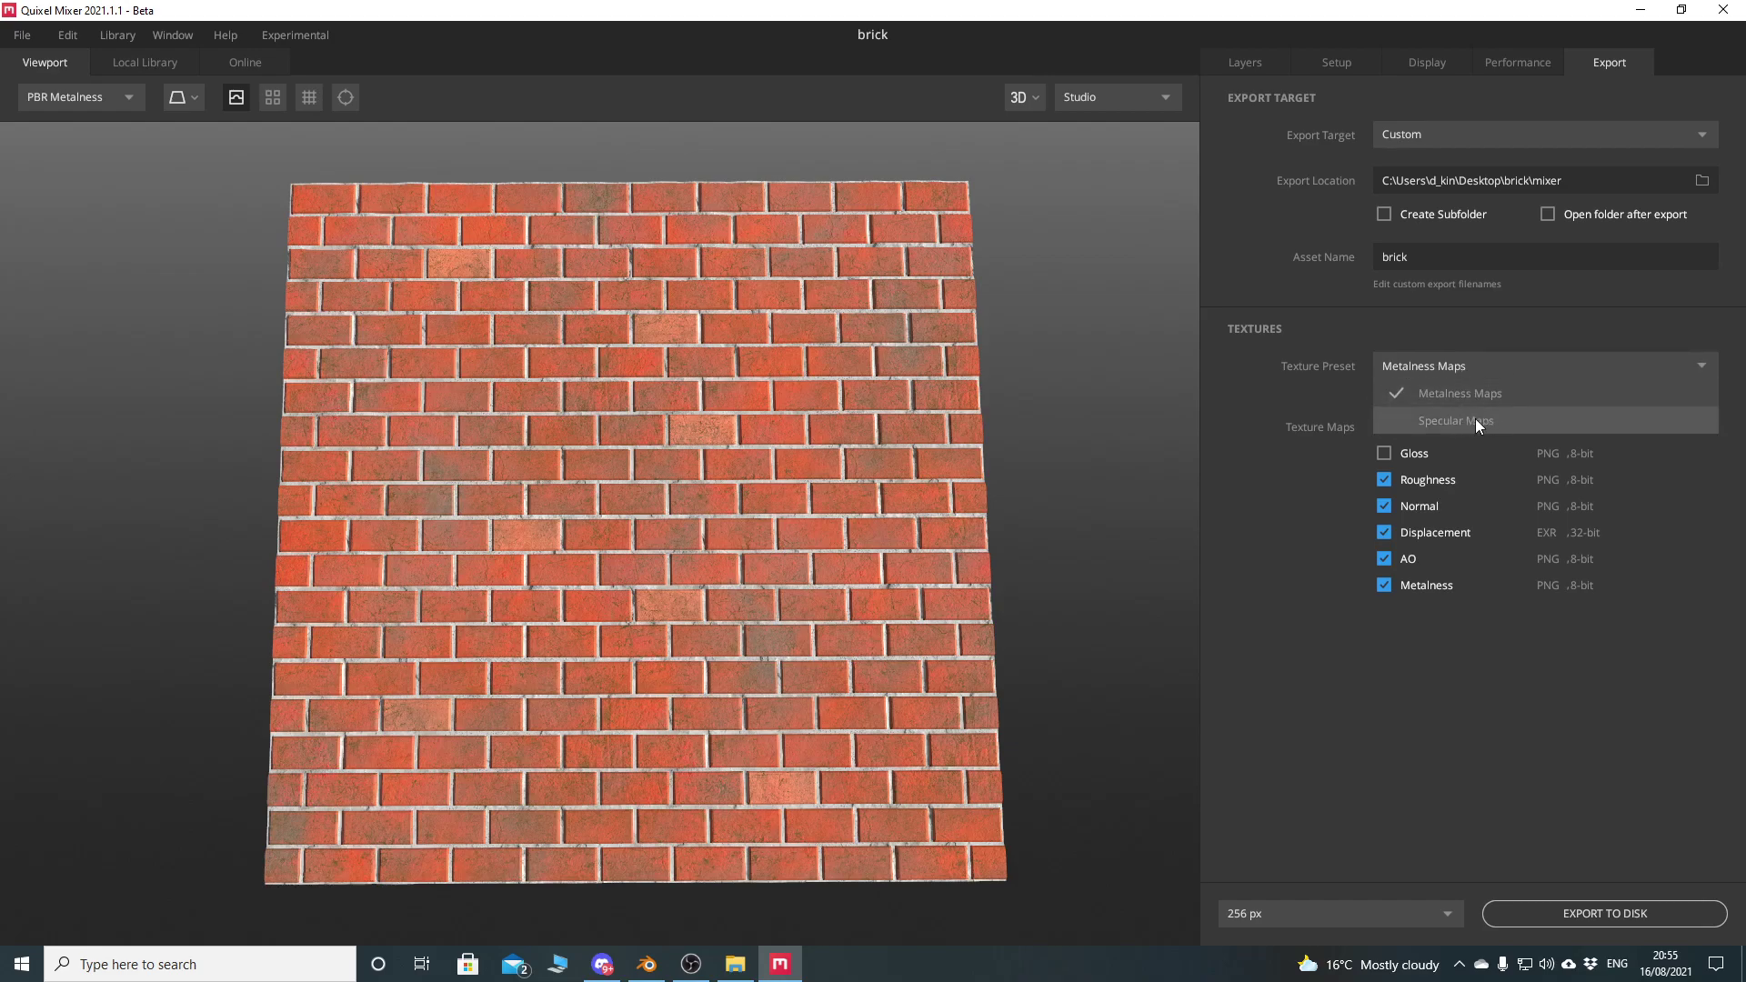
pyautogui.click(1467, 366)
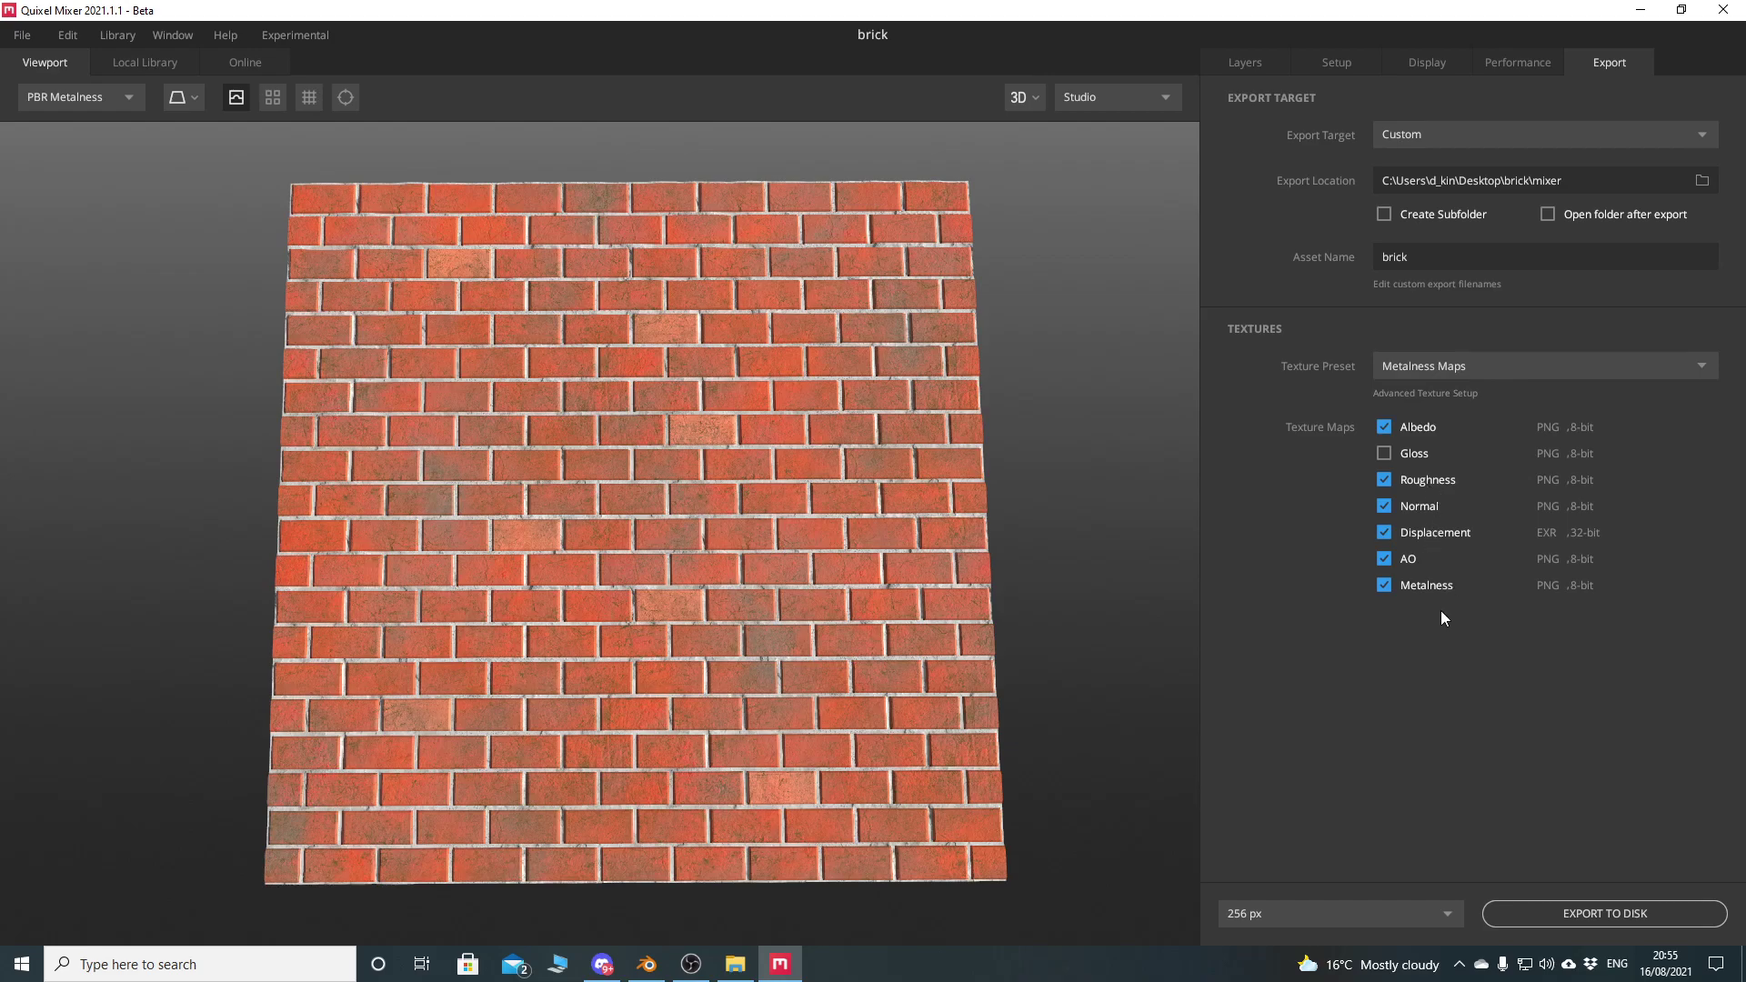
pyautogui.click(1485, 369)
pyautogui.click(1482, 418)
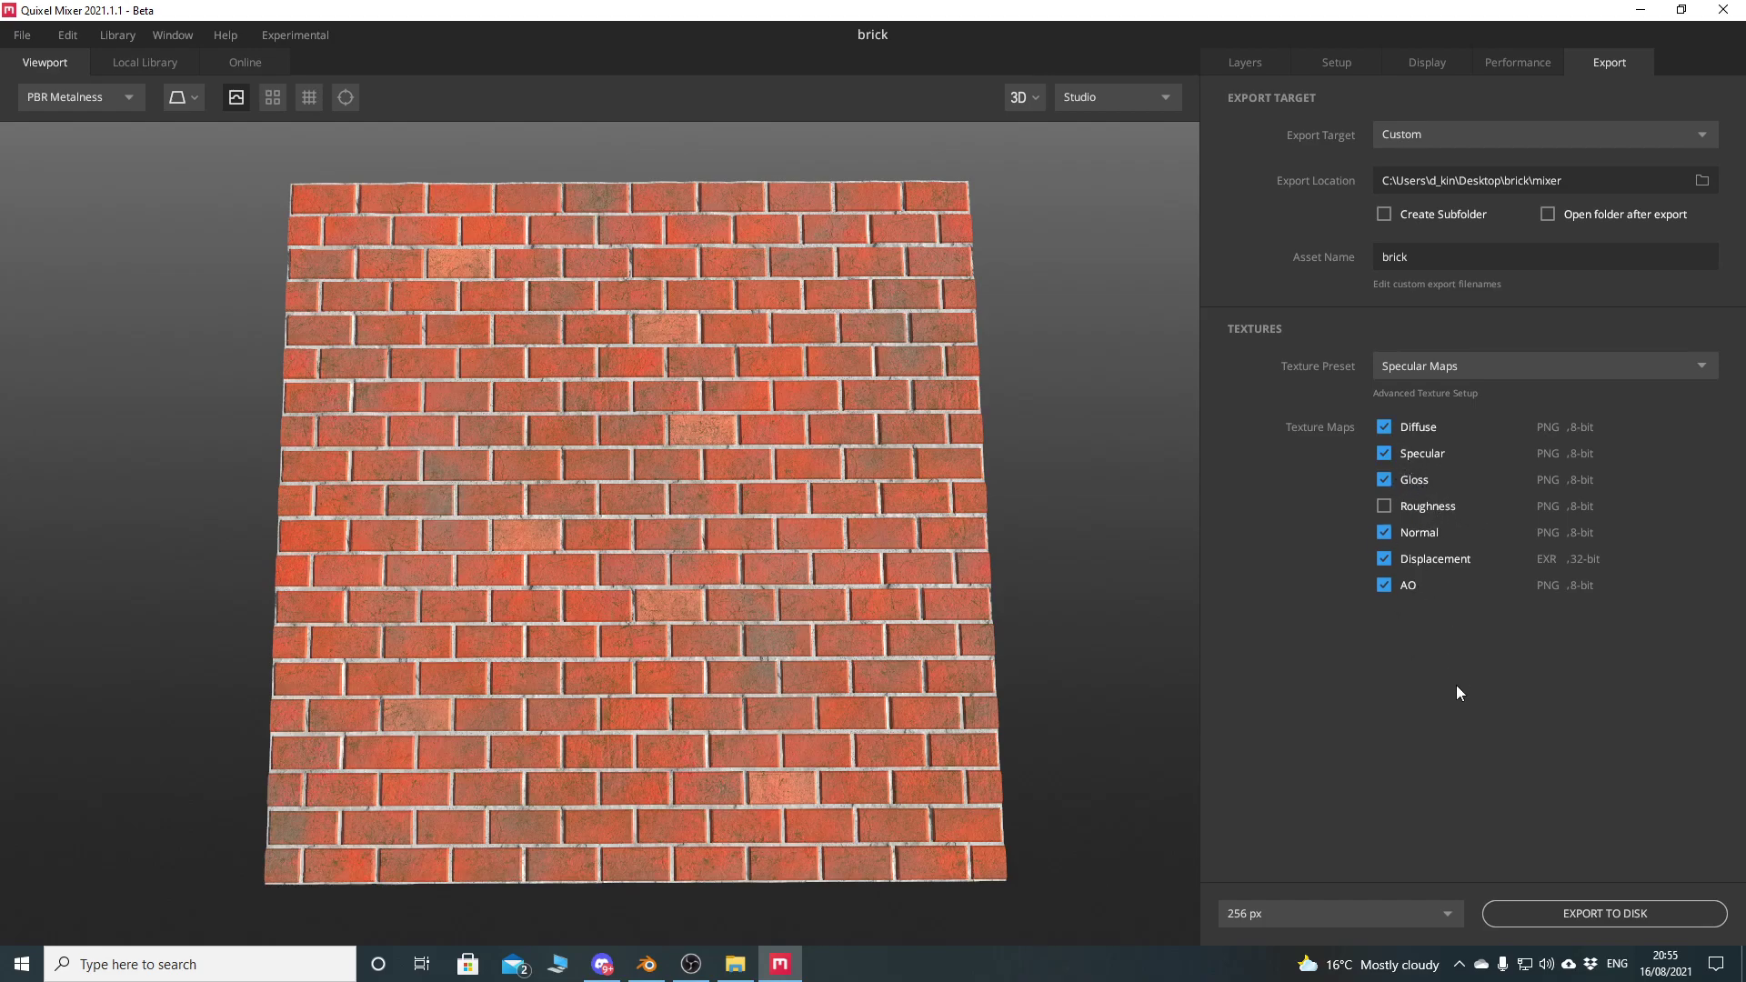
pyautogui.click(1481, 363)
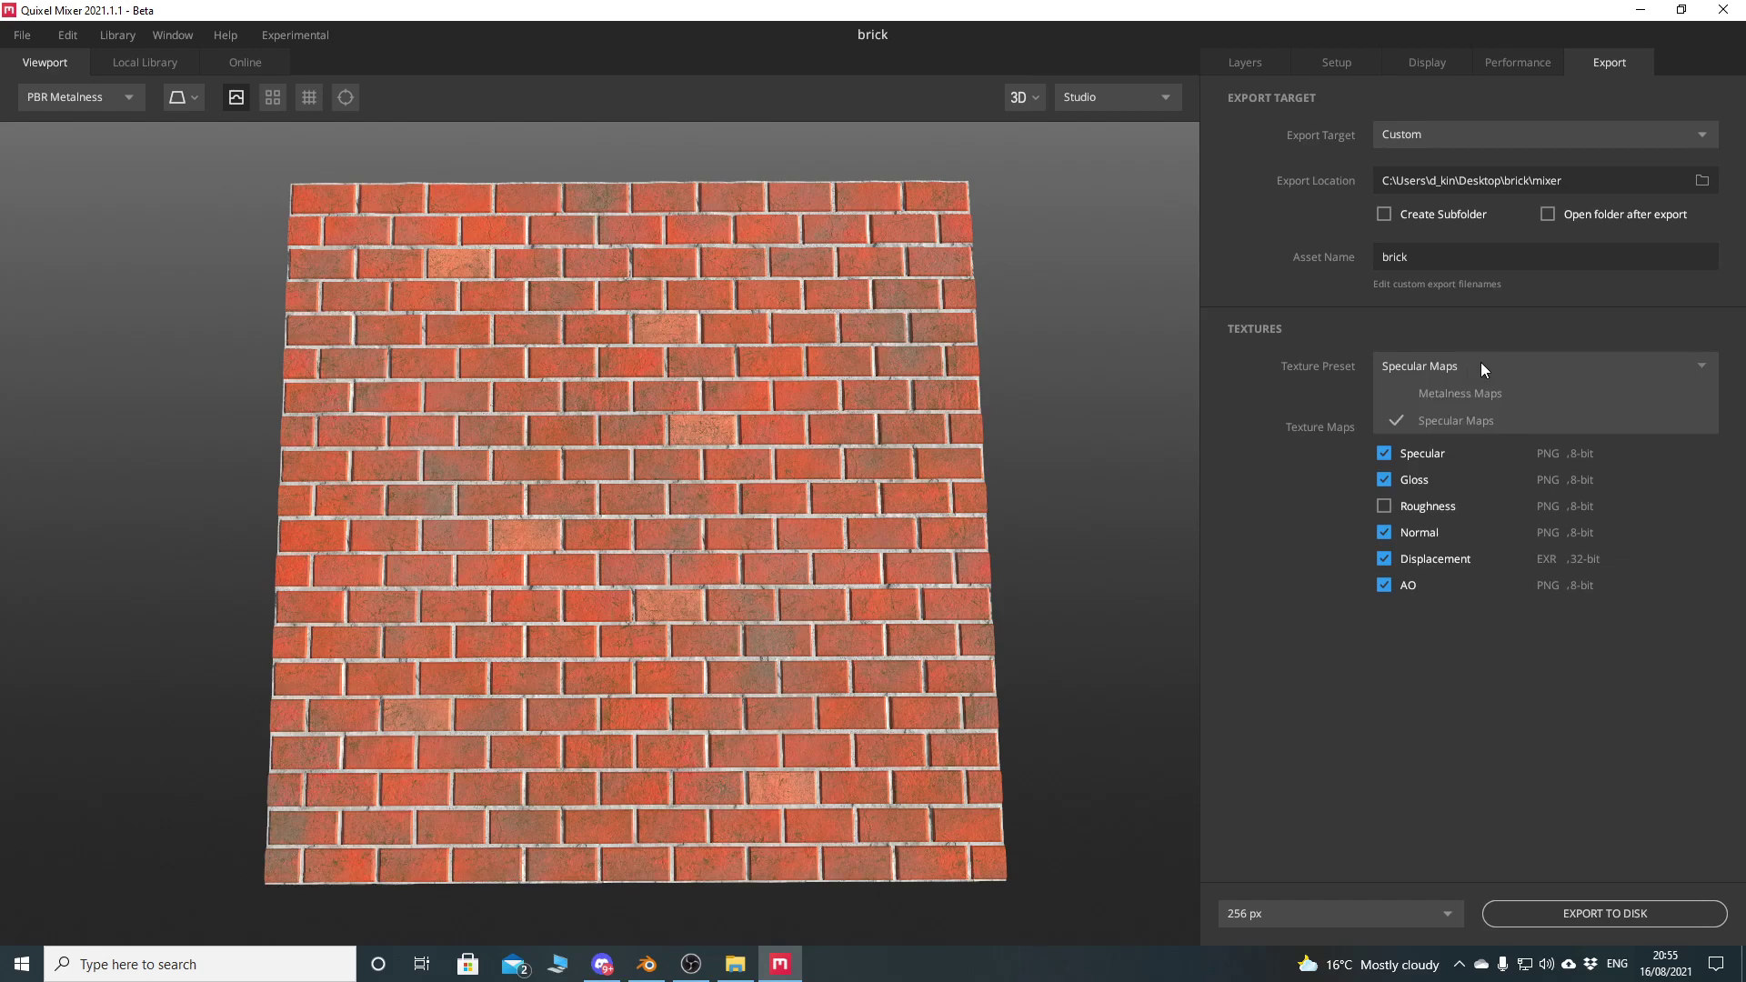
pyautogui.click(1481, 394)
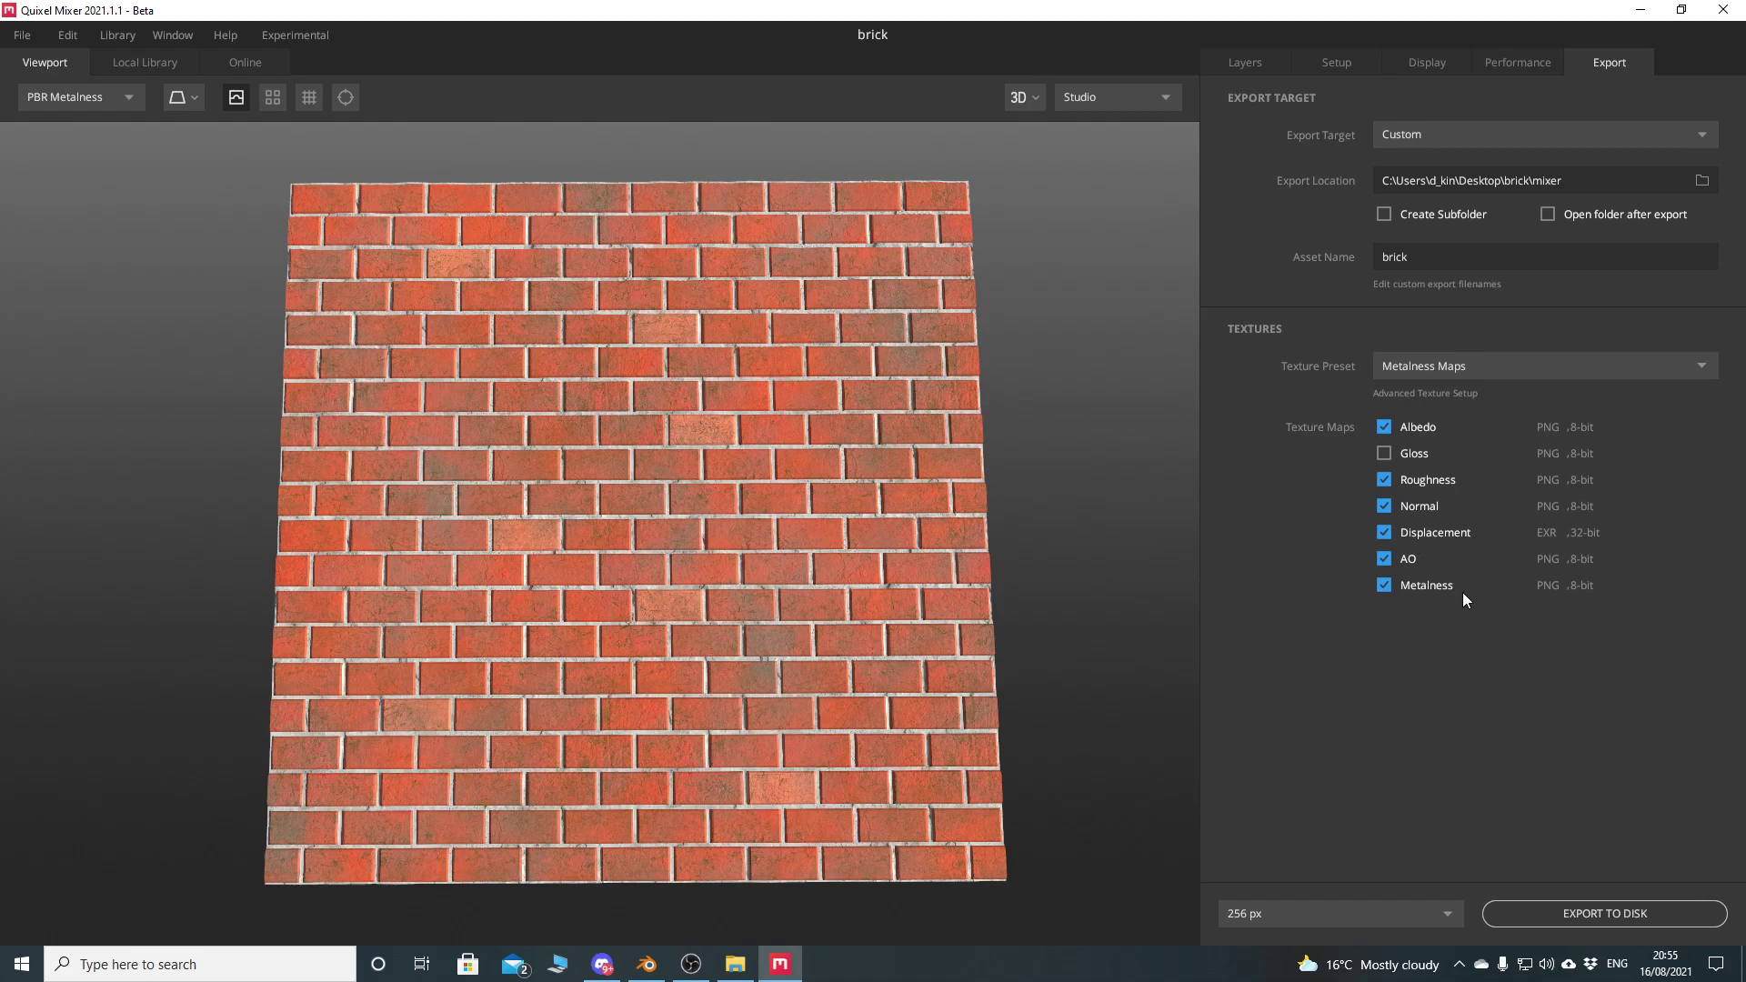
# Set the export resolution to 2048 px and export the texture maps to disk
pyautogui.click(1335, 915)
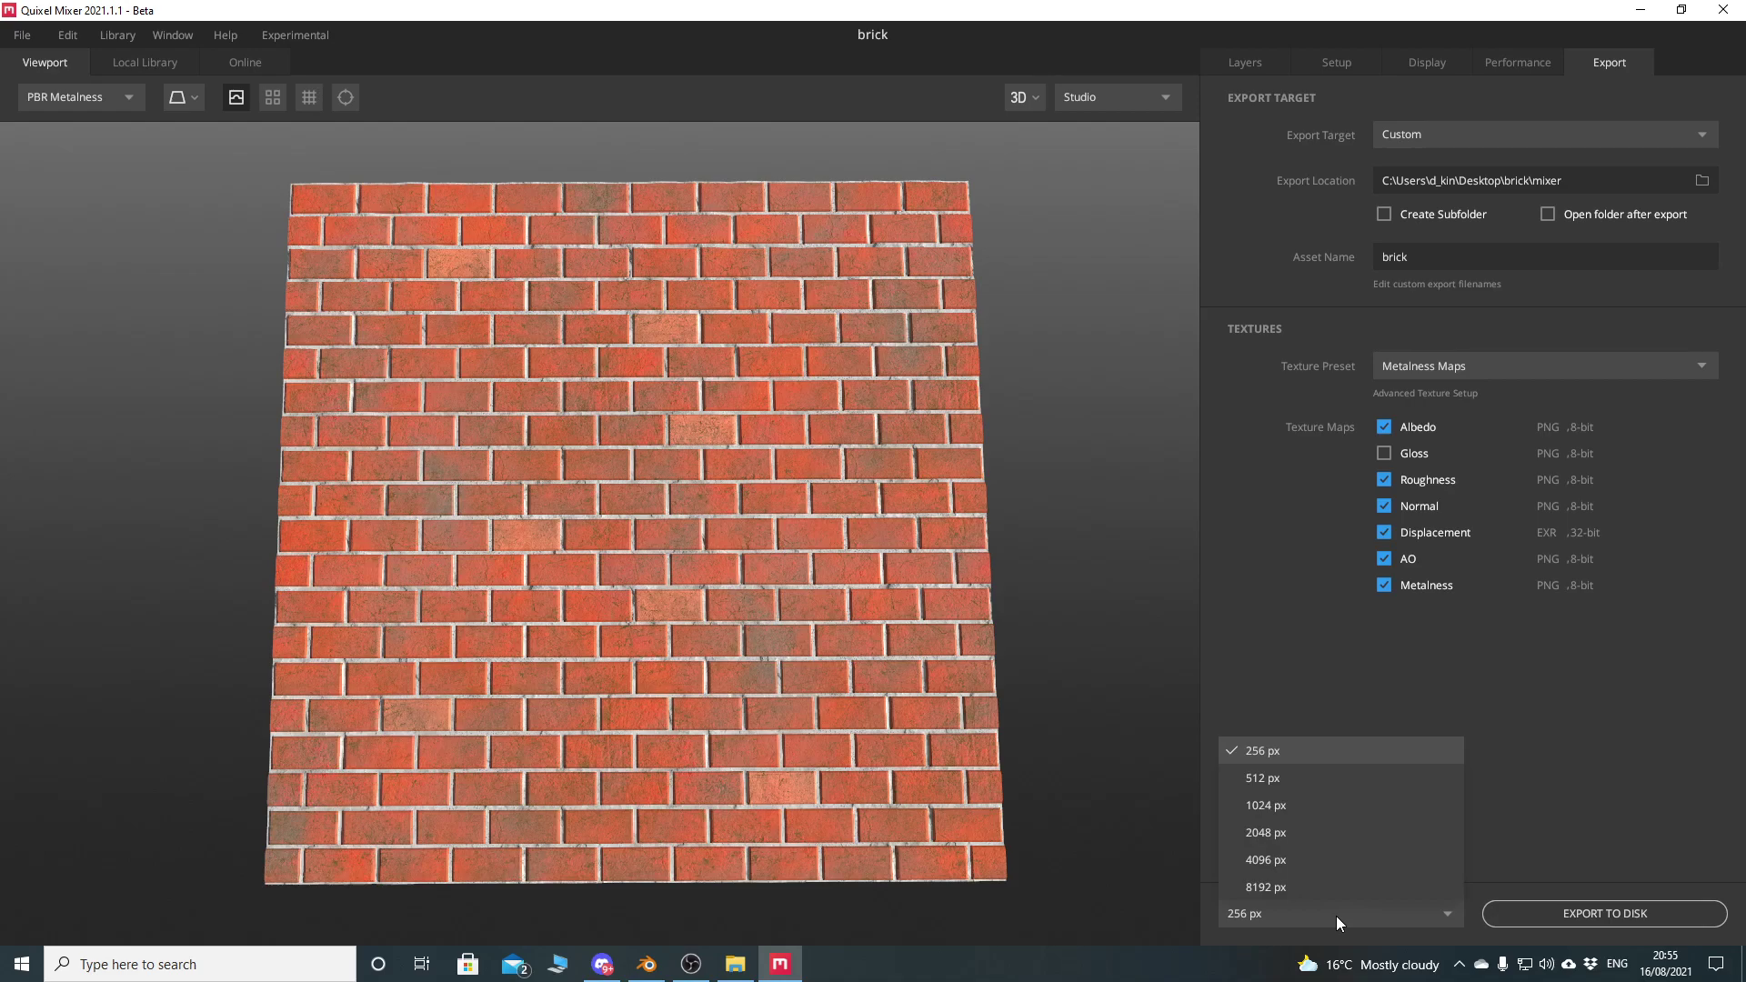
pyautogui.click(1292, 835)
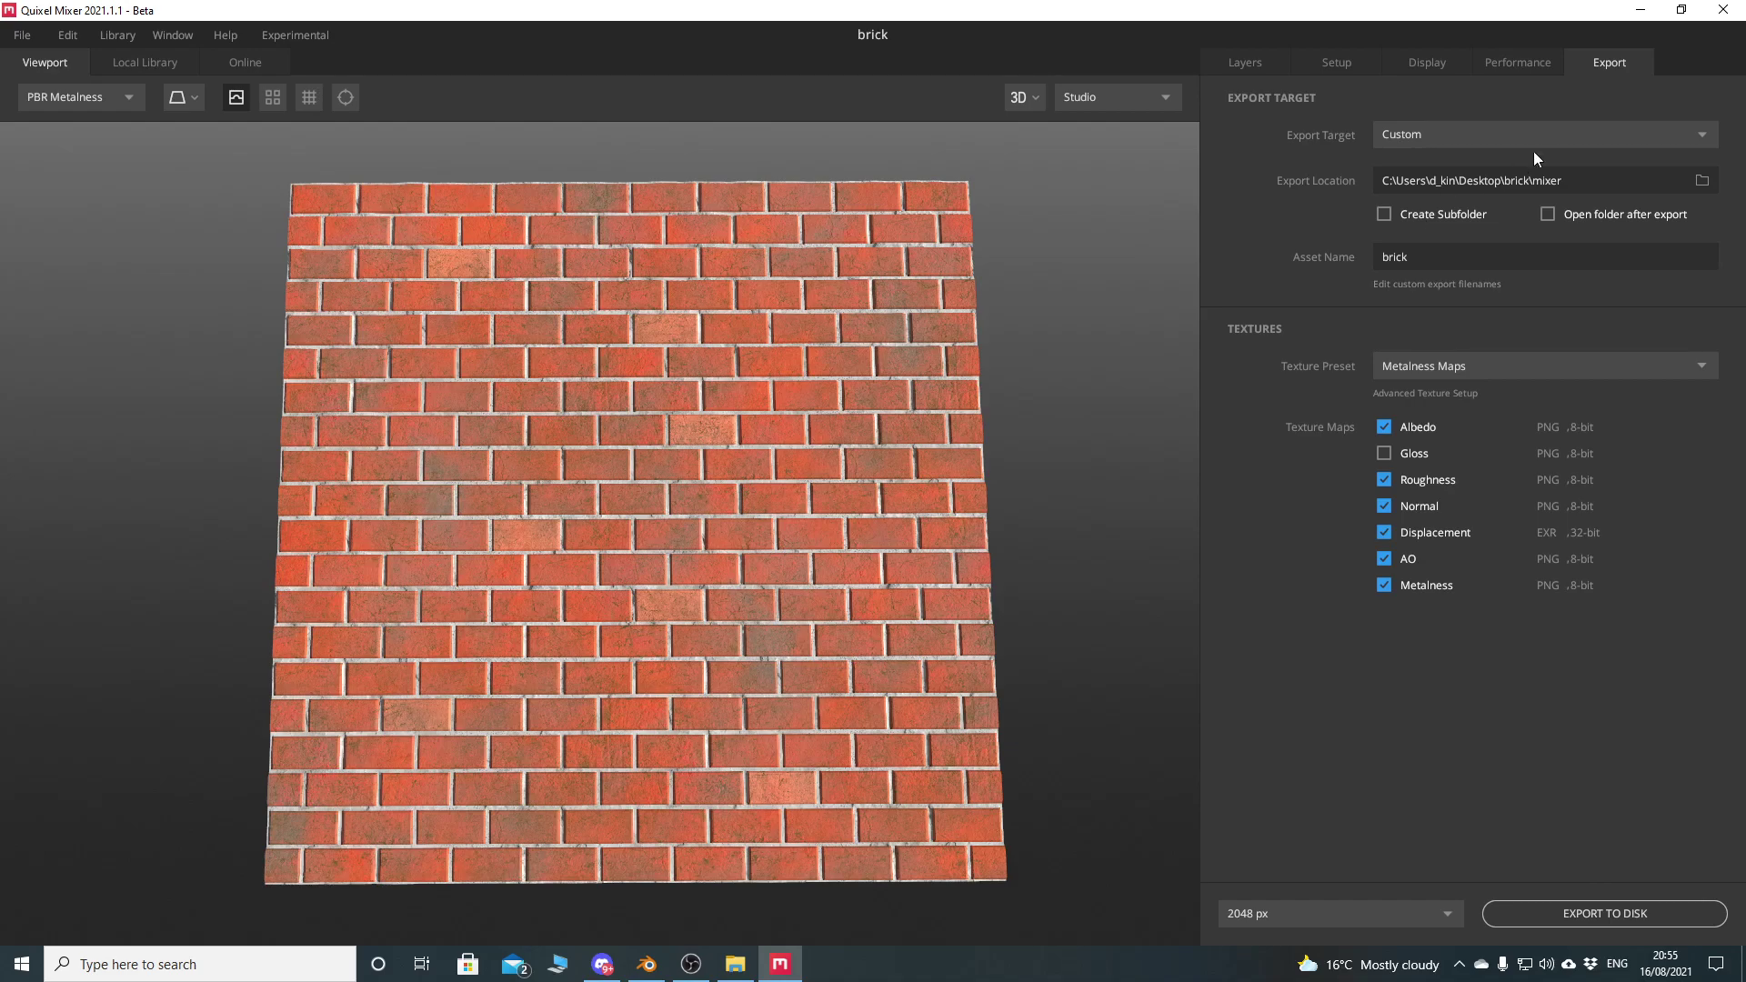
pyautogui.click(1623, 915)
# Inspect the exported textures in the brick\mixer folder in File Explorer and return to Quixel Mixer
pyautogui.click(1641, 10)
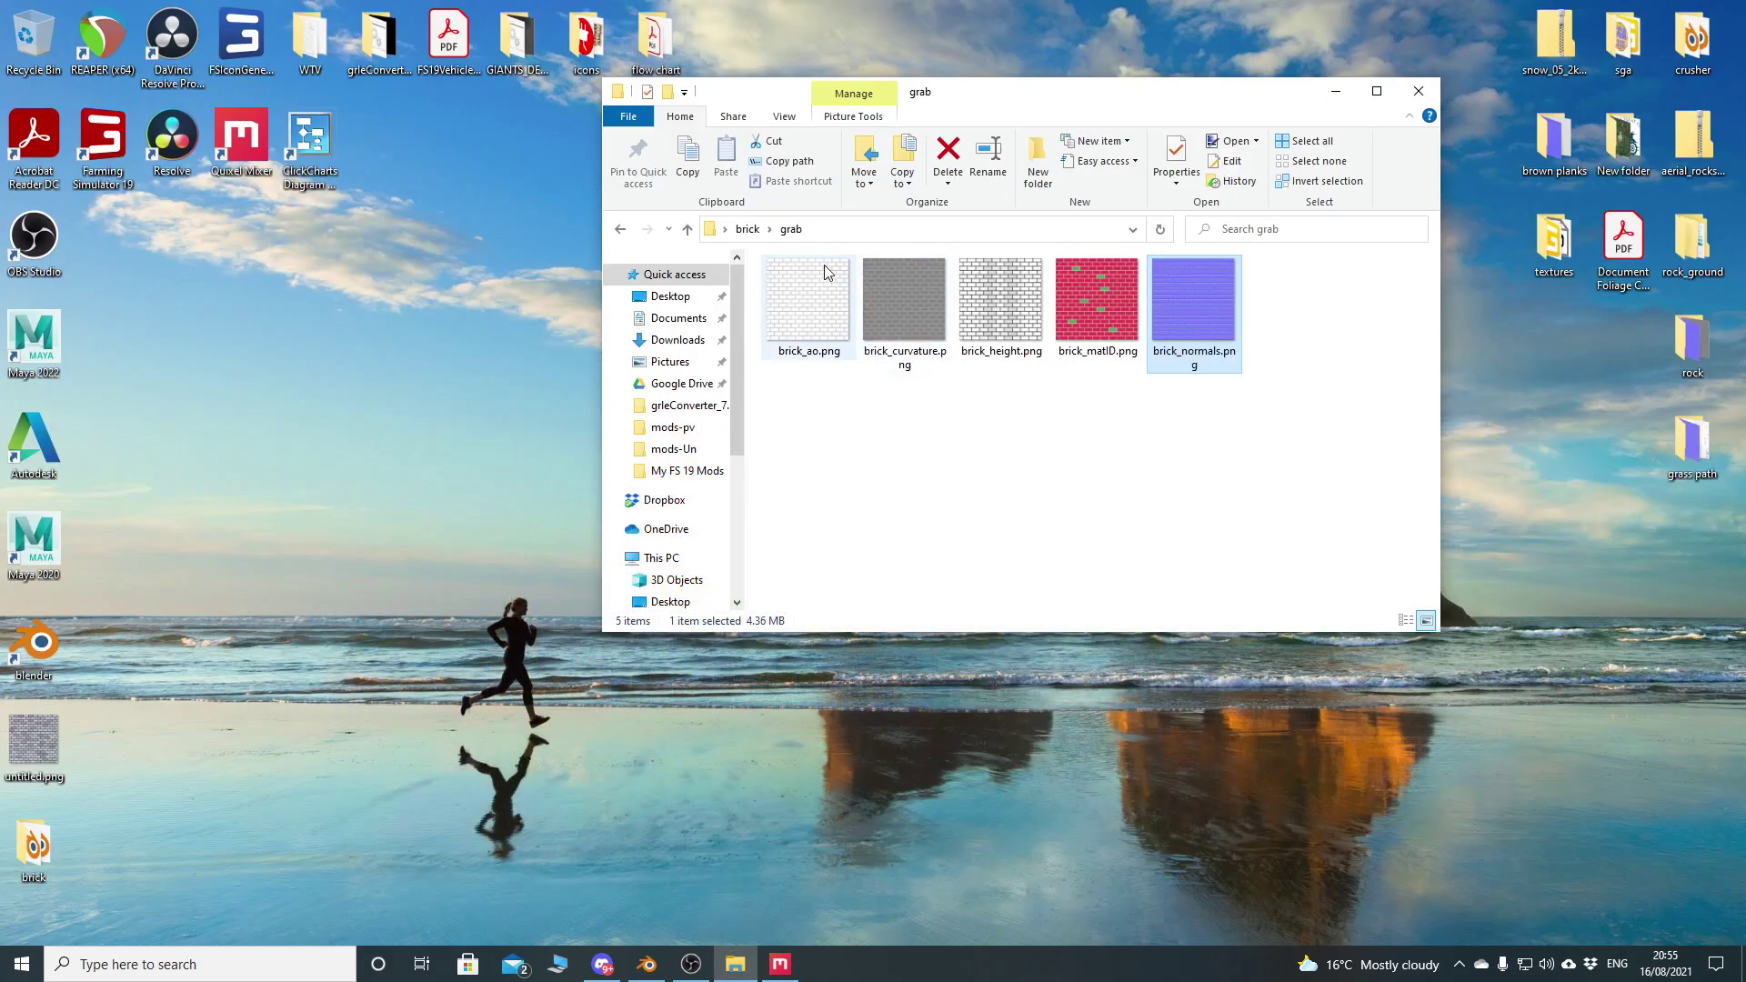
pyautogui.click(748, 228)
pyautogui.doubleClick(904, 309)
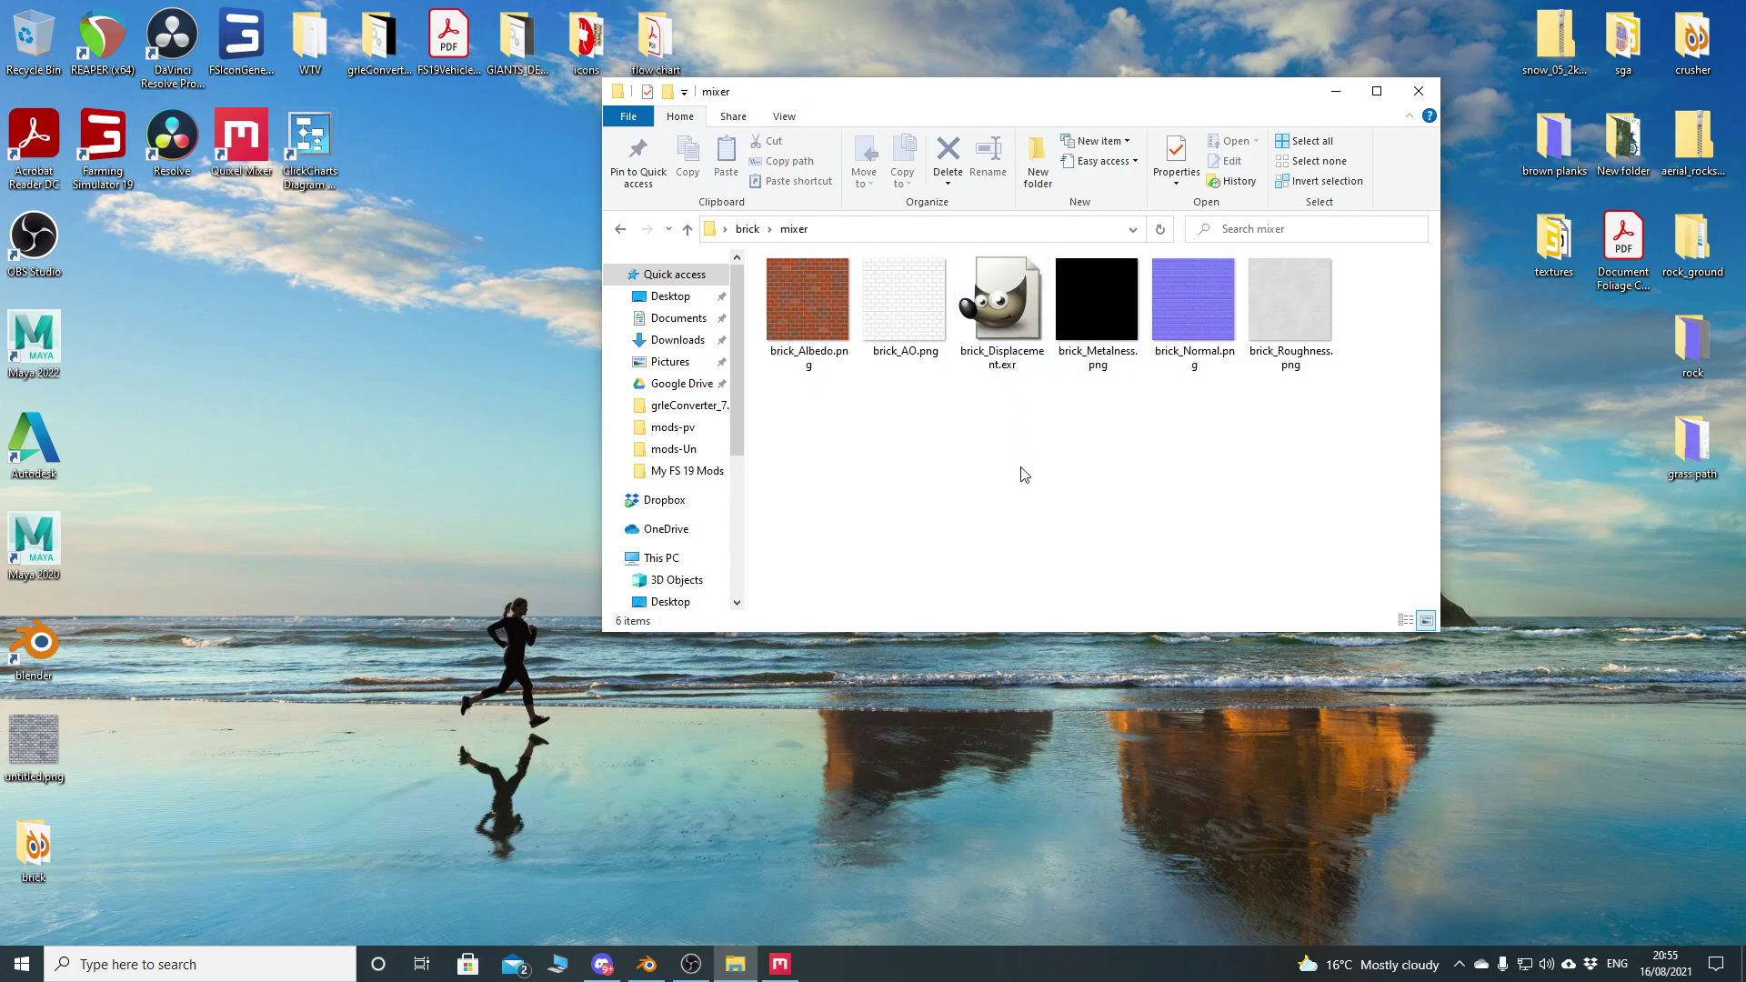
pyautogui.click(781, 964)
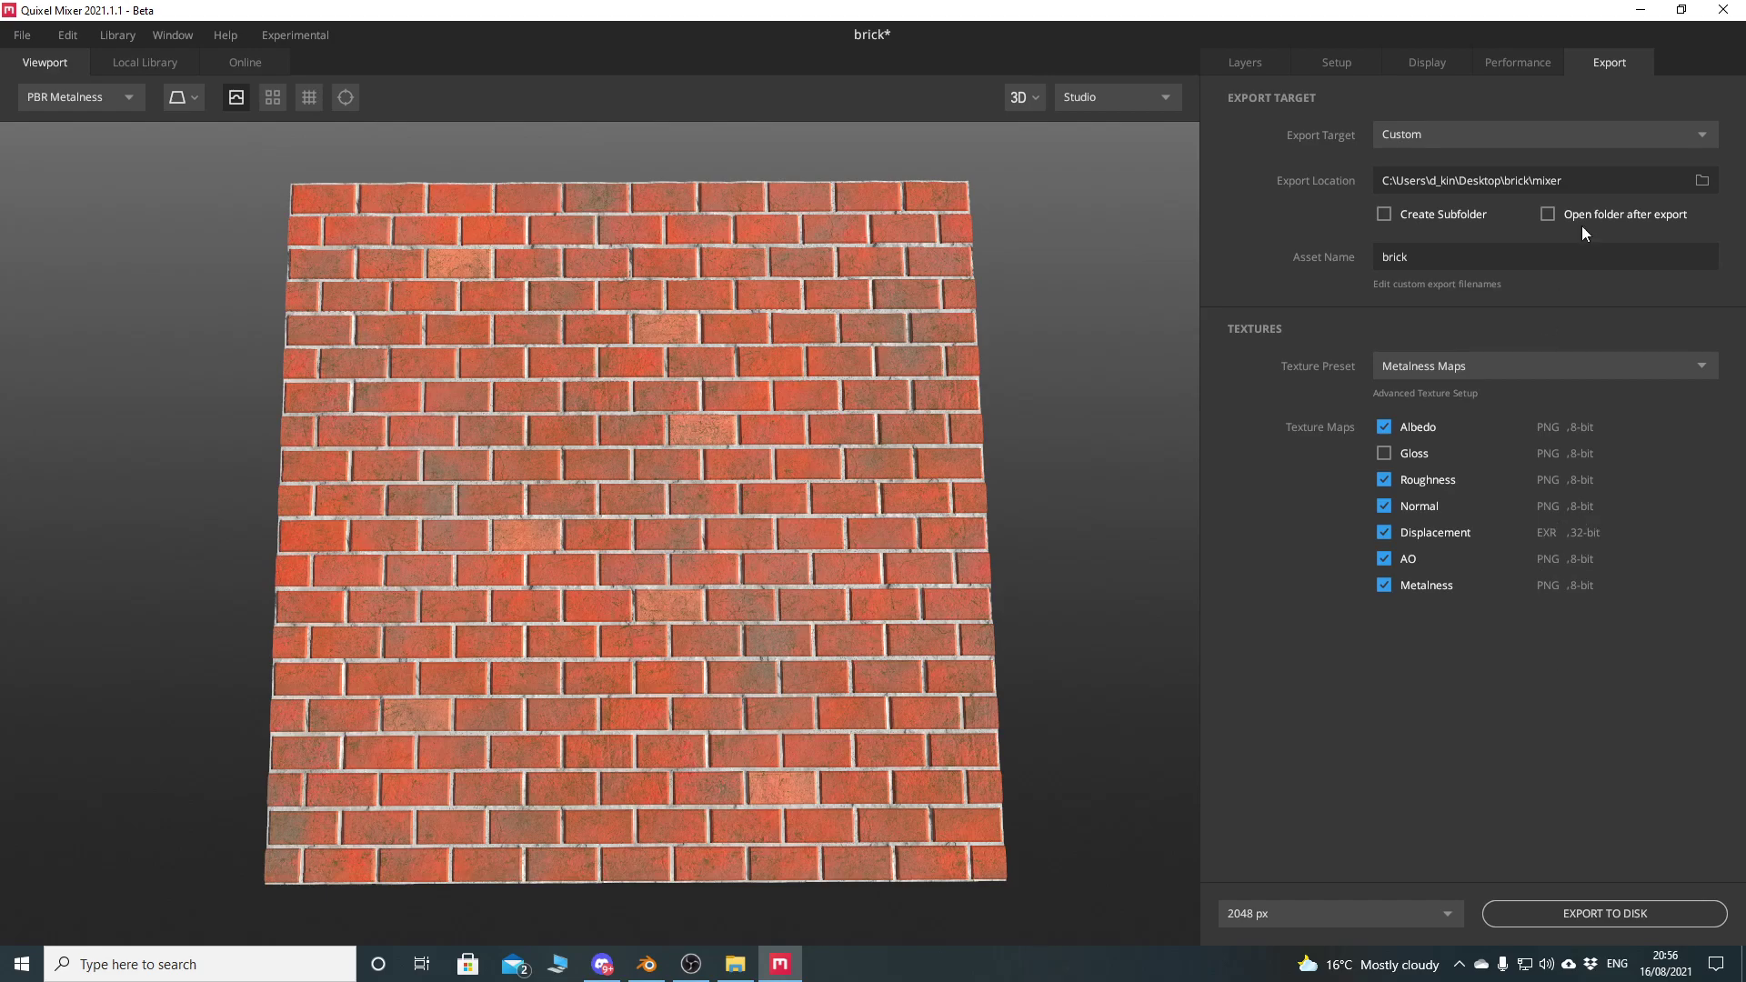
# Open brick_Displacement.exr in GIMP and export it as brick_Displacement.png to the same mixer folder
pyautogui.click(1645, 11)
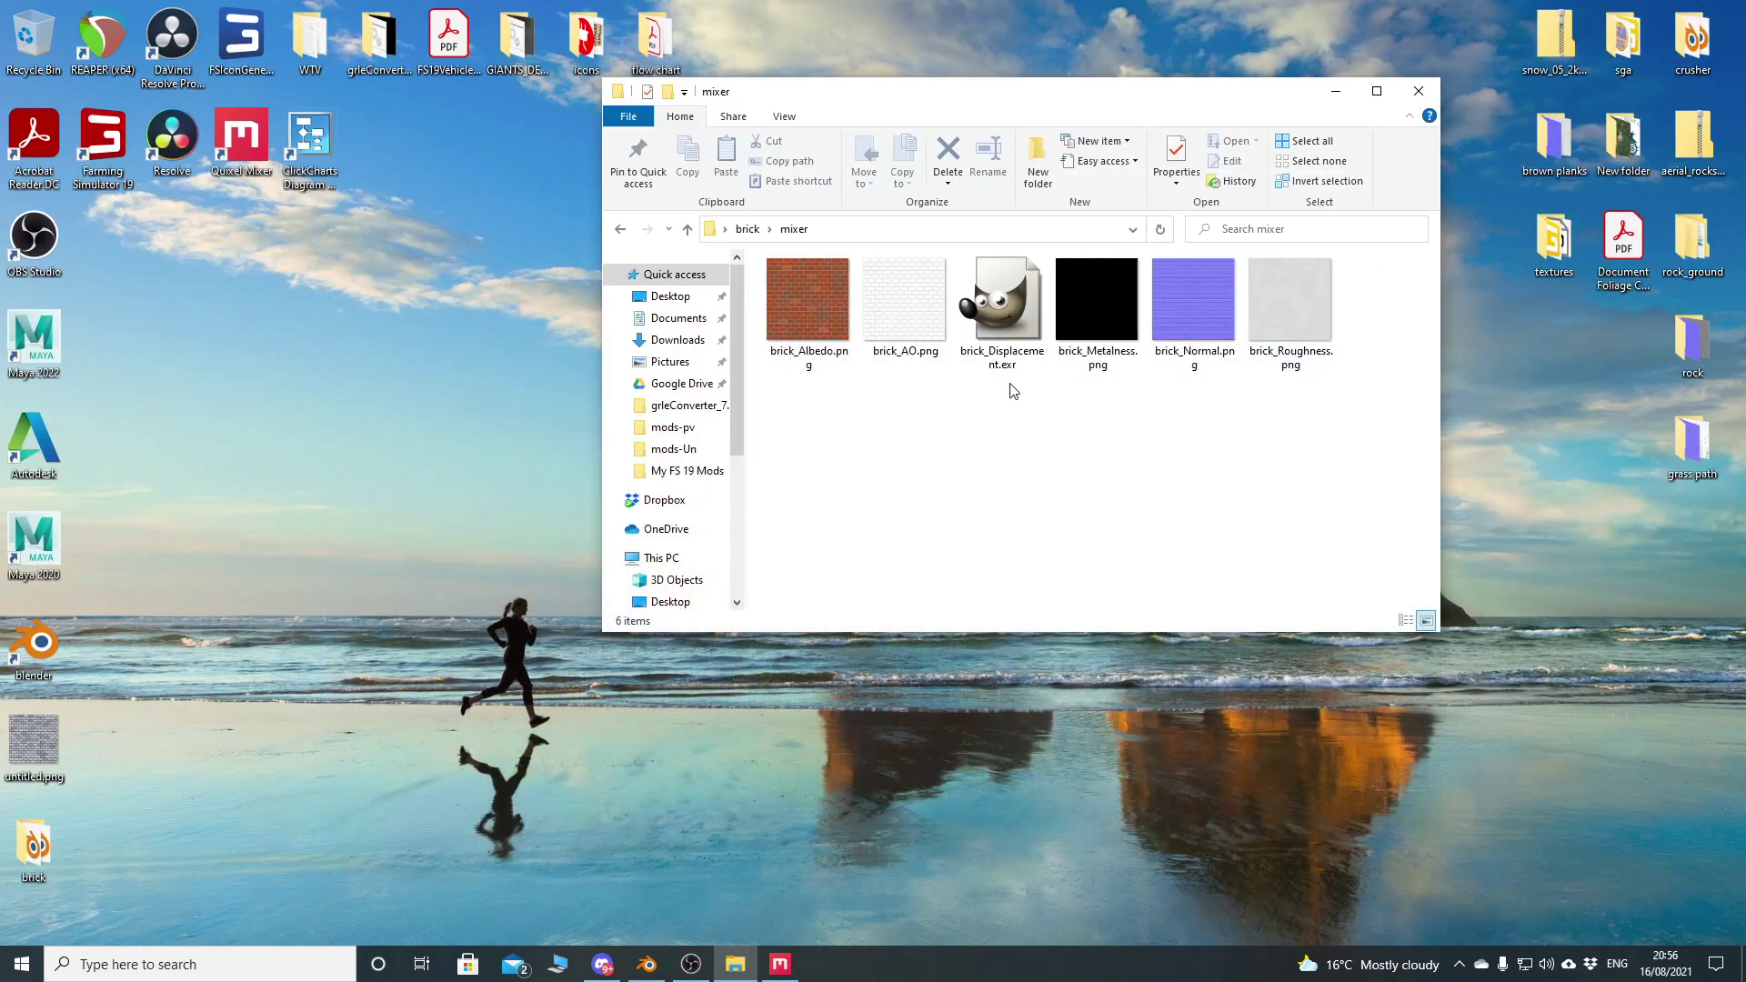
pyautogui.click(1006, 319)
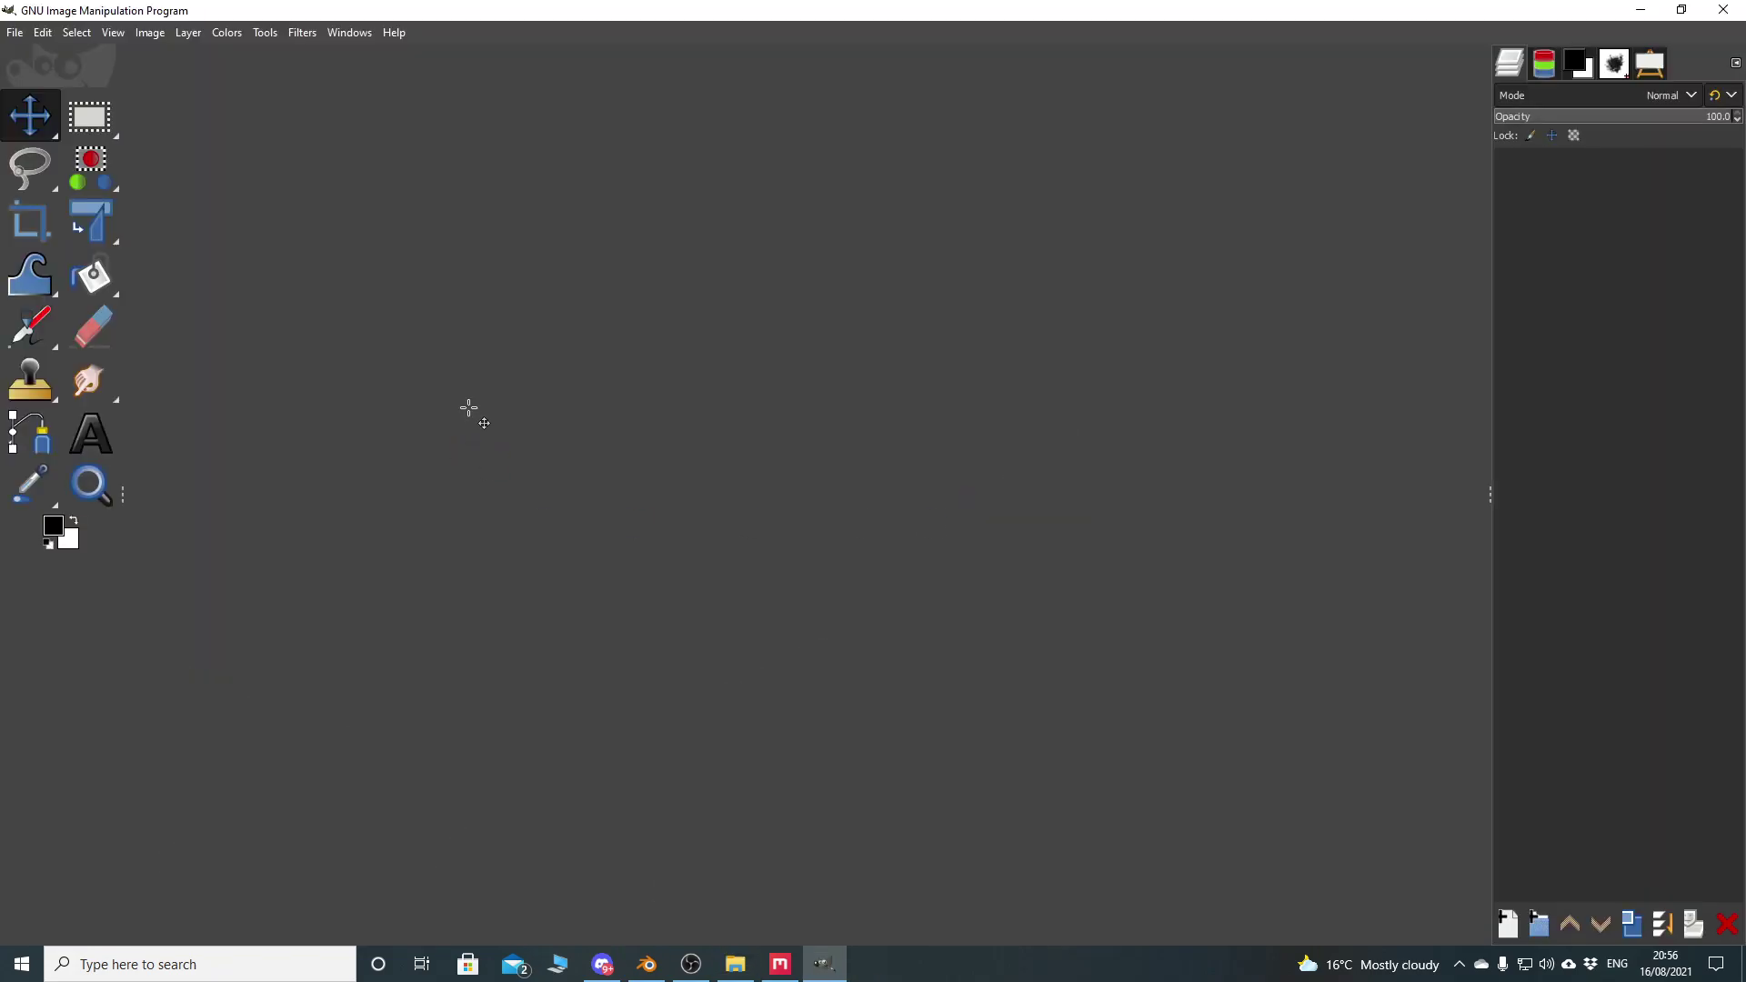
pyautogui.click(14, 32)
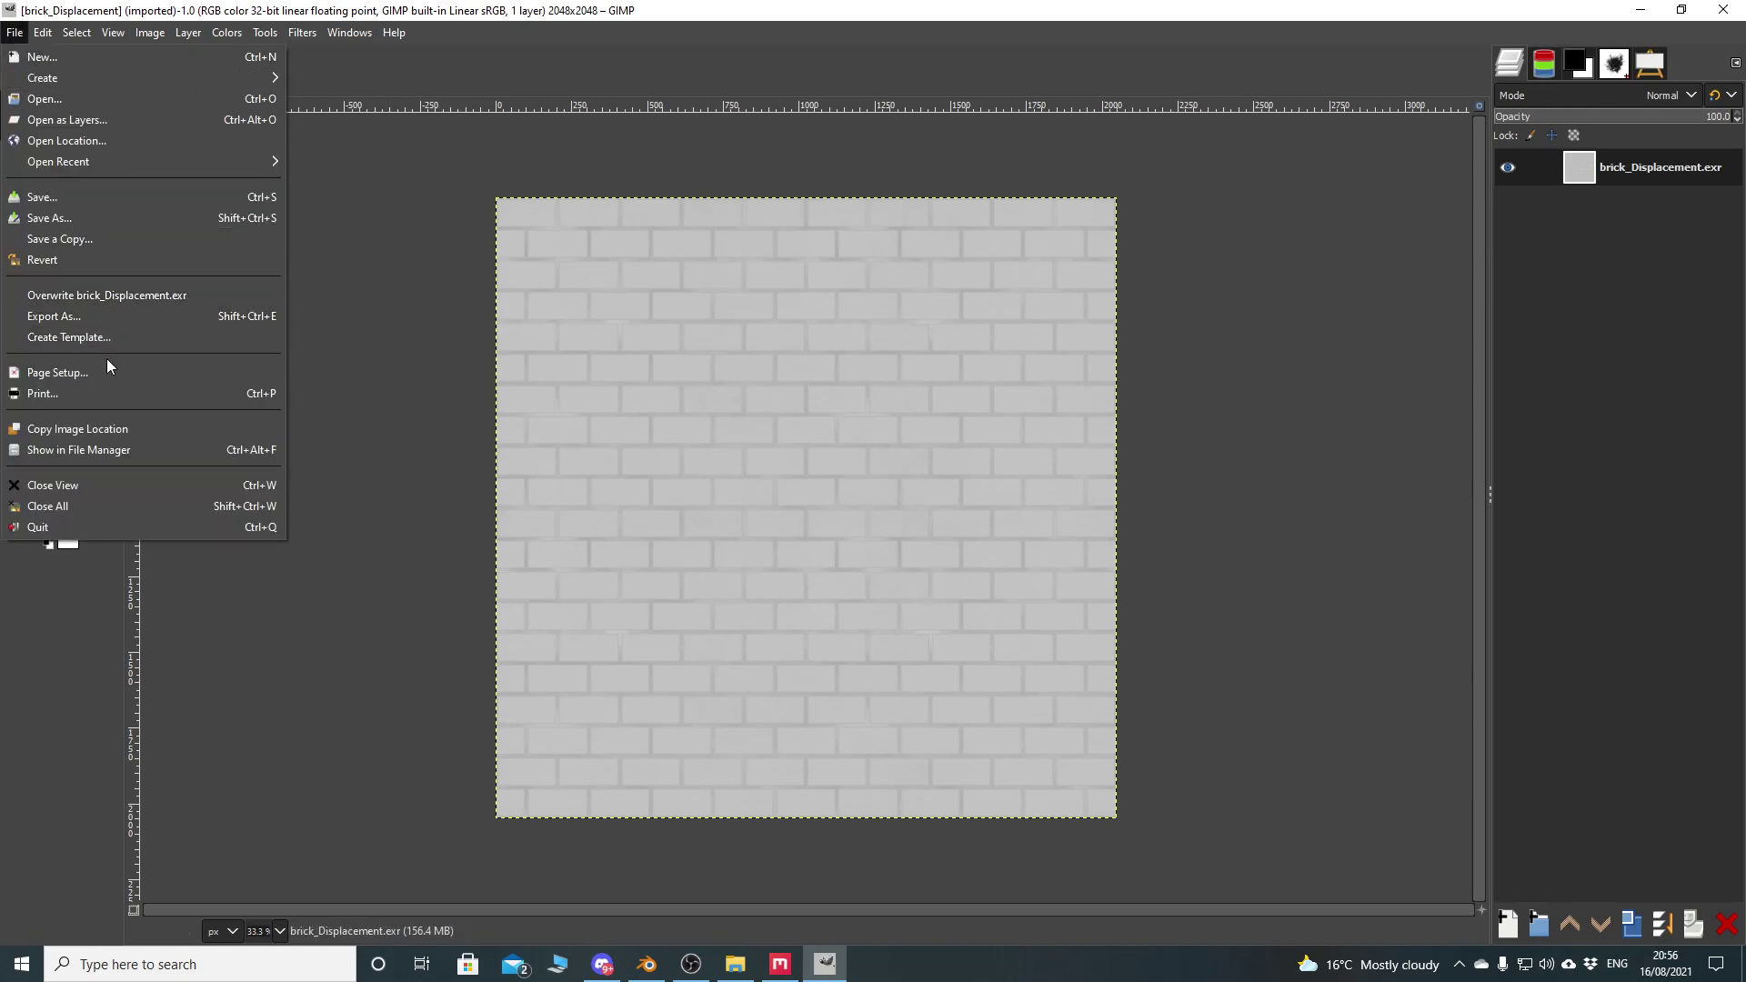
pyautogui.click(95, 318)
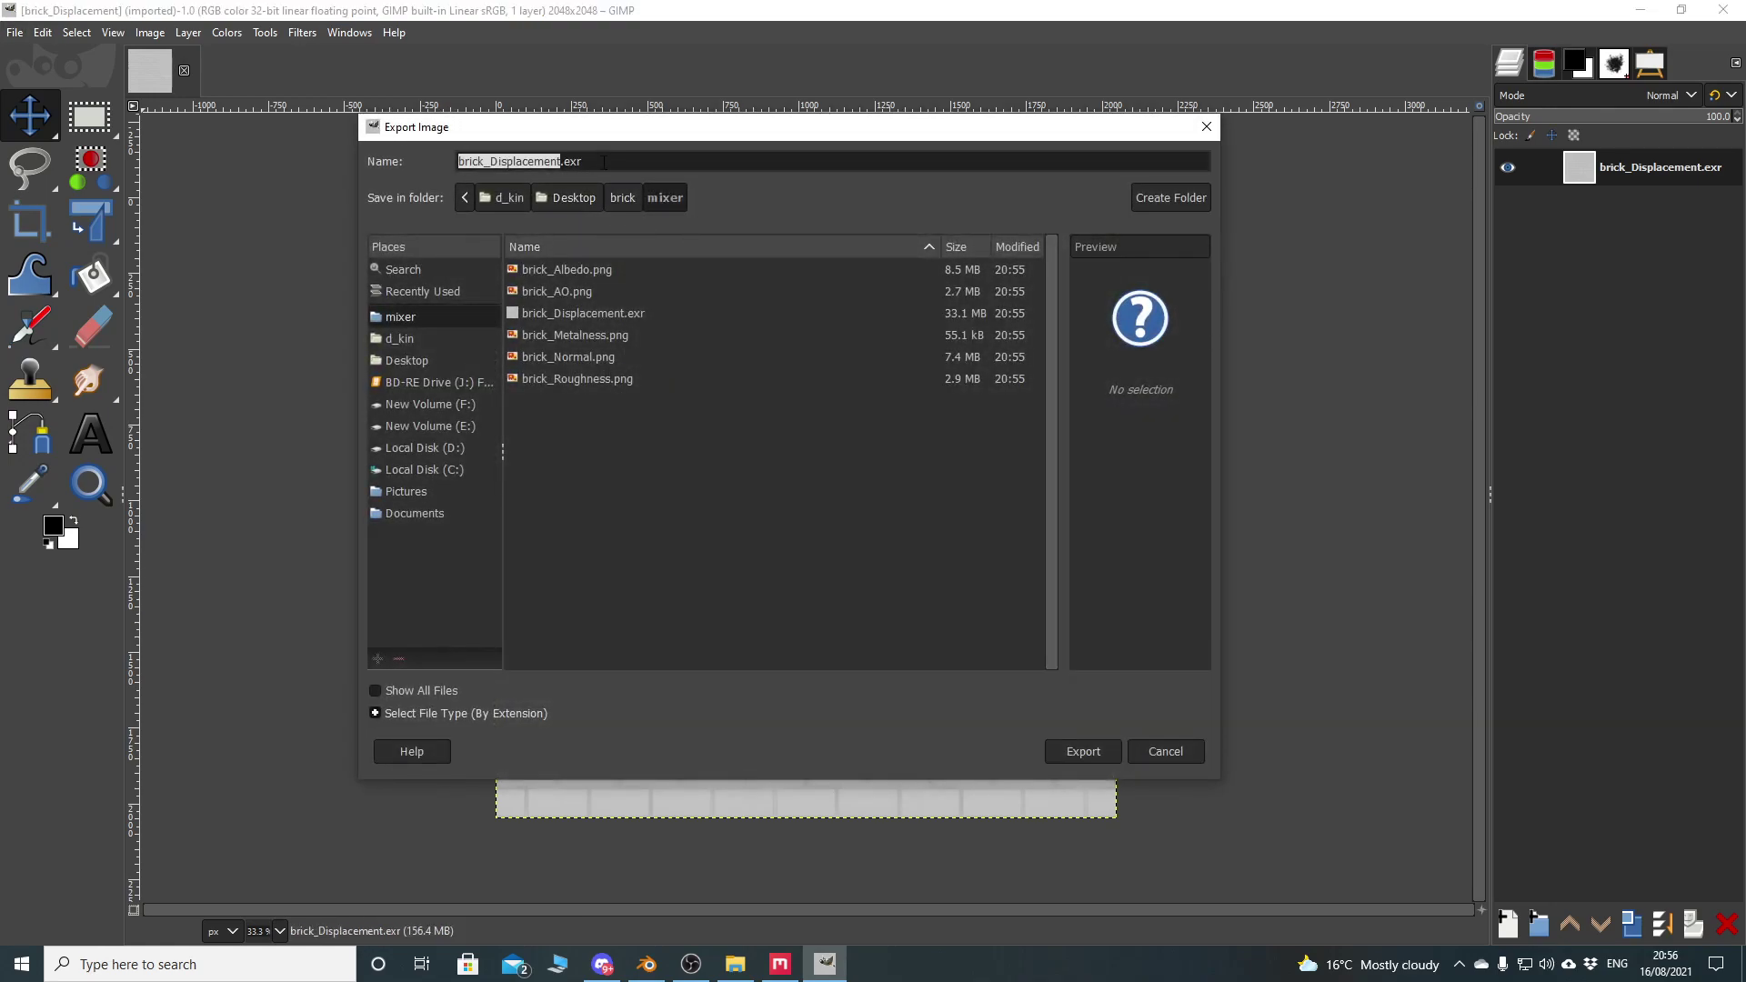
pyautogui.click(614, 167)
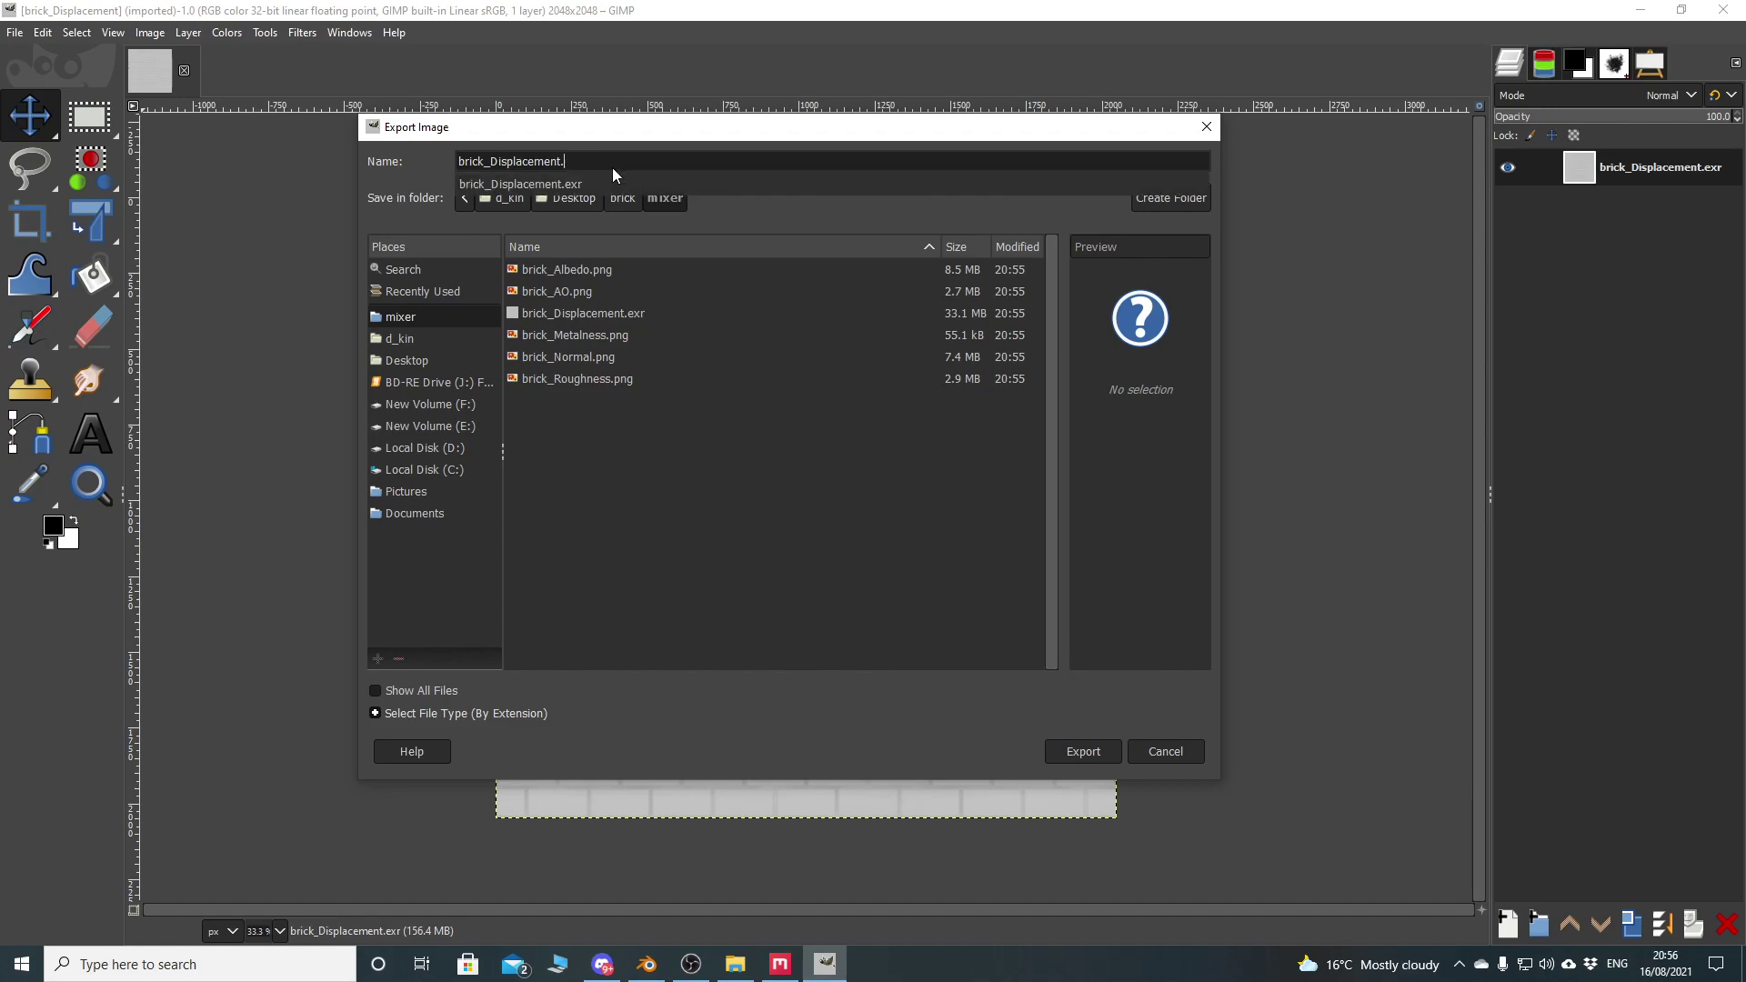
pyautogui.write('p')
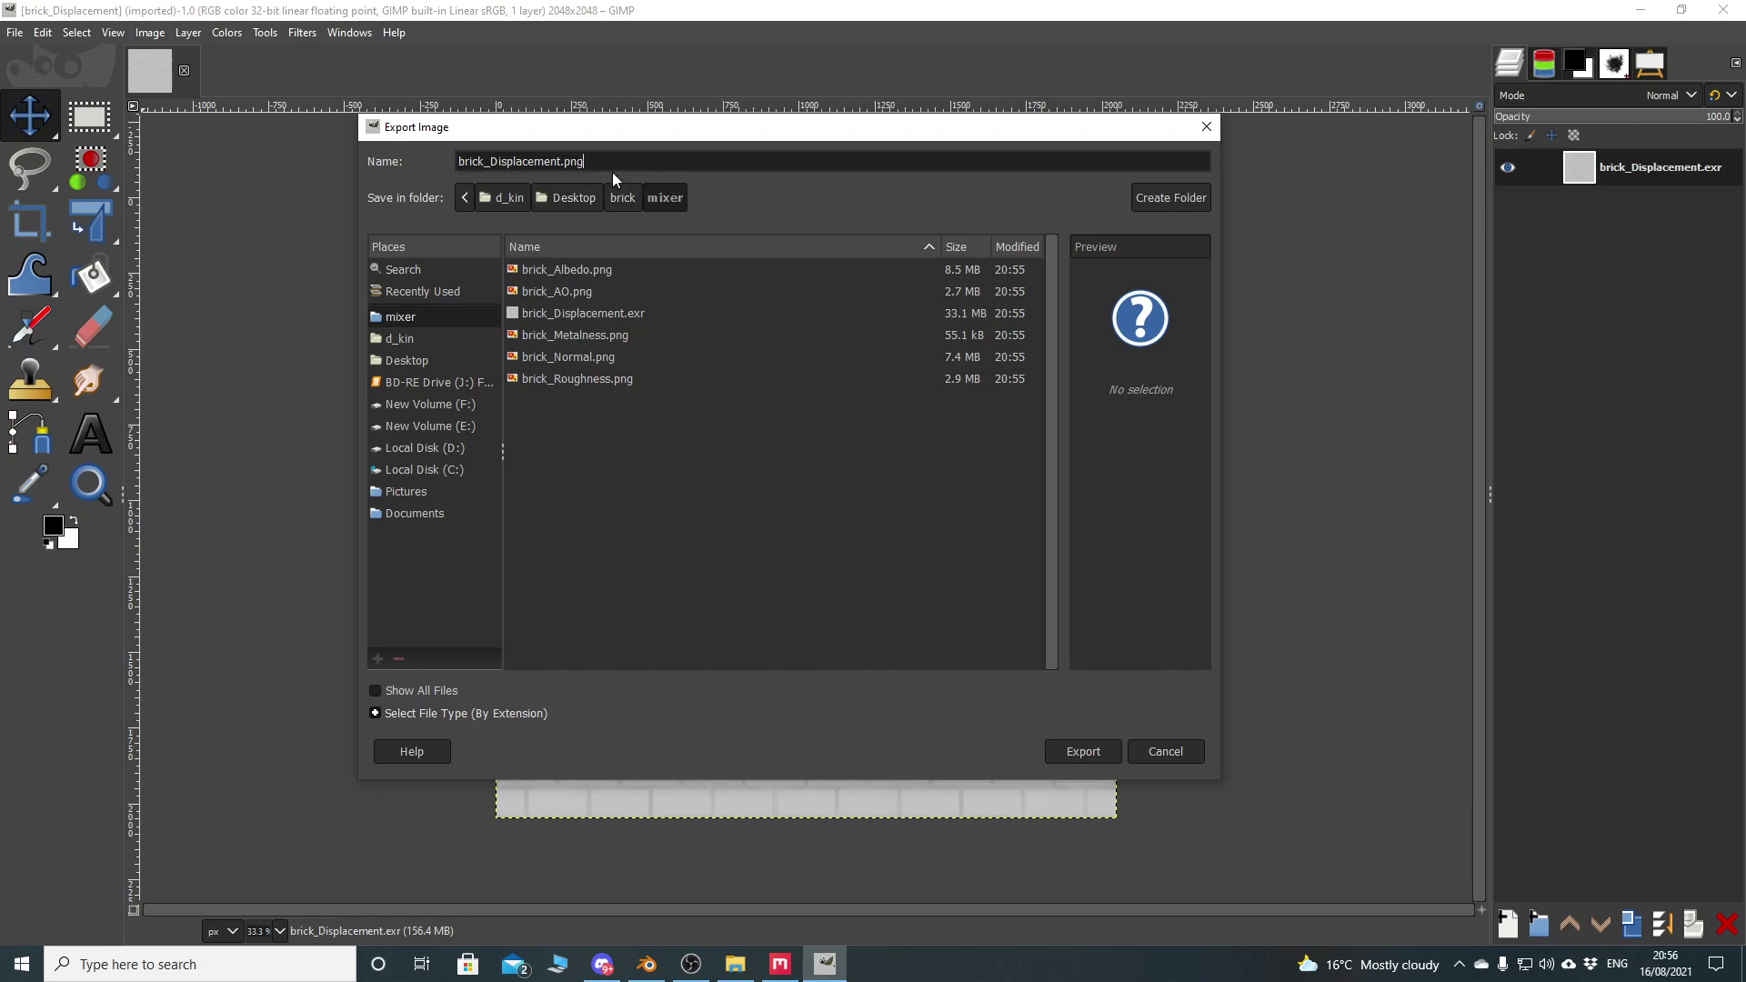
pyautogui.write('ng')
pyautogui.press('Return')
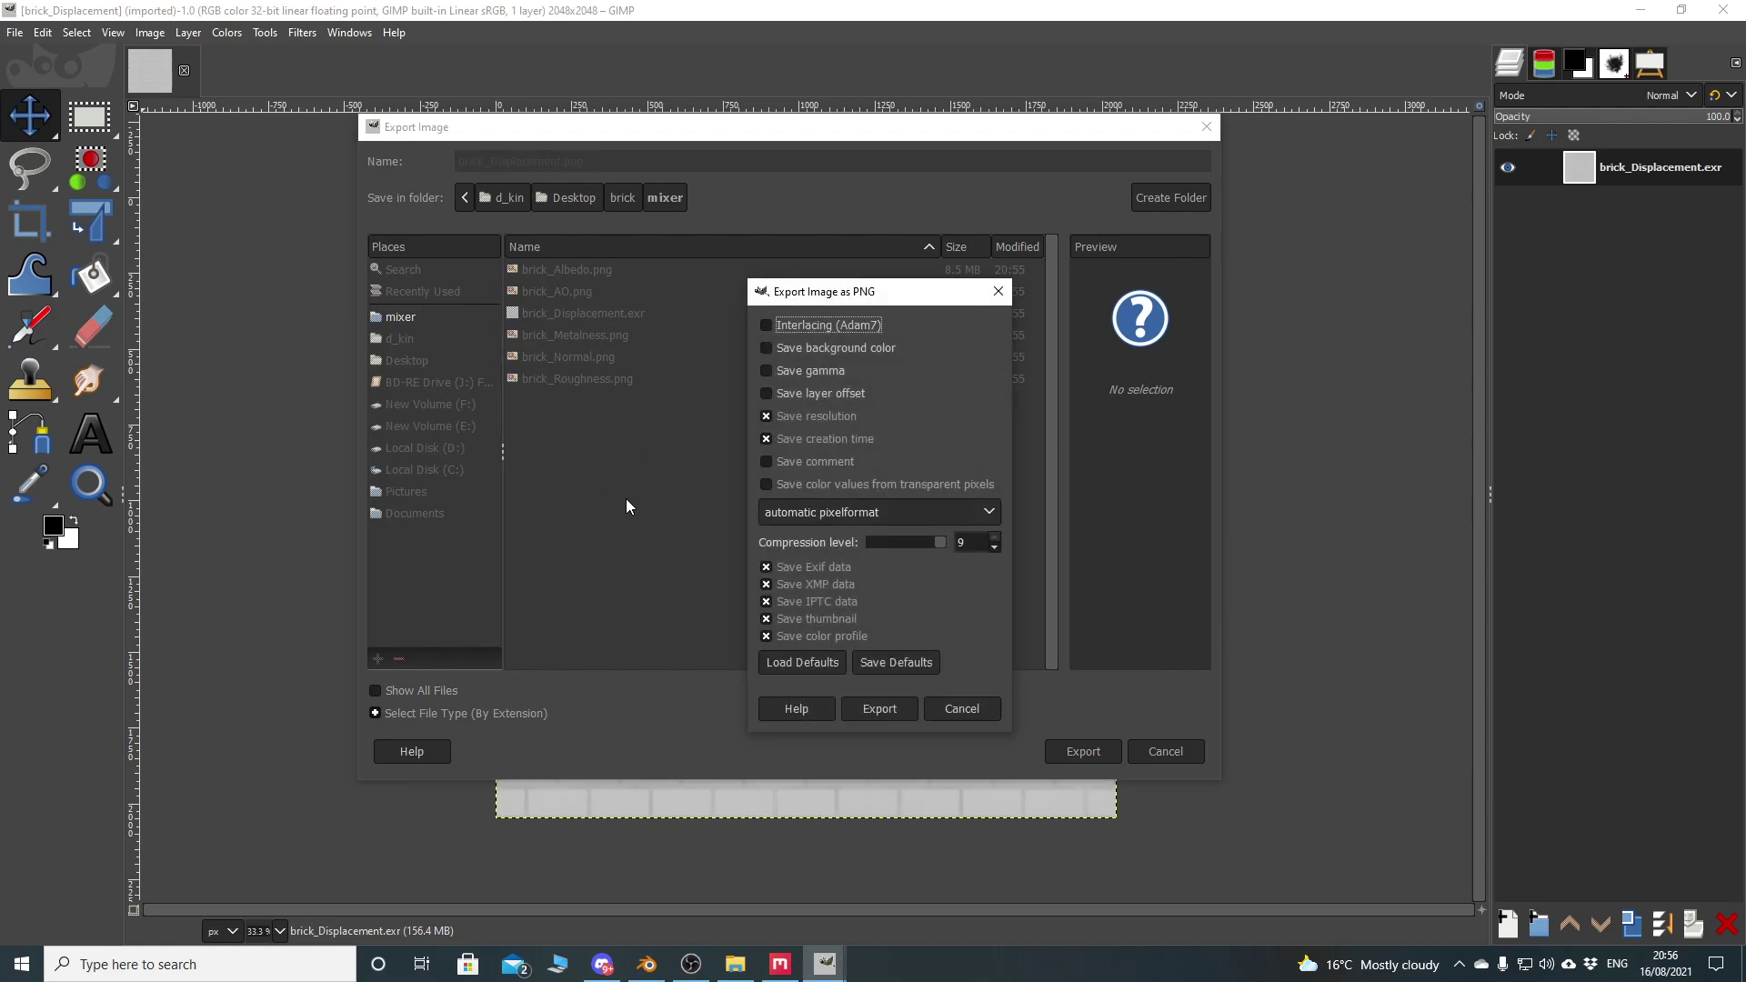
pyautogui.click(879, 708)
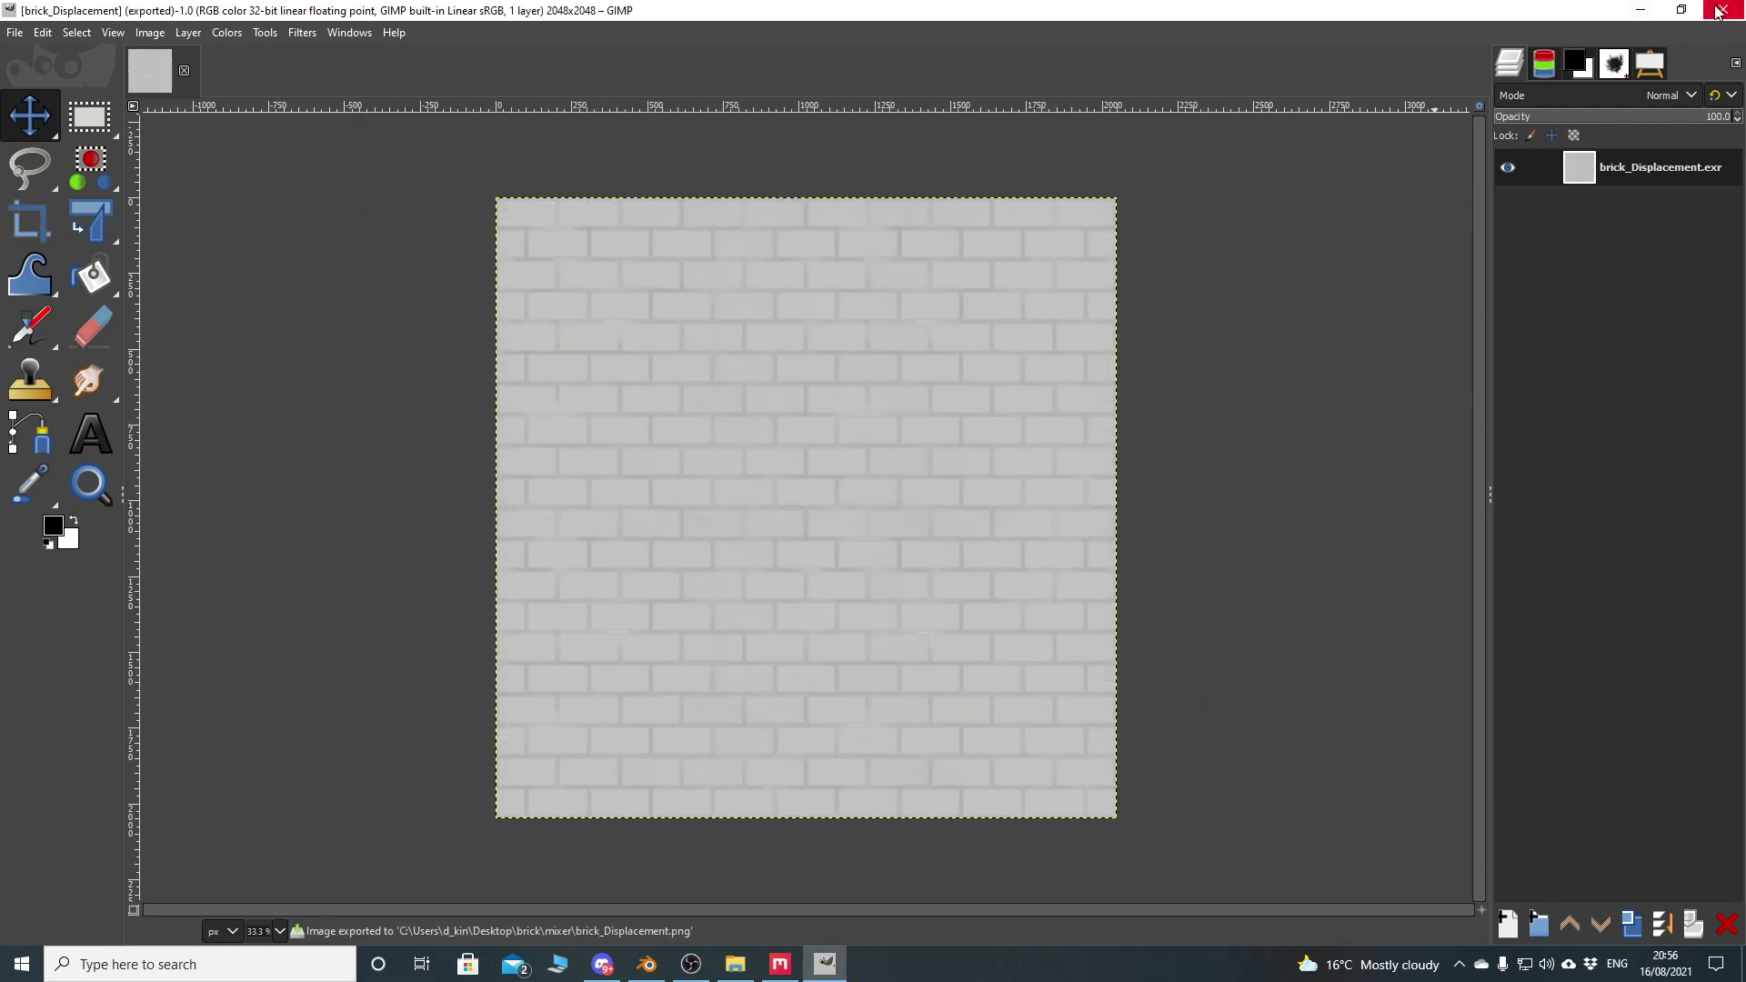
pyautogui.click(1724, 10)
pyautogui.click(1120, 284)
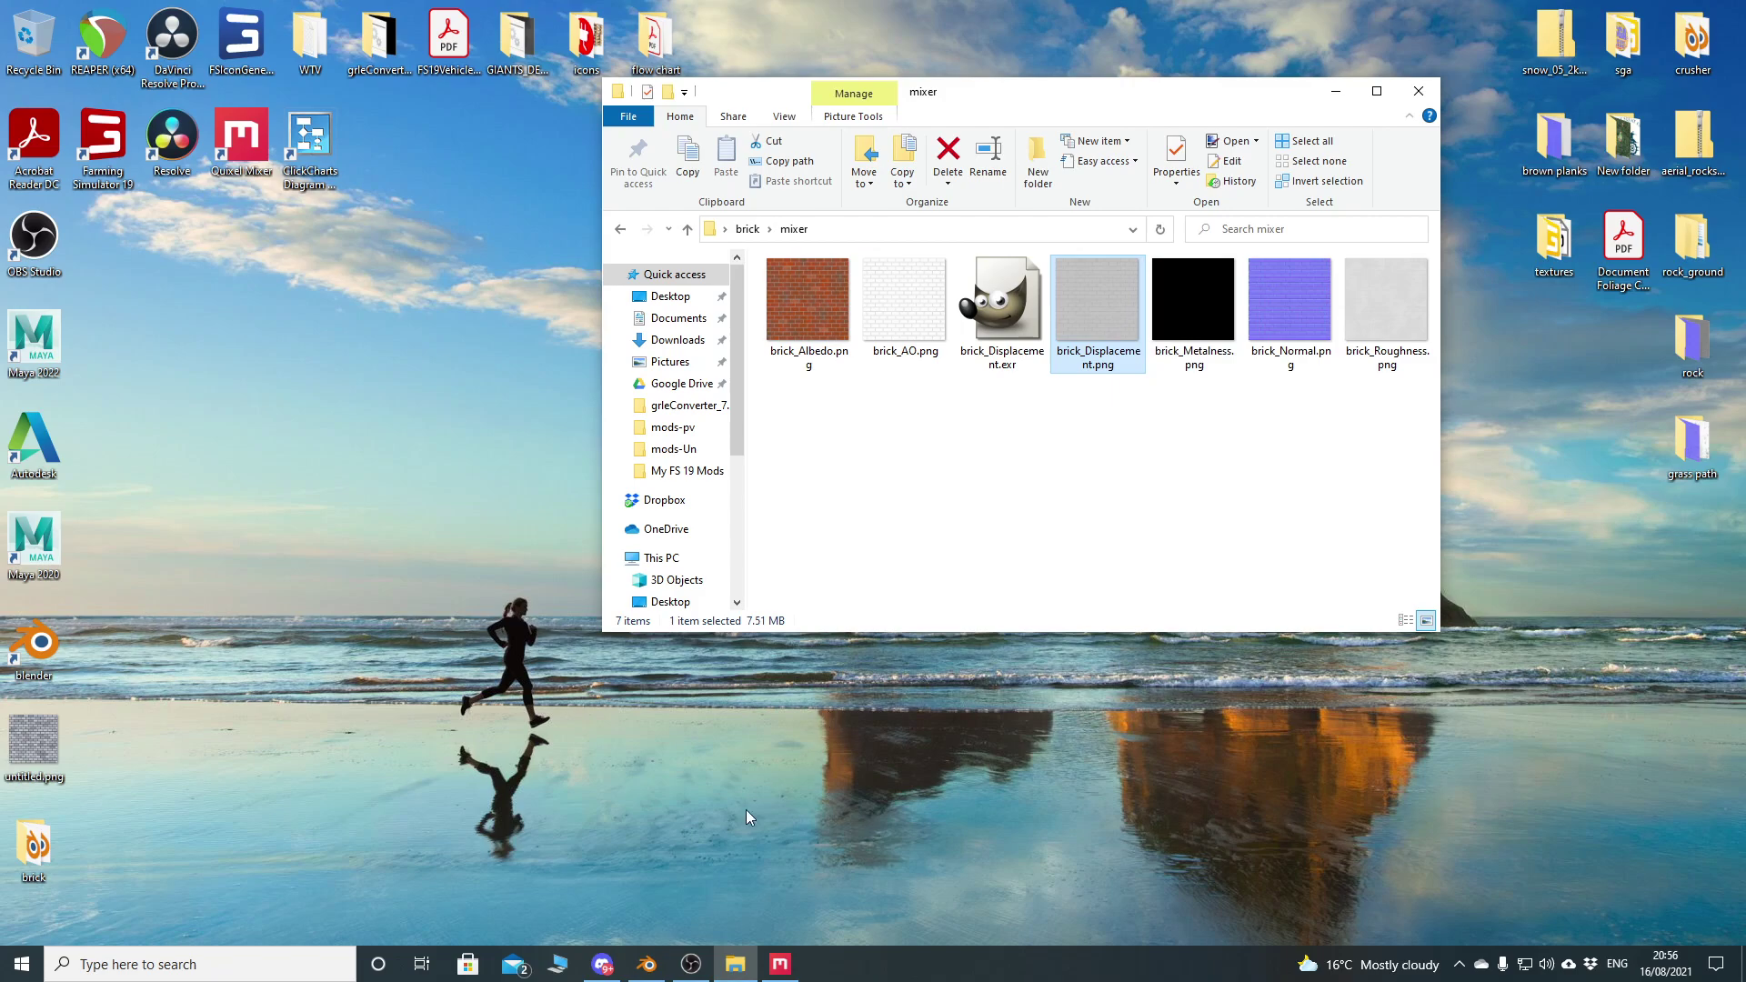
# Switch to Blender, save brick2.blend and start a new General file
pyautogui.click(650, 965)
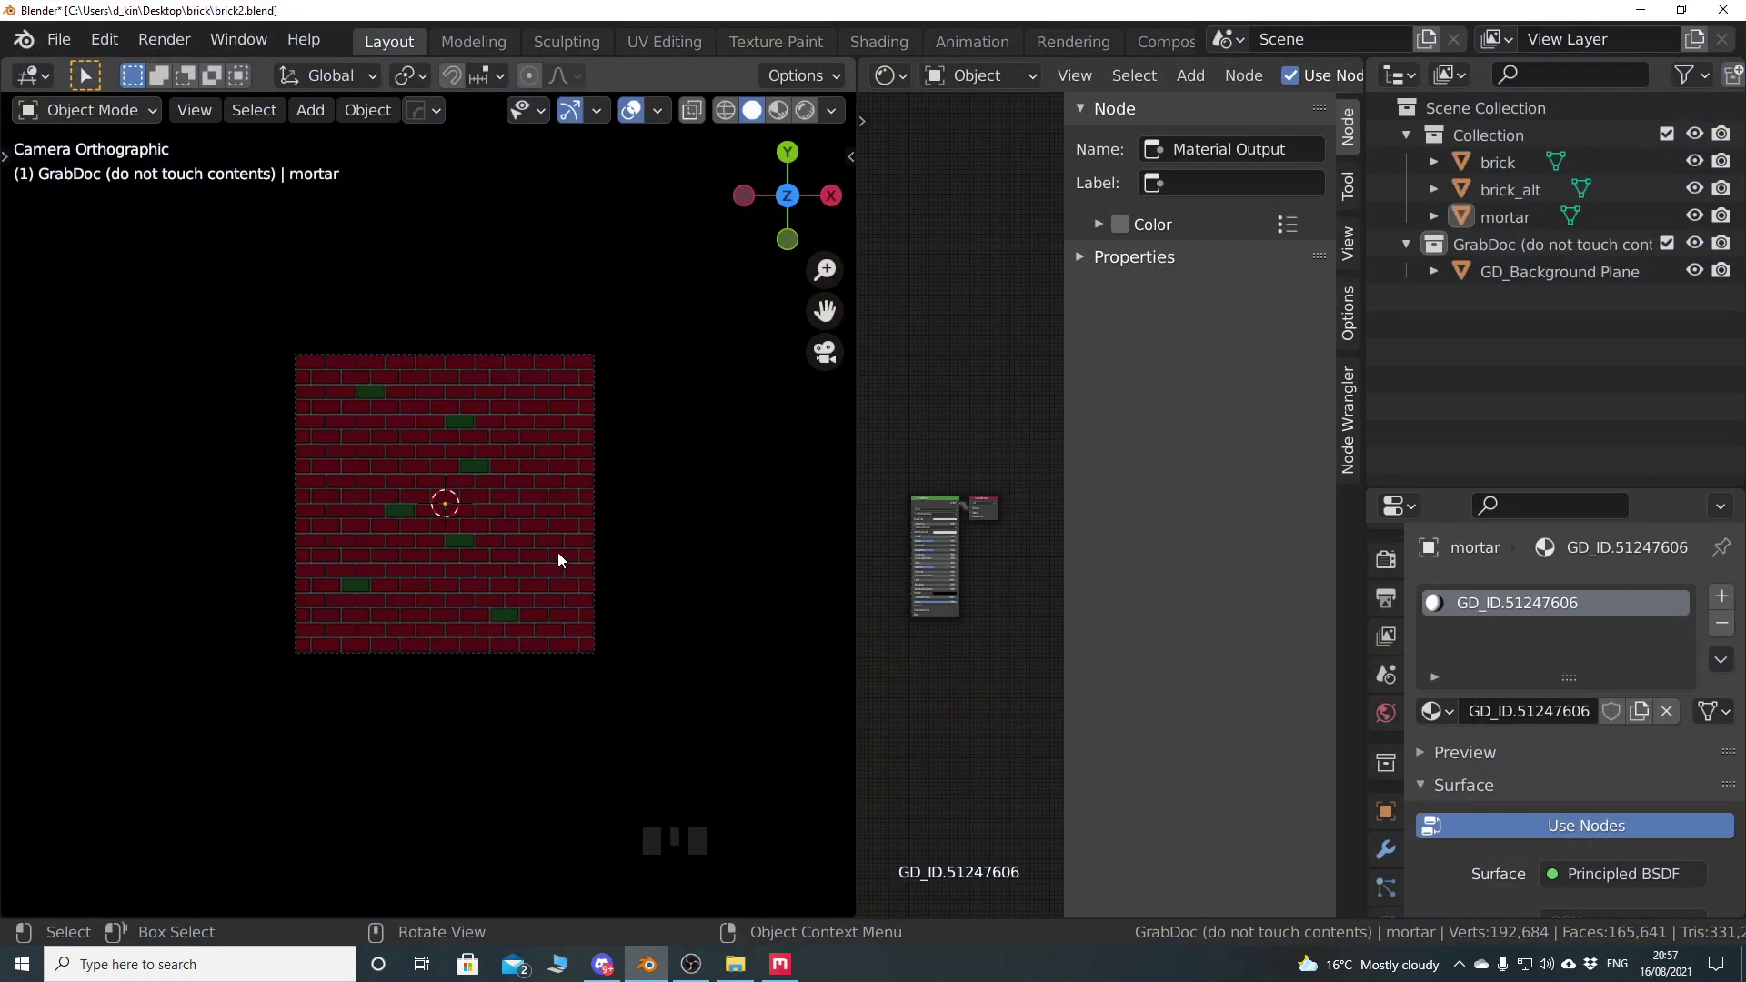
pyautogui.hotkey('ctrl', 's')
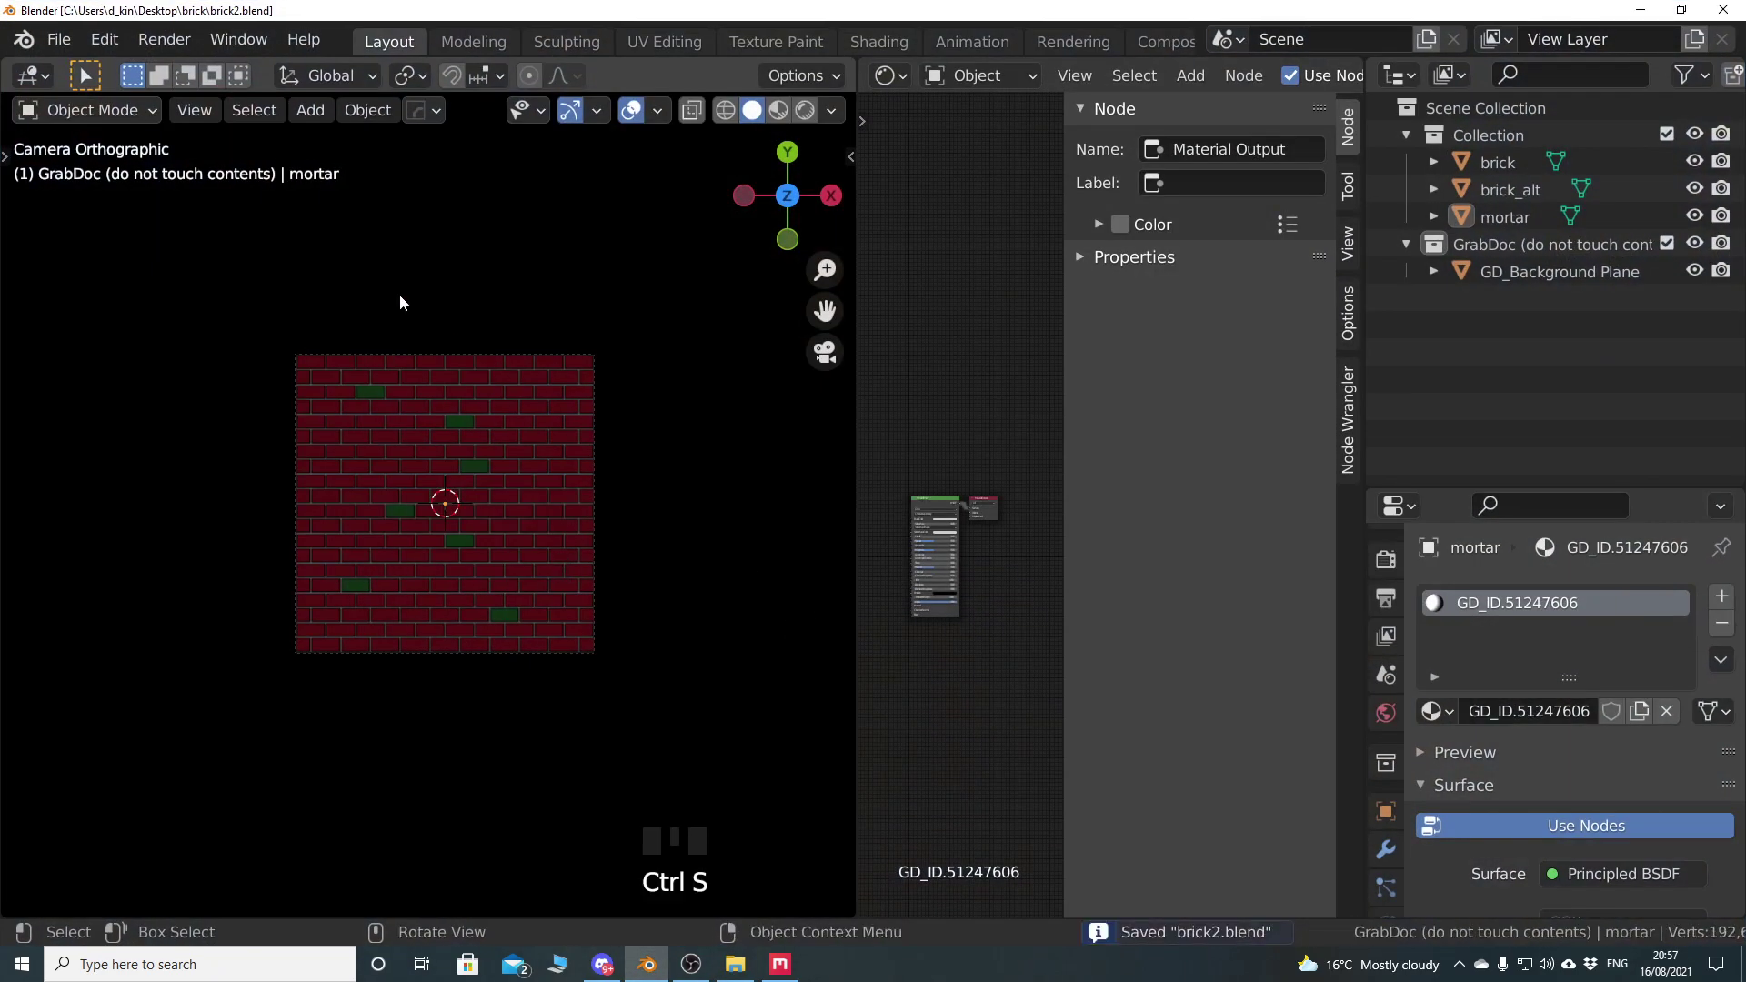
pyautogui.click(60, 39)
pyautogui.moveTo(111, 72)
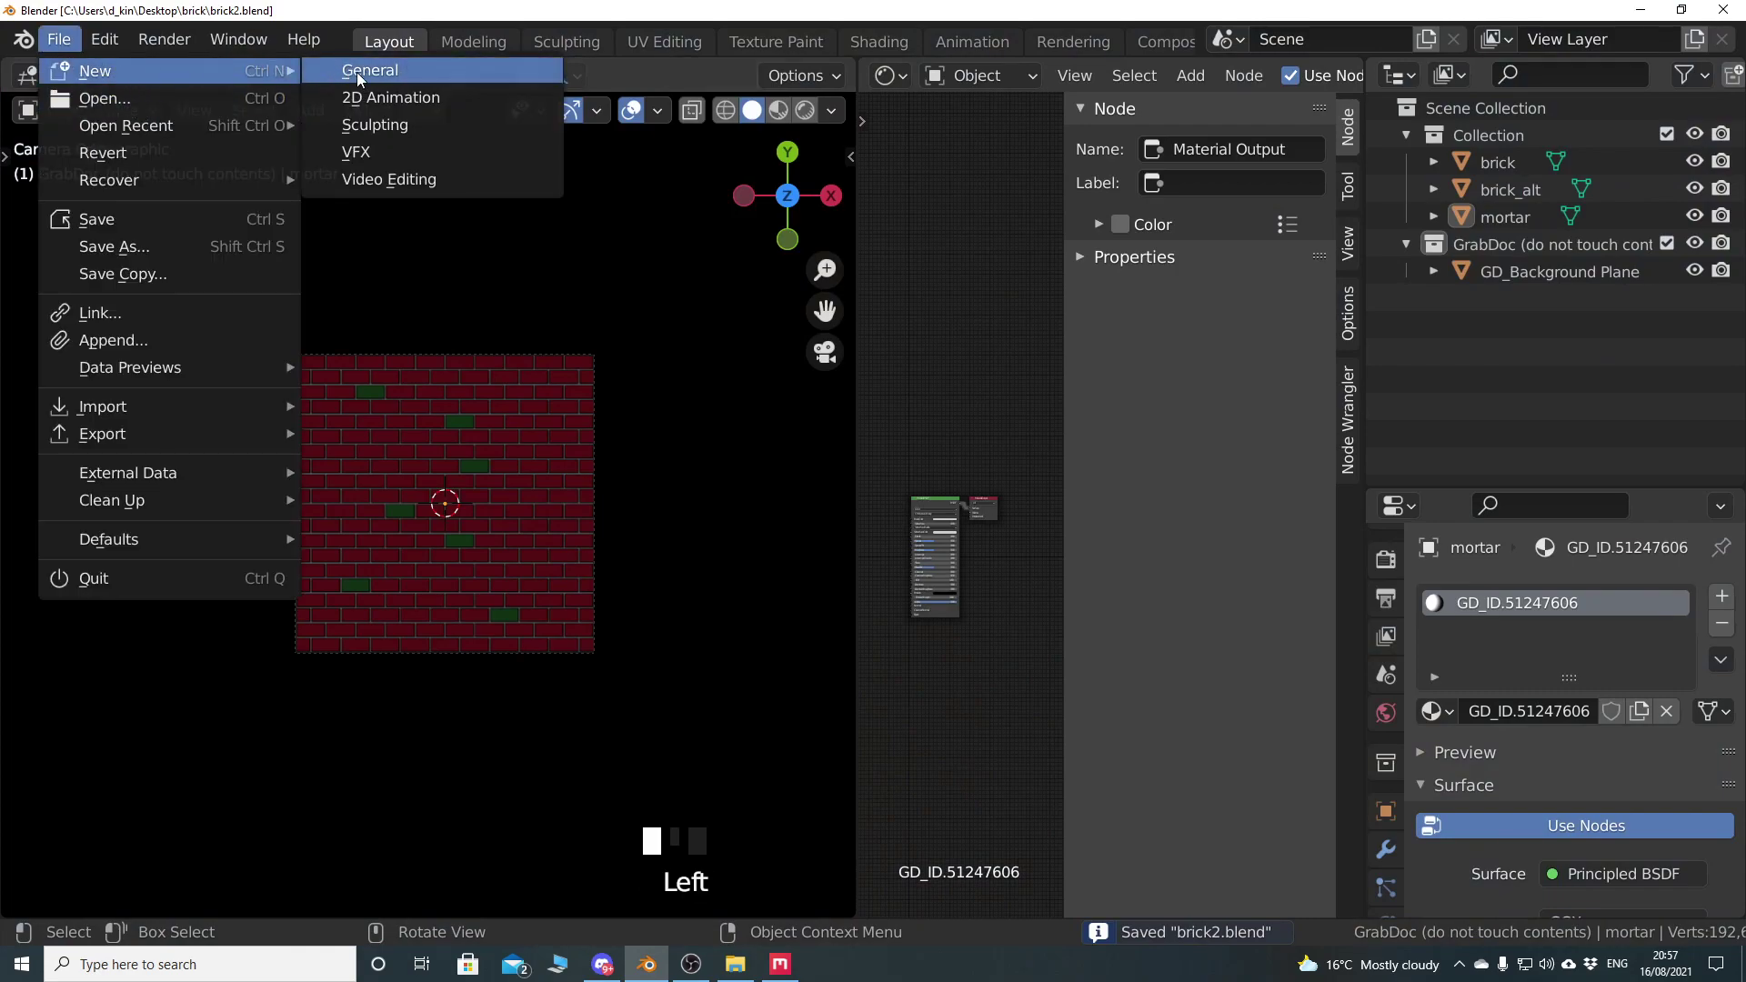
pyautogui.click(393, 72)
# Join the node editor area into the 3D viewport to form one large viewport
pyautogui.rightClick(859, 494)
pyautogui.click(858, 495)
pyautogui.click(1095, 504)
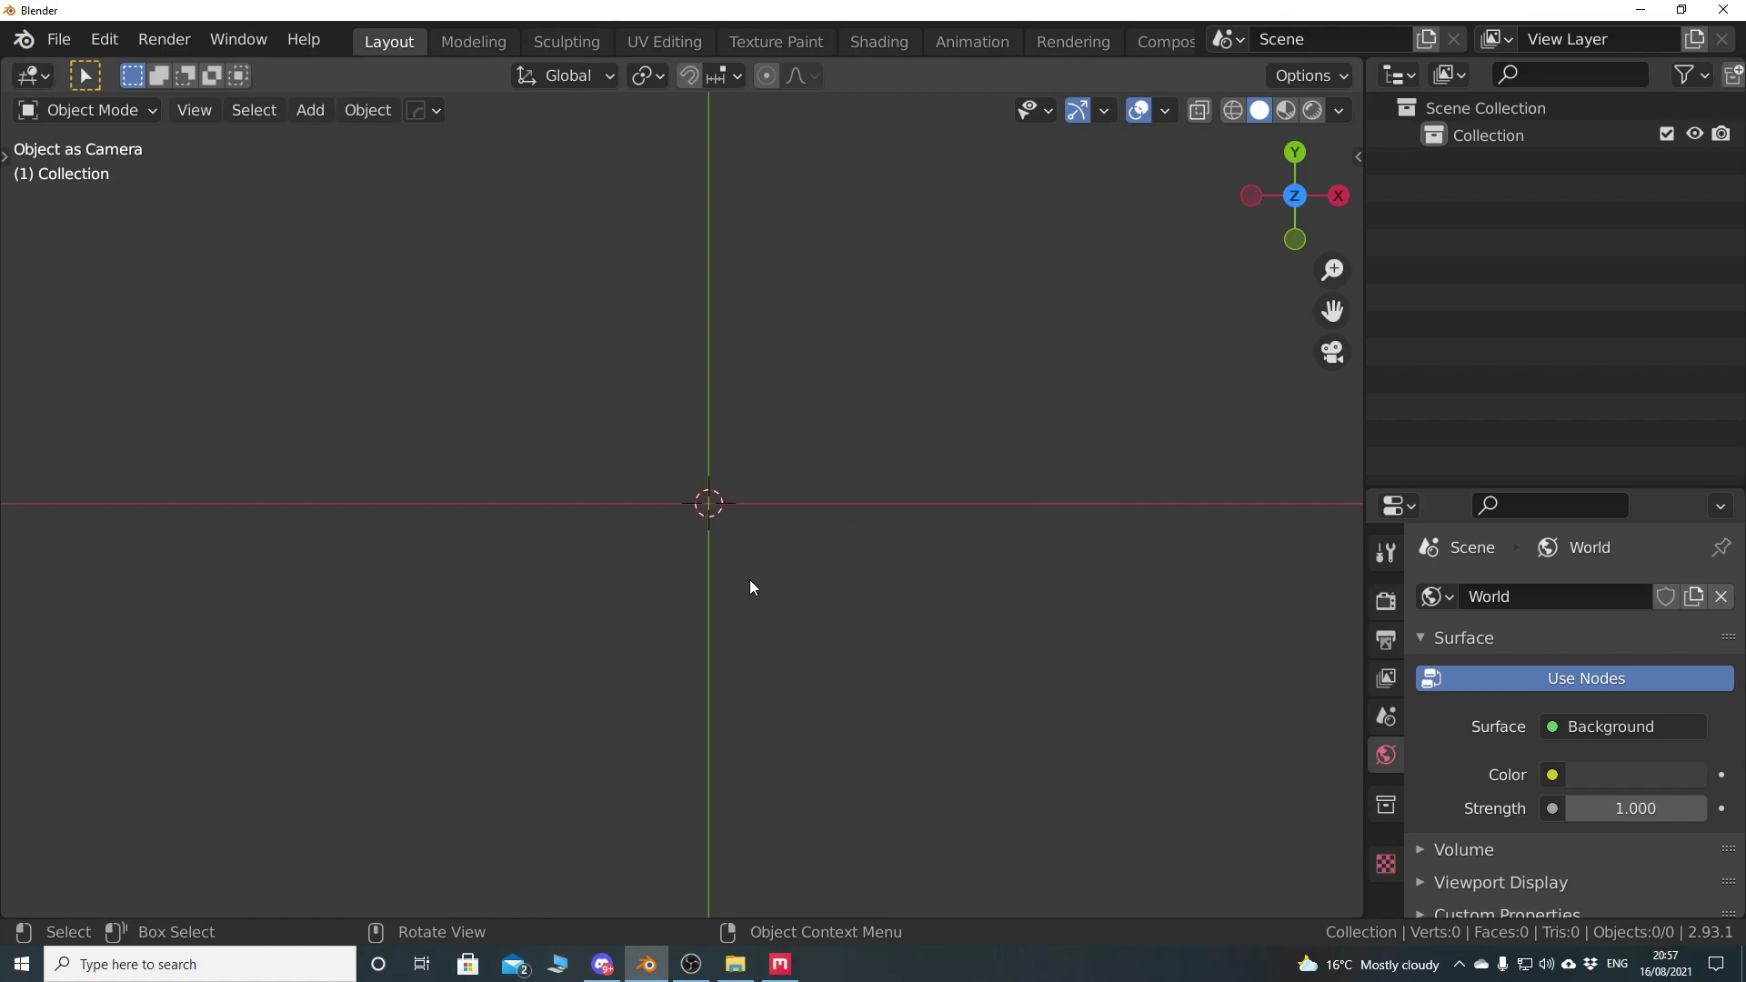
# Add a plane mesh at the world origin
pyautogui.moveTo(769, 607); pyautogui.dragTo(1088, 518, button='middle')
pyautogui.keyDown('shift'); pyautogui.moveTo(1185, 468); pyautogui.dragTo(787, 569, button='middle'); pyautogui.keyUp('shift')
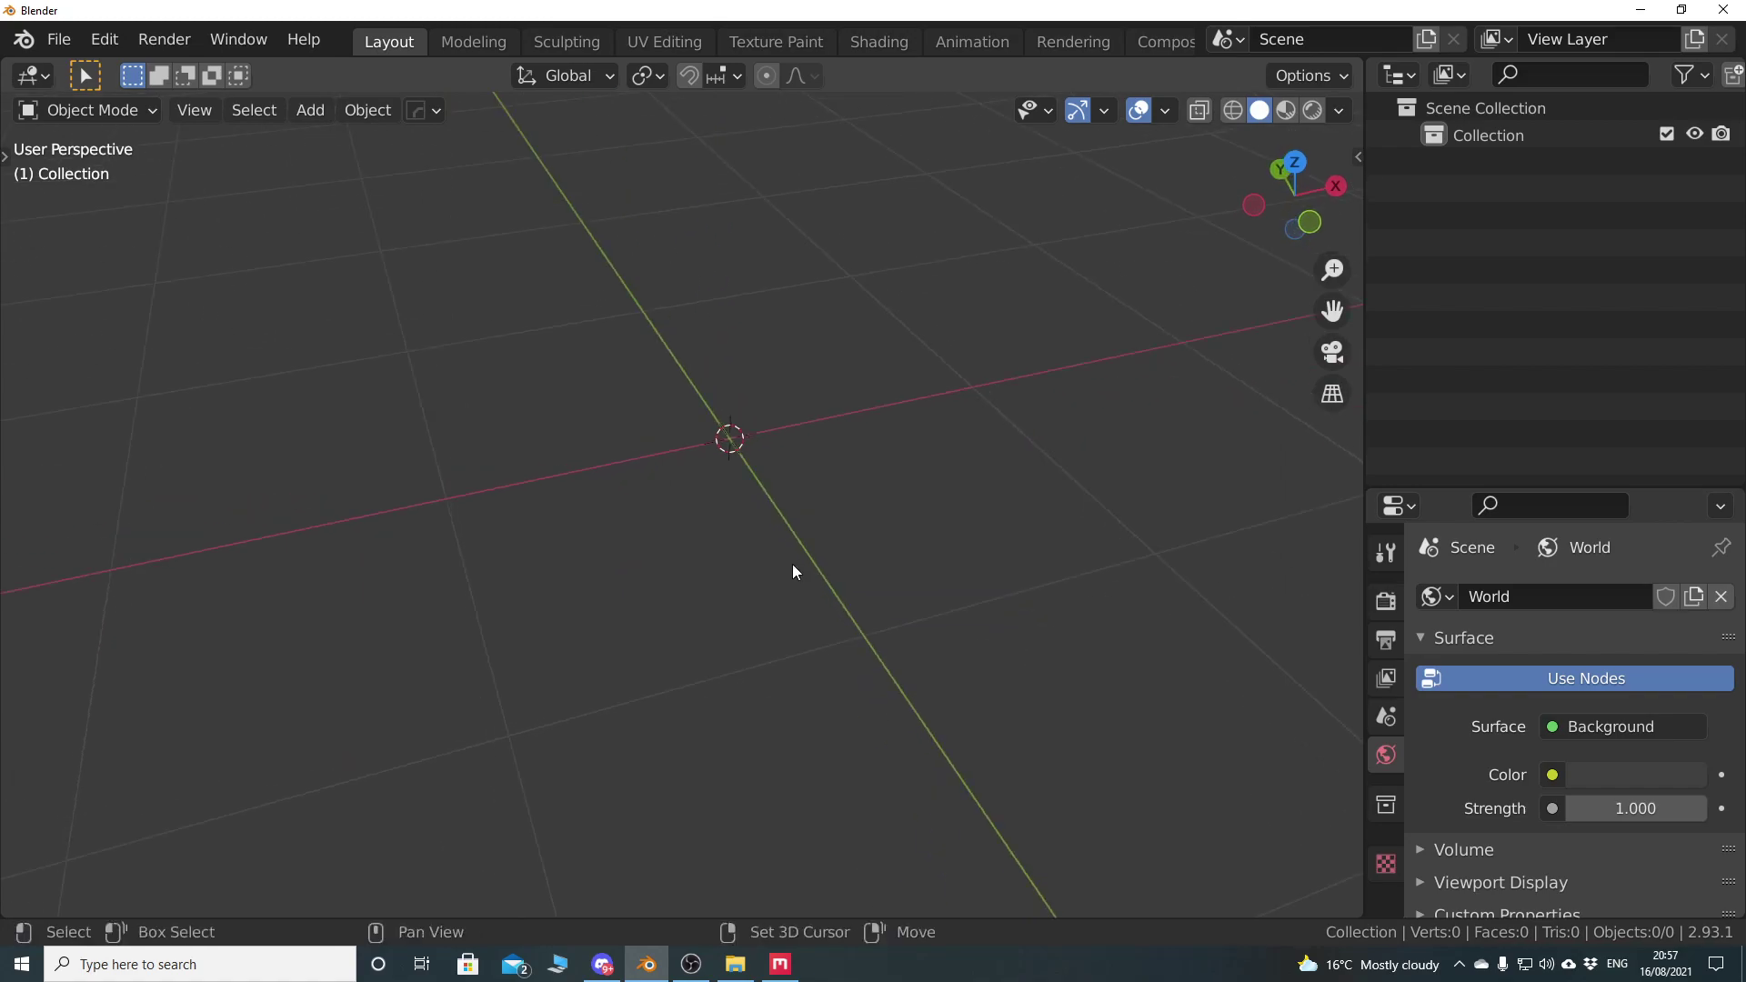
pyautogui.hotkey('shift', 'a')
pyautogui.moveTo(777, 162)
pyautogui.click(937, 186)
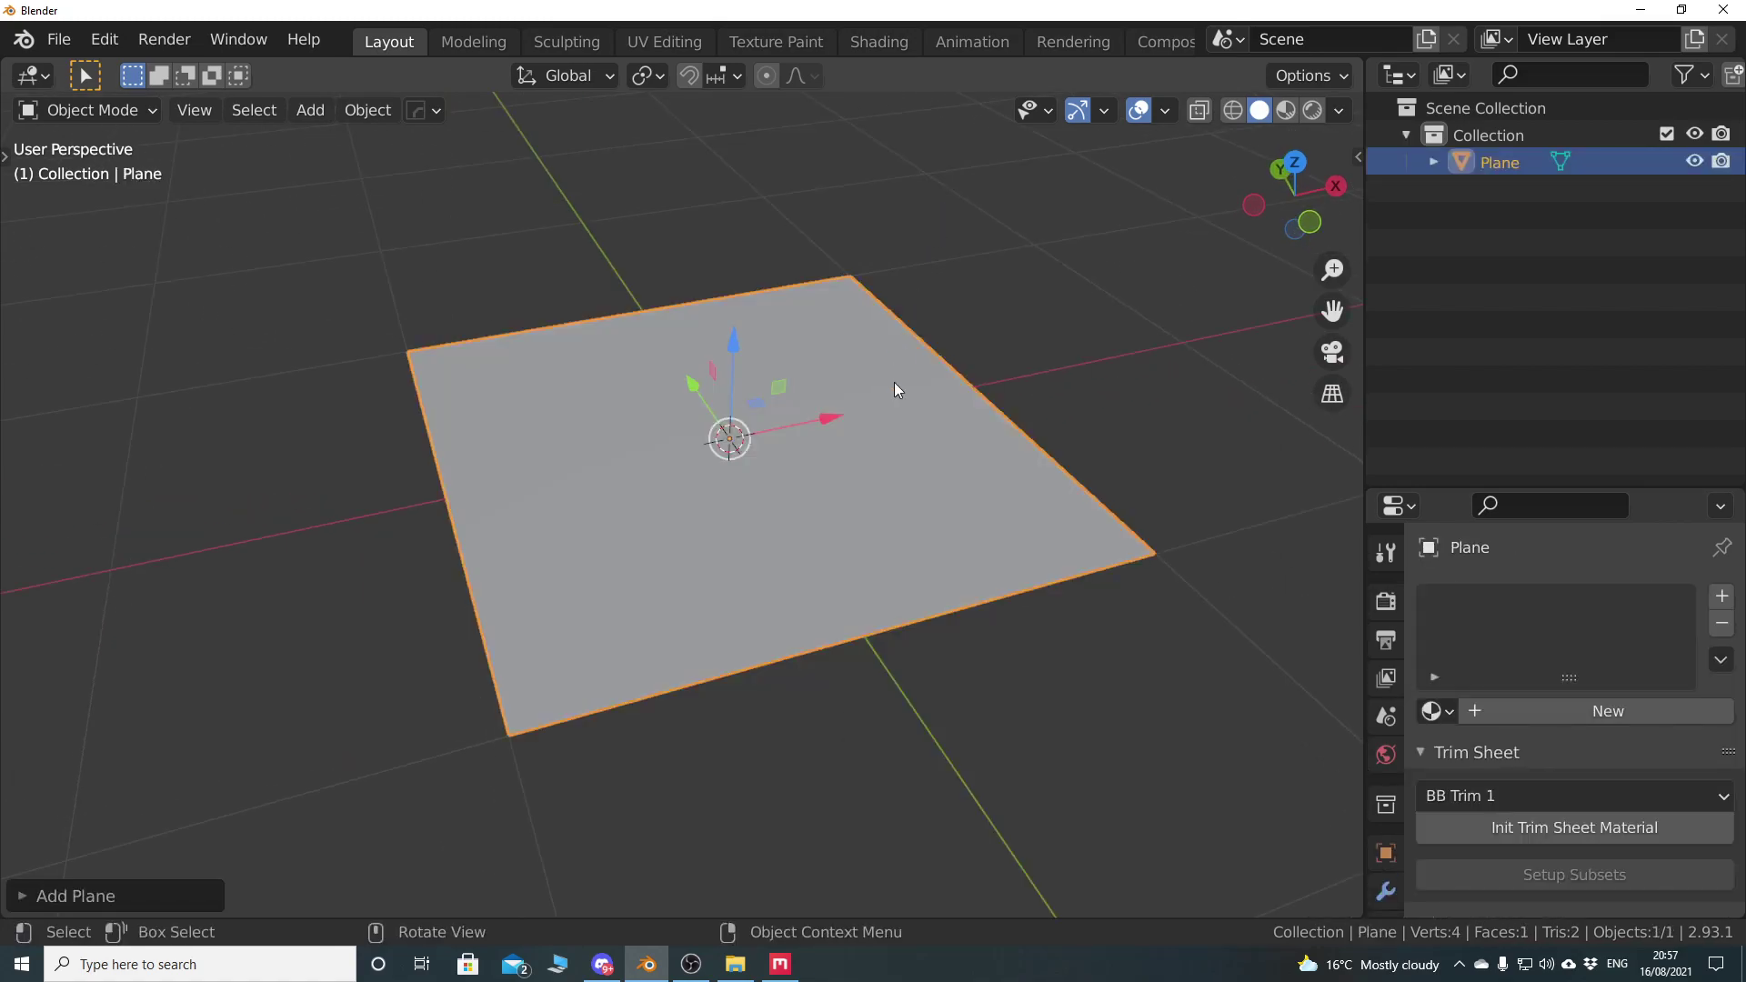
# Subdivide the plane's face with 100 cuts and return to Object Mode
pyautogui.press('Tab')
pyautogui.rightClick(805, 568)
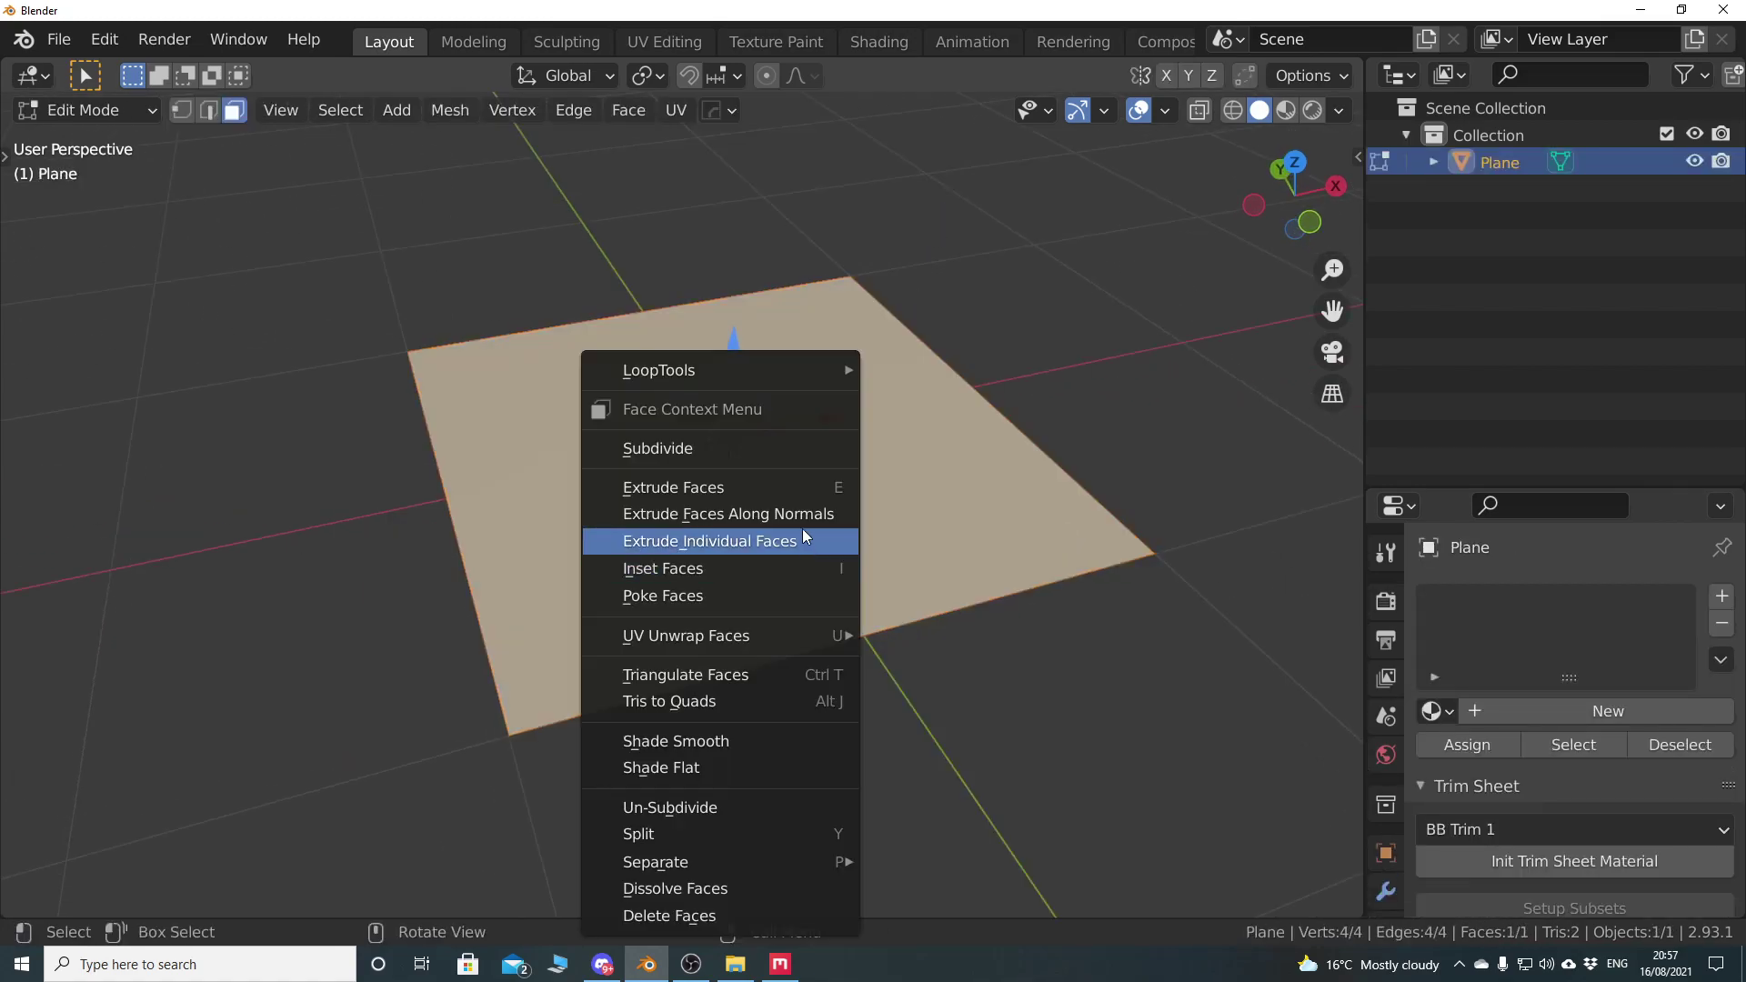
pyautogui.click(752, 453)
pyautogui.click(140, 894)
pyautogui.click(271, 707)
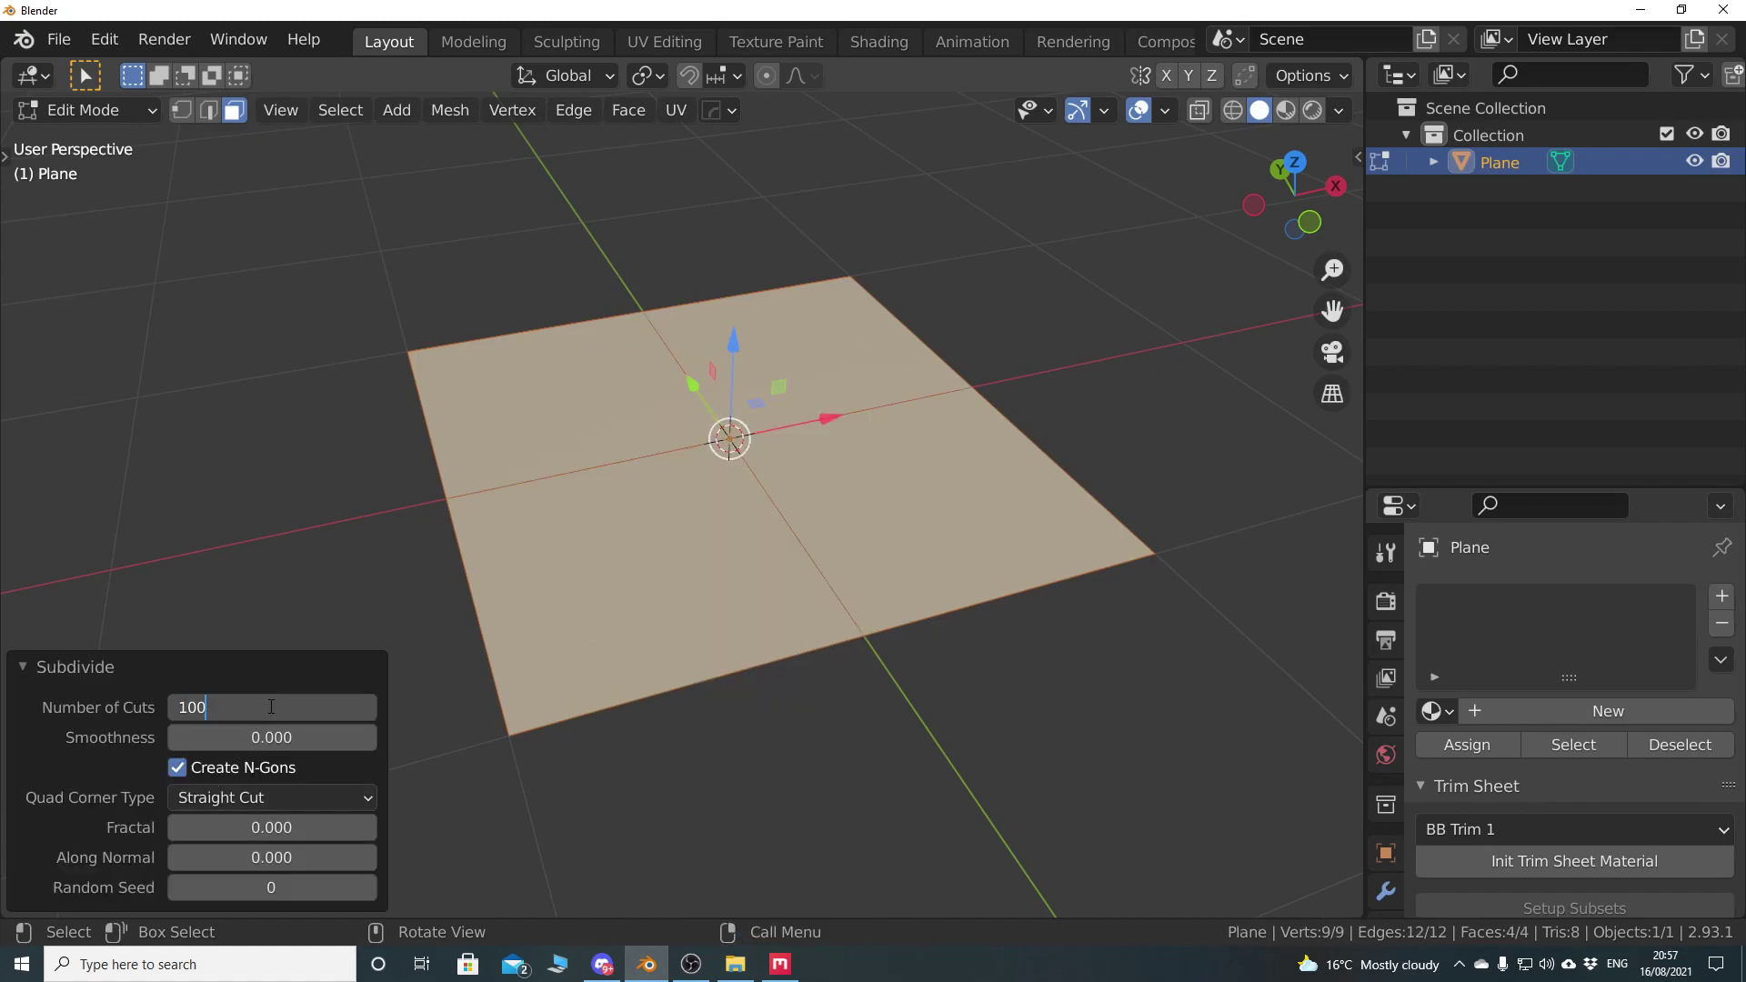
pyautogui.write('100')
pyautogui.press('Return')
pyautogui.click(131, 667)
pyautogui.press('Tab')
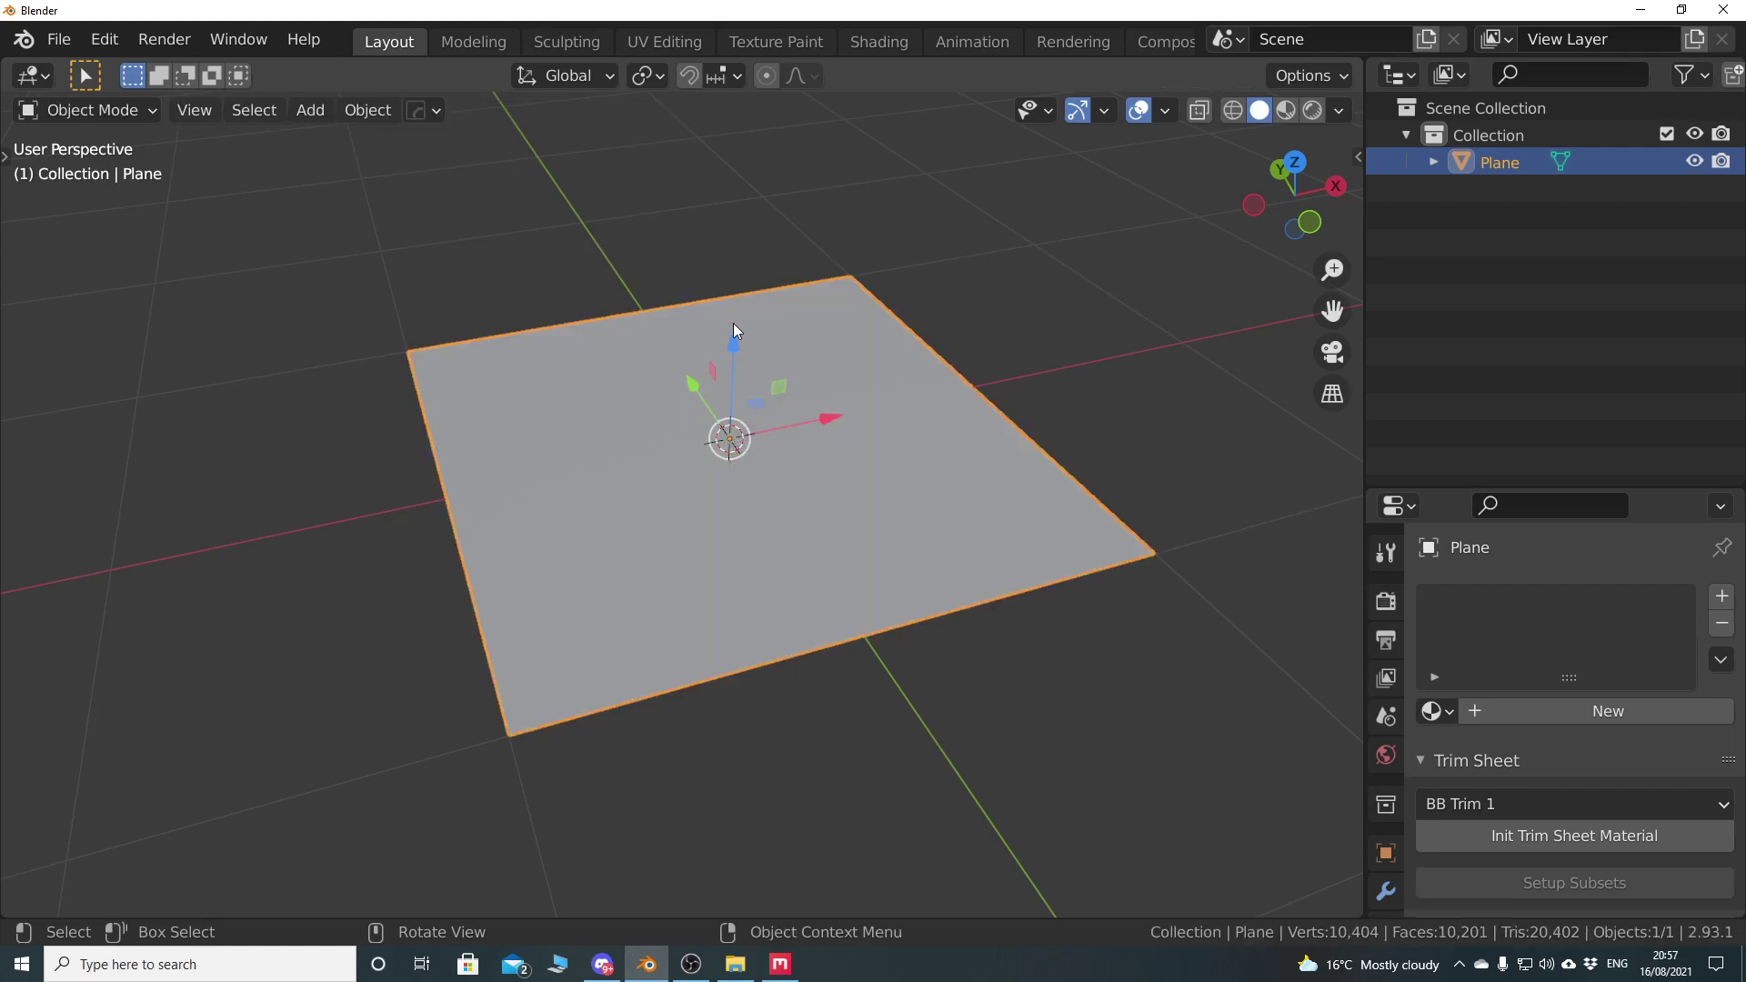
# Add a Subdivision Surface modifier to the plane with the viewport level set to 2
pyautogui.click(1386, 891)
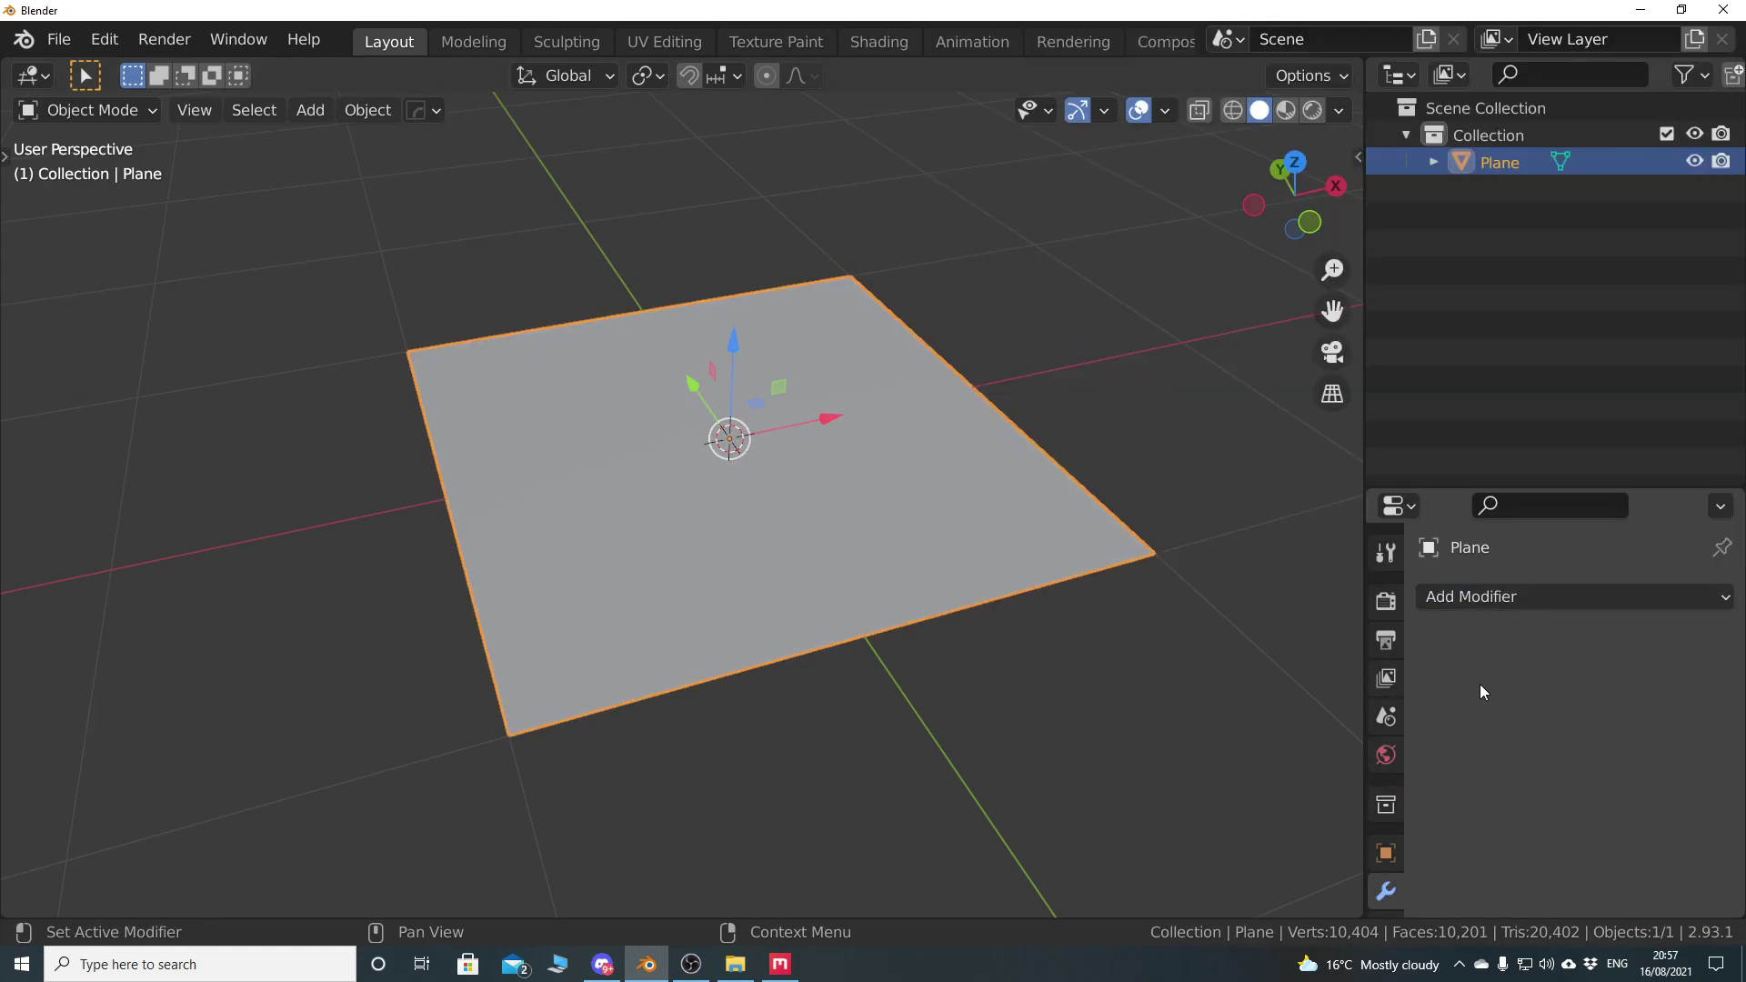
pyautogui.click(1499, 597)
pyautogui.click(1213, 445)
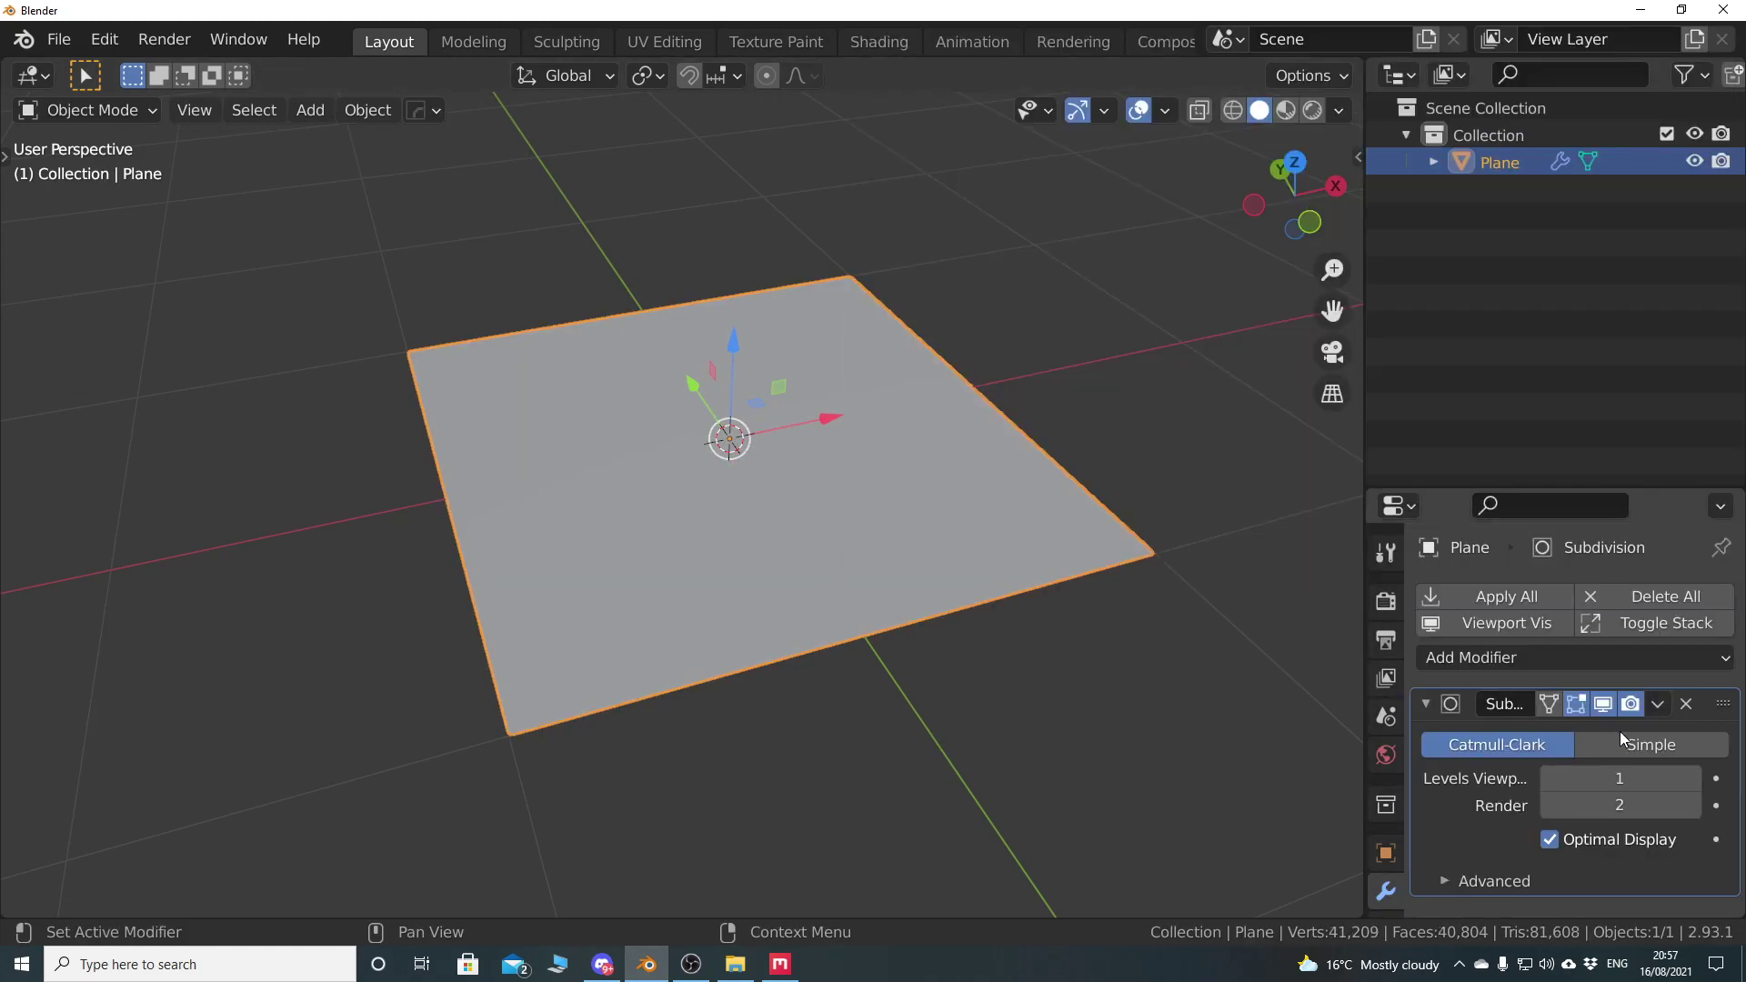
pyautogui.click(1695, 779)
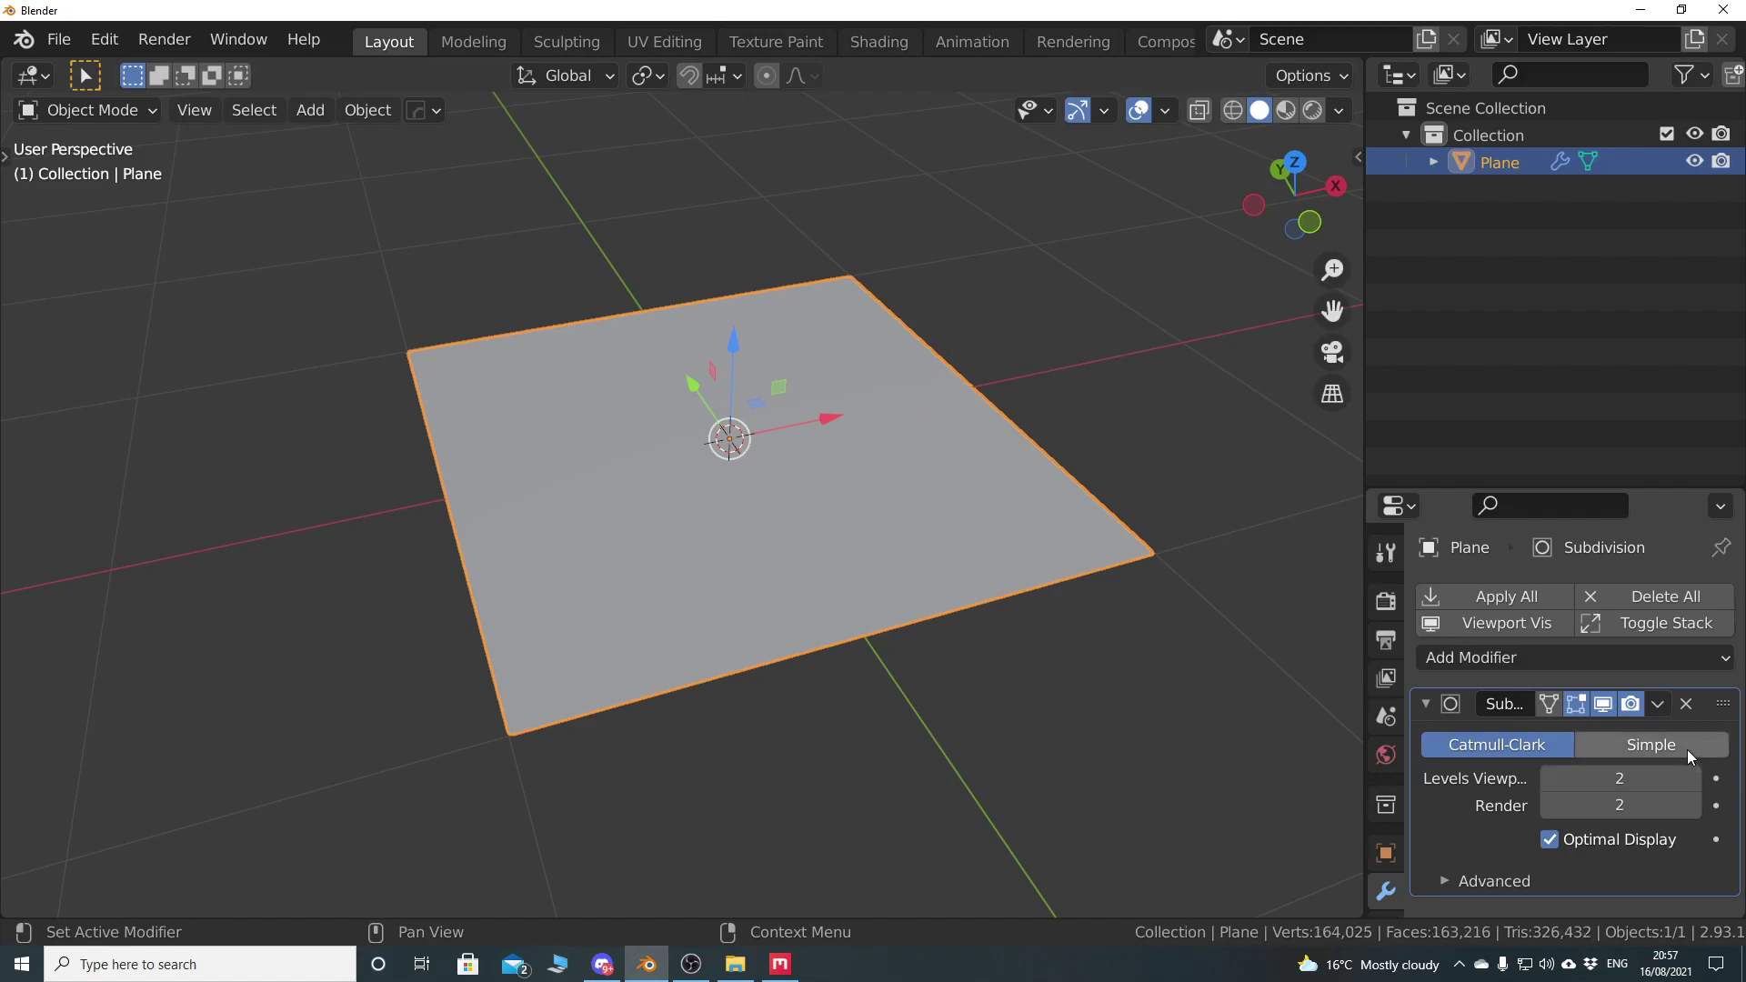
pyautogui.click(1426, 705)
# Split off a Shader Editor beside the 3D viewport, hide its sidebar and create a new material for the plane
pyautogui.moveTo(931, 603); pyautogui.dragTo(818, 546, button='middle')
pyautogui.moveTo(1346, 68); pyautogui.dragTo(626, 76)
pyautogui.click(662, 76)
pyautogui.click(742, 331)
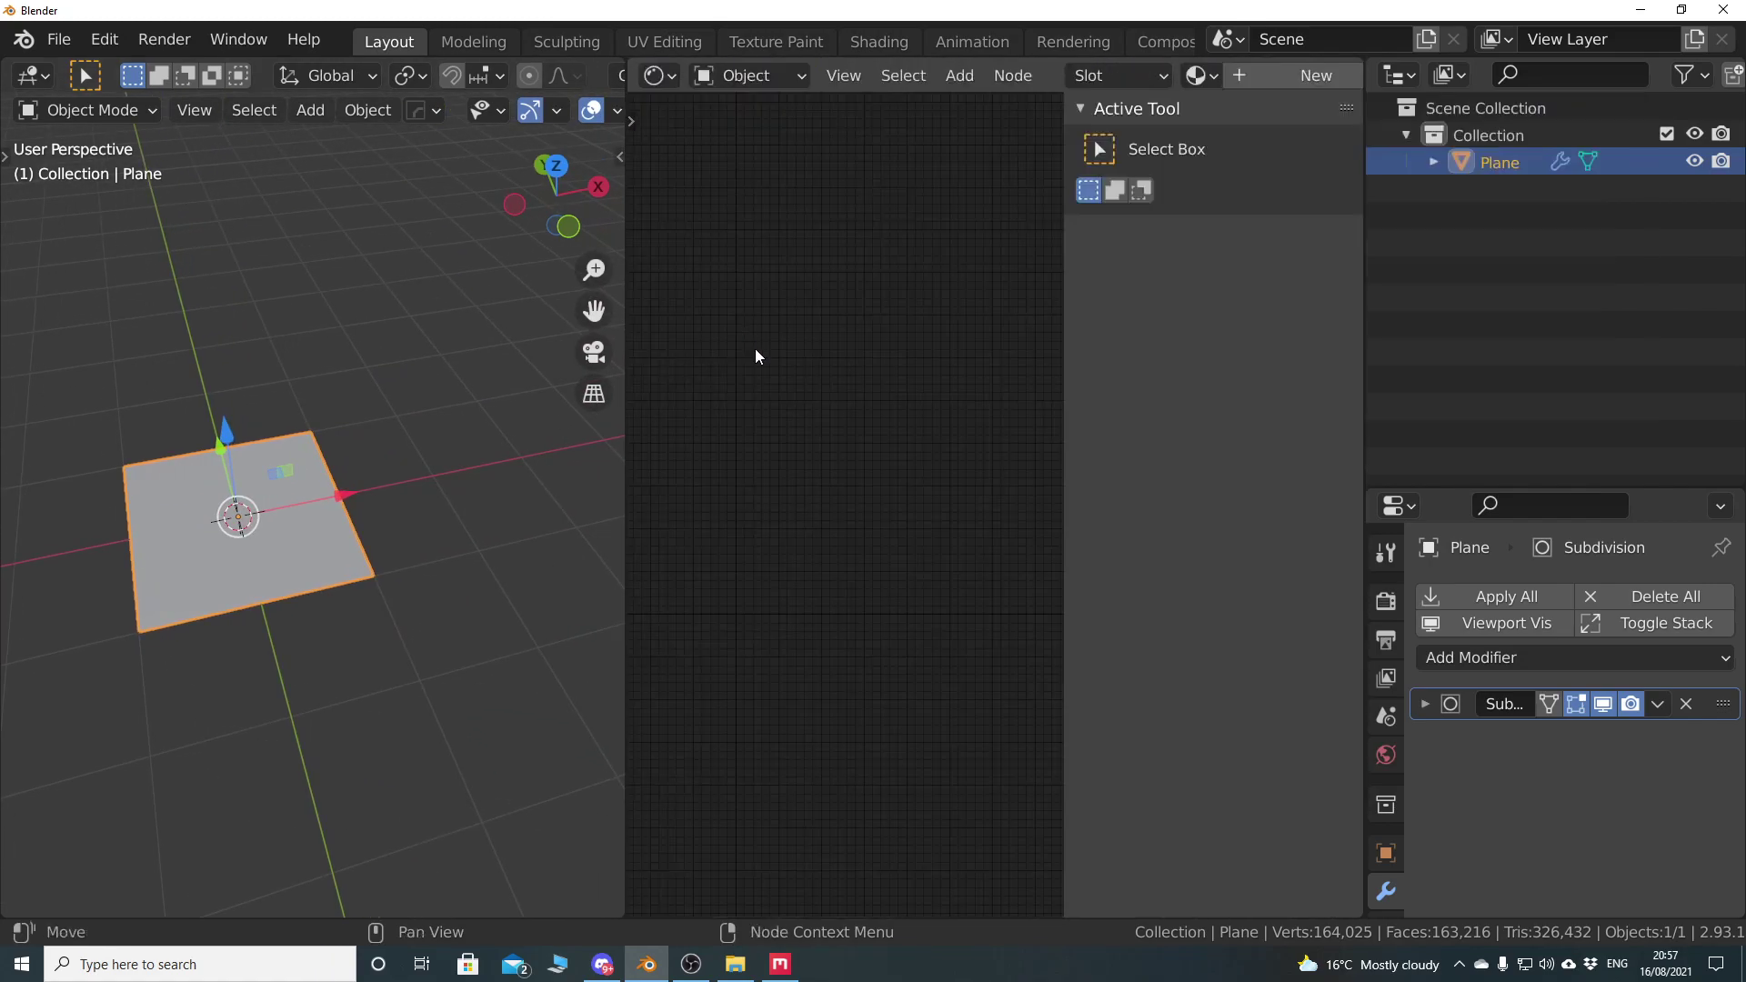
pyautogui.press('n')
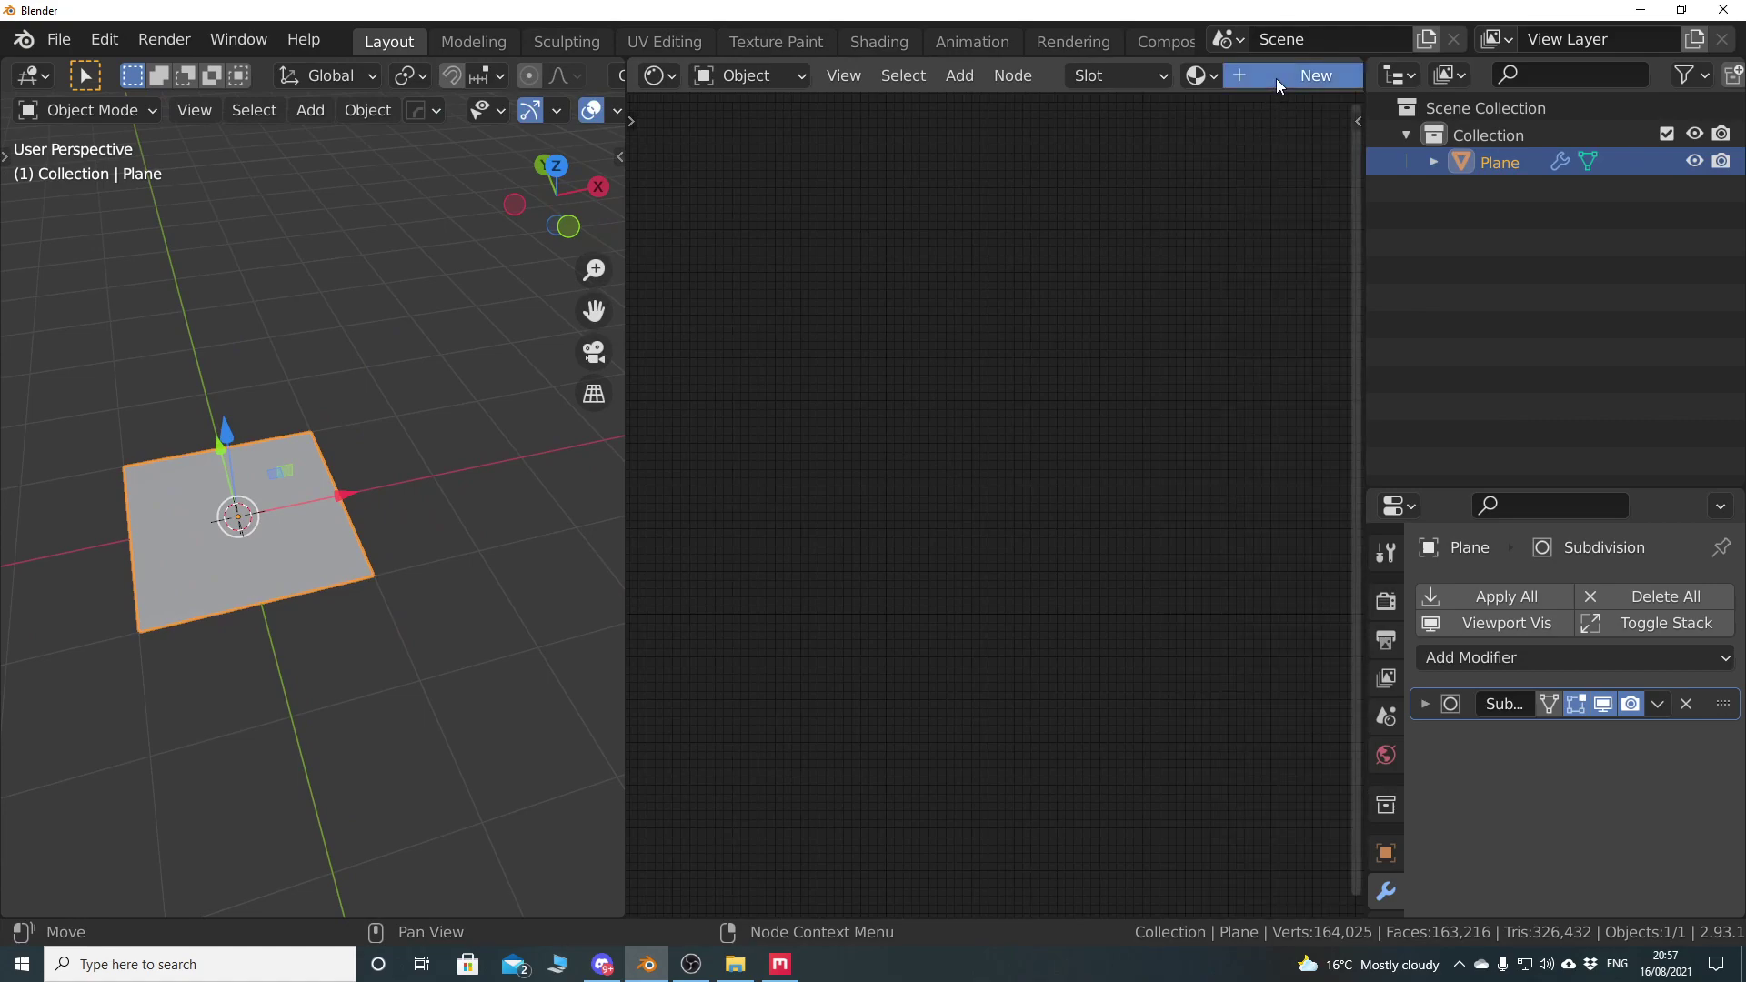
pyautogui.click(1278, 76)
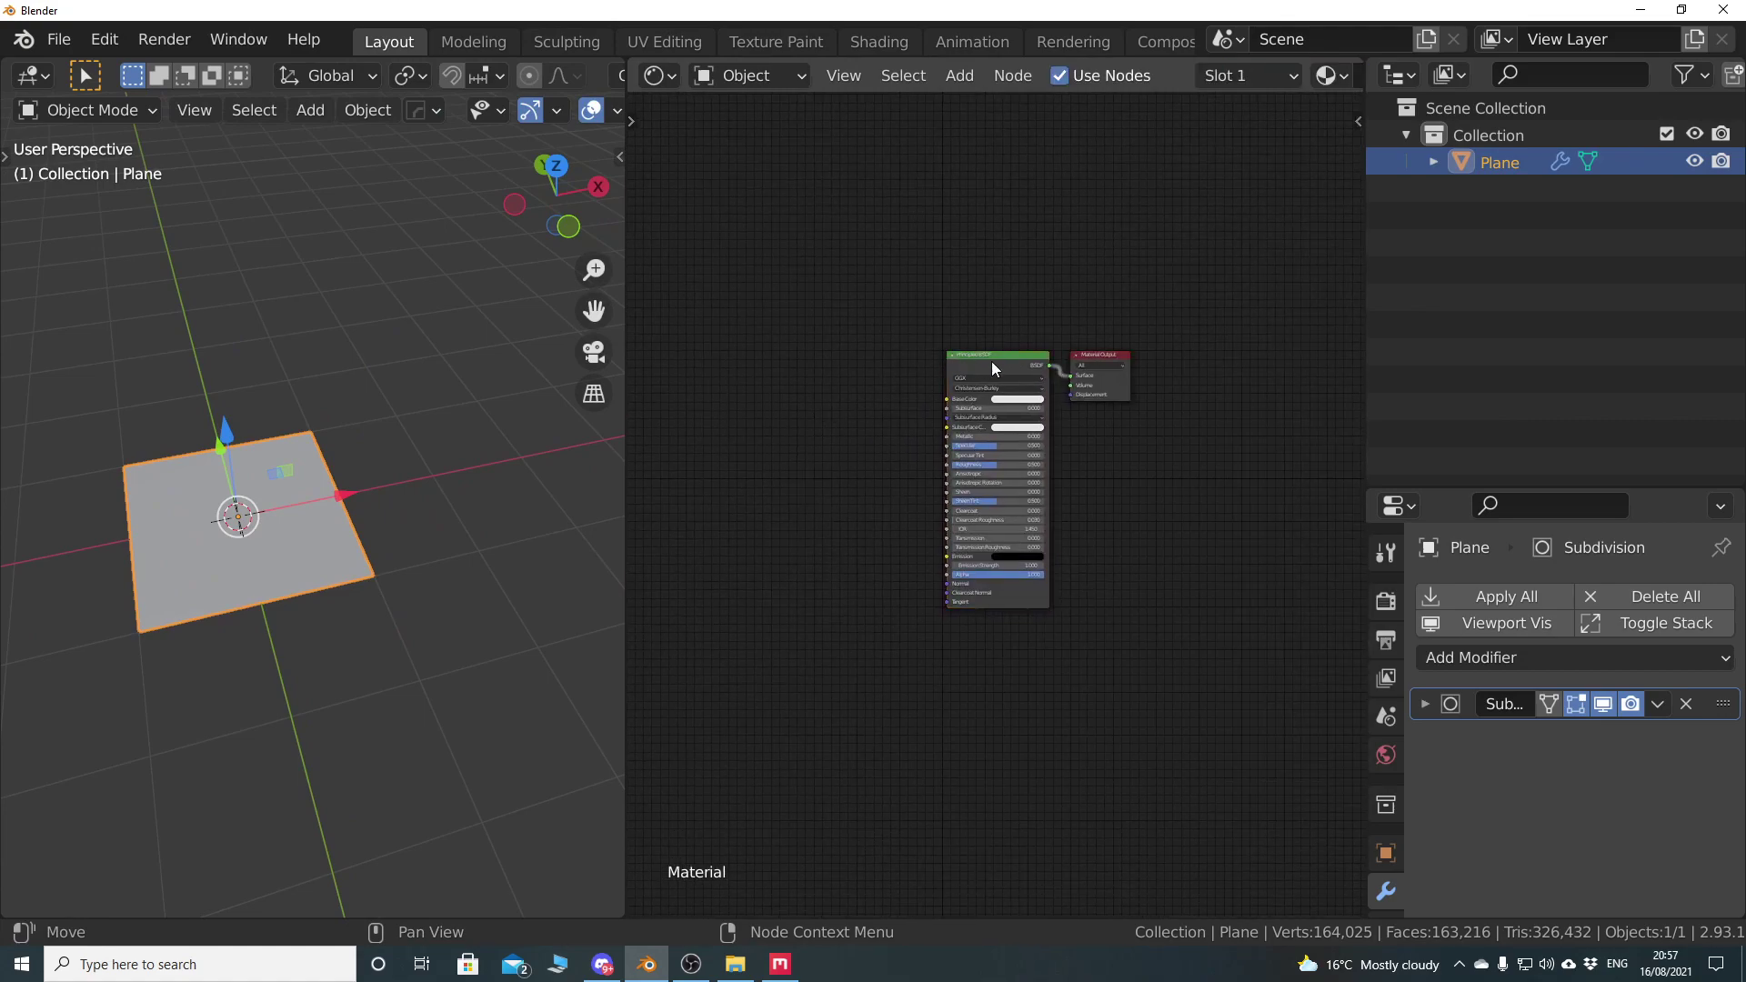
# Start Node Wrangler's Principled Texture Setup on the Principled BSDF node and browse to the Desktop\brick\mixer folder
pyautogui.click(980, 366)
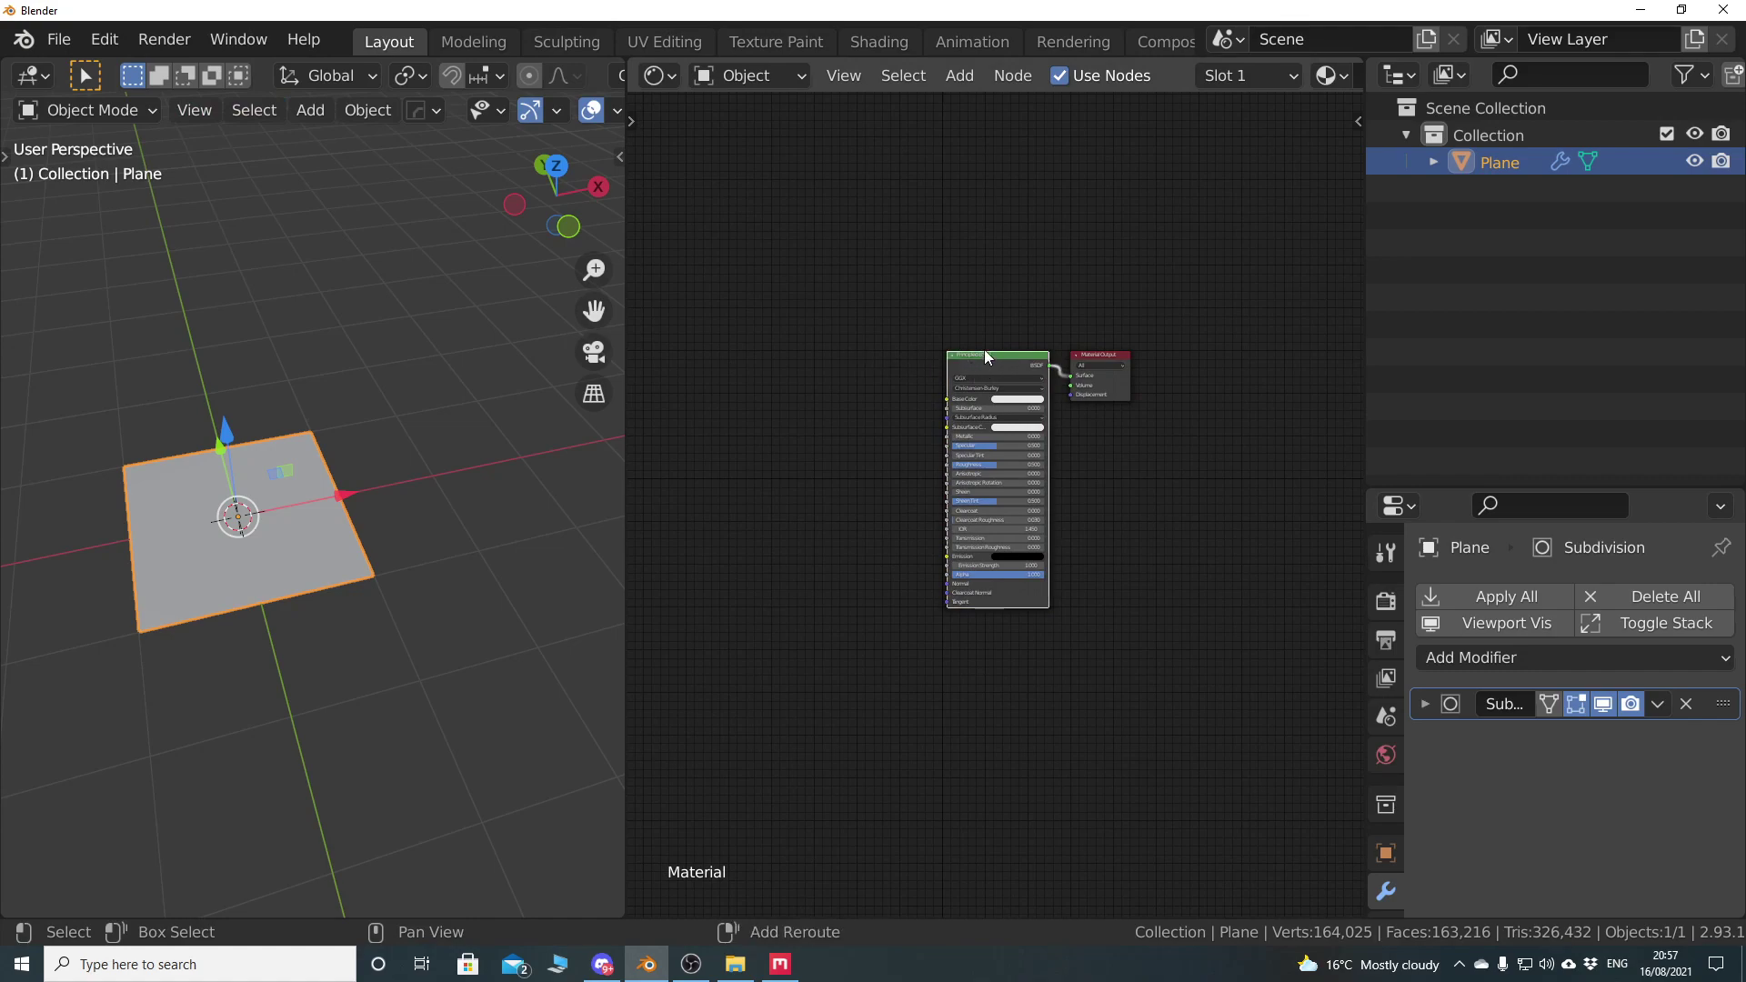
pyautogui.hotkey('ctrl', 'shift', 't')
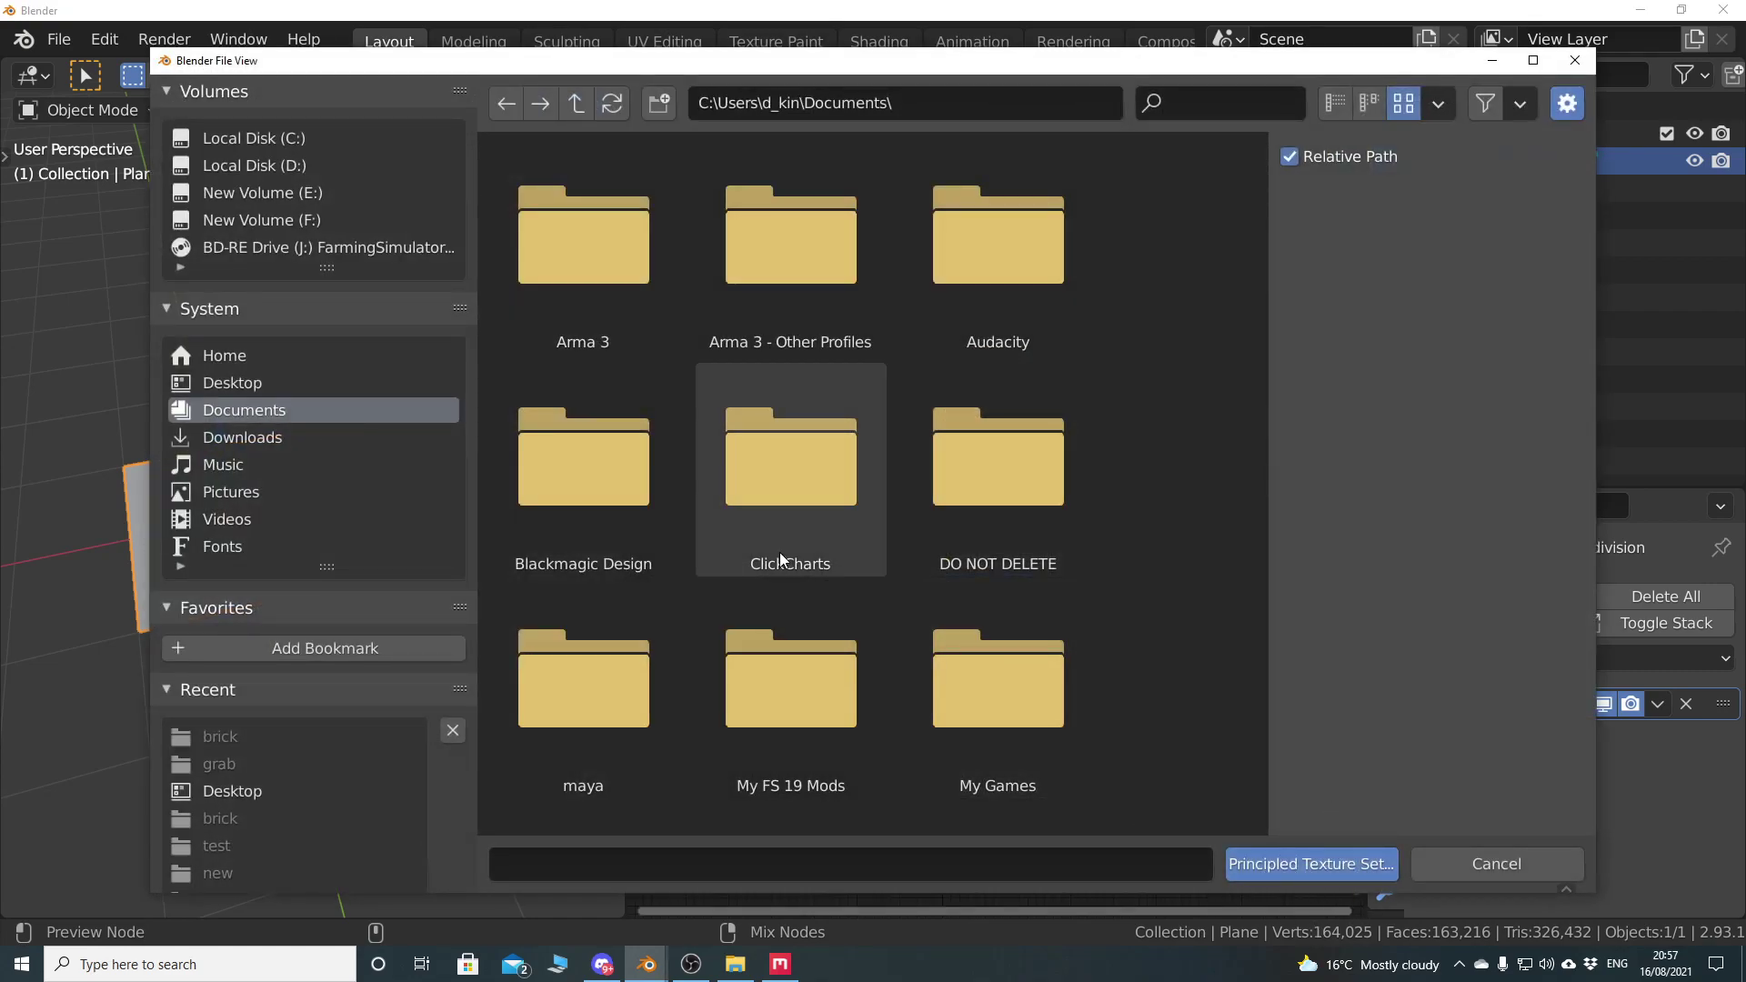
pyautogui.click(233, 382)
pyautogui.doubleClick(592, 279)
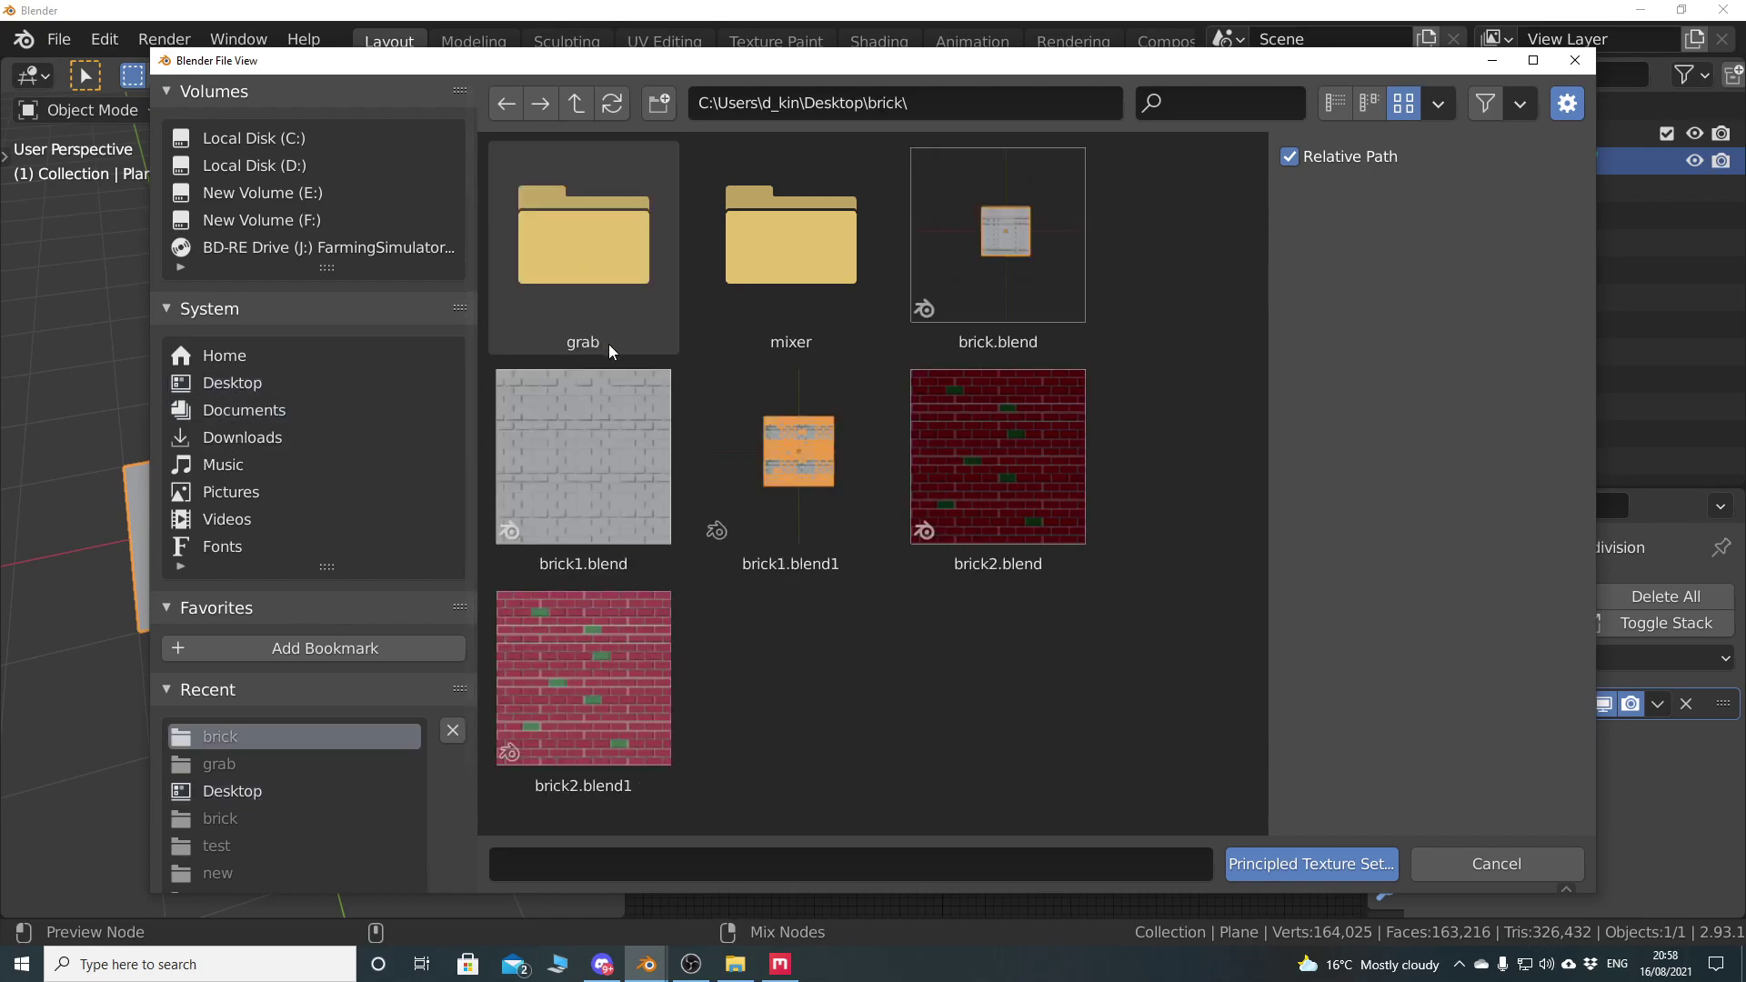
pyautogui.doubleClick(768, 271)
# Load the Albedo, Displacement, Metalness, Normal and Roughness PNG maps into the texture setup, leaving out the AO map and the EXR
pyautogui.click(603, 280)
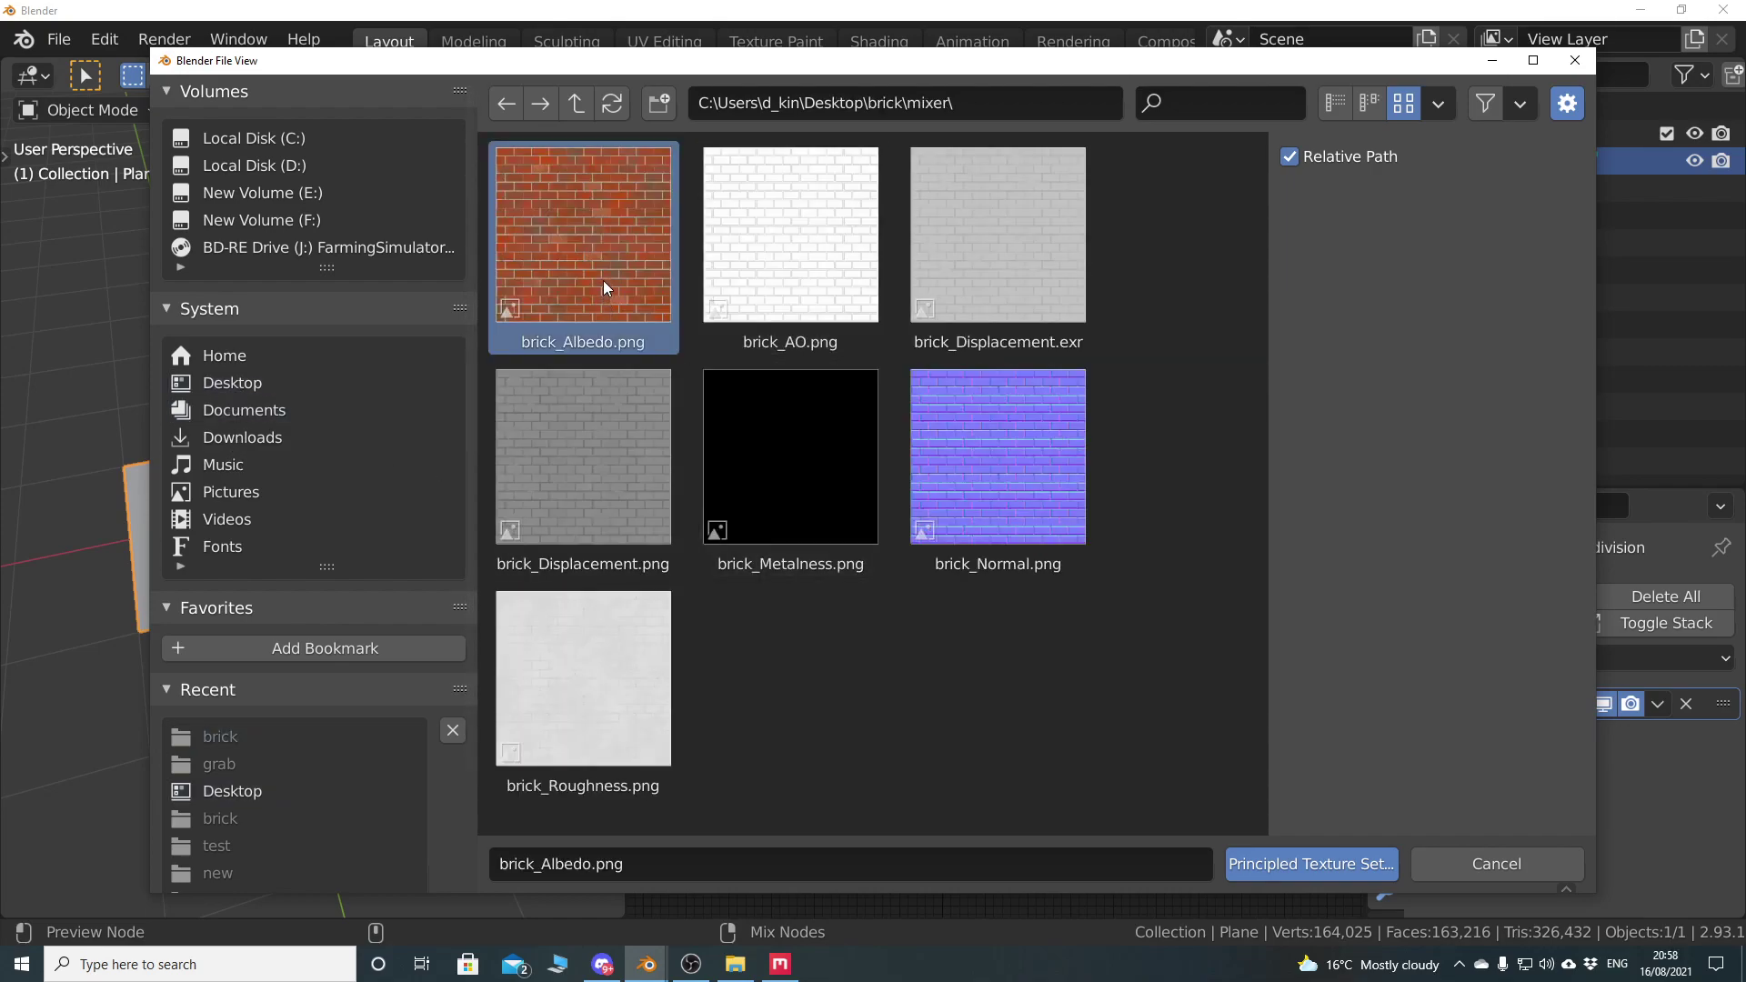
pyautogui.keyDown('shift'); pyautogui.click(793, 288); pyautogui.keyUp('shift')
pyautogui.keyDown('shift'); pyautogui.click(1007, 489); pyautogui.keyUp('shift')
pyautogui.keyDown('shift'); pyautogui.click(820, 494); pyautogui.keyUp('shift')
pyautogui.keyDown('shift'); pyautogui.click(636, 537); pyautogui.keyUp('shift')
pyautogui.keyDown('shift'); pyautogui.click(619, 659); pyautogui.keyUp('shift')
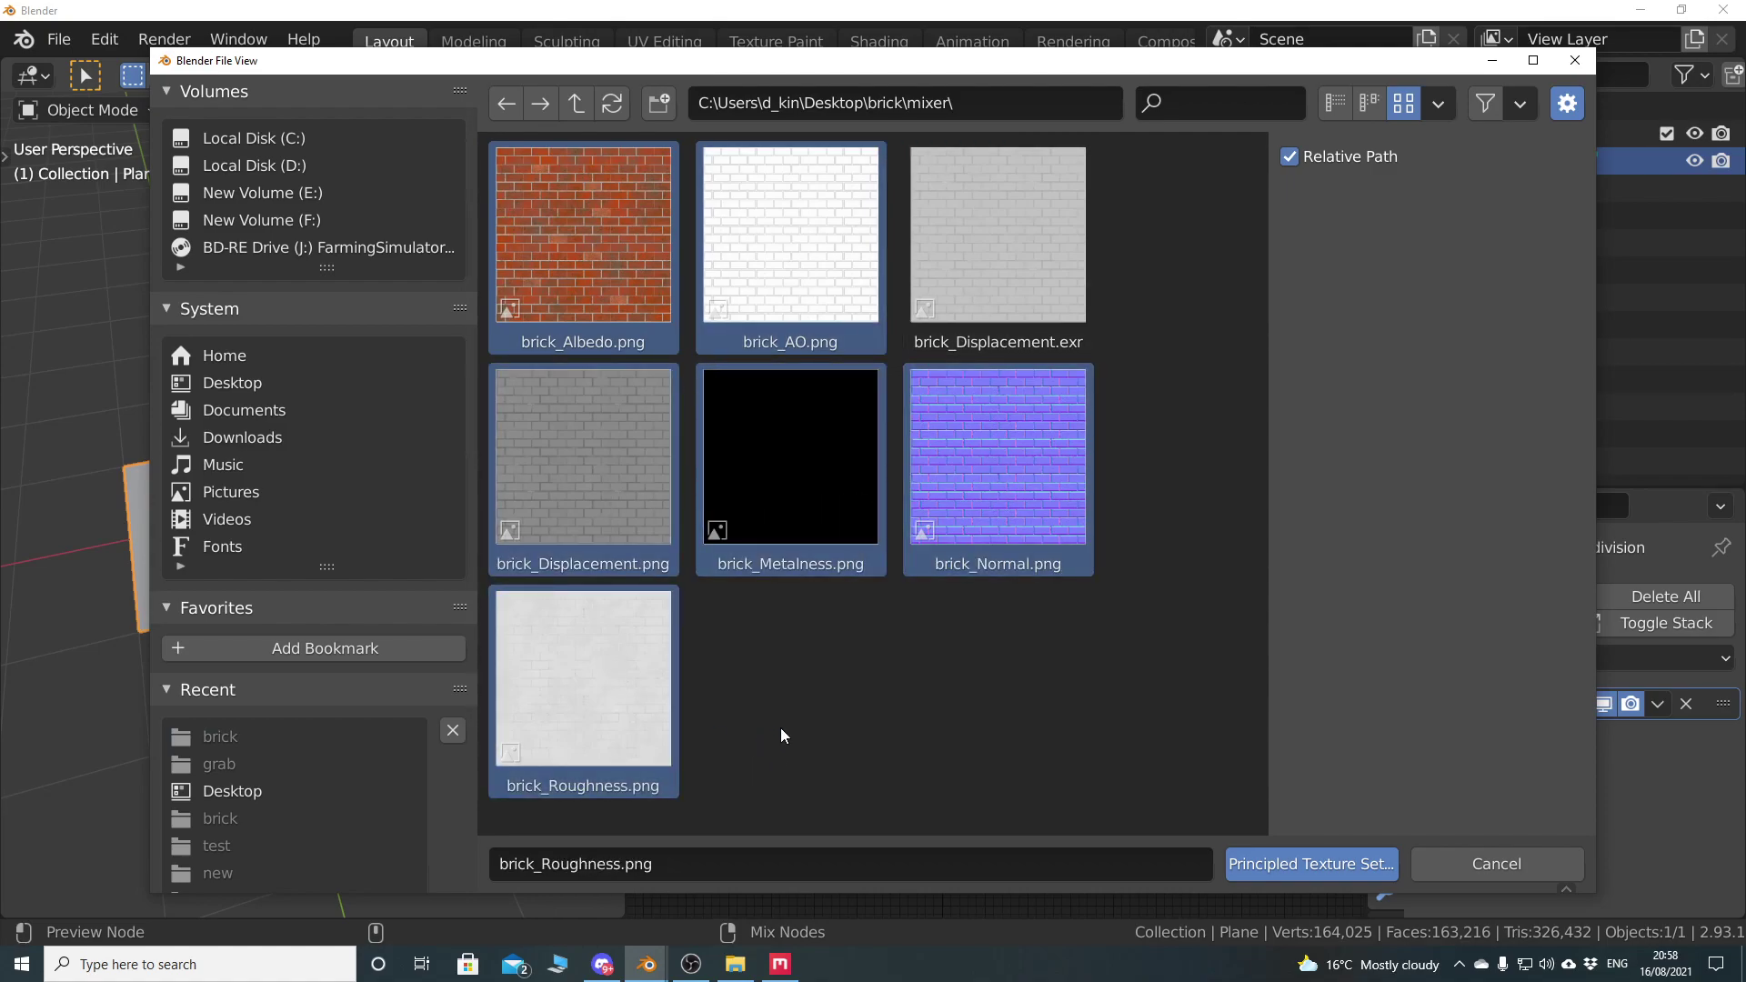
pyautogui.keyDown('shift'); pyautogui.click(794, 285); pyautogui.keyUp('shift')
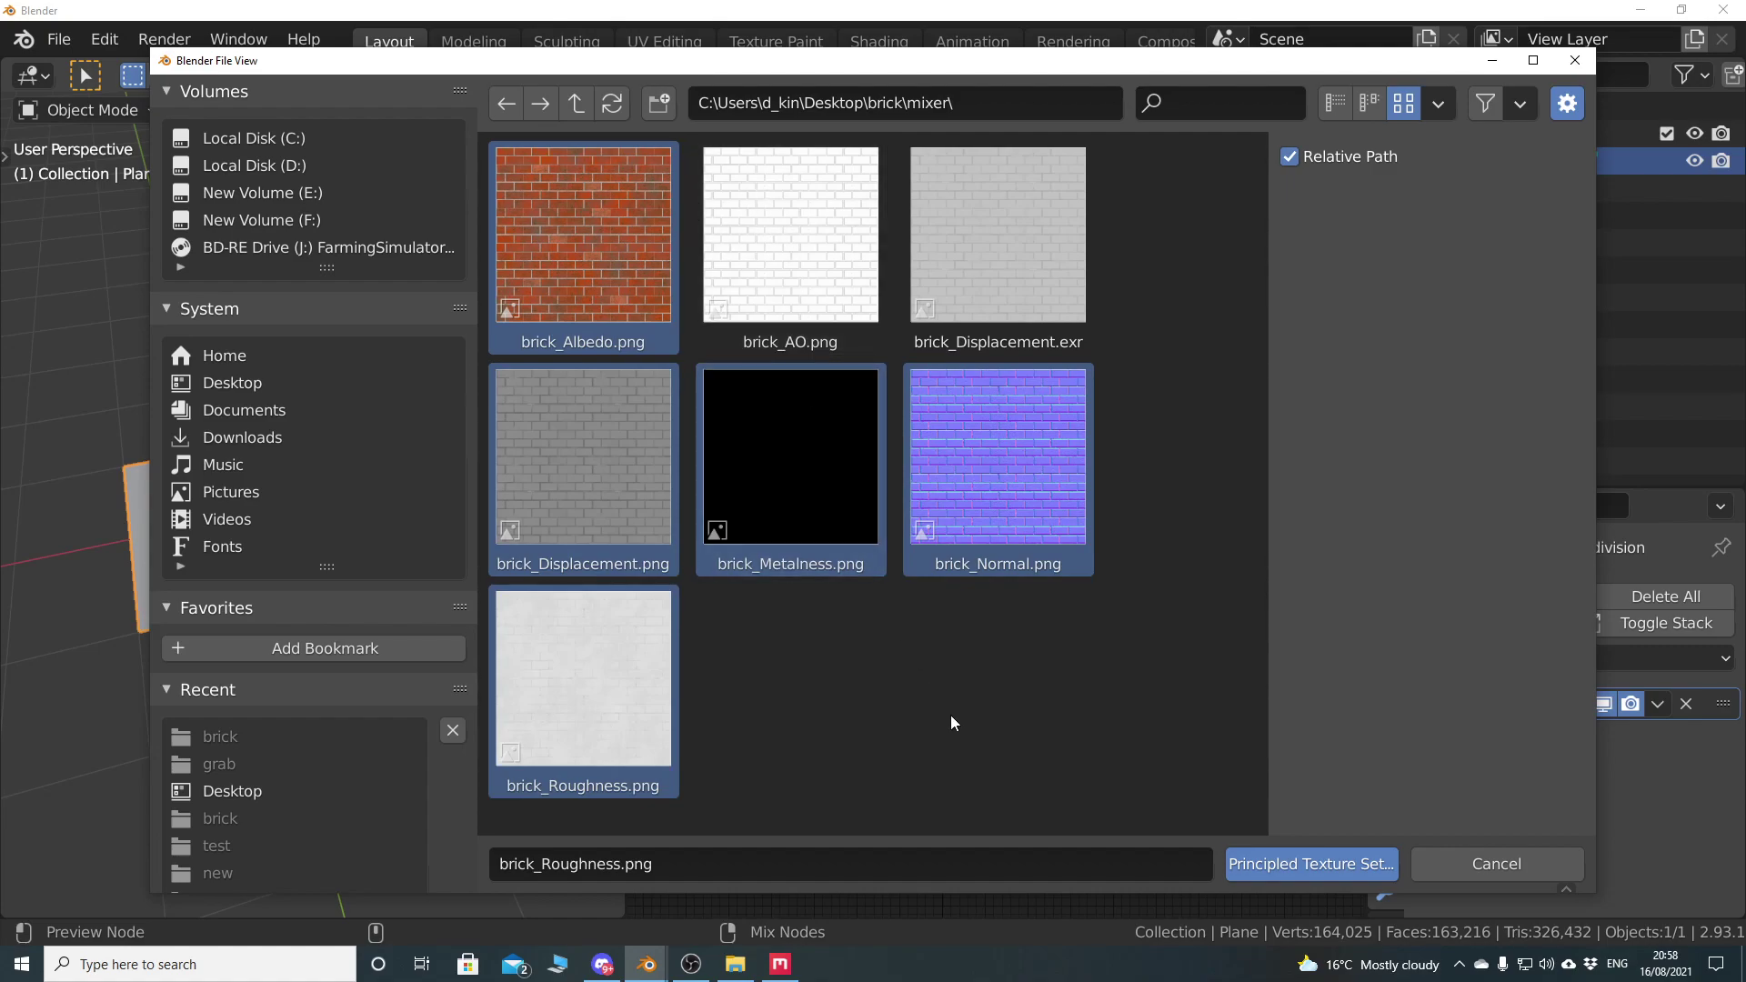
pyautogui.click(1284, 862)
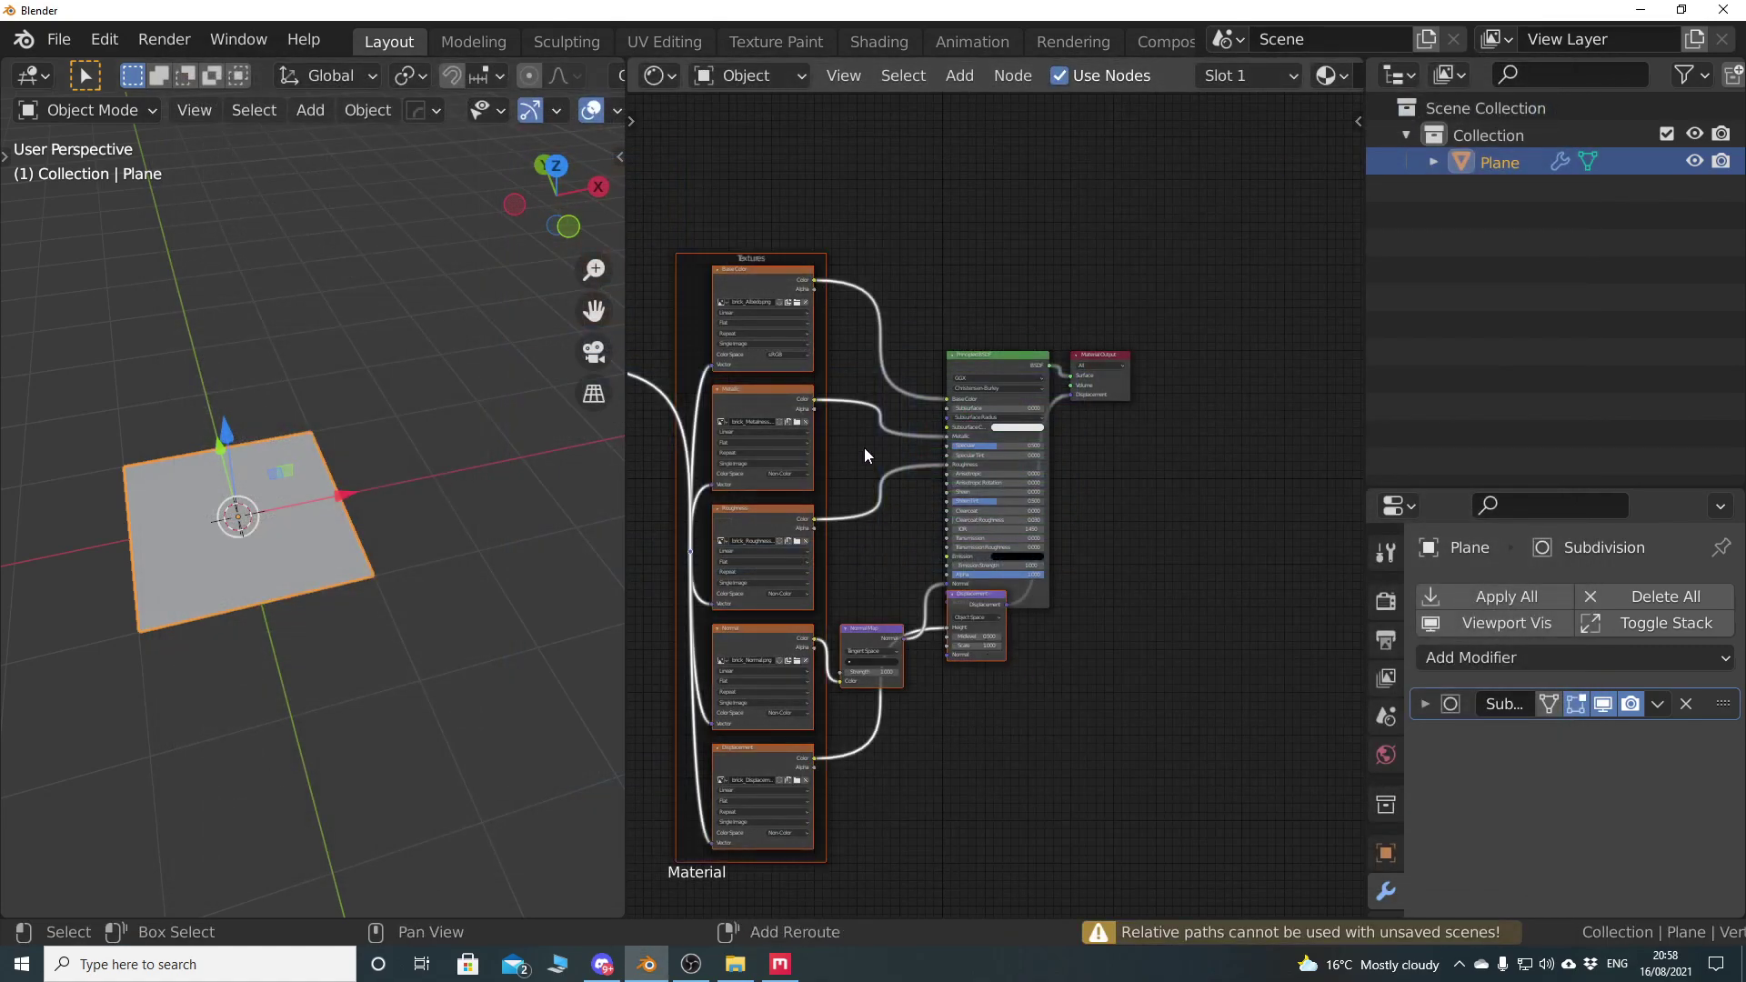
# Examine the material's texture nodes from Base Color down to Displacement and their links to the shader
pyautogui.scroll(4, 864, 472)
pyautogui.scroll(2, 957, 544)
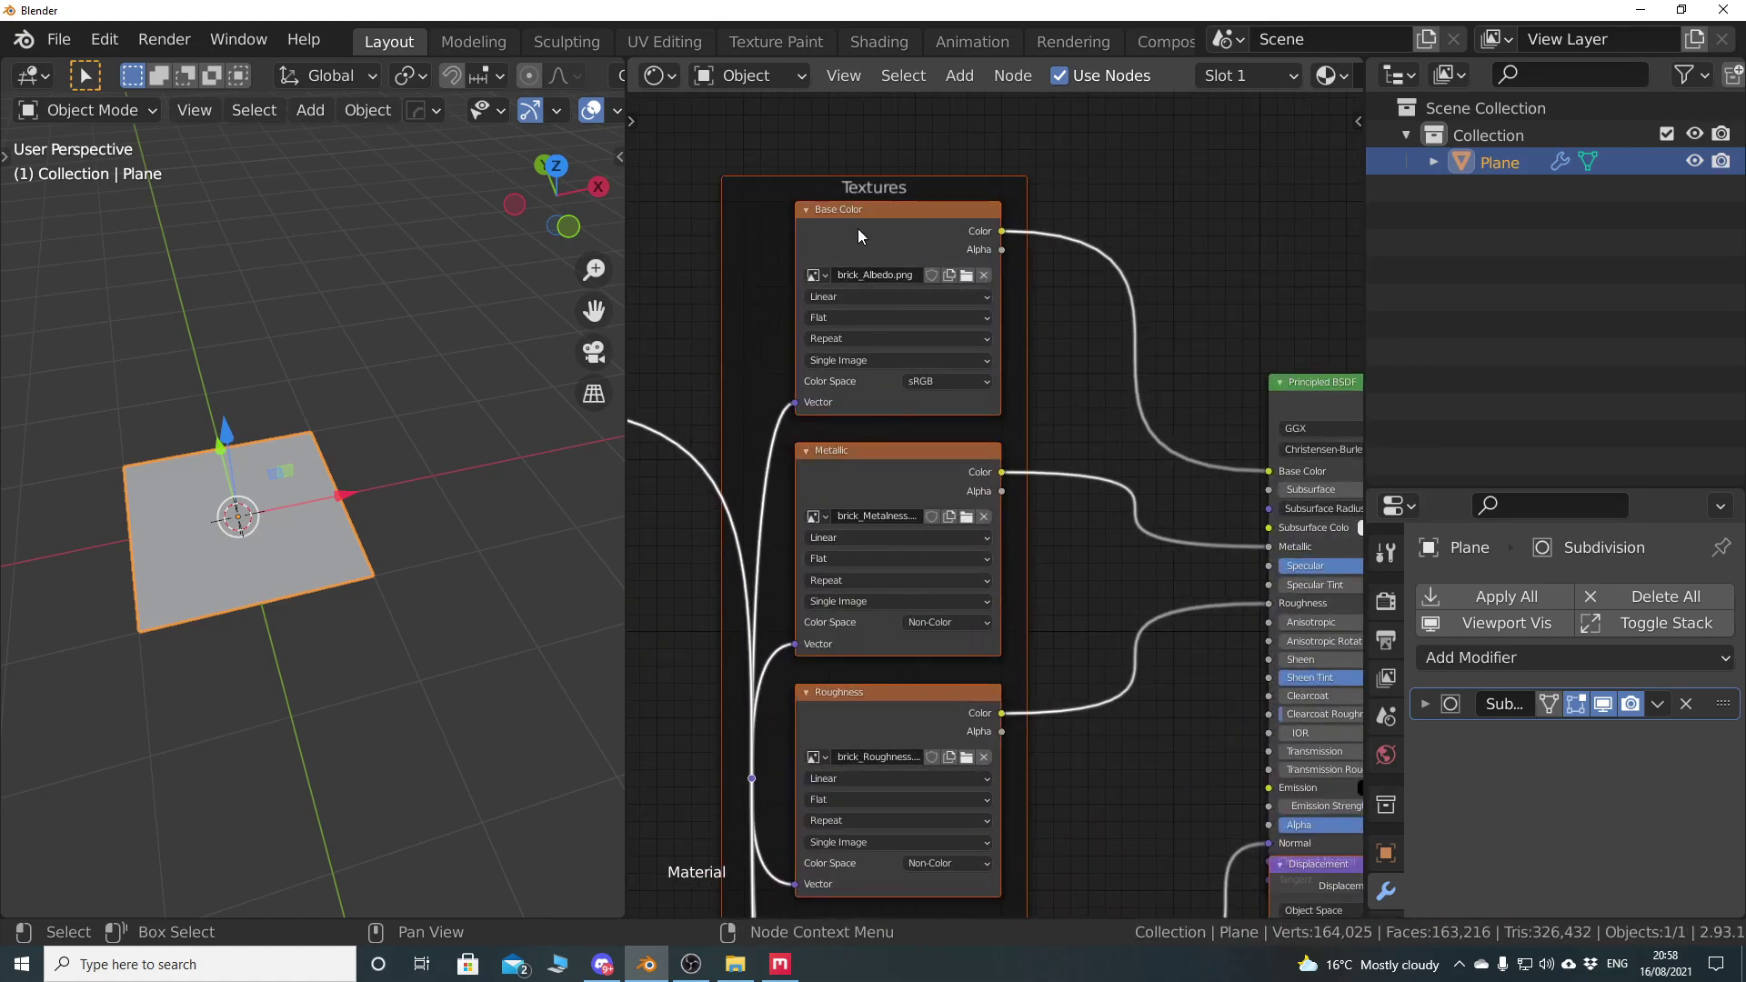
pyautogui.keyDown('shift'); pyautogui.scroll(-5, 877, 522); pyautogui.keyUp('shift')
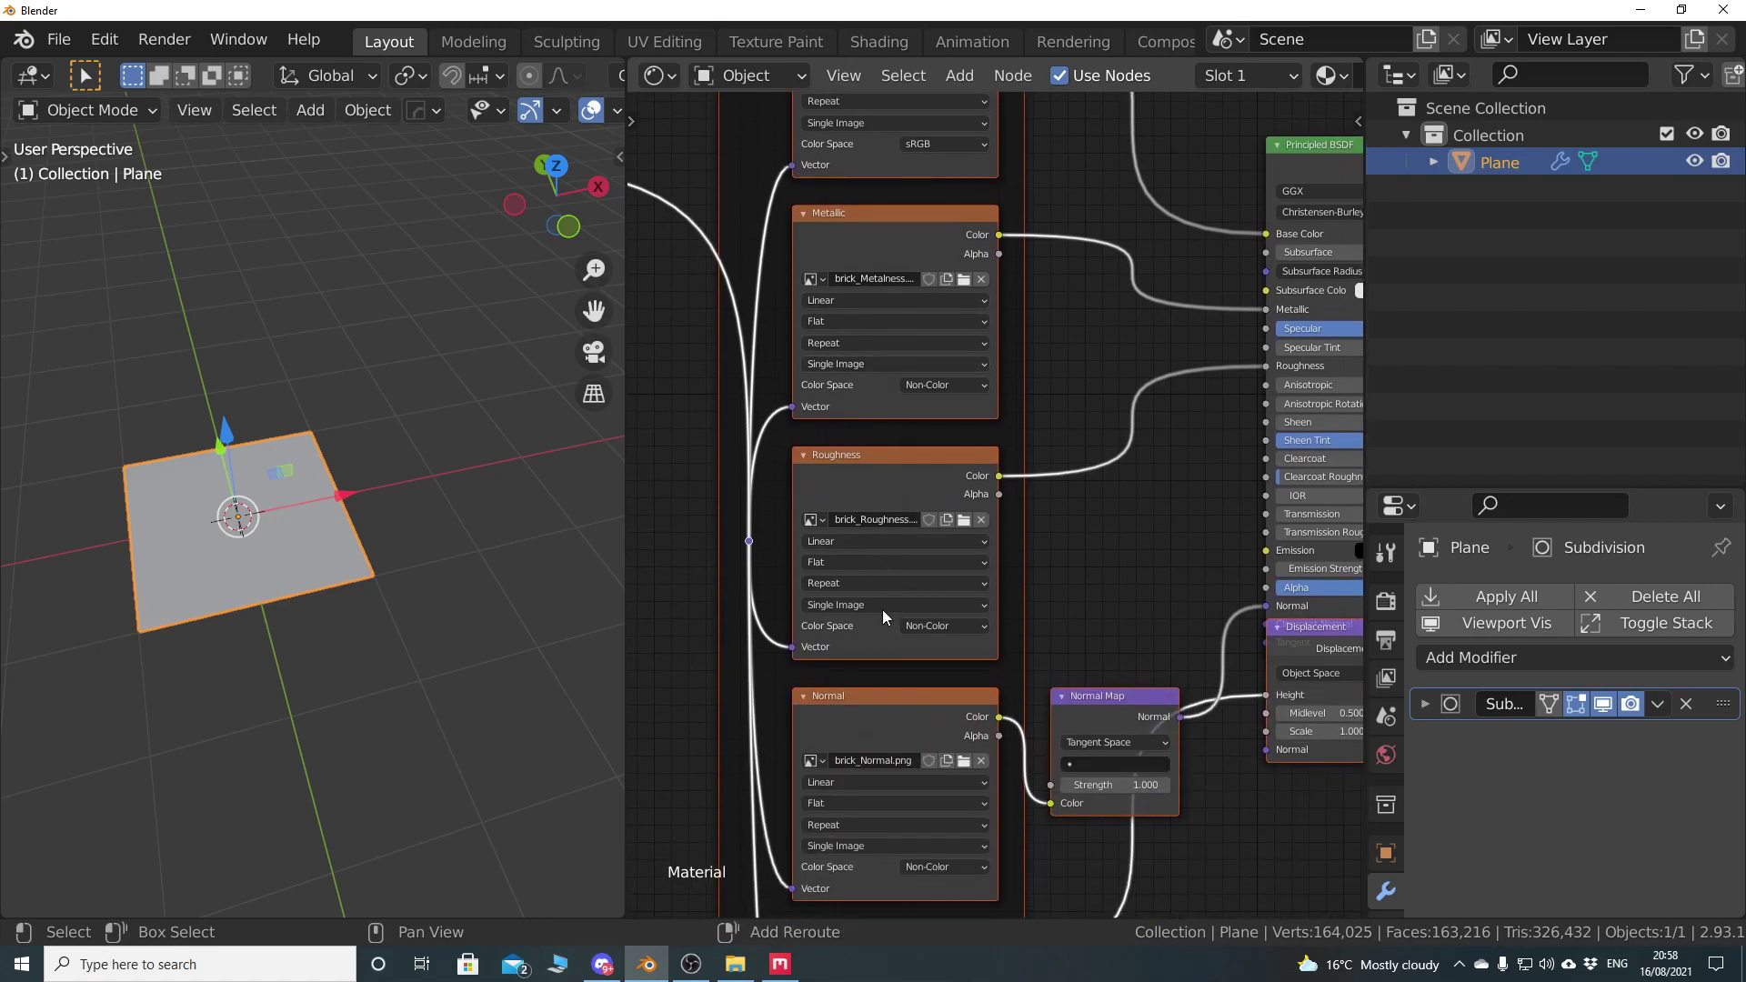
pyautogui.keyDown('shift'); pyautogui.scroll(-2, 887, 614); pyautogui.keyUp('shift')
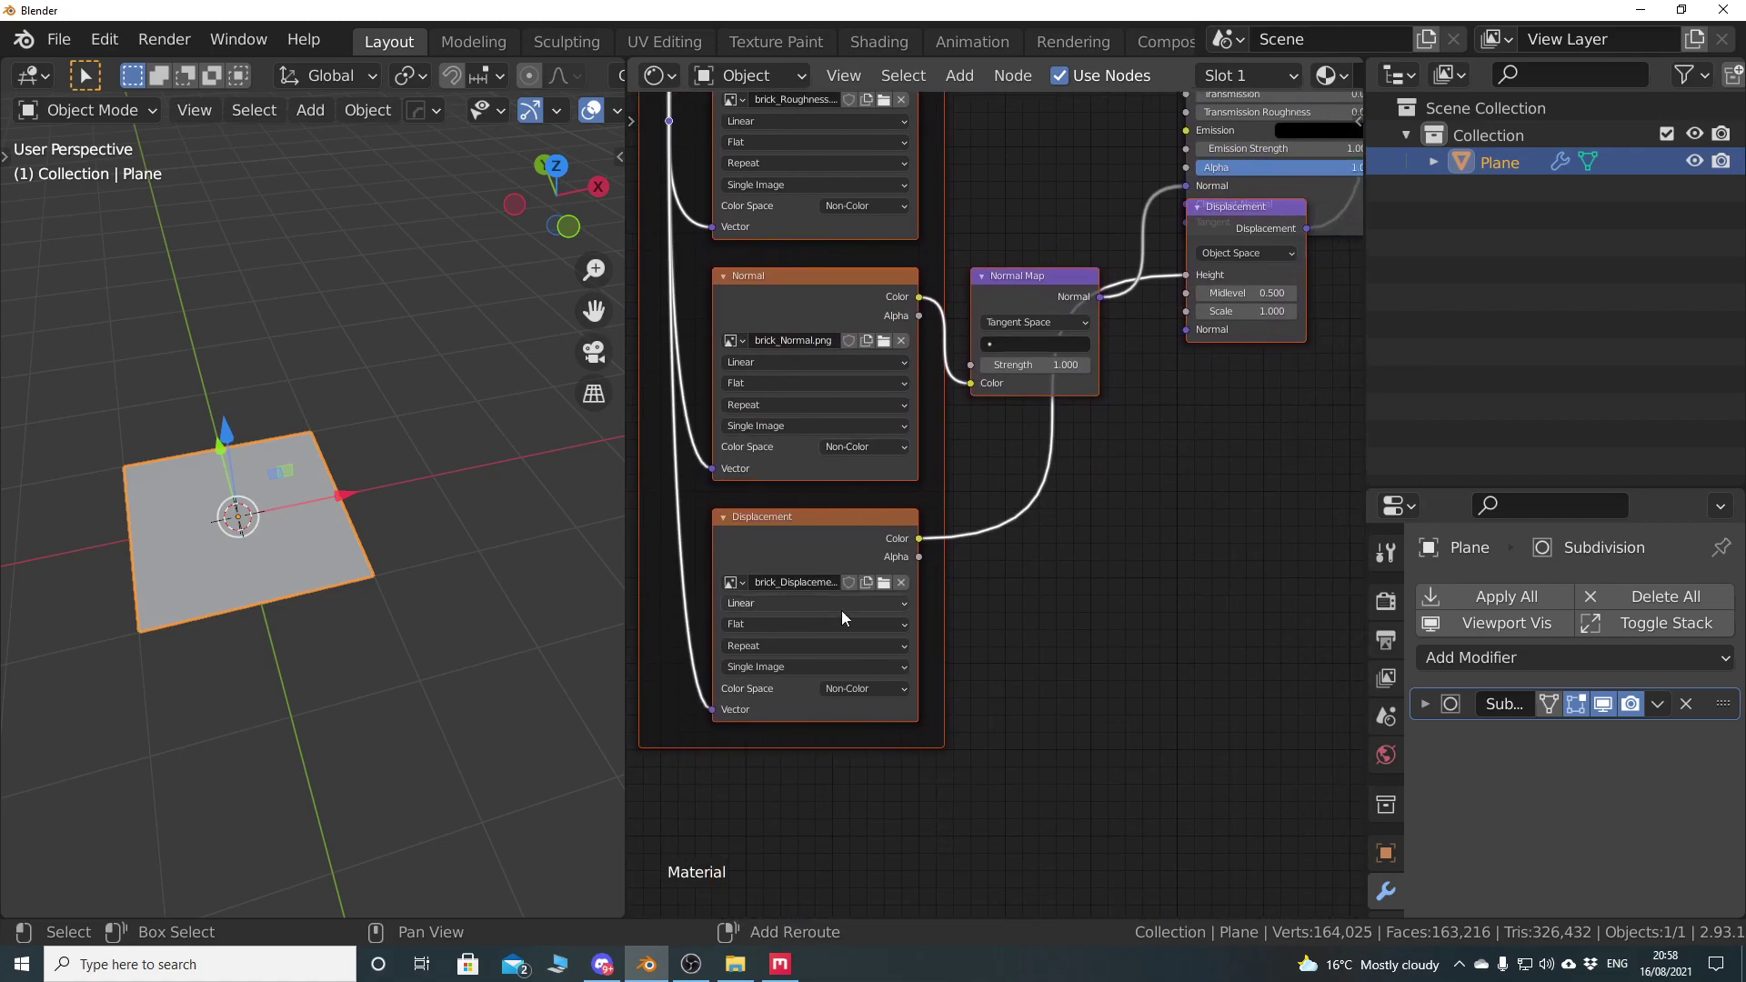
pyautogui.moveTo(1170, 527); pyautogui.dragTo(1094, 606, button='middle')
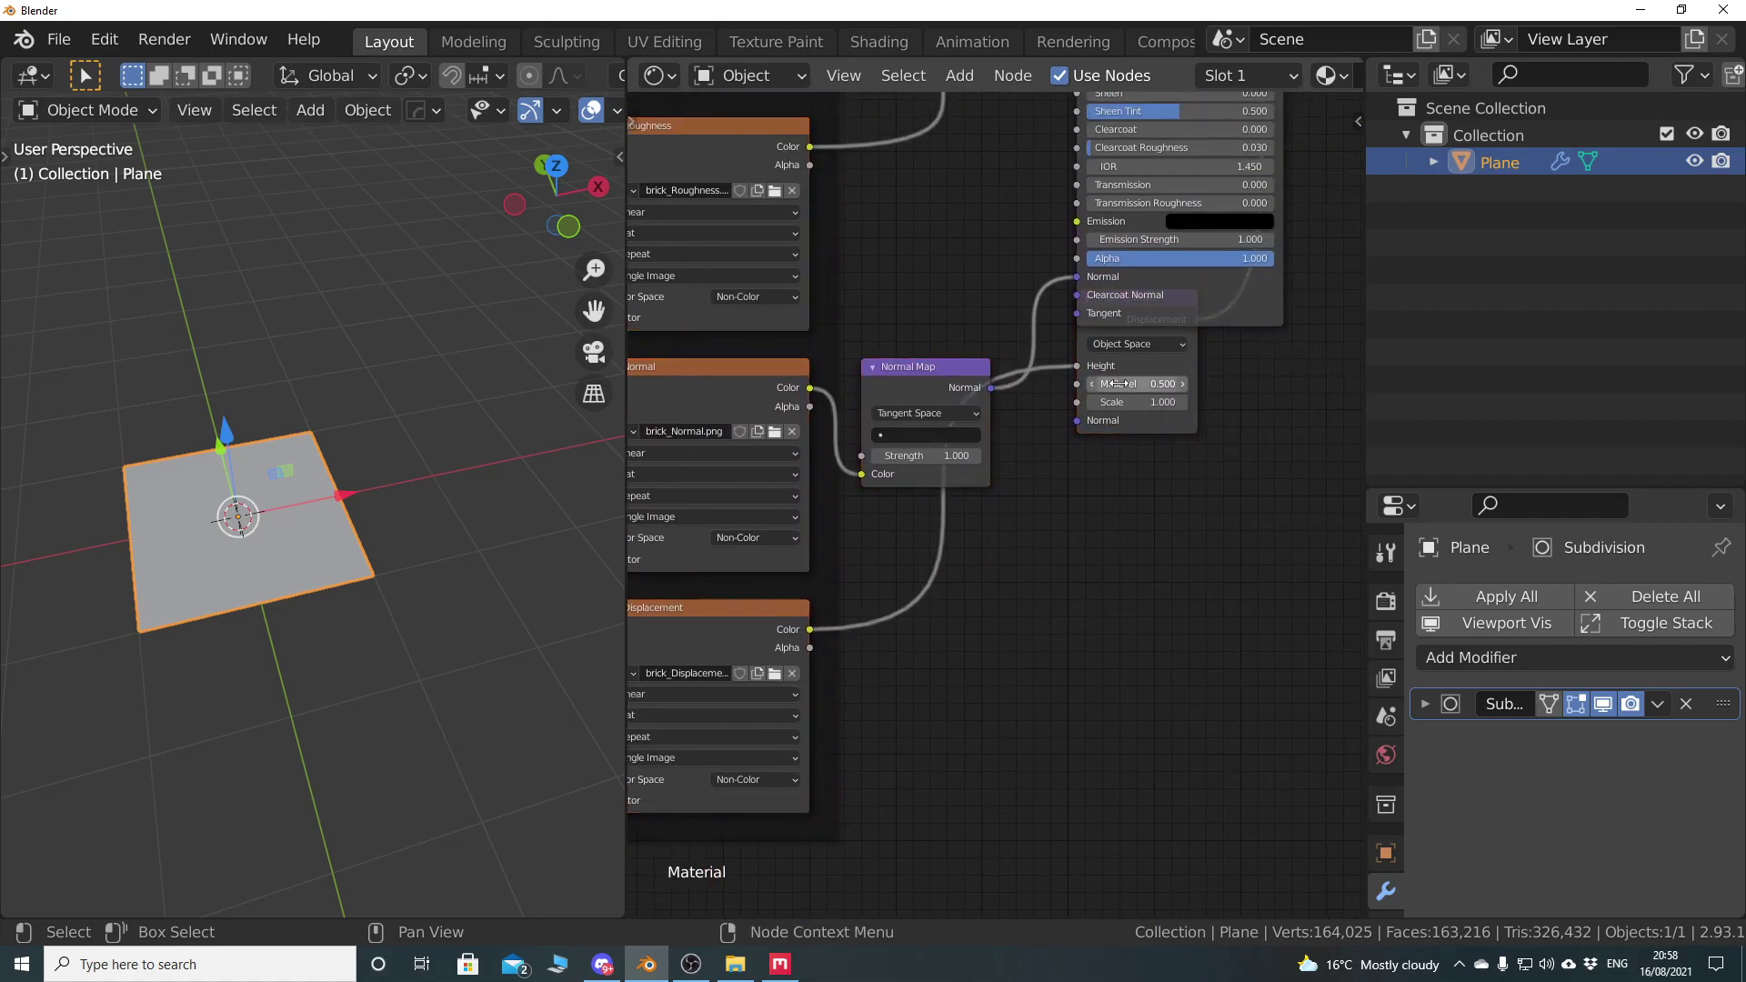
# Move the Displacement node below the Principled BSDF and the Material Output node out beside them so the links are clear
pyautogui.moveTo(1154, 357); pyautogui.dragTo(1245, 534)
pyautogui.moveTo(1149, 412); pyautogui.dragTo(912, 584, button='middle')
pyautogui.scroll(-2, 912, 585)
pyautogui.moveTo(1046, 193); pyautogui.dragTo(1159, 350)
pyautogui.moveTo(1006, 604); pyautogui.dragTo(1040, 599, button='middle')
pyautogui.scroll(-2, 1040, 598)
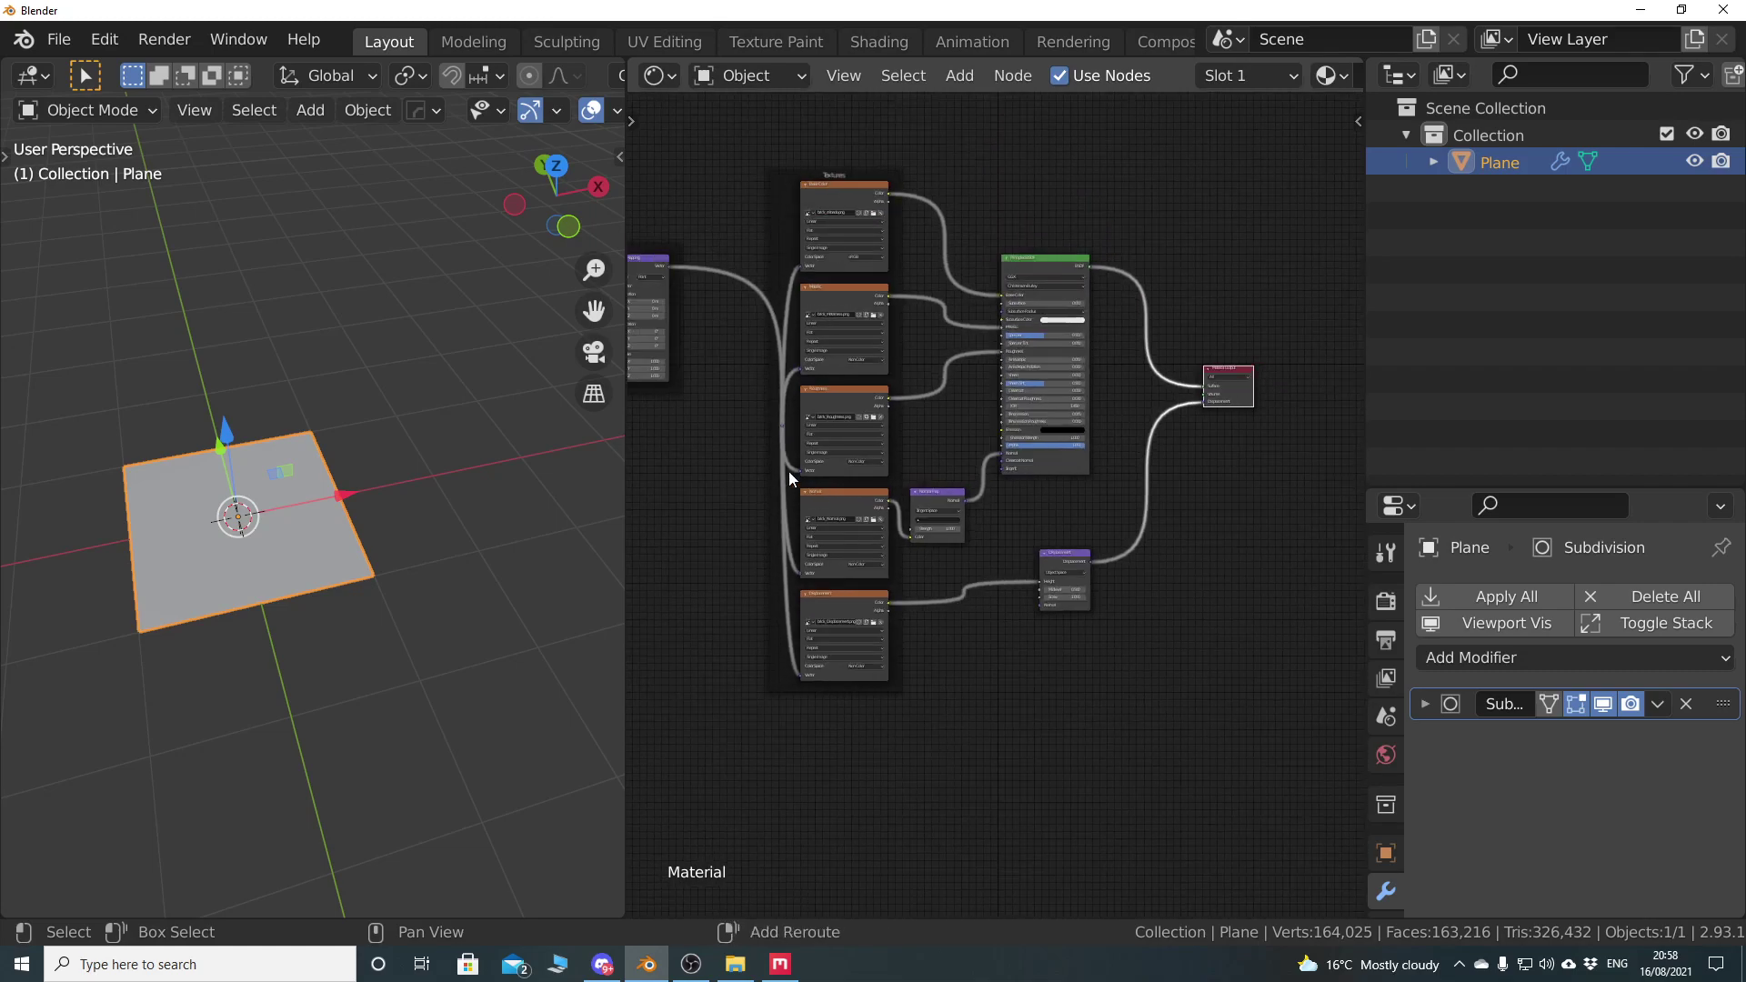
pyautogui.moveTo(797, 477); pyautogui.dragTo(931, 532, button='middle')
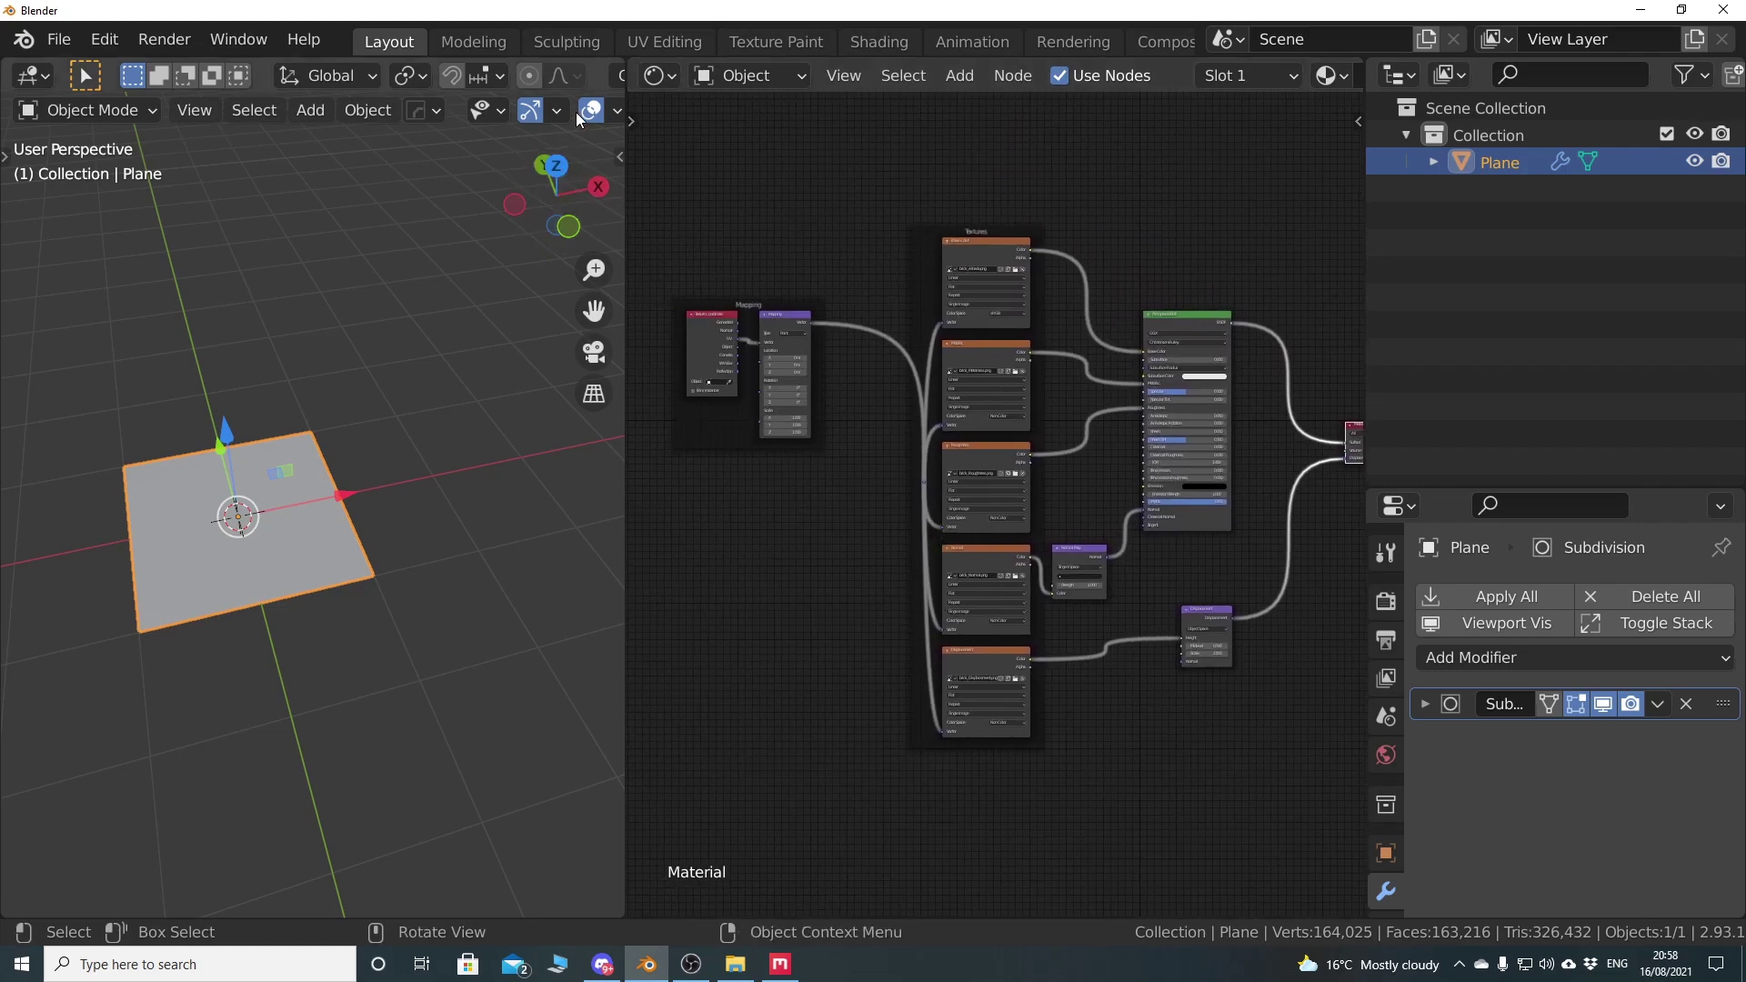
# Switch the 3D viewport to Material Preview shading and inspect the brick texture on the plane up close
pyautogui.scroll(-3, 418, 110)
pyautogui.click(550, 111)
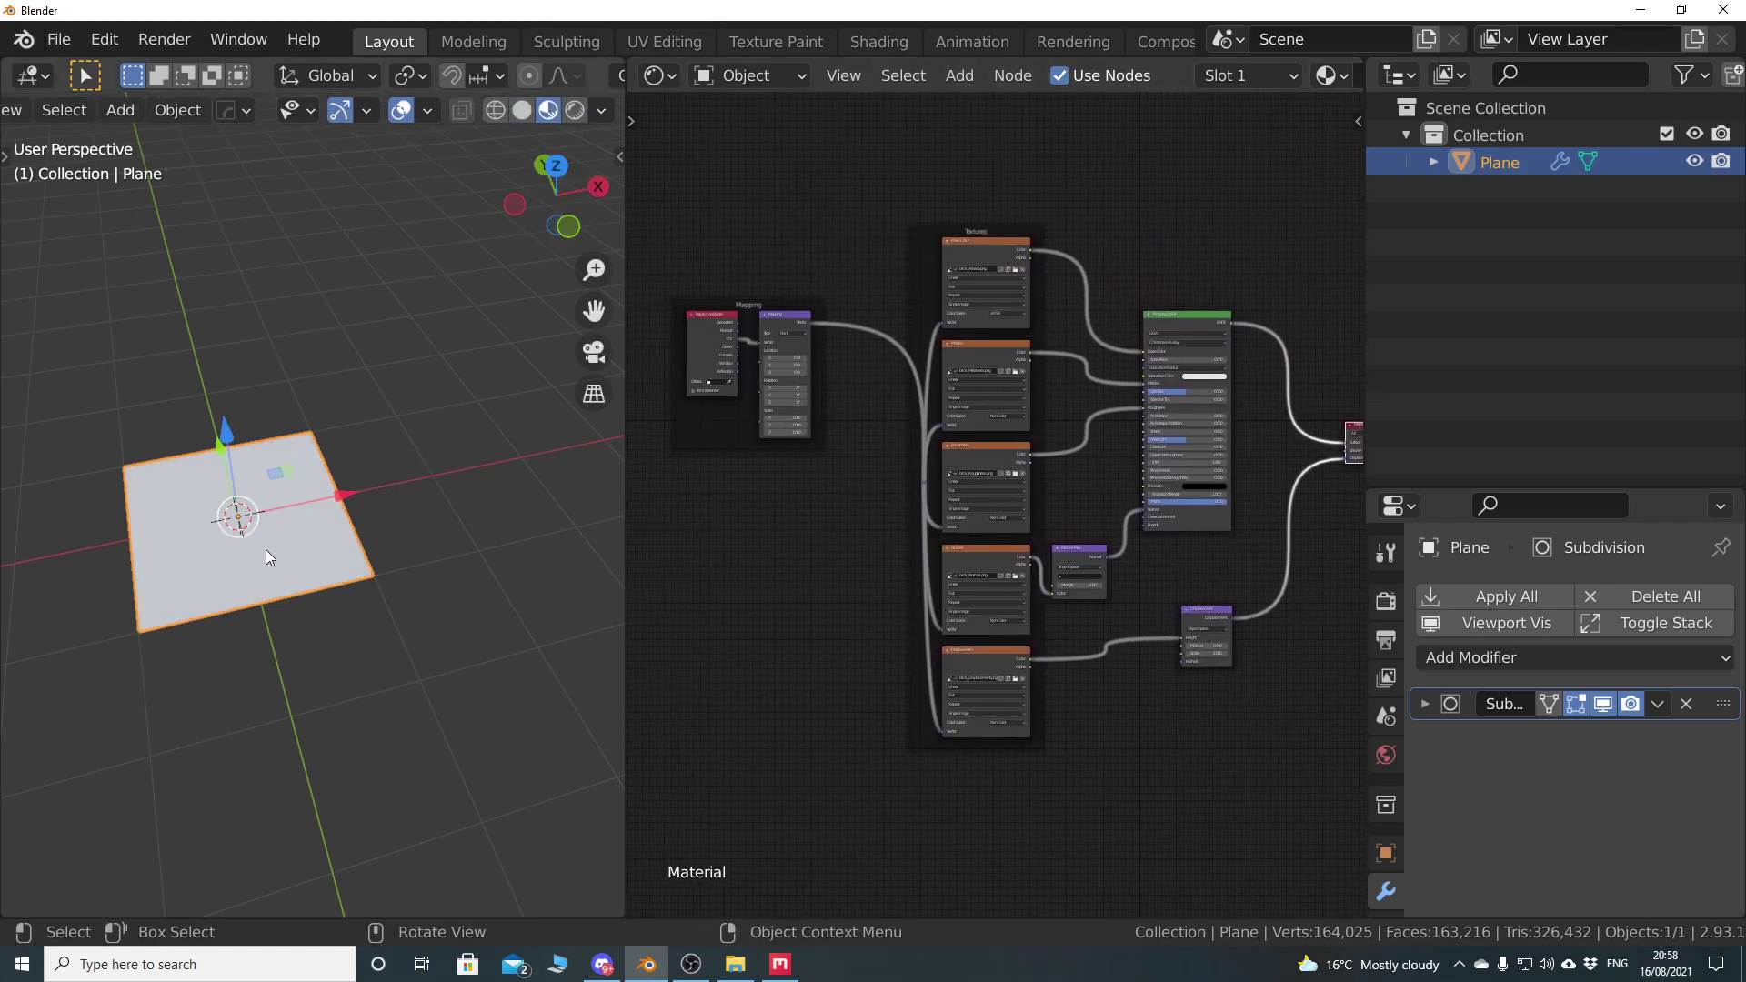
pyautogui.moveTo(196, 604); pyautogui.dragTo(316, 559, button='middle')
pyautogui.scroll(3, 355, 560)
pyautogui.scroll(3, 351, 569)
pyautogui.scroll(3, 364, 564)
pyautogui.scroll(-6, 315, 549)
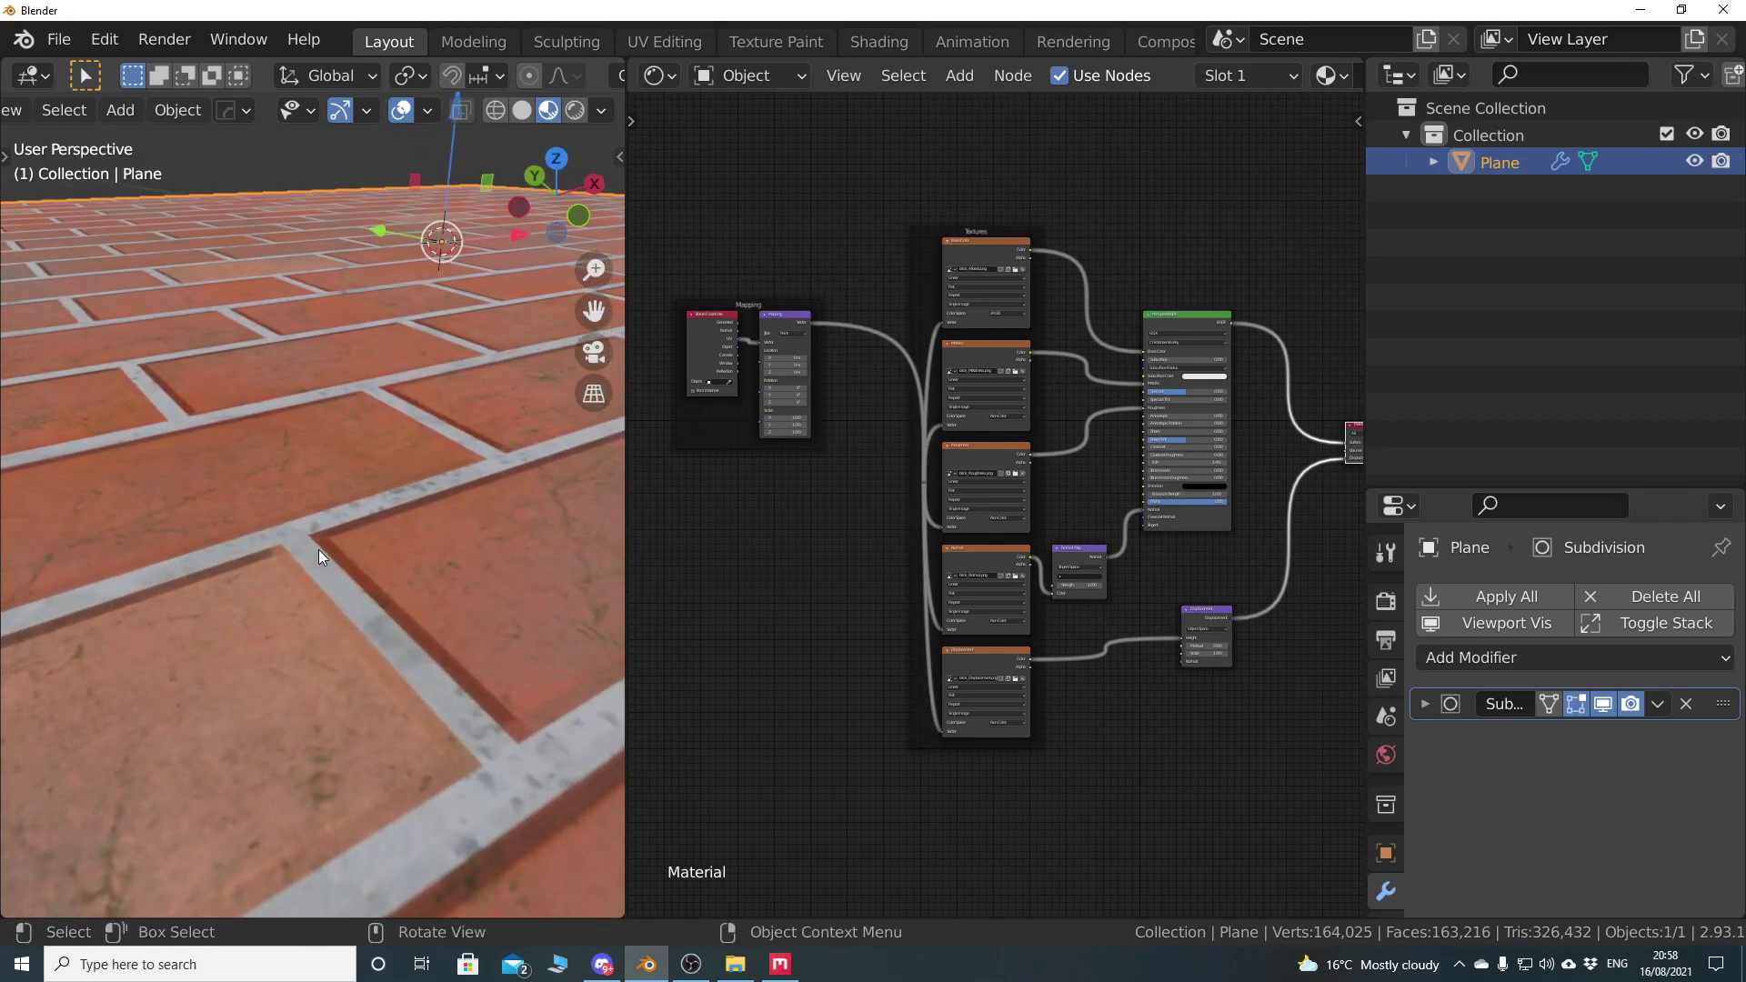
# Set the render engine to Cycles with GPU Compute as the device
pyautogui.click(1386, 600)
pyautogui.click(1582, 597)
pyautogui.click(1583, 688)
pyautogui.click(1616, 662)
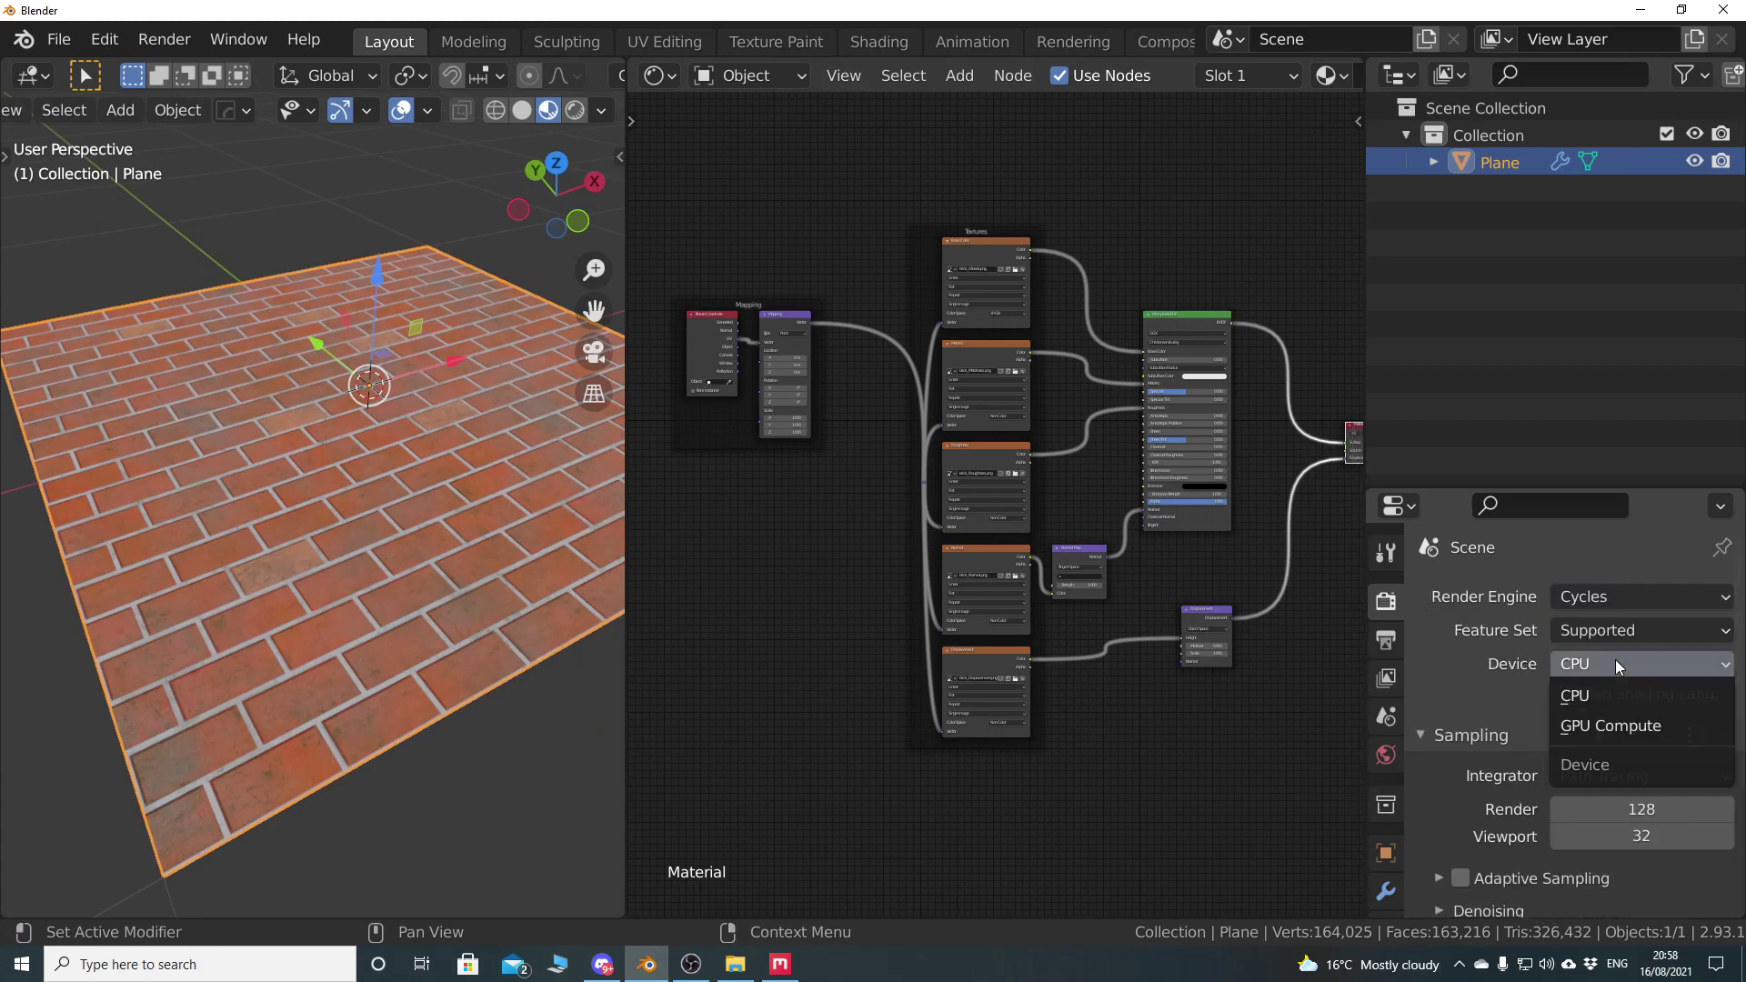
pyautogui.click(1617, 718)
# Widen the 3D viewport over the Shader Editor and examine the brick surface at a low angle
pyautogui.moveTo(627, 600); pyautogui.dragTo(1050, 591)
pyautogui.scroll(5, 673, 608)
pyautogui.moveTo(673, 609); pyautogui.dragTo(614, 619, button='middle')
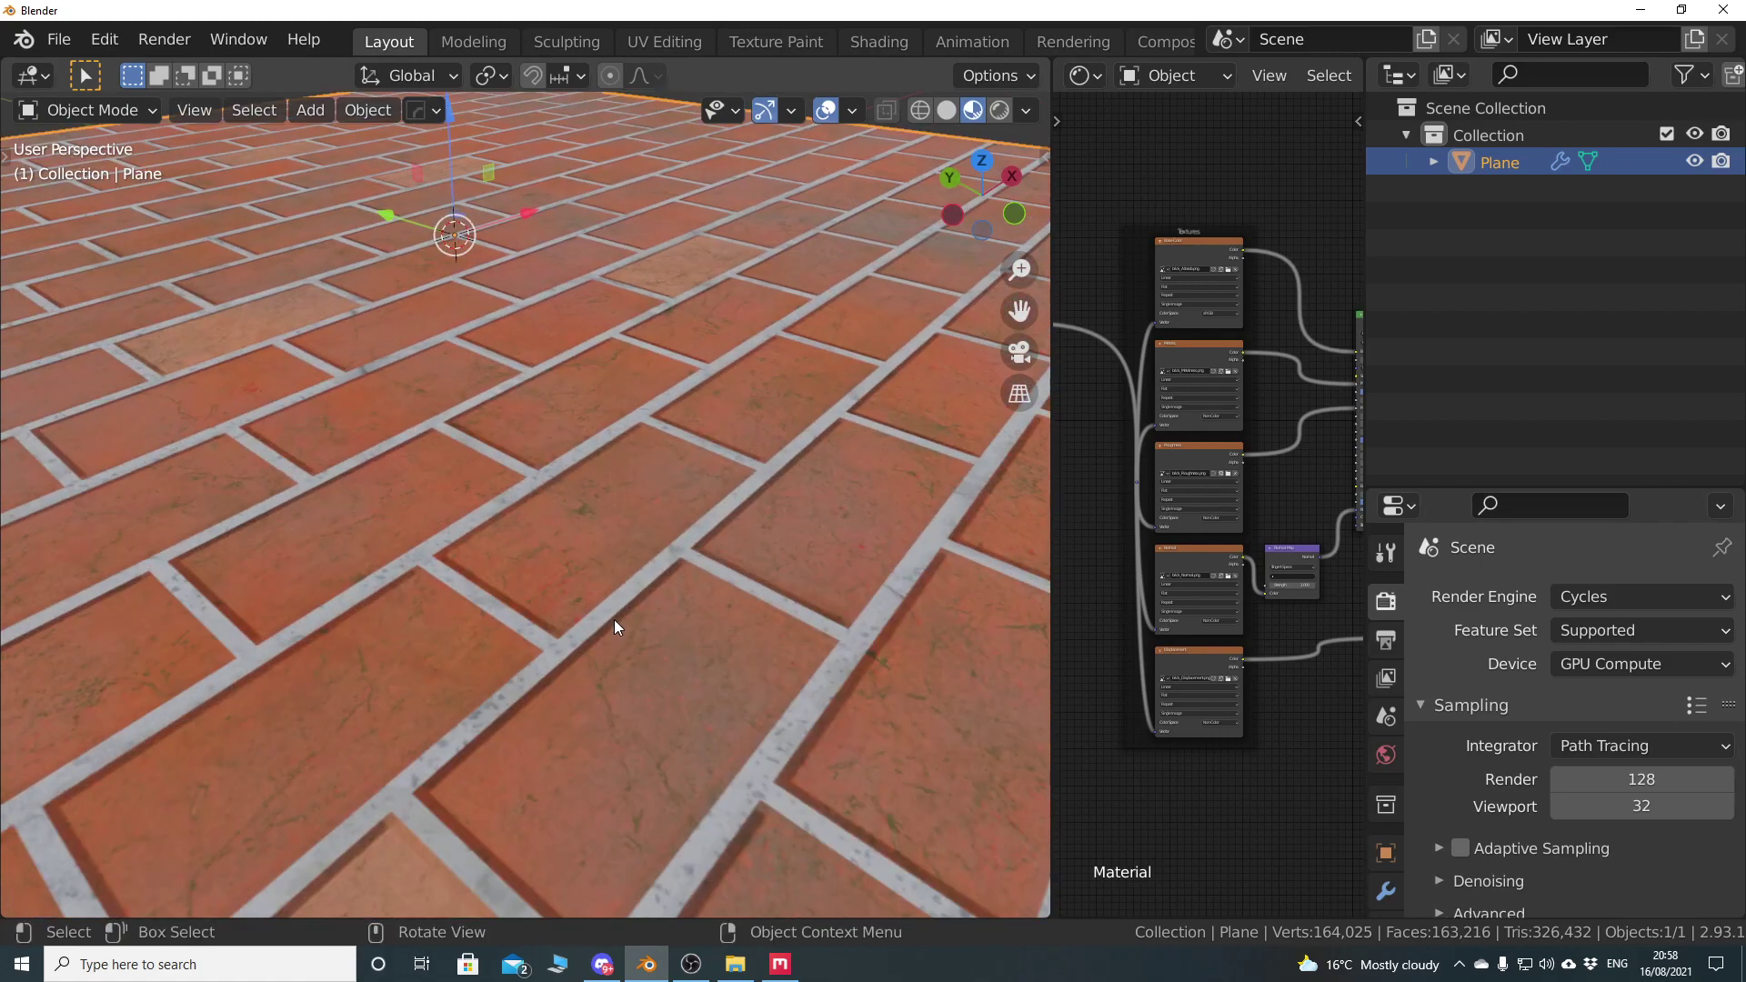
pyautogui.scroll(3, 611, 624)
pyautogui.scroll(2, 691, 542)
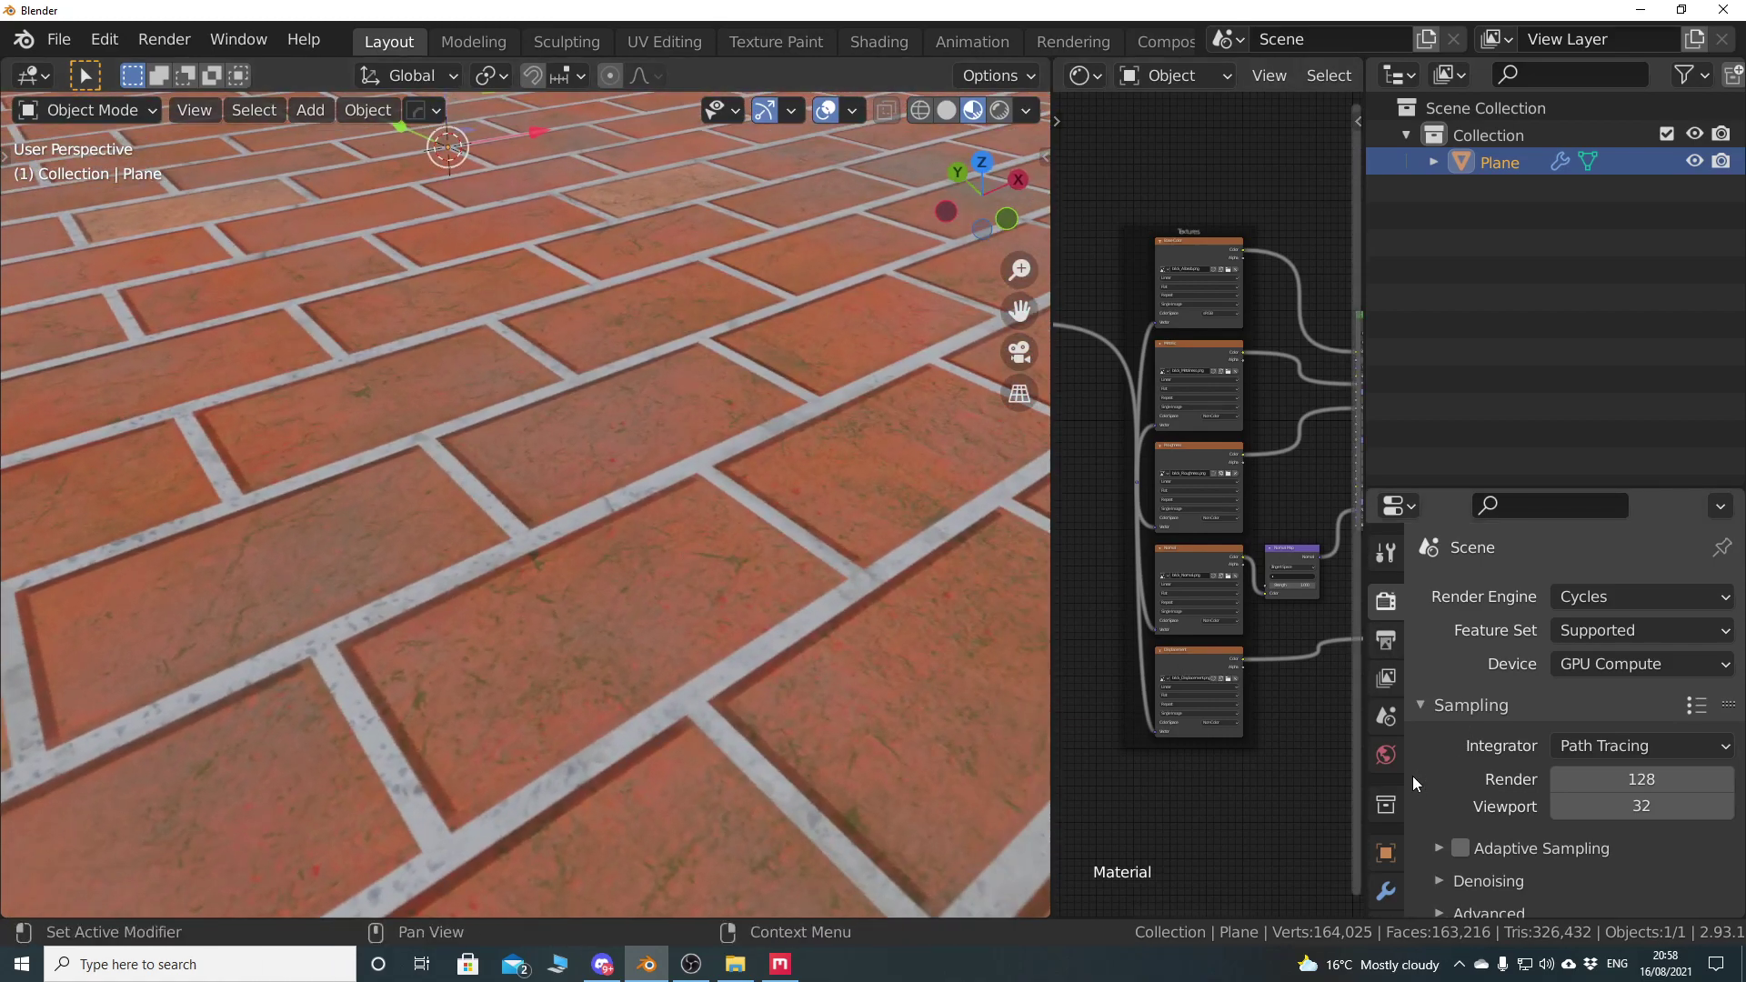
# Set the material's surface displacement method to Displacement and Bump, and check the bricks in the viewport
pyautogui.scroll(-5, 1389, 792)
pyautogui.click(1384, 838)
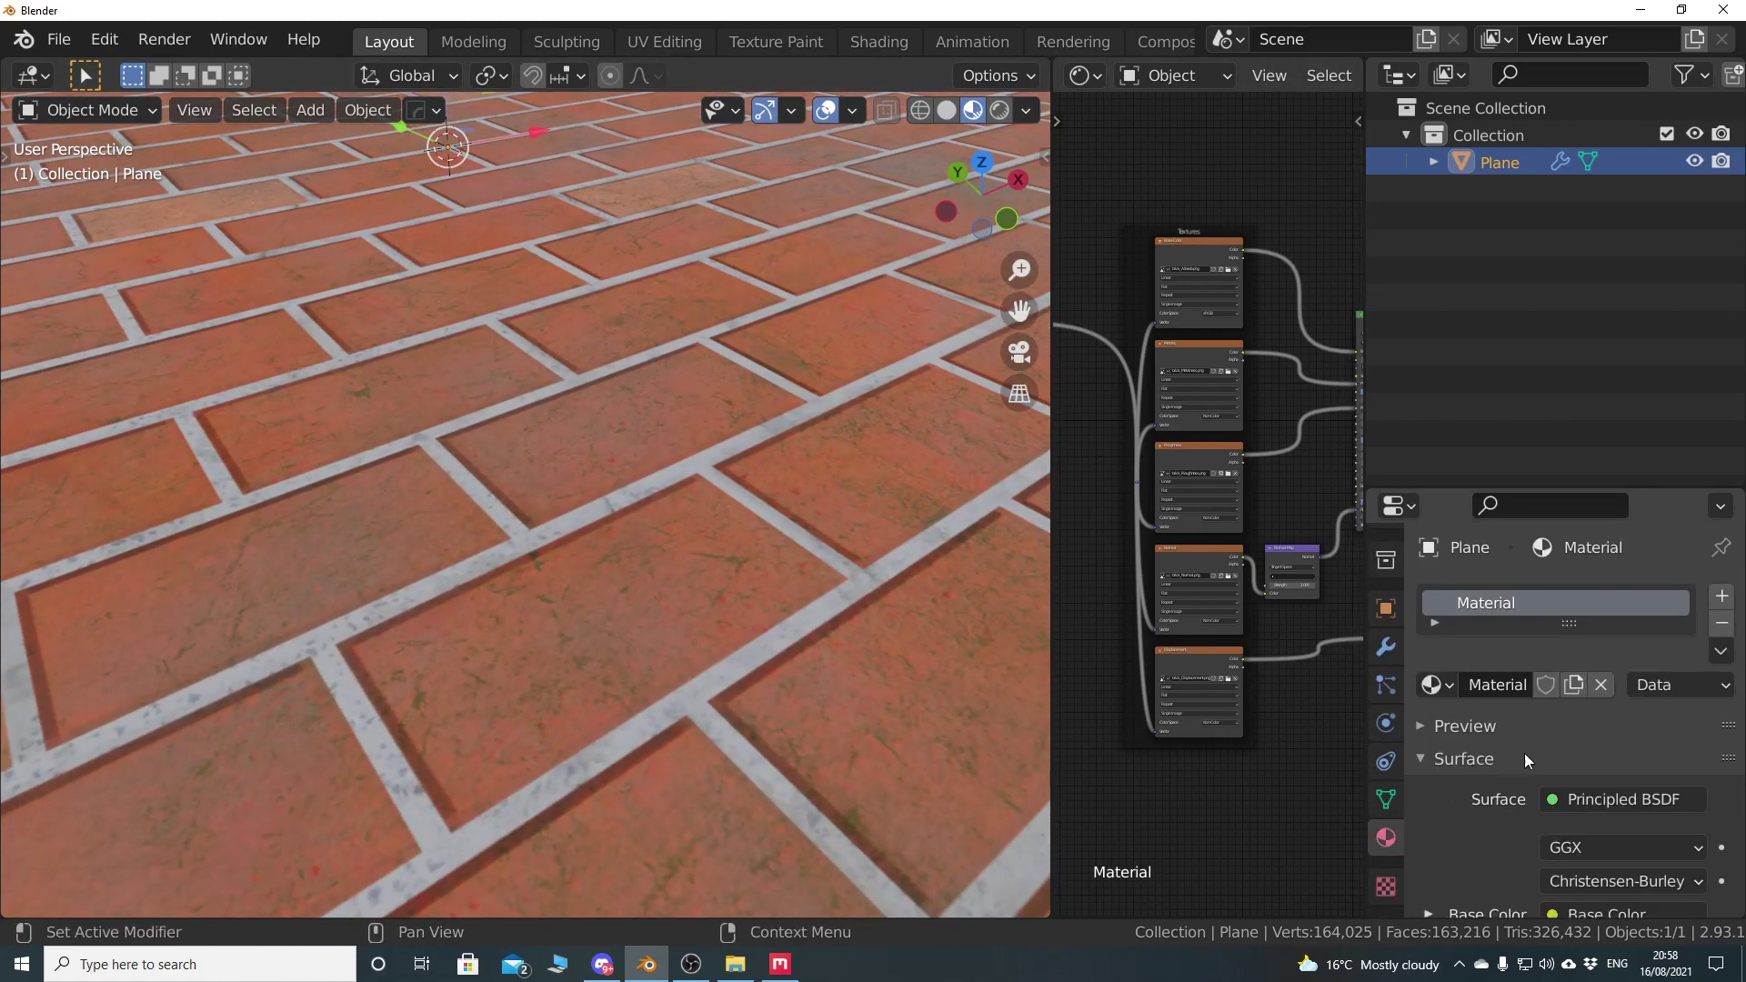
pyautogui.scroll(-15, 1528, 792)
pyautogui.scroll(-3, 1538, 824)
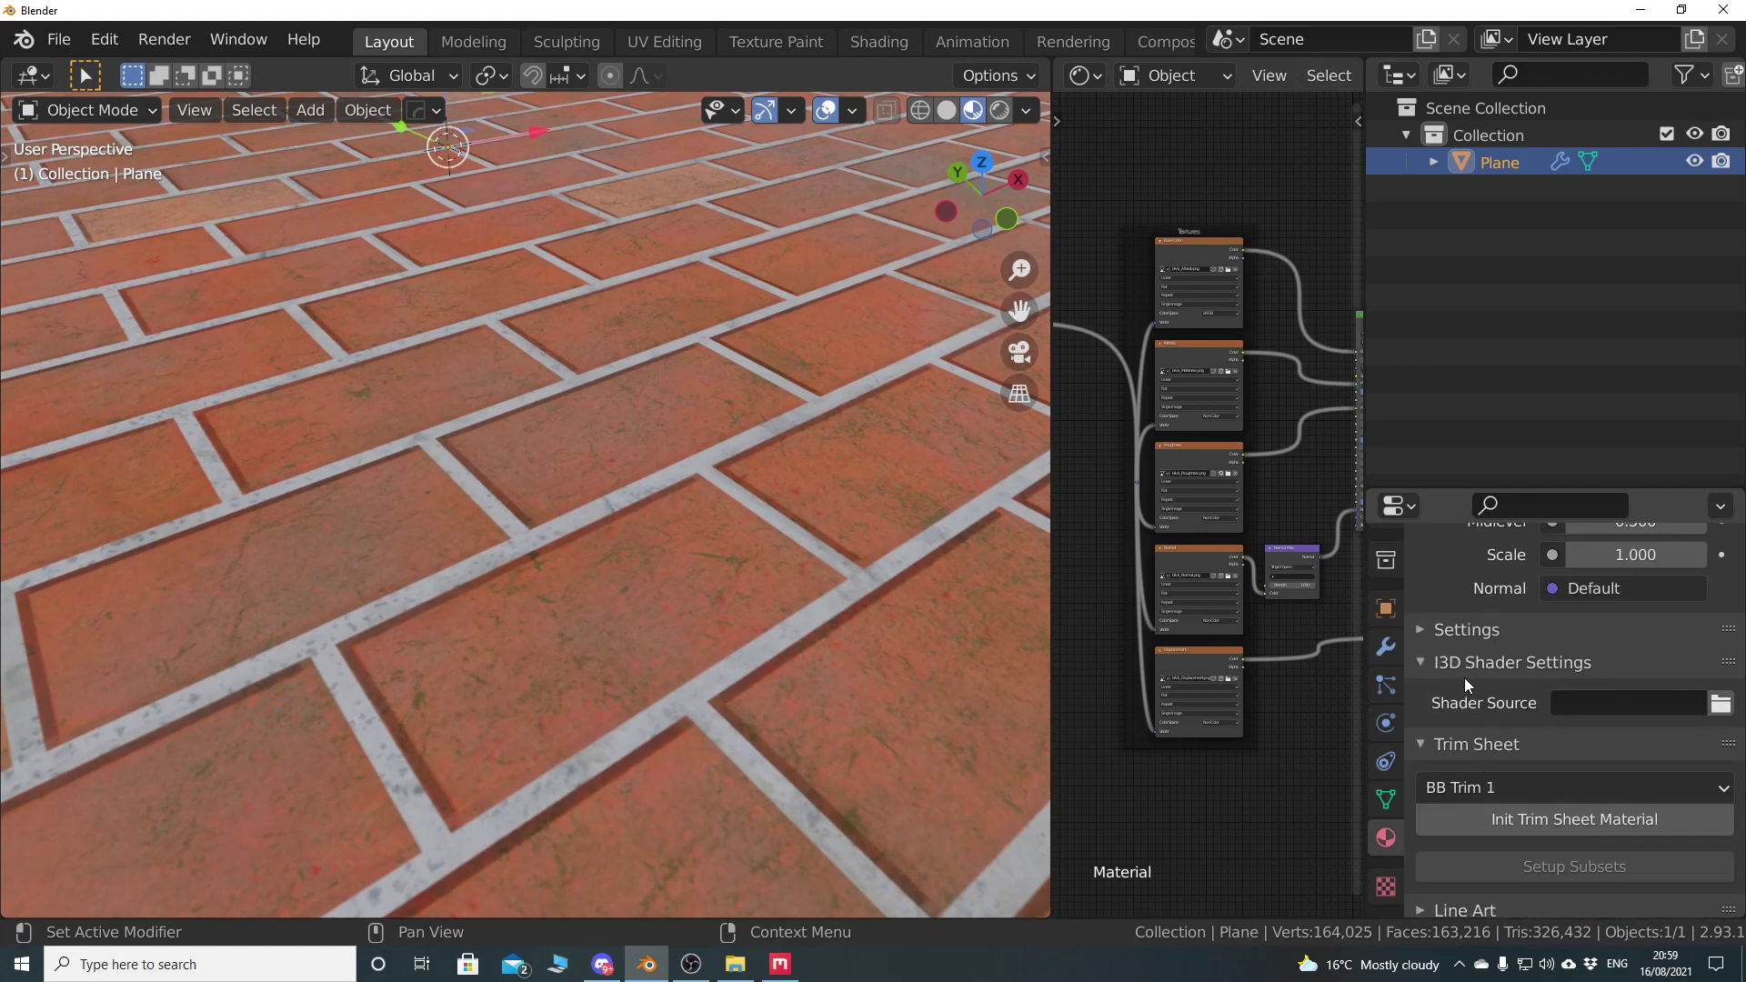
pyautogui.click(1480, 634)
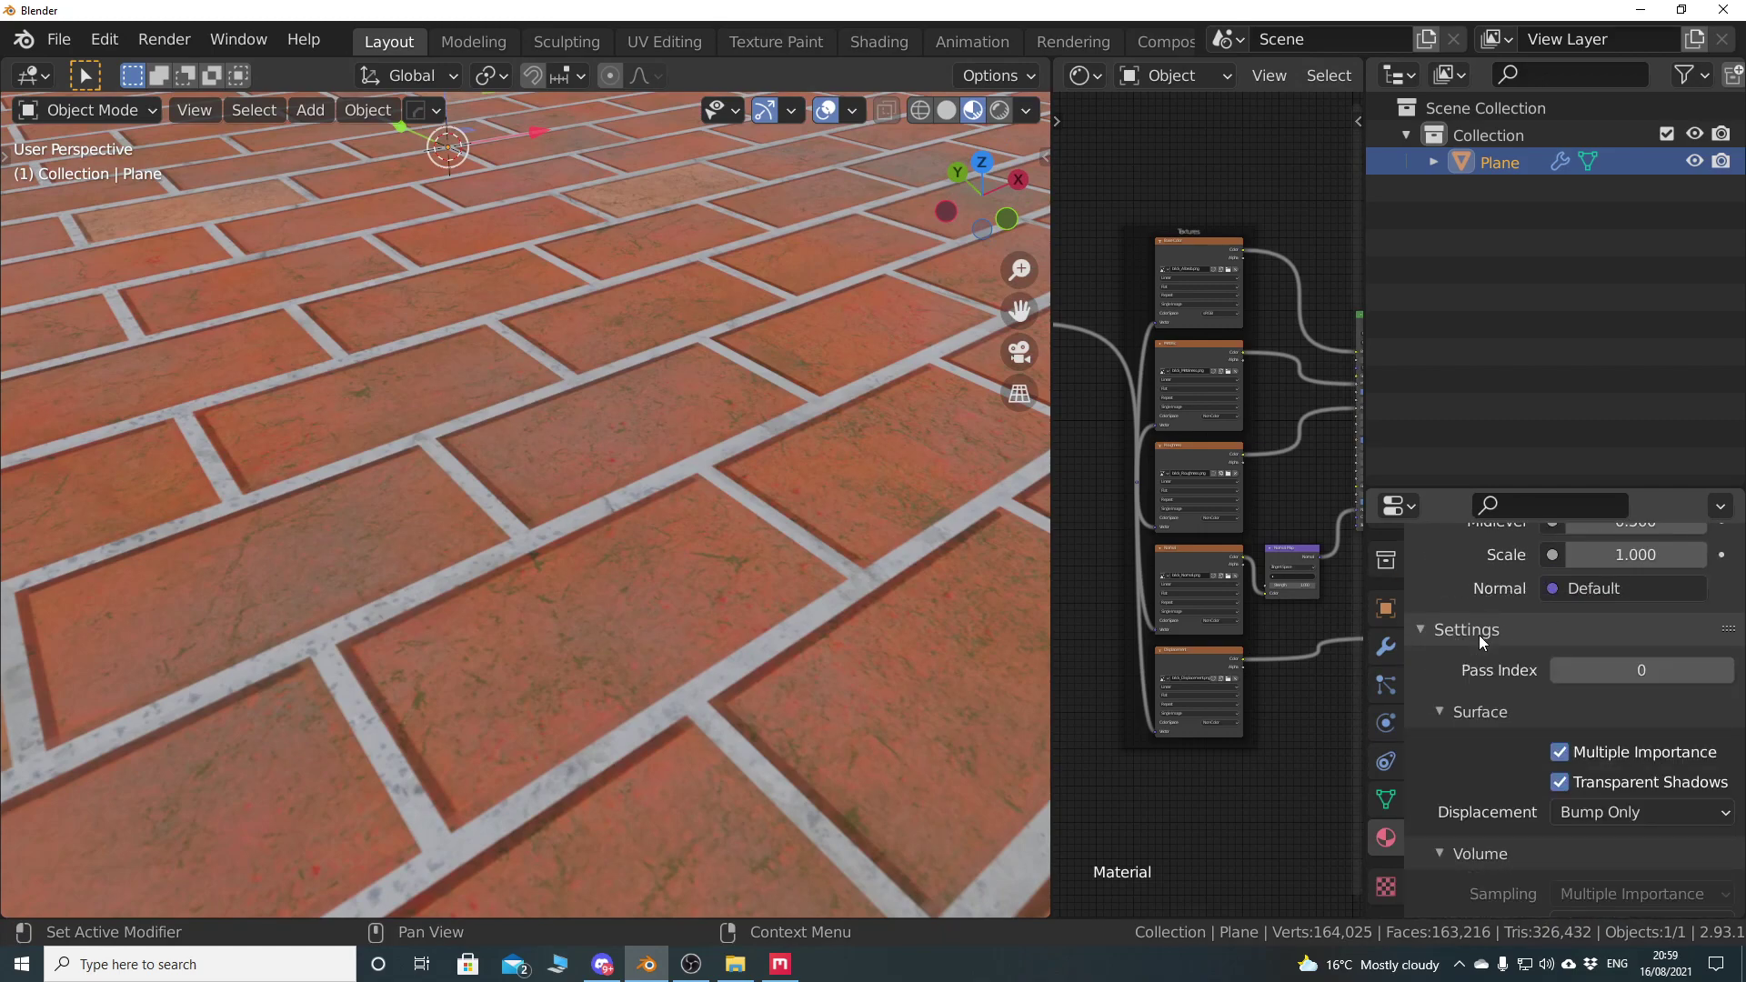
pyautogui.click(1639, 813)
pyautogui.click(1601, 724)
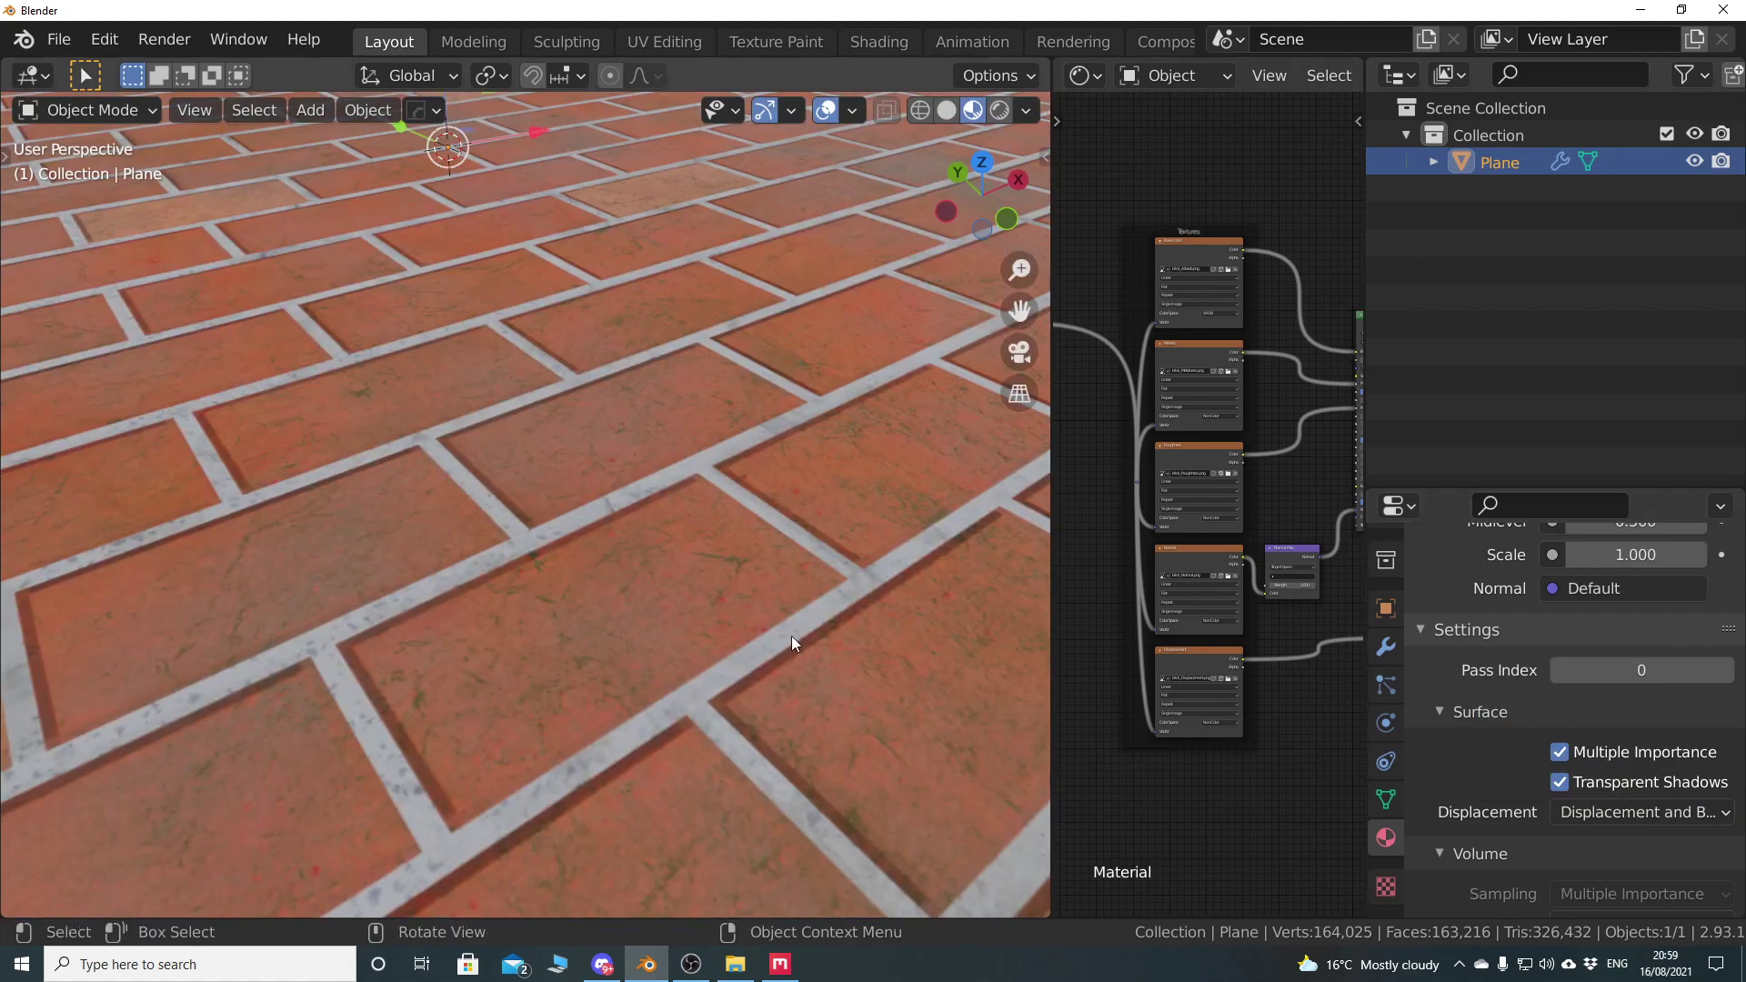
pyautogui.scroll(-6, 815, 522)
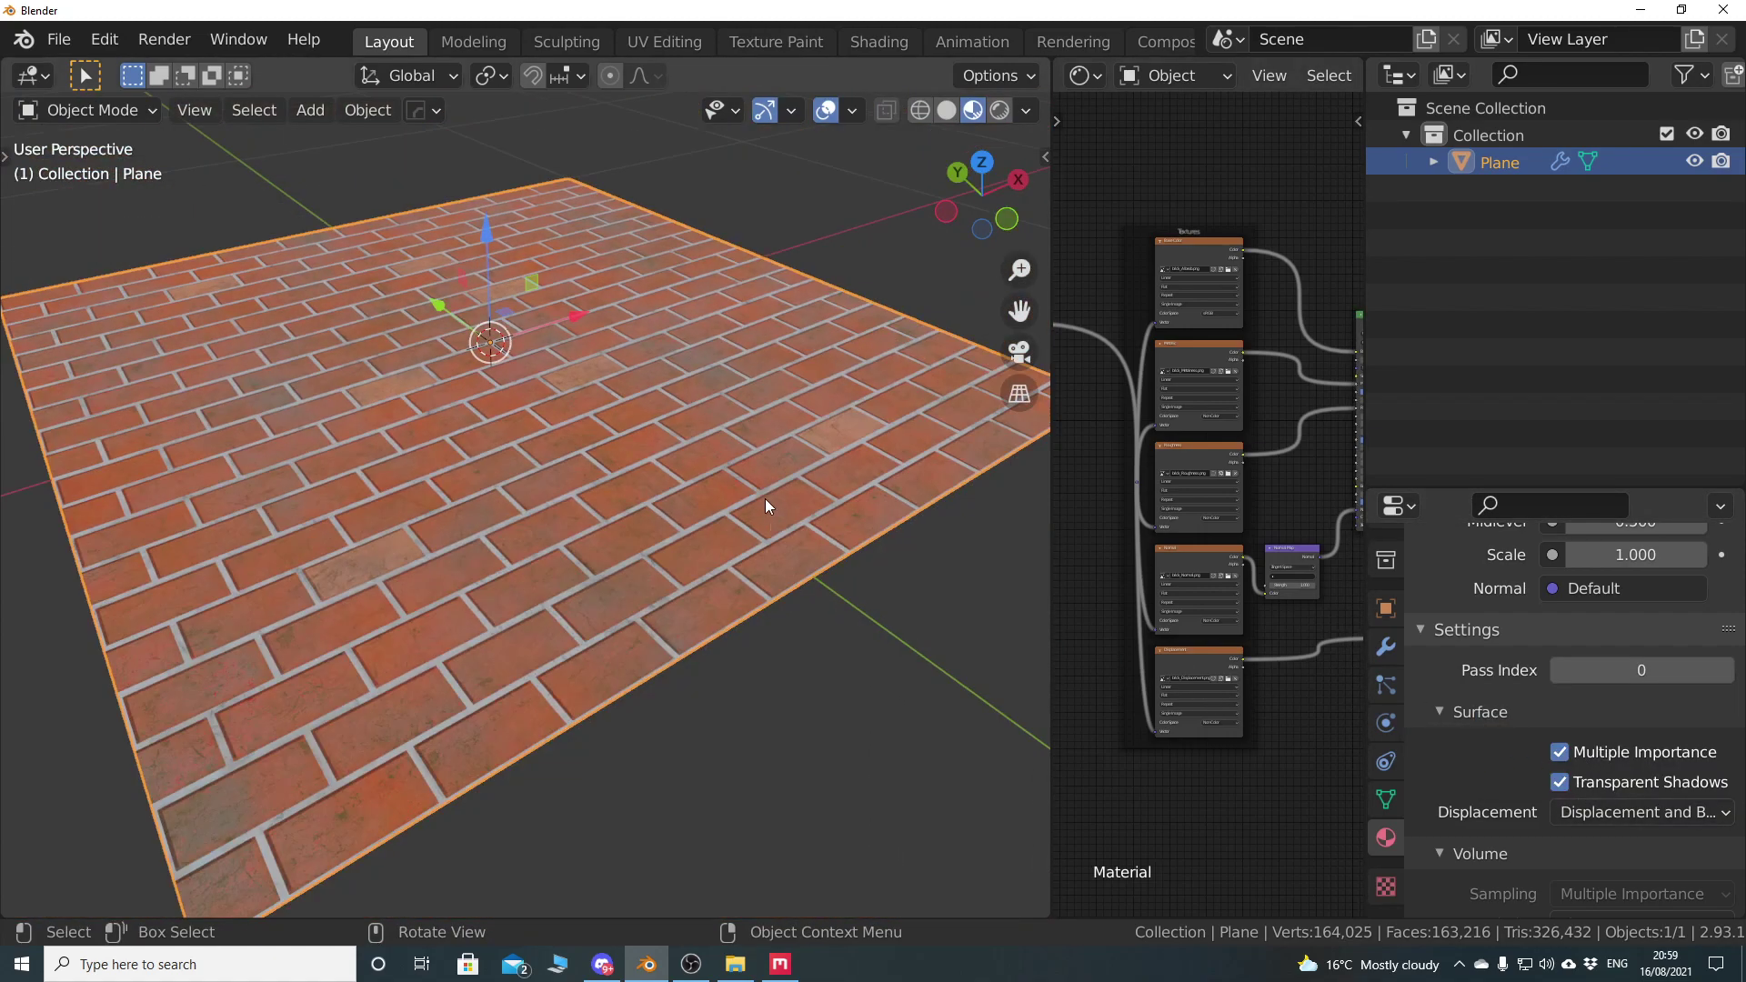
pyautogui.scroll(8, 629, 523)
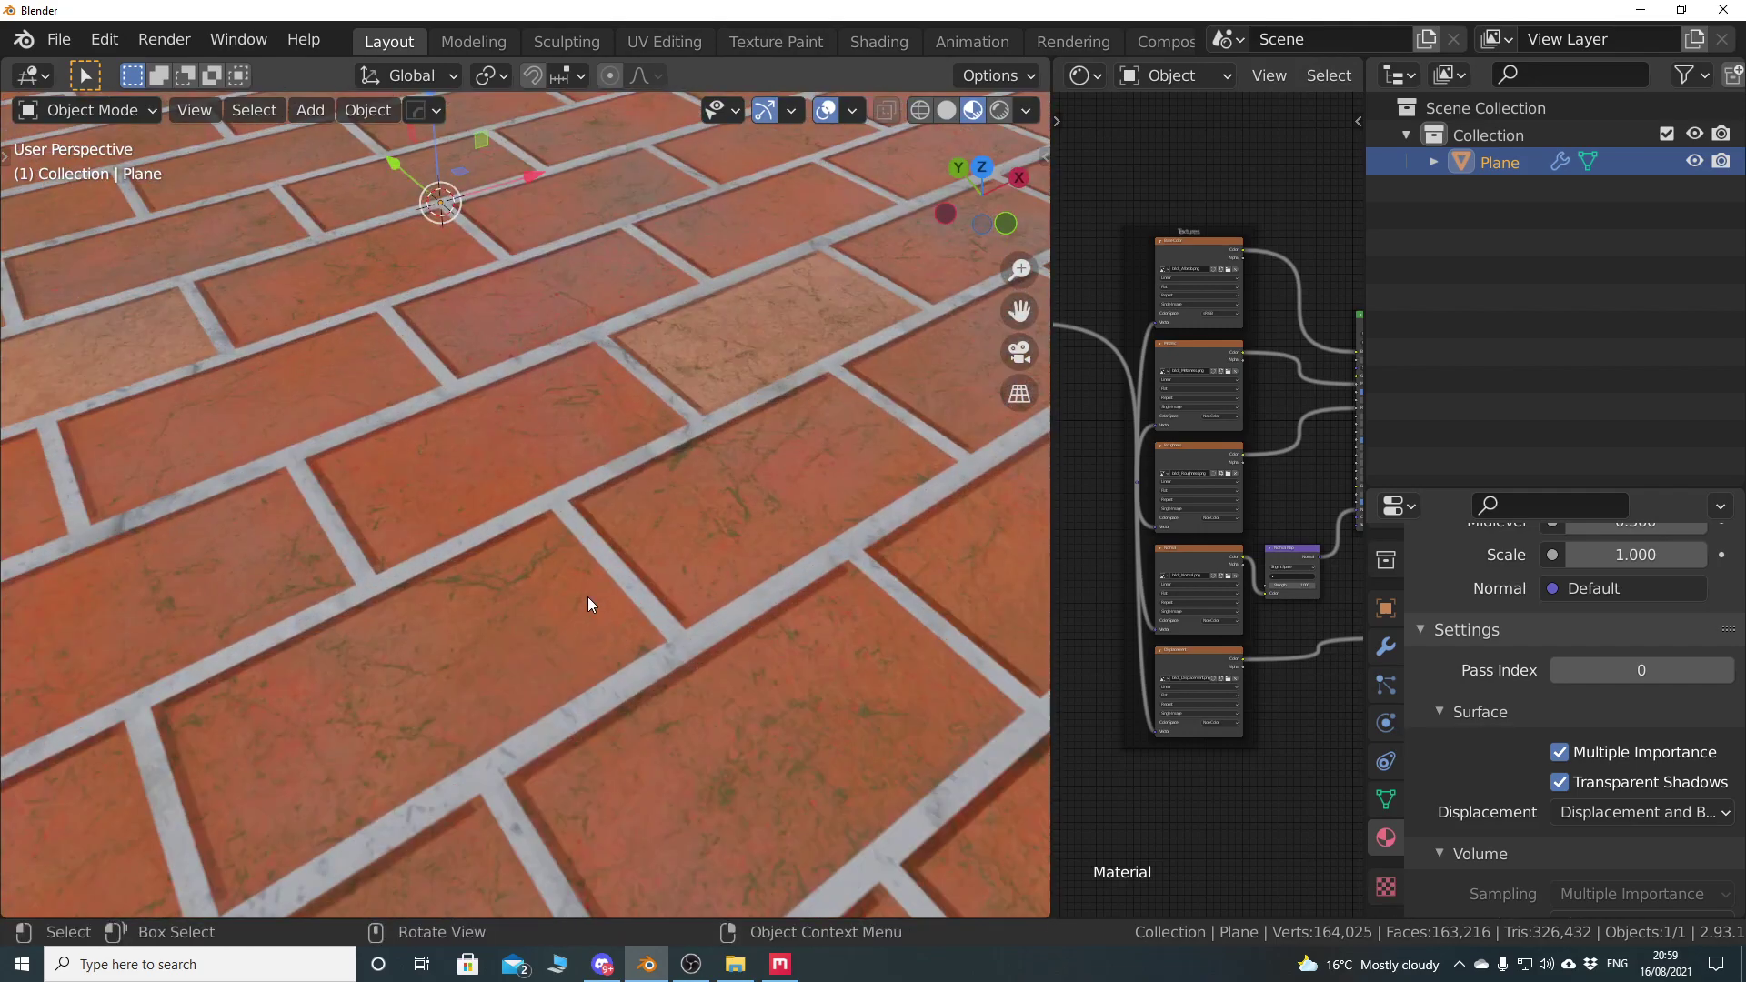
pyautogui.moveTo(617, 559); pyautogui.dragTo(531, 575, button='middle')
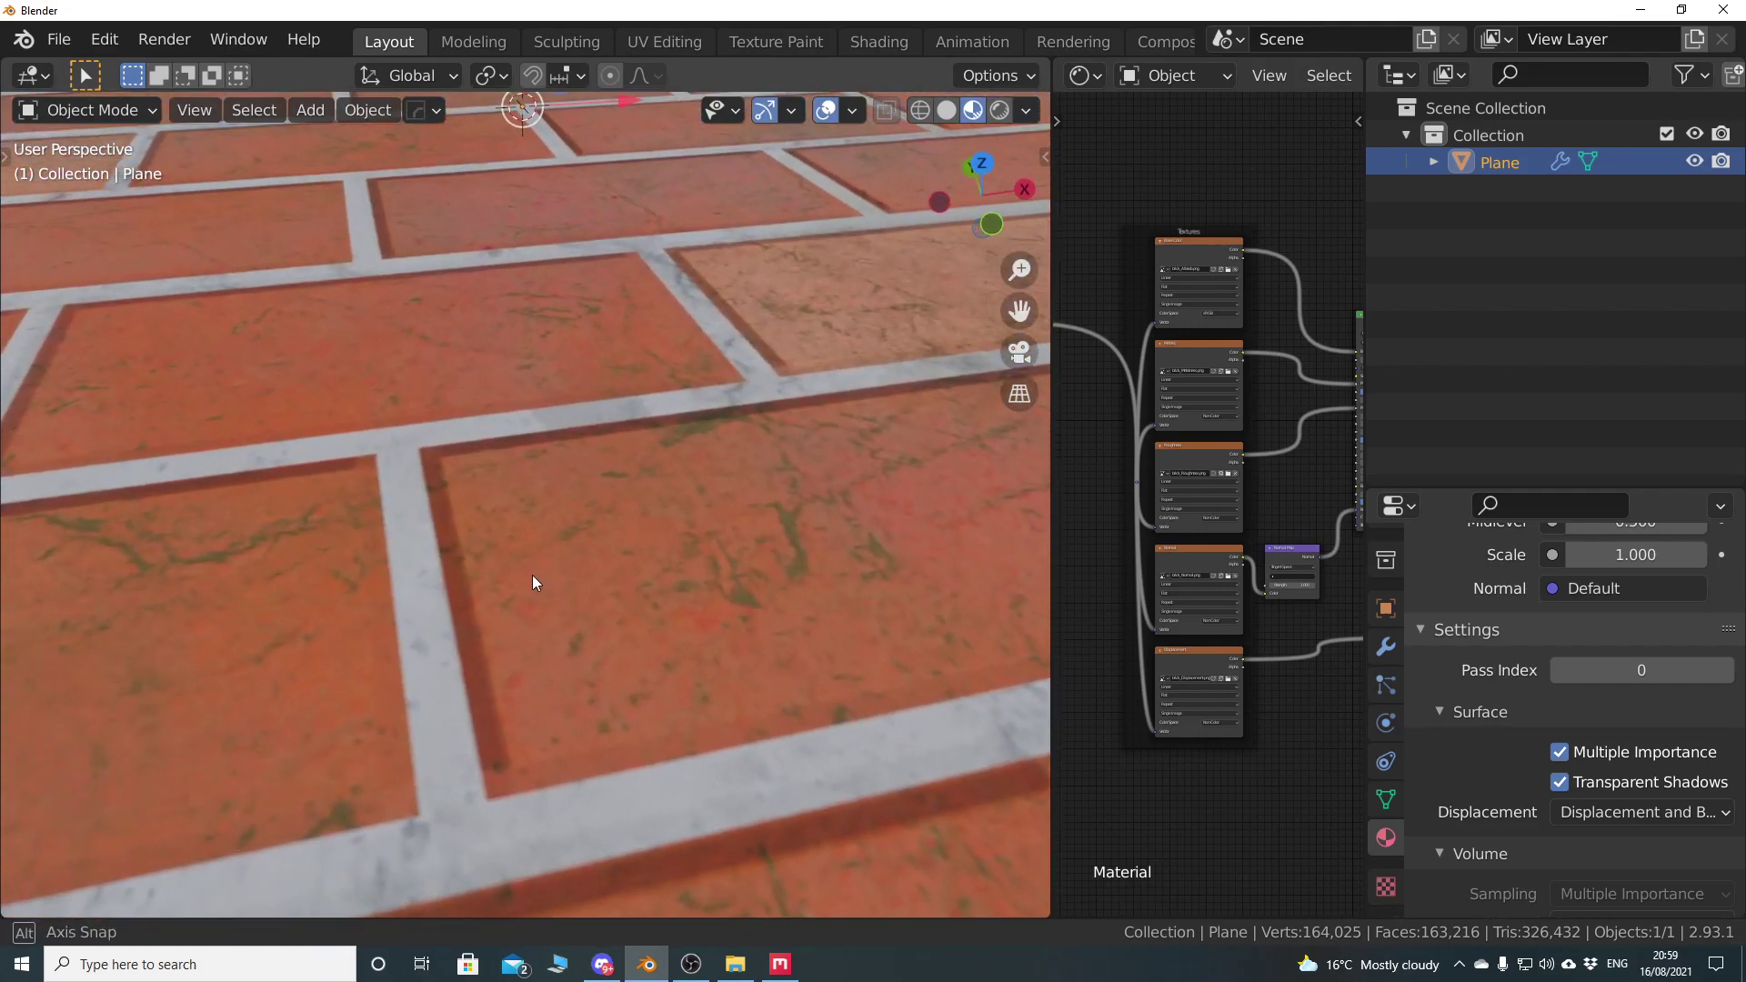
pyautogui.scroll(-4, 581, 582)
pyautogui.scroll(3, 634, 584)
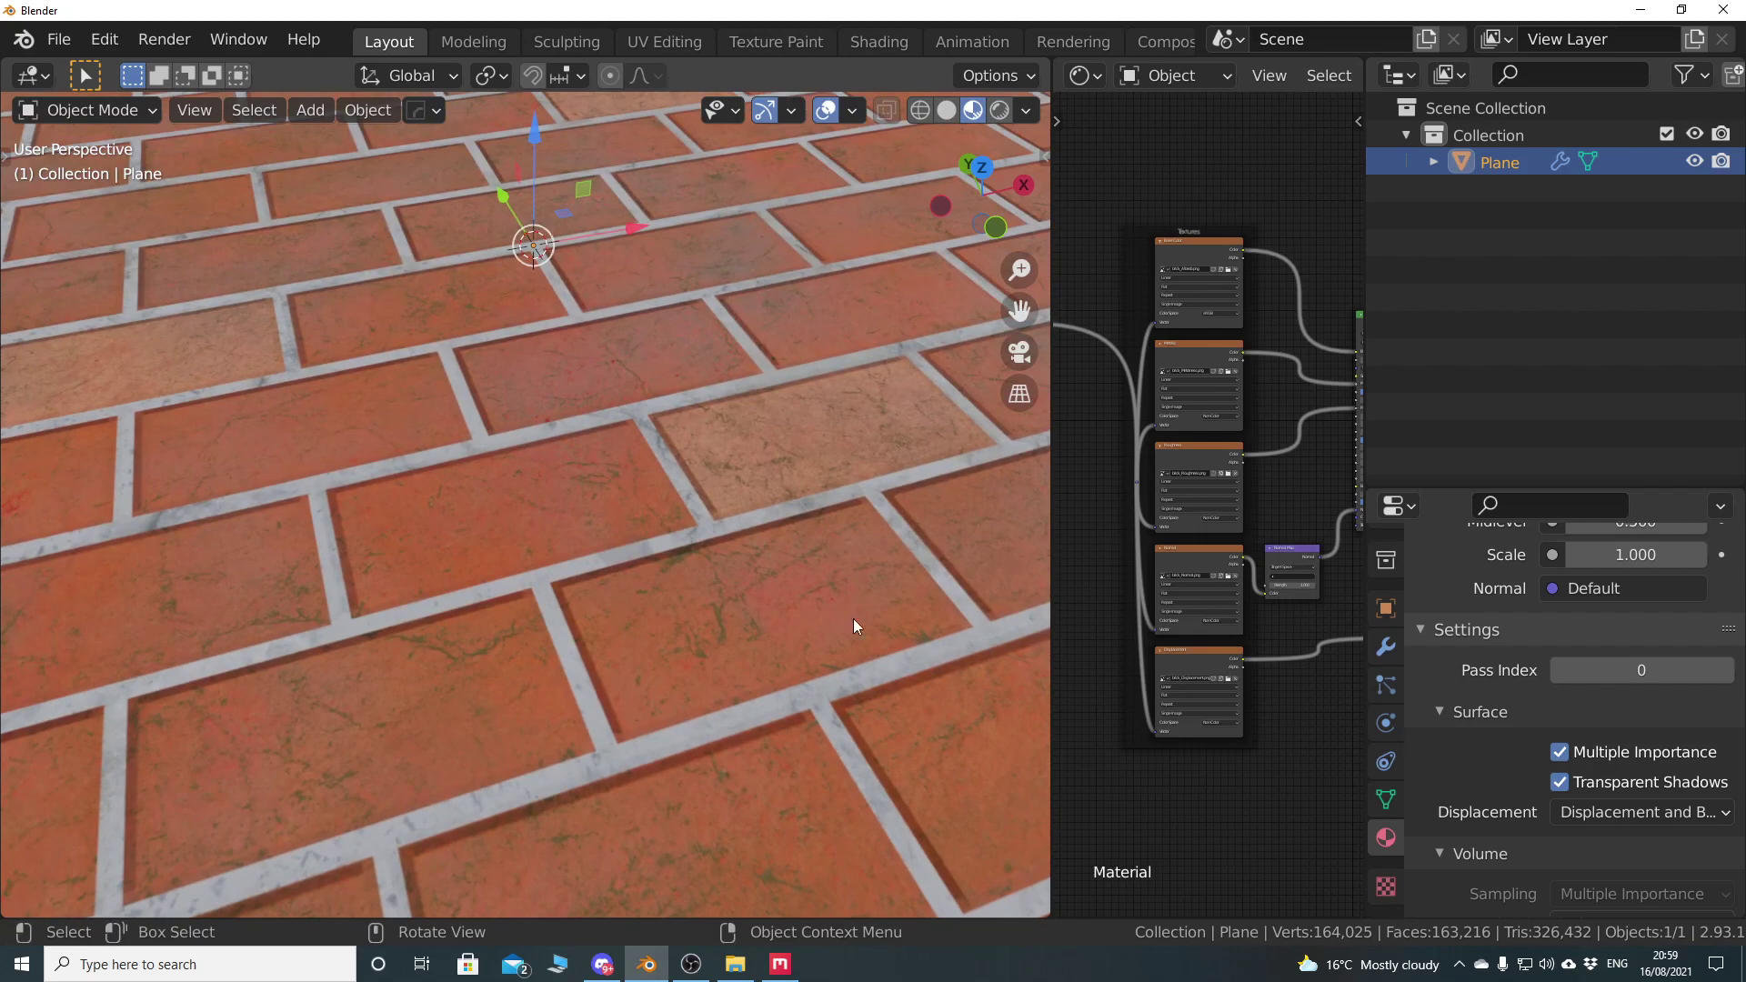
# Widen the Shader Editor, bring the Displacement node into close view and open its Scale value
pyautogui.moveTo(1050, 585); pyautogui.dragTo(740, 585)
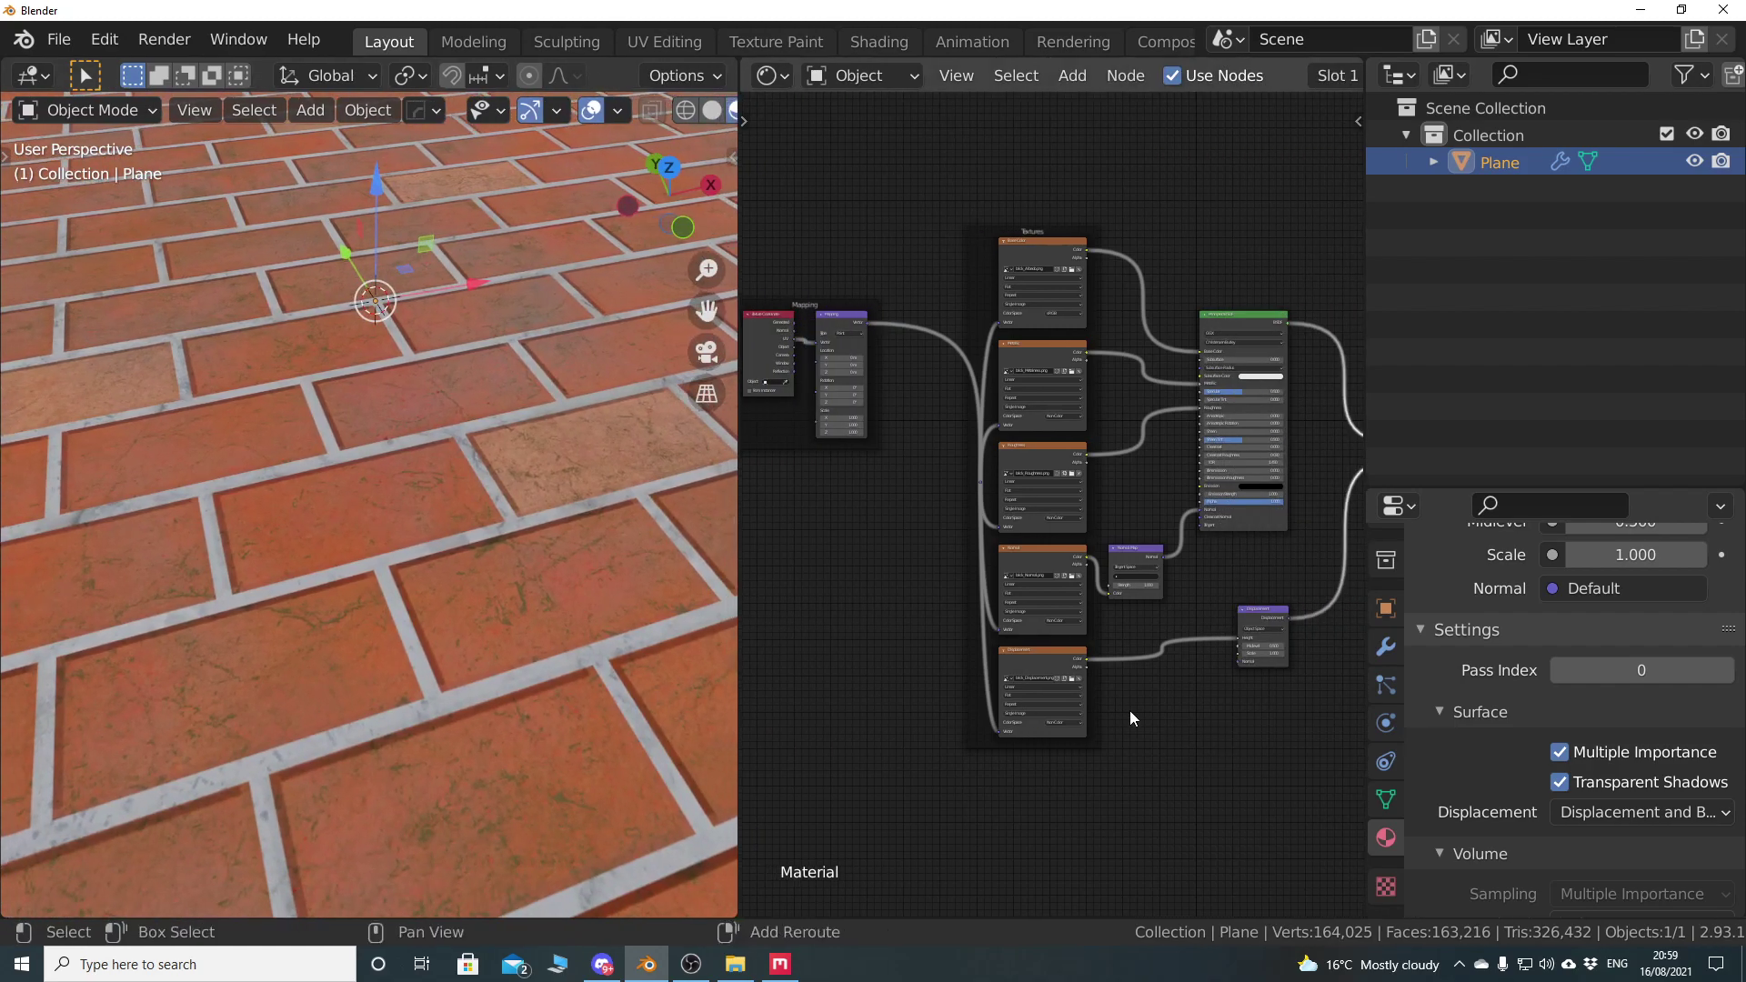
pyautogui.scroll(5, 1057, 615)
pyautogui.scroll(4, 1013, 652)
pyautogui.moveTo(1092, 656); pyautogui.dragTo(1187, 655)
pyautogui.click(1107, 653)
pyautogui.press('Return')
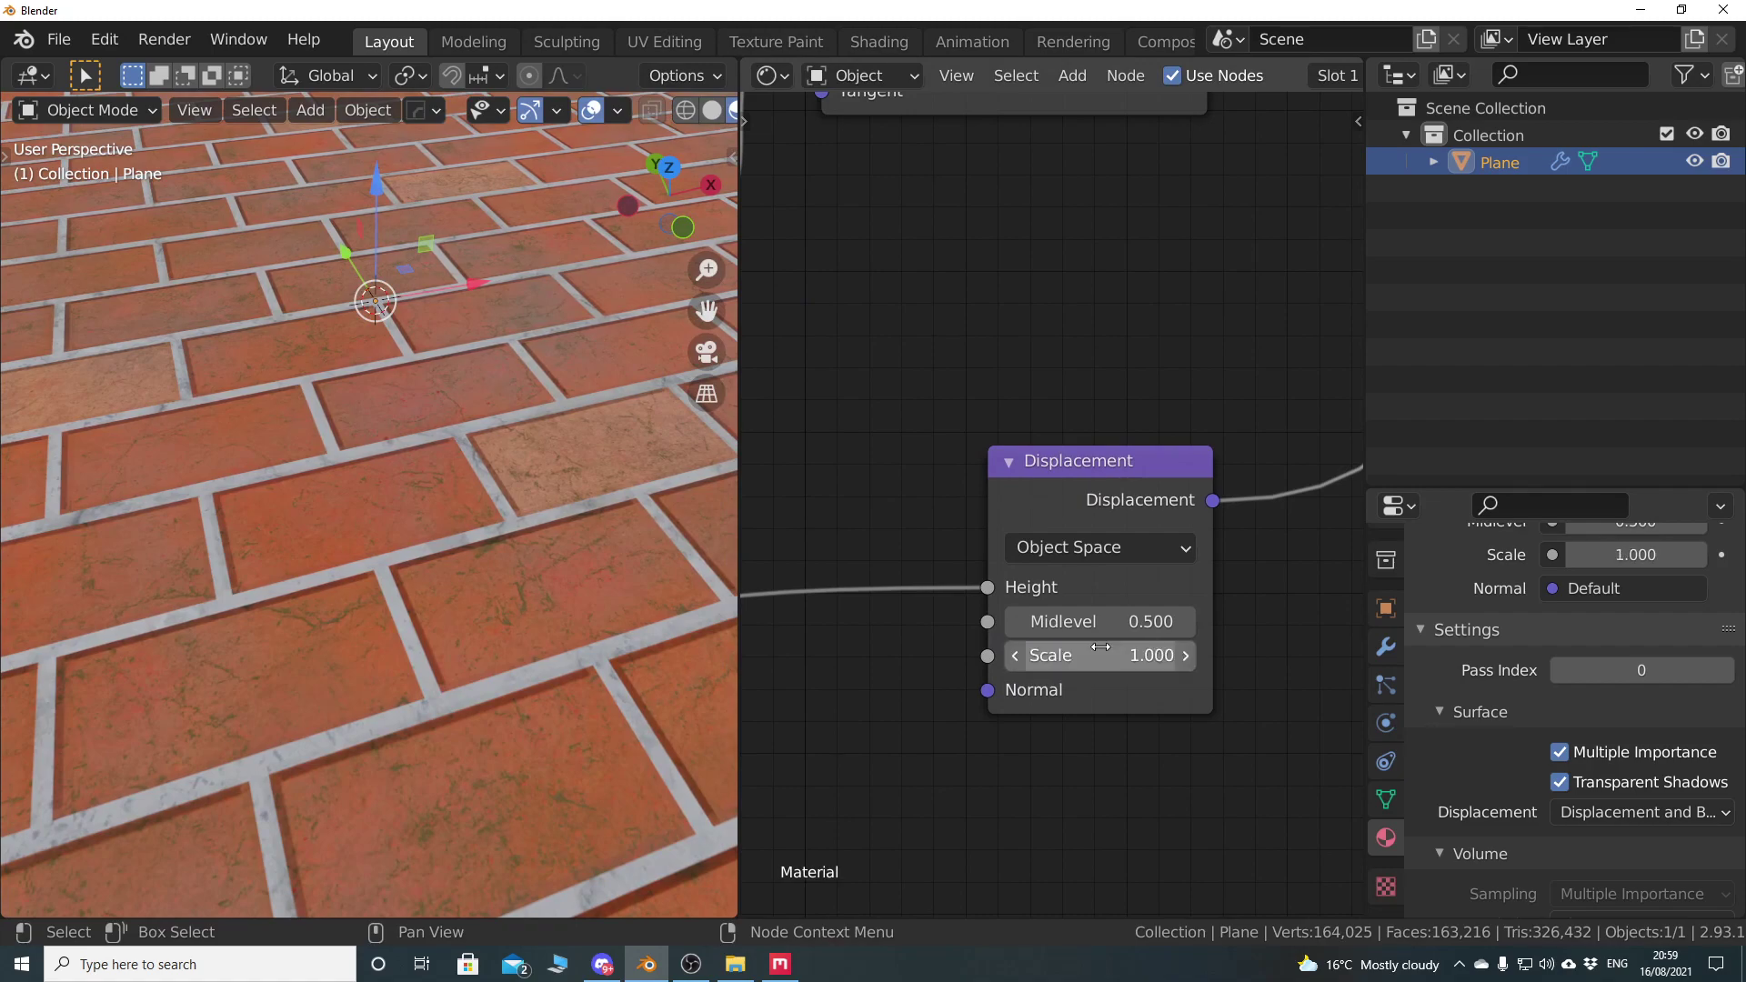
# Widen the 3D viewport again and add a Sun light with a strength of 5
pyautogui.scroll(-2, 508, 115)
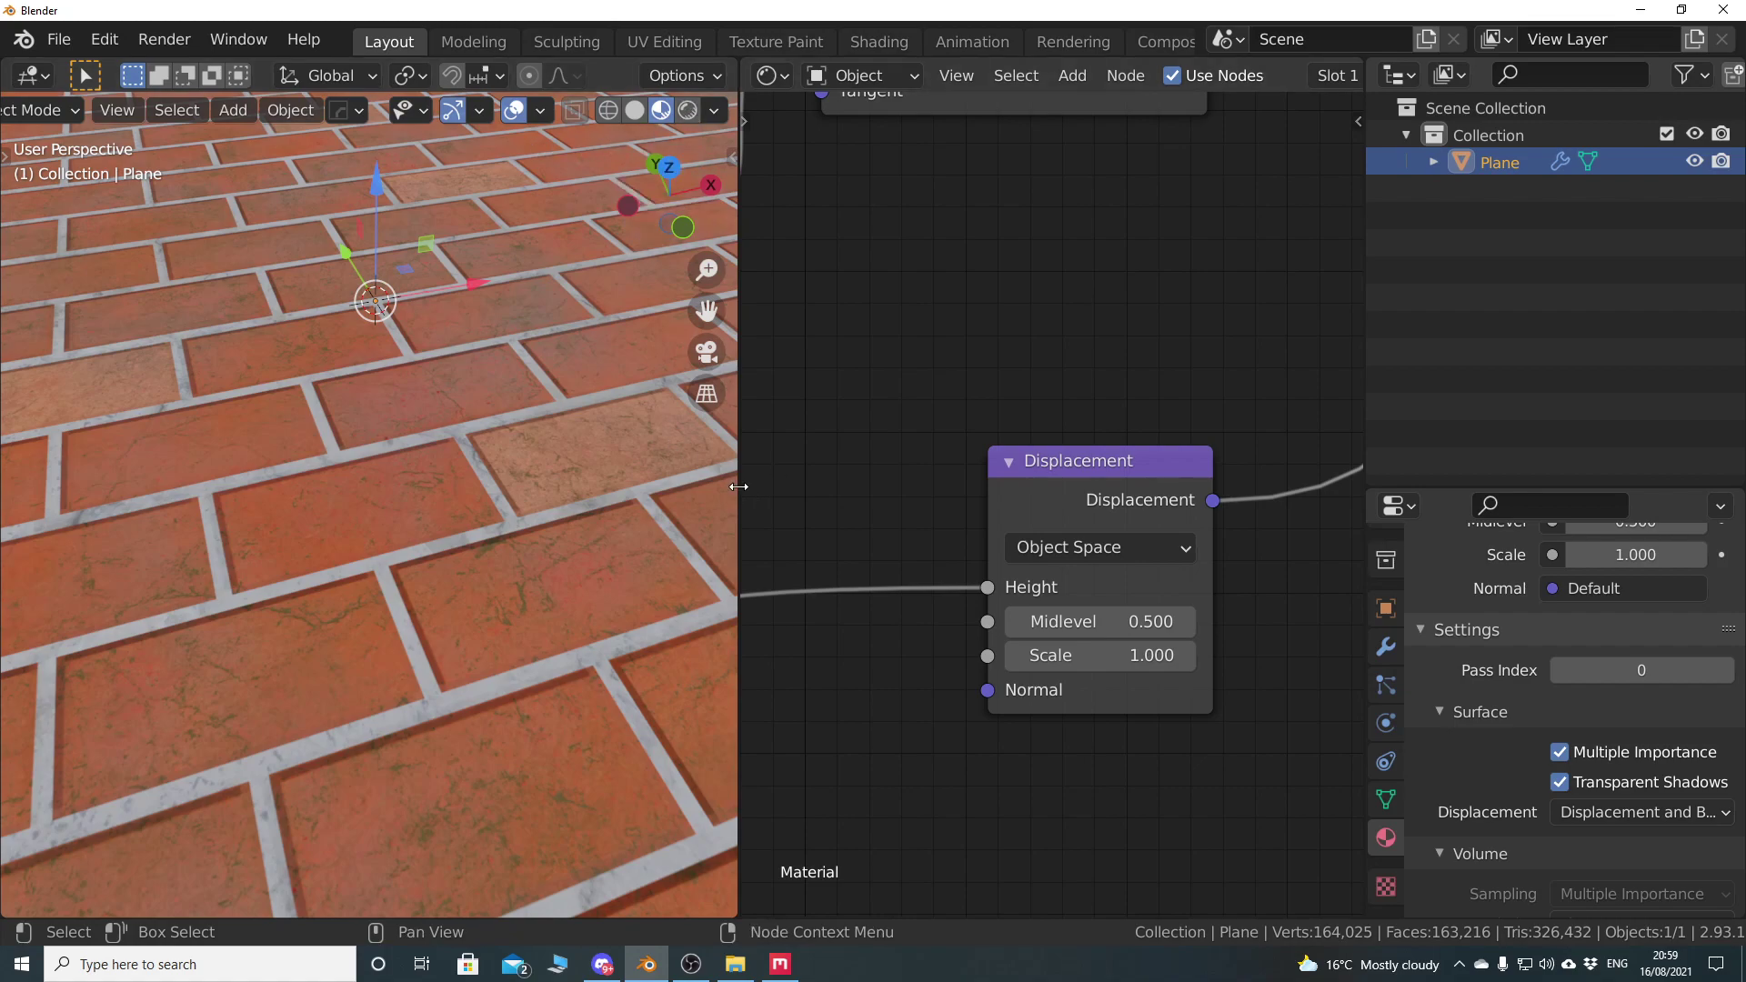
pyautogui.moveTo(740, 491); pyautogui.dragTo(988, 495)
pyautogui.scroll(-5, 735, 495)
pyautogui.moveTo(735, 494); pyautogui.dragTo(611, 449, button='middle')
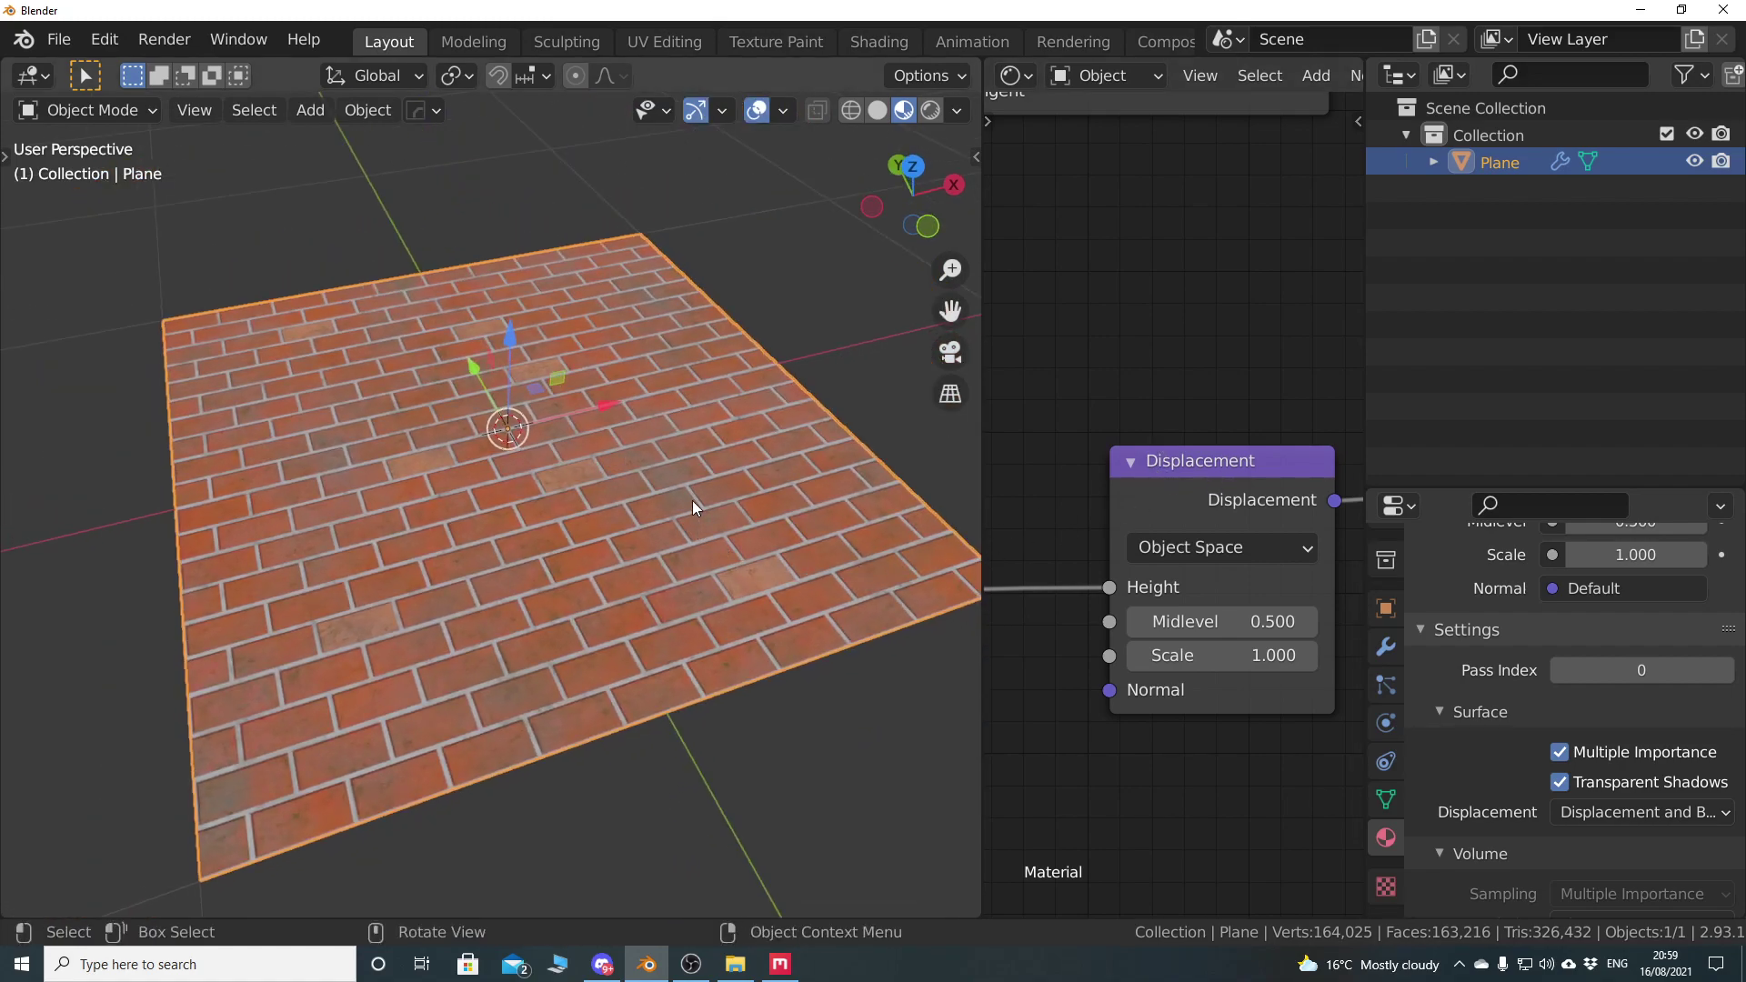
pyautogui.moveTo(691, 506); pyautogui.dragTo(733, 520, button='middle')
pyautogui.hotkey('shift', 'a')
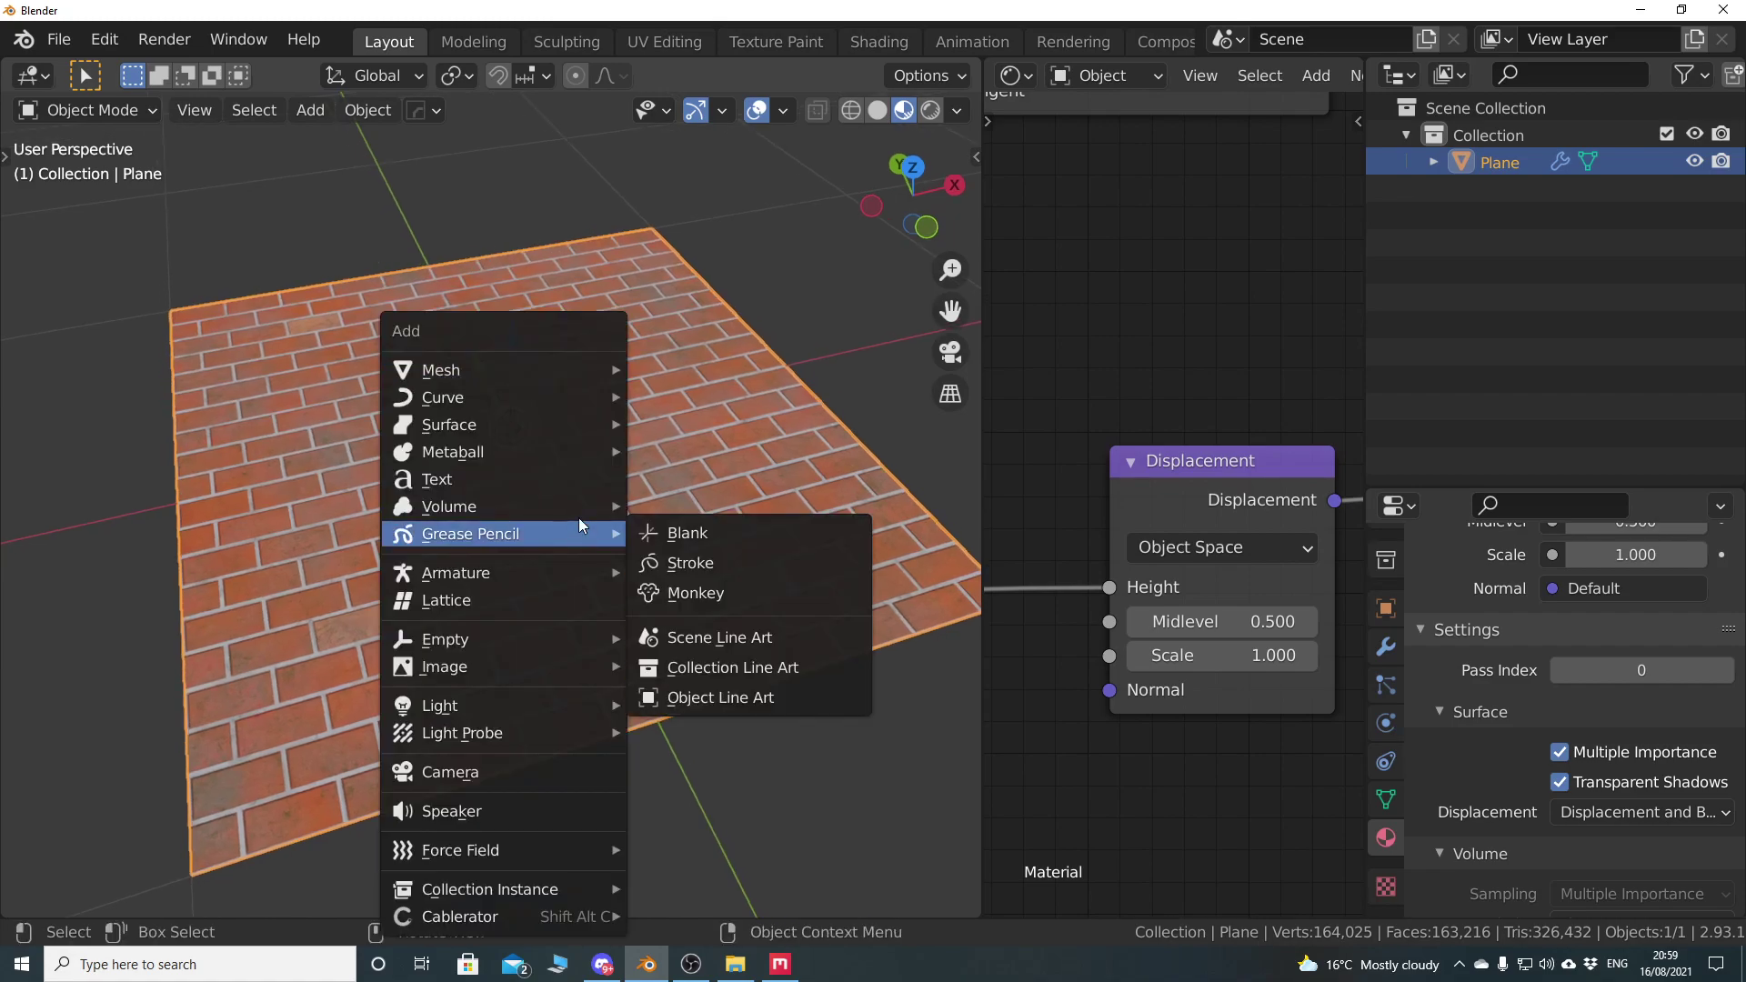
pyautogui.moveTo(550, 707)
pyautogui.click(693, 733)
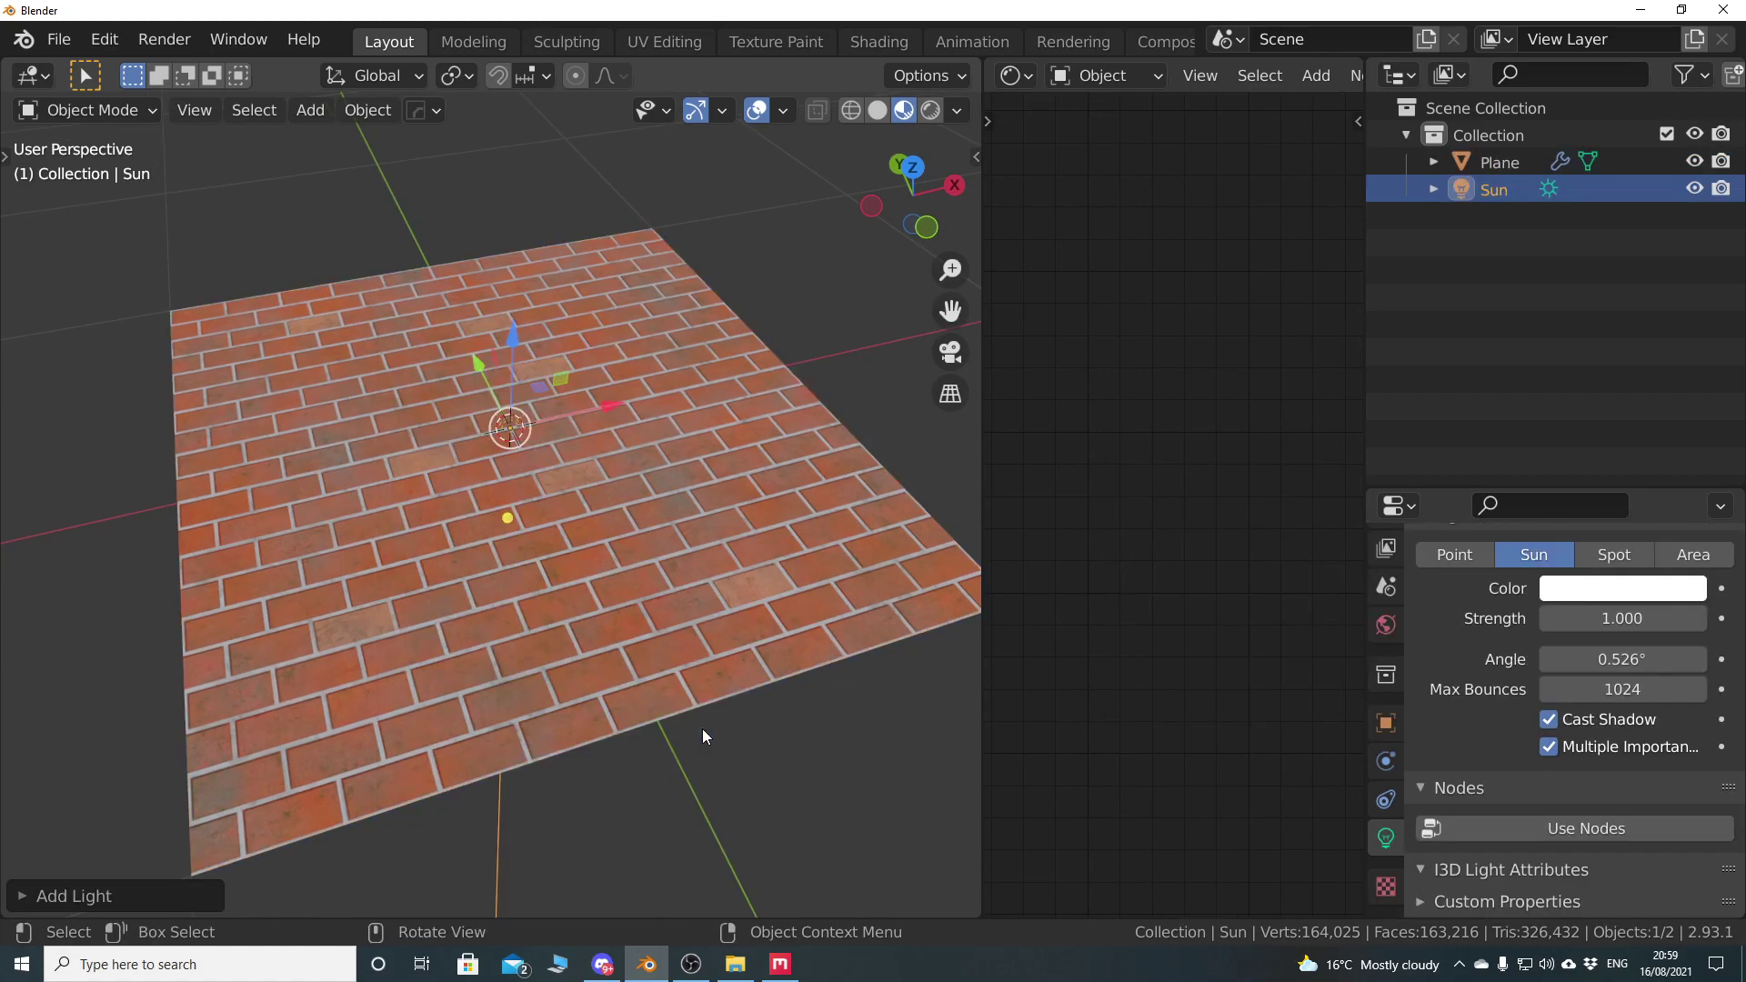
pyautogui.click(1602, 624)
pyautogui.write('5')
pyautogui.press('Return')
# Switch the 3D viewport to Rendered shading and examine the displaced bricks from several angles
pyautogui.click(929, 110)
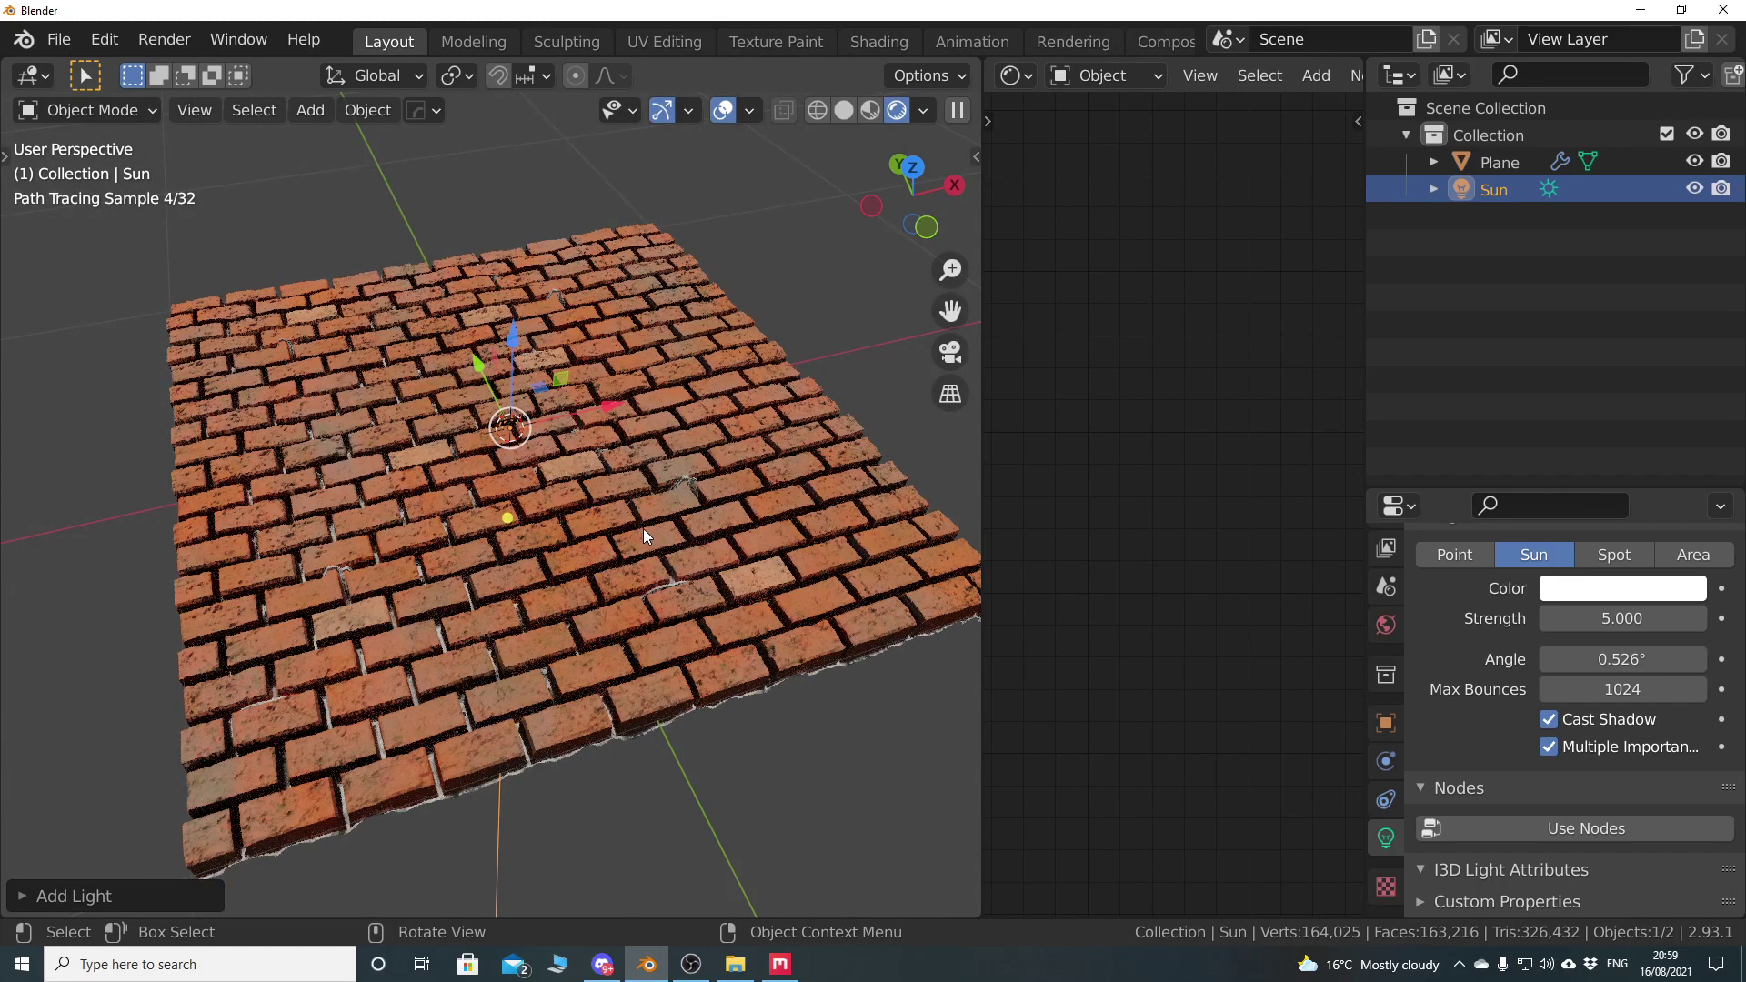
pyautogui.scroll(8, 507, 565)
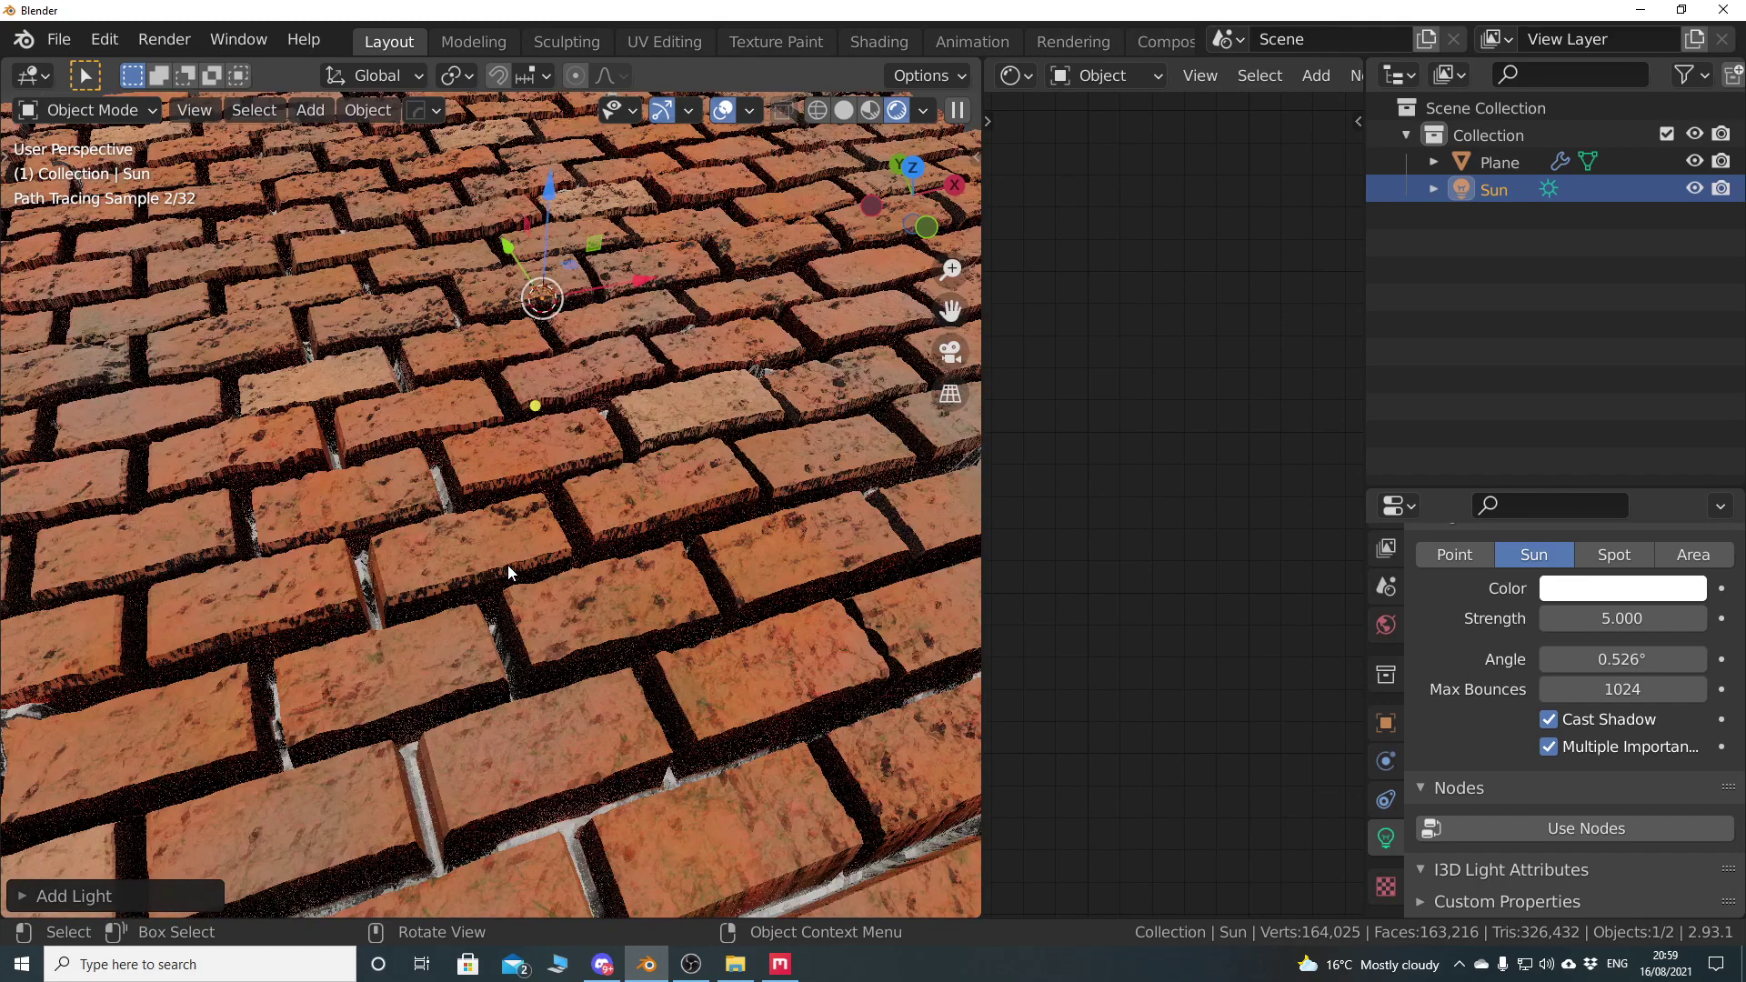
pyautogui.scroll(-2, 576, 527)
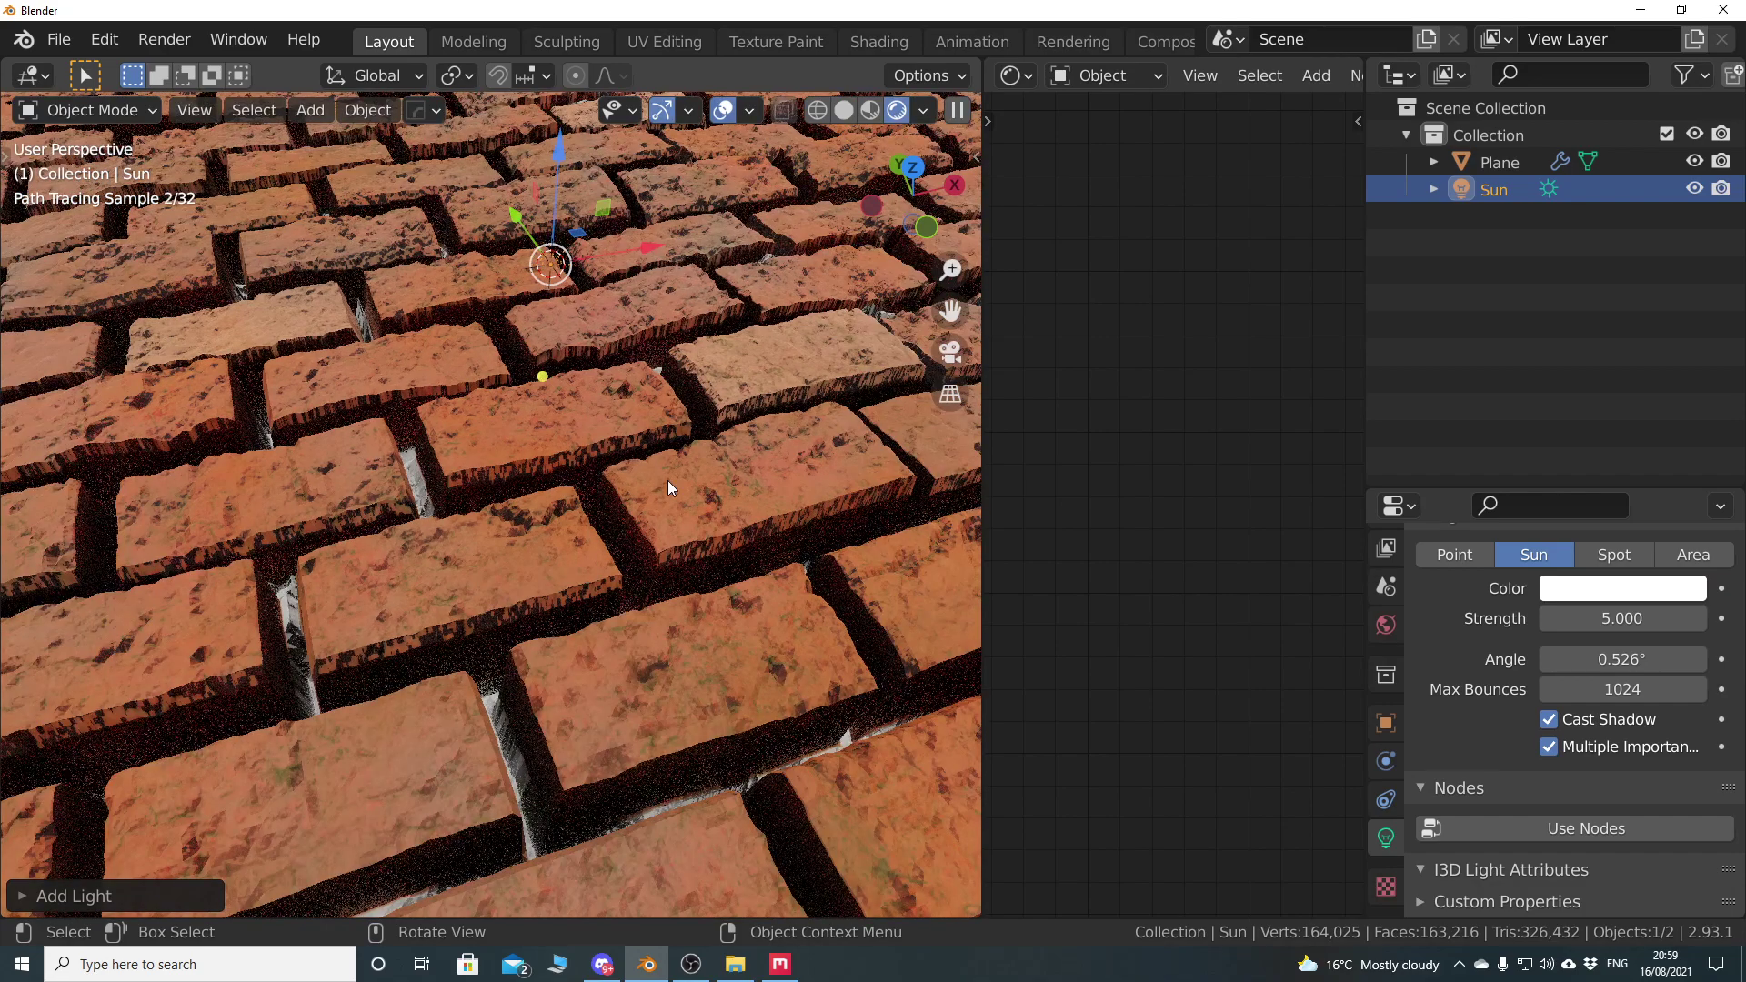
pyautogui.moveTo(668, 481); pyautogui.dragTo(640, 577, button='middle')
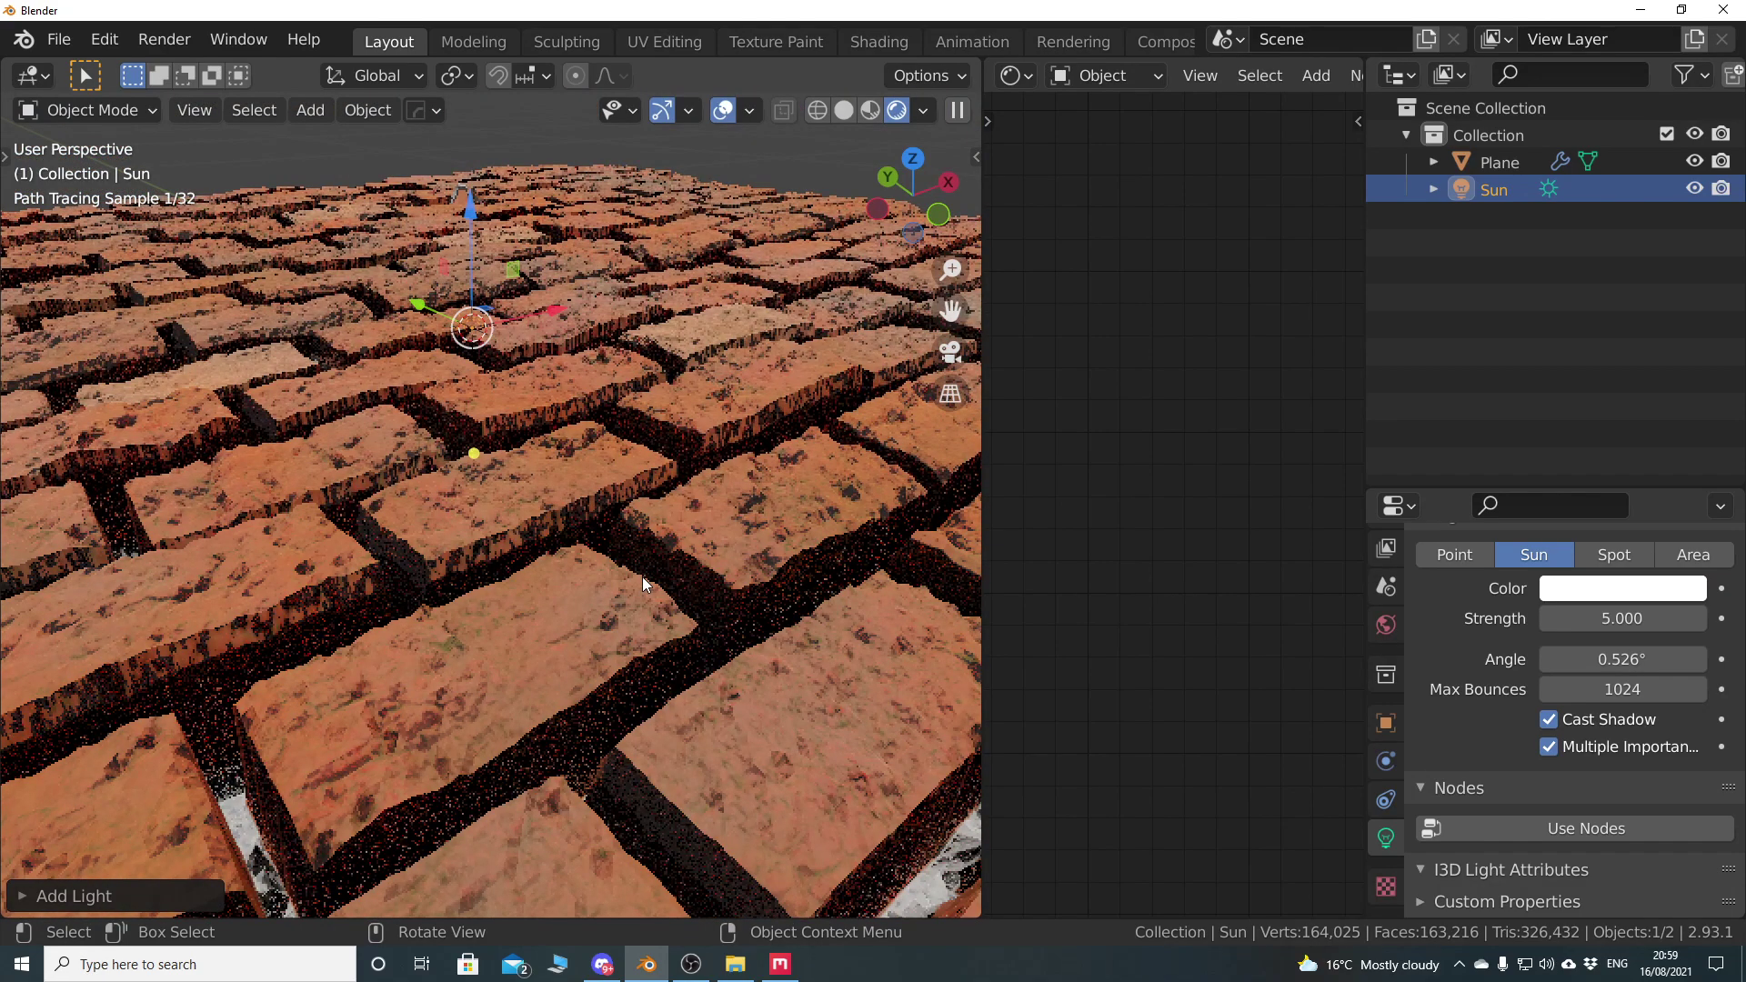
pyautogui.moveTo(642, 576); pyautogui.dragTo(635, 666, button='middle')
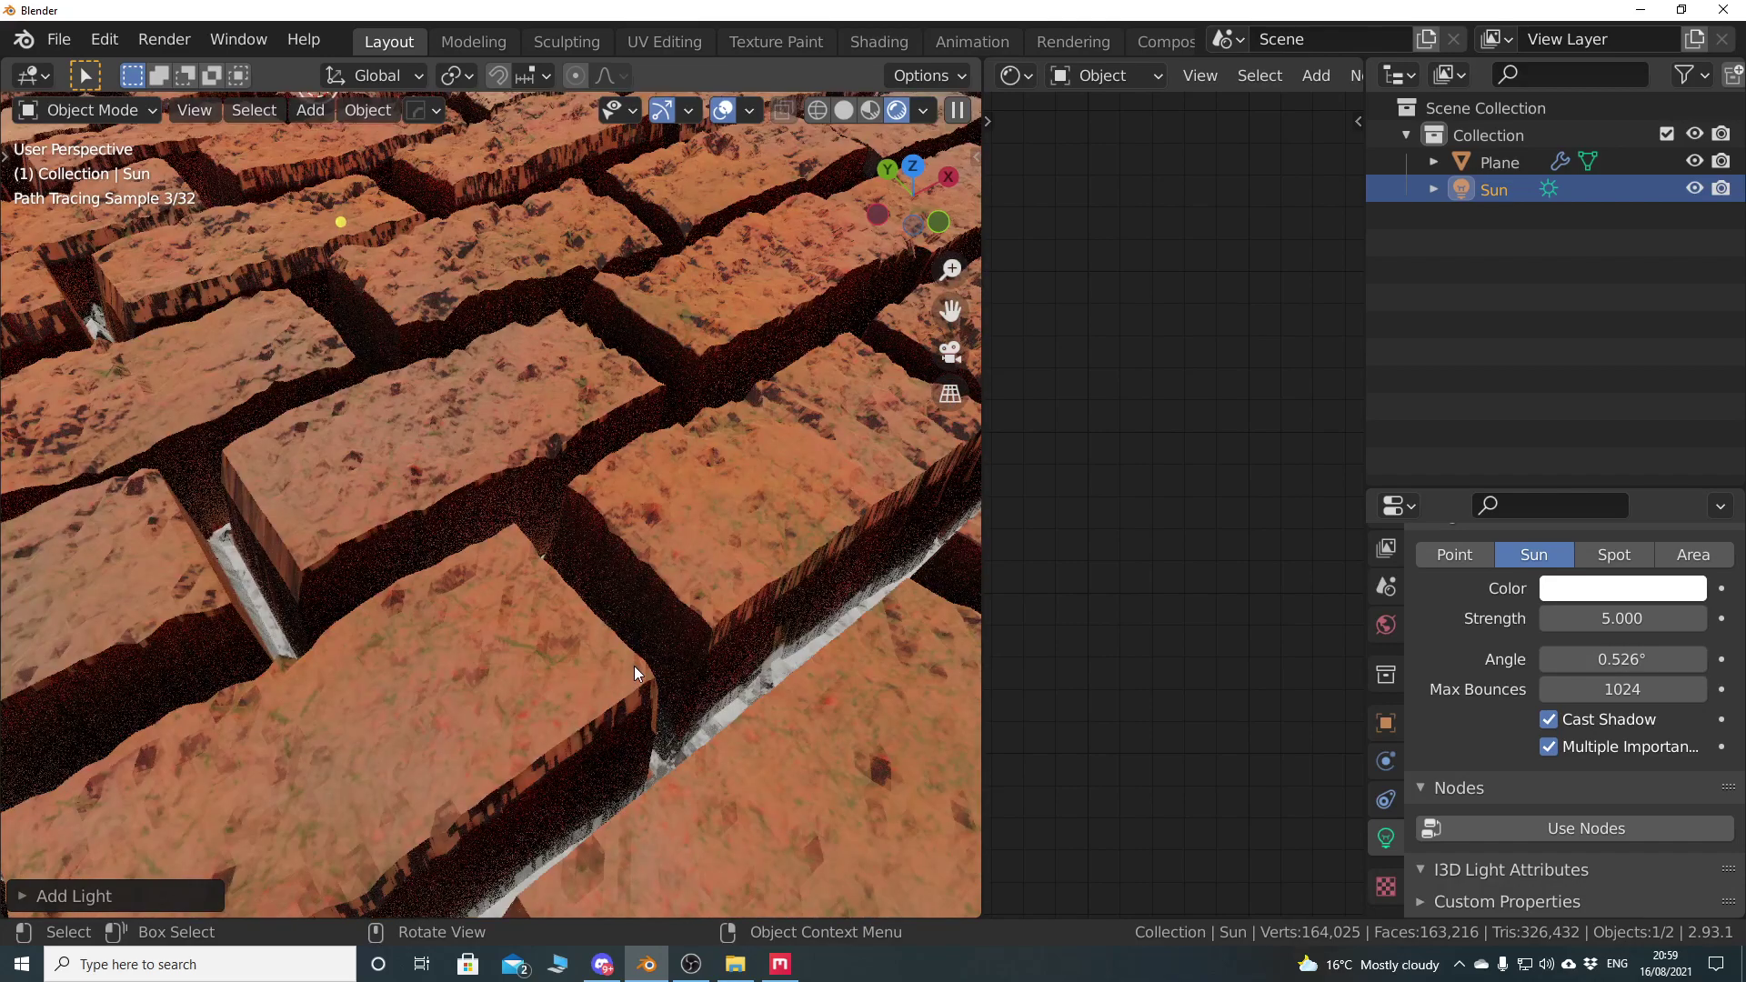
pyautogui.scroll(-2, 548, 637)
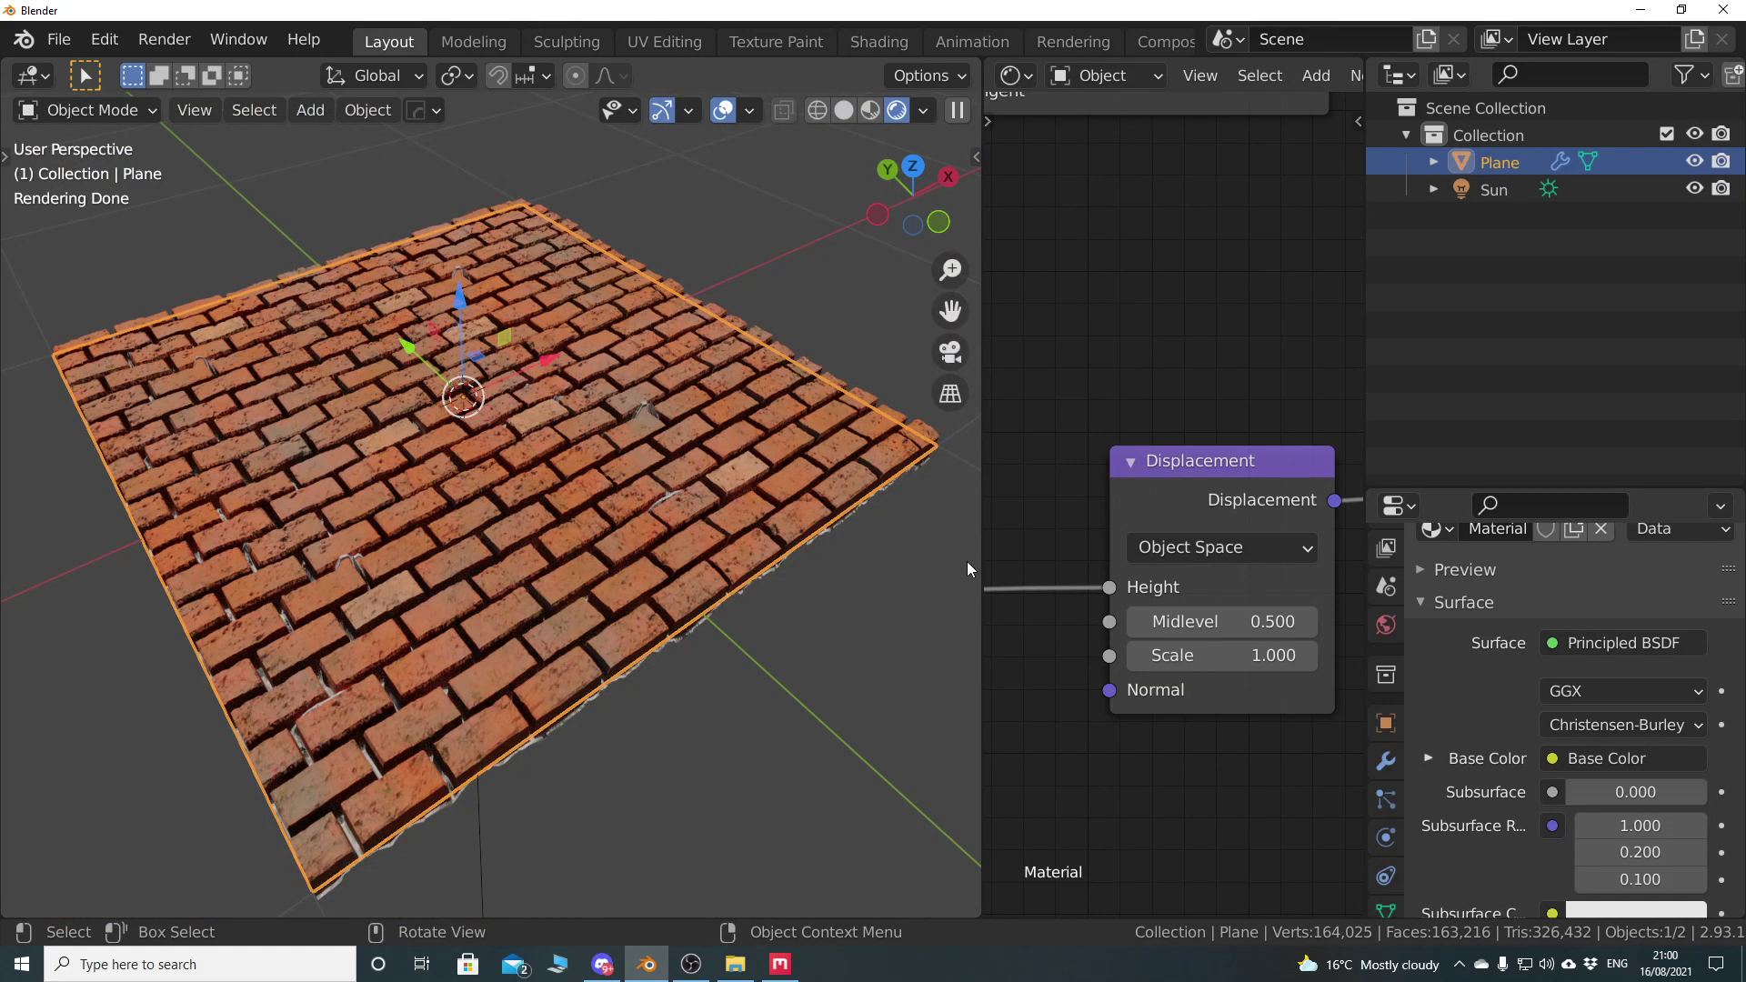
# Try a Scale of 0.2 on the plane material's Displacement node and inspect the brick relief up close
pyautogui.click(1219, 655)
pyautogui.write('1.0')
pyautogui.write('.2')
pyautogui.press('Return')
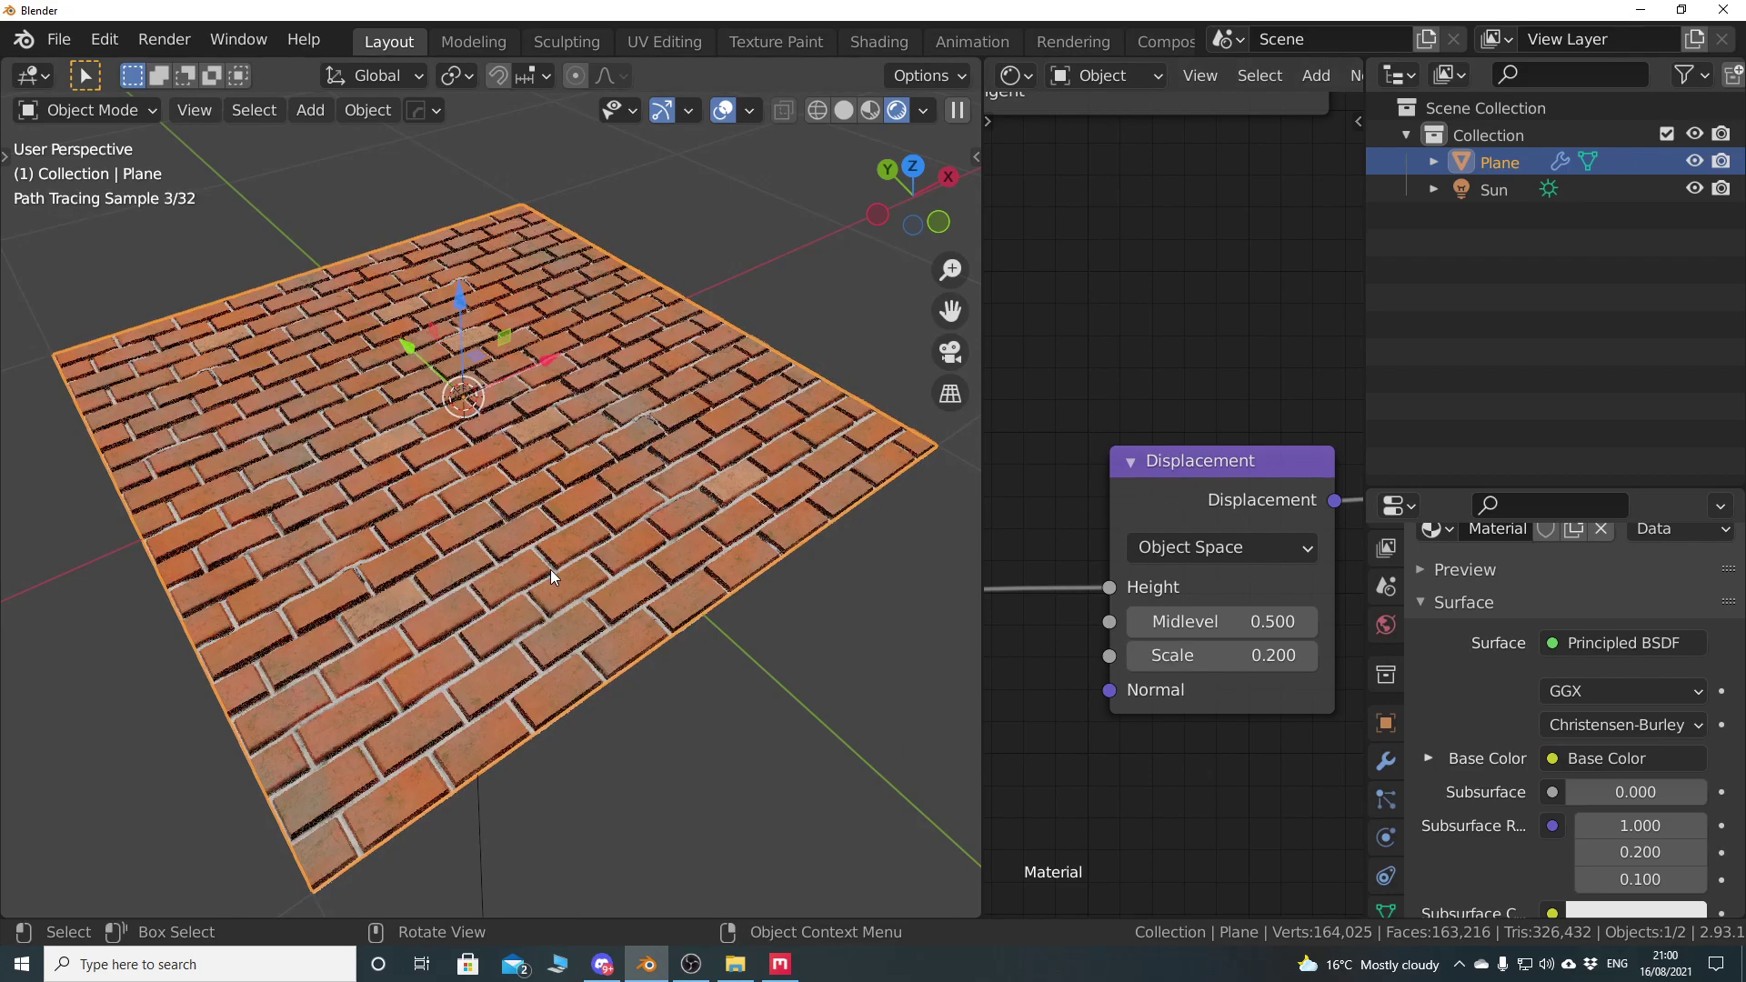
pyautogui.scroll(8, 549, 570)
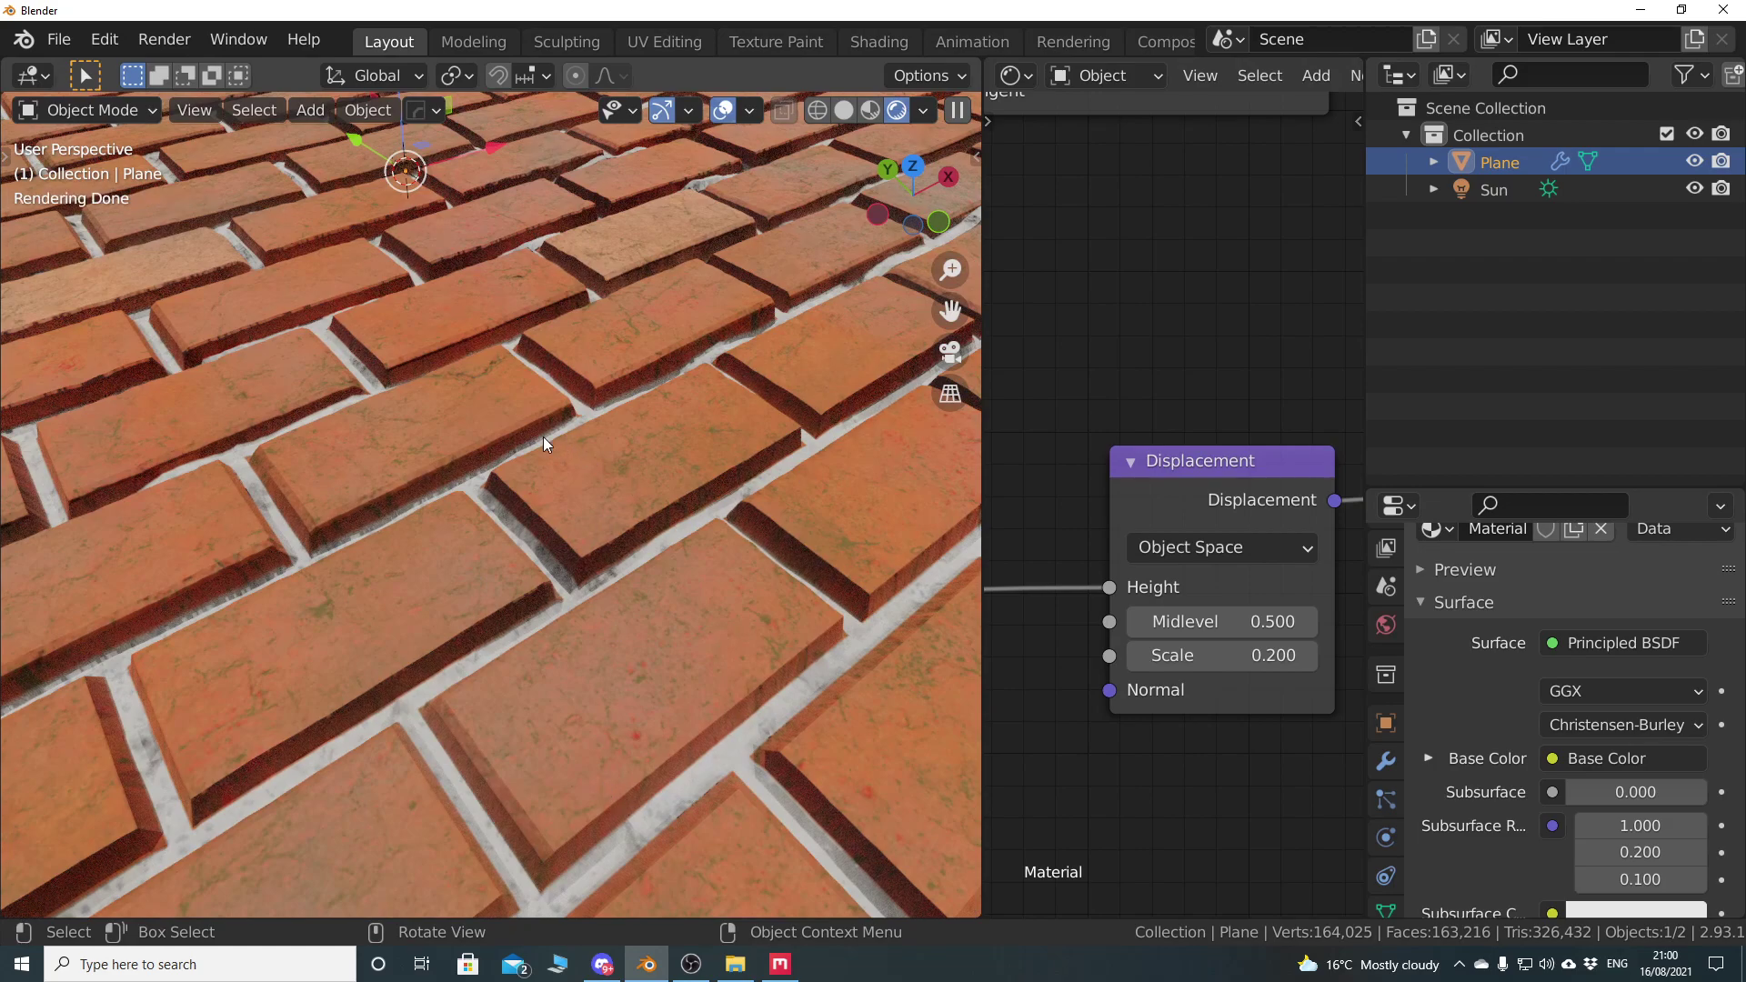
pyautogui.scroll(-2, 543, 439)
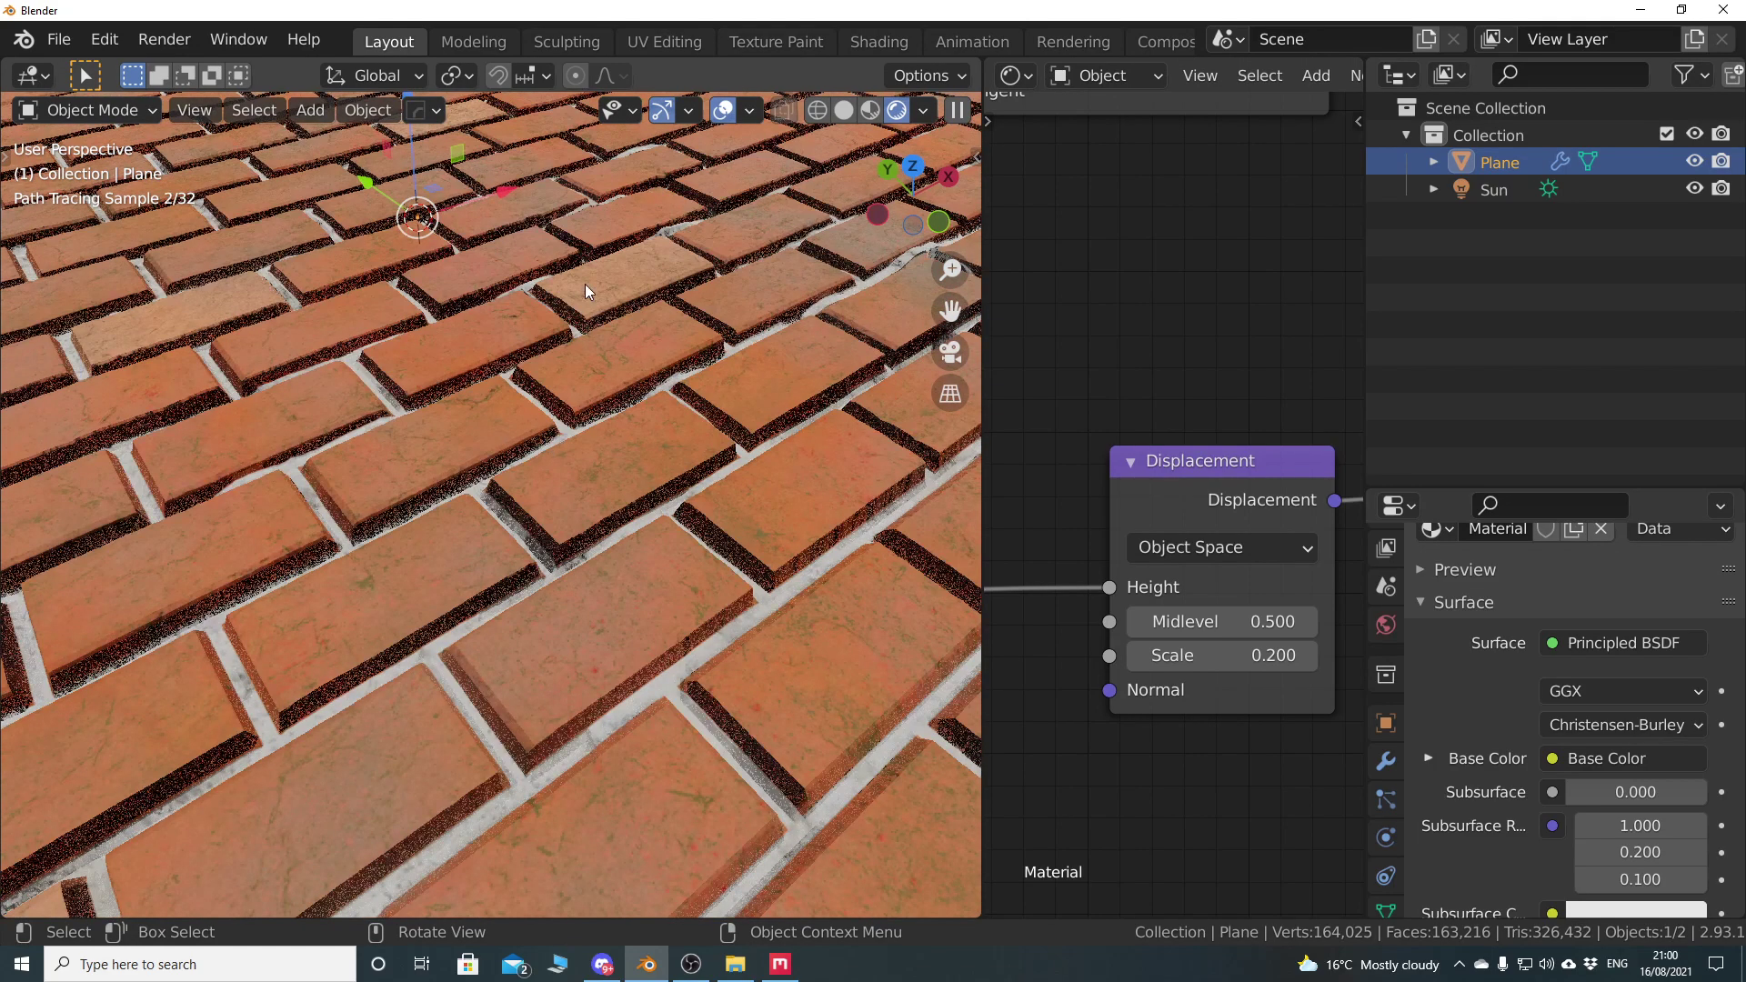
# Set the Displacement node's Scale to 0.05 and check the rendered brick relief up close and from farther away
pyautogui.click(1146, 656)
pyautogui.press('BackSpace')
pyautogui.write('.05')
pyautogui.press('Return')
pyautogui.scroll(-1, 546, 545)
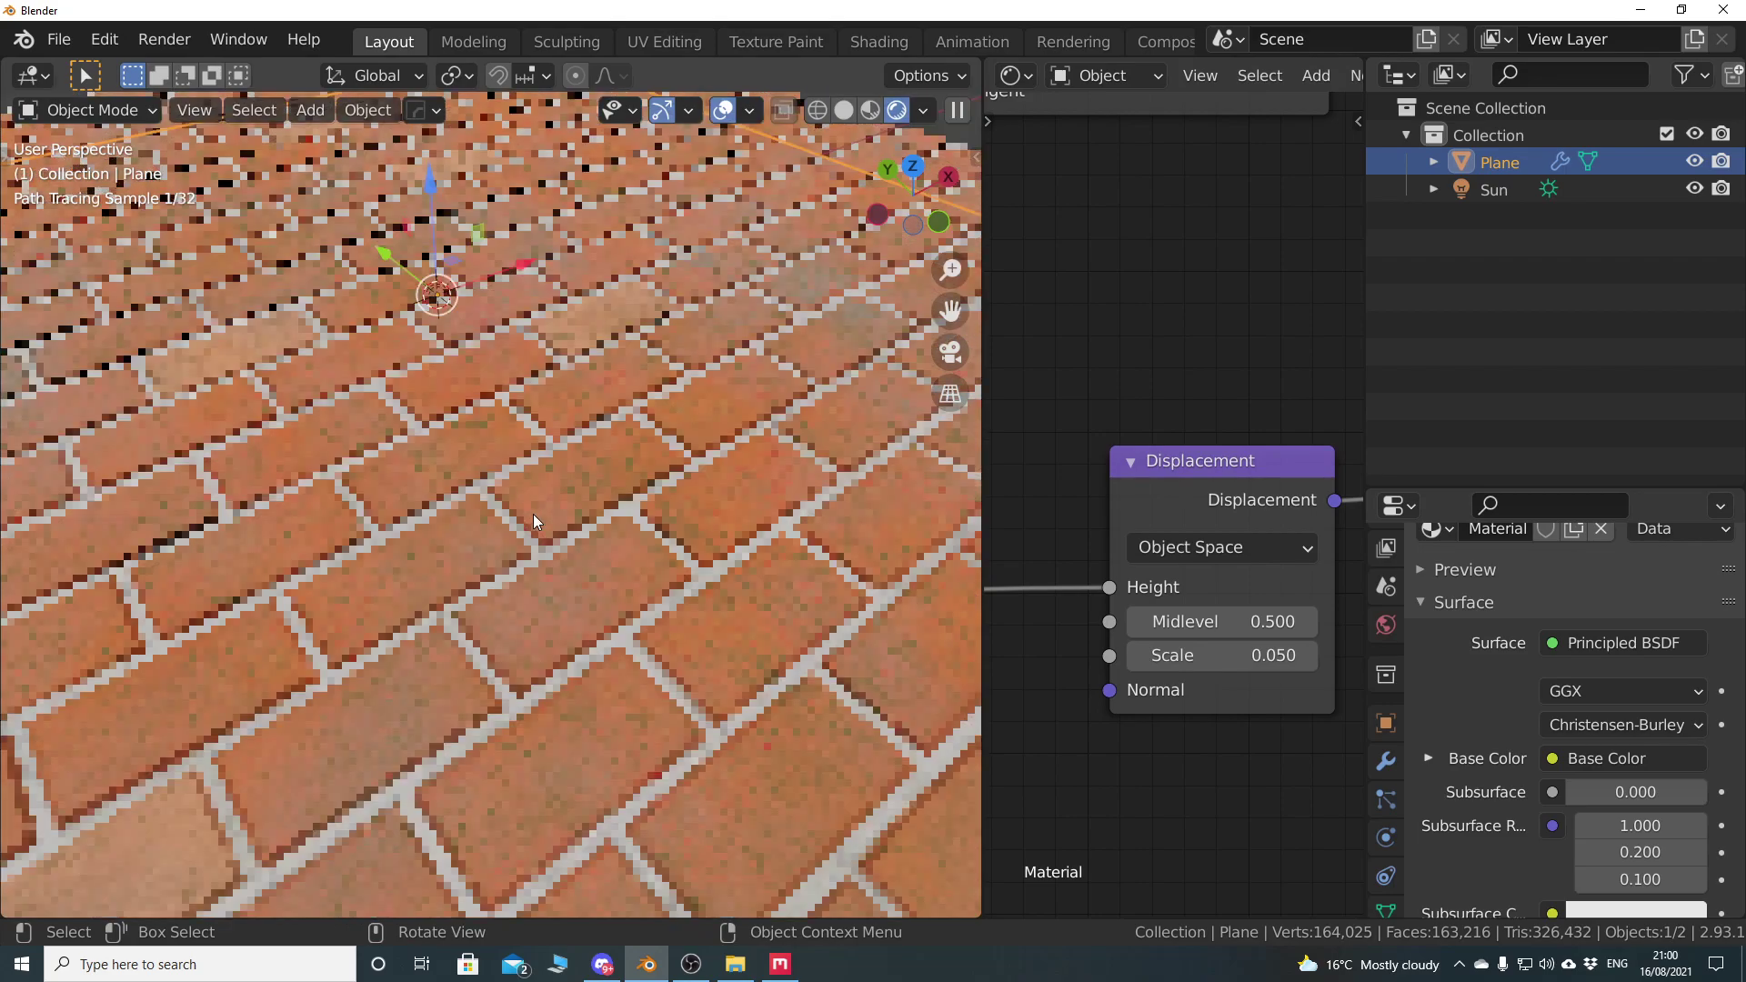
pyautogui.keyDown('shift'); pyautogui.moveTo(545, 530); pyautogui.dragTo(573, 577, button='middle'); pyautogui.keyUp('shift')
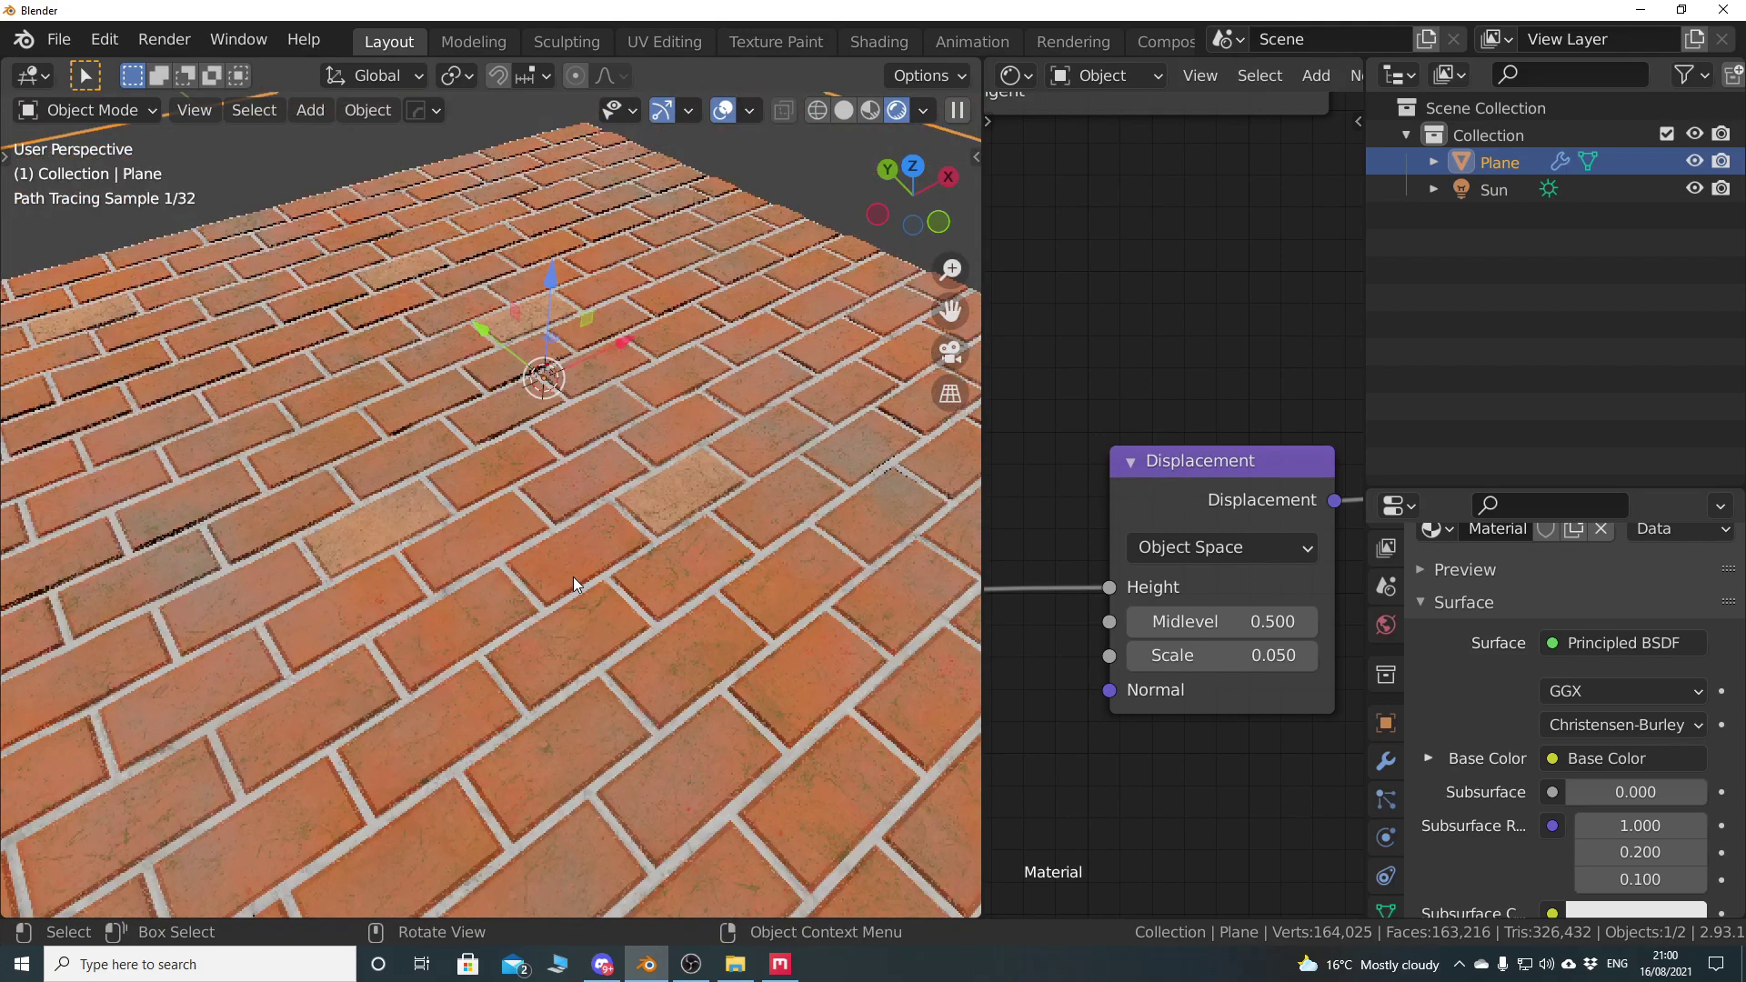
pyautogui.scroll(3, 573, 577)
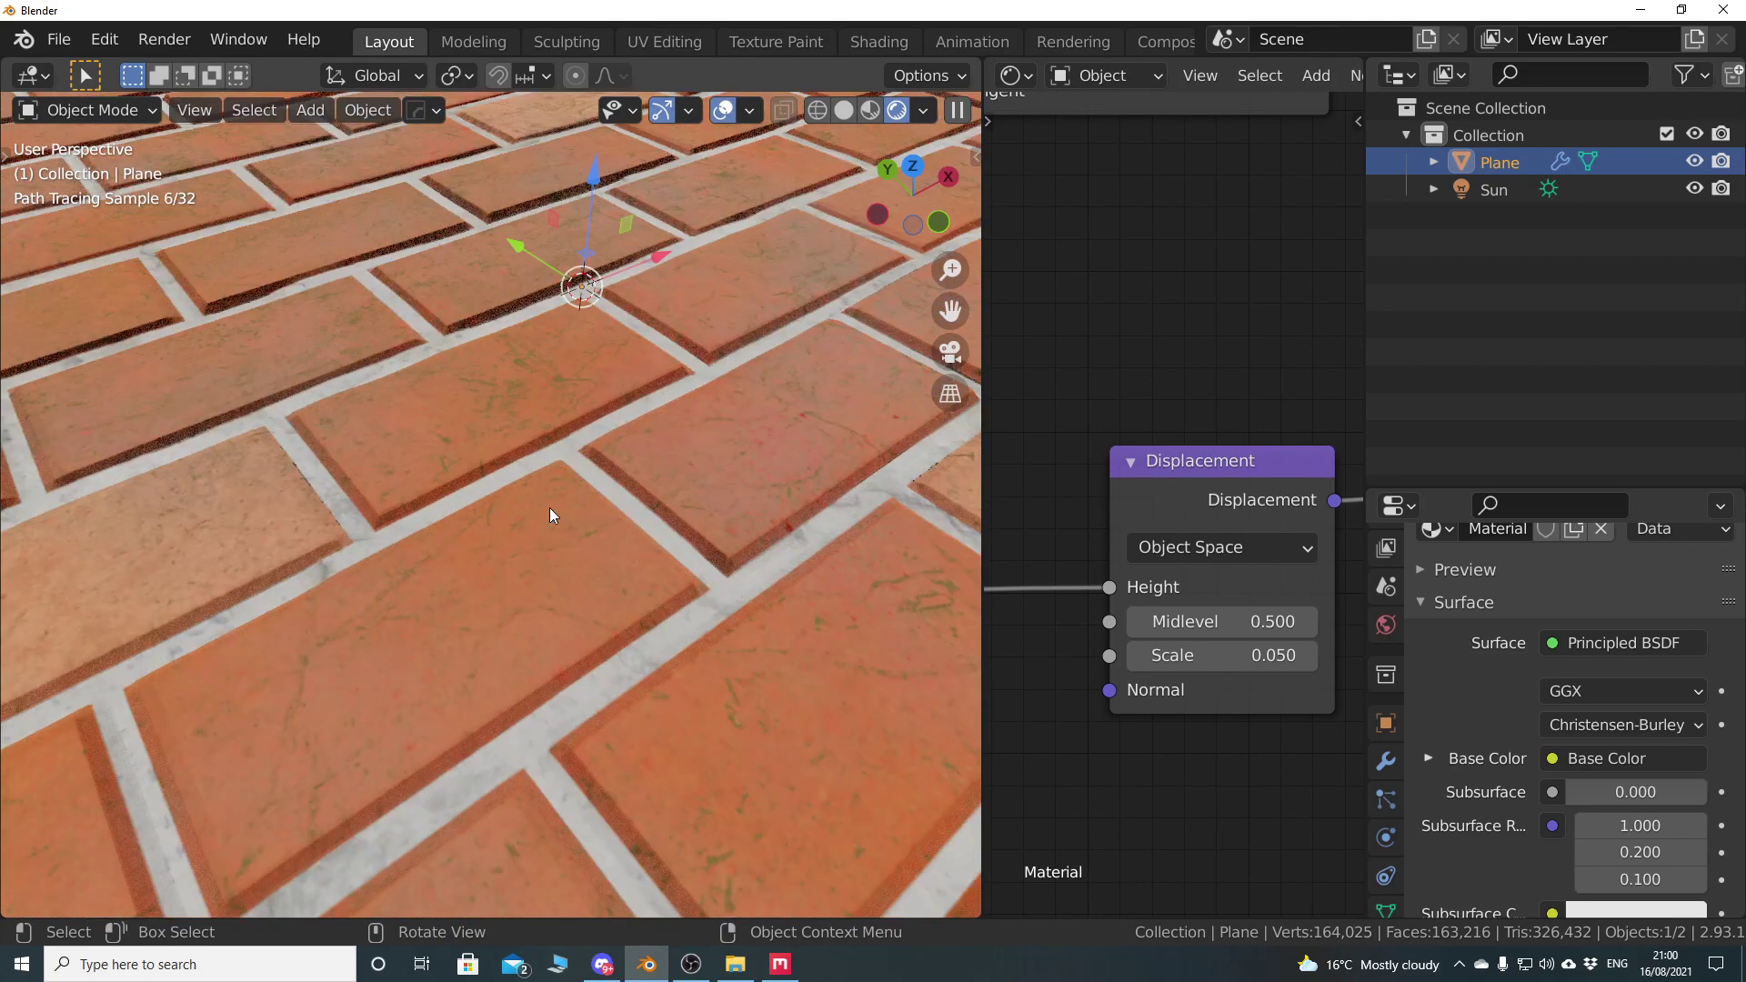
pyautogui.scroll(-5, 550, 508)
pyautogui.moveTo(532, 555)
pyautogui.mouseDown(button='middle')
pyautogui.moveTo(500, 593)
pyautogui.moveTo(471, 499)
pyautogui.moveTo(511, 505)
pyautogui.mouseUp(button='middle')
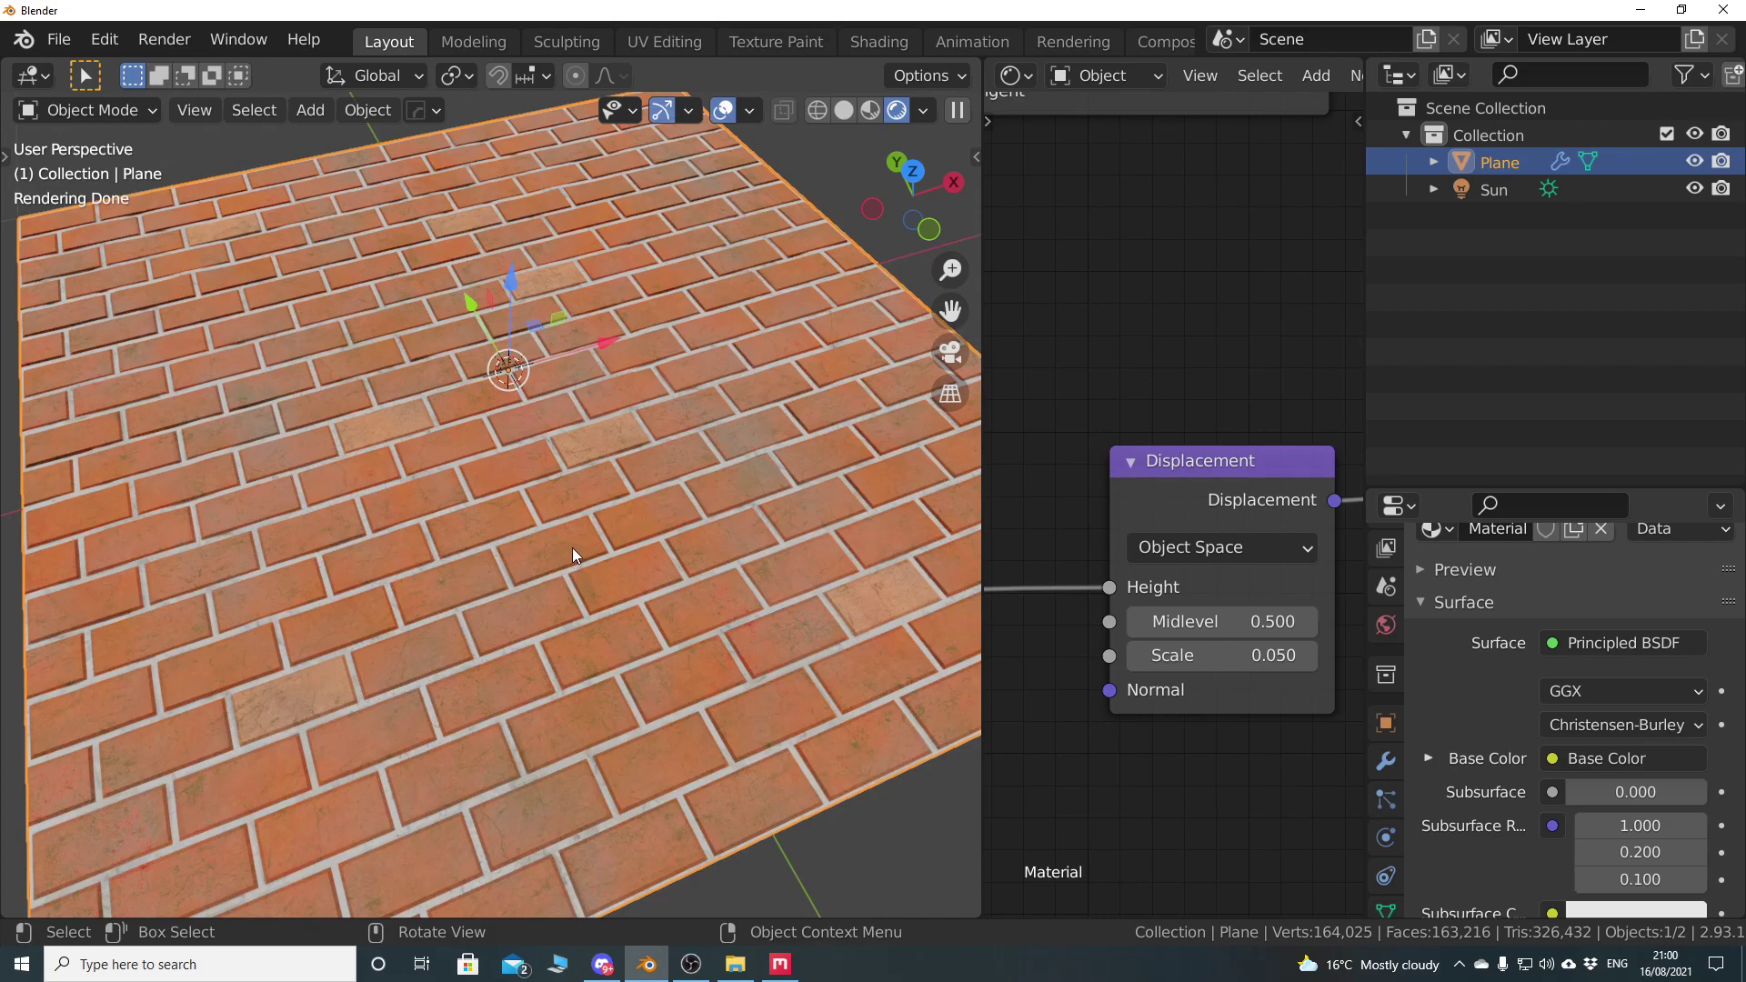
pyautogui.scroll(5, 431, 595)
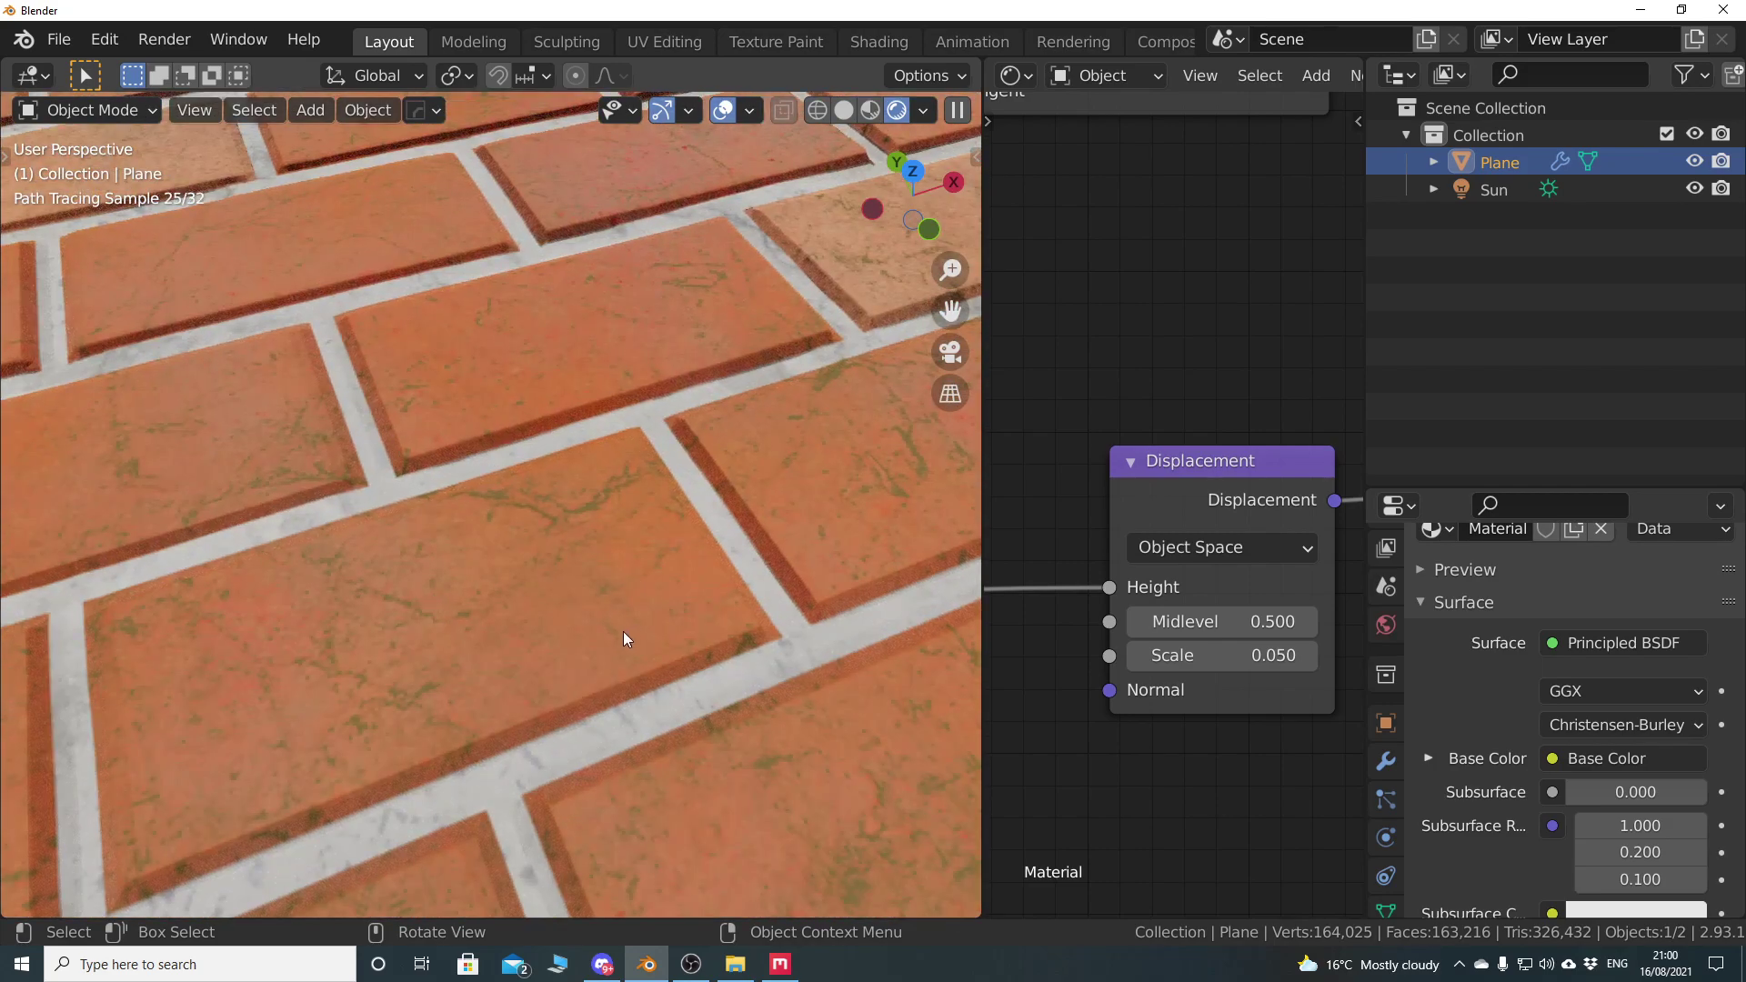
# Examine the whole rendered brick plane from farther away, from above and from a lower angle
pyautogui.scroll(-10, 619, 626)
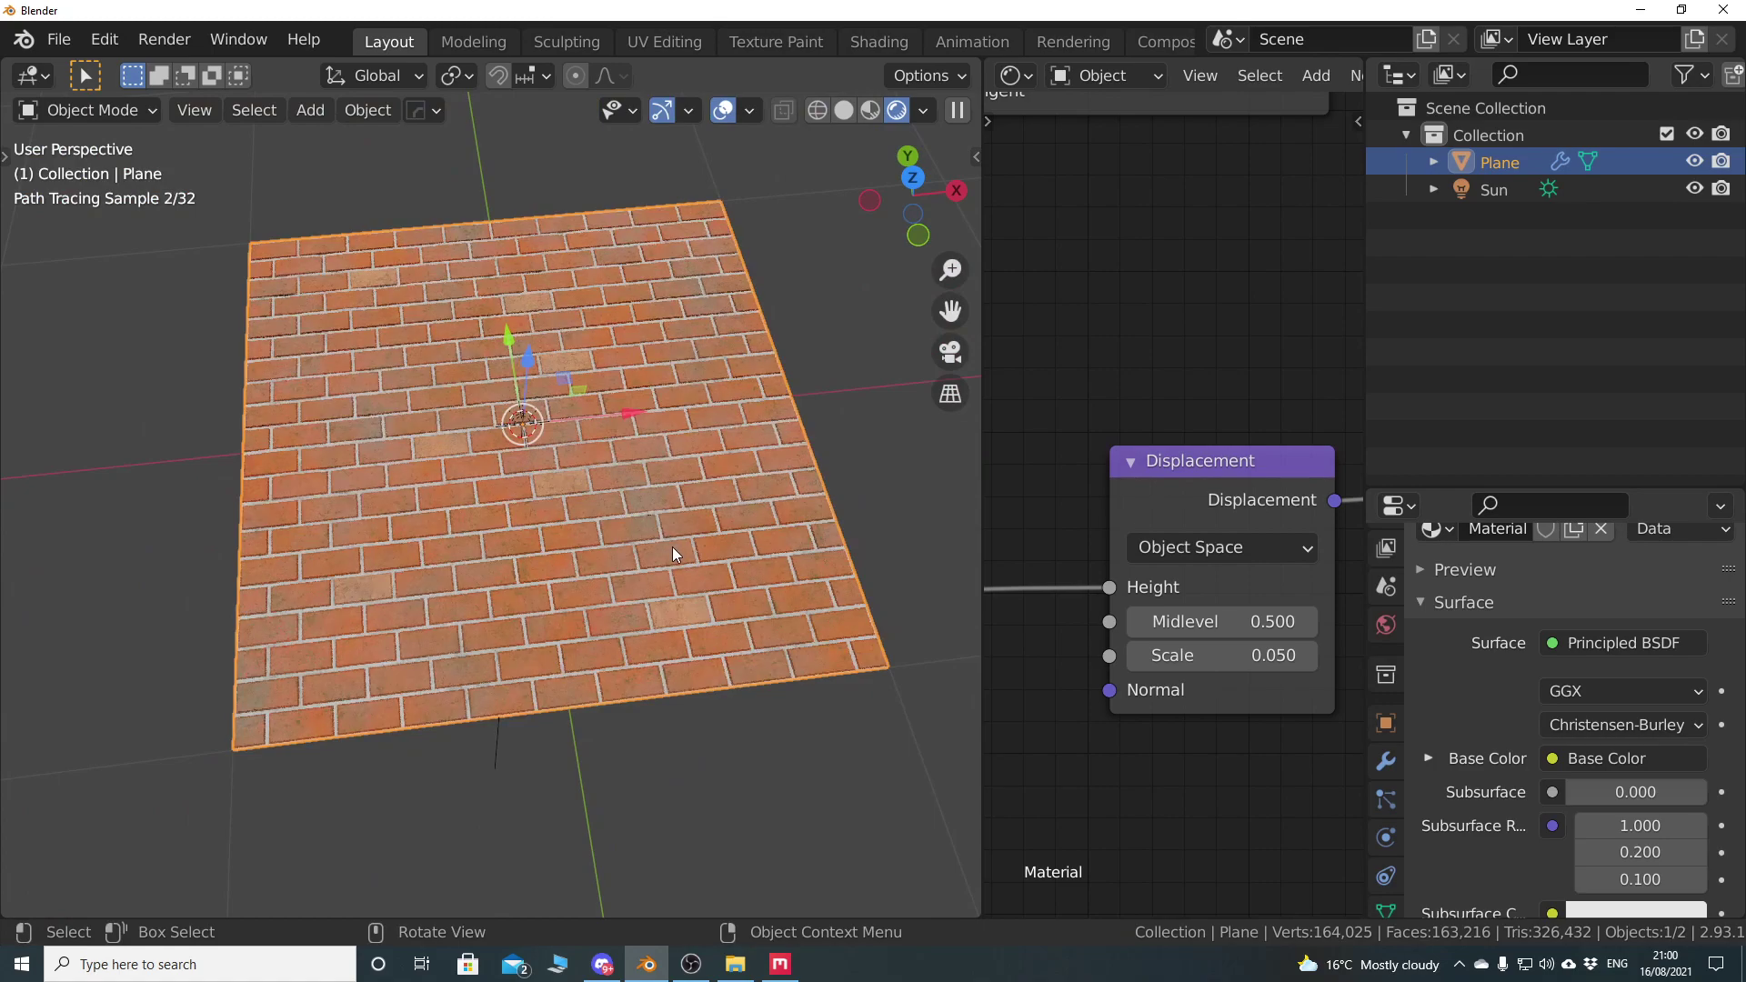
pyautogui.moveTo(673, 553); pyautogui.dragTo(575, 560, button='middle')
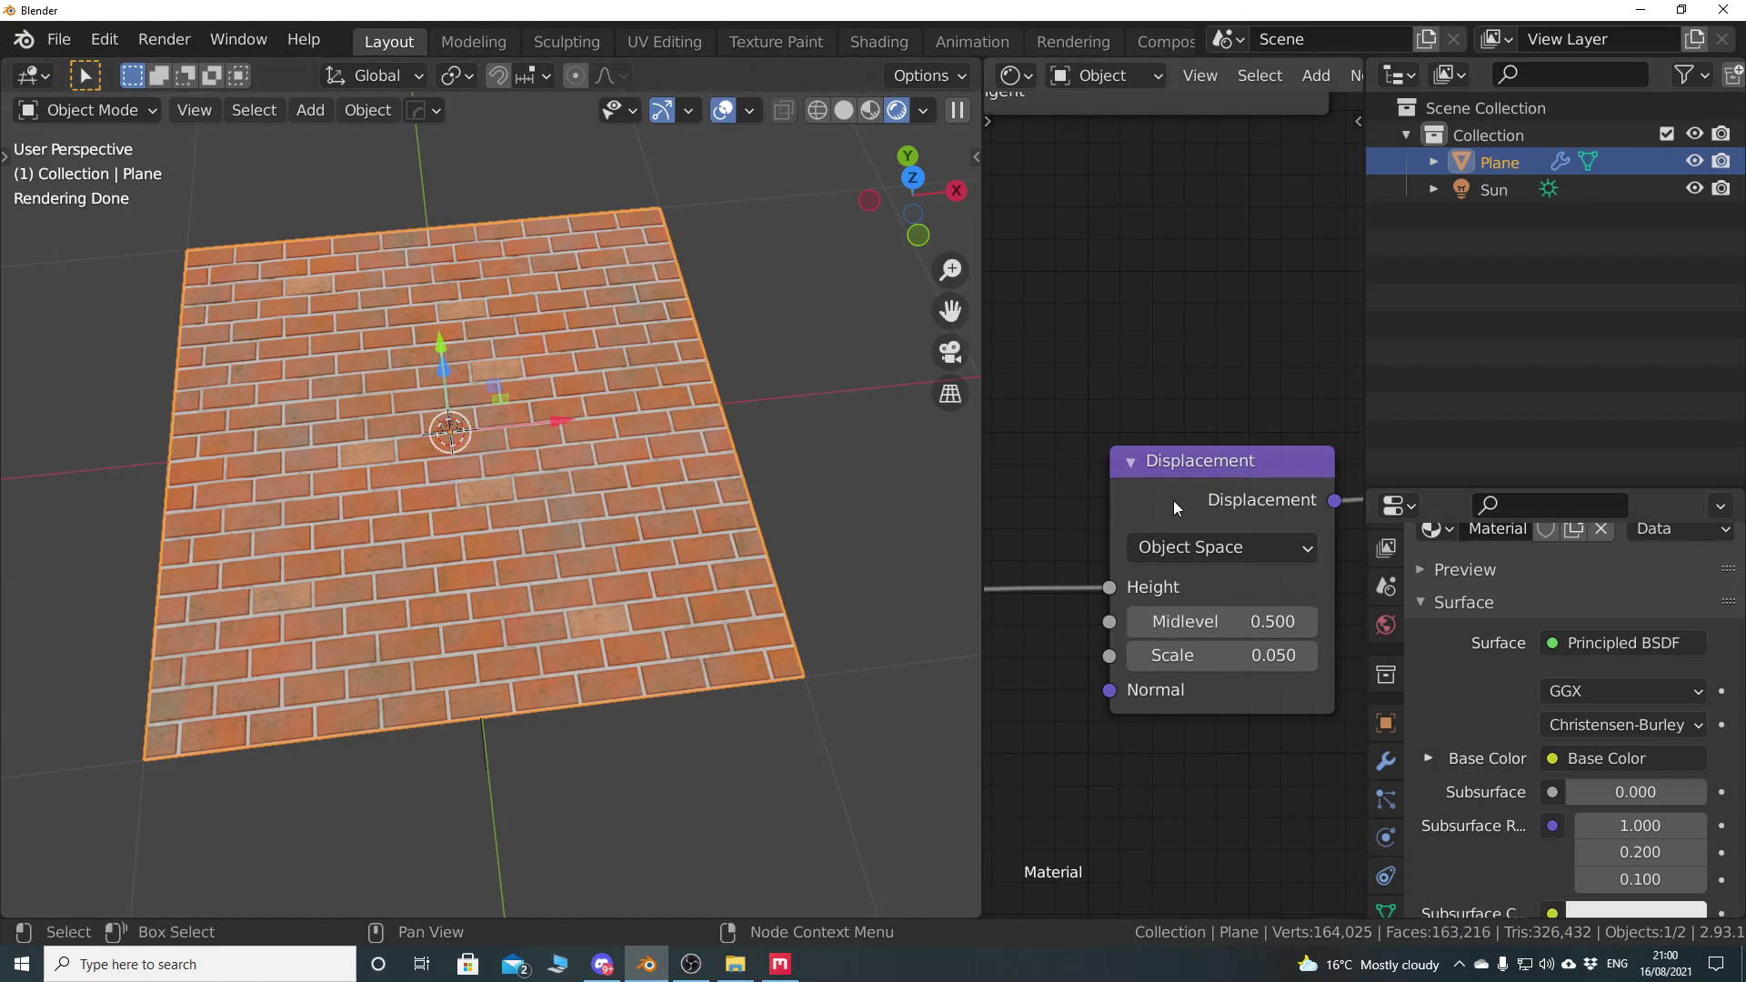
pyautogui.moveTo(418, 599)
pyautogui.mouseDown(button='middle')
pyautogui.moveTo(545, 505)
pyautogui.moveTo(449, 575)
pyautogui.moveTo(526, 566)
pyautogui.mouseUp(button='middle')
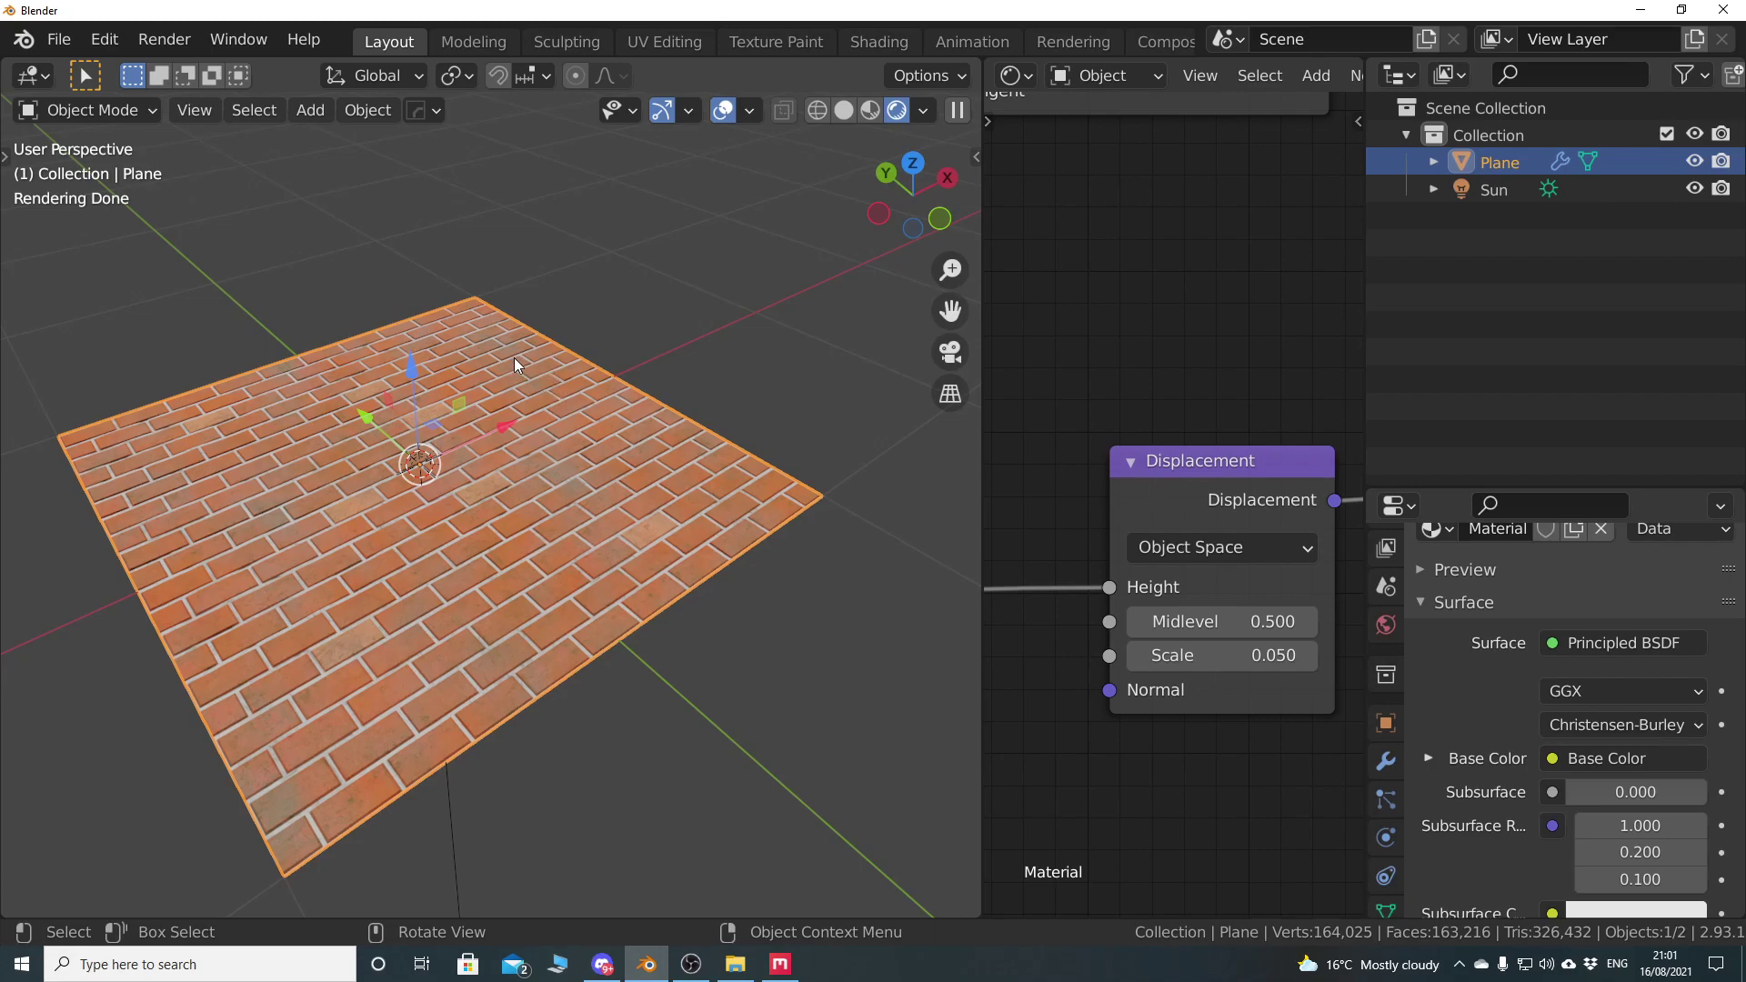
# Start a new General file and close the node editor area so the 3D viewport takes its space
pyautogui.click(58, 39)
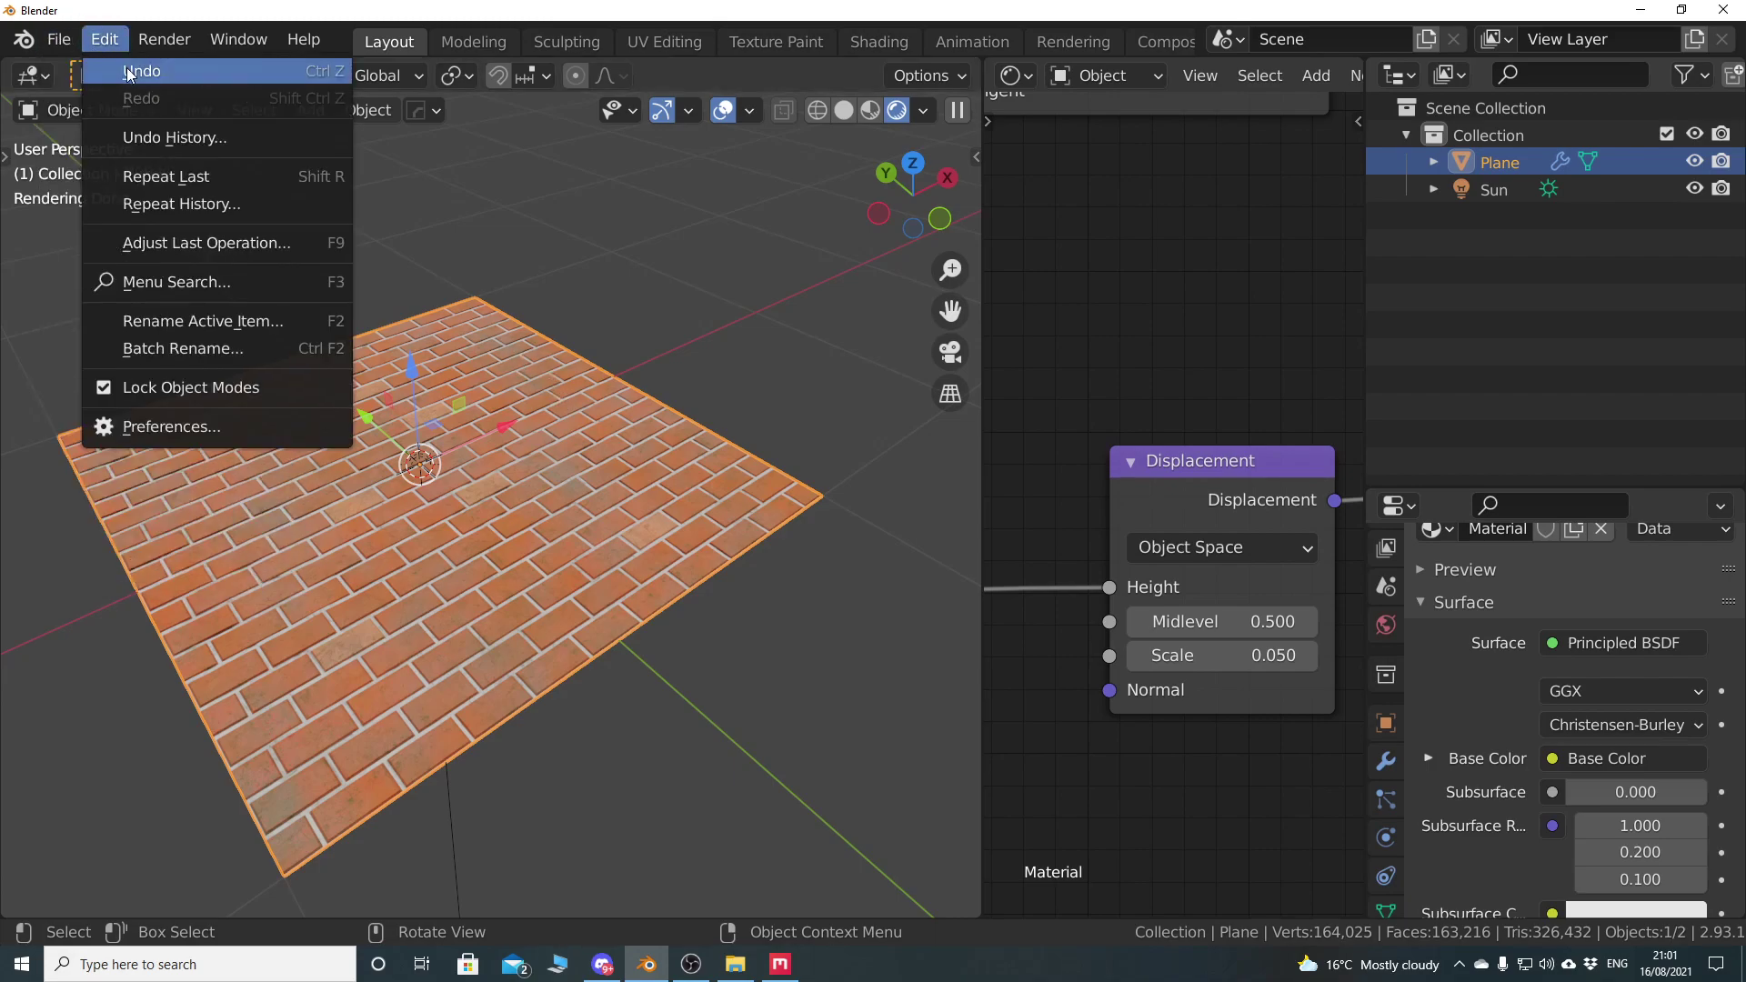
pyautogui.moveTo(96, 66)
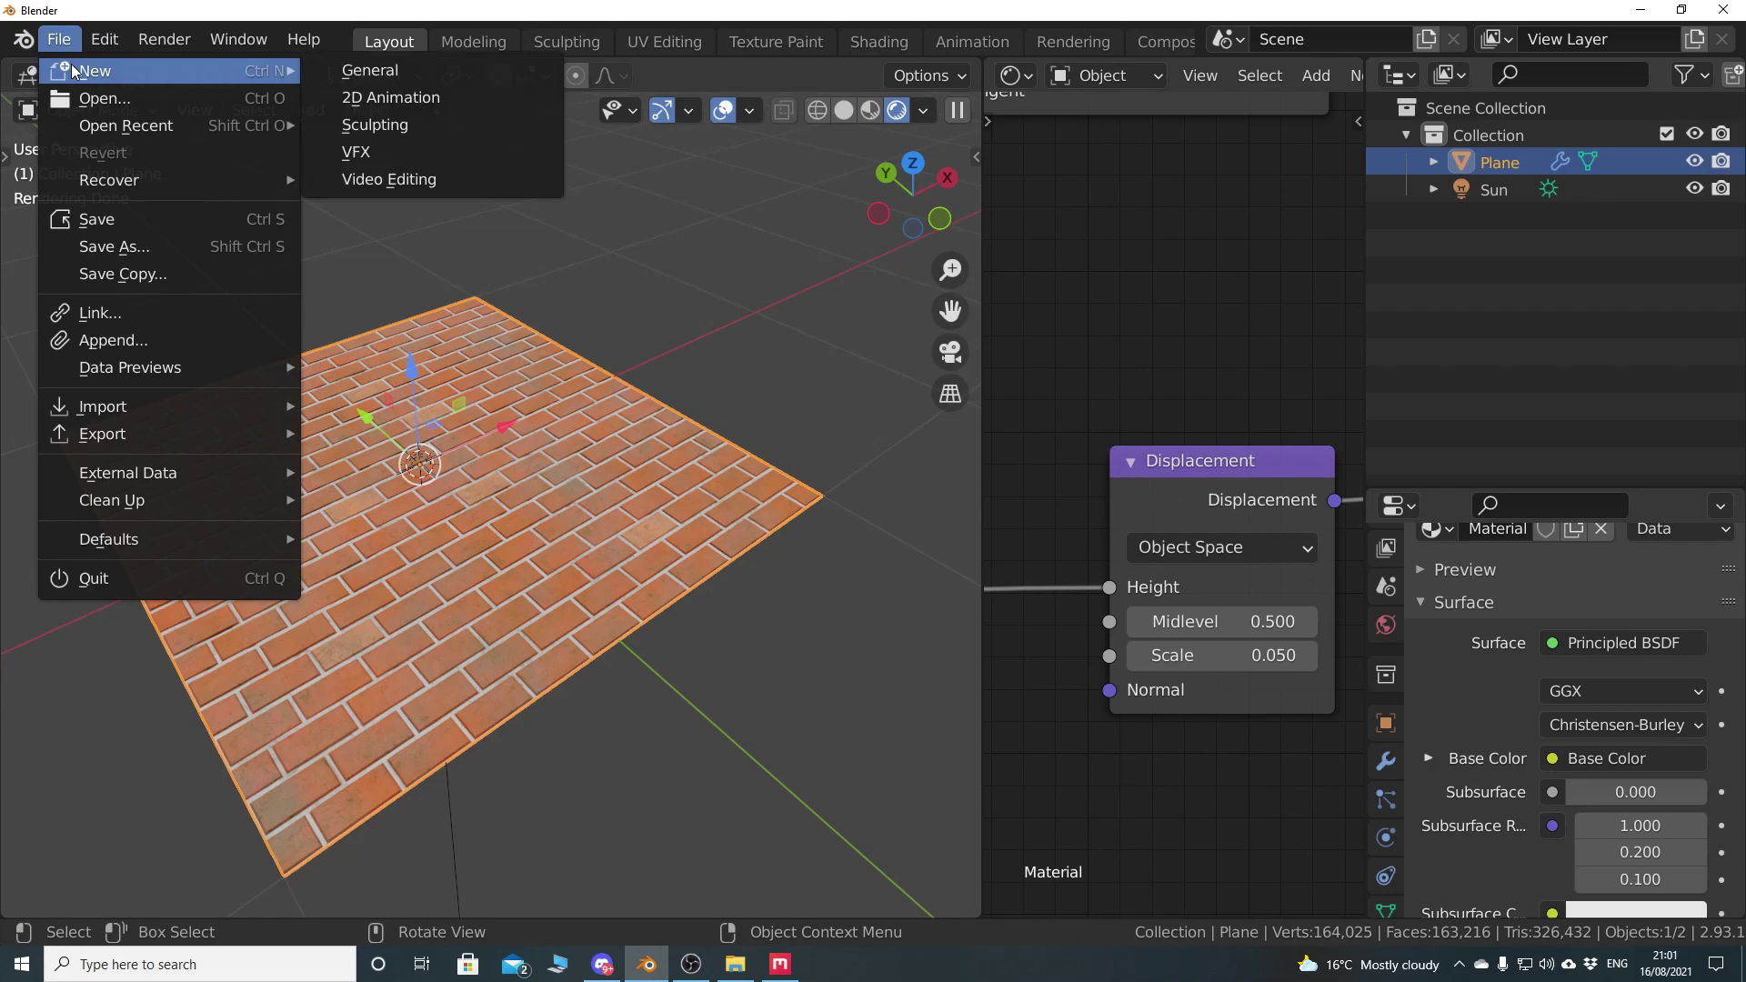
pyautogui.click(364, 67)
pyautogui.click(973, 530)
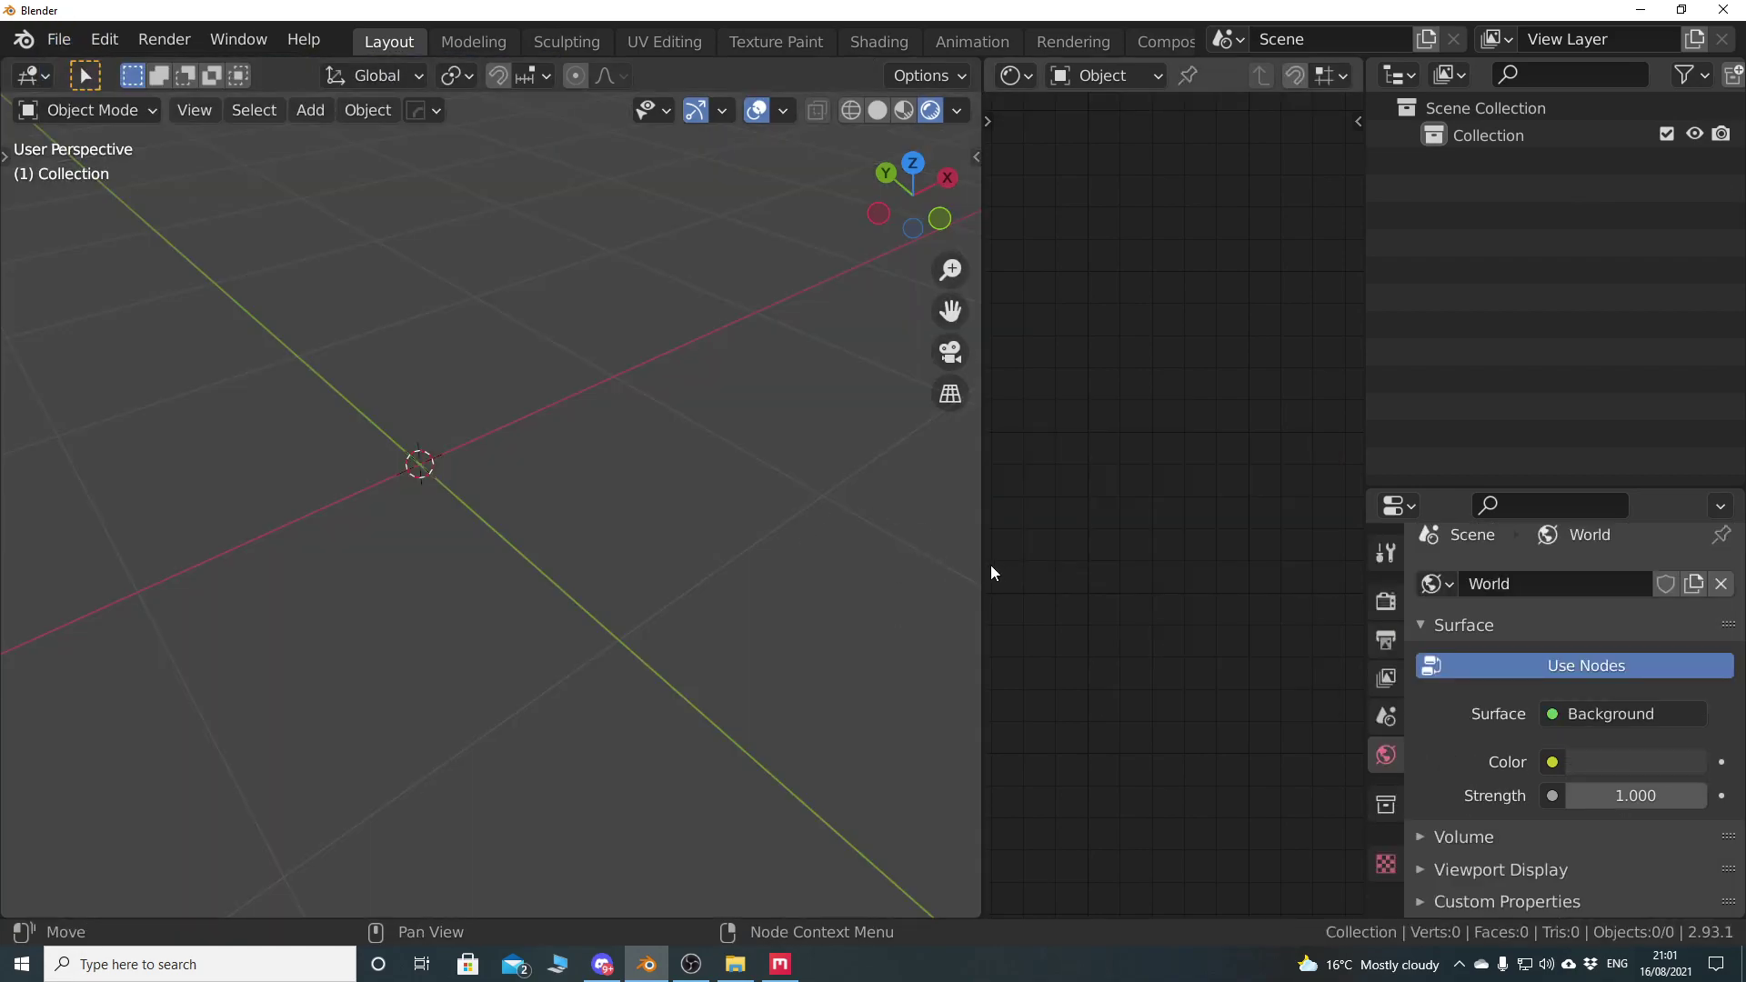
pyautogui.moveTo(980, 565); pyautogui.dragTo(793, 547)
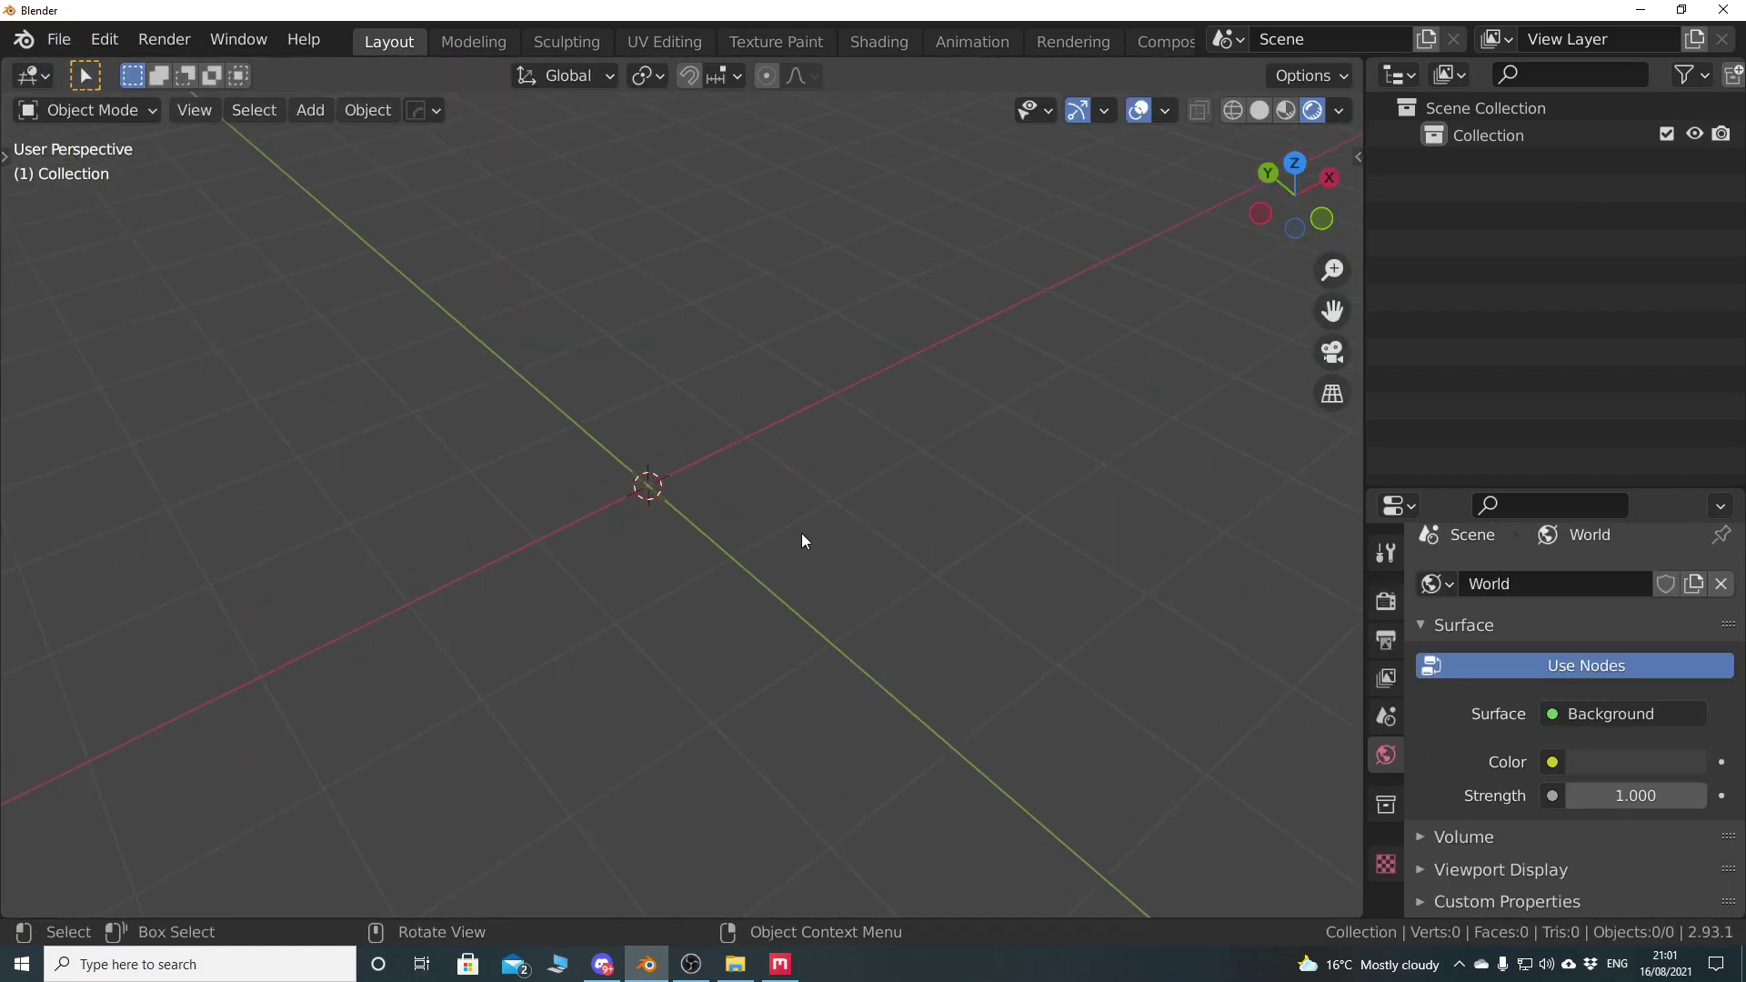
pyautogui.moveTo(845, 464); pyautogui.dragTo(722, 558, button='middle')
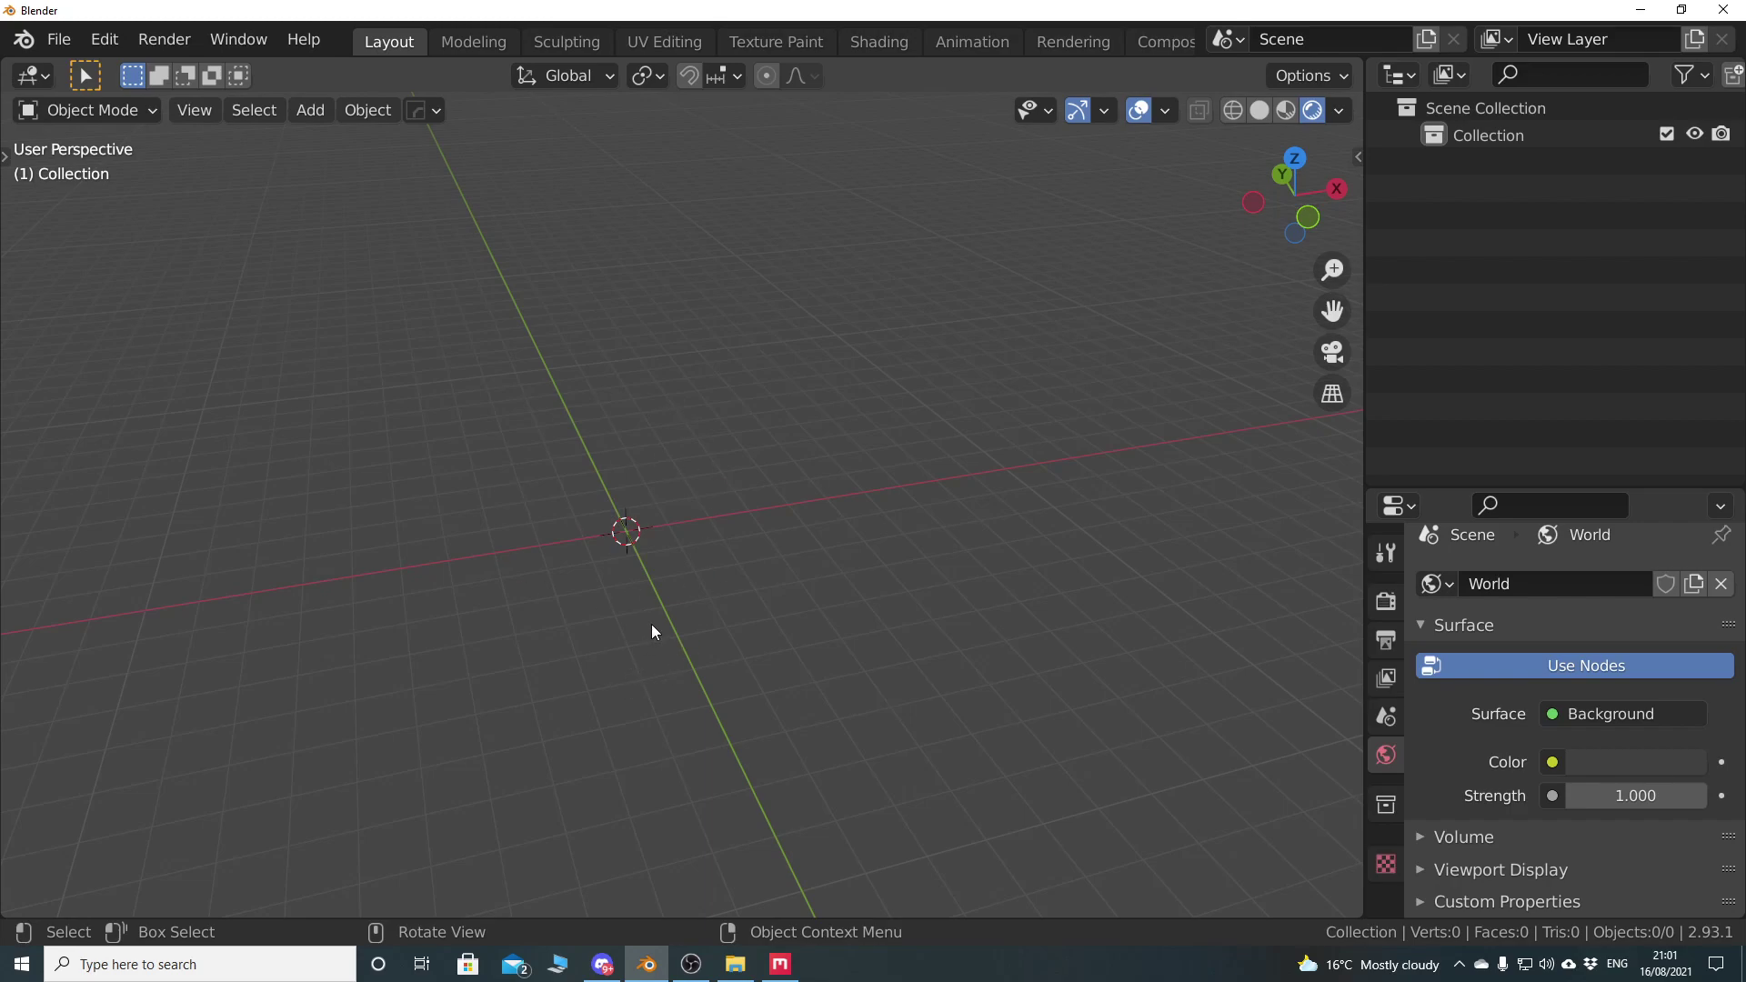
# Show the DECALmachine tools in the 3D viewport and turn on their Decal, Atlas & Trim Sheet Creation section
pyautogui.press('n')
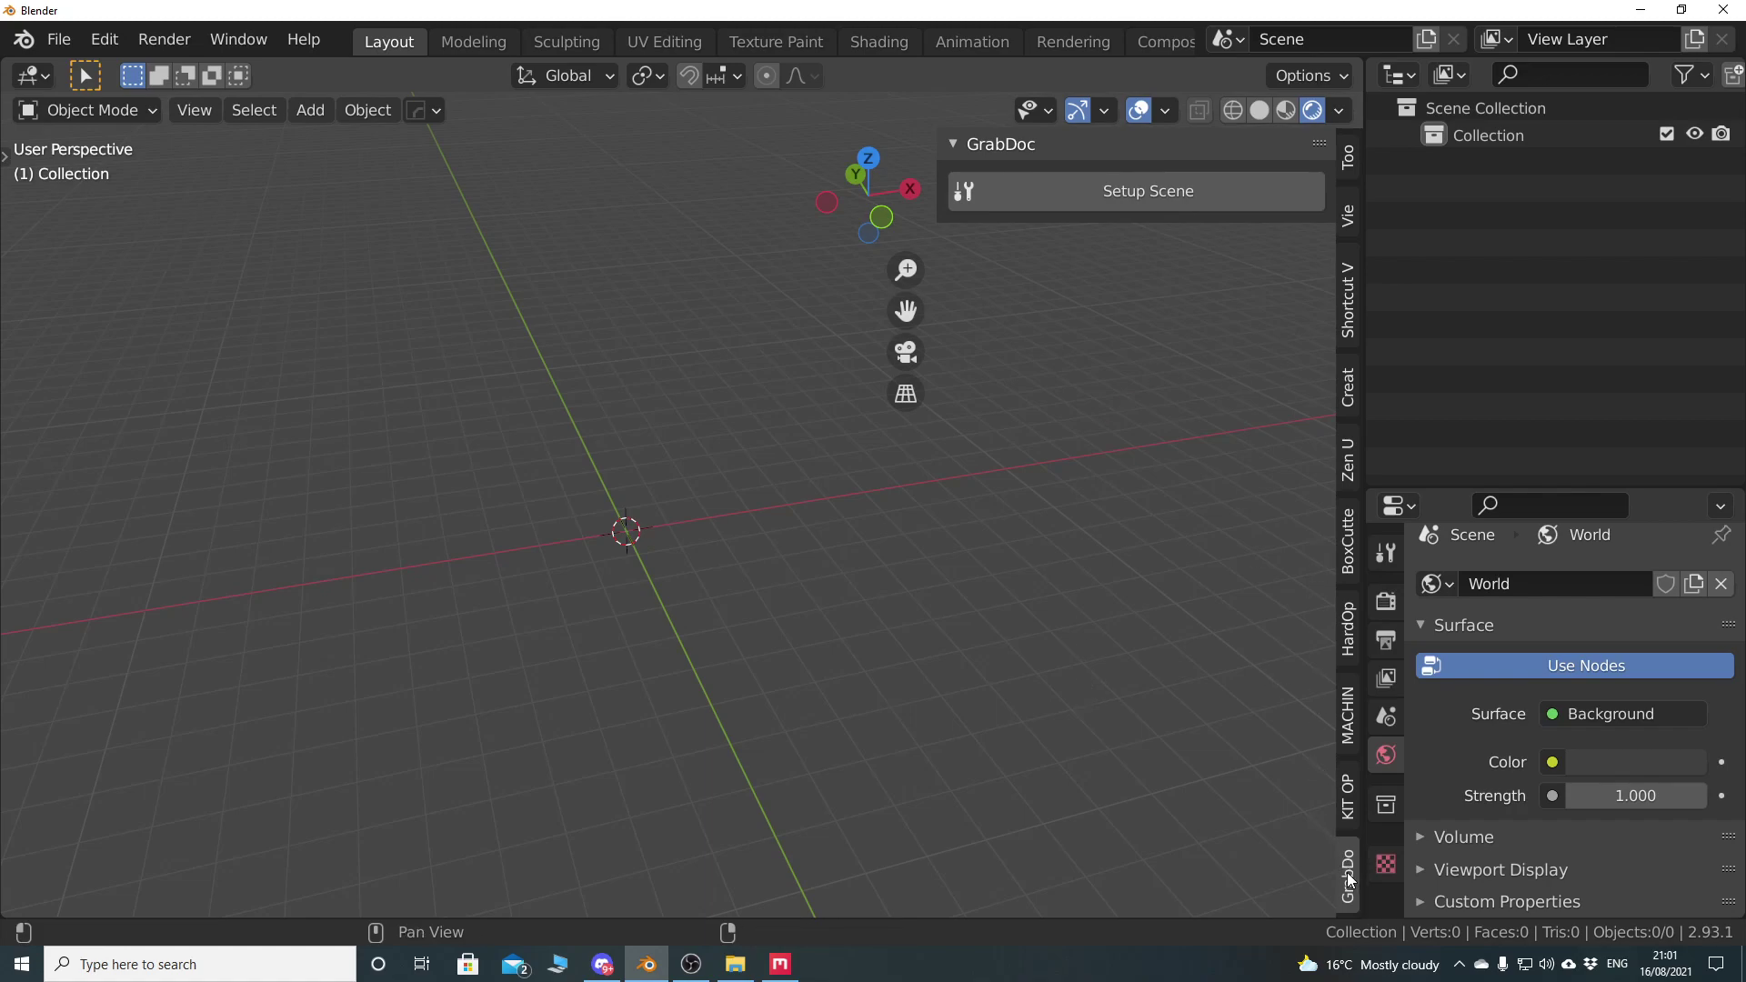
pyautogui.click(1354, 741)
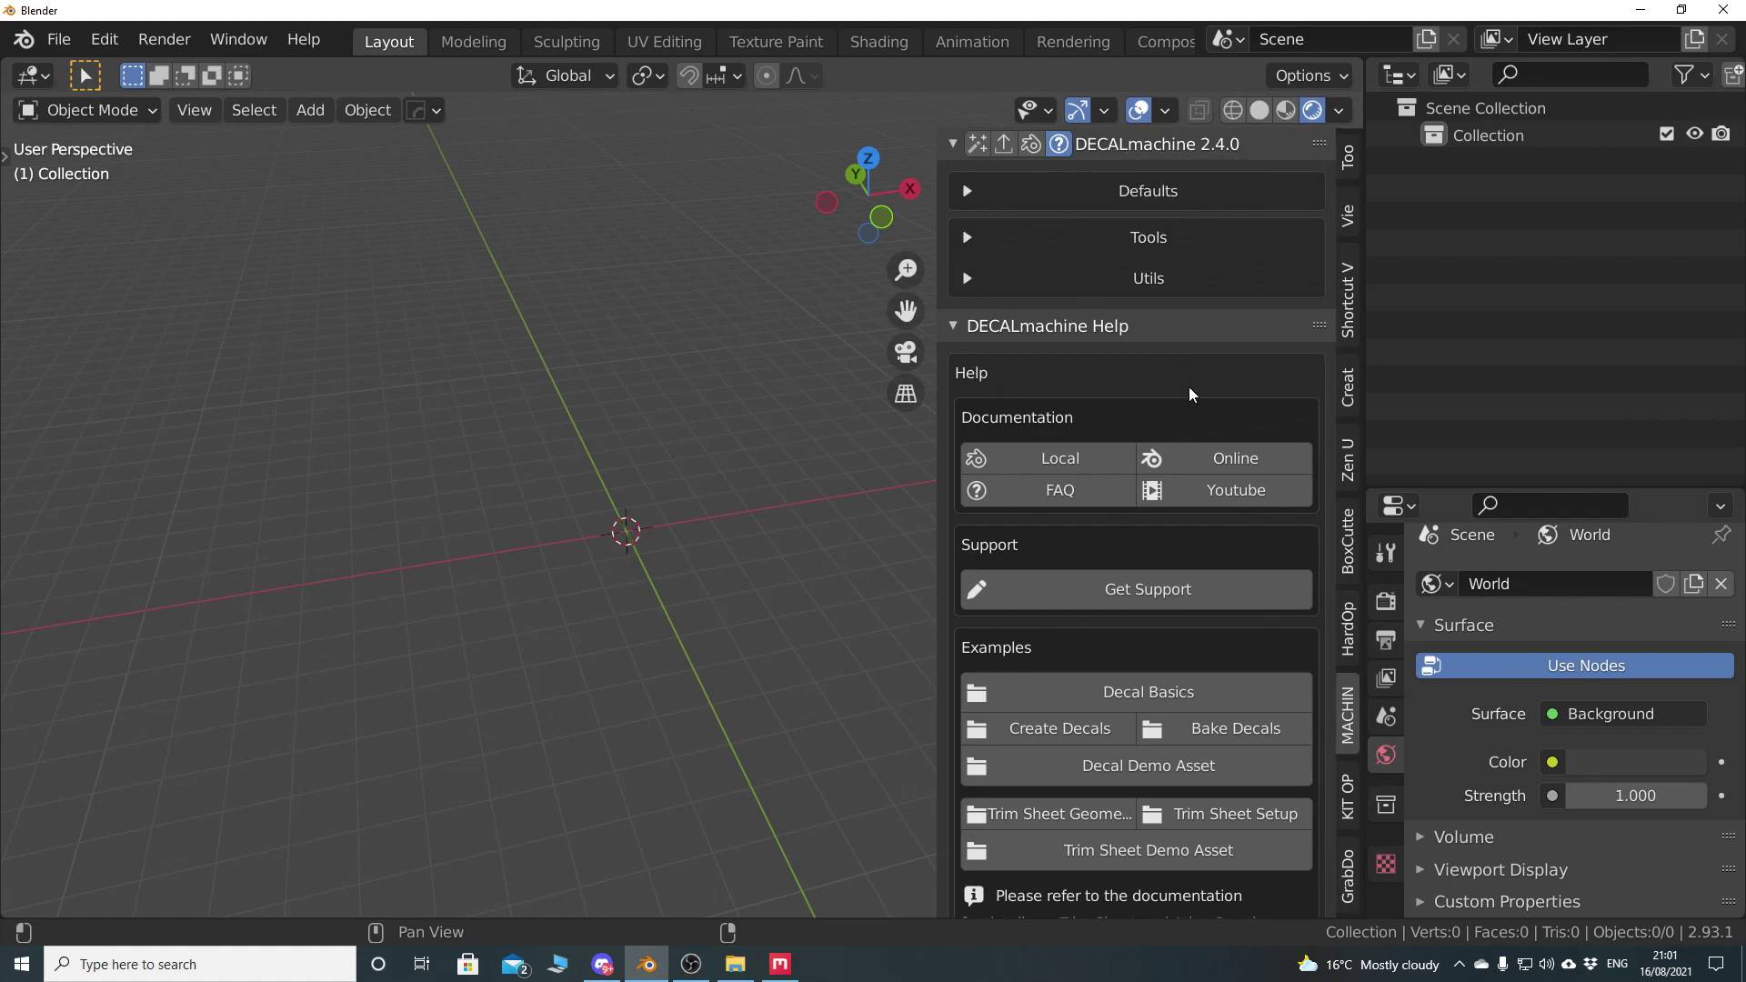
pyautogui.click(977, 144)
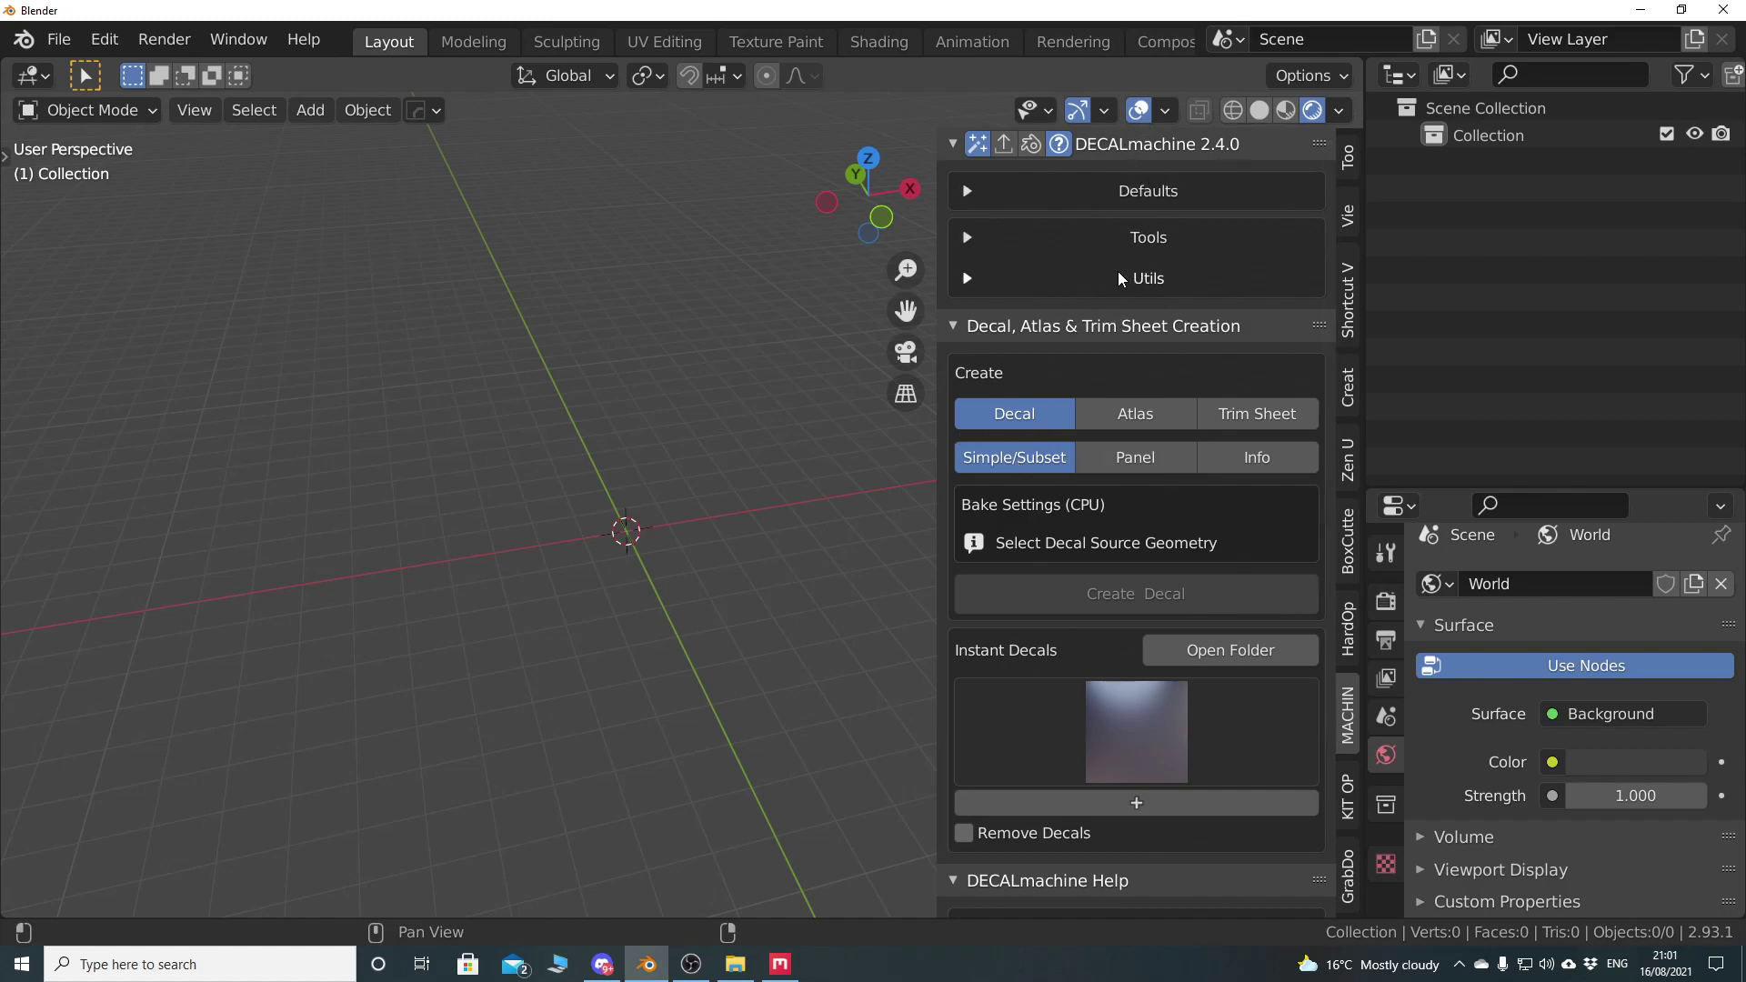
# Set the scene's render engine to Cycles with GPU Compute as the device
pyautogui.click(1386, 602)
pyautogui.click(1608, 585)
pyautogui.click(1608, 676)
pyautogui.click(1610, 651)
pyautogui.click(1610, 712)
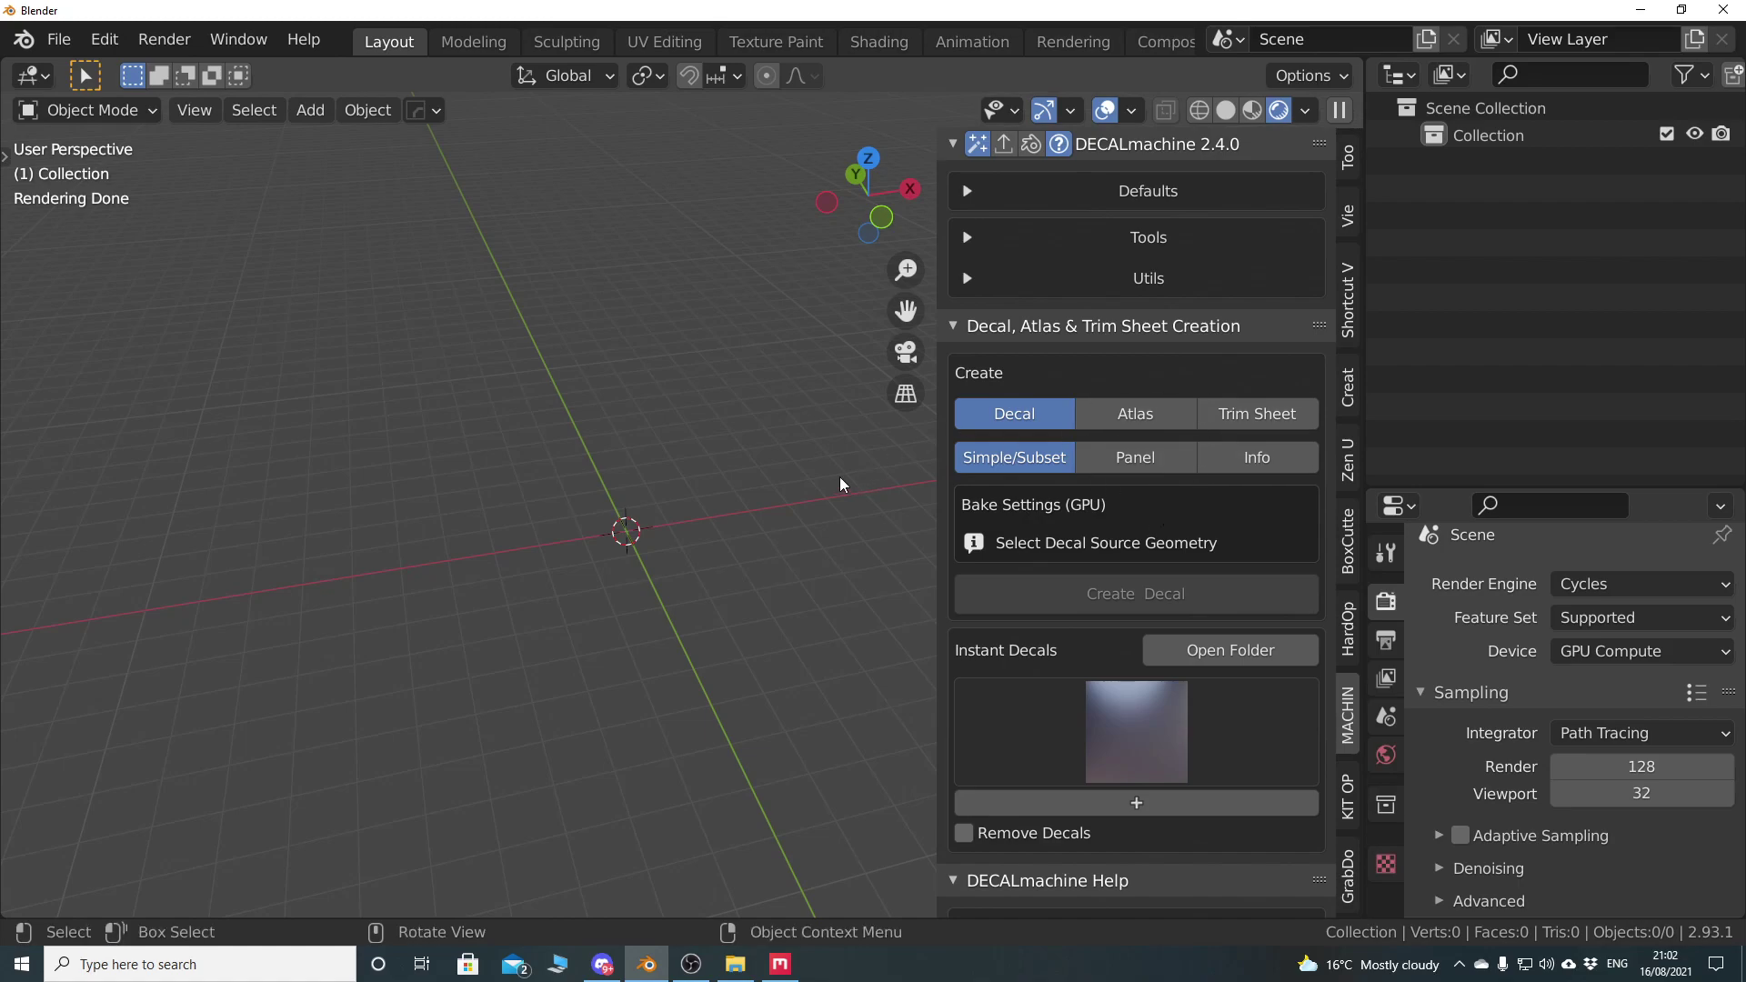
# Widen the 3D viewport and initialize a new DECALmachine trim sheet
pyautogui.moveTo(706, 479)
pyautogui.mouseDown(button='middle')
pyautogui.moveTo(691, 522)
pyautogui.moveTo(587, 569)
pyautogui.moveTo(682, 516)
pyautogui.mouseUp(button='middle')
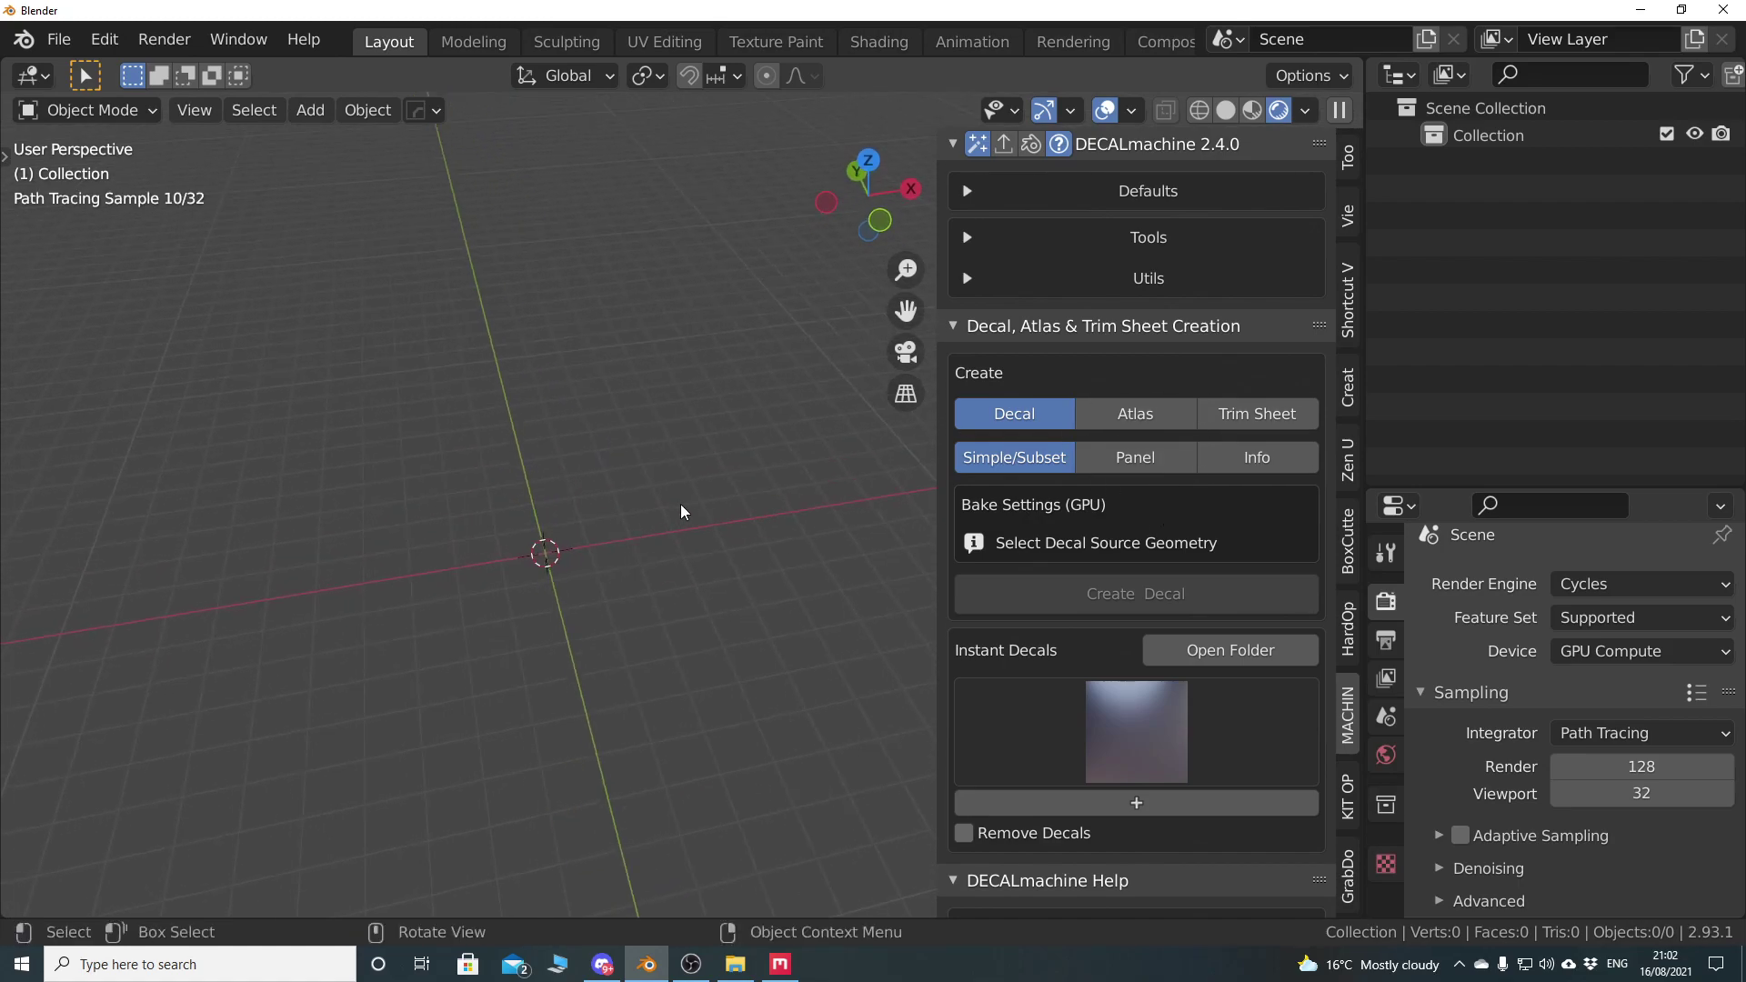
pyautogui.keyDown('shift'); pyautogui.moveTo(565, 519); pyautogui.dragTo(610, 497, button='middle'); pyautogui.keyUp('shift')
pyautogui.moveTo(1363, 441); pyautogui.dragTo(1578, 441)
pyautogui.click(1481, 420)
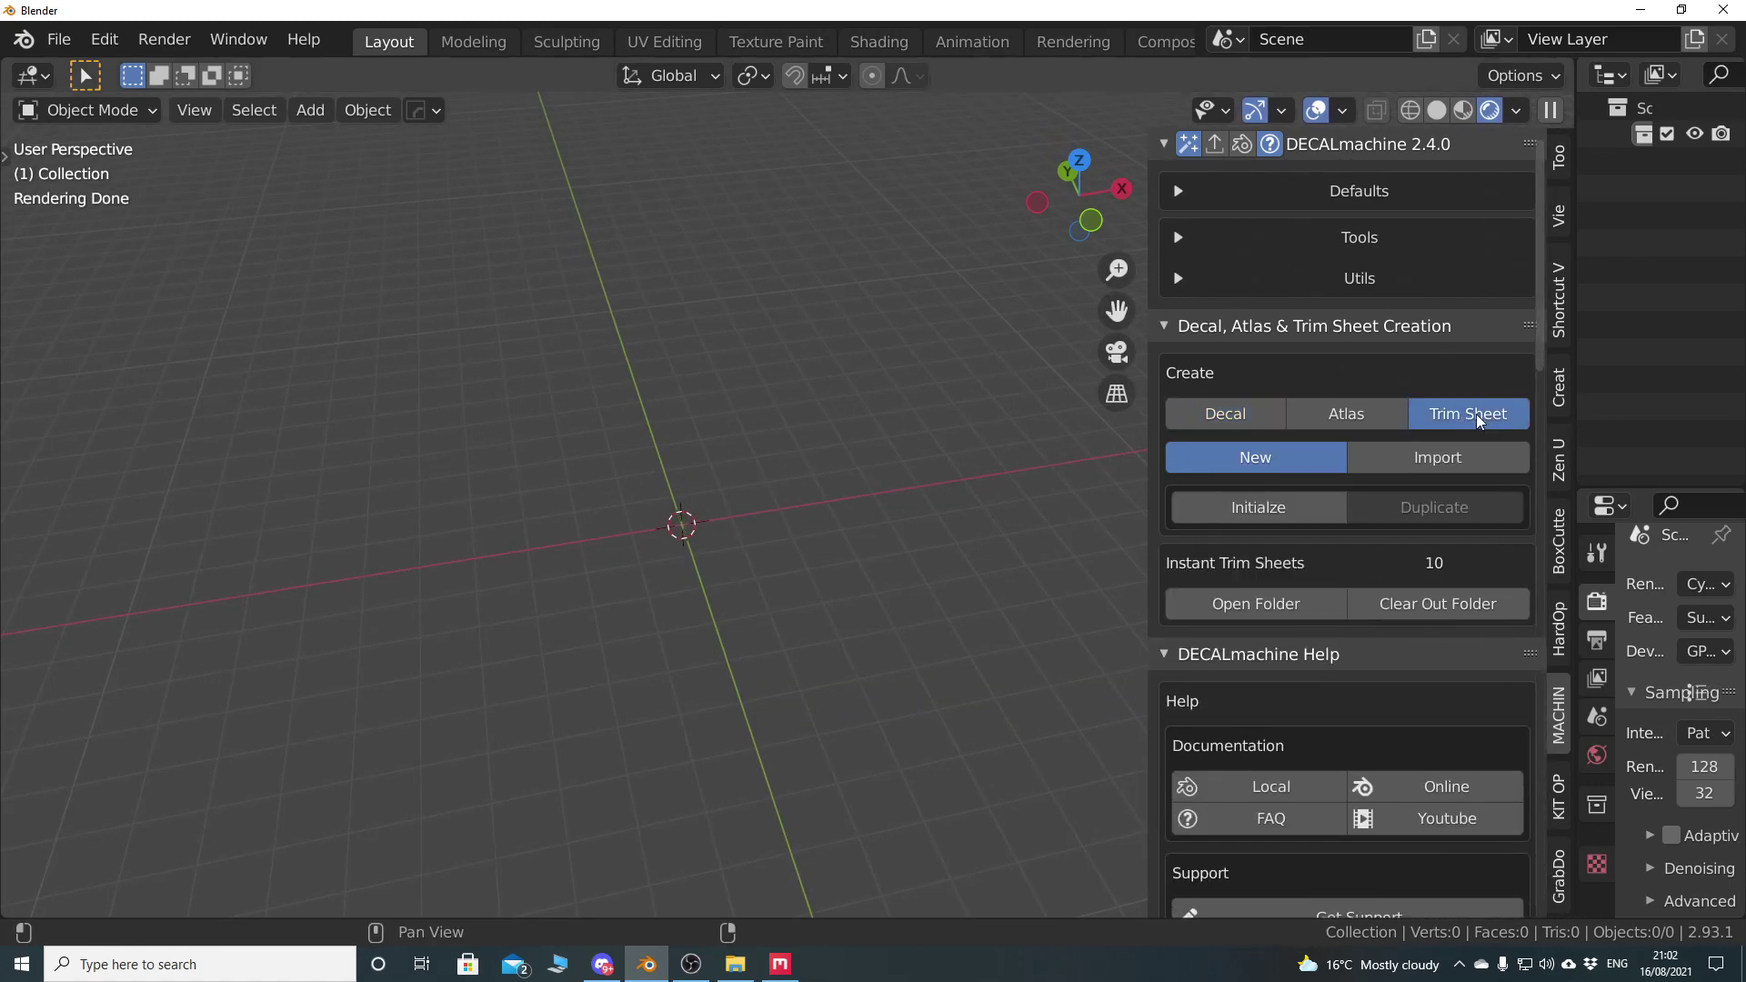
pyautogui.click(1262, 510)
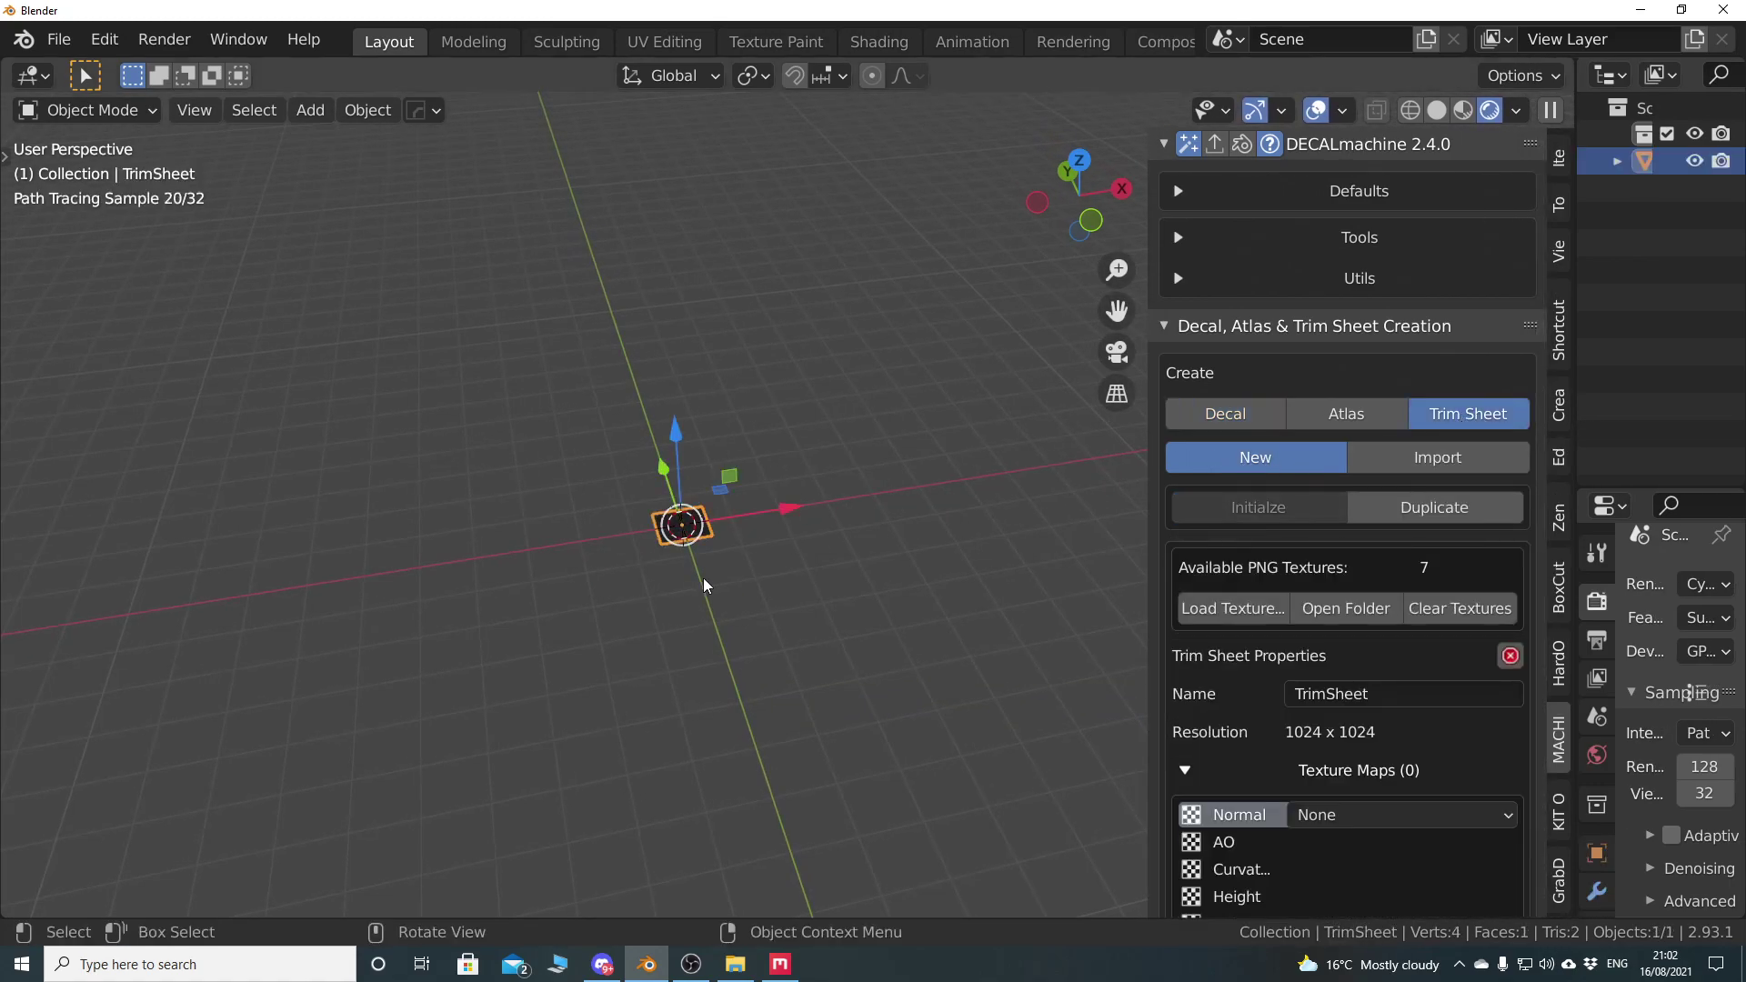
# Switch the viewport to Solid shading with the new trim sheet plane in closer view
pyautogui.keyDown('shift'); pyautogui.moveTo(791, 577); pyautogui.dragTo(597, 634, button='middle'); pyautogui.keyUp('shift')
pyautogui.scroll(3, 637, 630)
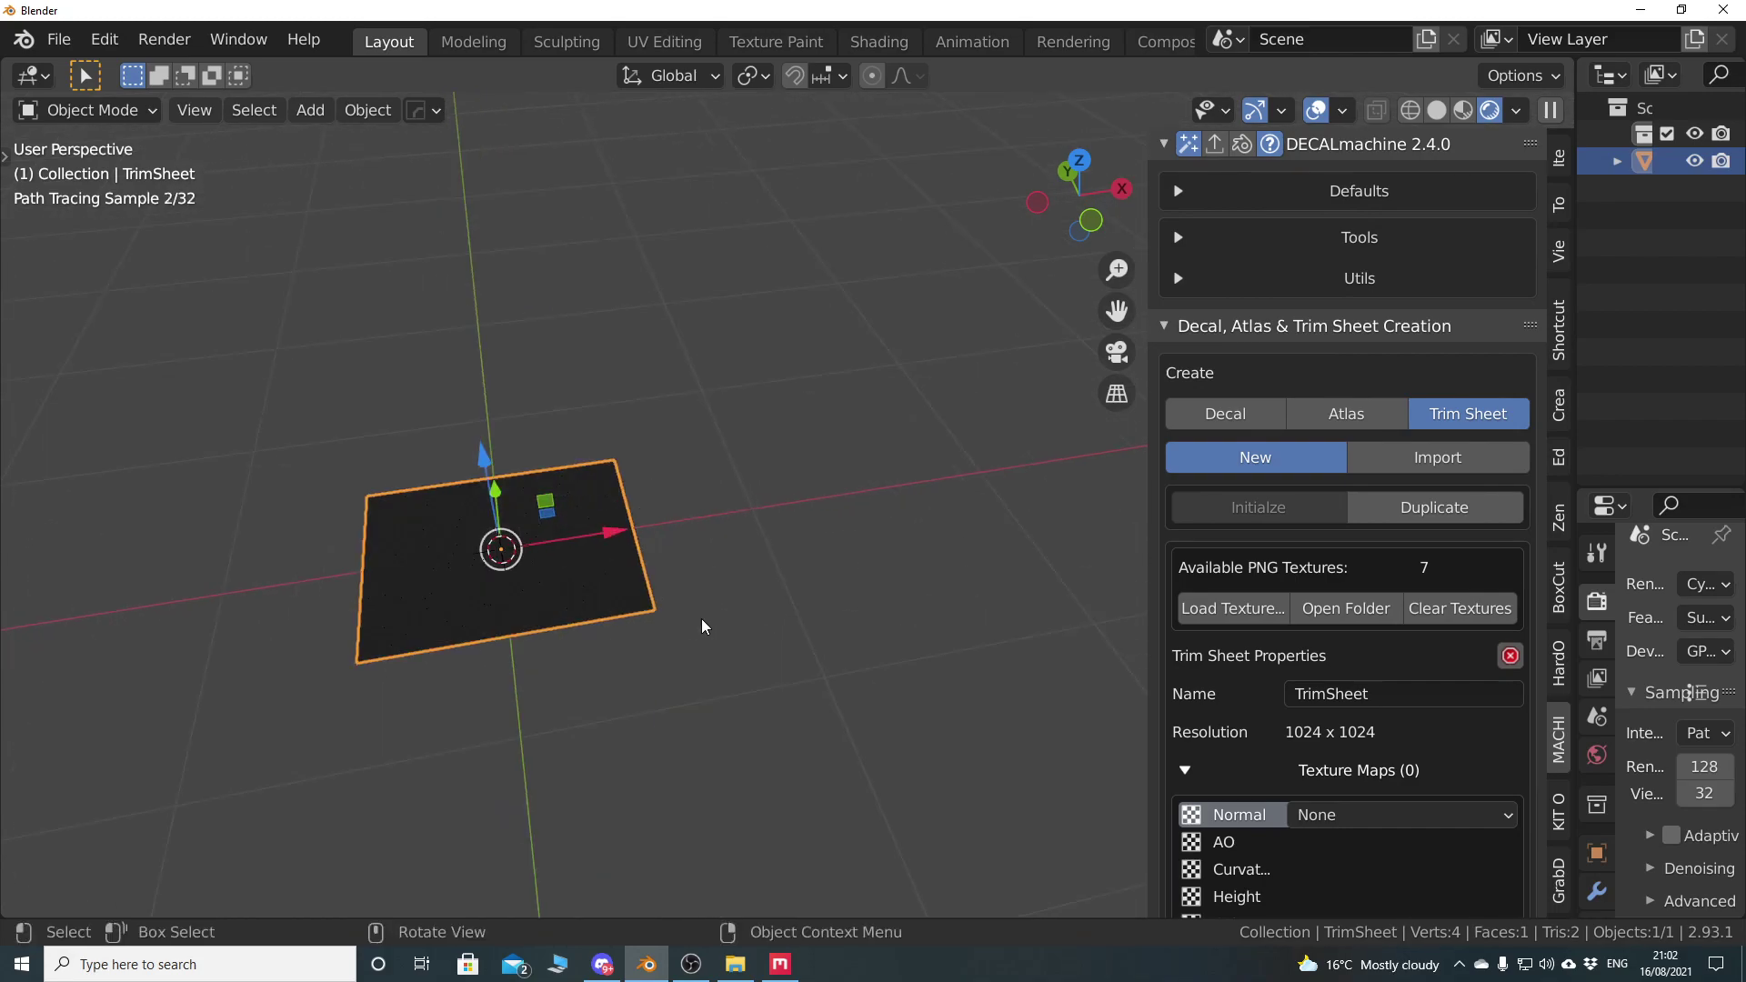
pyautogui.press('z')
pyautogui.keyDown('shift'); pyautogui.moveTo(661, 689); pyautogui.dragTo(784, 722, button='middle'); pyautogui.keyUp('shift')
pyautogui.scroll(3, 772, 672)
pyautogui.scroll(-3, 710, 646)
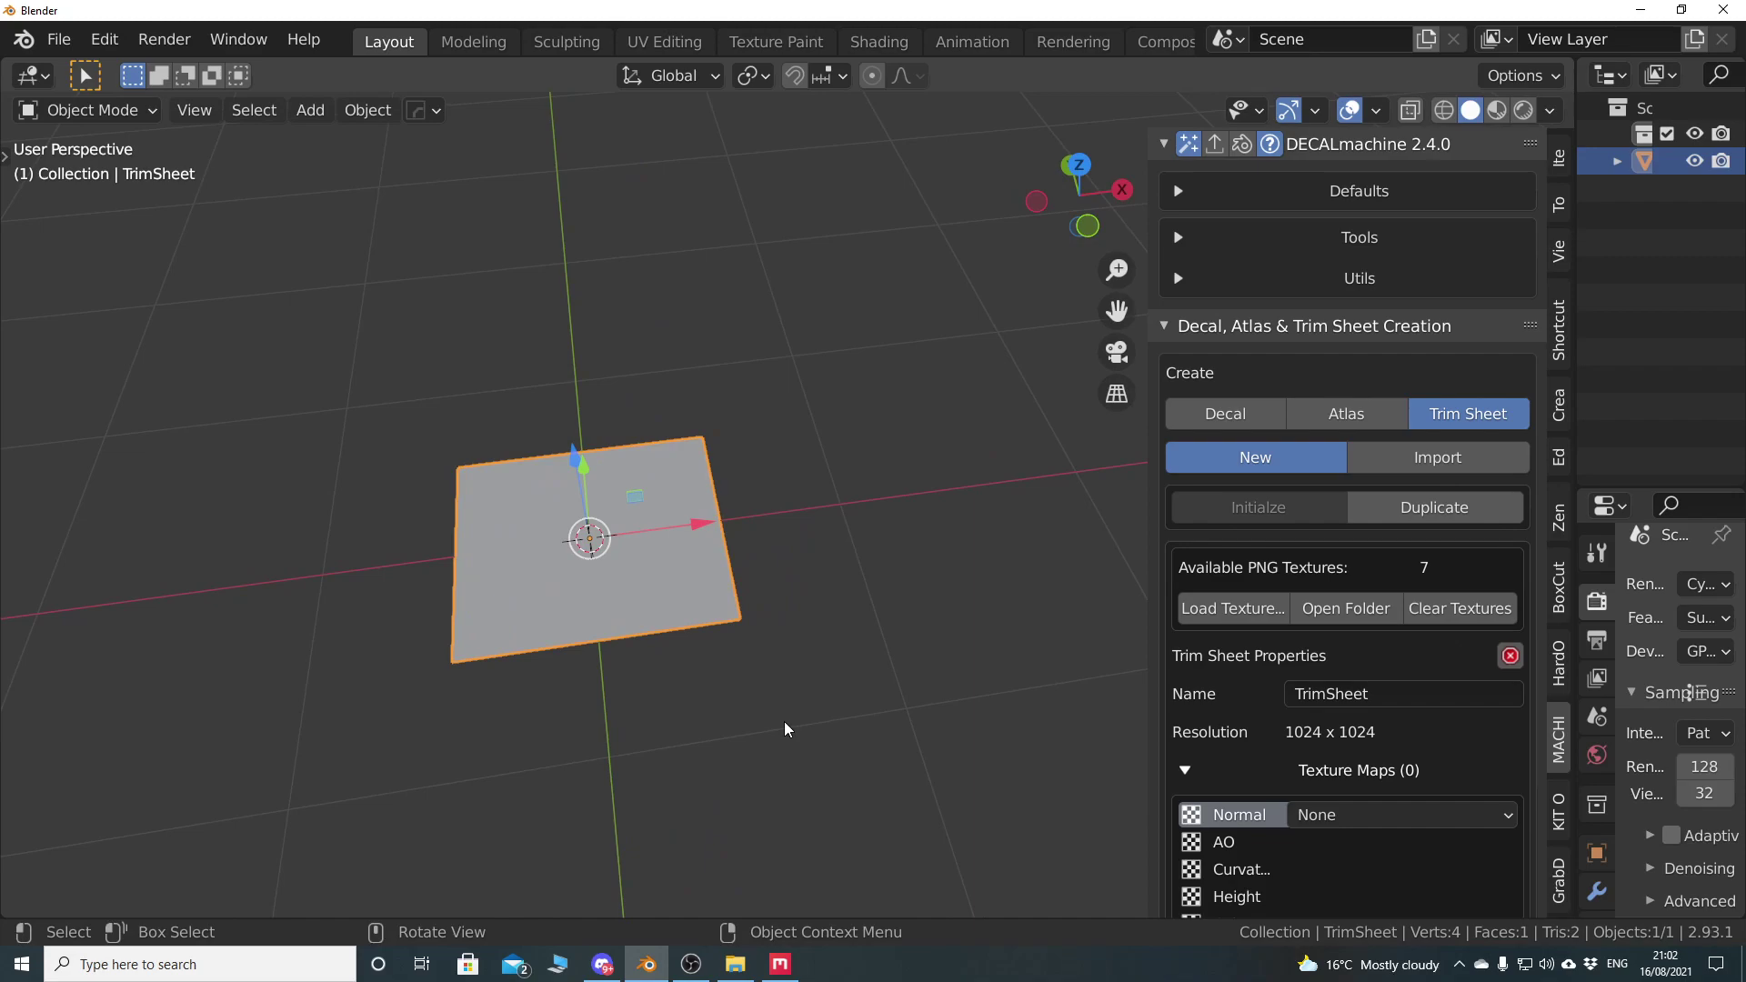
# Clear the trim sheet's available PNG textures and look over its texture map slots
pyautogui.click(1459, 608)
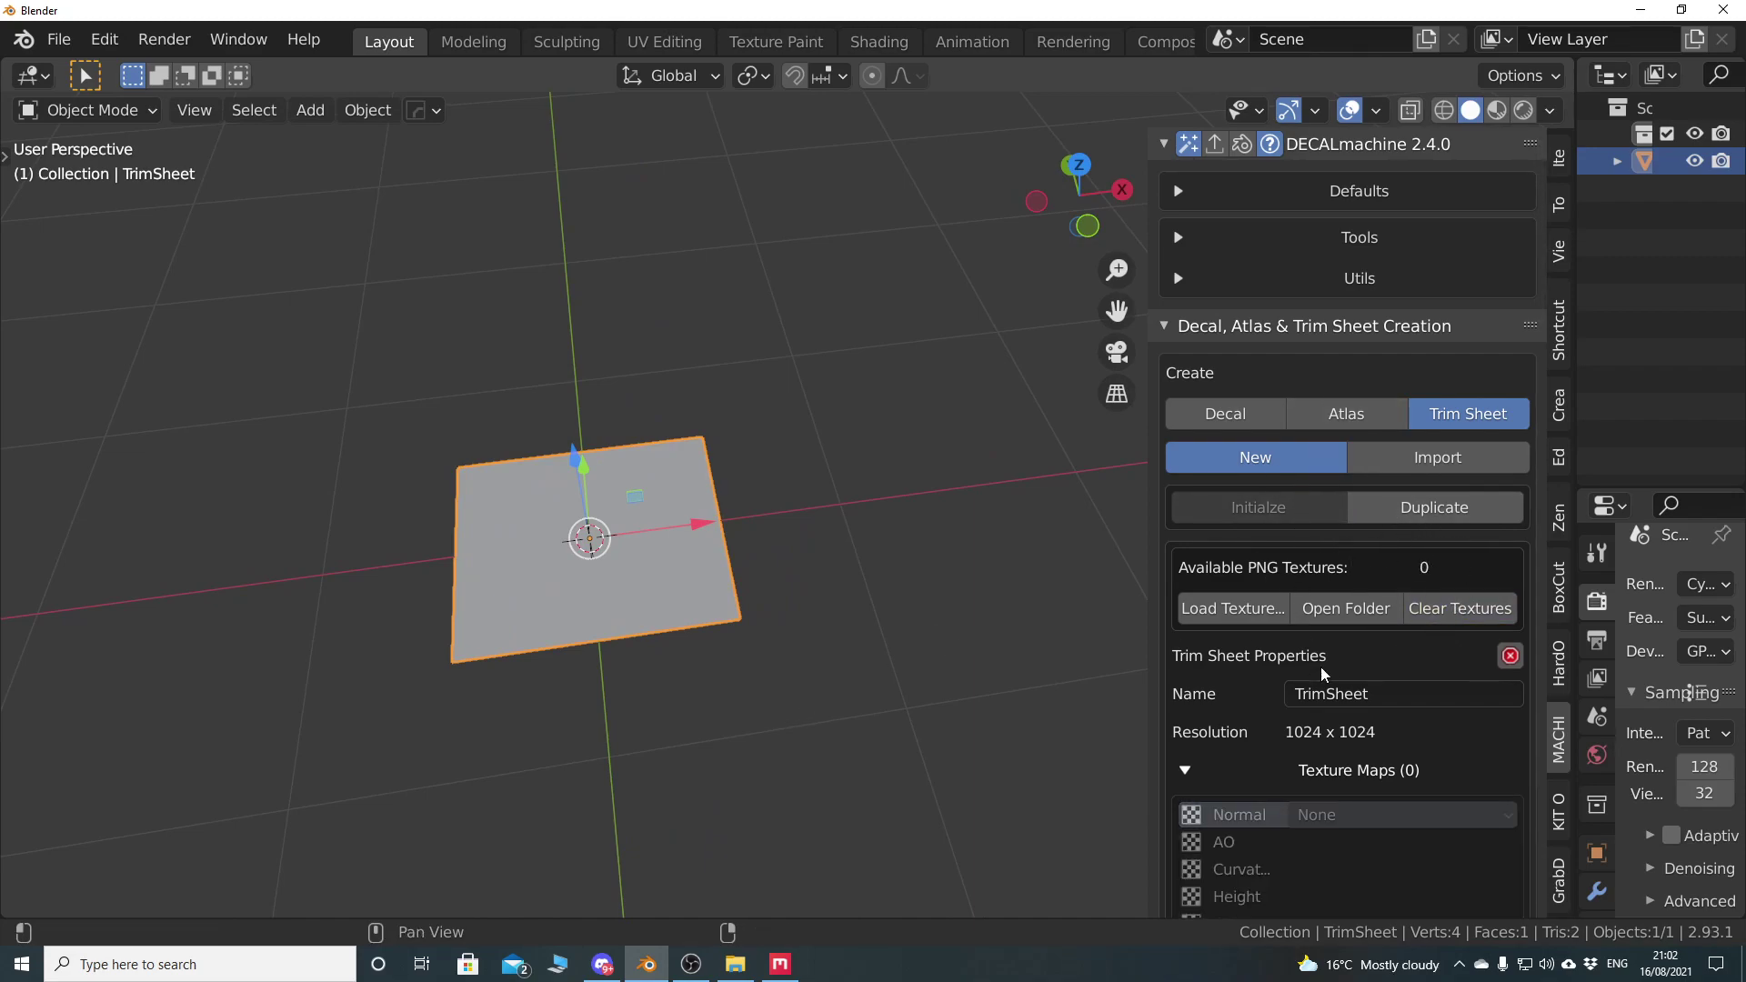
pyautogui.scroll(-4, 1301, 668)
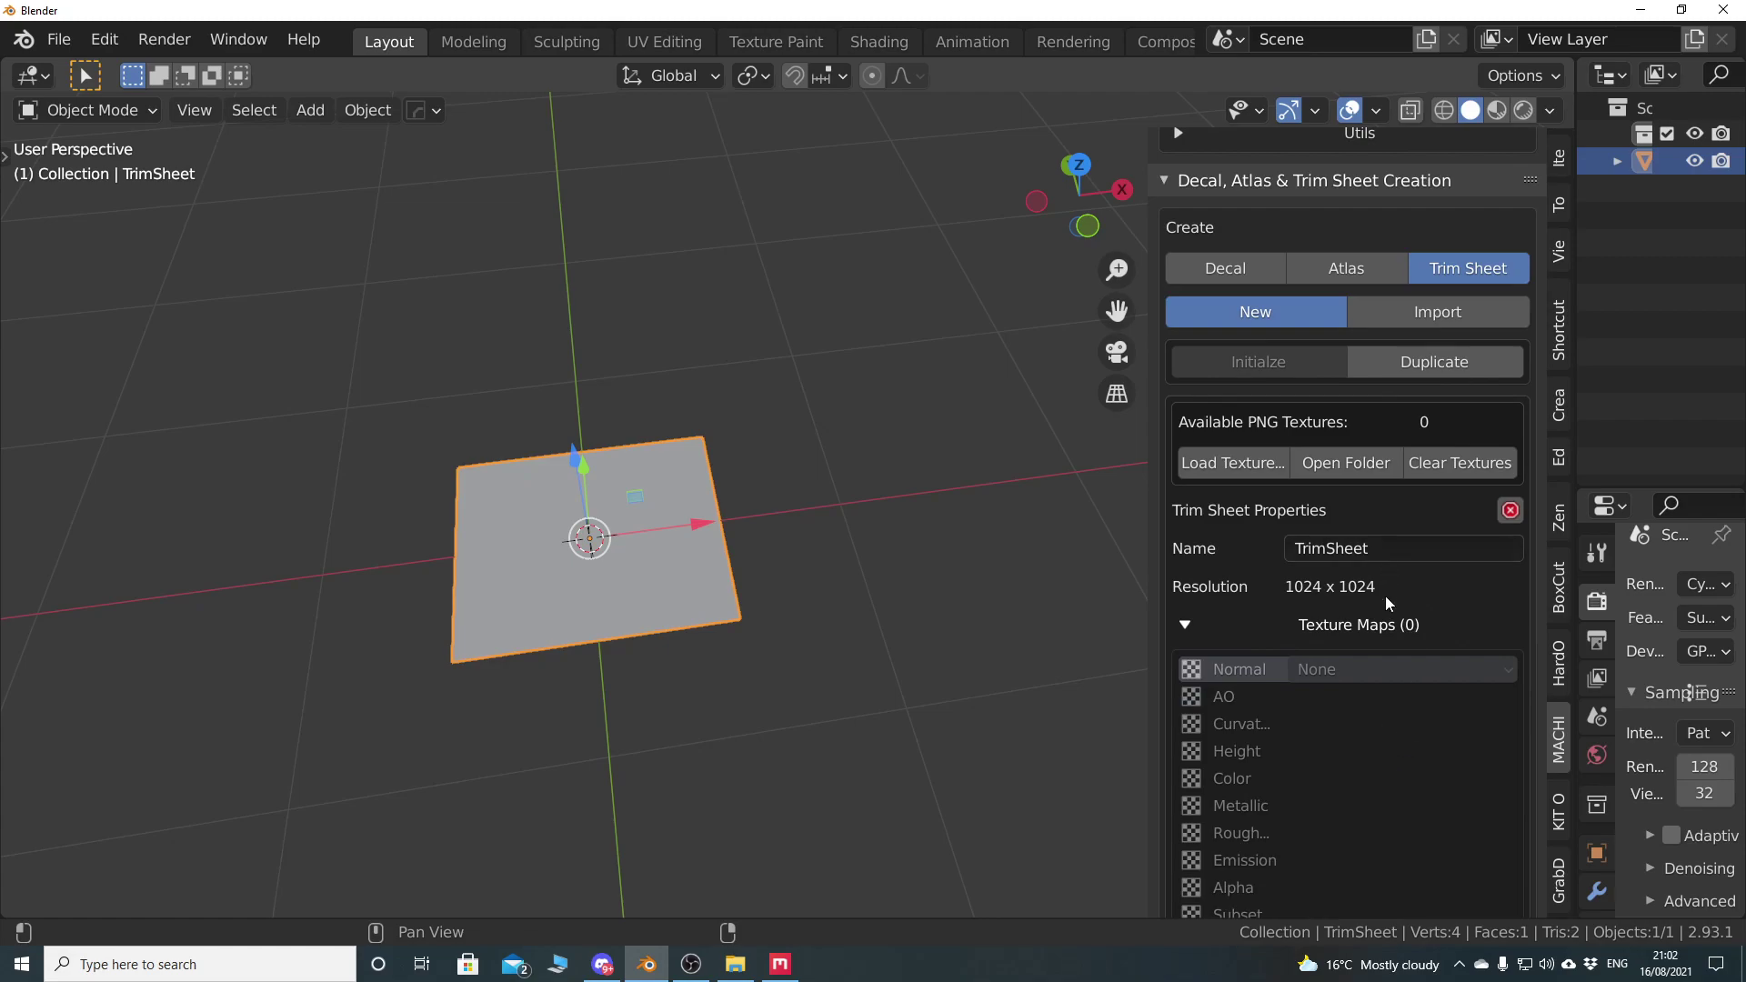
pyautogui.scroll(3, 1385, 588)
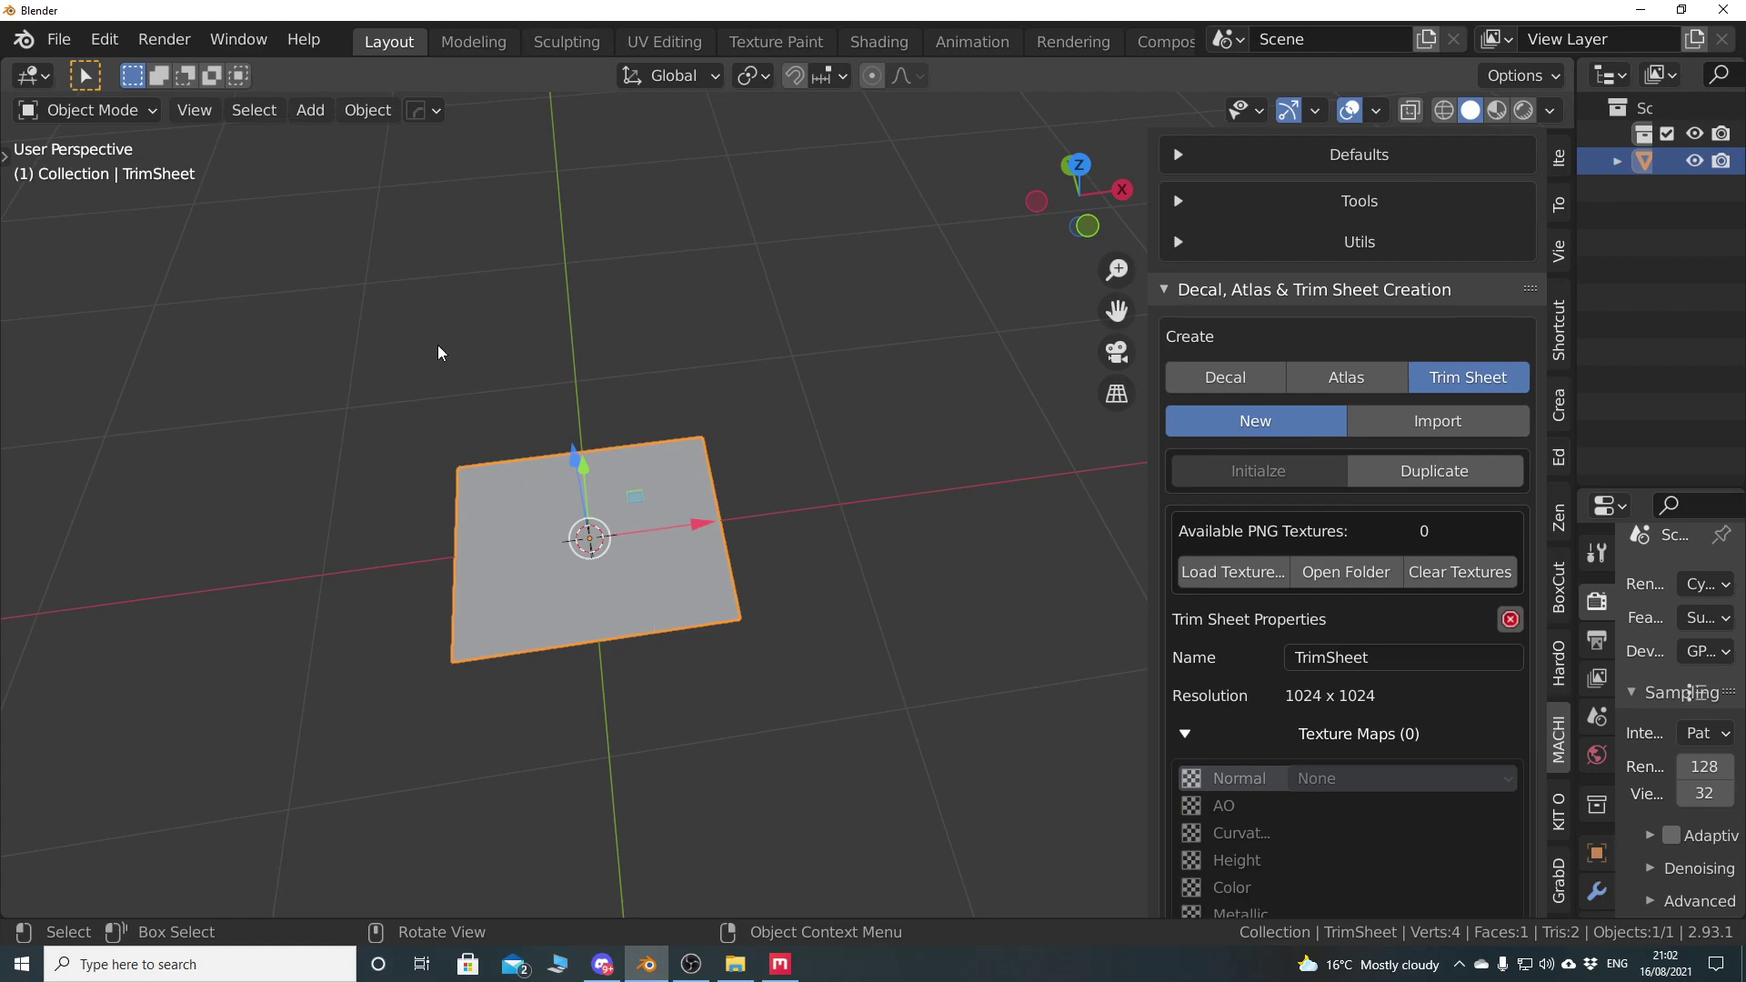
# Open the add-on preferences and list only the enabled add-ons from all categories
pyautogui.click(108, 40)
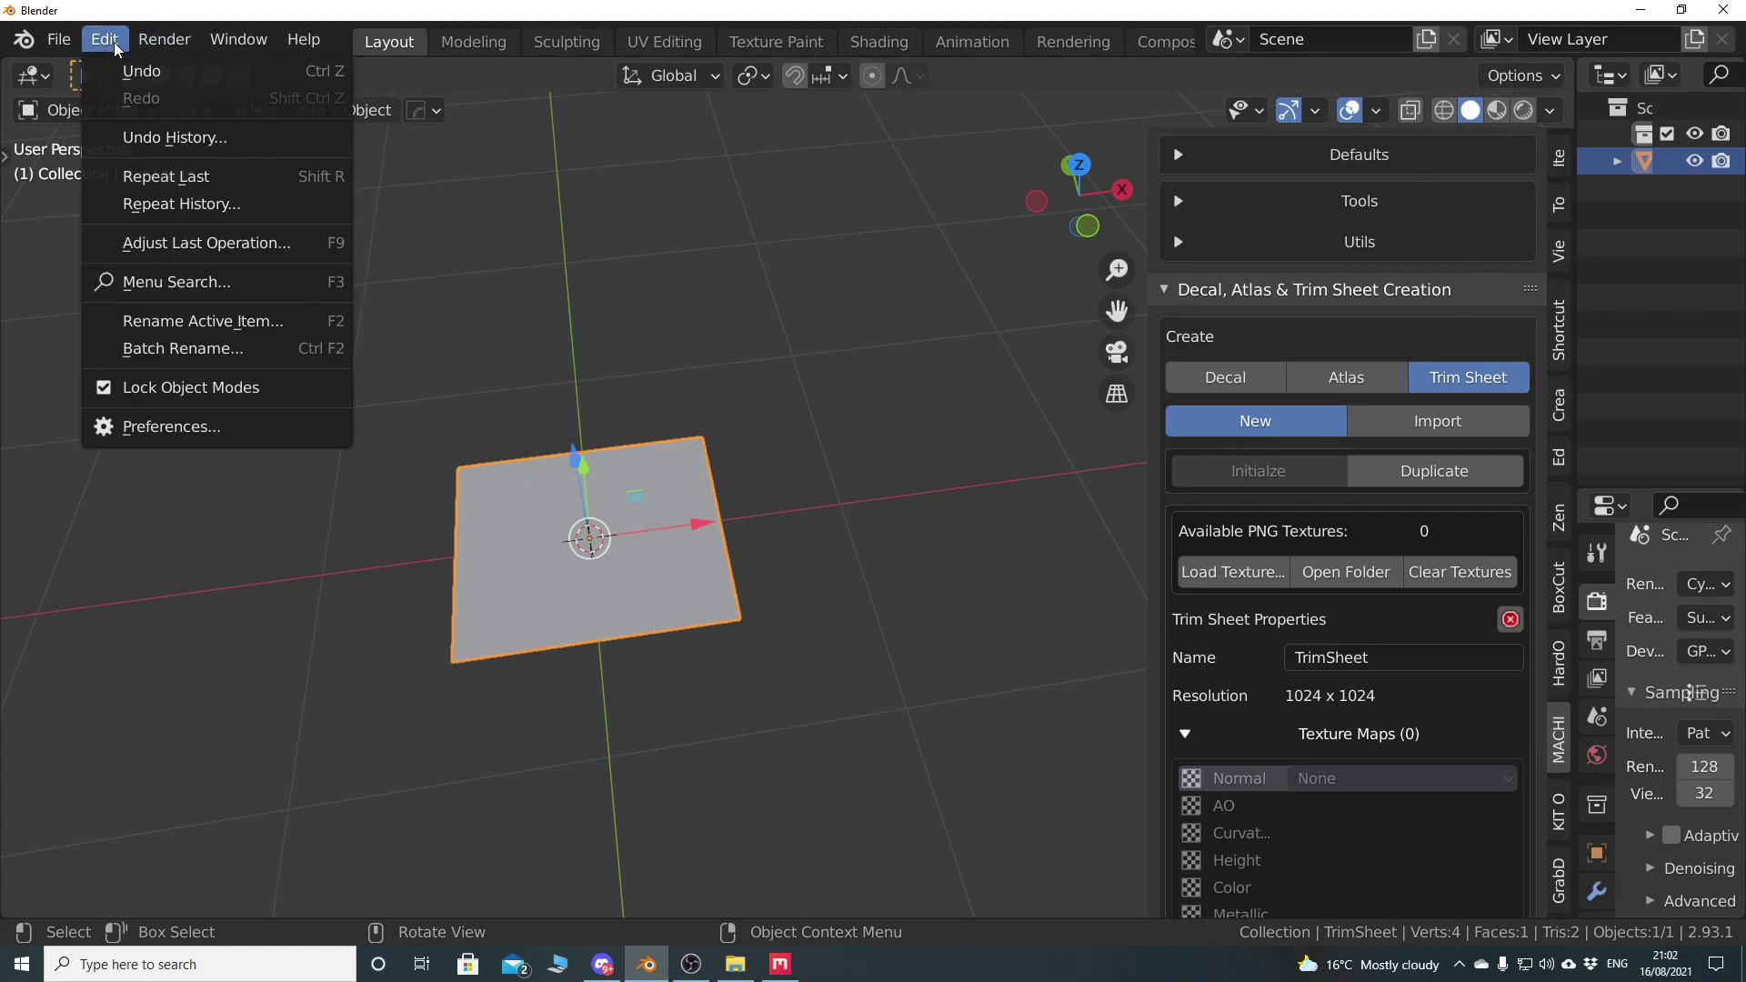
pyautogui.click(213, 428)
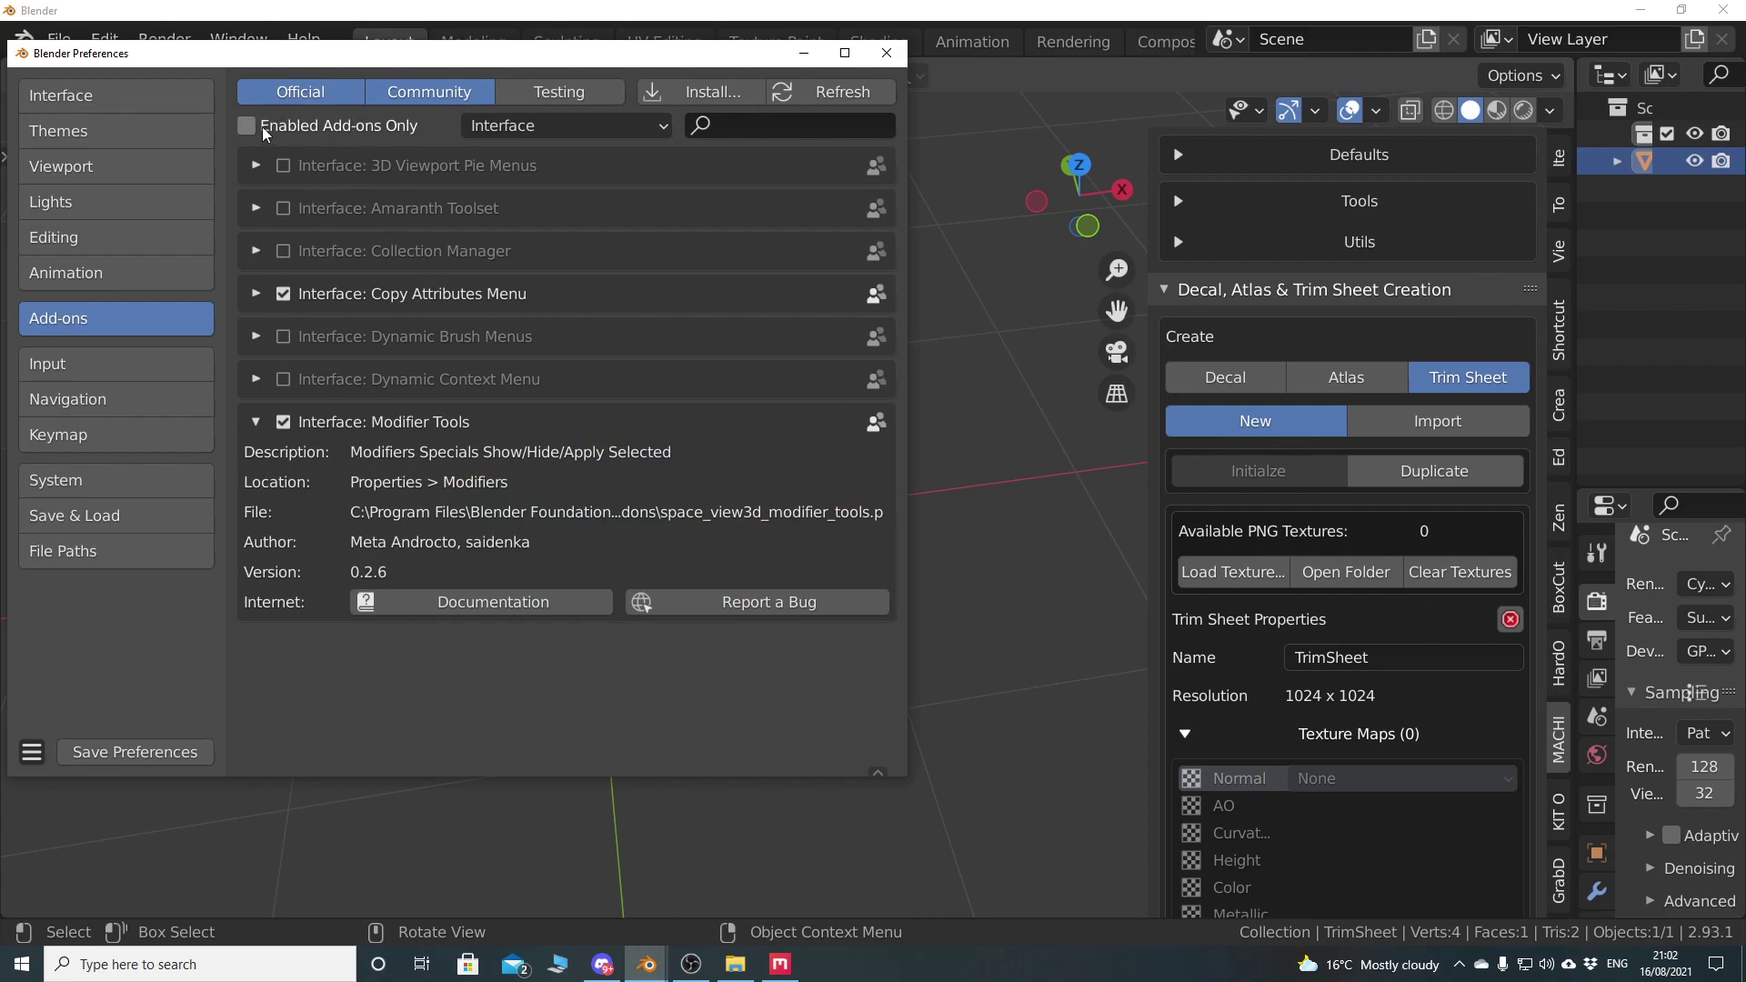
pyautogui.click(248, 126)
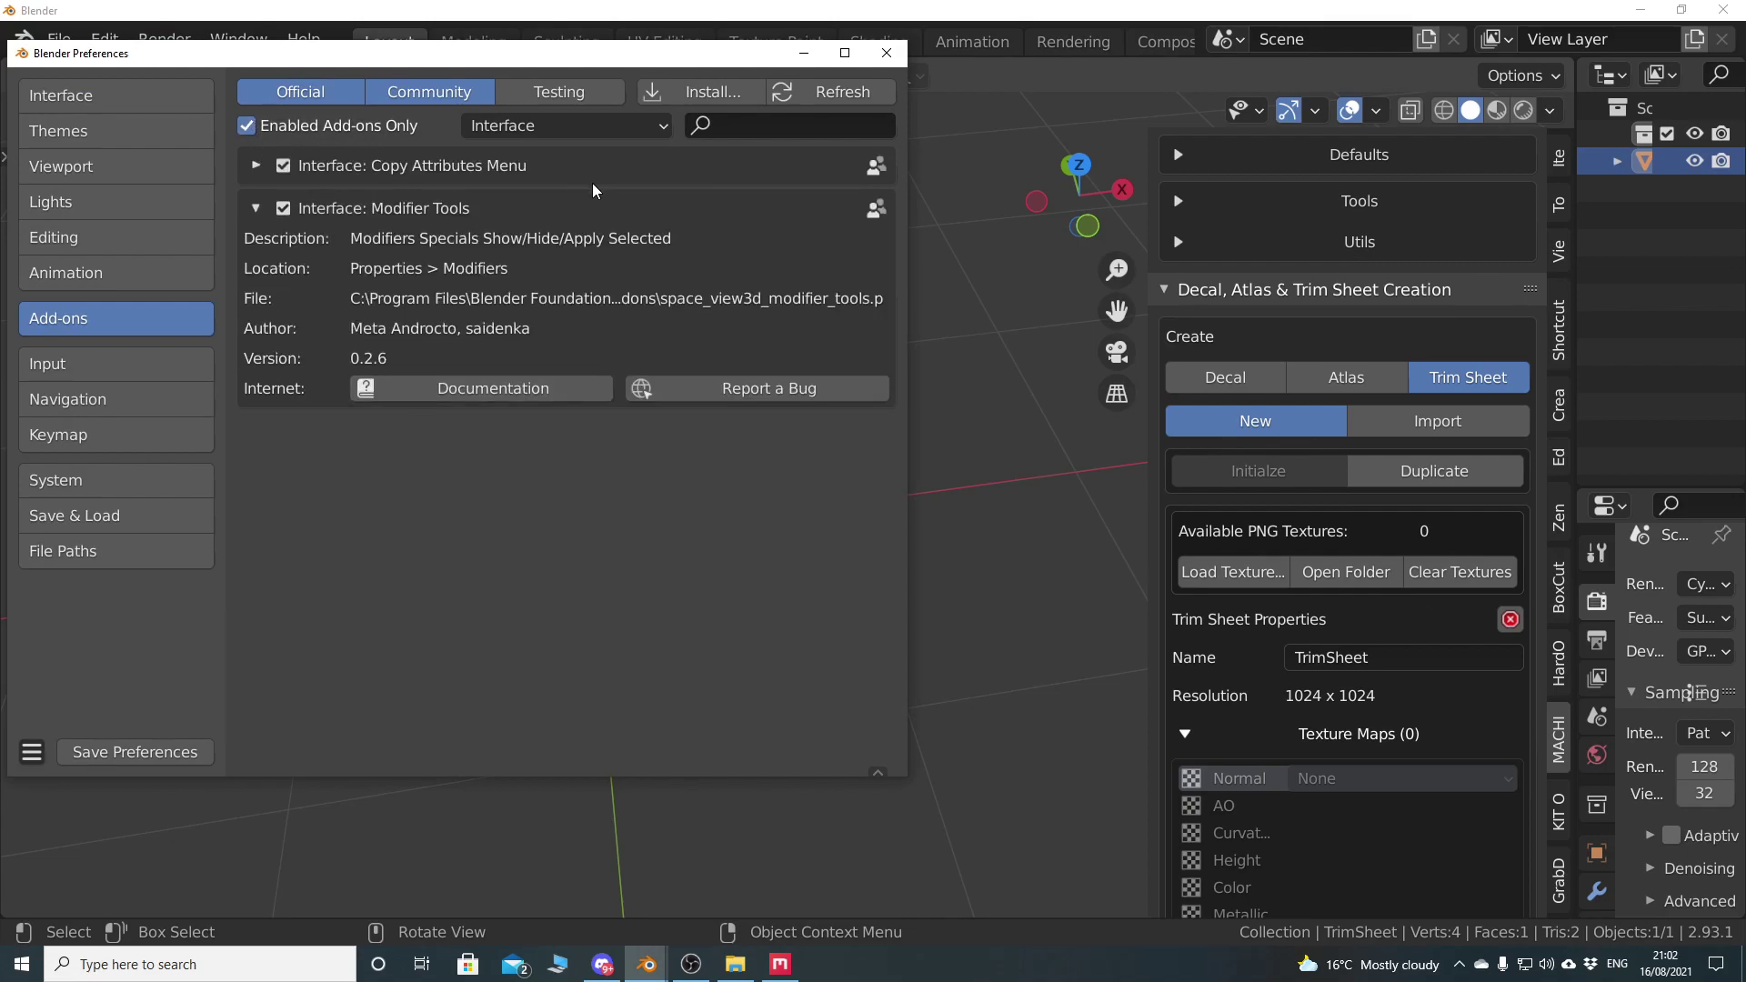
pyautogui.click(660, 128)
pyautogui.click(351, 158)
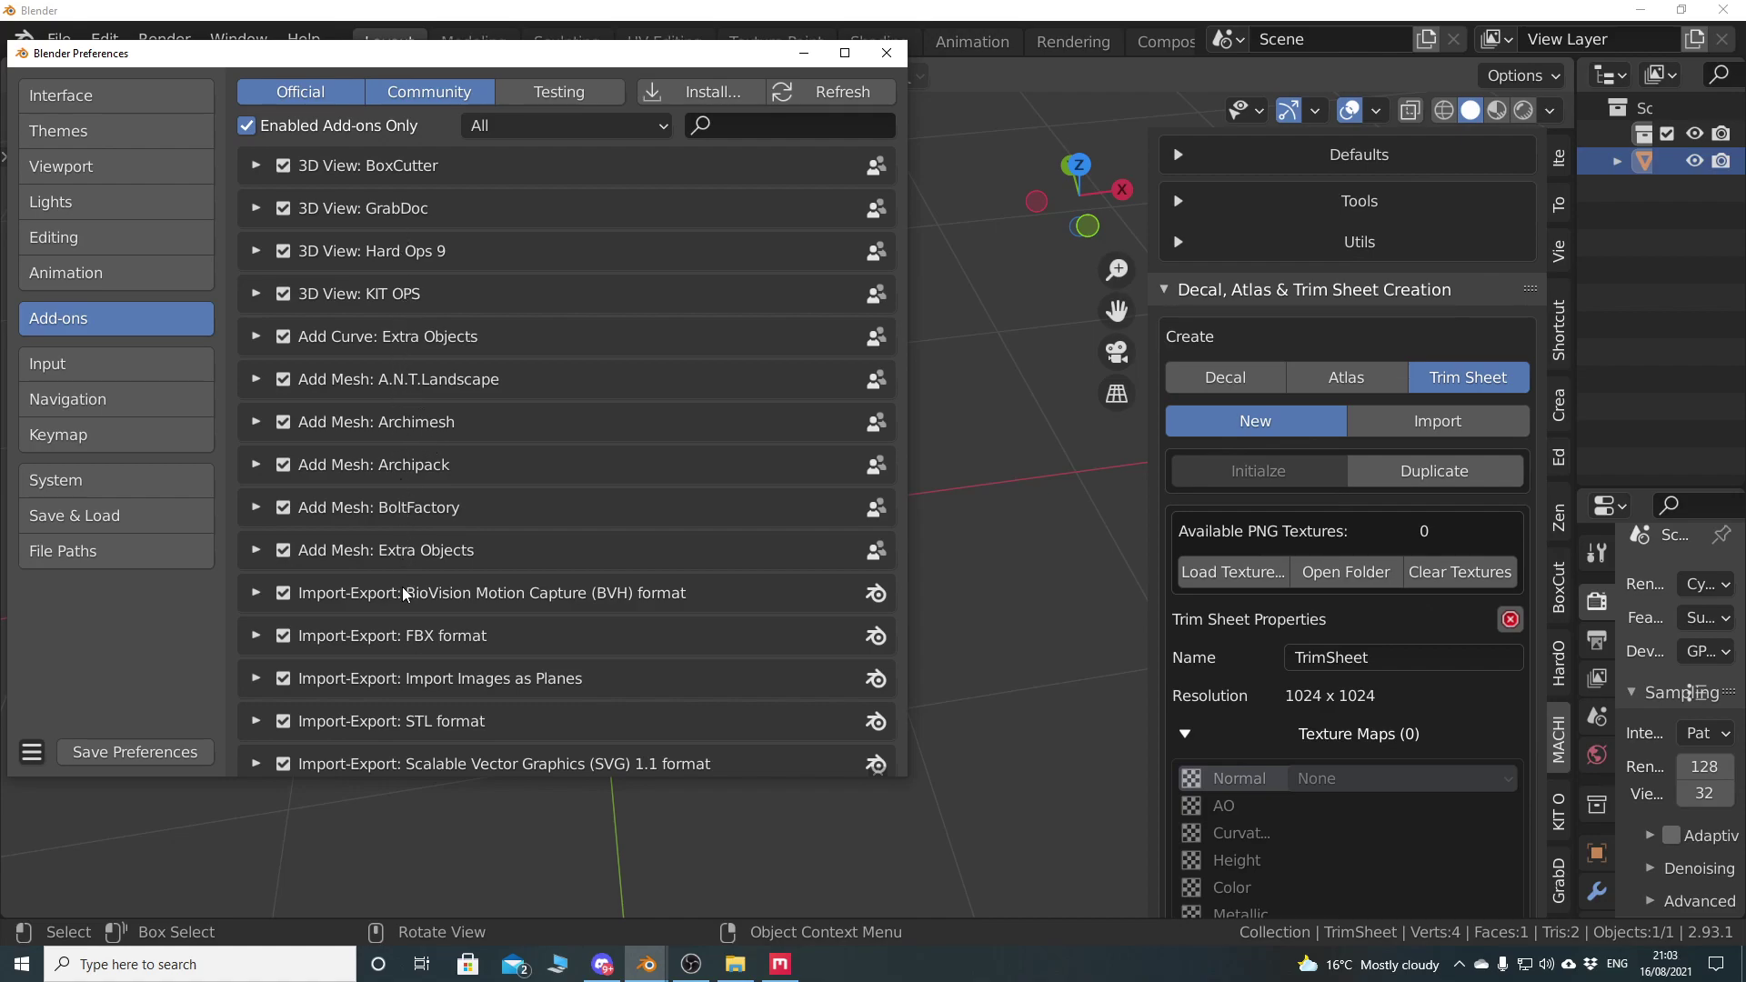
# Collapse the Modifier Tools details, expand the DECALmachine add-on down to its library list, and maximize the preferences window
pyautogui.scroll(-7, 393, 522)
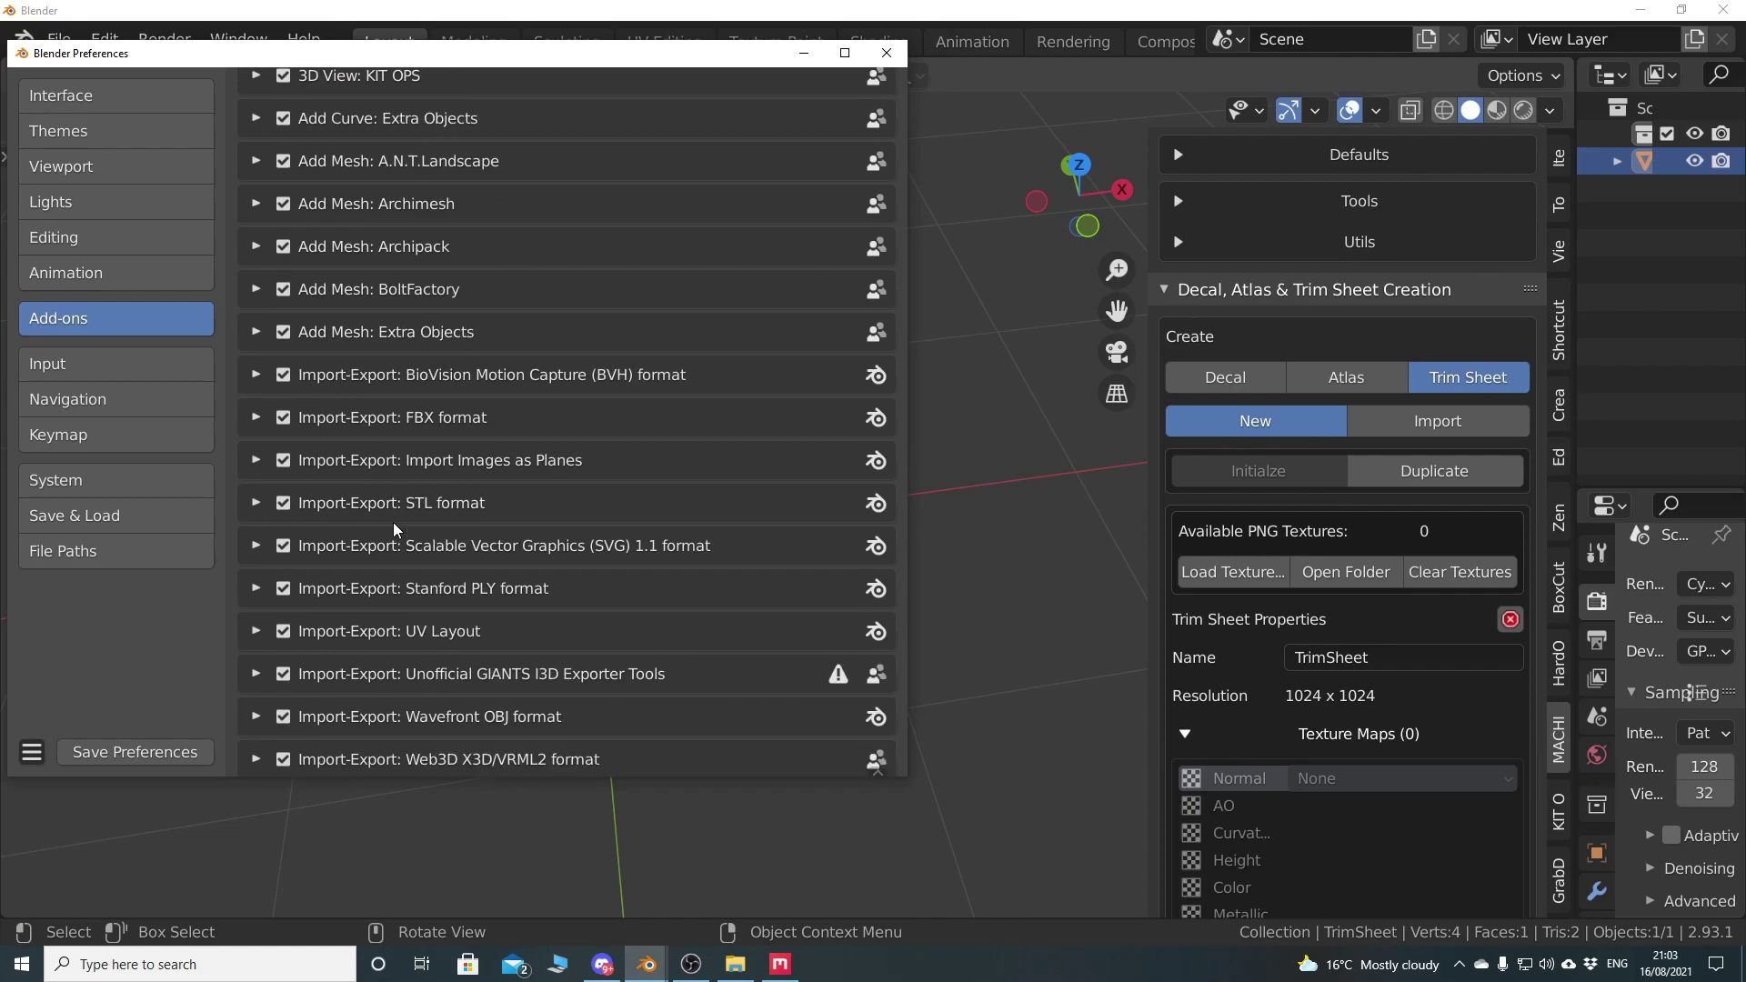
pyautogui.scroll(-4, 393, 522)
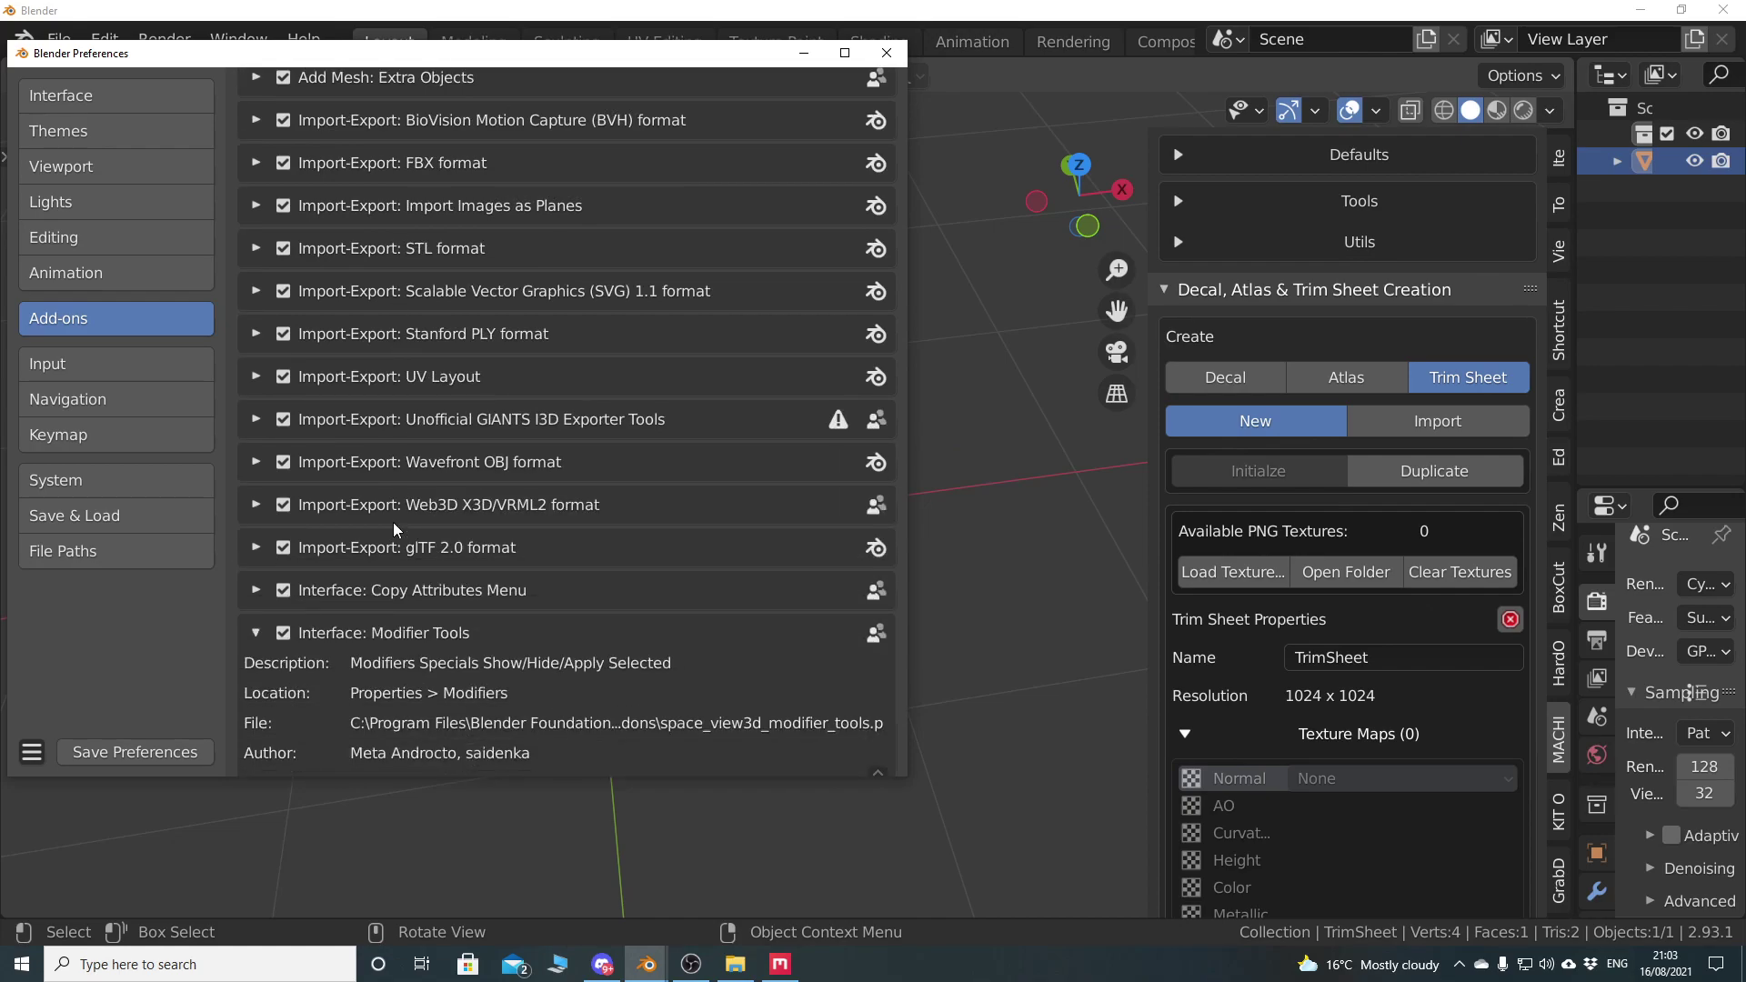
pyautogui.click(266, 640)
pyautogui.scroll(-5, 412, 615)
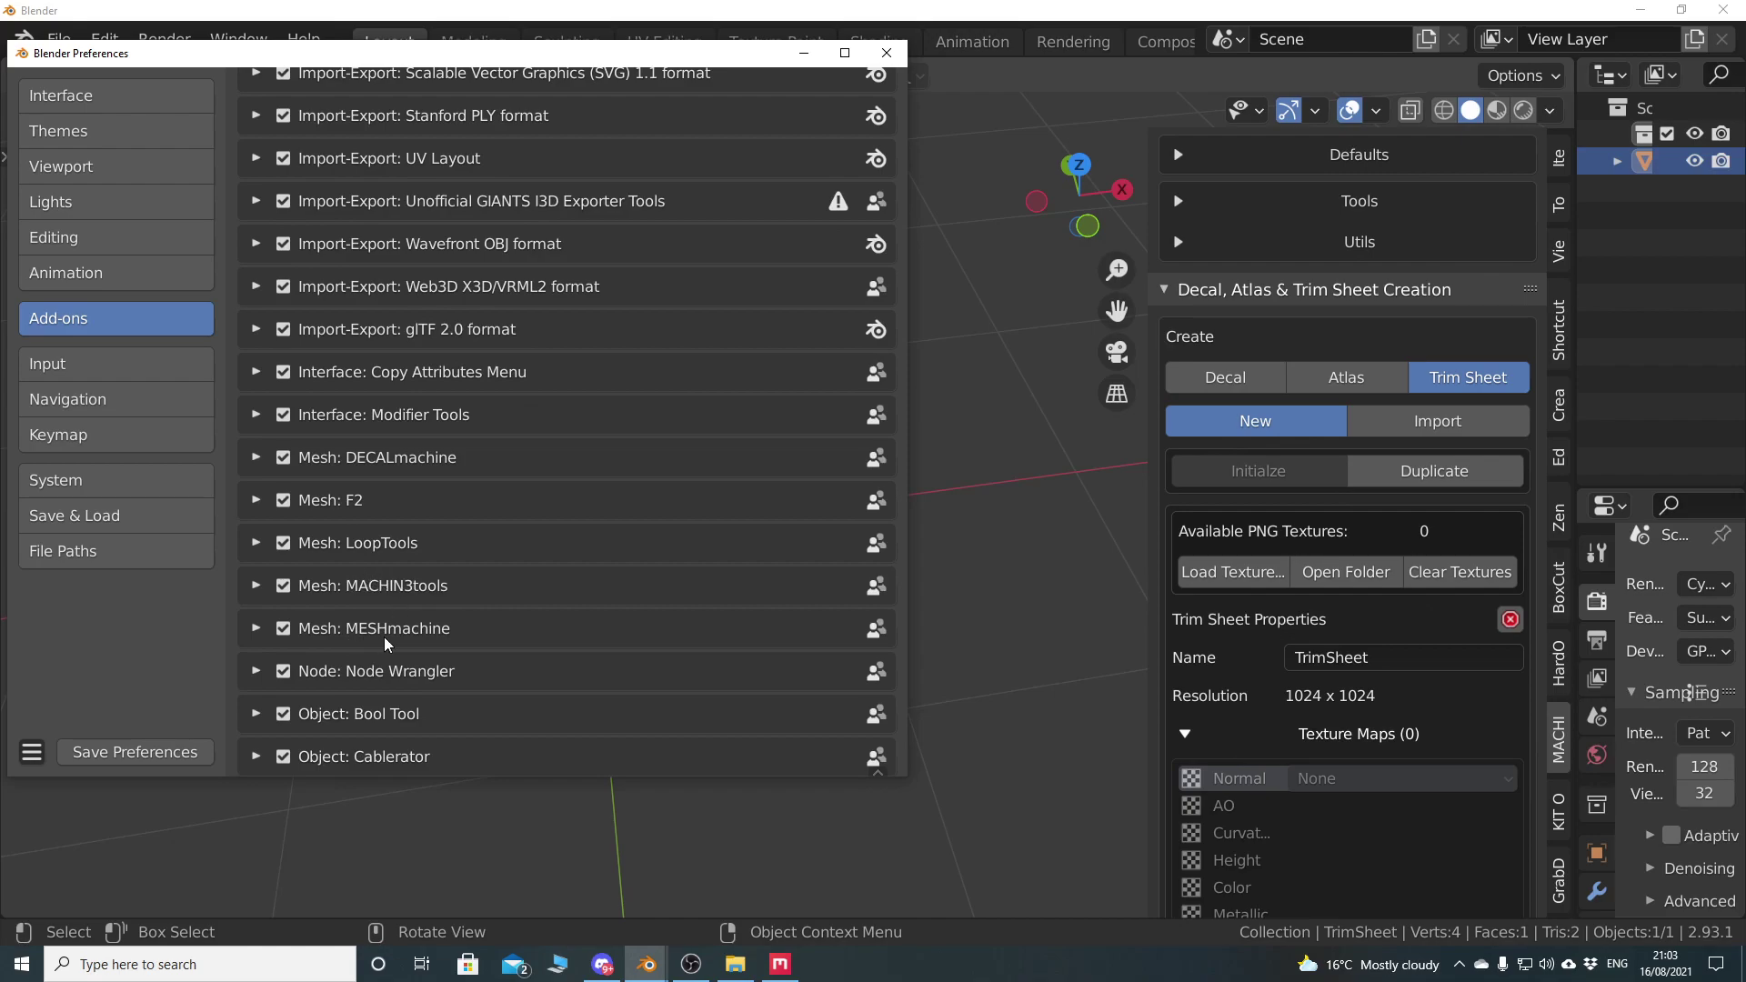
pyautogui.scroll(-2, 384, 640)
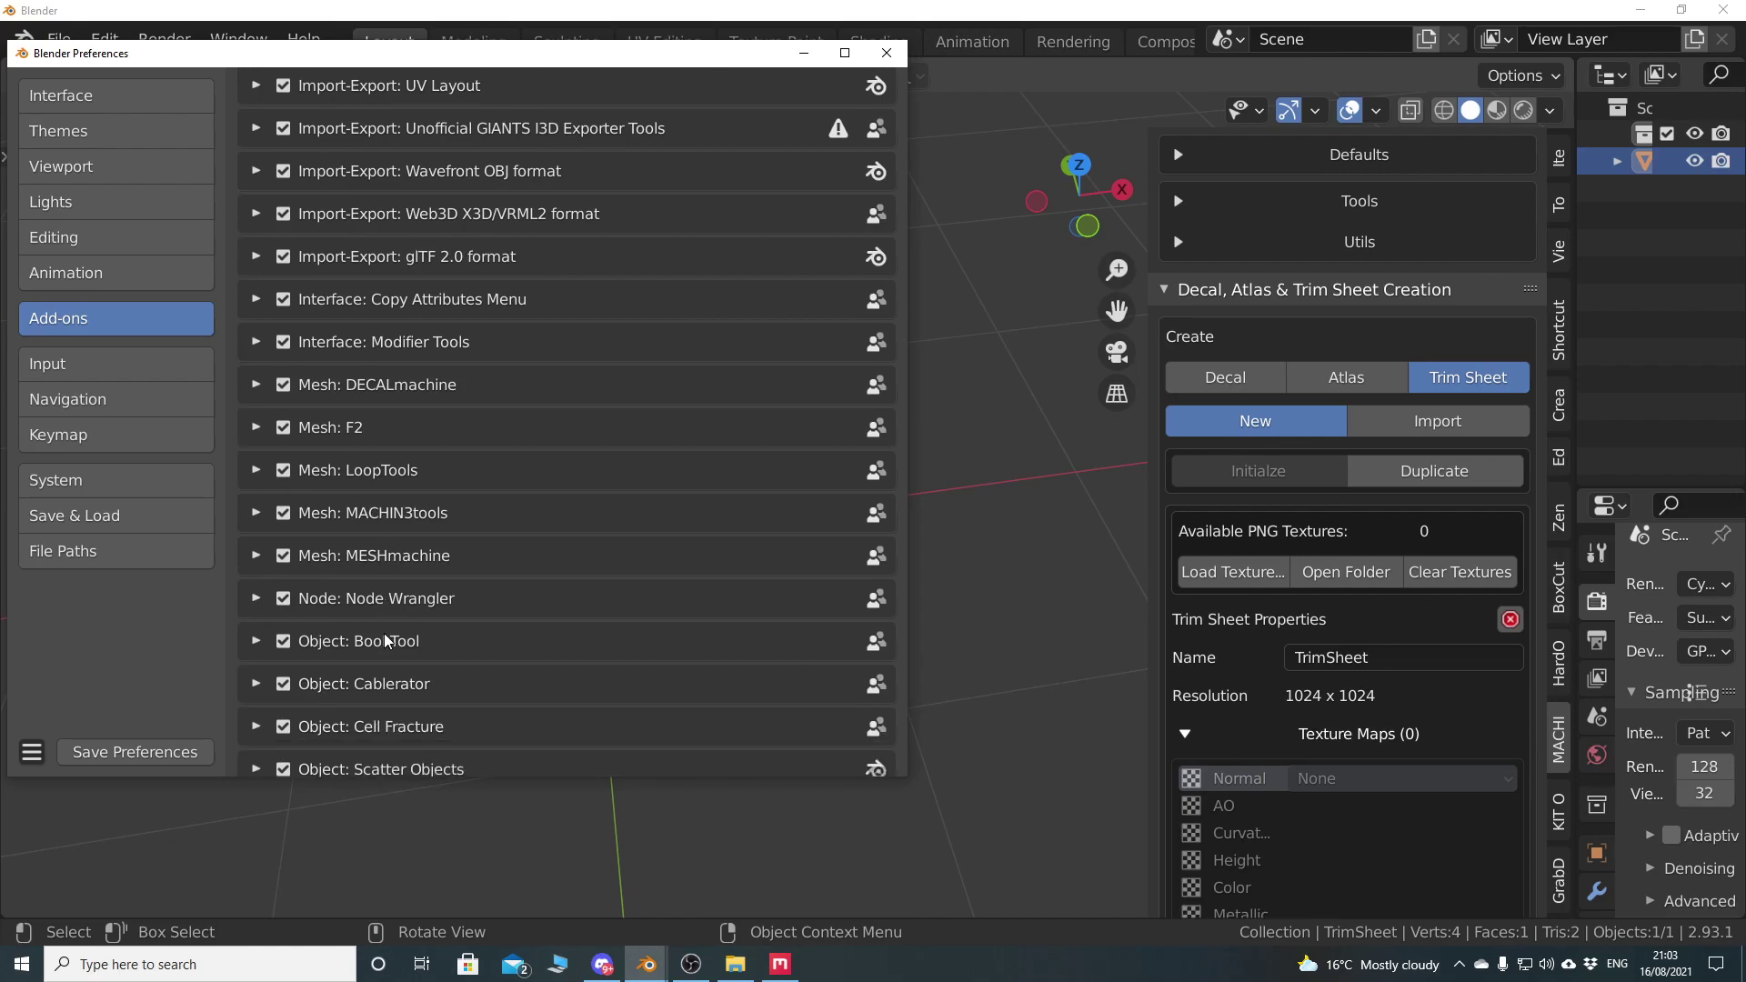
pyautogui.click(256, 385)
pyautogui.scroll(-20, 423, 597)
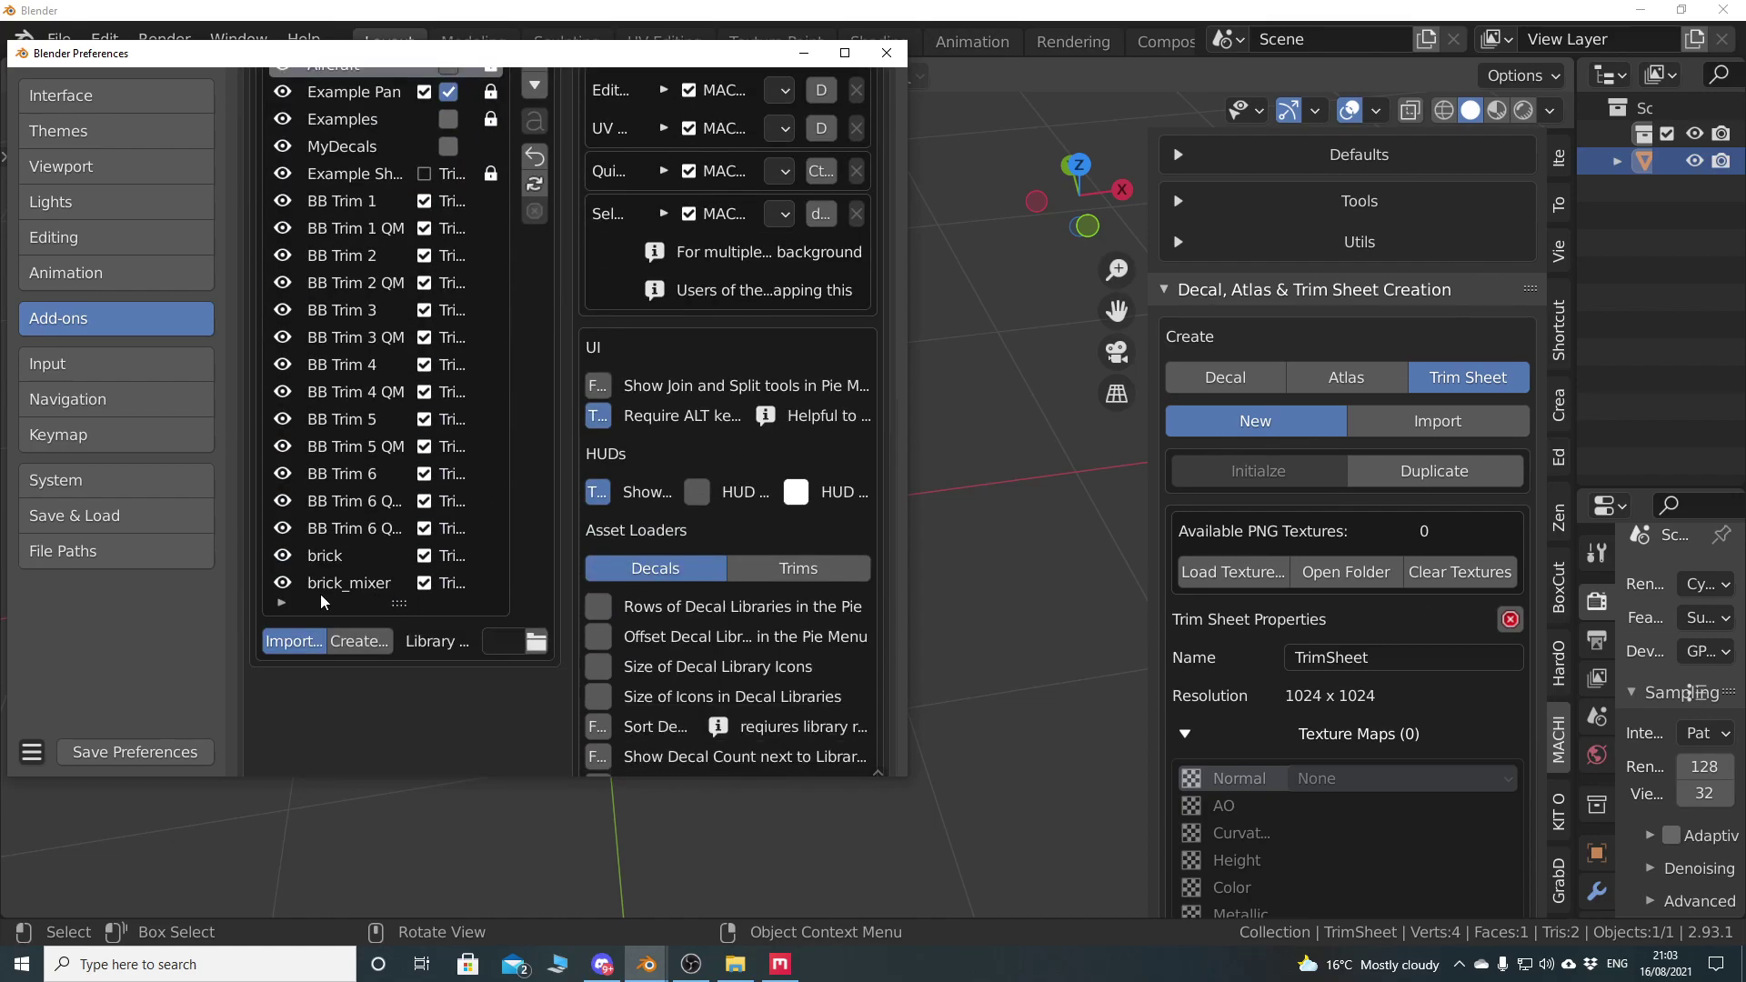
pyautogui.click(844, 53)
# Remove the brick_mixer and brick trim sheet libraries from DECALmachine, then save and close the preferences
pyautogui.click(342, 536)
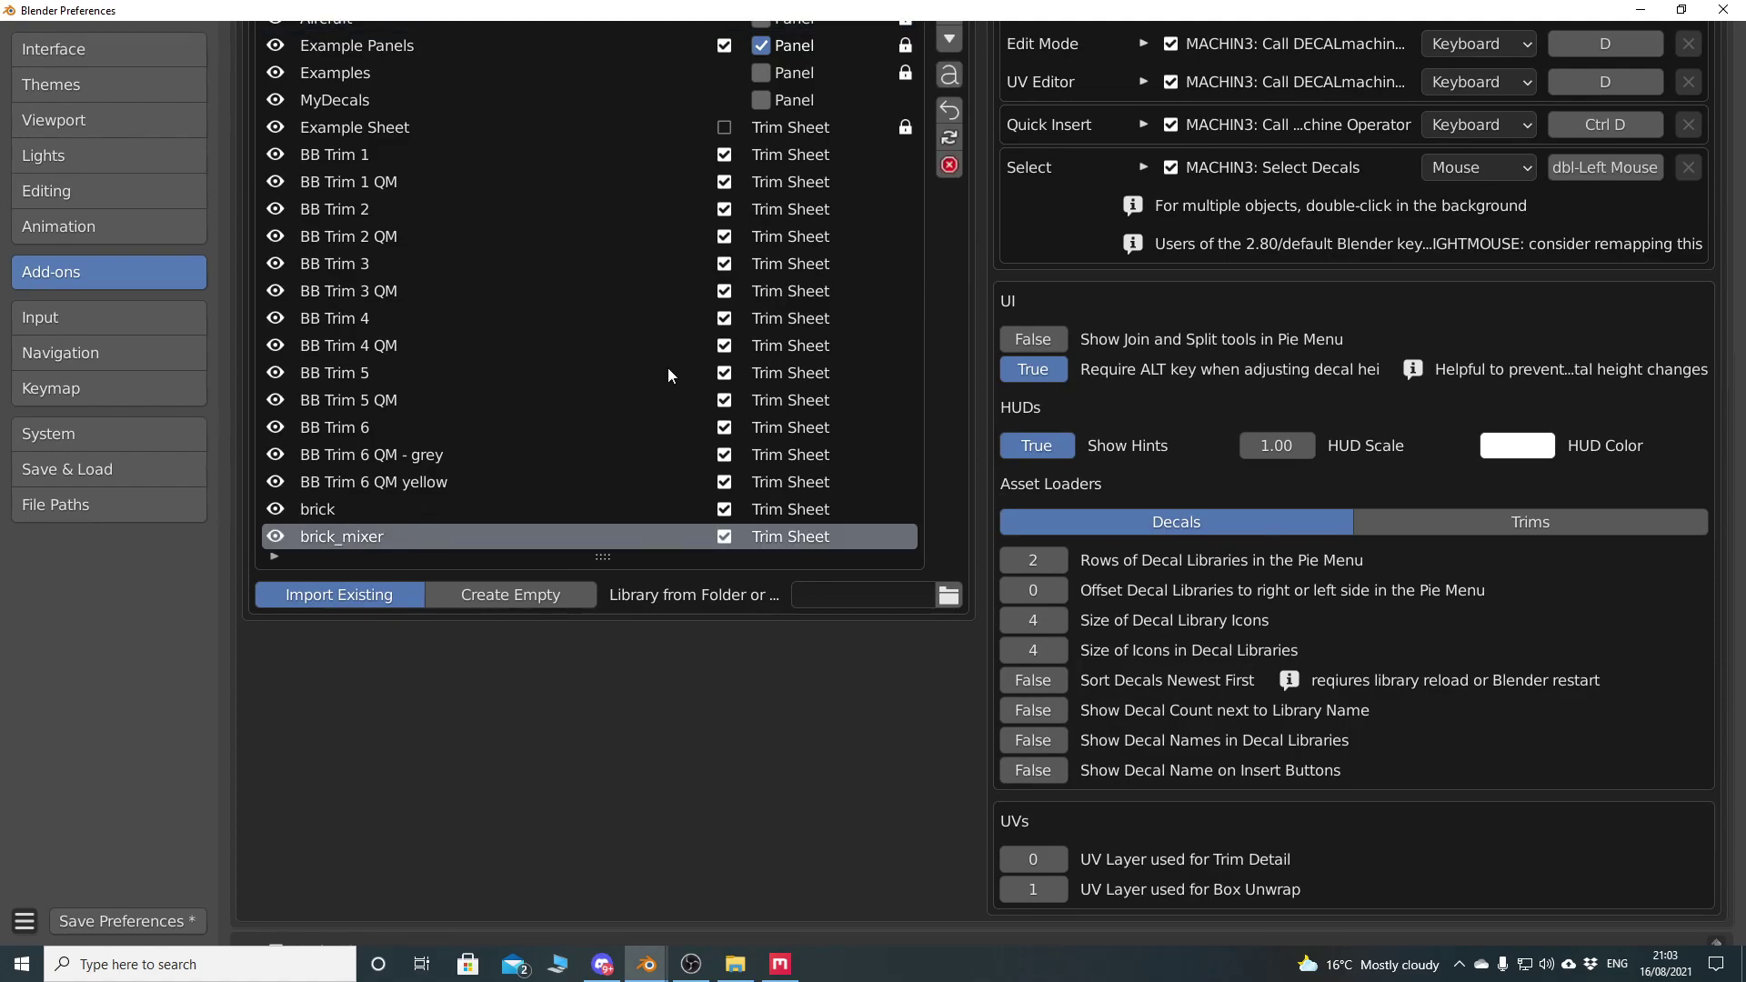
pyautogui.click(949, 165)
pyautogui.click(858, 283)
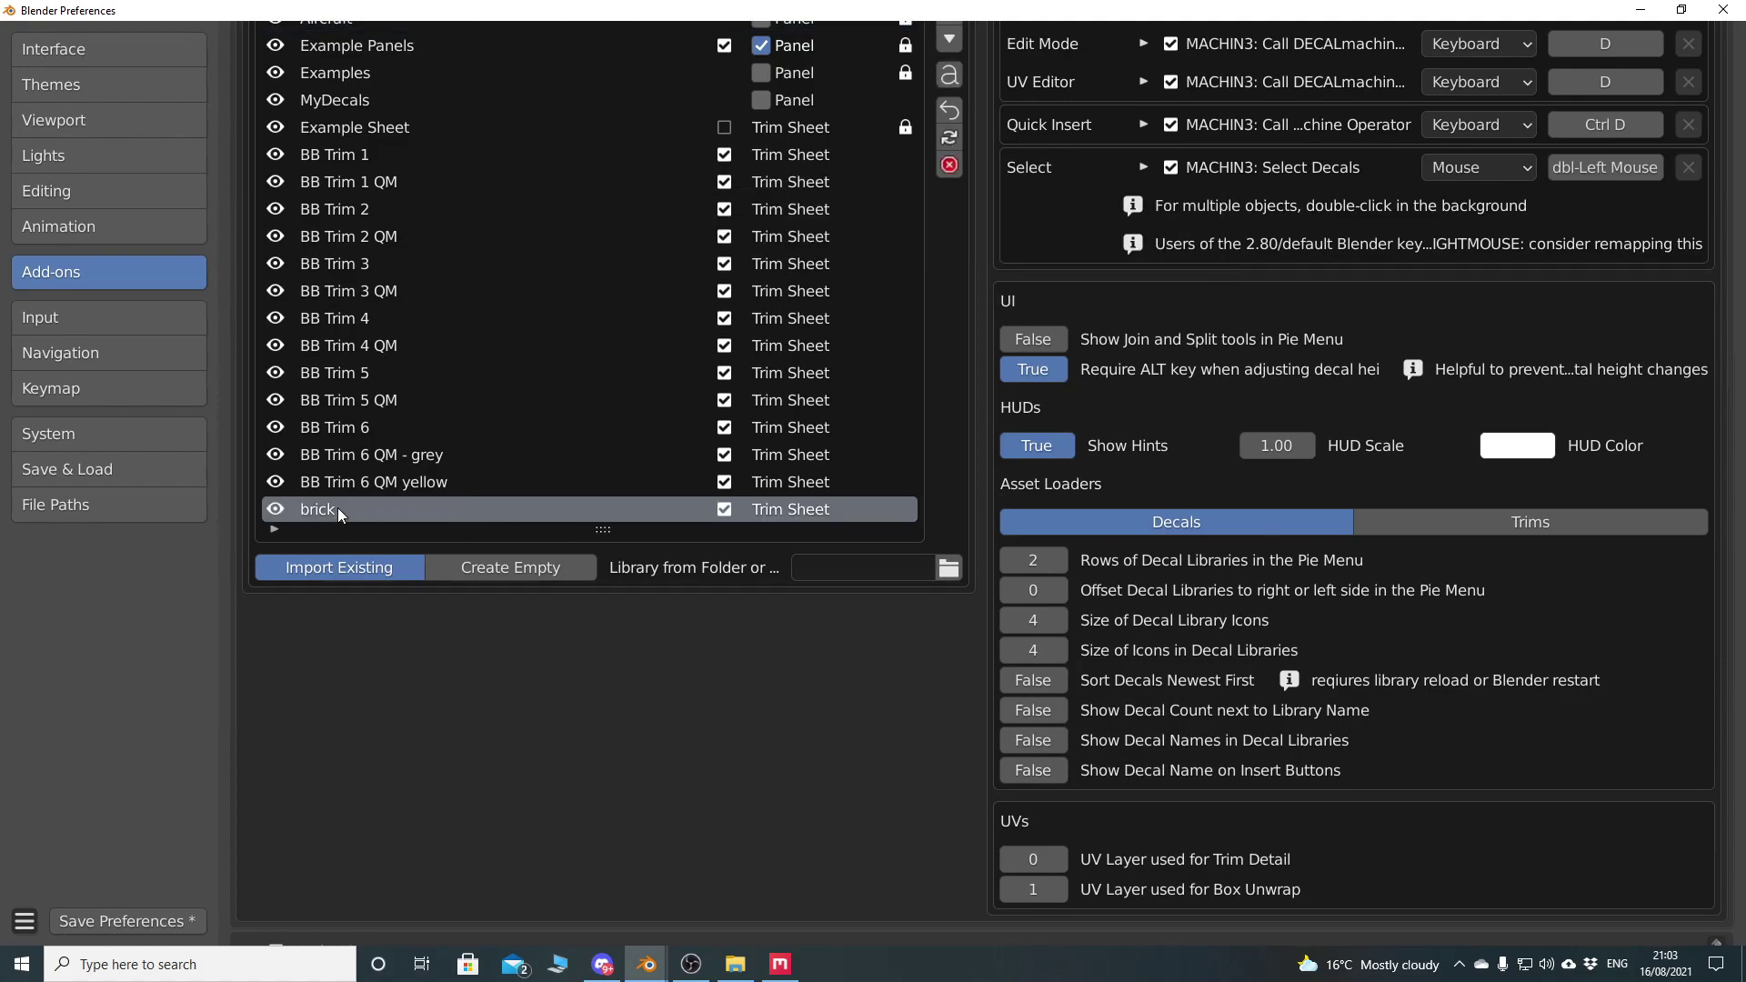
pyautogui.click(949, 165)
pyautogui.click(872, 274)
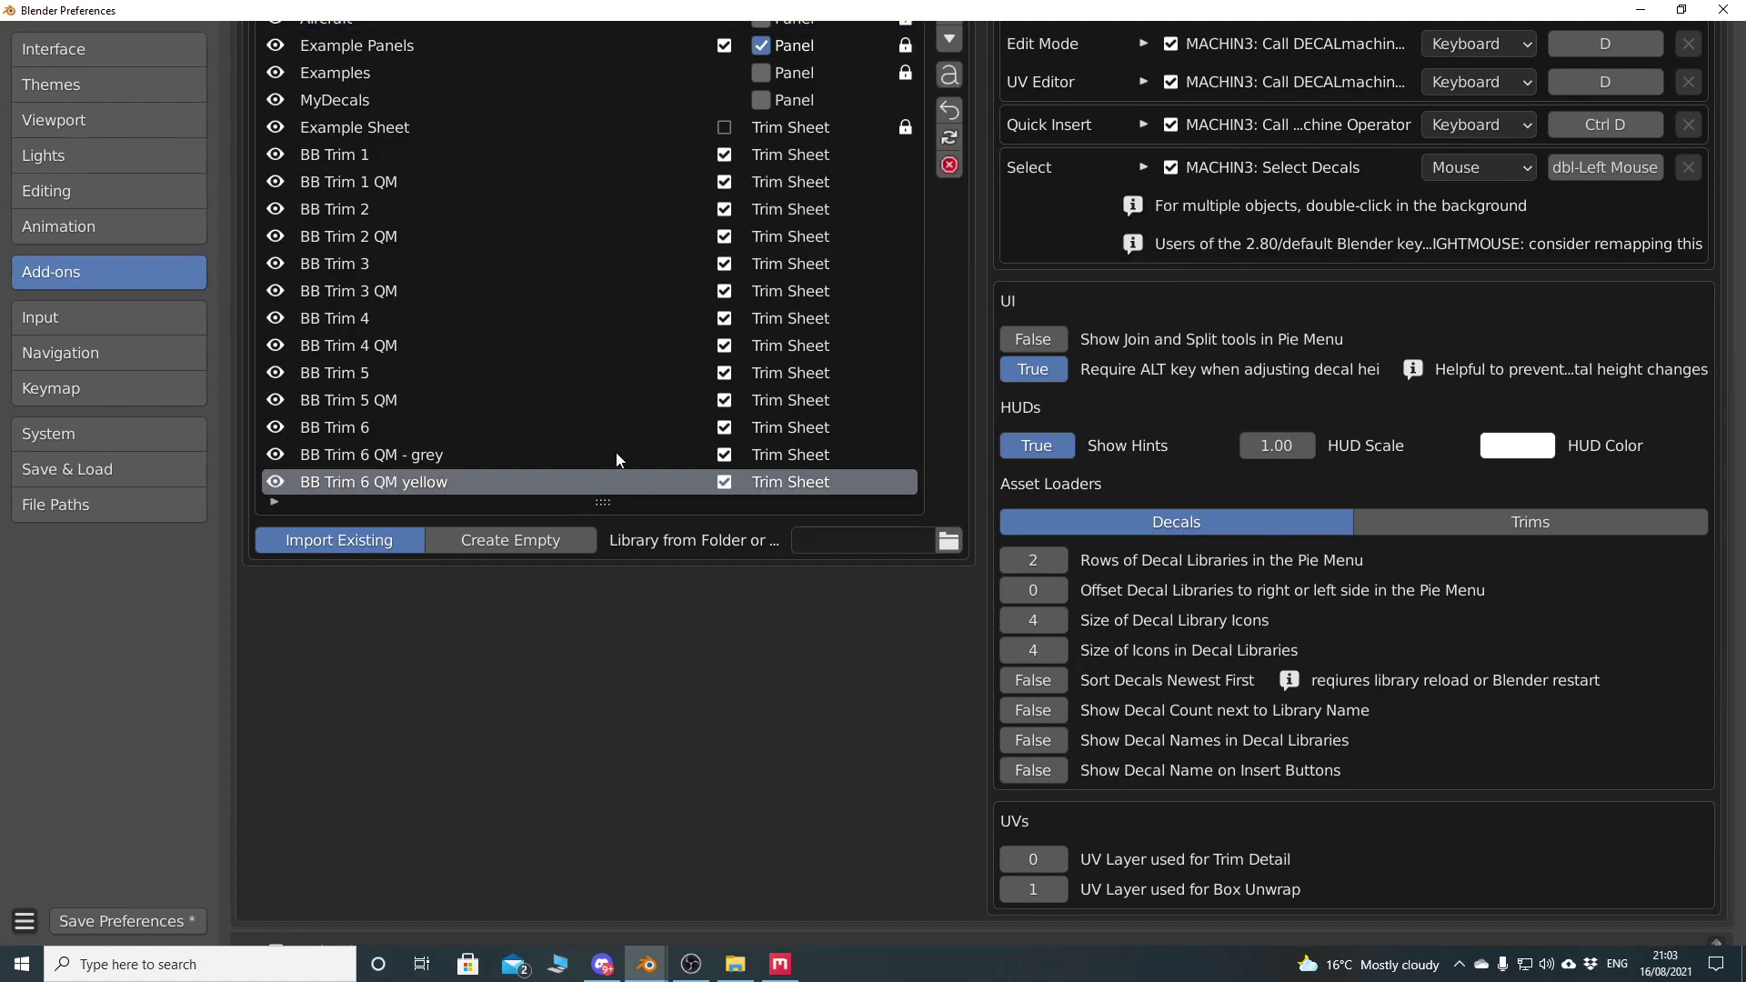
pyautogui.click(137, 921)
pyautogui.click(1723, 10)
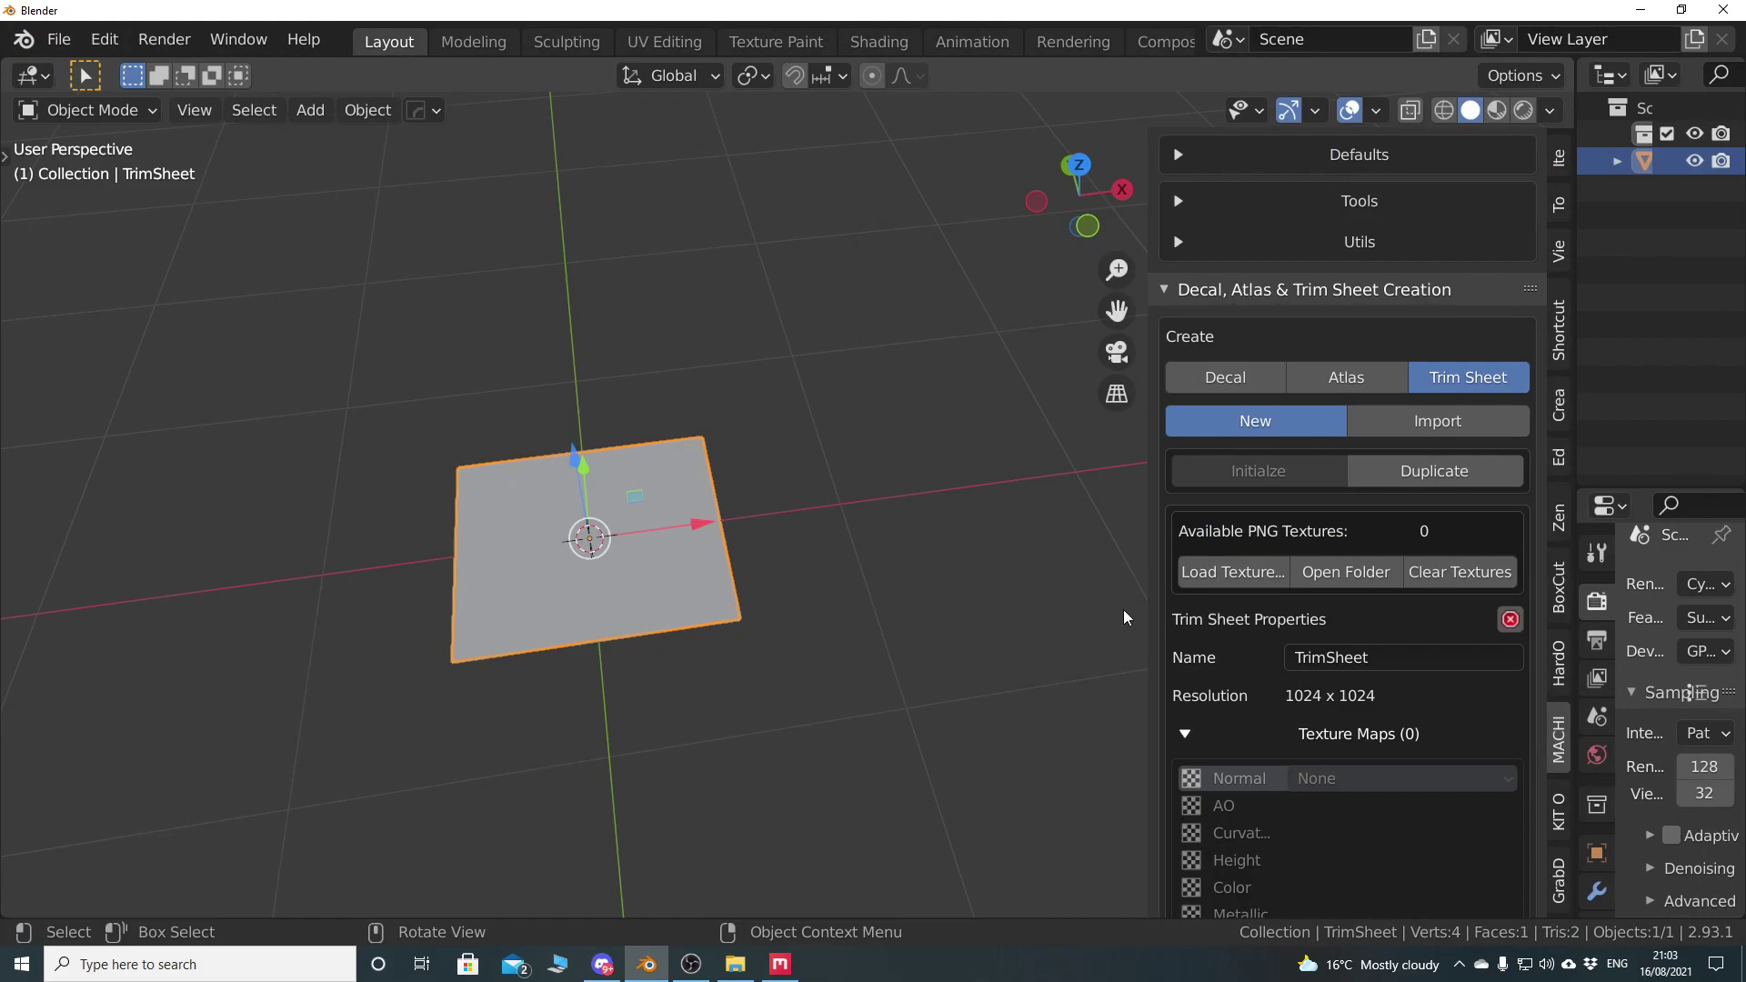
# Load the albedo, AO, displacement, metalness, normal and roughness PNGs from Desktop\brick\mixer as trim sheet textures, leaving out the EXR
pyautogui.click(1231, 571)
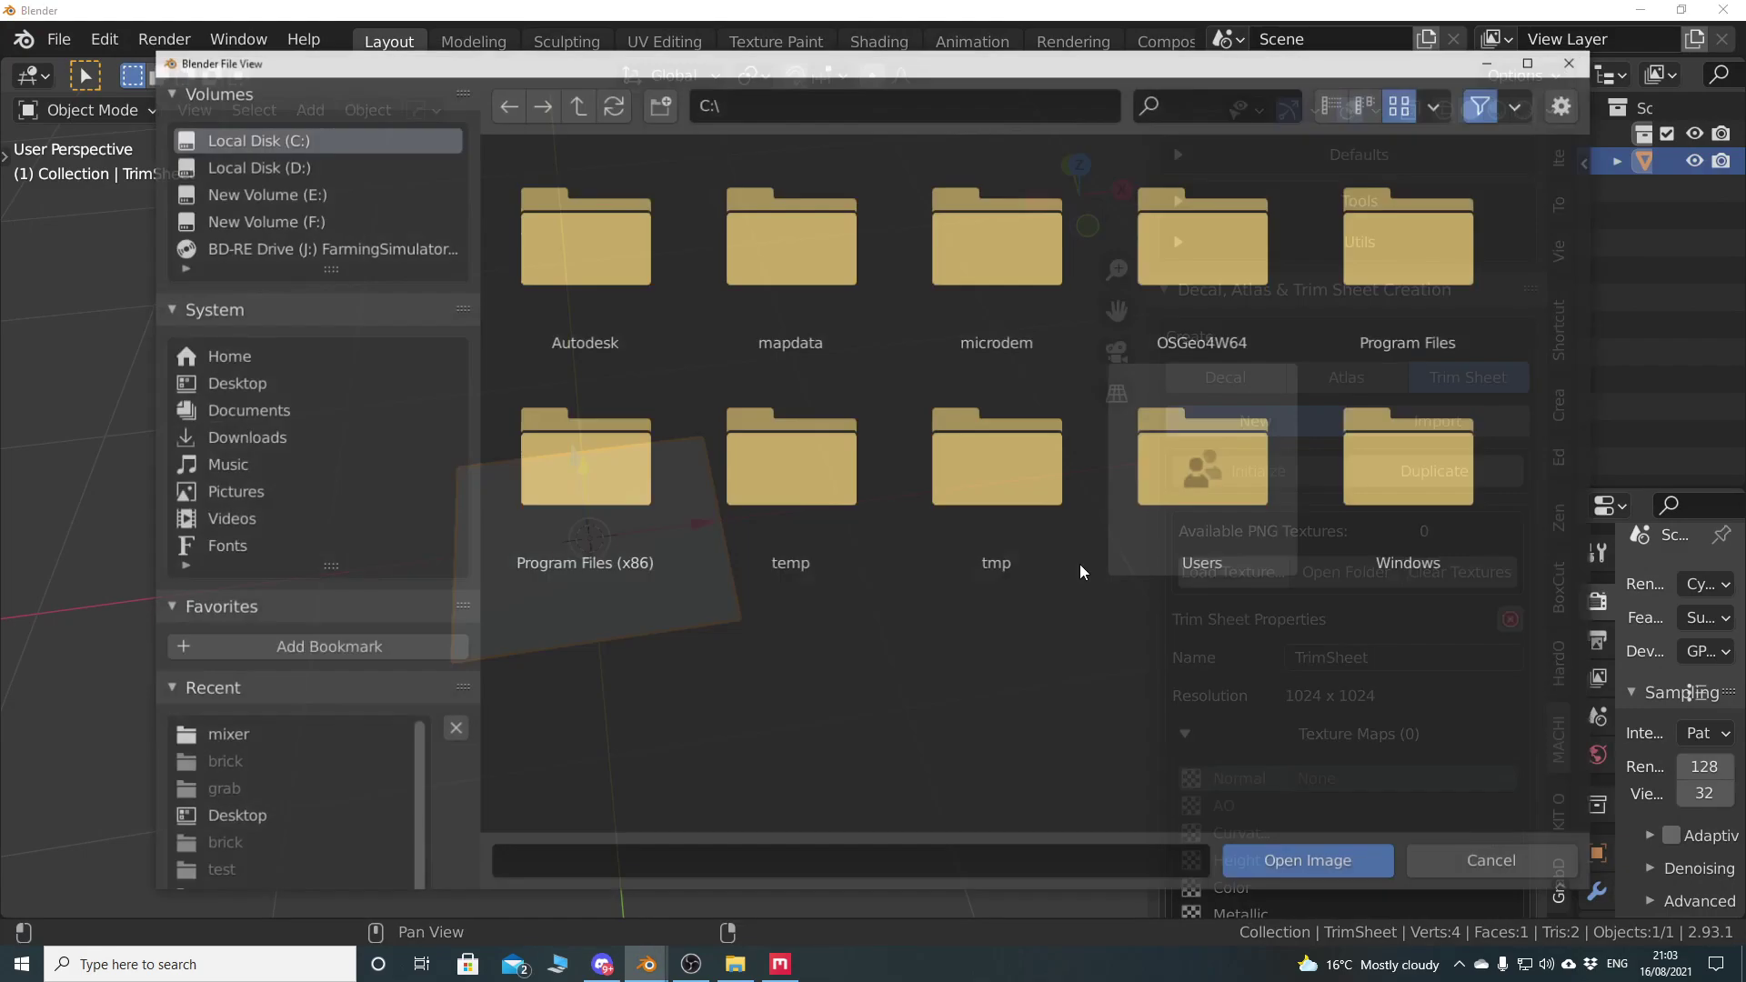
pyautogui.click(234, 383)
pyautogui.doubleClick(624, 258)
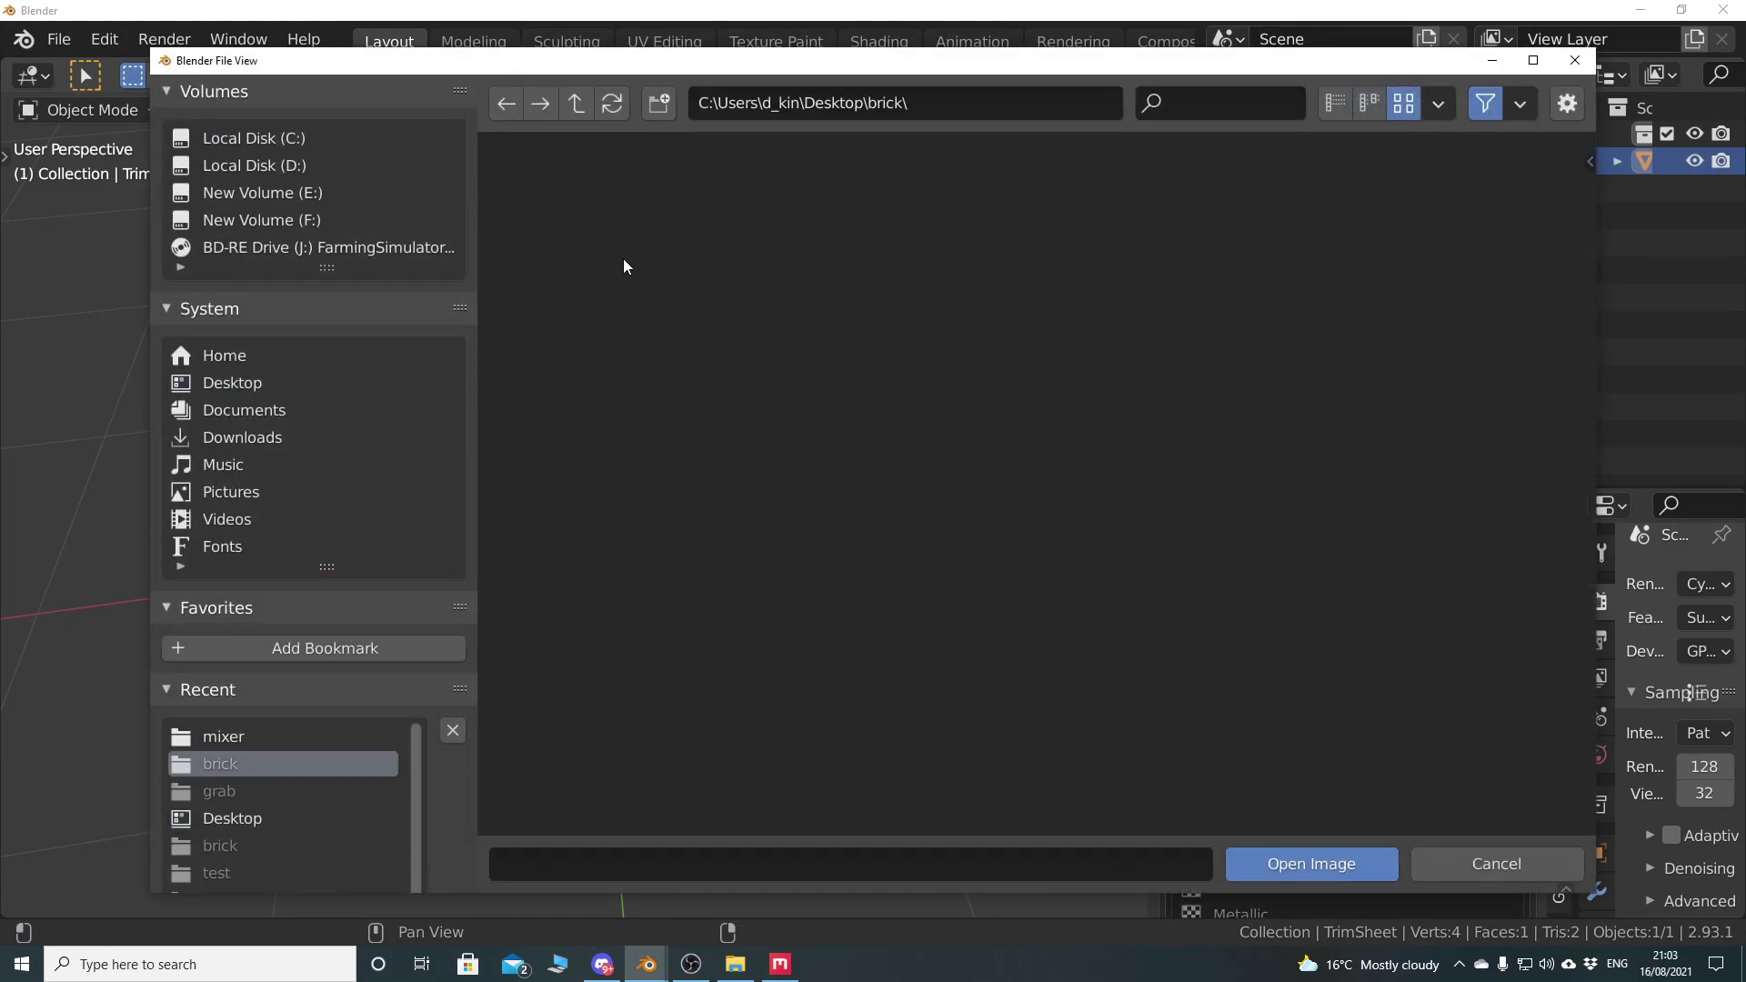
pyautogui.doubleClick(780, 271)
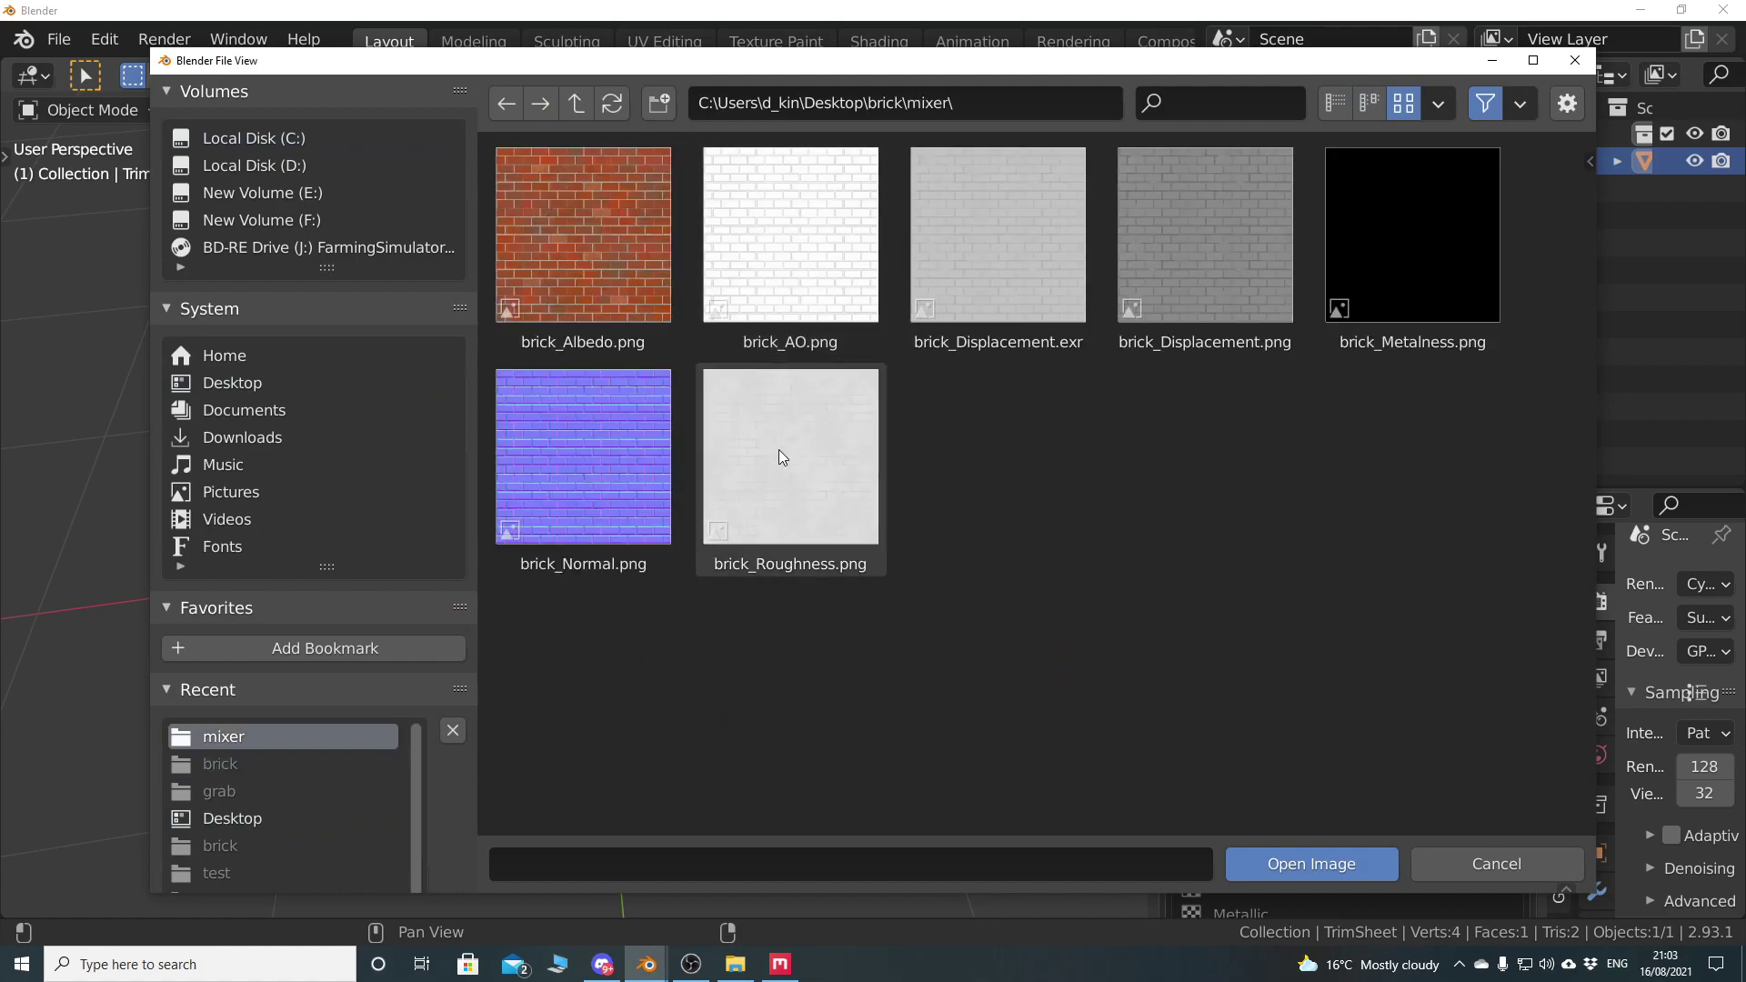
pyautogui.click(609, 296)
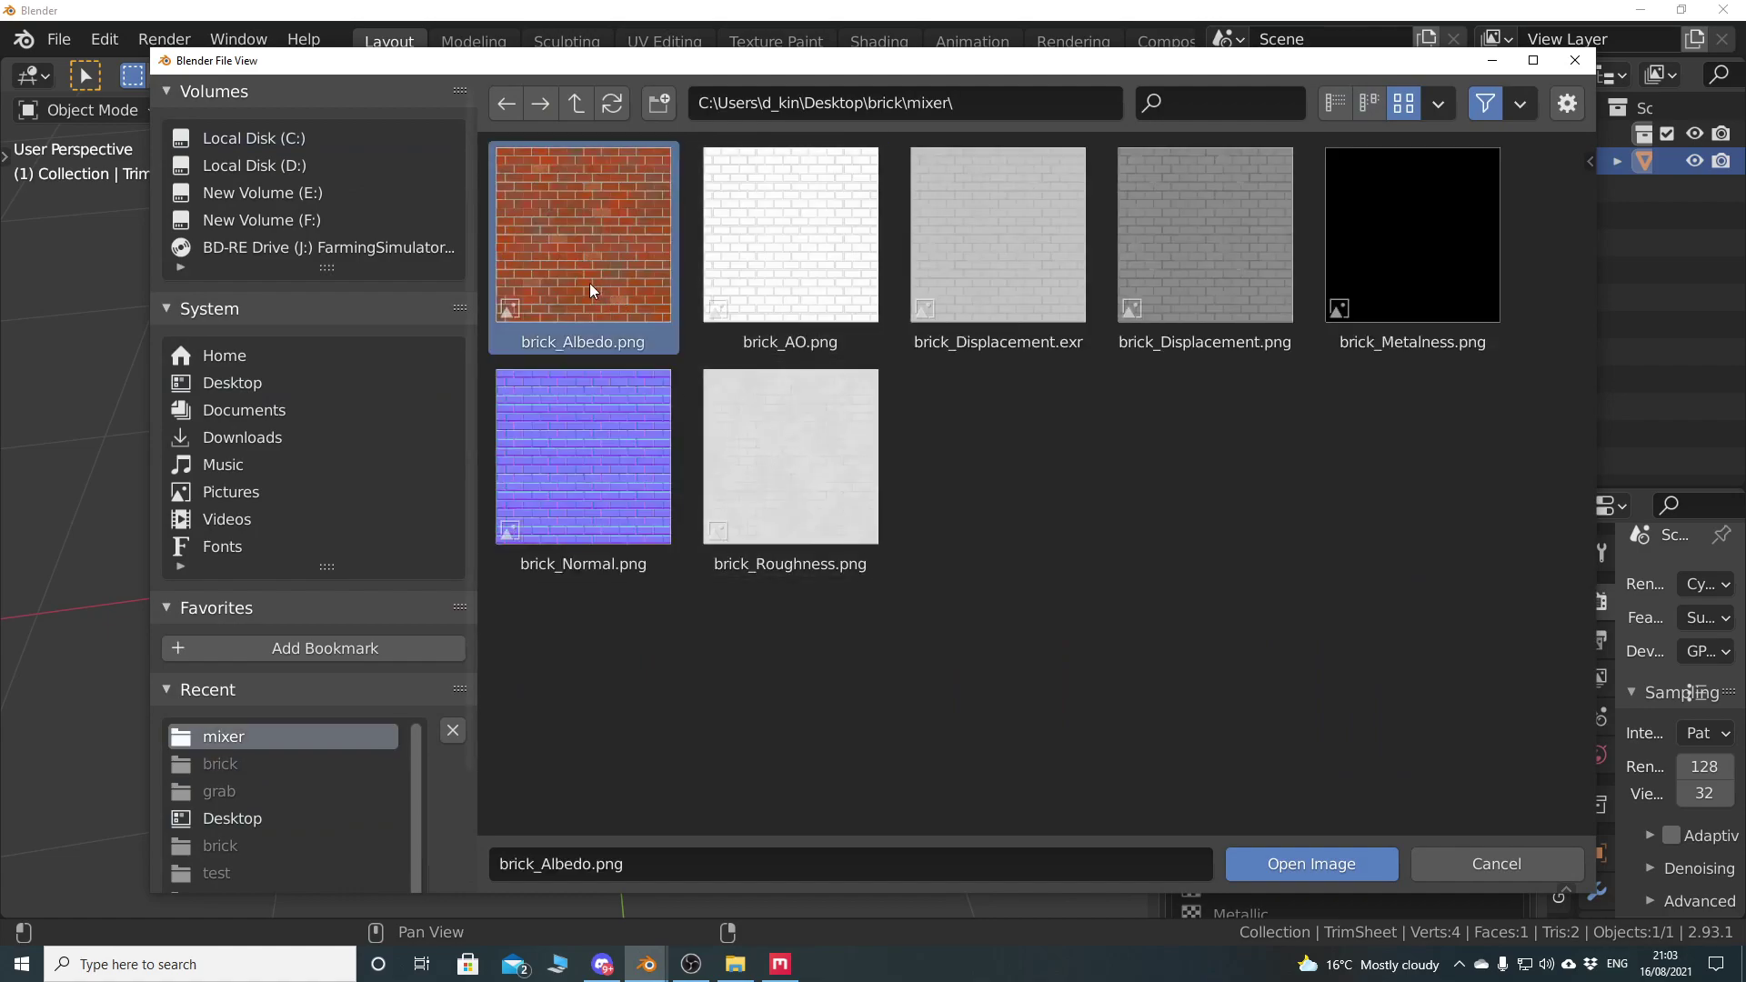
pyautogui.keyDown('shift'); pyautogui.click(760, 285); pyautogui.keyUp('shift')
pyautogui.keyDown('shift'); pyautogui.click(1181, 281); pyautogui.keyUp('shift')
pyautogui.keyDown('shift'); pyautogui.click(1400, 280); pyautogui.keyUp('shift')
pyautogui.keyDown('shift'); pyautogui.click(731, 517); pyautogui.keyUp('shift')
pyautogui.keyDown('shift'); pyautogui.click(587, 482); pyautogui.keyUp('shift')
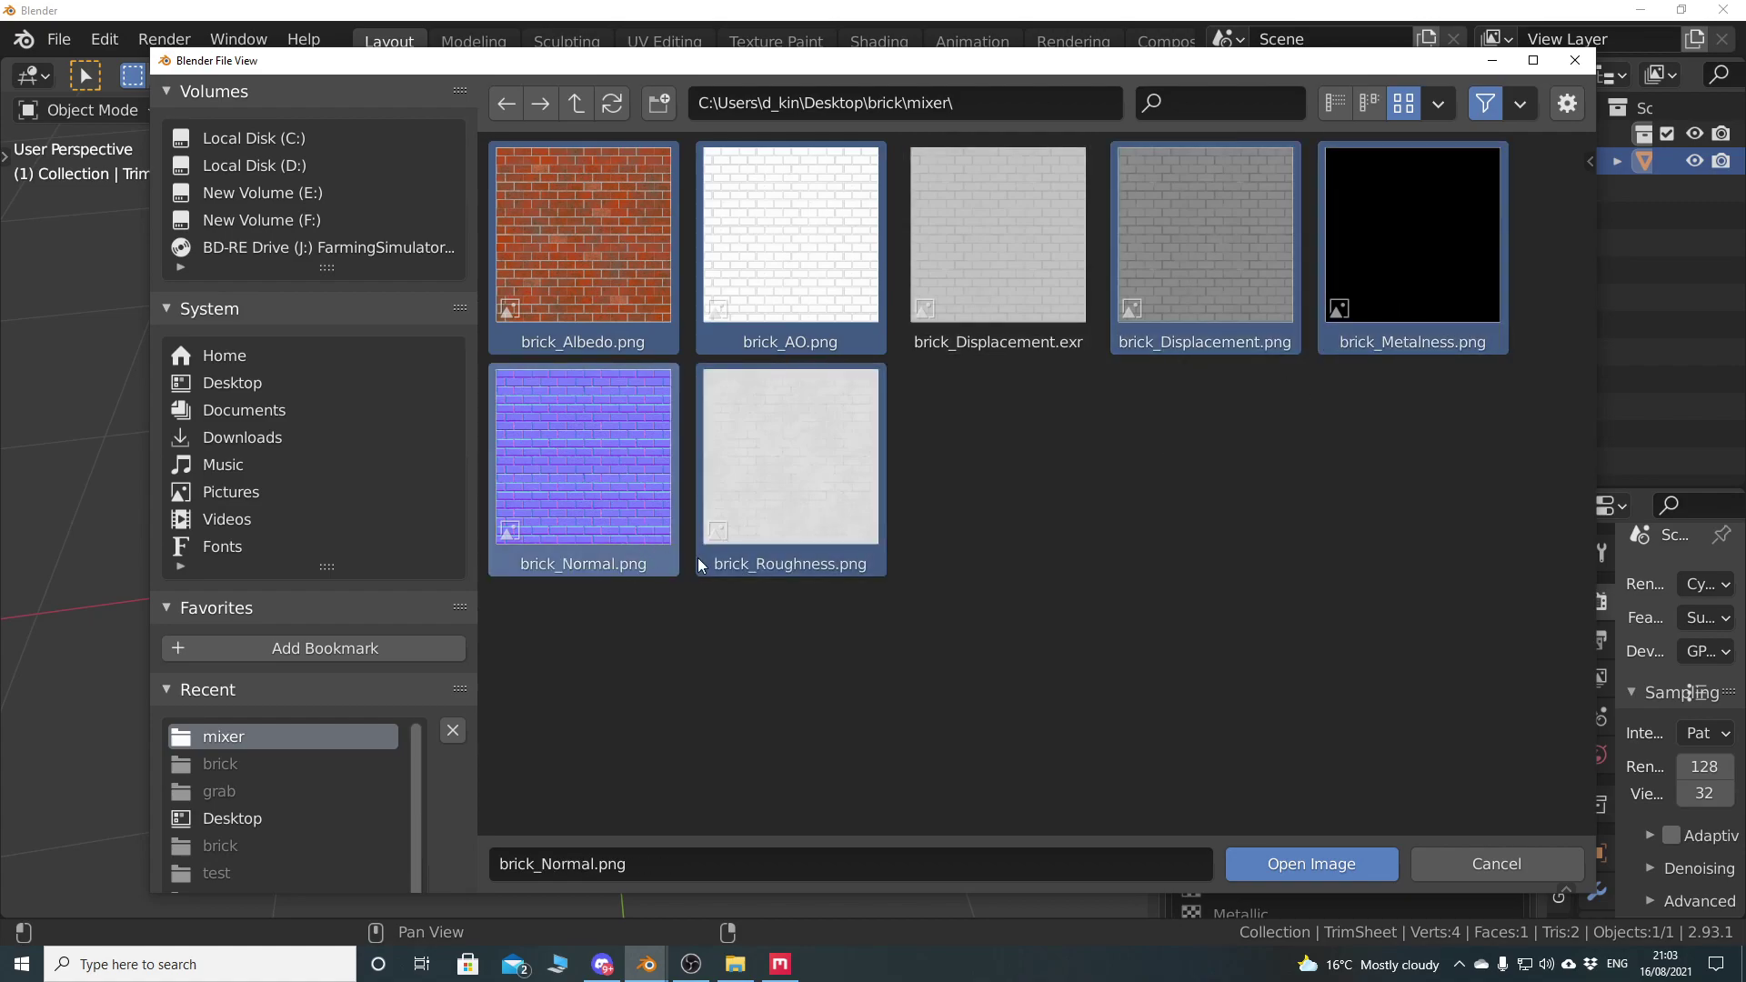
pyautogui.click(1311, 864)
# Load brick_curvature.png from the brick folder's grab subfolder as an additional trim sheet texture
pyautogui.click(1248, 572)
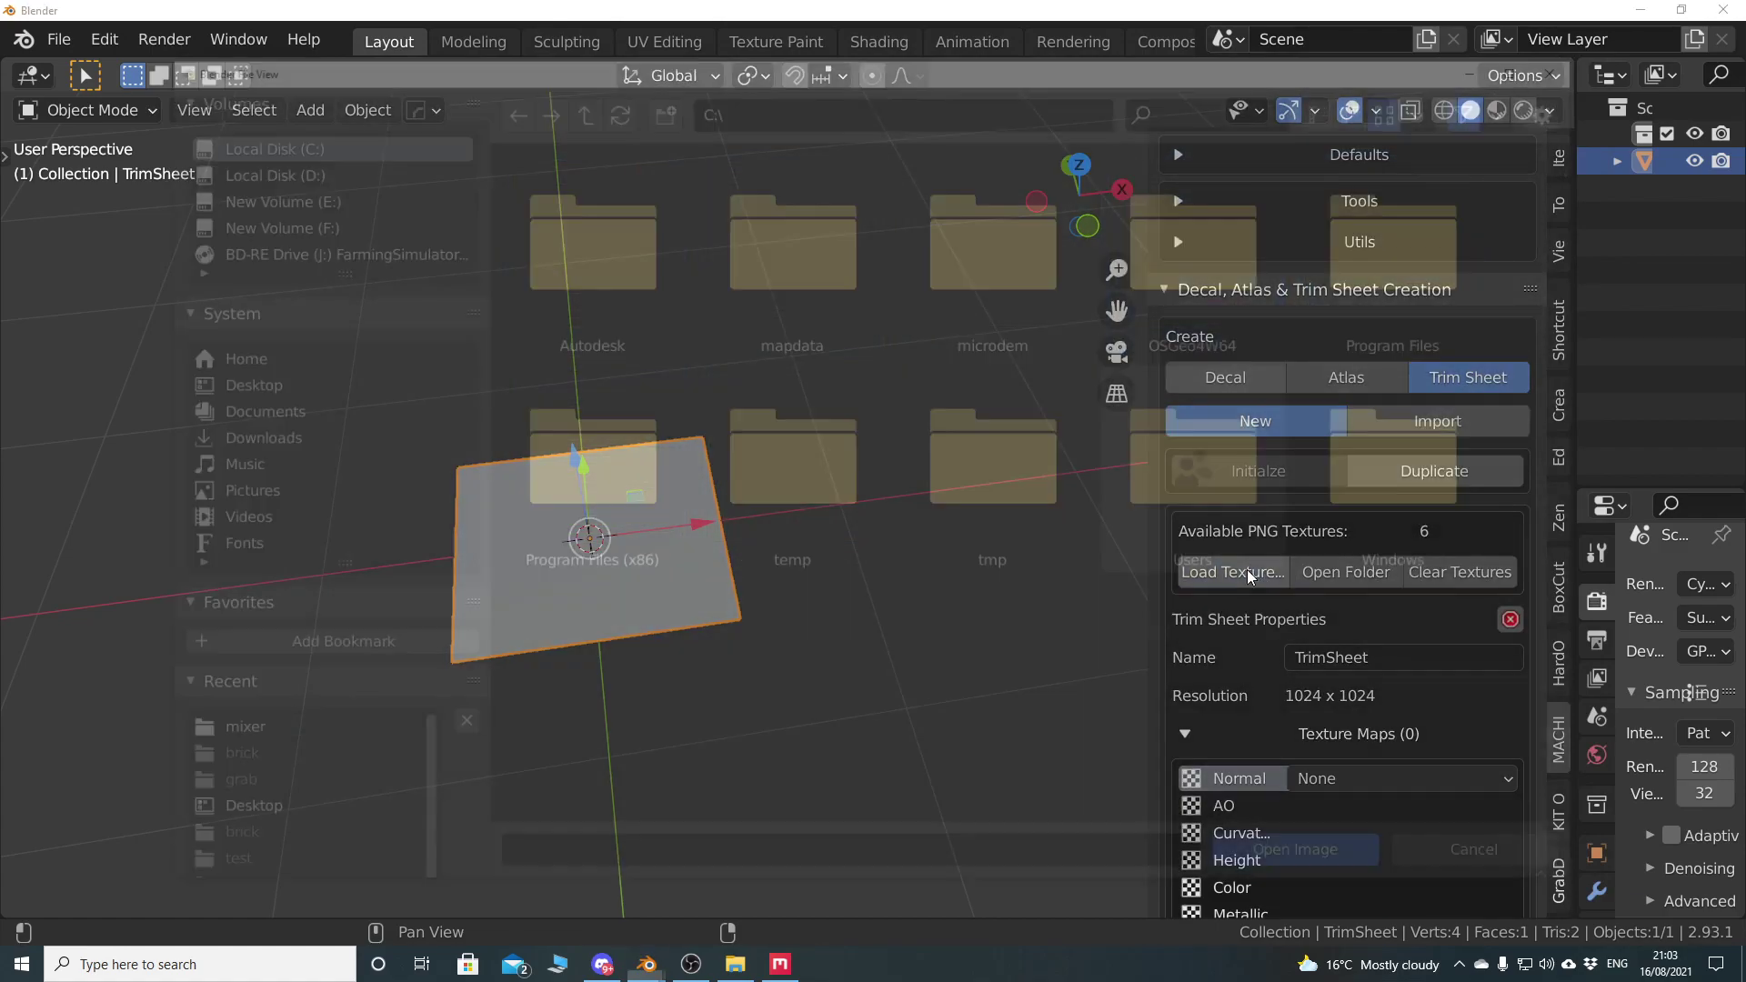
pyautogui.click(271, 740)
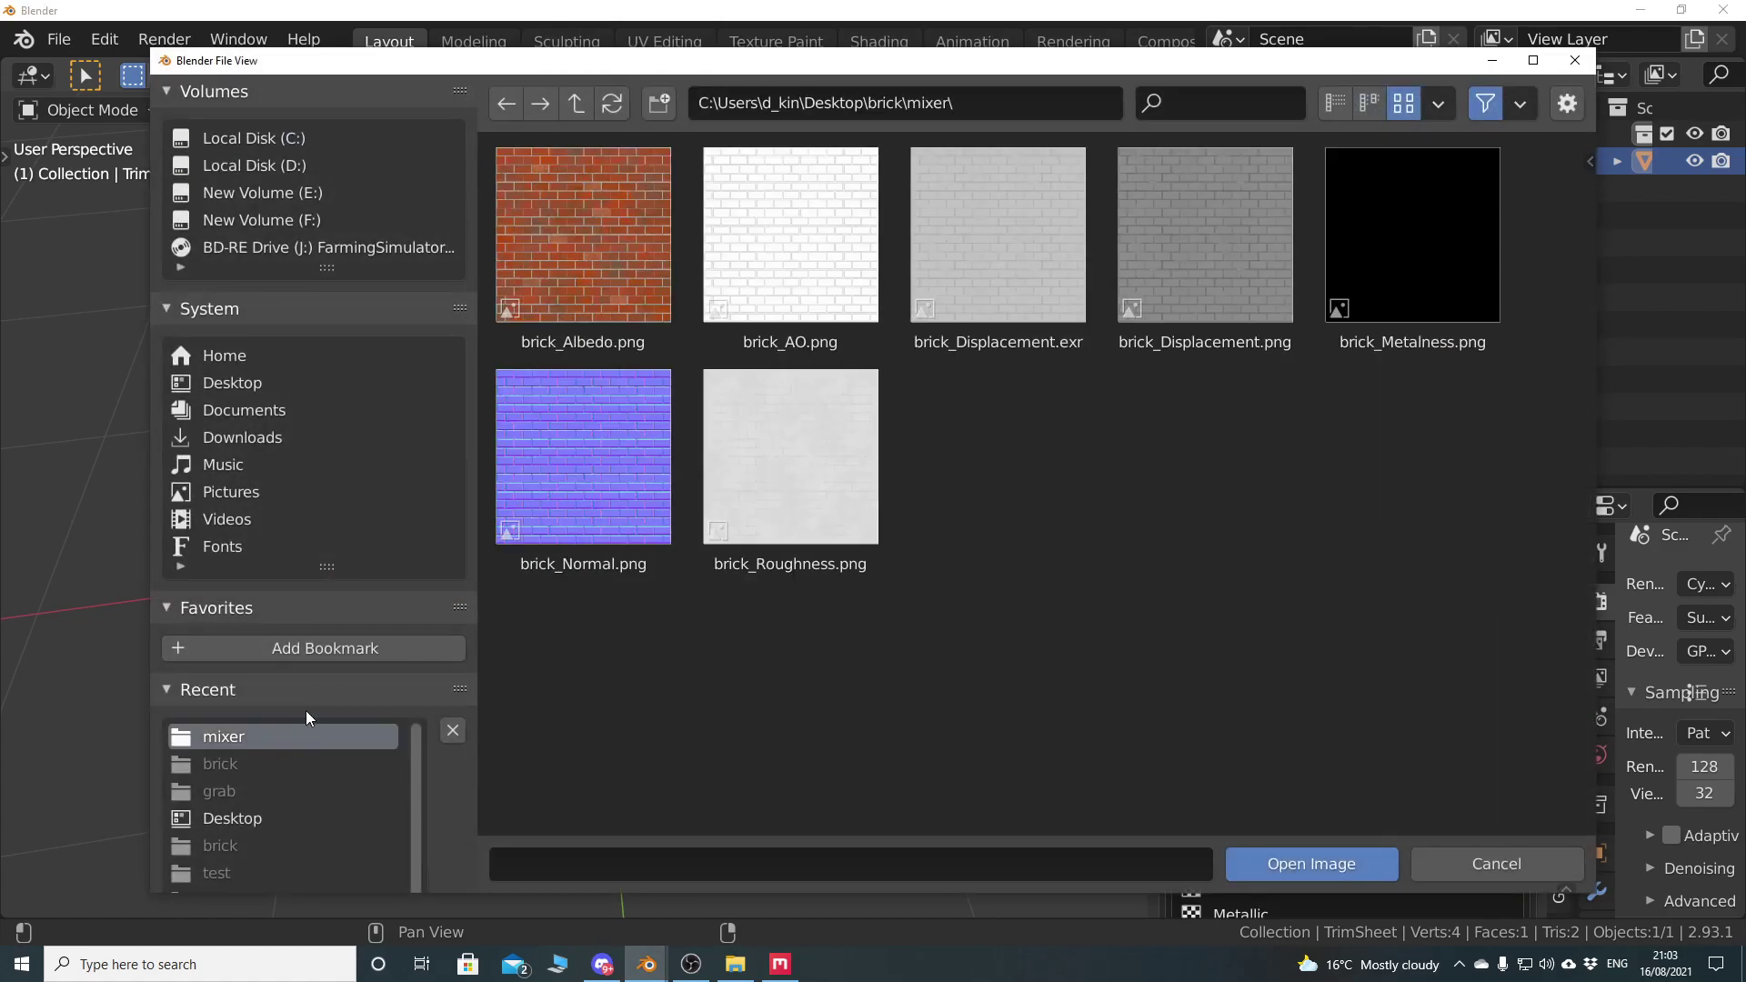
pyautogui.click(576, 105)
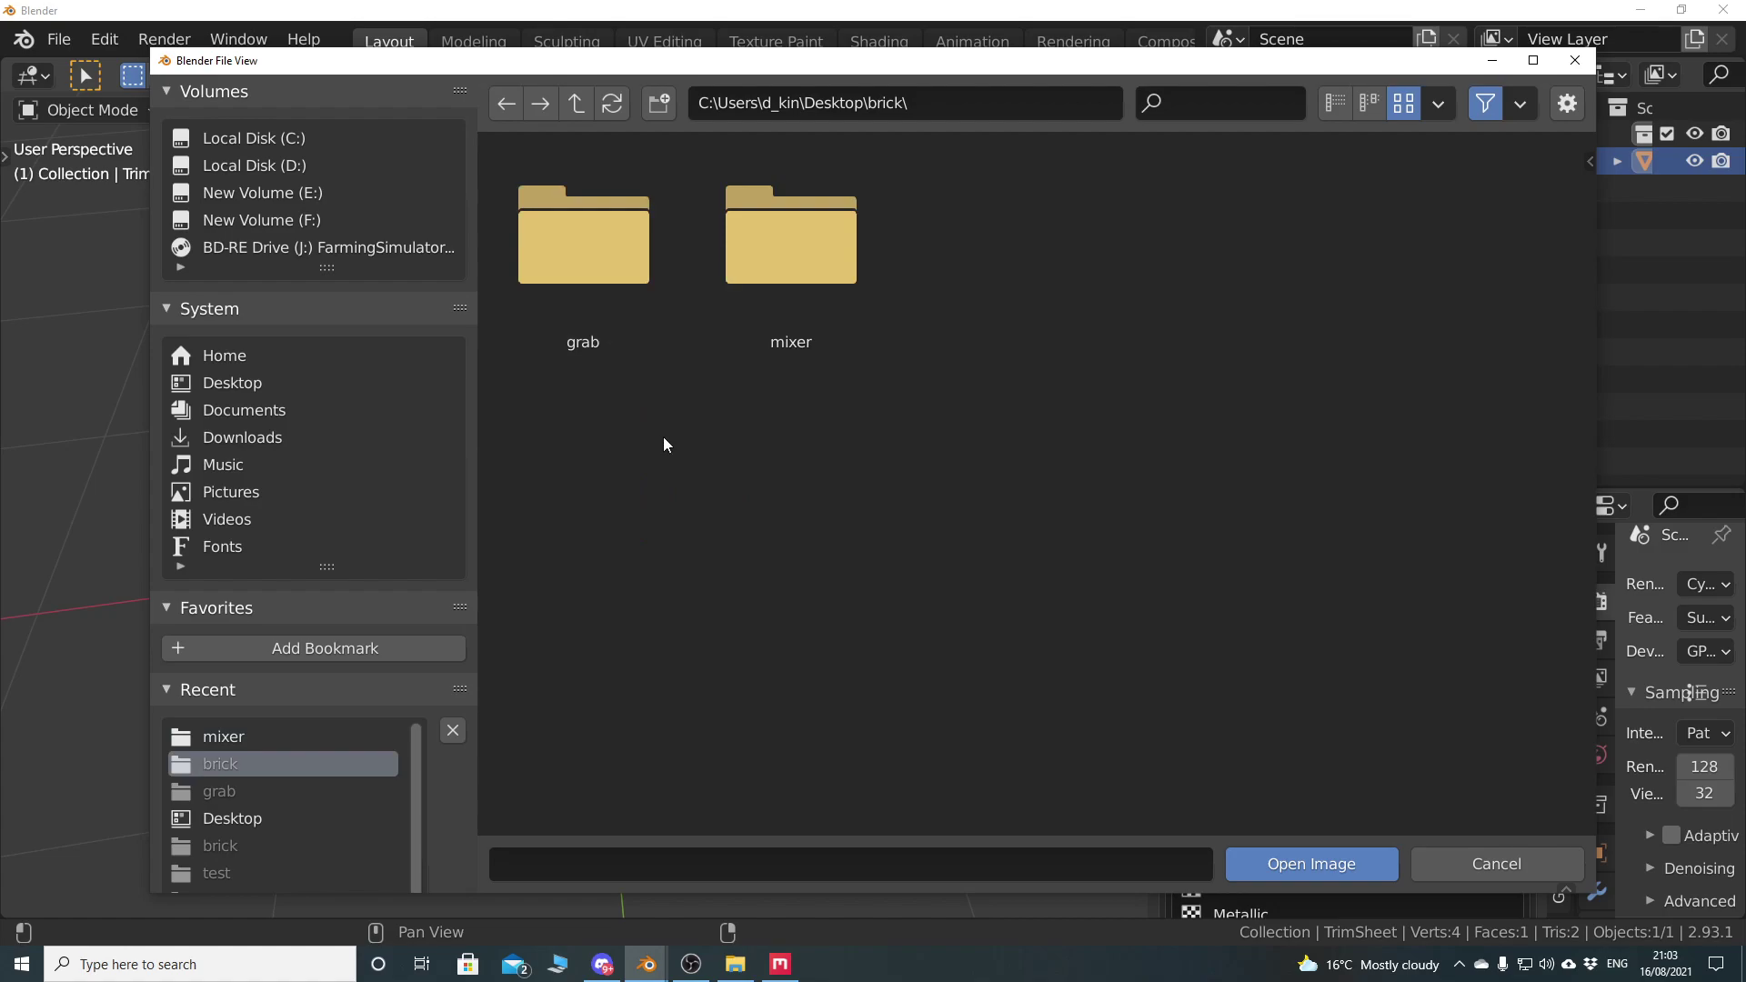
pyautogui.doubleClick(580, 244)
pyautogui.doubleClick(791, 259)
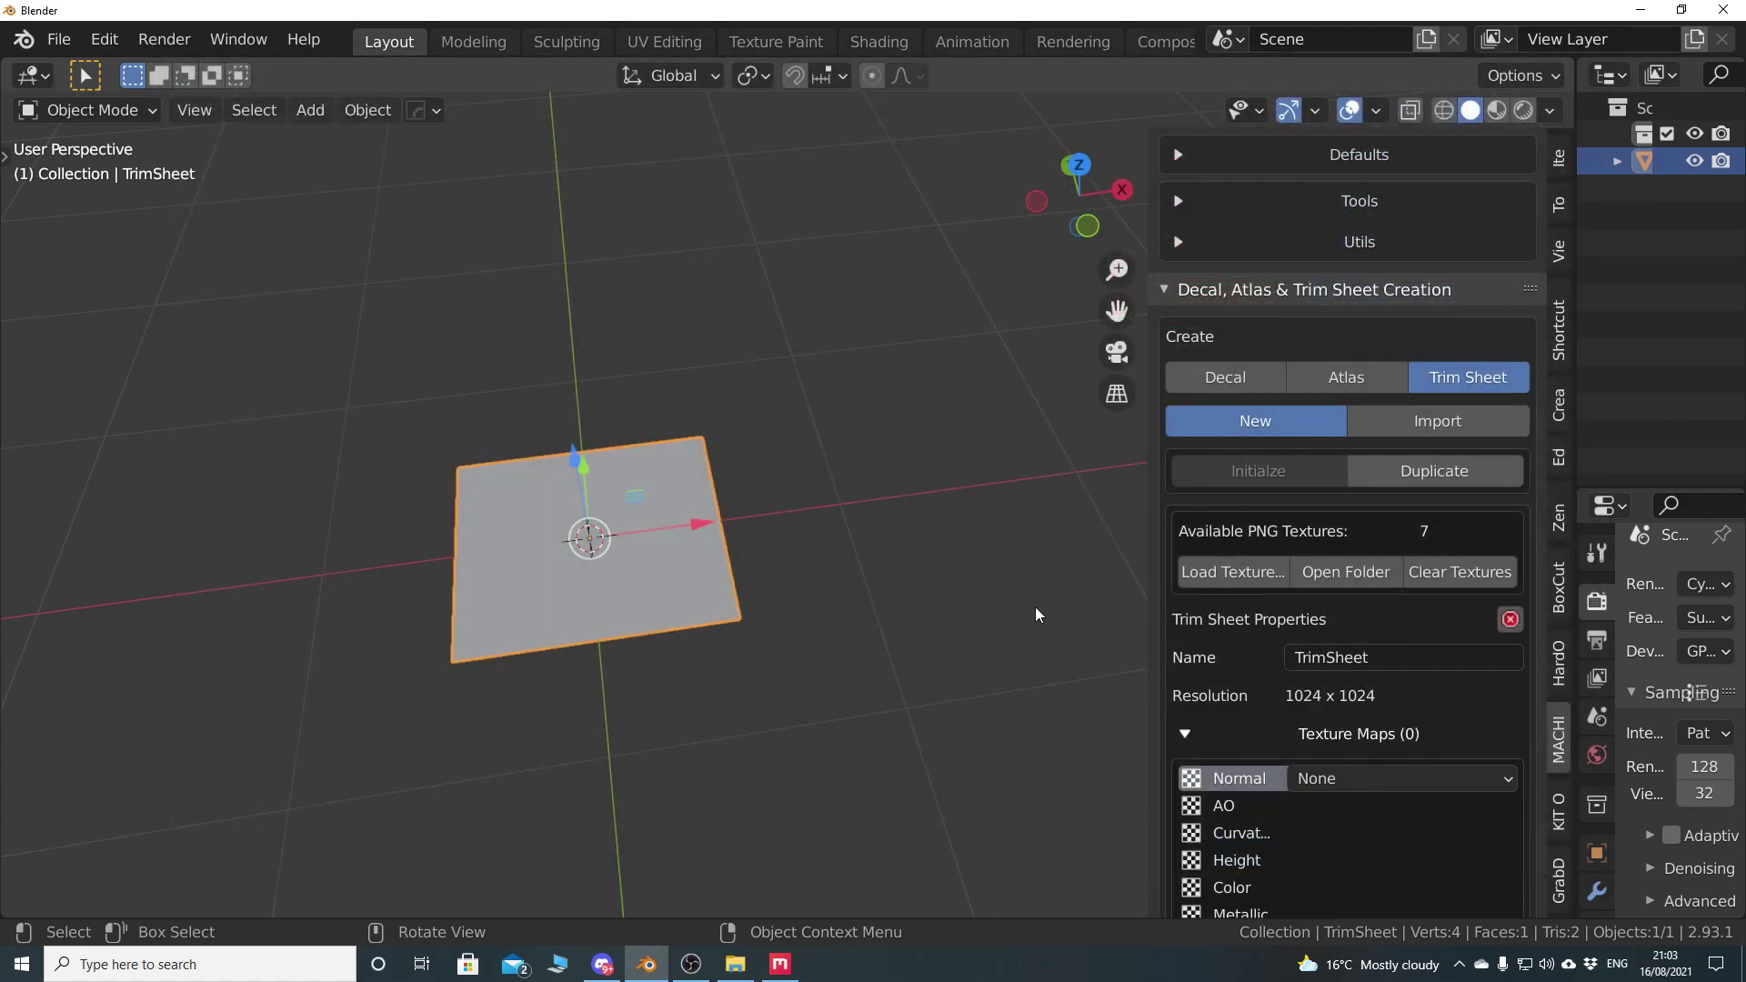
# Name the trim sheet brick
pyautogui.scroll(-5, 1308, 664)
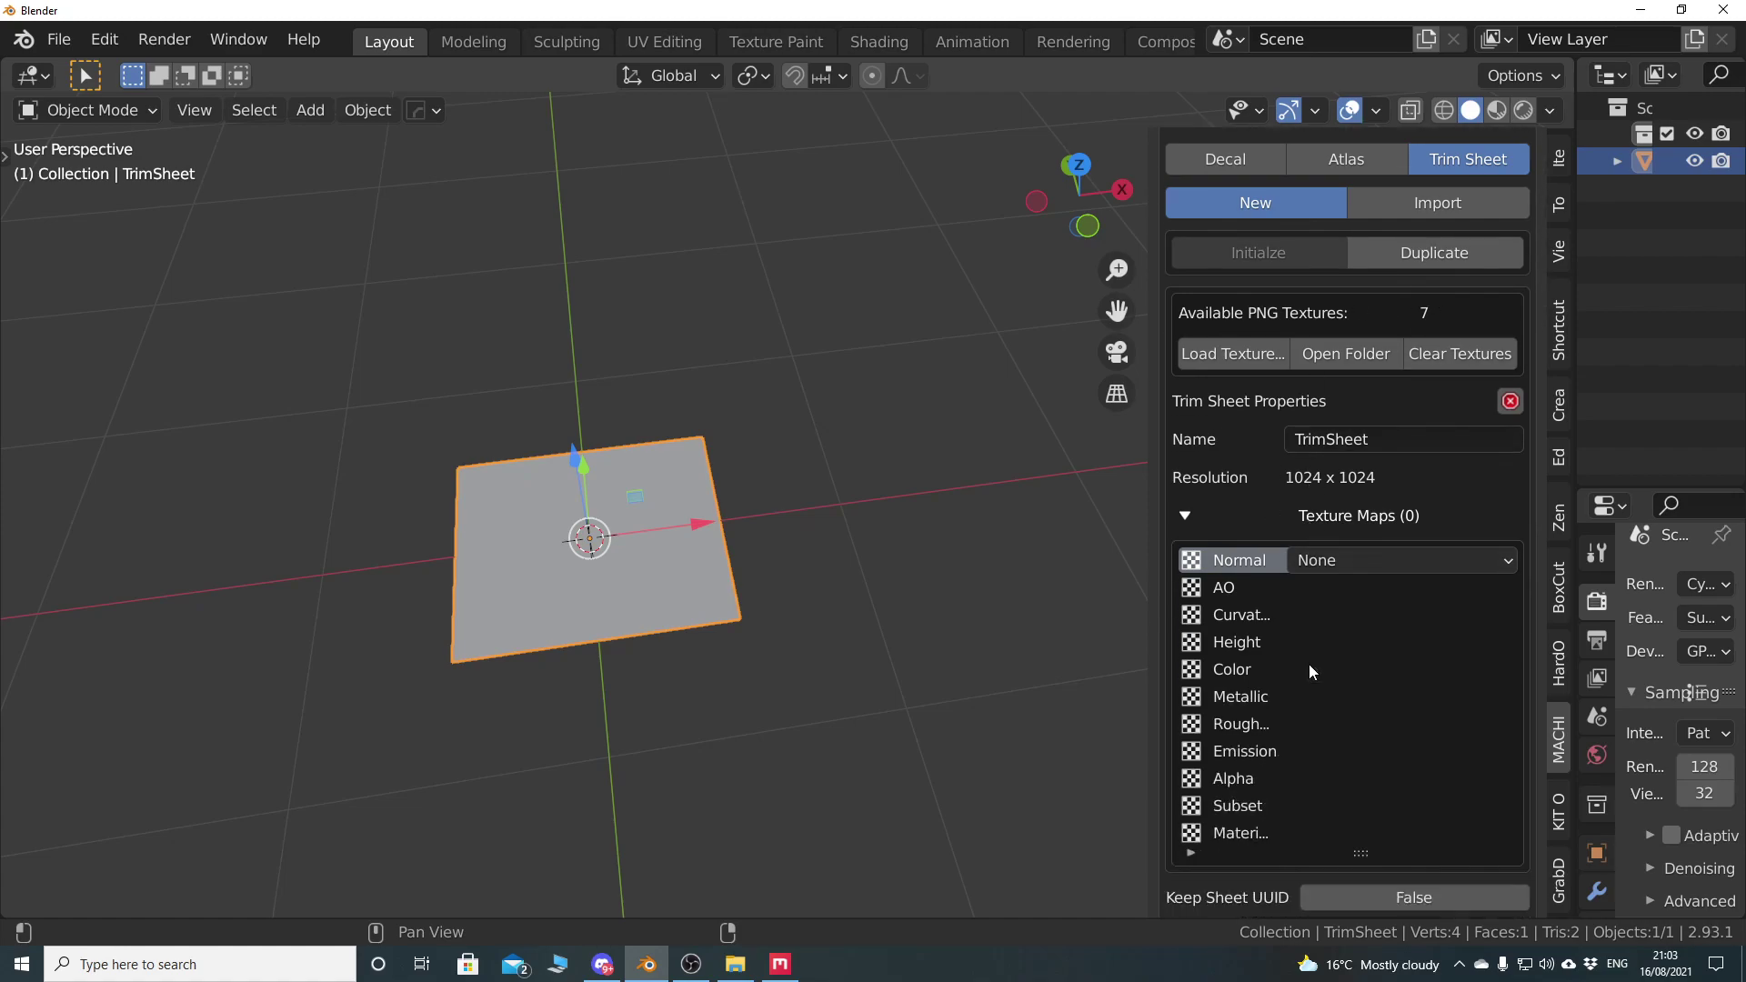
pyautogui.scroll(-3, 1308, 664)
pyautogui.click(1404, 329)
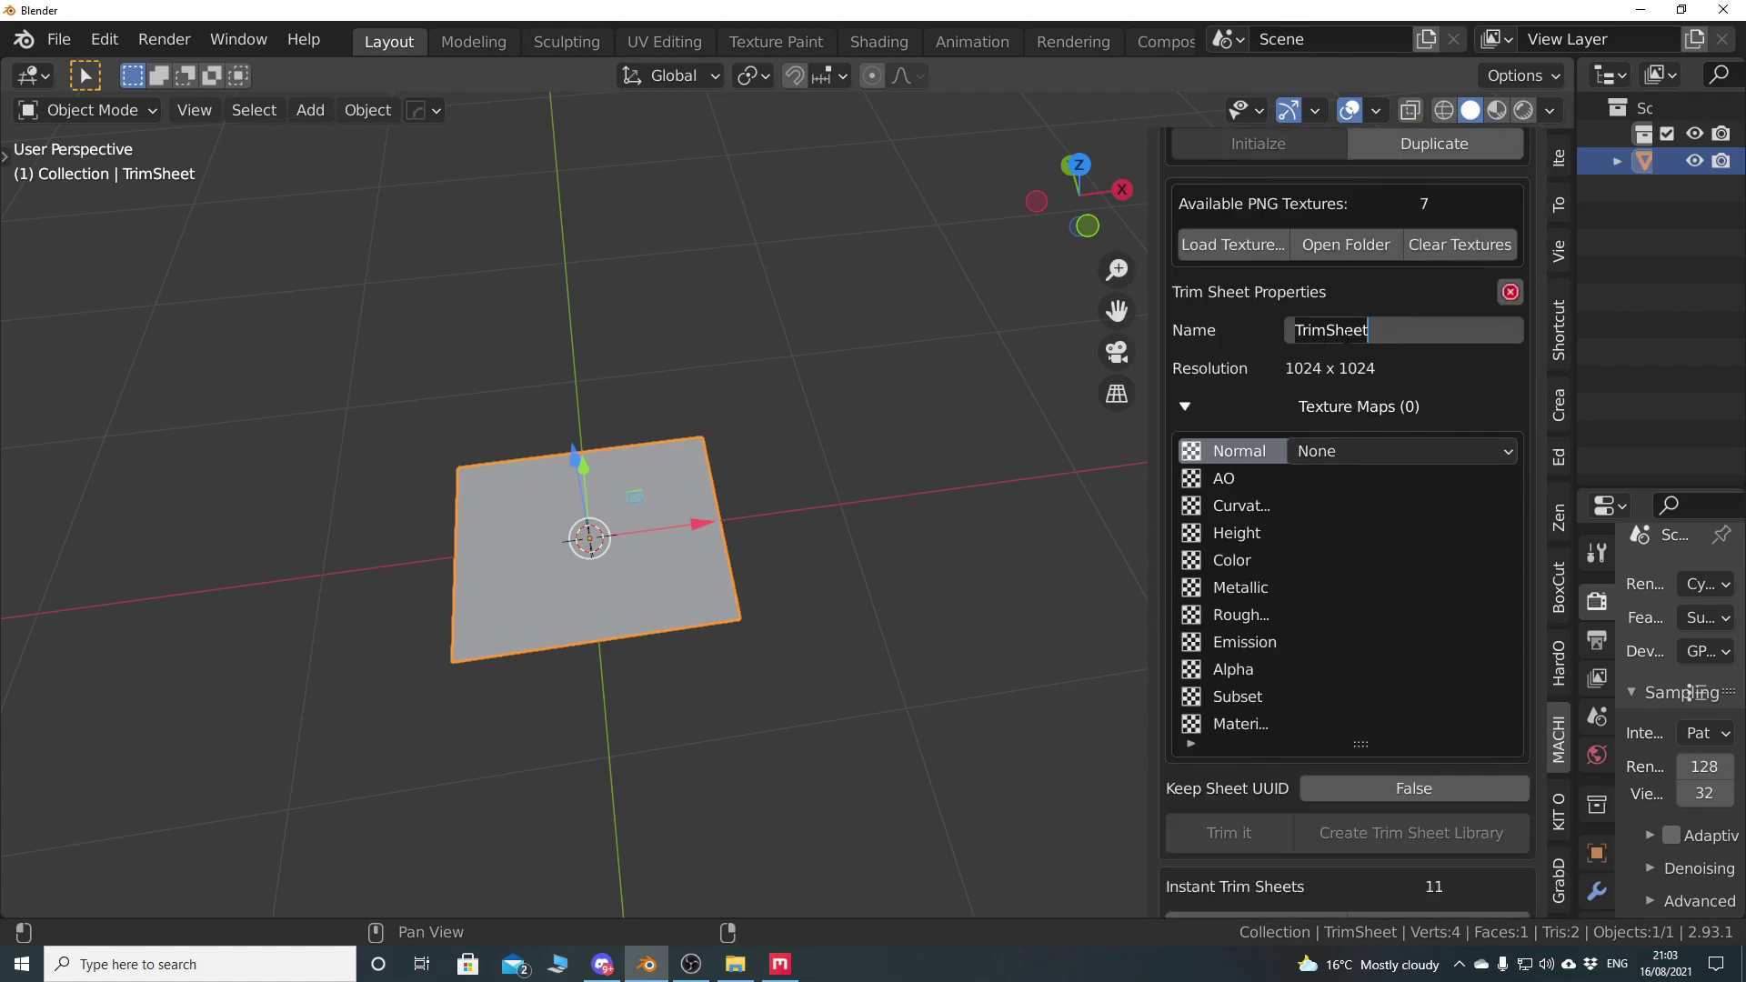
pyautogui.write('brick')
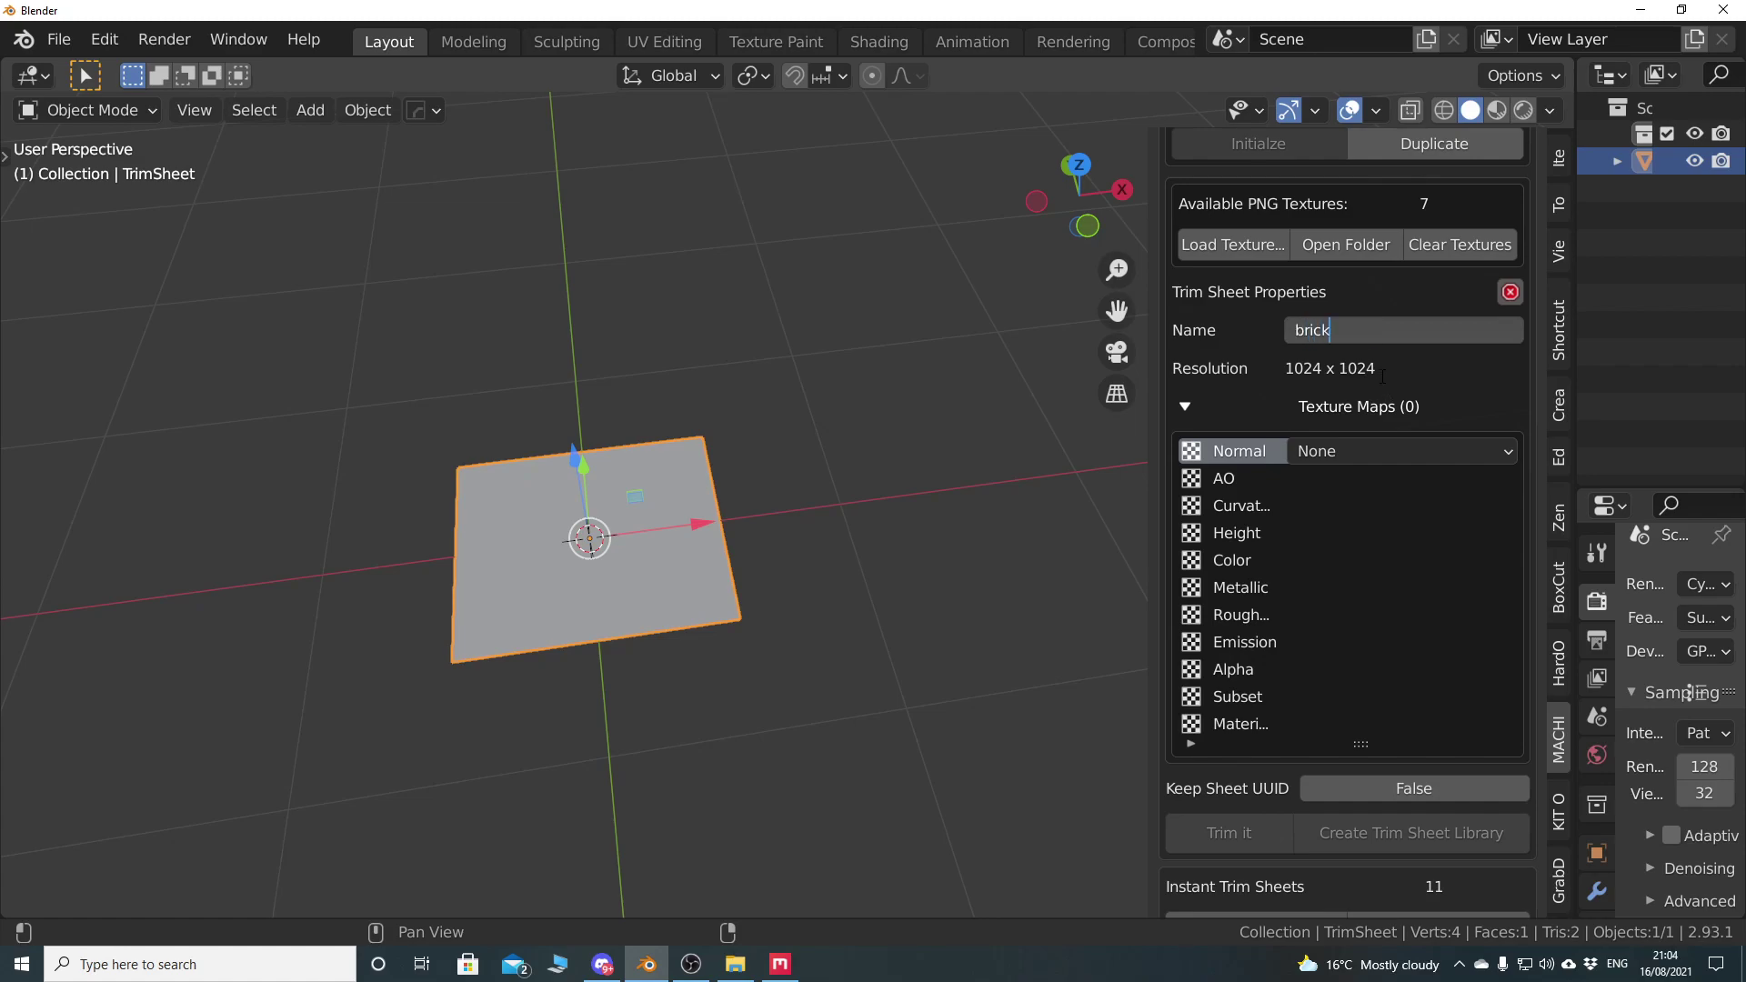
pyautogui.press('Return')
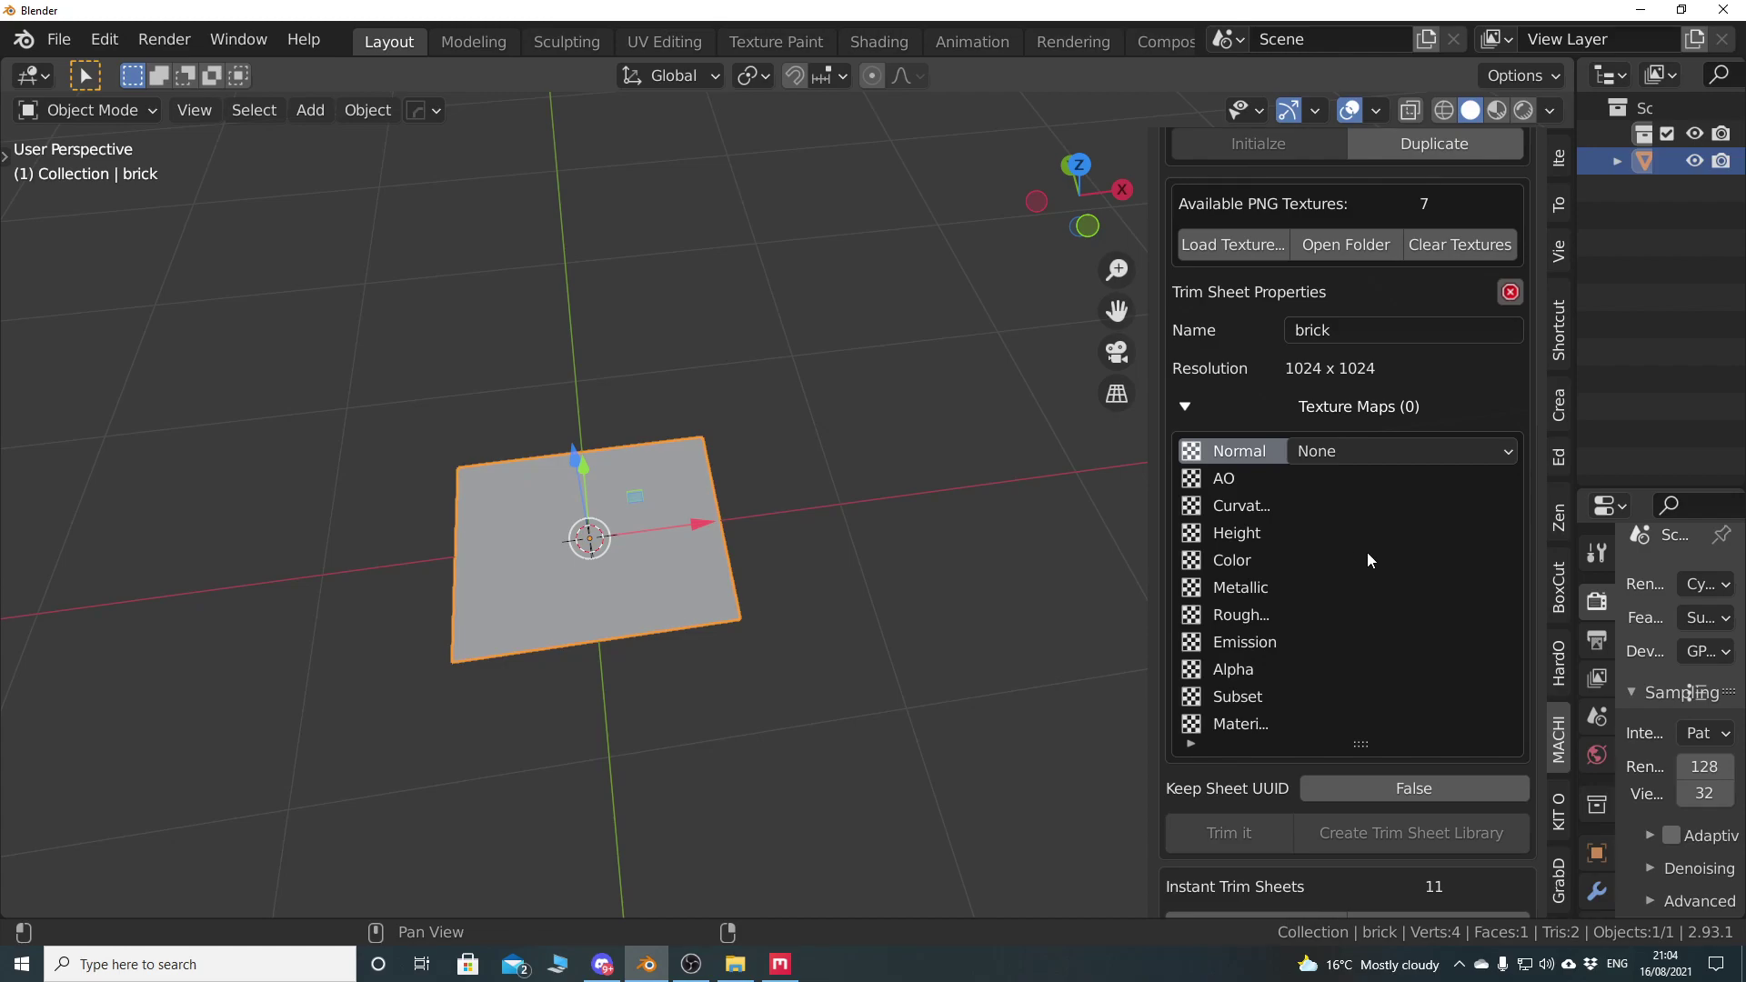
# Assign brick_Normal.png to Normal, brick_AO.png to AO, brick_curvature.png to Curvature and brick_Displacement.png to Height
pyautogui.click(1365, 450)
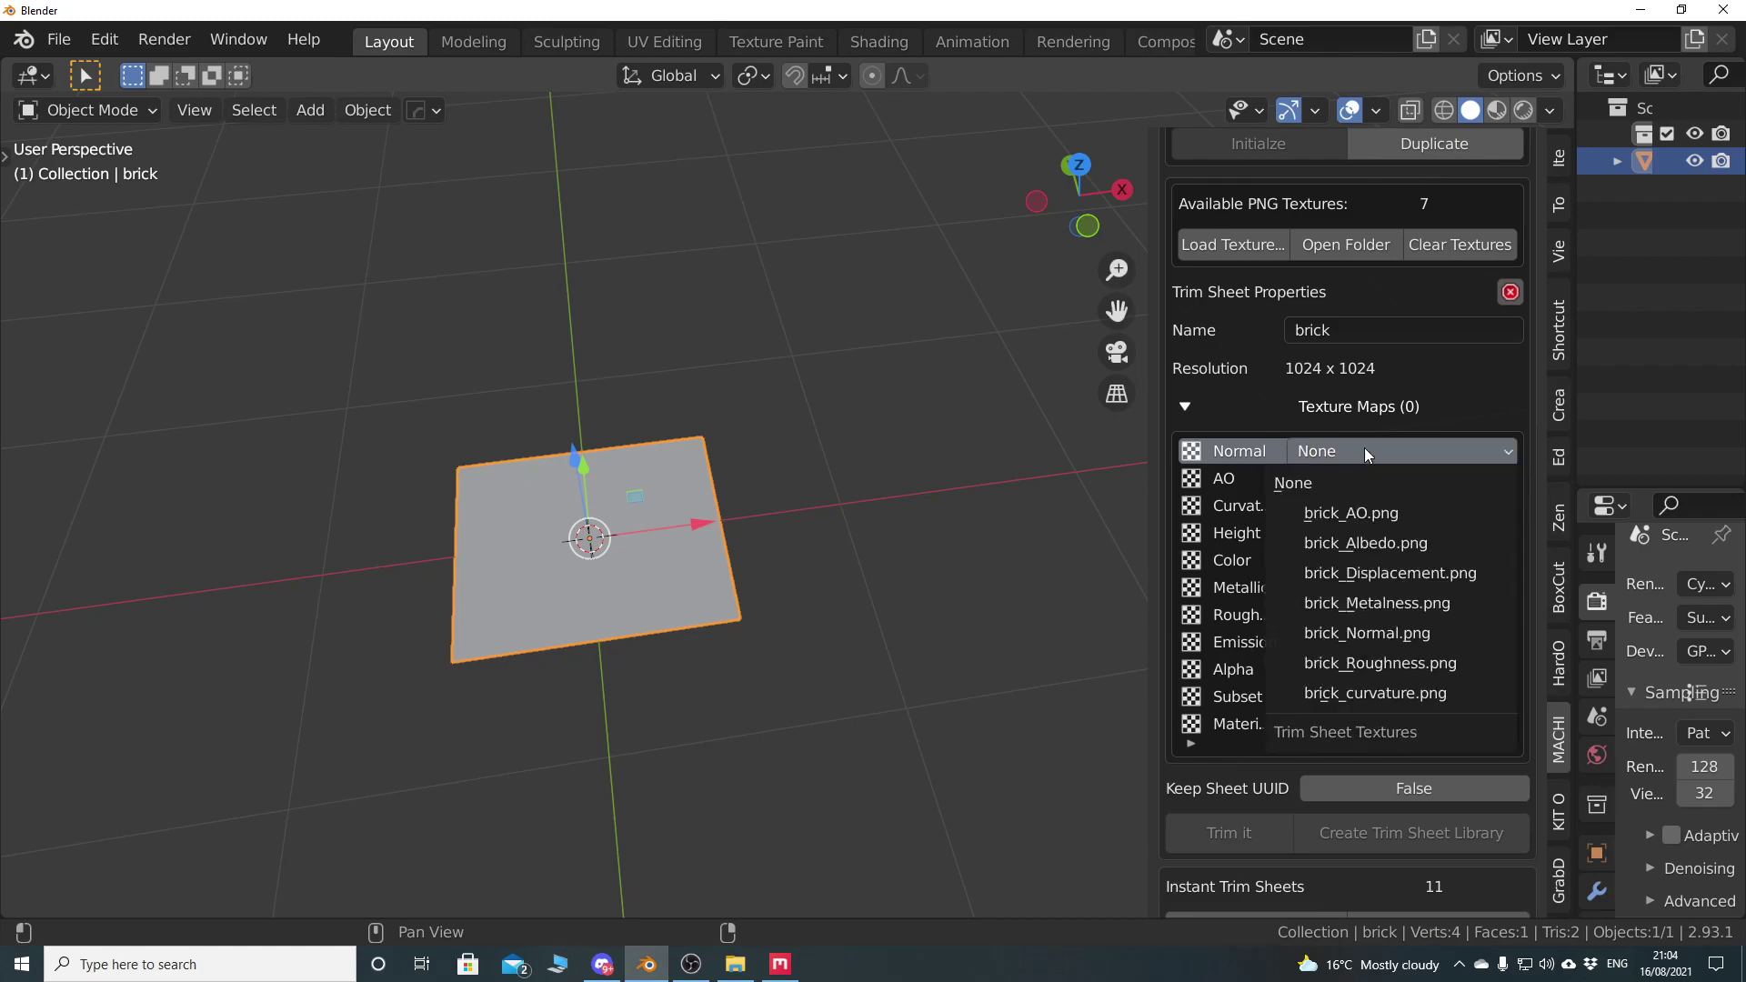
pyautogui.click(1362, 633)
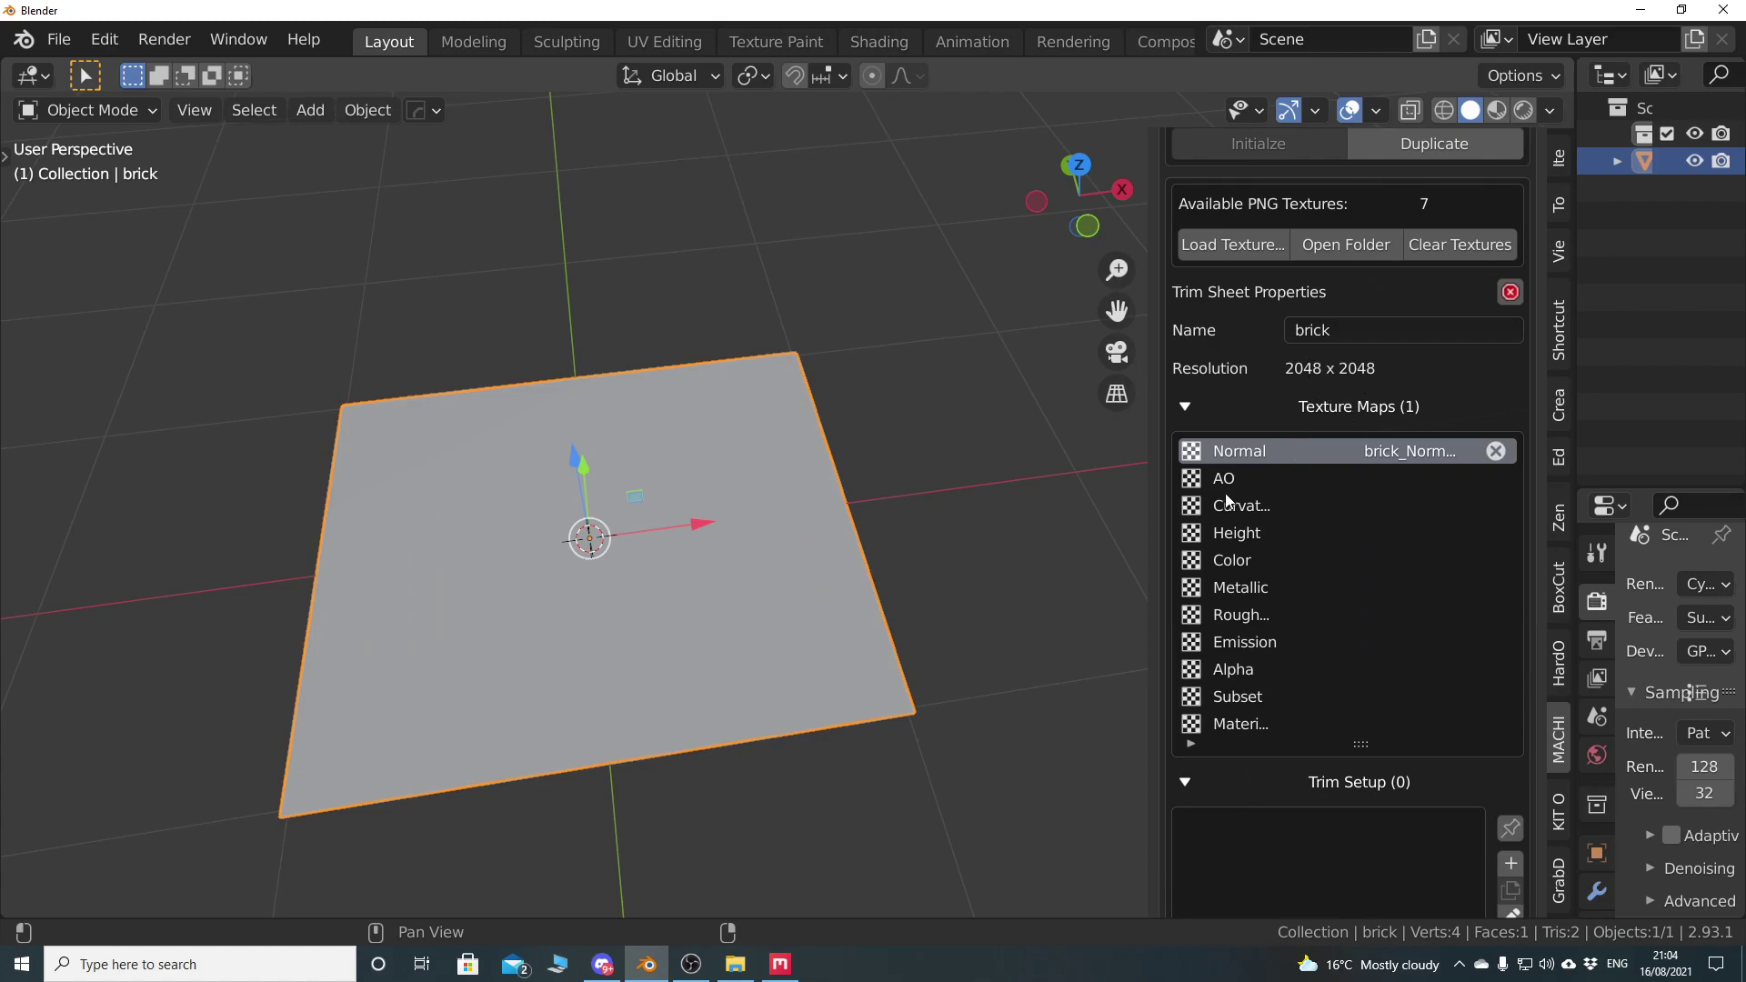
pyautogui.click(1388, 480)
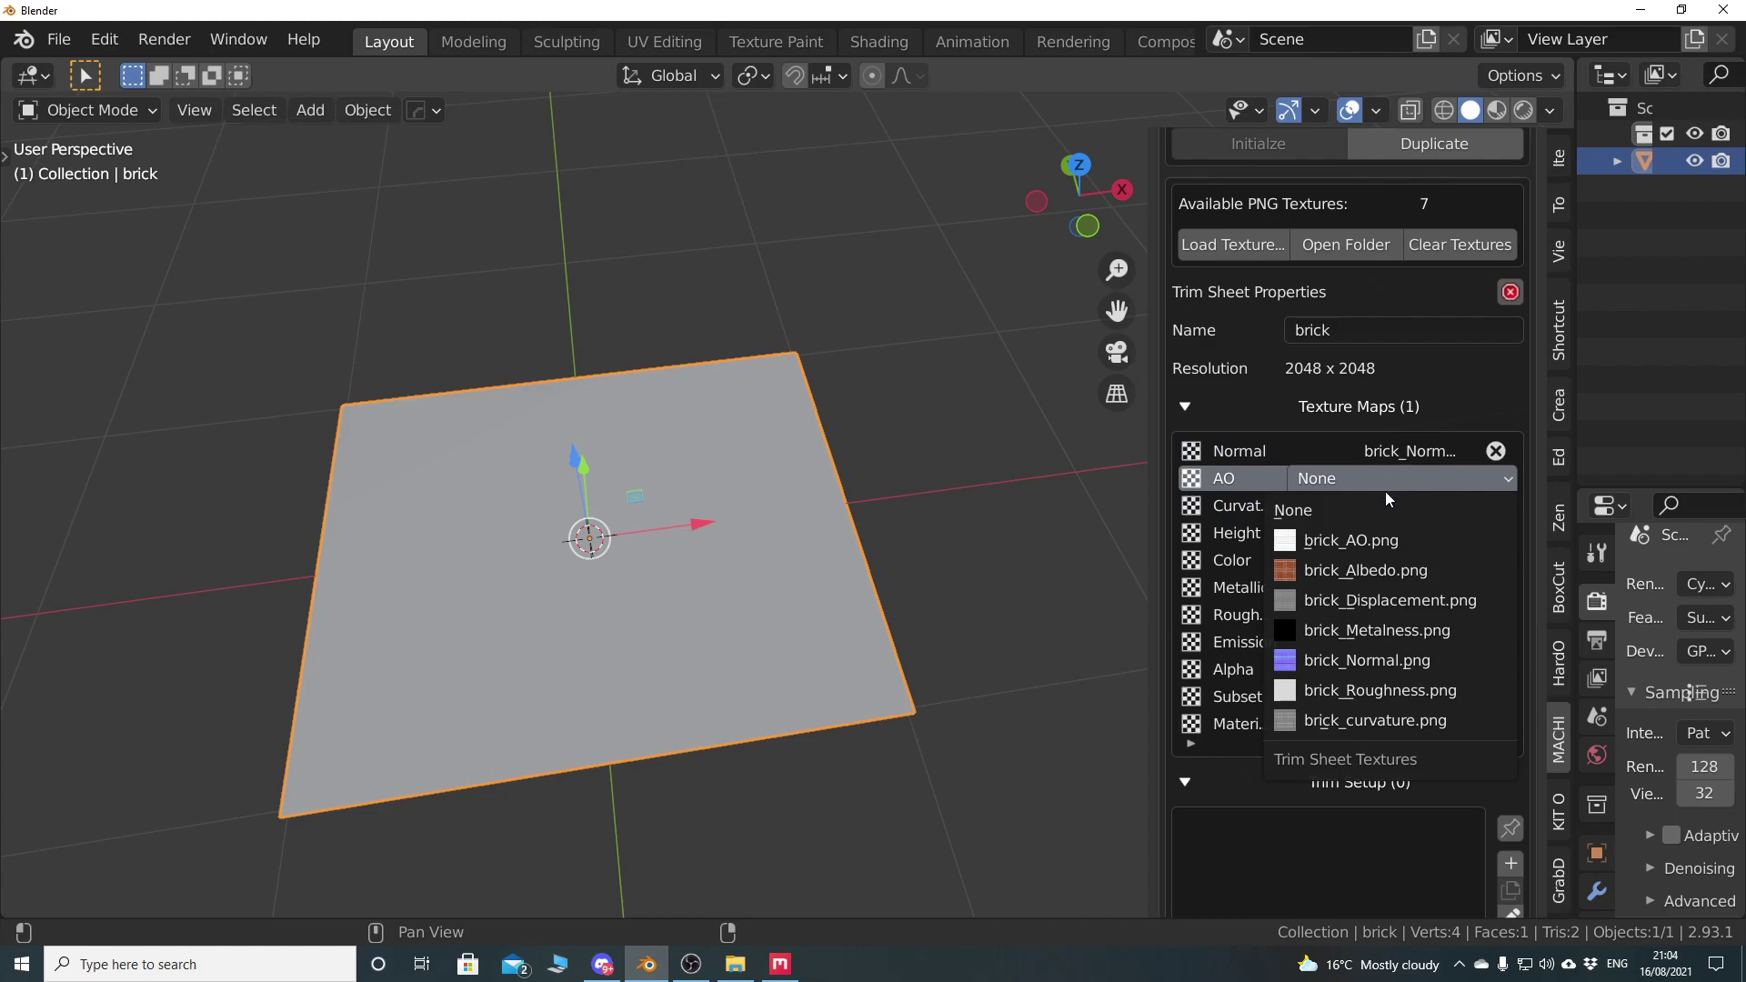
pyautogui.click(1384, 539)
pyautogui.click(1382, 515)
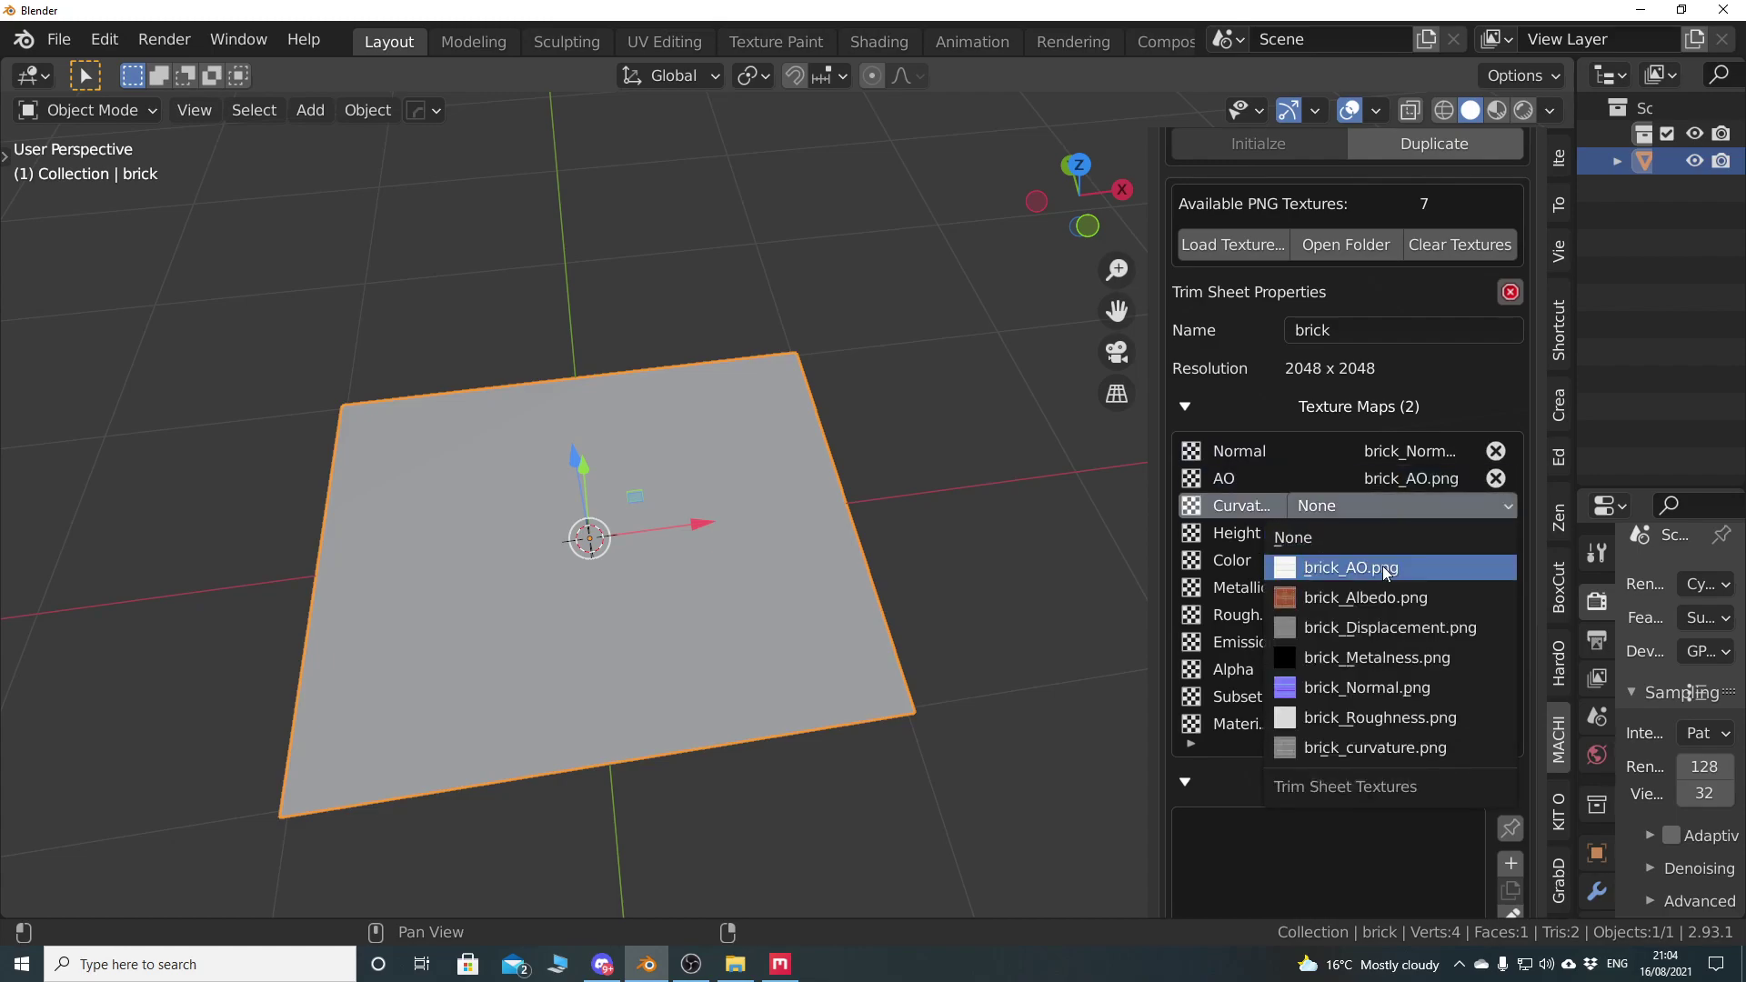
pyautogui.click(1383, 746)
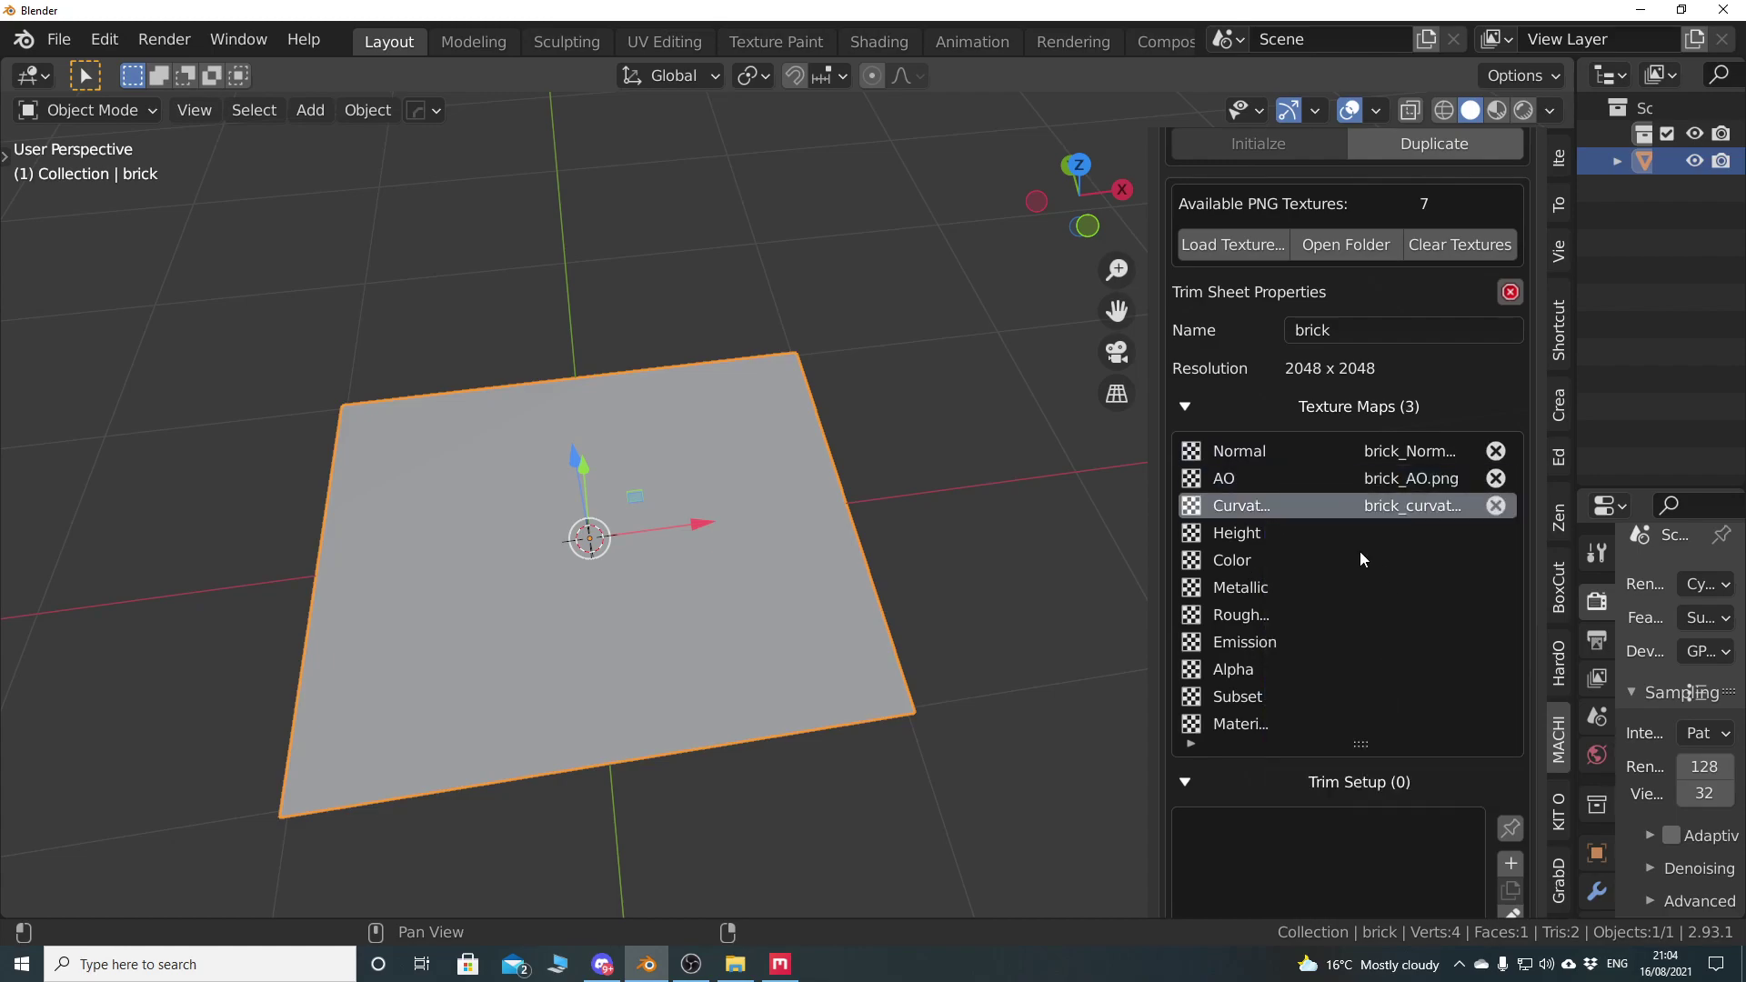
pyautogui.click(1382, 537)
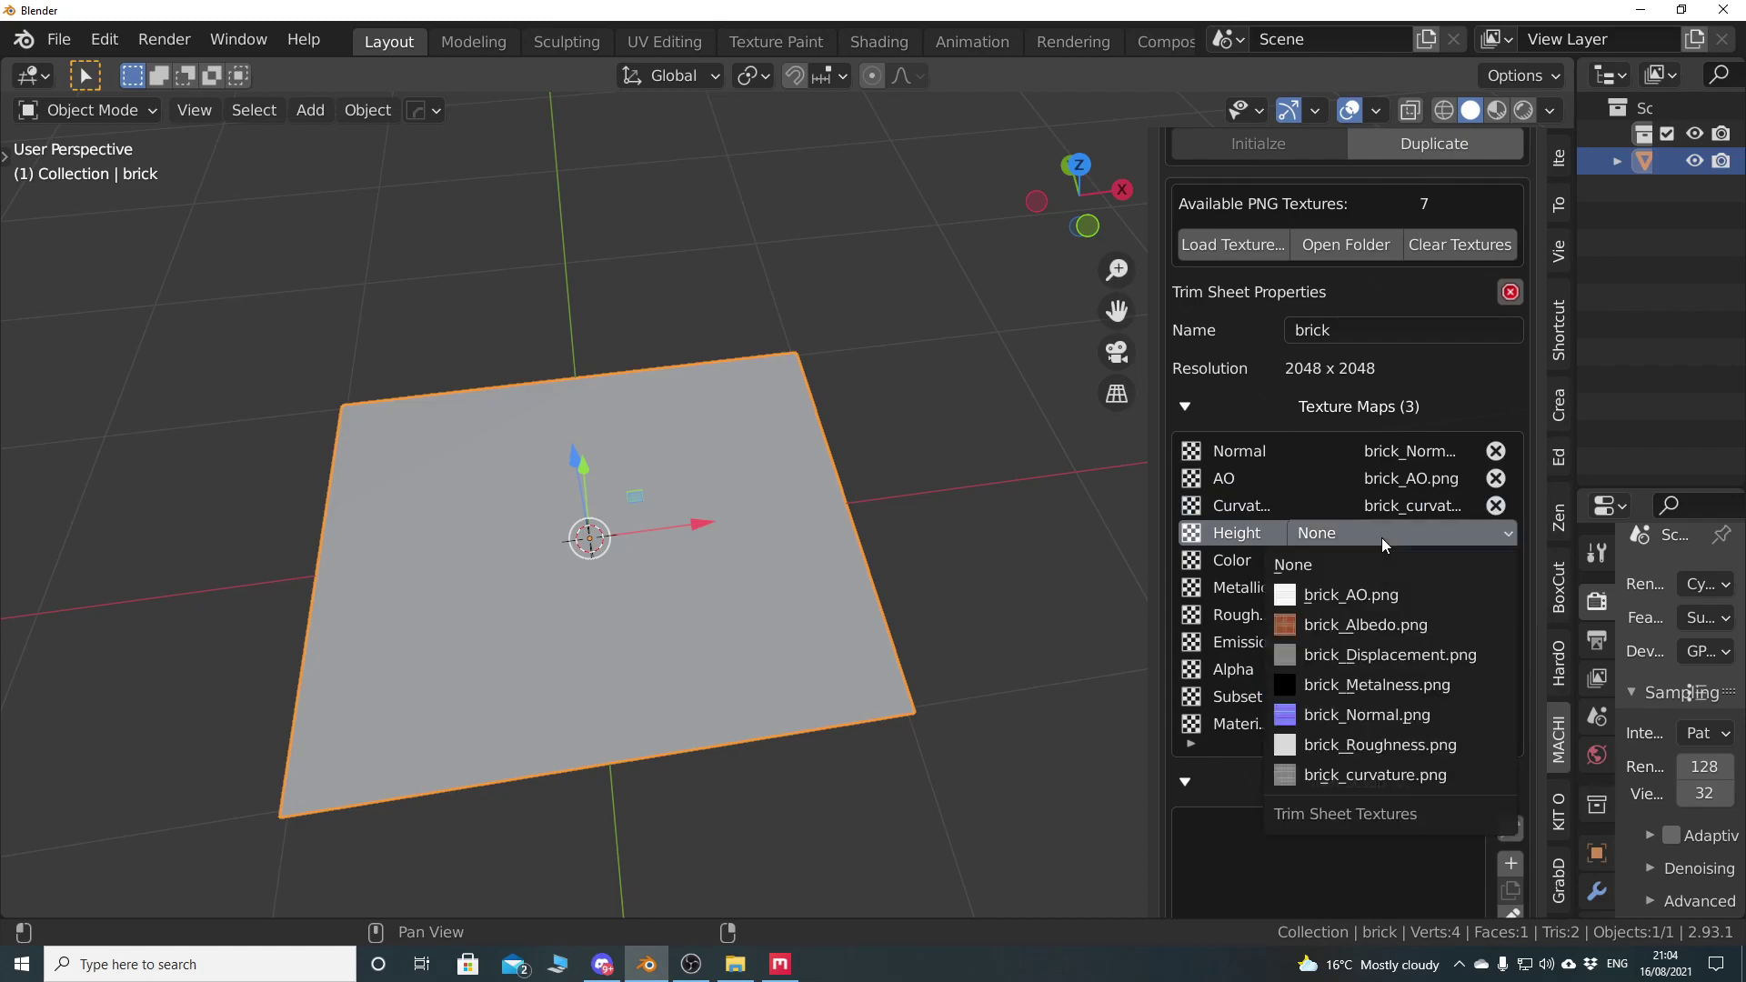
pyautogui.click(1369, 655)
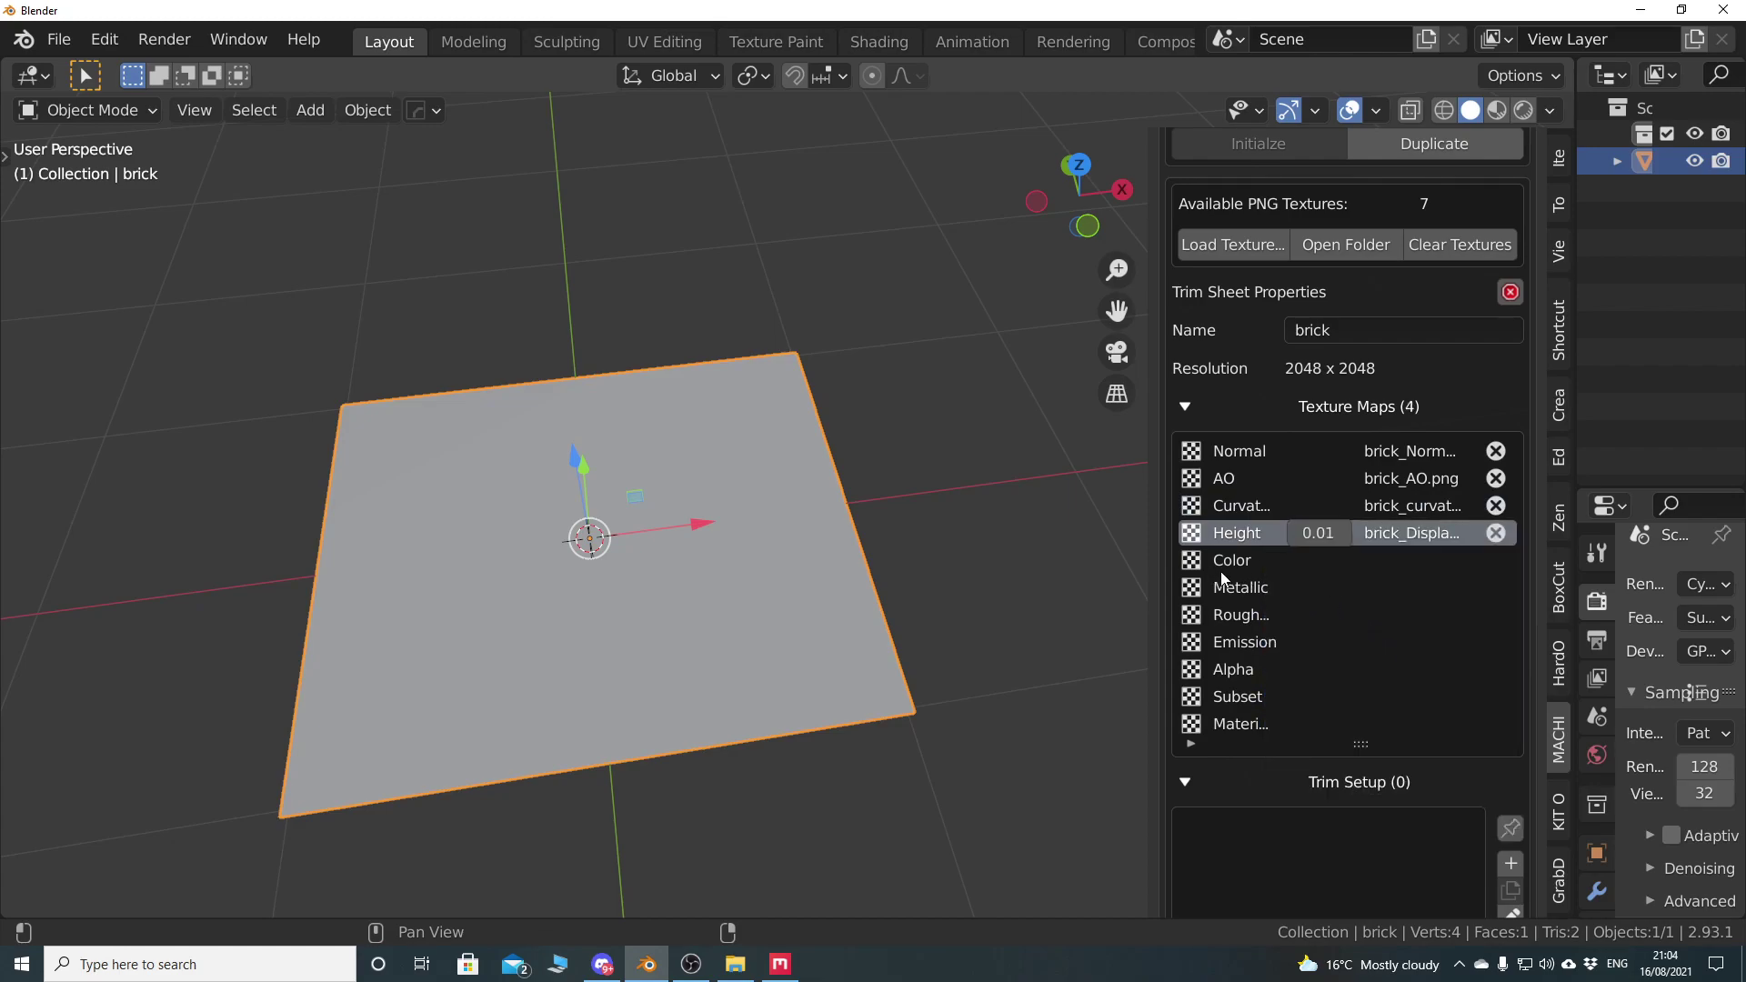
# Assign brick_Albedo.png to Color, brick_Metalness.png to Metallic and brick_Roughness.png to Roughness
pyautogui.click(1385, 560)
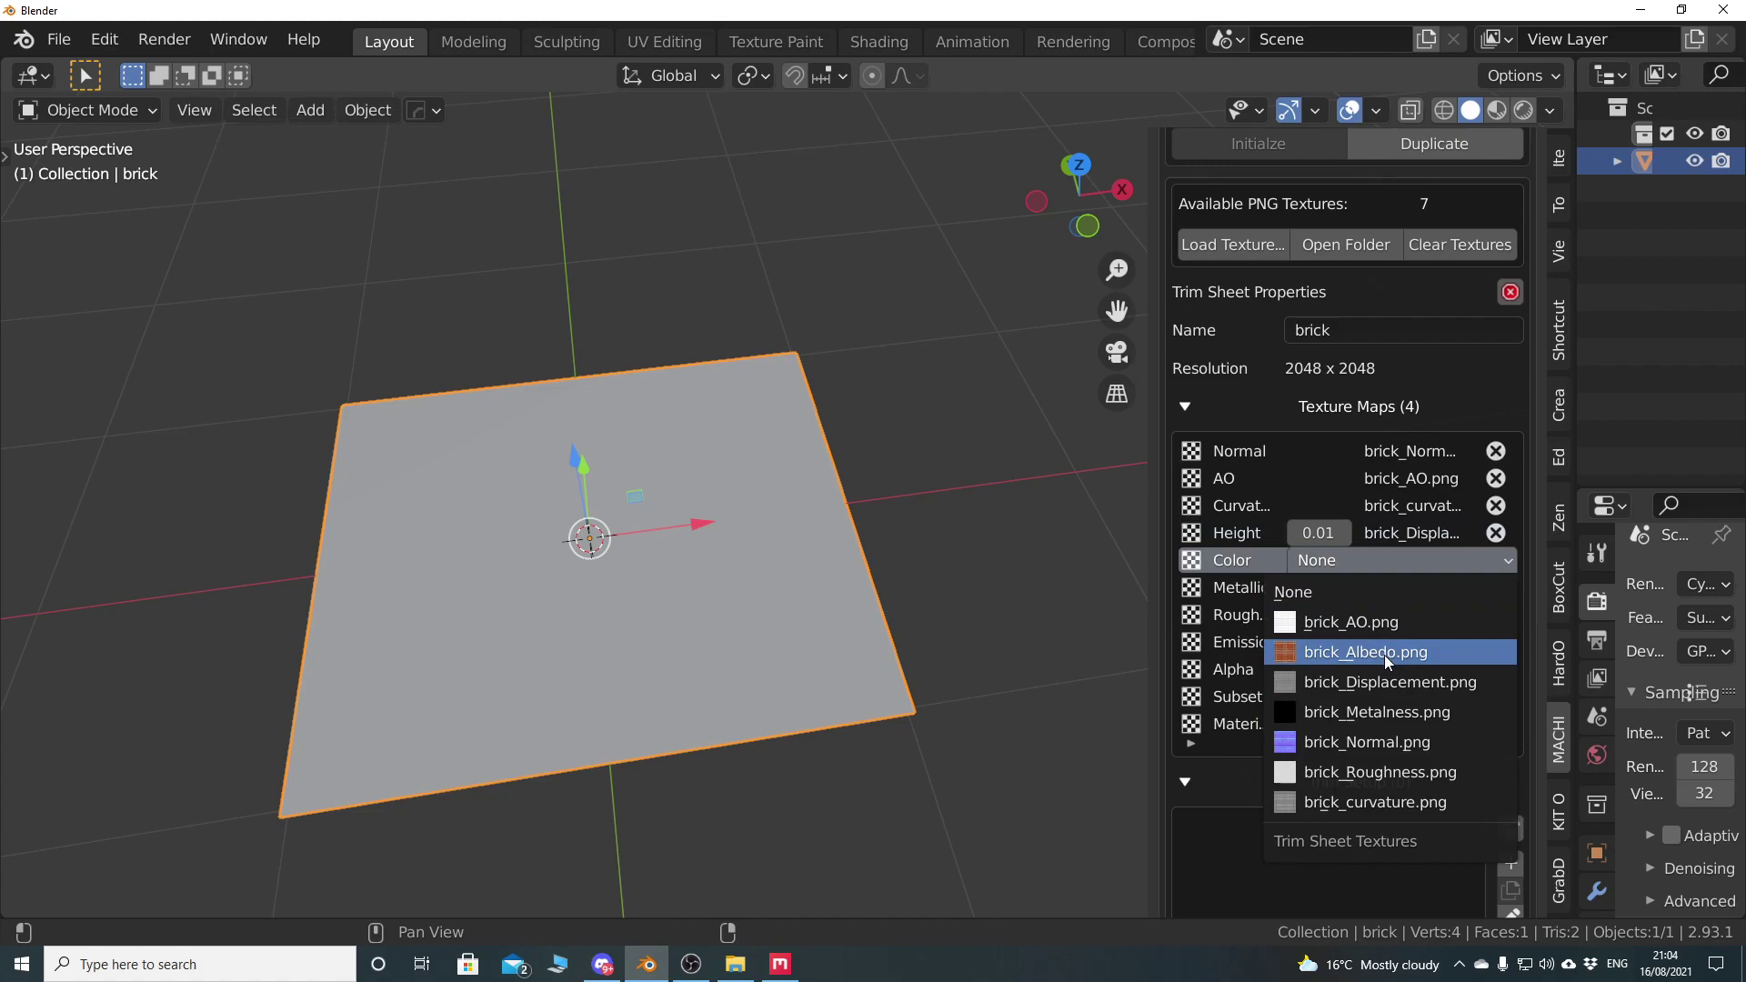
pyautogui.click(1384, 653)
pyautogui.click(1401, 589)
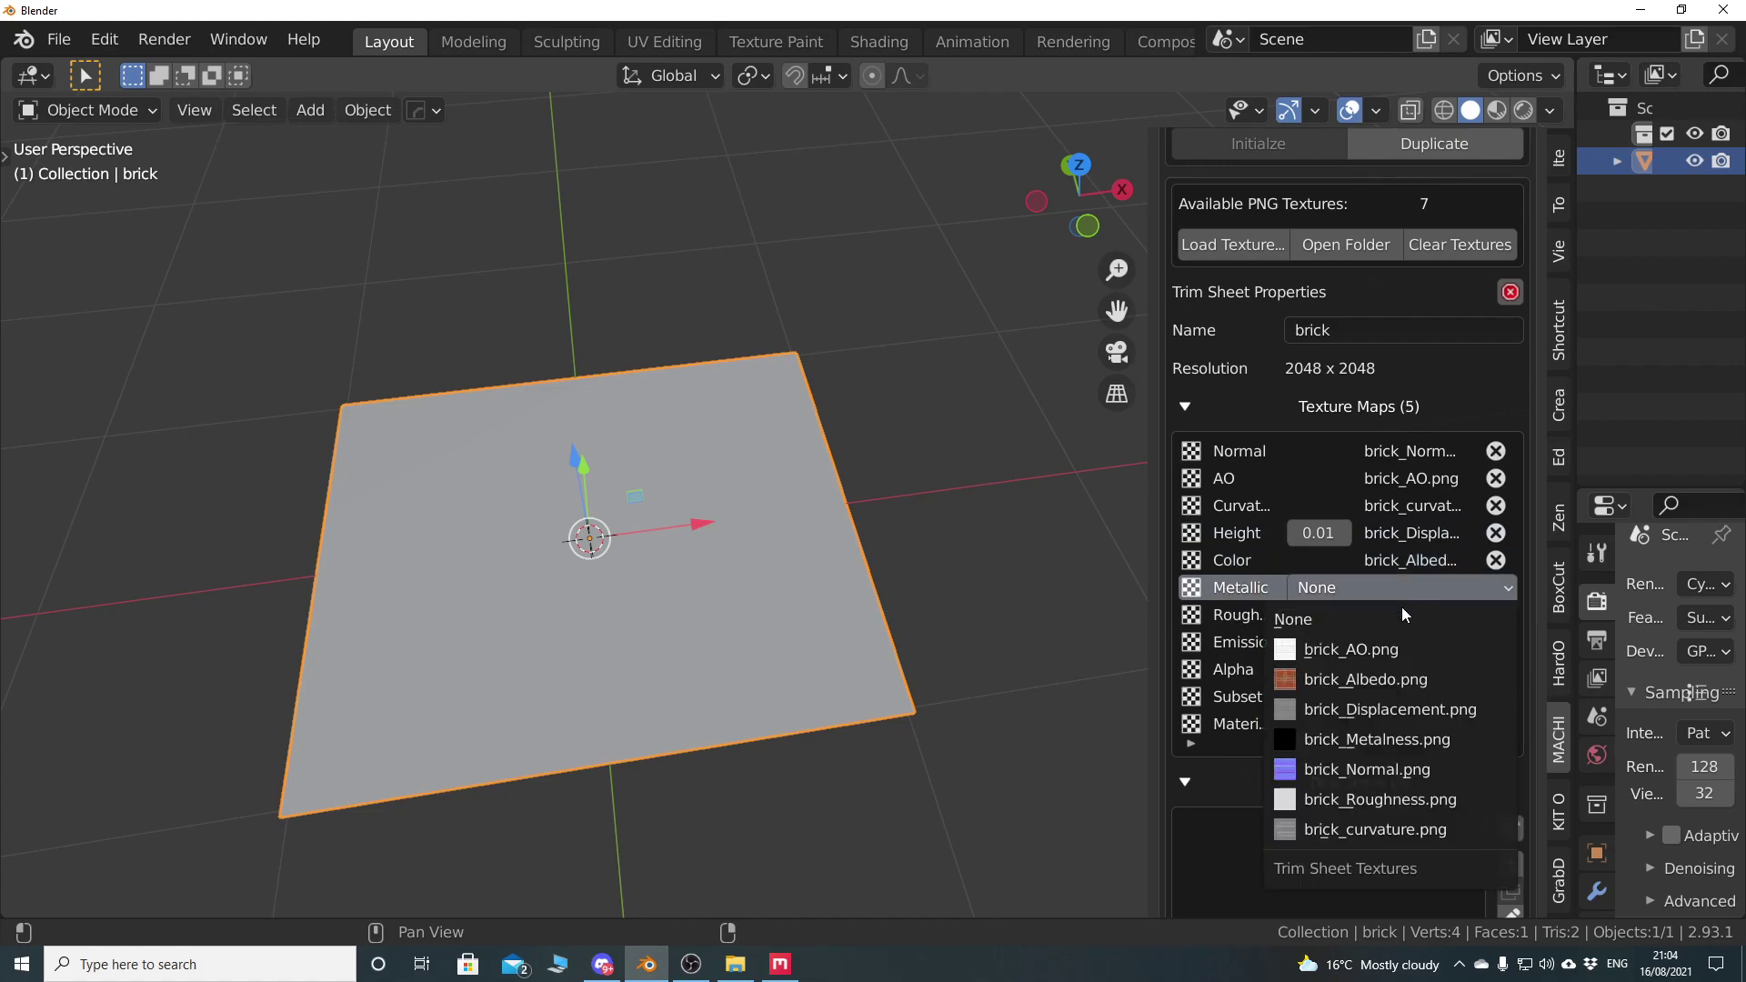
pyautogui.click(1399, 740)
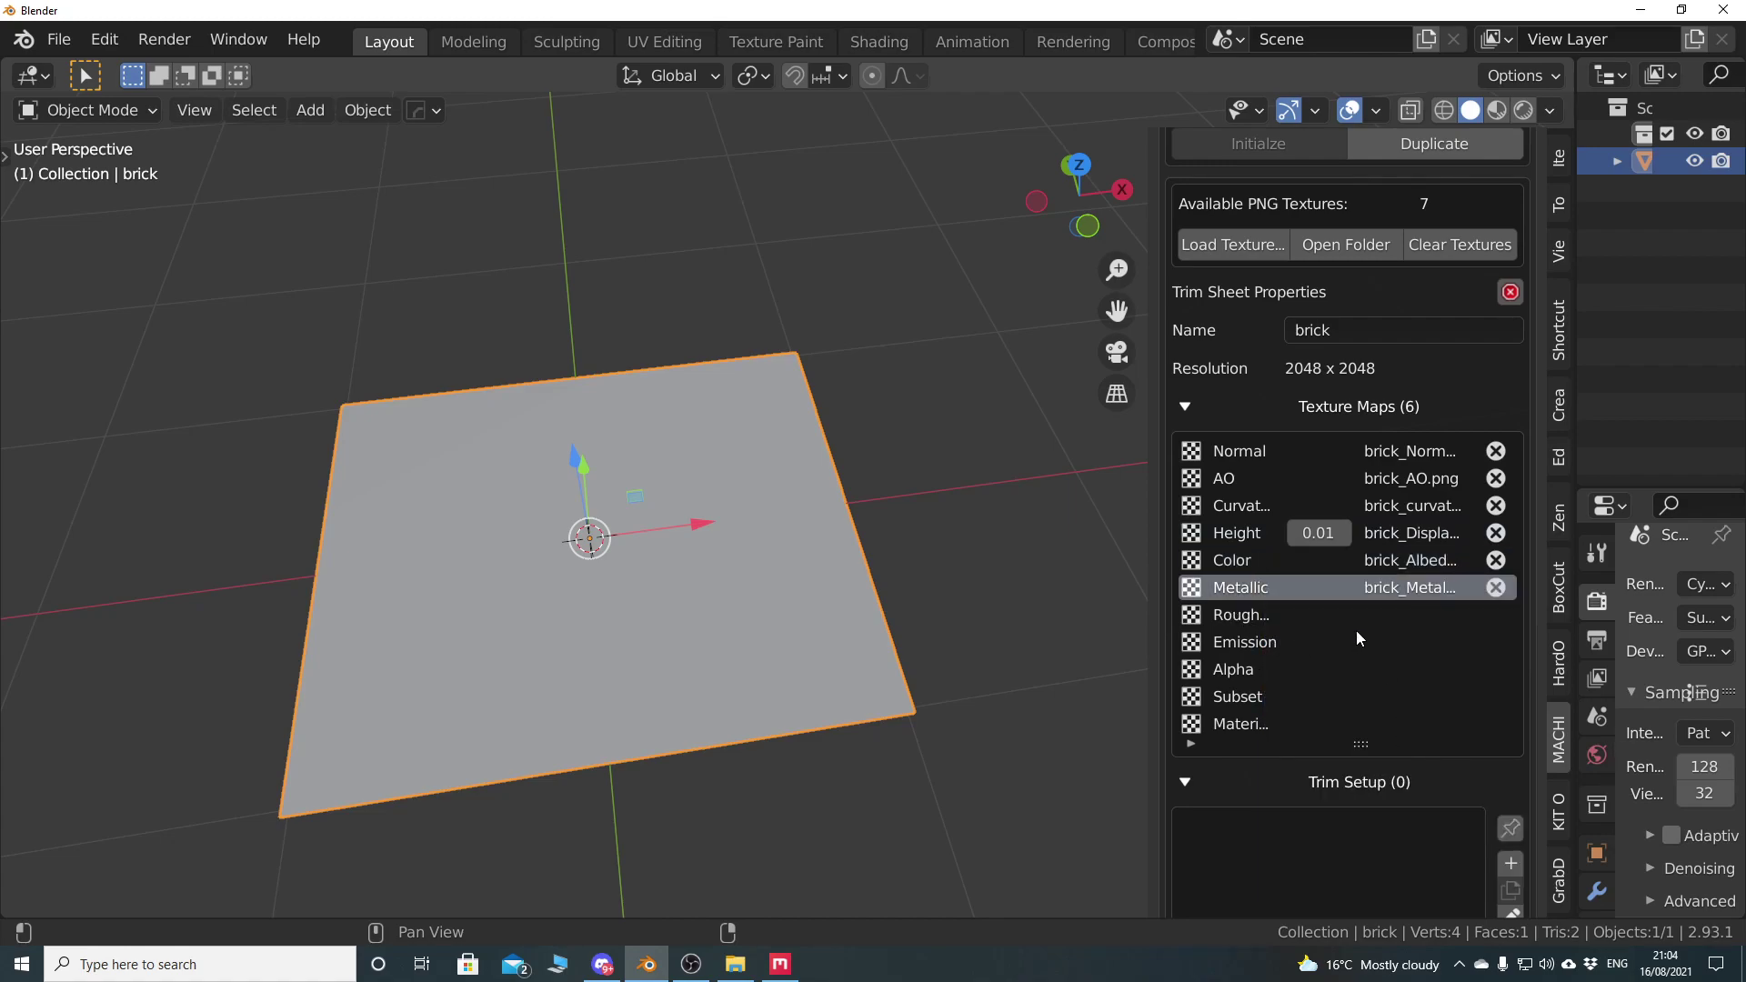
pyautogui.click(1399, 619)
pyautogui.click(1399, 618)
pyautogui.click(1399, 818)
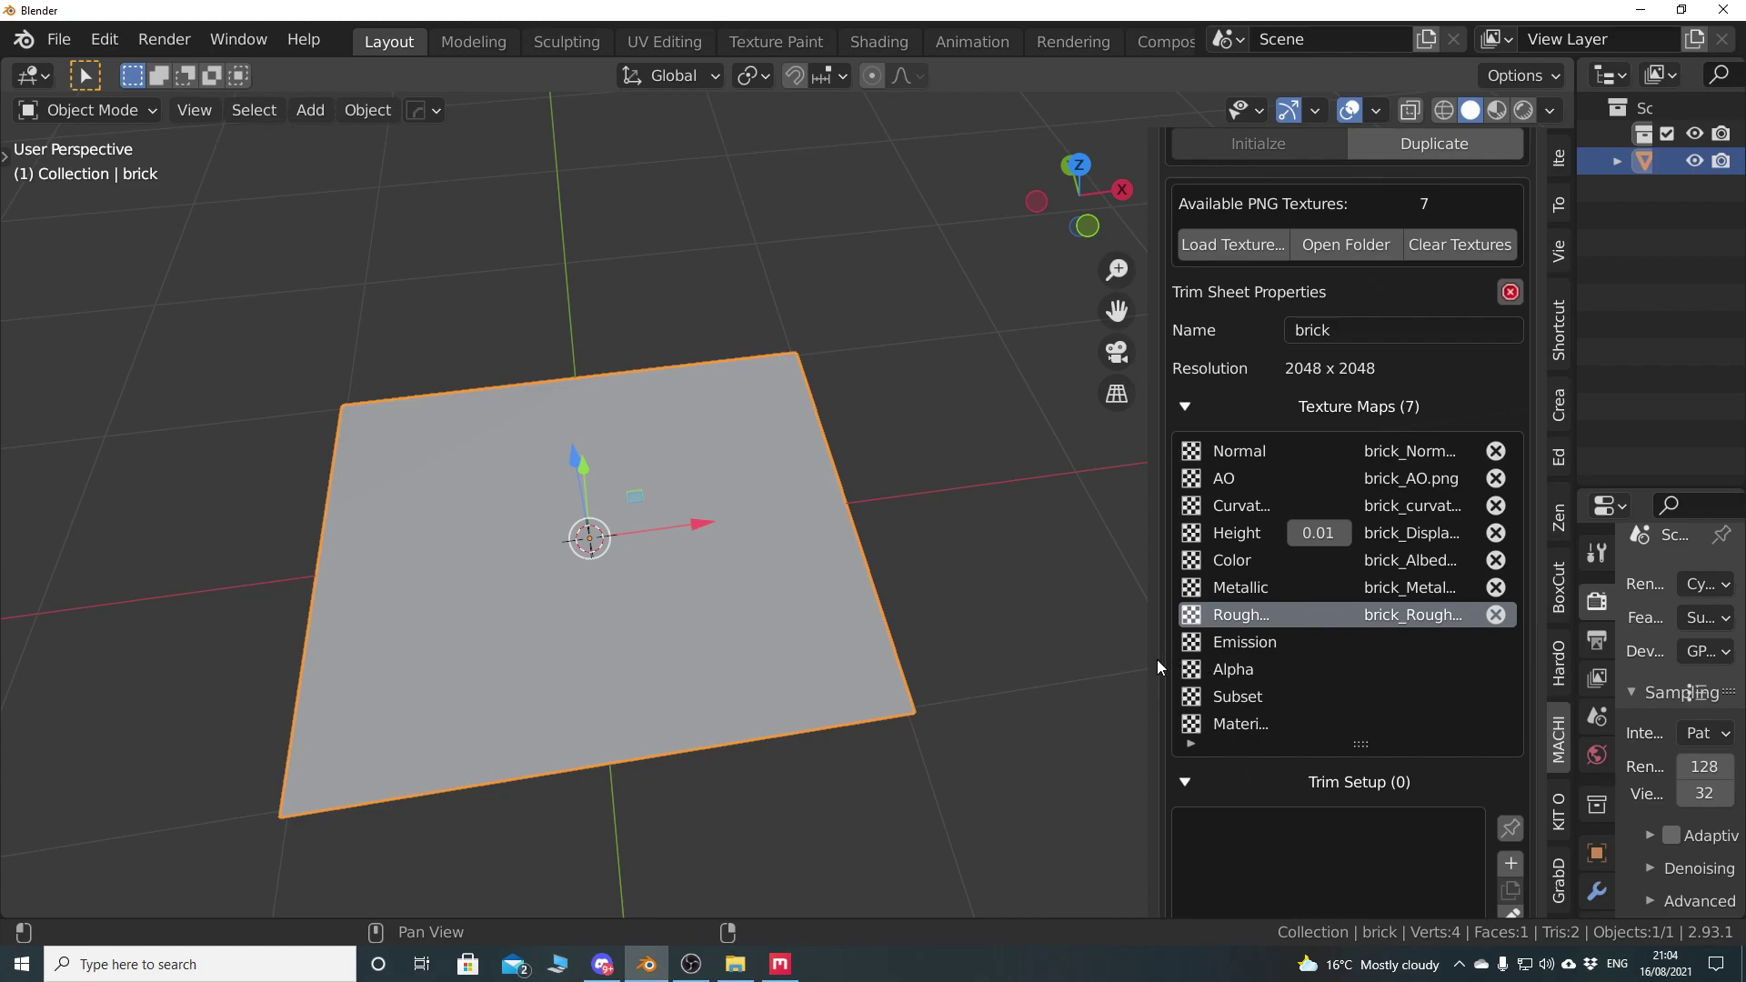
# Widen the sidebar so the full map names show, and inspect the brick sheet in Material Preview shading
pyautogui.moveTo(1145, 661); pyautogui.dragTo(994, 659)
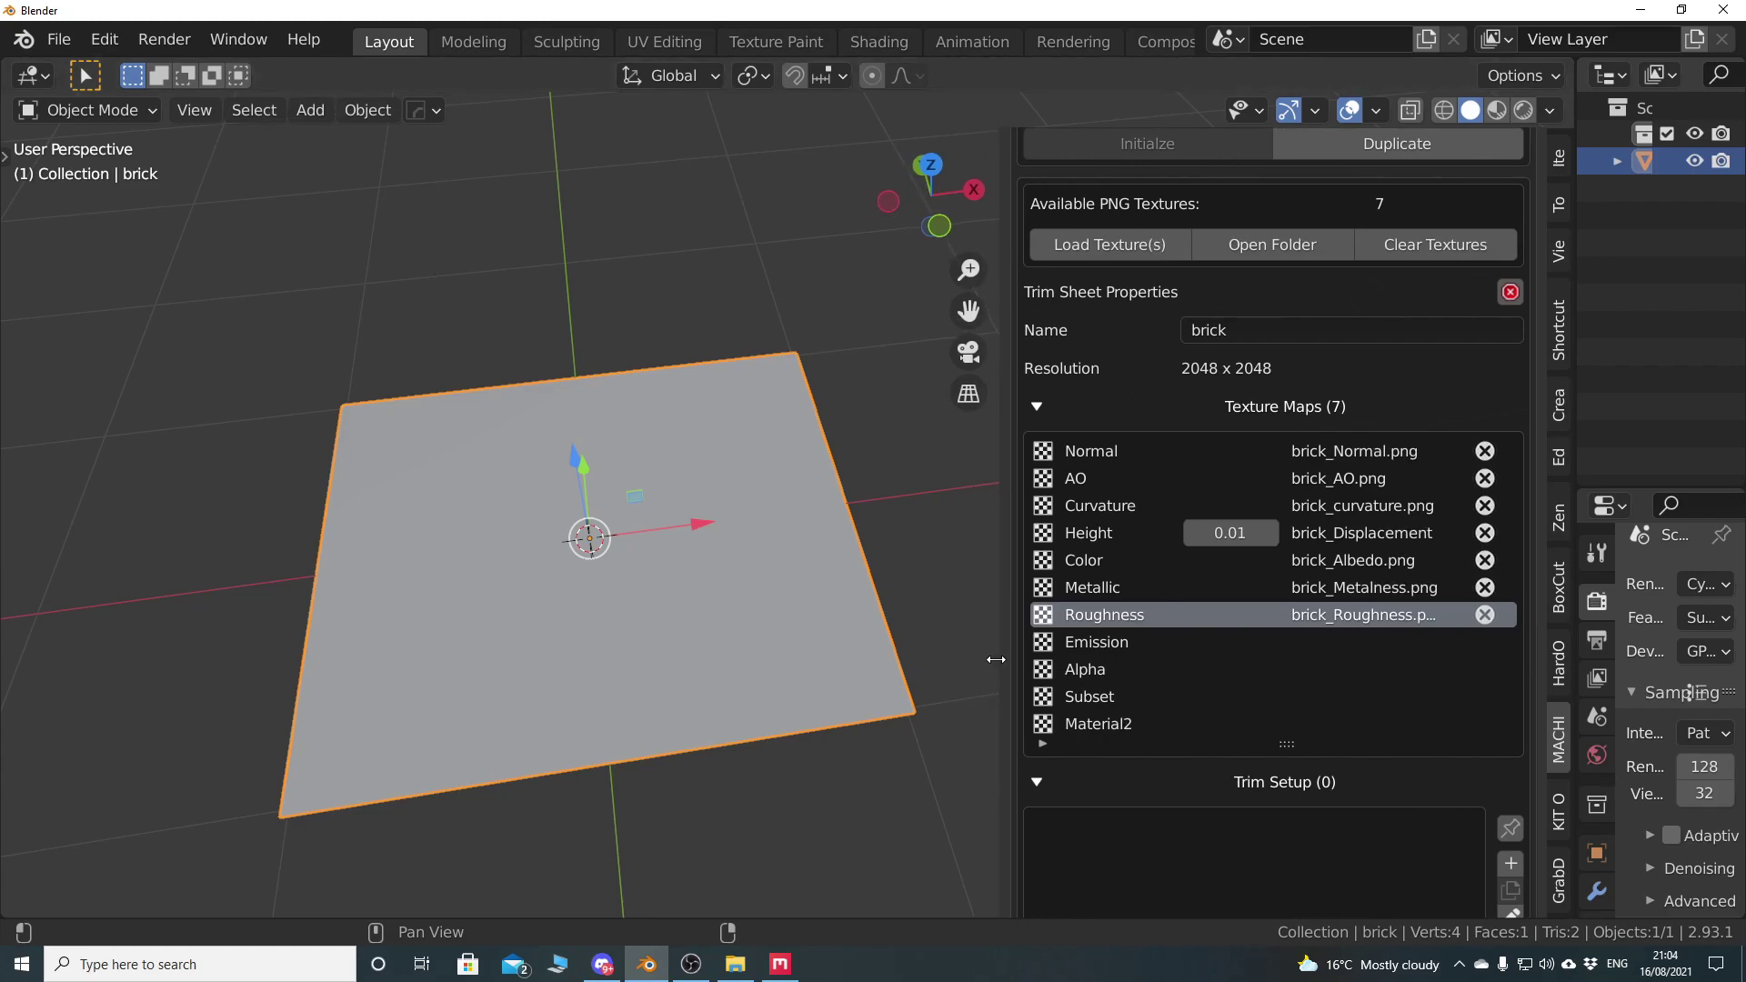
pyautogui.click(1497, 110)
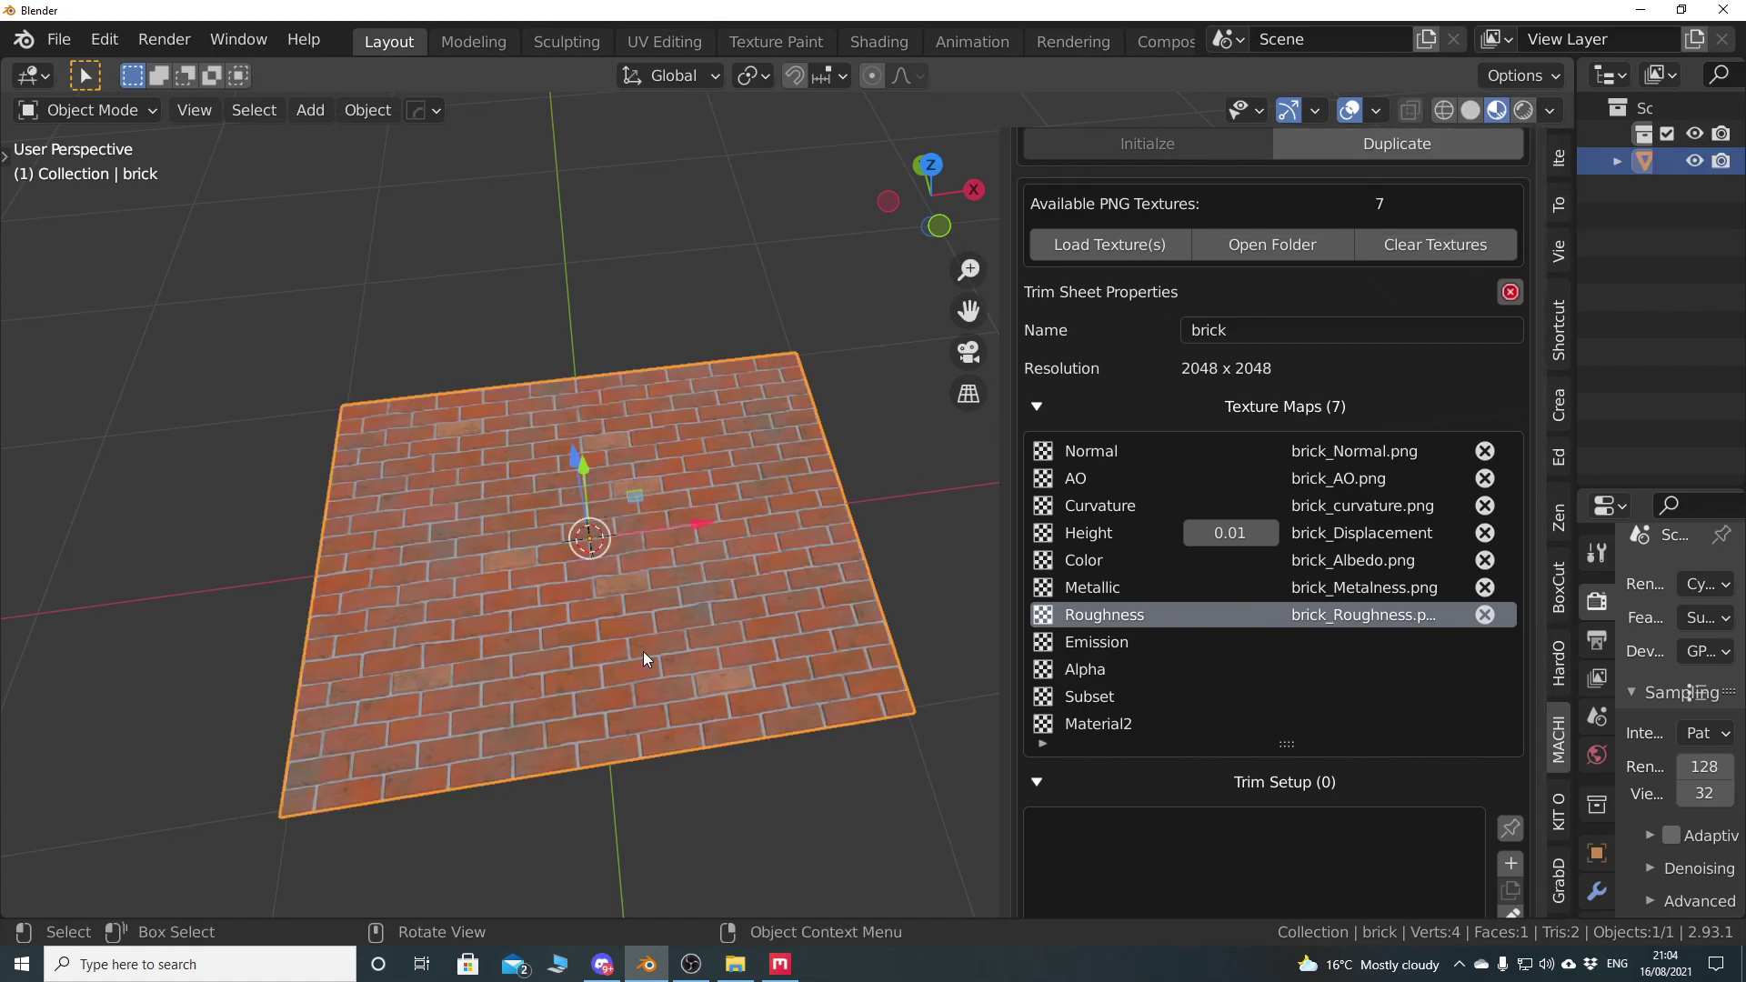
pyautogui.moveTo(646, 651); pyautogui.dragTo(576, 625, button='middle')
pyautogui.scroll(6, 657, 662)
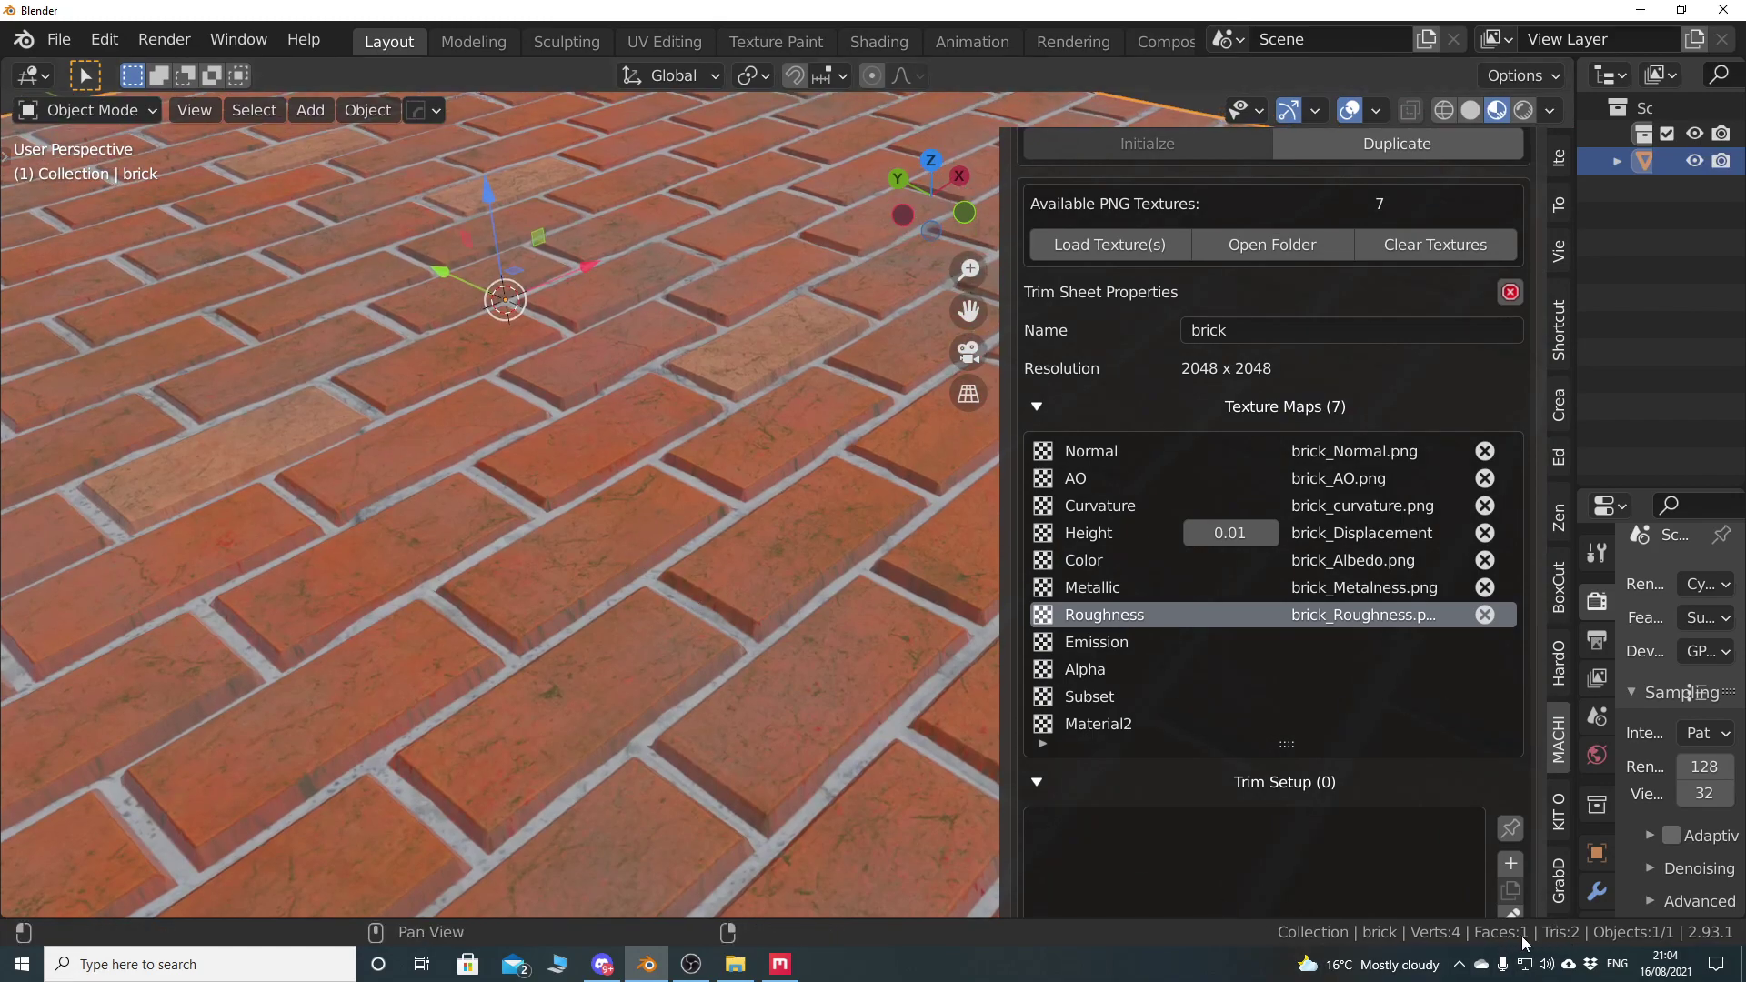
pyautogui.moveTo(735, 525); pyautogui.dragTo(675, 536, button='middle')
pyautogui.scroll(-6, 664, 536)
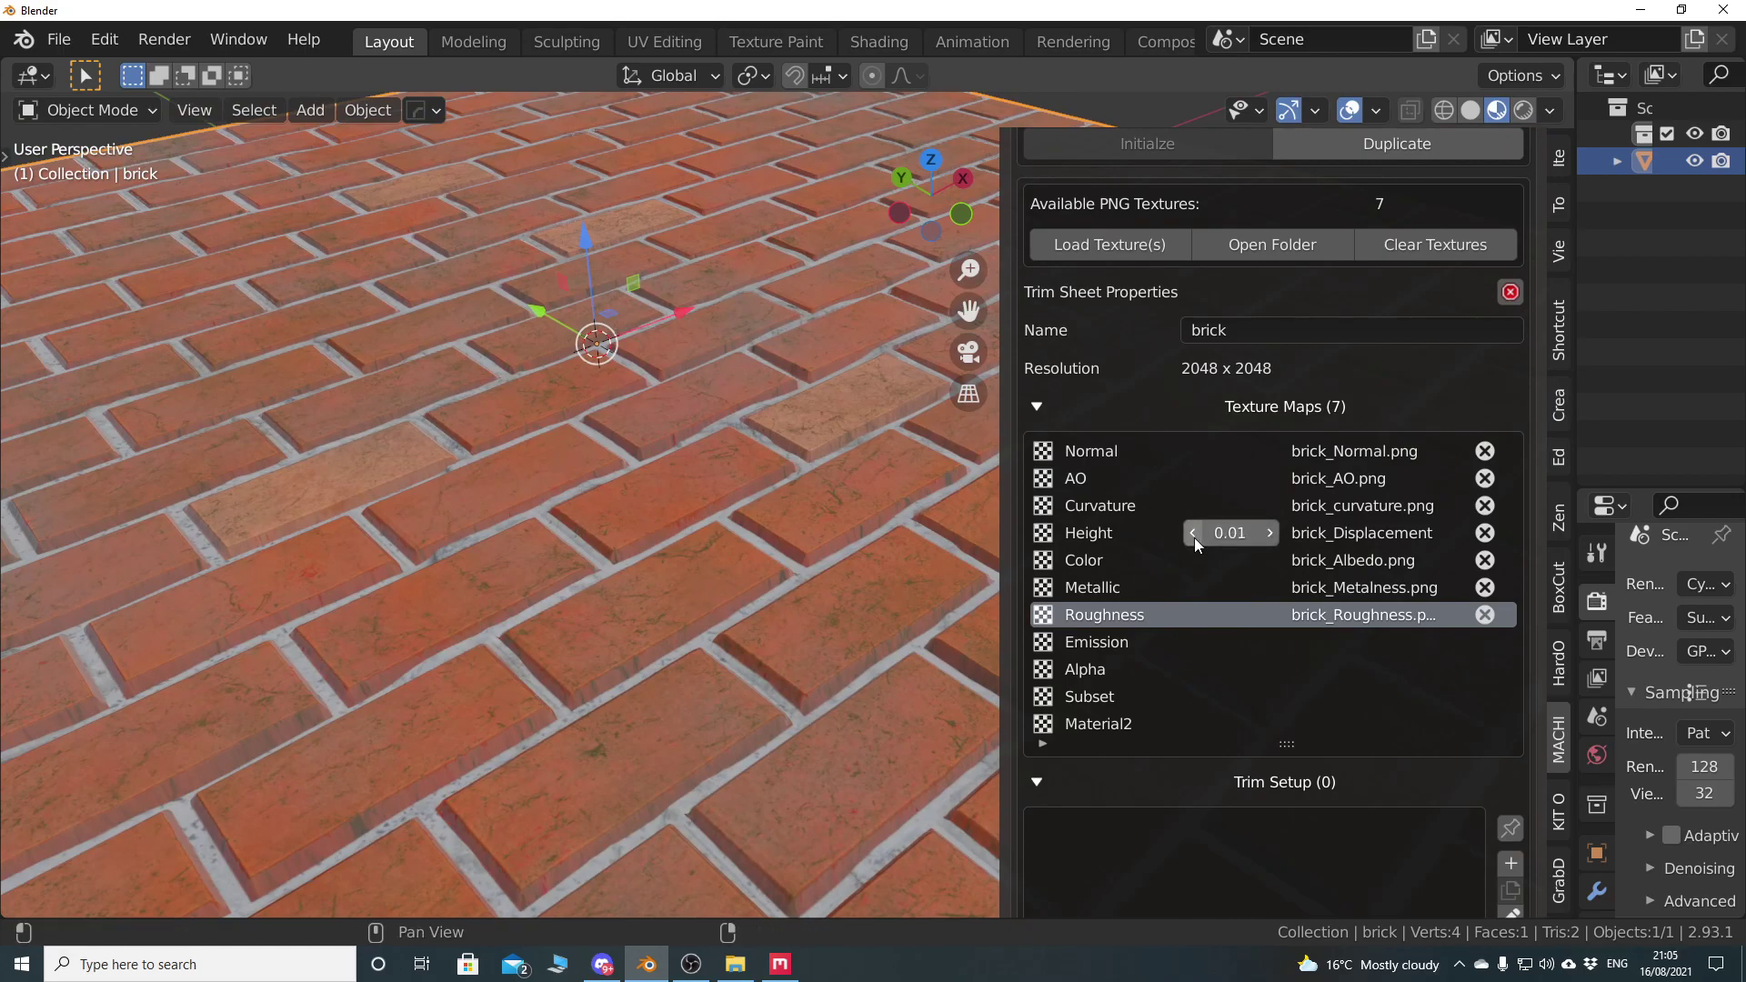
# Compare the brick relief with the Height map's value at 0.00 and back at 0.01
pyautogui.moveTo(1226, 533); pyautogui.dragTo(1201, 533)
pyautogui.scroll(3, 619, 545)
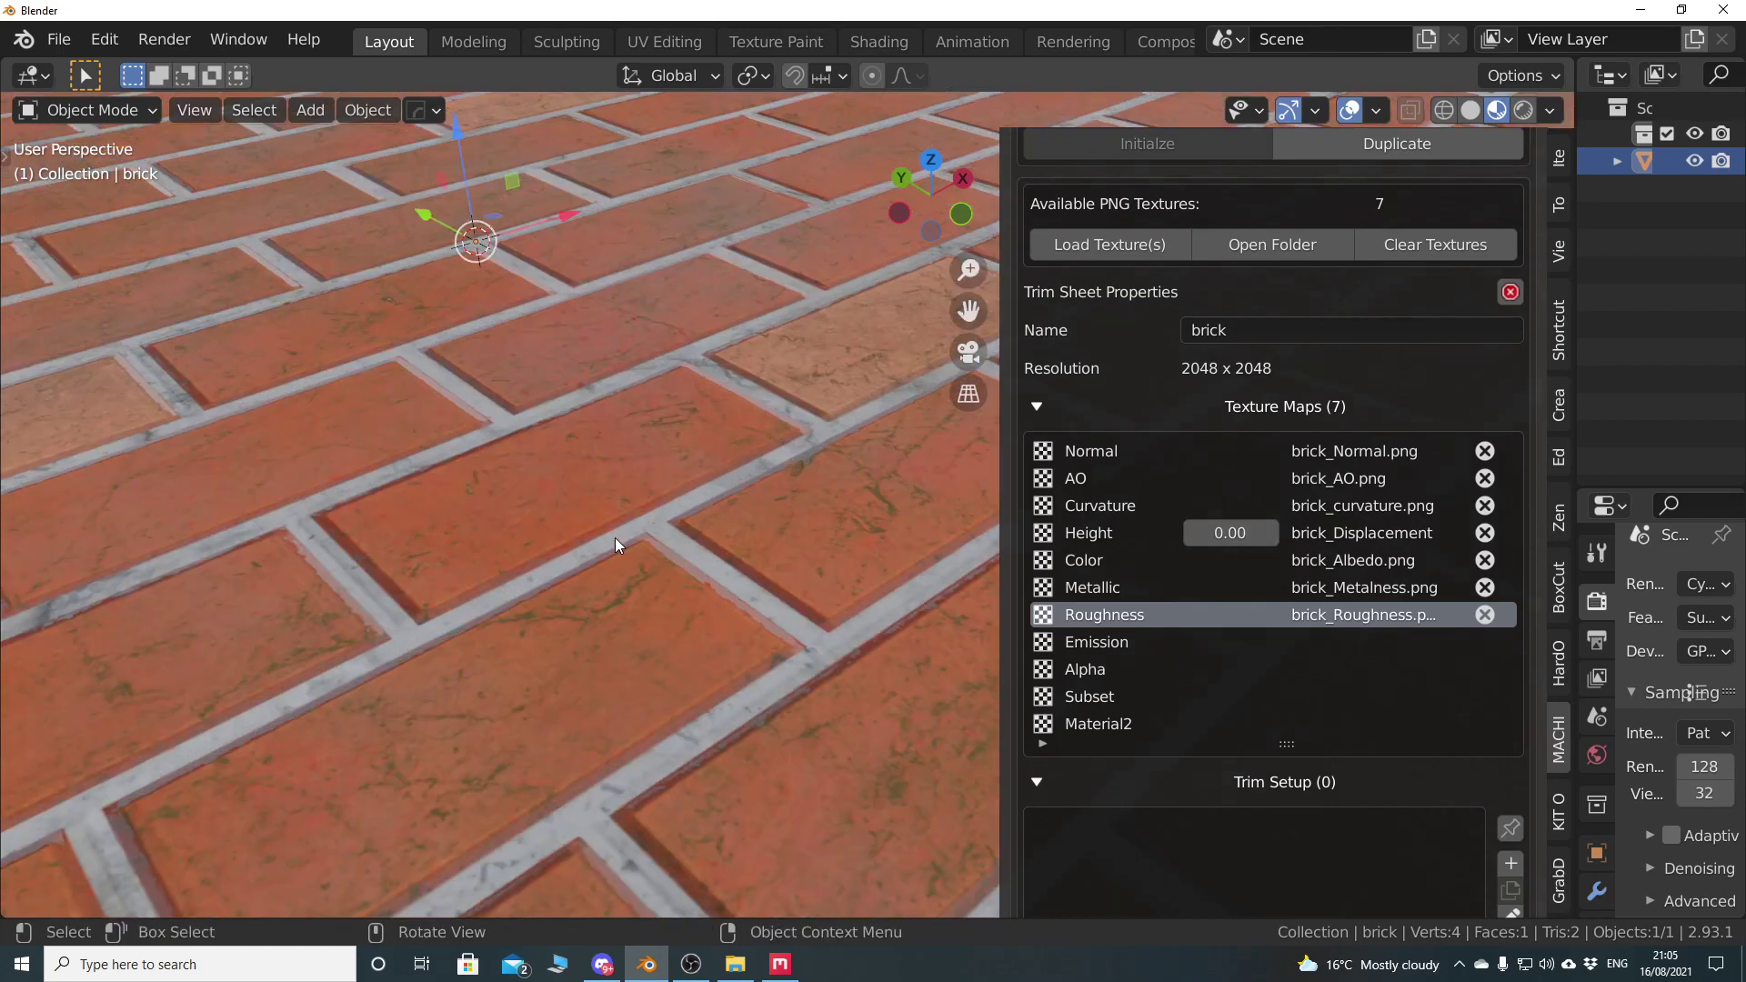
pyautogui.moveTo(1228, 533)
pyautogui.mouseDown()
pyautogui.moveTo(1265, 533)
pyautogui.moveTo(1245, 533)
pyautogui.mouseUp()
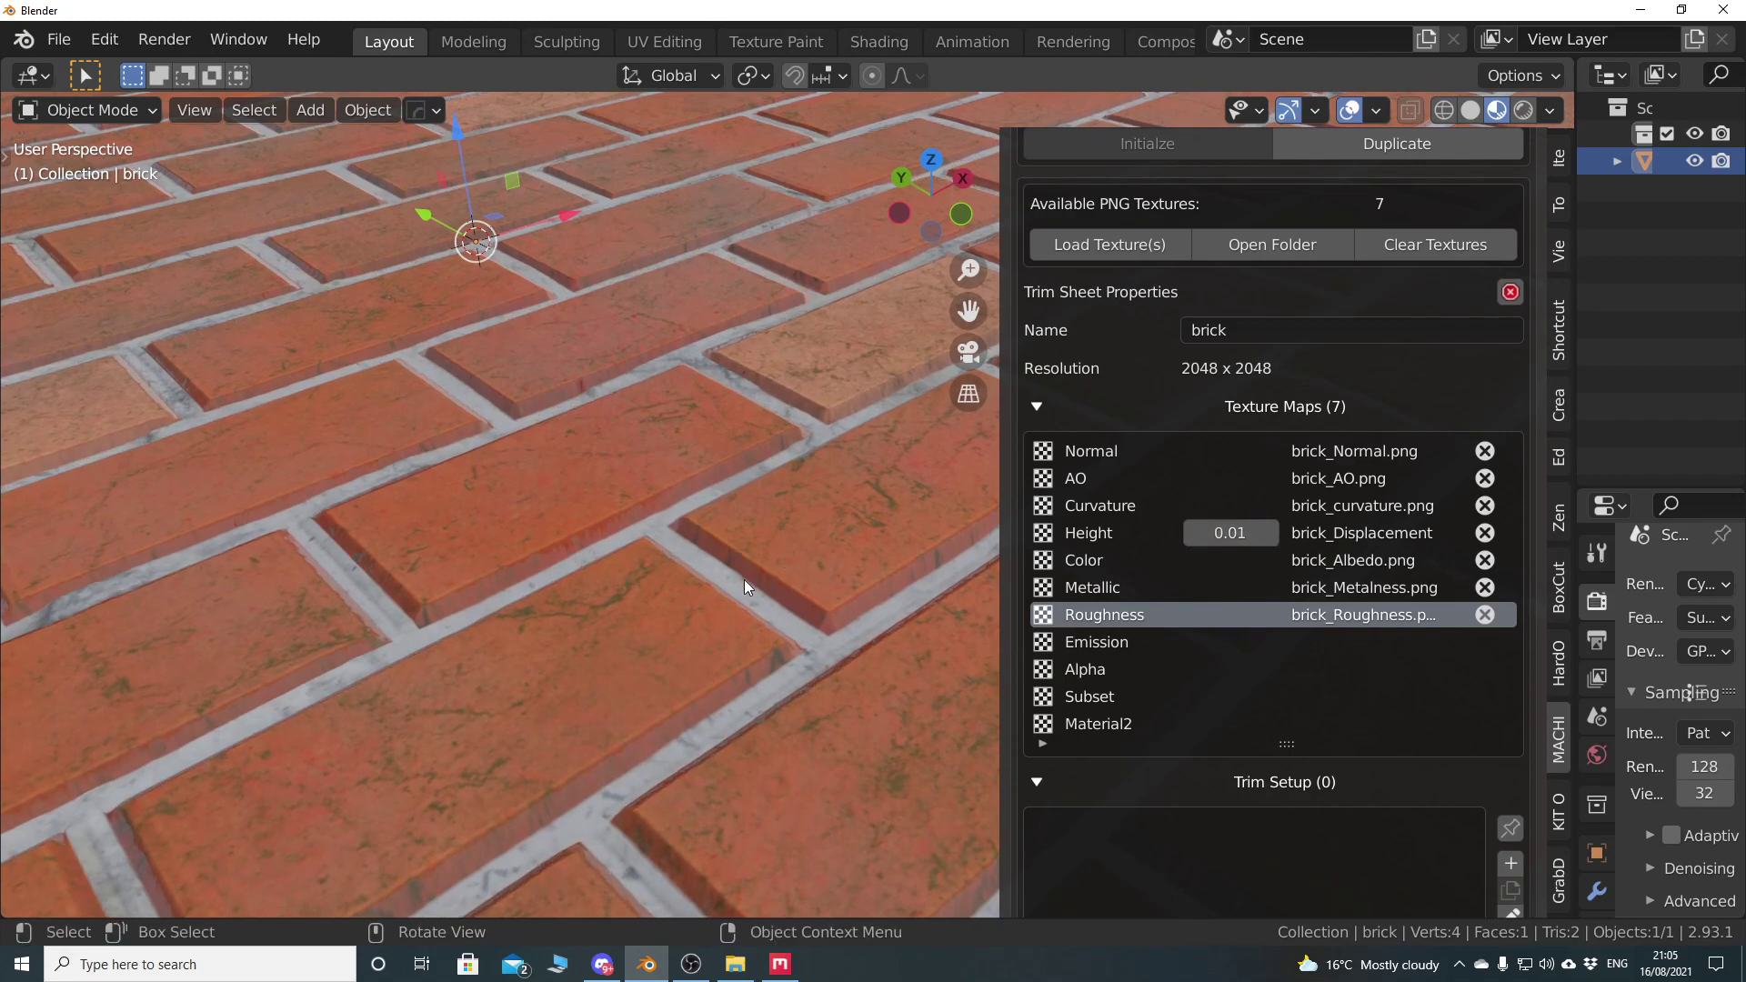
# Add a trim to the trim setup and duplicate it as a second, empty trim
pyautogui.scroll(-5, 1262, 648)
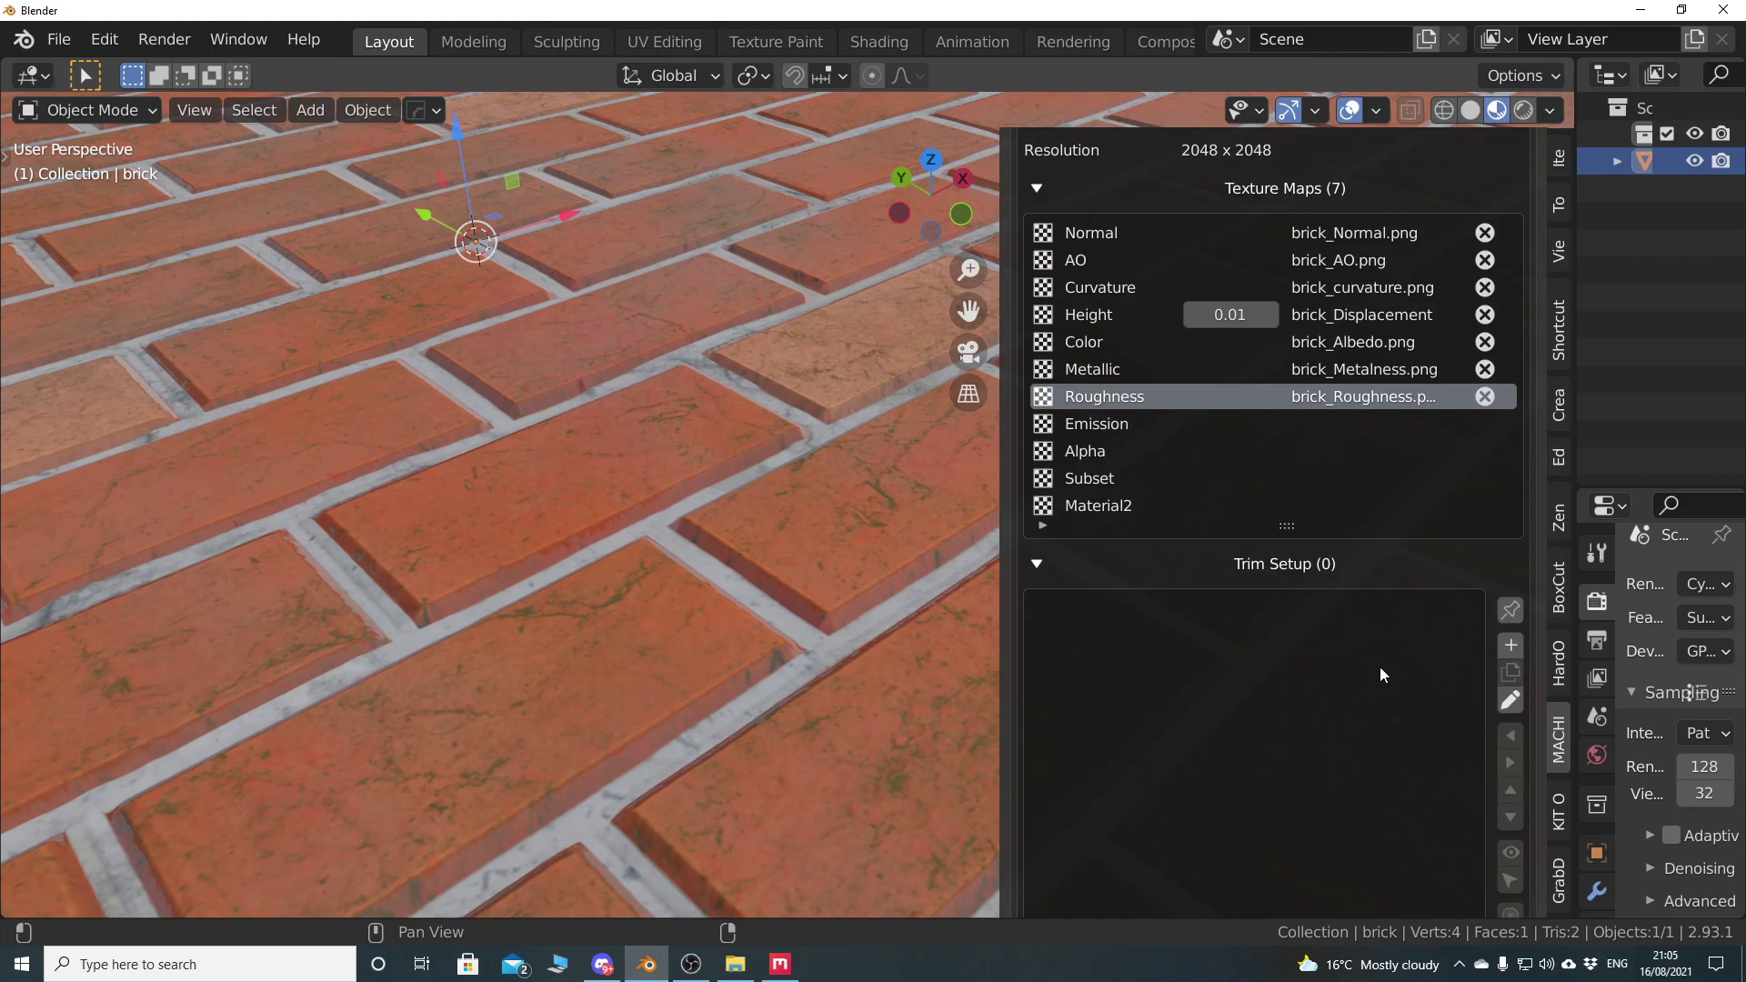
pyautogui.click(1511, 646)
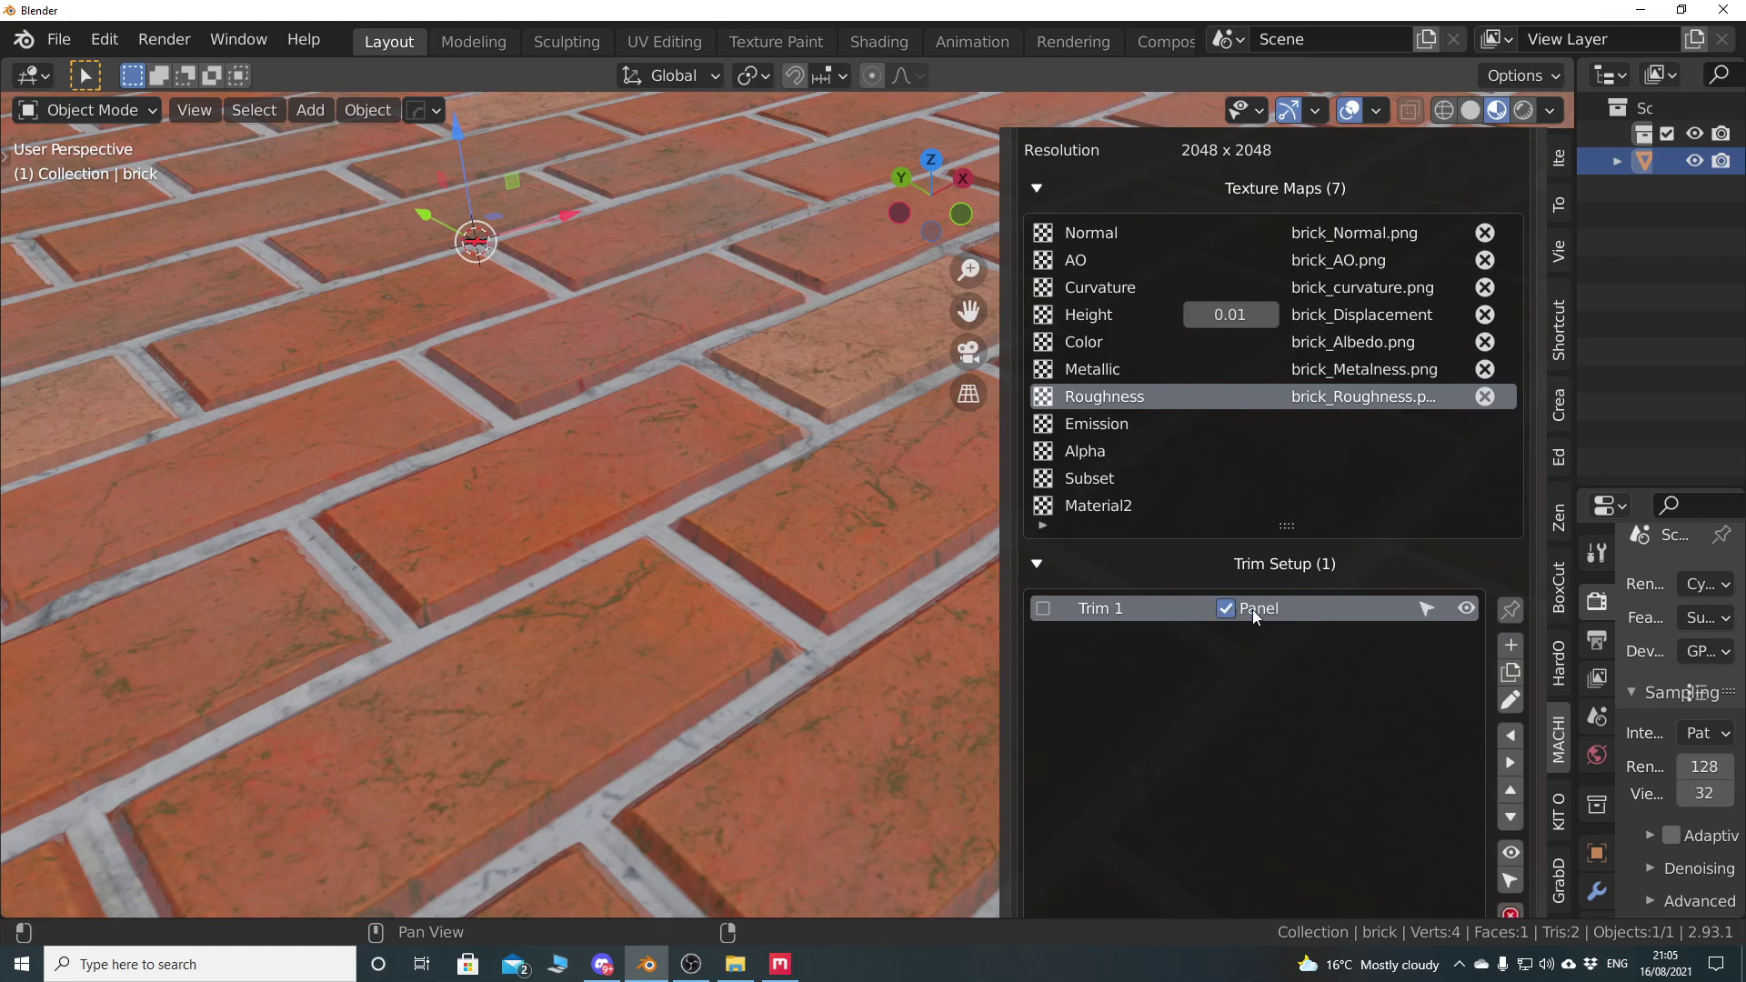
pyautogui.click(1510, 673)
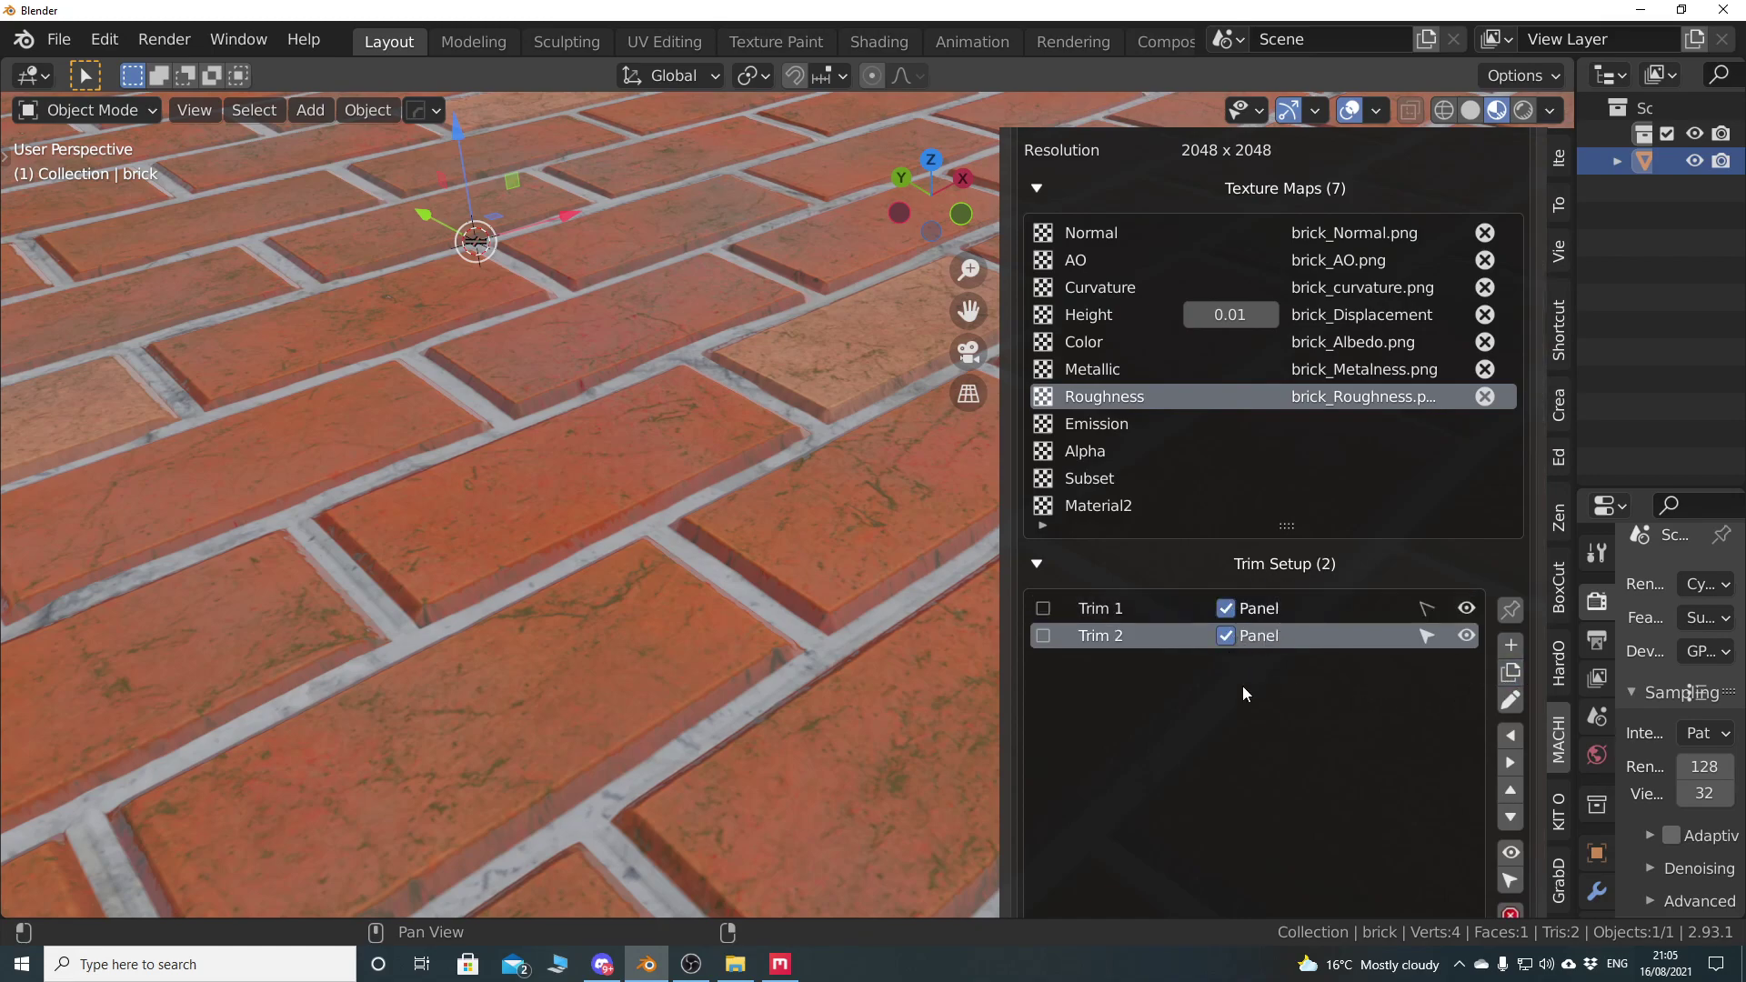
pyautogui.click(1042, 635)
pyautogui.press('KP_7')
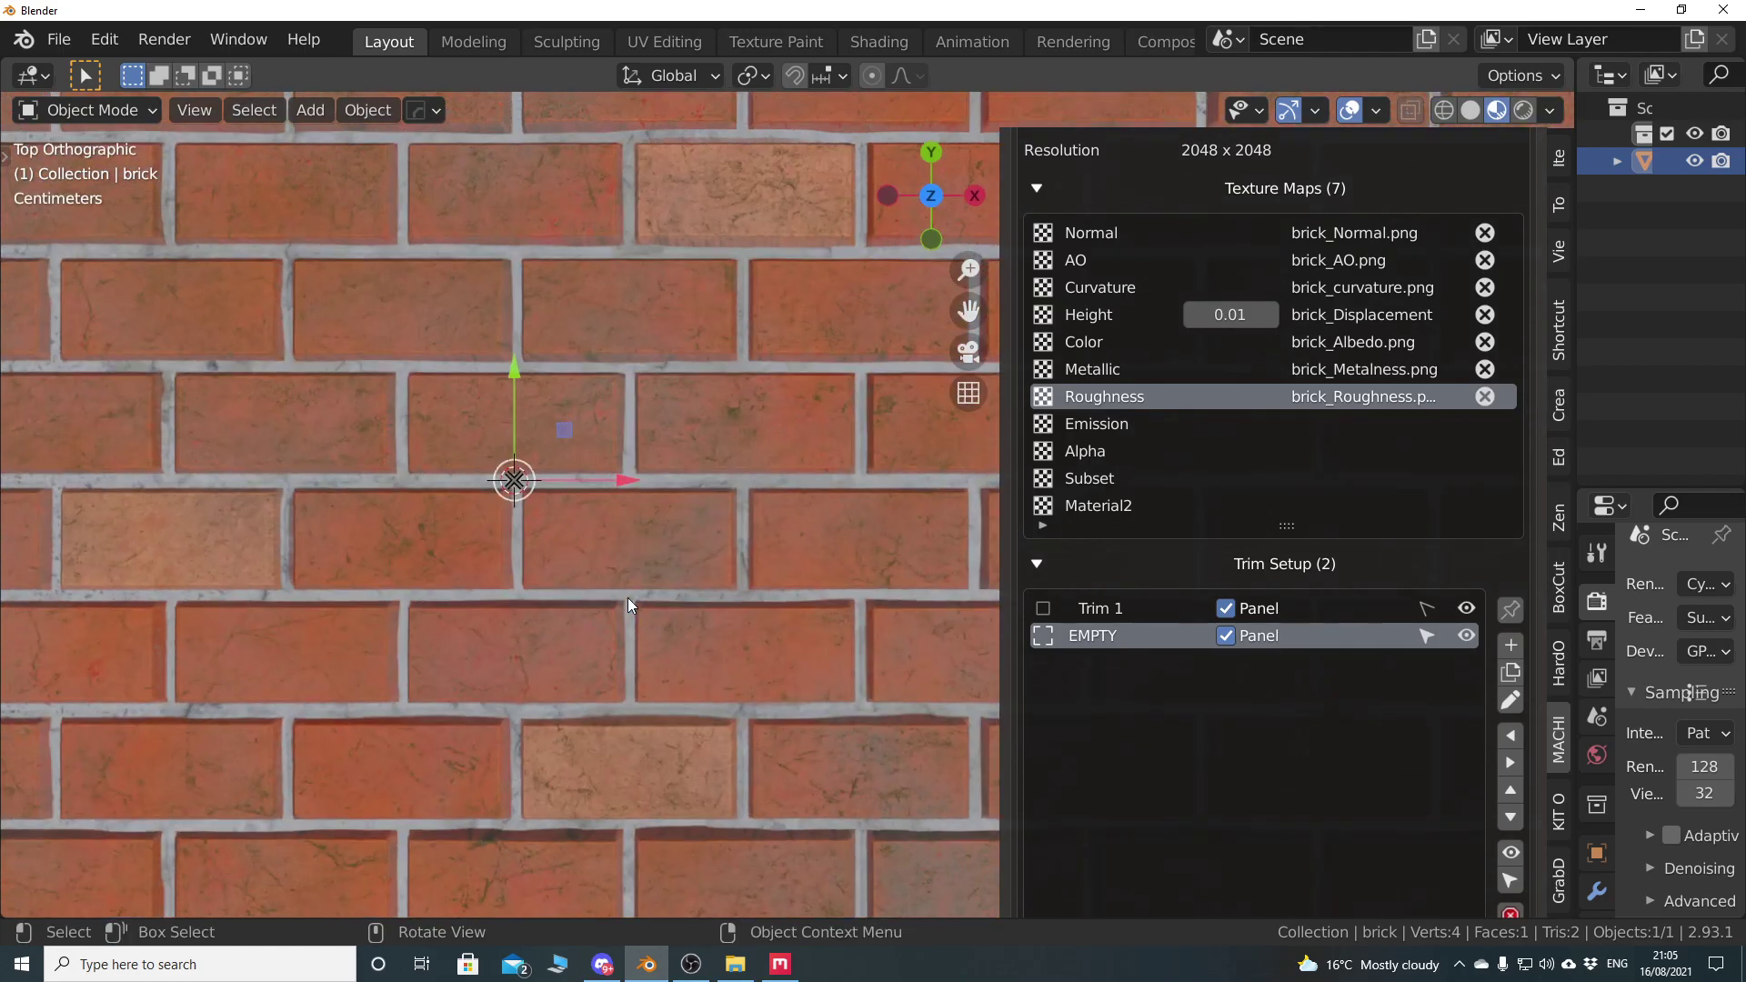
pyautogui.scroll(-5, 628, 597)
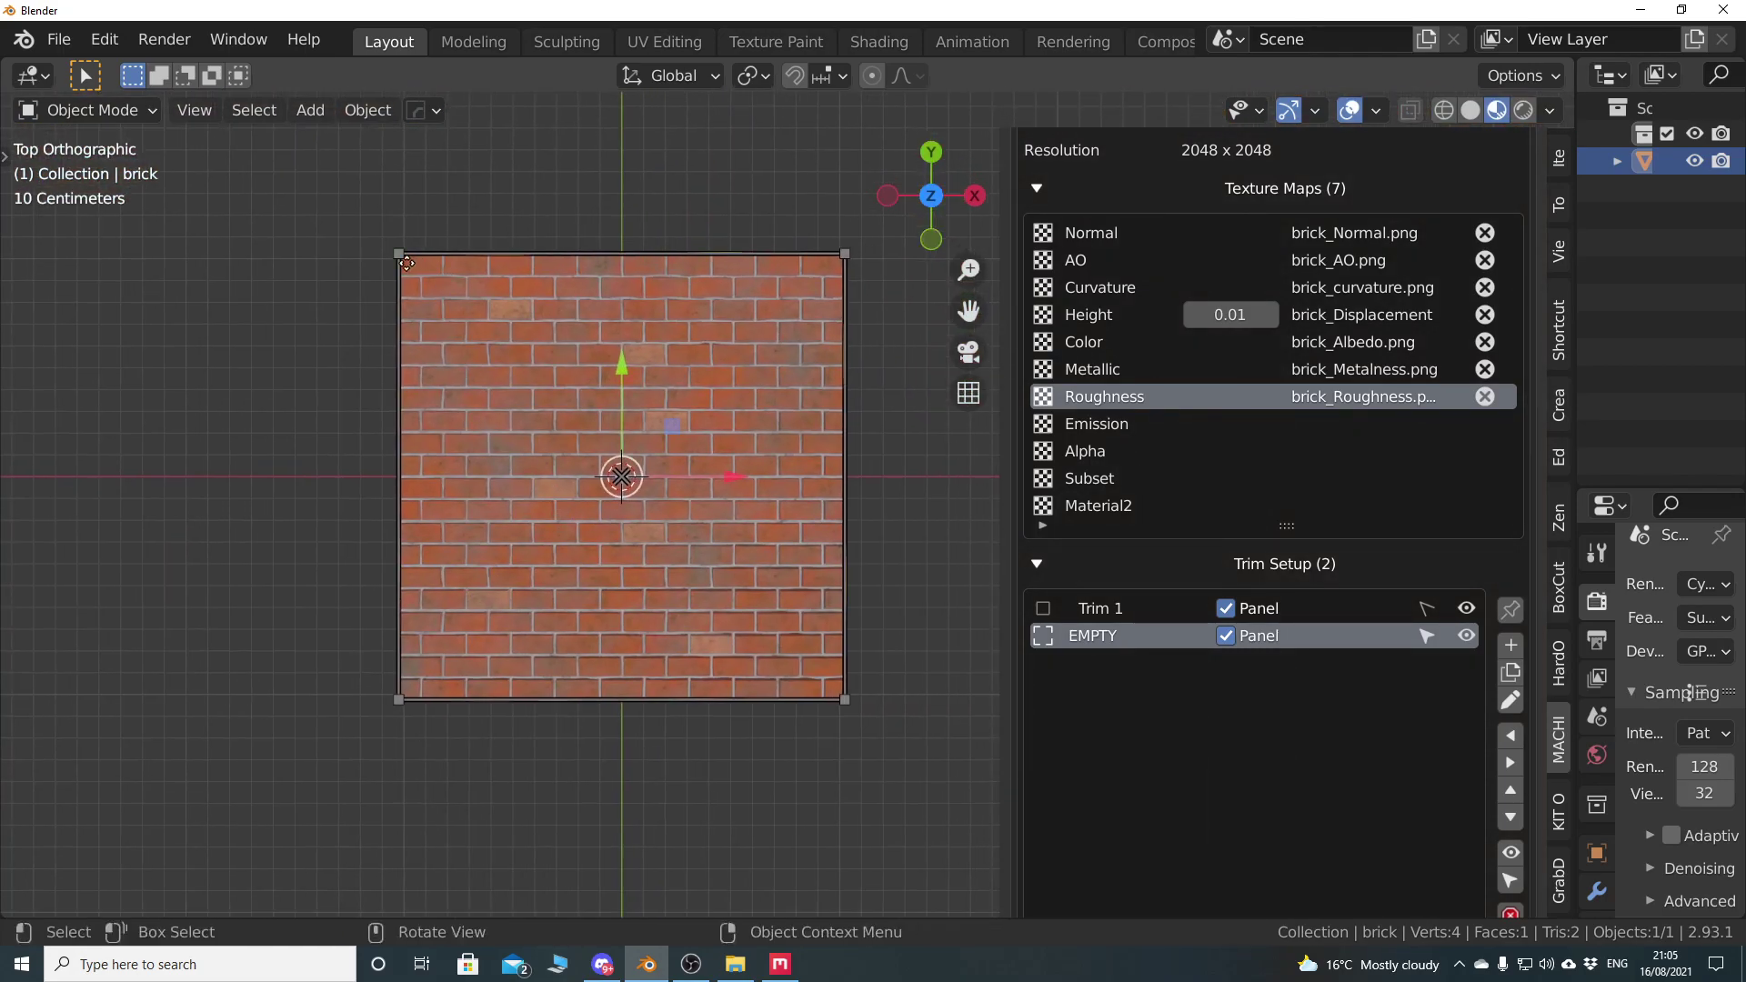
# Shrink the EMPTY trim to a small square at the sheet's centre, with its Panel option off
pyautogui.moveTo(413, 263); pyautogui.dragTo(605, 451)
pyautogui.moveTo(845, 700); pyautogui.dragTo(633, 500)
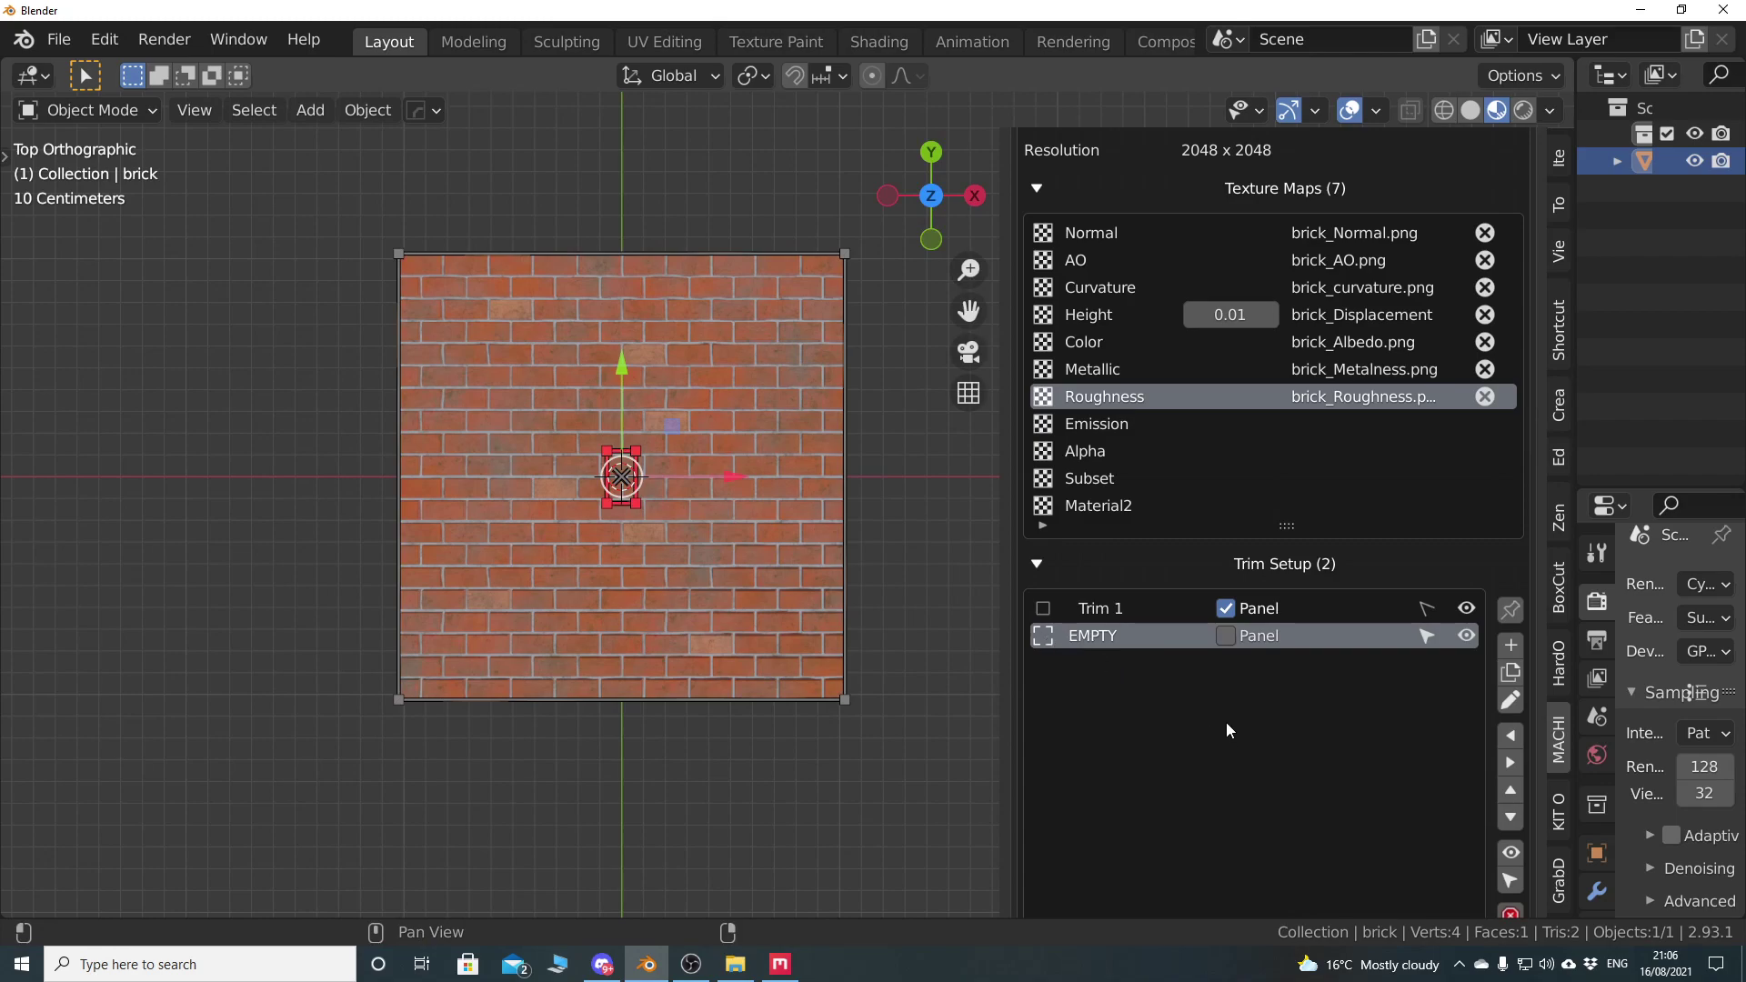
# Run Trim it on the brick sheet and create a trim sheet library from it
pyautogui.scroll(-5, 1218, 718)
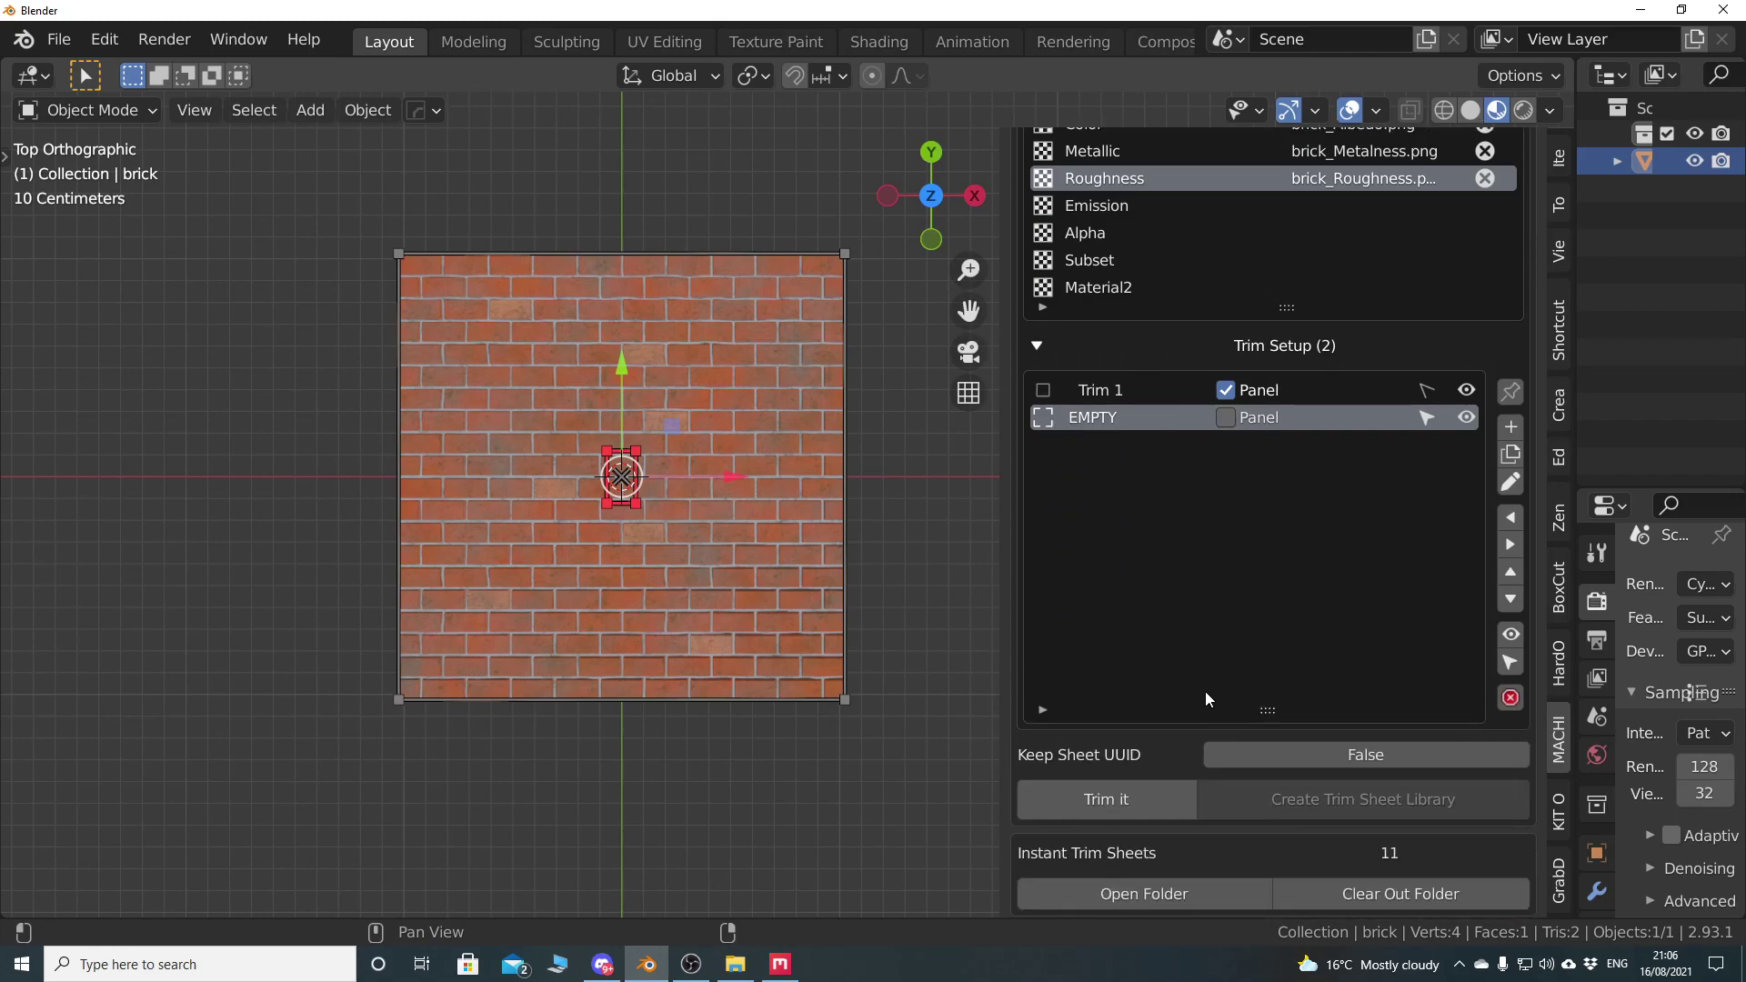
pyautogui.click(1128, 800)
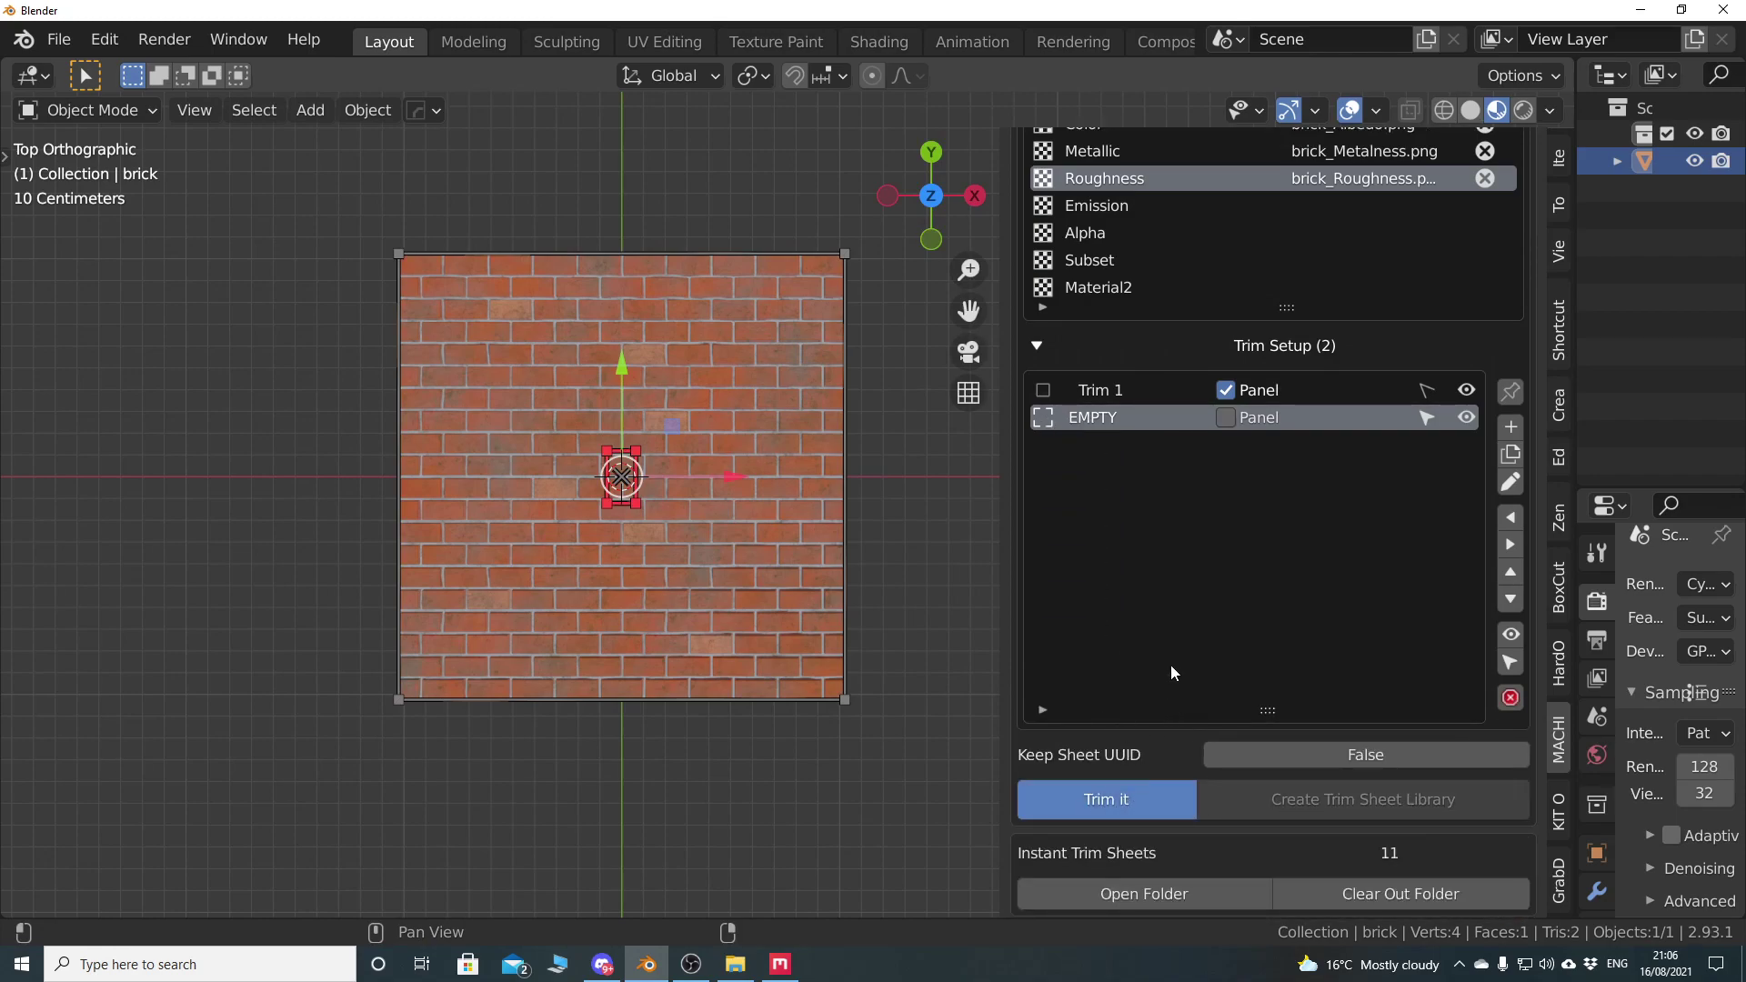
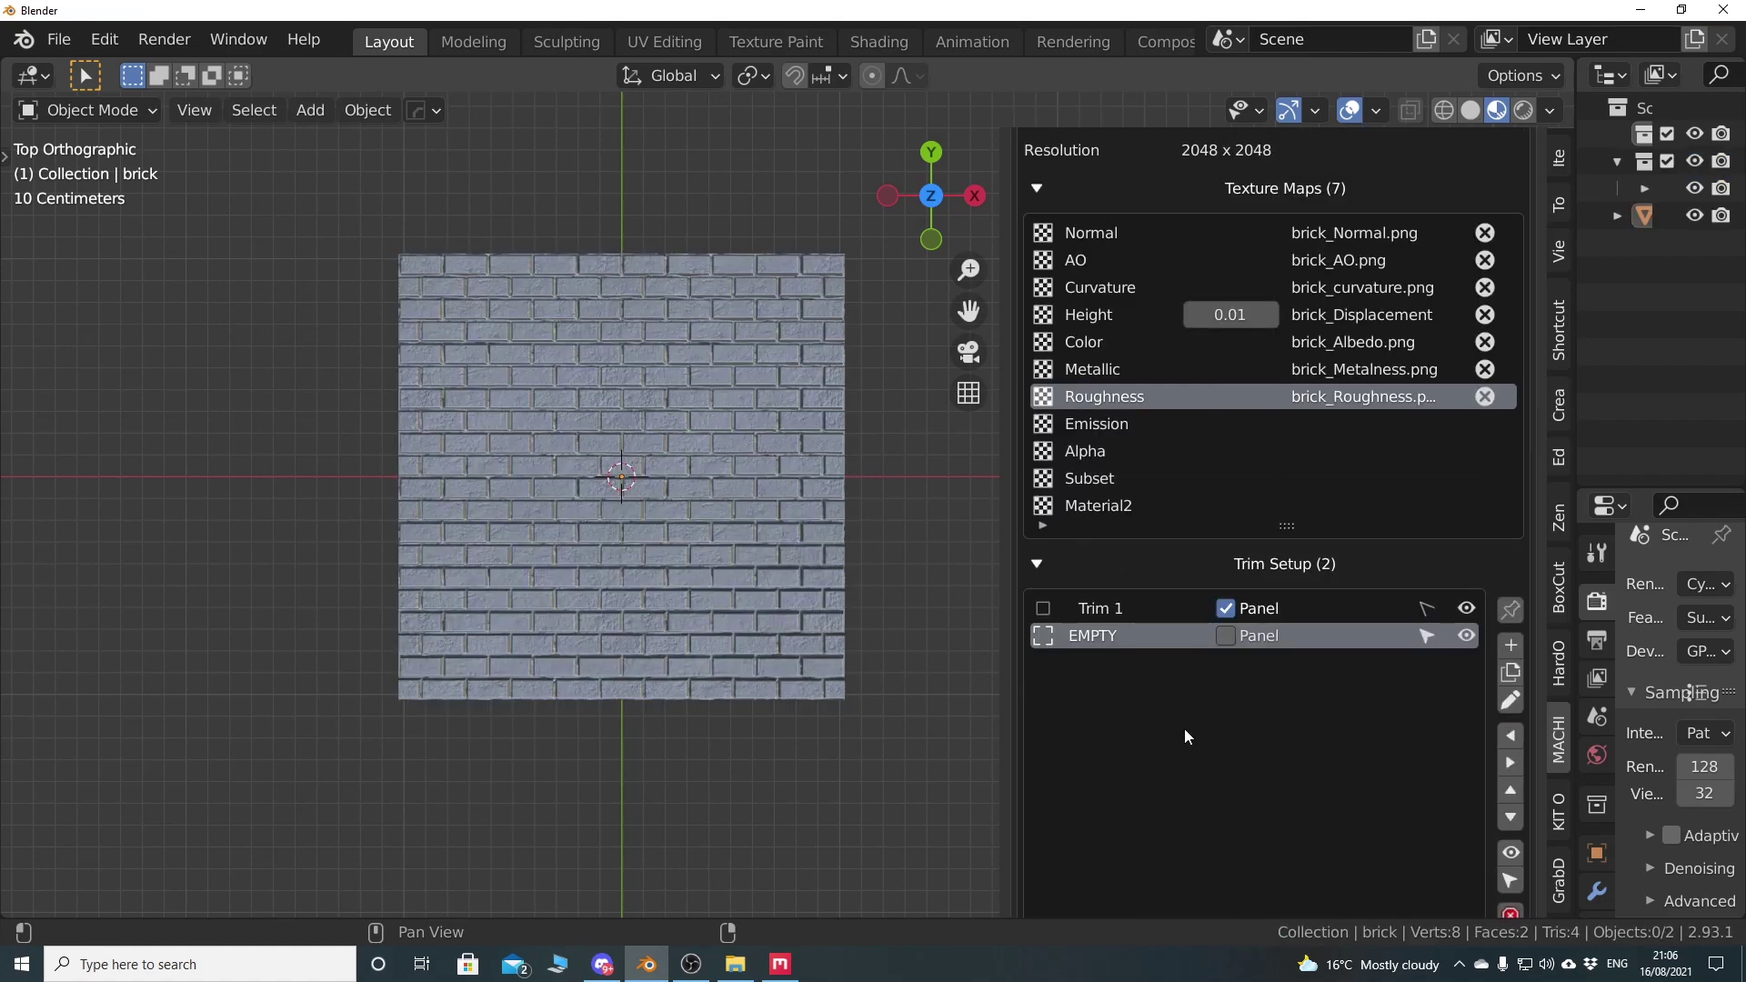
pyautogui.scroll(-3, 1184, 733)
pyautogui.scroll(-4, 1185, 721)
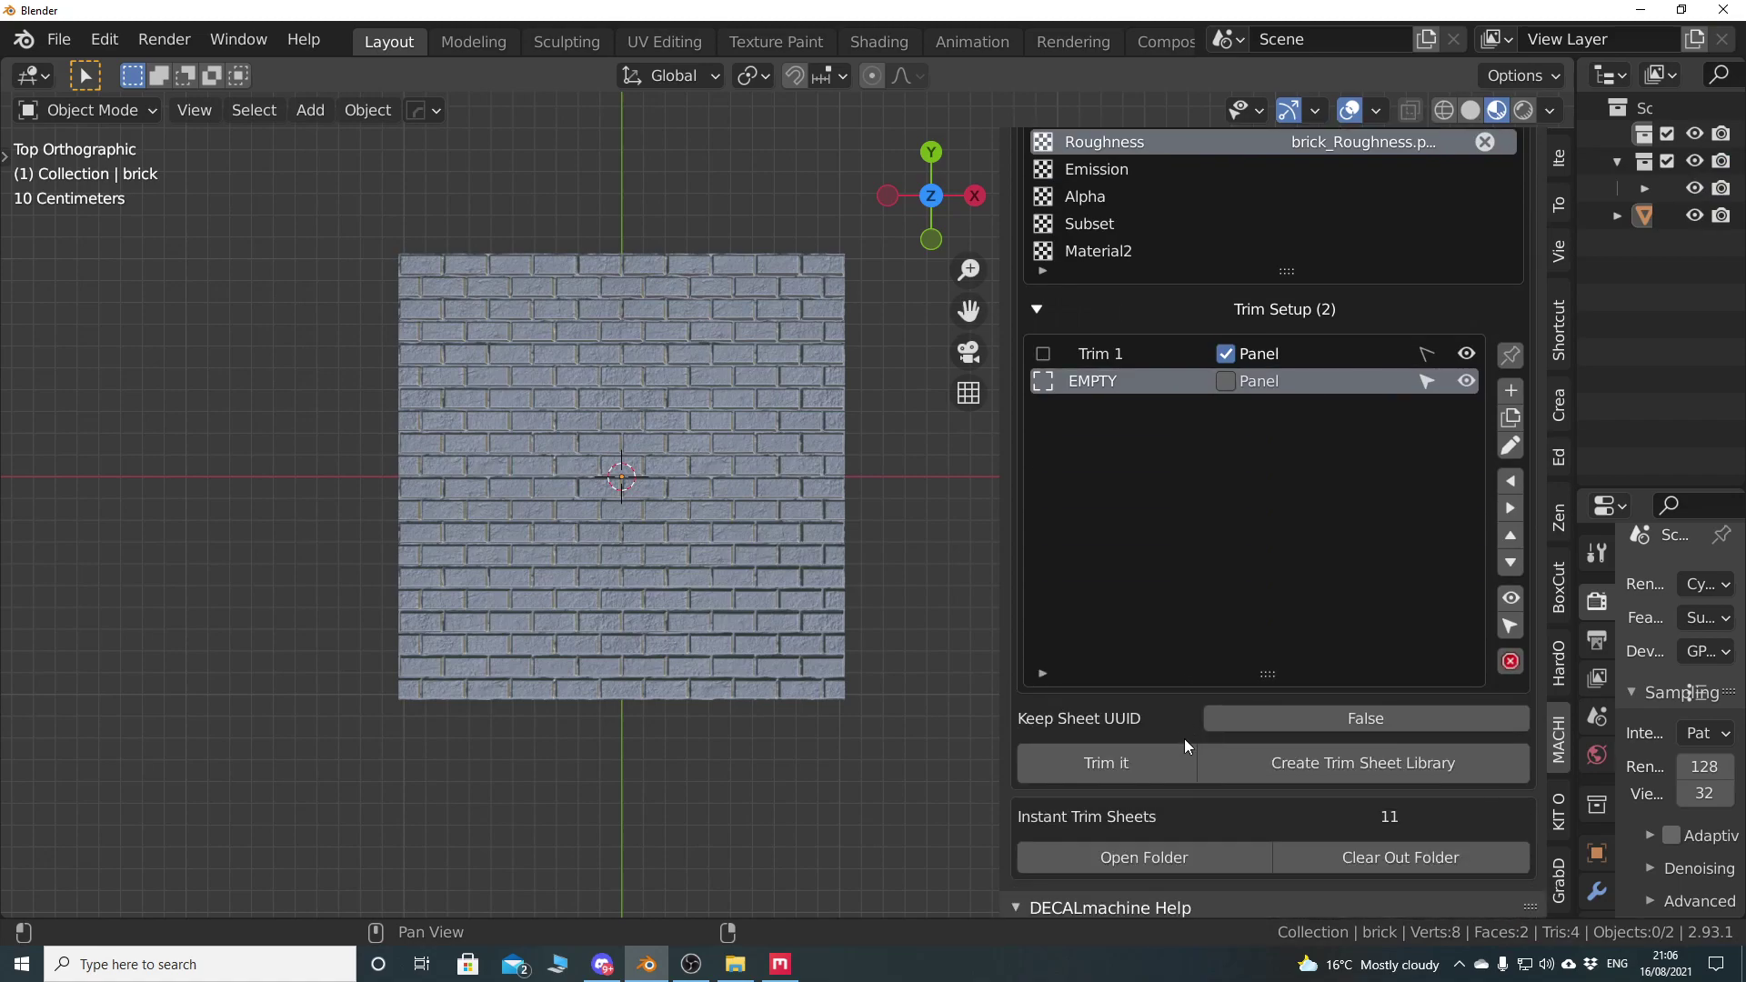
pyautogui.click(1362, 766)
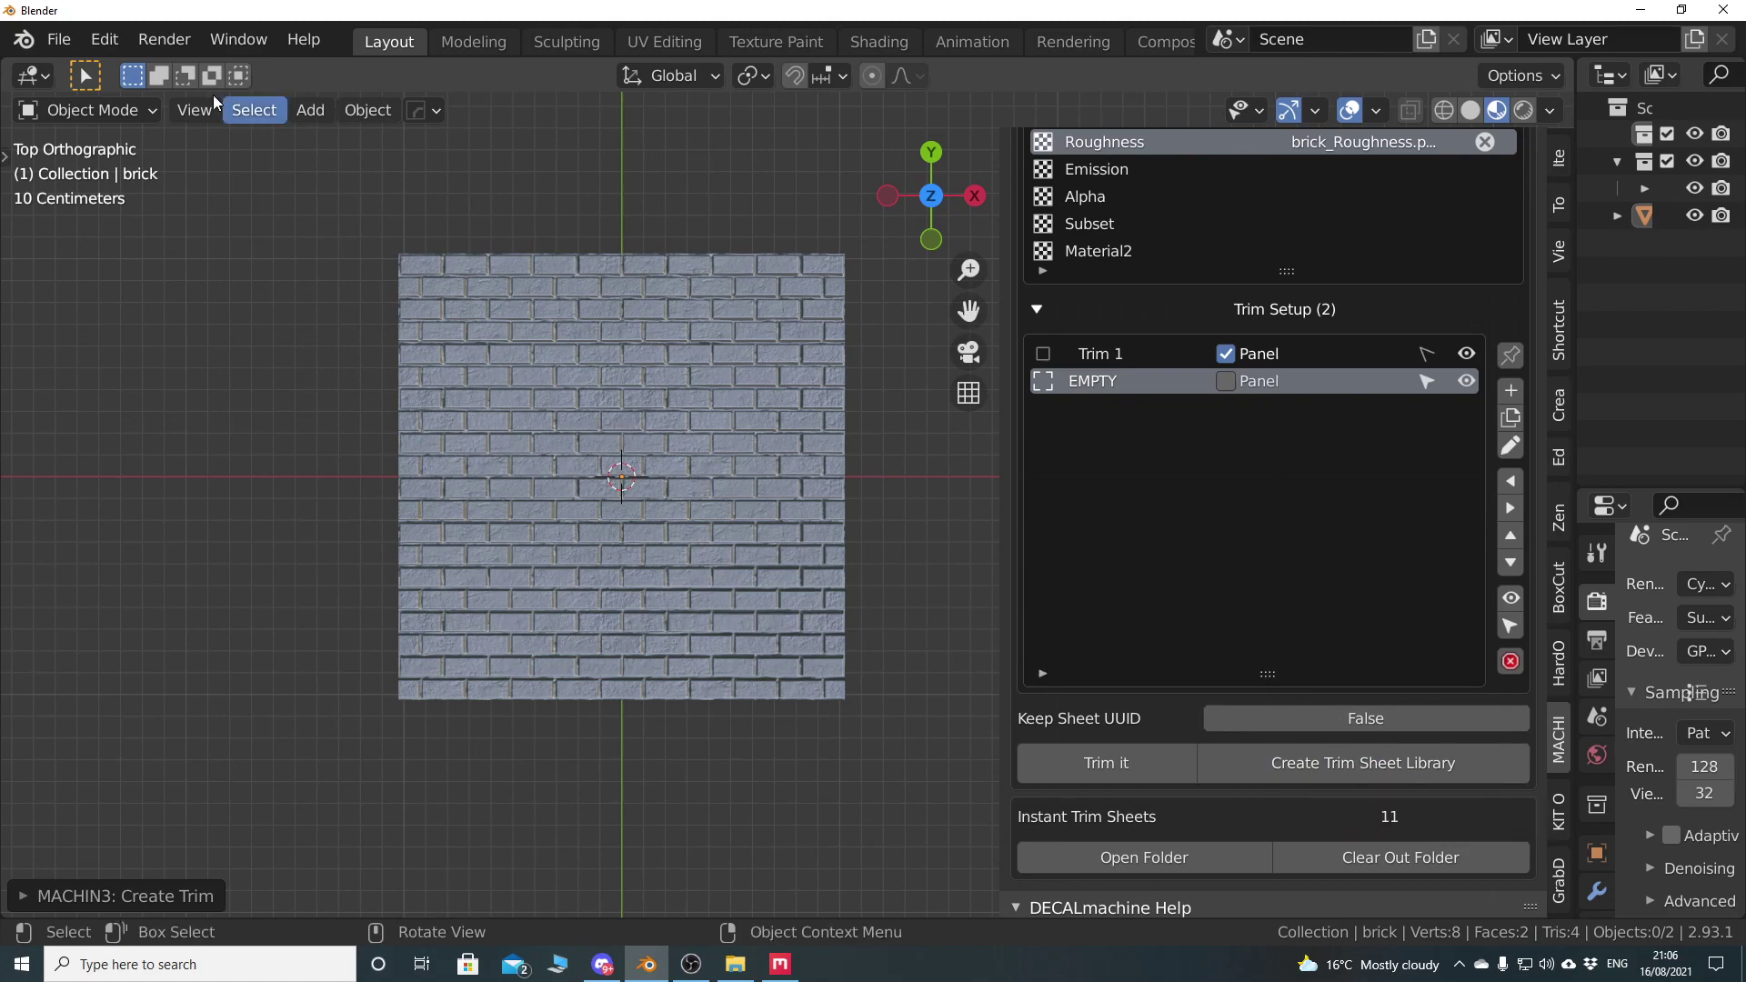
# Start a new General file without saving the current scene
pyautogui.click(58, 39)
pyautogui.moveTo(91, 63)
pyautogui.click(371, 63)
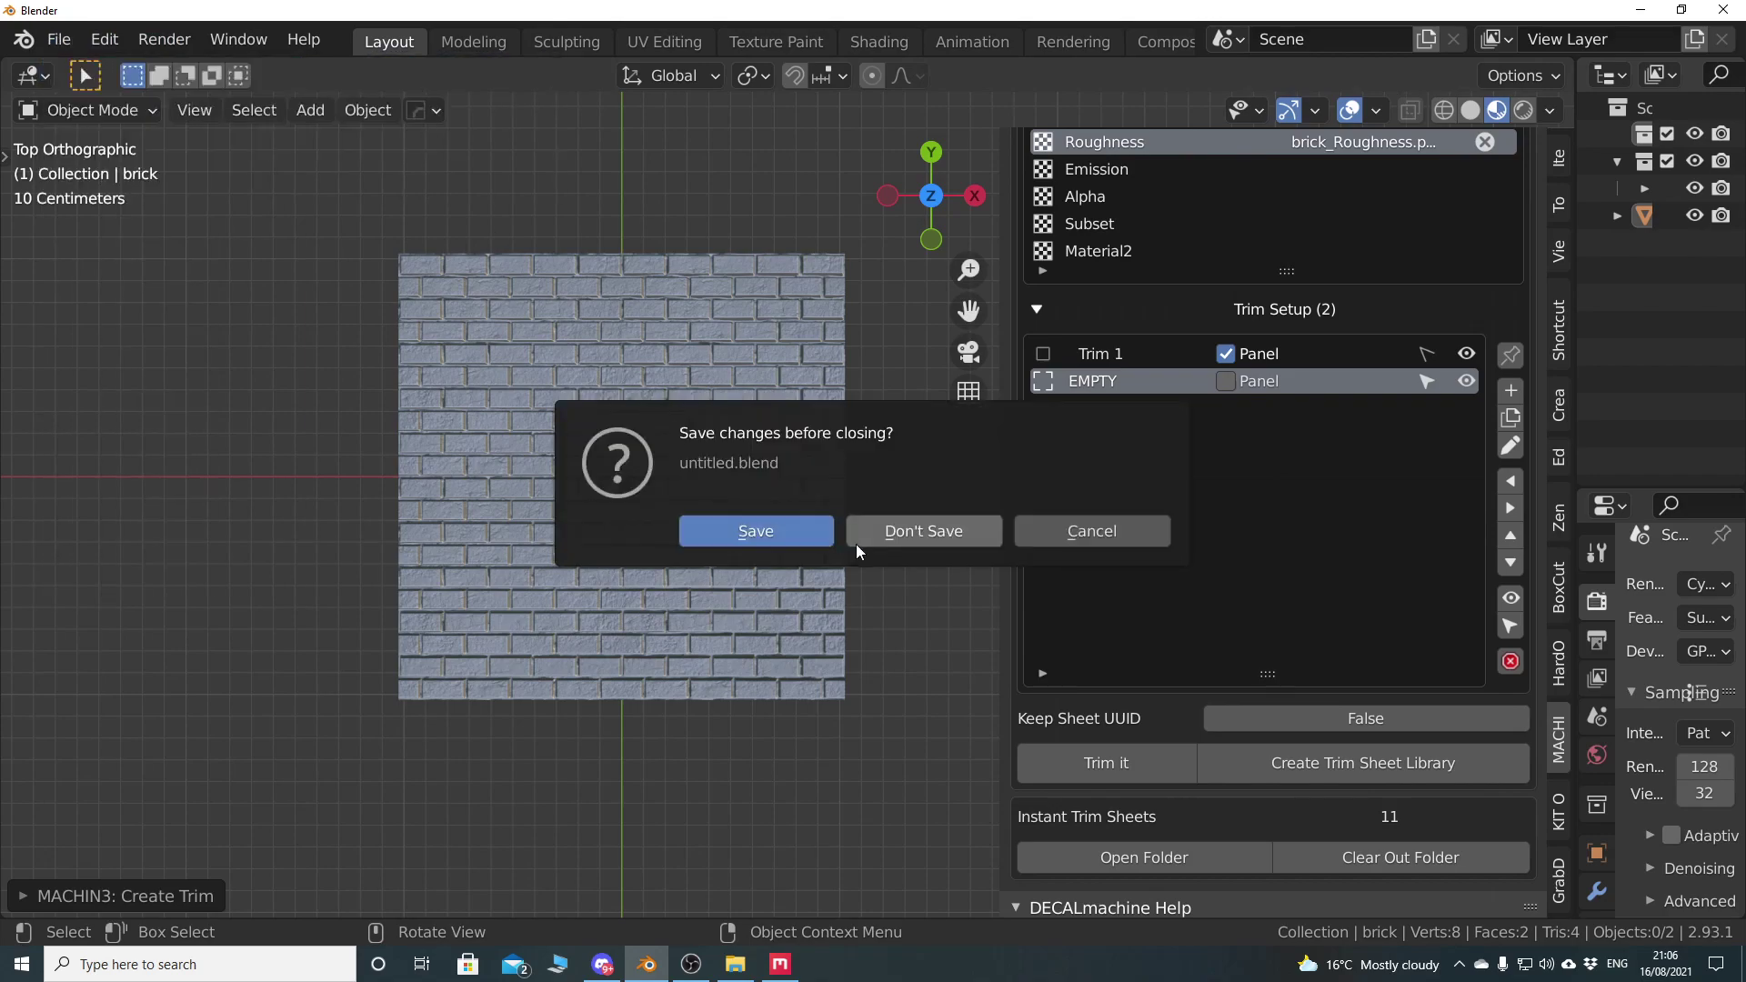
pyautogui.click(860, 533)
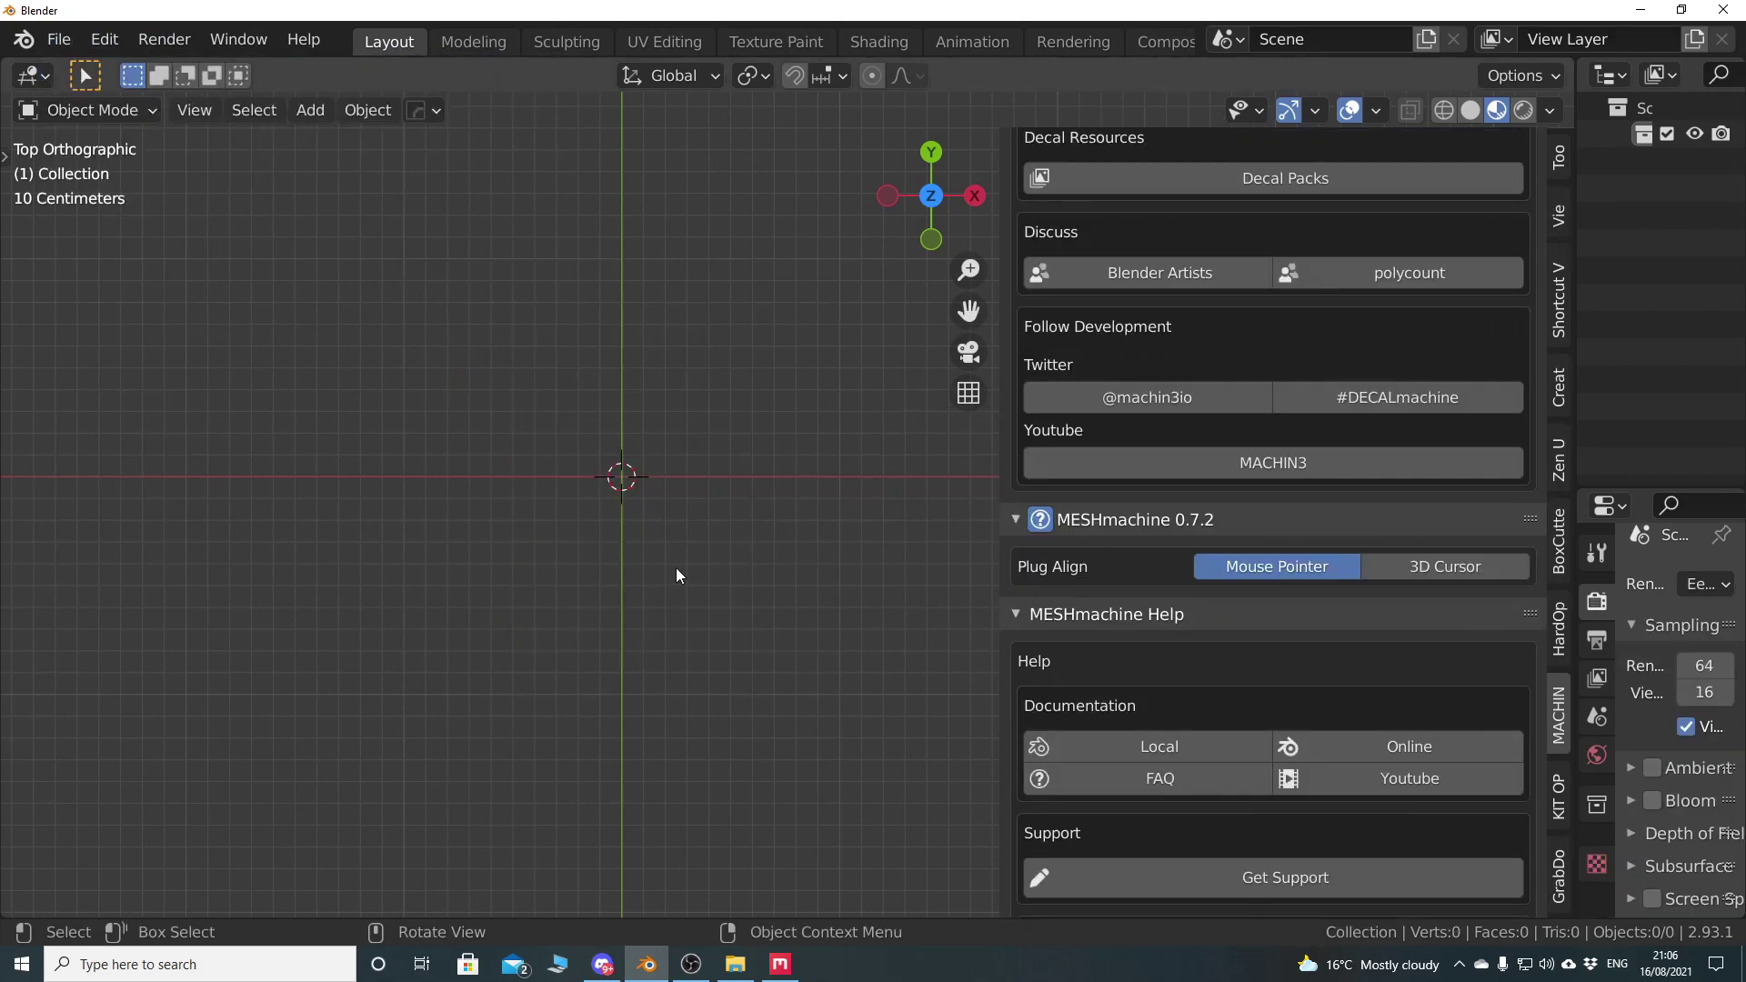
# Hide the viewport's sidebar and widen the Outliner and Properties area
pyautogui.press('n')
pyautogui.moveTo(772, 630); pyautogui.dragTo(1289, 427, button='middle')
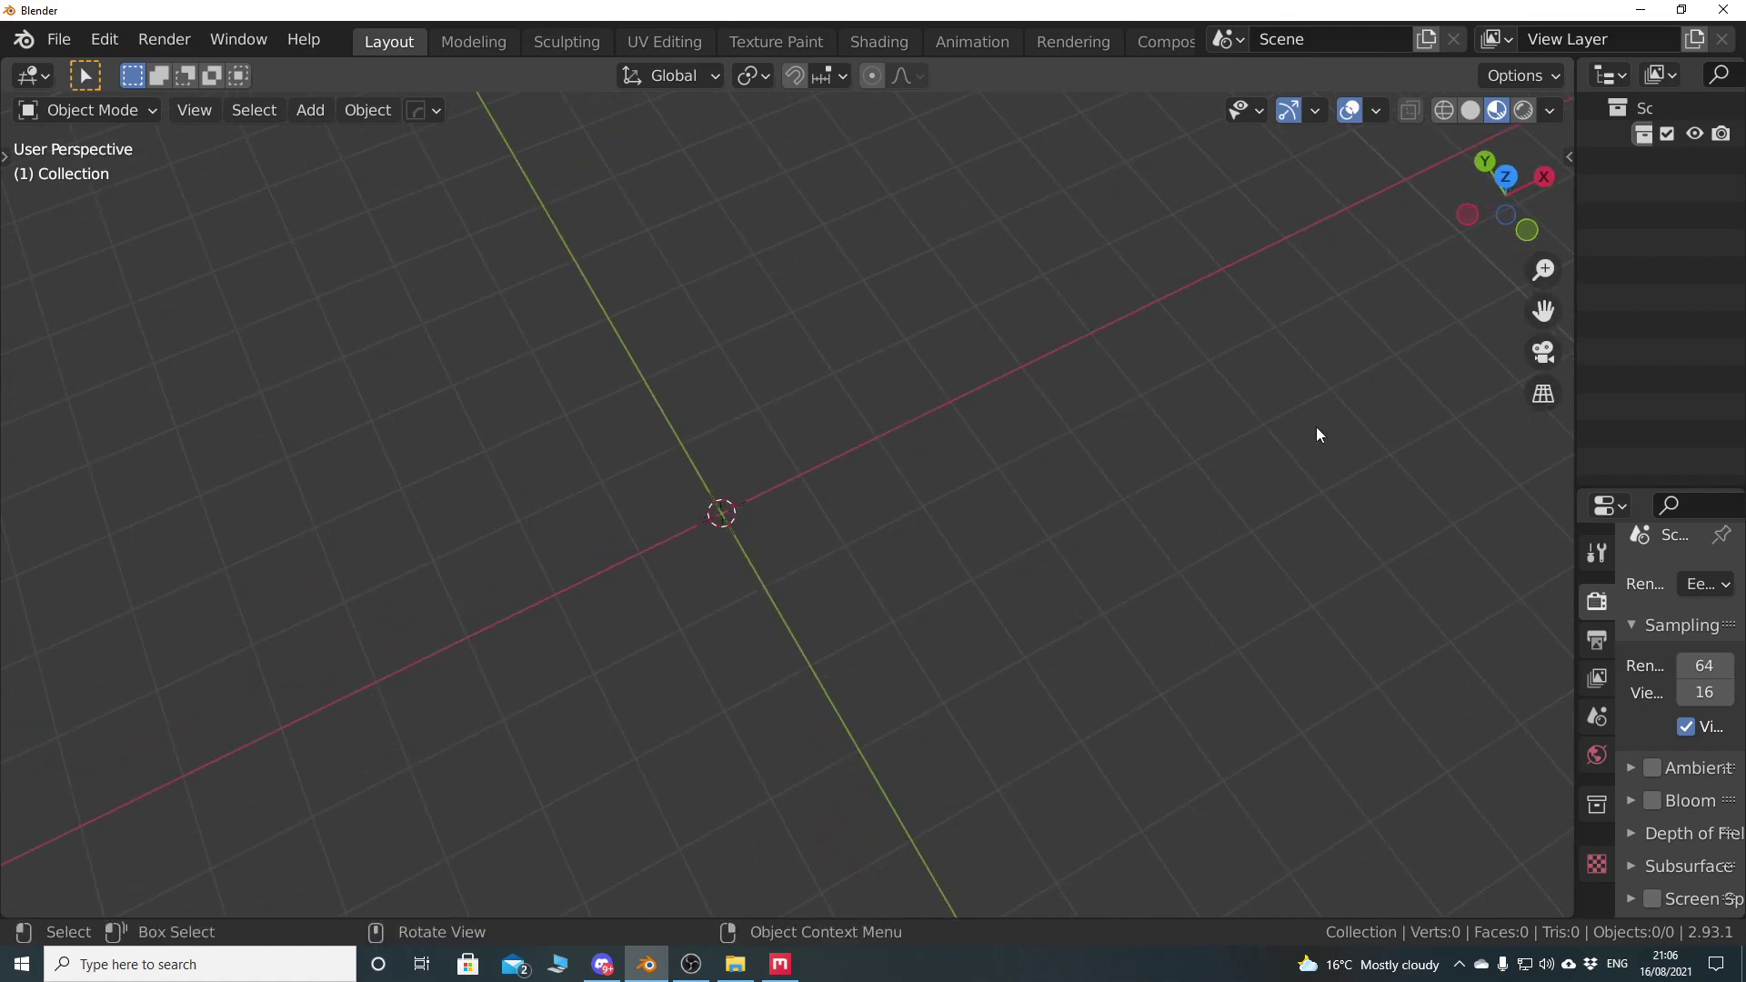
pyautogui.moveTo(1577, 319); pyautogui.dragTo(1317, 318)
pyautogui.moveTo(689, 553)
pyautogui.mouseDown(button='middle')
pyautogui.moveTo(639, 499)
pyautogui.moveTo(701, 472)
pyautogui.moveTo(810, 570)
pyautogui.moveTo(753, 593)
pyautogui.mouseUp(button='middle')
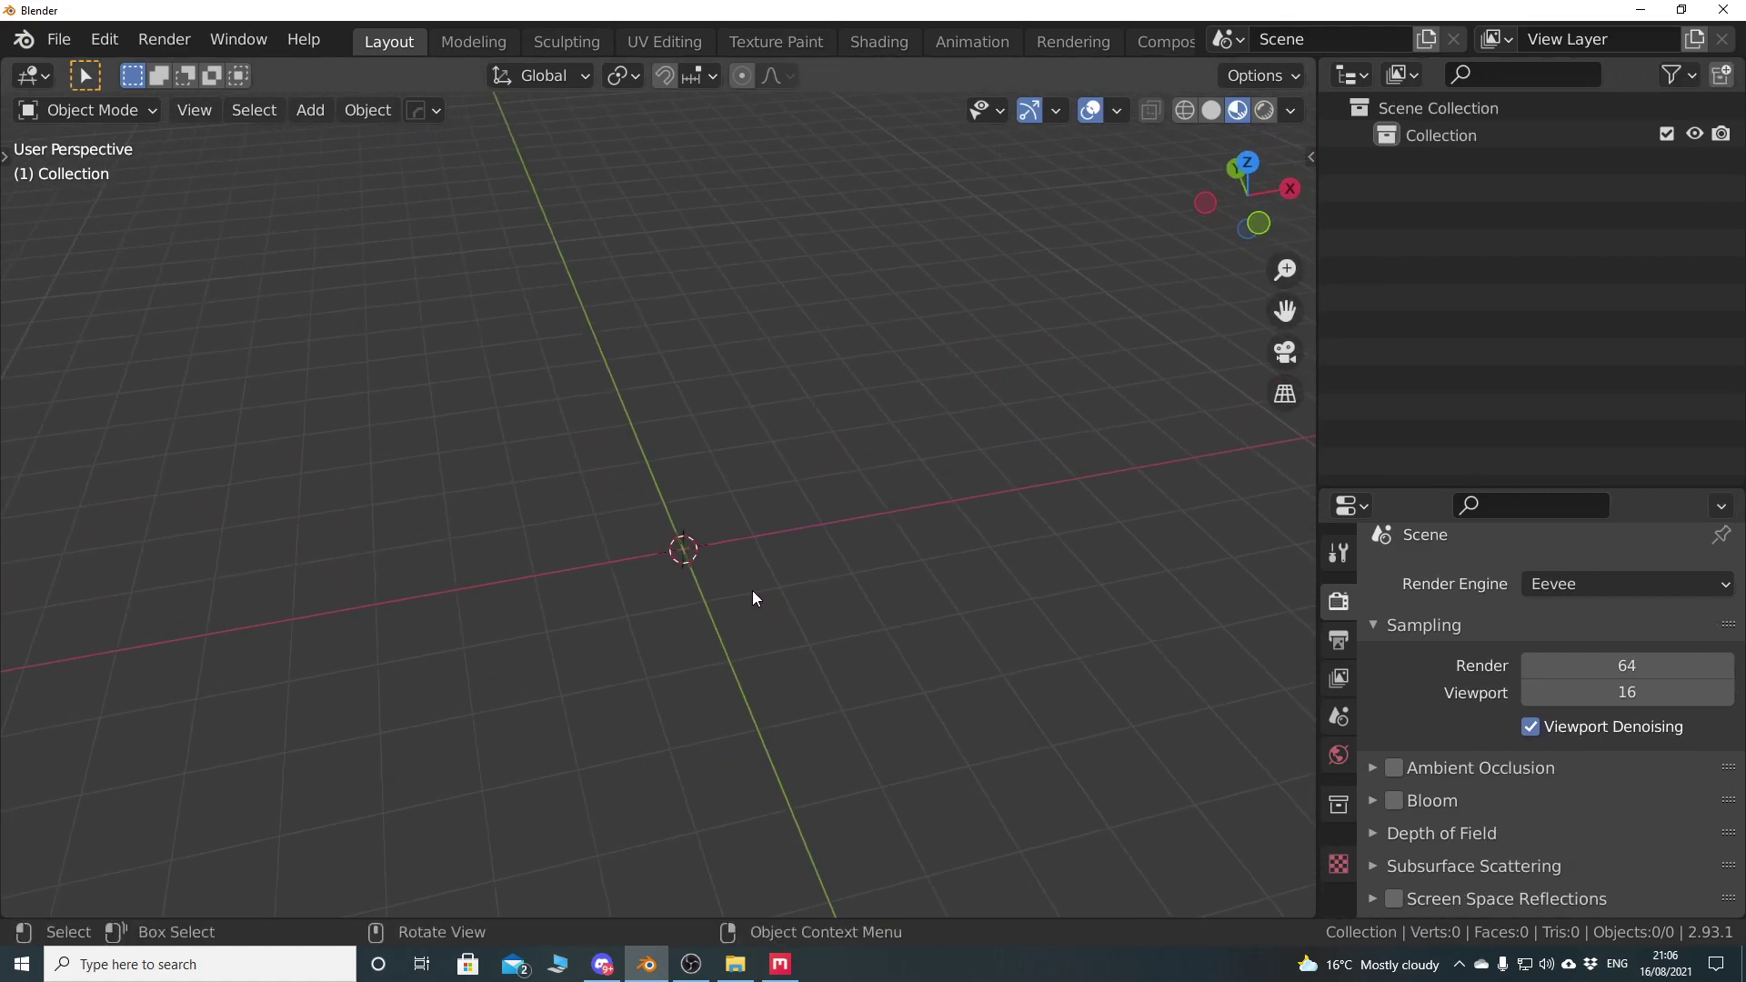
pyautogui.moveTo(1320, 439); pyautogui.dragTo(1499, 438)
pyautogui.moveTo(846, 523); pyautogui.dragTo(744, 549, button='middle')
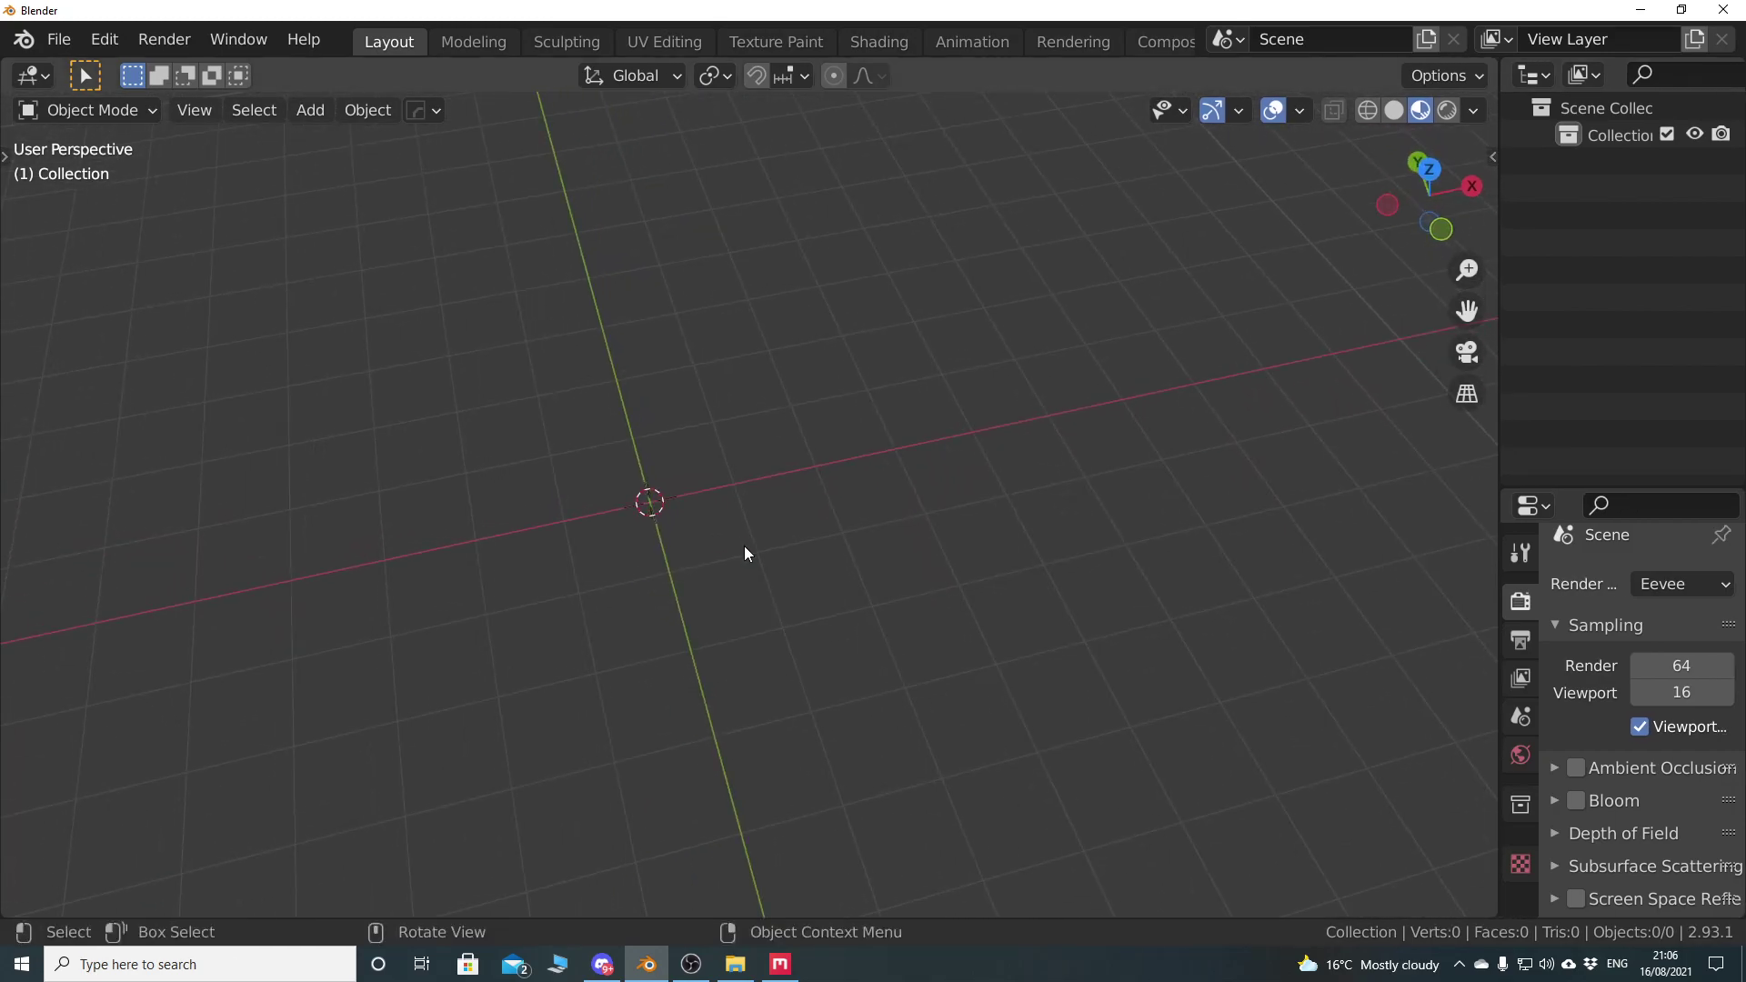
# Insert the brick panel decal from the DECALmachine library and clear its location to the world origin
pyautogui.press('d')
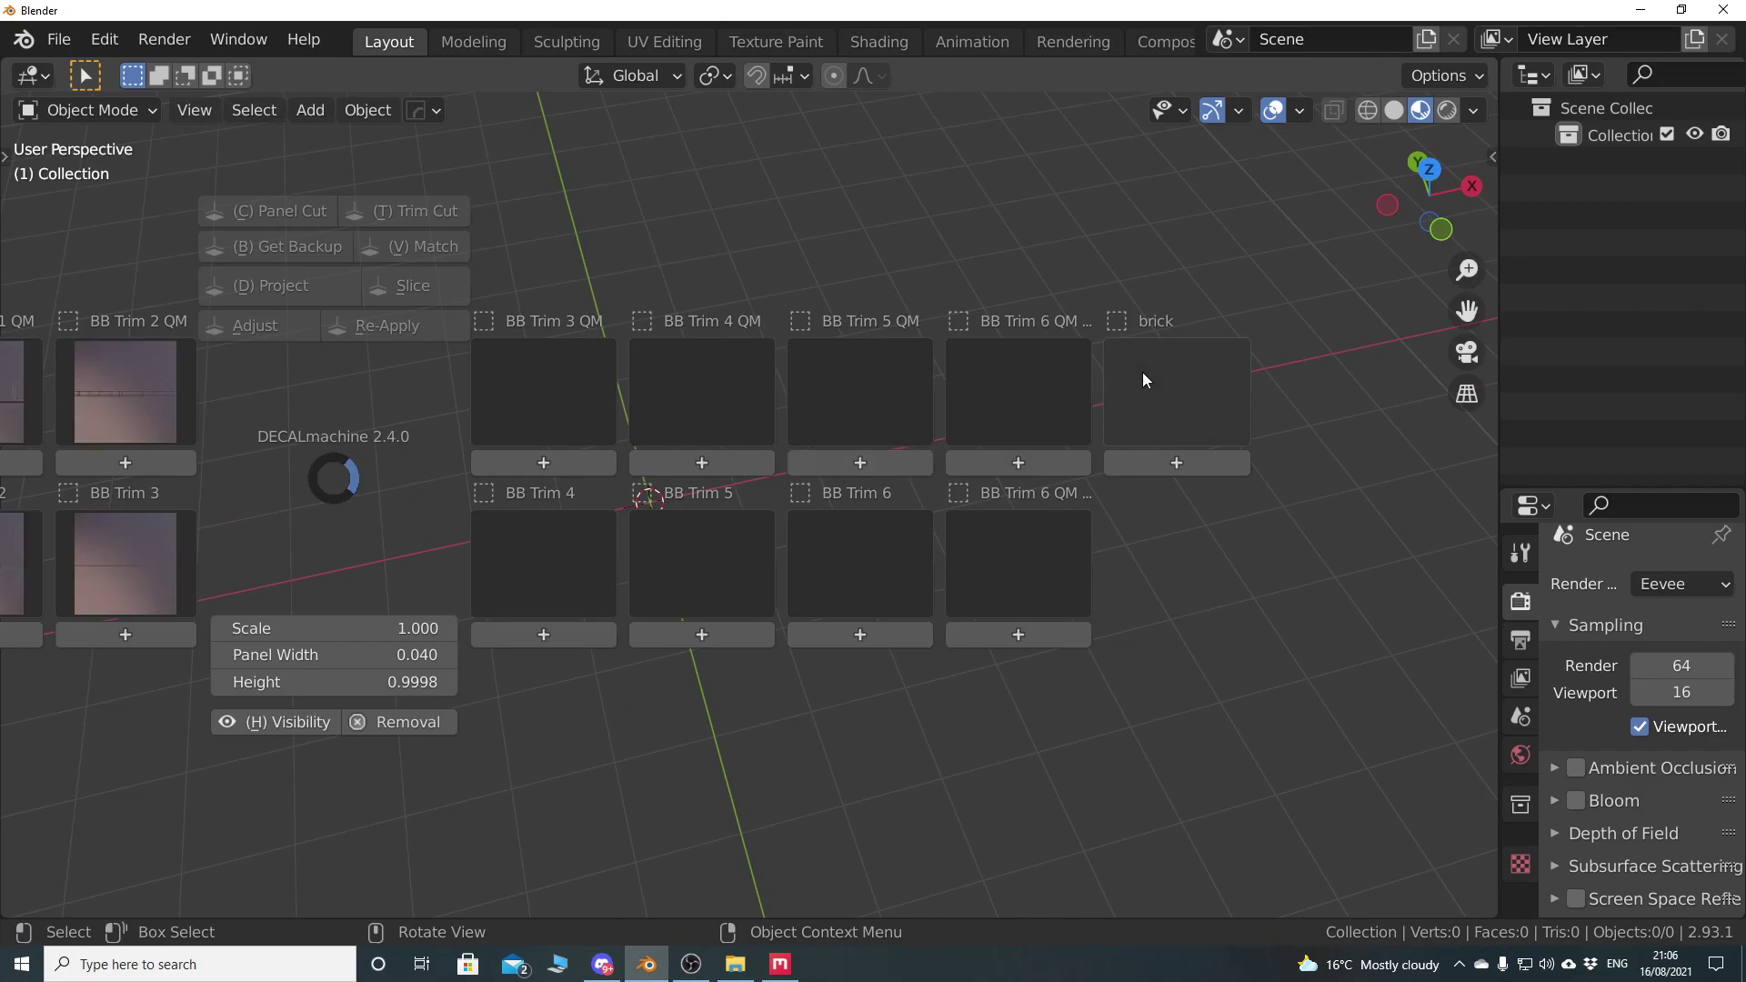
pyautogui.click(1177, 407)
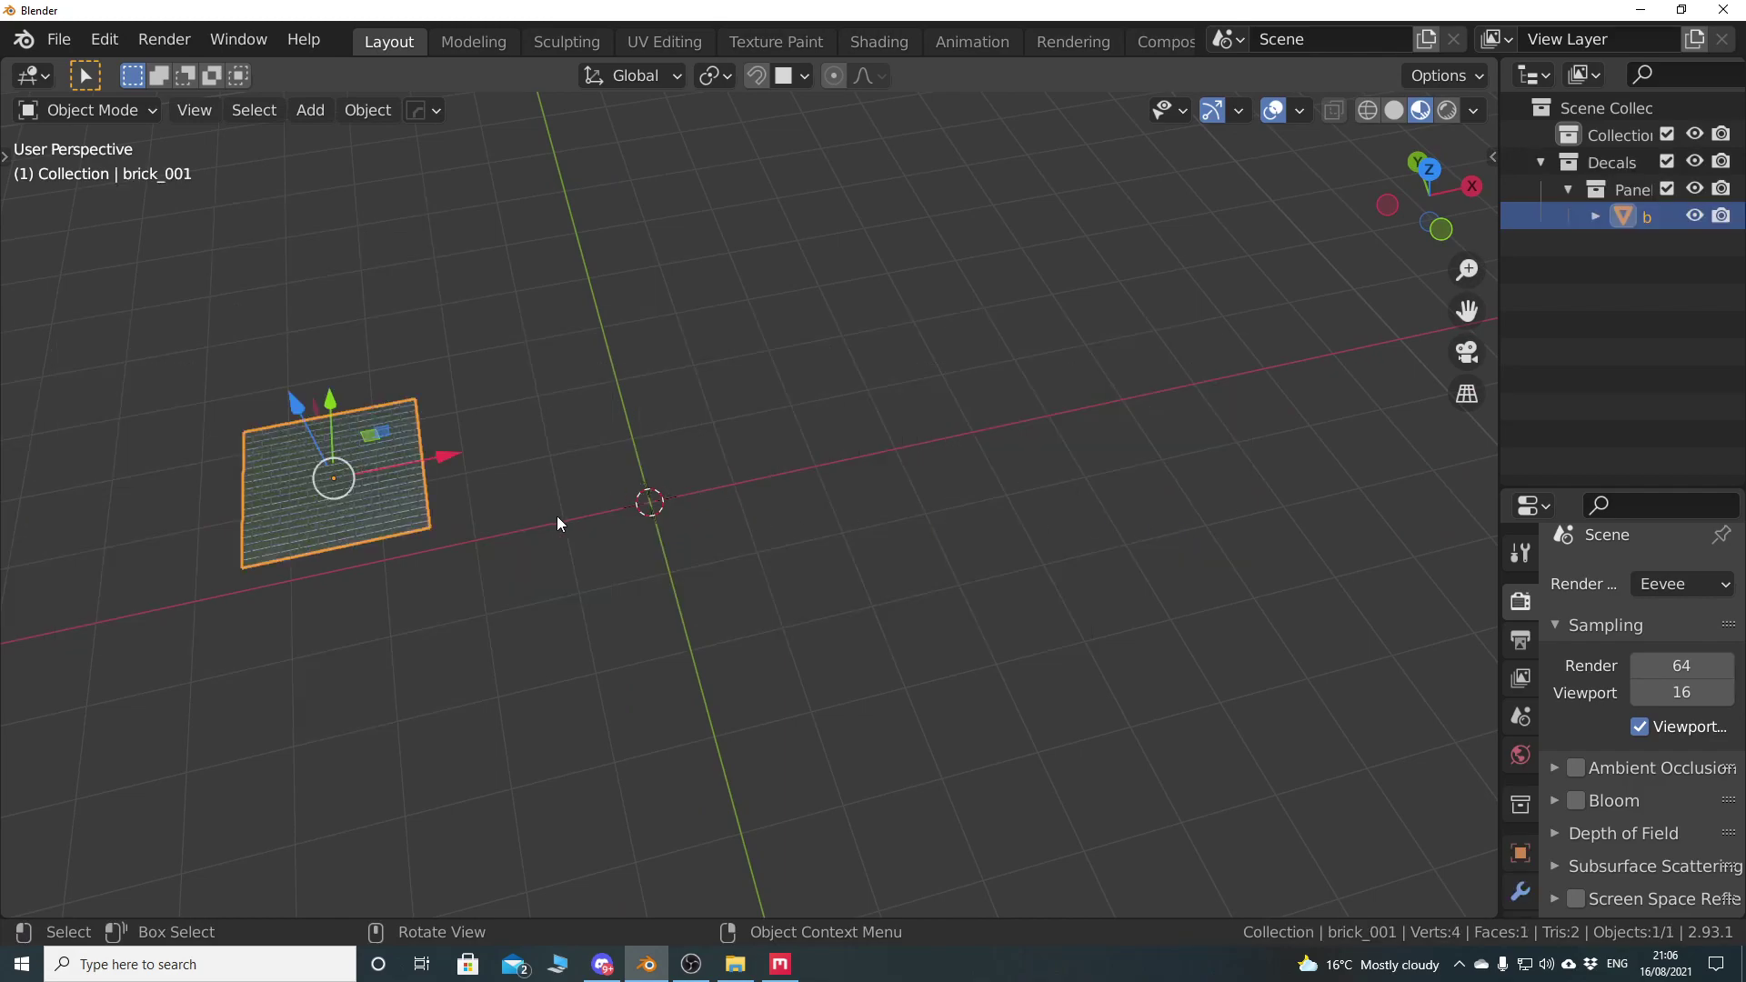
pyautogui.hotkey('alt', 'g')
pyautogui.moveTo(558, 515); pyautogui.dragTo(953, 308, button='middle')
pyautogui.press('KP_Decimal')
pyautogui.scroll(3, 871, 560)
pyautogui.scroll(-5, 815, 491)
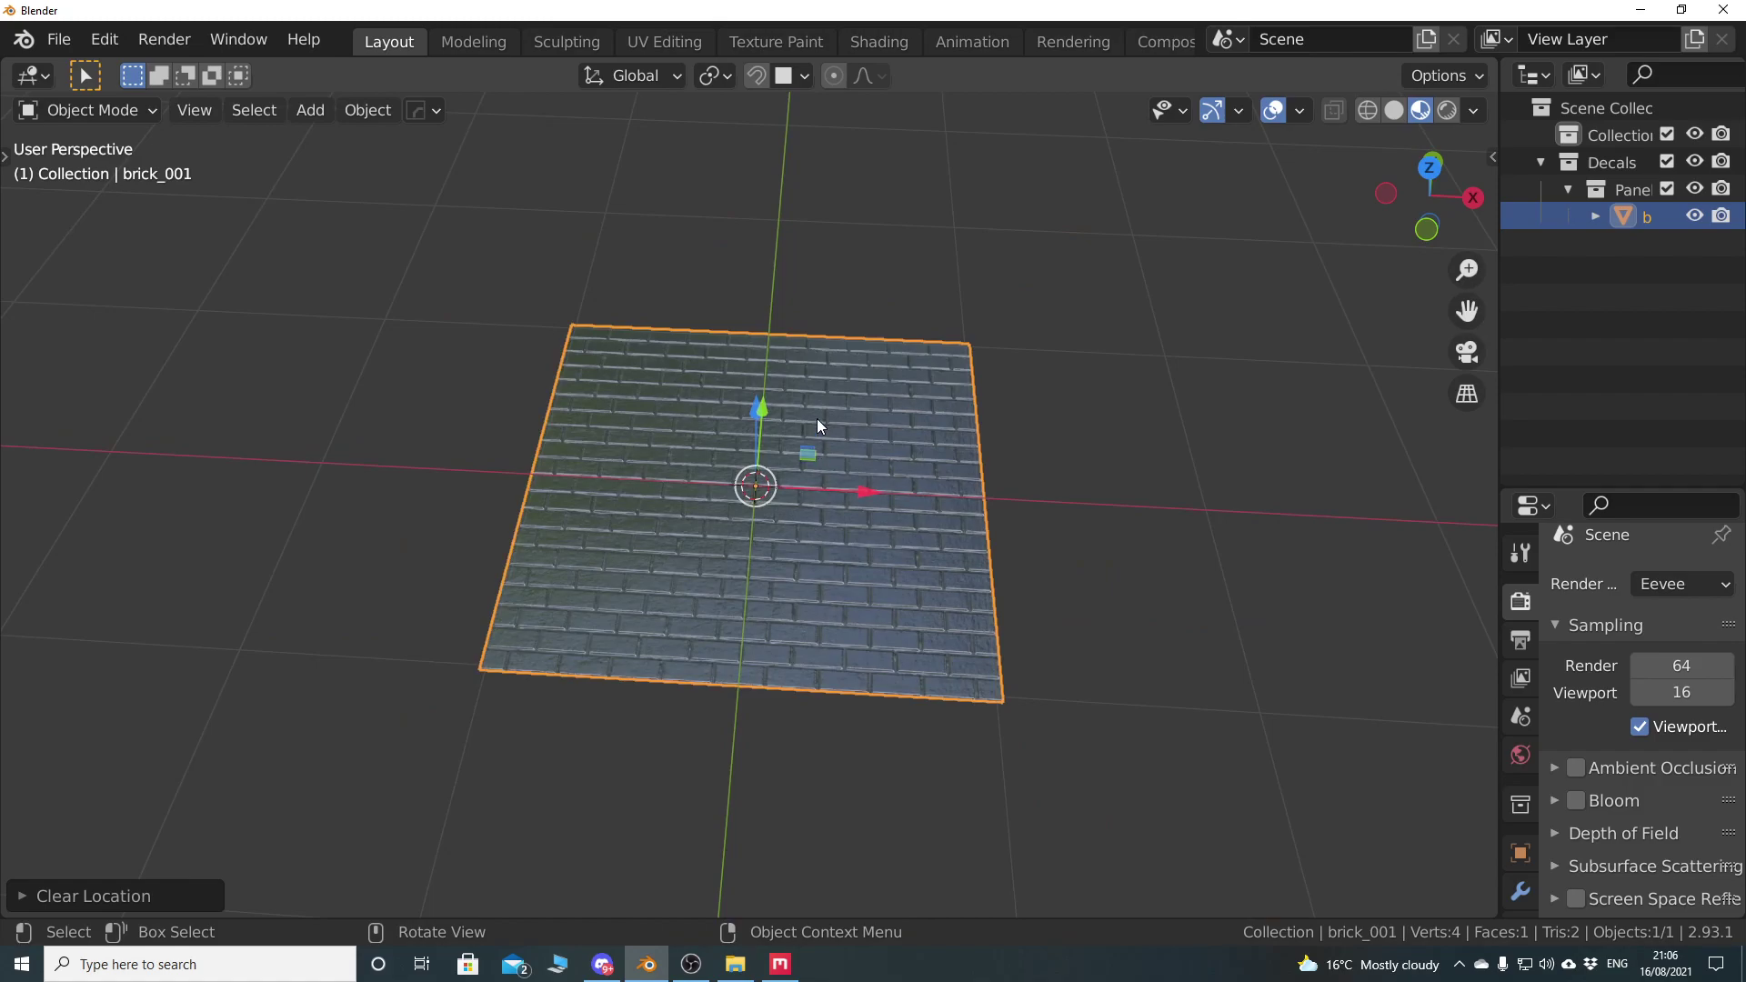
pyautogui.moveTo(700, 585); pyautogui.dragTo(816, 593, button='middle')
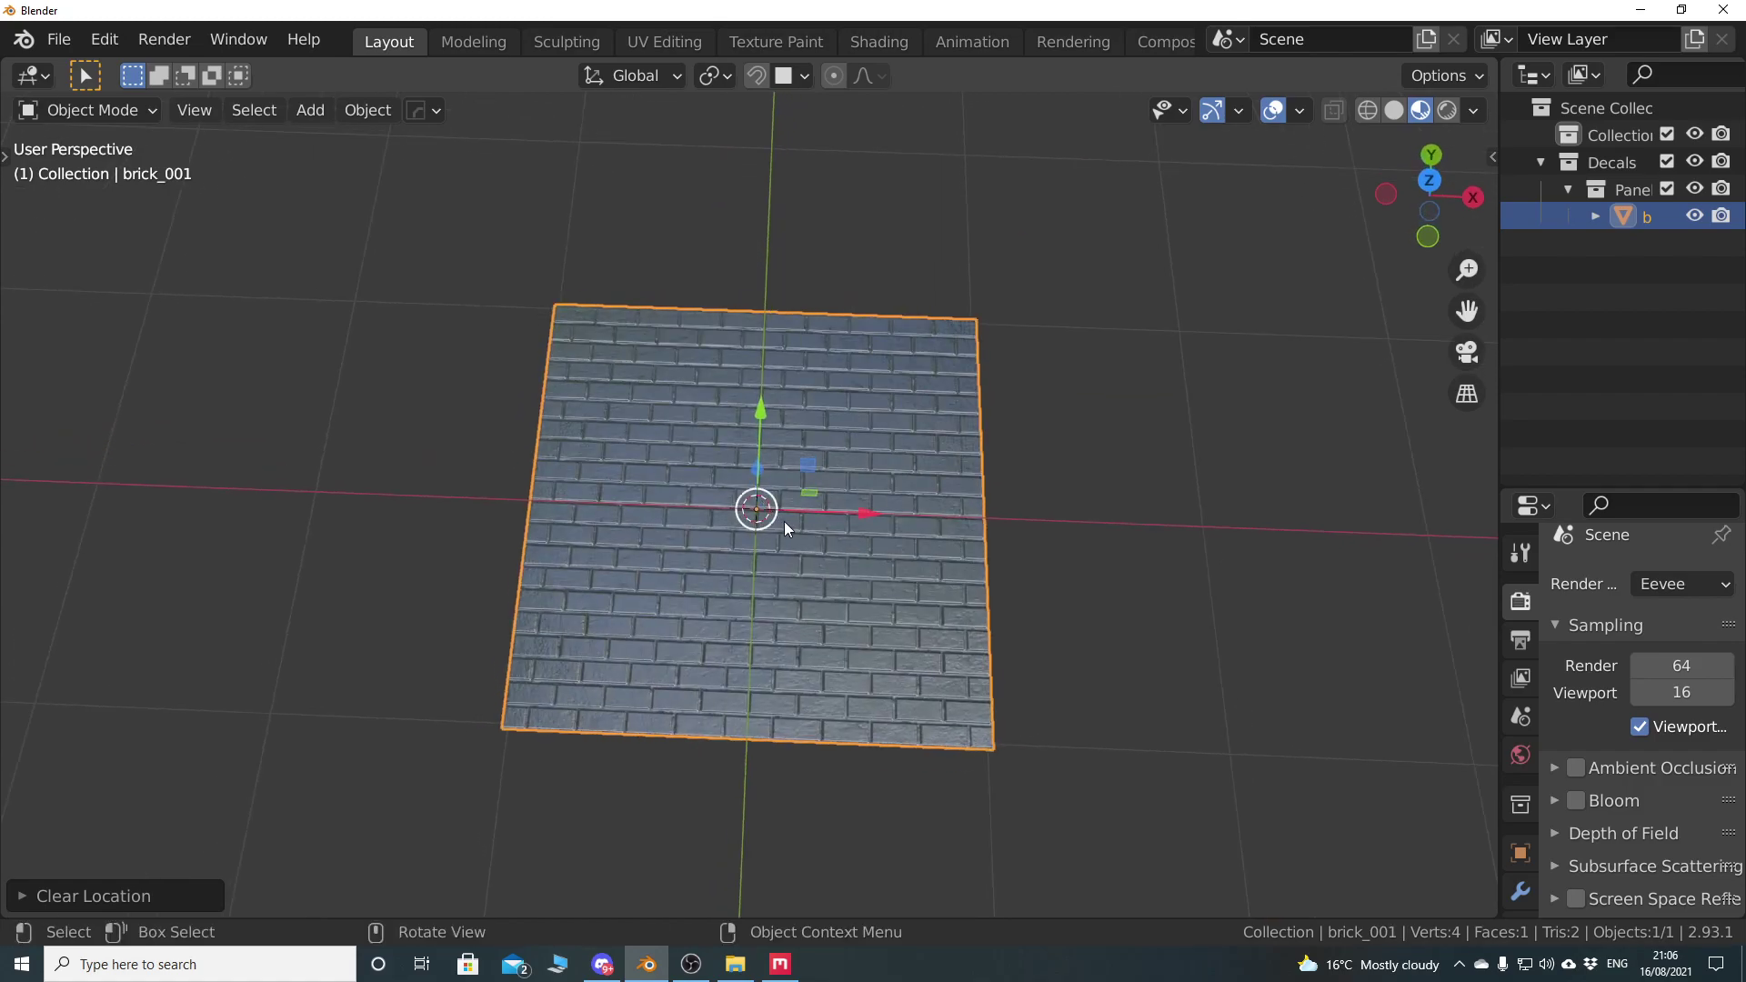
pyautogui.moveTo(782, 522); pyautogui.dragTo(798, 544, button='middle')
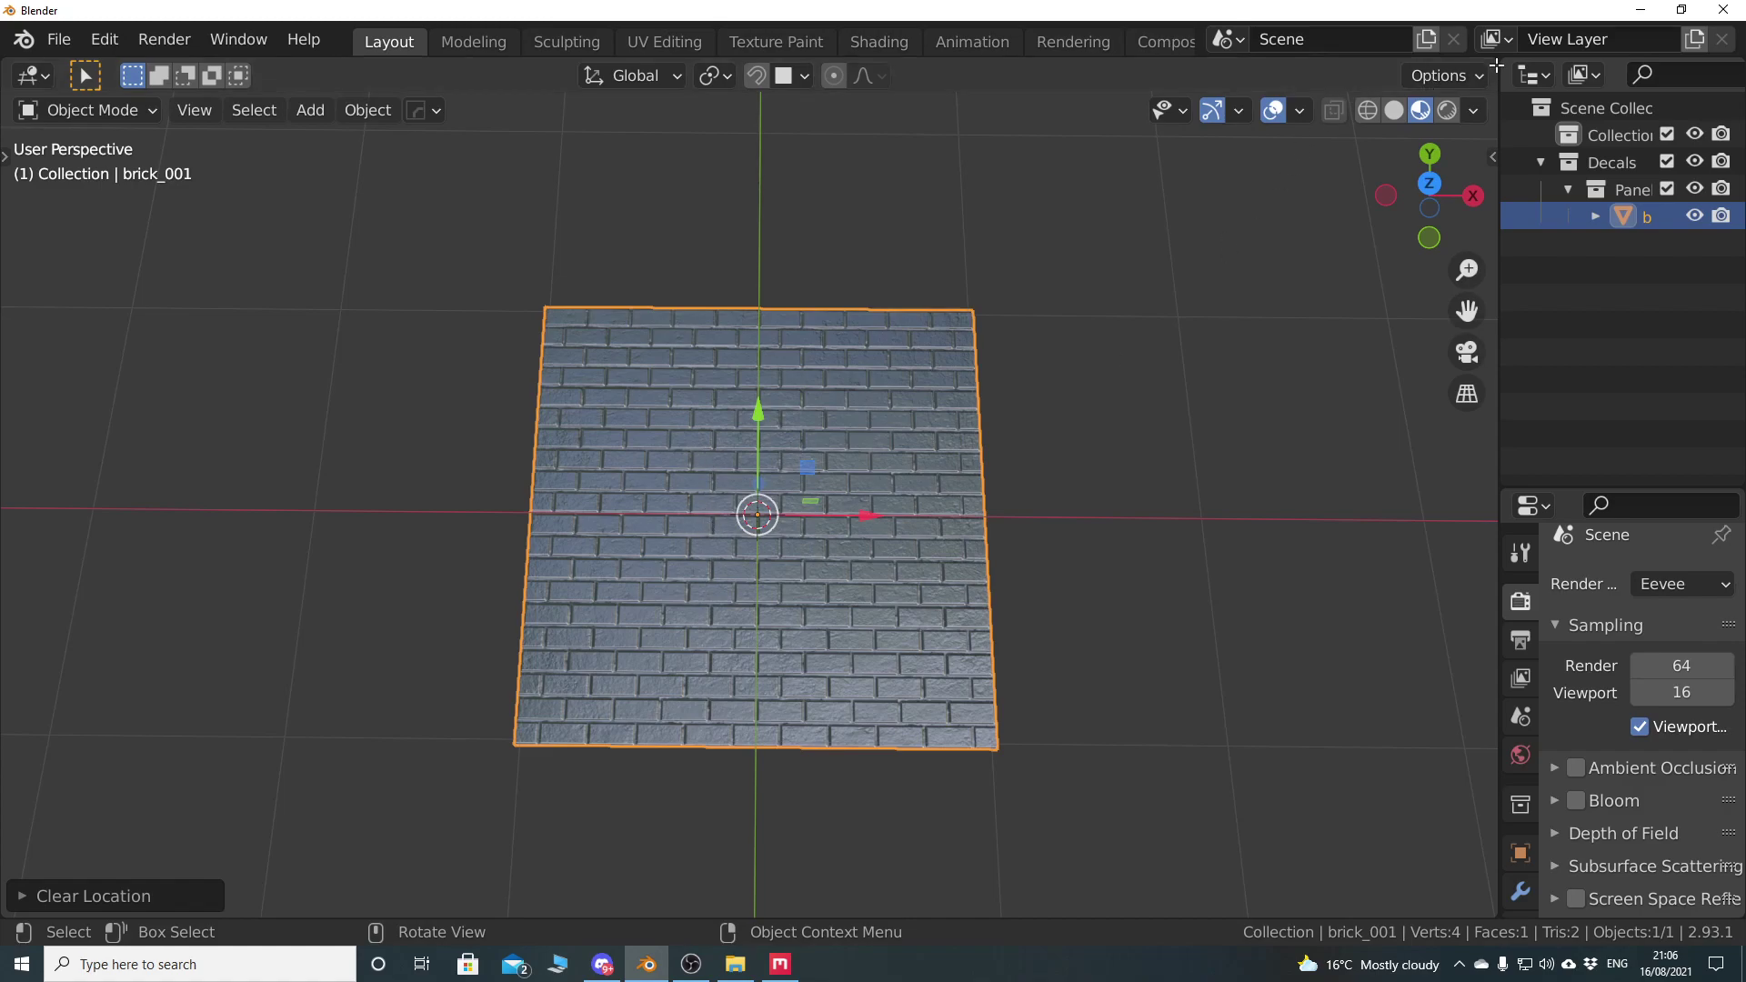
# Split the 3D viewport and turn the new area into a Shader Editor with its sidebar hidden
pyautogui.moveTo(1492, 57); pyautogui.dragTo(821, 60)
pyautogui.click(853, 75)
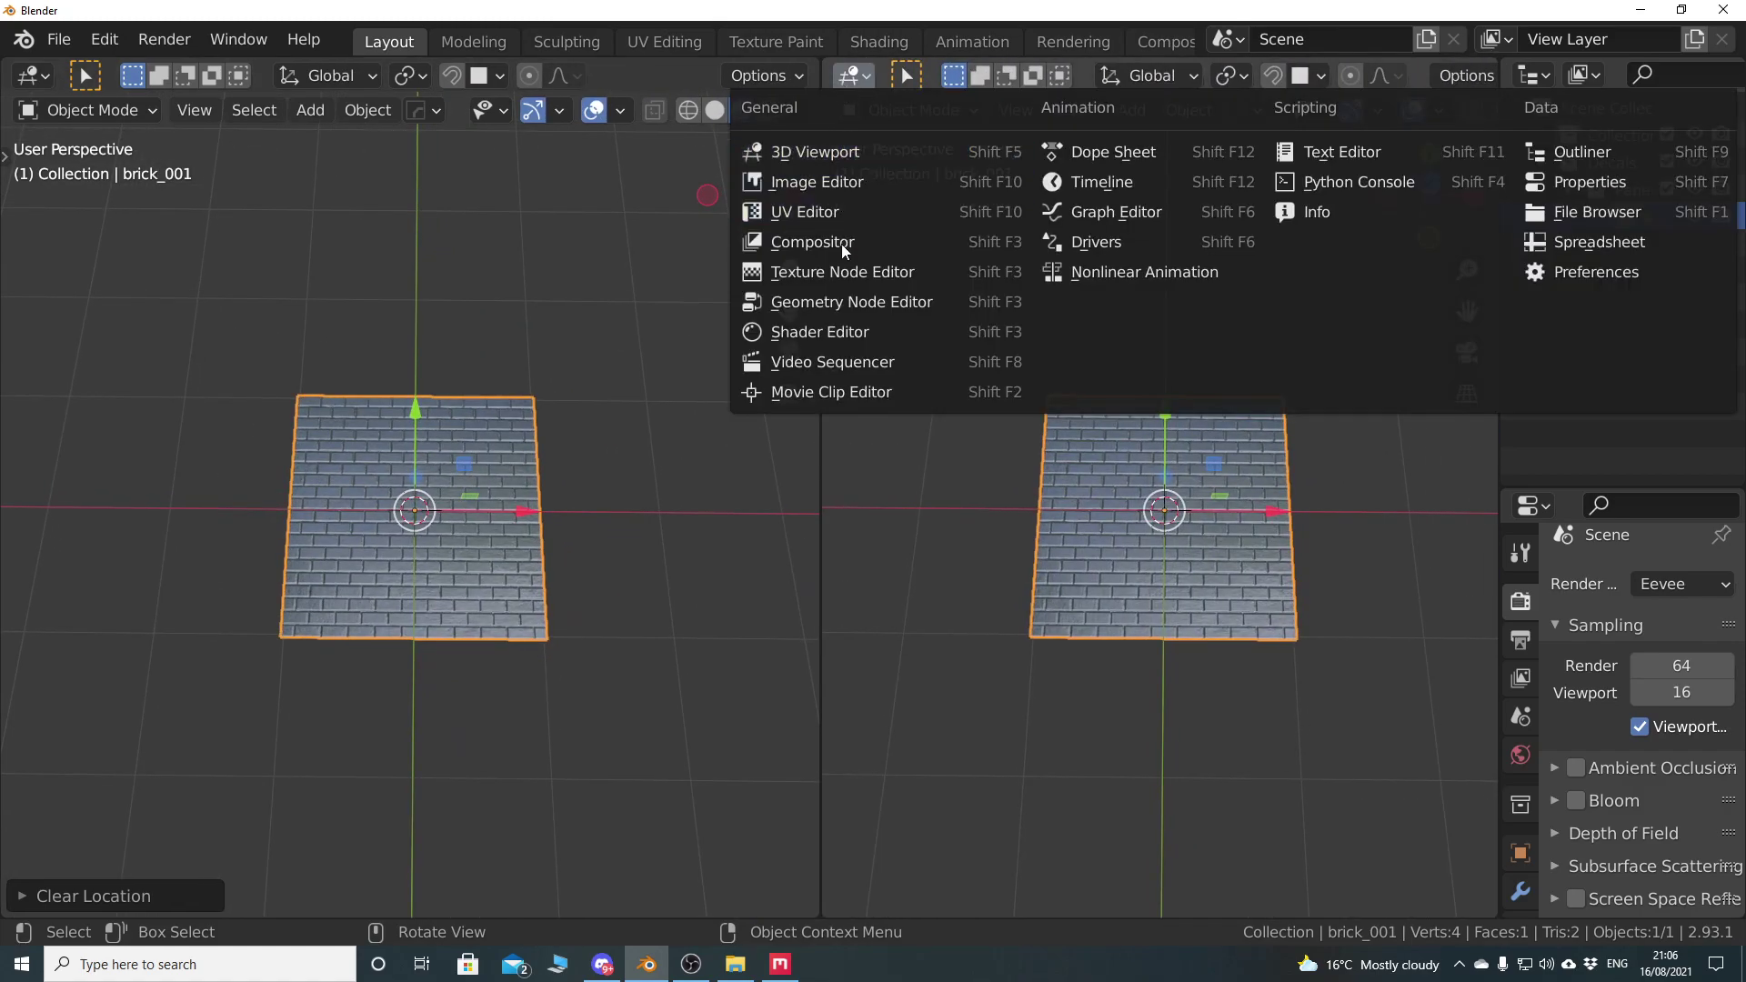
pyautogui.click(844, 333)
pyautogui.press('n')
# Add an Image Texture node and connect its Color to the Panel Decal Group's Material Base Color
pyautogui.moveTo(1001, 339); pyautogui.dragTo(1192, 322, button='middle')
pyautogui.scroll(4, 1146, 437)
pyautogui.scroll(3, 1100, 492)
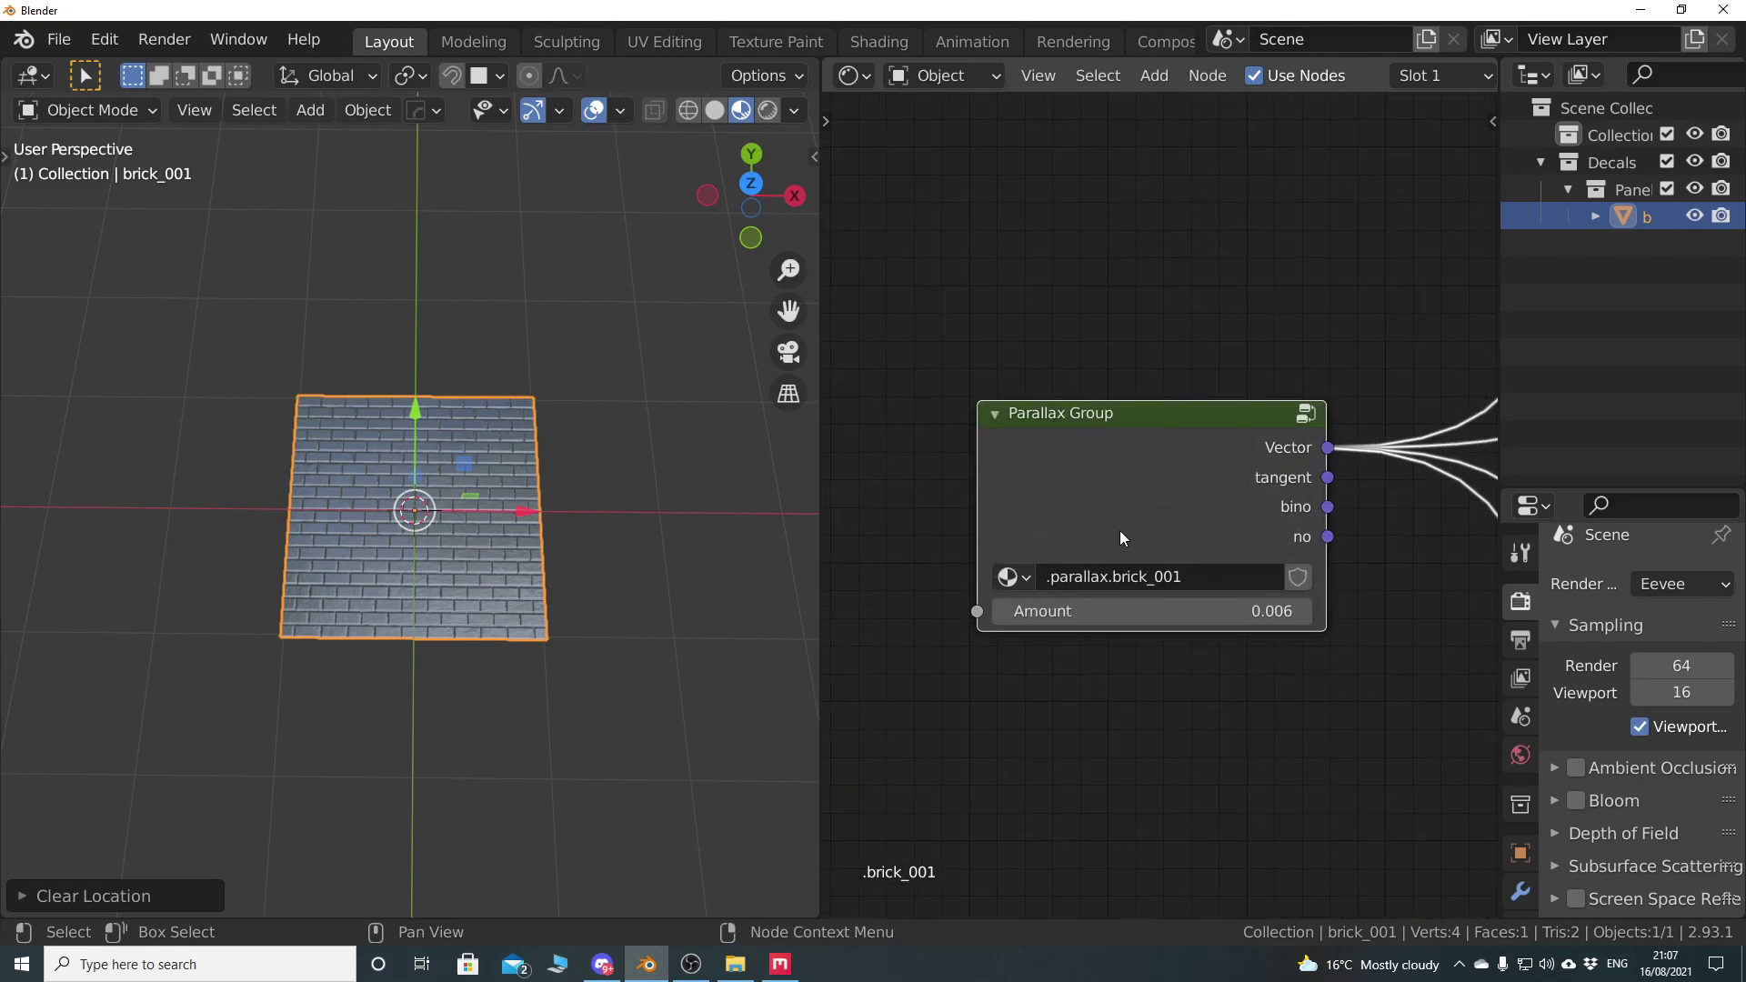
pyautogui.scroll(-4, 1258, 372)
pyautogui.keyDown('shift'); pyautogui.moveTo(1257, 395); pyautogui.dragTo(1112, 491, button='middle'); pyautogui.keyUp('shift')
pyautogui.scroll(4, 1053, 487)
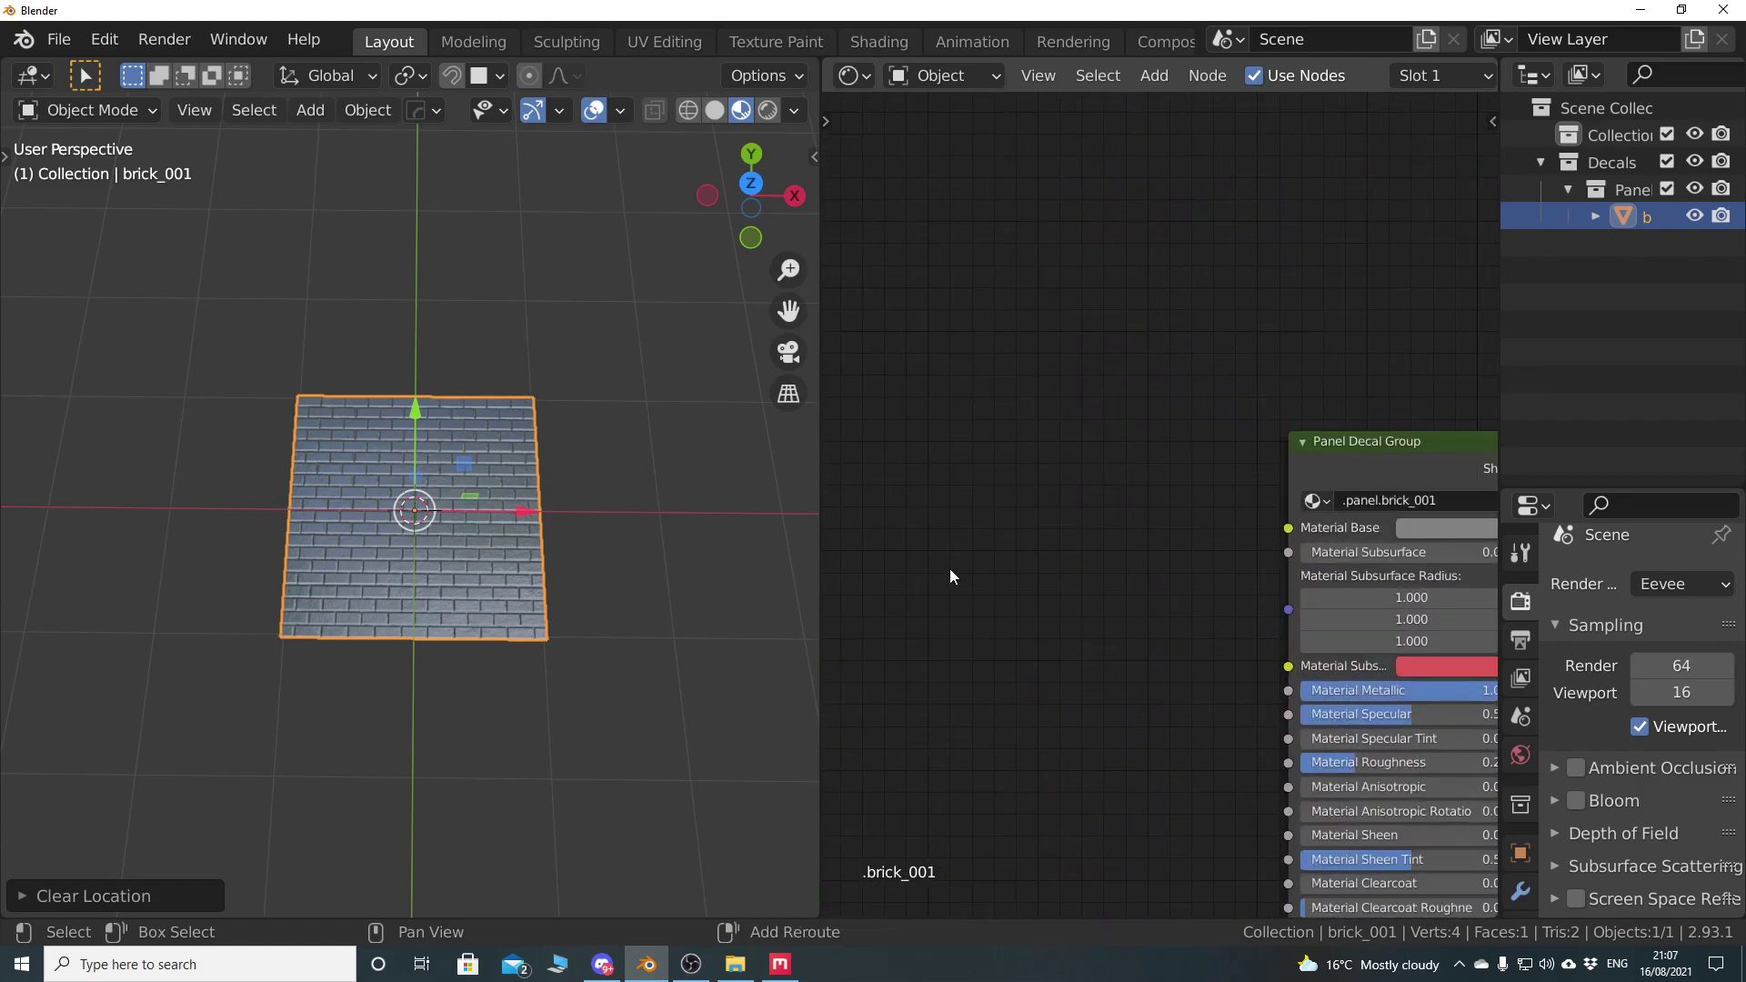
pyautogui.hotkey('shift', 'a')
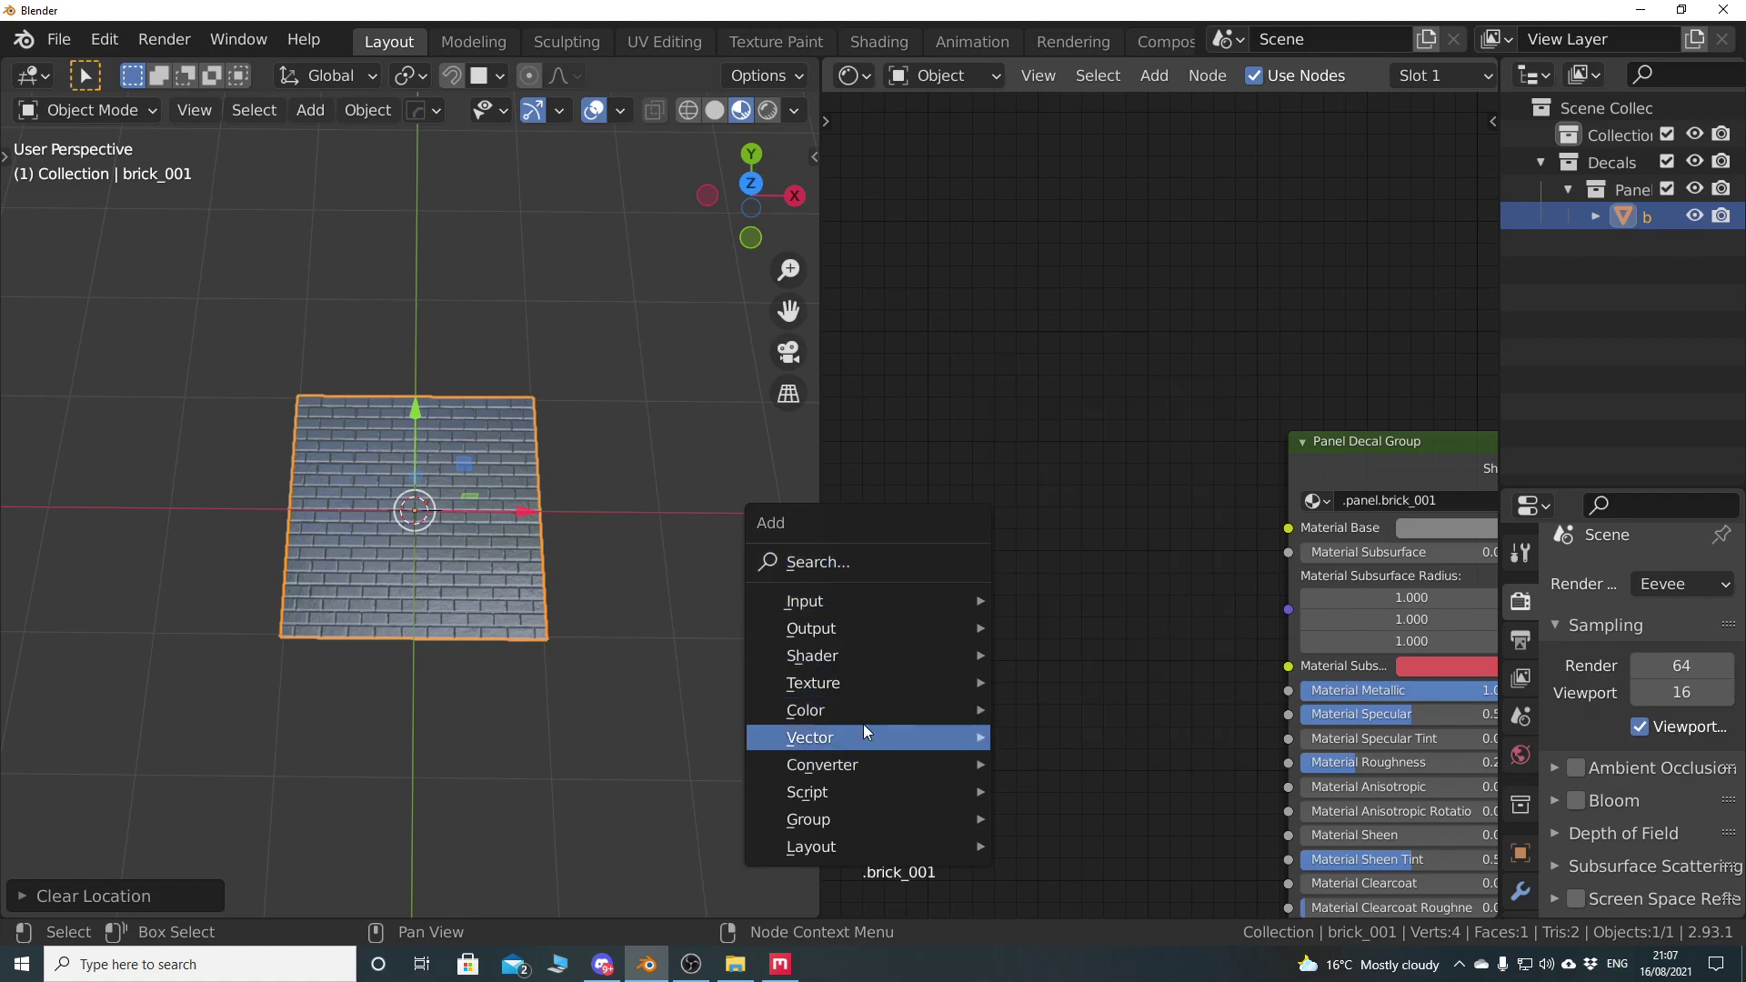
pyautogui.moveTo(864, 685)
pyautogui.click(1137, 442)
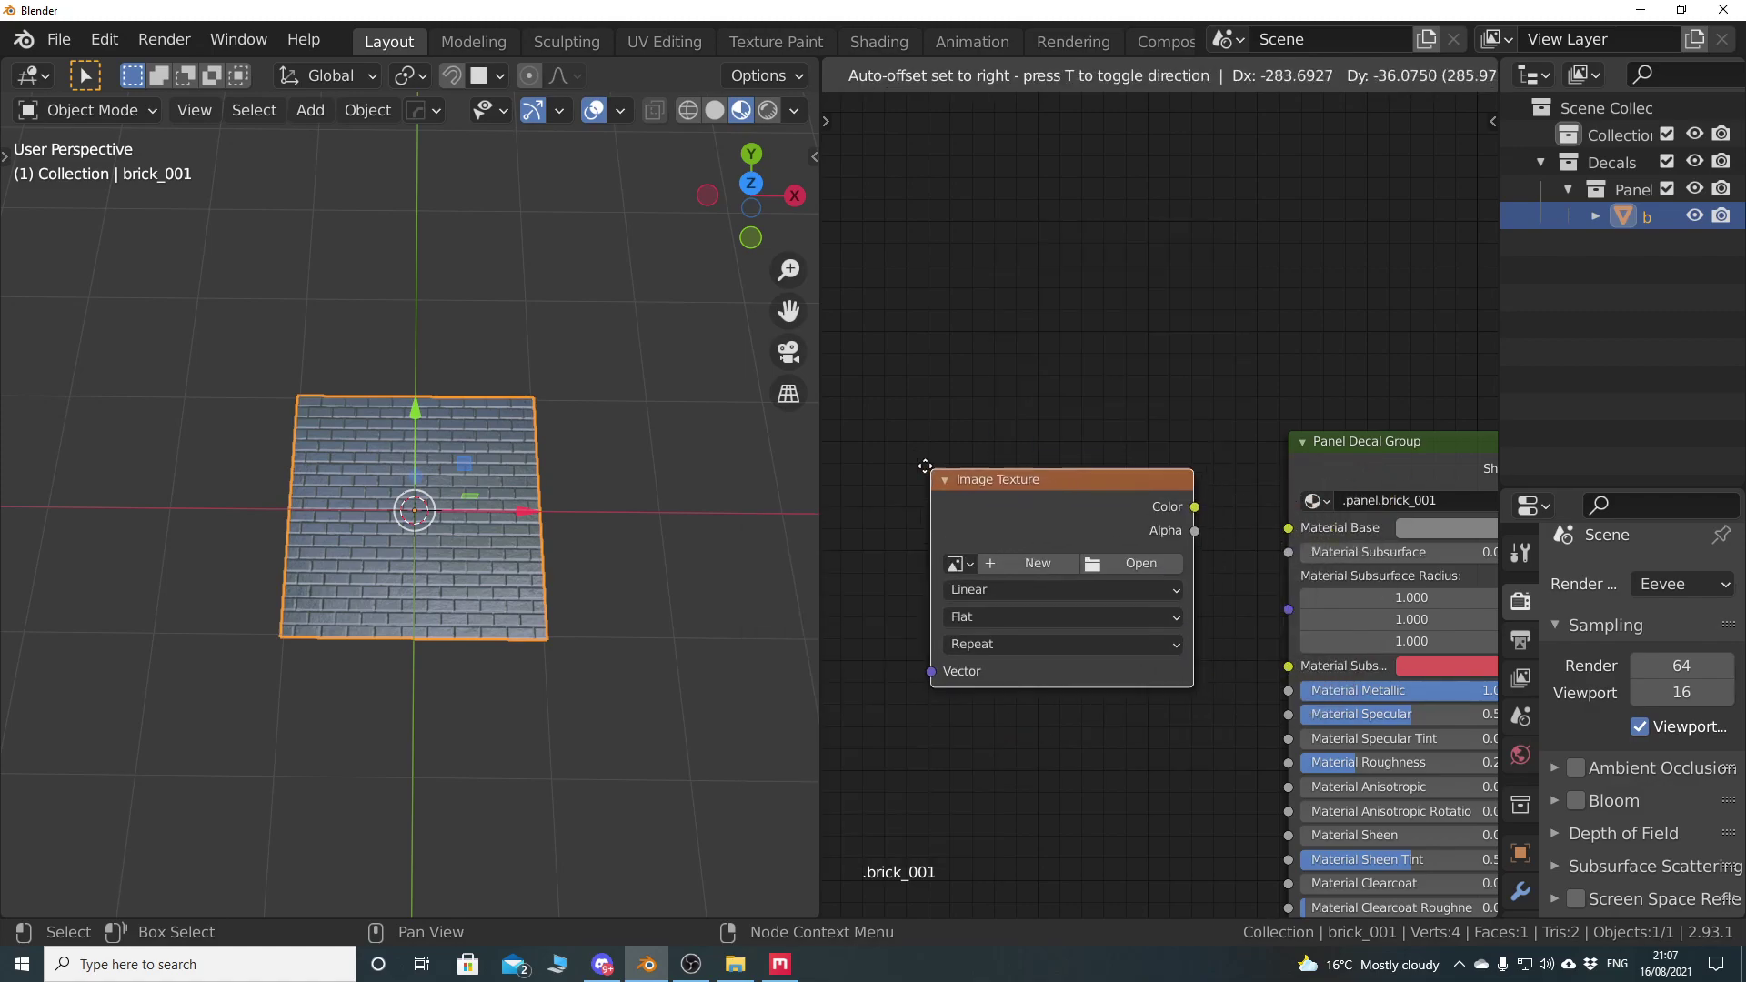
pyautogui.click(1068, 509)
pyautogui.moveTo(1147, 489); pyautogui.dragTo(1288, 528)
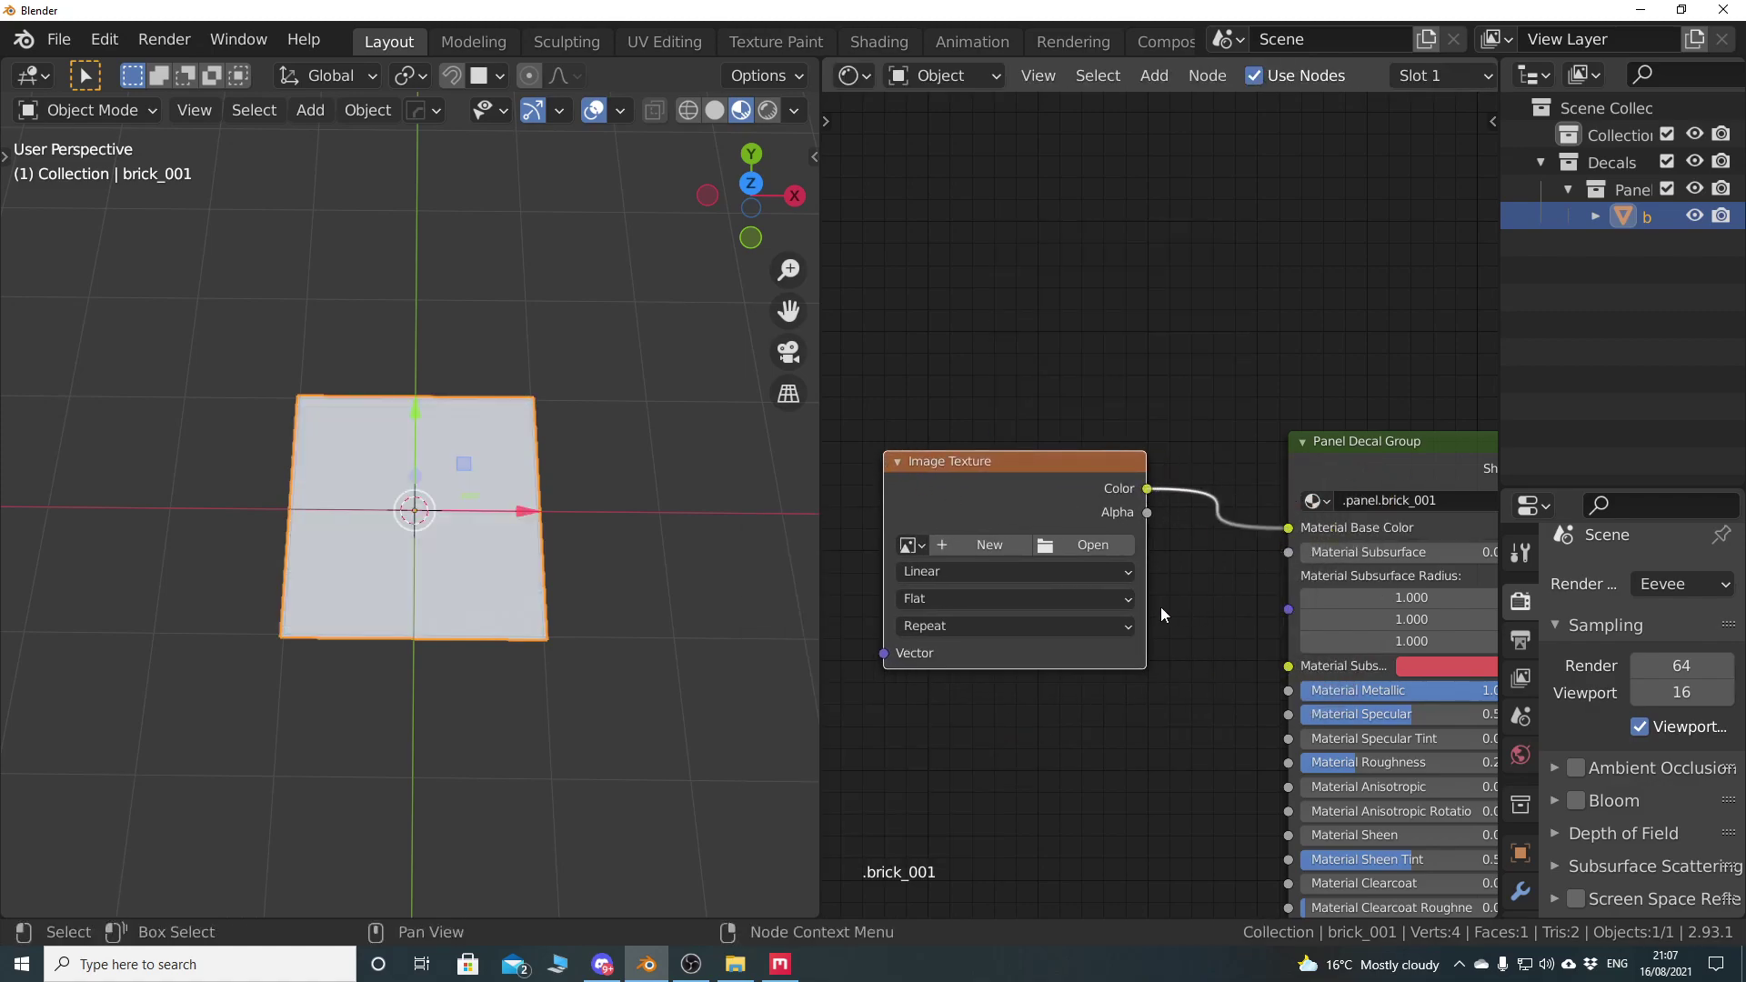
# Load brick_Albedo.png from the mixer folder into the Image Texture node
pyautogui.click(1076, 546)
pyautogui.click(211, 762)
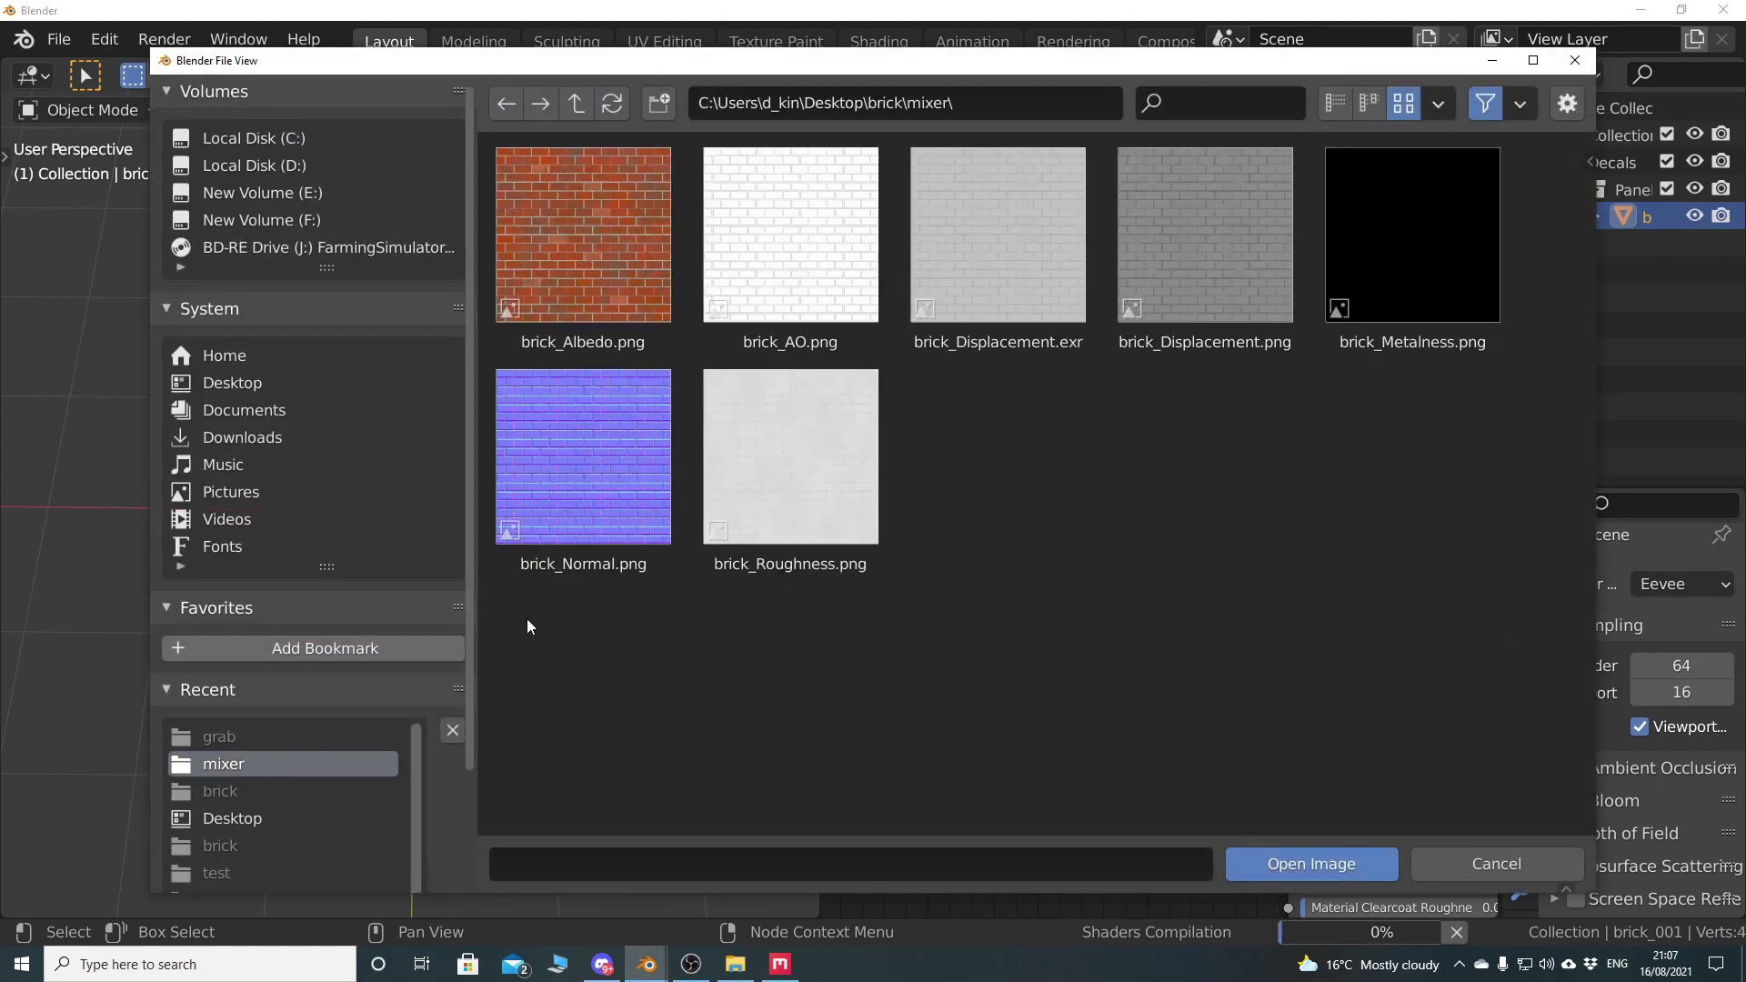
pyautogui.doubleClick(582, 291)
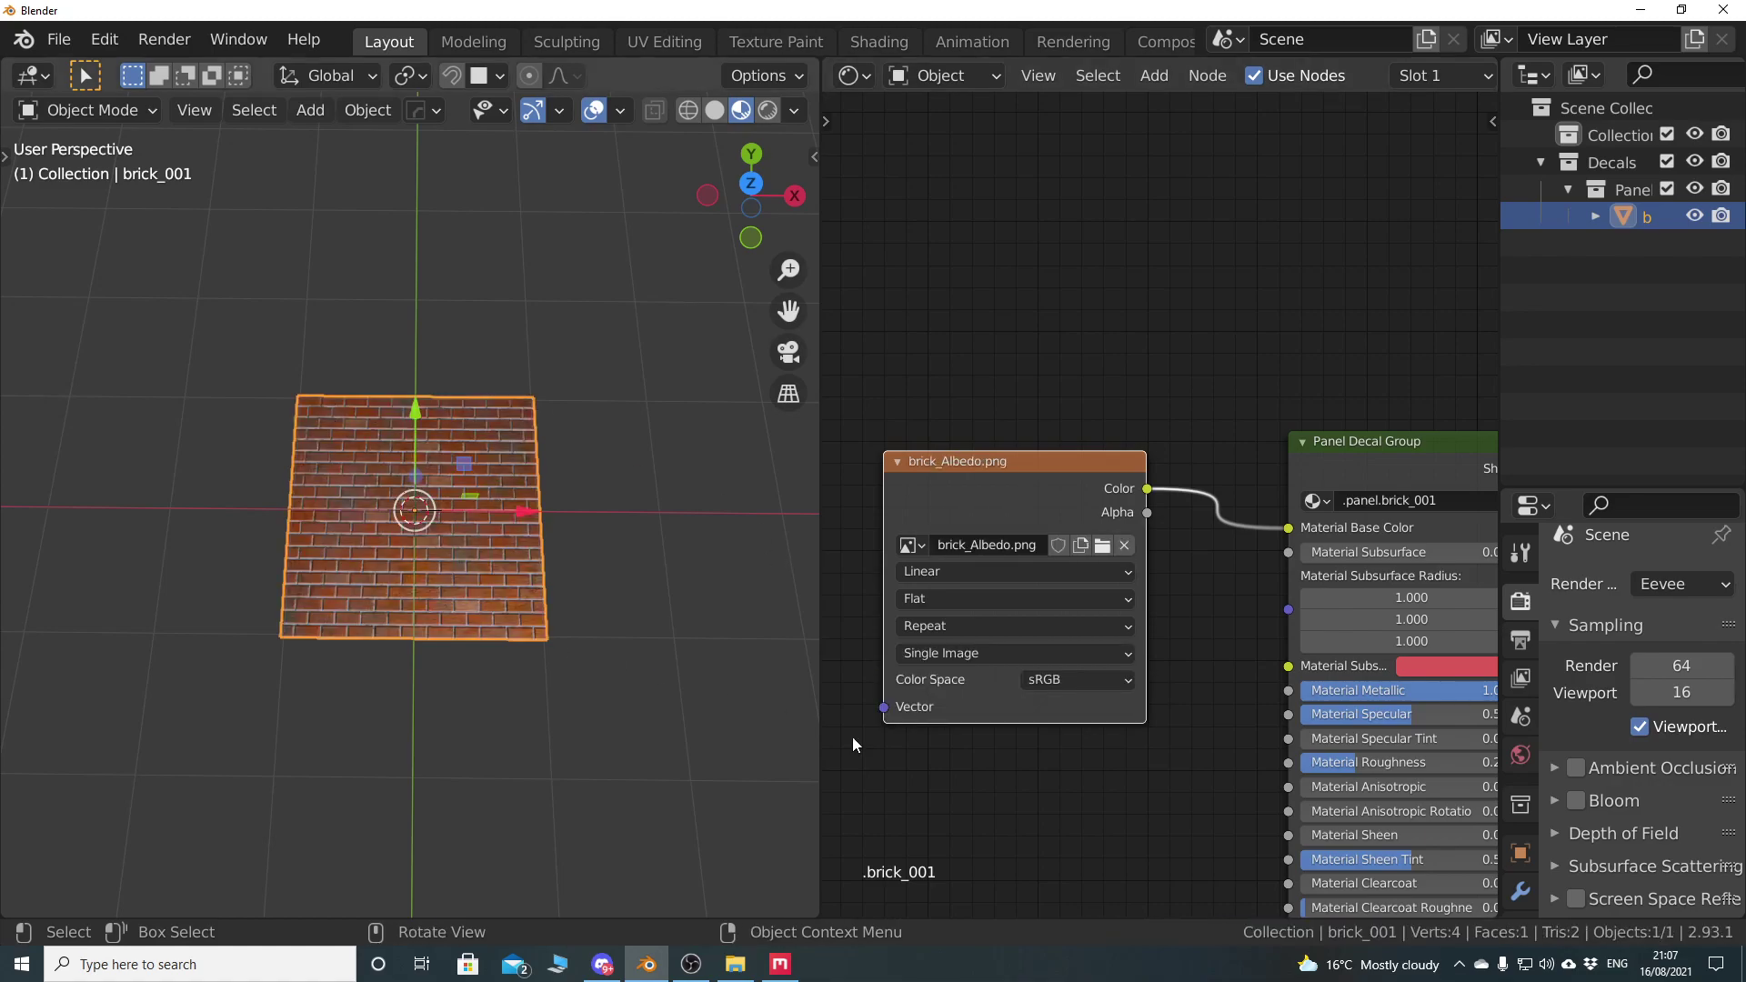
# Set the Panel Decal Group's Material Metallic to about 0.406 and Material Roughness to about 0.611
pyautogui.moveTo(1115, 780); pyautogui.dragTo(931, 495, button='middle')
pyautogui.scroll(6, 564, 573)
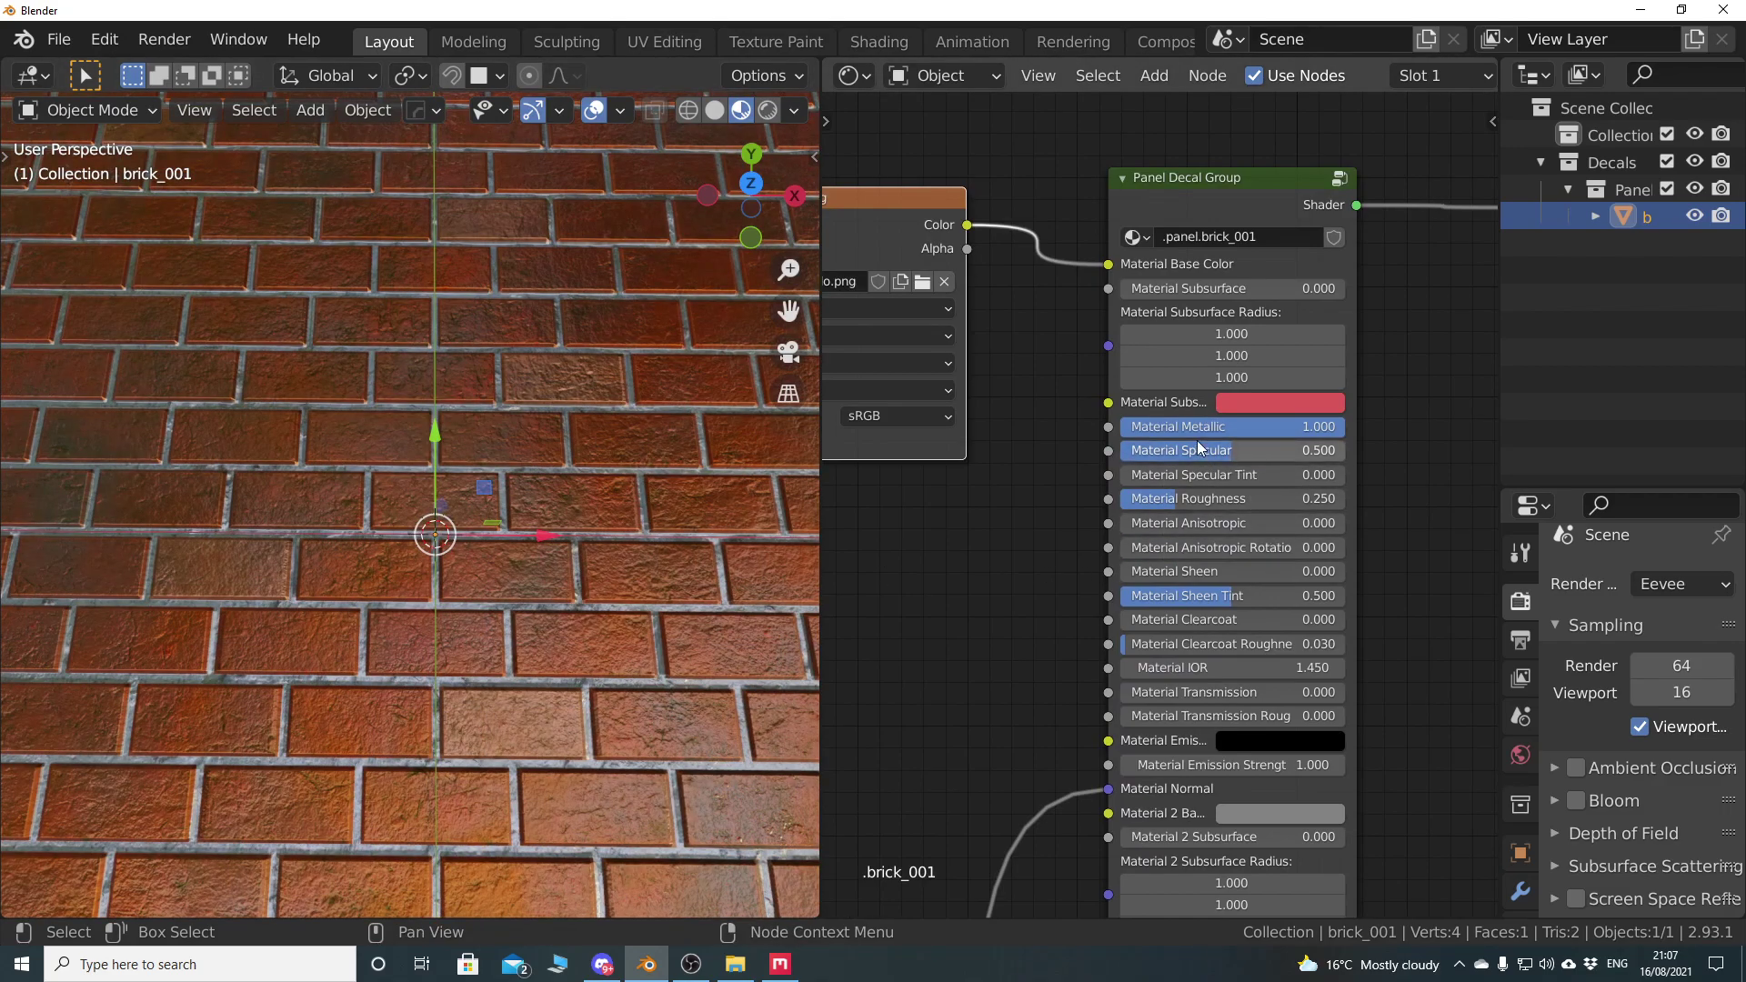
pyautogui.moveTo(1302, 427); pyautogui.dragTo(1212, 427)
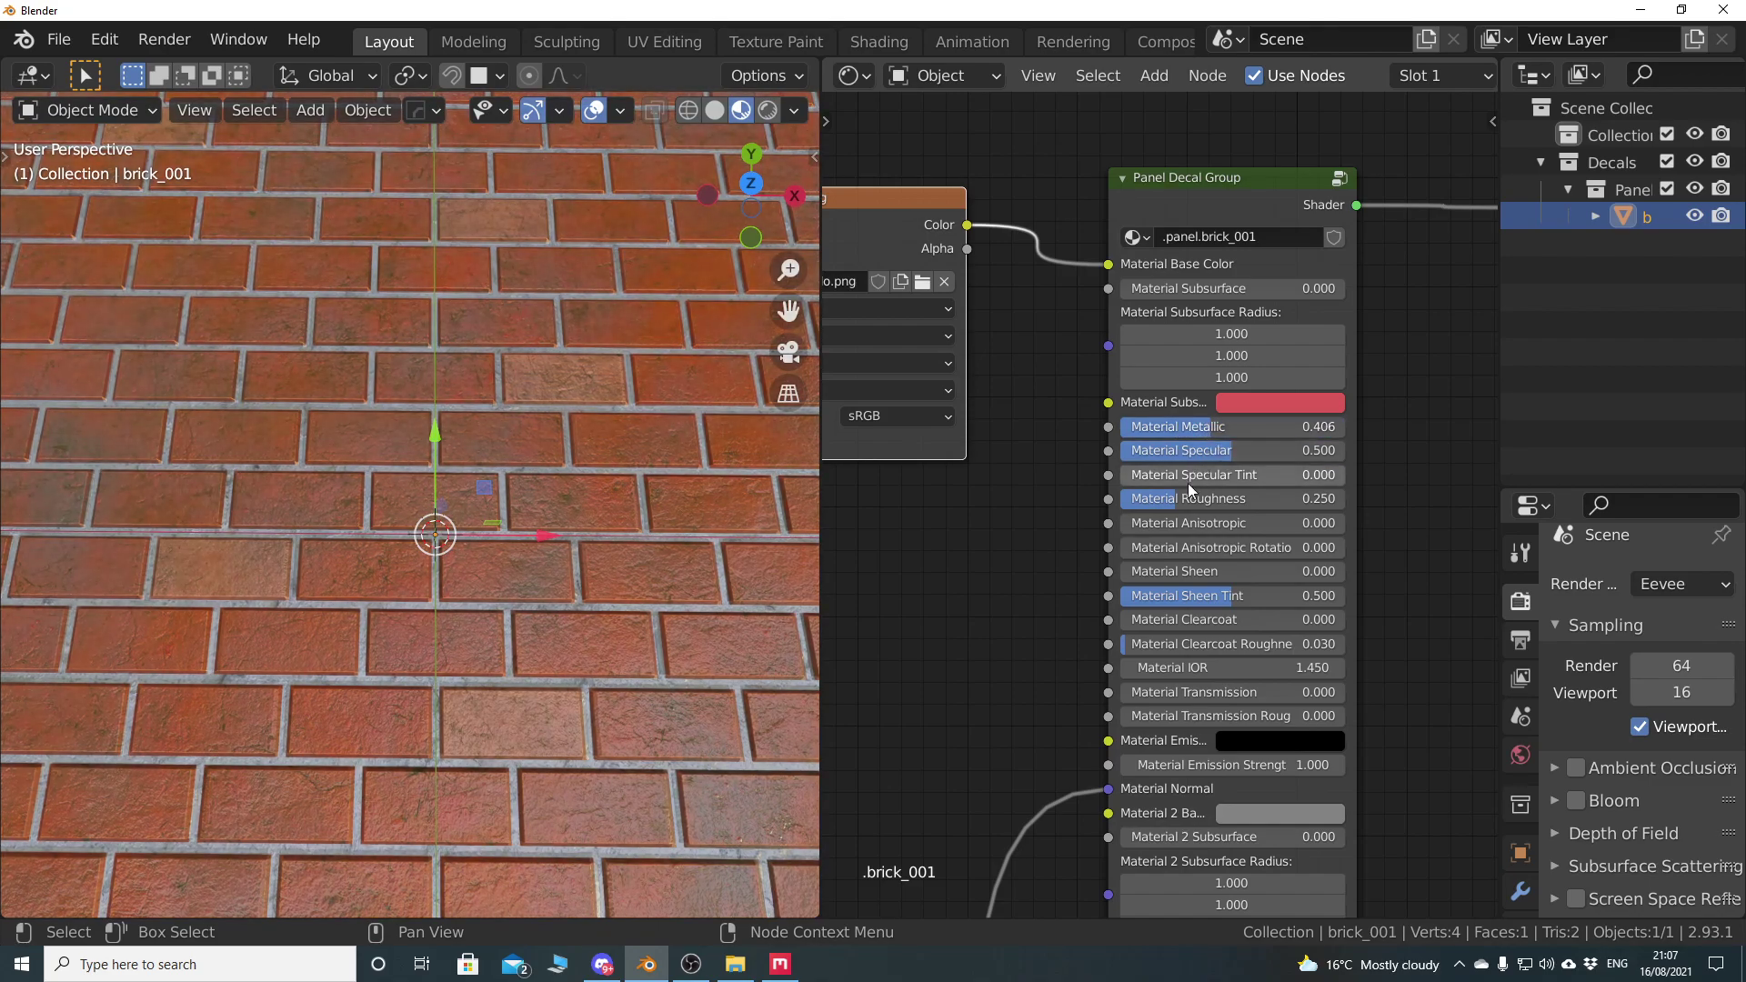
pyautogui.moveTo(1178, 498); pyautogui.dragTo(1258, 501)
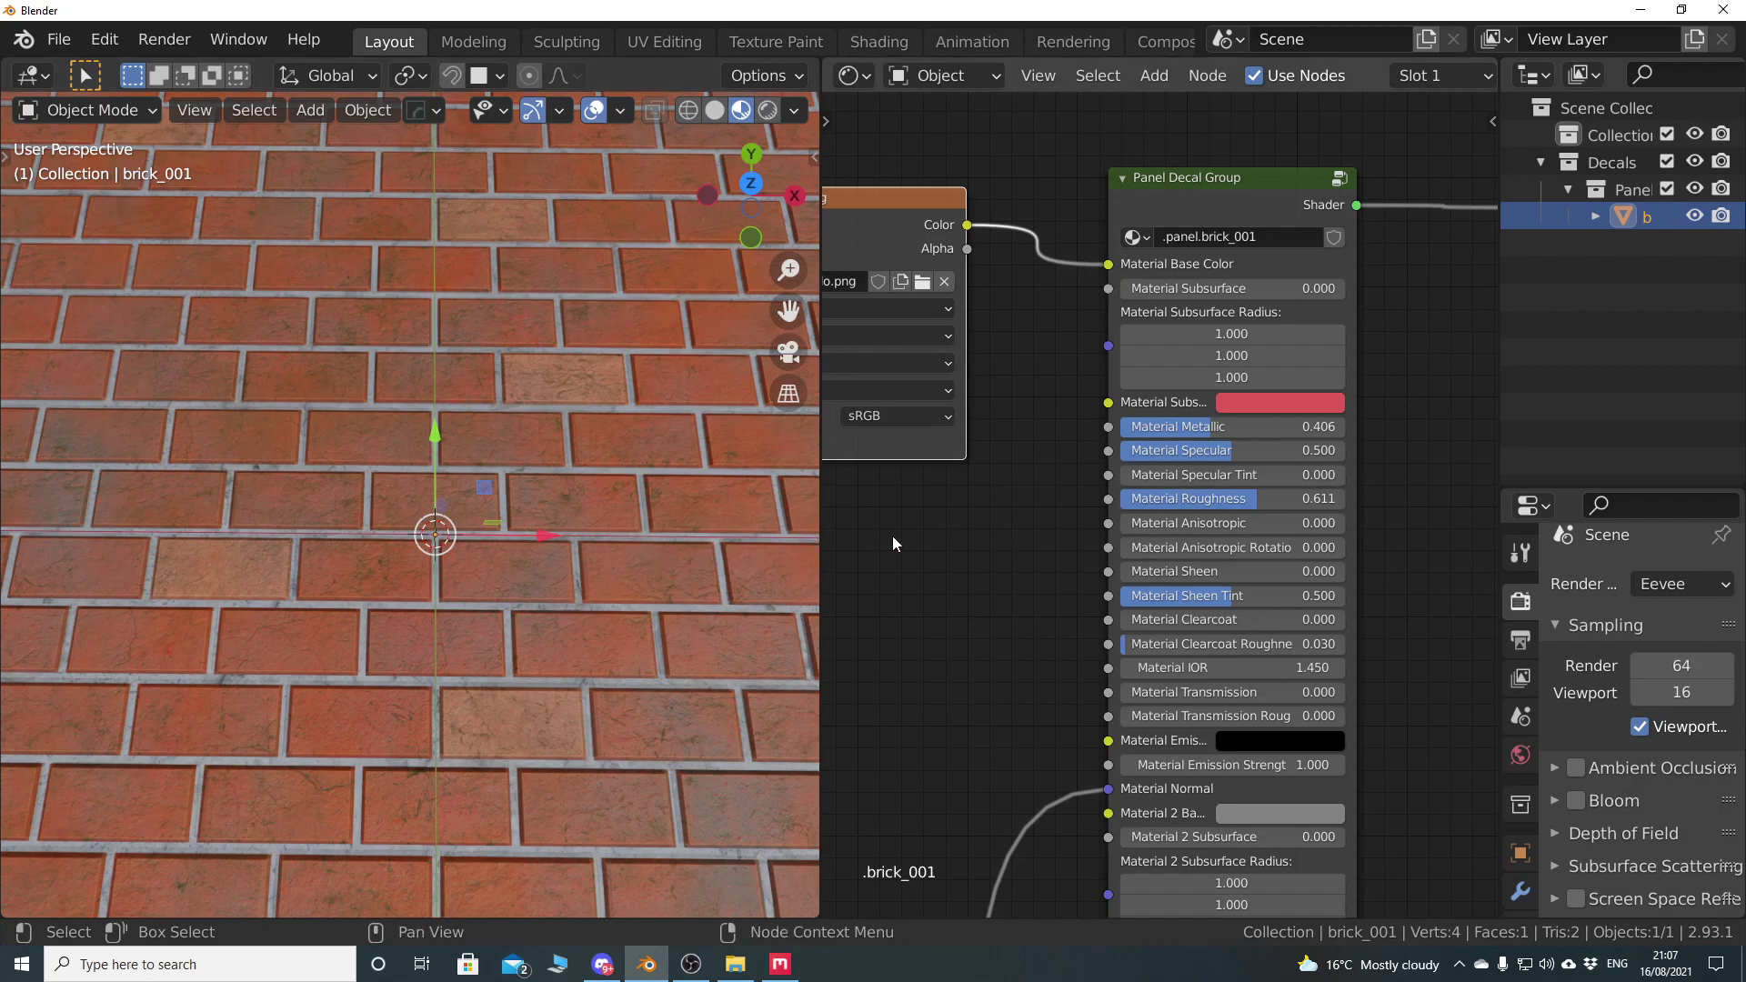
# Close the Shader Editor by joining its area back into the 3D viewport
pyautogui.rightClick(818, 537)
pyautogui.click(818, 534)
pyautogui.click(1002, 537)
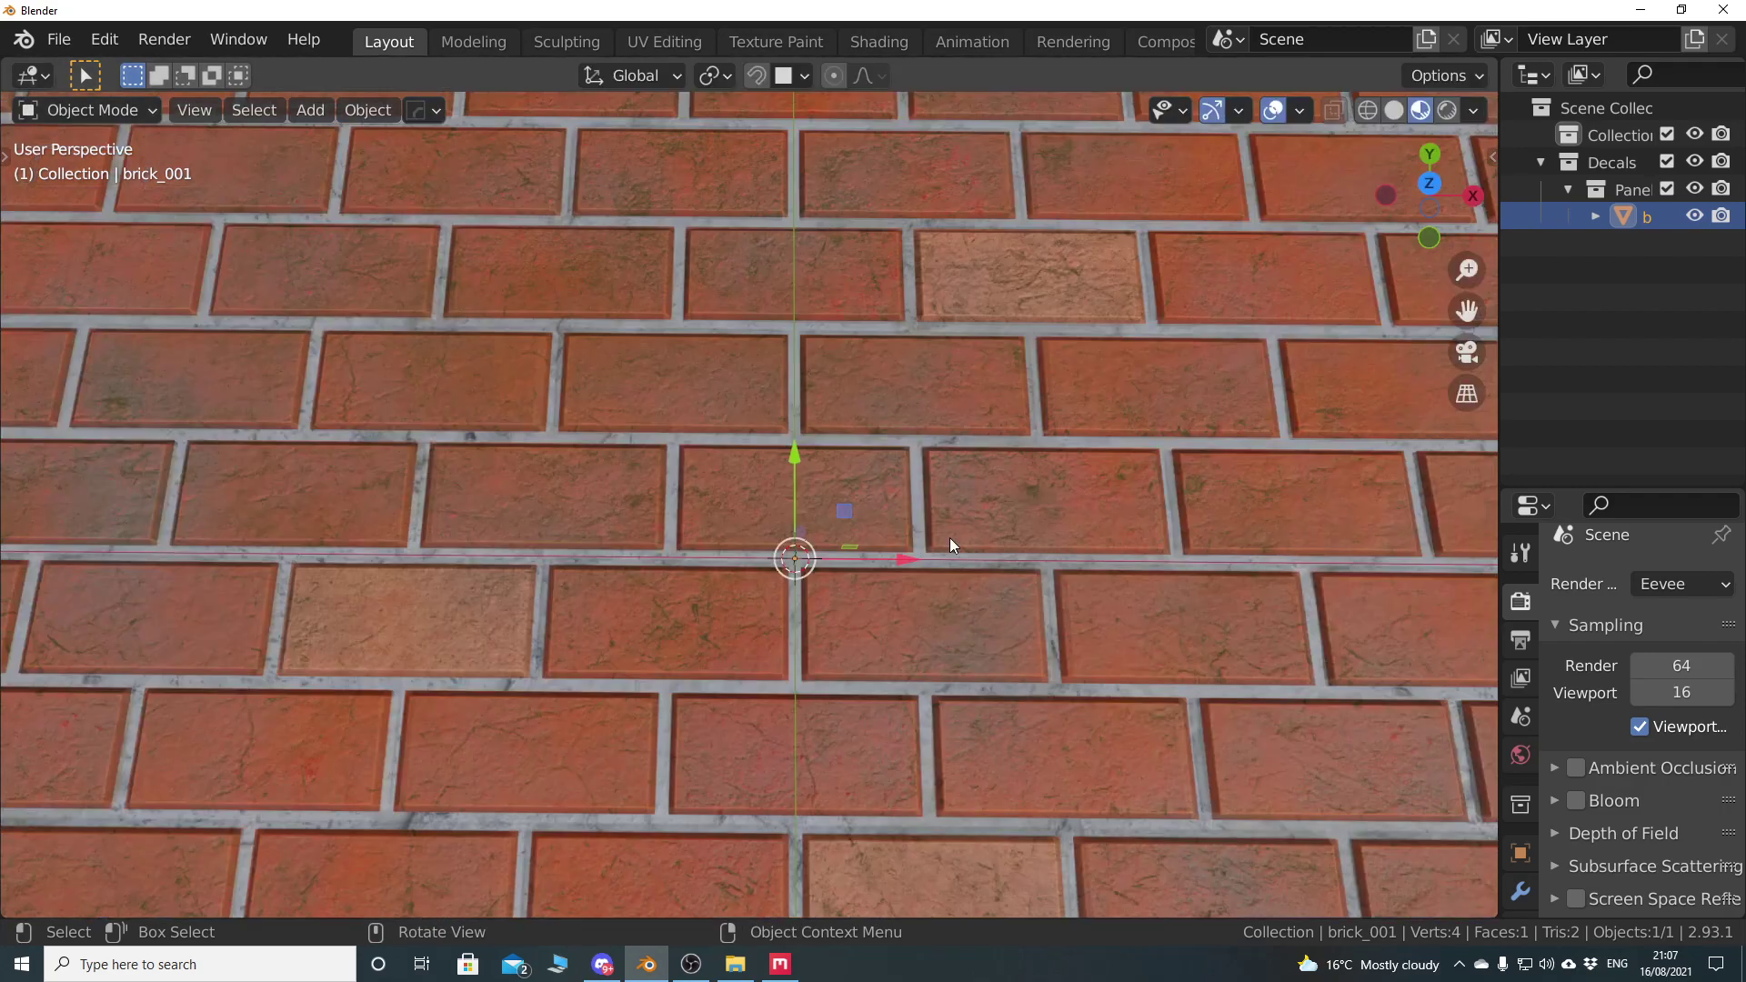
# Adjust the brick decal in PARALLAX mode by an amount of about -4.05 and check the relief at an angle
pyautogui.moveTo(837, 542); pyautogui.dragTo(886, 564, button='middle')
pyautogui.scroll(6, 886, 546)
pyautogui.scroll(-8, 1060, 494)
pyautogui.keyDown('shift'); pyautogui.moveTo(1060, 494); pyautogui.dragTo(931, 509, button='middle'); pyautogui.keyUp('shift')
pyautogui.scroll(4, 910, 500)
pyautogui.scroll(2, 905, 522)
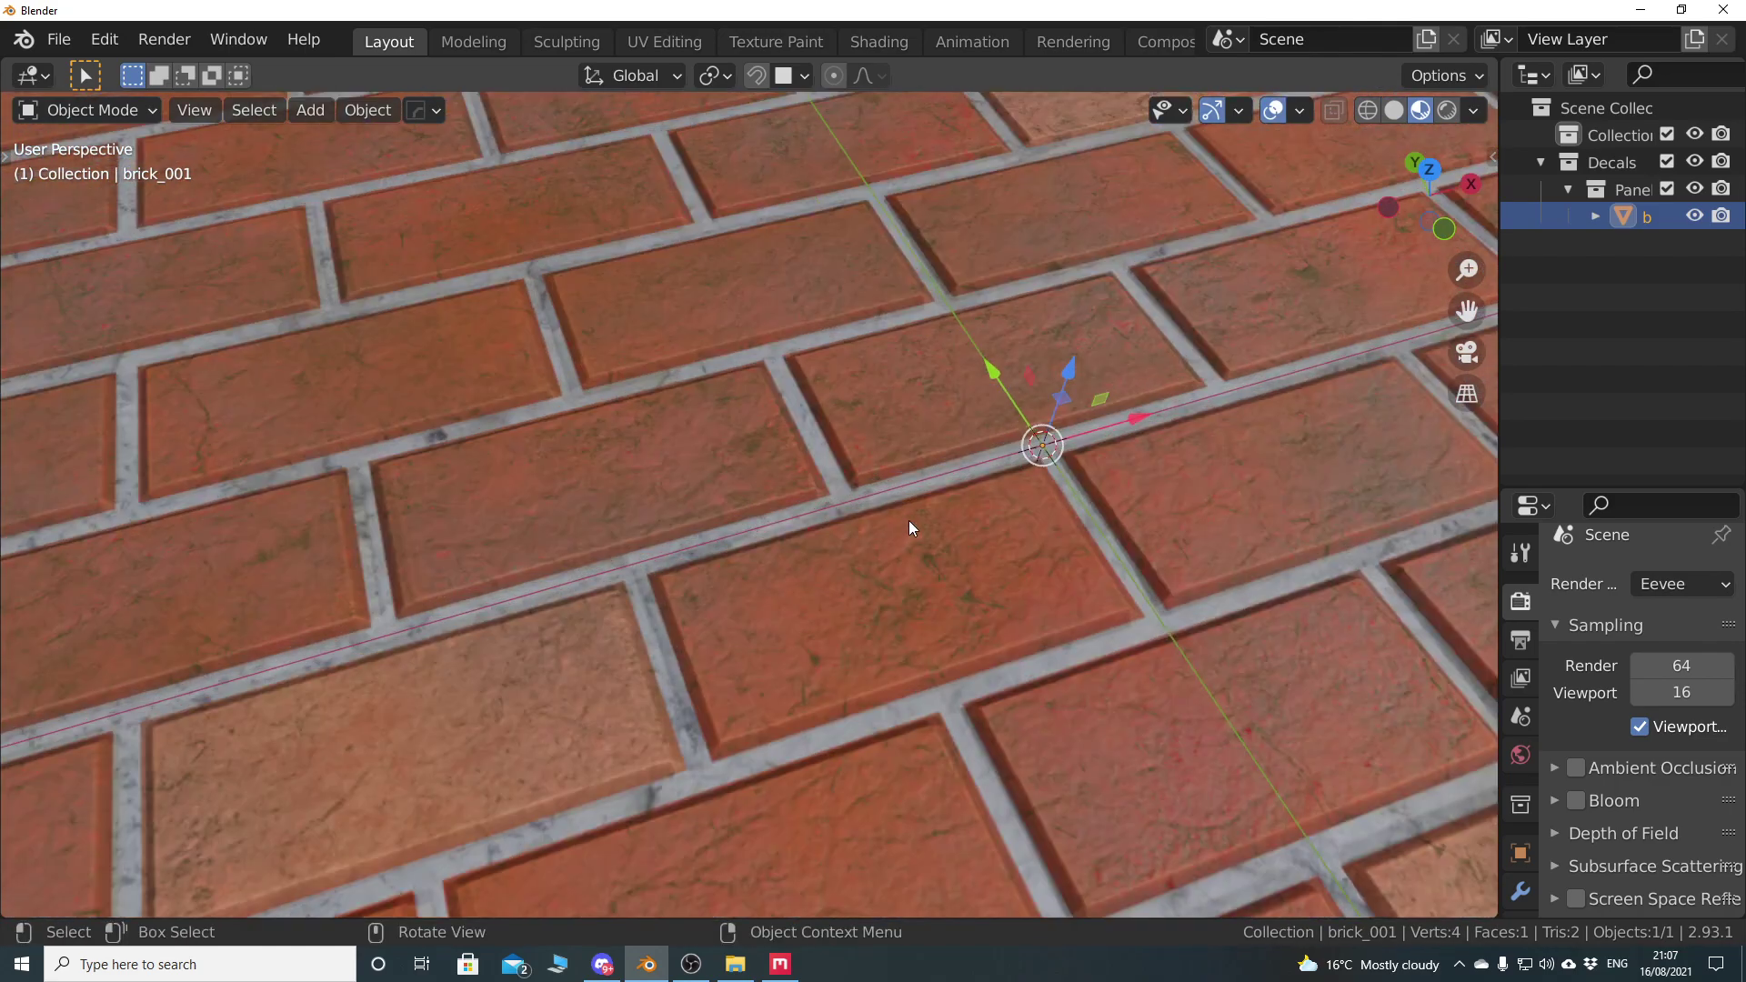
pyautogui.press('d')
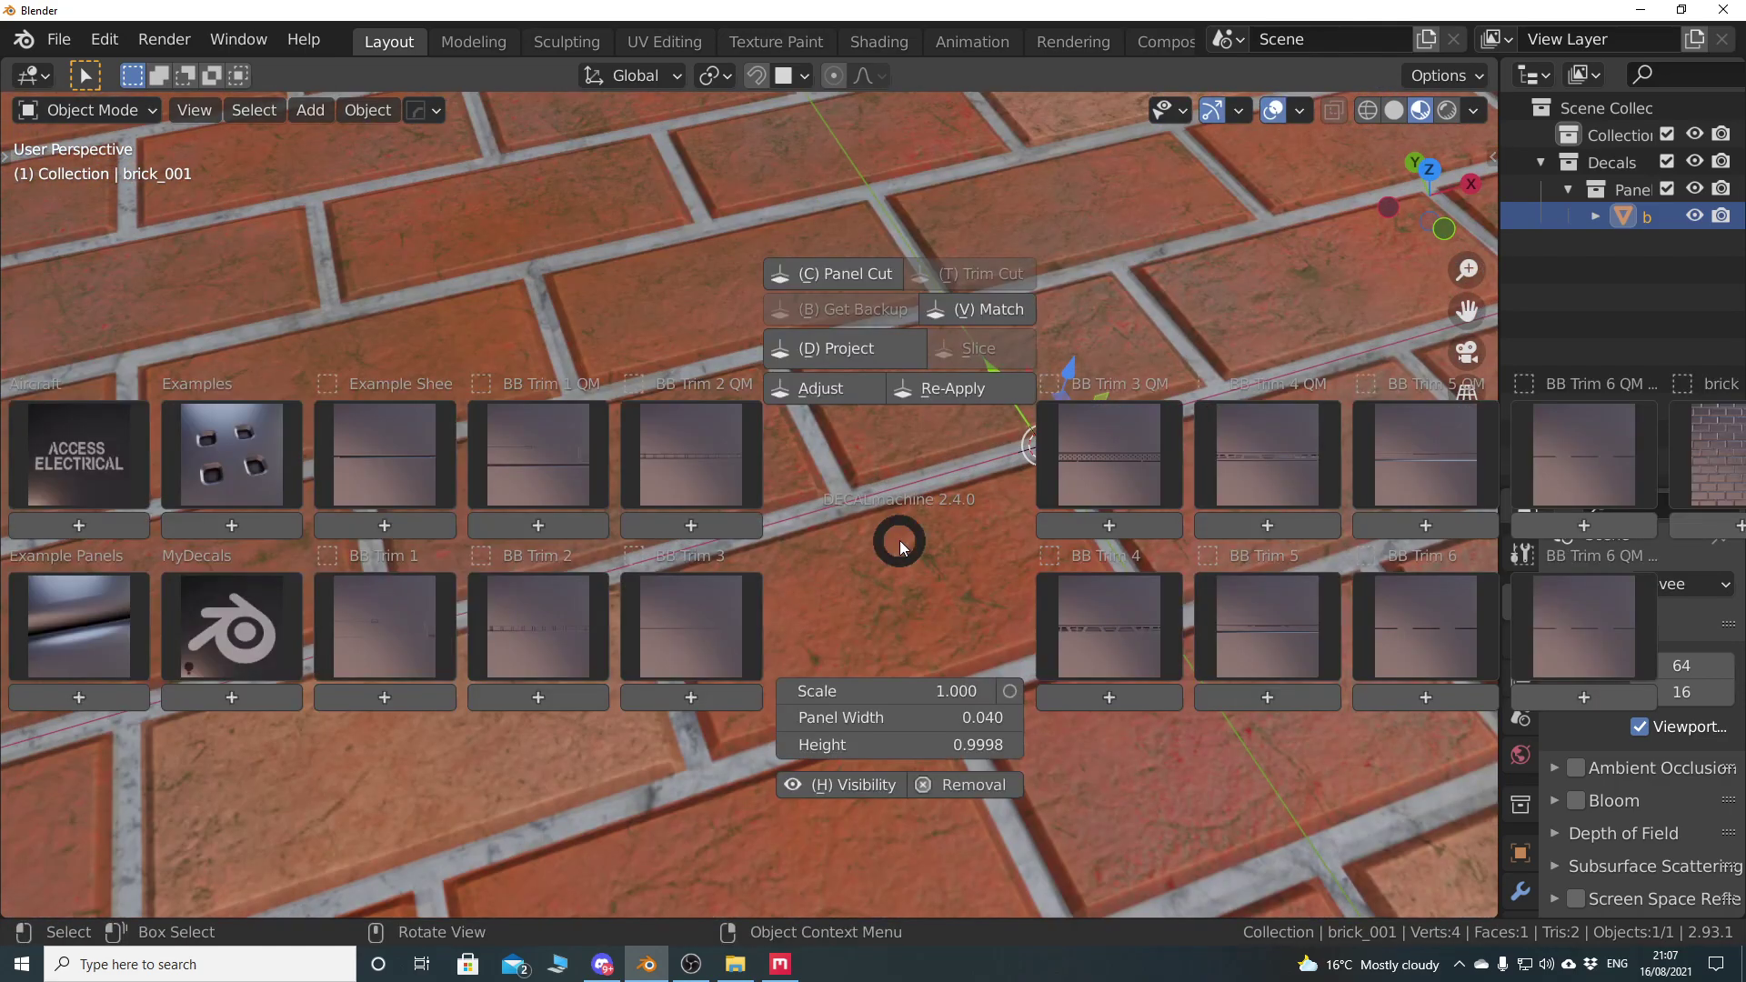
pyautogui.click(832, 384)
pyautogui.press('e')
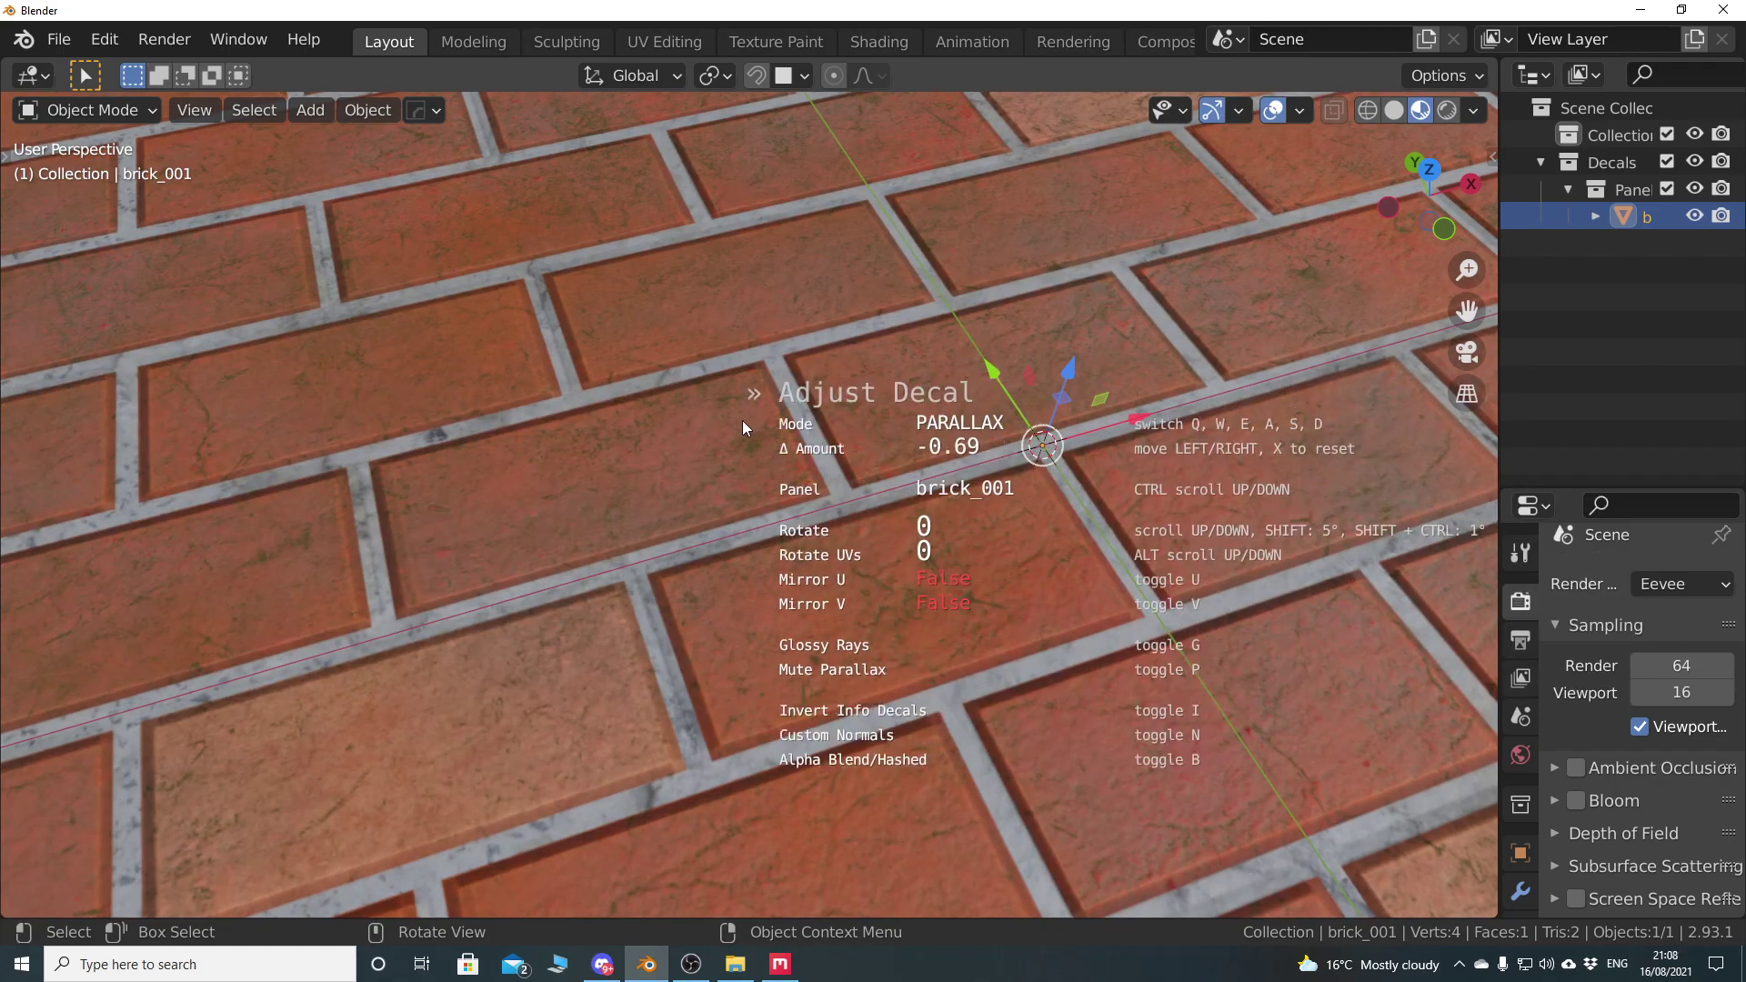
pyautogui.moveTo(538, 511)
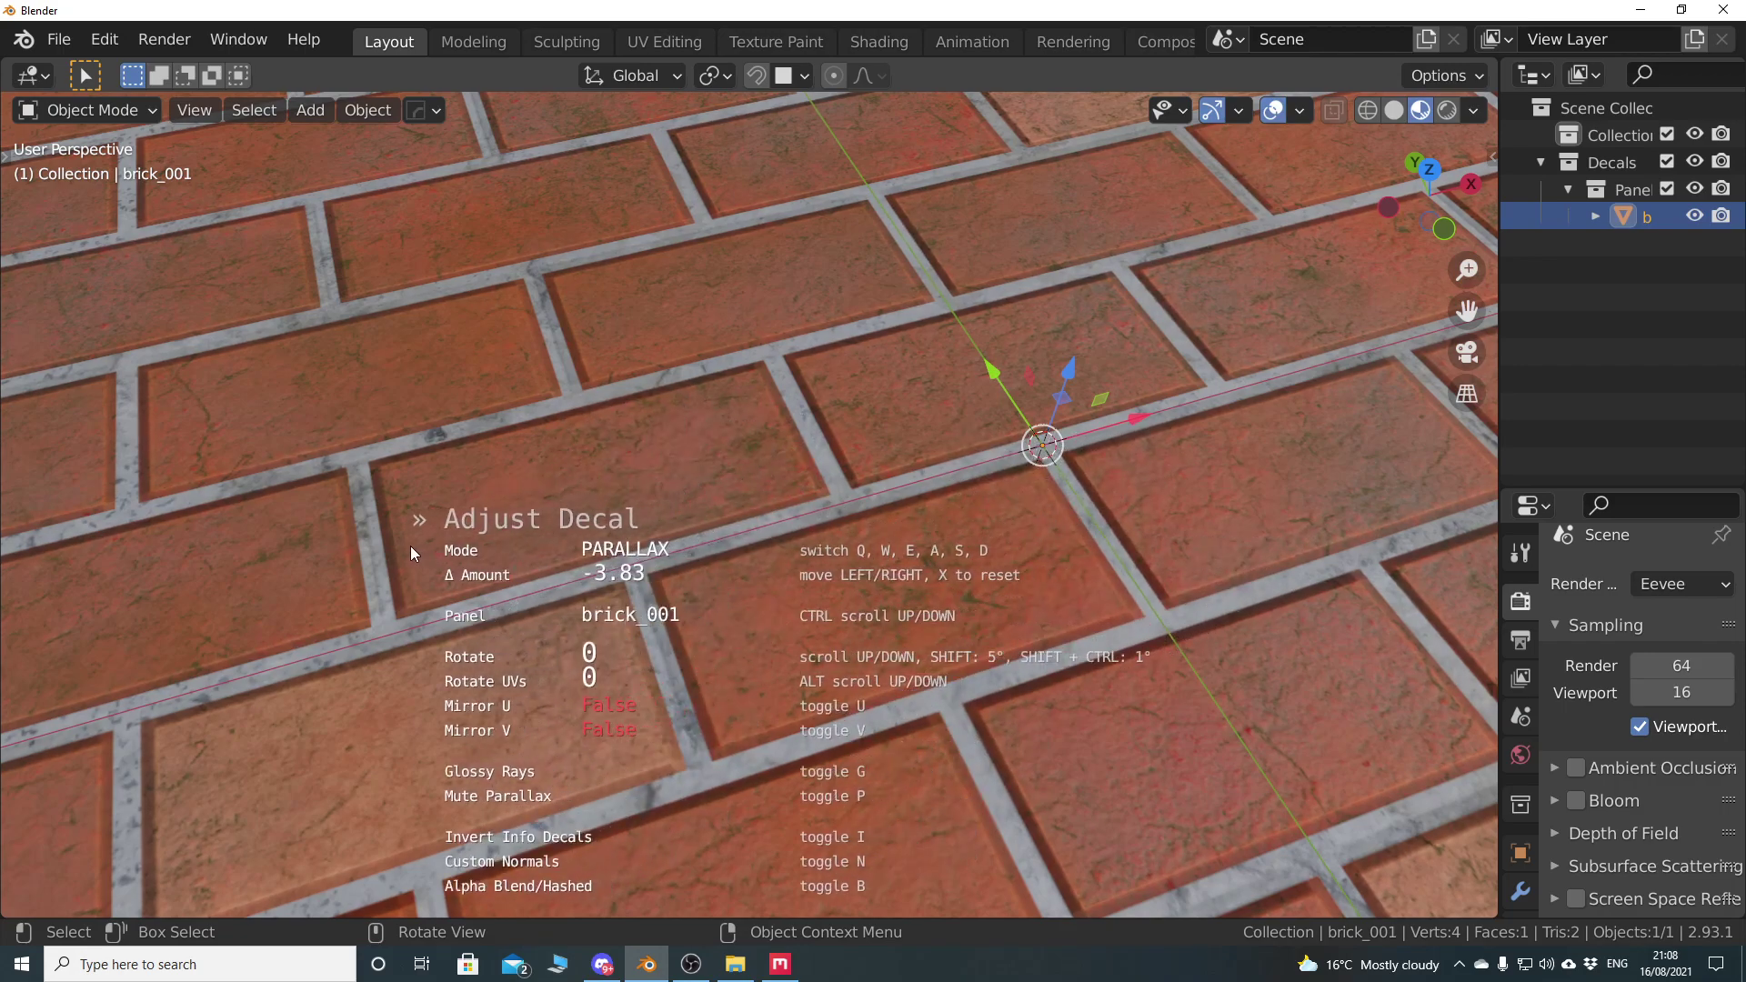
pyautogui.moveTo(385, 545)
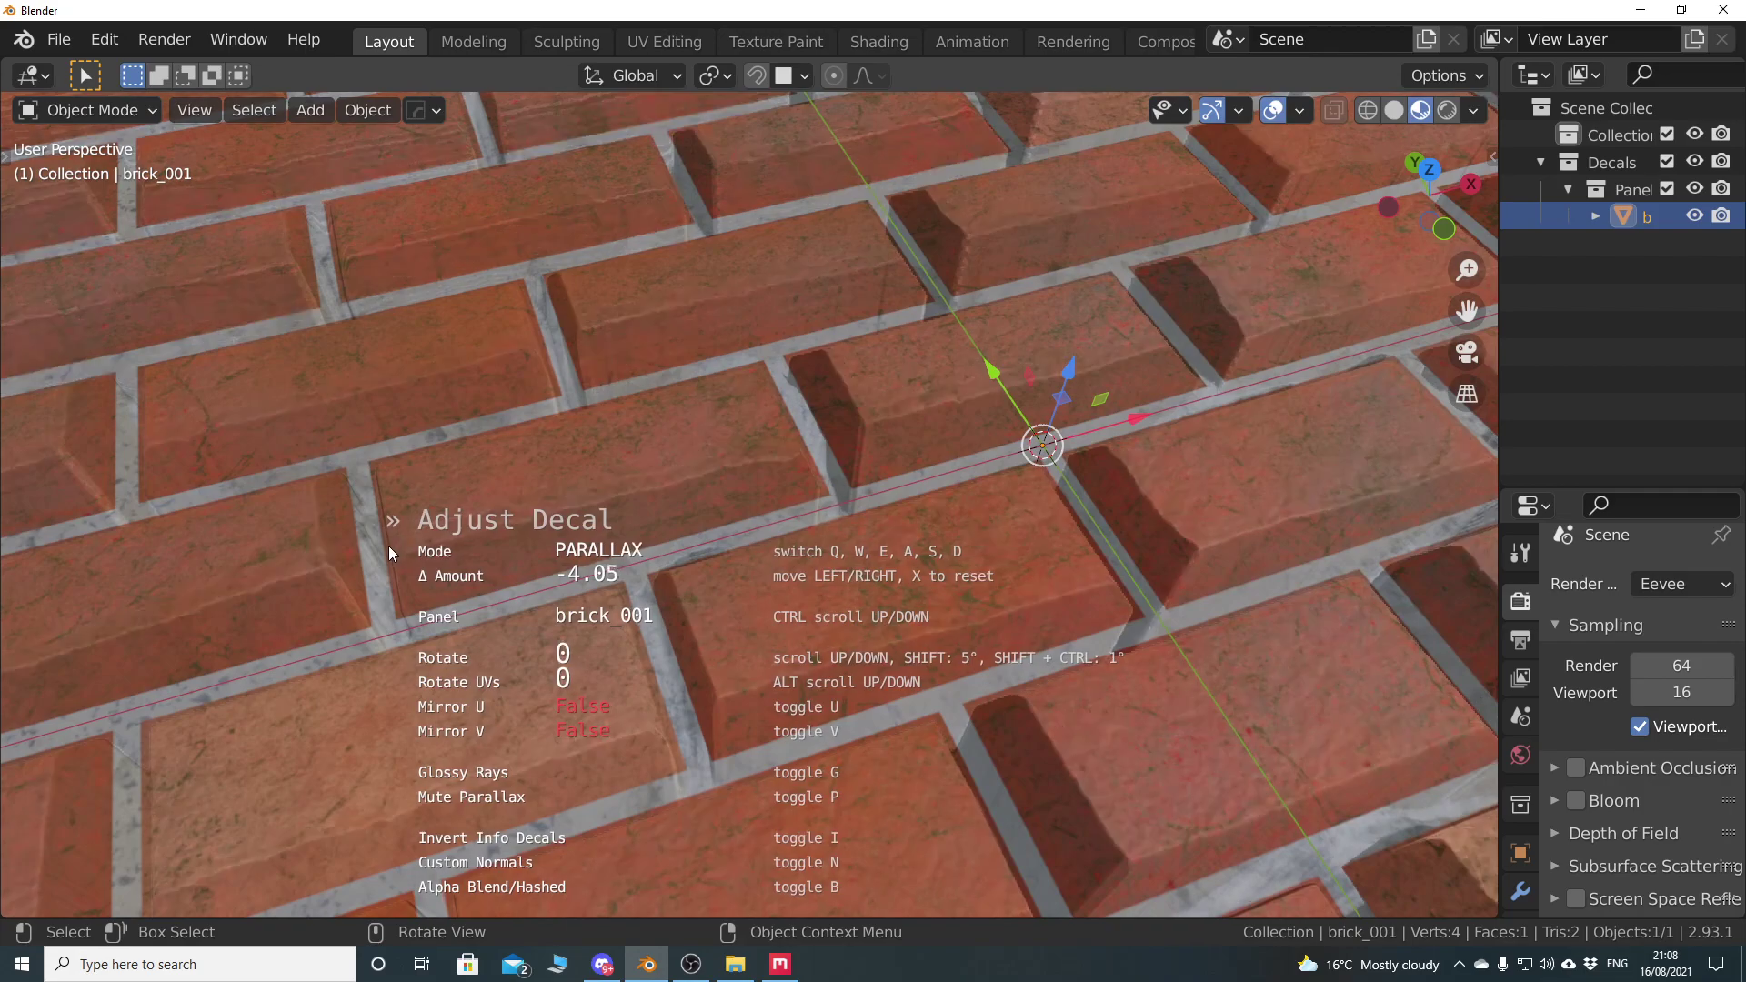
pyautogui.click(389, 544)
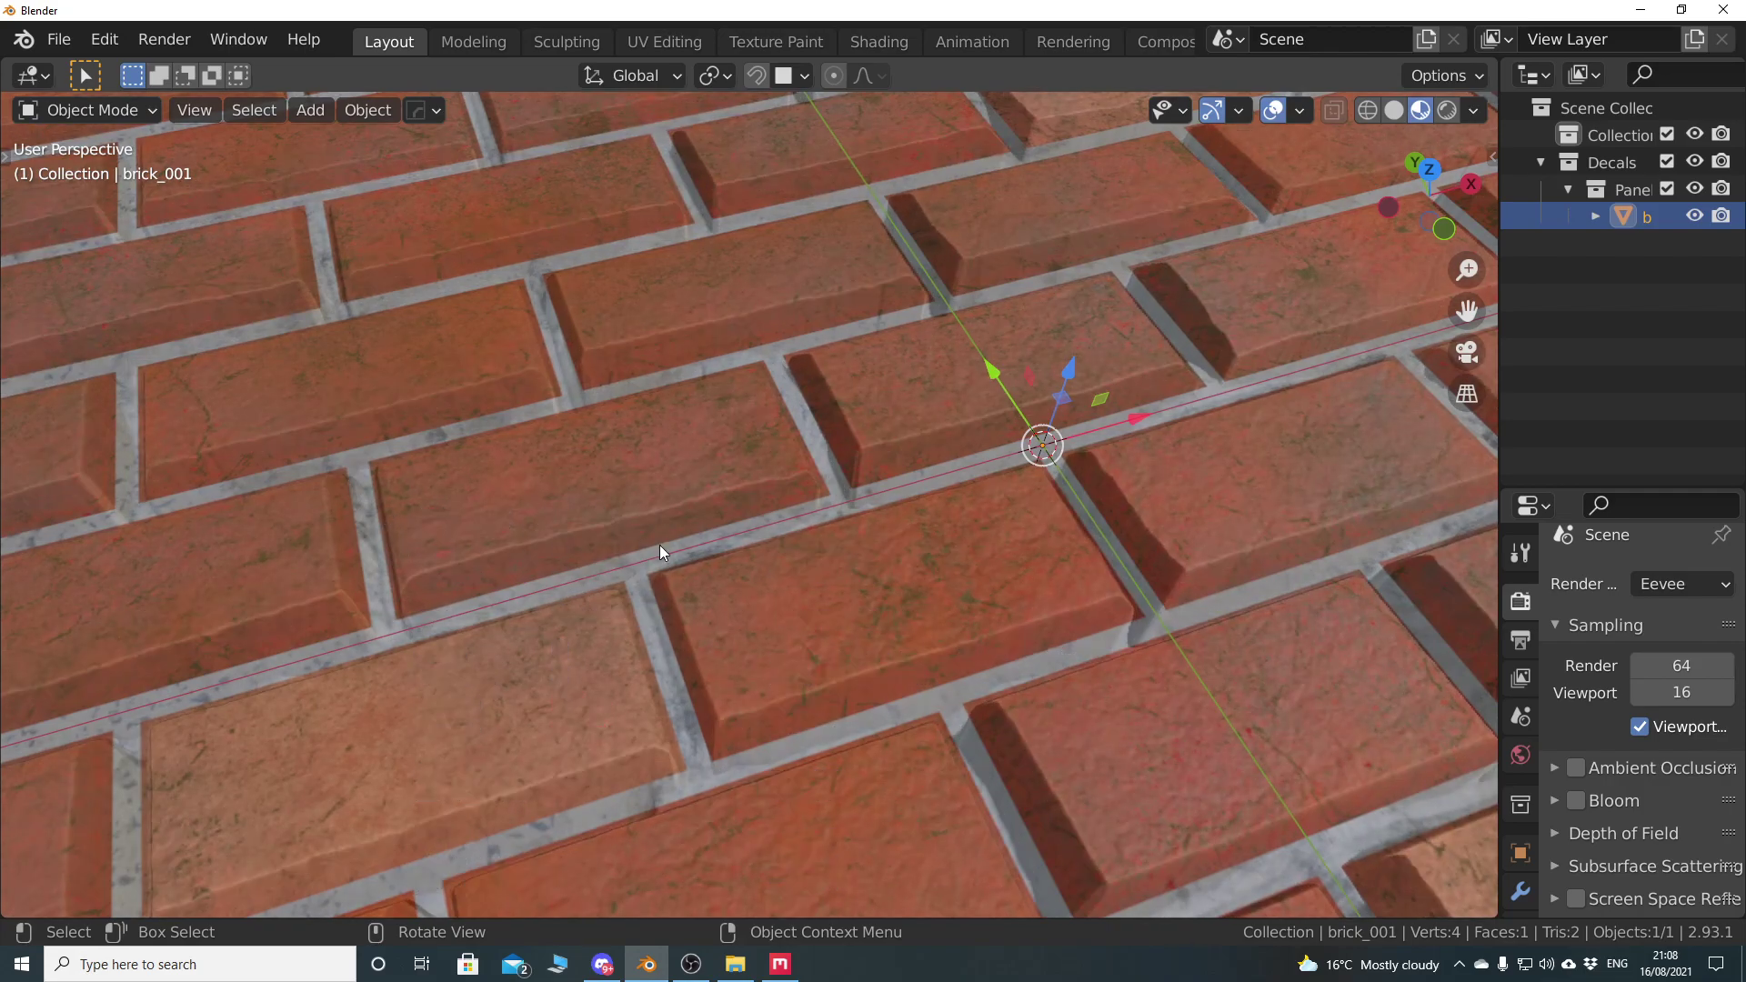
pyautogui.moveTo(851, 544); pyautogui.dragTo(784, 567, button='middle')
pyautogui.scroll(-4, 940, 500)
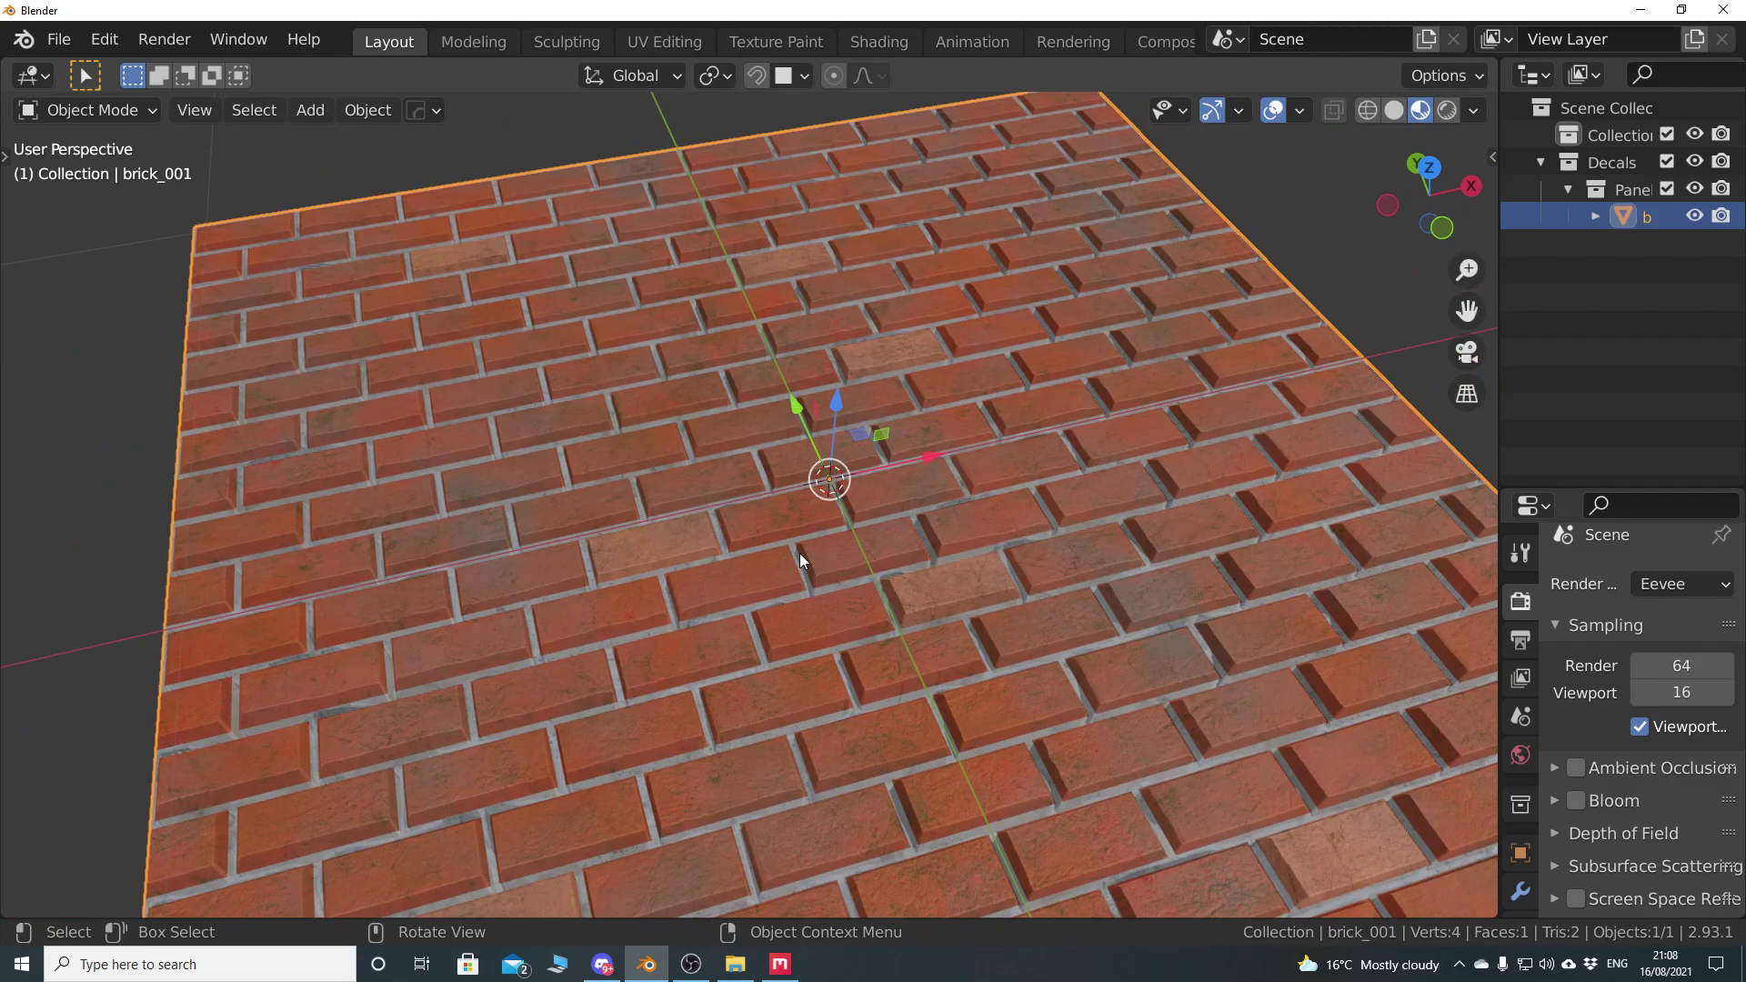
# Try muting the parallax and varying the parallax amount on the brick decal in the Adjust Decal tool
pyautogui.scroll(6, 782, 547)
pyautogui.moveTo(787, 568); pyautogui.dragTo(965, 572, button='middle')
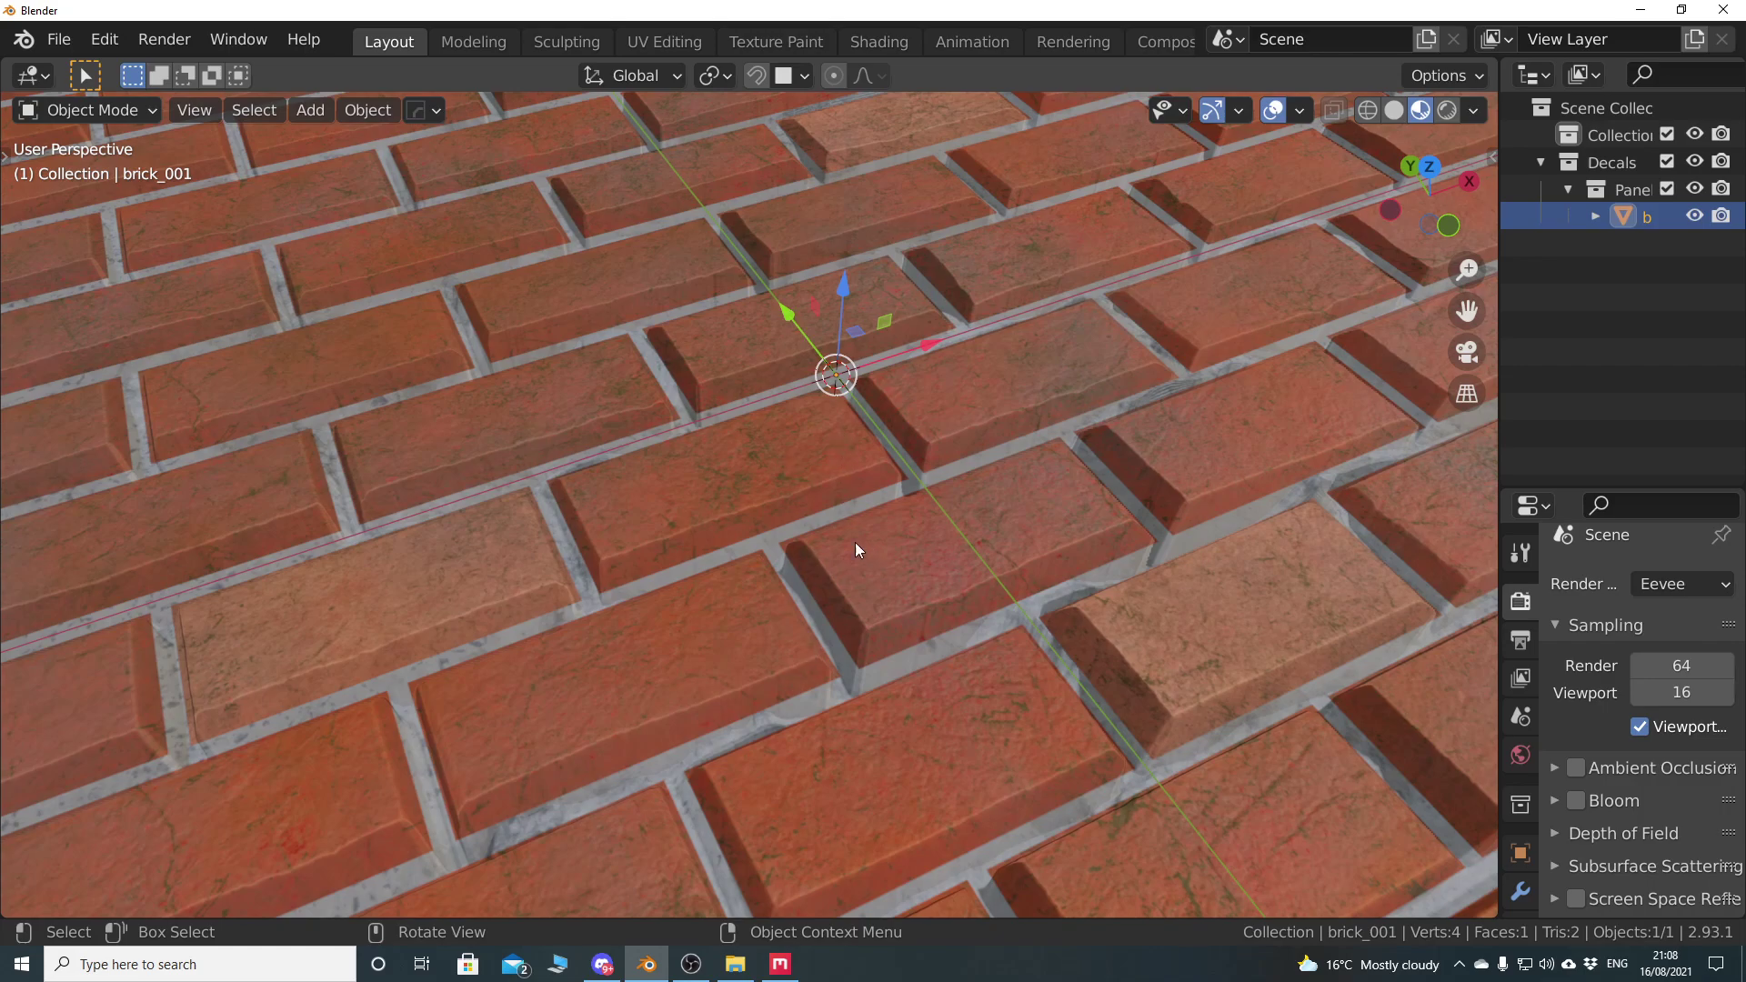
pyautogui.scroll(-2, 801, 626)
pyautogui.scroll(1, 804, 563)
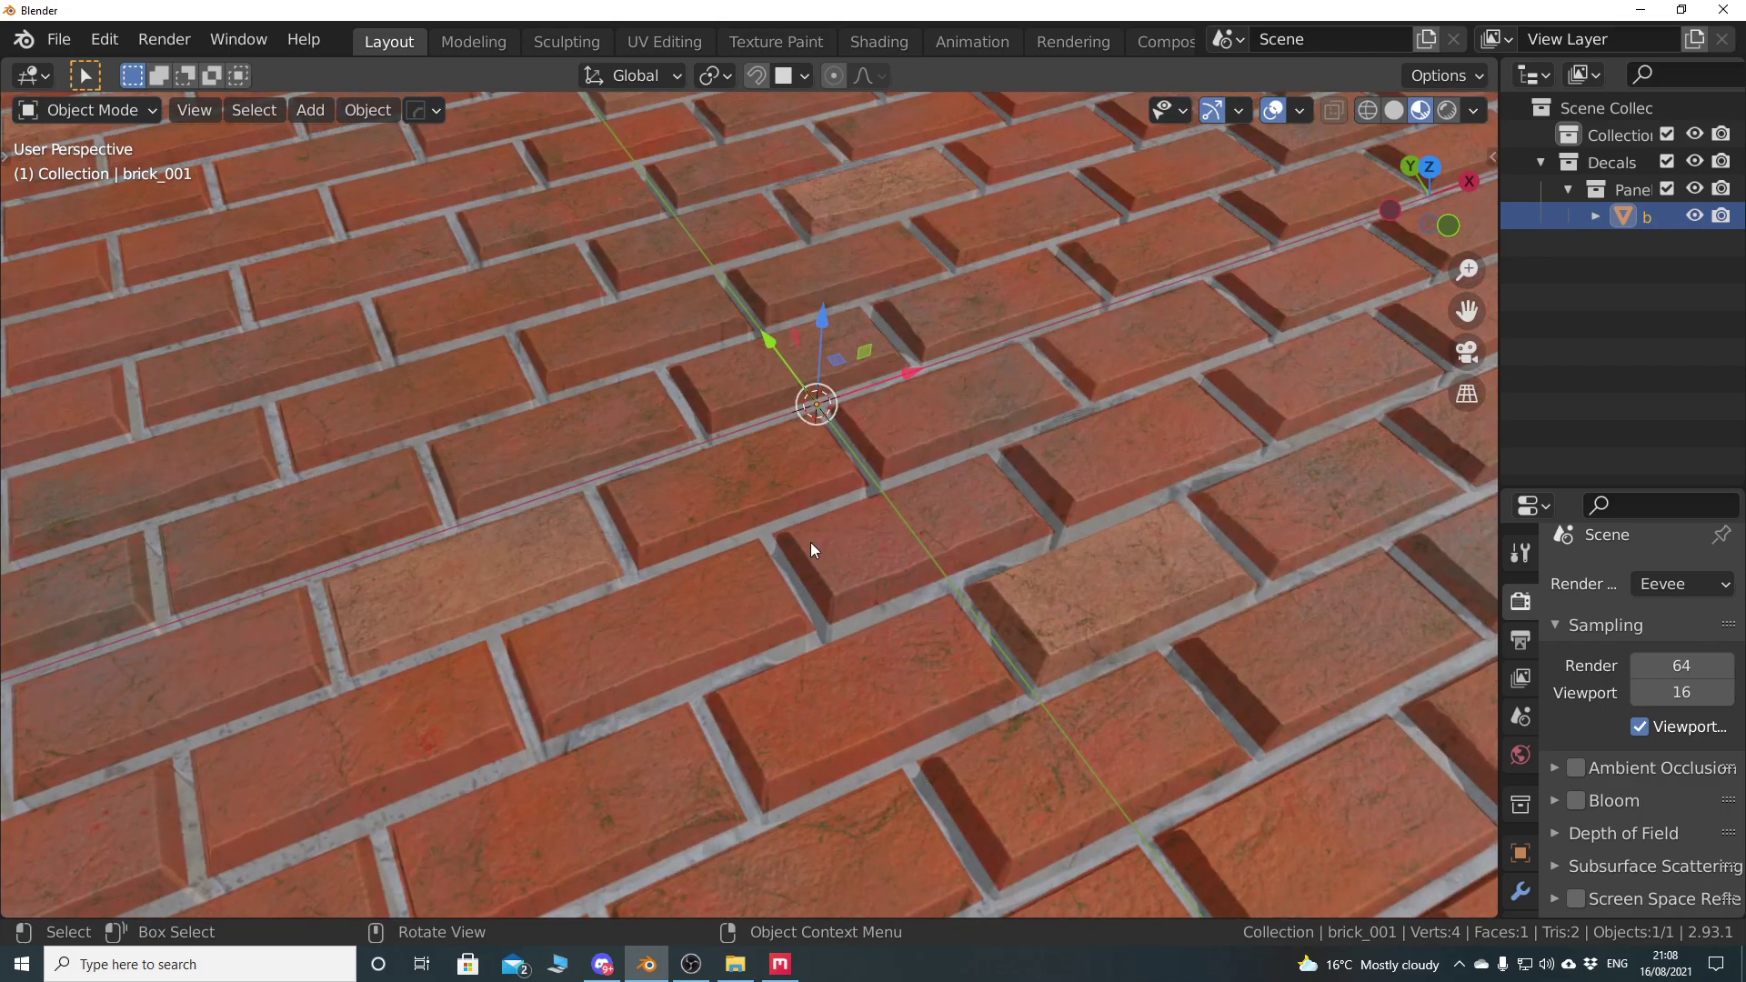
pyautogui.press('d')
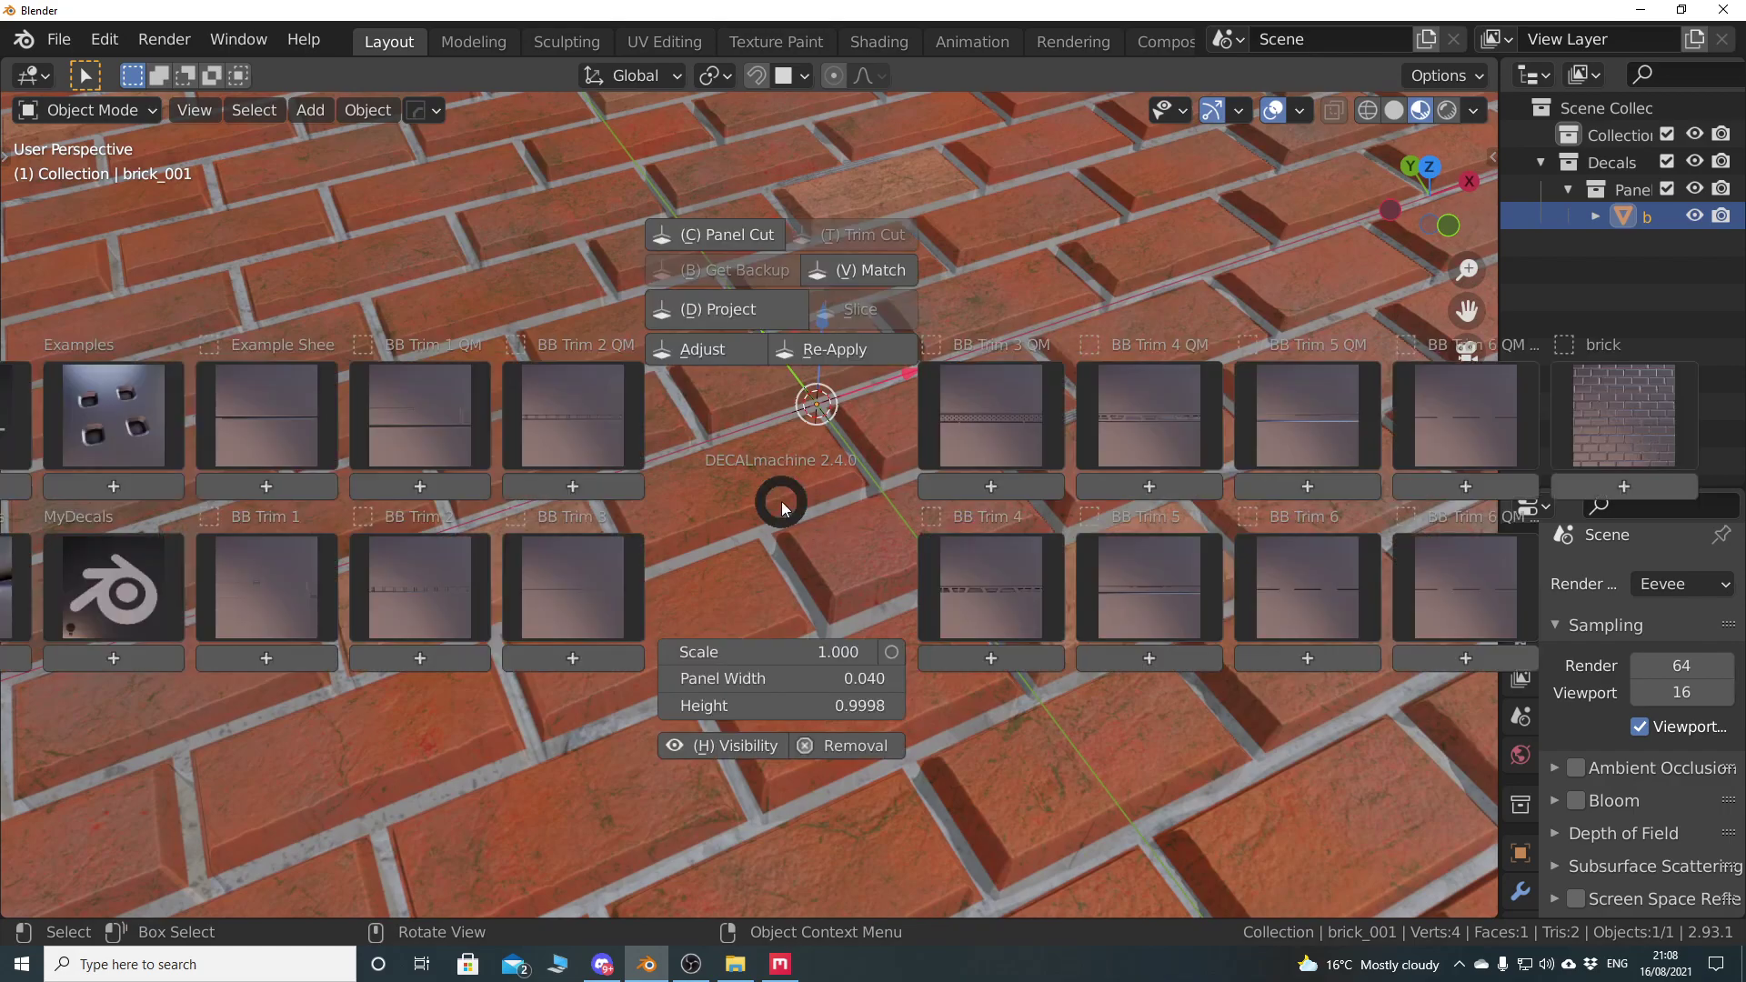
pyautogui.click(717, 353)
pyautogui.press('e')
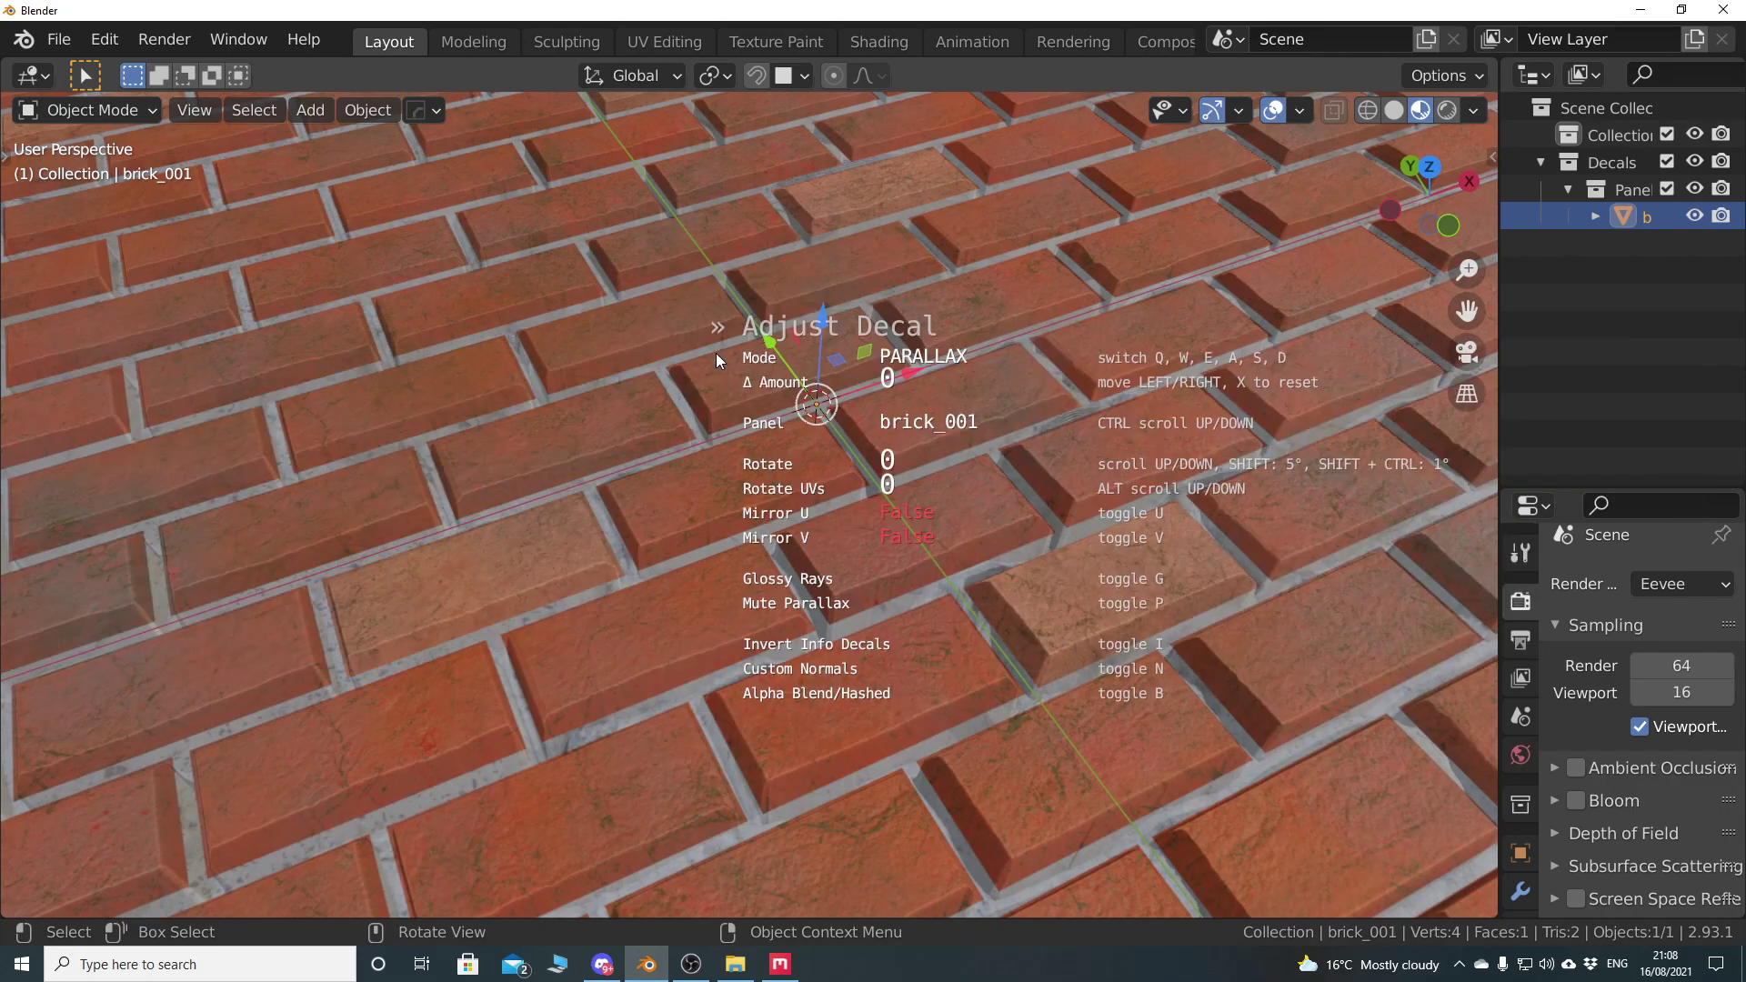
pyautogui.press('p')
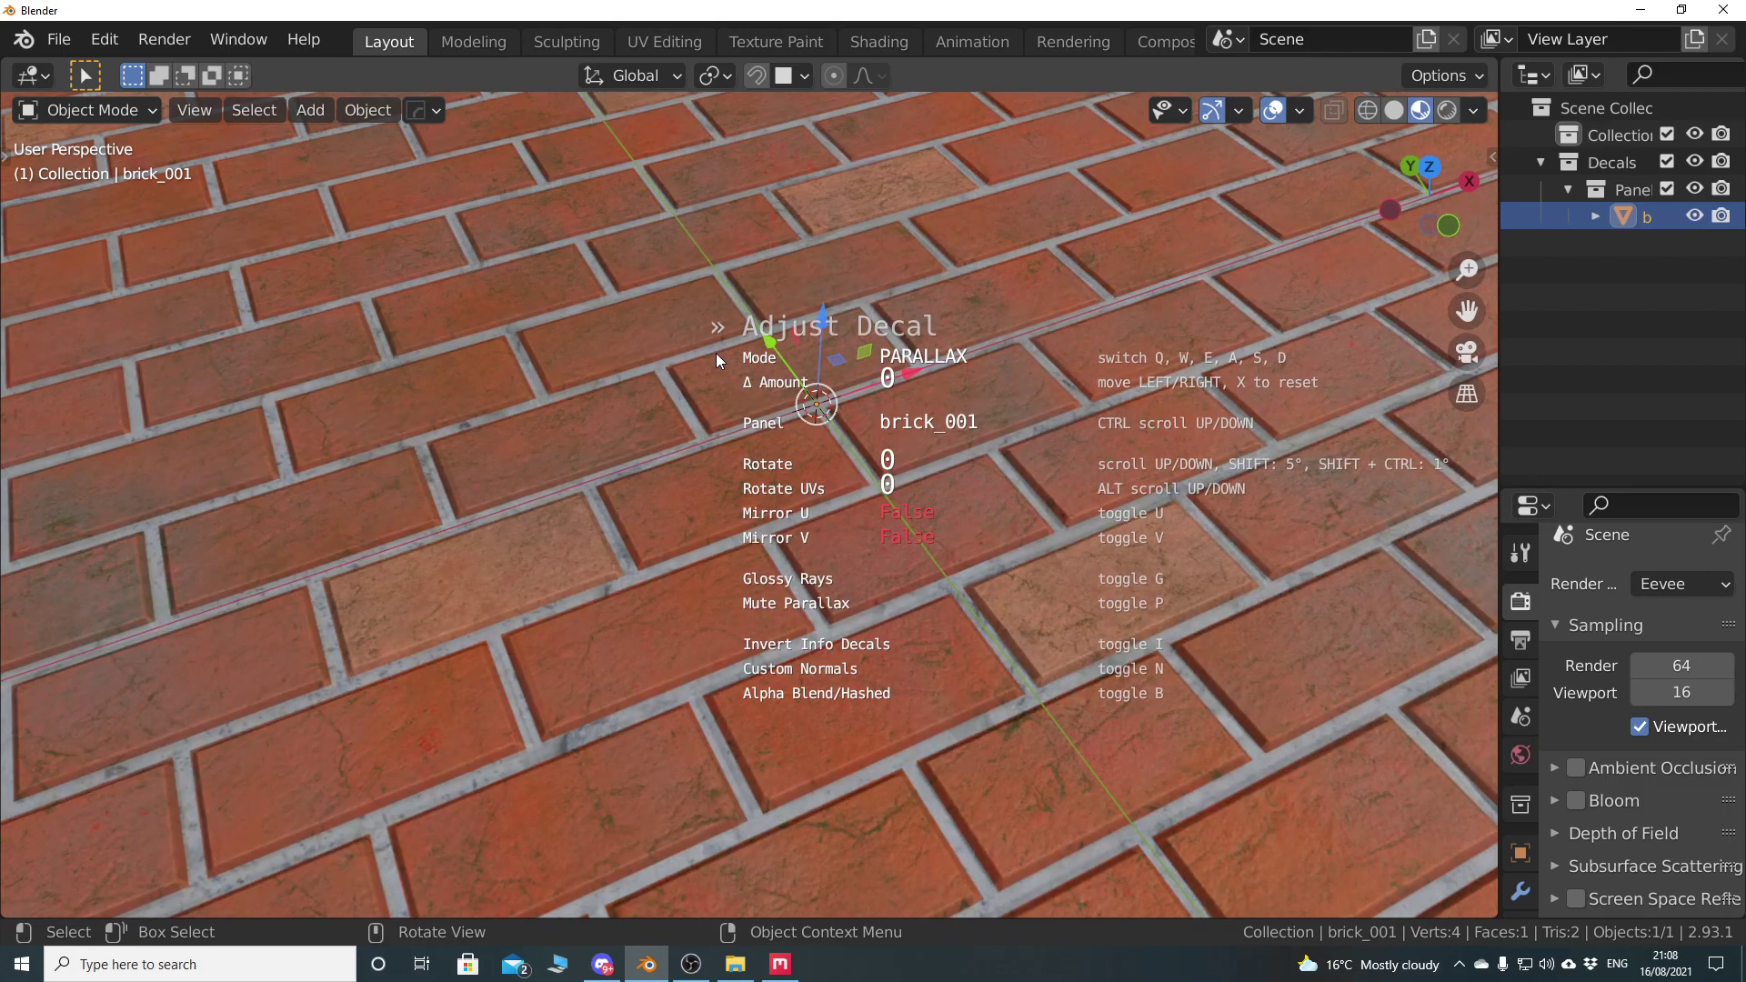
pyautogui.moveTo(686, 352)
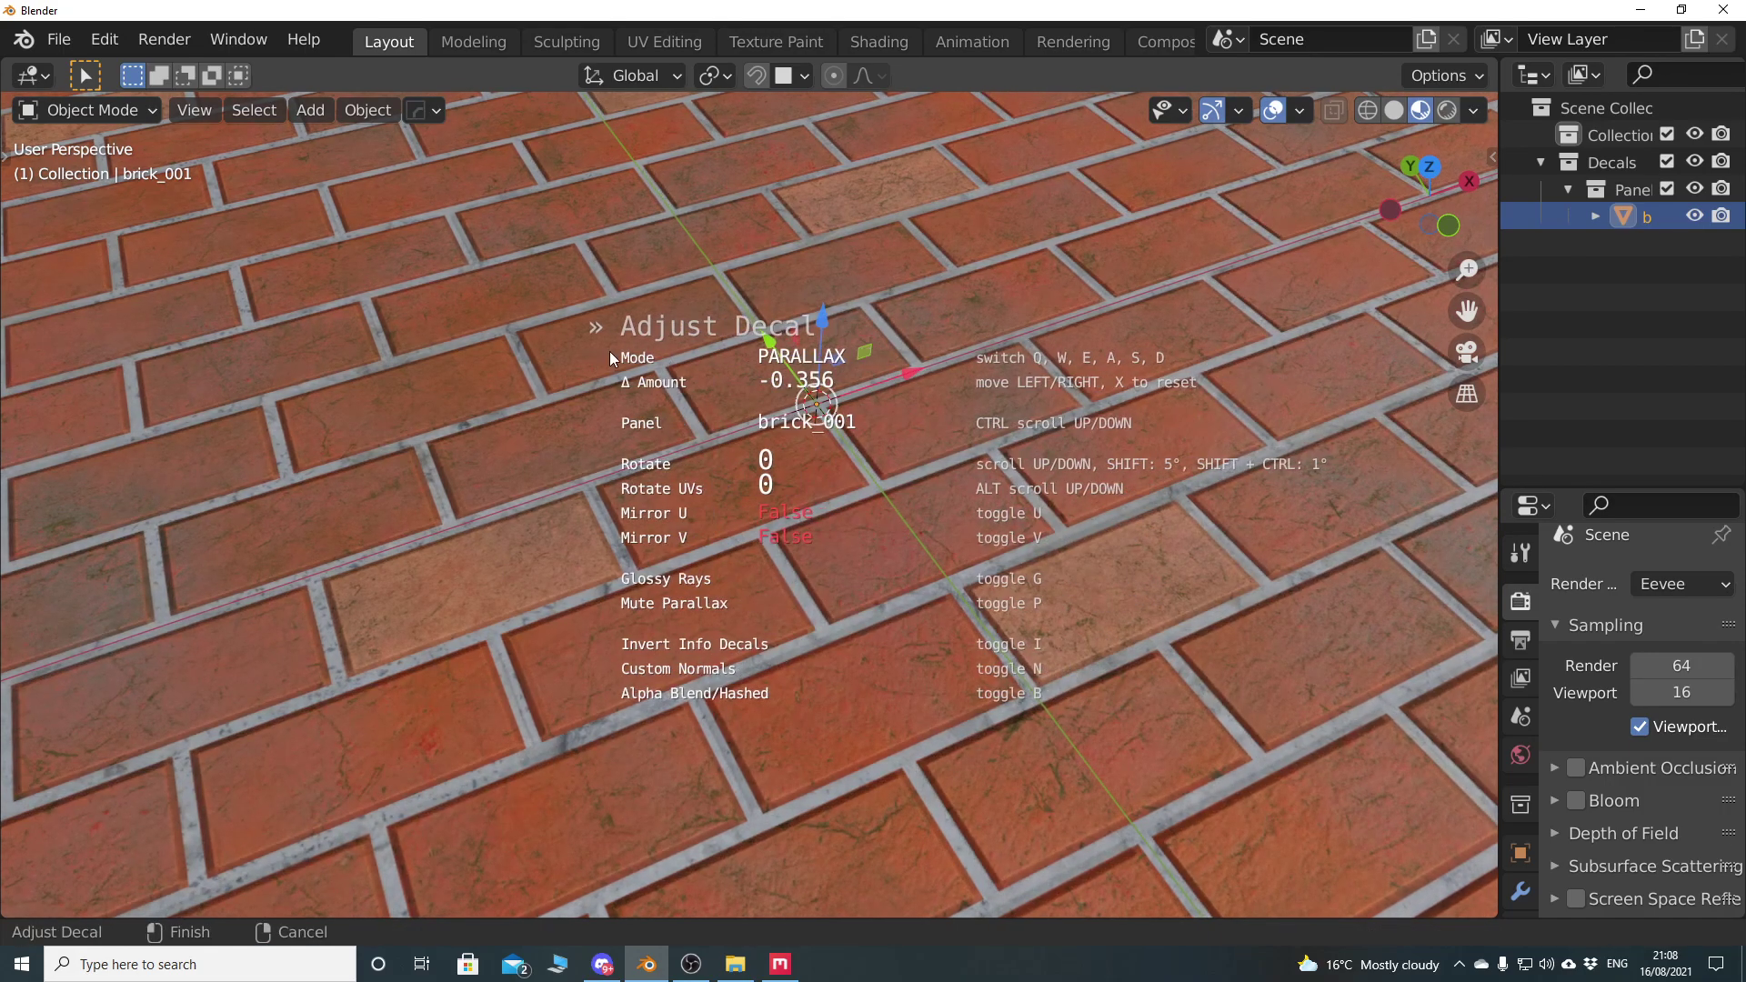
pyautogui.moveTo(581, 357)
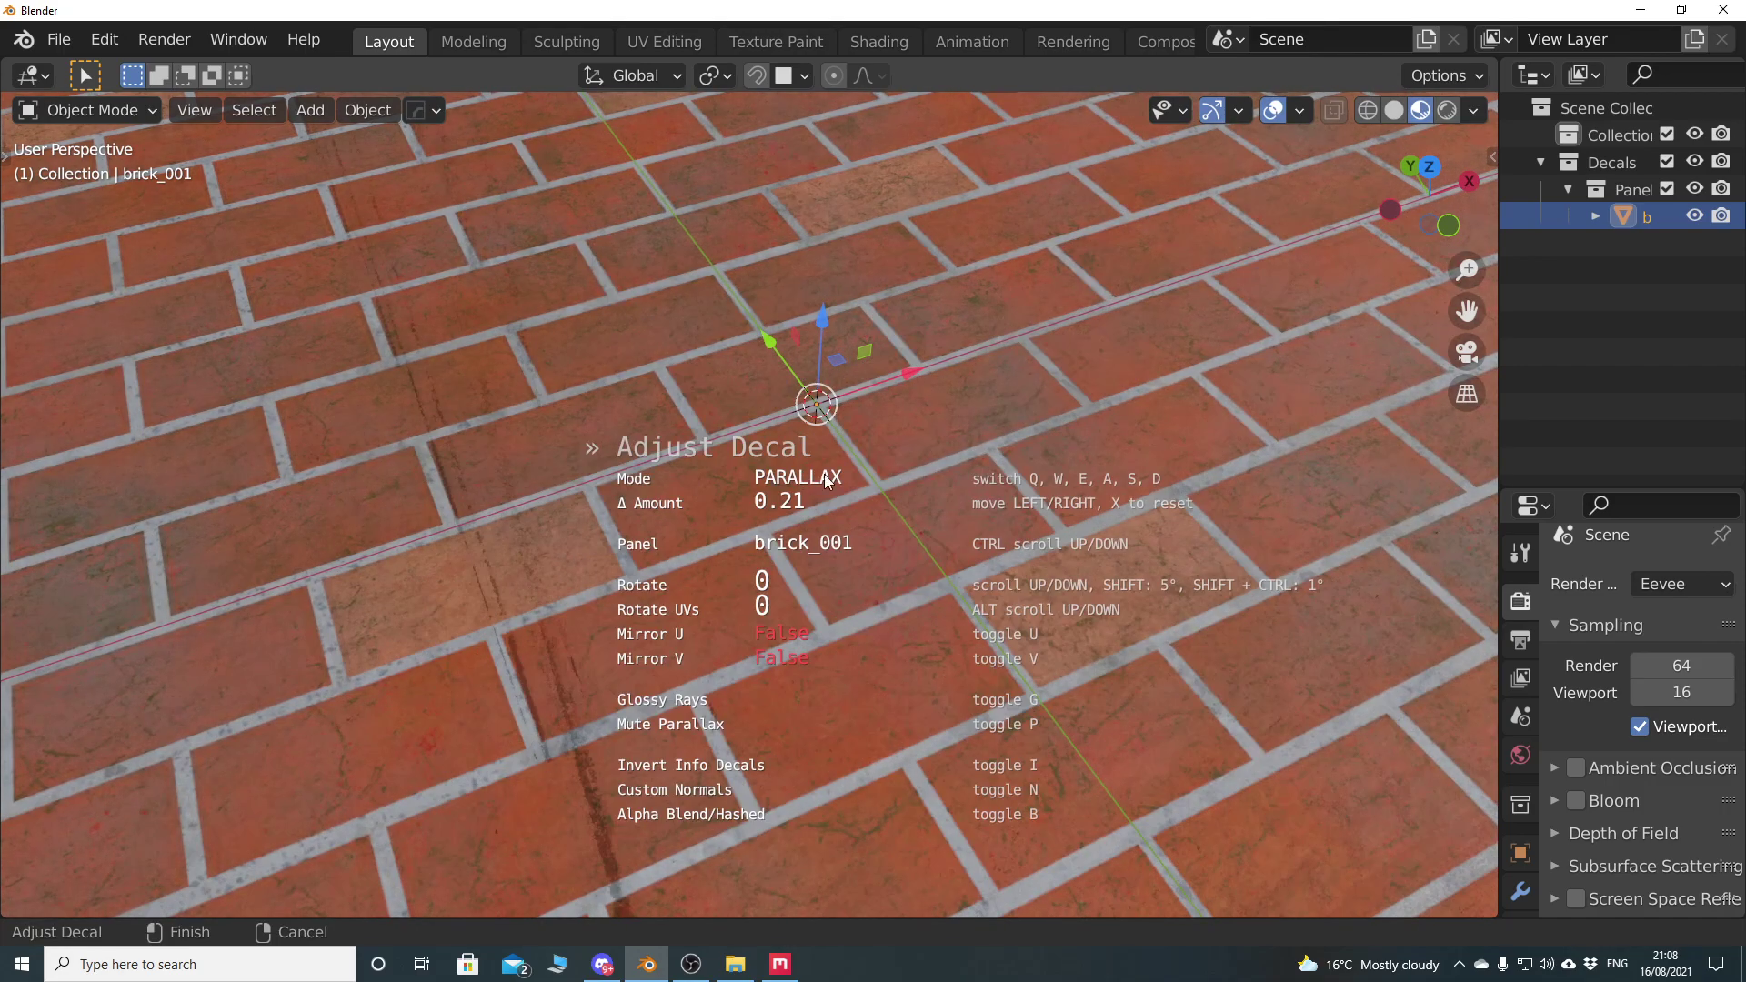
pyautogui.click(586, 473)
# Adjust the brick decal in PARALLAX mode by about -0.488 and check the brick relief up close from several angles
pyautogui.press('d')
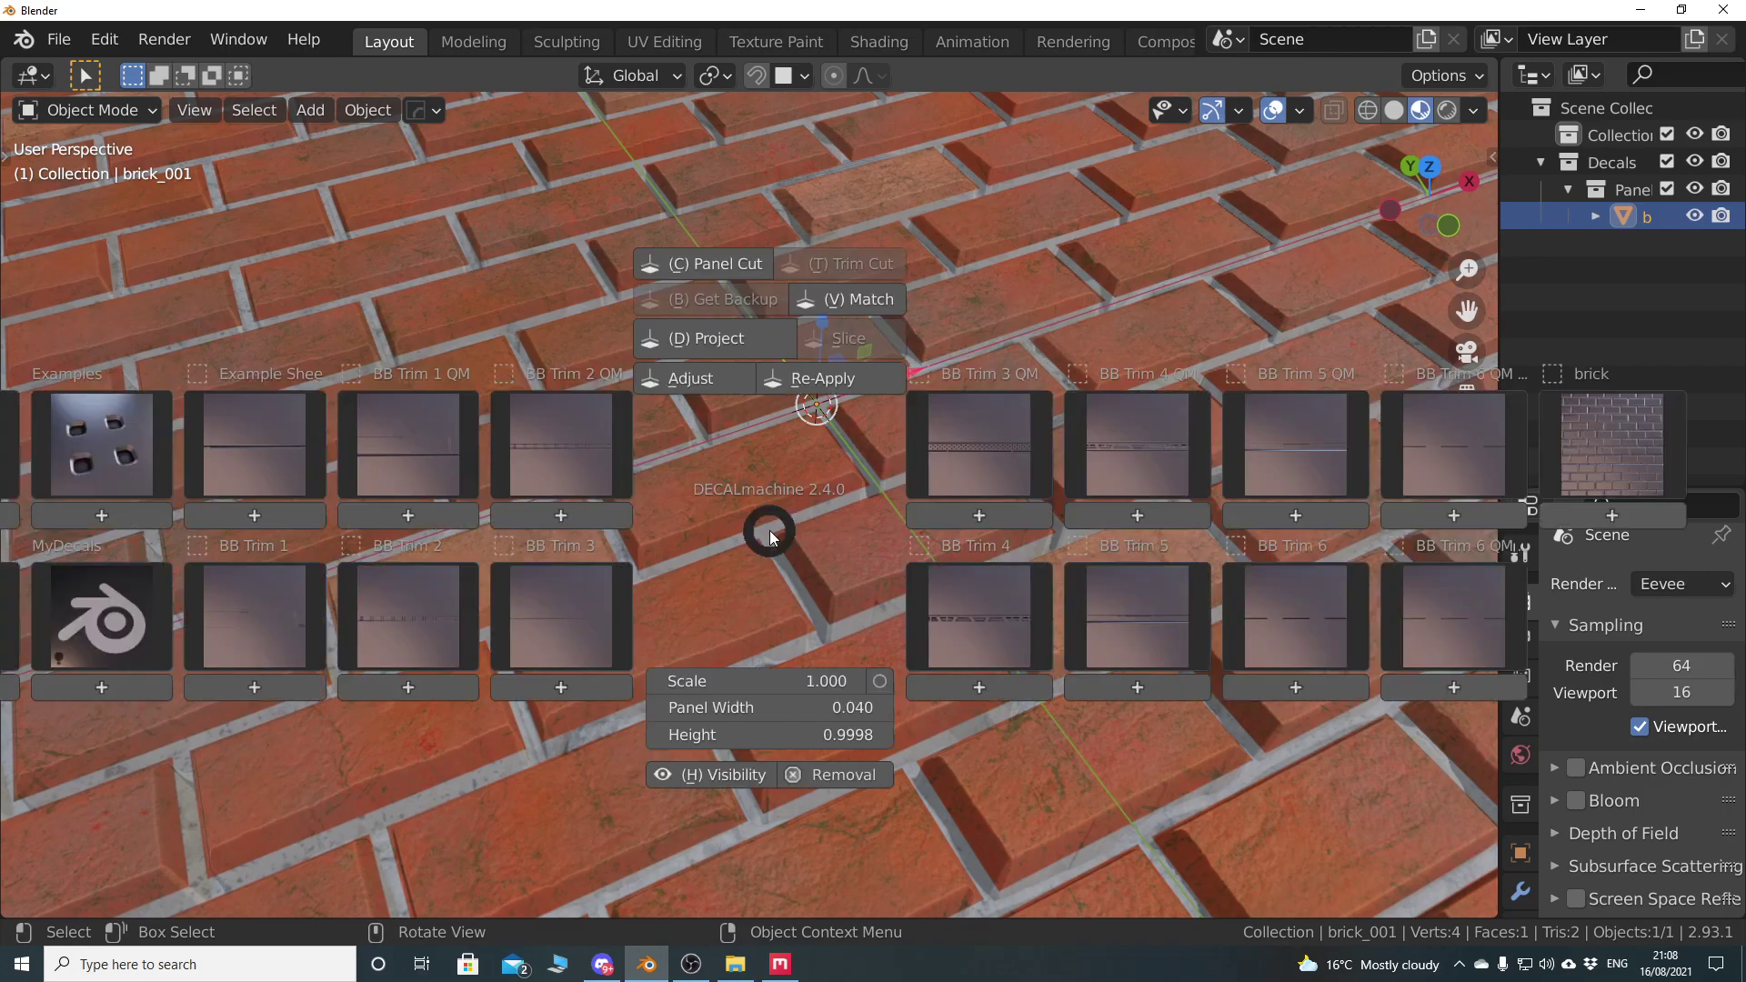
pyautogui.click(701, 383)
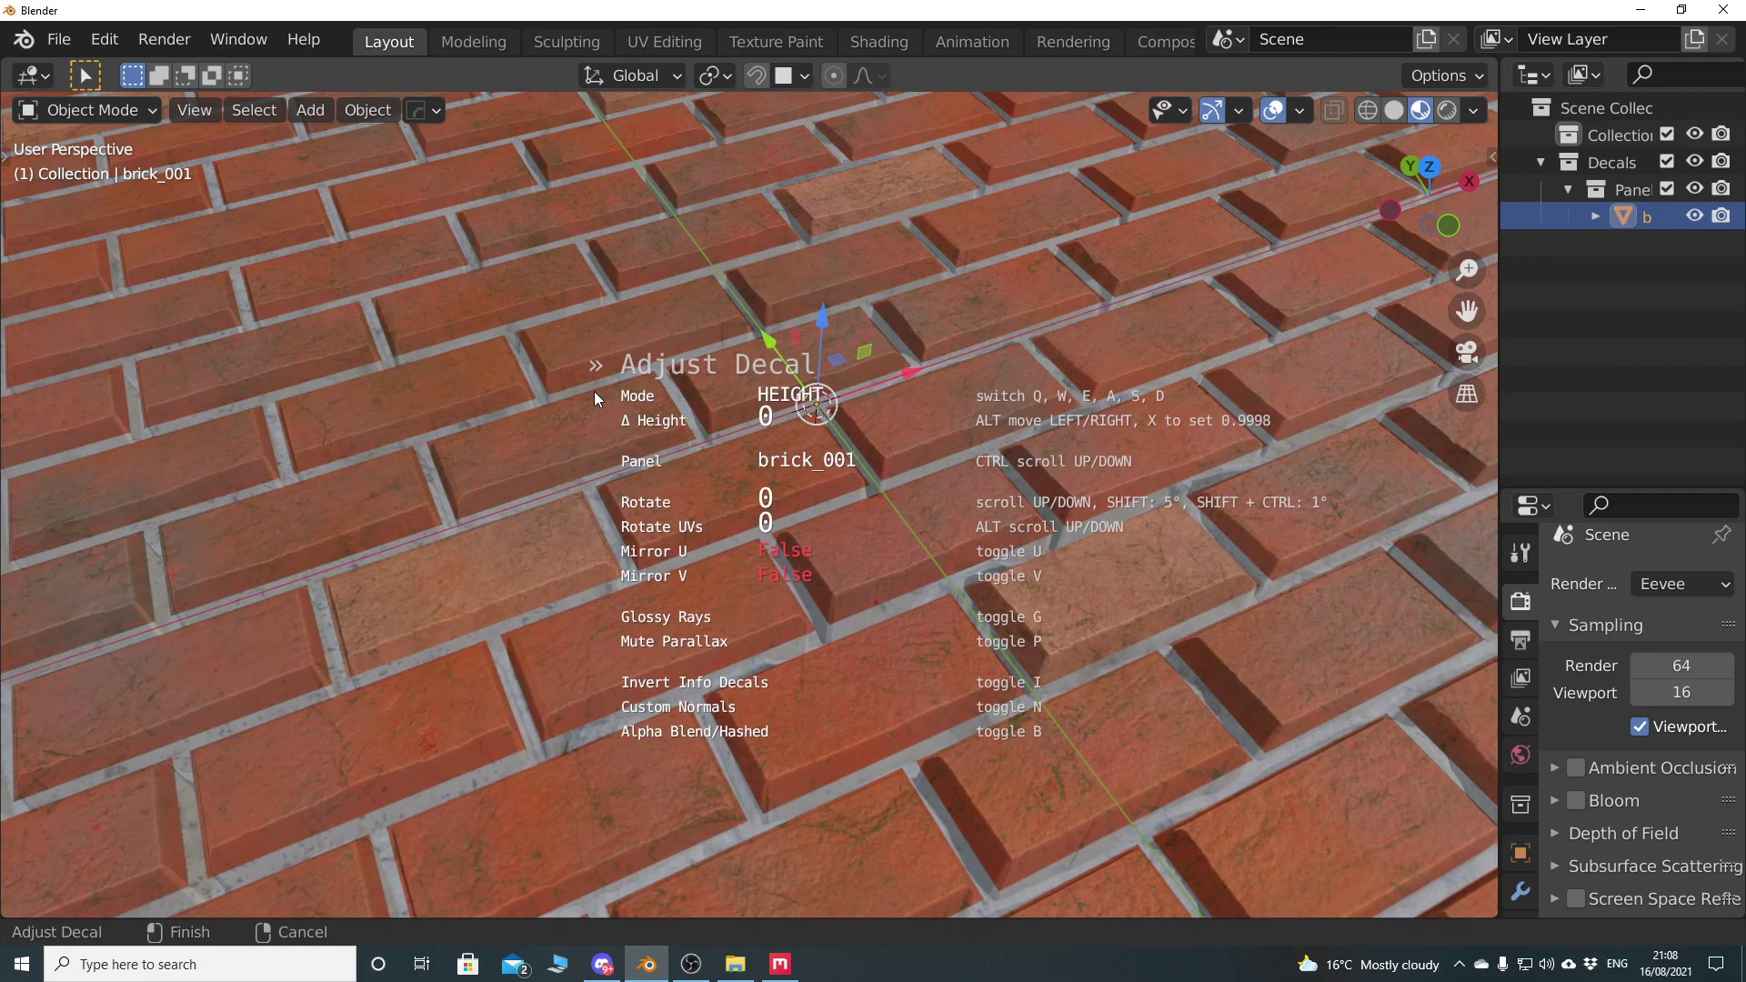
pyautogui.press('e')
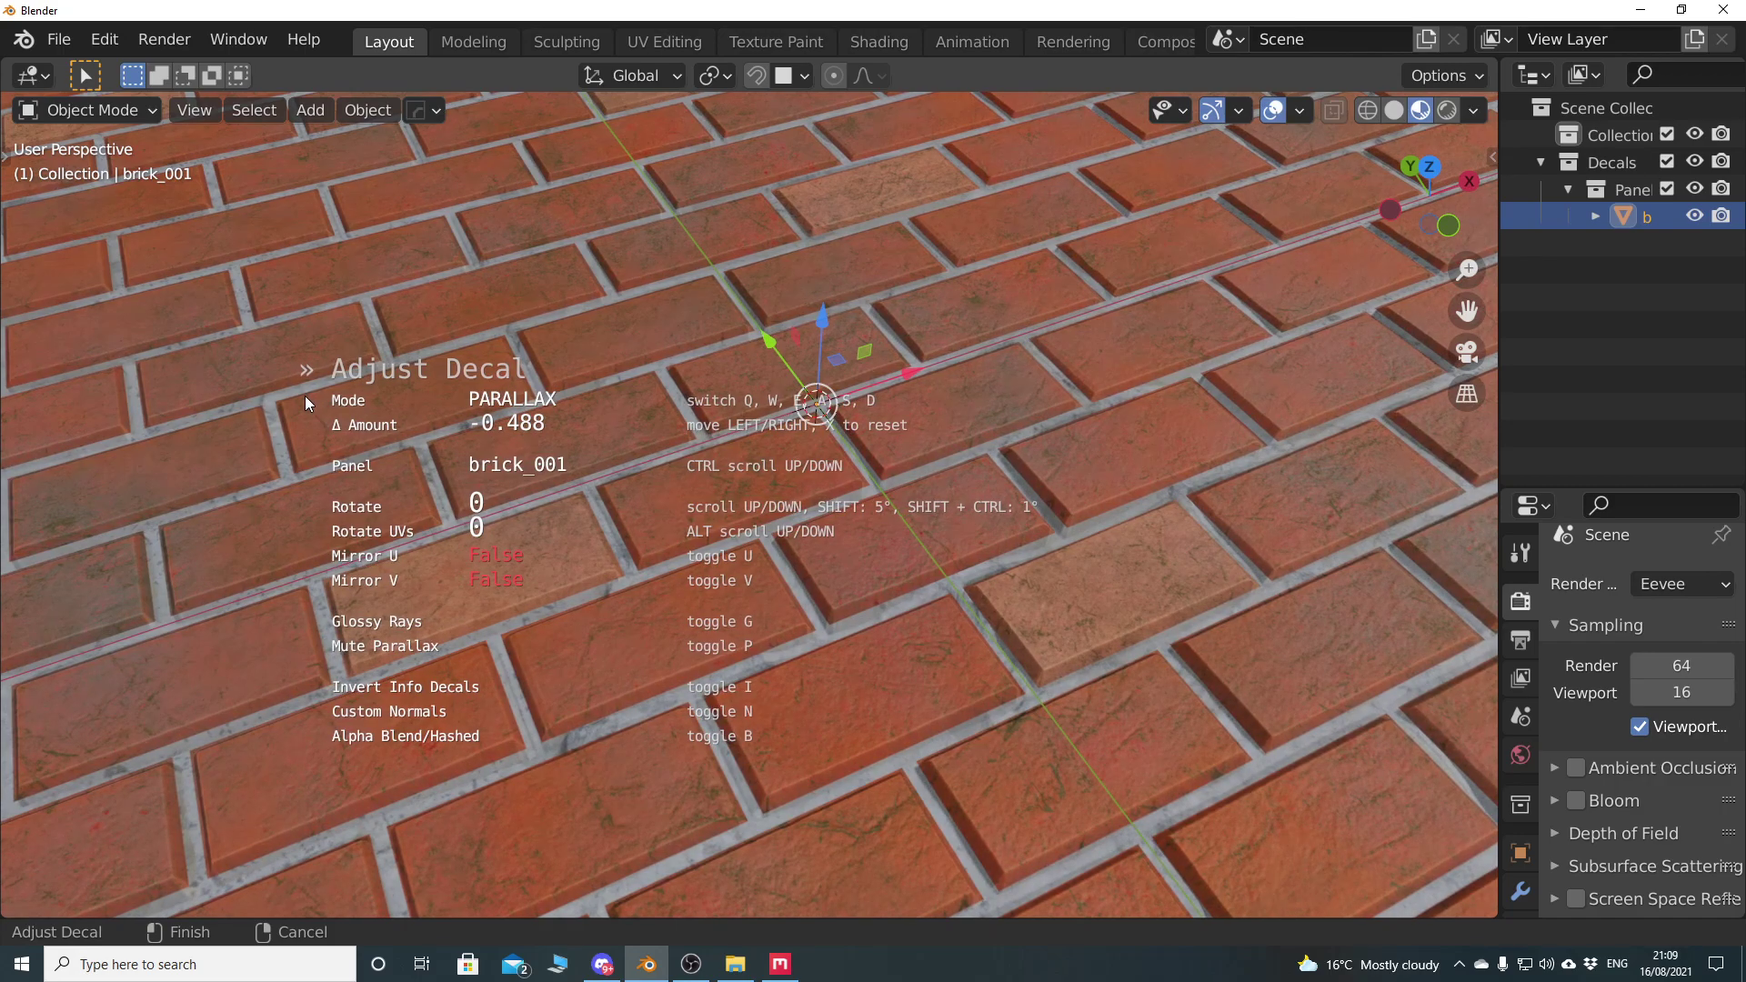
pyautogui.click(304, 396)
pyautogui.scroll(6, 709, 511)
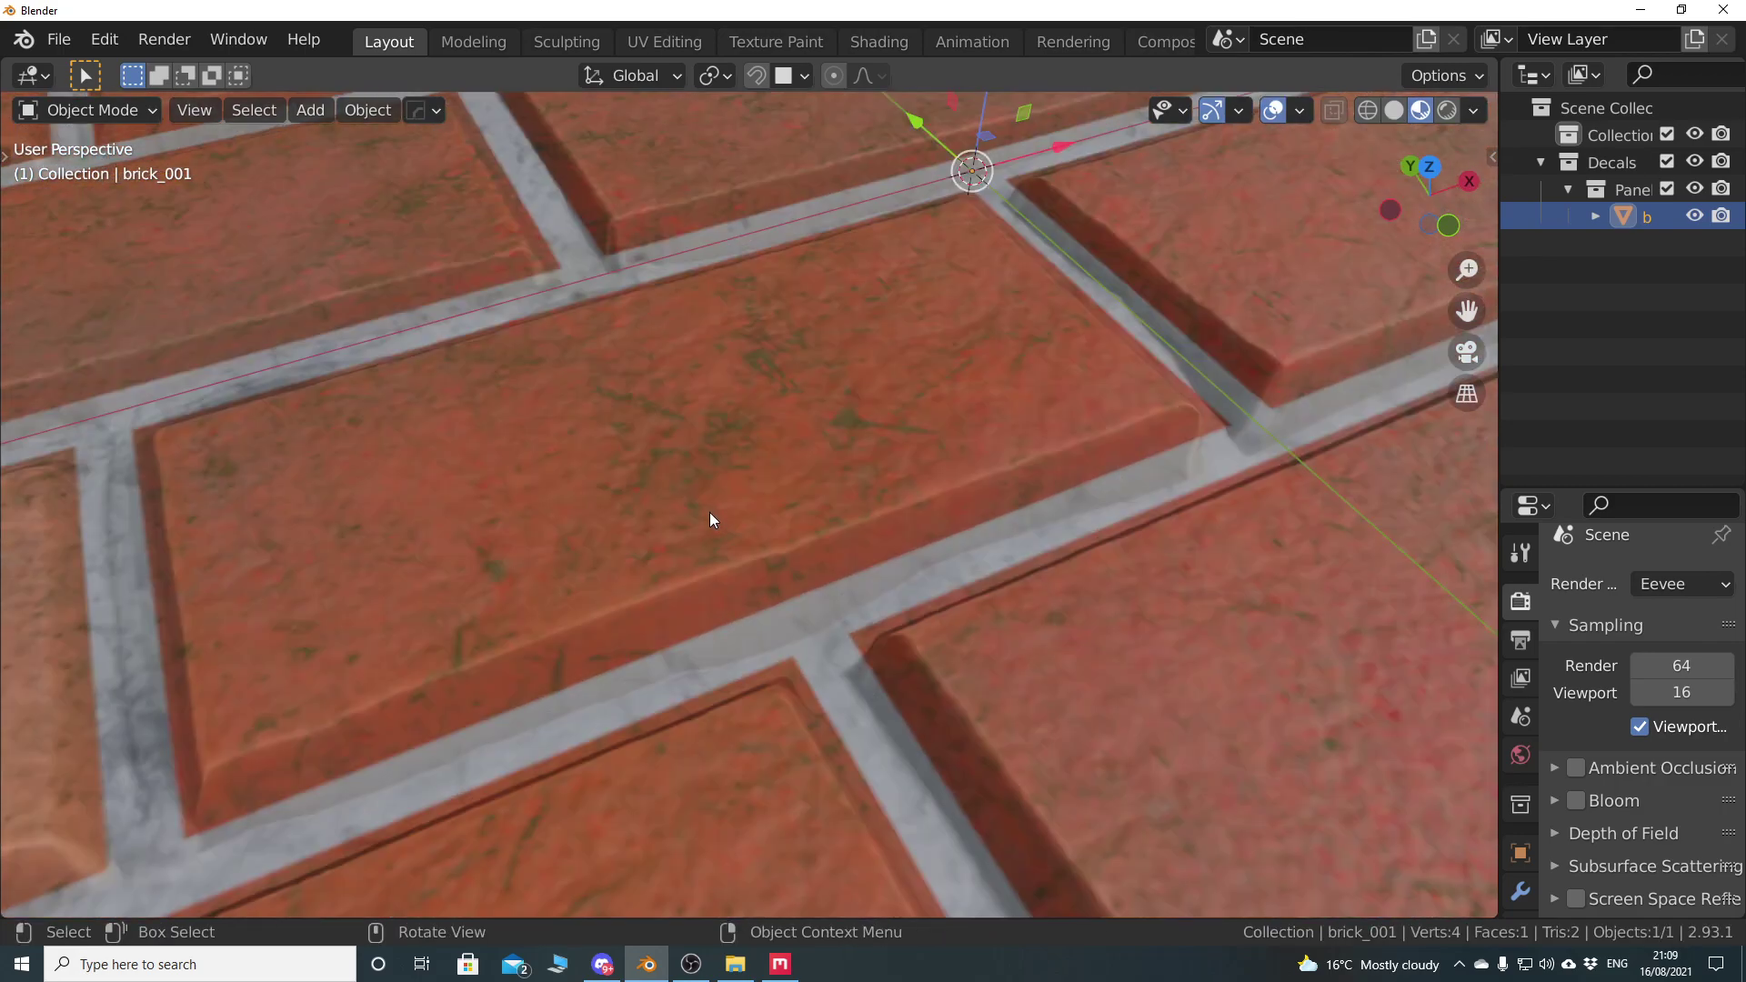
pyautogui.scroll(-10, 707, 511)
pyautogui.moveTo(771, 498); pyautogui.dragTo(624, 505, button='middle')
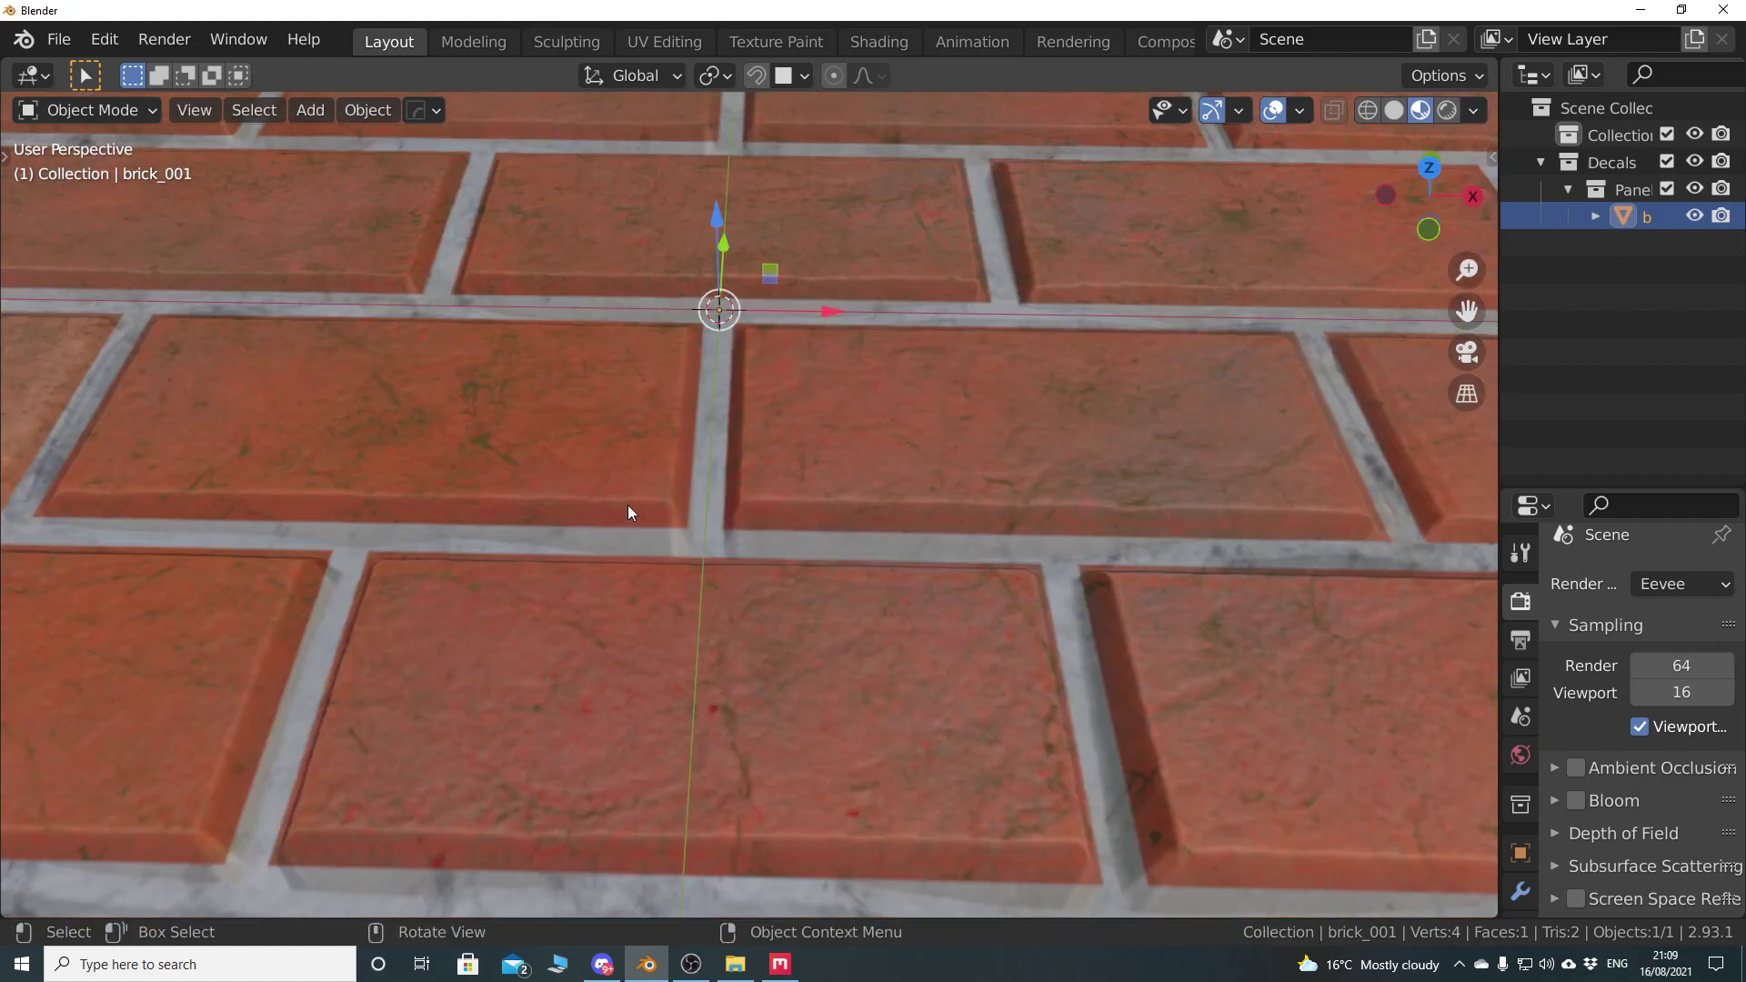
pyautogui.moveTo(737, 486); pyautogui.dragTo(816, 426, button='middle')
pyautogui.scroll(8, 705, 532)
pyautogui.scroll(-8, 859, 506)
# Clear away the brick decal scene by starting a new, empty General file
pyautogui.press('x')
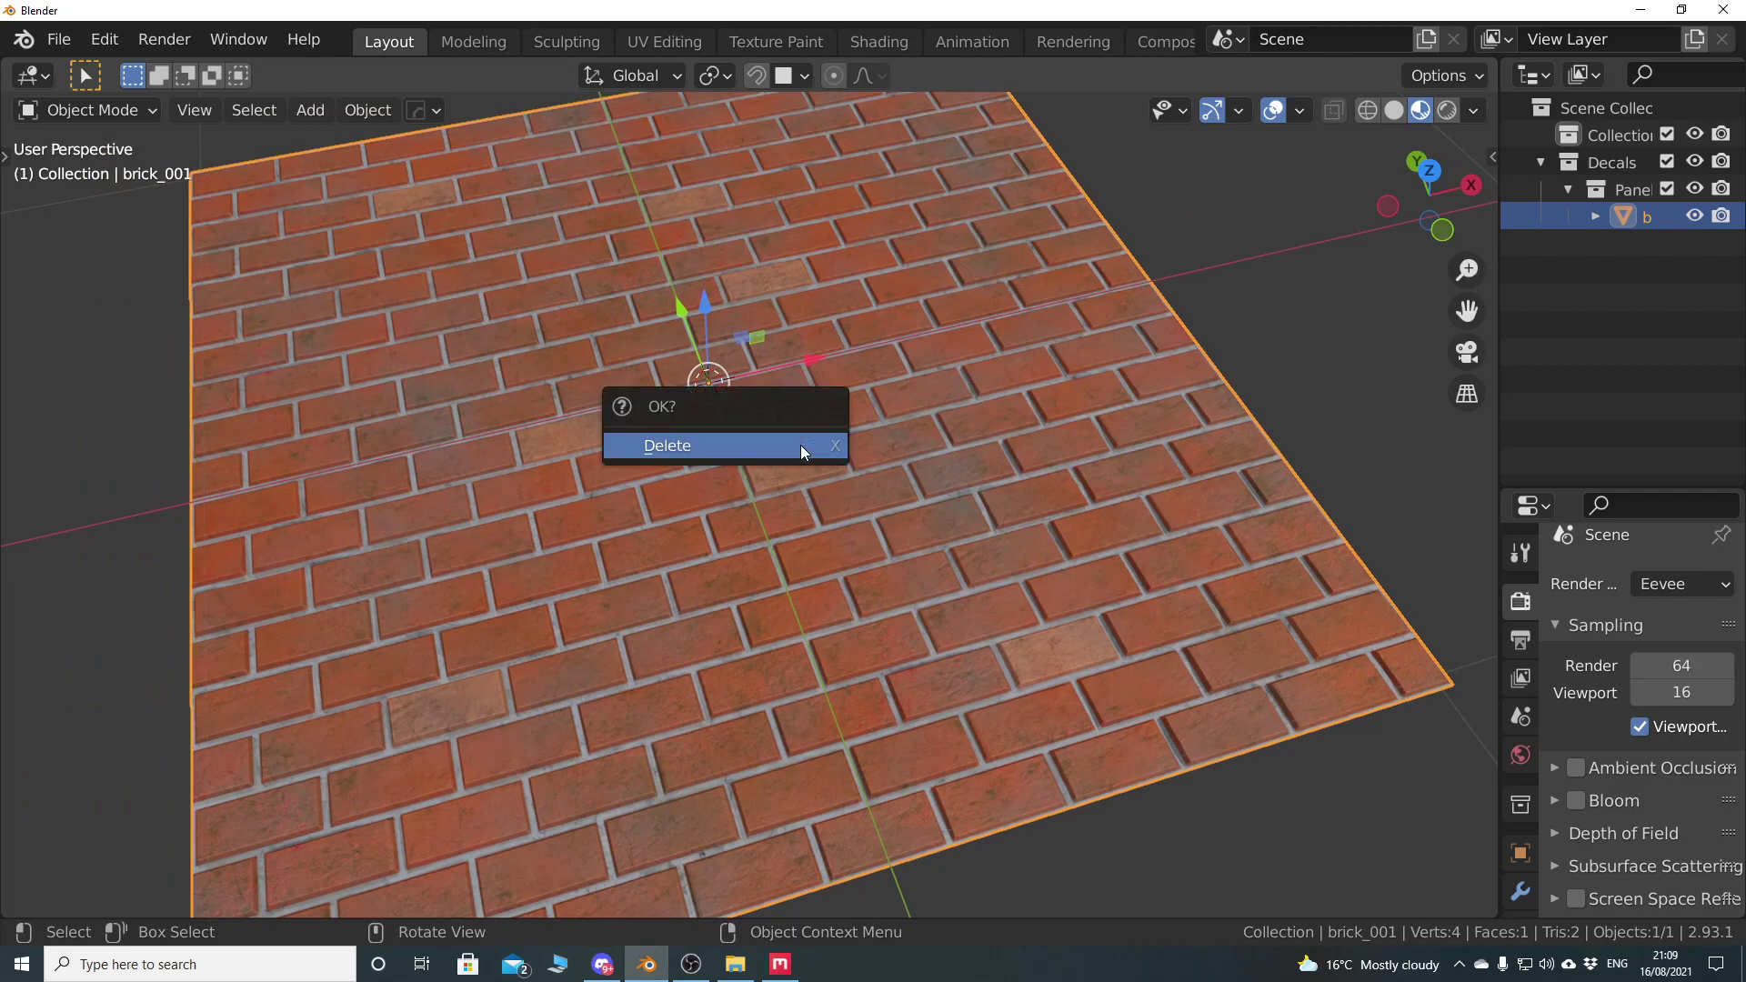
pyautogui.click(59, 39)
pyautogui.moveTo(244, 76)
pyautogui.click(370, 70)
pyautogui.click(924, 530)
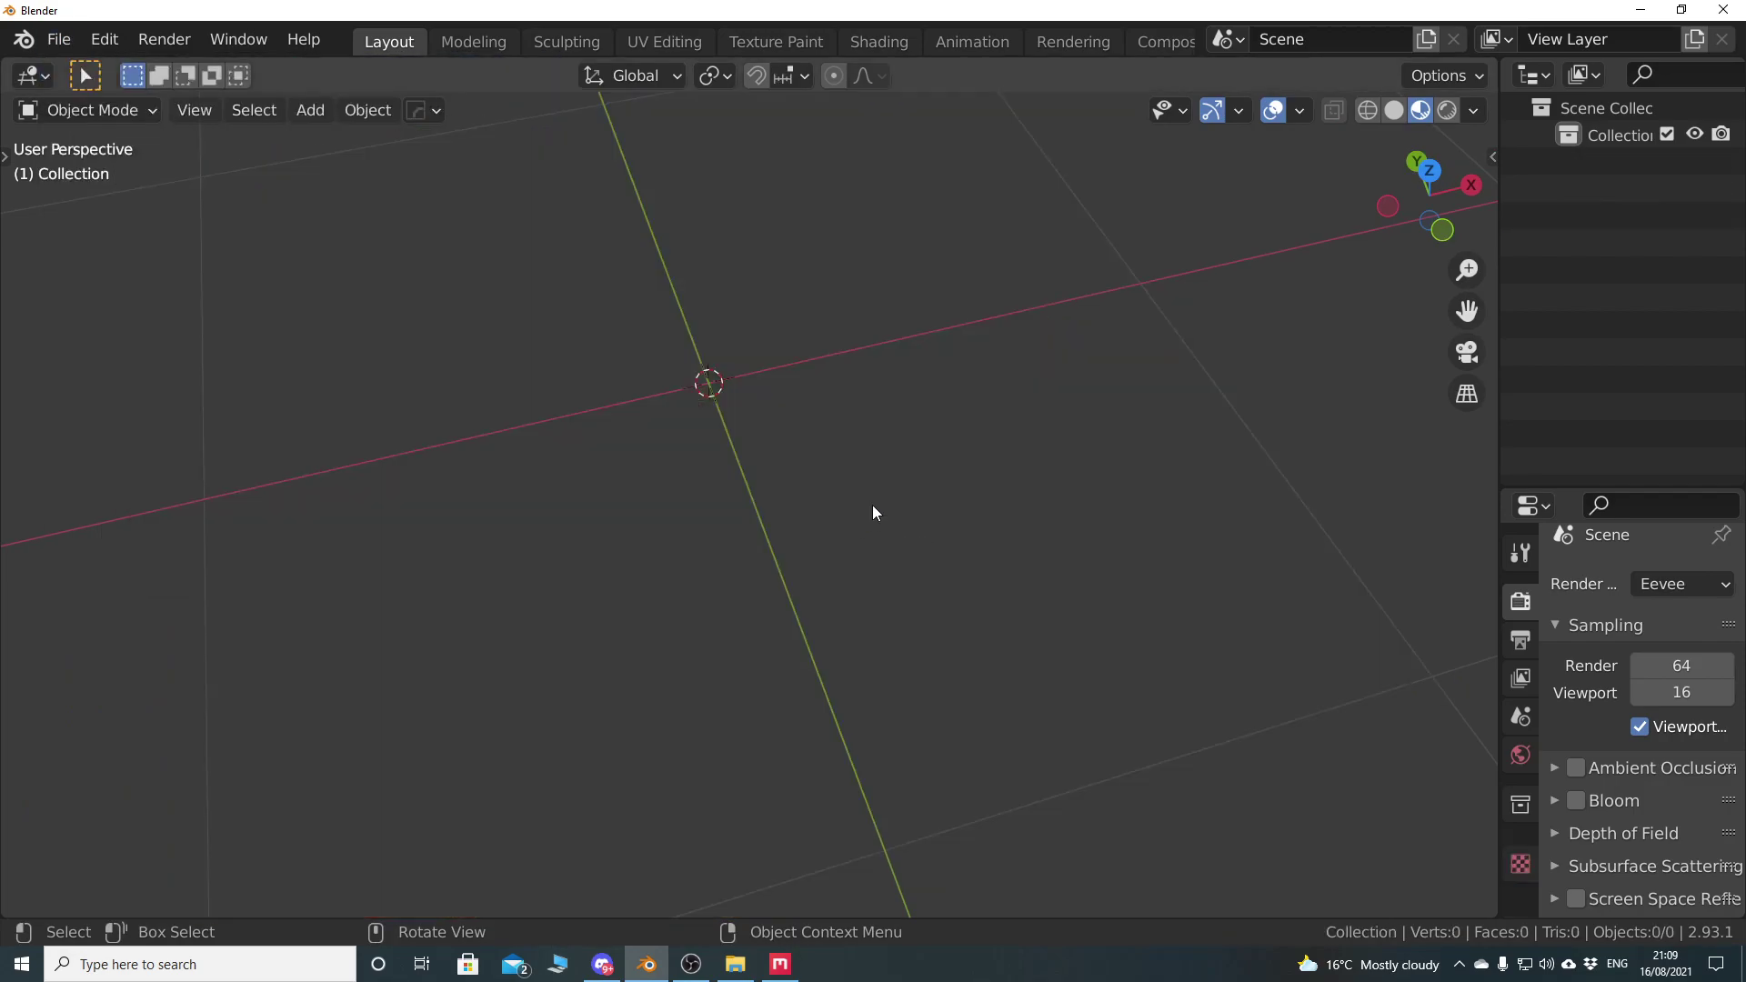
# Add a cube at the scene origin and switch it to Edit Mode in front view
pyautogui.hotkey('shift', 'a')
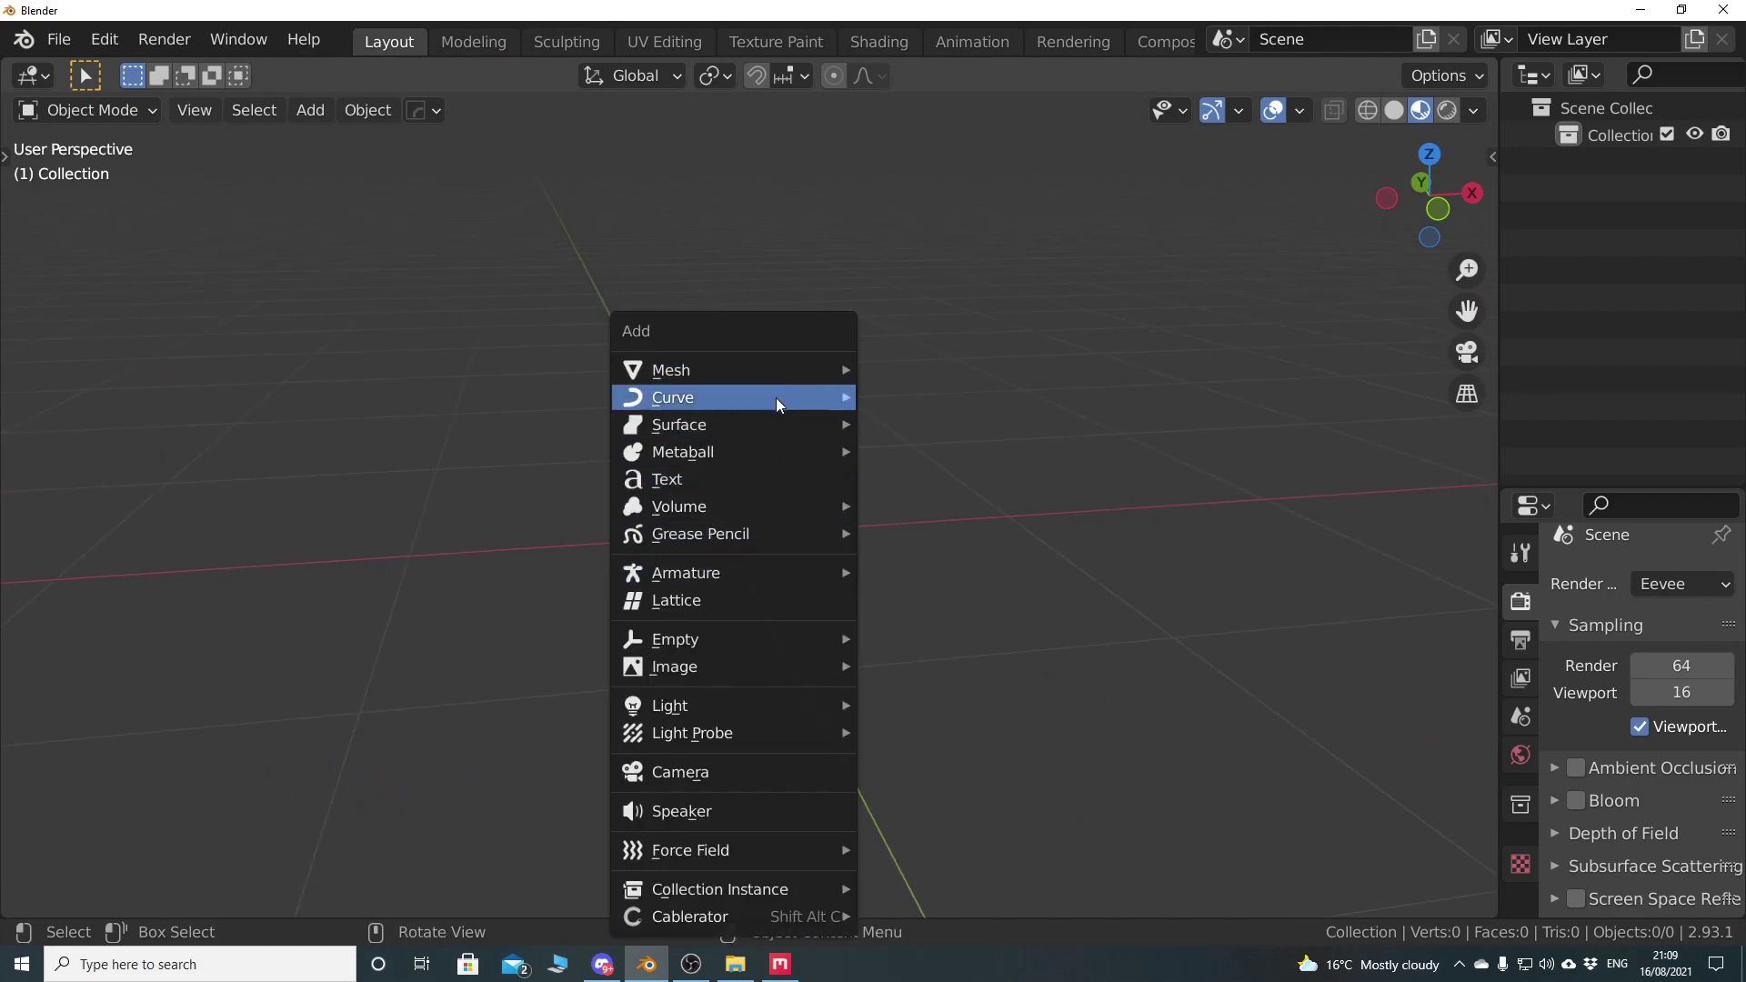
pyautogui.moveTo(771, 371)
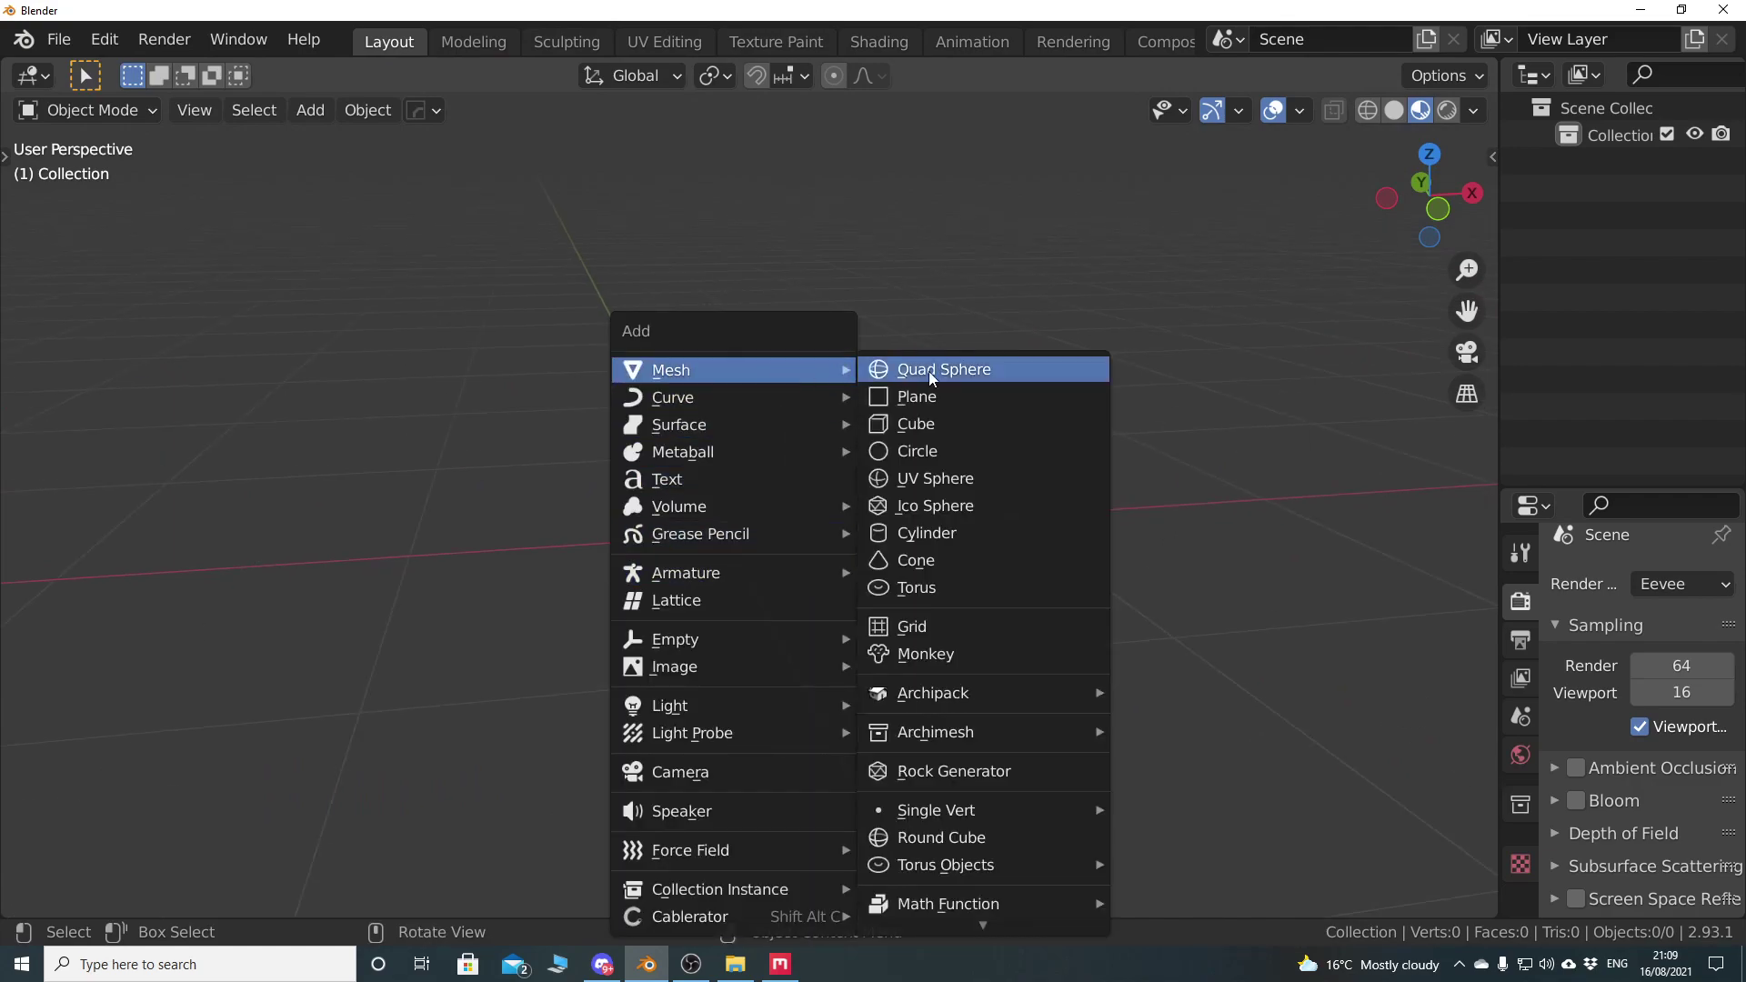
pyautogui.click(962, 420)
pyautogui.scroll(-5, 937, 518)
pyautogui.moveTo(795, 476); pyautogui.dragTo(853, 469, button='middle')
pyautogui.press('KP_1')
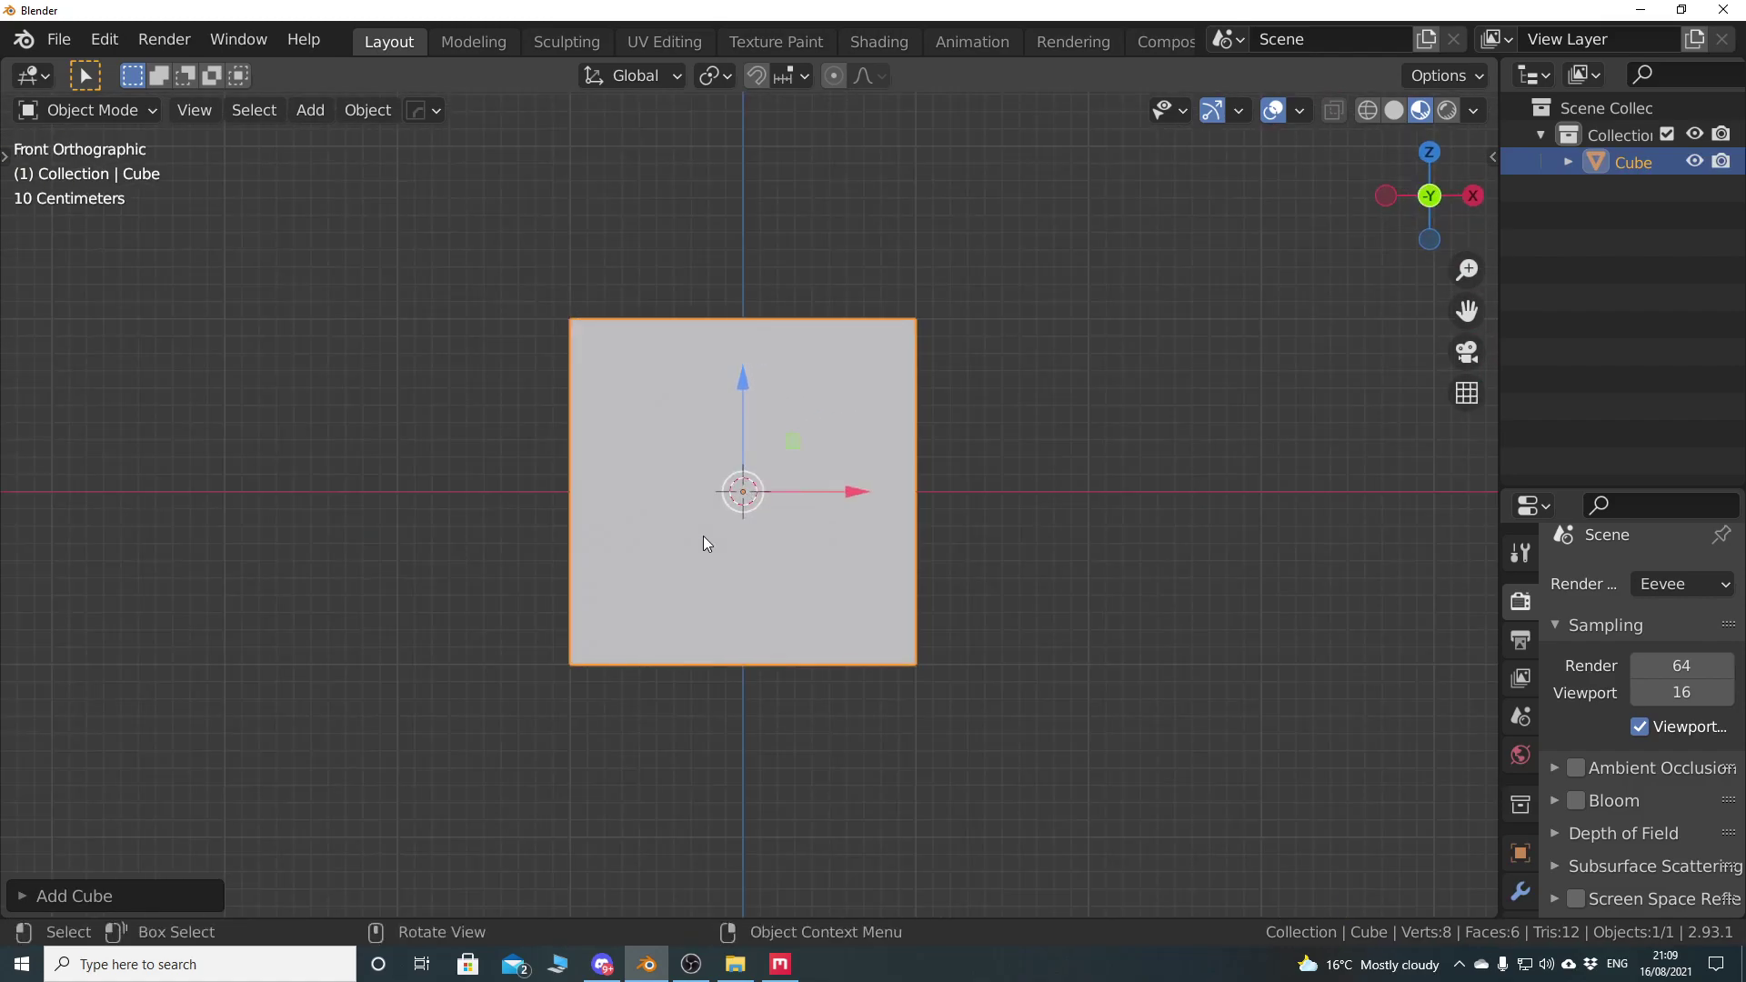
pyautogui.hotkey('ctrl', 'Tab')
pyautogui.click(1013, 537)
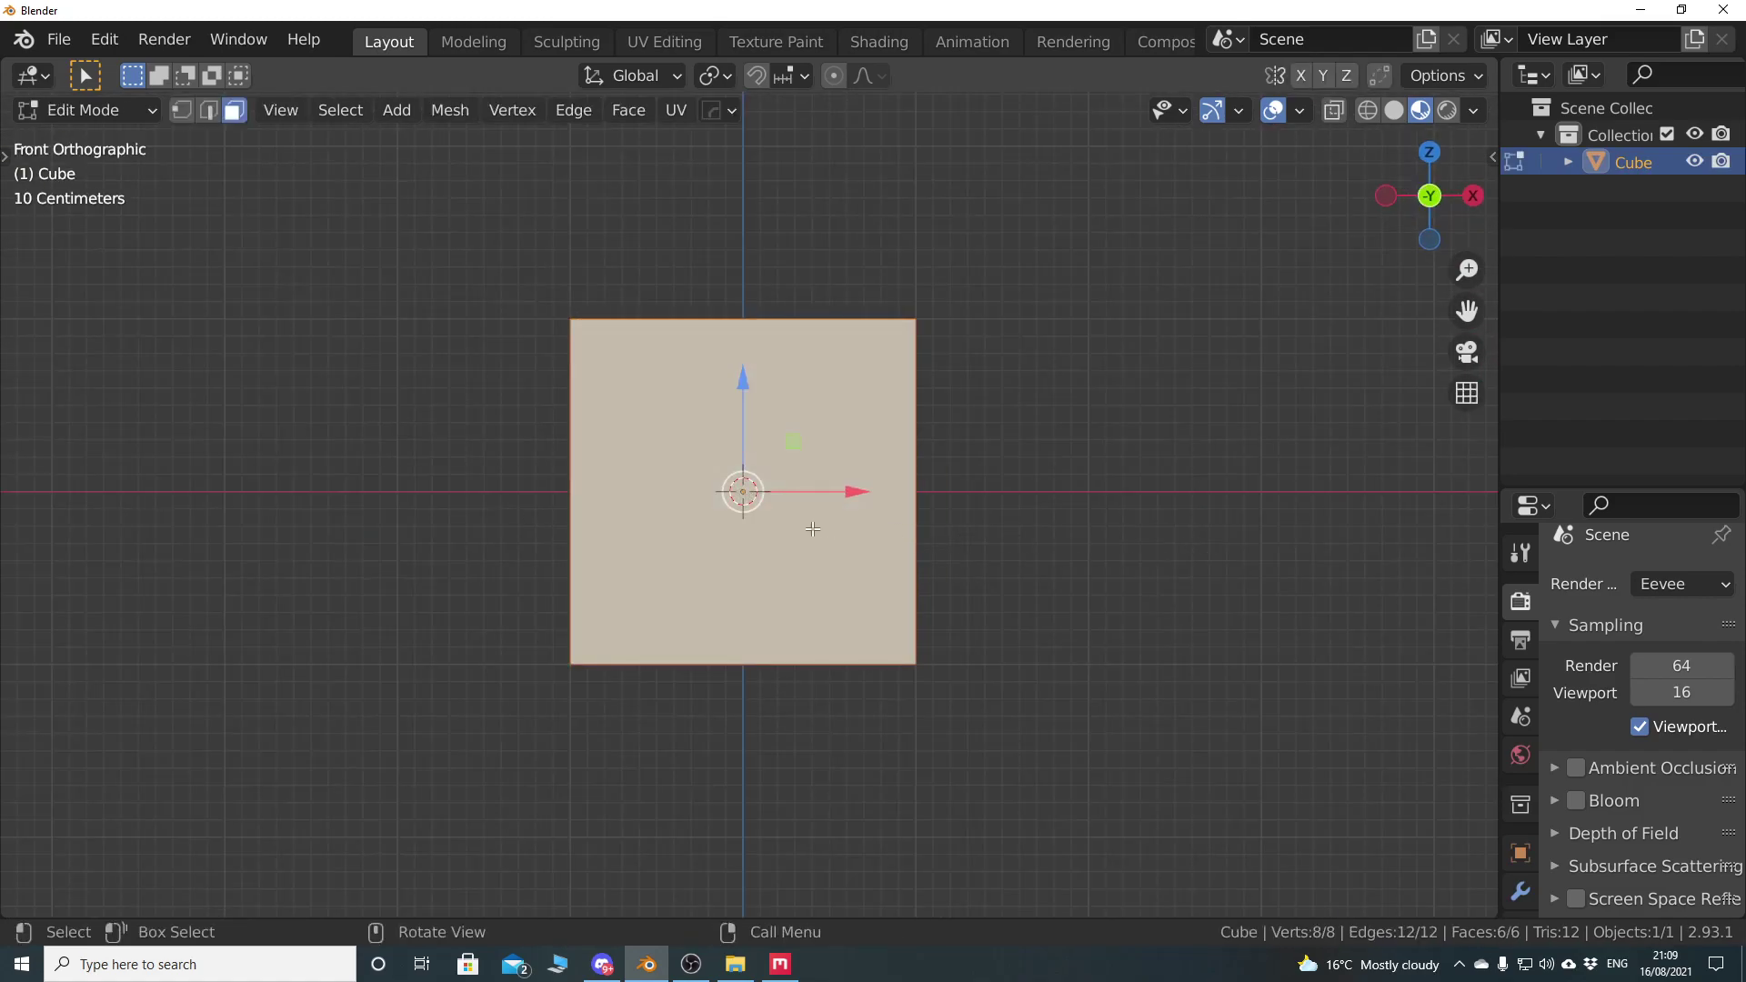
# Try unwrapping only the cube's front face to the brick trim and compare it with the neighbouring faces
pyautogui.click(751, 562)
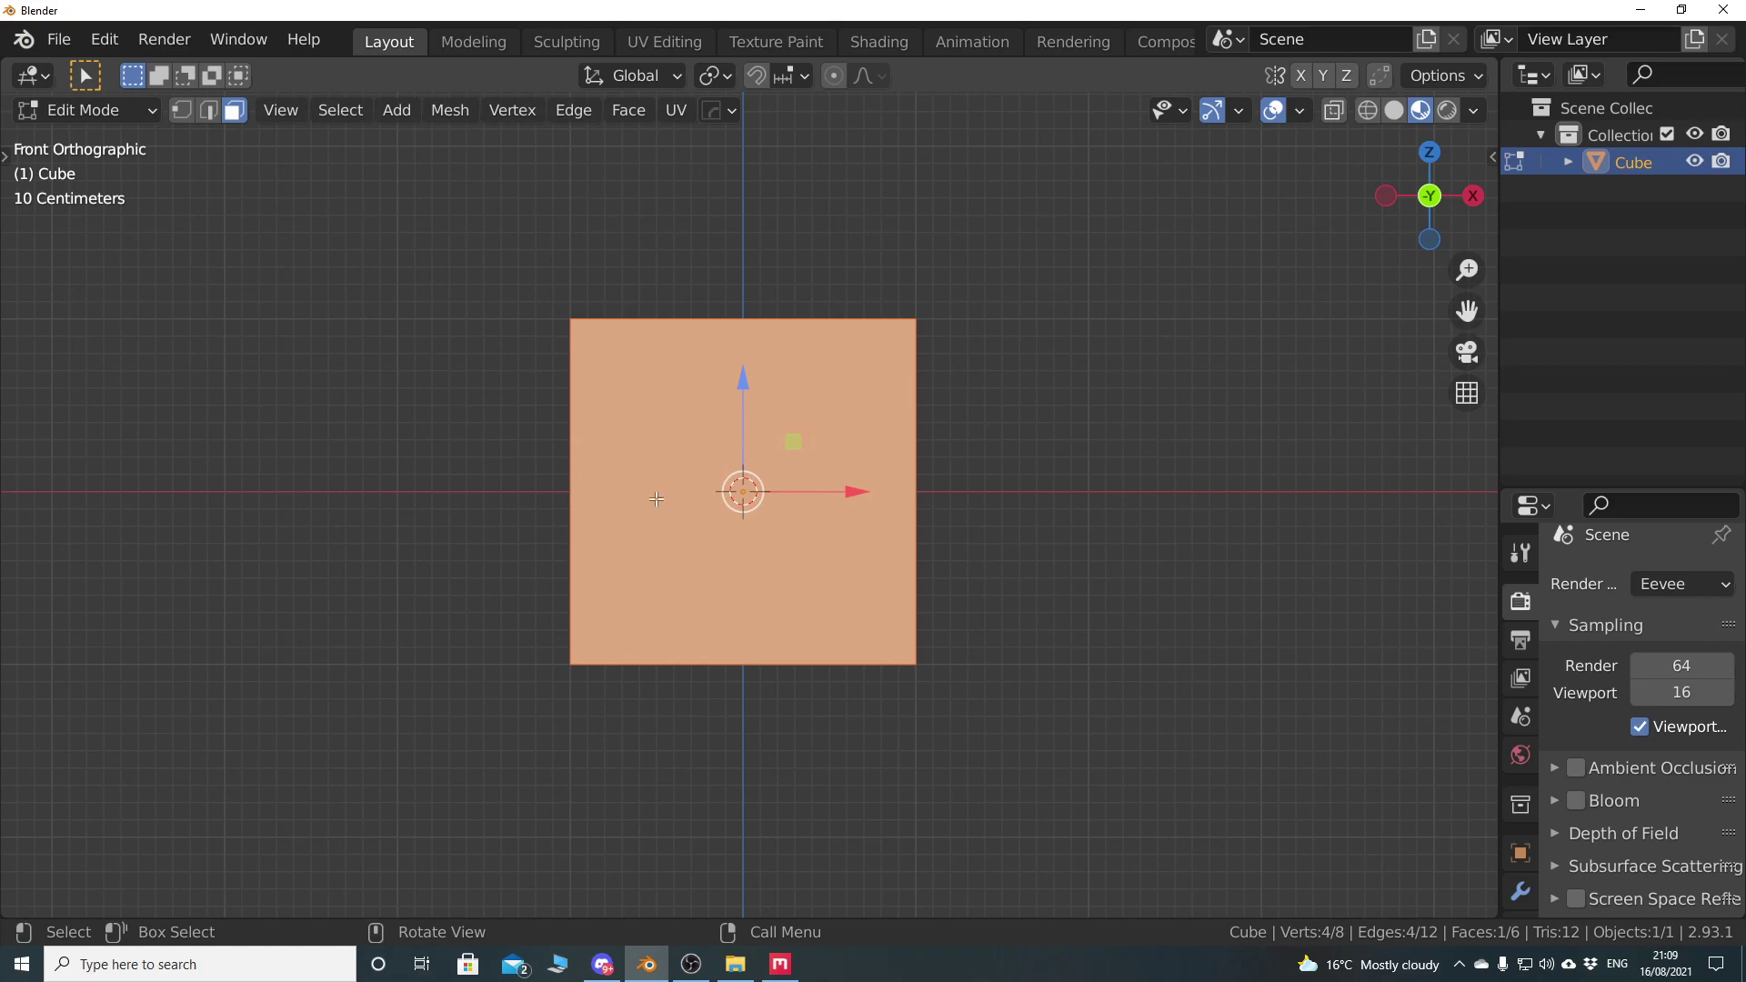
pyautogui.press('d')
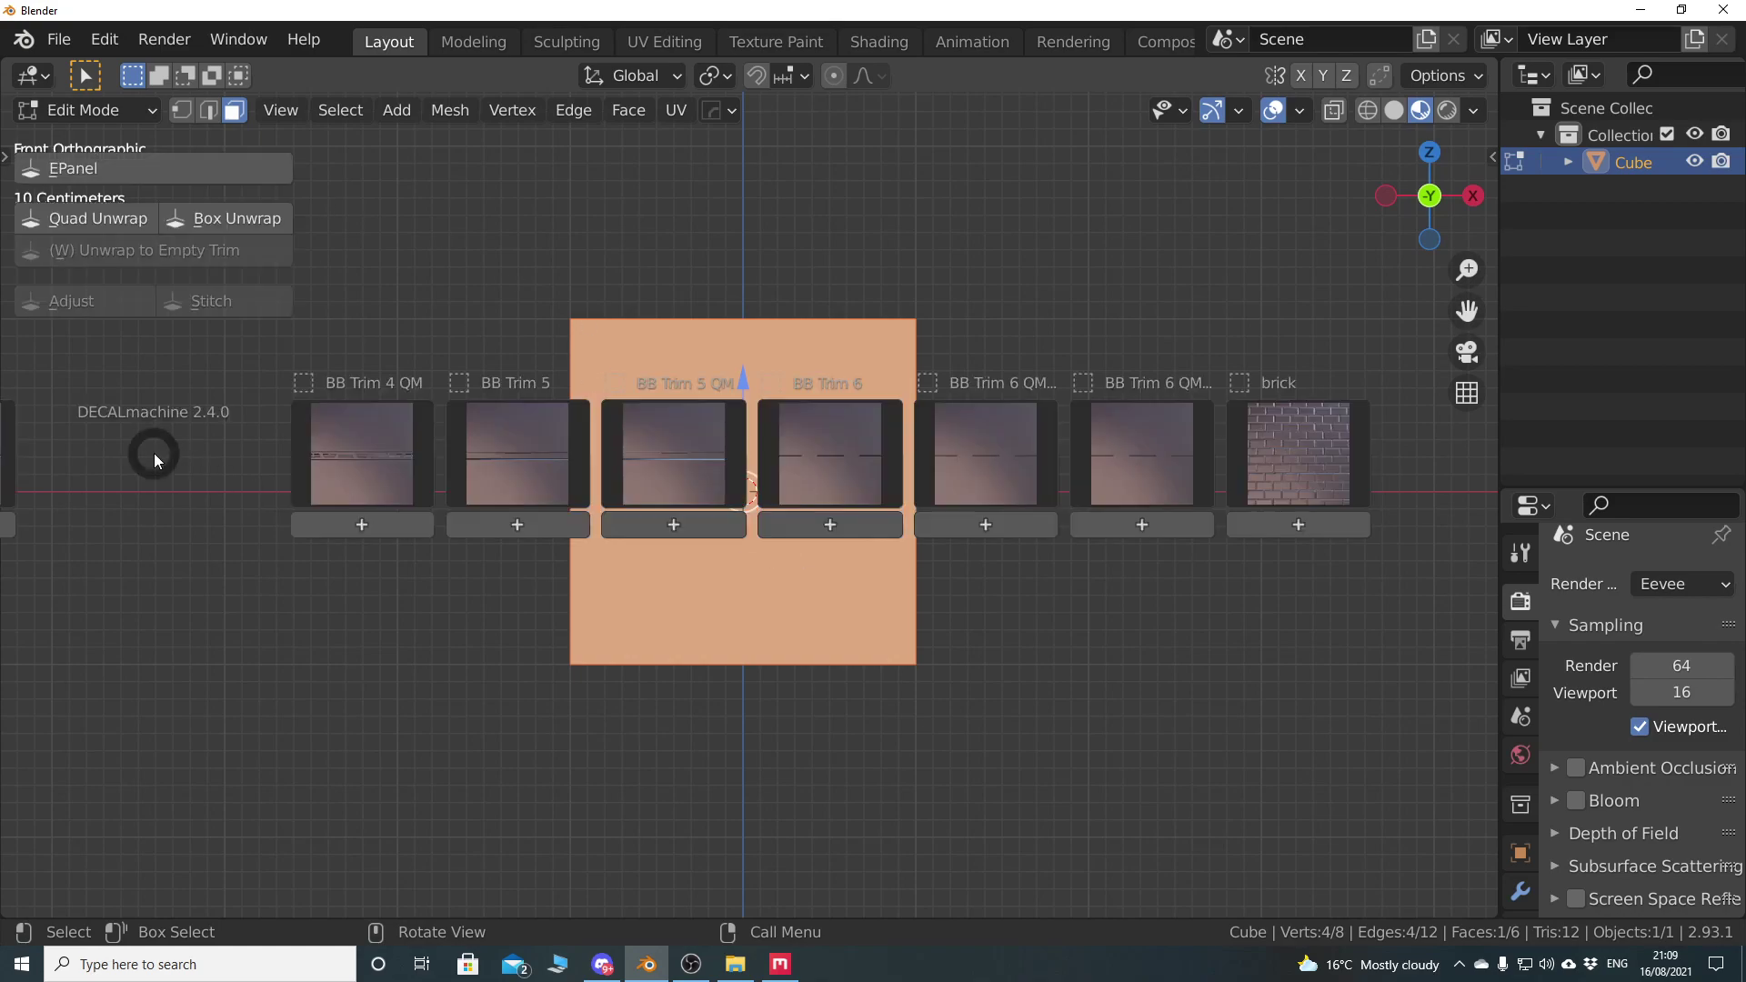
pyautogui.click(1283, 453)
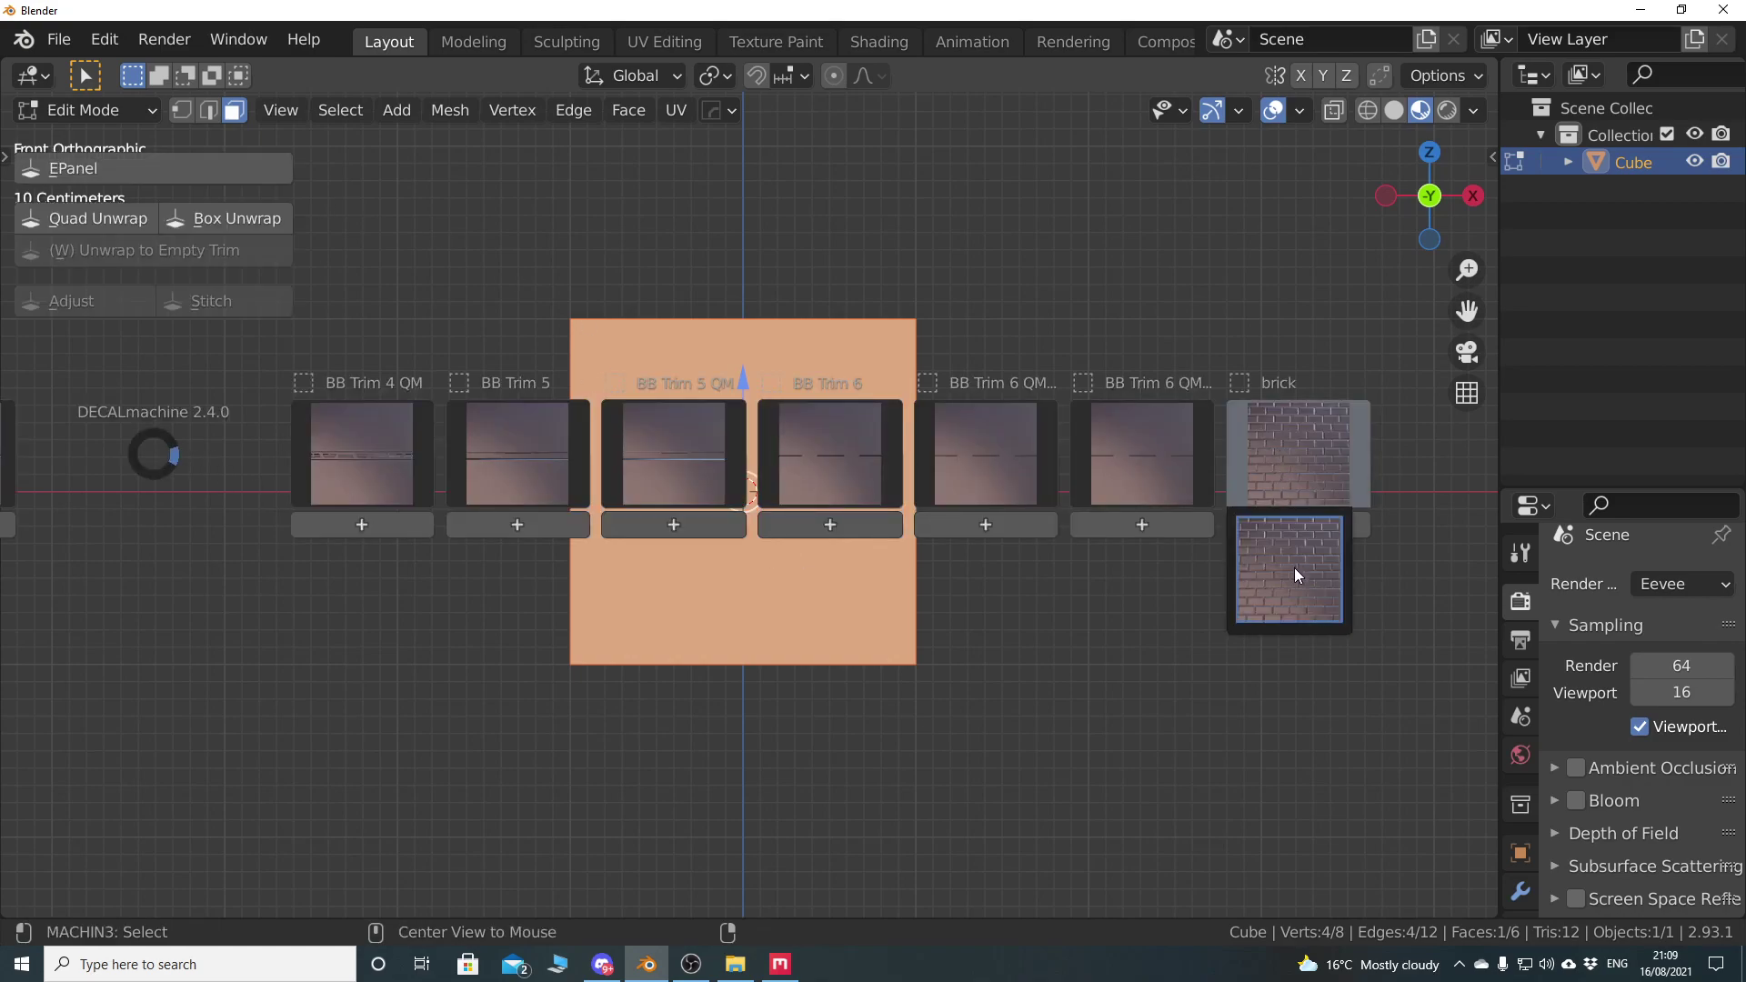
pyautogui.click(1295, 568)
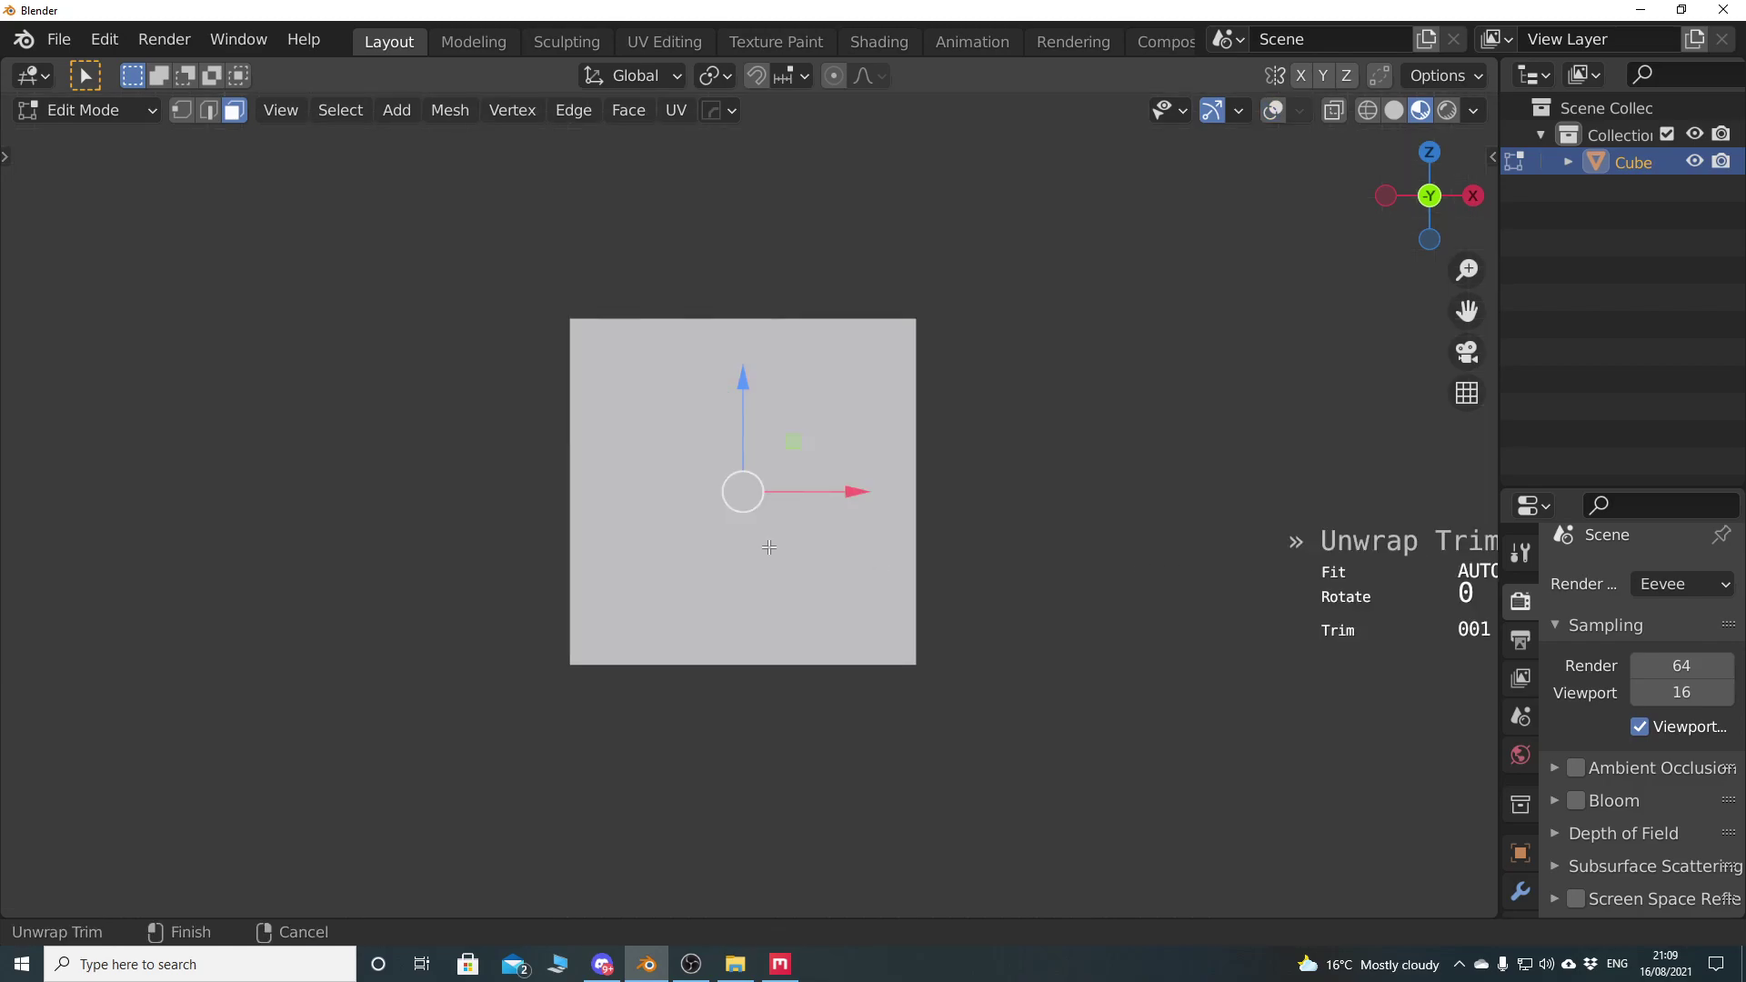
pyautogui.moveTo(767, 545); pyautogui.dragTo(930, 627, button='middle')
pyautogui.click(813, 553)
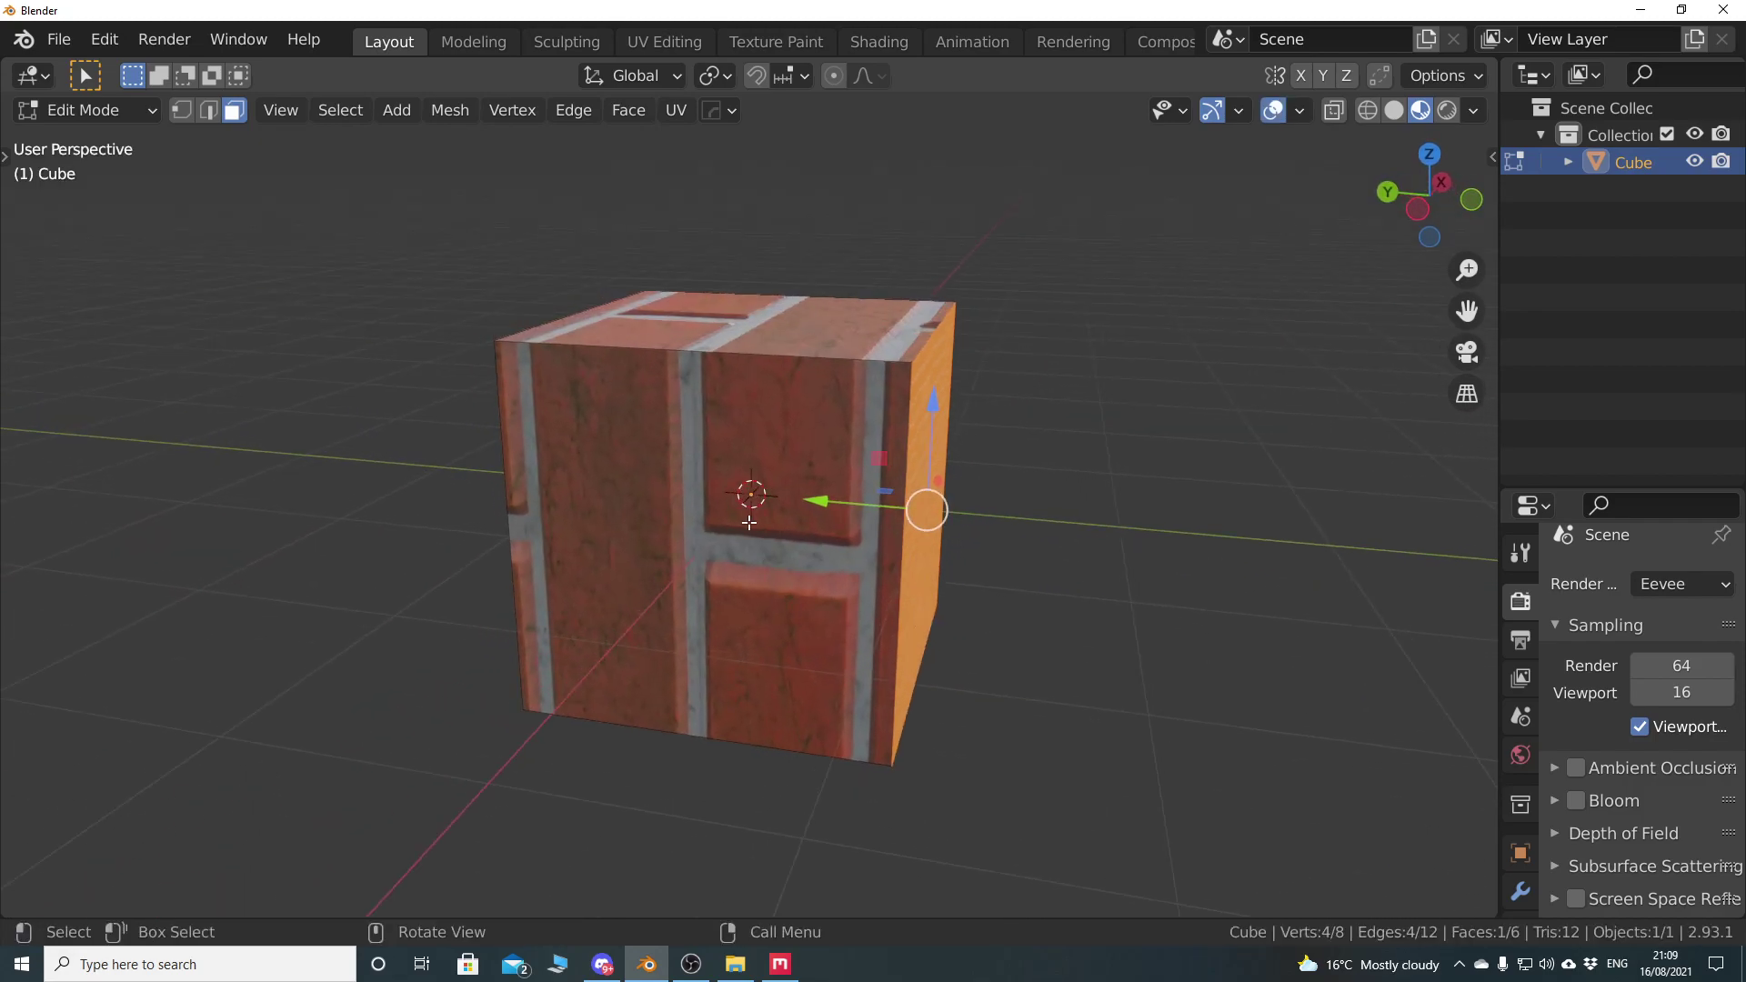
pyautogui.click(675, 523)
pyautogui.moveTo(675, 523); pyautogui.dragTo(750, 611, button='middle')
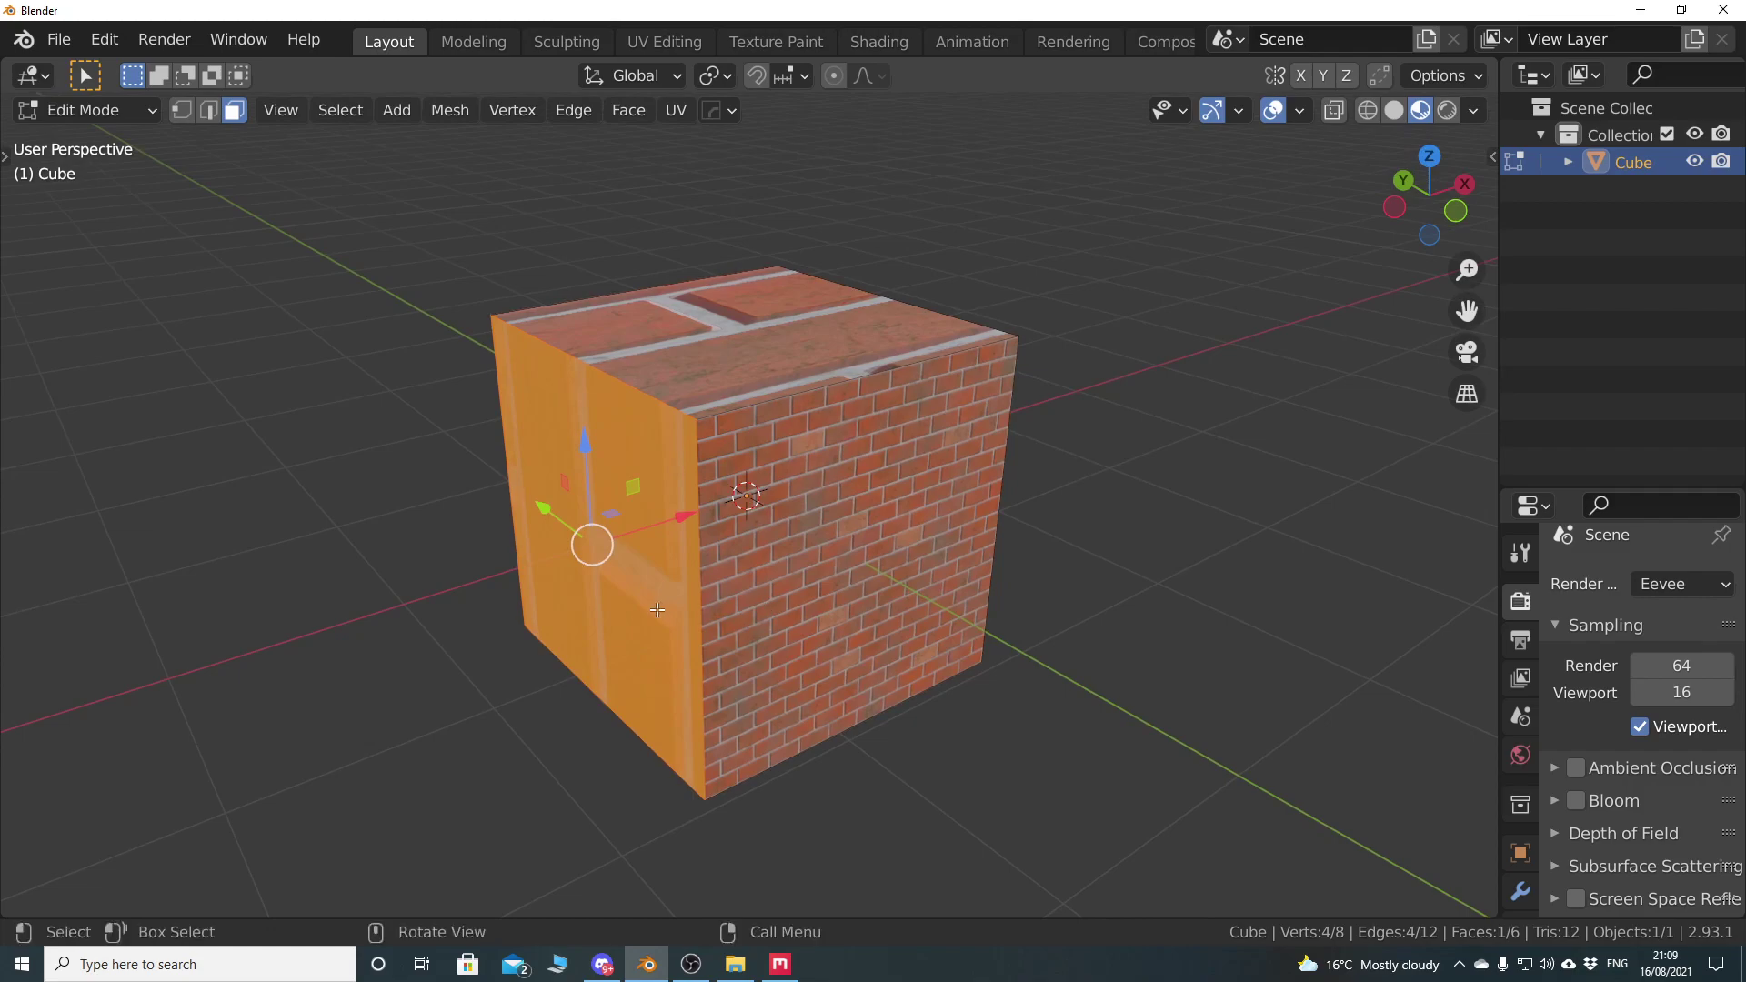
pyautogui.click(788, 605)
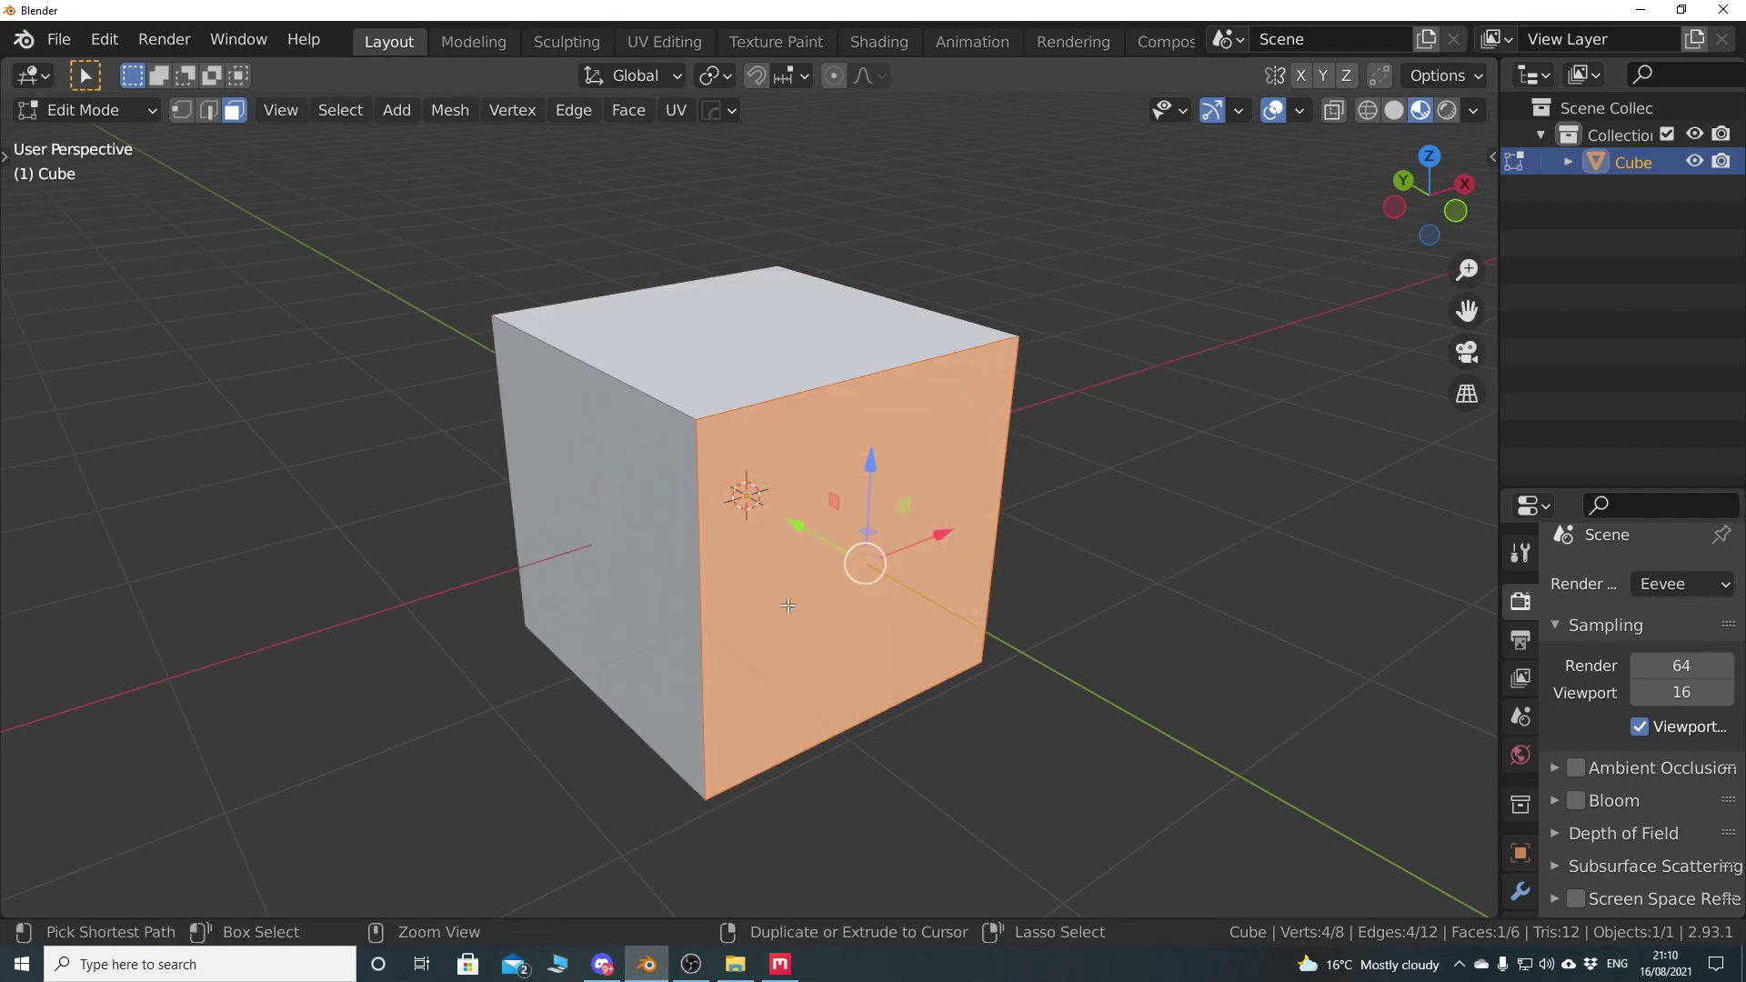
# Unwrap the loop of four side faces to the brick trim with AUTO fit and return to Object Mode
pyautogui.hotkey('alt', 'a')
pyautogui.keyDown('alt'); pyautogui.click(894, 590); pyautogui.keyUp('alt')
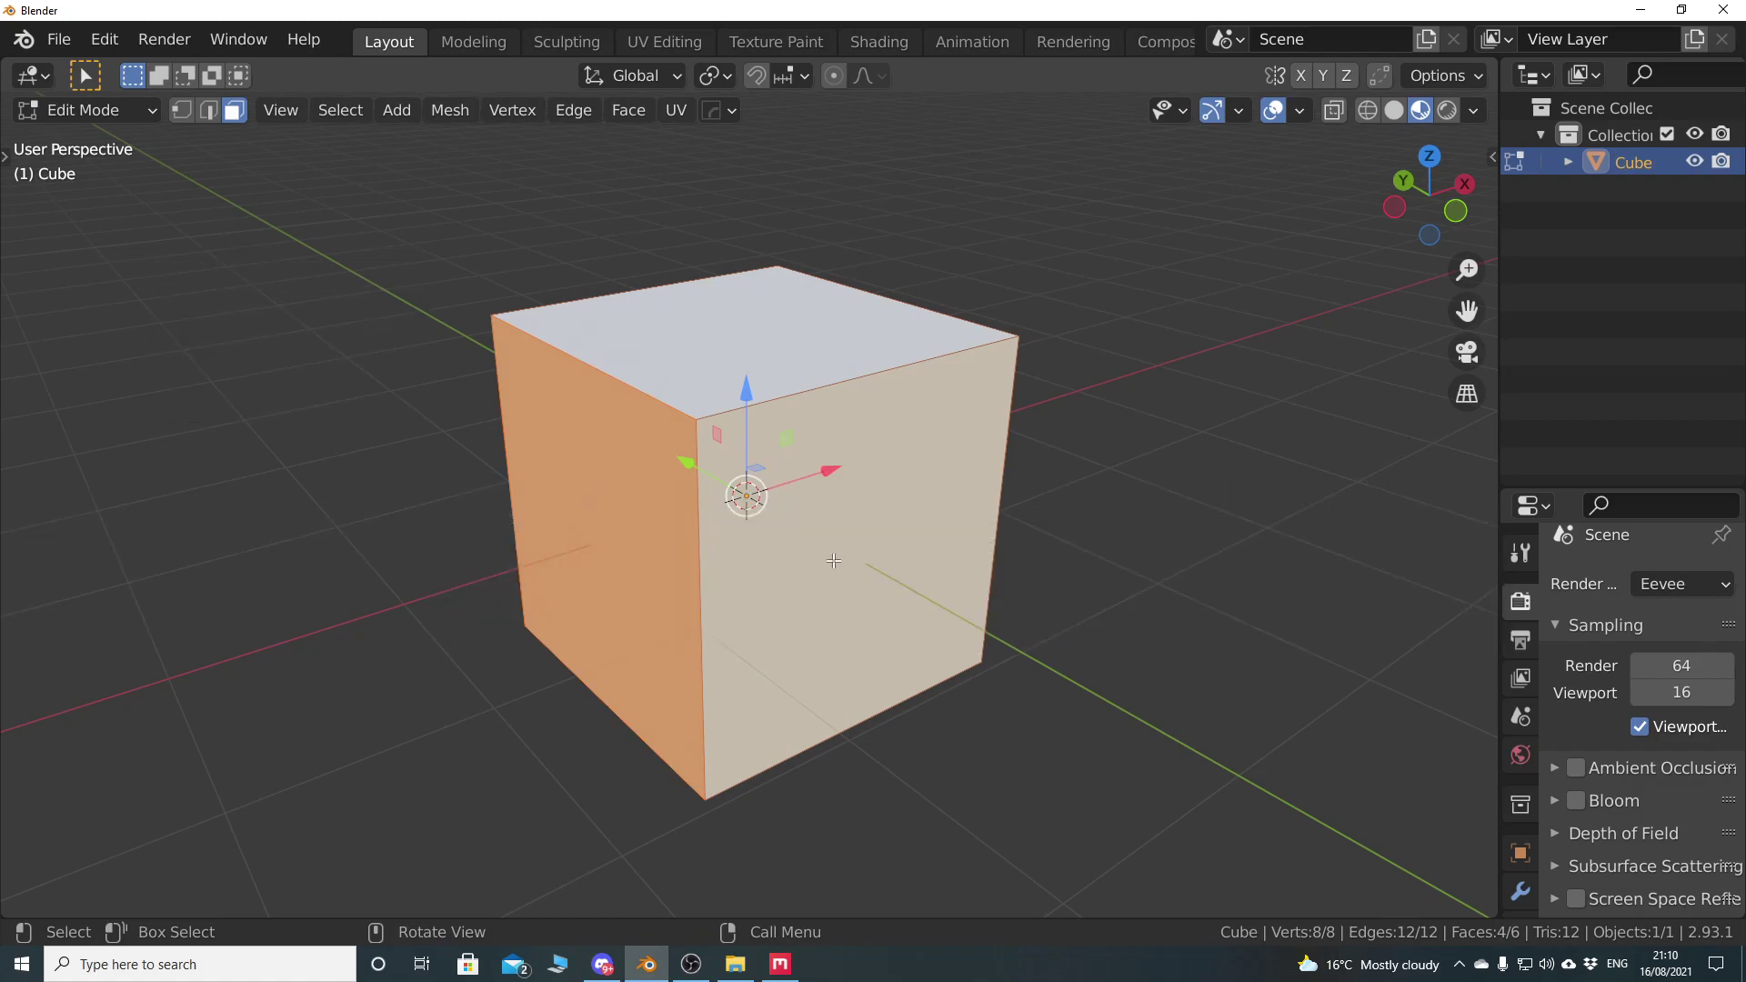
pyautogui.hotkey('shift', 'q')
pyautogui.press('Escape')
pyautogui.hotkey('shift', 'q')
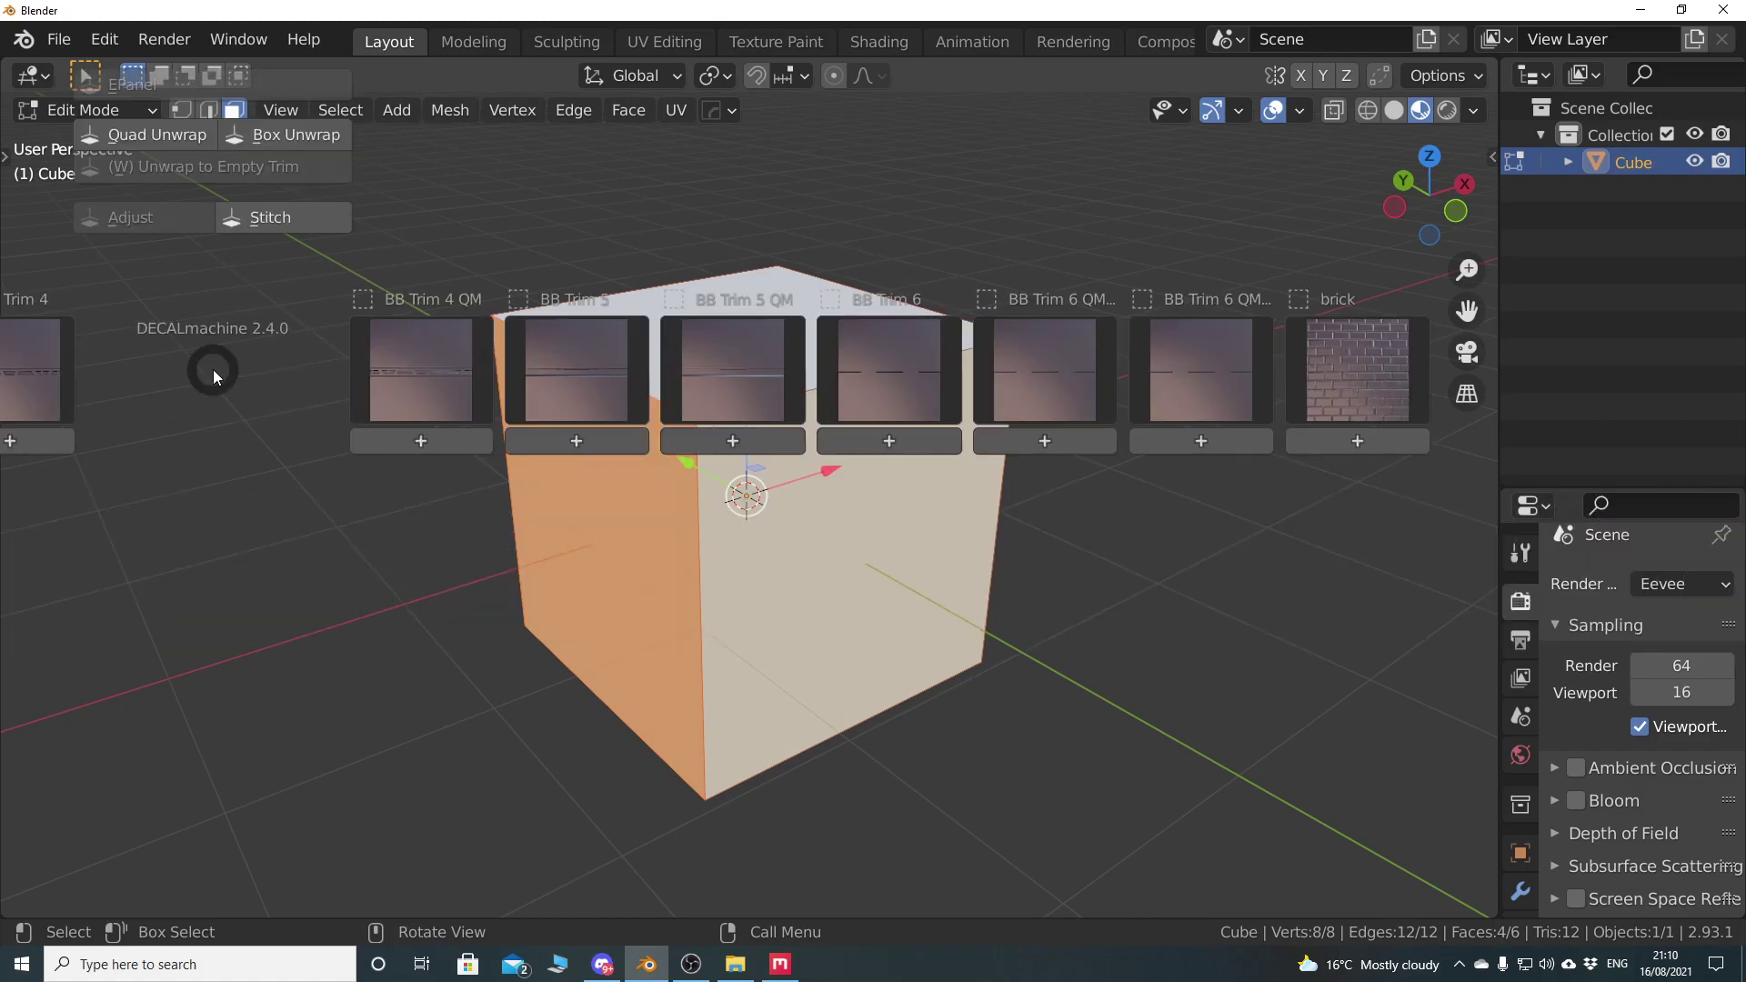
pyautogui.click(1328, 369)
pyautogui.click(881, 560)
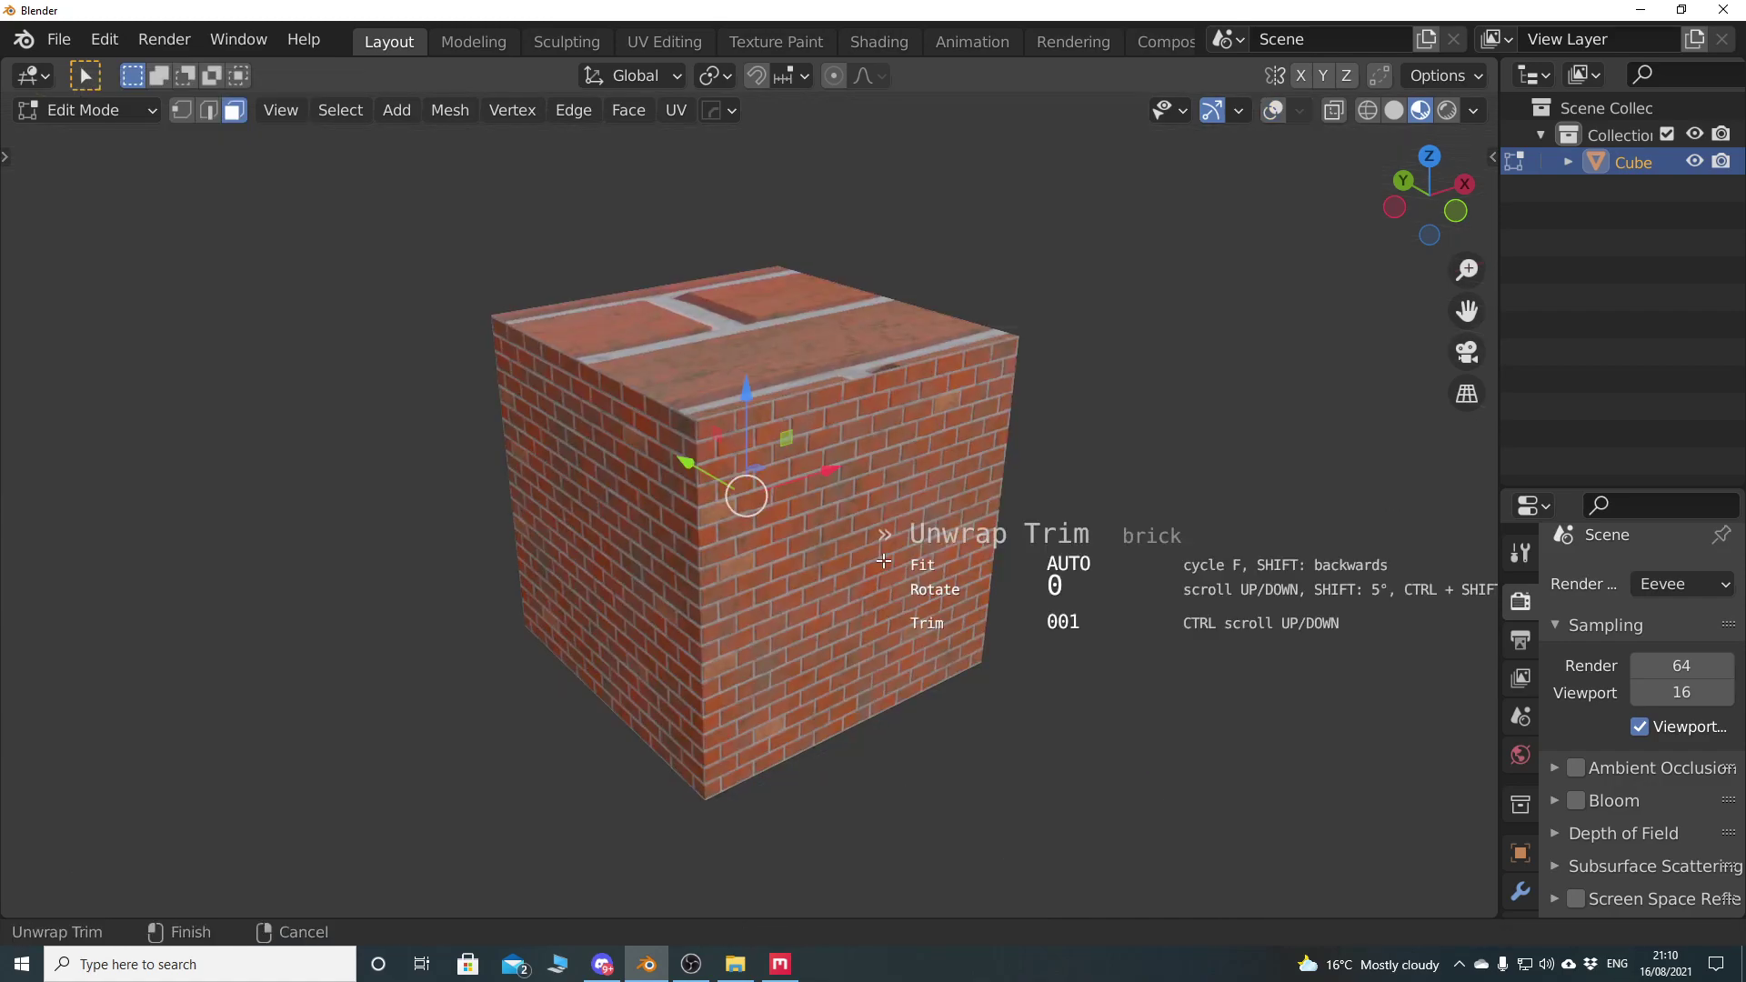
pyautogui.click(884, 560)
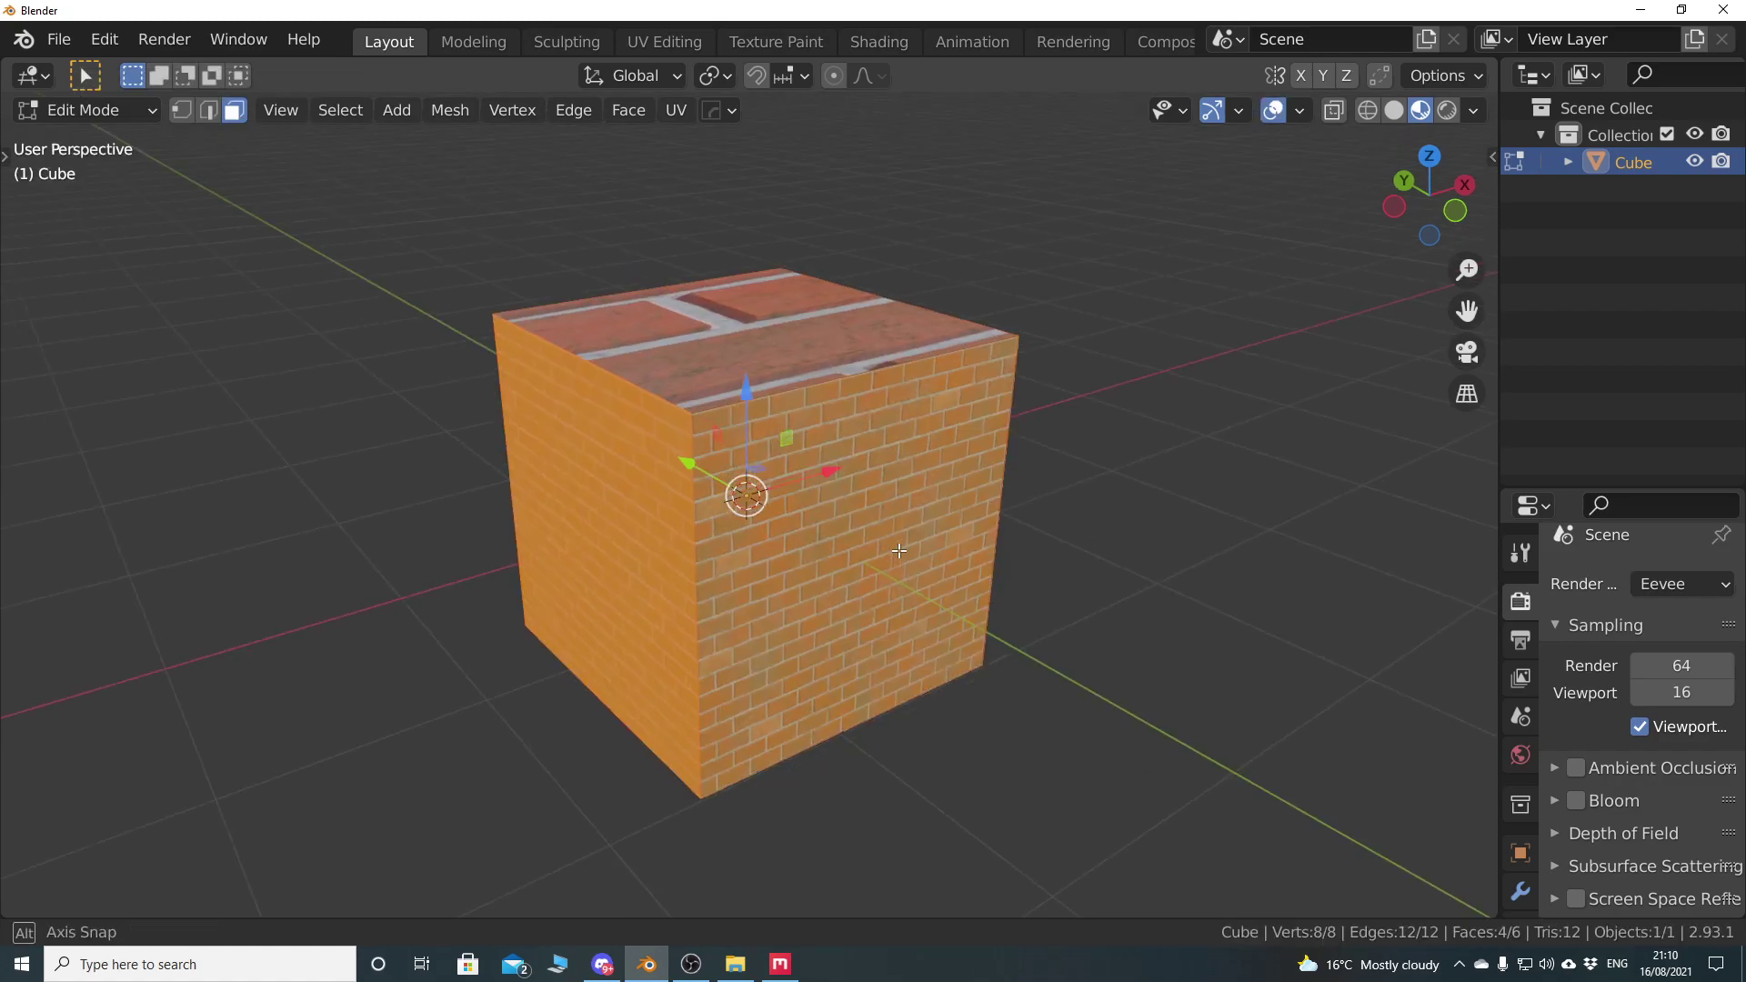
pyautogui.press('Tab')
# Examine the brick texture and parallax depth along the cube's corners, sides and lower edge
pyautogui.moveTo(819, 336); pyautogui.dragTo(578, 559, button='middle')
pyautogui.scroll(3, 760, 569)
pyautogui.scroll(2, 761, 570)
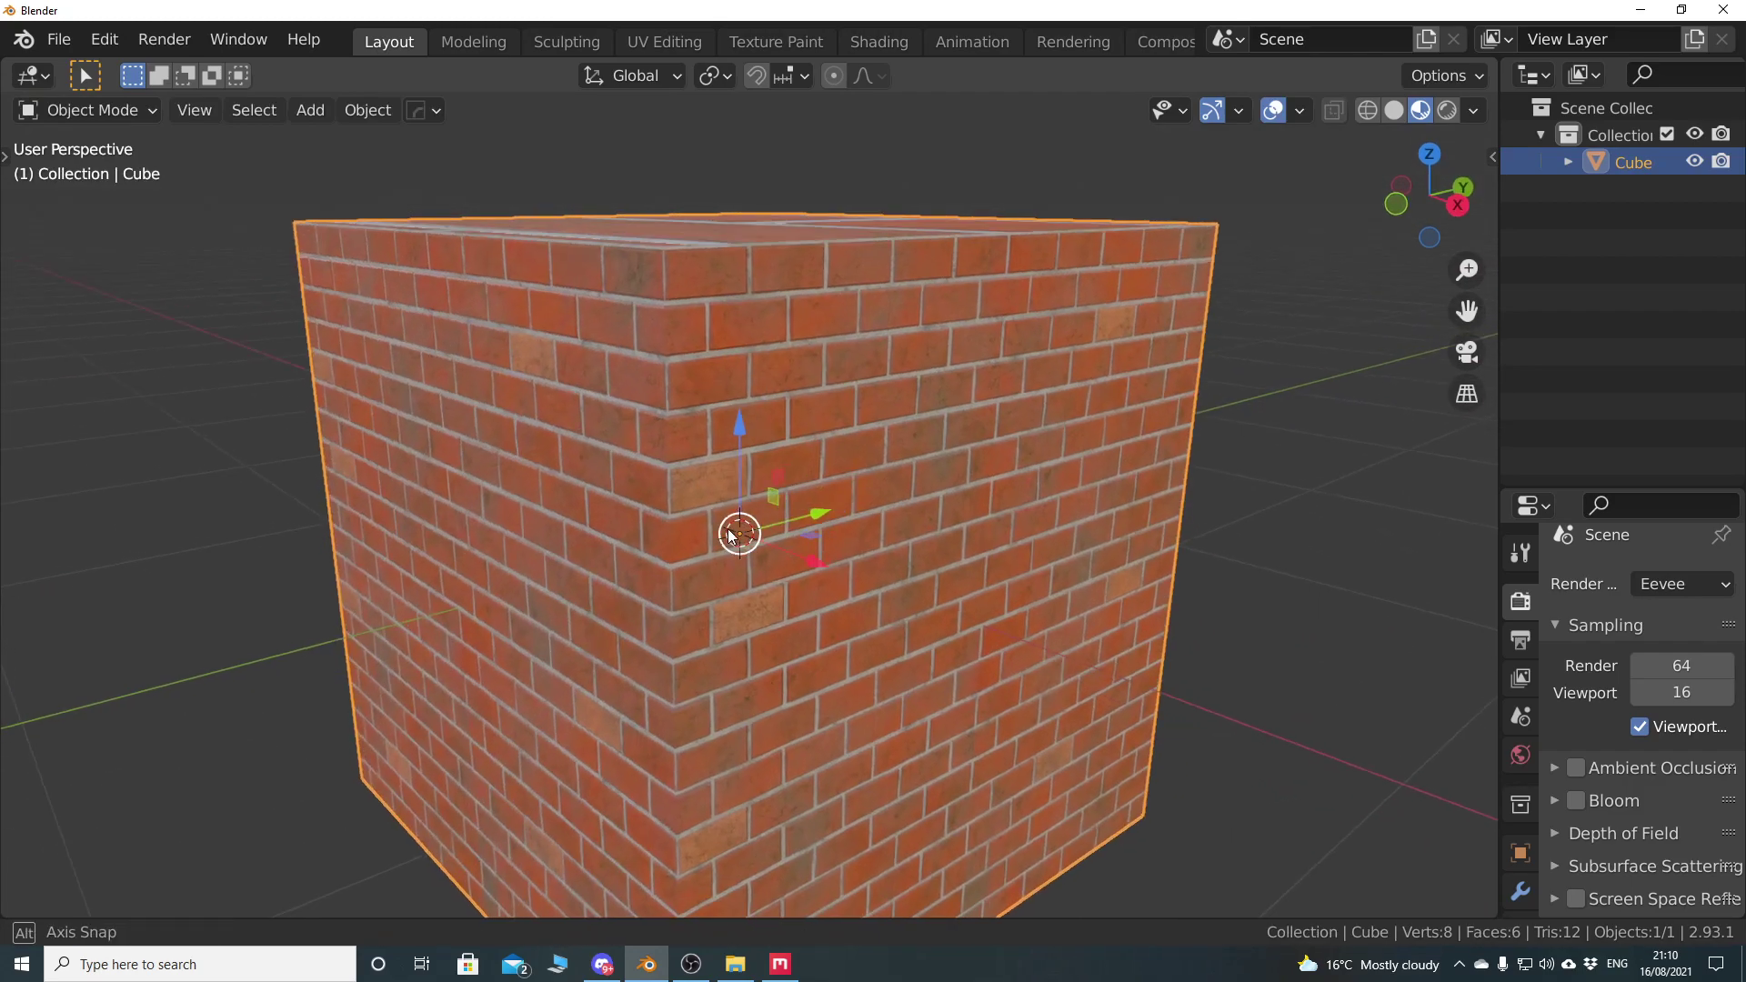
pyautogui.moveTo(726, 530); pyautogui.dragTo(772, 575, button='middle')
pyautogui.scroll(1, 772, 575)
pyautogui.keyDown('shift'); pyautogui.moveTo(769, 493); pyautogui.dragTo(750, 570, button='middle'); pyautogui.keyUp('shift')
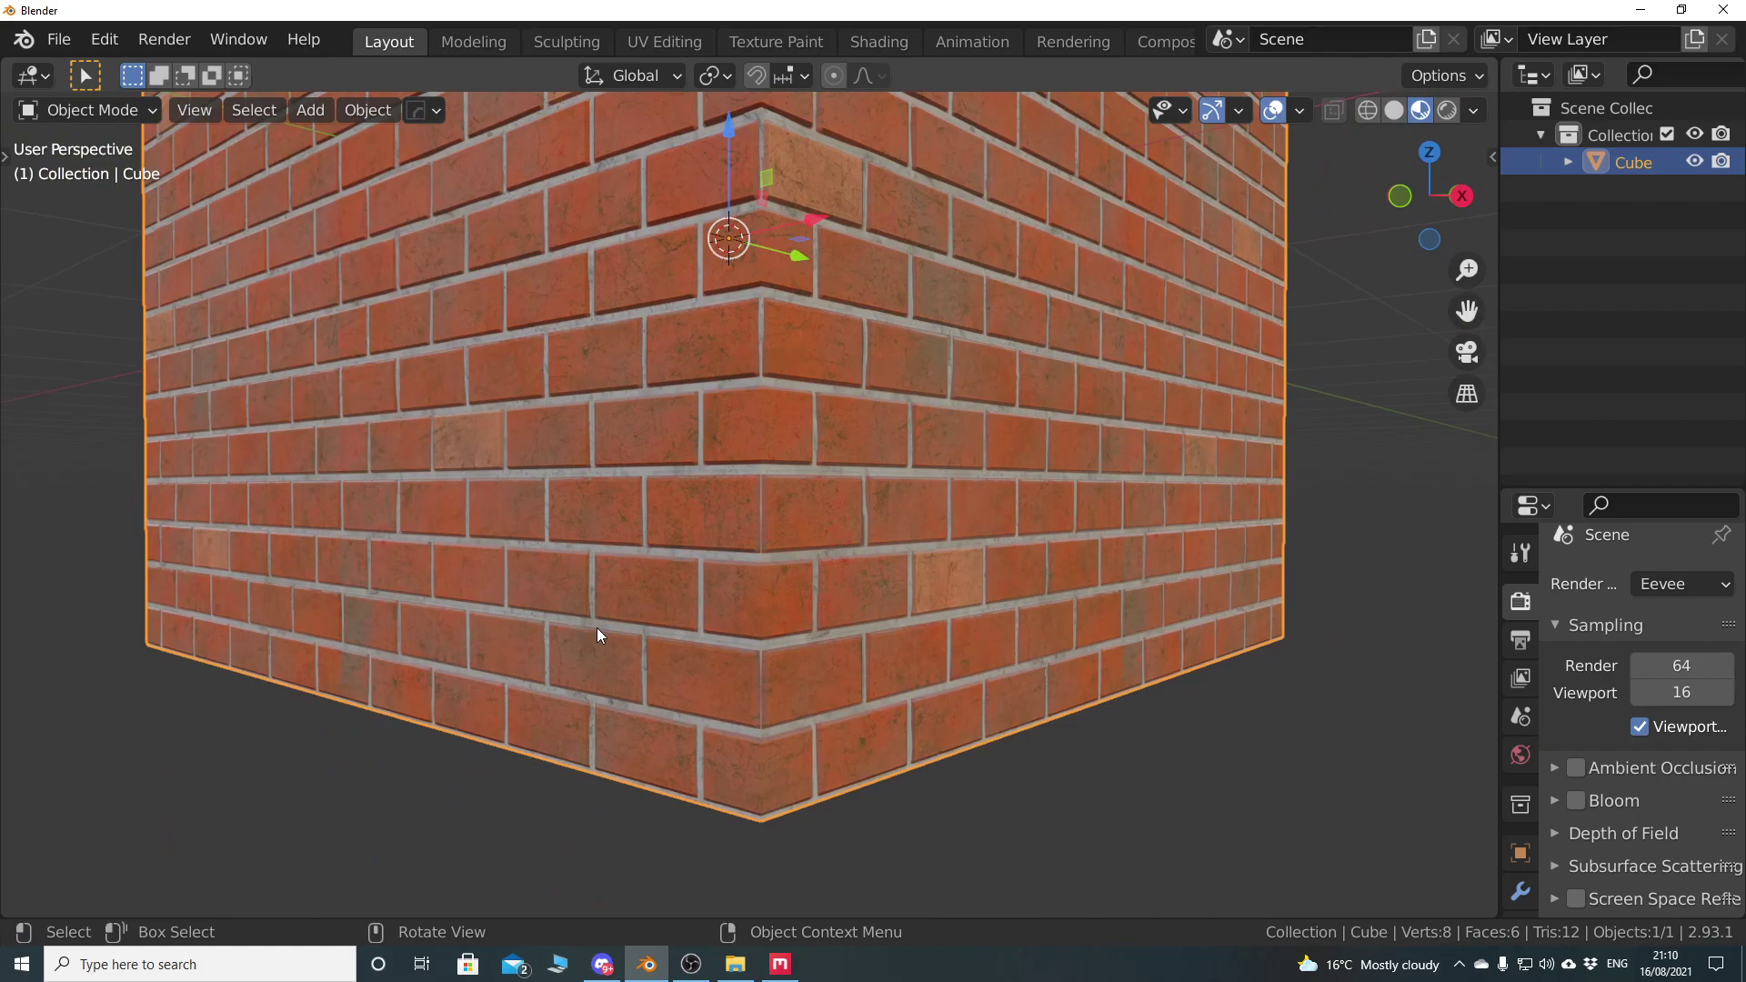
pyautogui.moveTo(839, 443); pyautogui.dragTo(849, 526, button='middle')
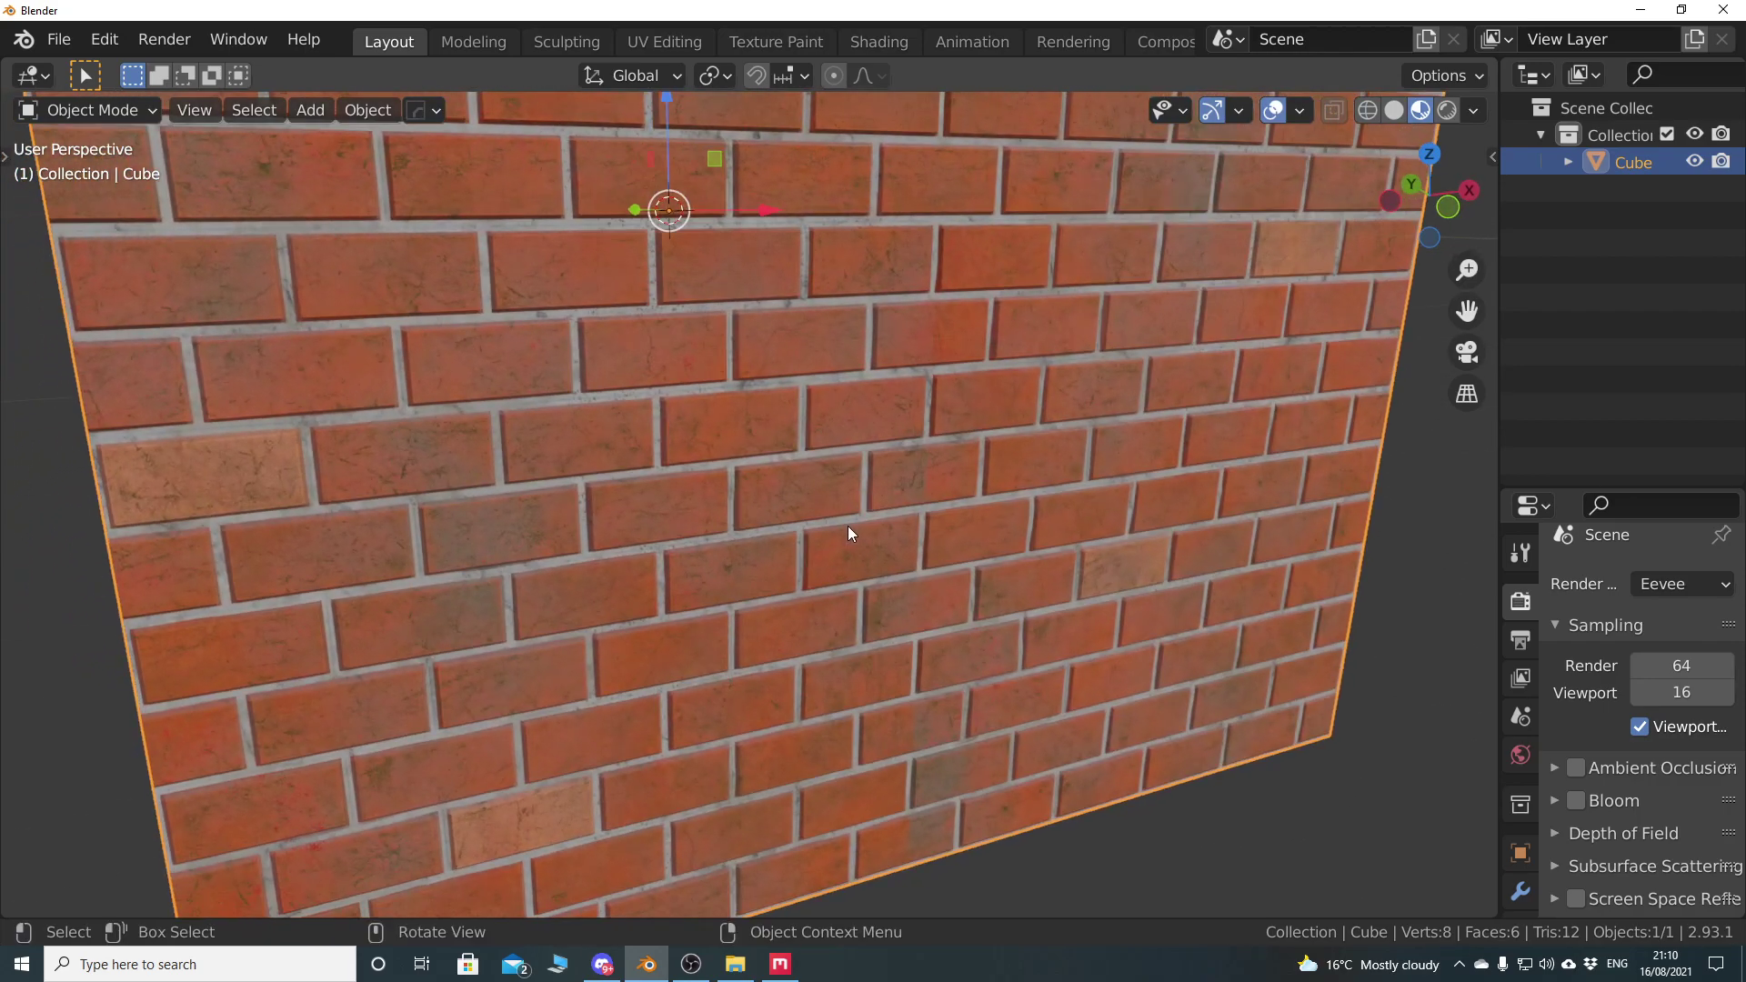
pyautogui.scroll(-5, 741, 435)
pyautogui.moveTo(740, 434); pyautogui.dragTo(756, 539, button='middle')
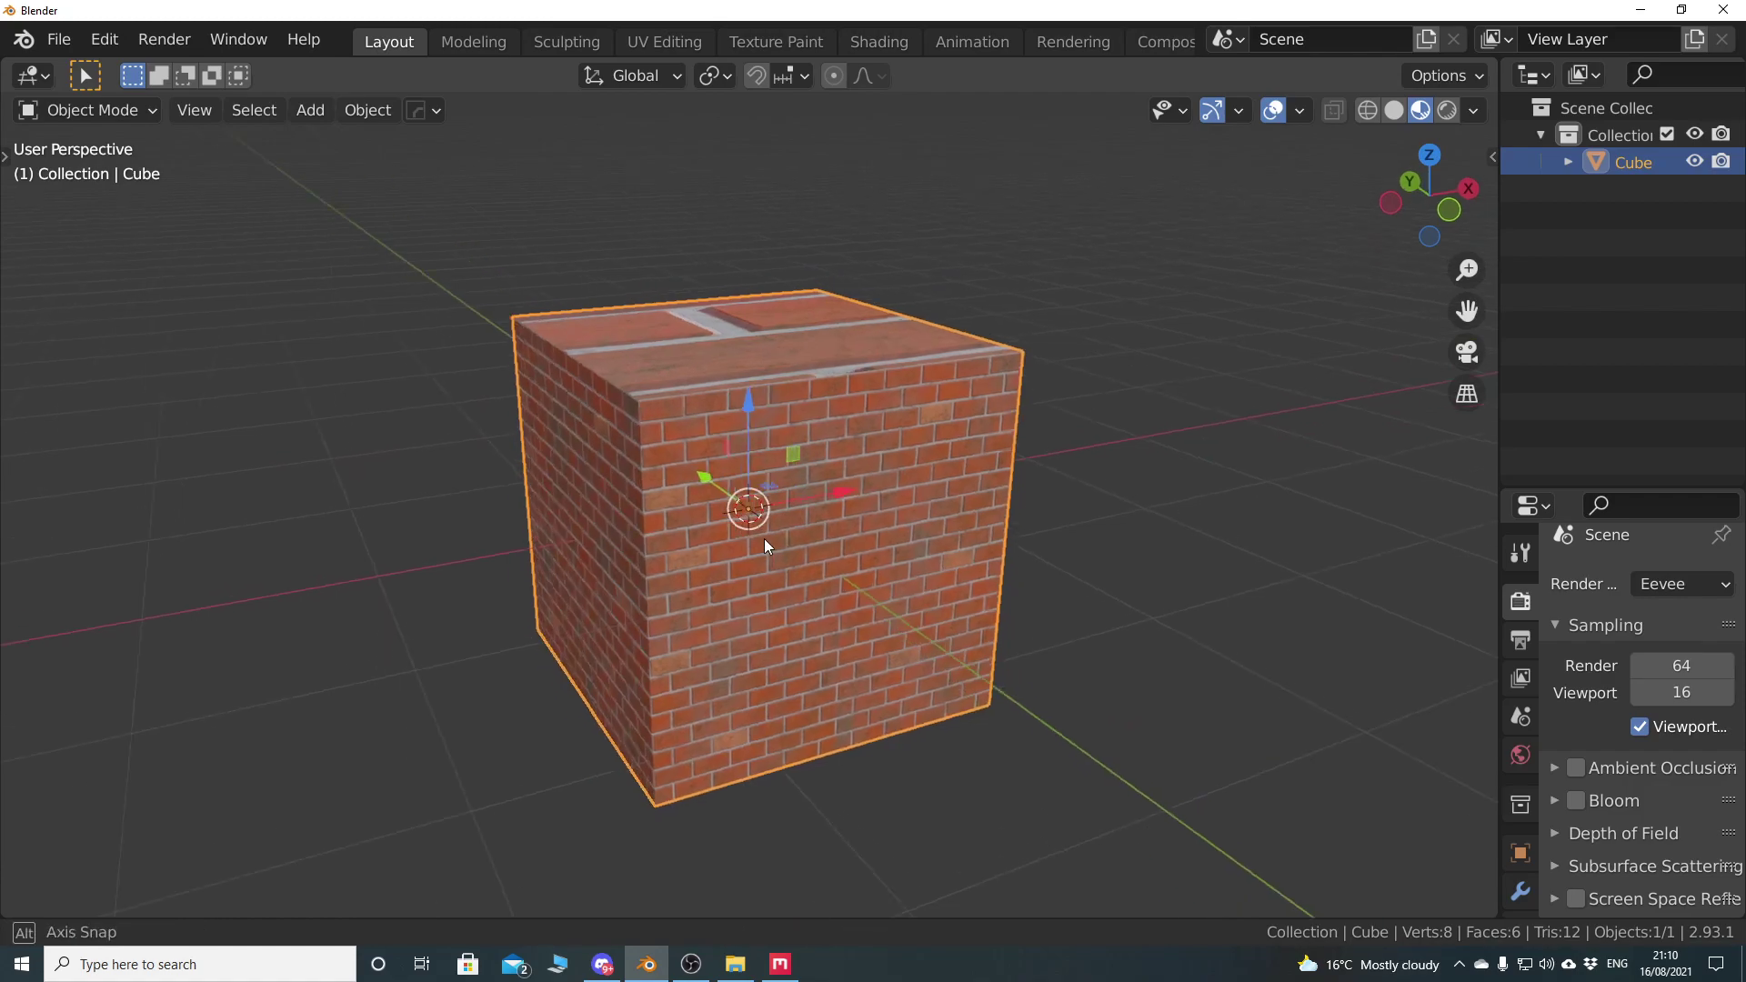
pyautogui.scroll(8, 771, 539)
pyautogui.scroll(-10, 737, 544)
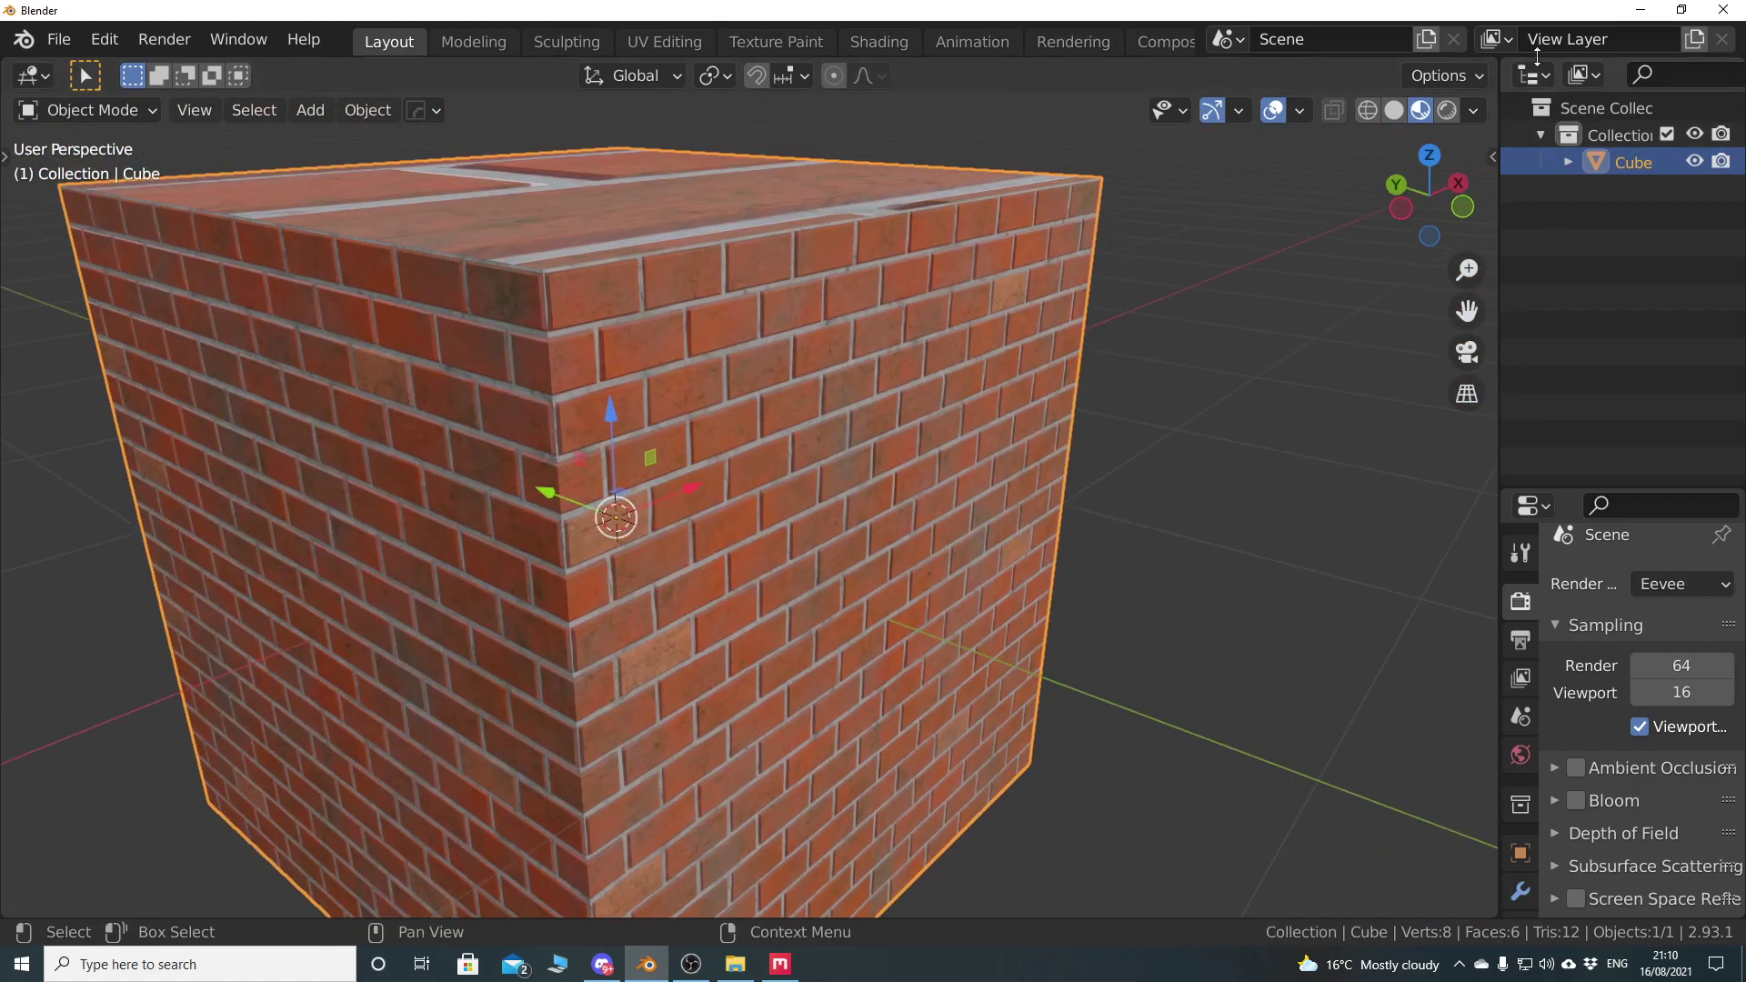
# Split the 3D viewport vertically and show the brick material's Parallax Group node in a Shader Editor beside it
pyautogui.moveTo(1486, 58); pyautogui.dragTo(838, 115)
pyautogui.click(862, 80)
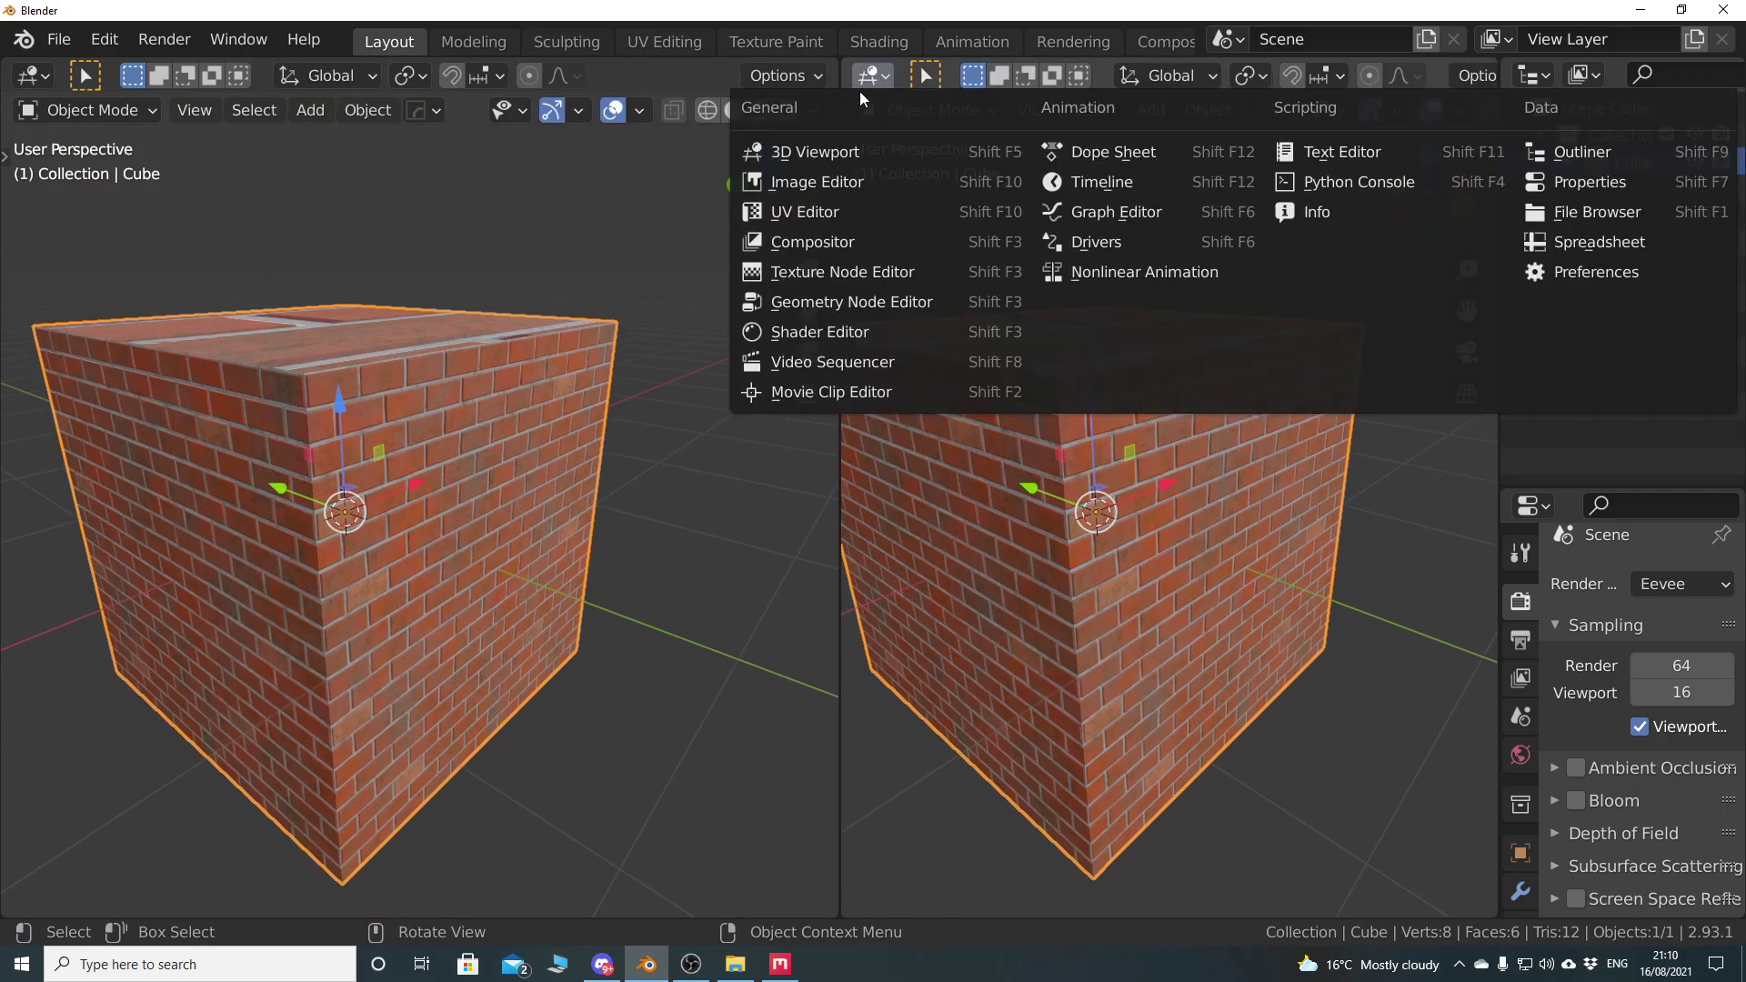
pyautogui.click(846, 333)
pyautogui.press('n')
pyautogui.press('Home')
pyautogui.scroll(5, 982, 591)
pyautogui.scroll(4, 1213, 554)
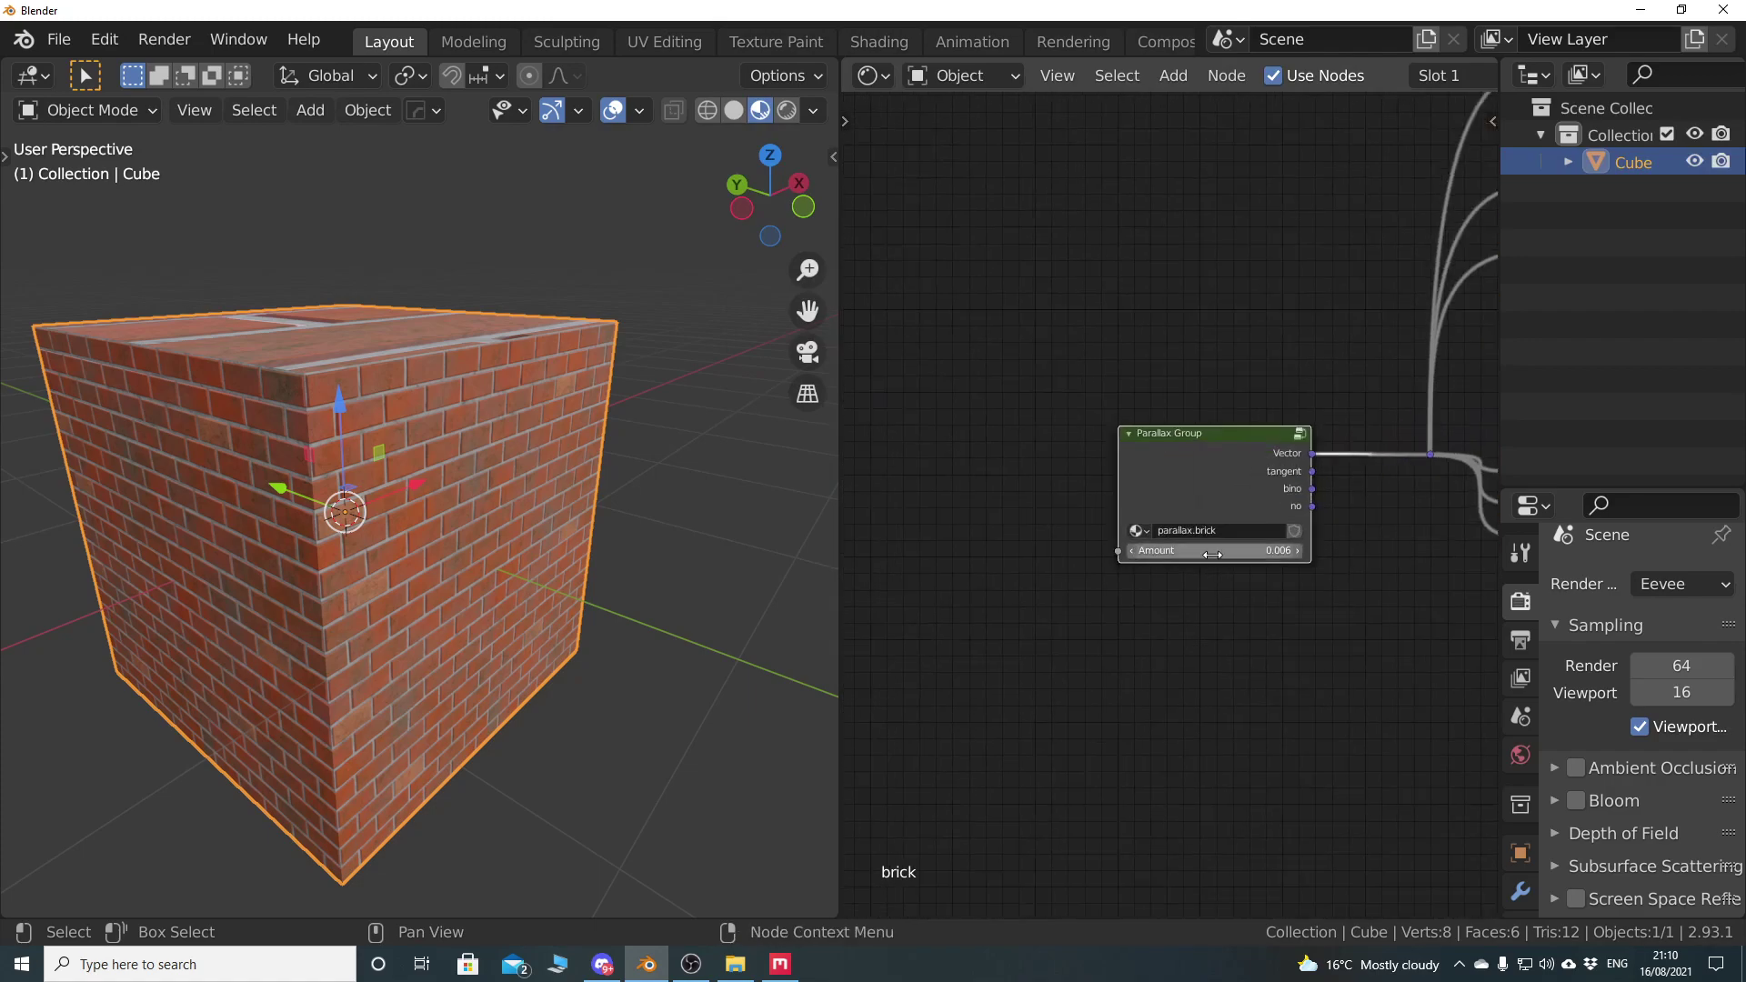
pyautogui.moveTo(1200, 599); pyautogui.dragTo(1106, 515, button='middle')
pyautogui.scroll(2, 1119, 523)
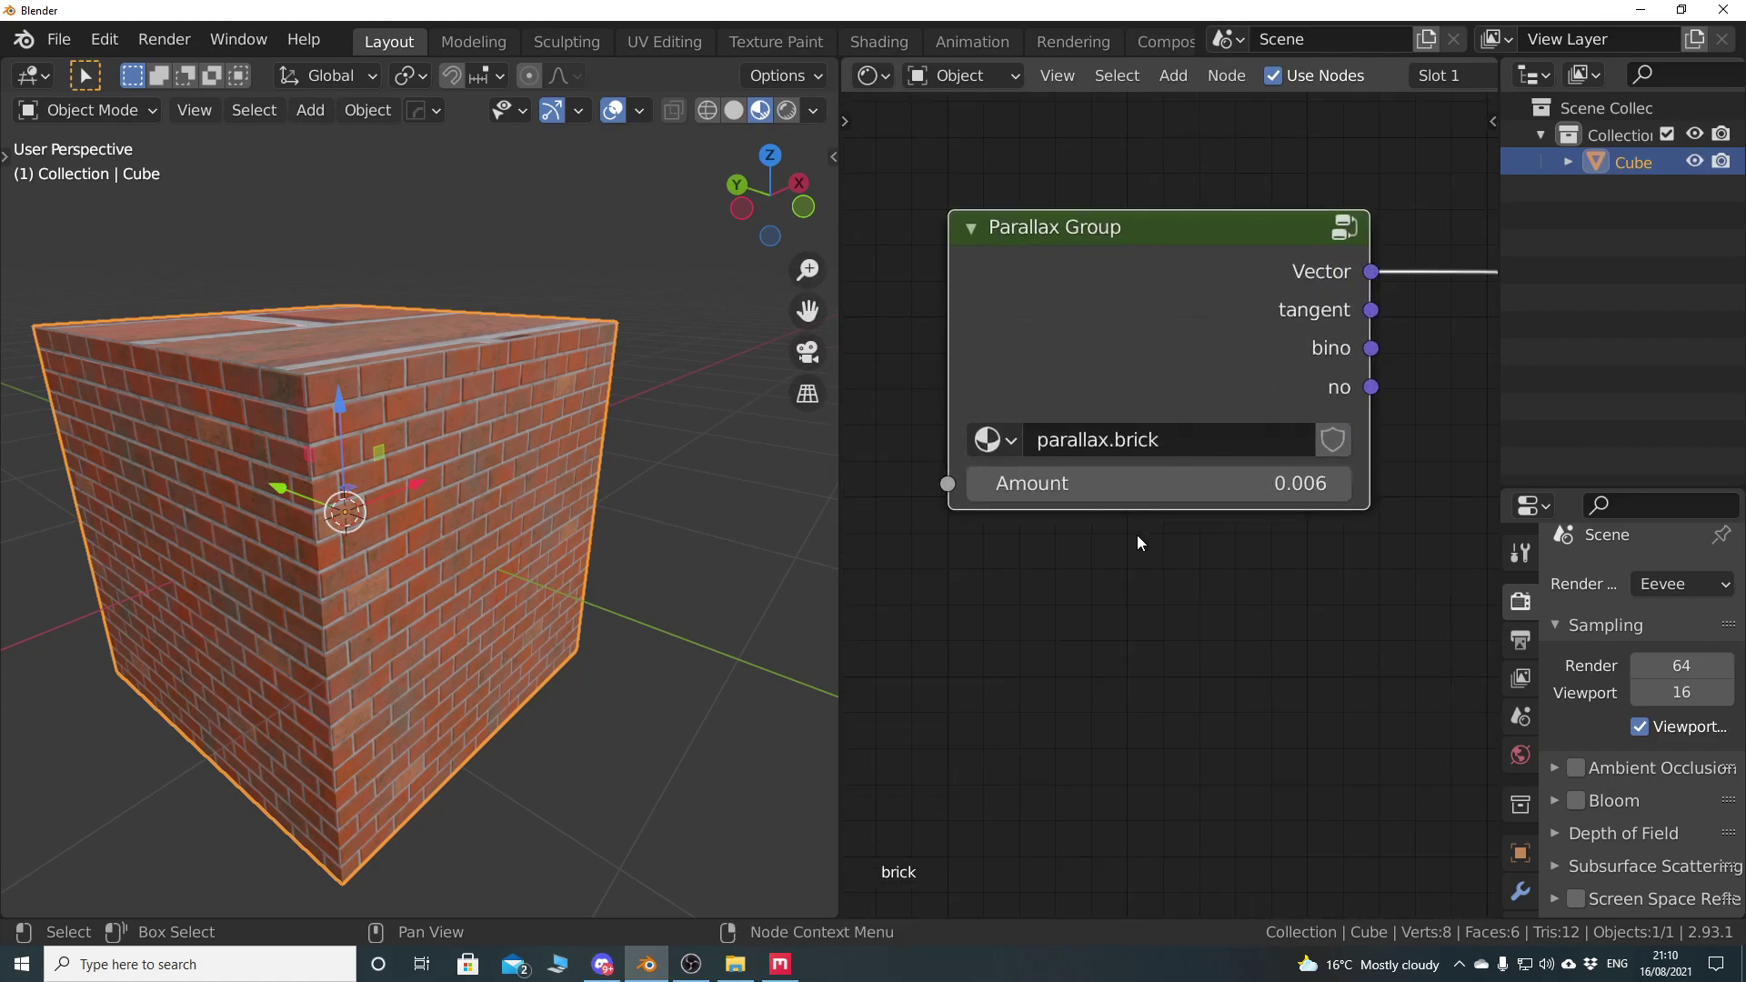
# Test the brick's Parallax Group Amount at 0.000, and set it to 0.010 while checking the mortar depth on the cube
pyautogui.scroll(8, 537, 513)
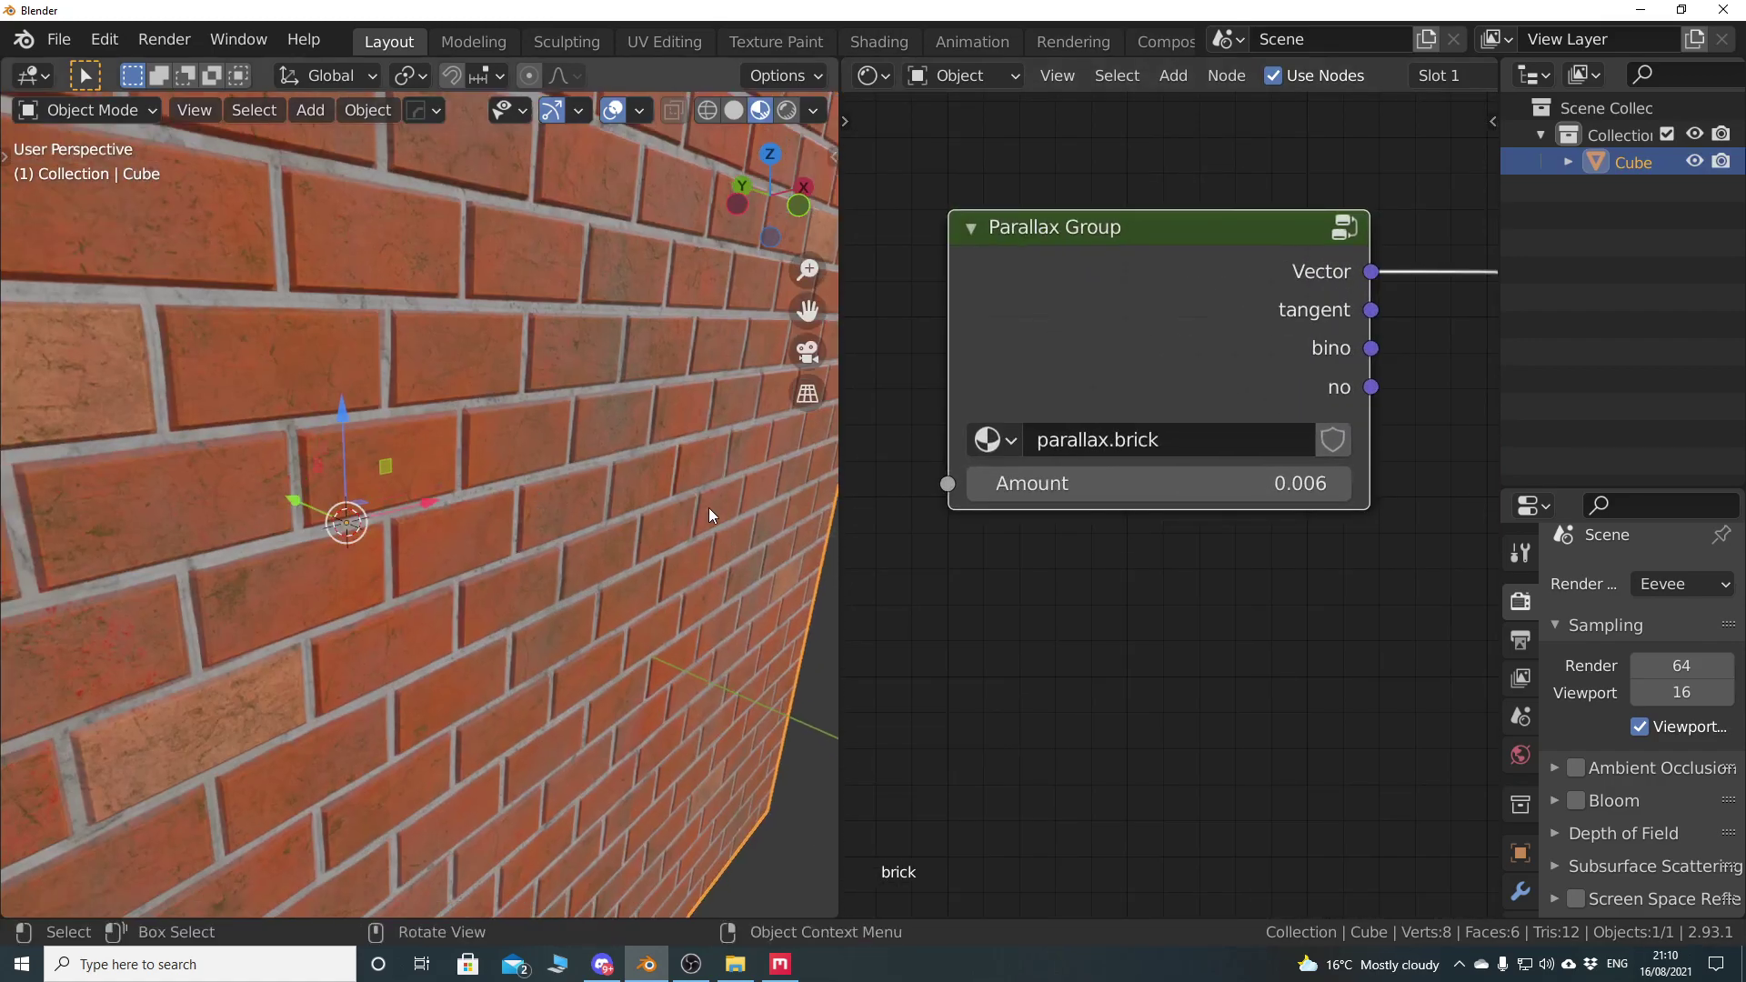
pyautogui.moveTo(1260, 486)
pyautogui.mouseDown()
pyautogui.moveTo(1182, 486)
pyautogui.moveTo(1327, 486)
pyautogui.moveTo(1174, 487)
pyautogui.moveTo(1285, 495)
pyautogui.mouseUp()
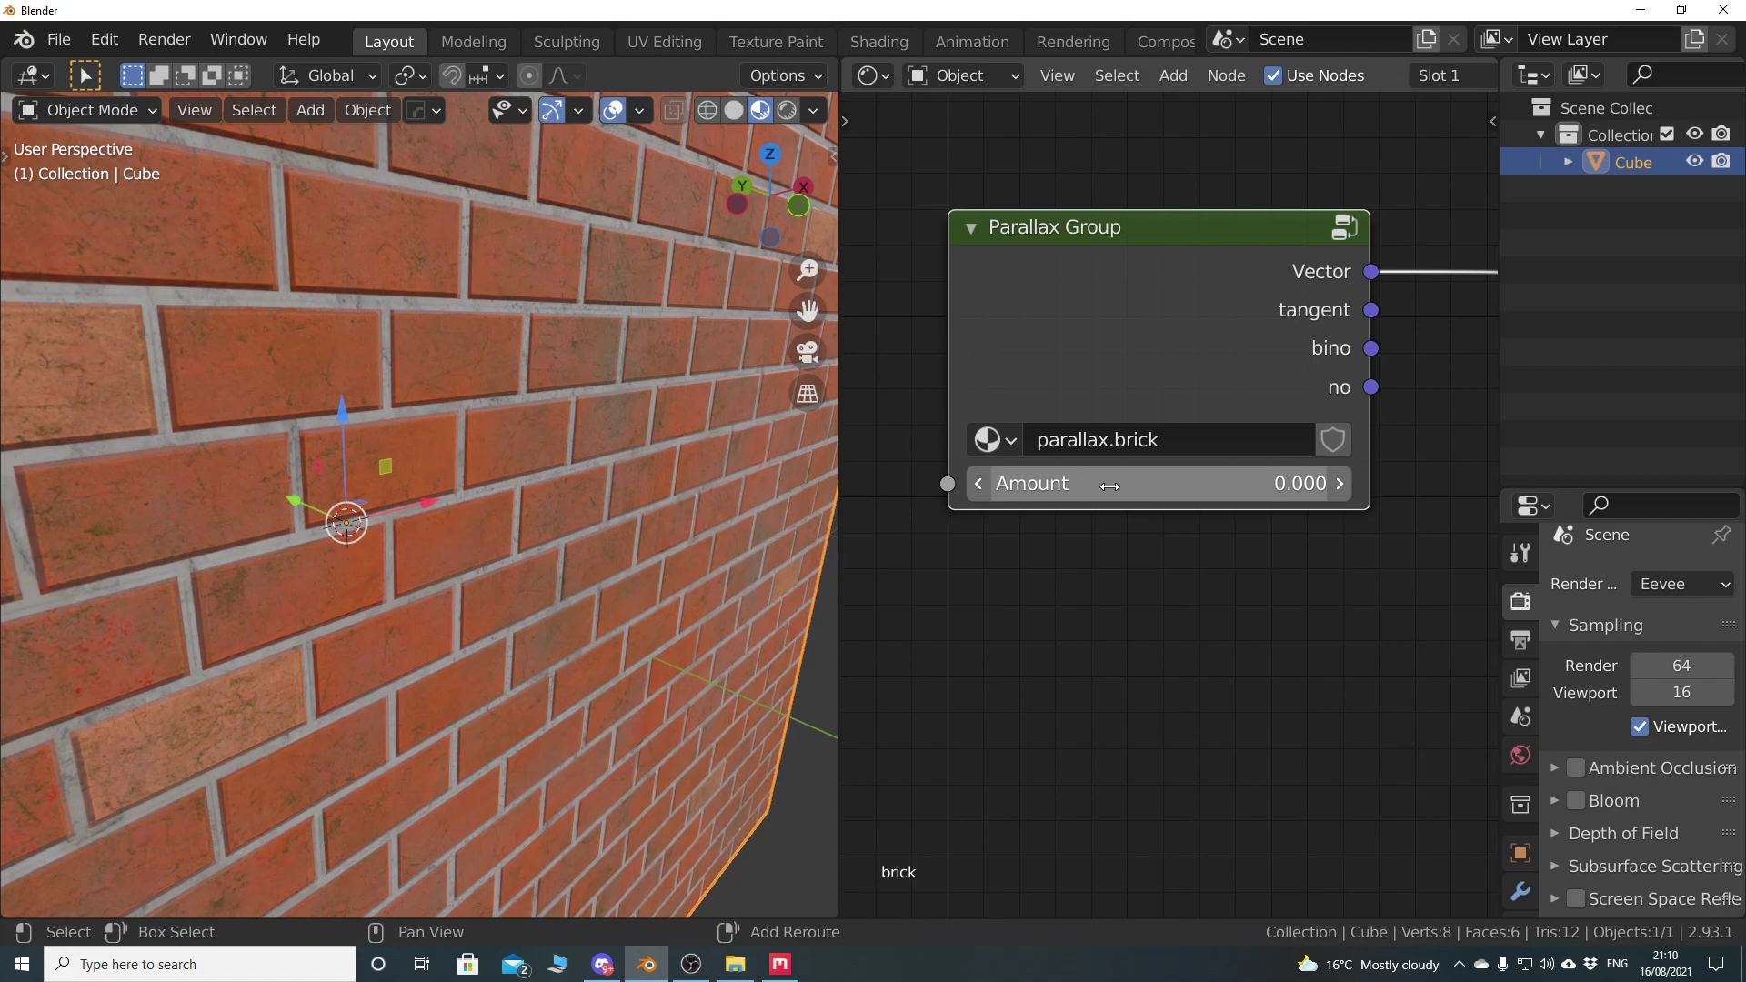
pyautogui.moveTo(1183, 483); pyautogui.dragTo(1182, 483)
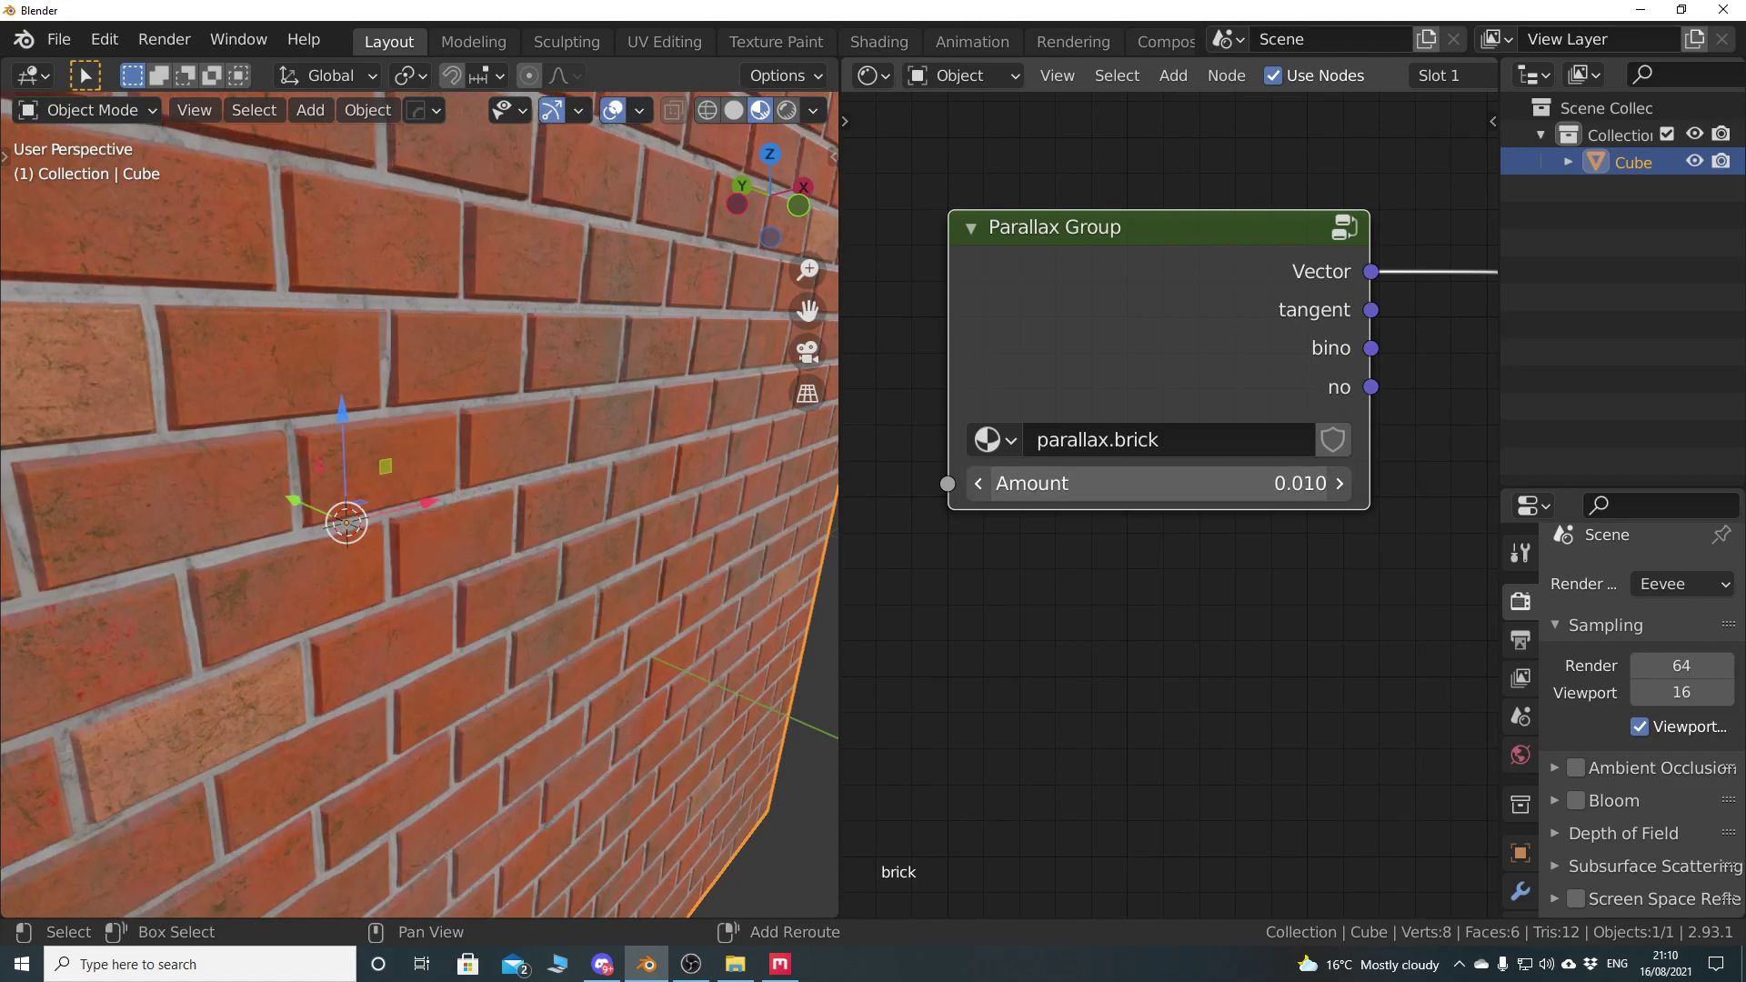
pyautogui.moveTo(588, 560); pyautogui.dragTo(651, 538, button='middle')
# Join the Shader Editor area back into the 3D viewport and inspect the cube's brick faces up close and from afar
pyautogui.rightClick(837, 537)
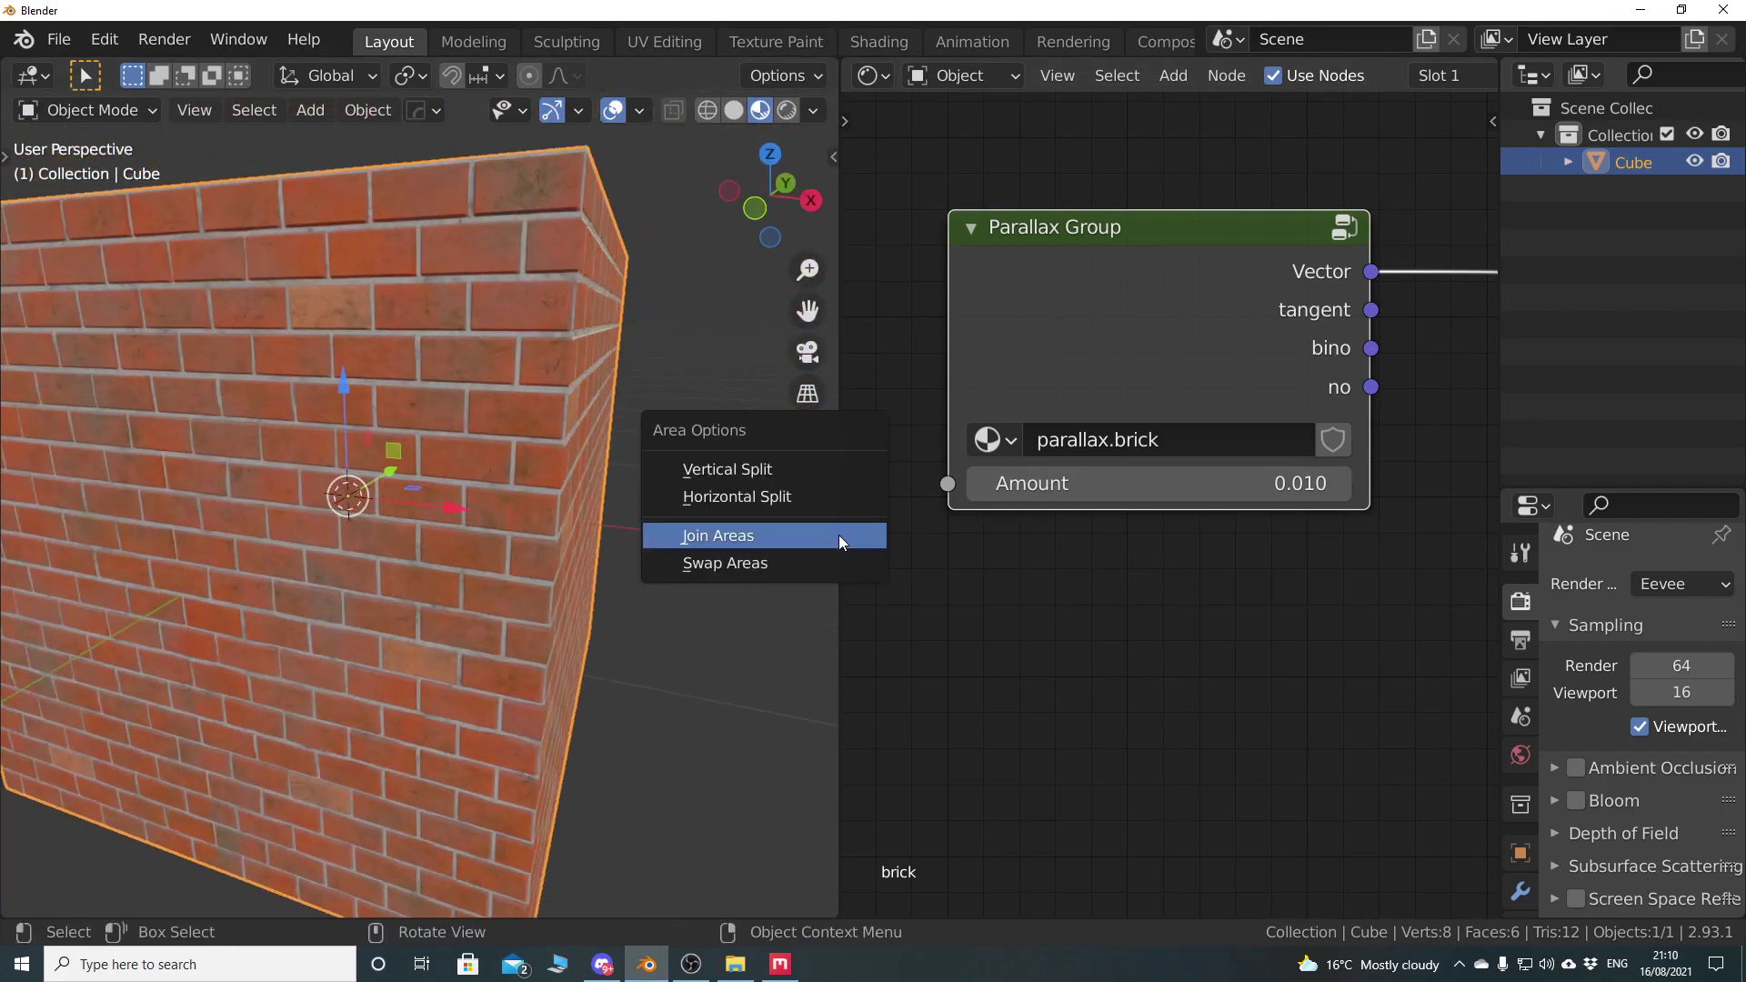
pyautogui.click(839, 534)
pyautogui.click(1055, 535)
pyautogui.moveTo(914, 553); pyautogui.dragTo(1109, 609, button='middle')
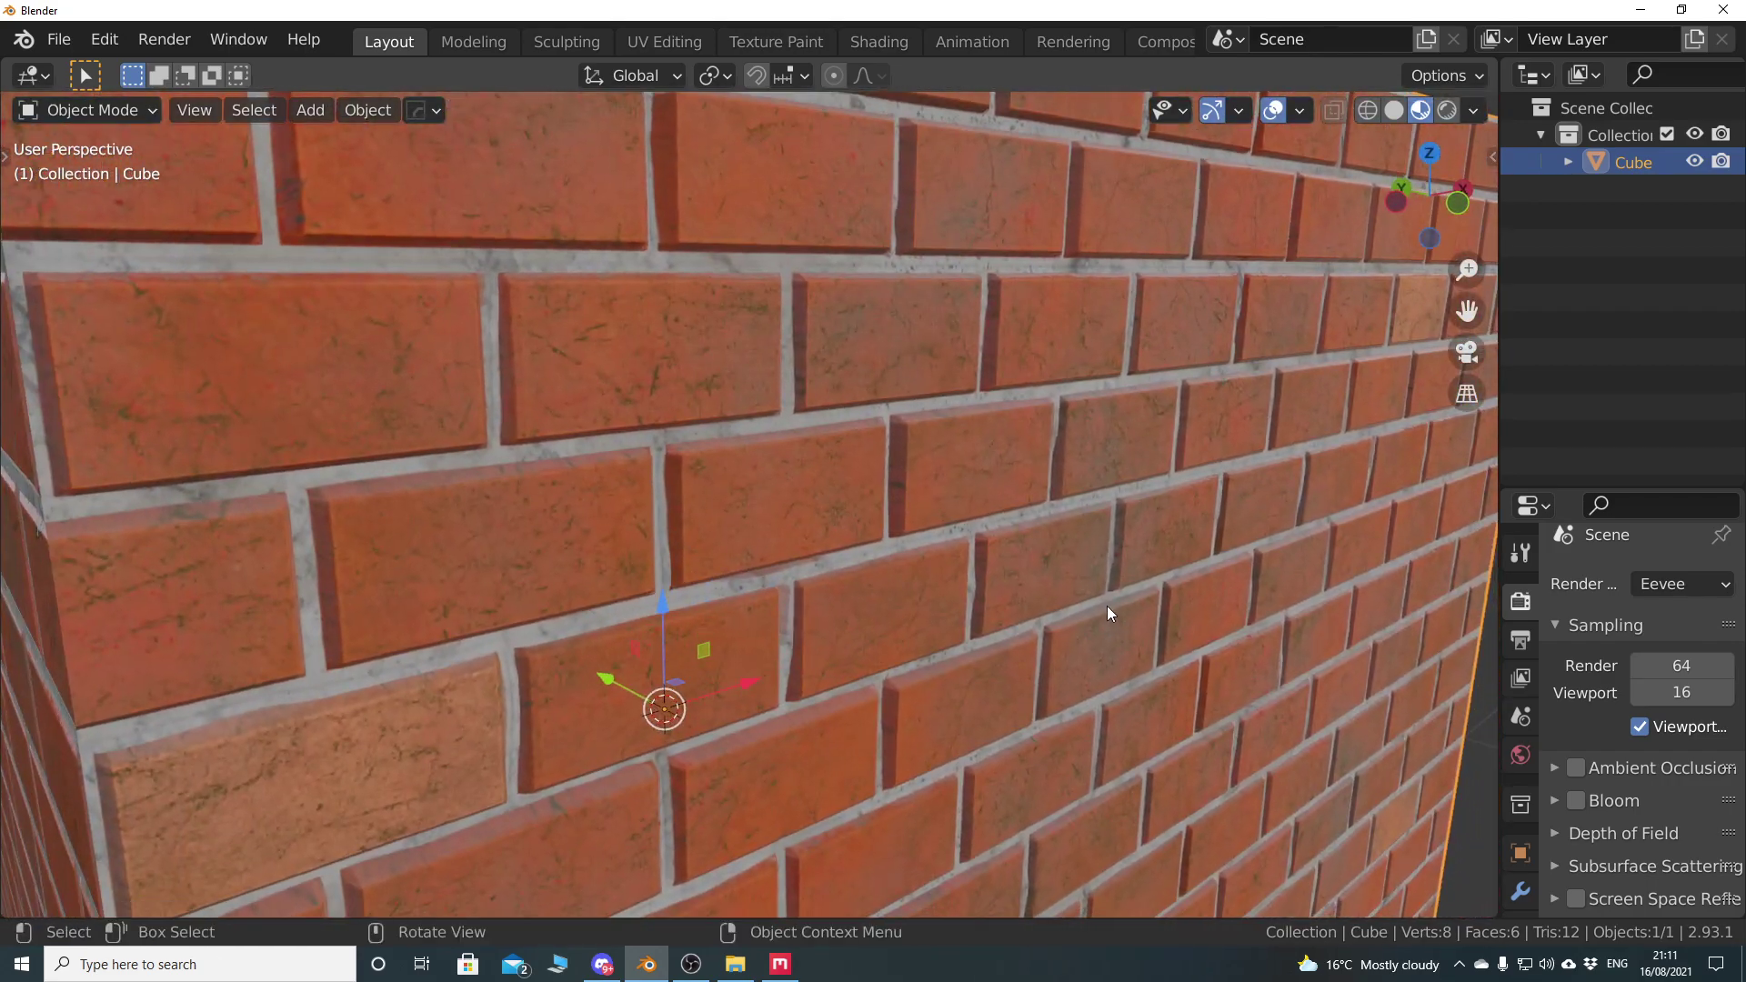
pyautogui.scroll(-6, 1110, 609)
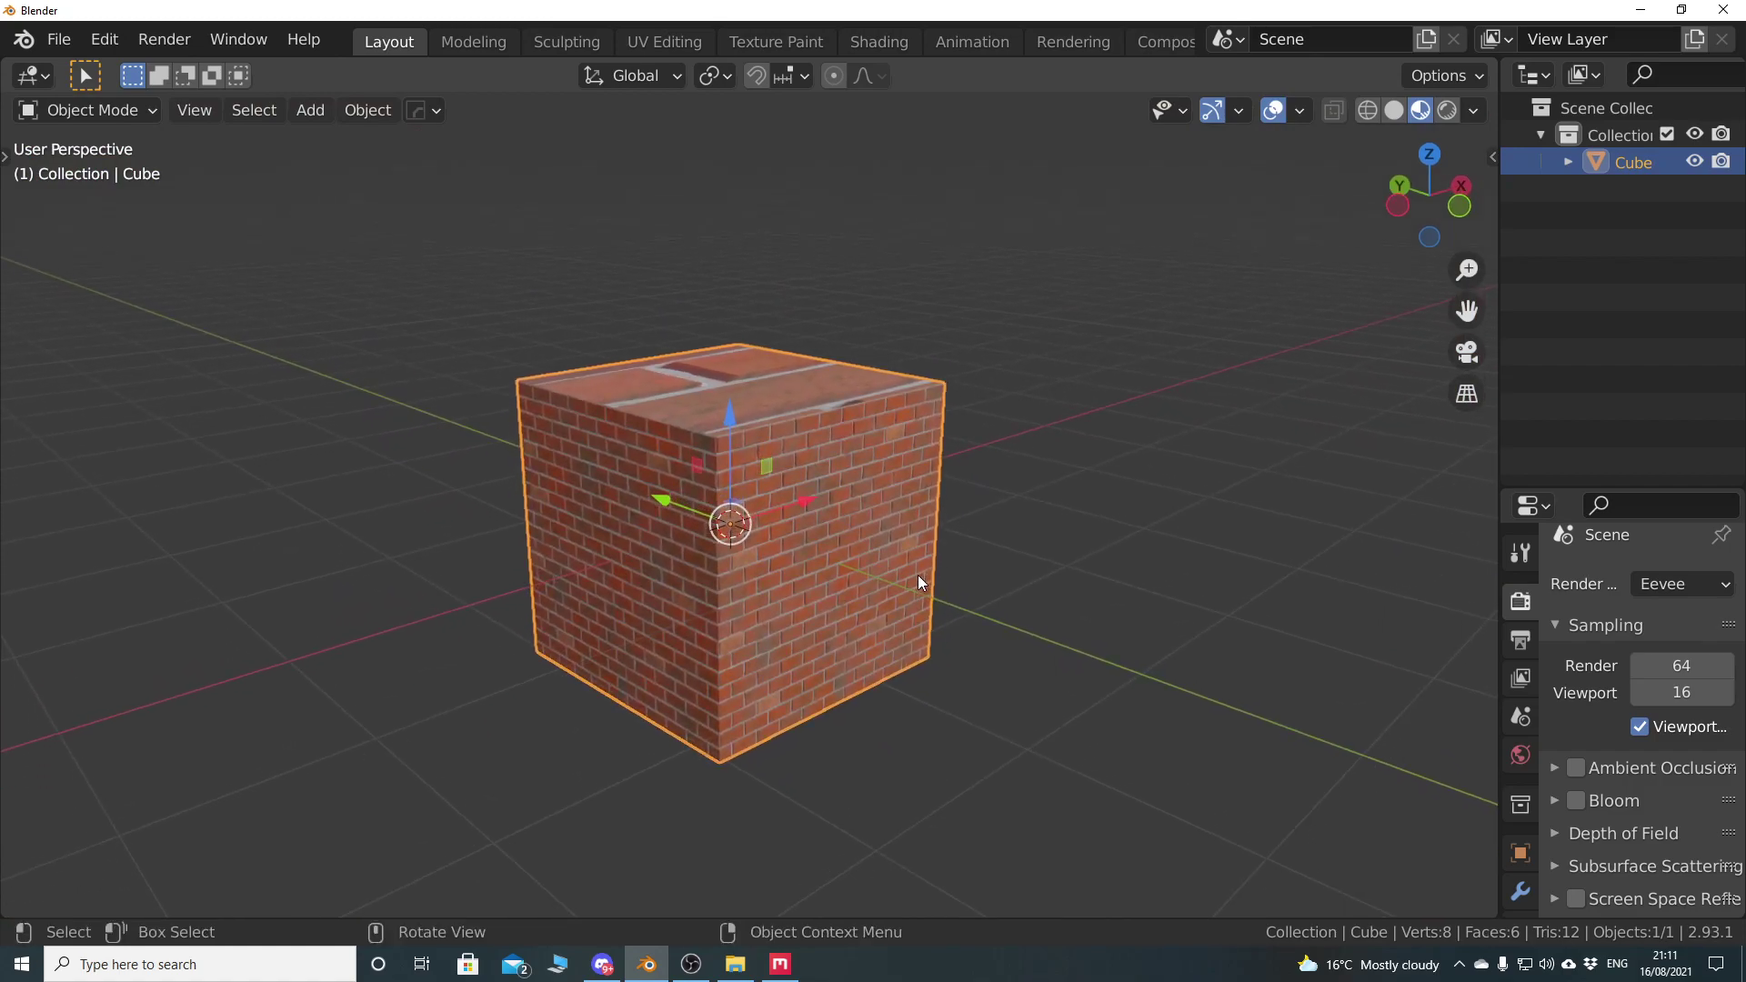